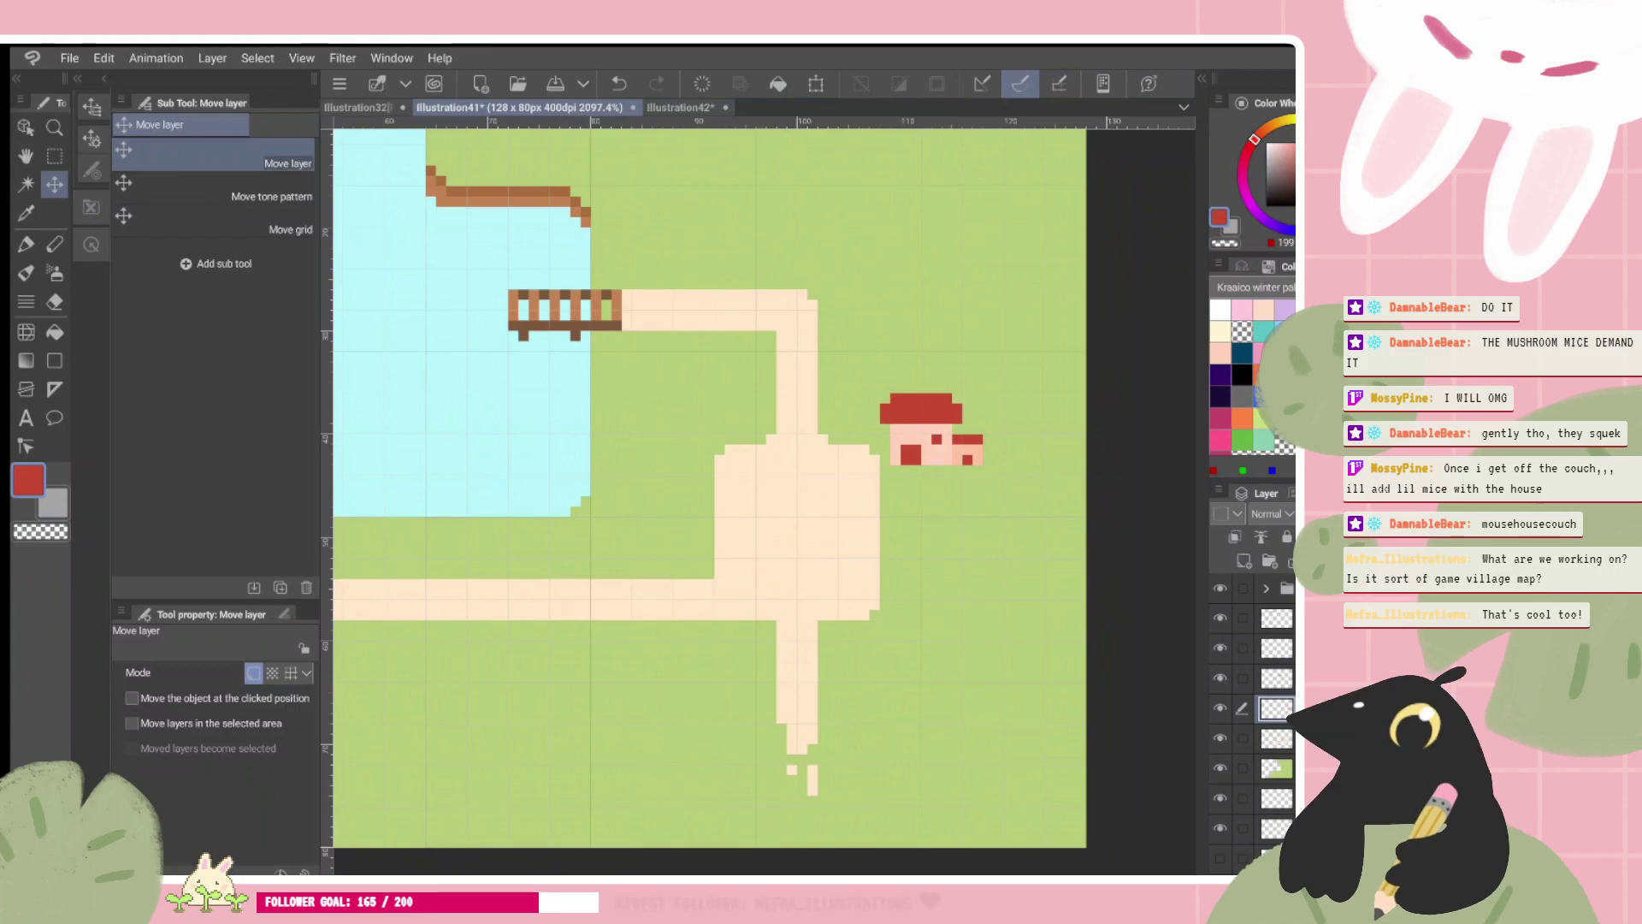
Step: Switch to the Dot pen and compare the map with and without the sand path
{"action": "key", "text": "p"}
{"action": "scroll", "coordinate": [764, 501], "scroll_direction": "down", "scroll_amount": 1}
{"action": "scroll", "coordinate": [763, 501], "scroll_direction": "up", "scroll_amount": 2}
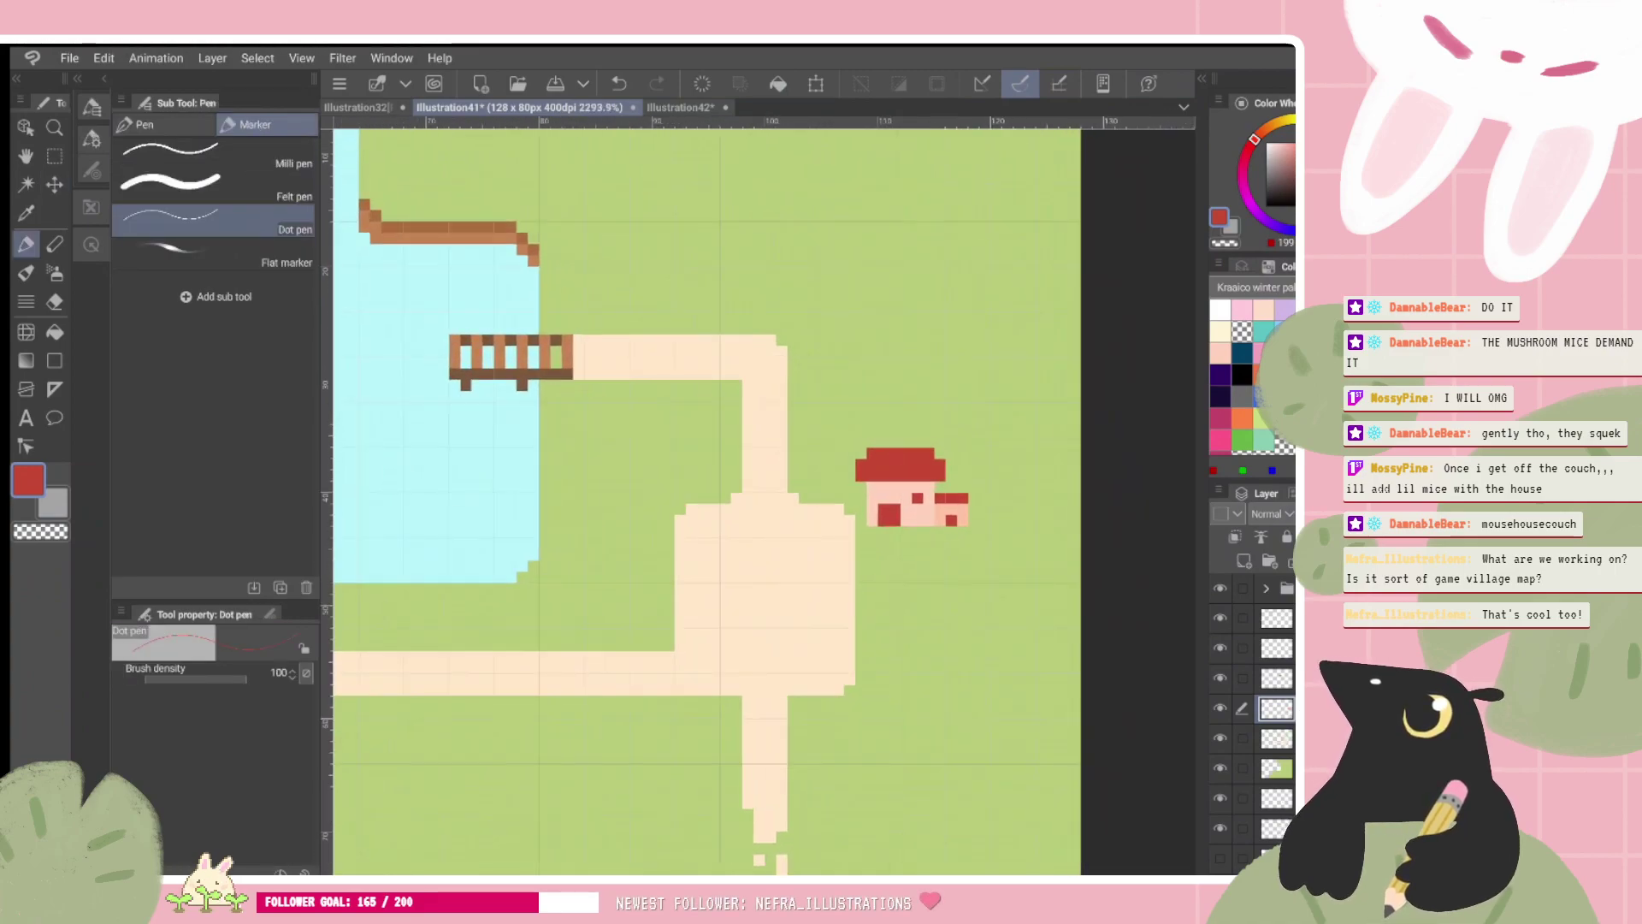
{"action": "scroll", "coordinate": [764, 501], "scroll_direction": "down", "scroll_amount": 2}
{"action": "scroll", "coordinate": [763, 501], "scroll_direction": "down", "scroll_amount": 1}
{"action": "scroll", "coordinate": [764, 501], "scroll_direction": "up", "scroll_amount": 1}
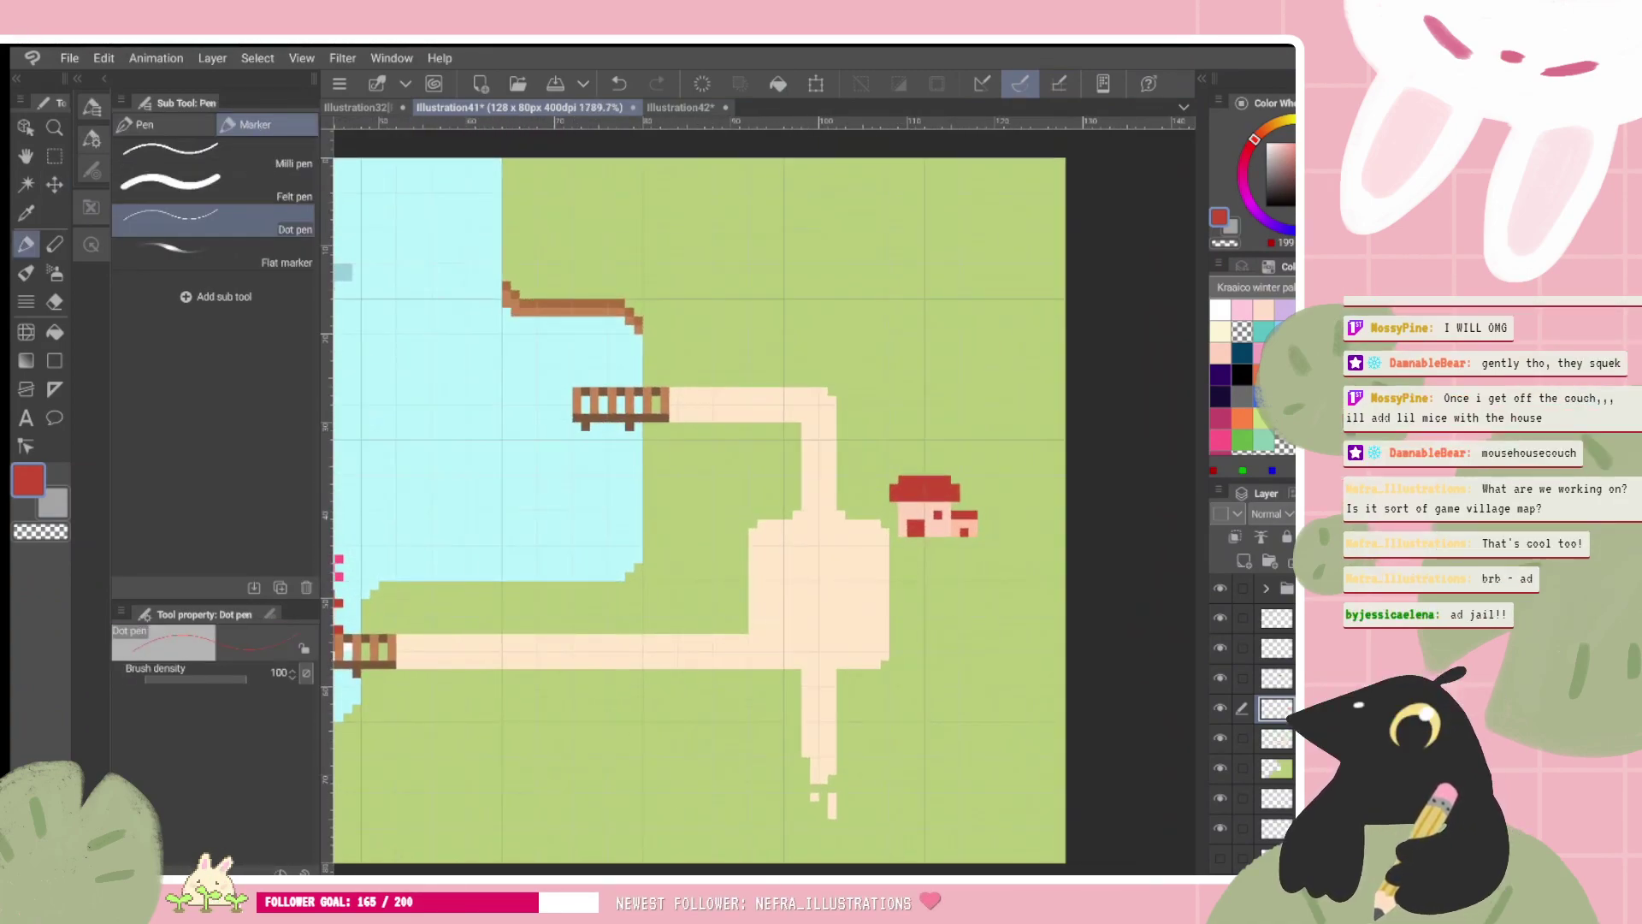
{"action": "key", "text": "ctrl+z"}
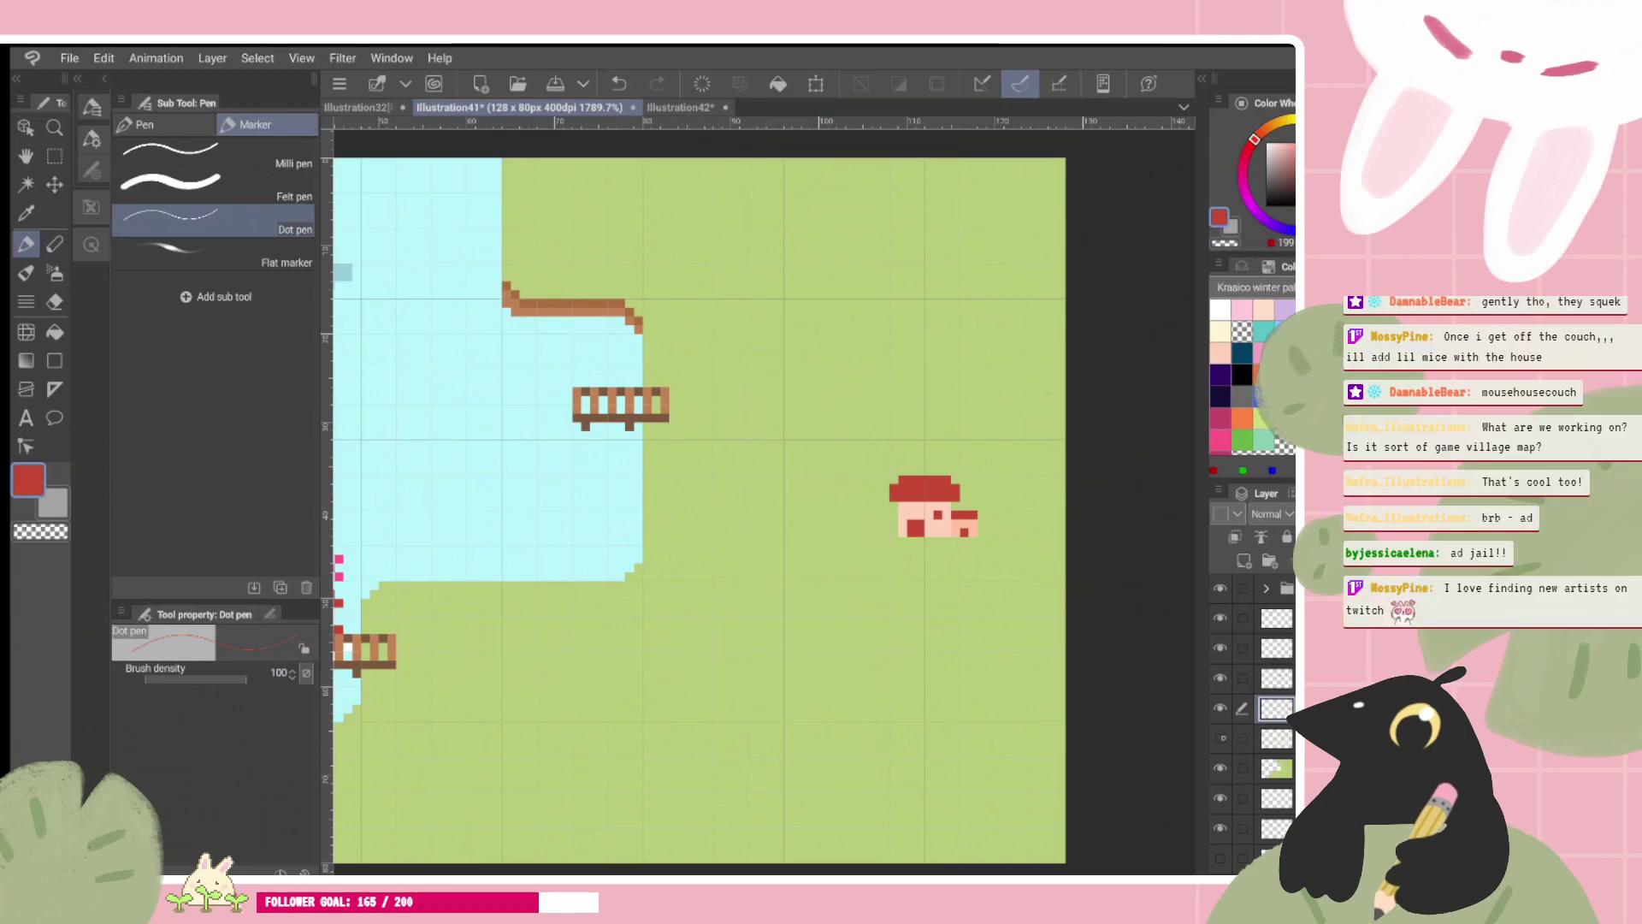
{"action": "key", "text": "ctrl+y"}
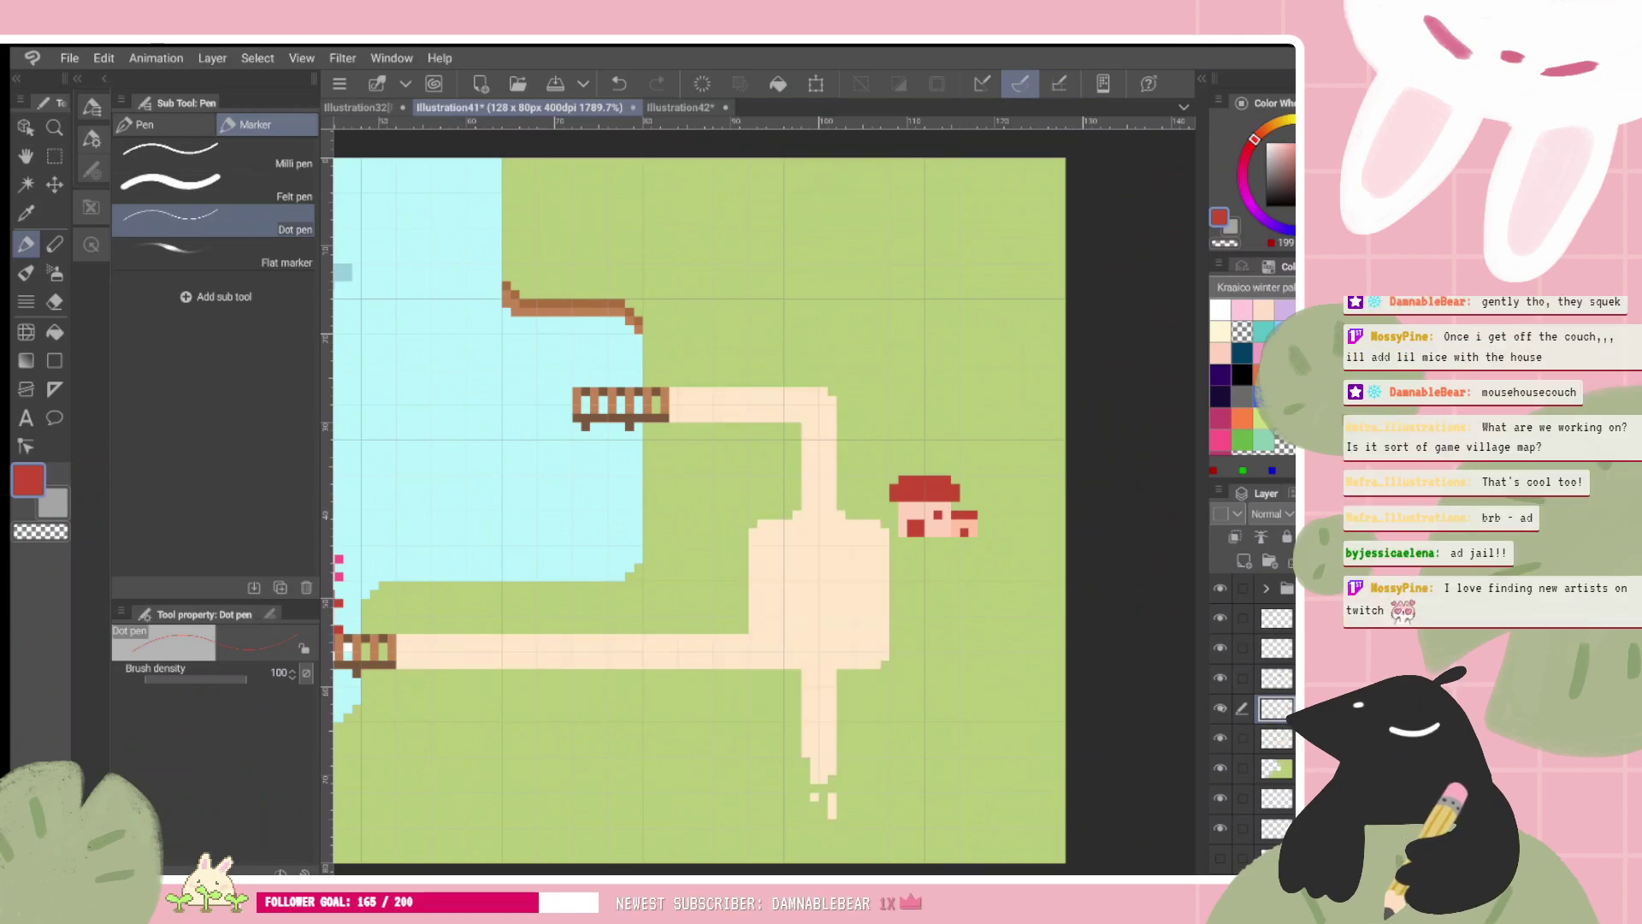
Step: Check which layer holds the small red-roofed house and rename that layer as house
{"action": "left_click", "coordinate": [1219, 708]}
{"action": "left_click", "coordinate": [1220, 708]}
{"action": "double_click", "coordinate": [1317, 708]}
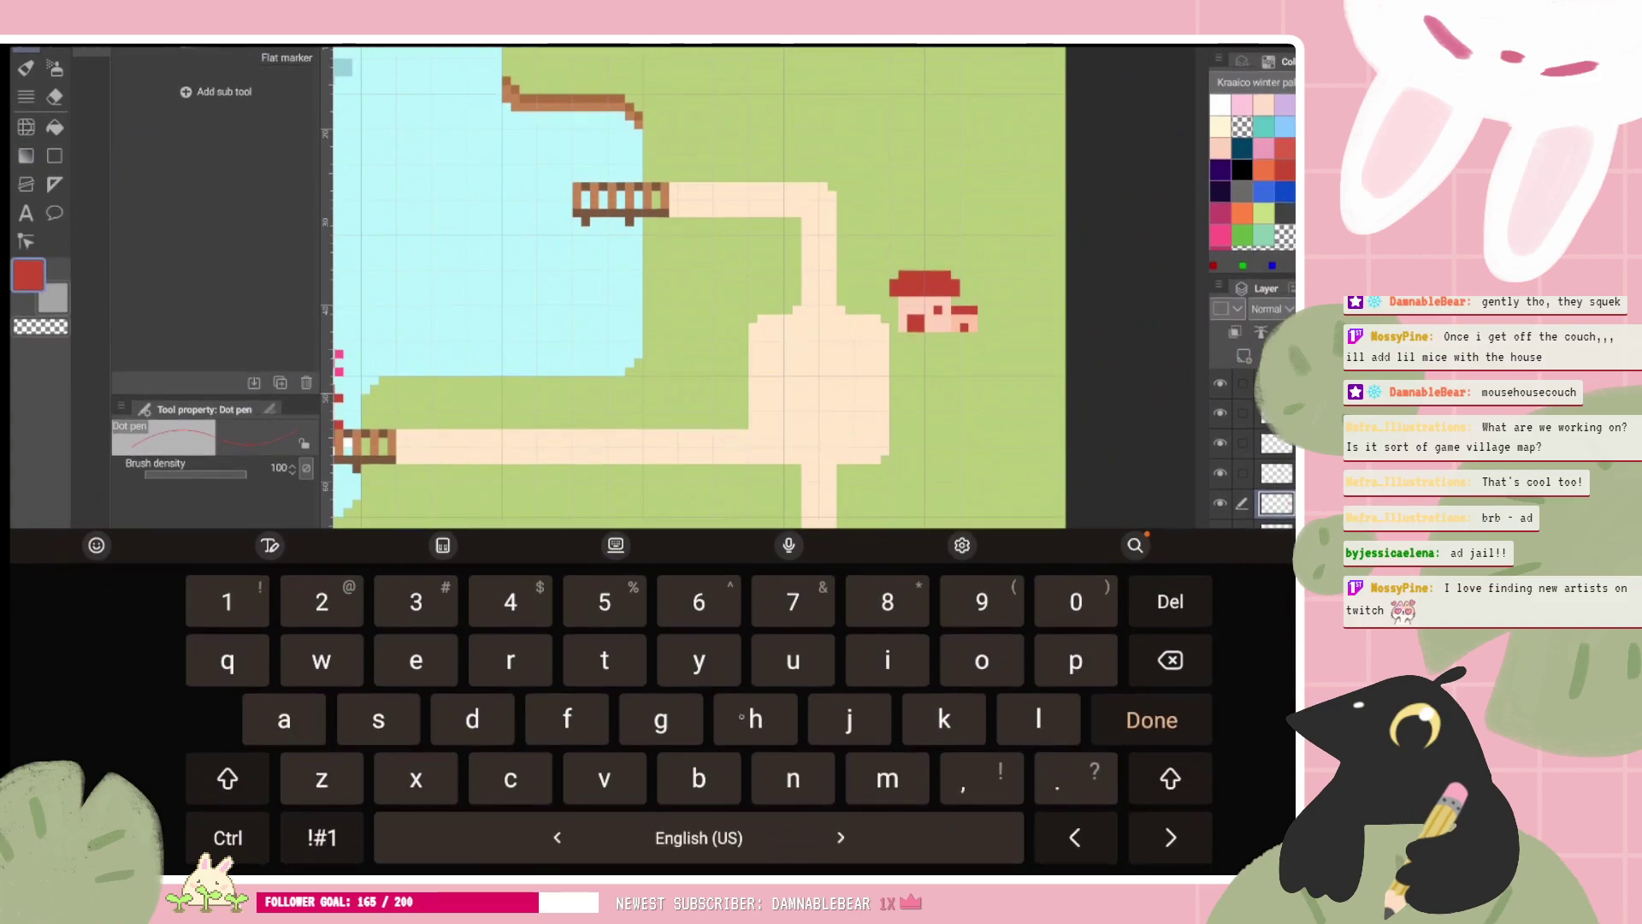
{"action": "type", "text": "house"}
{"action": "left_click", "coordinate": [1151, 719]}
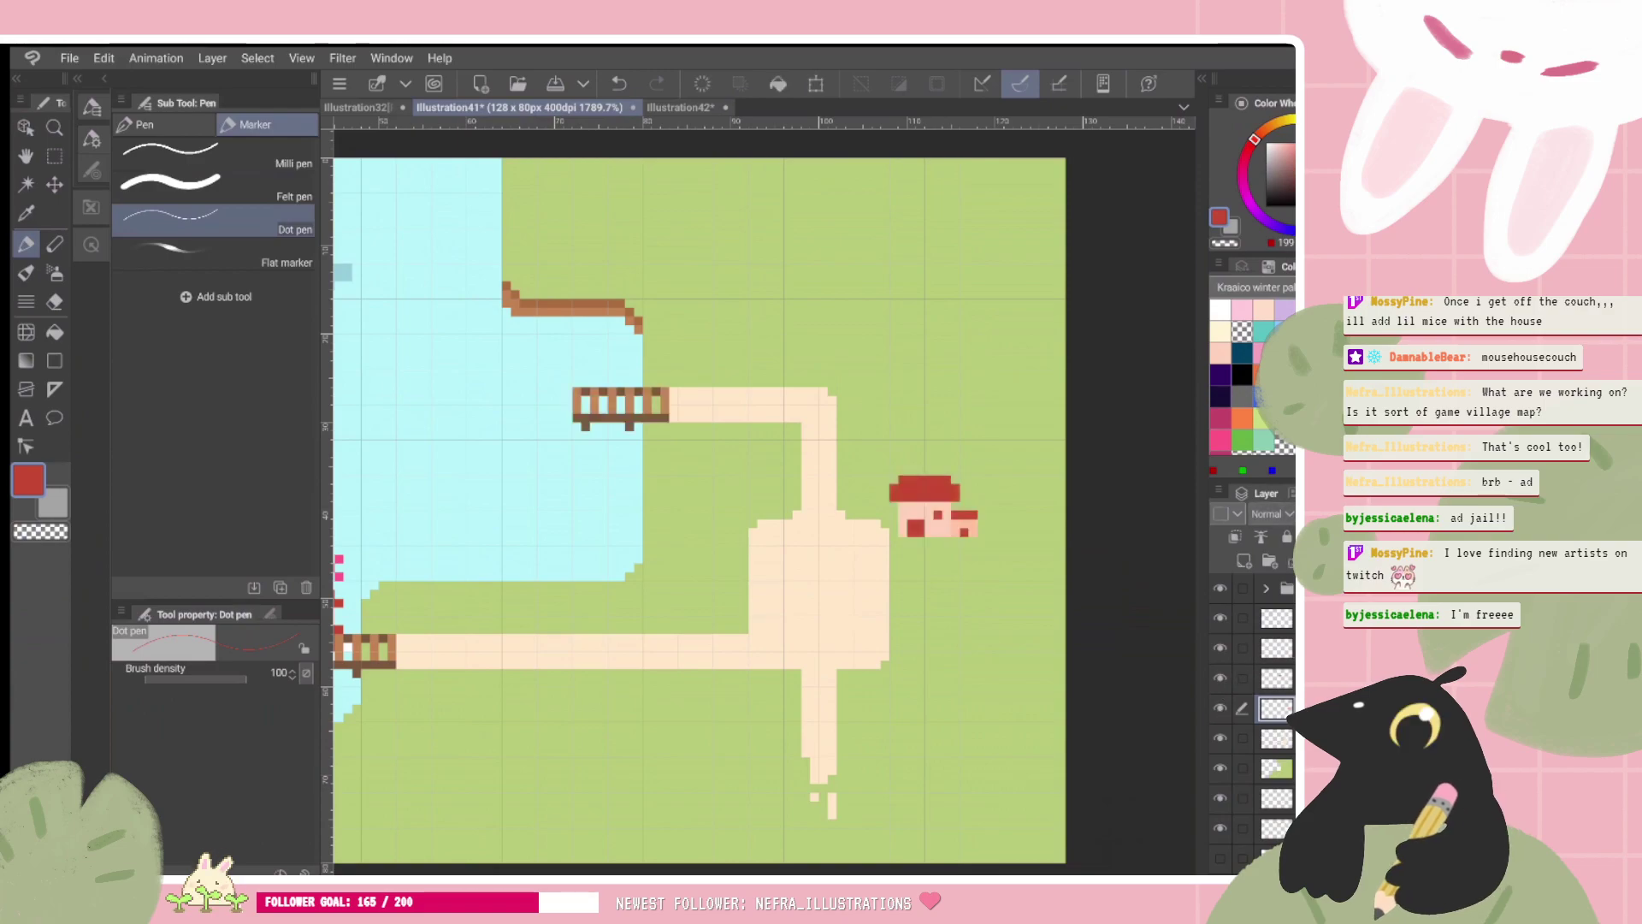
Step: Add a new layer, paint a two-row red roof about 6 pixels wide below the house, and shift it about 3 pixels right
{"action": "left_click", "coordinate": [1243, 560]}
{"action": "scroll", "coordinate": [699, 500], "scroll_direction": "up", "scroll_amount": 1}
{"action": "scroll", "coordinate": [763, 501], "scroll_direction": "up", "scroll_amount": 3}
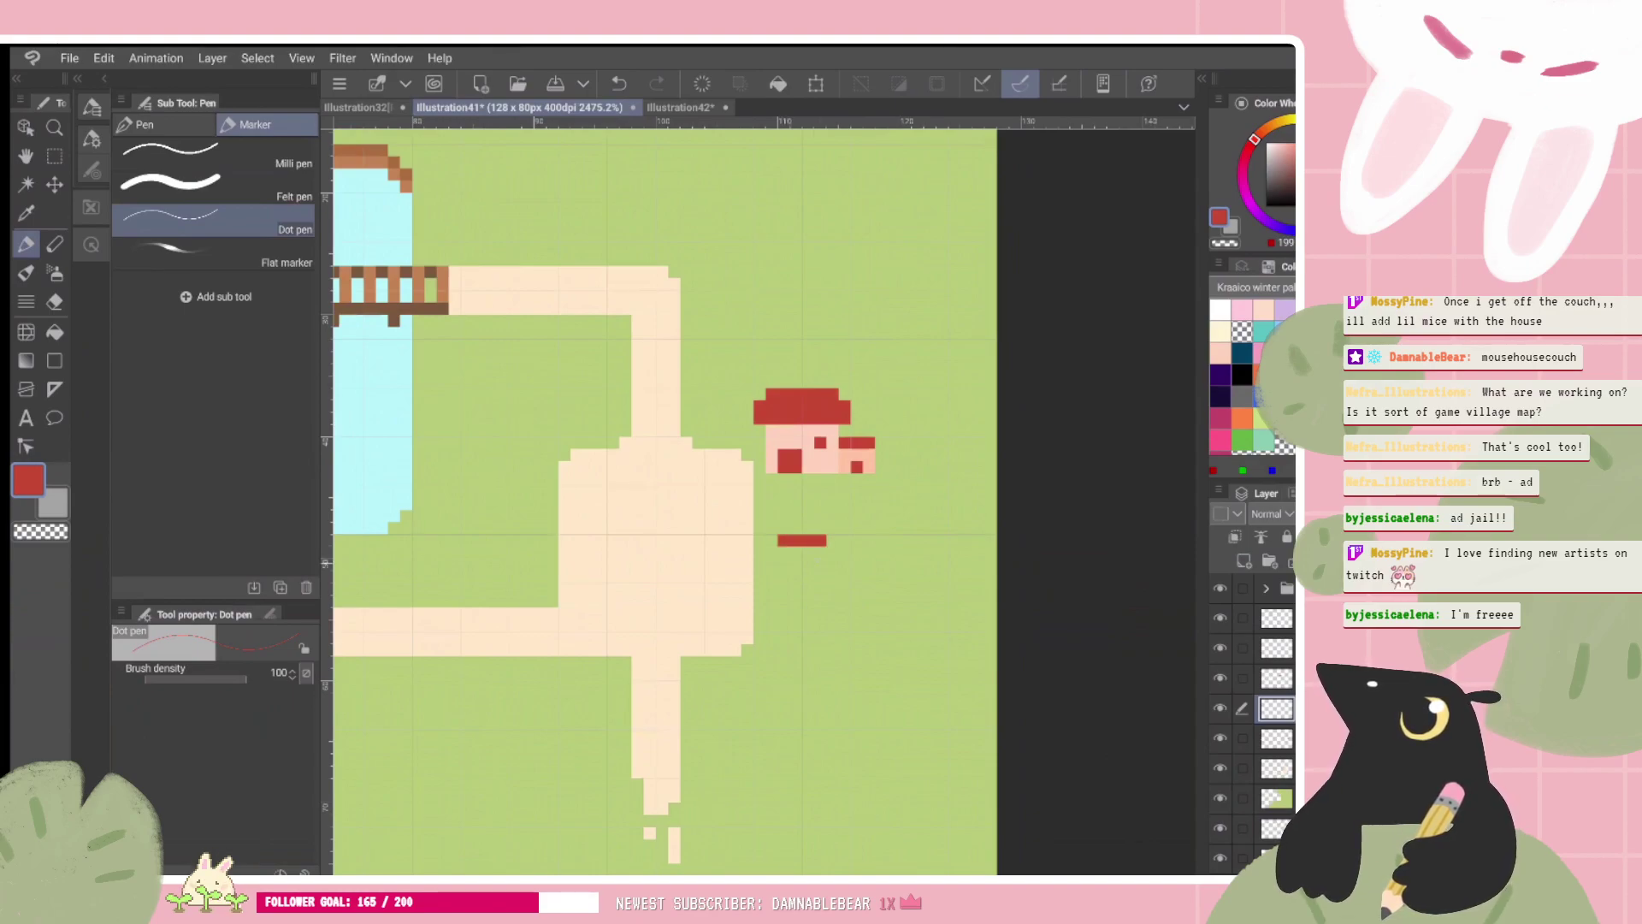
{"action": "left_click_drag", "start_coordinate": [771, 552], "coordinate": [832, 553]}
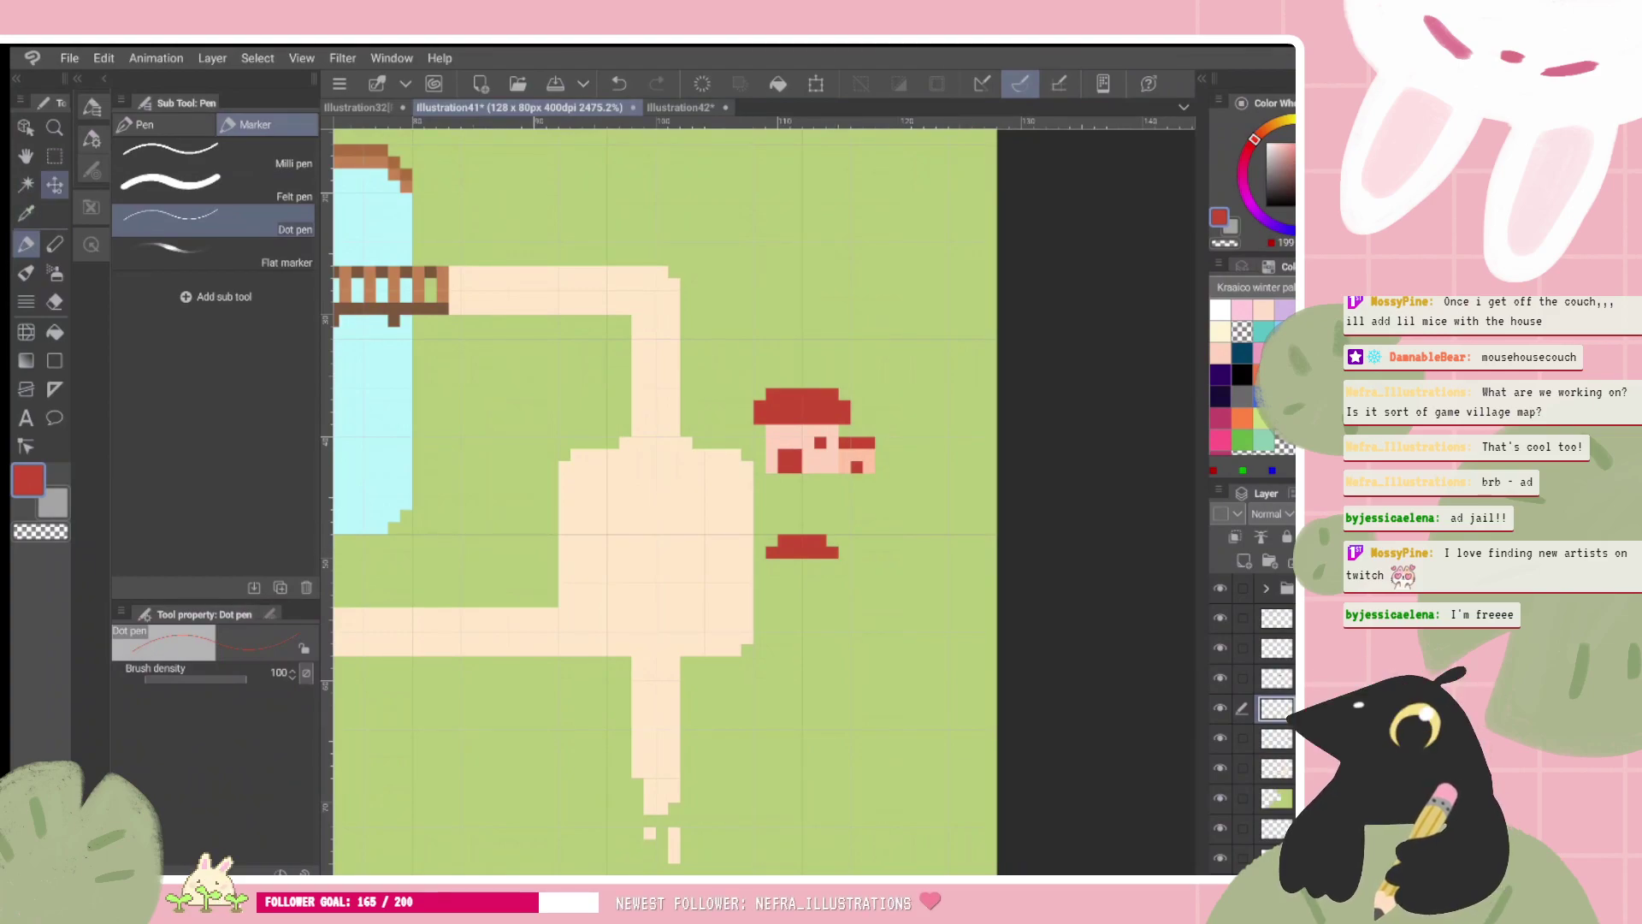
{"action": "key", "text": "k"}
{"action": "left_click_drag", "start_coordinate": [846, 513], "coordinate": [882, 513]}
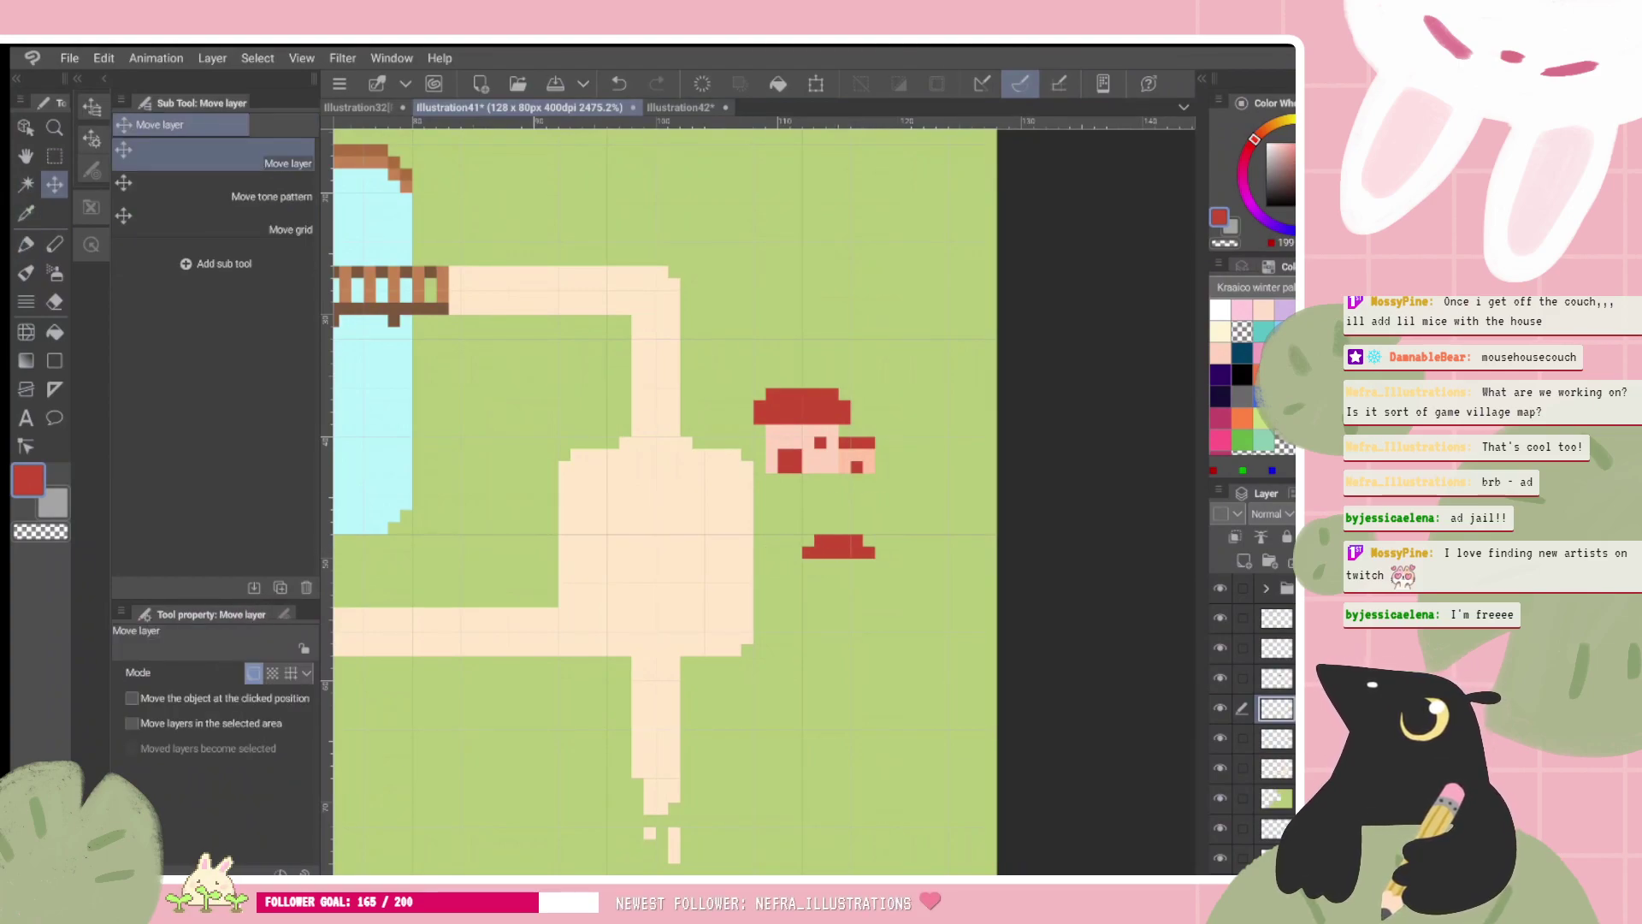
{"action": "key", "text": "p"}
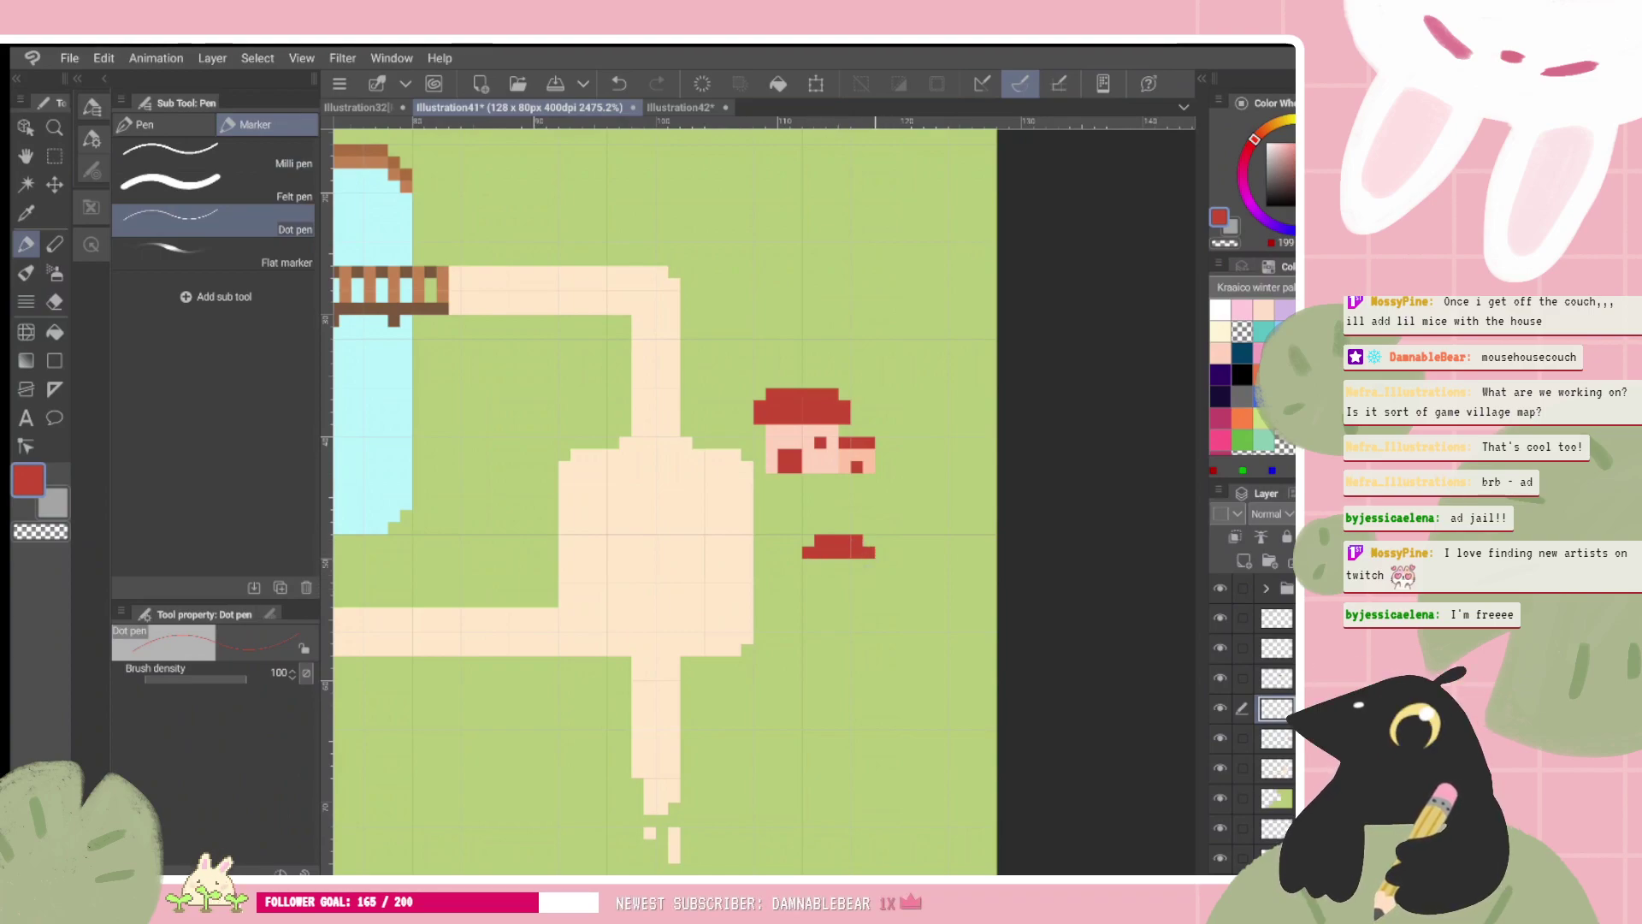
{"action": "left_click", "coordinate": [1220, 353]}
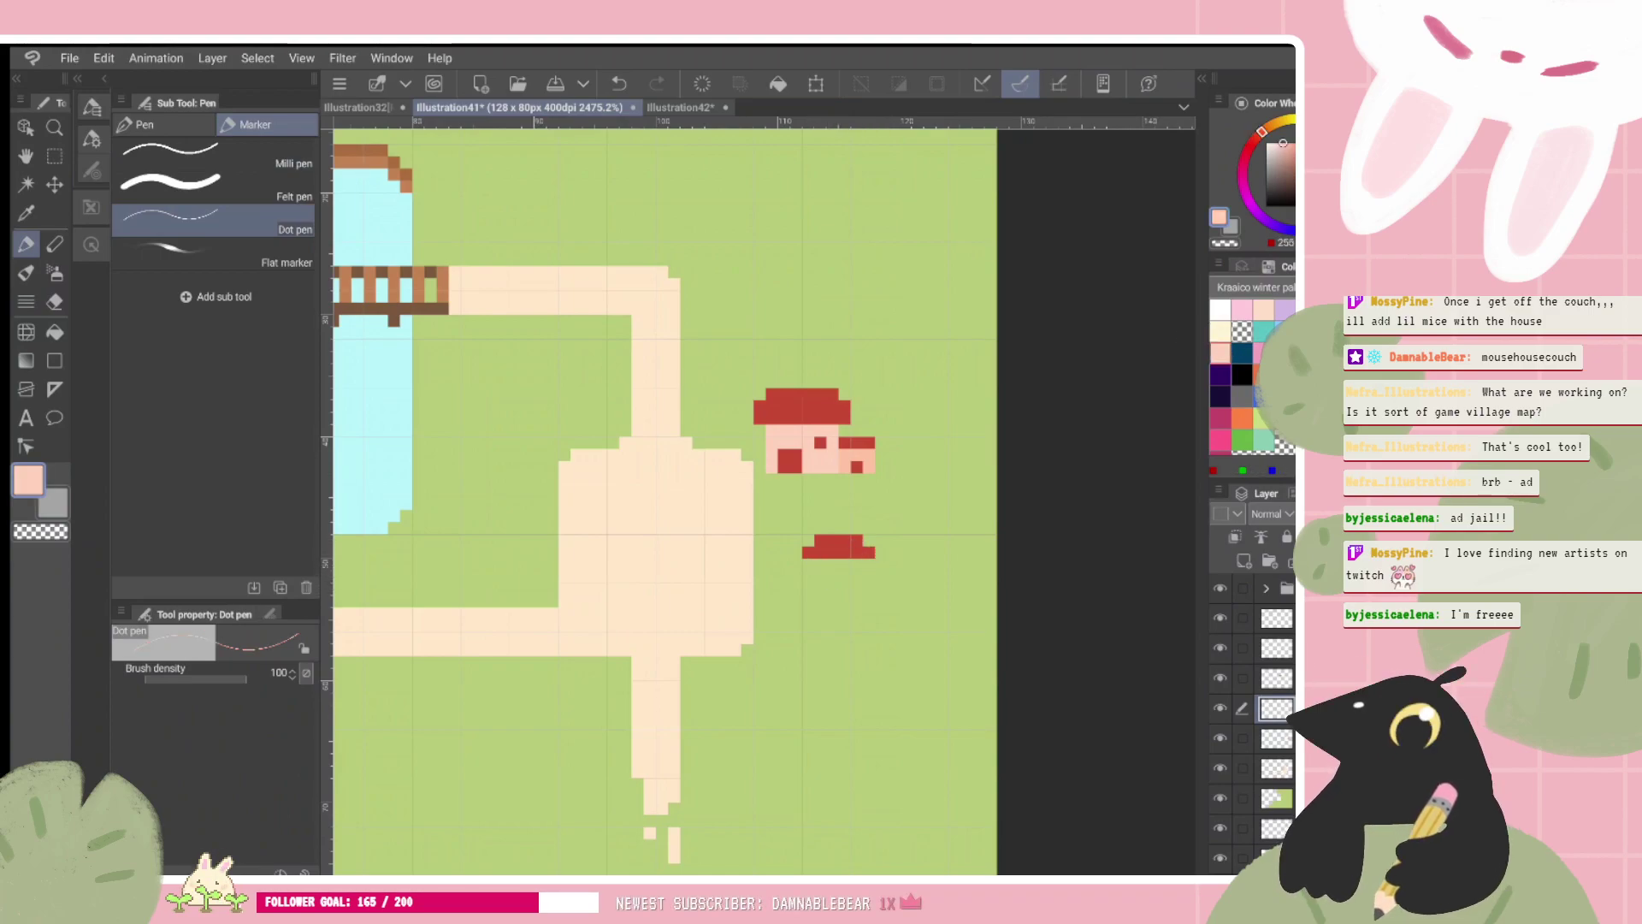
{"action": "left_click_drag", "start_coordinate": [808, 564], "coordinate": [820, 665]}
{"action": "key", "text": "ctrl+z"}
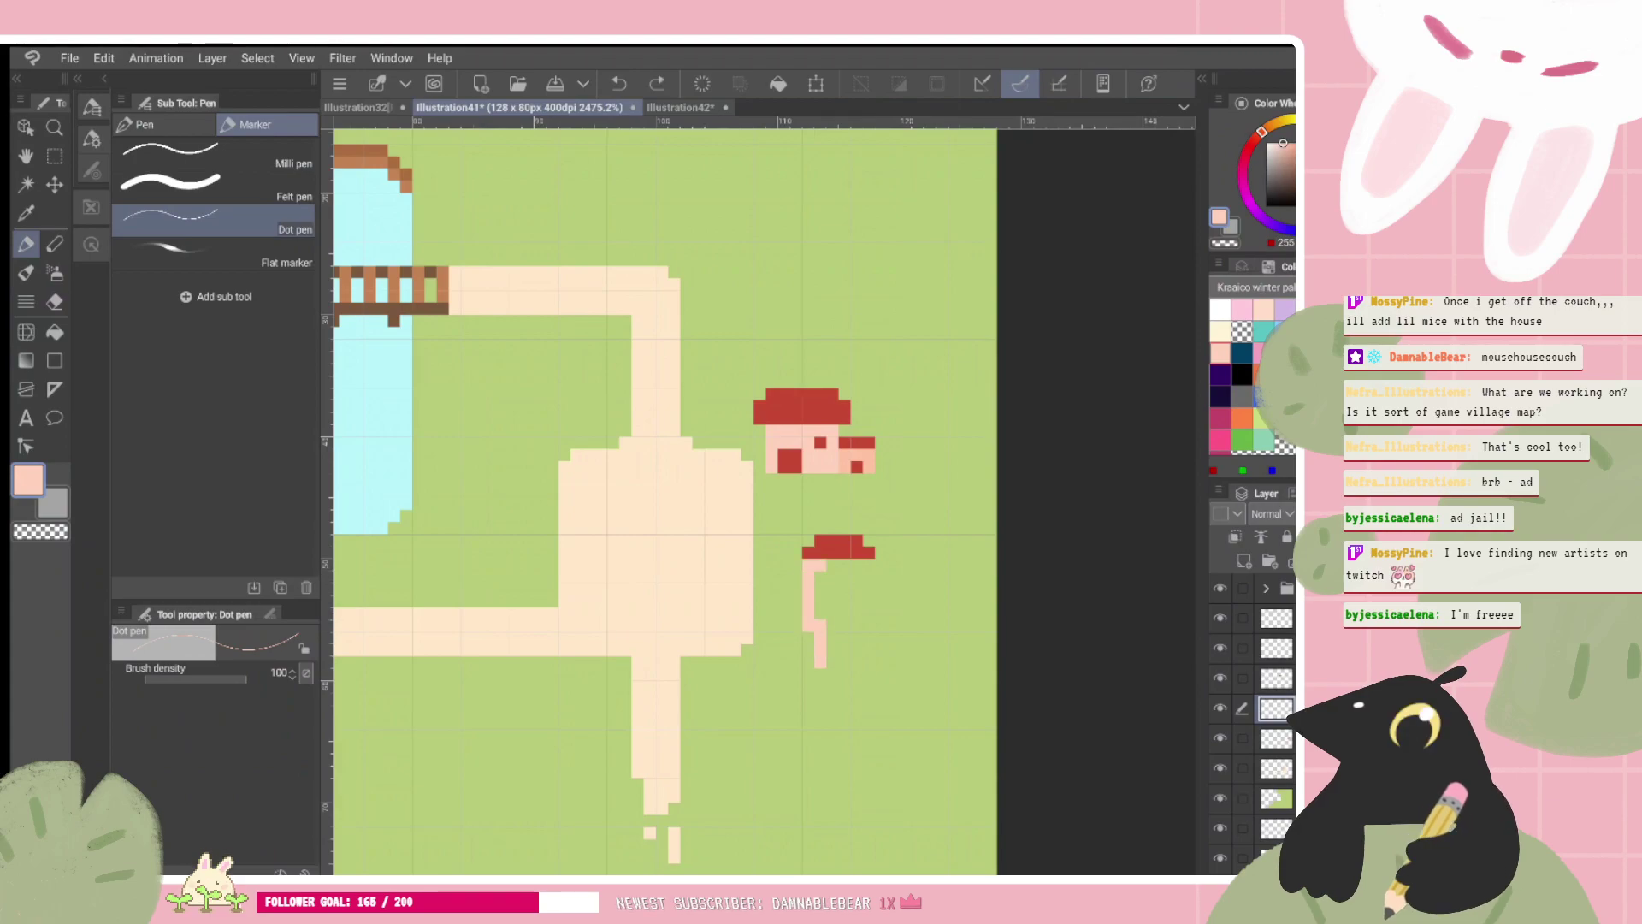
{"action": "key", "text": "ctrl+z"}
{"action": "left_click_drag", "start_coordinate": [808, 565], "coordinate": [820, 655]}
{"action": "key", "text": "ctrl+z"}
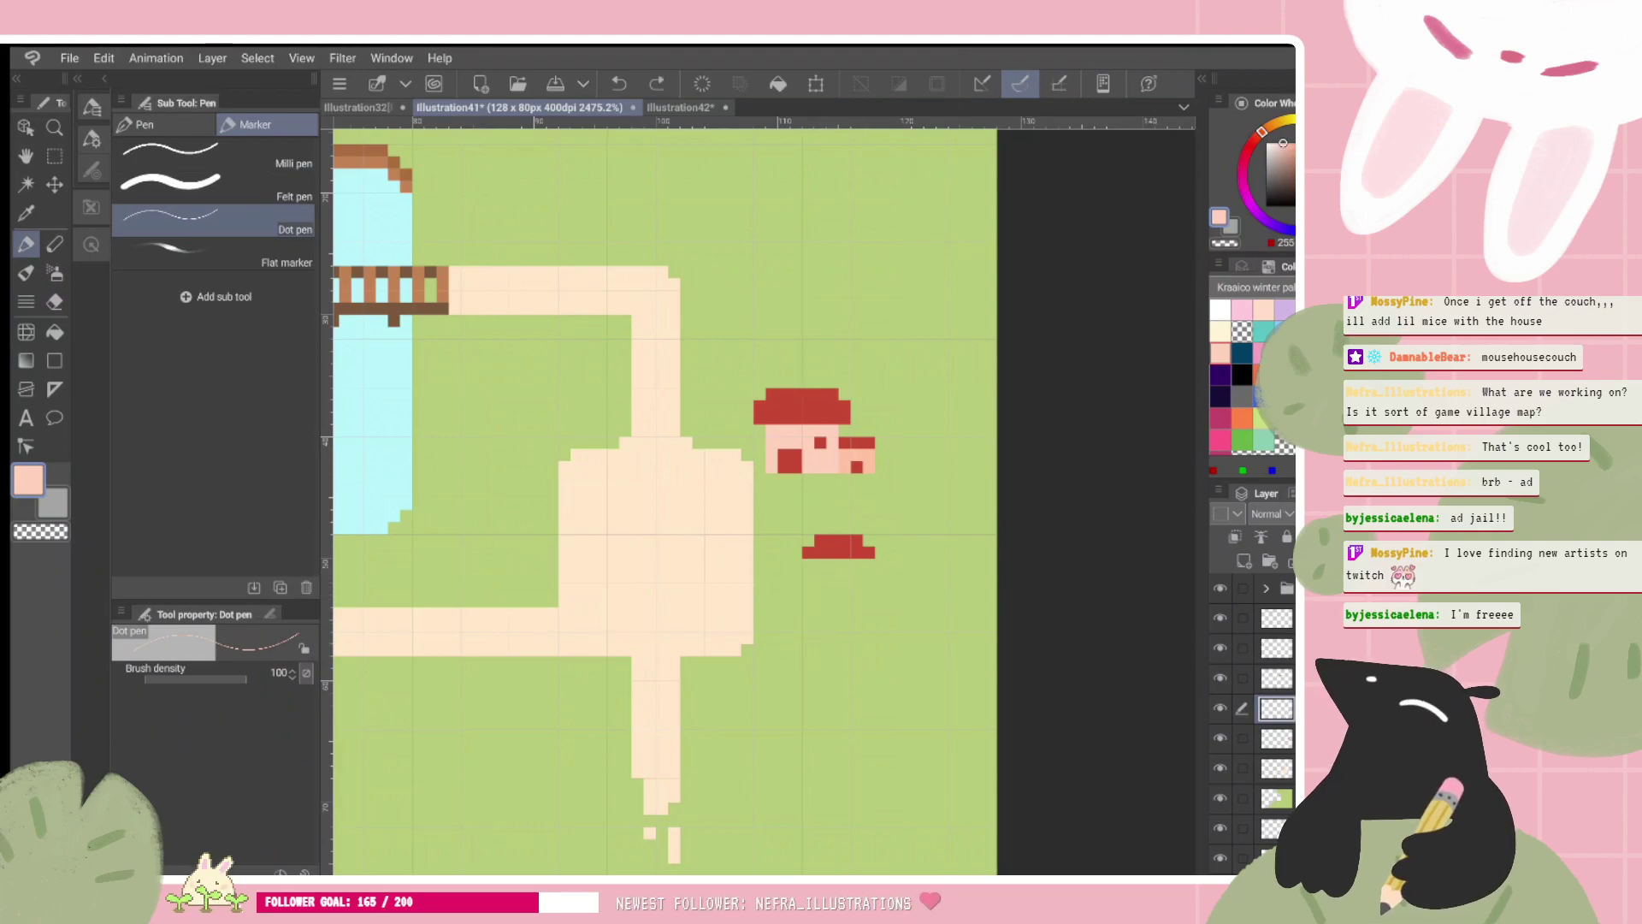
Step: Extend the new red roof rightwards to about 12 pixels wide, keeping its upper row one pixel shorter at each end
{"action": "left_click", "coordinate": [835, 546], "text": "alt"}
{"action": "left_click_drag", "start_coordinate": [880, 541], "coordinate": [892, 541]}
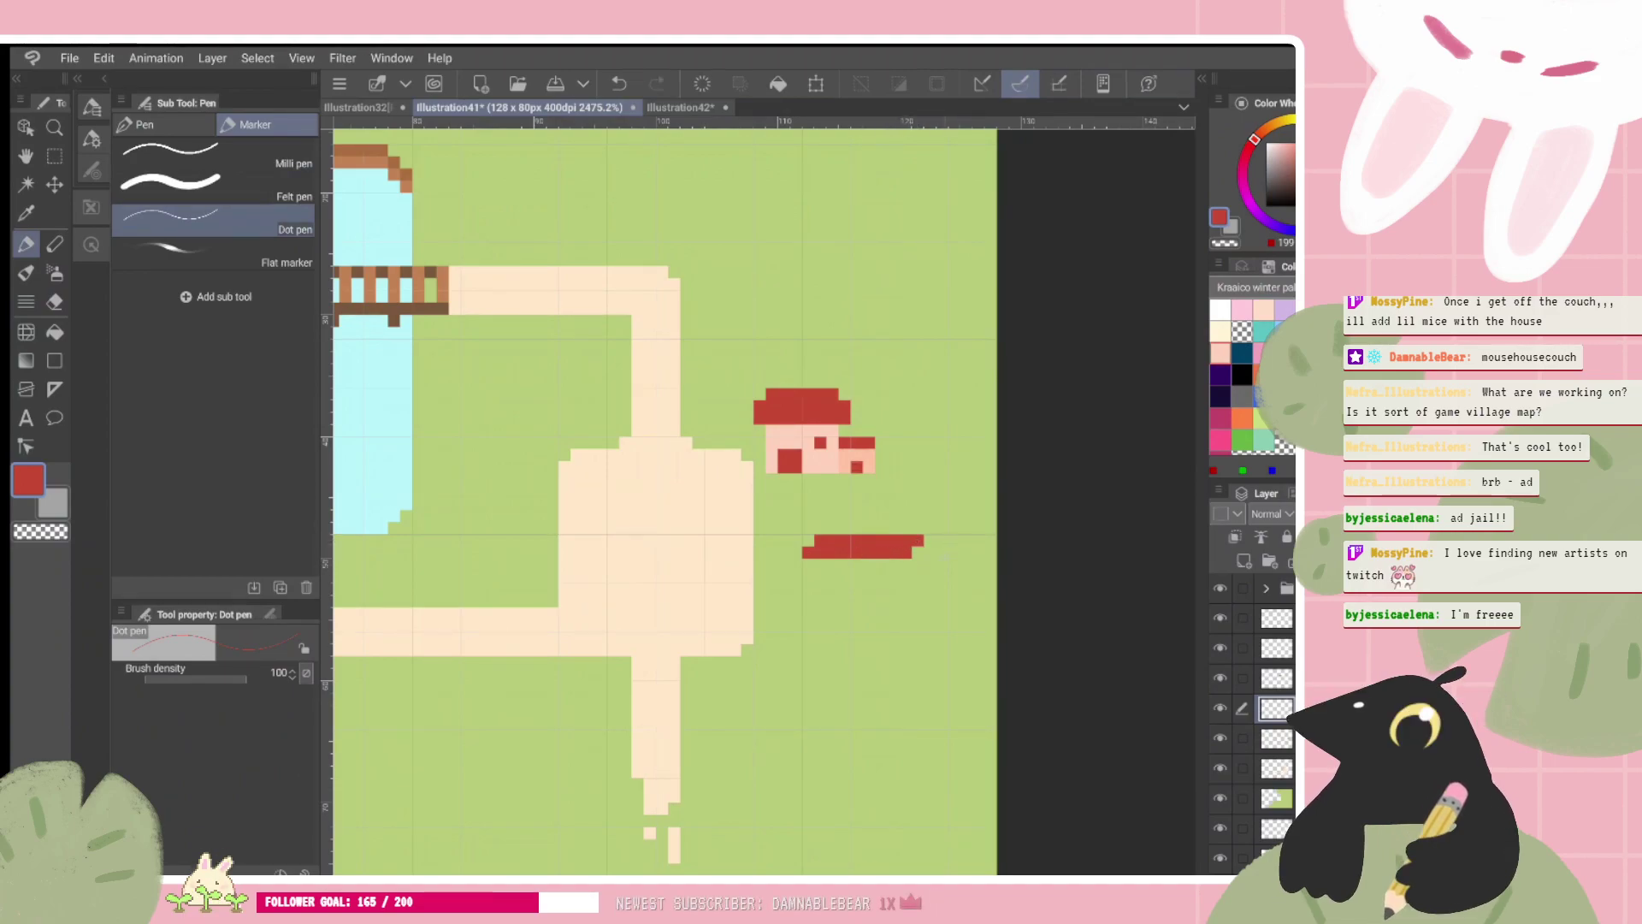
{"action": "left_click_drag", "start_coordinate": [930, 541], "coordinate": [941, 553]}
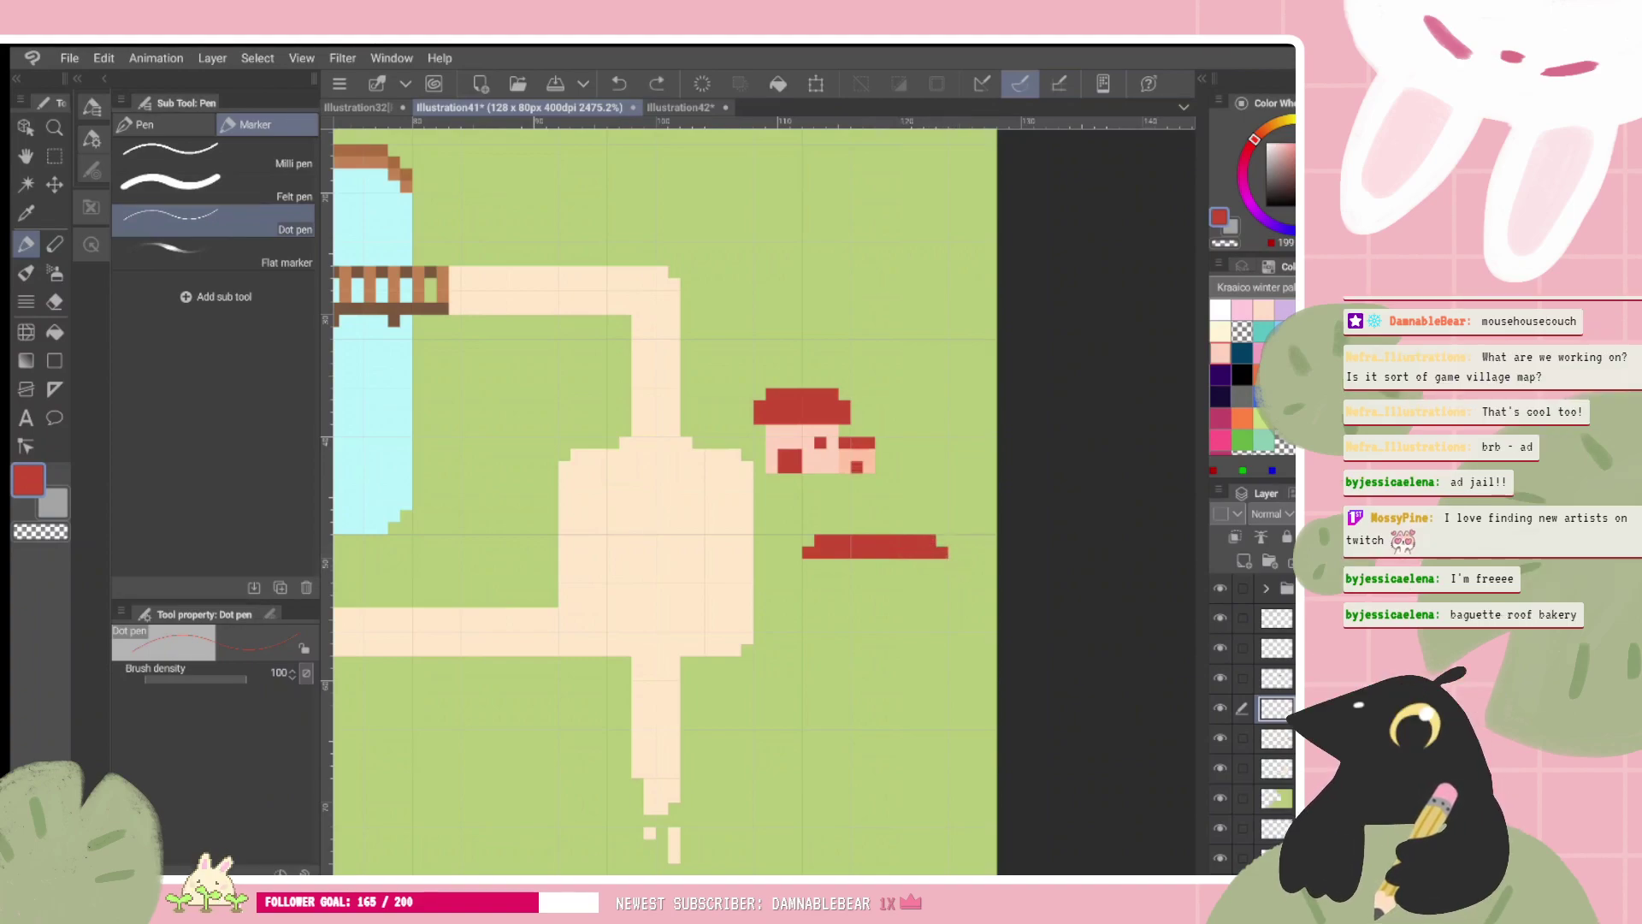
Step: Paint a filled light pink wall about 10 by 6 pixels under the new red roof
{"action": "left_click", "coordinate": [1220, 353]}
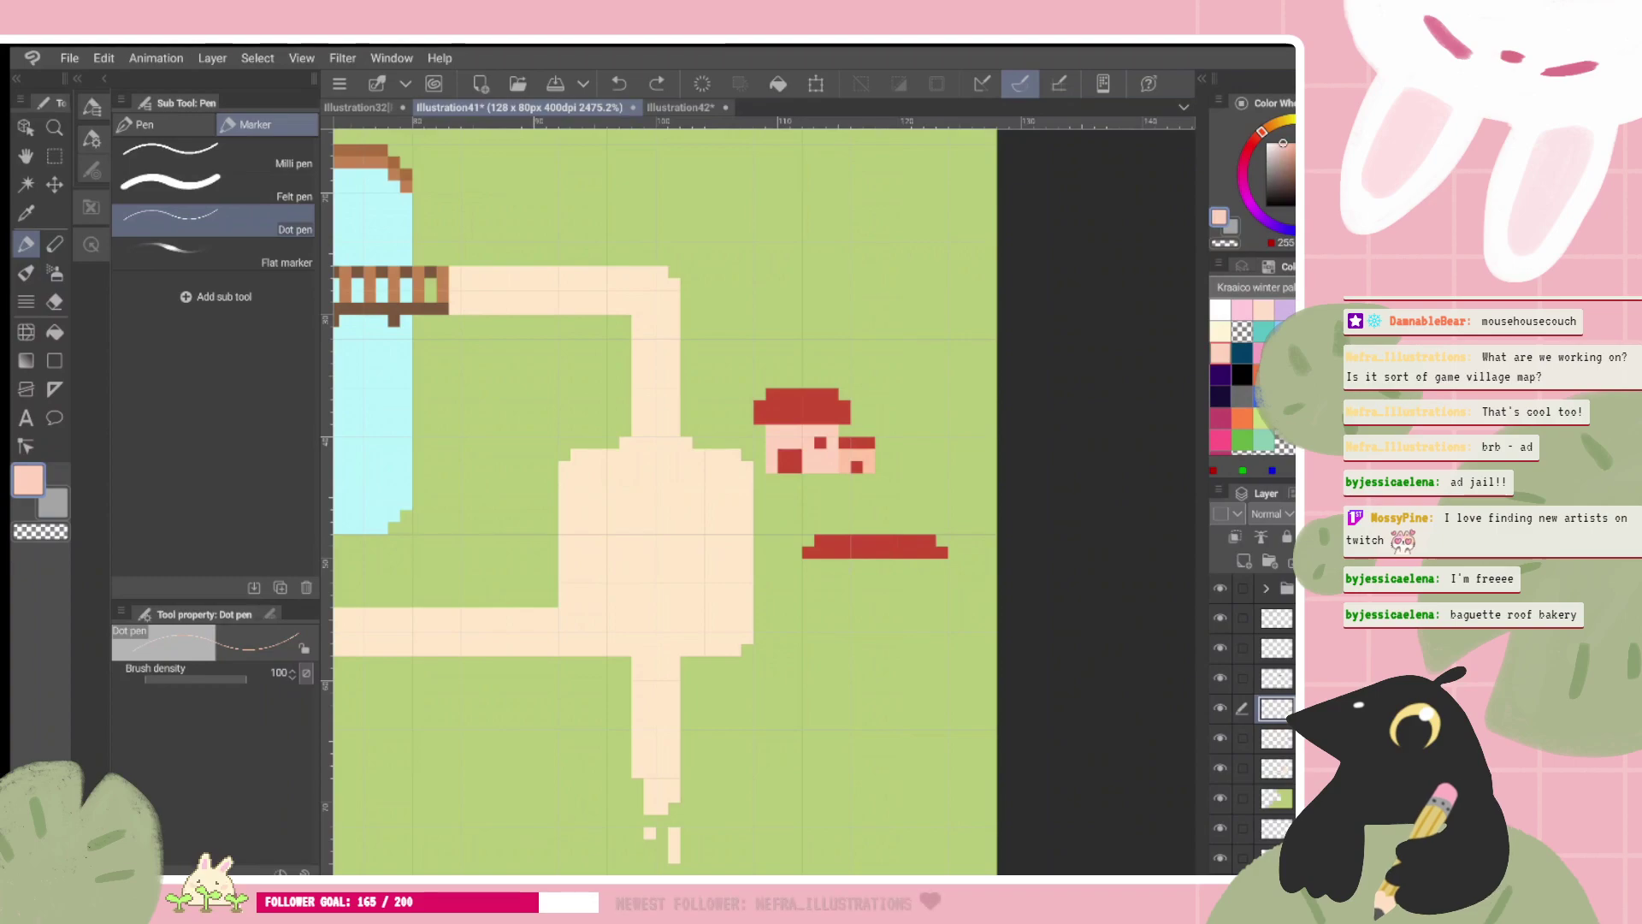
{"action": "left_click_drag", "start_coordinate": [819, 565], "coordinate": [819, 589]}
{"action": "left_click_drag", "start_coordinate": [929, 564], "coordinate": [917, 601]}
{"action": "left_click_drag", "start_coordinate": [832, 565], "coordinate": [918, 564]}
{"action": "mouse_move", "coordinate": [832, 589]}
{"action": "left_mouse_down"}
{"action": "mouse_move", "coordinate": [917, 583]}
{"action": "mouse_move", "coordinate": [832, 601]}
{"action": "mouse_move", "coordinate": [828, 624]}
{"action": "mouse_move", "coordinate": [917, 613]}
{"action": "left_mouse_up"}
{"action": "left_click", "coordinate": [832, 613]}
{"action": "left_click", "coordinate": [917, 575]}
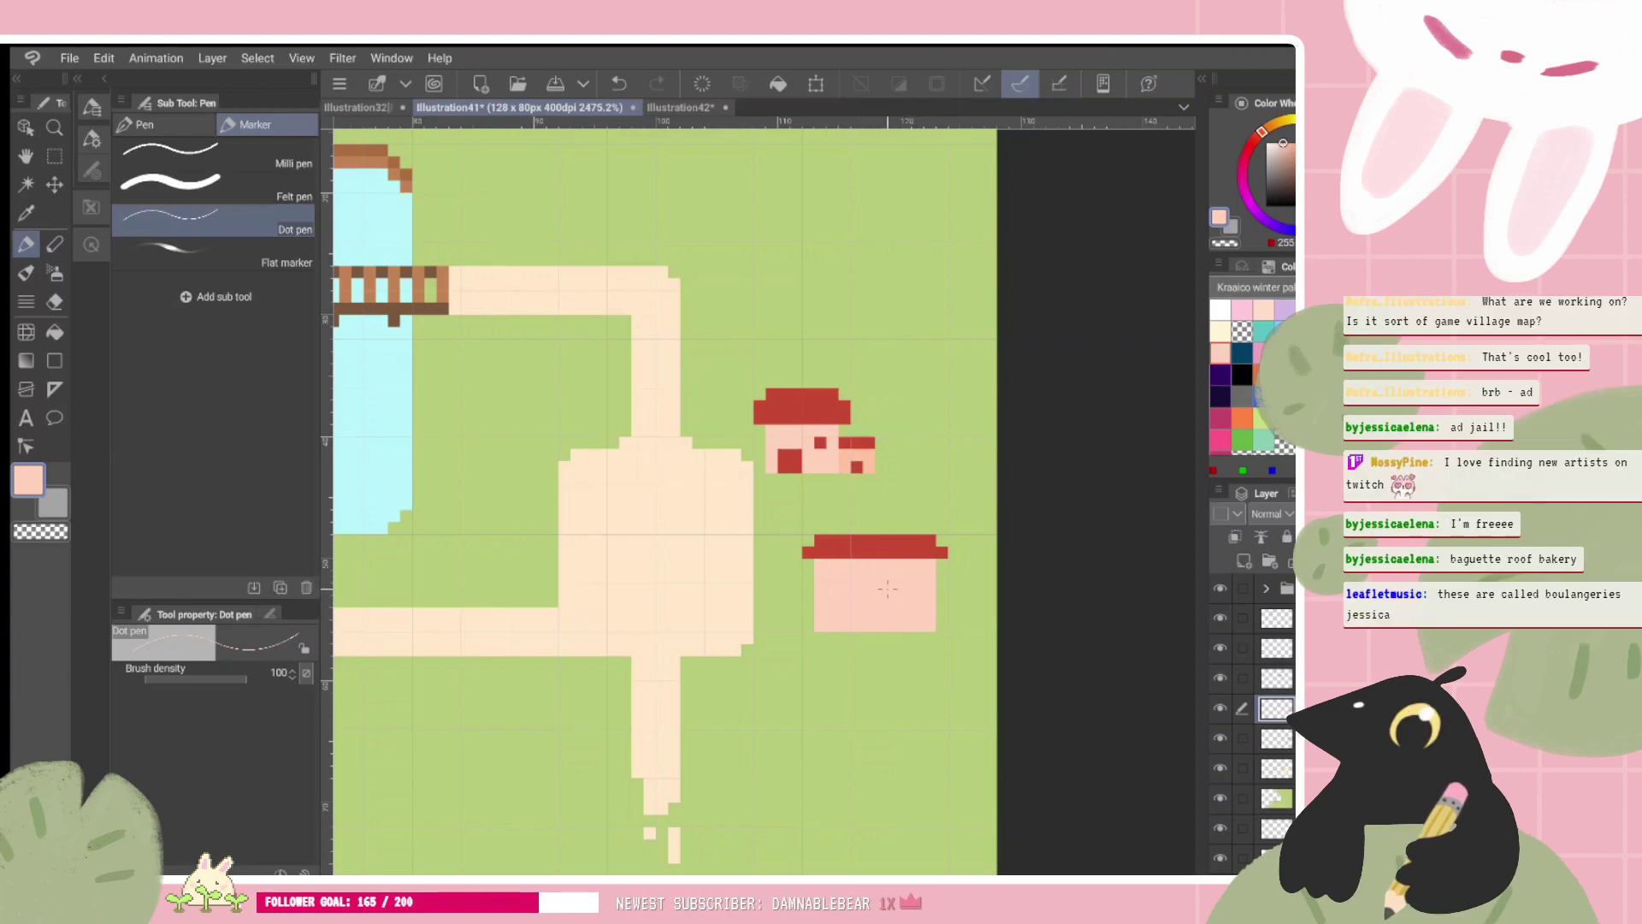
Step: Paint a one-pixel dark red chimney near the right end of the new house's roof
{"action": "left_click", "coordinate": [888, 547], "text": "alt"}
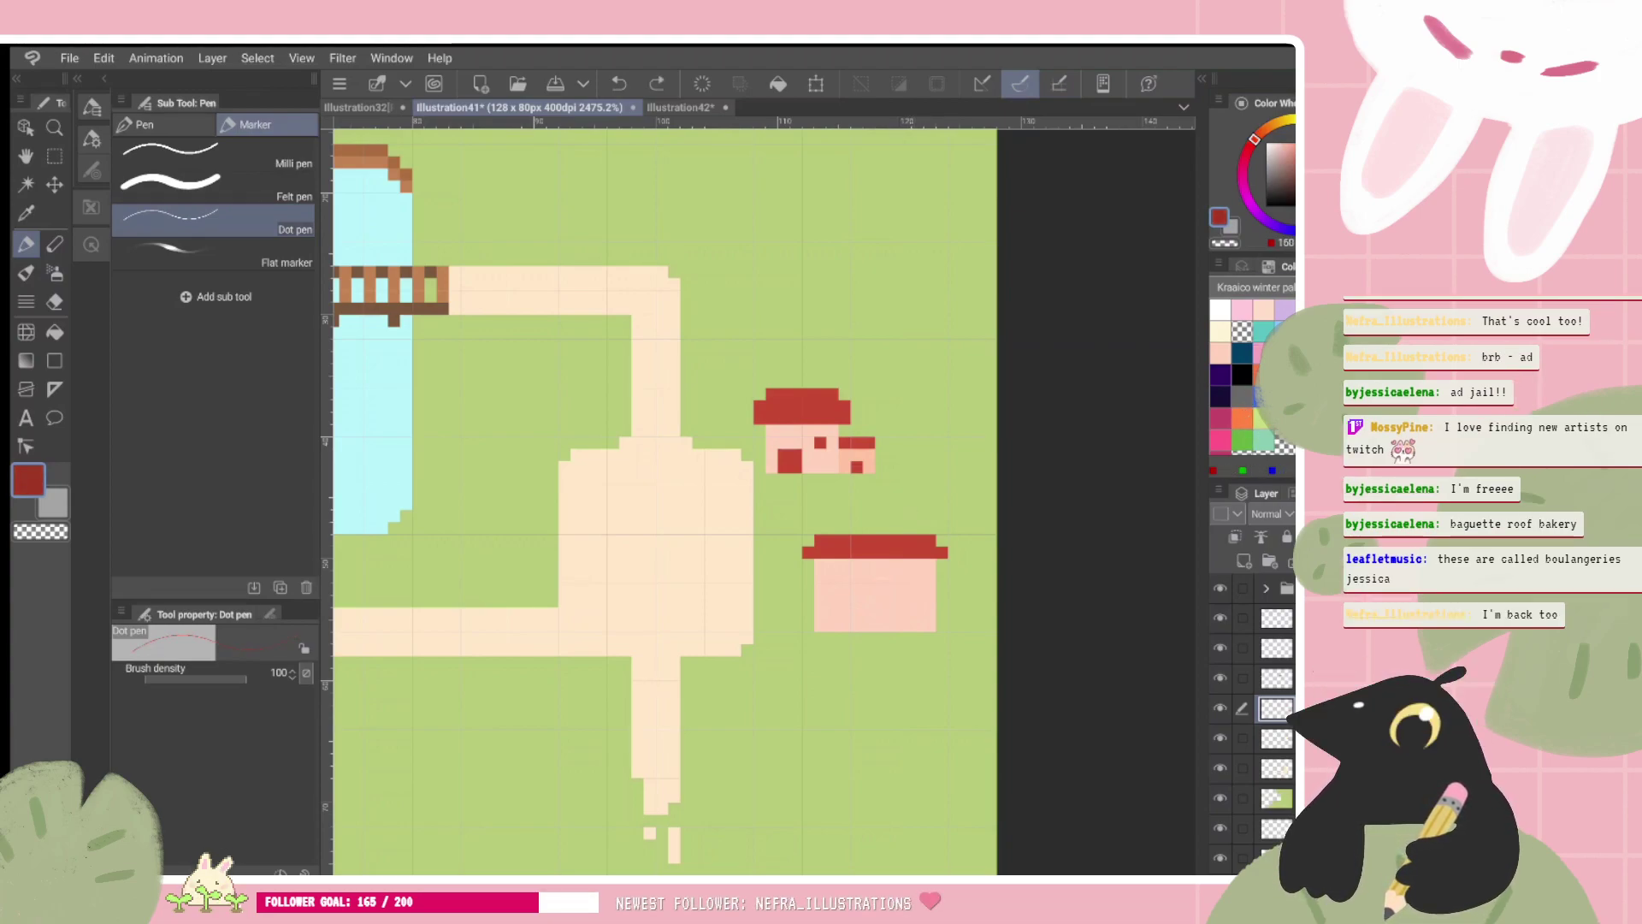
{"action": "left_click_drag", "start_coordinate": [906, 522], "coordinate": [918, 522]}
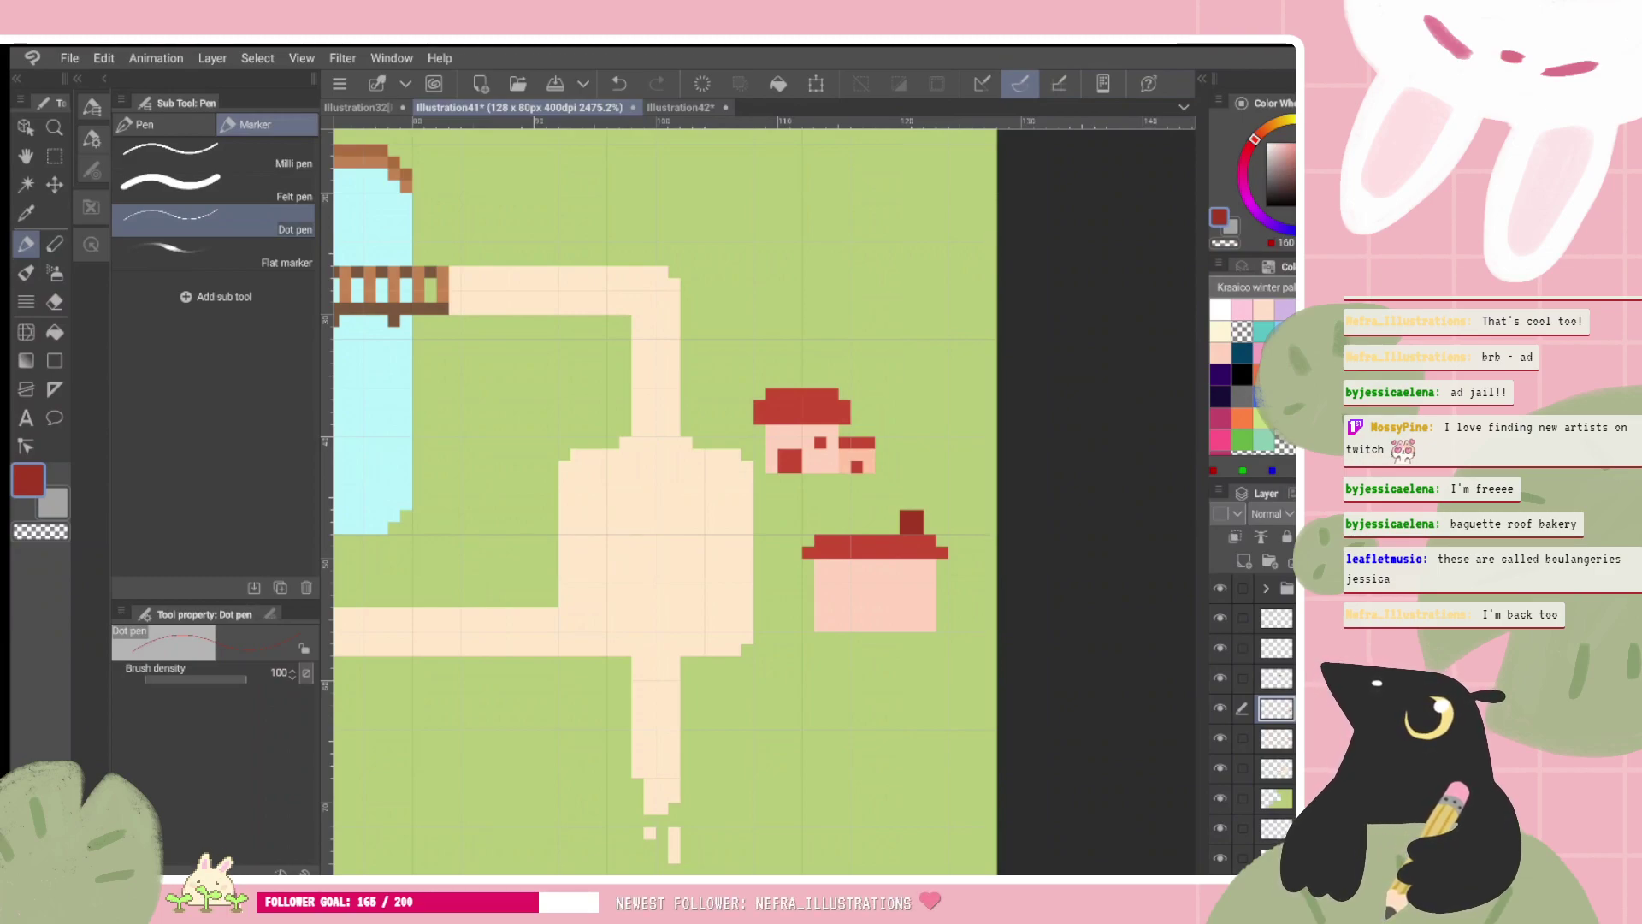
{"action": "scroll", "coordinate": [1005, 699], "scroll_direction": "up", "scroll_amount": 2}
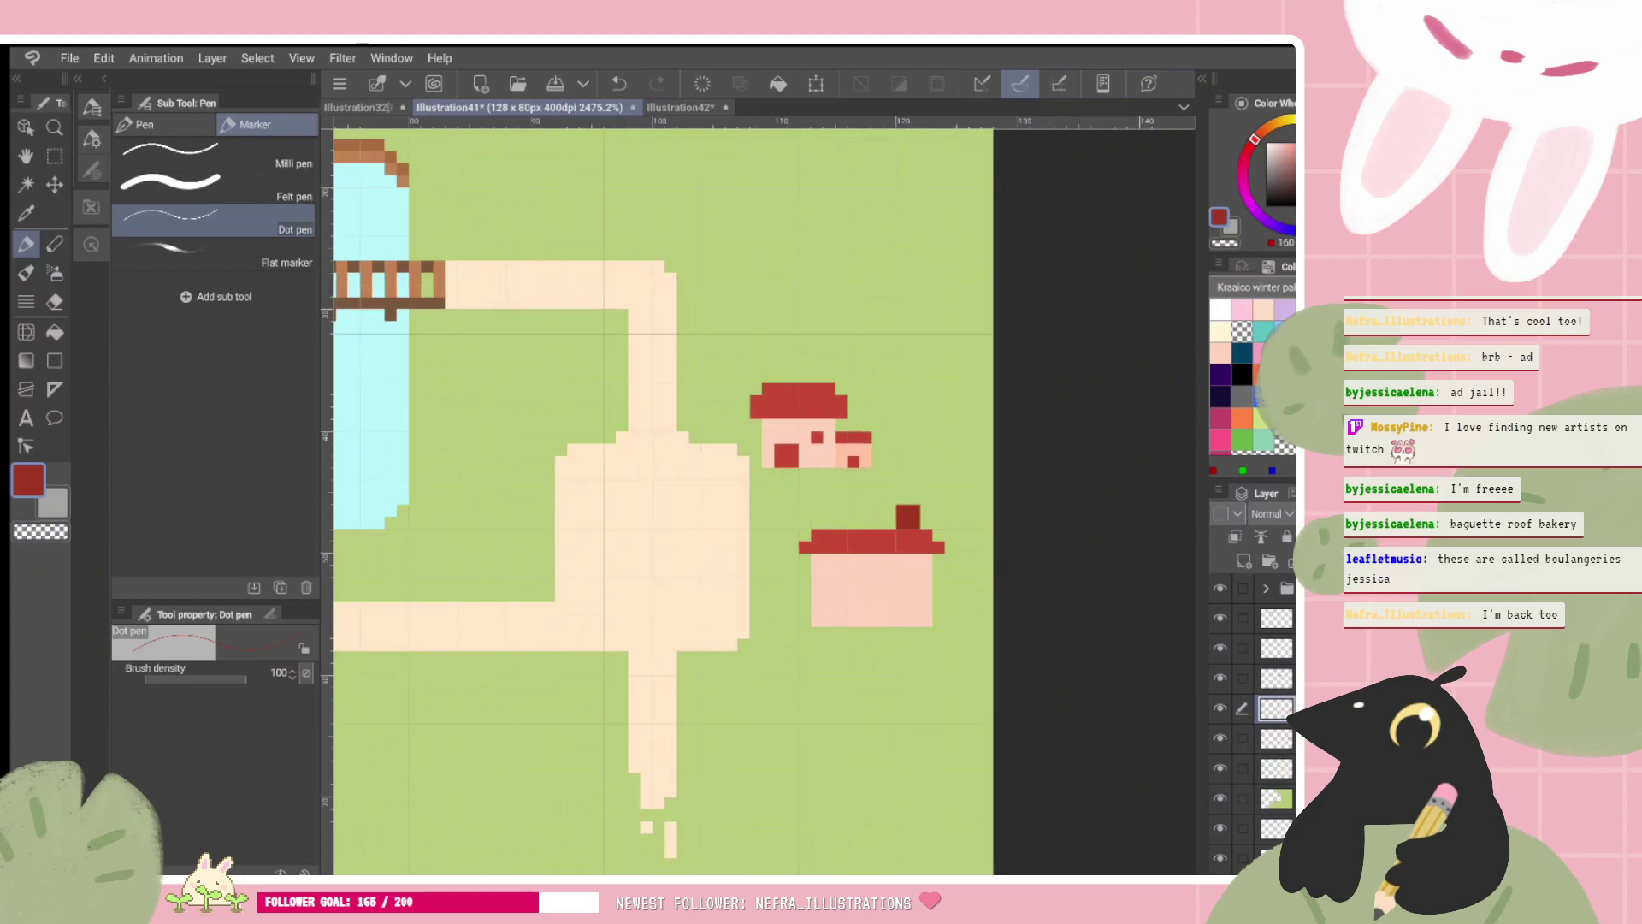
{"action": "left_click", "coordinate": [895, 490]}
{"action": "left_click", "coordinate": [1242, 617]}
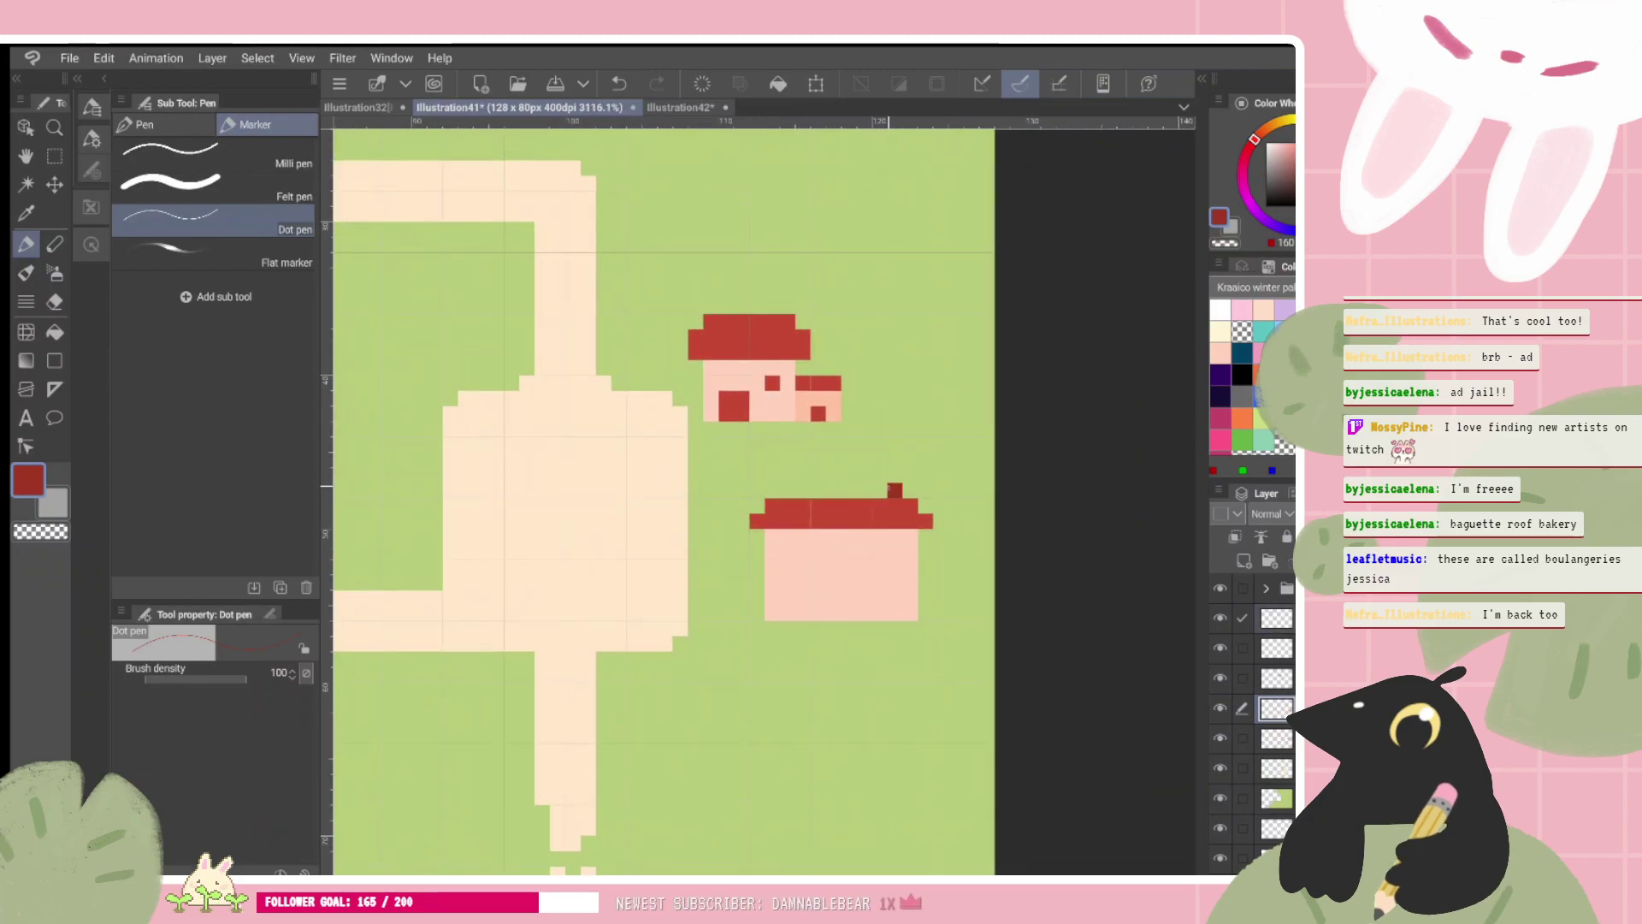
Step: Try lighter red highlights along the top of the house roofs and undo them
{"action": "scroll", "coordinate": [764, 501], "scroll_direction": "up", "scroll_amount": 1}
{"action": "left_click_drag", "start_coordinate": [764, 501], "coordinate": [756, 496]}
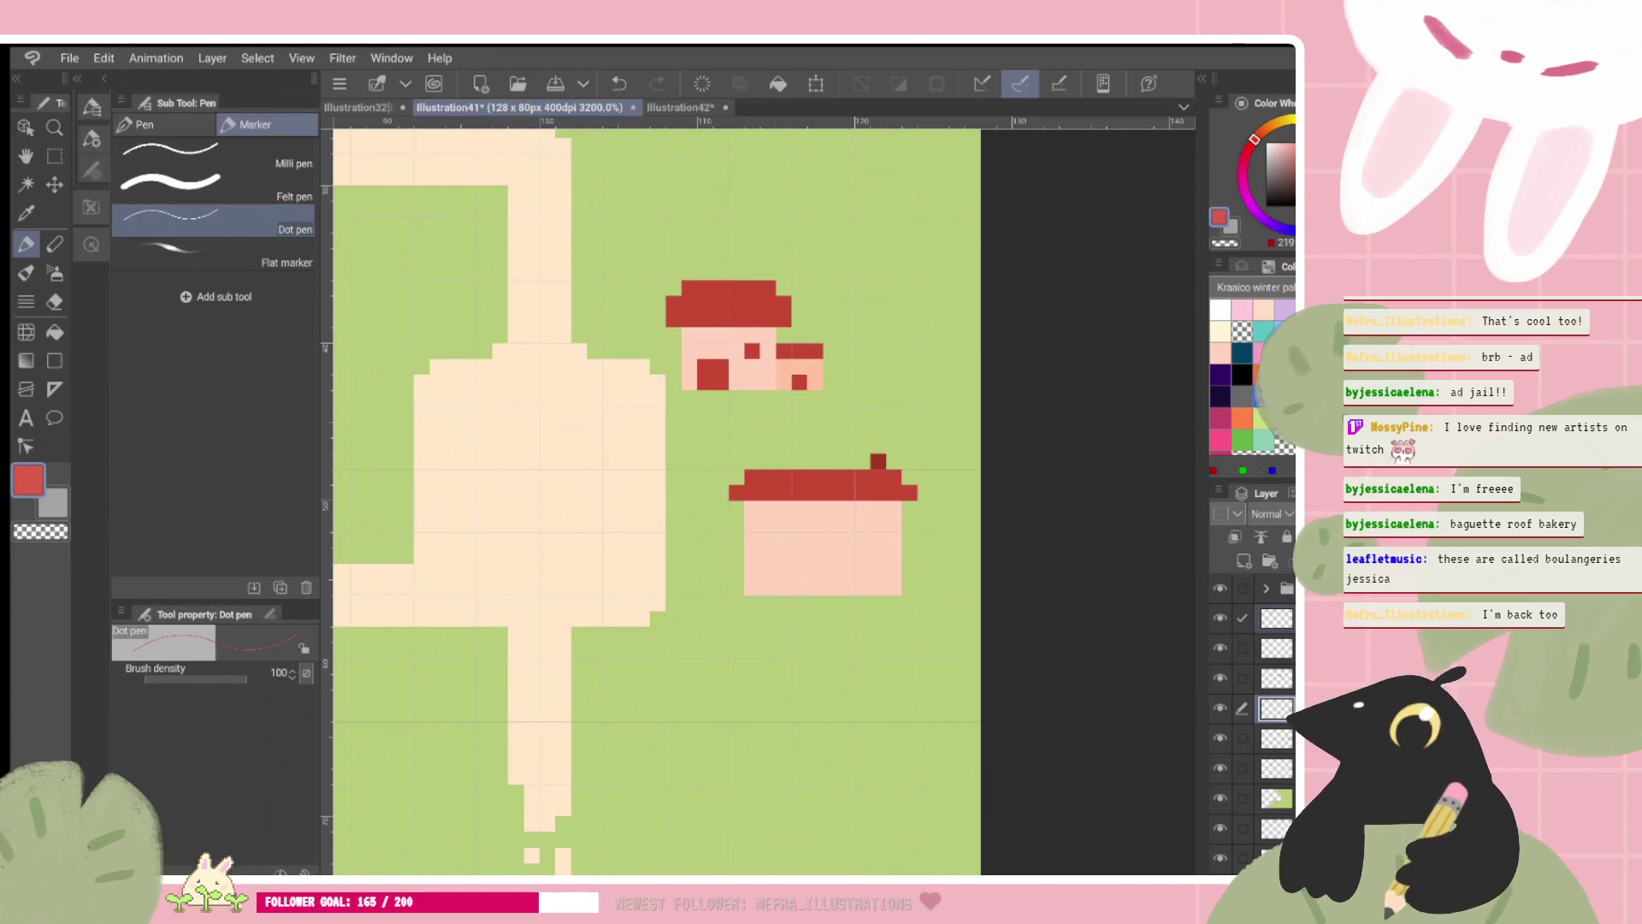
{"action": "left_click_drag", "start_coordinate": [751, 477], "coordinate": [849, 478]}
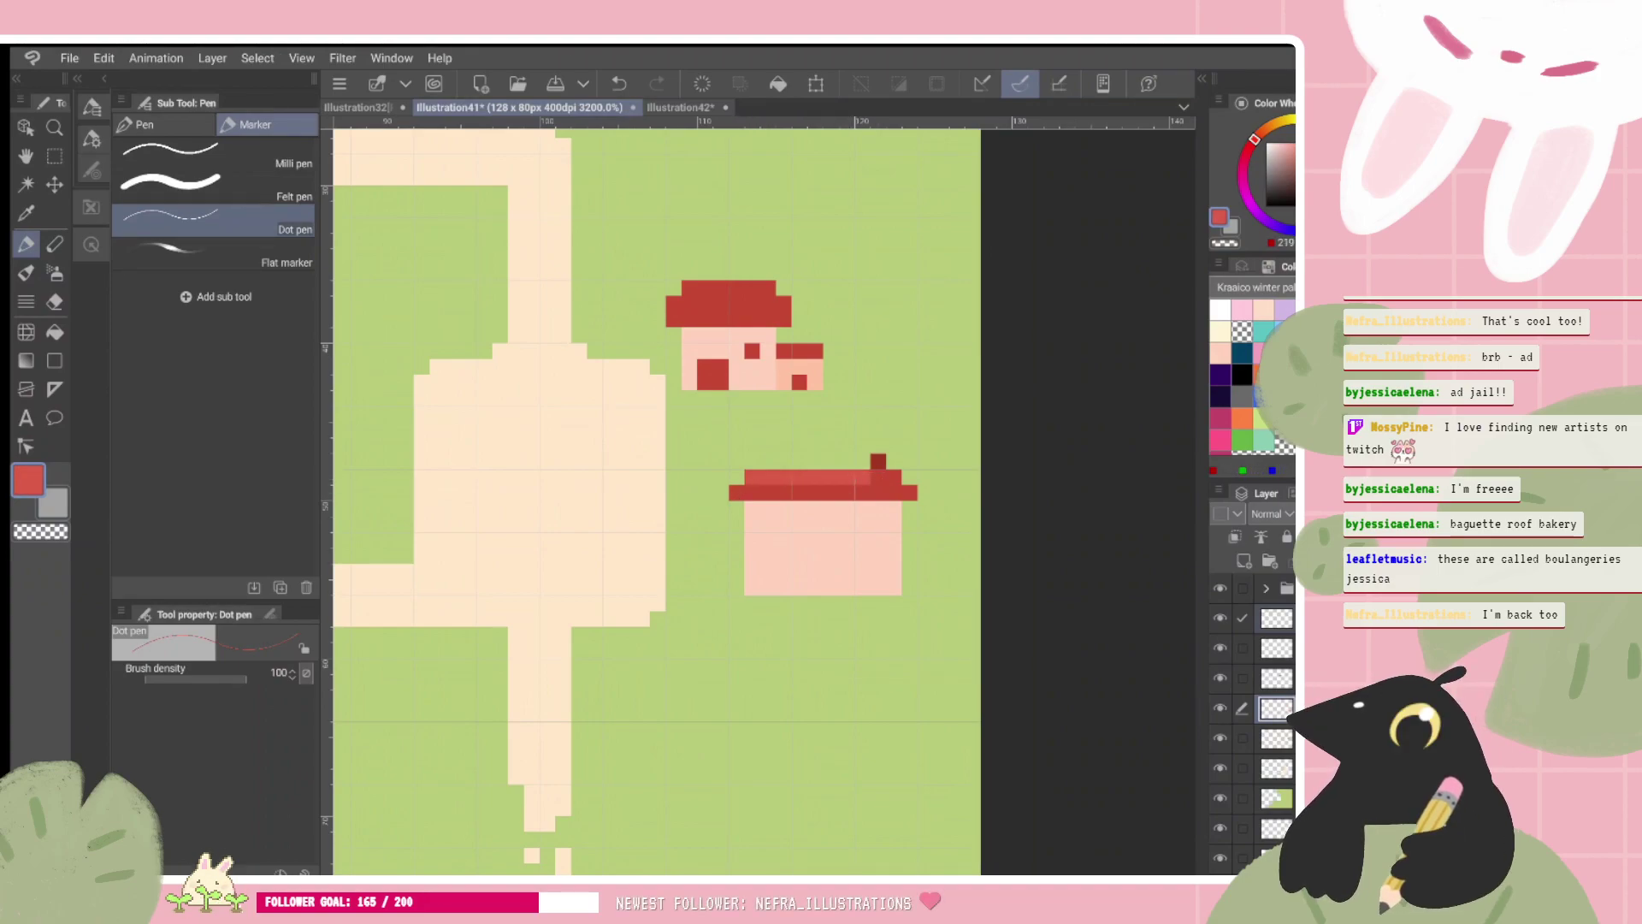
{"action": "left_click", "coordinate": [1276, 738]}
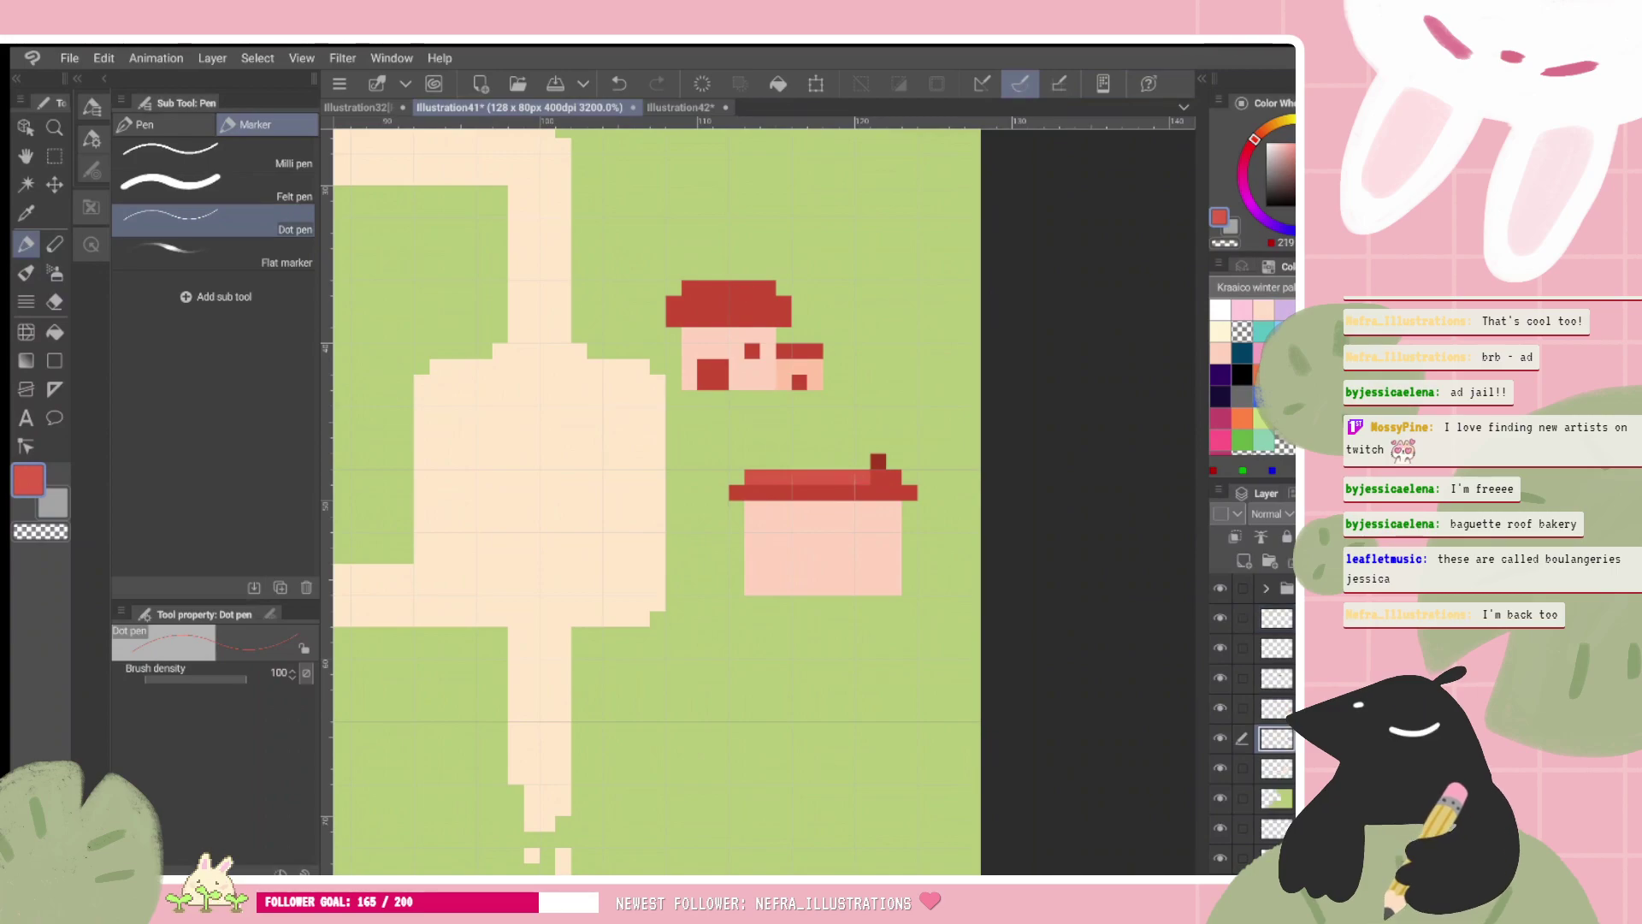
{"action": "mouse_move", "coordinate": [695, 291]}
{"action": "left_mouse_down"}
{"action": "mouse_move", "coordinate": [691, 304]}
{"action": "mouse_move", "coordinate": [761, 287]}
{"action": "mouse_move", "coordinate": [679, 296]}
{"action": "mouse_move", "coordinate": [758, 279]}
{"action": "left_mouse_up"}
{"action": "key", "text": "ctrl+z"}
{"action": "scroll", "coordinate": [800, 407], "scroll_direction": "down", "scroll_amount": 5}
{"action": "scroll", "coordinate": [600, 381], "scroll_direction": "down", "scroll_amount": 1}
{"action": "key", "text": "ctrl+z"}
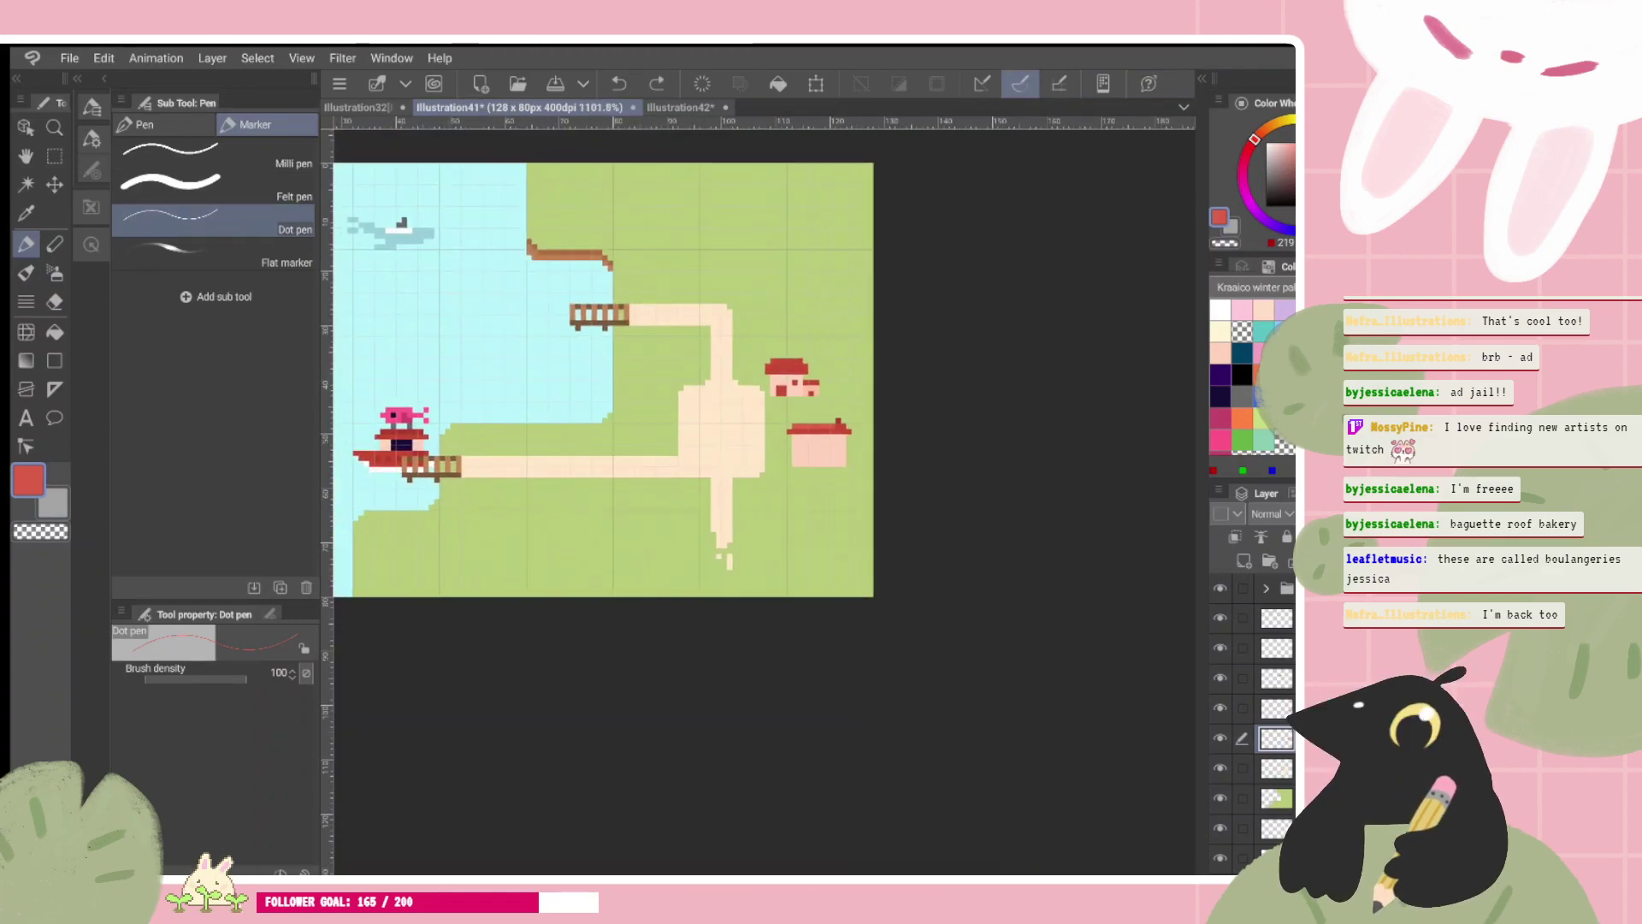
{"action": "scroll", "coordinate": [842, 438], "scroll_direction": "up", "scroll_amount": 5}
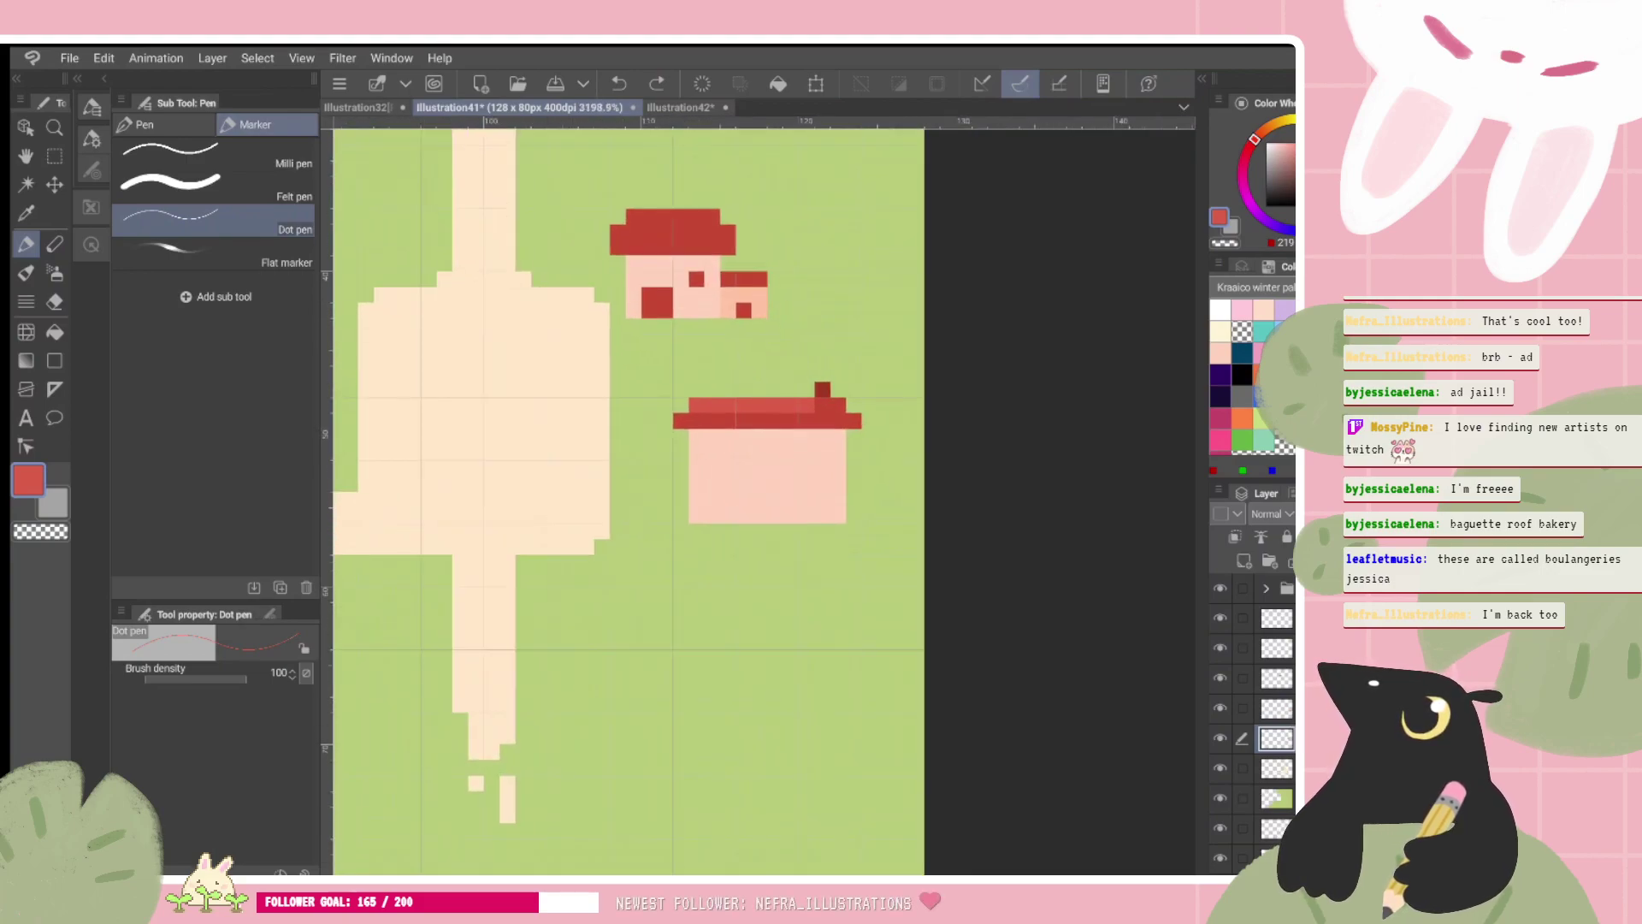
{"action": "key", "text": "ctrl+z"}
Step: Return to the new house's layer and paint a 2 by 2 pixel red door centred at the base of its wall
{"action": "left_click", "coordinate": [1275, 708]}
{"action": "left_click", "coordinate": [1220, 708]}
{"action": "left_click", "coordinate": [1220, 708]}
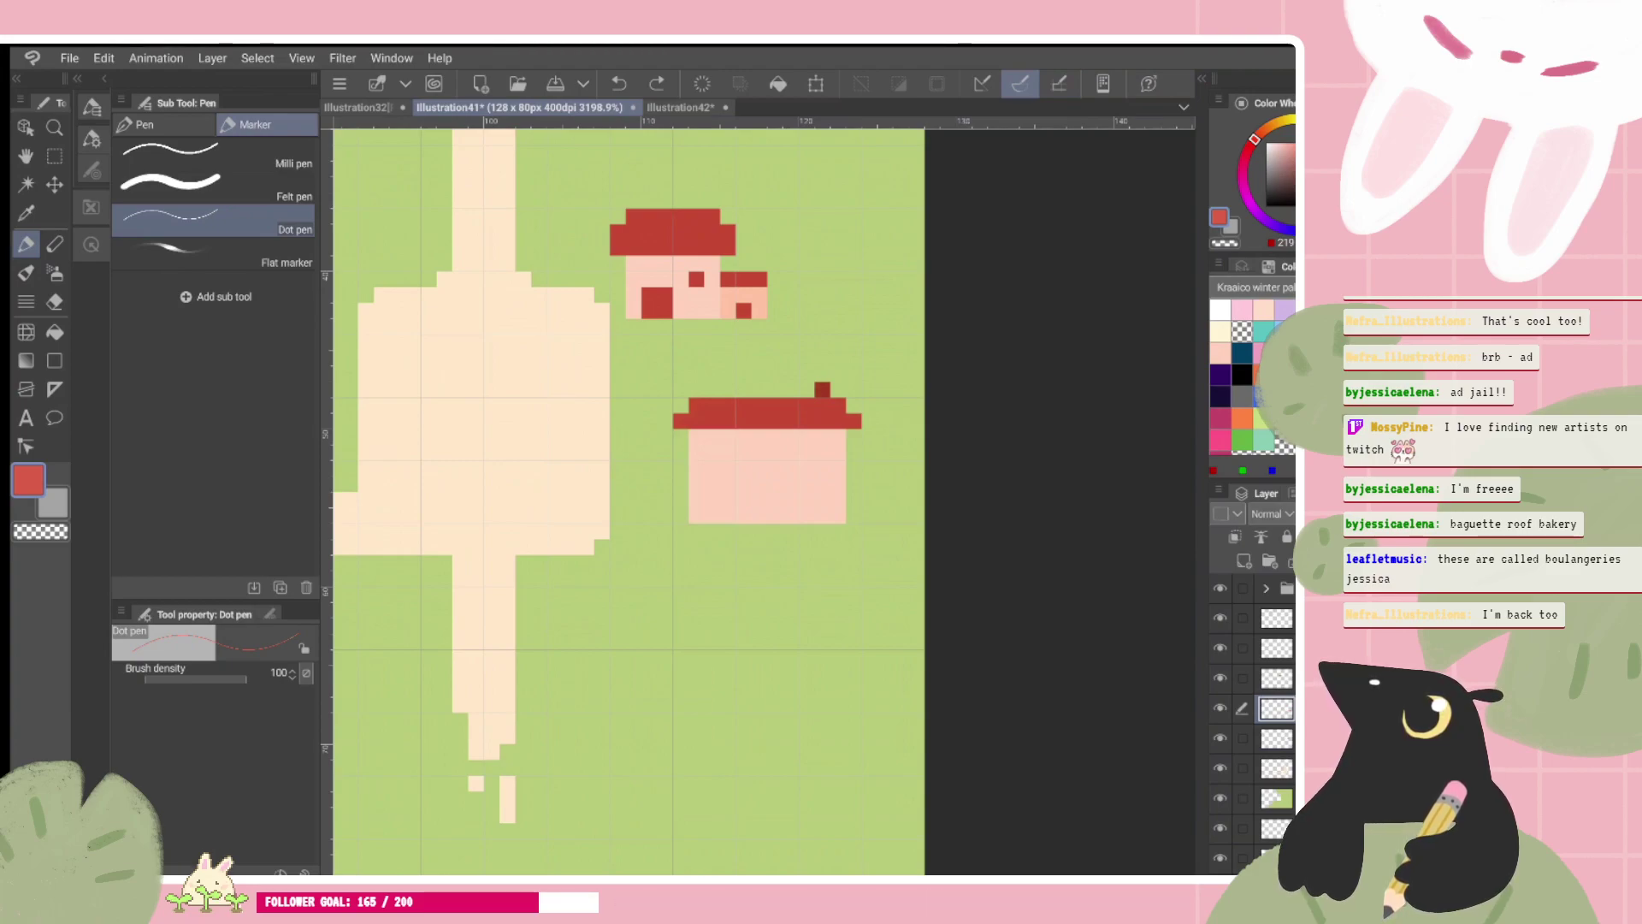
{"action": "left_click_drag", "start_coordinate": [737, 427], "coordinate": [691, 426]}
{"action": "left_click", "coordinate": [749, 399], "text": "alt"}
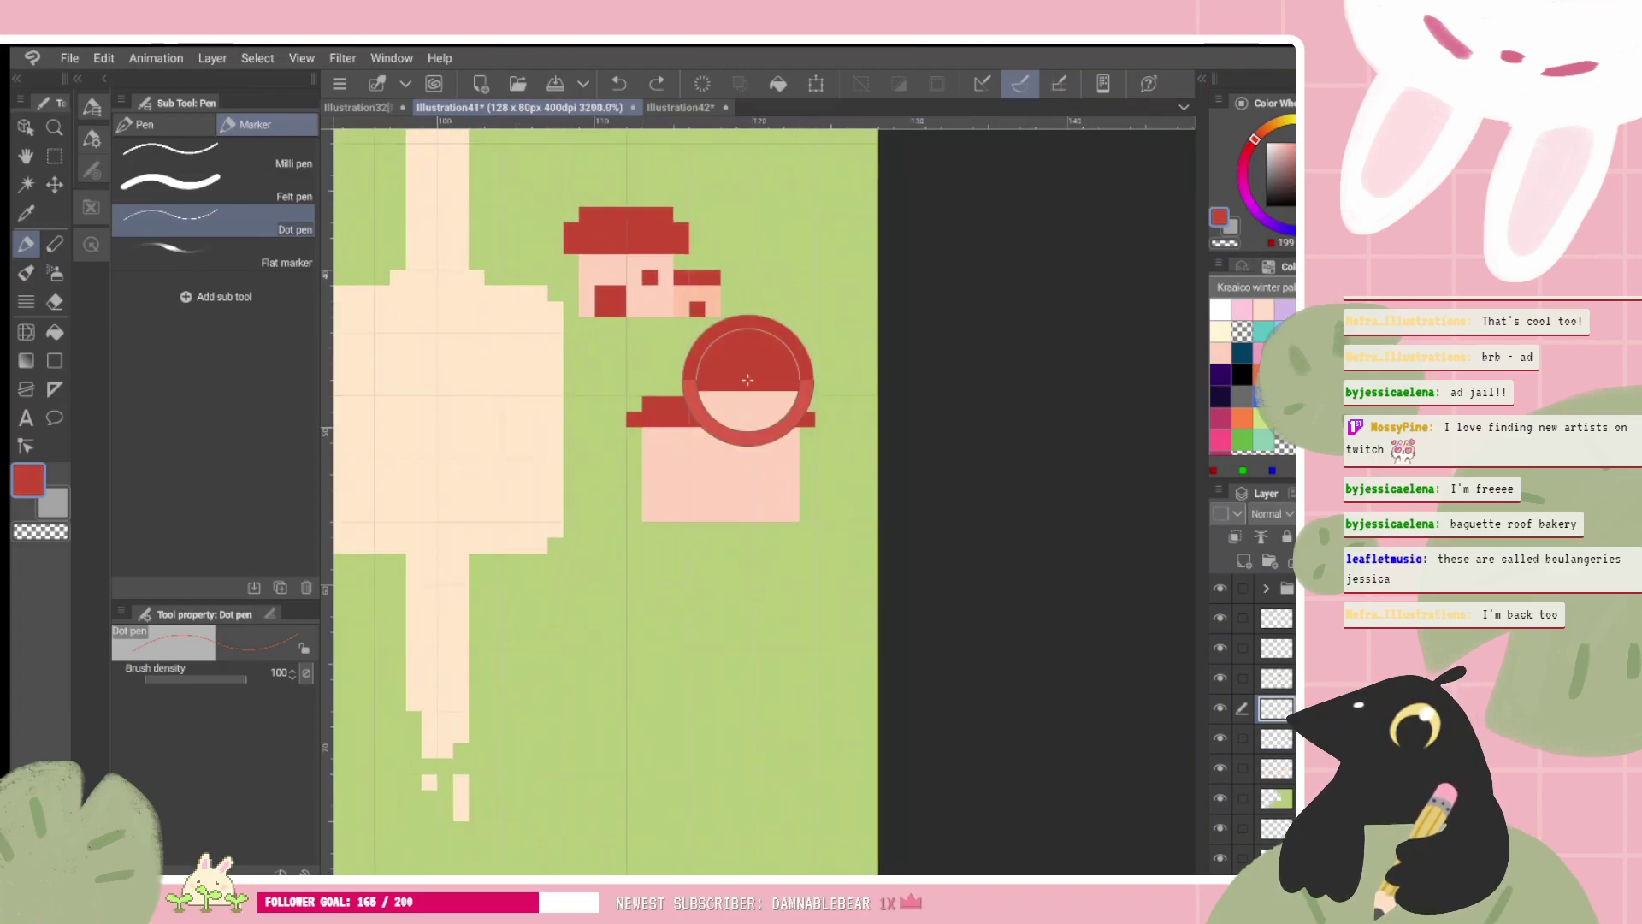
{"action": "left_click_drag", "start_coordinate": [681, 497], "coordinate": [681, 515]}
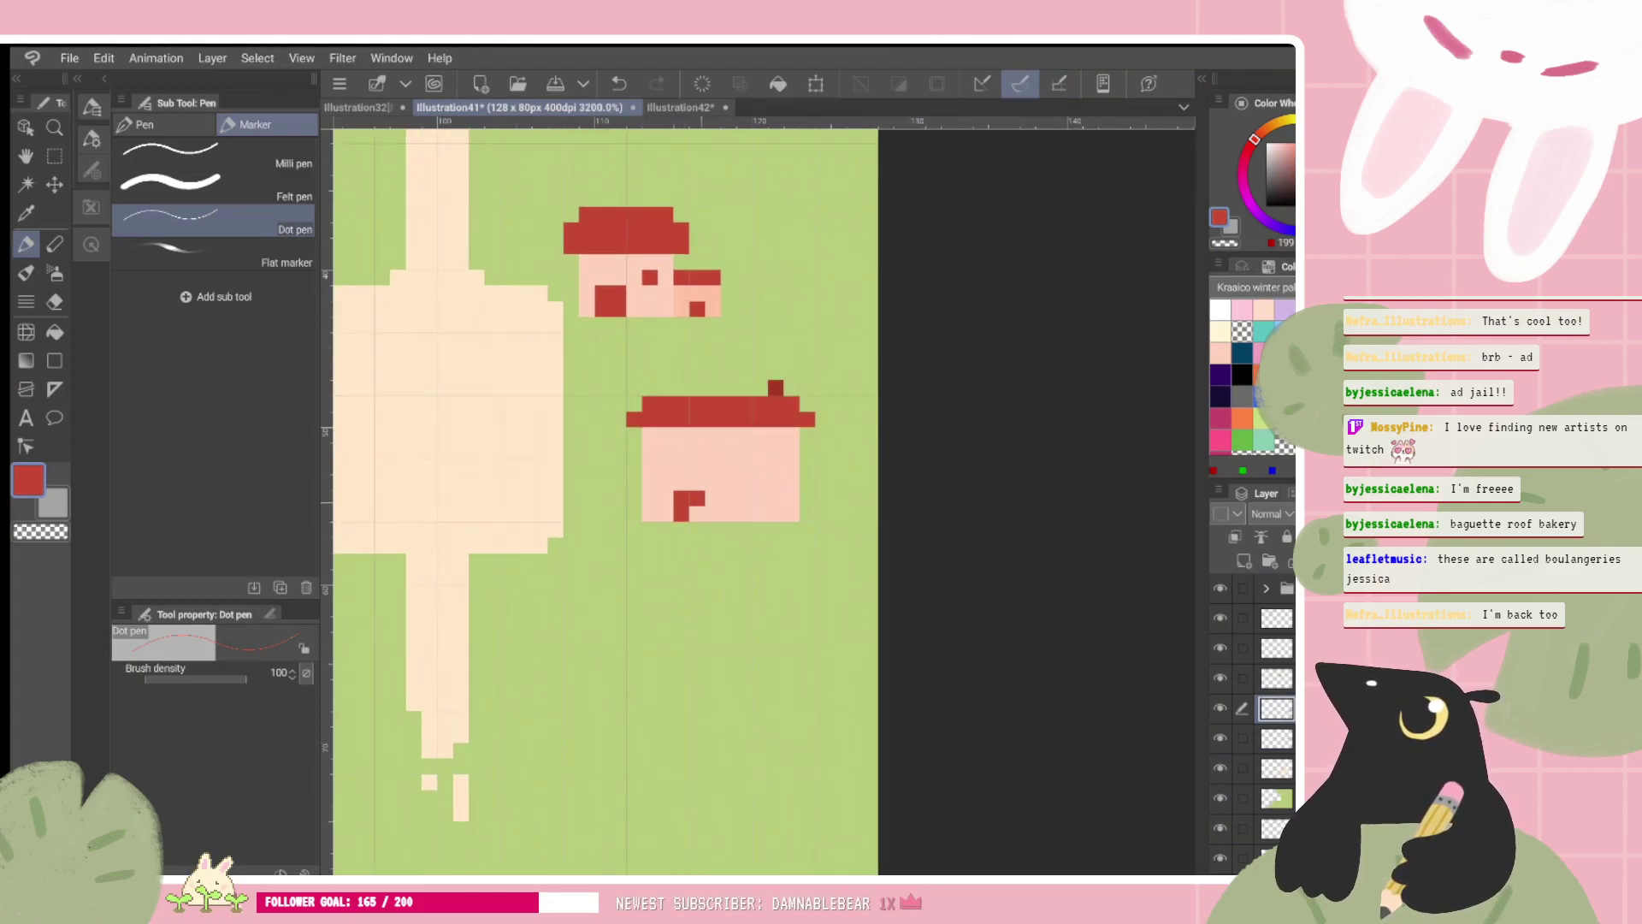
{"action": "left_click", "coordinate": [697, 513]}
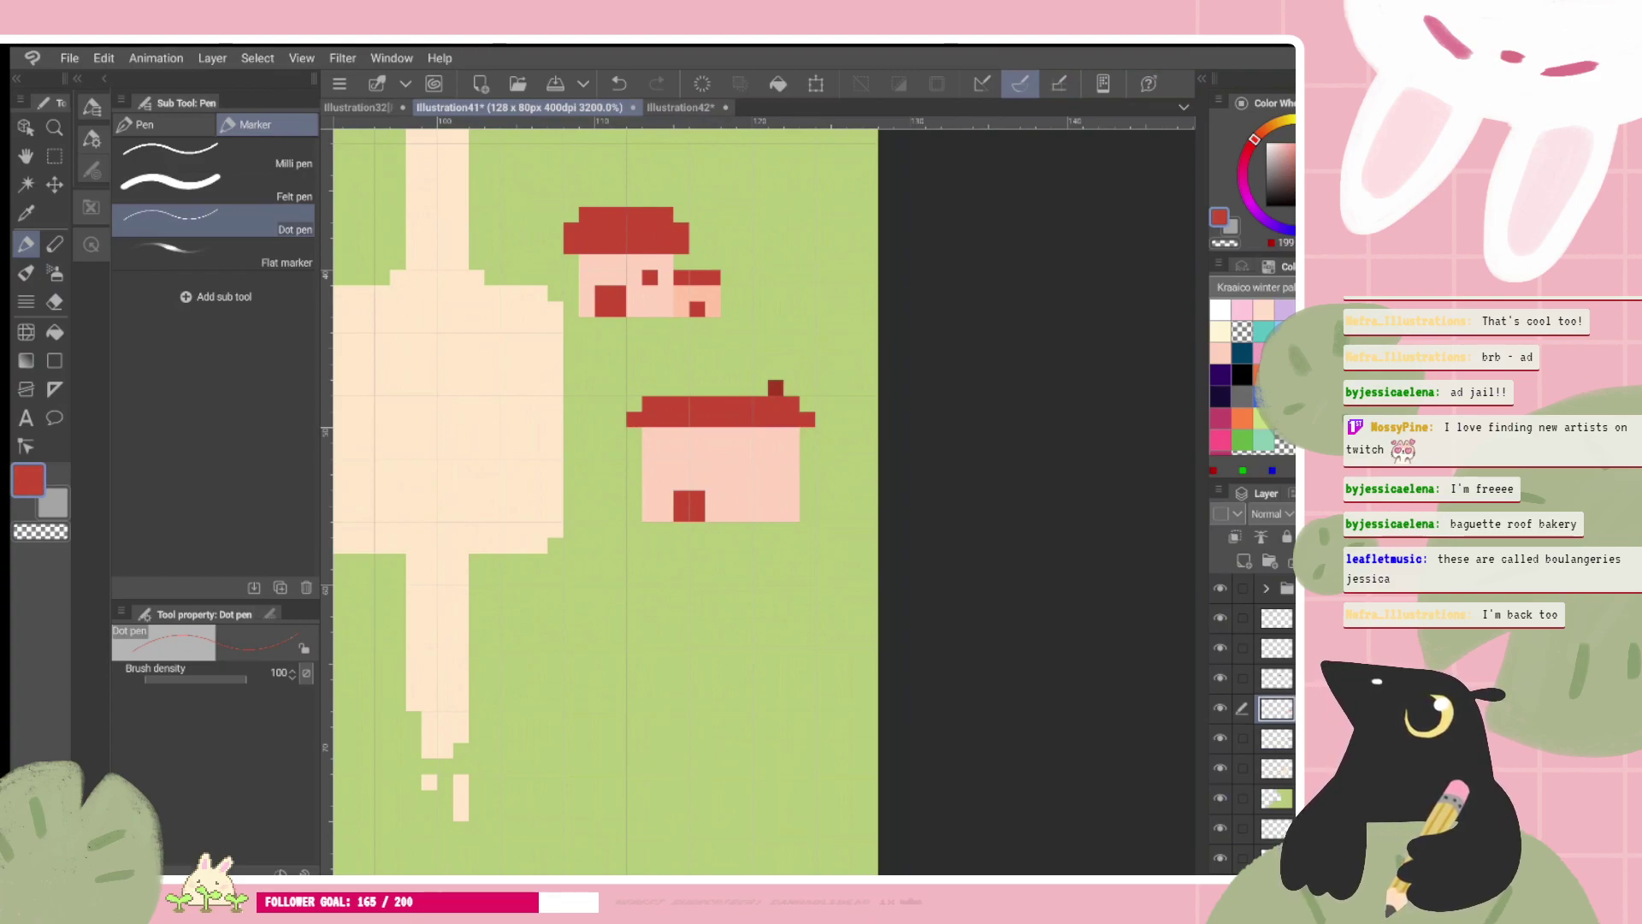
{"action": "key", "text": "ctrl+z"}
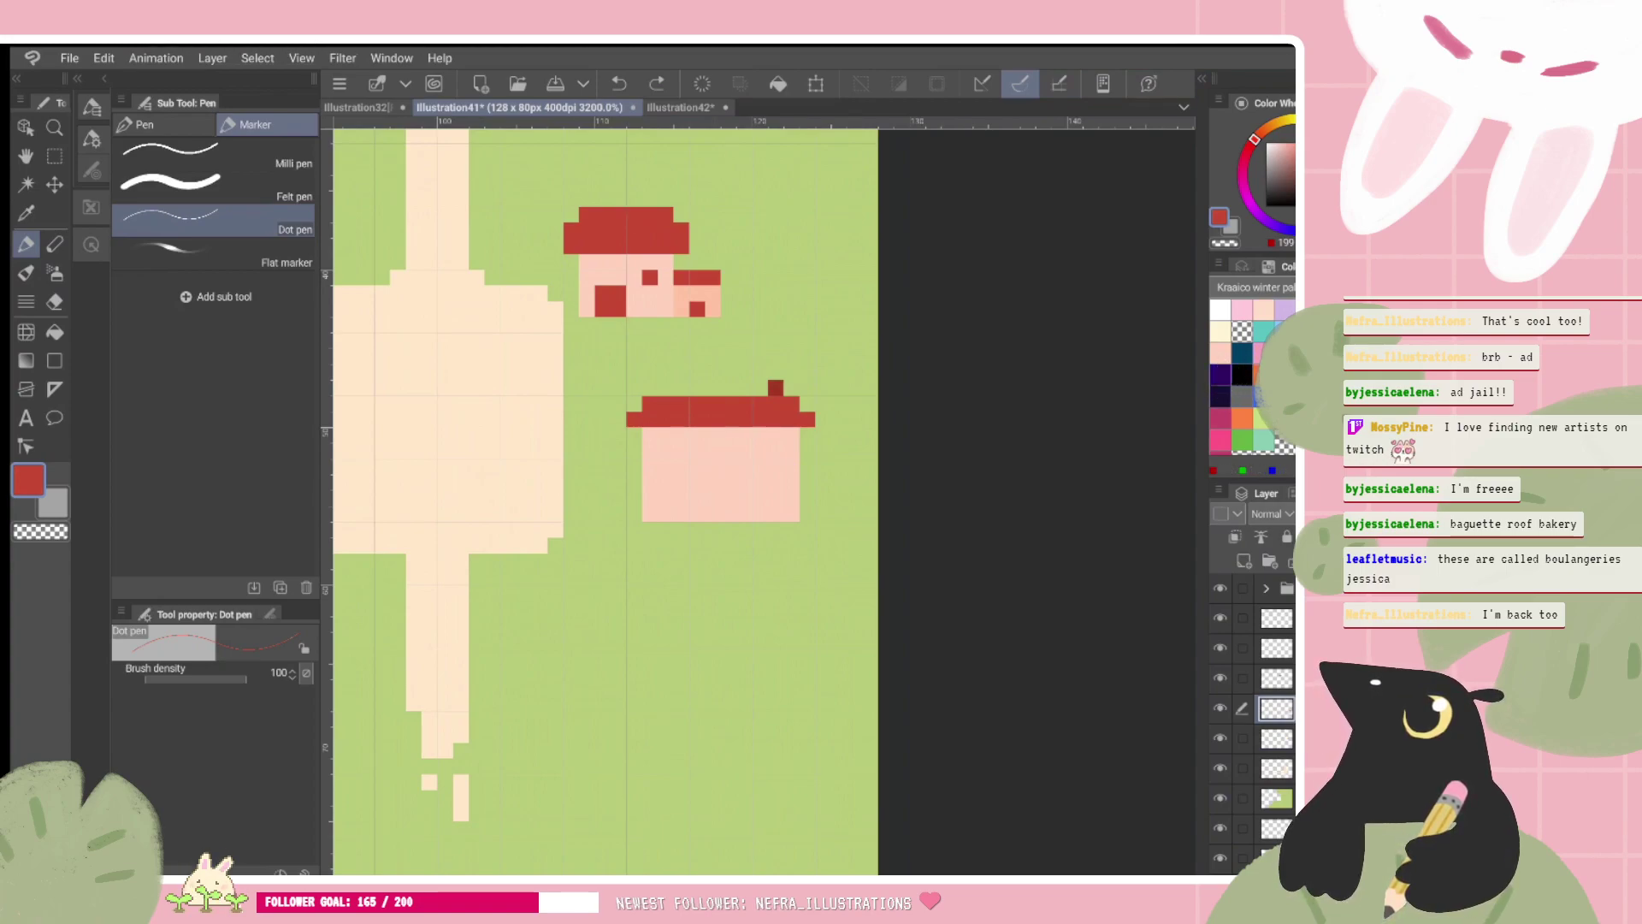
{"action": "left_click_drag", "start_coordinate": [712, 514], "coordinate": [713, 495]}
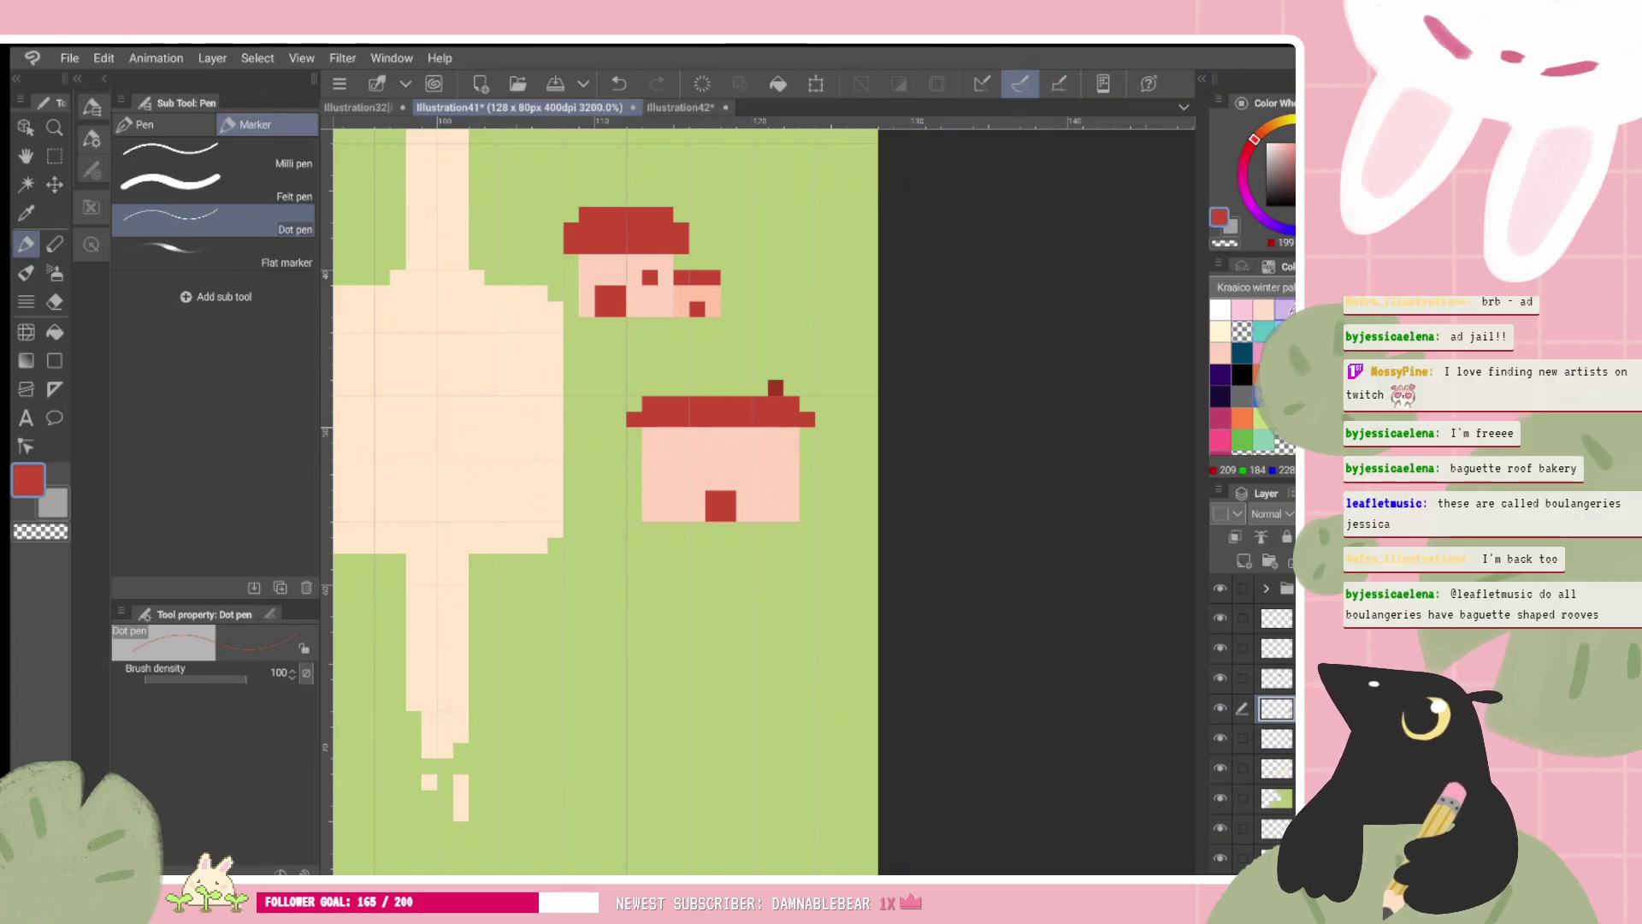
Step: Paint light blue windows on the new house: 2 by 3 pixels on both sides of the door and 2 by 1 above it
{"action": "left_click", "coordinate": [1285, 331]}
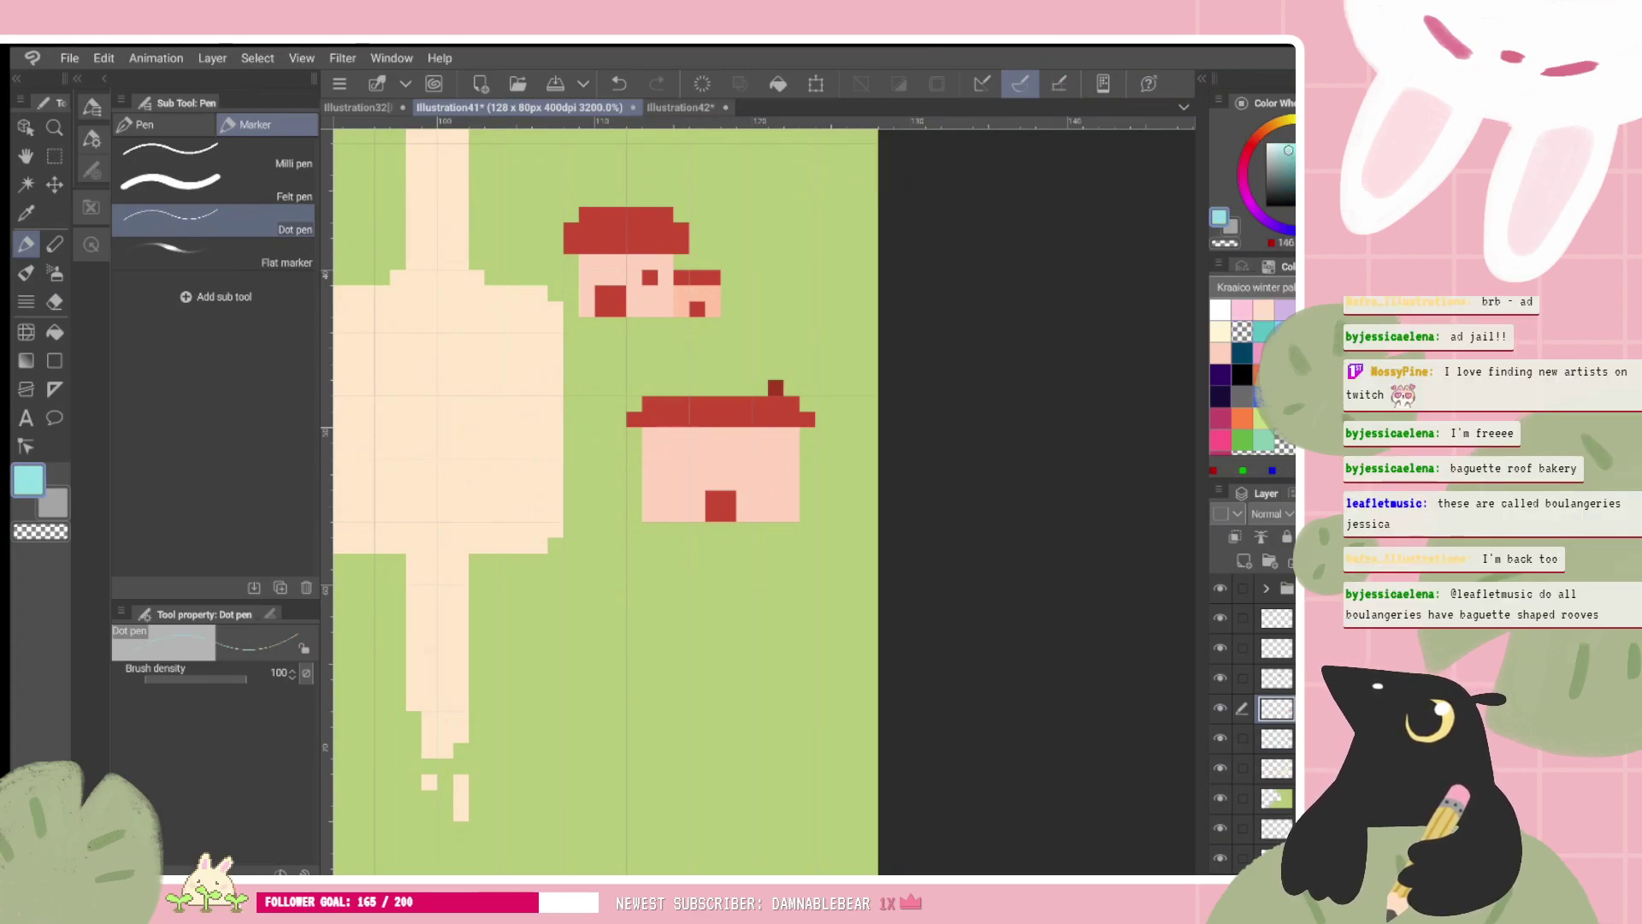
{"action": "mouse_move", "coordinate": [667, 516]}
{"action": "left_mouse_down"}
{"action": "mouse_move", "coordinate": [681, 482]}
{"action": "mouse_move", "coordinate": [655, 489]}
{"action": "mouse_move", "coordinate": [679, 474]}
{"action": "mouse_move", "coordinate": [679, 494]}
{"action": "mouse_move", "coordinate": [674, 471]}
{"action": "mouse_move", "coordinate": [753, 502]}
{"action": "mouse_move", "coordinate": [760, 463]}
{"action": "mouse_move", "coordinate": [777, 468]}
{"action": "mouse_move", "coordinate": [727, 466]}
{"action": "left_mouse_up"}
{"action": "key", "text": "ctrl+z"}
{"action": "key", "text": "ctrl+z"}
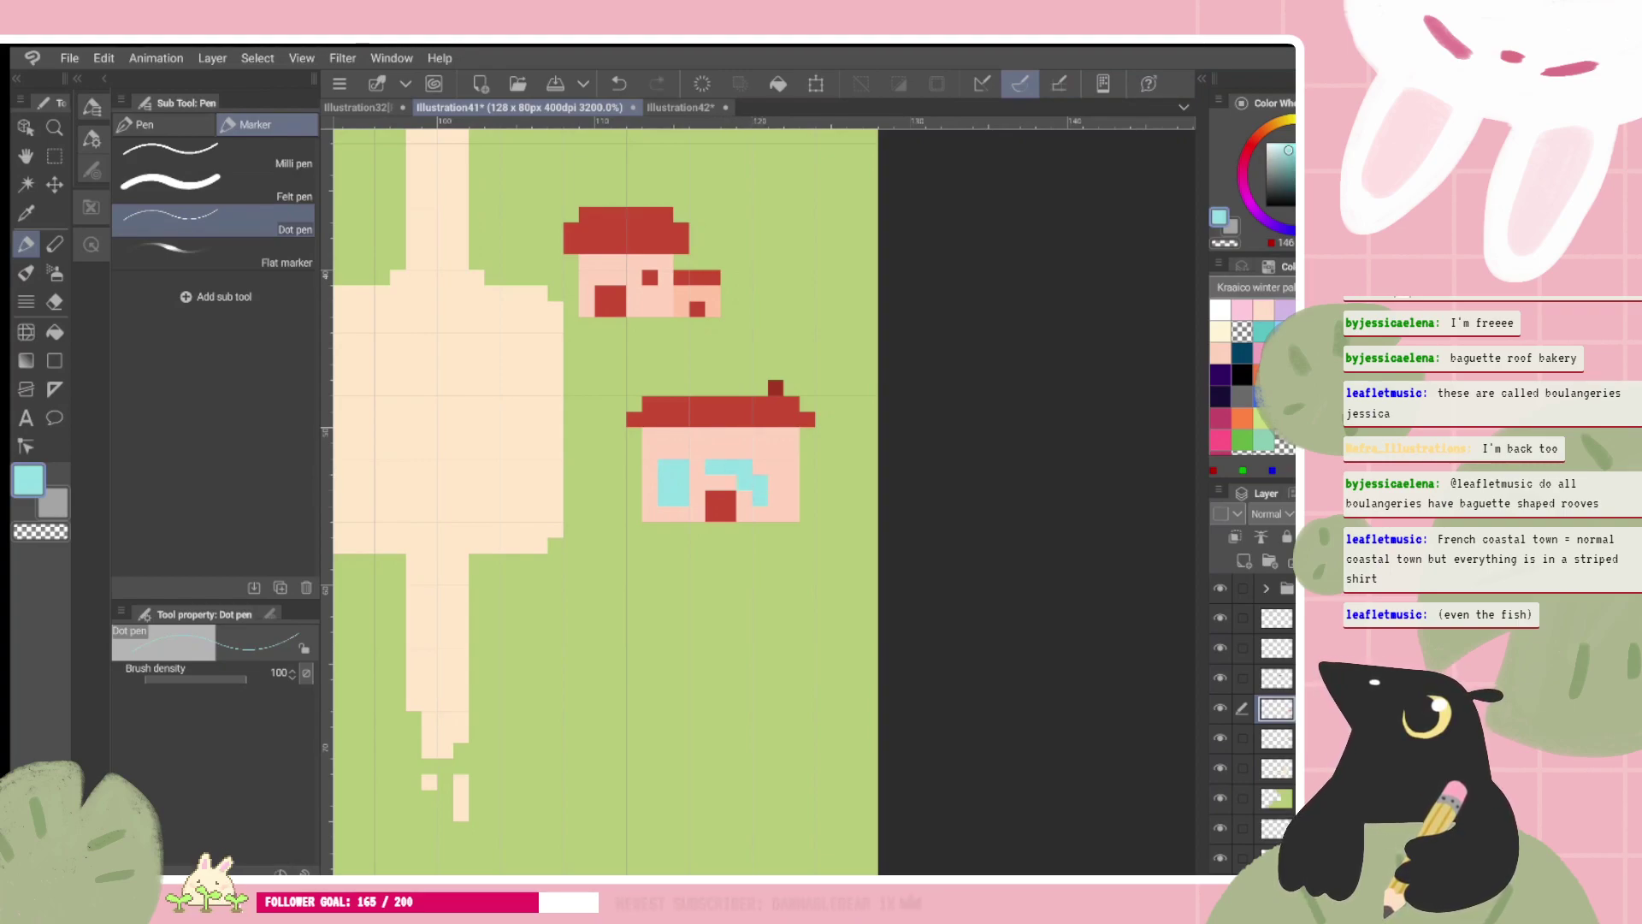
{"action": "key", "text": "ctrl+z"}
{"action": "key", "text": "ctrl+z"}
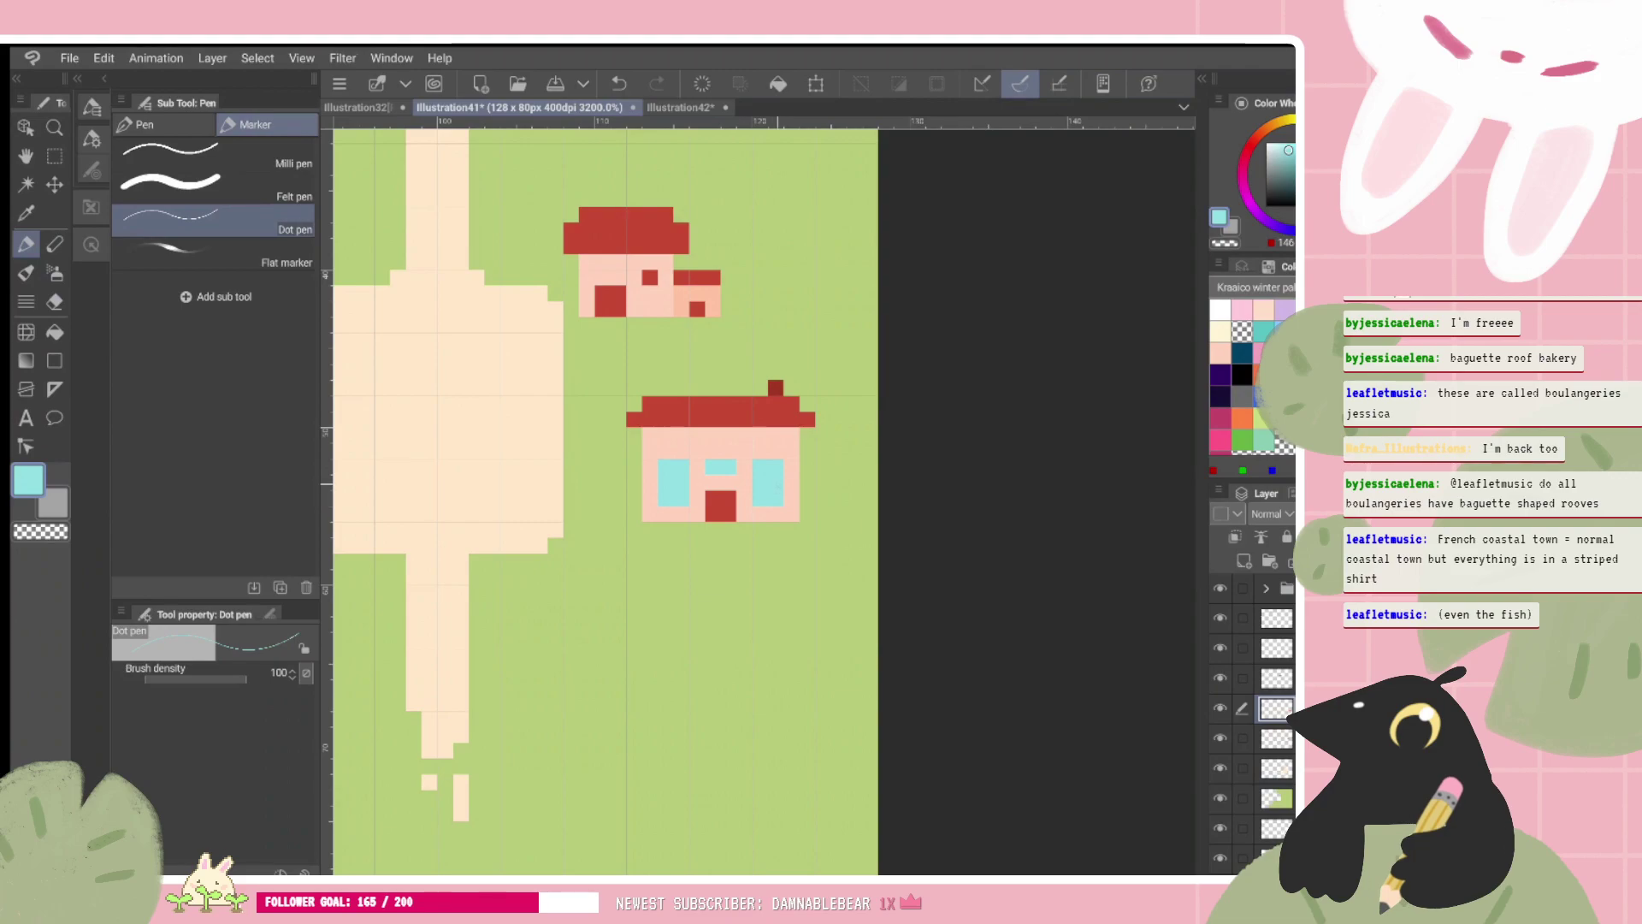
{"action": "left_click", "coordinate": [1240, 310]}
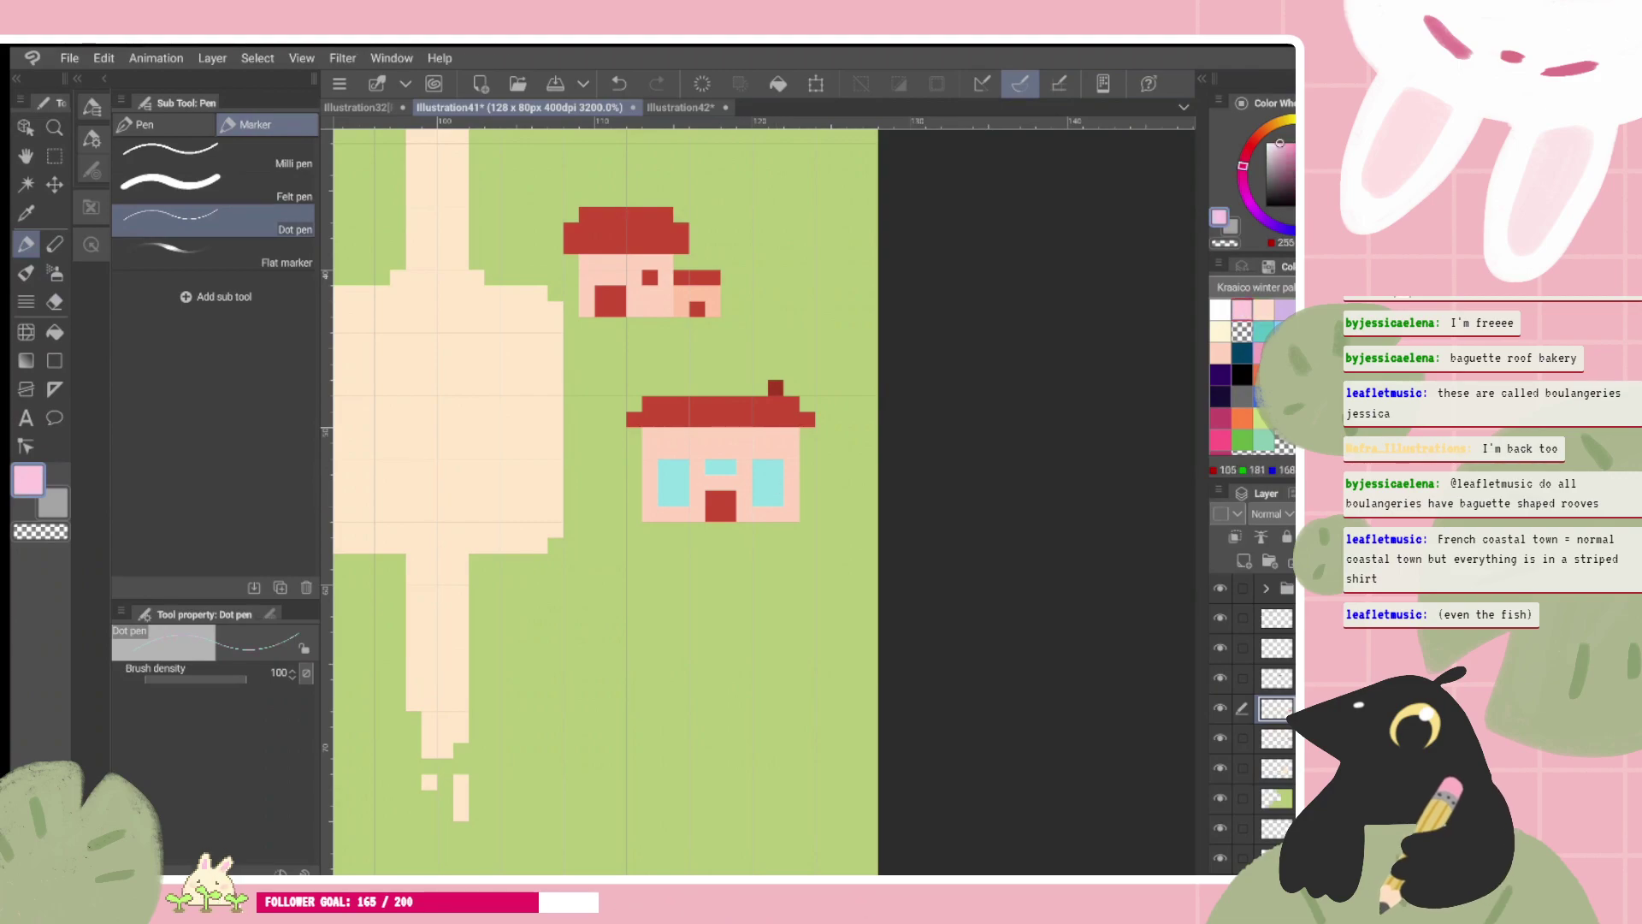
{"action": "left_click", "coordinate": [1262, 374]}
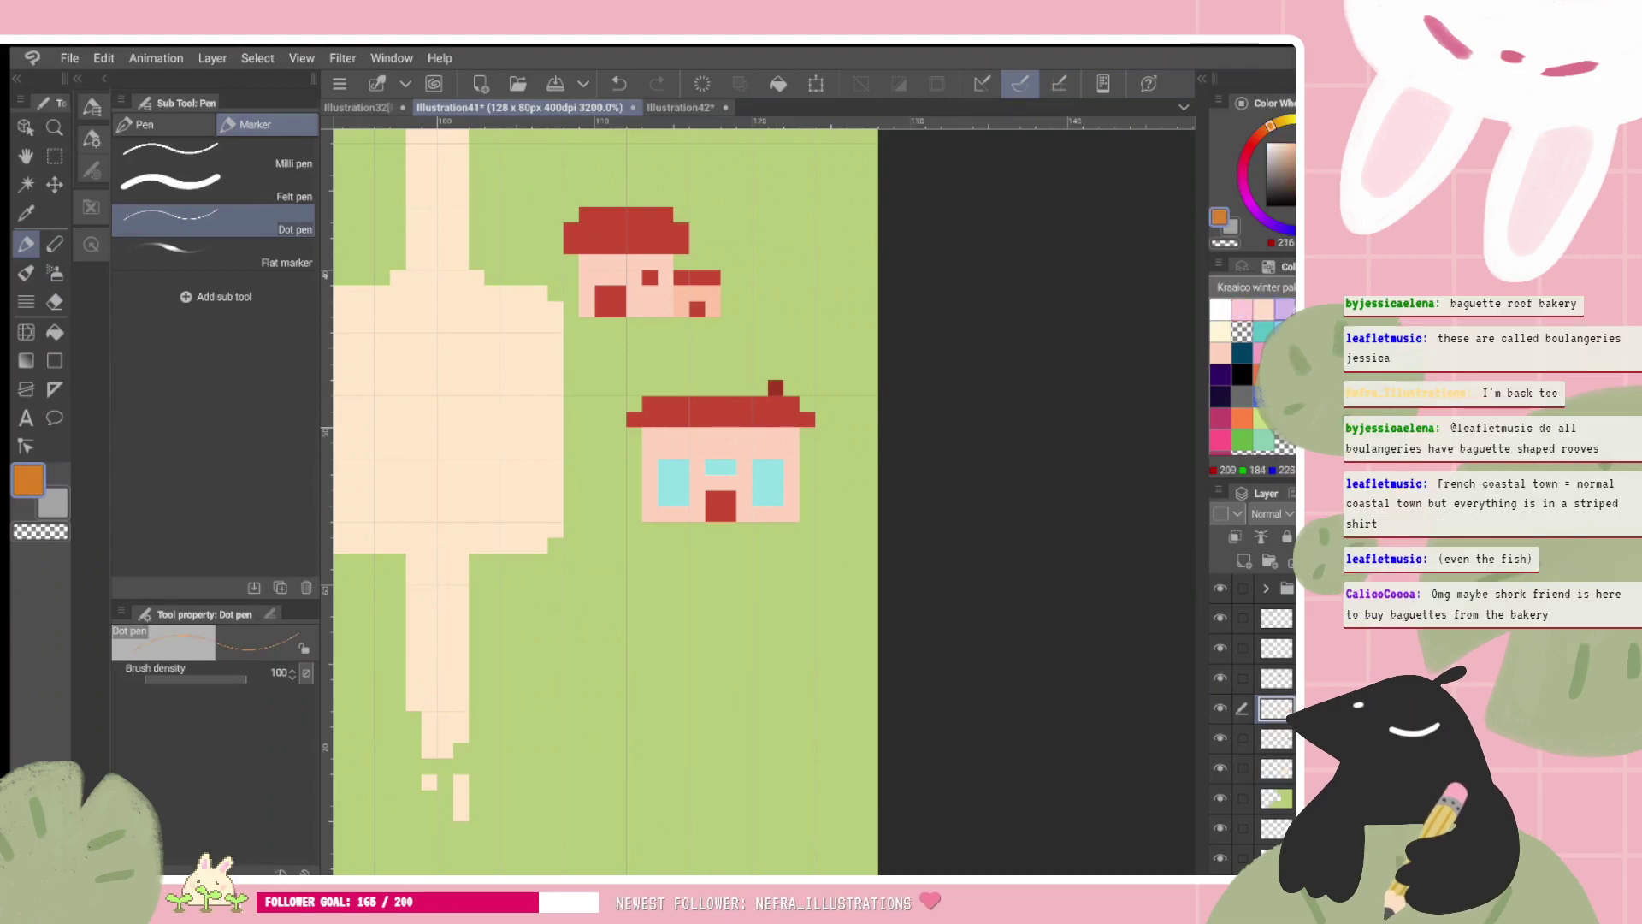
{"action": "left_click", "coordinate": [1241, 310]}
{"action": "left_click", "coordinate": [1262, 352]}
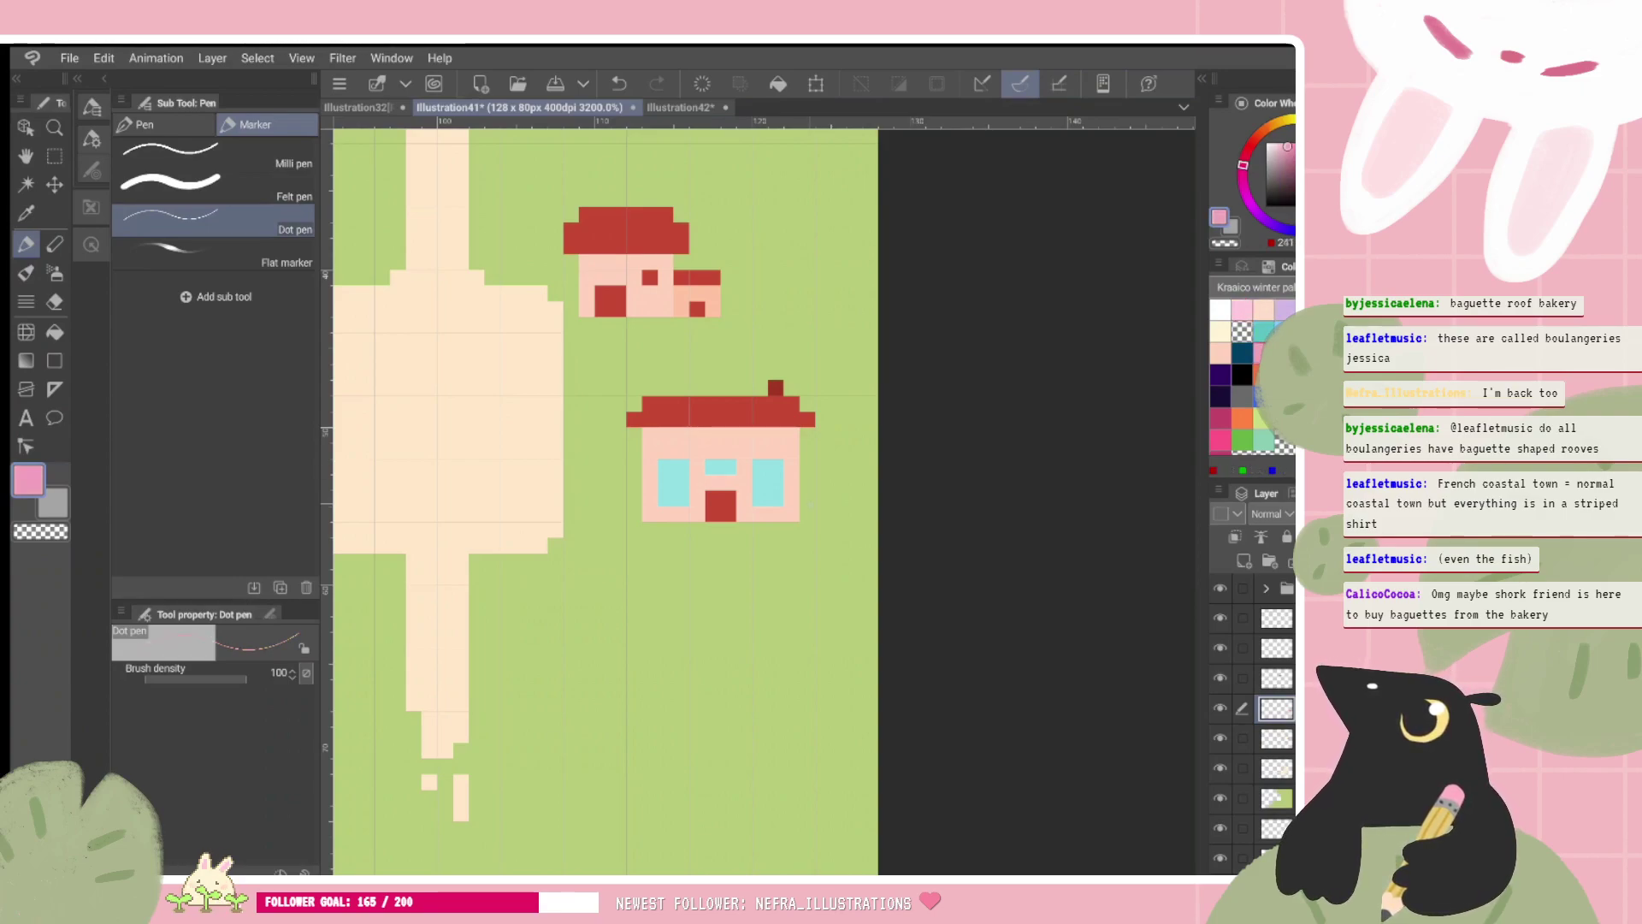
{"action": "left_click_drag", "start_coordinate": [817, 505], "coordinate": [822, 513]}
{"action": "key", "text": "ctrl+z"}
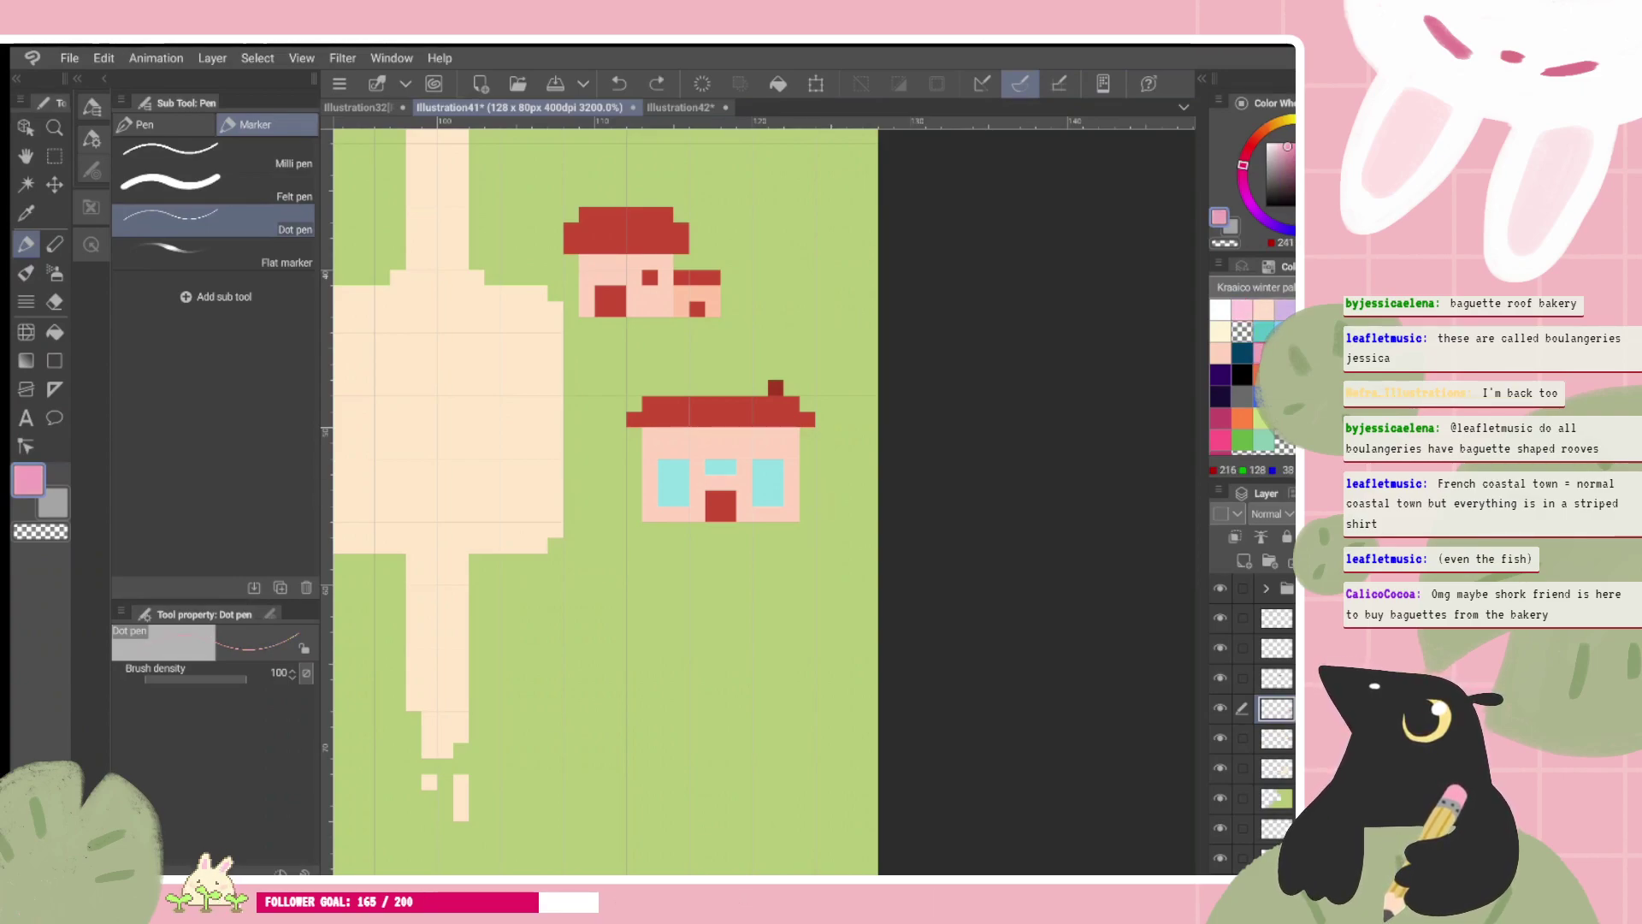
Step: Paint a brown sign with two legs, 3 by 4 pixels, beside the new house's front corner and cover its 3 by 3 board in dark navy
{"action": "left_click", "coordinate": [1262, 374]}
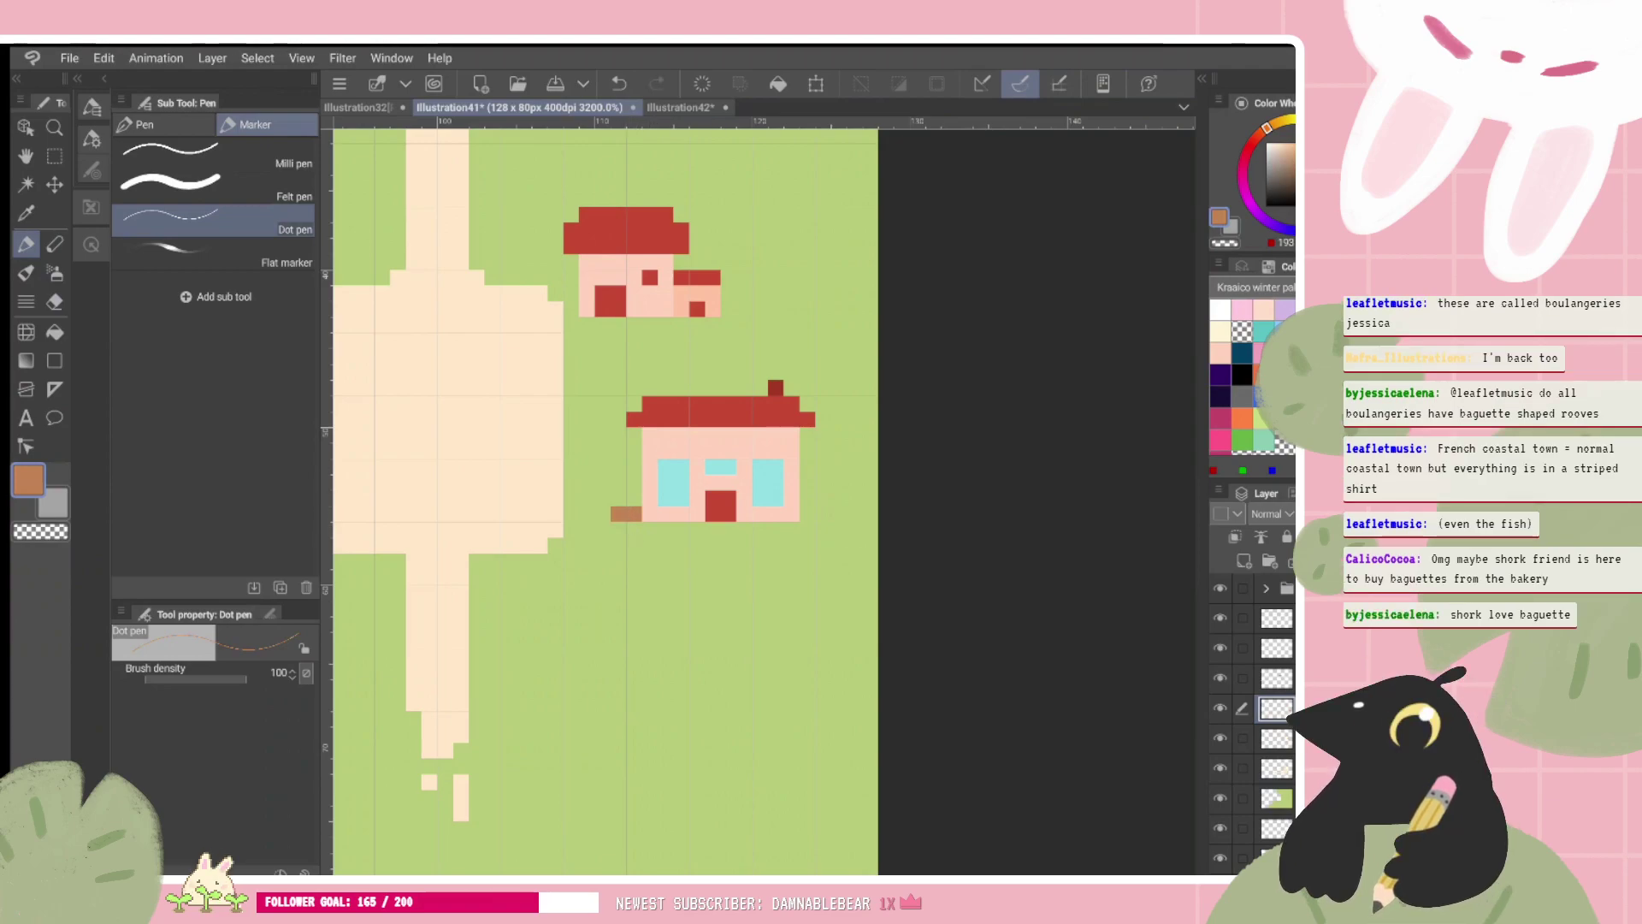
{"action": "left_click_drag", "start_coordinate": [633, 498], "coordinate": [649, 528]}
{"action": "key", "text": "ctrl+z"}
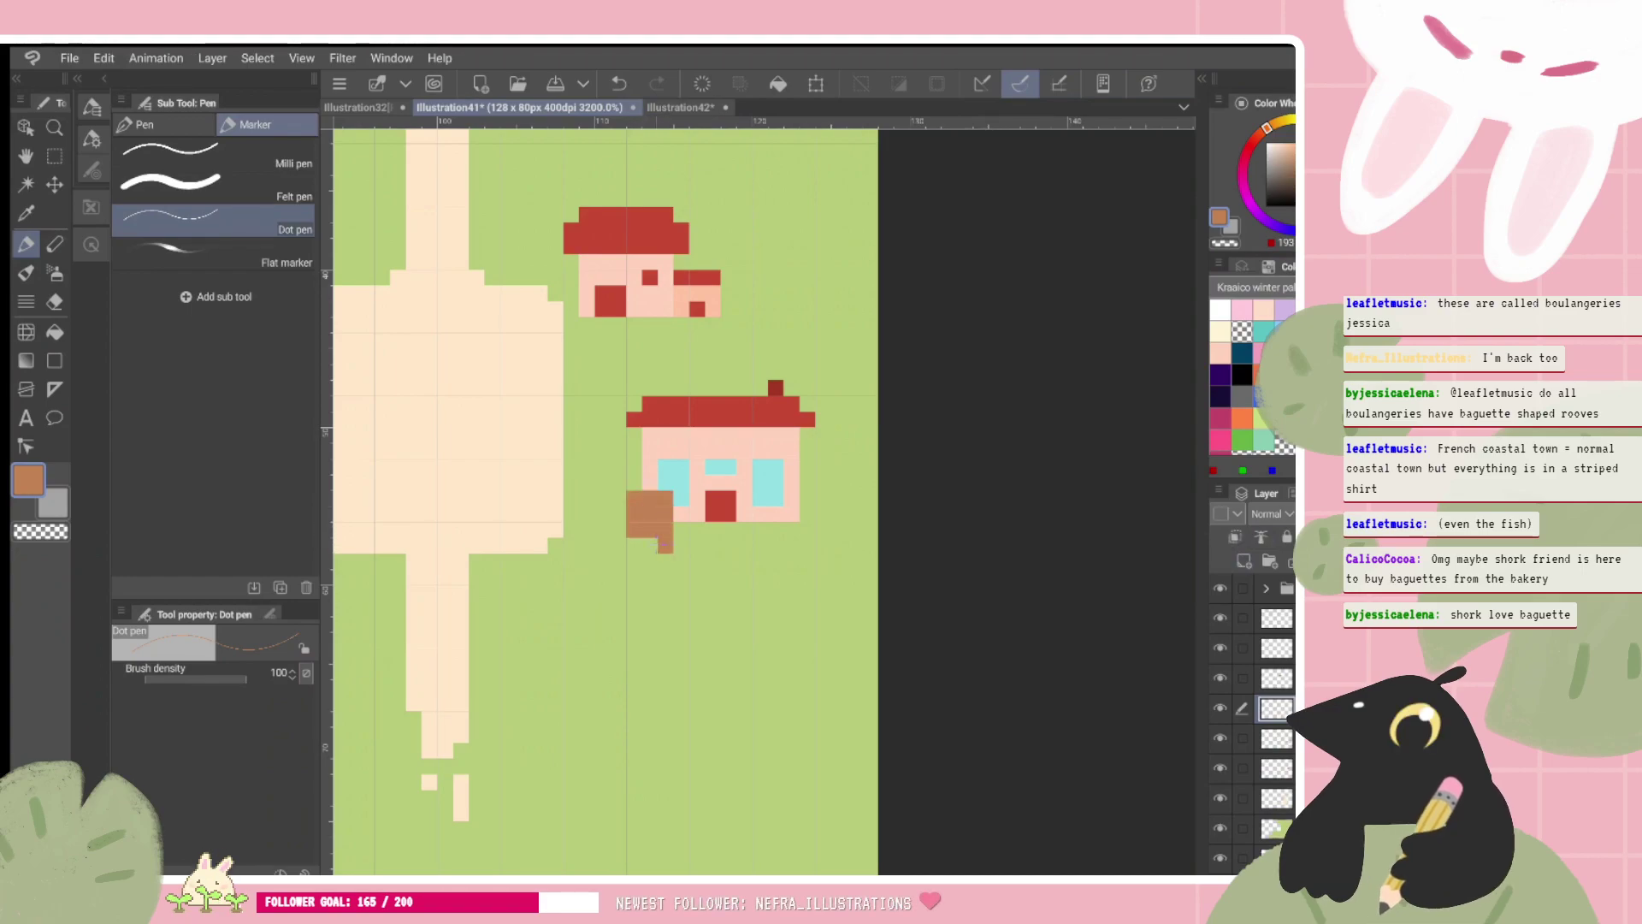
{"action": "left_click", "coordinate": [1220, 395]}
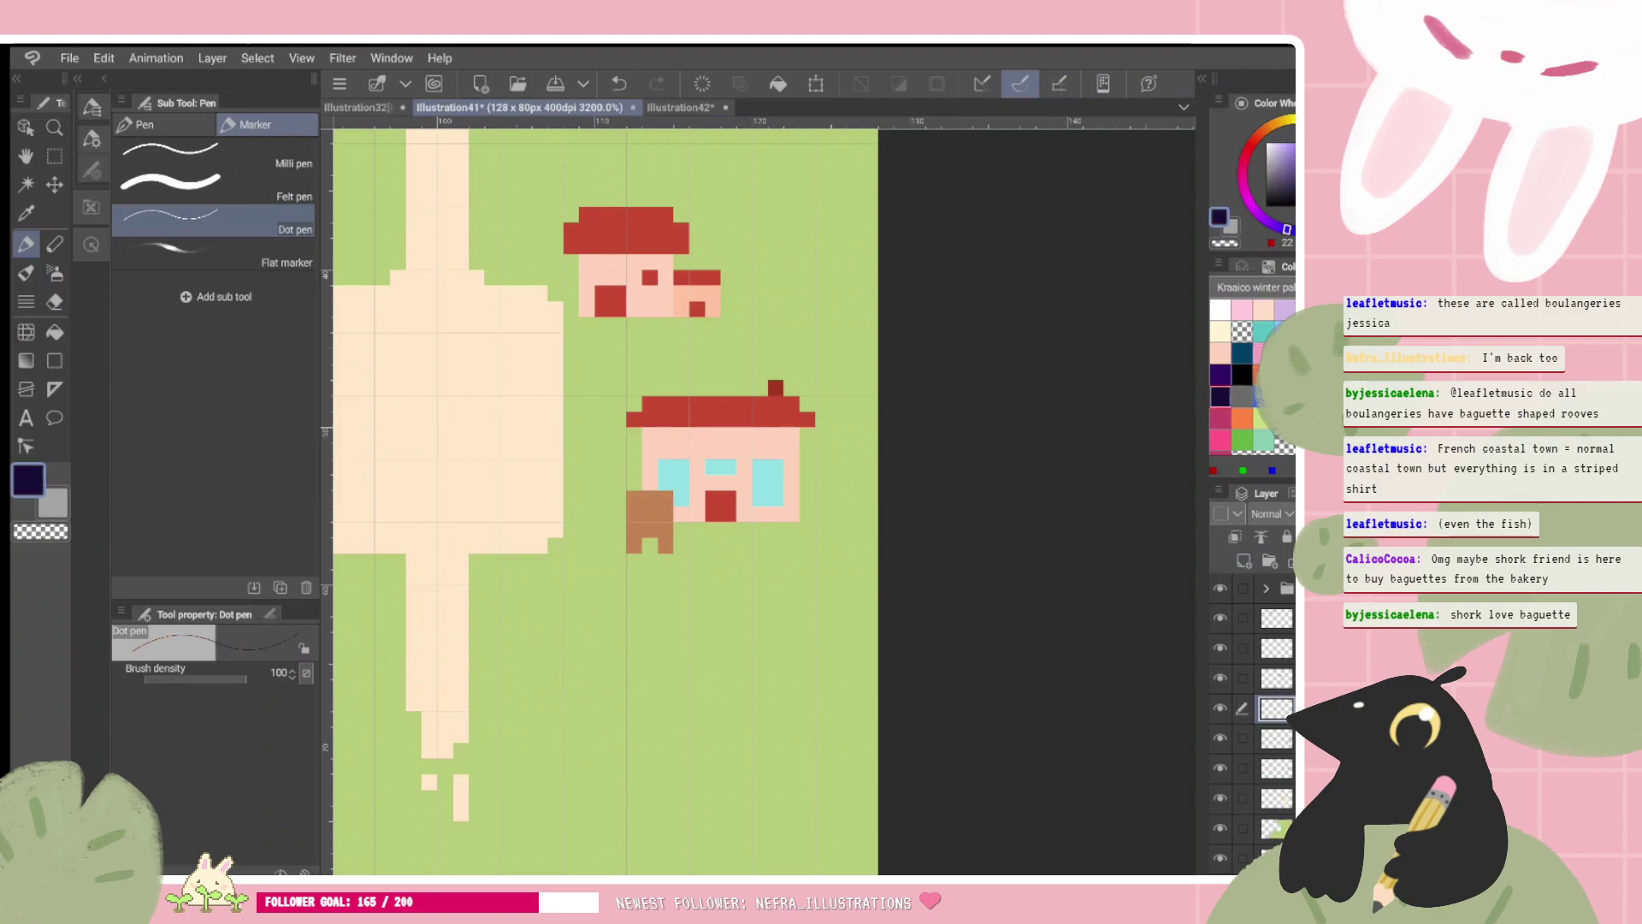
{"action": "left_click", "coordinate": [649, 513]}
{"action": "mouse_move", "coordinate": [634, 529]}
{"action": "left_mouse_down"}
{"action": "mouse_move", "coordinate": [665, 497]}
{"action": "mouse_move", "coordinate": [664, 528]}
{"action": "left_mouse_up"}
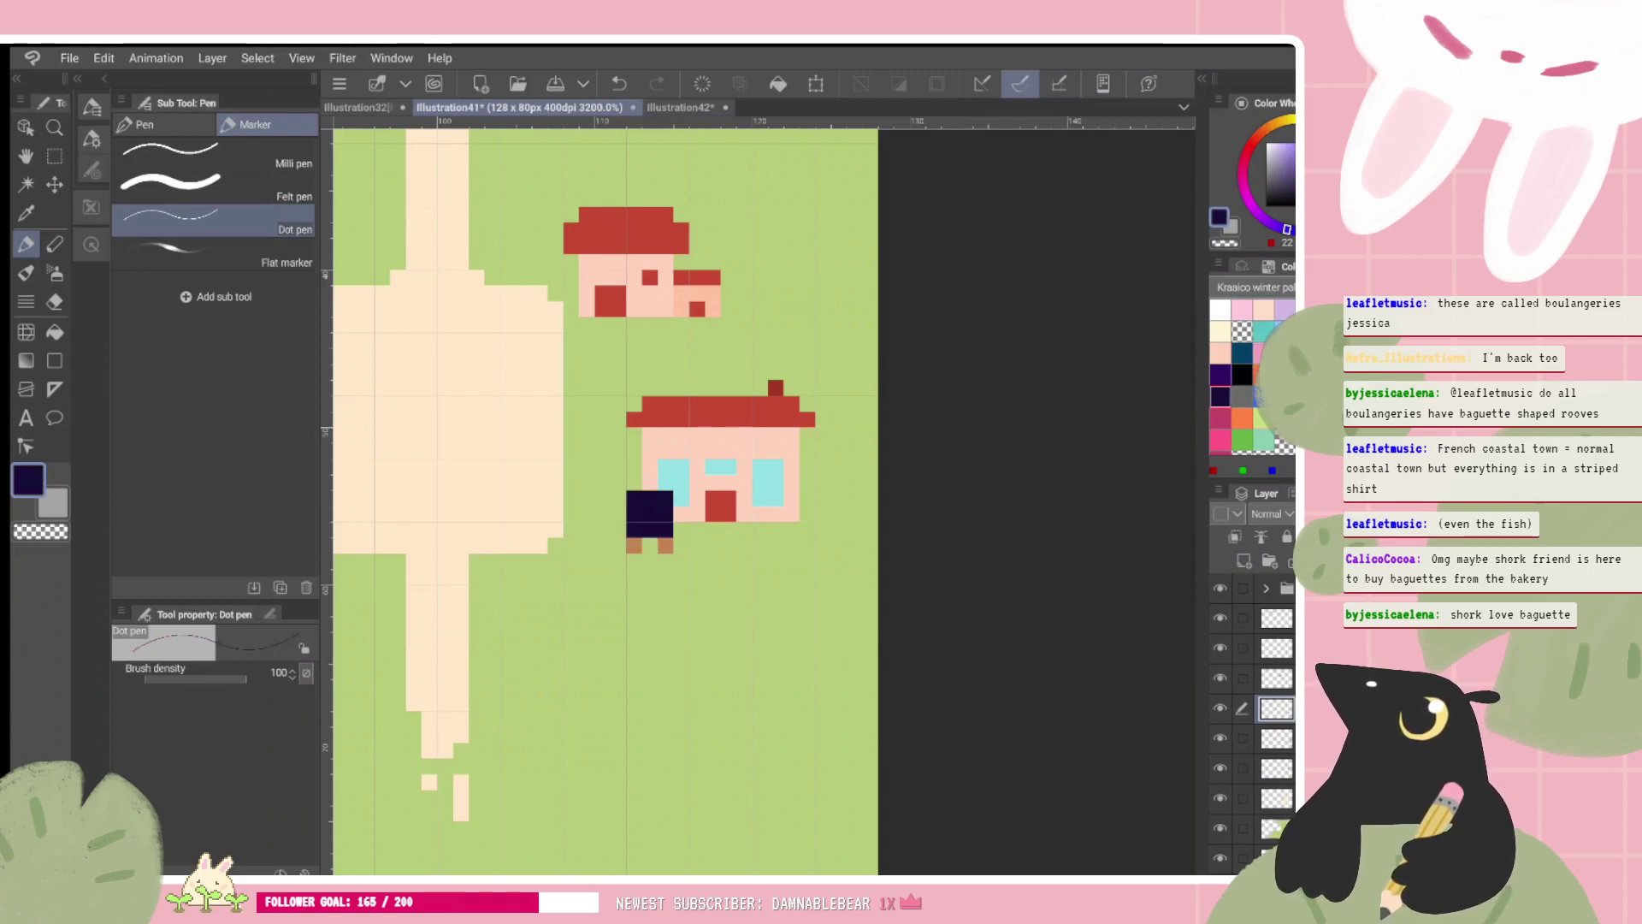
Step: Switch to the new house's layer and recolour its three windows dark blue
{"action": "left_click", "coordinate": [1276, 738]}
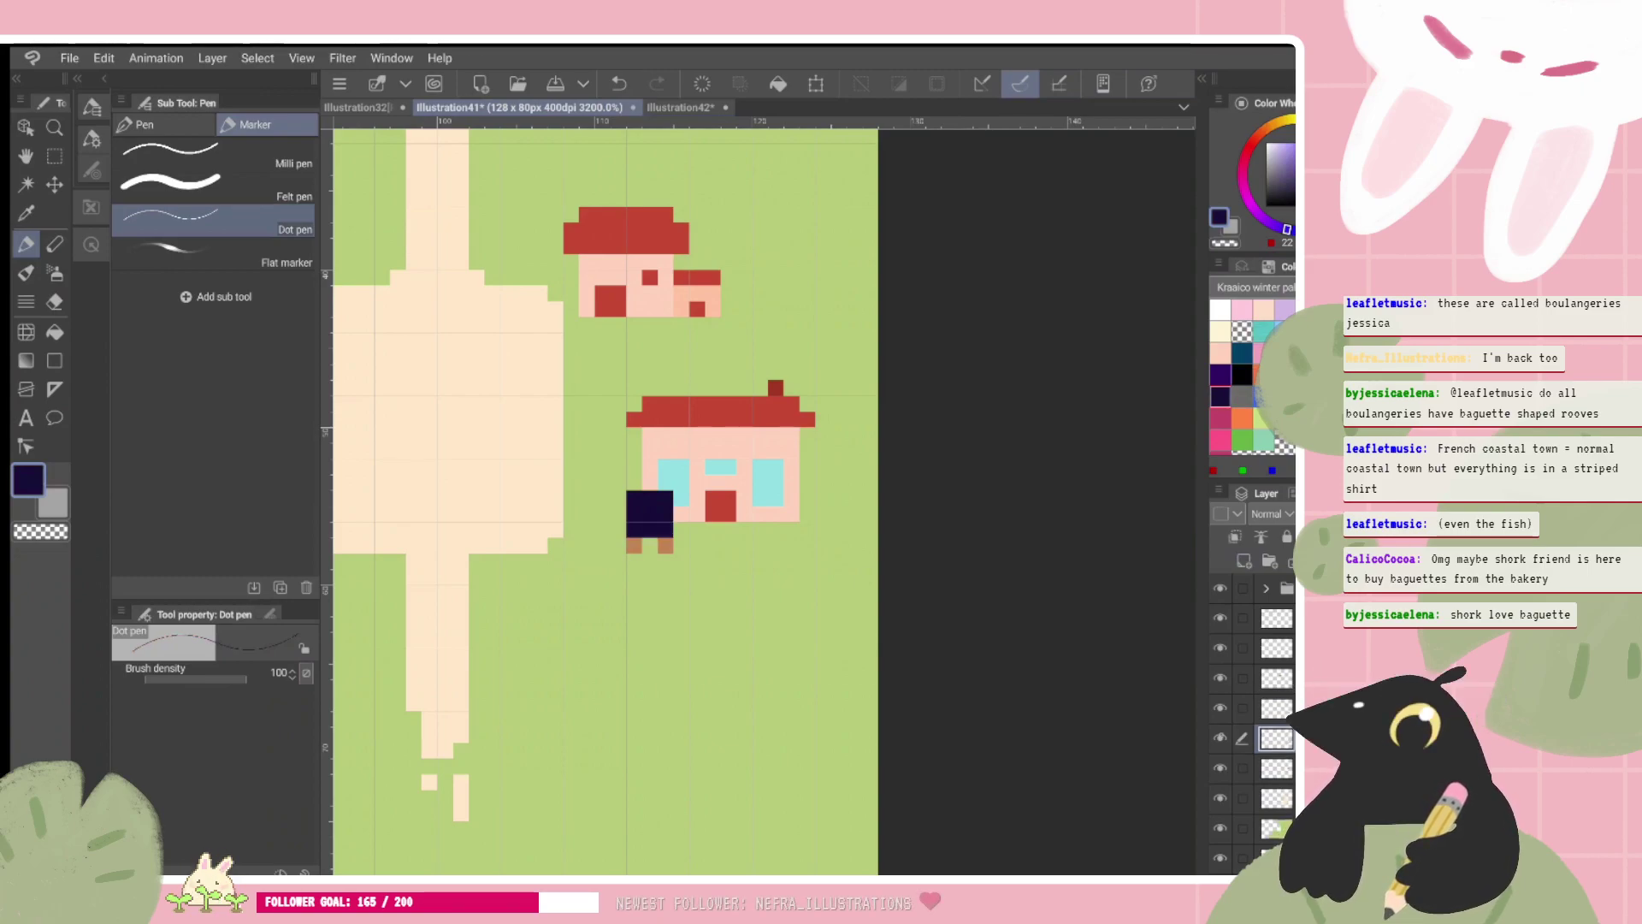
{"action": "left_click", "coordinate": [1219, 737]}
{"action": "left_click", "coordinate": [1220, 737]}
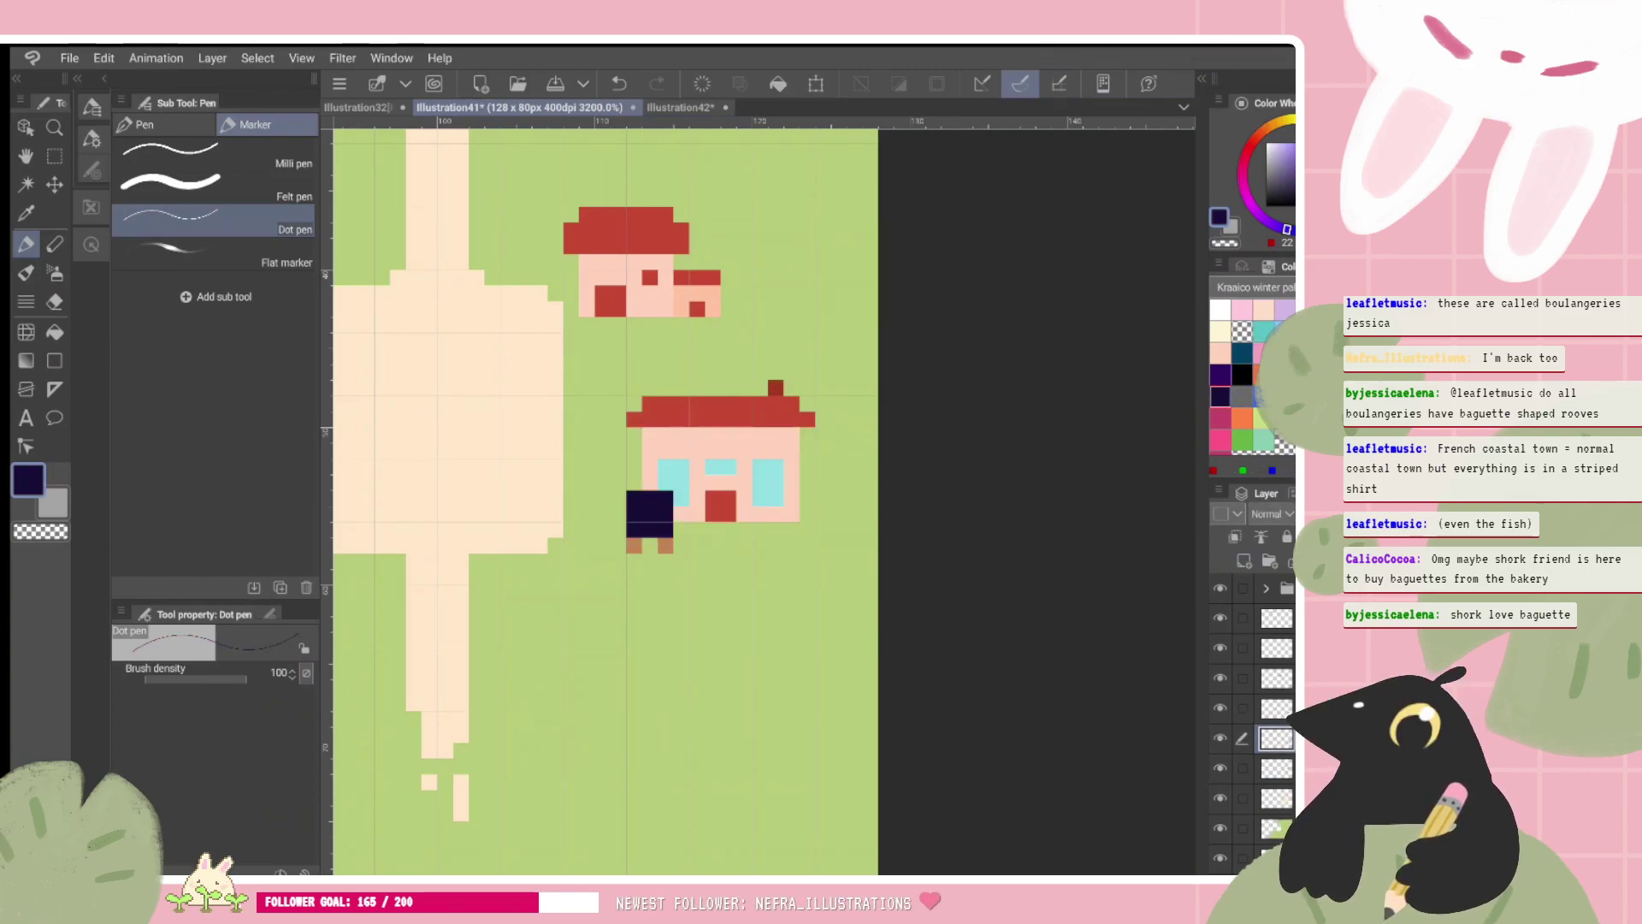
{"action": "left_click", "coordinate": [1241, 352]}
{"action": "mouse_move", "coordinate": [665, 466]}
{"action": "left_mouse_down"}
{"action": "mouse_move", "coordinate": [681, 497]}
{"action": "mouse_move", "coordinate": [673, 477]}
{"action": "mouse_move", "coordinate": [775, 487]}
{"action": "left_mouse_up"}
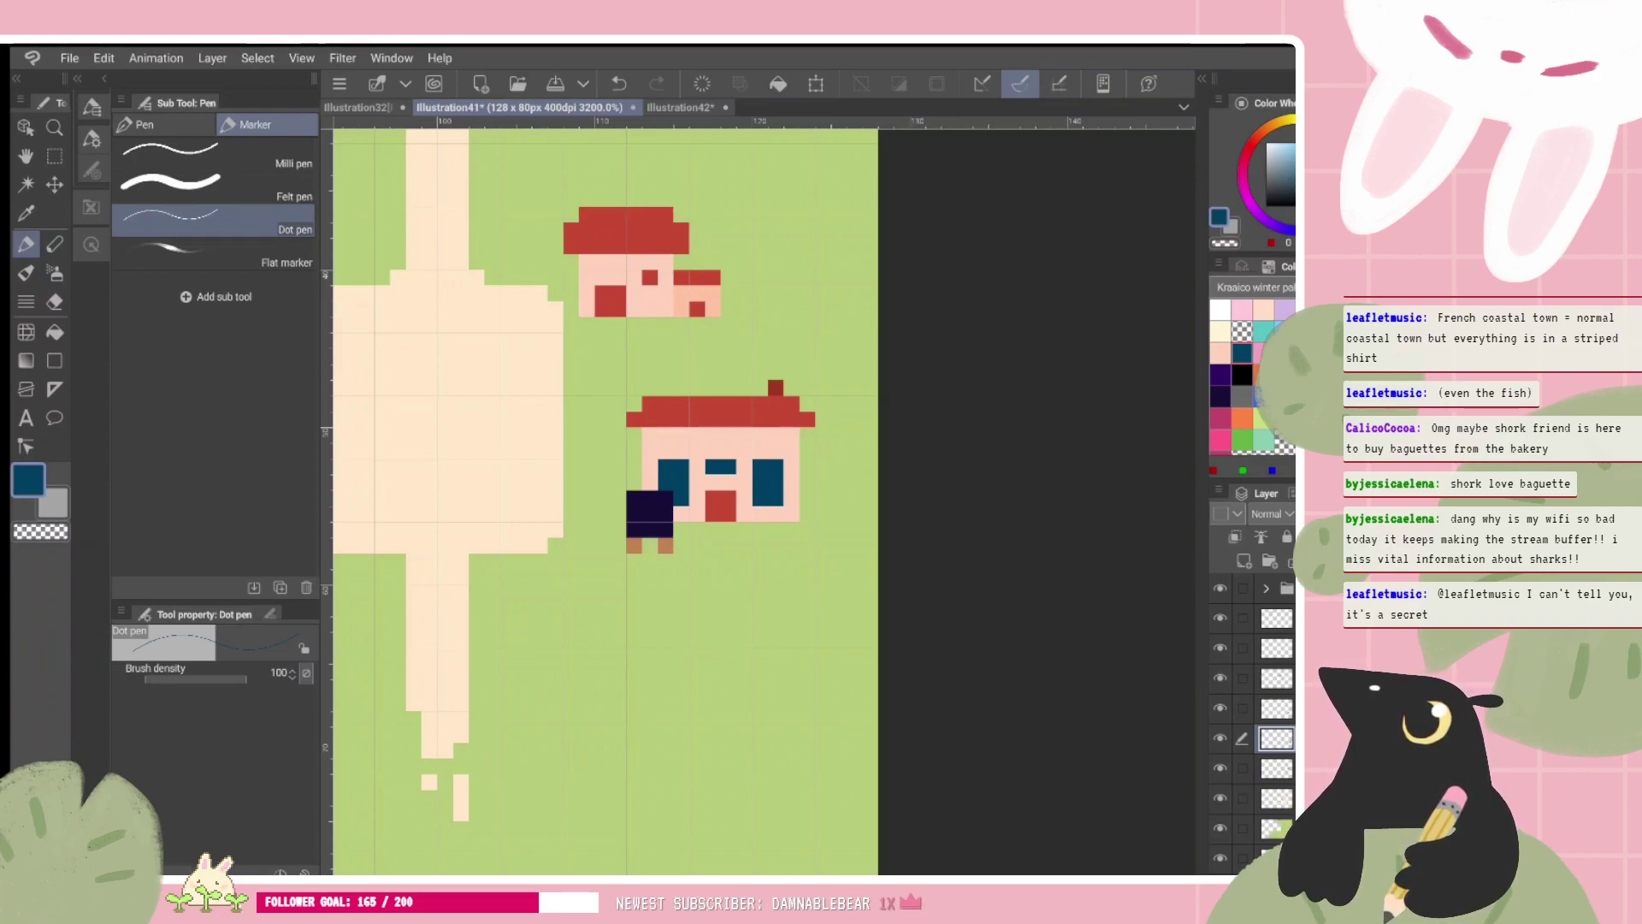
Step: Sample the chimney's dark red and paint a 4 by 2 pixel block on top of the new house's roof, opposite the chimney
{"action": "scroll", "coordinate": [762, 461], "scroll_direction": "down", "scroll_amount": 3}
{"action": "scroll", "coordinate": [761, 462], "scroll_direction": "up", "scroll_amount": 2}
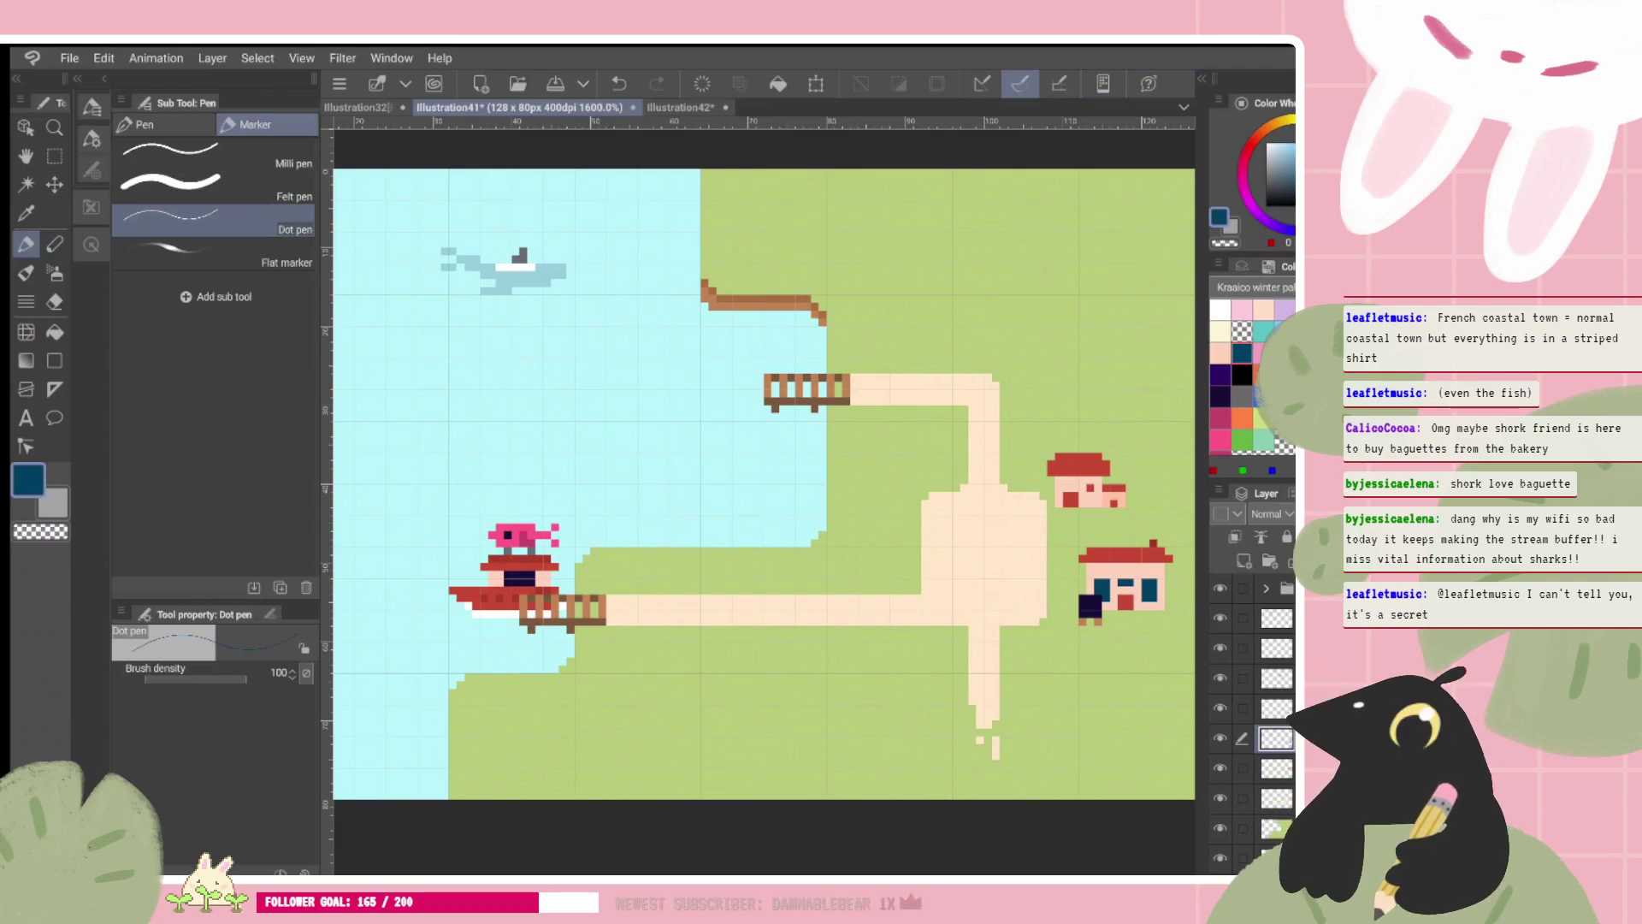
{"action": "key", "text": "ctrl+z"}
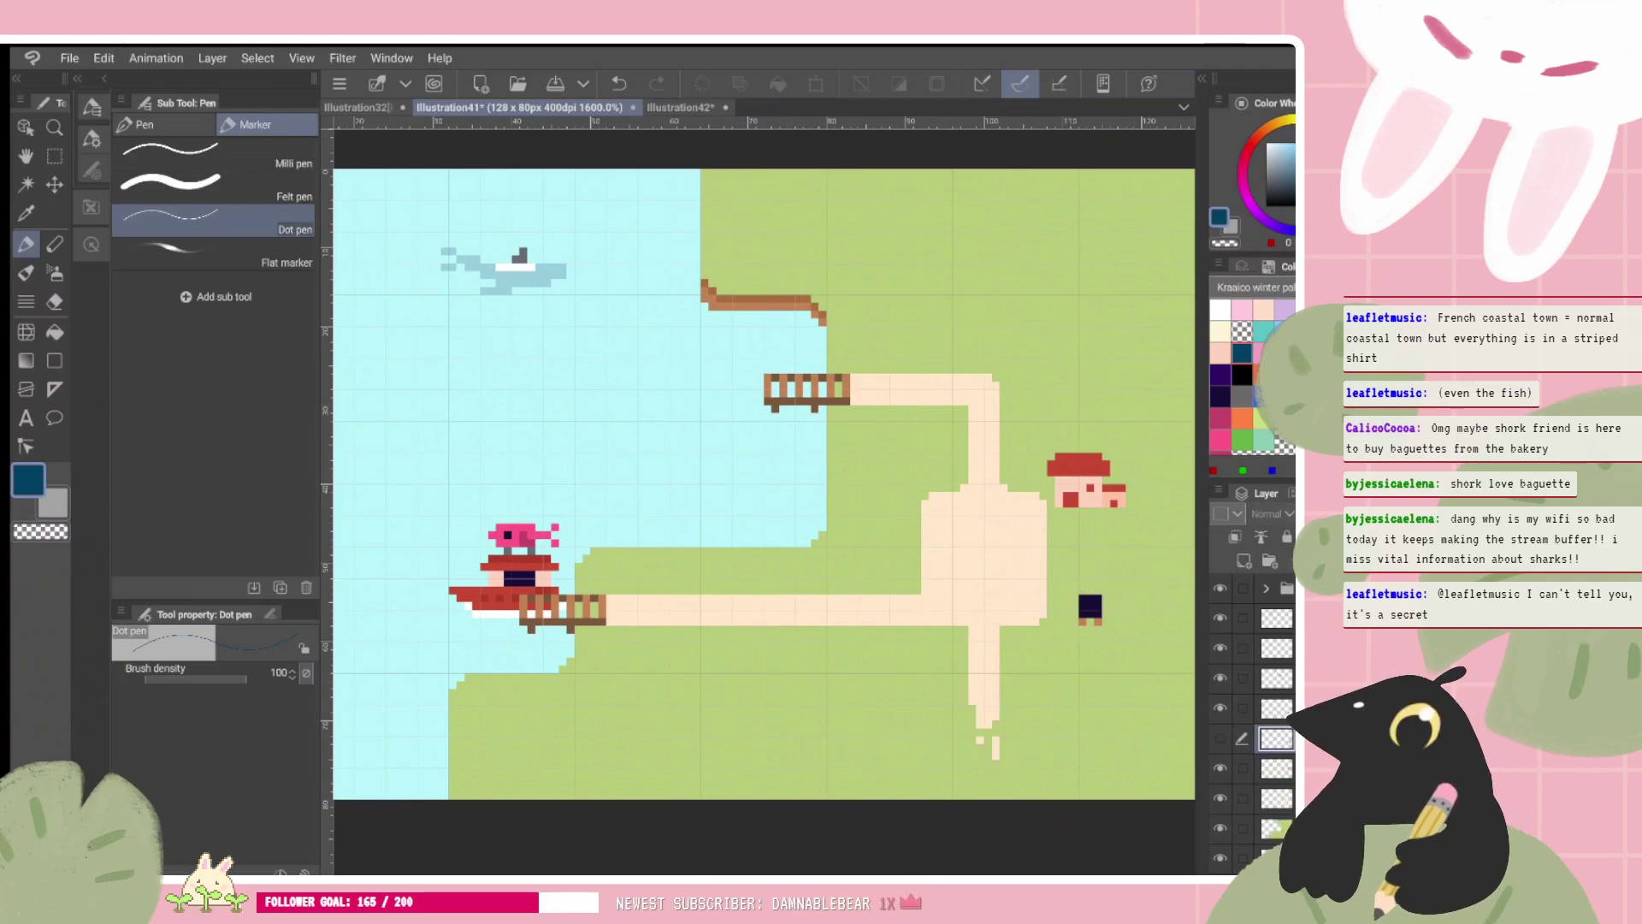
{"action": "key", "text": "ctrl+y"}
{"action": "left_click", "coordinate": [1121, 554], "text": "alt"}
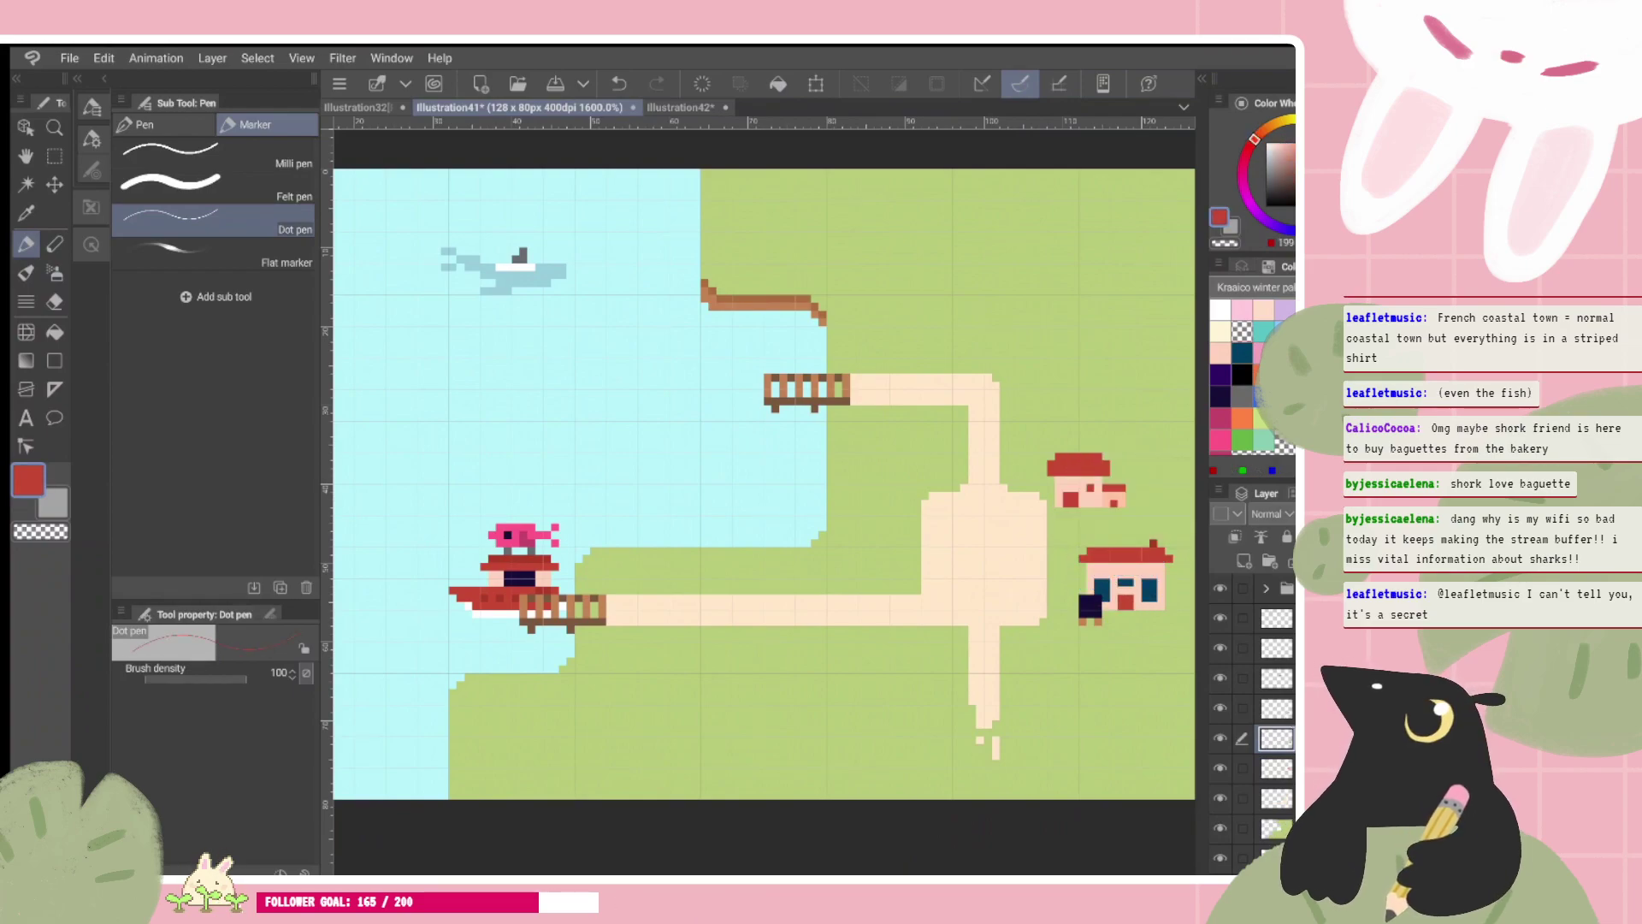
{"action": "left_click", "coordinate": [1153, 544], "text": "alt"}
{"action": "left_click", "coordinate": [1098, 544]}
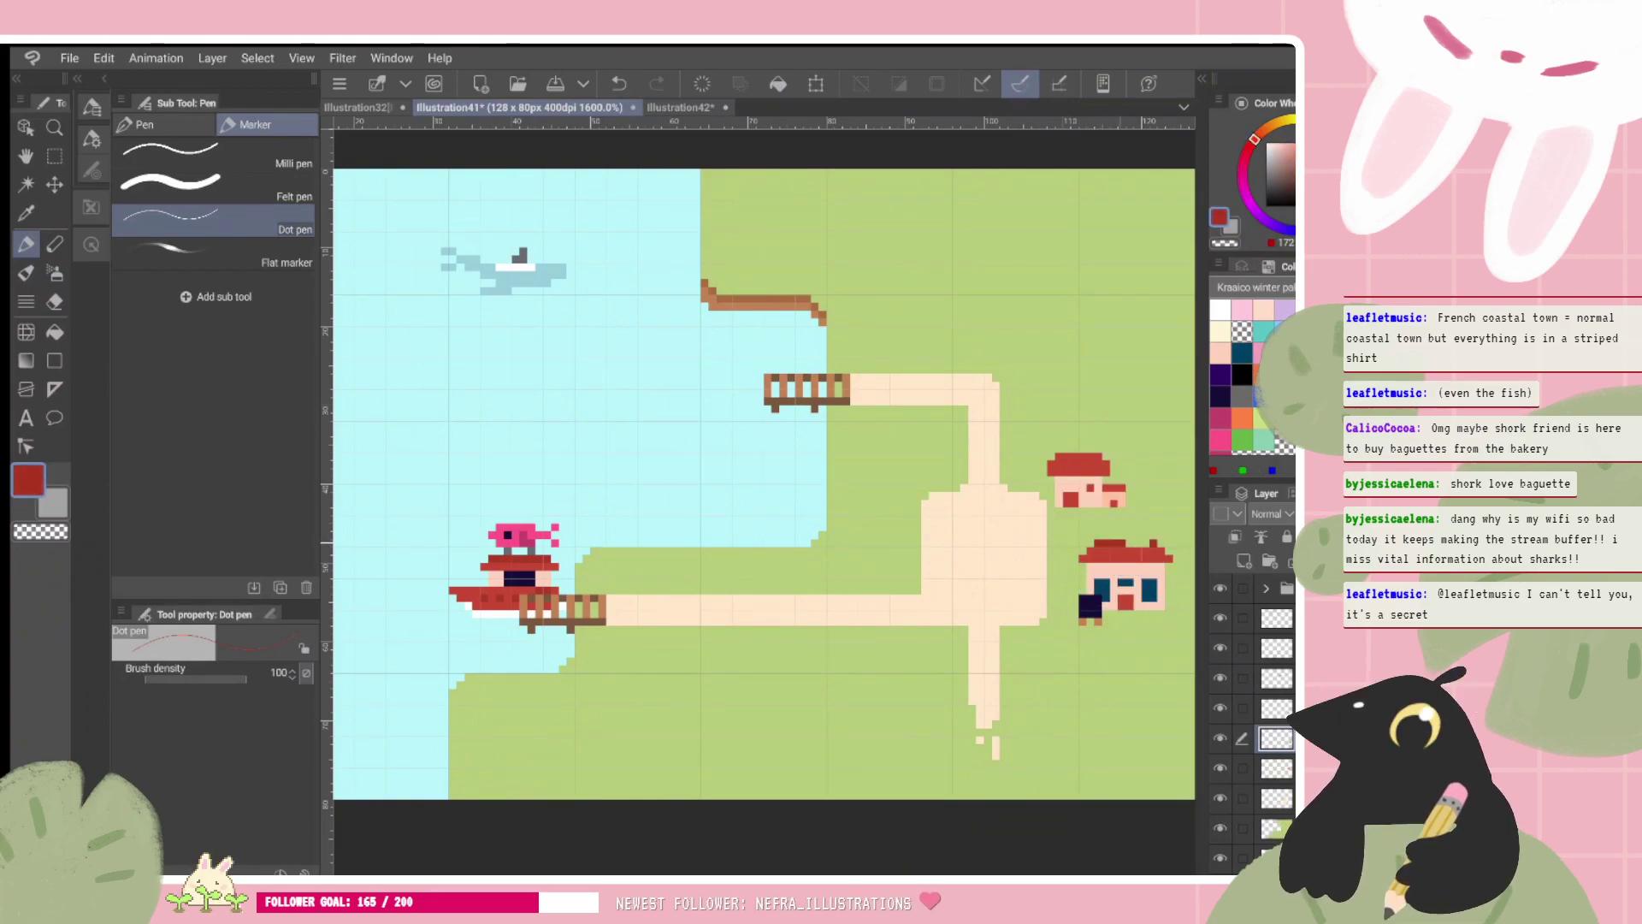
{"action": "mouse_move", "coordinate": [1098, 535]}
{"action": "left_mouse_down"}
{"action": "mouse_move", "coordinate": [1122, 536]}
{"action": "mouse_move", "coordinate": [1090, 535]}
{"action": "left_mouse_up"}
Step: Try a wider, lighter red cap on top of the new roof block and undo it
{"action": "left_click", "coordinate": [1126, 601], "text": "alt"}
{"action": "key", "text": "ctrl+z"}
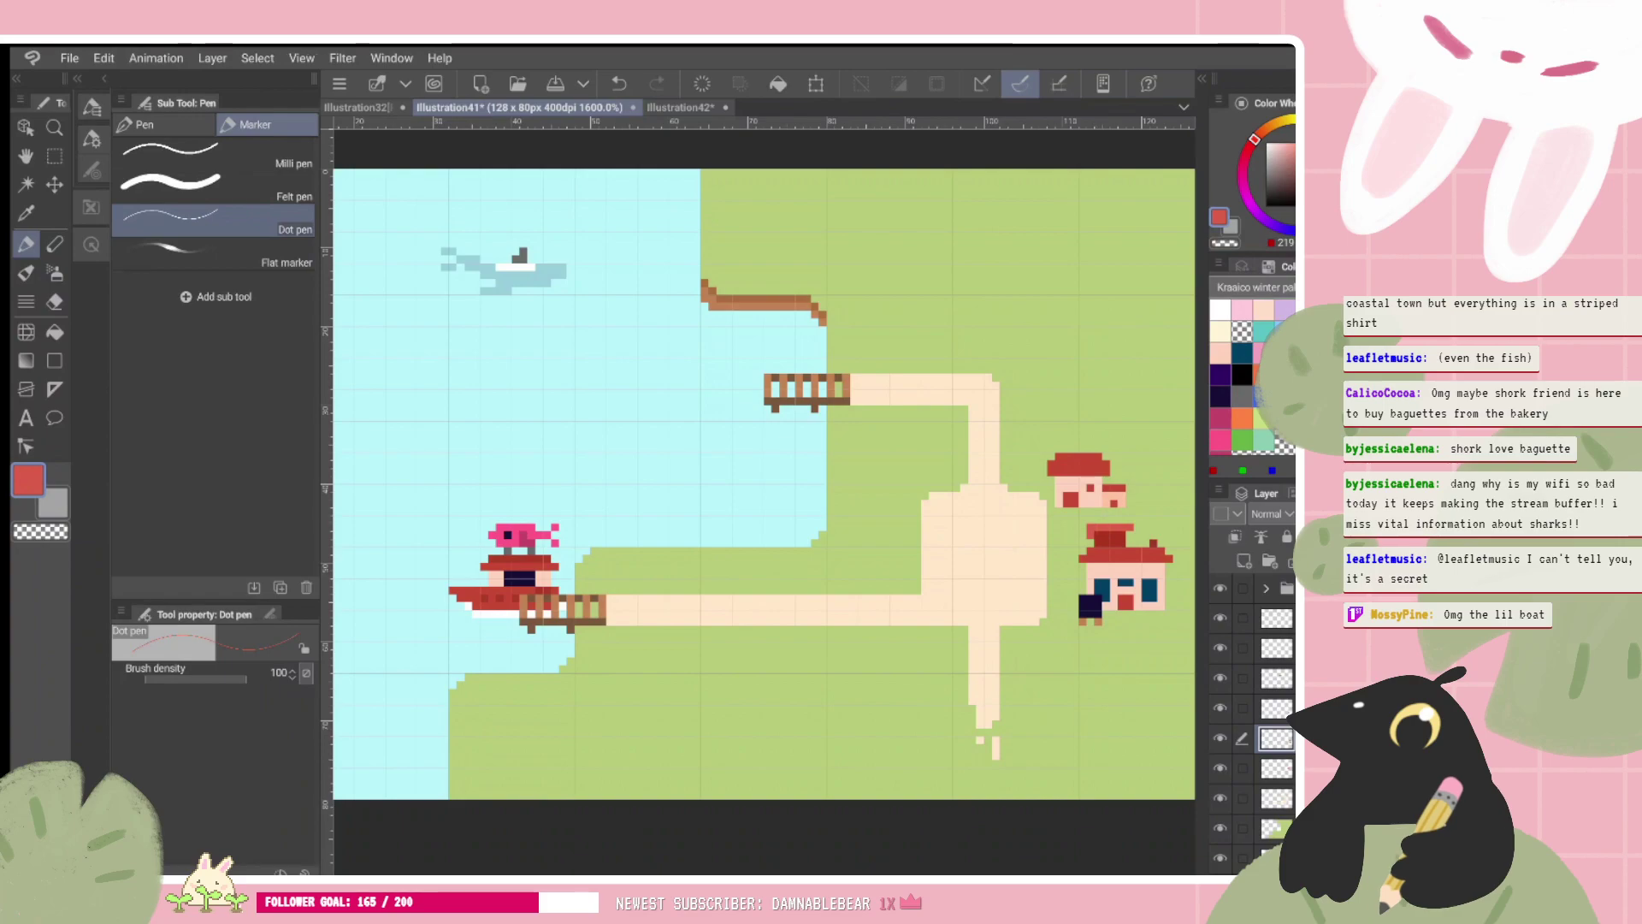
{"action": "key", "text": "ctrl+z"}
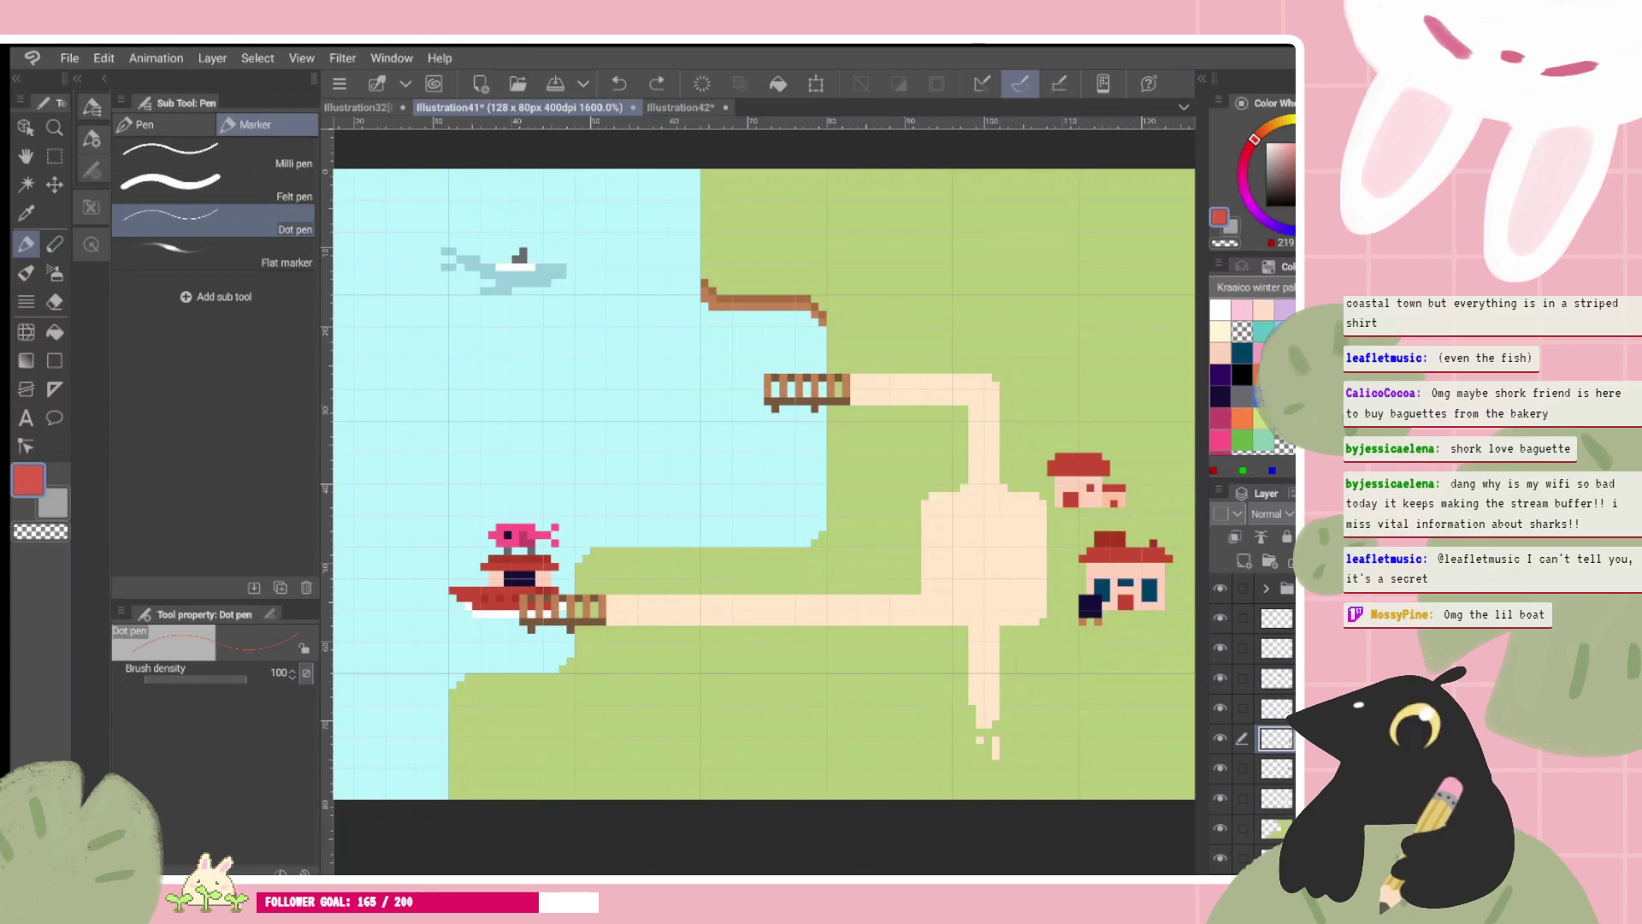
{"action": "key", "text": "ctrl+z"}
Step: Create a layer folder and move the sign and new house layers into it
{"action": "scroll", "coordinate": [763, 500], "scroll_direction": "up", "scroll_amount": 2}
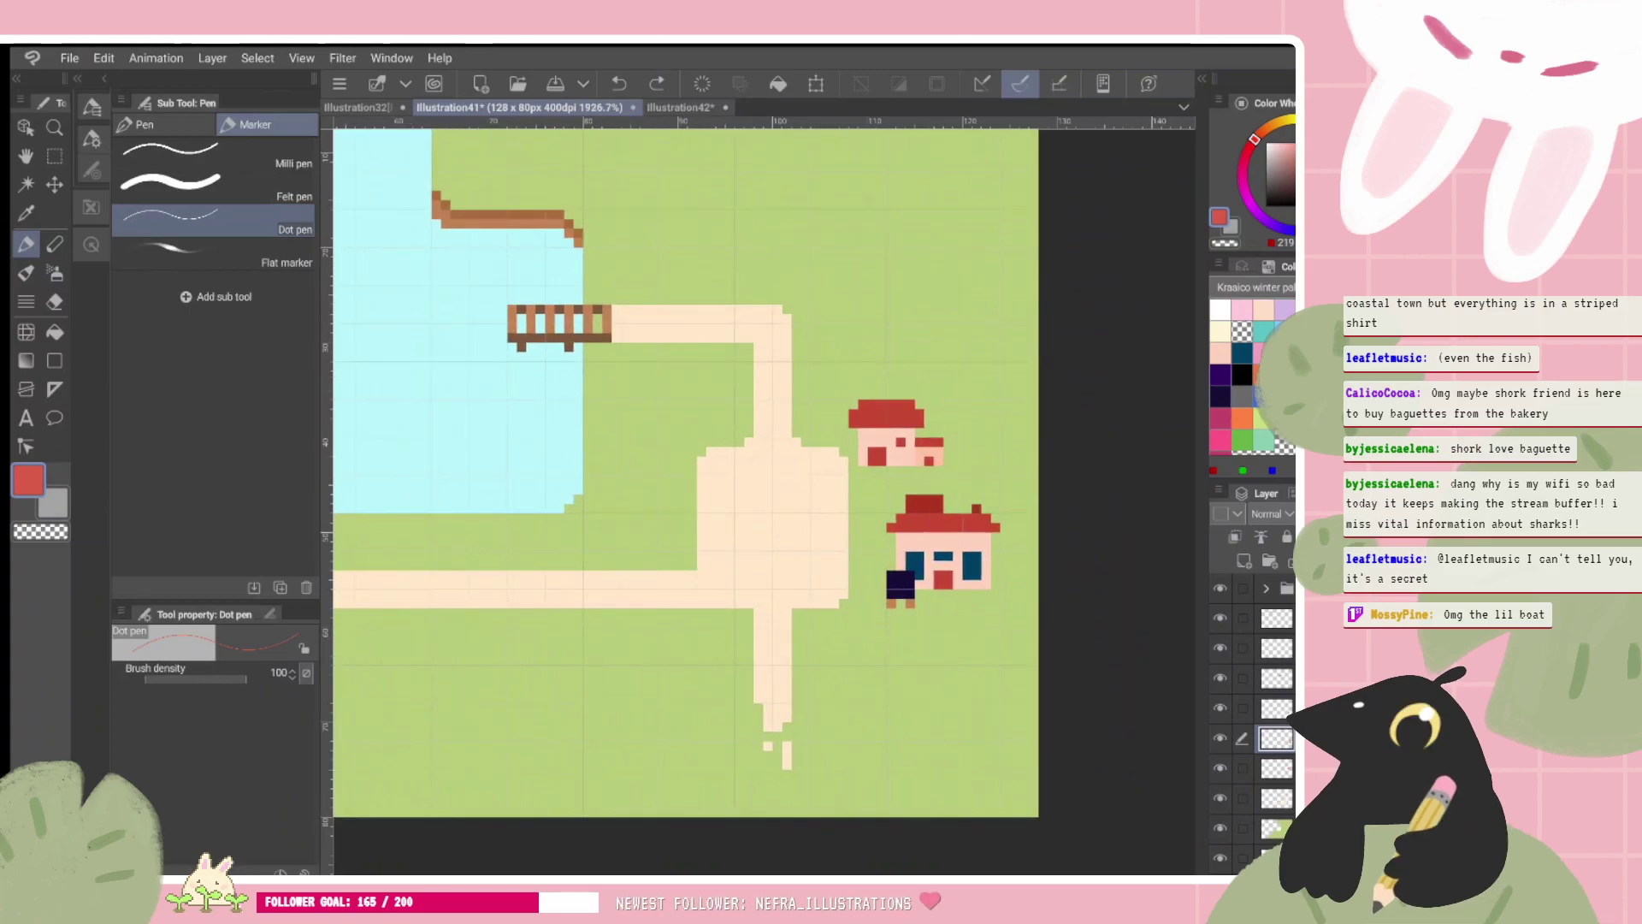
{"action": "key", "text": "c"}
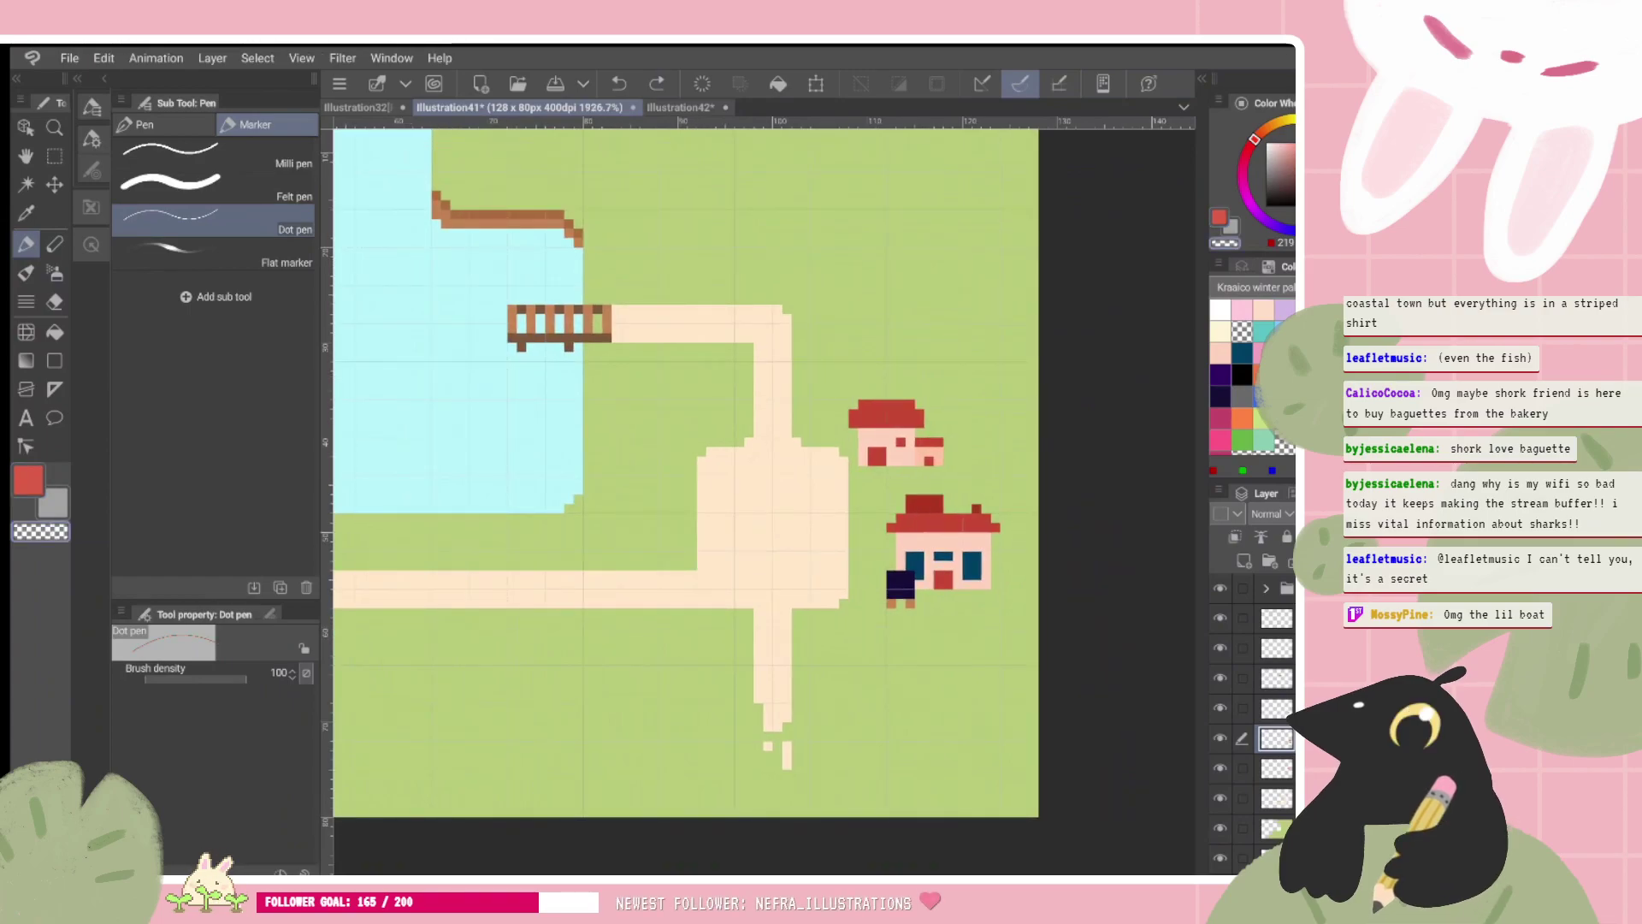
{"action": "scroll", "coordinate": [764, 500], "scroll_direction": "down", "scroll_amount": 3}
{"action": "scroll", "coordinate": [764, 500], "scroll_direction": "up", "scroll_amount": 1}
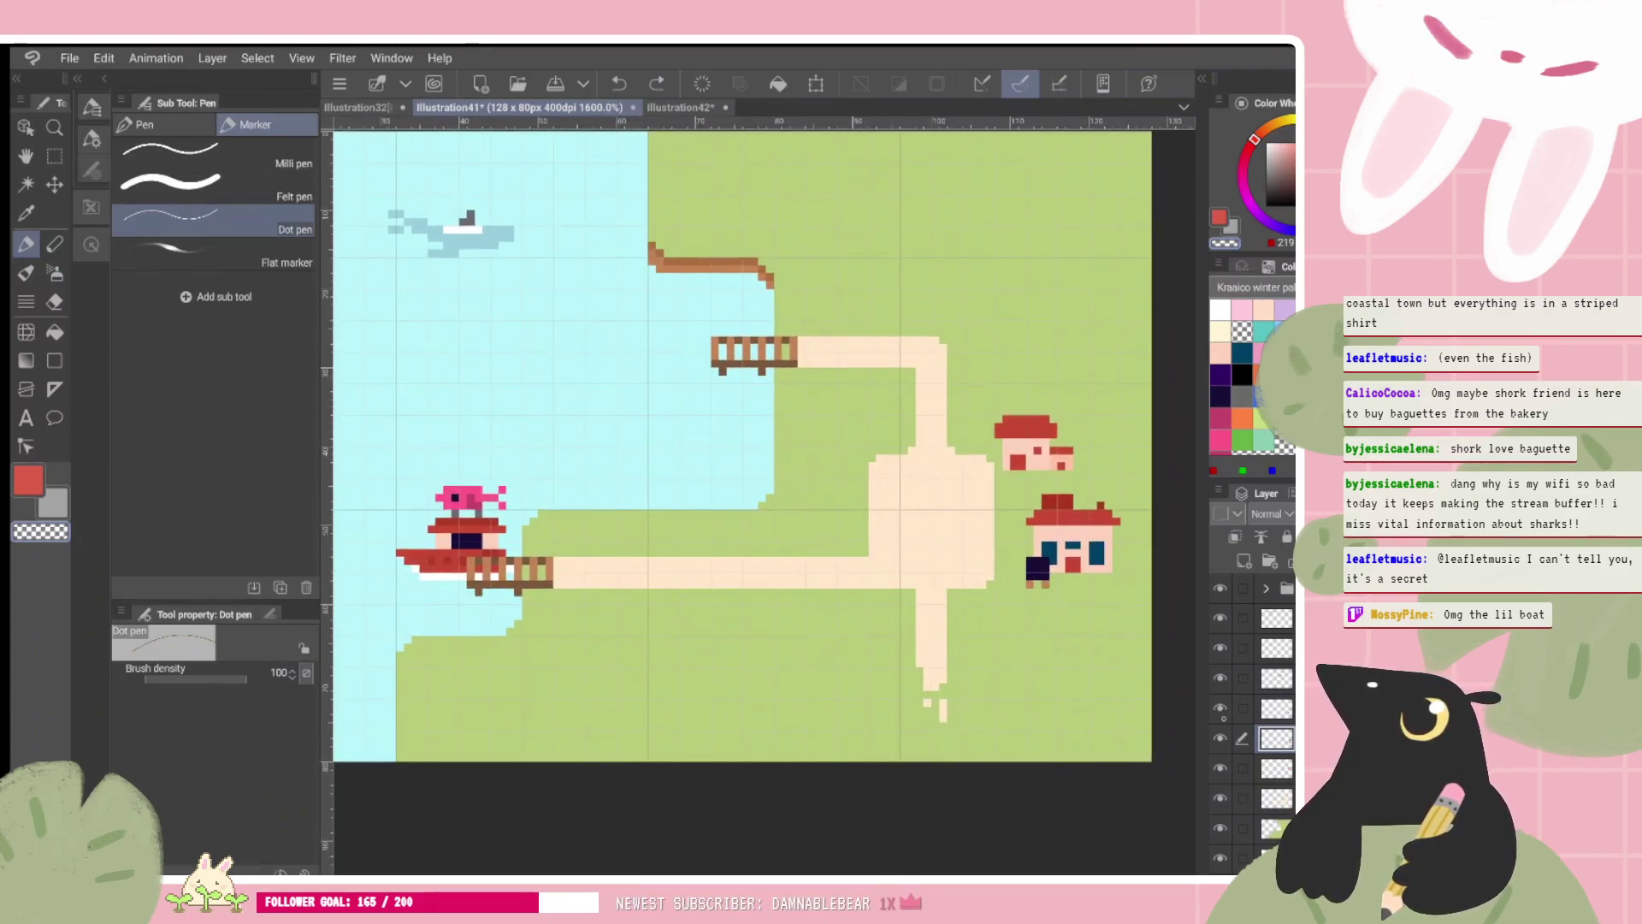
{"action": "left_click", "coordinate": [1220, 708]}
{"action": "left_click", "coordinate": [1220, 708]}
{"action": "left_click", "coordinate": [1276, 708]}
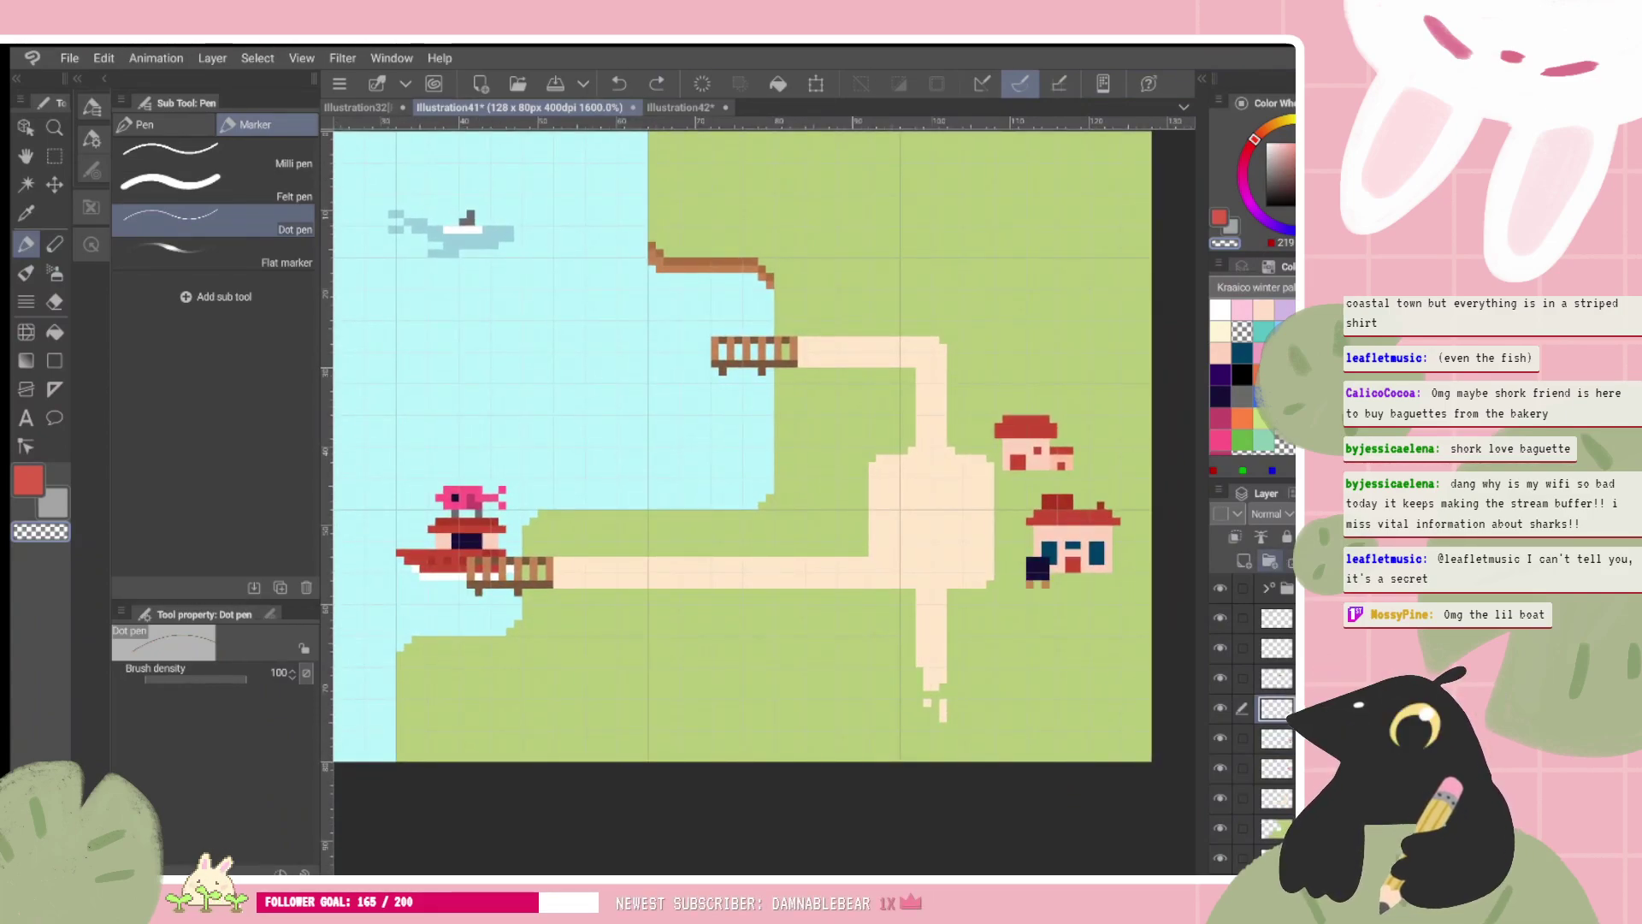
{"action": "left_click", "coordinate": [1270, 560]}
{"action": "left_click", "coordinate": [1276, 738]}
{"action": "left_click", "coordinate": [1242, 768]}
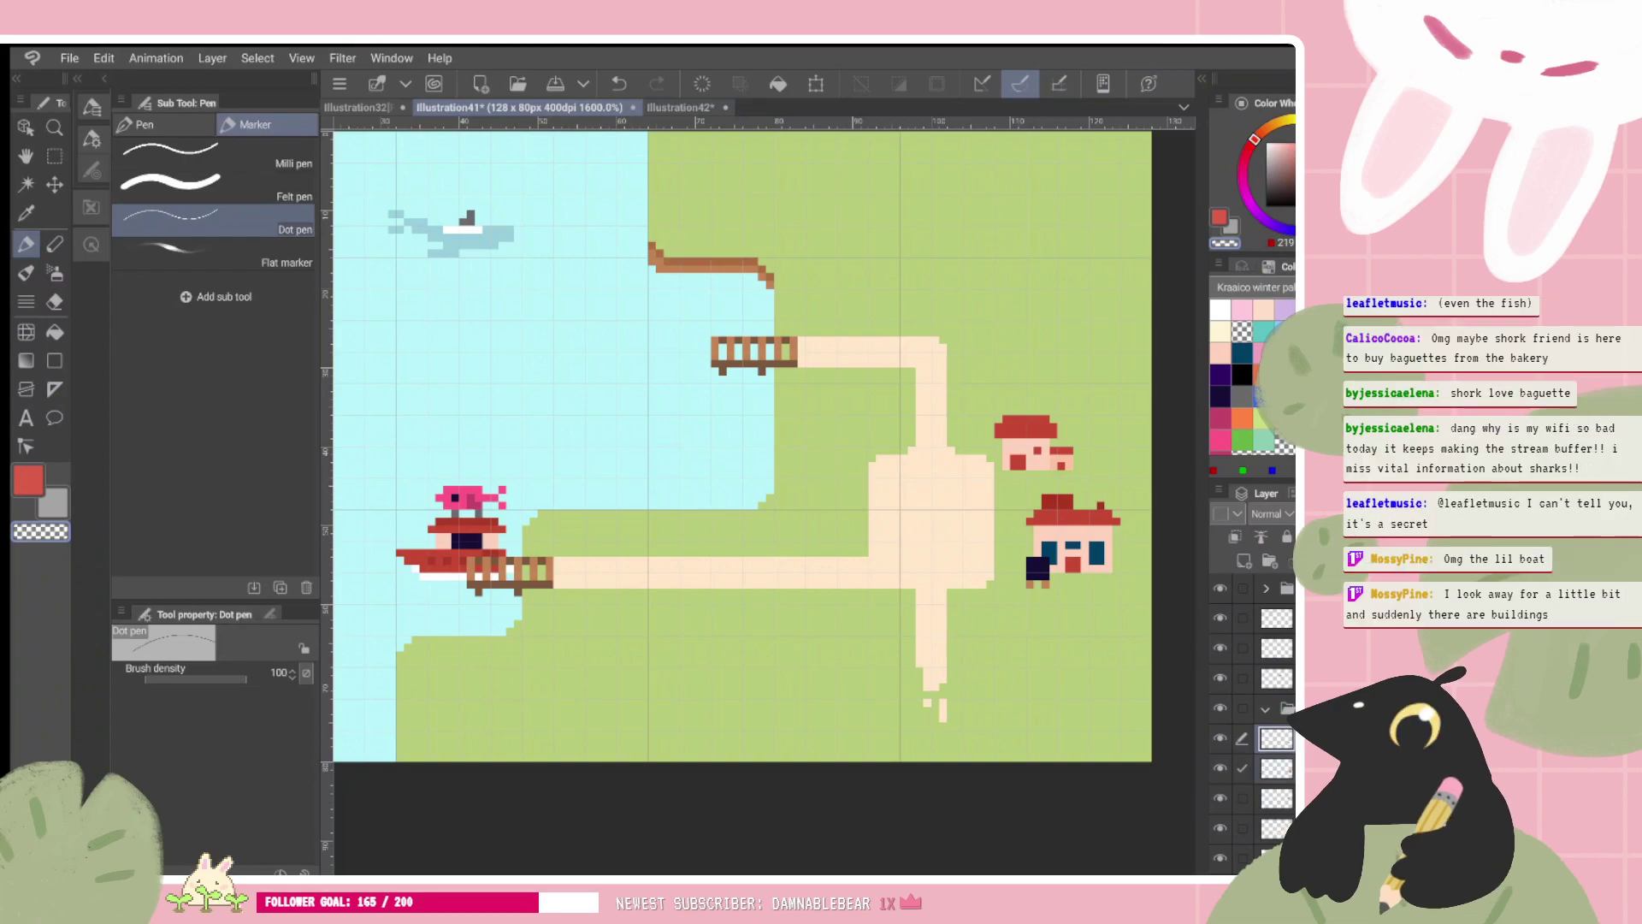
{"action": "left_click_drag", "start_coordinate": [1276, 738], "coordinate": [1280, 711]}
Step: Rename the new layer folder as bakery
{"action": "double_click", "coordinate": [1286, 708]}
{"action": "type", "text": "ba"}
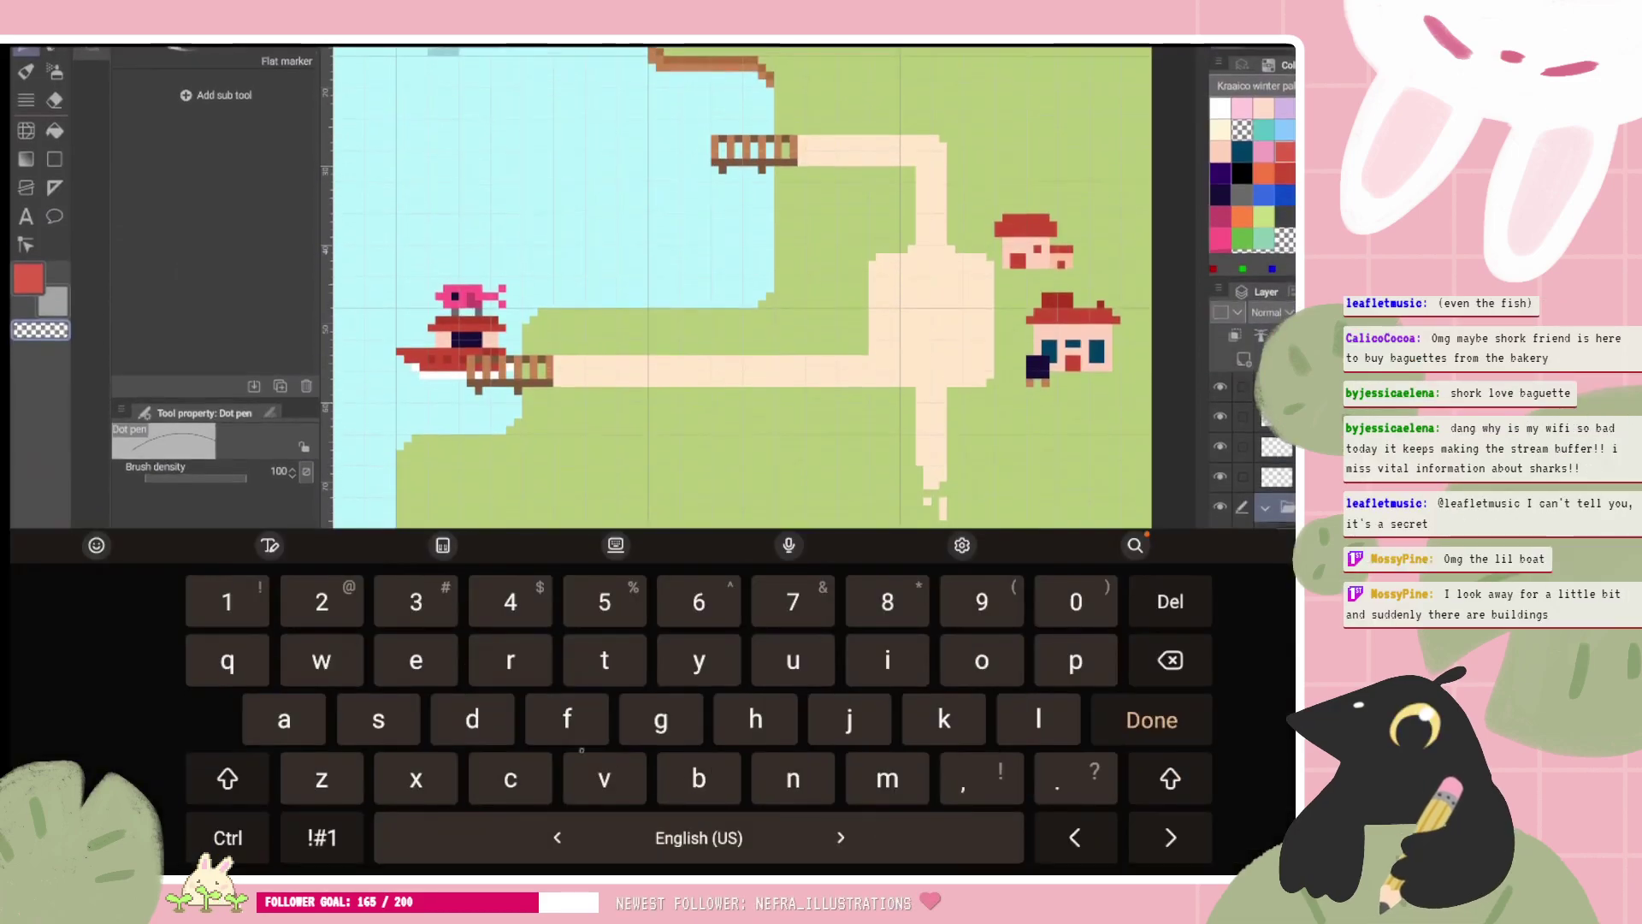
{"action": "type", "text": "kery"}
{"action": "left_click", "coordinate": [1151, 719]}
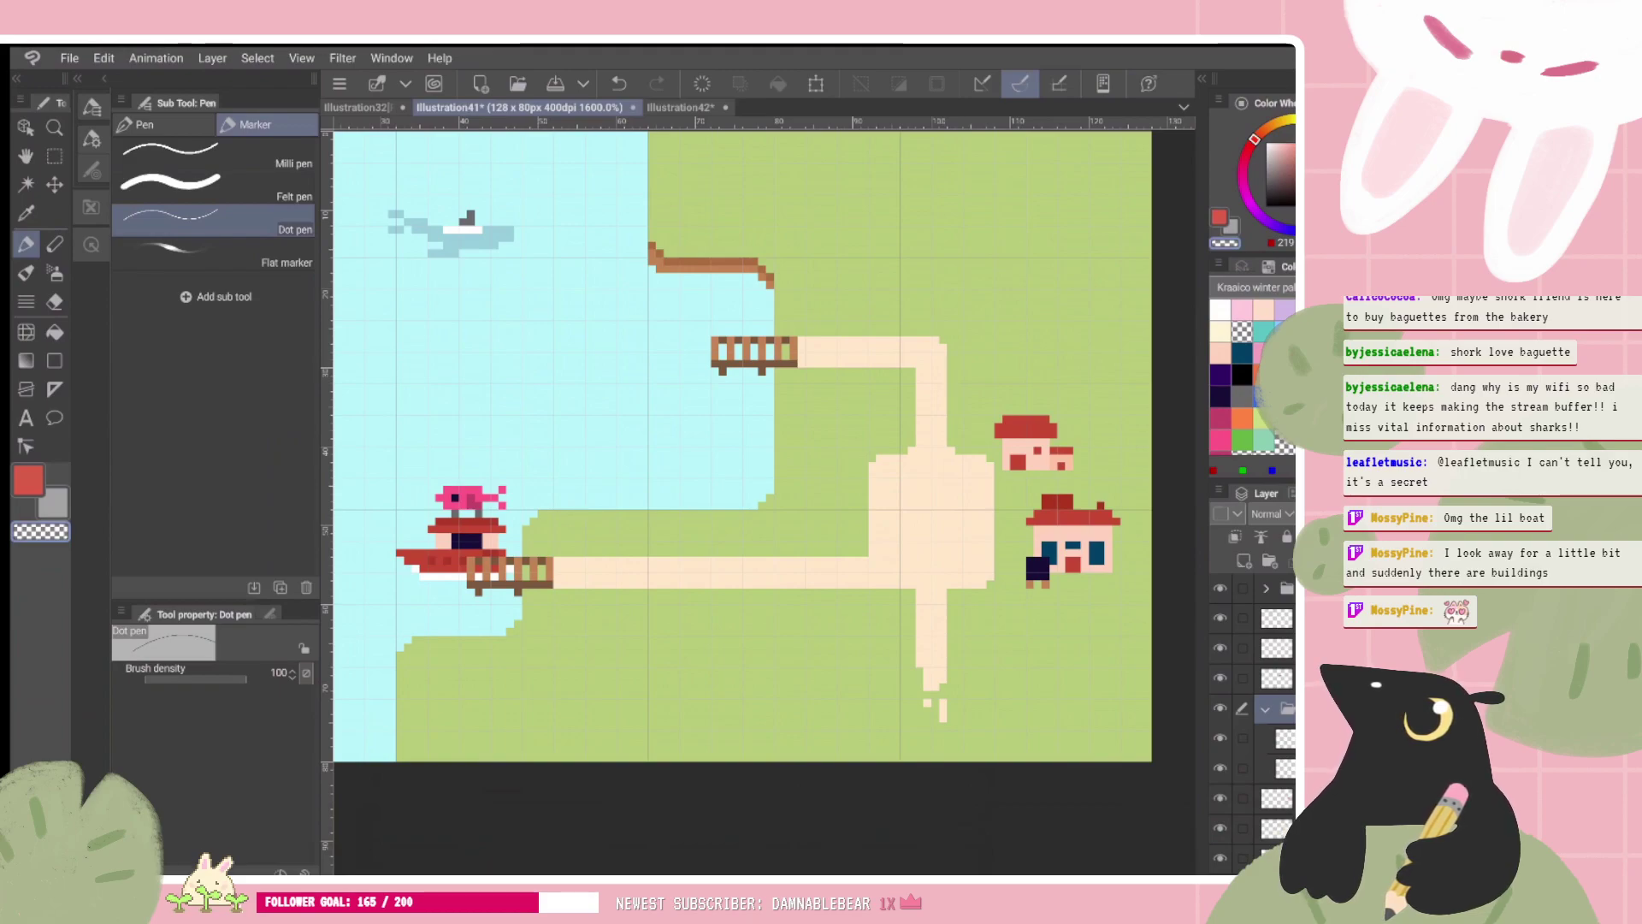
Step: Move the bakery folder's artwork to the sea side of the sand plaza and erase the stray red pixels that come with it
{"action": "key", "text": "k"}
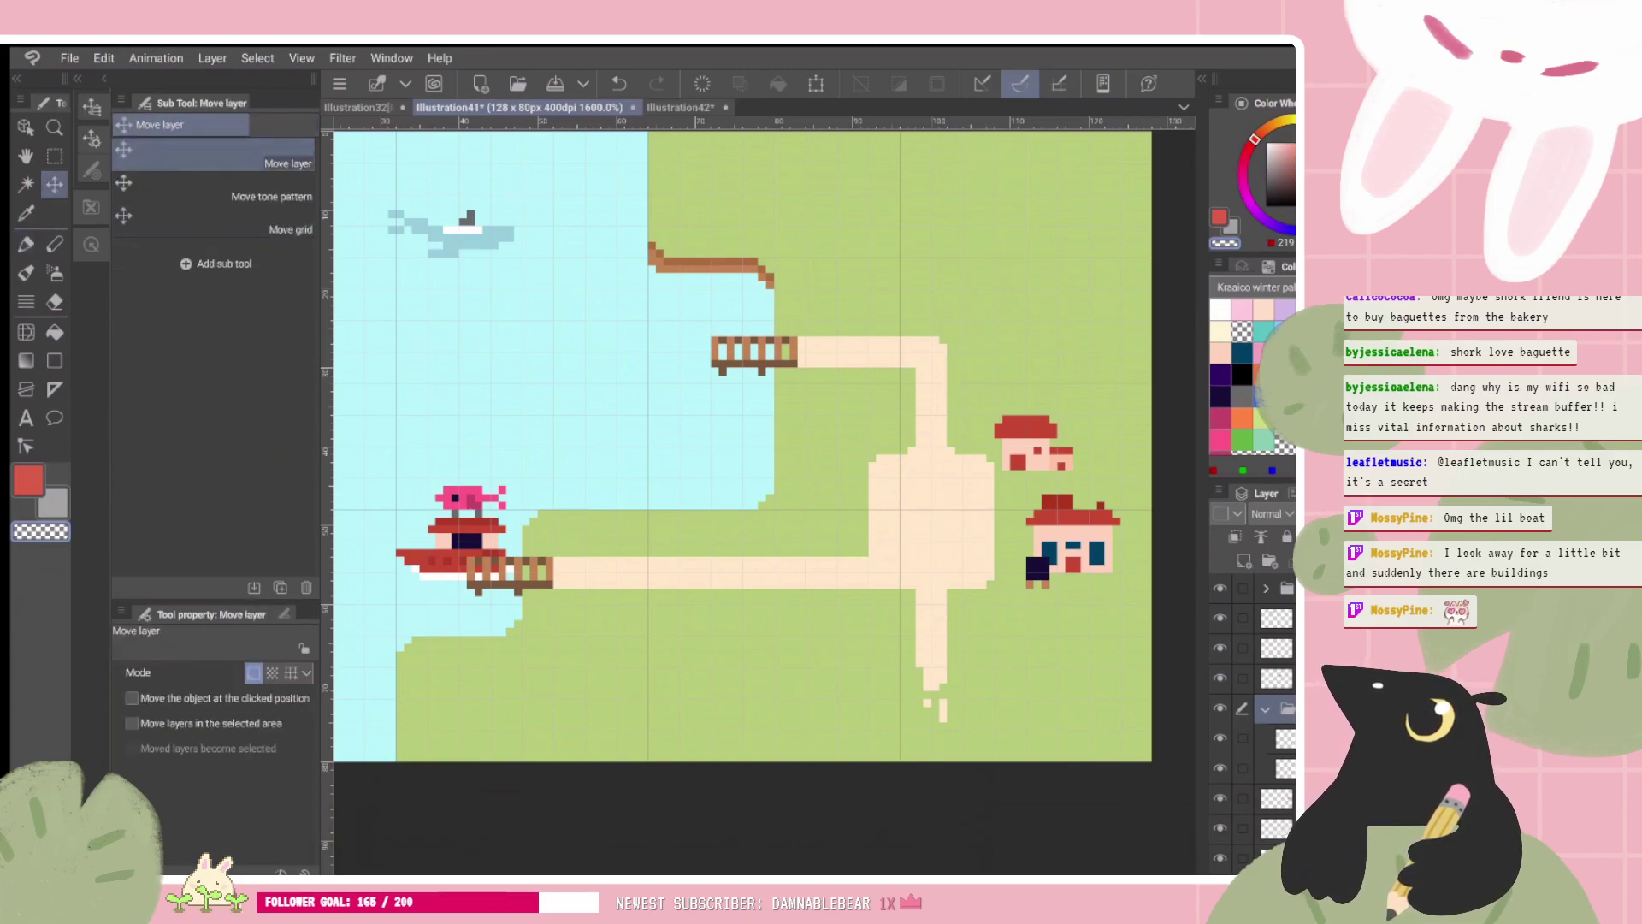
{"action": "left_click_drag", "start_coordinate": [1072, 541], "coordinate": [812, 517]}
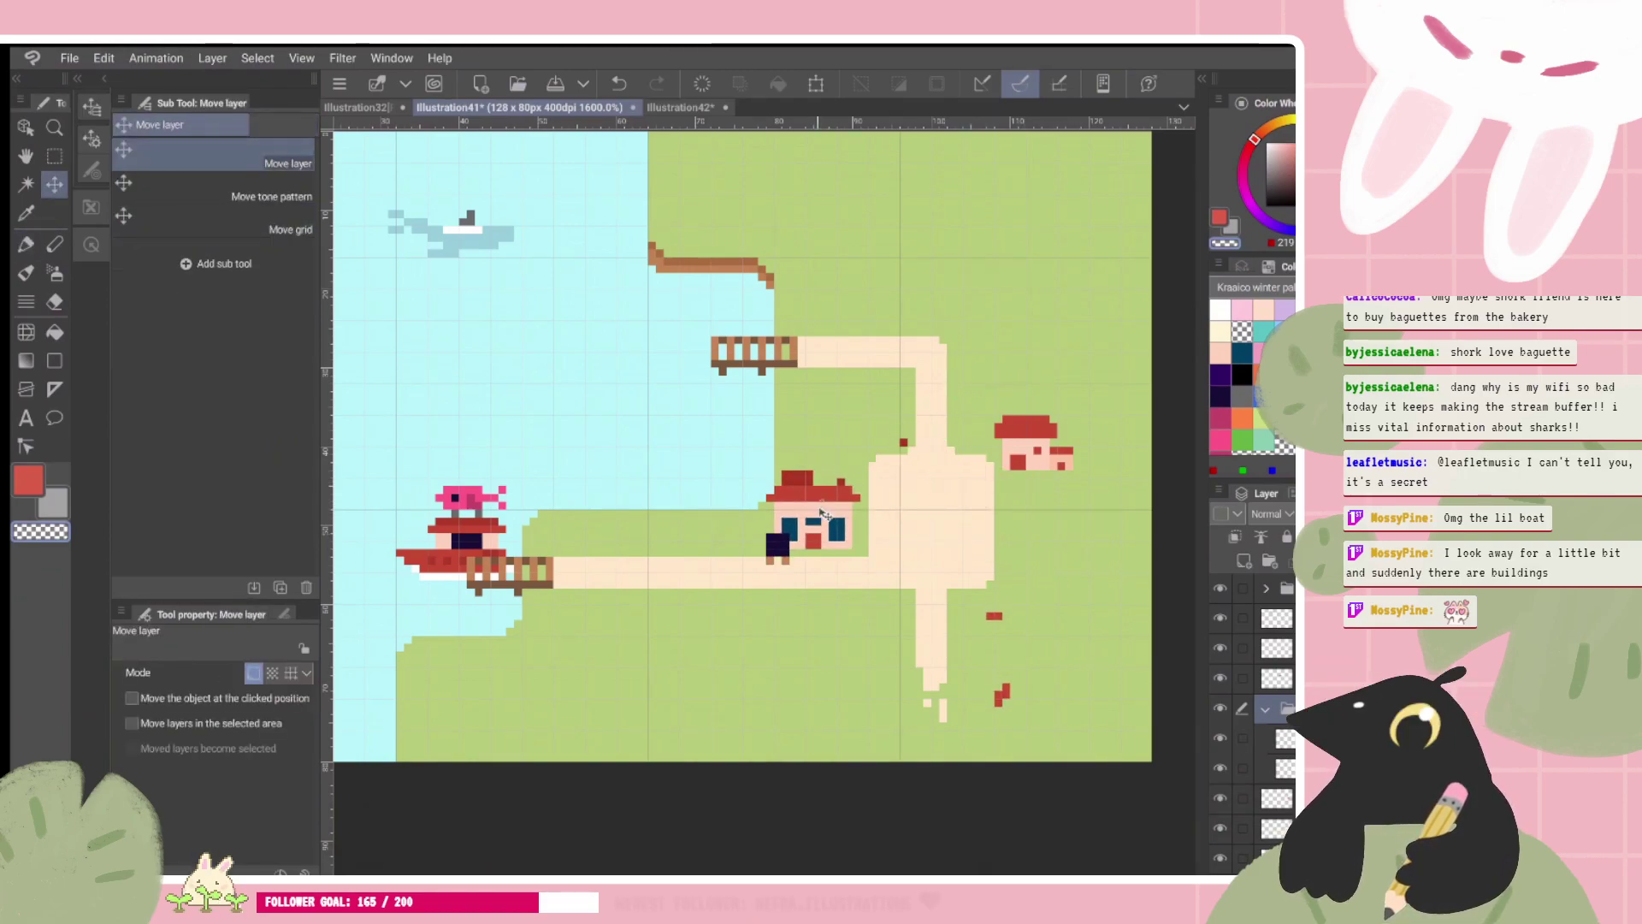
{"action": "left_click_drag", "start_coordinate": [1024, 589], "coordinate": [1000, 581]}
{"action": "key", "text": "p"}
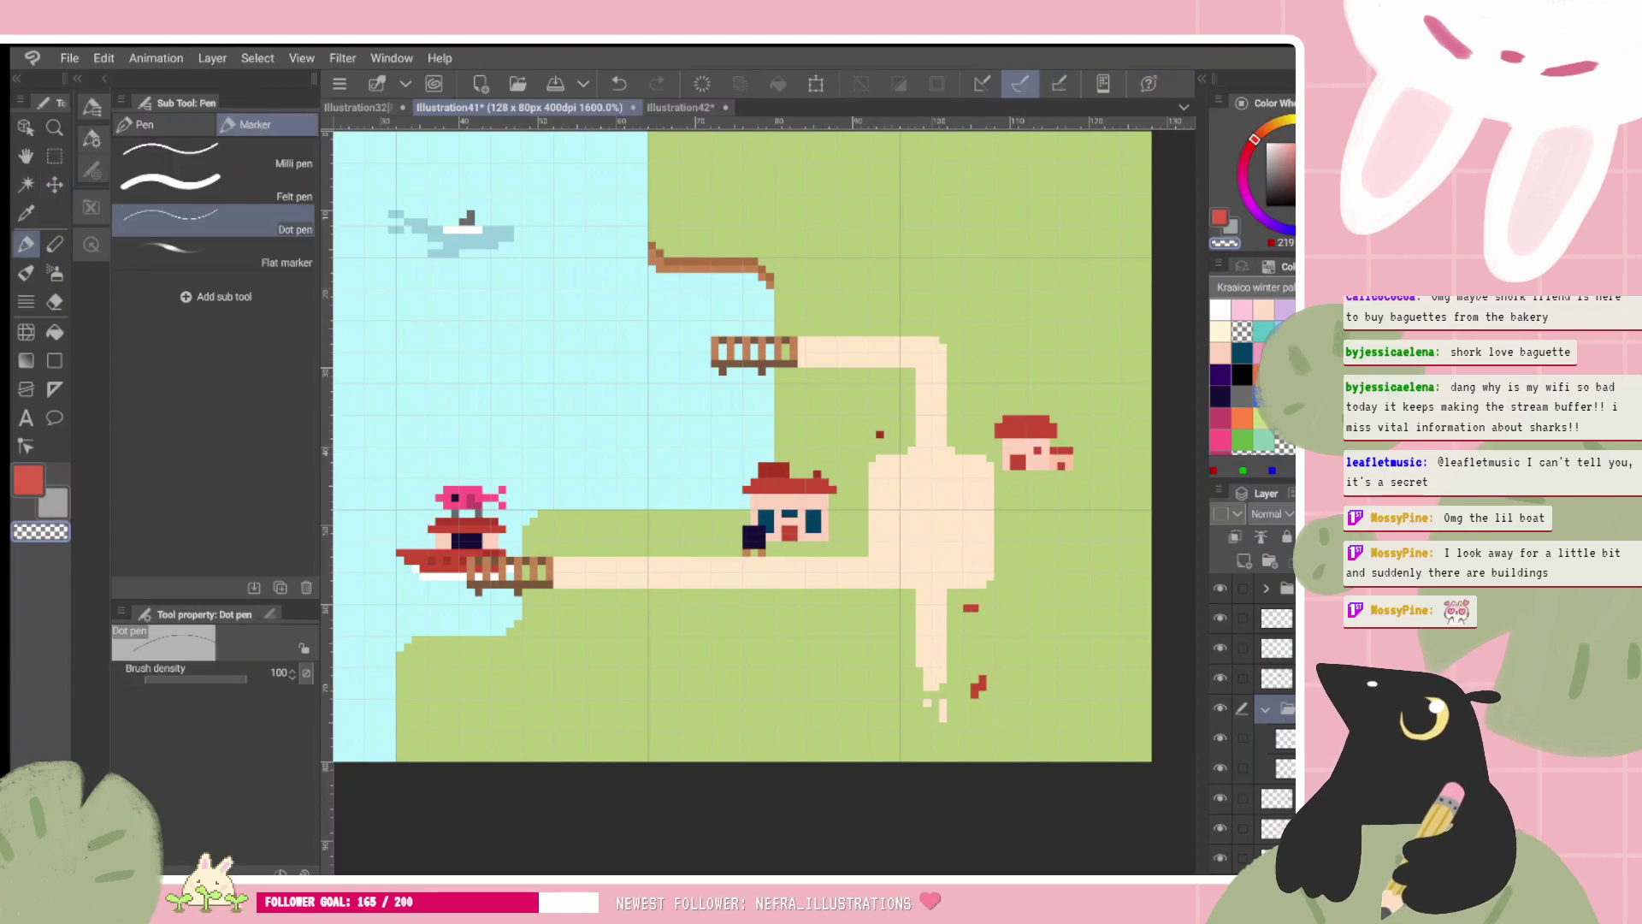
{"action": "left_click", "coordinate": [1278, 737]}
{"action": "left_click", "coordinate": [1220, 737]}
{"action": "left_click", "coordinate": [1220, 737]}
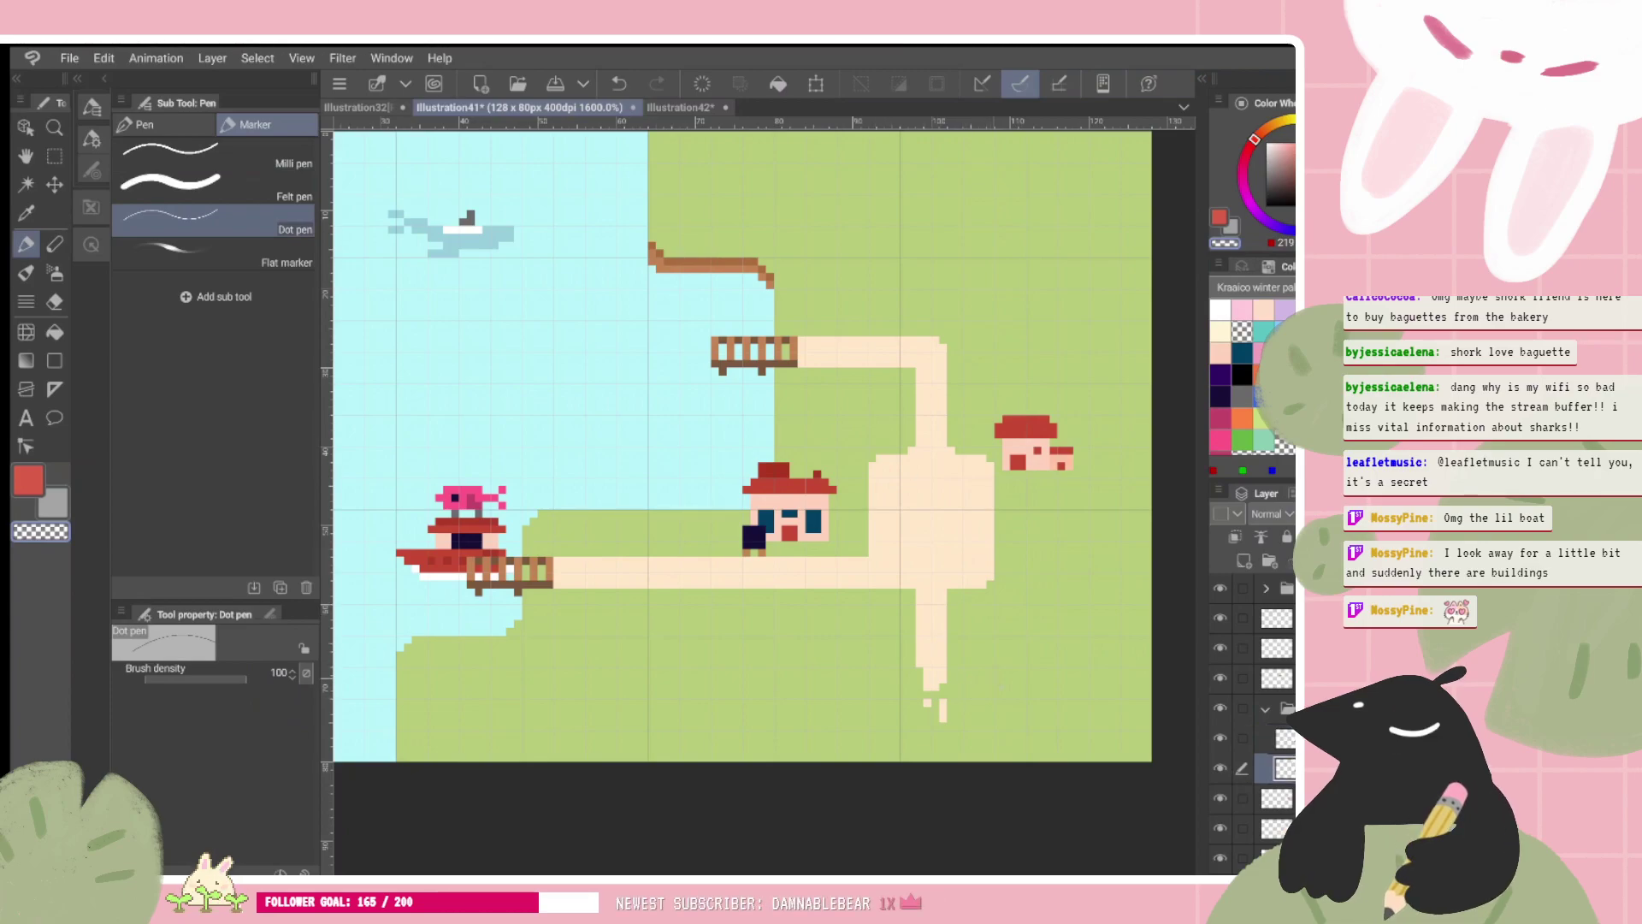
Step: Move the bakery to the inland side of the sand plaza, just below the first house, and select a layer inside its folder
{"action": "key", "text": "k"}
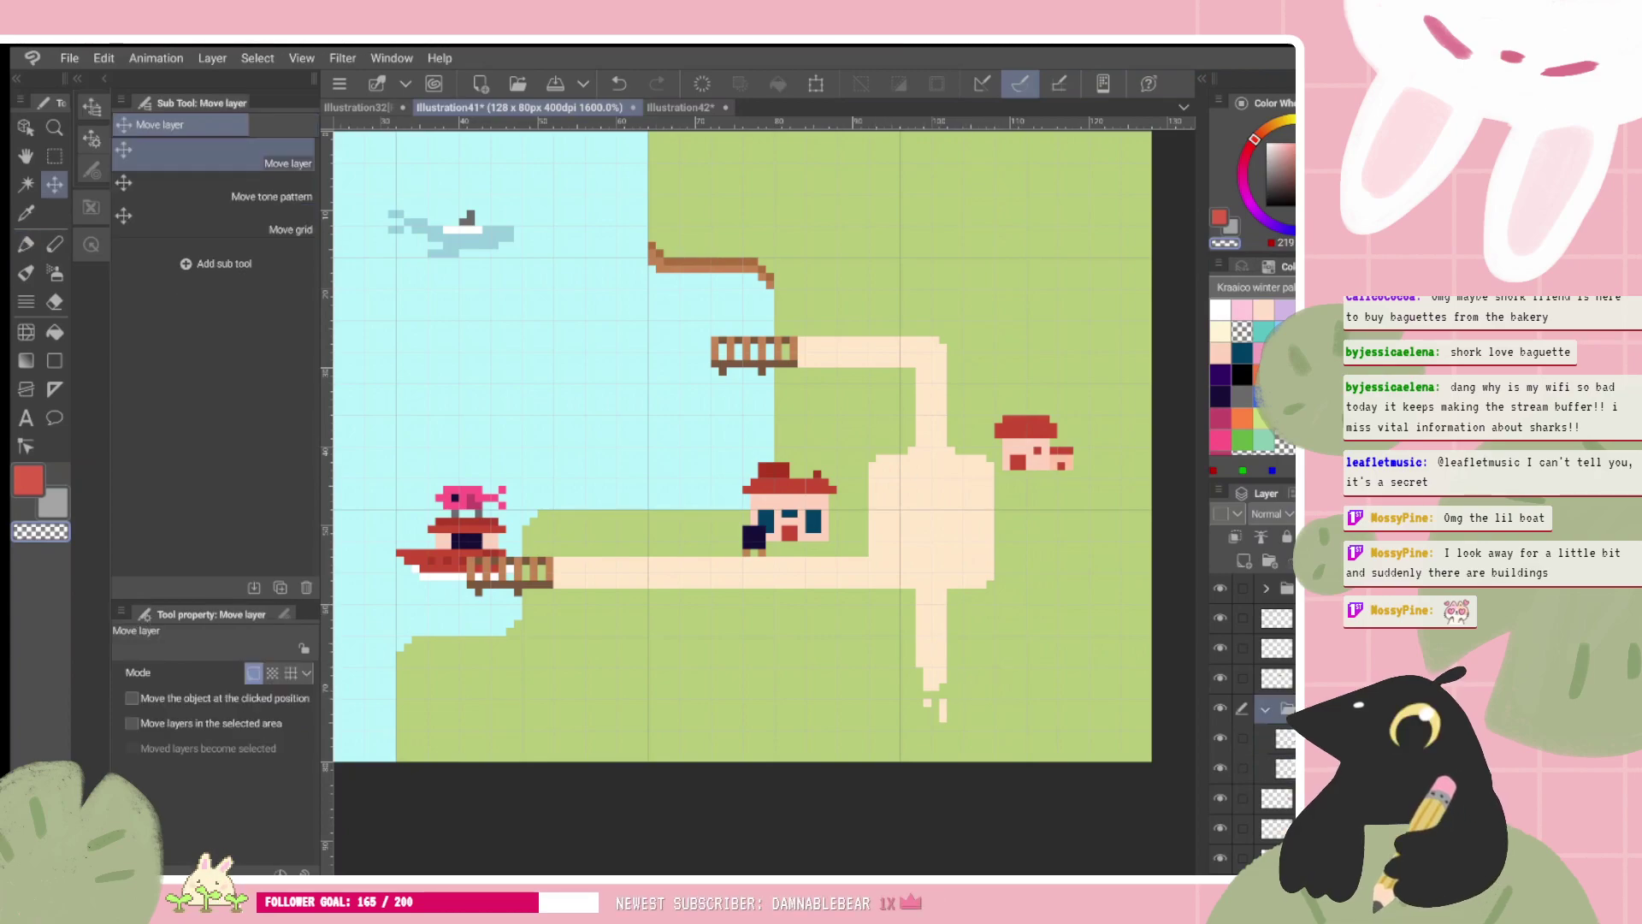
{"action": "left_click_drag", "start_coordinate": [851, 443], "coordinate": [892, 458]}
{"action": "scroll", "coordinate": [758, 446], "scroll_direction": "up", "scroll_amount": 1}
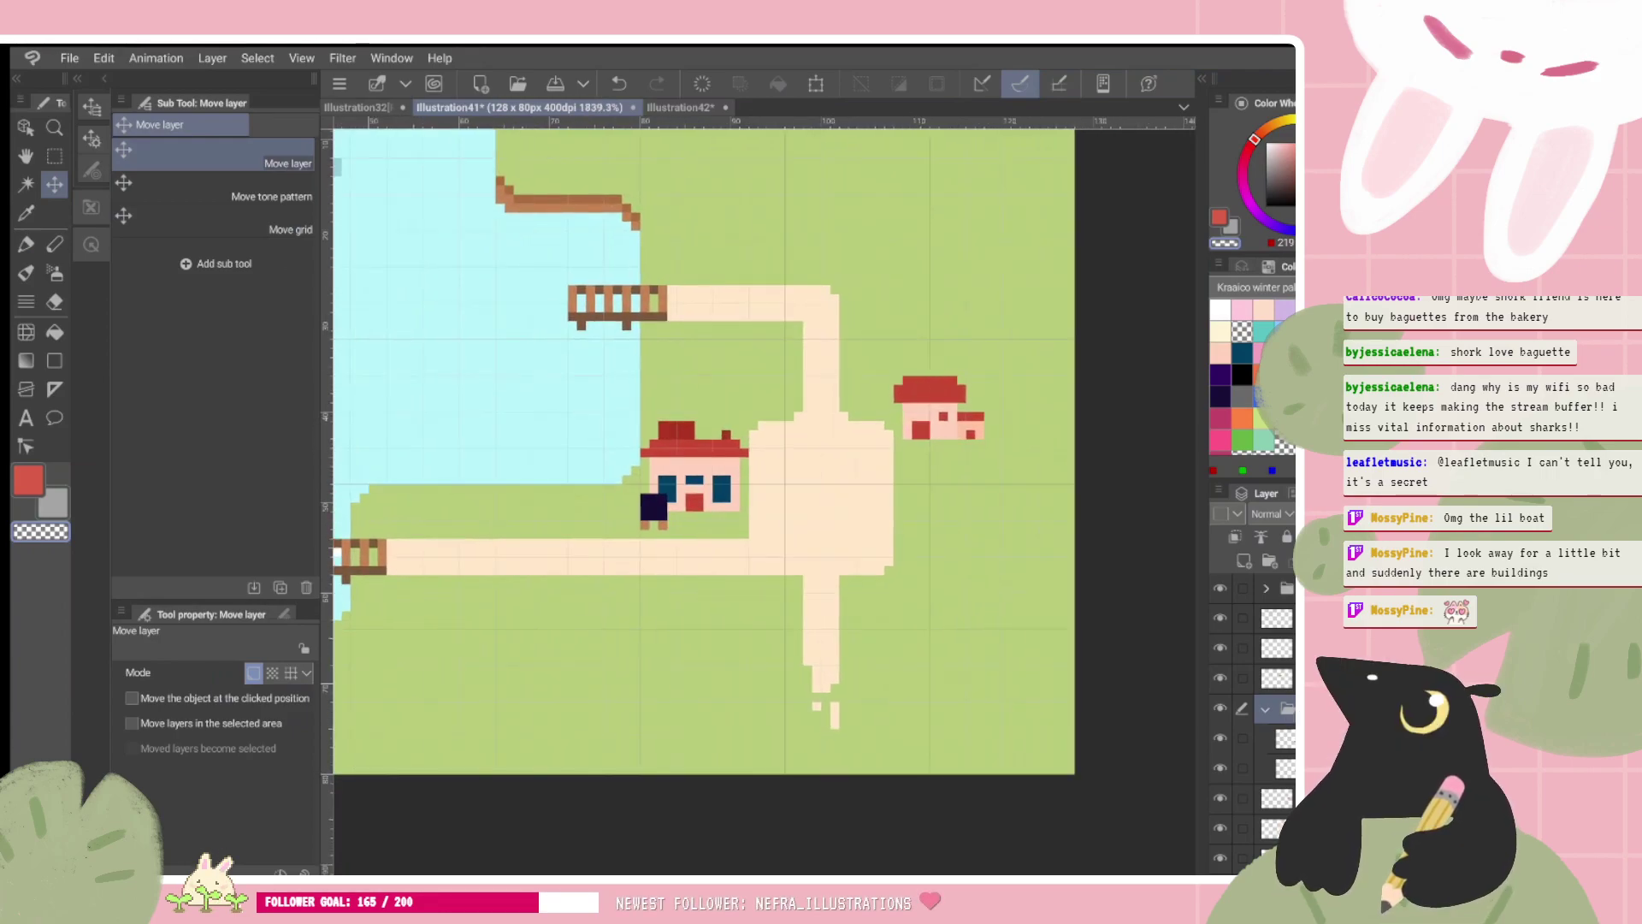
{"action": "left_click_drag", "start_coordinate": [735, 444], "coordinate": [999, 487]}
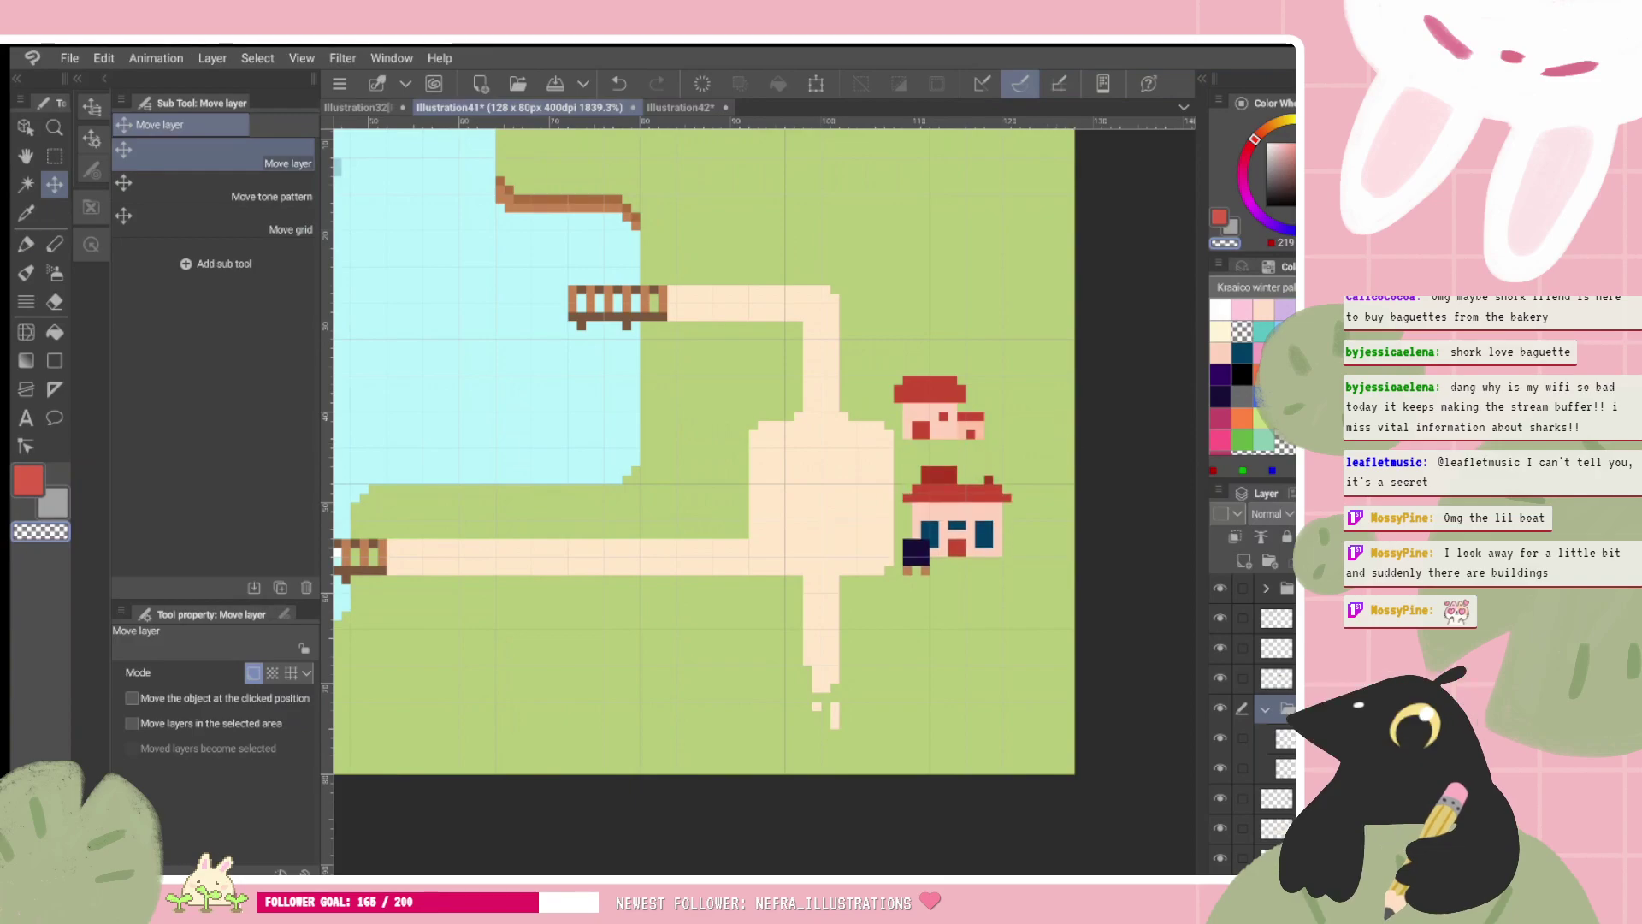
{"action": "left_click_drag", "start_coordinate": [1085, 562], "coordinate": [1085, 545]}
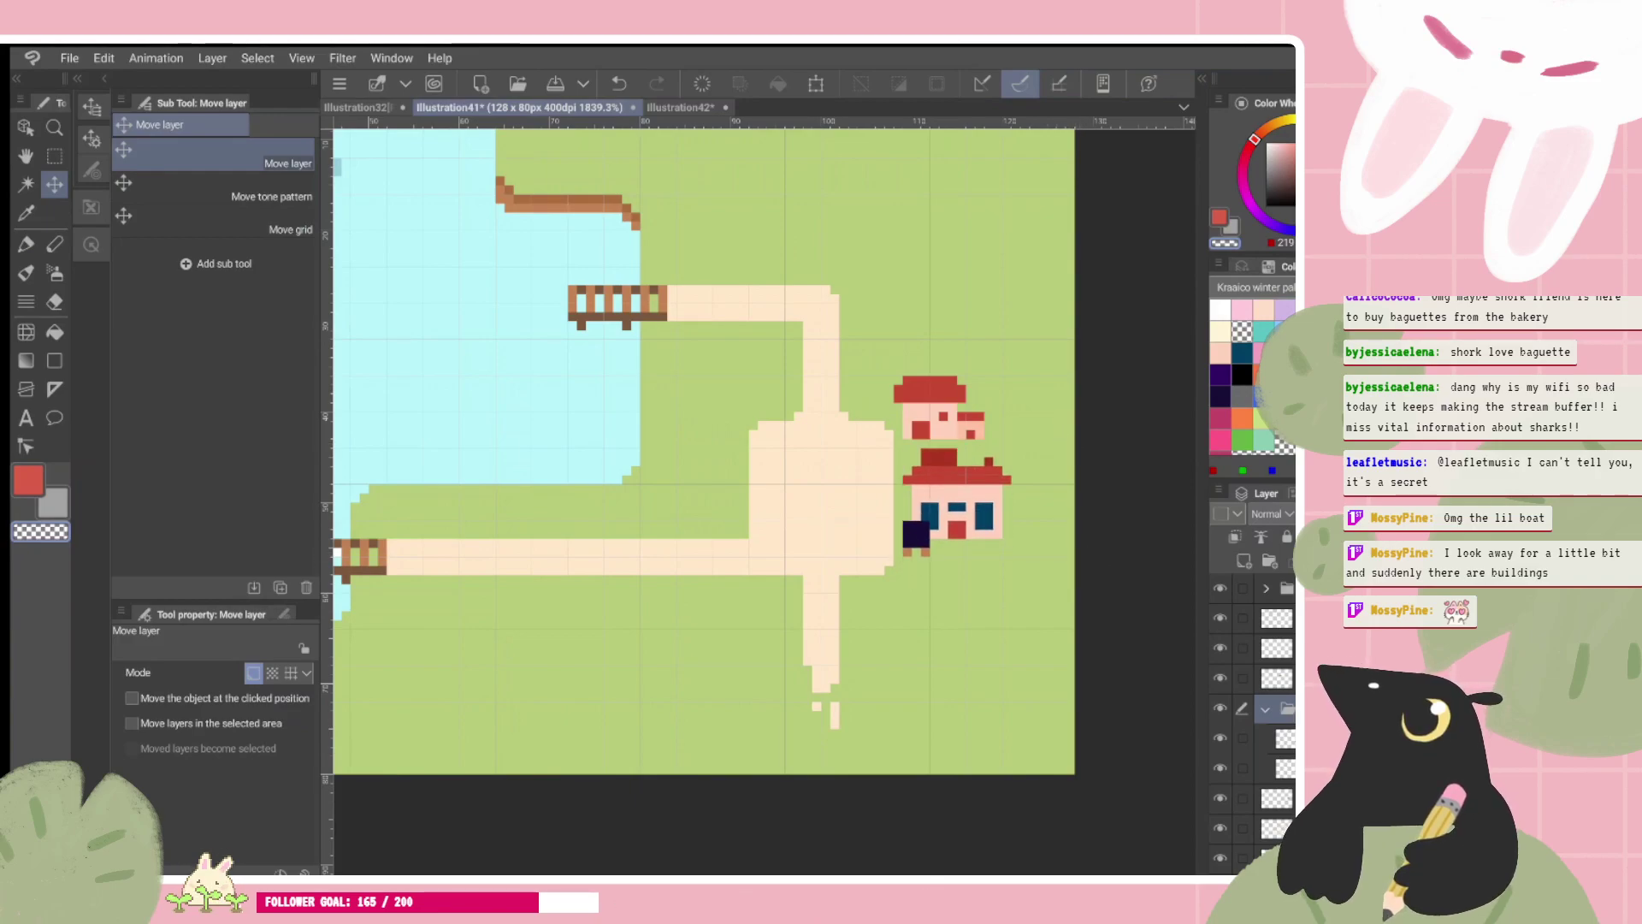
{"action": "key", "text": "Down"}
{"action": "key", "text": "Down"}
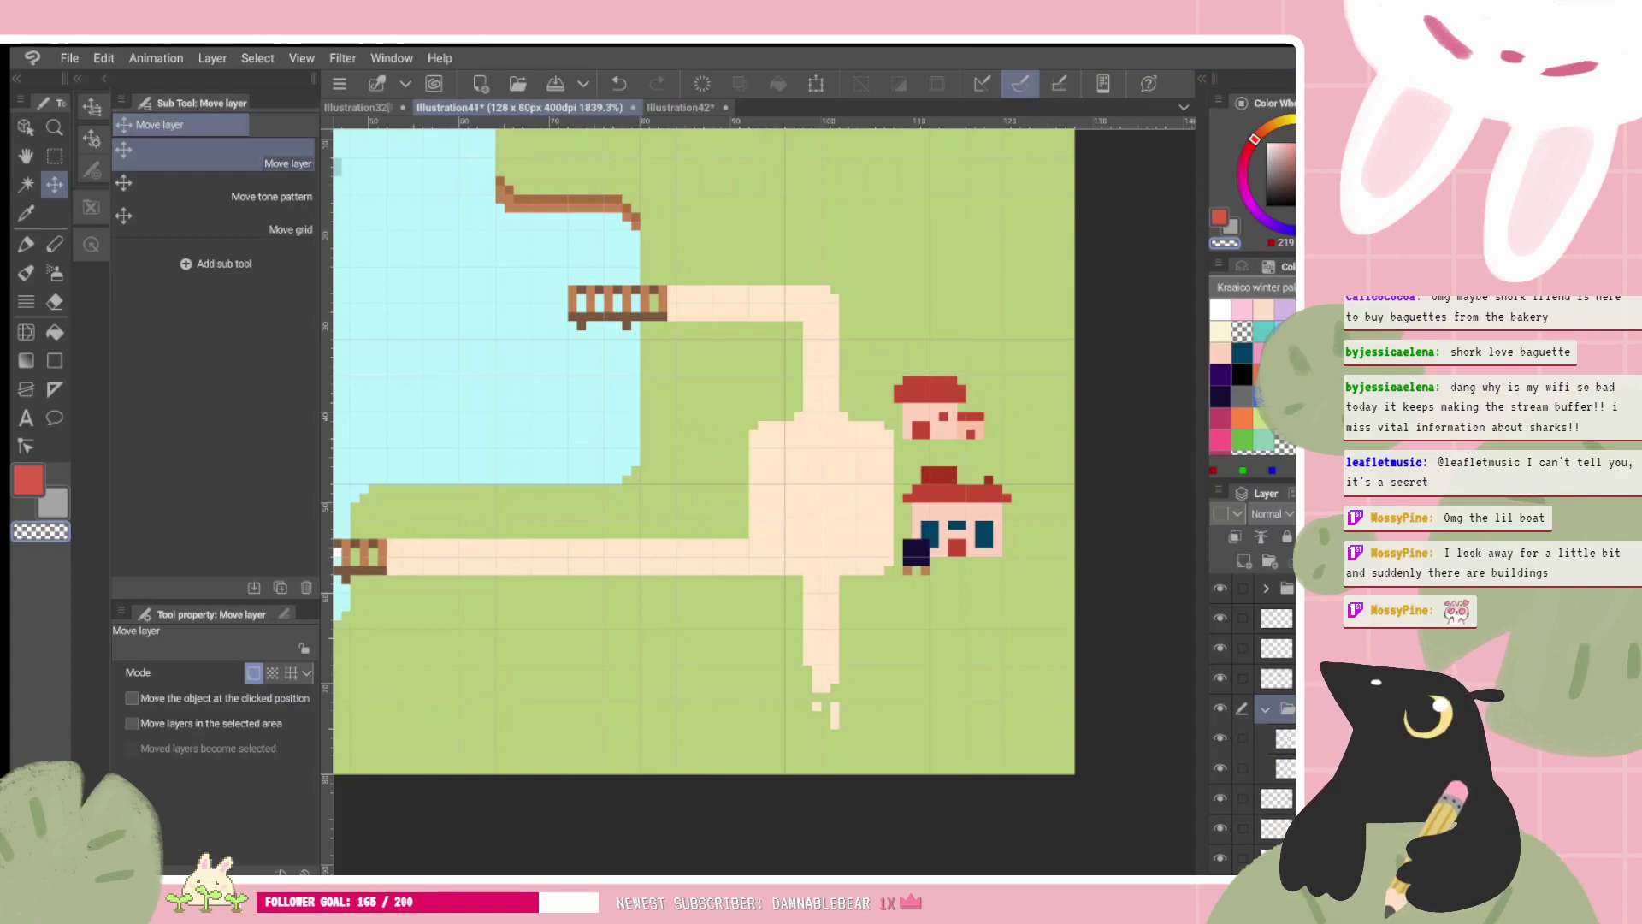
{"action": "left_click", "coordinate": [1265, 708]}
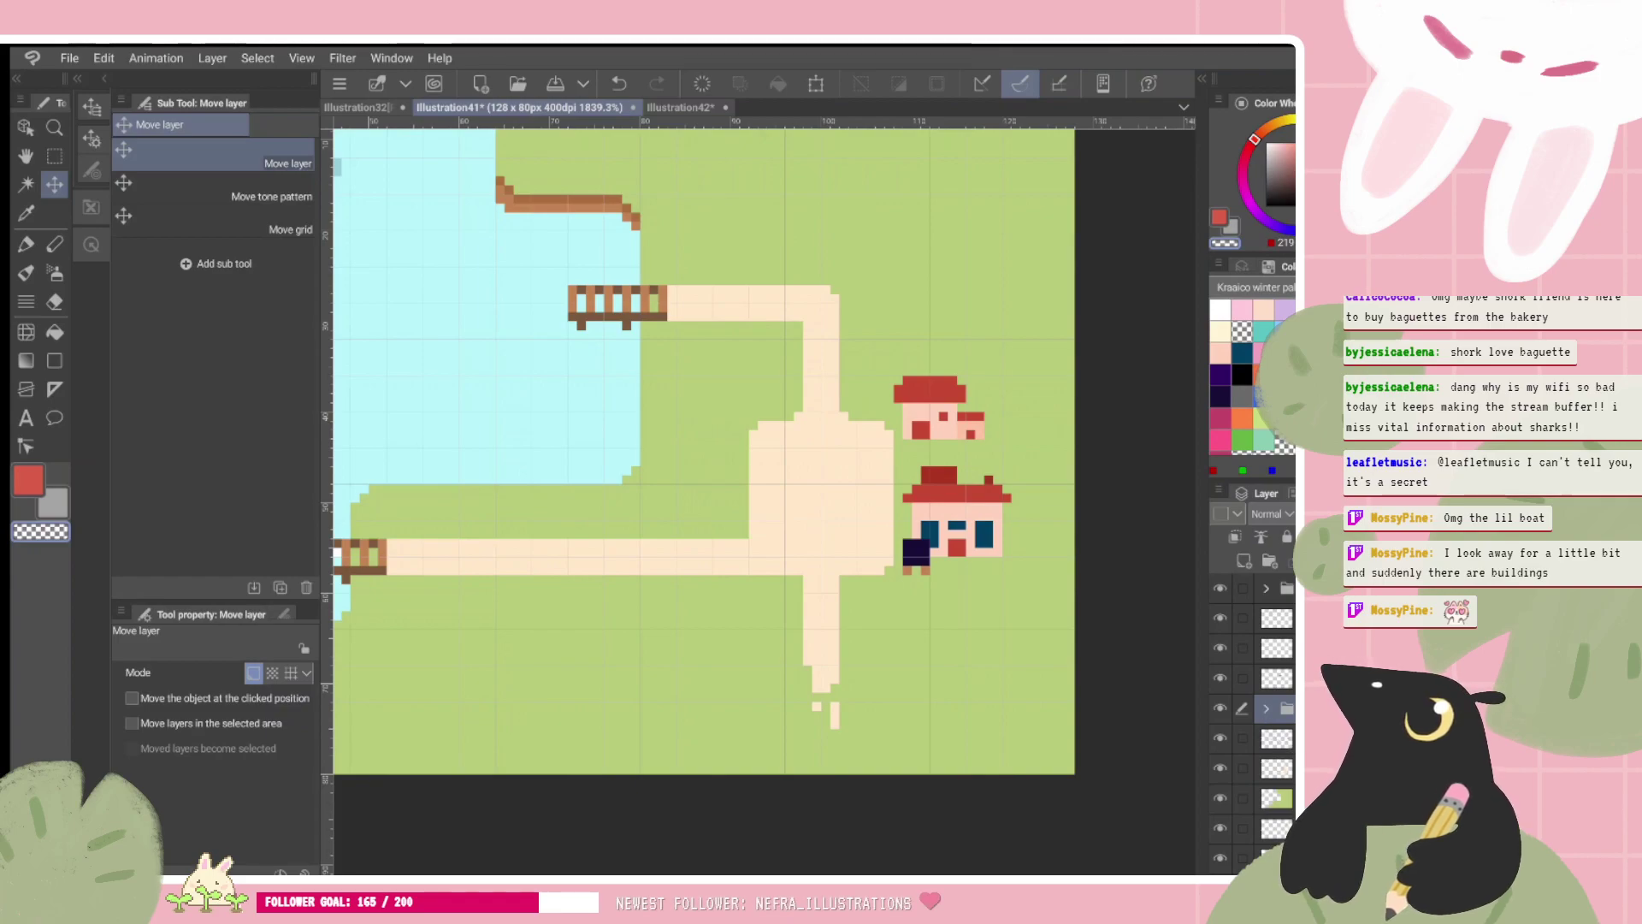
{"action": "left_click", "coordinate": [1276, 737]}
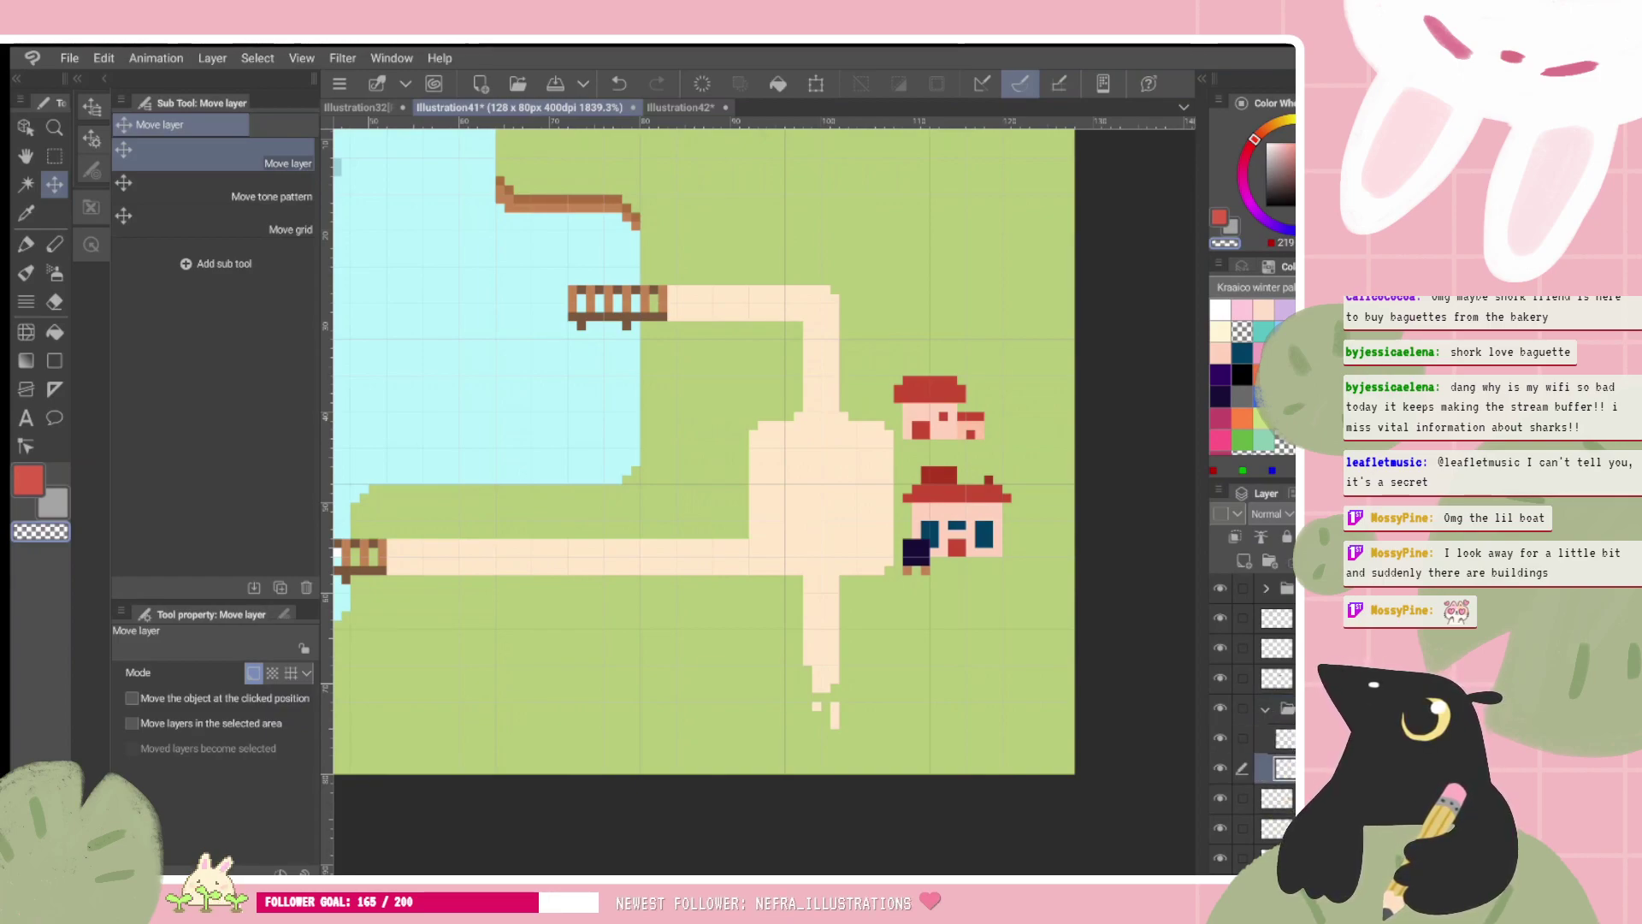
Step: Add a new layer inside the bakery folder and place it directly beneath the house layer
{"action": "left_click", "coordinate": [1283, 768]}
{"action": "left_click", "coordinate": [1244, 560]}
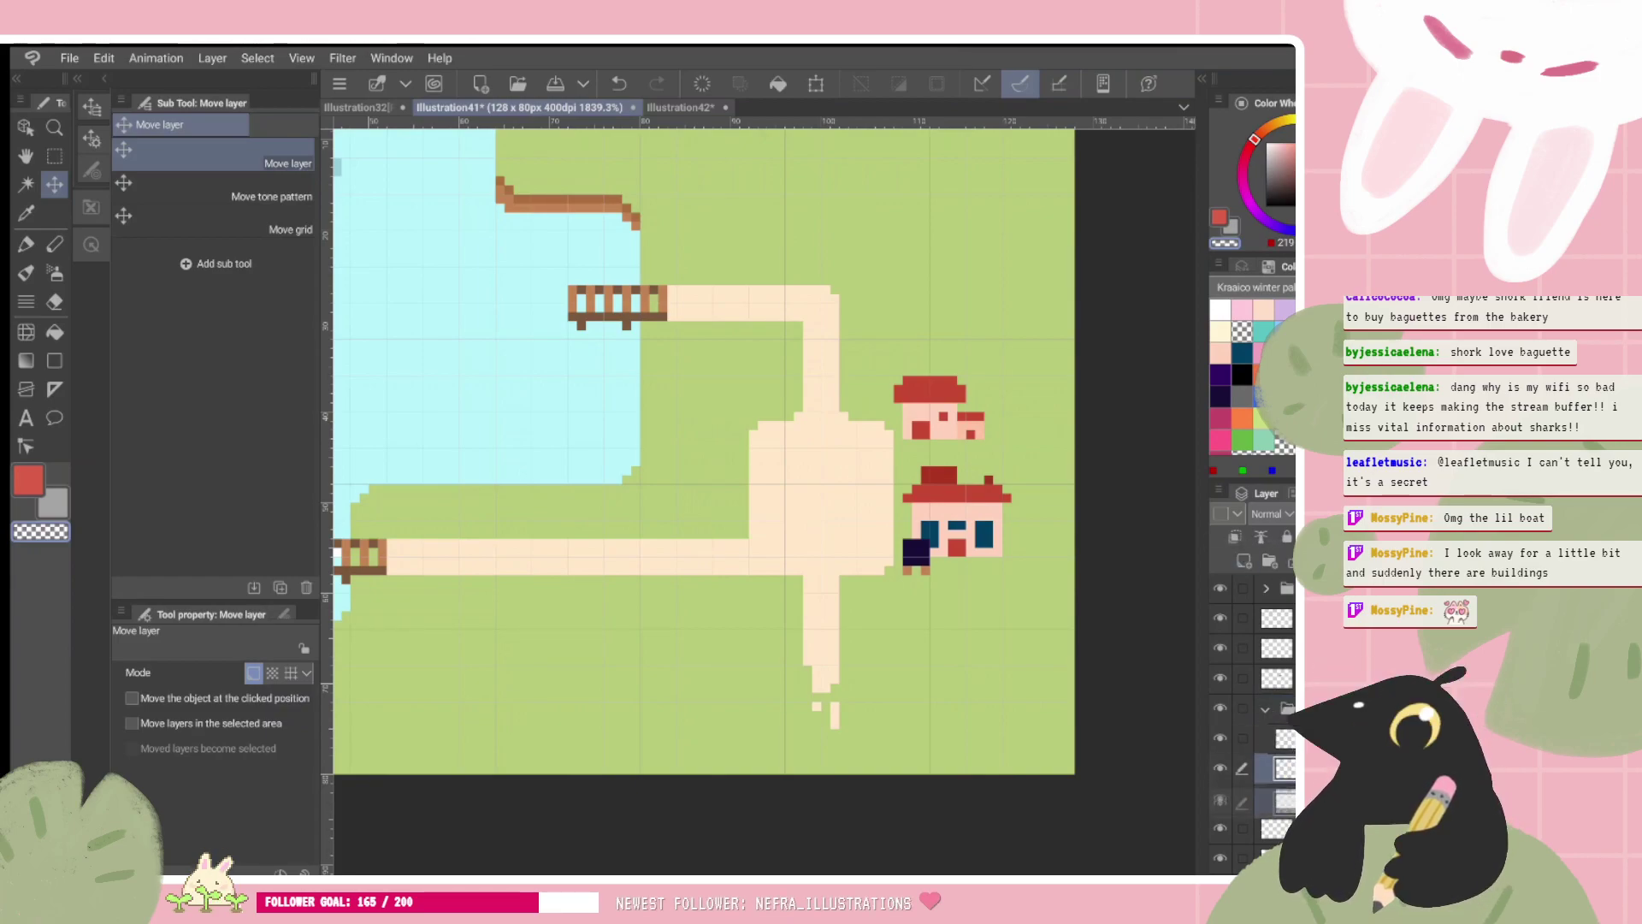
{"action": "left_click_drag", "start_coordinate": [1283, 767], "coordinate": [1283, 801]}
Step: With the plaza's sand colour and the Dot pen, draw a short path below the bakery door and undo the overlong extension
{"action": "right_click", "coordinate": [845, 472]}
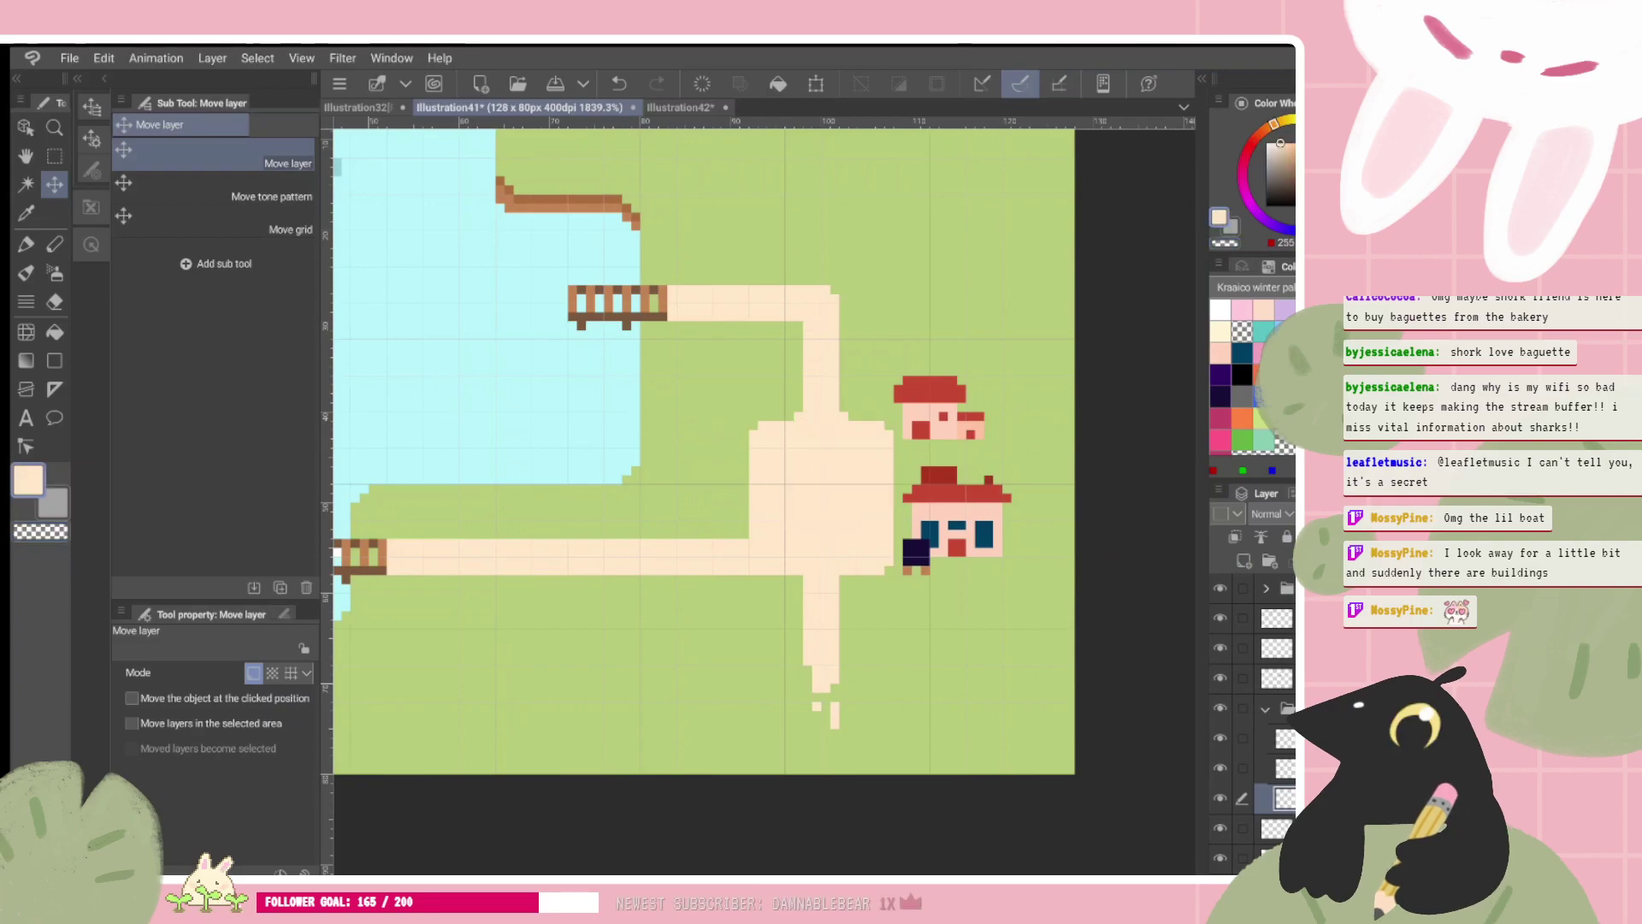
{"action": "key", "text": "p"}
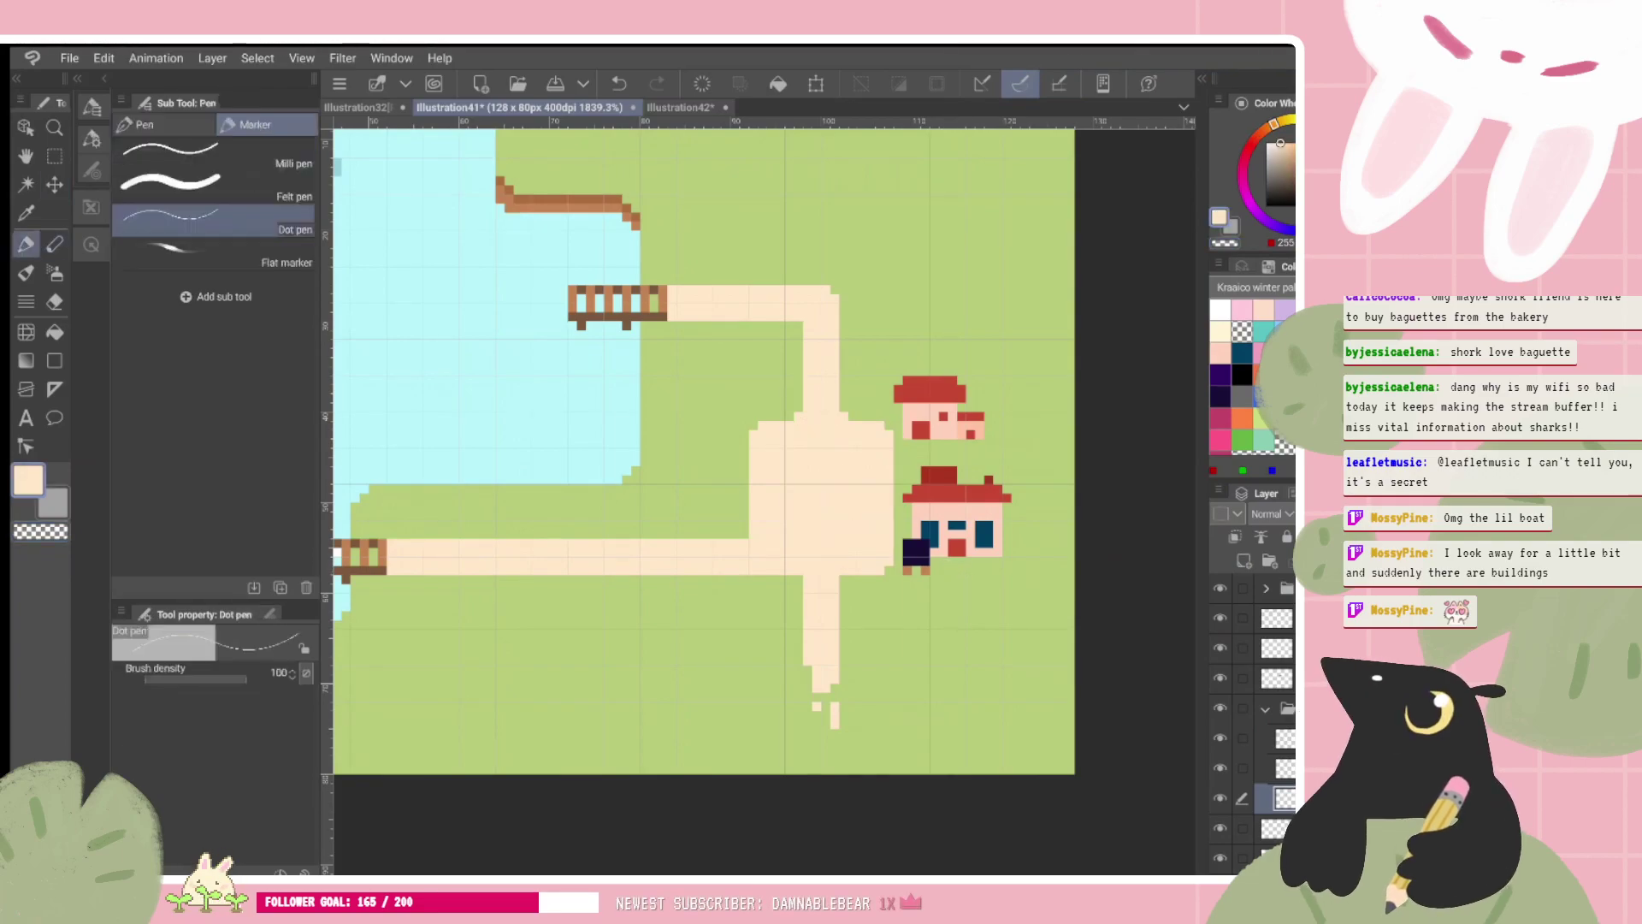
{"action": "mouse_move", "coordinate": [944, 567]}
{"action": "left_mouse_down"}
{"action": "mouse_move", "coordinate": [980, 566]}
{"action": "mouse_move", "coordinate": [942, 566]}
{"action": "mouse_move", "coordinate": [944, 588]}
{"action": "mouse_move", "coordinate": [970, 588]}
{"action": "mouse_move", "coordinate": [956, 583]}
{"action": "left_mouse_up"}
{"action": "key", "text": "ctrl+z"}
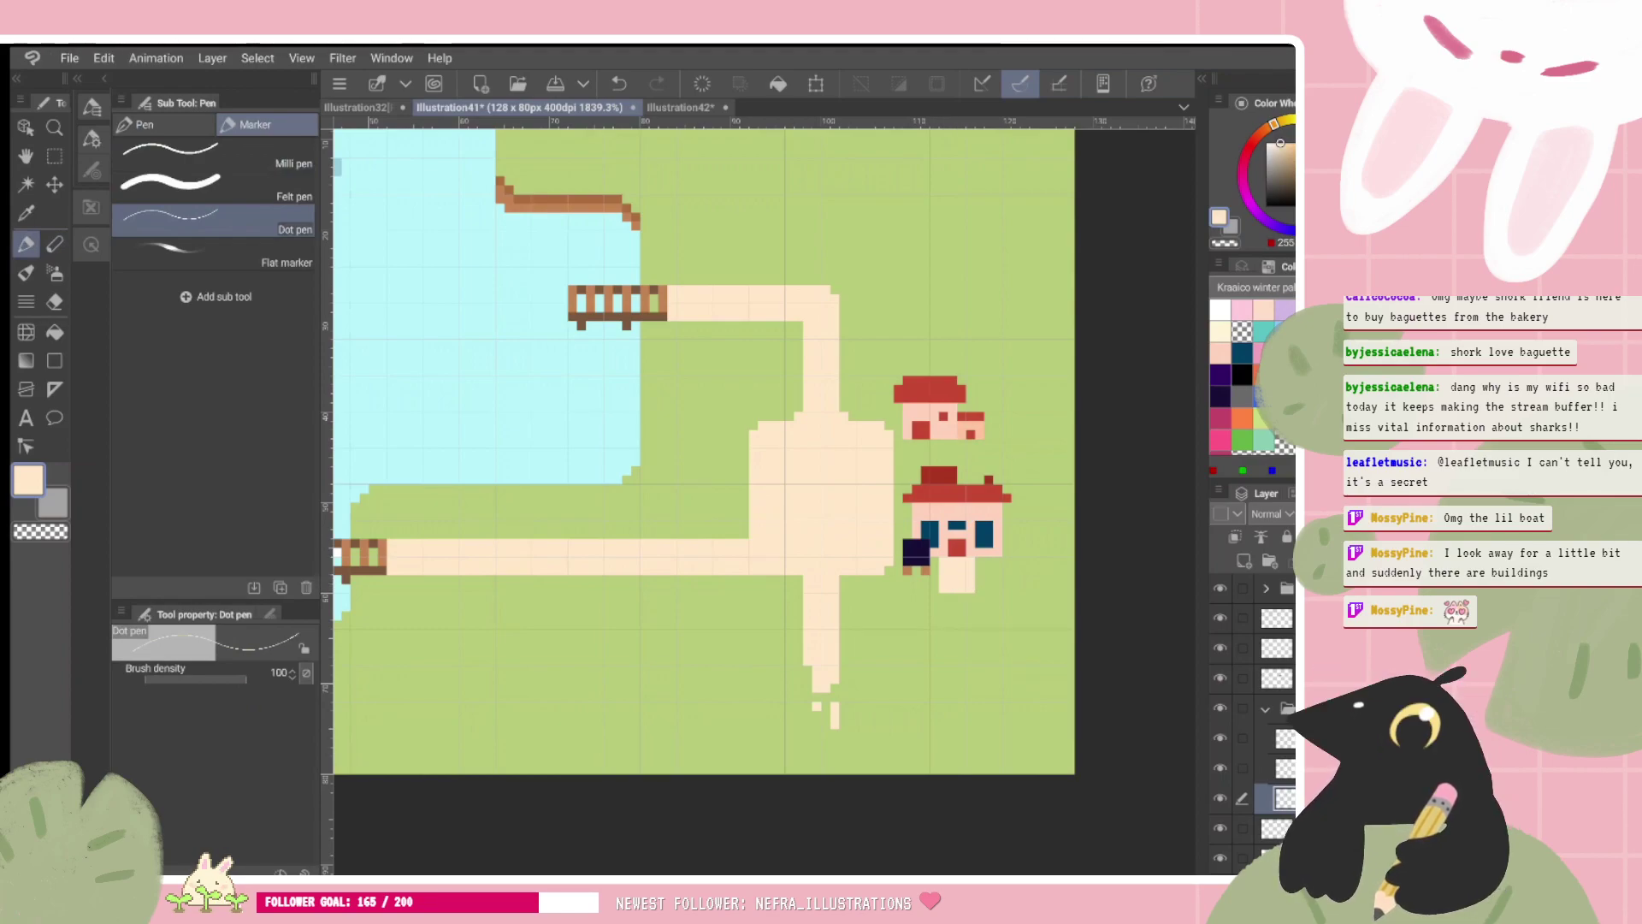
{"action": "key", "text": "ctrl+z"}
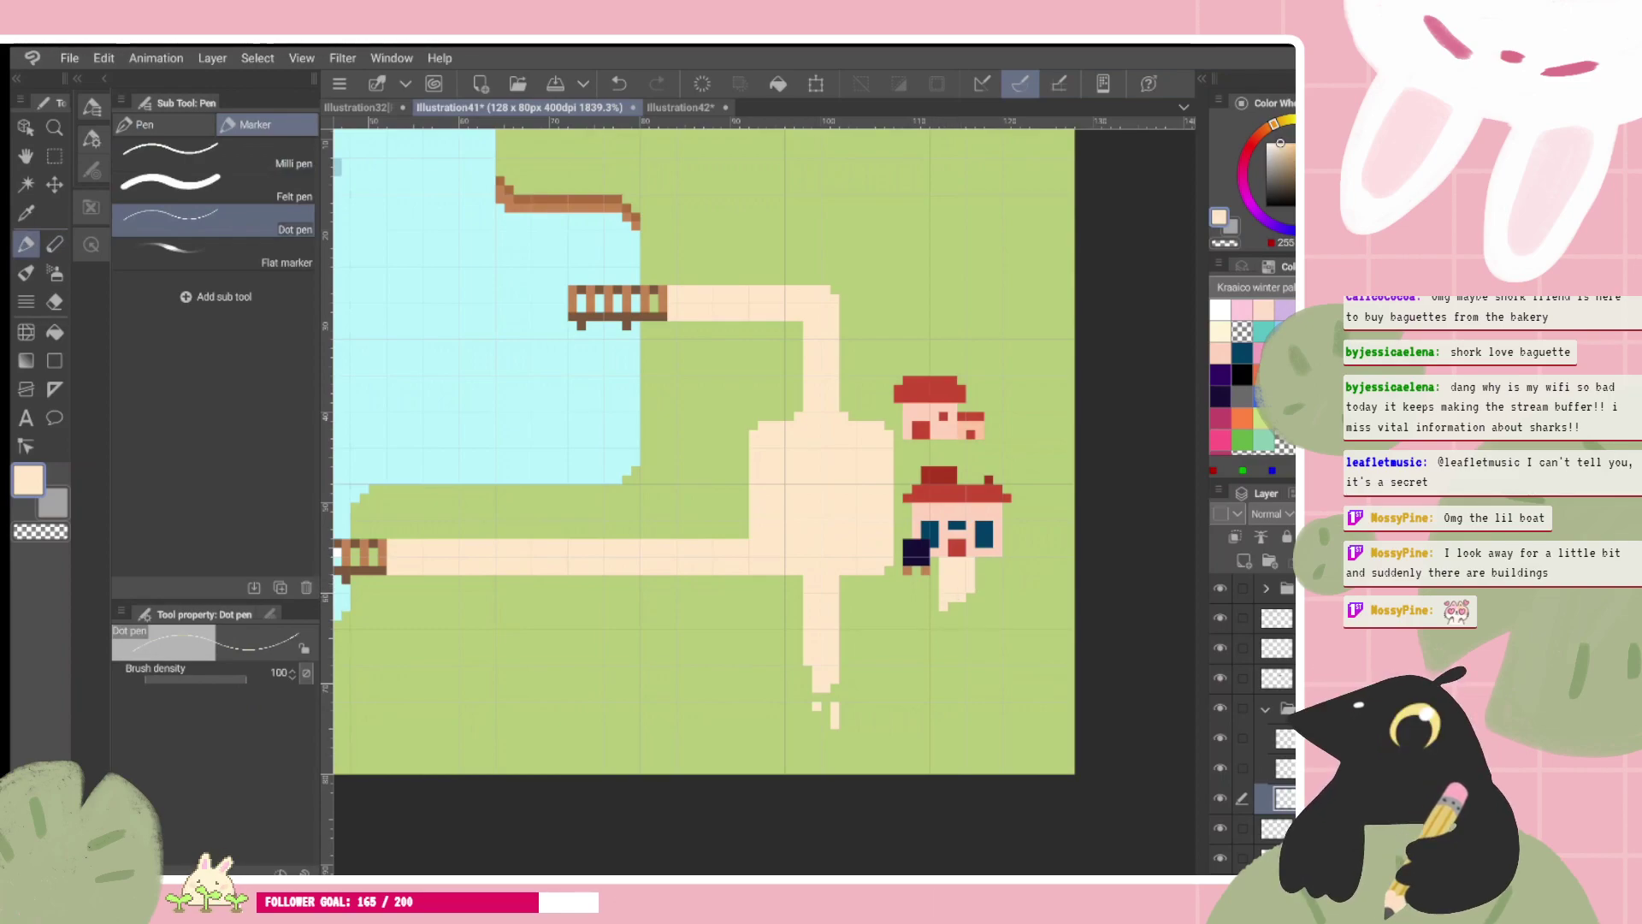
Step: Move the whole bakery folder's artwork slightly down and farther inland from the sand plaza
{"action": "left_click", "coordinate": [1281, 708]}
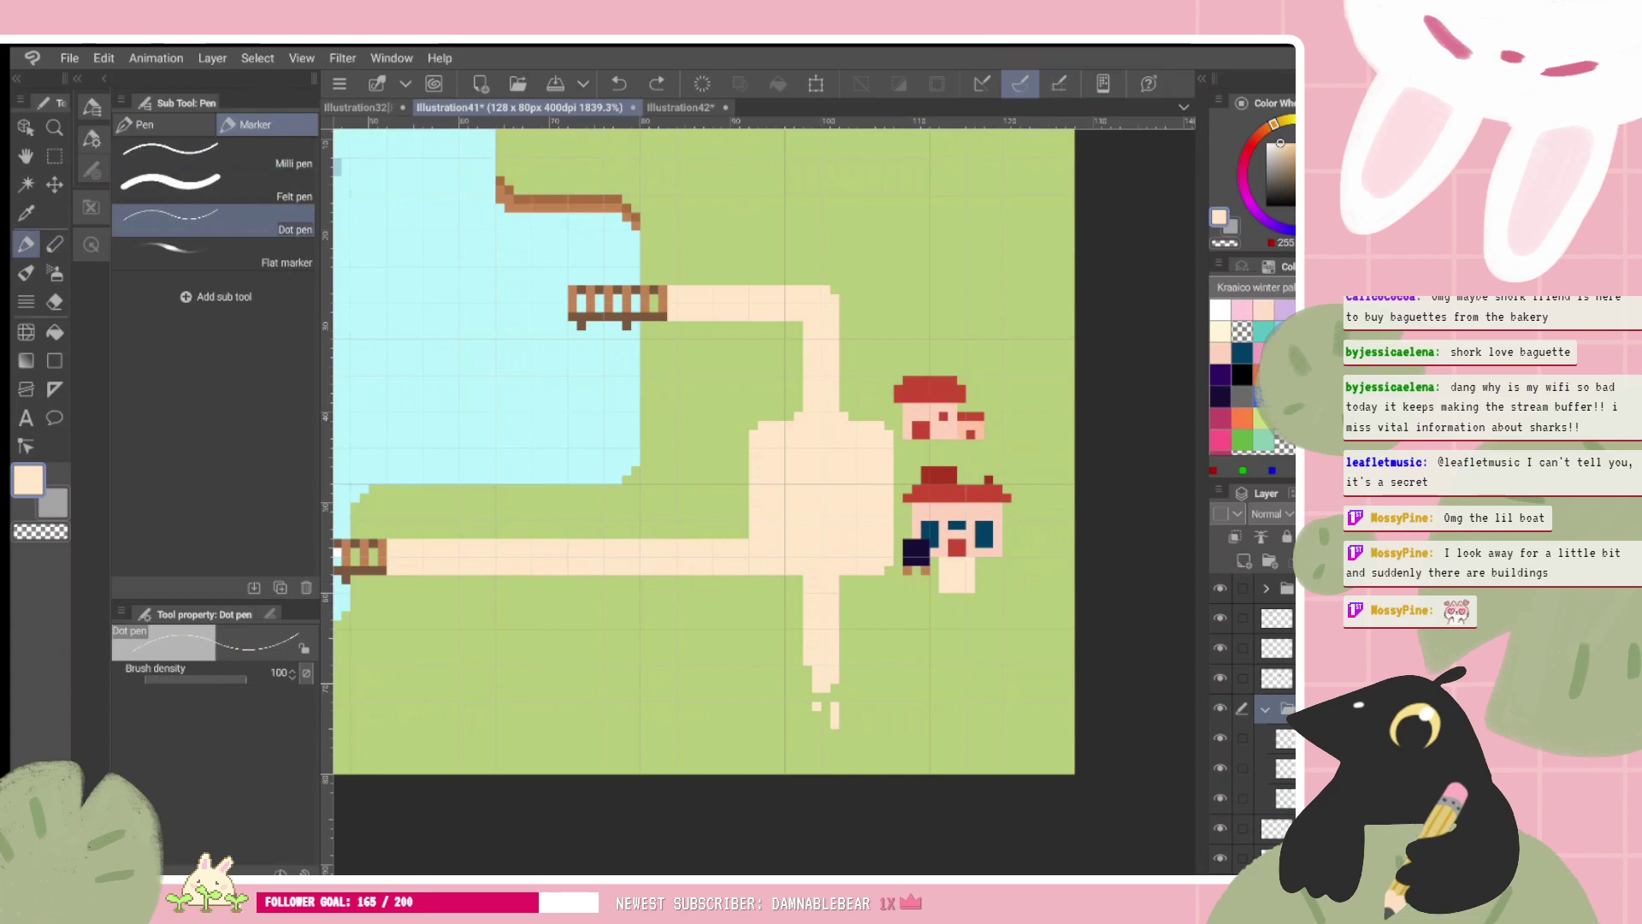
{"action": "left_click", "coordinate": [53, 184]}
{"action": "left_click_drag", "start_coordinate": [1032, 547], "coordinate": [1071, 582]}
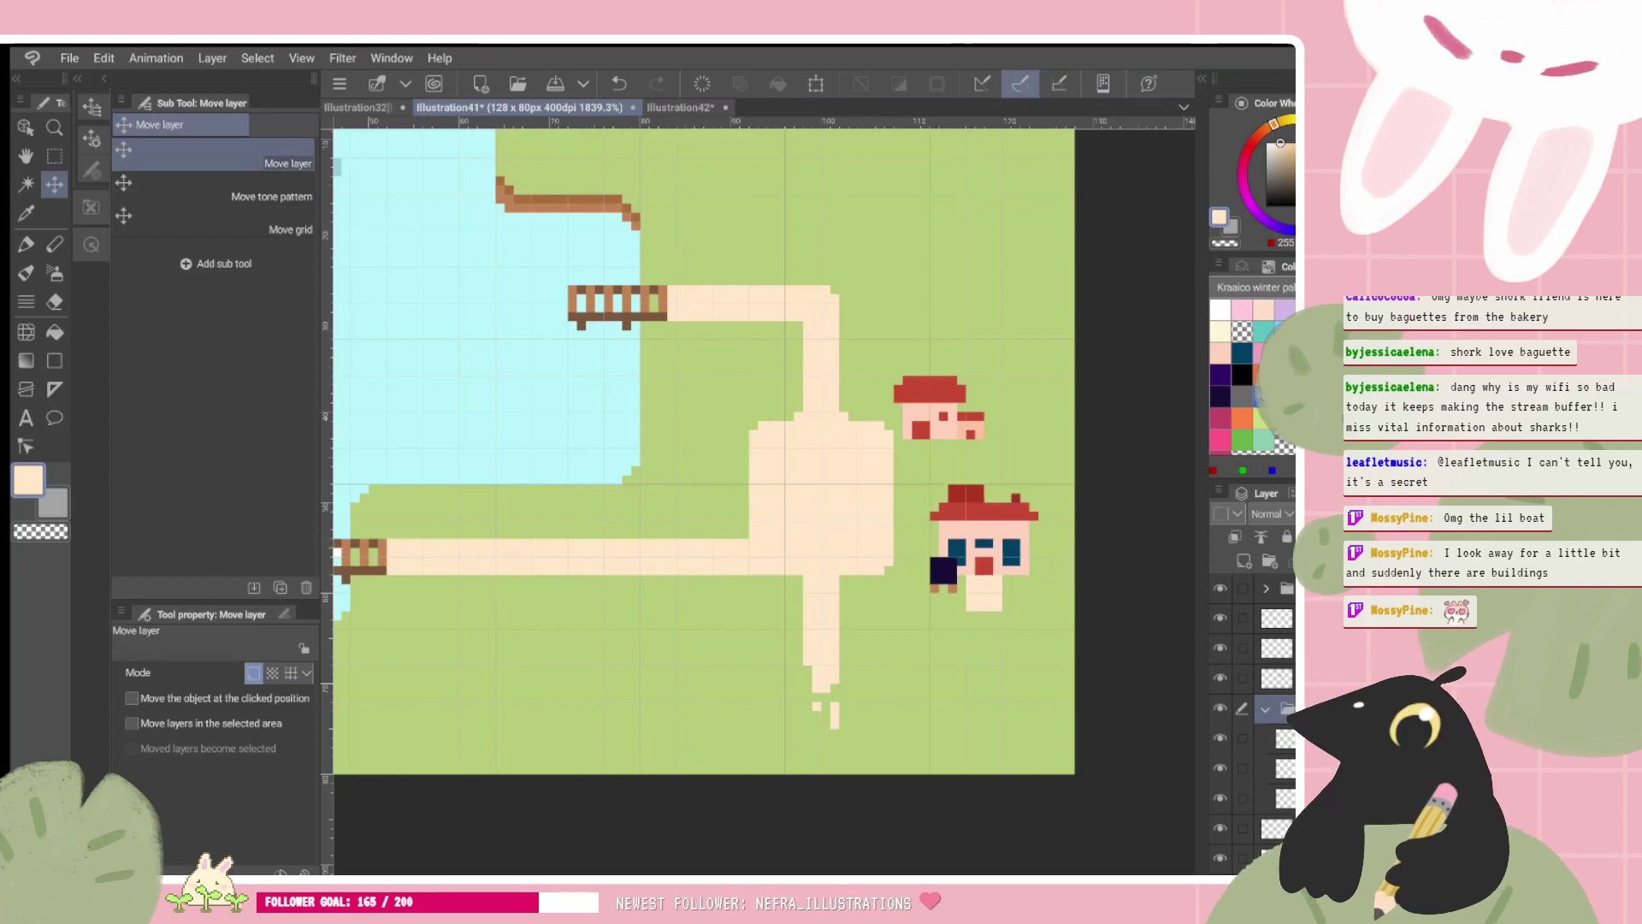
Step: On the path layer, extend the bakery's sand path downward and turn it toward the main path with the Dot pen
{"action": "left_click", "coordinate": [1277, 798]}
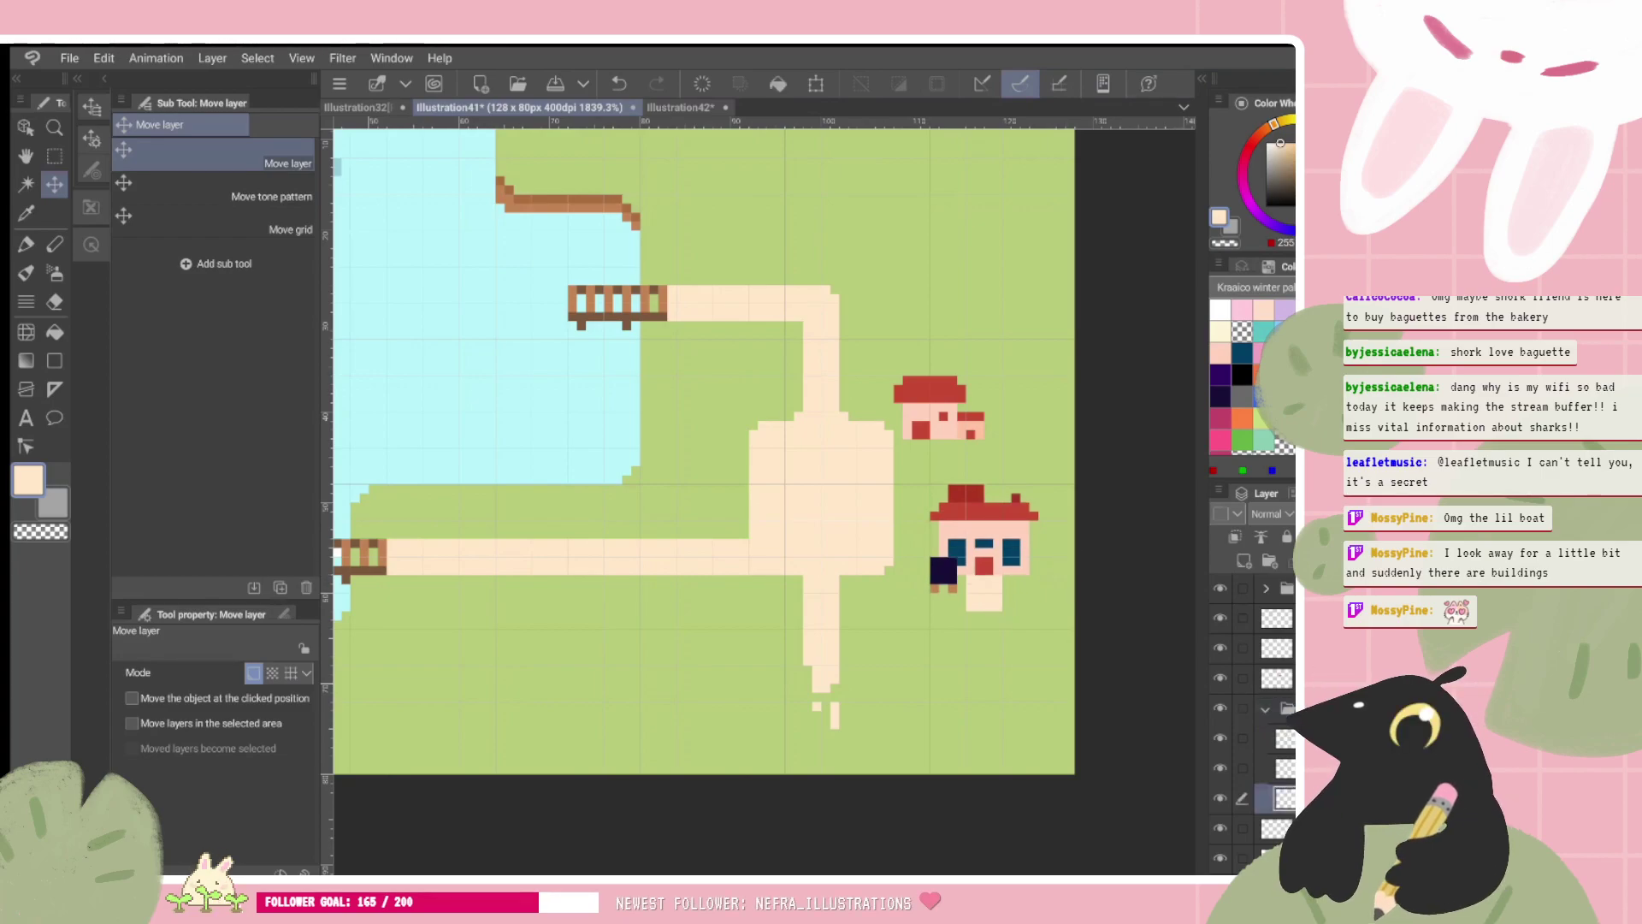
{"action": "key", "text": "p"}
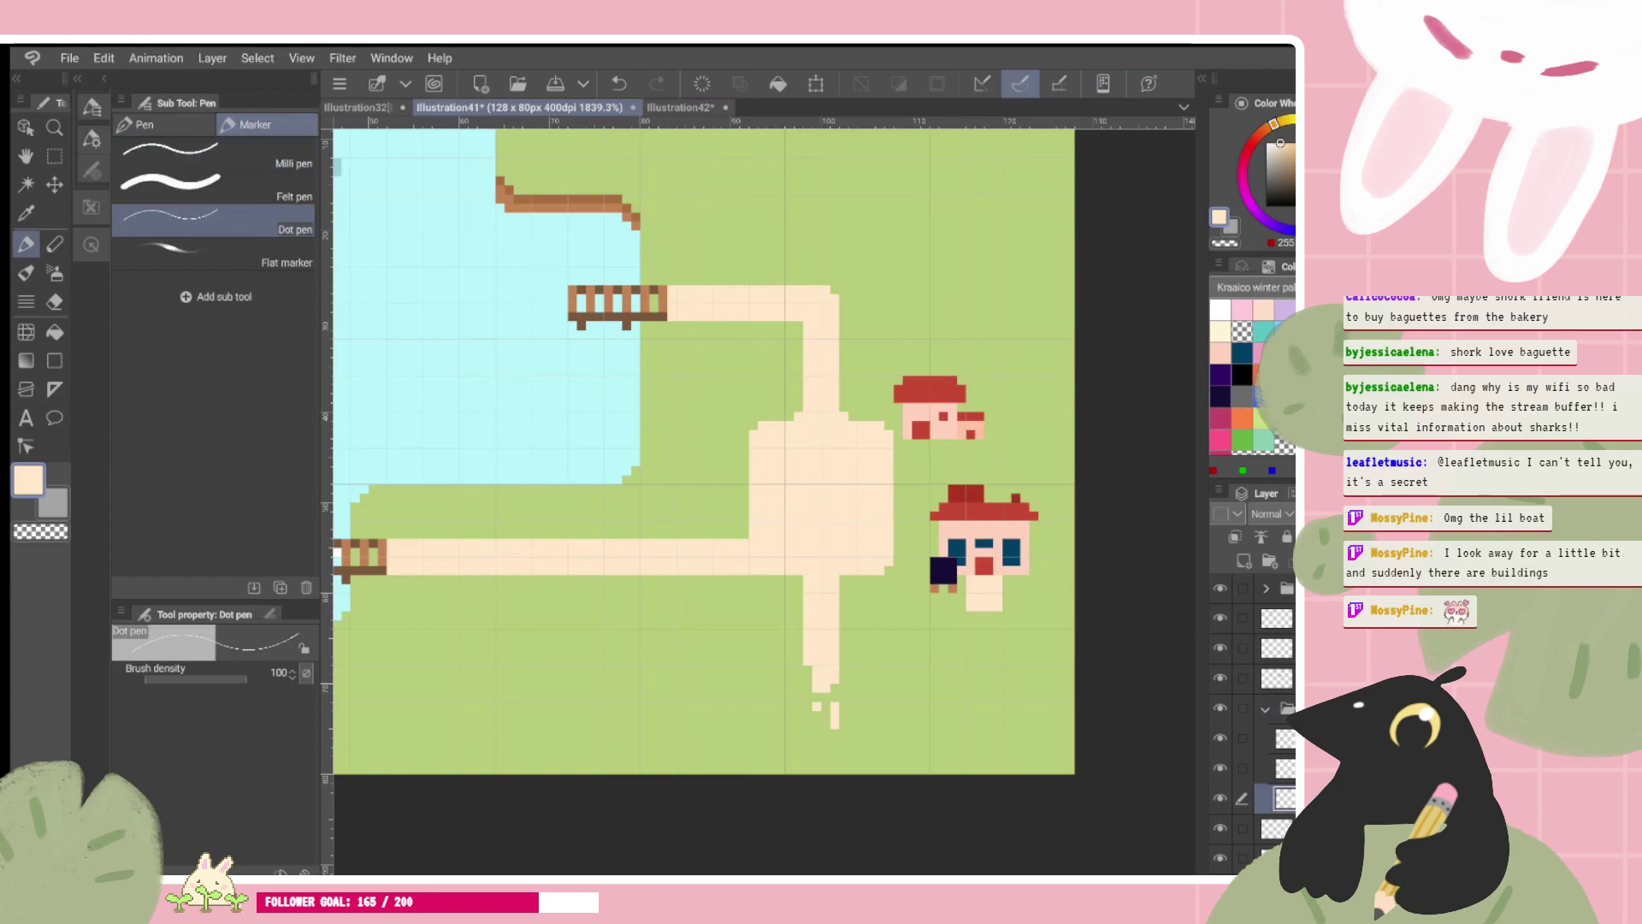
{"action": "mouse_move", "coordinate": [970, 614]}
{"action": "left_mouse_down"}
{"action": "mouse_move", "coordinate": [995, 644]}
{"action": "mouse_move", "coordinate": [976, 618]}
{"action": "mouse_move", "coordinate": [925, 625]}
{"action": "mouse_move", "coordinate": [977, 631]}
{"action": "mouse_move", "coordinate": [941, 614]}
{"action": "mouse_move", "coordinate": [980, 602]}
{"action": "mouse_move", "coordinate": [980, 650]}
{"action": "mouse_move", "coordinate": [998, 641]}
{"action": "mouse_move", "coordinate": [904, 642]}
{"action": "left_mouse_up"}
{"action": "left_click", "coordinate": [952, 624]}
{"action": "key", "text": "c"}
{"action": "key", "text": "c"}
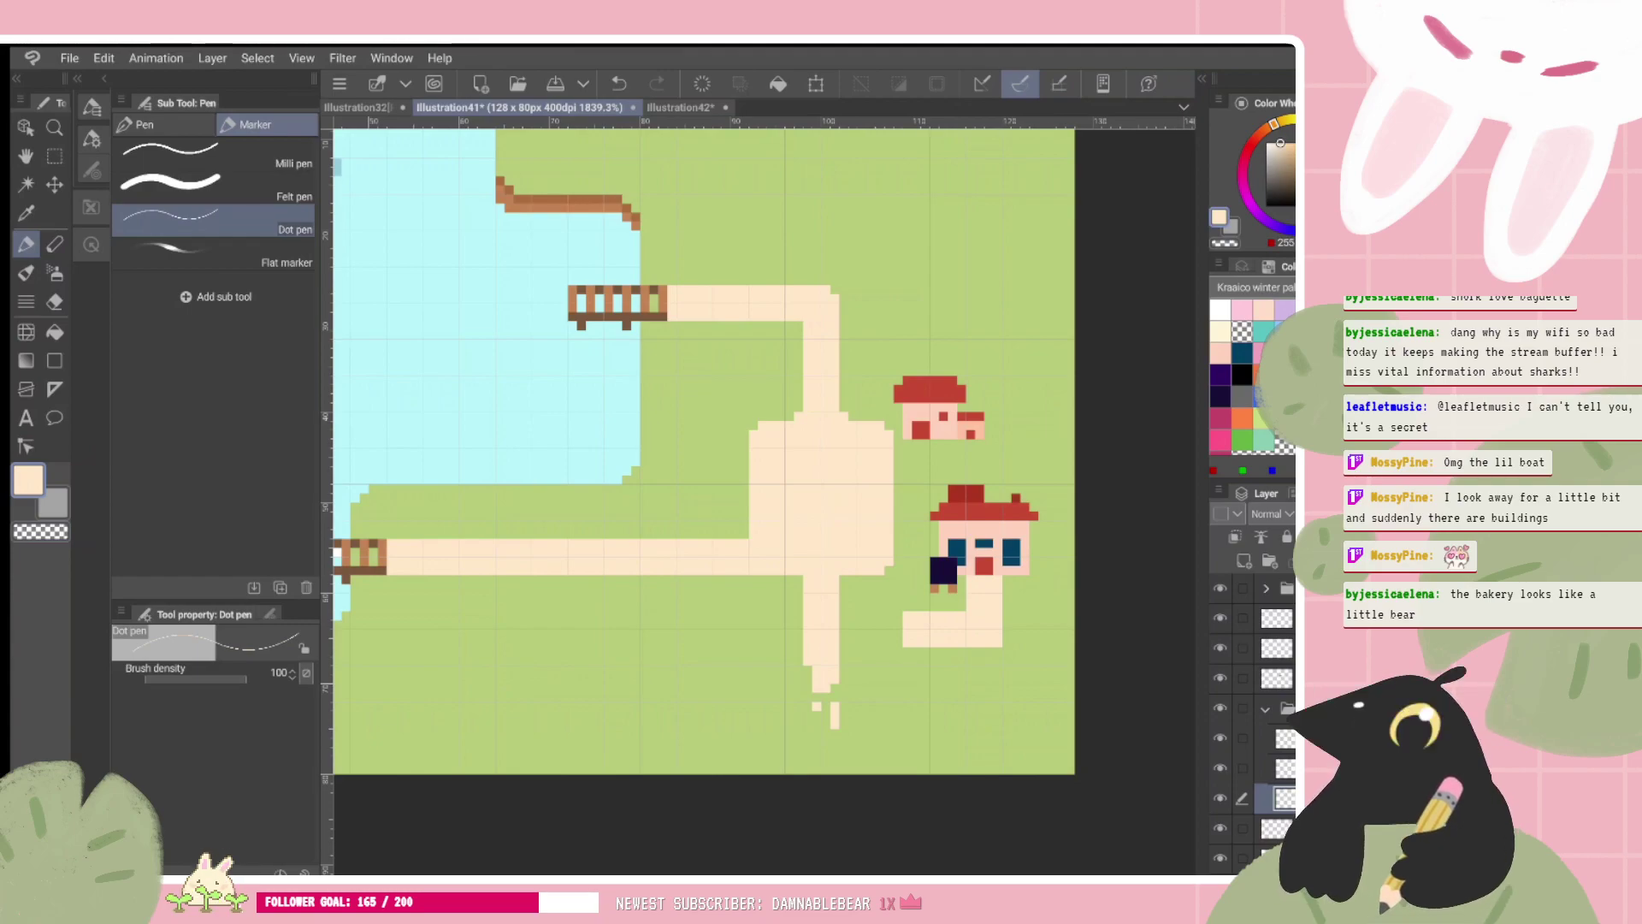
Step: Select the bakery's house layer and toggle its visibility off and on to check its contents
{"action": "left_click", "coordinate": [1275, 768]}
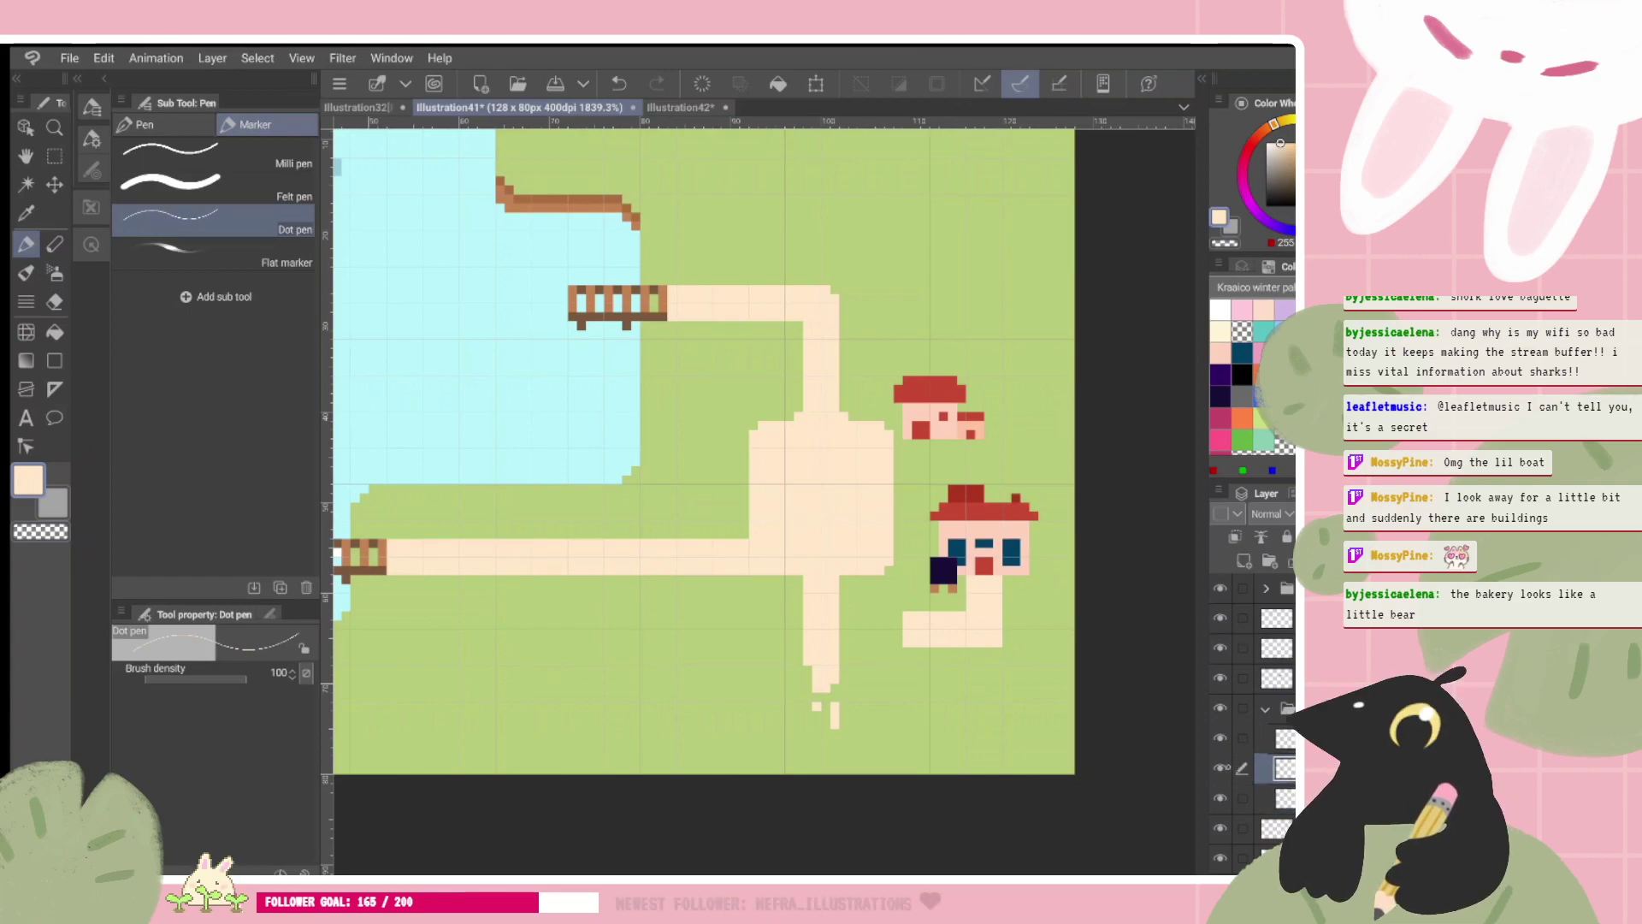
{"action": "left_click", "coordinate": [1220, 768]}
{"action": "left_click", "coordinate": [1220, 768]}
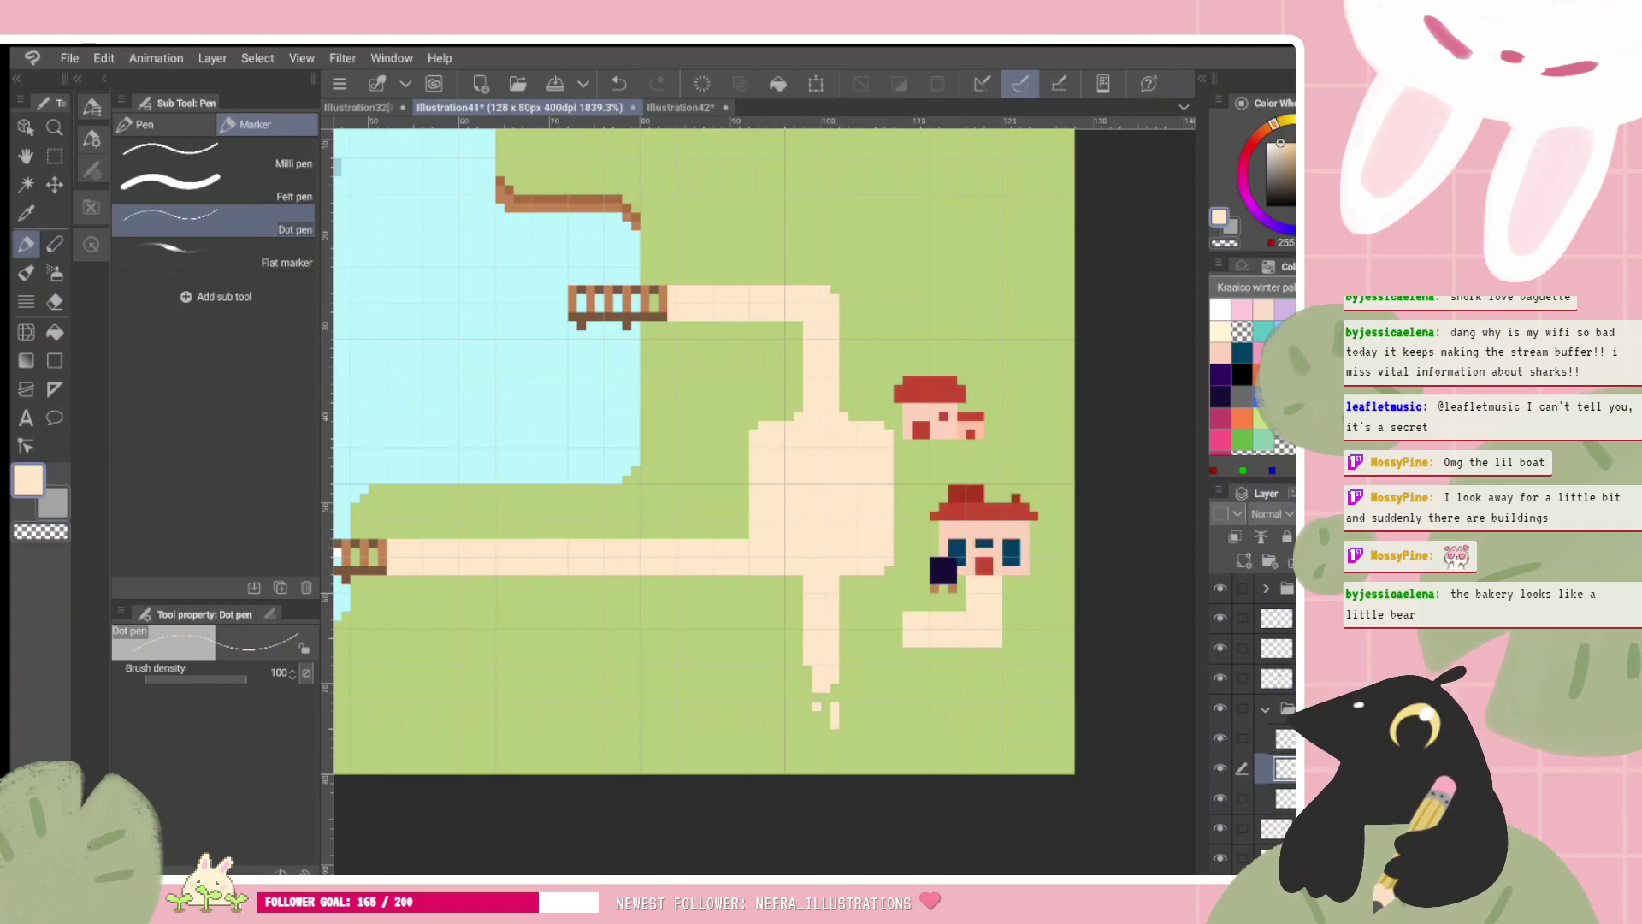
Step: Try painting a light orange awning band under the bakery's red roof, and undo it
{"action": "scroll", "coordinate": [1084, 540], "scroll_direction": "up", "scroll_amount": 3}
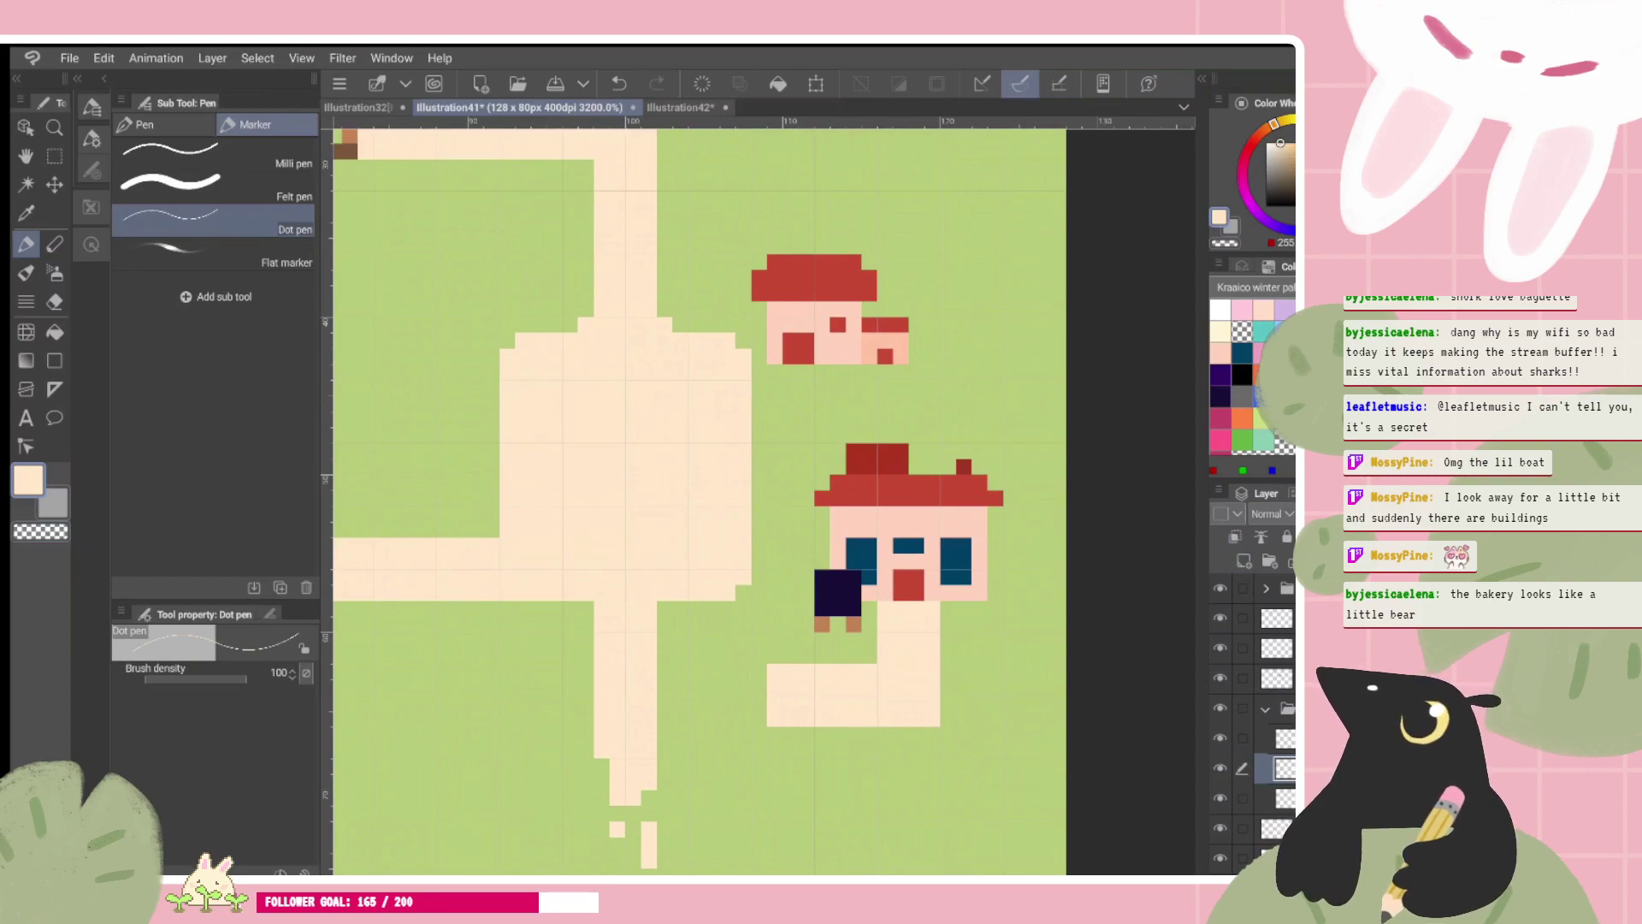
{"action": "mouse_move", "coordinate": [920, 467]}
{"action": "left_mouse_down"}
{"action": "mouse_move", "coordinate": [893, 430]}
{"action": "mouse_move", "coordinate": [891, 504]}
{"action": "mouse_move", "coordinate": [887, 461]}
{"action": "left_mouse_up"}
{"action": "left_click", "coordinate": [1262, 374]}
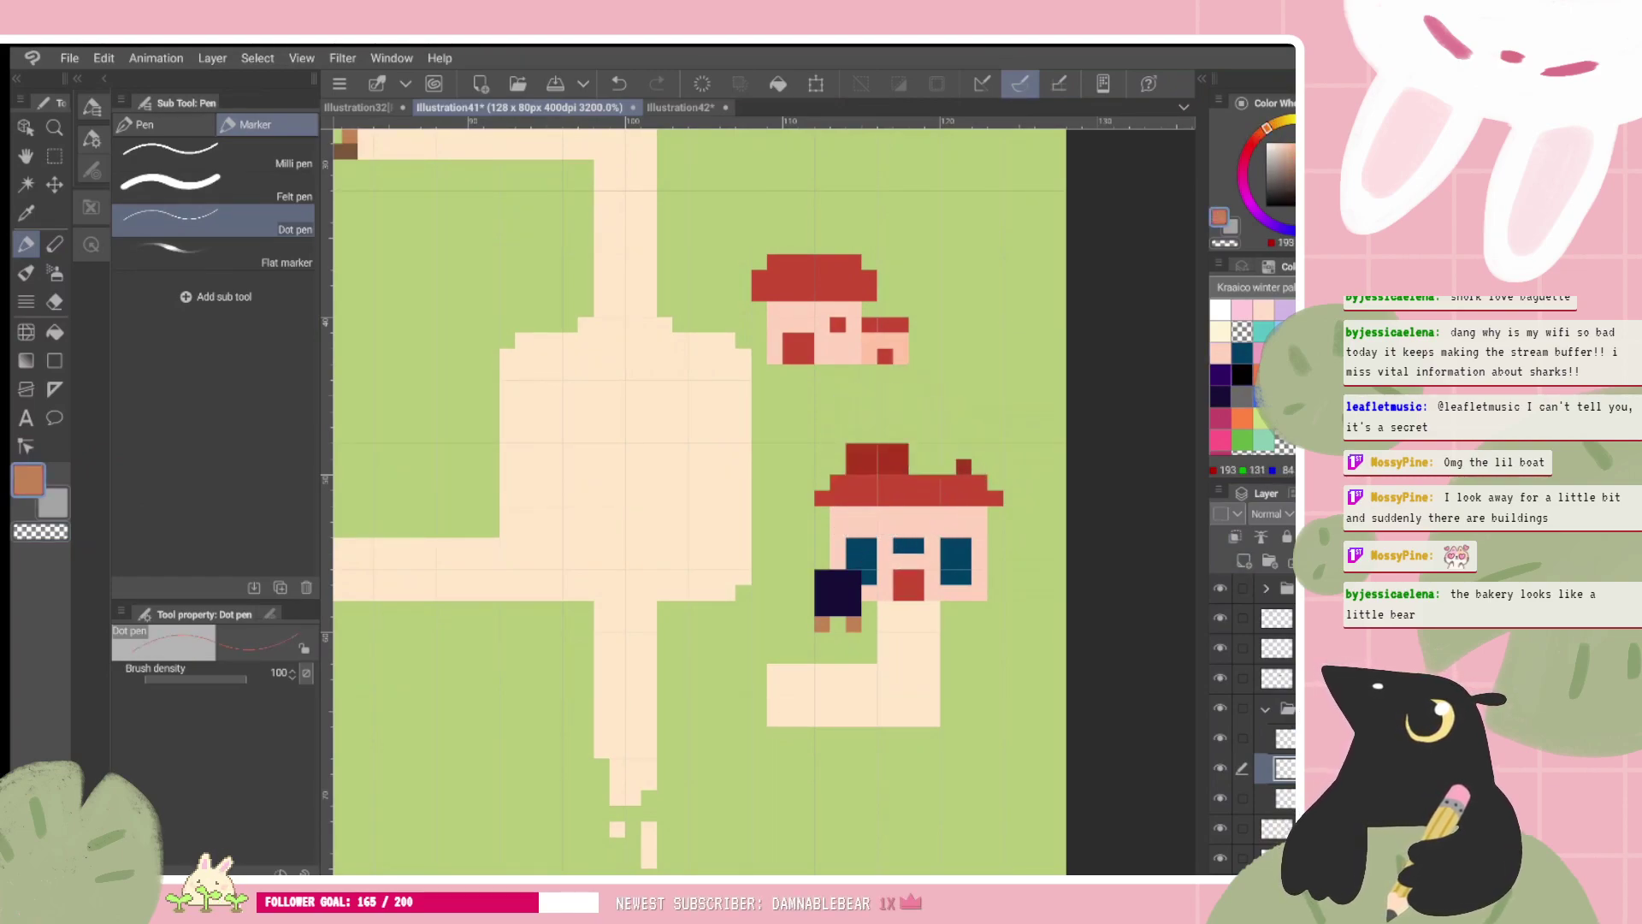
{"action": "left_click", "coordinate": [1283, 353]}
{"action": "left_click", "coordinate": [1263, 375]}
{"action": "left_click", "coordinate": [1283, 353]}
{"action": "left_click_drag", "start_coordinate": [908, 585], "coordinate": [880, 556]}
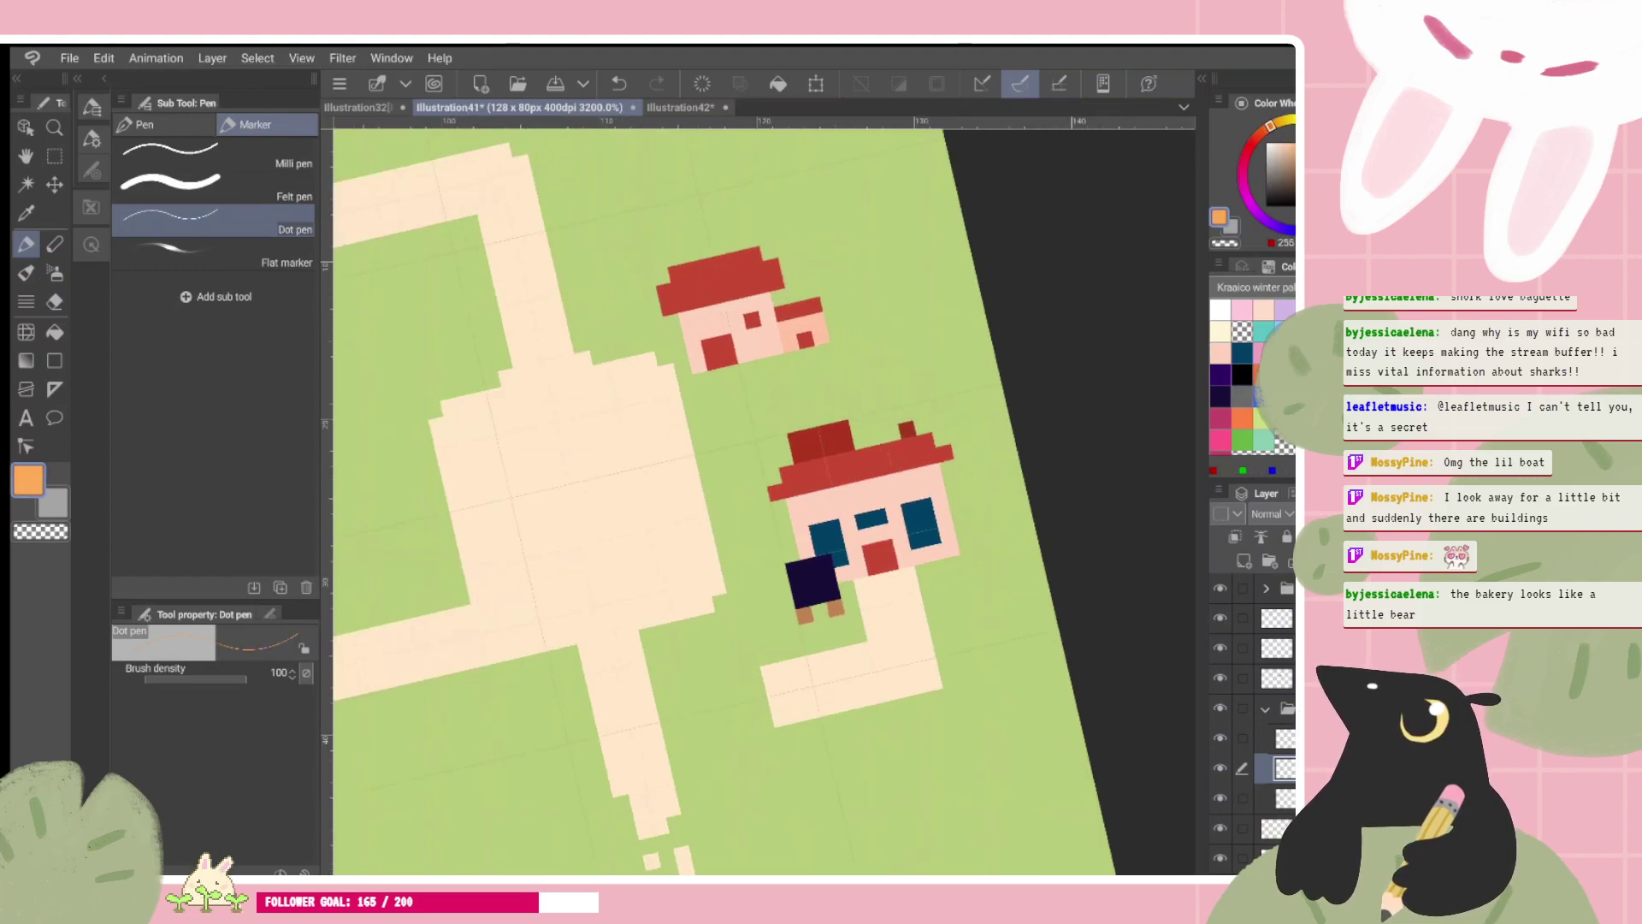
{"action": "mouse_move", "coordinate": [808, 518]}
{"action": "left_mouse_down"}
{"action": "mouse_move", "coordinate": [928, 490]}
{"action": "mouse_move", "coordinate": [808, 500]}
{"action": "mouse_move", "coordinate": [845, 521]}
{"action": "left_mouse_up"}
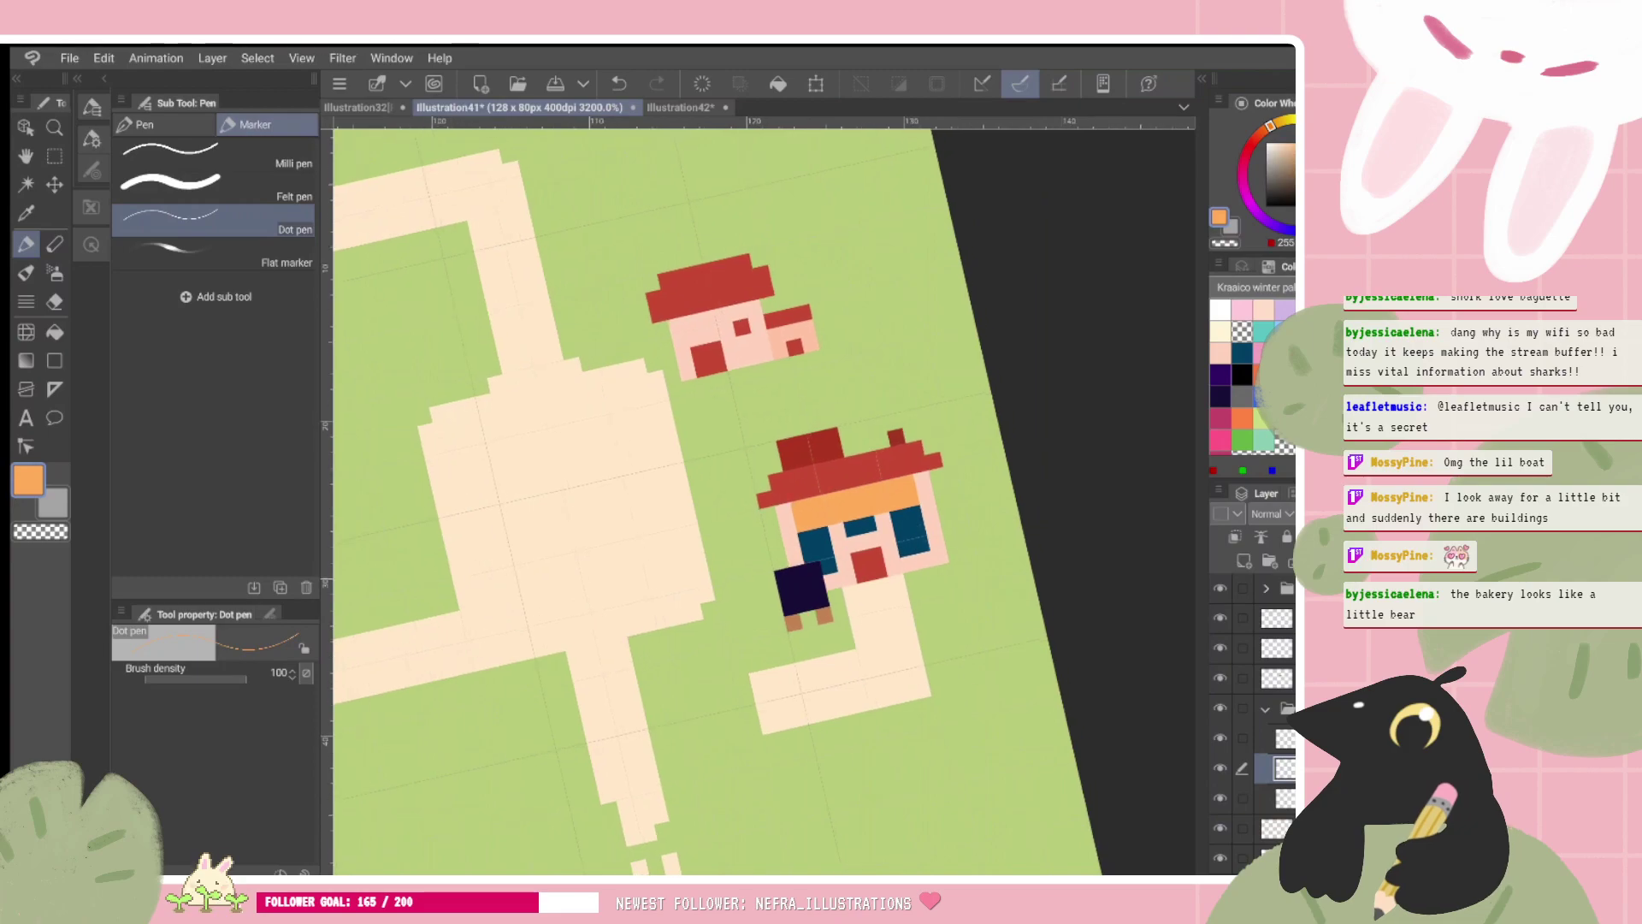
{"action": "key", "text": "ctrl+z"}
{"action": "key", "text": "ctrl+z"}
{"action": "key", "text": "ctrl+y"}
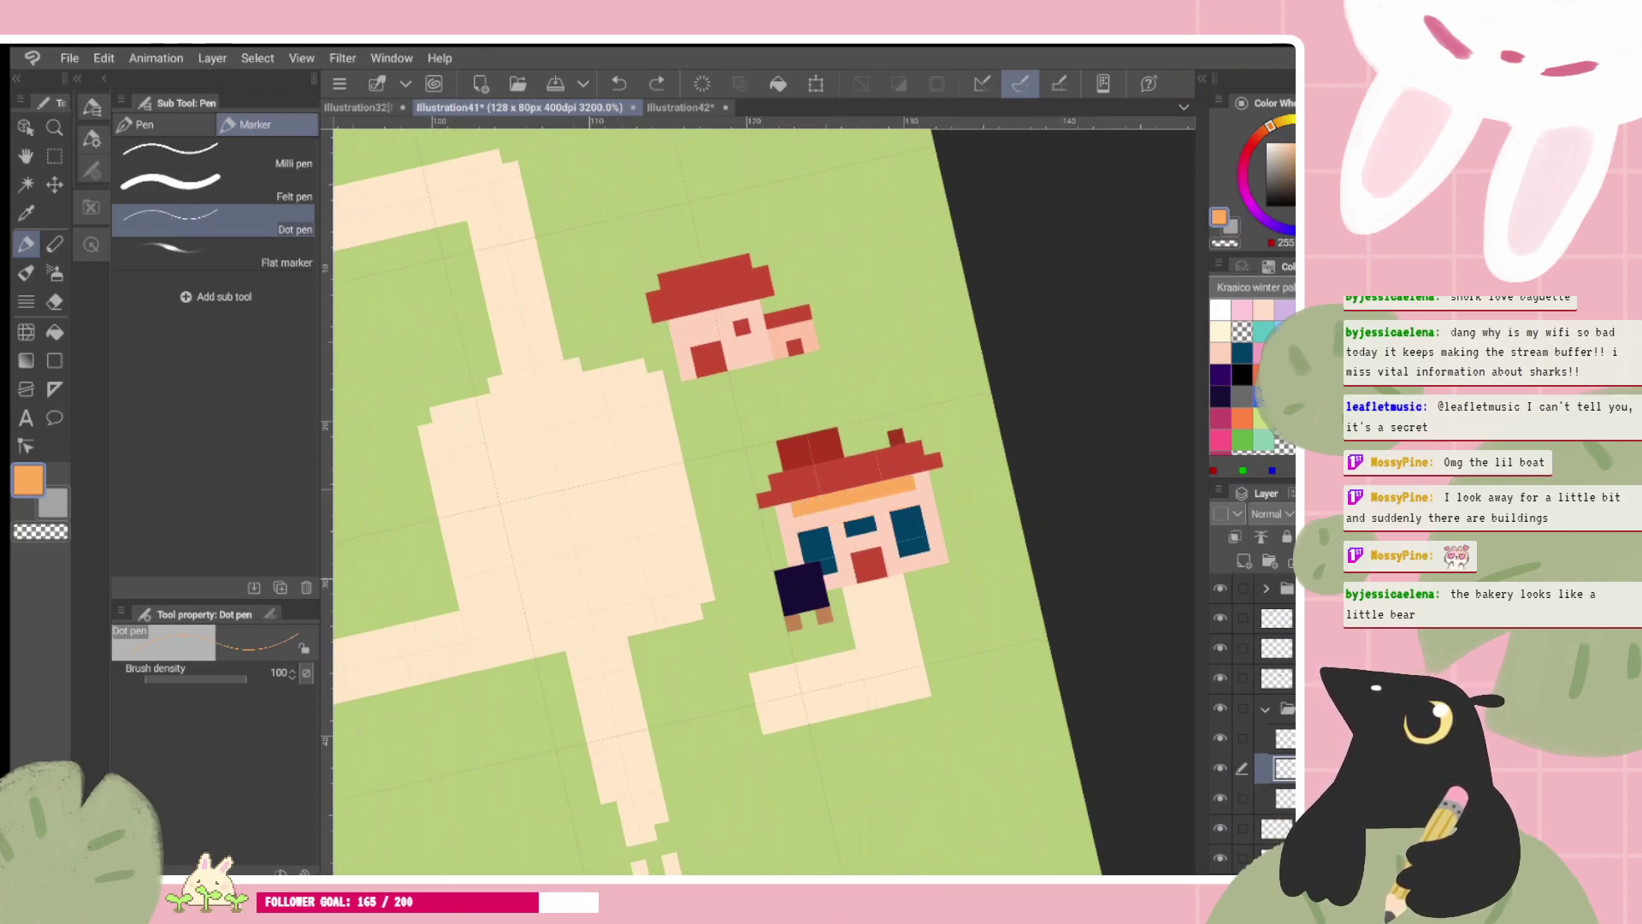
{"action": "key", "text": "at"}
{"action": "key", "text": "ctrl+z"}
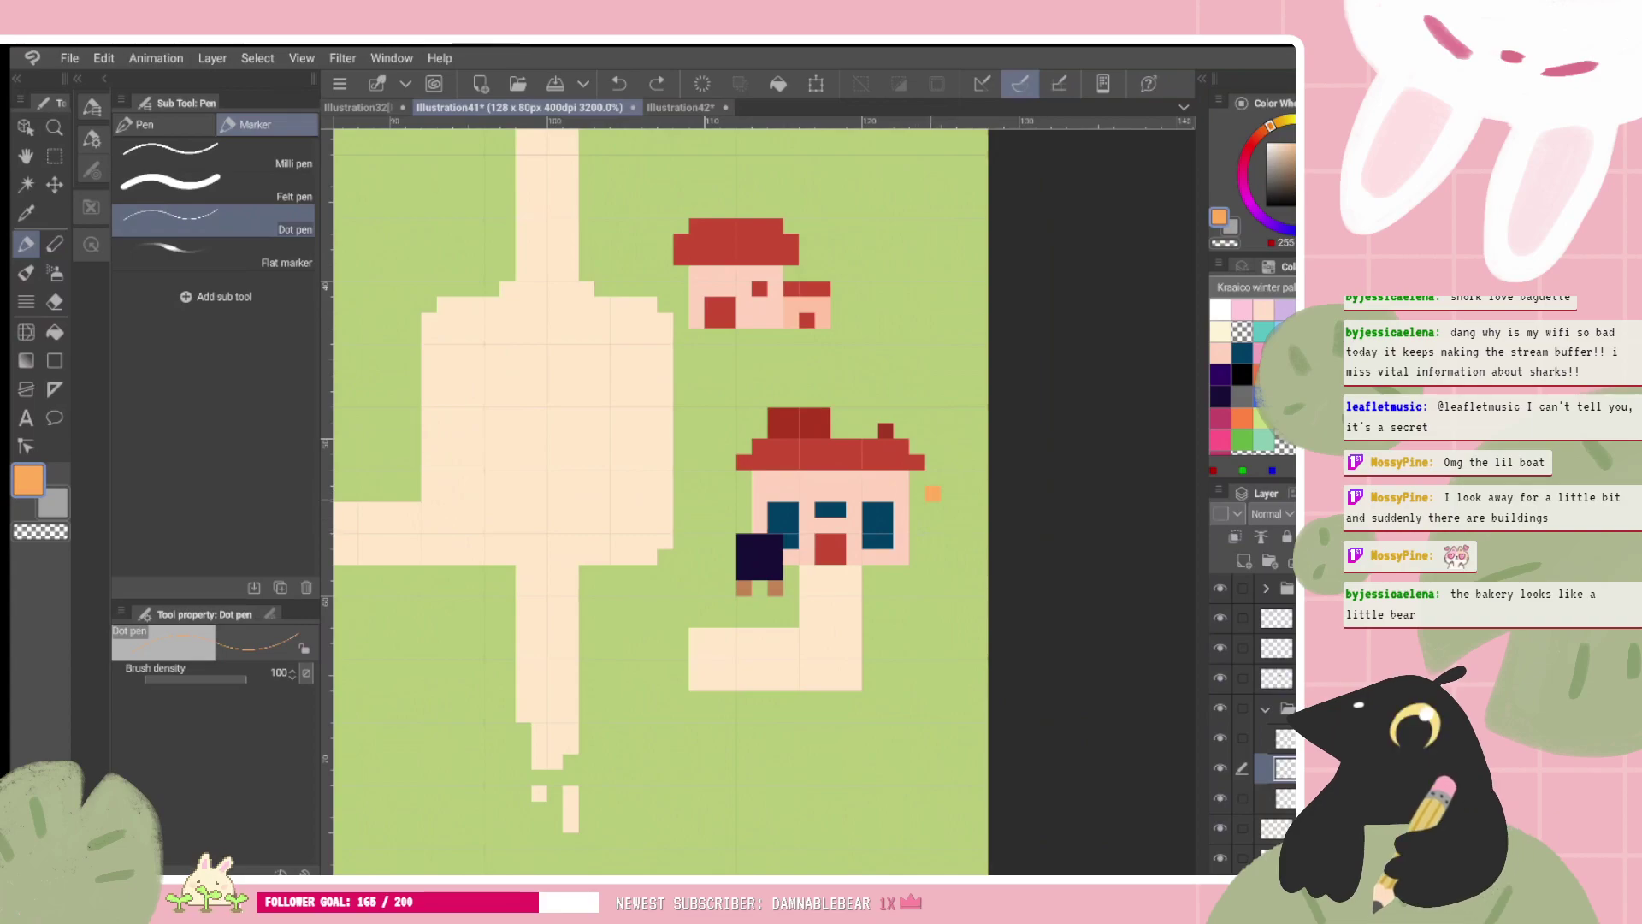
Step: Try a light orange hanging sign with dark blue brackets on the bakery's inland side, and undo it
{"action": "left_click_drag", "start_coordinate": [933, 493], "coordinate": [949, 534]}
{"action": "left_click", "coordinate": [1241, 352]}
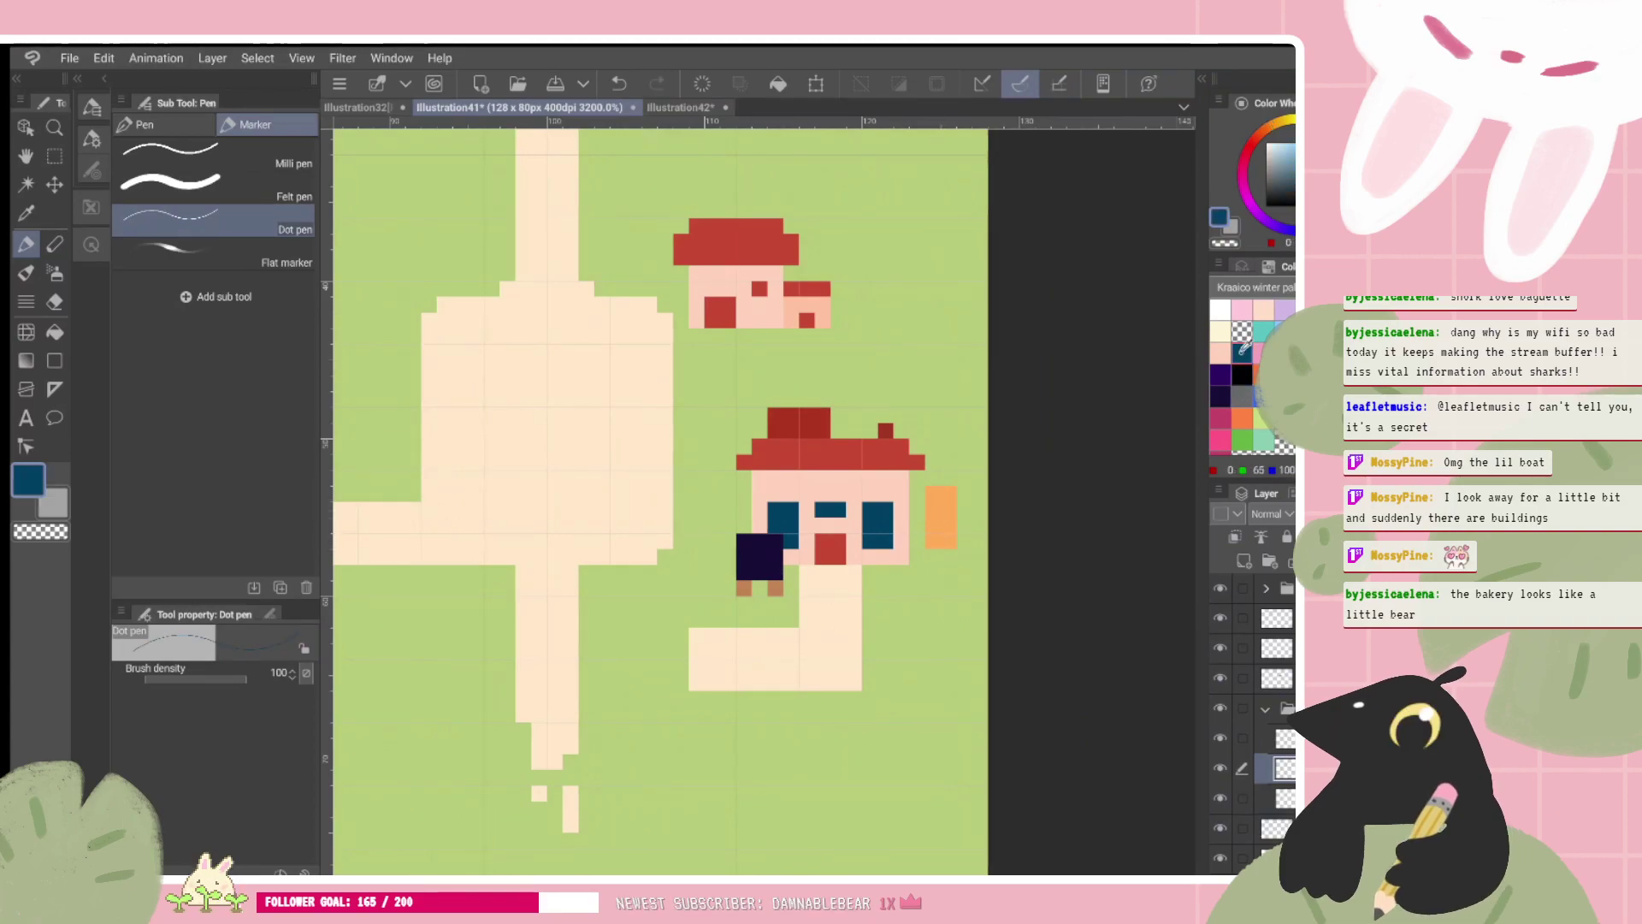
{"action": "key", "text": "ctrl+z"}
{"action": "key", "text": "ctrl+y"}
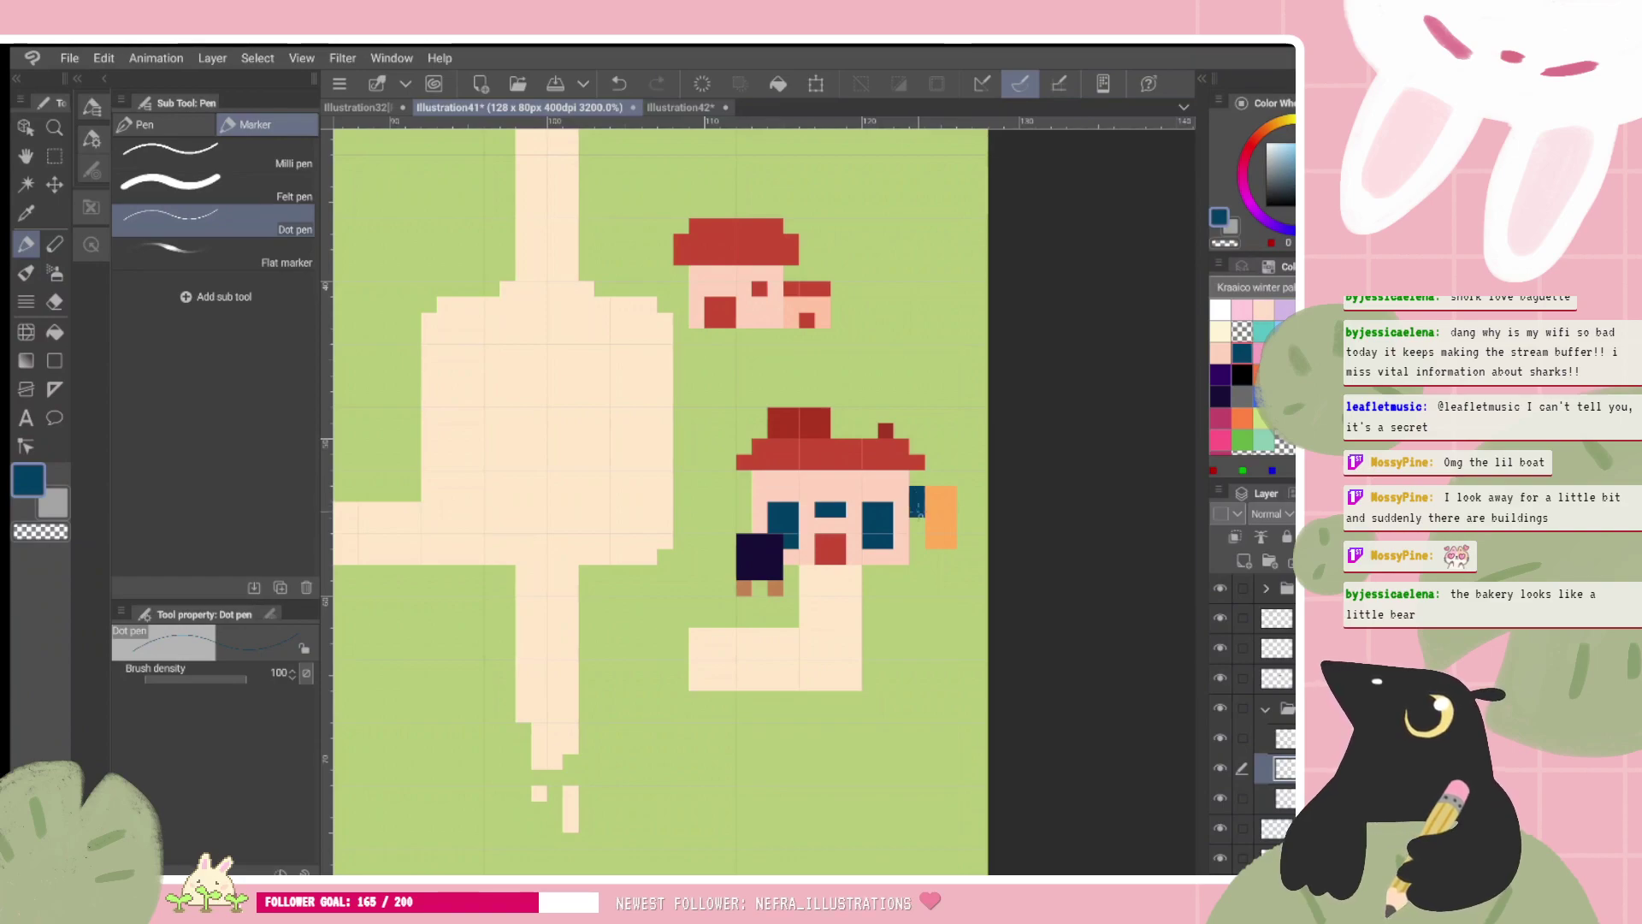
{"action": "left_click", "coordinate": [915, 494]}
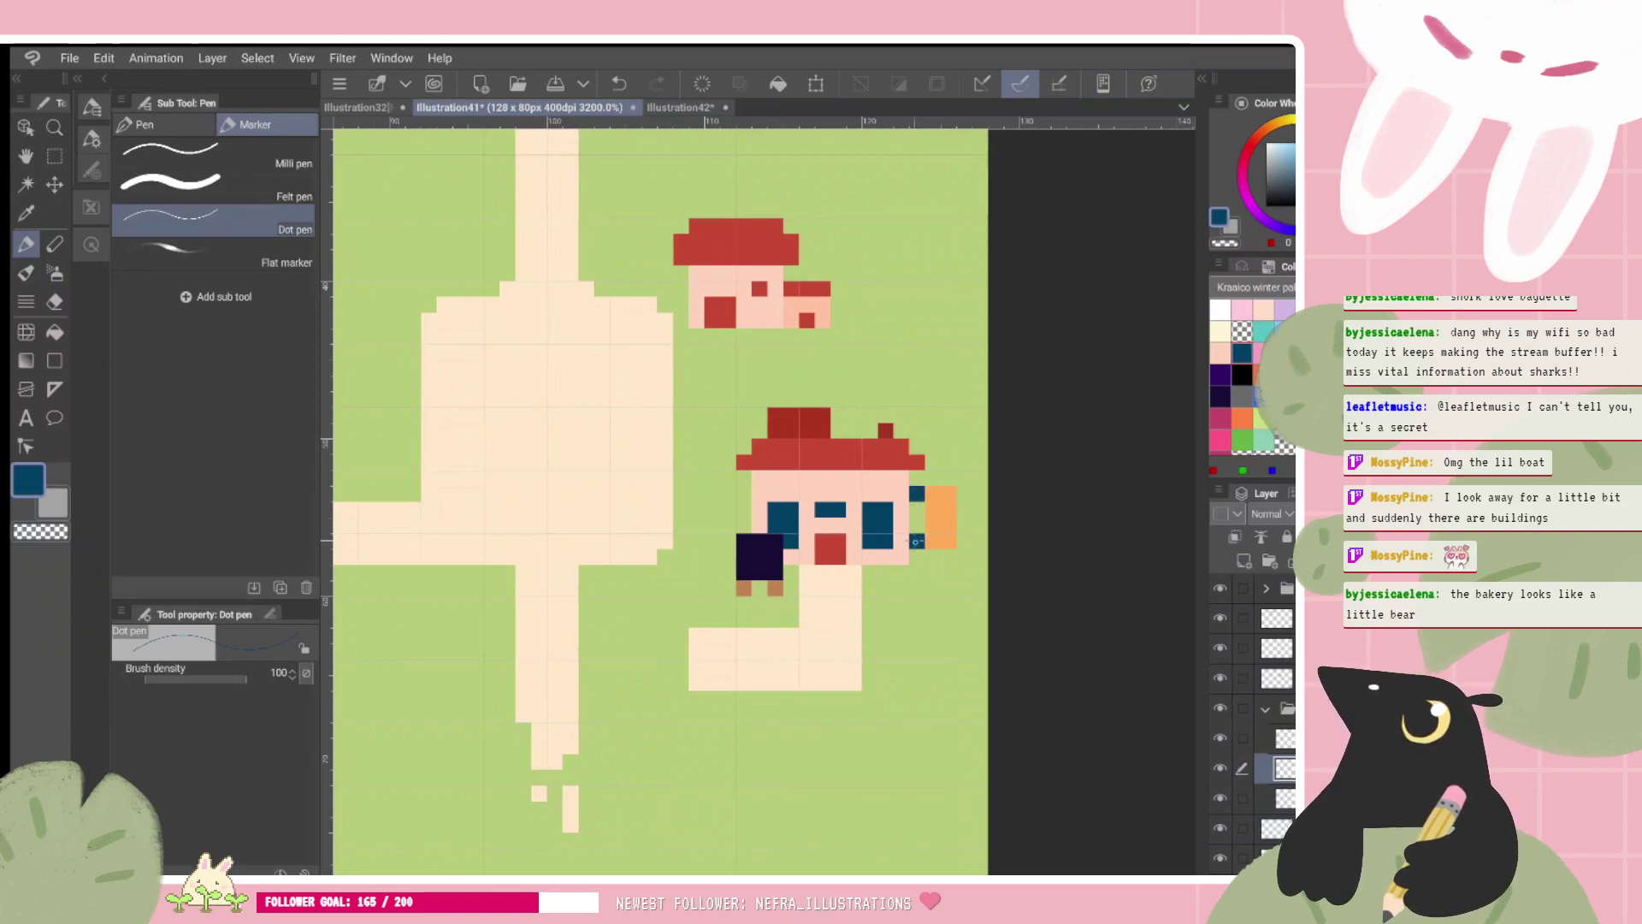
{"action": "scroll", "coordinate": [915, 541], "scroll_direction": "down", "scroll_amount": 3}
{"action": "key", "text": "ctrl+z"}
{"action": "key", "text": "ctrl+z"}
{"action": "scroll", "coordinate": [915, 541], "scroll_direction": "up", "scroll_amount": 3}
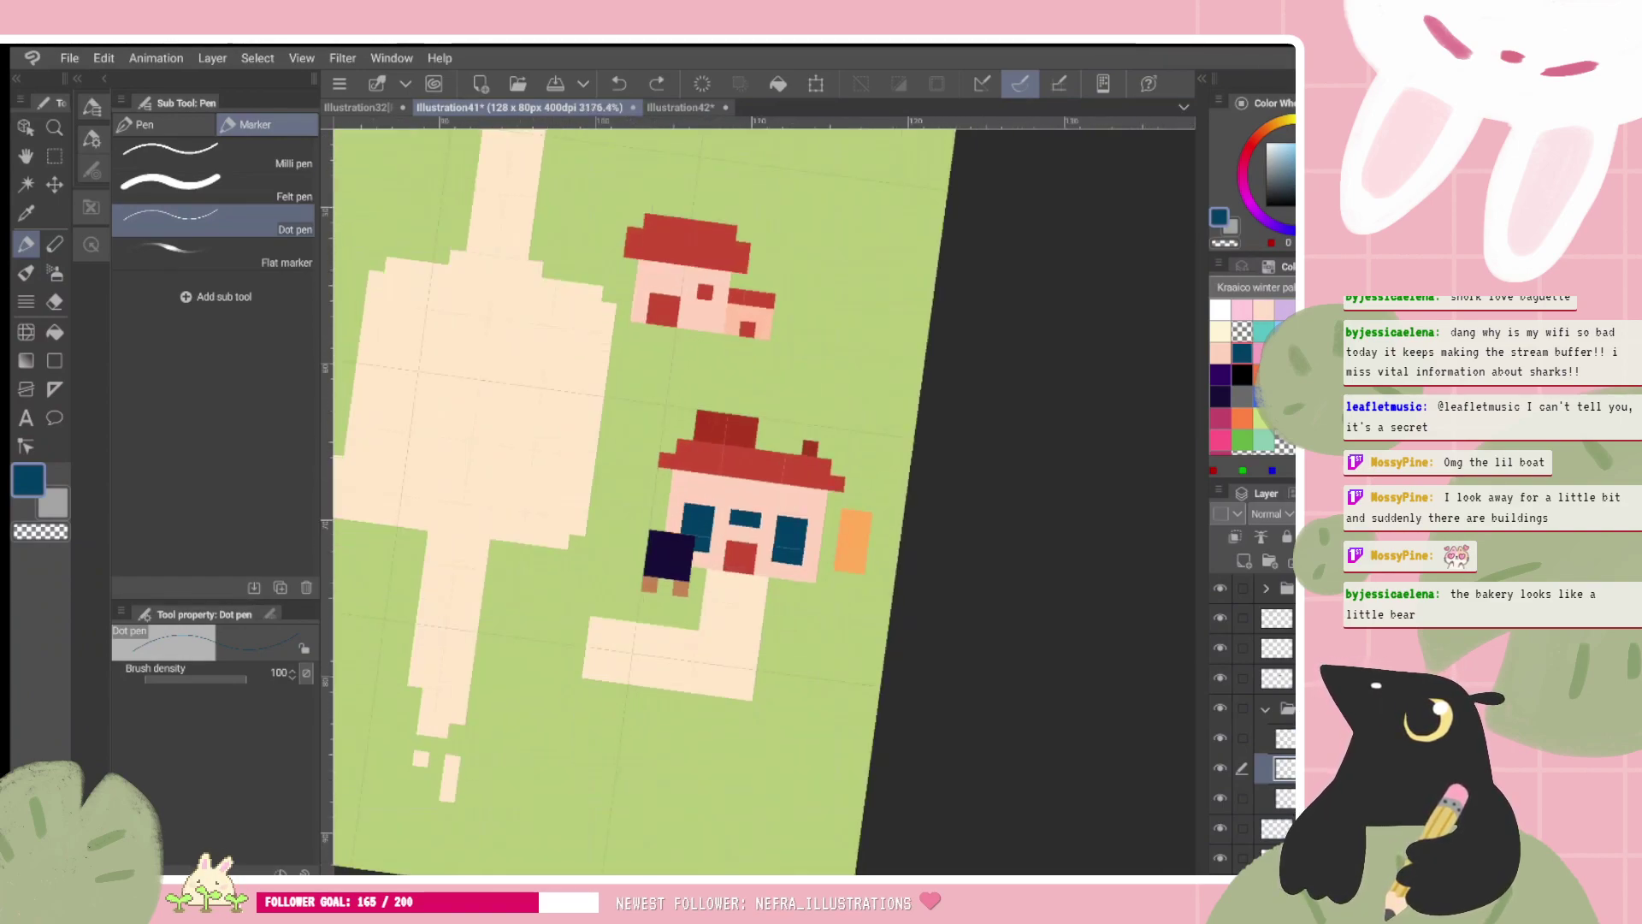
{"action": "scroll", "coordinate": [881, 547], "scroll_direction": "up", "scroll_amount": 1}
{"action": "left_click", "coordinate": [836, 579]}
{"action": "key", "text": "ctrl+z"}
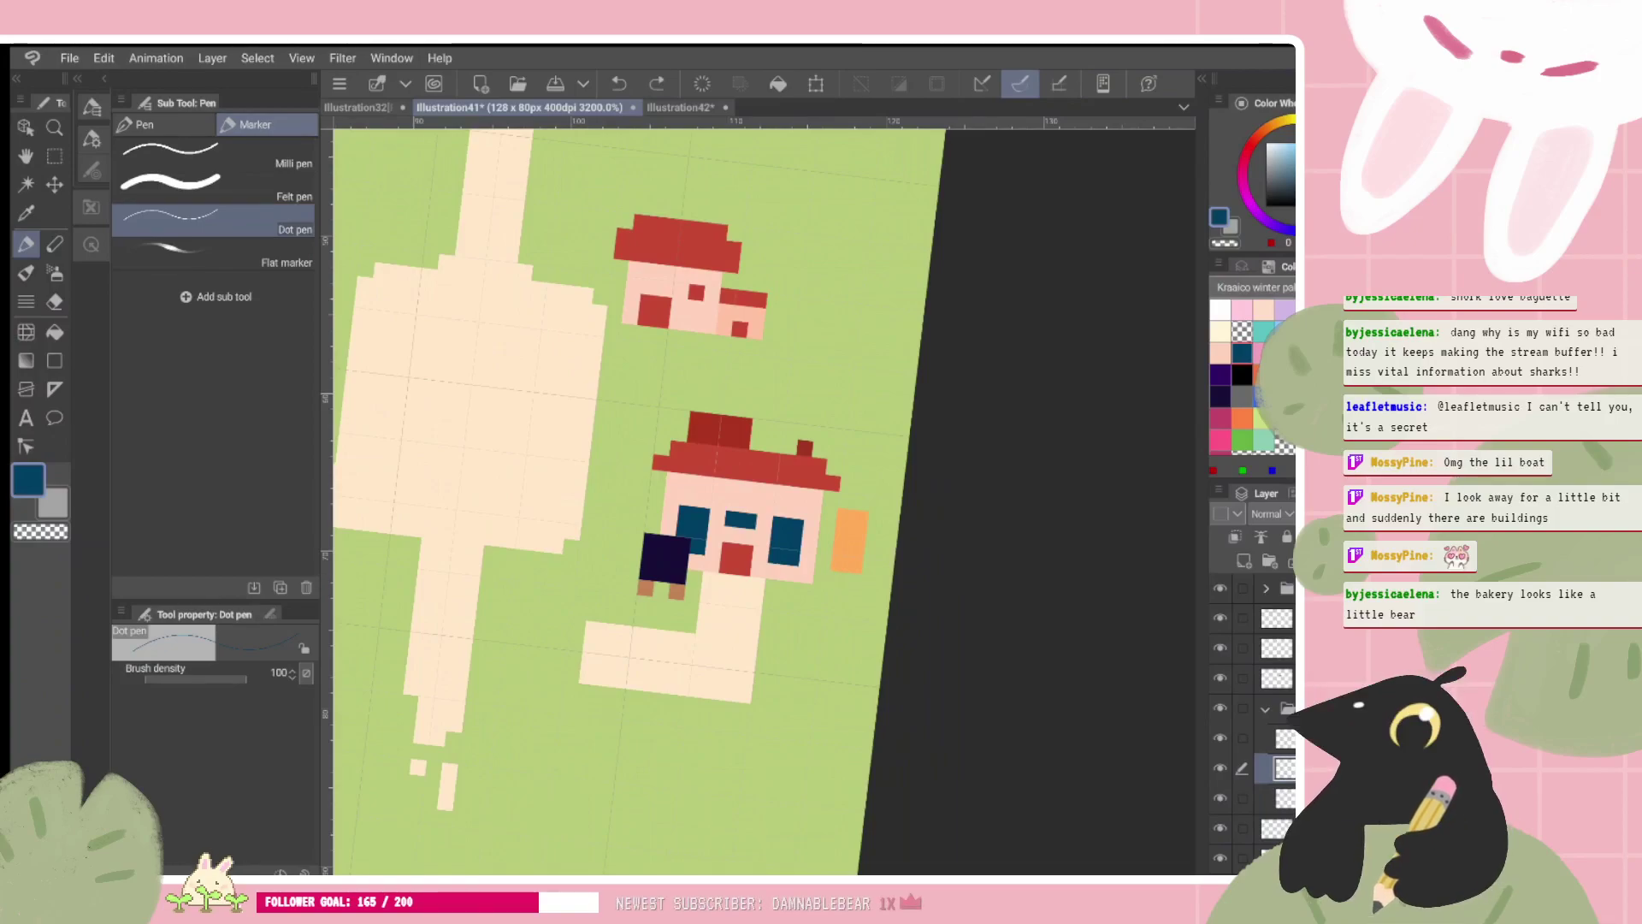
{"action": "scroll", "coordinate": [763, 501], "scroll_direction": "up", "scroll_amount": 1}
{"action": "key", "text": "ctrl+z"}
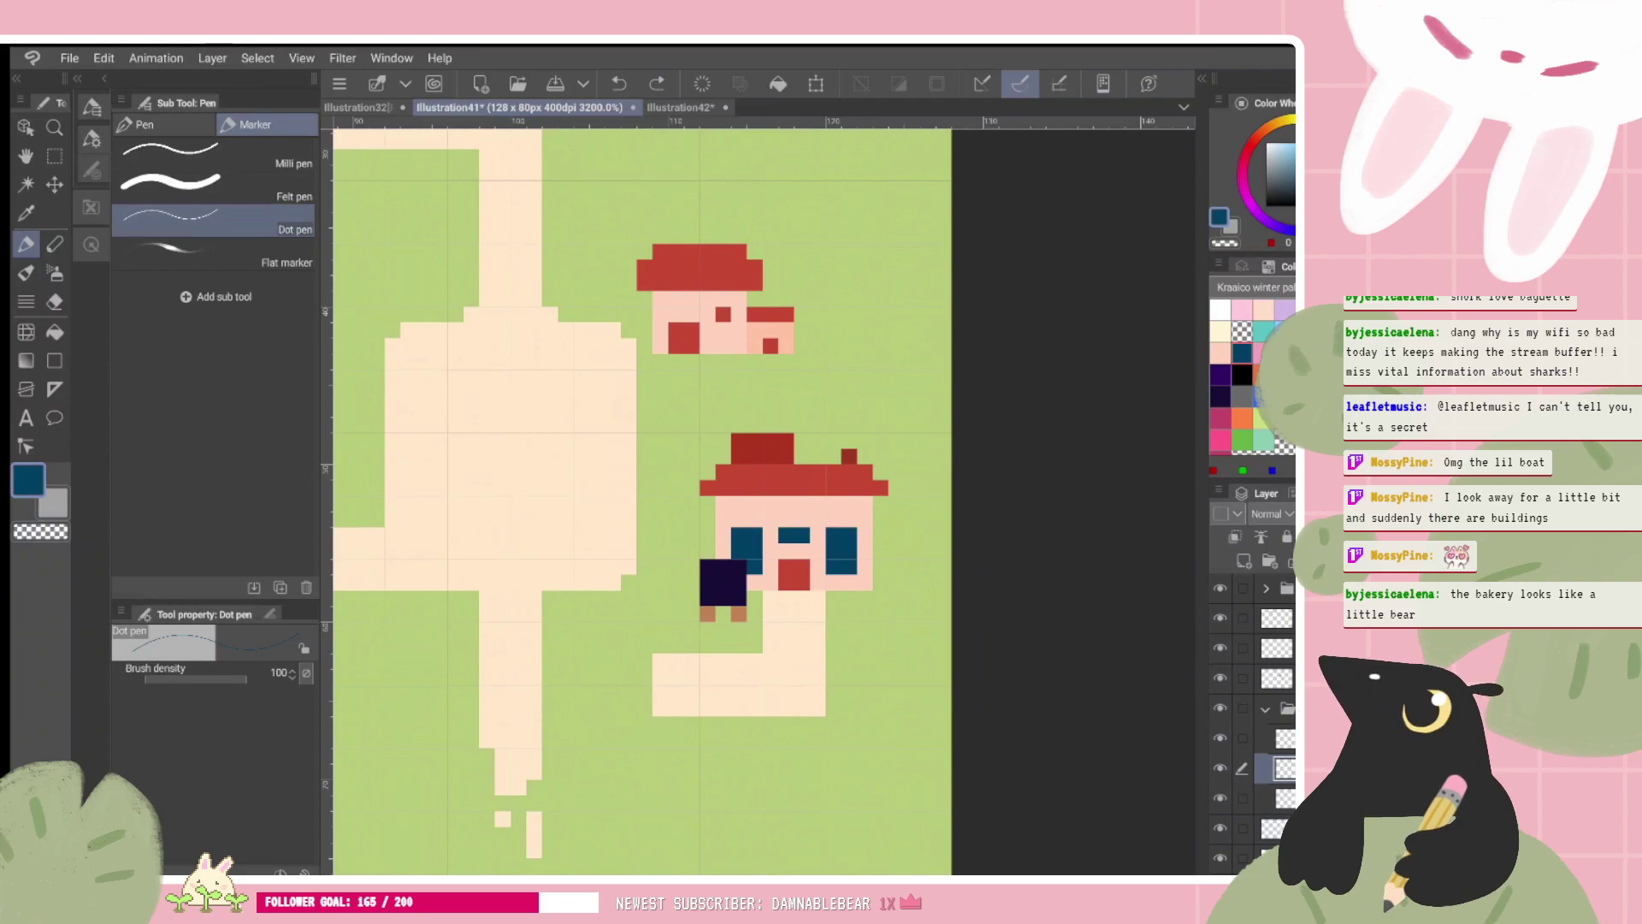
Step: Try enlarging the bakery's small middle window upward in dark blue, and undo the attempts
{"action": "left_click", "coordinate": [786, 519]}
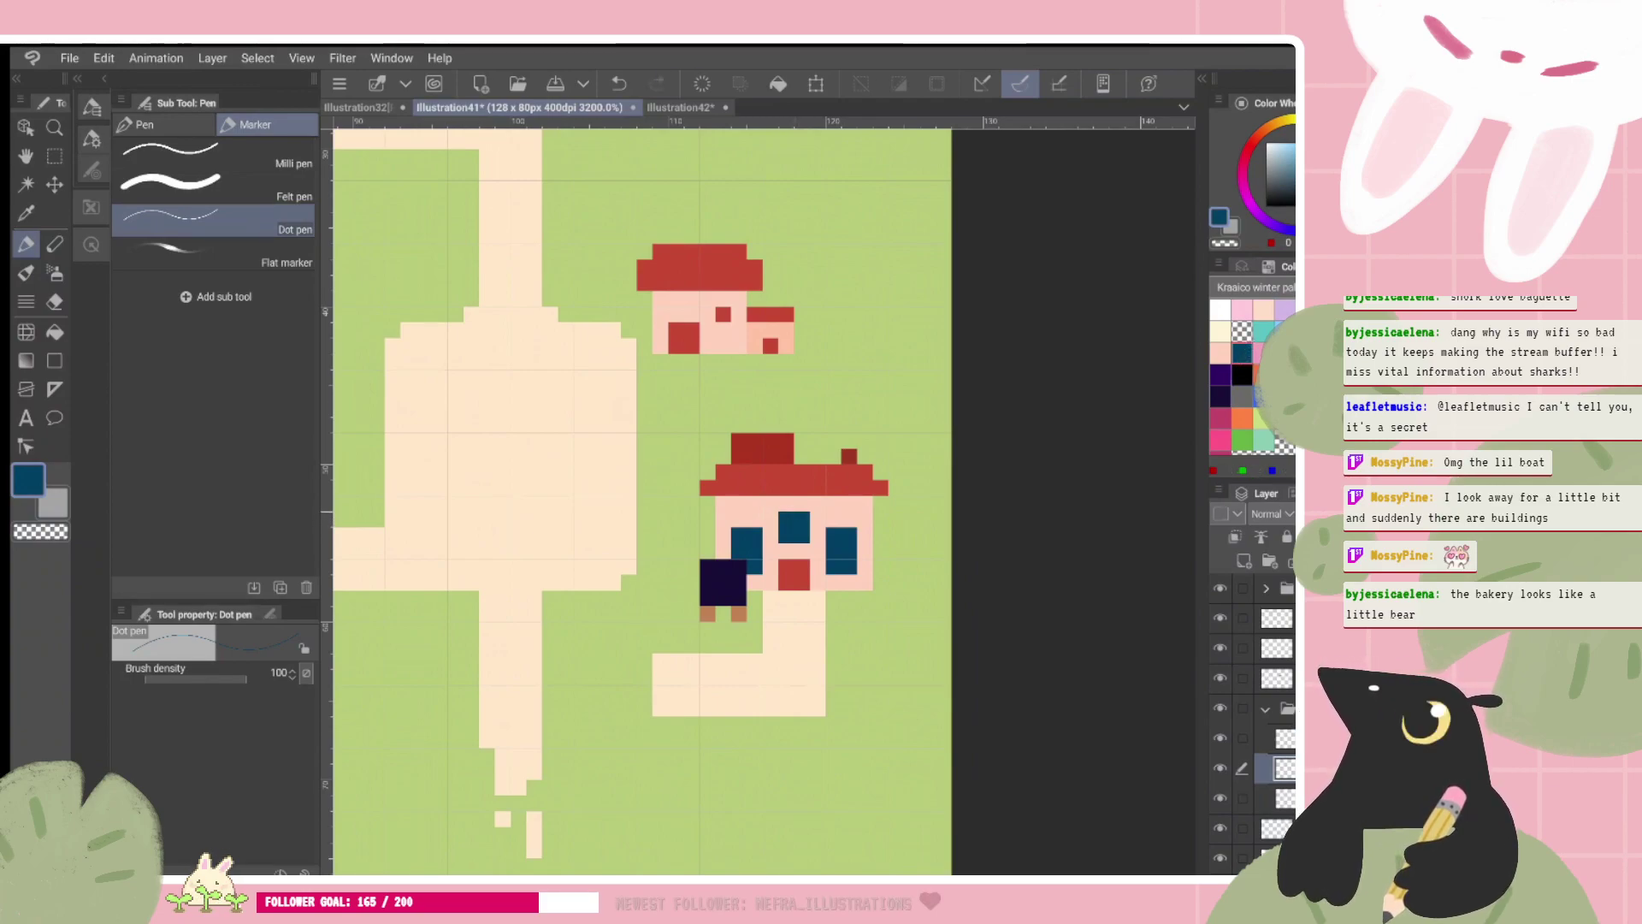
{"action": "key", "text": "ctrl+z"}
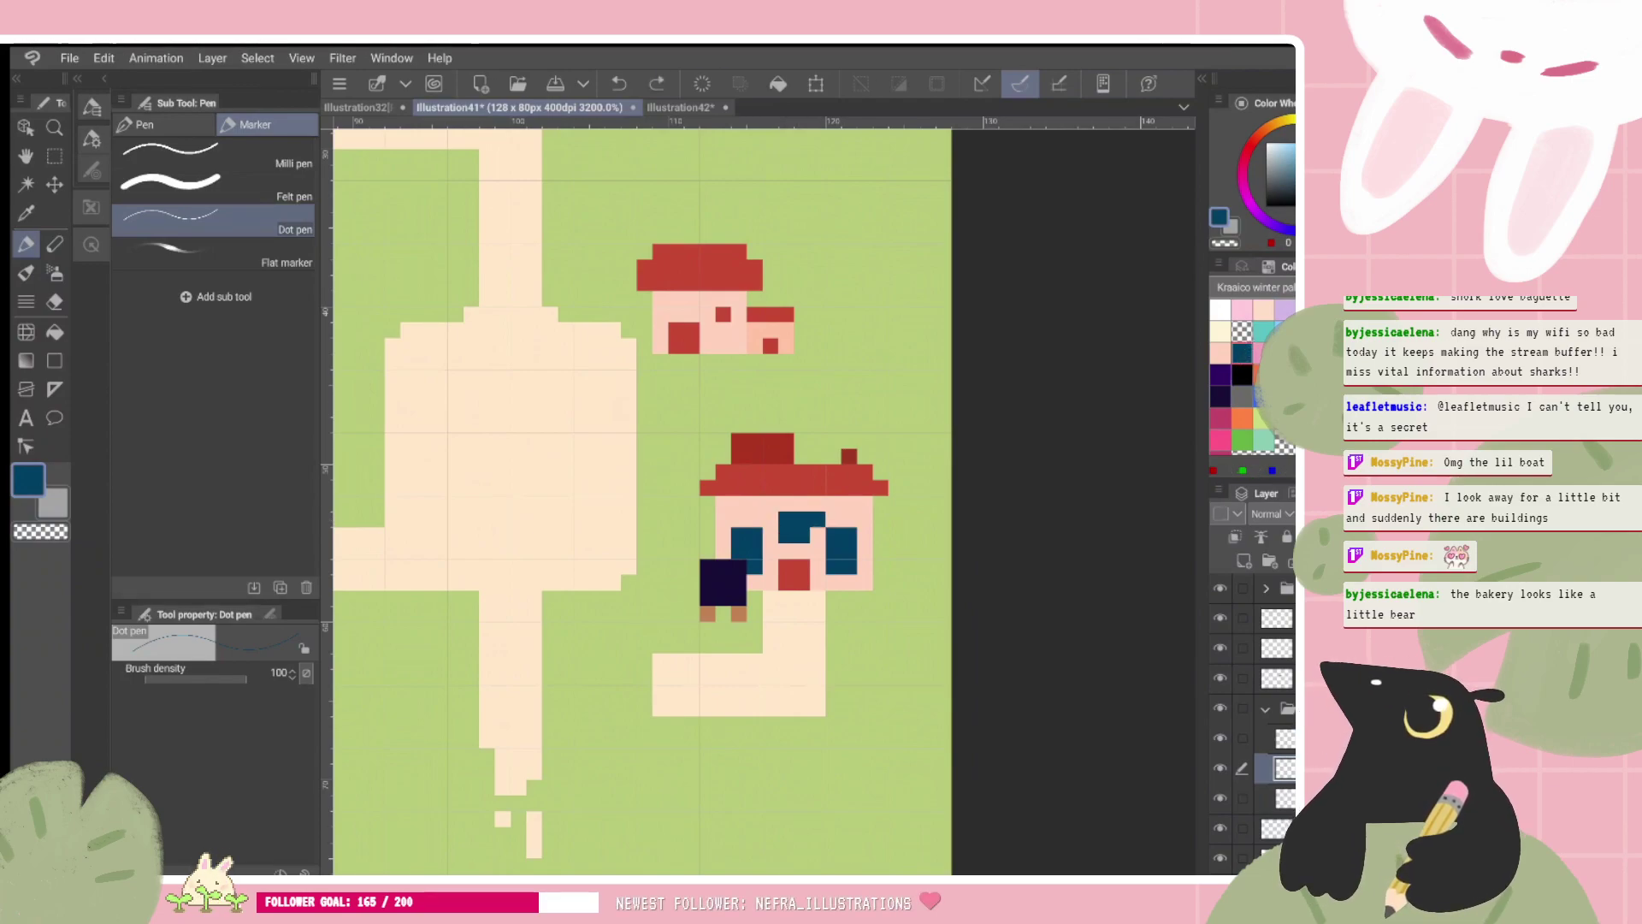
{"action": "key", "text": "ctrl+z"}
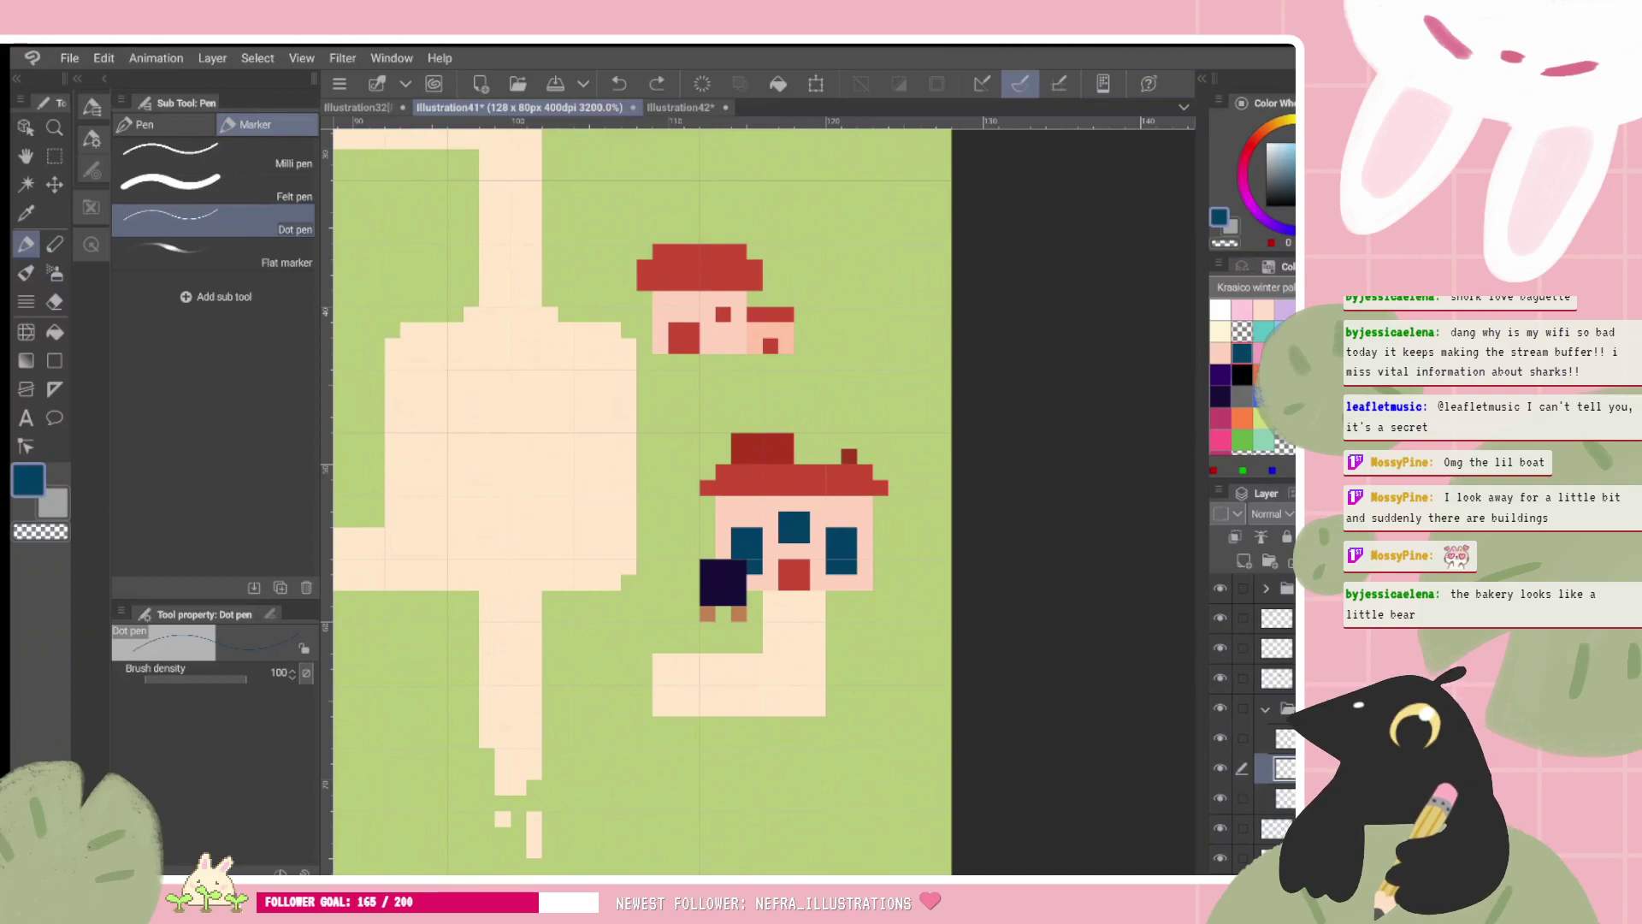
{"action": "scroll", "coordinate": [932, 590], "scroll_direction": "down", "scroll_amount": 2}
{"action": "key", "text": "ctrl+z"}
{"action": "scroll", "coordinate": [949, 548], "scroll_direction": "up", "scroll_amount": 1}
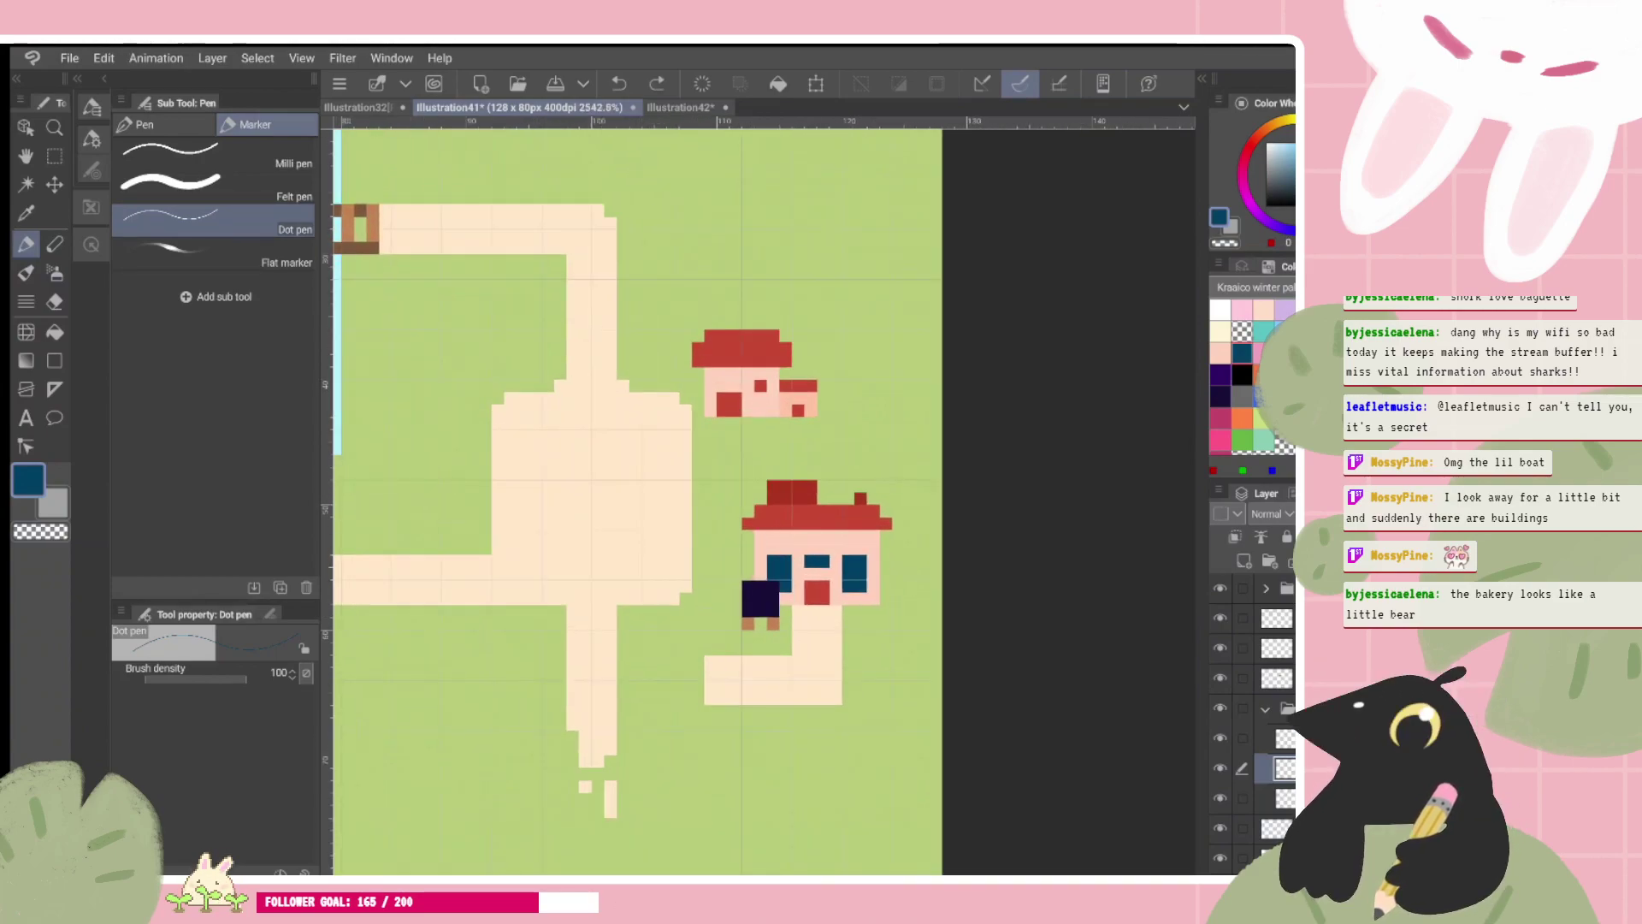
{"action": "scroll", "coordinate": [940, 524], "scroll_direction": "up", "scroll_amount": 1}
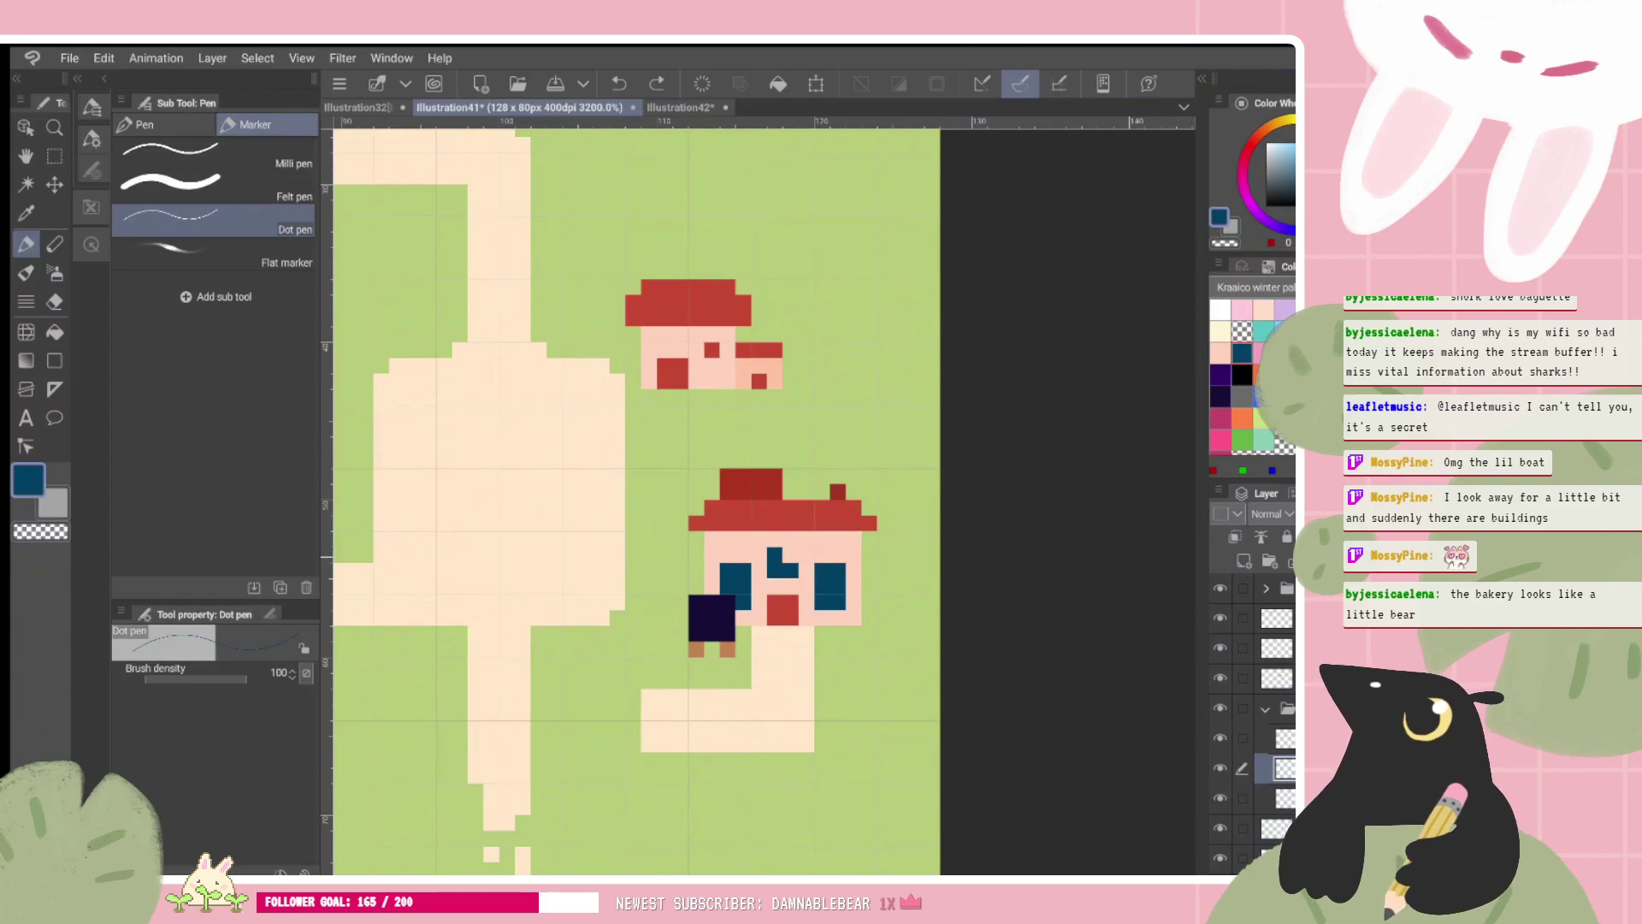
{"action": "key", "text": "ctrl+z"}
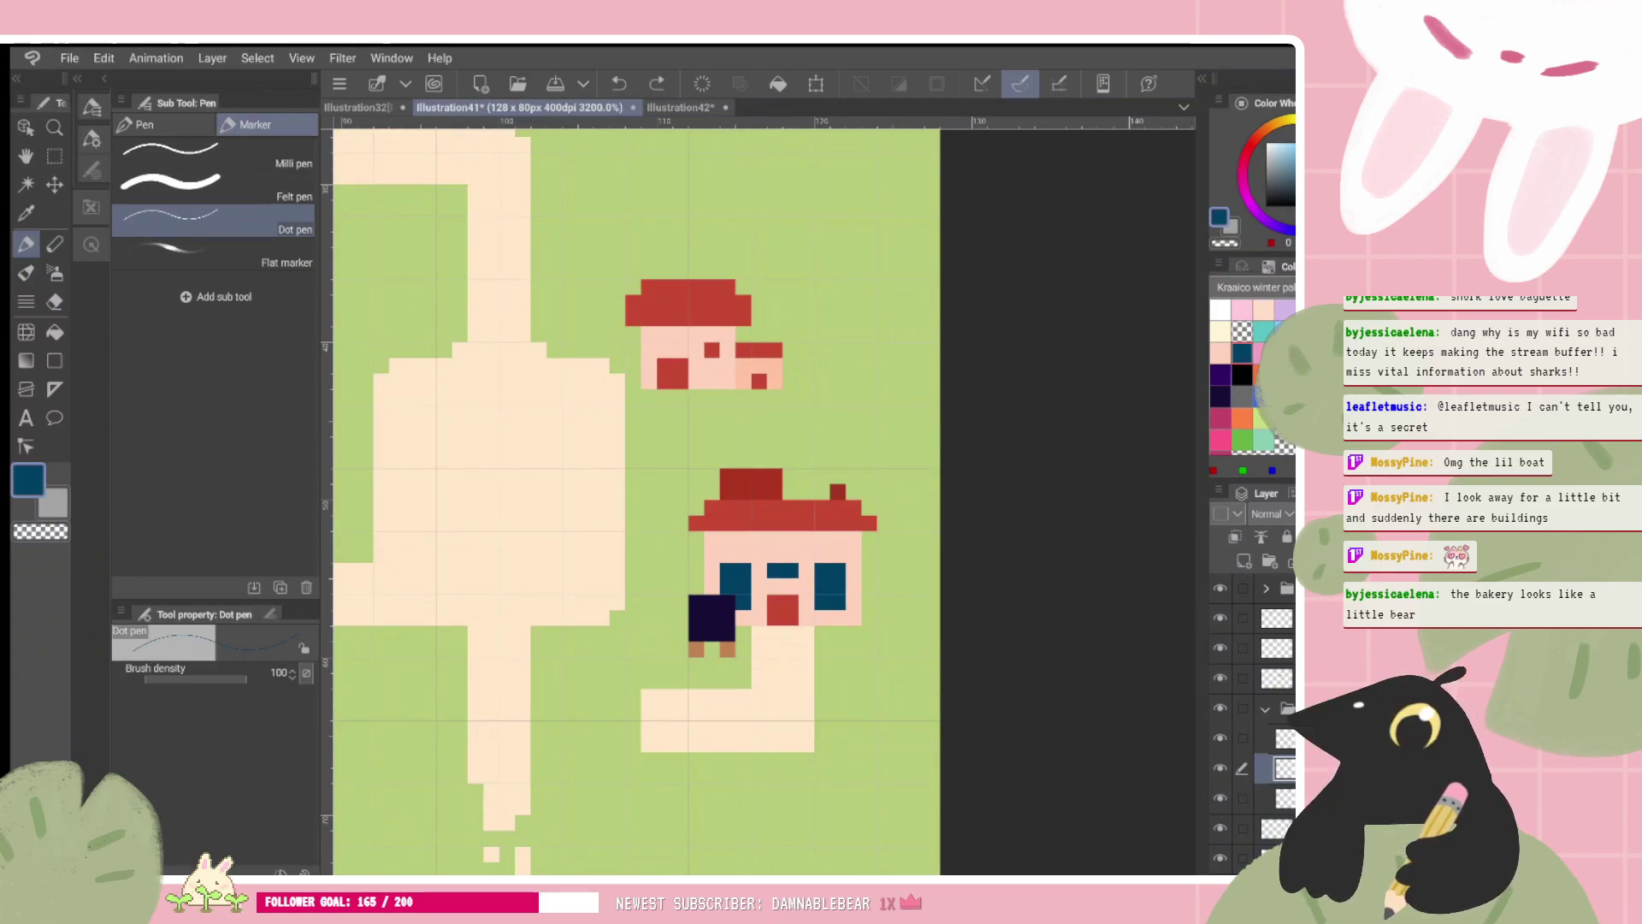
Step: Shift the bakery's middle window up one pixel by making it two rows tall and covering its lower row with wall pink
{"action": "key", "text": "ctrl+z"}
{"action": "key", "text": "ctrl+y"}
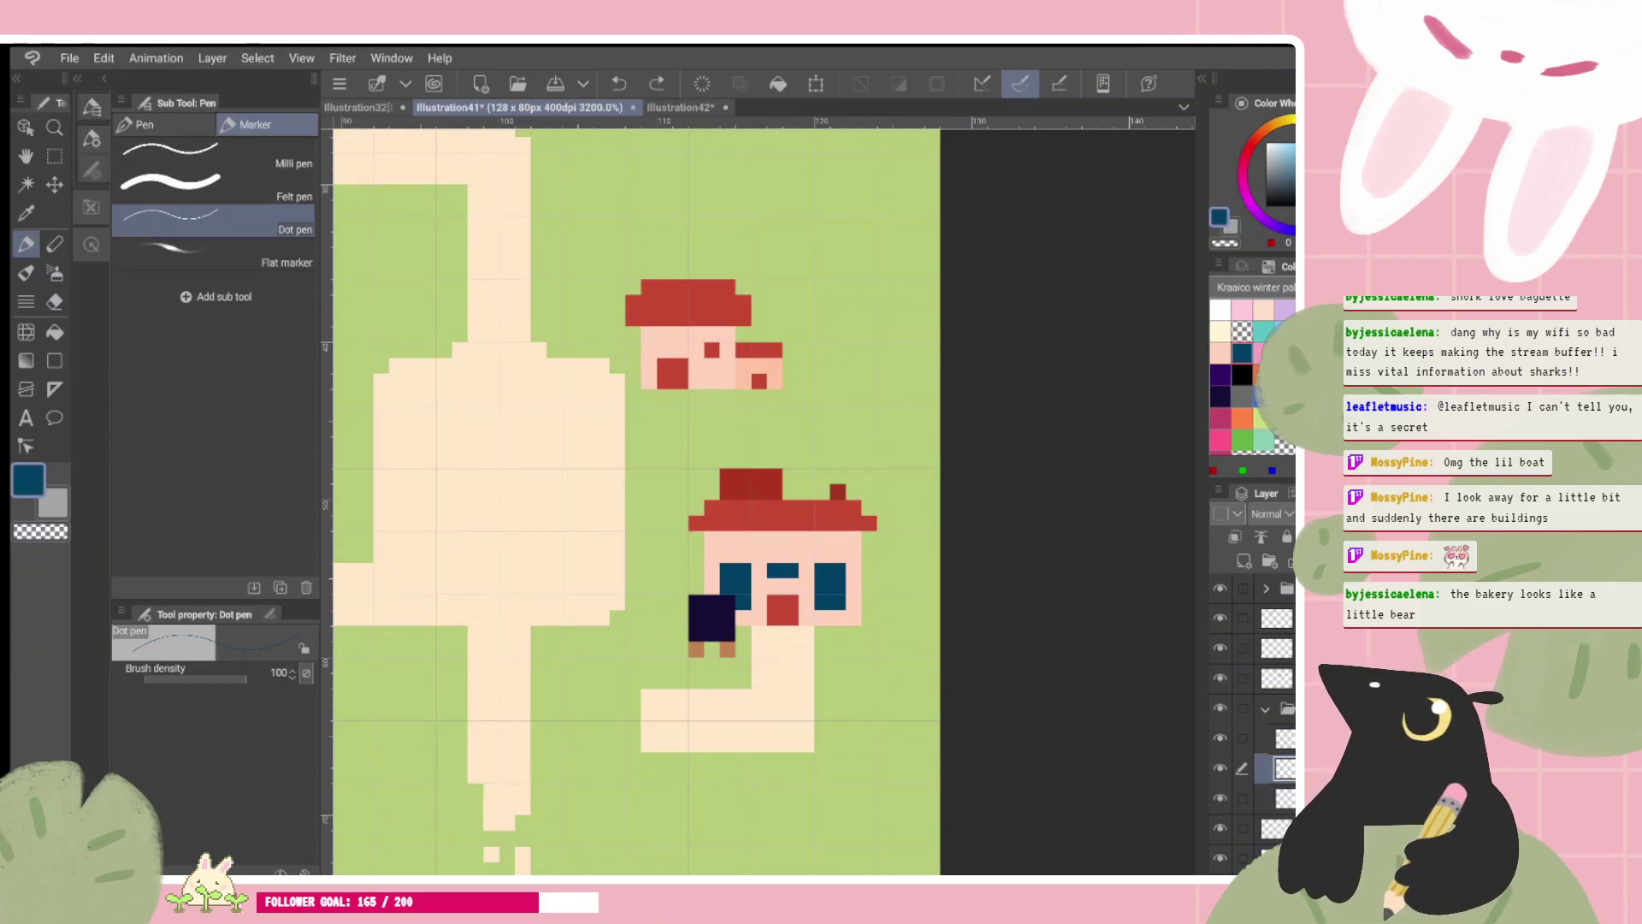
{"action": "key", "text": "ctrl+y"}
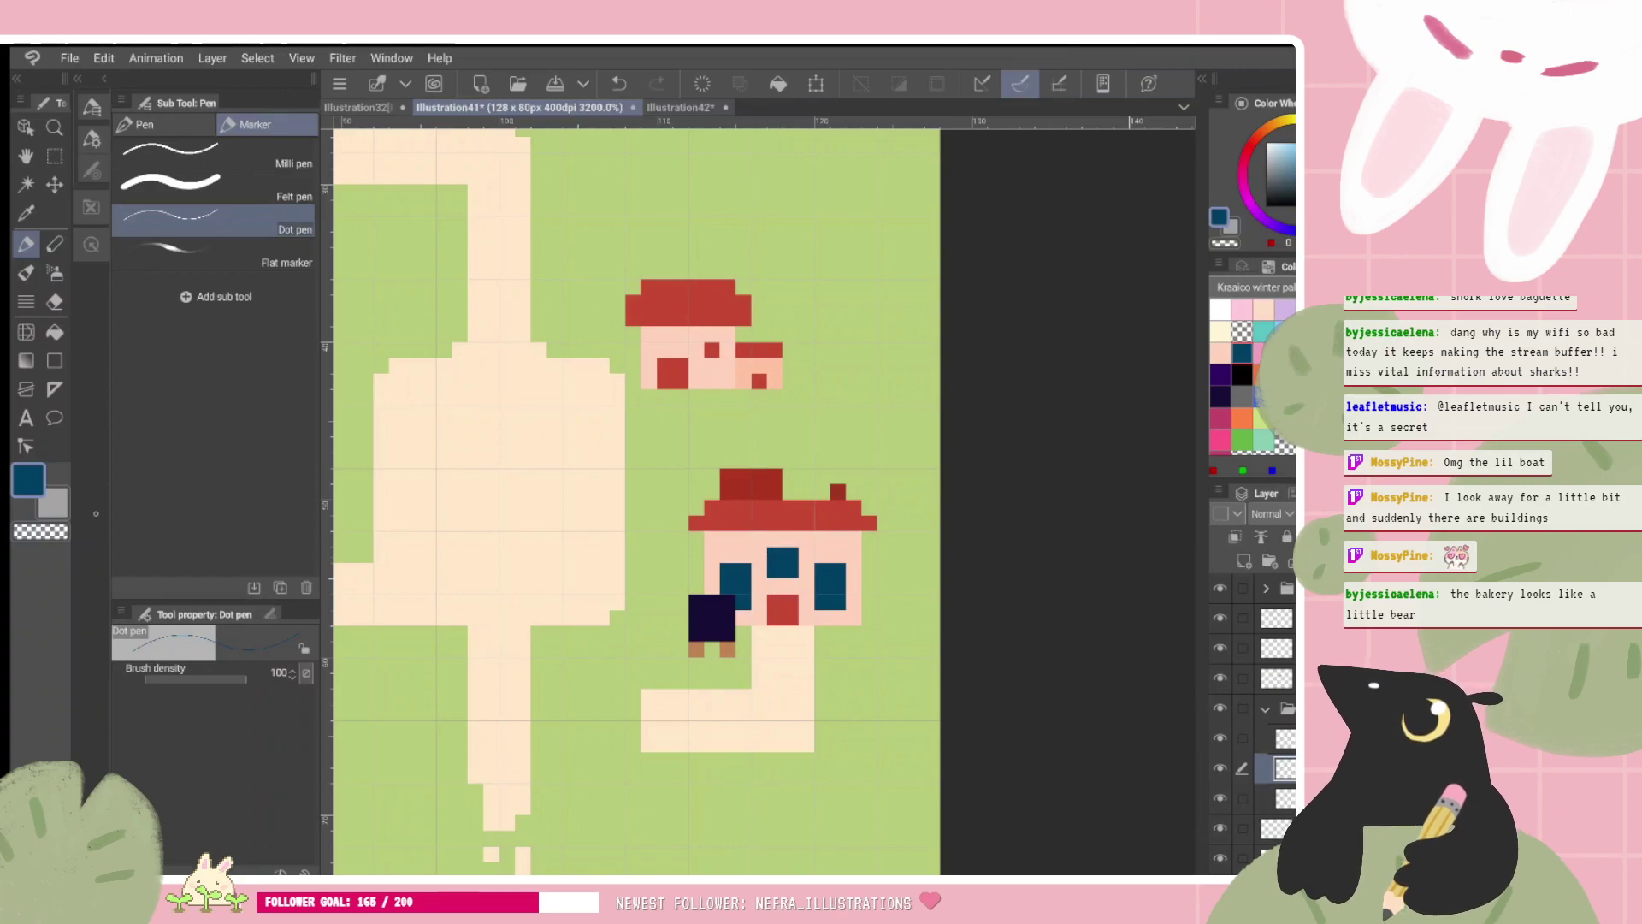
{"action": "left_click", "coordinate": [832, 541], "text": "alt"}
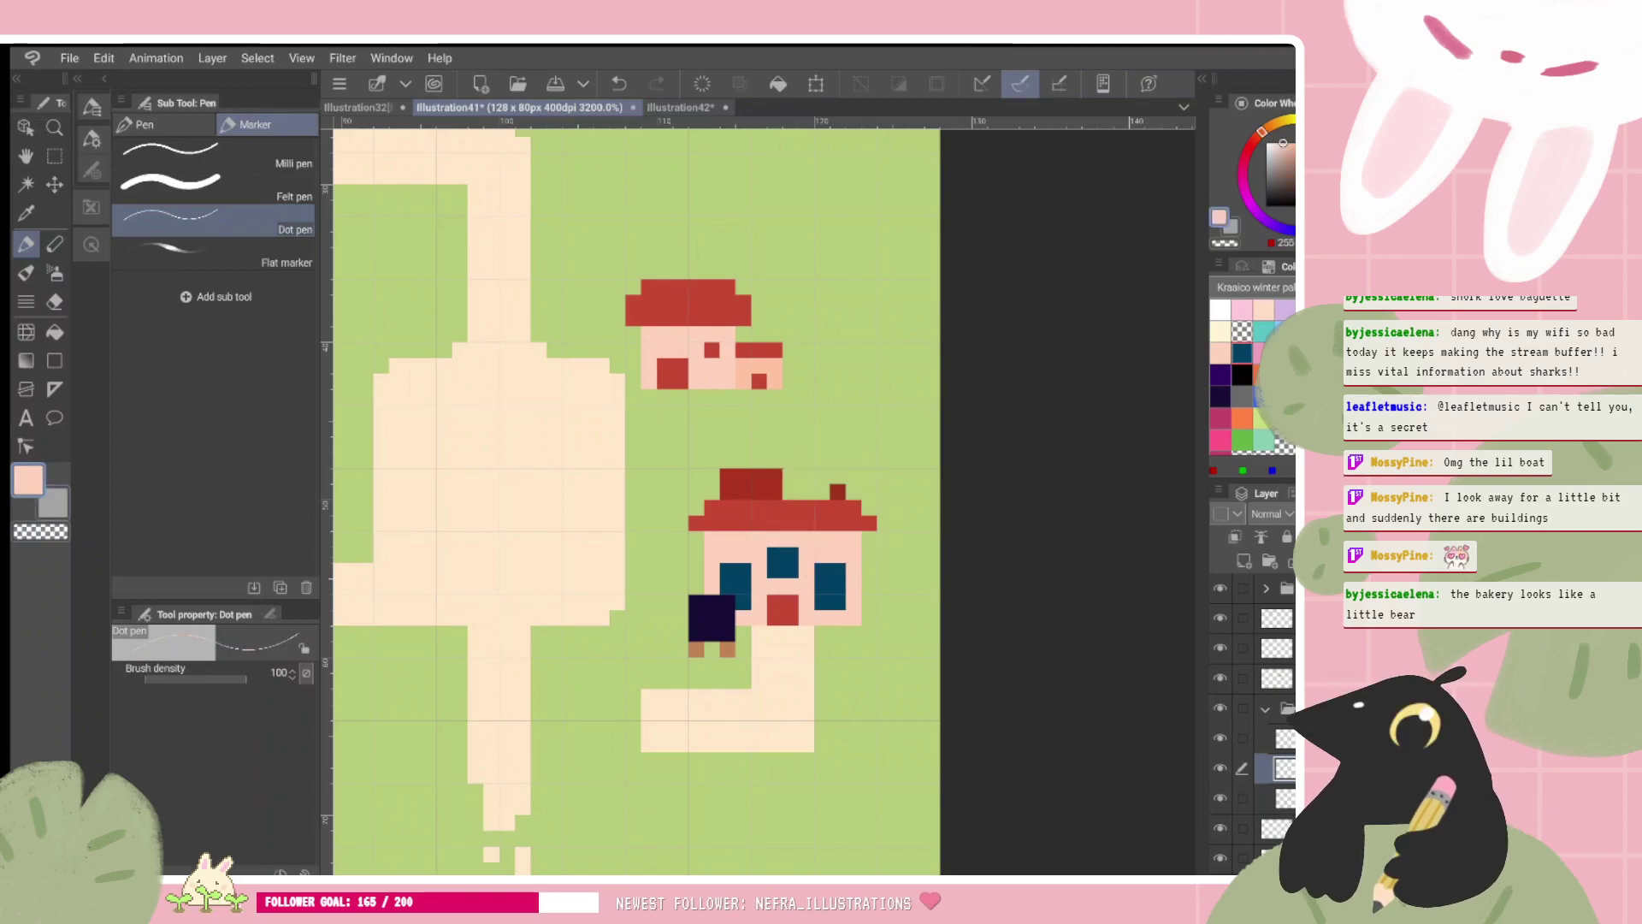
{"action": "scroll", "coordinate": [832, 605], "scroll_direction": "down", "scroll_amount": 1}
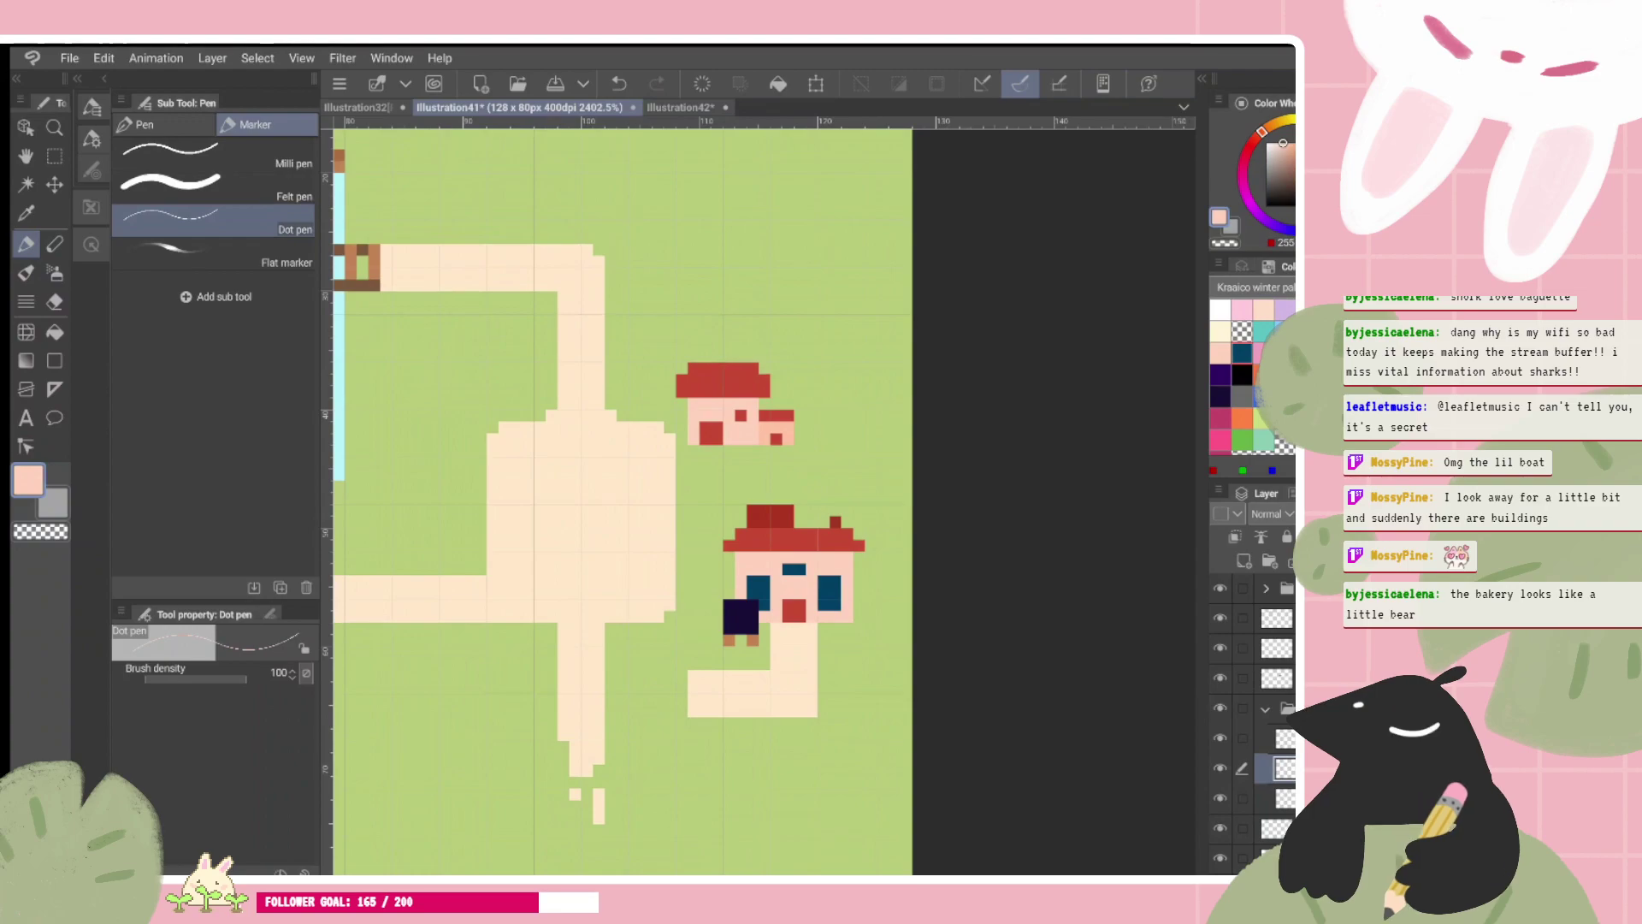
Step: Sample the bakery door's red and make the door one pixel row taller with the Dot pen
{"action": "scroll", "coordinate": [833, 574], "scroll_direction": "up", "scroll_amount": 1}
{"action": "left_click", "coordinate": [781, 620], "text": "alt"}
{"action": "mouse_move", "coordinate": [773, 597]}
{"action": "left_mouse_down"}
{"action": "mouse_move", "coordinate": [788, 579]}
{"action": "mouse_move", "coordinate": [788, 597]}
{"action": "left_mouse_up"}
{"action": "key", "text": "ctrl+z"}
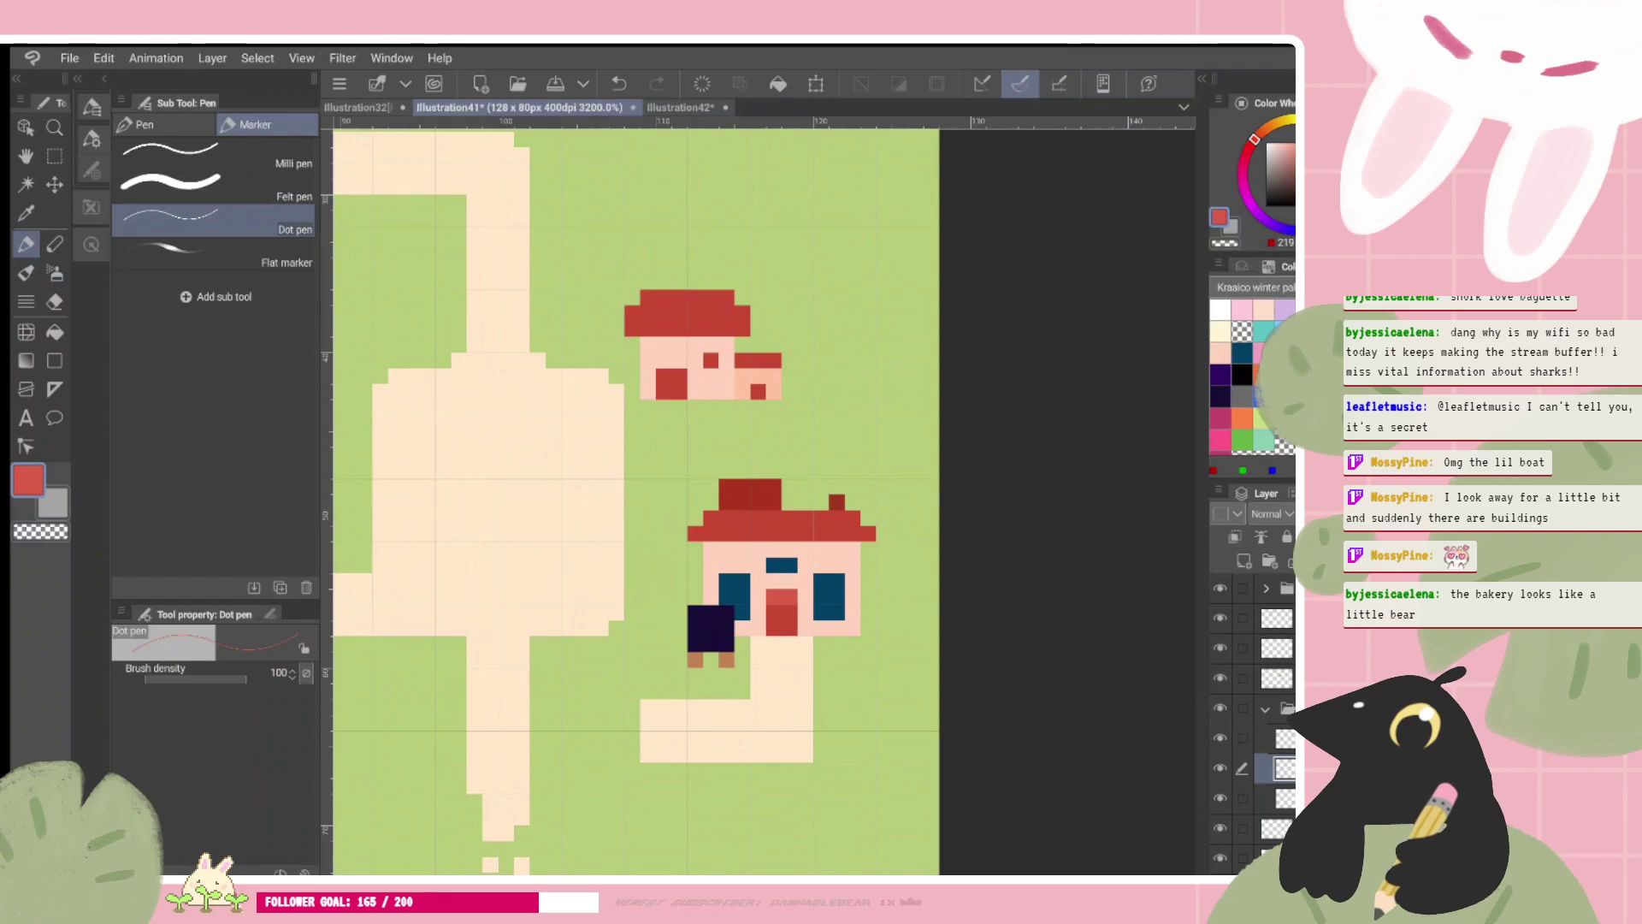
Step: Try a lighter red on the bakery door, undo it, and add a third pixel row on top in the roof's red
{"action": "left_click_drag", "start_coordinate": [788, 612], "coordinate": [789, 627]}
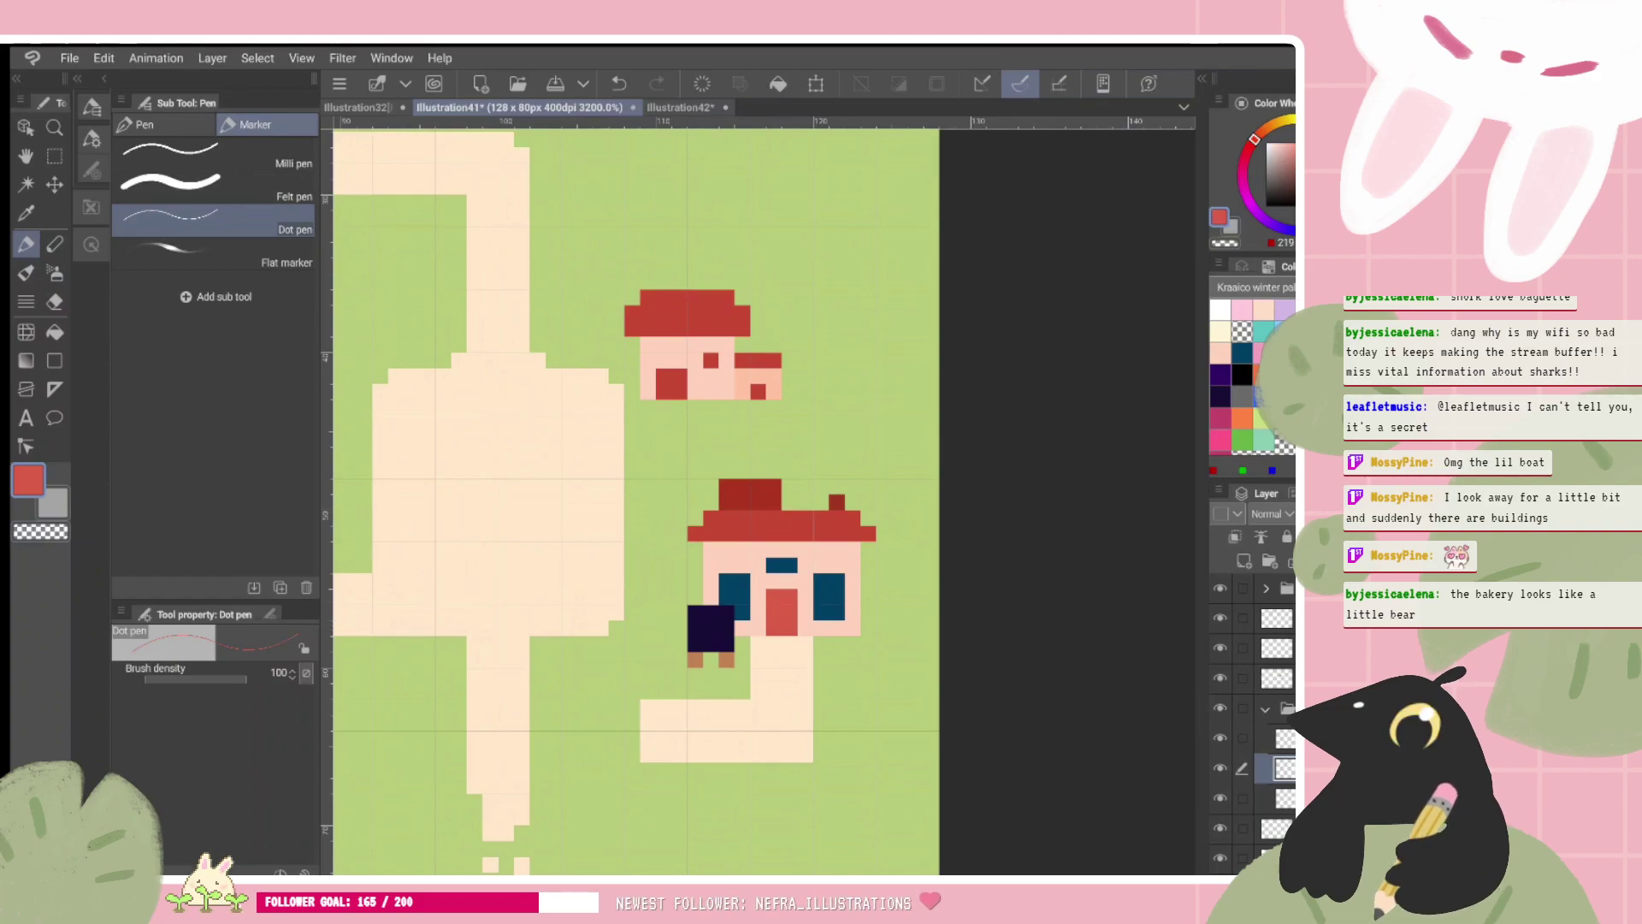
{"action": "scroll", "coordinate": [633, 496], "scroll_direction": "down", "scroll_amount": 1}
{"action": "key", "text": "ctrl+z"}
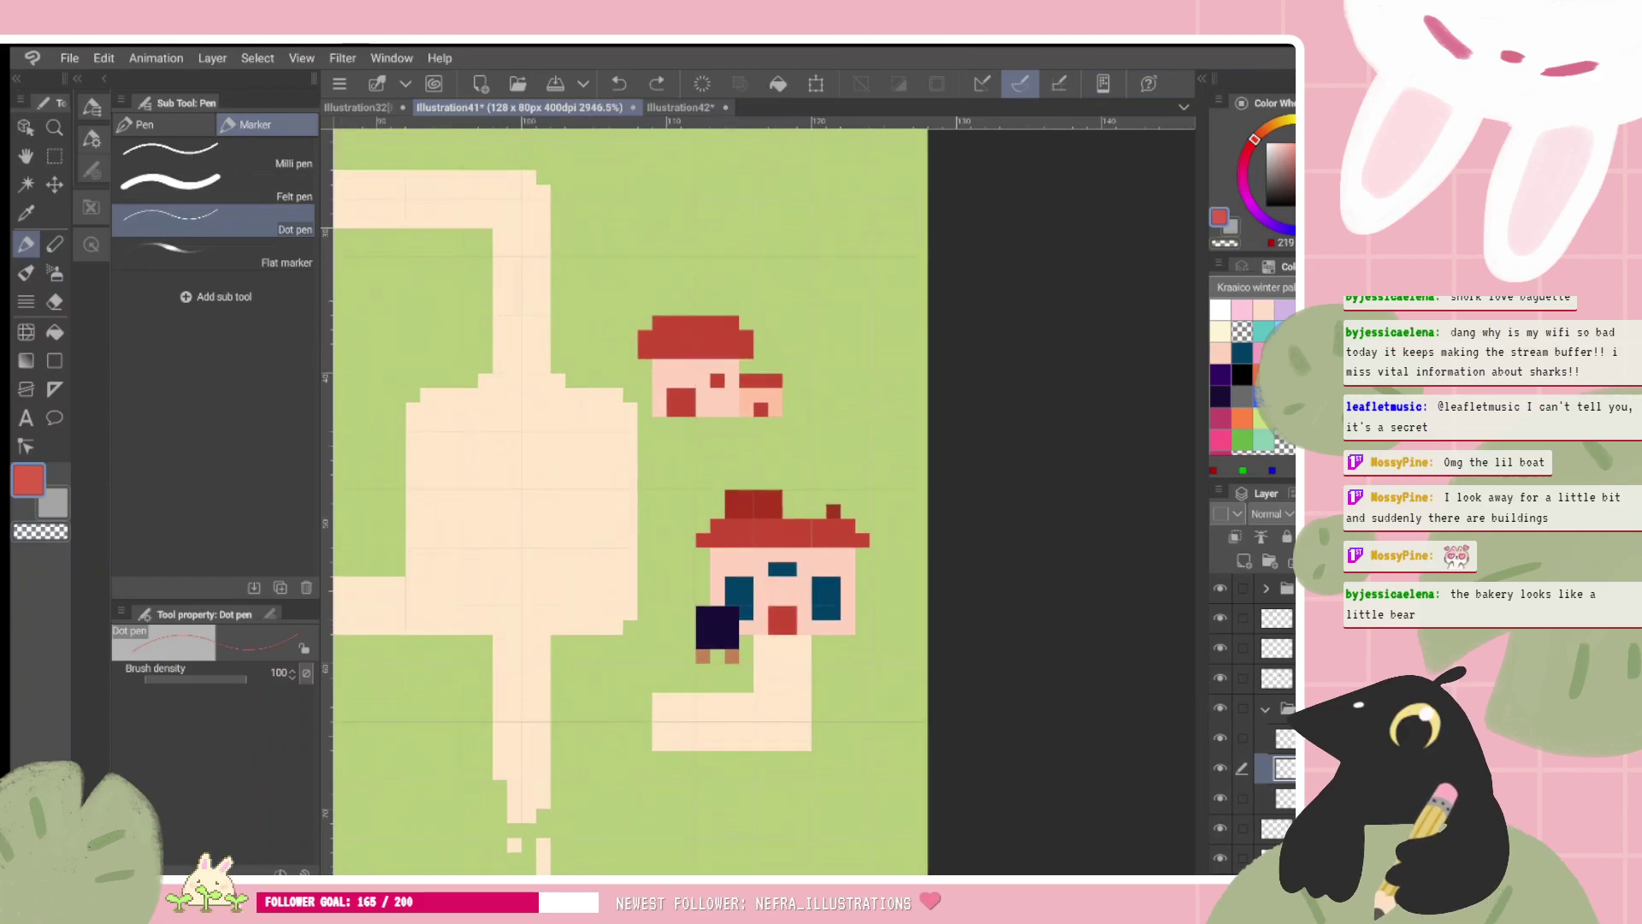
{"action": "left_click_drag", "start_coordinate": [790, 598], "coordinate": [775, 597]}
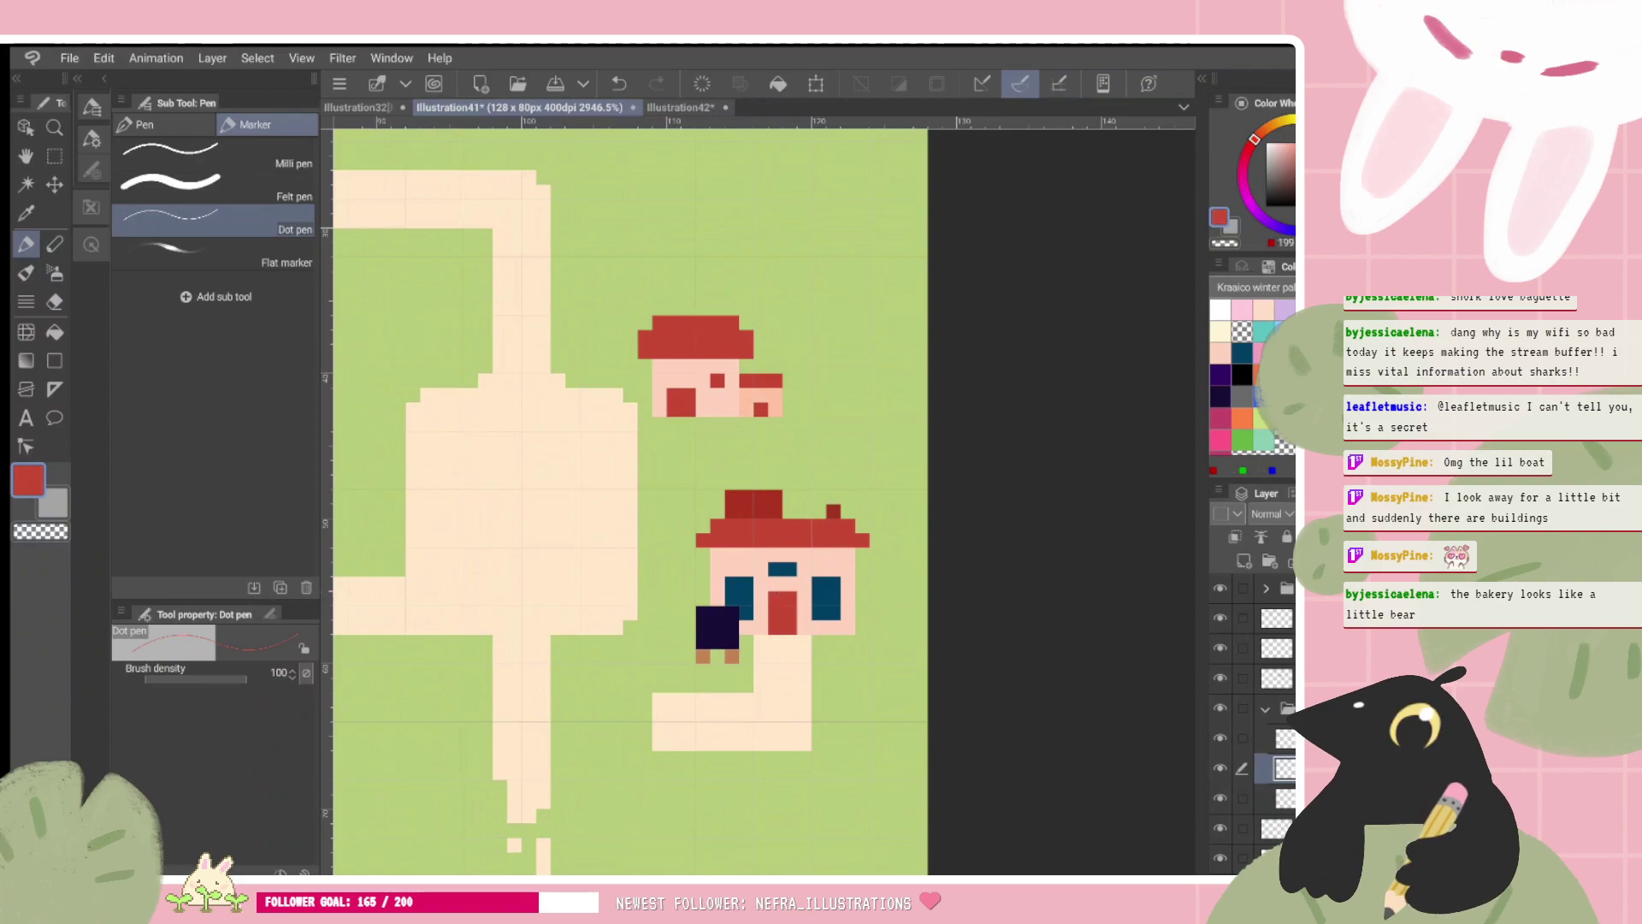
Step: Move the whole bakery folder, including its sand path, straight up by about three pixels with the Move layer tool
{"action": "scroll", "coordinate": [778, 594], "scroll_direction": "down", "scroll_amount": 4}
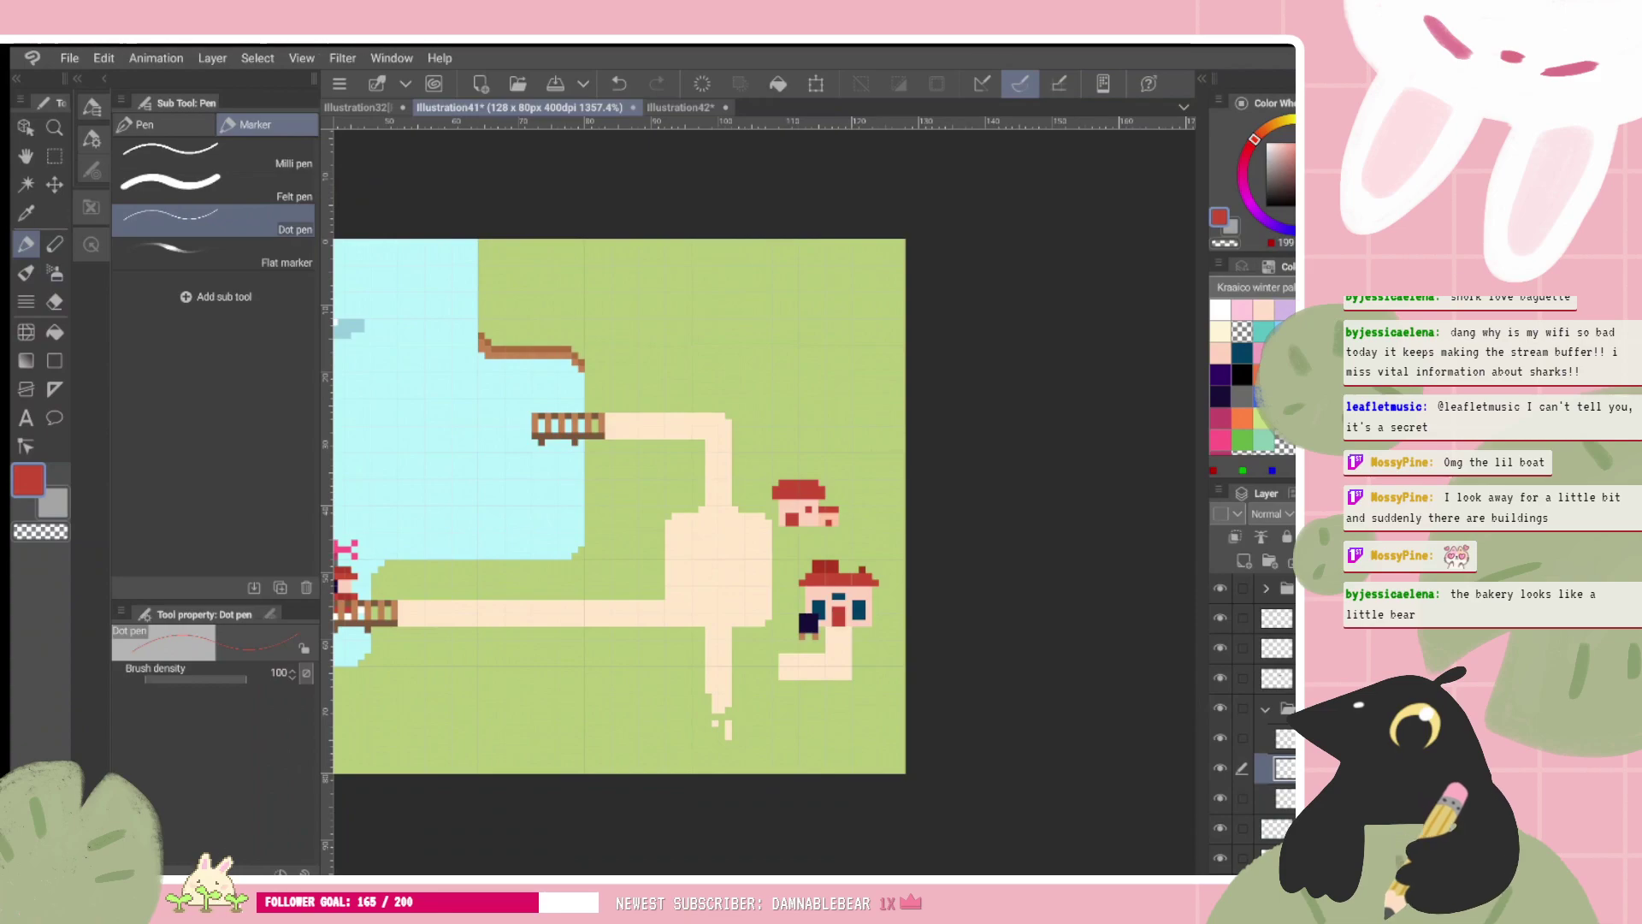
{"action": "scroll", "coordinate": [629, 643], "scroll_direction": "up", "scroll_amount": 3}
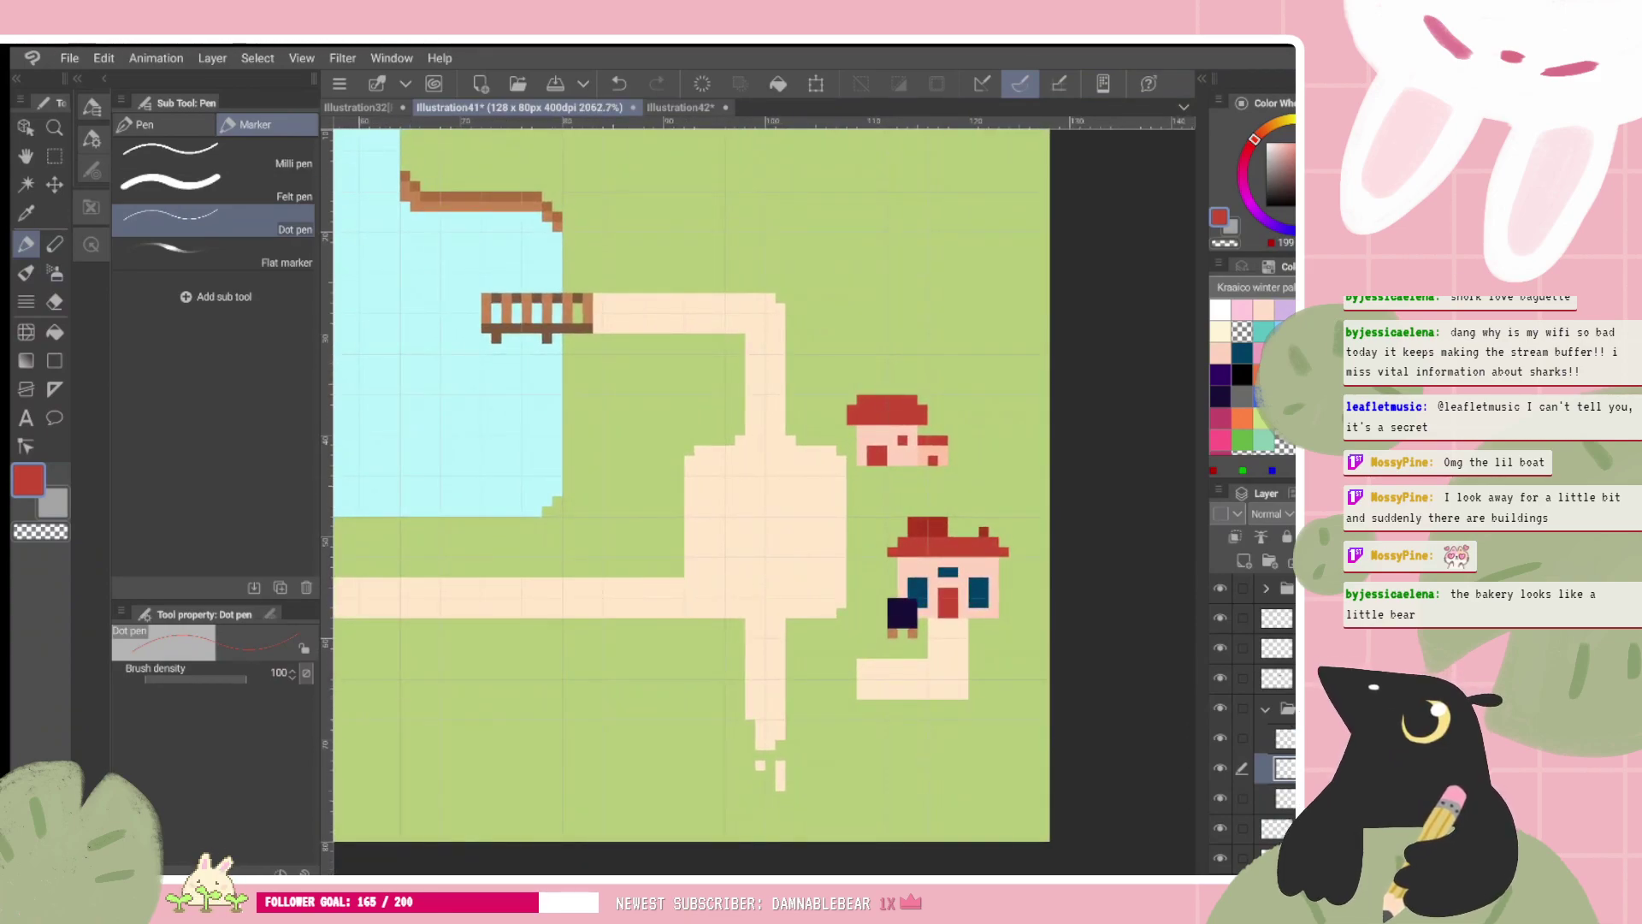
{"action": "left_click", "coordinate": [1282, 708]}
{"action": "left_click", "coordinate": [54, 184]}
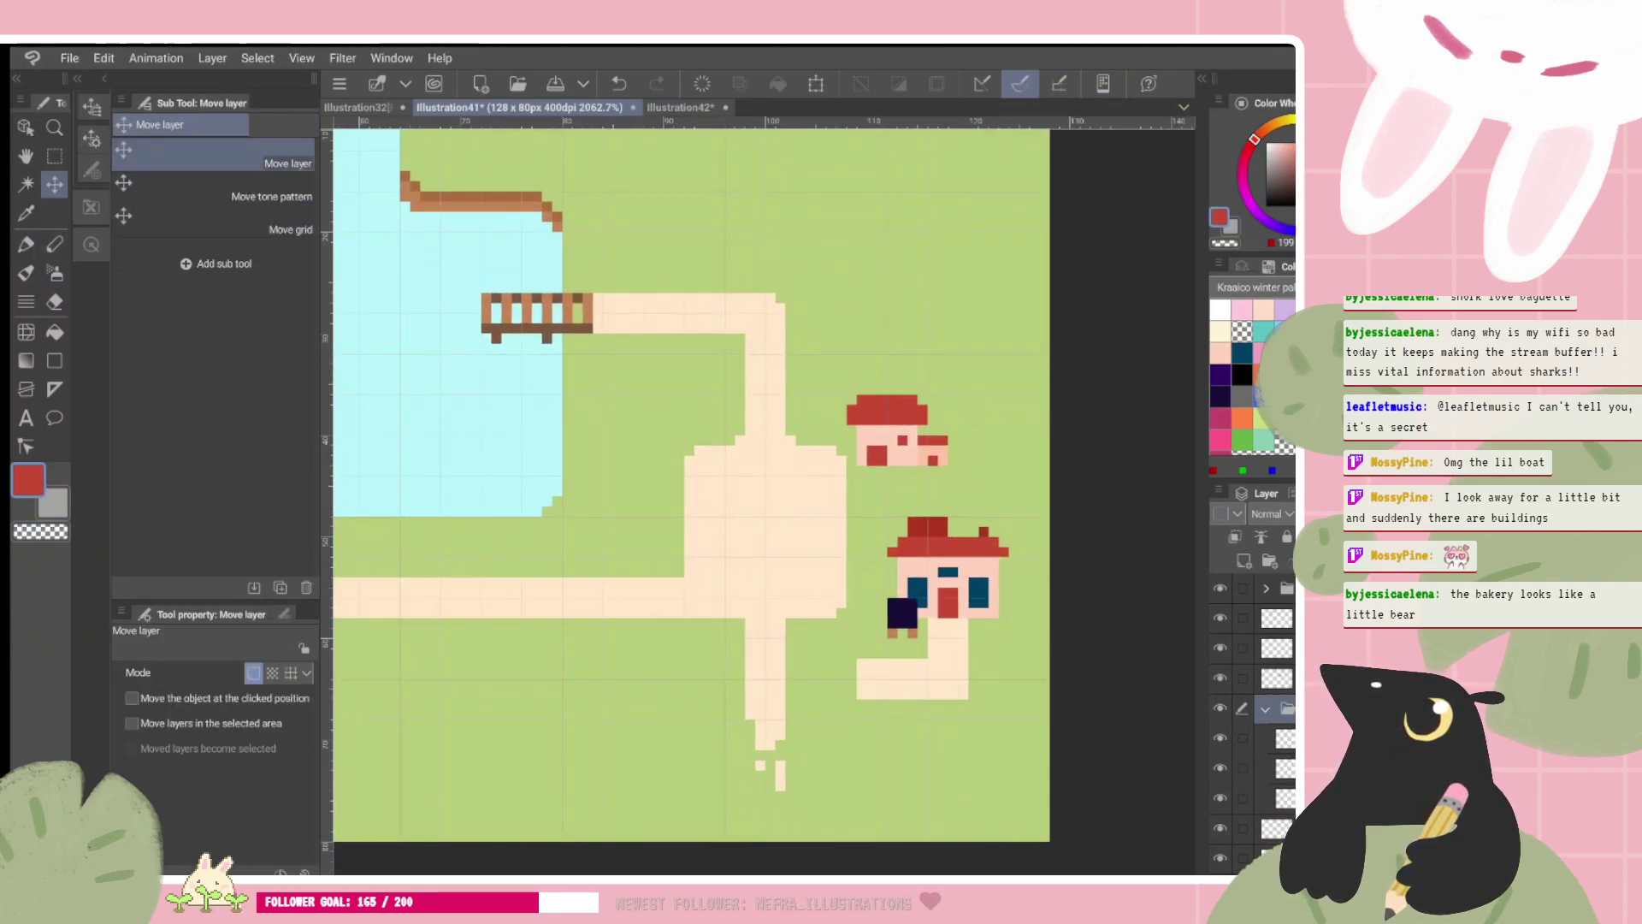
{"action": "mouse_move", "coordinate": [991, 621]}
{"action": "left_mouse_down"}
{"action": "mouse_move", "coordinate": [970, 591]}
{"action": "mouse_move", "coordinate": [991, 590]}
{"action": "left_mouse_up"}
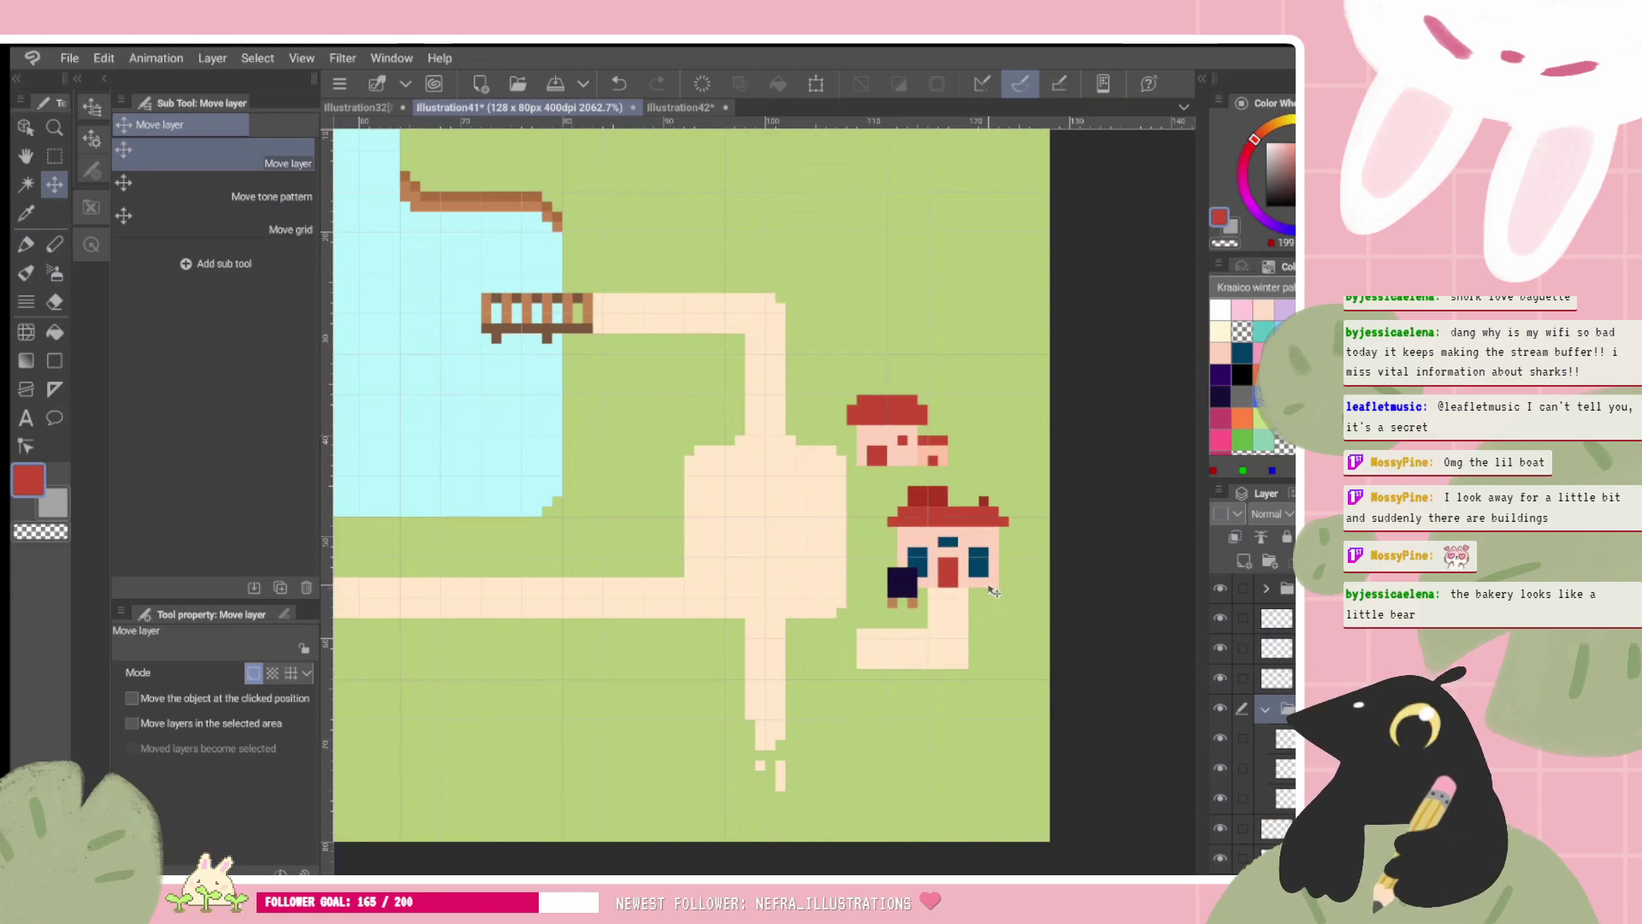
Step: Sample the sand colour and extend the bakery's path across to the main path just below the plaza with the Dot pen
{"action": "left_click", "coordinate": [1265, 708]}
{"action": "left_click", "coordinate": [1276, 767]}
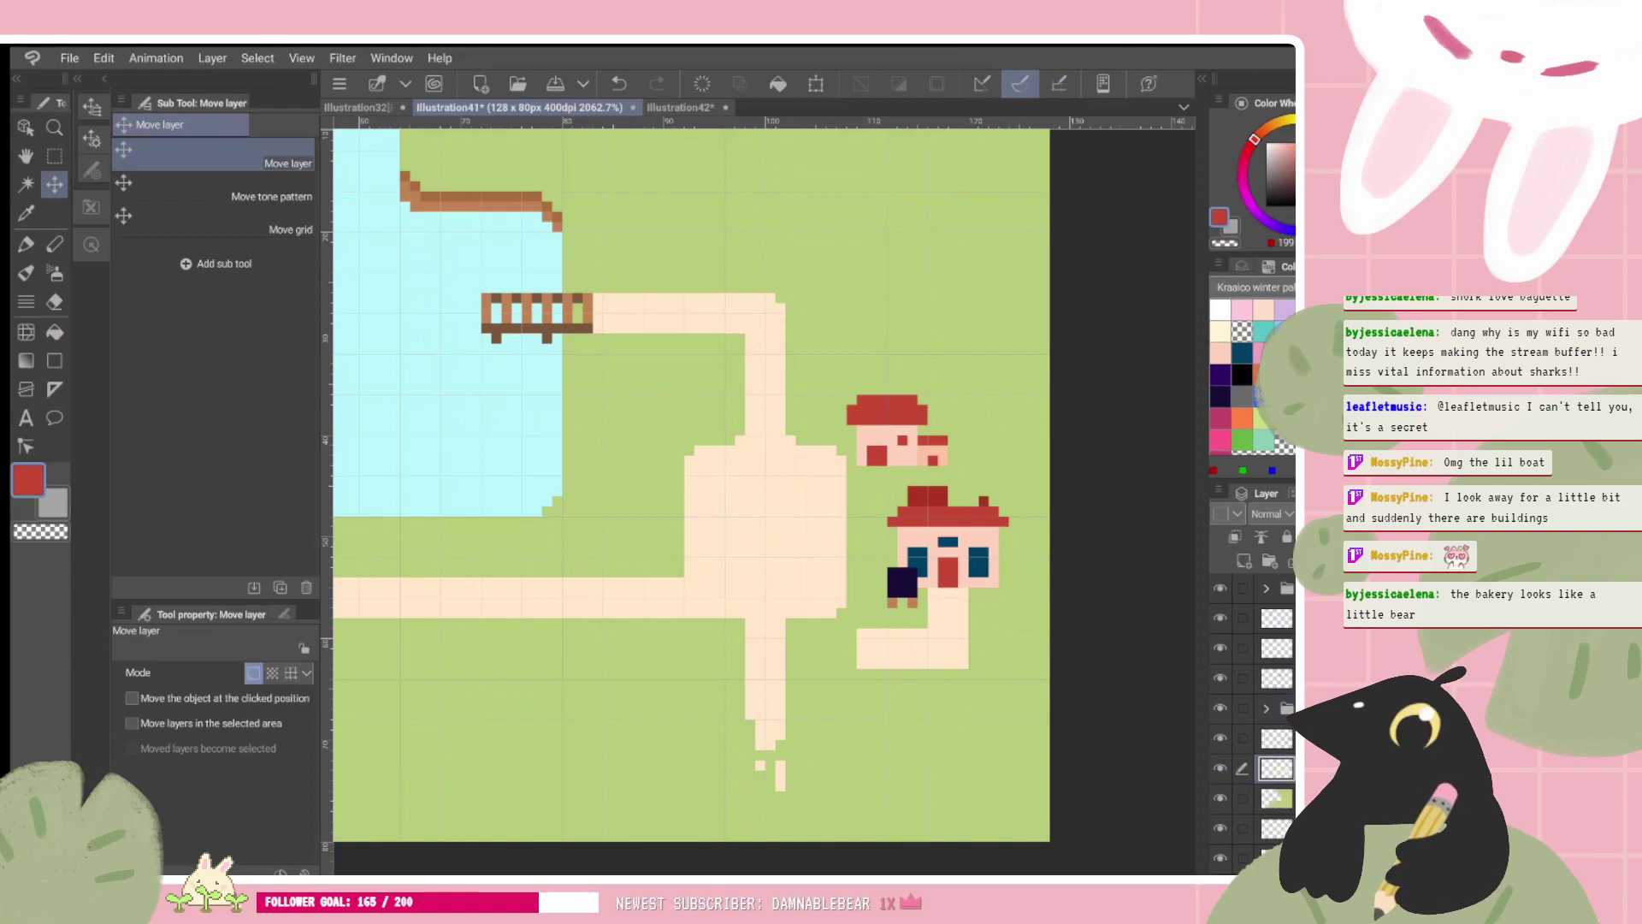
{"action": "key", "text": "p"}
{"action": "left_click", "coordinate": [792, 485], "text": "alt"}
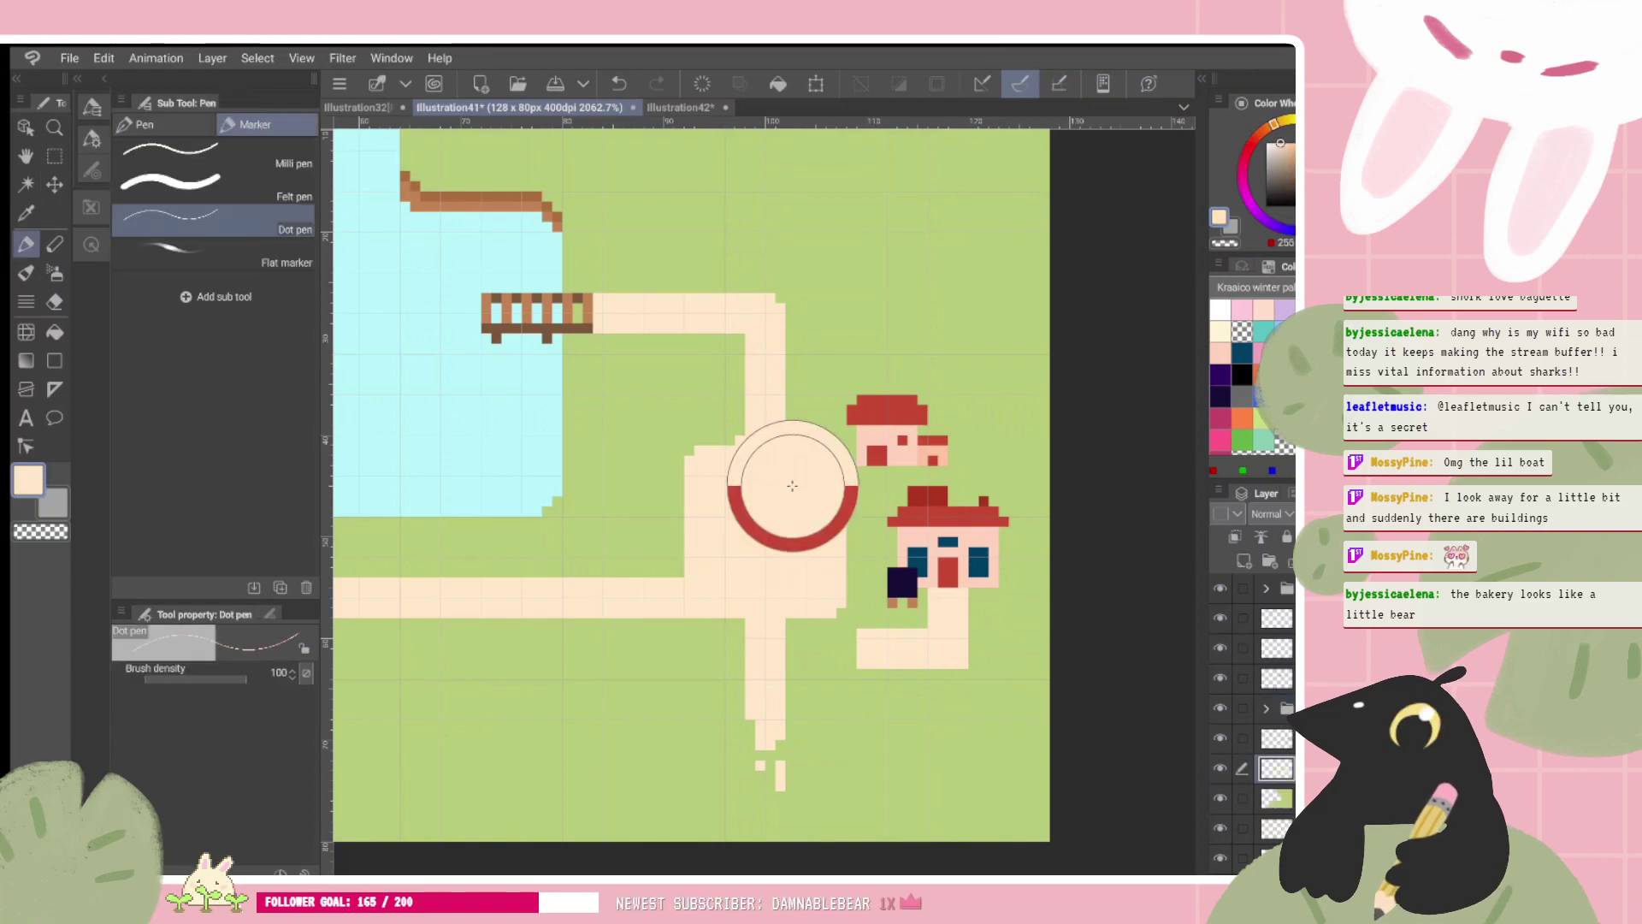
{"action": "left_click_drag", "start_coordinate": [792, 485], "coordinate": [684, 435]}
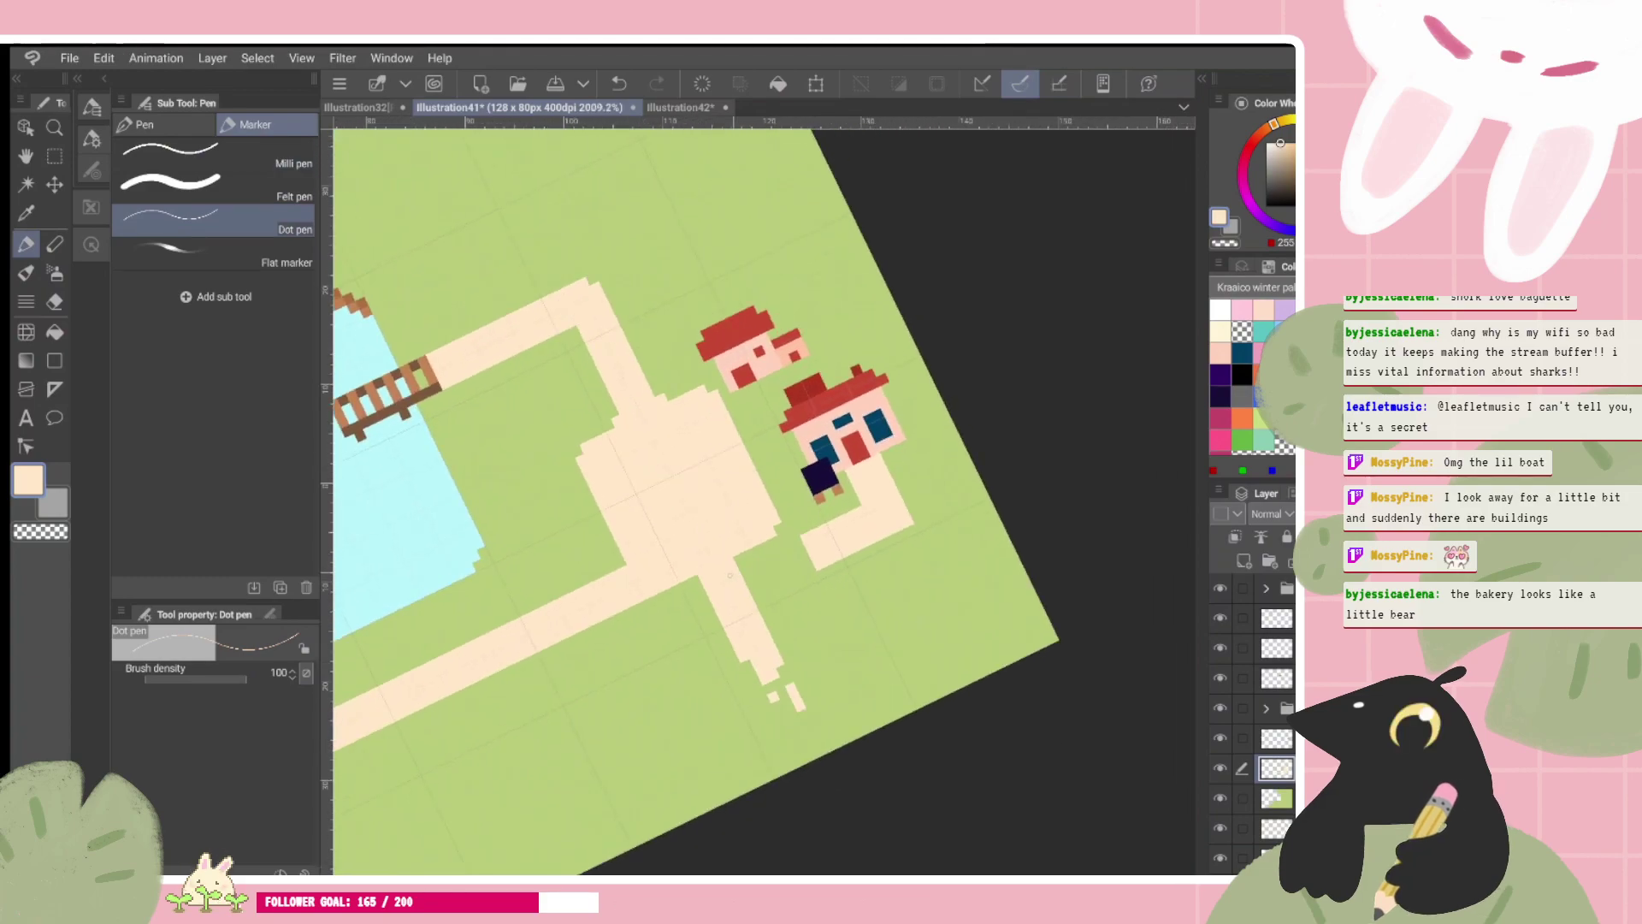
{"action": "left_click_drag", "start_coordinate": [730, 575], "coordinate": [808, 549]}
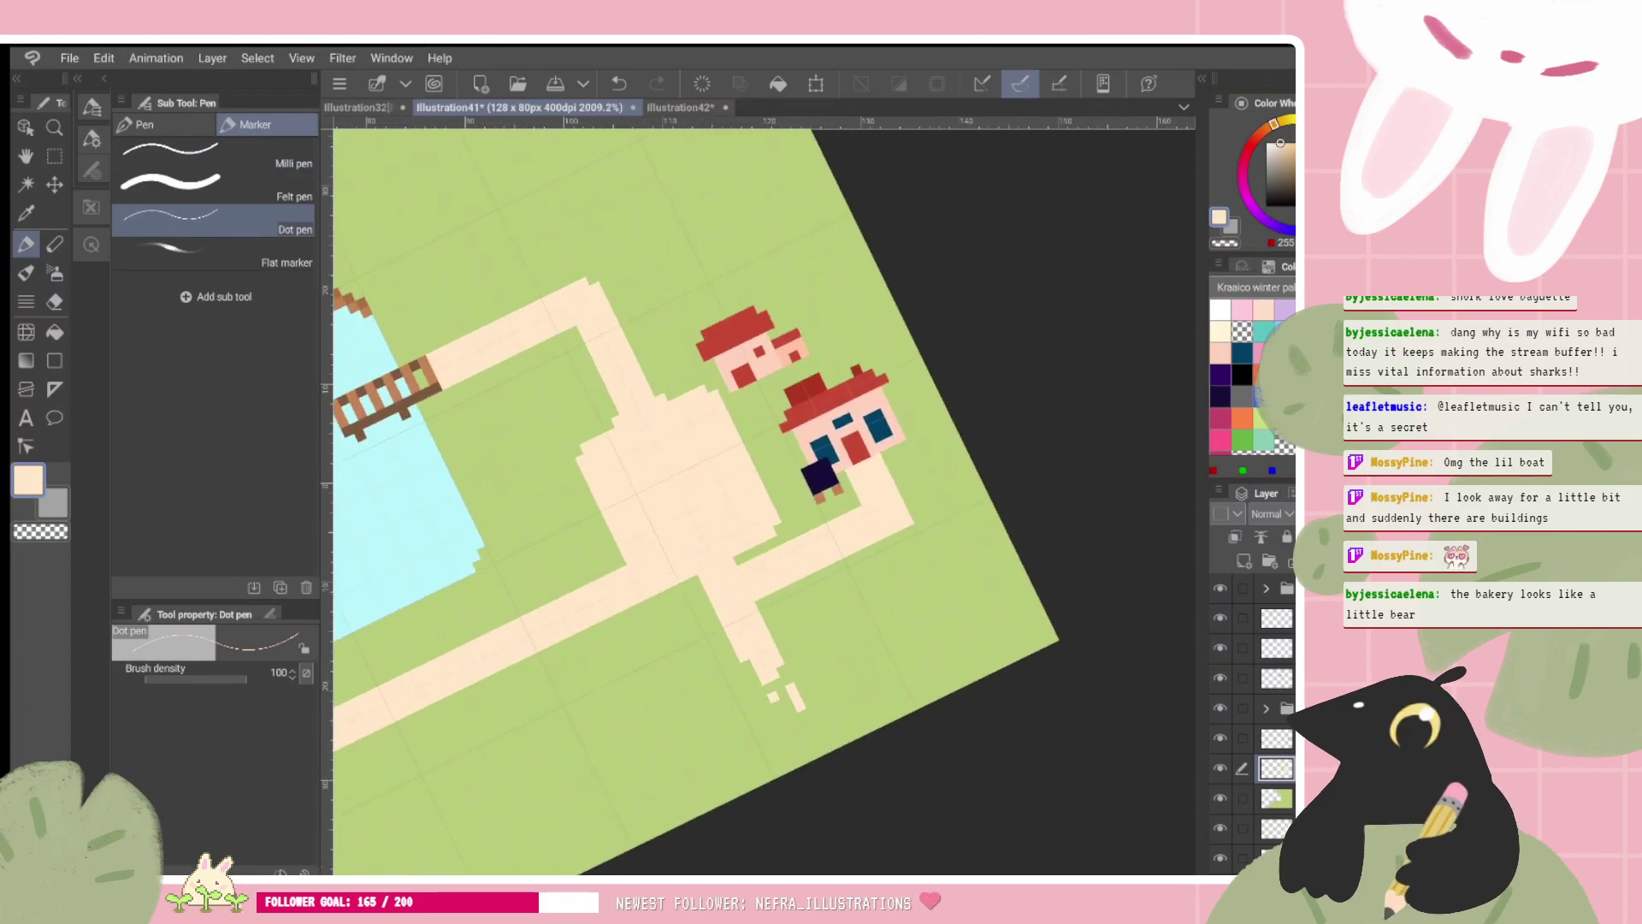
{"action": "left_click_drag", "start_coordinate": [855, 447], "coordinate": [871, 496]}
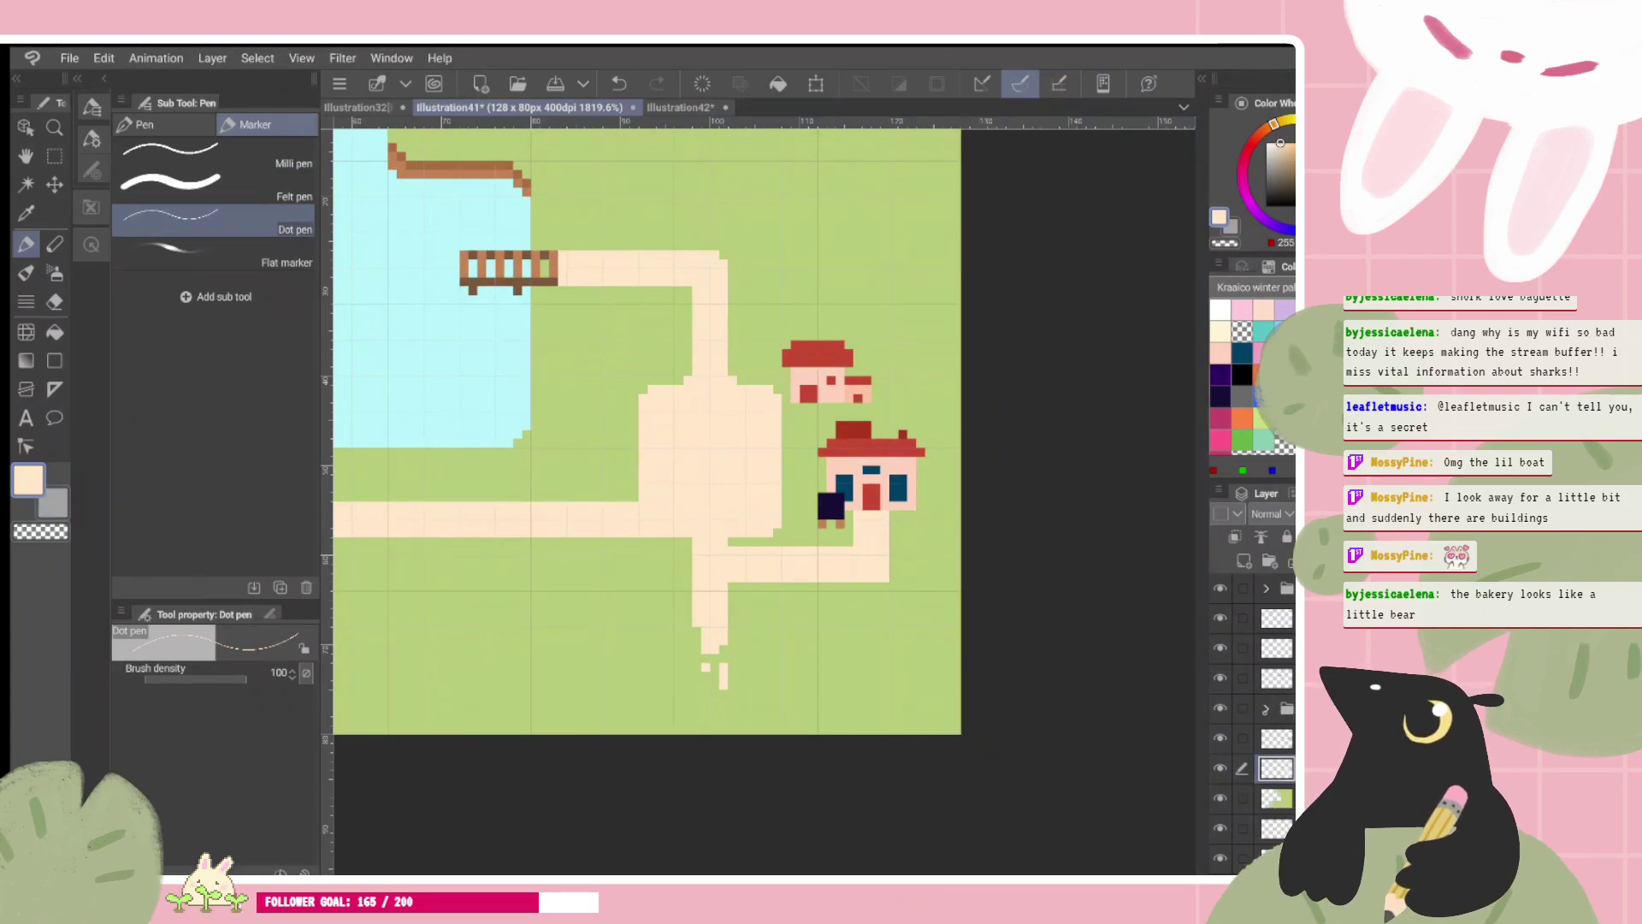
Step: Create a new raster layer and draw stepped muted-green bushes, two above the bakery path and one between the water and the plaza
{"action": "left_click", "coordinate": [1244, 560]}
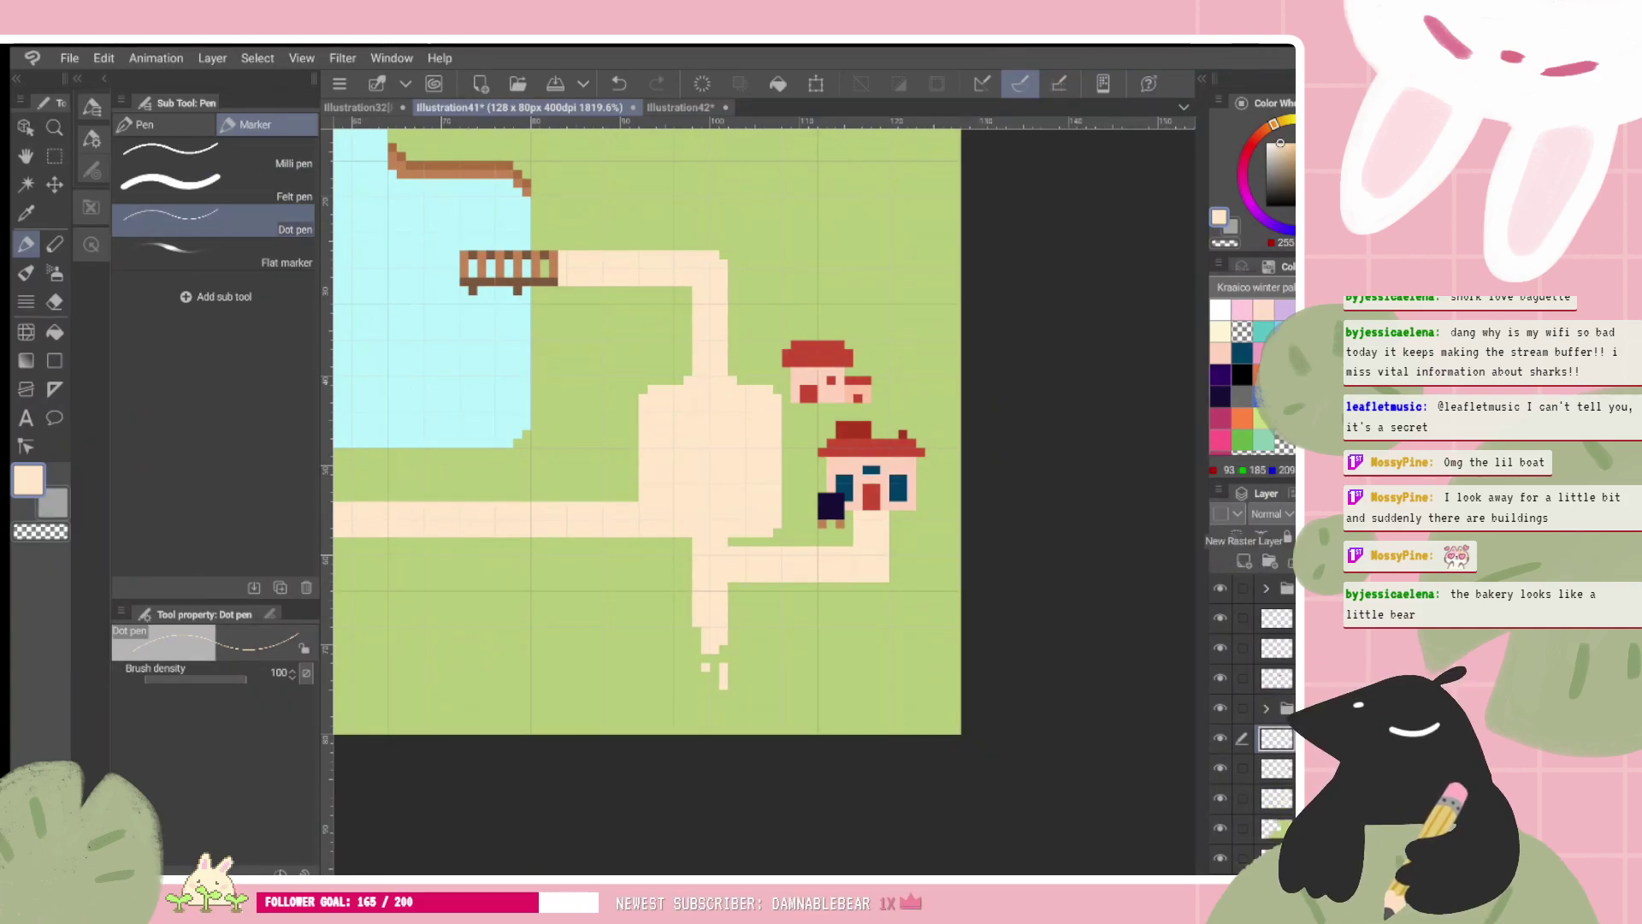
{"action": "left_click", "coordinate": [1282, 396]}
{"action": "mouse_move", "coordinate": [742, 542]}
{"action": "left_mouse_down"}
{"action": "mouse_move", "coordinate": [795, 541]}
{"action": "mouse_move", "coordinate": [795, 523]}
{"action": "mouse_move", "coordinate": [804, 536]}
{"action": "left_mouse_up"}
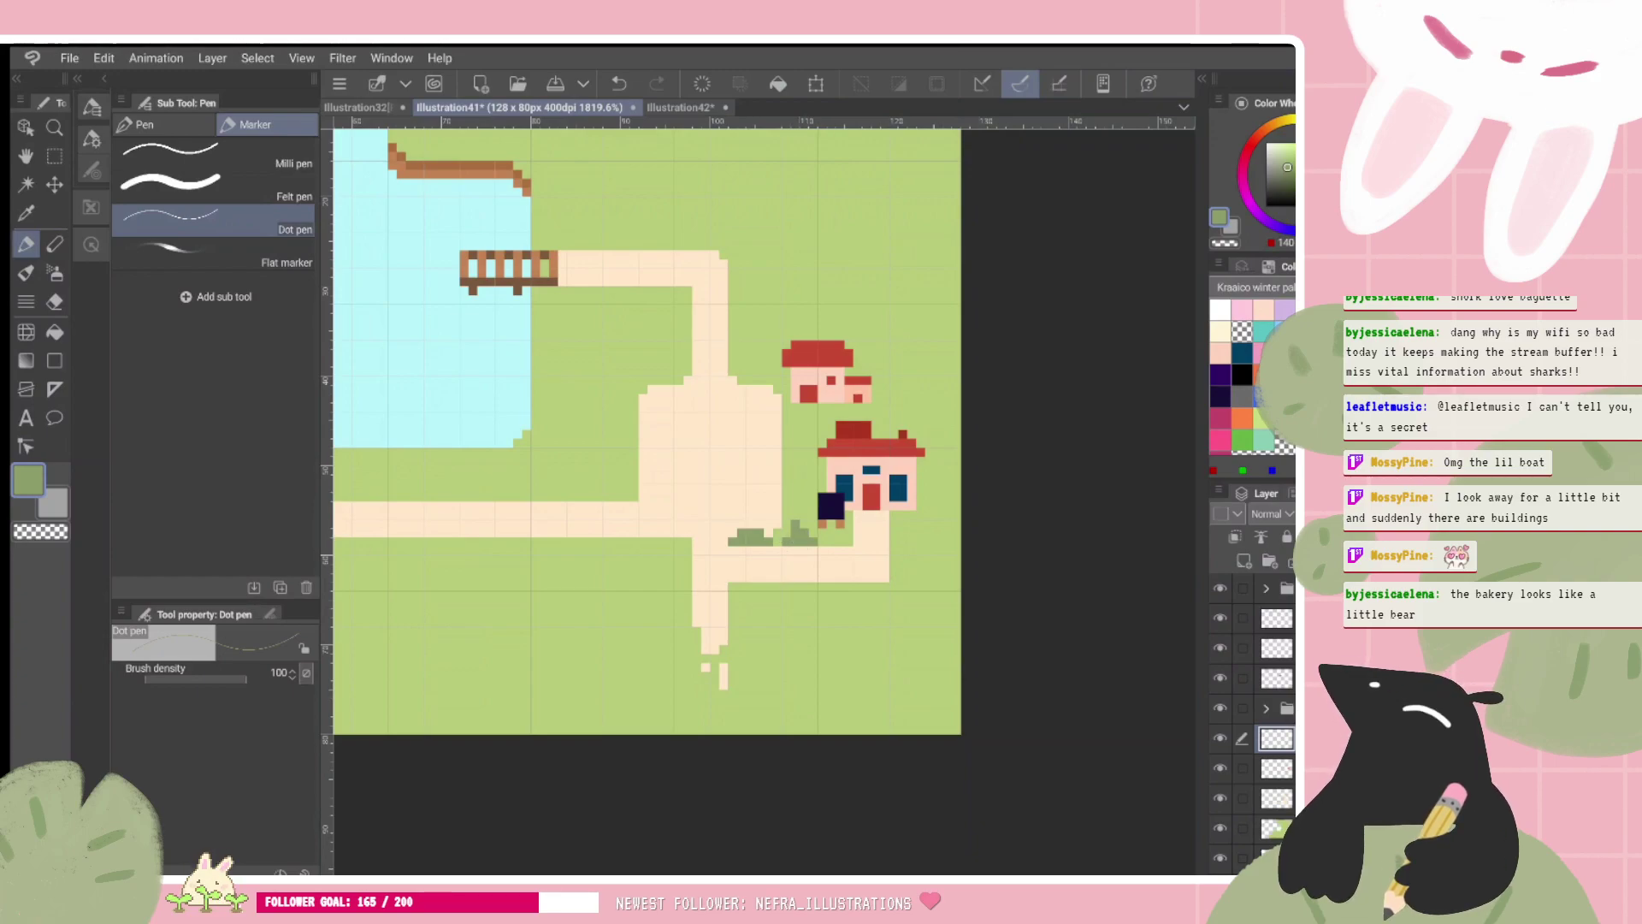
{"action": "left_click_drag", "start_coordinate": [597, 470], "coordinate": [607, 479]}
{"action": "left_click_drag", "start_coordinate": [580, 488], "coordinate": [616, 488]}
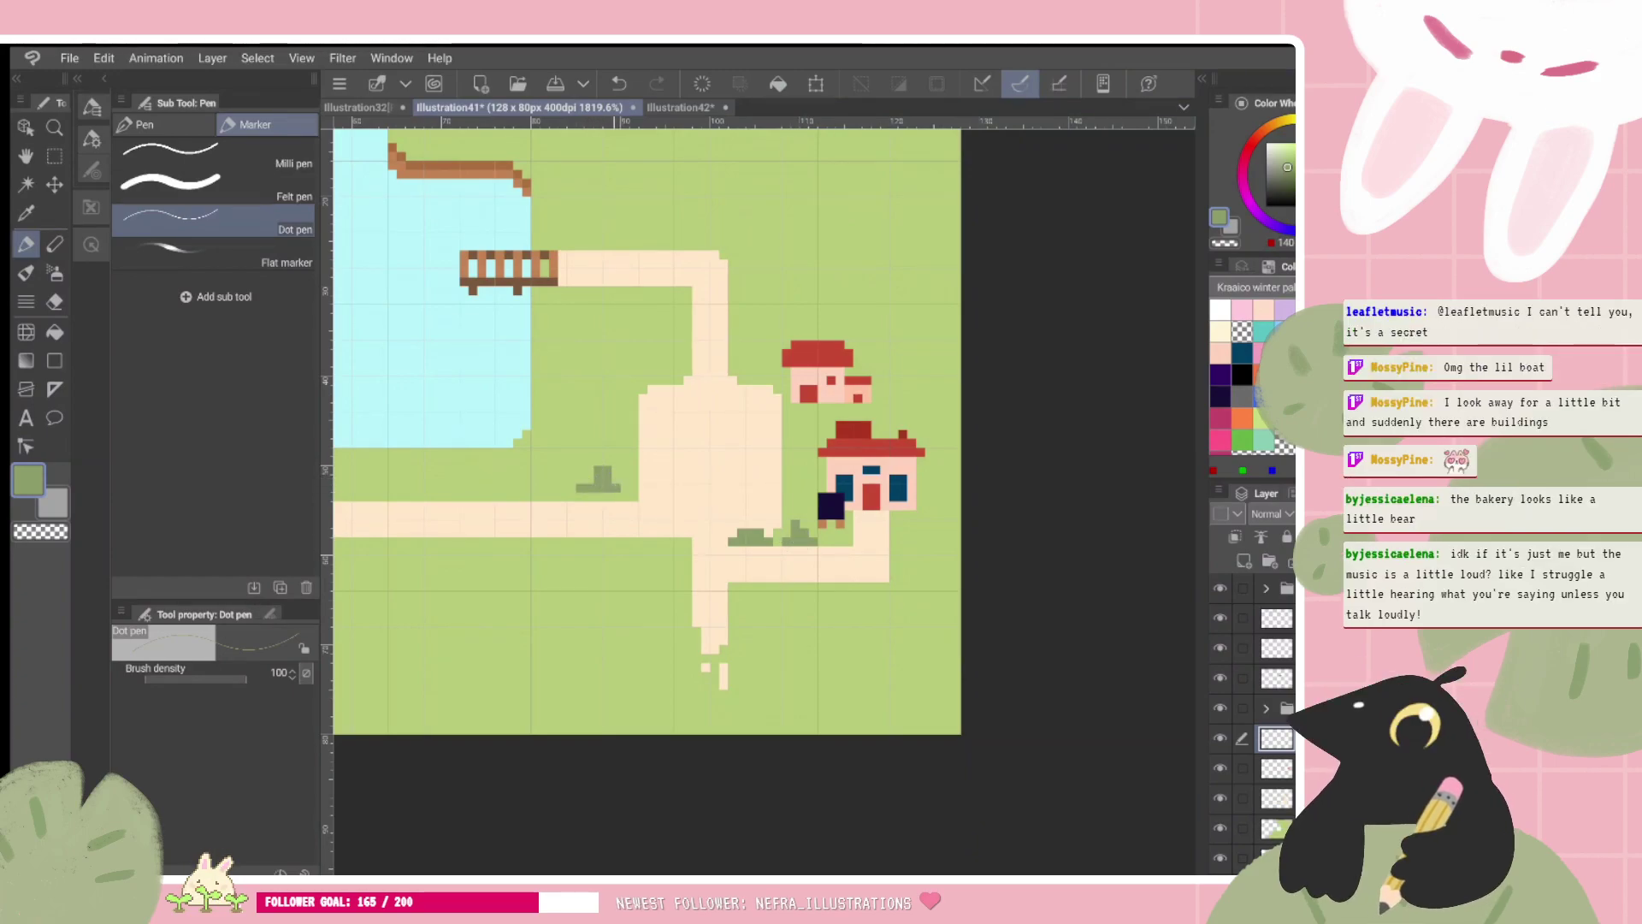
{"action": "left_click", "coordinate": [616, 479]}
{"action": "left_click_drag", "start_coordinate": [641, 427], "coordinate": [700, 496]}
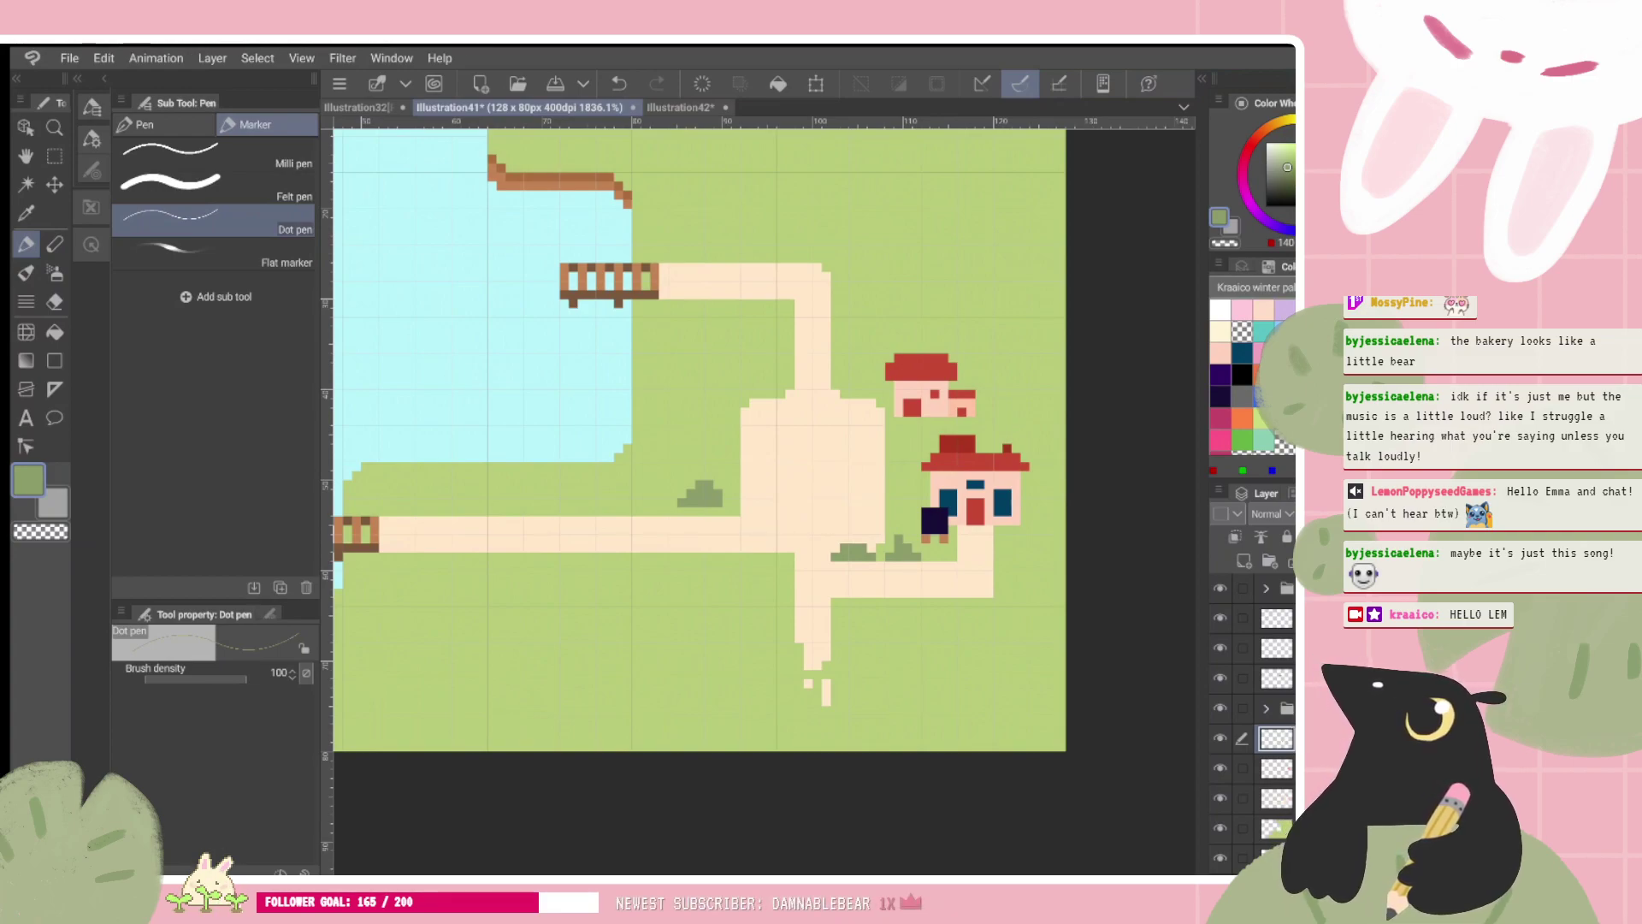
Step: Draw small muted-green bushes along the lower edge of the bakery path, redoing the first one in a smaller size
{"action": "scroll", "coordinate": [1069, 567], "scroll_direction": "up", "scroll_amount": 2}
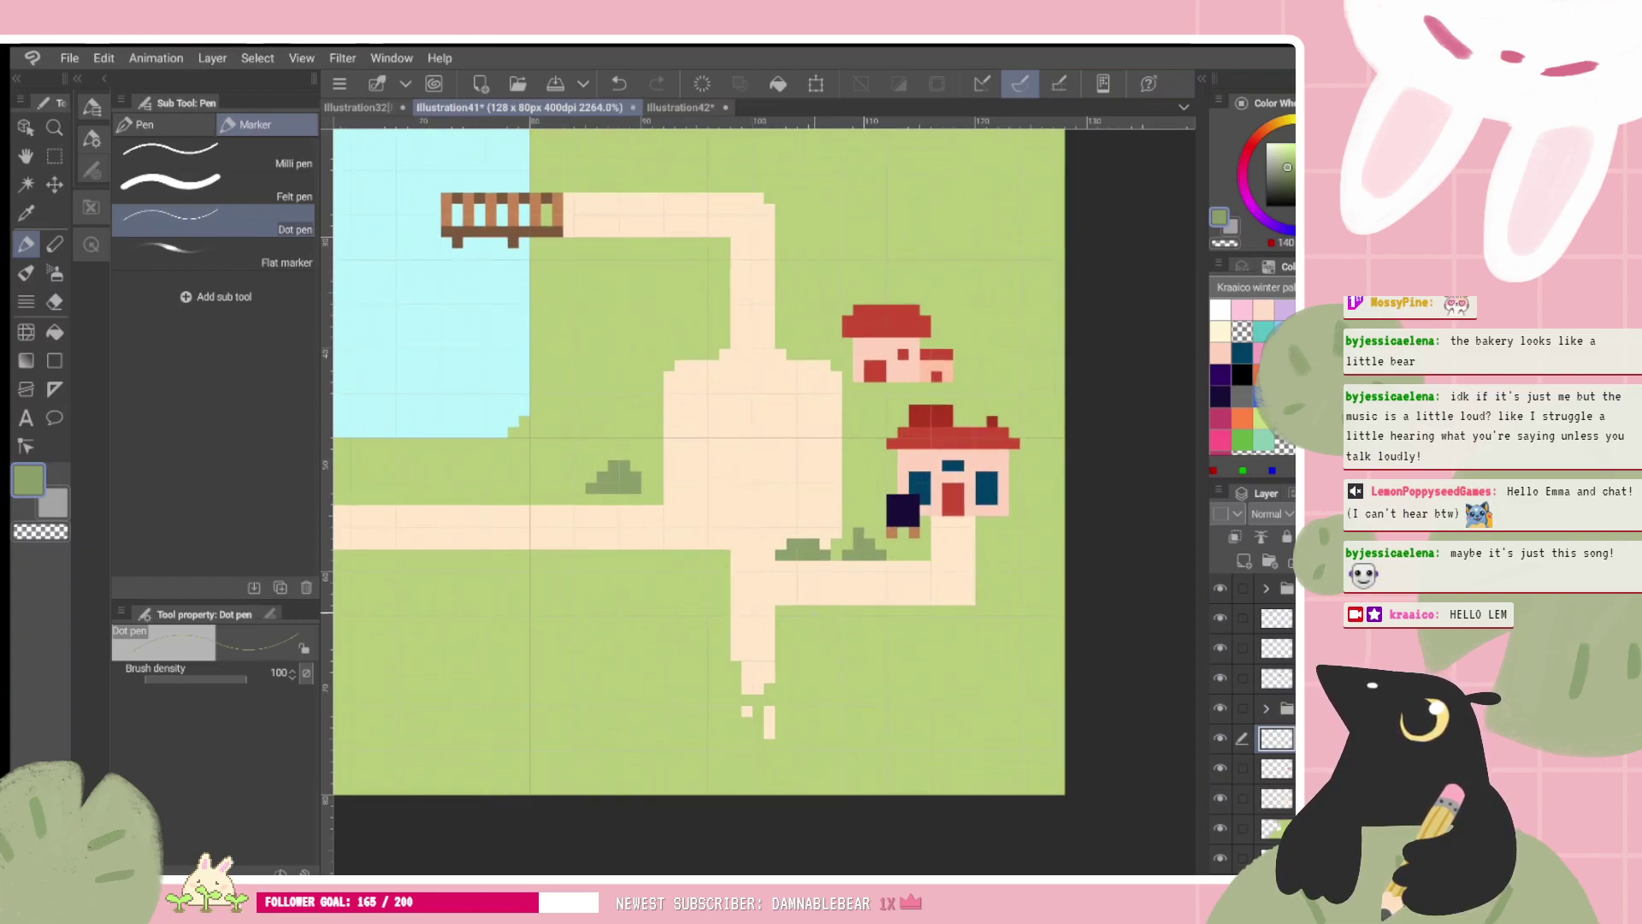
{"action": "left_click_drag", "start_coordinate": [802, 610], "coordinate": [824, 610]}
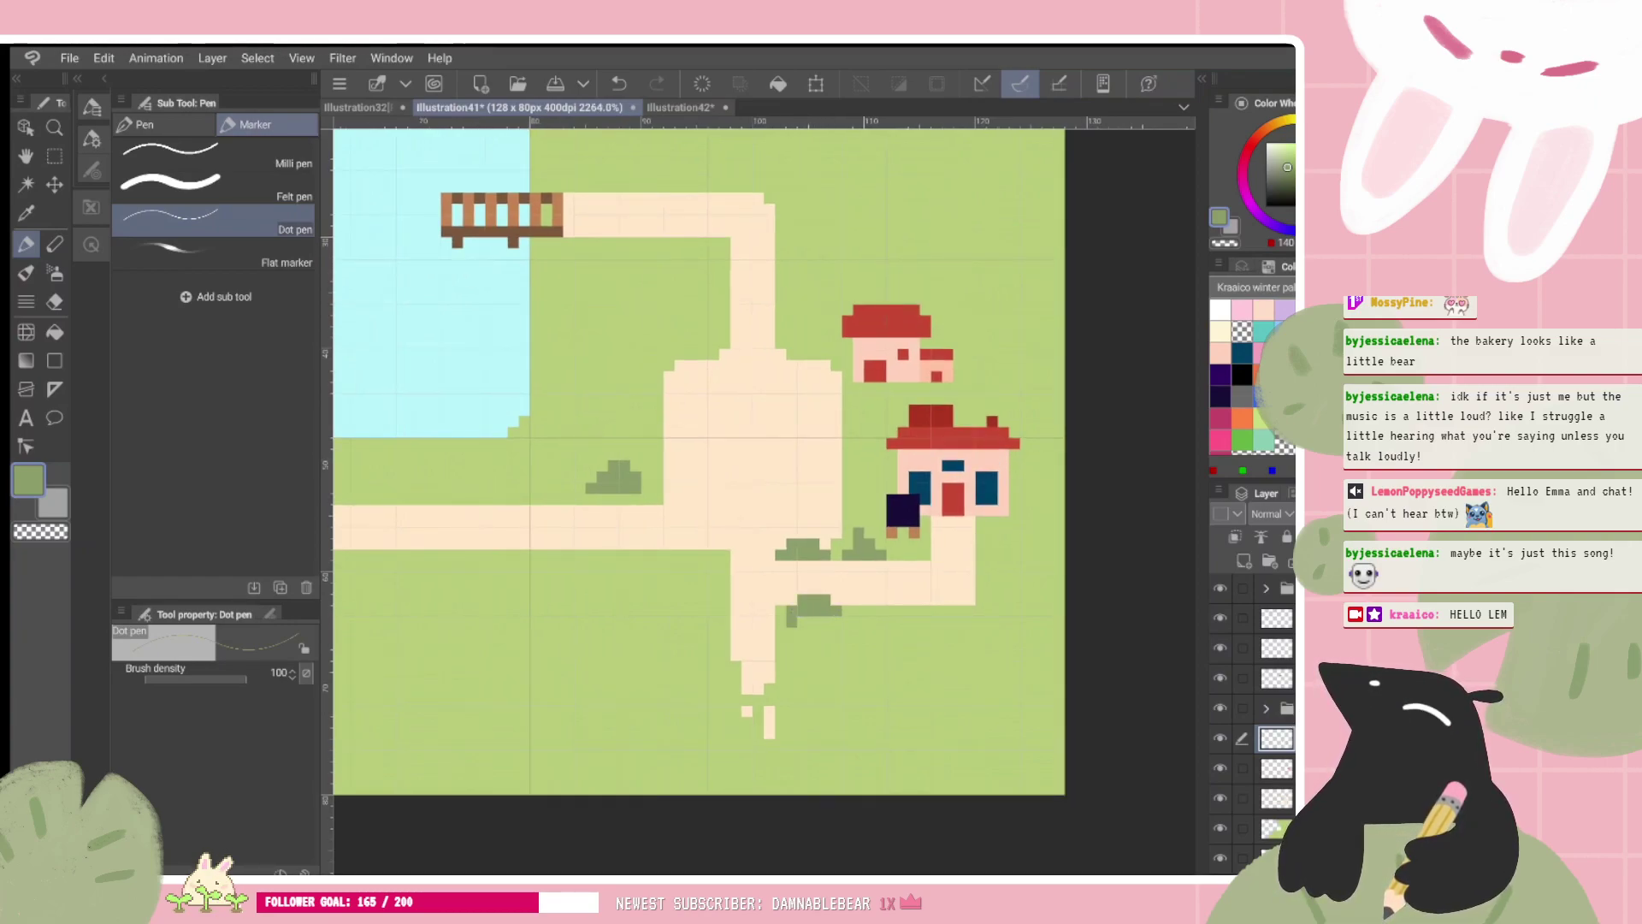
{"action": "key", "text": "ctrl+z"}
{"action": "left_click_drag", "start_coordinate": [802, 610], "coordinate": [814, 599]}
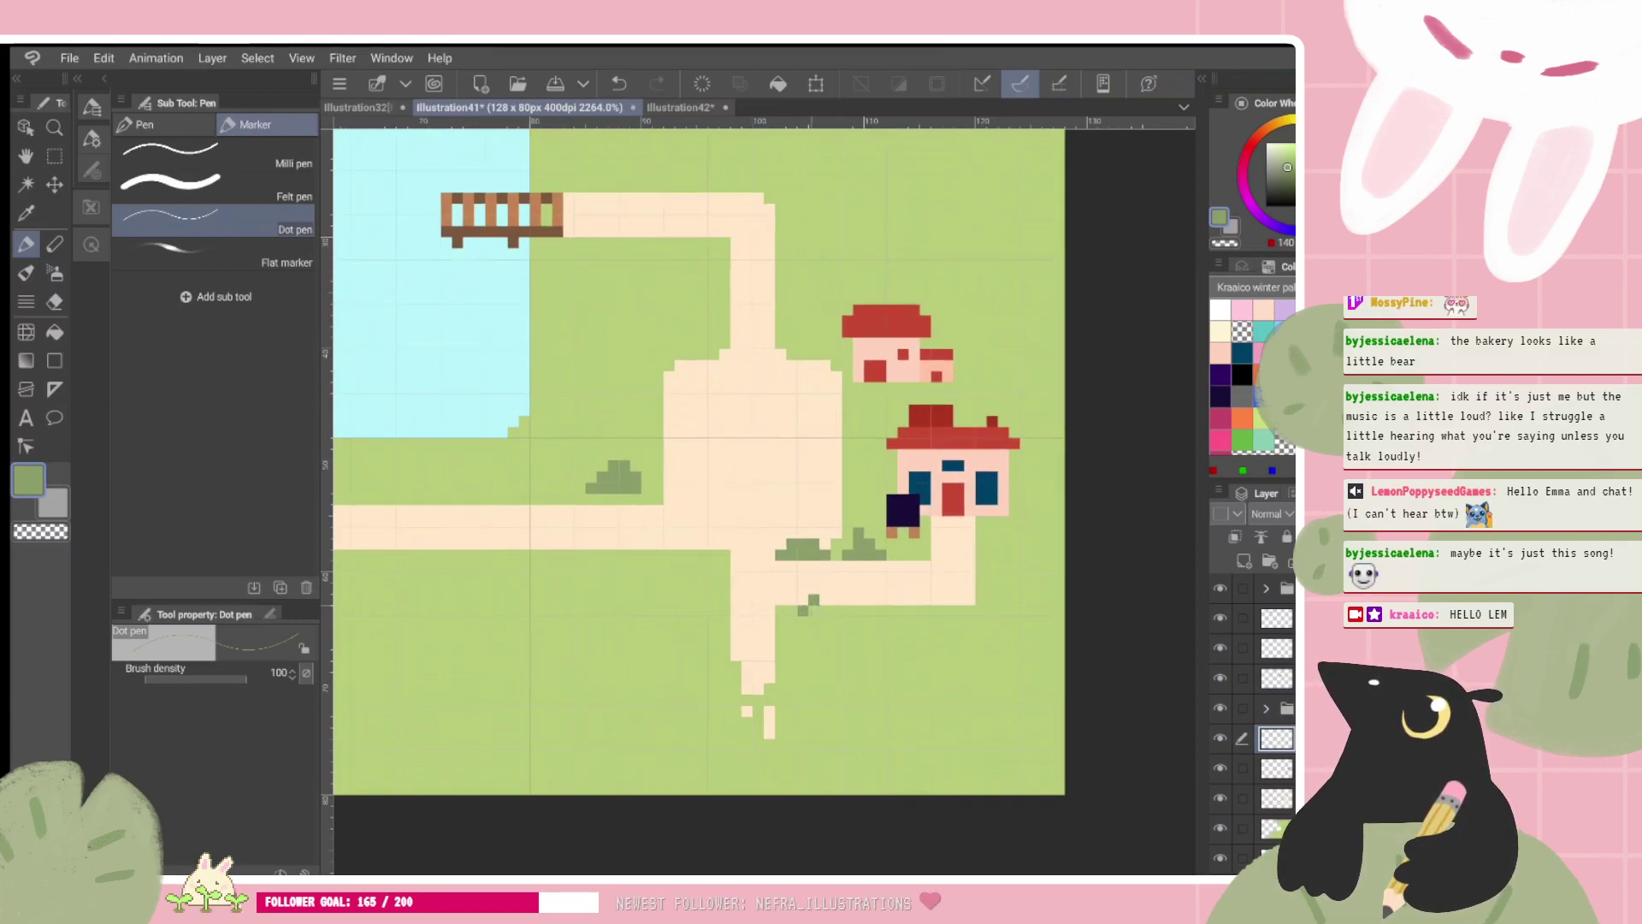
{"action": "left_click", "coordinate": [836, 610]}
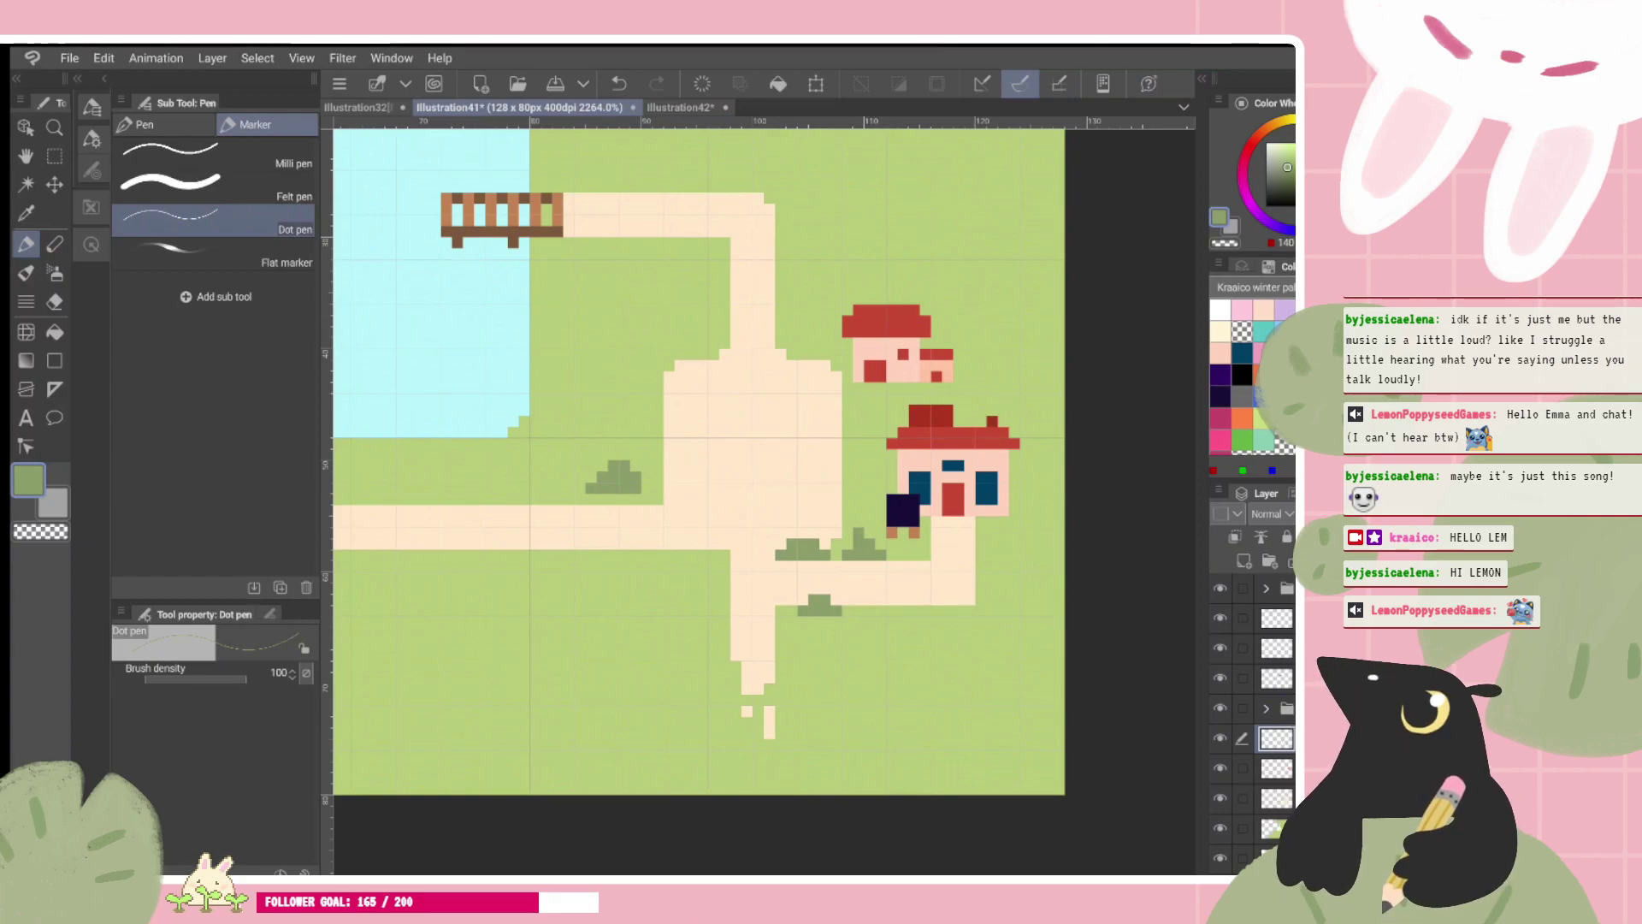
{"action": "scroll", "coordinate": [763, 500], "scroll_direction": "up", "scroll_amount": 2}
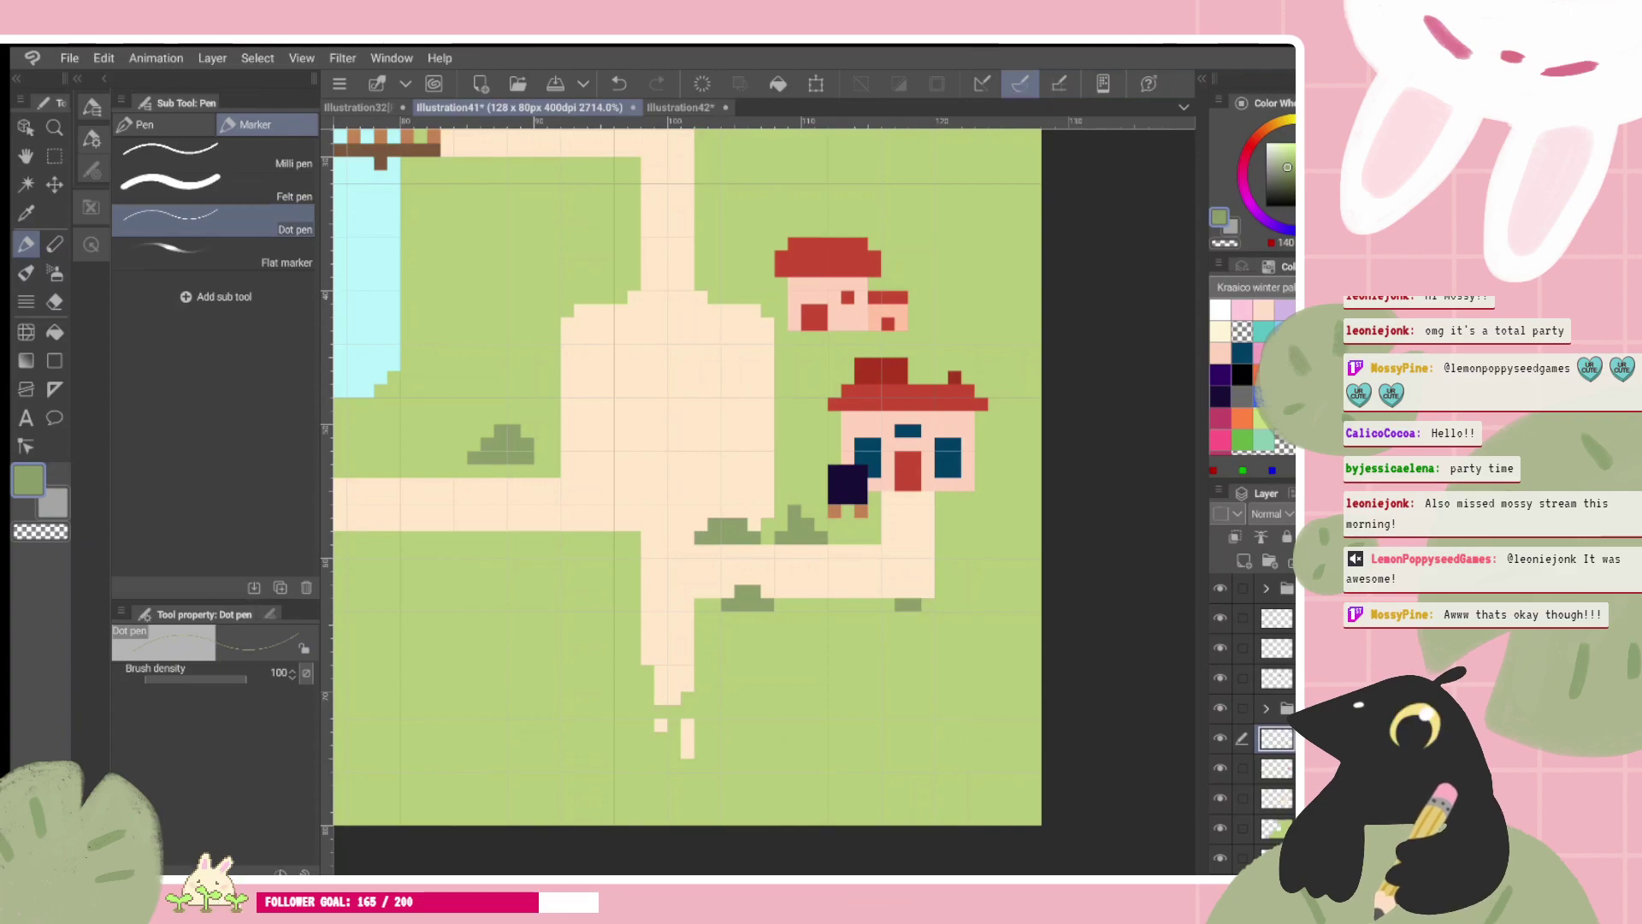
Step: Check layer visibility to find the small house's layer, and recolour that house's window dark blue on it
{"action": "scroll", "coordinate": [764, 475], "scroll_direction": "down", "scroll_amount": 3}
{"action": "scroll", "coordinate": [691, 435], "scroll_direction": "down", "scroll_amount": 2}
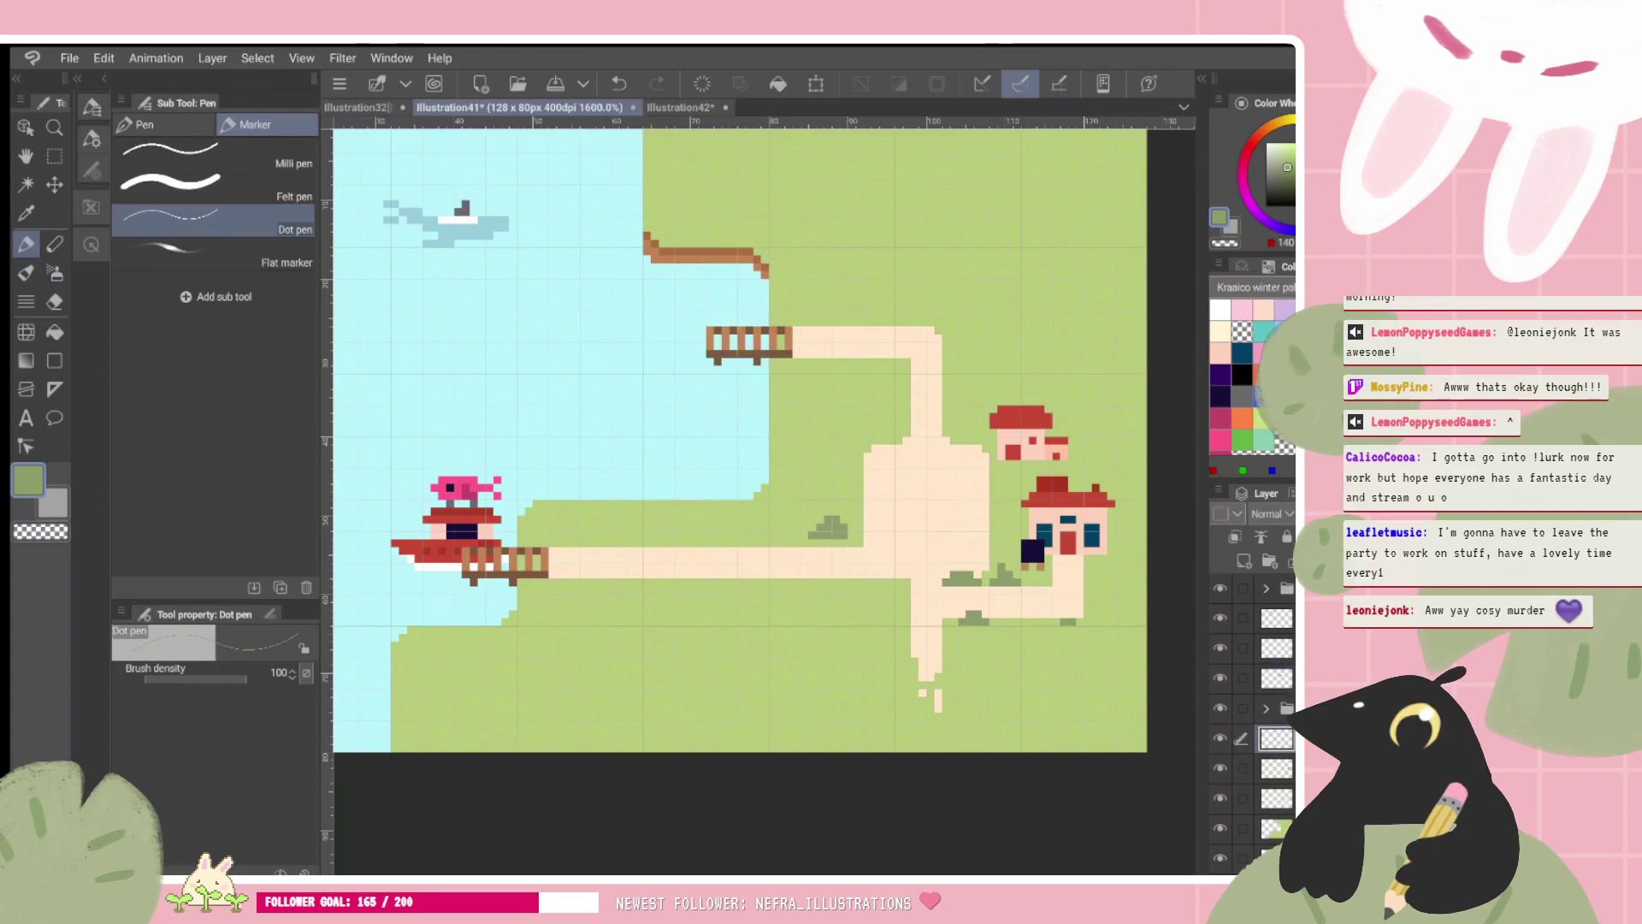
{"action": "left_click", "coordinate": [1219, 737]}
{"action": "left_click", "coordinate": [1220, 738]}
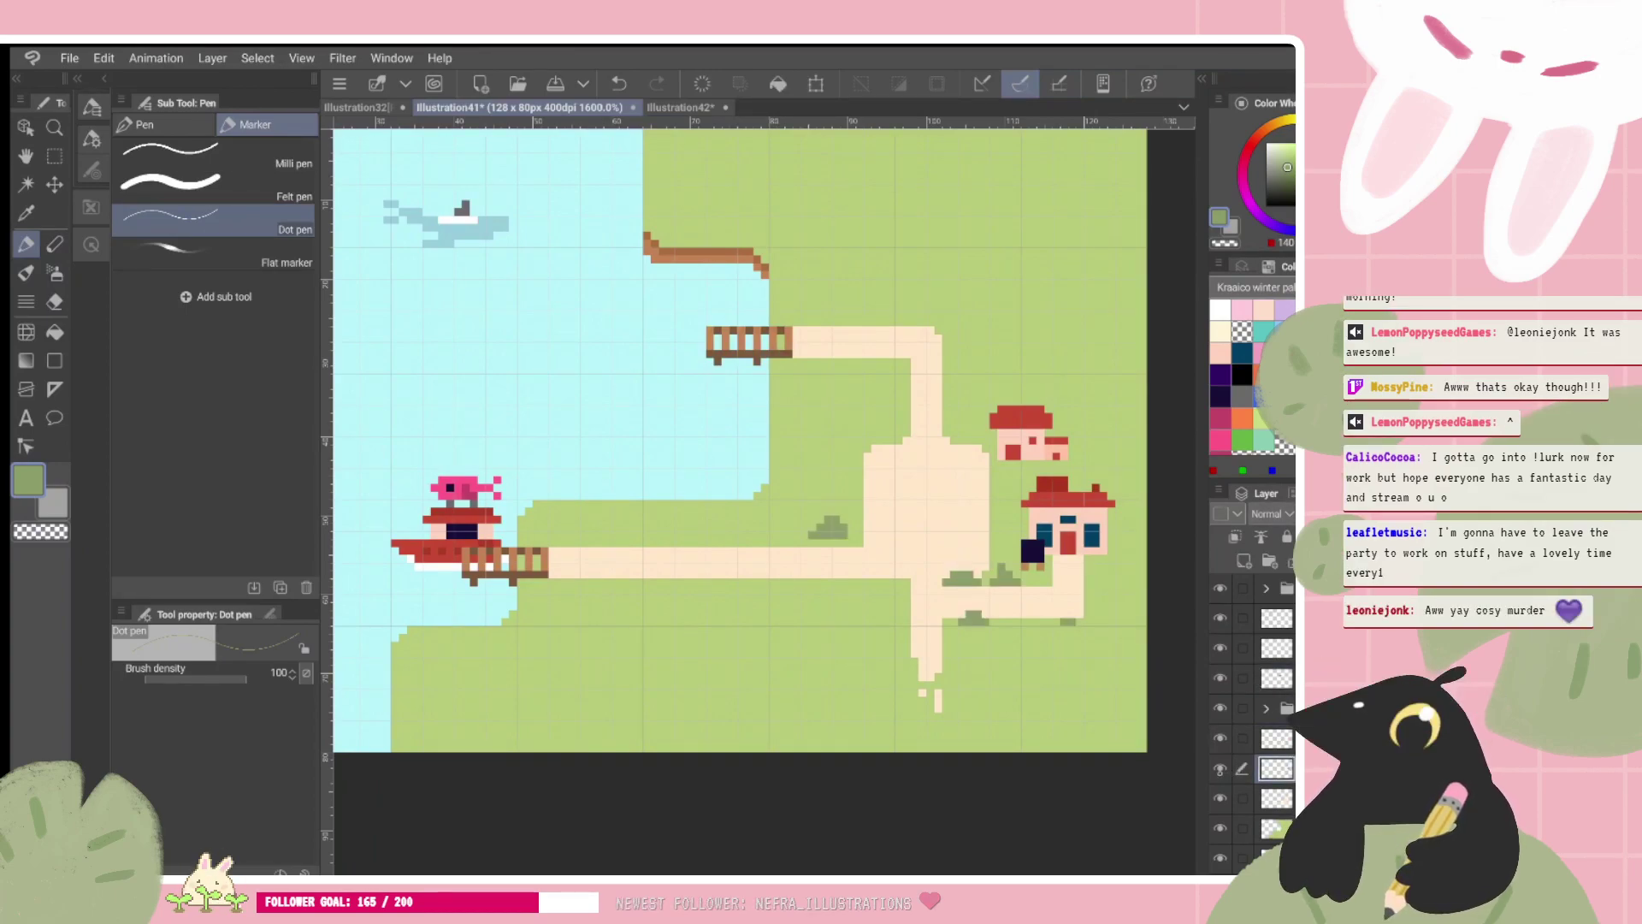
{"action": "left_click", "coordinate": [1219, 767]}
{"action": "left_click", "coordinate": [1219, 767]}
{"action": "scroll", "coordinate": [763, 502], "scroll_direction": "up", "scroll_amount": 3}
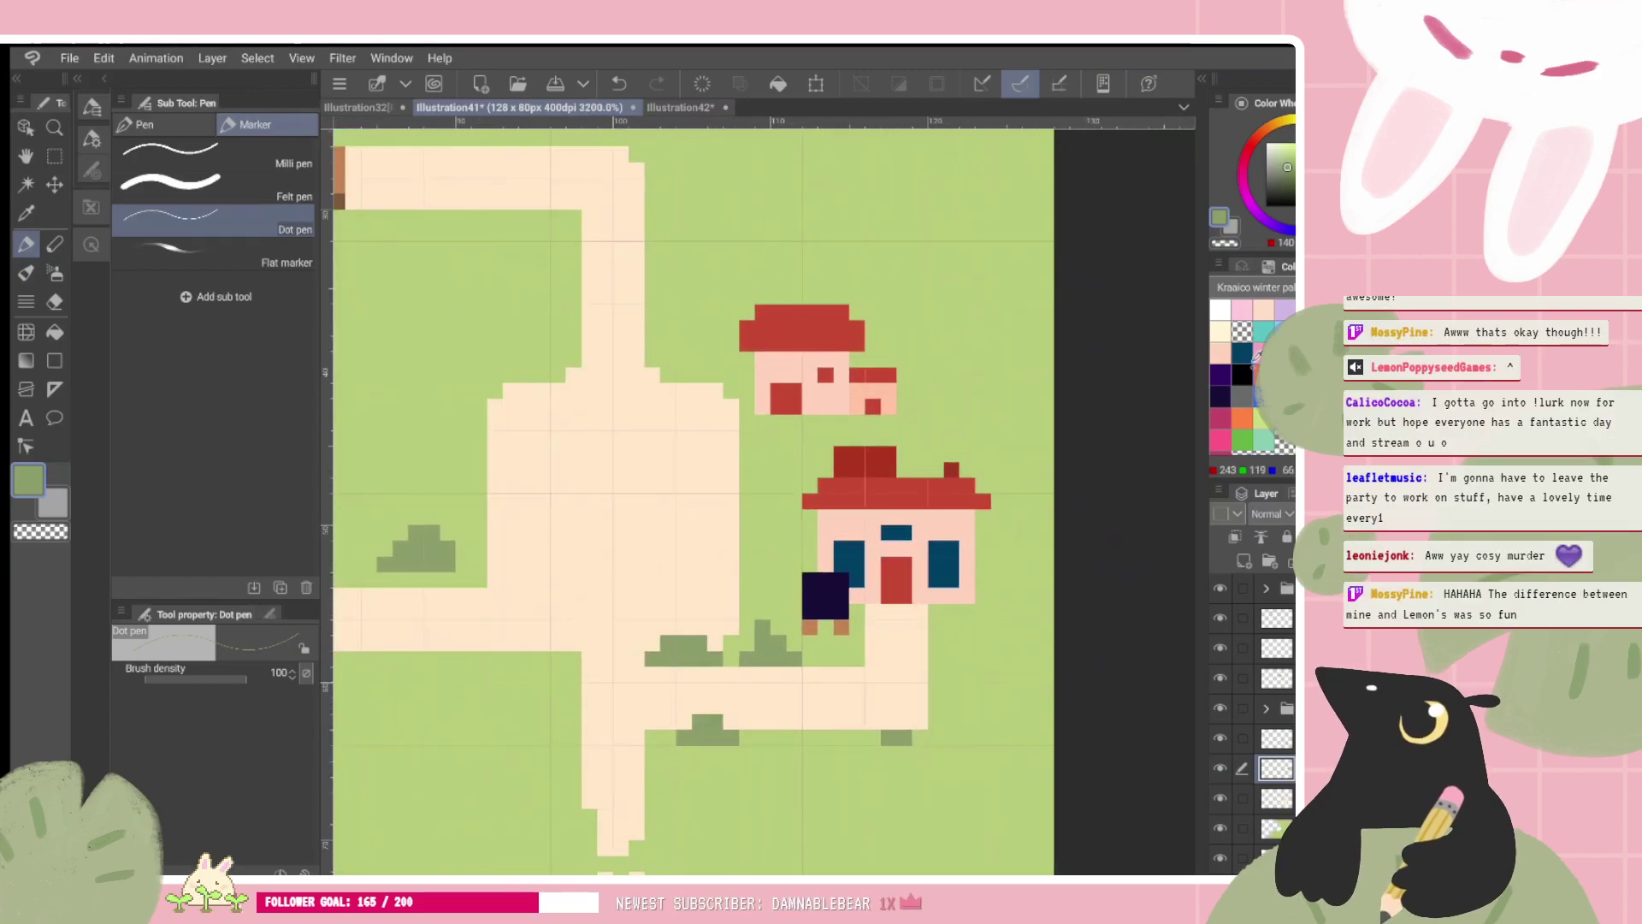
{"action": "left_click", "coordinate": [1242, 352]}
{"action": "left_click", "coordinate": [825, 375]}
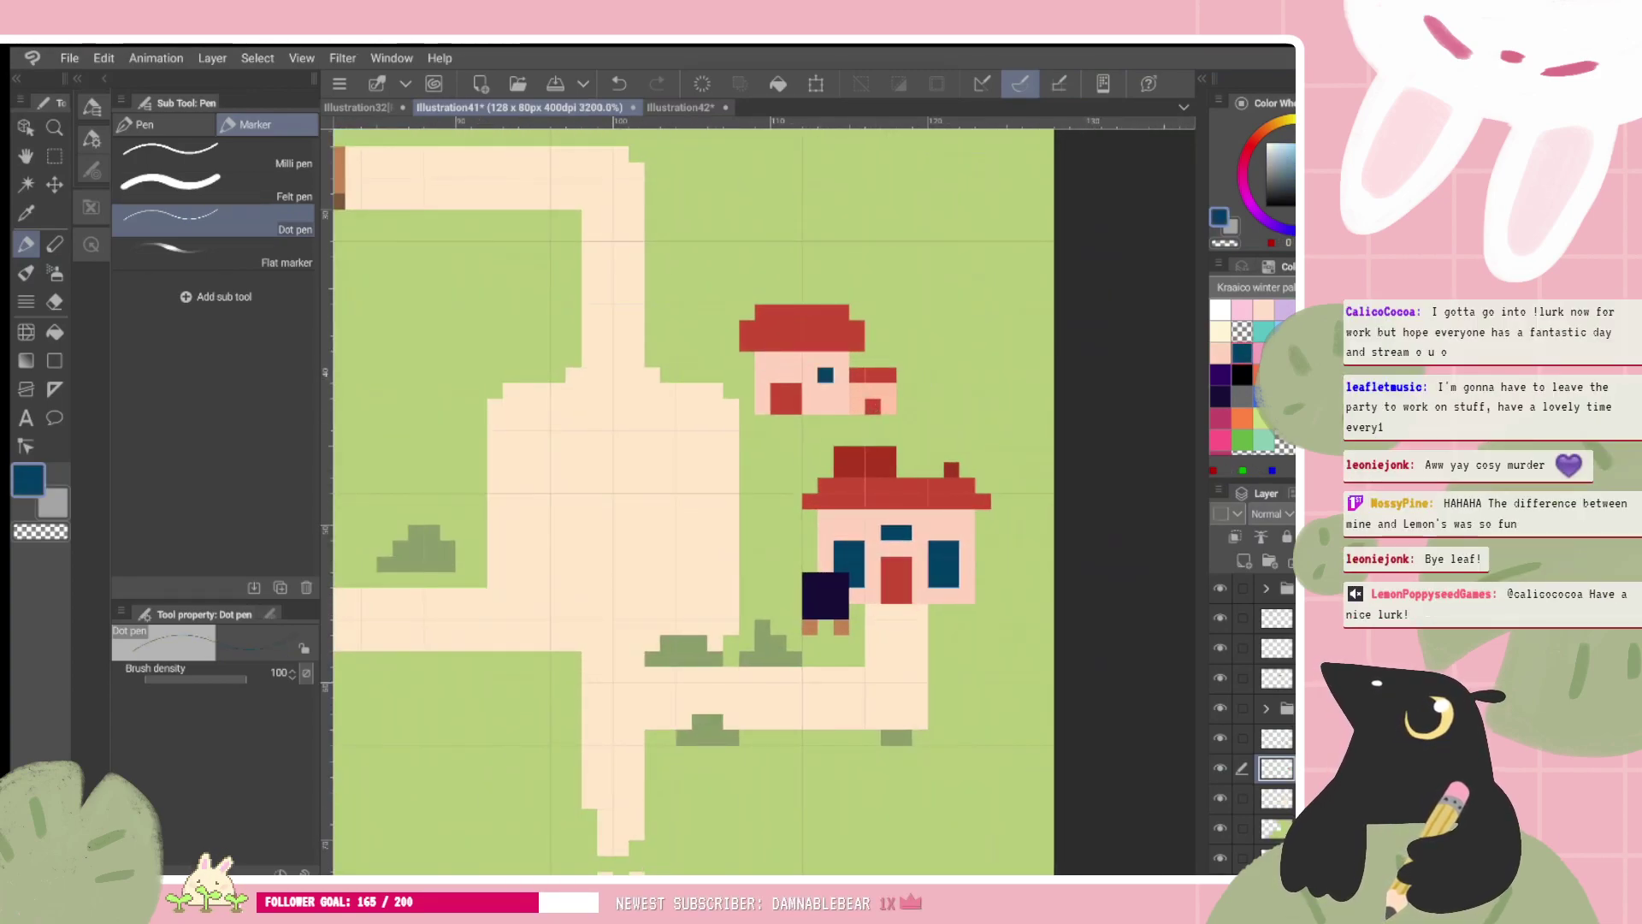
Step: Try making the small house's door taller, undo it, and narrow the door to one pixel column using the wall pink
{"action": "scroll", "coordinate": [900, 500], "scroll_direction": "down", "scroll_amount": 3}
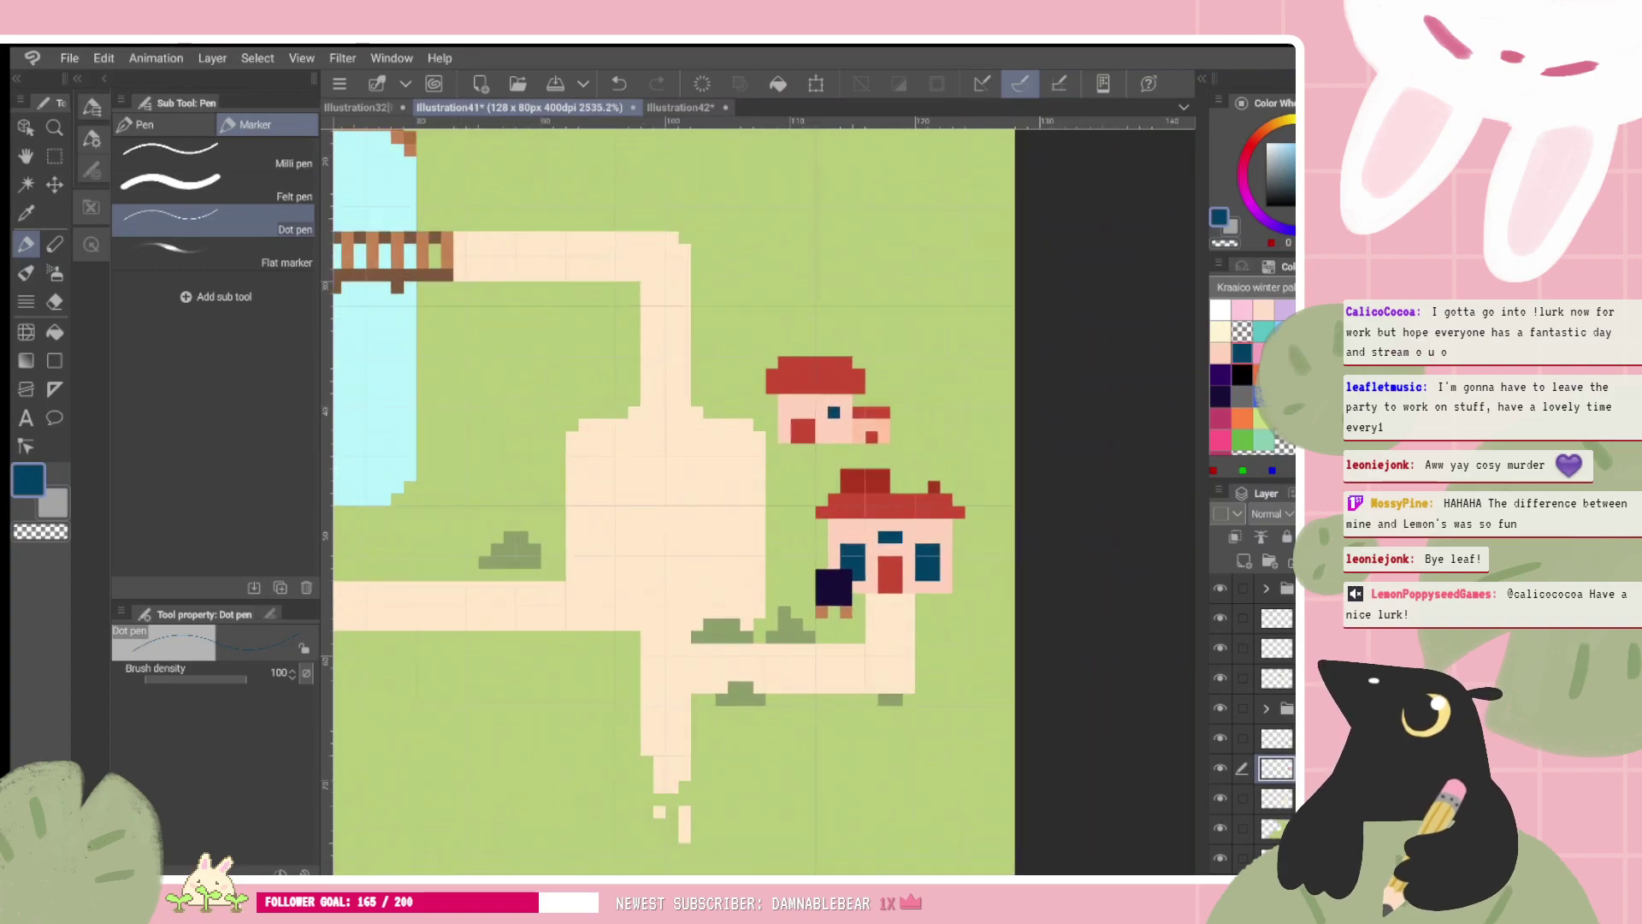
{"action": "scroll", "coordinate": [923, 446], "scroll_direction": "up", "scroll_amount": 2}
{"action": "left_click", "coordinate": [782, 409]}
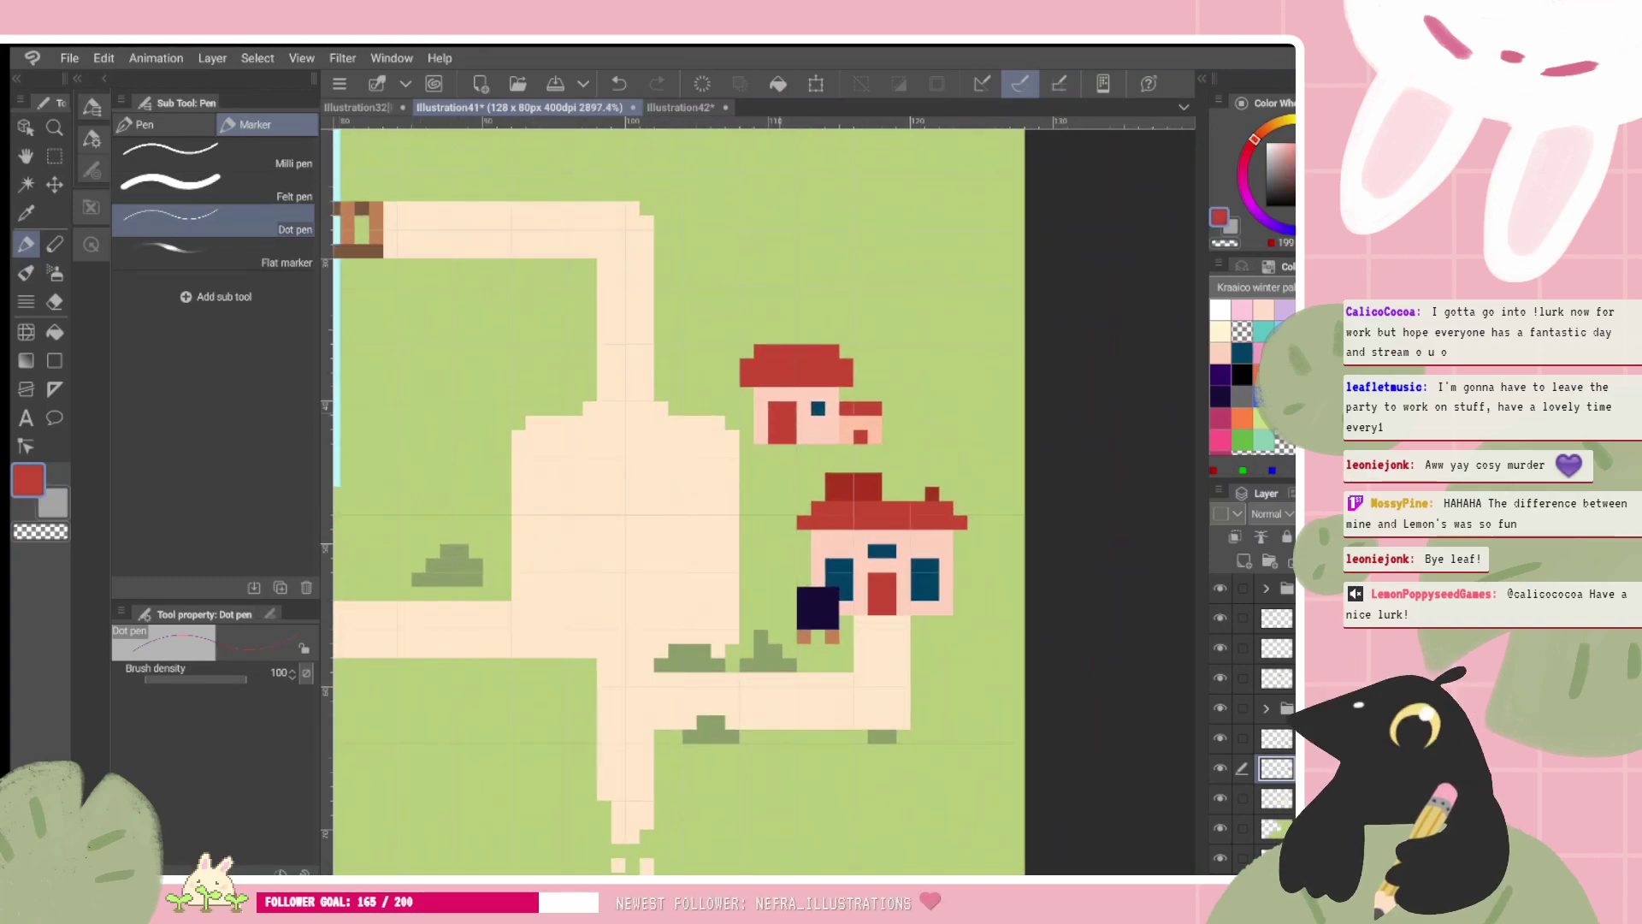
{"action": "key", "text": "ctrl+z"}
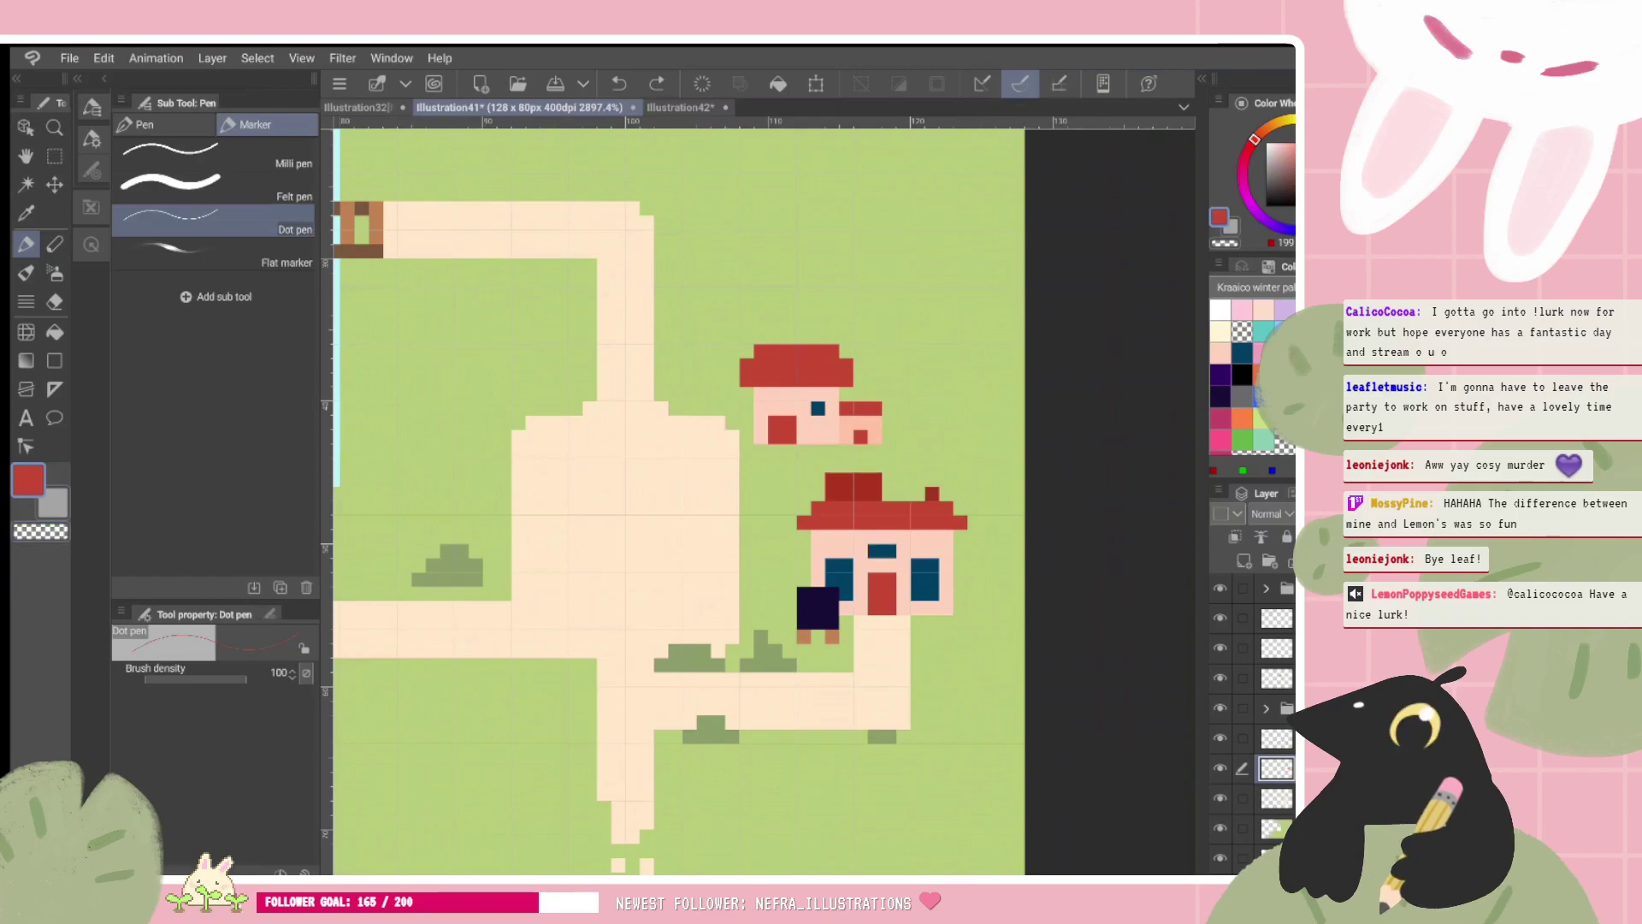
{"action": "left_click", "coordinate": [794, 400], "text": "alt"}
{"action": "left_click_drag", "start_coordinate": [789, 422], "coordinate": [789, 437]}
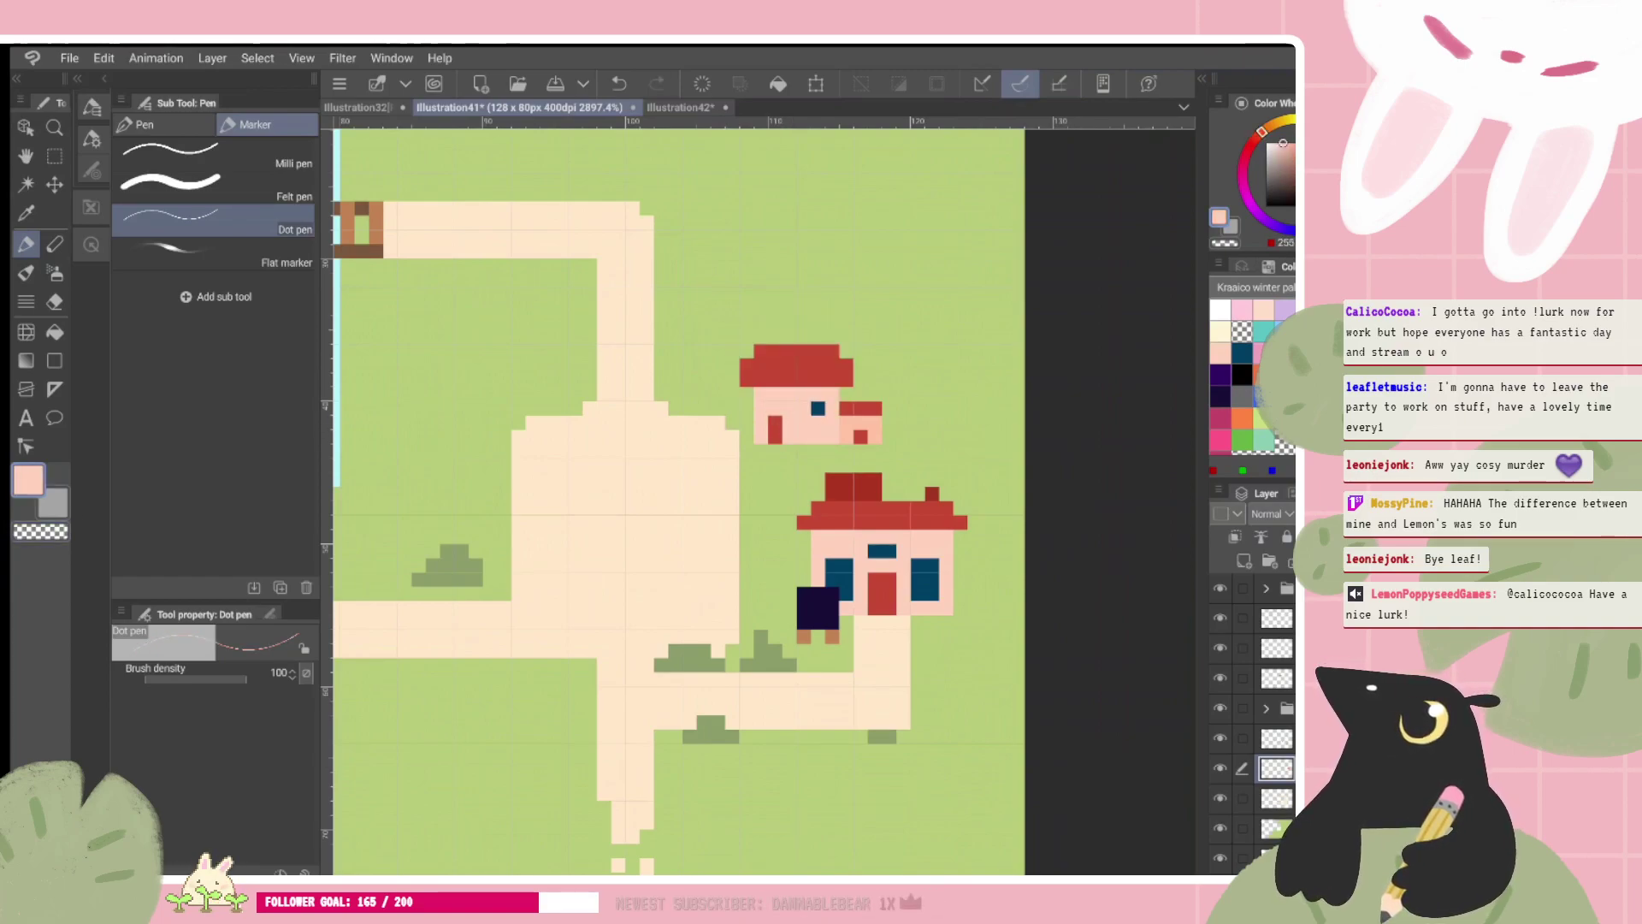
Step: Try a second dark blue window above the small house's door, and undo it
{"action": "left_click", "coordinate": [1242, 352]}
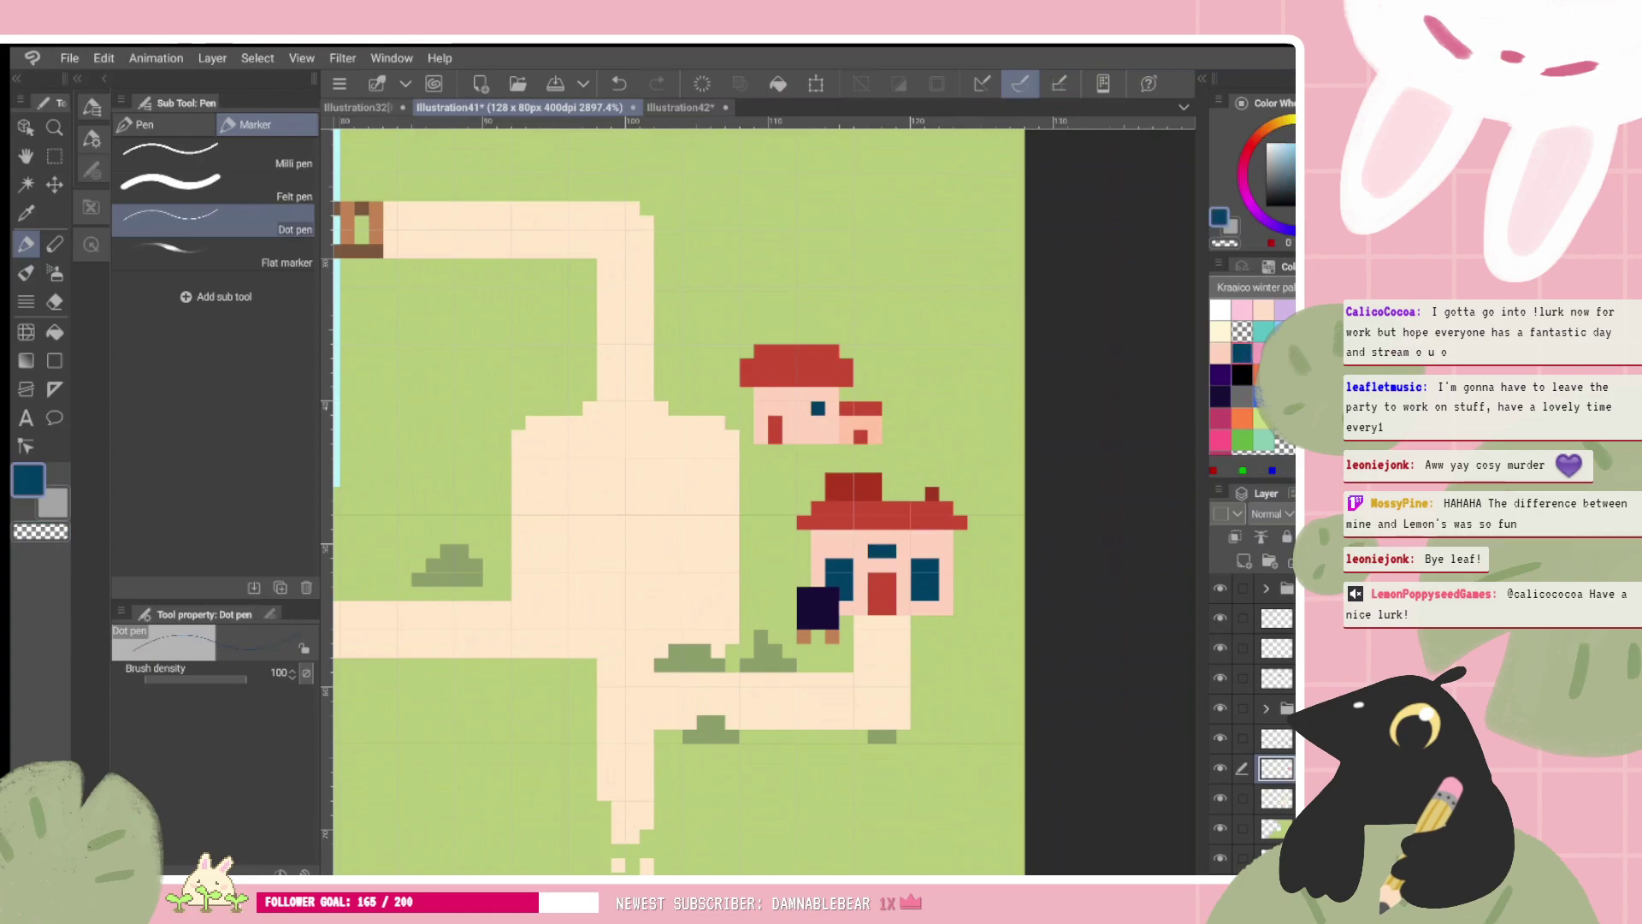
{"action": "left_click", "coordinate": [789, 408]}
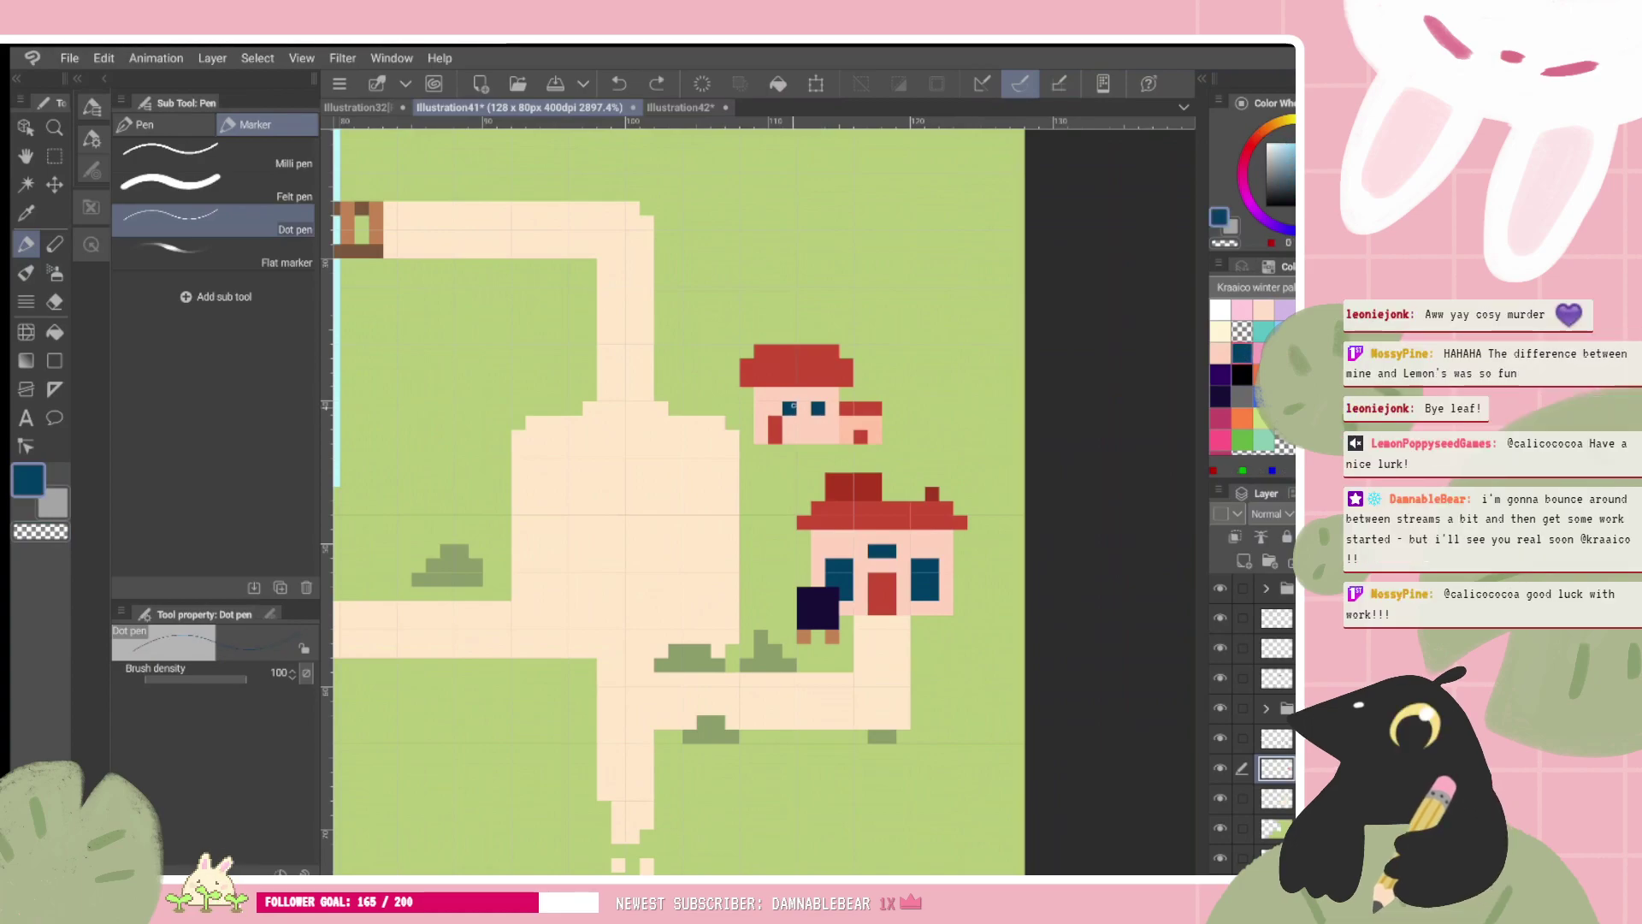
{"action": "key", "text": "ctrl+z"}
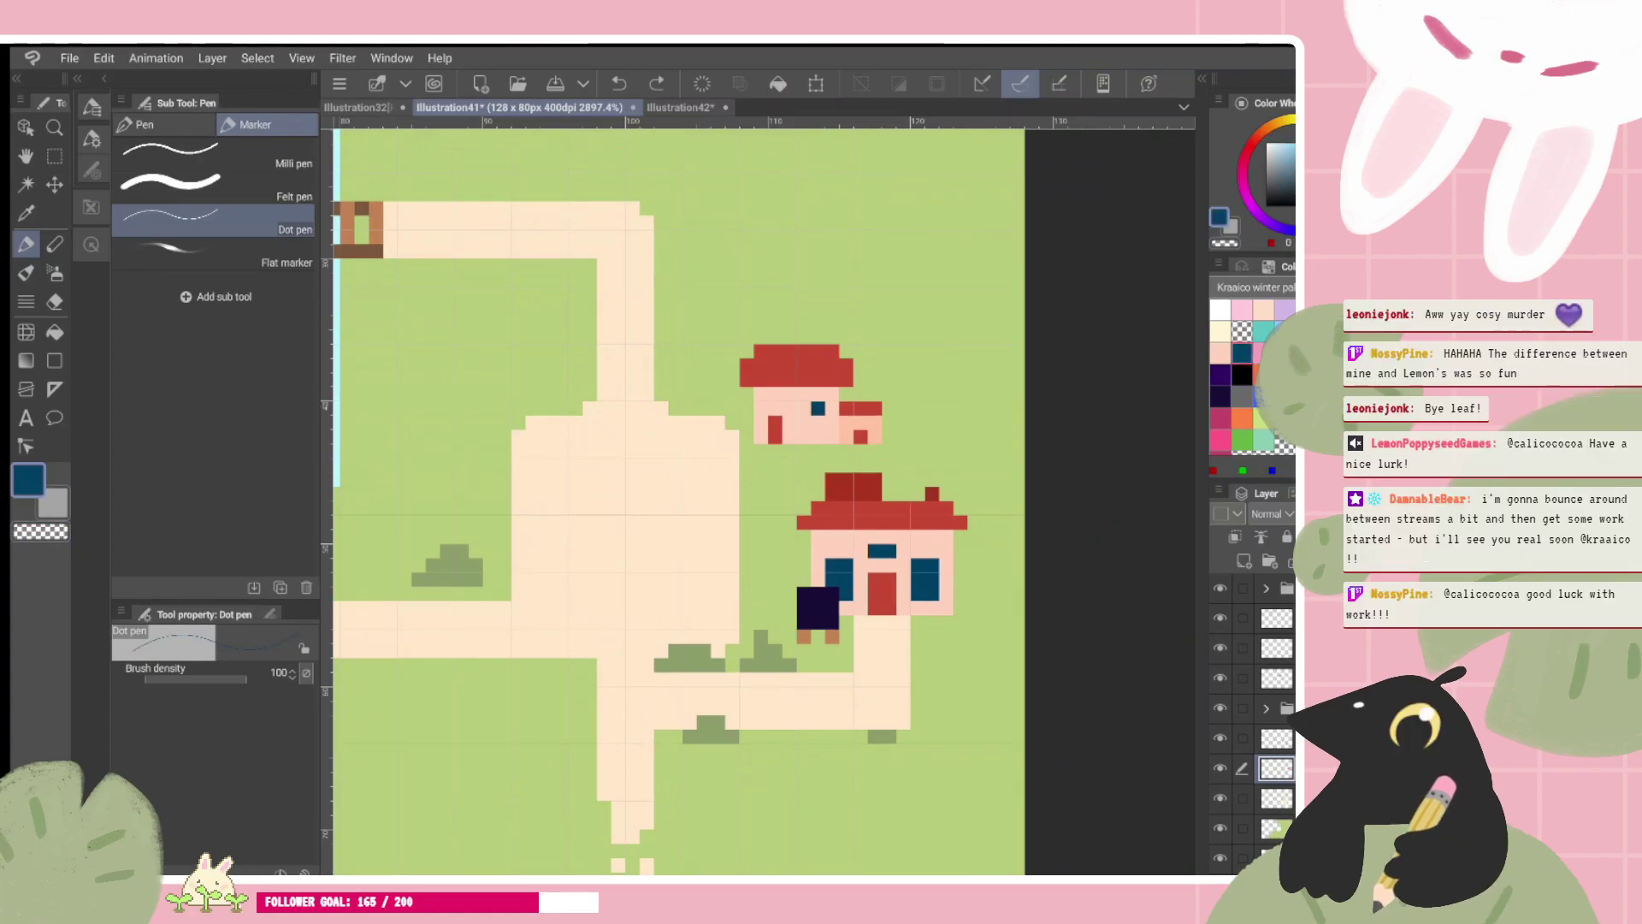
Step: Cover the small house's dark blue window with the wall pink
{"action": "left_click", "coordinate": [1219, 352]}
{"action": "left_click", "coordinate": [818, 408]}
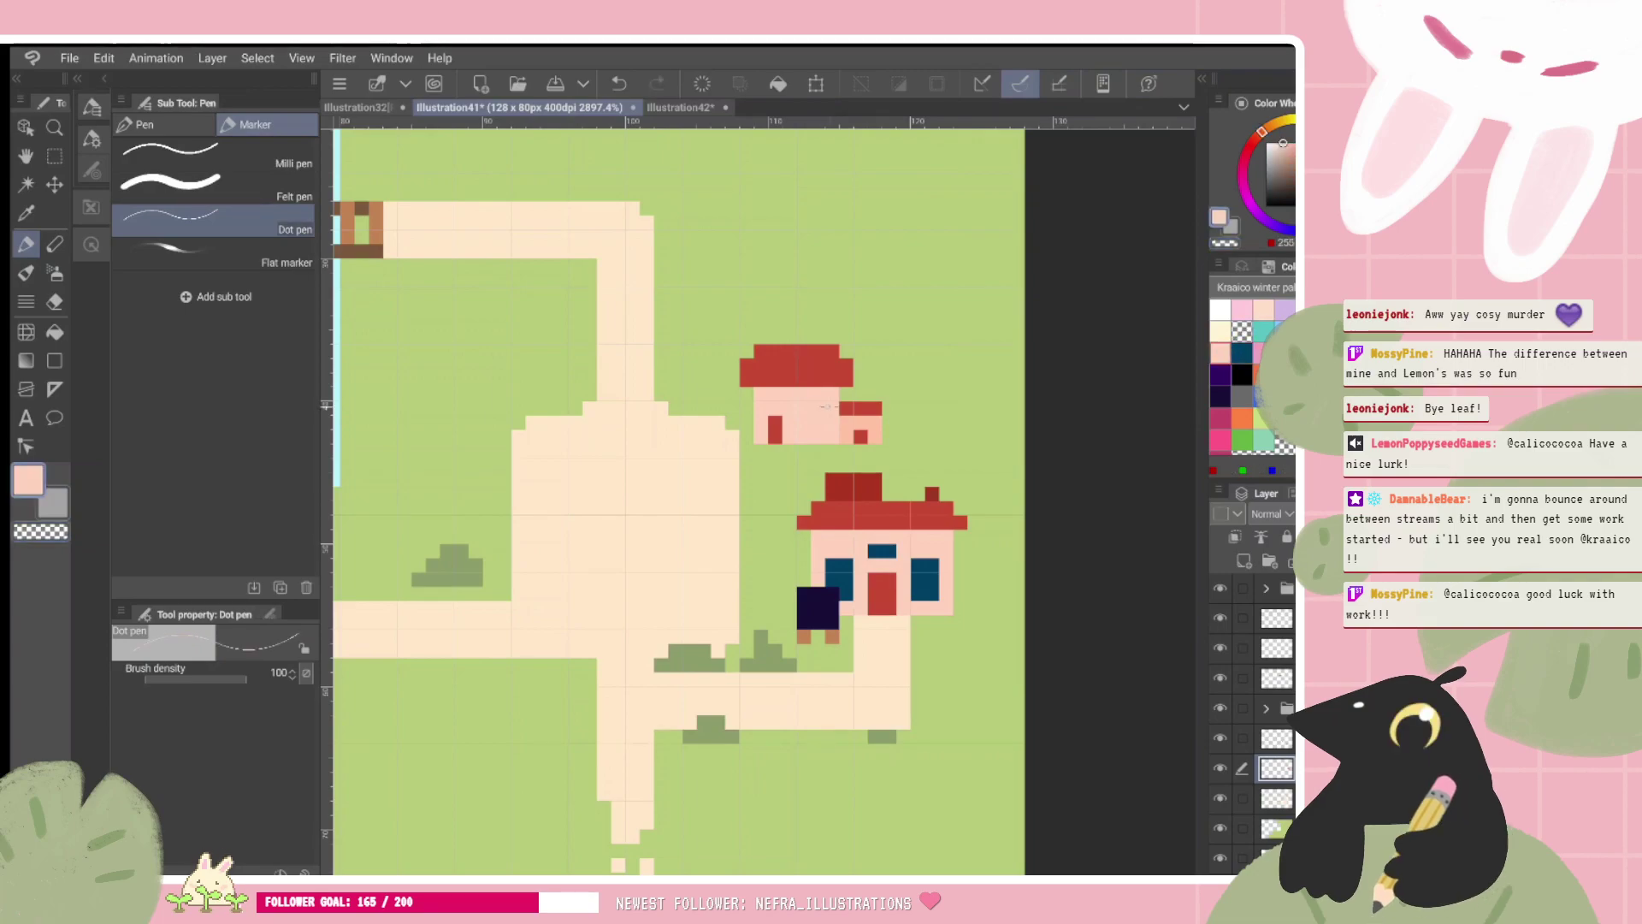
Step: Try a dark blue window two pixels wide and one row lower on the small house, and undo it
{"action": "left_click", "coordinate": [1241, 352]}
{"action": "left_click", "coordinate": [825, 422]}
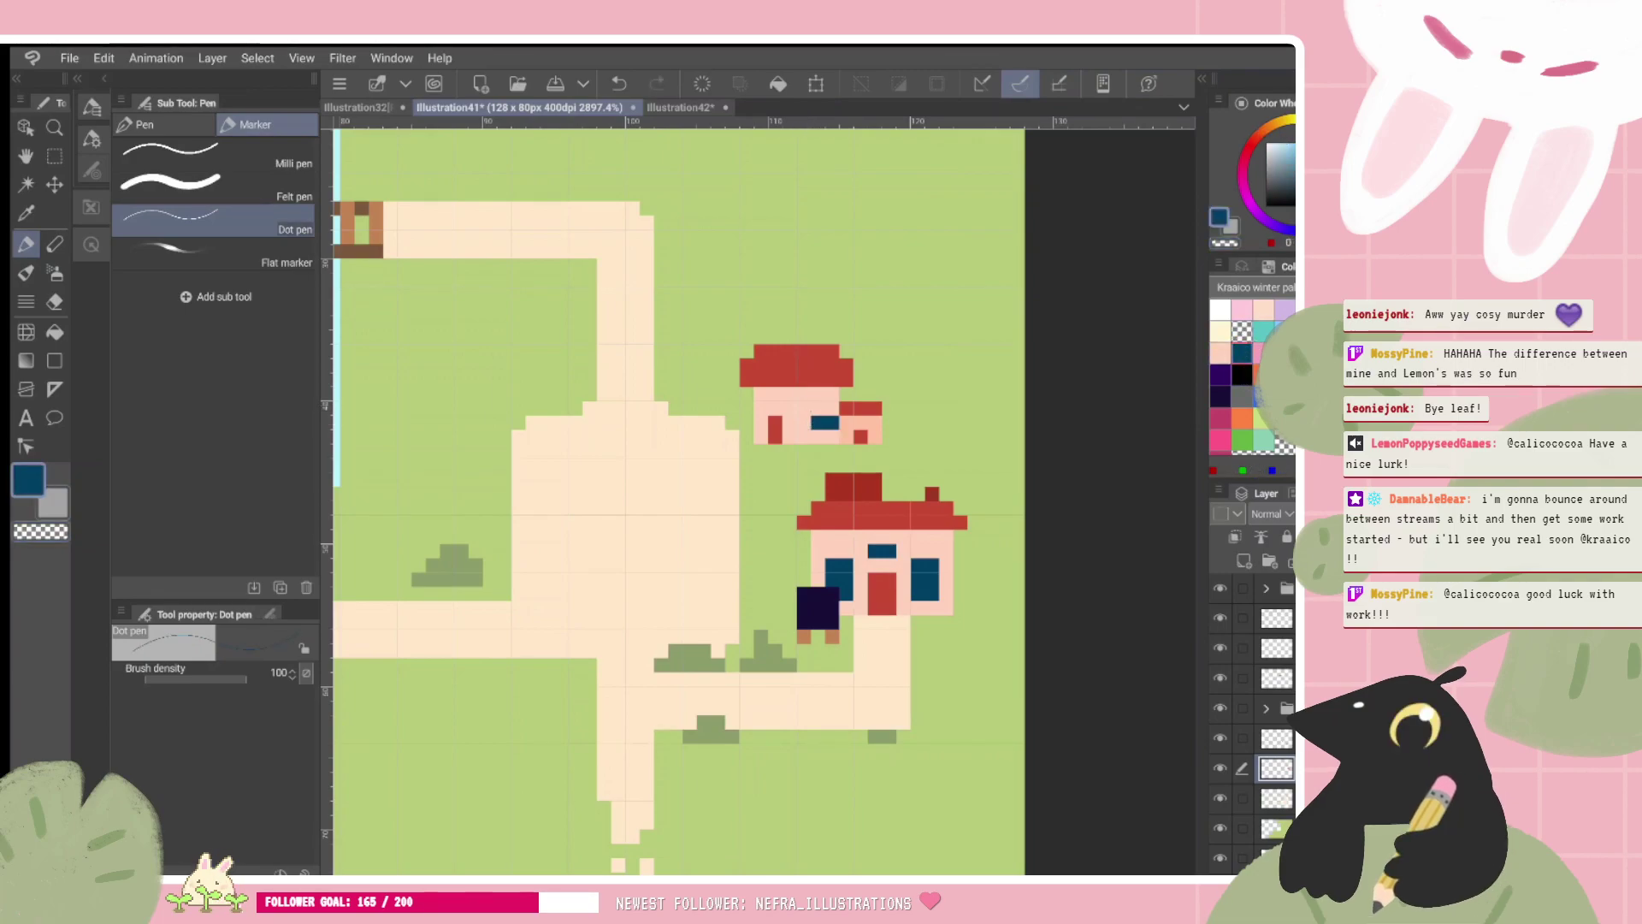
{"action": "key", "text": "ctrl+z"}
{"action": "key", "text": "ctrl+z"}
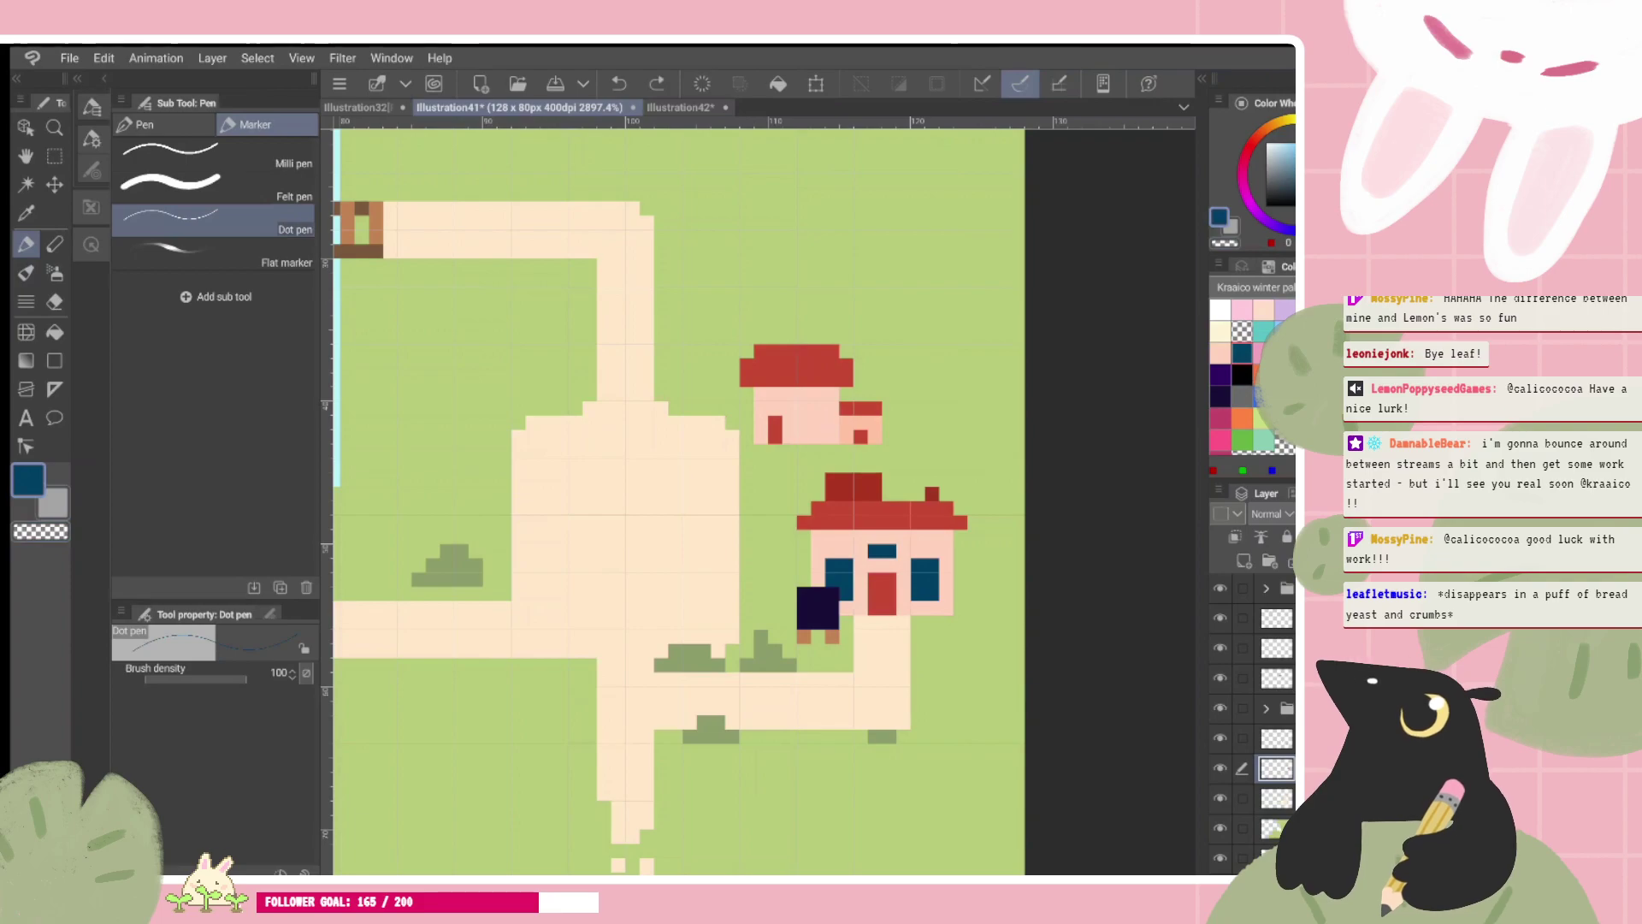
Step: Add a one-pixel dark blue window to the small house's wall, between the door and the side extension
{"action": "left_click", "coordinate": [775, 394]}
{"action": "left_click", "coordinate": [817, 422]}
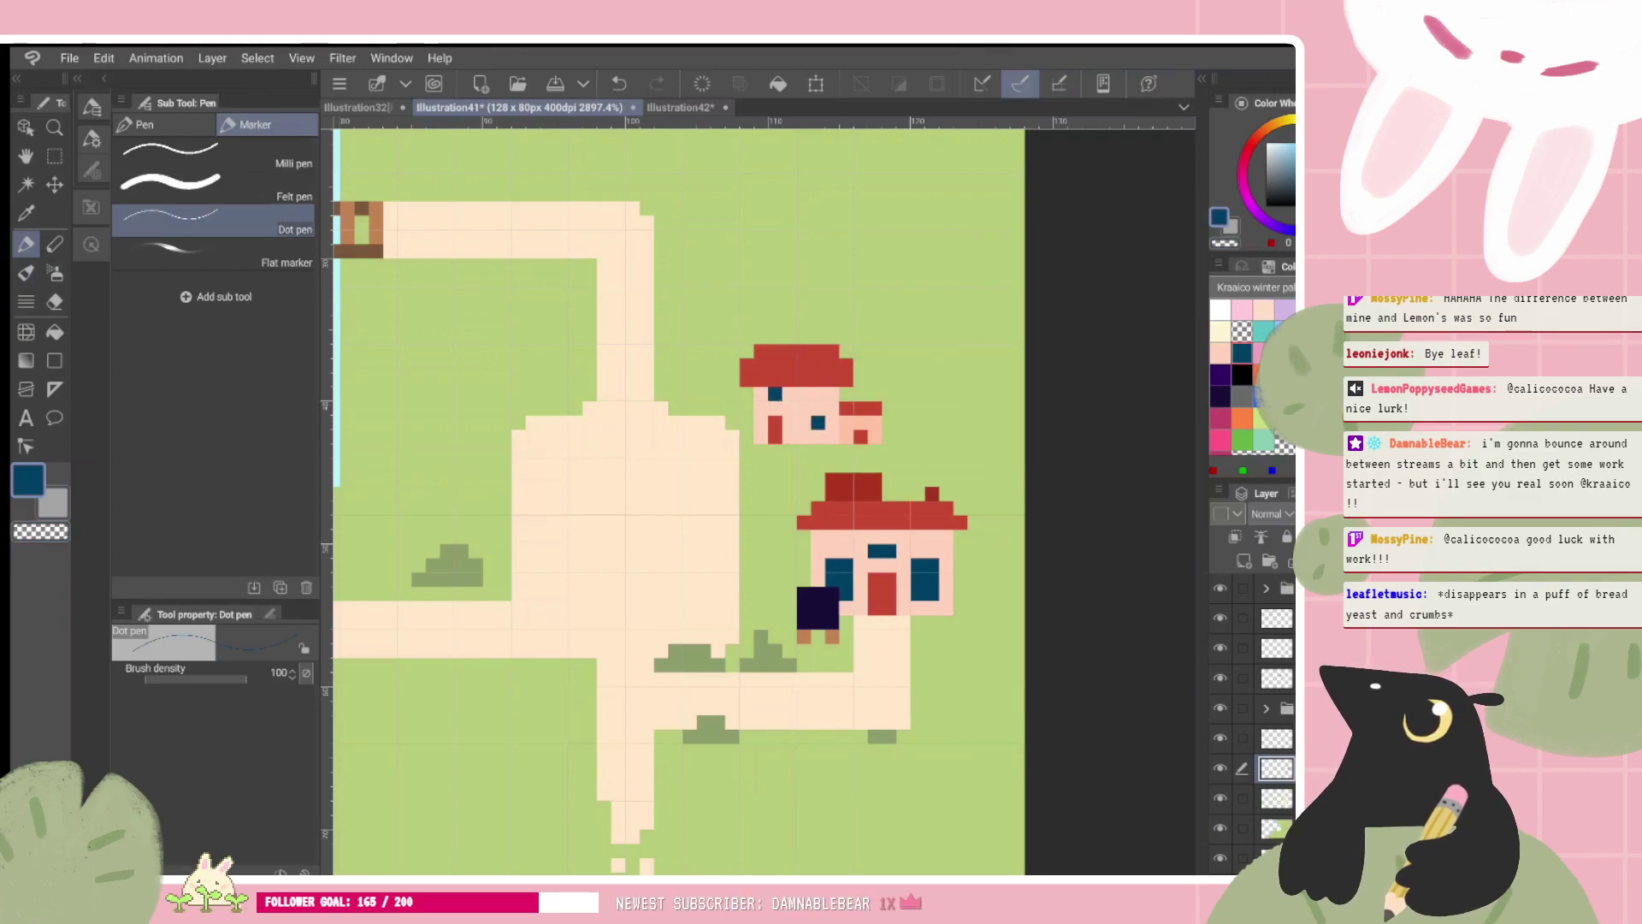
{"action": "key", "text": "ctrl+z"}
Step: Try a dark blue window on the small house's roof, and undo it
{"action": "left_click_drag", "start_coordinate": [789, 366], "coordinate": [806, 373]}
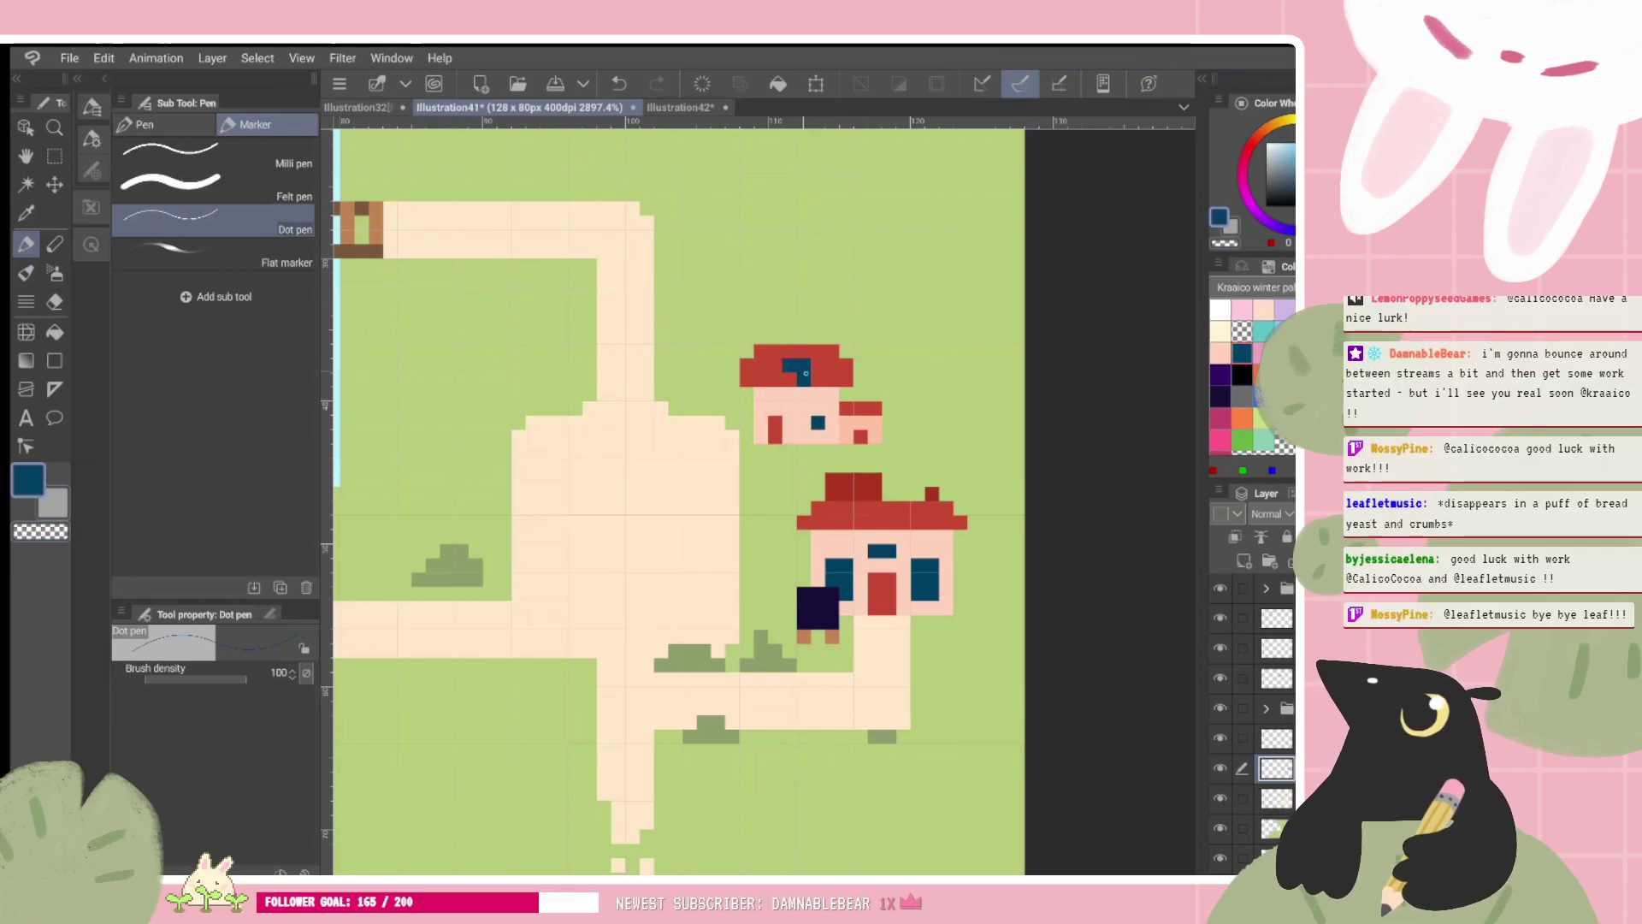
{"action": "key", "text": "ctrl+z"}
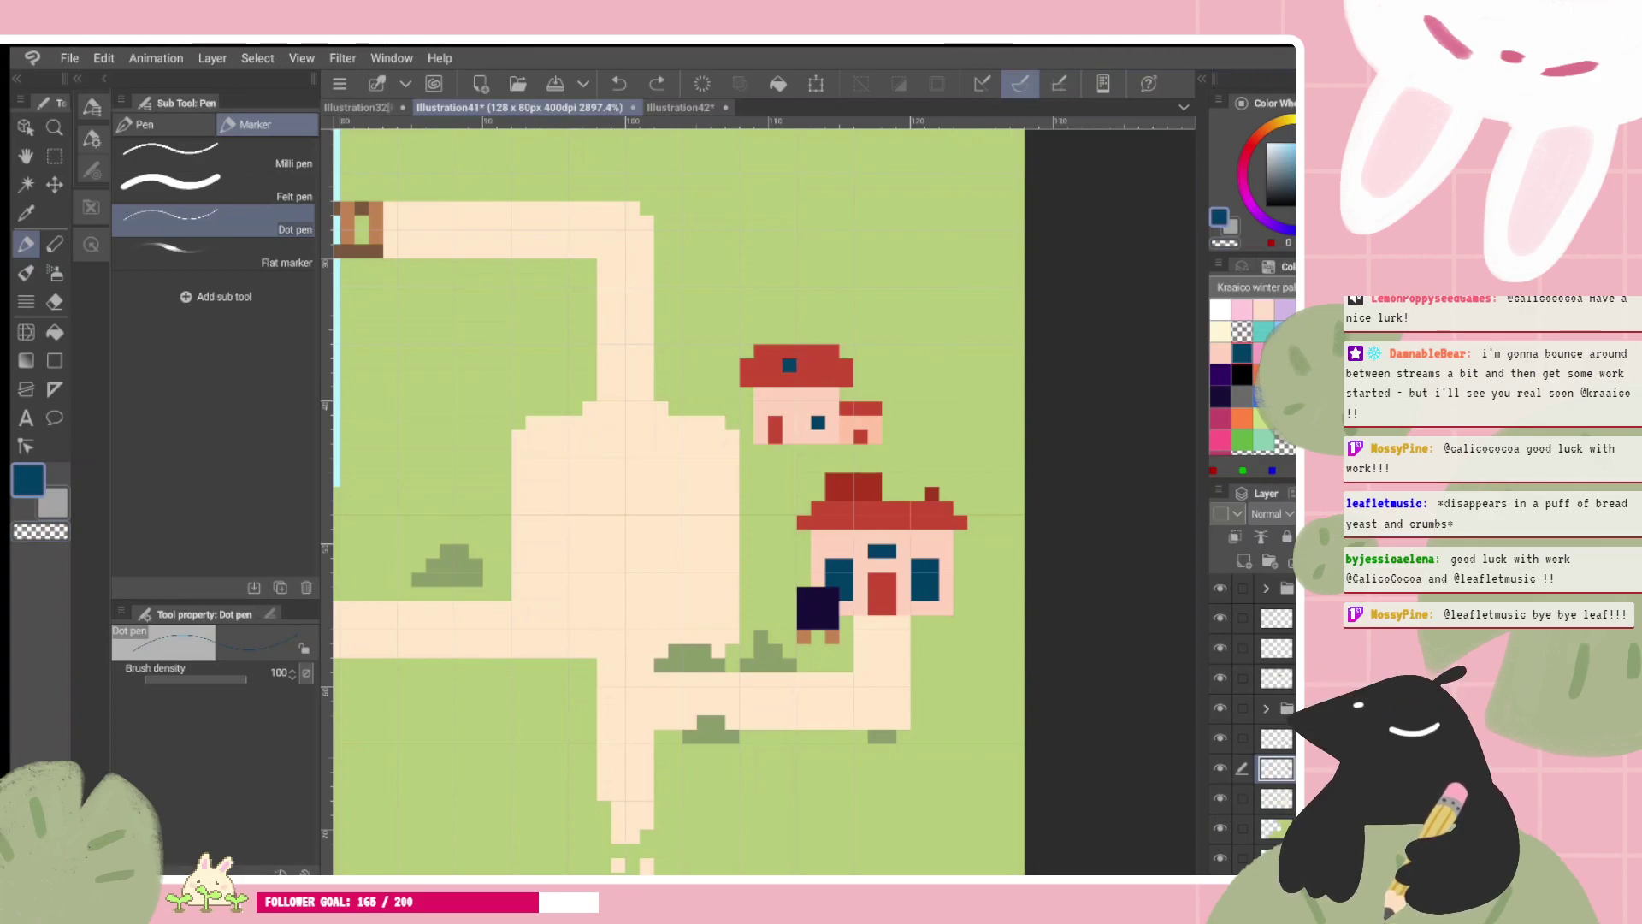
{"action": "key", "text": "ctrl+z"}
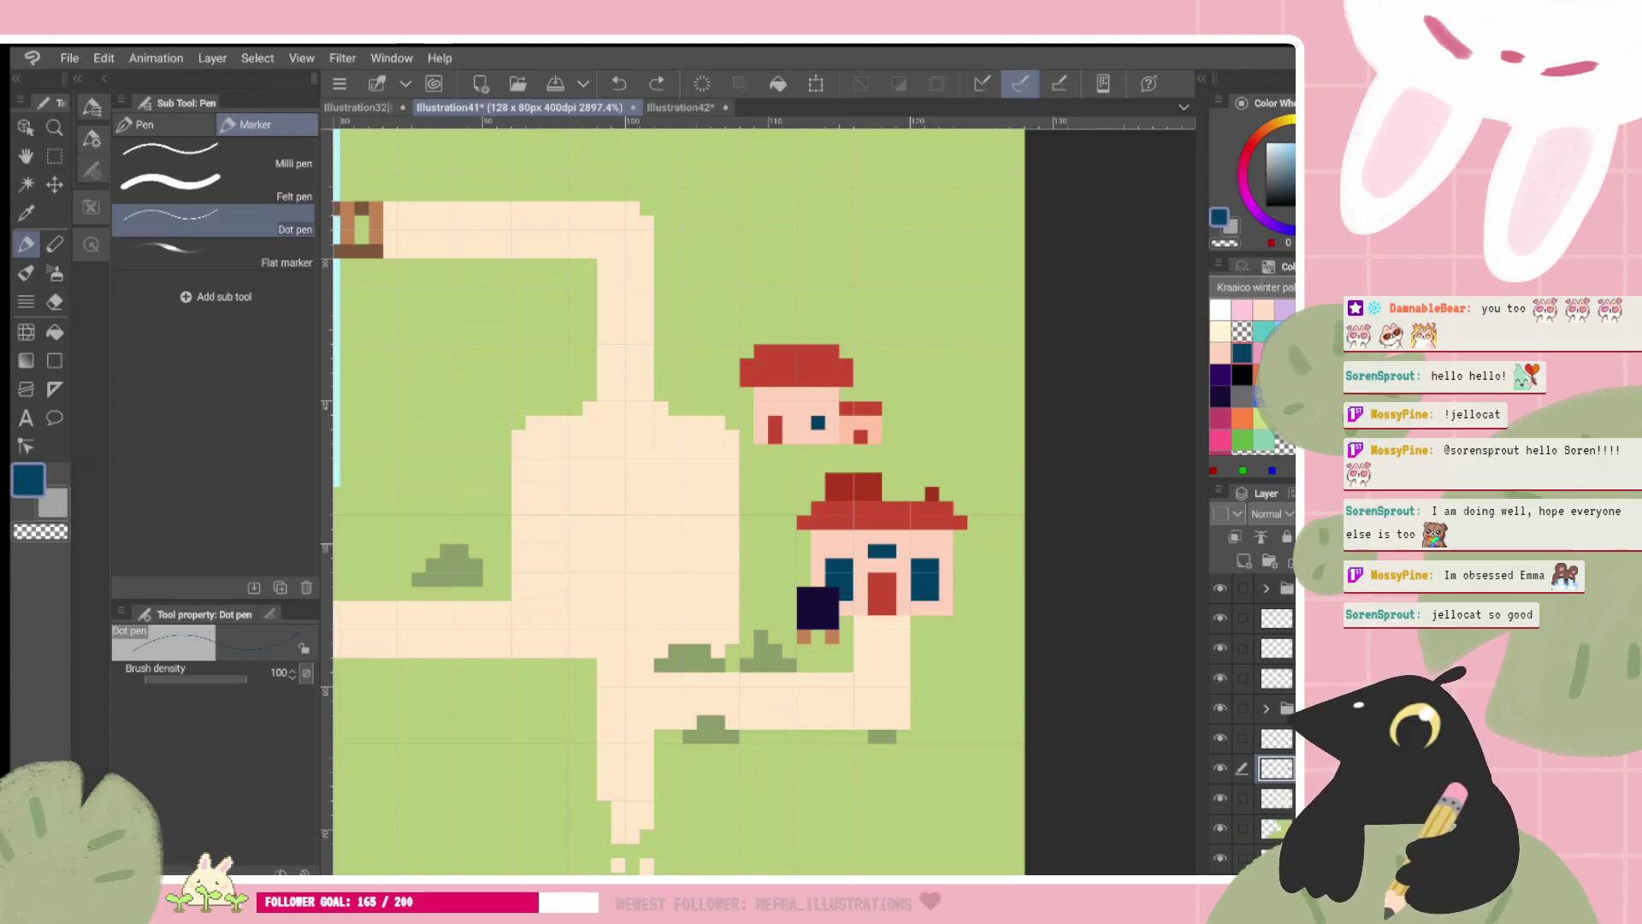
Step: Paint a dark red block two pixels wide and two high on the small house's roof, using the bakery roof's darker red
{"action": "scroll", "coordinate": [679, 501], "scroll_direction": "down", "scroll_amount": 2}
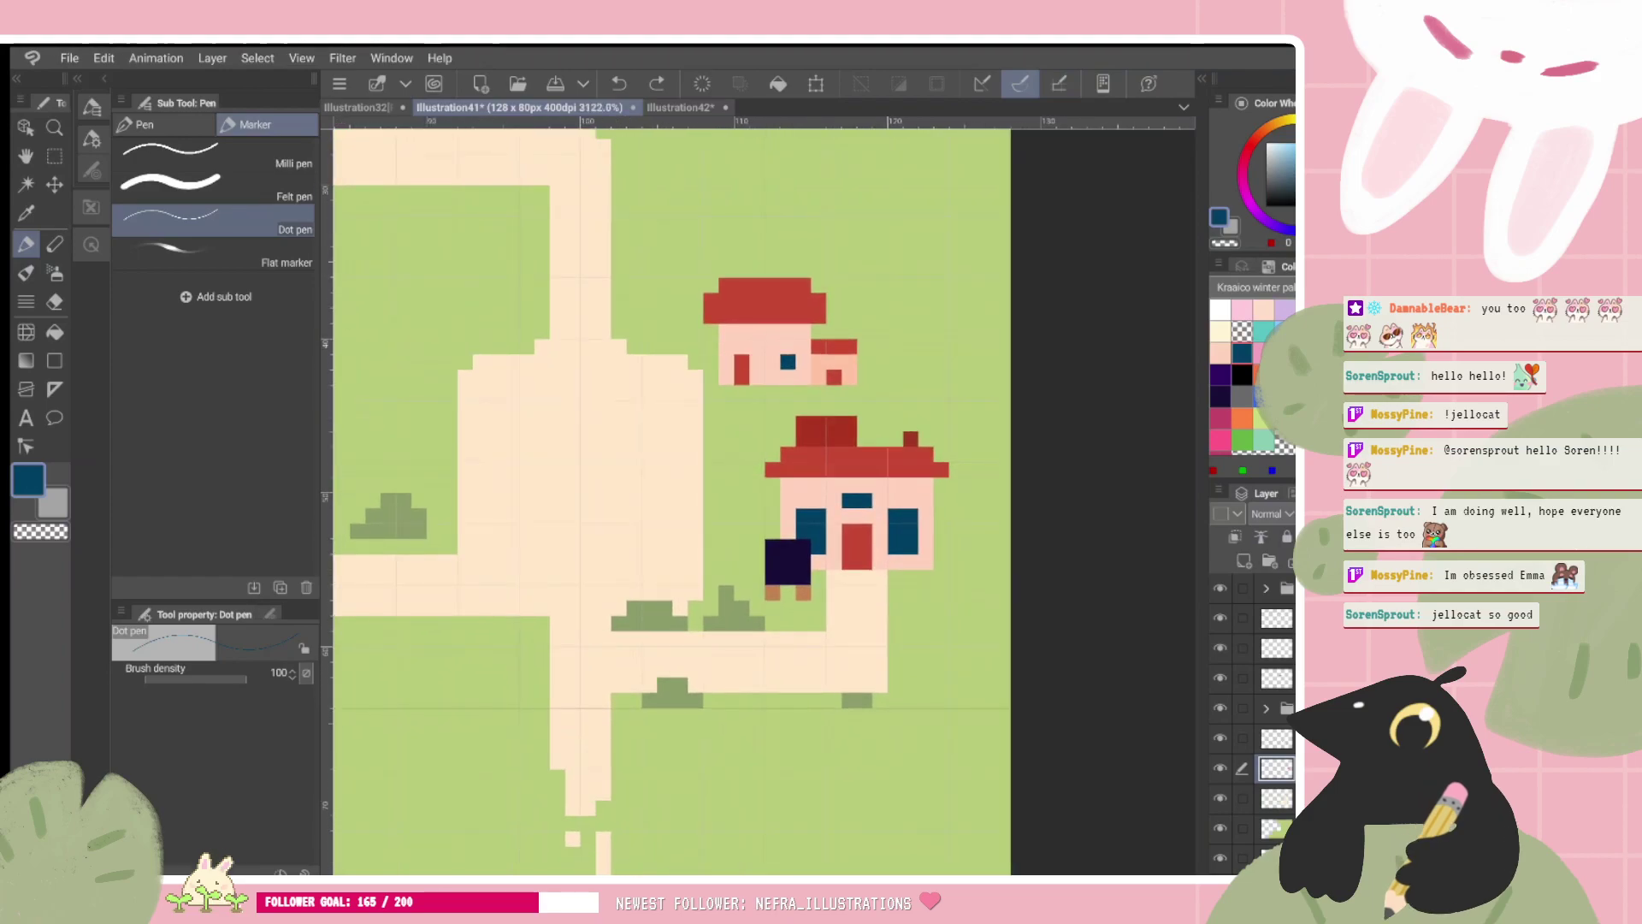
{"action": "scroll", "coordinate": [679, 501], "scroll_direction": "up", "scroll_amount": 1}
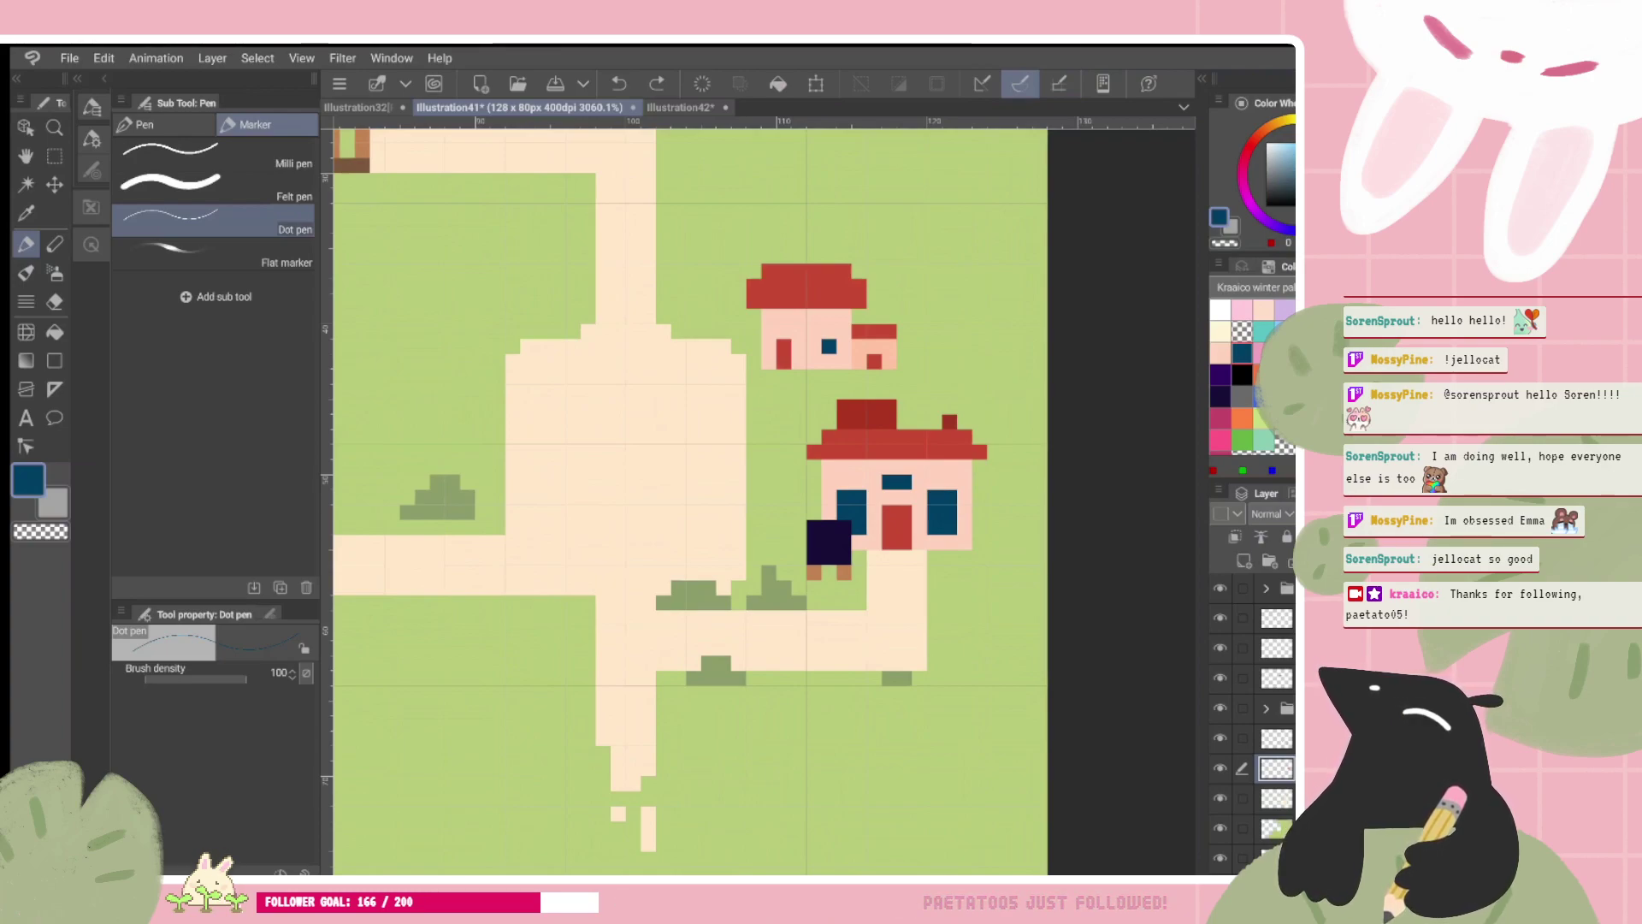
{"action": "scroll", "coordinate": [764, 501], "scroll_direction": "down", "scroll_amount": 2}
{"action": "scroll", "coordinate": [764, 502], "scroll_direction": "up", "scroll_amount": 2}
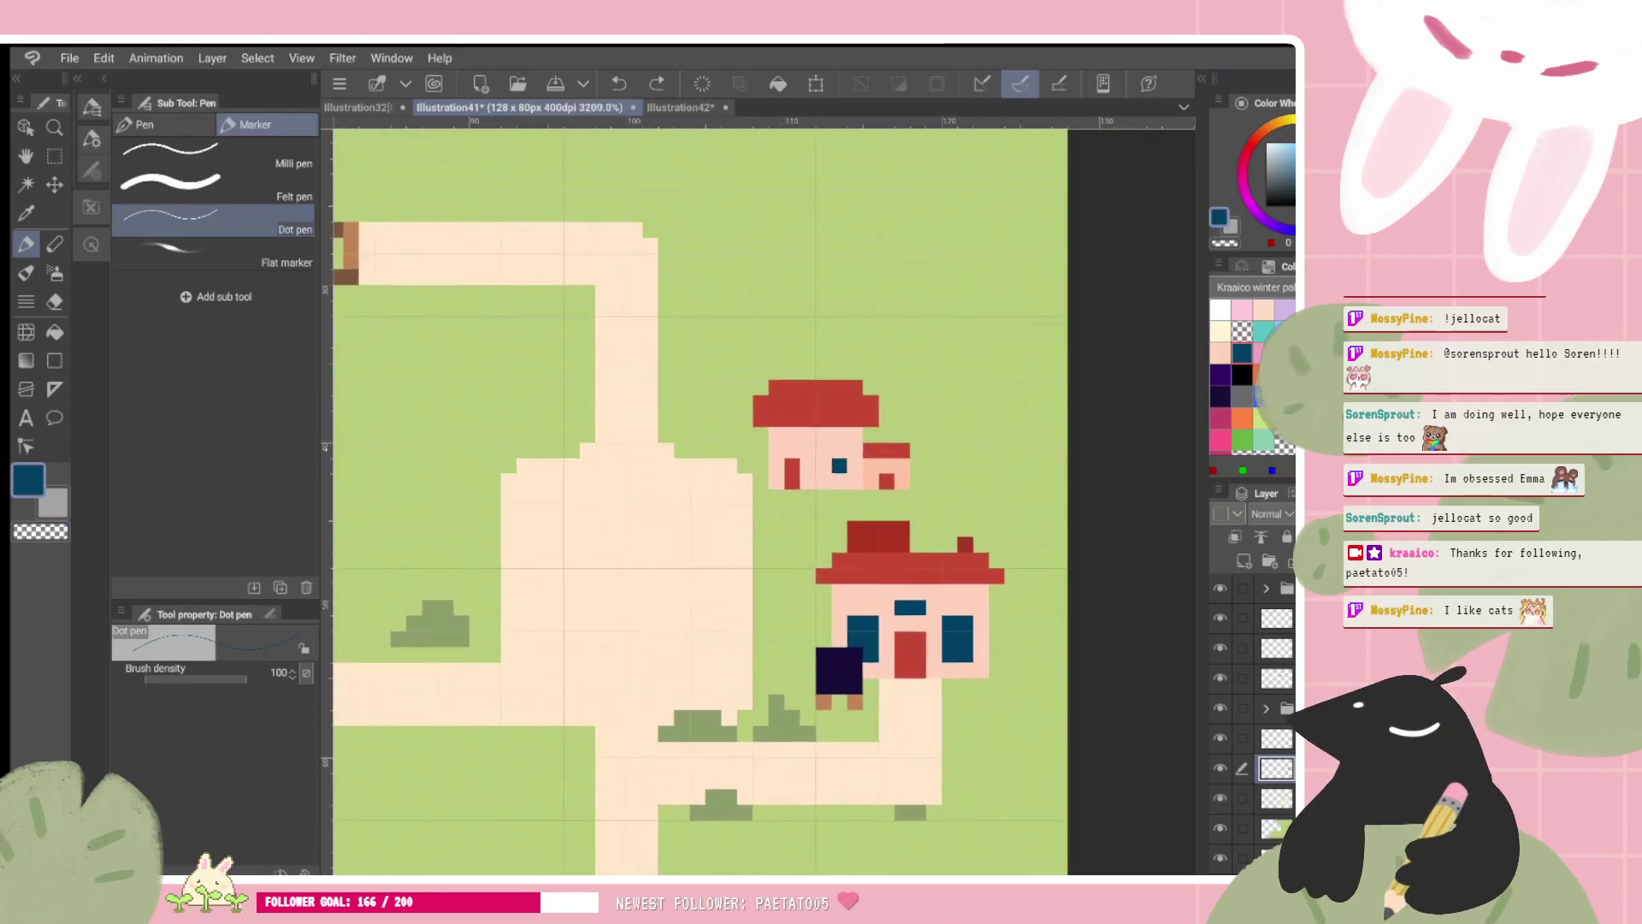
{"action": "left_click_drag", "start_coordinate": [764, 501], "coordinate": [726, 542]}
{"action": "left_click", "coordinate": [829, 530], "text": "alt"}
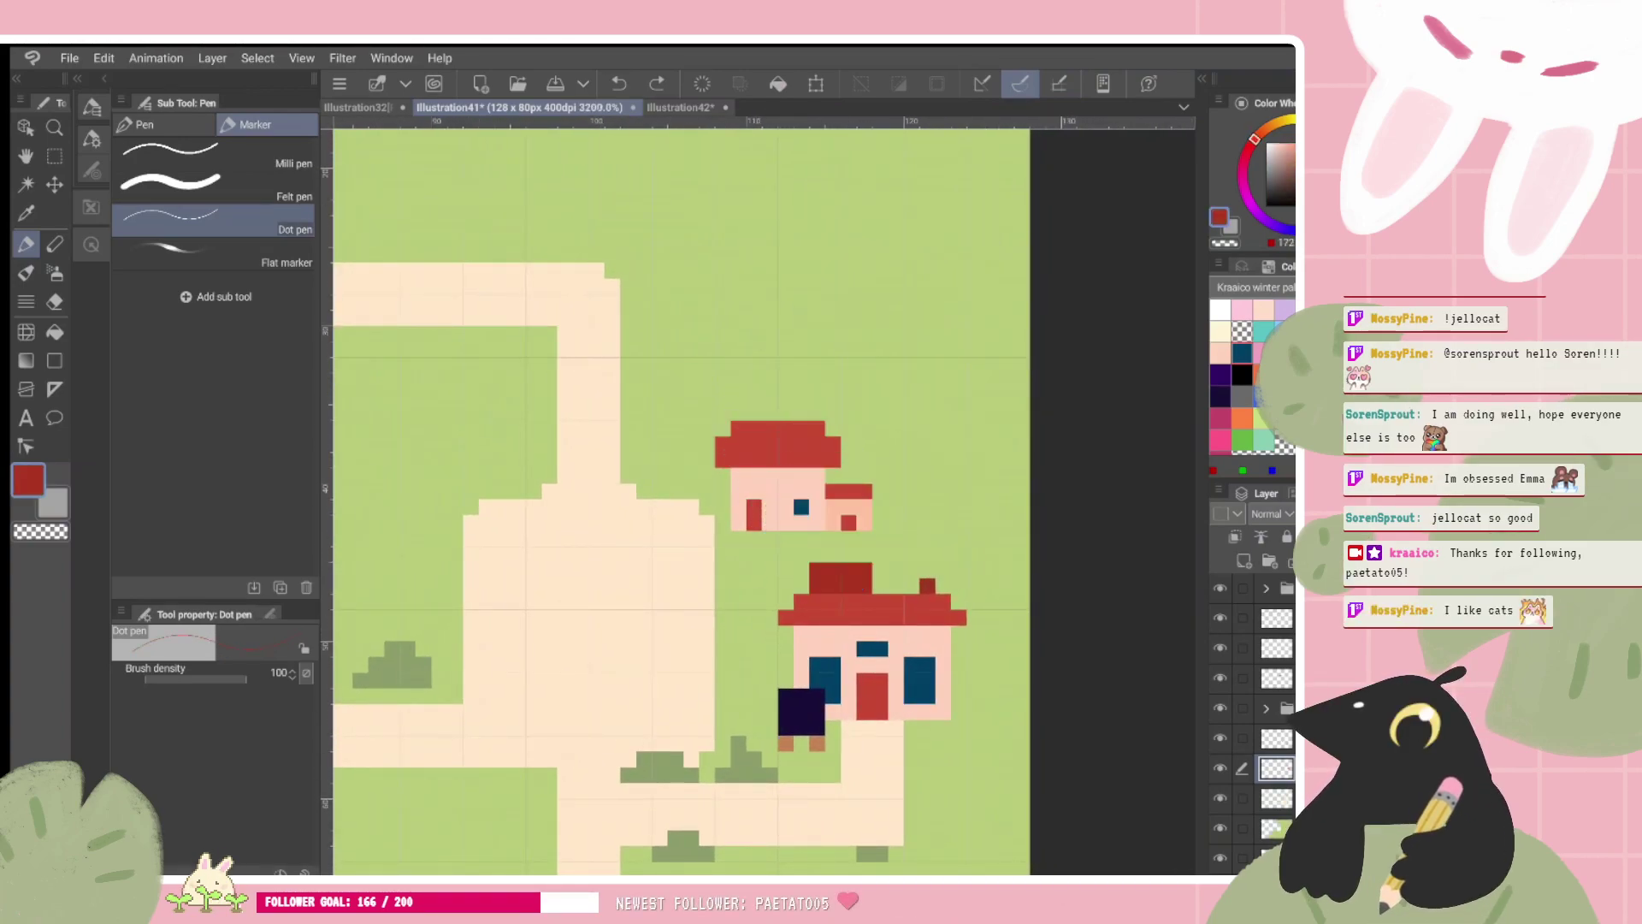
{"action": "key", "text": "ctrl+z"}
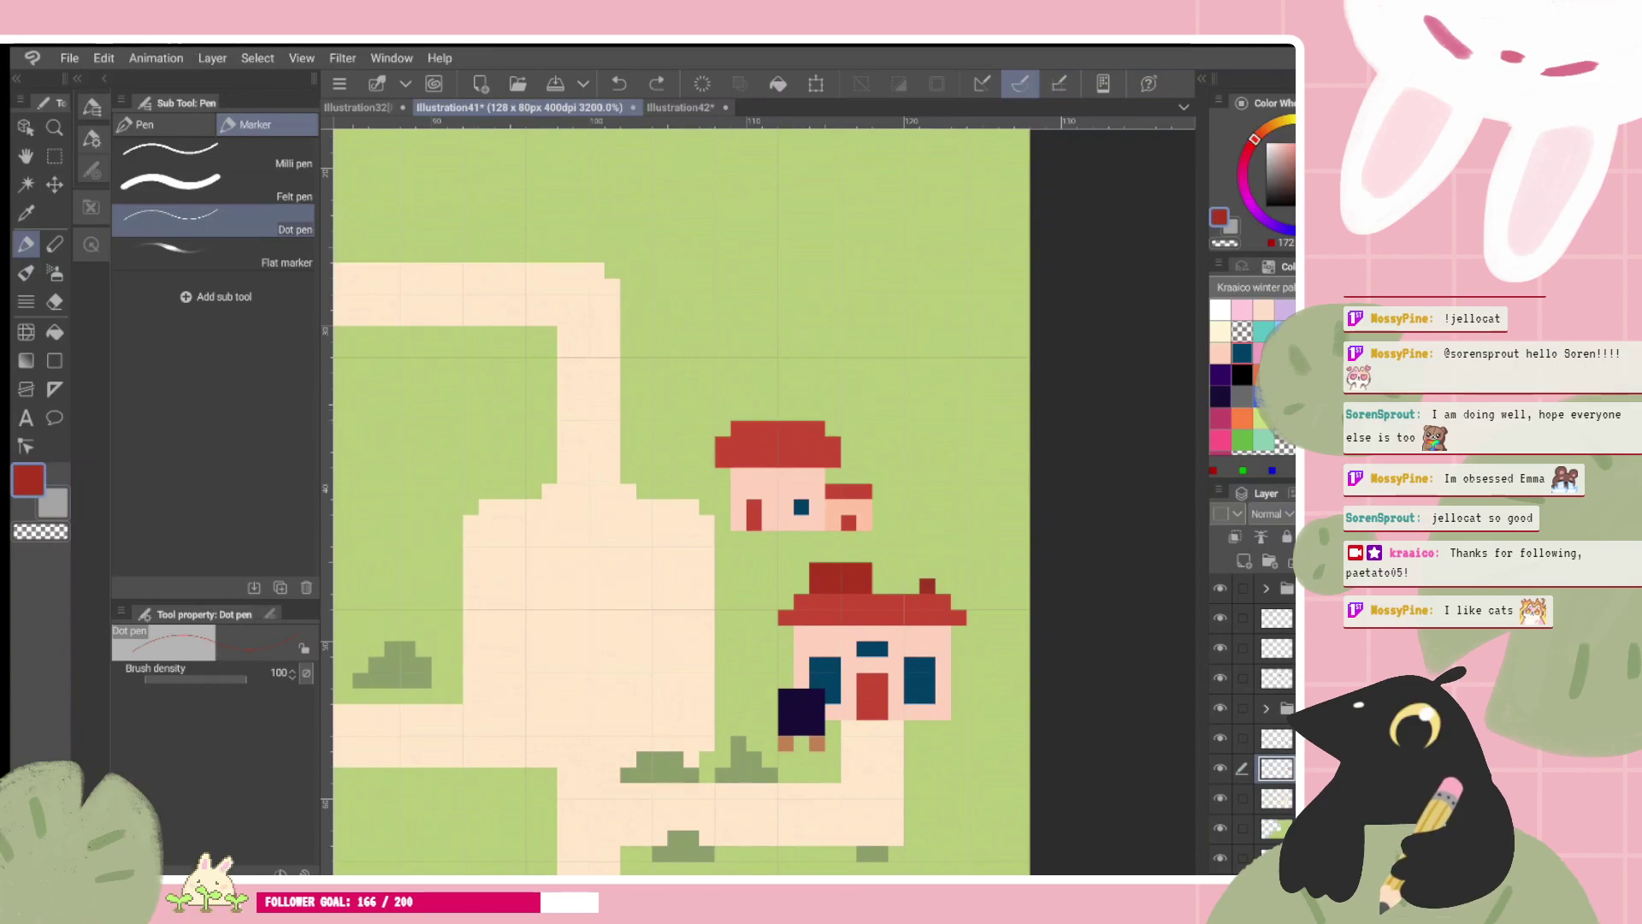
{"action": "left_click_drag", "start_coordinate": [770, 462], "coordinate": [785, 446]}
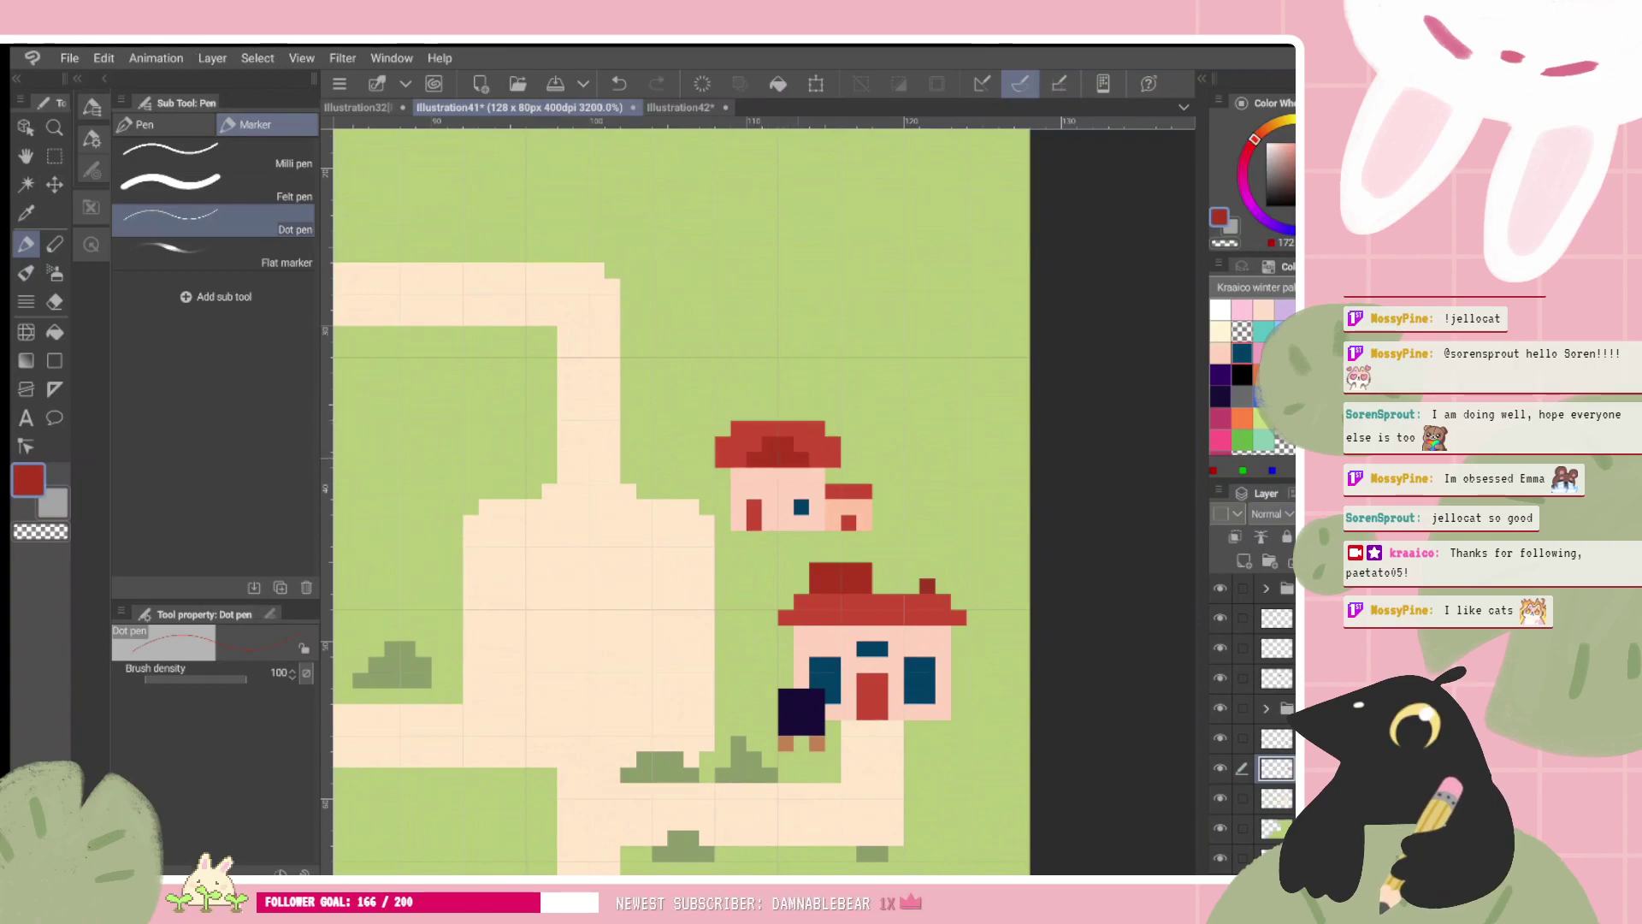
{"action": "key", "text": "ctrl+z"}
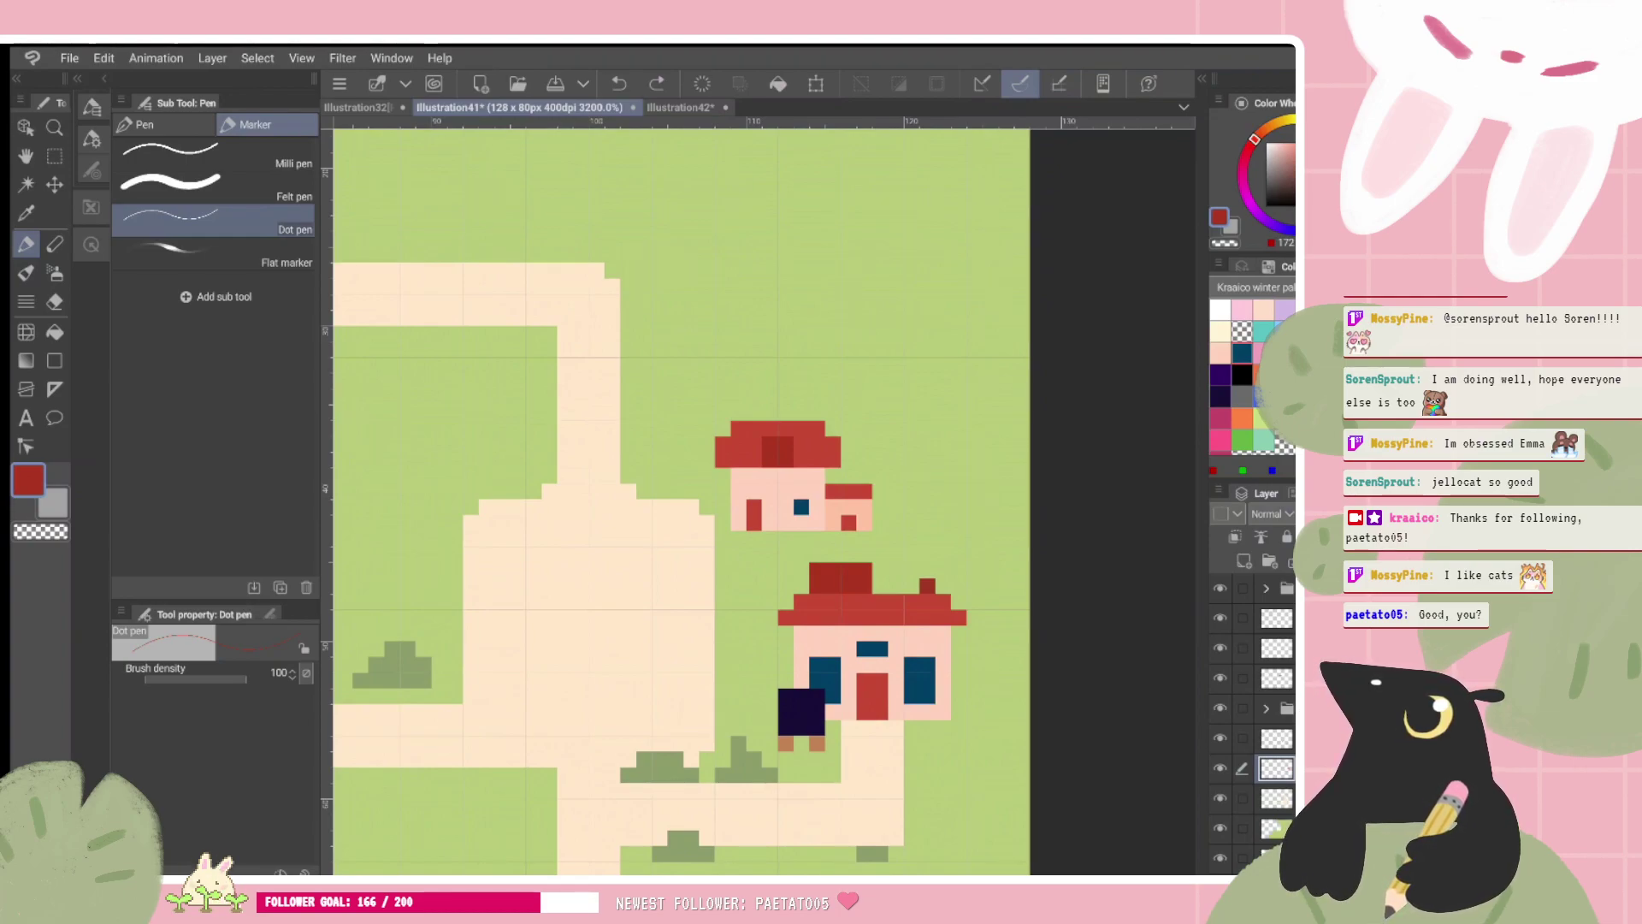
Step: Add a one-pixel dark red chimney on top of the small house's roof
{"action": "left_click_drag", "start_coordinate": [764, 501], "coordinate": [734, 506]}
{"action": "left_click", "coordinate": [722, 410]}
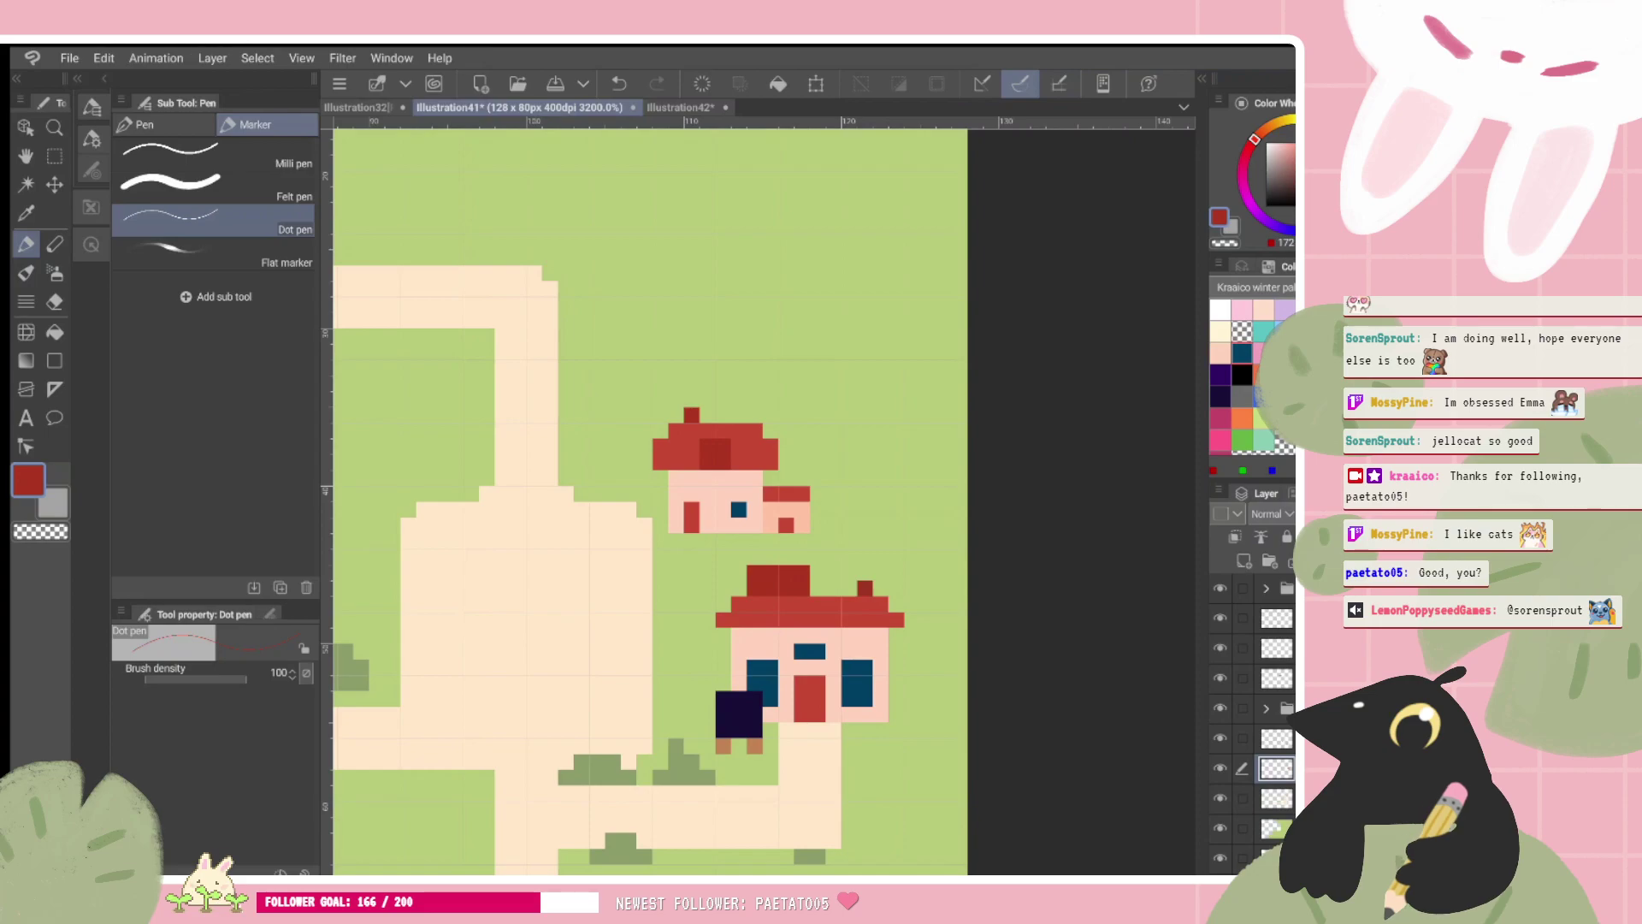
{"action": "scroll", "coordinate": [650, 501], "scroll_direction": "down", "scroll_amount": 2}
{"action": "scroll", "coordinate": [650, 471], "scroll_direction": "up", "scroll_amount": 1}
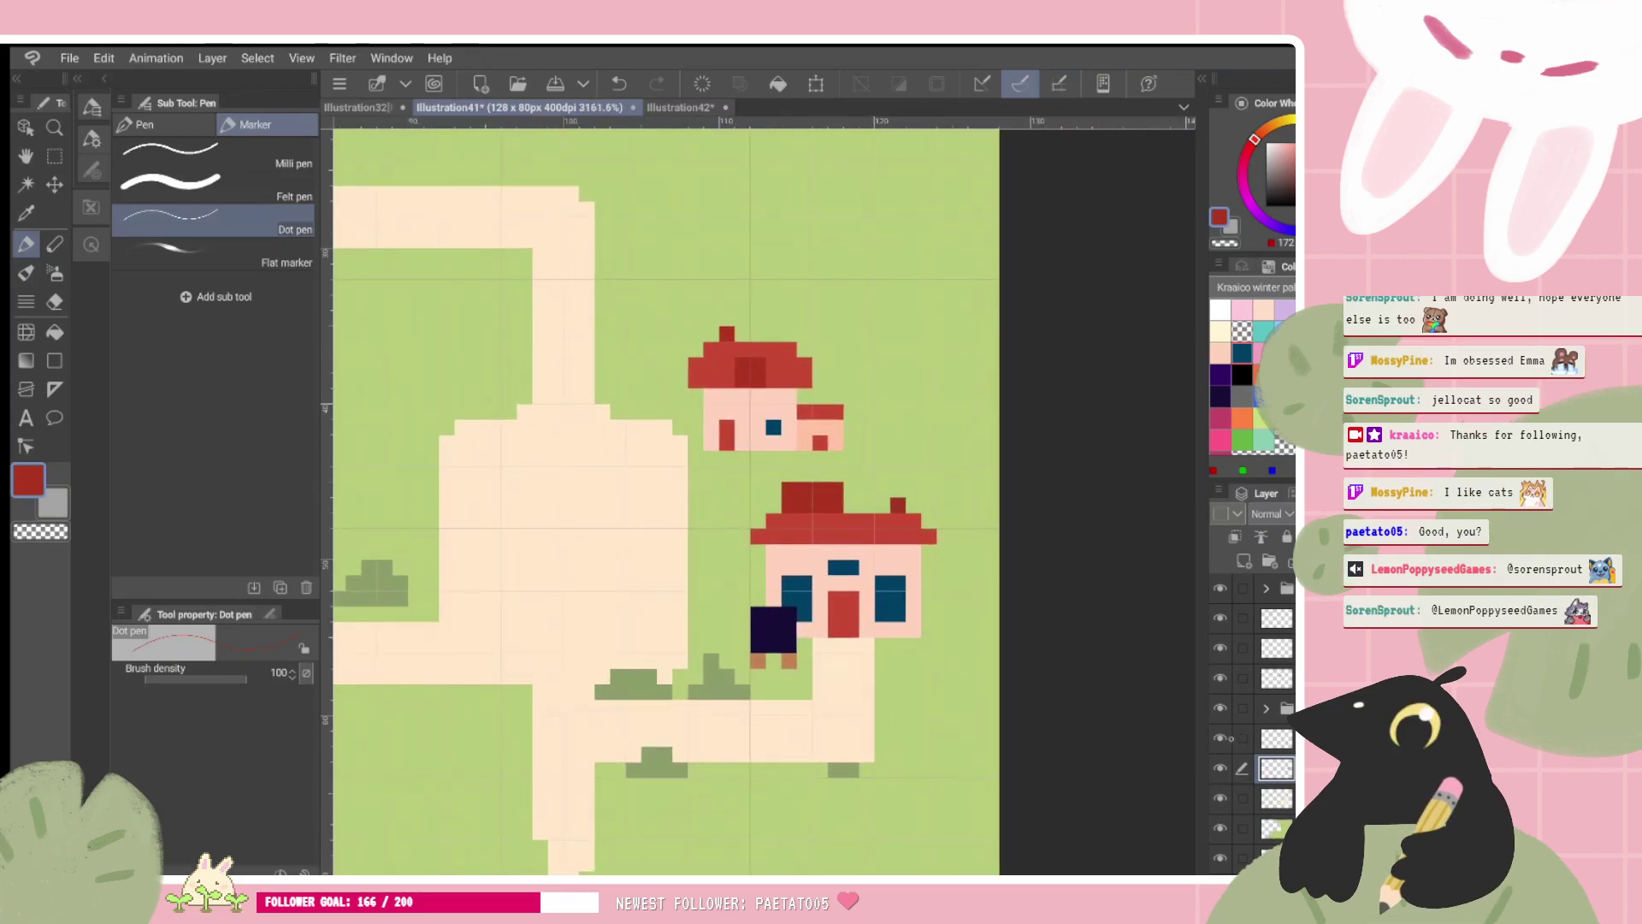
Step: Shade the wall row under the small house's roof with the side extension's darker pink
{"action": "left_click", "coordinate": [1220, 352]}
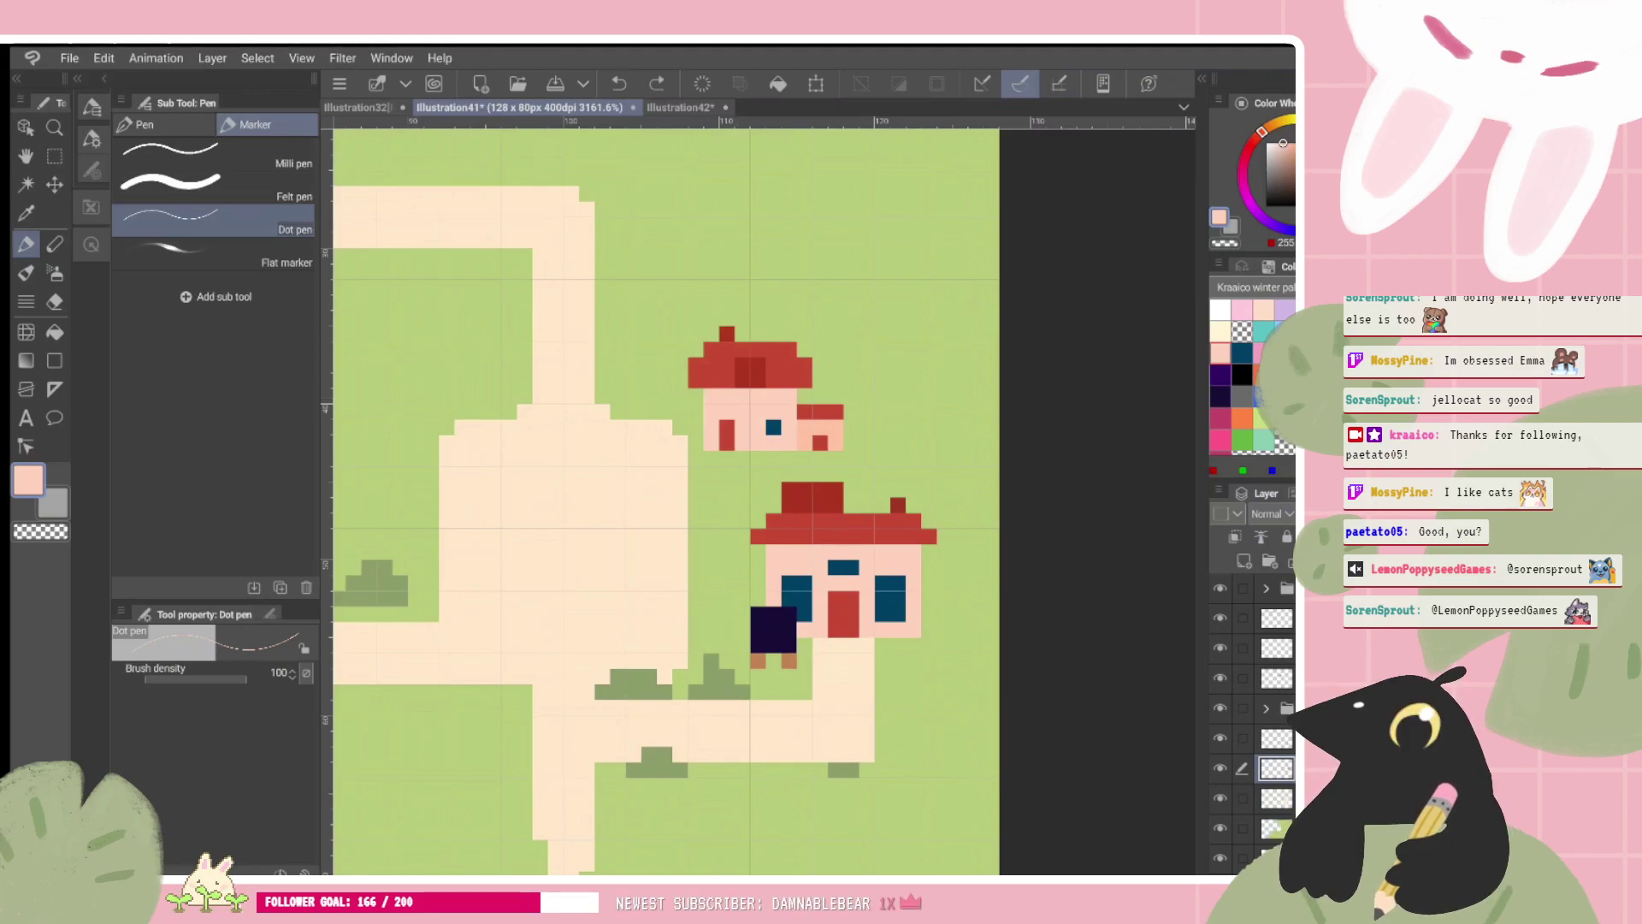
{"action": "left_click", "coordinate": [828, 426], "text": "alt"}
{"action": "left_click_drag", "start_coordinate": [710, 395], "coordinate": [789, 395]}
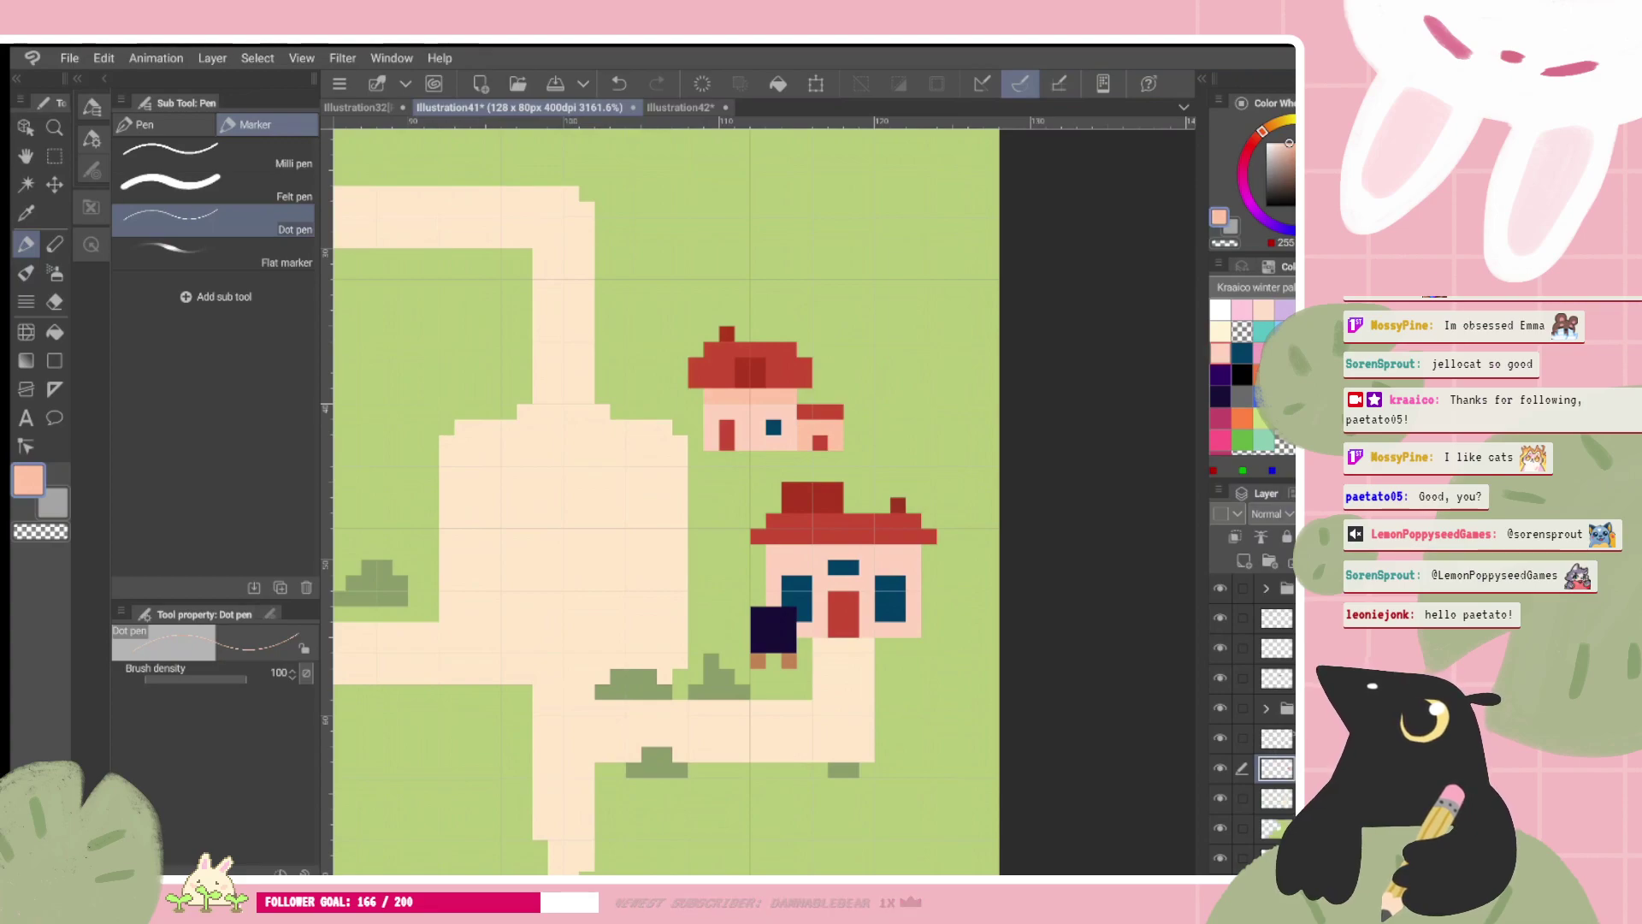
Step: On the bakery's layer, paint the bottom row of both large windows pink as flower boxes
{"action": "left_click", "coordinate": [1267, 709]}
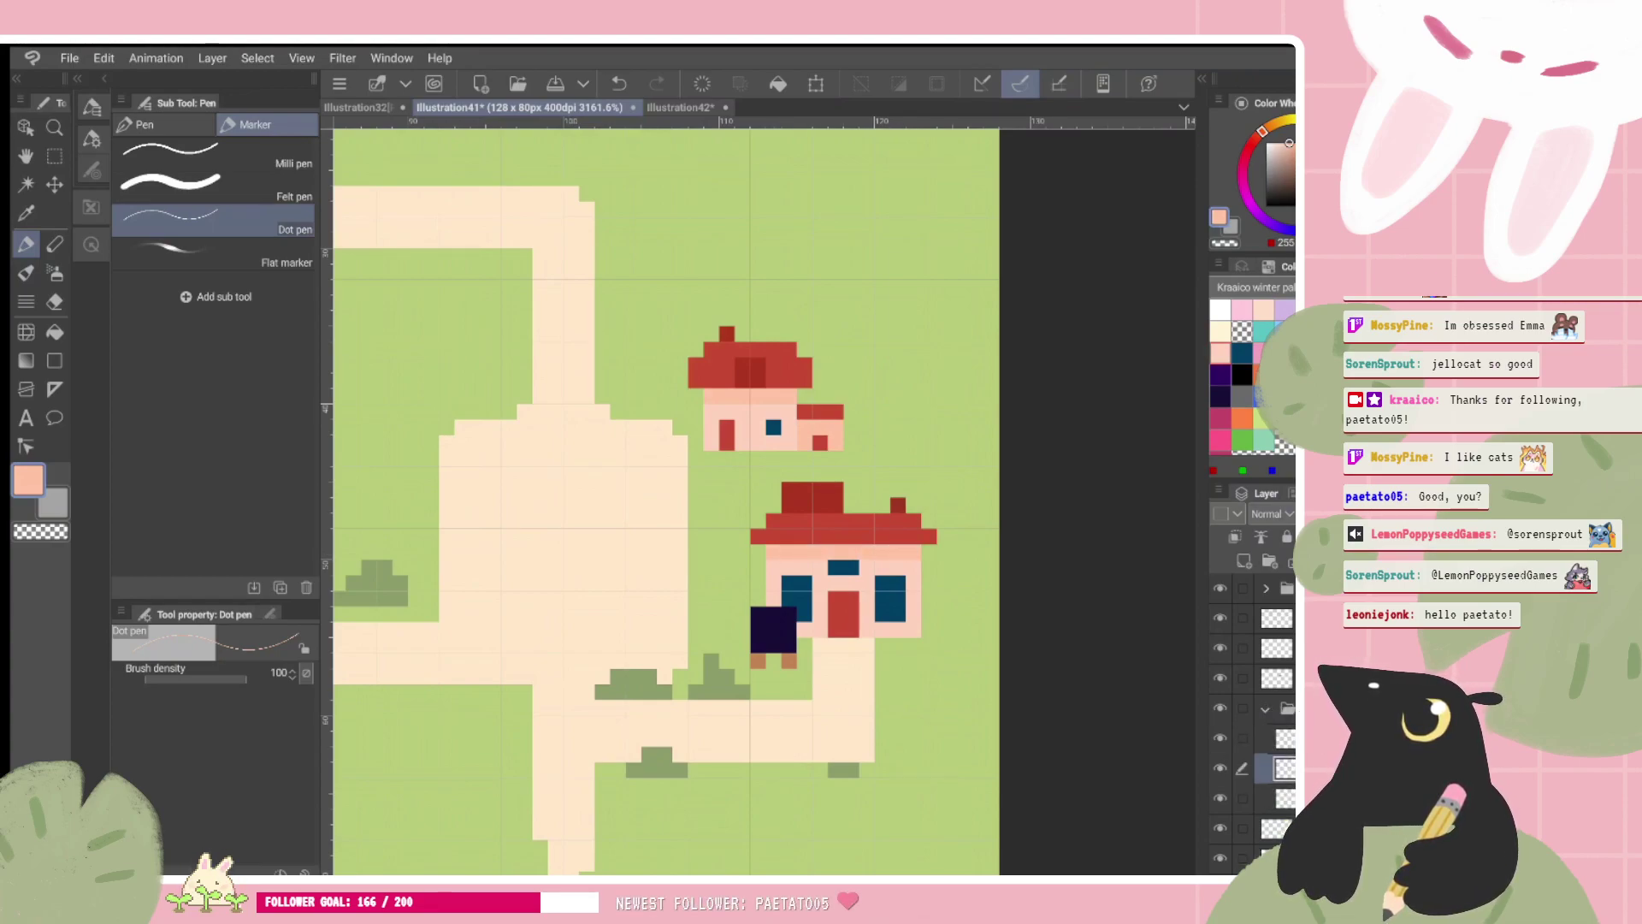
{"action": "scroll", "coordinate": [669, 502], "scroll_direction": "down", "scroll_amount": 2}
{"action": "scroll", "coordinate": [669, 502], "scroll_direction": "up", "scroll_amount": 1}
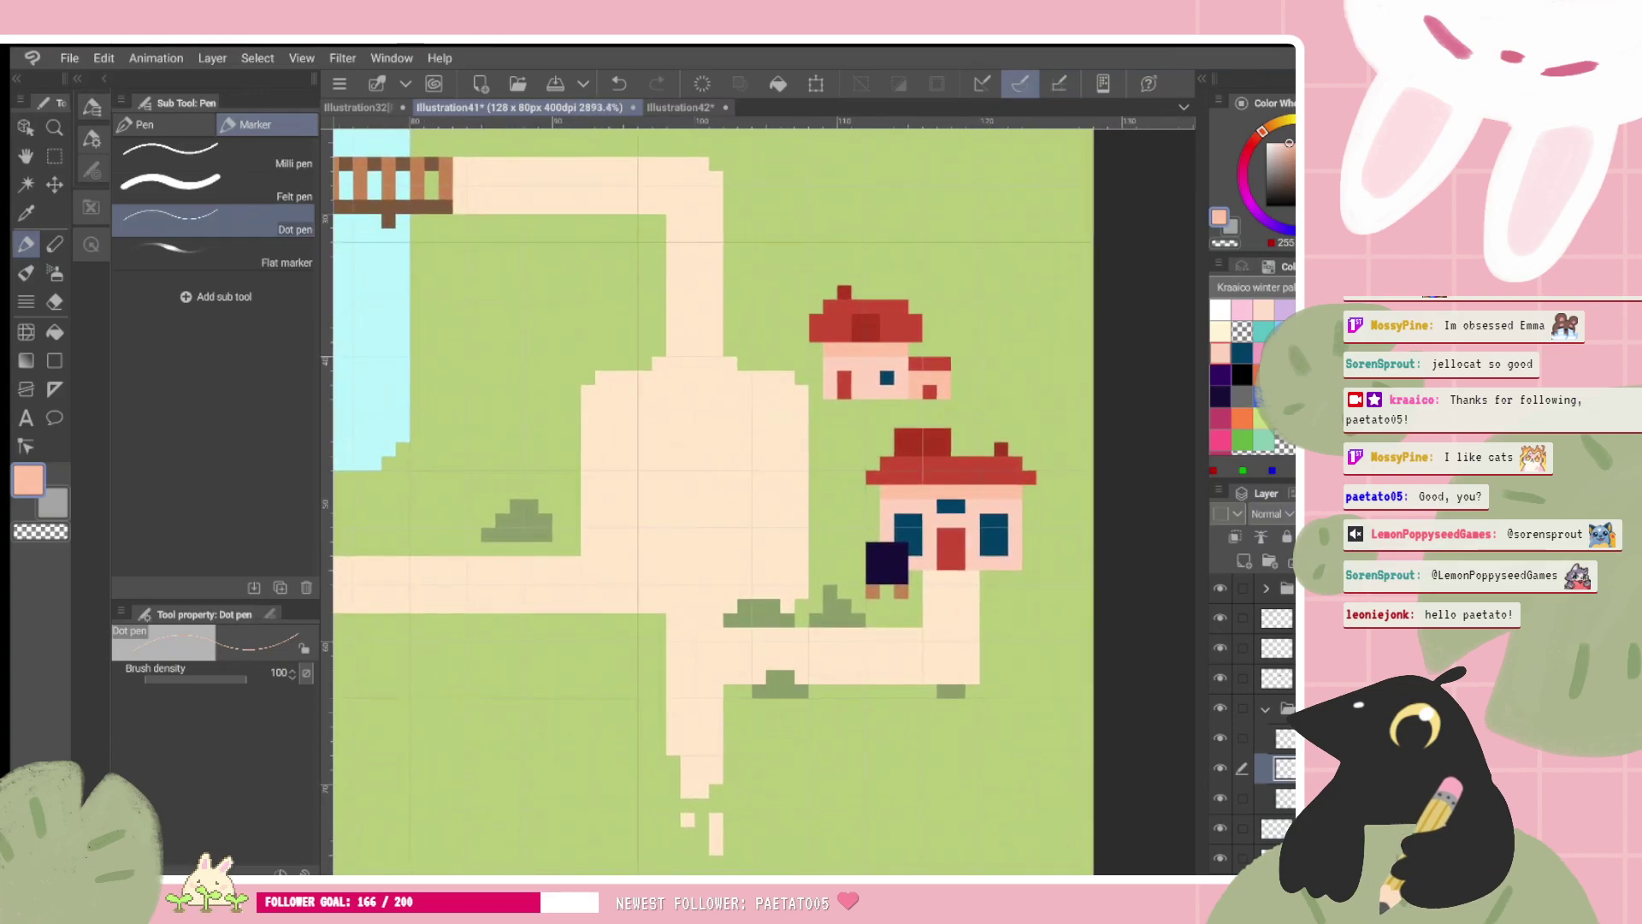
{"action": "left_click", "coordinate": [1273, 718]}
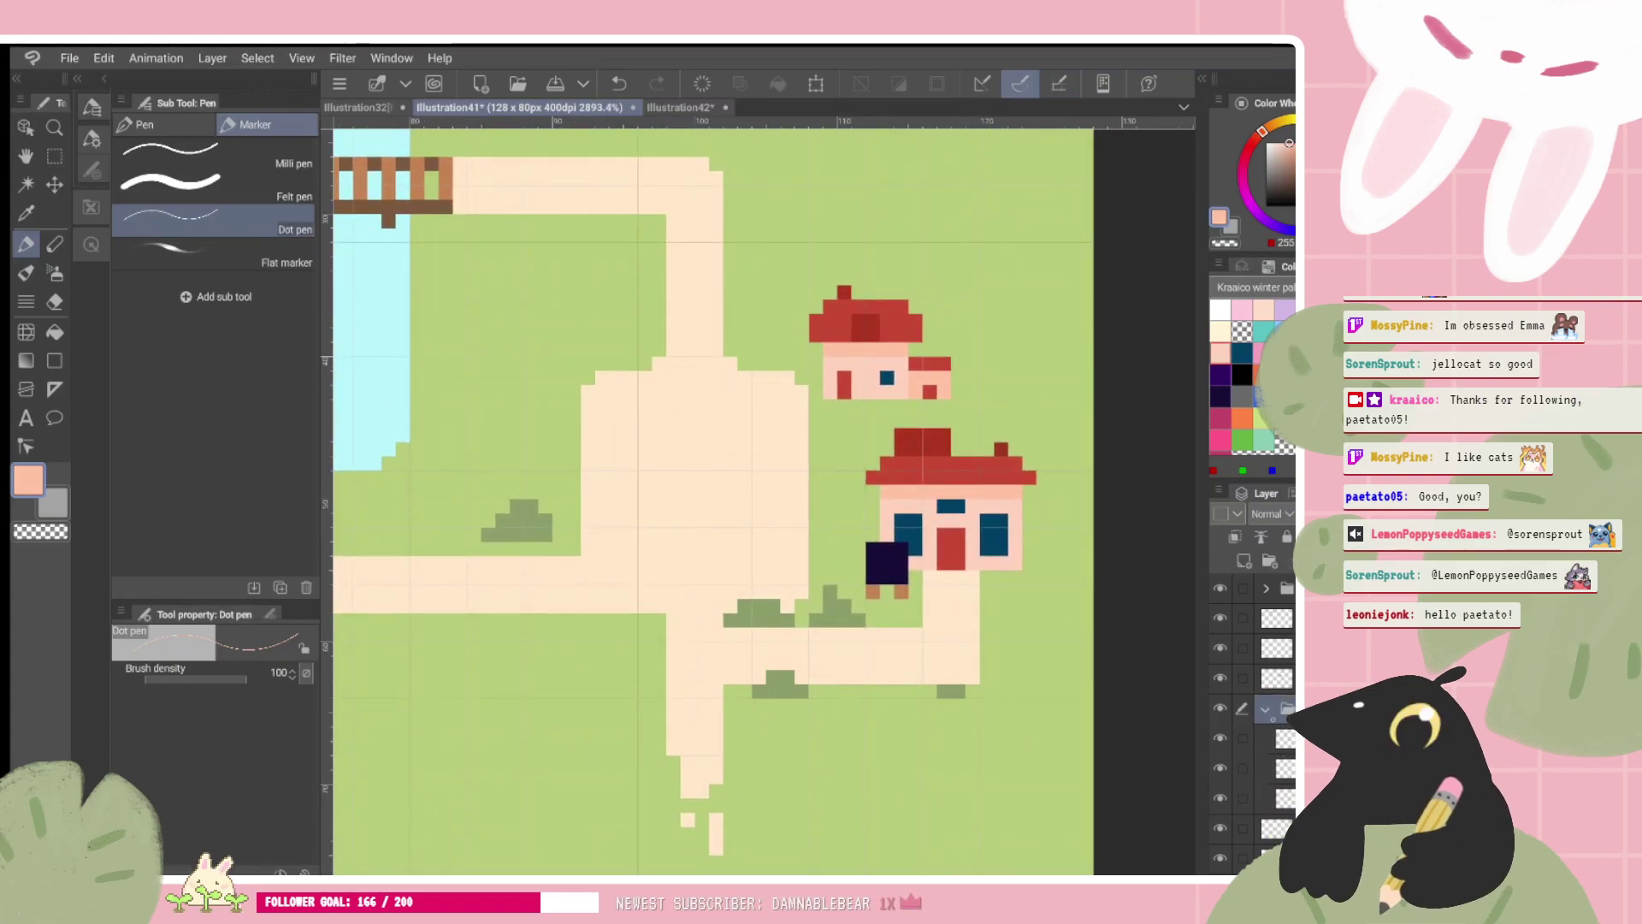
{"action": "left_click", "coordinate": [1278, 768]}
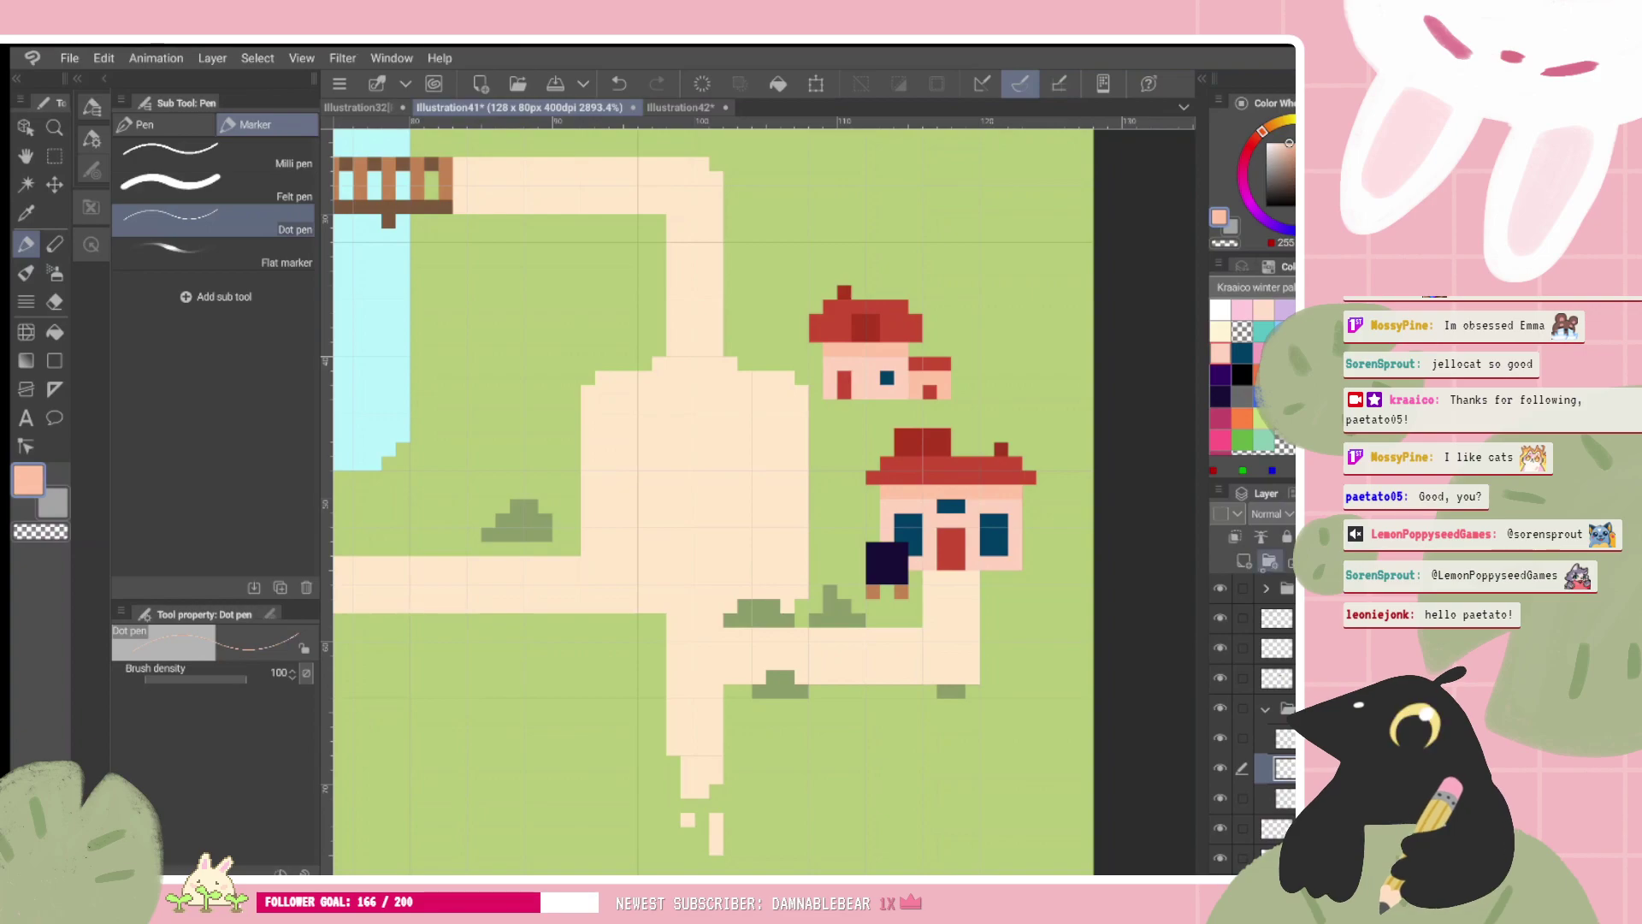
{"action": "left_click", "coordinate": [1241, 310]}
{"action": "left_click_drag", "start_coordinate": [987, 549], "coordinate": [1002, 549]}
{"action": "left_click", "coordinate": [1261, 352]}
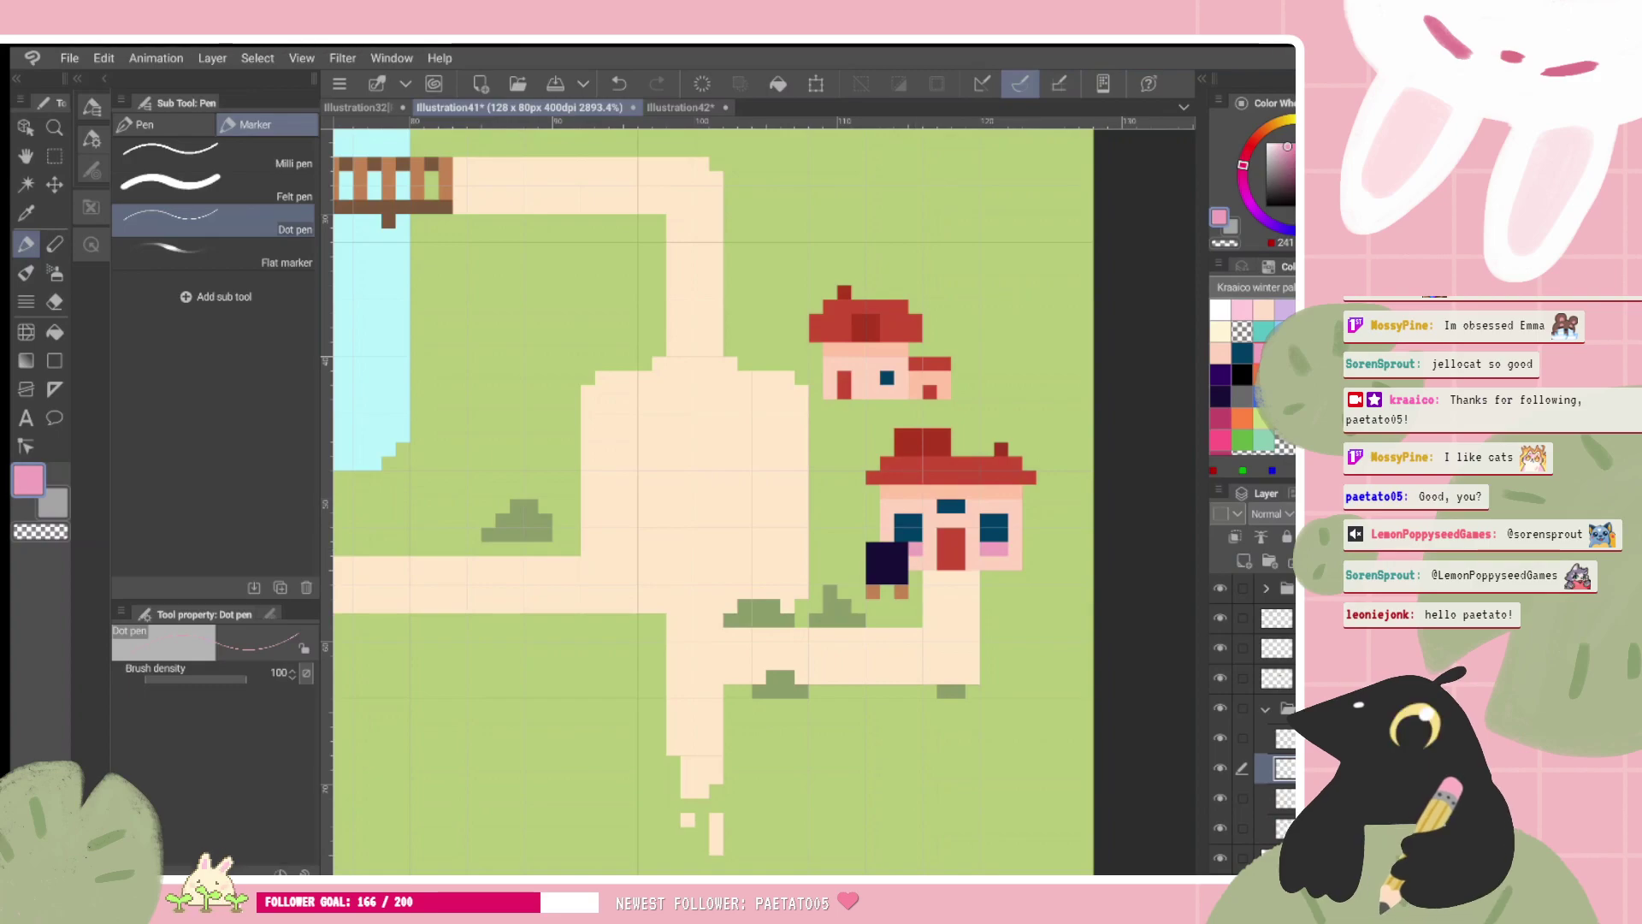
Step: Paint the left pixel of both bakery flower boxes brown, temporarily hiding the character layer to reach the covered window
{"action": "left_click", "coordinate": [900, 590], "text": "alt"}
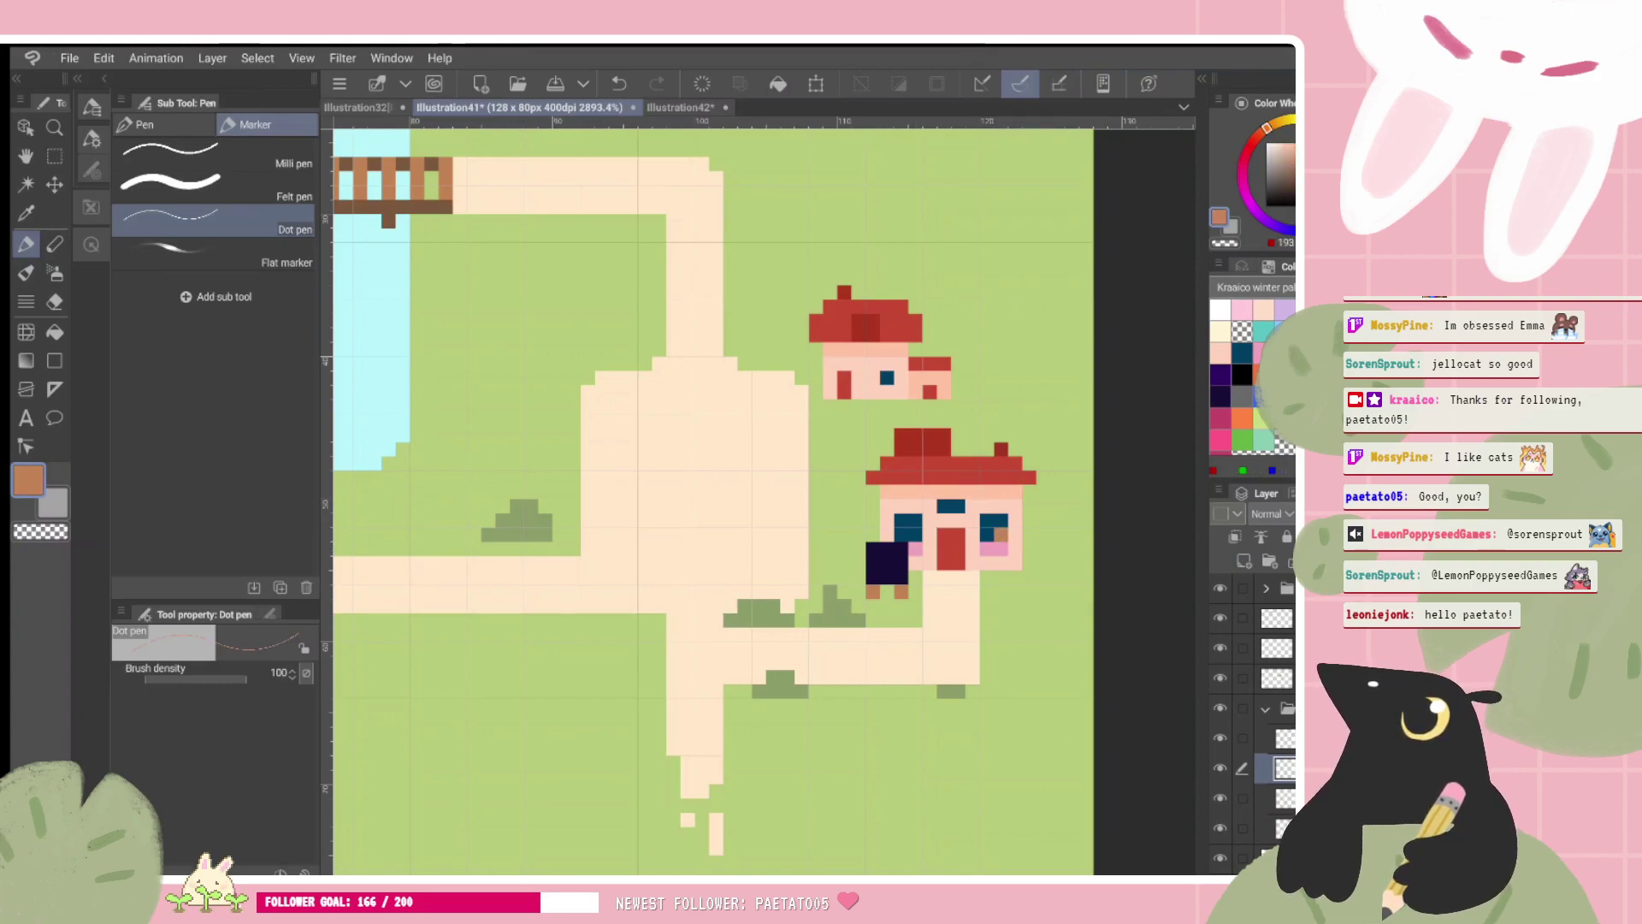
{"action": "left_click", "coordinate": [1001, 535]}
{"action": "key", "text": "ctrl+z"}
{"action": "left_click", "coordinate": [987, 548]}
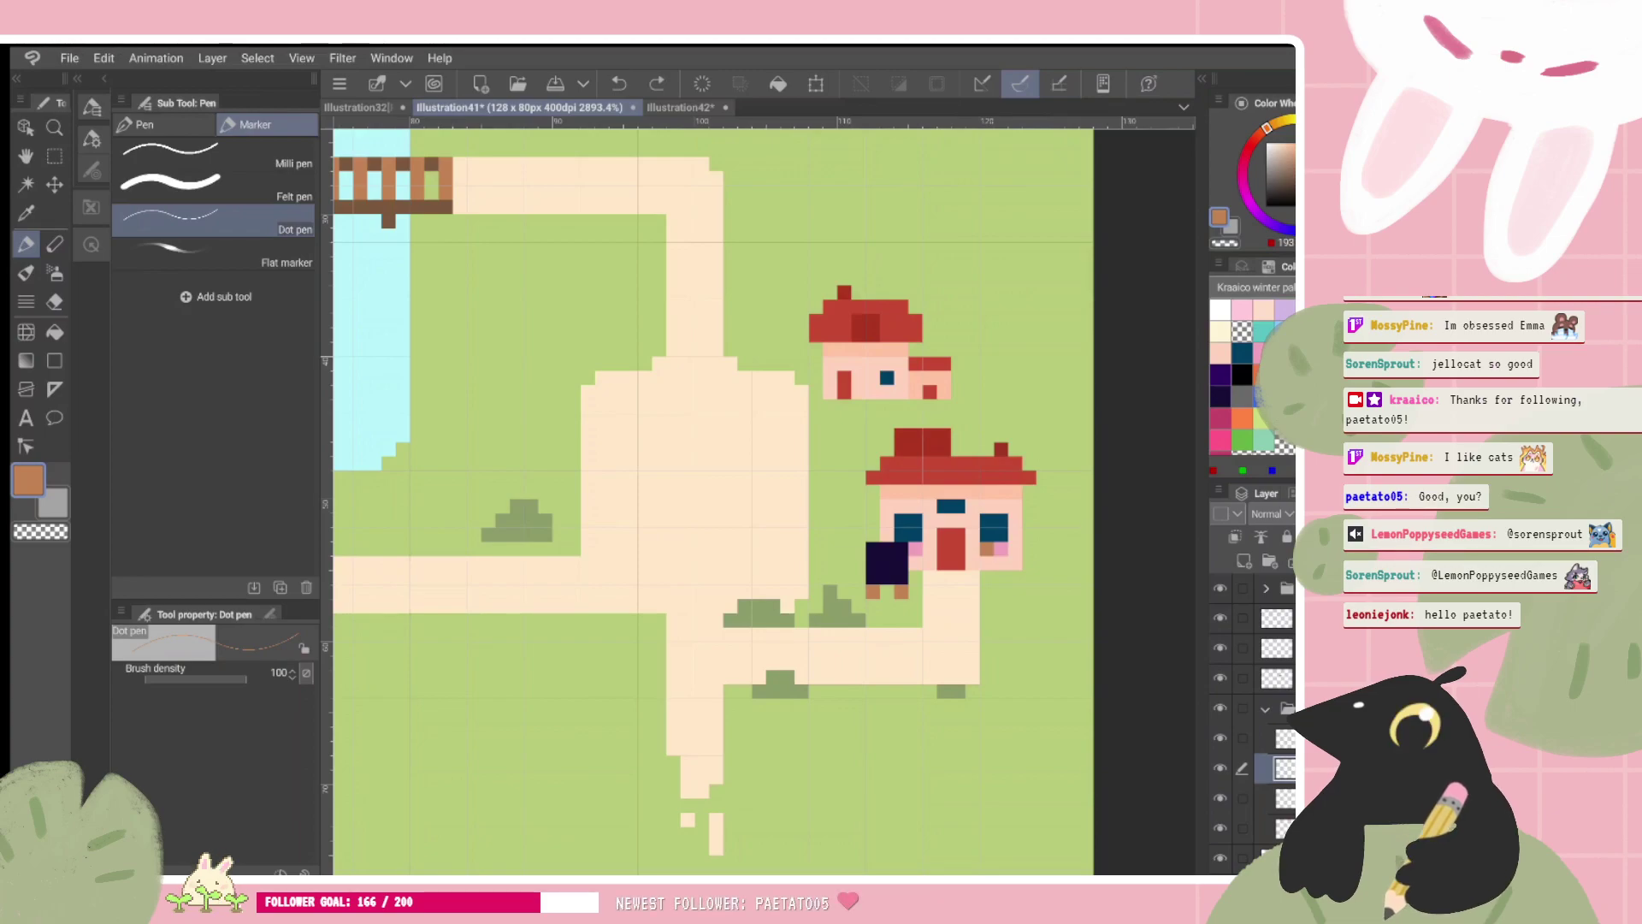
{"action": "scroll", "coordinate": [764, 501], "scroll_direction": "down", "scroll_amount": 1}
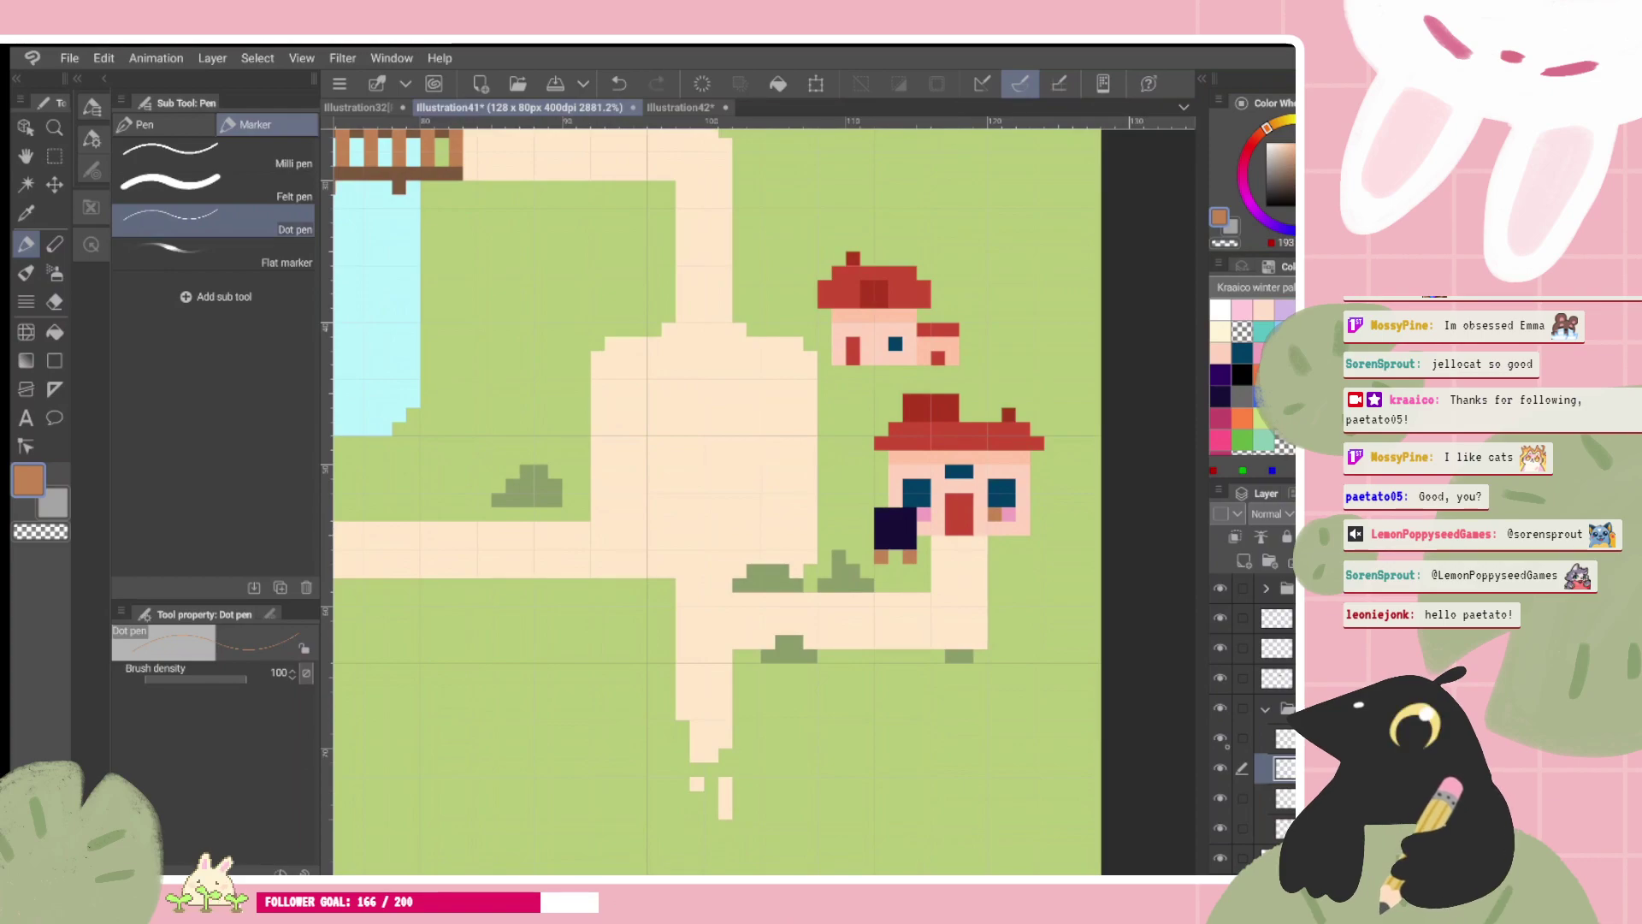
{"action": "left_click", "coordinate": [1219, 739]}
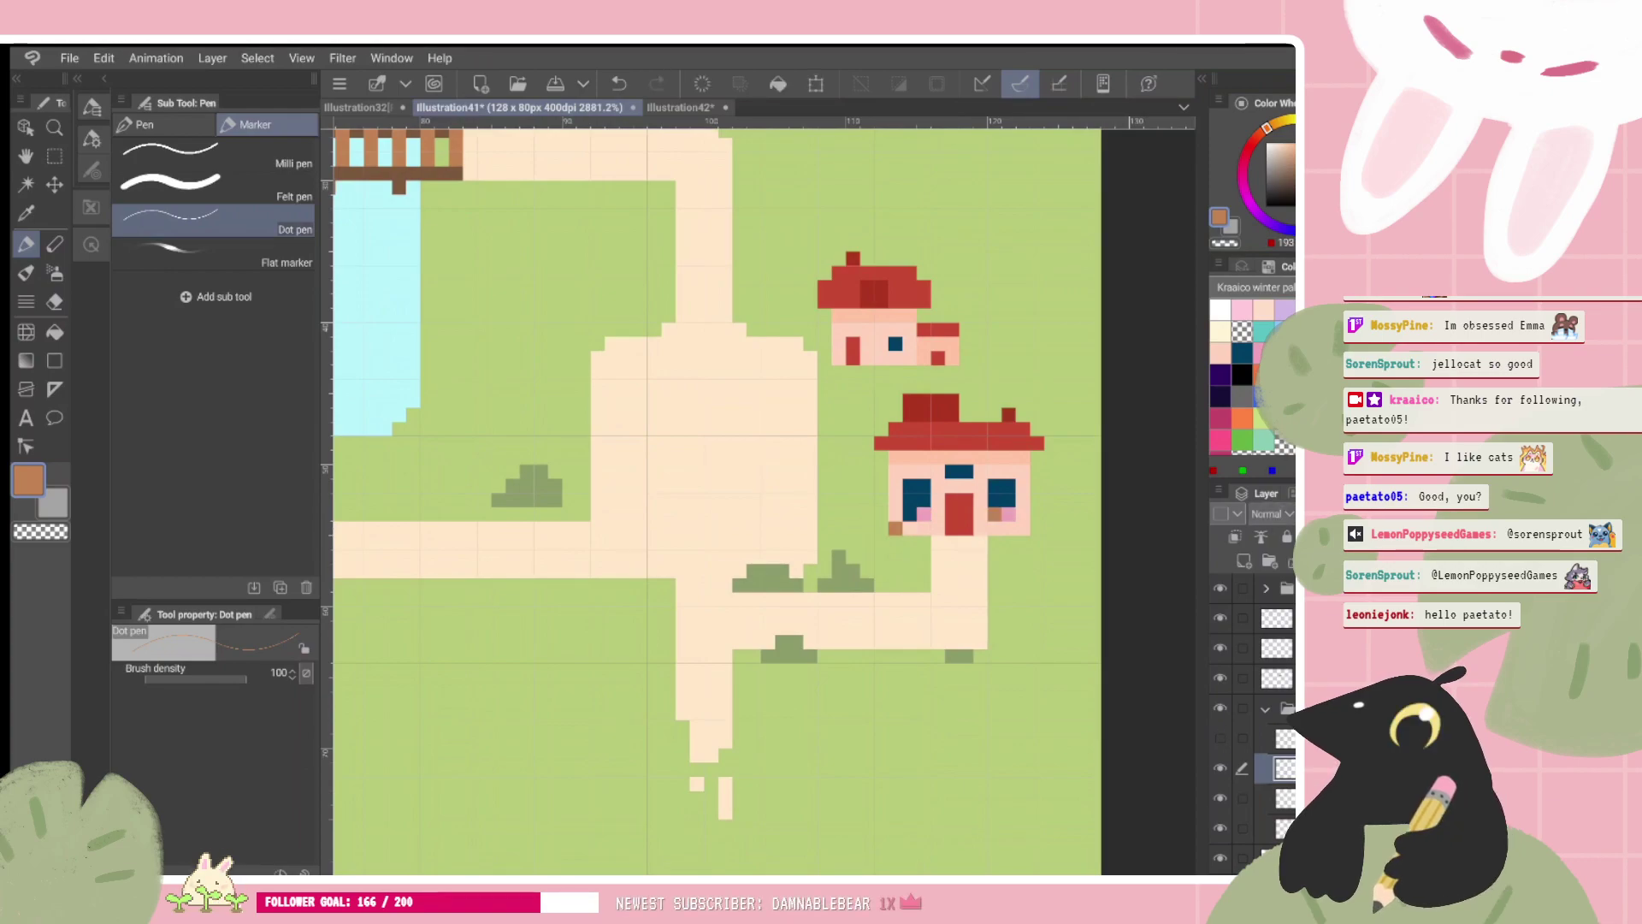
{"action": "key", "text": "ctrl+z"}
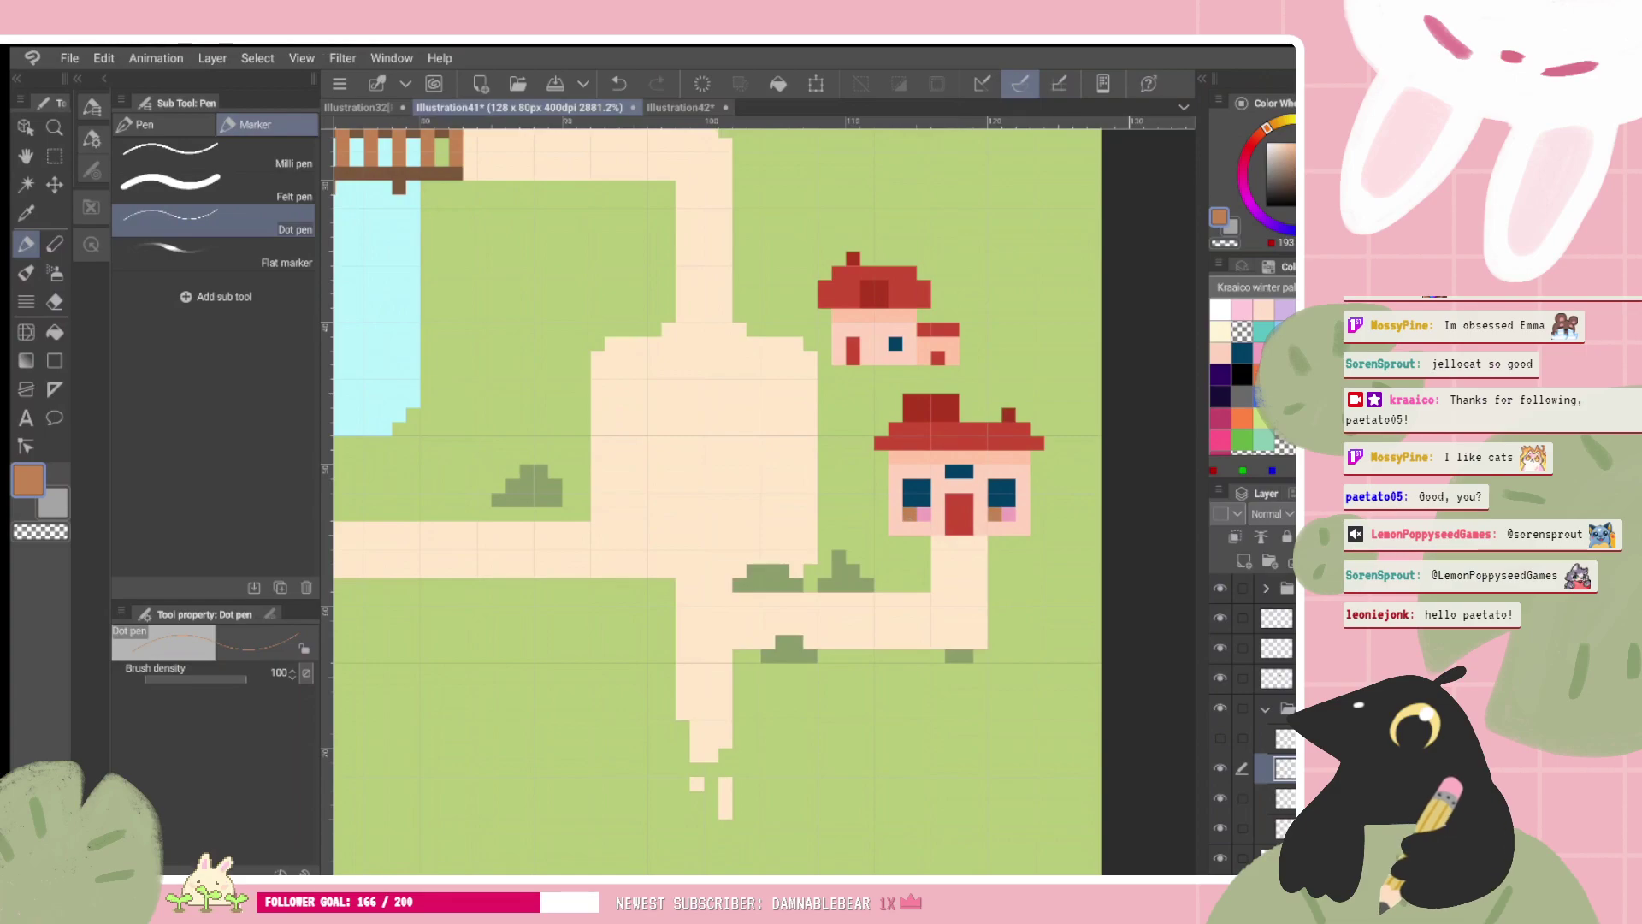
{"action": "left_click", "coordinate": [1222, 736]}
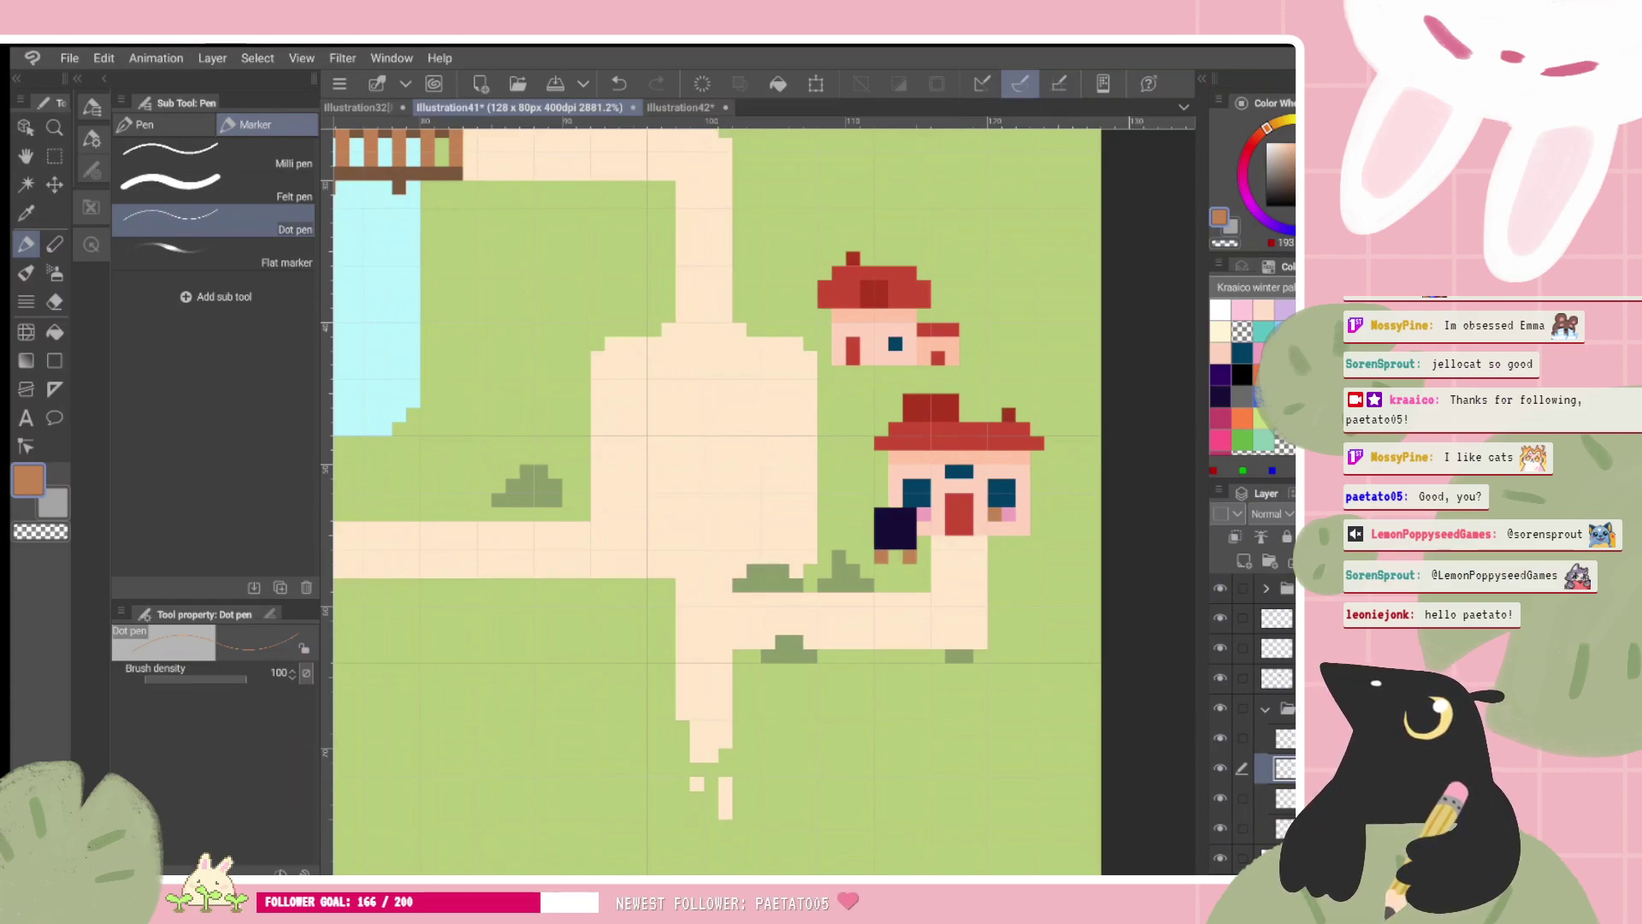
Step: Try a blue block two pixels wide beside the bakery's right wall, and undo it
{"action": "left_click", "coordinate": [959, 500], "text": "alt"}
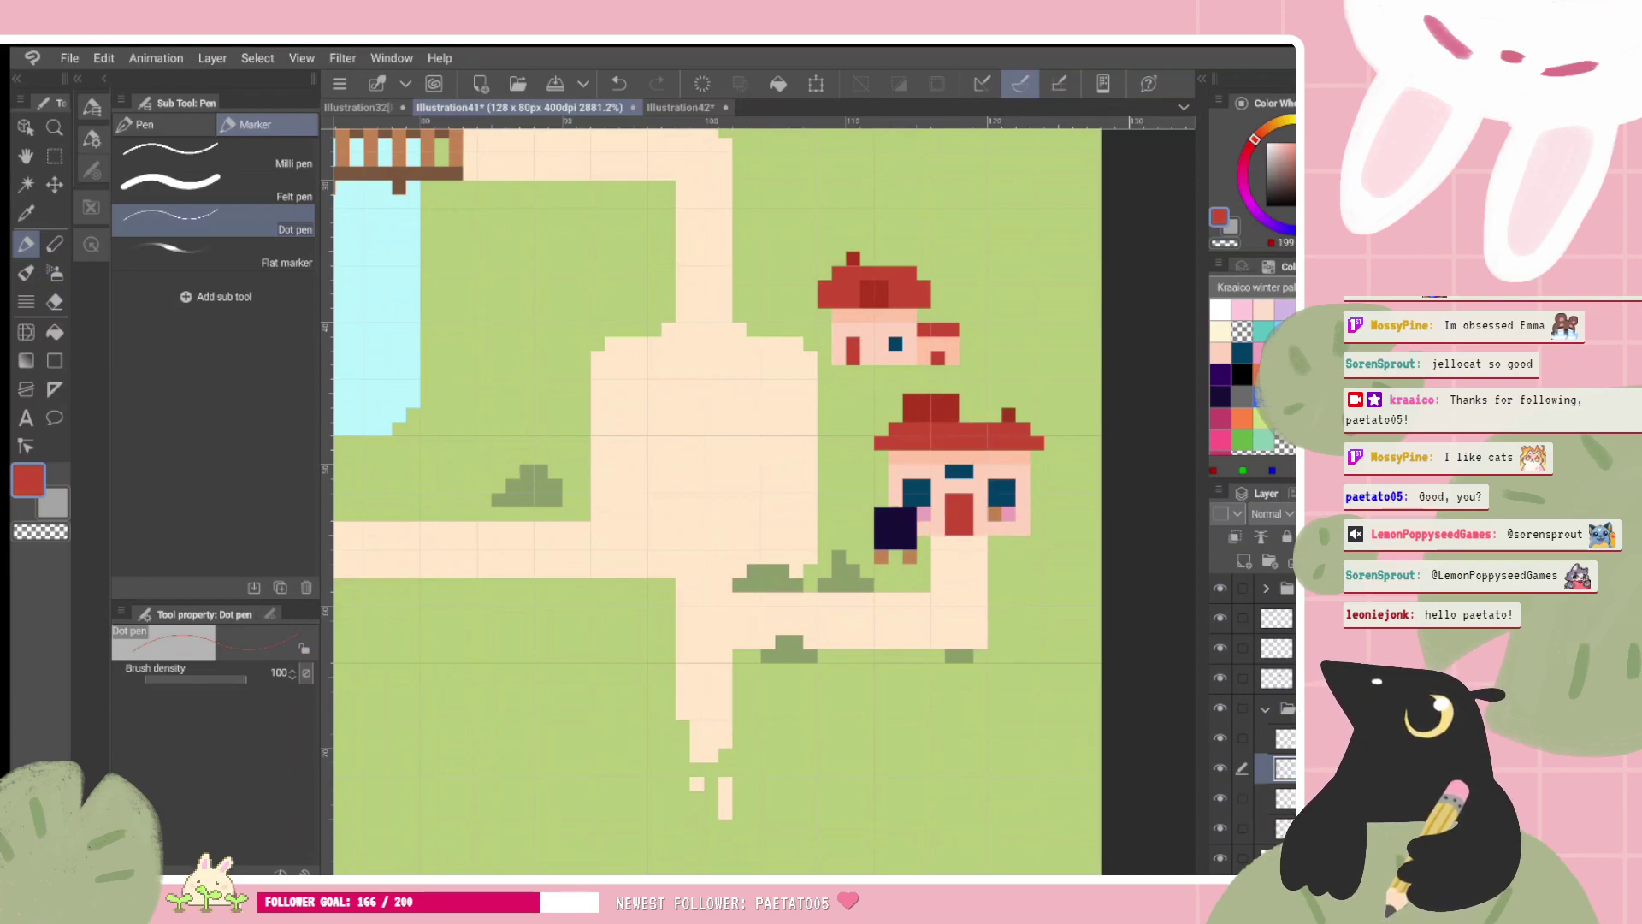
{"action": "left_click", "coordinate": [1280, 737]}
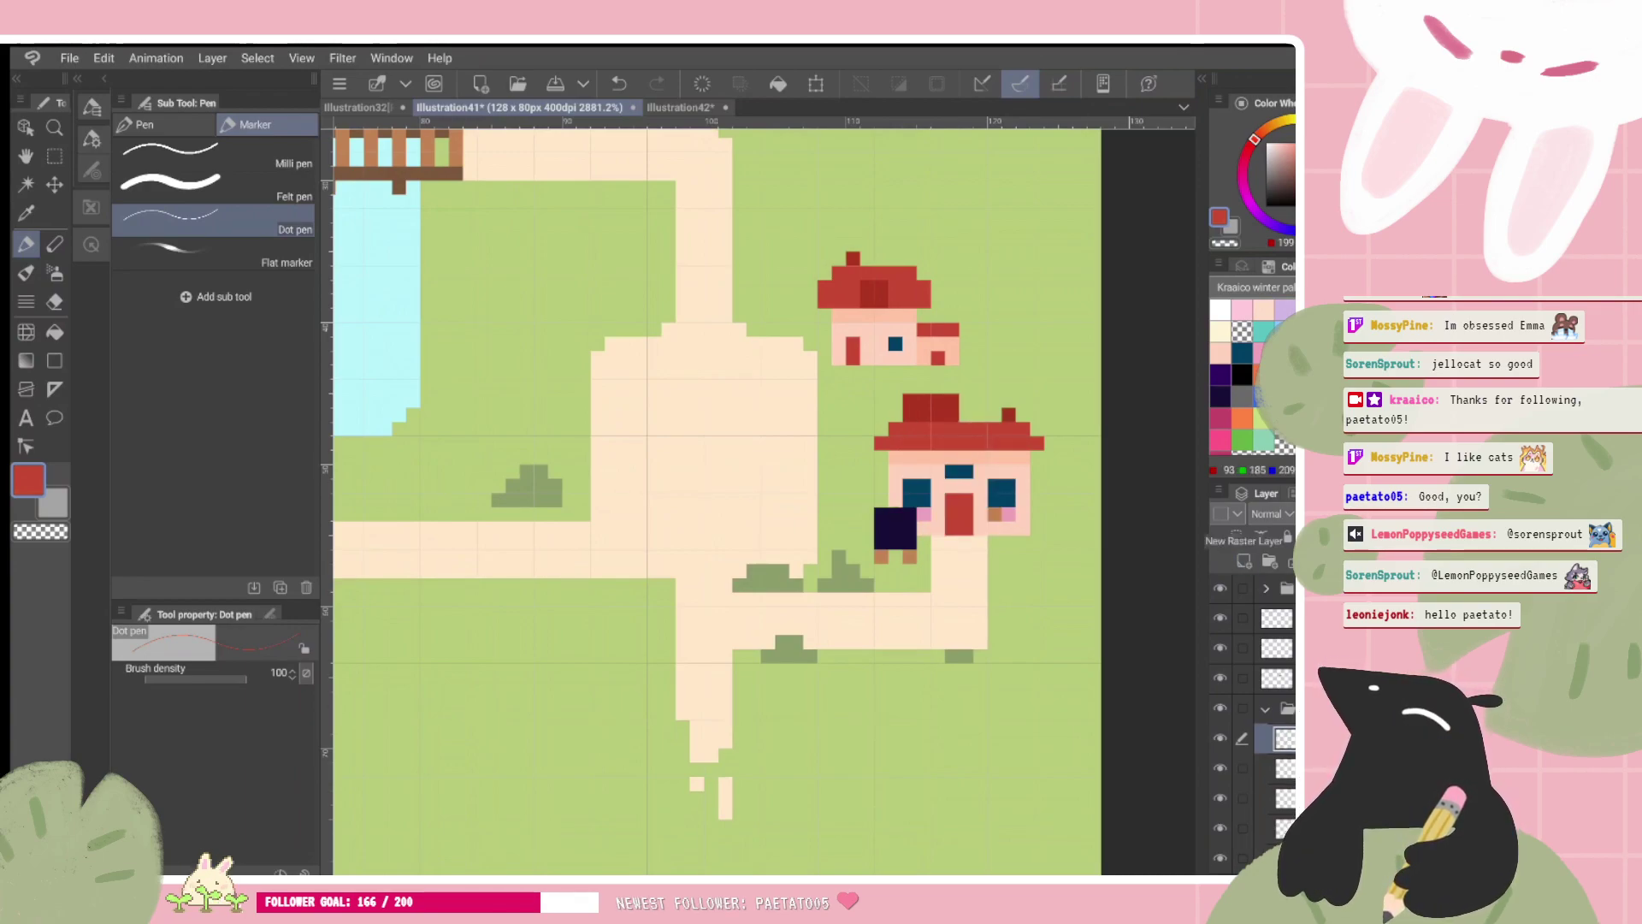
{"action": "left_click", "coordinate": [1263, 330]}
{"action": "mouse_move", "coordinate": [1036, 497]}
{"action": "left_mouse_down"}
{"action": "mouse_move", "coordinate": [1038, 530]}
{"action": "mouse_move", "coordinate": [1052, 508]}
{"action": "left_mouse_up"}
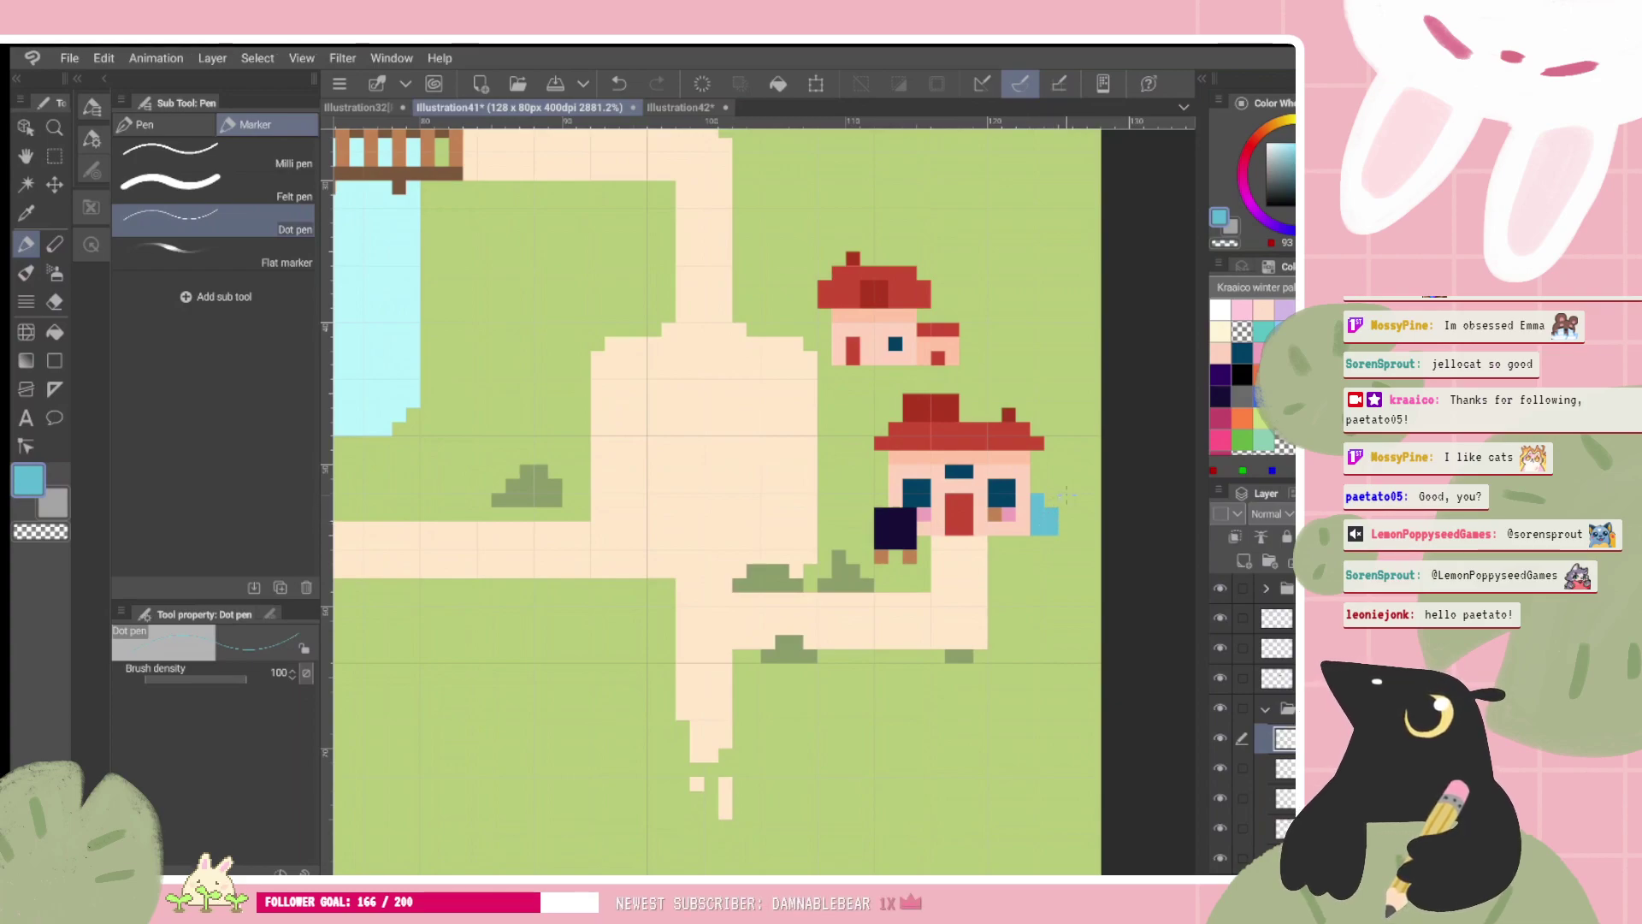
{"action": "left_click", "coordinate": [1285, 331]}
{"action": "left_click_drag", "start_coordinate": [1037, 500], "coordinate": [1051, 500]}
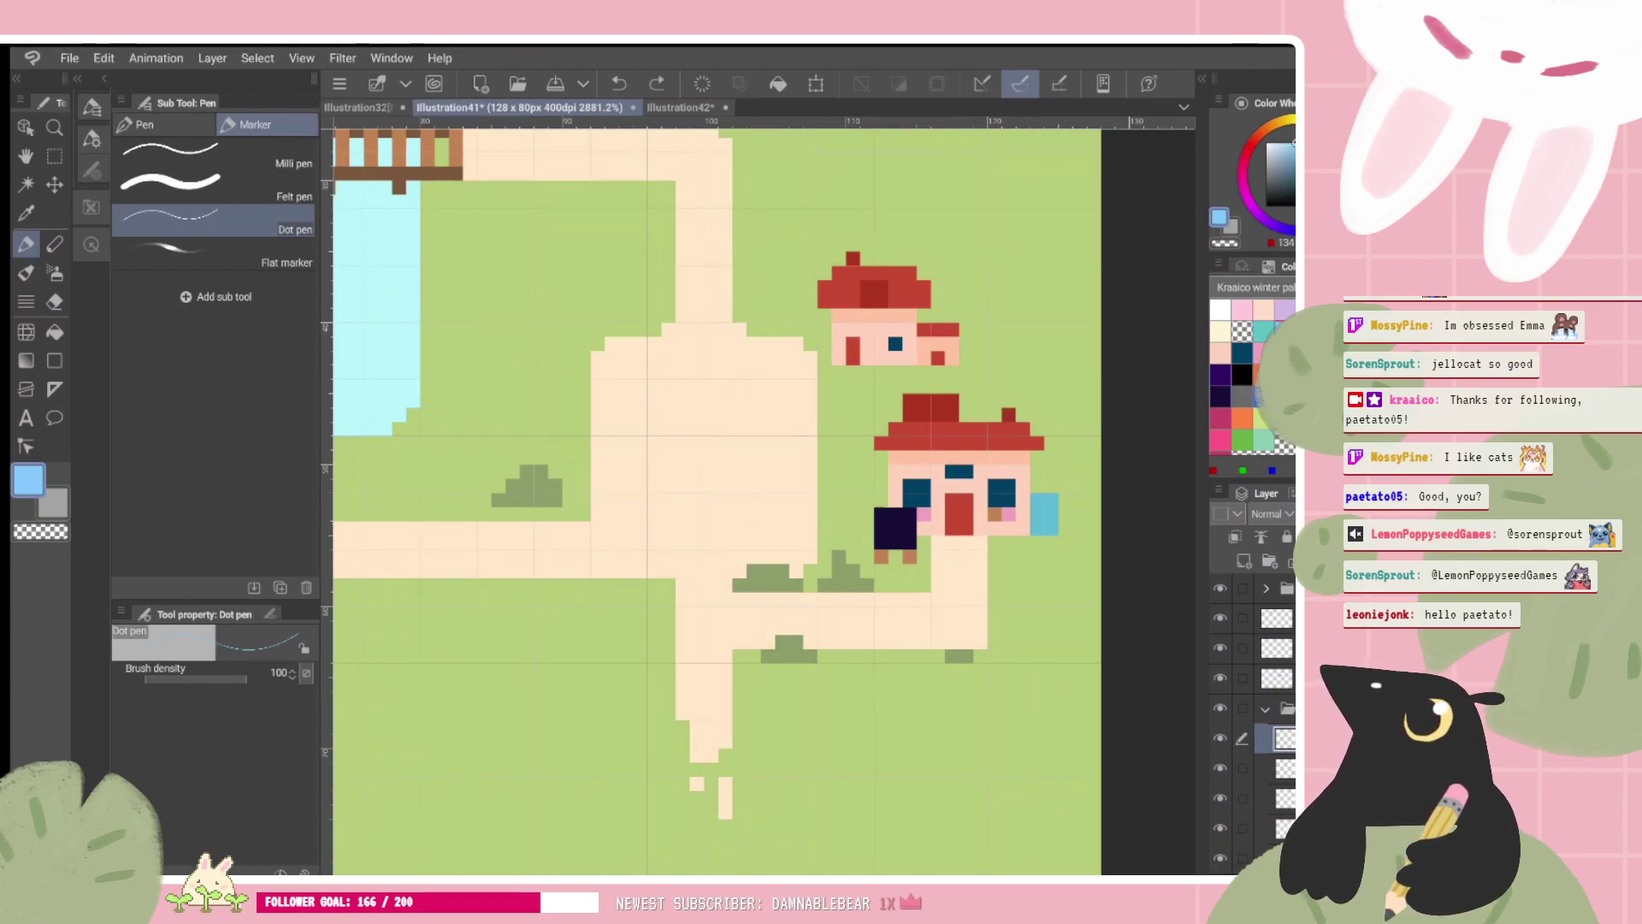
{"action": "key", "text": "ctrl+z"}
{"action": "key", "text": "ctrl+z"}
{"action": "key", "text": "ctrl+z"}
{"action": "key", "text": "ctrl+z"}
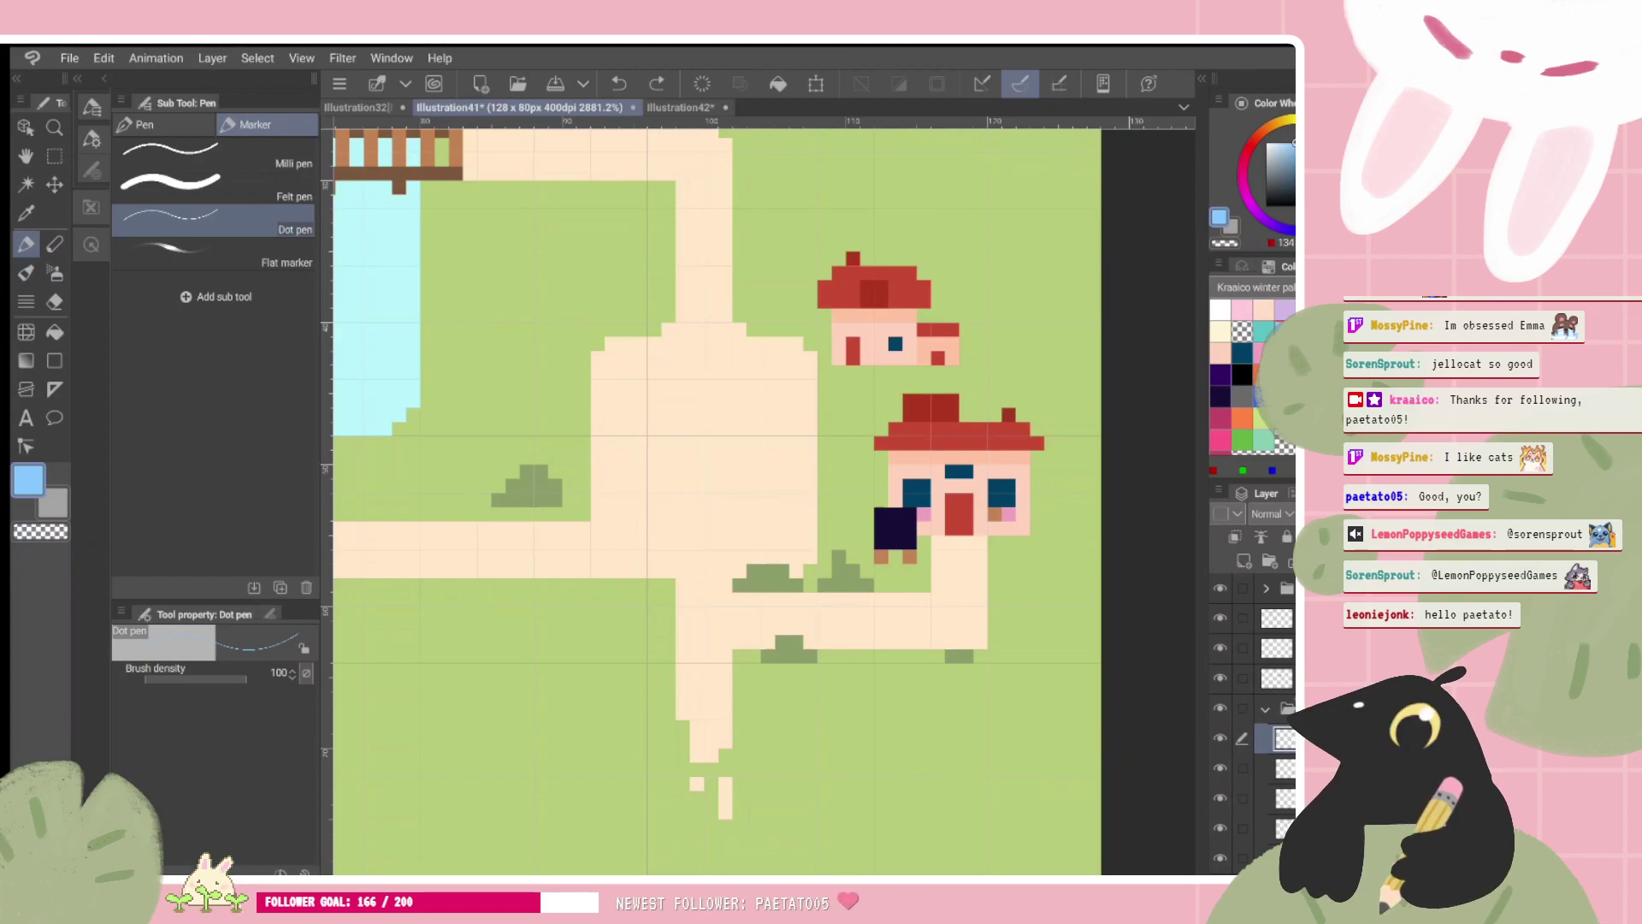
Step: Paint a brown box three pixels wide and two high at the bakery's lower right corner, and try bush green above it
{"action": "left_click", "coordinate": [994, 514], "text": "alt"}
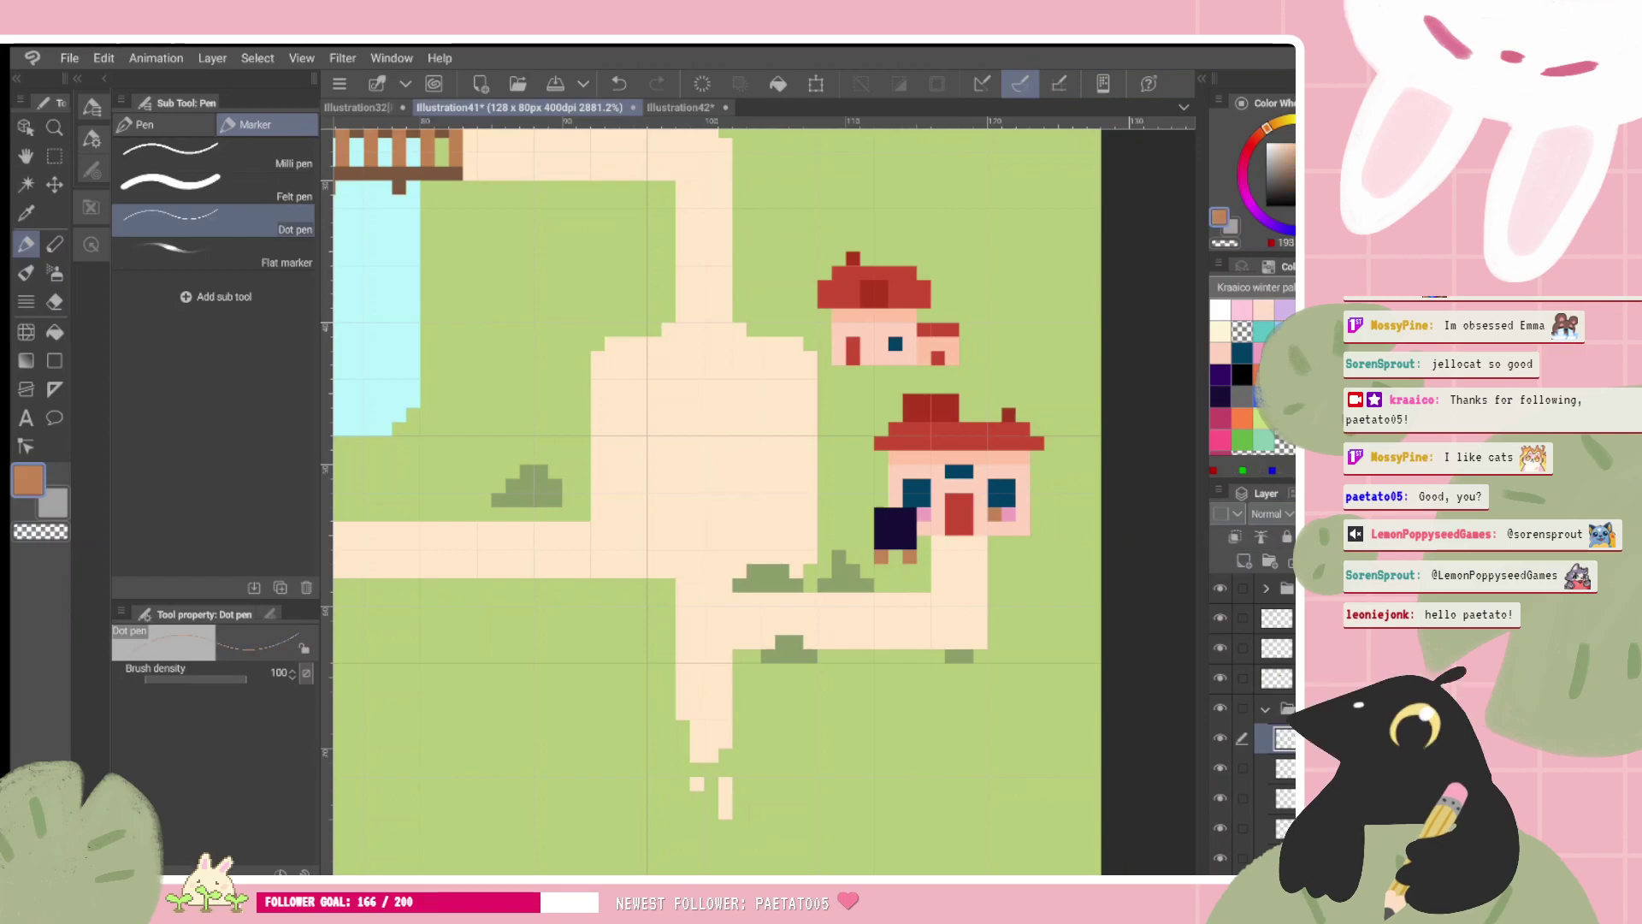
{"action": "left_click_drag", "start_coordinate": [1023, 528], "coordinate": [1052, 529]}
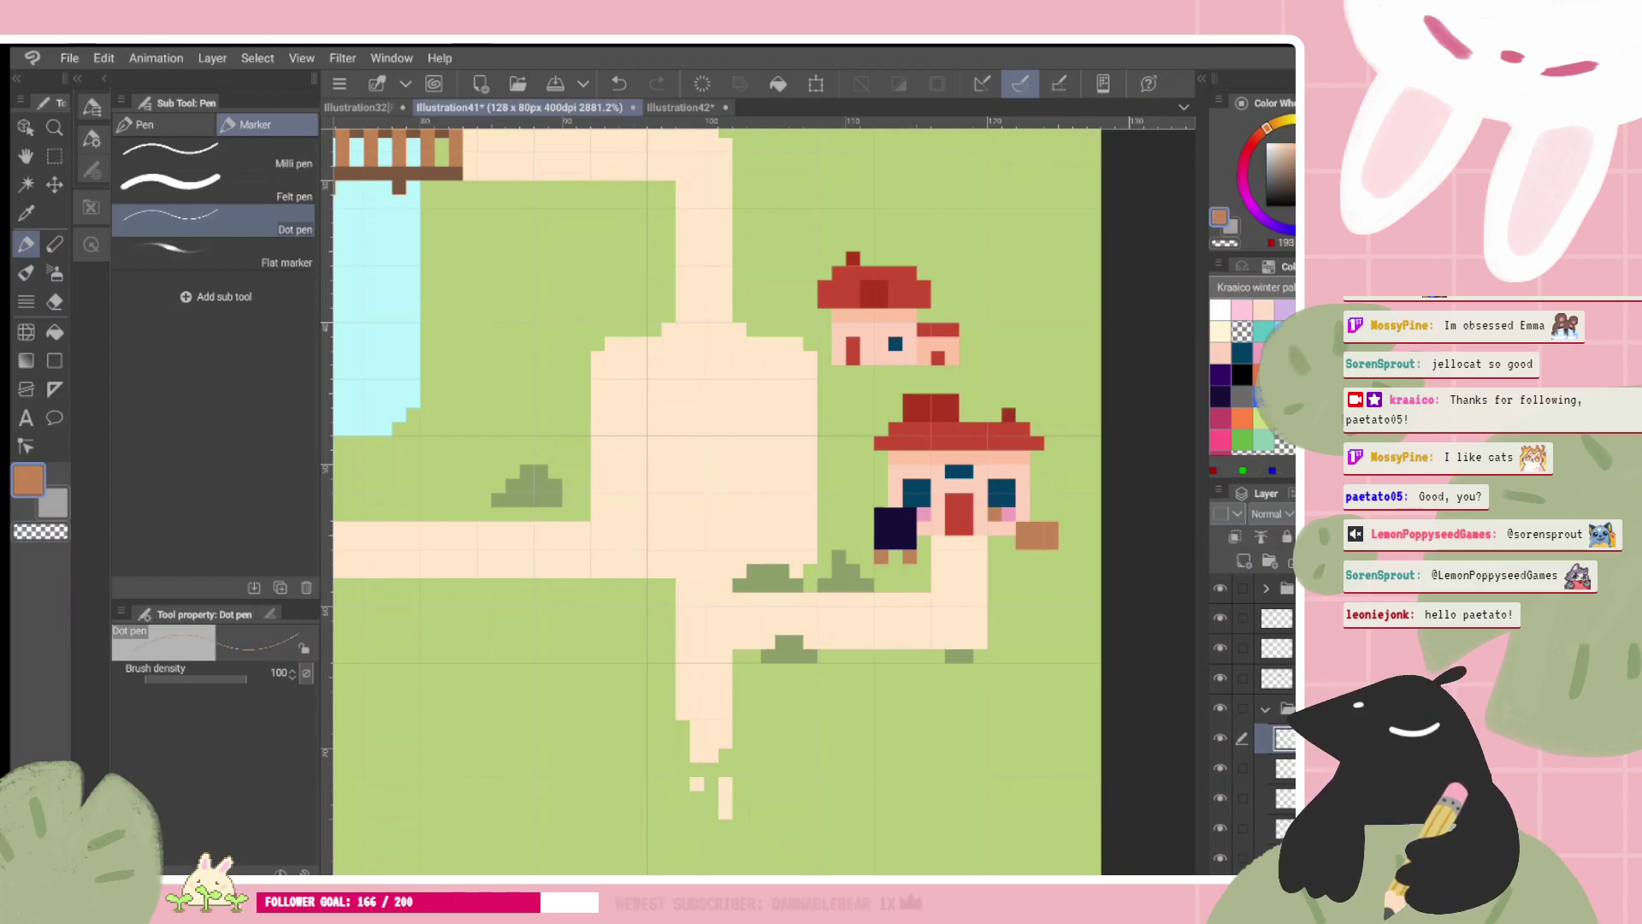
{"action": "left_click", "coordinate": [958, 656], "text": "alt"}
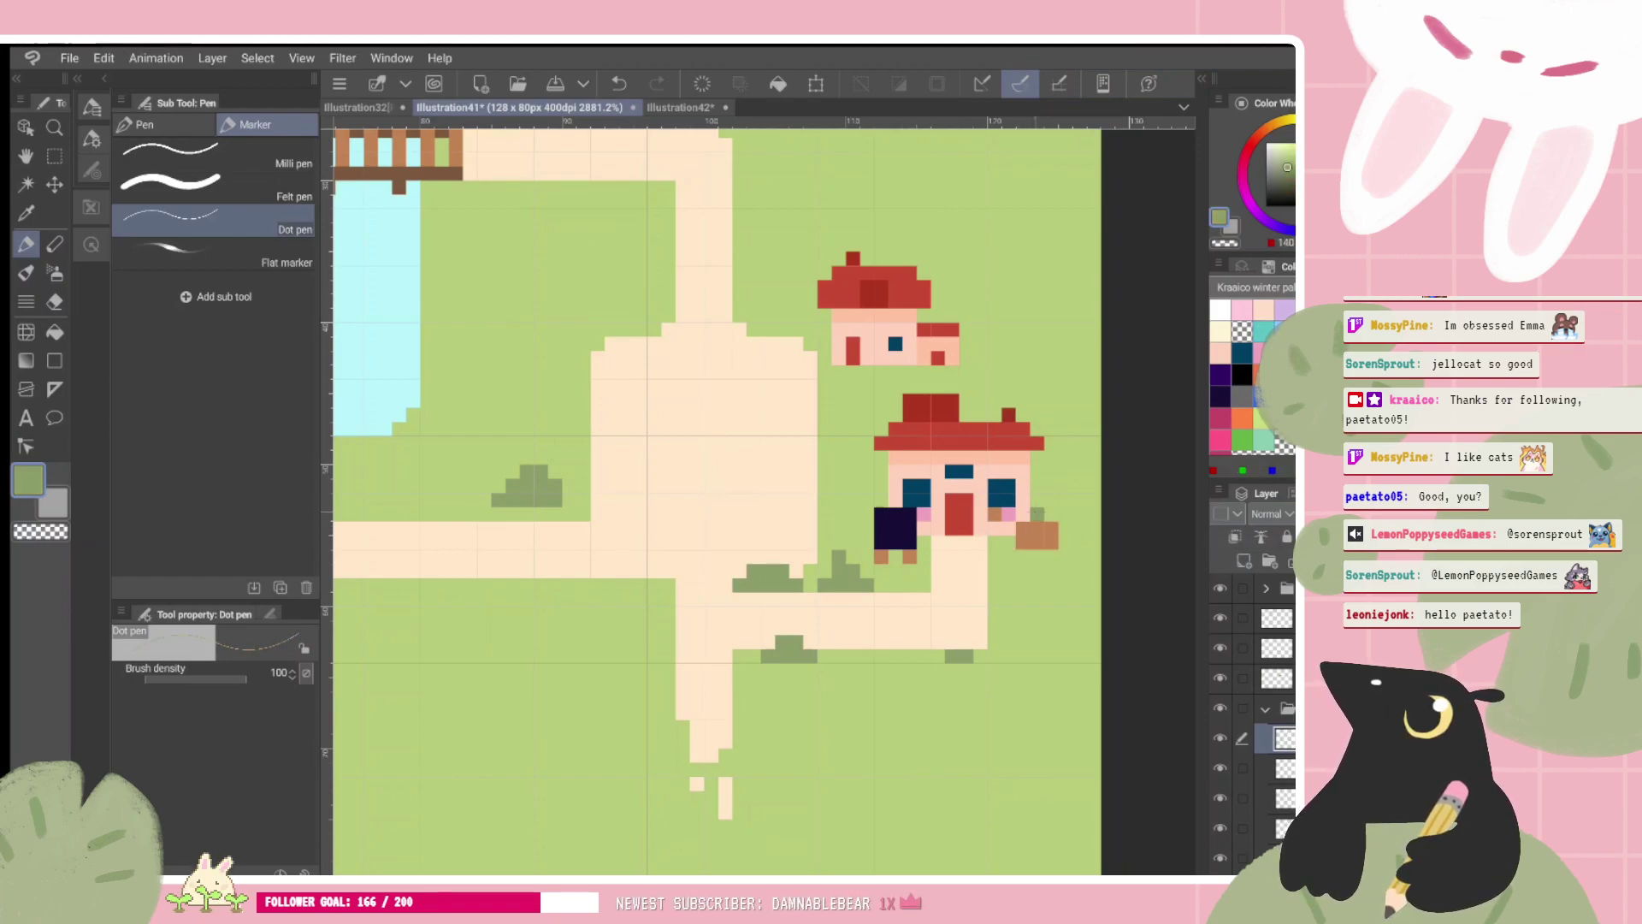
{"action": "left_click_drag", "start_coordinate": [1038, 513], "coordinate": [1052, 513]}
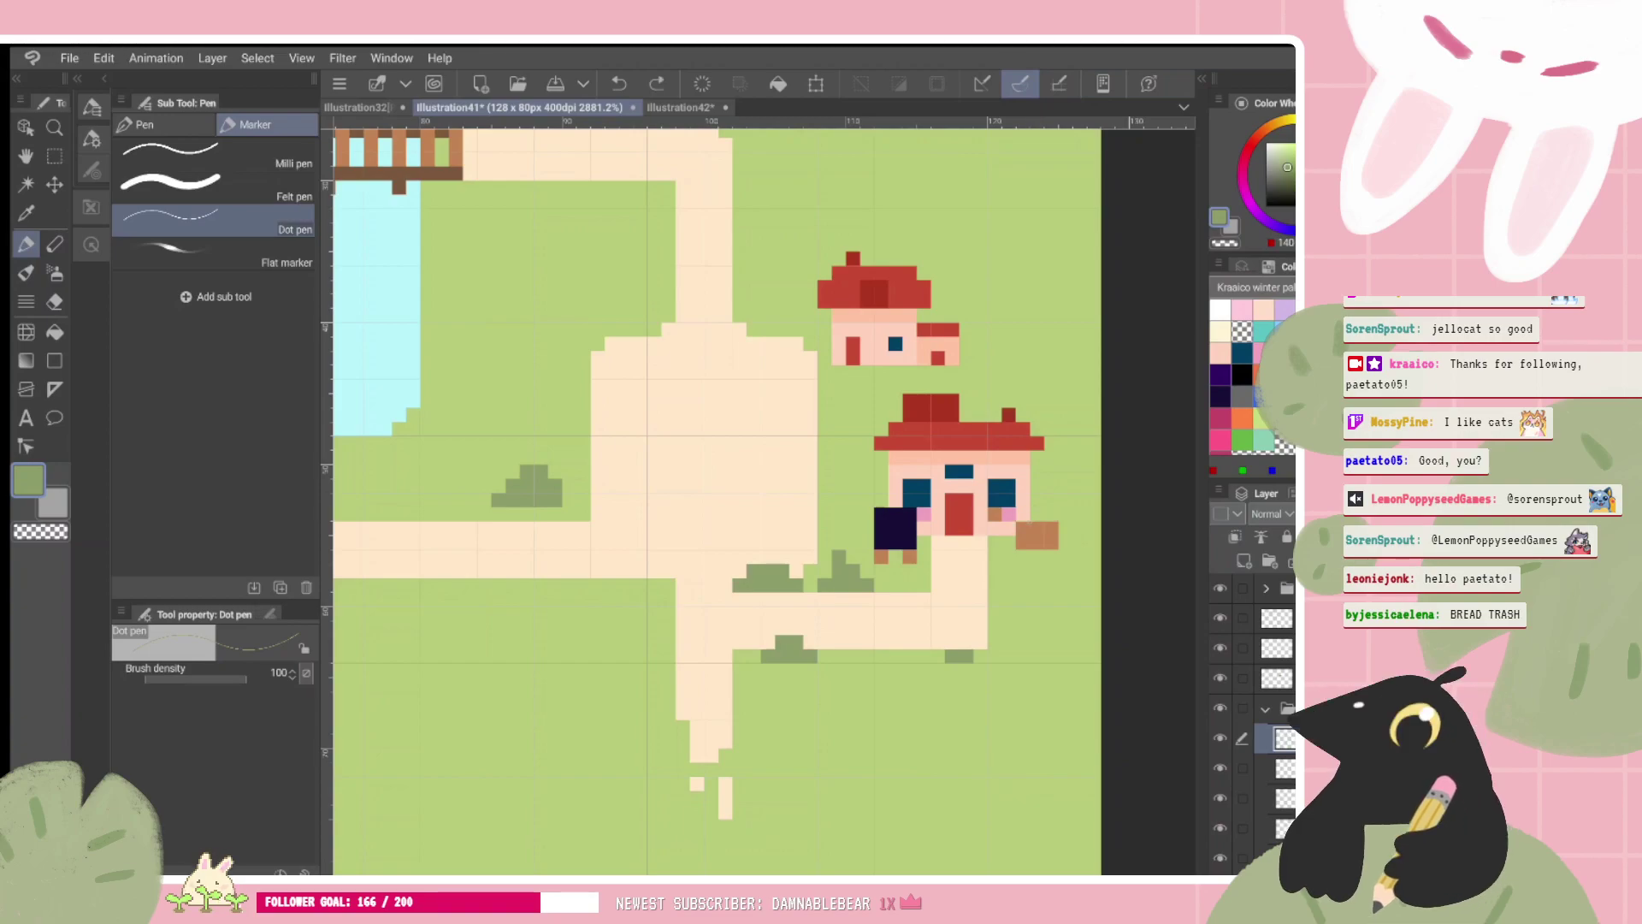
Step: Paint the top row of the brown box beside the bakery bush green, and try light pink flower pixels on it, undoing them
{"action": "left_click_drag", "start_coordinate": [1022, 528], "coordinate": [1052, 528]}
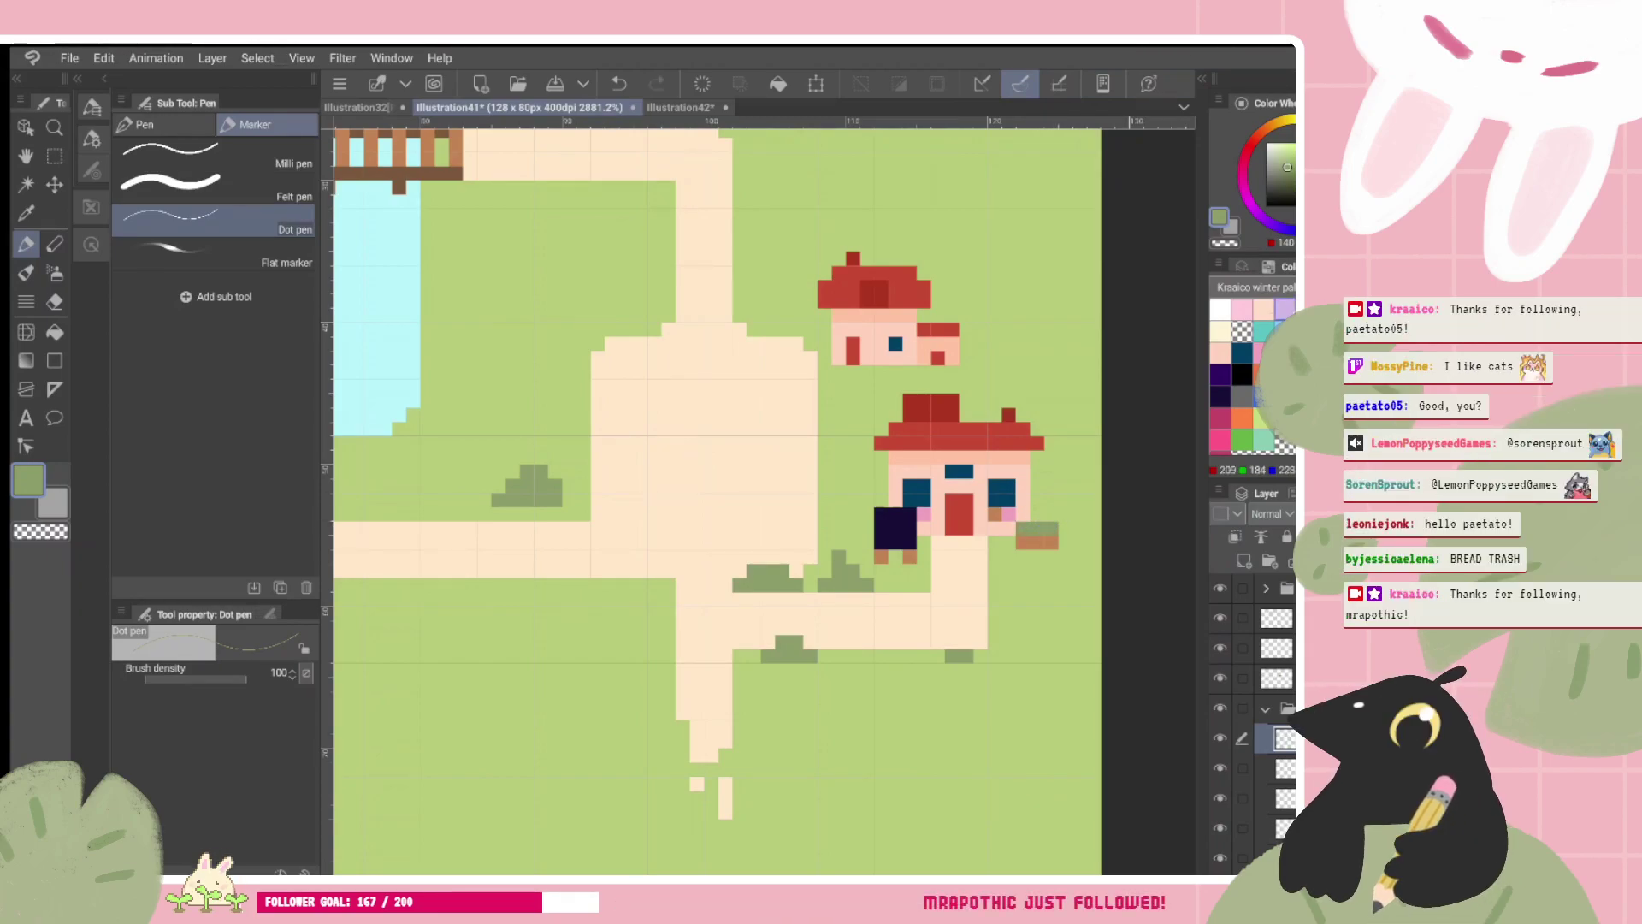
{"action": "left_click", "coordinate": [1263, 352]}
{"action": "left_click", "coordinate": [1023, 528]}
{"action": "left_click", "coordinate": [1037, 543]}
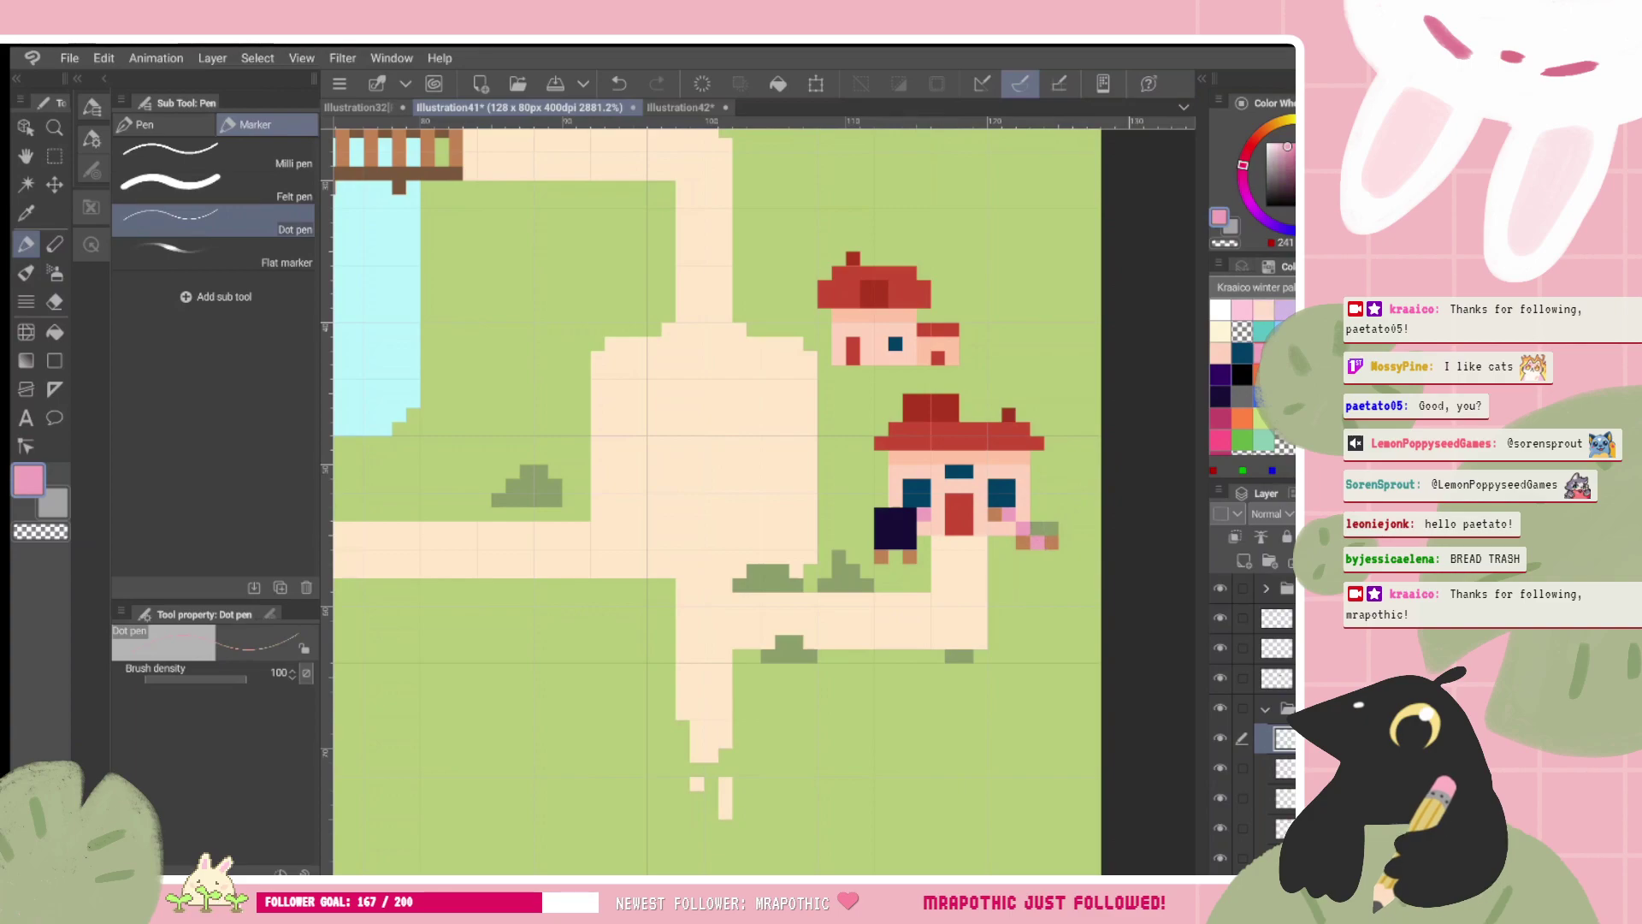
{"action": "key", "text": "ctrl+z"}
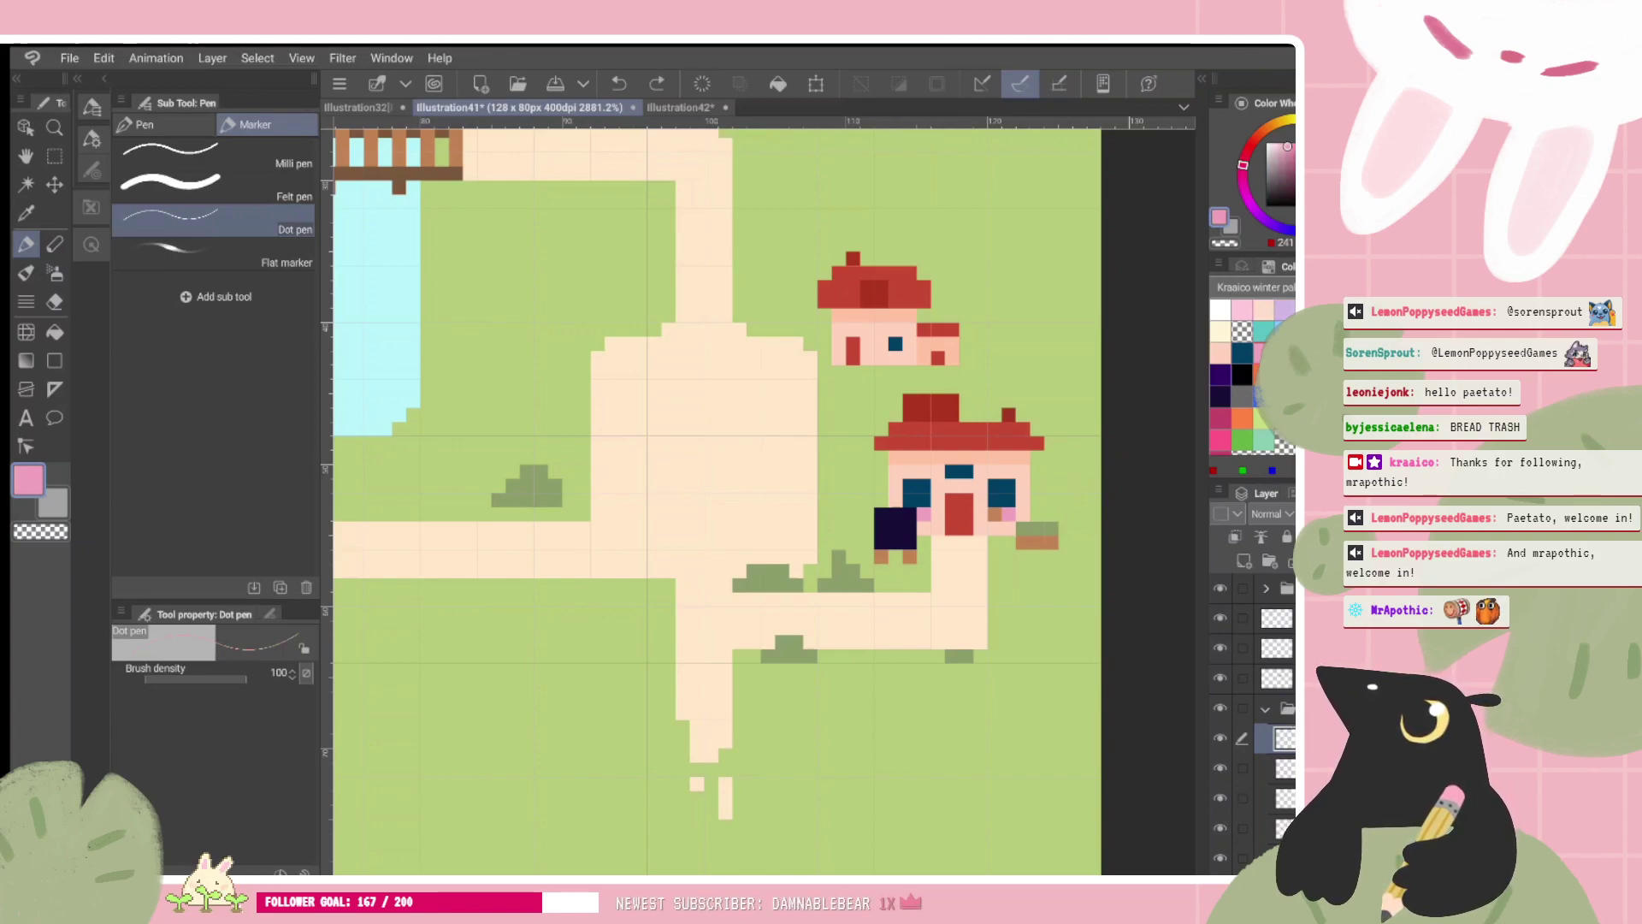
Step: Try a single hot-pink flower pixel in the middle of the green row of the bakery's planter box
{"action": "scroll", "coordinate": [764, 501], "scroll_direction": "up", "scroll_amount": 1}
{"action": "left_click", "coordinate": [1219, 440]}
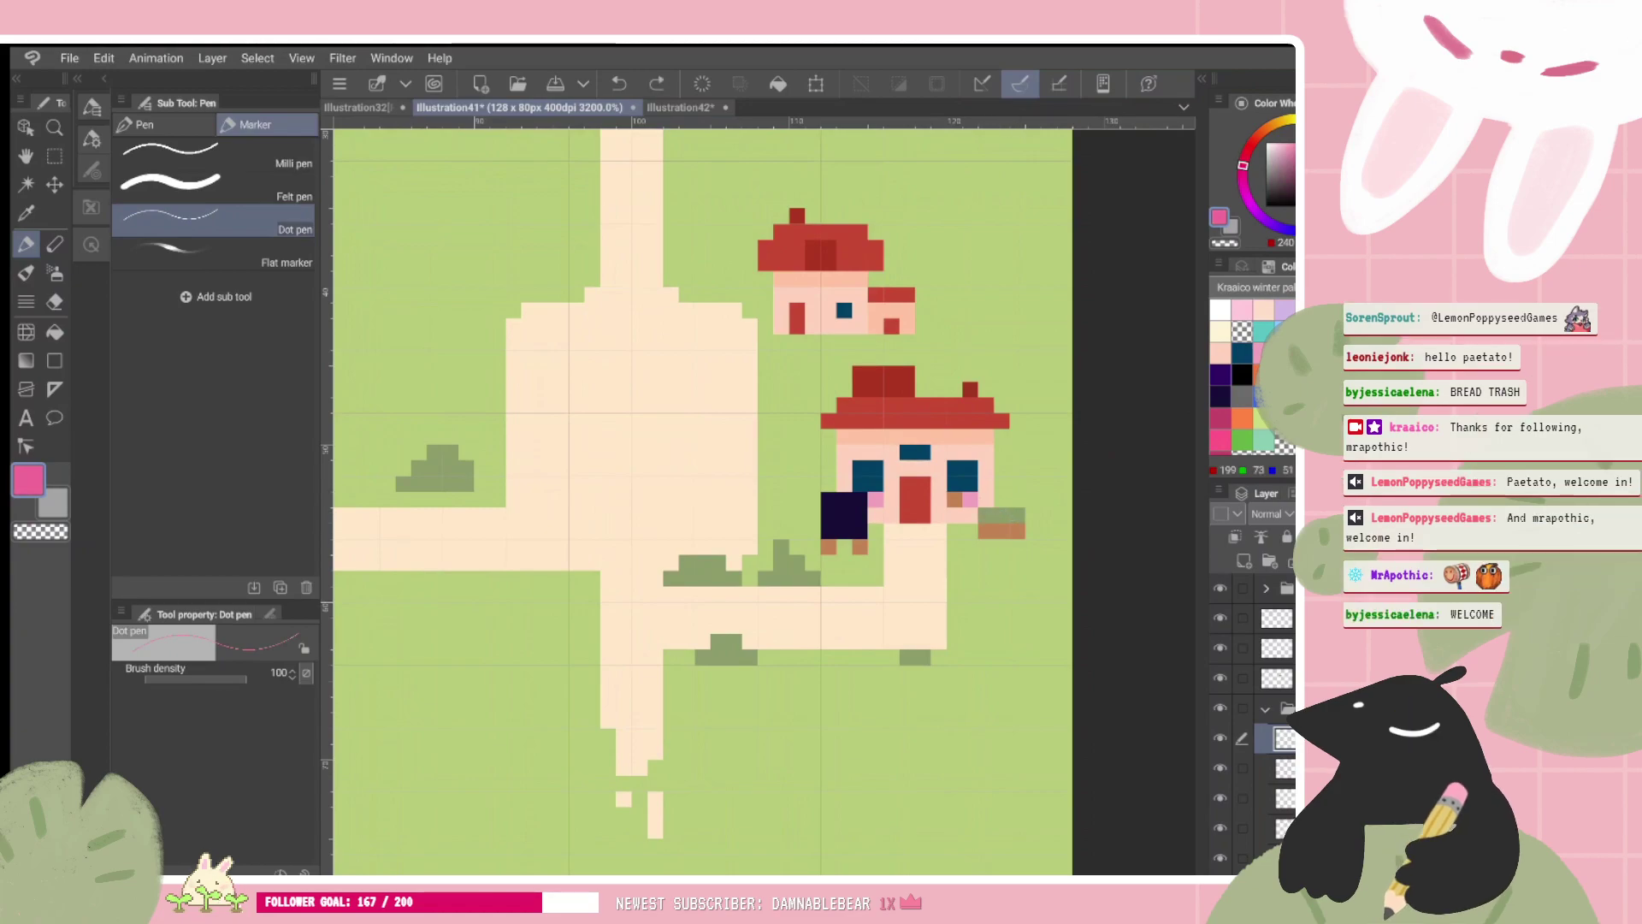
{"action": "left_click", "coordinate": [1220, 440]}
{"action": "left_click", "coordinate": [1219, 440]}
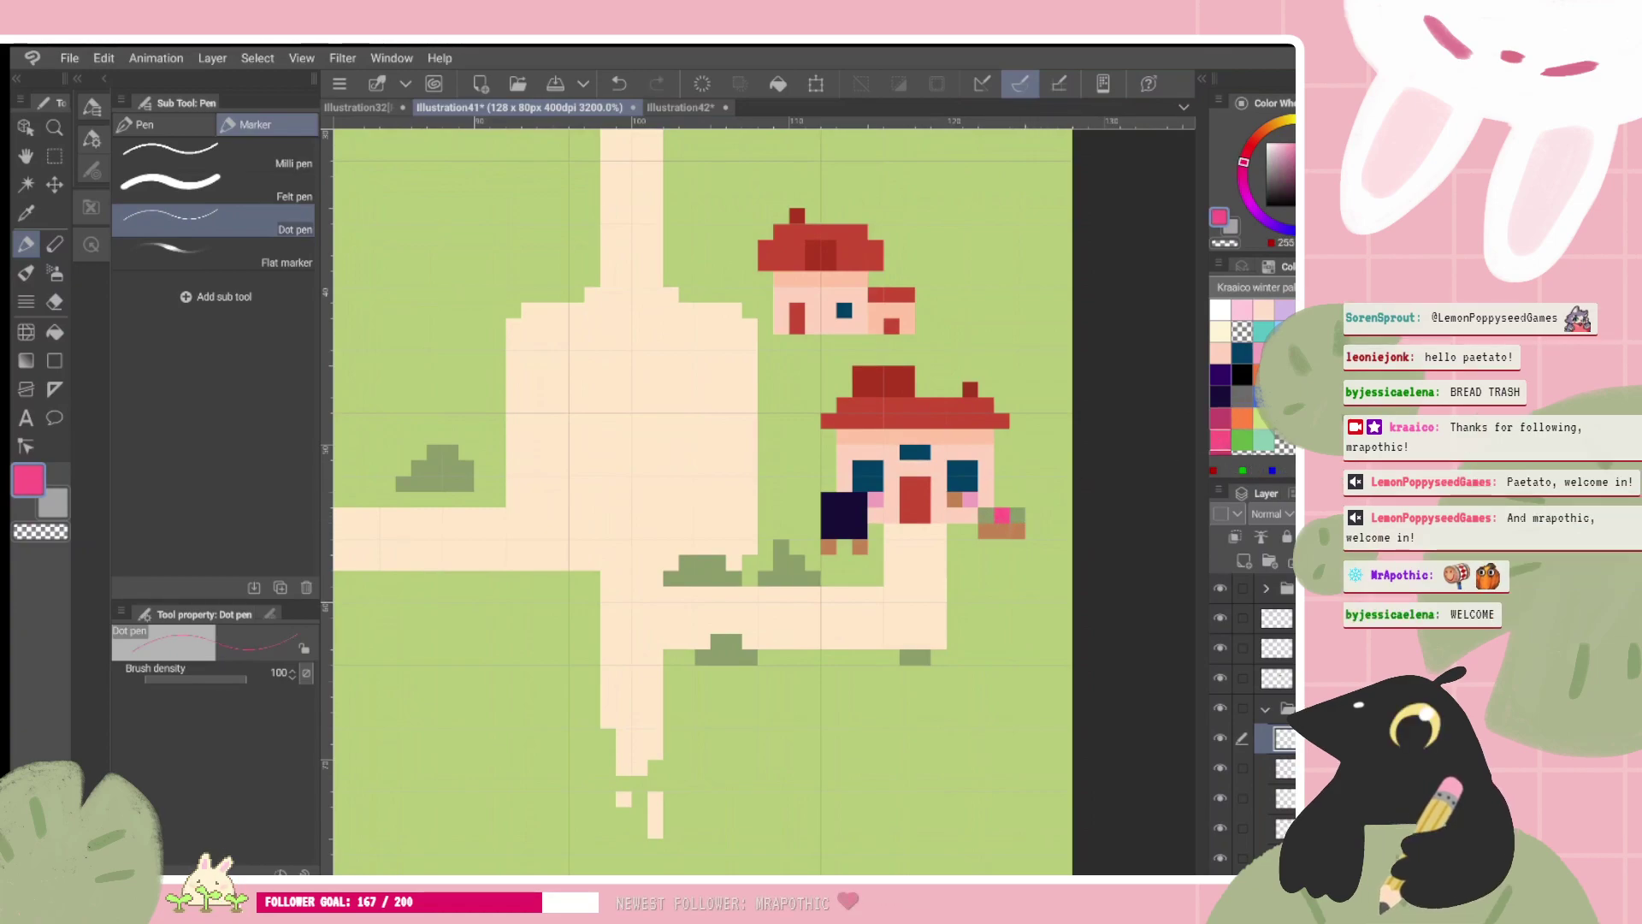
Step: Try an orange flower pixel in the middle of the planter's green row, and undo it
{"action": "left_click", "coordinate": [1259, 351]}
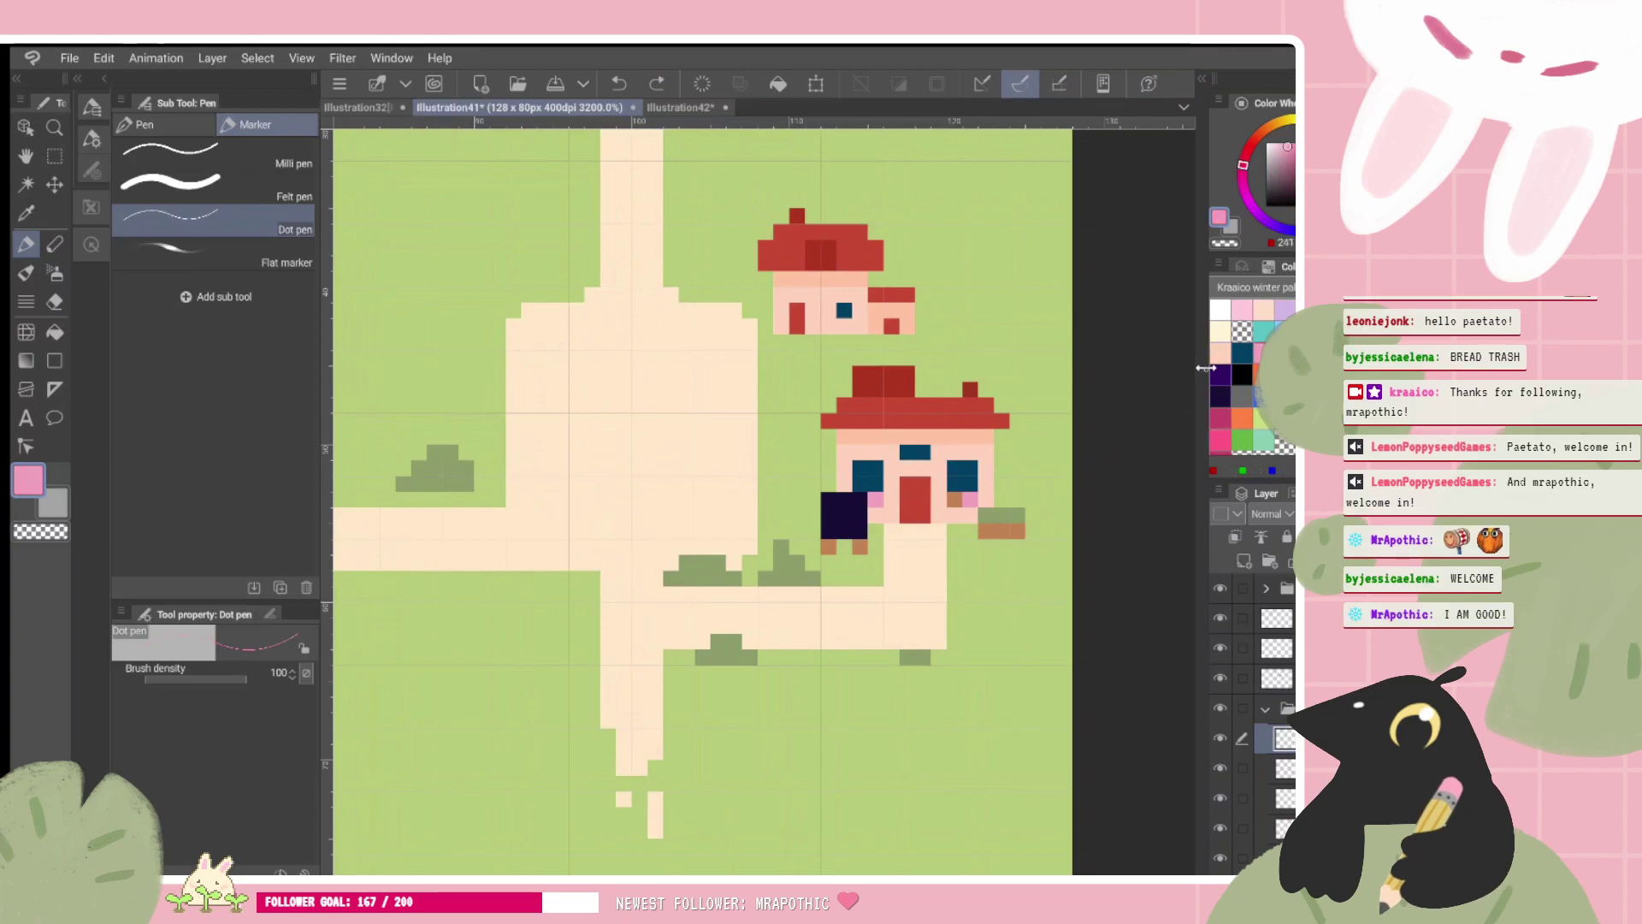
{"action": "left_click", "coordinate": [1241, 418]}
{"action": "left_click", "coordinate": [1001, 514]}
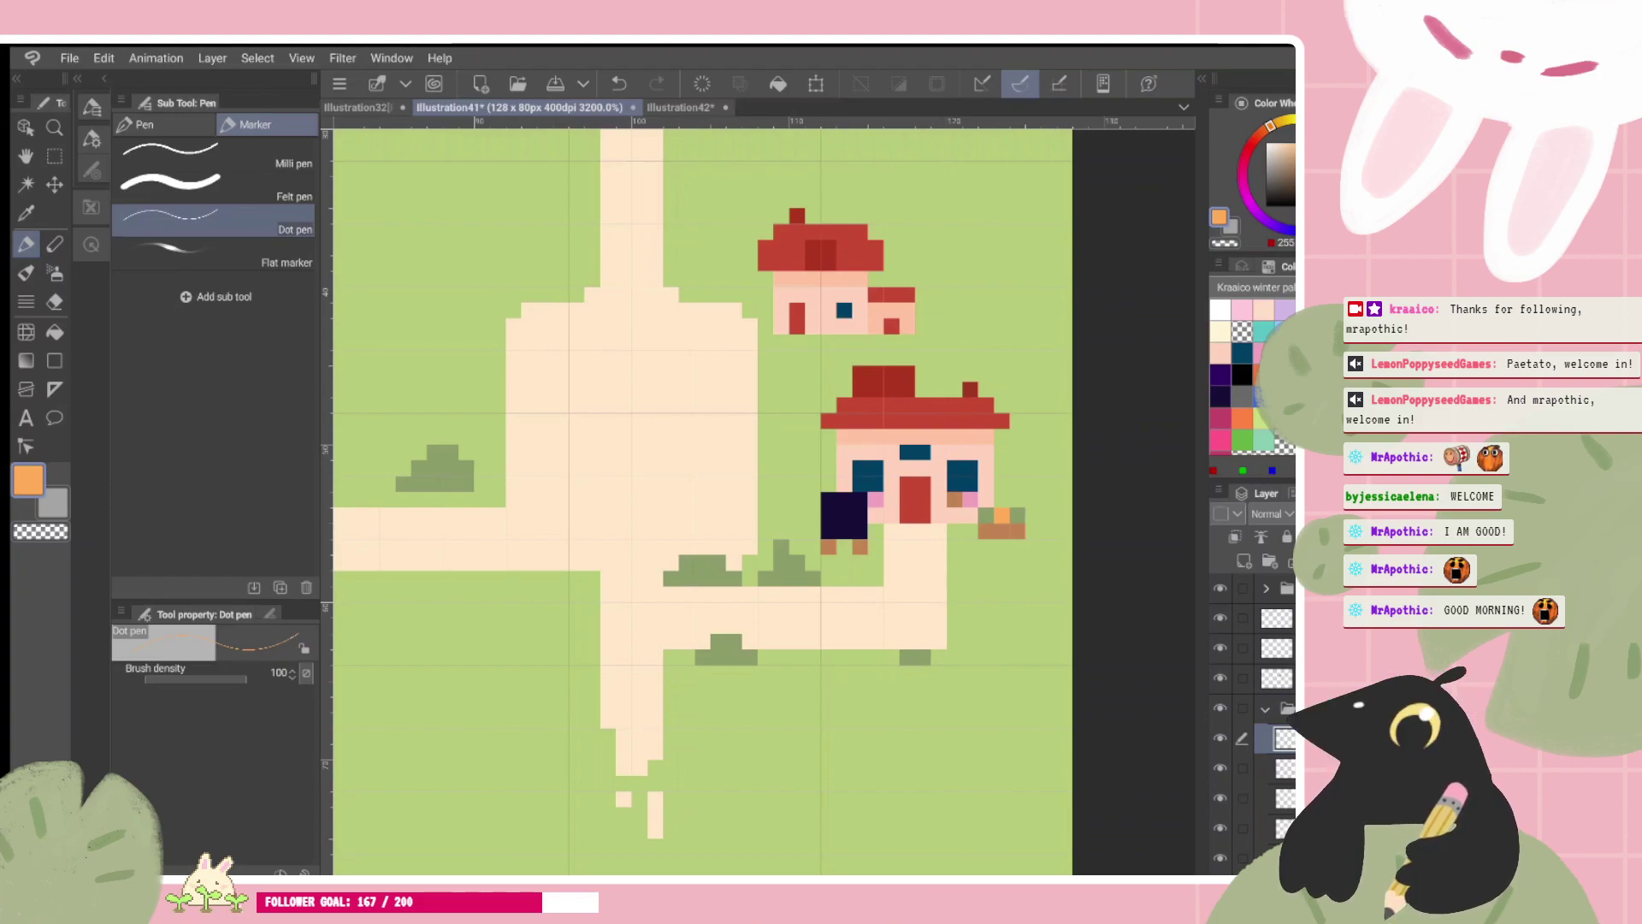
{"action": "left_click_drag", "start_coordinate": [701, 501], "coordinate": [680, 497]}
{"action": "key", "text": "ctrl+z"}
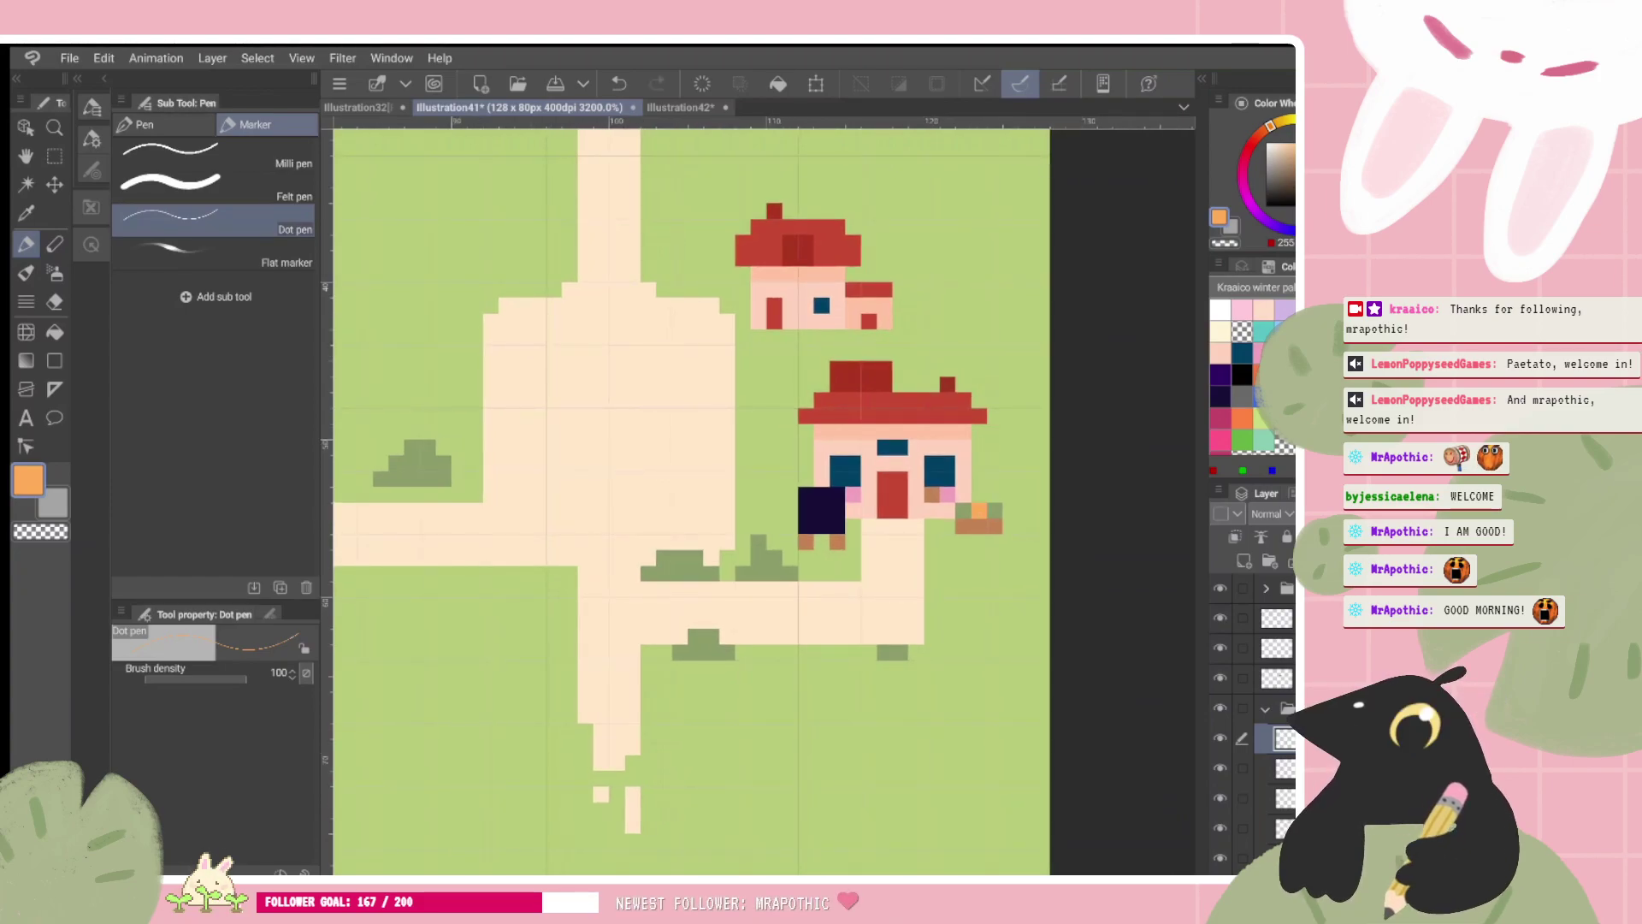
Step: Try a different colour across the bottom row of the planter box beside the bakery, and undo it
{"action": "scroll", "coordinate": [691, 501], "scroll_direction": "right", "scroll_amount": 1}
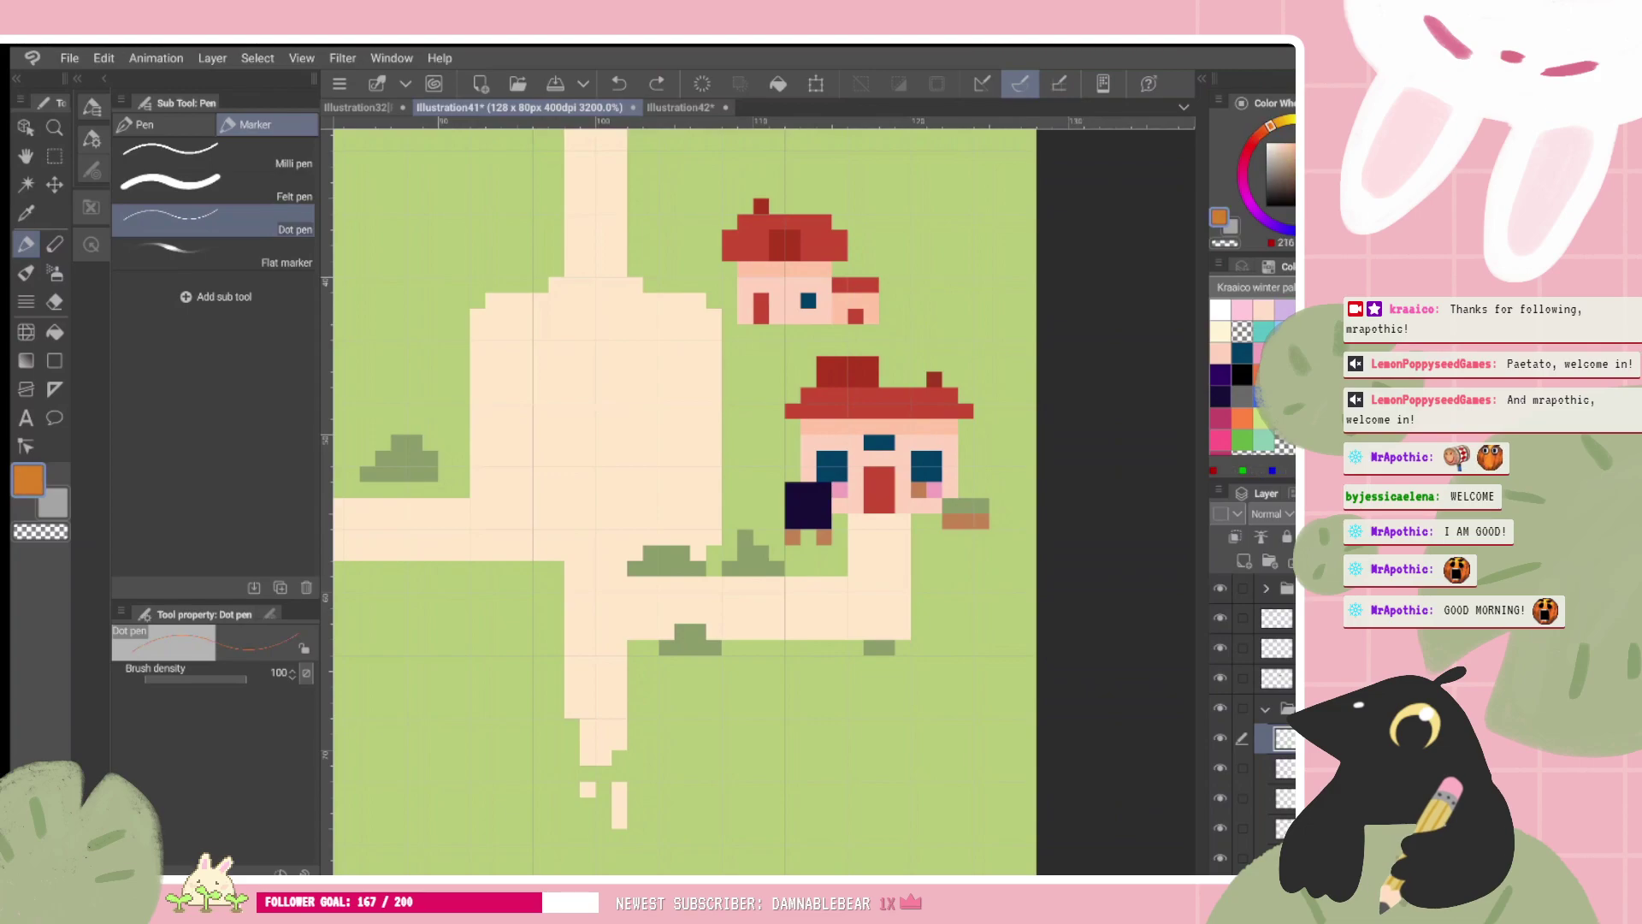
{"action": "left_click_drag", "start_coordinate": [950, 520], "coordinate": [980, 520]}
{"action": "key", "text": "ctrl+z"}
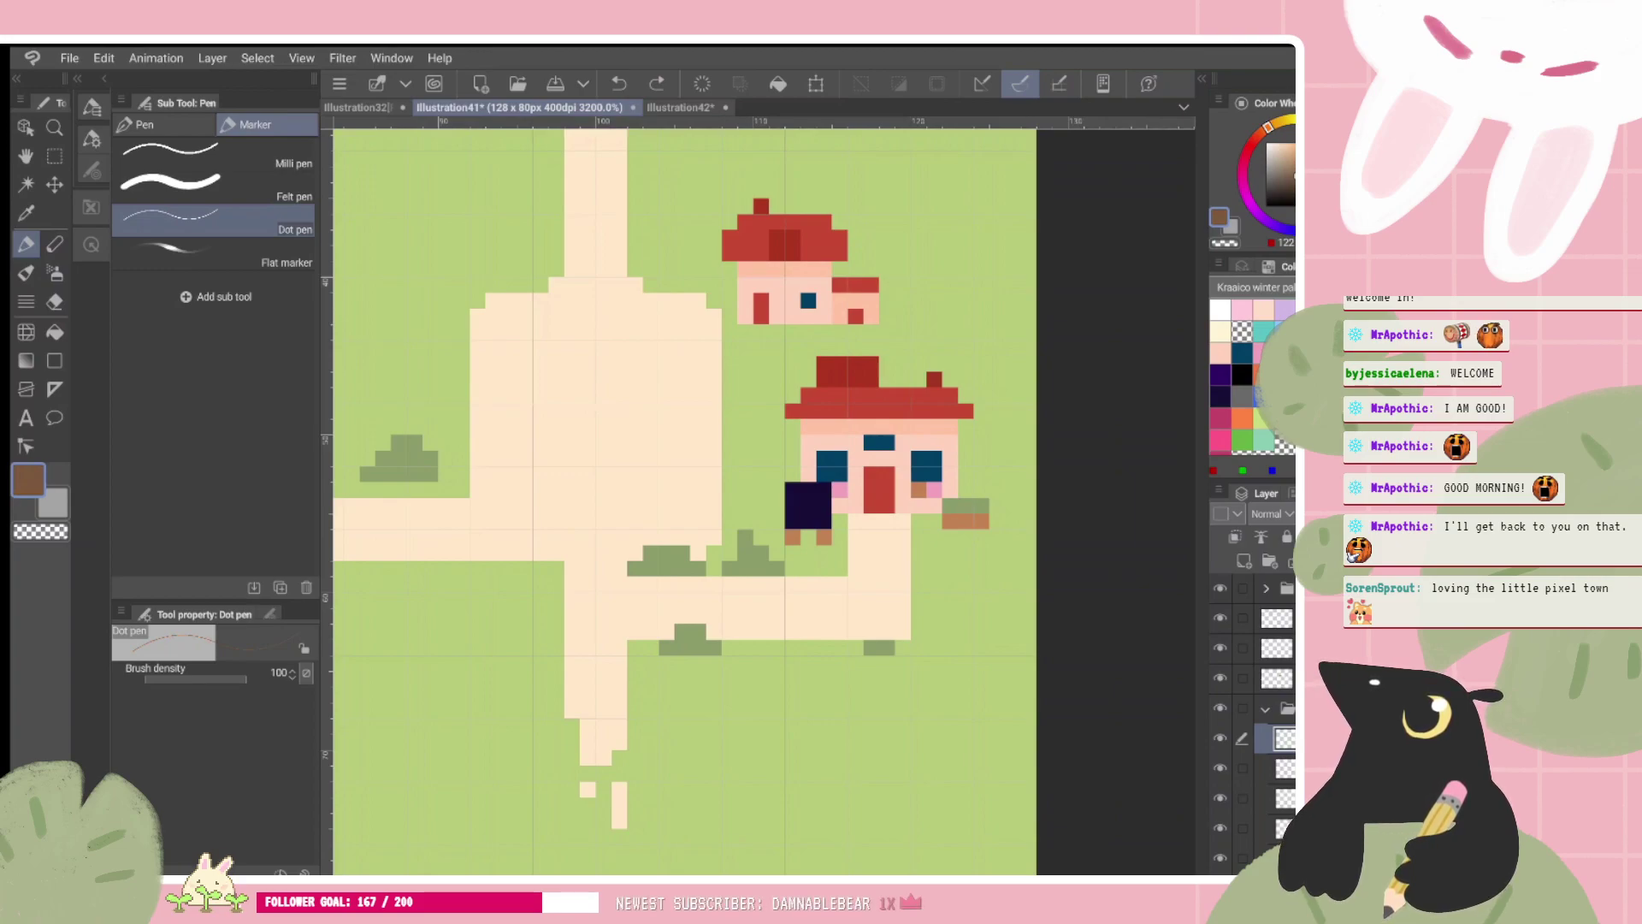
{"action": "scroll", "coordinate": [759, 501], "scroll_direction": "down", "scroll_amount": 5}
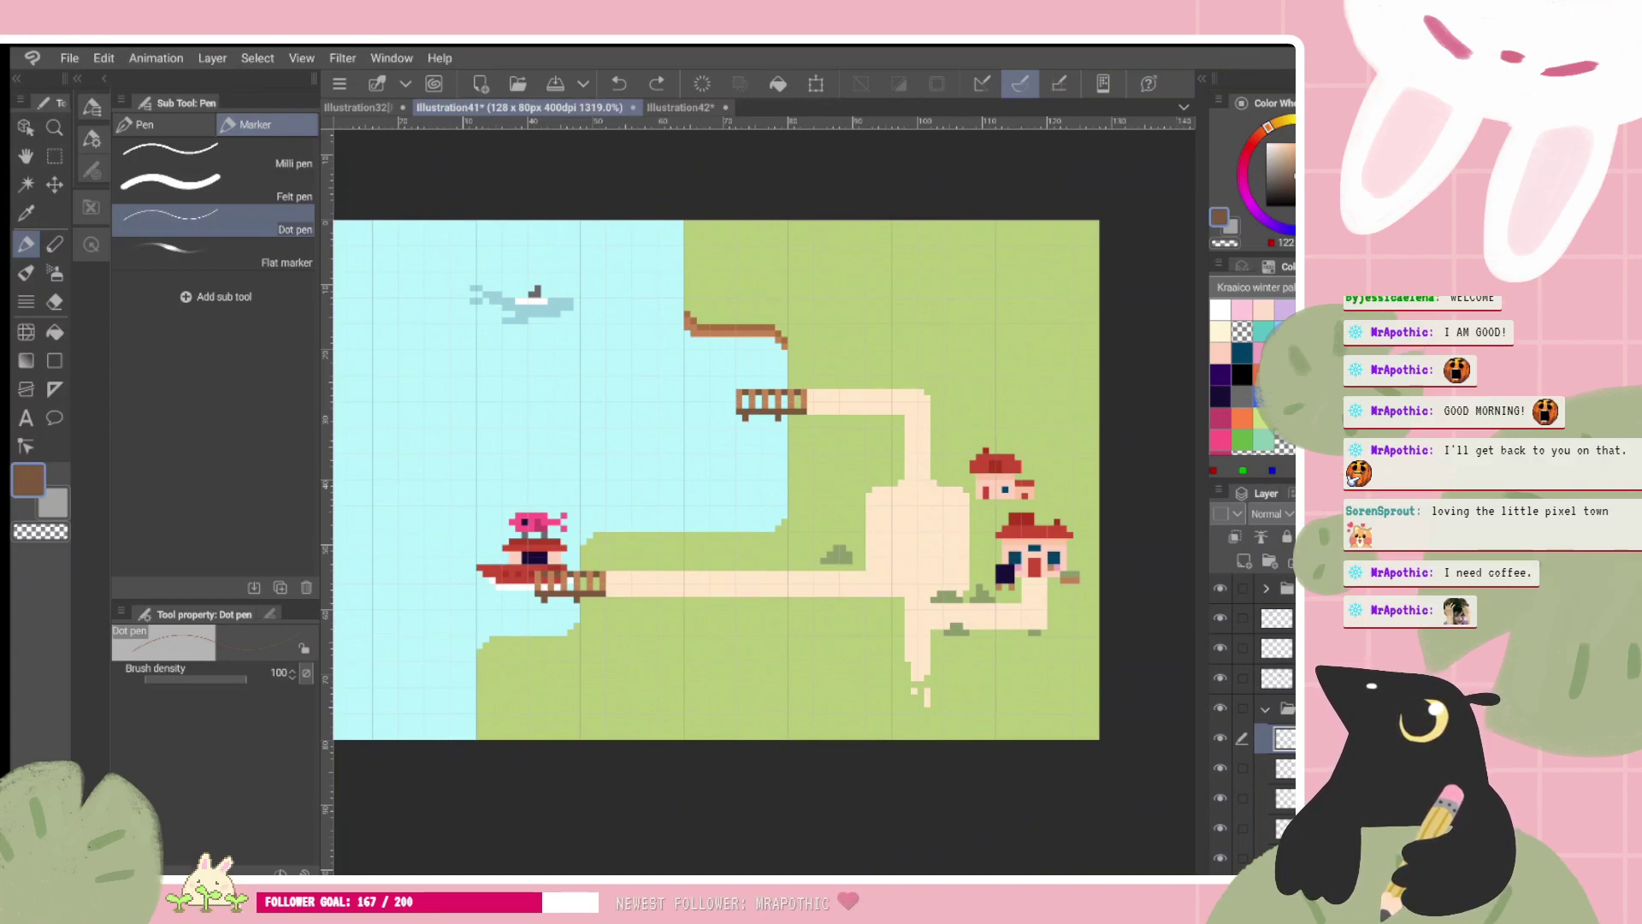
{"action": "scroll", "coordinate": [782, 504], "scroll_direction": "up", "scroll_amount": 2}
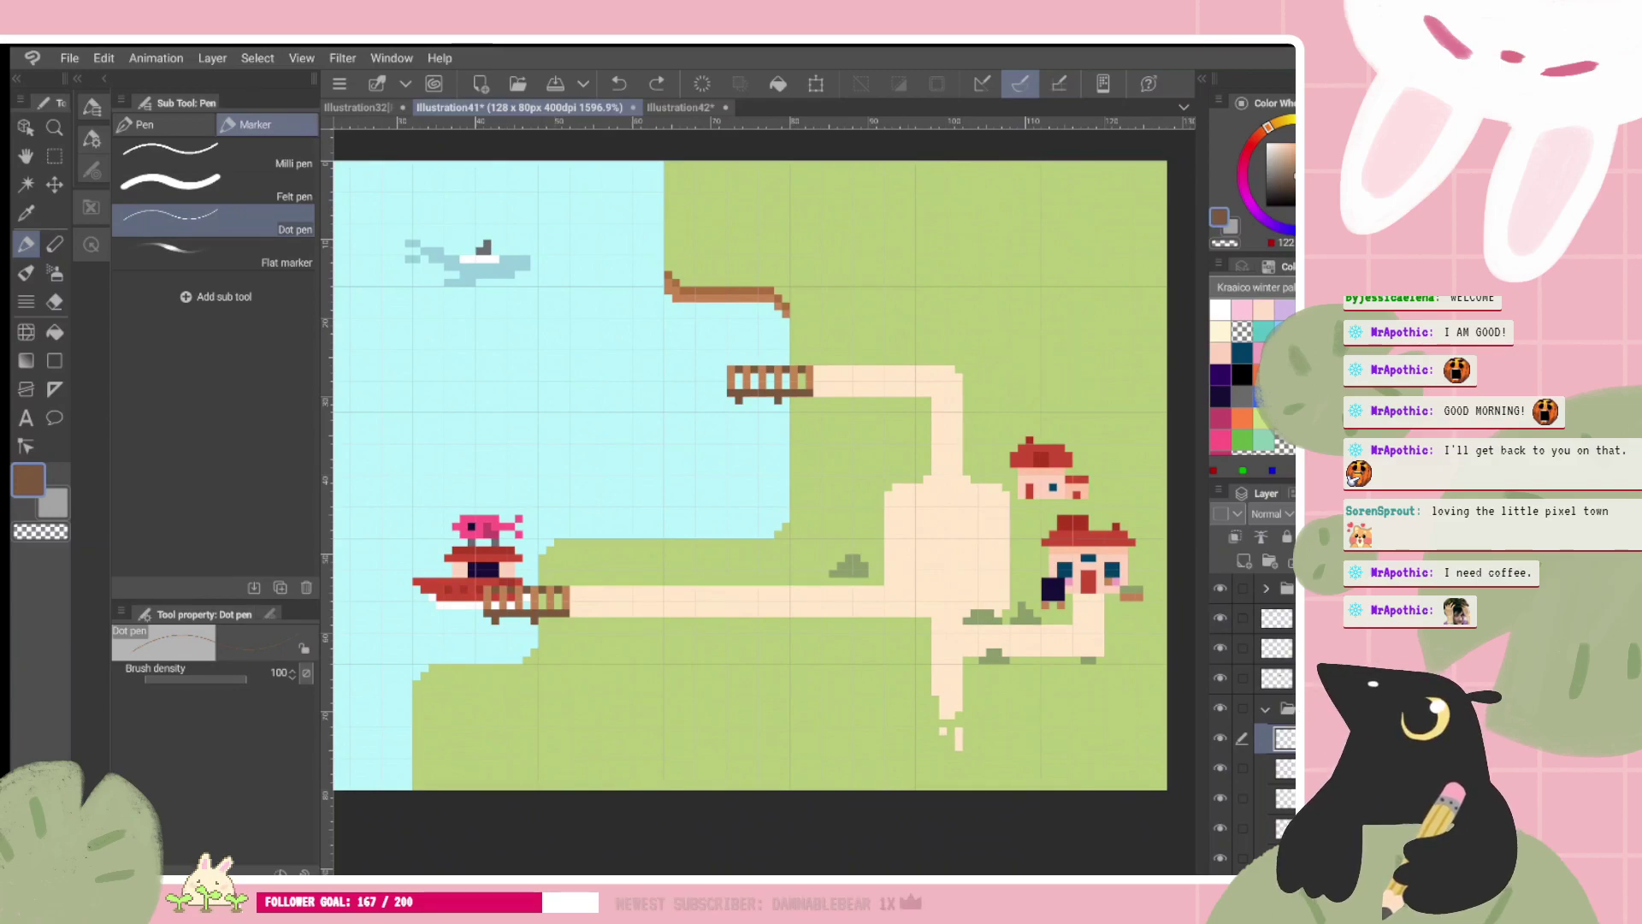
{"action": "scroll", "coordinate": [750, 475], "scroll_direction": "up", "scroll_amount": 1}
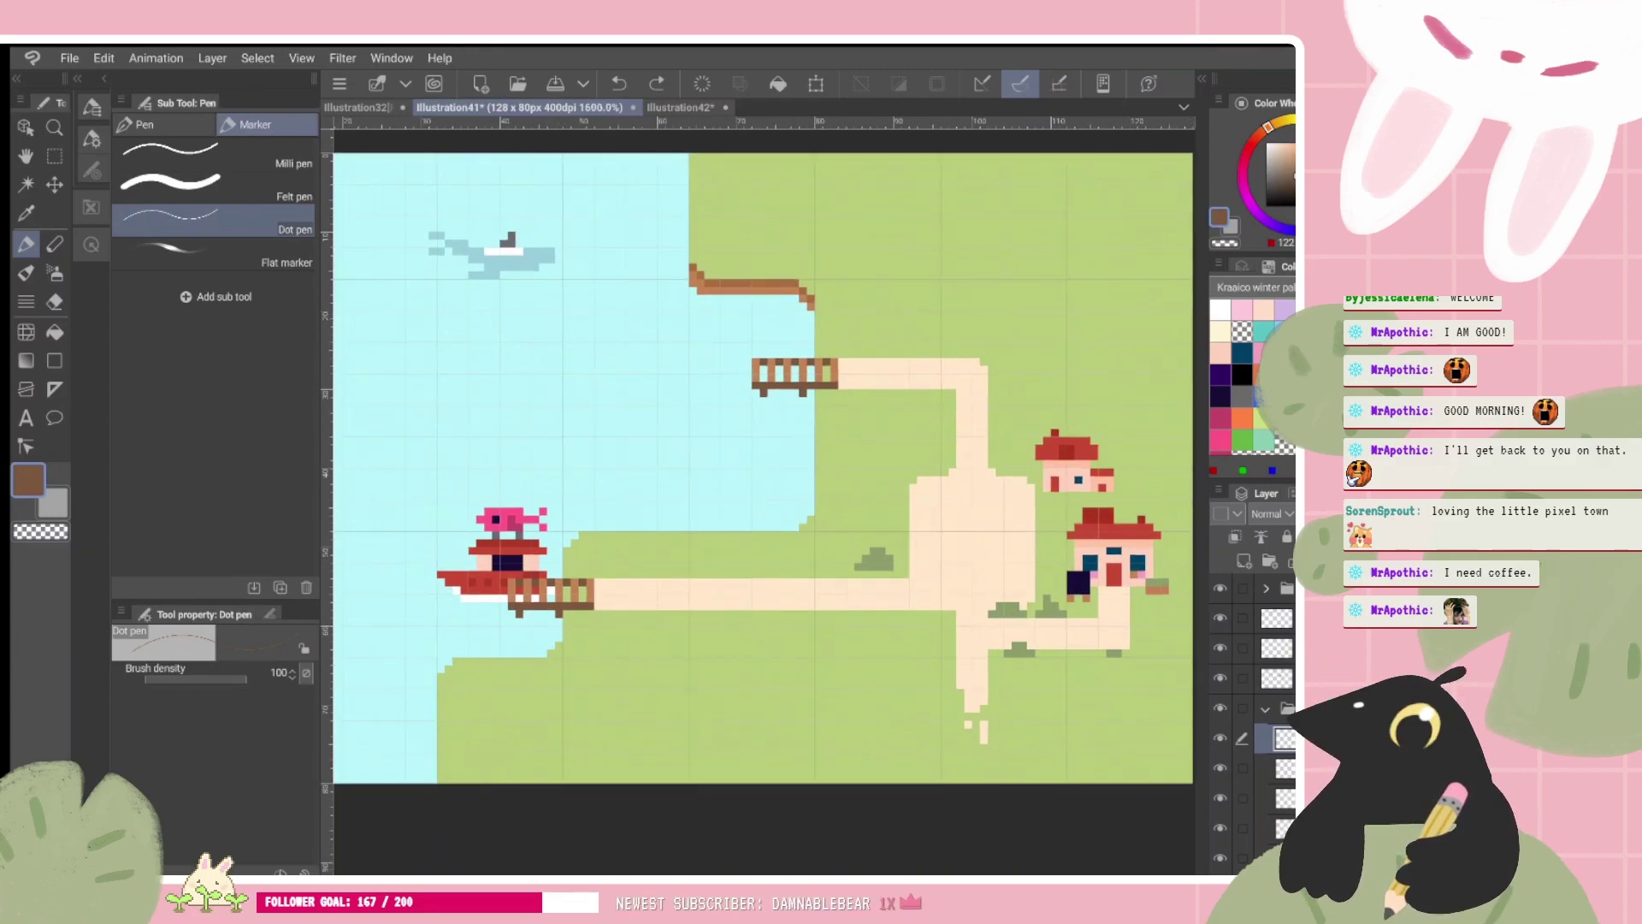
{"action": "scroll", "coordinate": [757, 462], "scroll_direction": "up", "scroll_amount": 1}
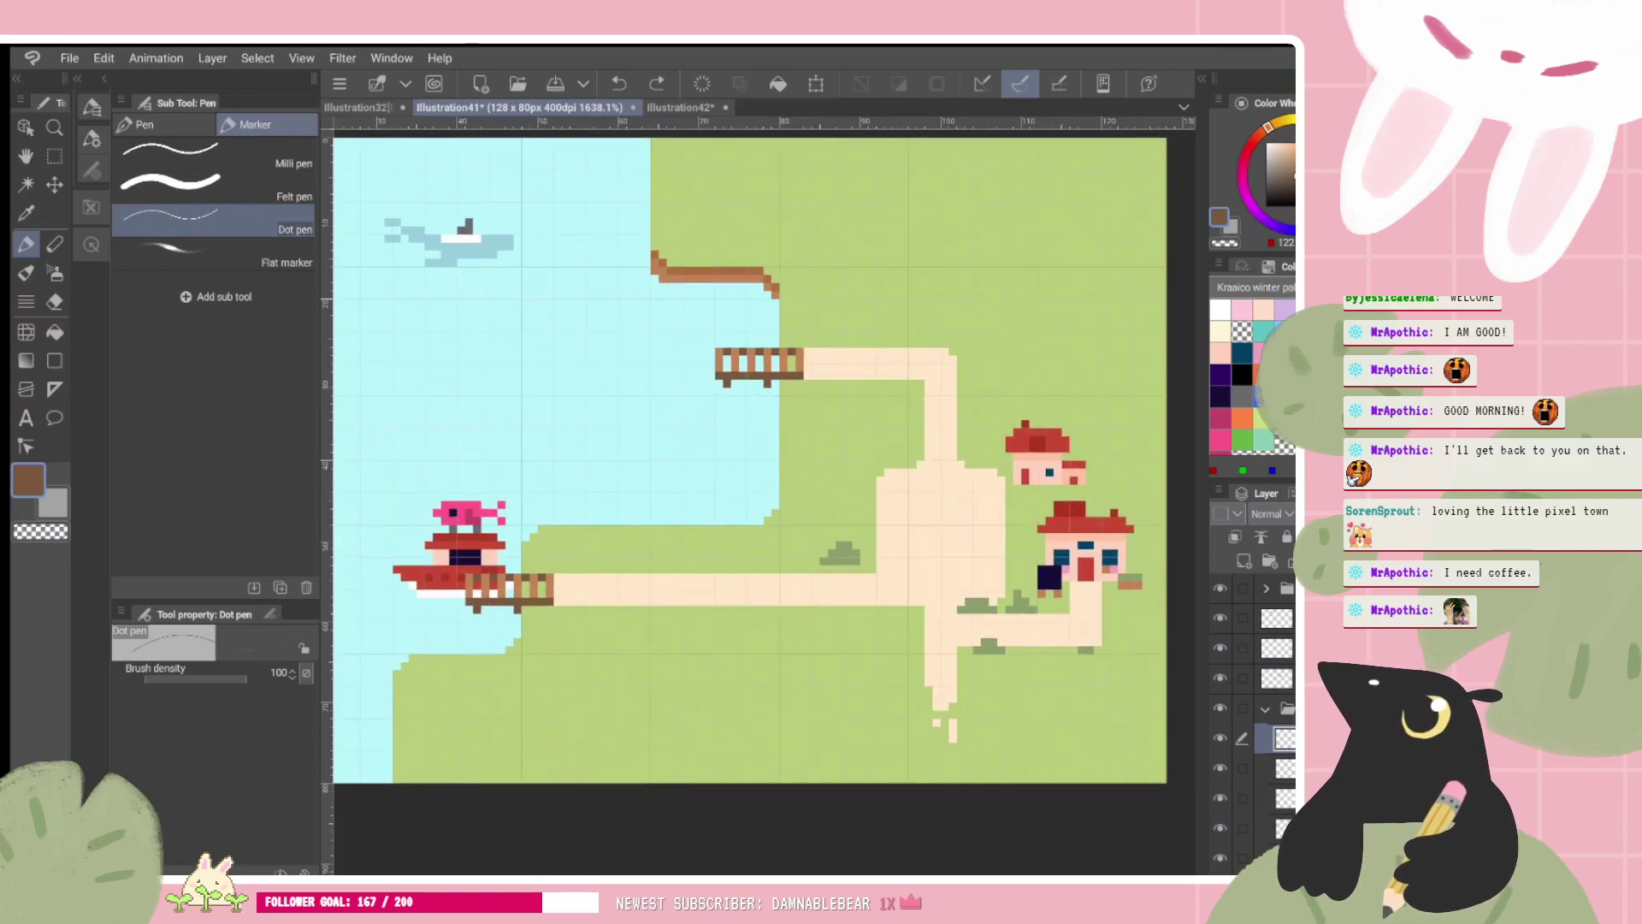
{"action": "scroll", "coordinate": [750, 460], "scroll_direction": "right", "scroll_amount": 1}
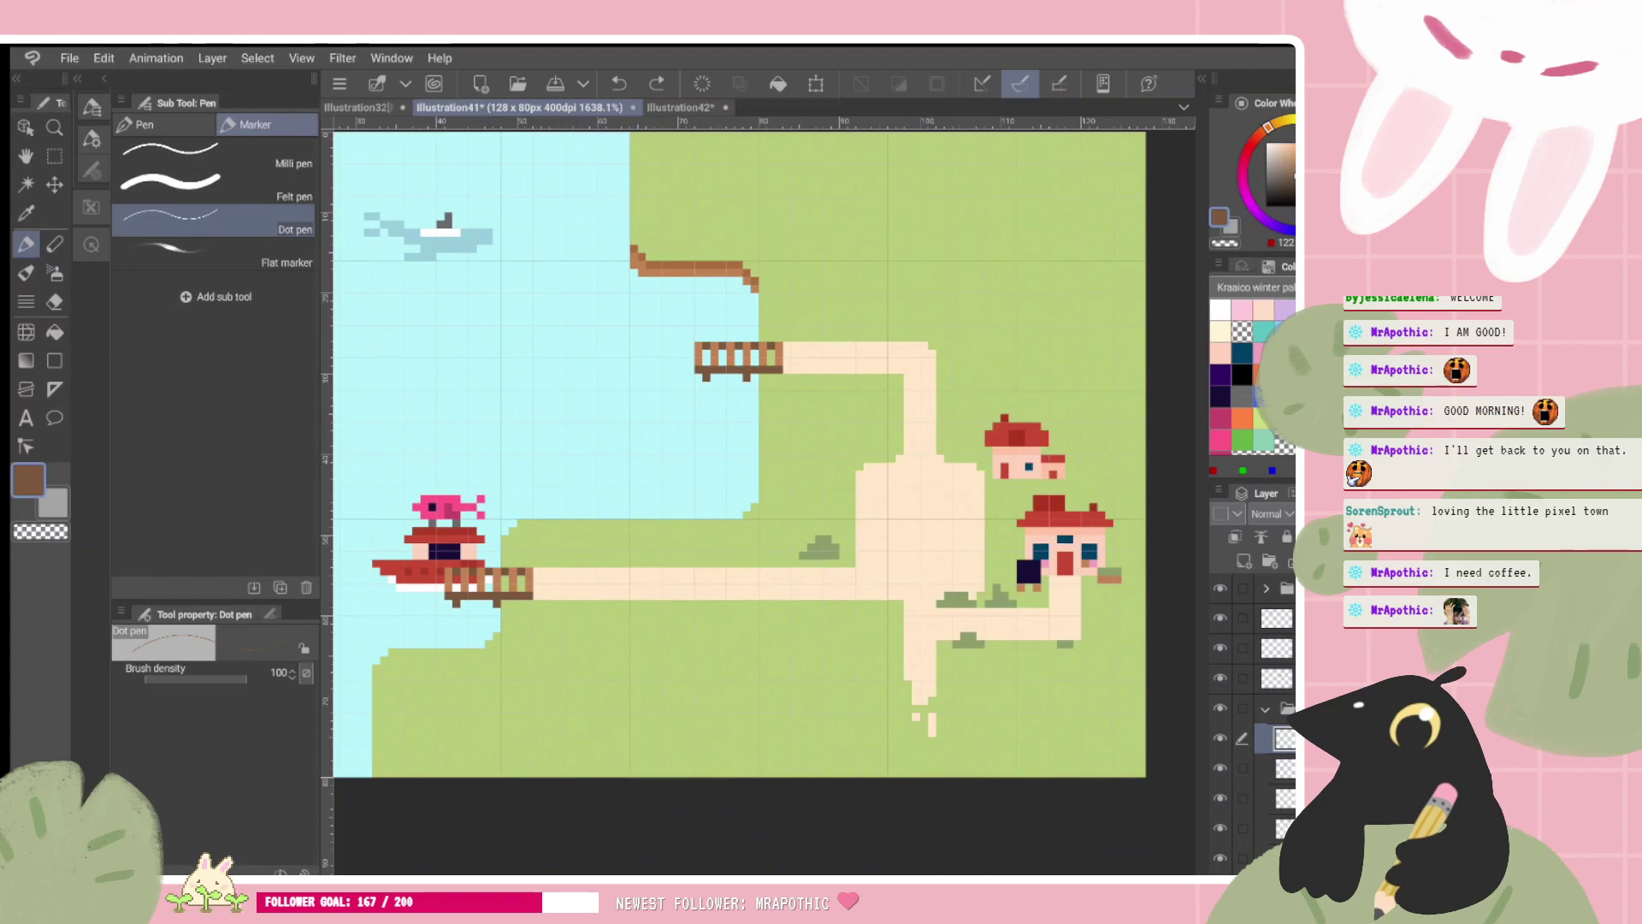
{"action": "scroll", "coordinate": [757, 481], "scroll_direction": "up", "scroll_amount": 3}
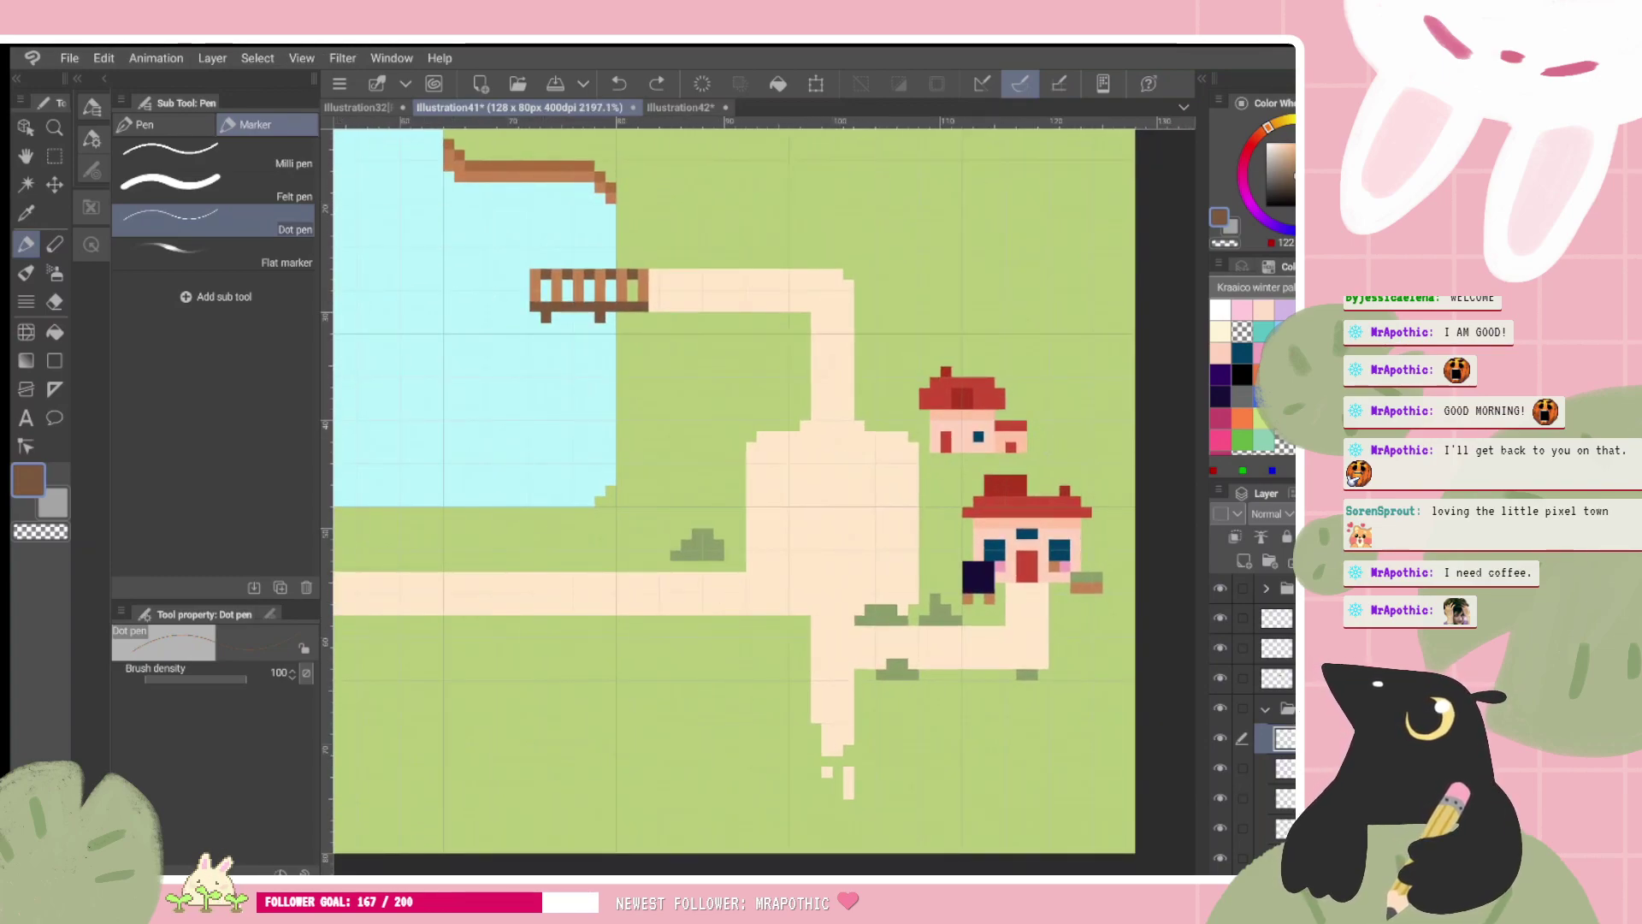
Step: On the small house's layer, select the main roof with a rectangular selection and move it down one pixel
{"action": "left_click", "coordinate": [1266, 708]}
{"action": "left_click", "coordinate": [1274, 738]}
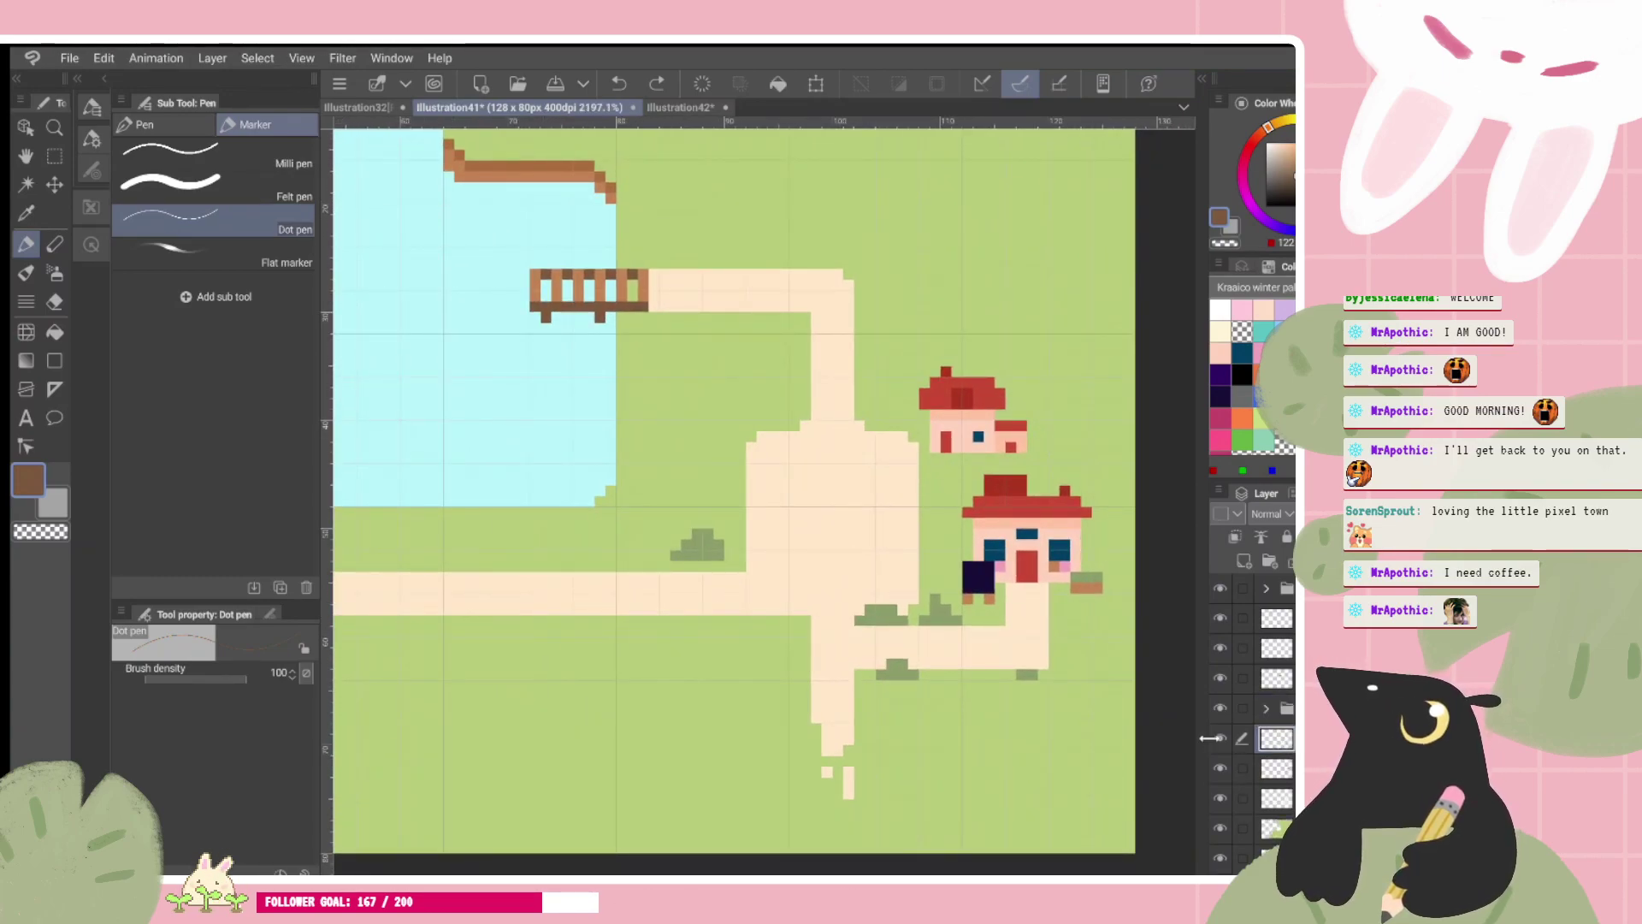
{"action": "left_click", "coordinate": [1221, 738]}
{"action": "left_click", "coordinate": [1220, 737]}
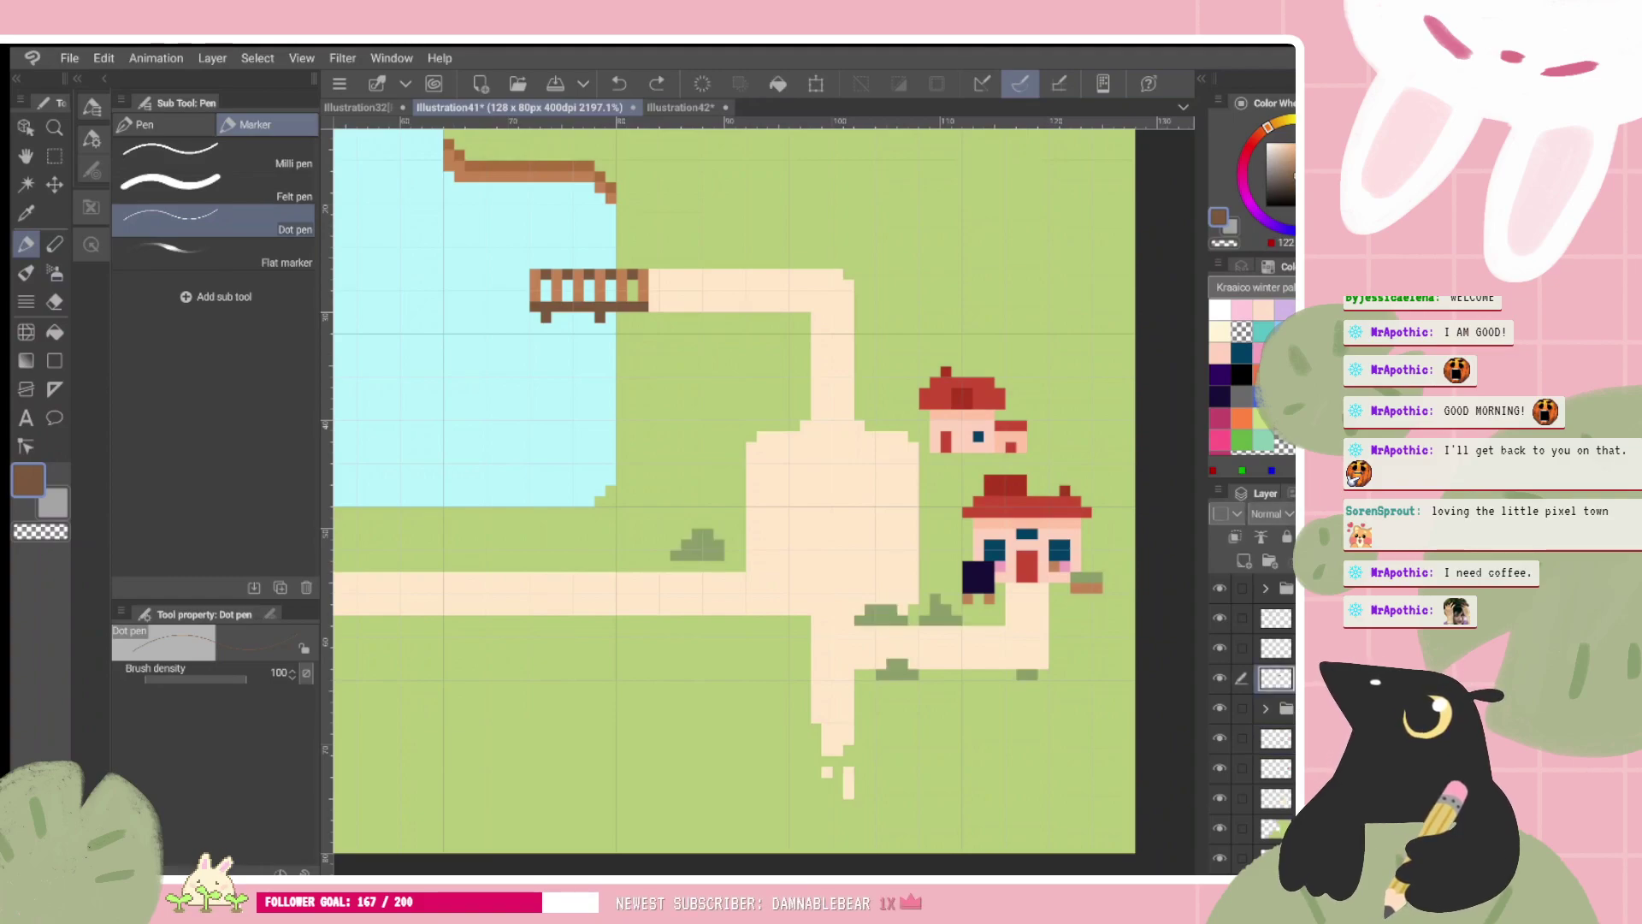
{"action": "left_click", "coordinate": [1275, 768]}
{"action": "key", "text": "m"}
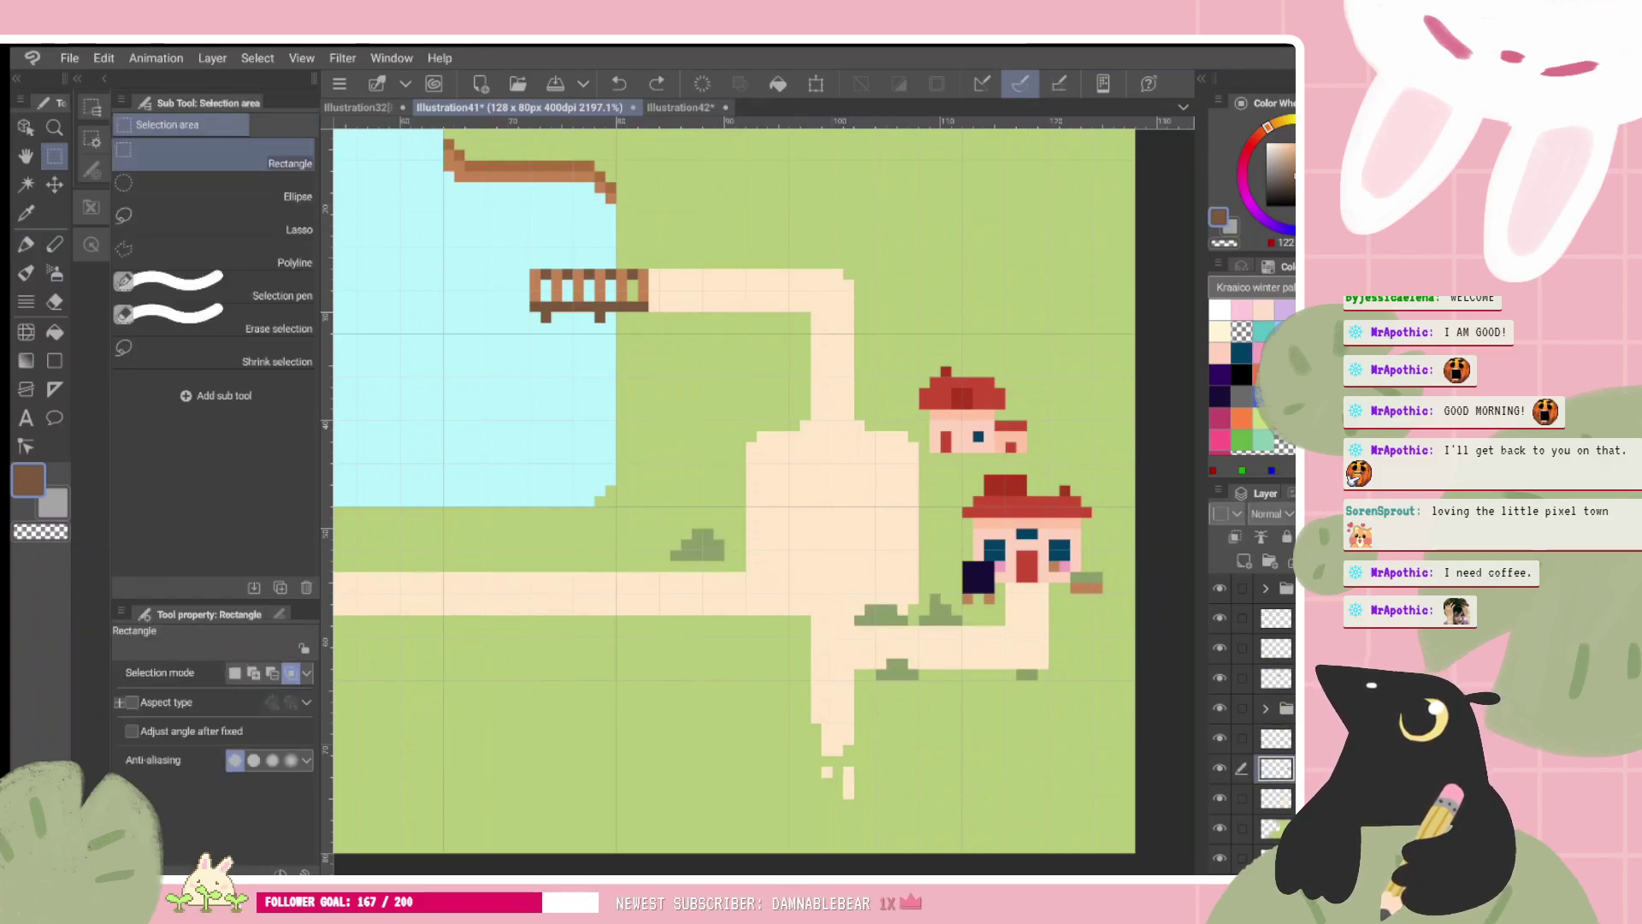
{"action": "left_click_drag", "start_coordinate": [908, 368], "coordinate": [1018, 417]}
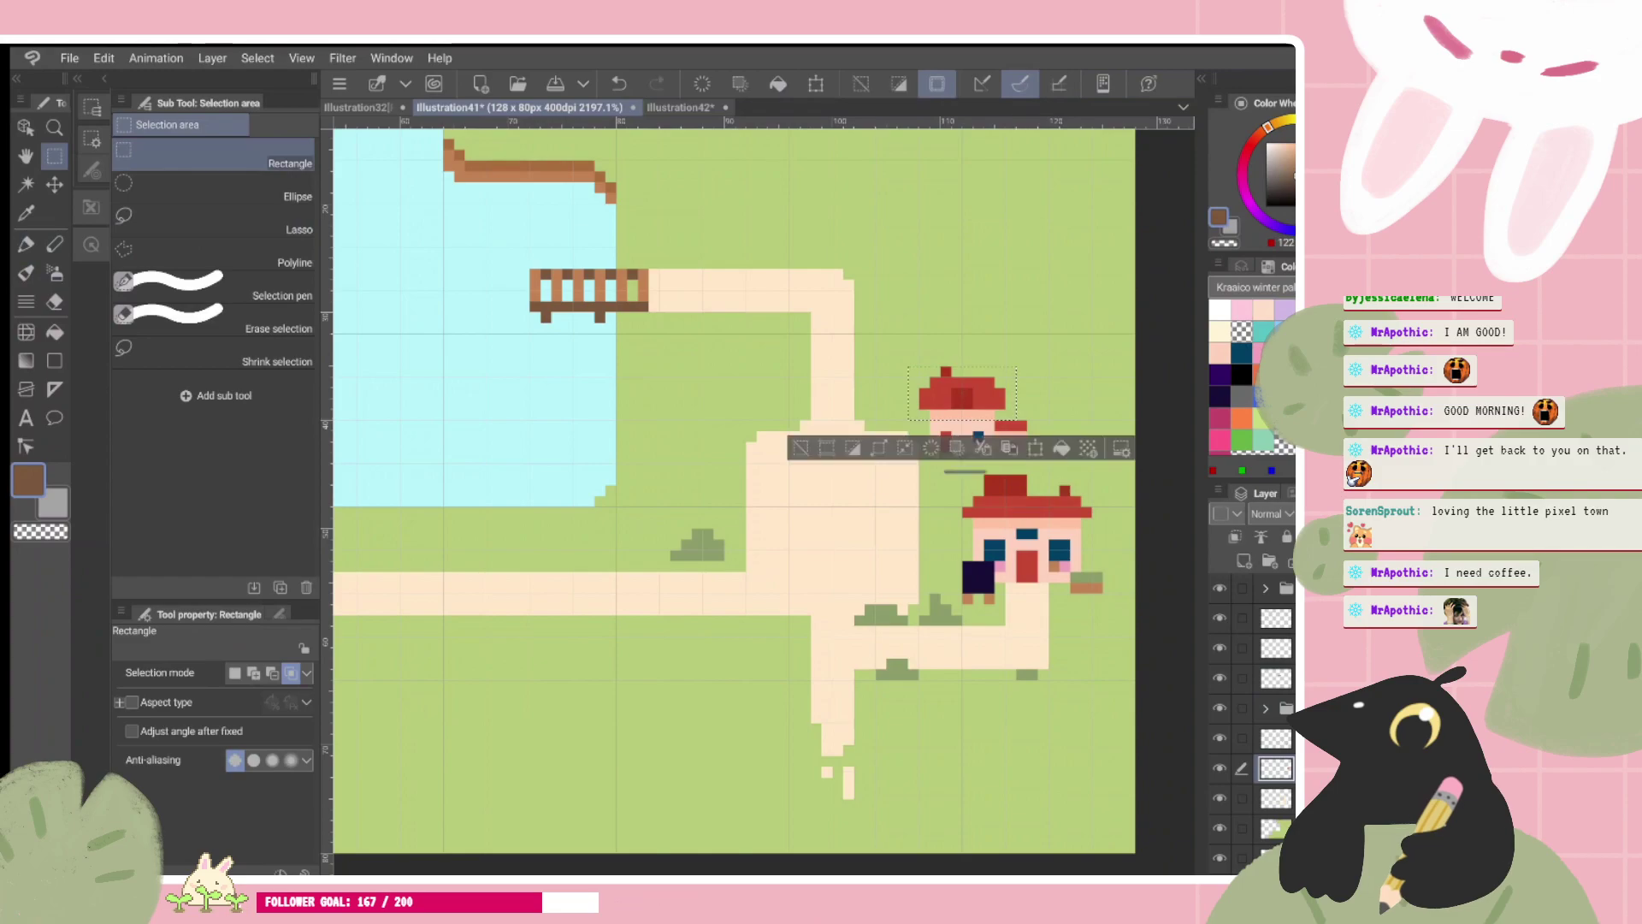
{"action": "key", "text": "ctrl+t"}
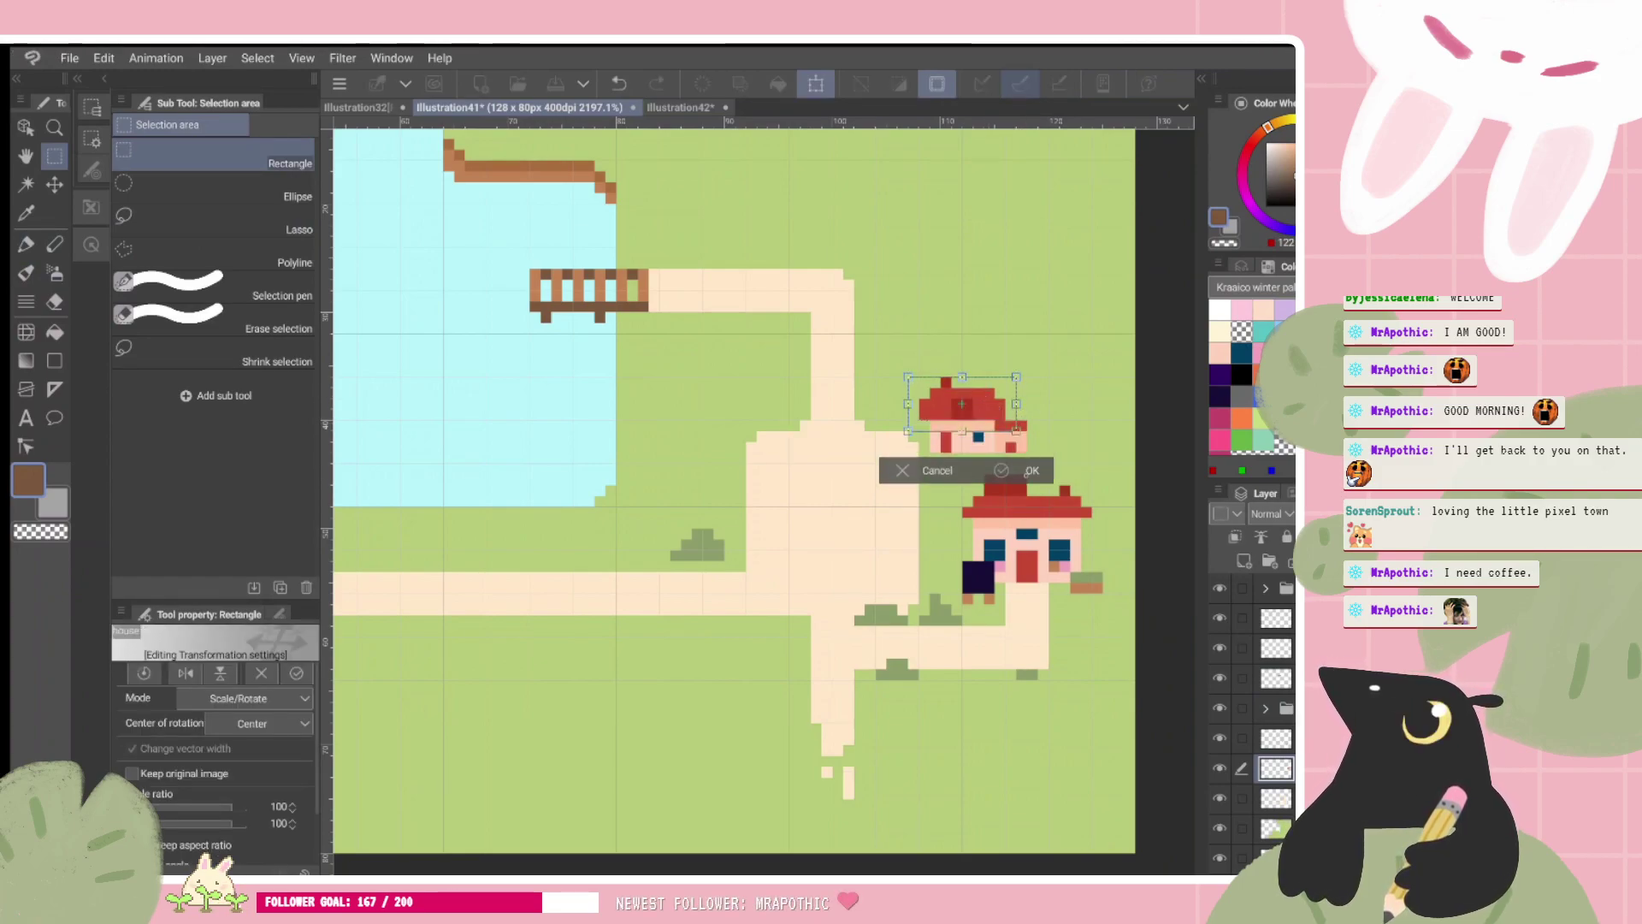
{"action": "key", "text": "Return"}
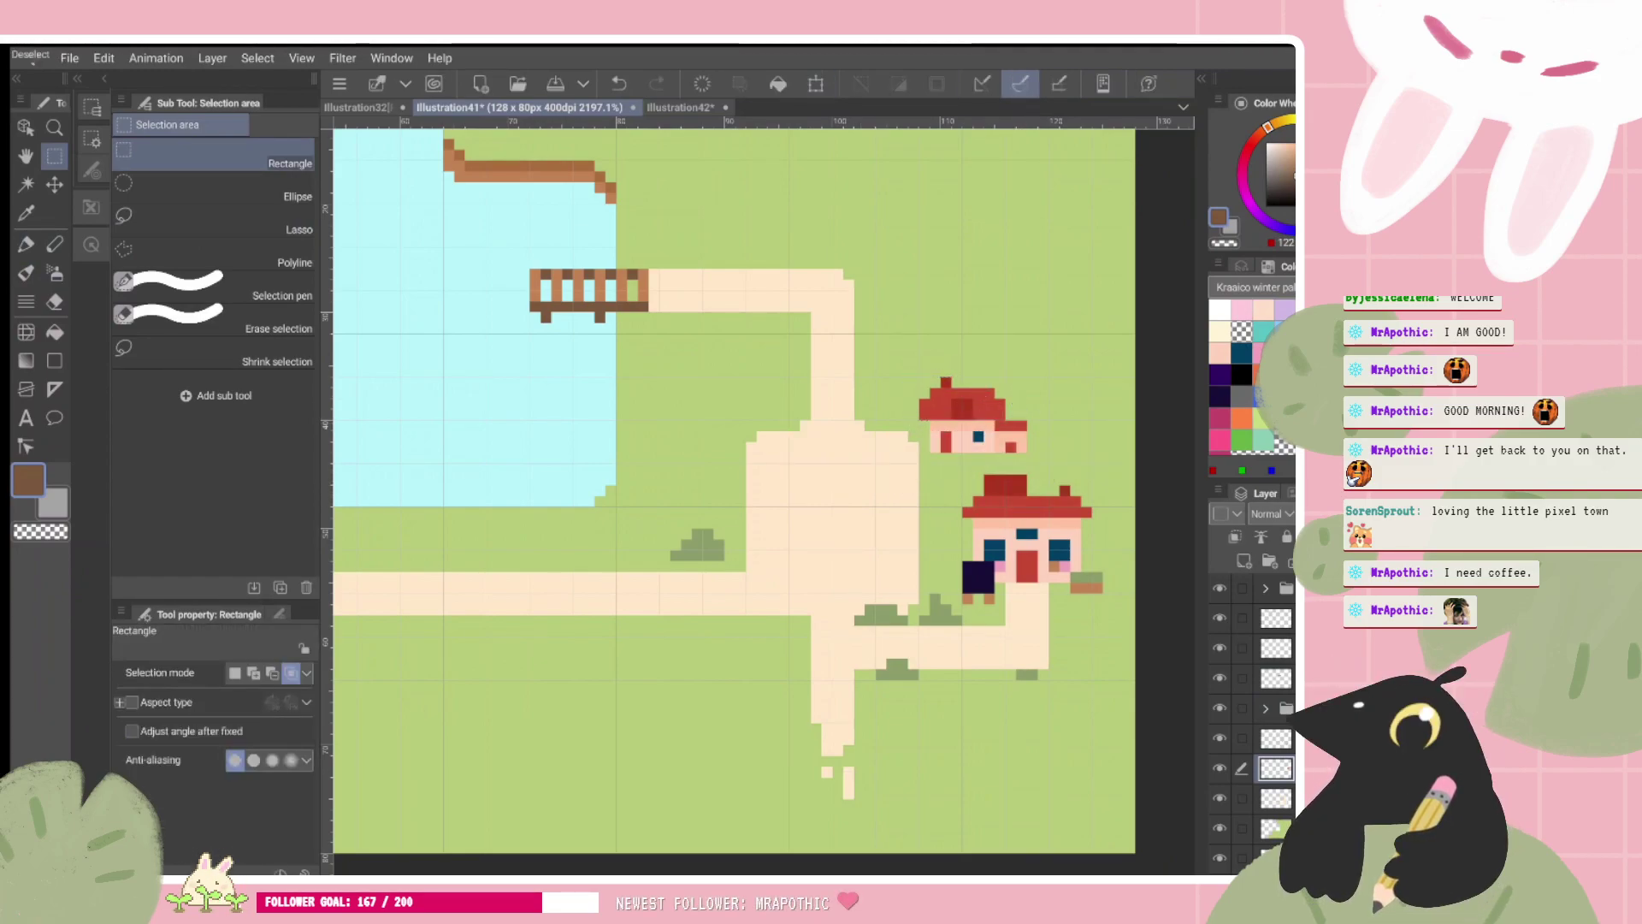
{"action": "left_click", "coordinate": [962, 395], "text": "alt"}
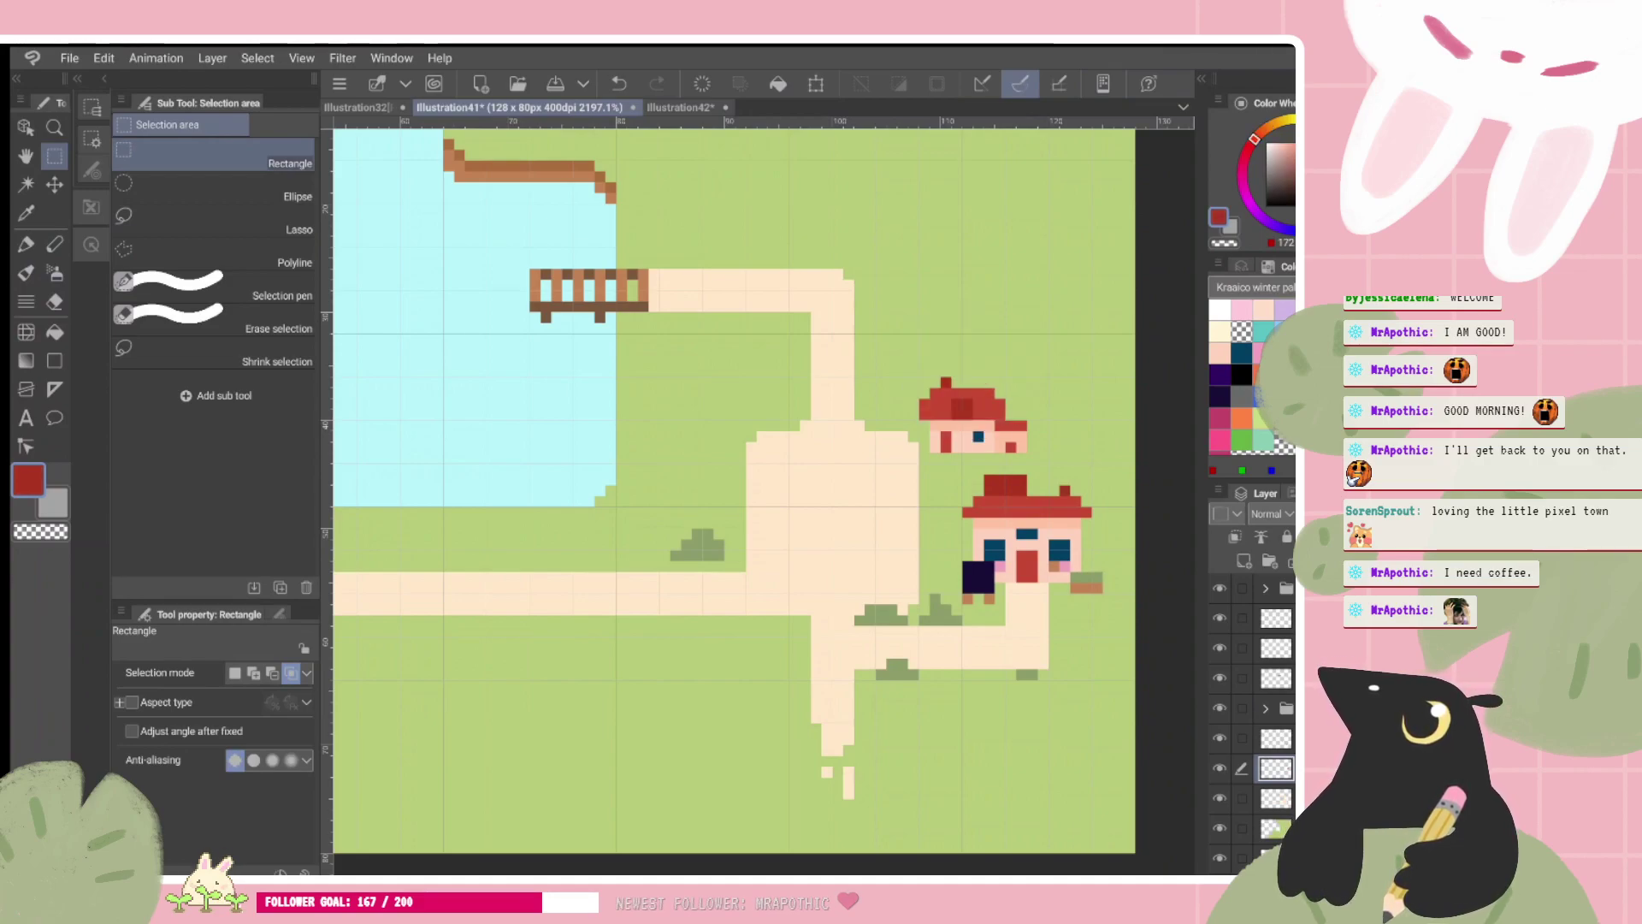
{"action": "key", "text": "p"}
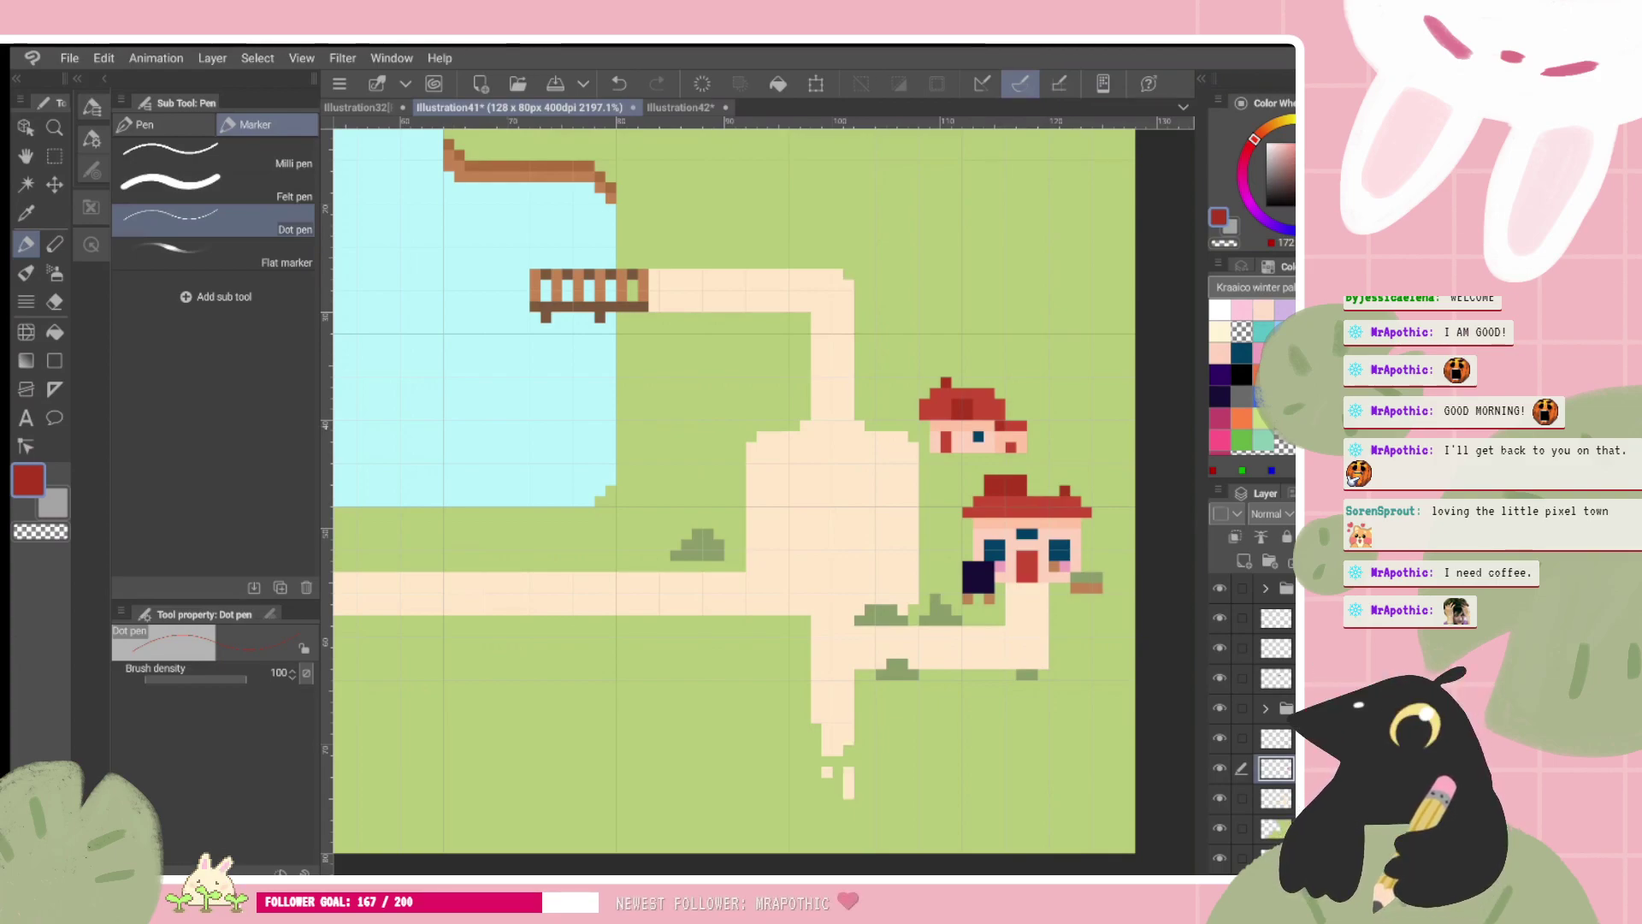
{"action": "scroll", "coordinate": [757, 501], "scroll_direction": "up", "scroll_amount": 2}
{"action": "scroll", "coordinate": [757, 500], "scroll_direction": "down", "scroll_amount": 1}
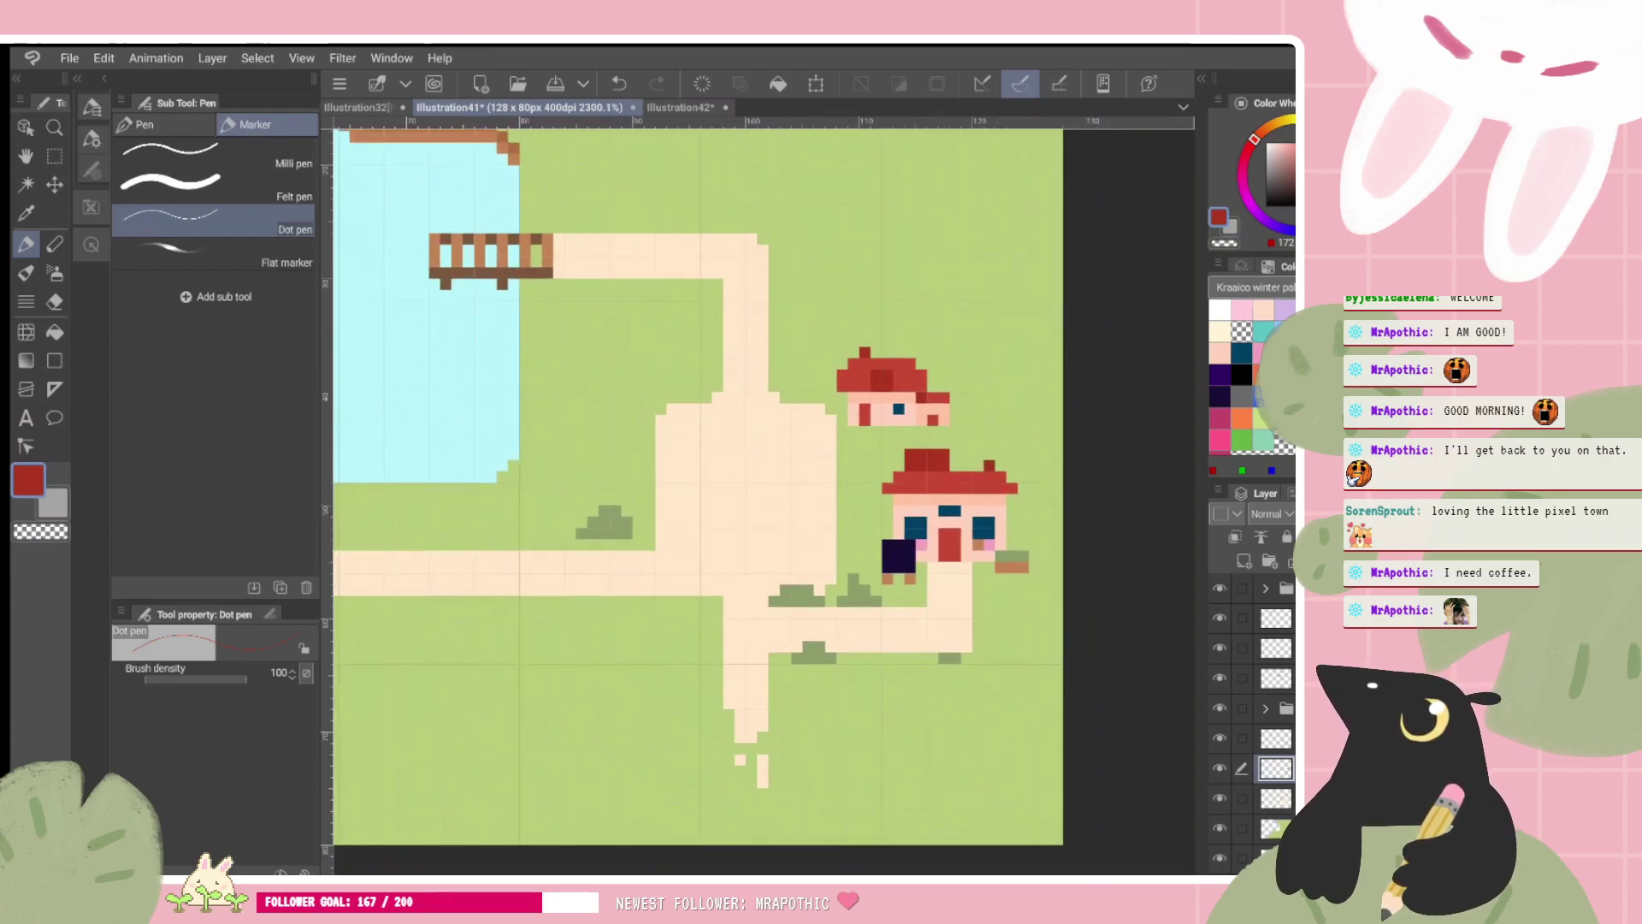
{"action": "scroll", "coordinate": [734, 487], "scroll_direction": "down", "scroll_amount": 5}
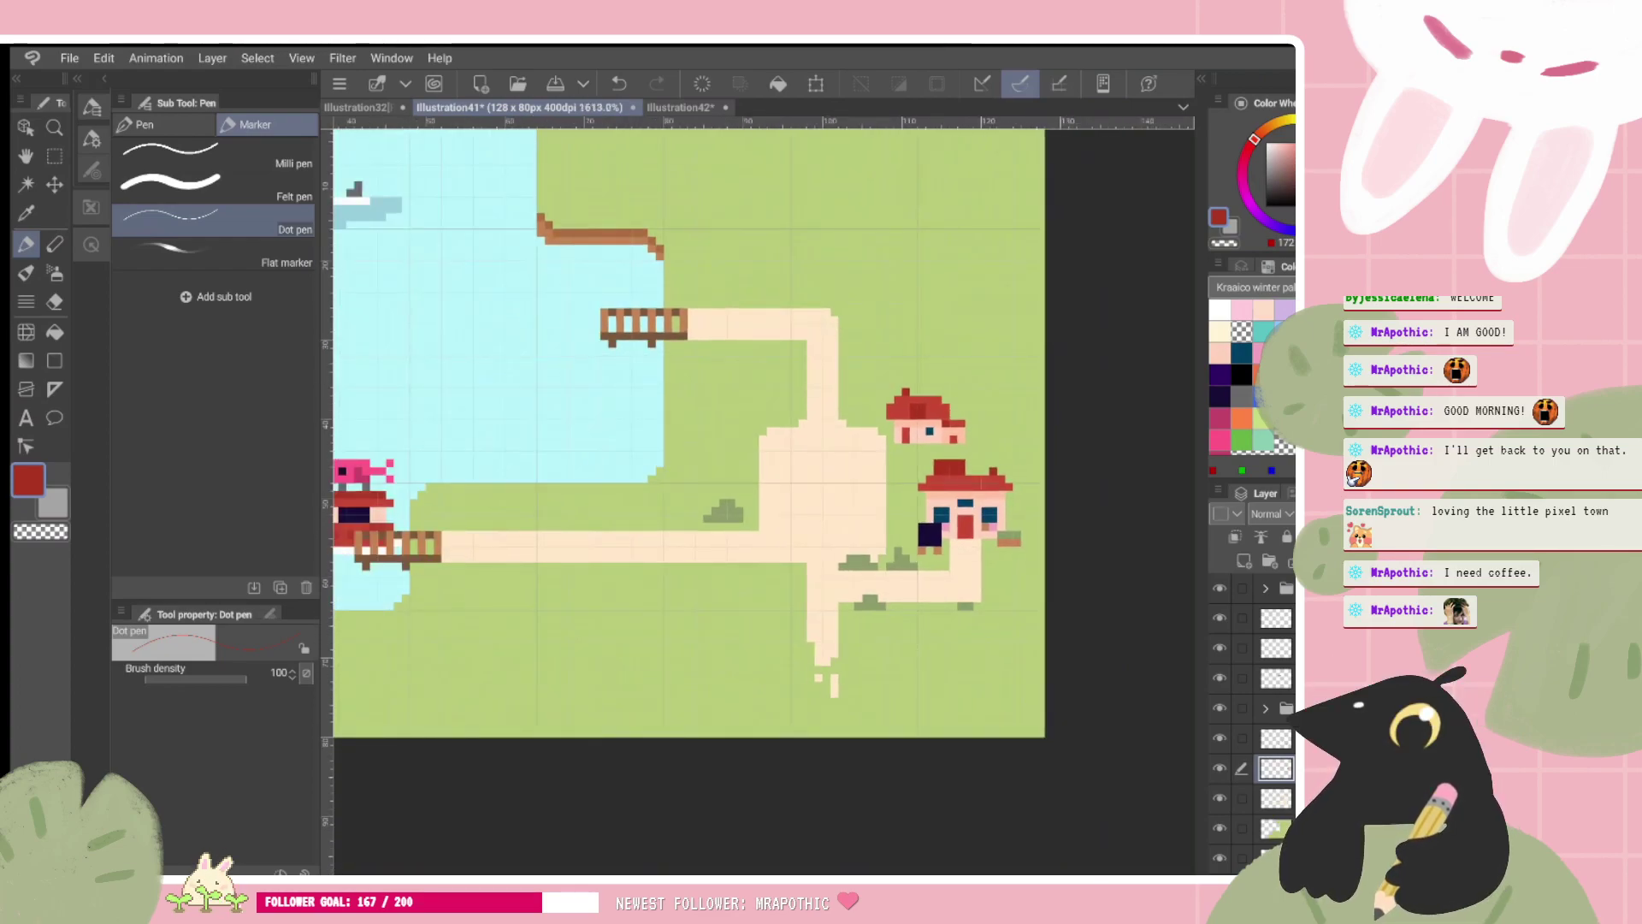
{"action": "scroll", "coordinate": [734, 488], "scroll_direction": "up", "scroll_amount": 4}
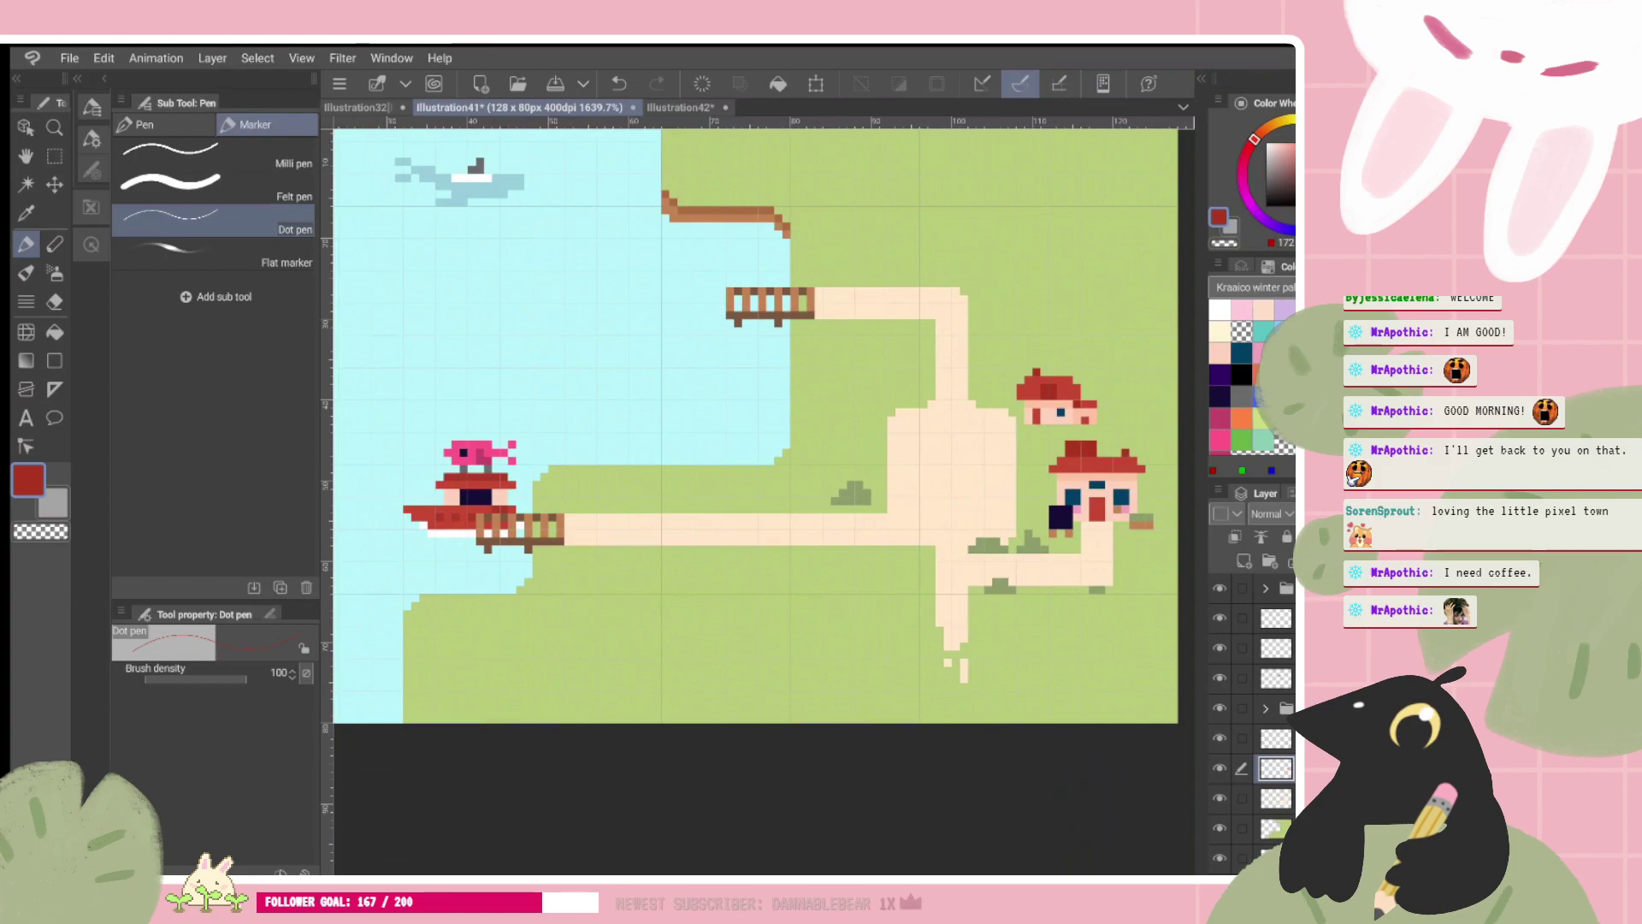
Step: Move the small house's layer up and to the left so the house stands beside the path above the plaza
{"action": "key", "text": "k"}
{"action": "left_click_drag", "start_coordinate": [1052, 396], "coordinate": [1011, 363]}
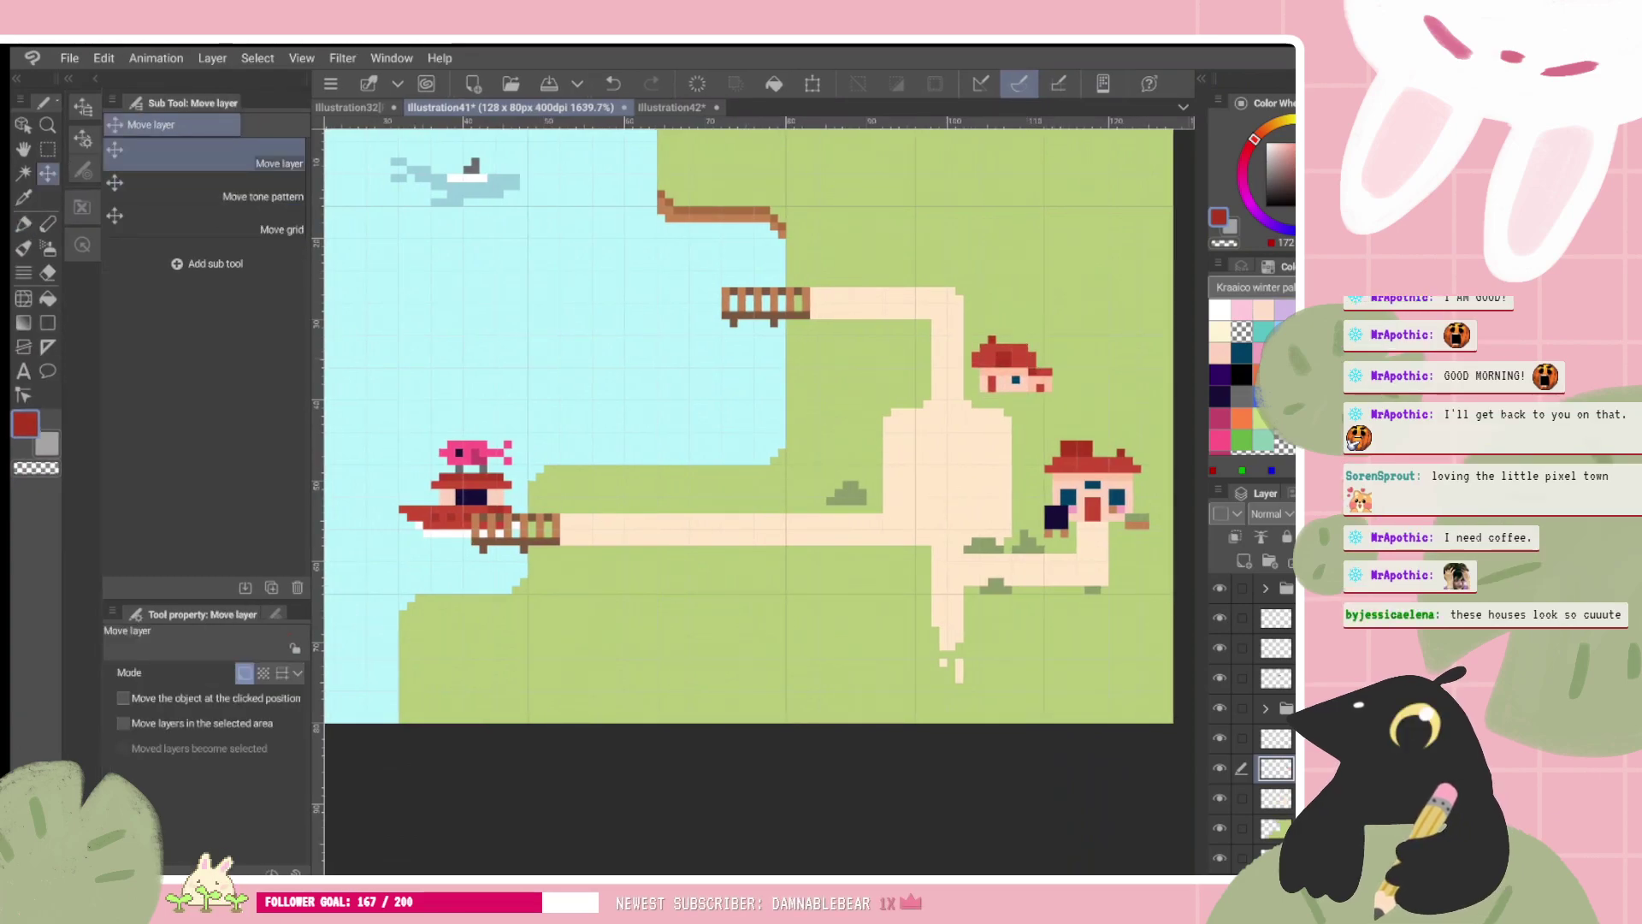
{"action": "scroll", "coordinate": [749, 425], "scroll_direction": "down", "scroll_amount": 5}
{"action": "scroll", "coordinate": [749, 425], "scroll_direction": "up", "scroll_amount": 5}
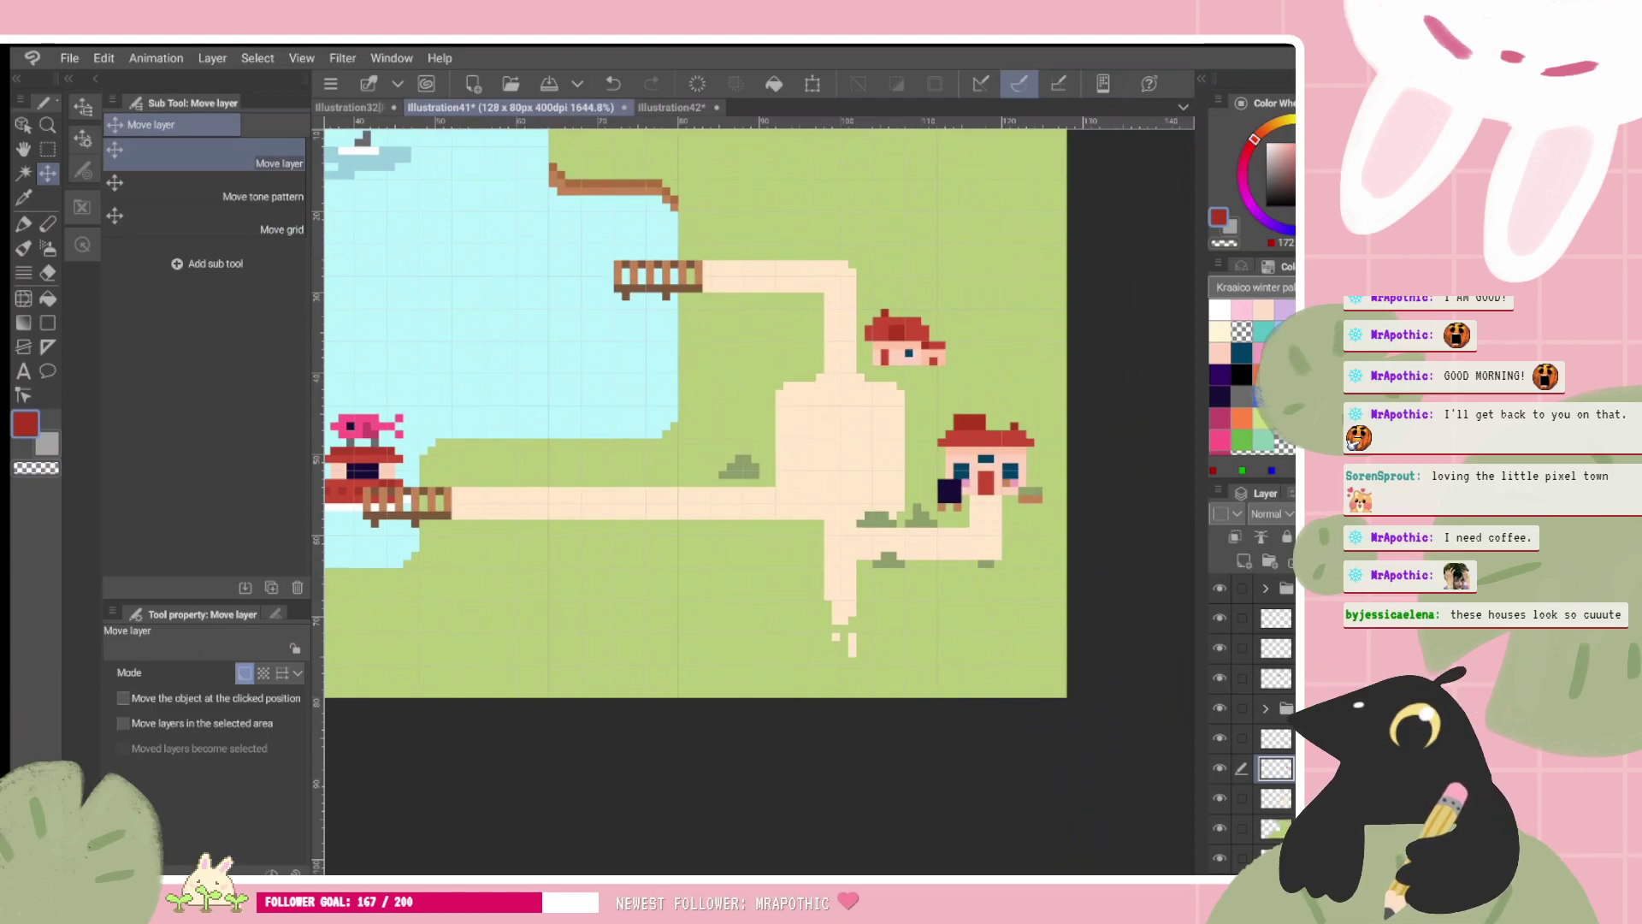
{"action": "scroll", "coordinate": [749, 425], "scroll_direction": "down", "scroll_amount": 5}
{"action": "scroll", "coordinate": [749, 425], "scroll_direction": "up", "scroll_amount": 6}
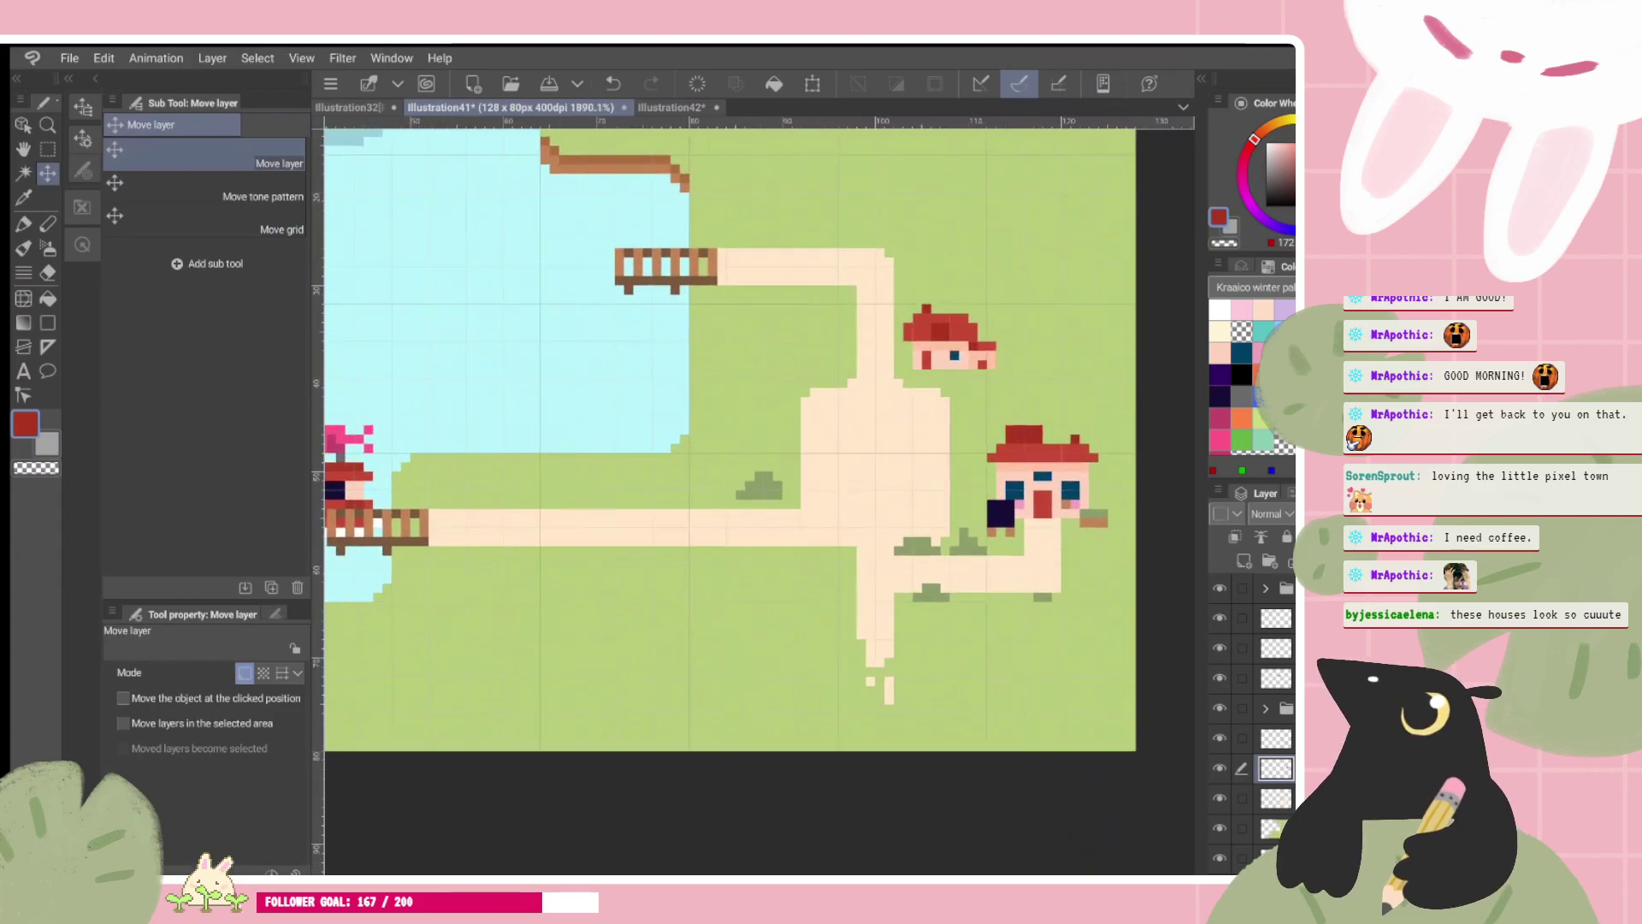
{"action": "scroll", "coordinate": [749, 425], "scroll_direction": "down", "scroll_amount": 2}
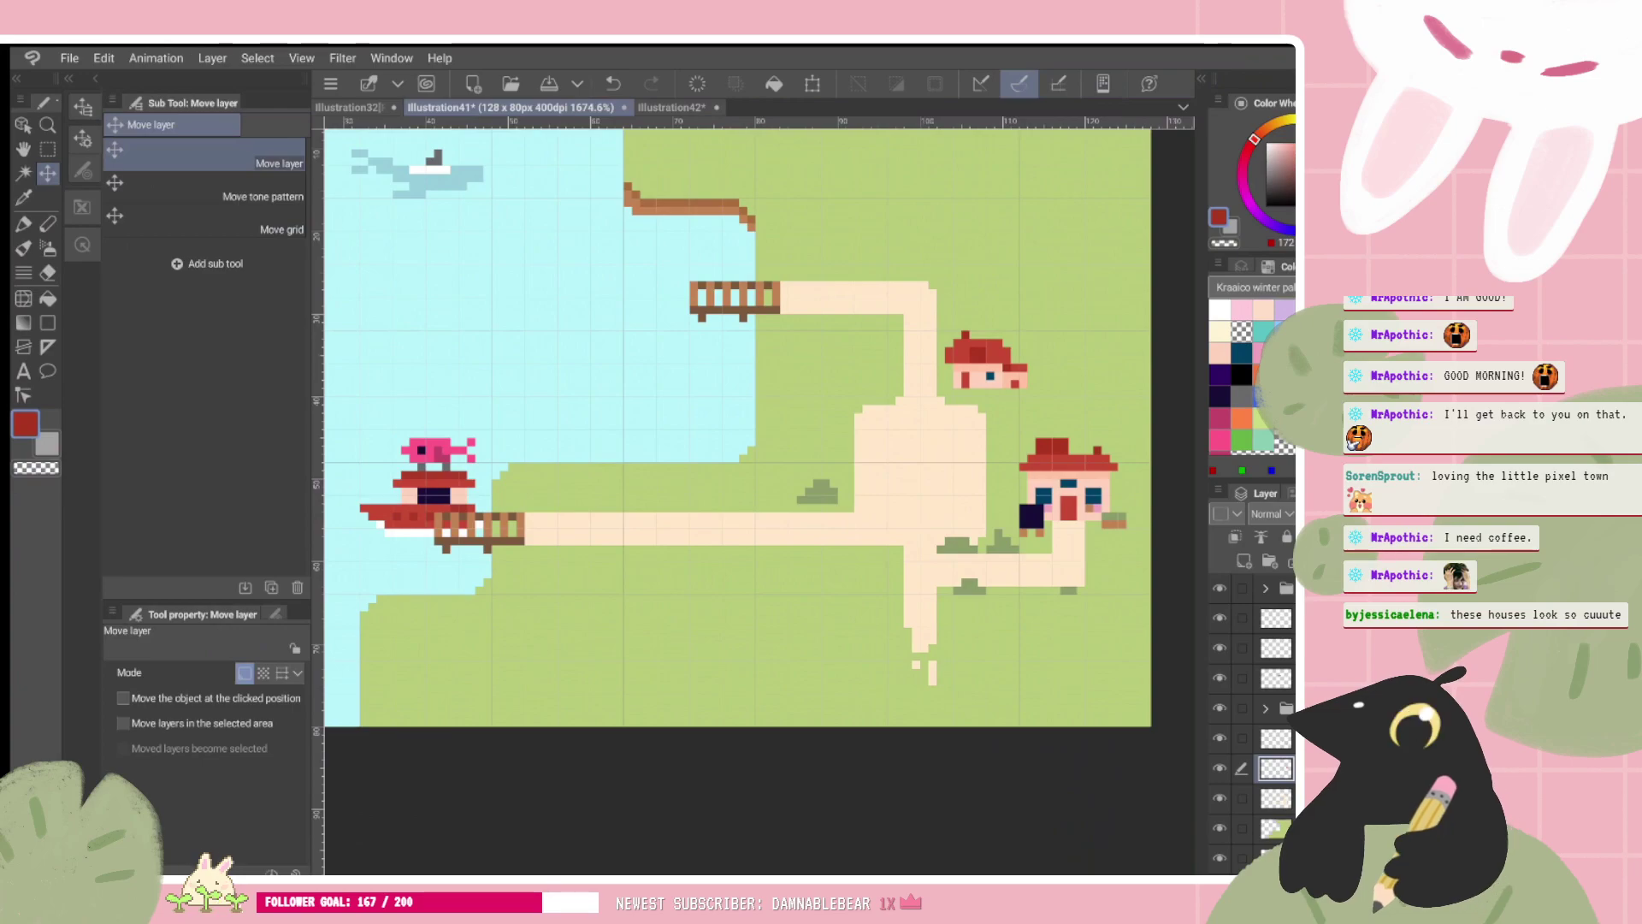
Step: On the bushes' layer, draw a small stepped bush in the existing bush green along the lower edge of the upper path near the pier
{"action": "left_click_drag", "start_coordinate": [1274, 737], "coordinate": [1274, 643]}
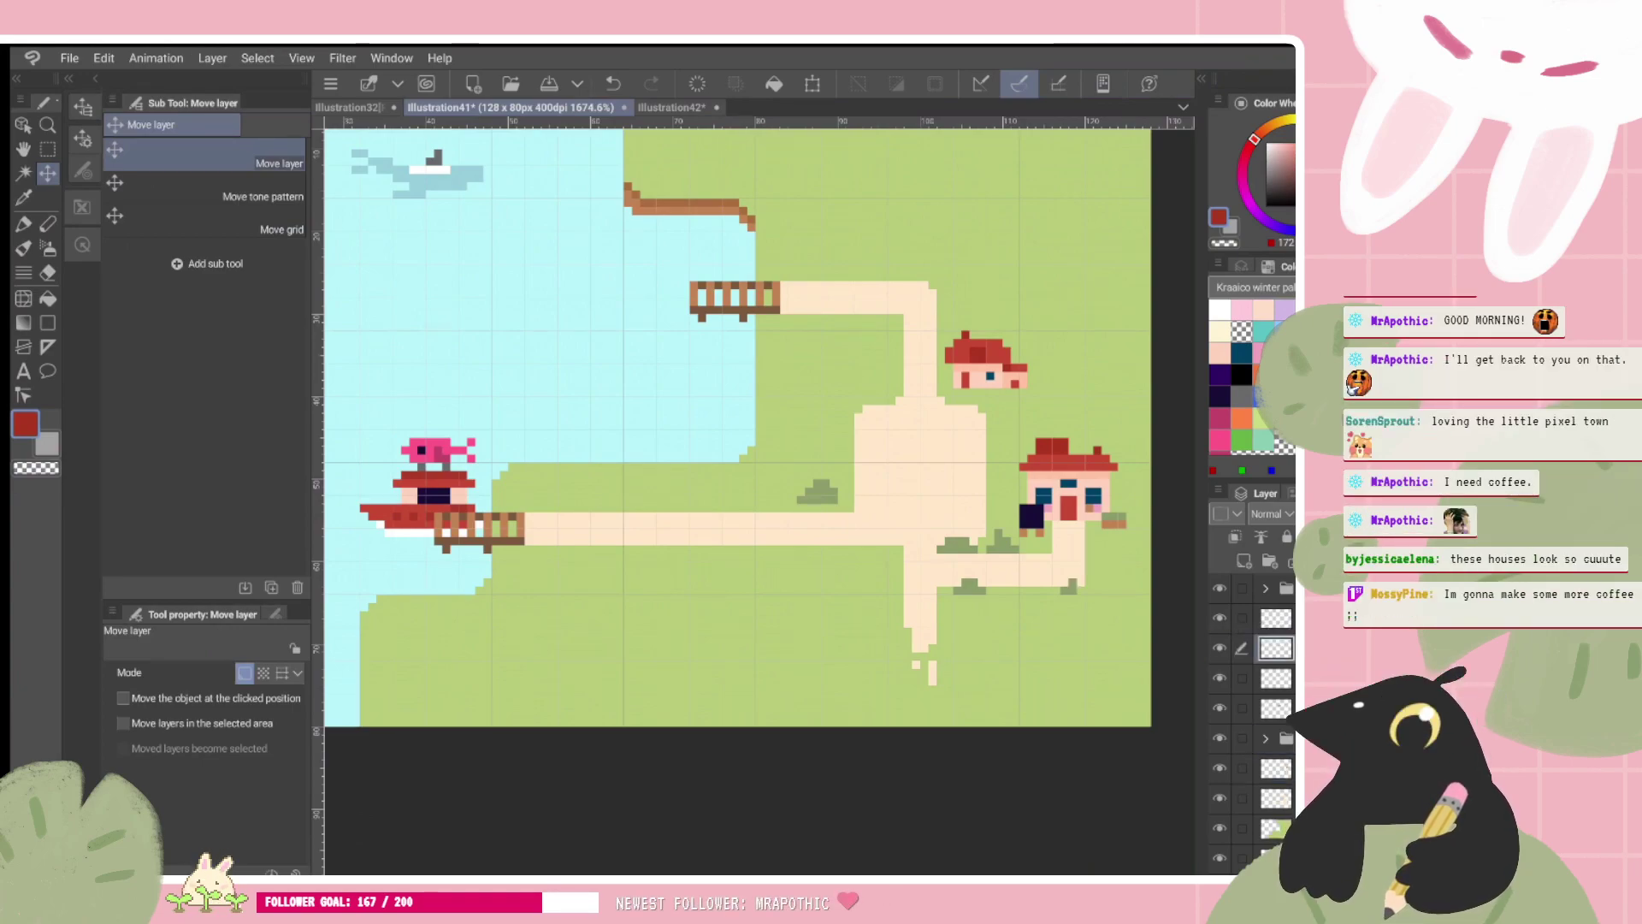
{"action": "key", "text": "p"}
{"action": "left_click", "coordinate": [1073, 552], "text": "alt"}
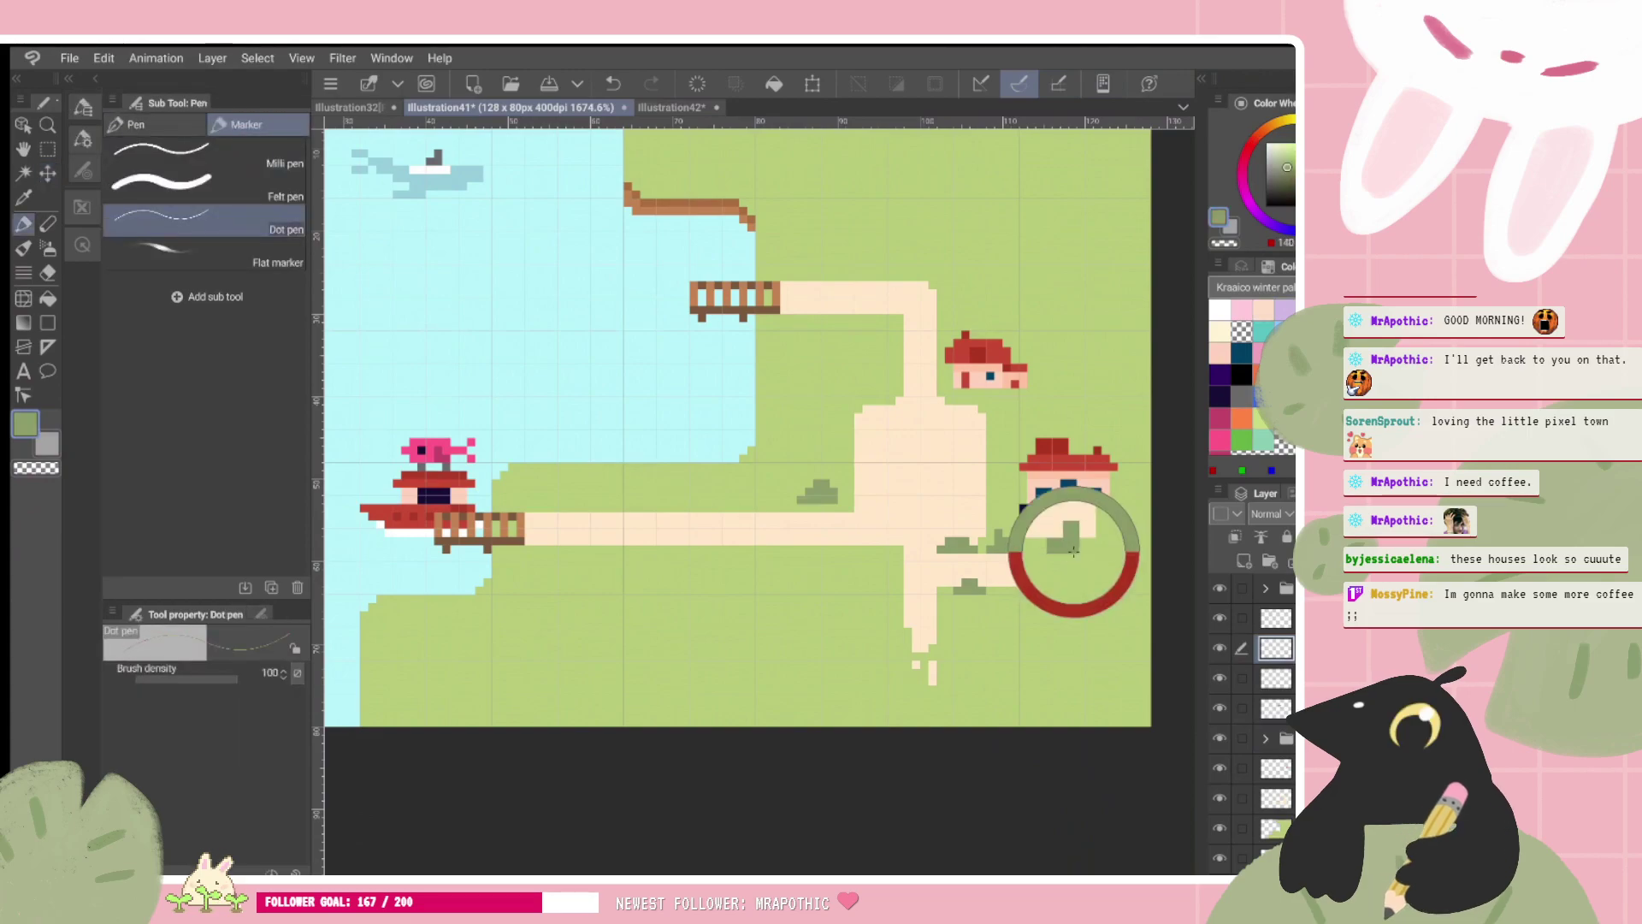
{"action": "left_click", "coordinate": [806, 311]}
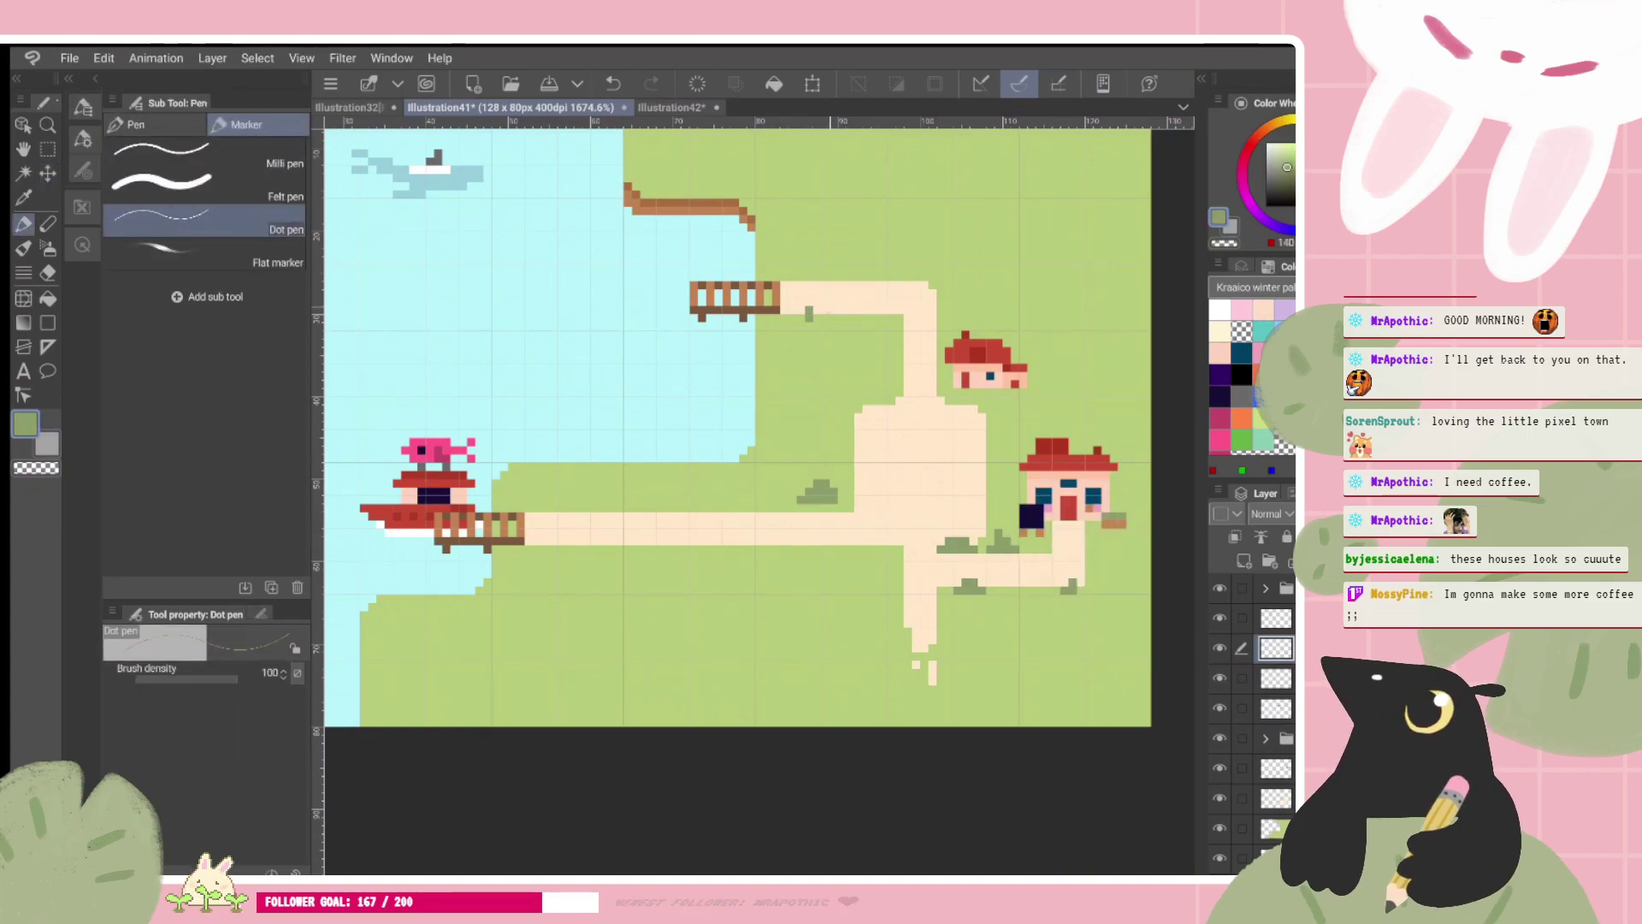
{"action": "left_click", "coordinate": [814, 323]}
{"action": "key", "text": "ctrl+z"}
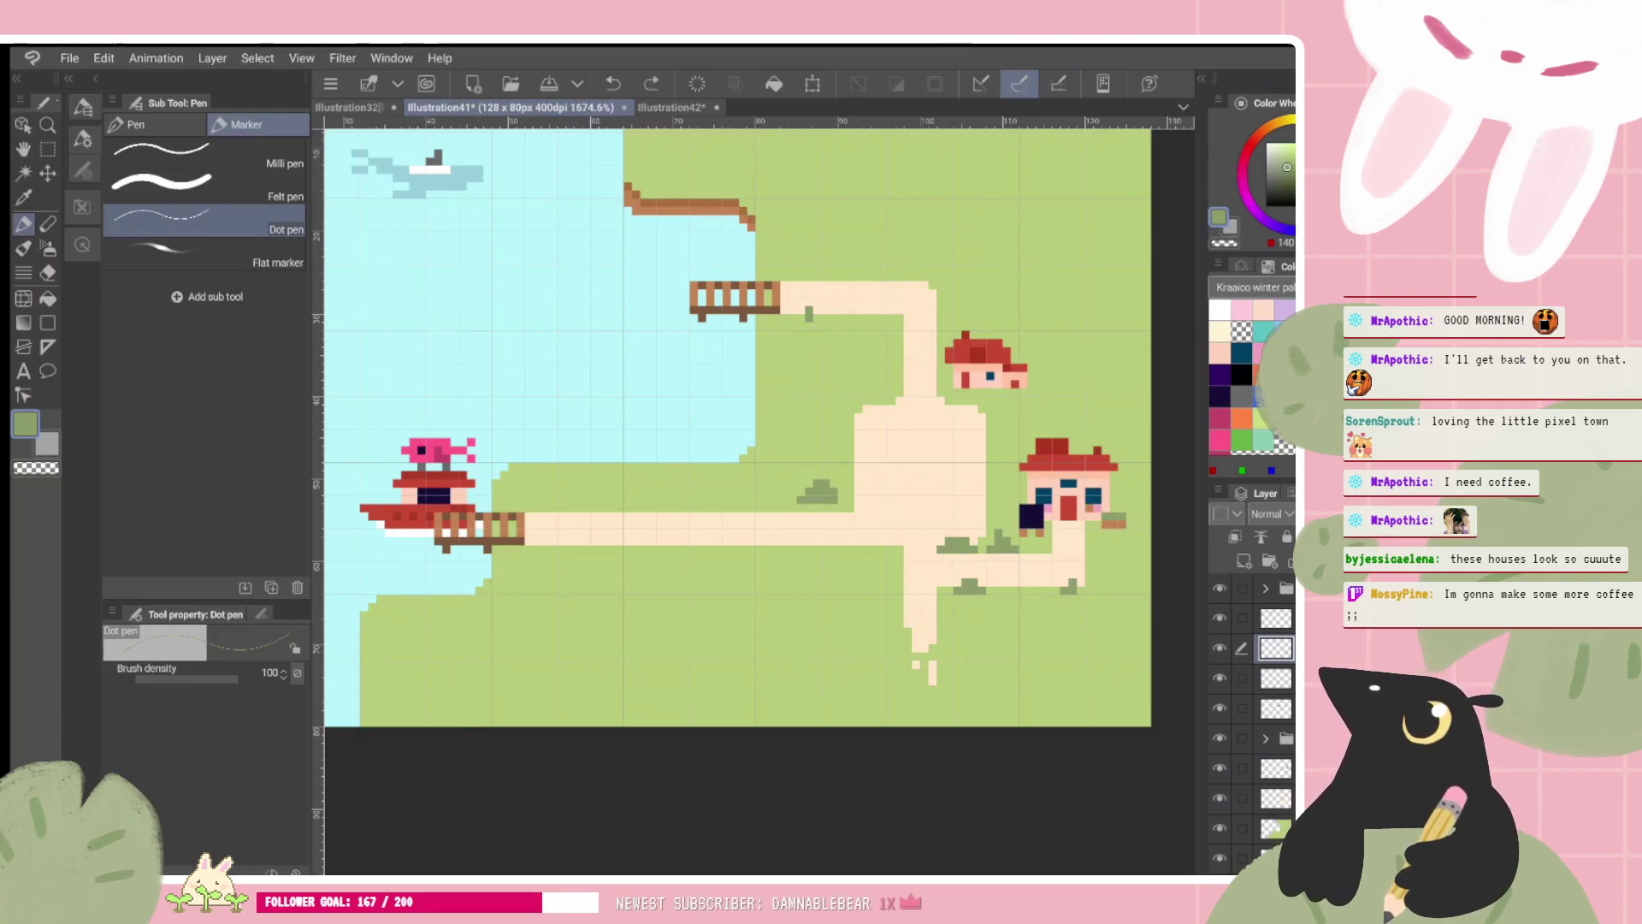
{"action": "left_click", "coordinate": [815, 318]}
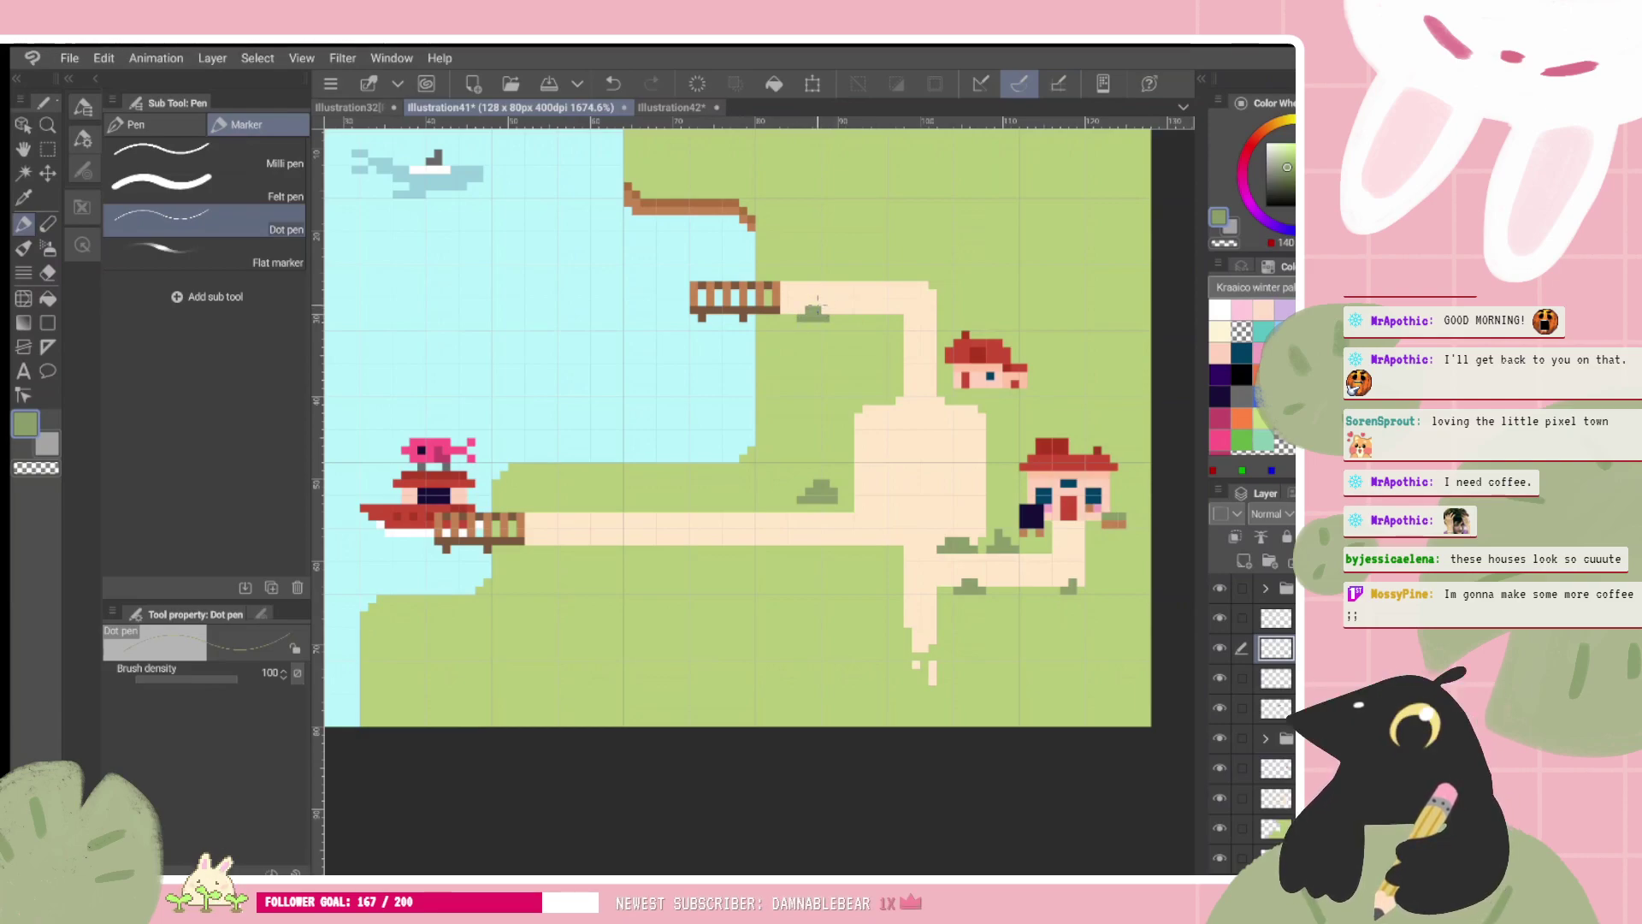
{"action": "left_click_drag", "start_coordinate": [816, 310], "coordinate": [817, 302]}
{"action": "key", "text": "ctrl+z"}
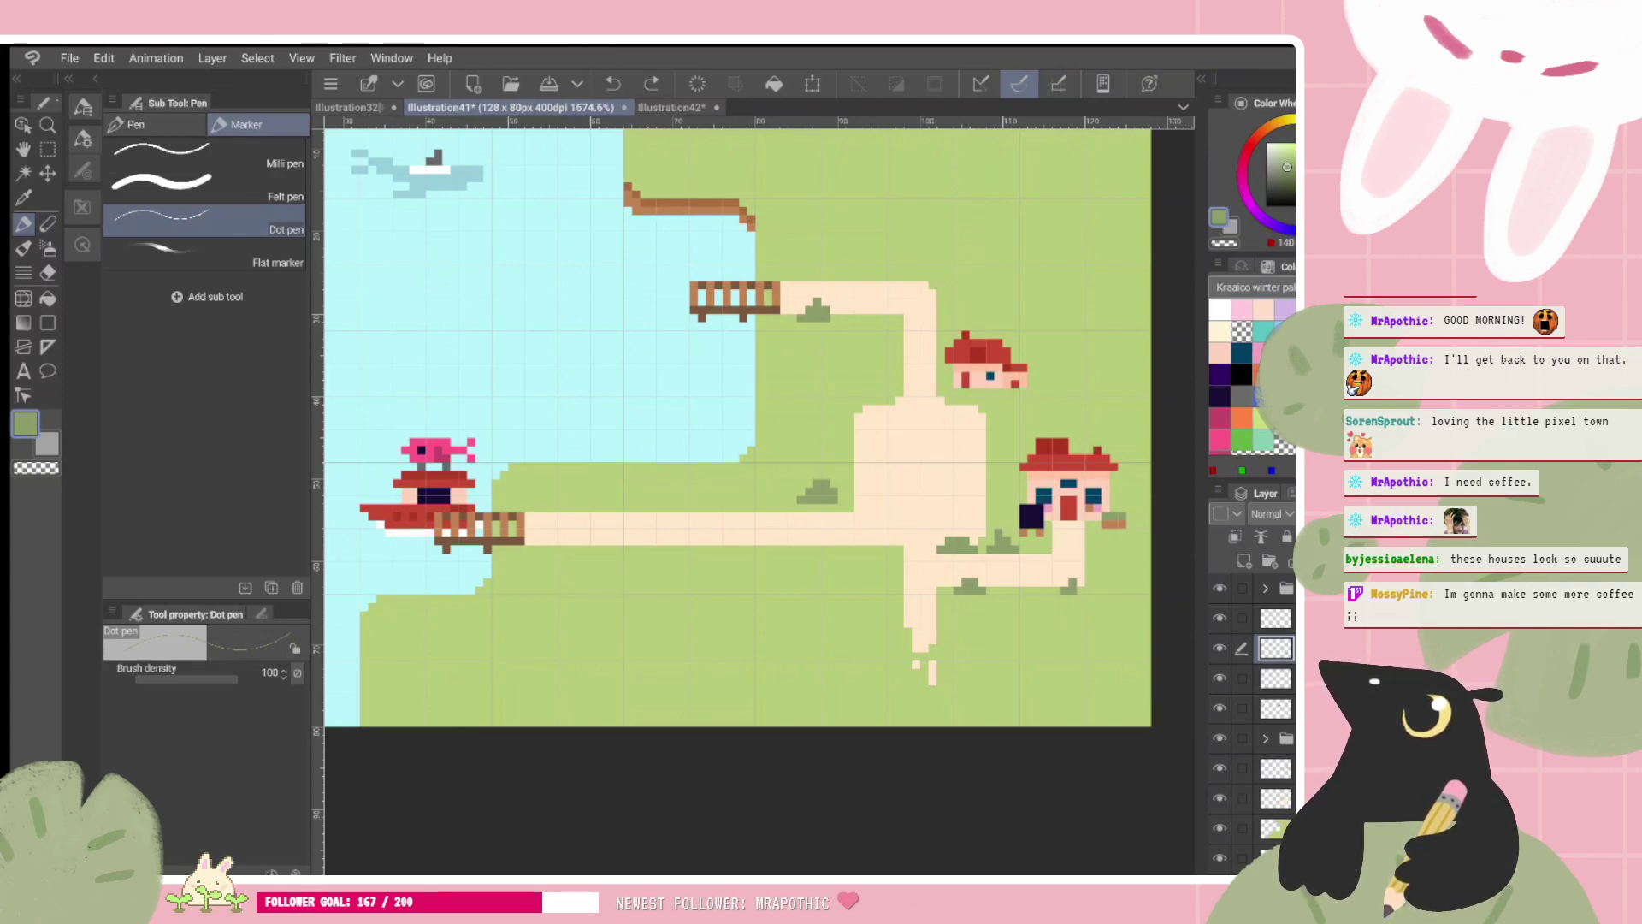
Step: Add a smaller bush to the right of the new one and another on the upper path's top edge
{"action": "scroll", "coordinate": [997, 281], "scroll_direction": "up", "scroll_amount": 2}
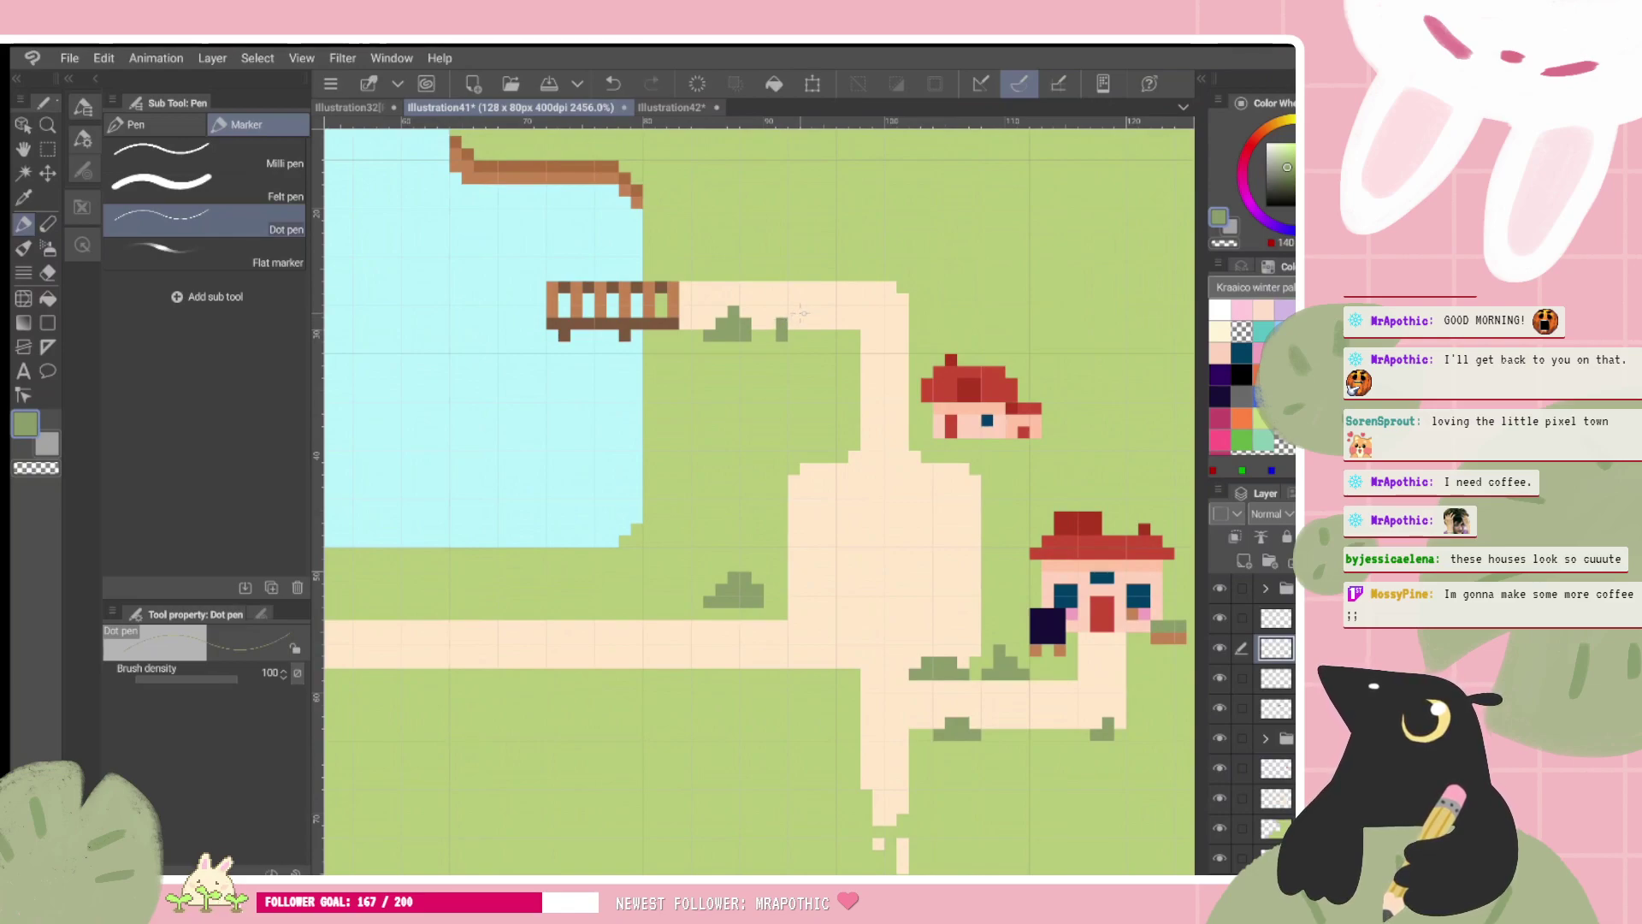
{"action": "left_click_drag", "start_coordinate": [782, 335], "coordinate": [798, 318]}
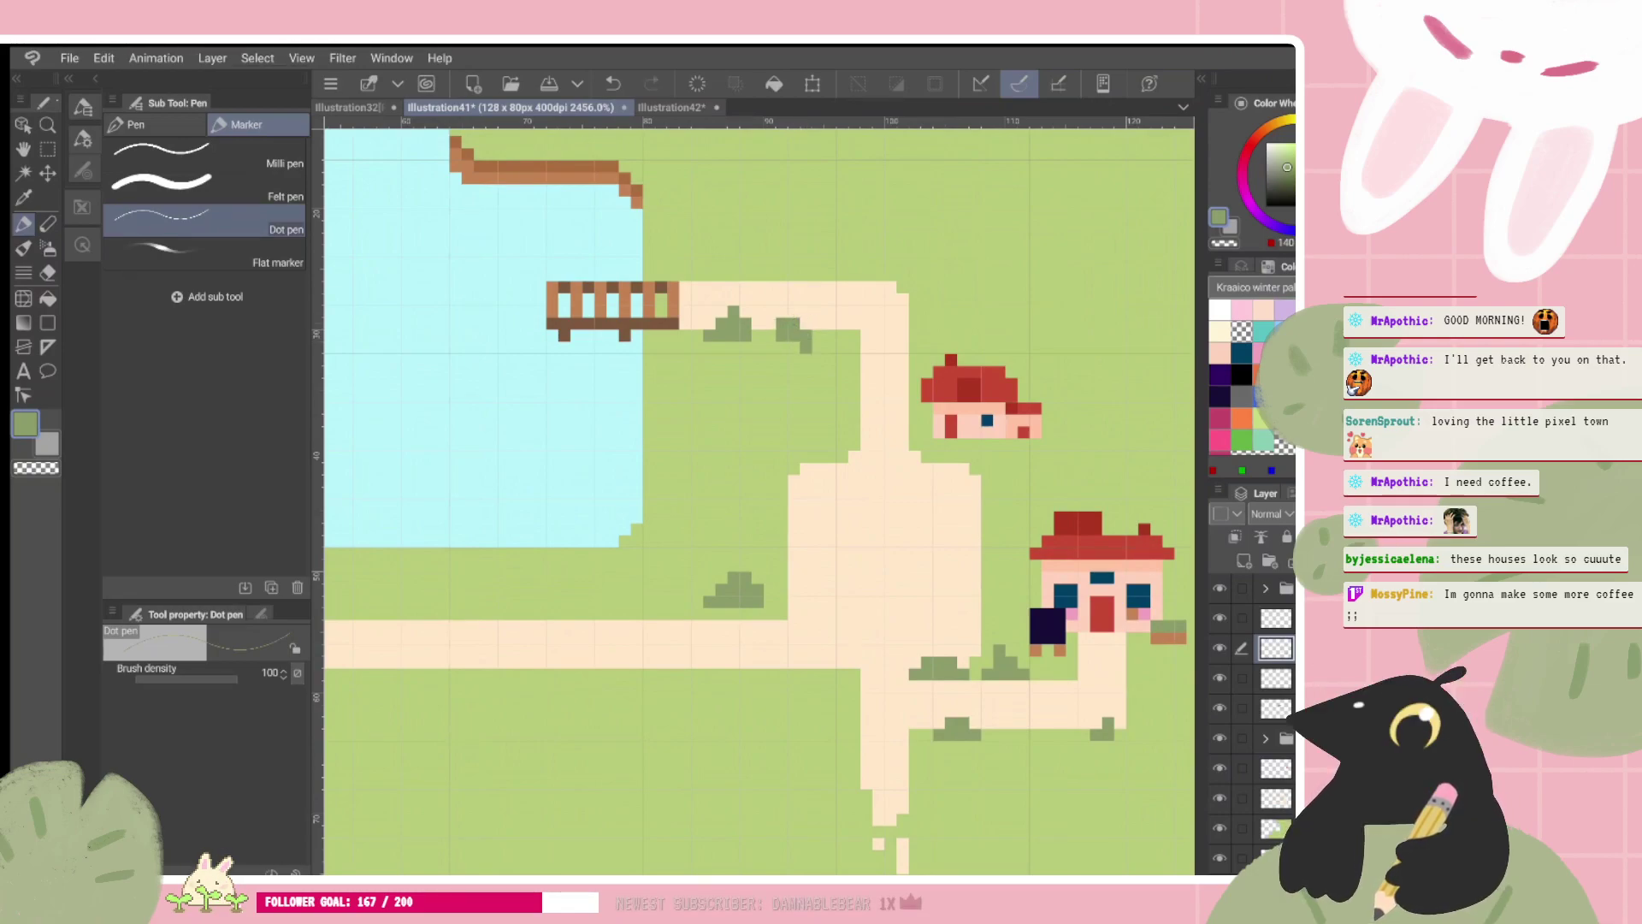
{"action": "left_click", "coordinate": [806, 335]}
{"action": "left_click_drag", "start_coordinate": [818, 263], "coordinate": [829, 275]}
{"action": "left_click", "coordinate": [806, 275]}
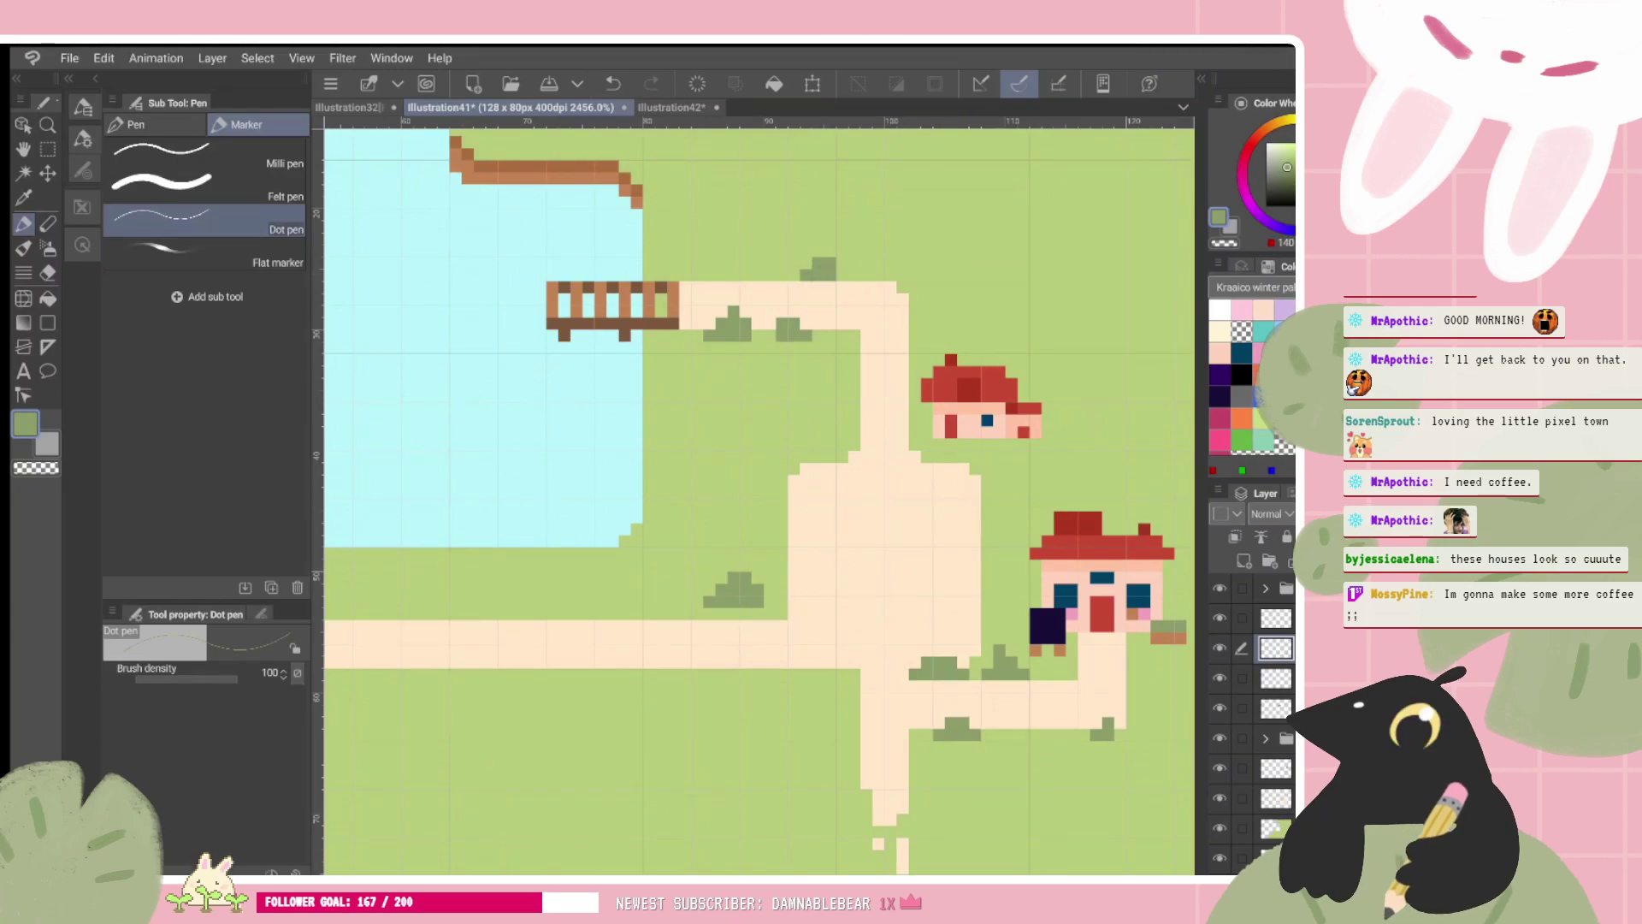
Step: Try a single bush-green pixel on the grass below the upper pier, and undo it
{"action": "scroll", "coordinate": [904, 366], "scroll_direction": "down", "scroll_amount": 3}
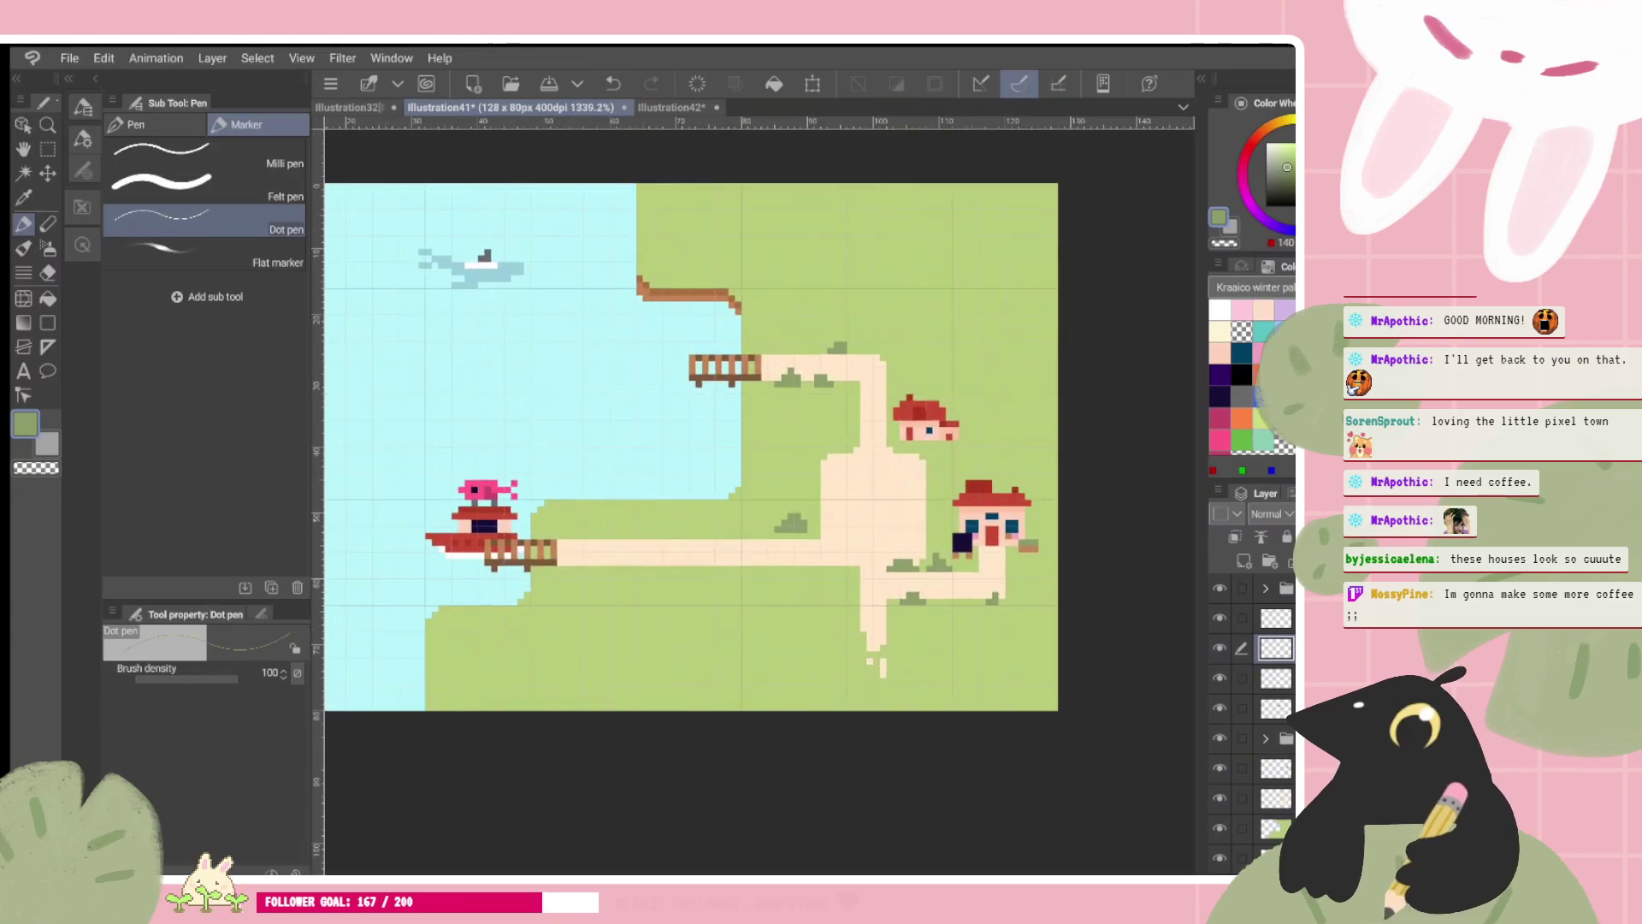
{"action": "key", "text": "ctrl+plus"}
{"action": "left_click", "coordinate": [742, 393]}
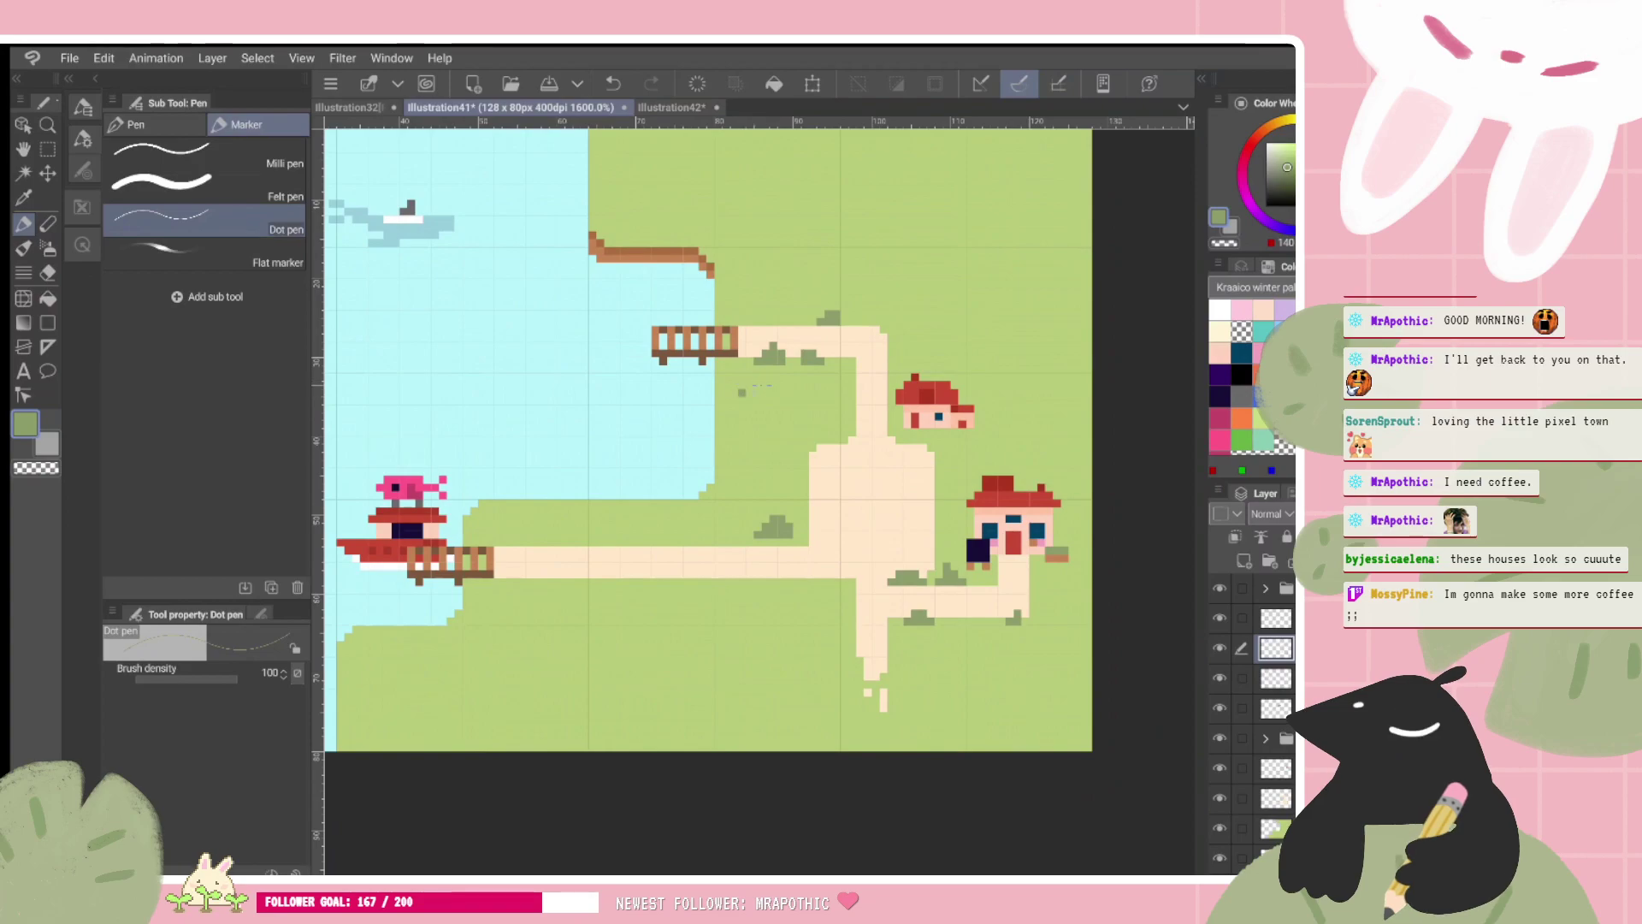
{"action": "key", "text": "ctrl+z"}
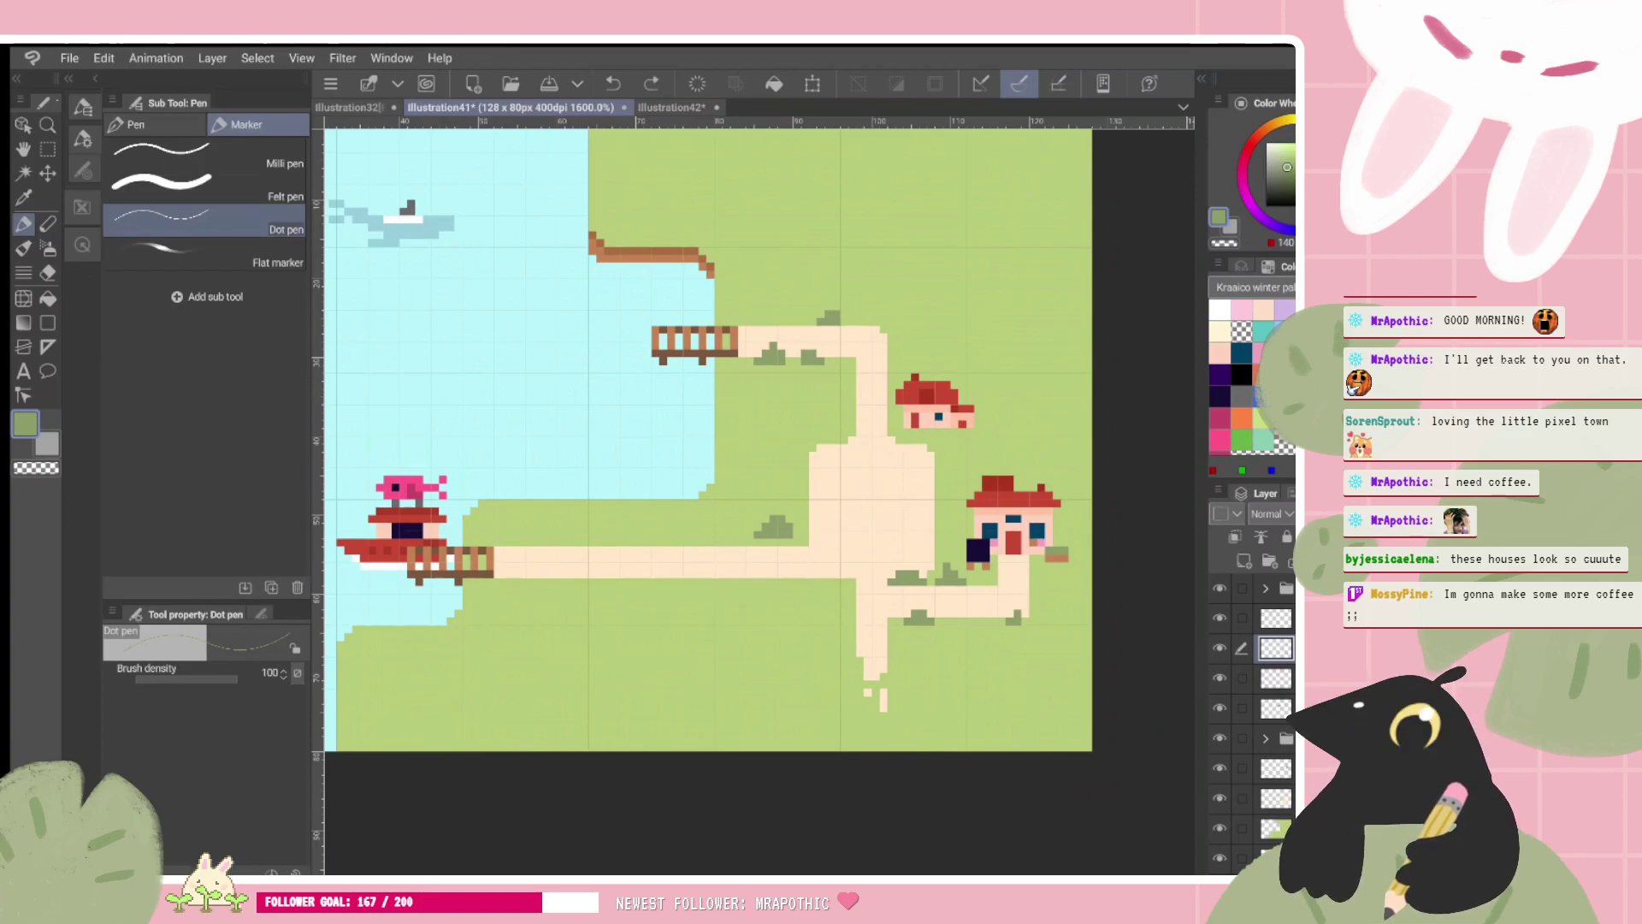
Step: On a new layer above the land layer, paint a thin sand strip along the shore by the upper pier and clip it to the land
{"action": "left_click", "coordinate": [857, 439], "text": "alt"}
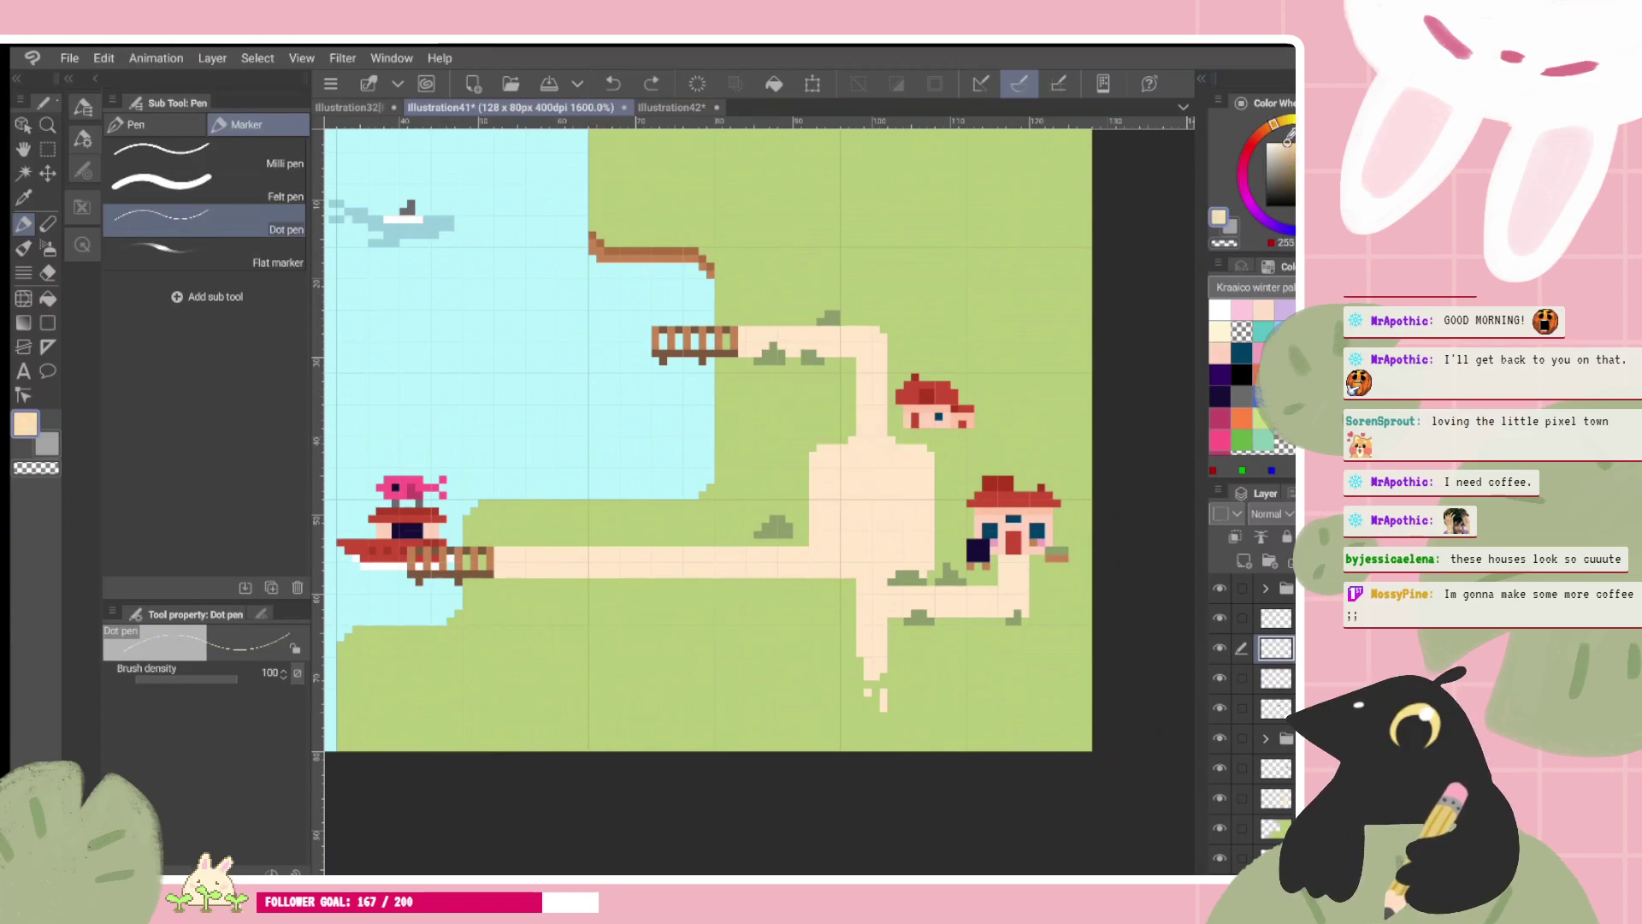
{"action": "left_click", "coordinate": [1275, 768]}
{"action": "left_click", "coordinate": [1275, 827]}
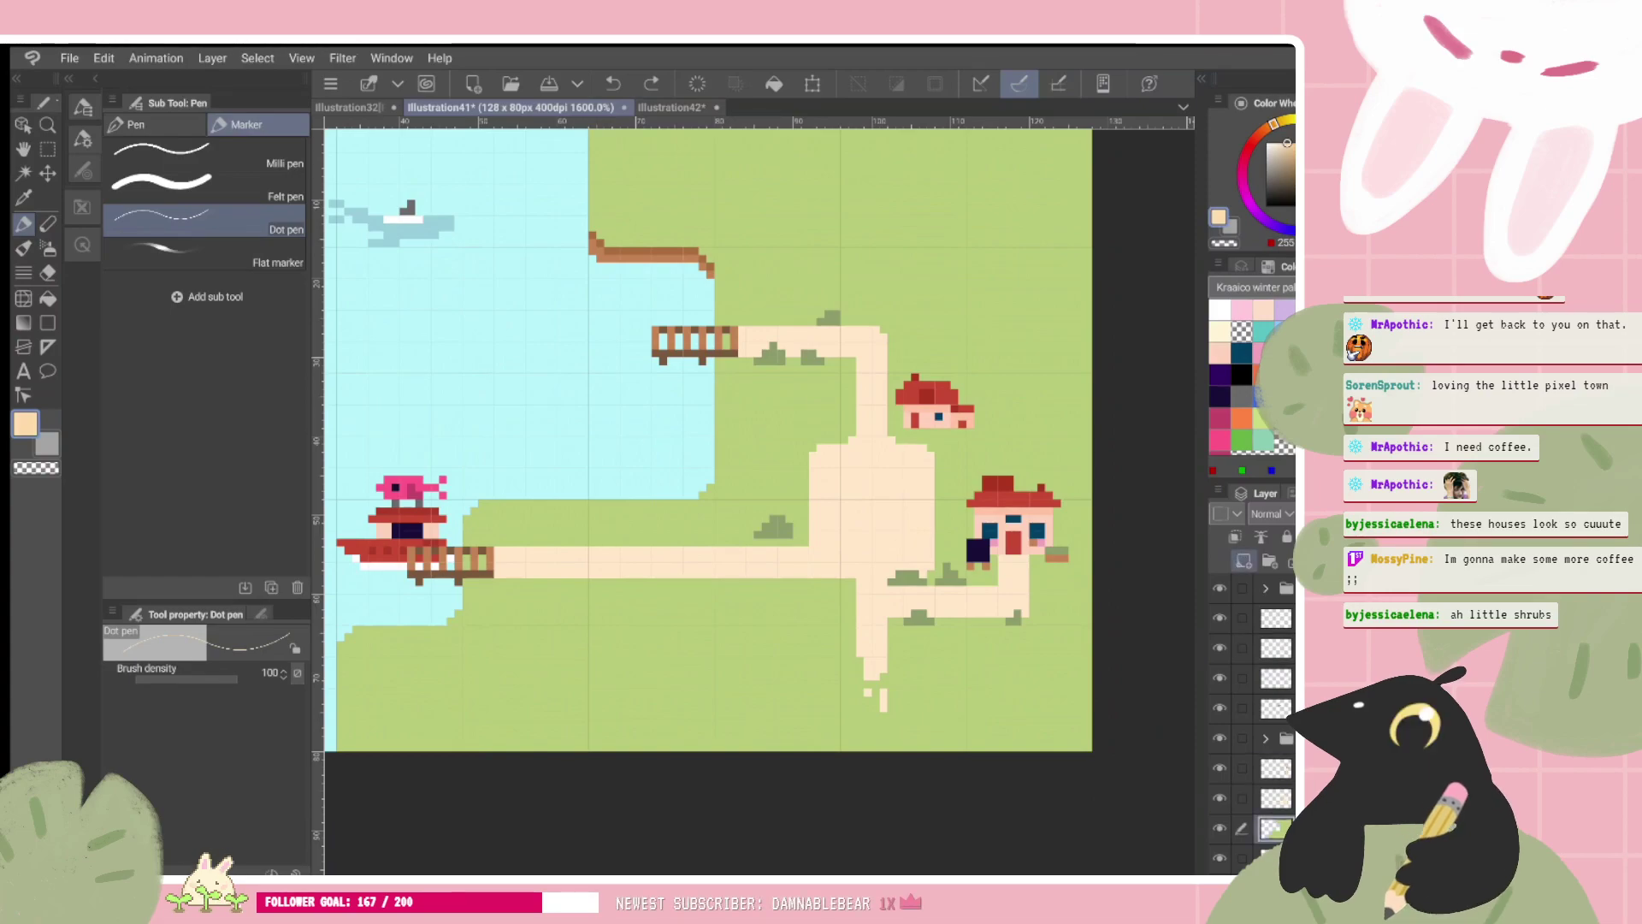
{"action": "left_click", "coordinate": [1243, 561]}
{"action": "mouse_move", "coordinate": [719, 362]}
{"action": "left_mouse_down"}
{"action": "mouse_move", "coordinate": [719, 470]}
{"action": "mouse_move", "coordinate": [726, 416]}
{"action": "left_mouse_up"}
{"action": "left_click_drag", "start_coordinate": [718, 298], "coordinate": [725, 323]}
{"action": "left_click_drag", "start_coordinate": [711, 440], "coordinate": [710, 457]}
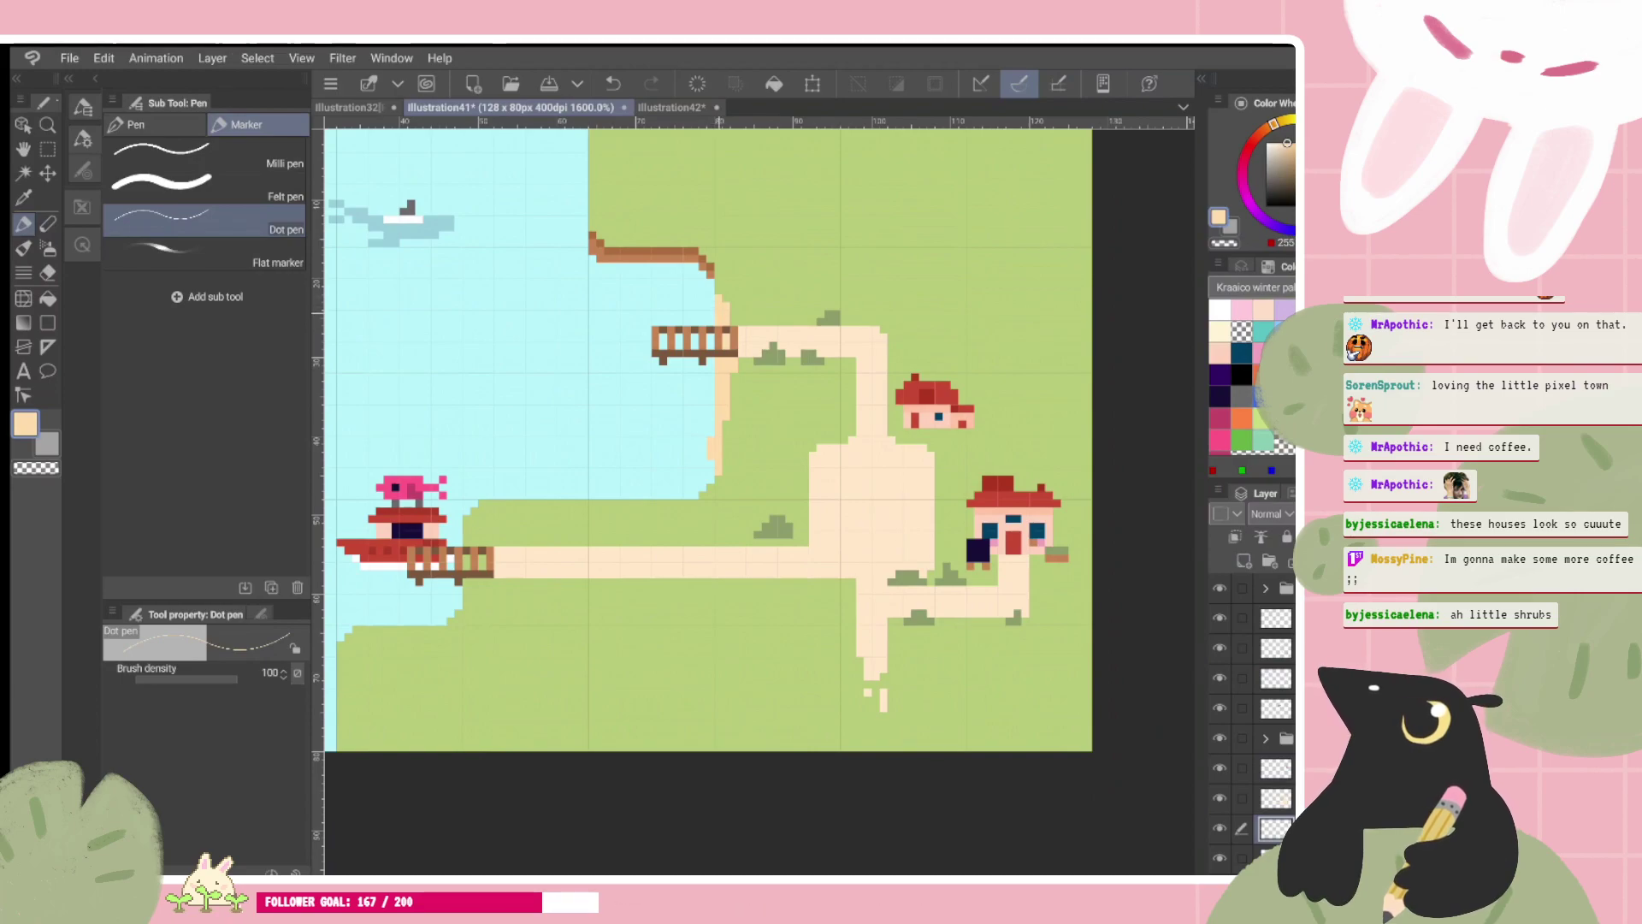
{"action": "key", "text": "ctrl+alt+g"}
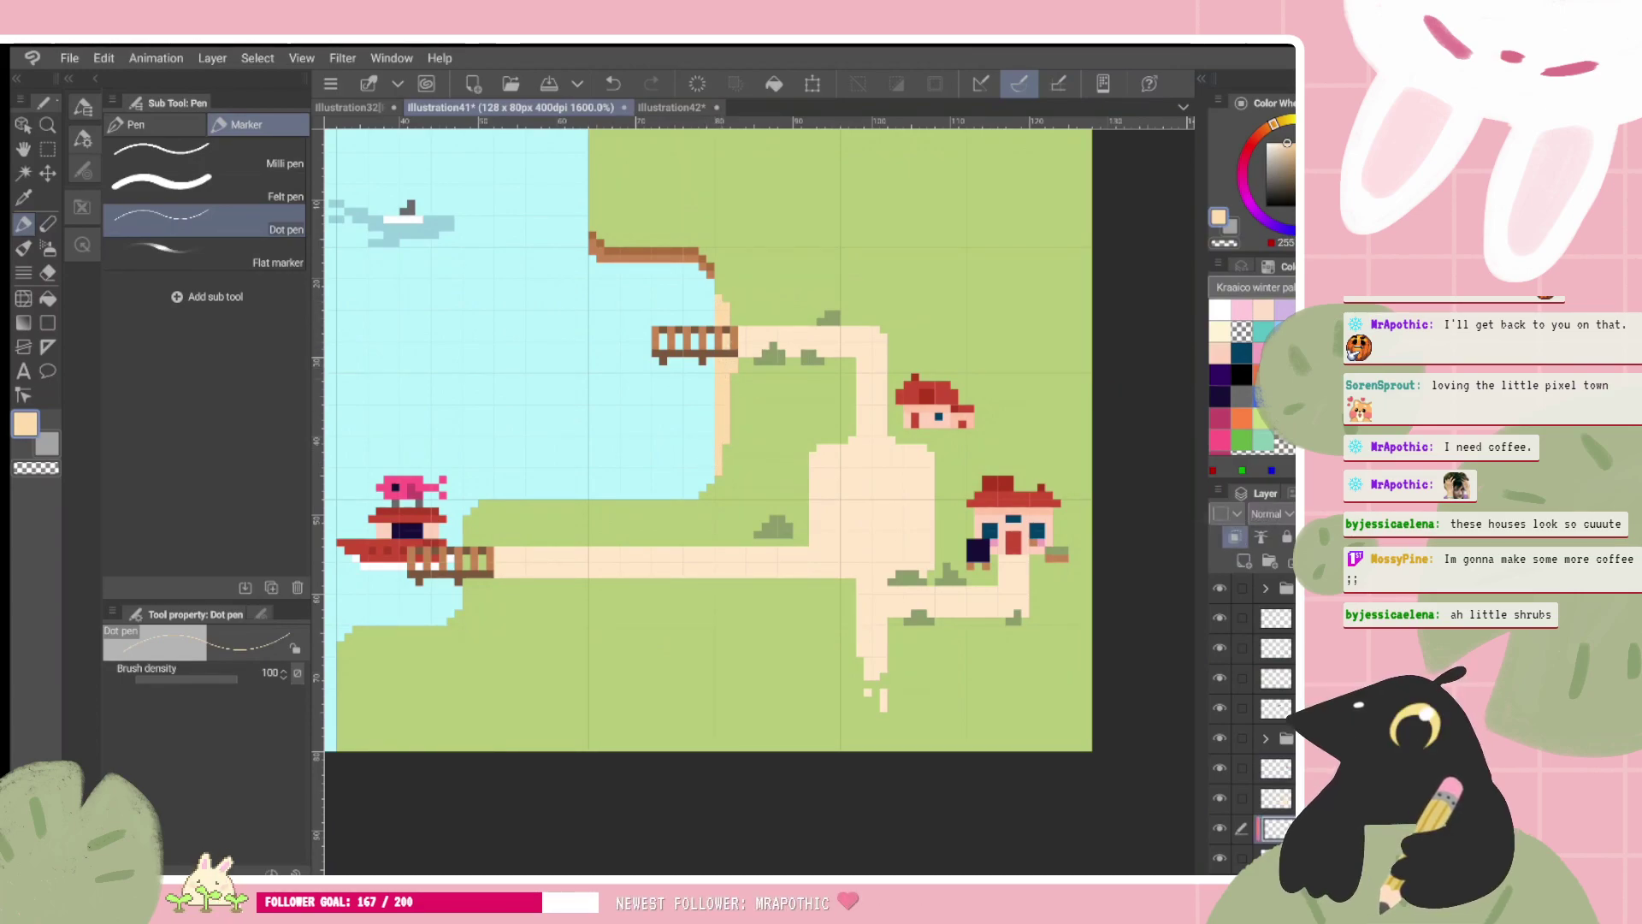
Step: Extend the sand around the bay's corner and along its lower shore, widening and filling it into a solid curved beach
{"action": "scroll", "coordinate": [764, 488], "scroll_direction": "down", "scroll_amount": 3}
{"action": "scroll", "coordinate": [764, 488], "scroll_direction": "up", "scroll_amount": 2}
{"action": "mouse_move", "coordinate": [771, 474]}
{"action": "left_mouse_down"}
{"action": "mouse_move", "coordinate": [731, 494]}
{"action": "mouse_move", "coordinate": [645, 474]}
{"action": "left_mouse_up"}
{"action": "left_click_drag", "start_coordinate": [774, 473], "coordinate": [814, 392]}
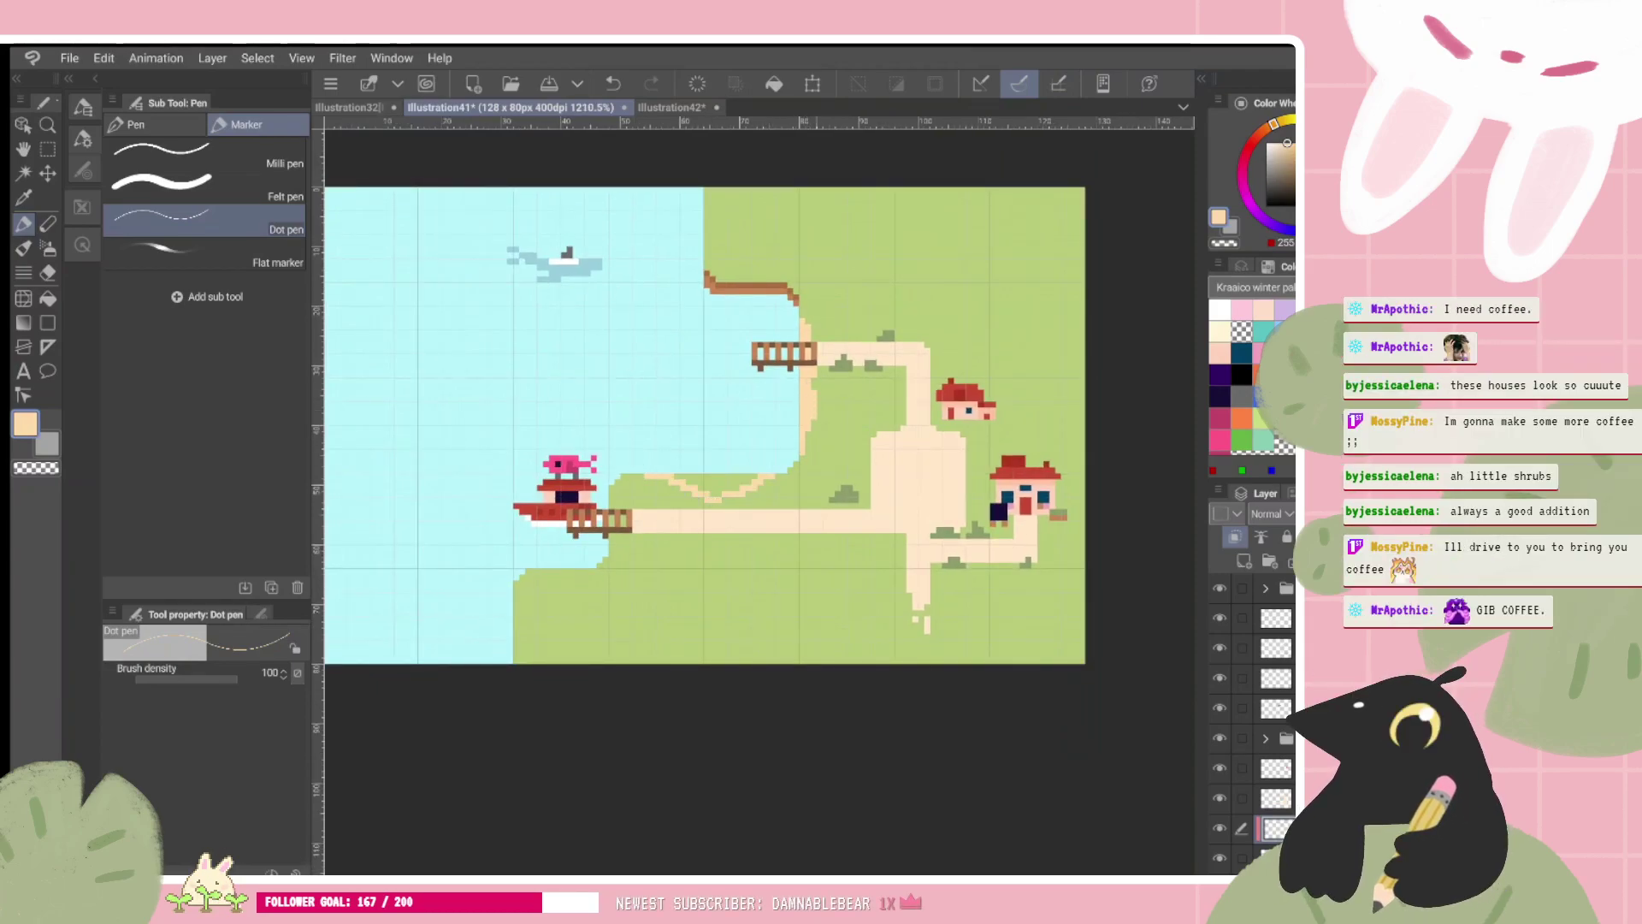
{"action": "left_click_drag", "start_coordinate": [766, 480], "coordinate": [798, 467]}
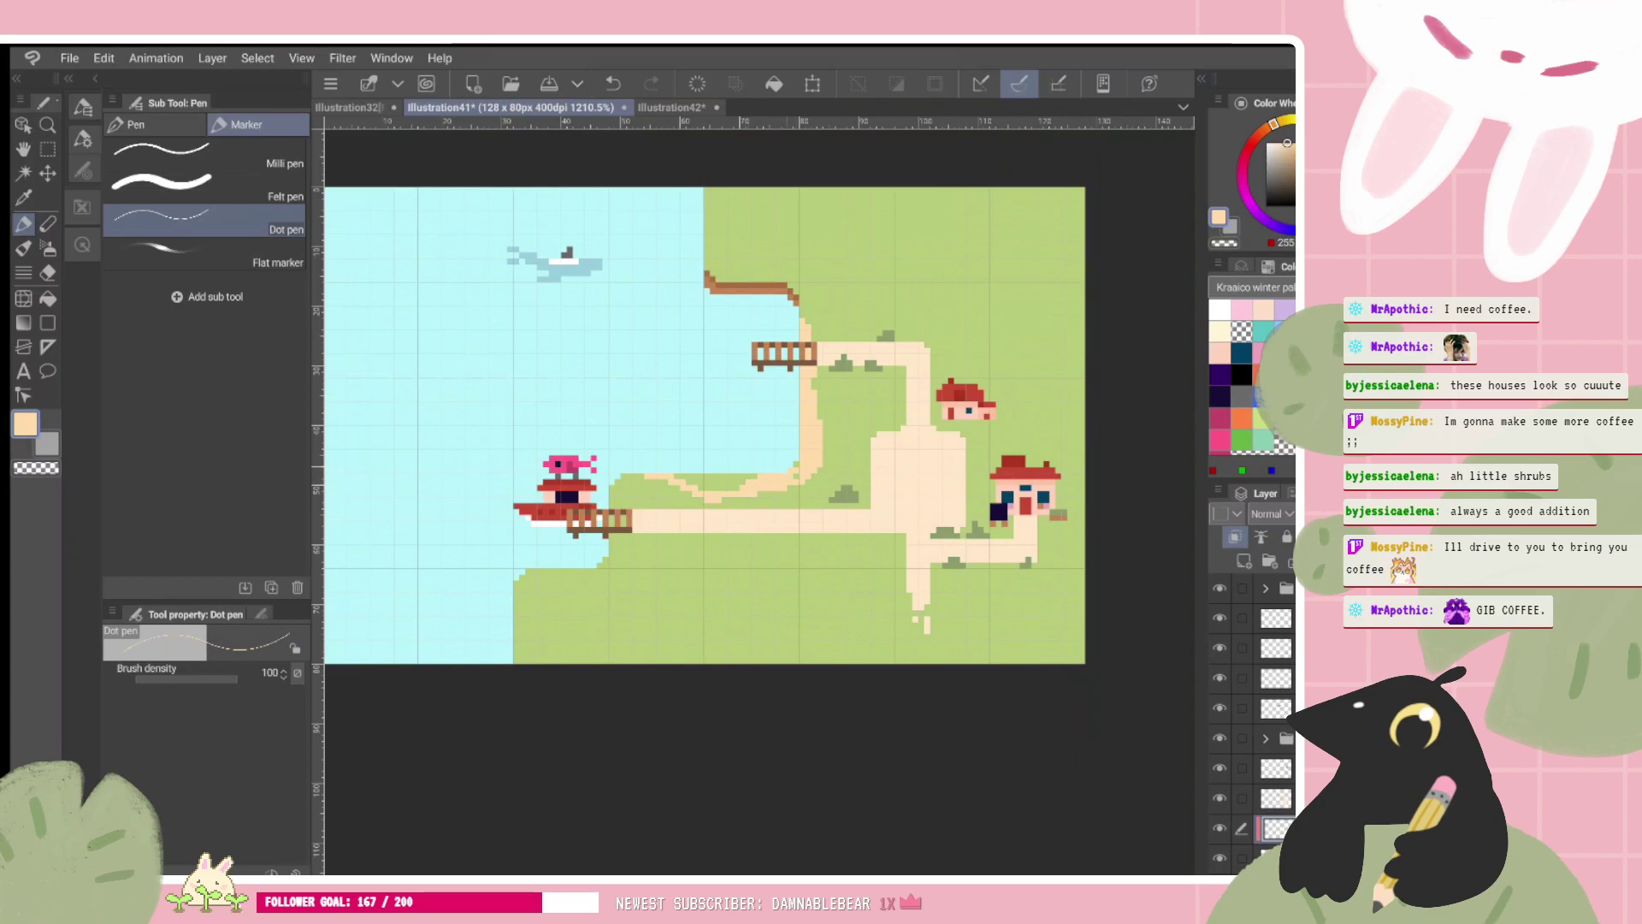
{"action": "left_click_drag", "start_coordinate": [675, 481], "coordinate": [753, 476]}
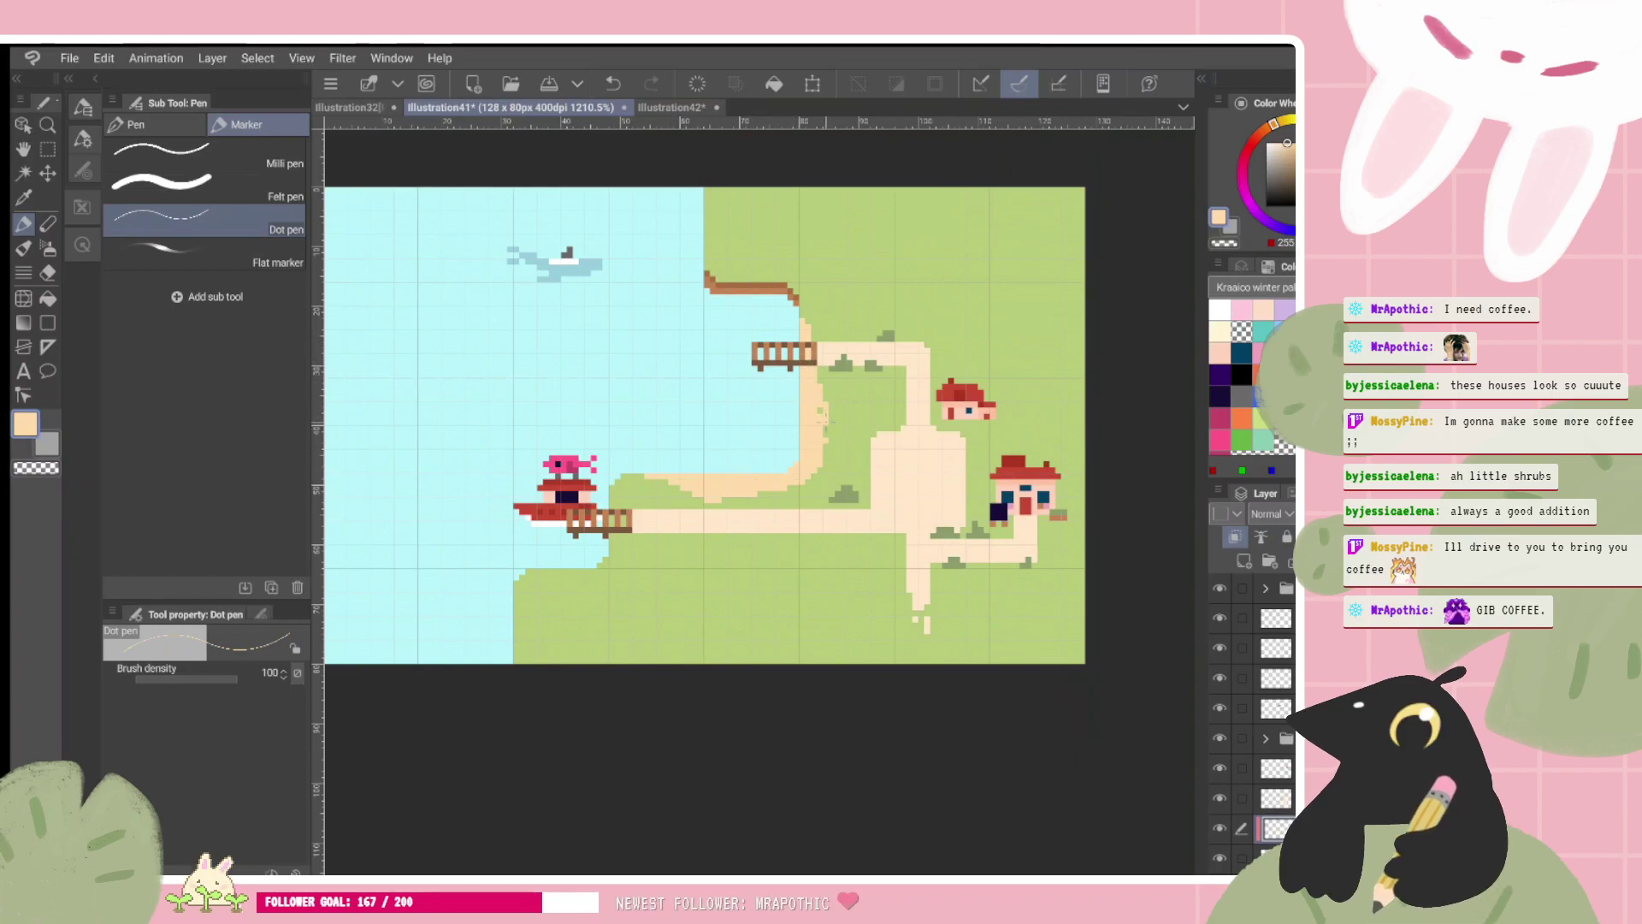
{"action": "left_click_drag", "start_coordinate": [822, 418], "coordinate": [825, 438]}
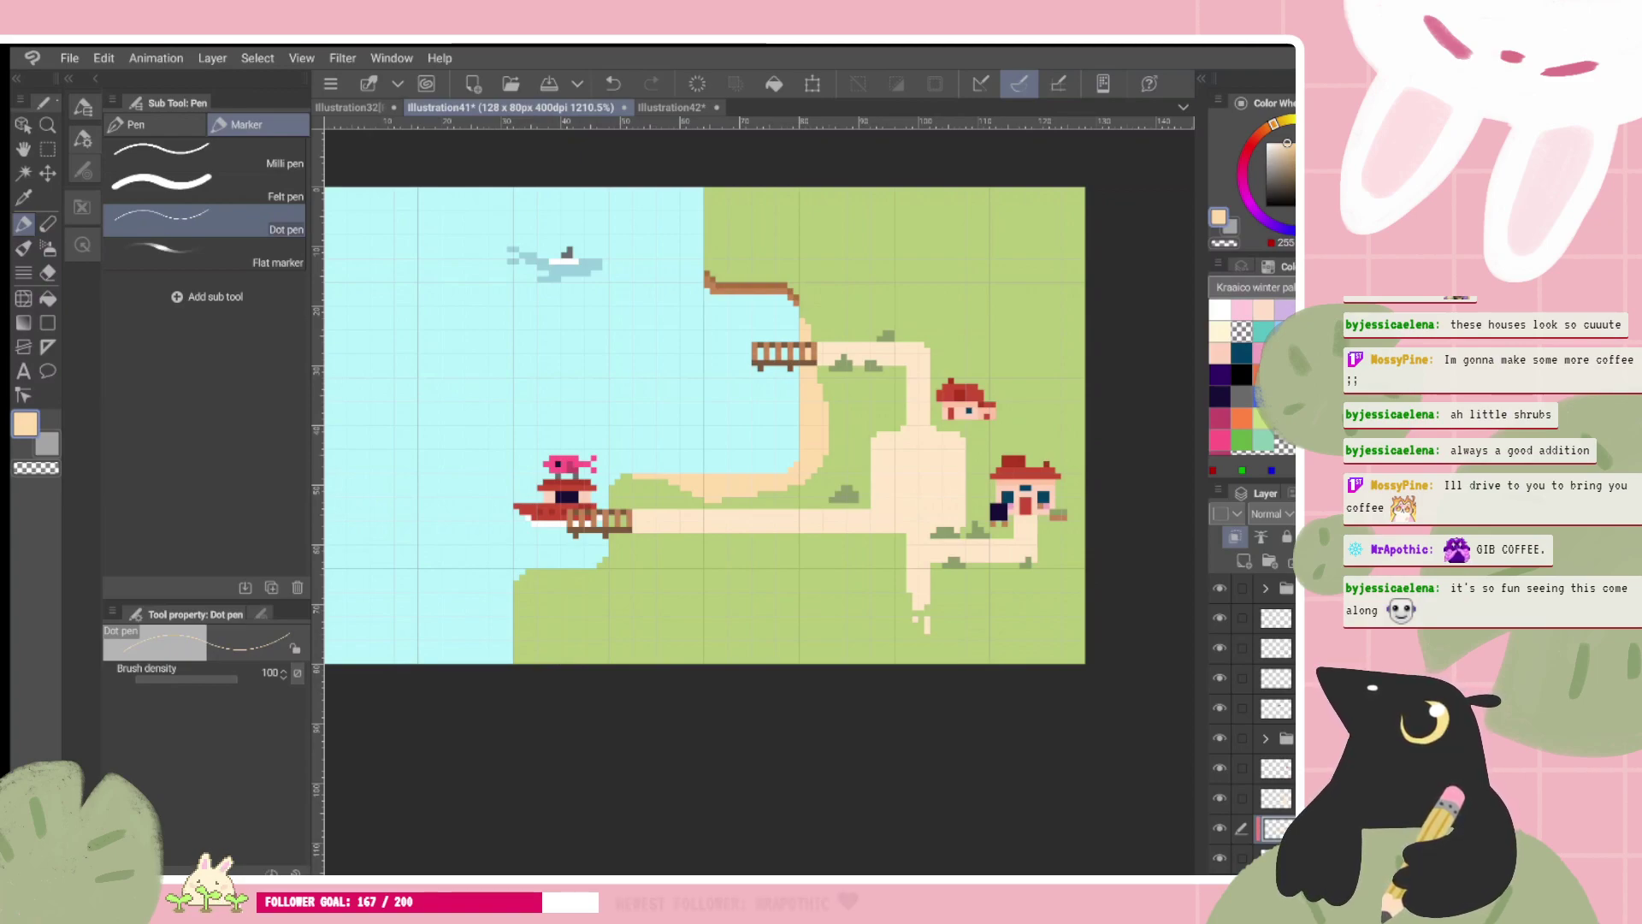
Step: Erase the thin sand pixels at the beach's western tip with the transparent colour, and return to the sand colour
{"action": "scroll", "coordinate": [874, 396], "scroll_direction": "up", "scroll_amount": 1}
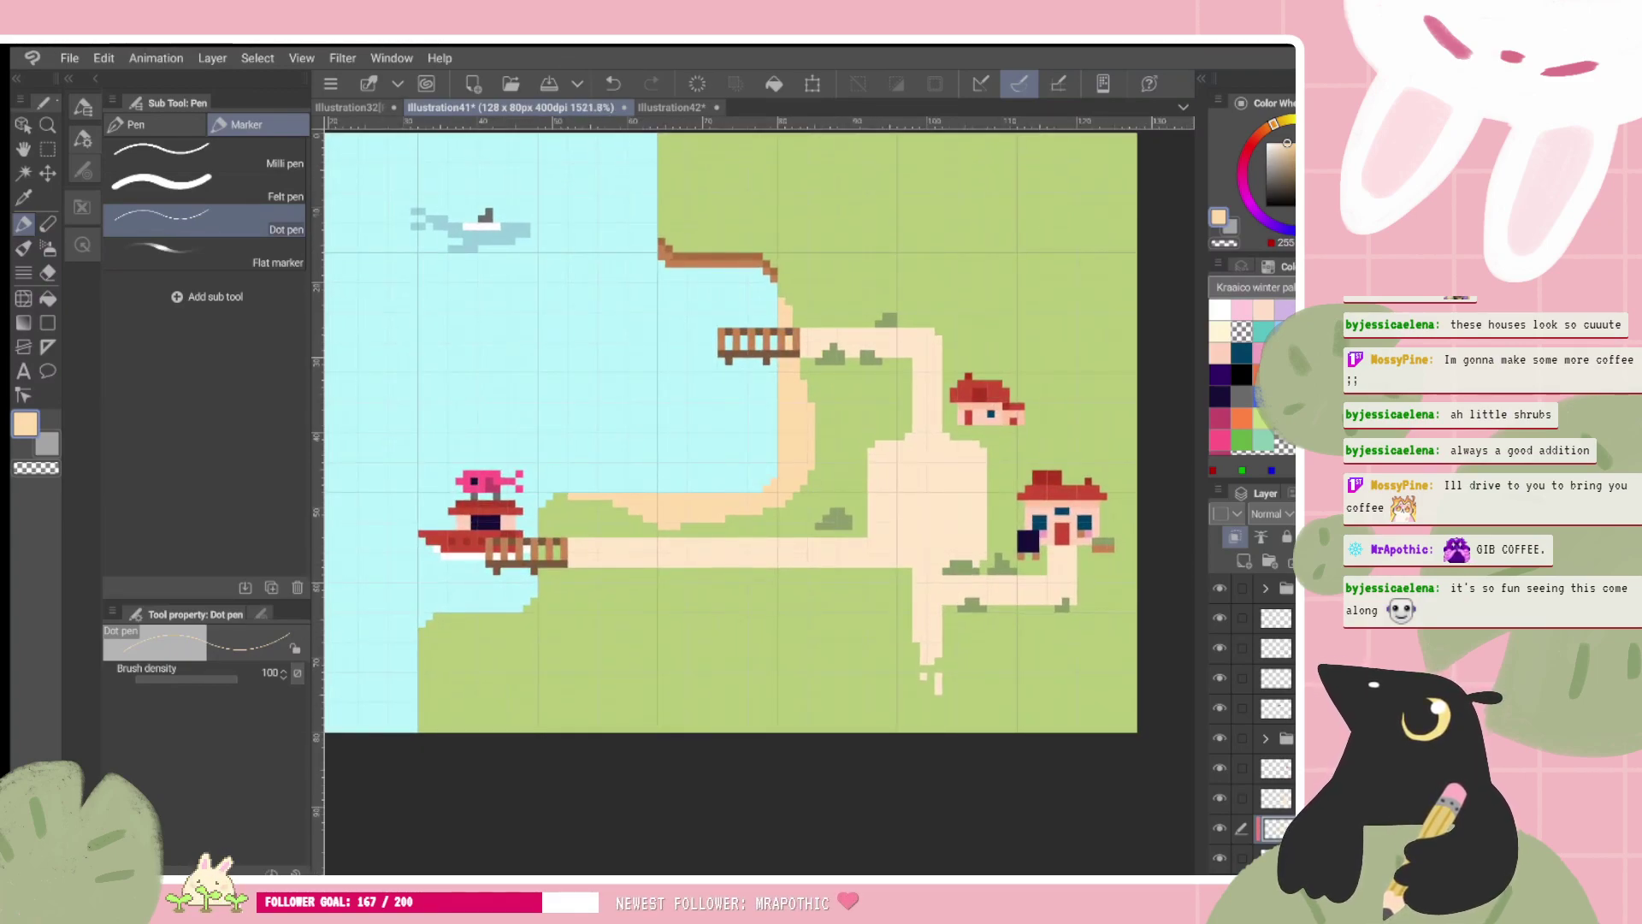
{"action": "key", "text": "c"}
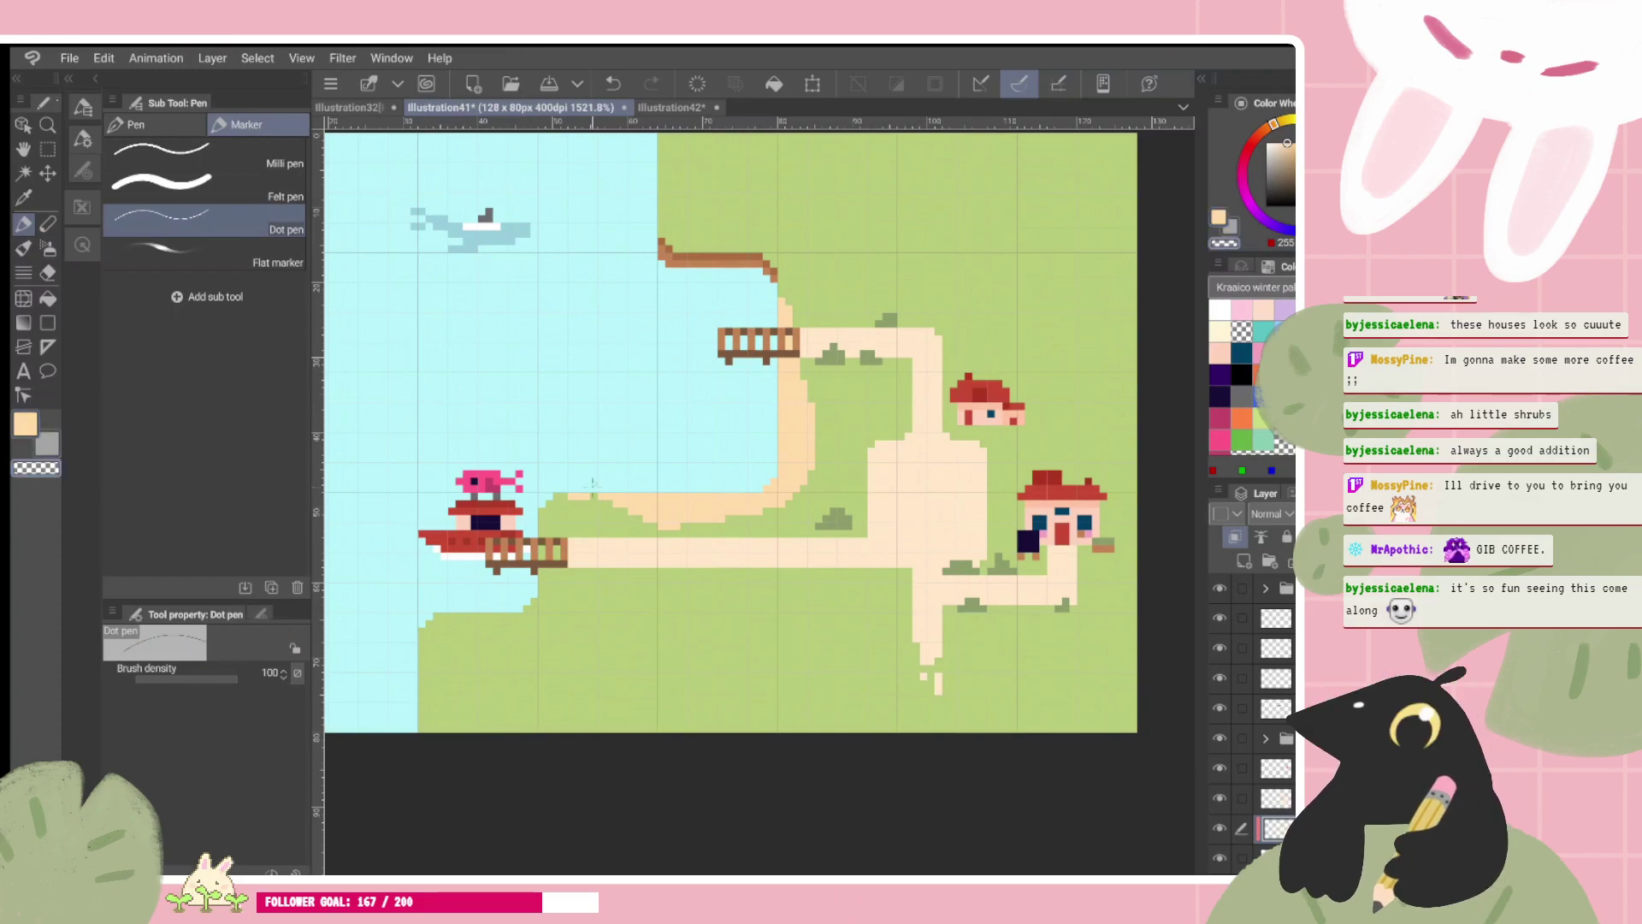
{"action": "left_click_drag", "start_coordinate": [571, 496], "coordinate": [595, 496]}
{"action": "key", "text": "c"}
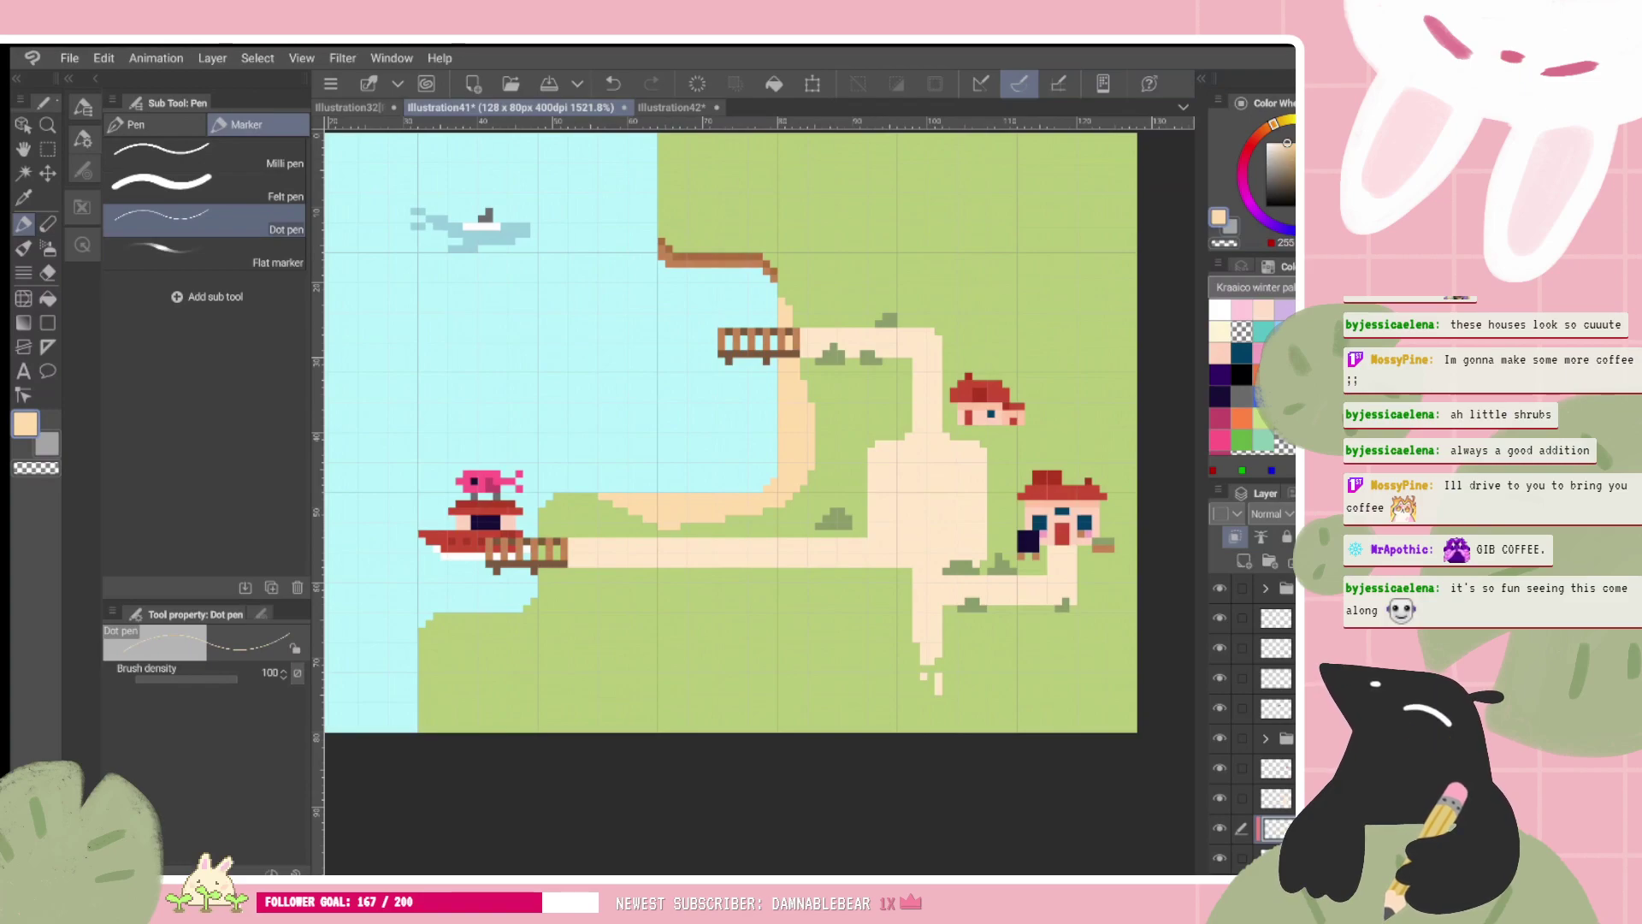
Step: Identify the bush layer by toggling layer visibility, and rename it "bushes"
{"action": "left_click", "coordinate": [1275, 617]}
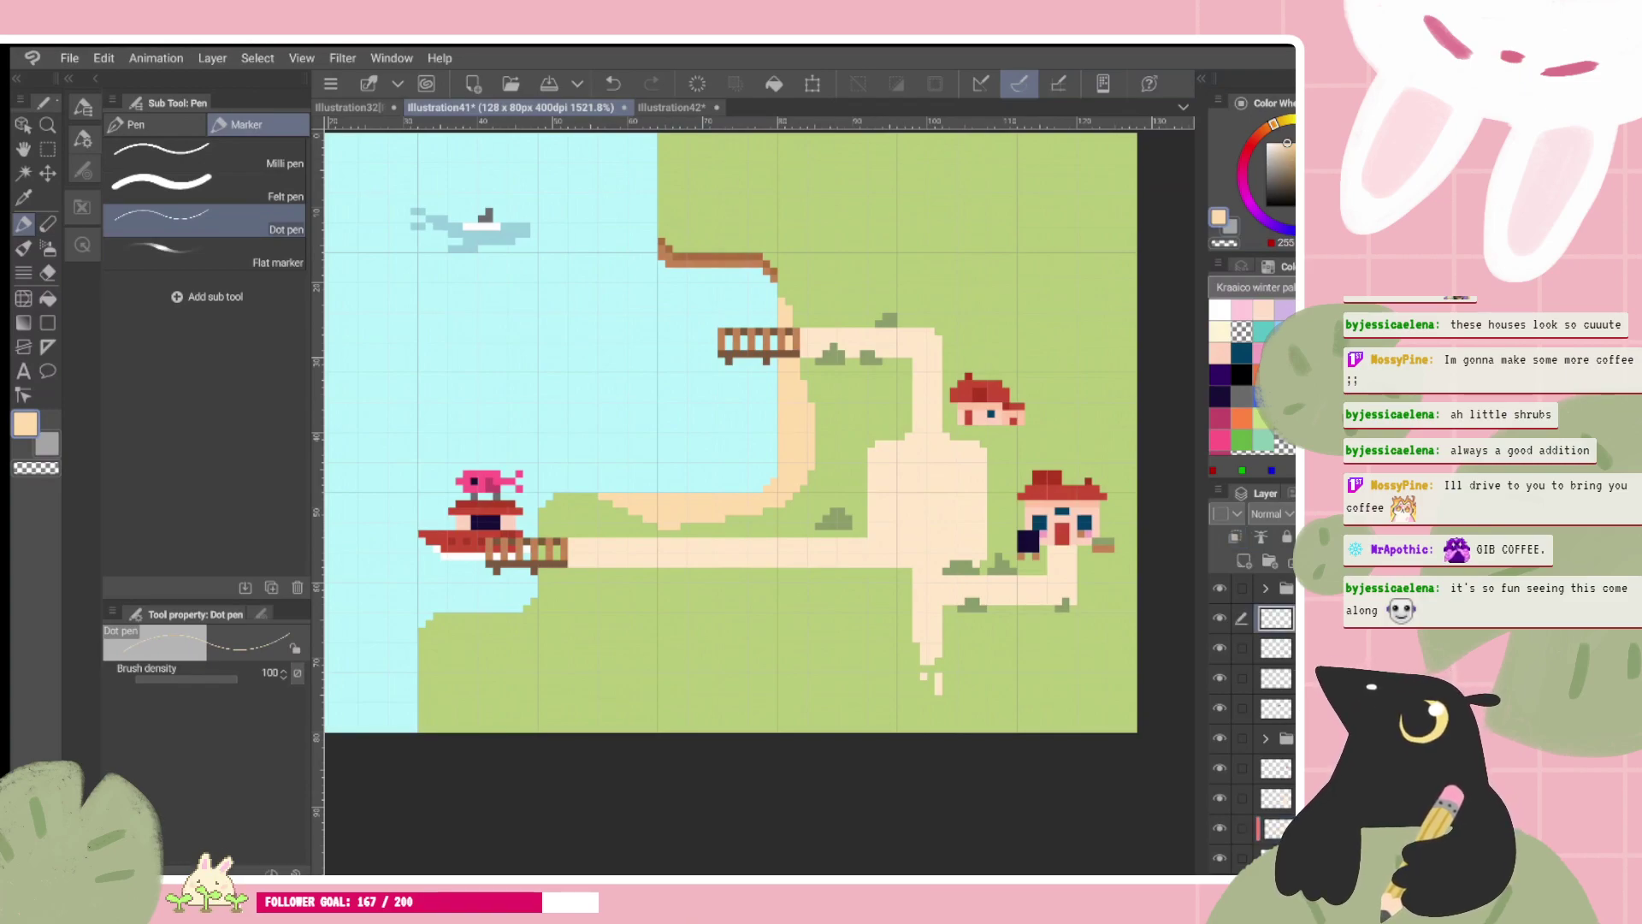
{"action": "left_click", "coordinate": [1275, 708]}
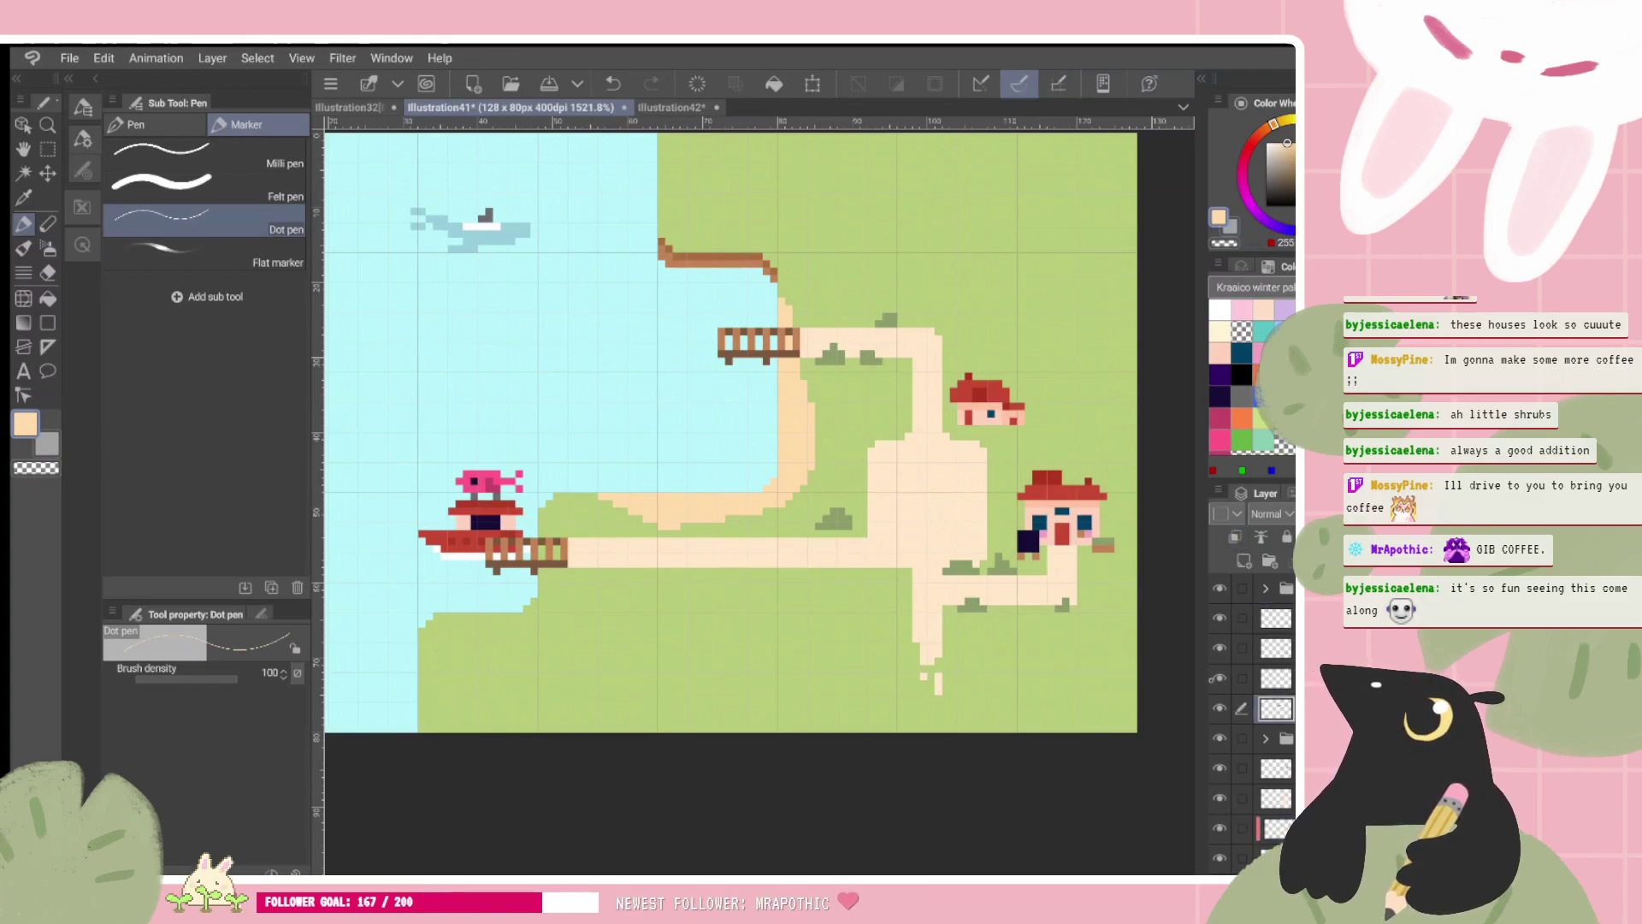
{"action": "left_click", "coordinate": [1220, 678]}
{"action": "left_click", "coordinate": [1219, 648]}
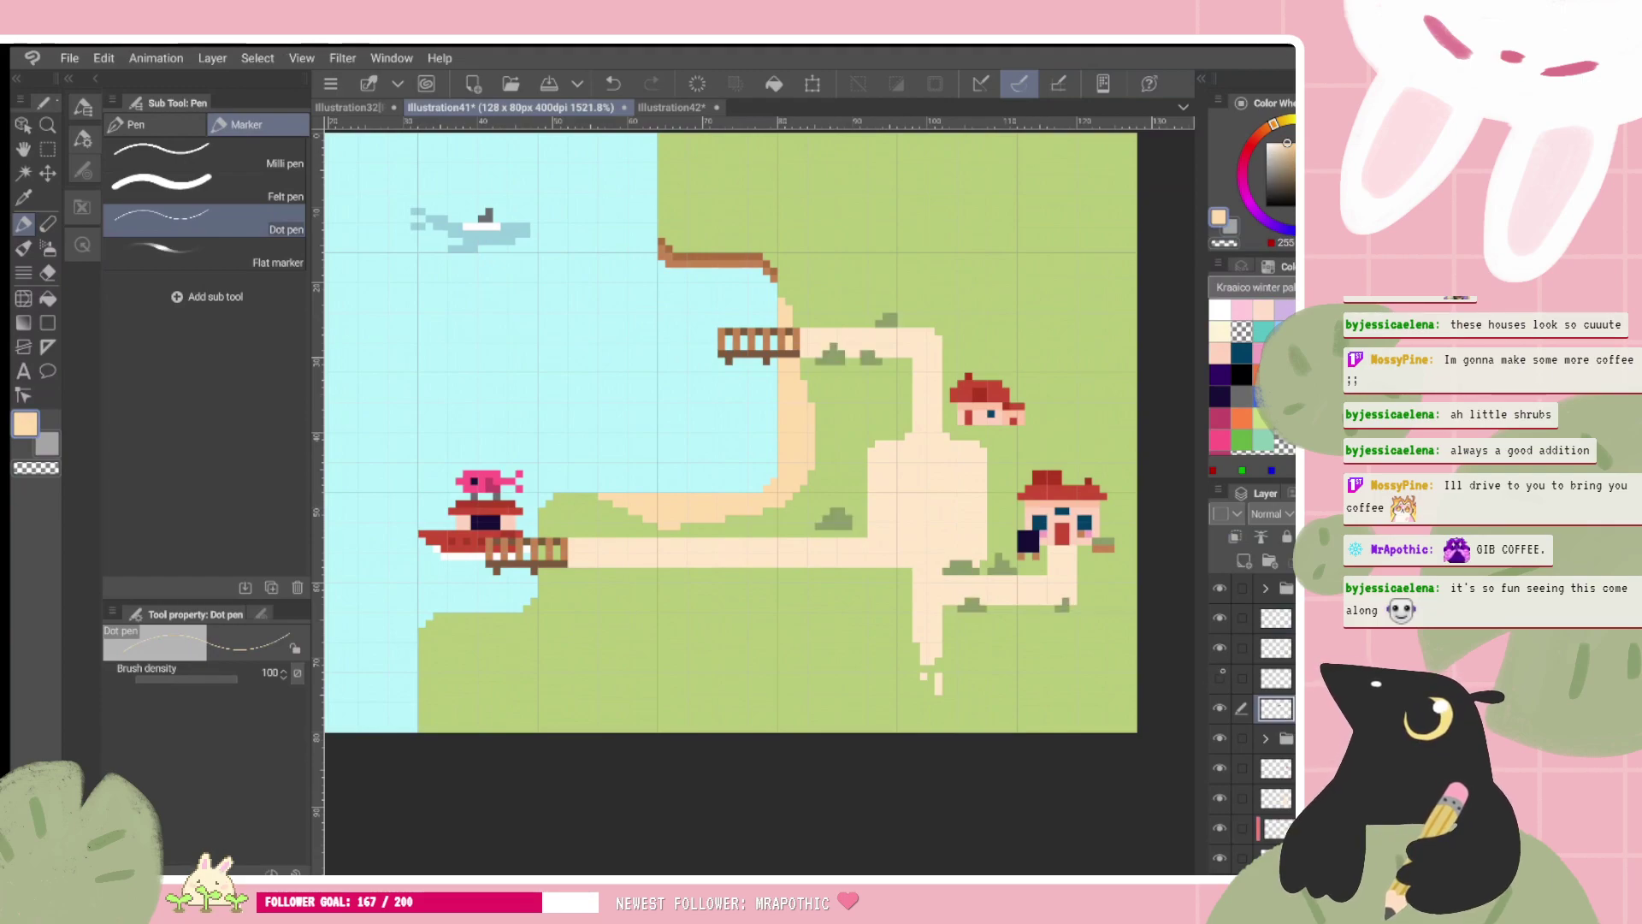
{"action": "left_click", "coordinate": [1220, 678]}
{"action": "left_click", "coordinate": [1275, 648]}
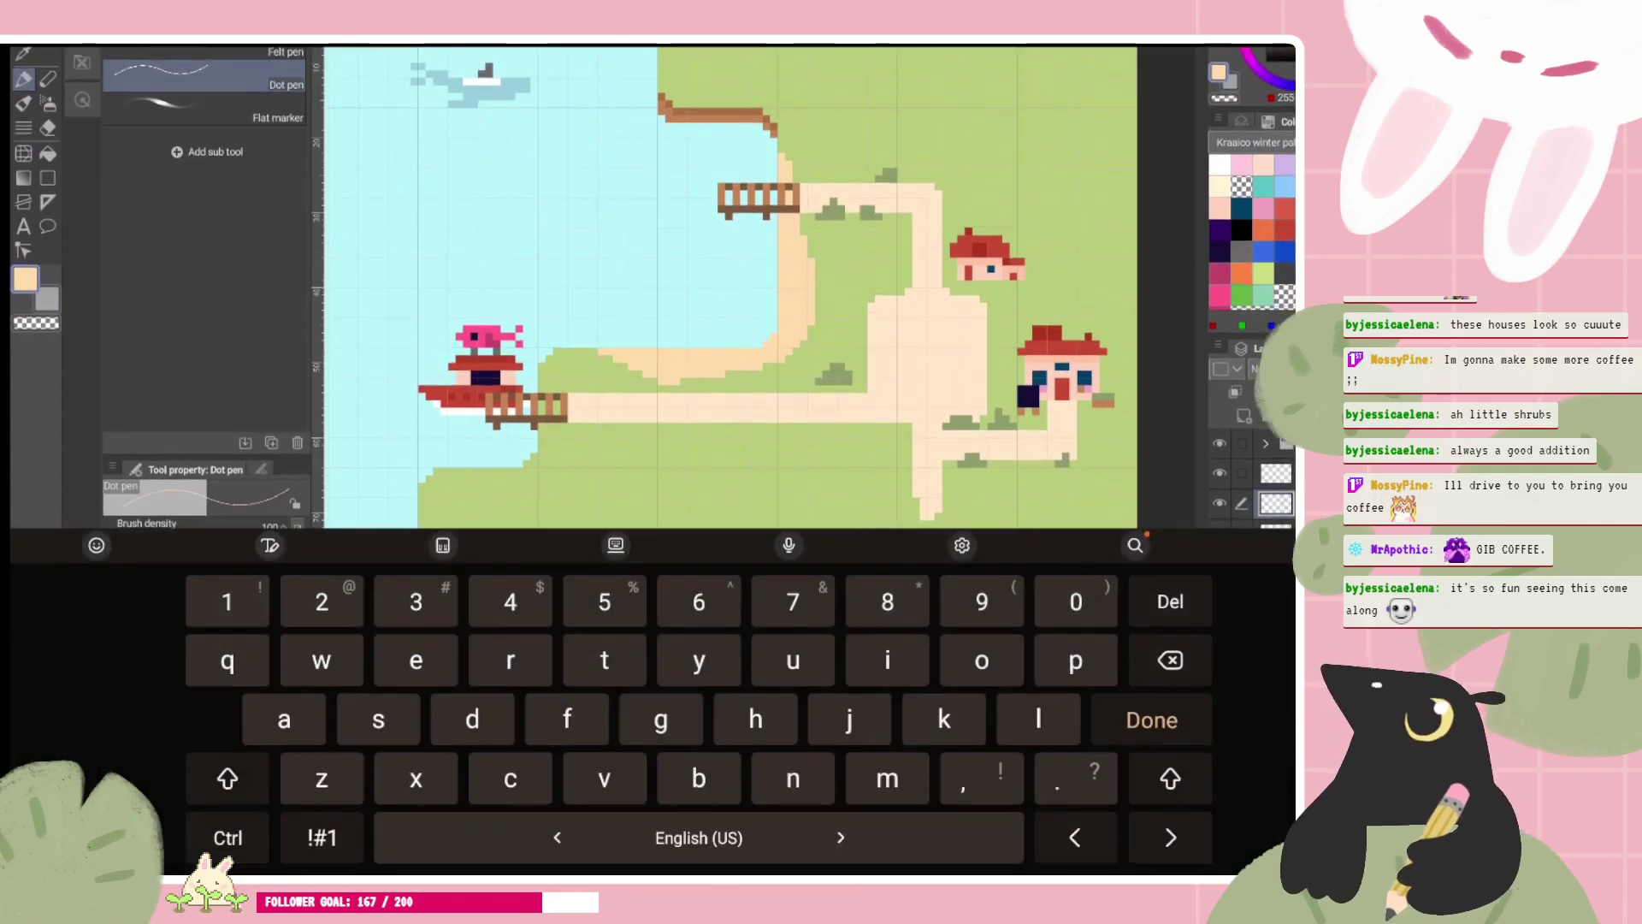
{"action": "type", "text": "bushes"}
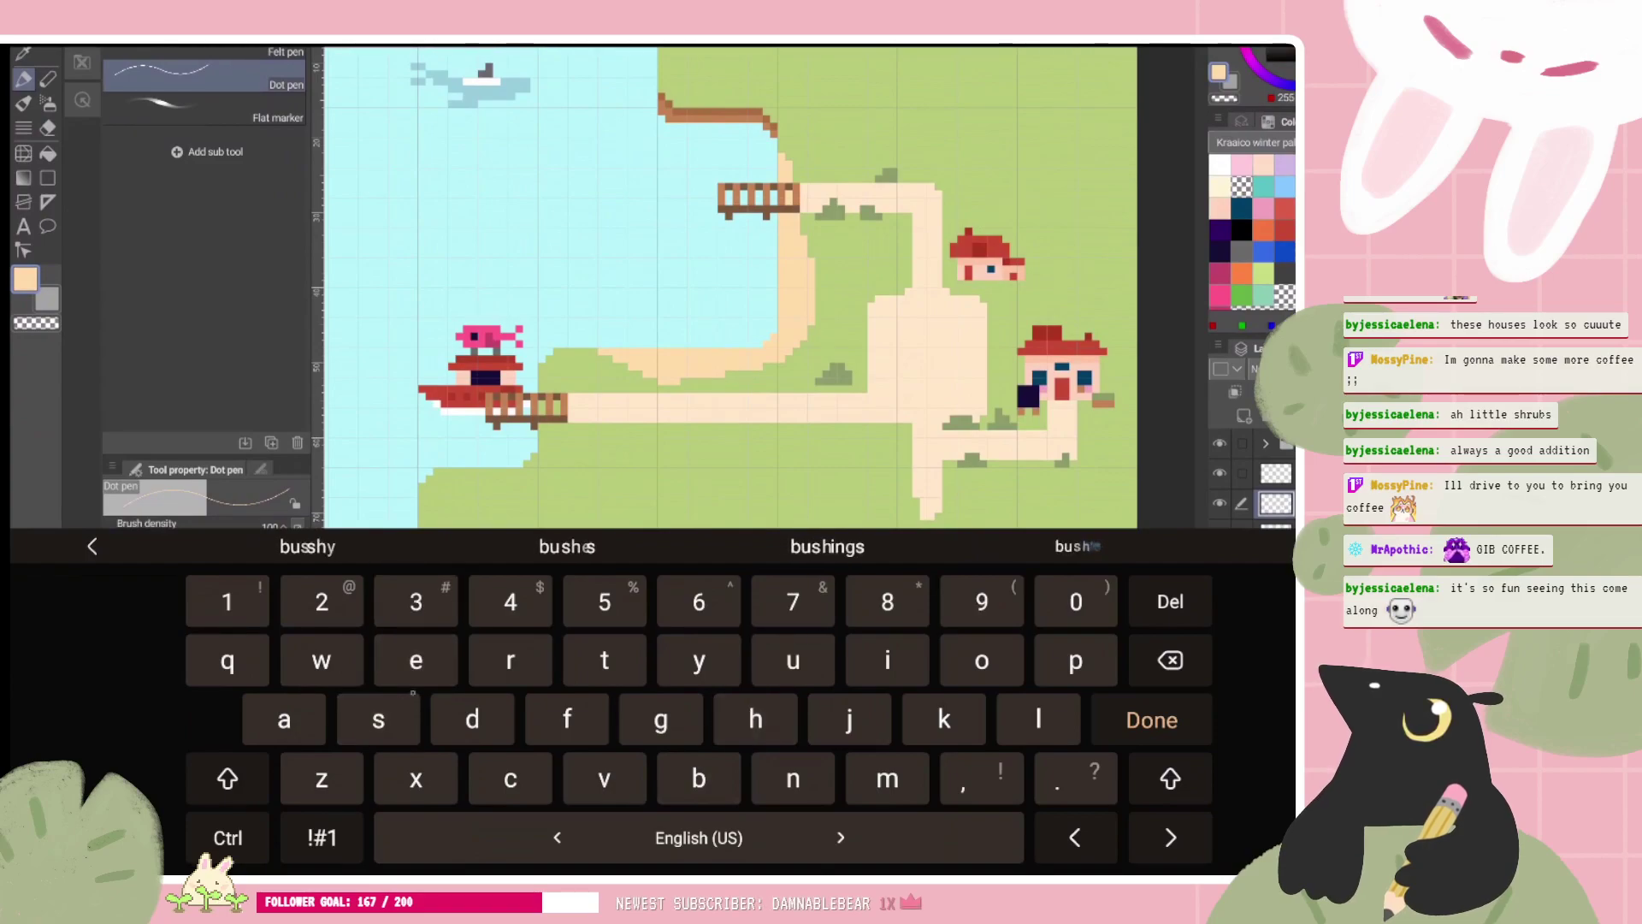
{"action": "left_click", "coordinate": [1151, 719]}
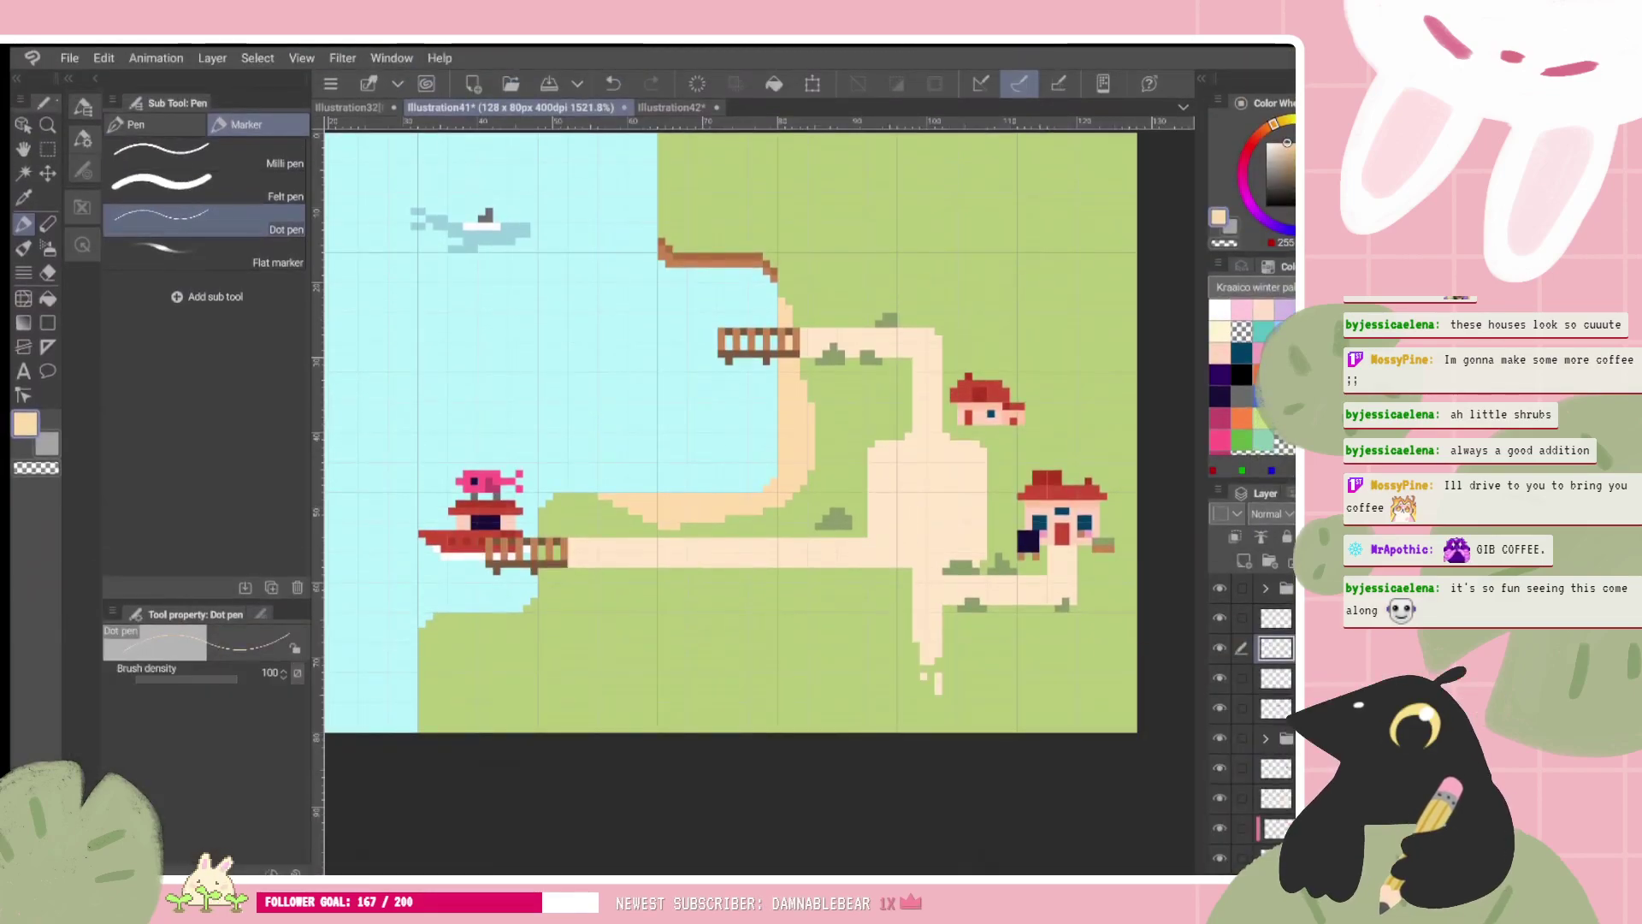
Step: On a new layer above the bushes, place a dark brown trunk pixel on the grass above the upper path, near the pier
{"action": "left_click", "coordinate": [1243, 561]}
{"action": "scroll", "coordinate": [758, 501], "scroll_direction": "up", "scroll_amount": 2}
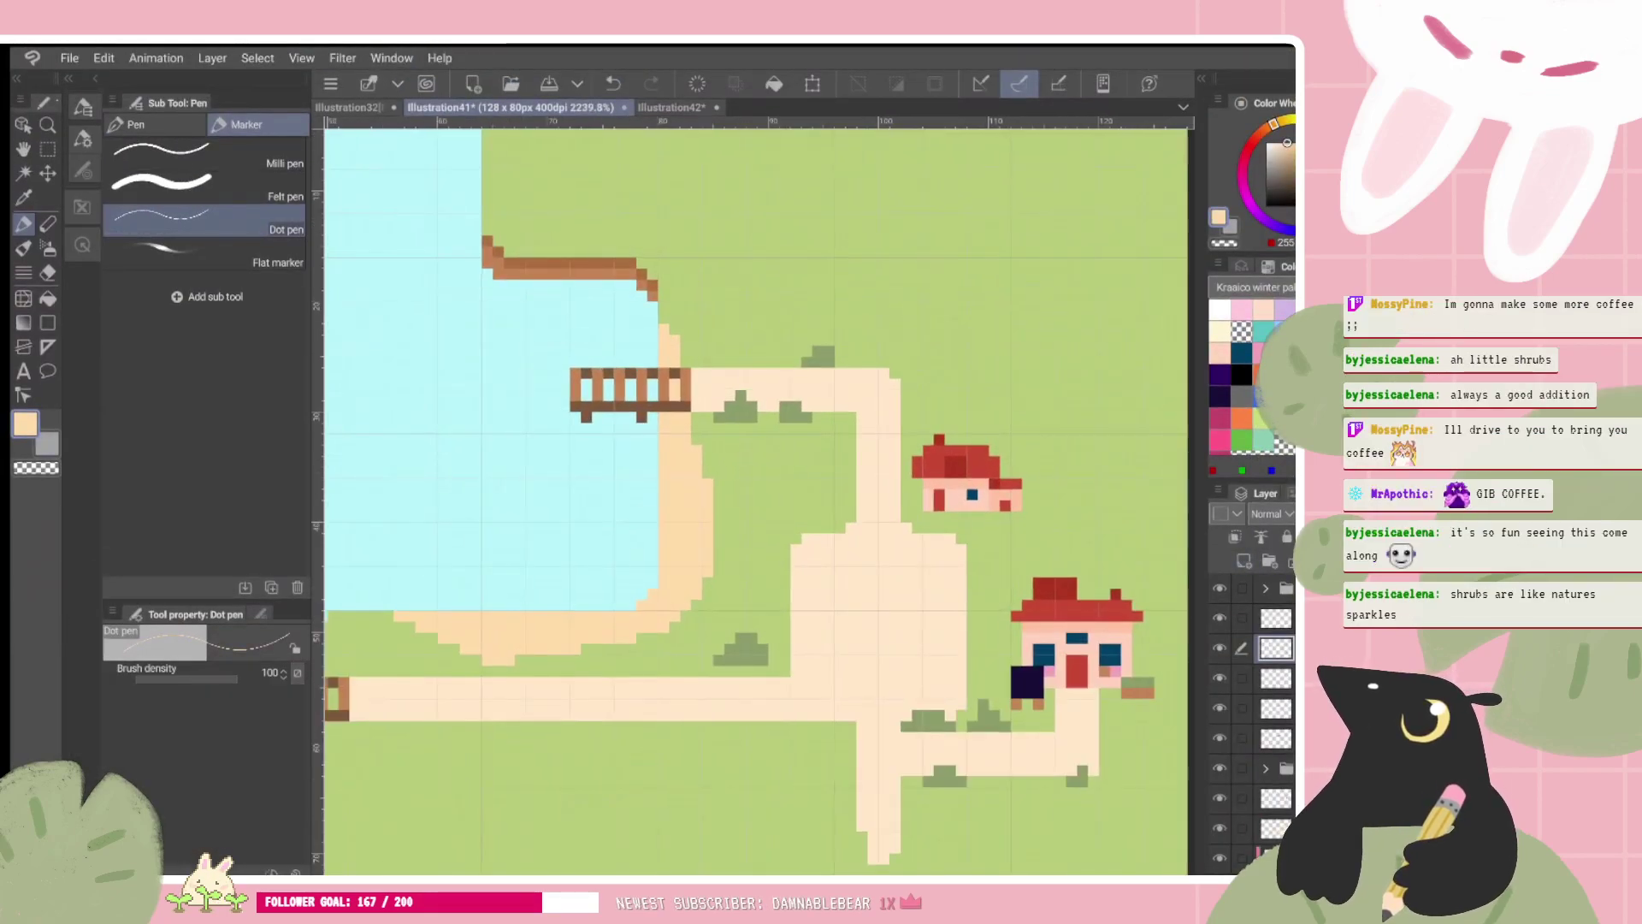
{"action": "left_click_drag", "start_coordinate": [687, 345], "coordinate": [675, 369]}
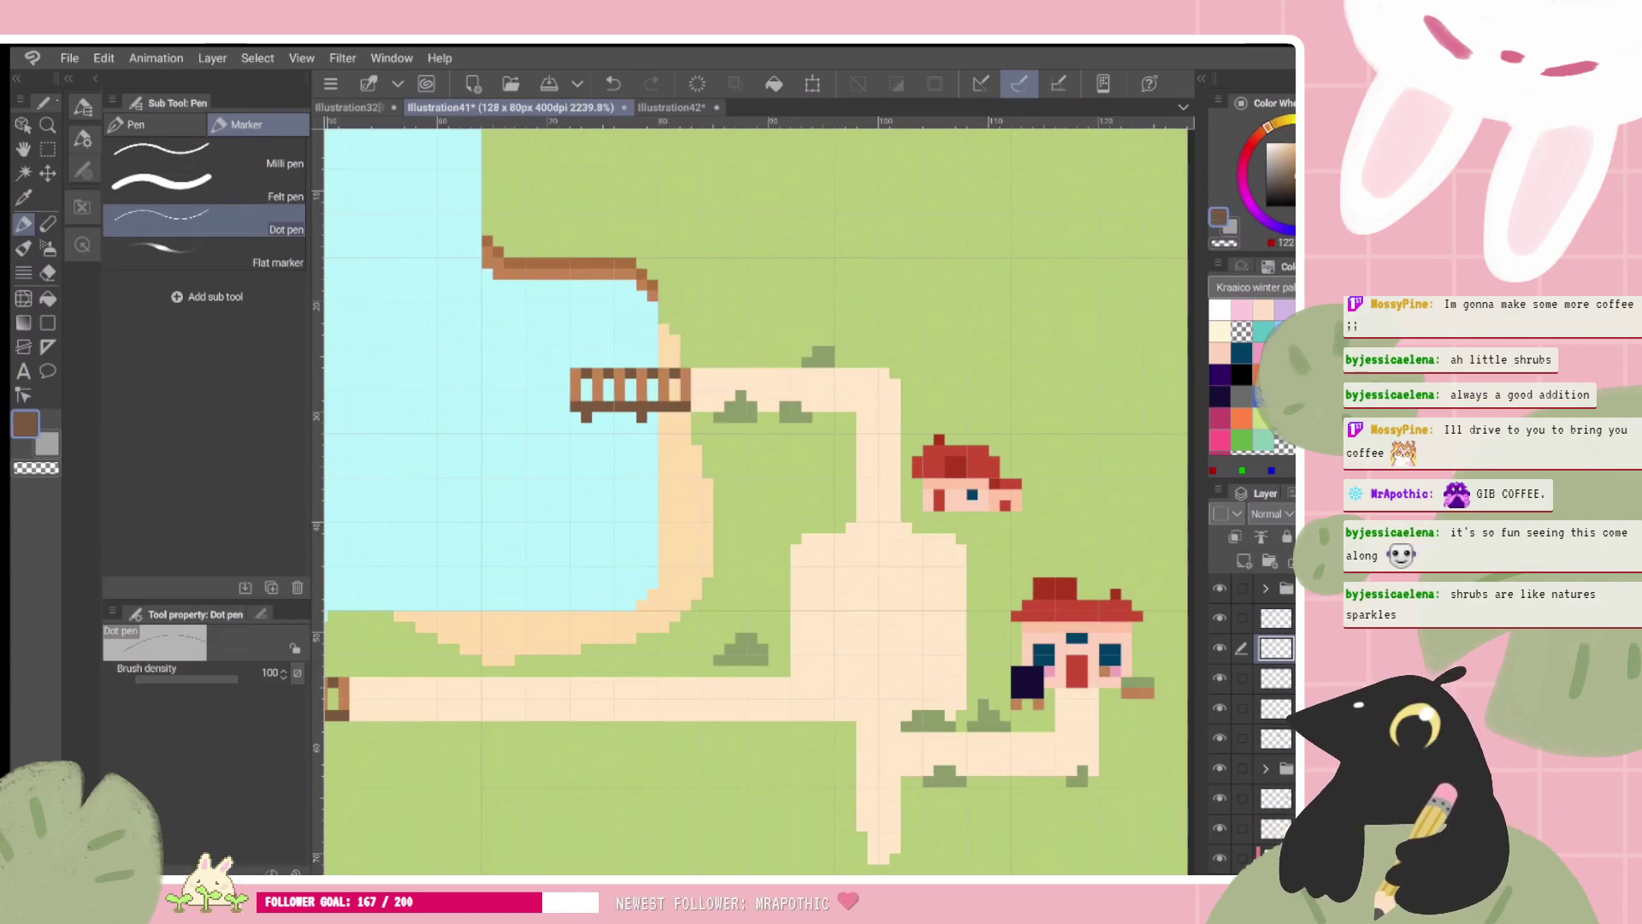
{"action": "left_click", "coordinate": [741, 317]}
{"action": "key", "text": "ctrl+z"}
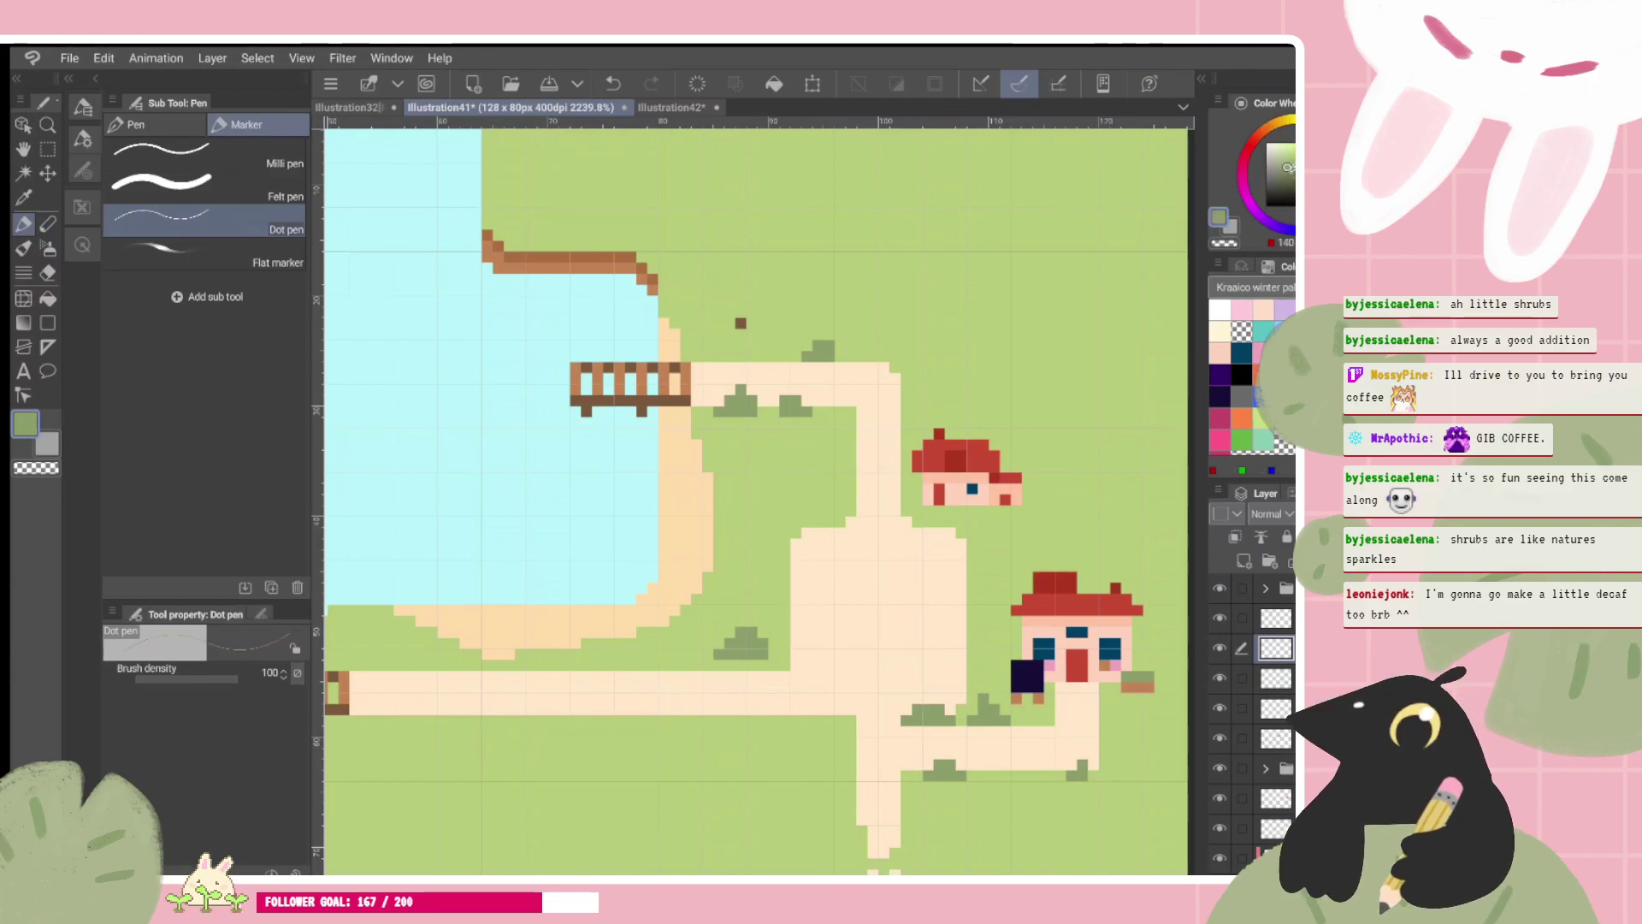
Step: Choose a darker green and draw a small cross-shaped crown above the trunk pixel to form a tree
{"action": "left_click", "coordinate": [1293, 173]}
{"action": "left_click", "coordinate": [1295, 176]}
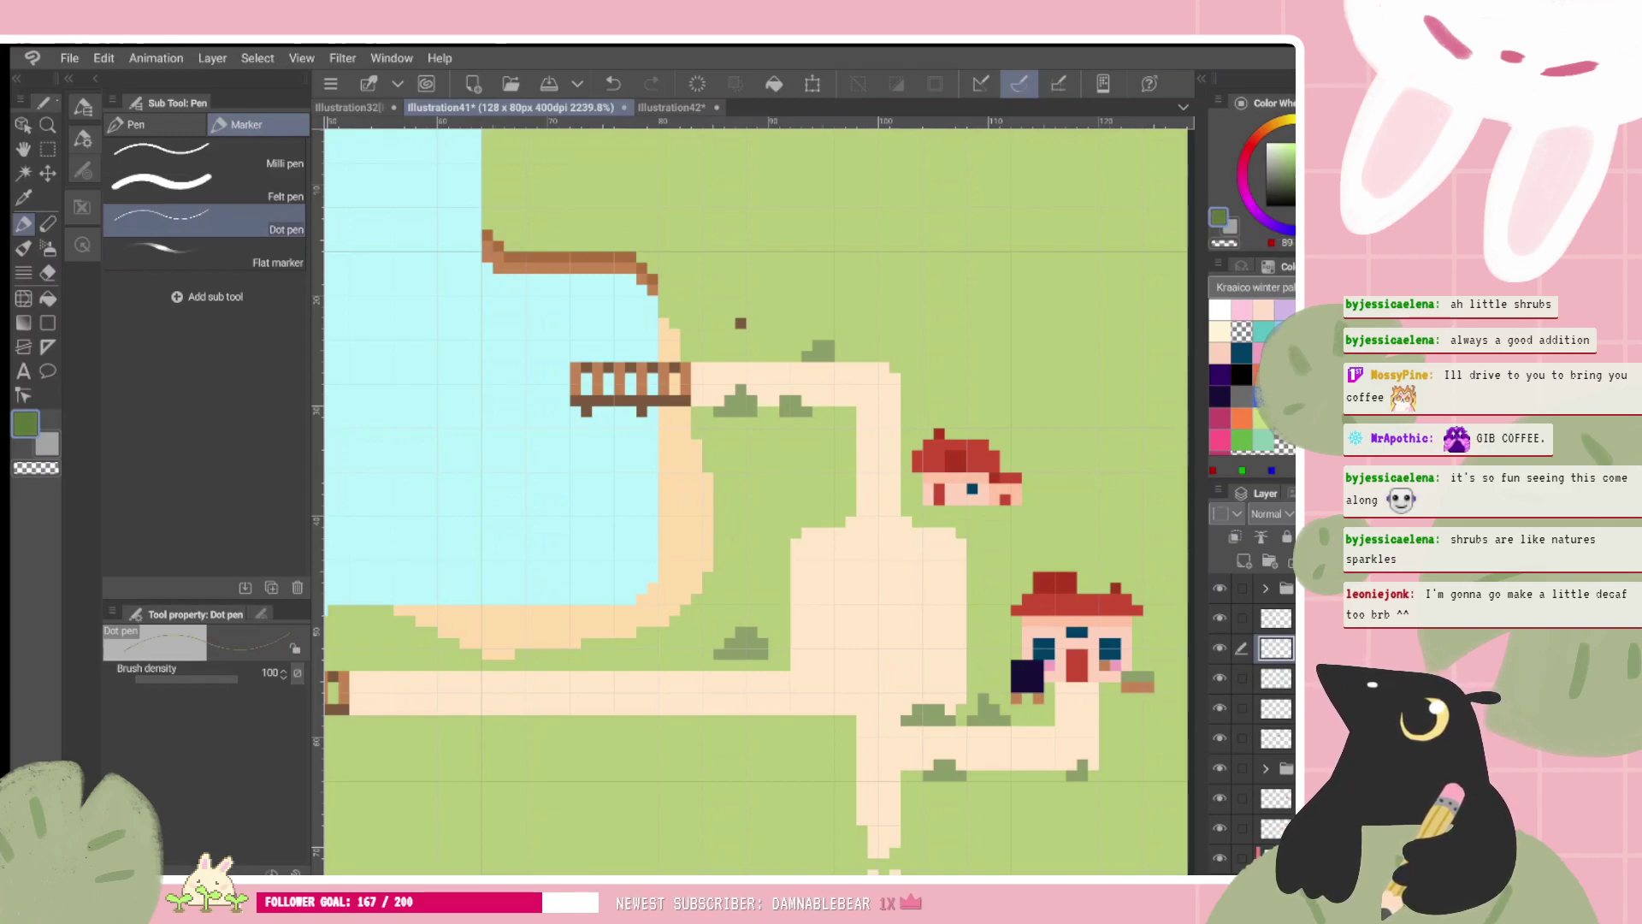
{"action": "left_click", "coordinate": [734, 312]}
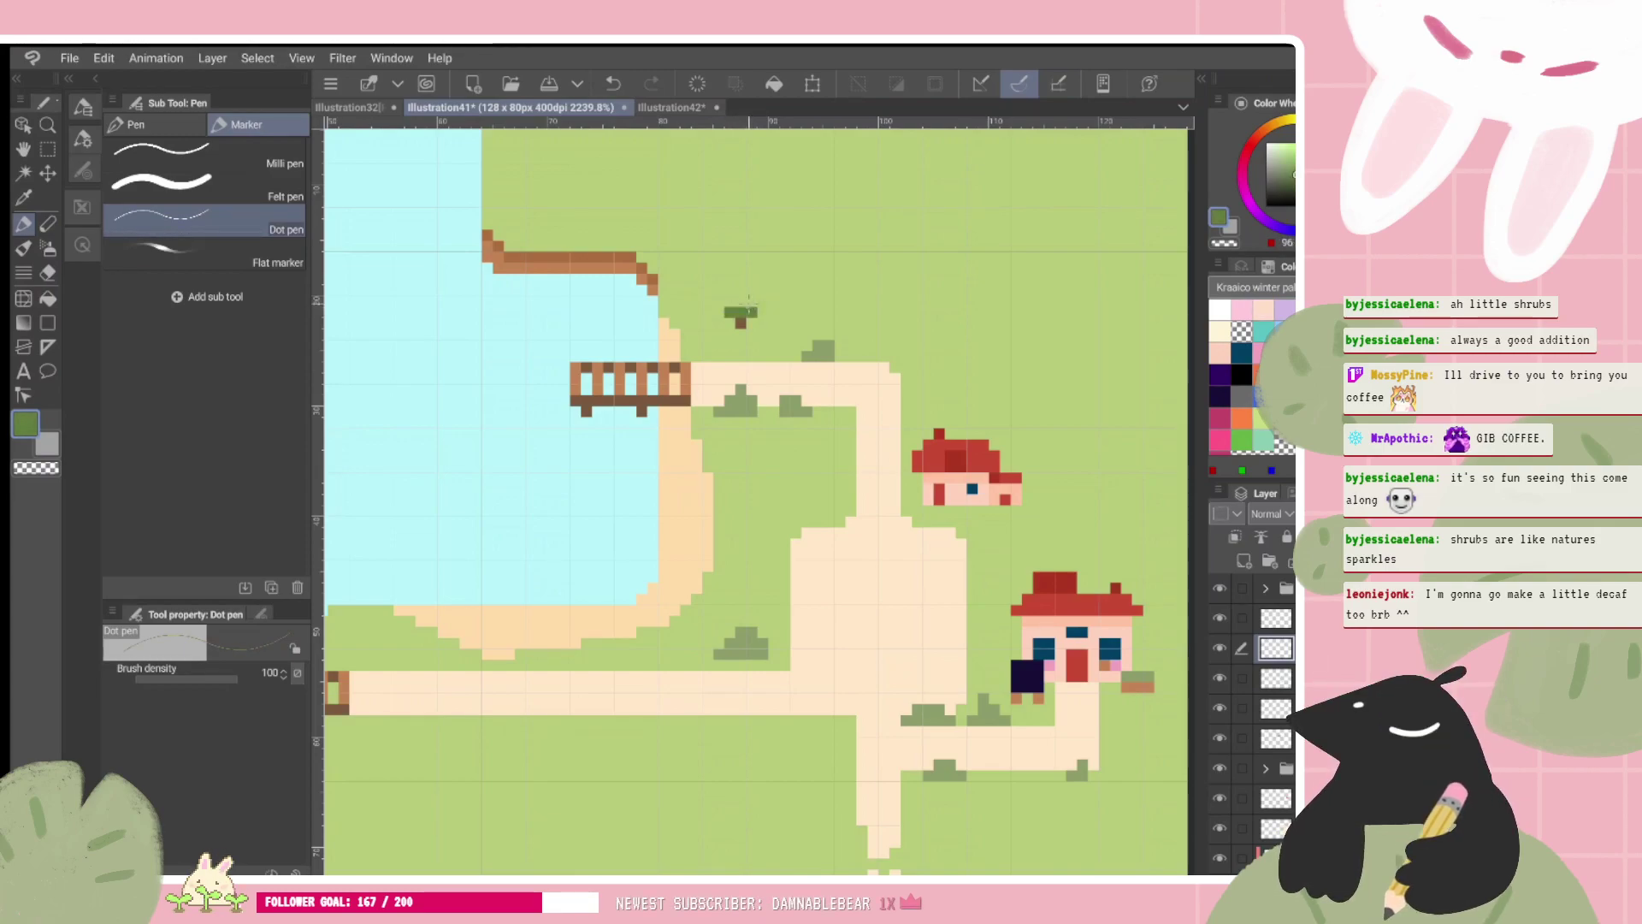
{"action": "left_click_drag", "start_coordinate": [740, 291], "coordinate": [740, 302]}
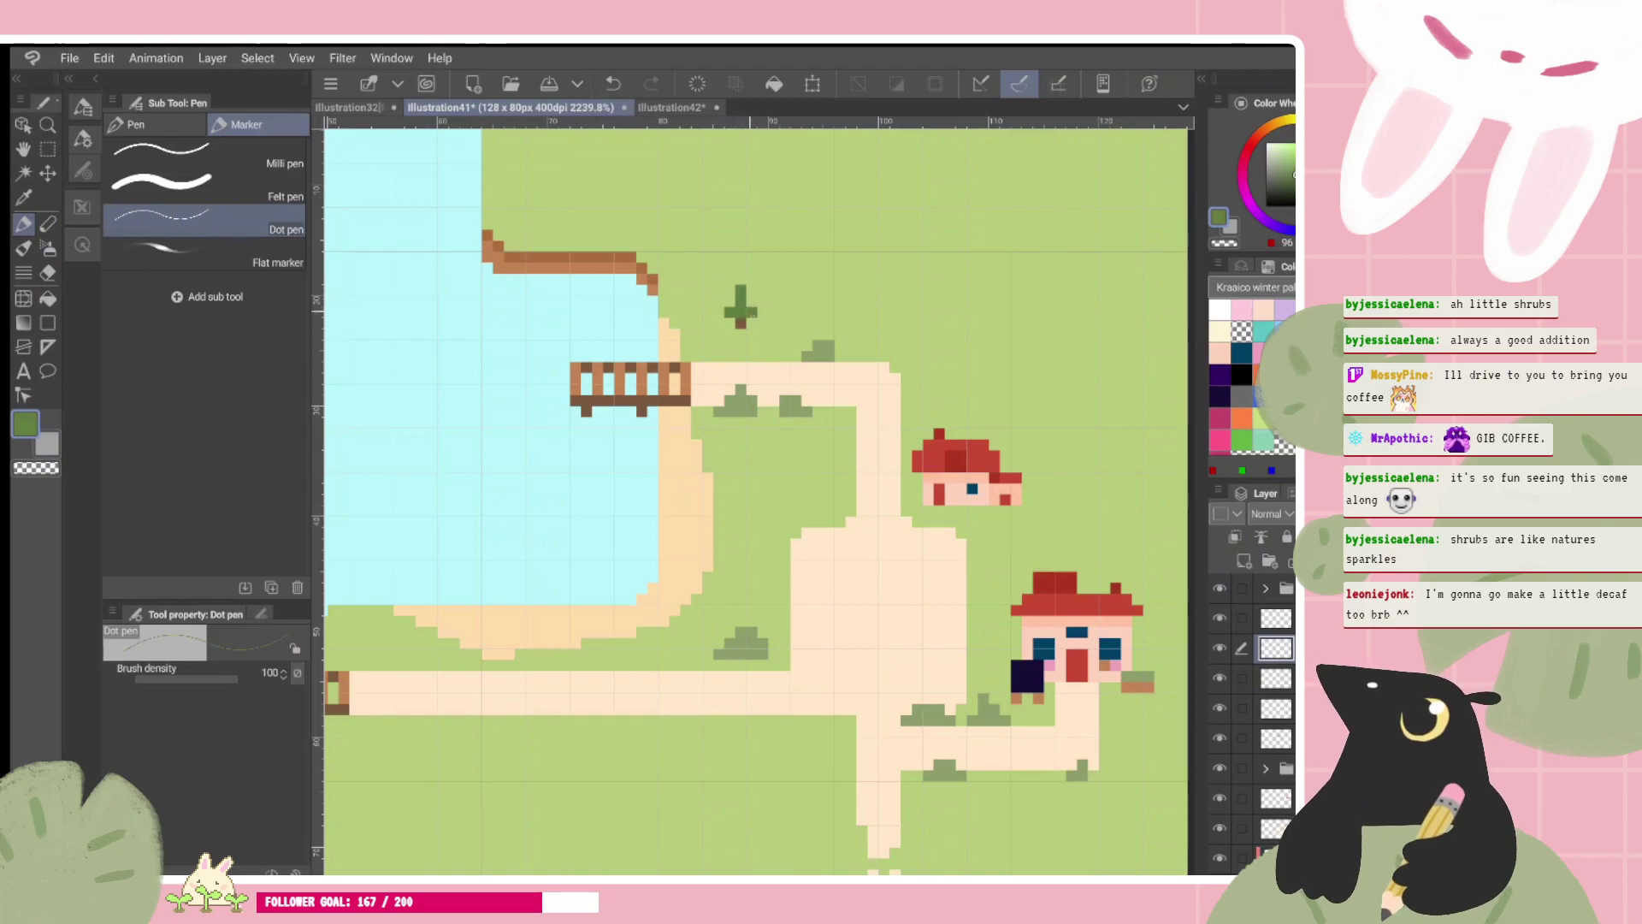
Step: Widen the small tree's dark green crown near the pier into a broad, tiered shape with a pointed top
{"action": "left_click", "coordinate": [749, 304]}
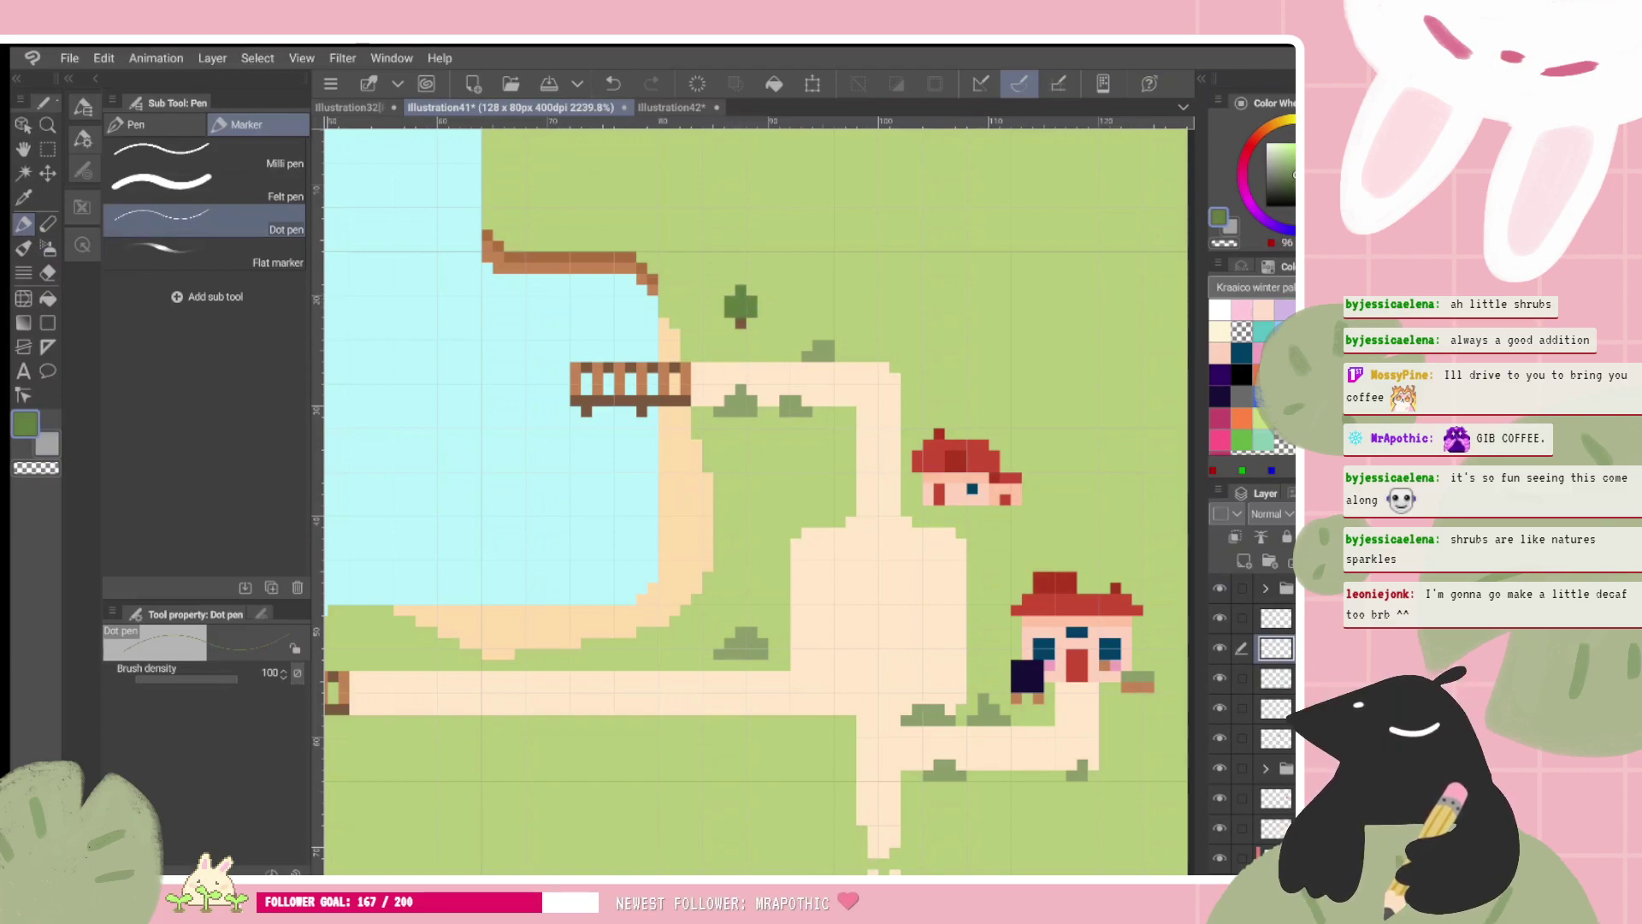
{"action": "scroll", "coordinate": [744, 299], "scroll_direction": "down", "scroll_amount": 1}
{"action": "left_click", "coordinate": [750, 286]}
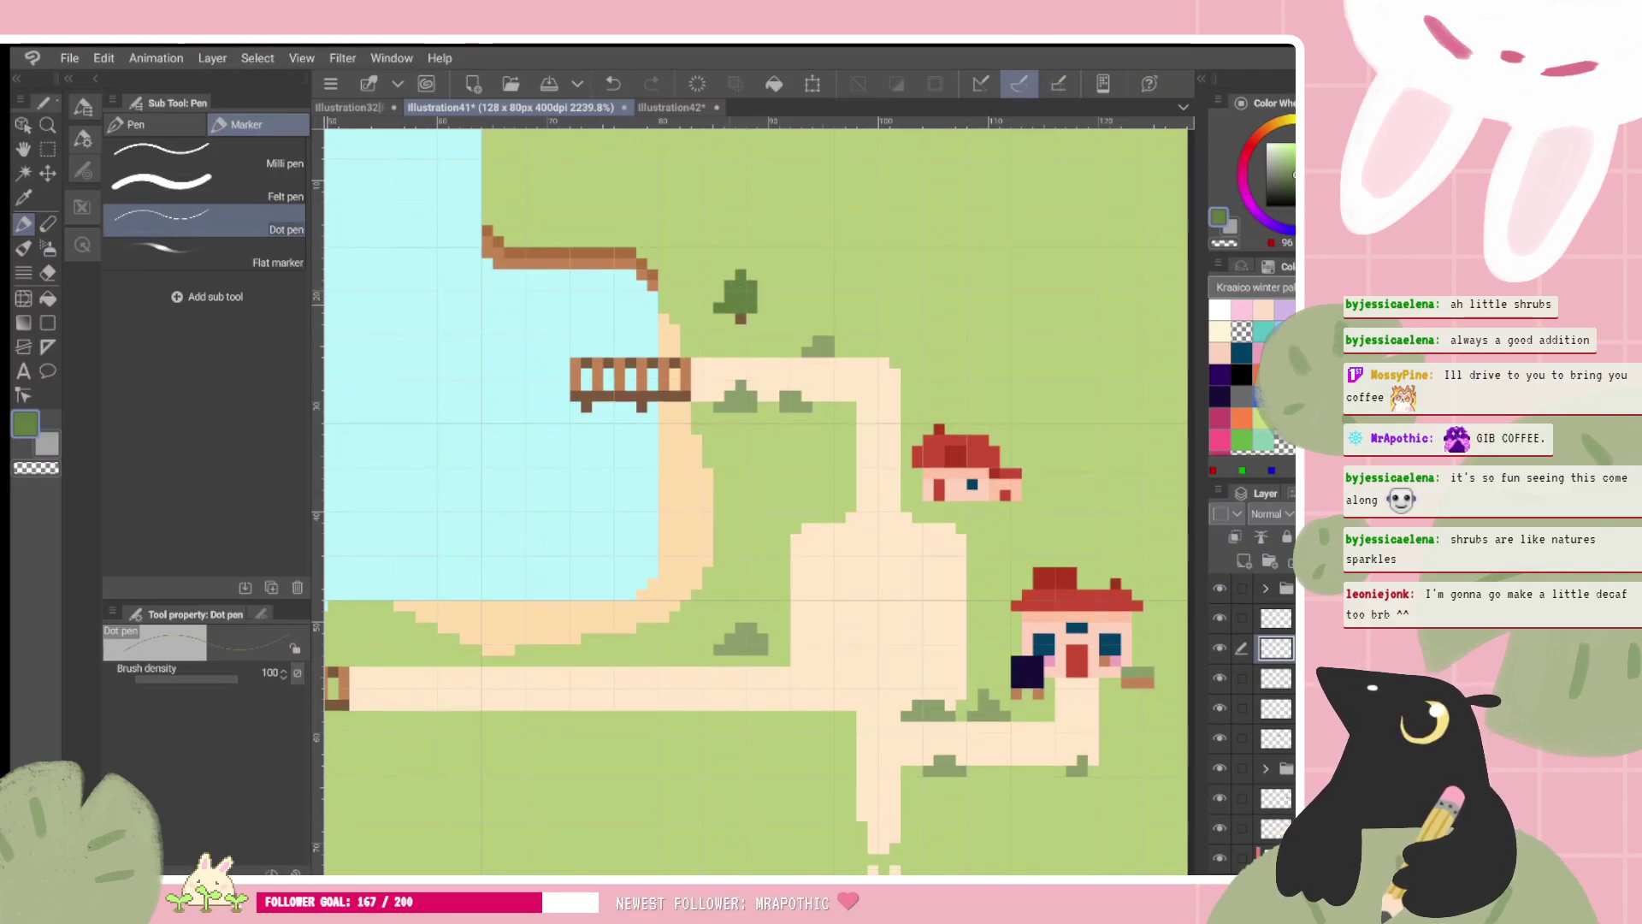
{"action": "left_click", "coordinate": [763, 297]}
{"action": "left_click", "coordinate": [720, 297]}
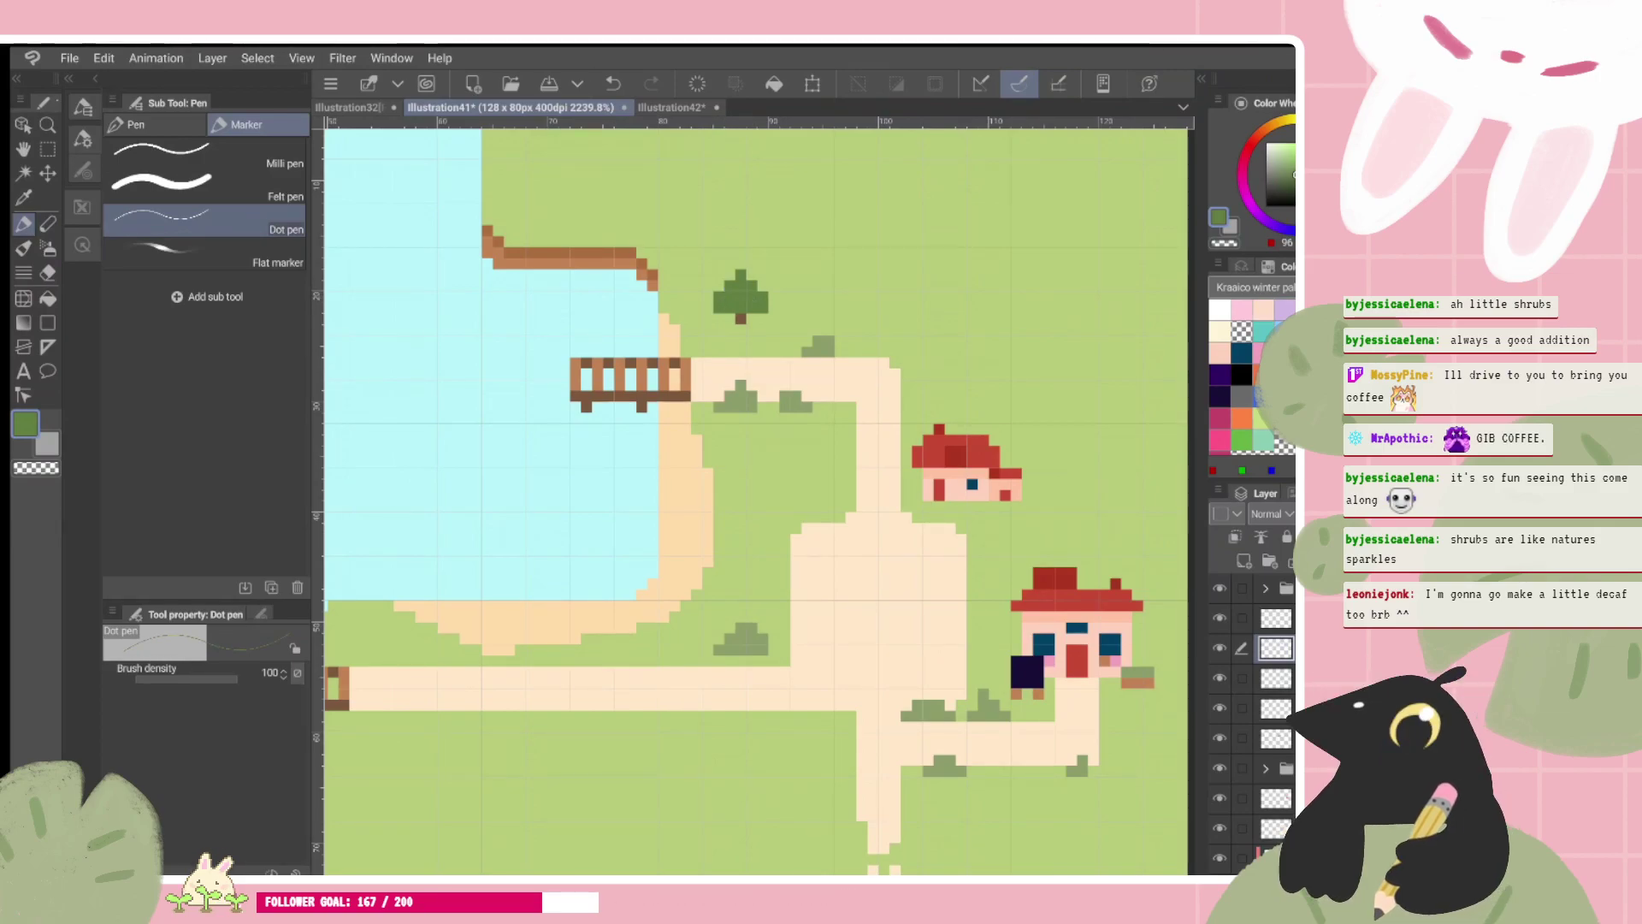
{"action": "scroll", "coordinate": [741, 283], "scroll_direction": "down", "scroll_amount": 2}
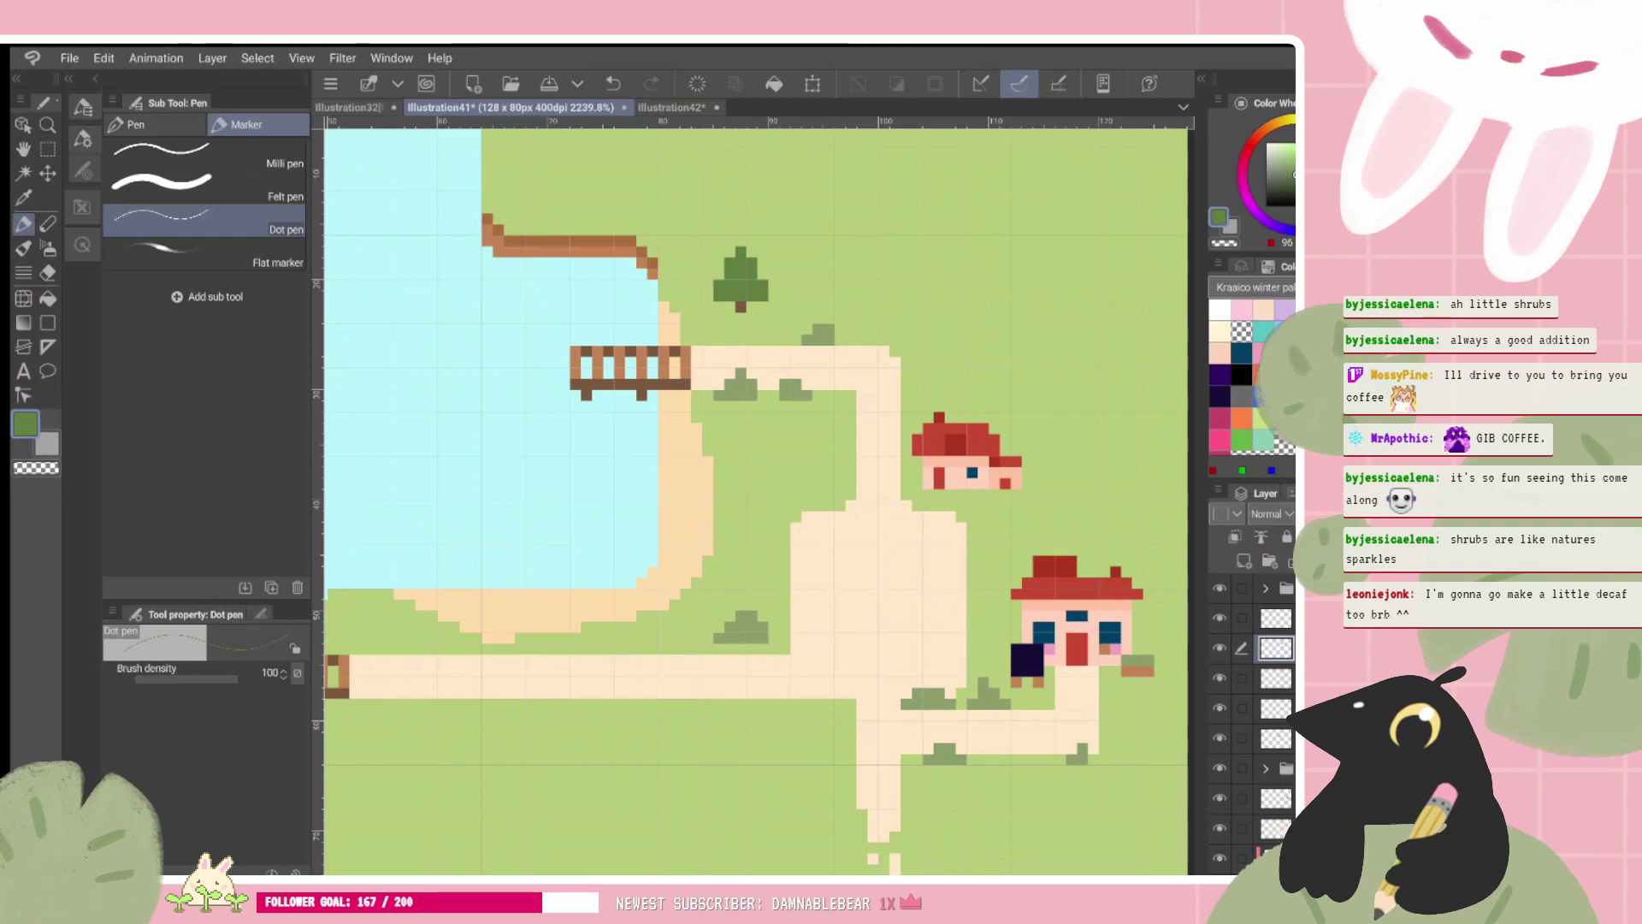
Step: Undo the extra height on the crown, trim its upper corners with the transparent colour, and make the green land layer visible again
{"action": "key", "text": "ctrl+z"}
{"action": "key", "text": "c"}
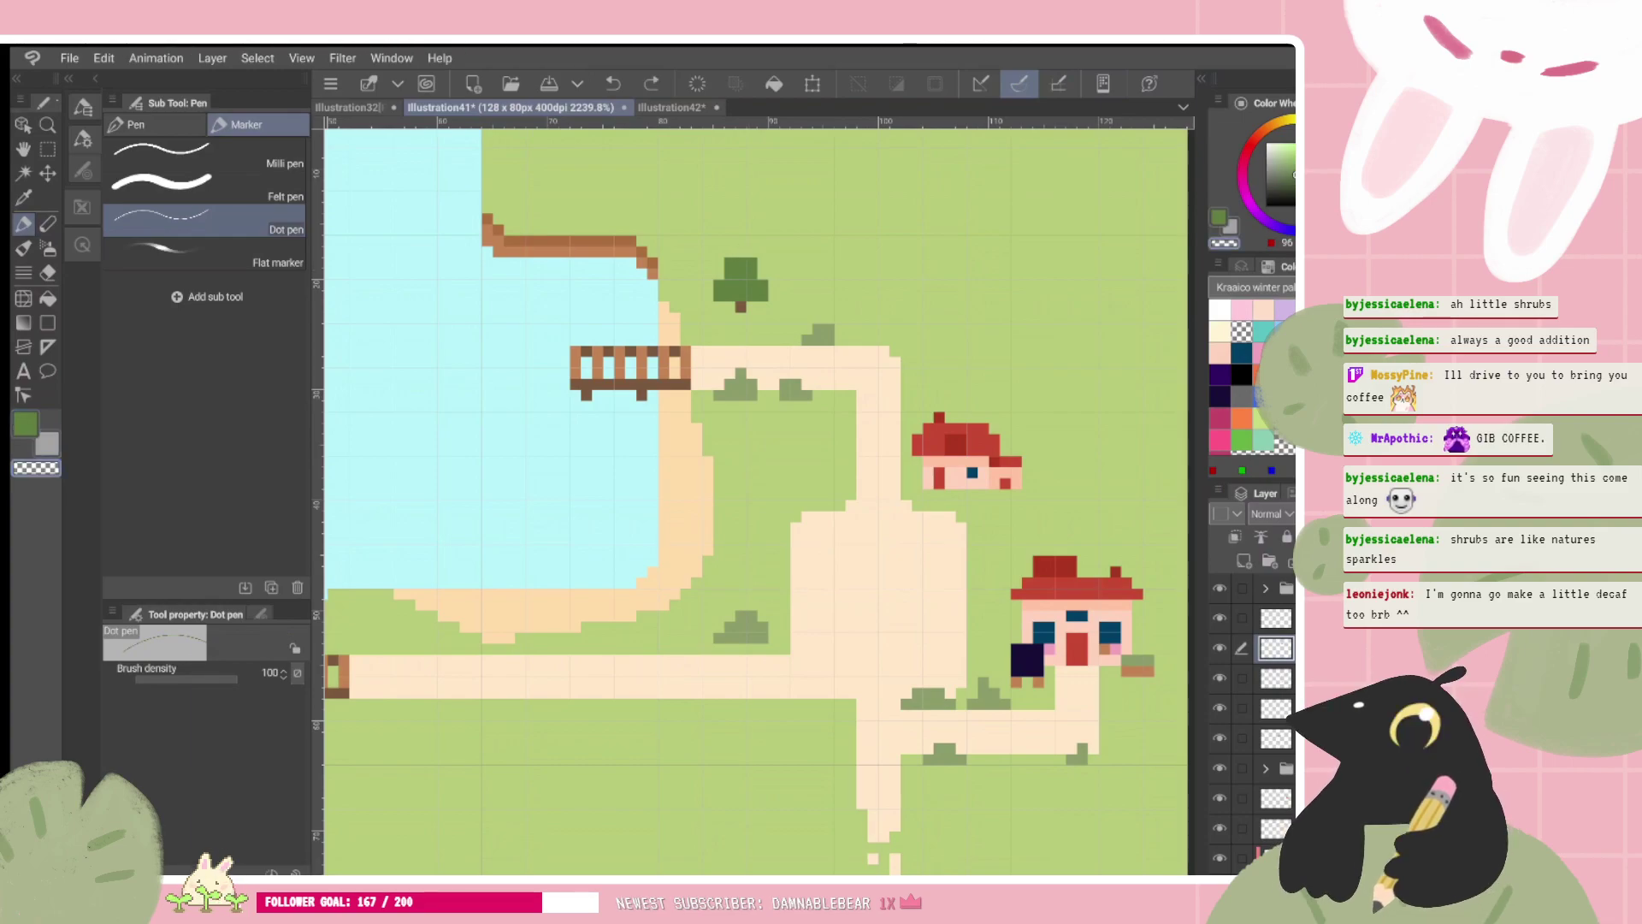
{"action": "scroll", "coordinate": [756, 500], "scroll_direction": "down", "scroll_amount": 1}
{"action": "key", "text": "ctrl+z"}
{"action": "key", "text": "ctrl+z"}
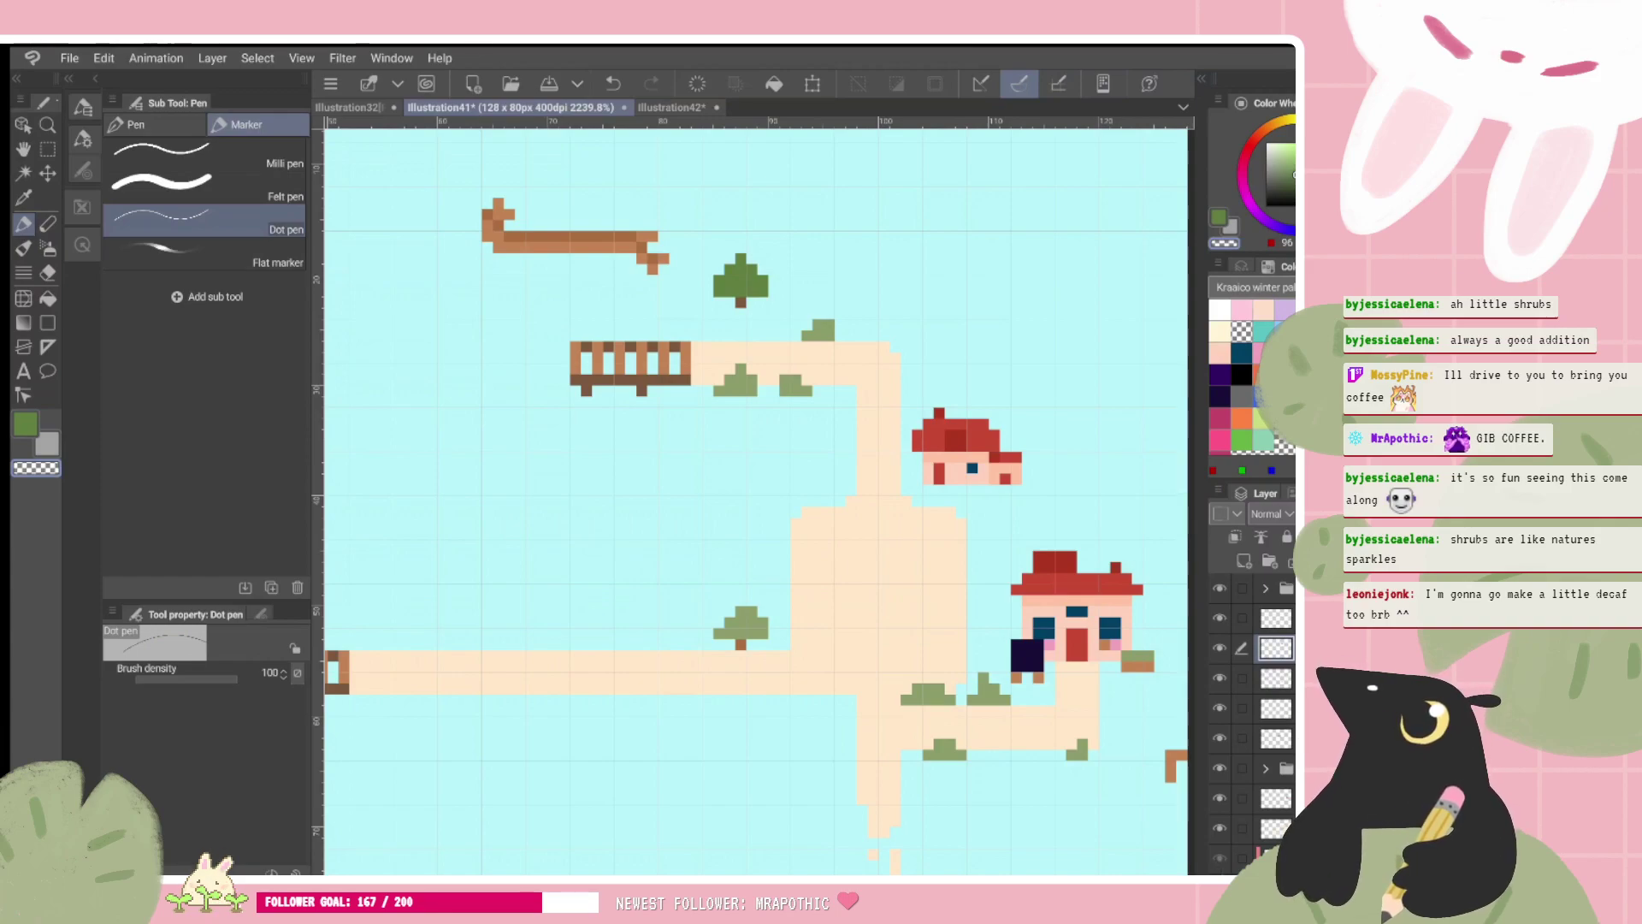
{"action": "scroll", "coordinate": [1252, 718], "scroll_direction": "down", "scroll_amount": 2}
{"action": "left_click", "coordinate": [1219, 817]}
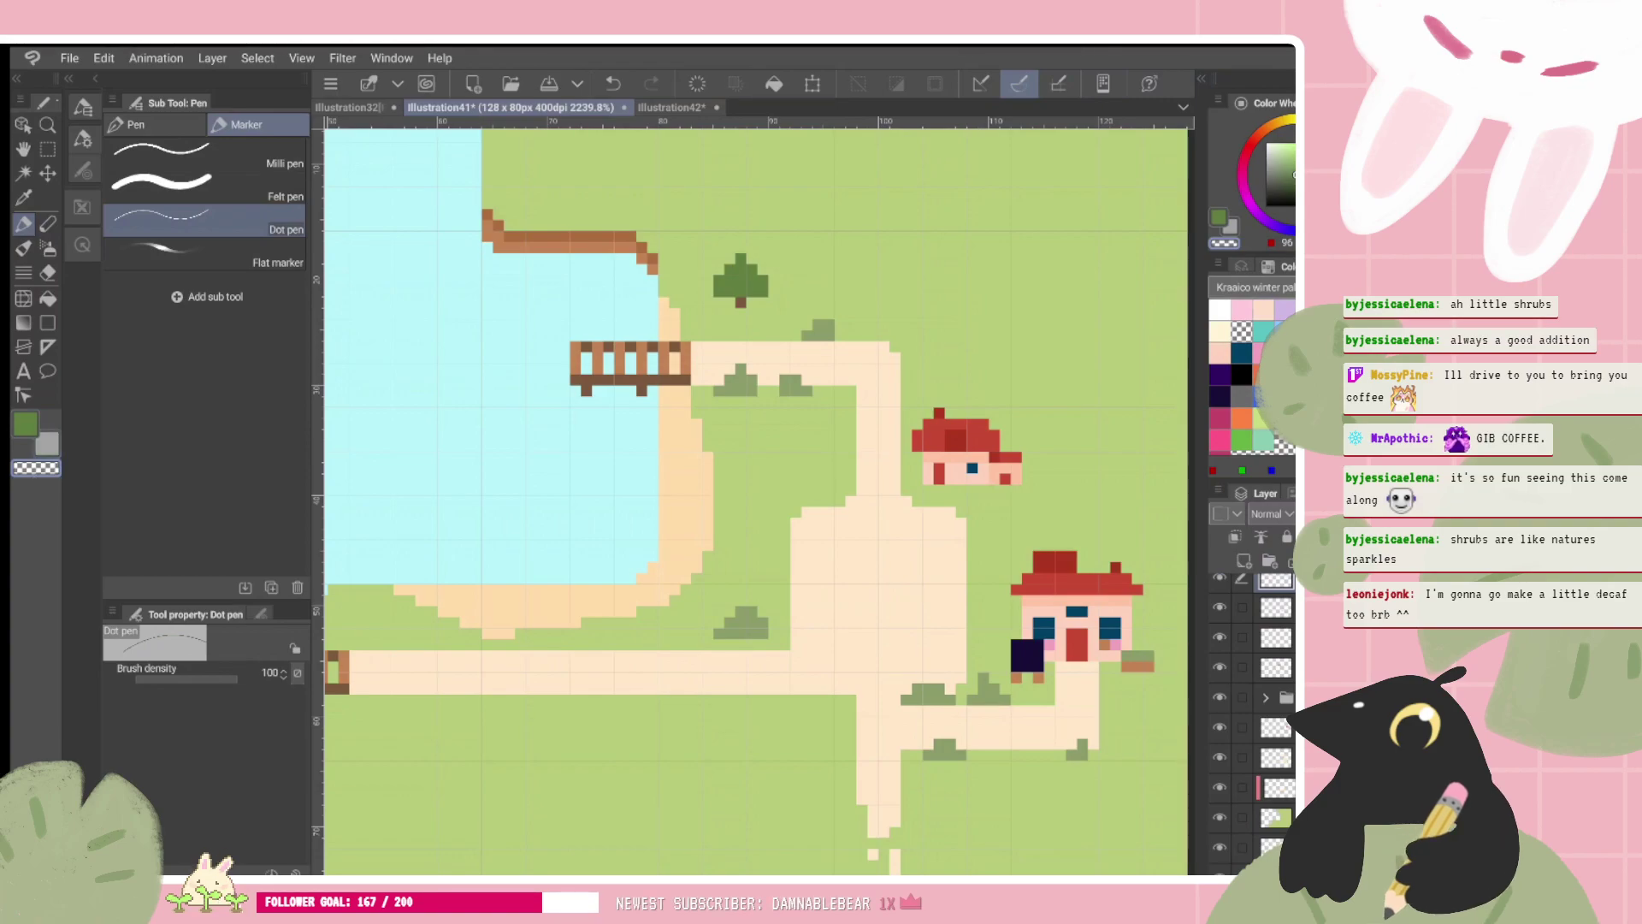
Step: Undo the trim of the crown's lower corners and move the tree one pixel down, closer to the path
{"action": "left_click", "coordinate": [719, 290]}
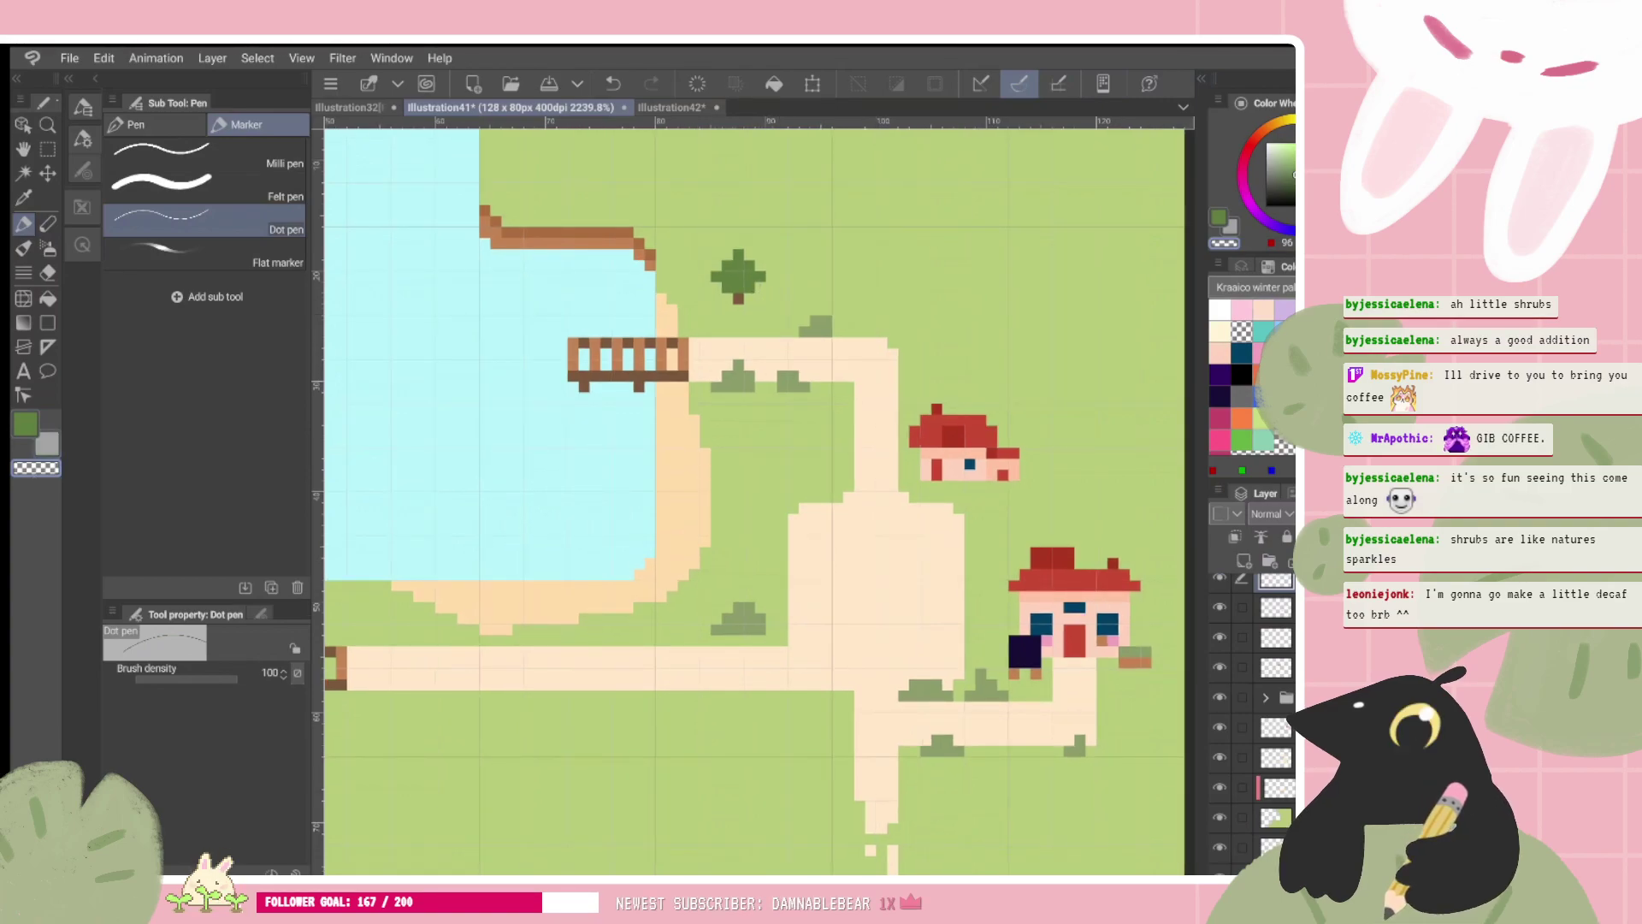
{"action": "key", "text": "ctrl+z"}
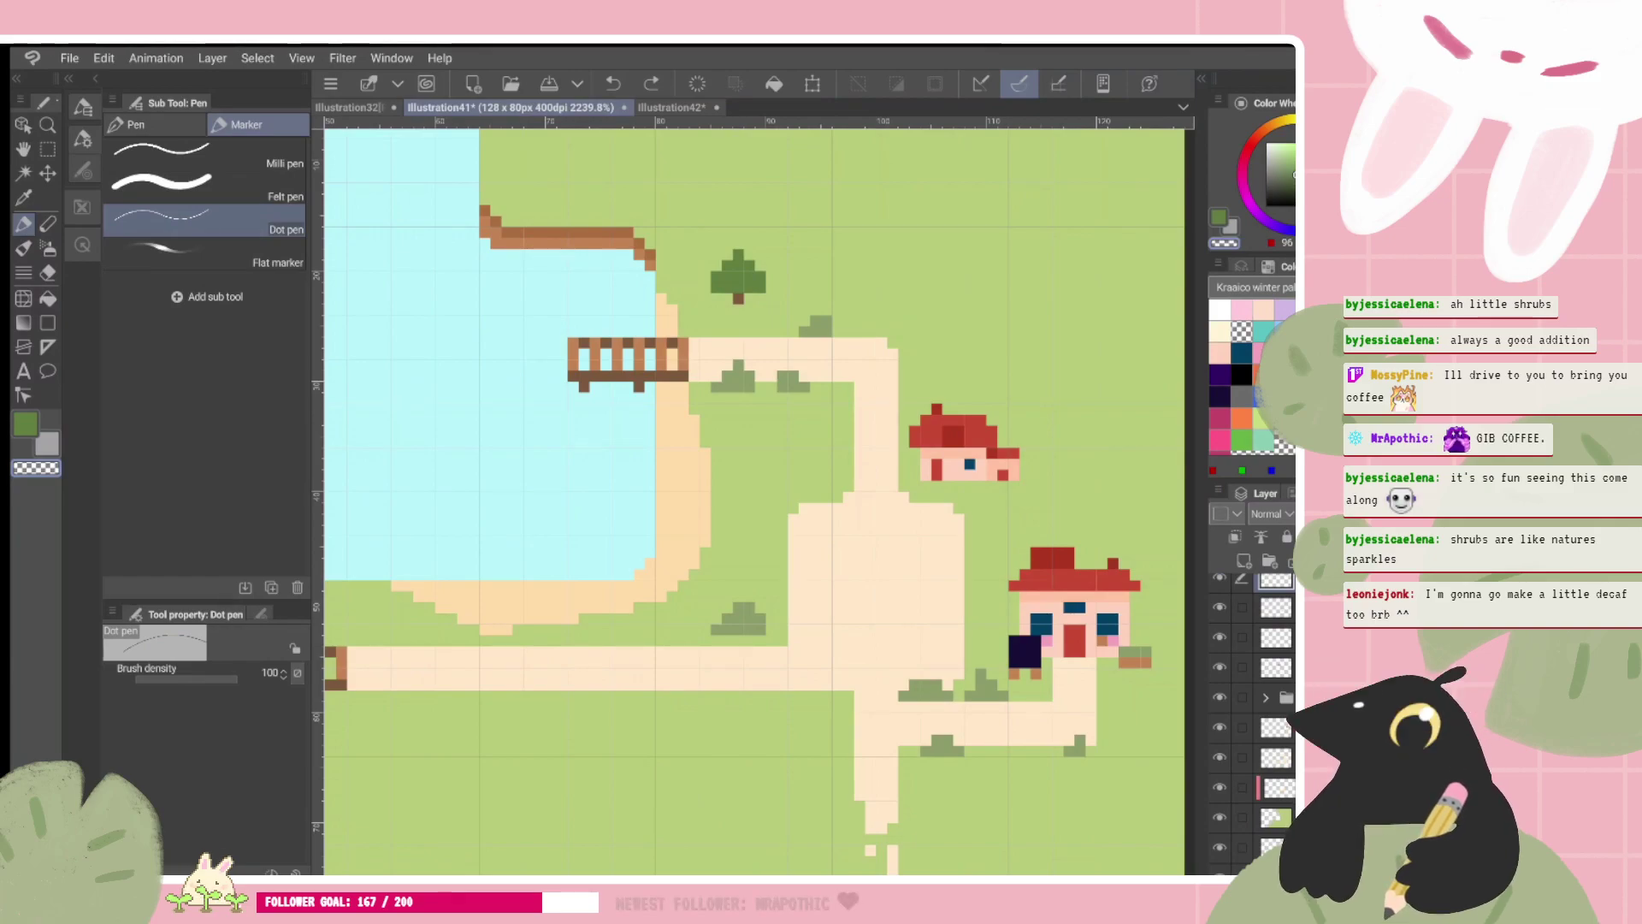
{"action": "key", "text": "k"}
{"action": "mouse_move", "coordinate": [854, 226]}
{"action": "left_mouse_down"}
{"action": "mouse_move", "coordinate": [999, 238]}
{"action": "mouse_move", "coordinate": [855, 241]}
{"action": "left_mouse_up"}
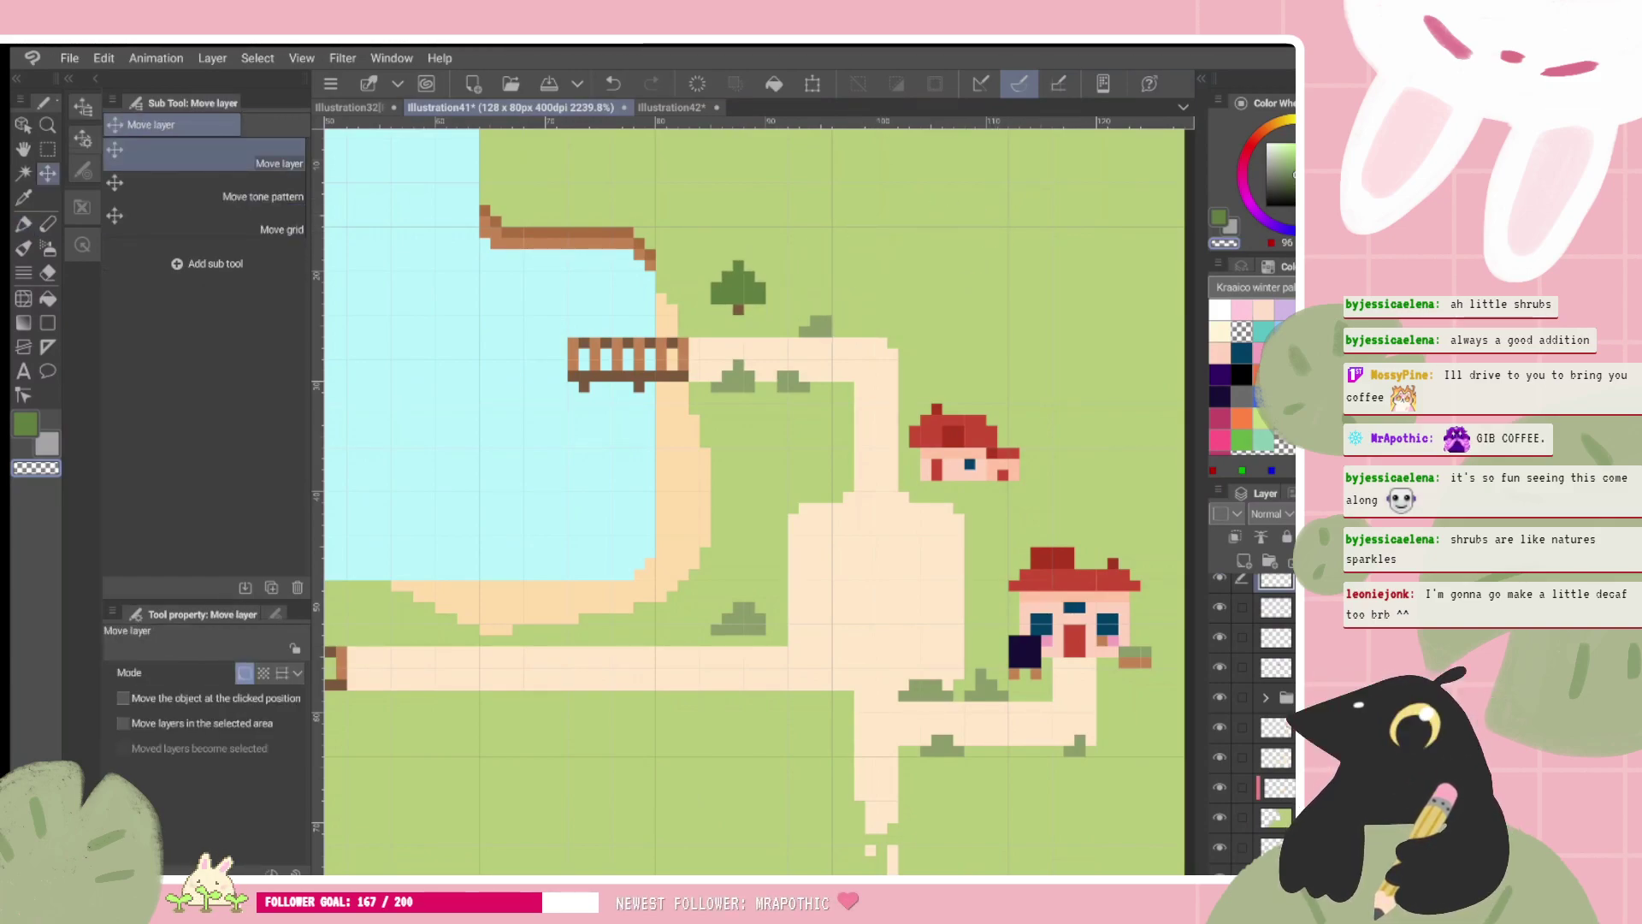
{"action": "left_click_drag", "start_coordinate": [753, 496], "coordinate": [670, 588]}
{"action": "scroll", "coordinate": [1252, 667], "scroll_direction": "up", "scroll_amount": 2}
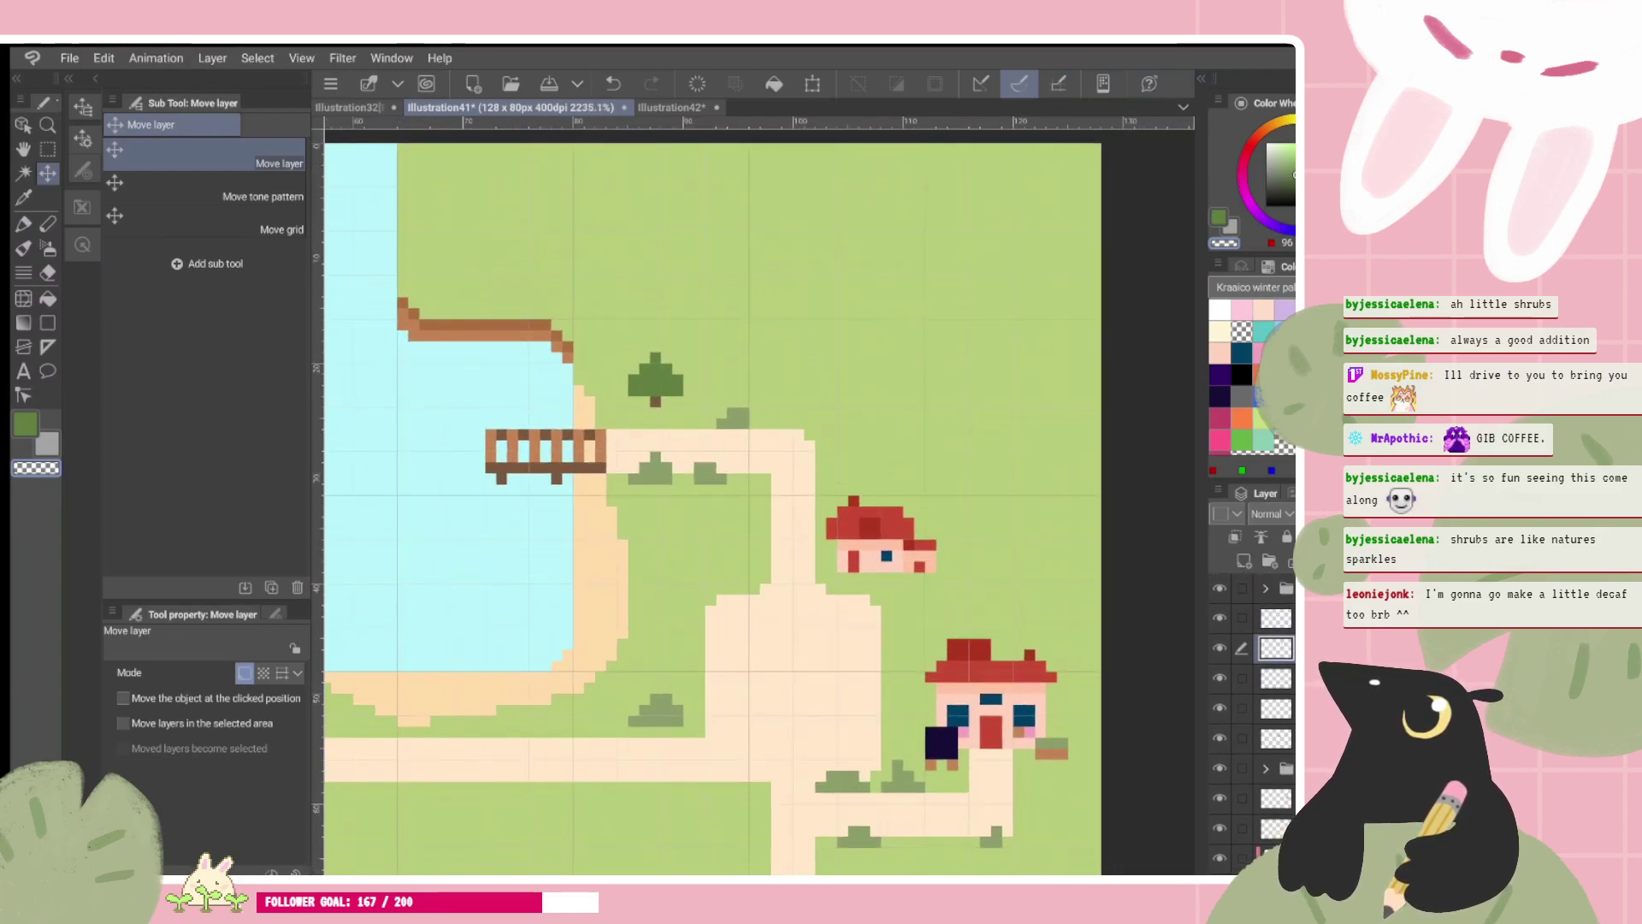
Step: Rename the layer of the broad tree as "tree"
{"action": "double_click", "coordinate": [1282, 647]}
{"action": "left_click", "coordinate": [590, 660]}
{"action": "left_click", "coordinate": [511, 660]}
{"action": "left_click", "coordinate": [416, 660]}
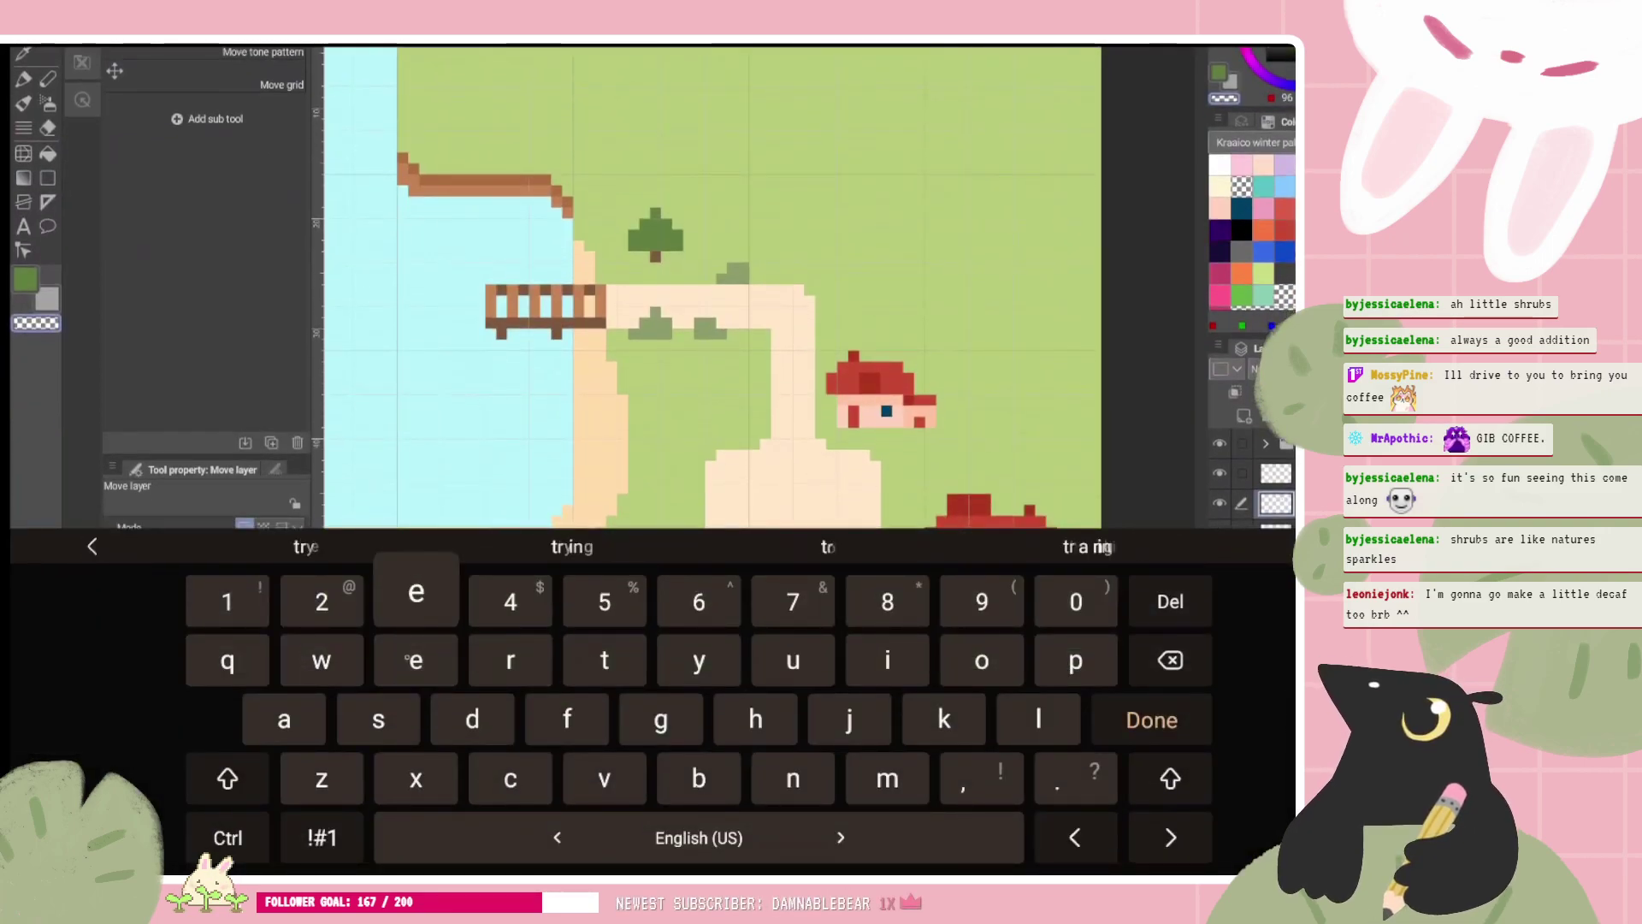
{"action": "left_click", "coordinate": [416, 659]}
{"action": "left_click", "coordinate": [1151, 719]}
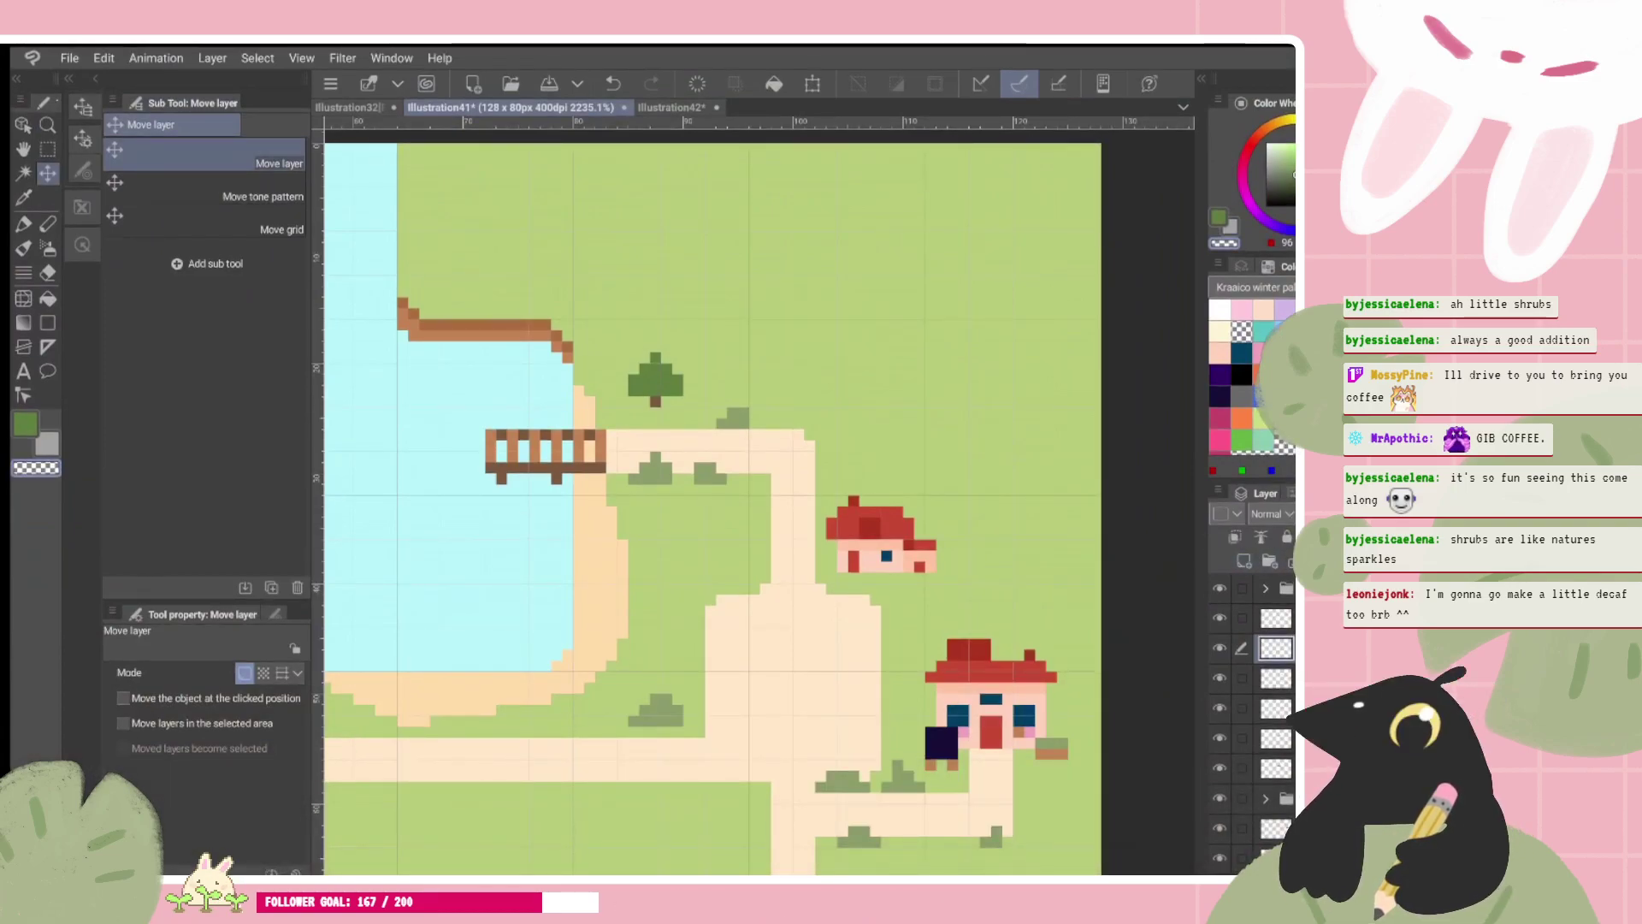
Step: On a new layer, place a trunk pixel in the first tree's brown and draw a tall, narrow crown above it in a lighter green
{"action": "left_click_drag", "start_coordinate": [657, 411], "coordinate": [655, 401]}
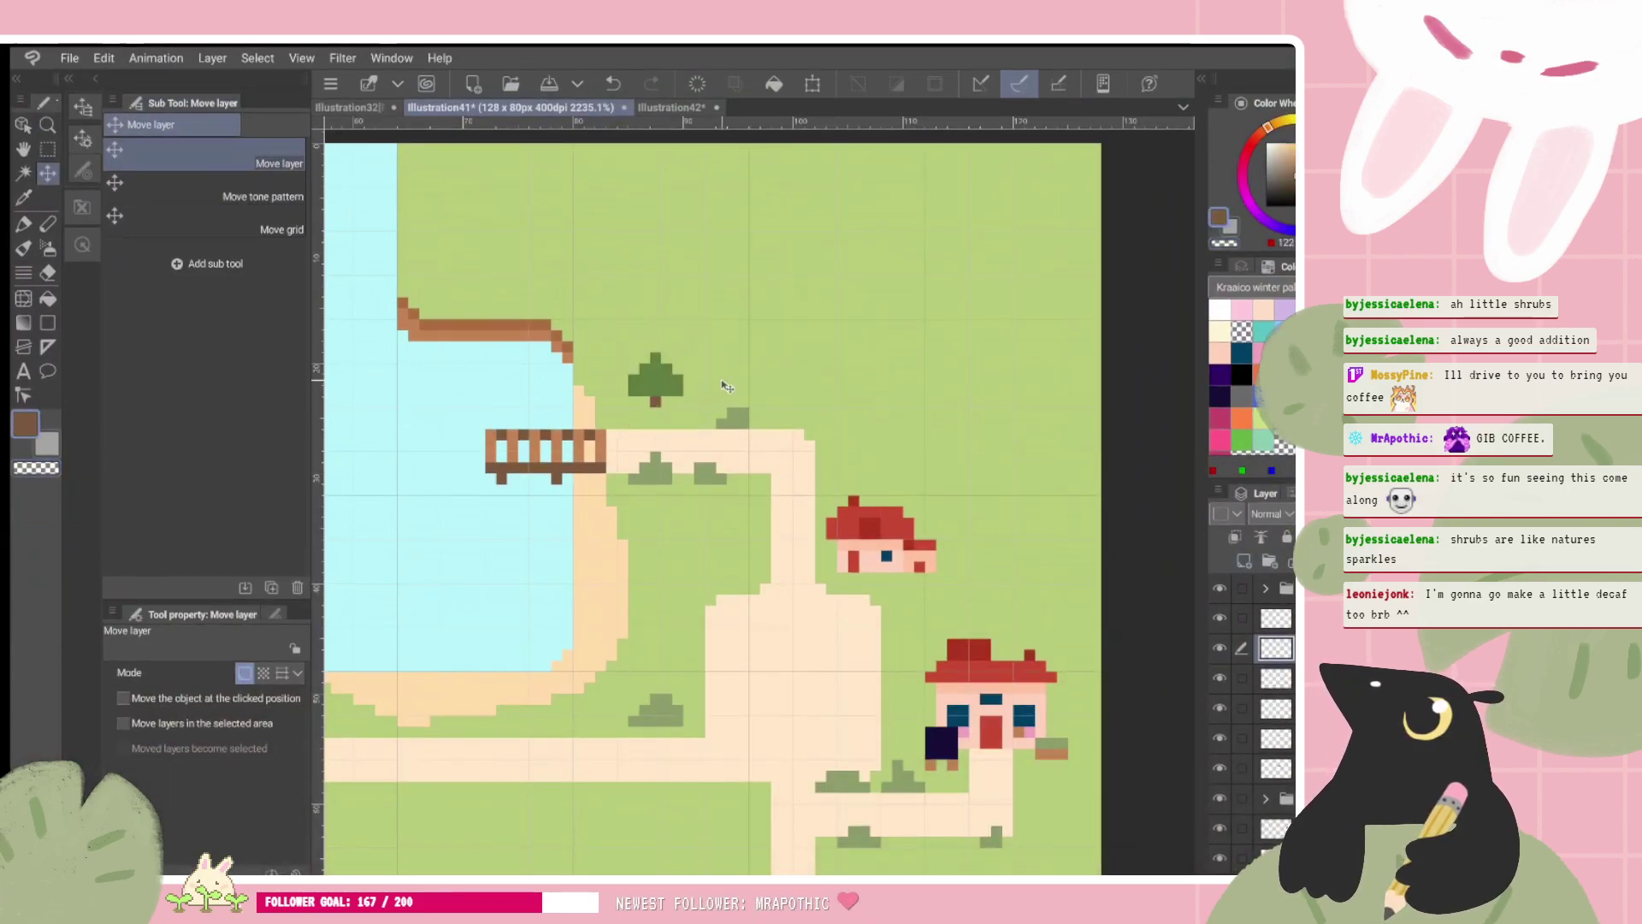
{"action": "key", "text": "p"}
{"action": "left_click", "coordinate": [722, 369]}
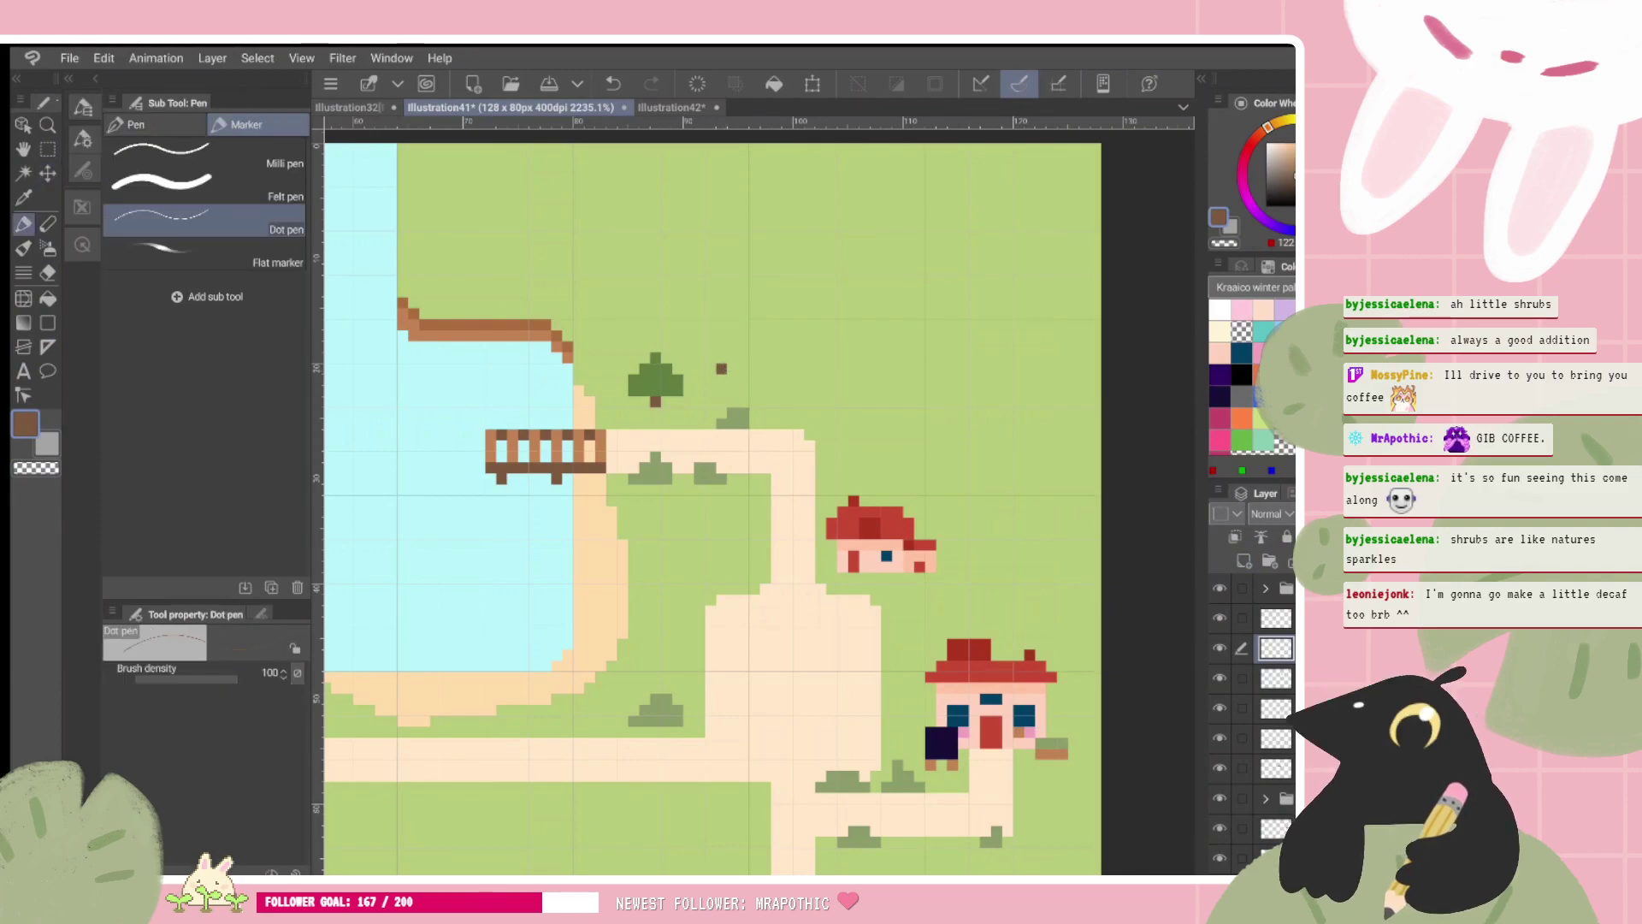
{"action": "left_click", "coordinate": [655, 368], "text": "alt"}
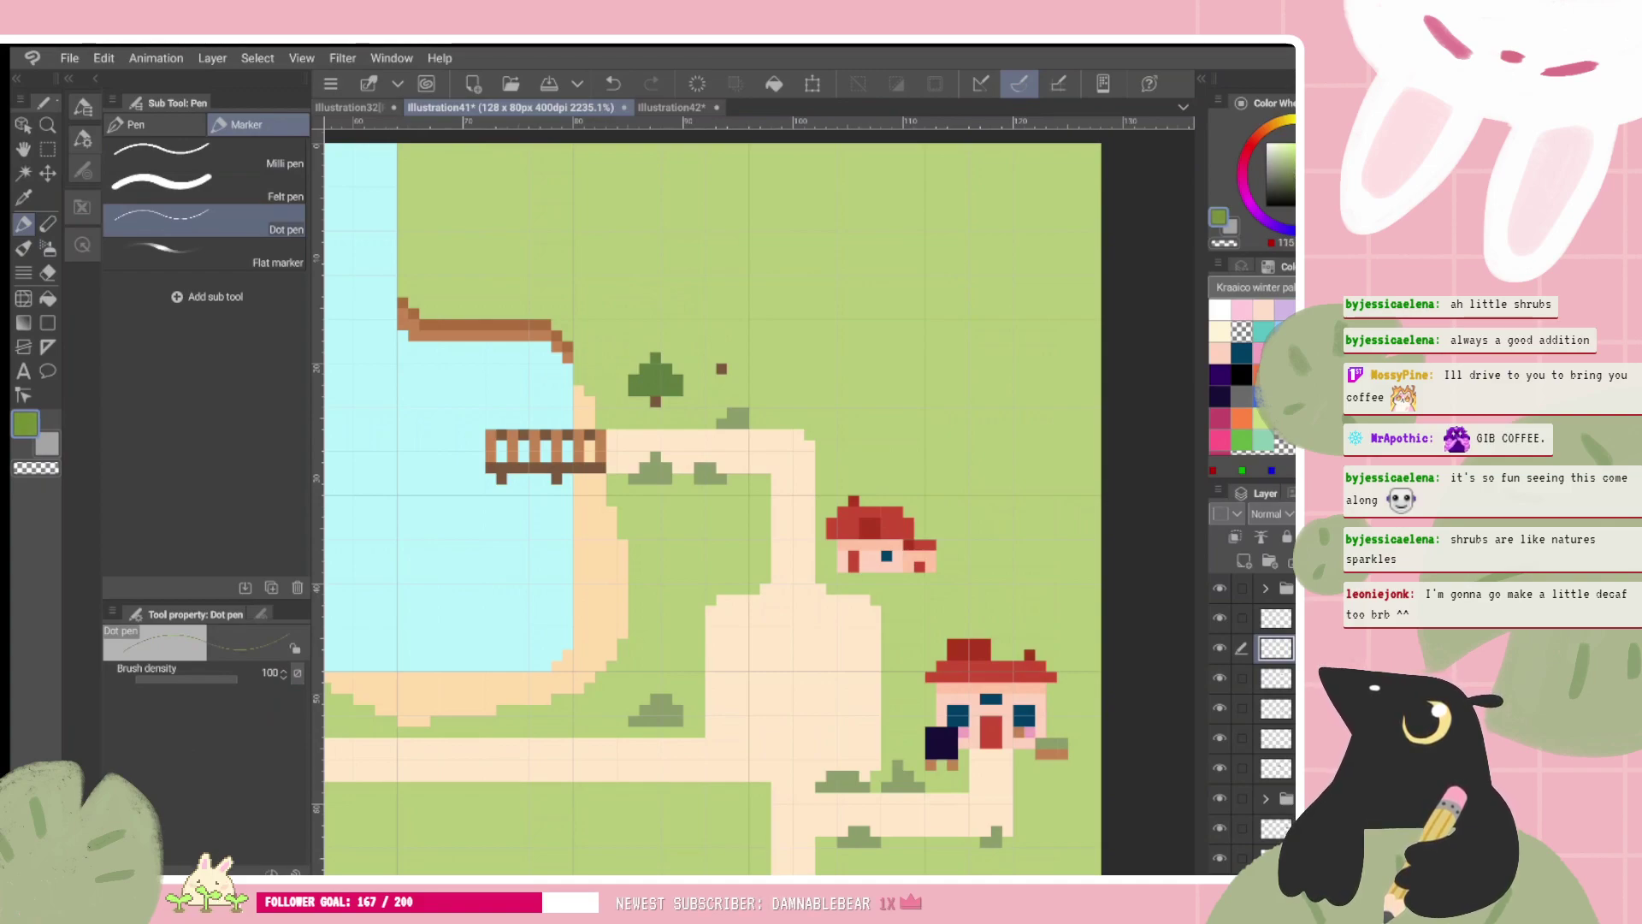
{"action": "left_click_drag", "start_coordinate": [711, 347], "coordinate": [731, 349]}
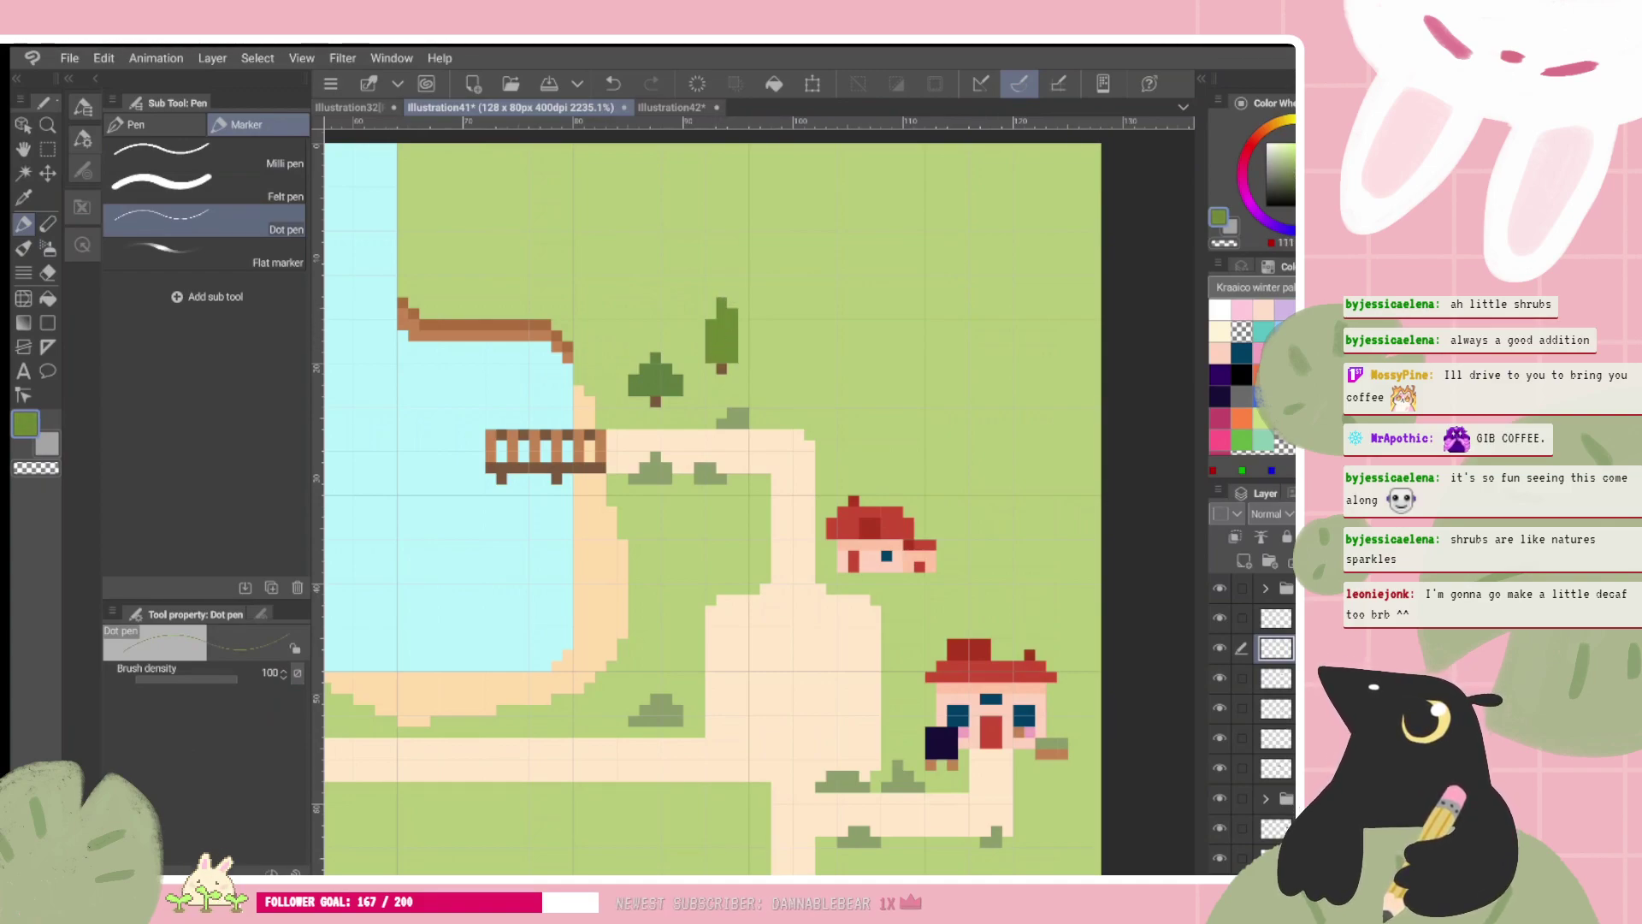
Step: Refine the narrow crown, erasing its upper corner pixels with the transparent colour to leave a one-pixel-wide tip
{"action": "key", "text": "ctrl+z"}
{"action": "left_click_drag", "start_coordinate": [714, 324], "coordinate": [710, 335]}
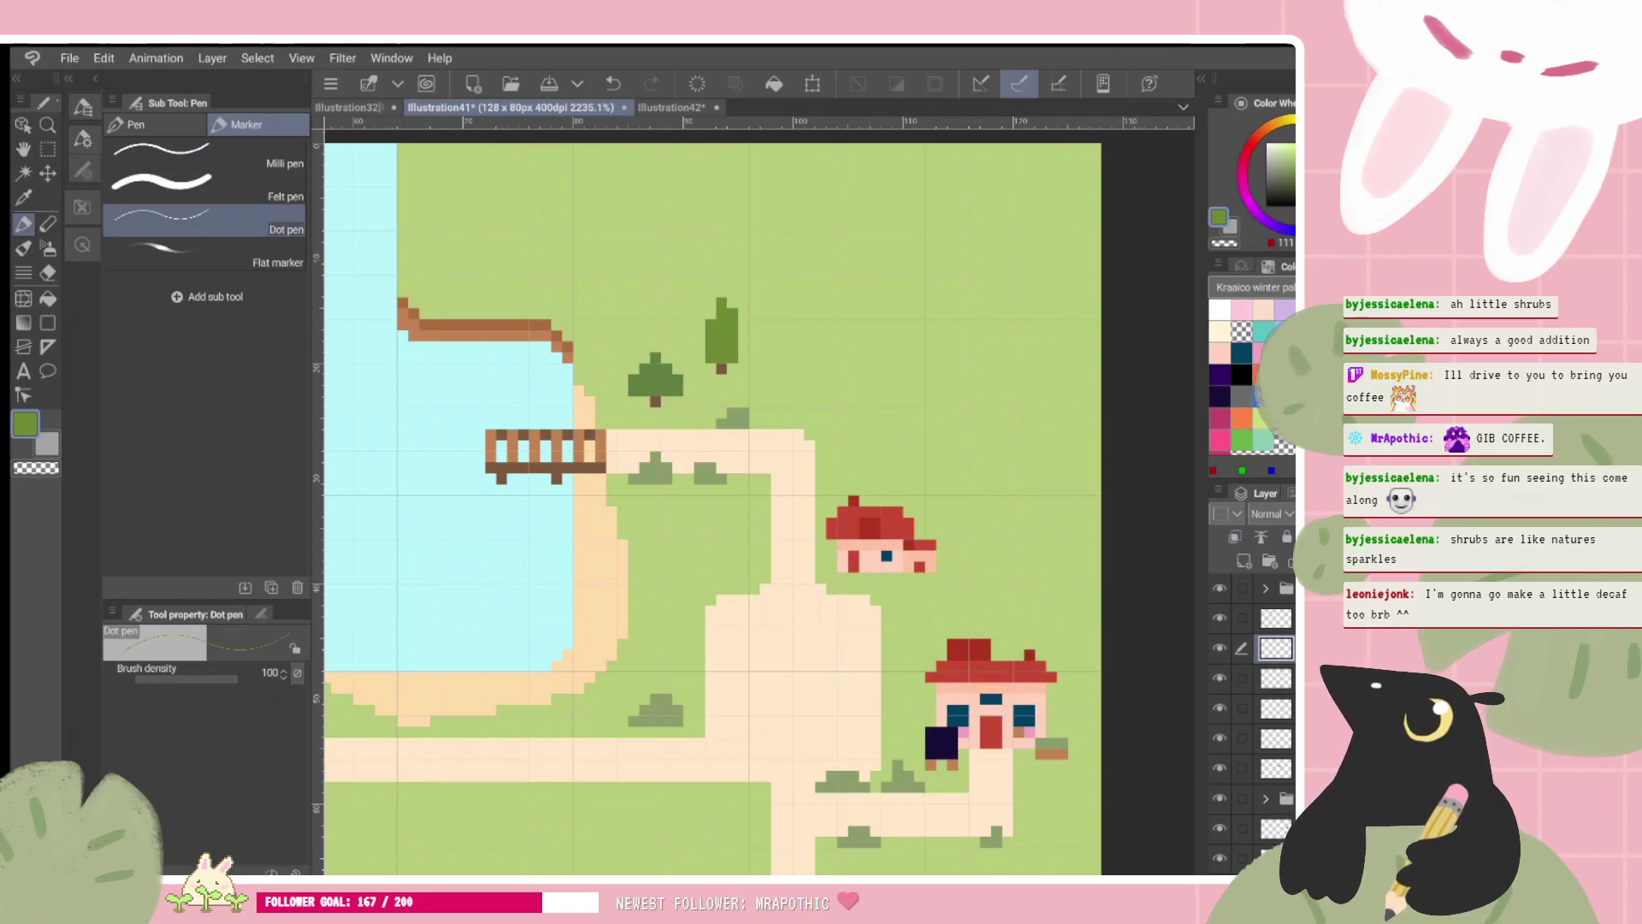
{"action": "key", "text": "x"}
{"action": "key", "text": "ctrl+z"}
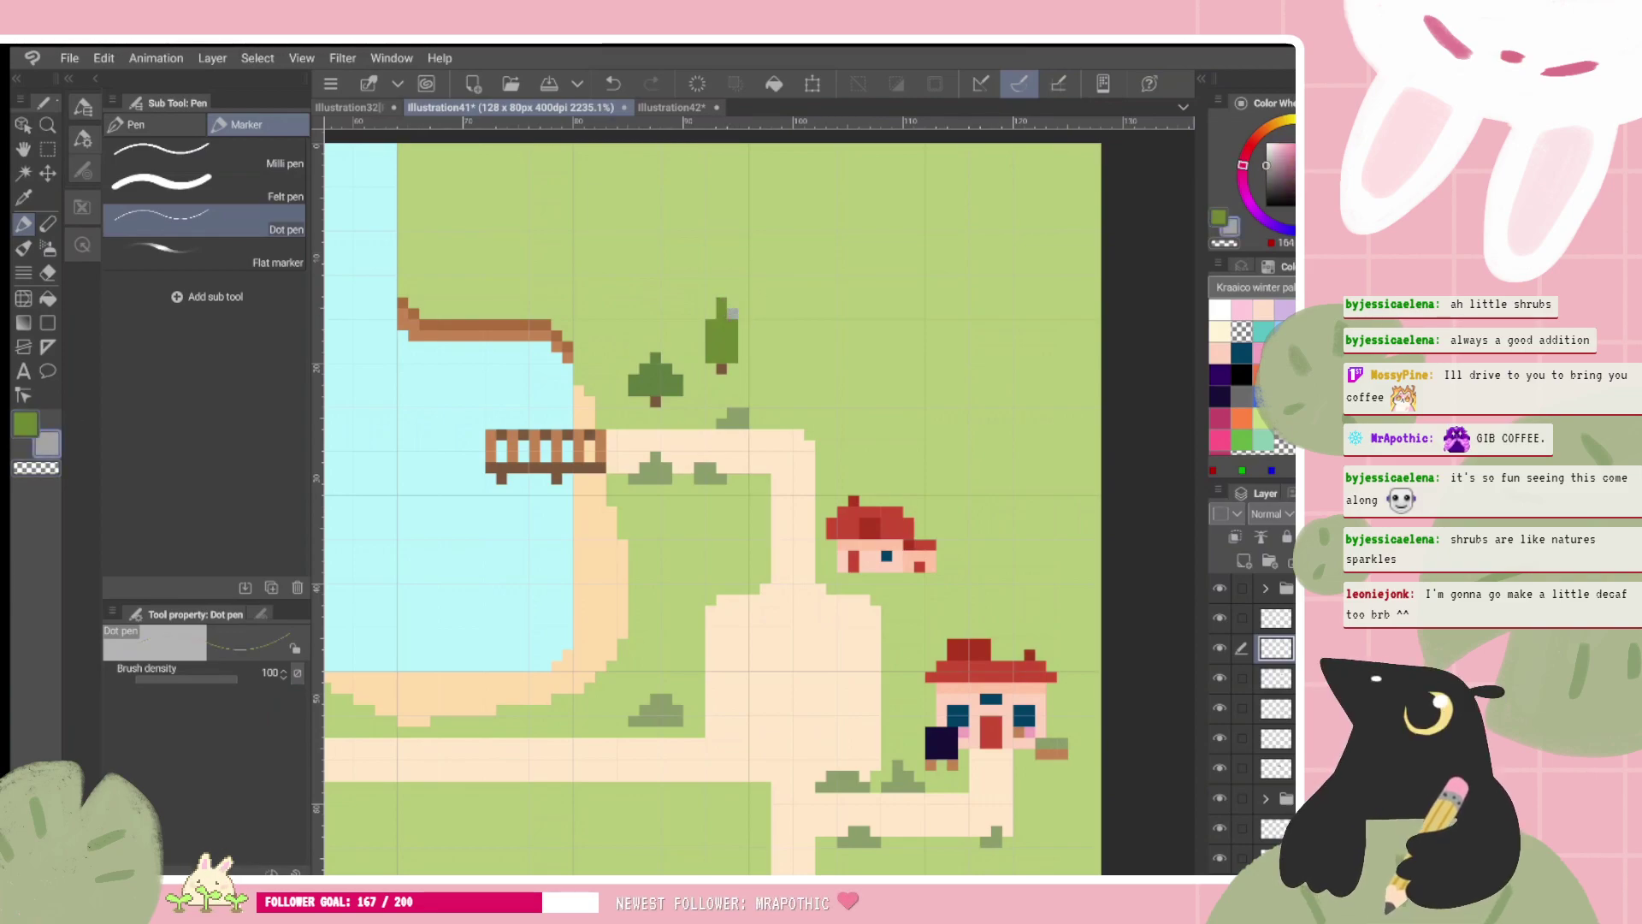
{"action": "key", "text": "c"}
{"action": "left_click", "coordinate": [732, 315]}
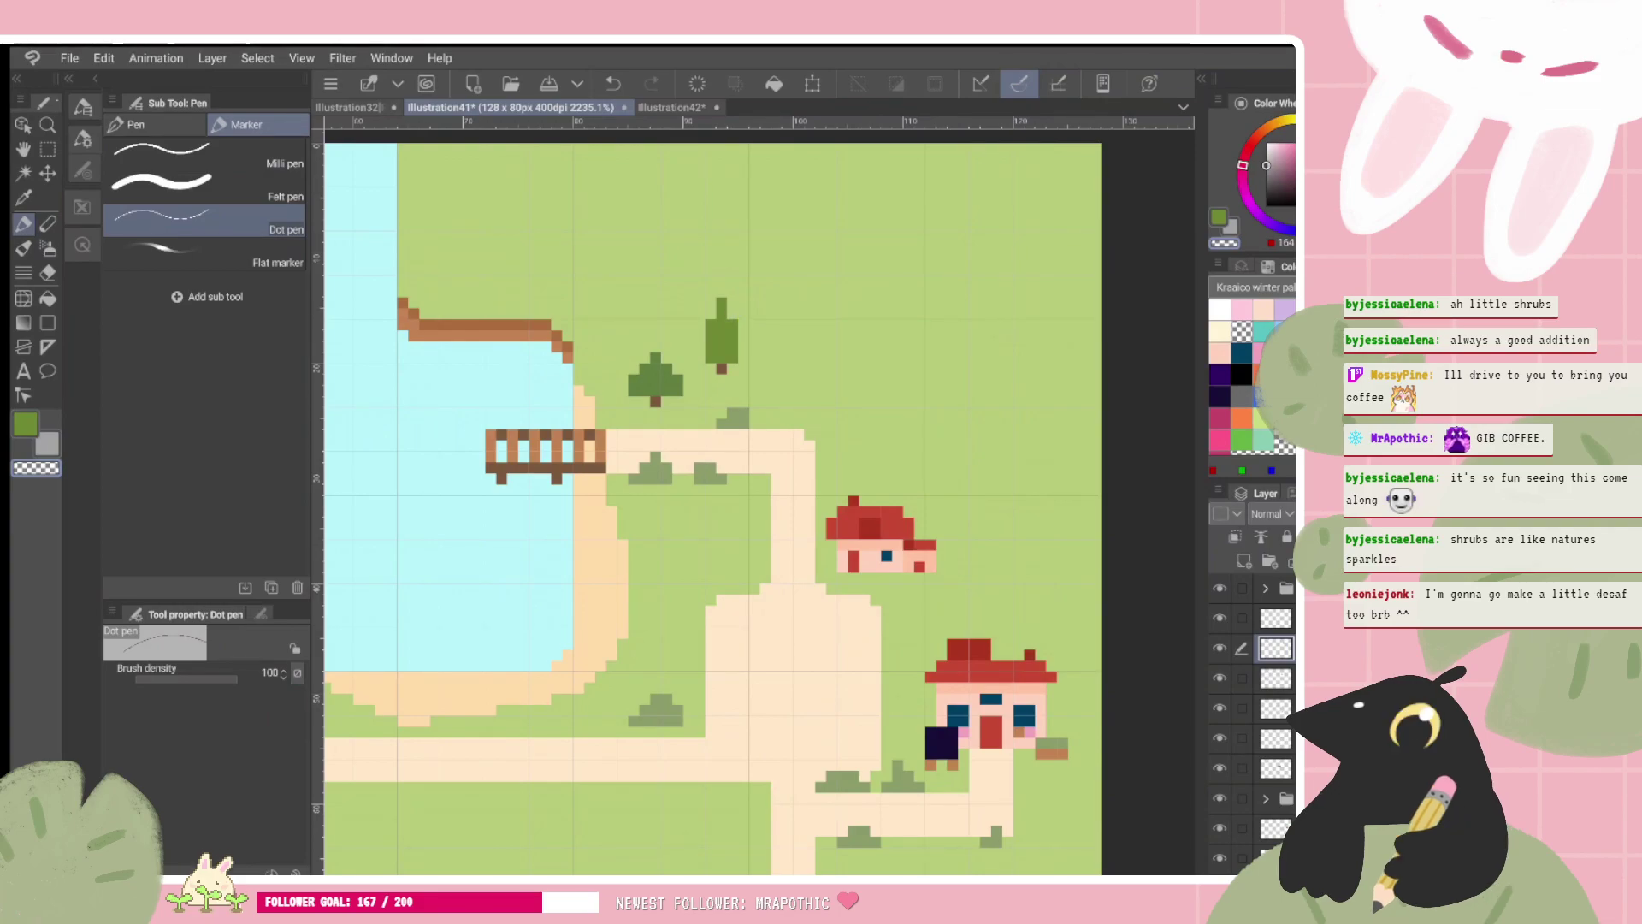
Step: Move the narrow tree about three pixels right and one down, and shorten its pointed tip by one pixel
{"action": "scroll", "coordinate": [570, 406], "scroll_direction": "down", "scroll_amount": 3}
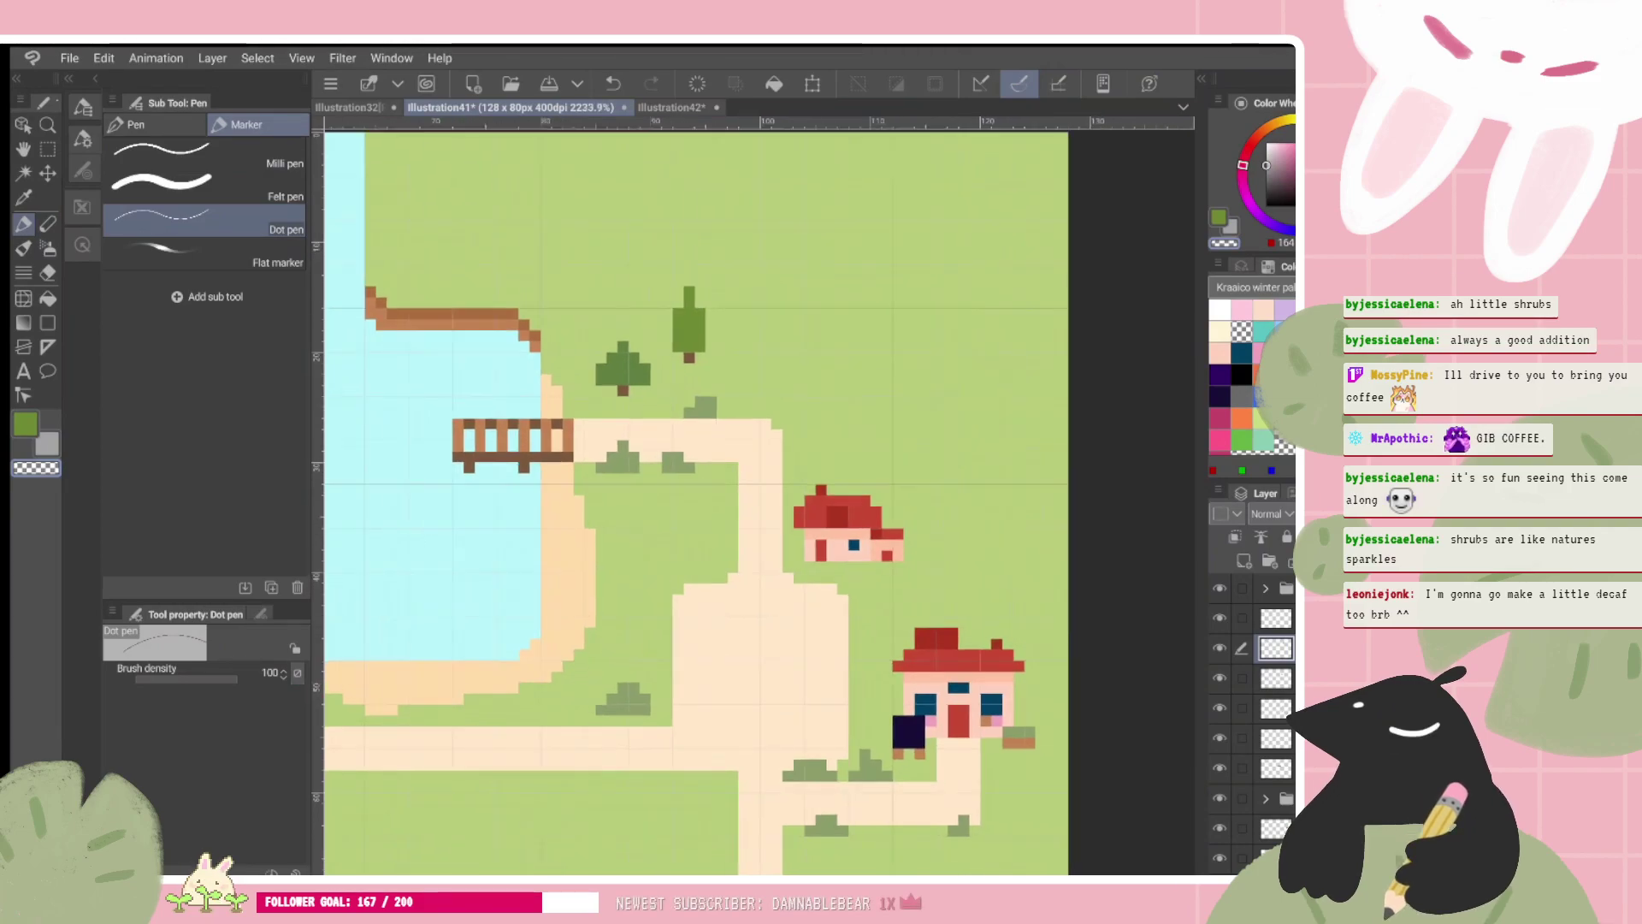
{"action": "key", "text": "k"}
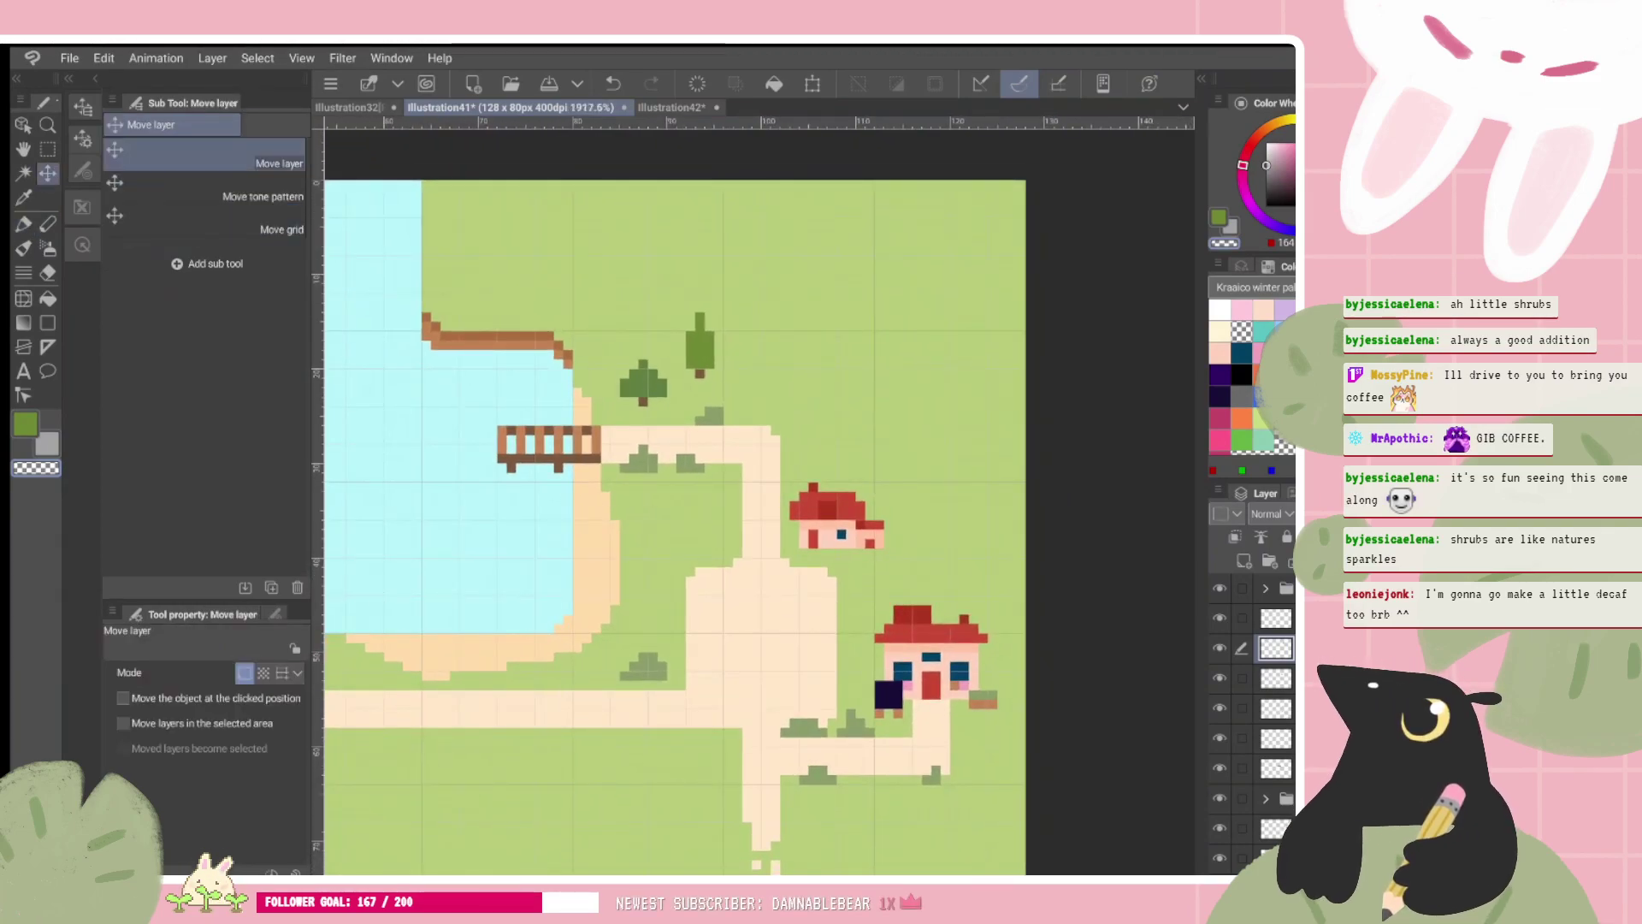
{"action": "left_click_drag", "start_coordinate": [700, 346], "coordinate": [728, 355]}
{"action": "key", "text": "p"}
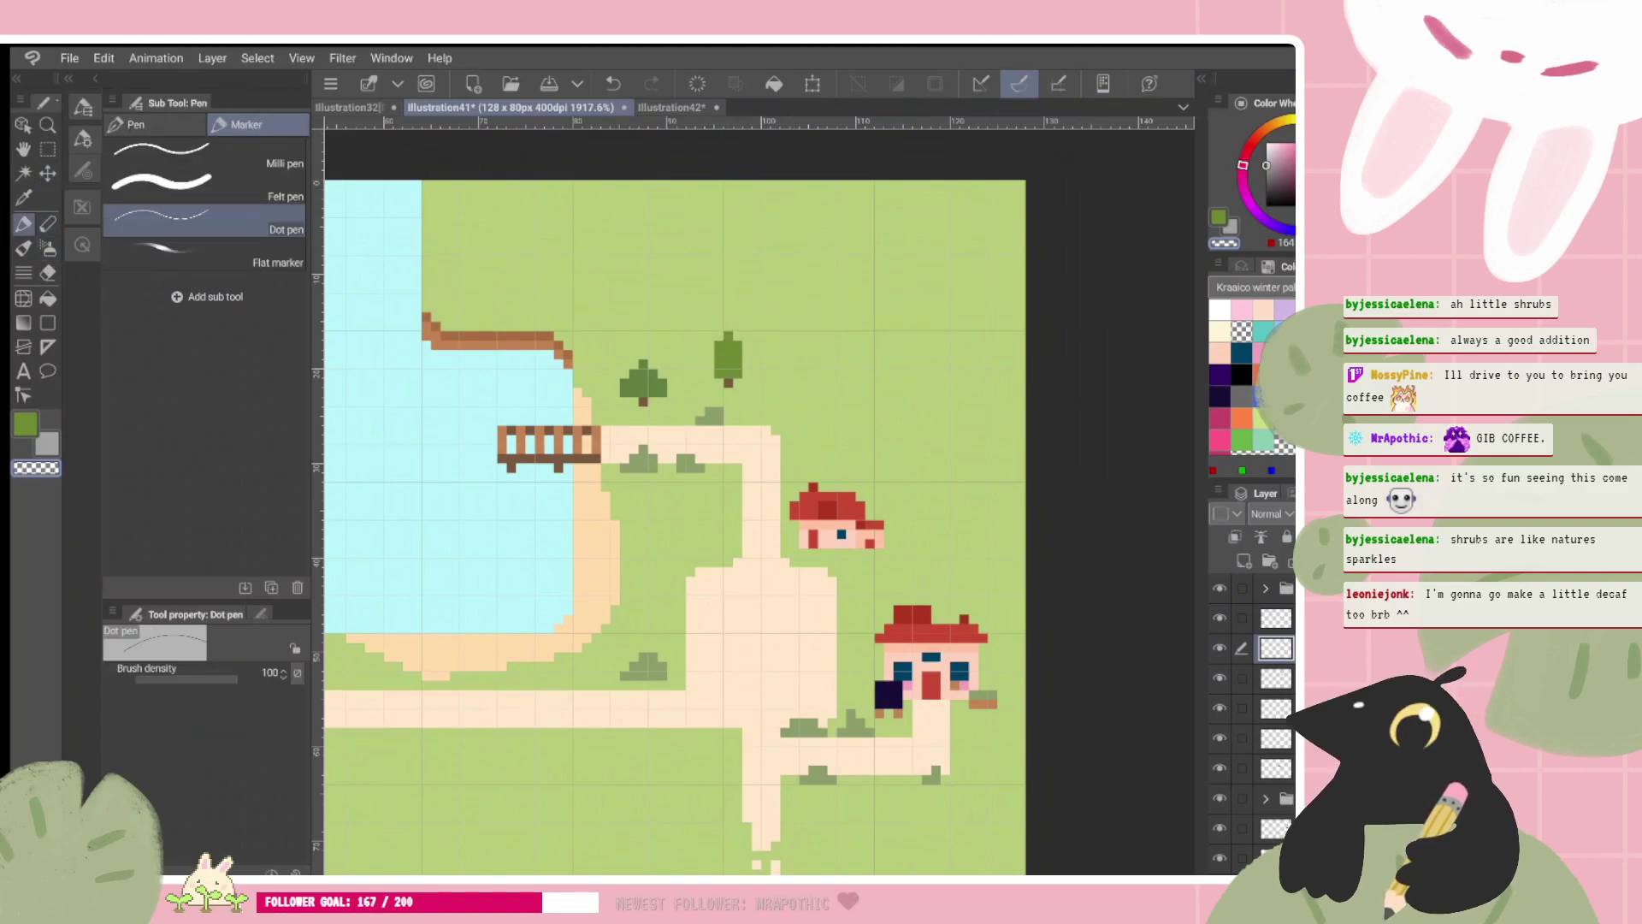
{"action": "scroll", "coordinate": [700, 406], "scroll_direction": "down", "scroll_amount": 2}
Step: Try to move the narrow tree about four pixels left and two up, closer to the broad tree
{"action": "key", "text": "k"}
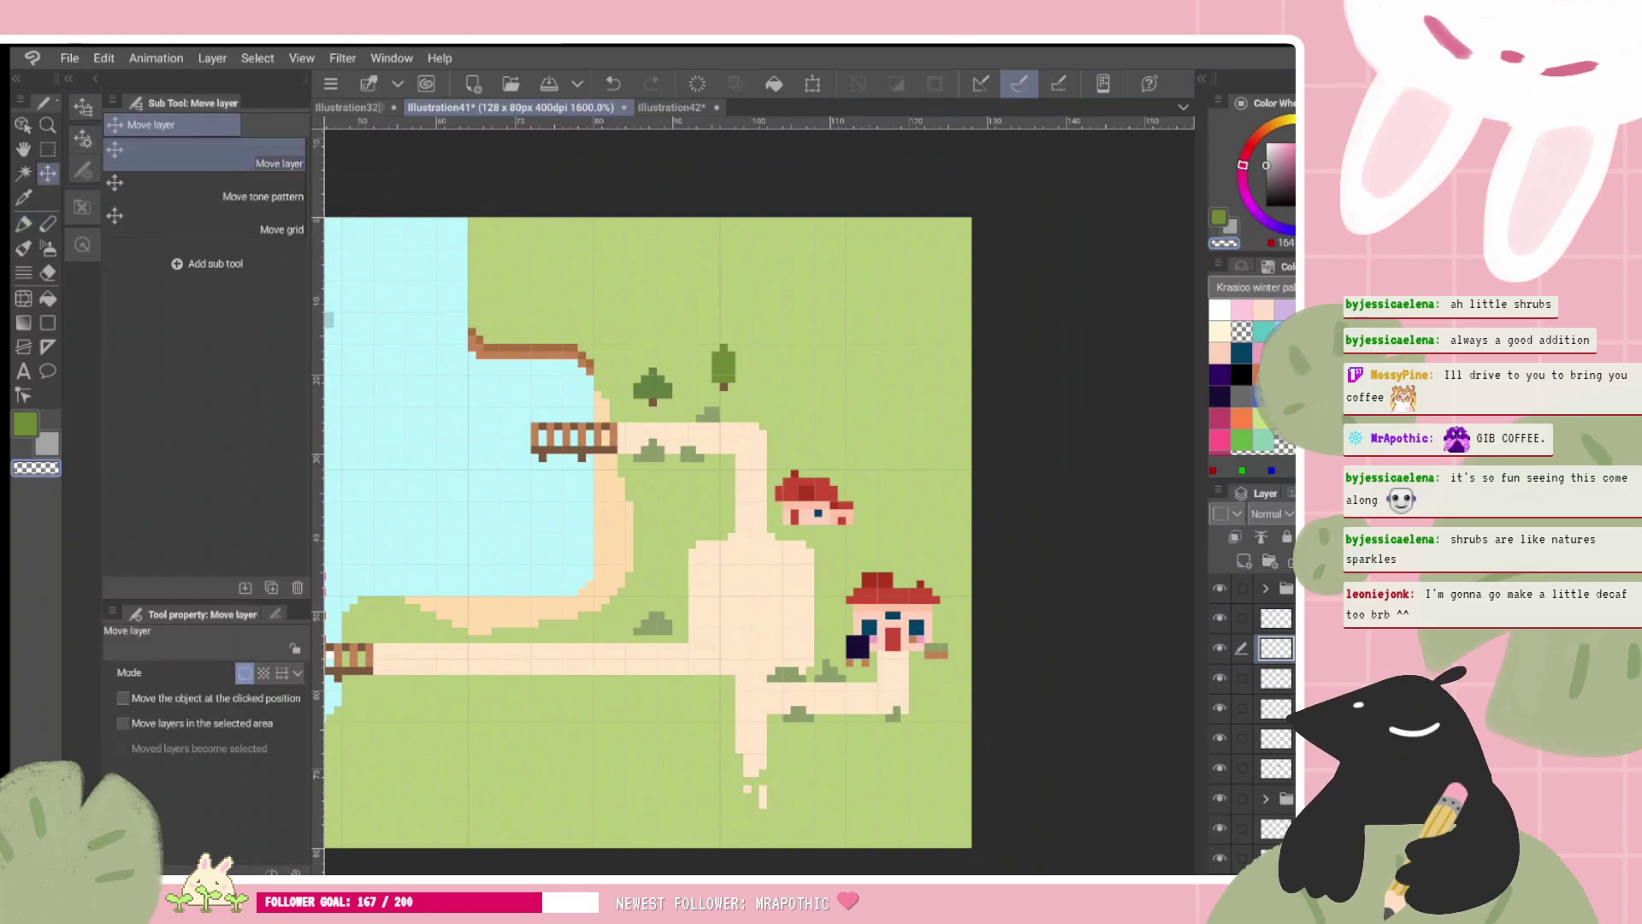
{"action": "key", "text": "Left"}
{"action": "key", "text": "Left"}
{"action": "key", "text": "Left"}
{"action": "key", "text": "Left"}
{"action": "key", "text": "Up"}
{"action": "left_click_drag", "start_coordinate": [741, 300], "coordinate": [742, 291]}
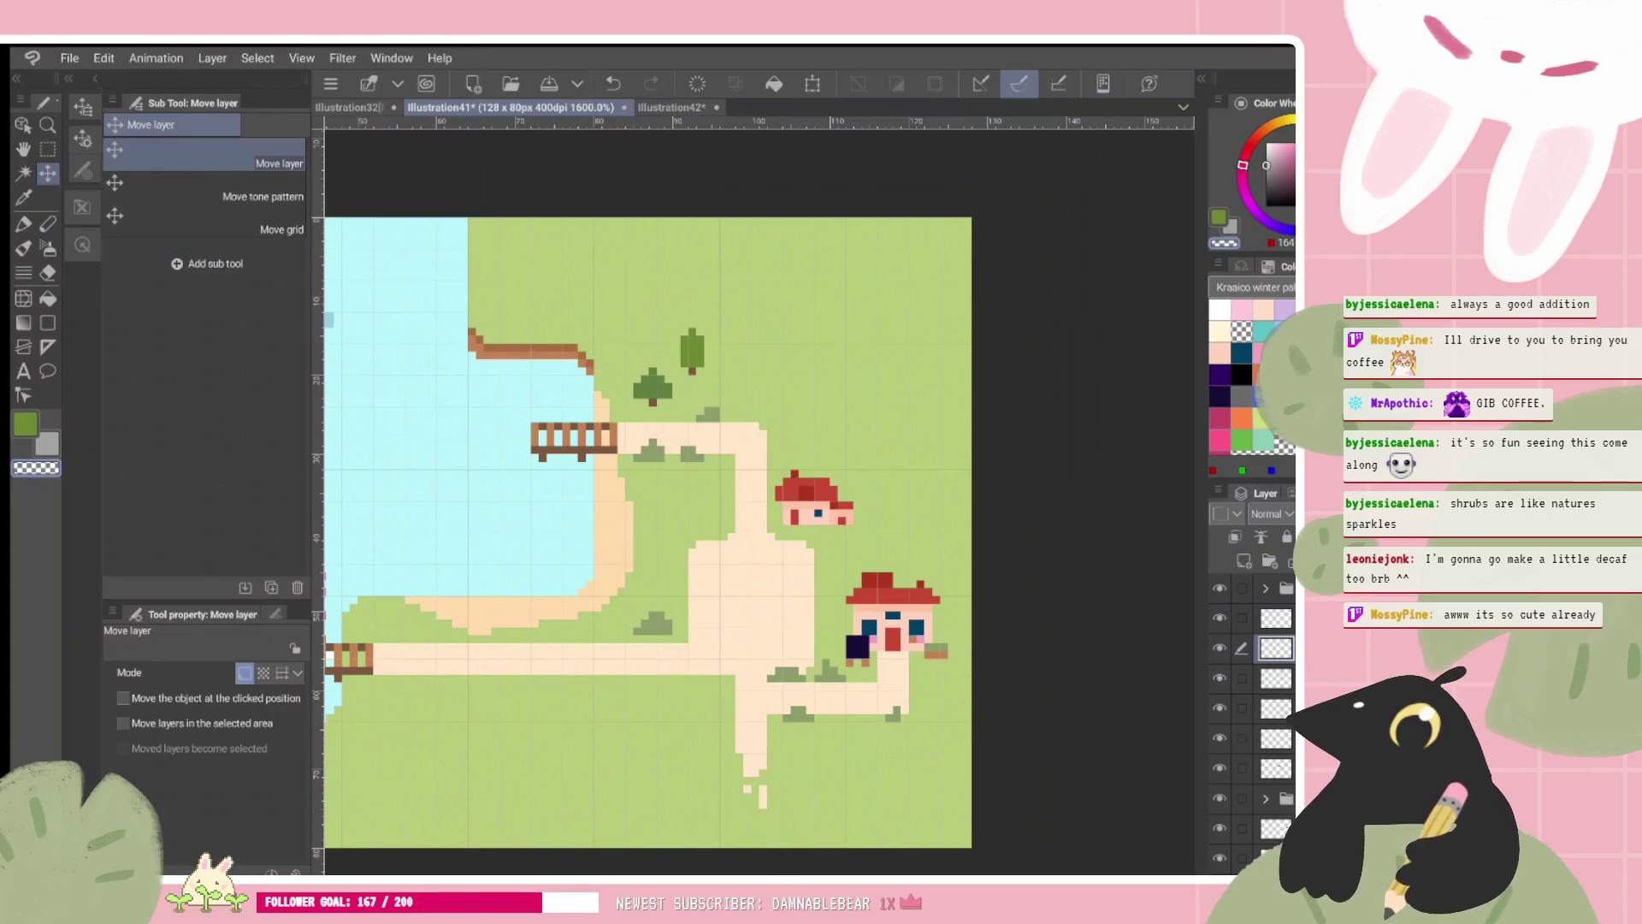
{"action": "key", "text": "ctrl+z"}
Step: Identify the broad tree's layer by toggling its visibility, and rename the narrow tree's layer as "tree"
{"action": "scroll", "coordinate": [759, 531], "scroll_direction": "left", "scroll_amount": 3}
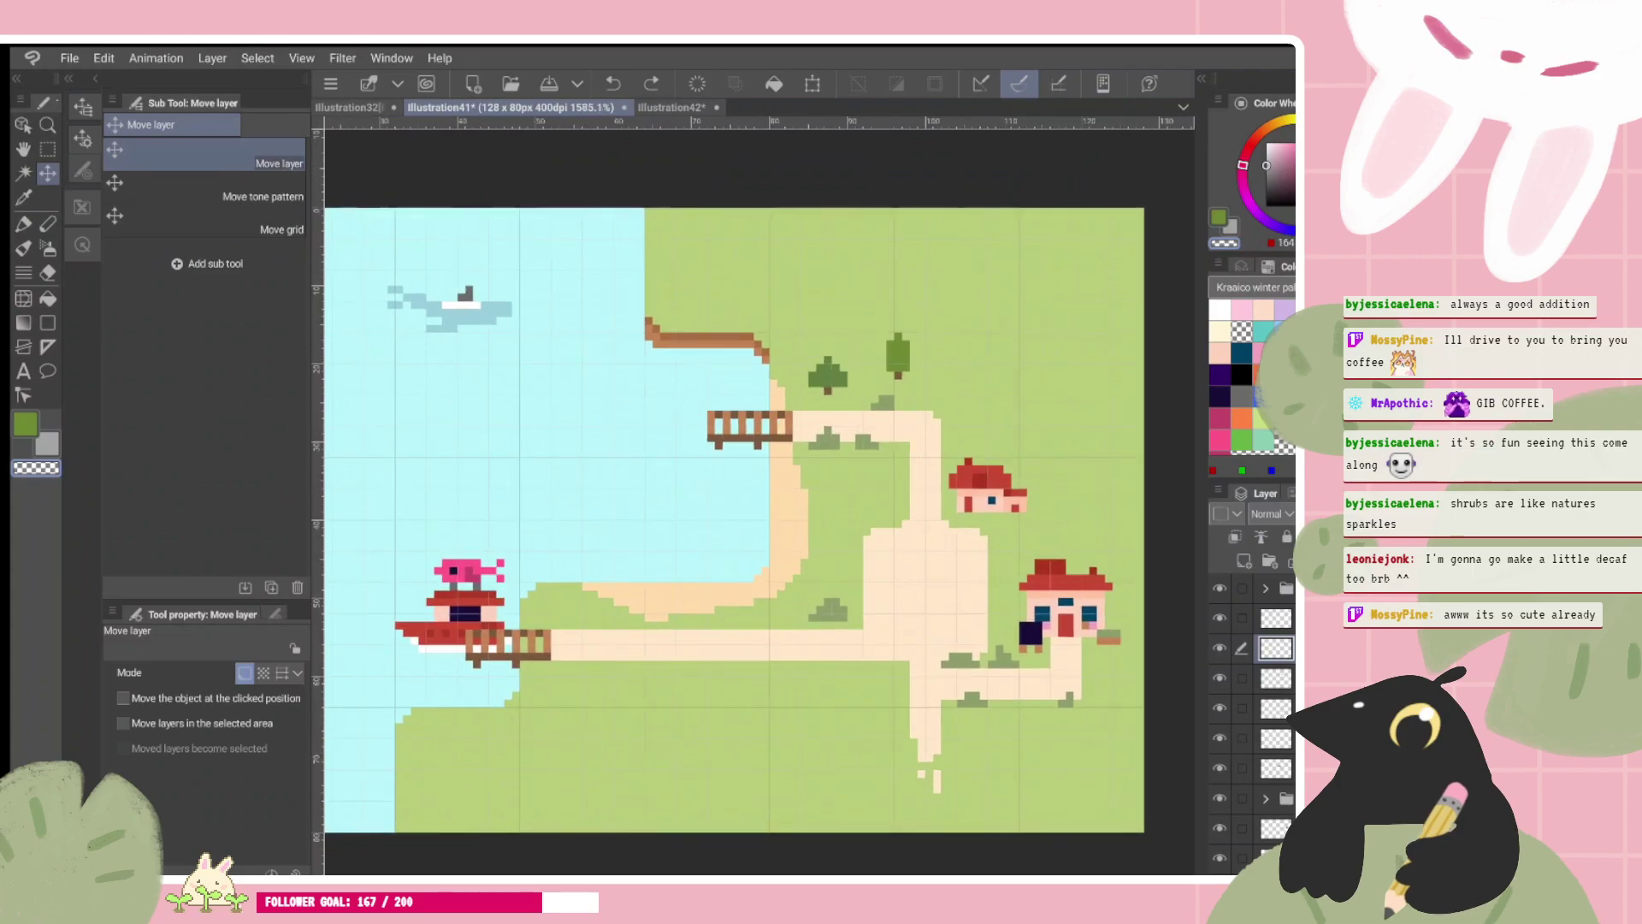
{"action": "scroll", "coordinate": [759, 519], "scroll_direction": "right", "scroll_amount": 2}
{"action": "left_click", "coordinate": [1275, 678]}
{"action": "left_click", "coordinate": [1220, 678]}
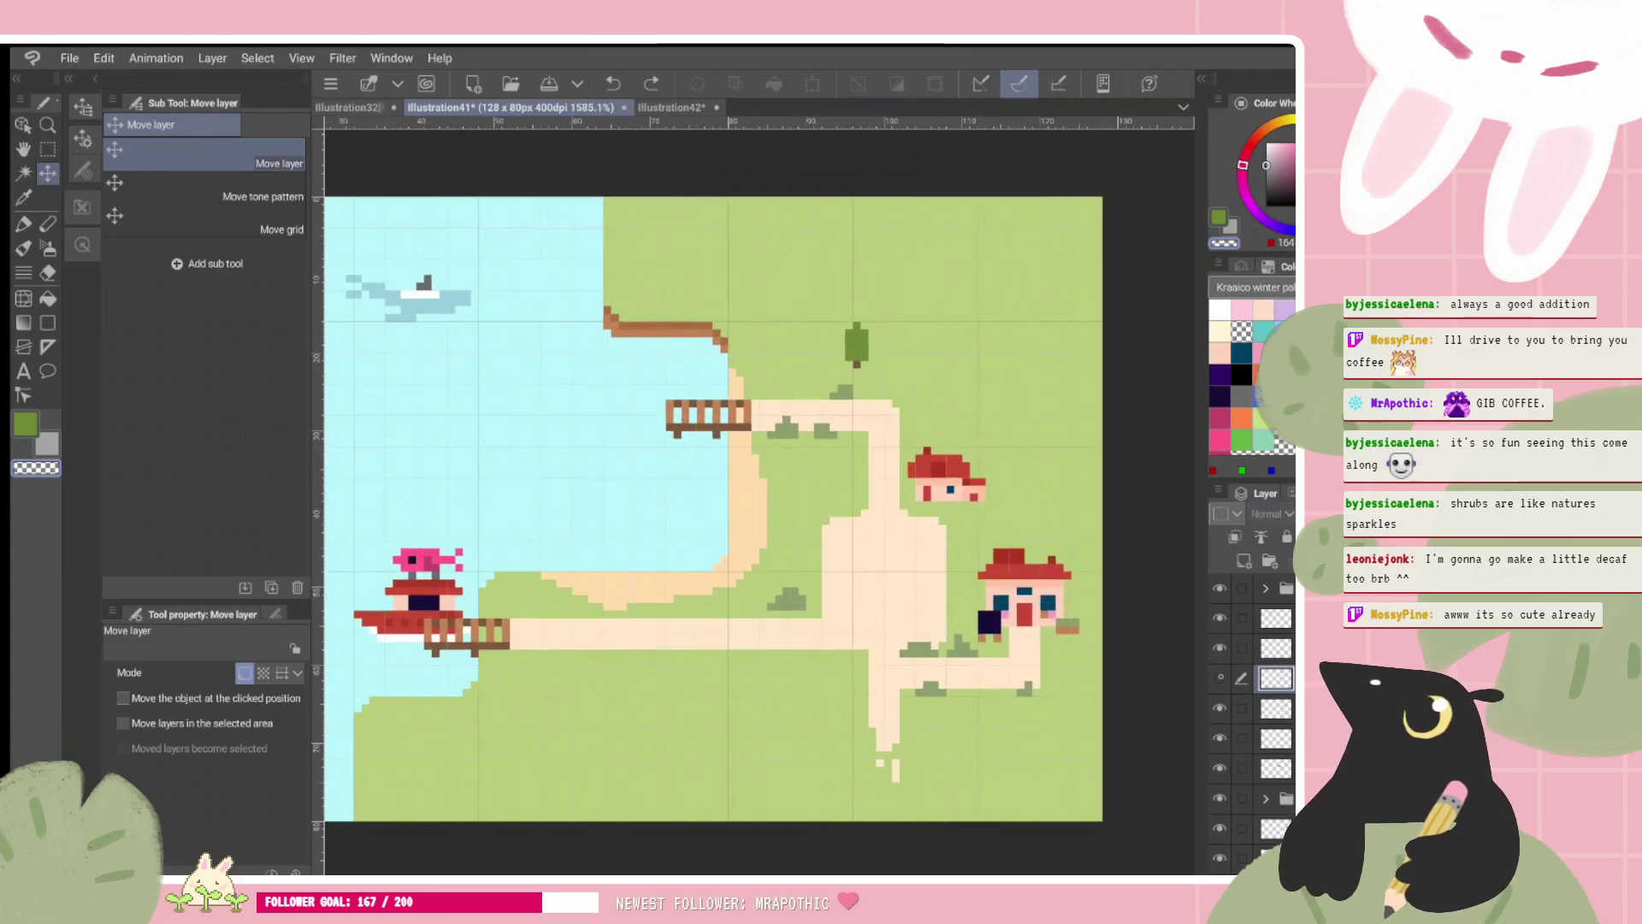
{"action": "left_click", "coordinate": [1219, 679]}
{"action": "double_click", "coordinate": [1283, 648]}
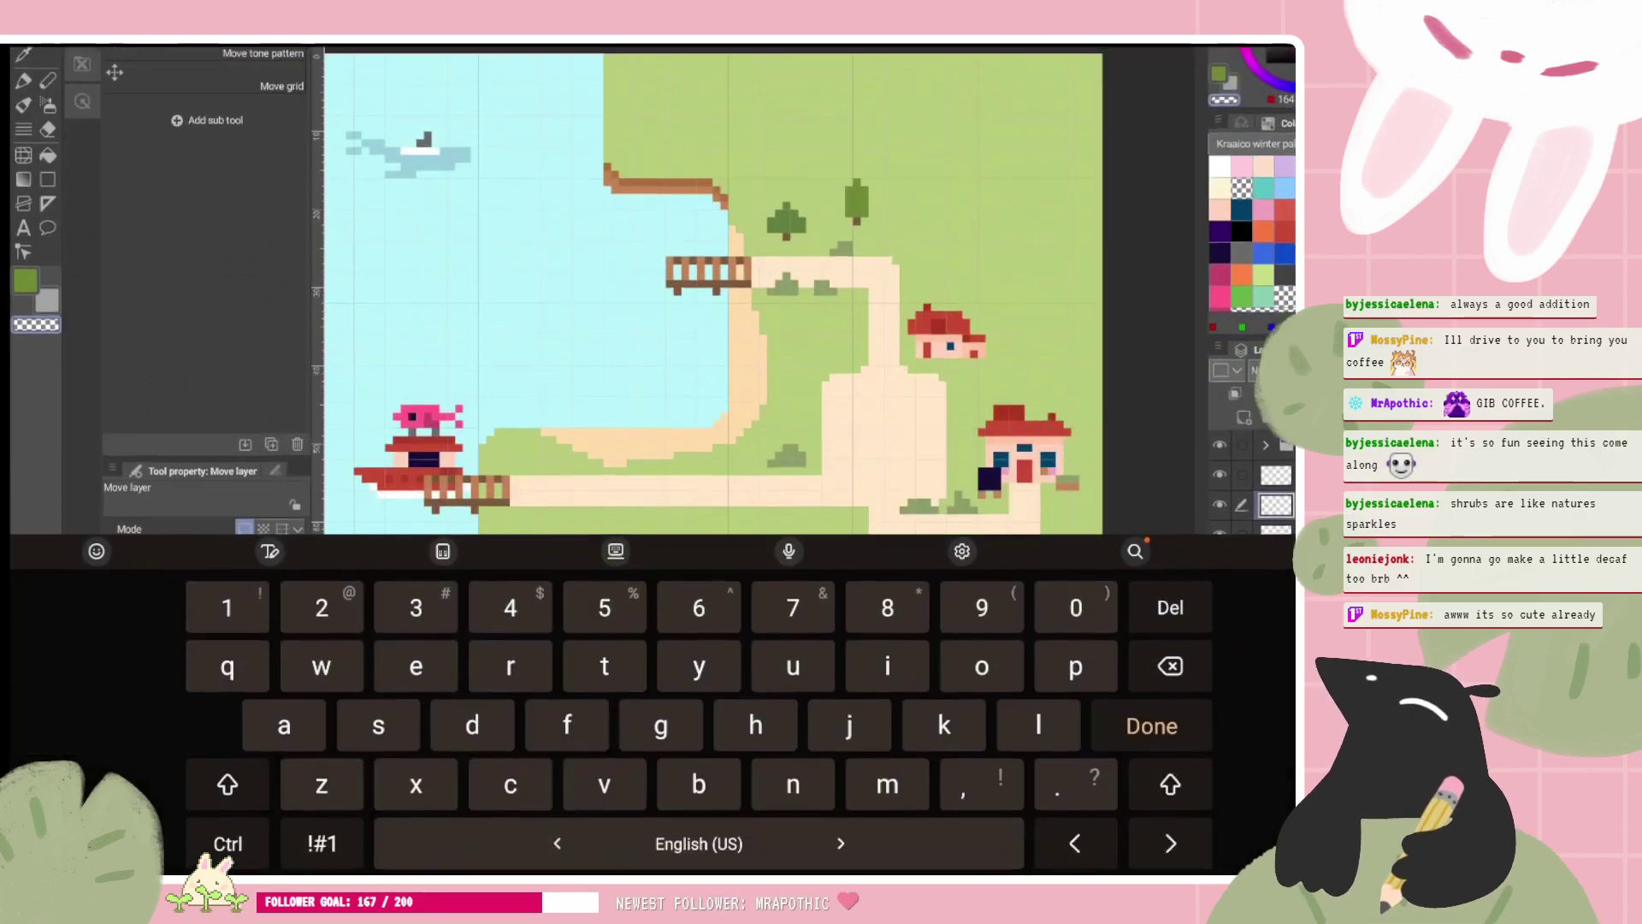
{"action": "type", "text": "tr"}
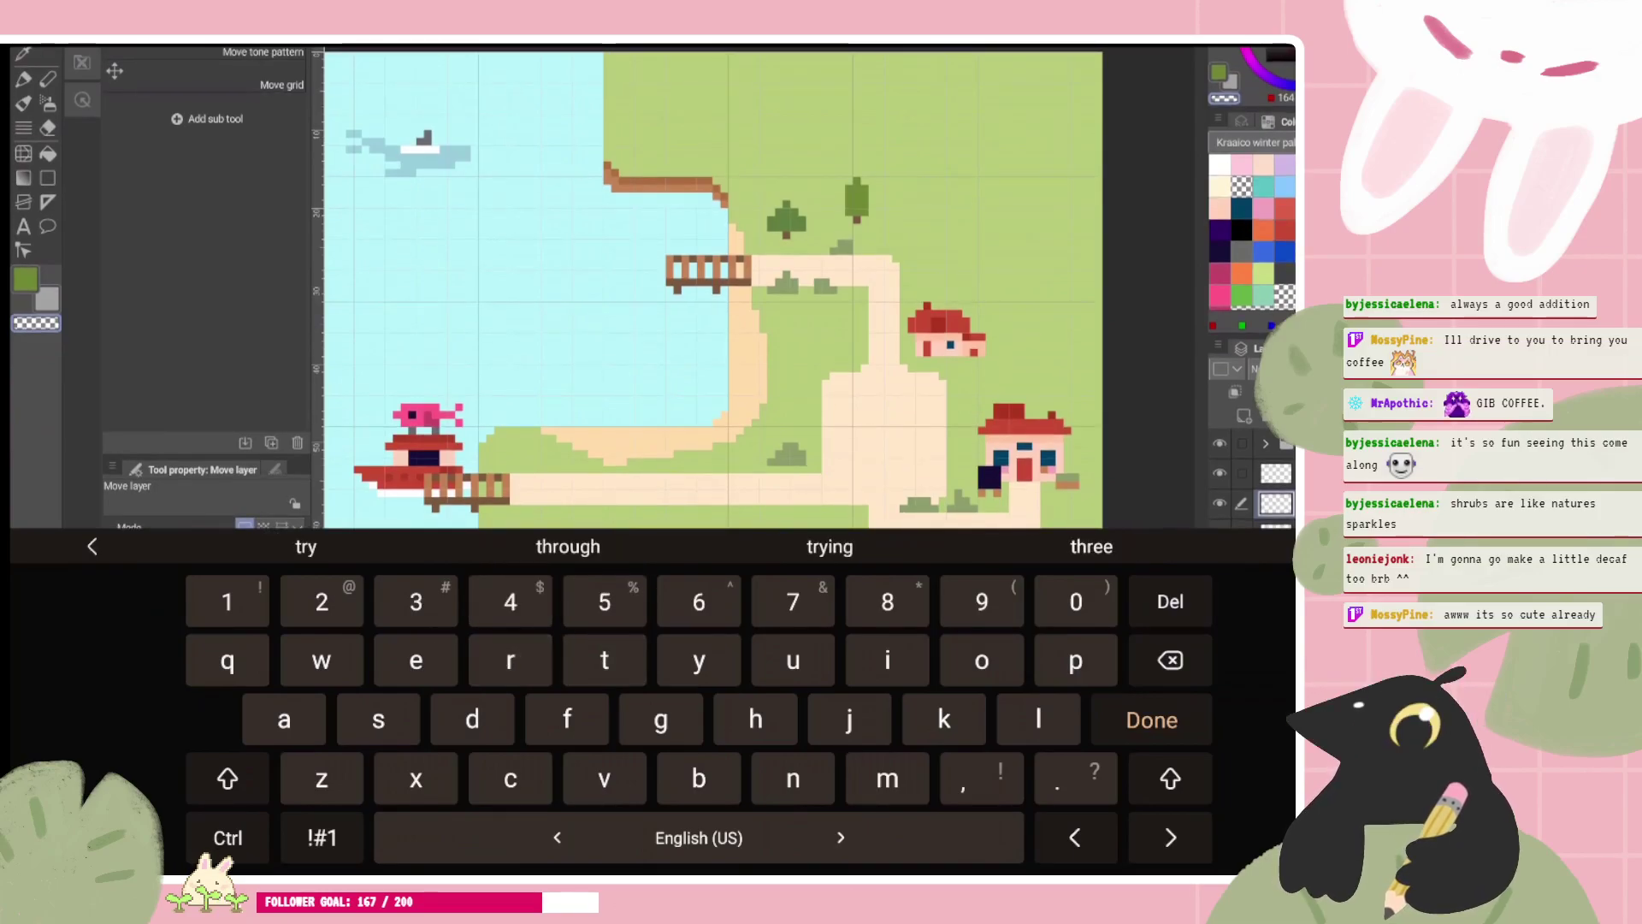
{"action": "type", "text": "ree"}
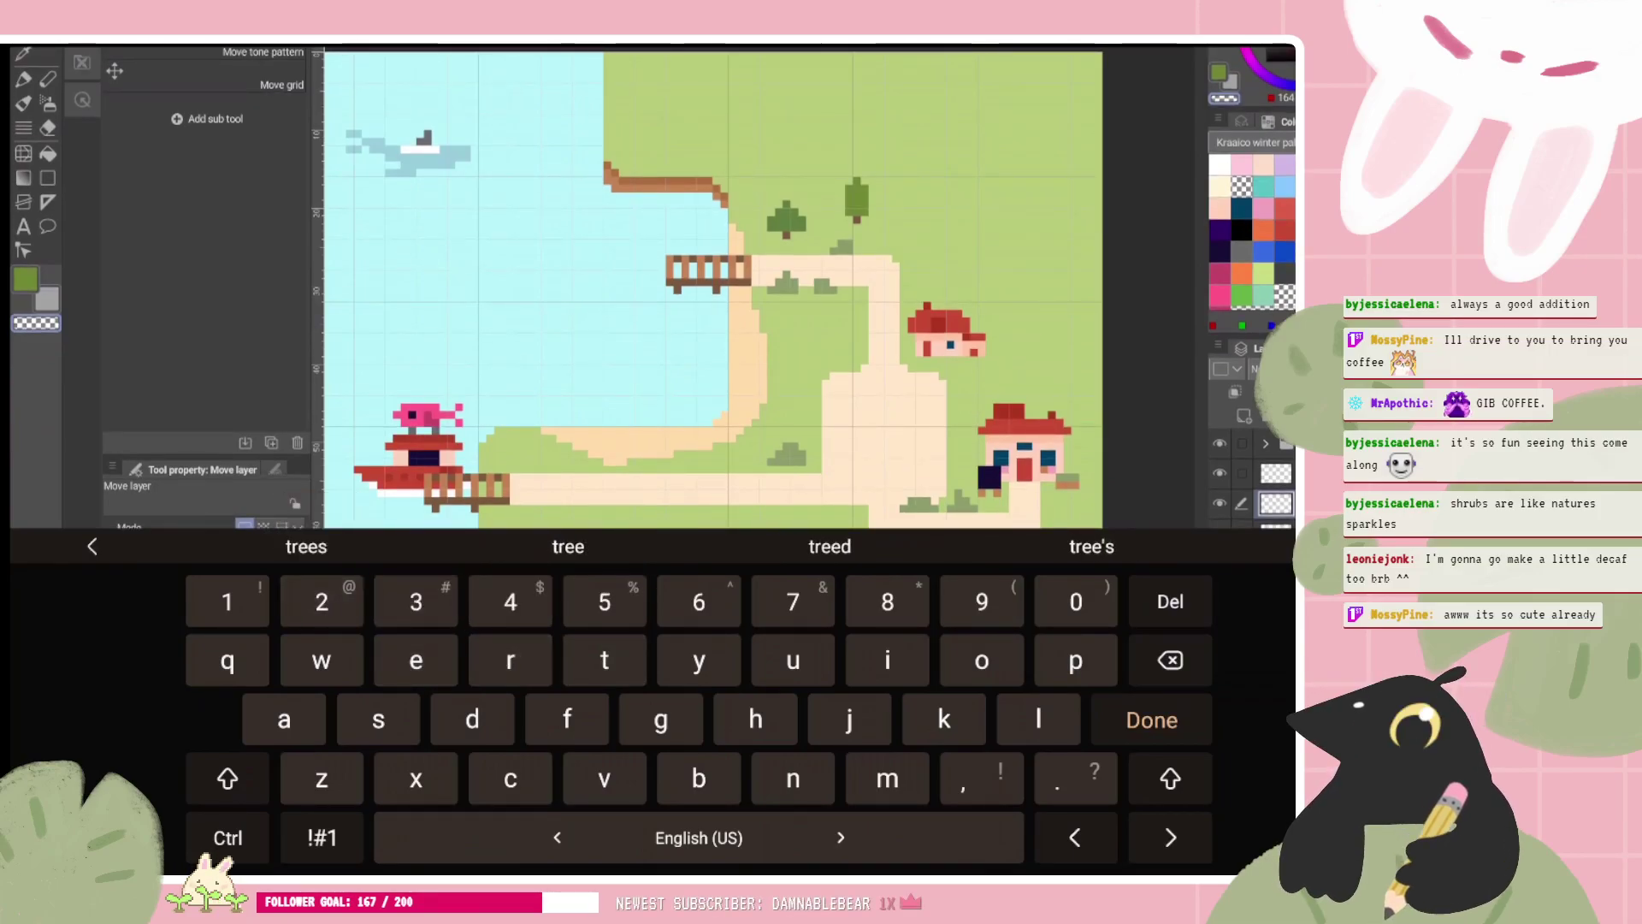
{"action": "key", "text": "Return"}
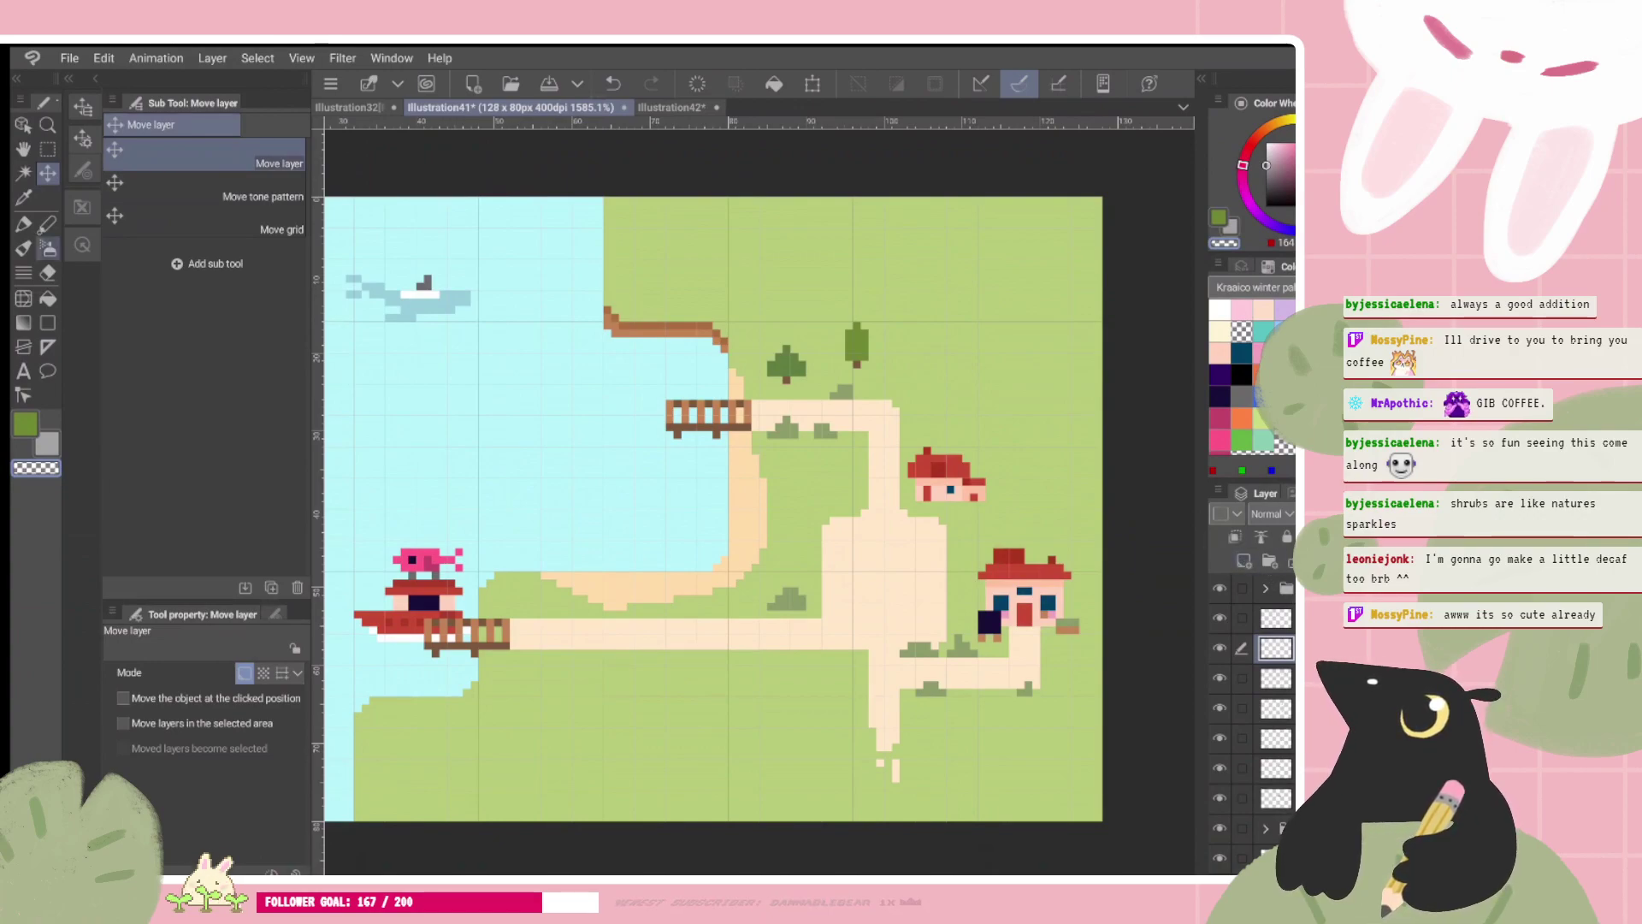
Step: Place one trunk pixel in the brown sampled from the narrow tree, on the grass above the two green trees
{"action": "key", "text": "p"}
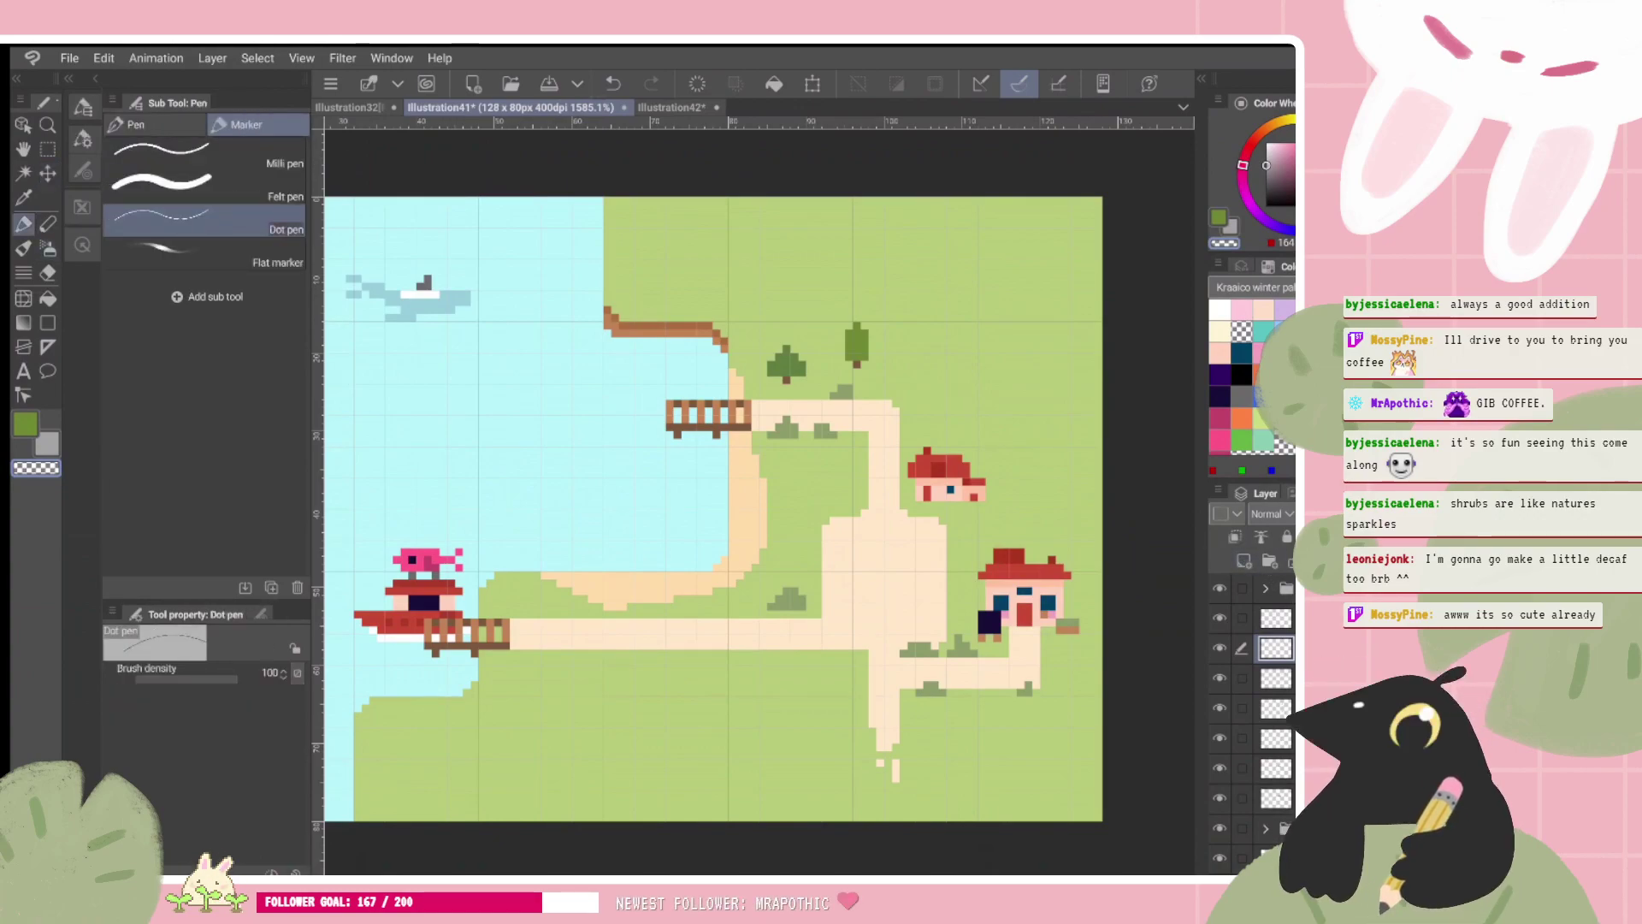
{"action": "left_click", "coordinate": [857, 363], "text": "alt"}
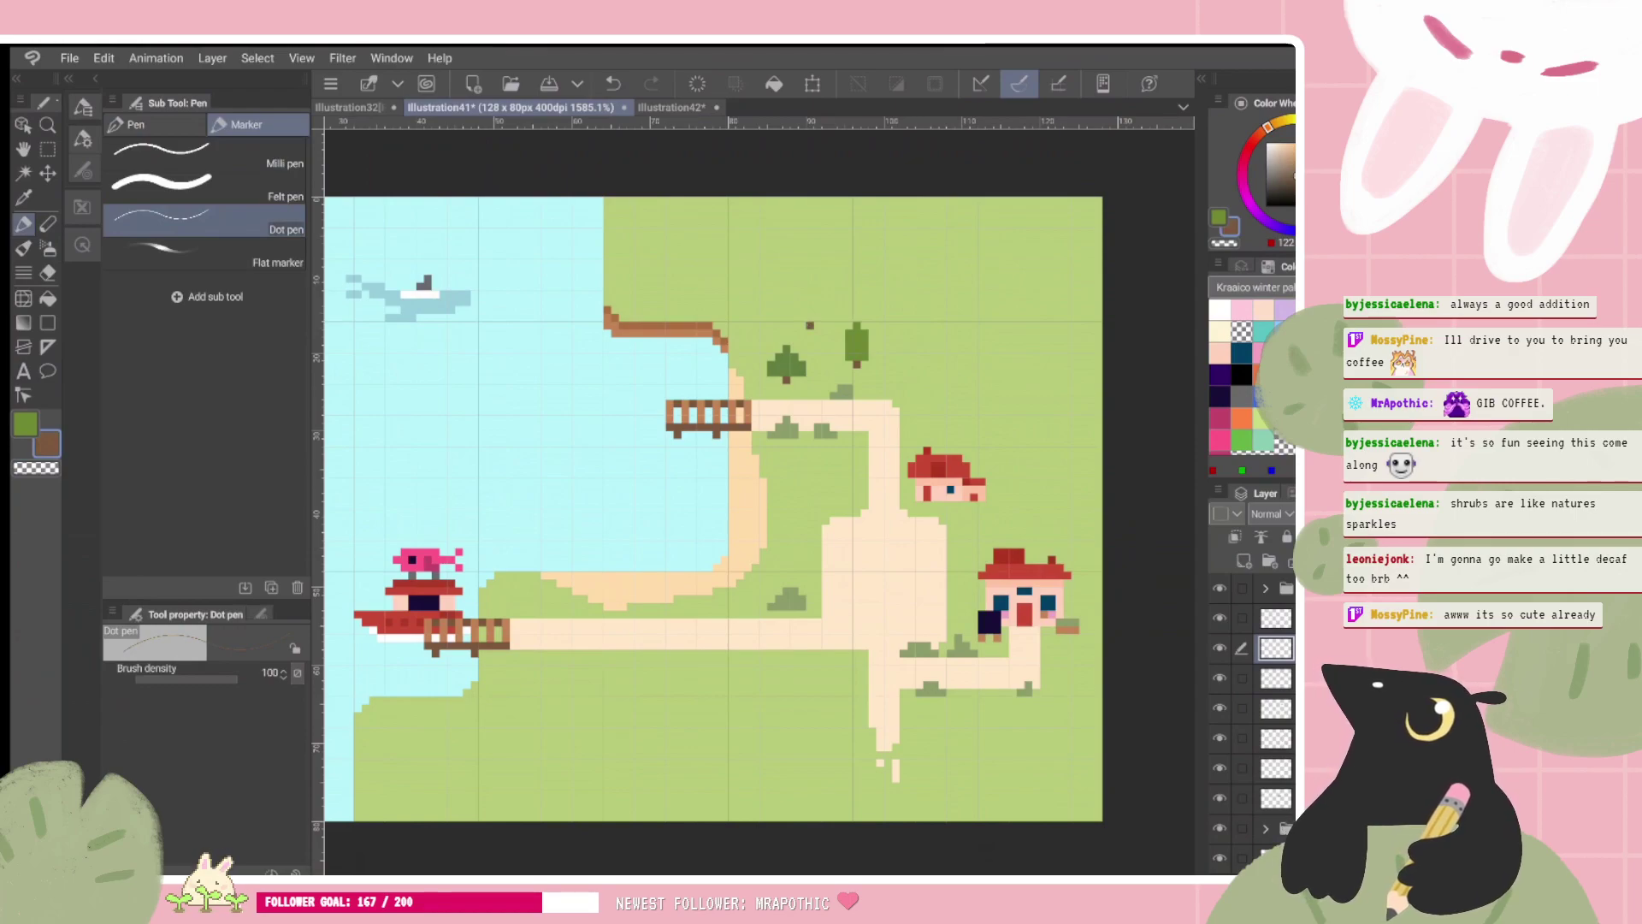
{"action": "left_click", "coordinate": [842, 391], "text": "alt"}
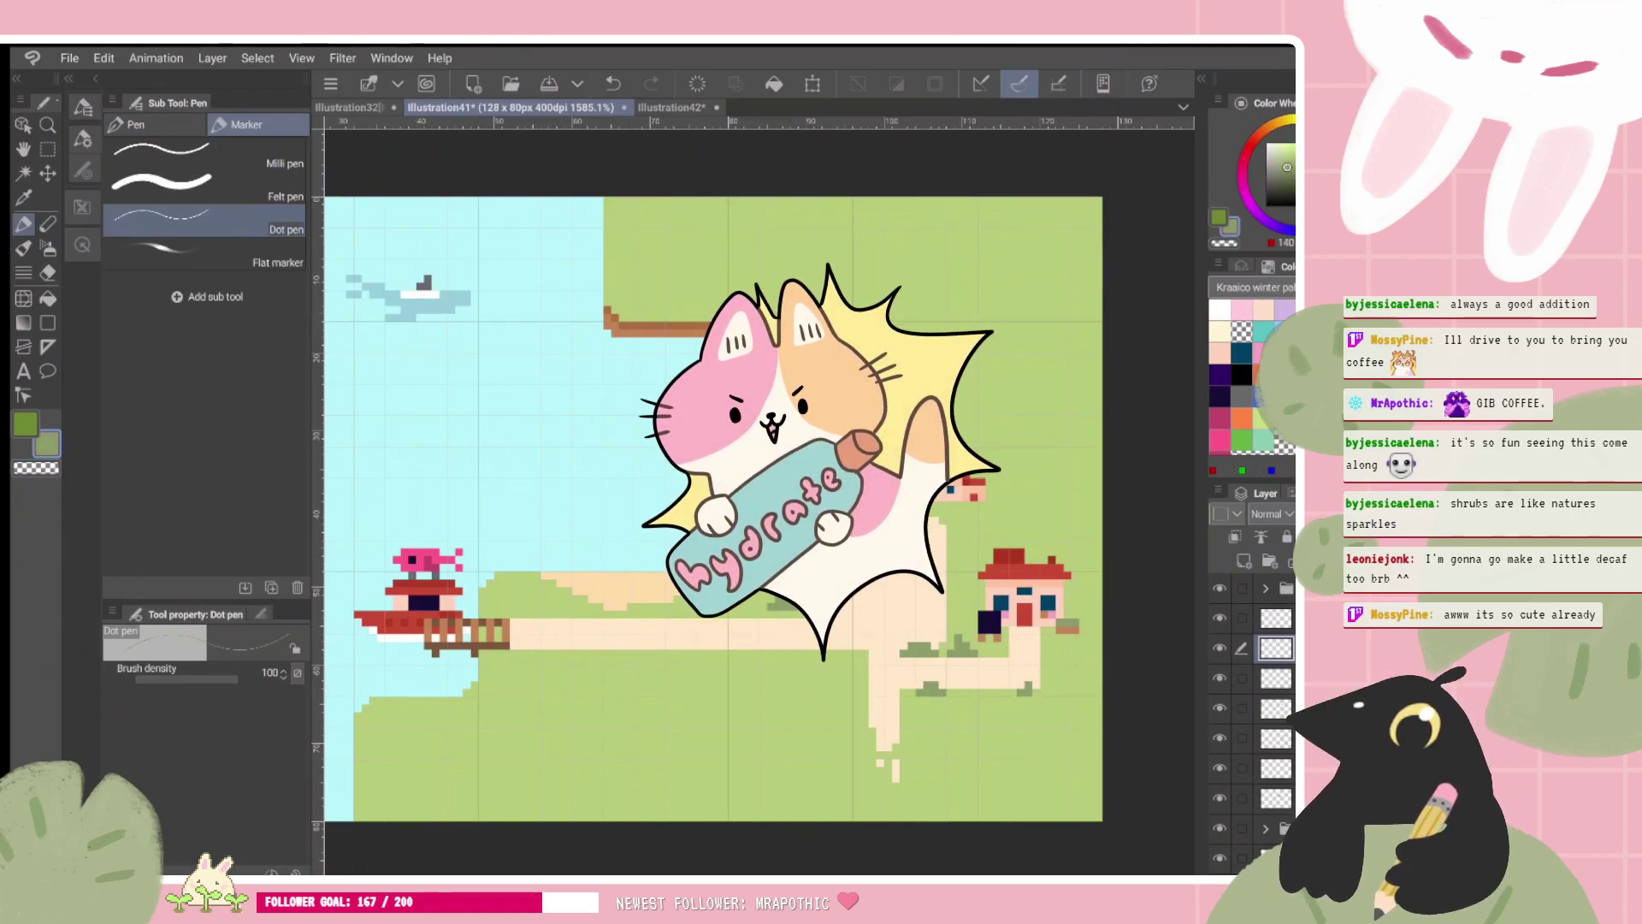
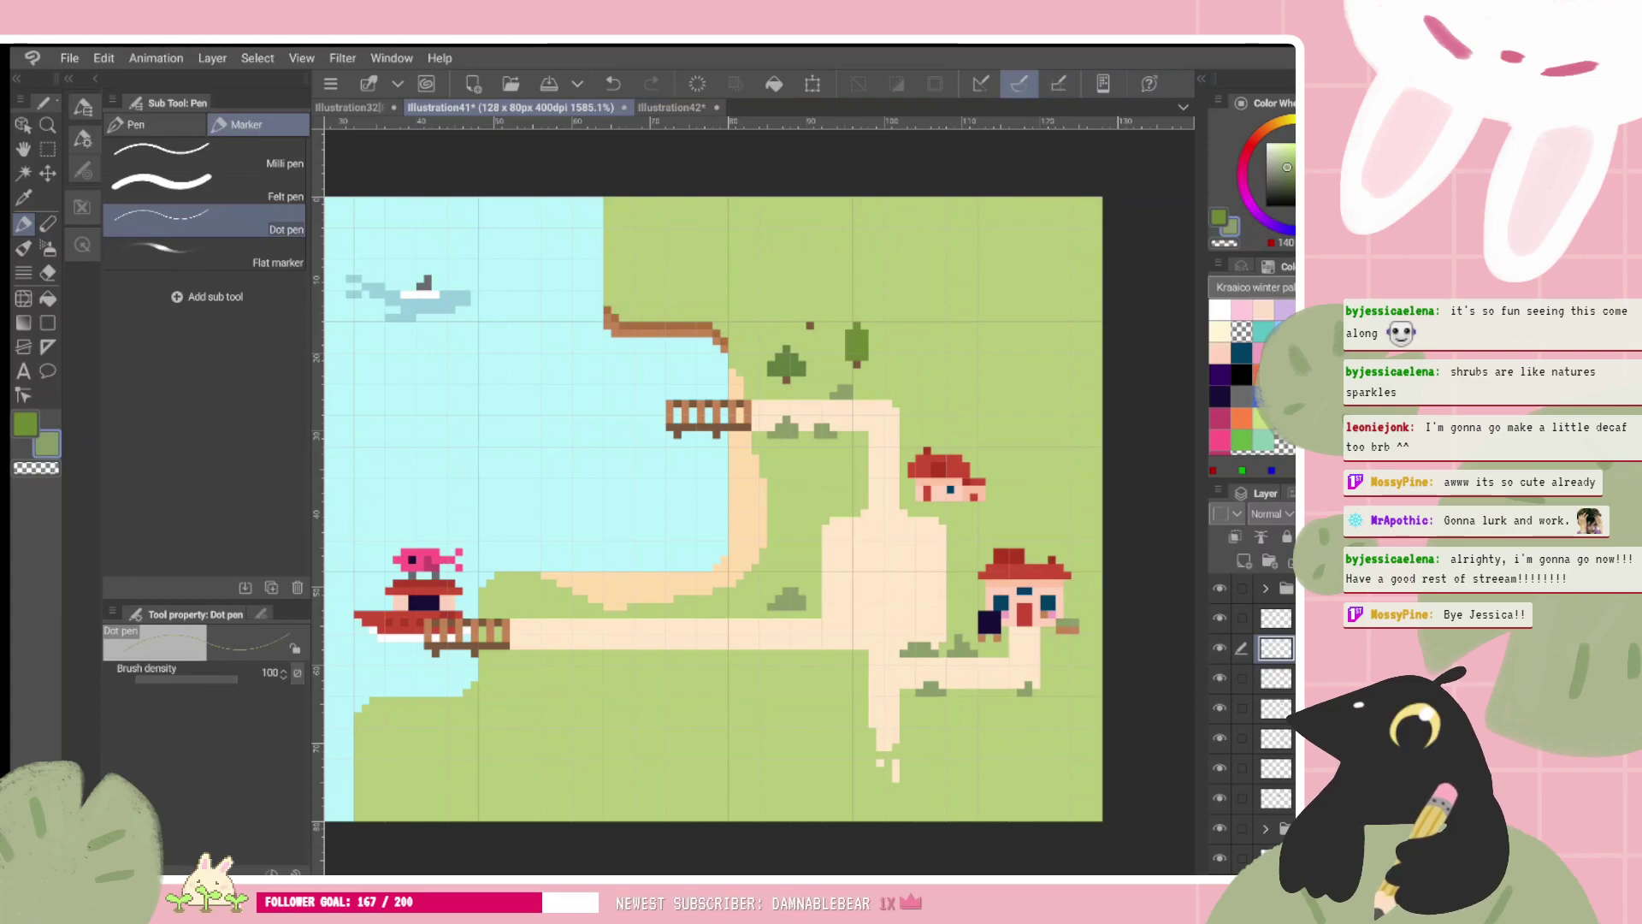
Step: Try a light-orange crown row above the new trunk pixel, and undo it
{"action": "scroll", "coordinate": [898, 247], "scroll_direction": "up", "scroll_amount": 3}
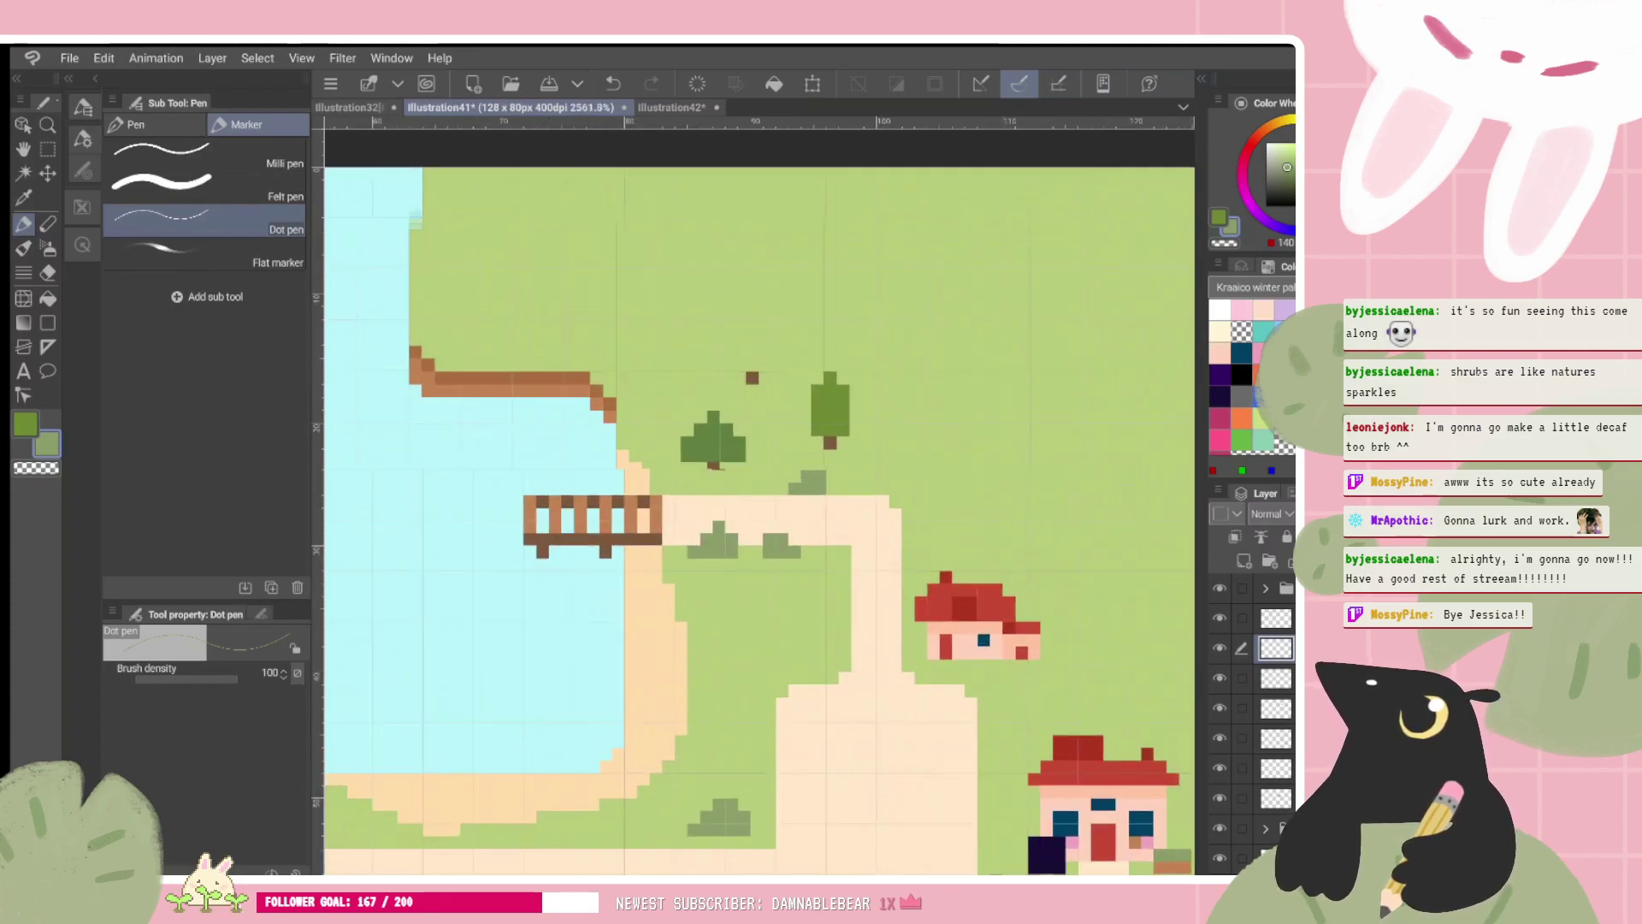
{"action": "left_click", "coordinate": [1273, 123]}
{"action": "left_click", "coordinate": [1293, 158]}
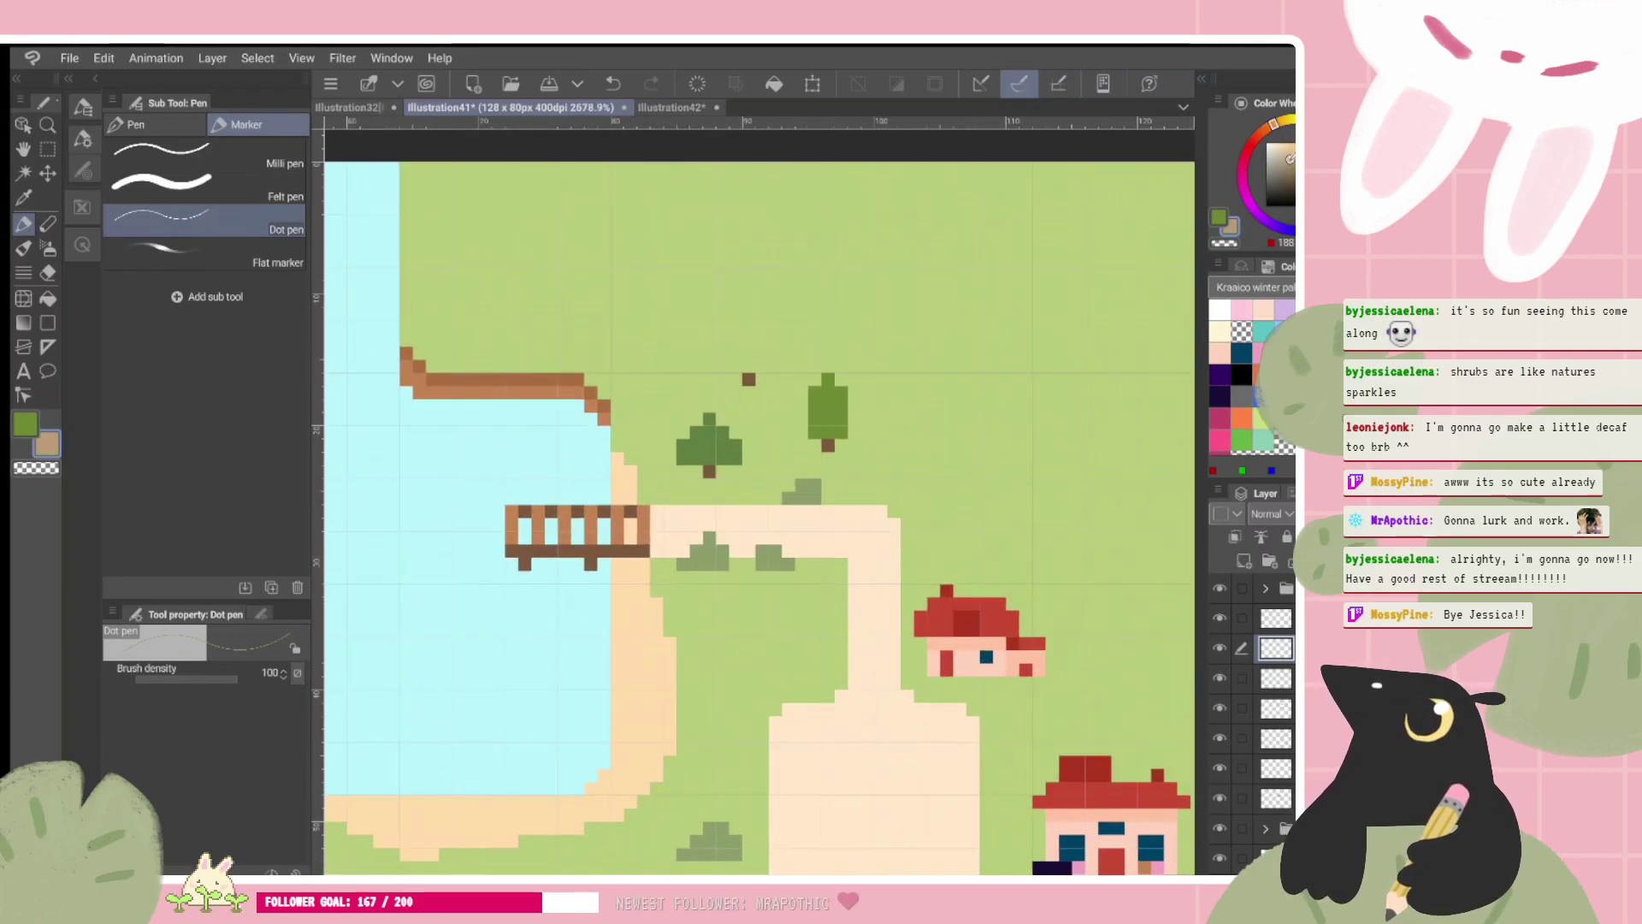
{"action": "left_click", "coordinate": [1294, 143]}
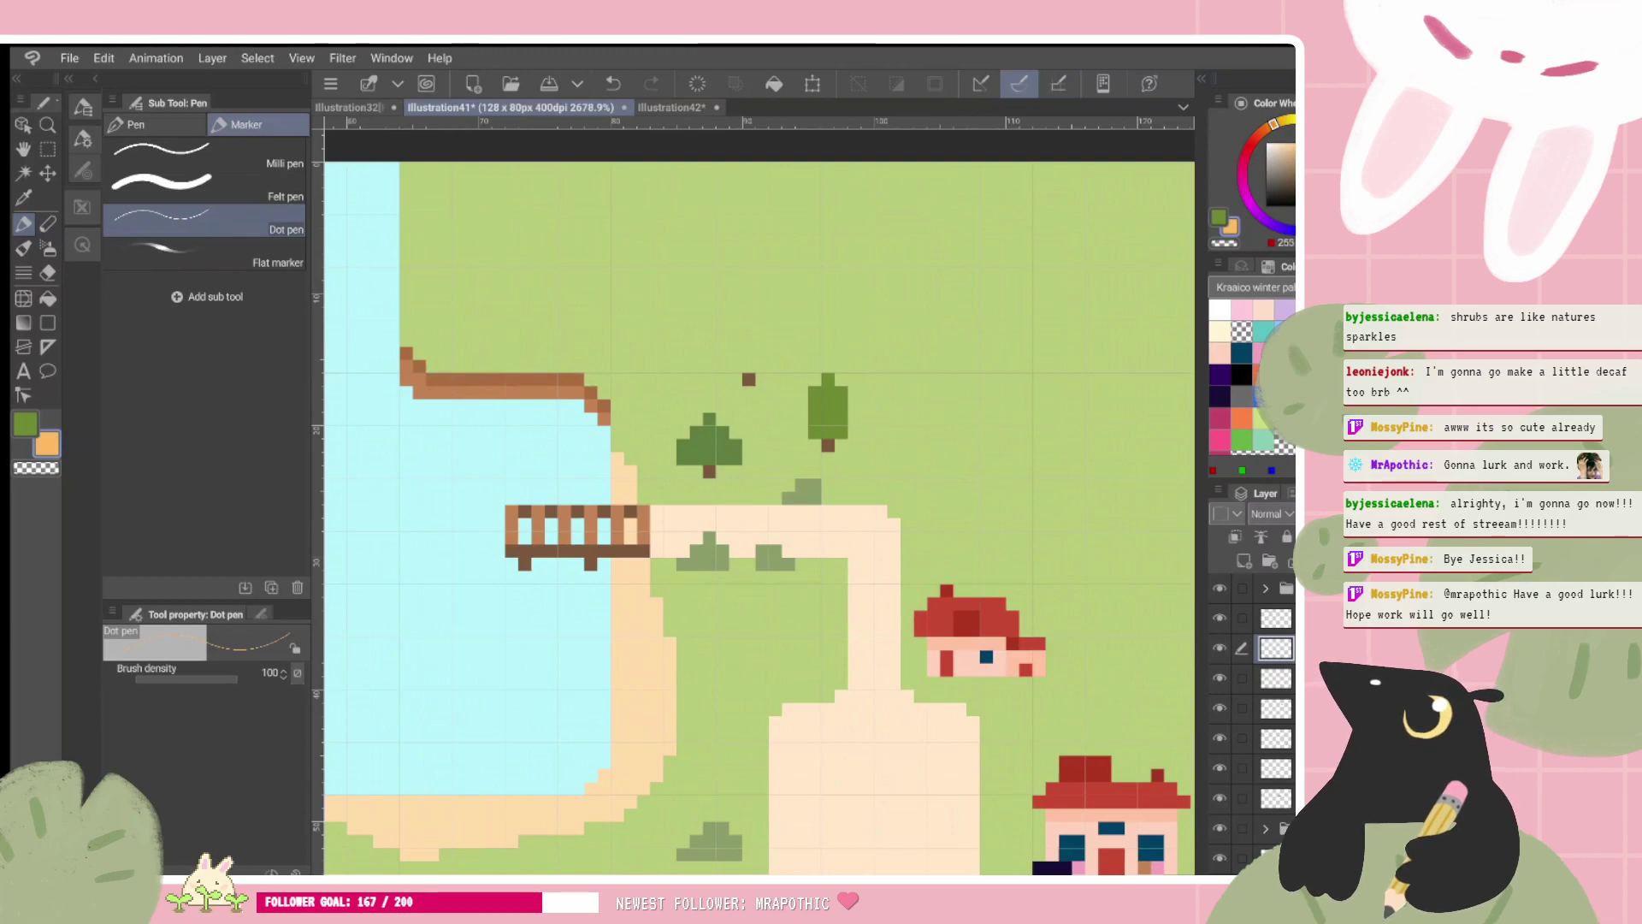
{"action": "left_click_drag", "start_coordinate": [736, 366], "coordinate": [765, 366]}
{"action": "key", "text": "ctrl+z"}
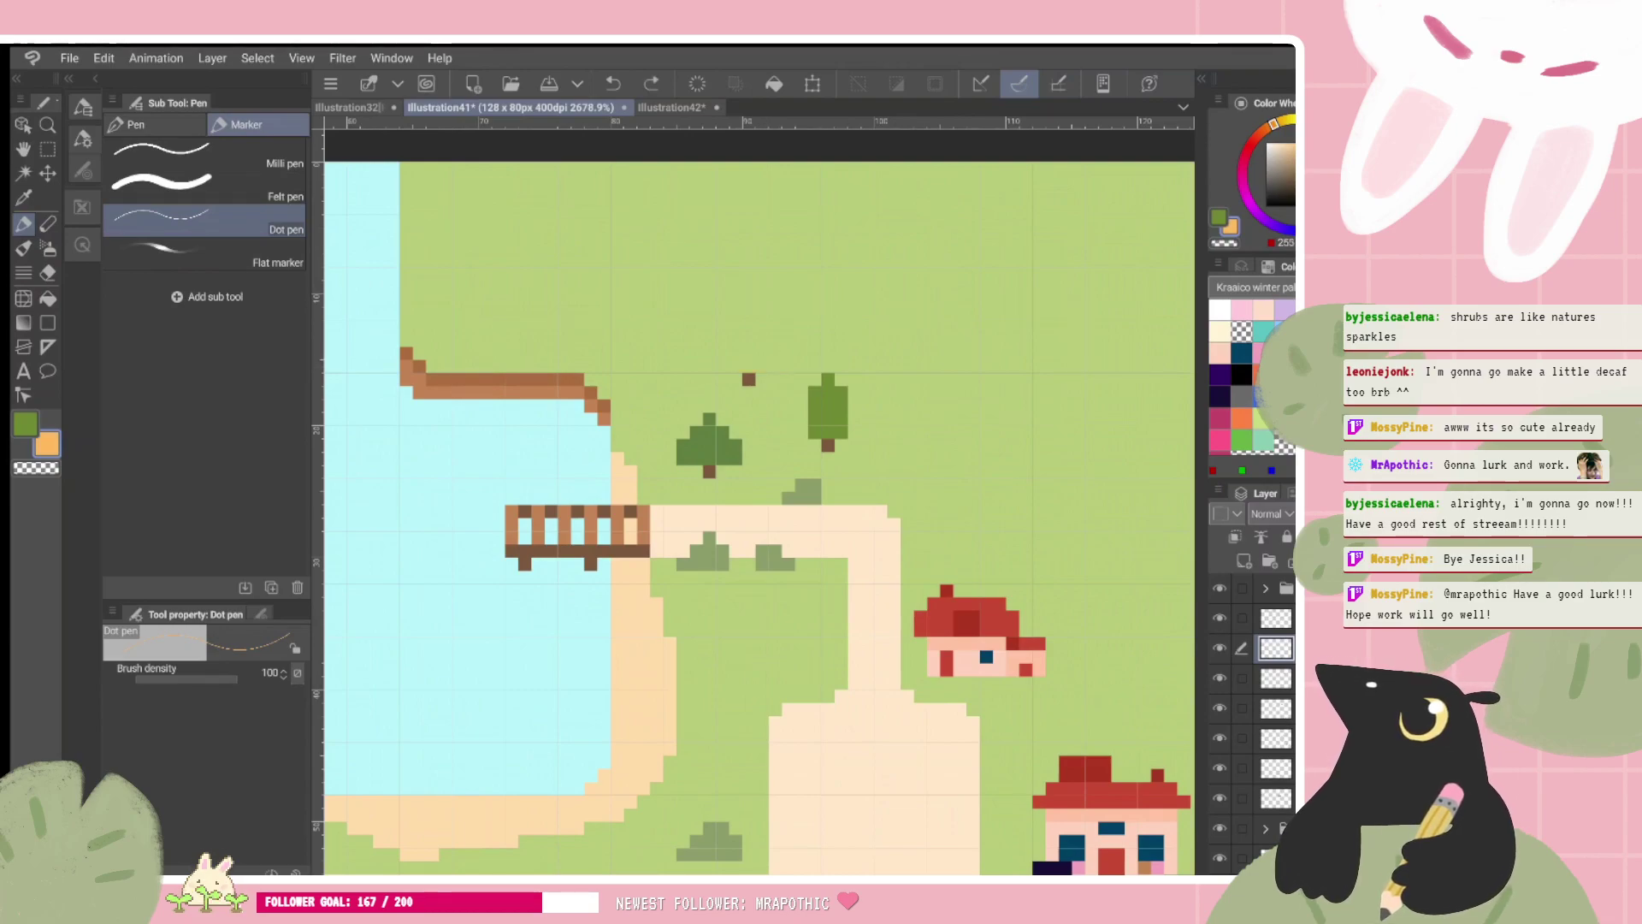
Step: Paint a small orange-red crown three pixels wide above the new trunk, with a one-pixel-wide tip
{"action": "left_click", "coordinate": [1256, 138]}
{"action": "left_click", "coordinate": [1261, 132]}
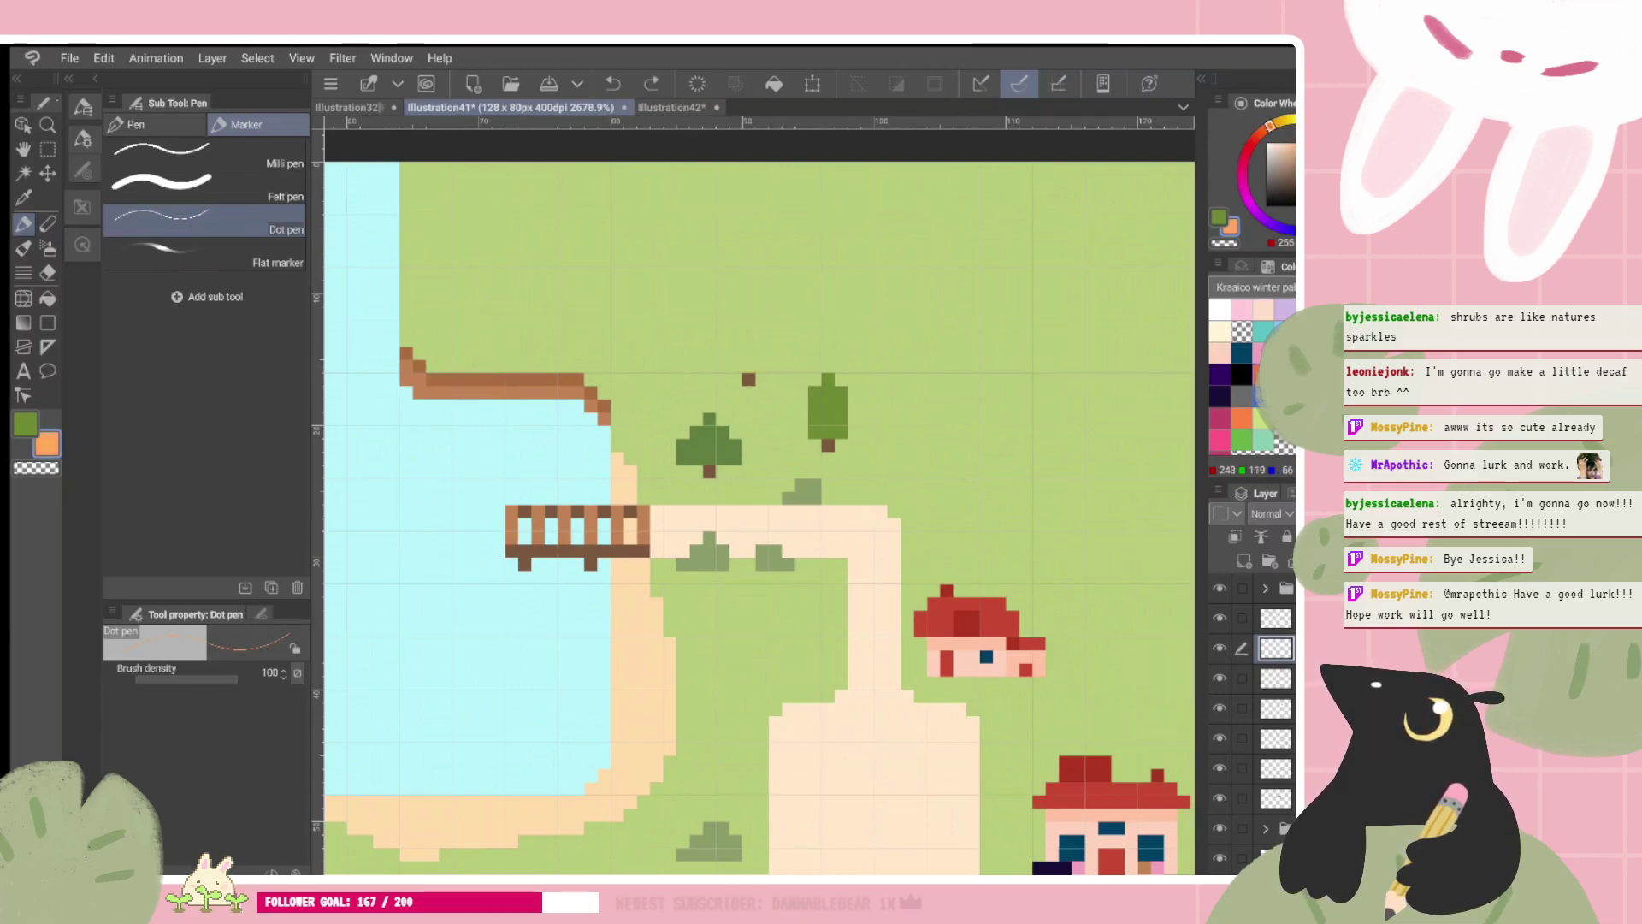
{"action": "left_click", "coordinate": [1294, 146]}
{"action": "mouse_move", "coordinate": [736, 366]}
{"action": "left_mouse_down"}
{"action": "mouse_move", "coordinate": [762, 366]}
{"action": "mouse_move", "coordinate": [749, 326]}
{"action": "mouse_move", "coordinate": [735, 352]}
{"action": "left_mouse_up"}
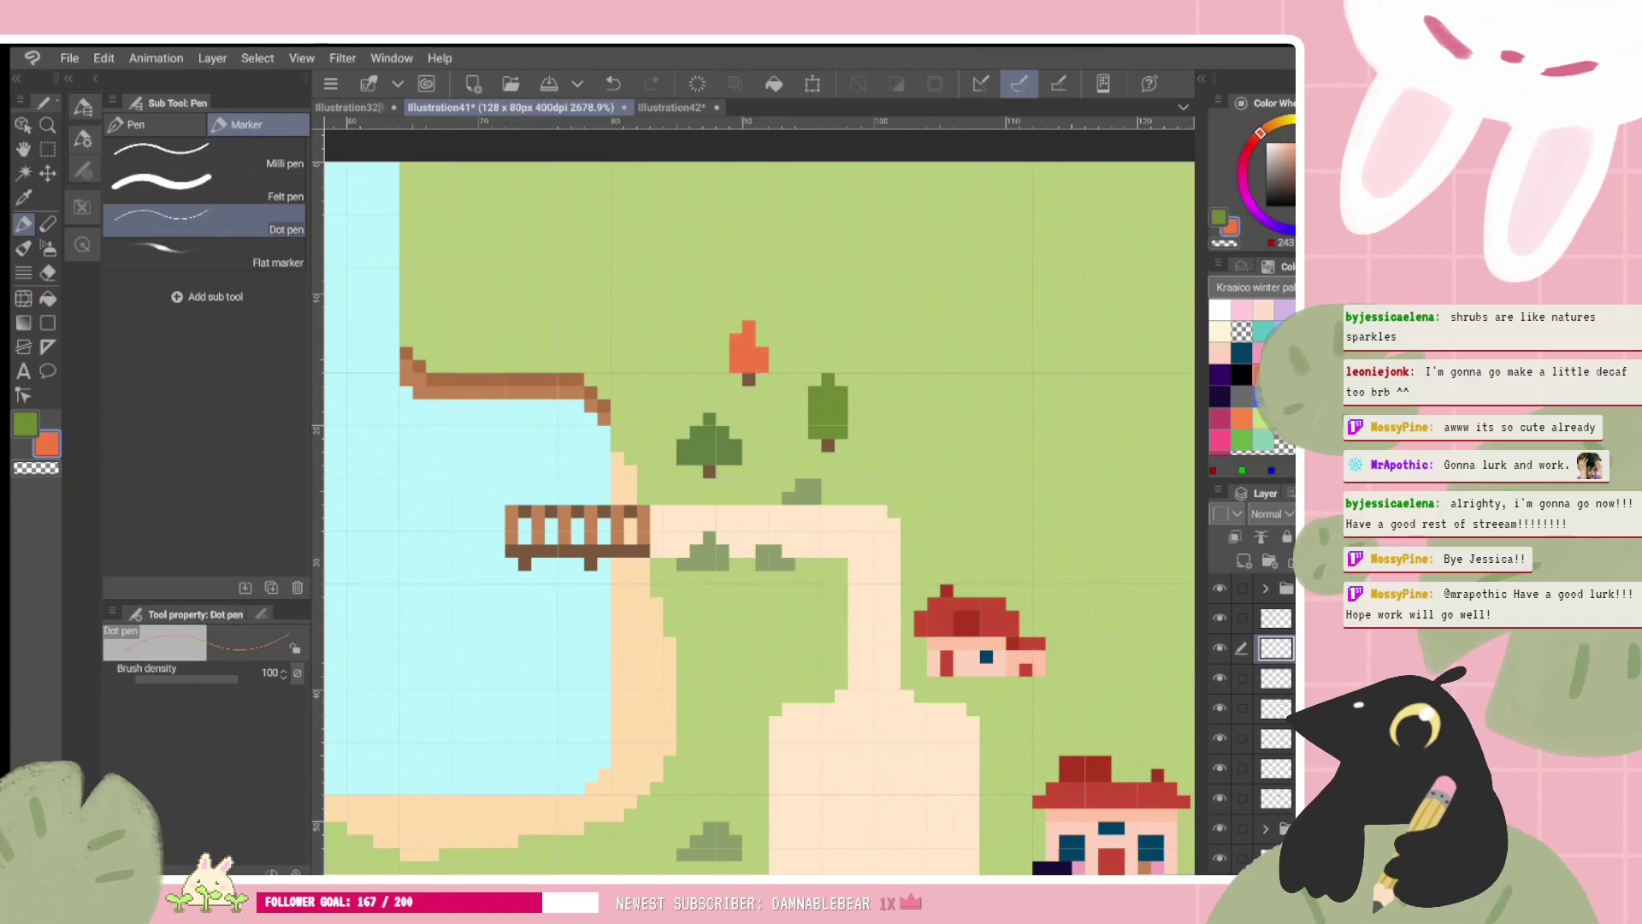
{"action": "scroll", "coordinate": [825, 453], "scroll_direction": "down", "scroll_amount": 2}
{"action": "scroll", "coordinate": [832, 403], "scroll_direction": "up", "scroll_amount": 2}
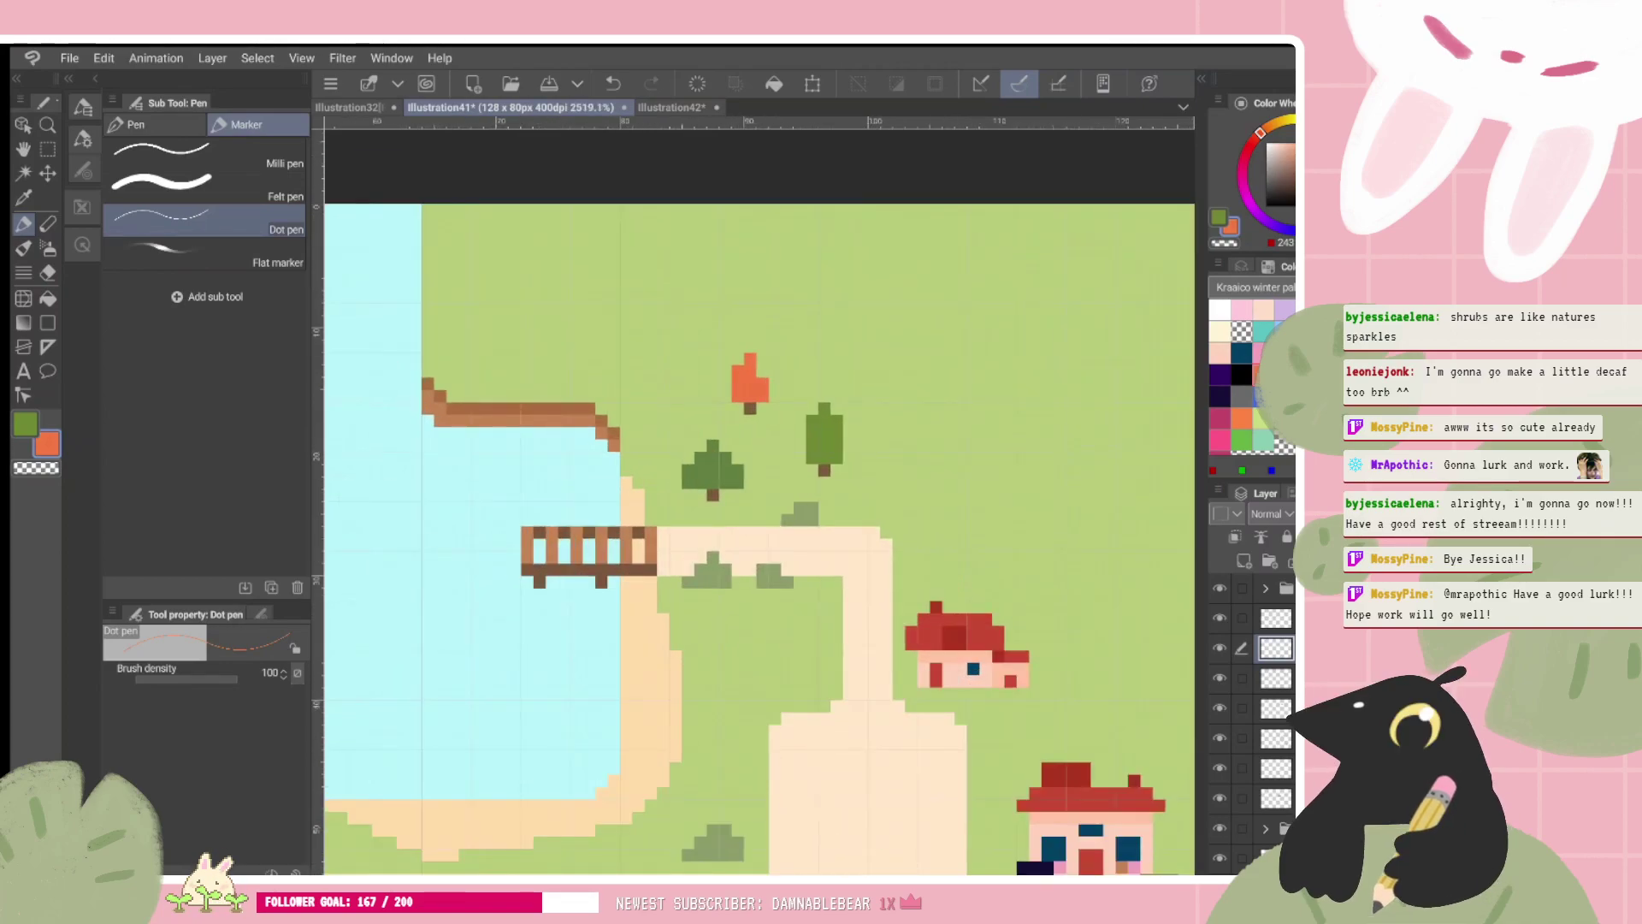
Step: Repaint the whole orange-red crown in ochre orange
{"action": "left_click", "coordinate": [1275, 123]}
{"action": "left_click", "coordinate": [1293, 152]}
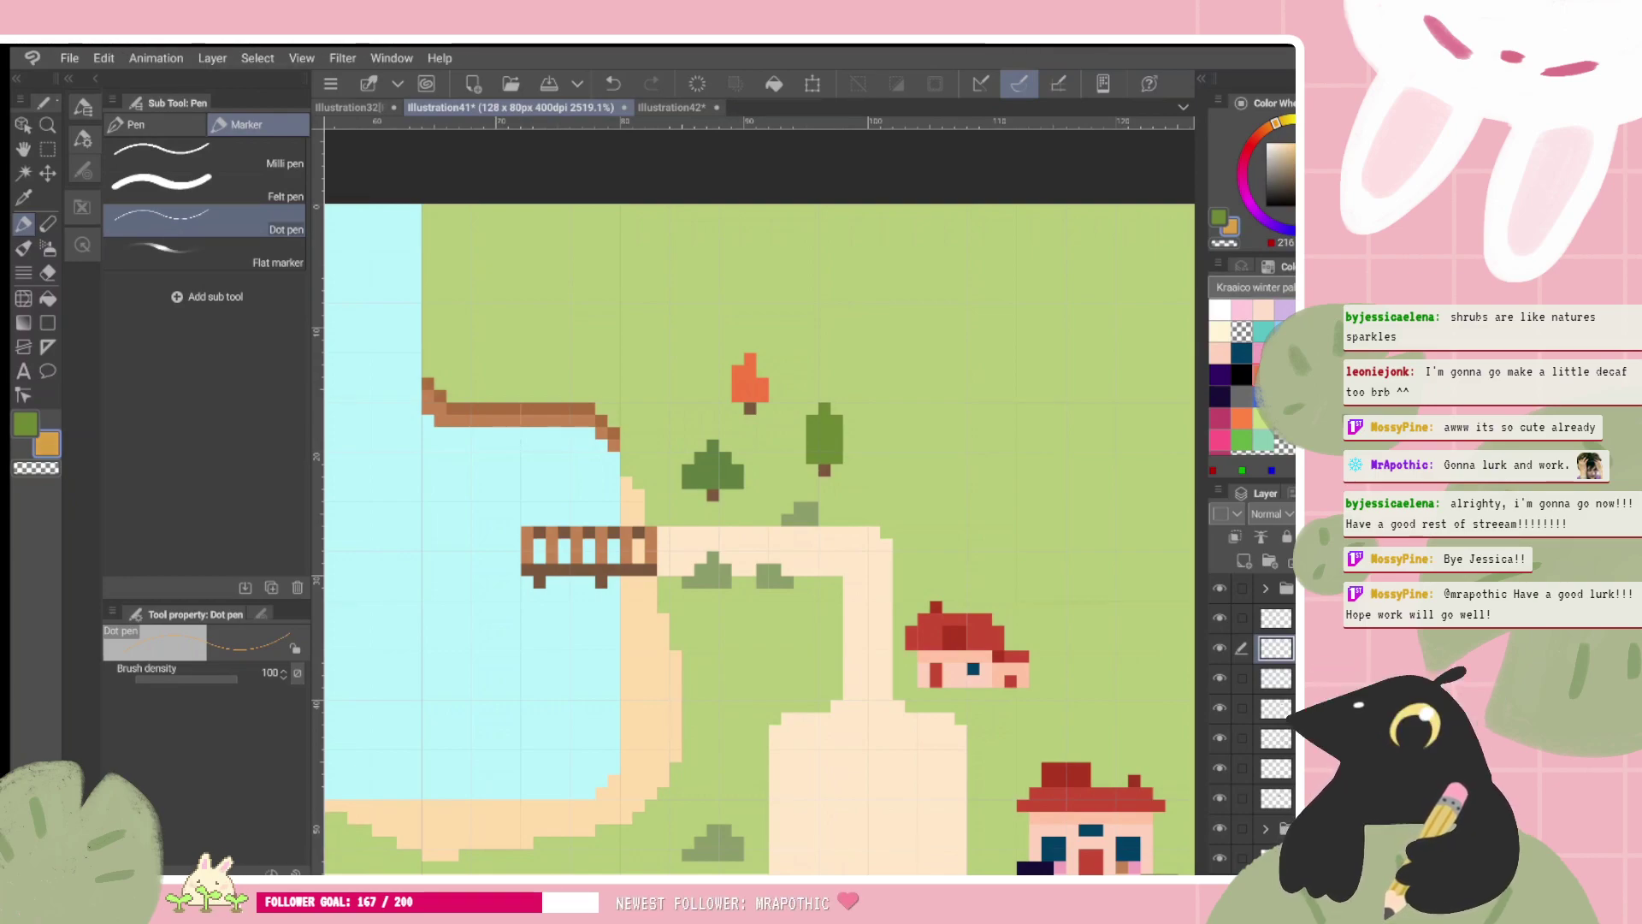
{"action": "scroll", "coordinate": [759, 531], "scroll_direction": "up", "scroll_amount": 1}
{"action": "left_click_drag", "start_coordinate": [685, 358], "coordinate": [672, 387]}
{"action": "left_click", "coordinate": [698, 370]}
{"action": "left_click", "coordinate": [698, 383]}
{"action": "left_click", "coordinate": [1292, 158]}
{"action": "left_click", "coordinate": [1293, 154]}
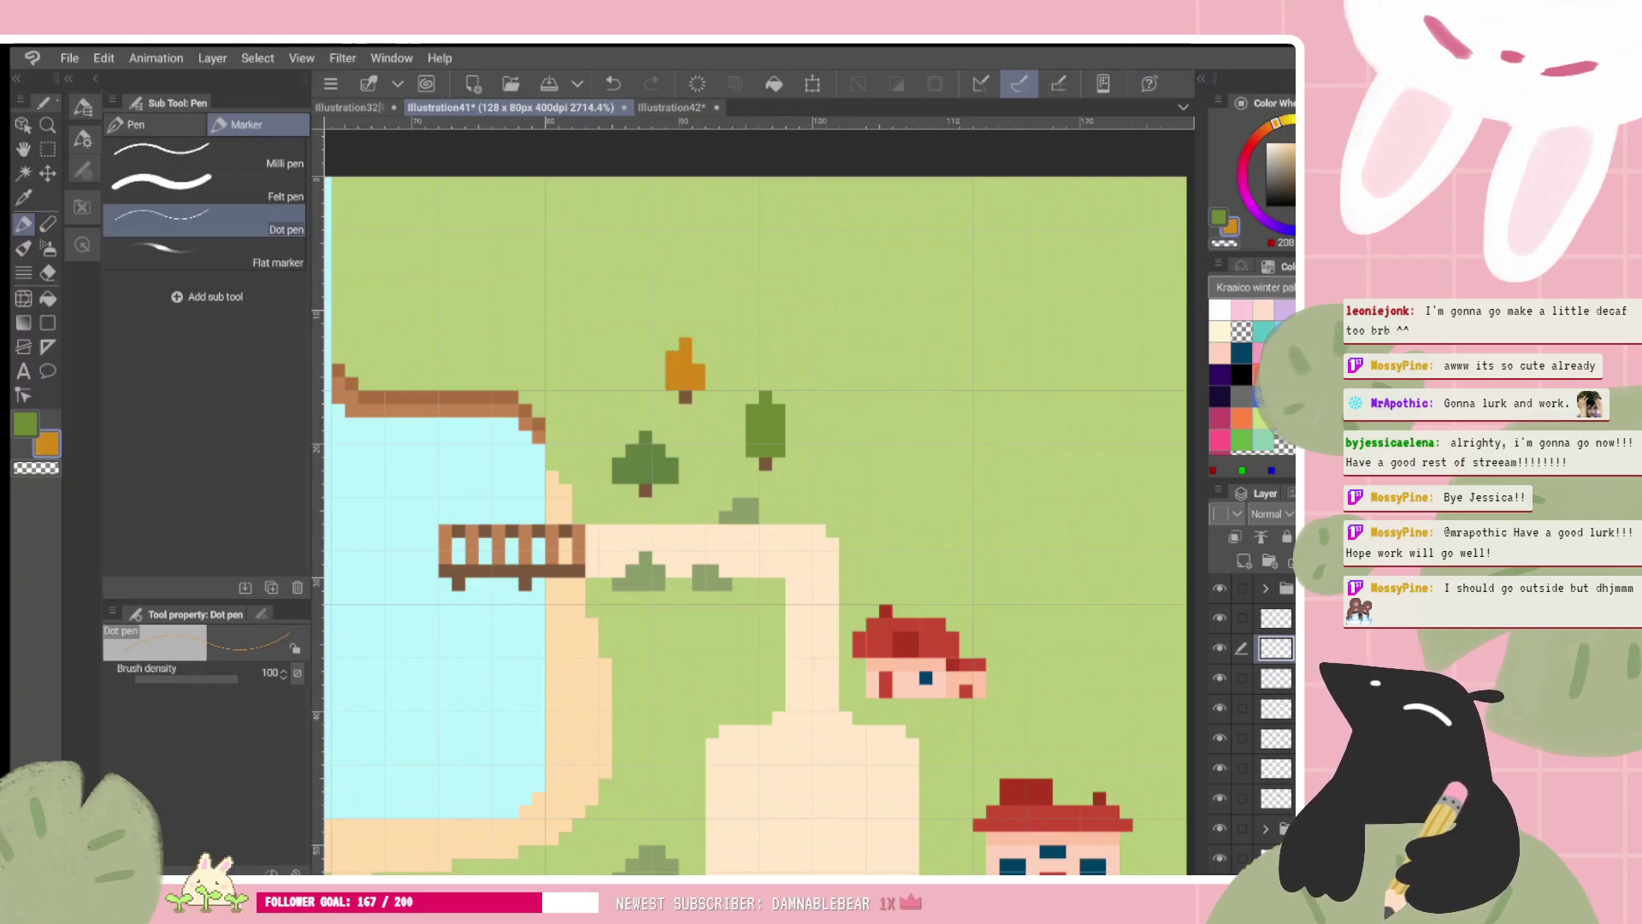
{"action": "scroll", "coordinate": [797, 471], "scroll_direction": "down", "scroll_amount": 5}
{"action": "scroll", "coordinate": [740, 549], "scroll_direction": "up", "scroll_amount": 2}
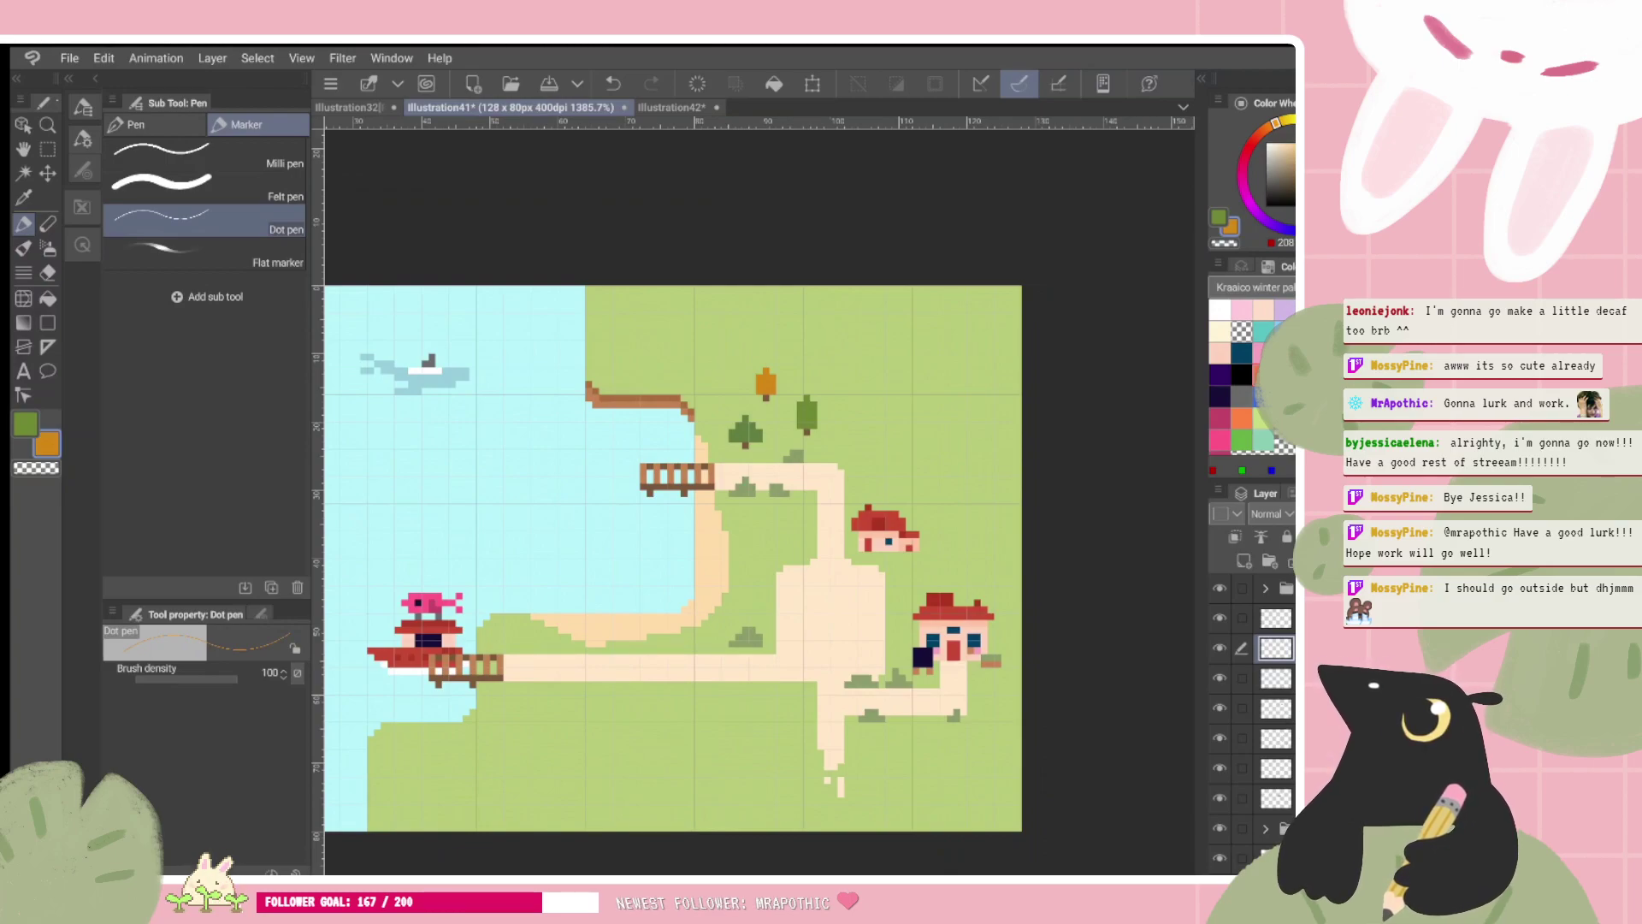
Step: Widen the ochre crown's lowest row by one pixel on each side
{"action": "scroll", "coordinate": [905, 387], "scroll_direction": "up", "scroll_amount": 3}
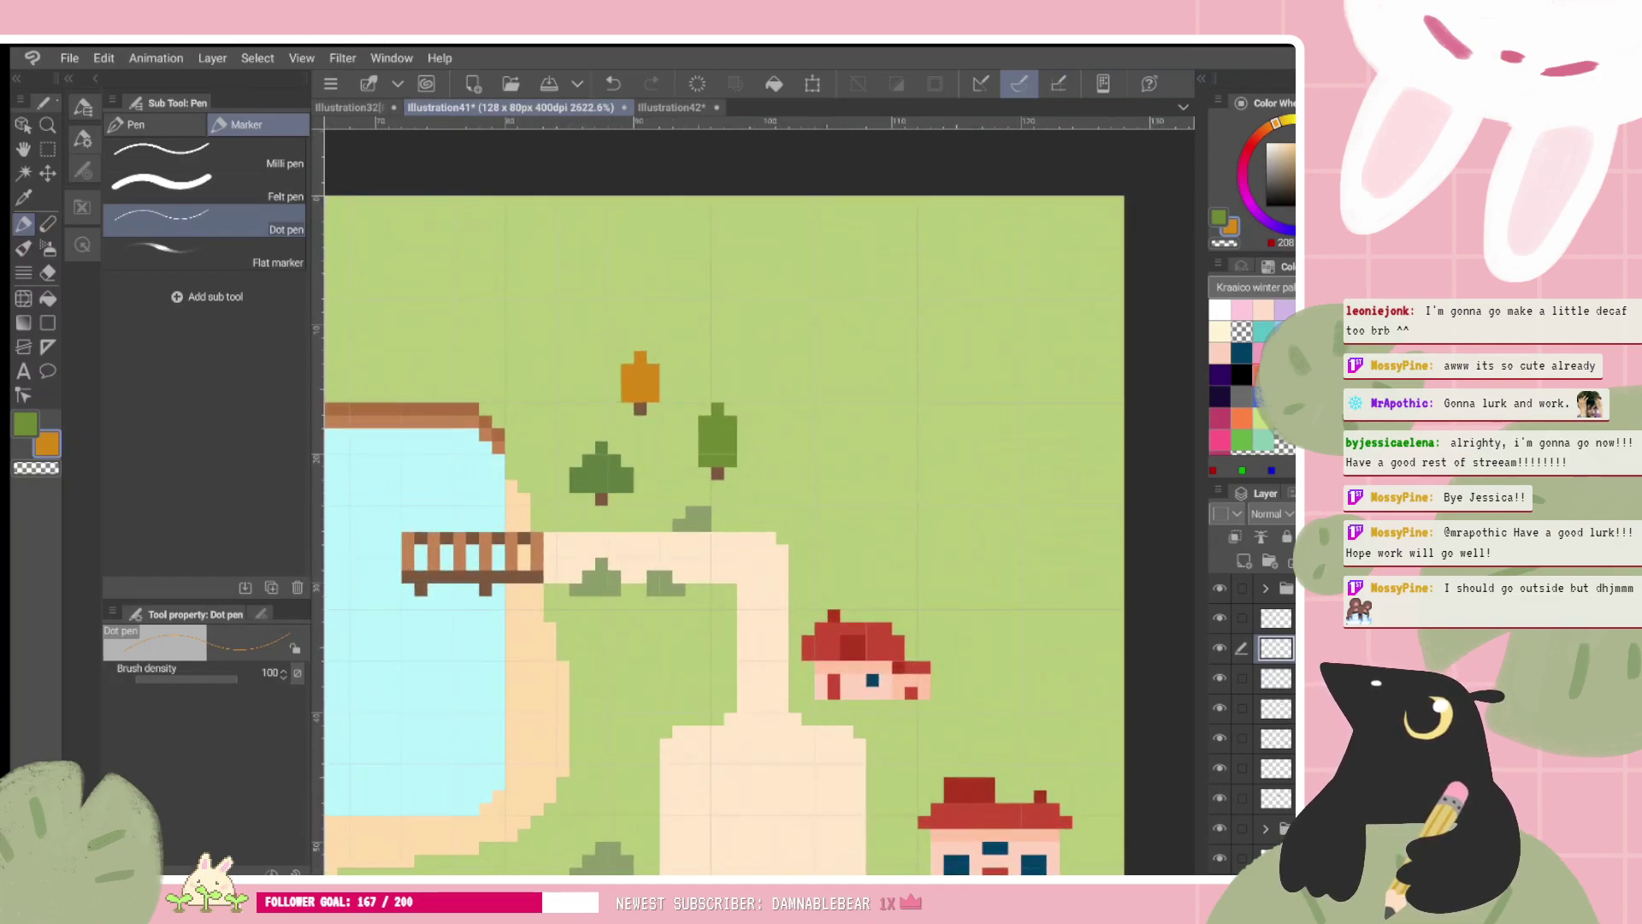
{"action": "left_click", "coordinate": [615, 384]}
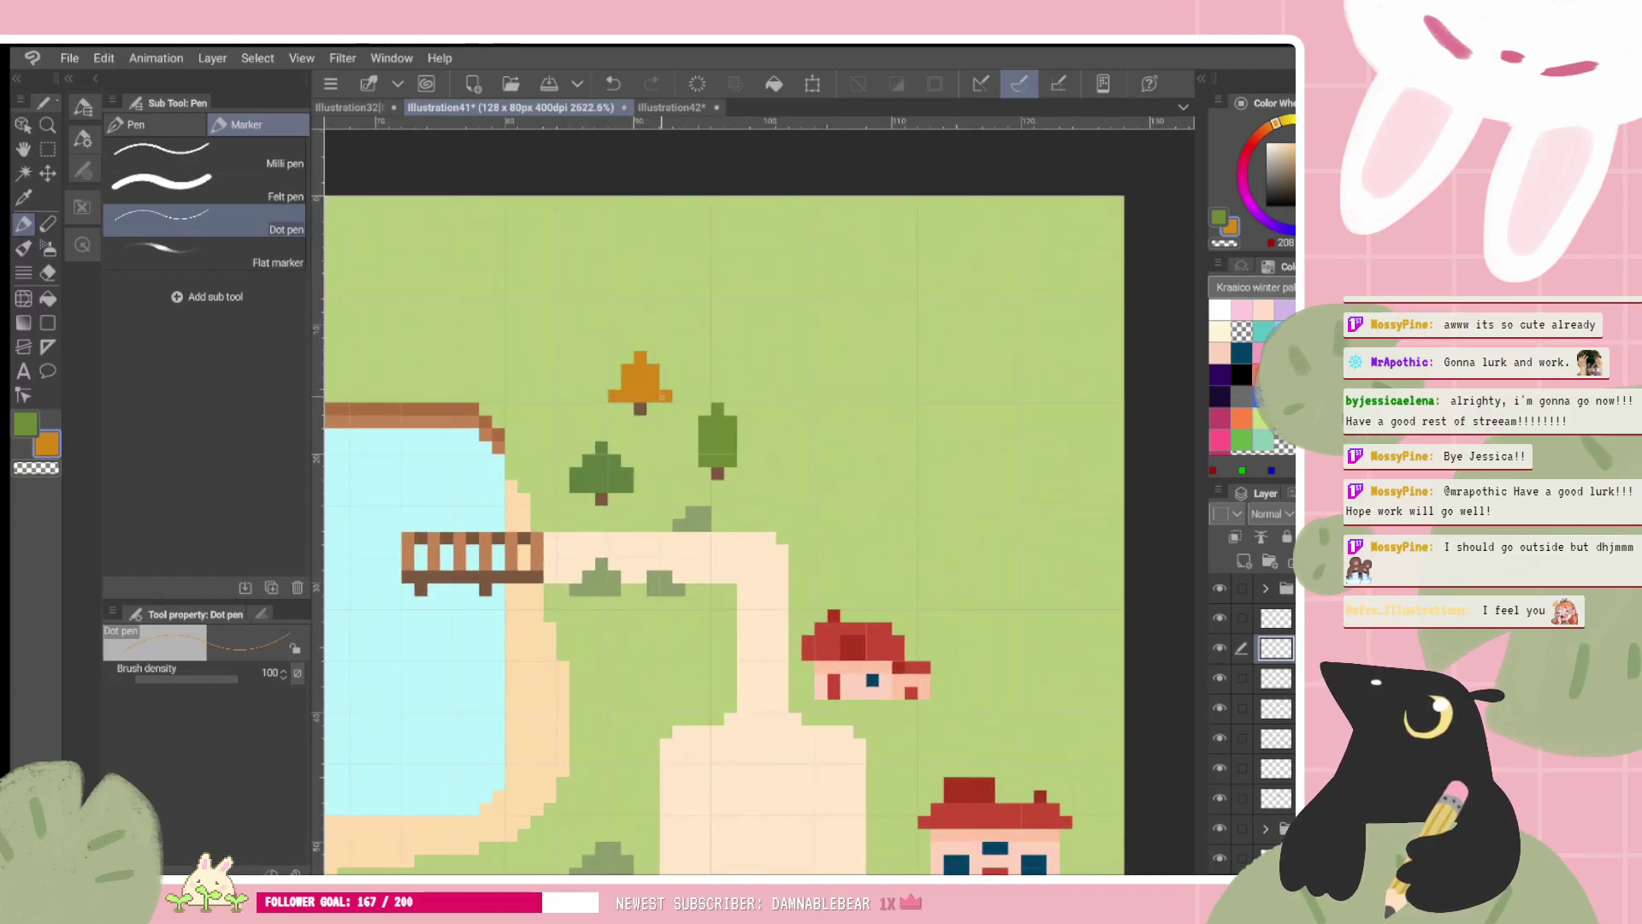
{"action": "left_click", "coordinate": [664, 395]}
{"action": "left_click", "coordinate": [666, 383]}
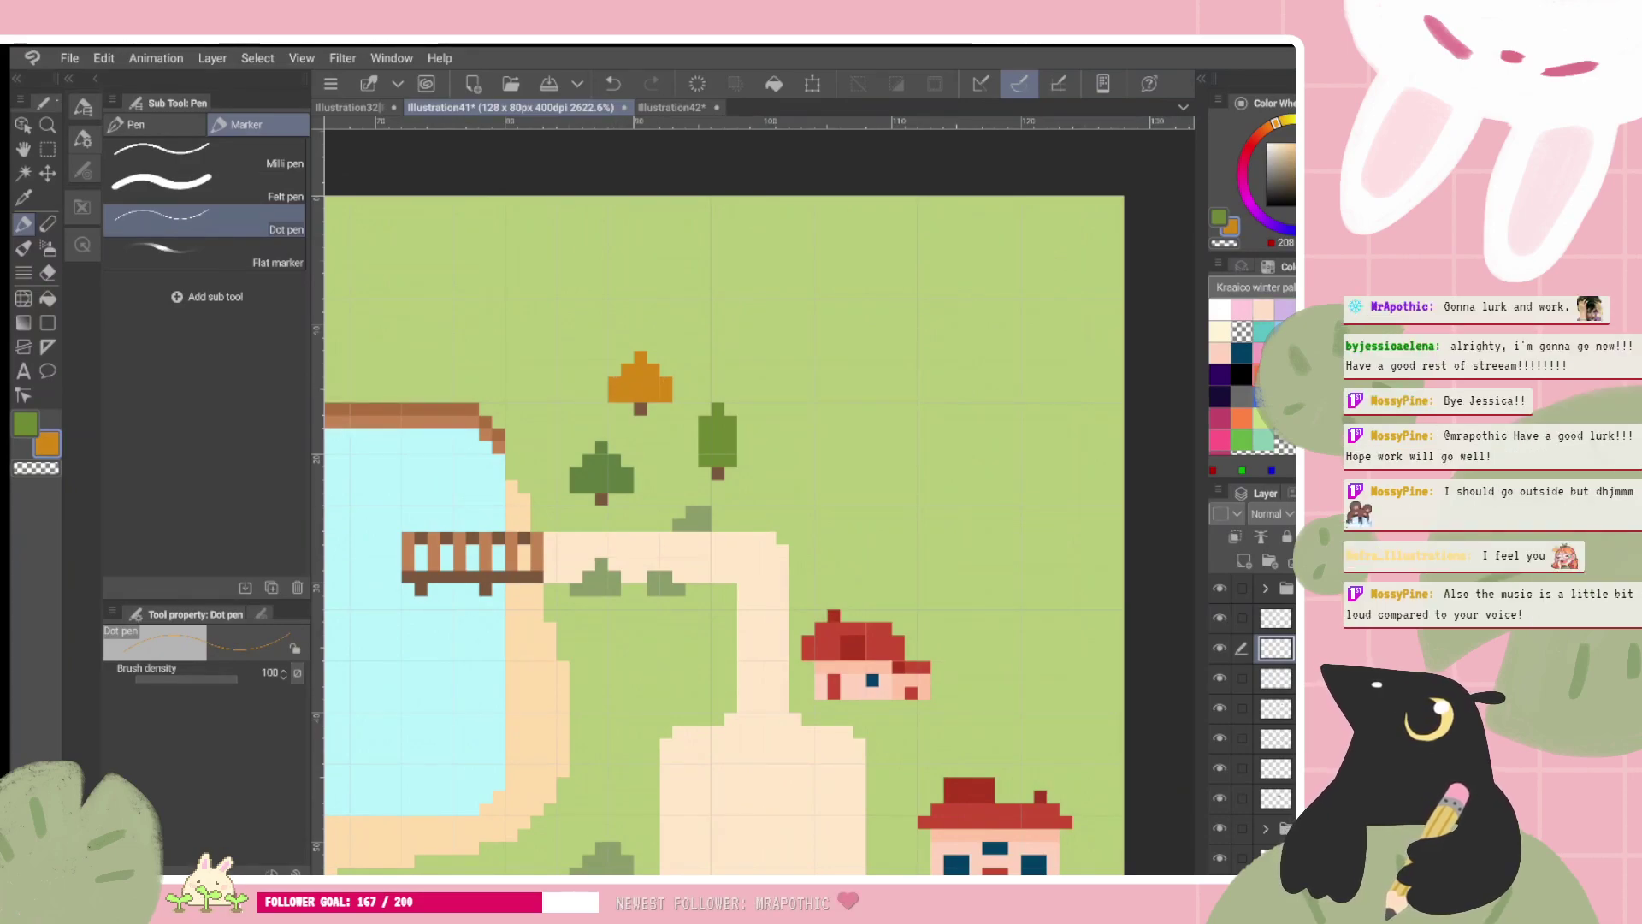
{"action": "scroll", "coordinate": [546, 511], "scroll_direction": "up", "scroll_amount": 1}
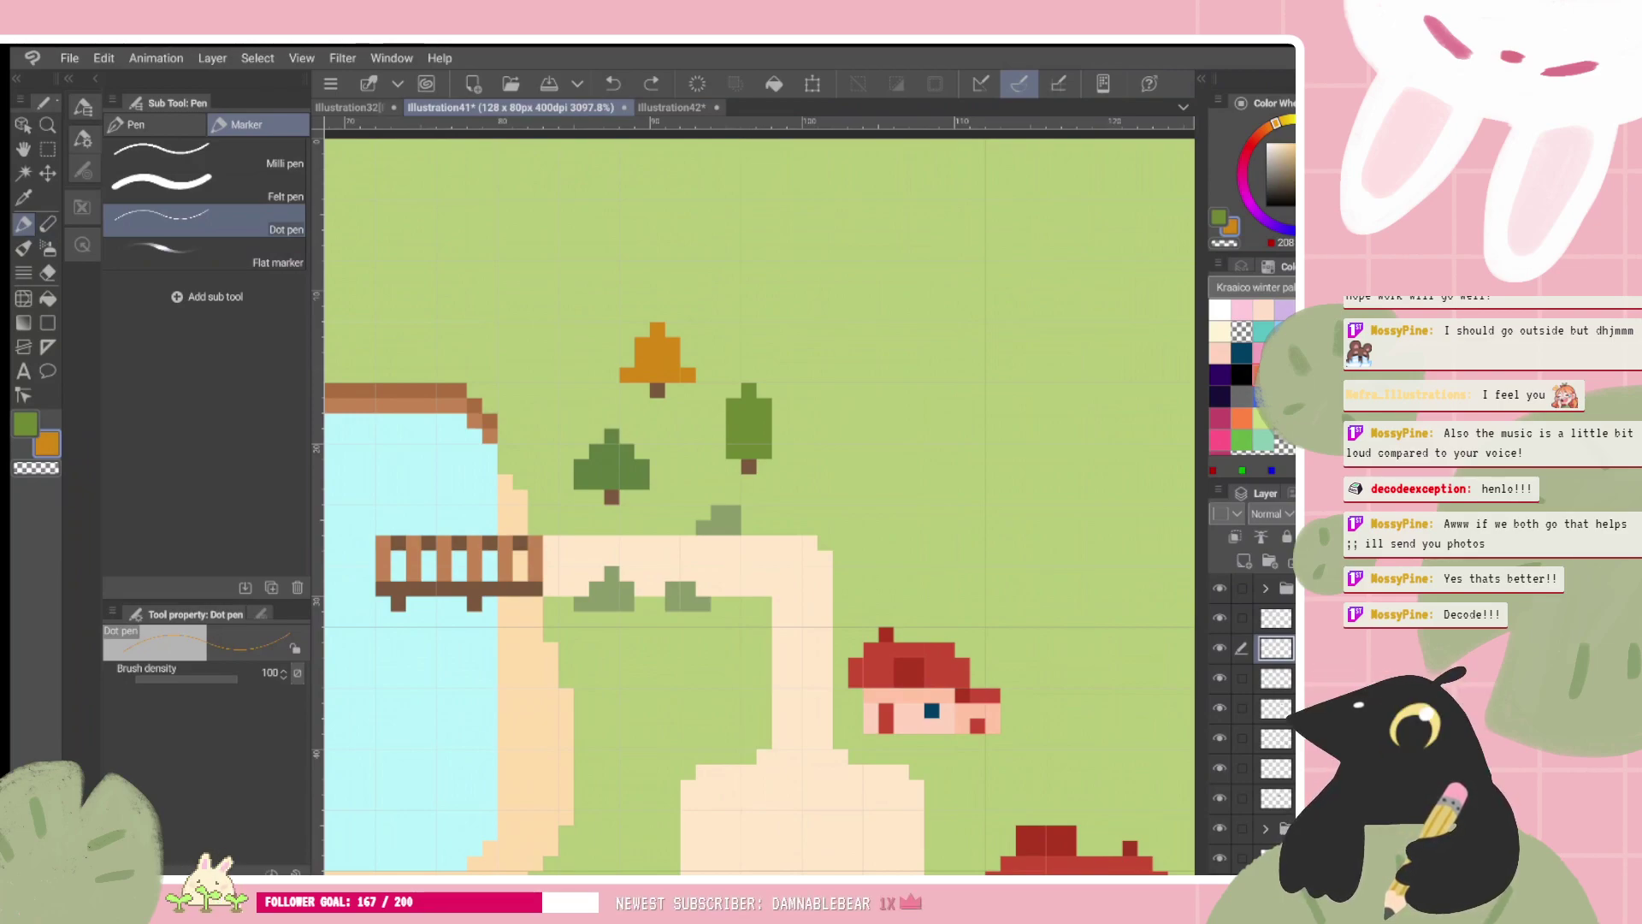
Step: Try filling the ochre tree's crown with bright yellow, and undo the fill
{"action": "scroll", "coordinate": [628, 478], "scroll_direction": "down", "scroll_amount": 3}
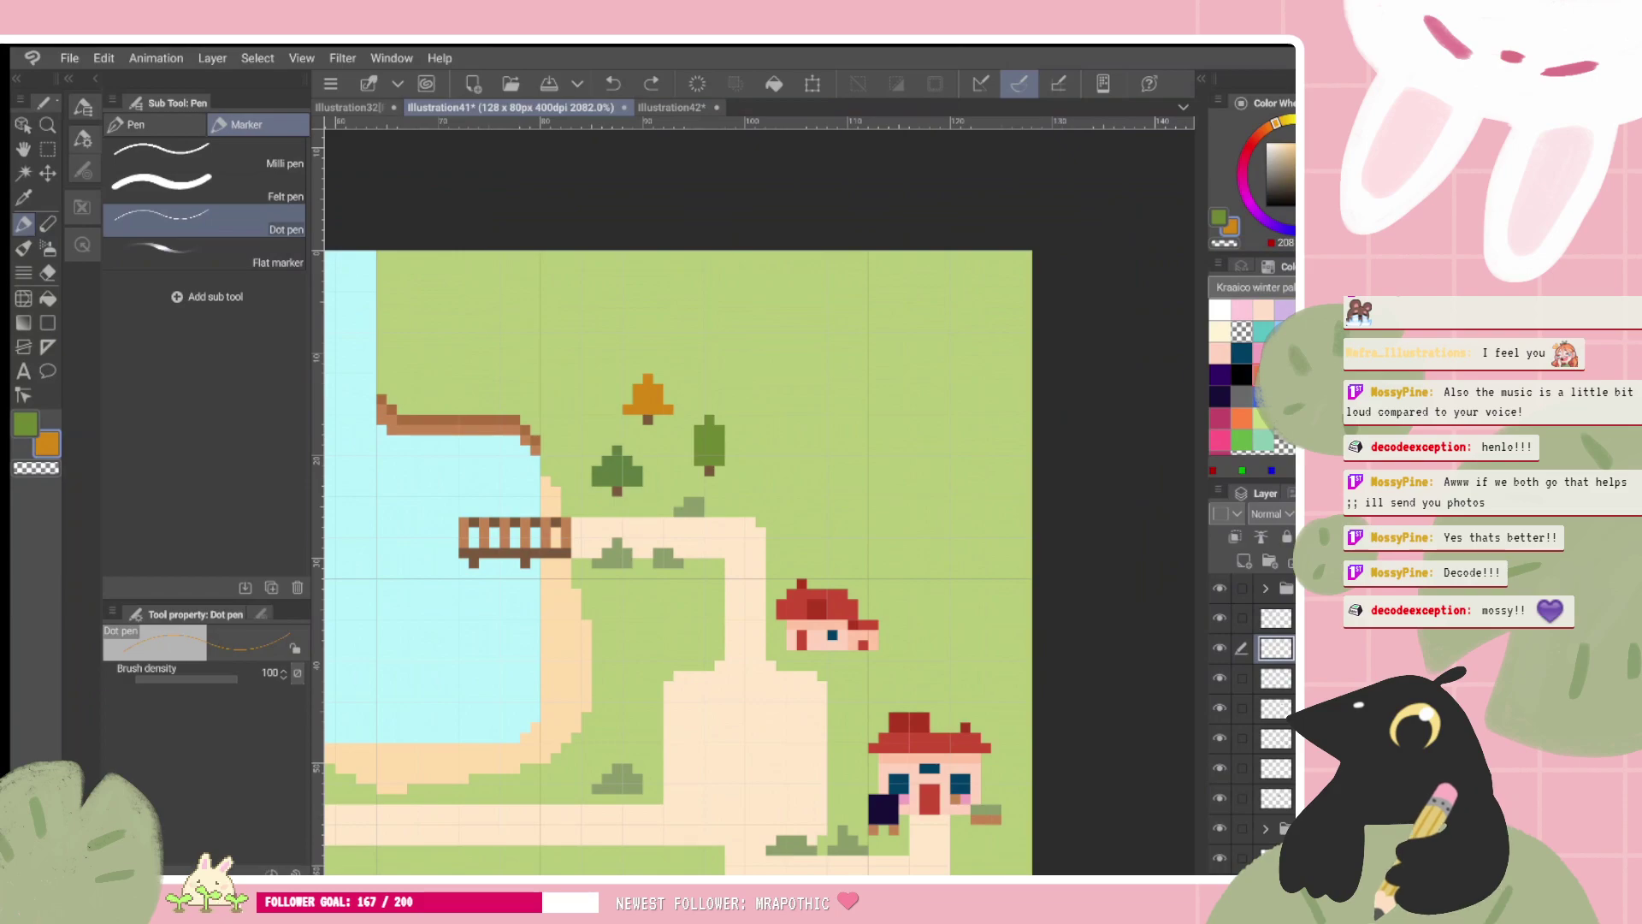
{"action": "scroll", "coordinate": [673, 518], "scroll_direction": "down", "scroll_amount": 2}
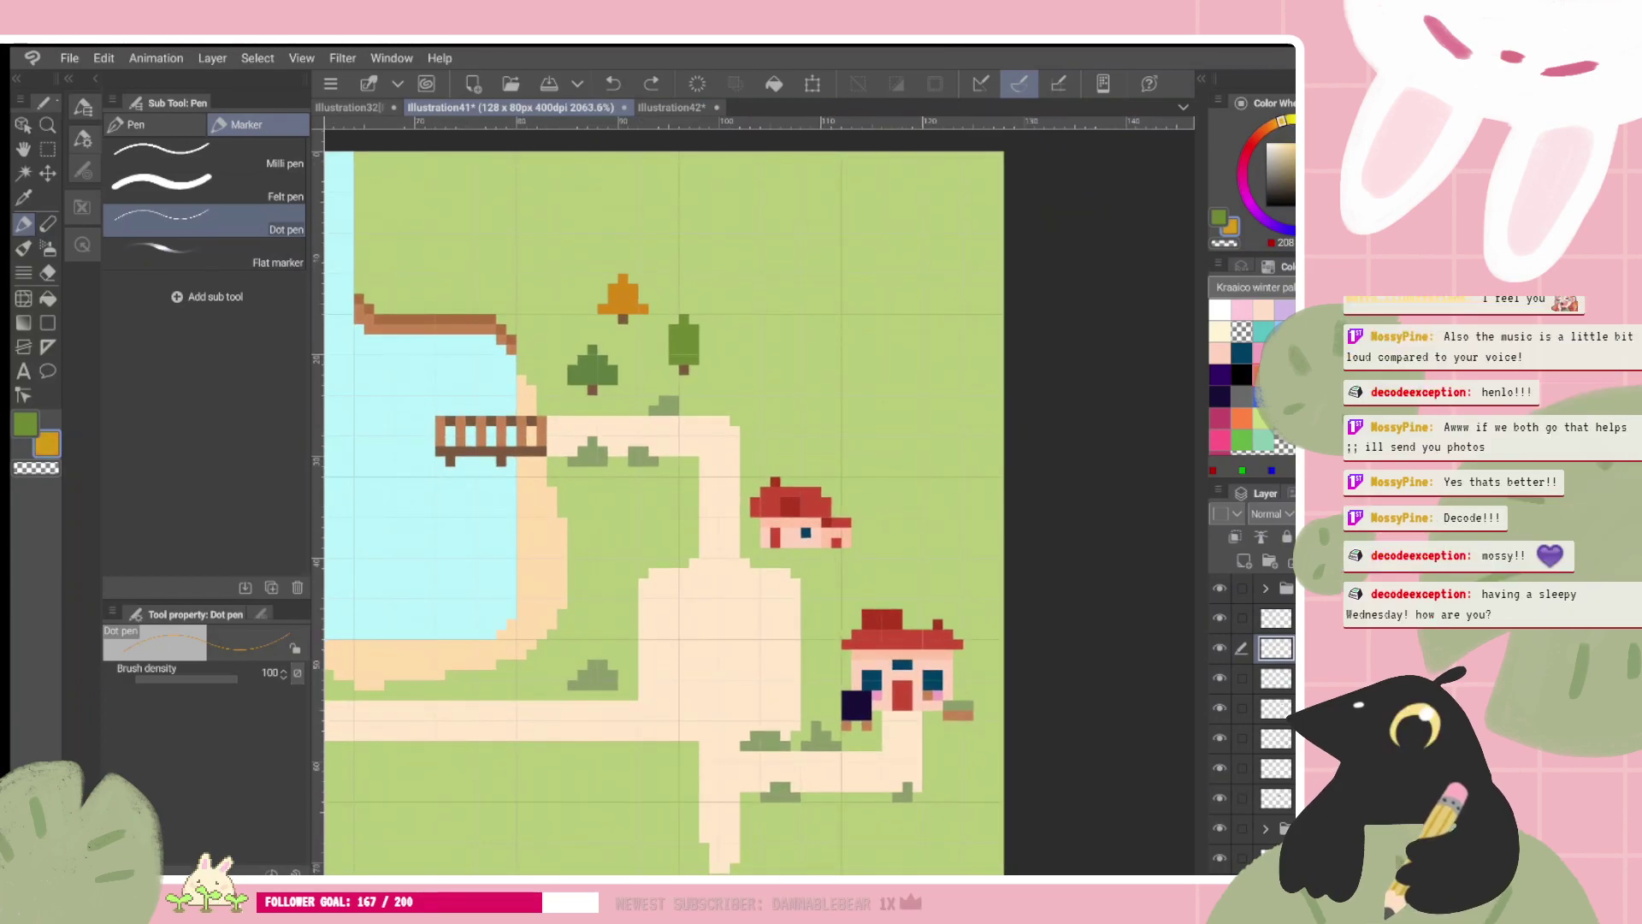
{"action": "left_click", "coordinate": [1291, 119]}
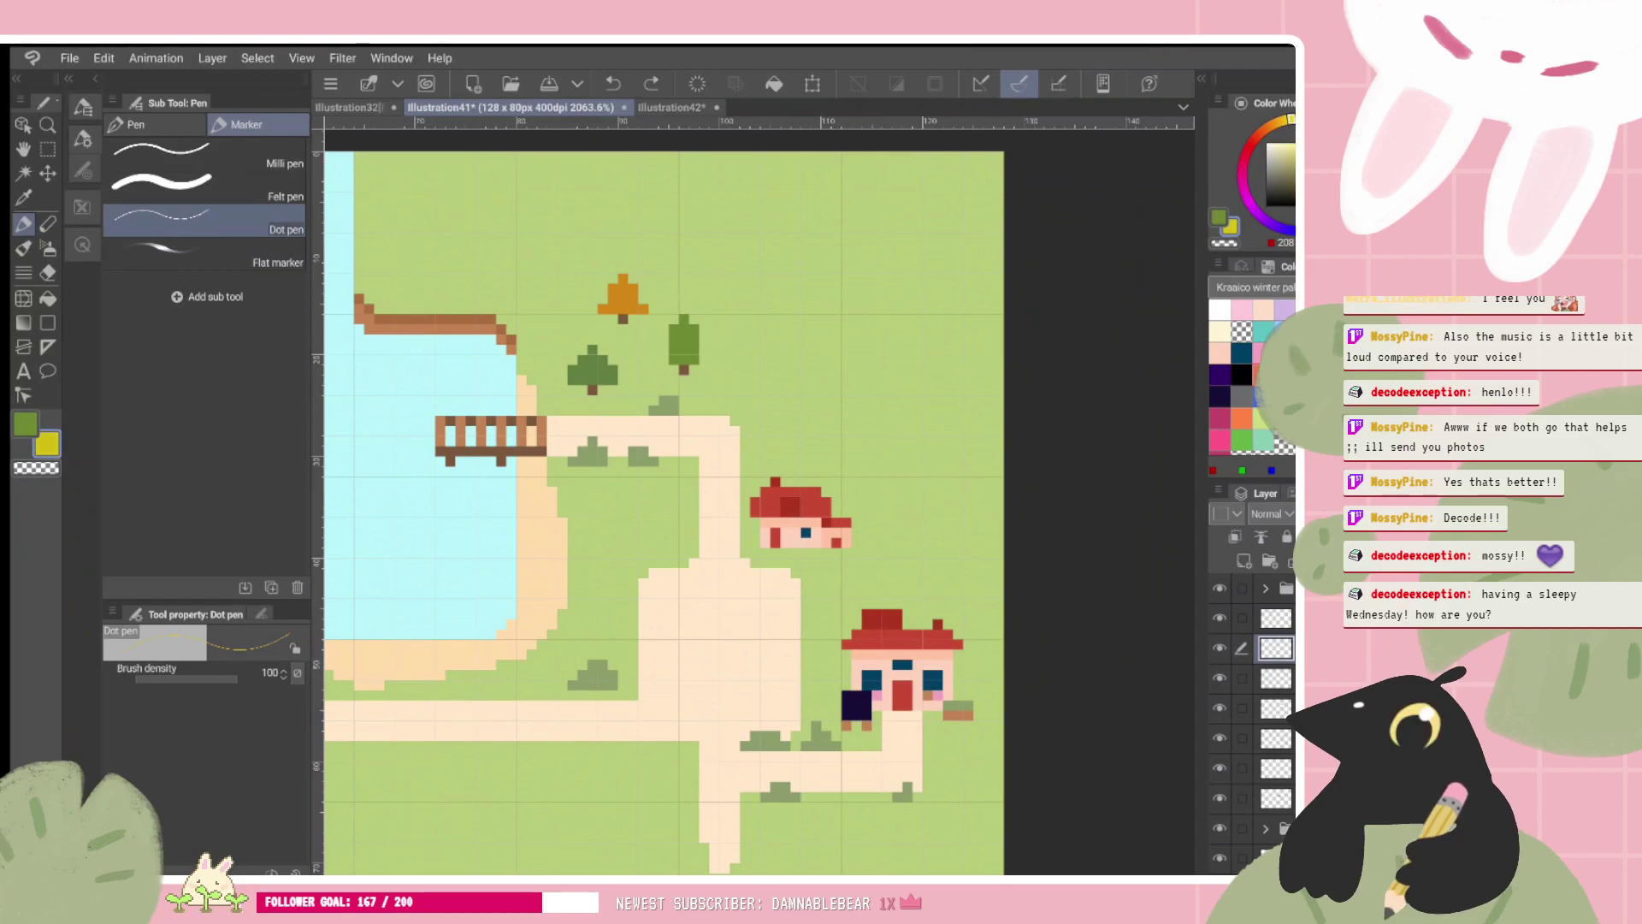
{"action": "key", "text": "j"}
{"action": "left_click", "coordinate": [49, 301]}
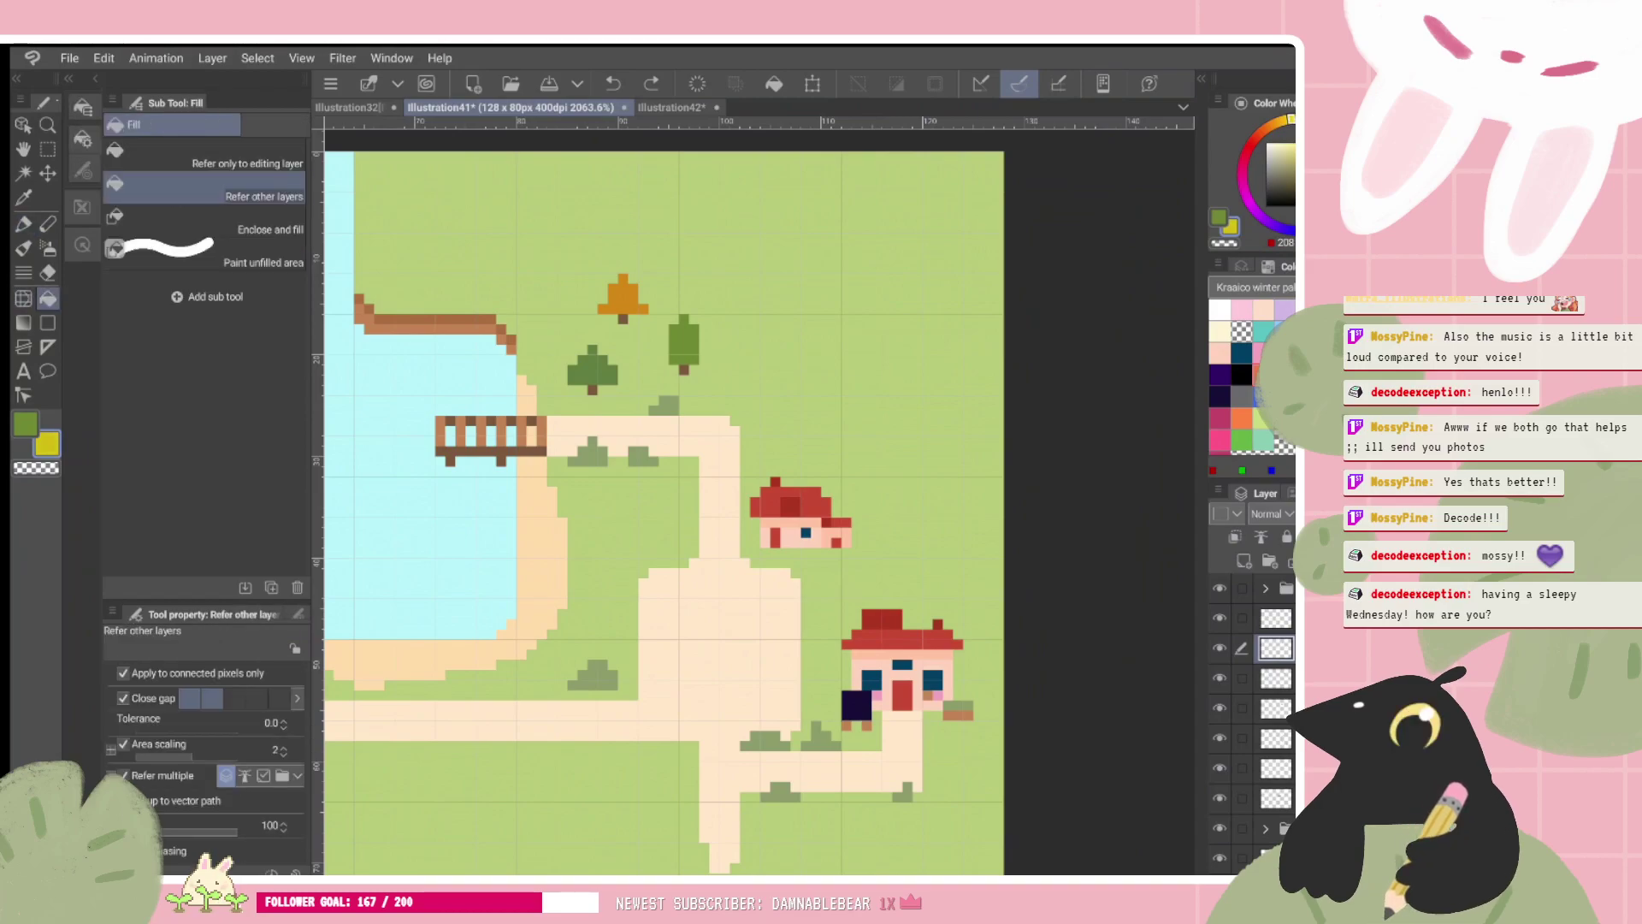
{"action": "left_click", "coordinate": [590, 371]}
{"action": "key", "text": "ctrl+z"}
{"action": "left_click", "coordinate": [622, 299]}
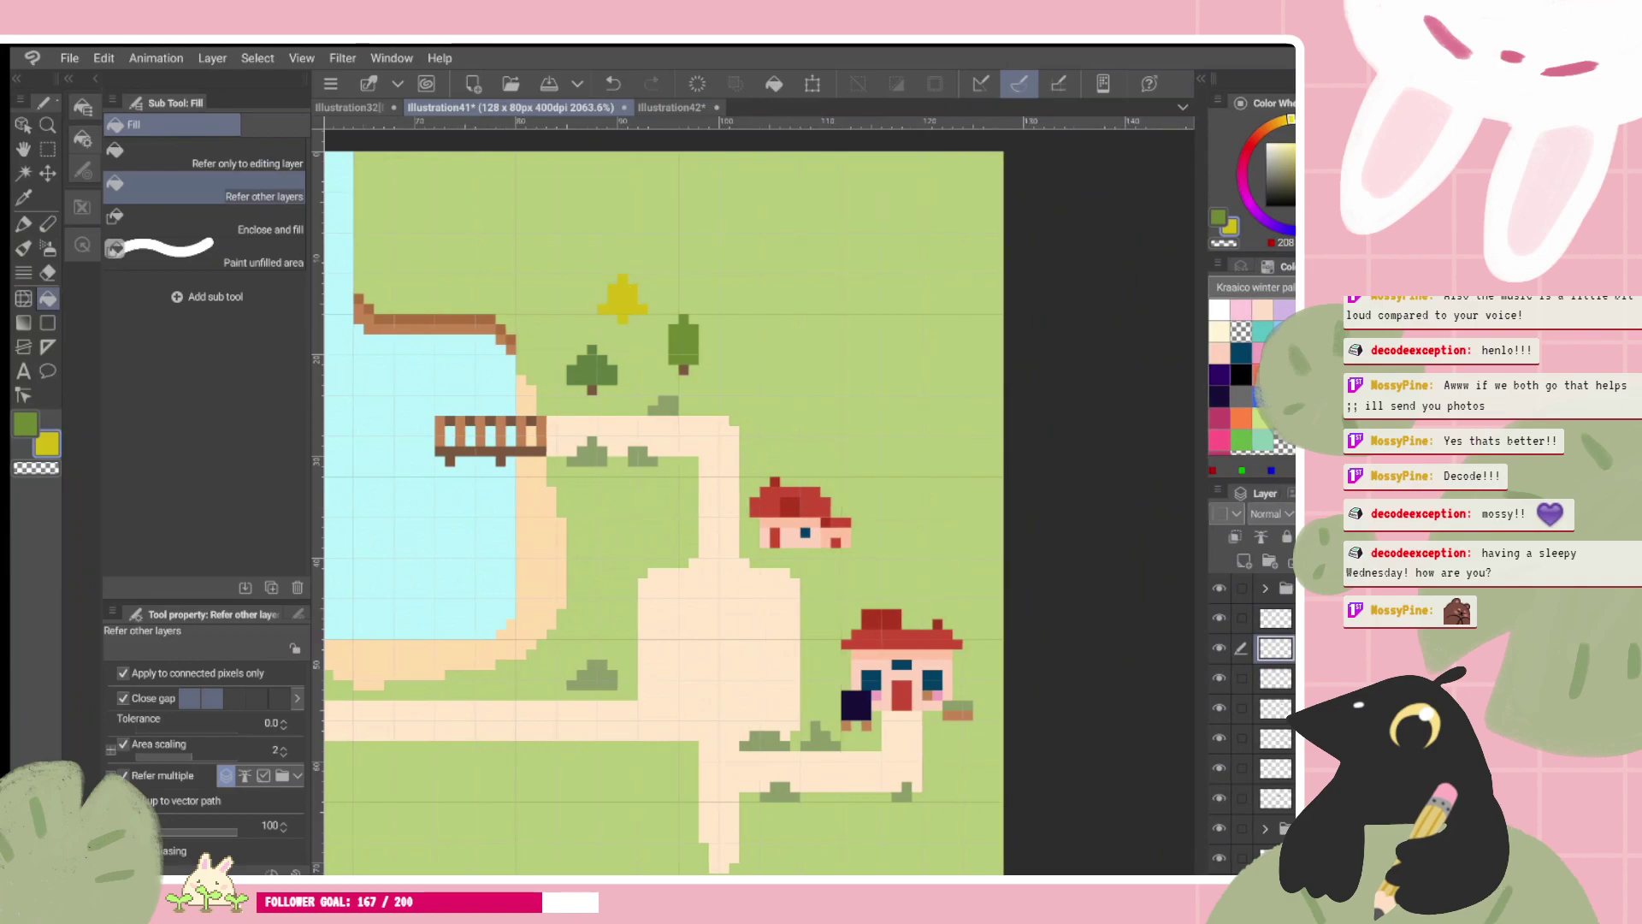
{"action": "key", "text": "ctrl+z"}
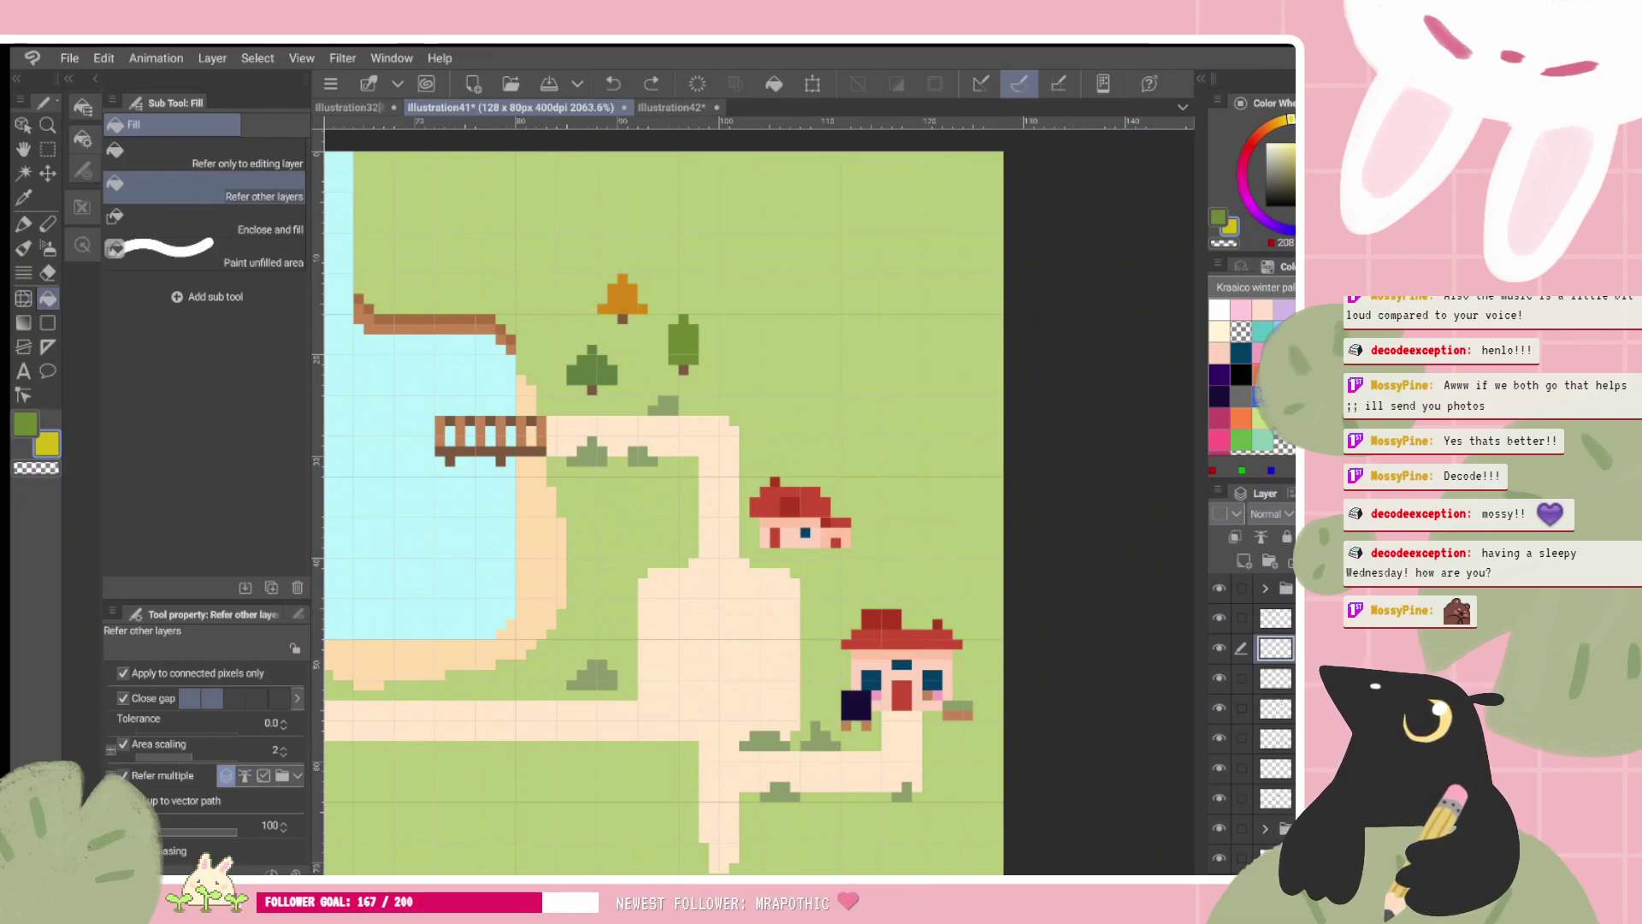
Step: Recolour the ochre tree's crown in a muted olive yellow
{"action": "key", "text": "p"}
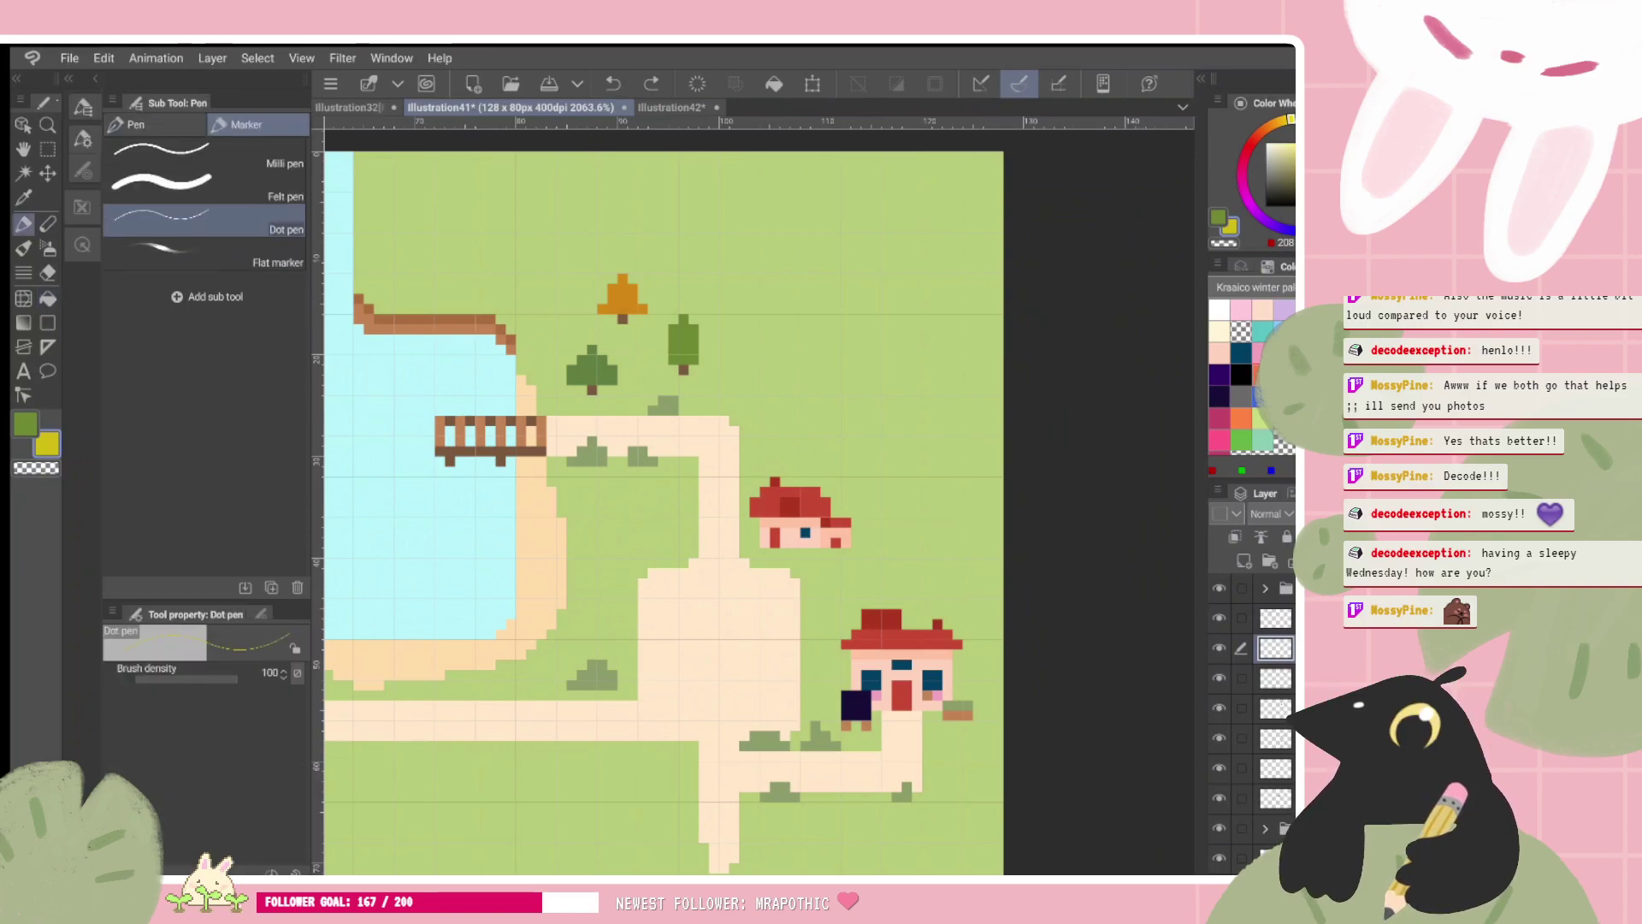
{"action": "scroll", "coordinate": [689, 231], "scroll_direction": "up", "scroll_amount": 3}
{"action": "left_click", "coordinate": [681, 377], "text": "alt"}
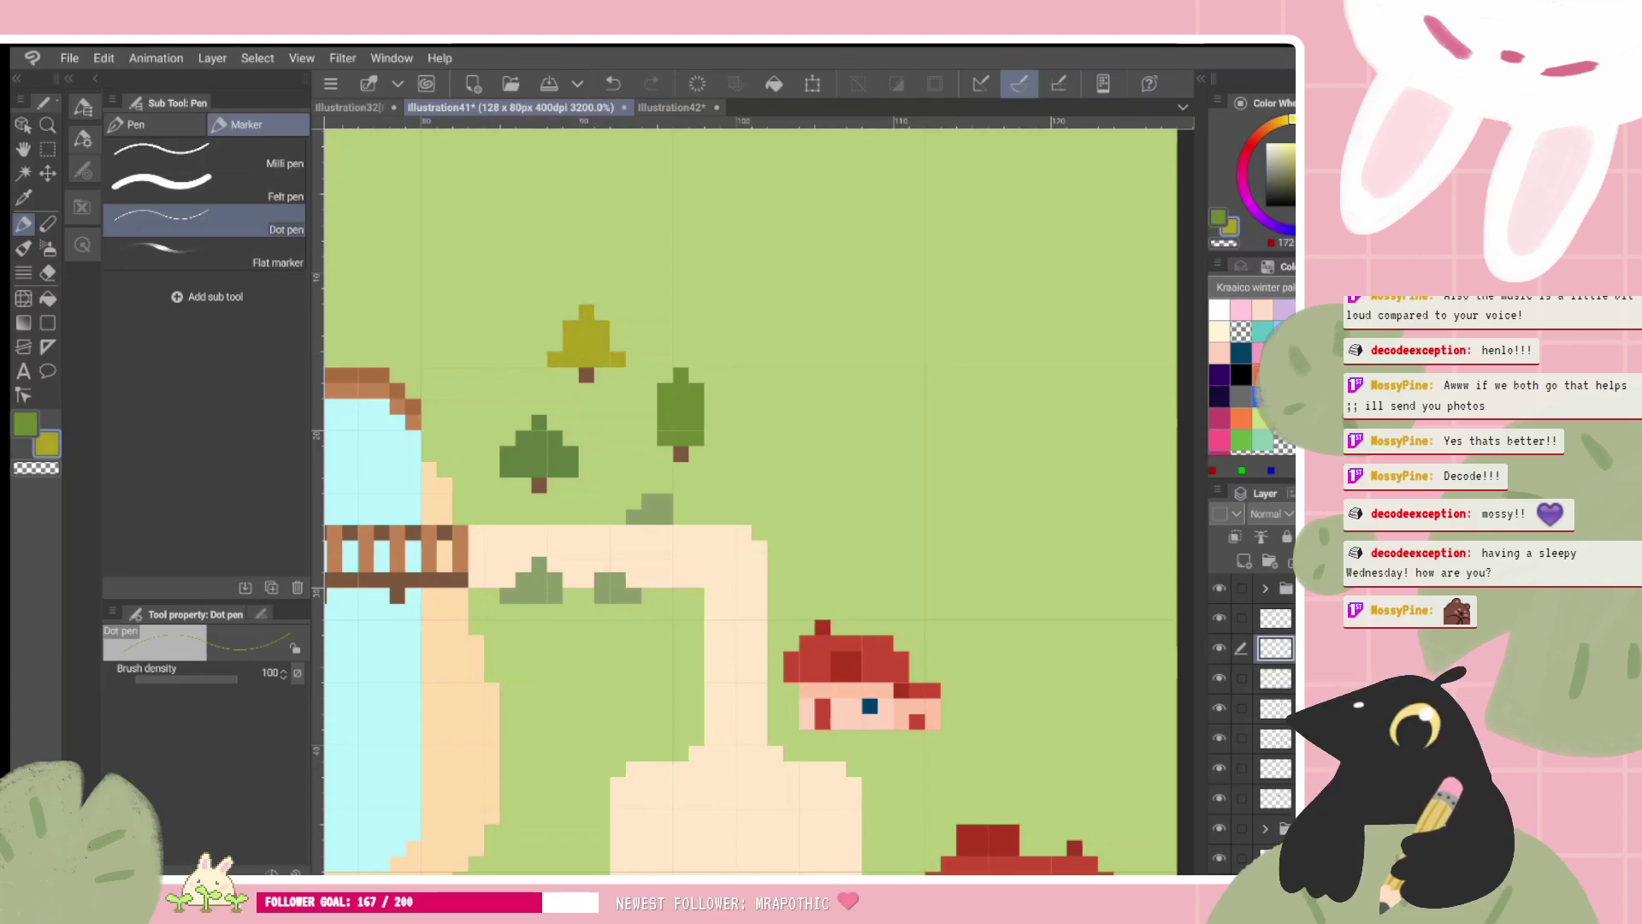
{"action": "scroll", "coordinate": [708, 418], "scroll_direction": "down", "scroll_amount": 3}
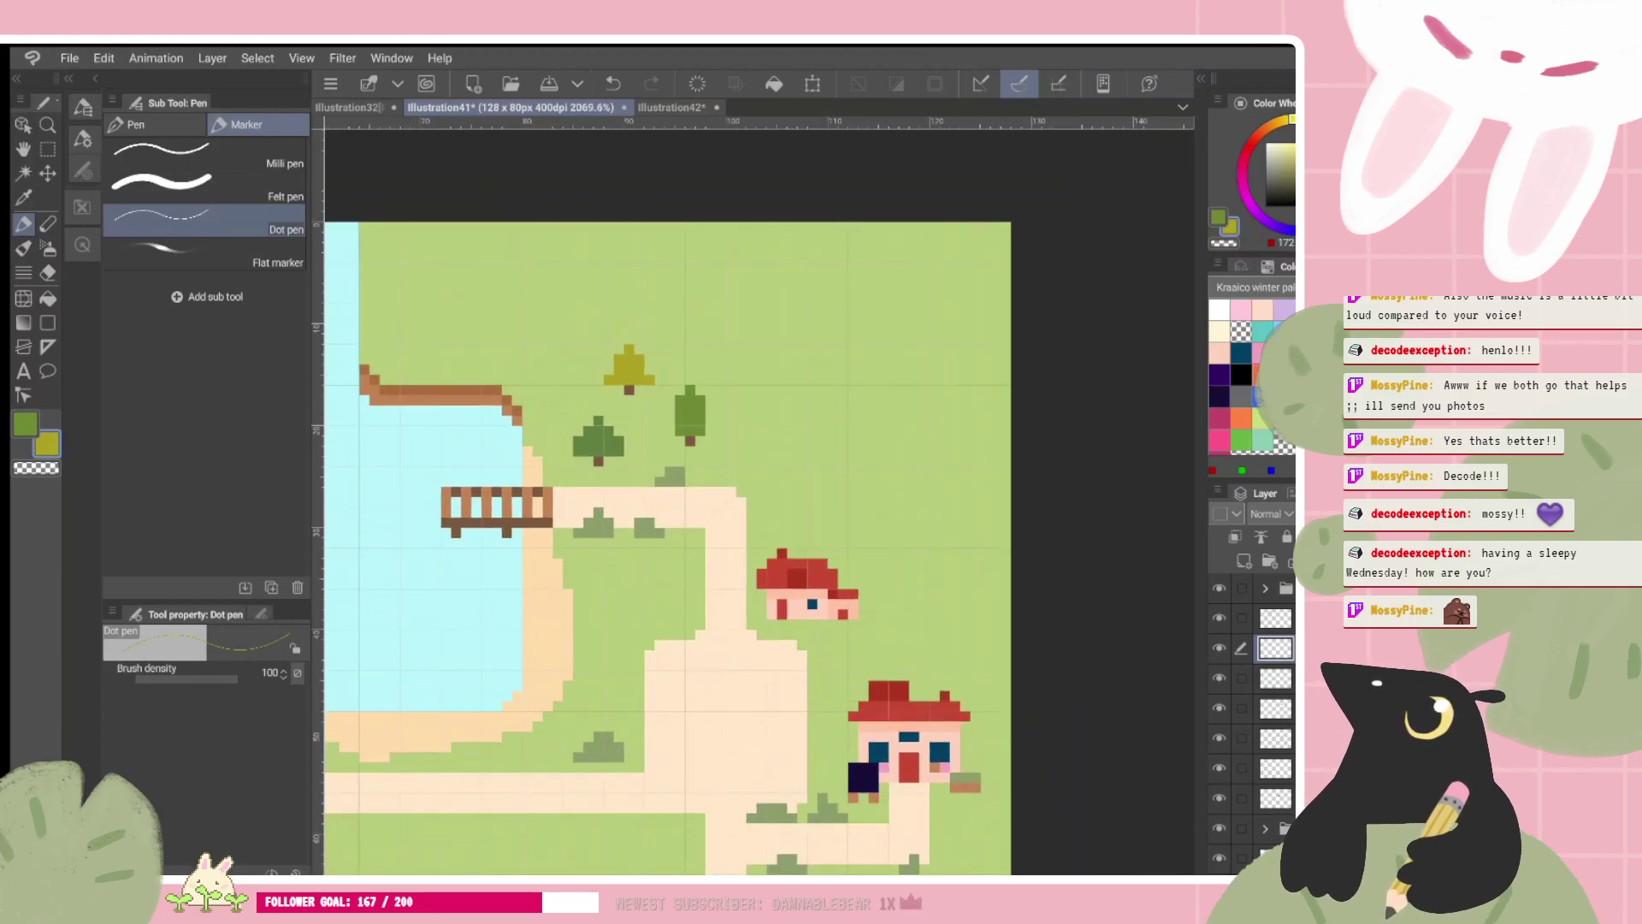
Step: Try a darker olive on the crown, undo it, and repaint the crown in a more saturated olive yellow
{"action": "left_click_drag", "start_coordinate": [605, 541], "coordinate": [710, 306]}
{"action": "key", "text": "ctrl+z"}
{"action": "scroll", "coordinate": [667, 351], "scroll_direction": "up", "scroll_amount": 1}
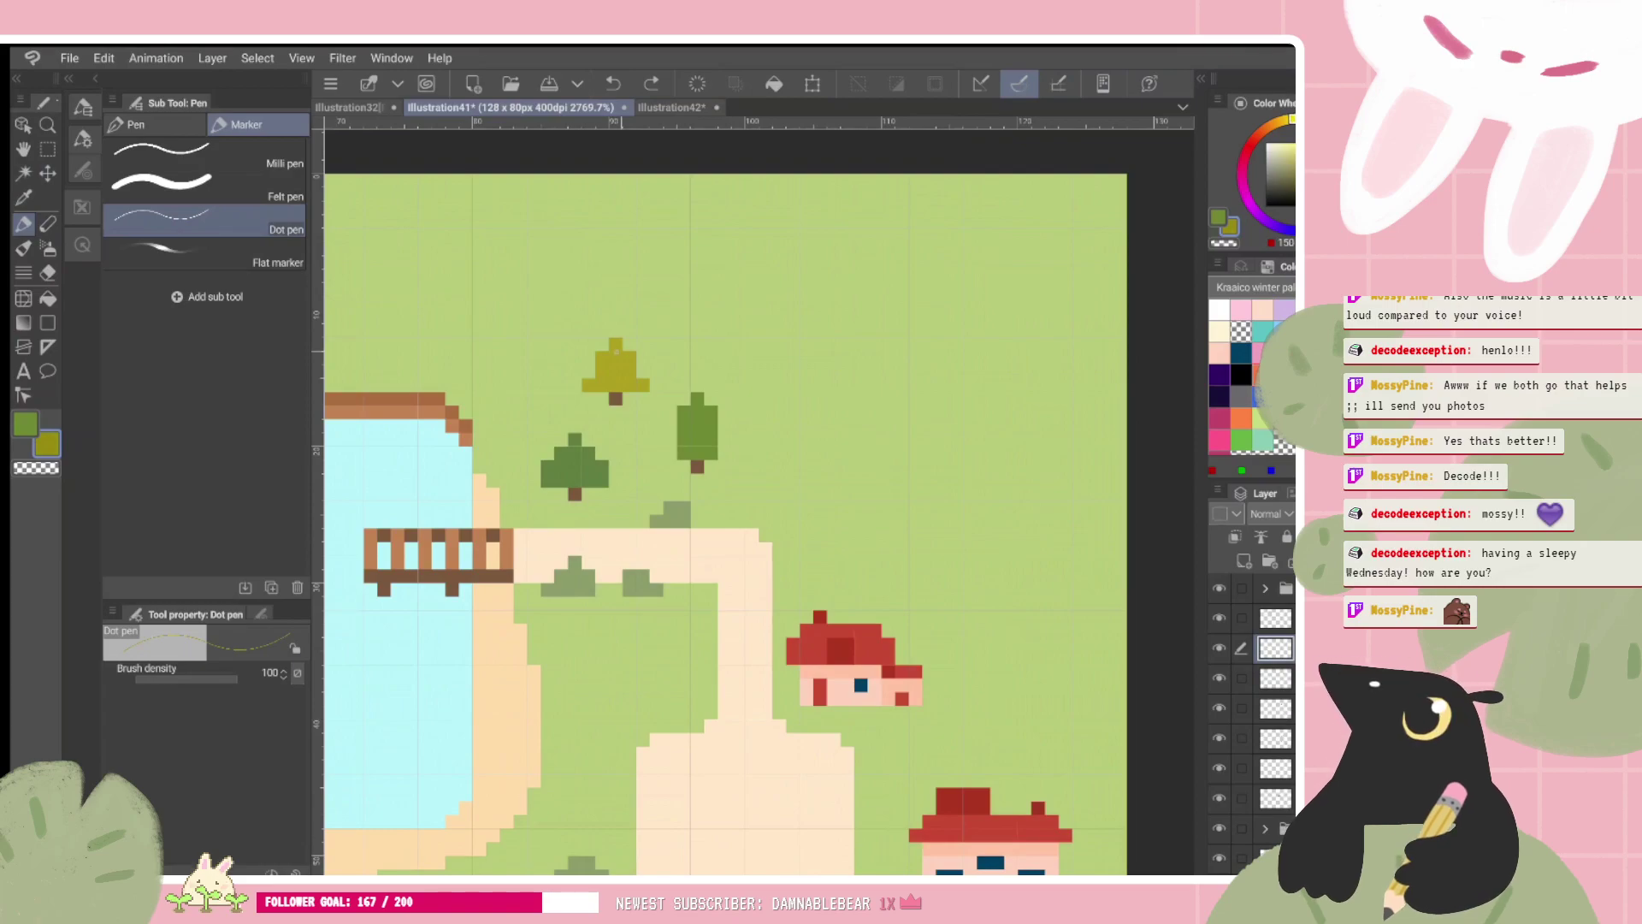
{"action": "mouse_move", "coordinate": [623, 360]}
{"action": "left_mouse_down"}
{"action": "mouse_move", "coordinate": [641, 385]}
{"action": "mouse_move", "coordinate": [589, 385]}
{"action": "left_mouse_up"}
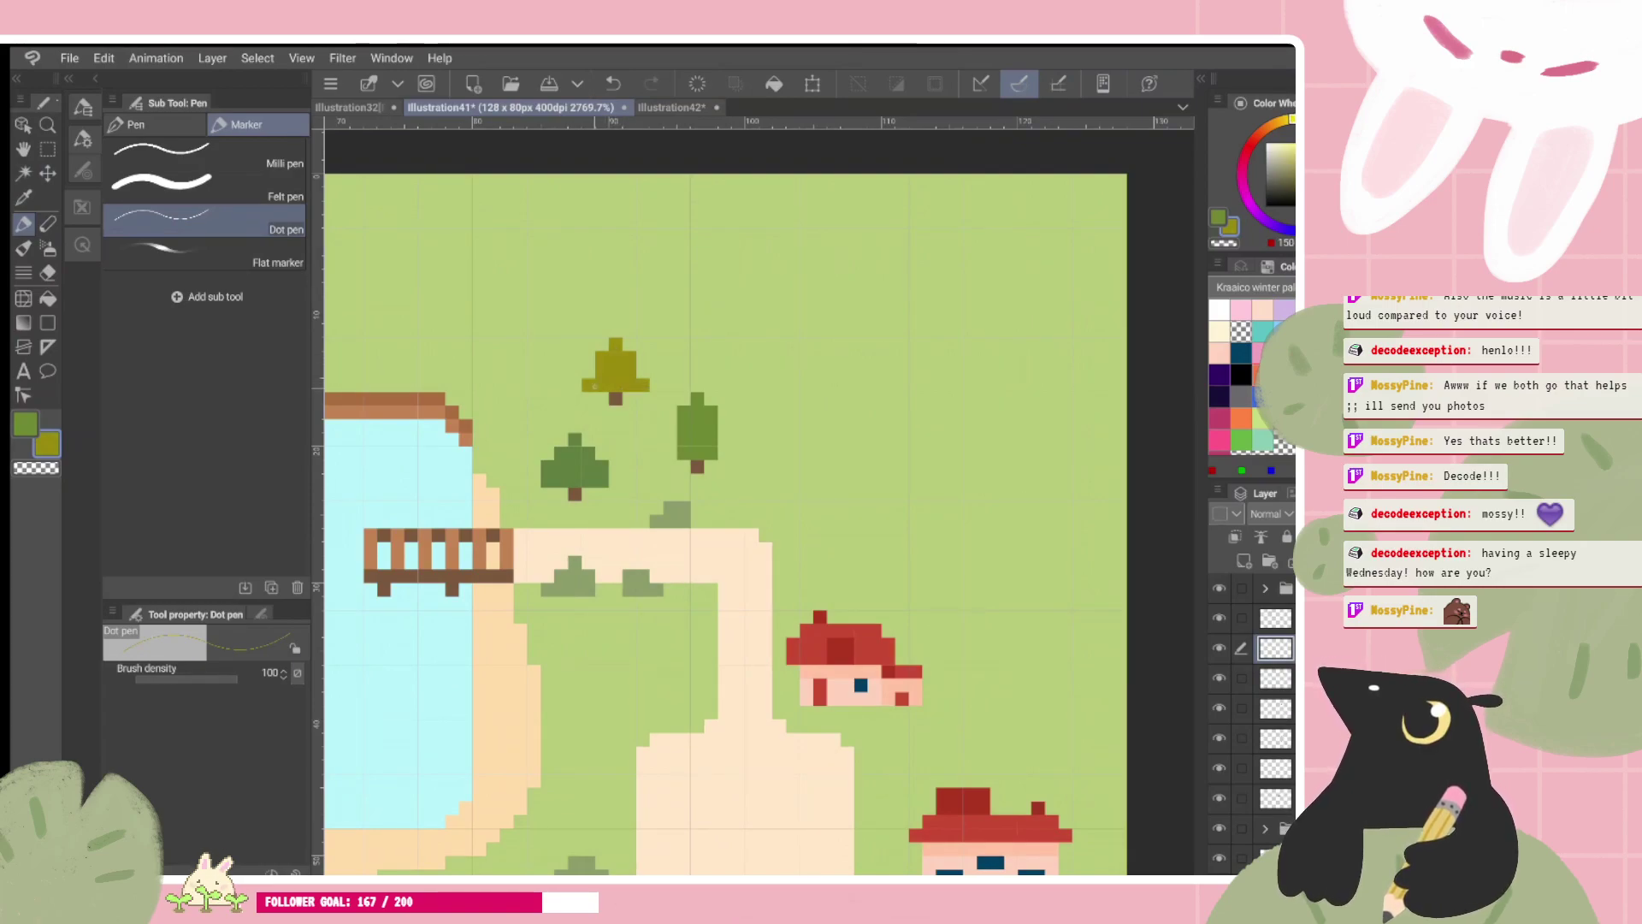
{"action": "key", "text": "ctrl+z"}
{"action": "key", "text": "ctrl+z"}
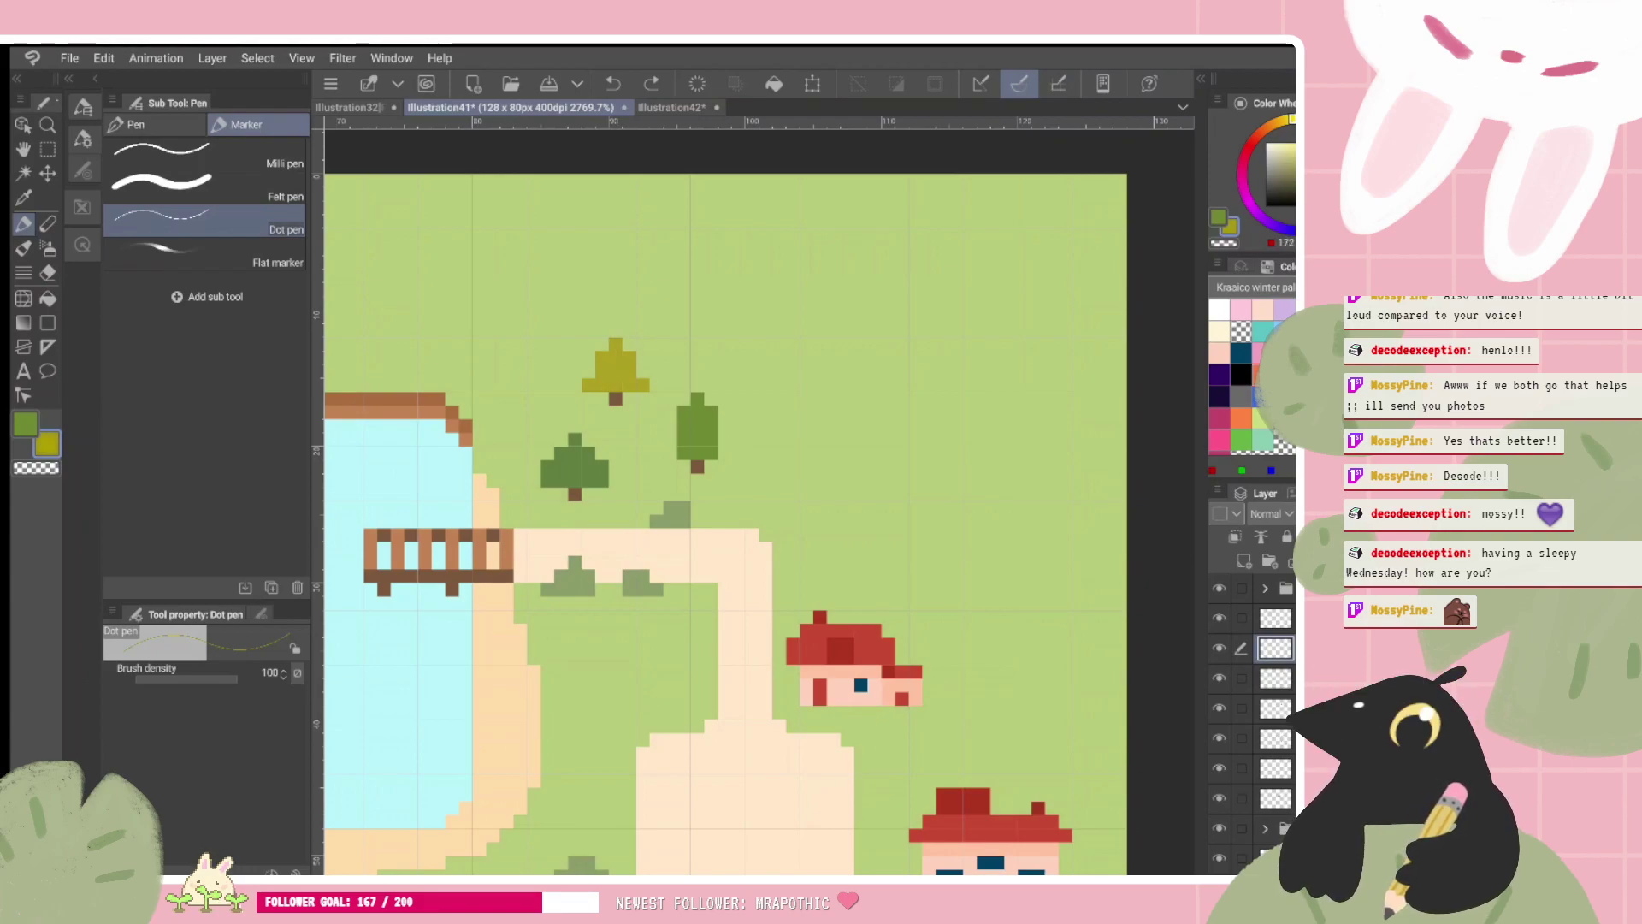
{"action": "left_click_drag", "start_coordinate": [616, 346], "coordinate": [641, 385]}
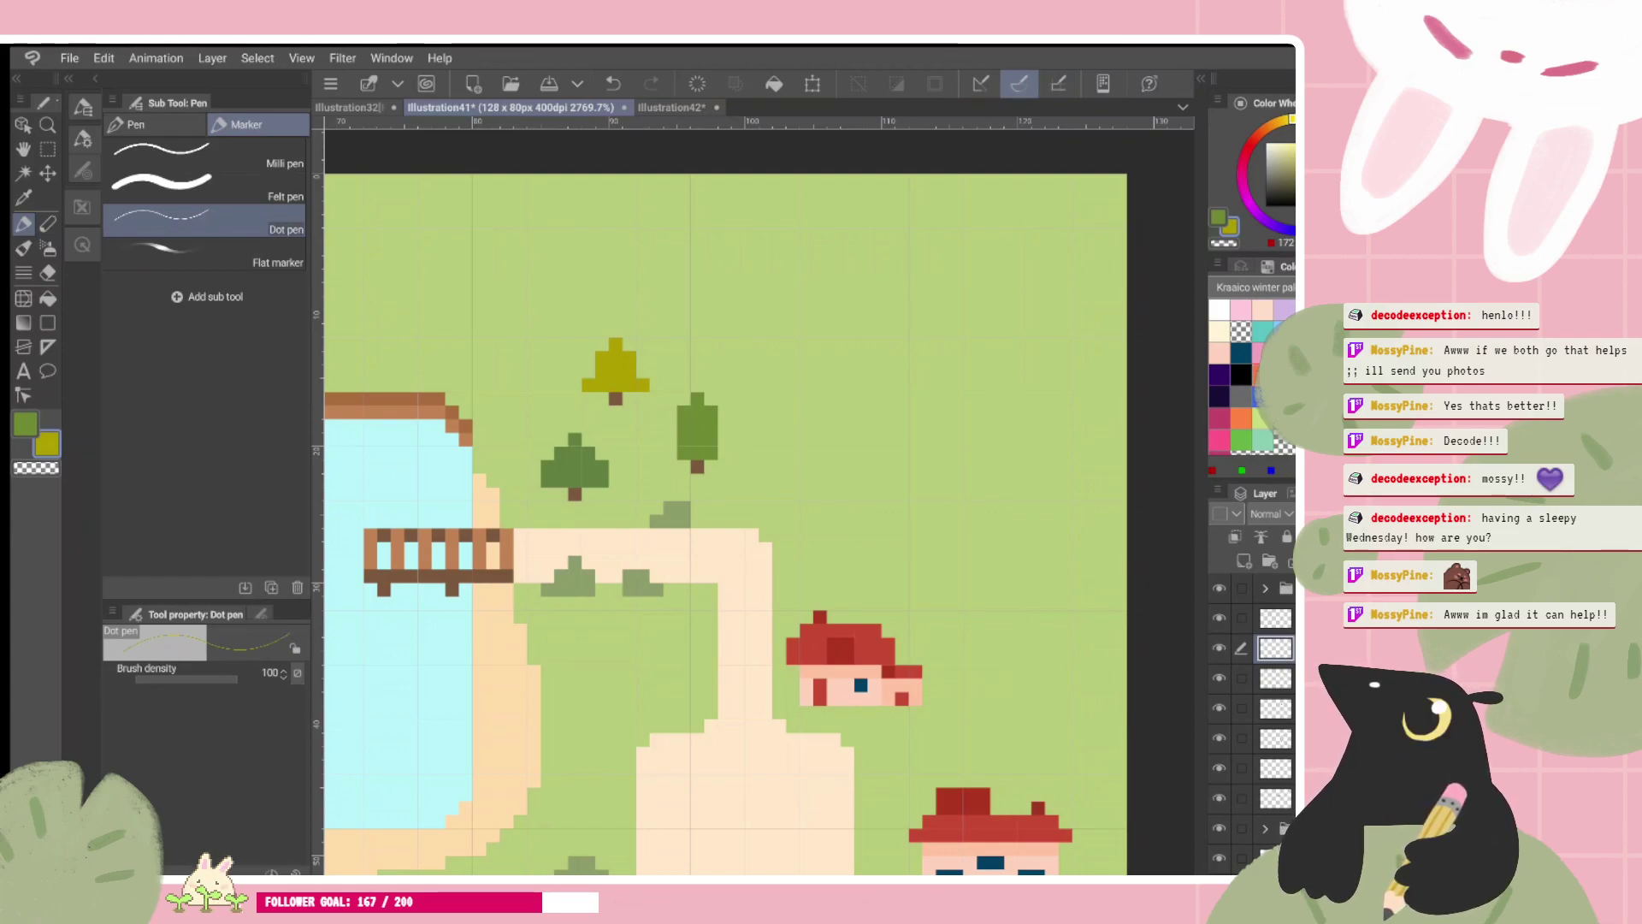
Step: Select the three tree layers and create a new layer folder above them
{"action": "key", "text": "k"}
{"action": "scroll", "coordinate": [748, 330], "scroll_direction": "down", "scroll_amount": 3}
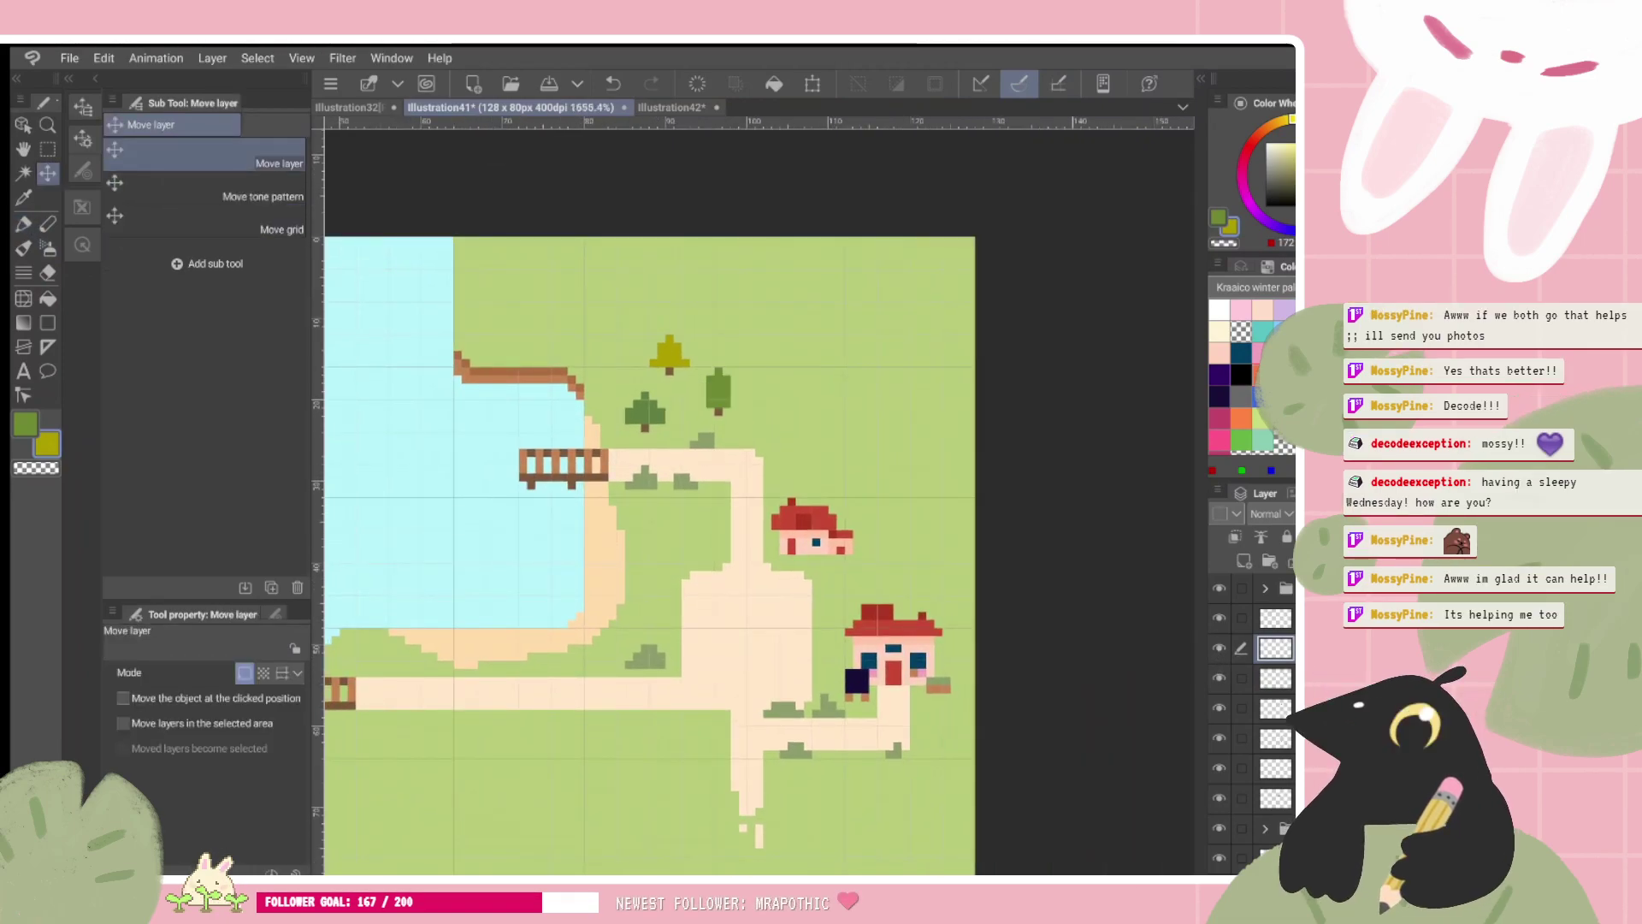
{"action": "scroll", "coordinate": [753, 501], "scroll_direction": "down", "scroll_amount": 1}
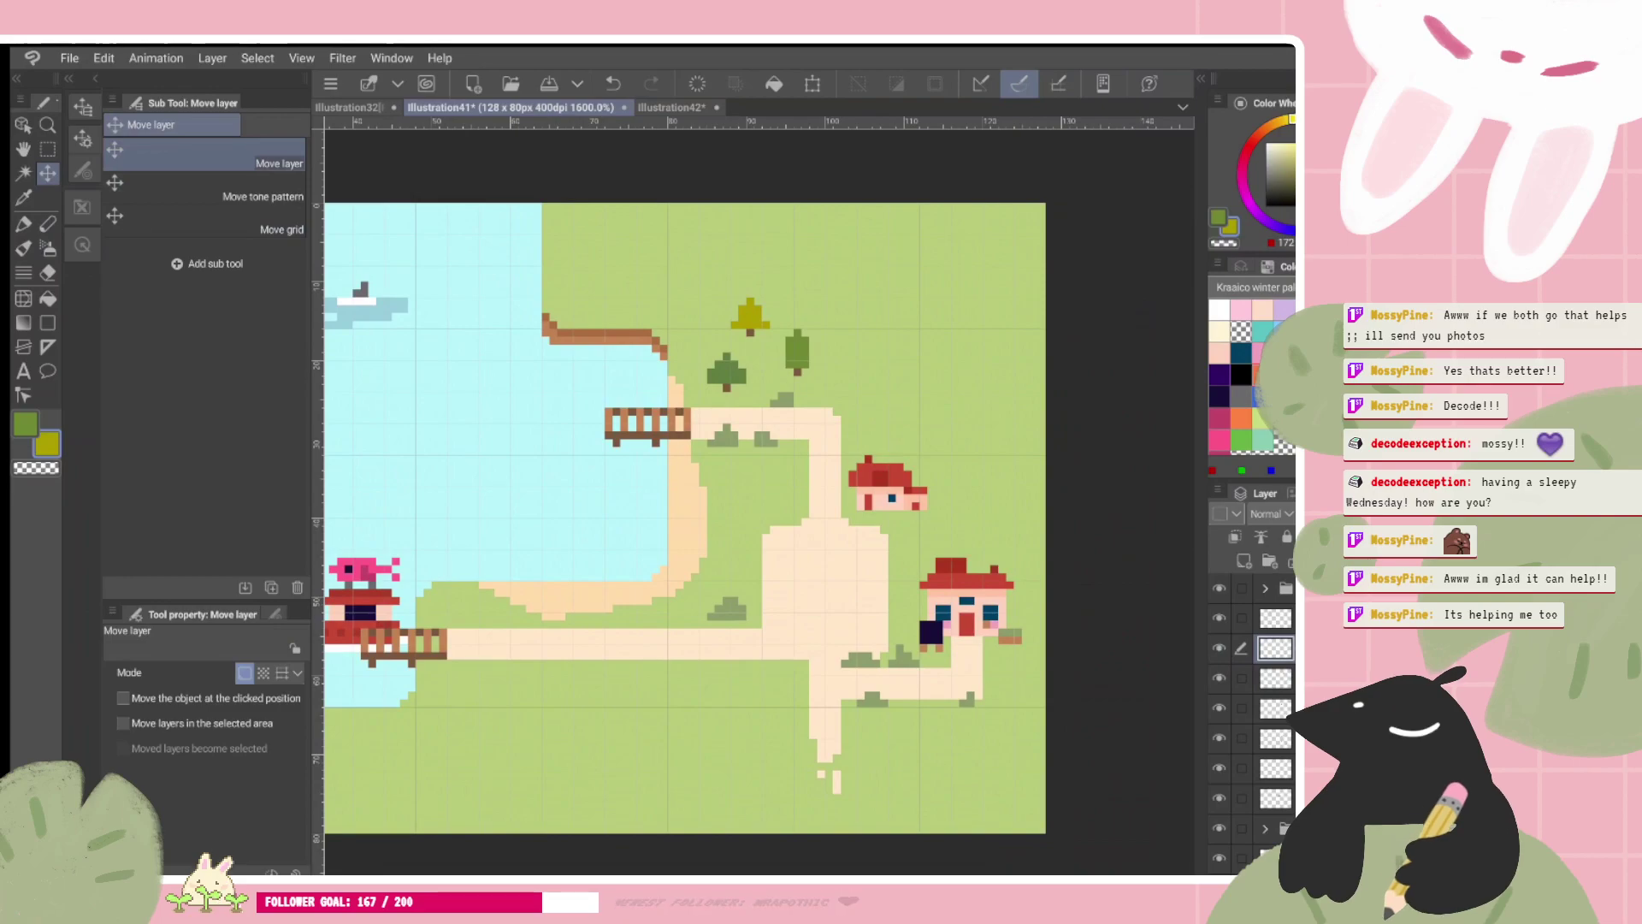
{"action": "left_click_drag", "start_coordinate": [1241, 678], "coordinate": [1241, 708]}
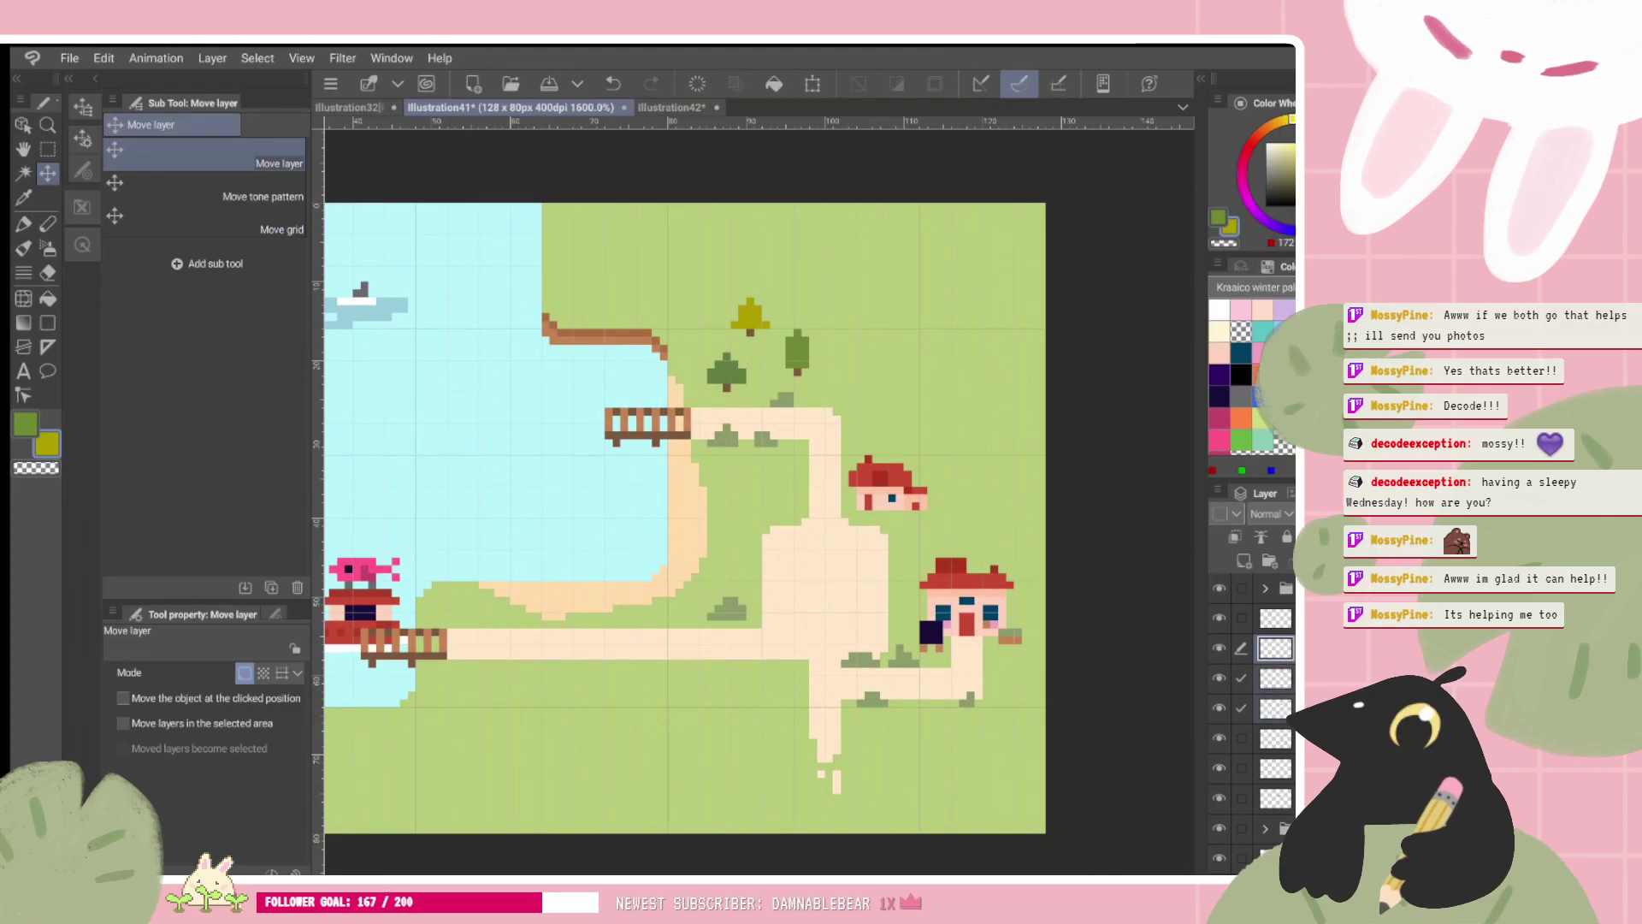
{"action": "left_click", "coordinate": [1270, 560]}
{"action": "left_click_drag", "start_coordinate": [1240, 678], "coordinate": [1241, 738]}
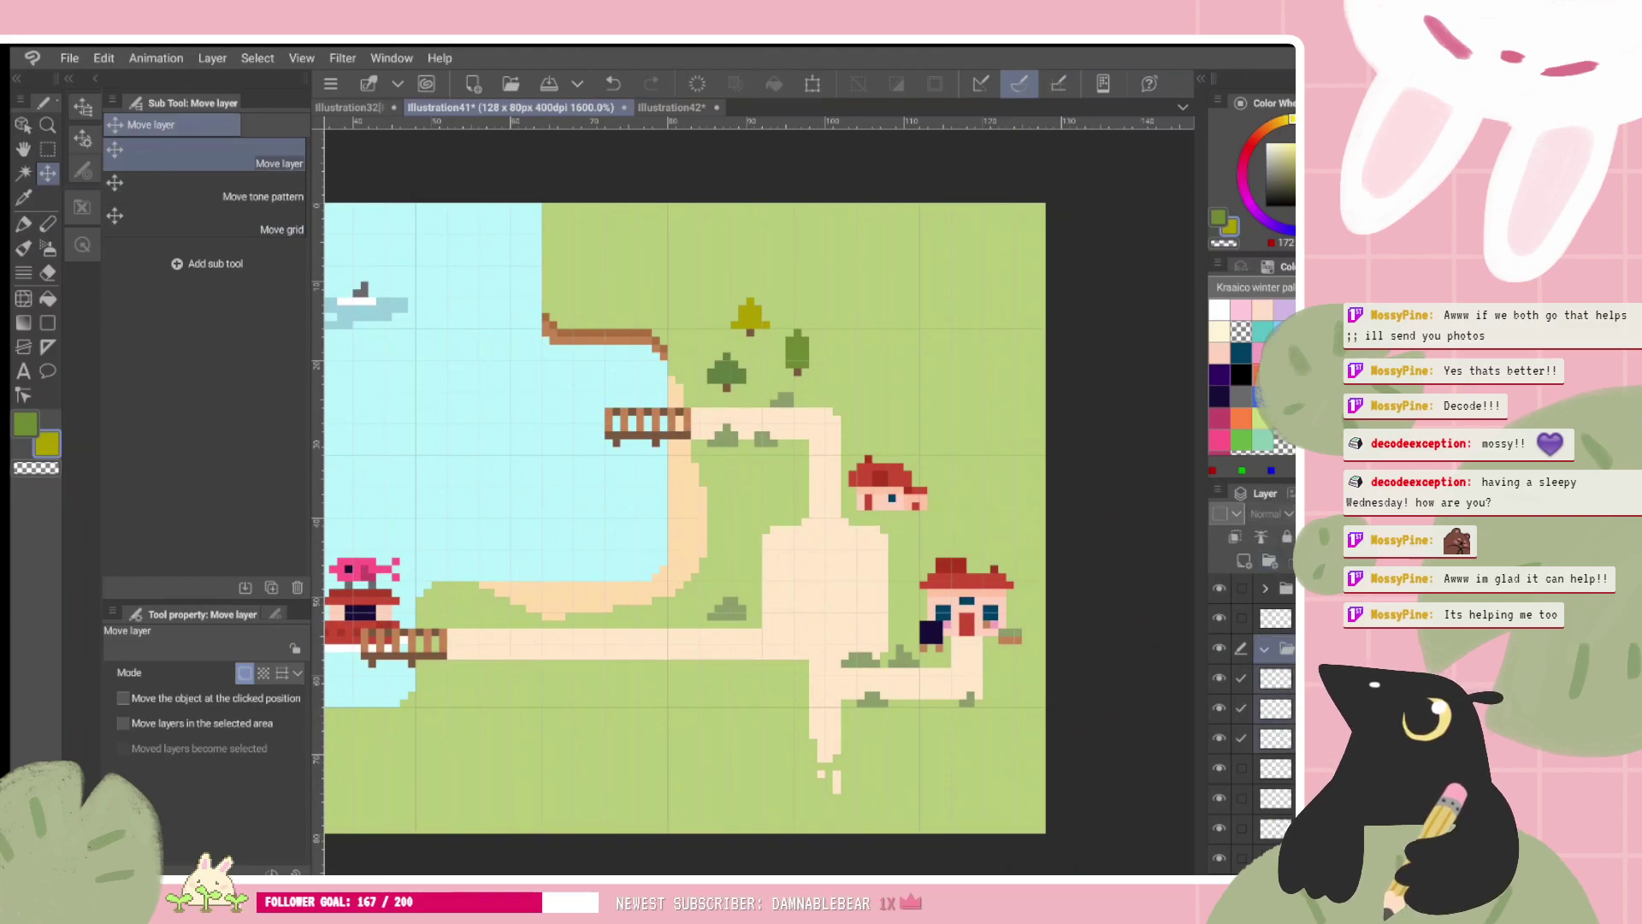
{"action": "left_click", "coordinate": [1264, 648]}
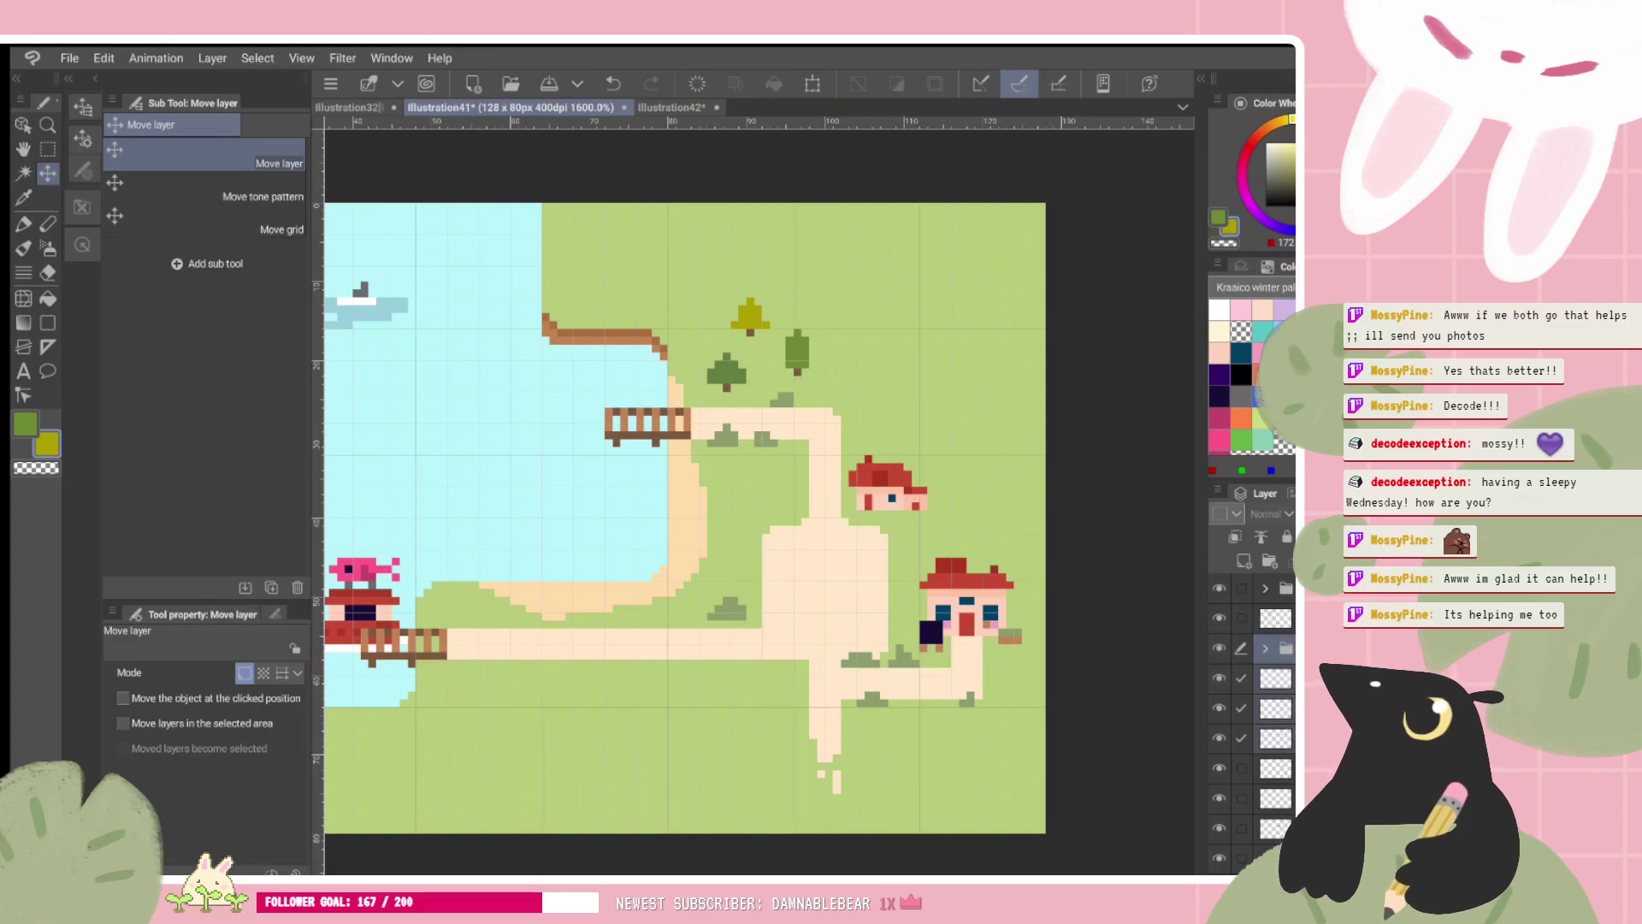
{"action": "left_click", "coordinate": [1265, 647]}
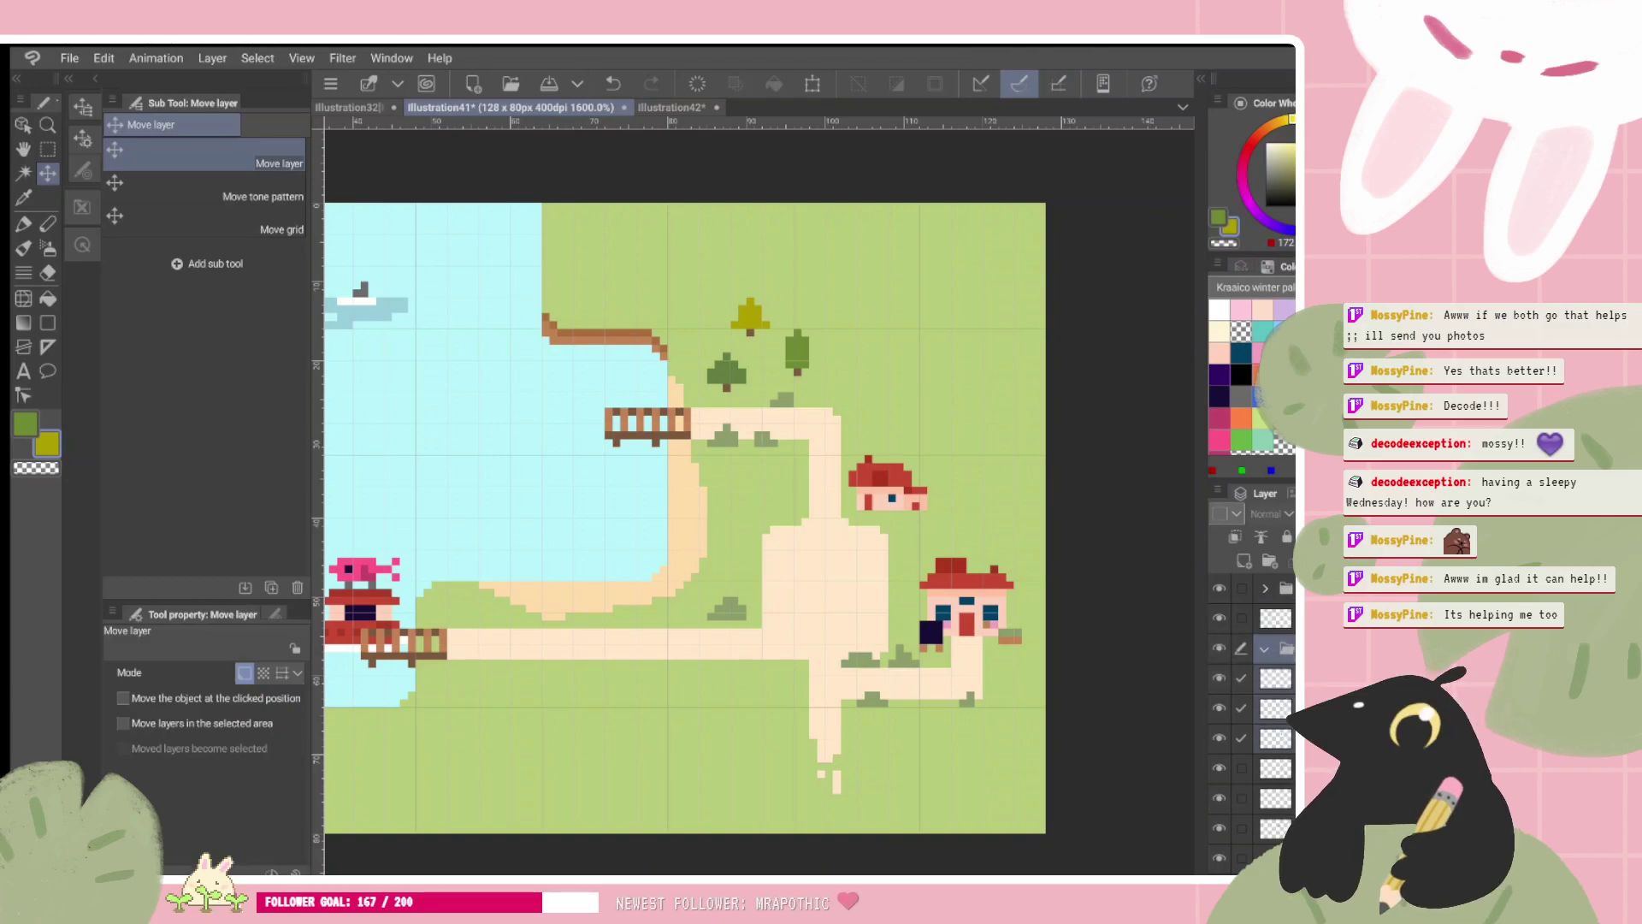
Step: Move the three tree layers into the new folder
{"action": "mouse_move", "coordinate": [1274, 678]}
{"action": "left_mouse_down"}
{"action": "mouse_move", "coordinate": [1274, 656]}
{"action": "mouse_move", "coordinate": [1272, 672]}
{"action": "mouse_move", "coordinate": [1252, 659]}
{"action": "mouse_move", "coordinate": [1273, 648]}
{"action": "left_mouse_up"}
{"action": "left_click", "coordinate": [1274, 678]}
{"action": "left_click", "coordinate": [1241, 708]}
{"action": "left_click", "coordinate": [1275, 678]}
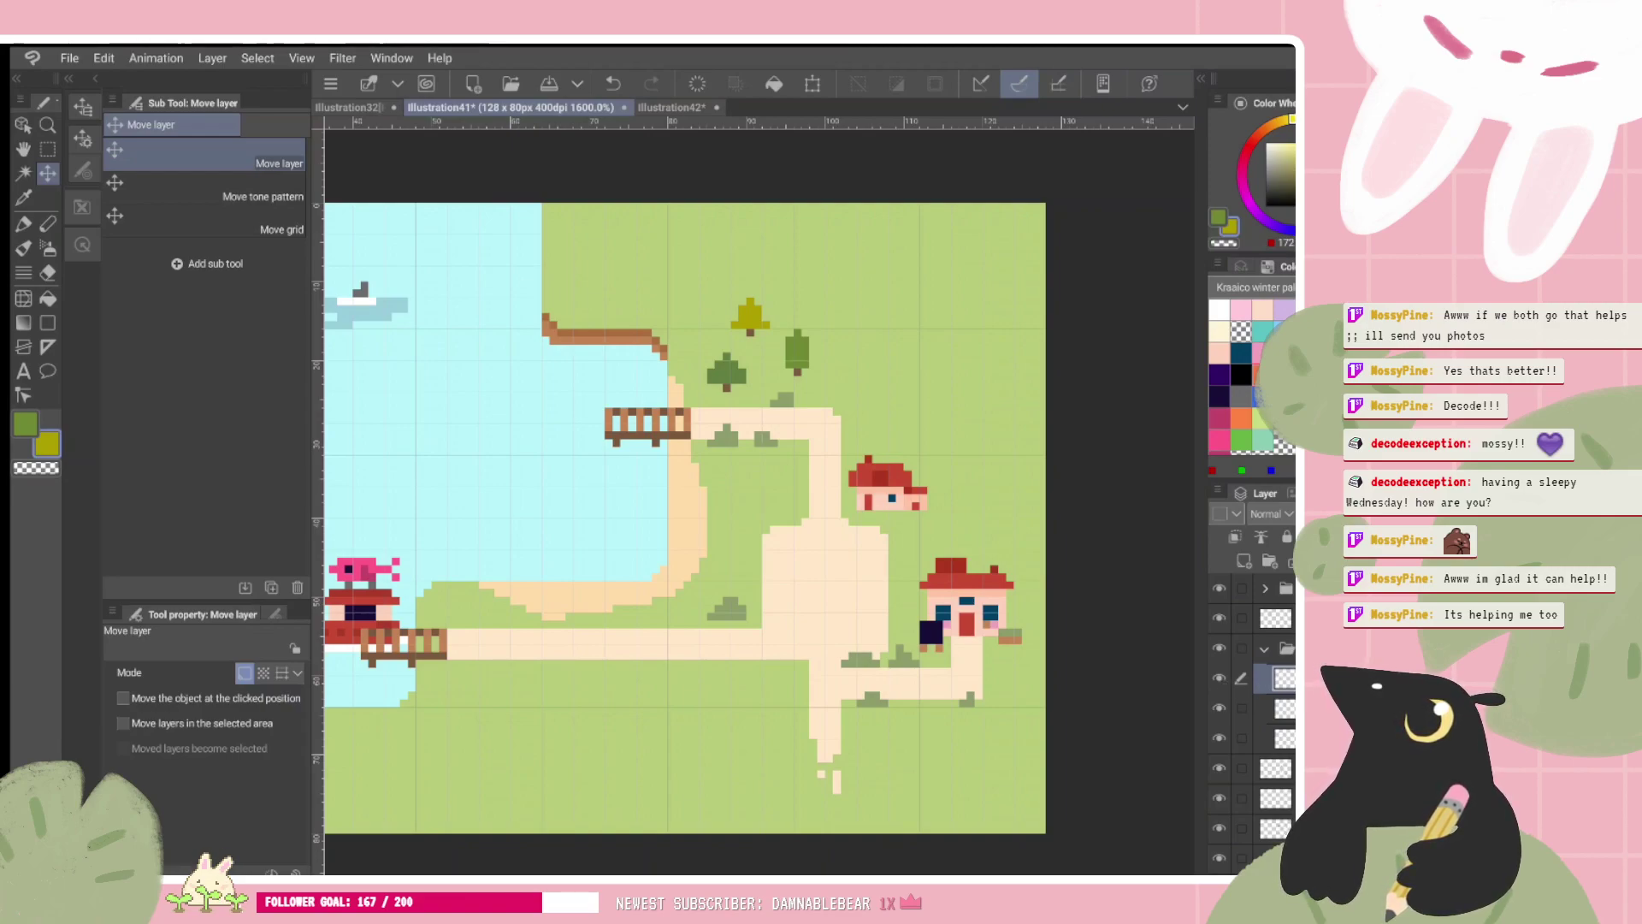
Step: Duplicate the three tree layers inside their folder by copying and pasting them
{"action": "left_click", "coordinate": [1274, 647]}
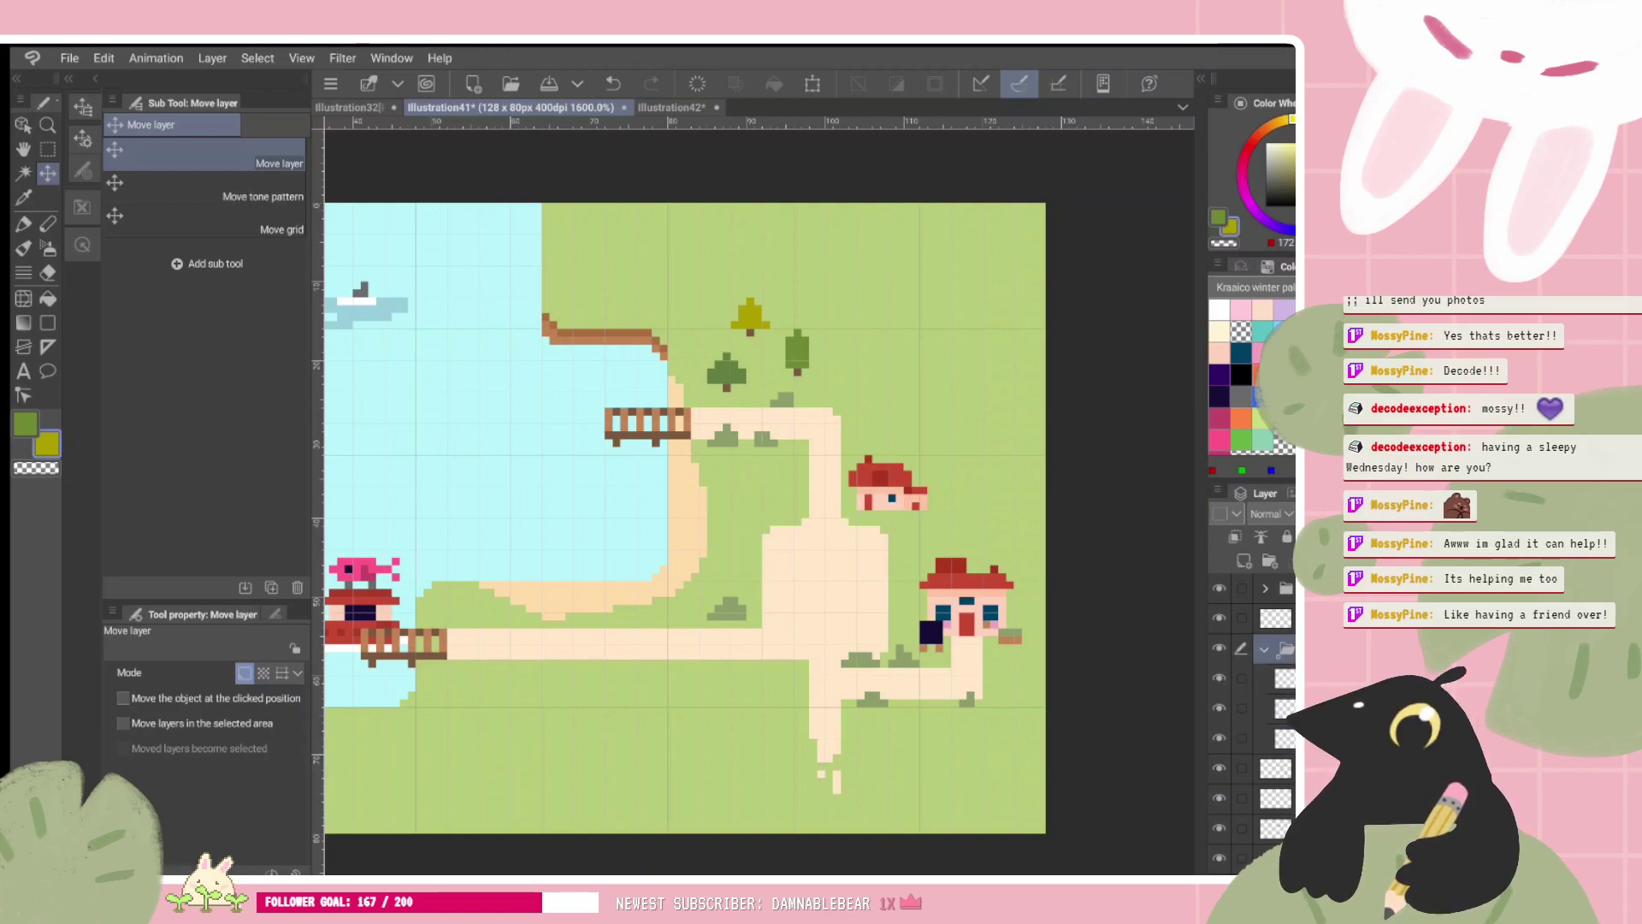
{"action": "left_click", "coordinate": [1275, 678]}
{"action": "left_click", "coordinate": [1275, 738], "text": "shift"}
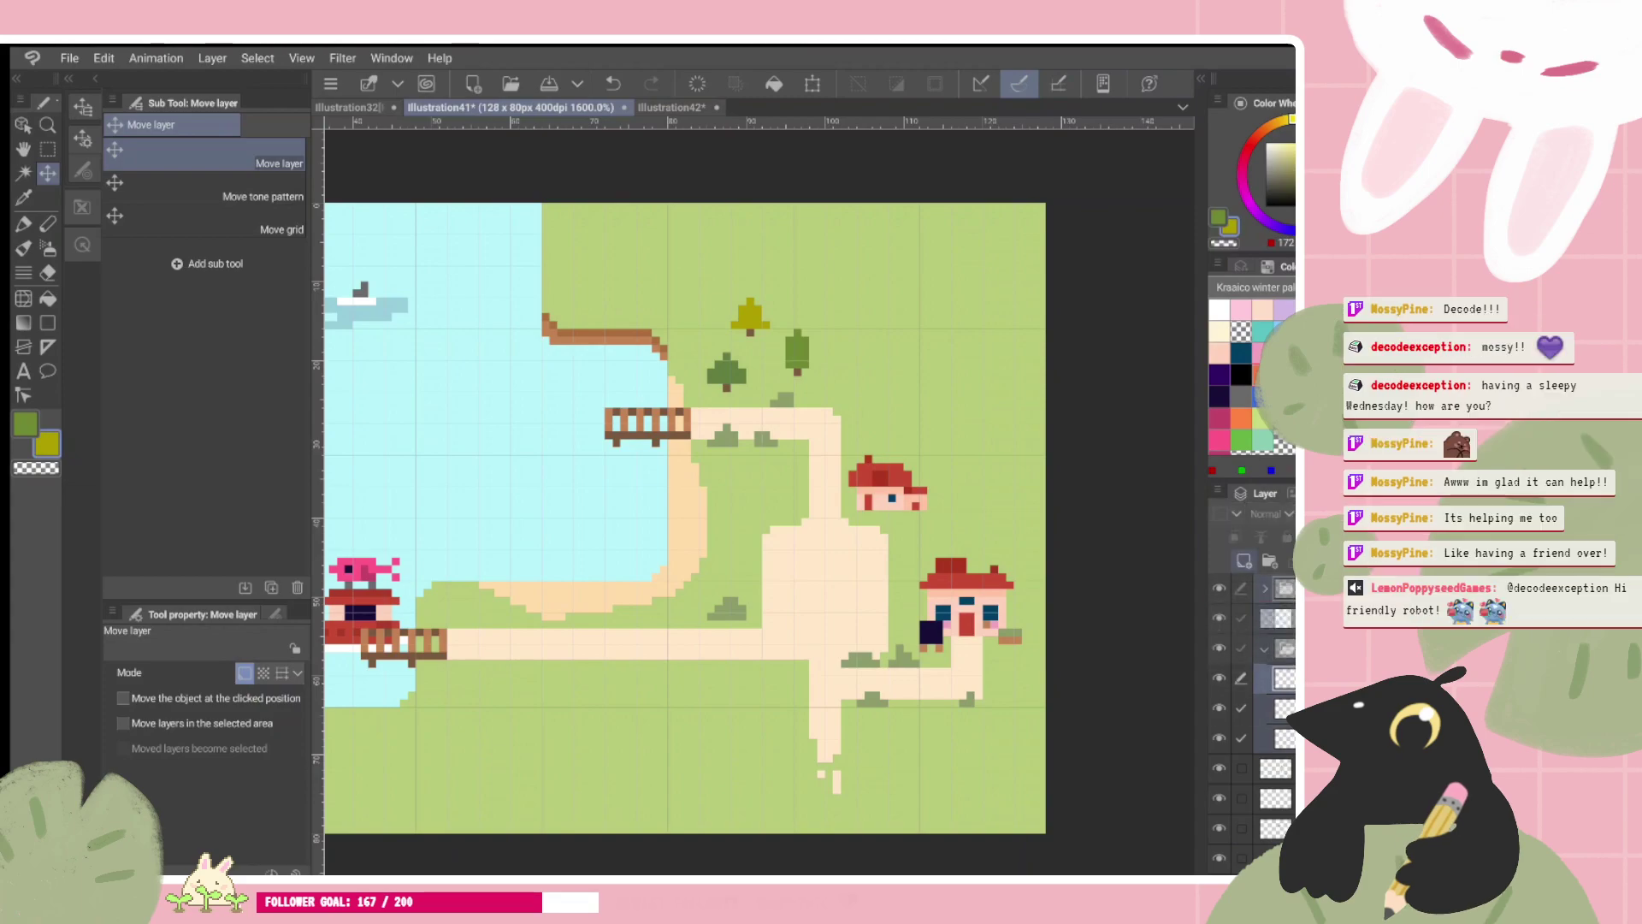
{"action": "key", "text": "ctrl+c"}
{"action": "key", "text": "ctrl+v"}
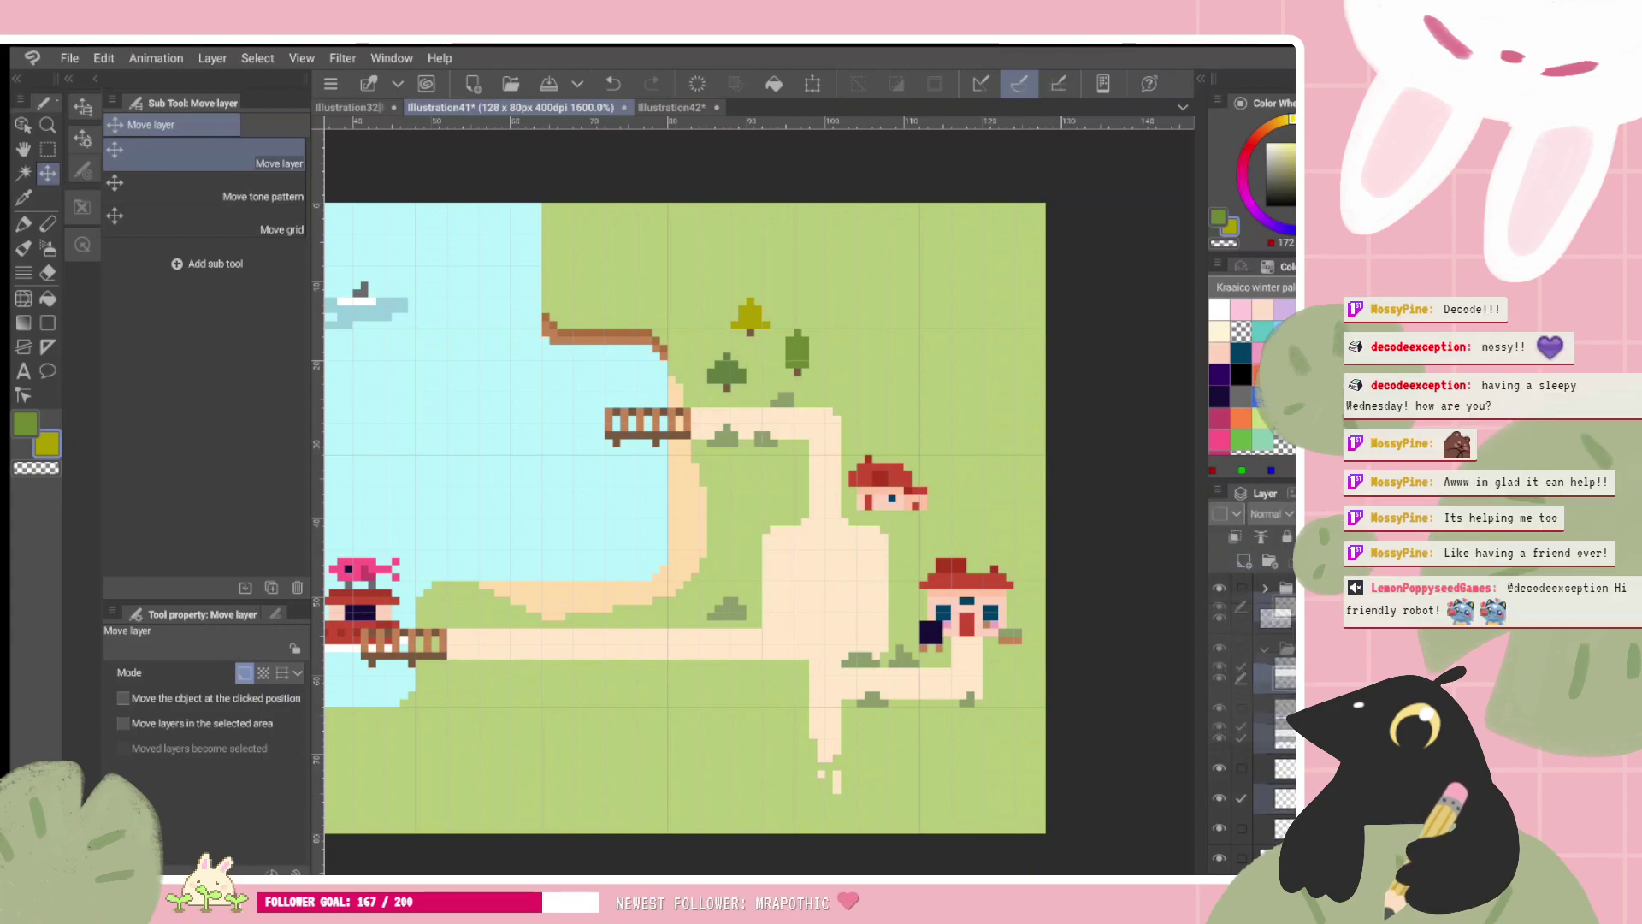
Step: Move the copied rectangular tree and the copied dark green pine onto the grass between the beach and the village square
{"action": "left_click", "coordinate": [1274, 708]}
{"action": "left_click", "coordinate": [1275, 737]}
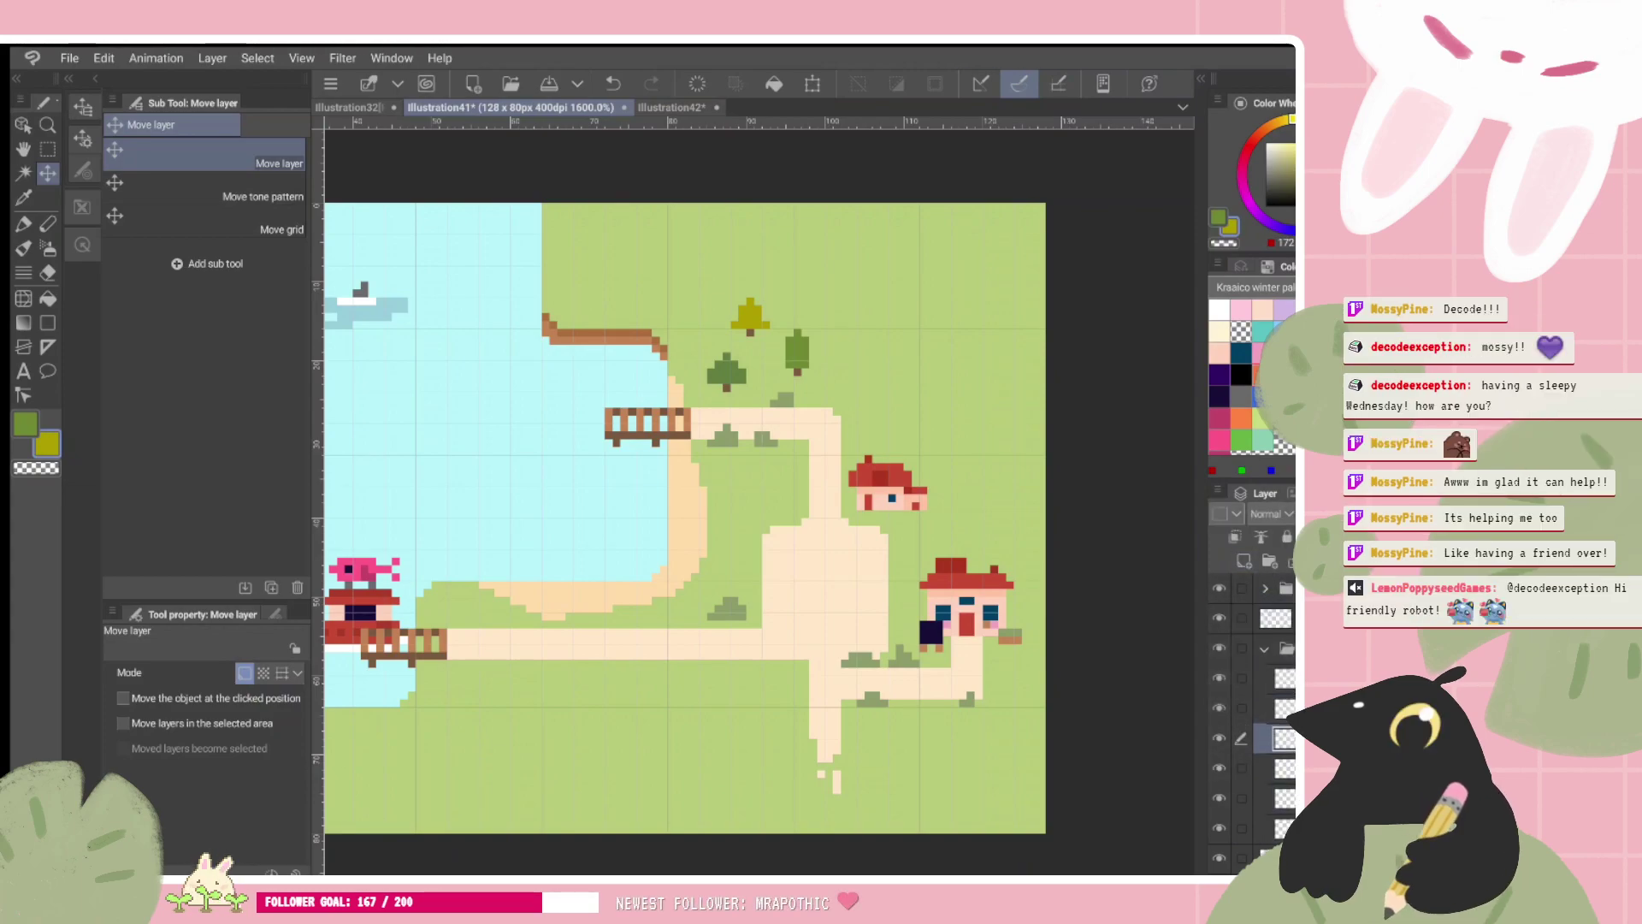
{"action": "left_click_drag", "start_coordinate": [790, 377], "coordinate": [778, 513]}
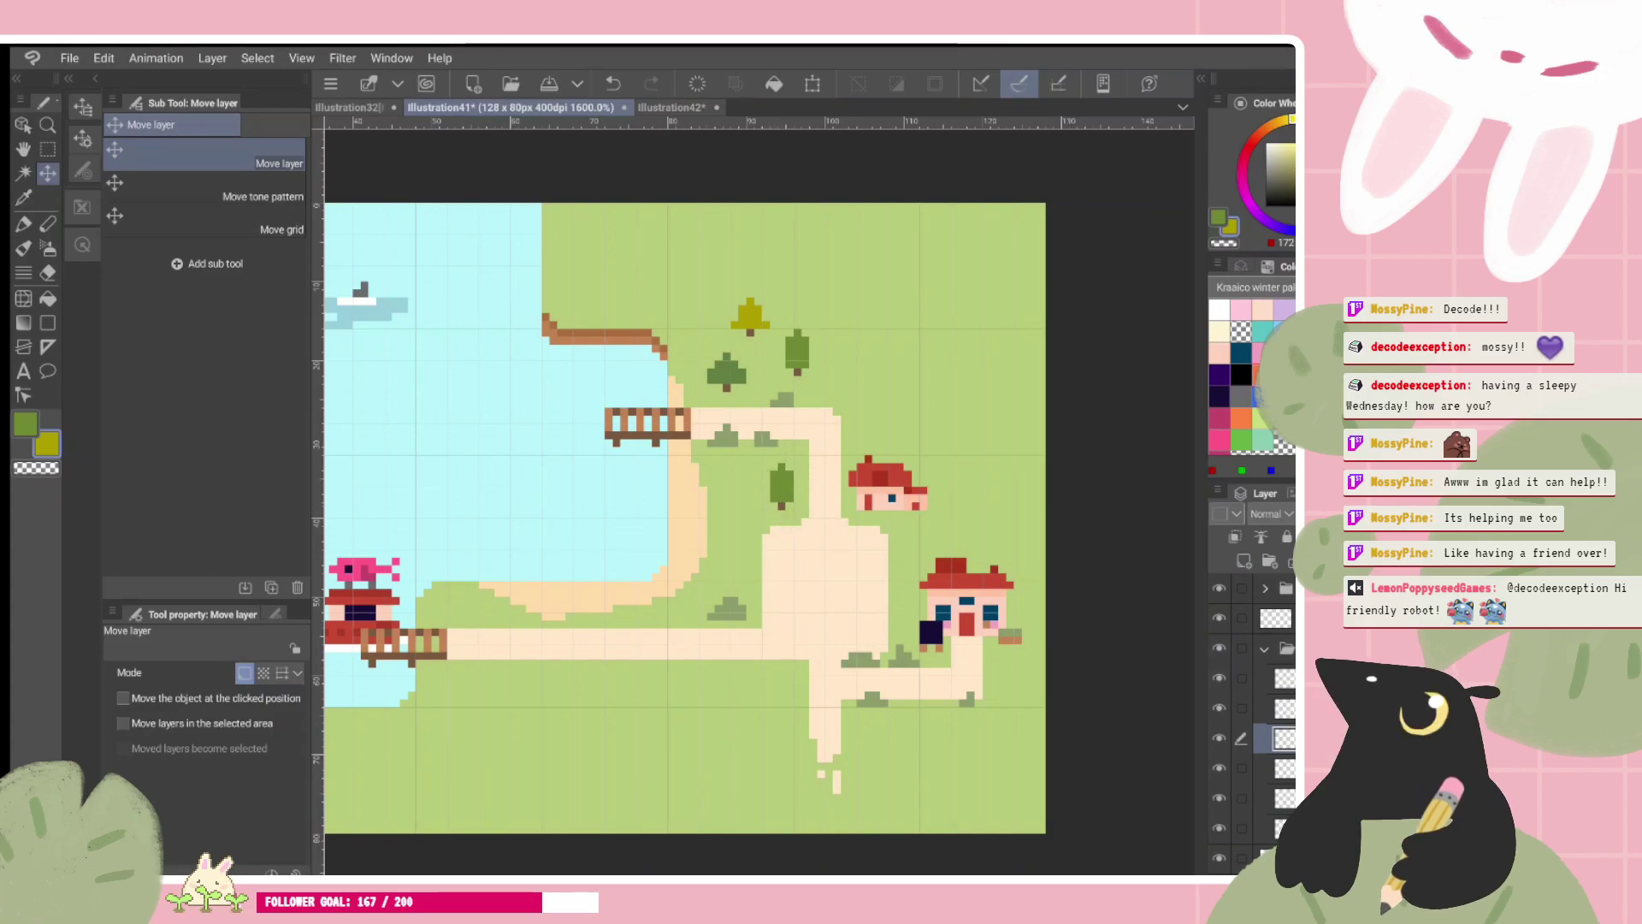
{"action": "left_click", "coordinate": [1275, 797]}
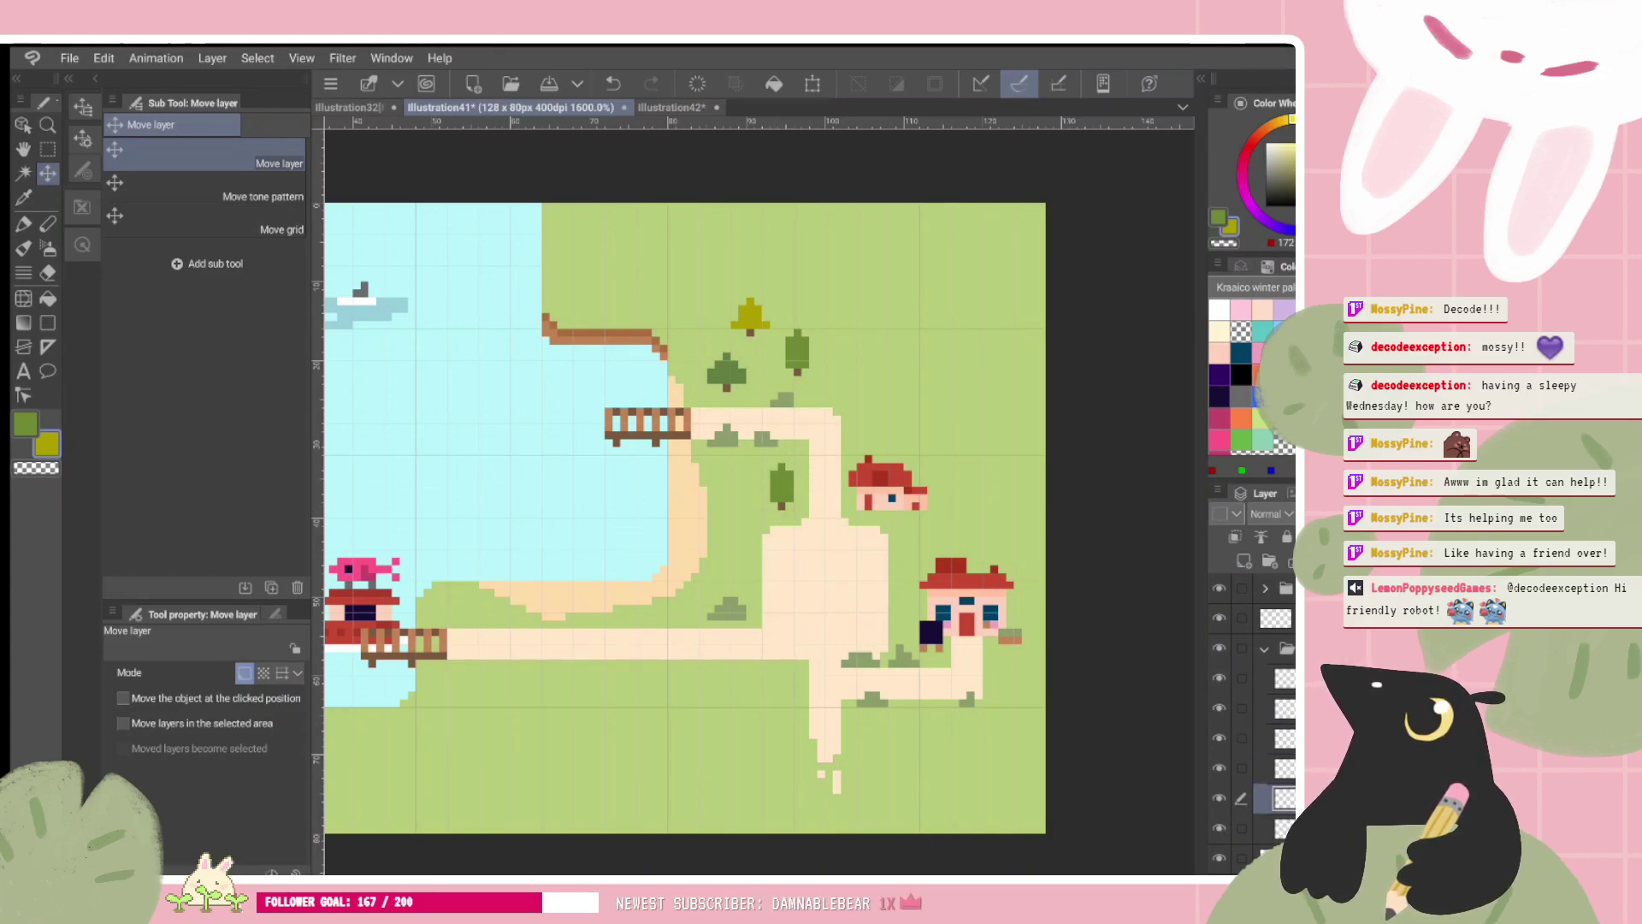
{"action": "left_click", "coordinate": [1275, 828]}
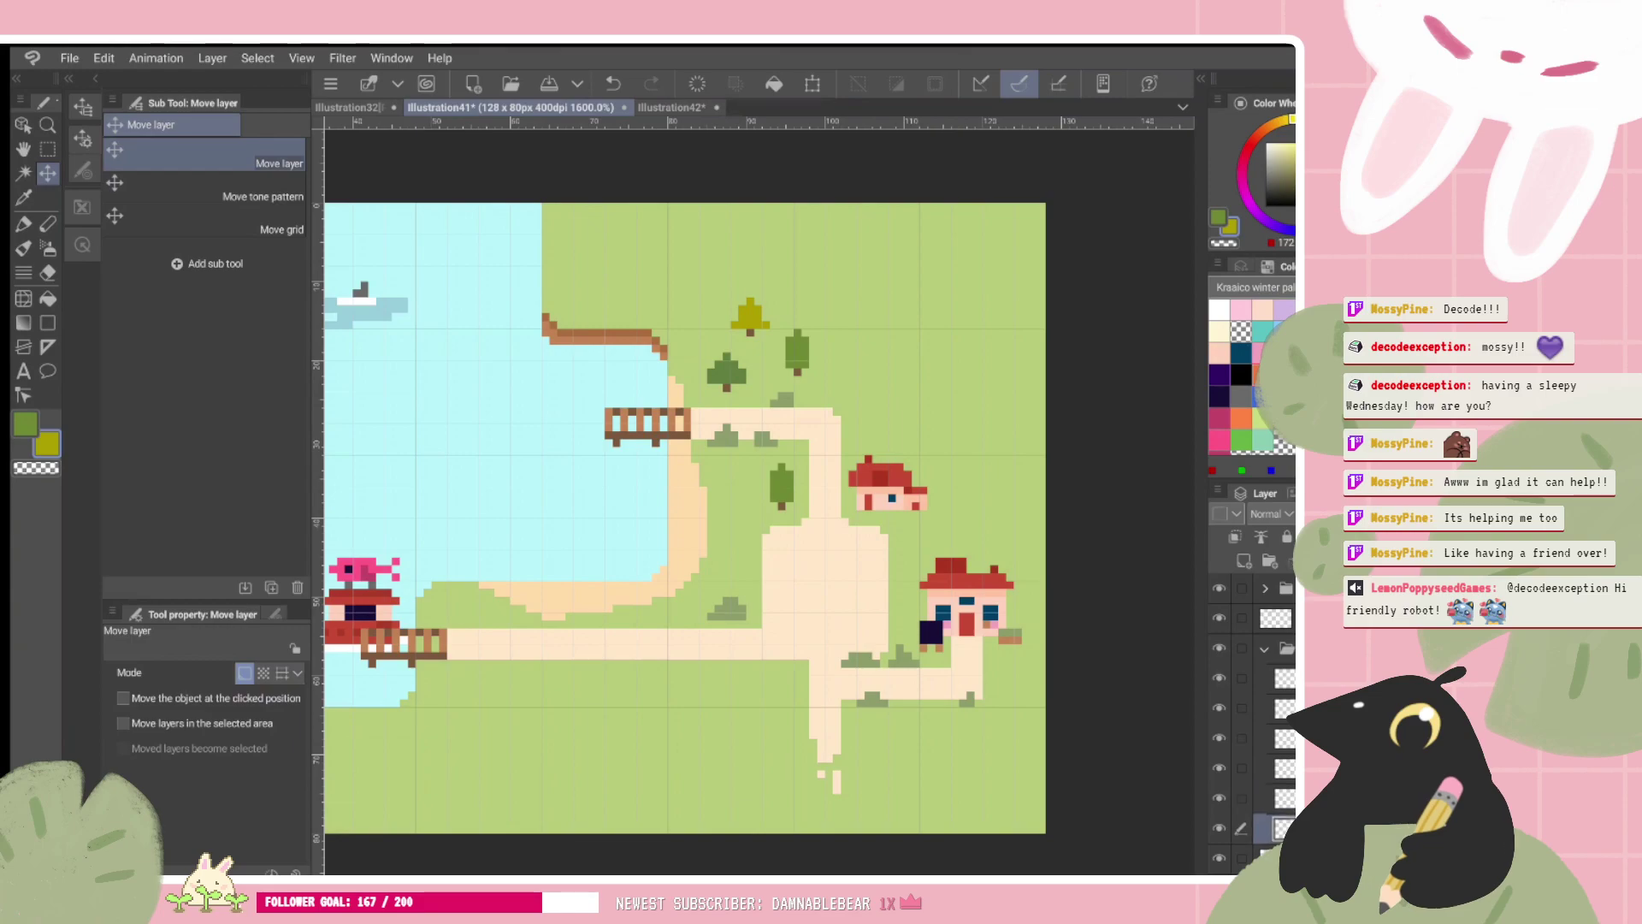
{"action": "left_click_drag", "start_coordinate": [789, 371], "coordinate": [795, 536]}
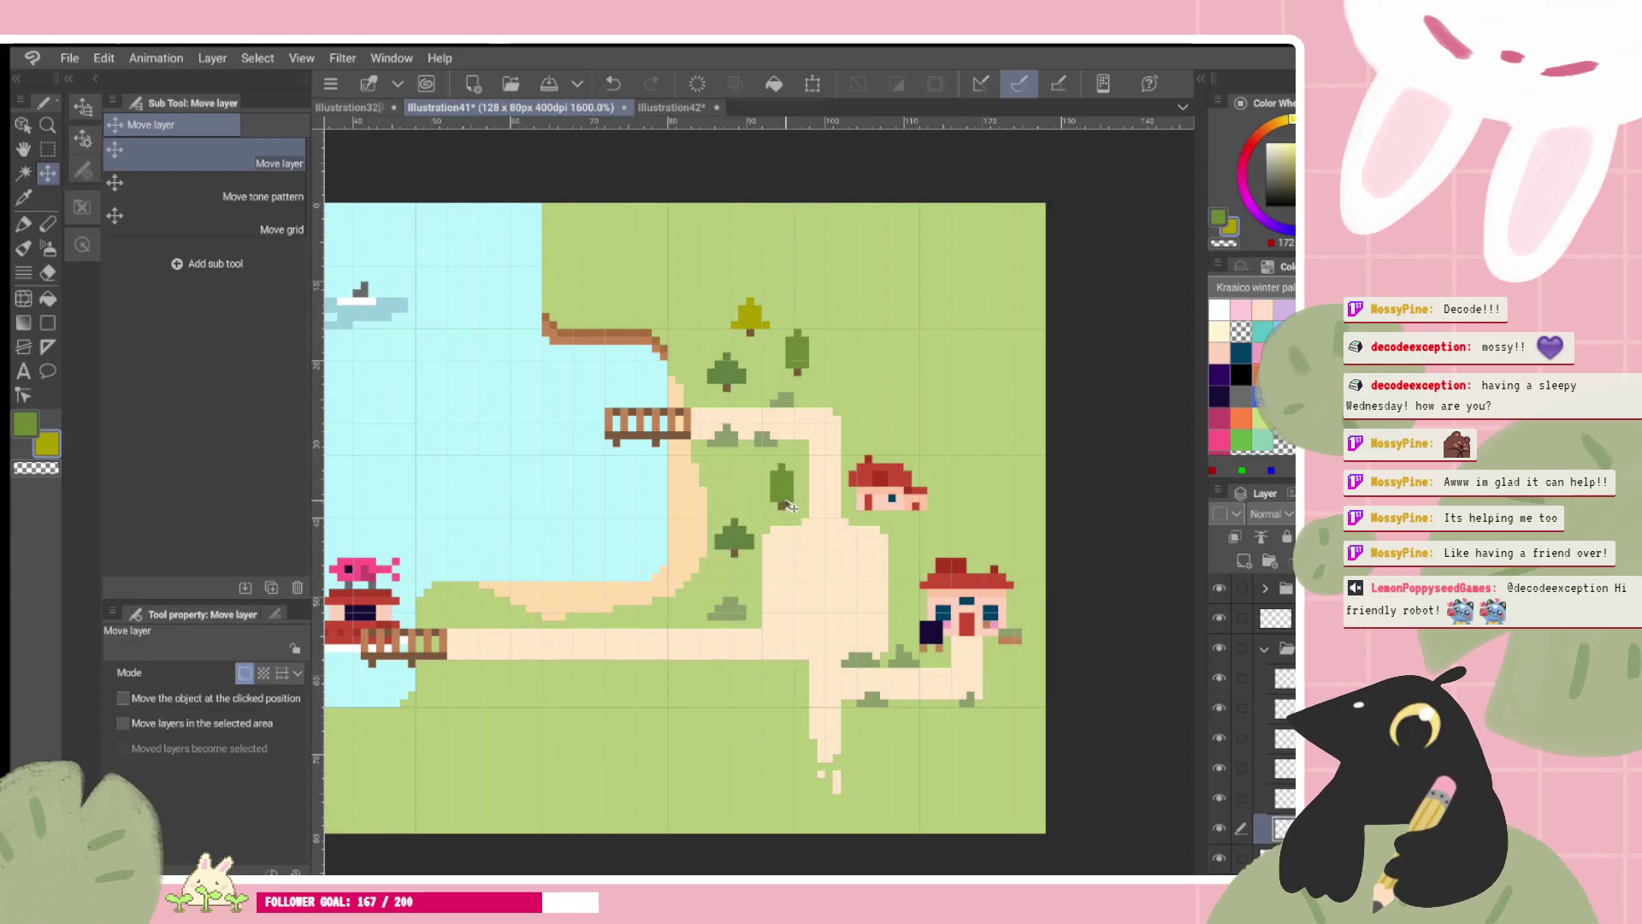
Step: Move the copied olive-yellow tree below the long horizontal path, beside the lower corner of the village square
{"action": "left_click", "coordinate": [1275, 708]}
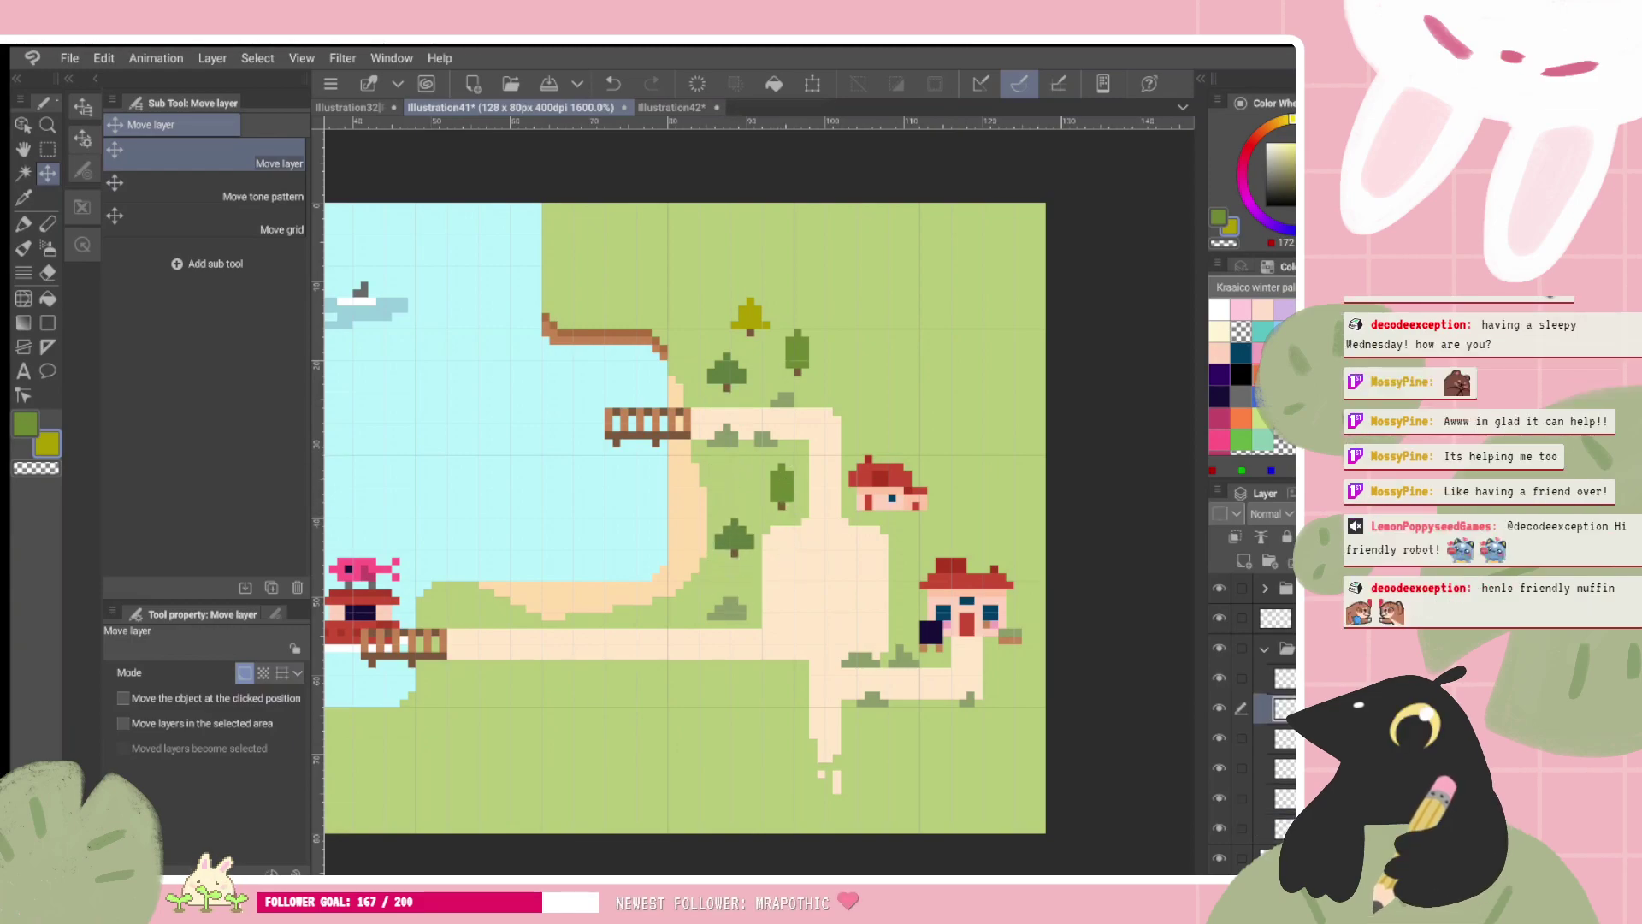
{"action": "left_click_drag", "start_coordinate": [887, 263], "coordinate": [915, 609]}
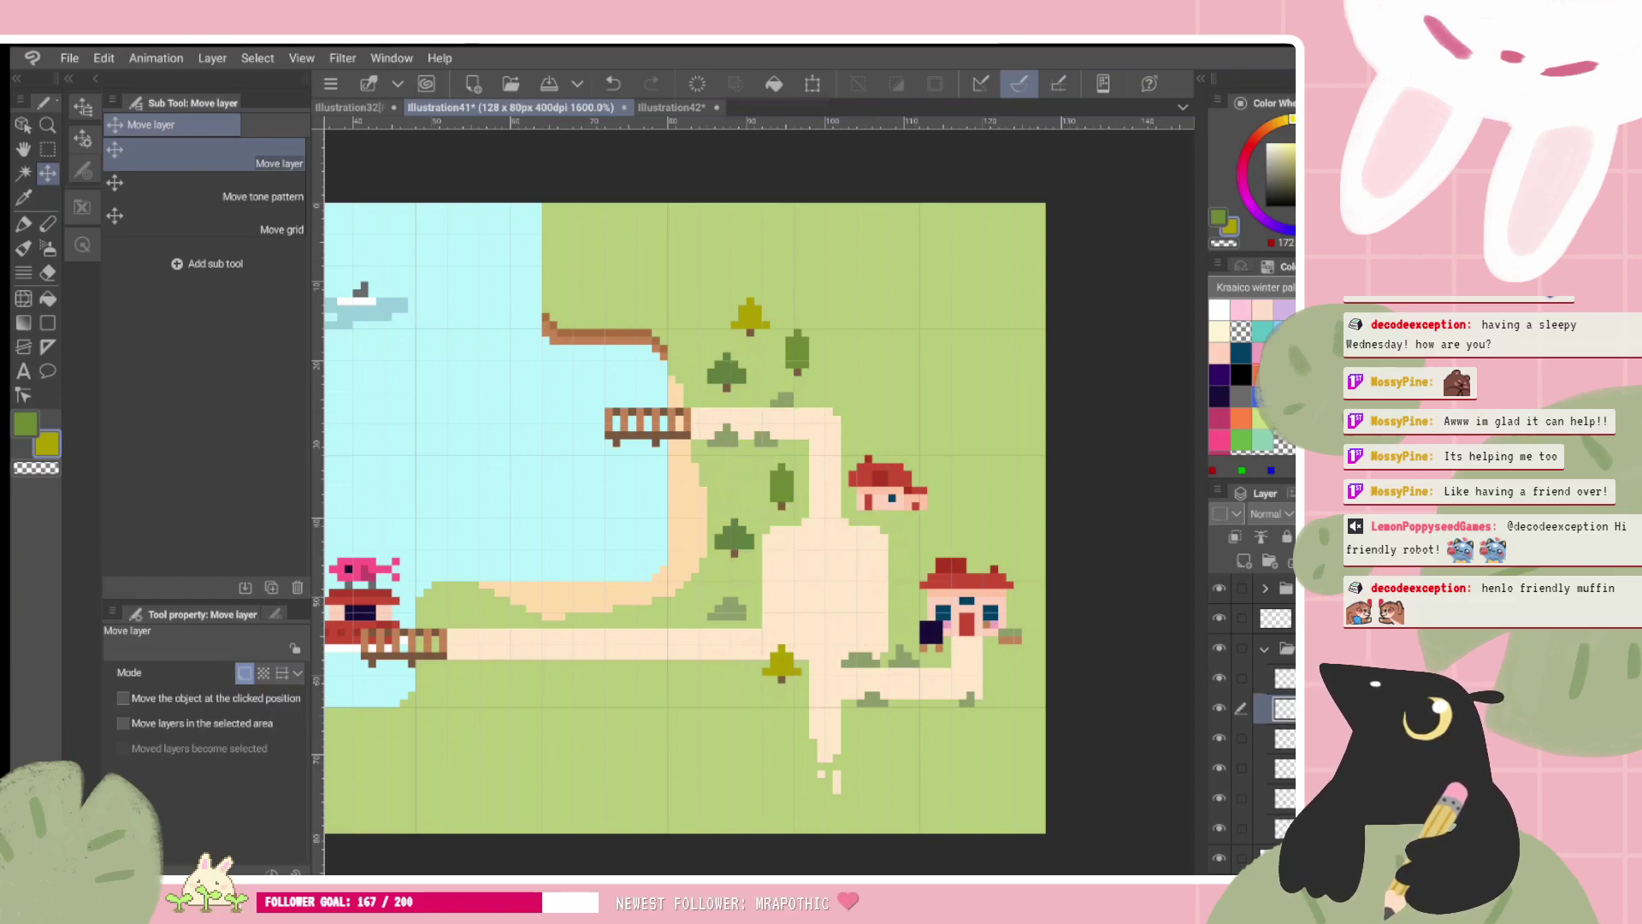
{"action": "scroll", "coordinate": [759, 501], "scroll_direction": "down", "scroll_amount": 2}
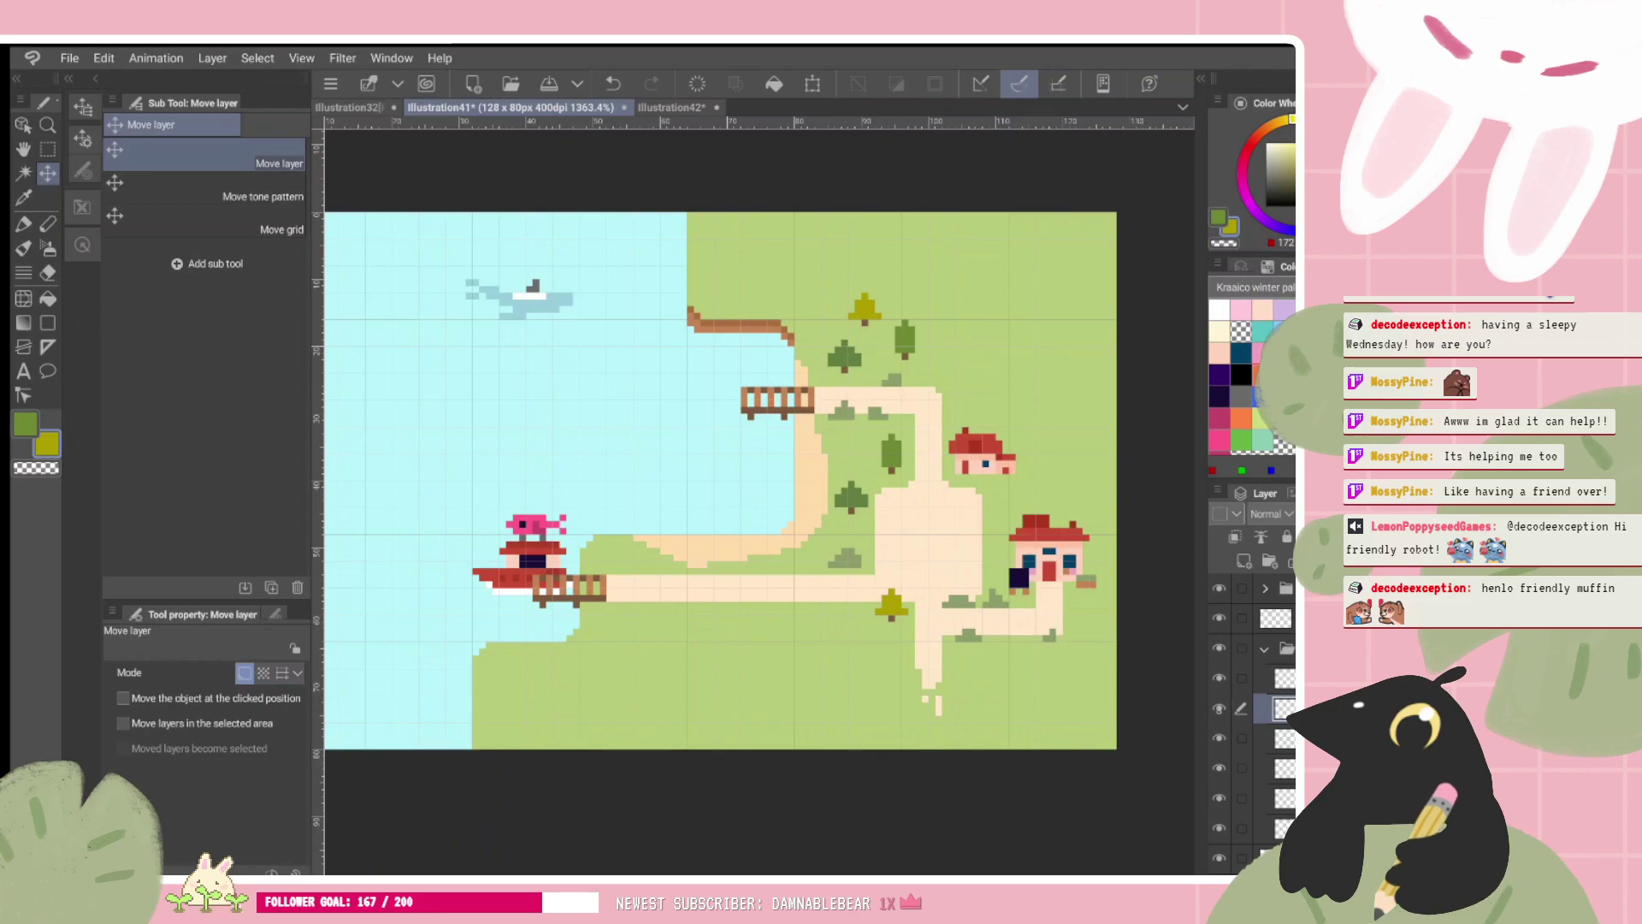
Step: On the bush layer, draw a grey-green bush about 4 pixels wide beside the copied rectangular tree, using the existing bush colour
{"action": "left_click", "coordinate": [1278, 678]}
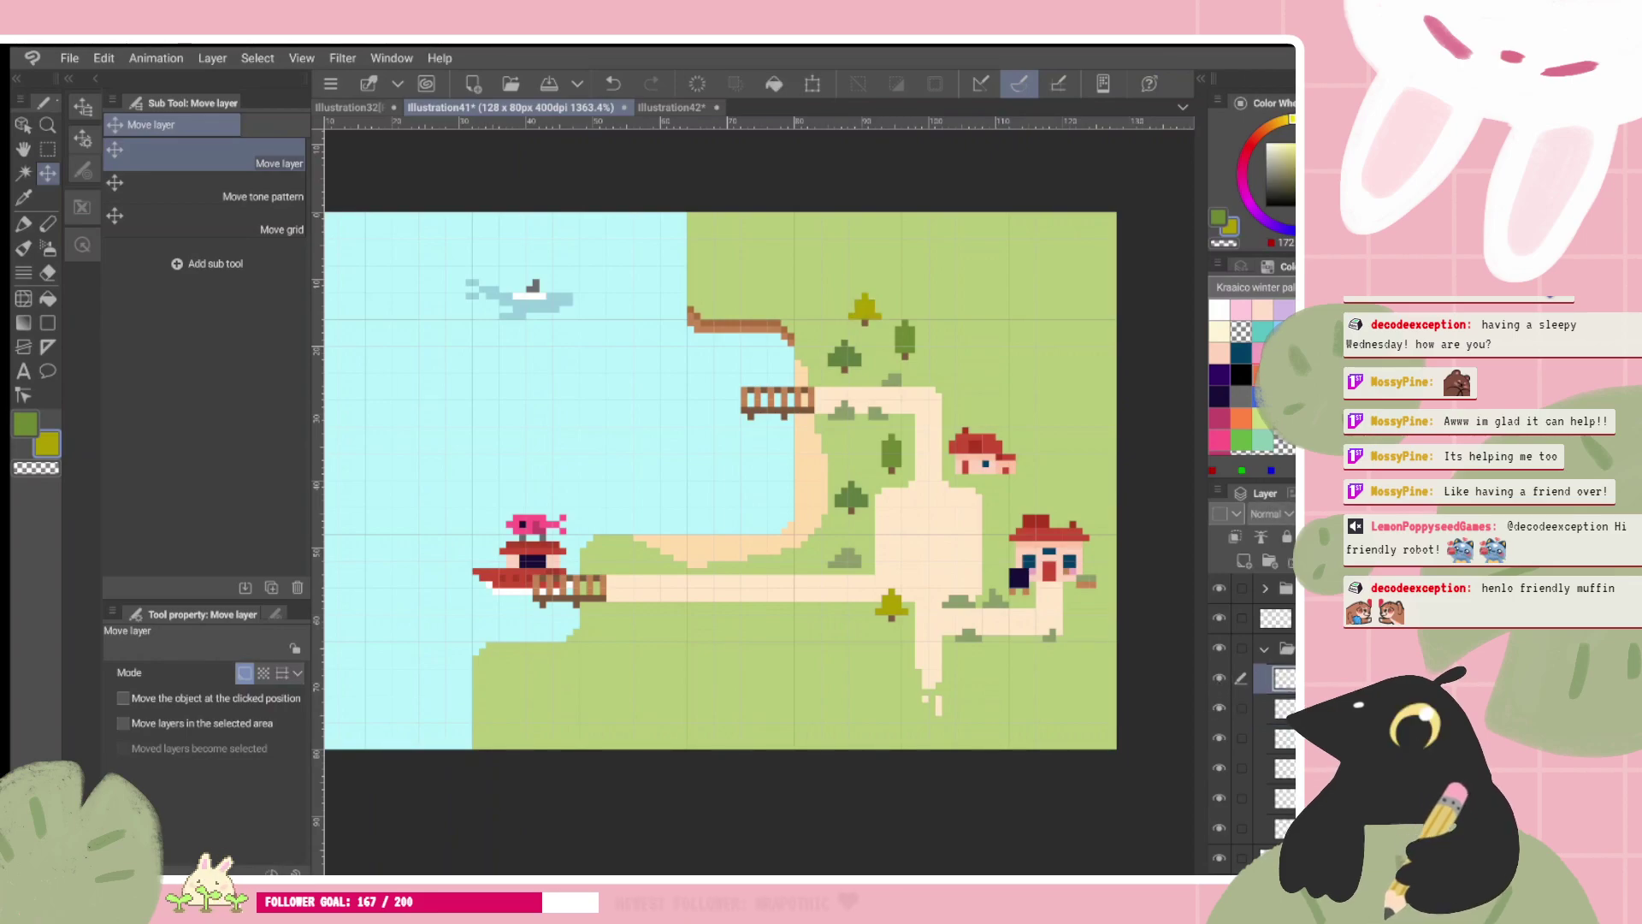
{"action": "left_click", "coordinate": [1264, 649]}
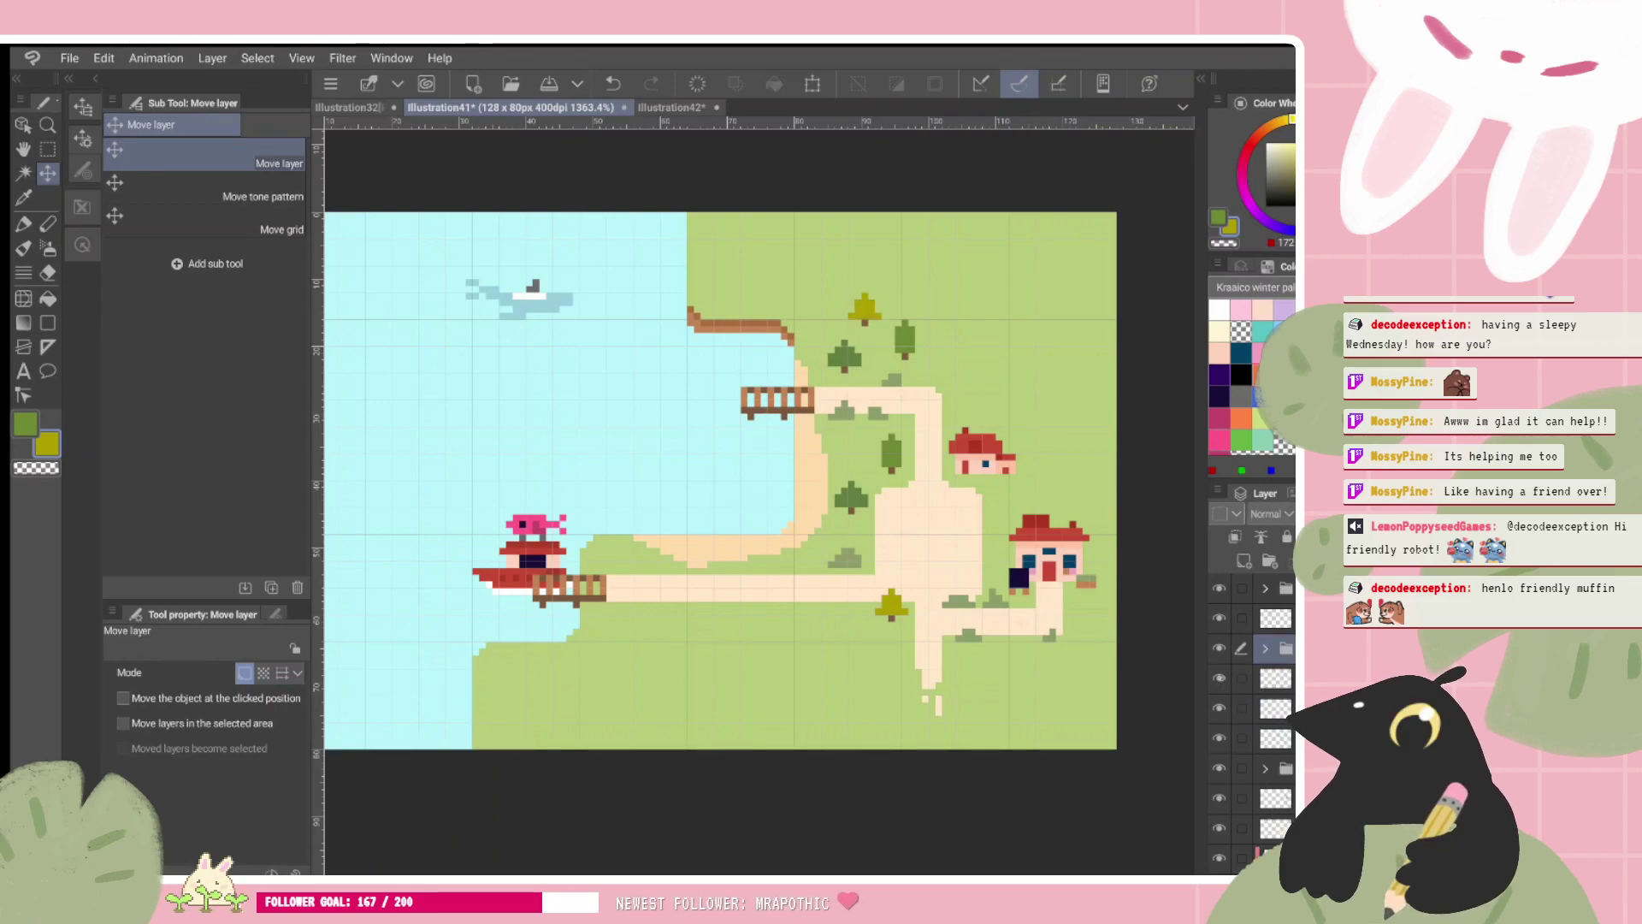
{"action": "left_click", "coordinate": [1275, 678]}
{"action": "left_click", "coordinate": [834, 415]}
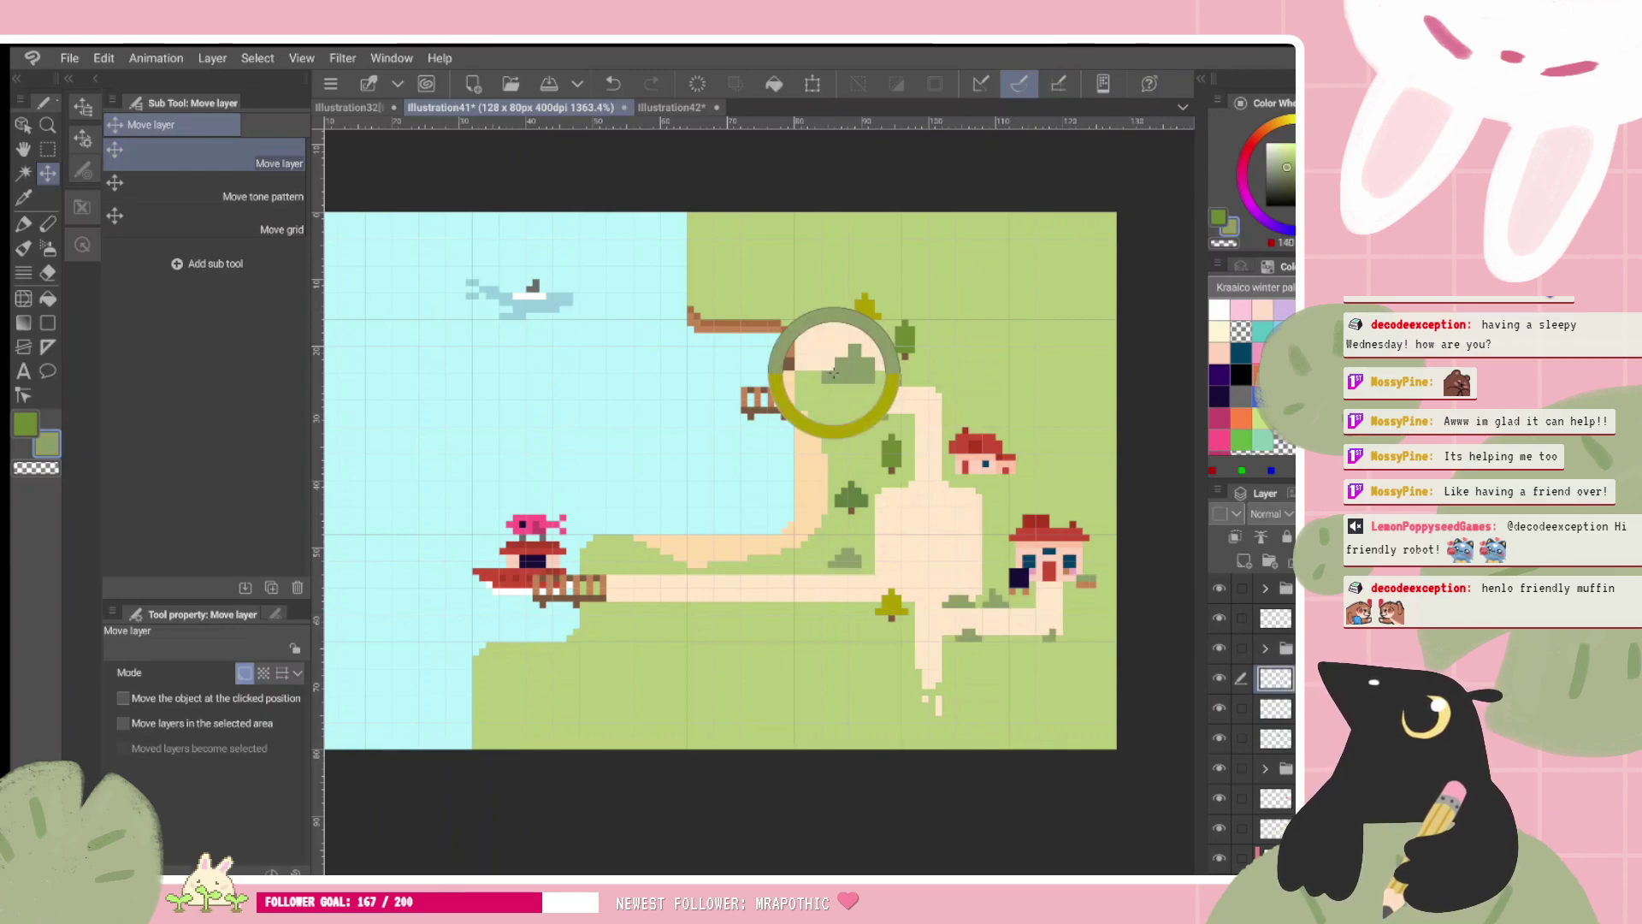
{"action": "key", "text": "p"}
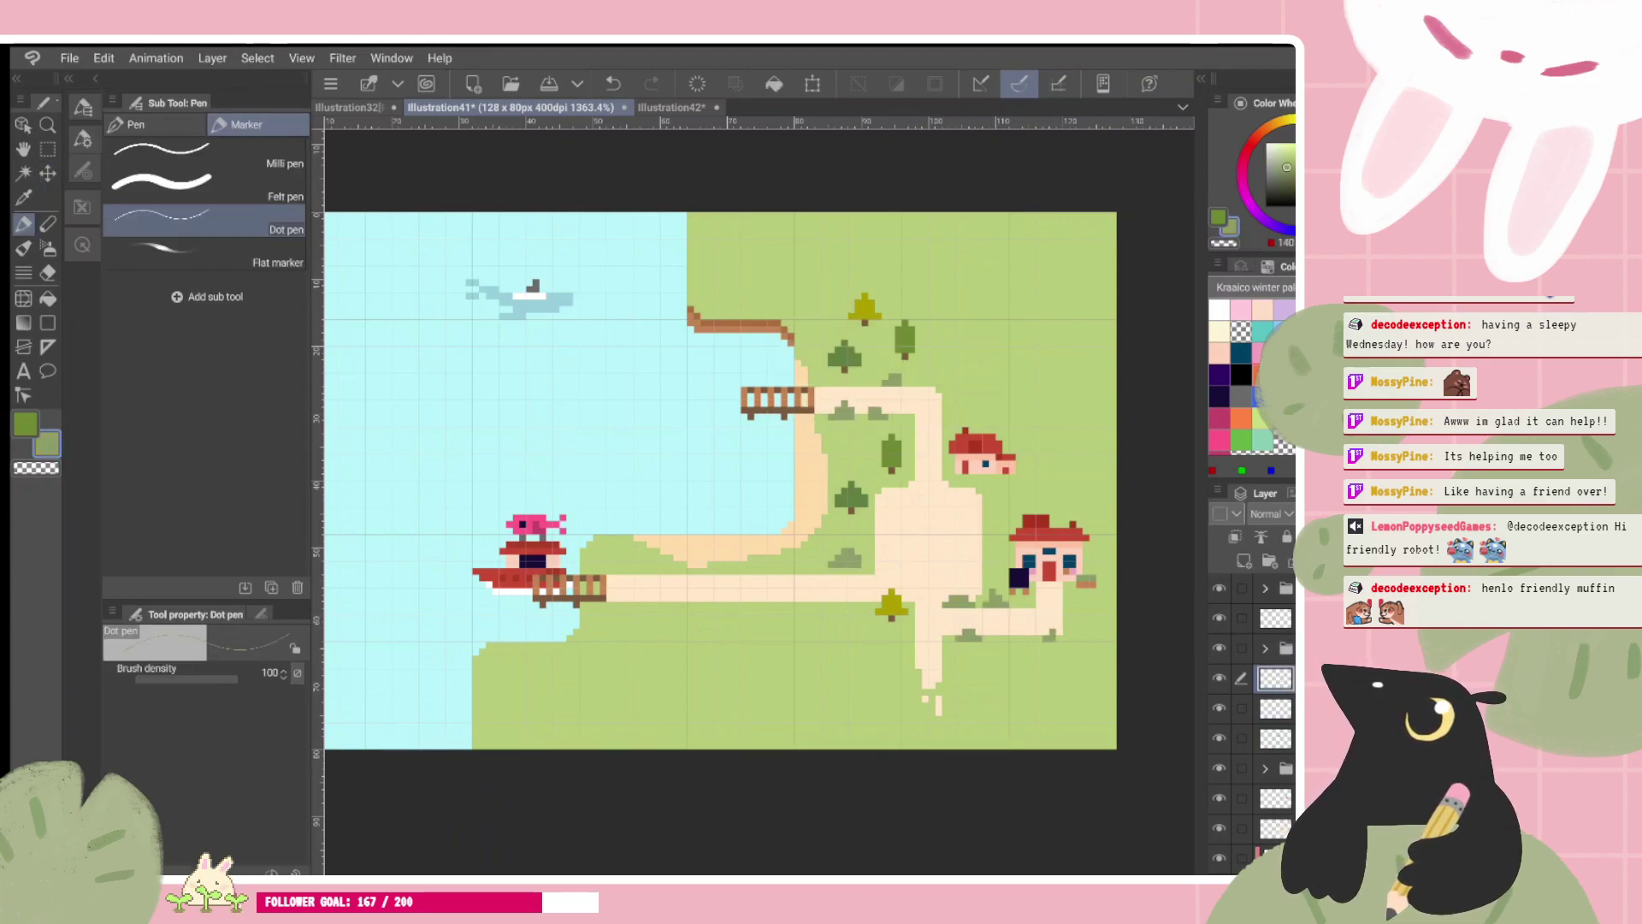
{"action": "scroll", "coordinate": [1030, 430], "scroll_direction": "up", "scroll_amount": 3}
{"action": "left_click_drag", "start_coordinate": [655, 470], "coordinate": [695, 471]}
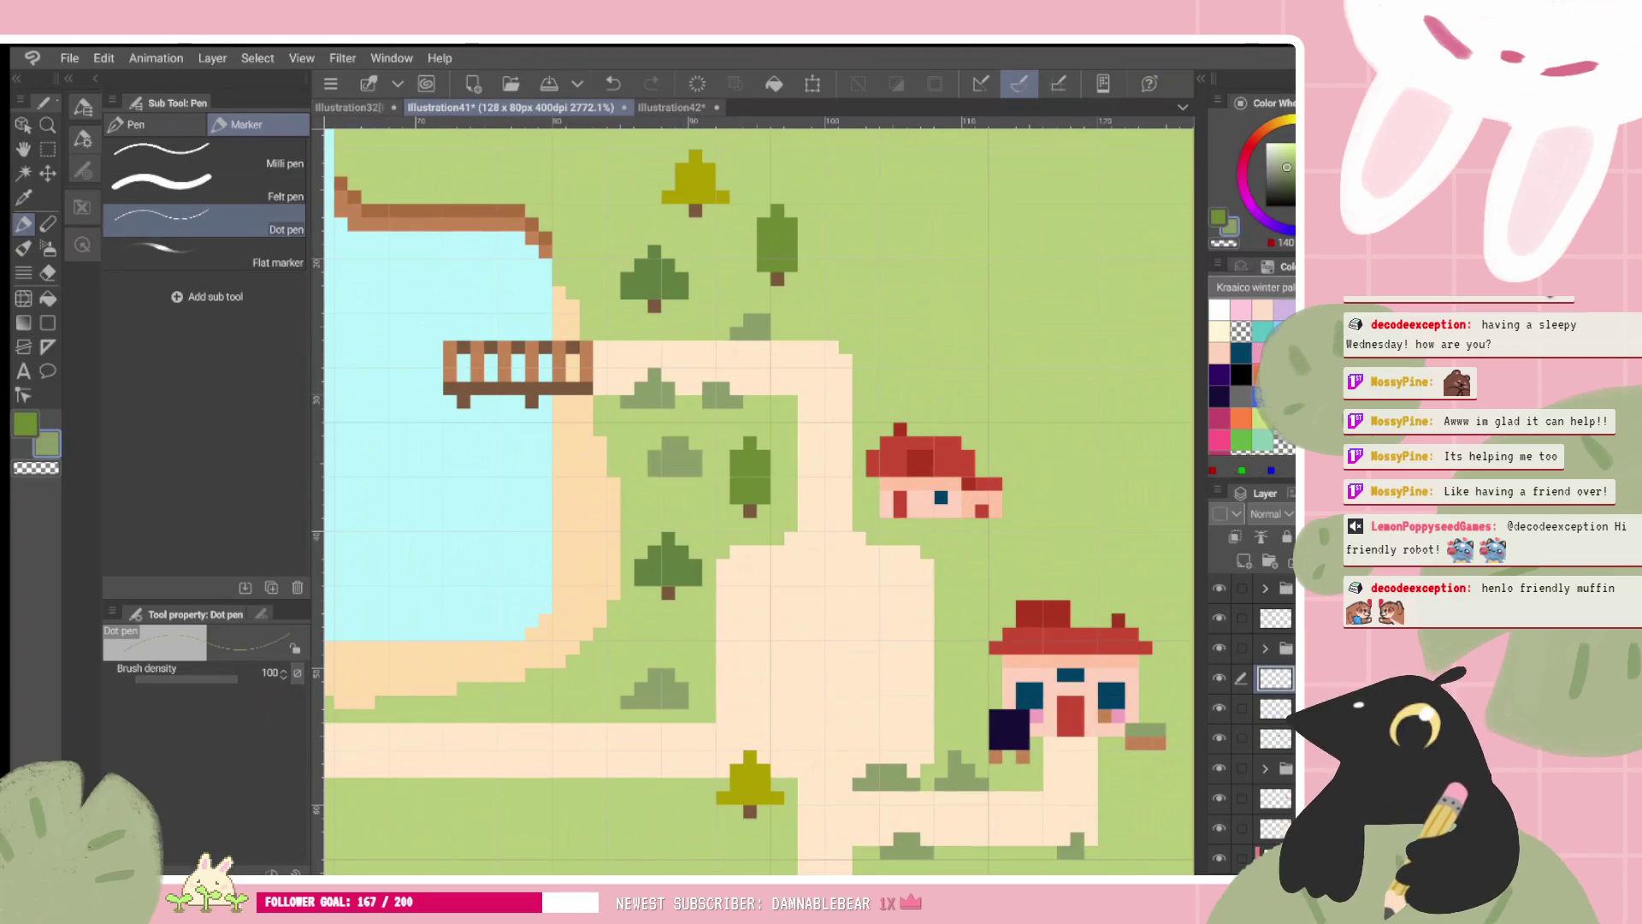
Step: Try red berry pixels on the new bush, and undo them
{"action": "left_click", "coordinate": [1262, 374]}
{"action": "left_click", "coordinate": [668, 456]}
{"action": "left_click_drag", "start_coordinate": [681, 469], "coordinate": [696, 470]}
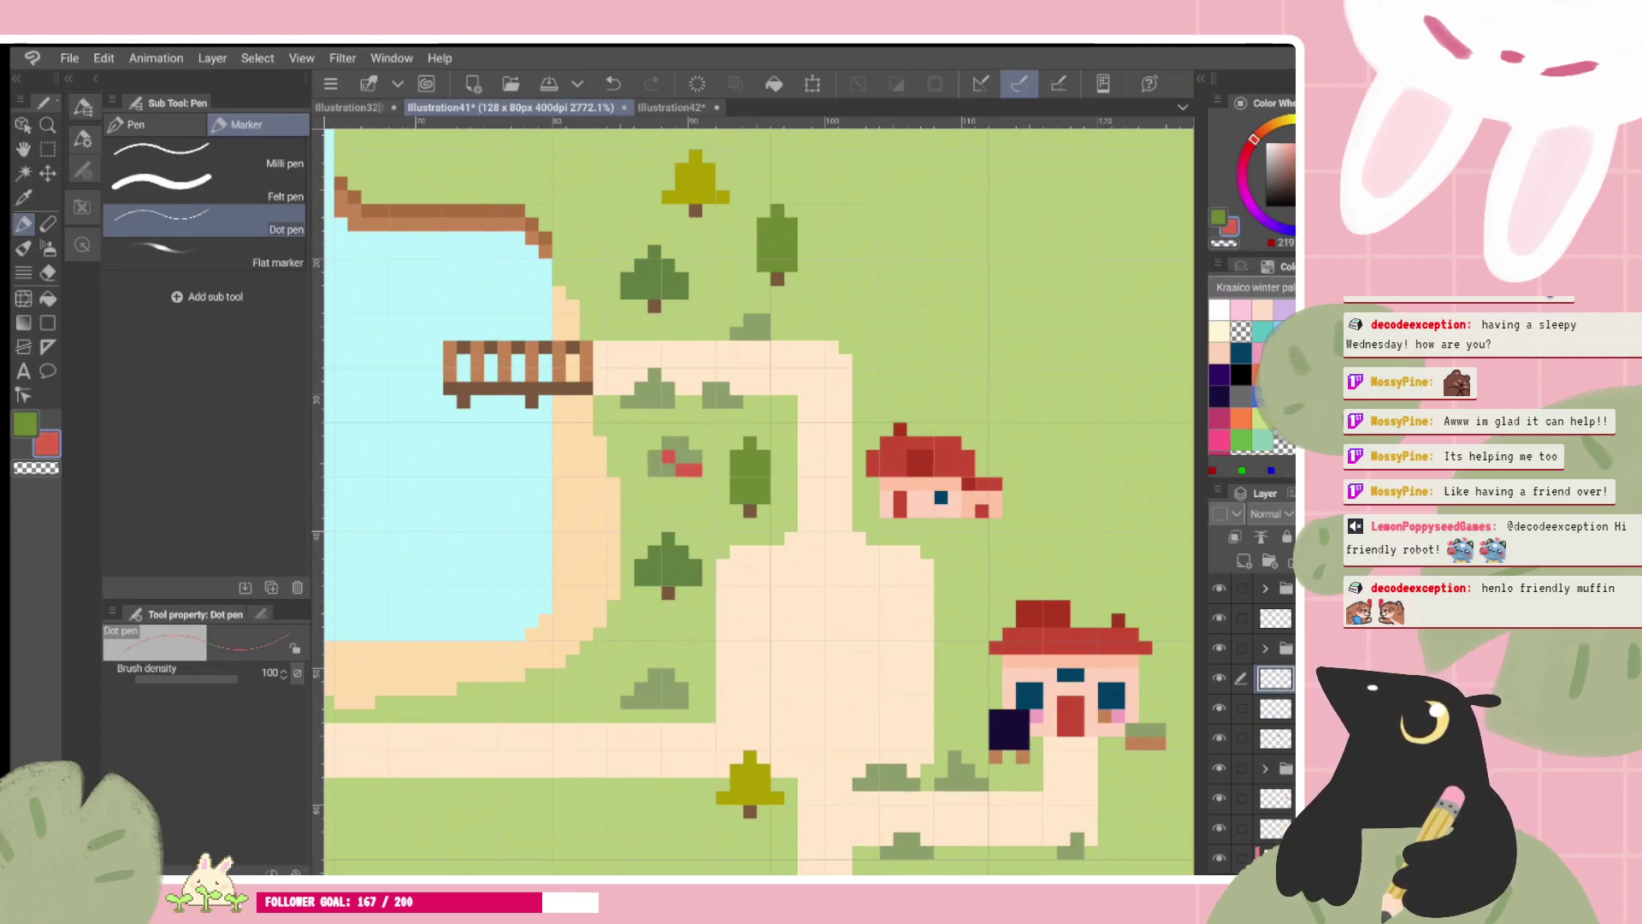
{"action": "scroll", "coordinate": [784, 532], "scroll_direction": "down", "scroll_amount": 4}
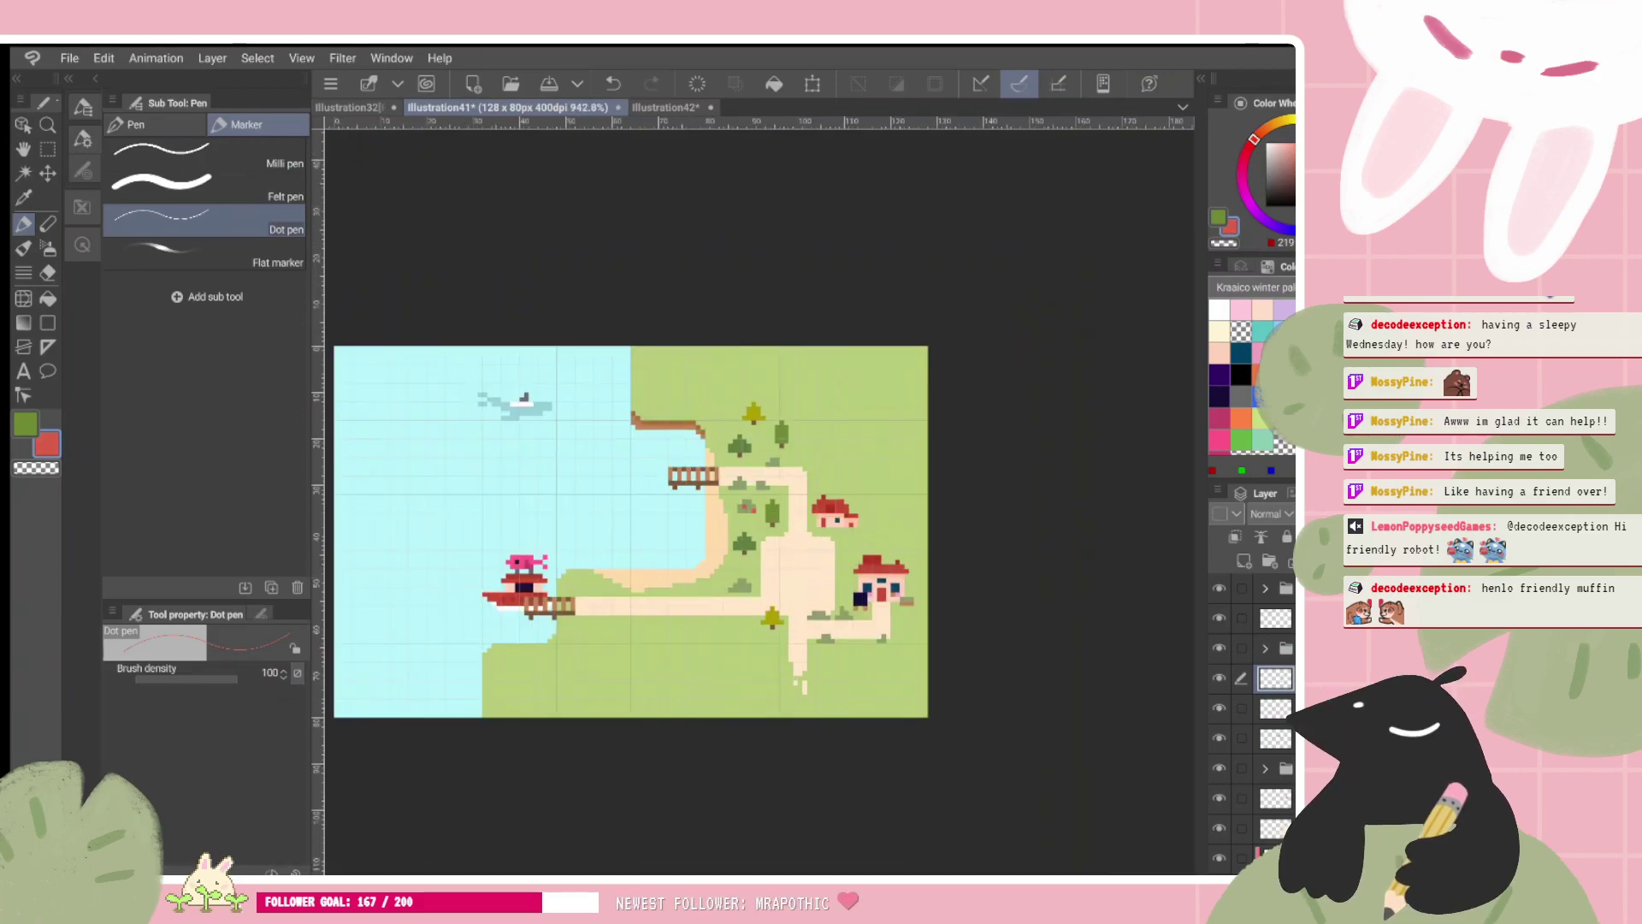
{"action": "scroll", "coordinate": [764, 548], "scroll_direction": "up", "scroll_amount": 2}
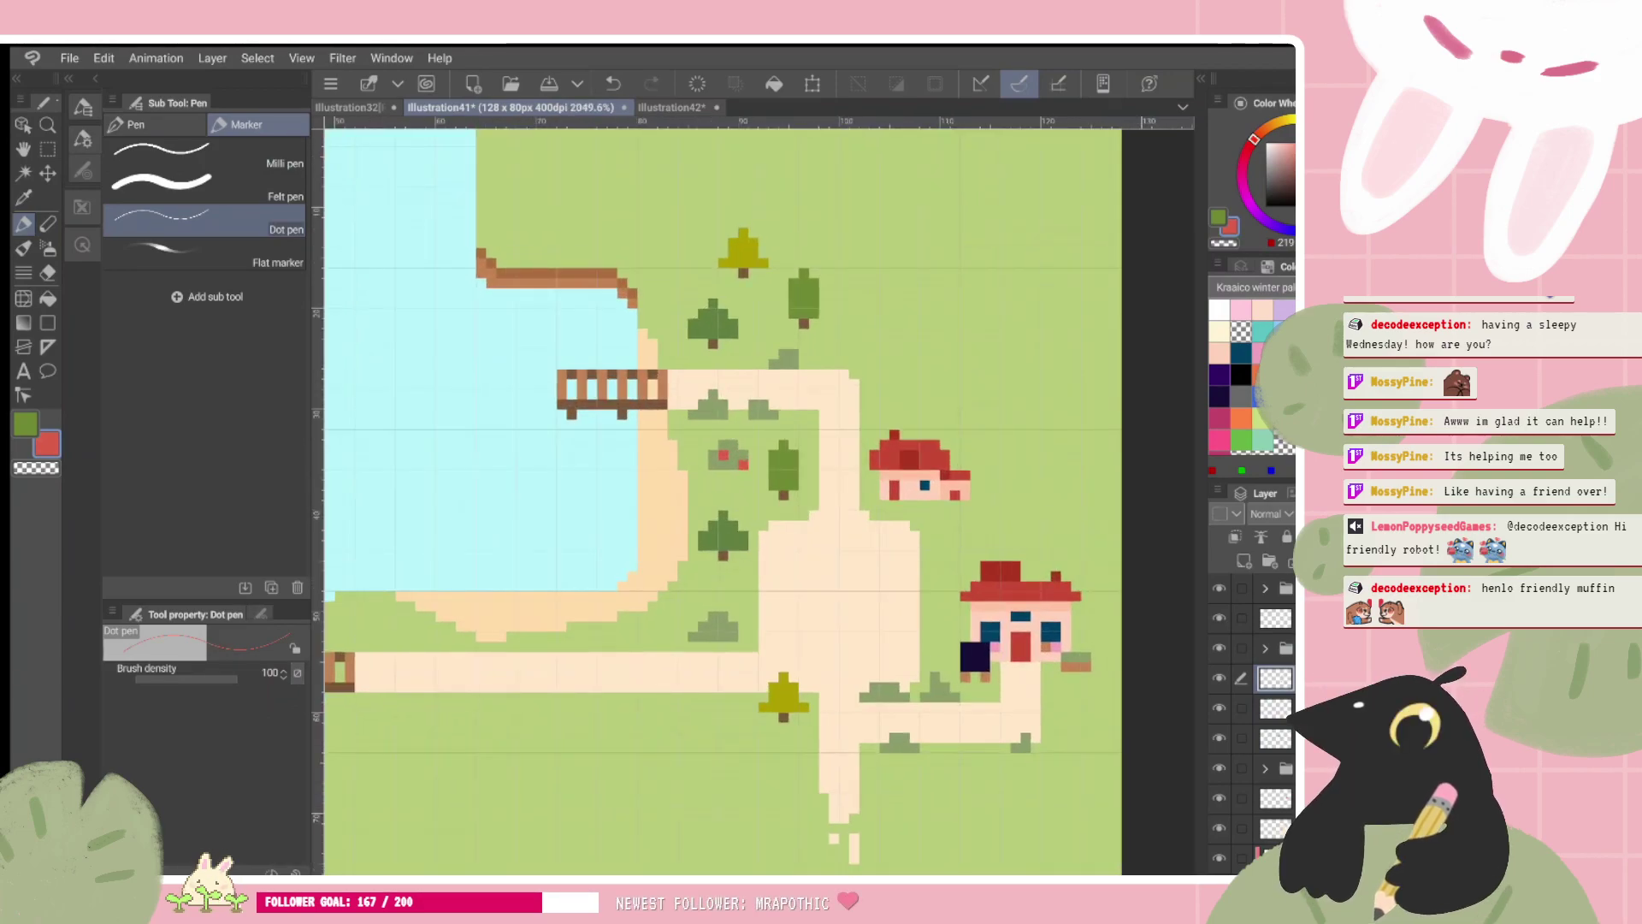
{"action": "scroll", "coordinate": [800, 467], "scroll_direction": "up", "scroll_amount": 1}
{"action": "key", "text": "ctrl+z"}
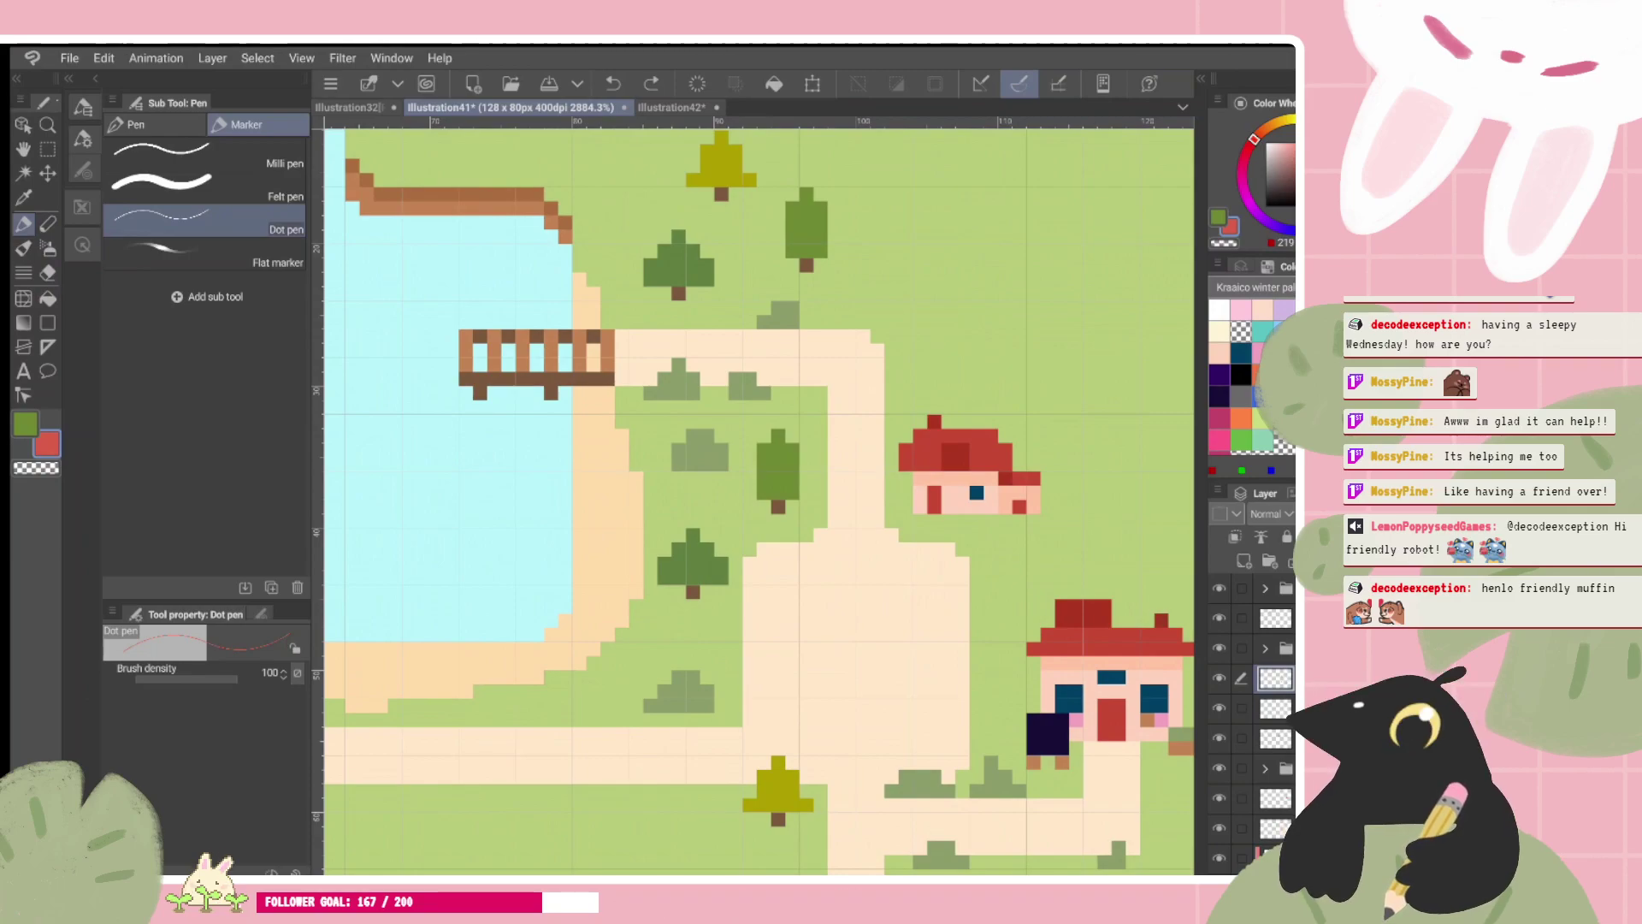
Step: Try two light pink berry pixels on the new bush, and undo them
{"action": "left_click", "coordinate": [1262, 351]}
{"action": "left_click", "coordinate": [693, 448]}
{"action": "left_click", "coordinate": [721, 463]}
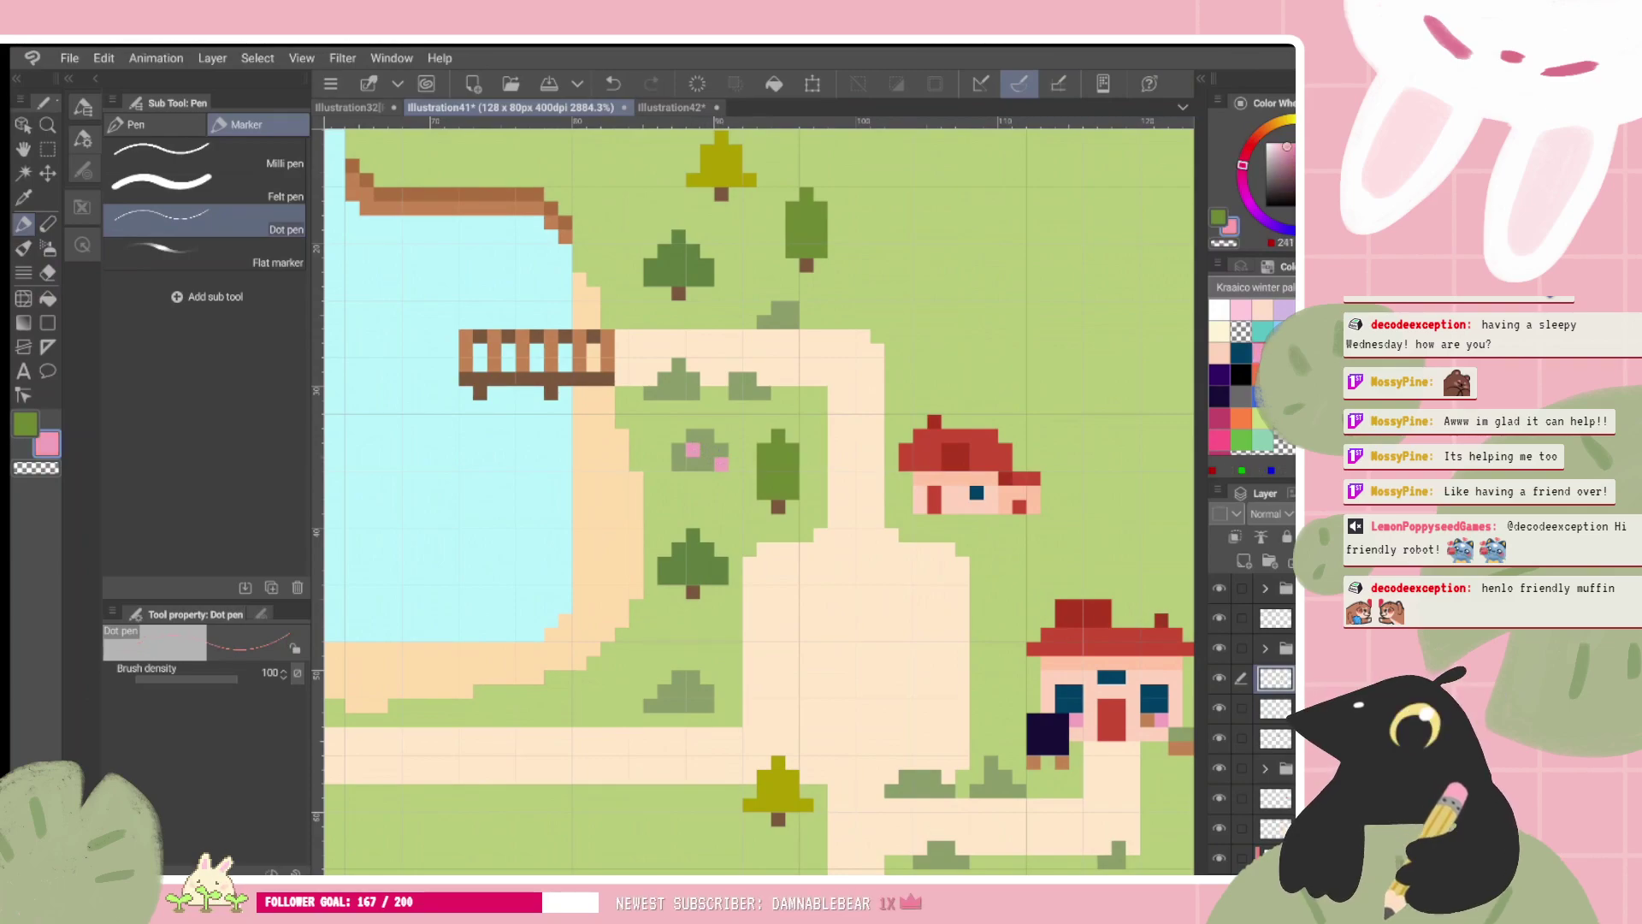
{"action": "key", "text": "ctrl+z"}
{"action": "key", "text": "ctrl+z"}
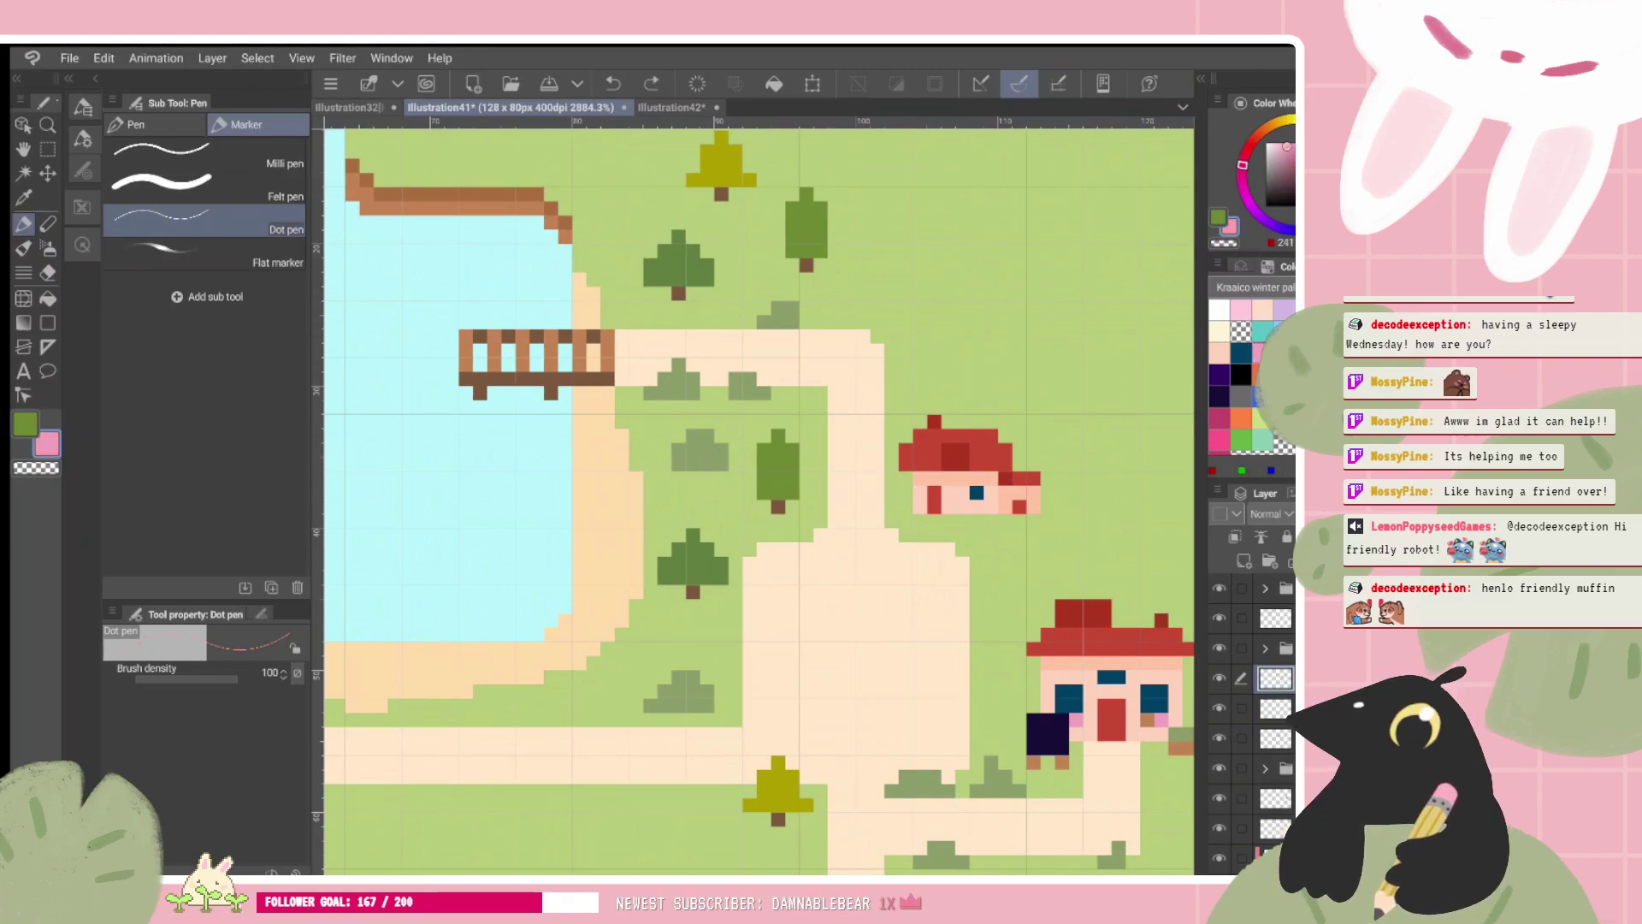
Step: Try a coral-pink berry pixel on the new bush, and undo it
{"action": "left_click", "coordinate": [1296, 144]}
{"action": "left_click", "coordinate": [692, 449]}
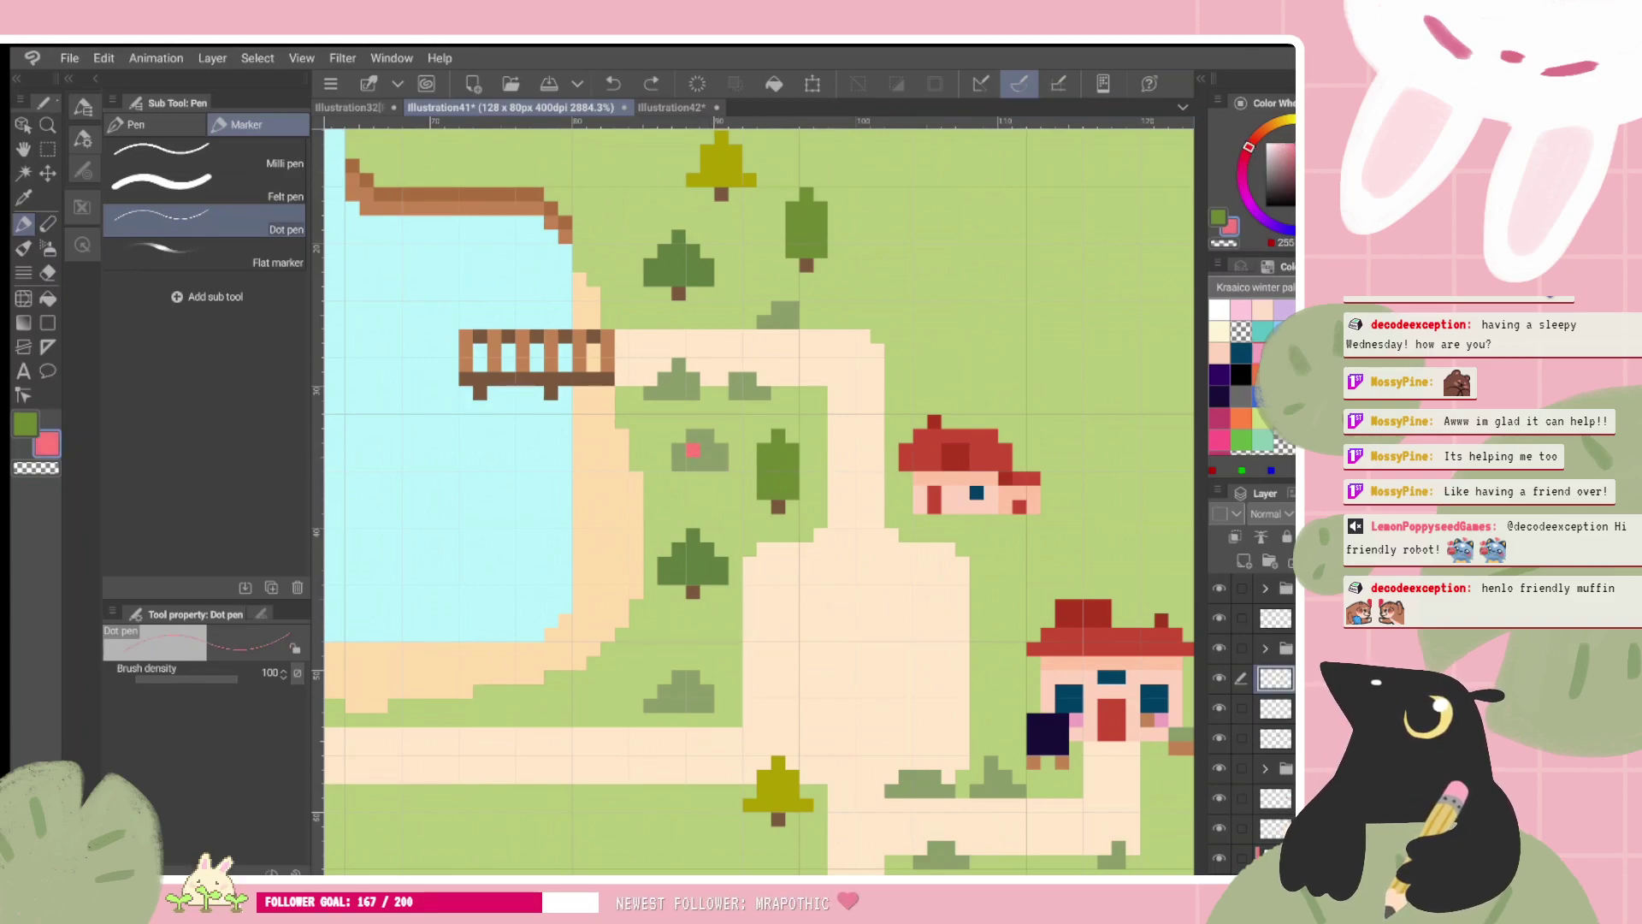
{"action": "key", "text": "ctrl+z"}
{"action": "key", "text": "ctrl+z"}
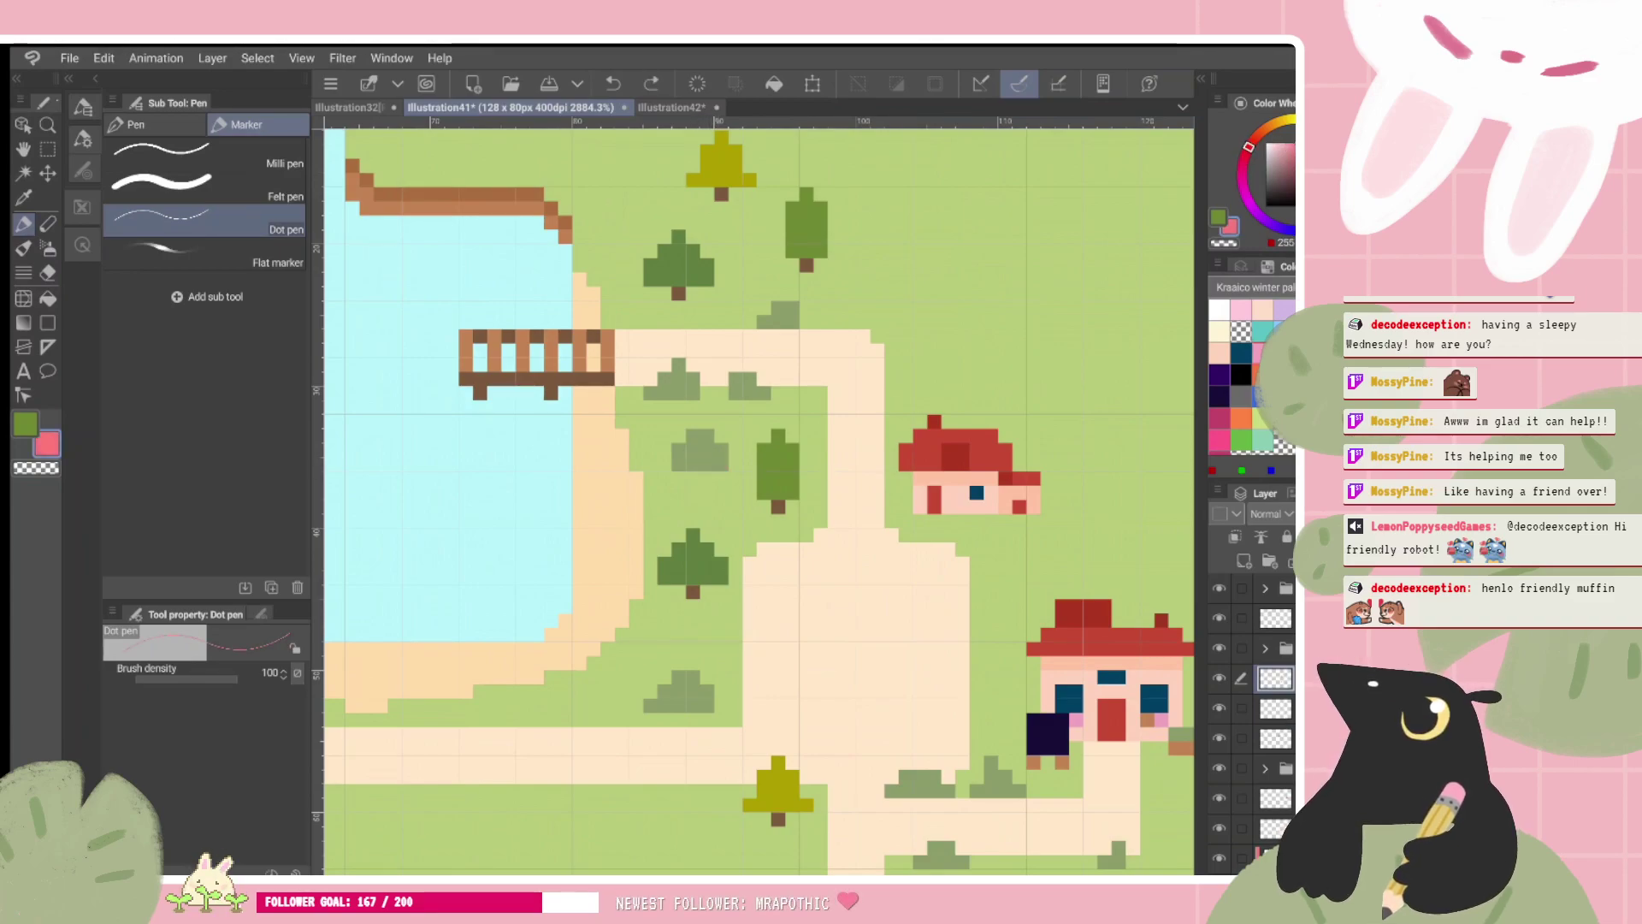
Step: Add two medium-blue berry pixels to the new bush, one near its centre and one at its lower edge
{"action": "left_click", "coordinate": [1241, 352]}
{"action": "left_click", "coordinate": [1293, 158]}
{"action": "left_click", "coordinate": [1293, 167]}
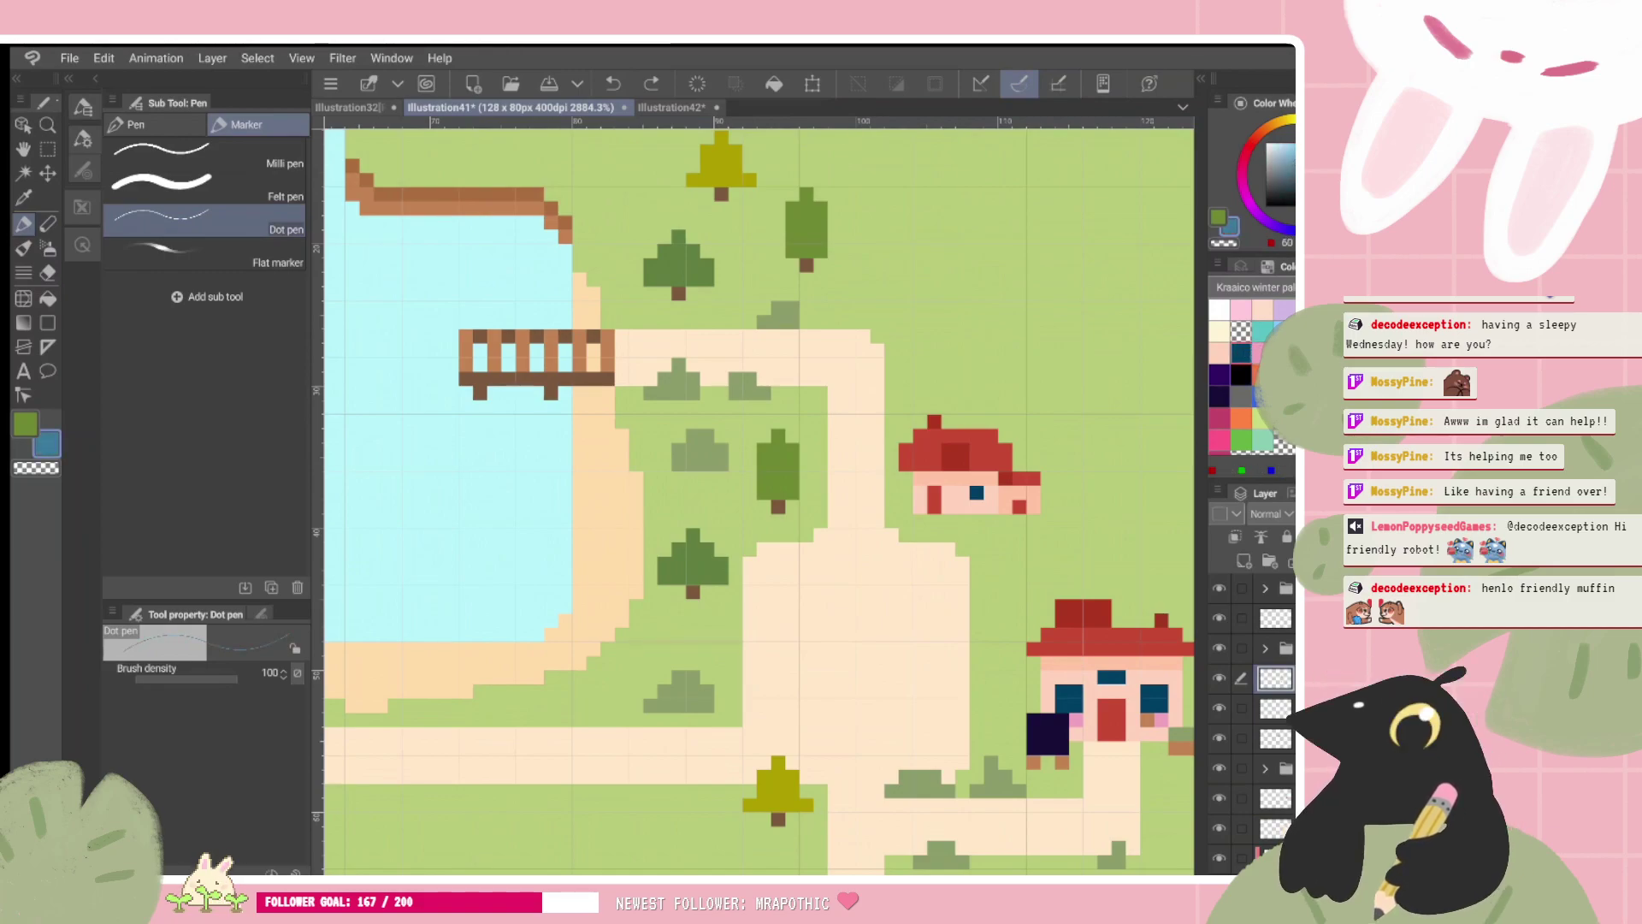
{"action": "left_click", "coordinate": [693, 451]}
{"action": "left_click", "coordinate": [720, 463]}
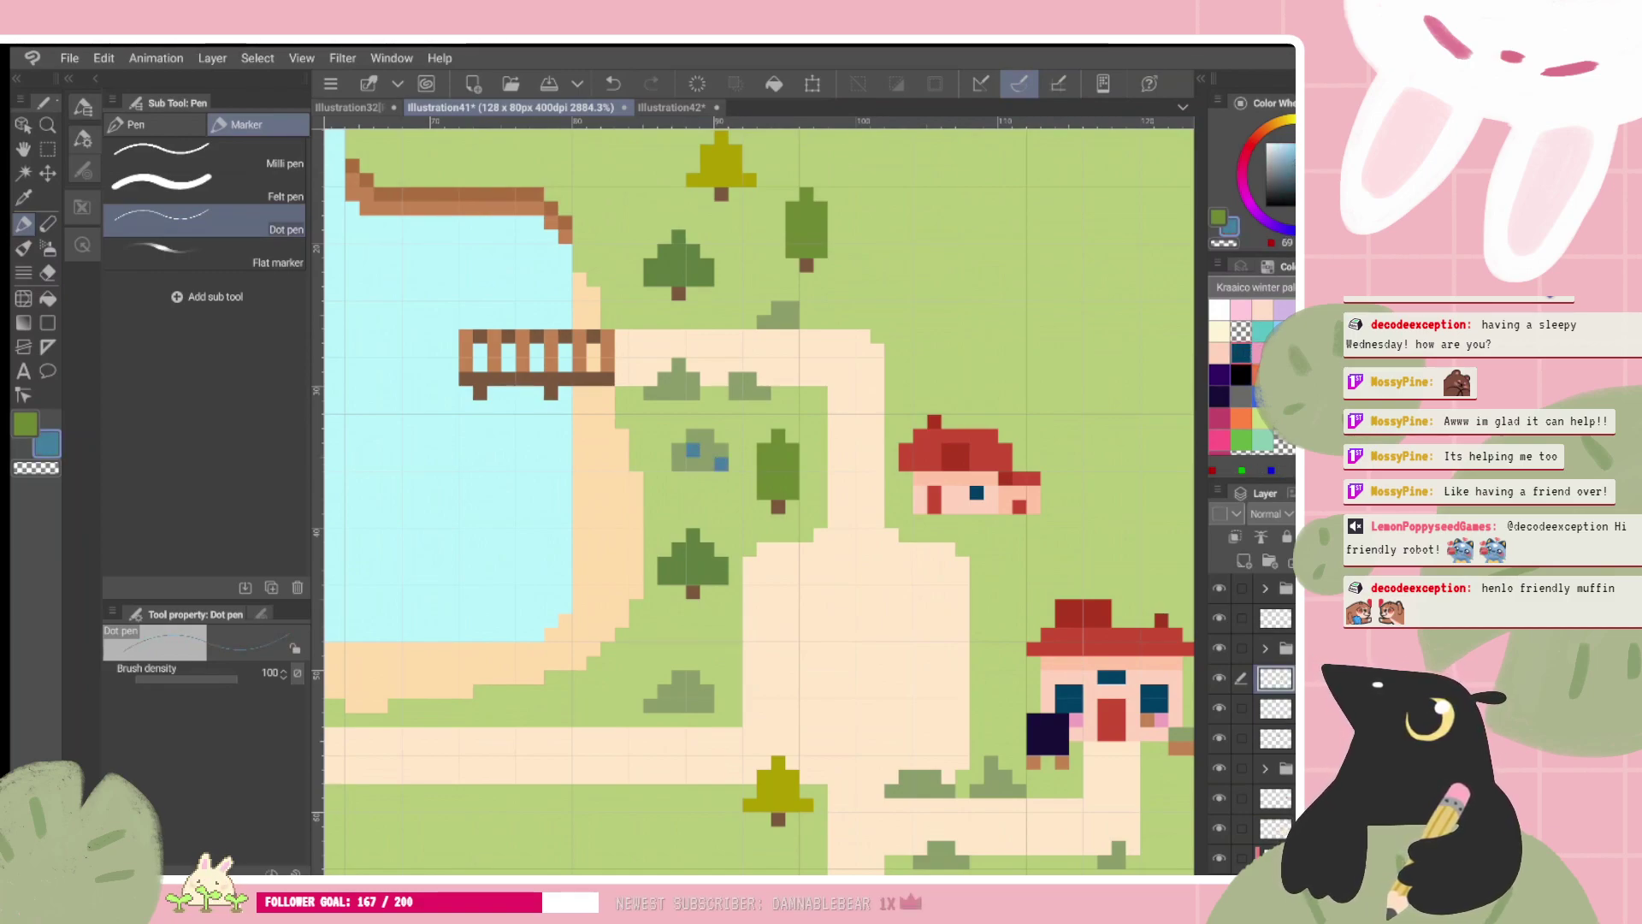
{"action": "scroll", "coordinate": [805, 538], "scroll_direction": "down", "scroll_amount": 4}
{"action": "scroll", "coordinate": [692, 585], "scroll_direction": "up", "scroll_amount": 1}
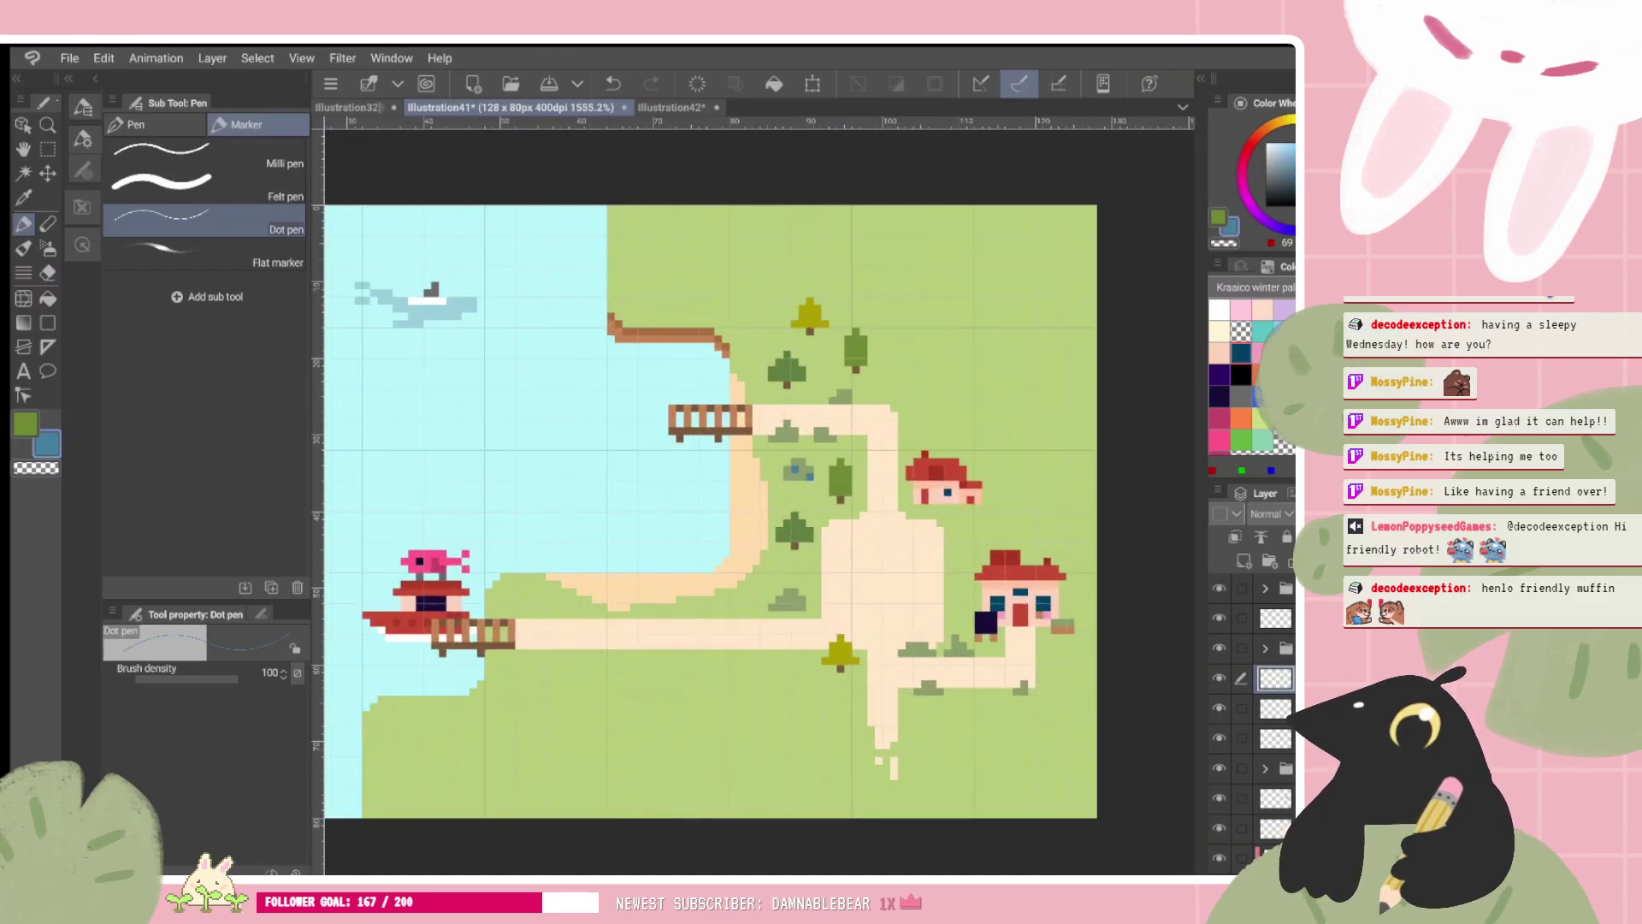
{"action": "scroll", "coordinate": [888, 409], "scroll_direction": "up", "scroll_amount": 1}
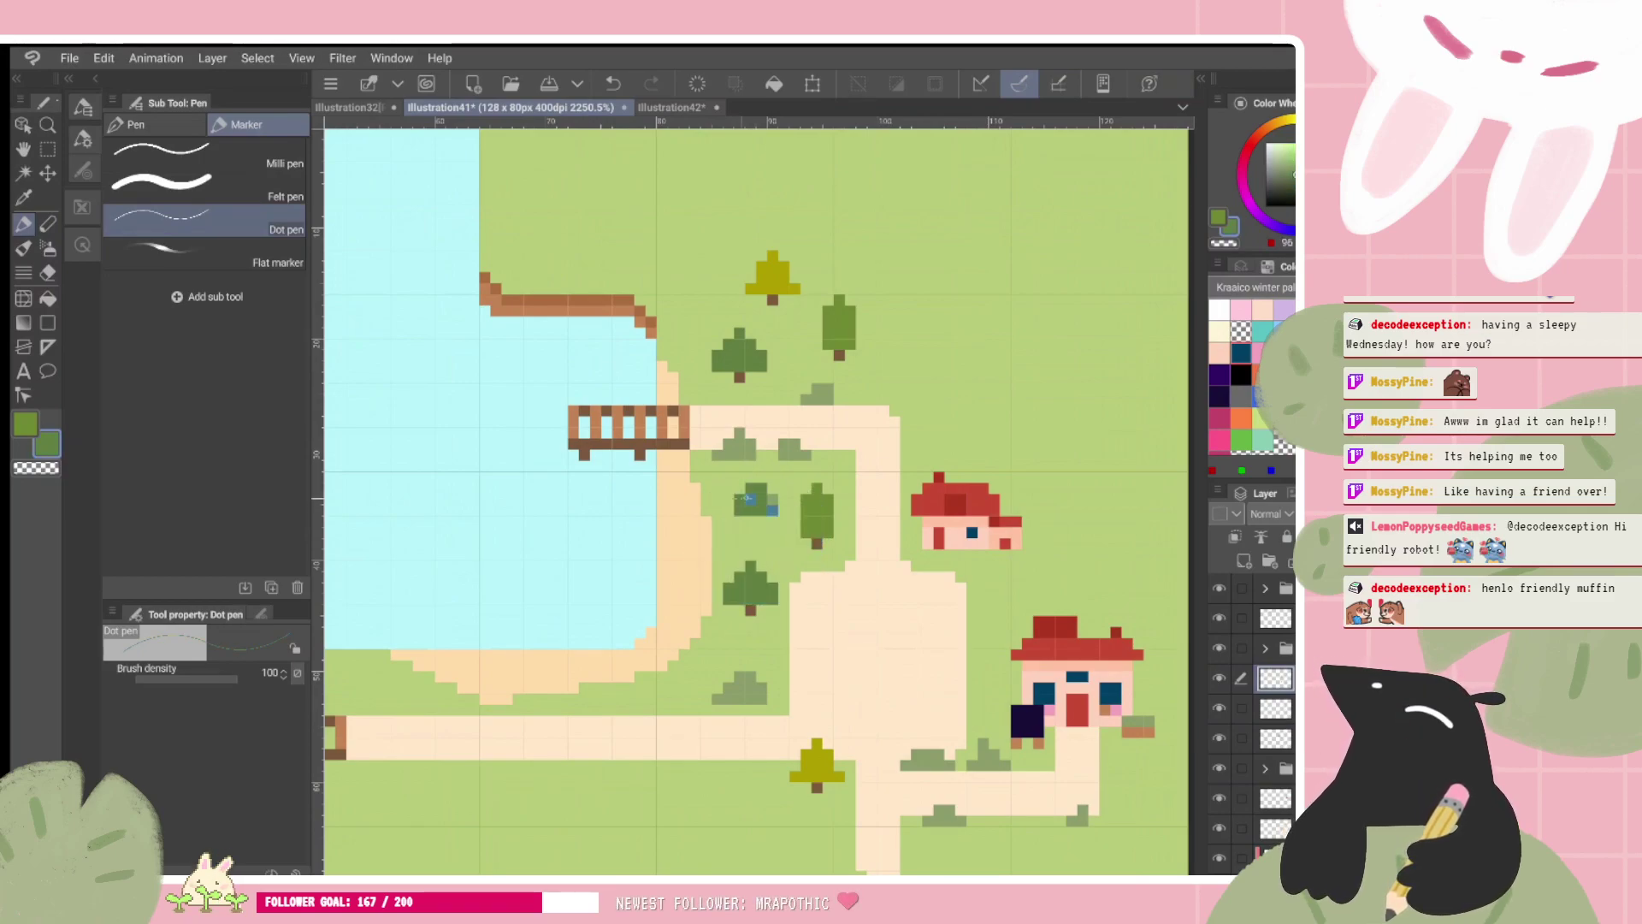
Step: Recolour the two berry pixels on the new bush in the darker navy blue from the palette
{"action": "left_click", "coordinate": [1240, 352]}
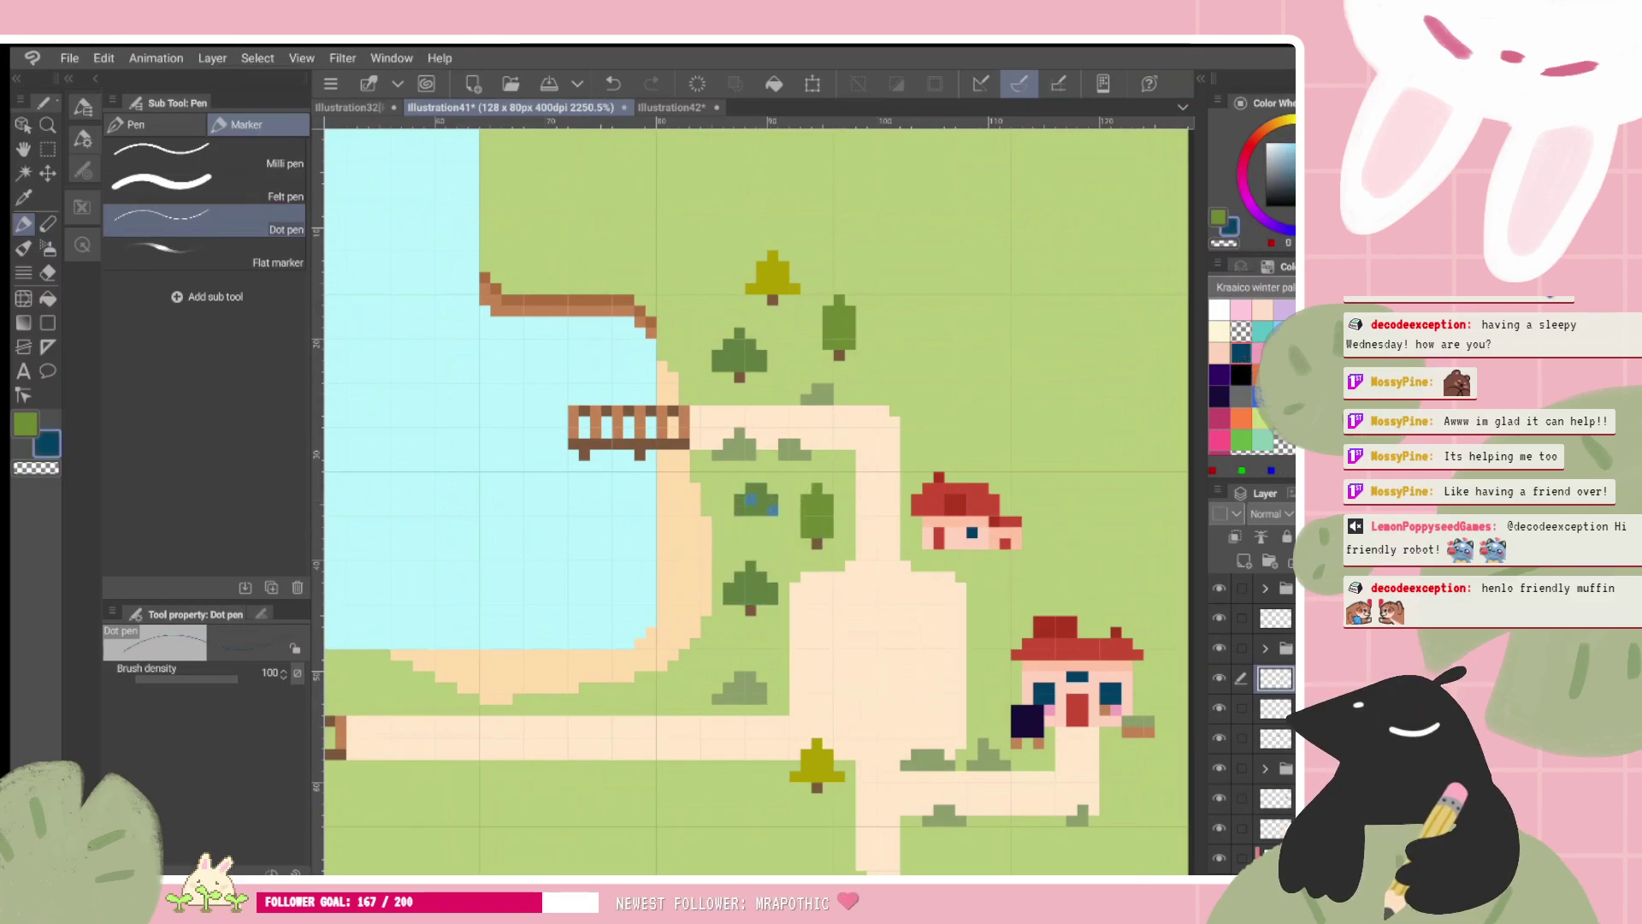
{"action": "left_click", "coordinate": [750, 499]}
{"action": "scroll", "coordinate": [926, 493], "scroll_direction": "down", "scroll_amount": 1}
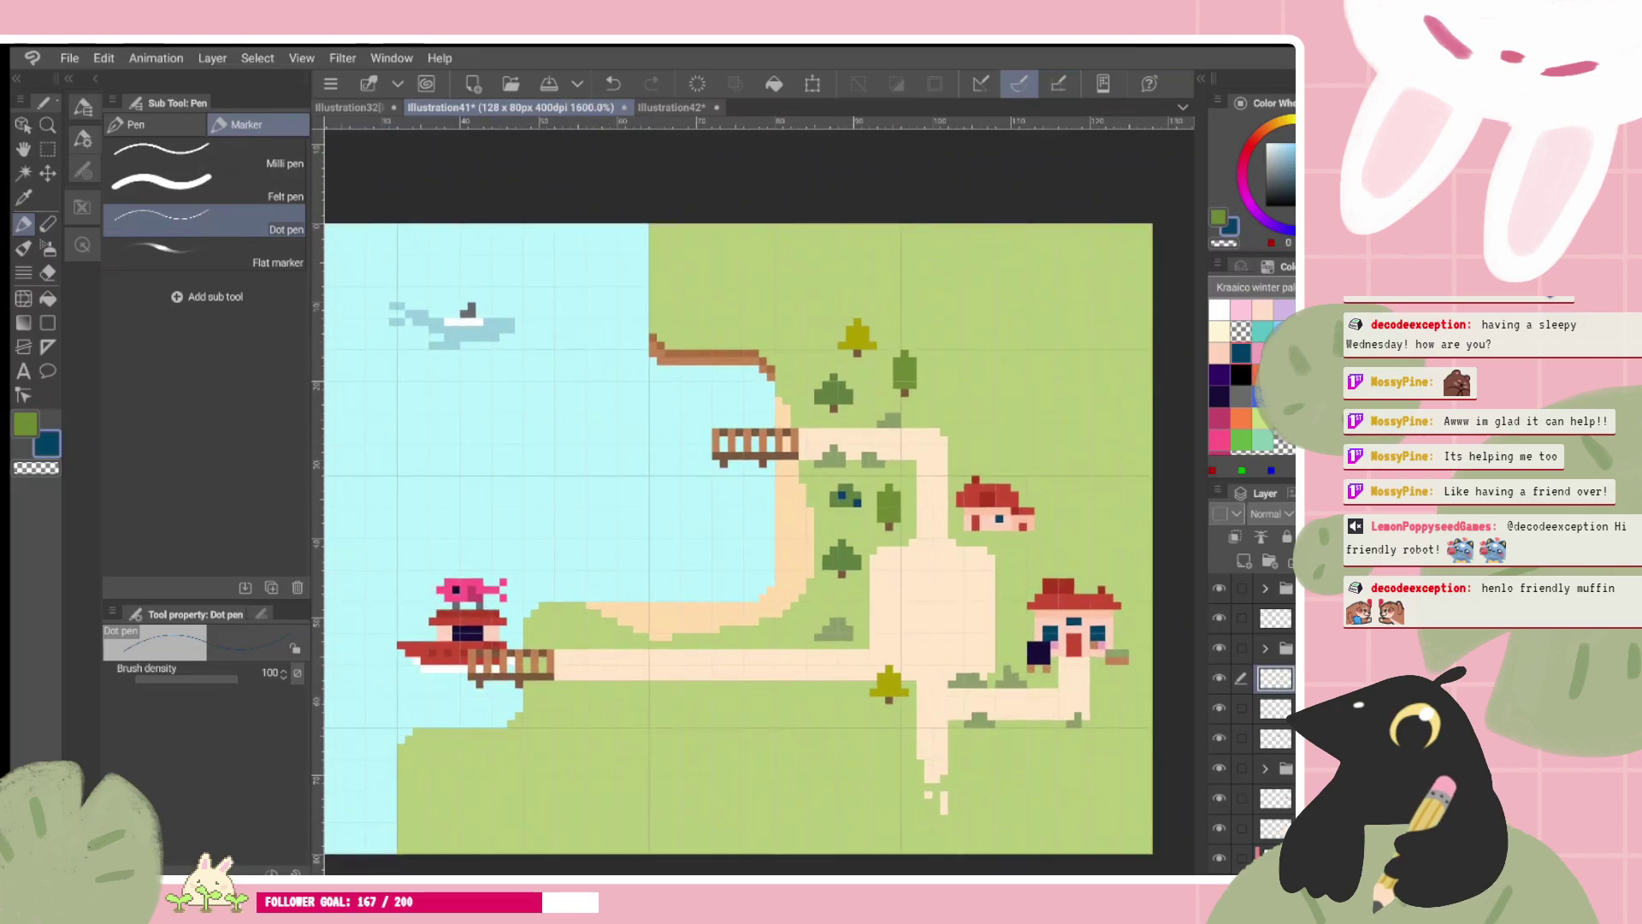
{"action": "scroll", "coordinate": [738, 538], "scroll_direction": "down", "scroll_amount": 1}
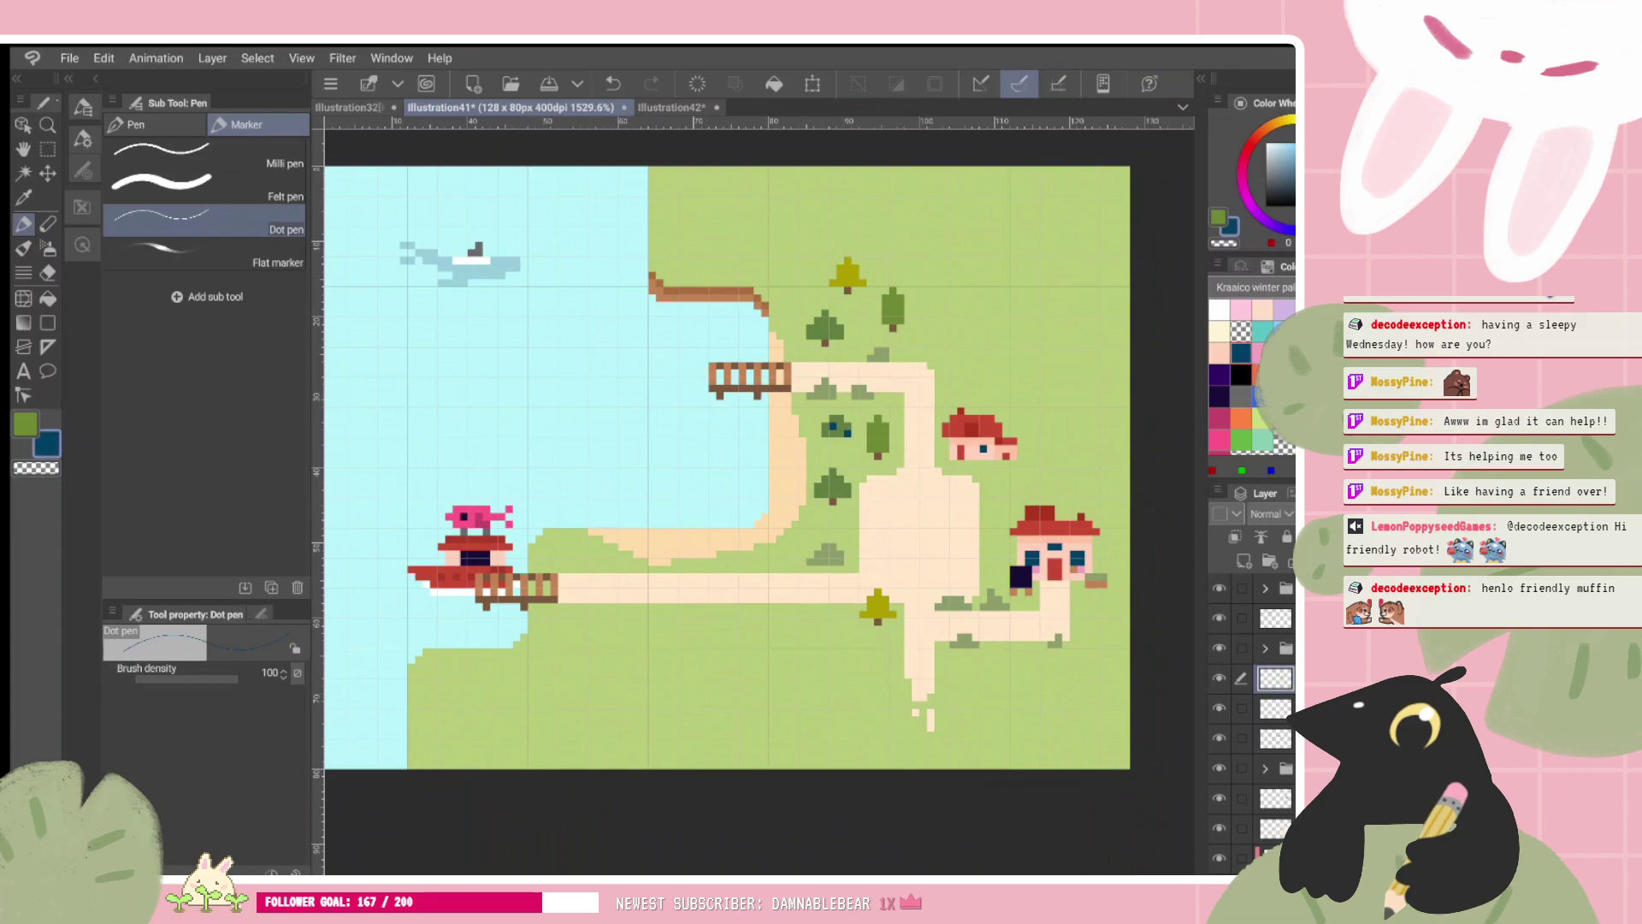
{"action": "scroll", "coordinate": [738, 466], "scroll_direction": "right", "scroll_amount": 1}
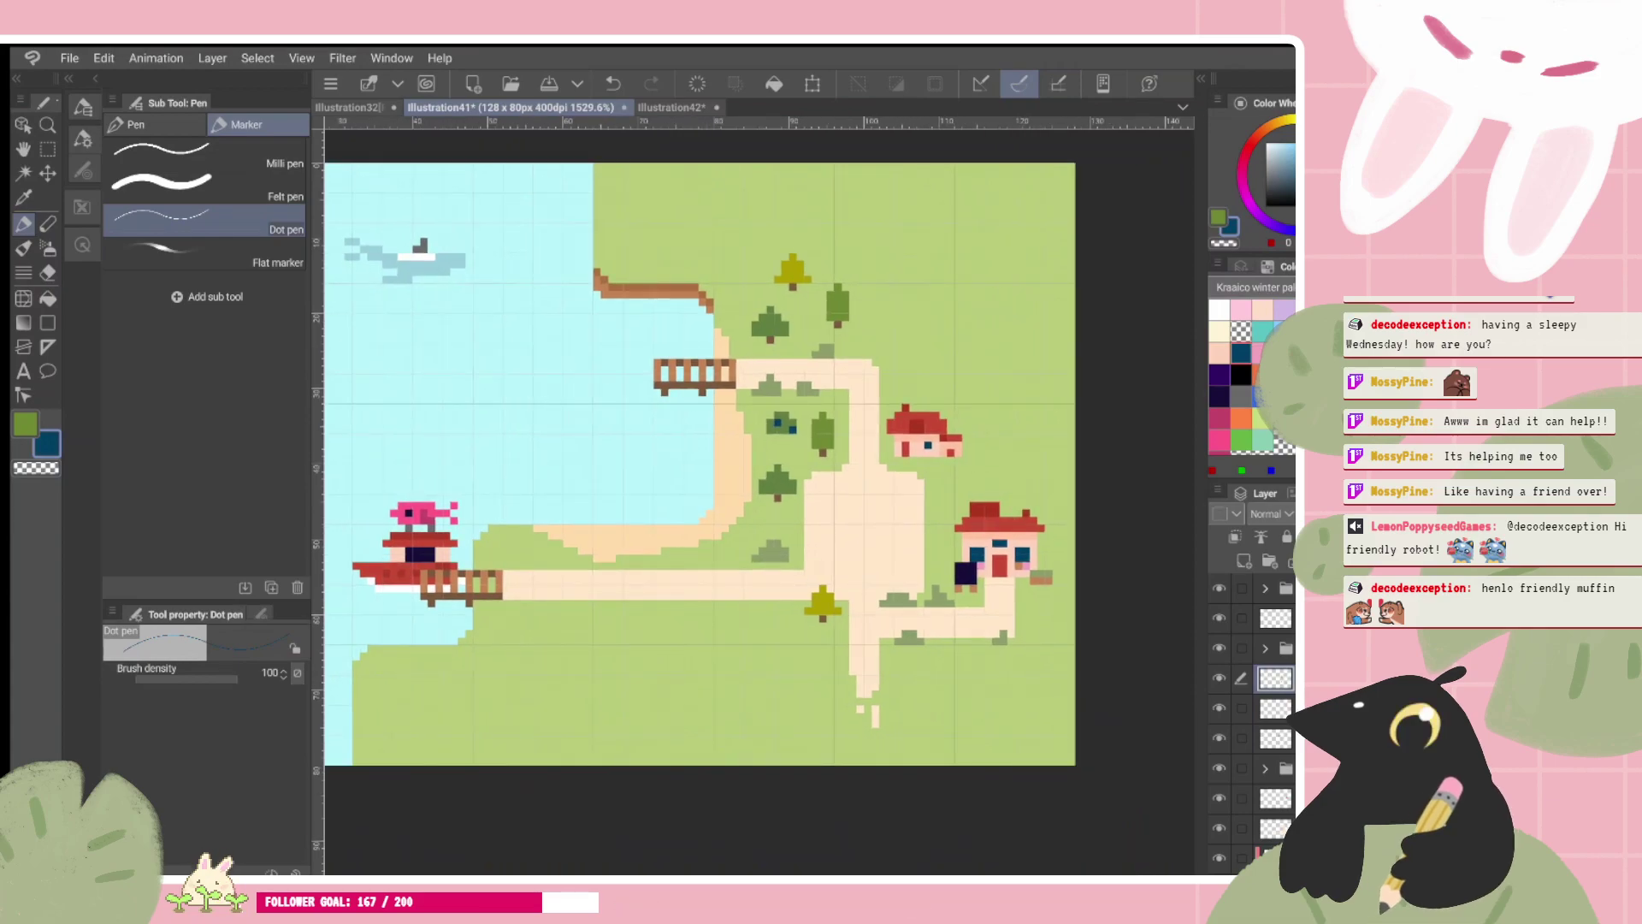
Step: Extend the path from the upper pier eastward and bend it north above the small house, using the sampled path cream on the path's layer
{"action": "left_click", "coordinate": [1275, 797]}
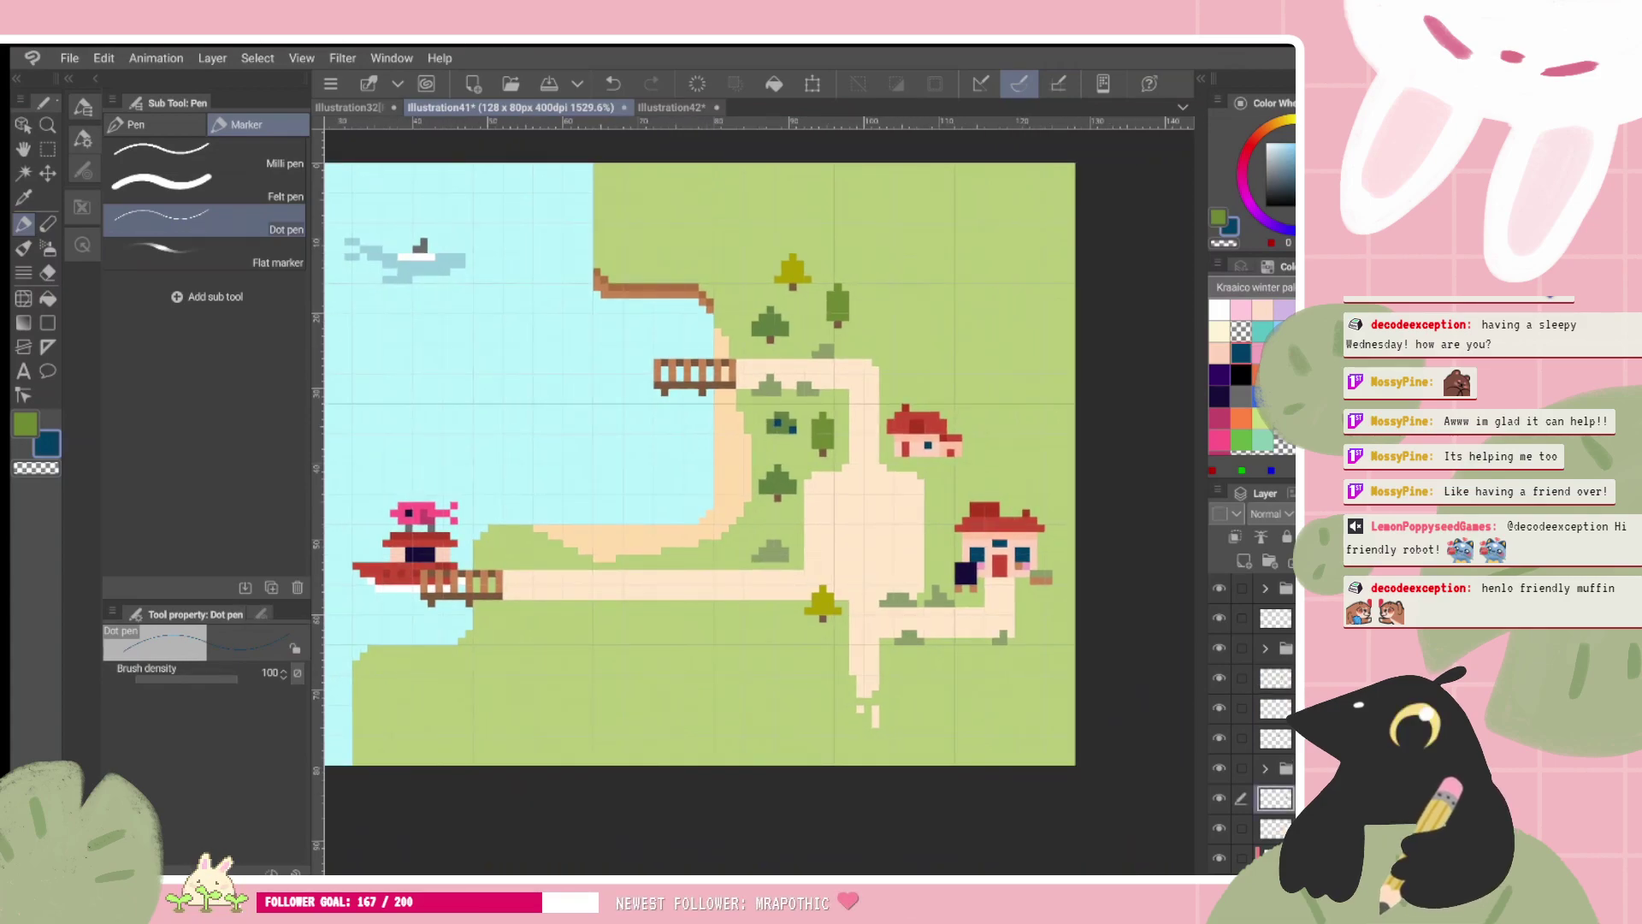
{"action": "left_click", "coordinate": [1275, 828]}
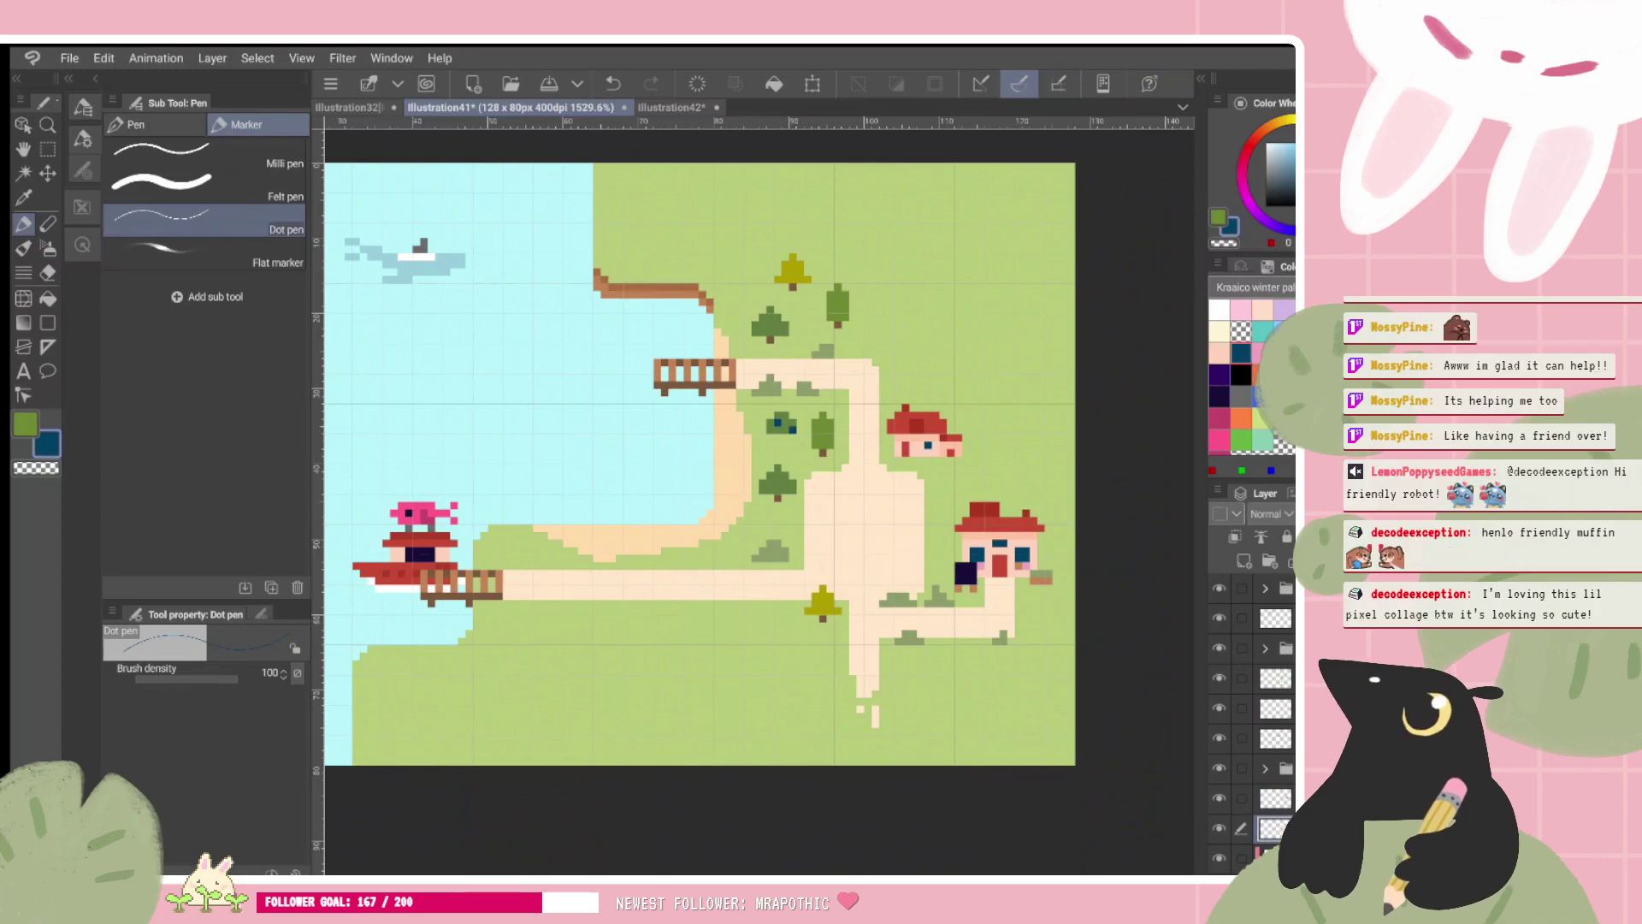
{"action": "left_click", "coordinate": [863, 352], "text": "alt"}
{"action": "left_click_drag", "start_coordinate": [863, 352], "coordinate": [758, 398]}
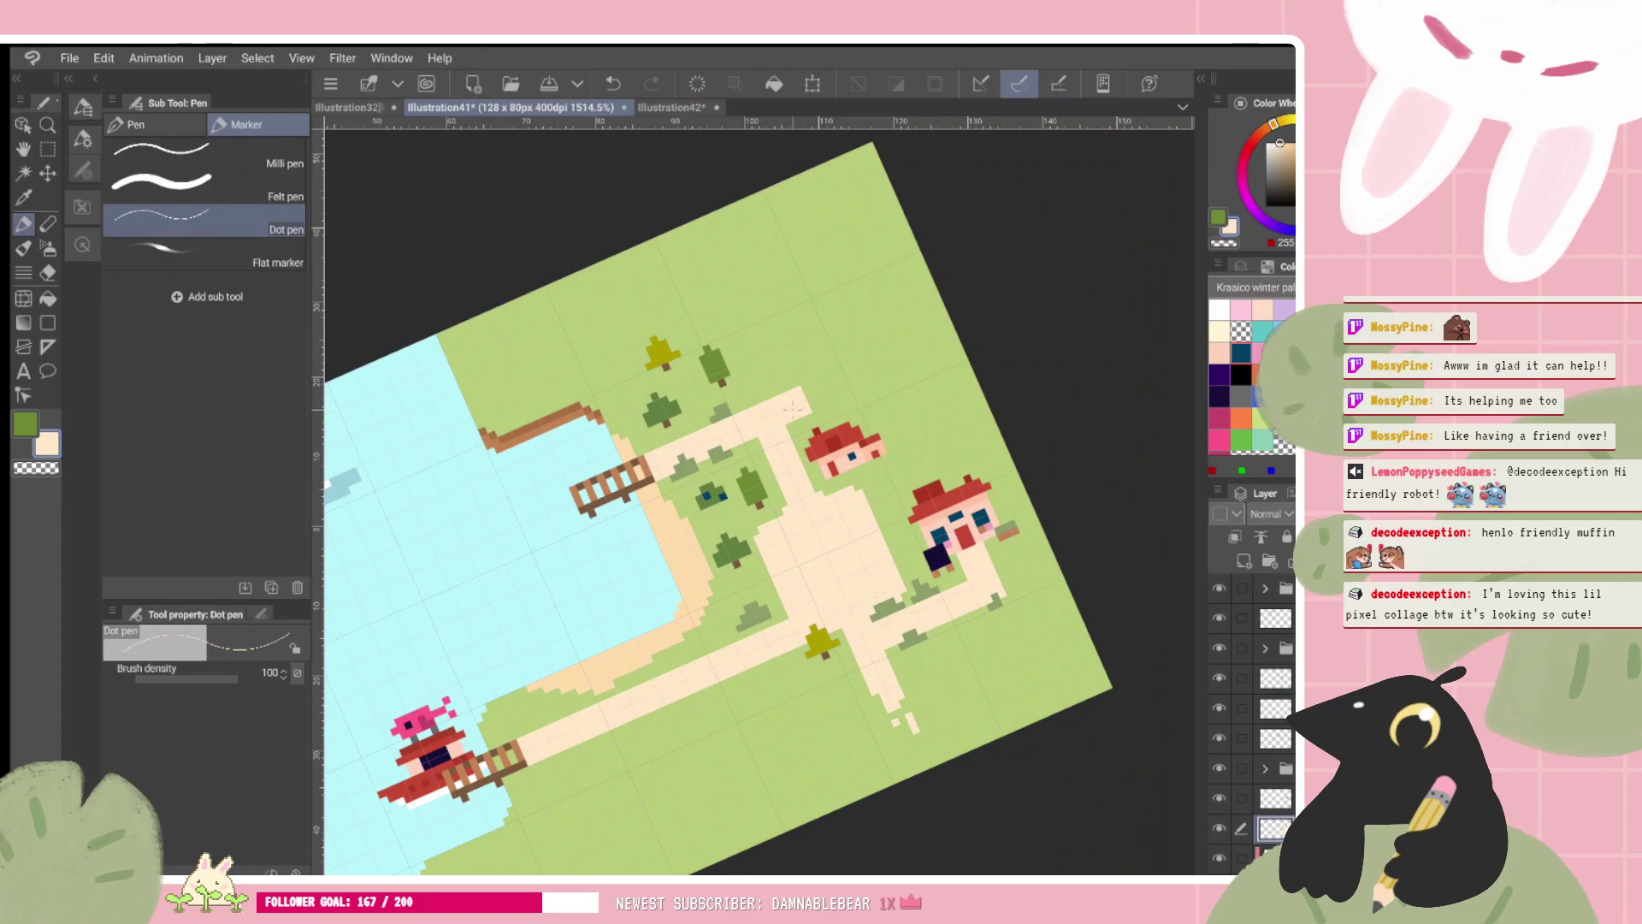
{"action": "mouse_move", "coordinate": [842, 449]}
{"action": "left_mouse_down"}
{"action": "mouse_move", "coordinate": [767, 461]}
{"action": "mouse_move", "coordinate": [803, 385]}
{"action": "mouse_move", "coordinate": [756, 410]}
{"action": "mouse_move", "coordinate": [758, 359]}
{"action": "left_mouse_up"}
{"action": "left_click", "coordinate": [744, 428]}
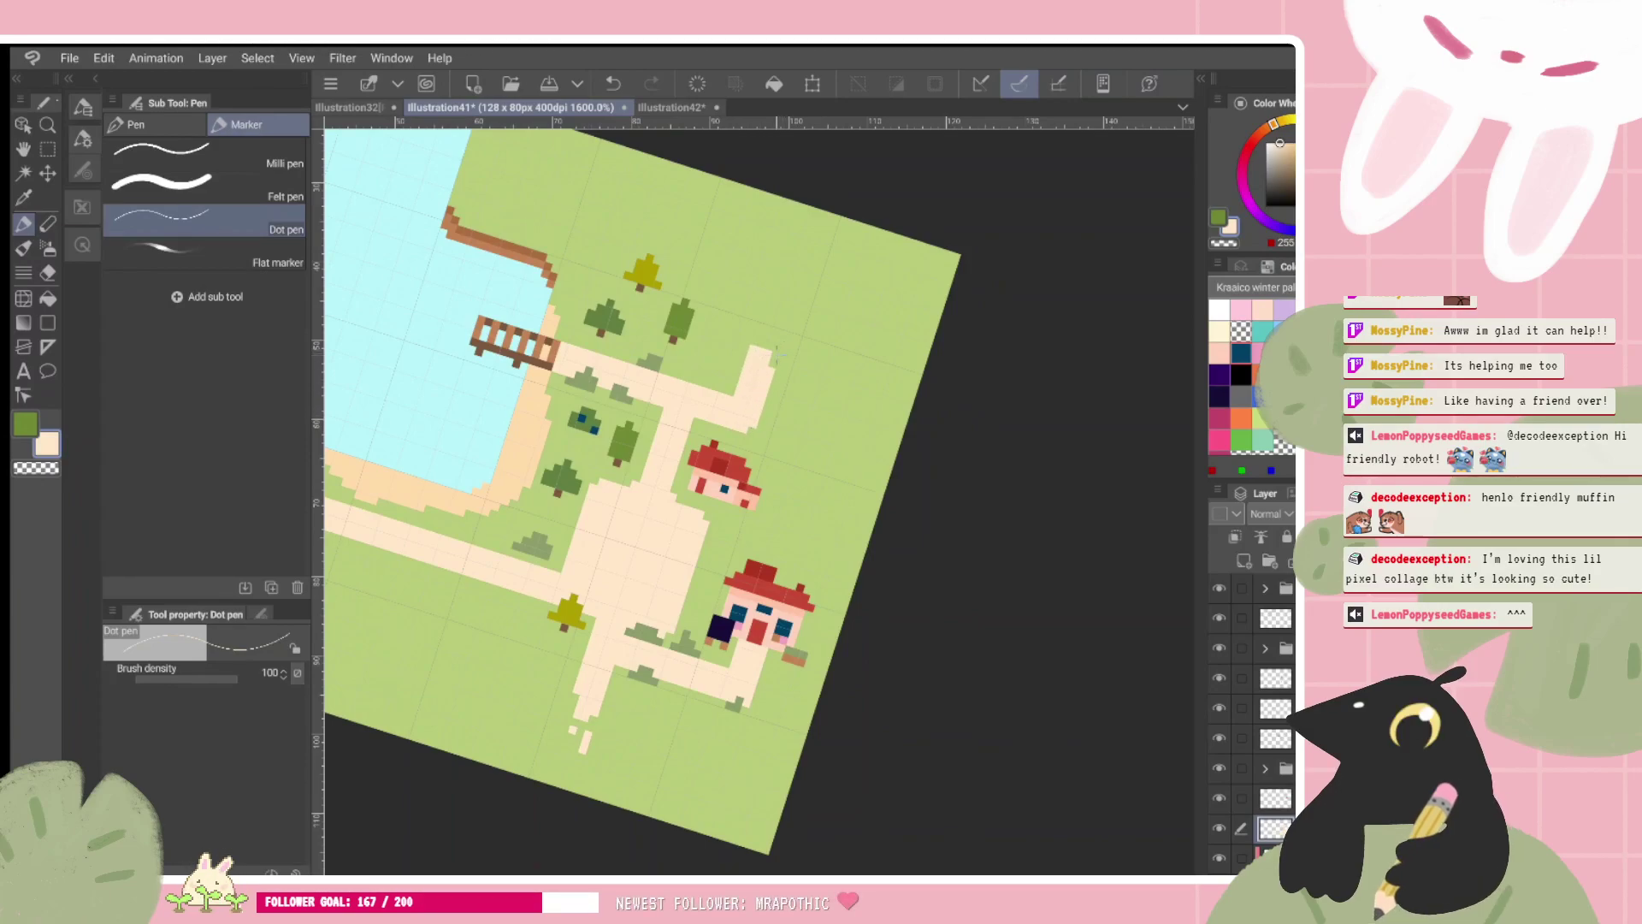
{"action": "left_click_drag", "start_coordinate": [777, 354], "coordinate": [892, 366]}
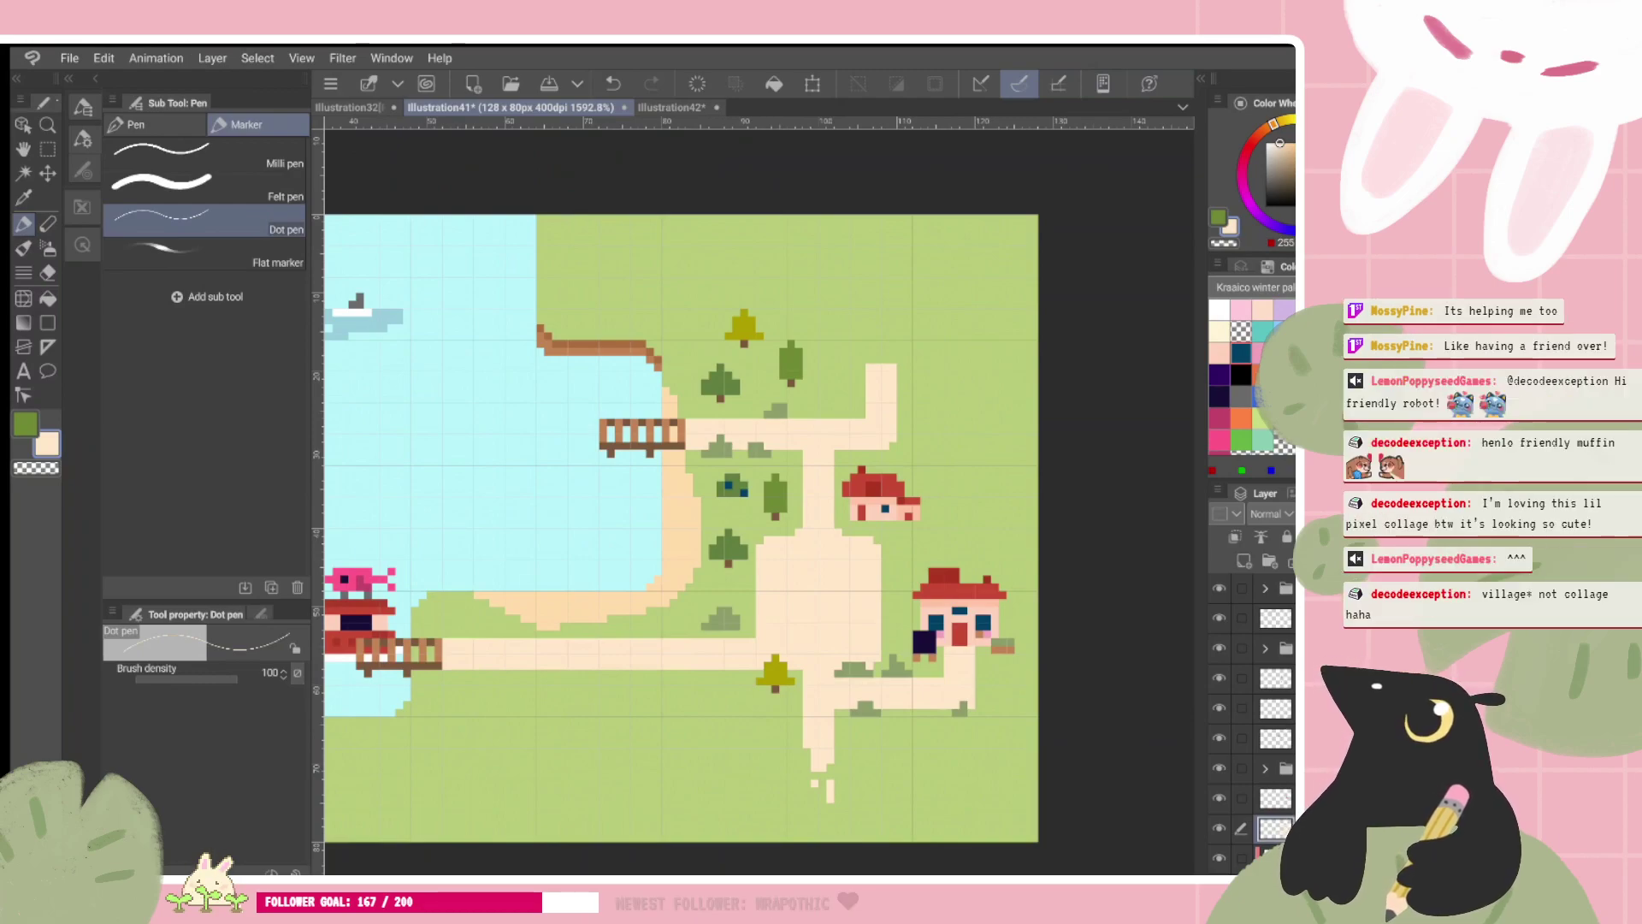
{"action": "key", "text": "ctrl+minus"}
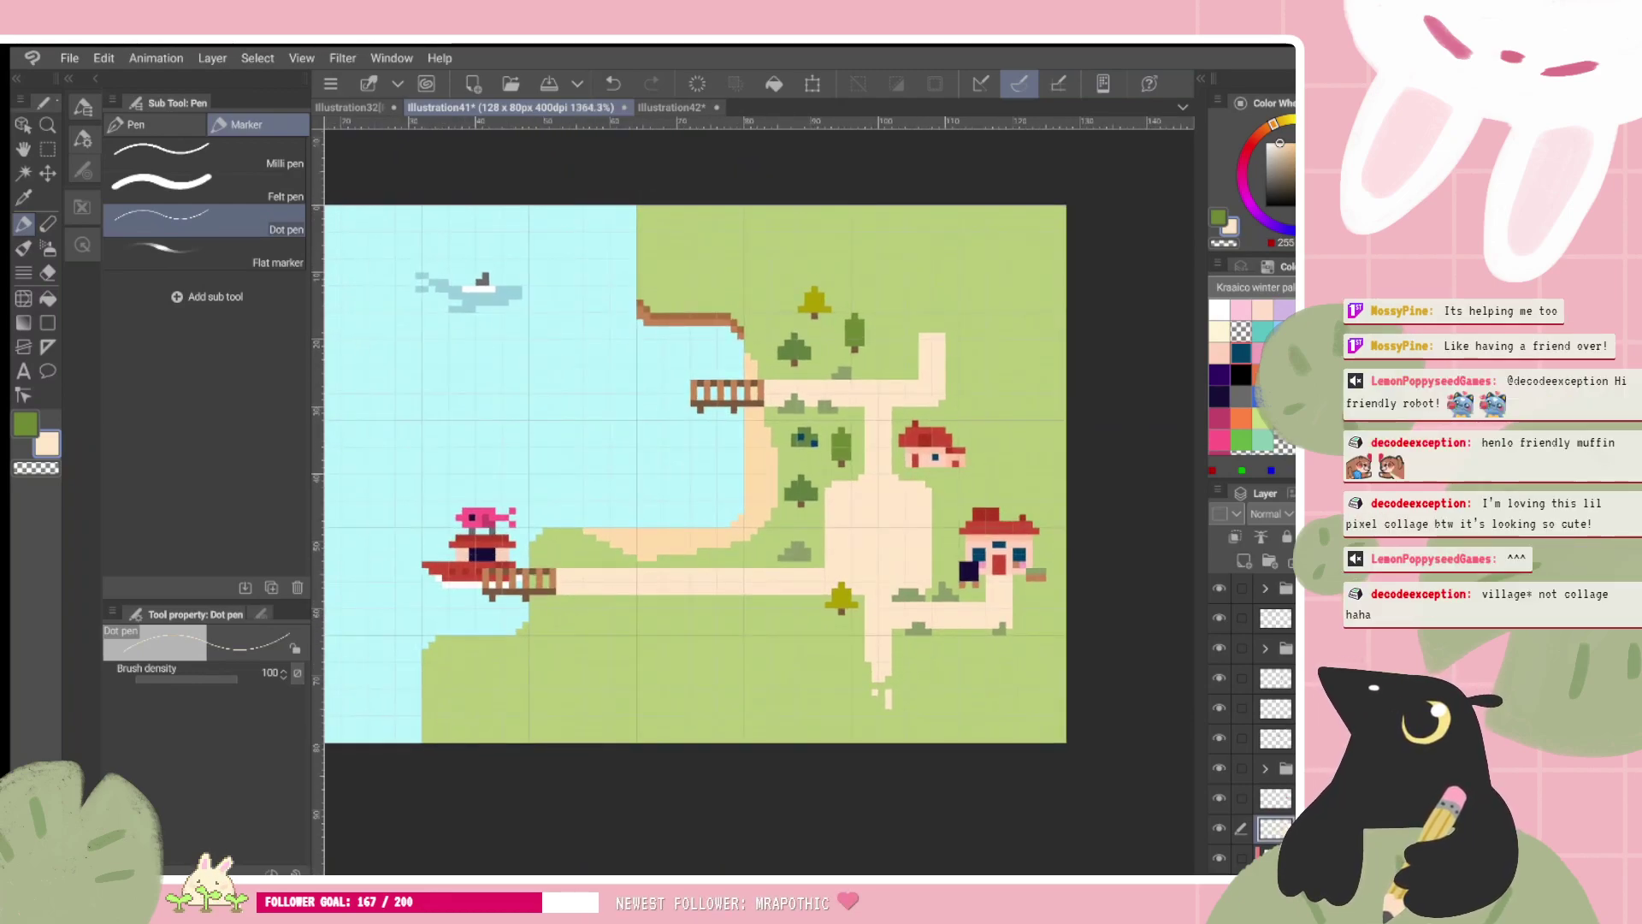
{"action": "key", "text": "ctrl+plus"}
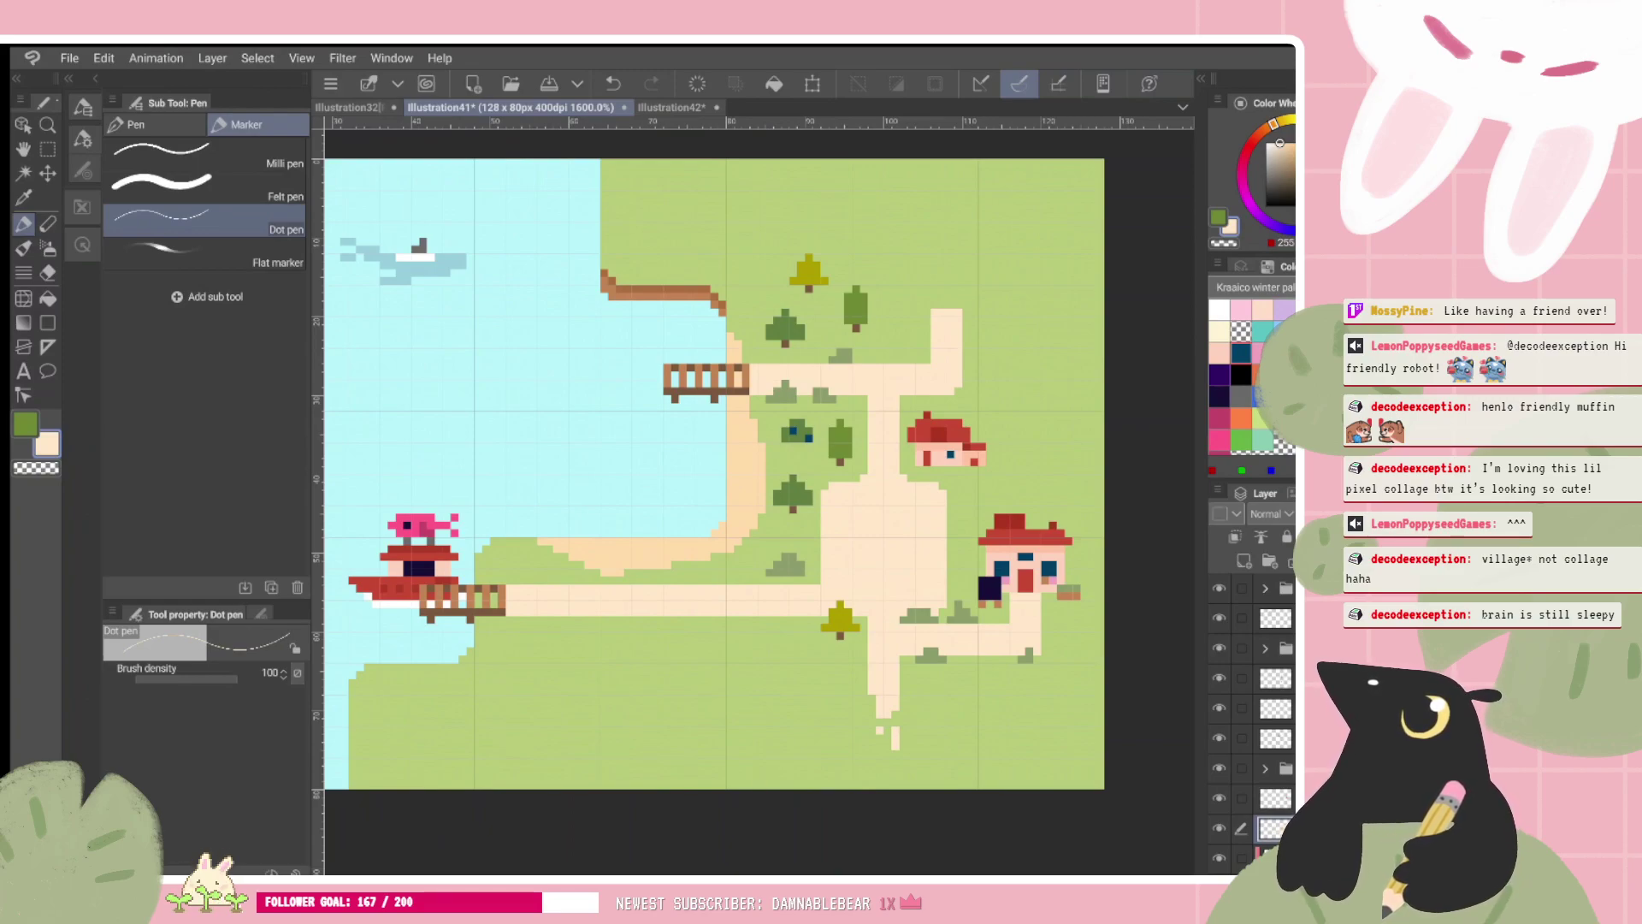
{"action": "scroll", "coordinate": [714, 473], "scroll_direction": "right", "scroll_amount": 1}
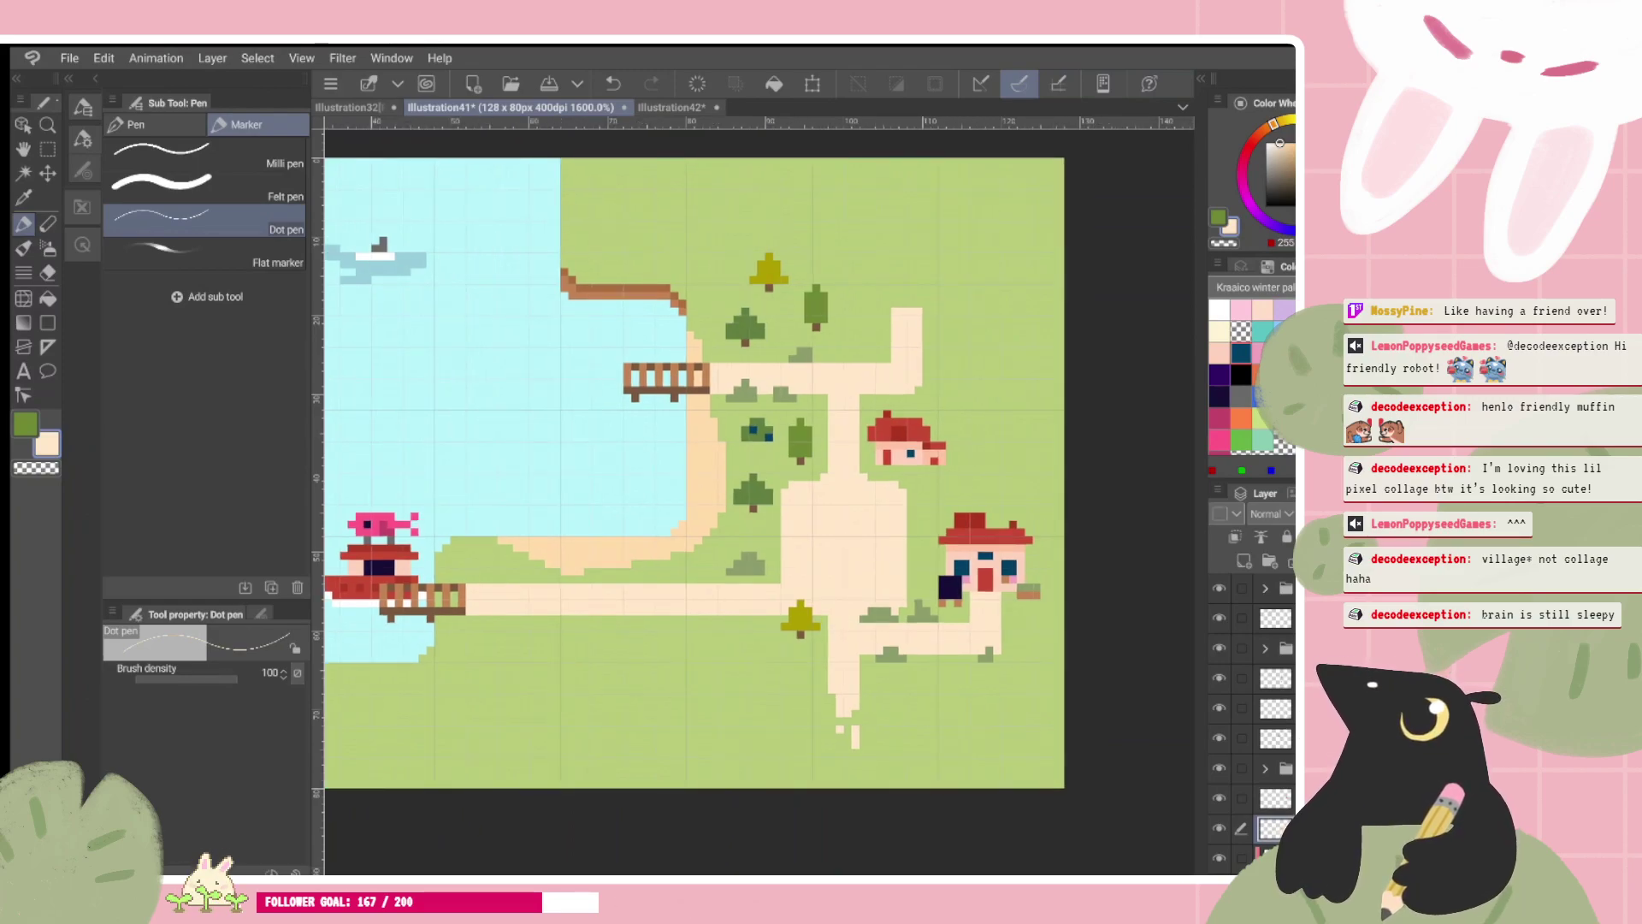
{"action": "scroll", "coordinate": [714, 472], "scroll_direction": "down", "scroll_amount": 1}
{"action": "scroll", "coordinate": [758, 501], "scroll_direction": "up", "scroll_amount": 1}
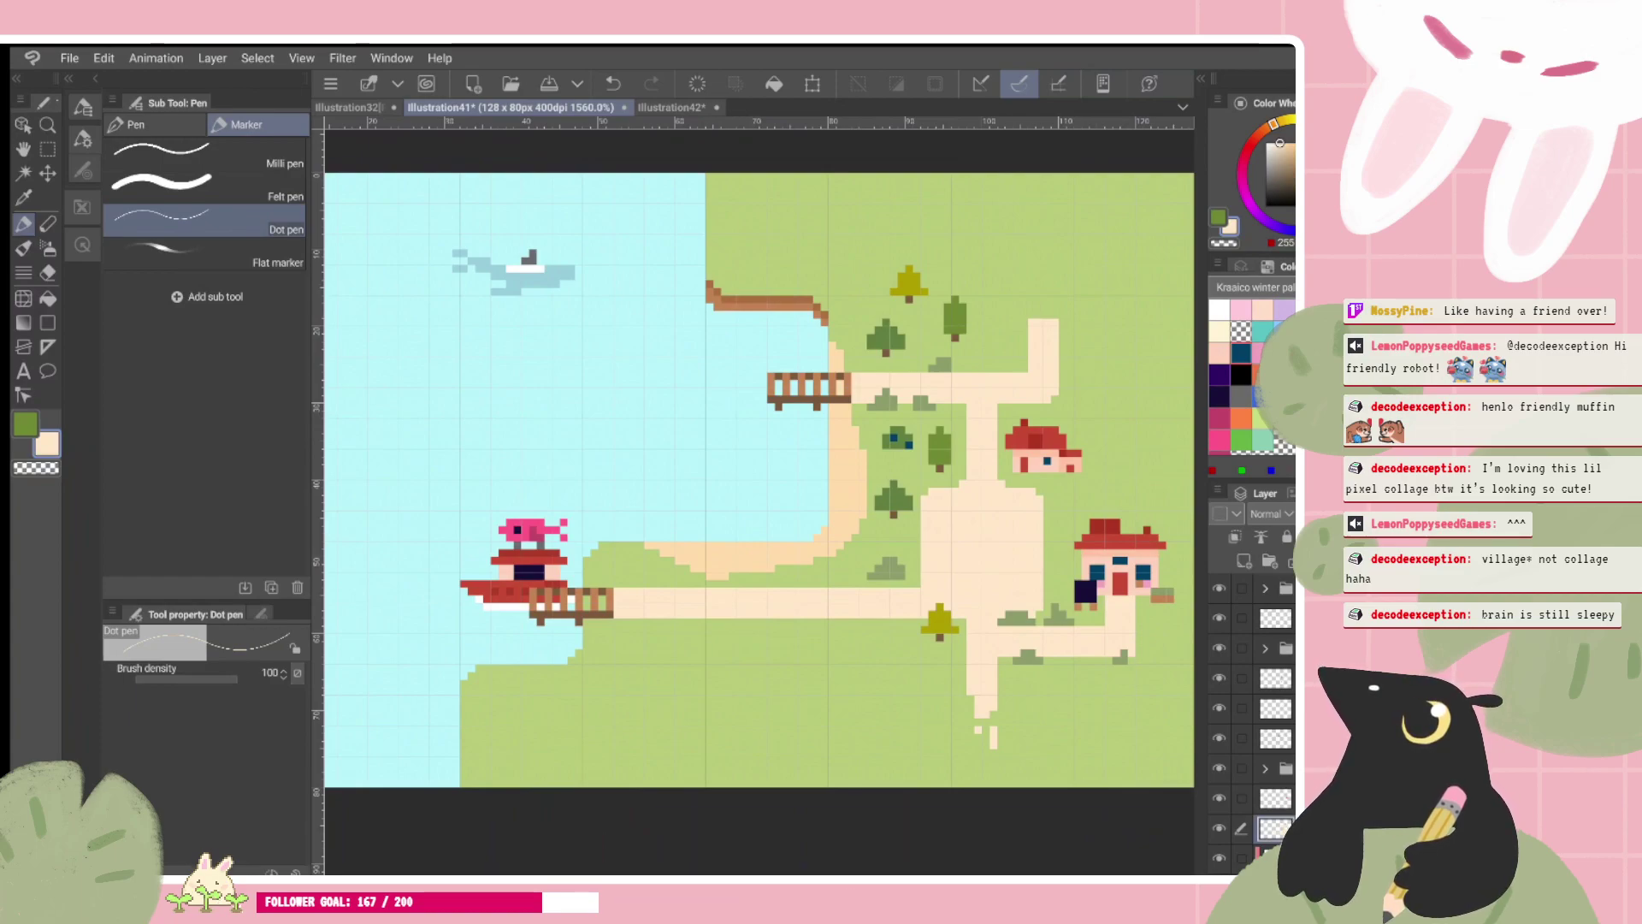
{"action": "scroll", "coordinate": [758, 480], "scroll_direction": "right", "scroll_amount": 1}
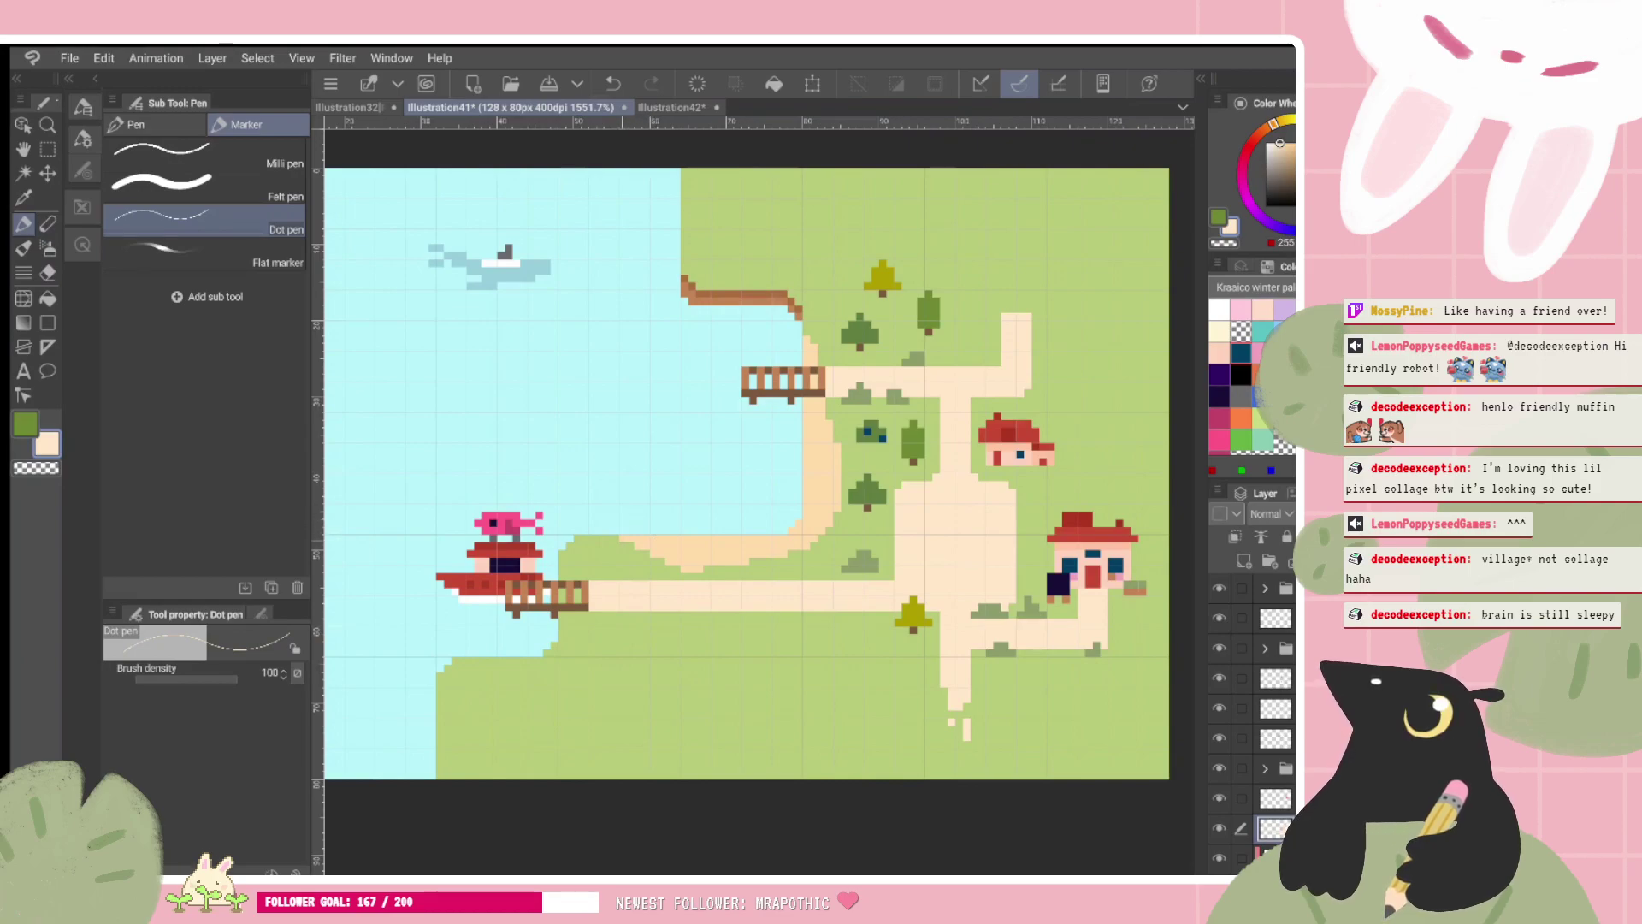
Step: Create a new layer folder above the green land layer, and add a new raster layer inside it
{"action": "scroll", "coordinate": [1250, 718], "scroll_direction": "down", "scroll_amount": 3}
{"action": "left_click", "coordinate": [1274, 775]}
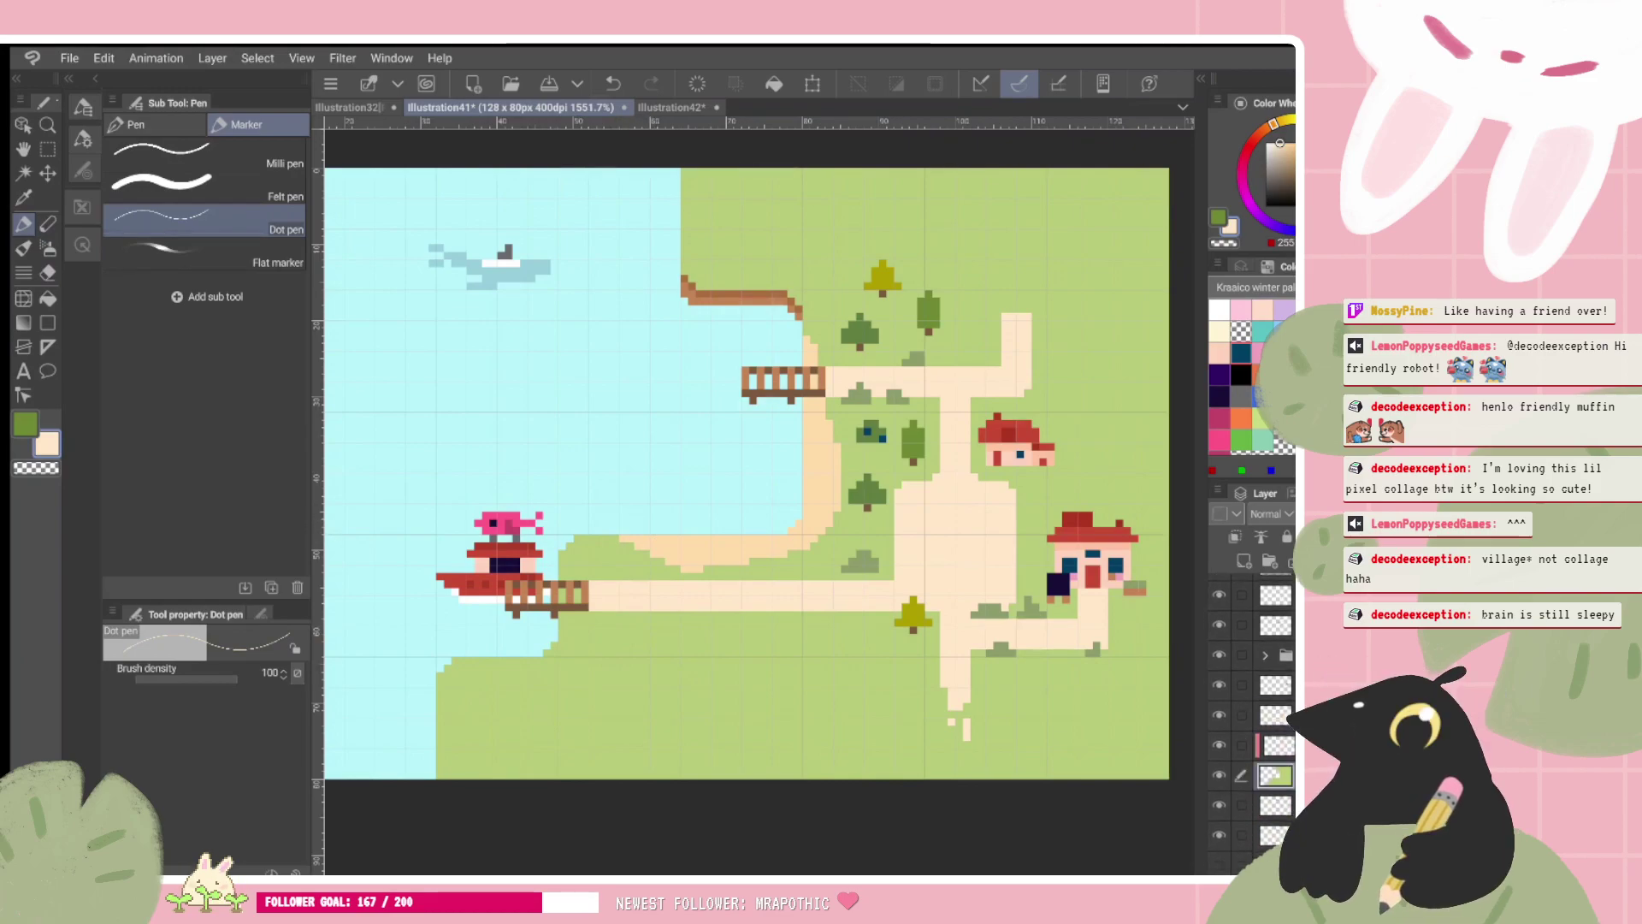
{"action": "scroll", "coordinate": [1251, 719], "scroll_direction": "up", "scroll_amount": 1}
{"action": "left_click", "coordinate": [1282, 691]}
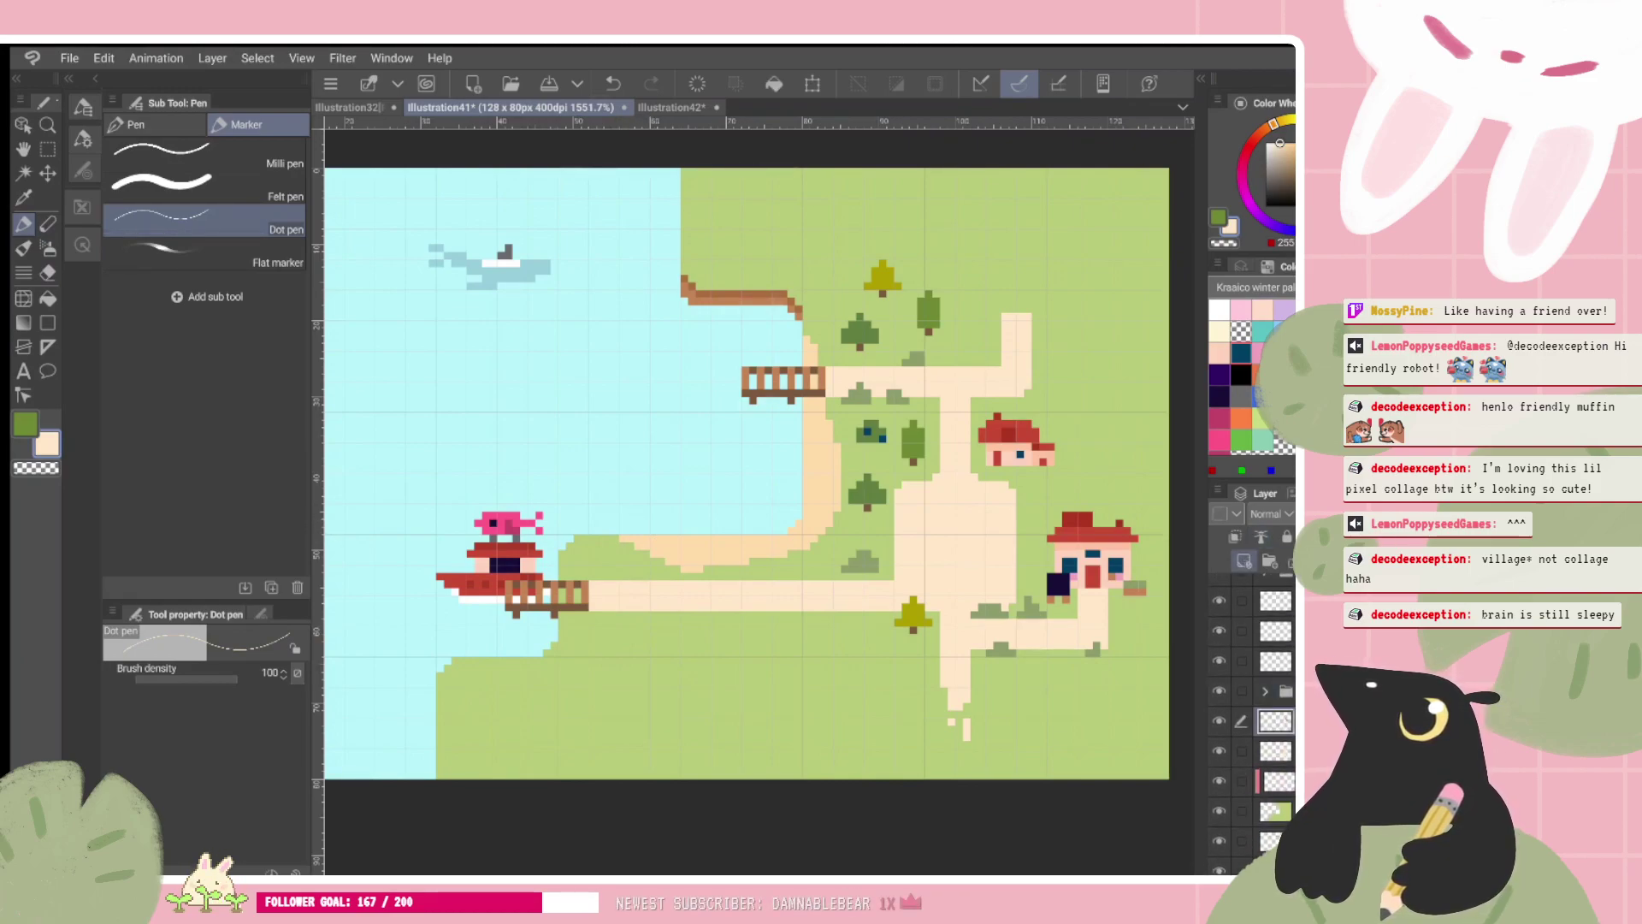
{"action": "left_click", "coordinate": [1270, 561]}
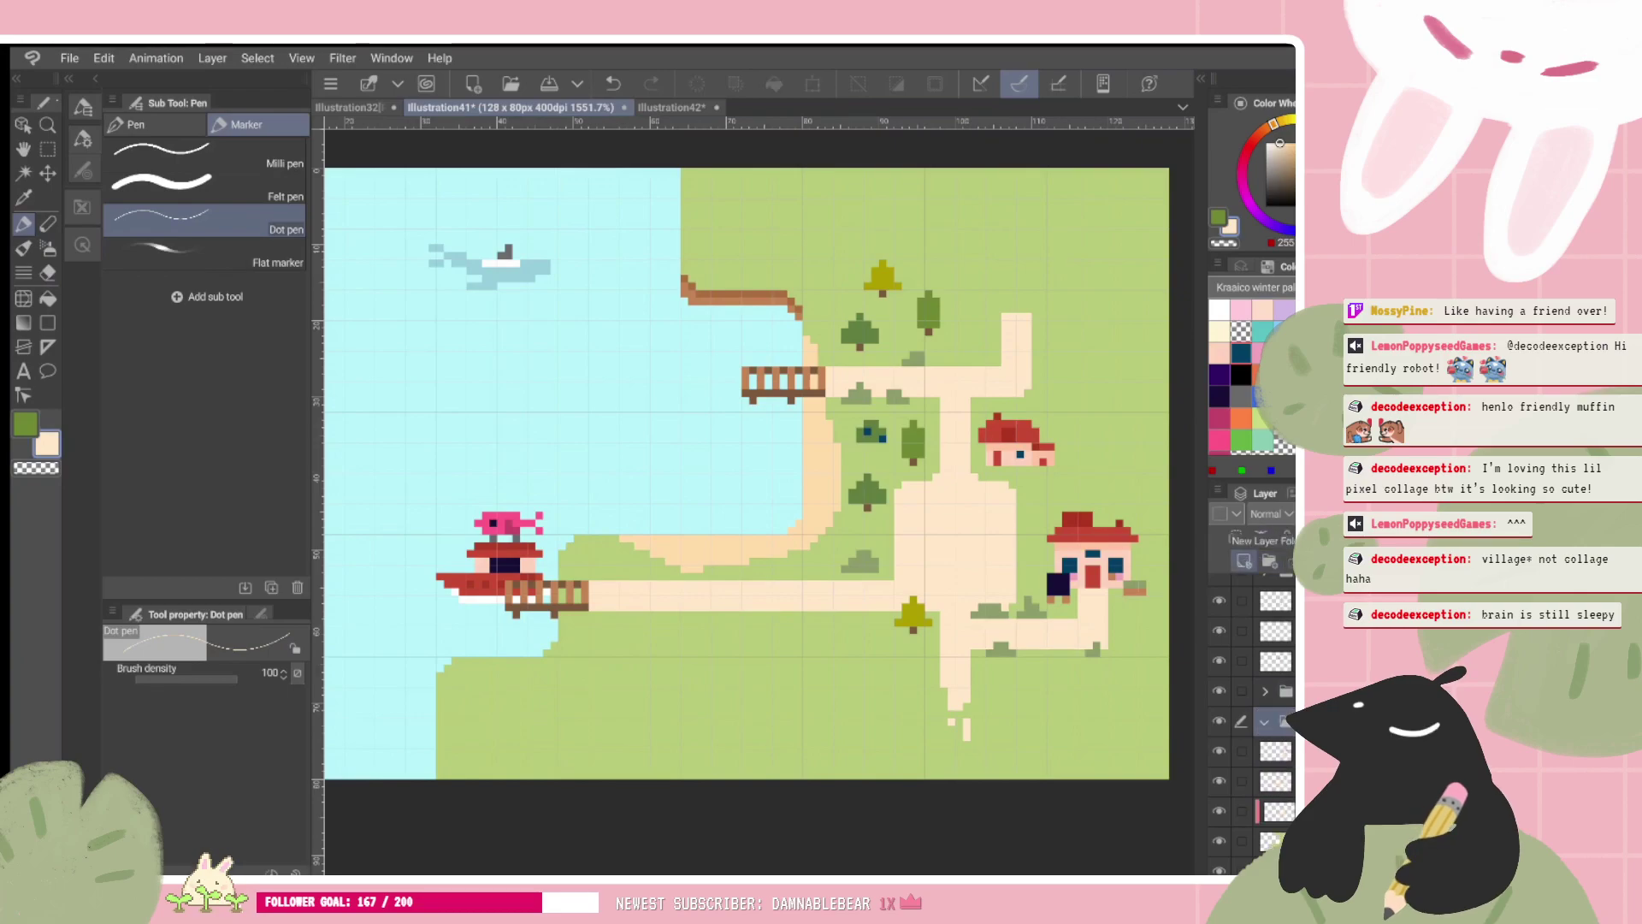
{"action": "left_click", "coordinate": [1243, 561]}
Step: Draw a hill on the bay's southern shore between the fish boat and the beach, using the sampled grass green
{"action": "left_click", "coordinate": [652, 523], "text": "alt"}
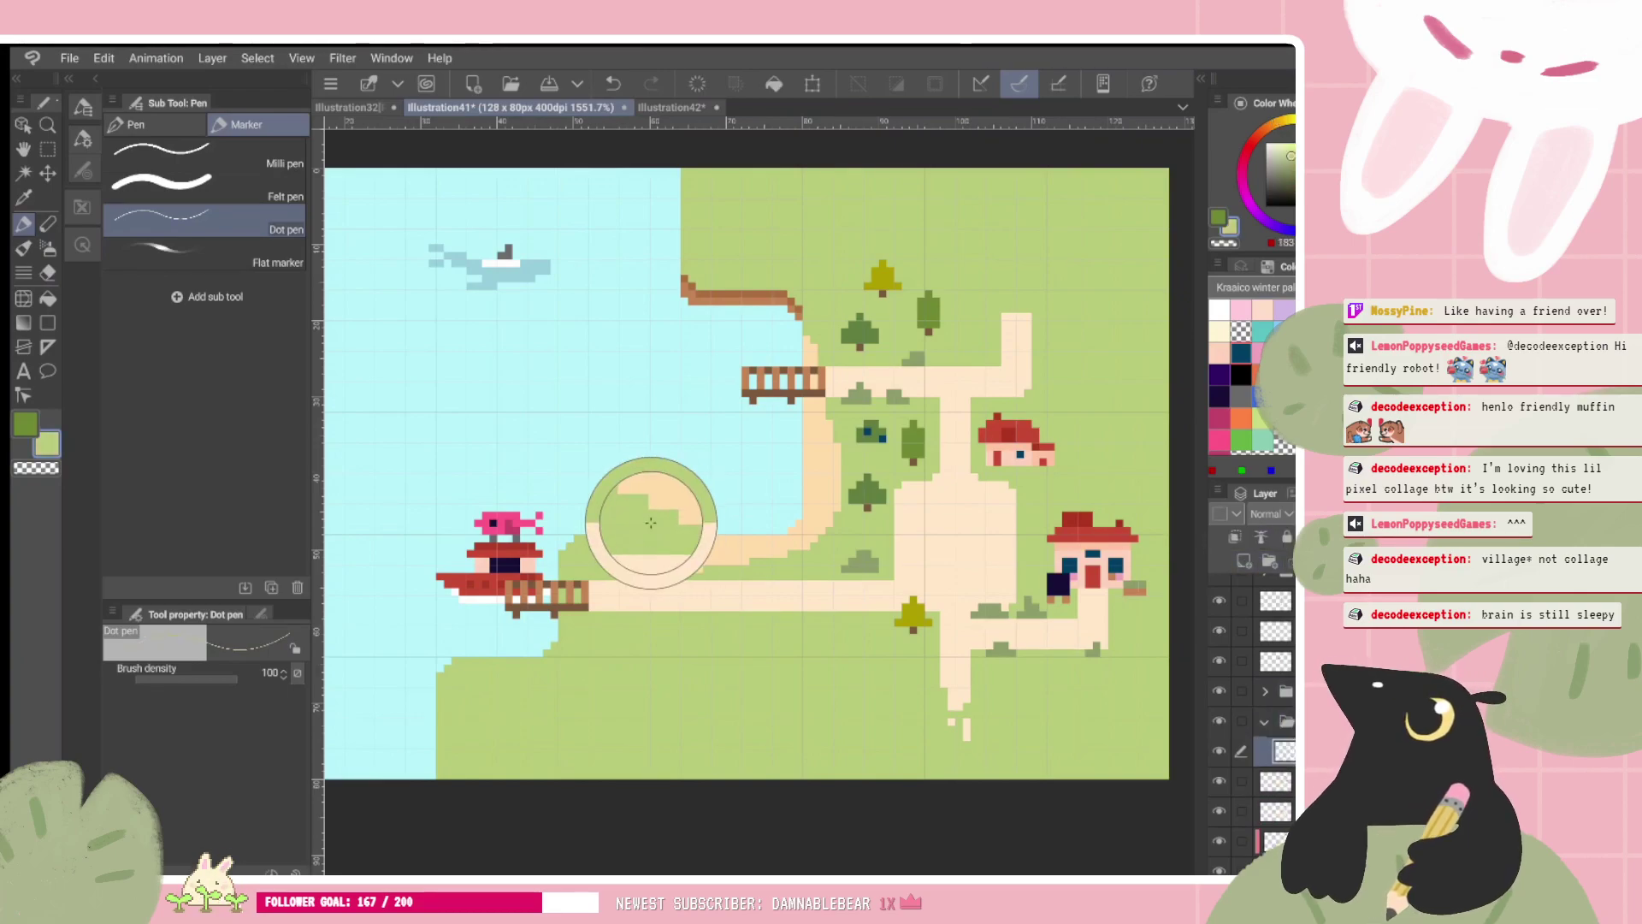
{"action": "mouse_move", "coordinate": [673, 500]}
{"action": "left_mouse_down"}
{"action": "mouse_move", "coordinate": [703, 560]}
{"action": "mouse_move", "coordinate": [634, 539]}
{"action": "left_mouse_up"}
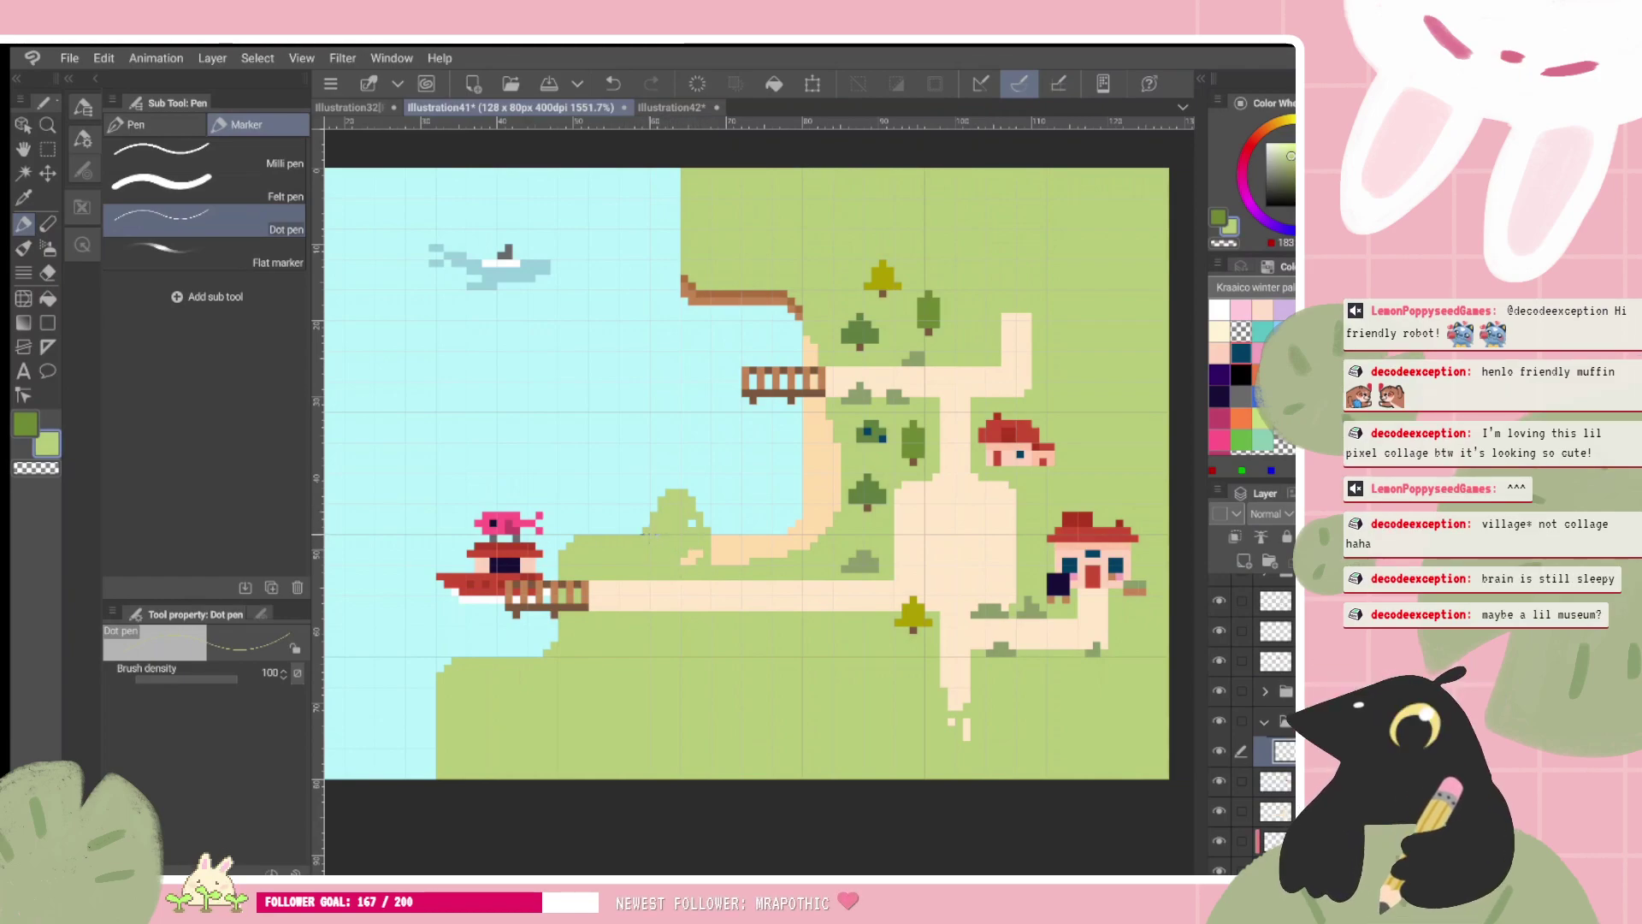
{"action": "mouse_move", "coordinate": [691, 523]}
{"action": "left_mouse_down"}
{"action": "mouse_move", "coordinate": [719, 545]}
{"action": "mouse_move", "coordinate": [732, 529]}
{"action": "mouse_move", "coordinate": [697, 496]}
{"action": "mouse_move", "coordinate": [734, 506]}
{"action": "mouse_move", "coordinate": [743, 550]}
{"action": "mouse_move", "coordinate": [720, 522]}
{"action": "mouse_move", "coordinate": [701, 552]}
{"action": "left_mouse_up"}
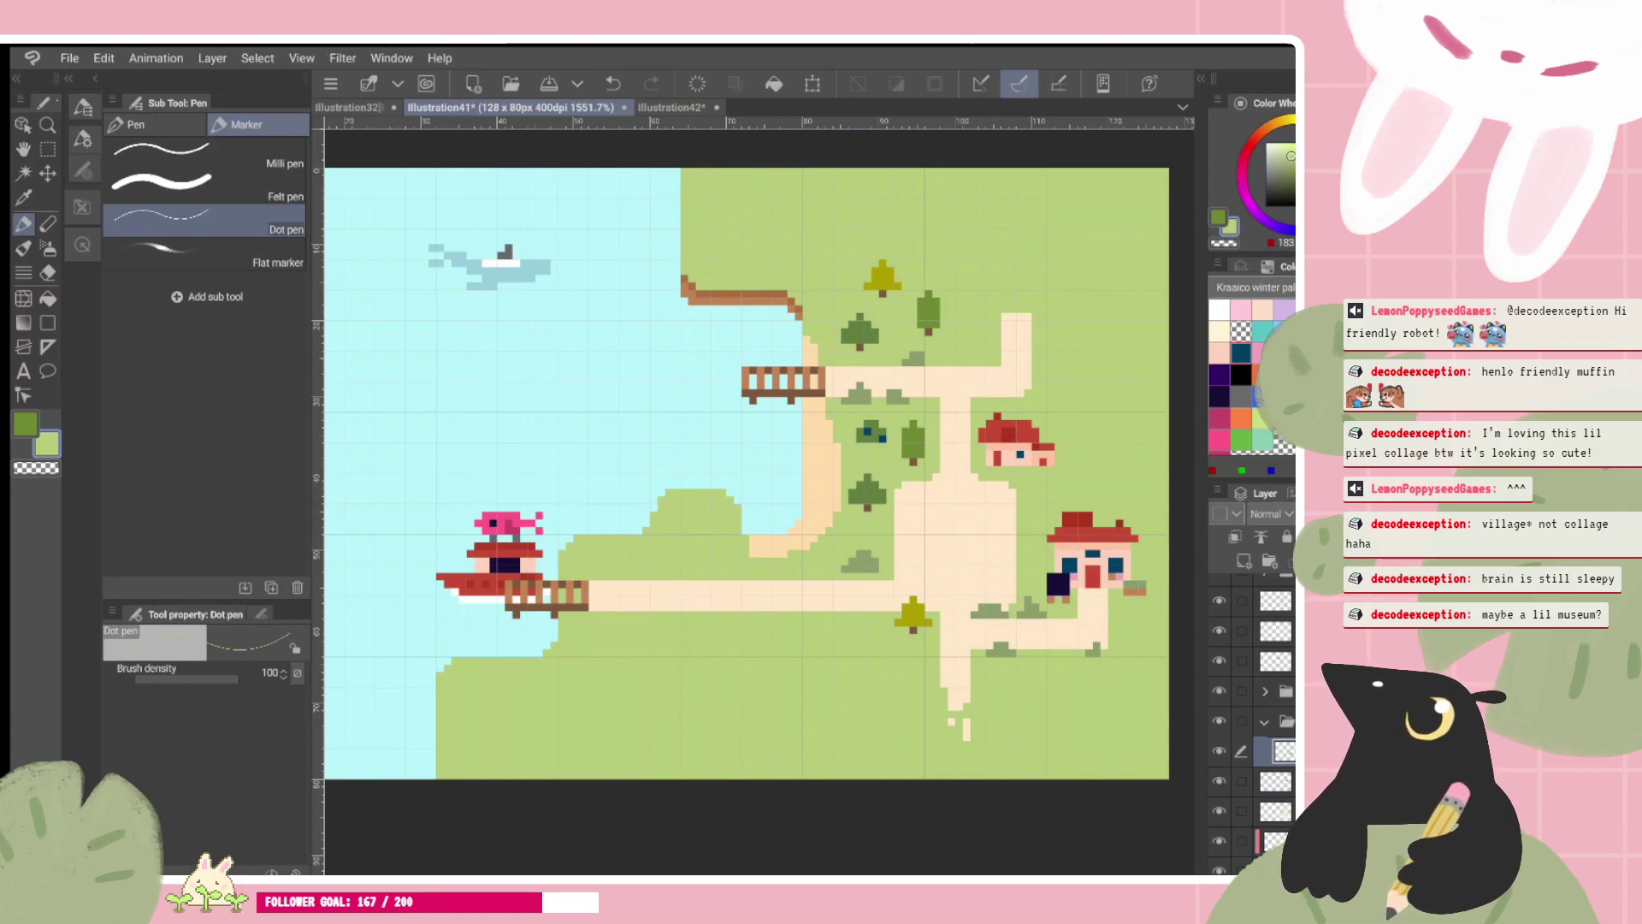
Step: Handwrite "museum" below "lighthouse" in the Illustration42 building list, and return to the Illustration41 village map
{"action": "left_click", "coordinate": [671, 106]}
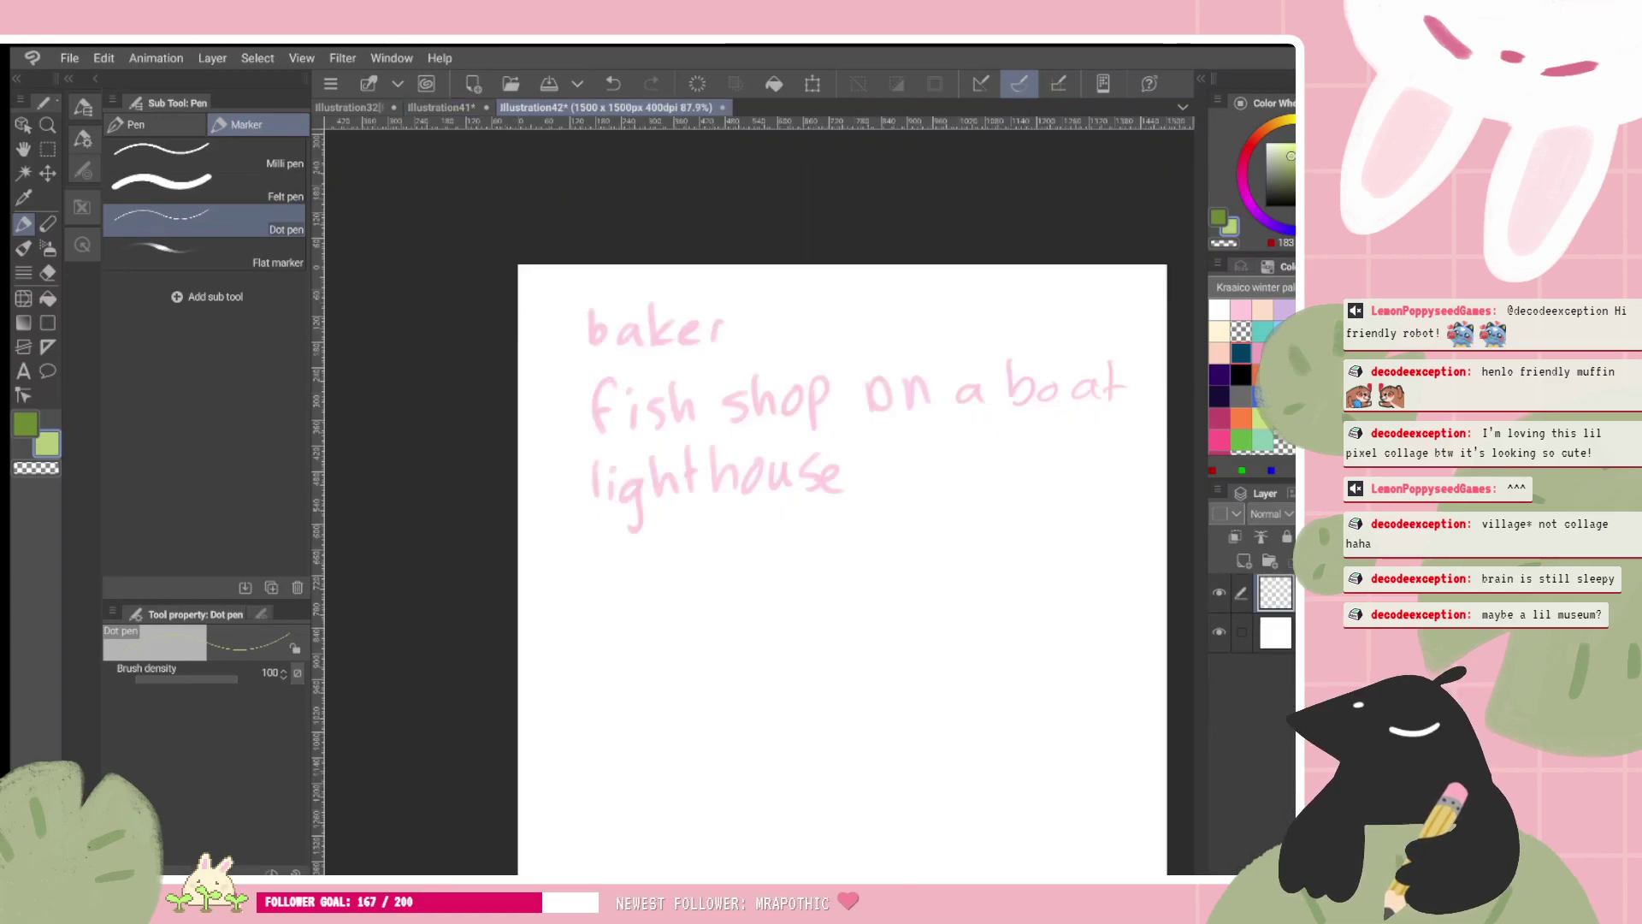
{"action": "mouse_move", "coordinate": [600, 541]}
{"action": "left_mouse_down"}
{"action": "mouse_move", "coordinate": [649, 574]}
{"action": "mouse_move", "coordinate": [678, 549]}
{"action": "left_mouse_up"}
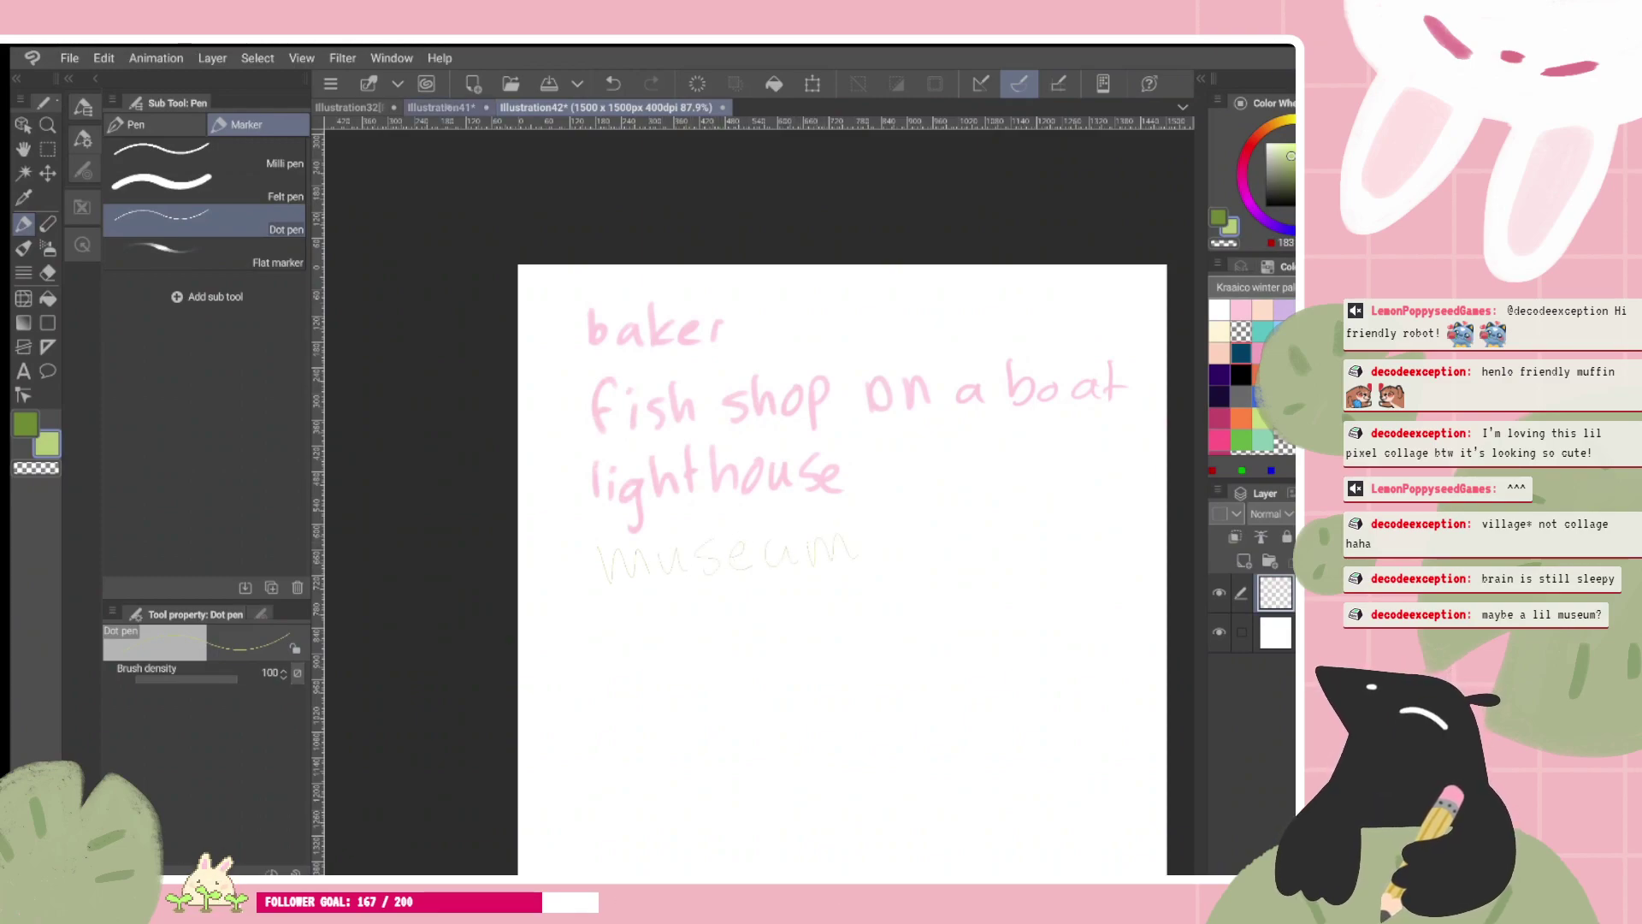
{"action": "key", "text": "ctrl+shift+Tab"}
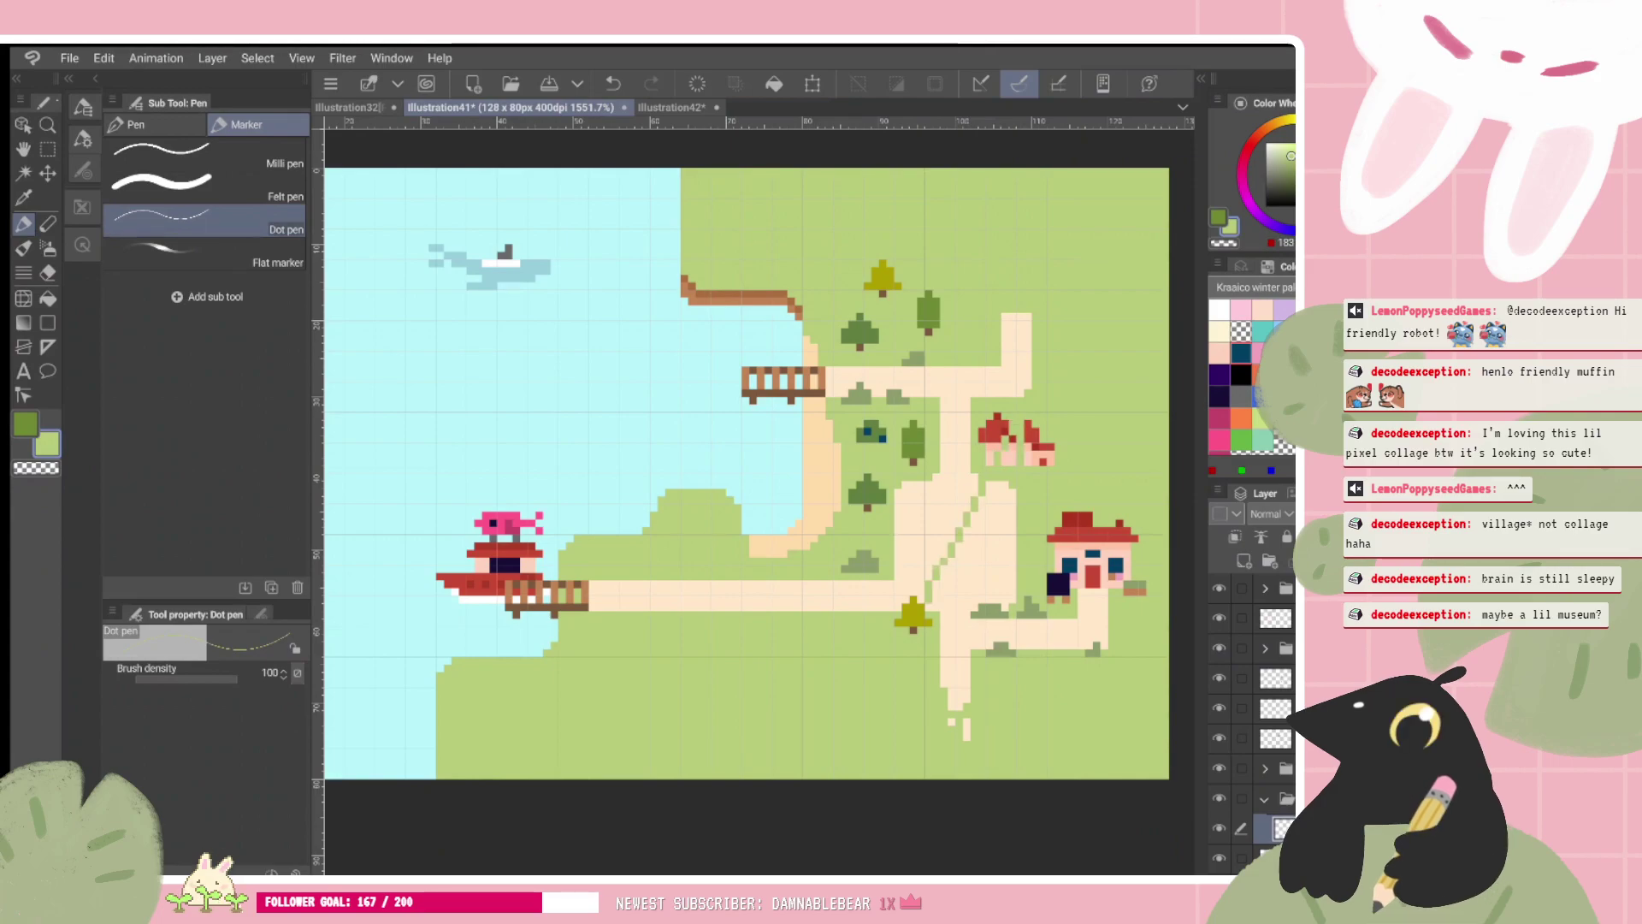
Step: Round off the hill's blocky top edges by erasing corner pixels with the transparent colour
{"action": "key", "text": "ctrl+plus"}
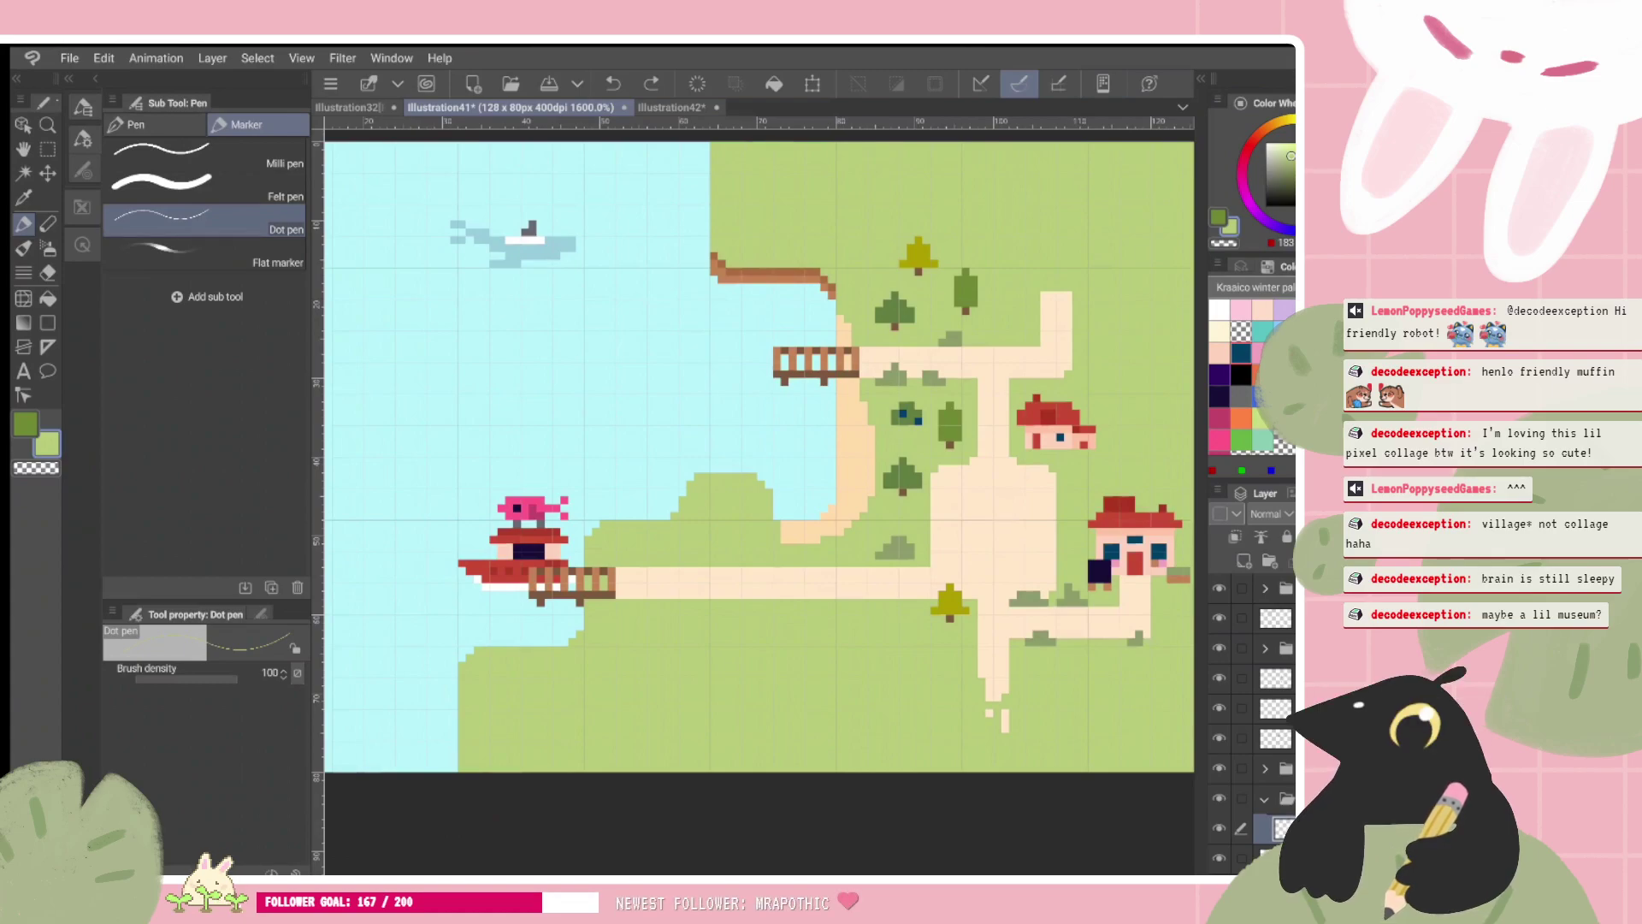
{"action": "scroll", "coordinate": [759, 457], "scroll_direction": "up", "scroll_amount": 1}
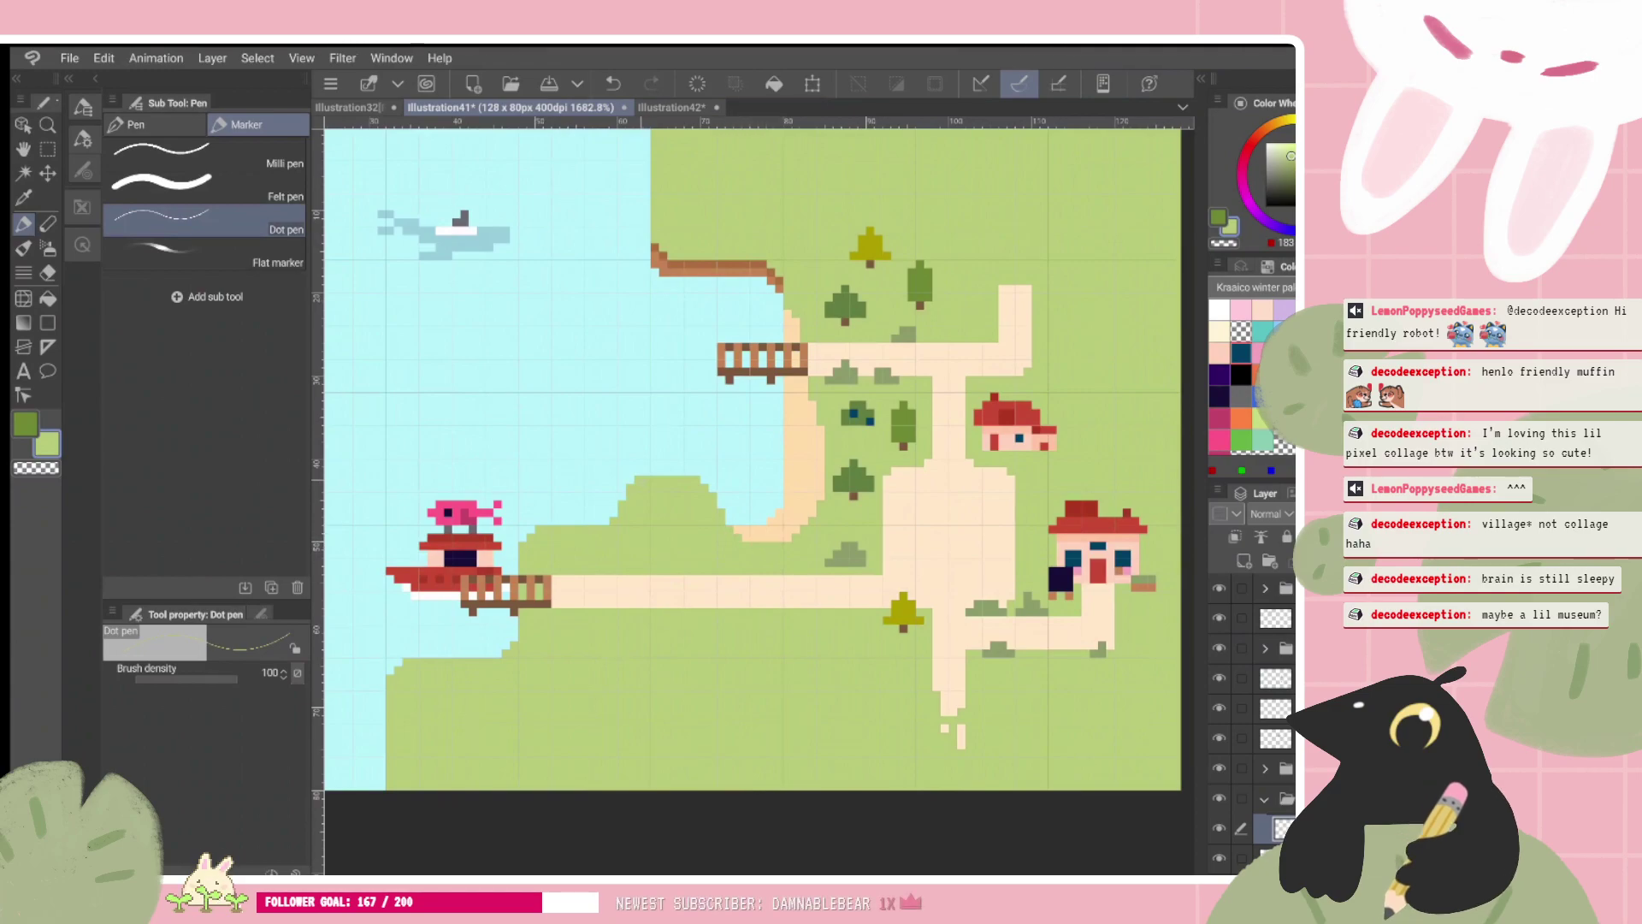
{"action": "key", "text": "c"}
{"action": "left_click", "coordinate": [633, 484]}
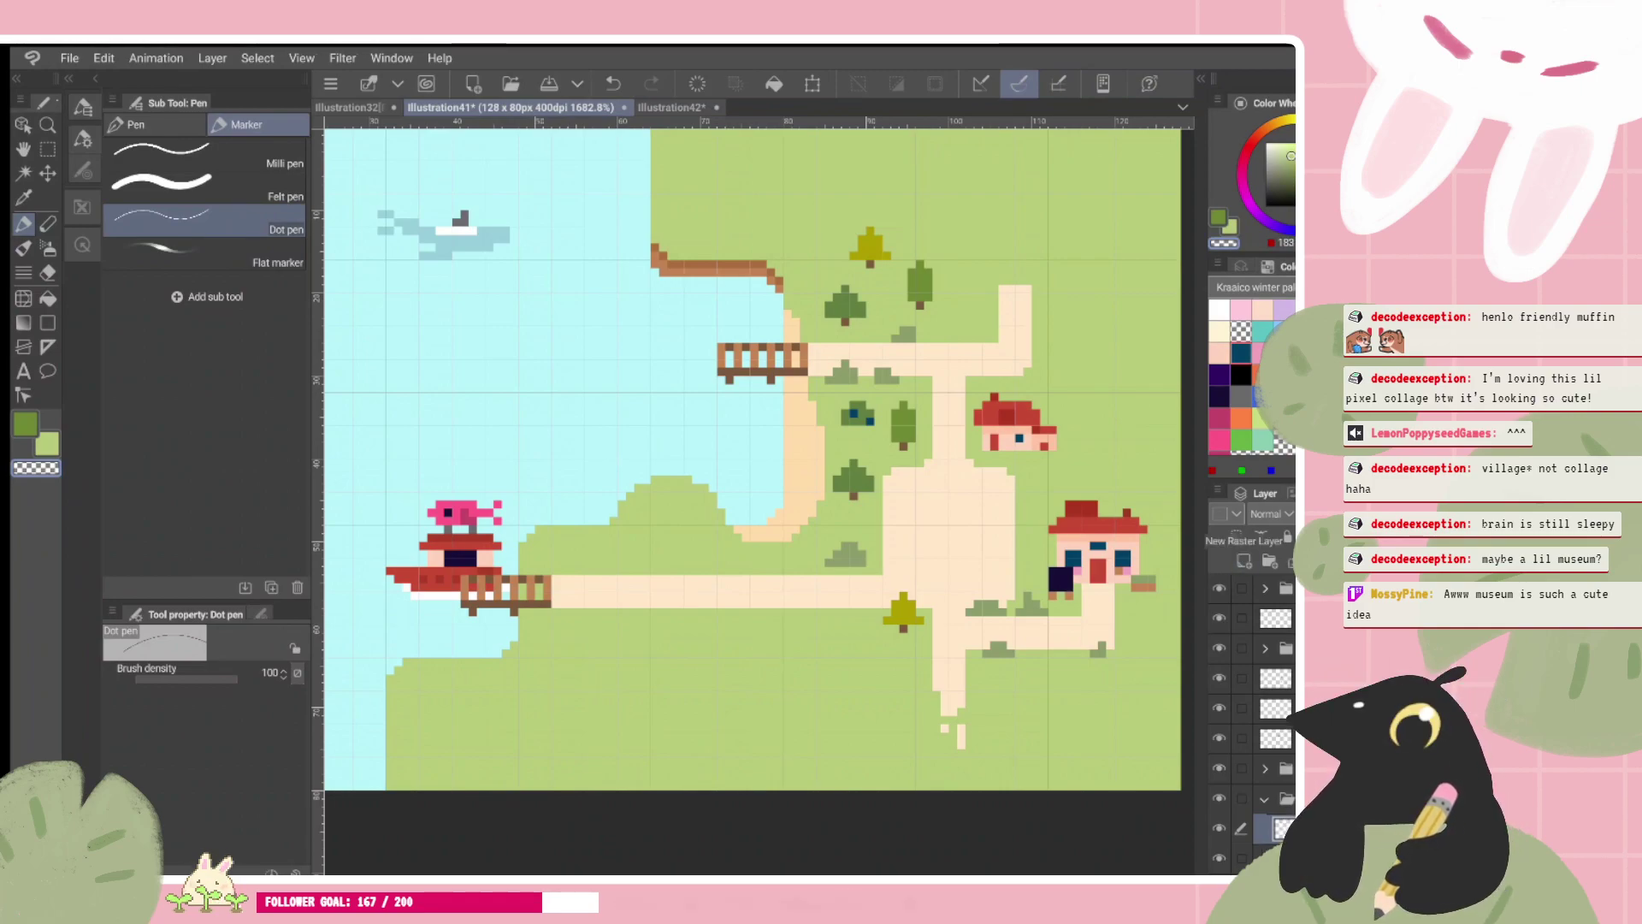
Step: Choose red from the palette as the drawing colour
{"action": "left_click", "coordinate": [1262, 374]}
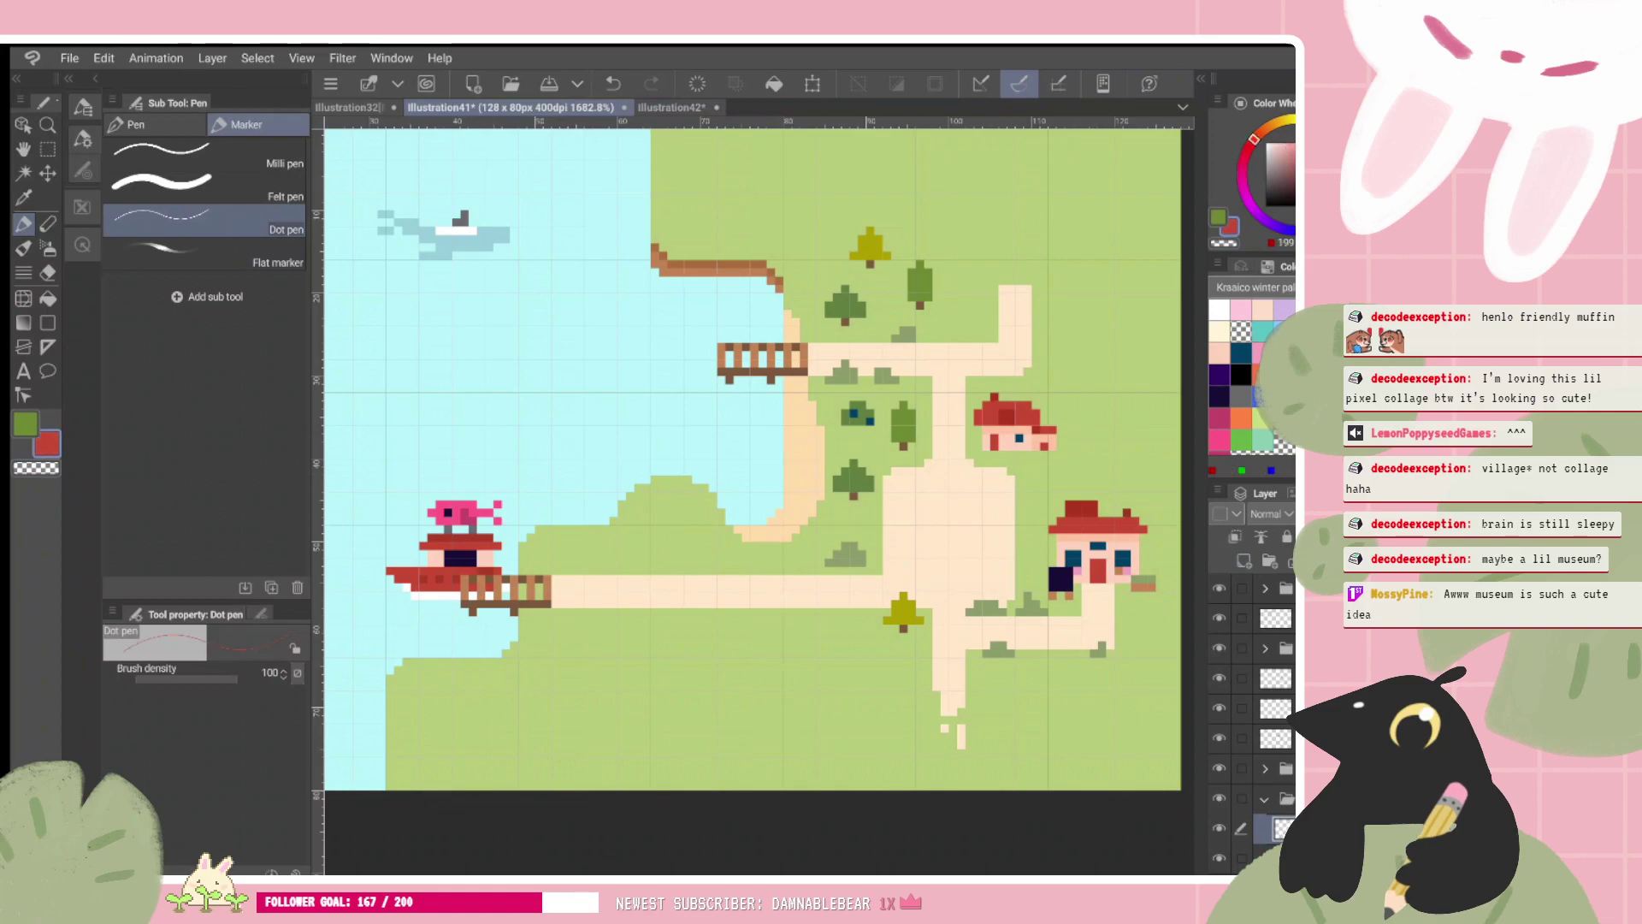
Step: Paint a red lighthouse base with a dark navy door in its centre on the small green hill beside the water
{"action": "left_click_drag", "start_coordinate": [757, 459], "coordinate": [715, 456]}
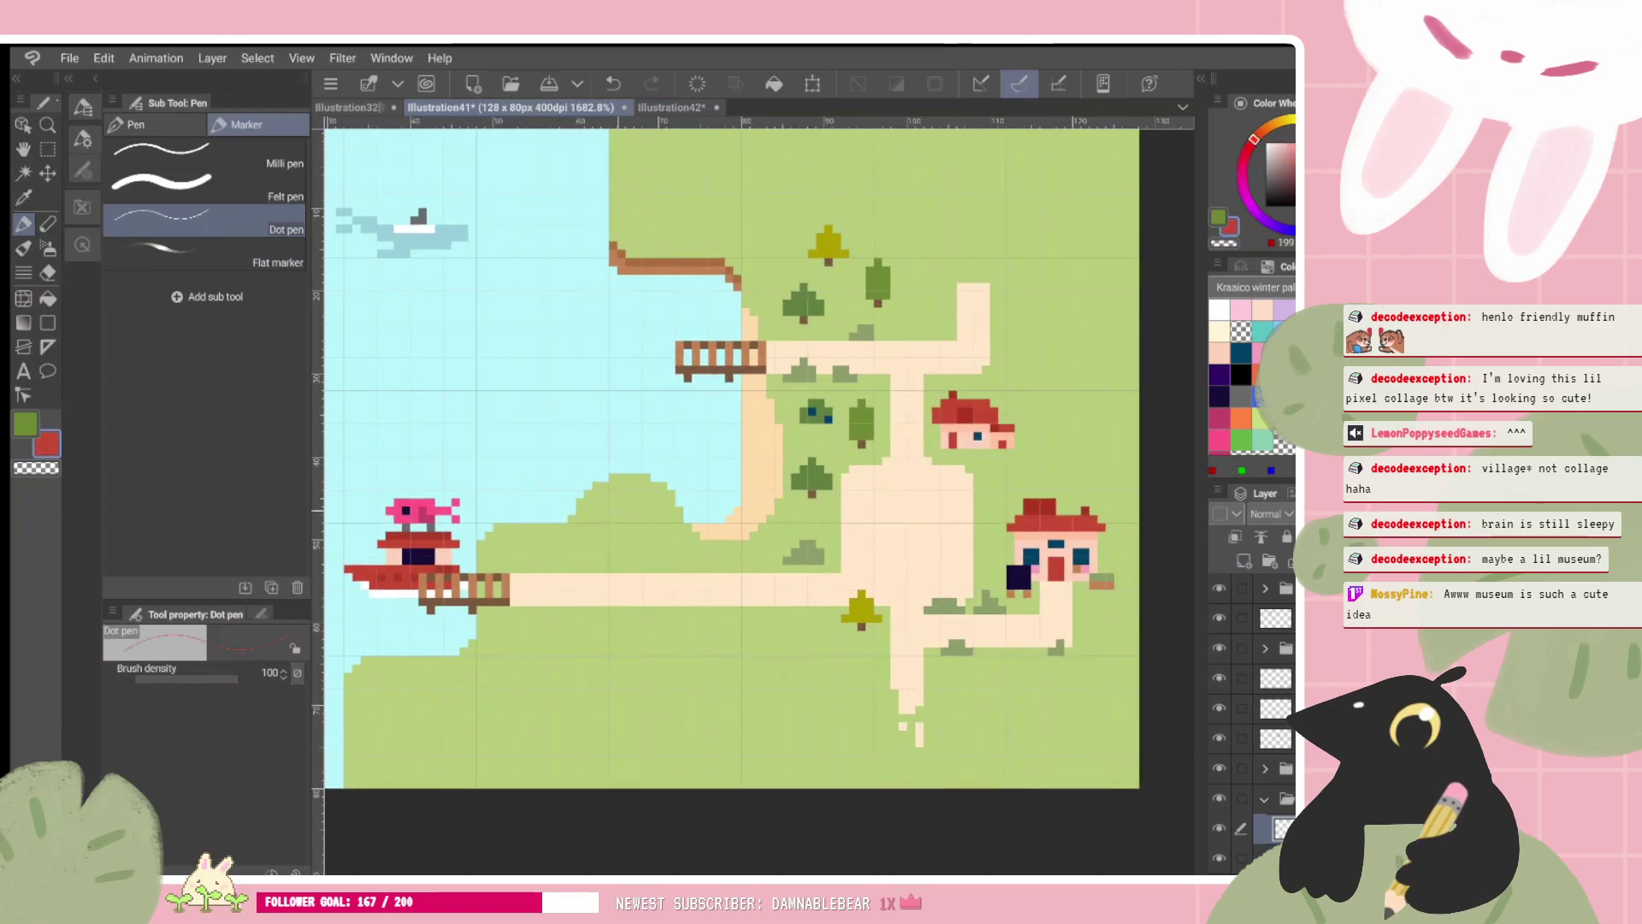
{"action": "mouse_move", "coordinate": [613, 502]}
{"action": "left_mouse_down"}
{"action": "mouse_move", "coordinate": [605, 518]}
{"action": "mouse_move", "coordinate": [647, 511]}
{"action": "left_mouse_up"}
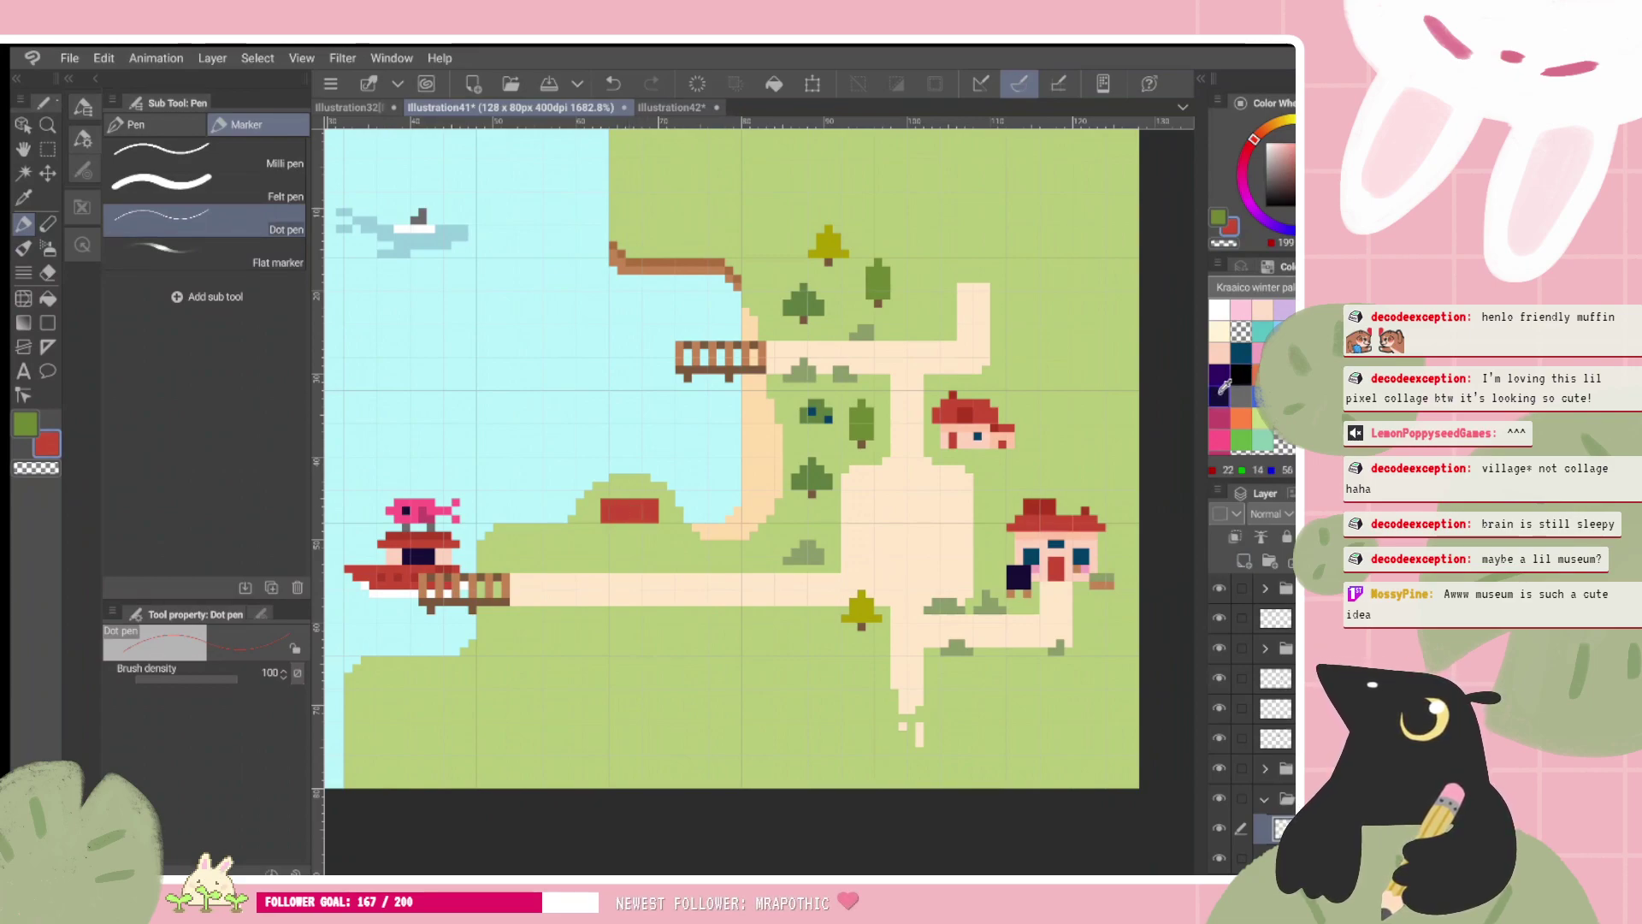
{"action": "left_click", "coordinate": [1218, 375]}
{"action": "mouse_move", "coordinate": [629, 519]}
{"action": "left_mouse_down"}
{"action": "mouse_move", "coordinate": [629, 503]}
{"action": "mouse_move", "coordinate": [637, 516]}
{"action": "left_mouse_up"}
{"action": "key", "text": "ctrl+z"}
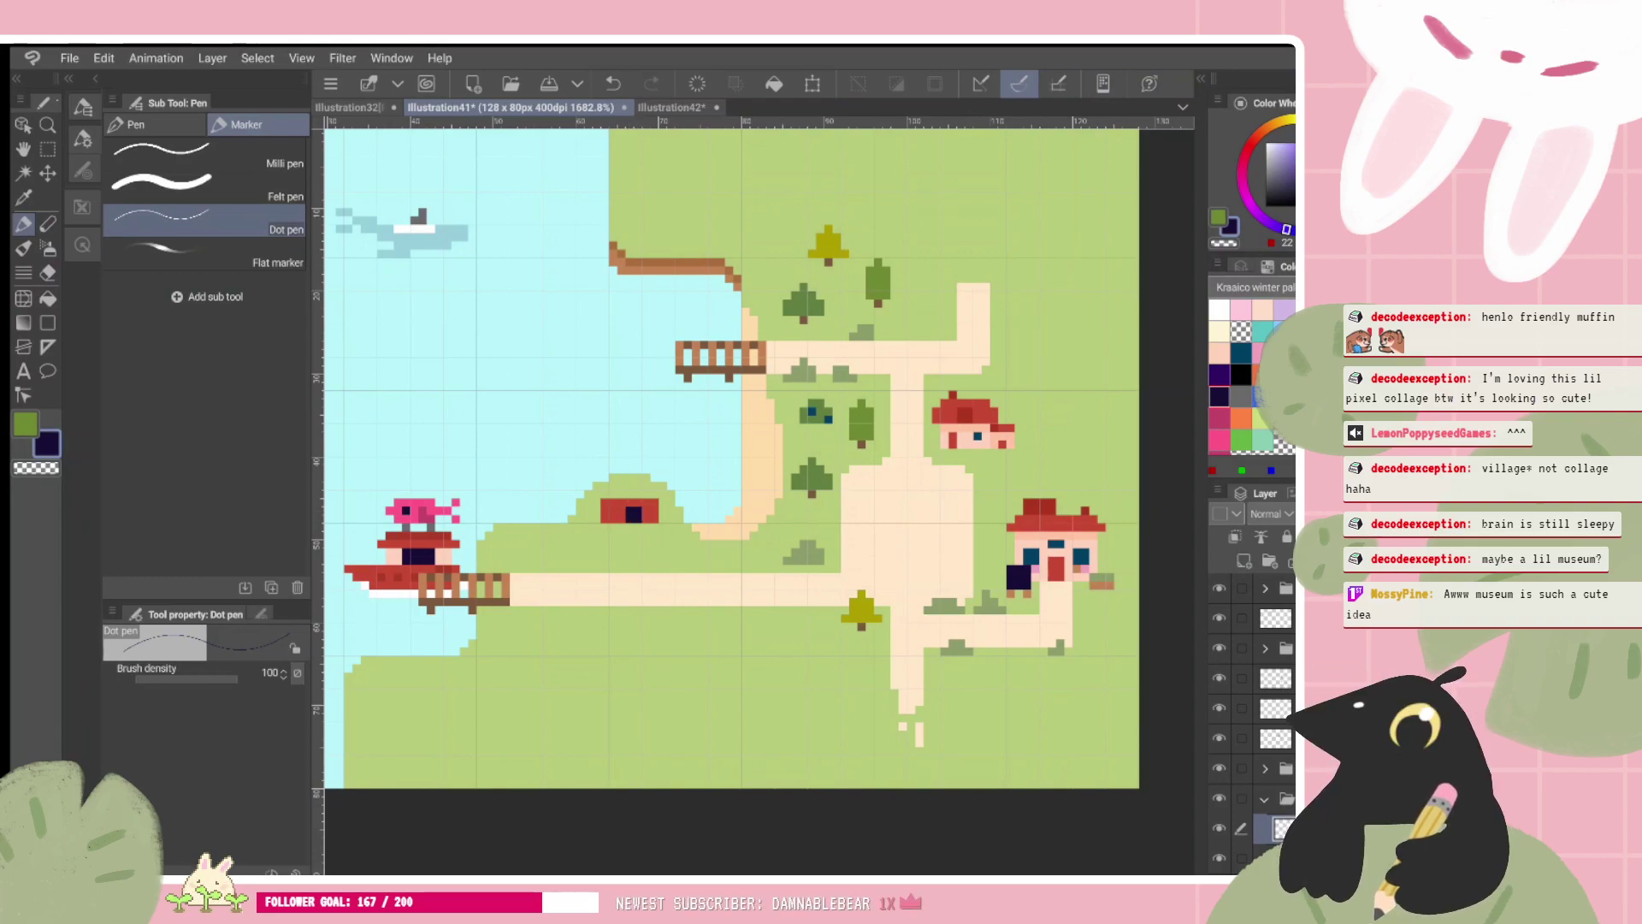
{"action": "left_click", "coordinate": [649, 511], "text": "alt"}
{"action": "left_click_drag", "start_coordinate": [662, 518], "coordinate": [662, 502]}
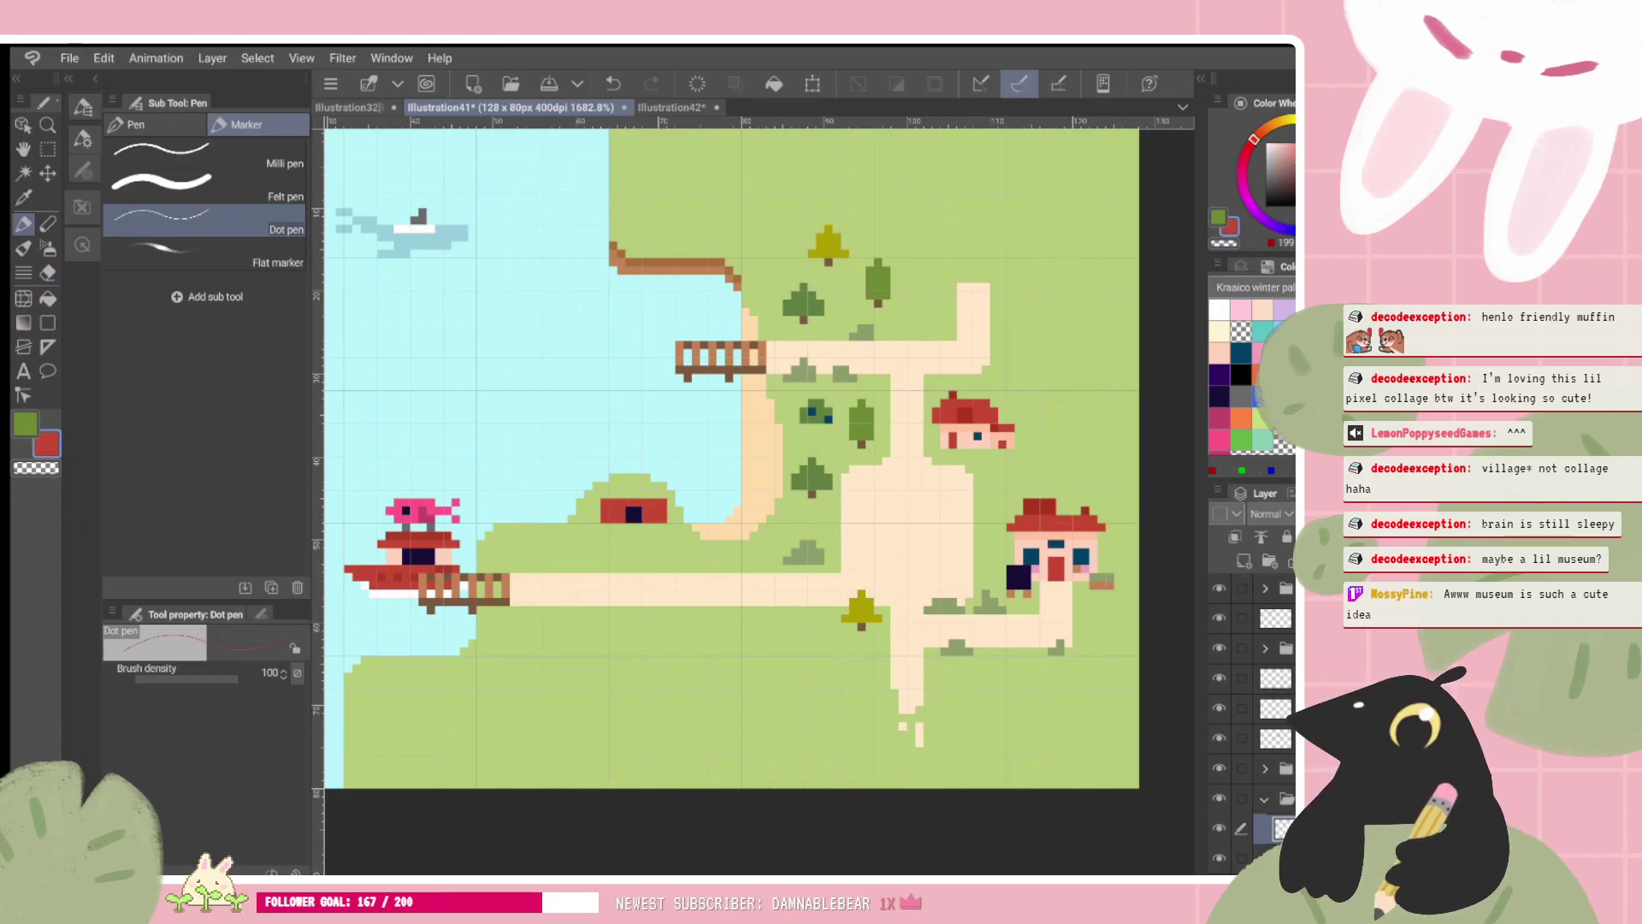
{"action": "left_click", "coordinate": [1219, 395]}
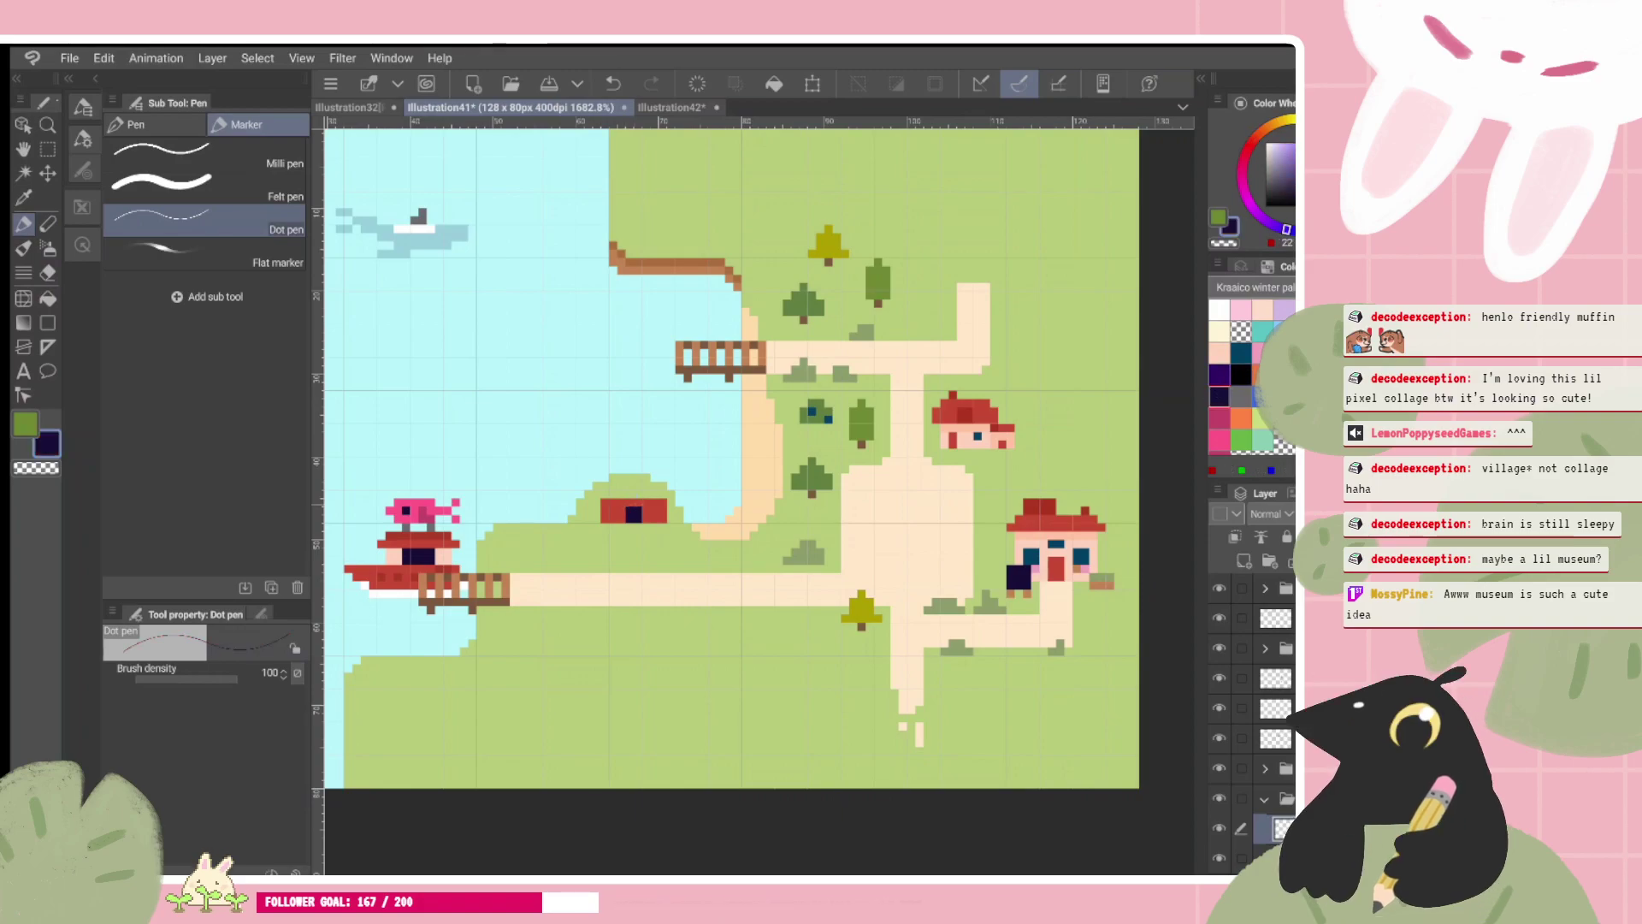
{"action": "left_click", "coordinate": [649, 510], "text": "alt"}
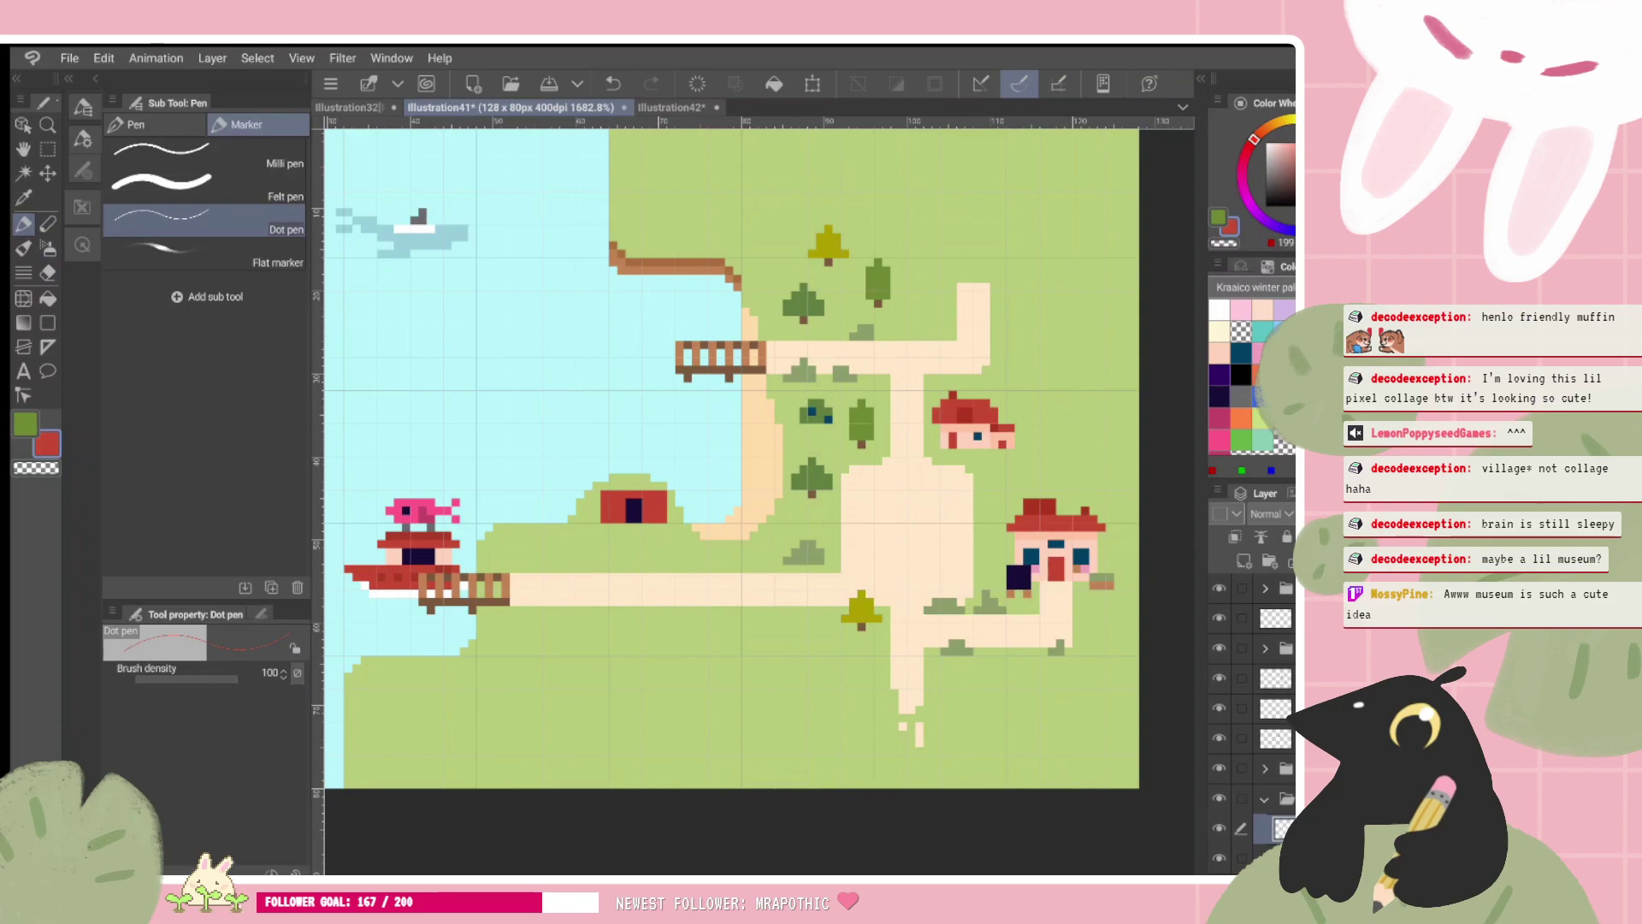
Step: Stack a solid white band and a red band, both slightly narrower than the base, on the lighthouse base
{"action": "left_click", "coordinate": [1219, 352]}
{"action": "left_click", "coordinate": [1069, 522], "text": "alt"}
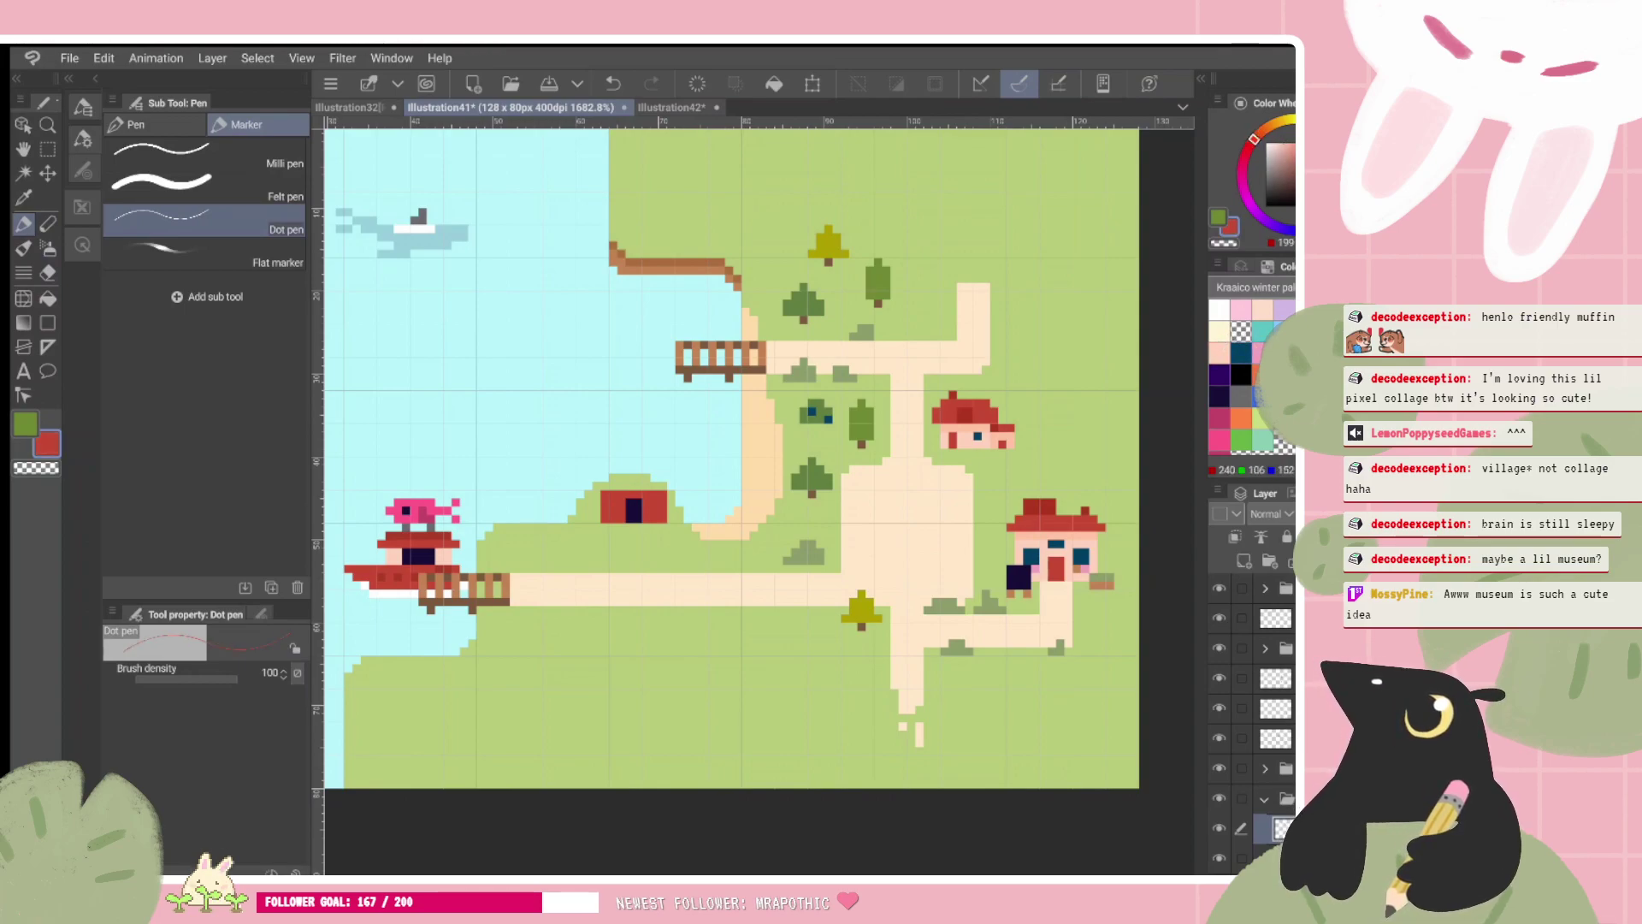
{"action": "left_click", "coordinate": [1220, 329]}
{"action": "left_click", "coordinate": [1219, 310]}
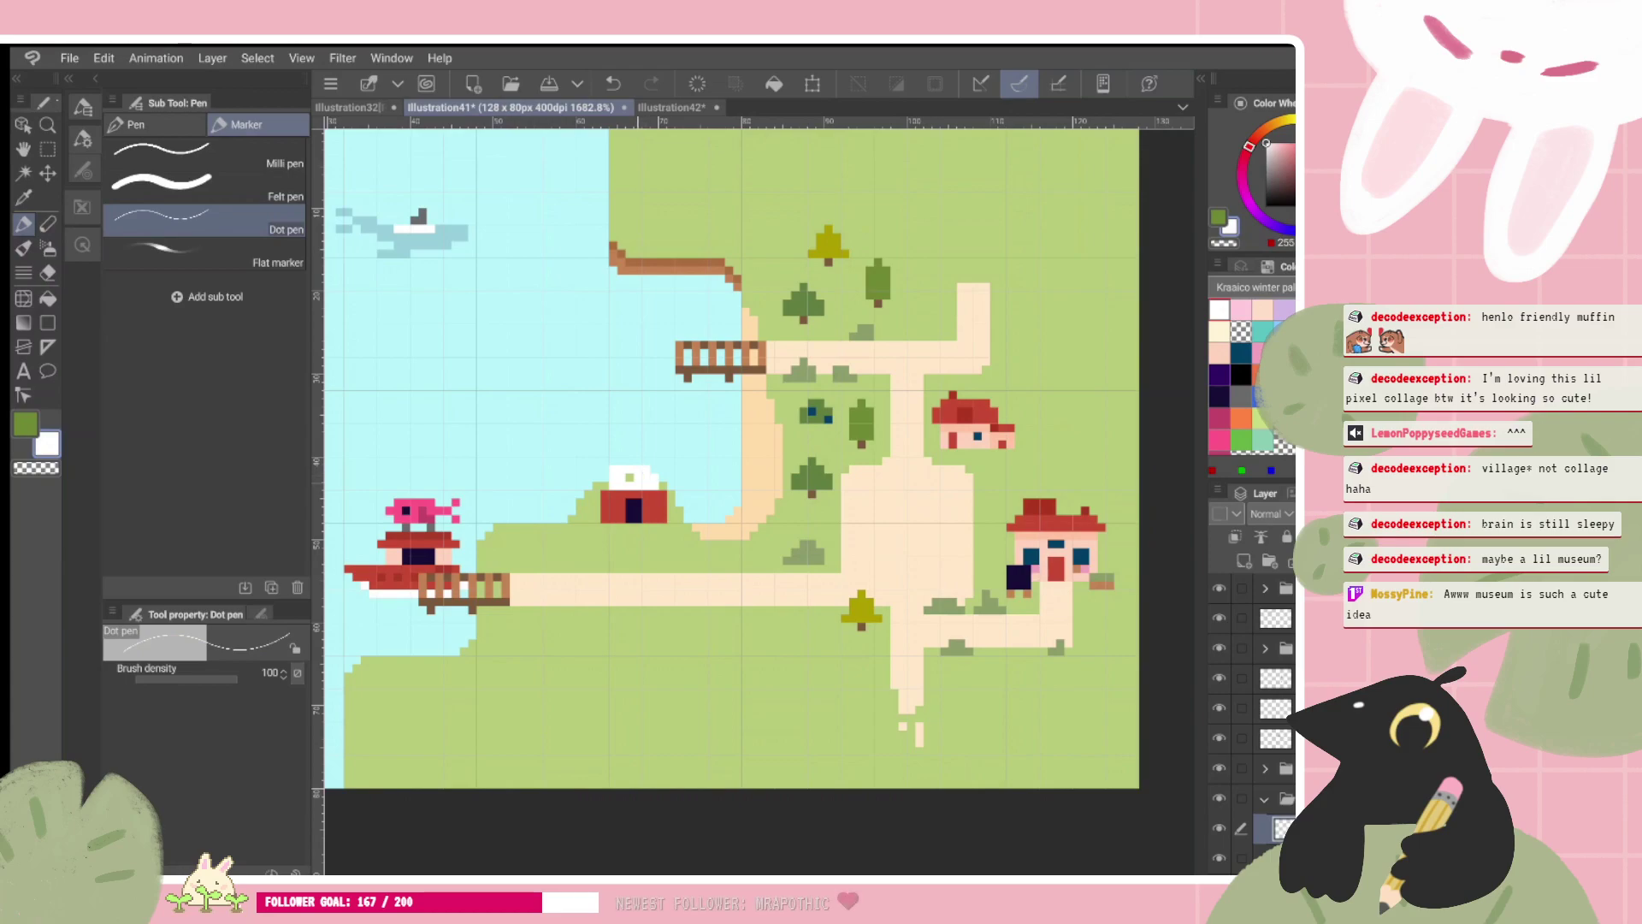
{"action": "left_click", "coordinate": [616, 504], "text": "alt"}
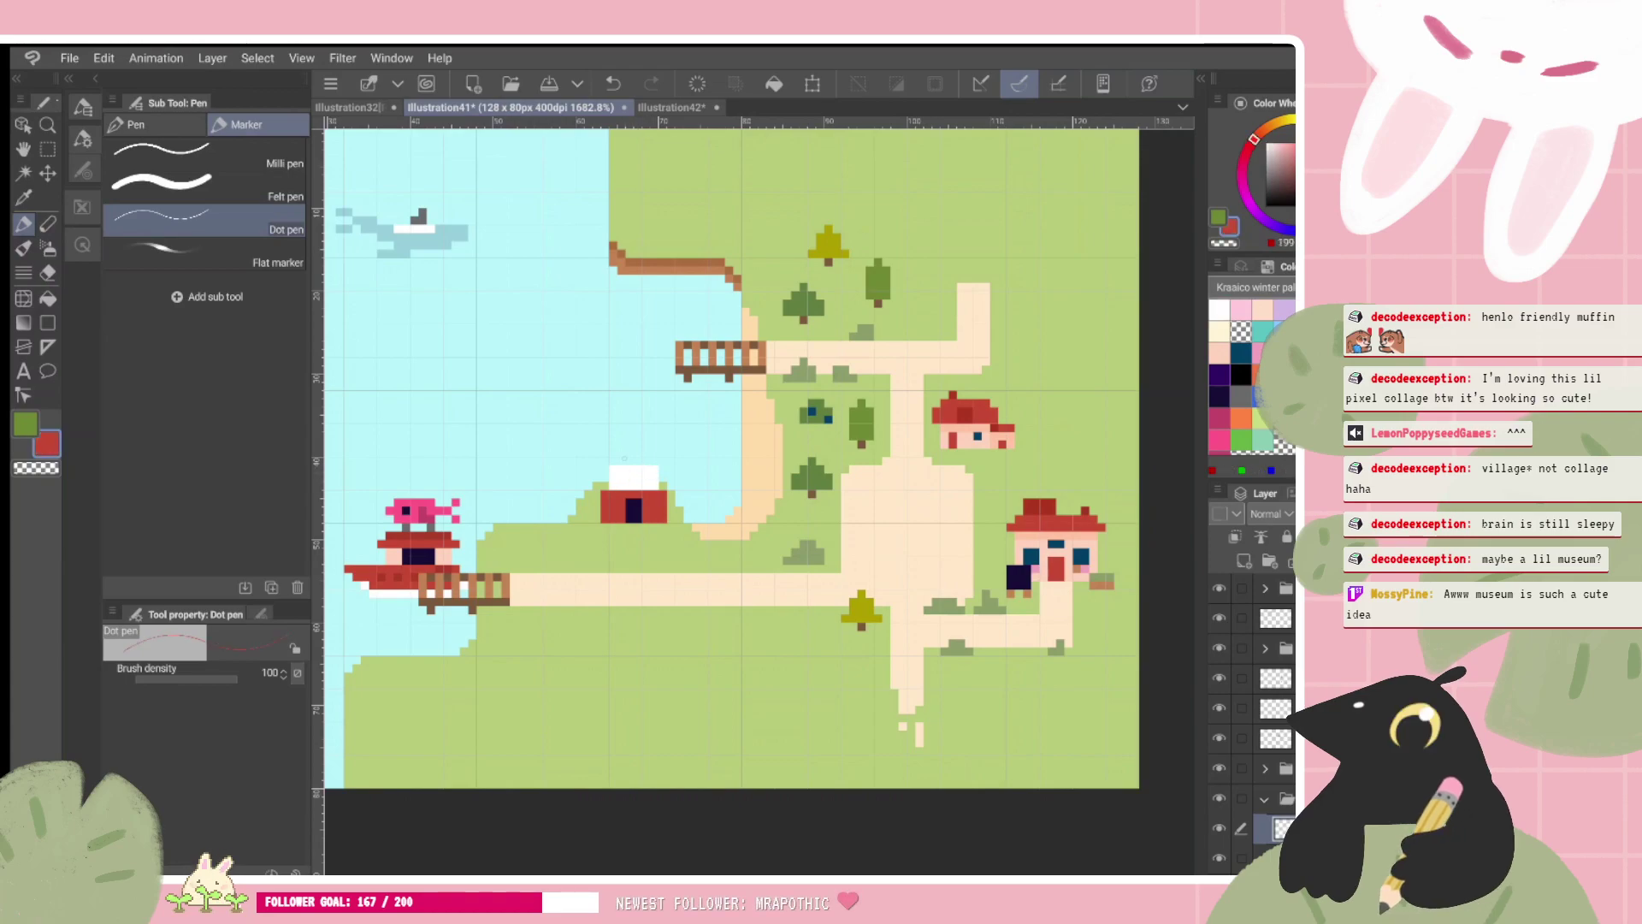
{"action": "left_click_drag", "start_coordinate": [622, 461], "coordinate": [647, 452]}
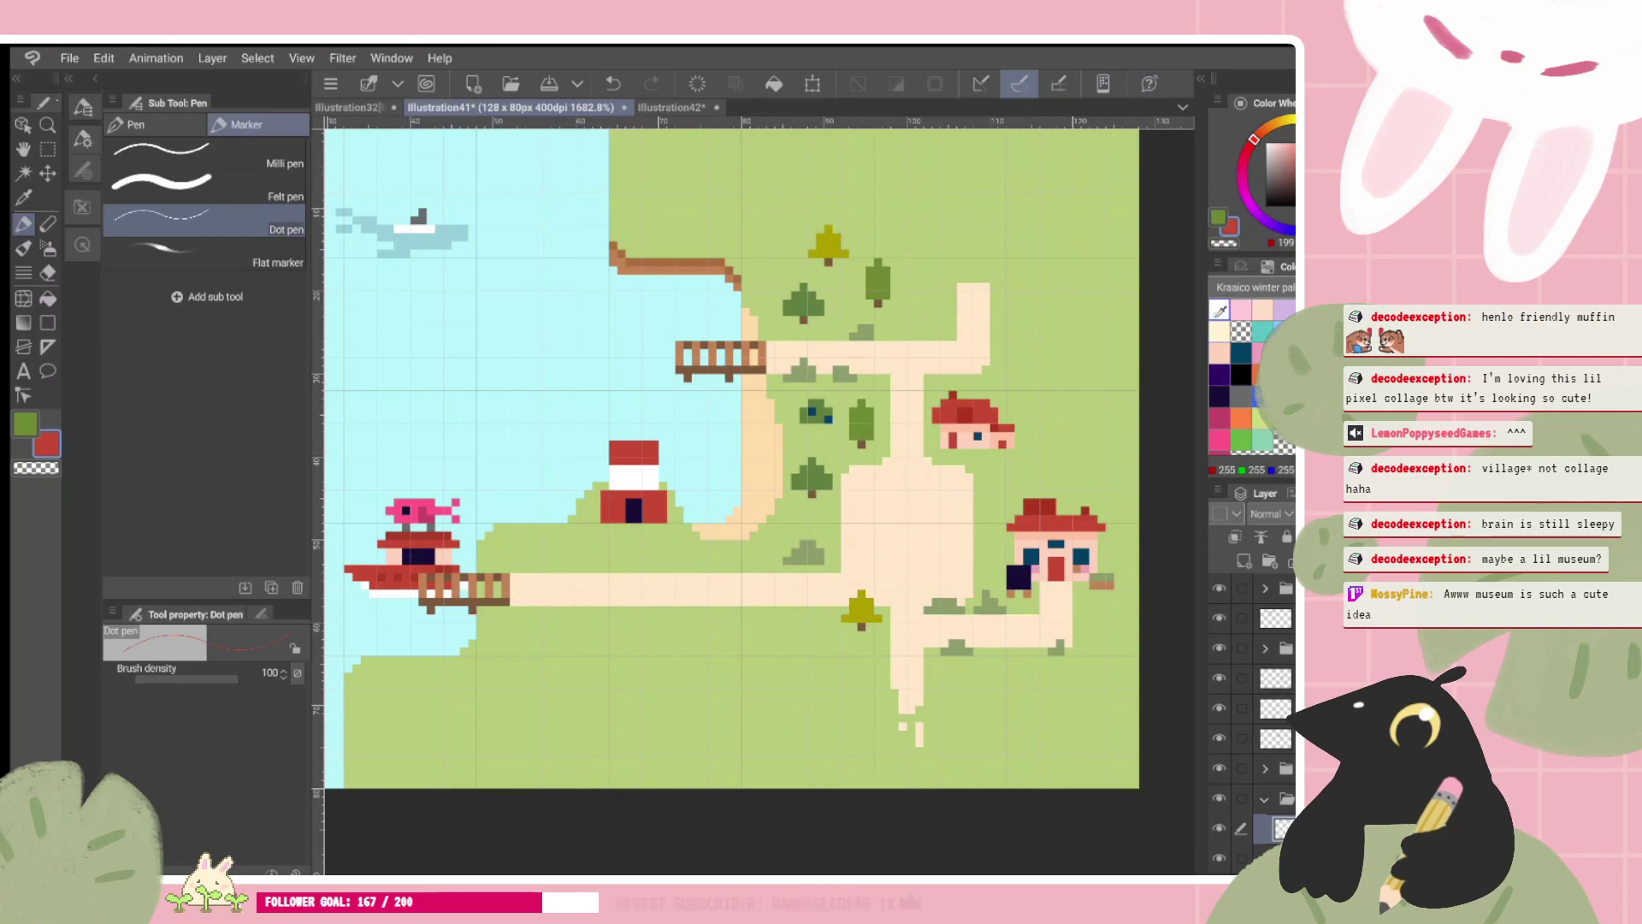
Step: Extend the tower upward with another white band and red band, and erase the topmost rows of the upper red band
{"action": "left_click", "coordinate": [1218, 310]}
{"action": "left_click_drag", "start_coordinate": [636, 419], "coordinate": [650, 436]}
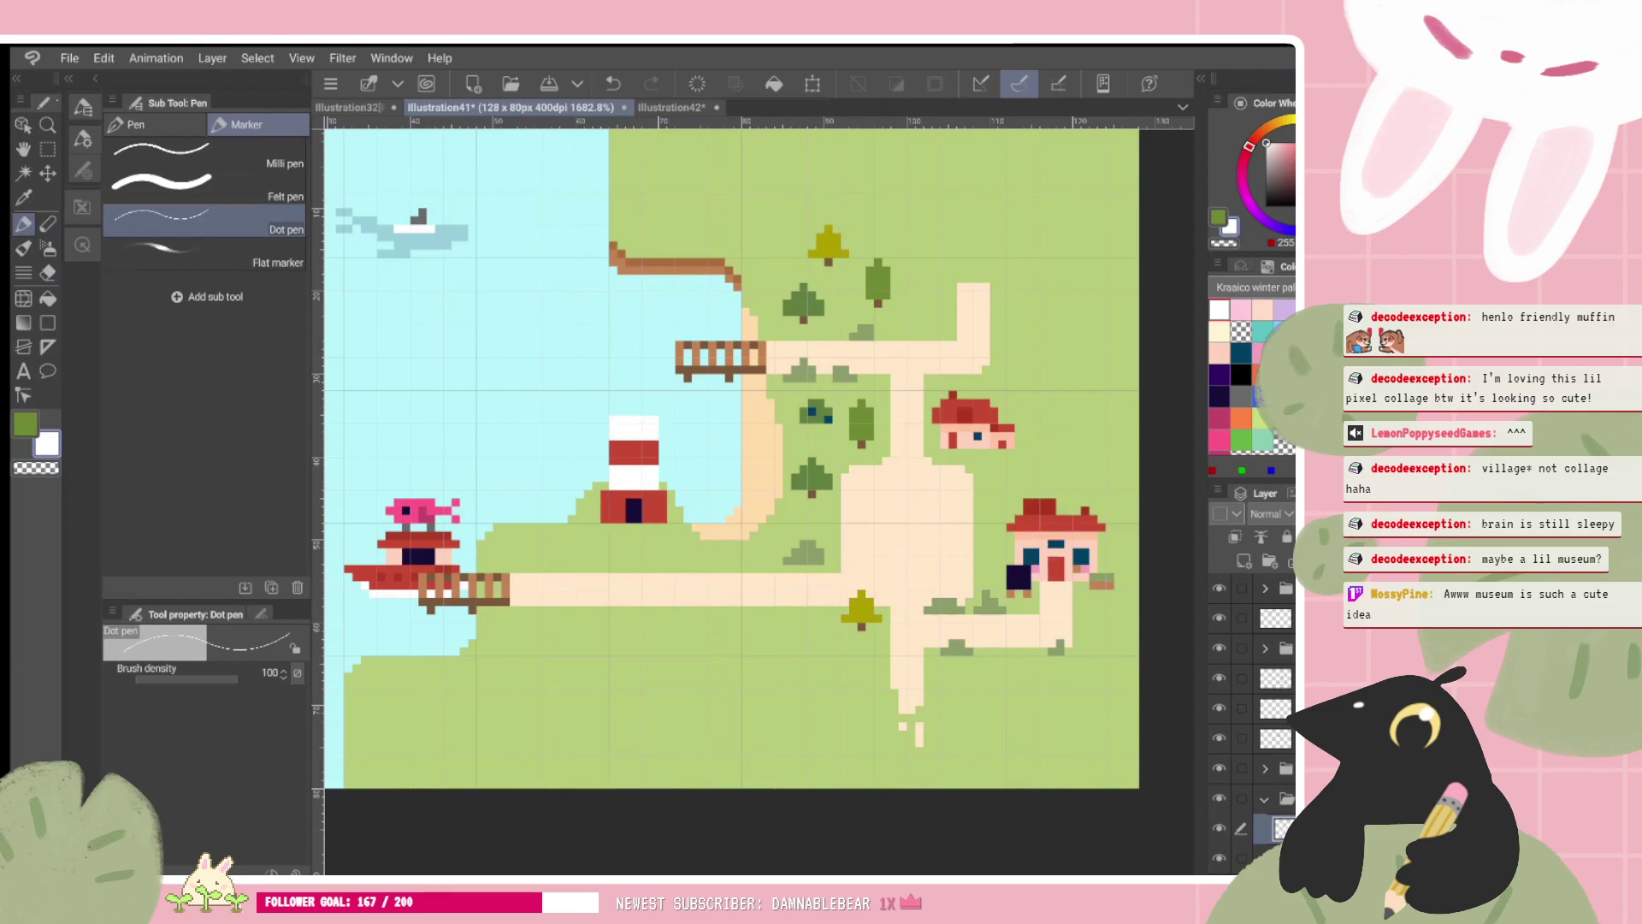
{"action": "left_click", "coordinate": [634, 452], "text": "alt"}
{"action": "mouse_move", "coordinate": [645, 409]}
{"action": "left_mouse_down"}
{"action": "mouse_move", "coordinate": [613, 402]}
{"action": "mouse_move", "coordinate": [651, 389]}
{"action": "left_mouse_up"}
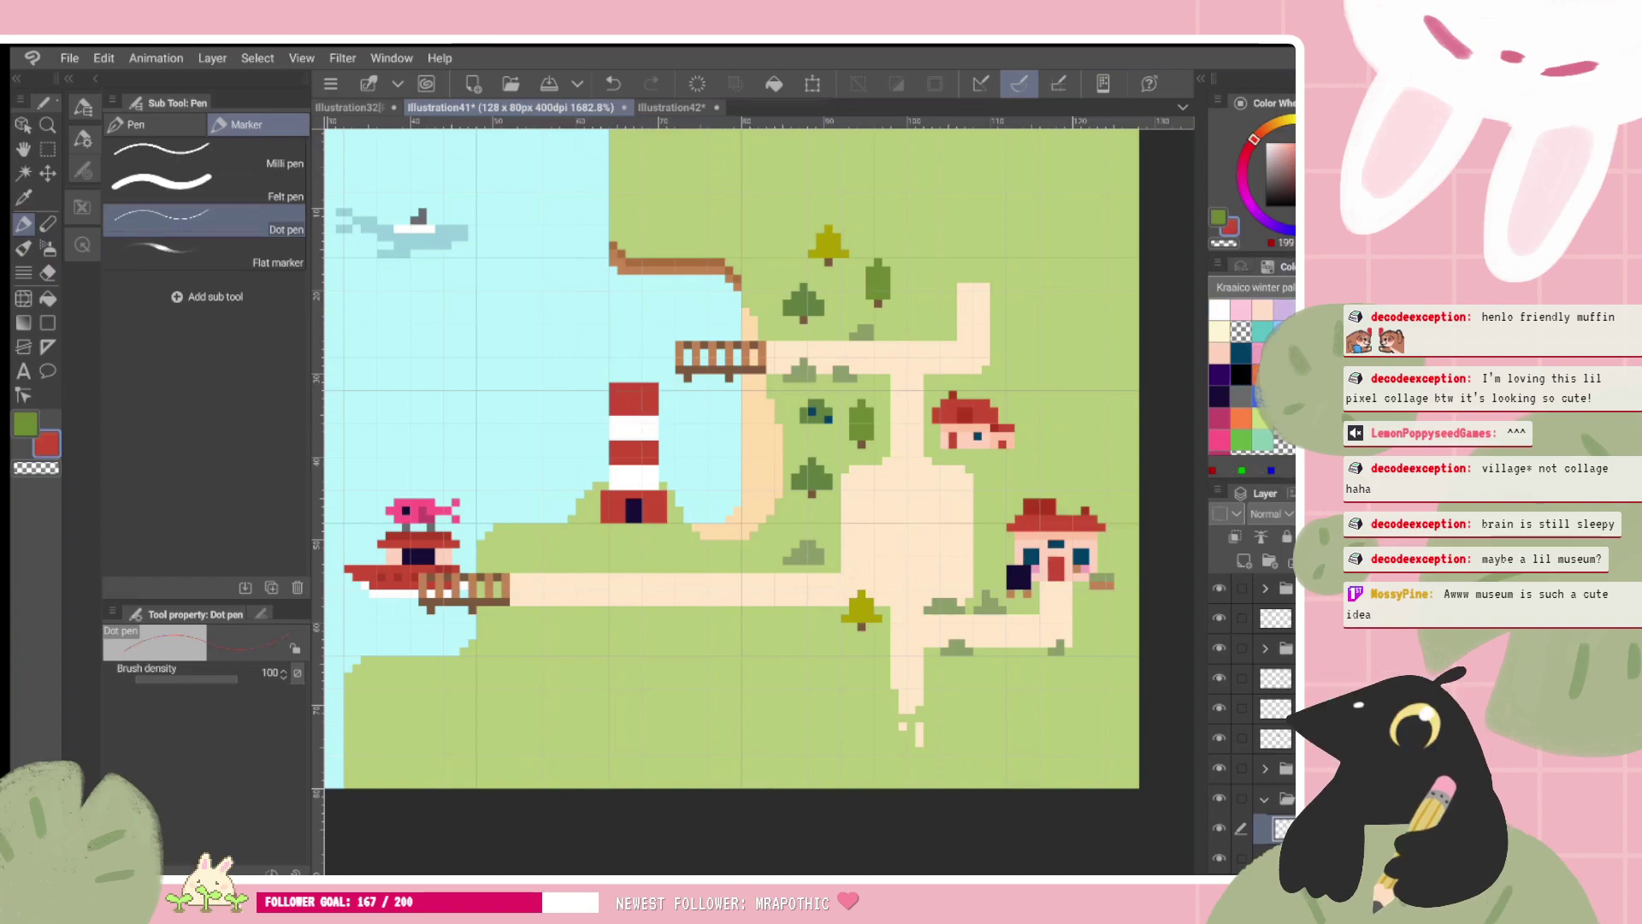
{"action": "key", "text": "x"}
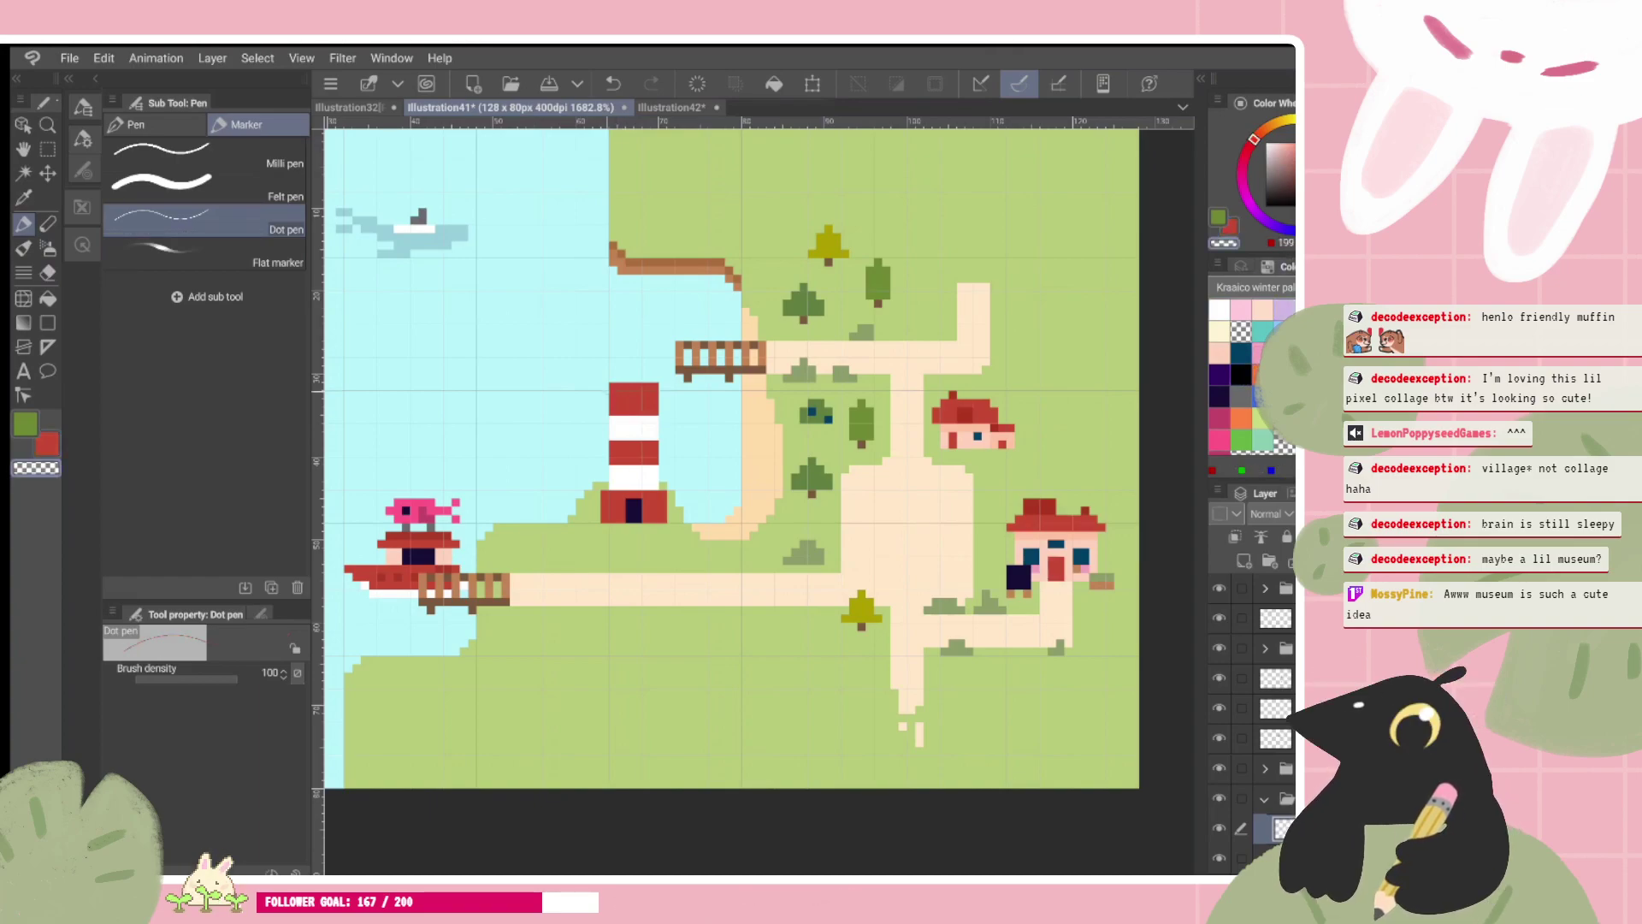
{"action": "left_click_drag", "start_coordinate": [652, 394], "coordinate": [613, 385]}
{"action": "key", "text": "c"}
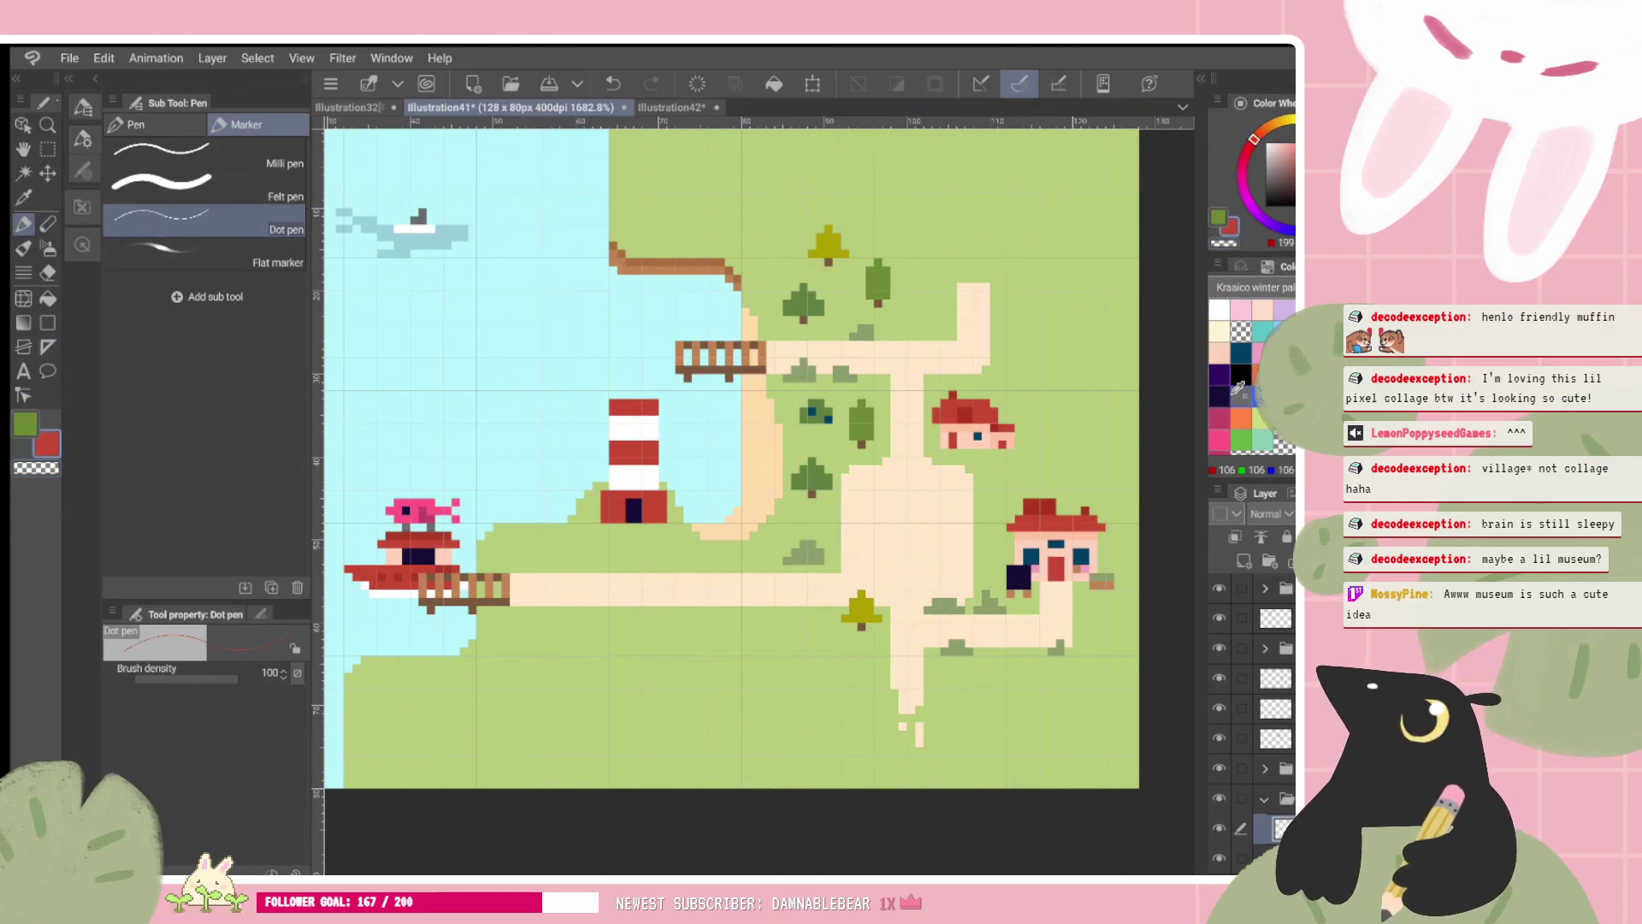
Step: Add short brown posts along the tower's top edge and a red strip above them as wide as the tower
{"action": "left_click", "coordinate": [1283, 374]}
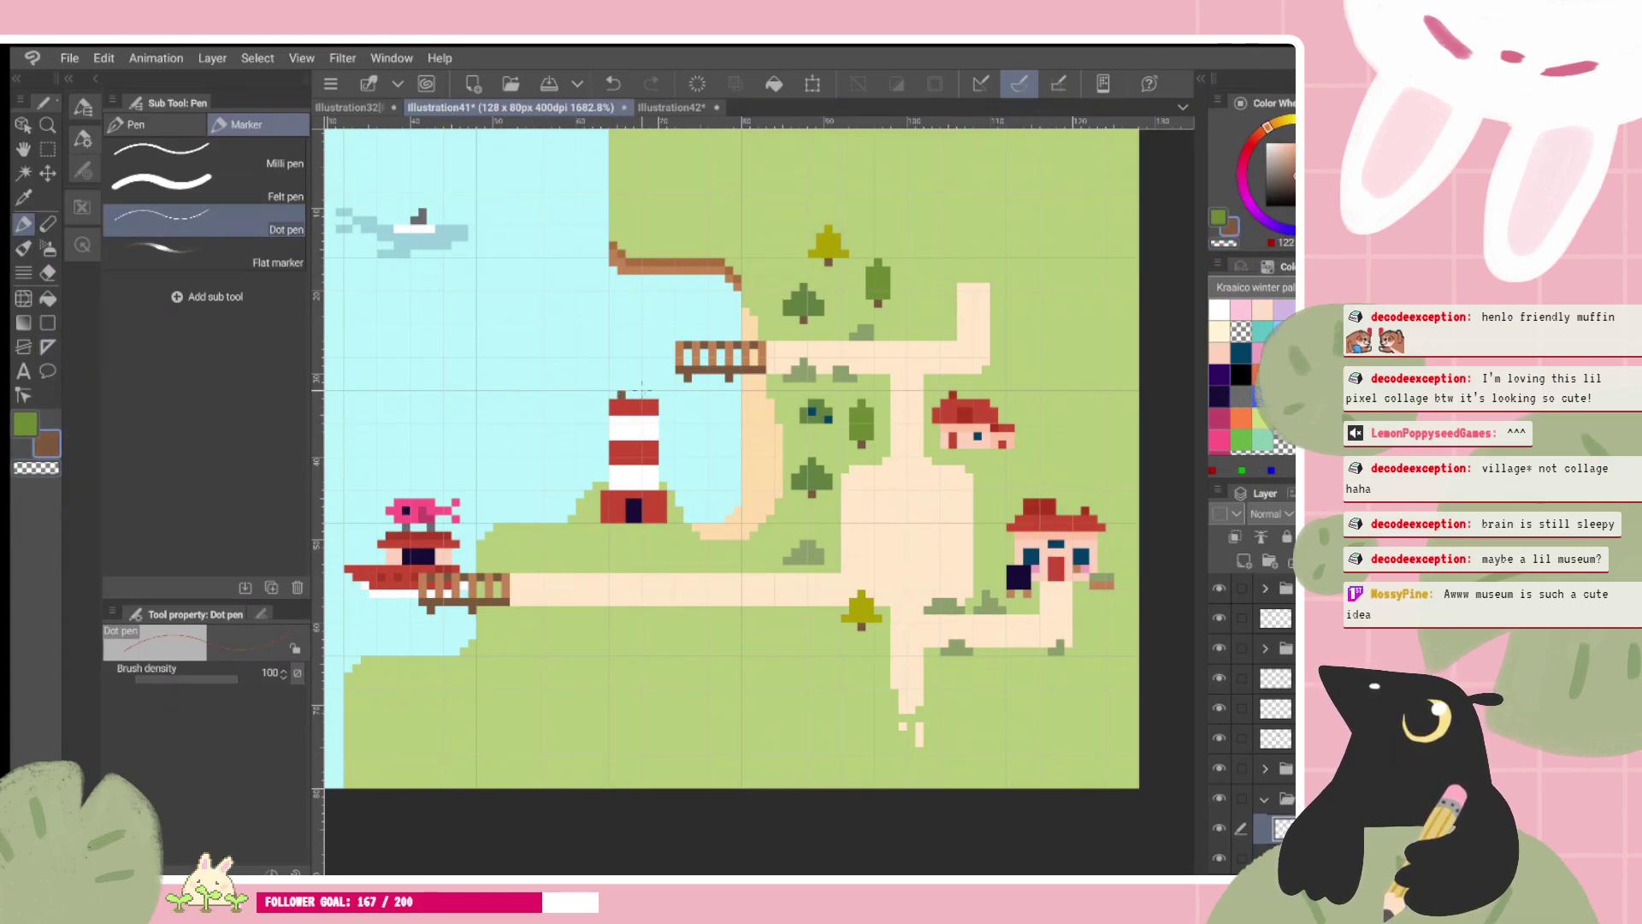
{"action": "left_click", "coordinate": [622, 394]}
{"action": "left_click", "coordinate": [638, 395]}
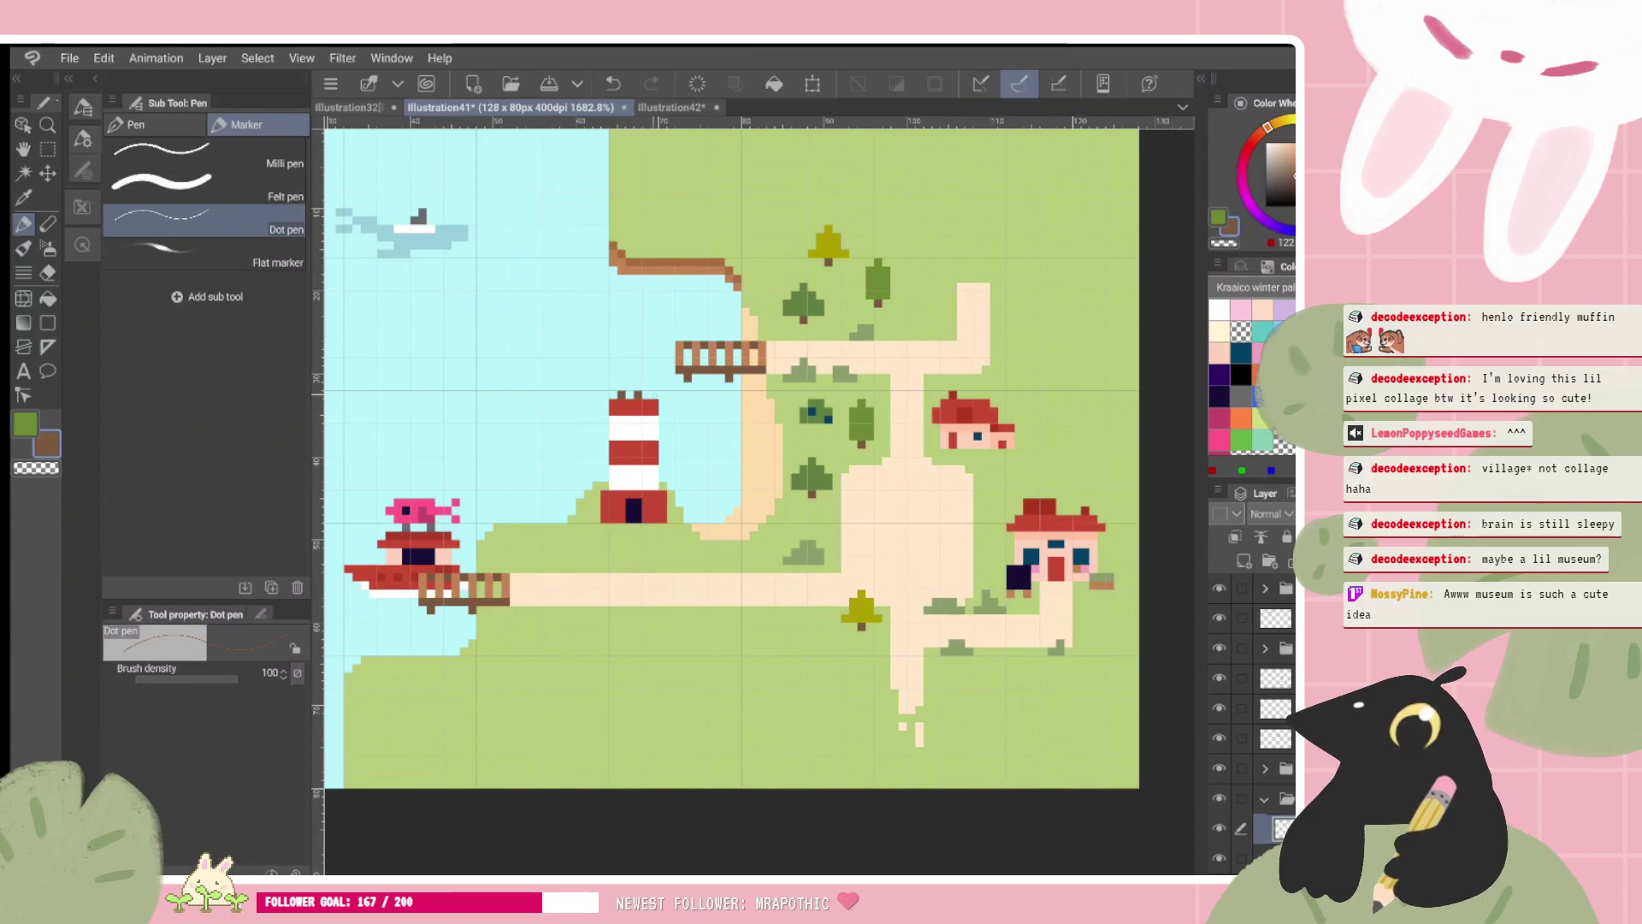
{"action": "left_click", "coordinate": [653, 394]}
{"action": "left_click", "coordinate": [1262, 374]}
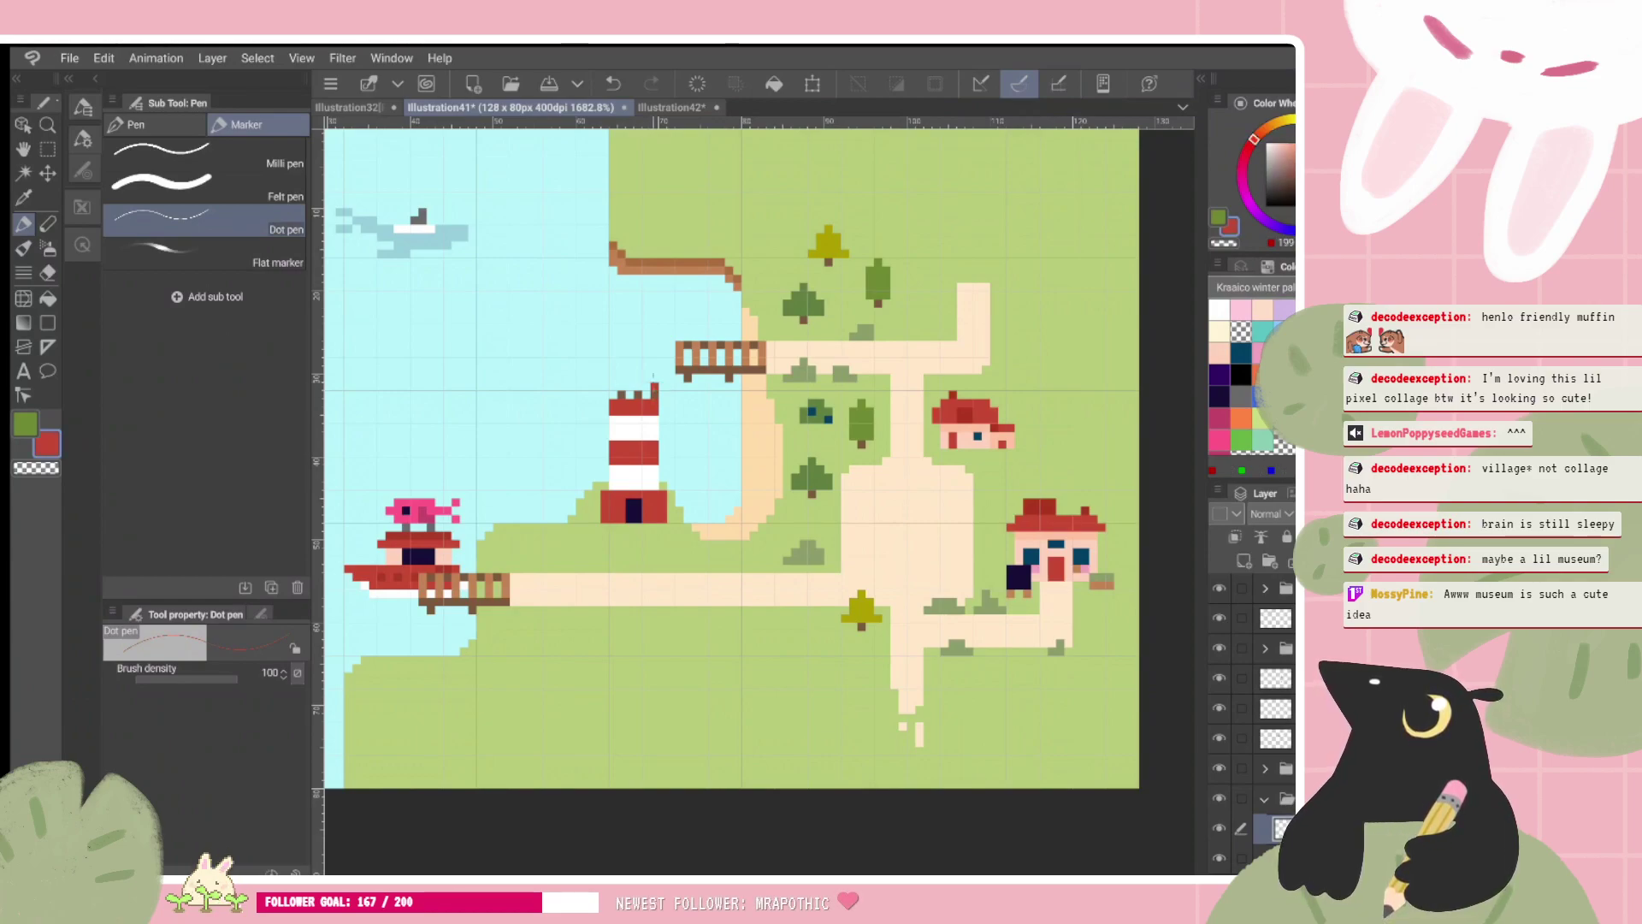
{"action": "left_click_drag", "start_coordinate": [605, 385], "coordinate": [654, 386]}
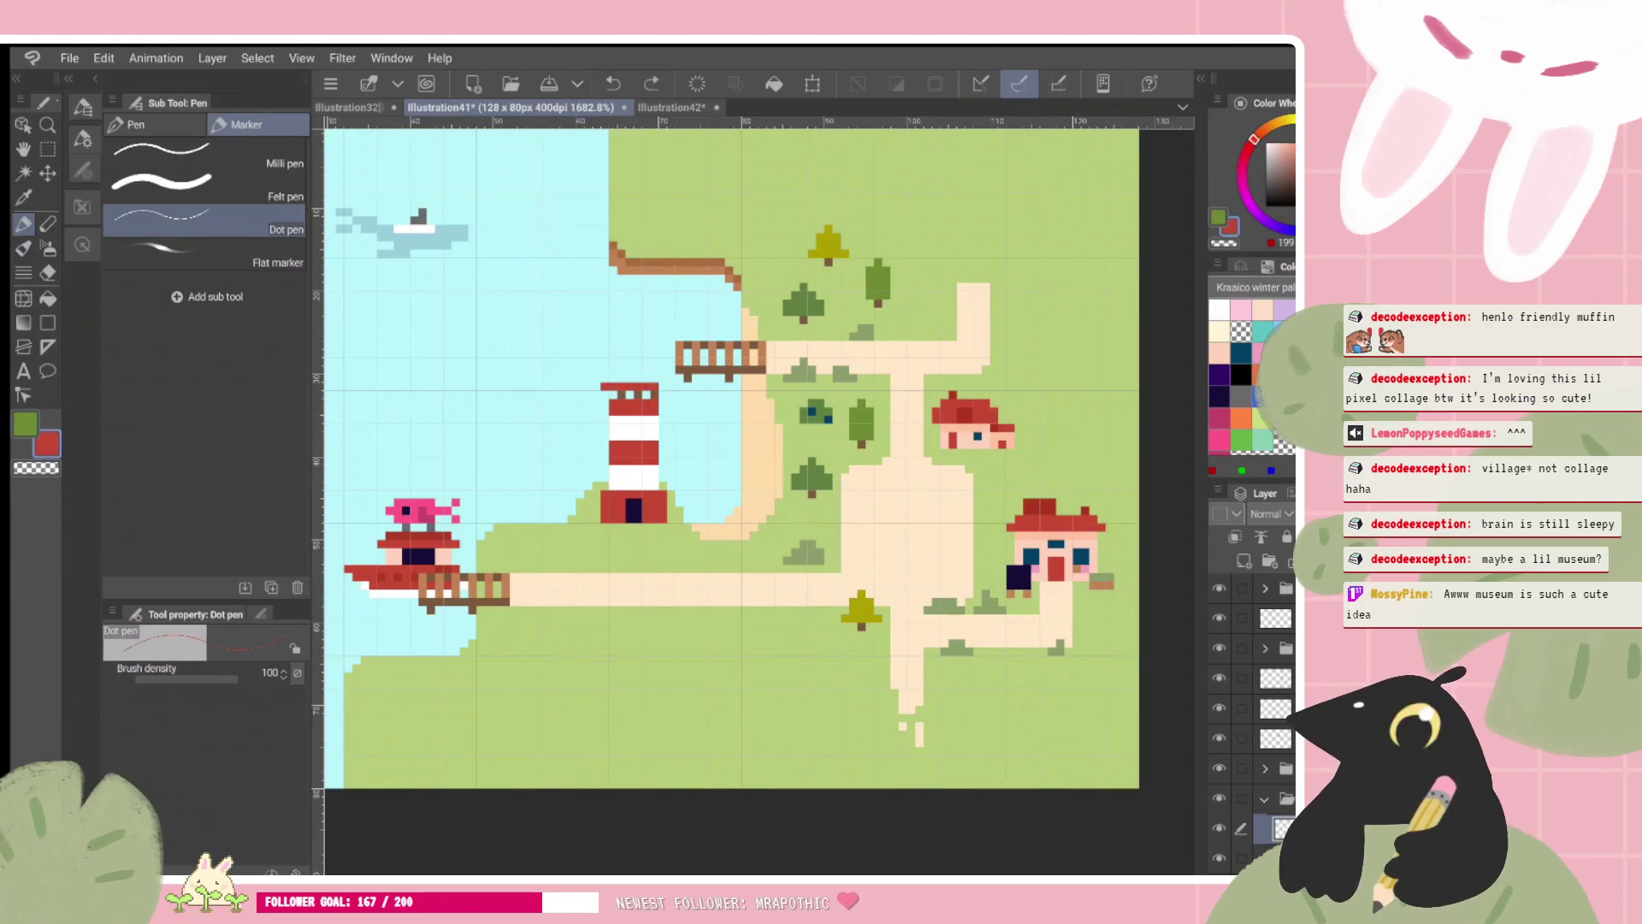
{"action": "key", "text": "ctrl+y"}
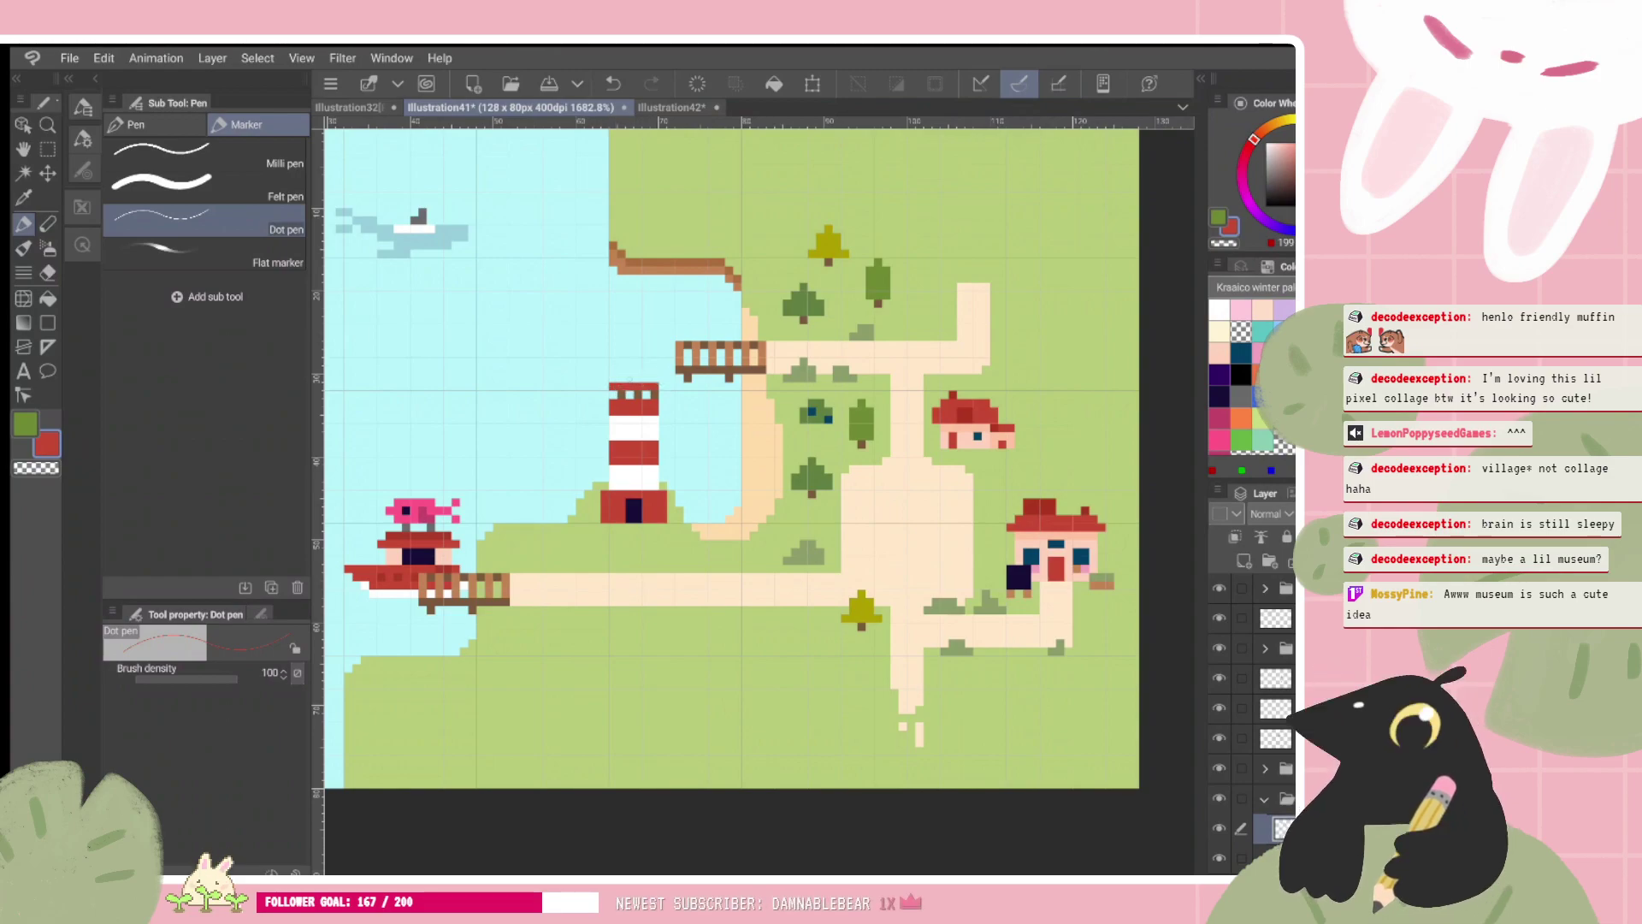
Step: Top the lighthouse with a stepped red roof that narrows to a point
{"action": "left_click_drag", "start_coordinate": [629, 369], "coordinate": [645, 377]}
{"action": "key", "text": "ctrl+z"}
{"action": "key", "text": "c"}
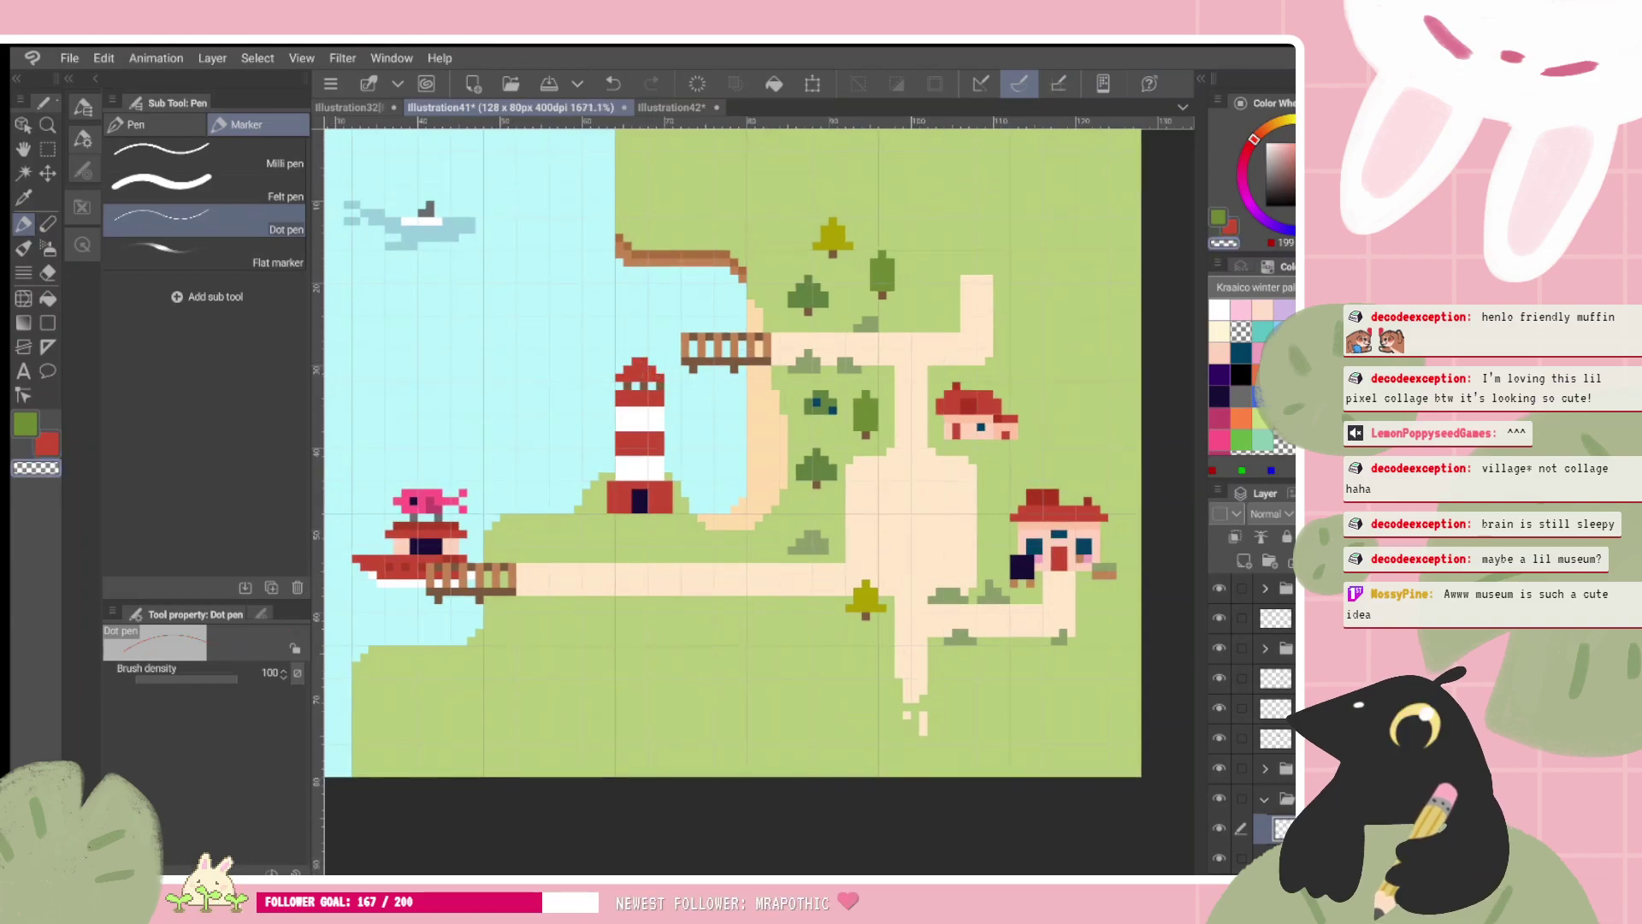
Step: Clear the lamp room under the roof, draw brown side posts, and fill the opening between them with pale yellow light
{"action": "scroll", "coordinate": [732, 453], "scroll_direction": "down", "scroll_amount": 1}
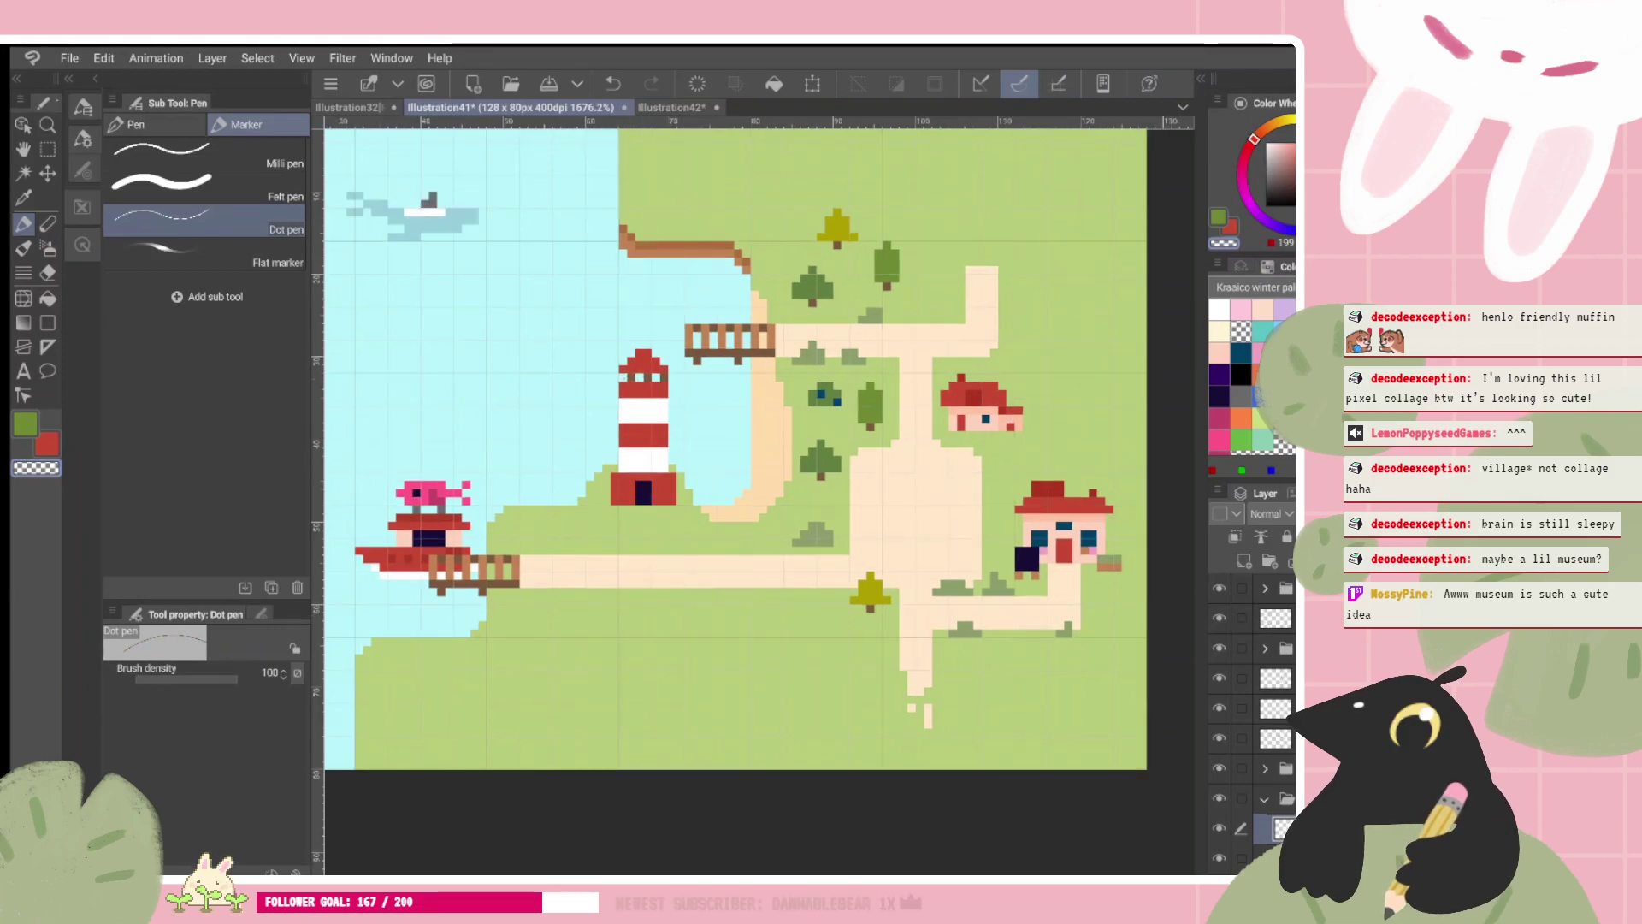
{"action": "left_click", "coordinate": [702, 352], "text": "alt"}
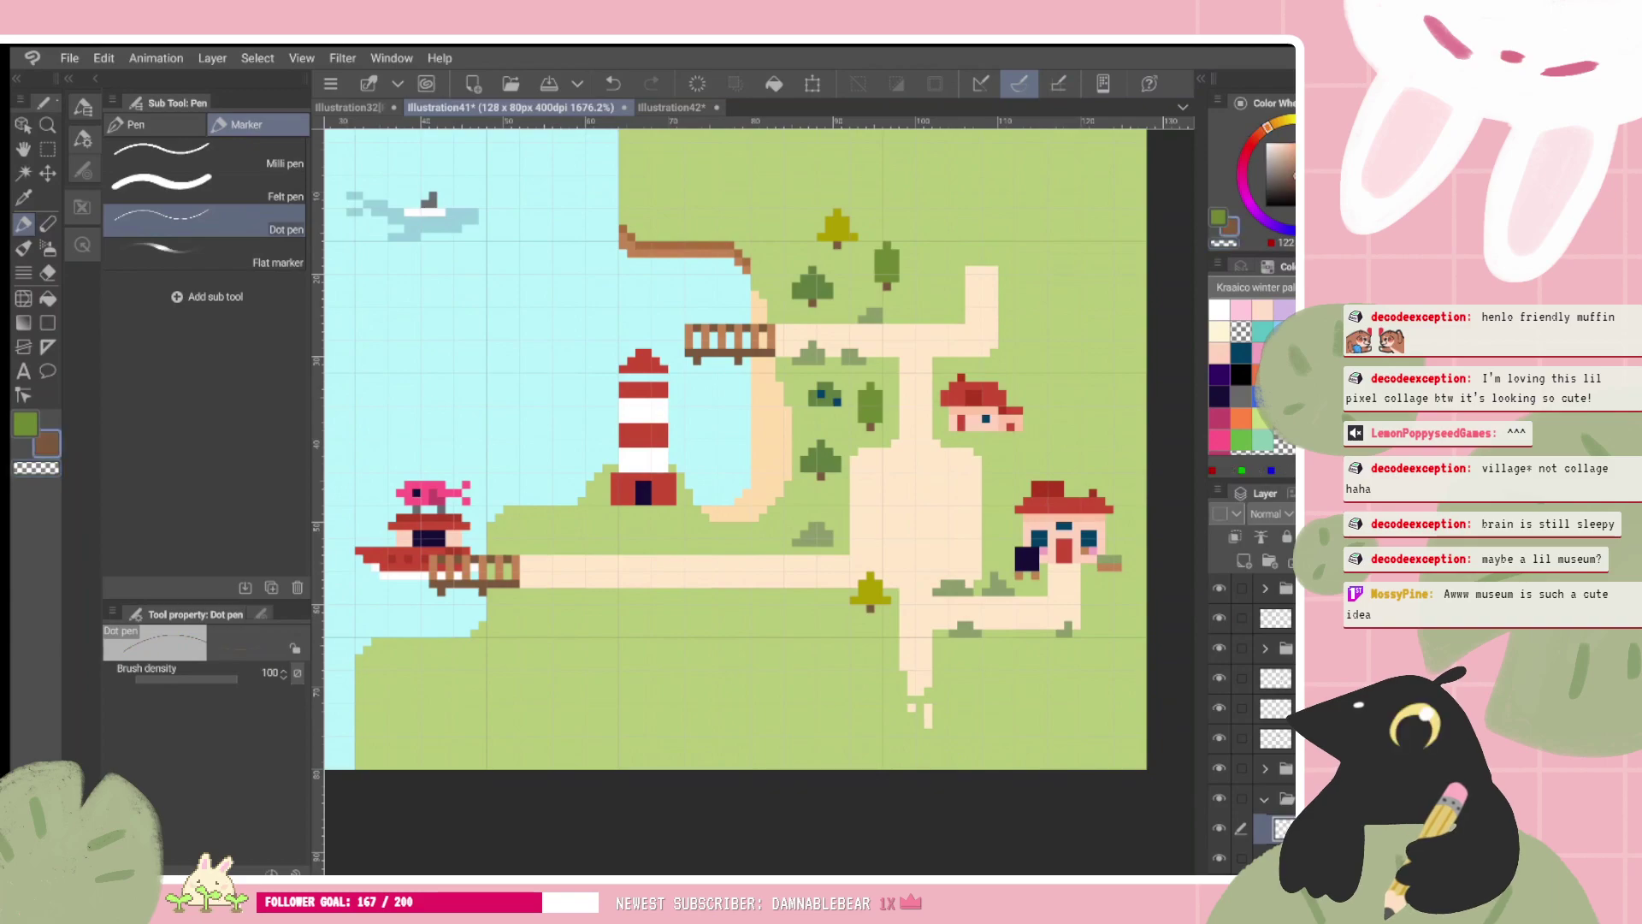
{"action": "left_click", "coordinate": [631, 377]}
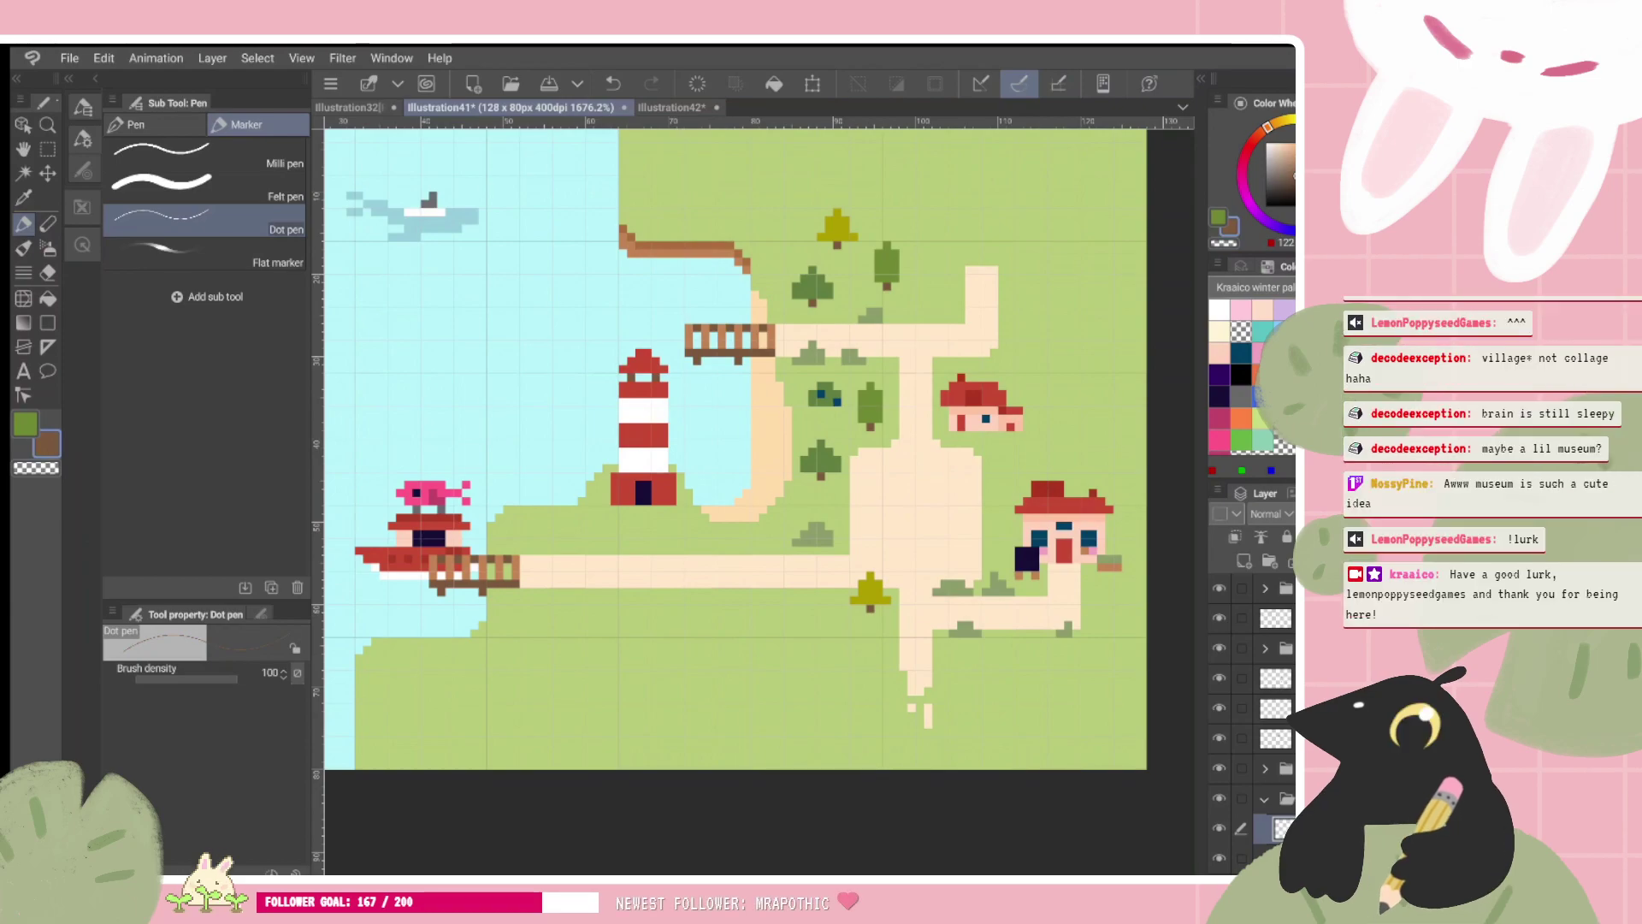
{"action": "key", "text": "c"}
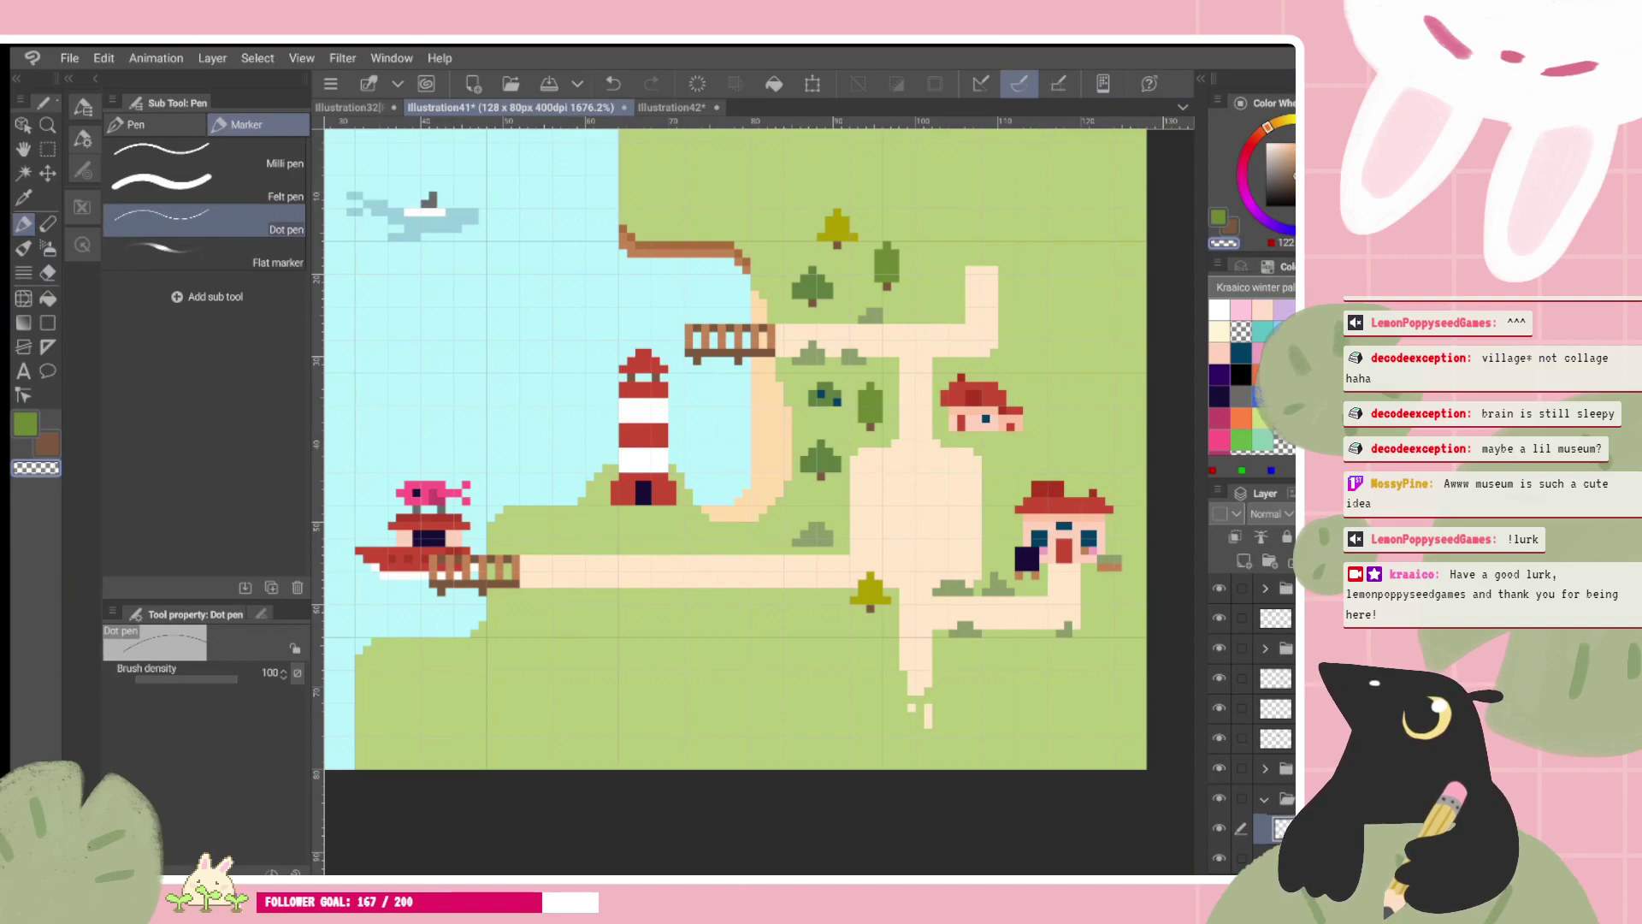
{"action": "left_click", "coordinate": [1260, 418]}
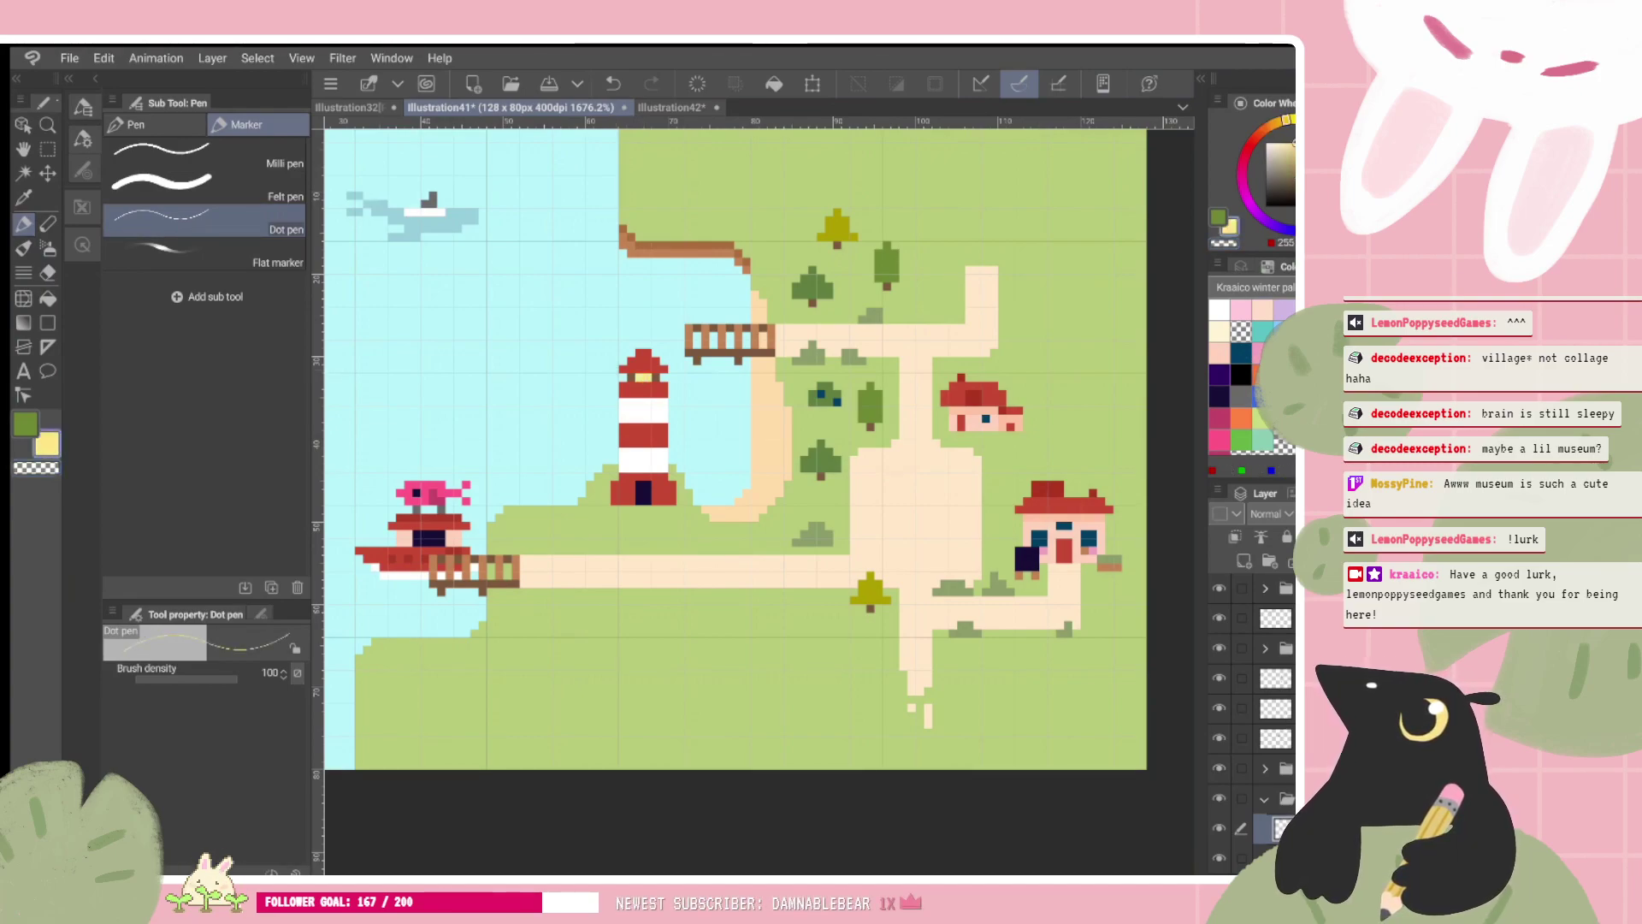
Step: Repaint the lighthouse door in a dark maroon red
{"action": "left_click", "coordinate": [1220, 330]}
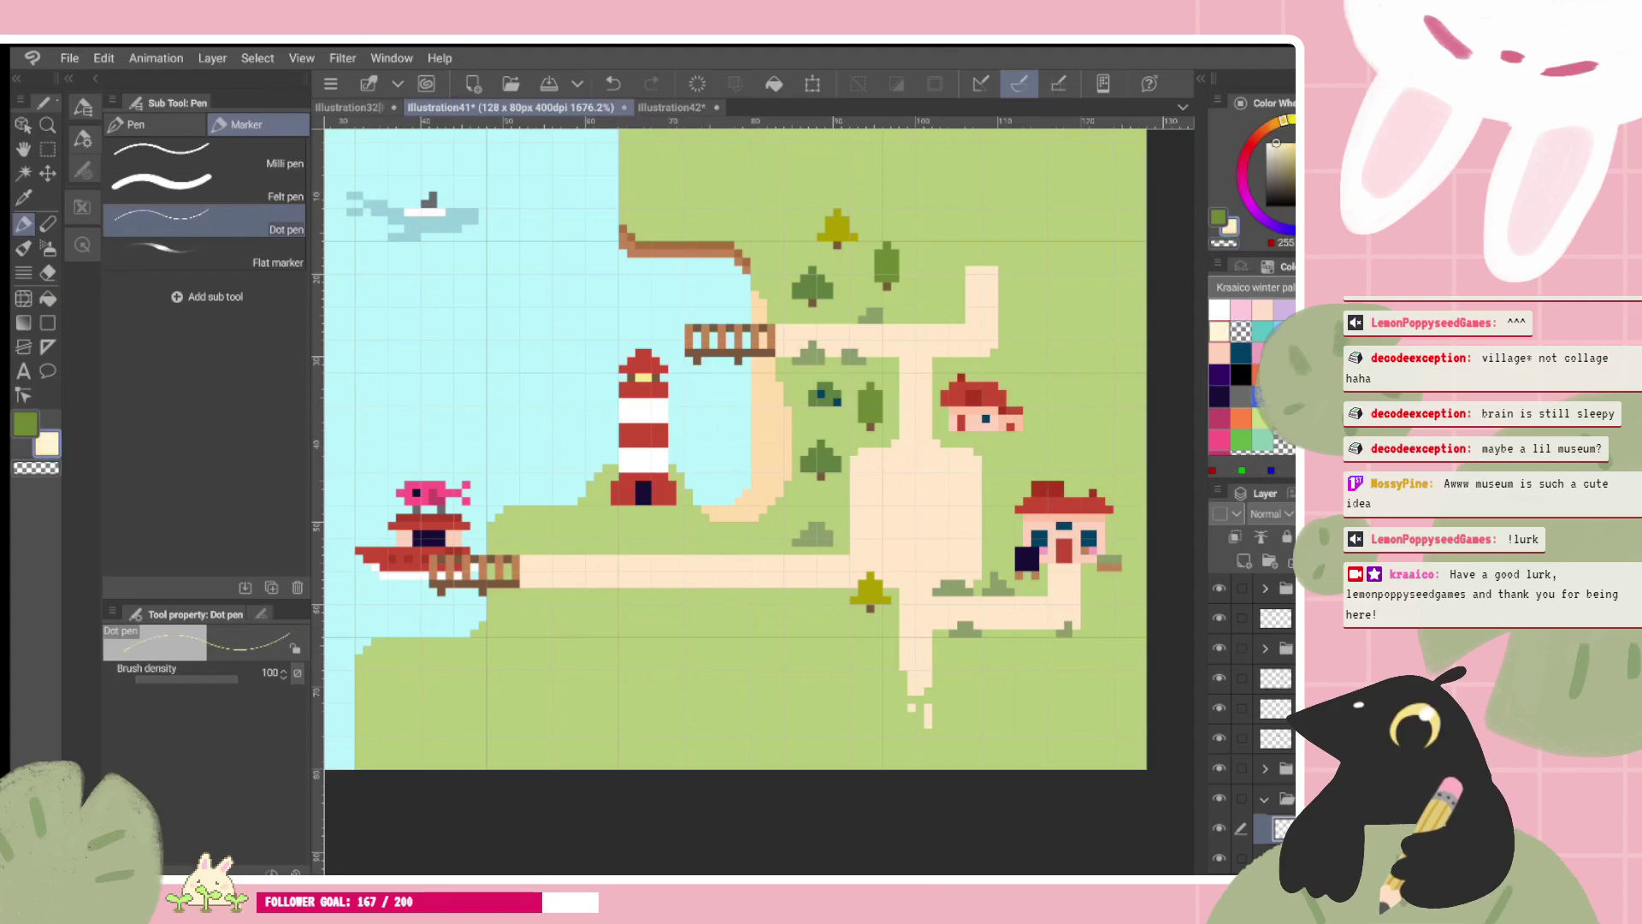
{"action": "left_click", "coordinate": [1243, 308]}
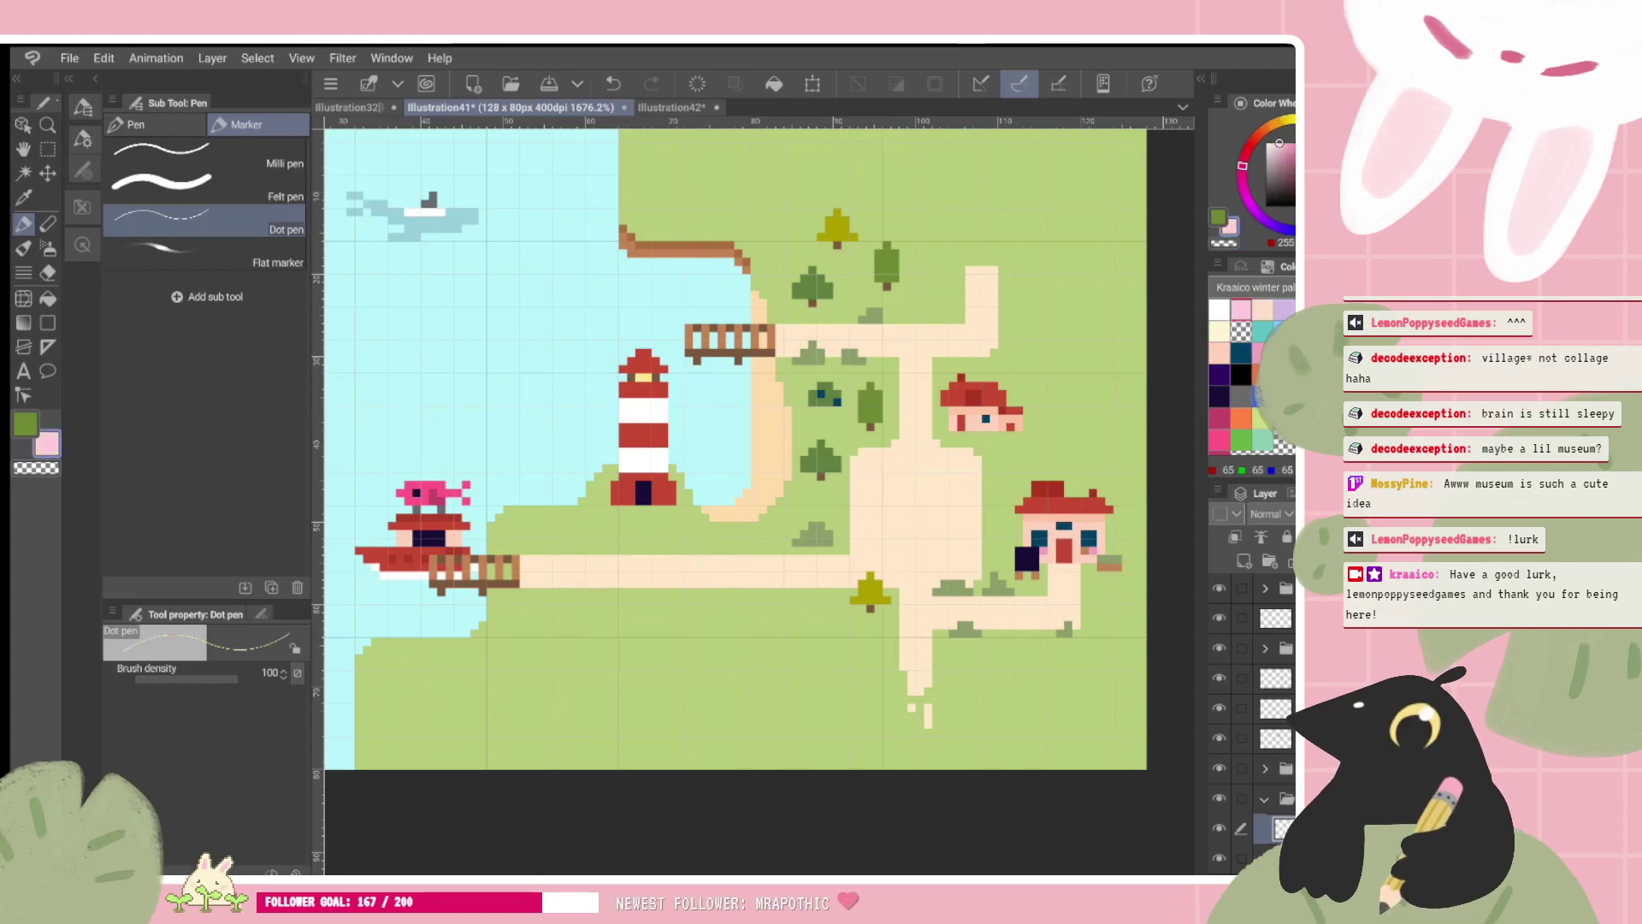
{"action": "left_click", "coordinate": [1283, 374]}
{"action": "left_click", "coordinate": [1240, 396]}
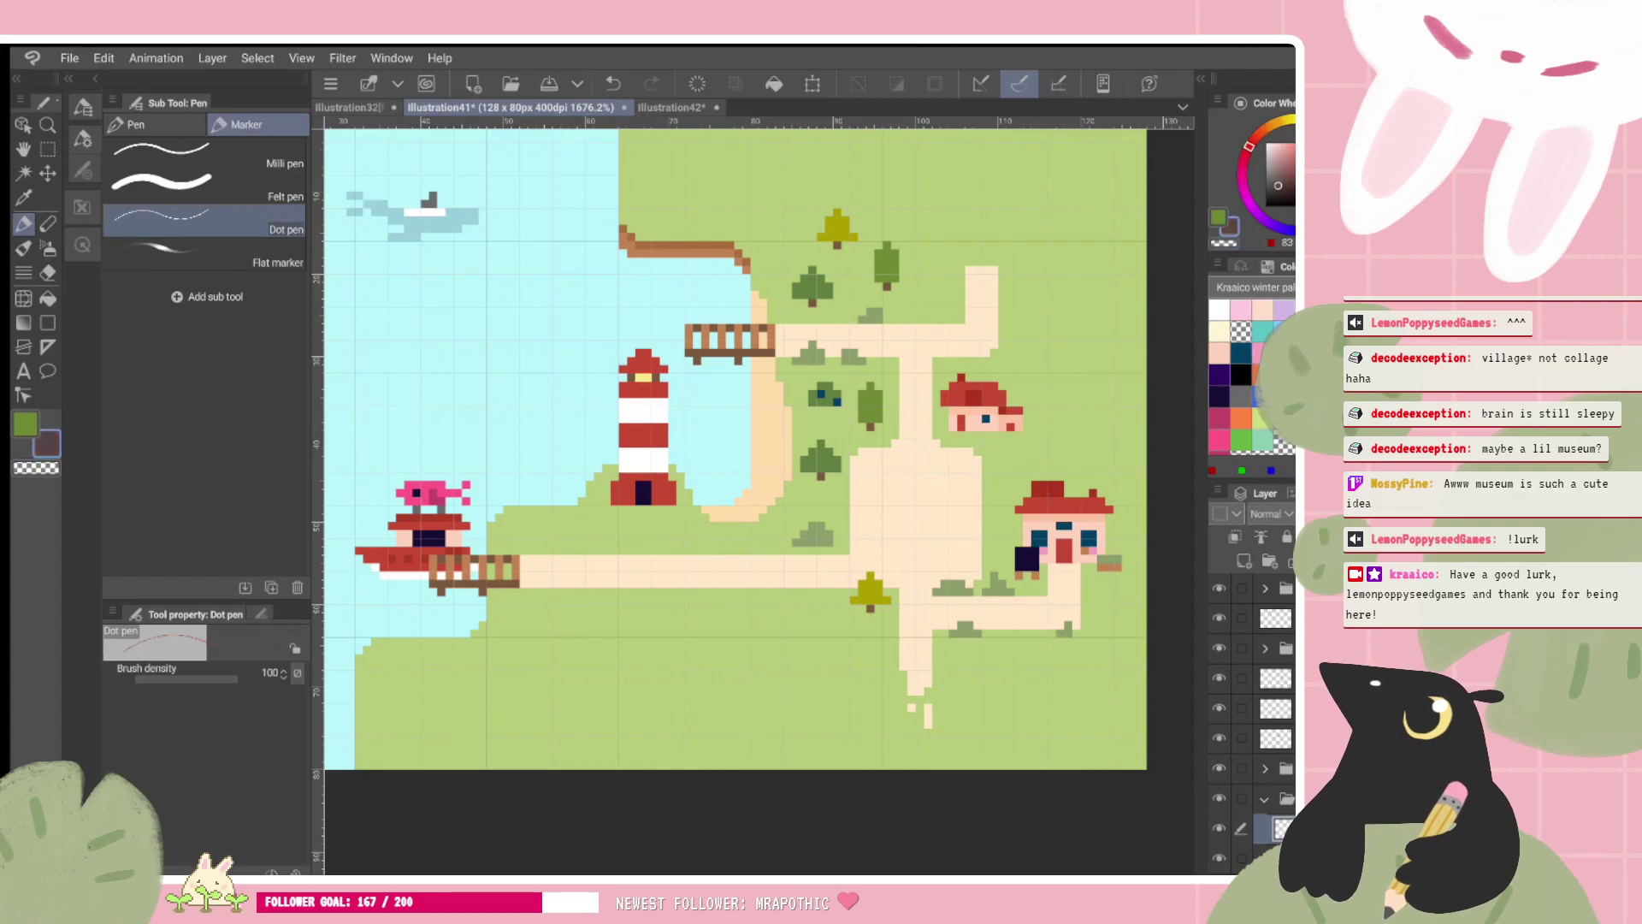
{"action": "left_click_drag", "start_coordinate": [640, 500], "coordinate": [647, 485]}
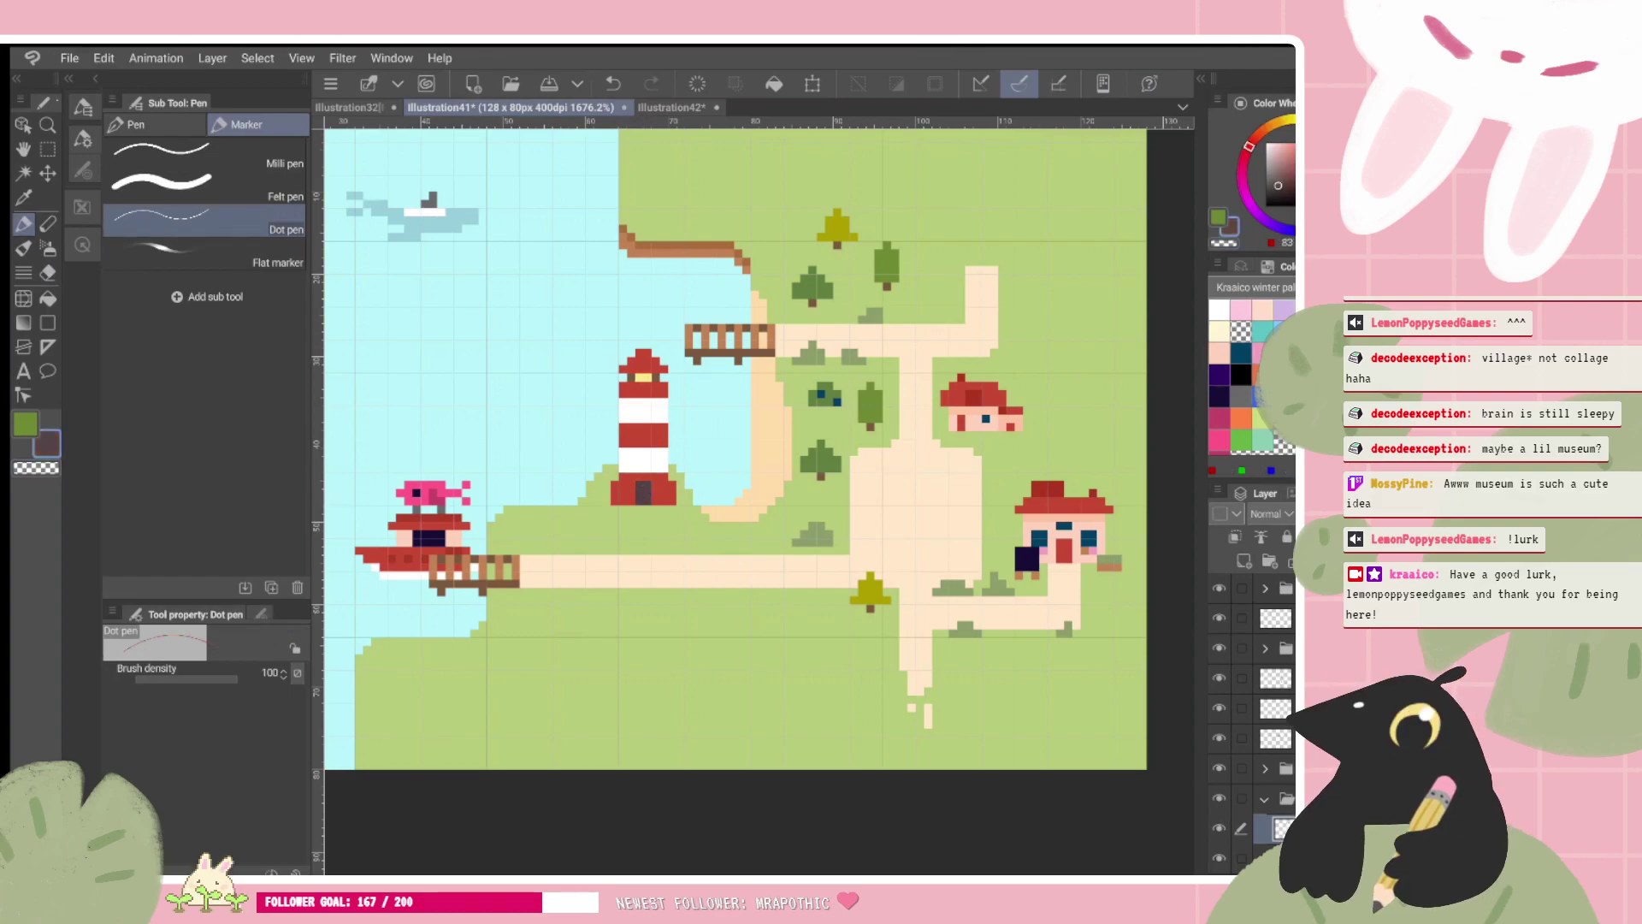
{"action": "left_click", "coordinate": [1293, 190]}
{"action": "left_click", "coordinate": [1293, 182]}
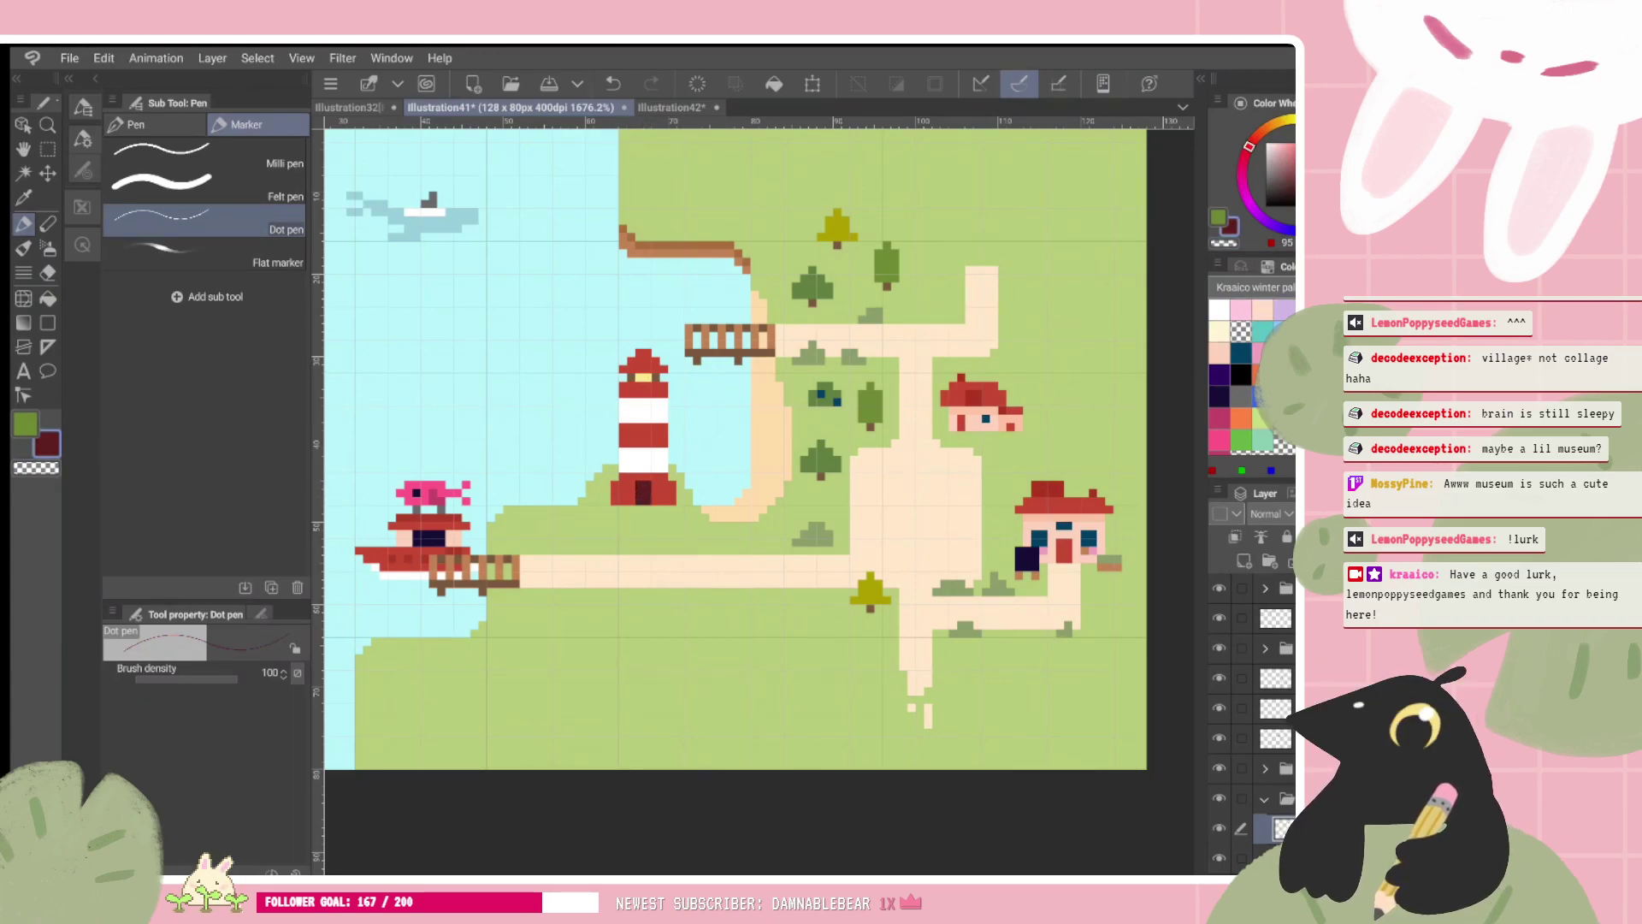
Step: Paint a beige path in the existing path colour from the lighthouse base down to the long horizontal path
{"action": "scroll", "coordinate": [759, 501], "scroll_direction": "down", "scroll_amount": 1}
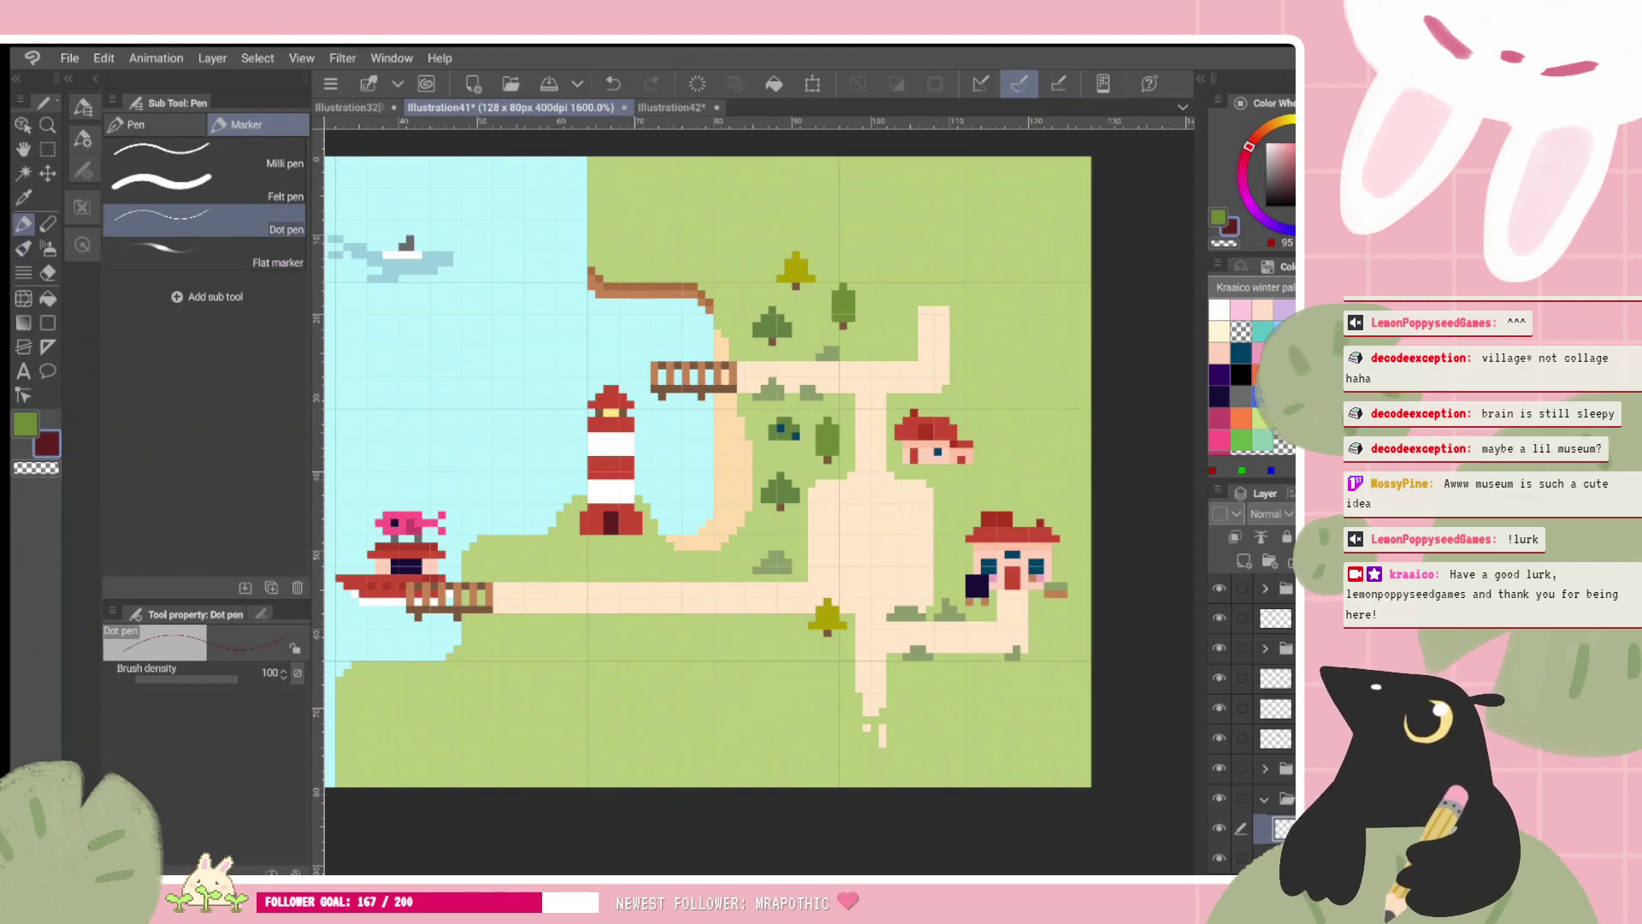
{"action": "scroll", "coordinate": [759, 501], "scroll_direction": "up", "scroll_amount": 2}
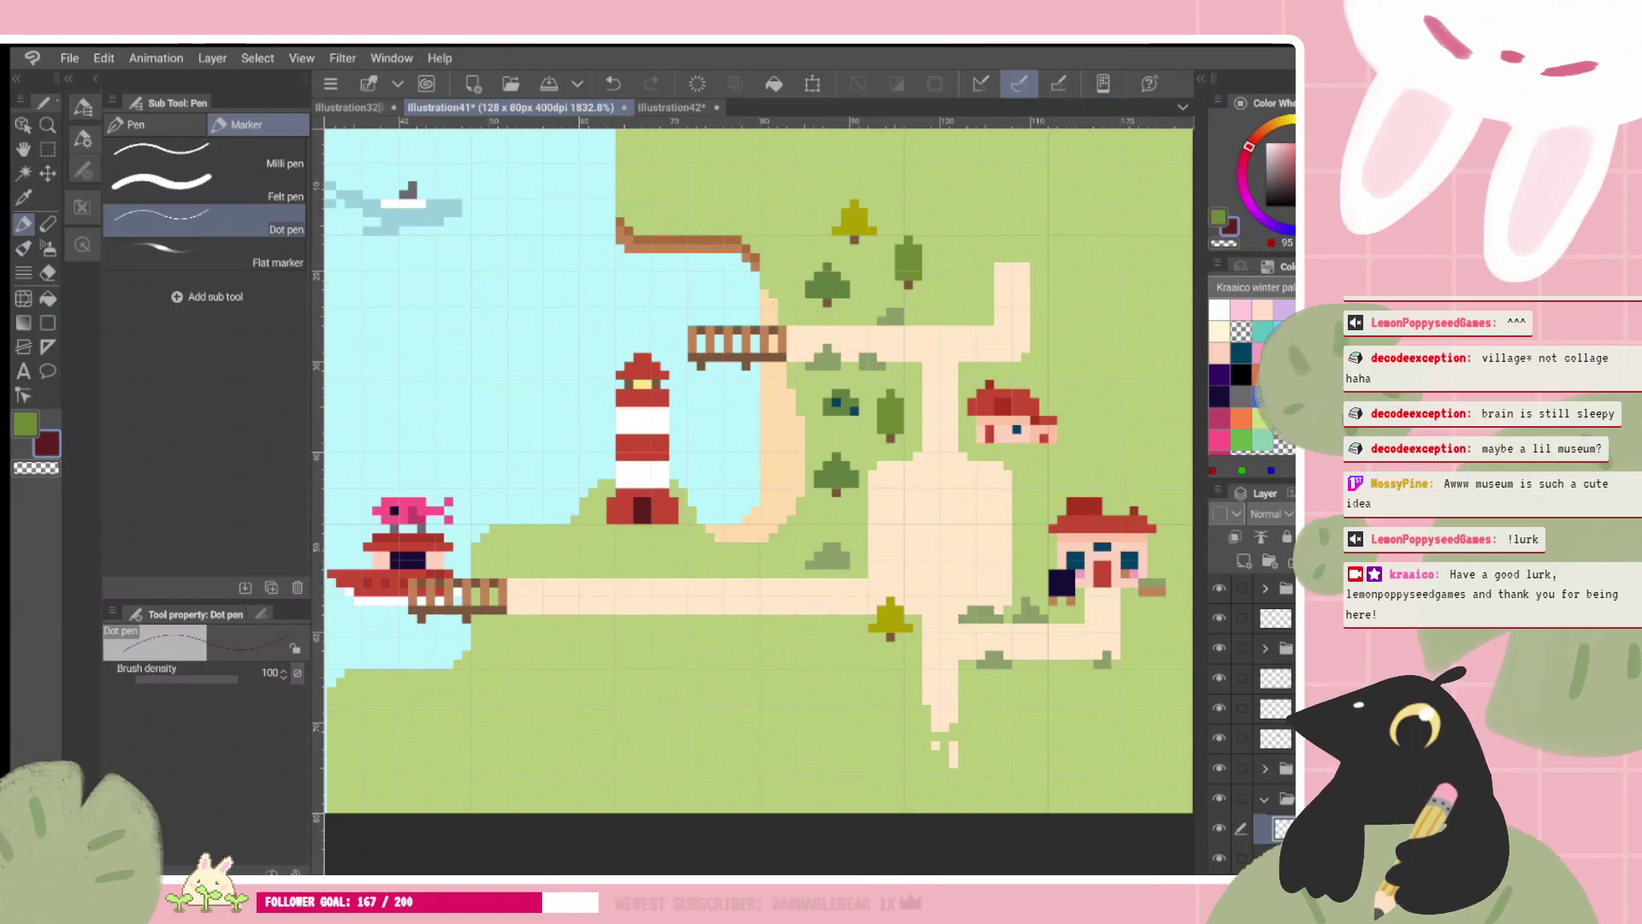
{"action": "left_click", "coordinate": [763, 587], "text": "alt"}
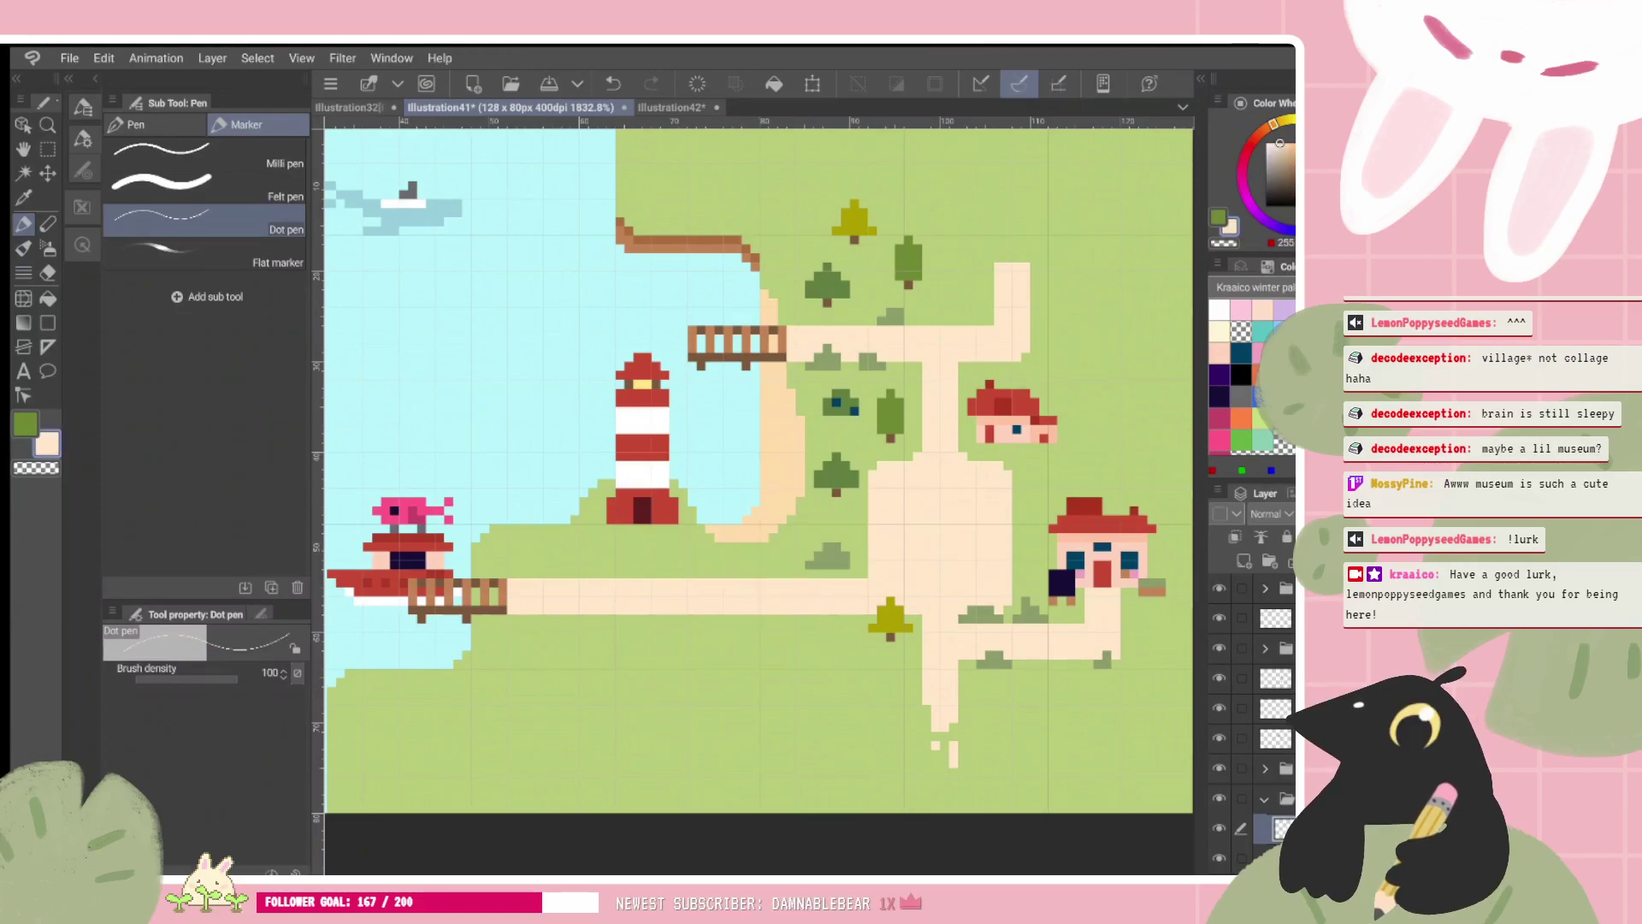
{"action": "left_click", "coordinate": [632, 528]}
{"action": "left_click_drag", "start_coordinate": [629, 556], "coordinate": [629, 578]}
{"action": "left_click_drag", "start_coordinate": [656, 534], "coordinate": [656, 578]}
{"action": "left_click_drag", "start_coordinate": [646, 536], "coordinate": [639, 580]}
{"action": "left_click", "coordinate": [620, 574]}
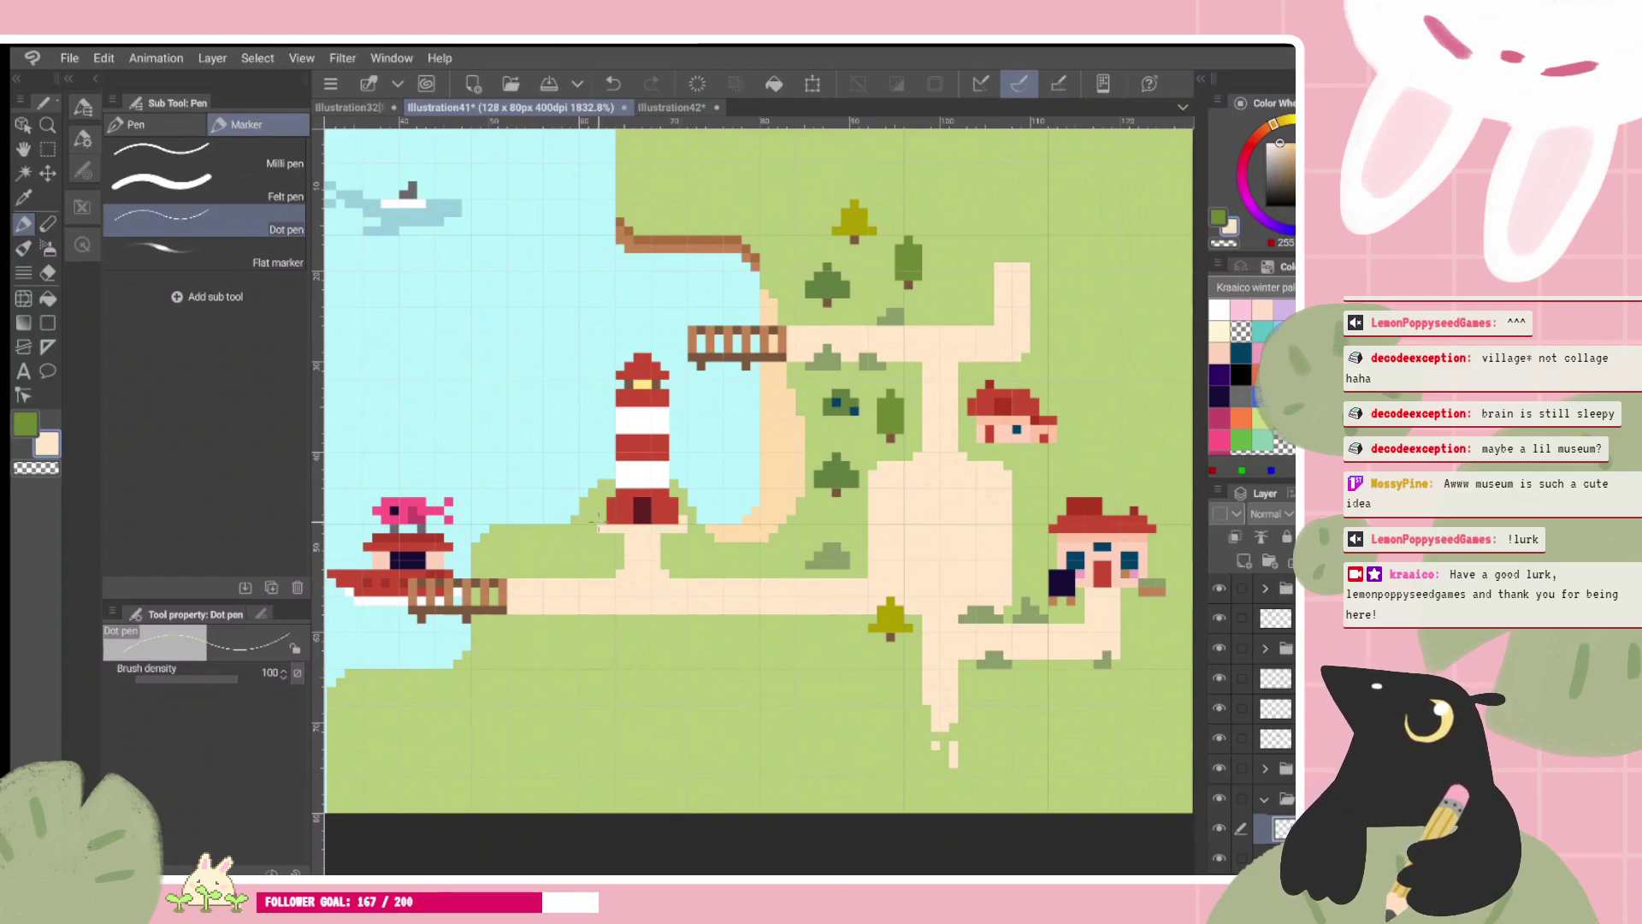
{"action": "scroll", "coordinate": [709, 522], "scroll_direction": "down", "scroll_amount": 2}
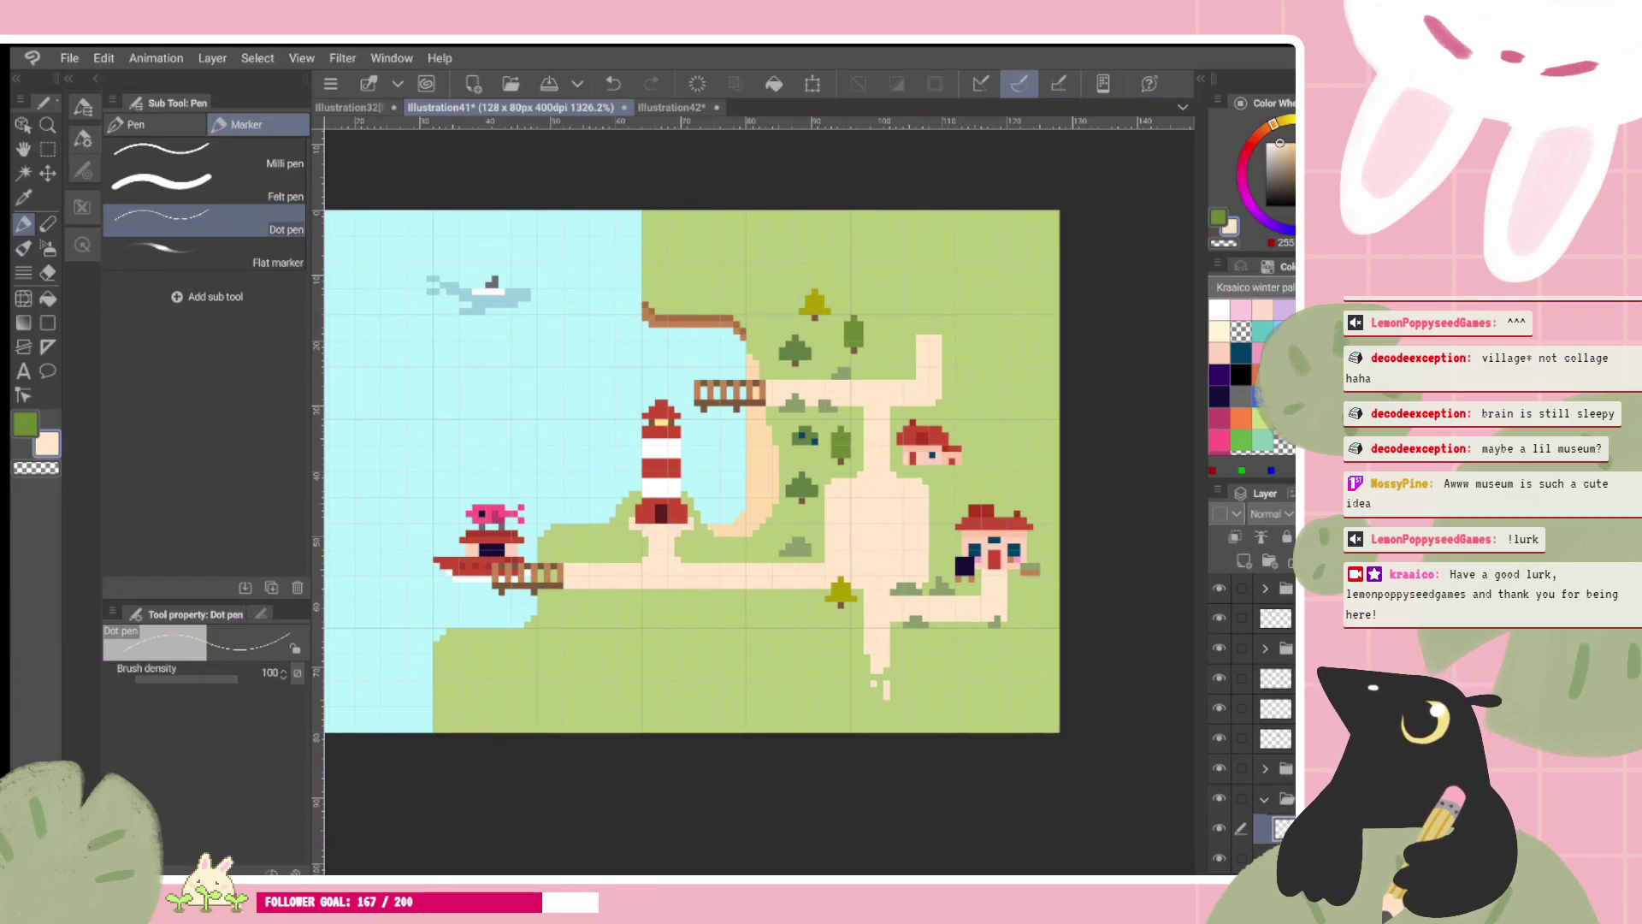
Step: Try shading the top edge and sides of the lighthouse base with the darker red from the house roof
{"action": "scroll", "coordinate": [528, 484], "scroll_direction": "up", "scroll_amount": 1}
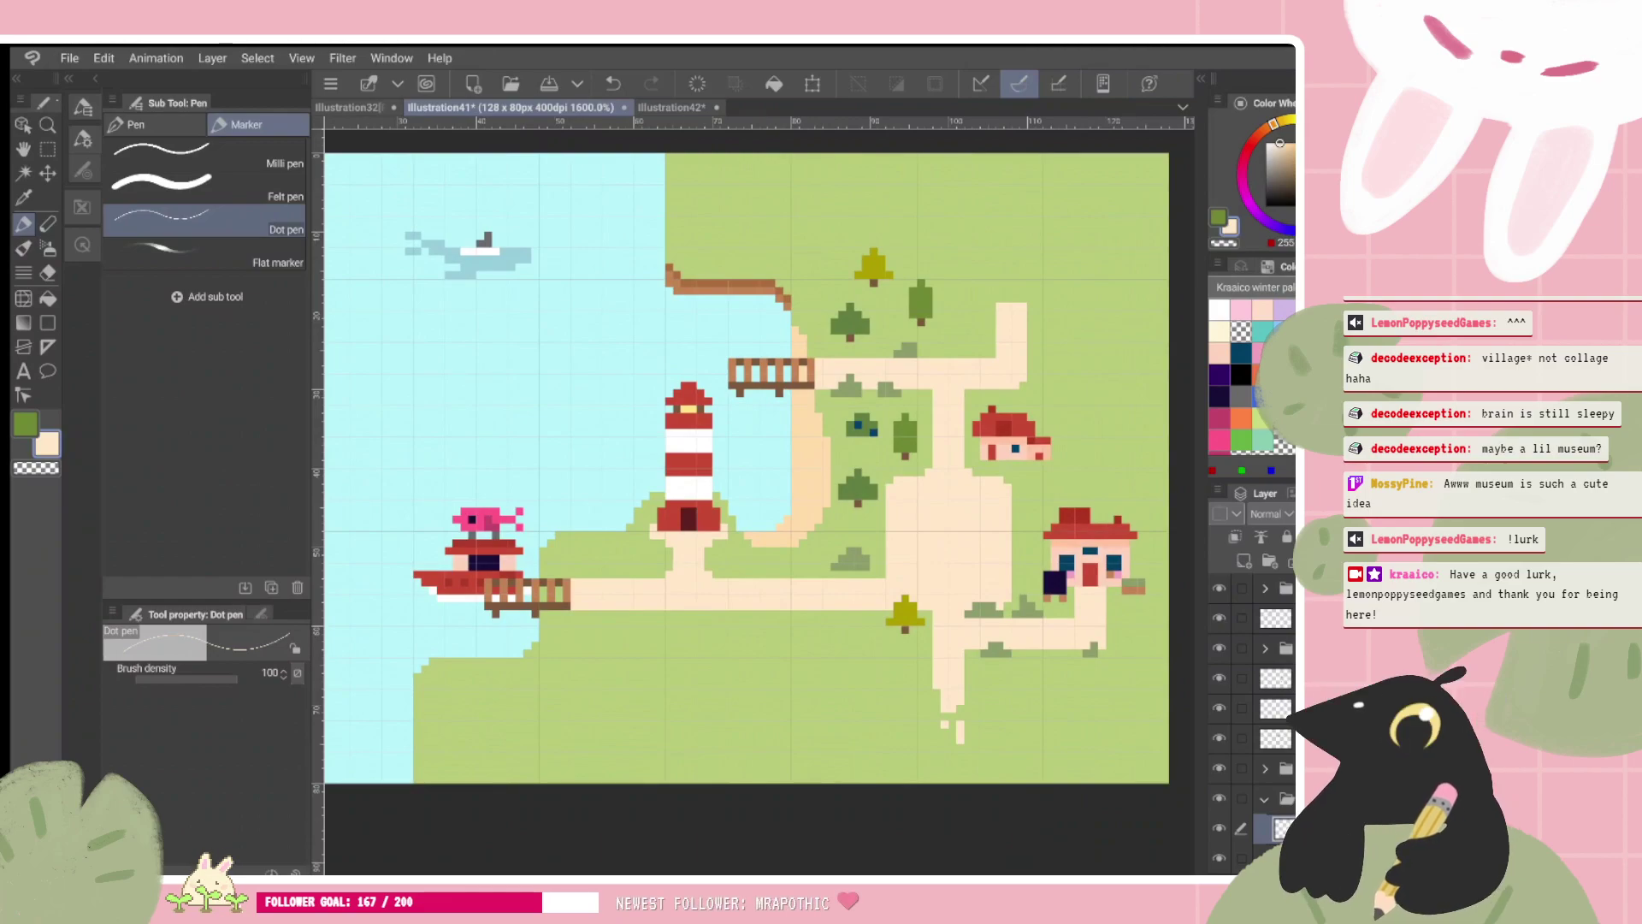
{"action": "scroll", "coordinate": [1251, 701], "scroll_direction": "down", "scroll_amount": 2}
{"action": "left_click", "coordinate": [1218, 730]}
{"action": "left_click", "coordinate": [1219, 729]}
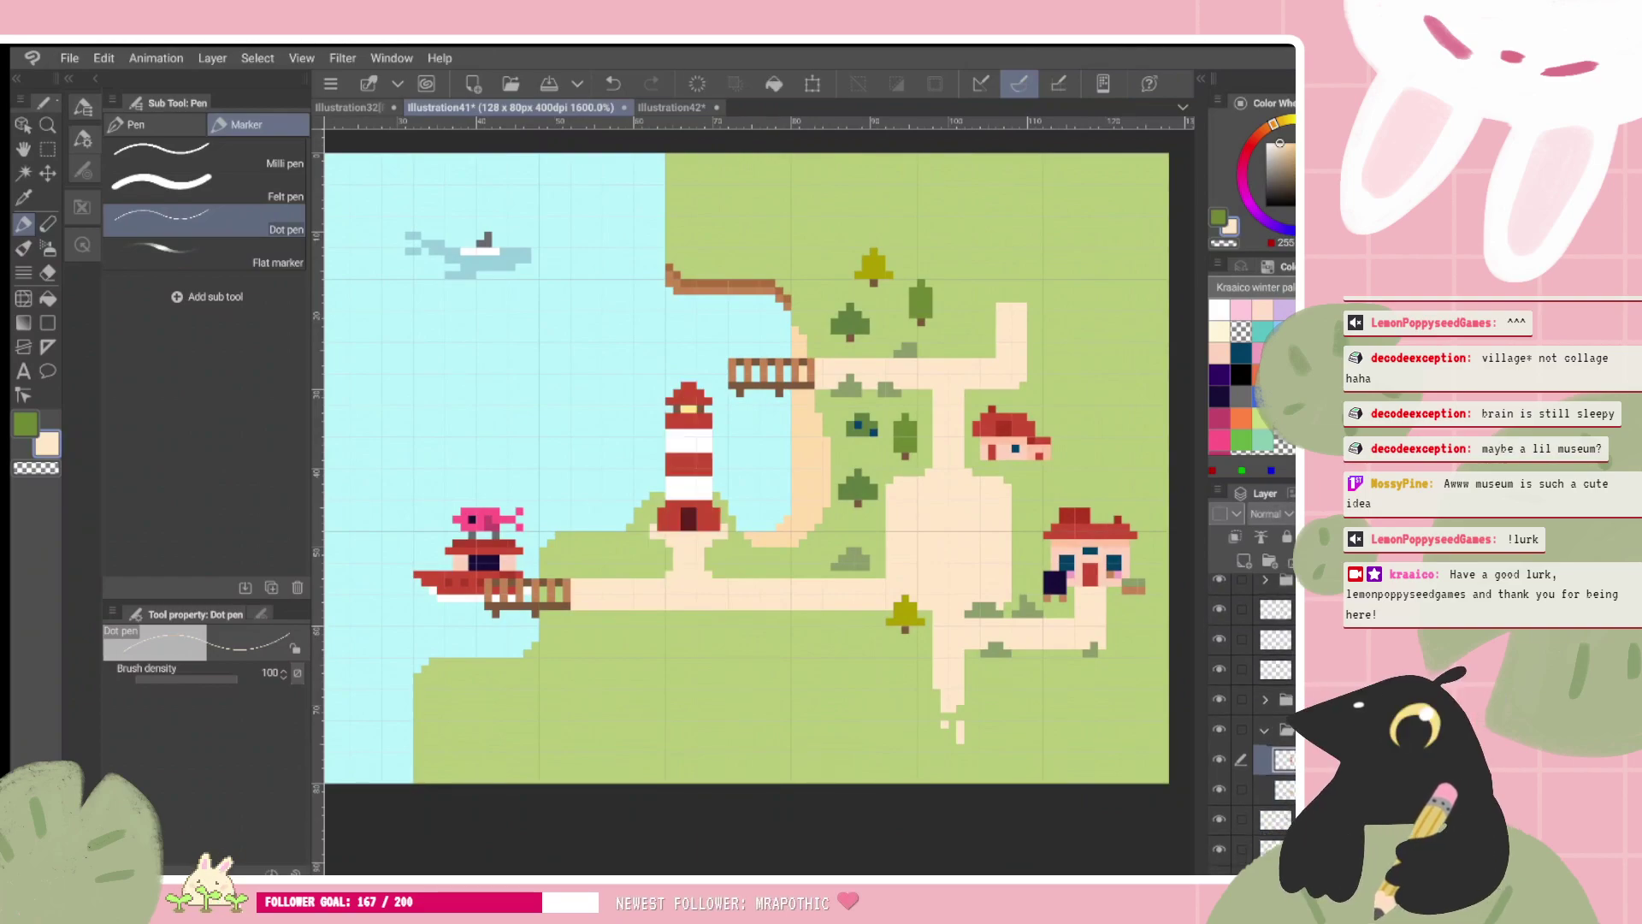
{"action": "scroll", "coordinate": [719, 497], "scroll_direction": "up", "scroll_amount": 2}
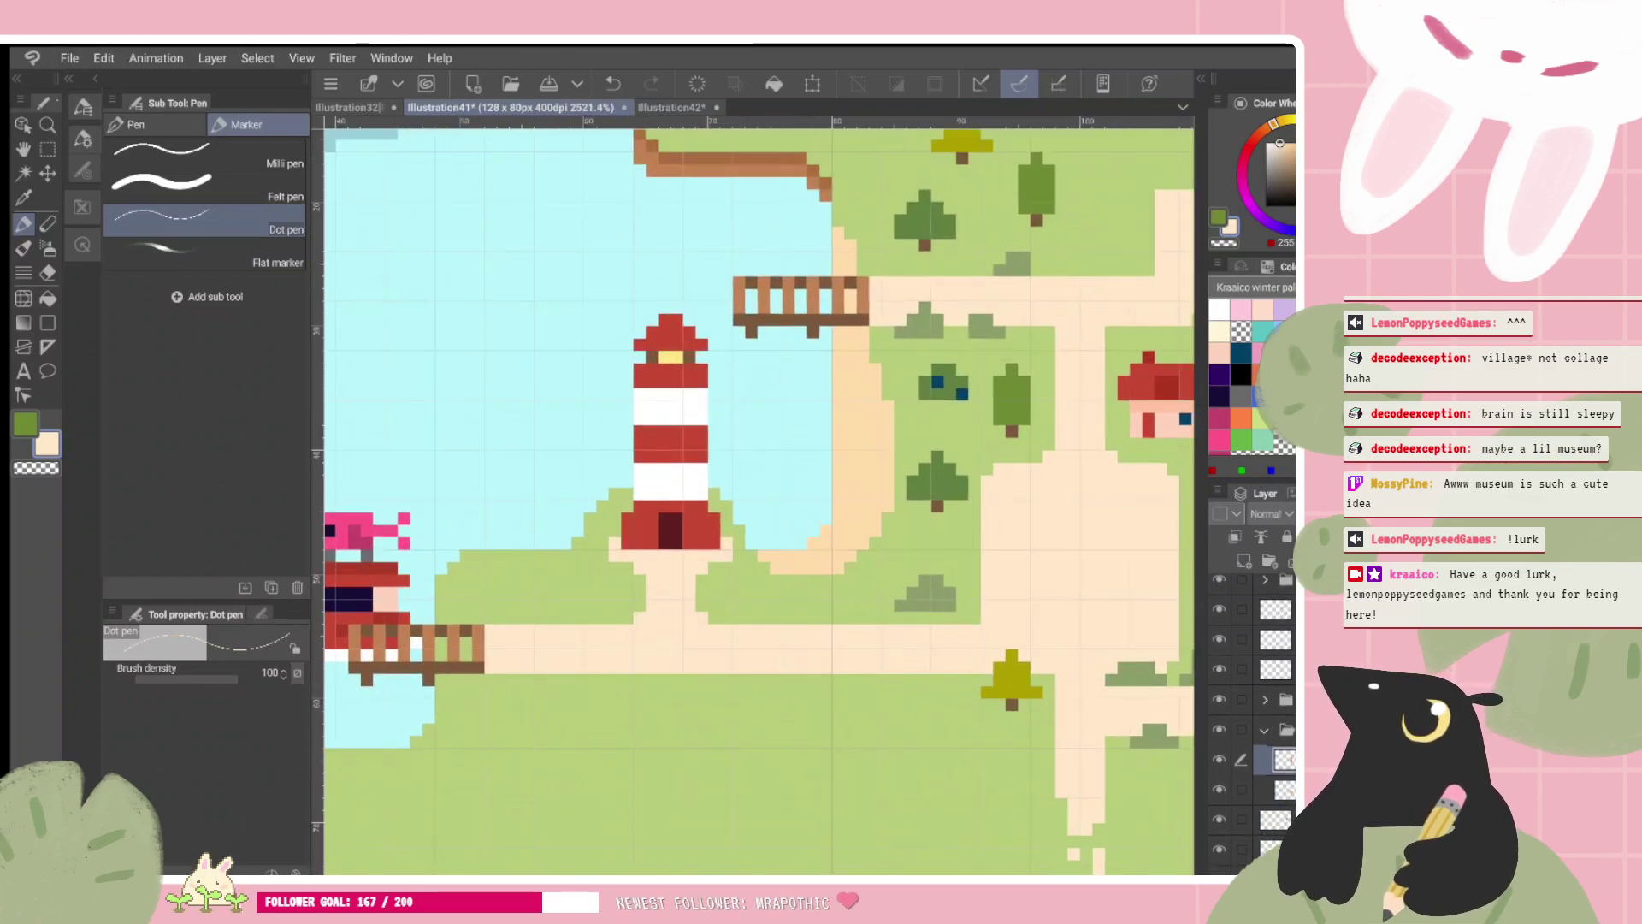
{"action": "left_click", "coordinate": [1147, 358], "text": "alt"}
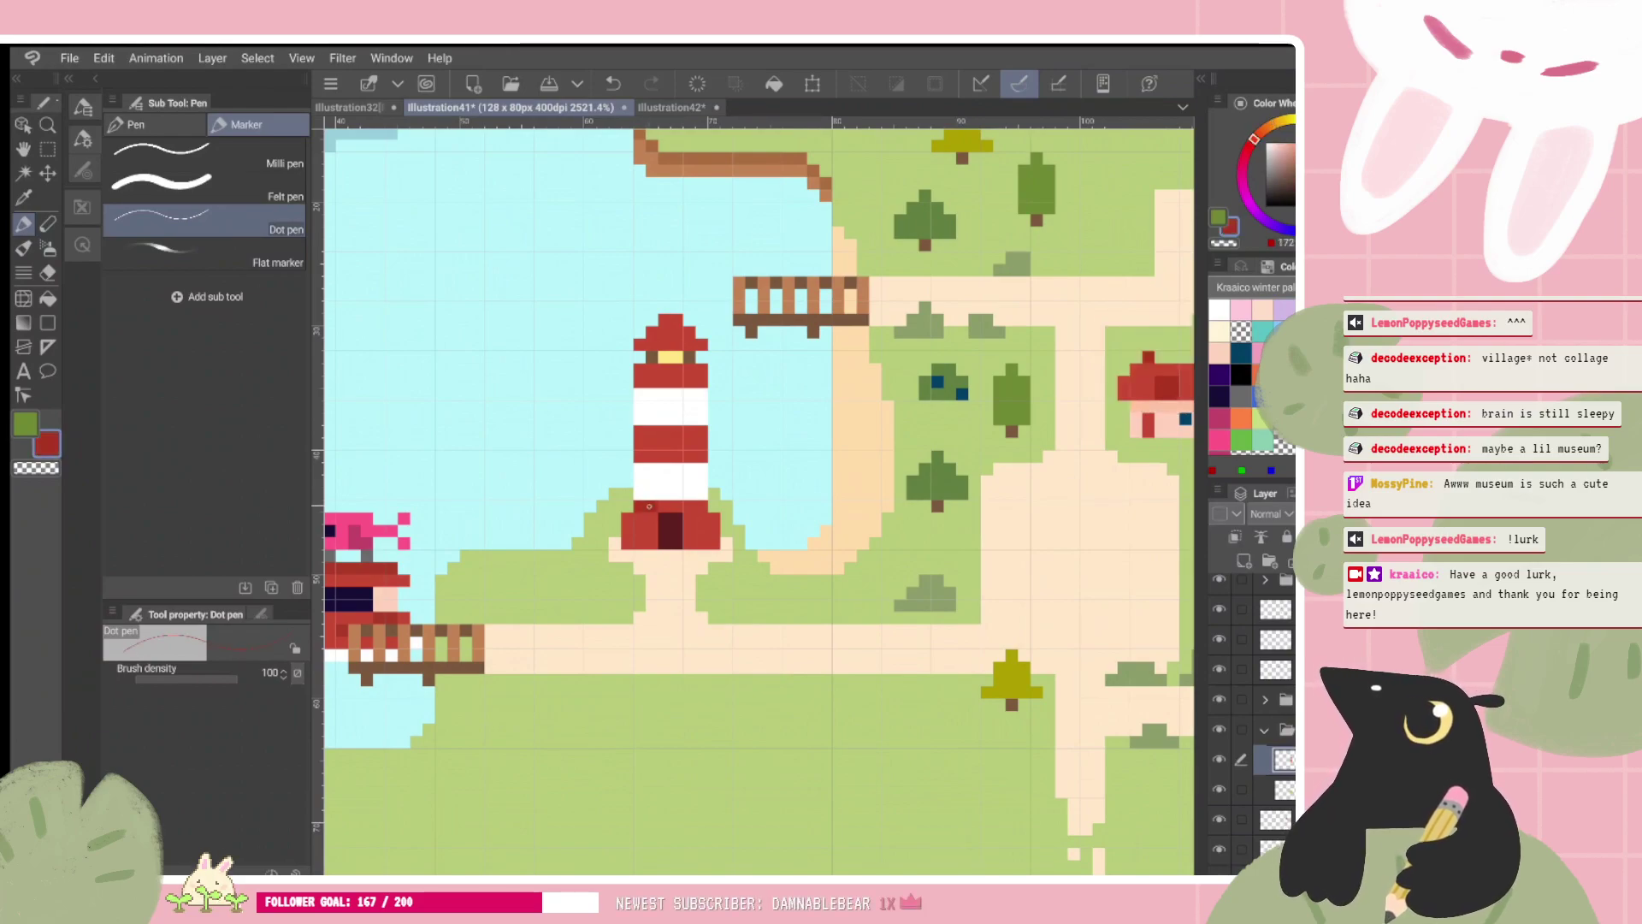
{"action": "scroll", "coordinate": [746, 608], "scroll_direction": "down", "scroll_amount": 2}
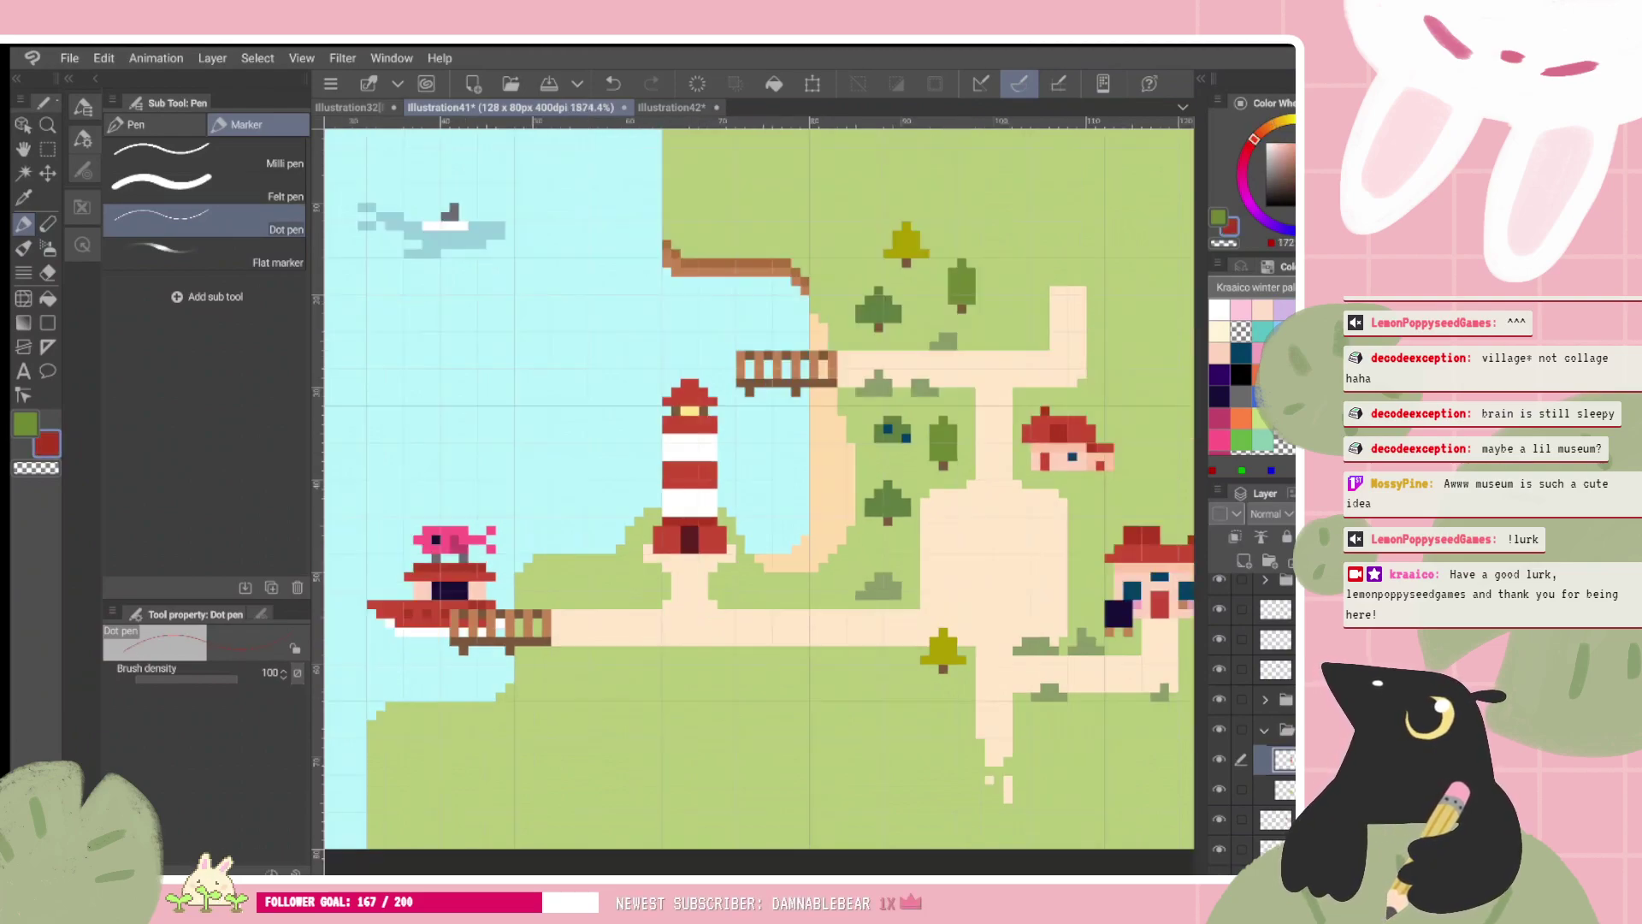
{"action": "scroll", "coordinate": [746, 611], "scroll_direction": "up", "scroll_amount": 3}
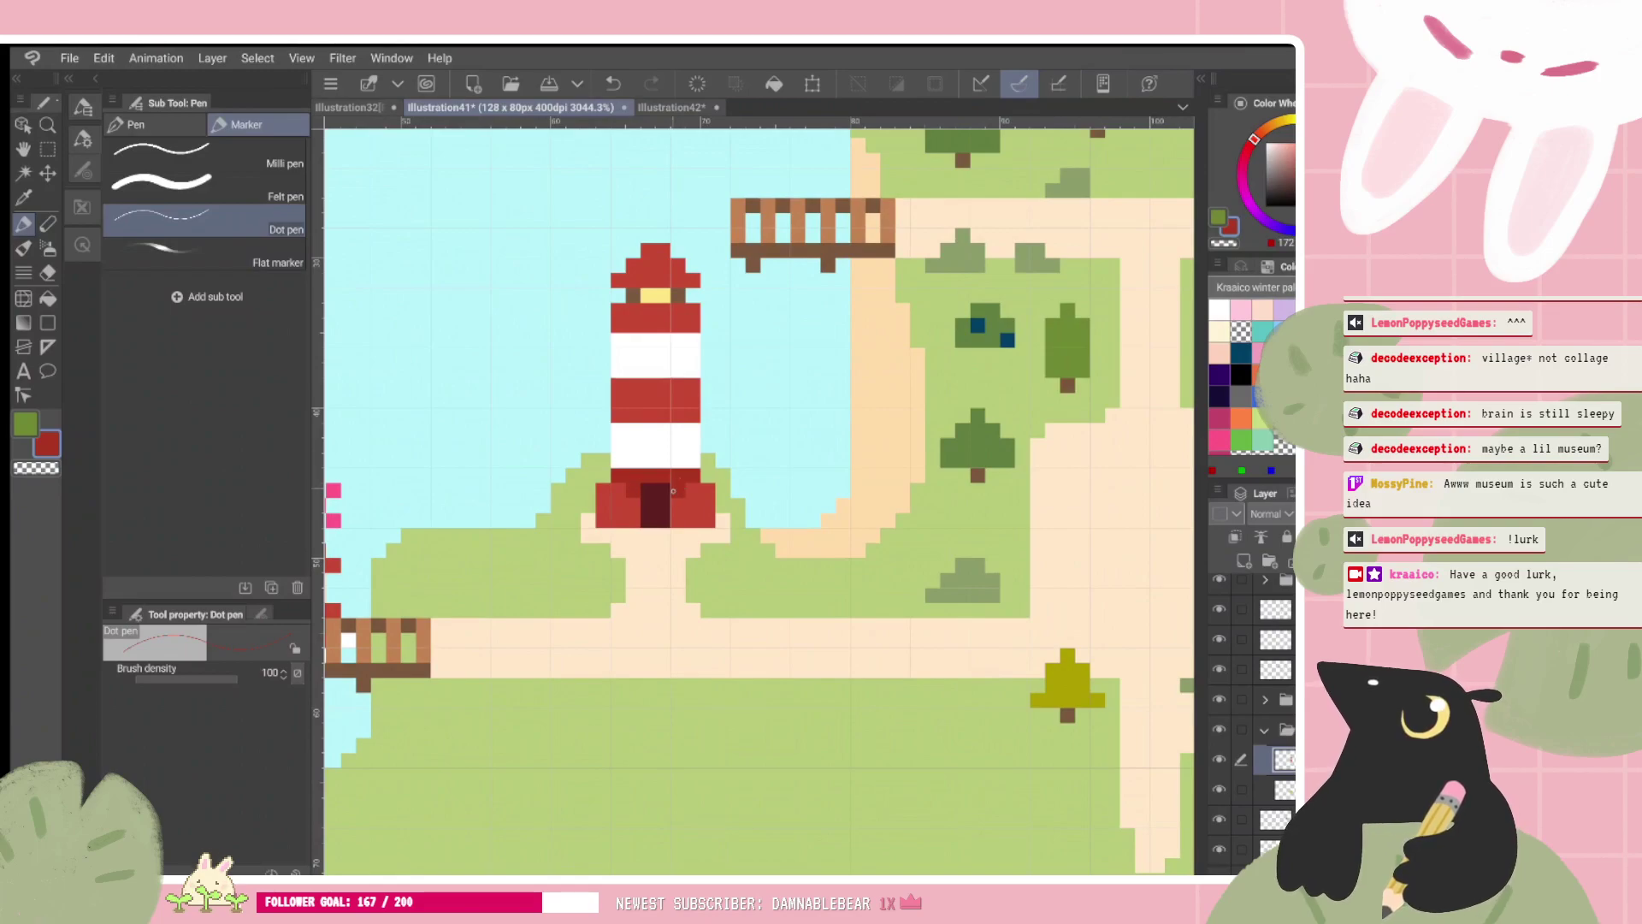
{"action": "left_click", "coordinate": [618, 520]}
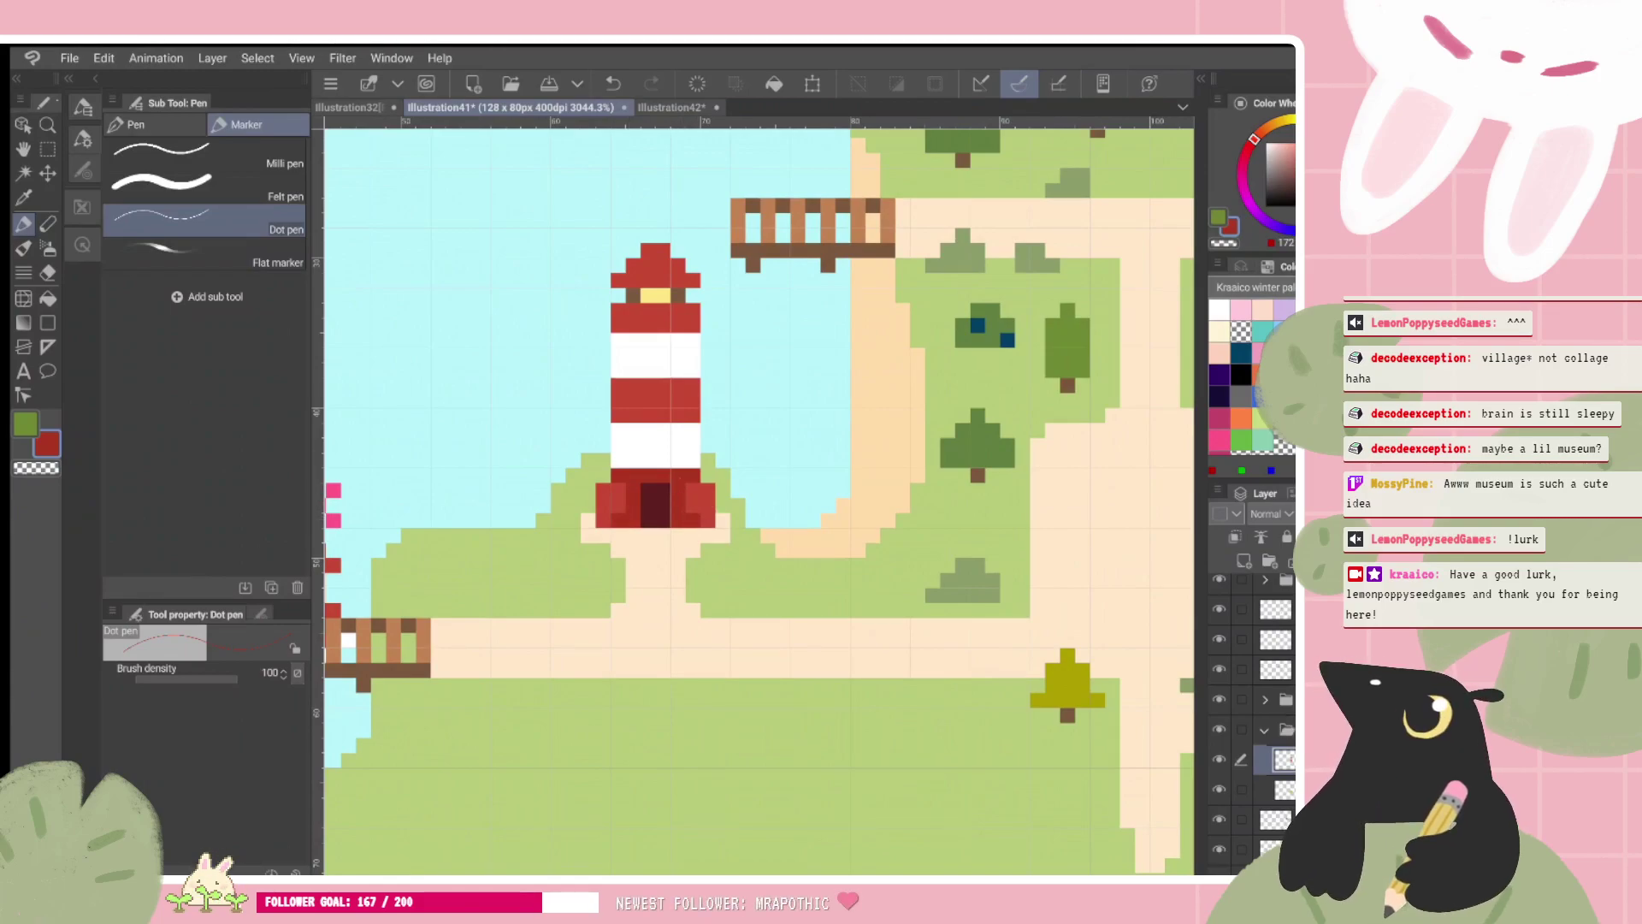
{"action": "key", "text": "ctrl+z"}
{"action": "key", "text": "ctrl+z"}
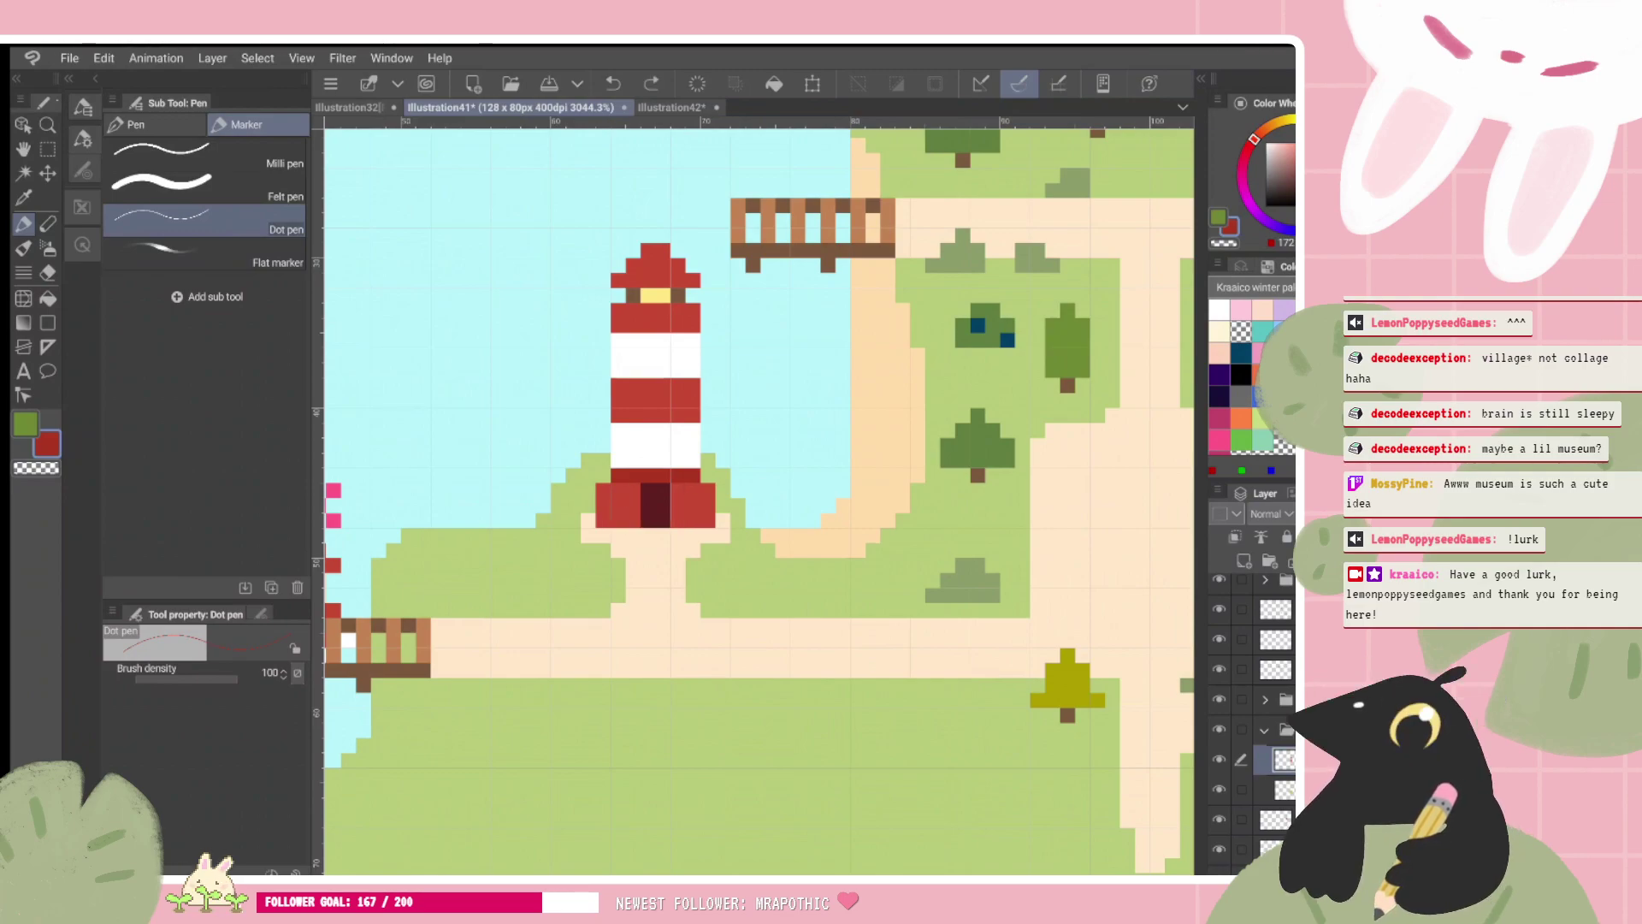
{"action": "key", "text": "ctrl+z"}
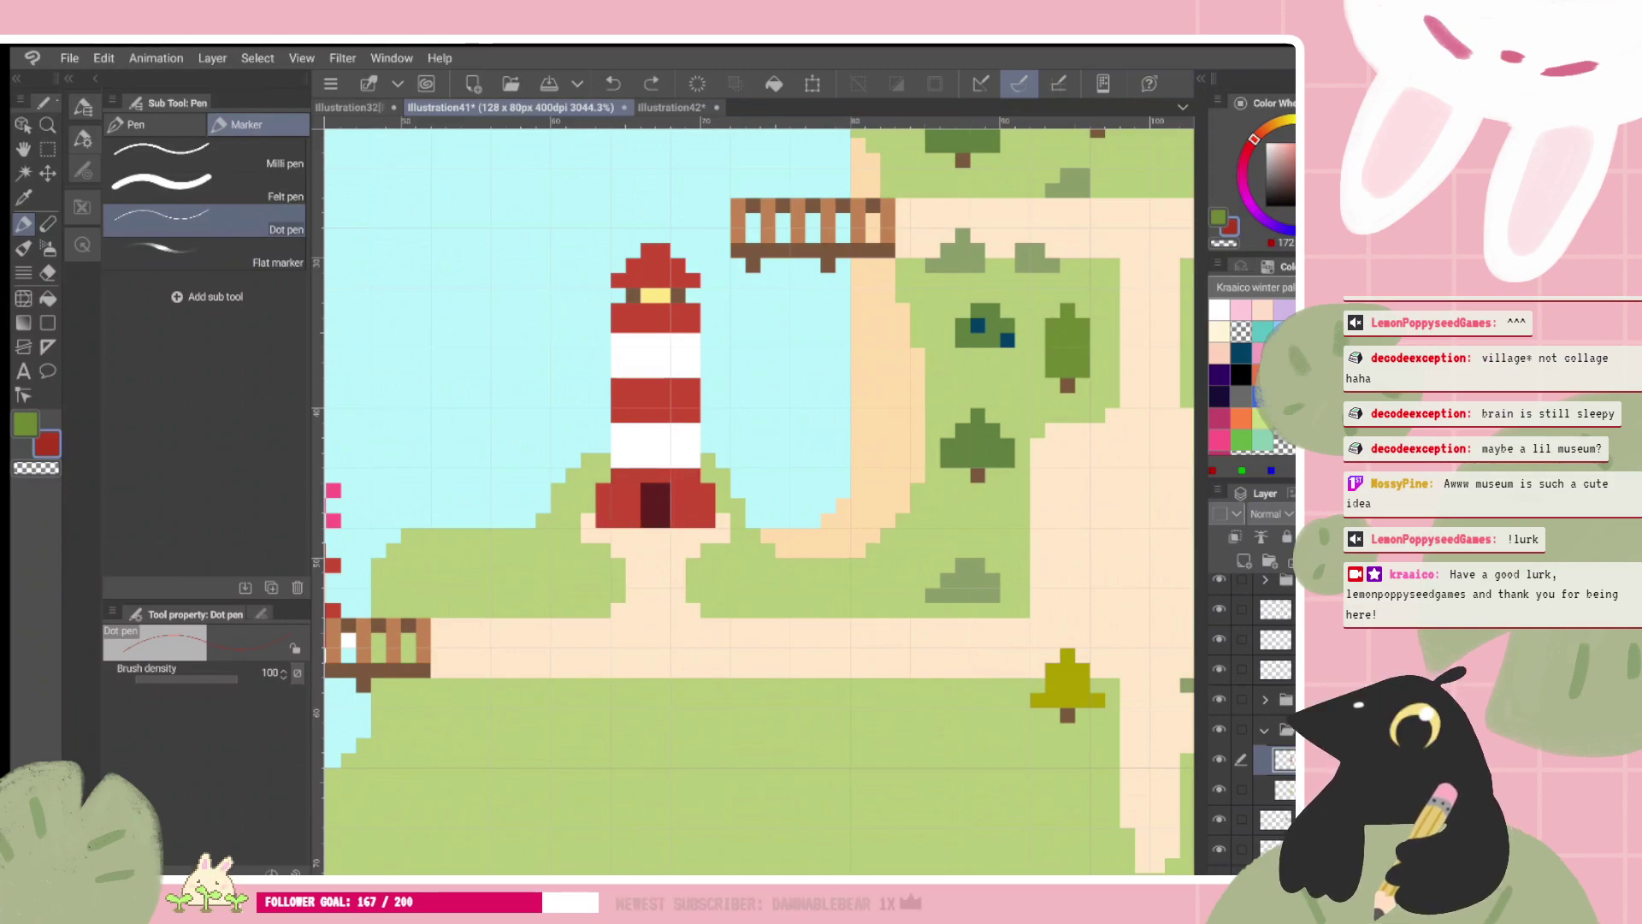
Step: Try adding small dark blue windows on both sides of the lighthouse door
{"action": "scroll", "coordinate": [759, 501], "scroll_direction": "up", "scroll_amount": 1}
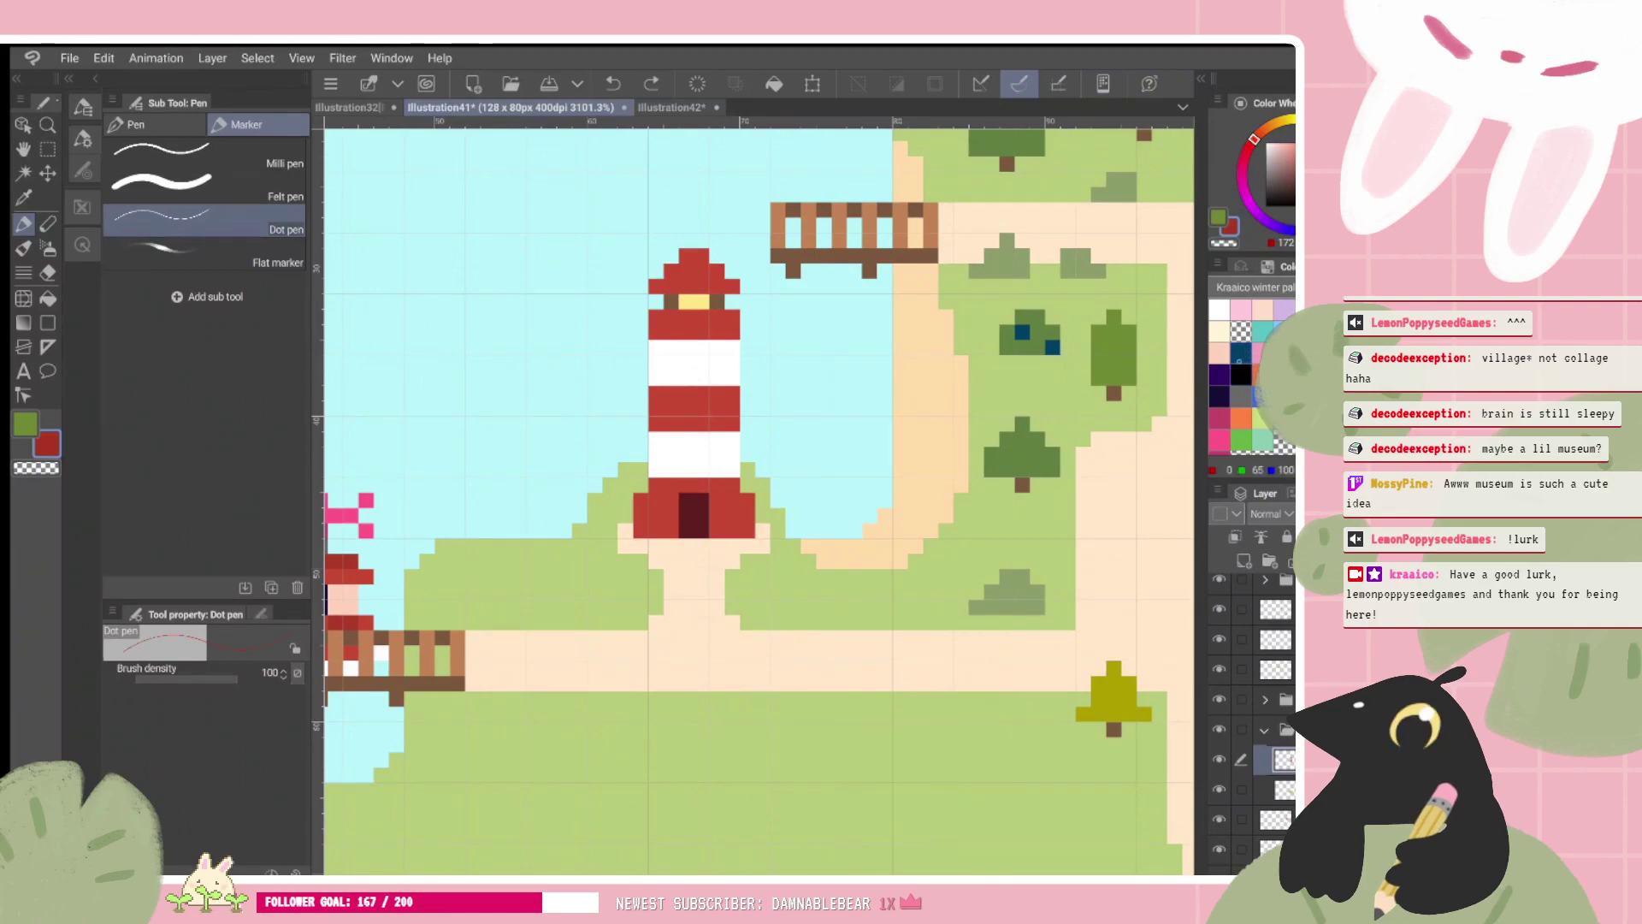
{"action": "left_click", "coordinate": [1240, 353]}
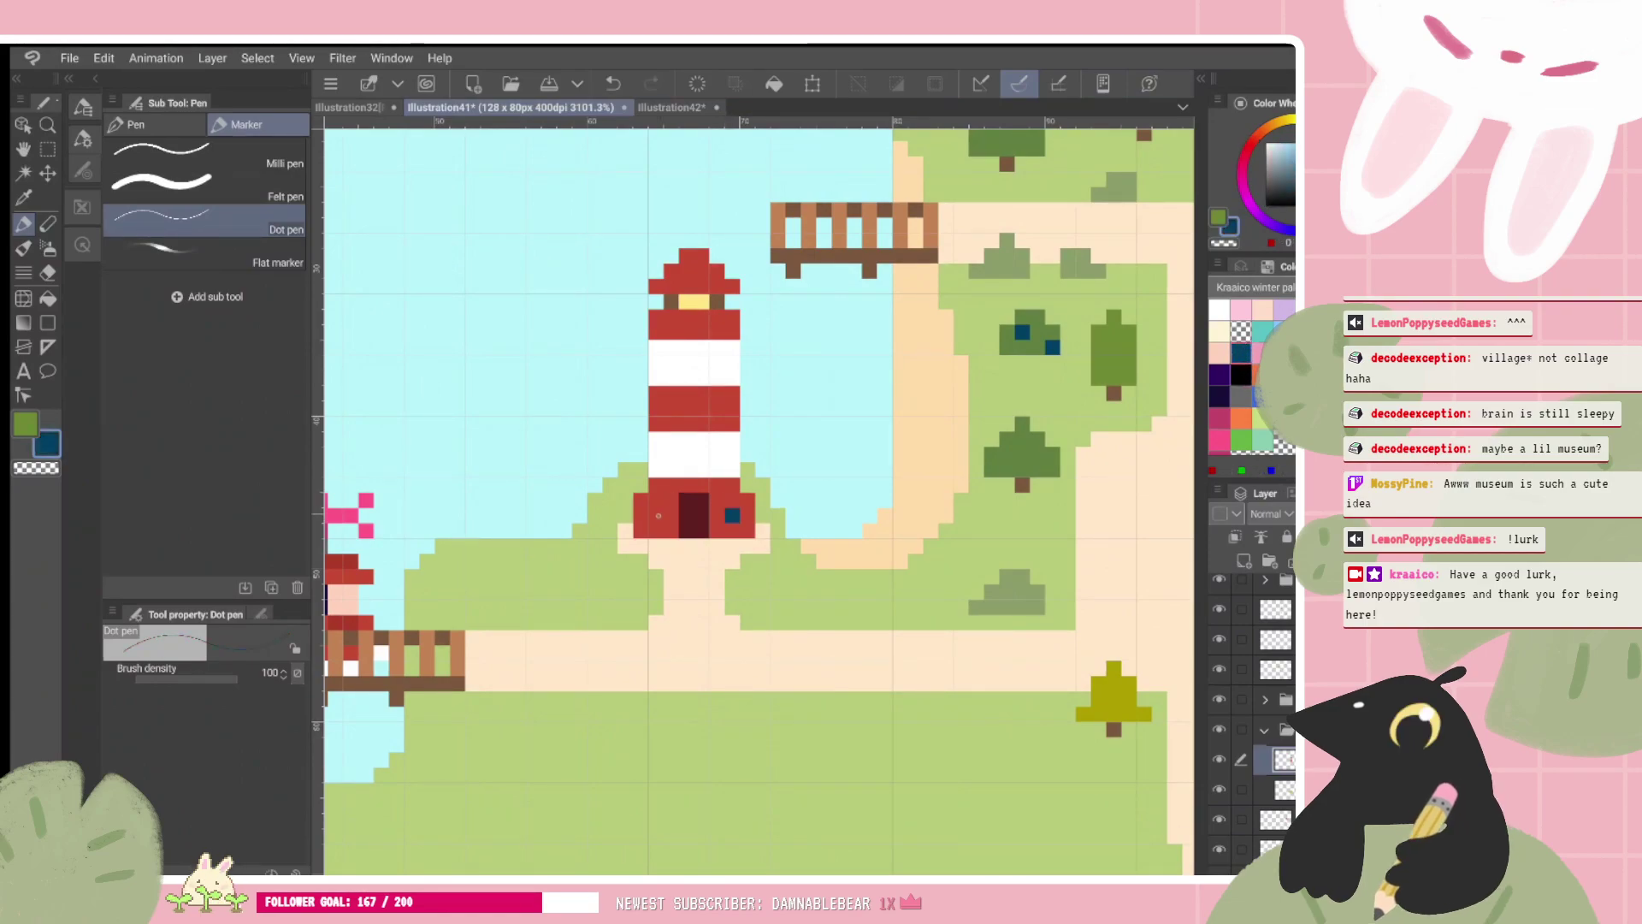
{"action": "left_click", "coordinate": [659, 516]}
{"action": "scroll", "coordinate": [705, 555], "scroll_direction": "down", "scroll_amount": 1}
{"action": "key", "text": "ctrl+z"}
{"action": "key", "text": "ctrl+z"}
{"action": "scroll", "coordinate": [704, 556], "scroll_direction": "down", "scroll_amount": 1}
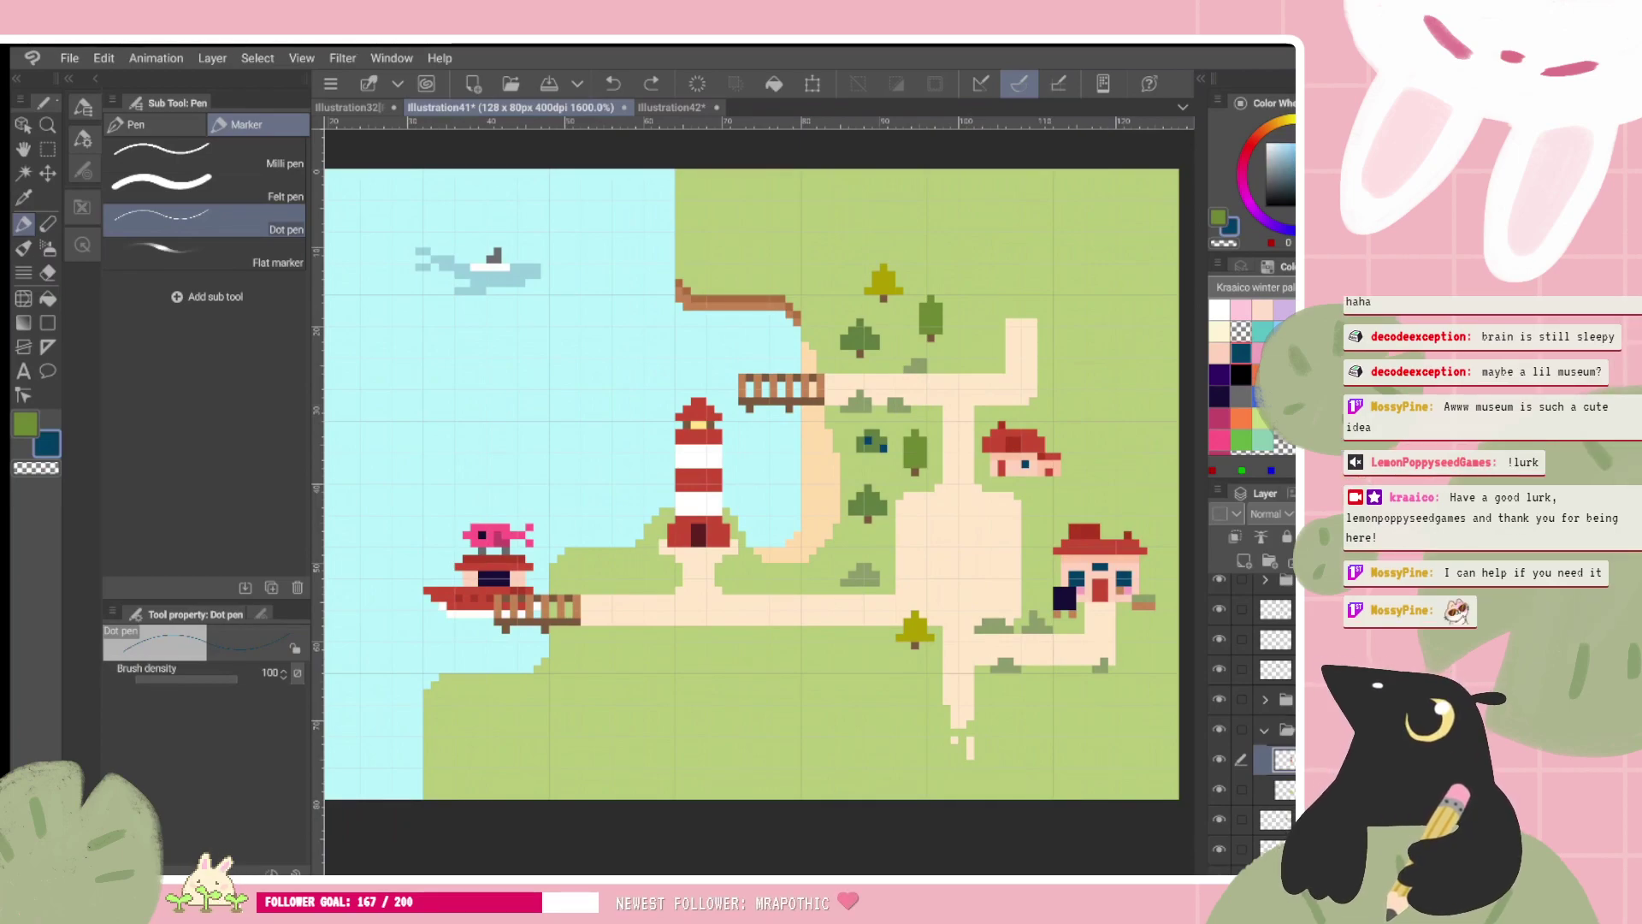
Step: Try widening the lighthouse base with an extra red column on its left edge
{"action": "scroll", "coordinate": [734, 579], "scroll_direction": "up", "scroll_amount": 1}
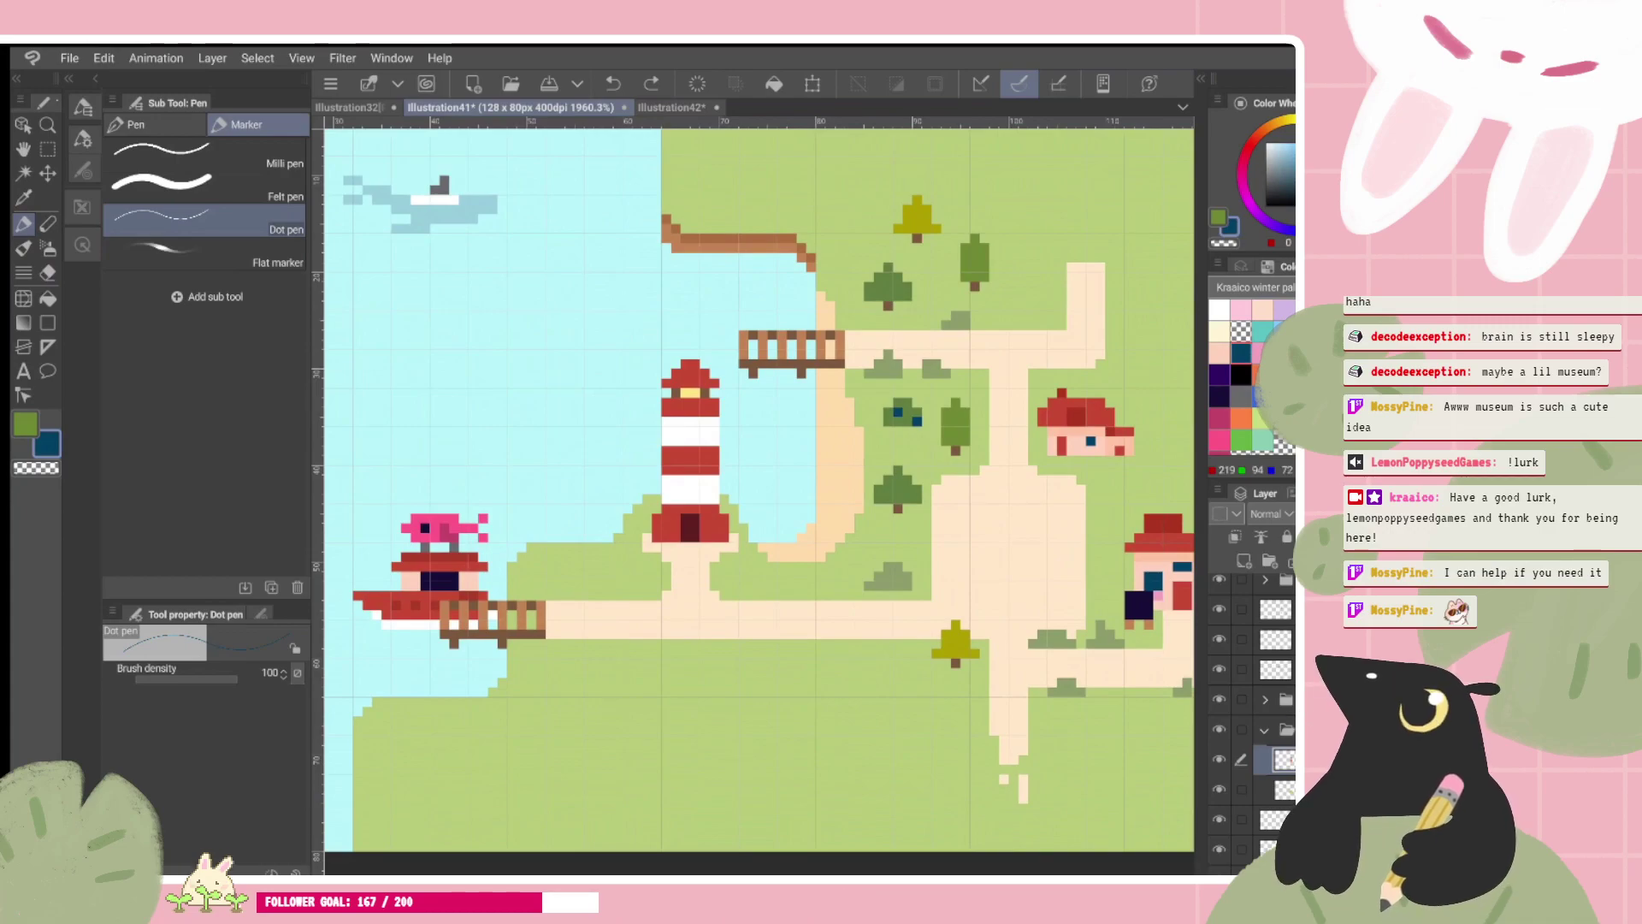
{"action": "left_click", "coordinate": [671, 522], "text": "alt"}
{"action": "left_click_drag", "start_coordinate": [646, 537], "coordinate": [645, 516]}
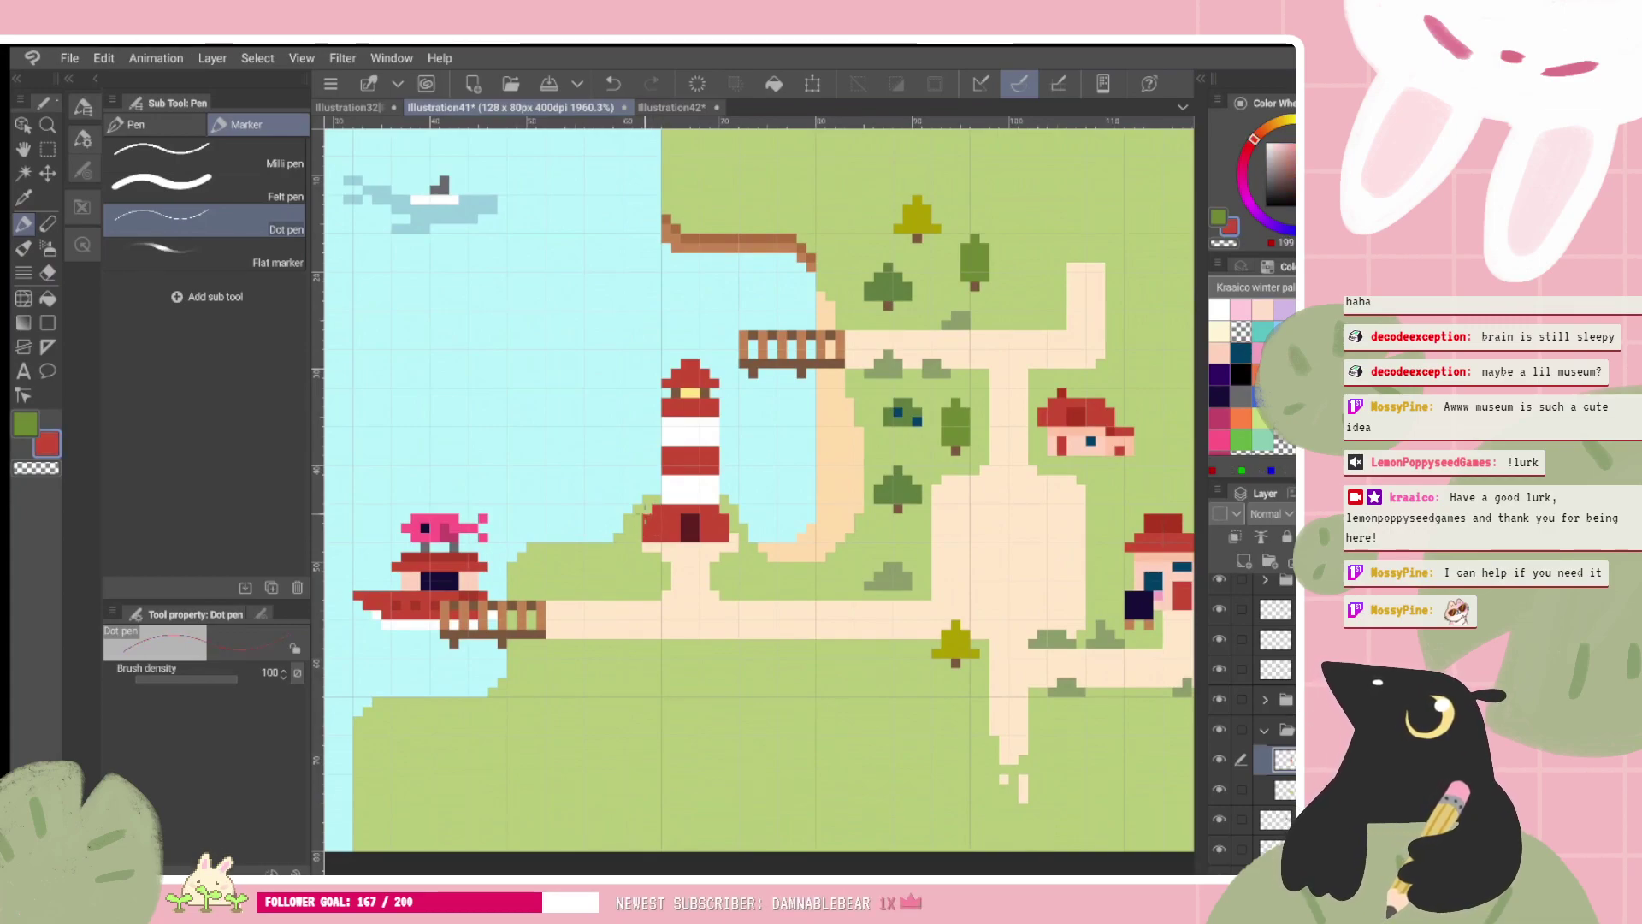
{"action": "key", "text": "ctrl+z"}
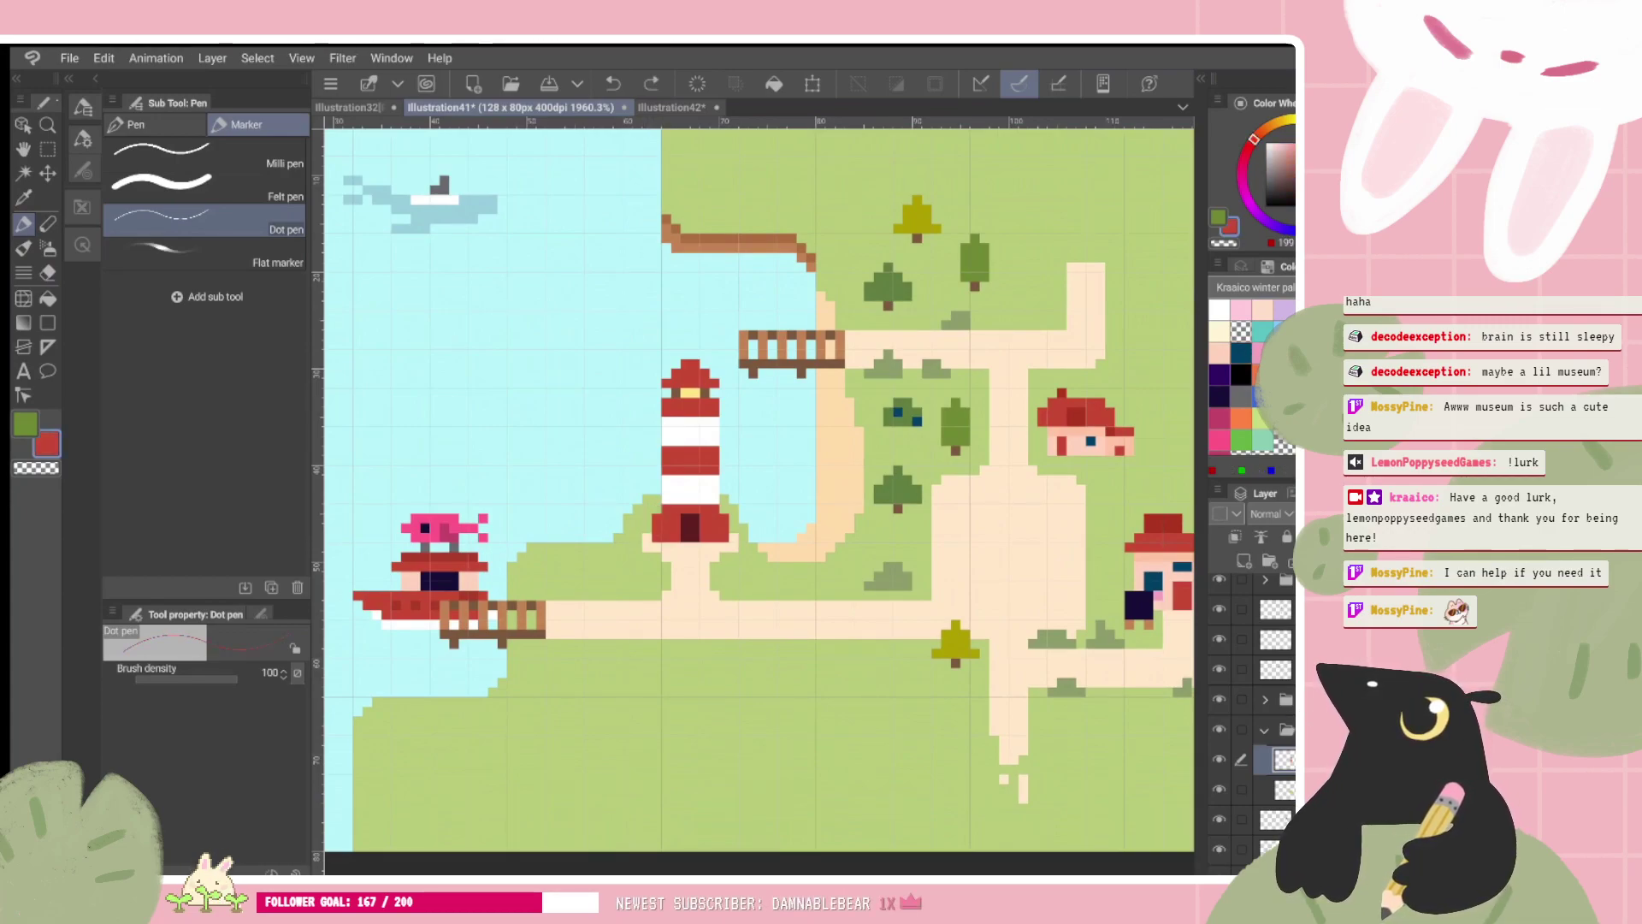
{"action": "scroll", "coordinate": [874, 447], "scroll_direction": "down", "scroll_amount": 3}
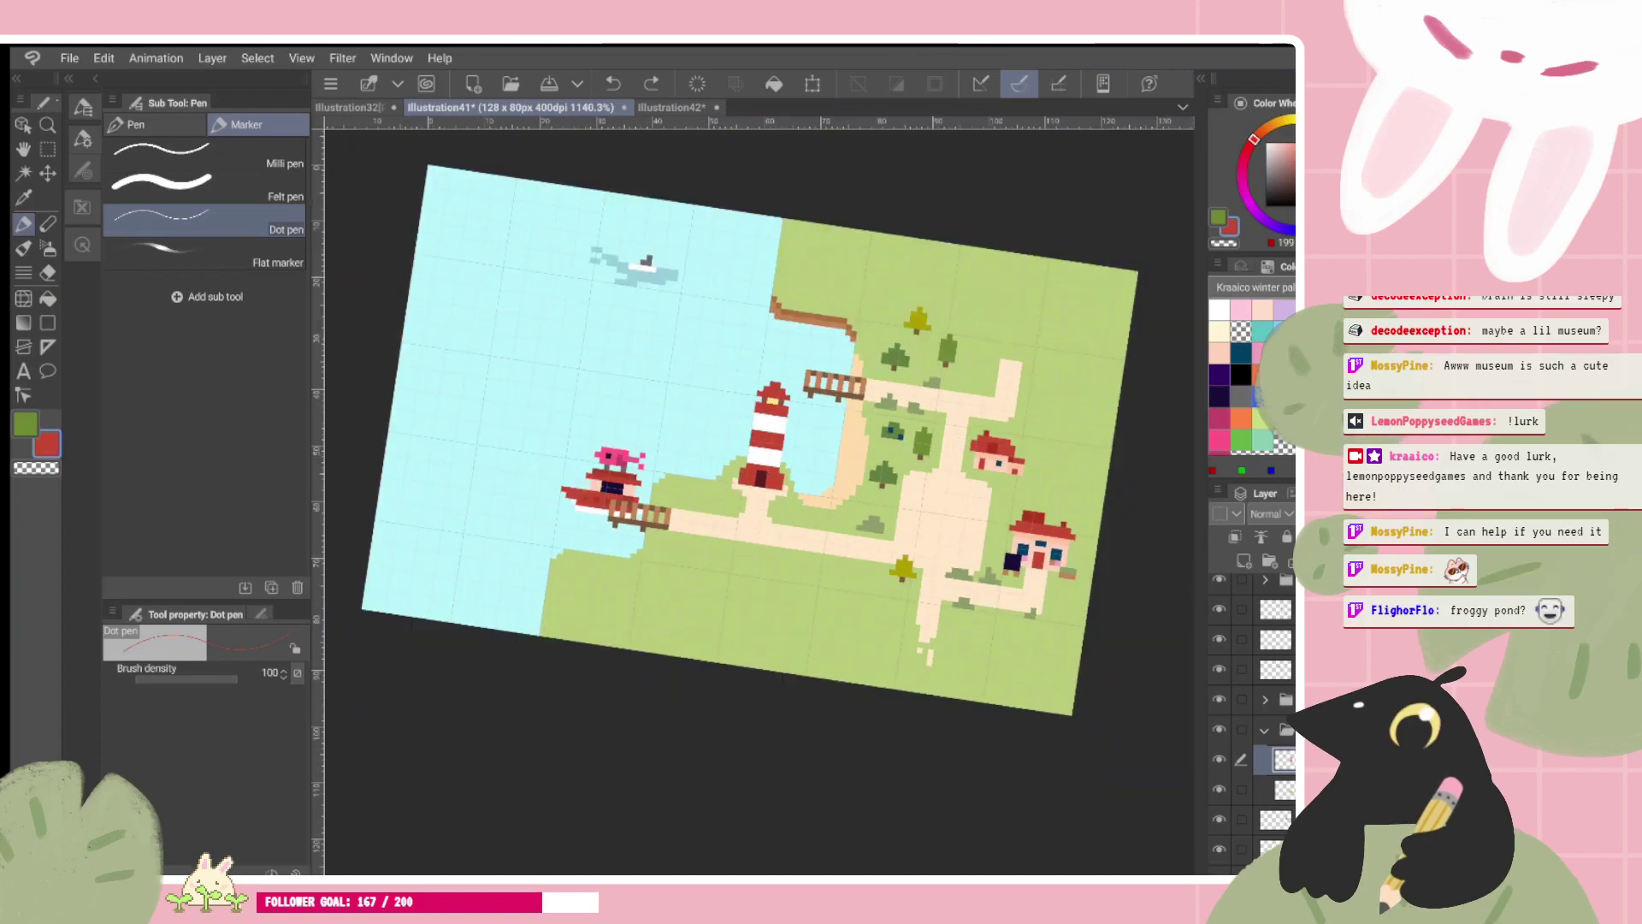
{"action": "scroll", "coordinate": [752, 436], "scroll_direction": "up", "scroll_amount": 1}
{"action": "scroll", "coordinate": [900, 455], "scroll_direction": "up", "scroll_amount": 3}
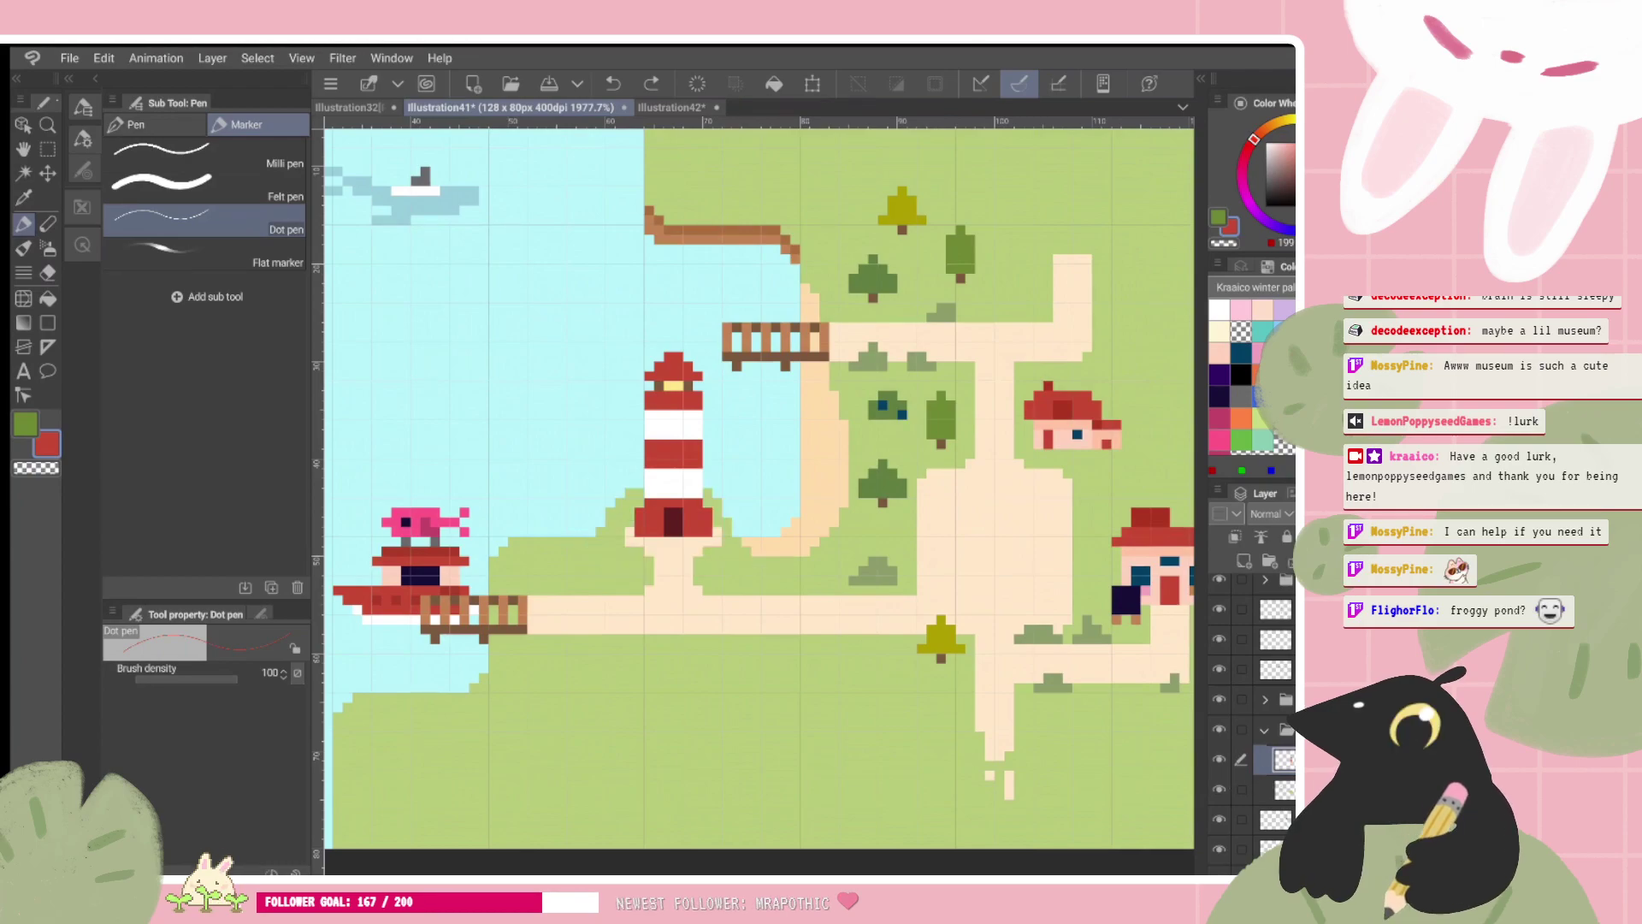
Step: Add a new layer and paint a grey-green bush against the left side of the lighthouse base
{"action": "left_click", "coordinate": [1218, 729]}
{"action": "left_click", "coordinate": [1218, 729]}
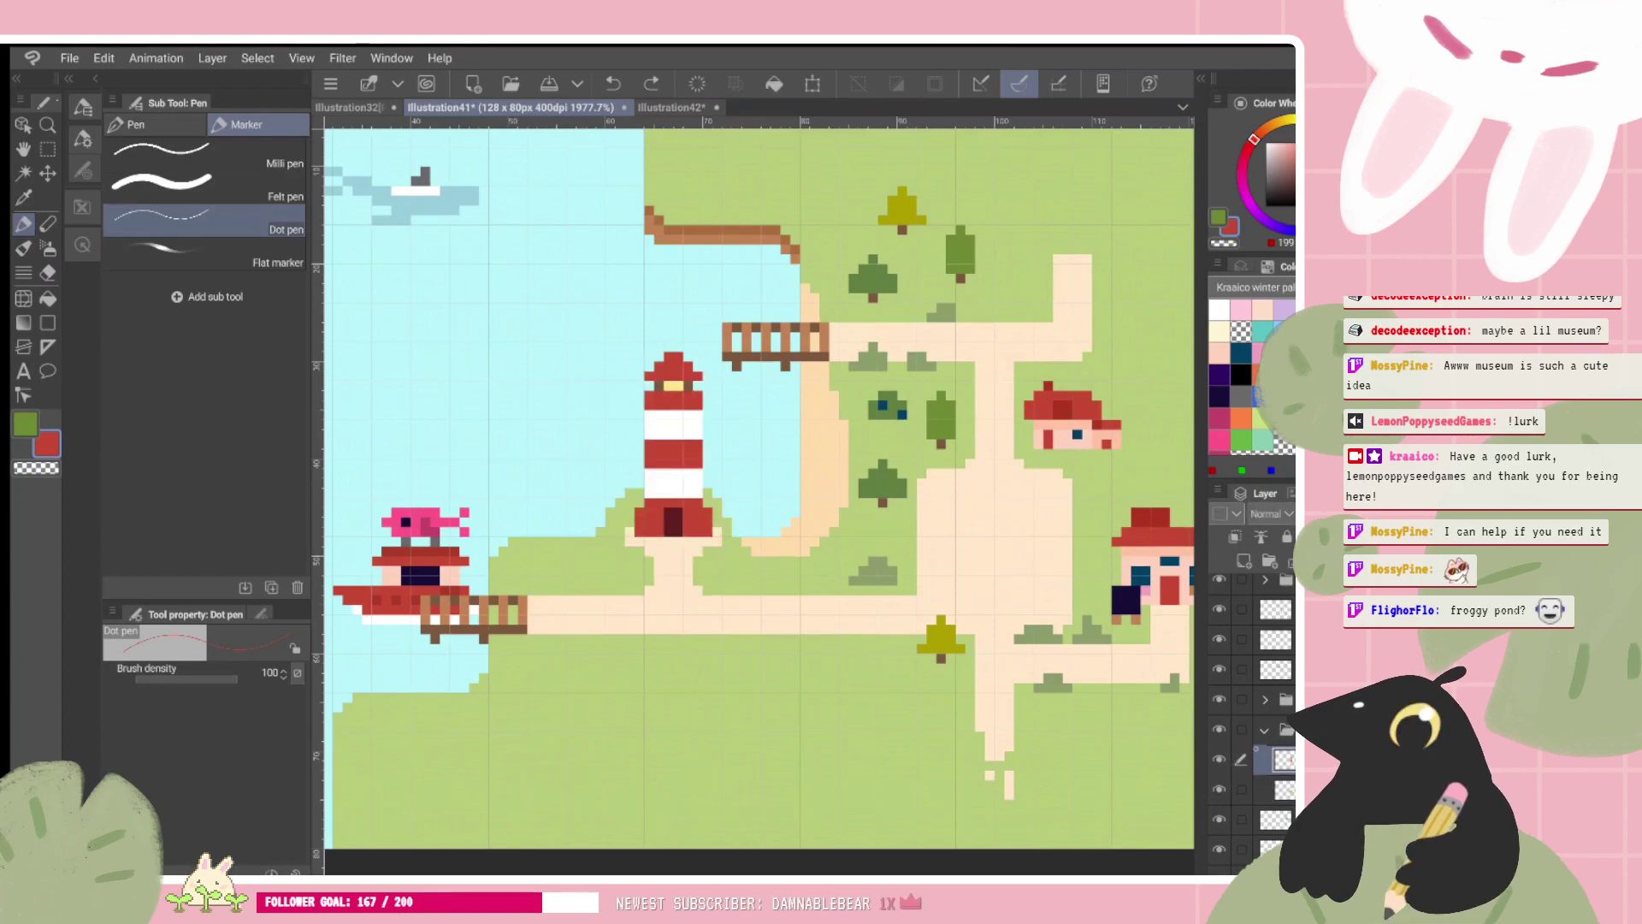
{"action": "left_click", "coordinate": [1244, 560]}
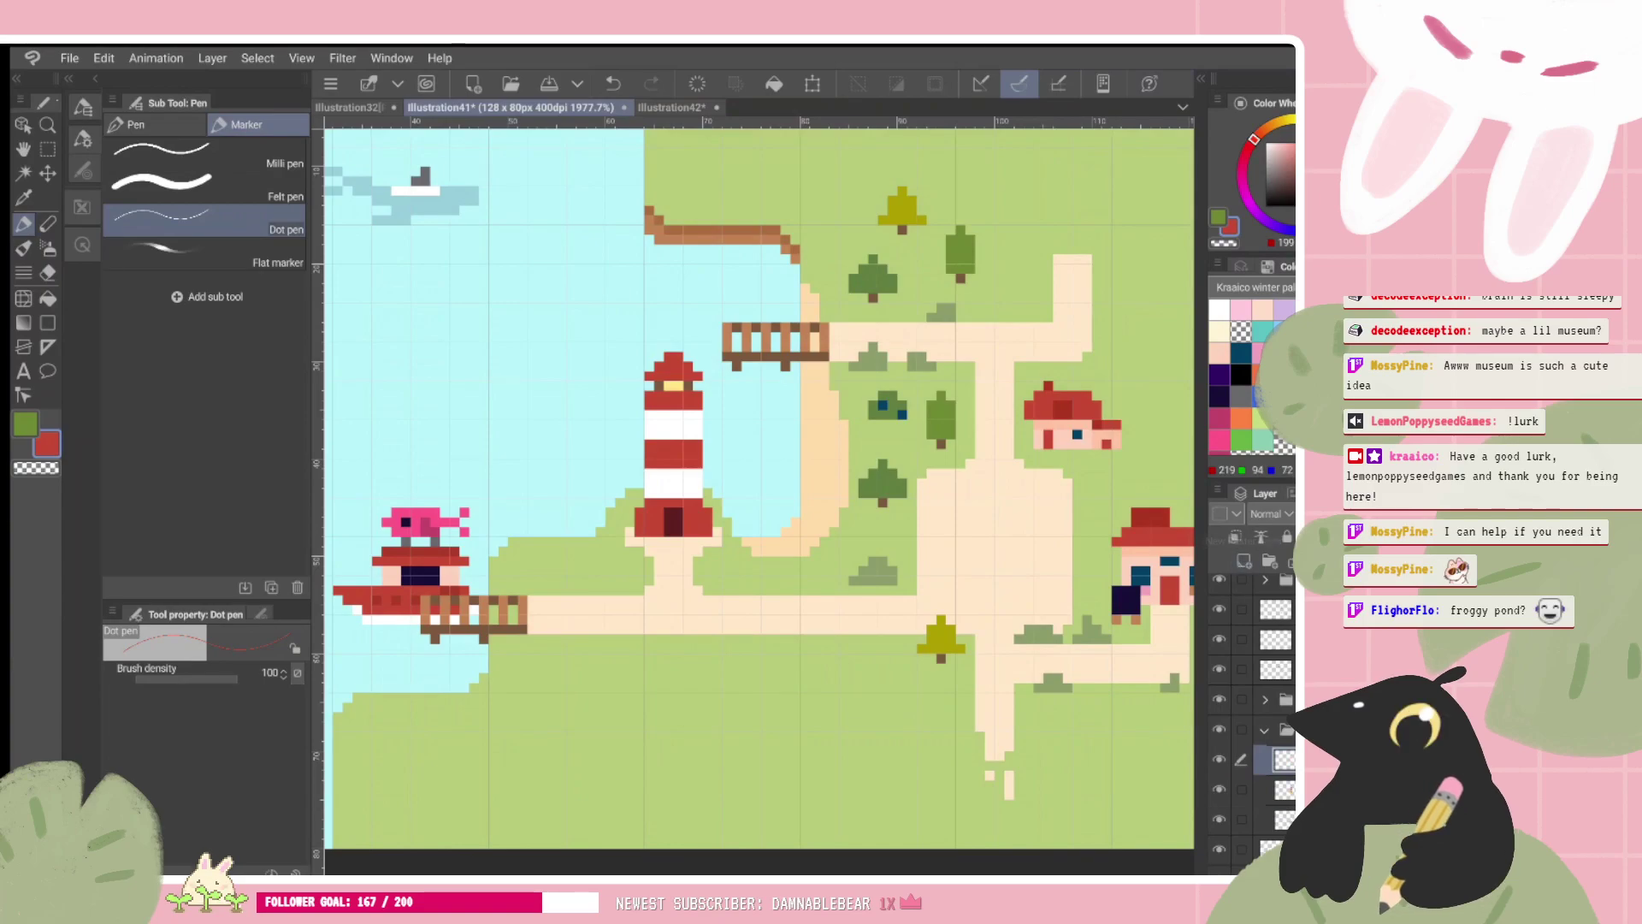
{"action": "left_click", "coordinate": [1284, 396]}
{"action": "left_click_drag", "start_coordinate": [638, 531], "coordinate": [620, 540]}
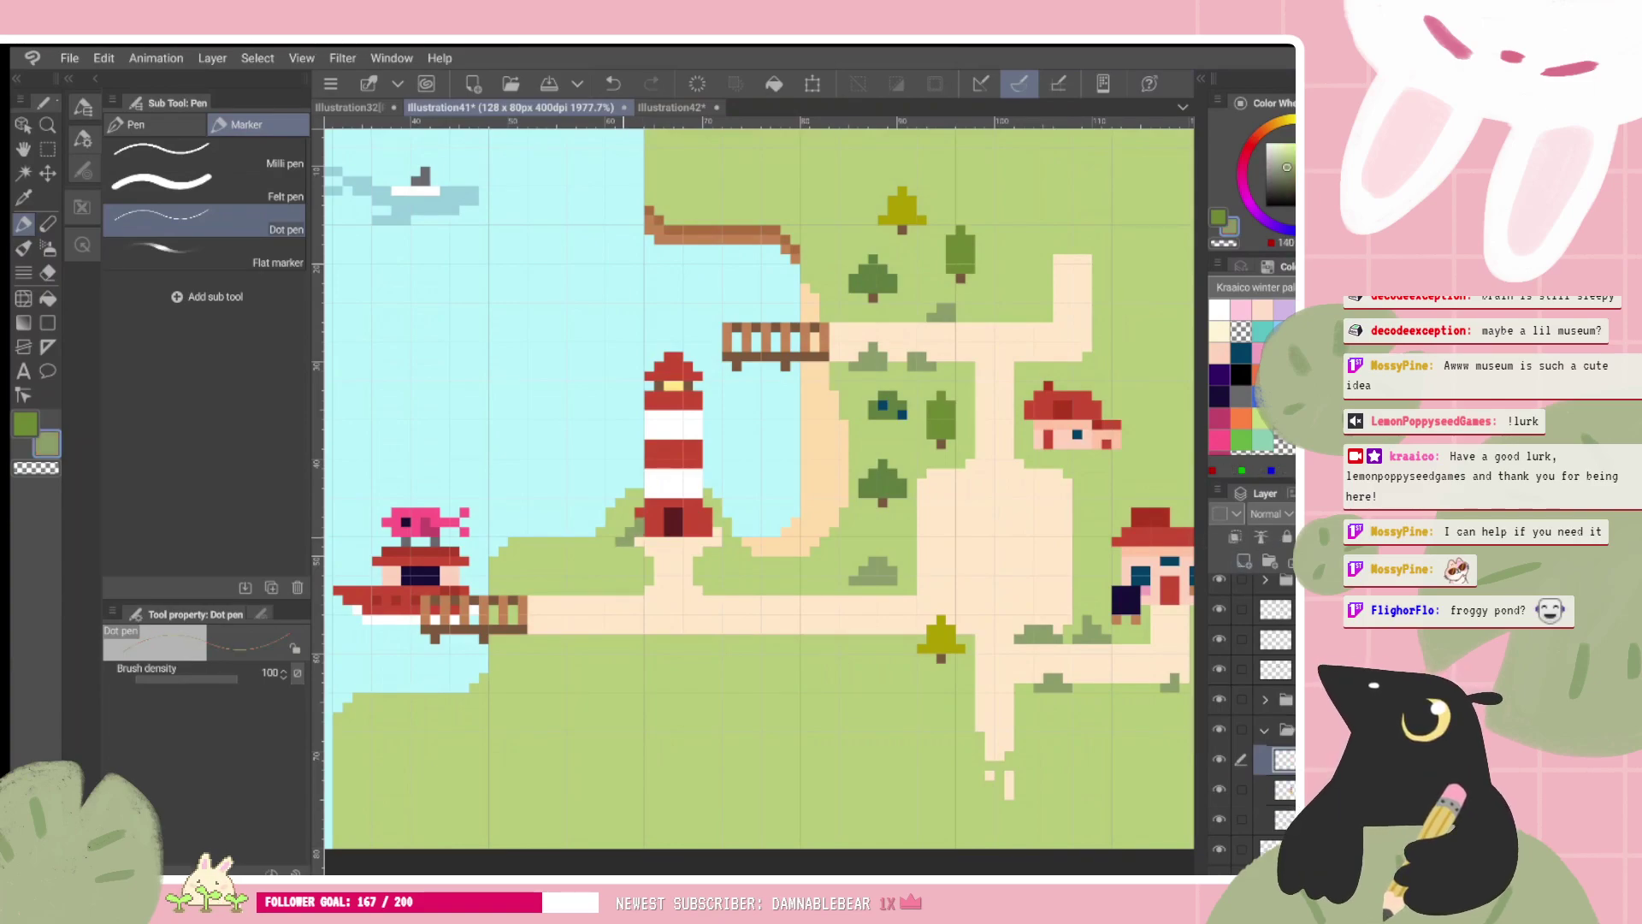
{"action": "left_click", "coordinate": [649, 532]}
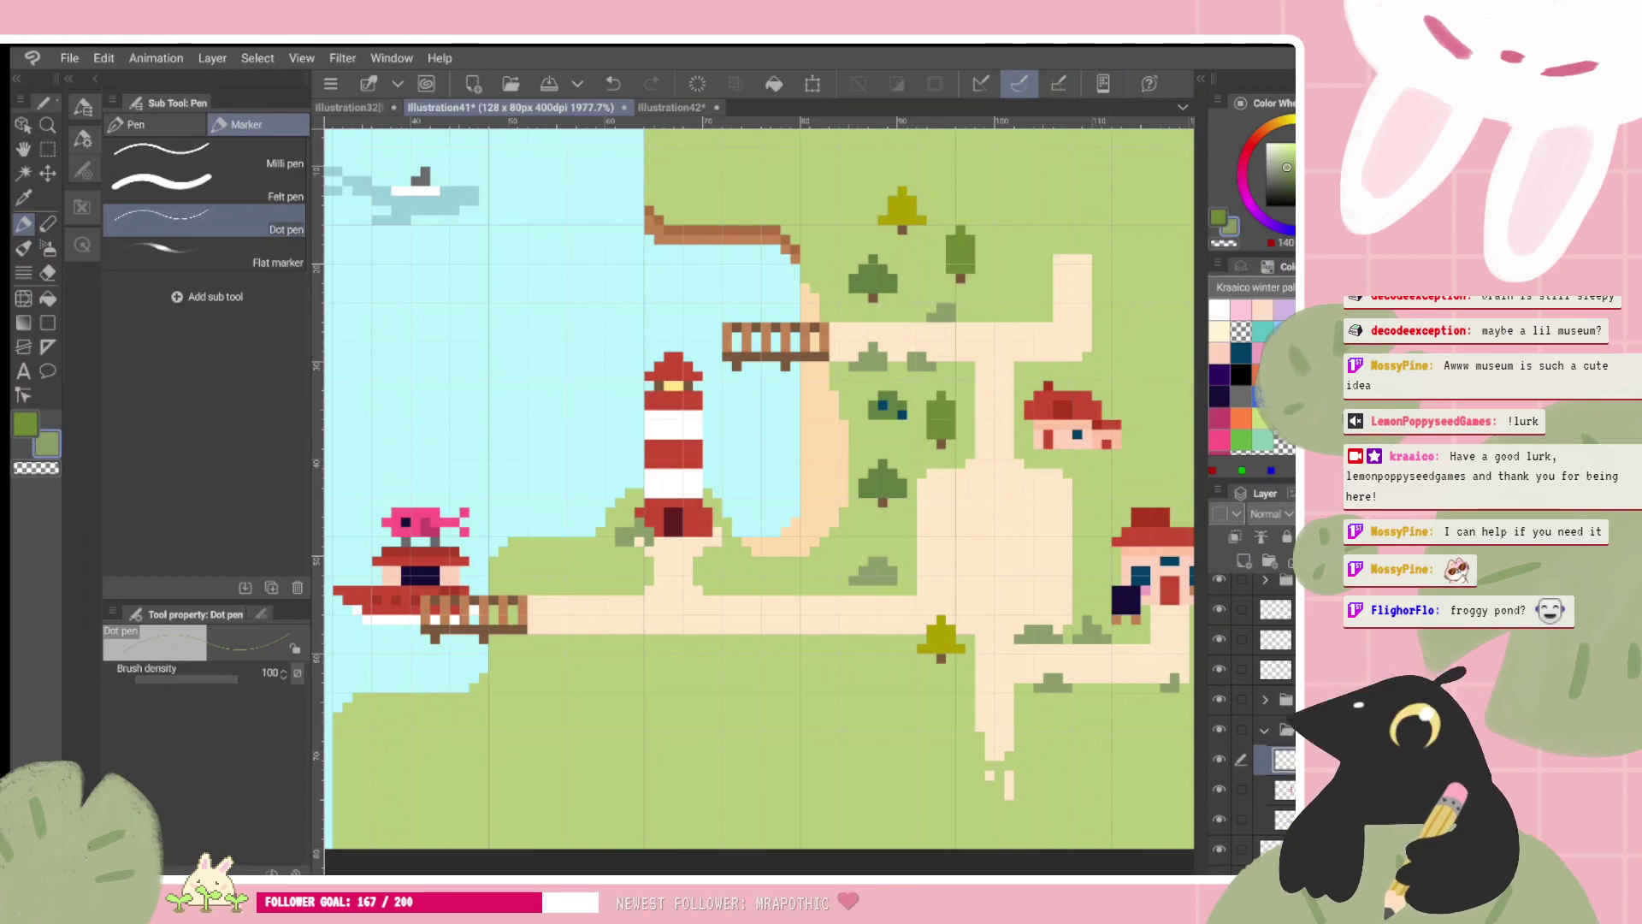
Step: Repaint the bush in the dark tree green and add matching bushes right of the lighthouse and on the grass left of its path
{"action": "left_click", "coordinate": [875, 275], "text": "alt"}
{"action": "left_click_drag", "start_coordinate": [639, 522], "coordinate": [639, 531]}
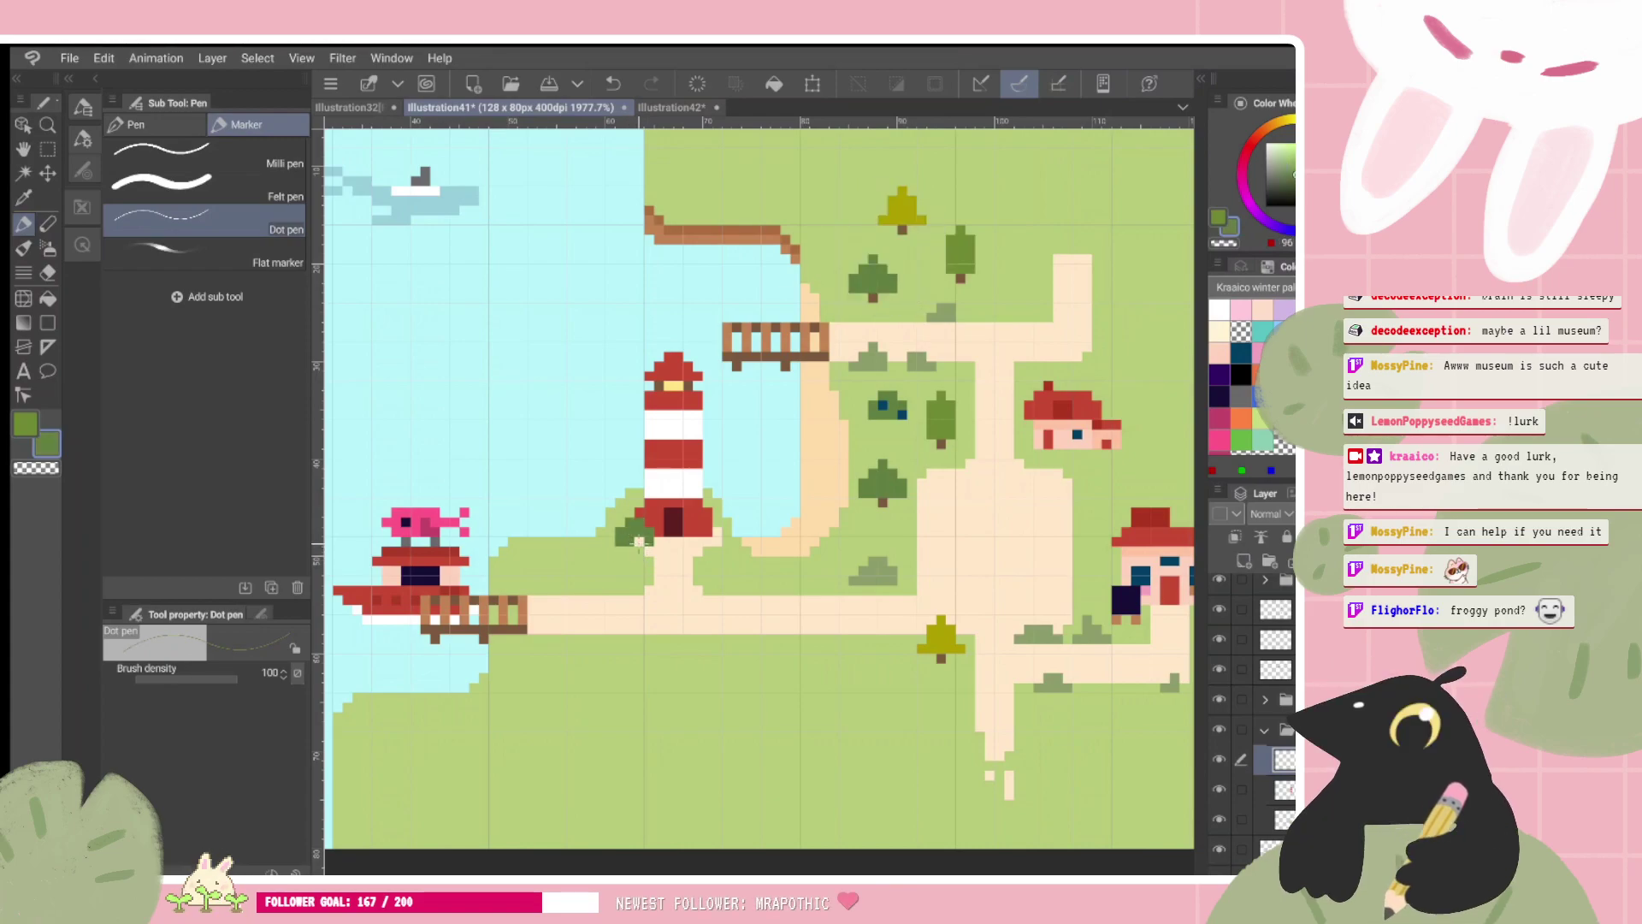
{"action": "left_click", "coordinate": [717, 540]}
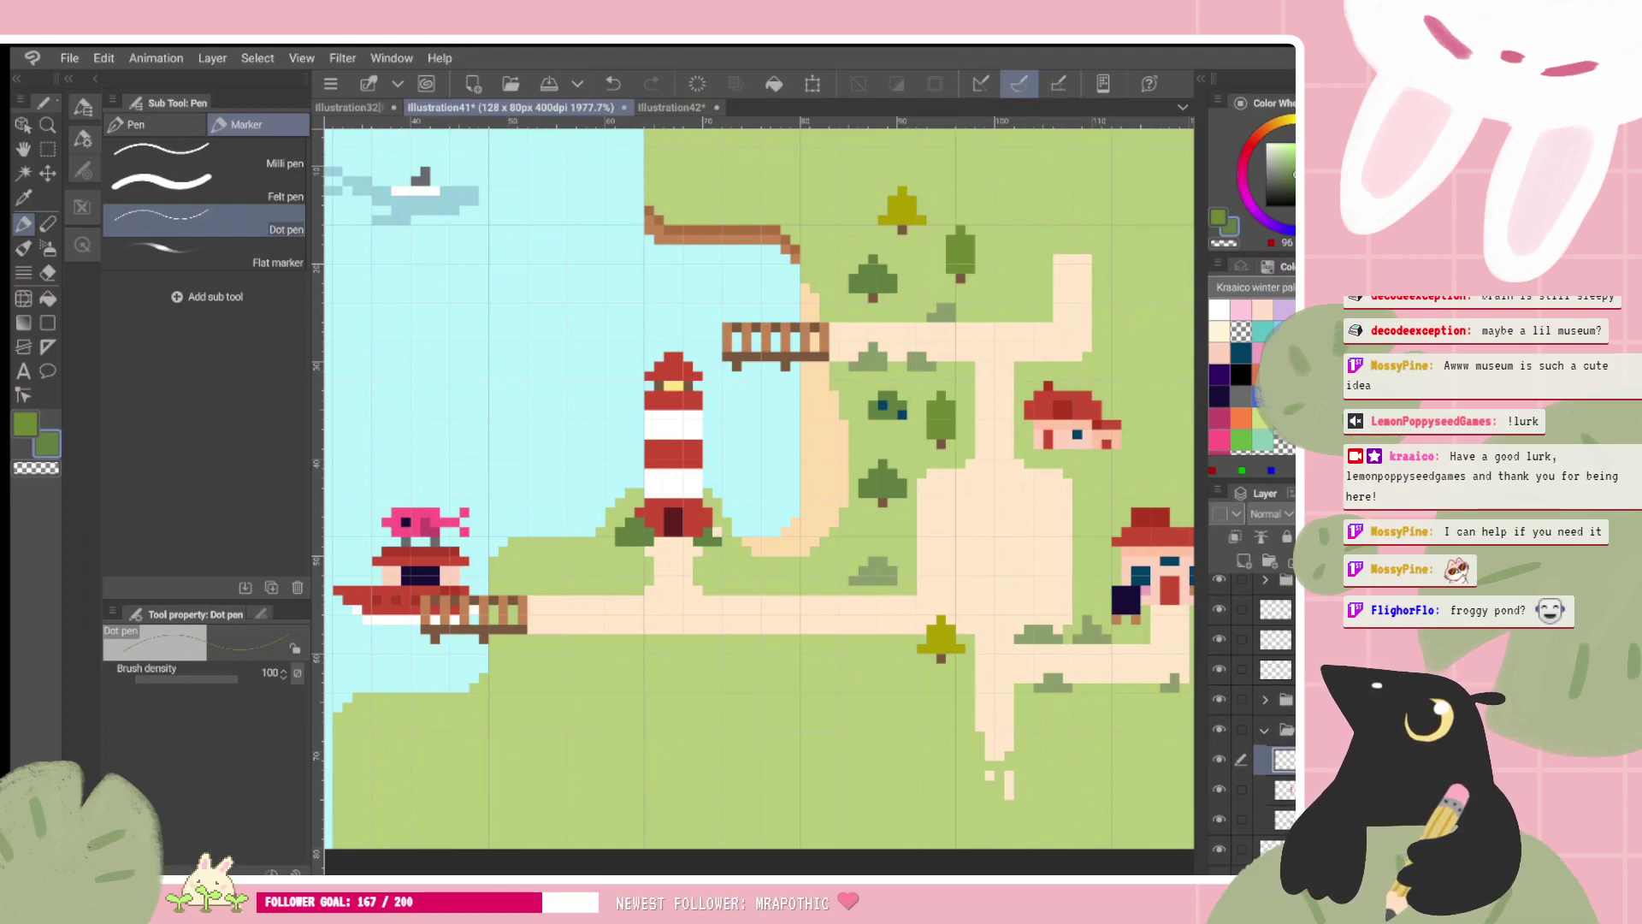
{"action": "left_click_drag", "start_coordinate": [610, 590], "coordinate": [619, 581]}
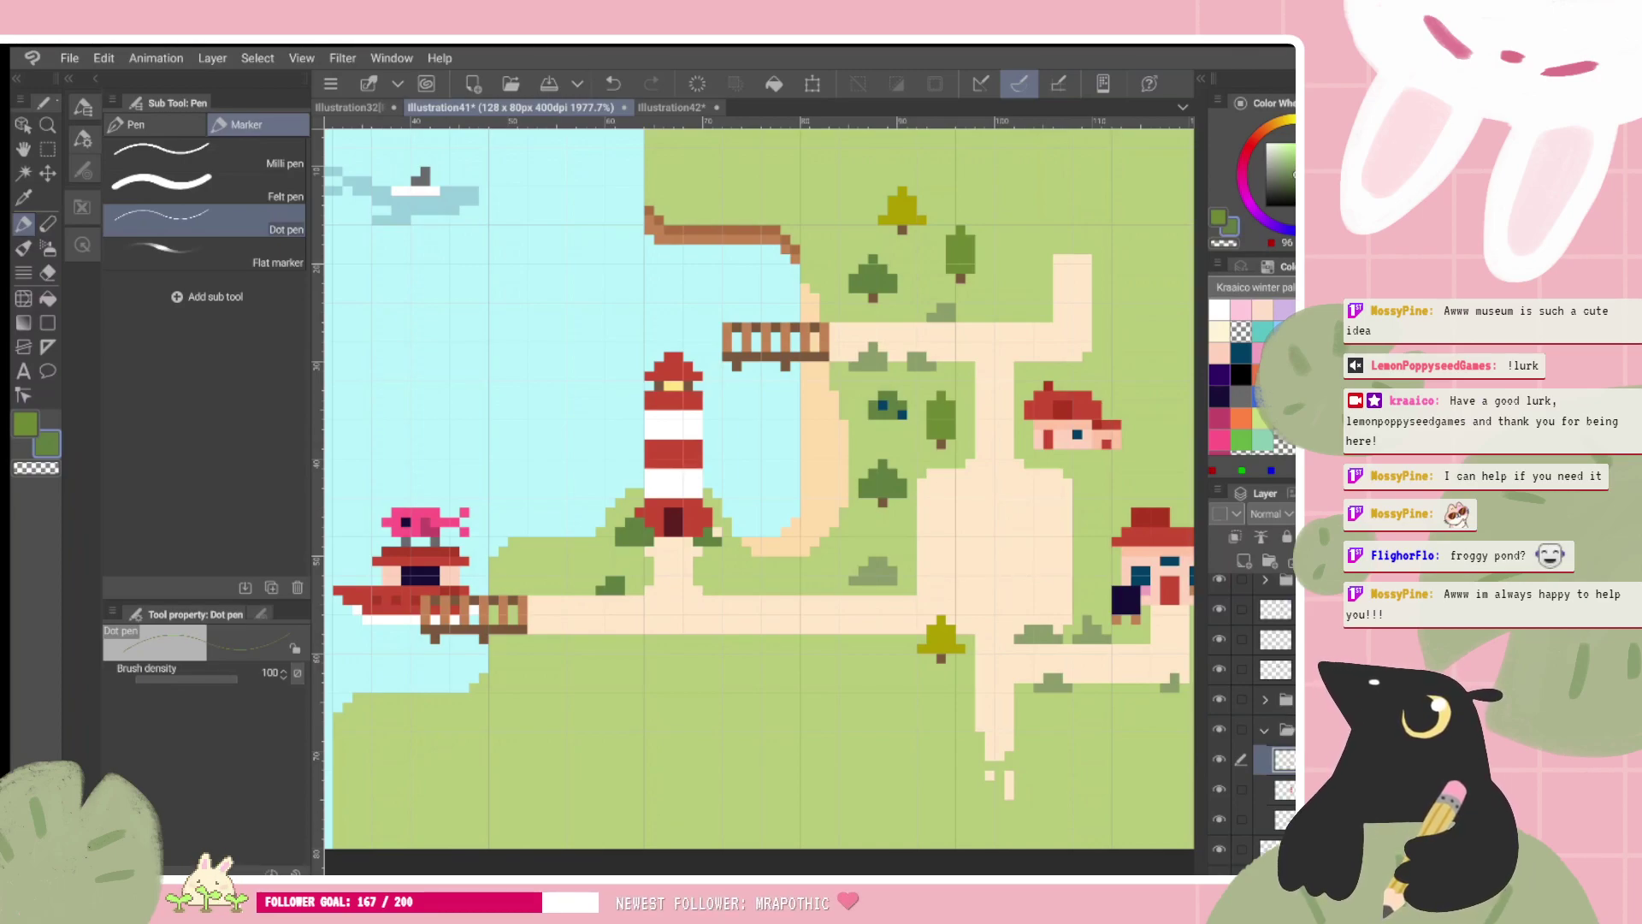
Step: Switch to the handwritten ideas list and write "froggy pond" below "museum"
{"action": "left_click", "coordinate": [675, 107]}
{"action": "scroll", "coordinate": [967, 690], "scroll_direction": "up", "scroll_amount": 1}
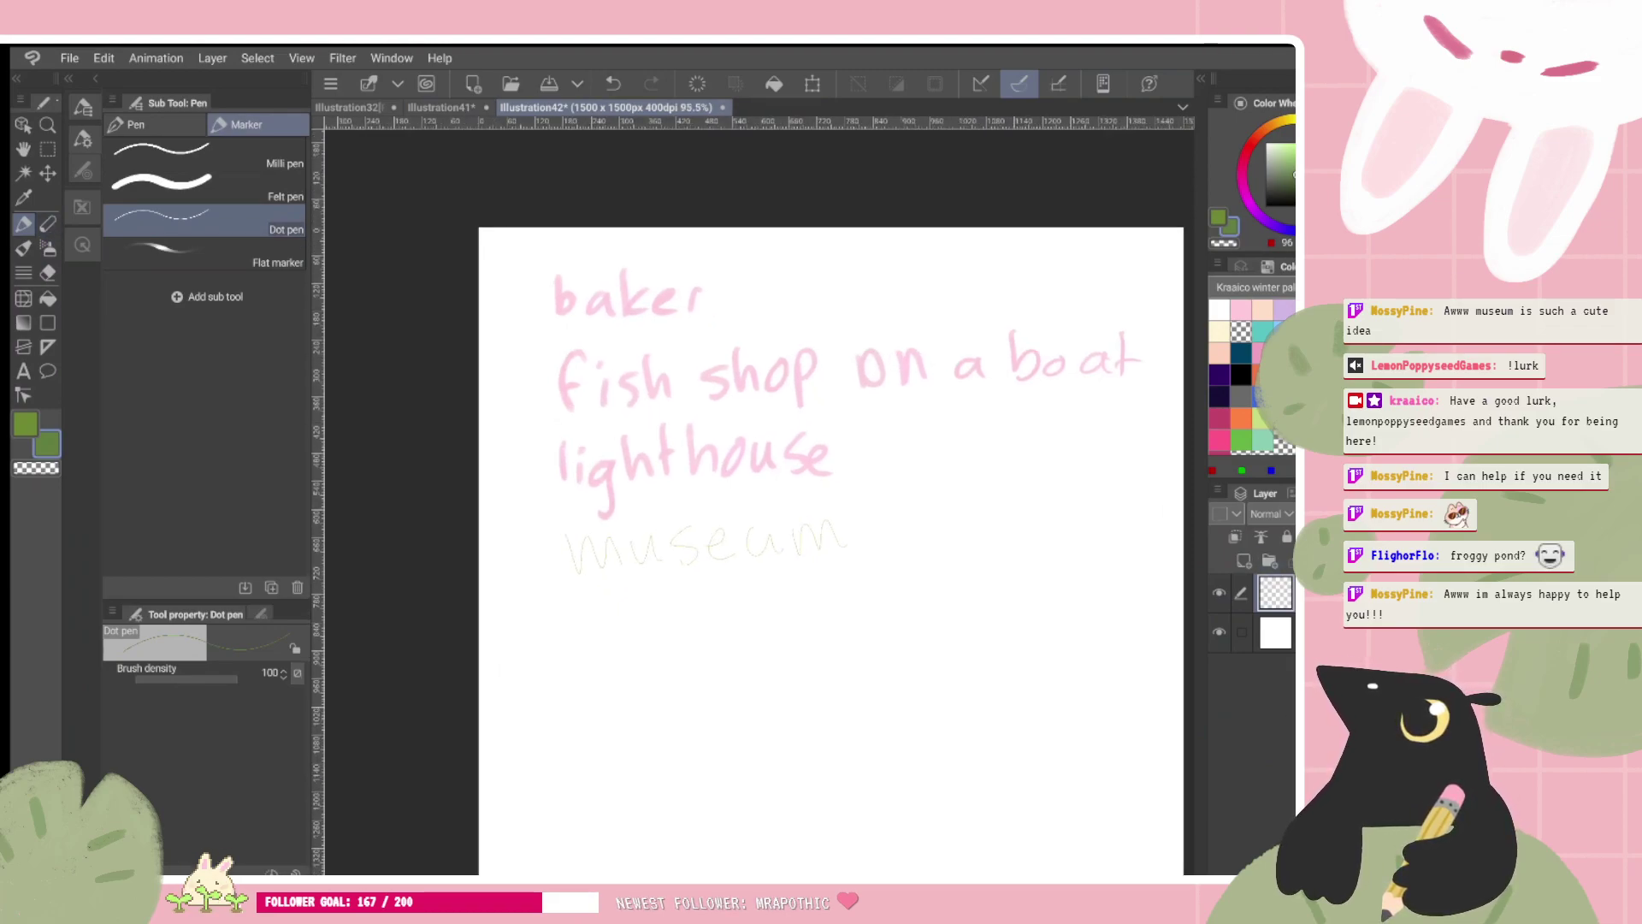
{"action": "mouse_move", "coordinate": [580, 612]}
{"action": "left_mouse_down"}
{"action": "mouse_move", "coordinate": [663, 595]}
{"action": "mouse_move", "coordinate": [662, 629]}
{"action": "mouse_move", "coordinate": [676, 597]}
{"action": "mouse_move", "coordinate": [684, 623]}
{"action": "mouse_move", "coordinate": [704, 597]}
{"action": "mouse_move", "coordinate": [699, 627]}
{"action": "mouse_move", "coordinate": [774, 600]}
{"action": "left_mouse_up"}
{"action": "left_click_drag", "start_coordinate": [780, 602], "coordinate": [799, 600]}
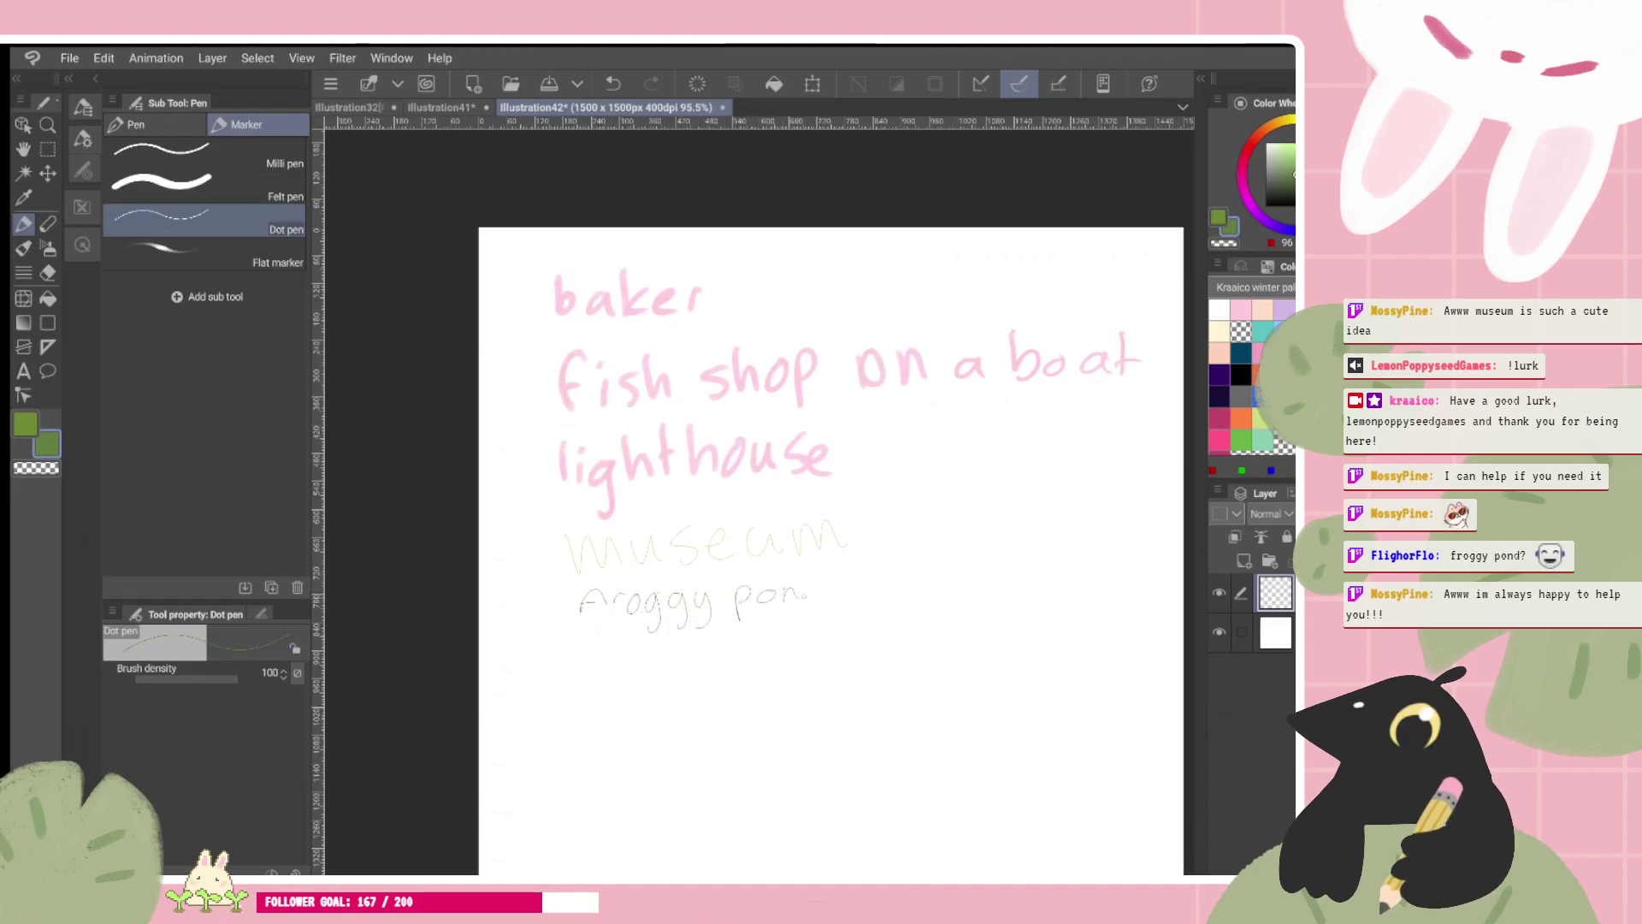
Step: Return to the village map and paint another small dark green bush on the grass between the lighthouse and the boat
{"action": "left_click", "coordinate": [441, 107]}
{"action": "scroll", "coordinate": [782, 522], "scroll_direction": "down", "scroll_amount": 2}
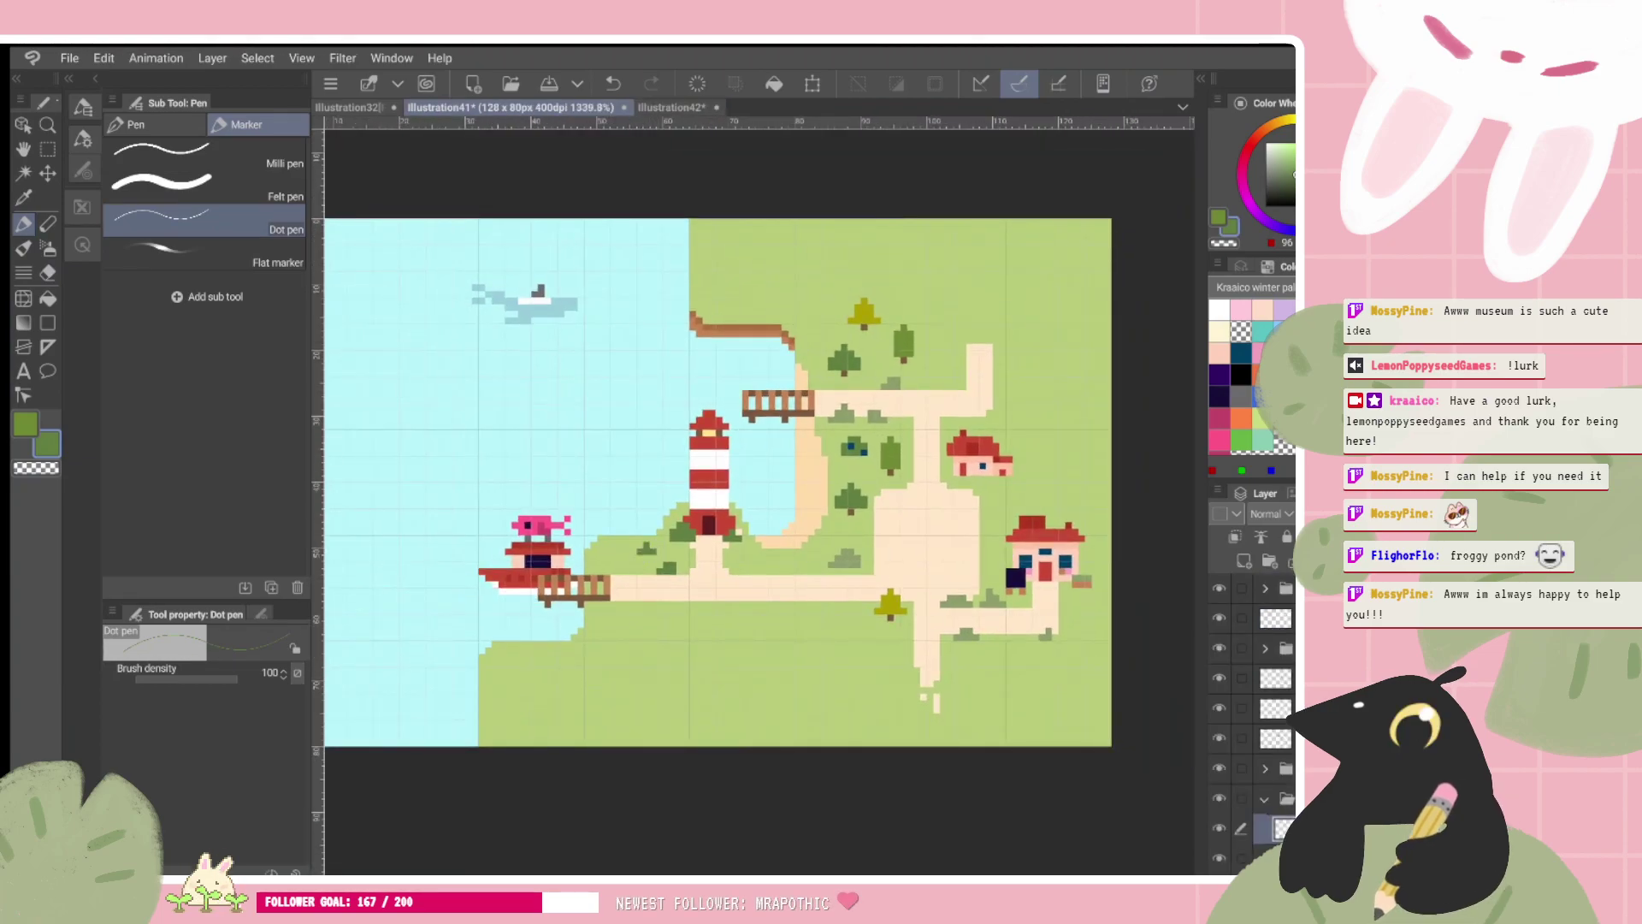
{"action": "left_click_drag", "start_coordinate": [653, 552], "coordinate": [596, 551]}
Step: Rename the second layer folder as trees, collapse the open folder further down, and select the layer directly beneath trees
{"action": "scroll", "coordinate": [970, 561], "scroll_direction": "up", "scroll_amount": 1}
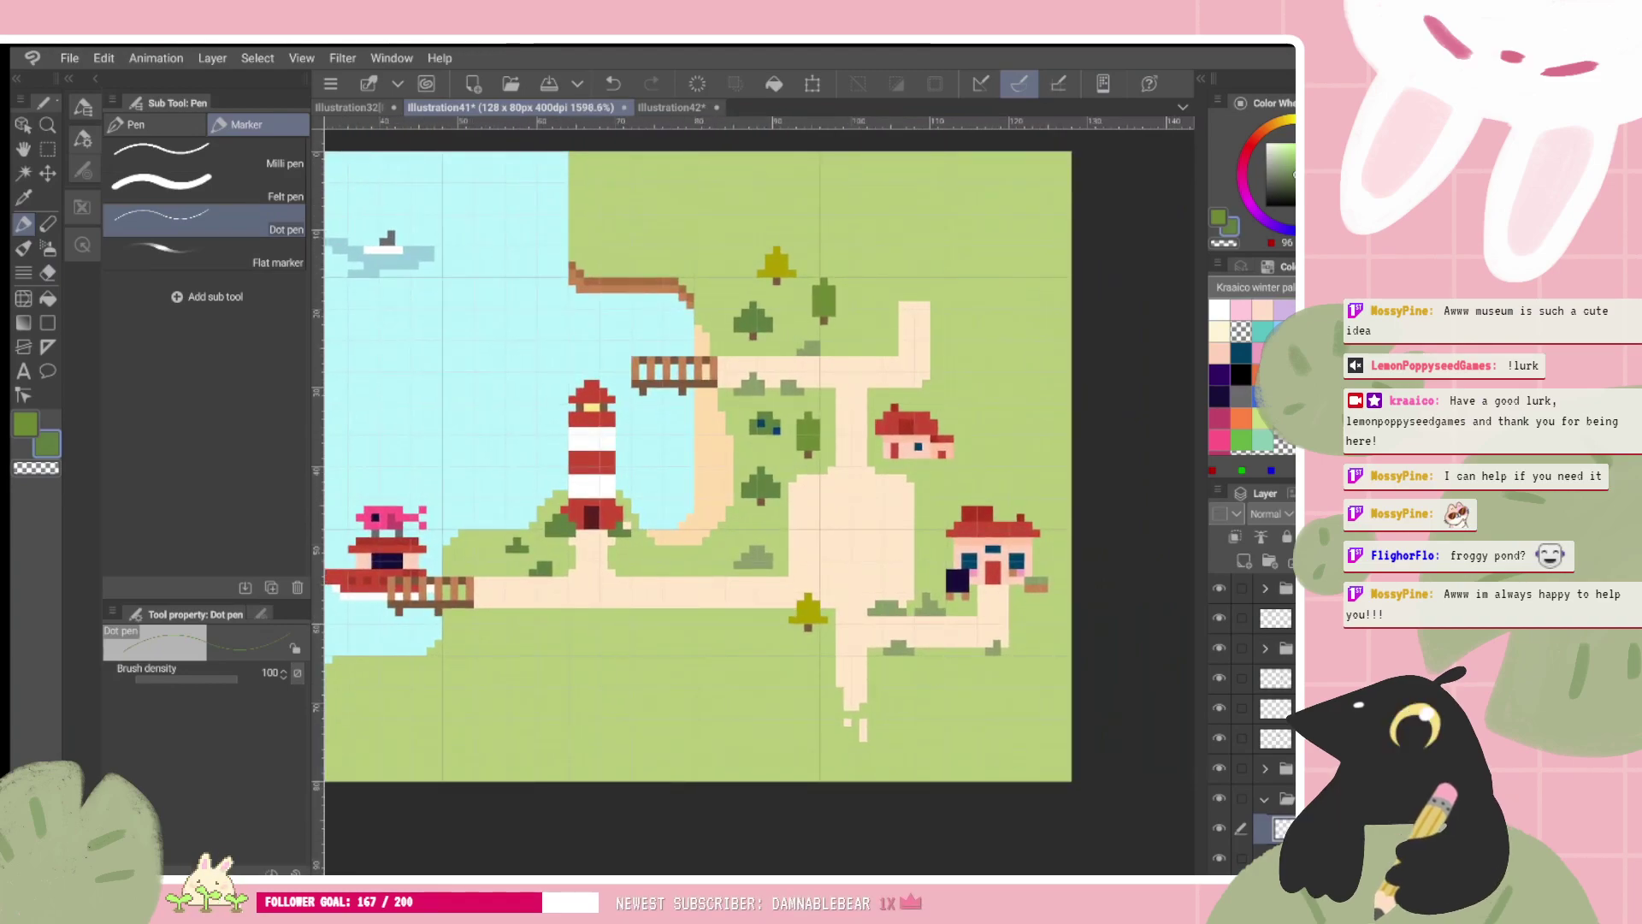
{"action": "scroll", "coordinate": [953, 523], "scroll_direction": "down", "scroll_amount": 1}
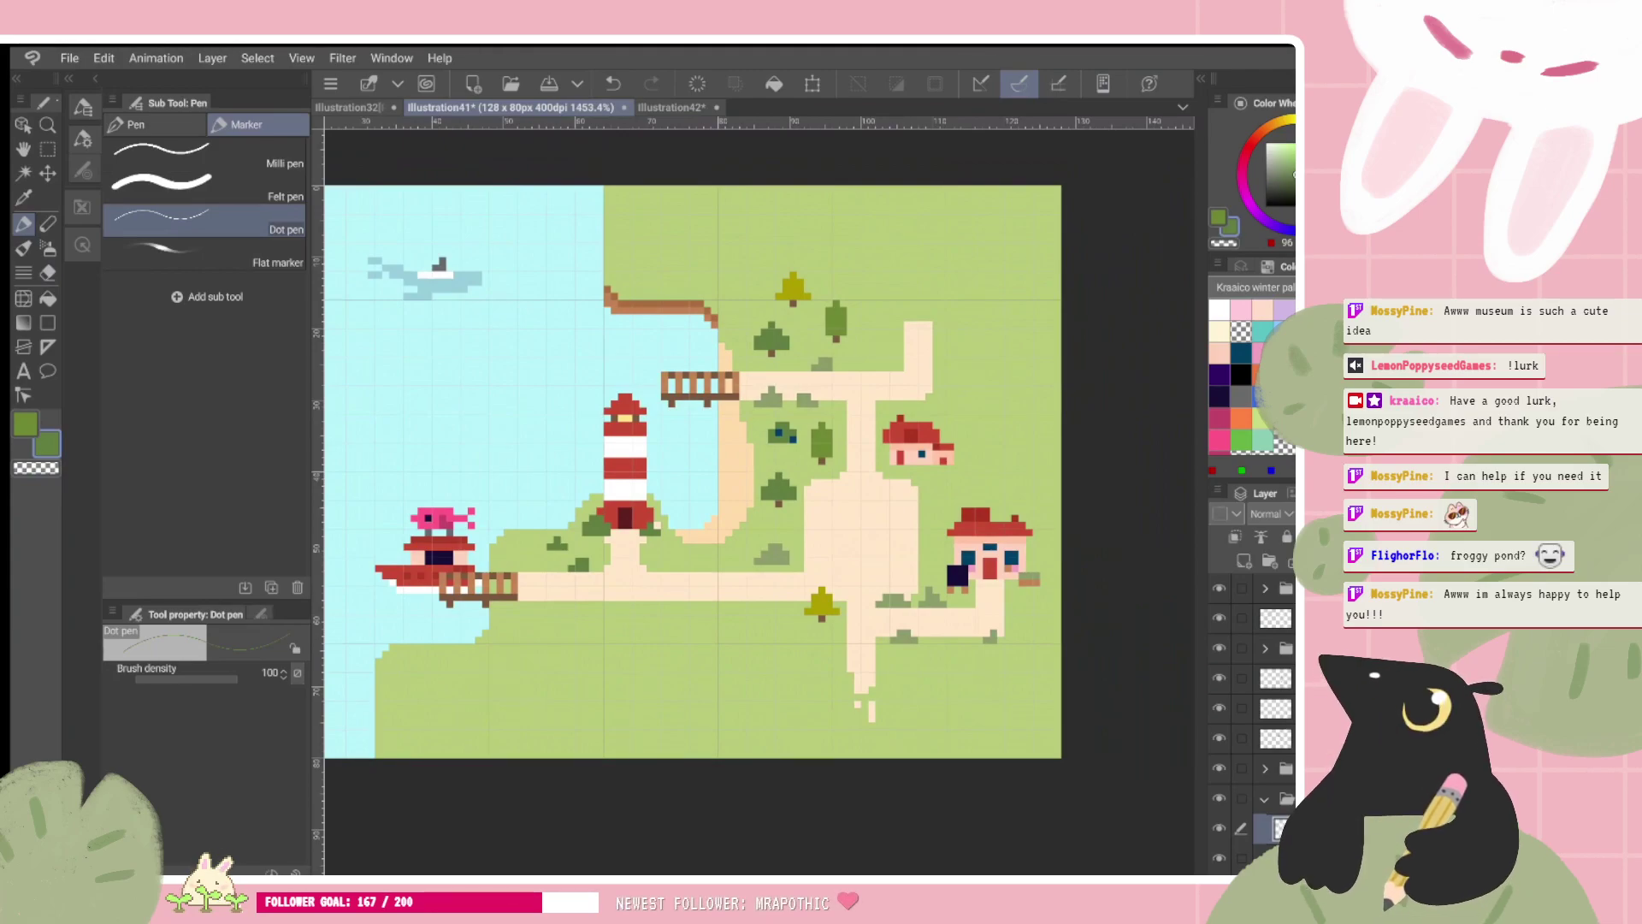
{"action": "scroll", "coordinate": [1002, 305], "scroll_direction": "up", "scroll_amount": 2}
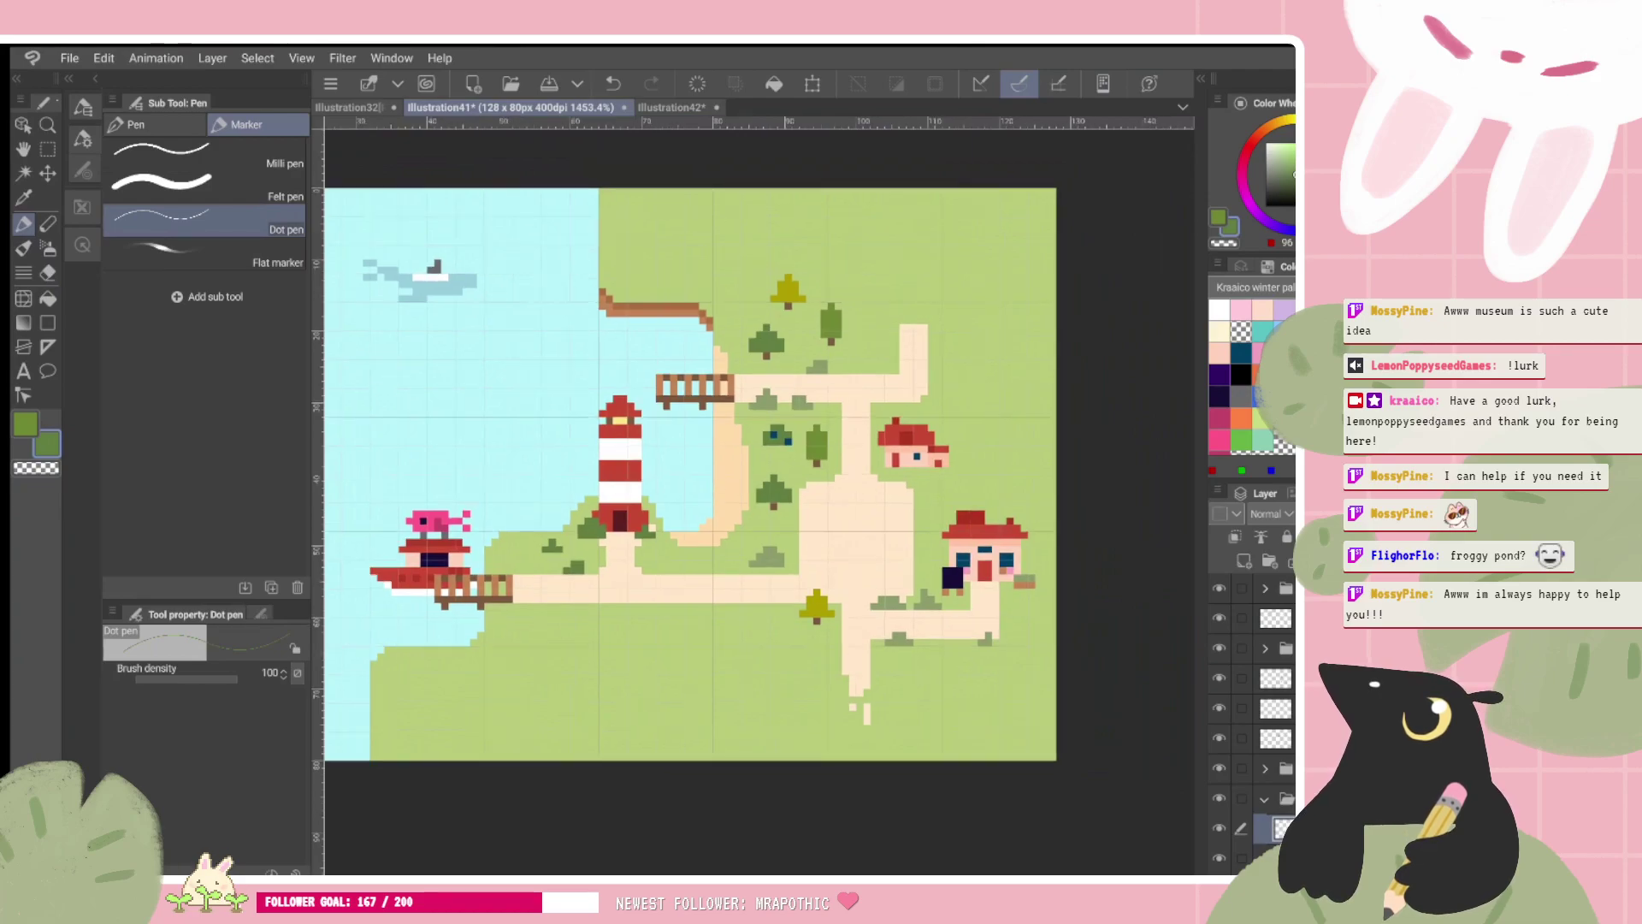
{"action": "scroll", "coordinate": [731, 419], "scroll_direction": "up", "scroll_amount": 3}
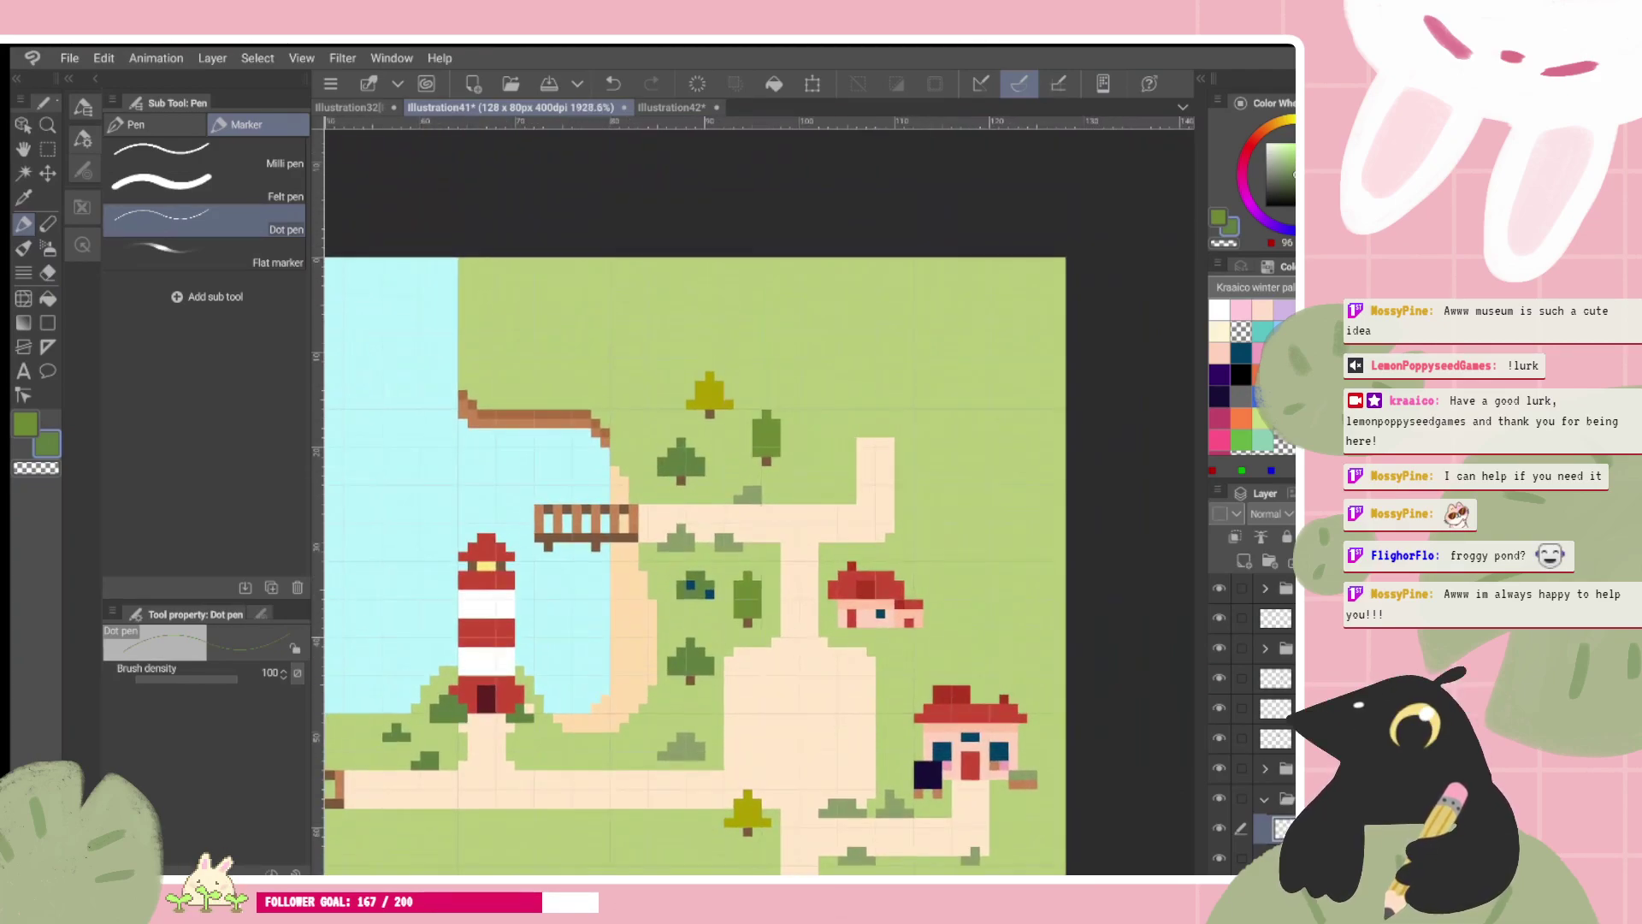
{"action": "left_click", "coordinate": [1283, 648]}
{"action": "left_click", "coordinate": [1264, 798]}
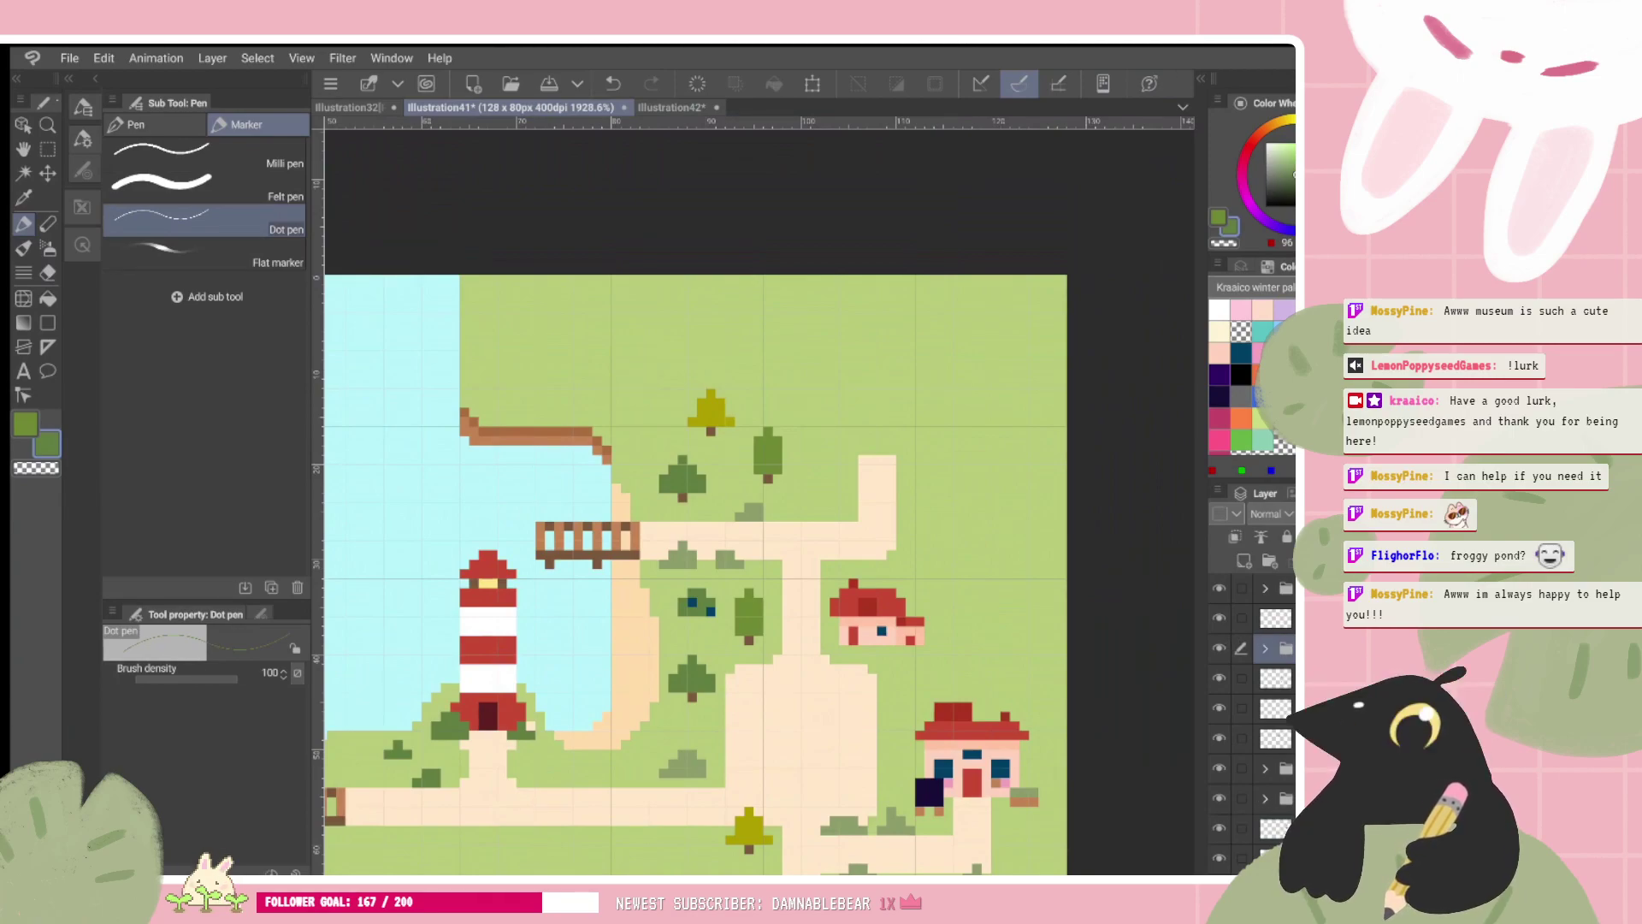
{"action": "double_click", "coordinate": [1290, 649]}
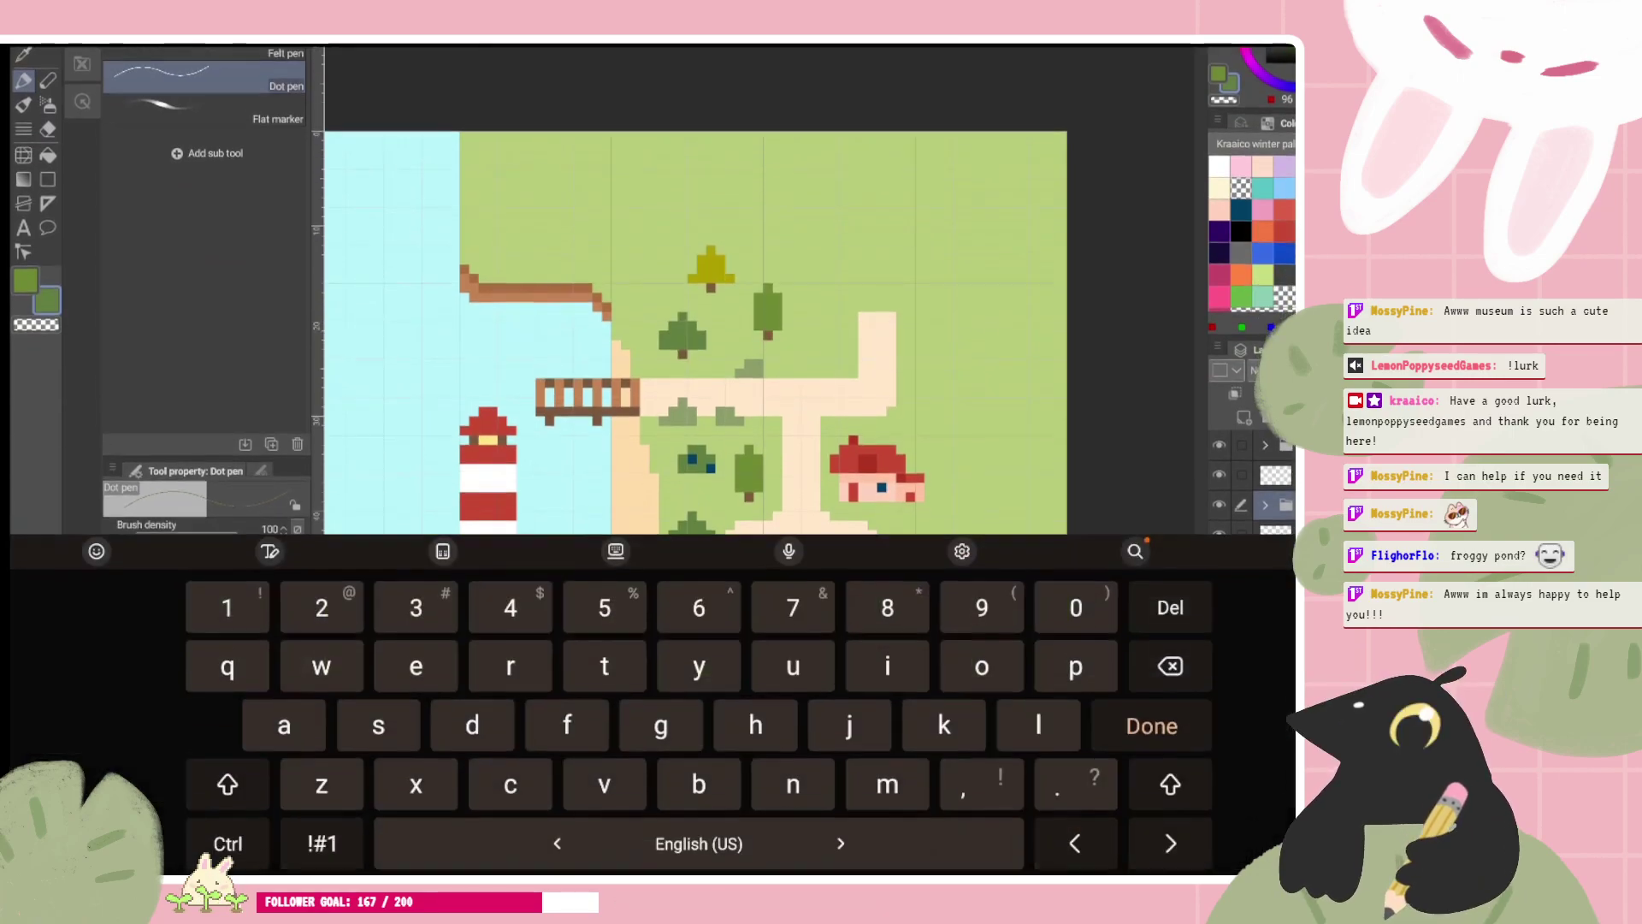
{"action": "type", "text": "trees"}
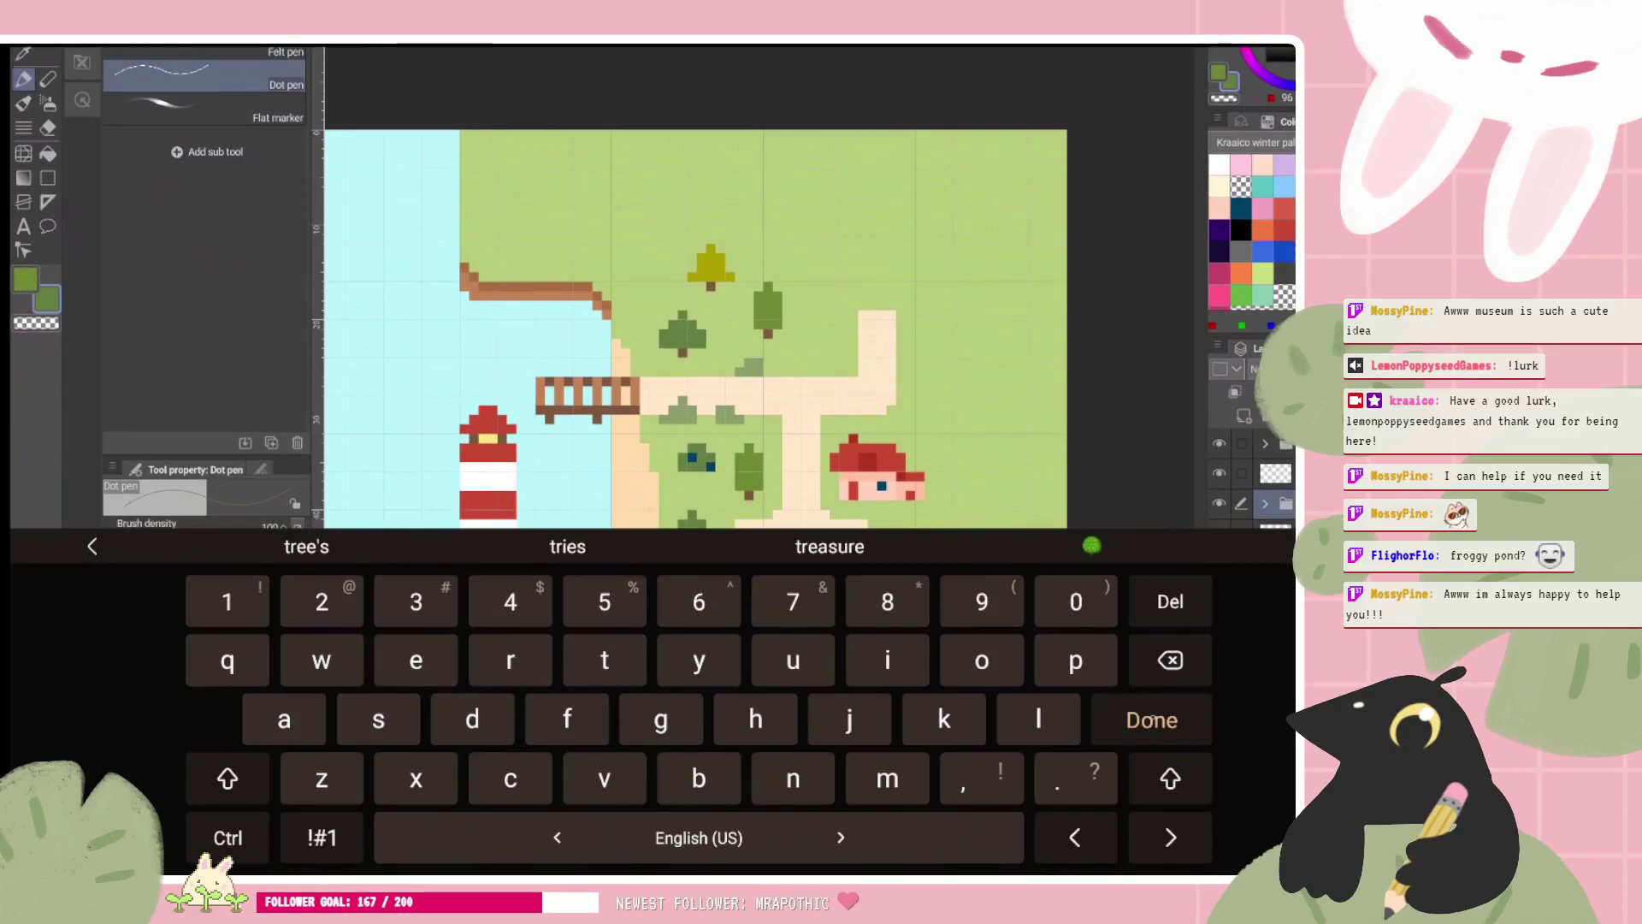
{"action": "key", "text": "Return"}
{"action": "left_click", "coordinate": [1275, 678]}
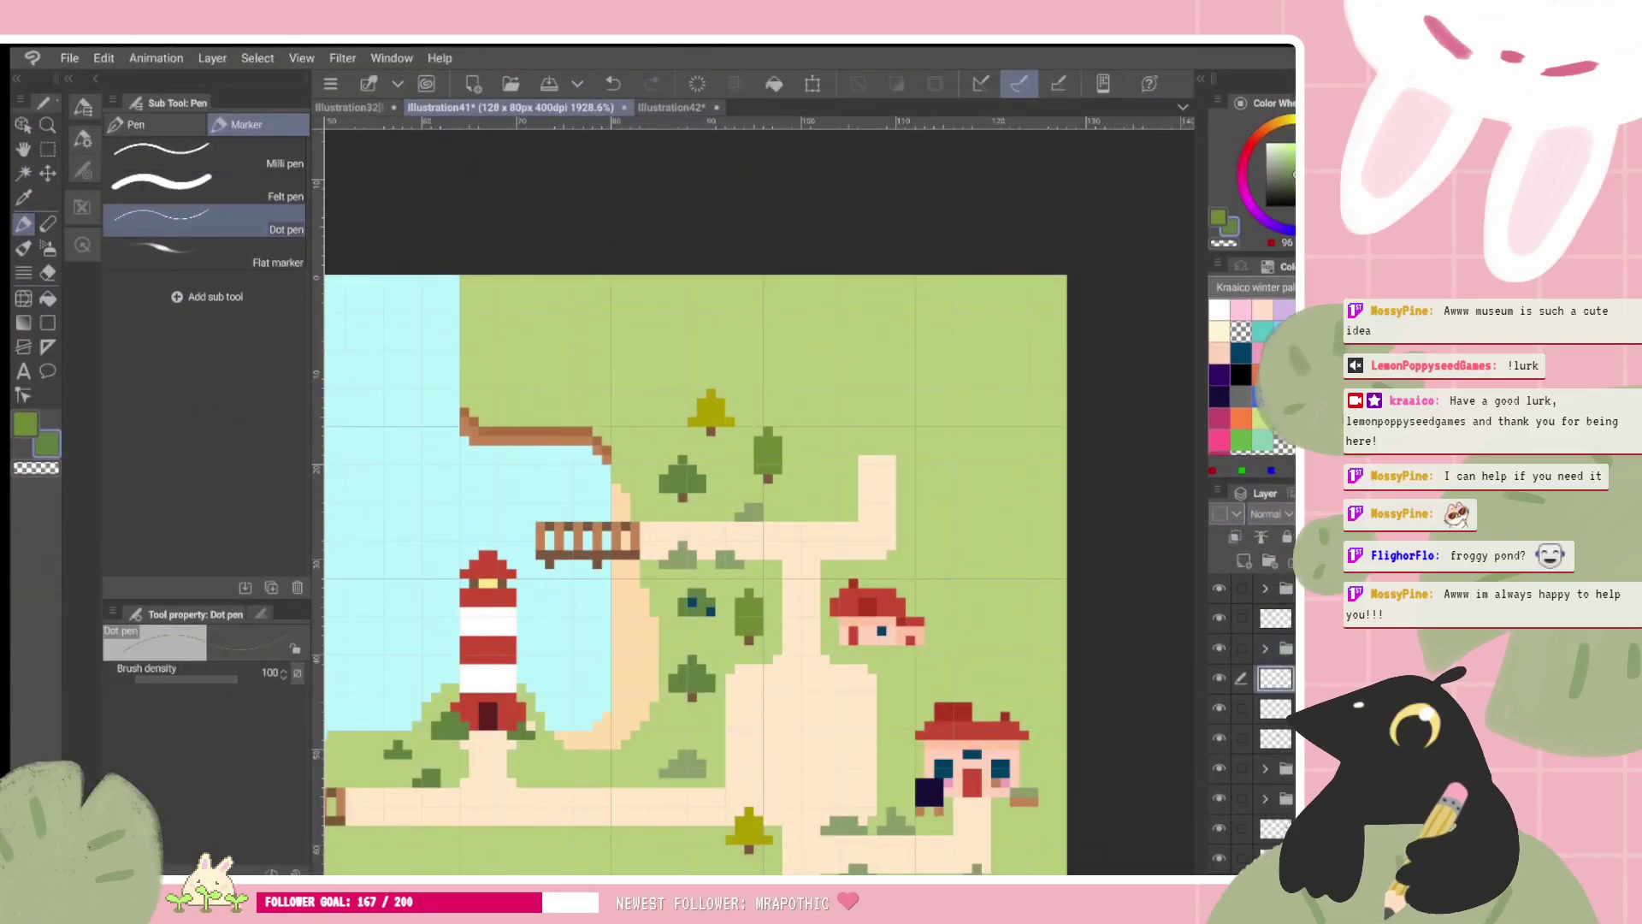
Step: Add a new raster layer and paint a small pond patch beside the path's upper end in a darker shade of the sea blue
{"action": "left_click", "coordinate": [1244, 560]}
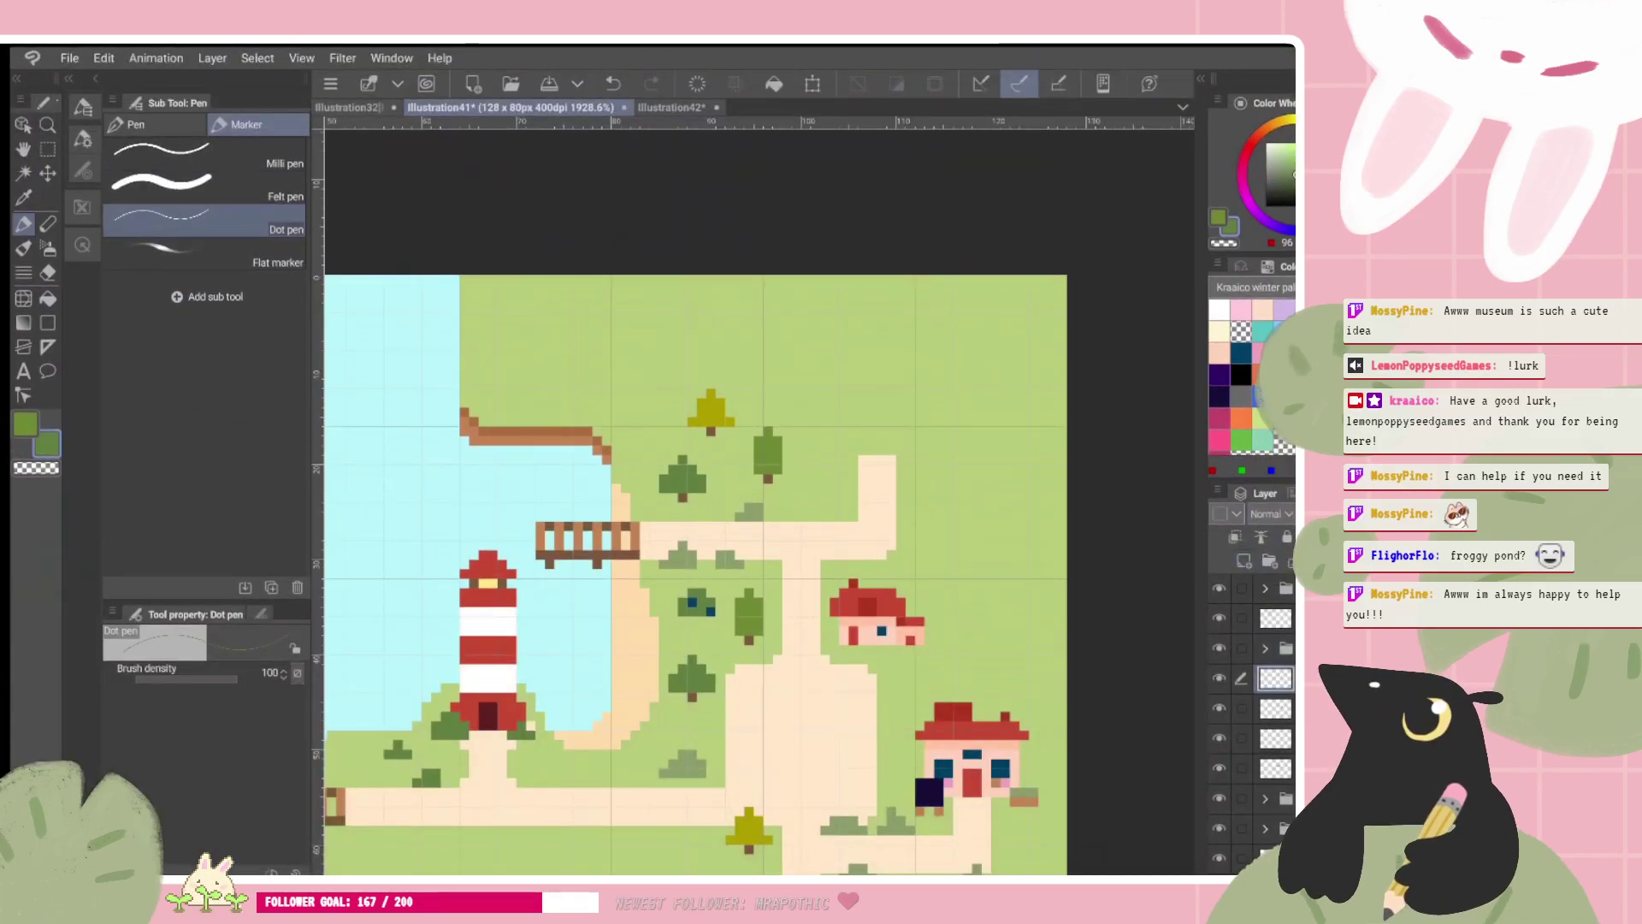
{"action": "left_click", "coordinate": [501, 453], "text": "alt"}
{"action": "left_click_drag", "start_coordinate": [1285, 146], "coordinate": [1286, 157]}
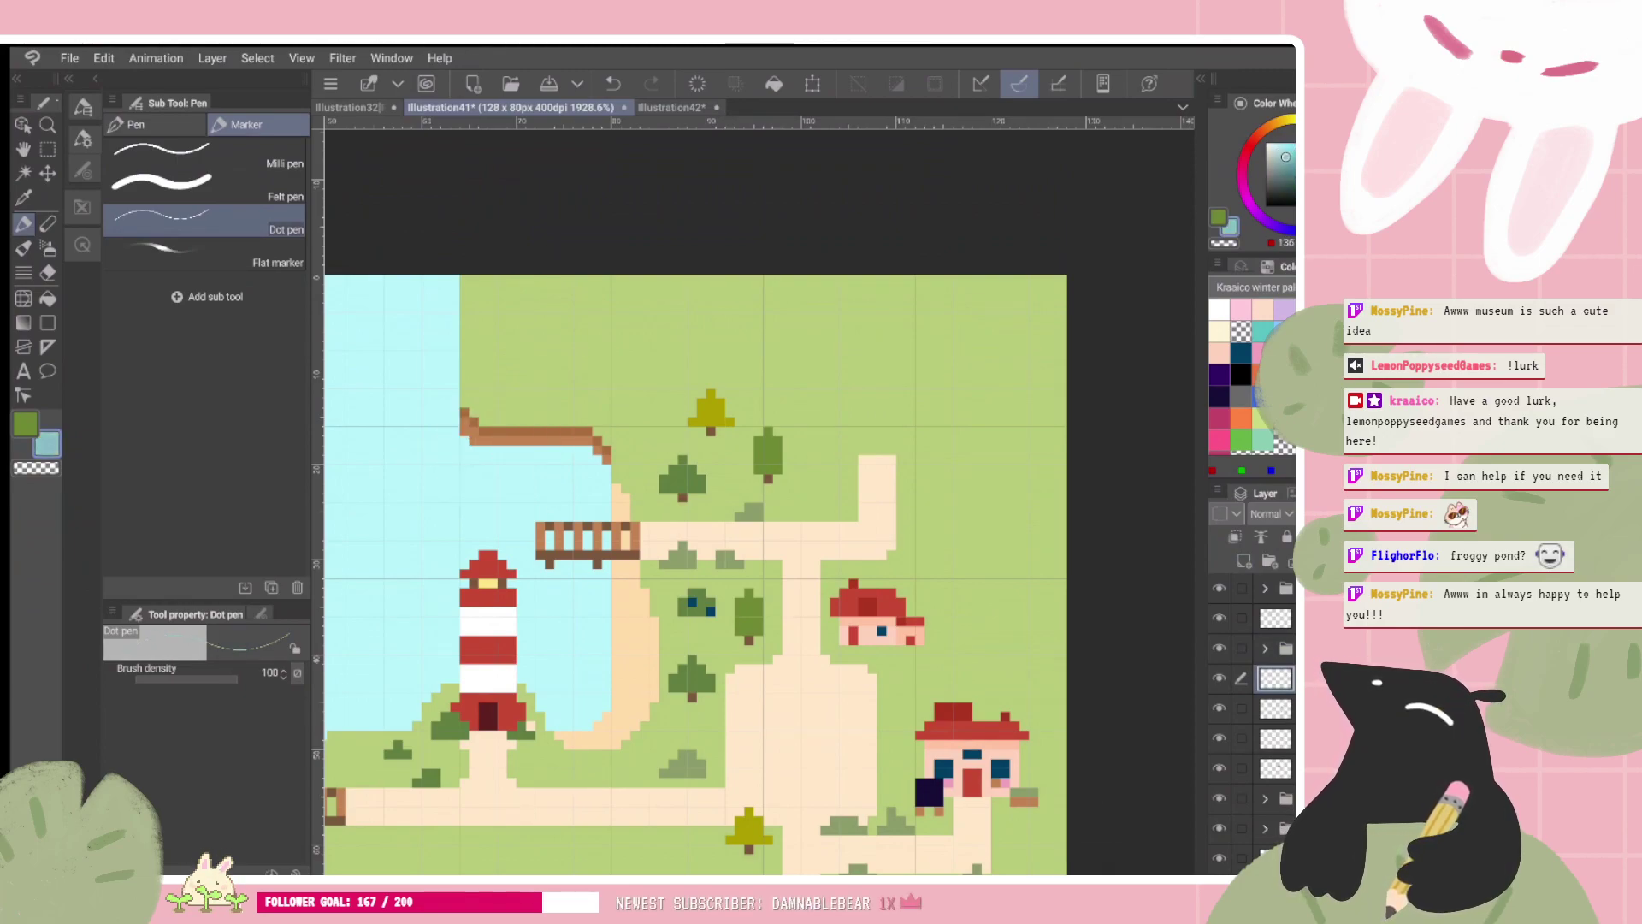
{"action": "left_click_drag", "start_coordinate": [1285, 157], "coordinate": [1292, 161]}
{"action": "key", "text": "minus"}
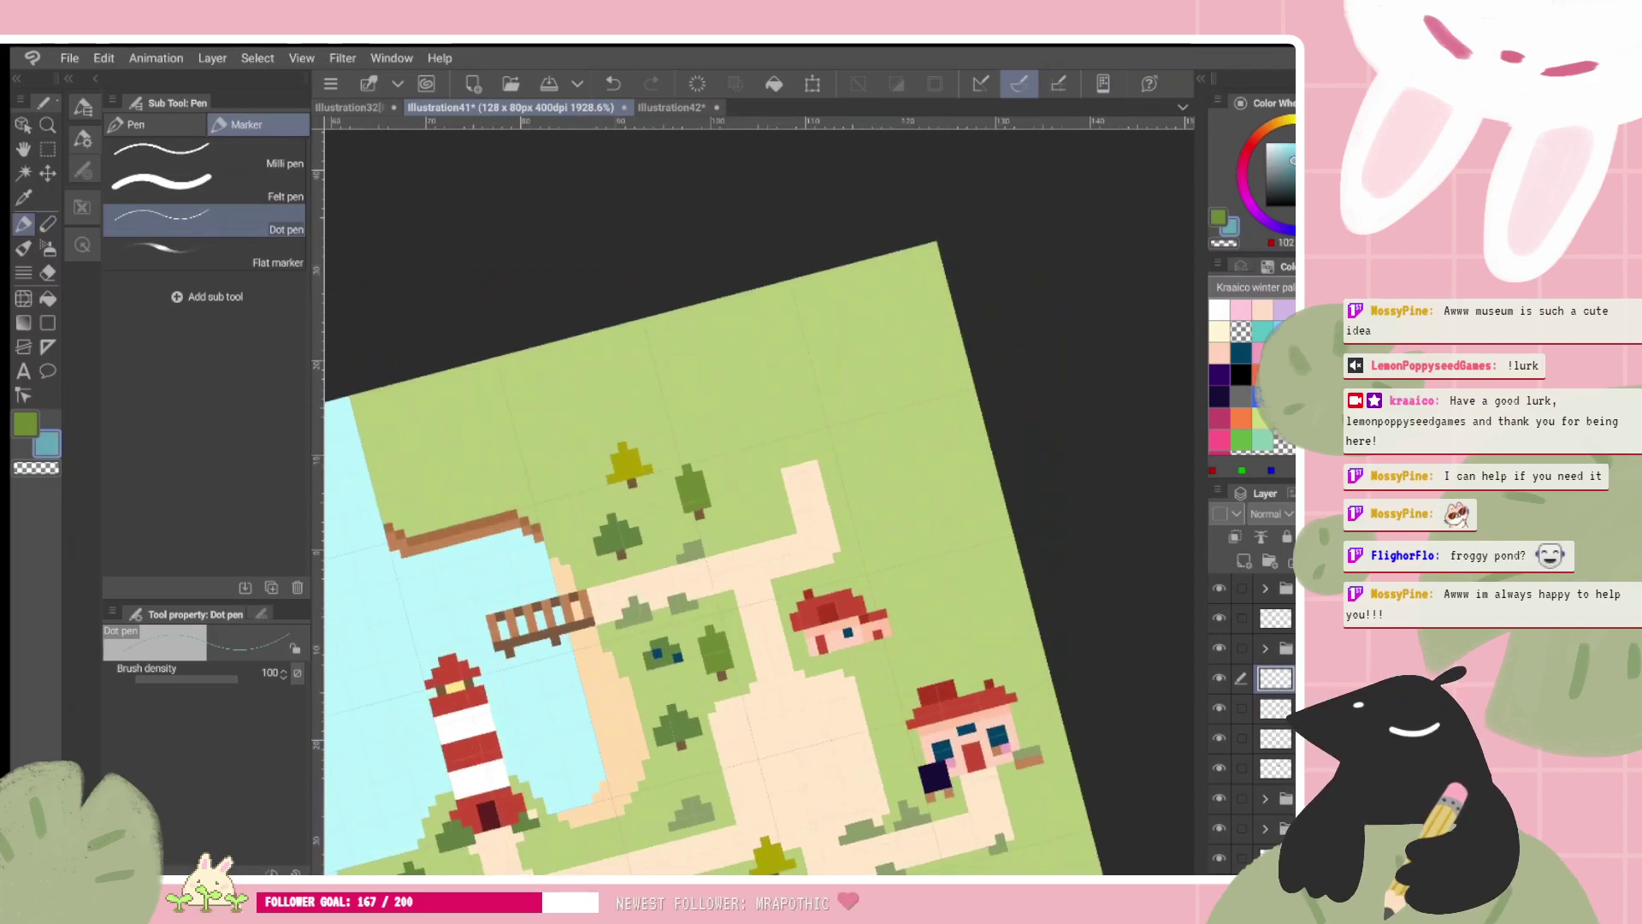
{"action": "left_click_drag", "start_coordinate": [762, 501], "coordinate": [753, 519]}
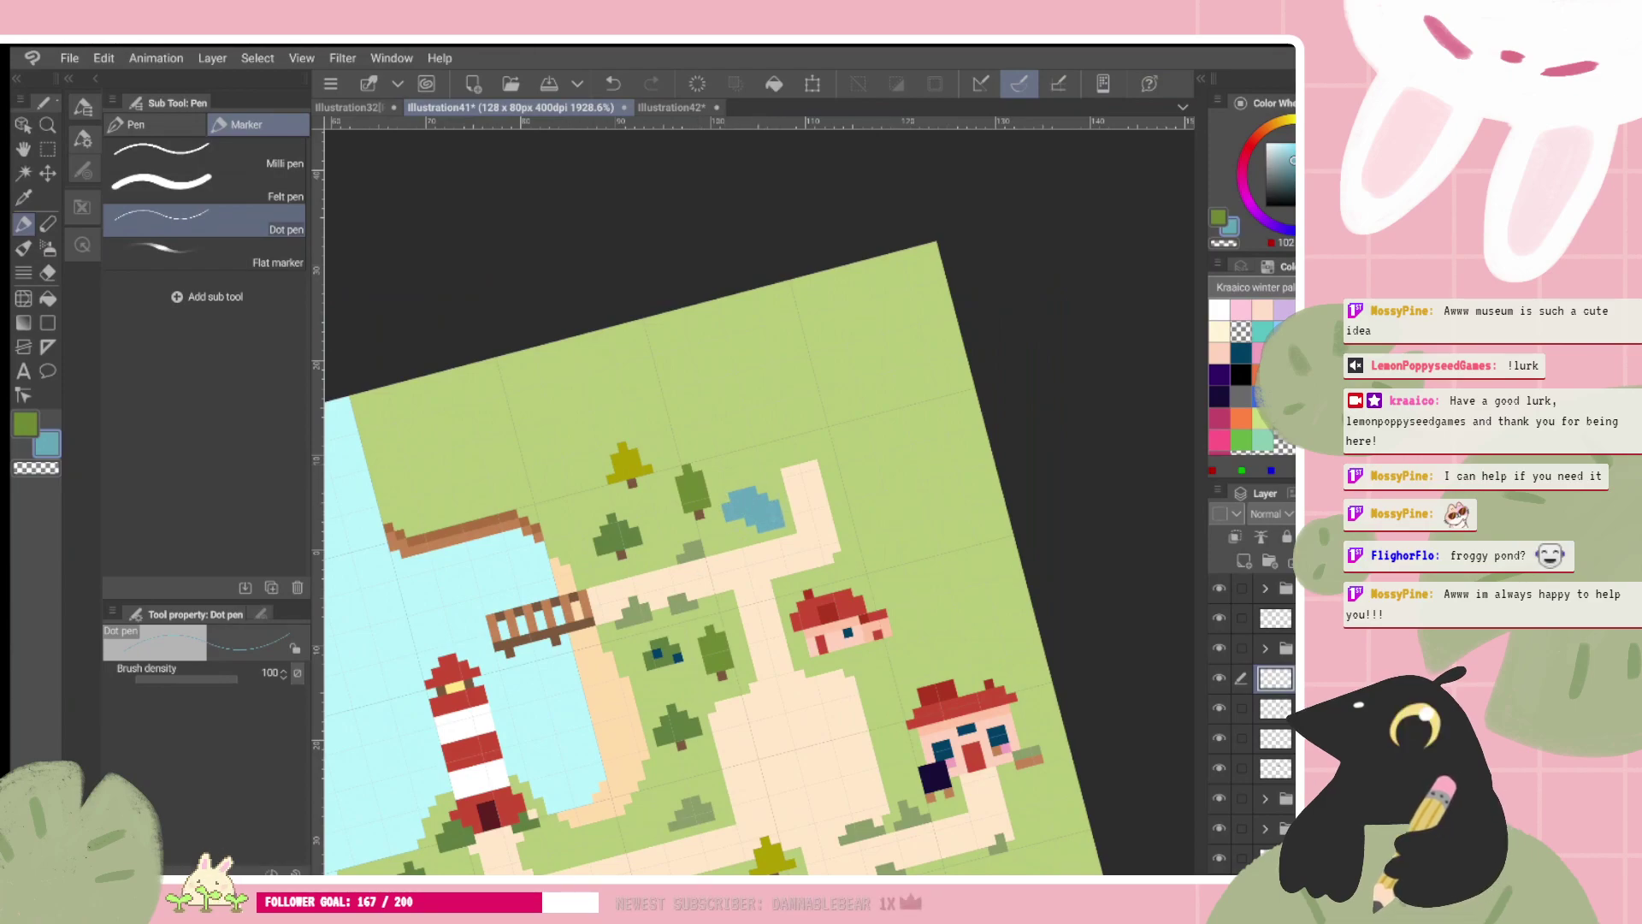
Step: Move the blue patch up onto the open grass above the path end and extend it into a wider pond
{"action": "key", "text": "k"}
{"action": "left_click_drag", "start_coordinate": [829, 404], "coordinate": [783, 323]}
{"action": "key", "text": "p"}
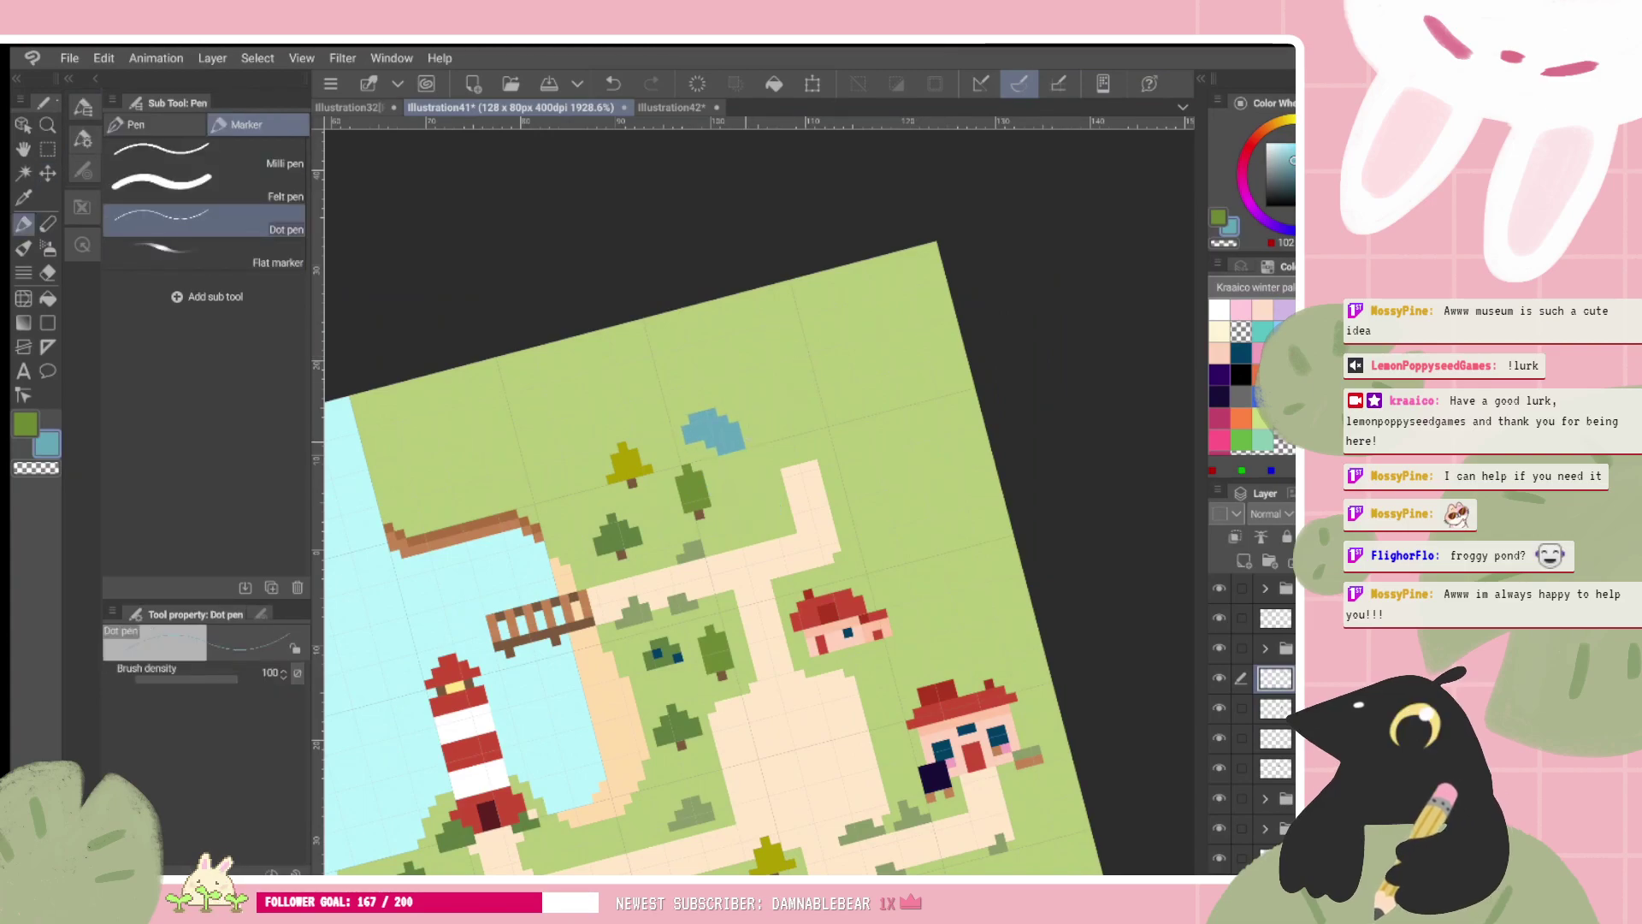
{"action": "mouse_move", "coordinate": [748, 445]}
{"action": "left_mouse_down"}
{"action": "mouse_move", "coordinate": [756, 412]}
{"action": "mouse_move", "coordinate": [735, 440]}
{"action": "left_mouse_up"}
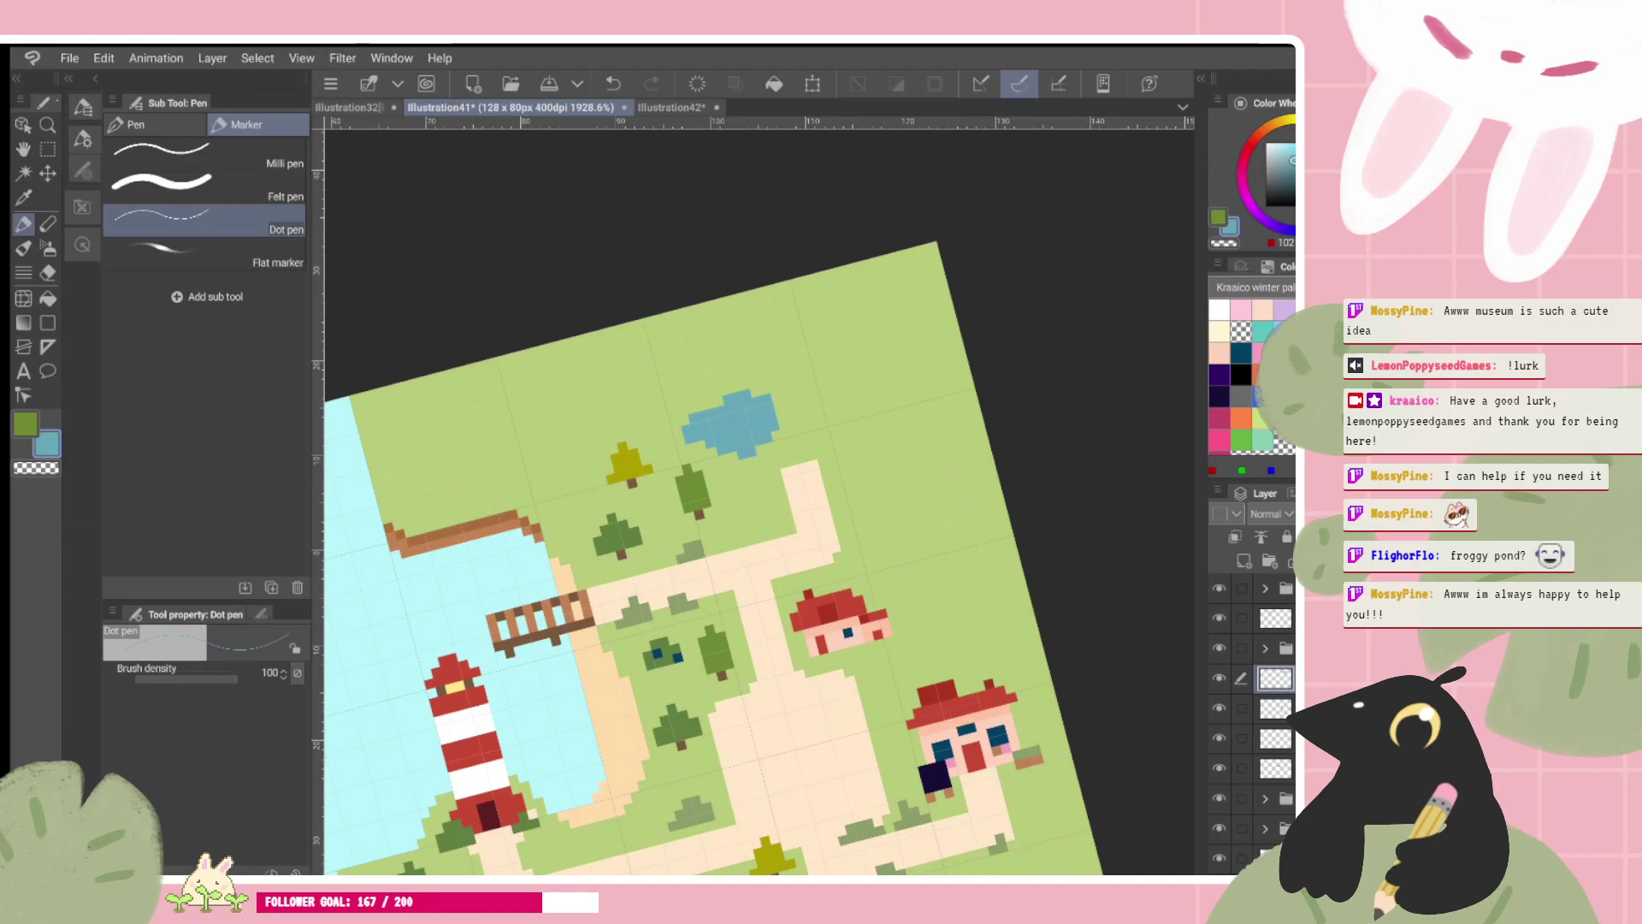
{"action": "scroll", "coordinate": [760, 501], "scroll_direction": "up", "scroll_amount": 1}
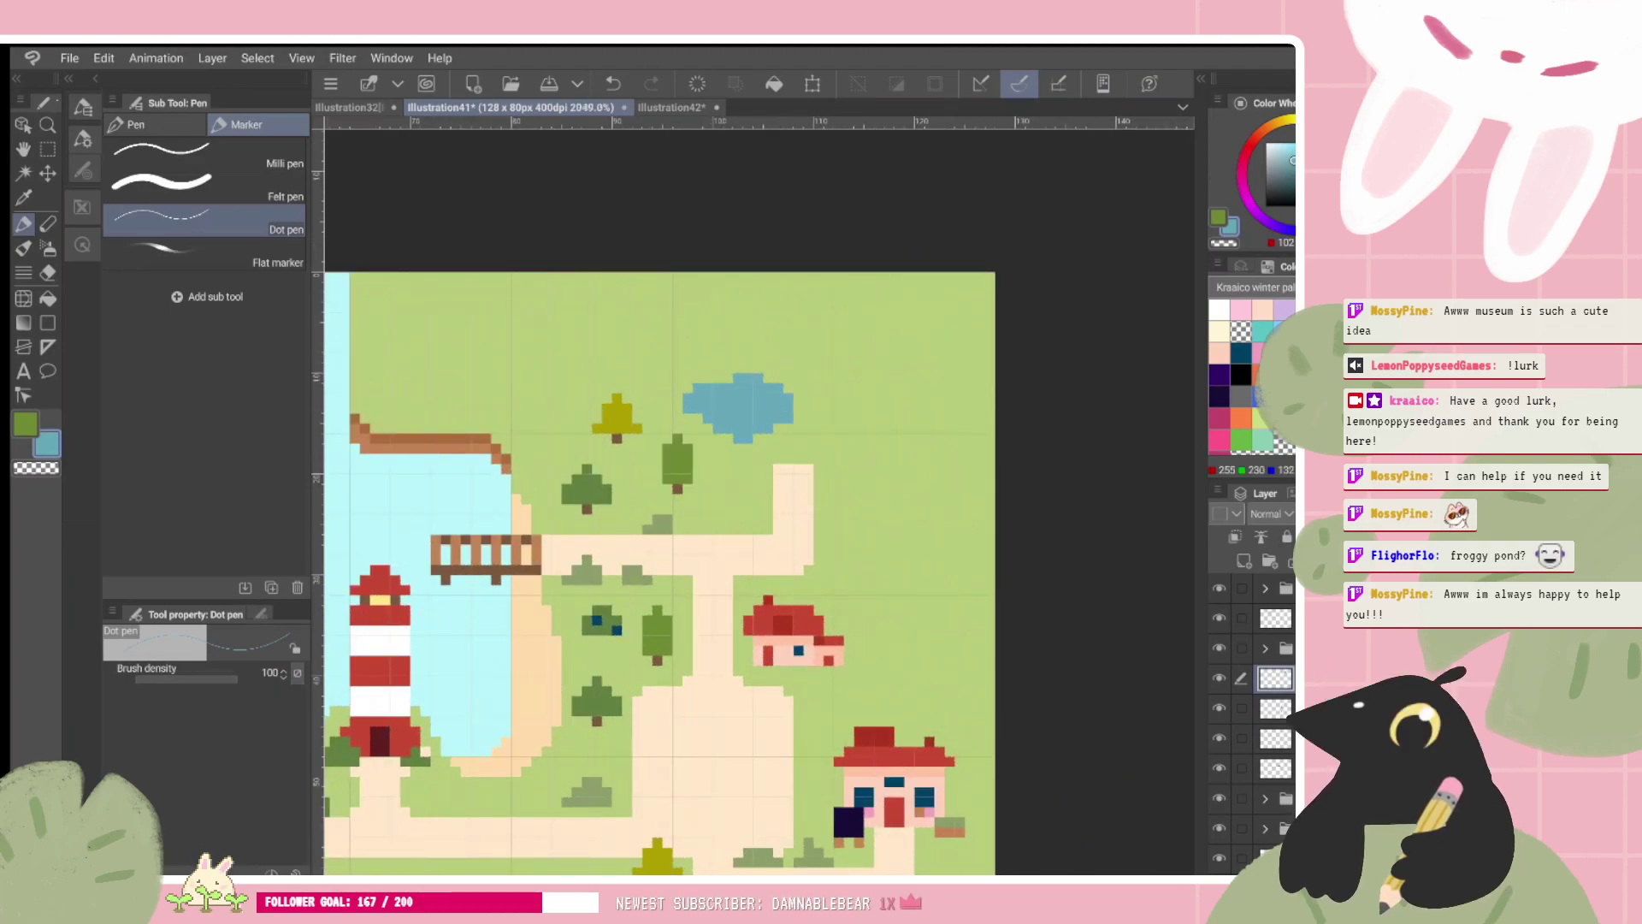
{"action": "left_click", "coordinate": [1262, 418]}
{"action": "scroll", "coordinate": [760, 501], "scroll_direction": "down", "scroll_amount": 1}
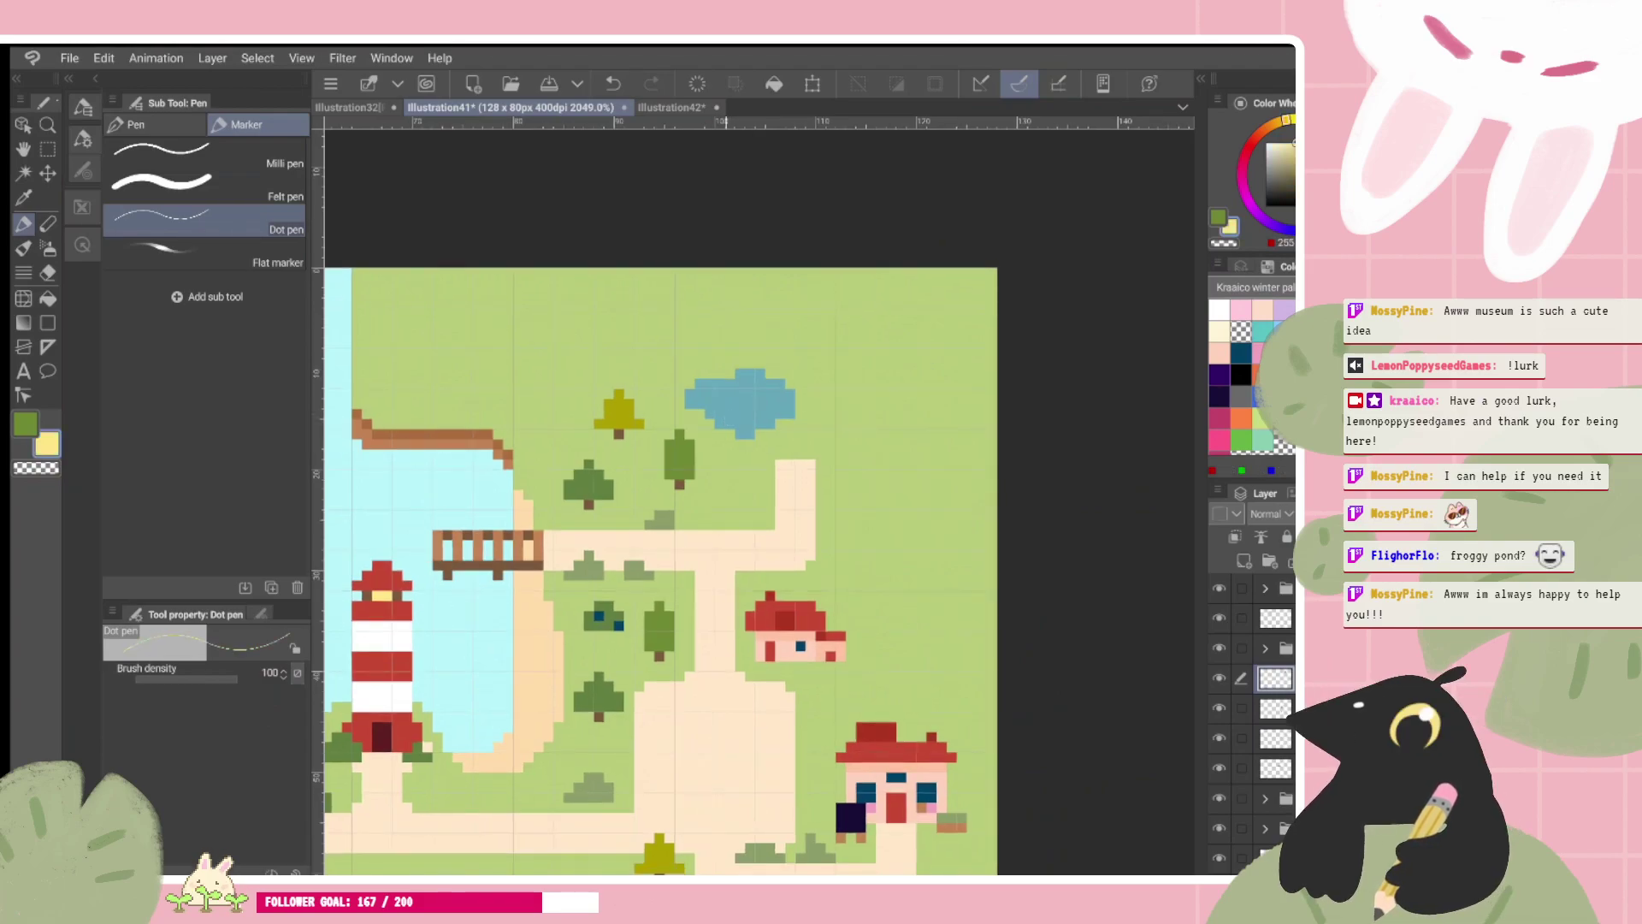
{"action": "left_click_drag", "start_coordinate": [730, 413], "coordinate": [729, 424]}
{"action": "key", "text": "ctrl+z"}
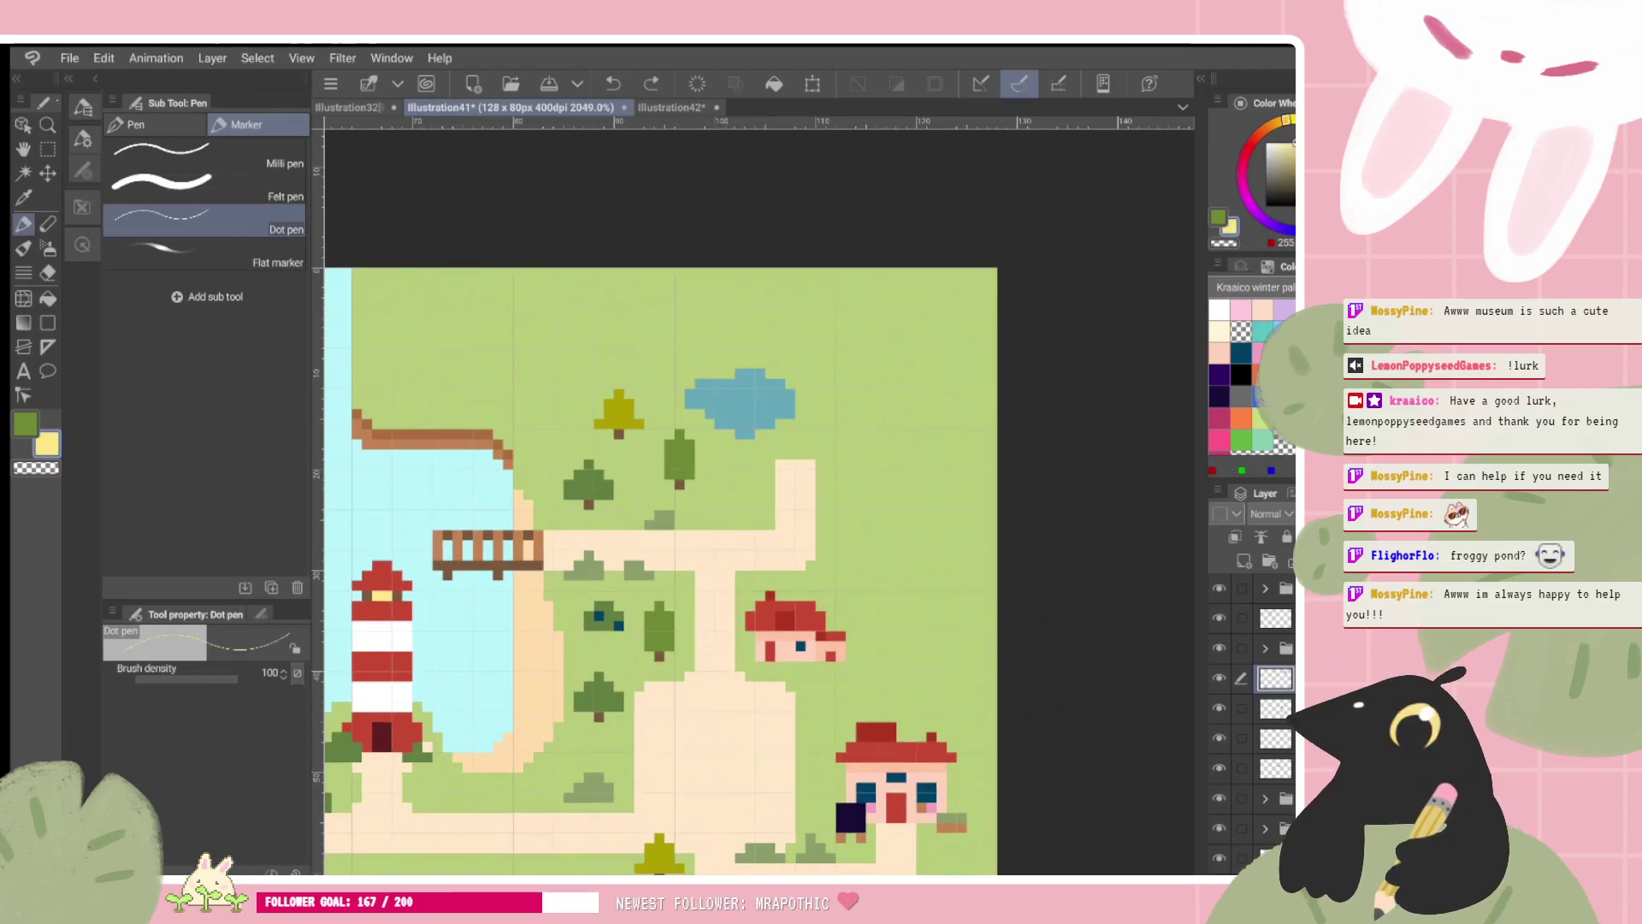
Step: Paint a stepped bank along the pond's upper edge in the grey-green sampled from the nearby bush
{"action": "left_click", "coordinate": [660, 519], "text": "alt"}
{"action": "left_click_drag", "start_coordinate": [700, 383], "coordinate": [790, 393]}
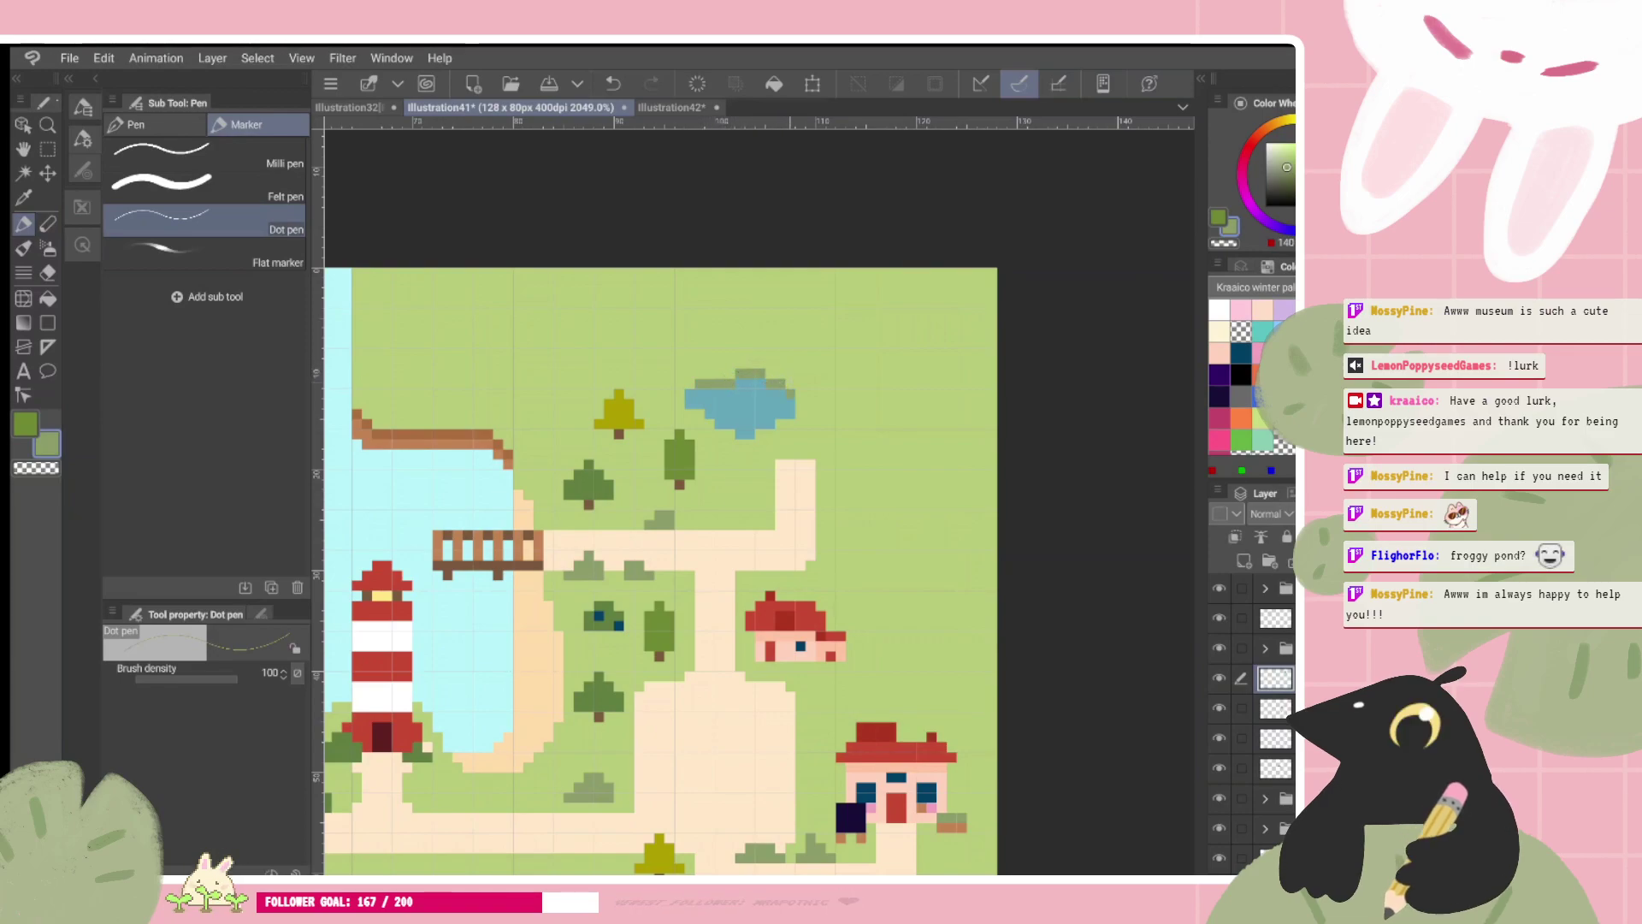
{"action": "left_click", "coordinate": [689, 394]}
{"action": "scroll", "coordinate": [779, 362], "scroll_direction": "up", "scroll_amount": 2}
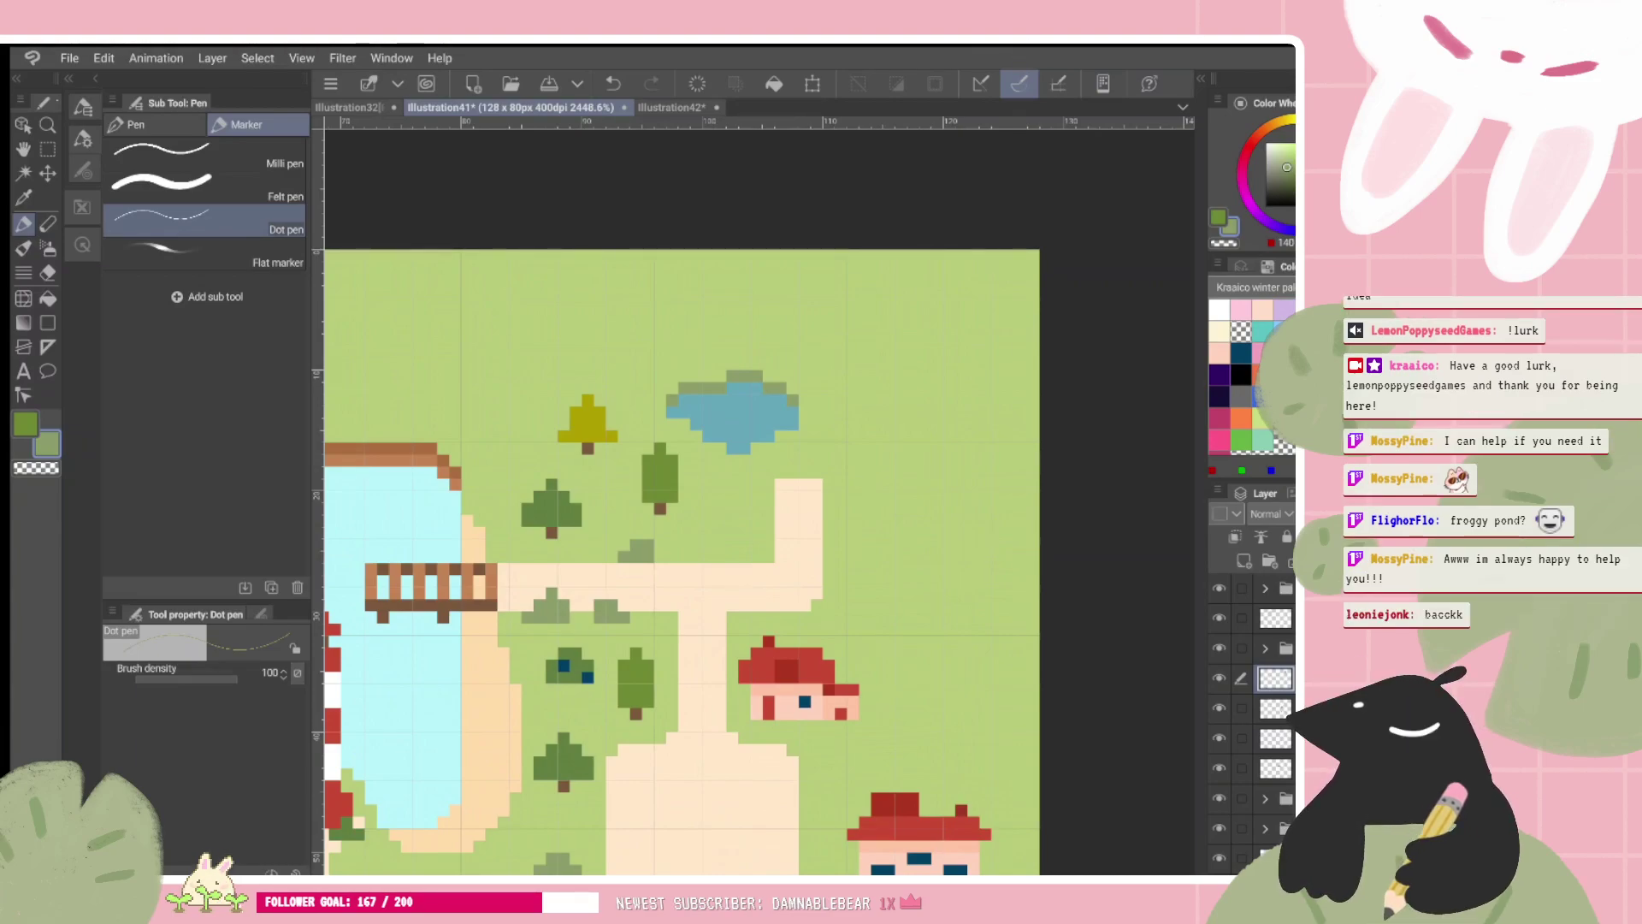
{"action": "left_click", "coordinate": [906, 403], "text": "alt"}
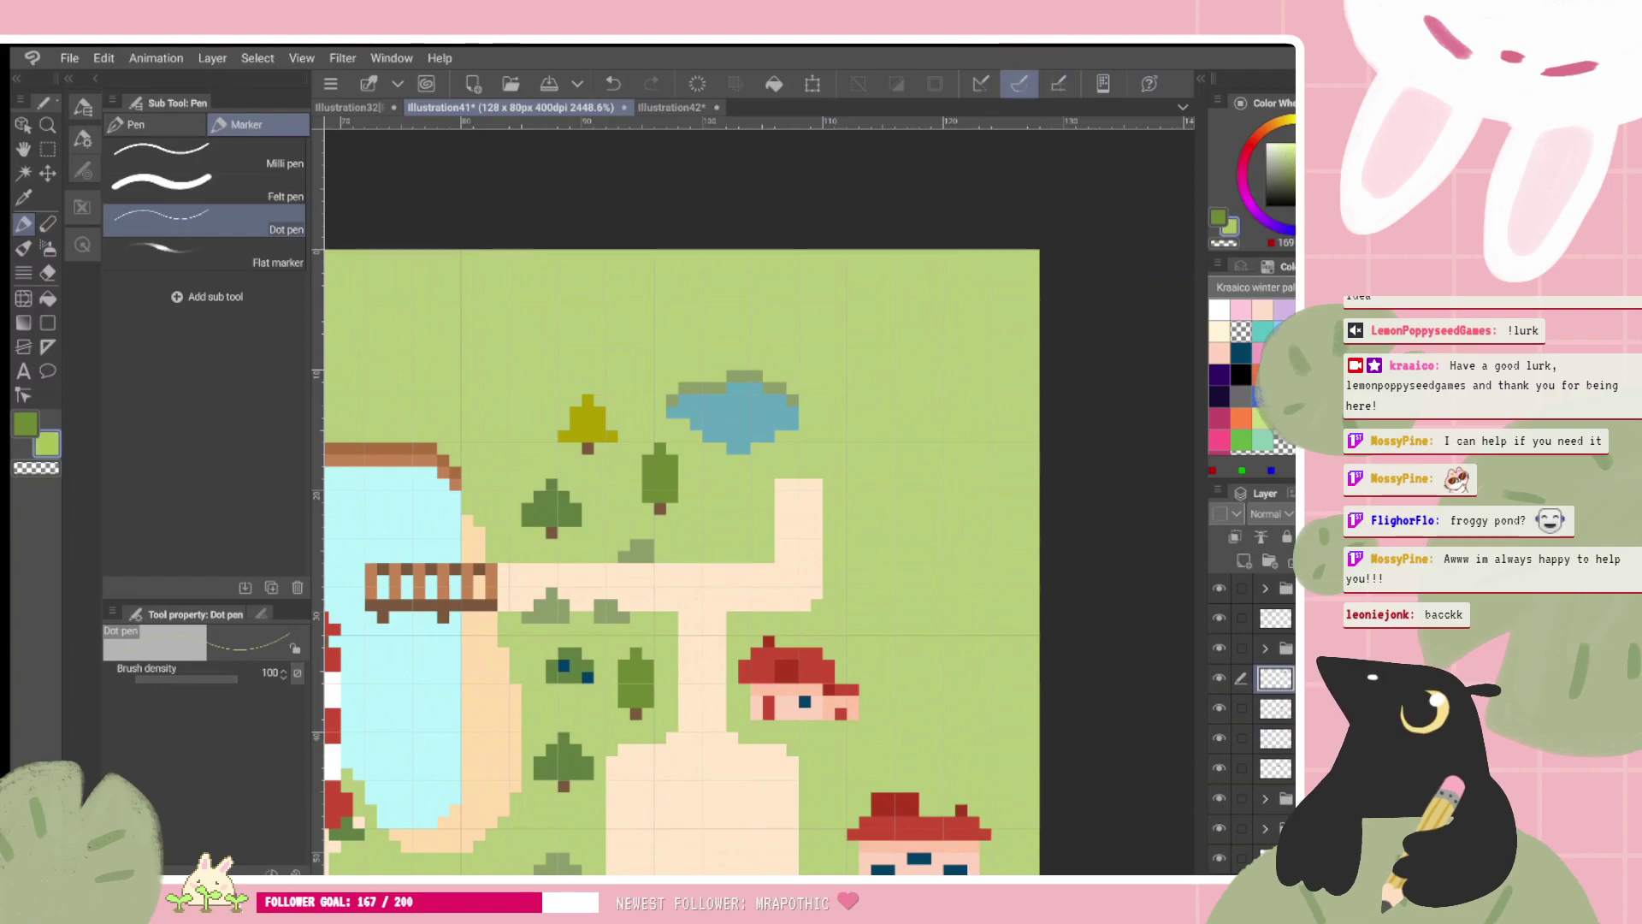
{"action": "left_click_drag", "start_coordinate": [721, 447], "coordinate": [758, 448]}
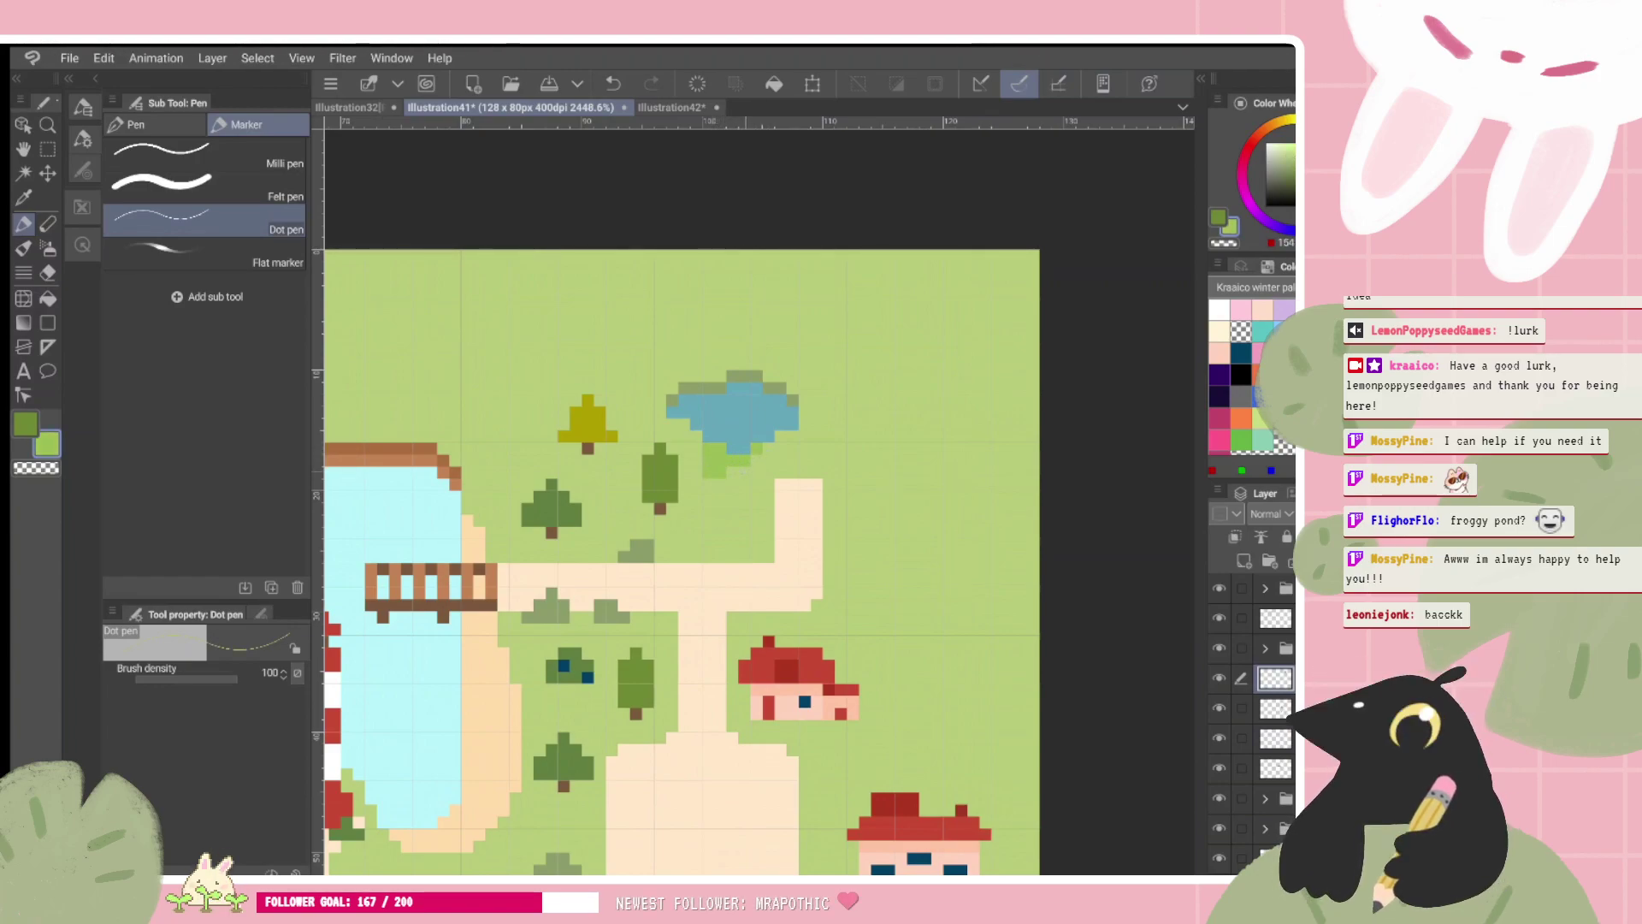
{"action": "left_click", "coordinate": [755, 460]}
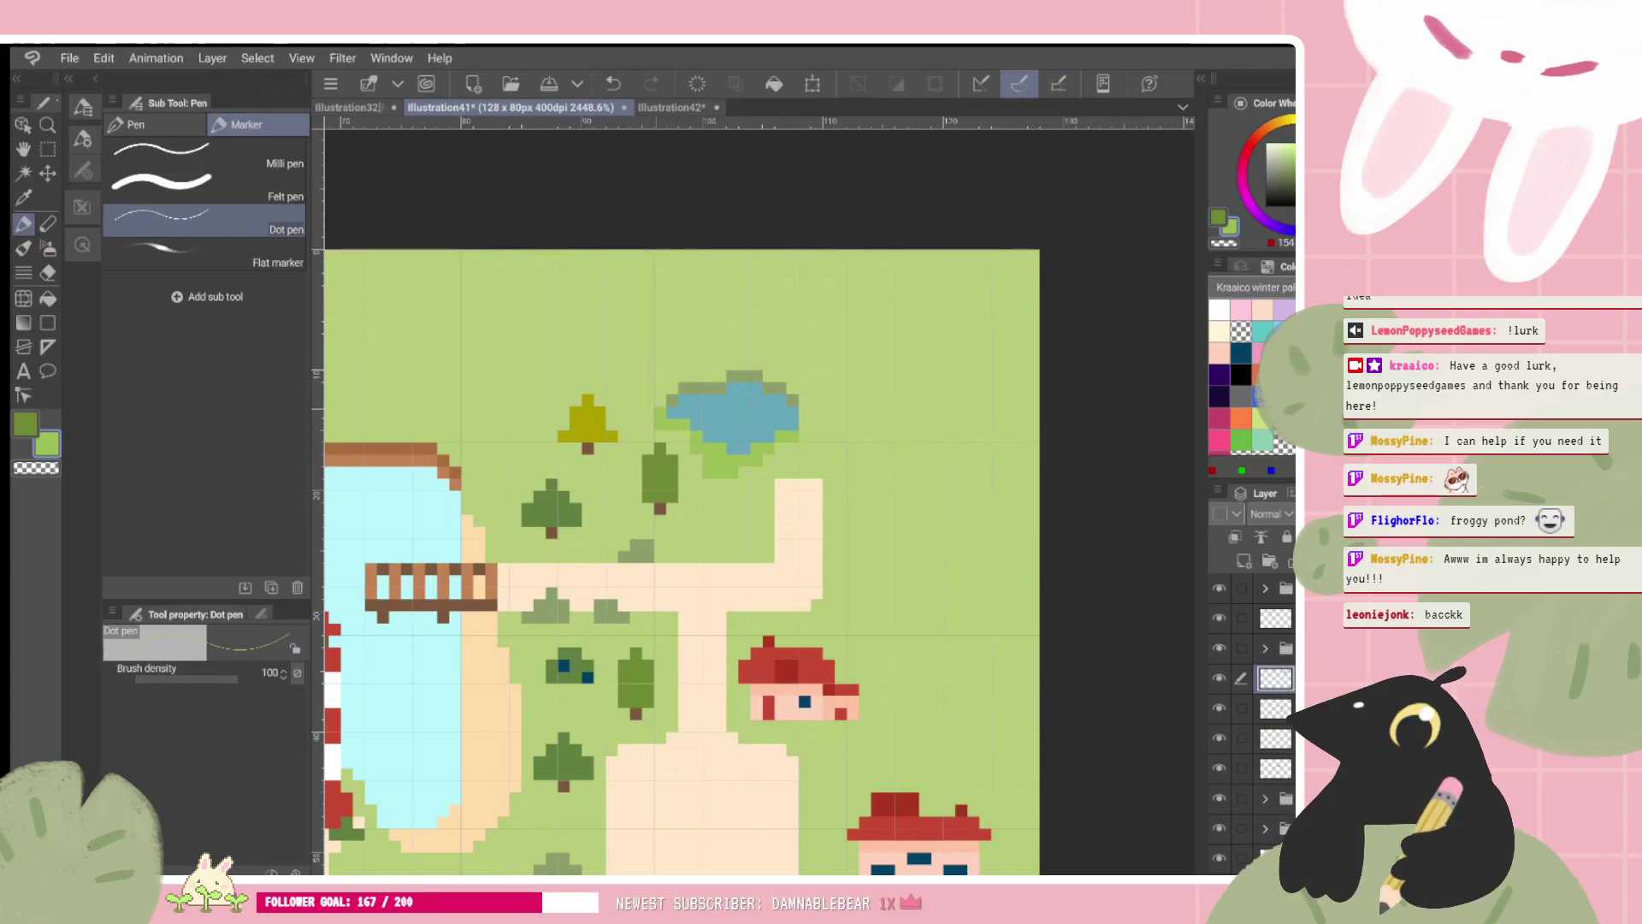
{"action": "left_click", "coordinate": [708, 489]}
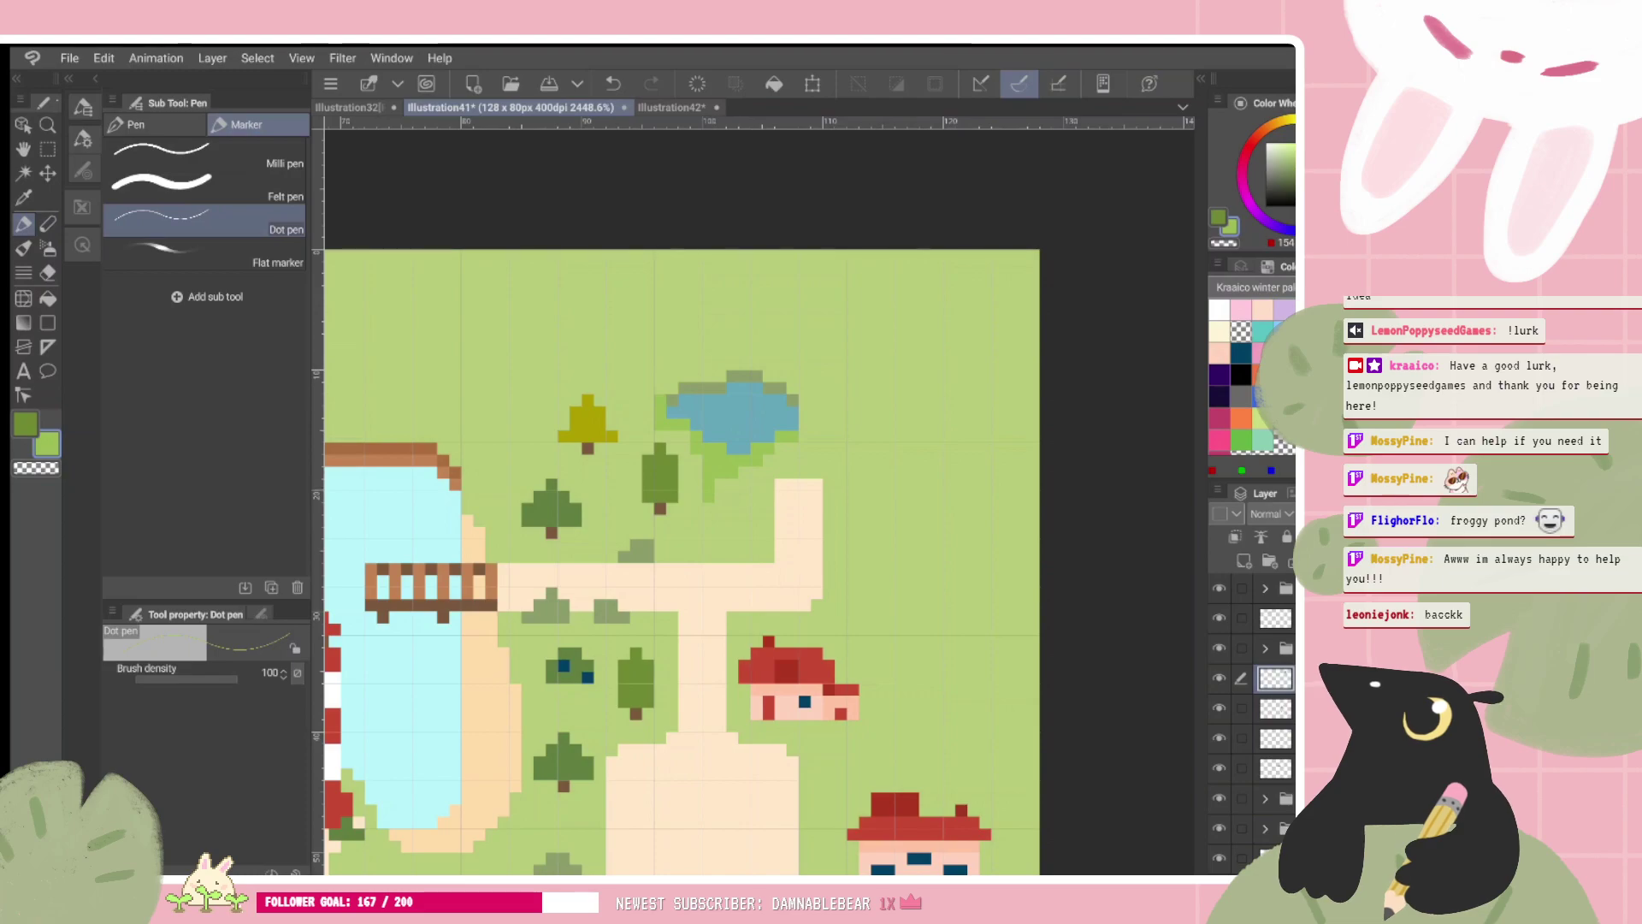
{"action": "key", "text": "ctrl+z"}
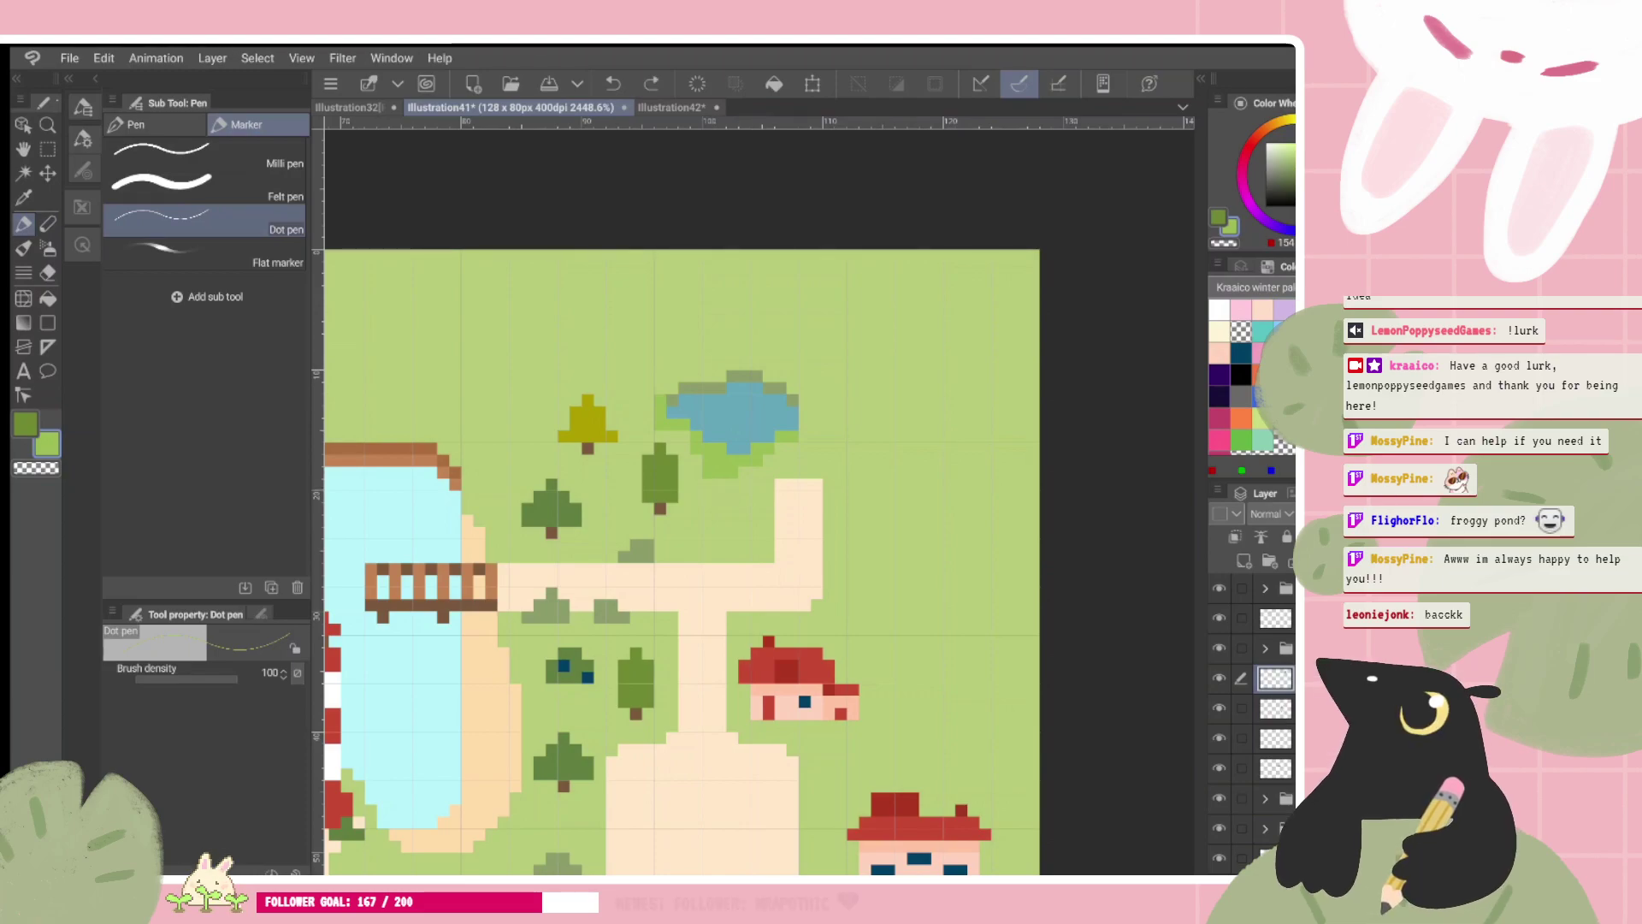
{"action": "key", "text": "ctrl+z"}
{"action": "key", "text": "ctrl+z"}
{"action": "key", "text": "ctrl+z"}
{"action": "key", "text": "ctrl+z"}
{"action": "key", "text": "ctrl+z"}
{"action": "key", "text": "ctrl+z"}
{"action": "key", "text": "ctrl+z"}
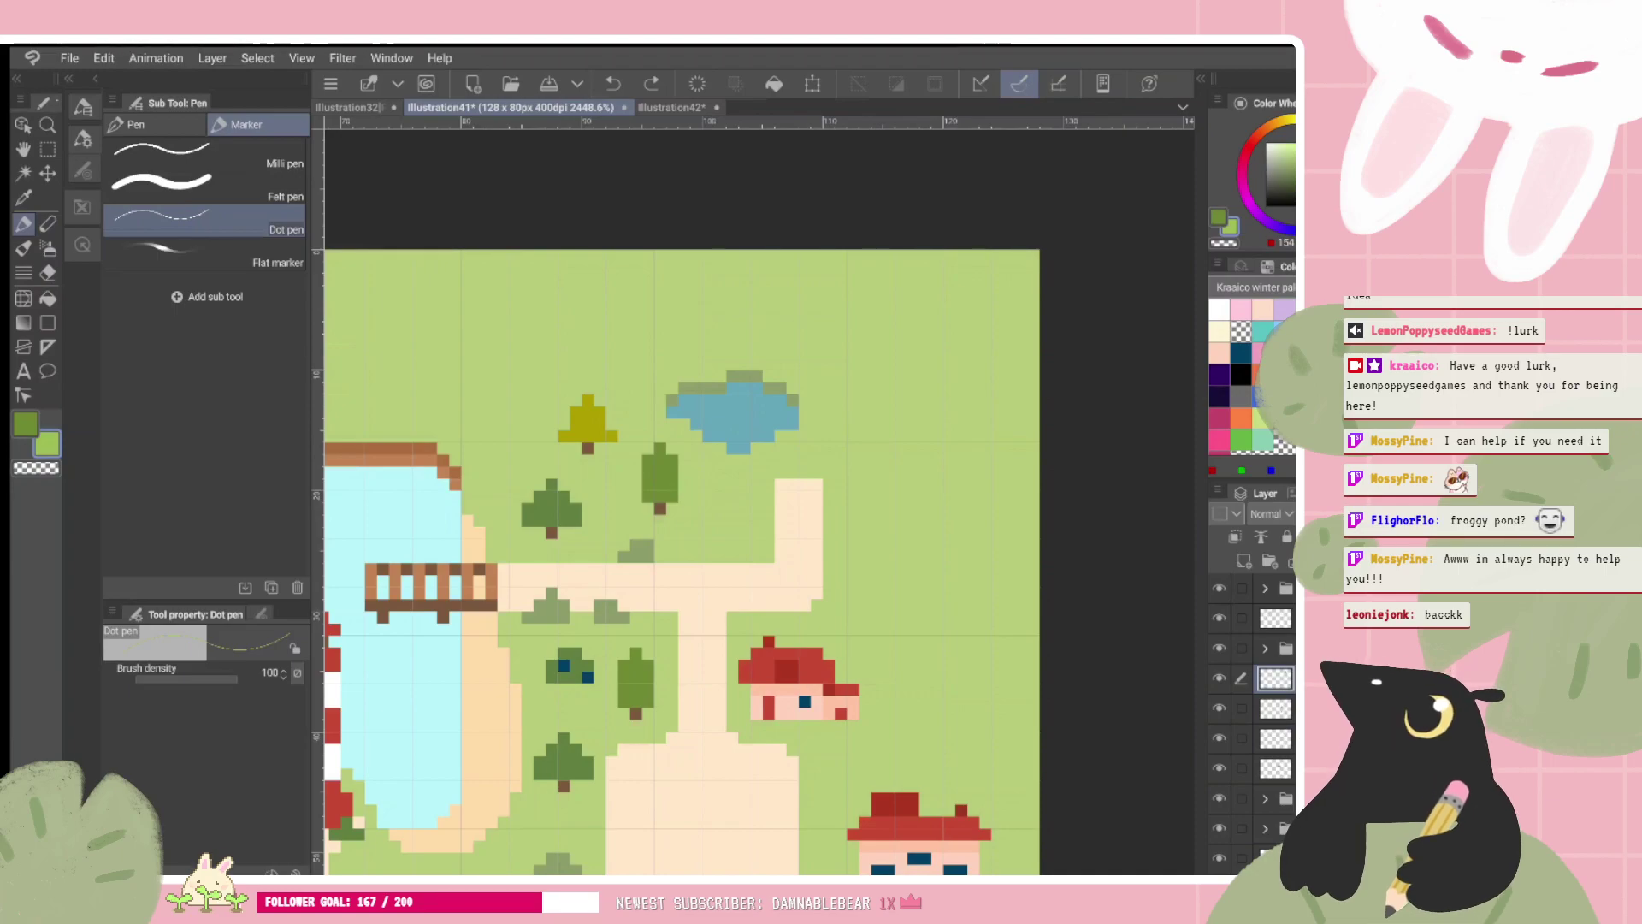
Step: Add a new raster layer and paint a light green frog pixel on a grey-green lily pad in the middle of the pond
{"action": "scroll", "coordinate": [1024, 481], "scroll_direction": "up", "scroll_amount": 2}
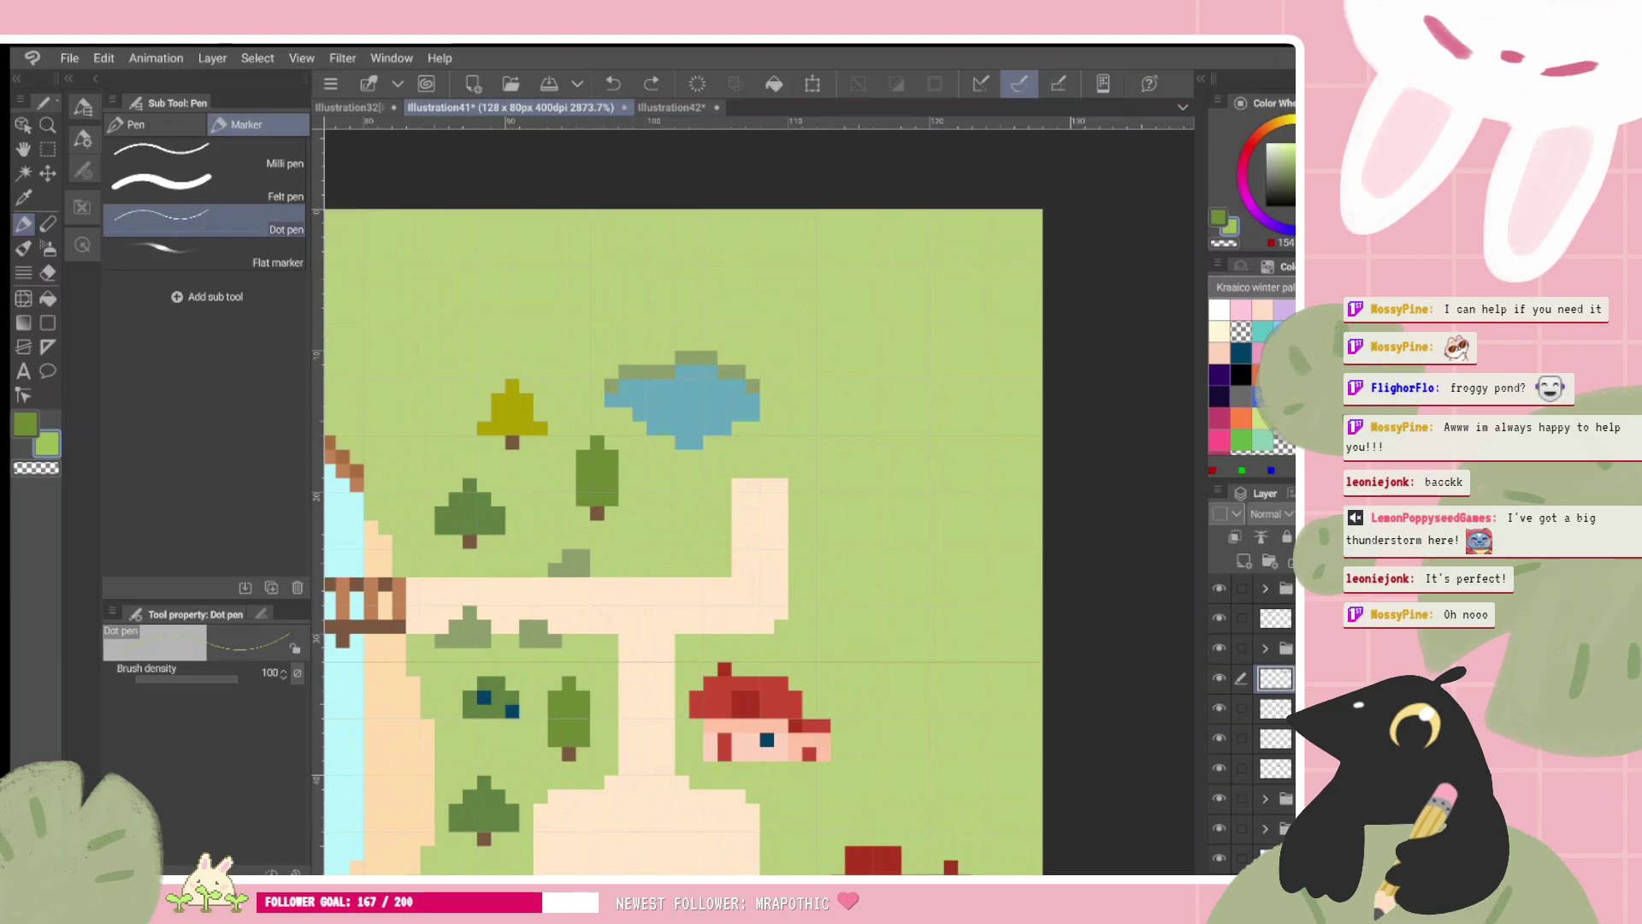
{"action": "scroll", "coordinate": [757, 501], "scroll_direction": "right", "scroll_amount": 1}
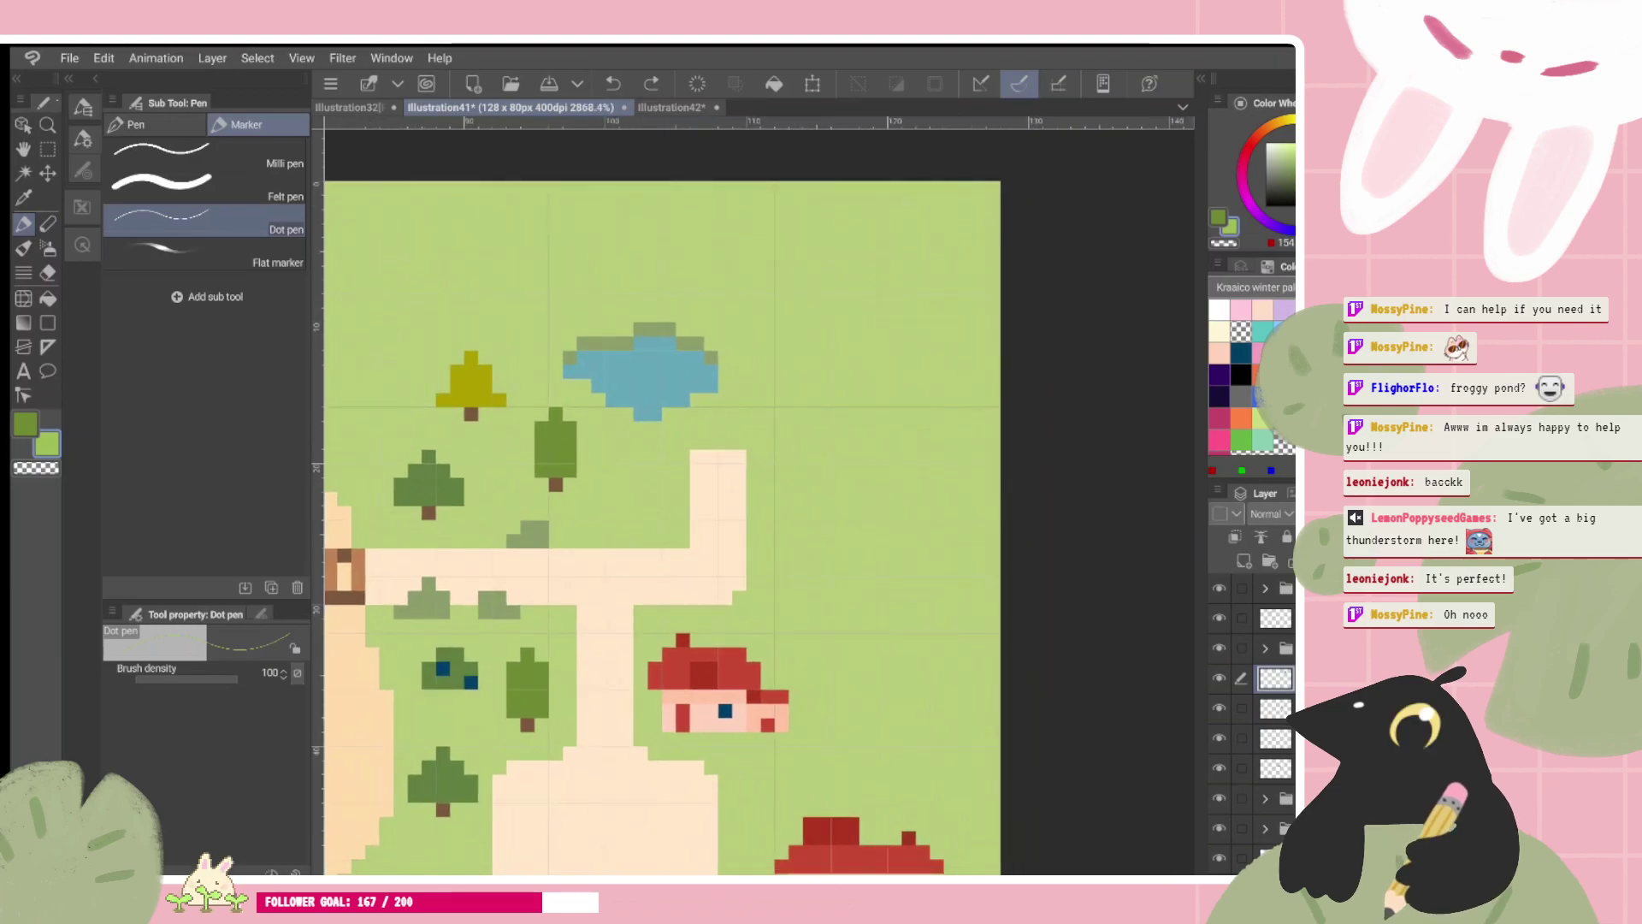
{"action": "scroll", "coordinate": [727, 370], "scroll_direction": "up", "scroll_amount": 1}
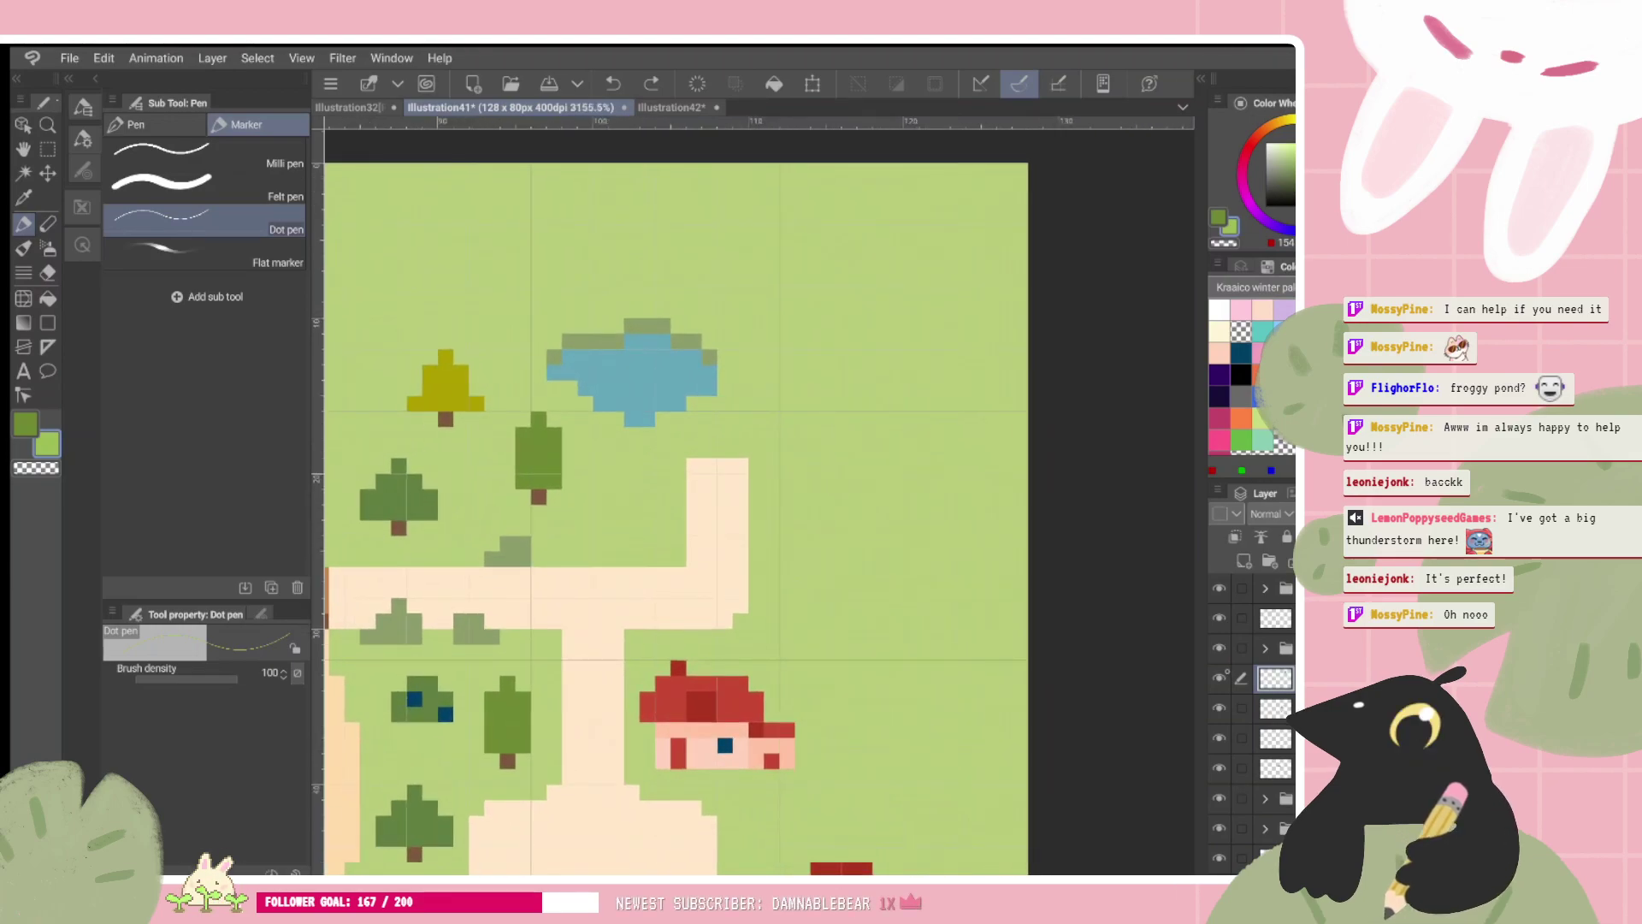
{"action": "left_click", "coordinate": [1243, 560]}
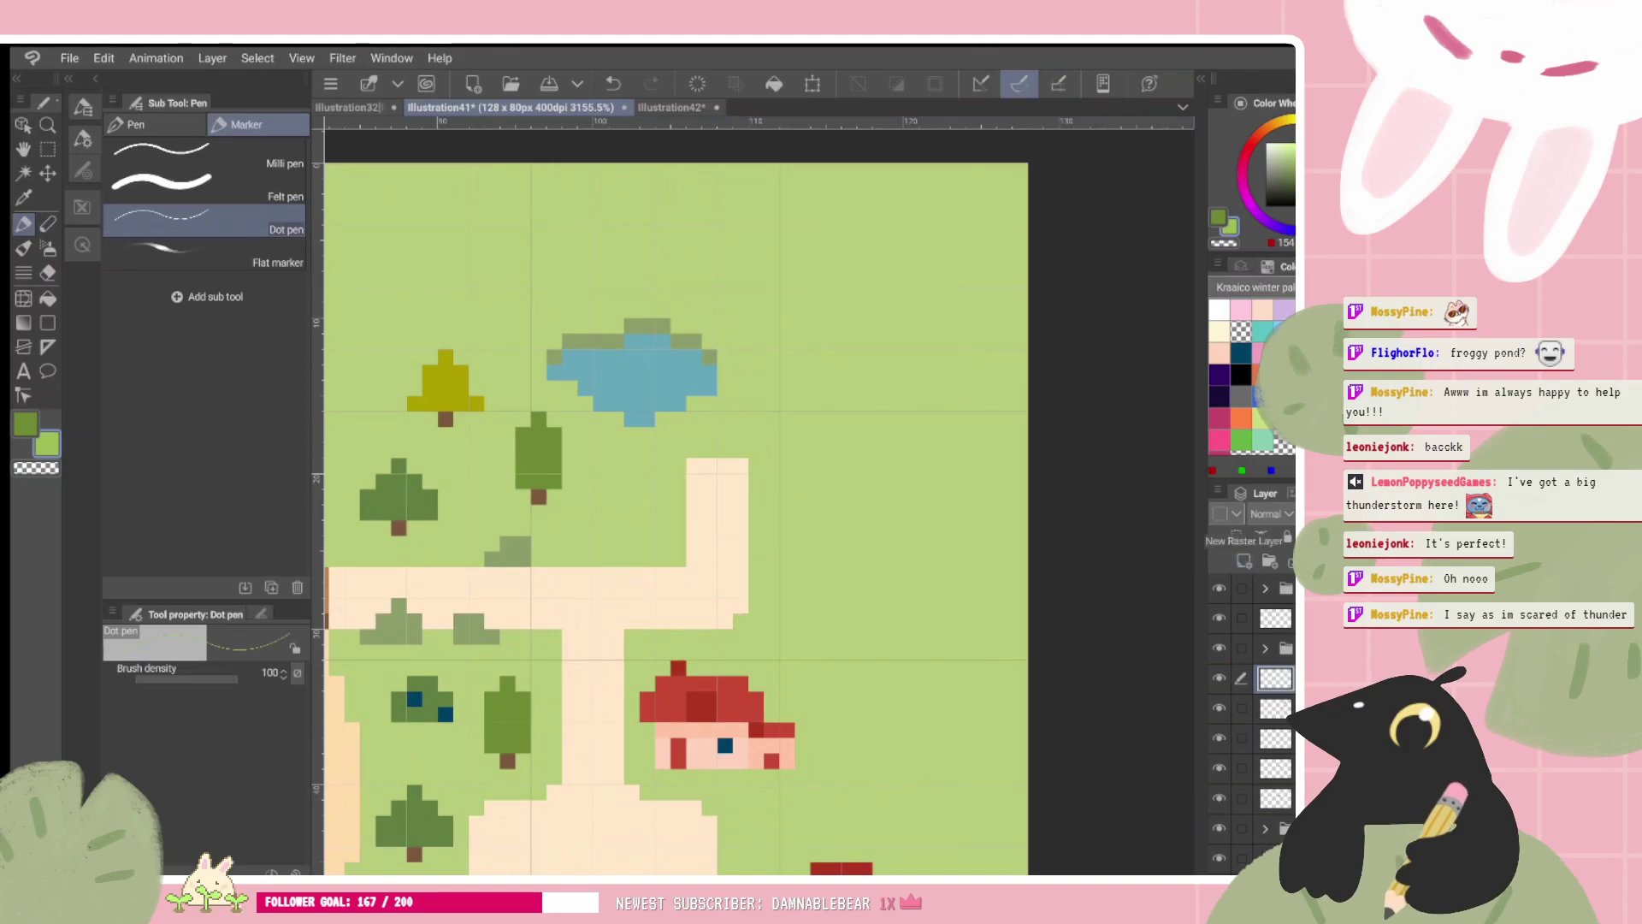
{"action": "left_click", "coordinate": [1286, 166]}
{"action": "key", "text": "ctrl+z"}
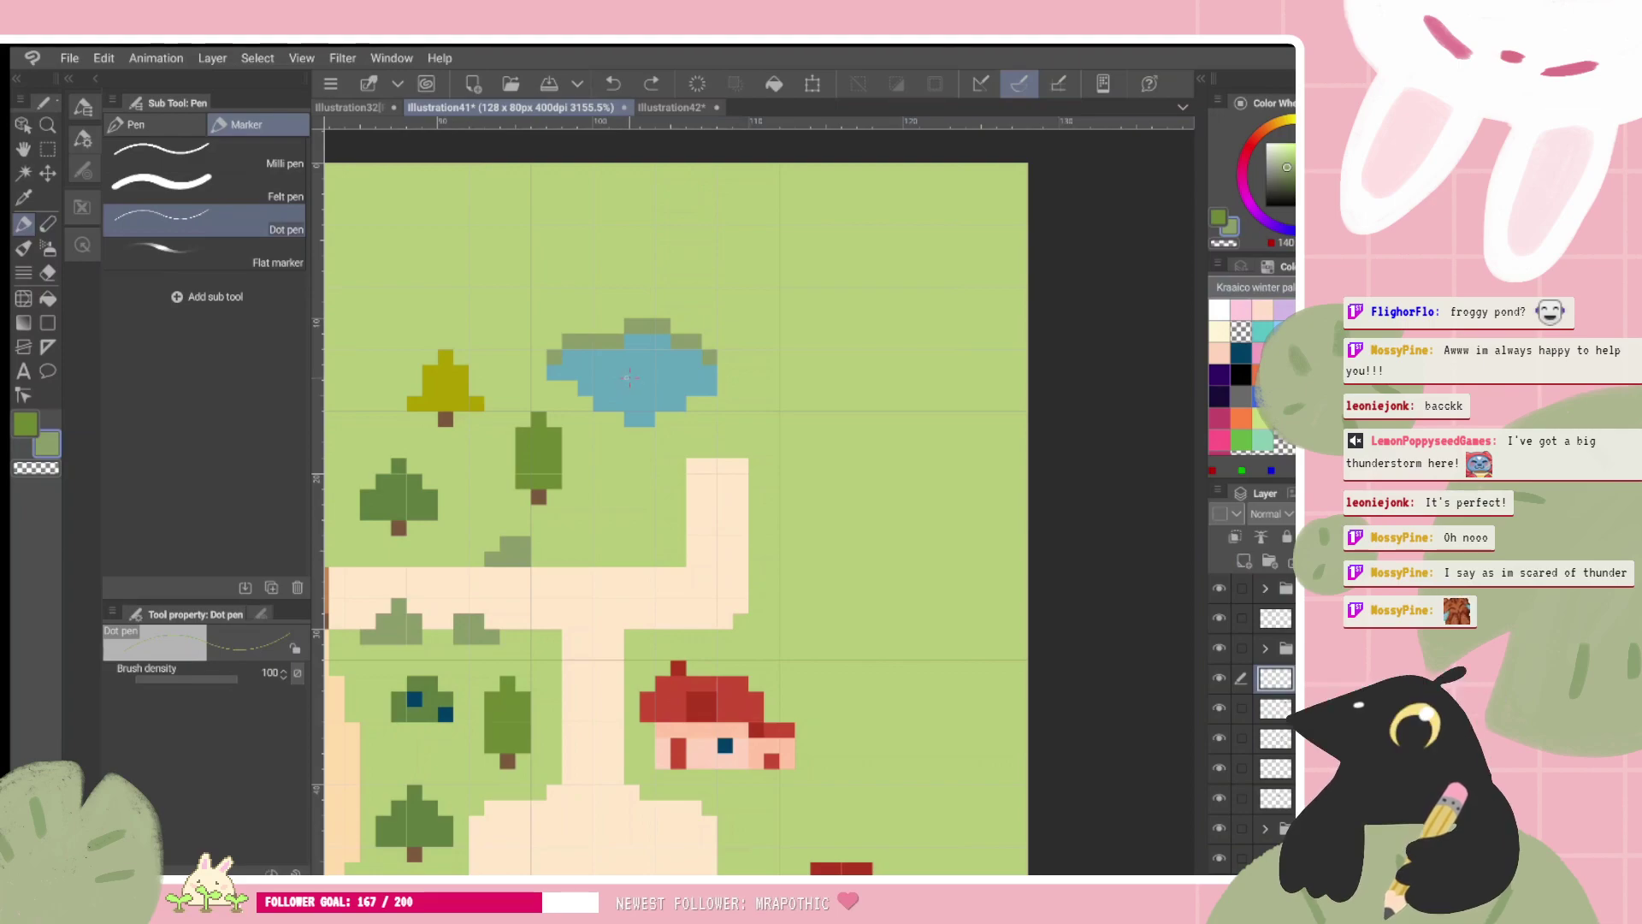
{"action": "left_click", "coordinate": [632, 379]}
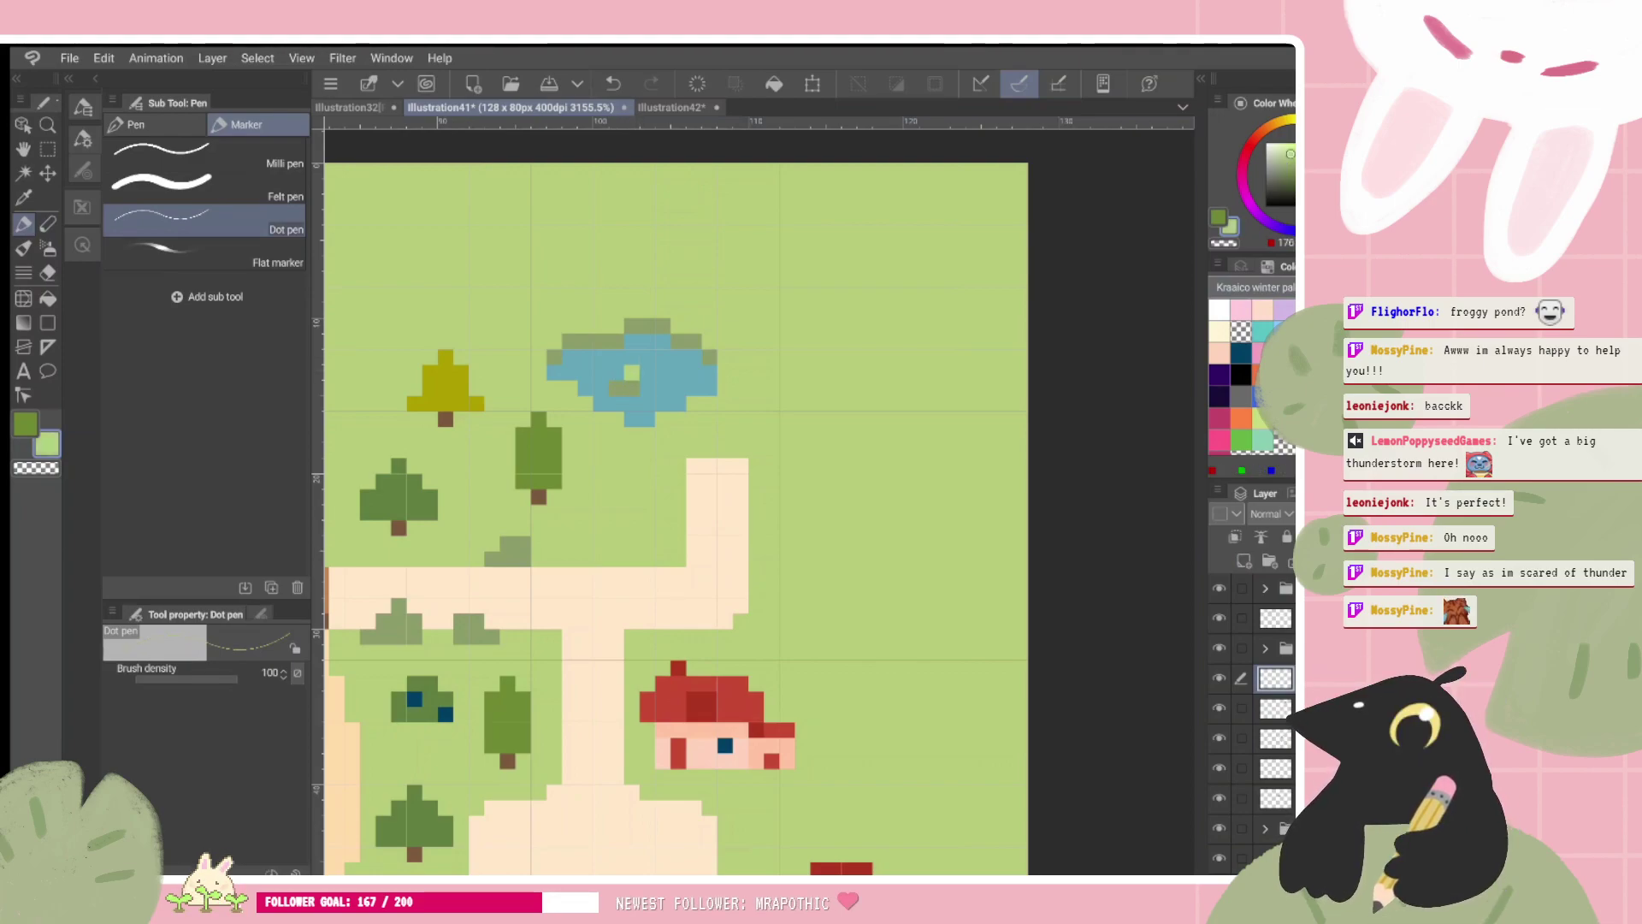
Step: Repaint the lily pad under the frog in the darker green sampled from the nearby tree
{"action": "scroll", "coordinate": [633, 380], "scroll_direction": "down", "scroll_amount": 1}
{"action": "scroll", "coordinate": [541, 308], "scroll_direction": "up", "scroll_amount": 1}
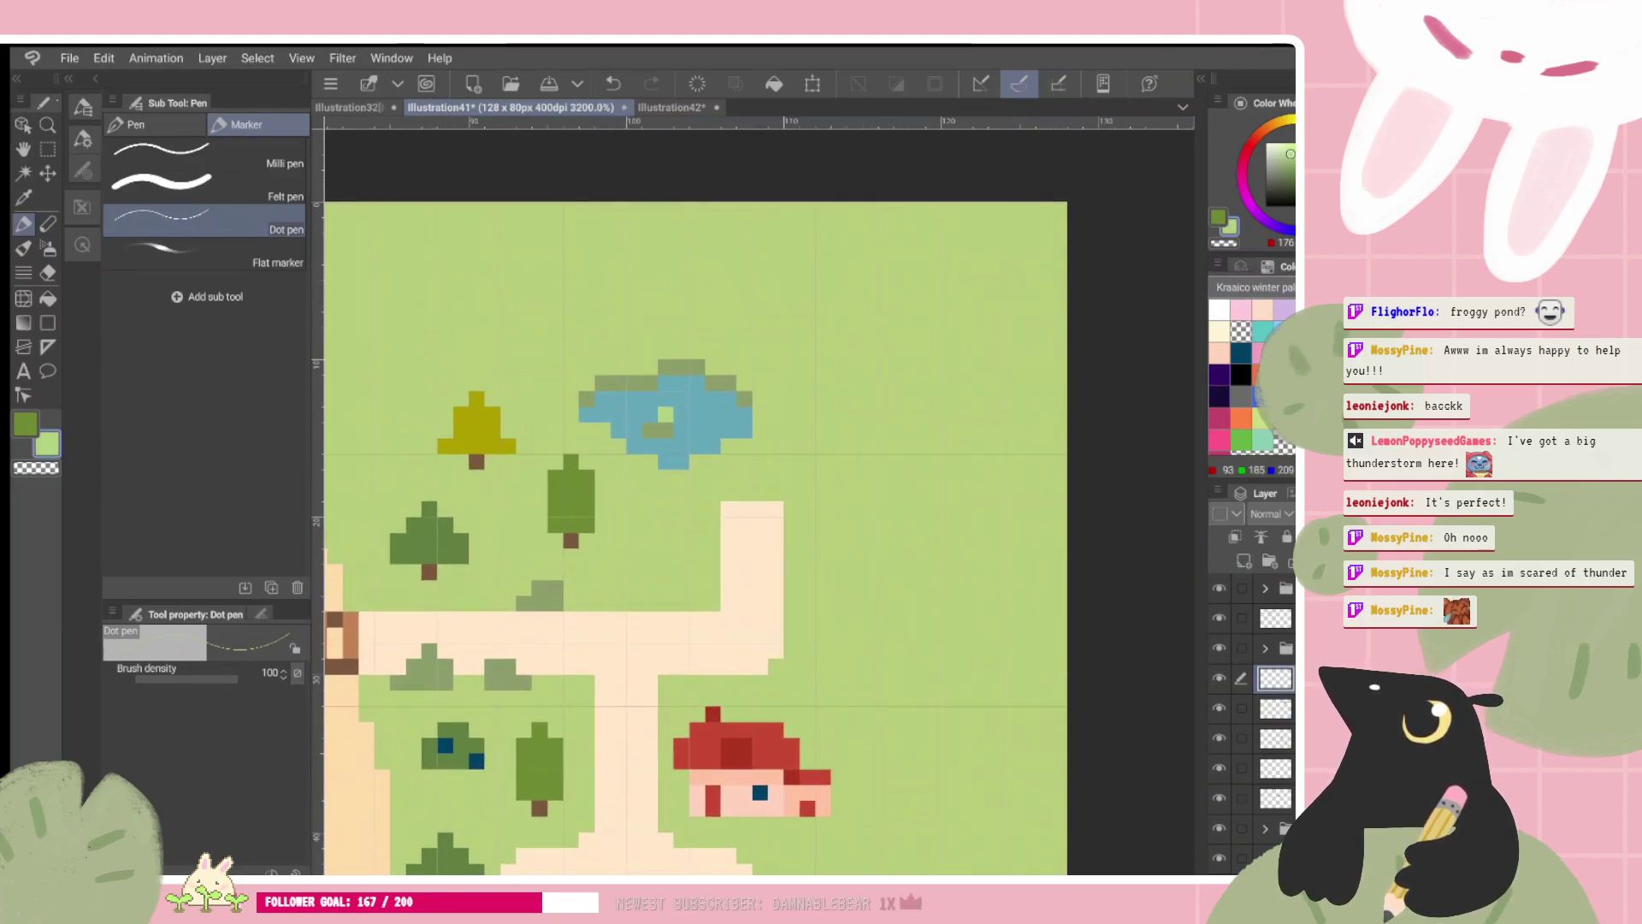
{"action": "left_click", "coordinate": [556, 479], "text": "alt"}
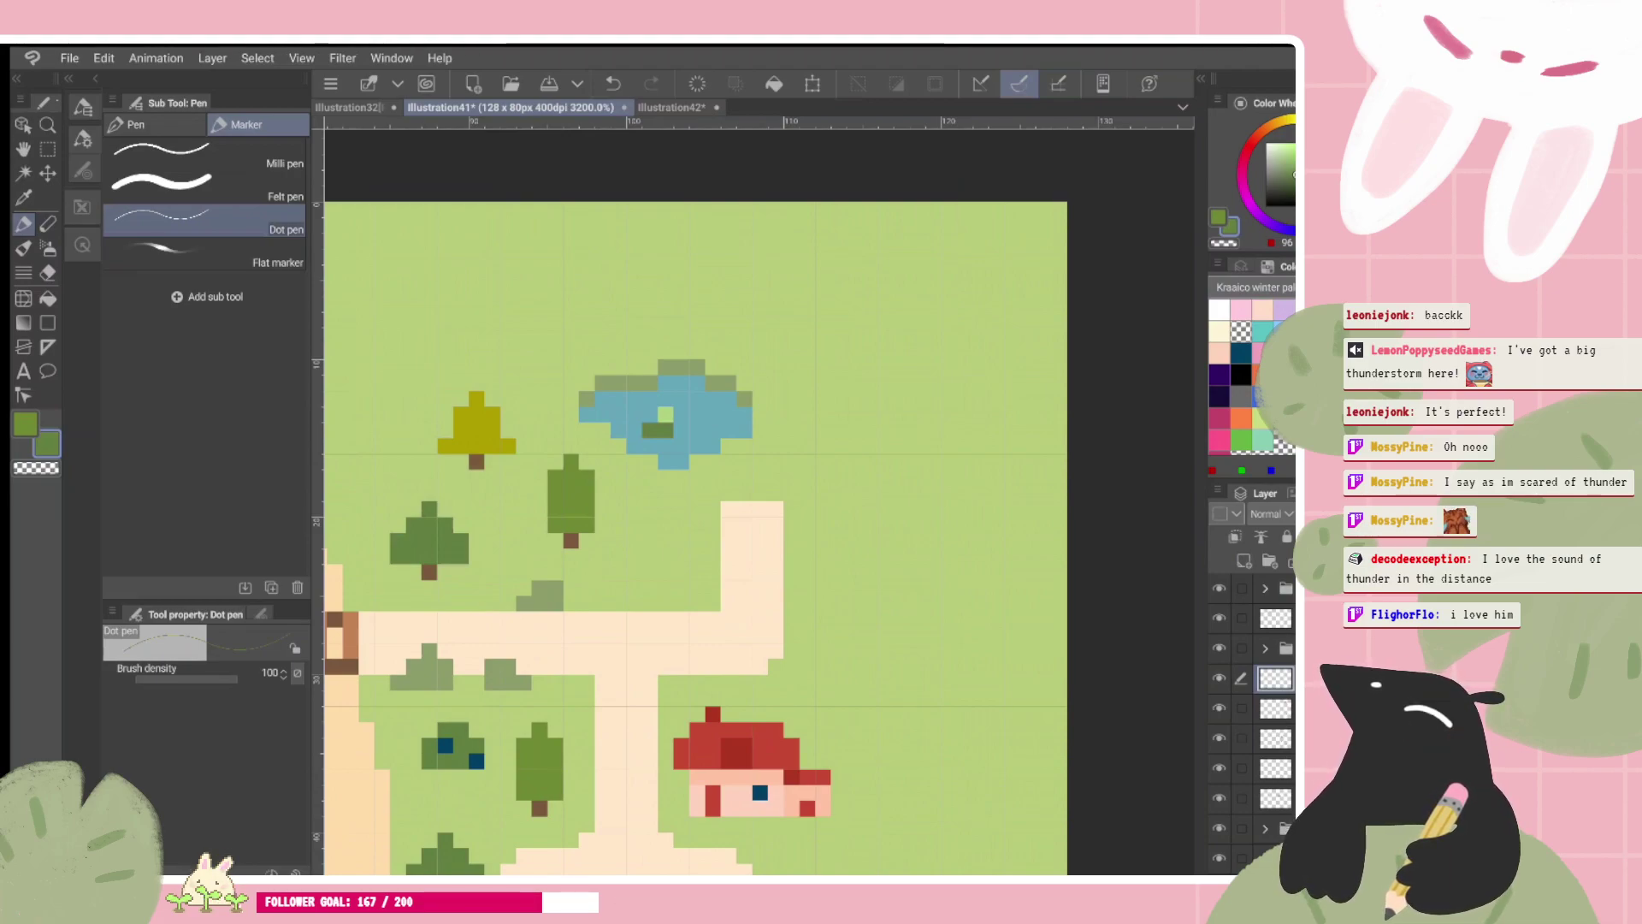
Step: Group the two pond layers into a new folder, expand it and rename it pond
{"action": "scroll", "coordinate": [695, 537], "scroll_direction": "right", "scroll_amount": 1}
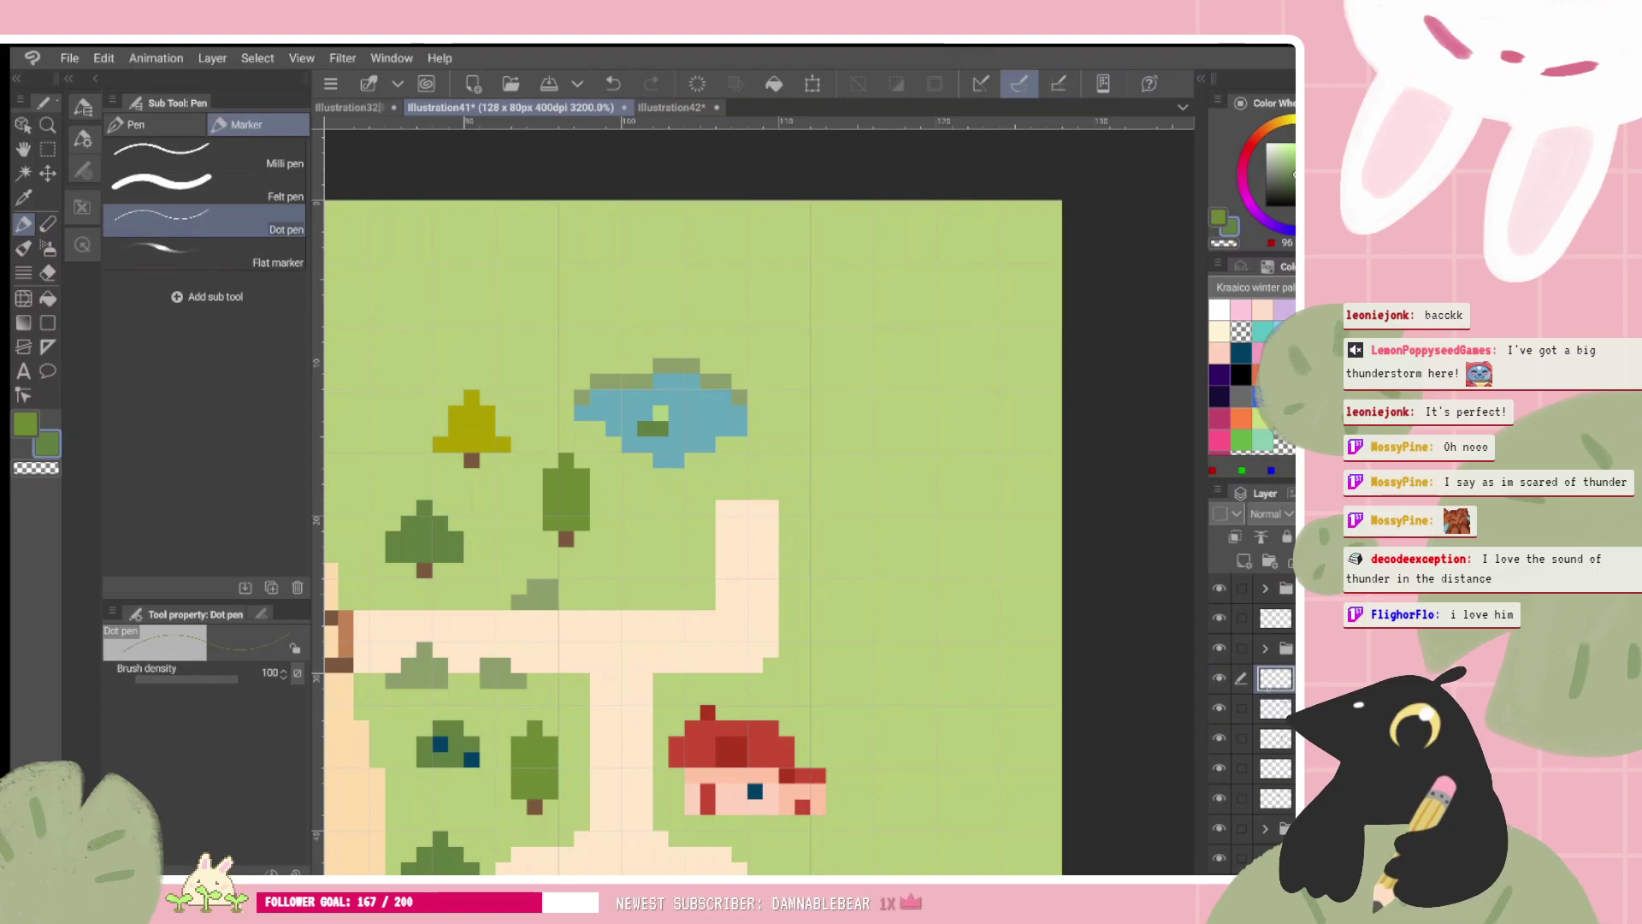
{"action": "left_click", "coordinate": [1218, 707]}
{"action": "left_click", "coordinate": [1219, 708]}
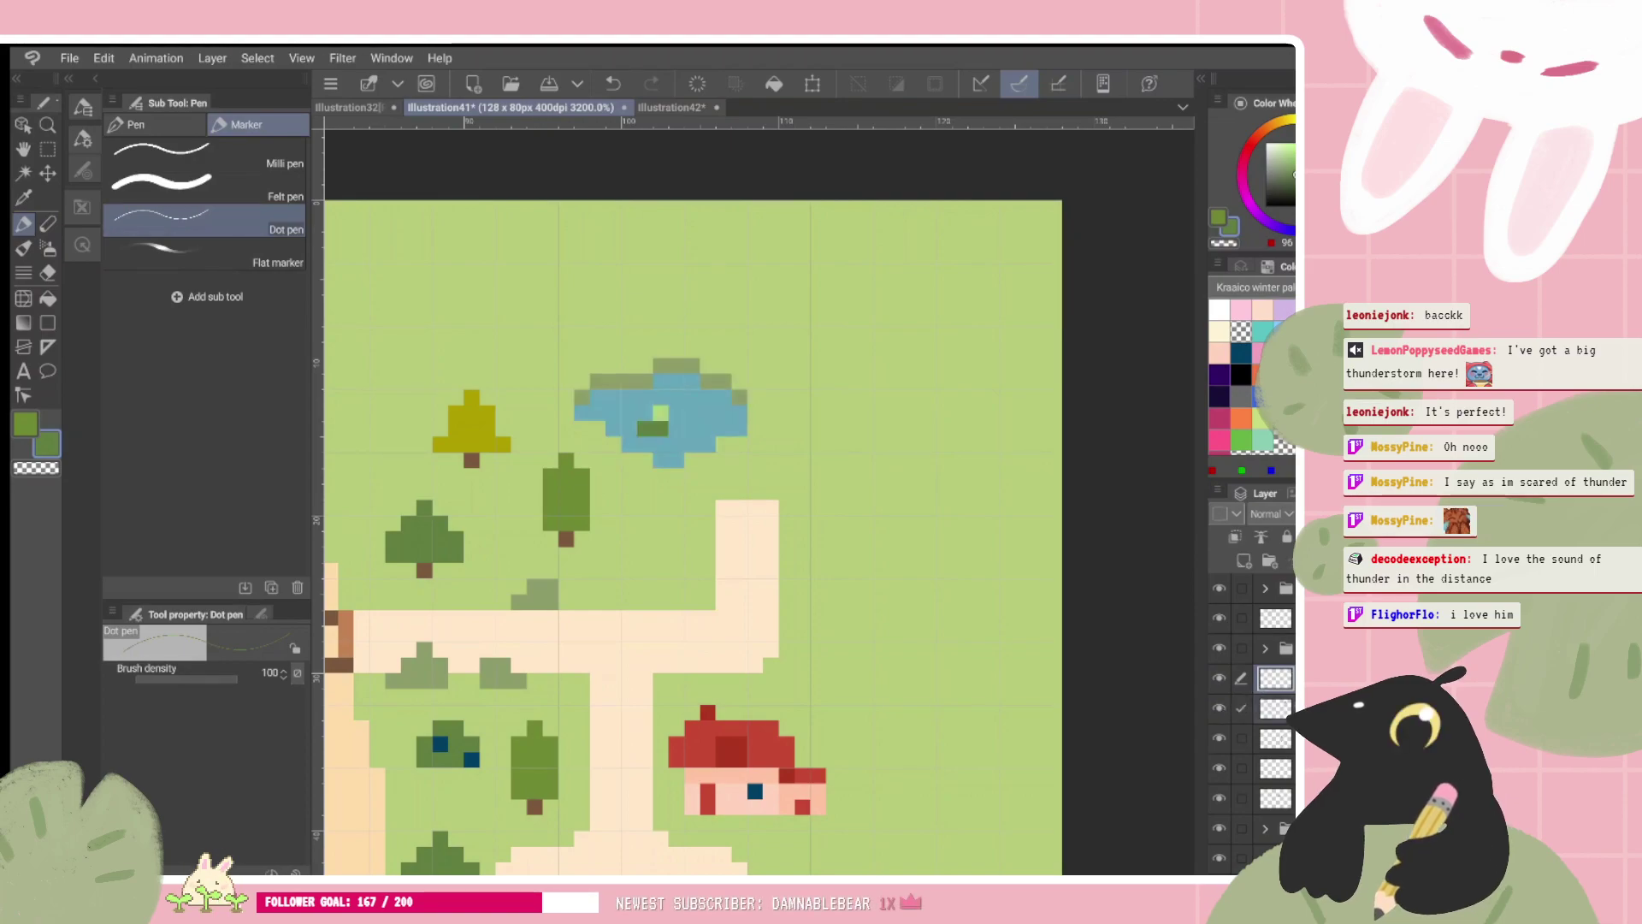
{"action": "left_click_drag", "start_coordinate": [1275, 678], "coordinate": [1269, 561]}
{"action": "left_click", "coordinate": [1266, 678]}
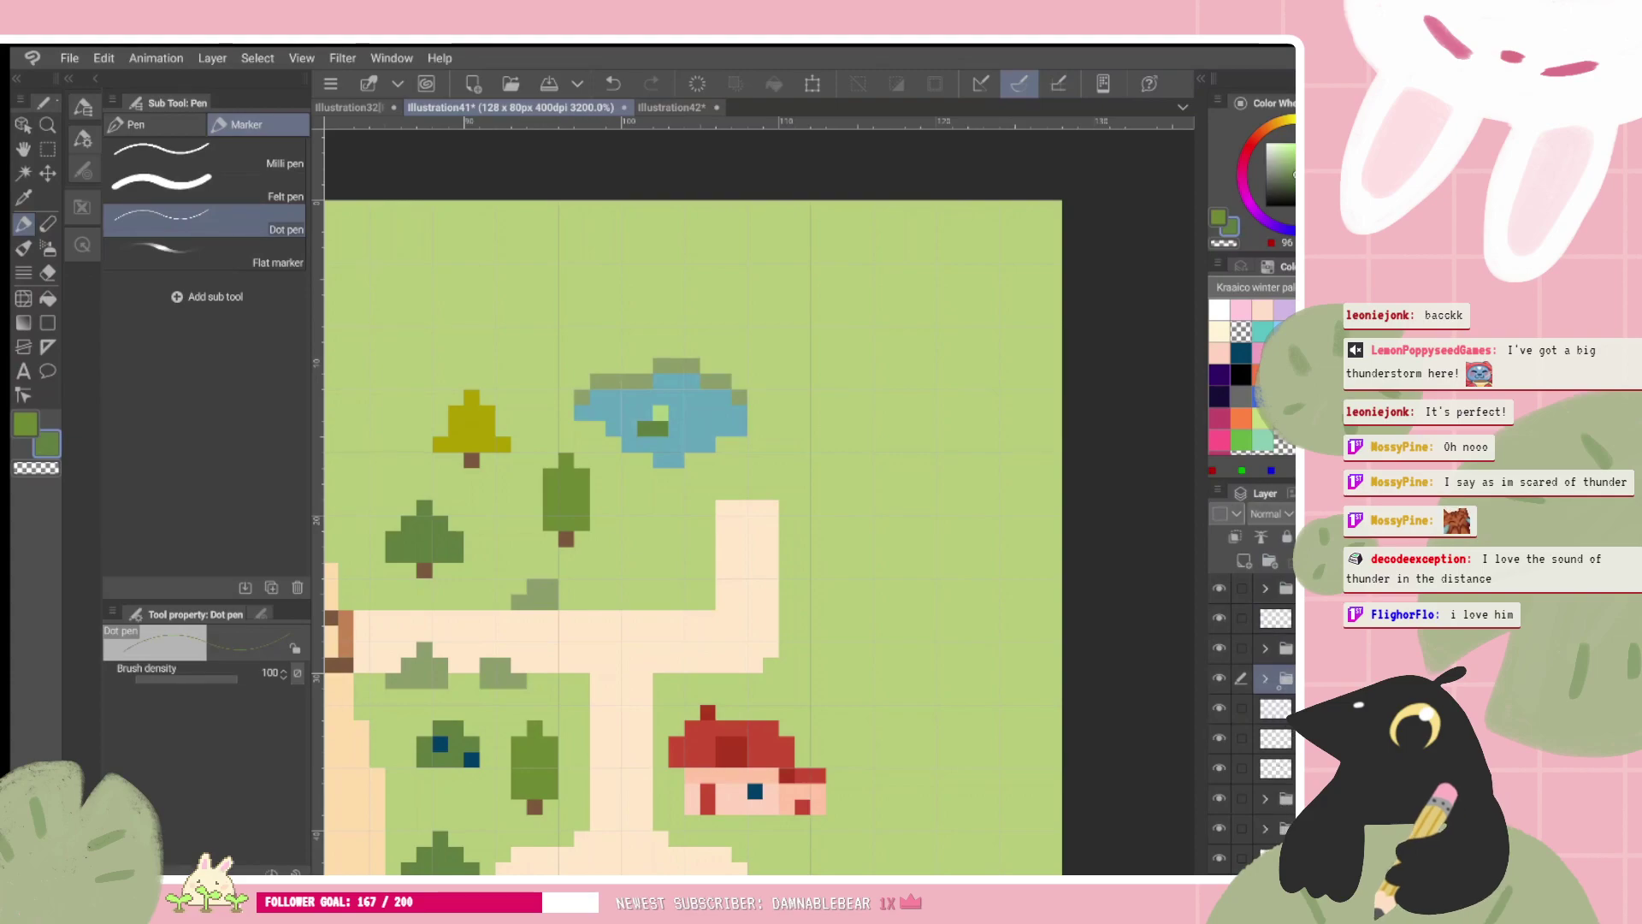
{"action": "left_click", "coordinate": [1268, 679]}
{"action": "double_click", "coordinate": [1287, 678]}
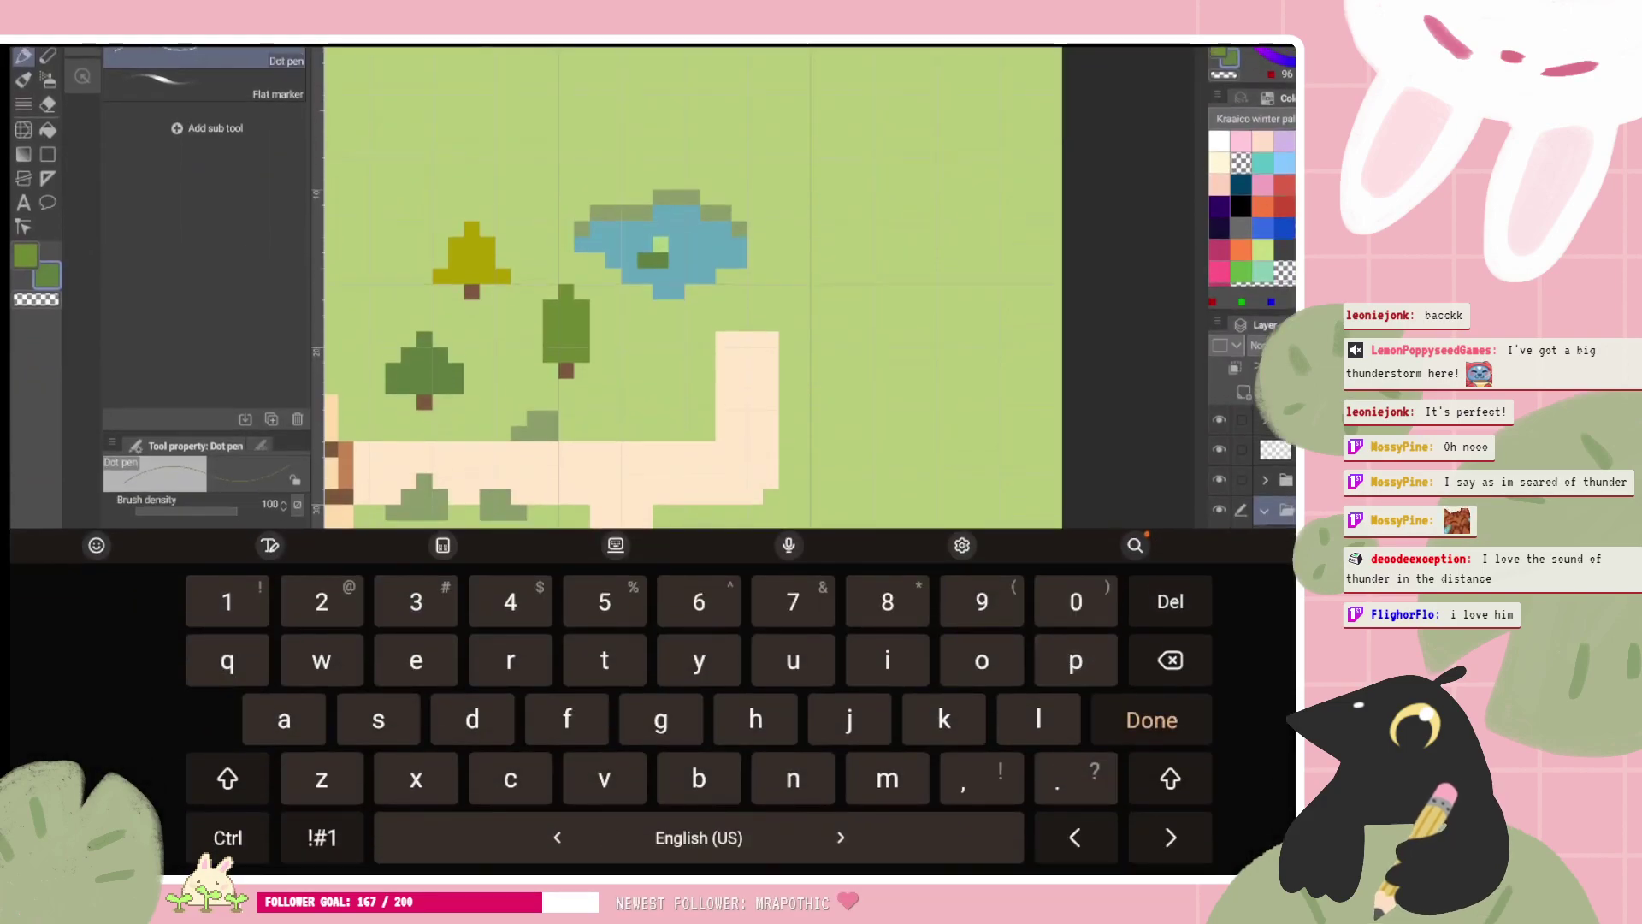
{"action": "type", "text": "pond"}
{"action": "key", "text": "Return"}
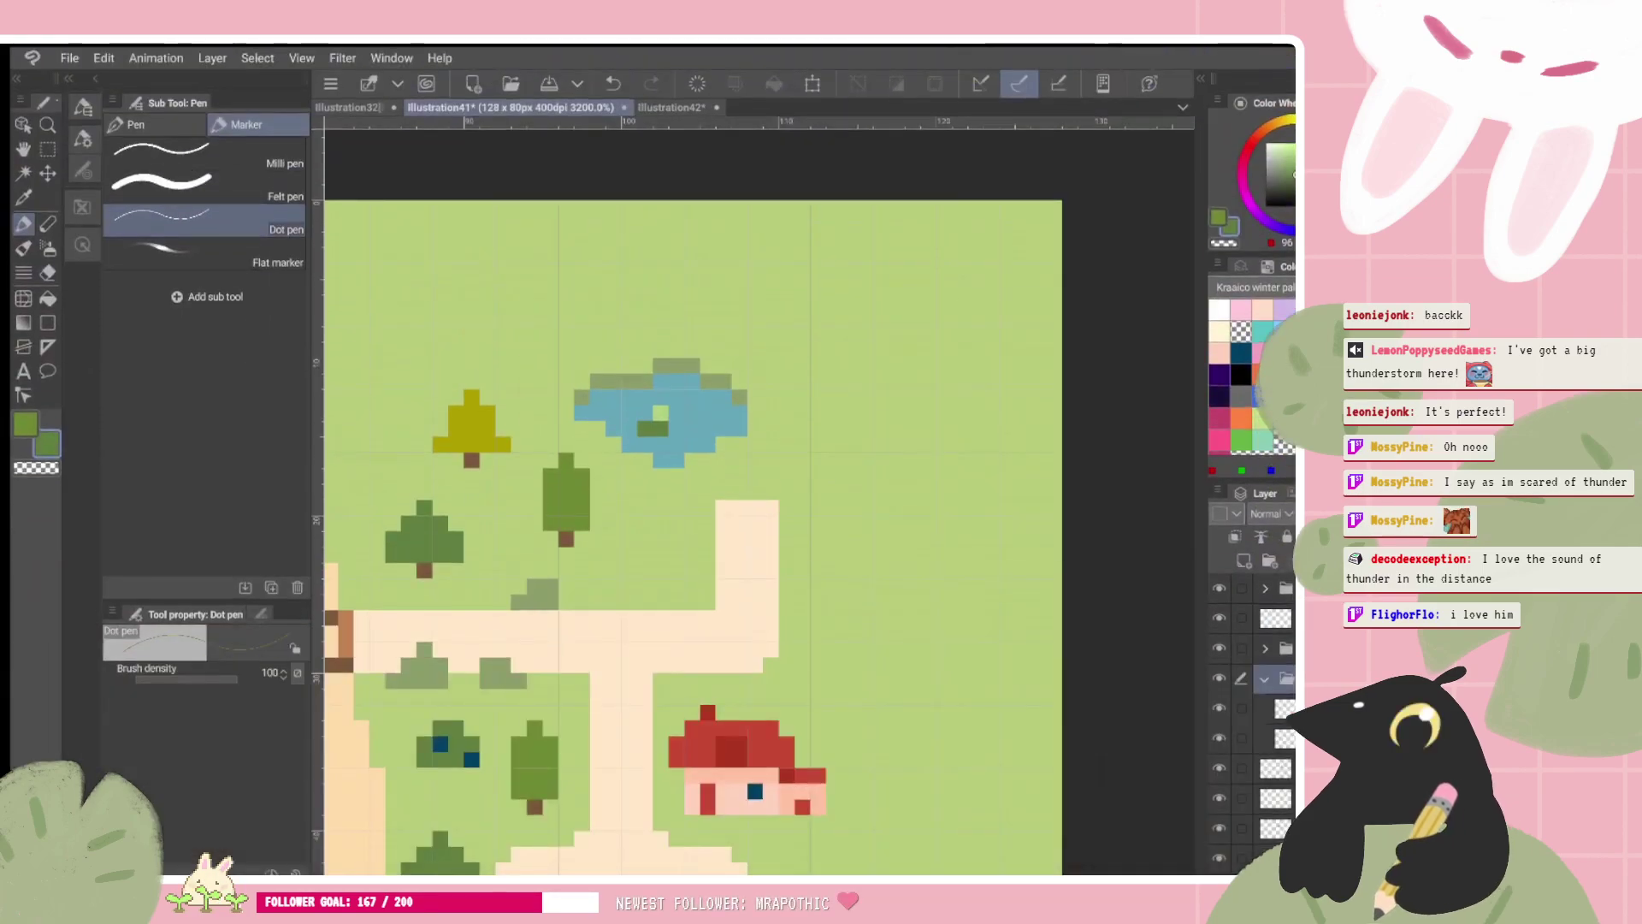
Step: Add a new raster layer at the top of the pond folder and paint an orange-red beak pixel just below the pond
{"action": "left_click", "coordinate": [1282, 708]}
{"action": "left_click", "coordinate": [1243, 560]}
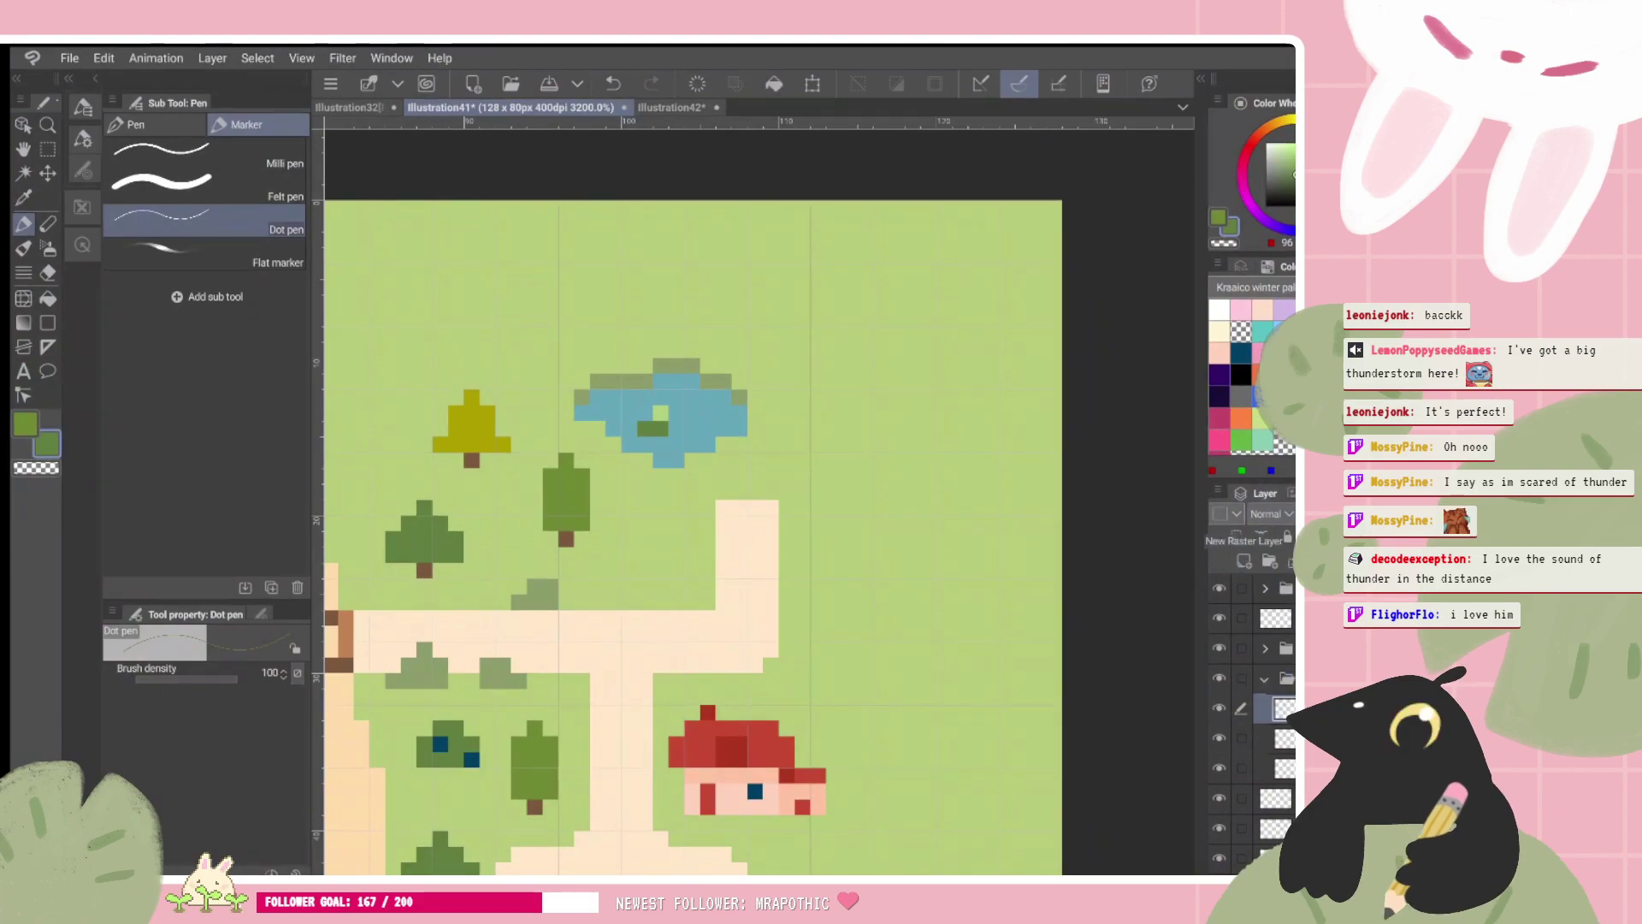
{"action": "left_click", "coordinate": [1283, 417]}
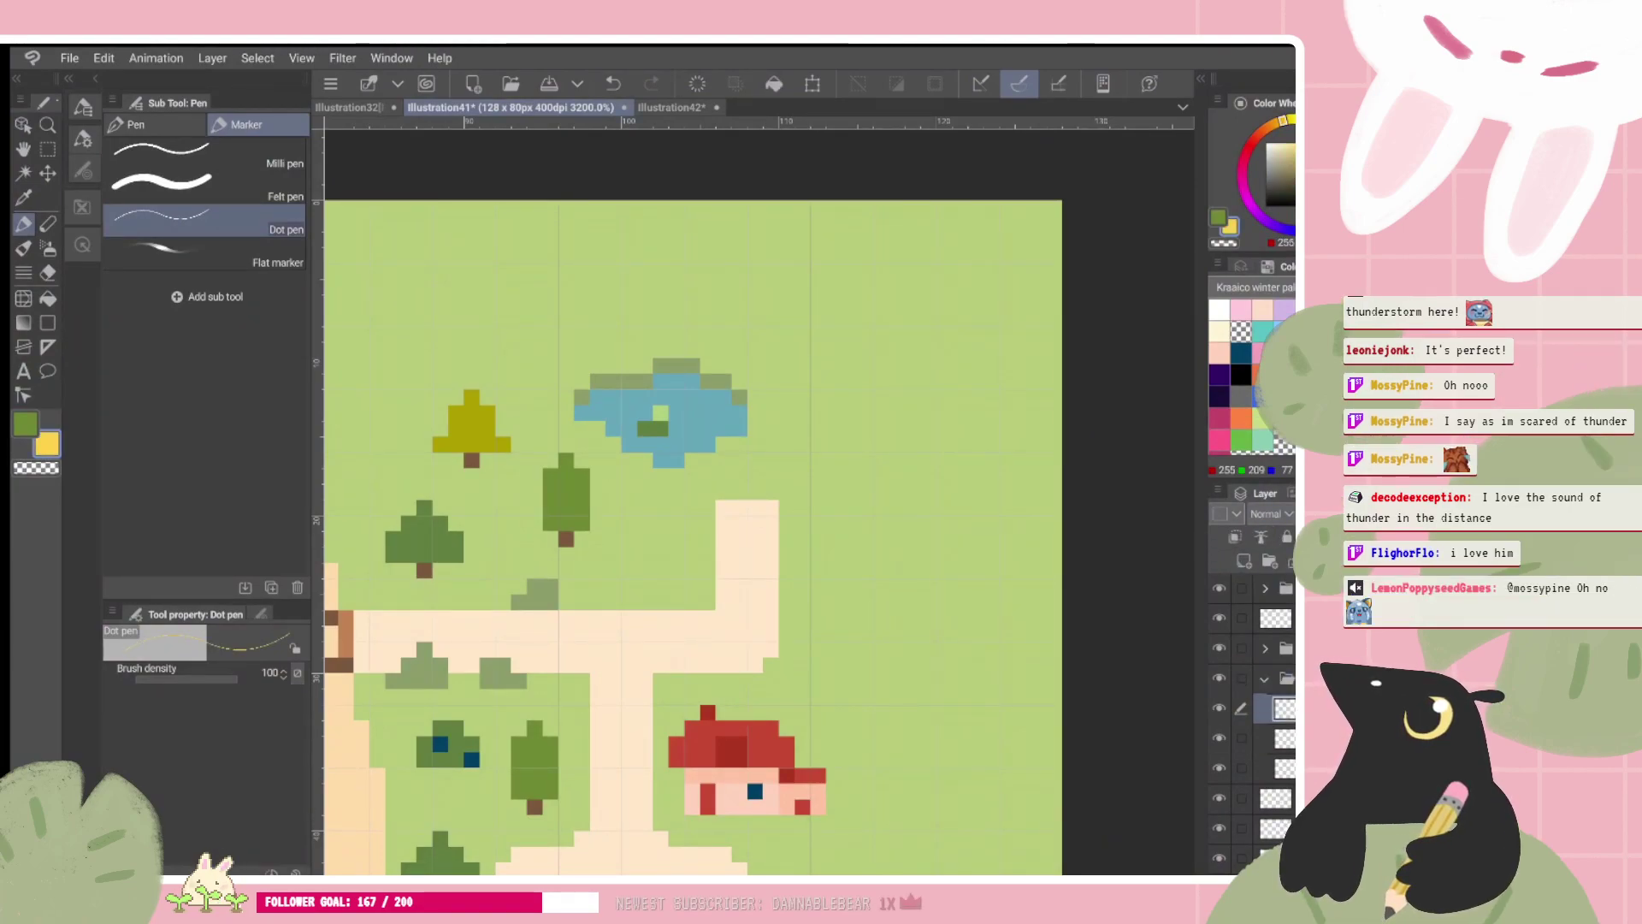
{"action": "left_click", "coordinate": [1262, 417]}
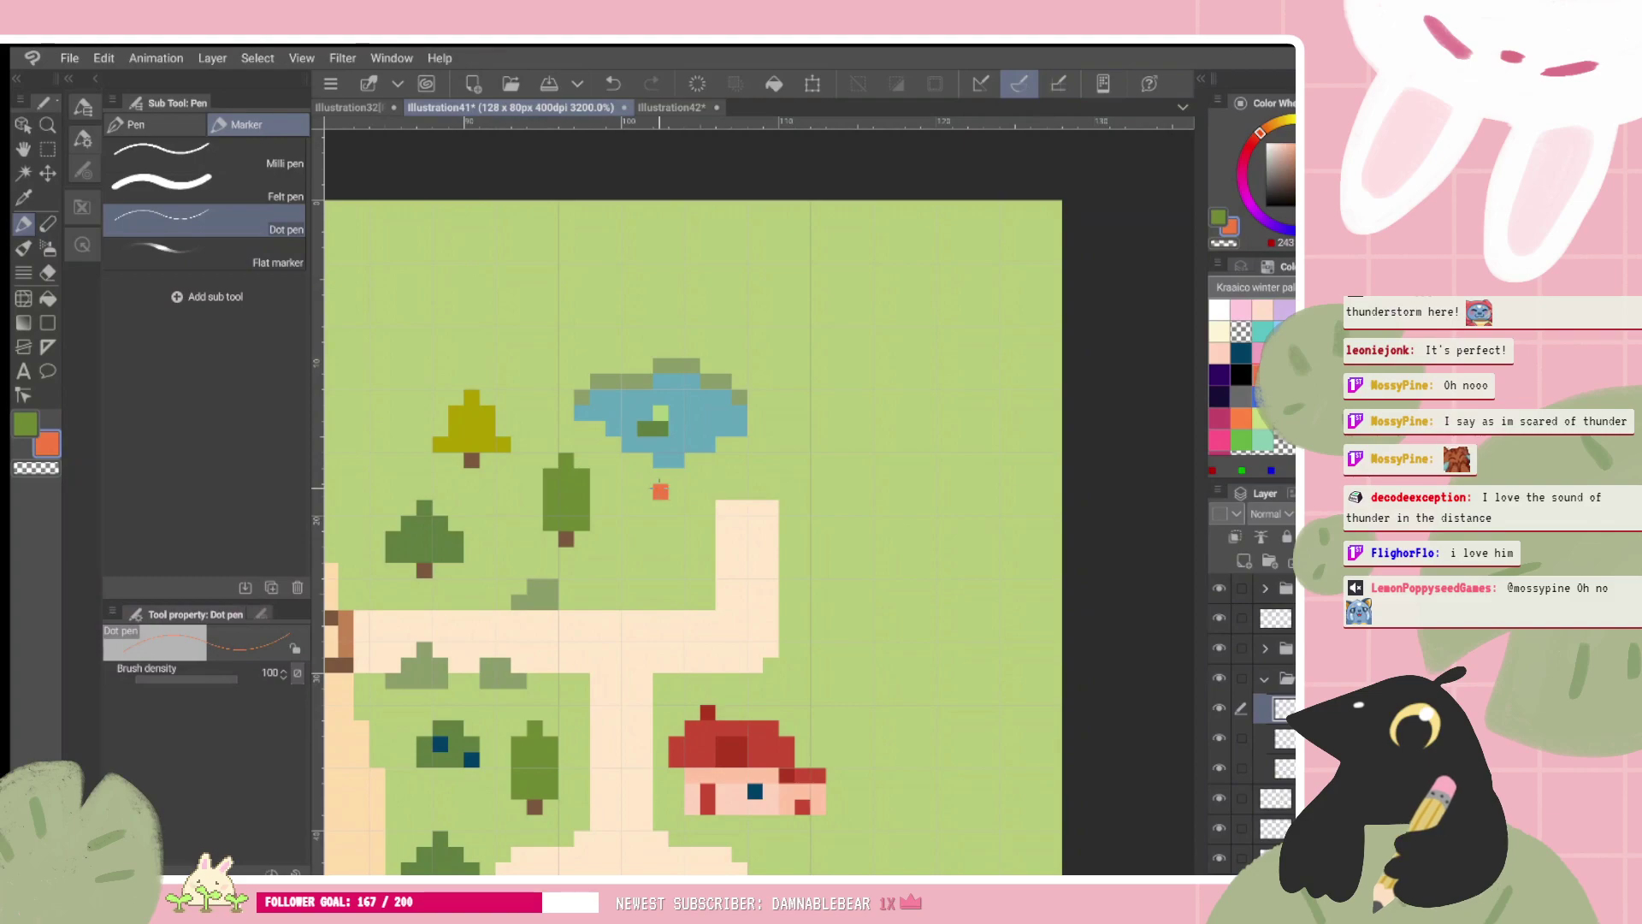
Step: Build a small duck beside the beak with a tree-green head, a lighter brown chest and a body and tail in the sampled trunk brown
{"action": "left_click", "coordinate": [535, 591], "text": "alt"}
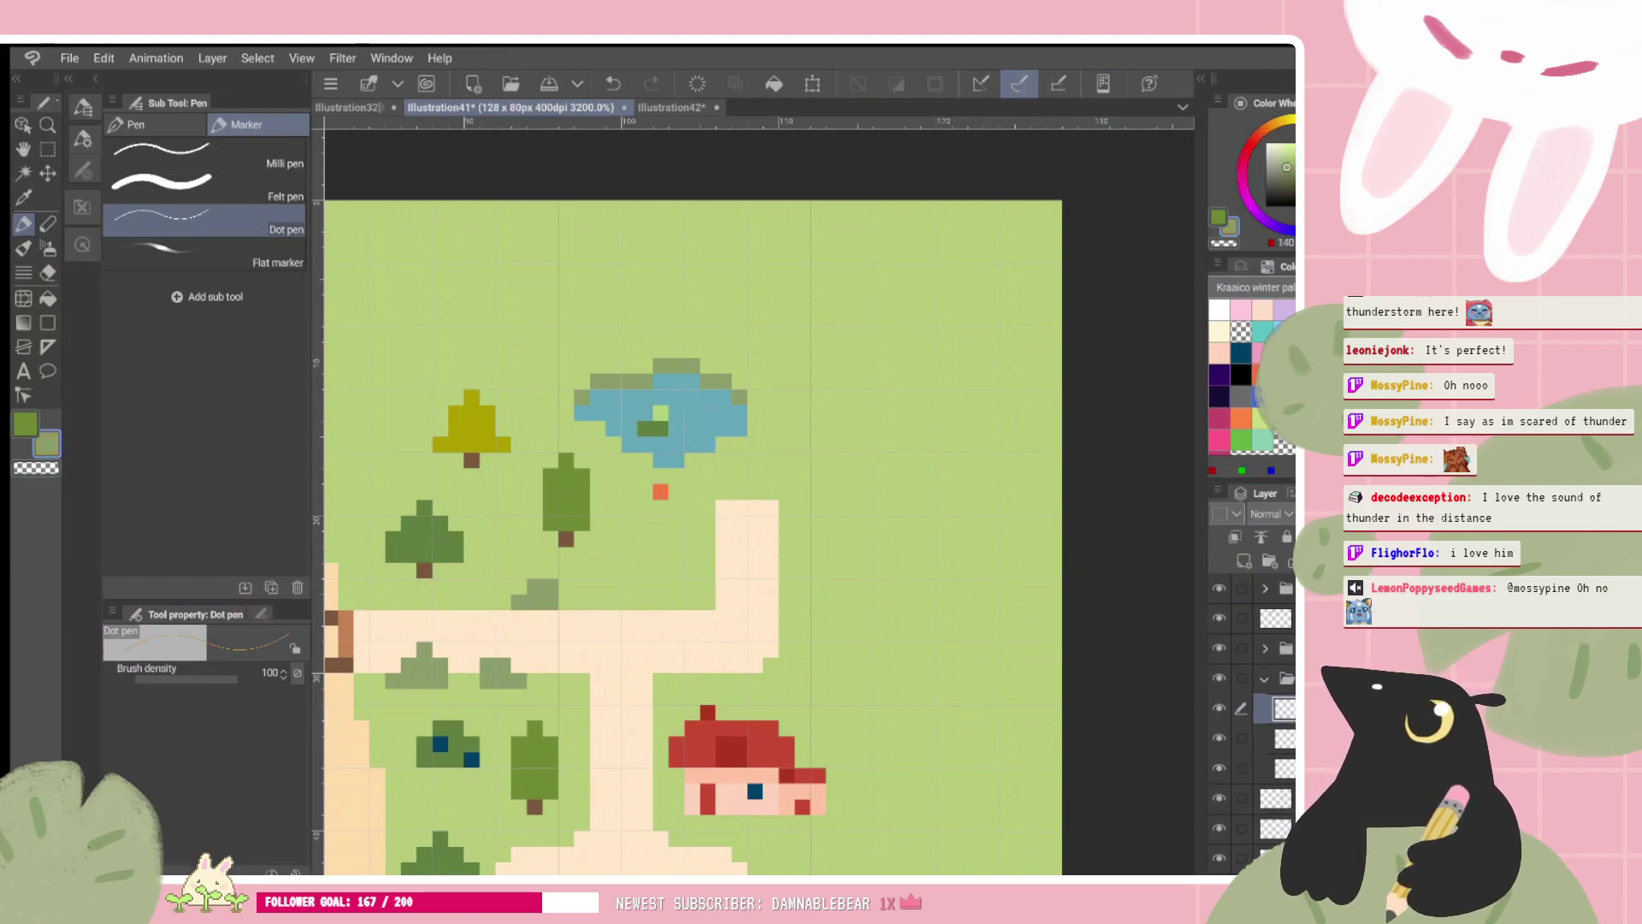
{"action": "left_click_drag", "start_coordinate": [676, 492], "coordinate": [675, 507]}
{"action": "left_click", "coordinate": [567, 460], "text": "alt"}
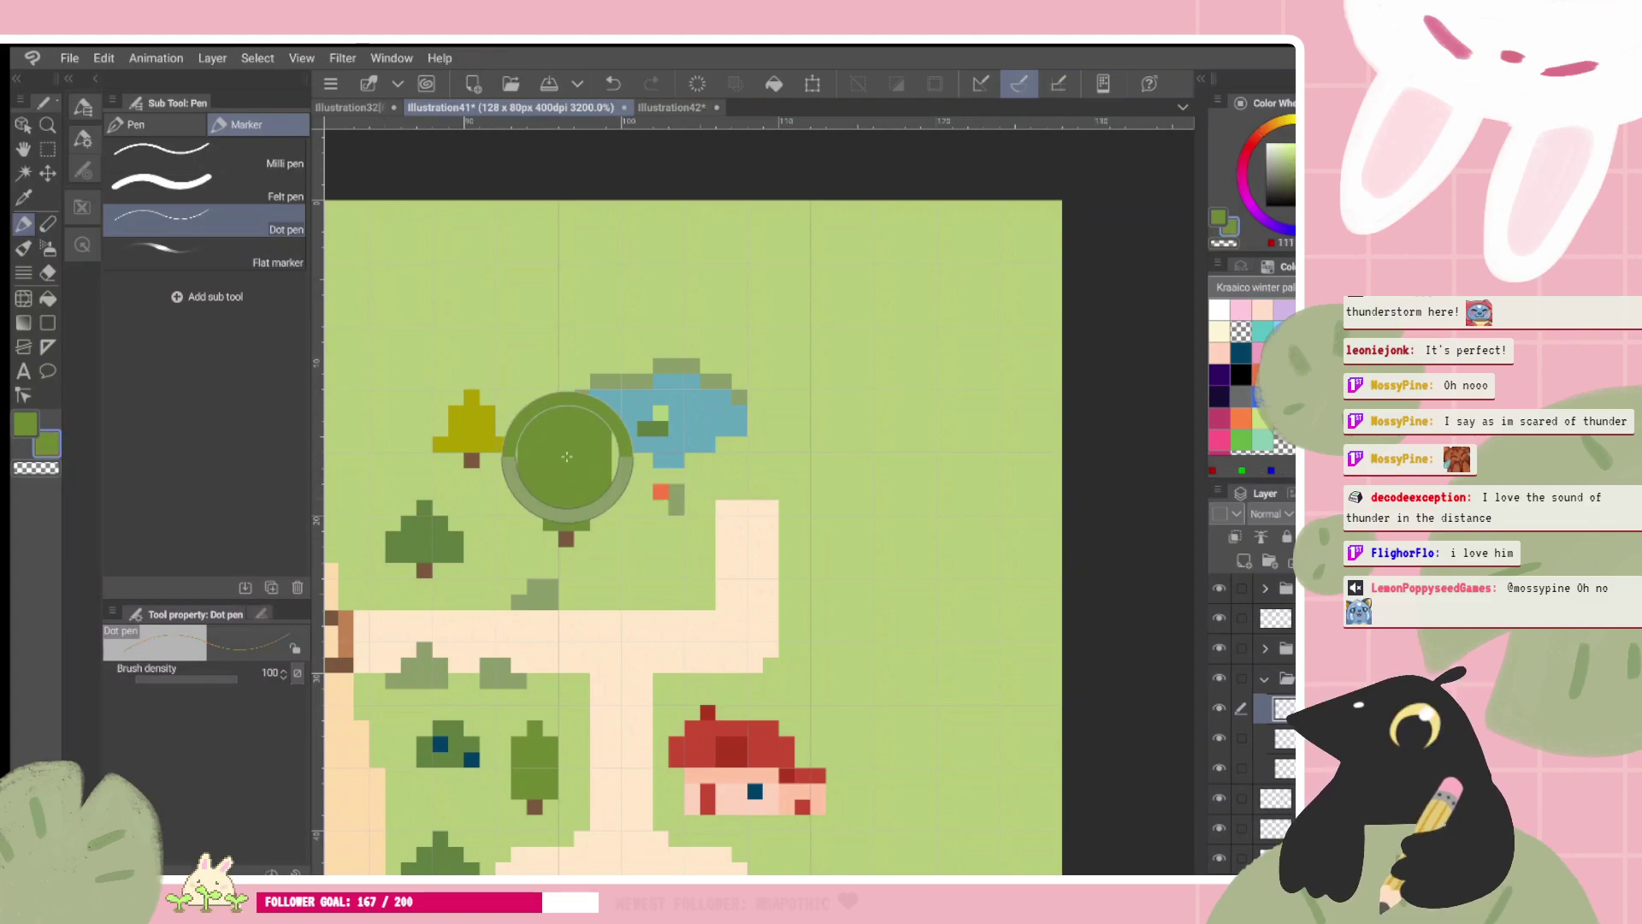
{"action": "left_click", "coordinate": [1283, 373]}
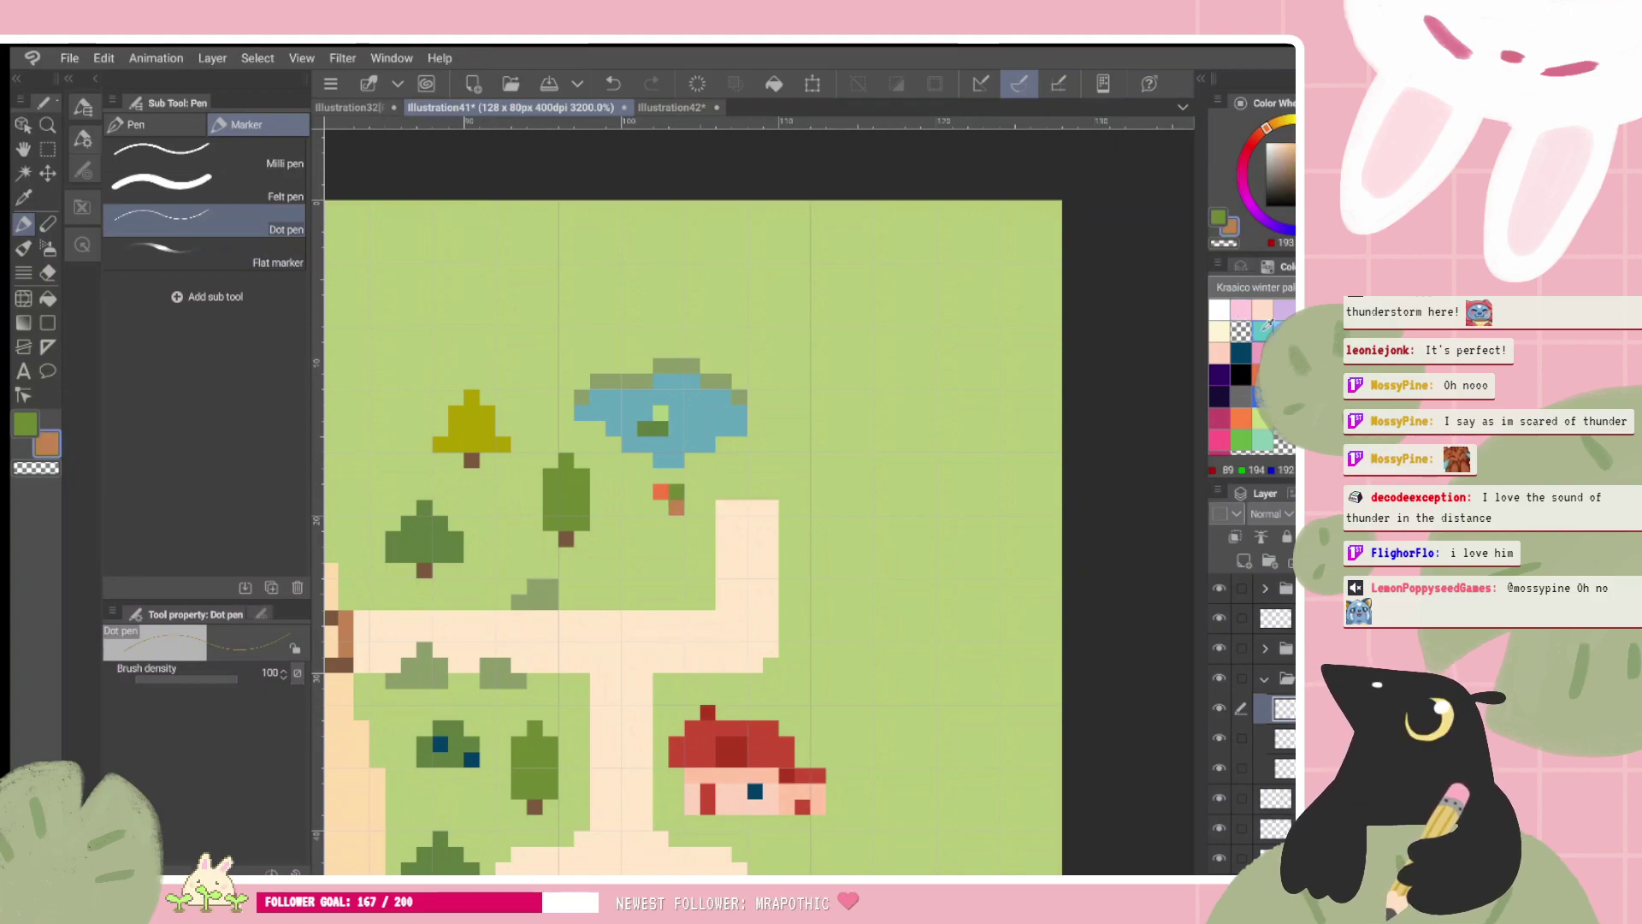
{"action": "left_click", "coordinate": [566, 538], "text": "alt"}
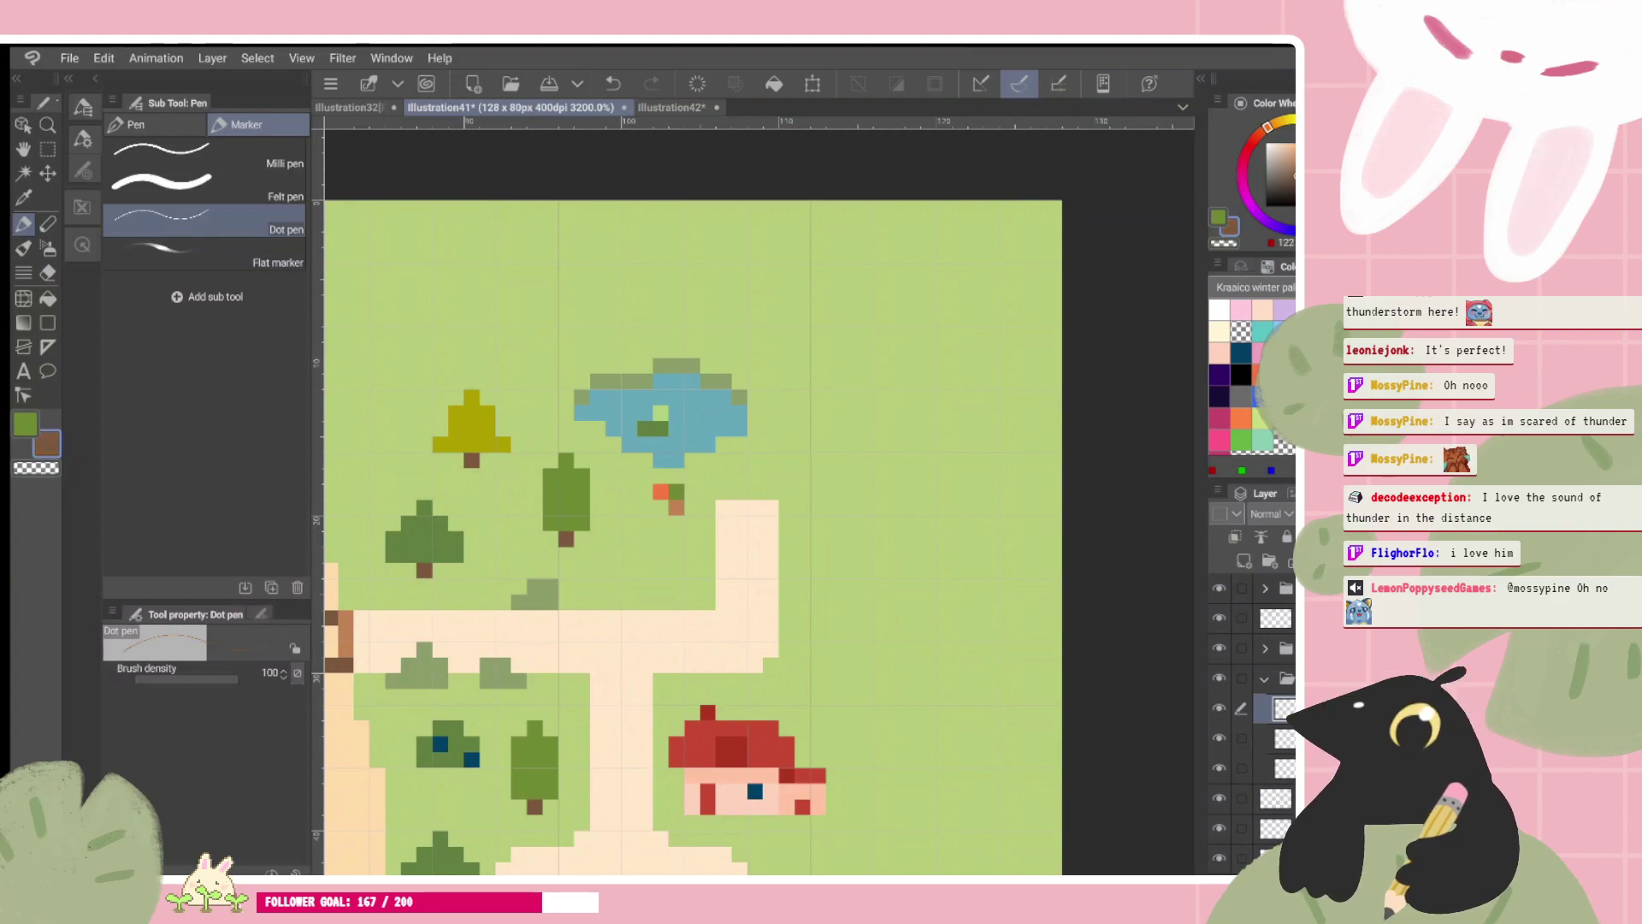
{"action": "left_click_drag", "start_coordinate": [677, 523], "coordinate": [707, 492]}
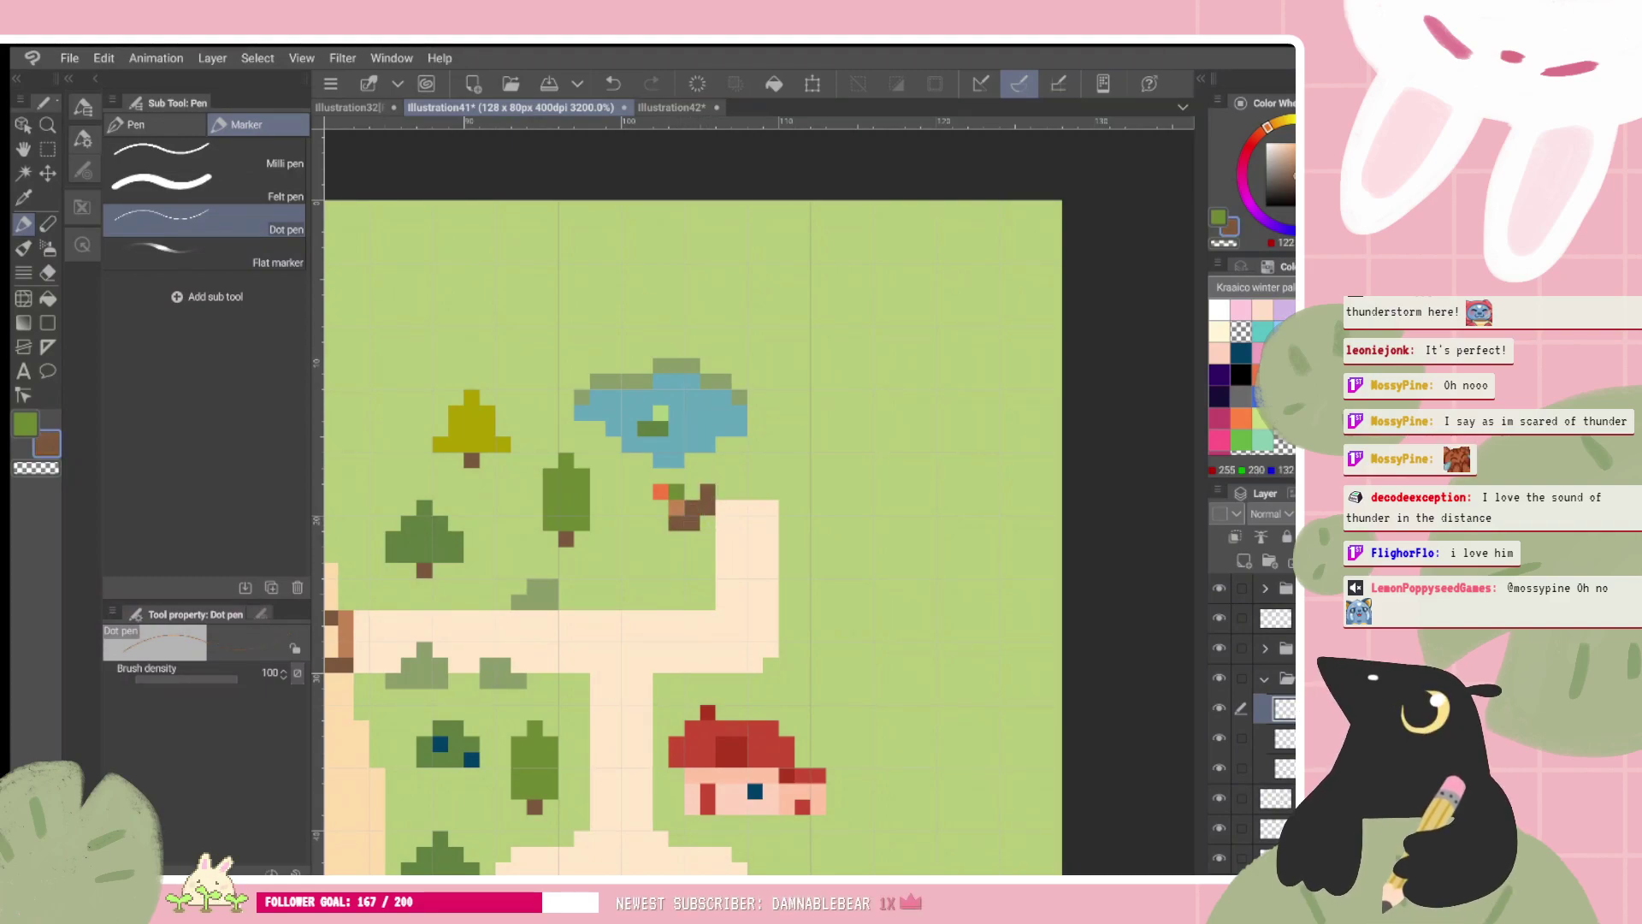
Step: Try several lighter and darker orange shades on the duck's beak pixel
{"action": "left_click", "coordinate": [1287, 128]}
{"action": "left_click", "coordinate": [1240, 417]}
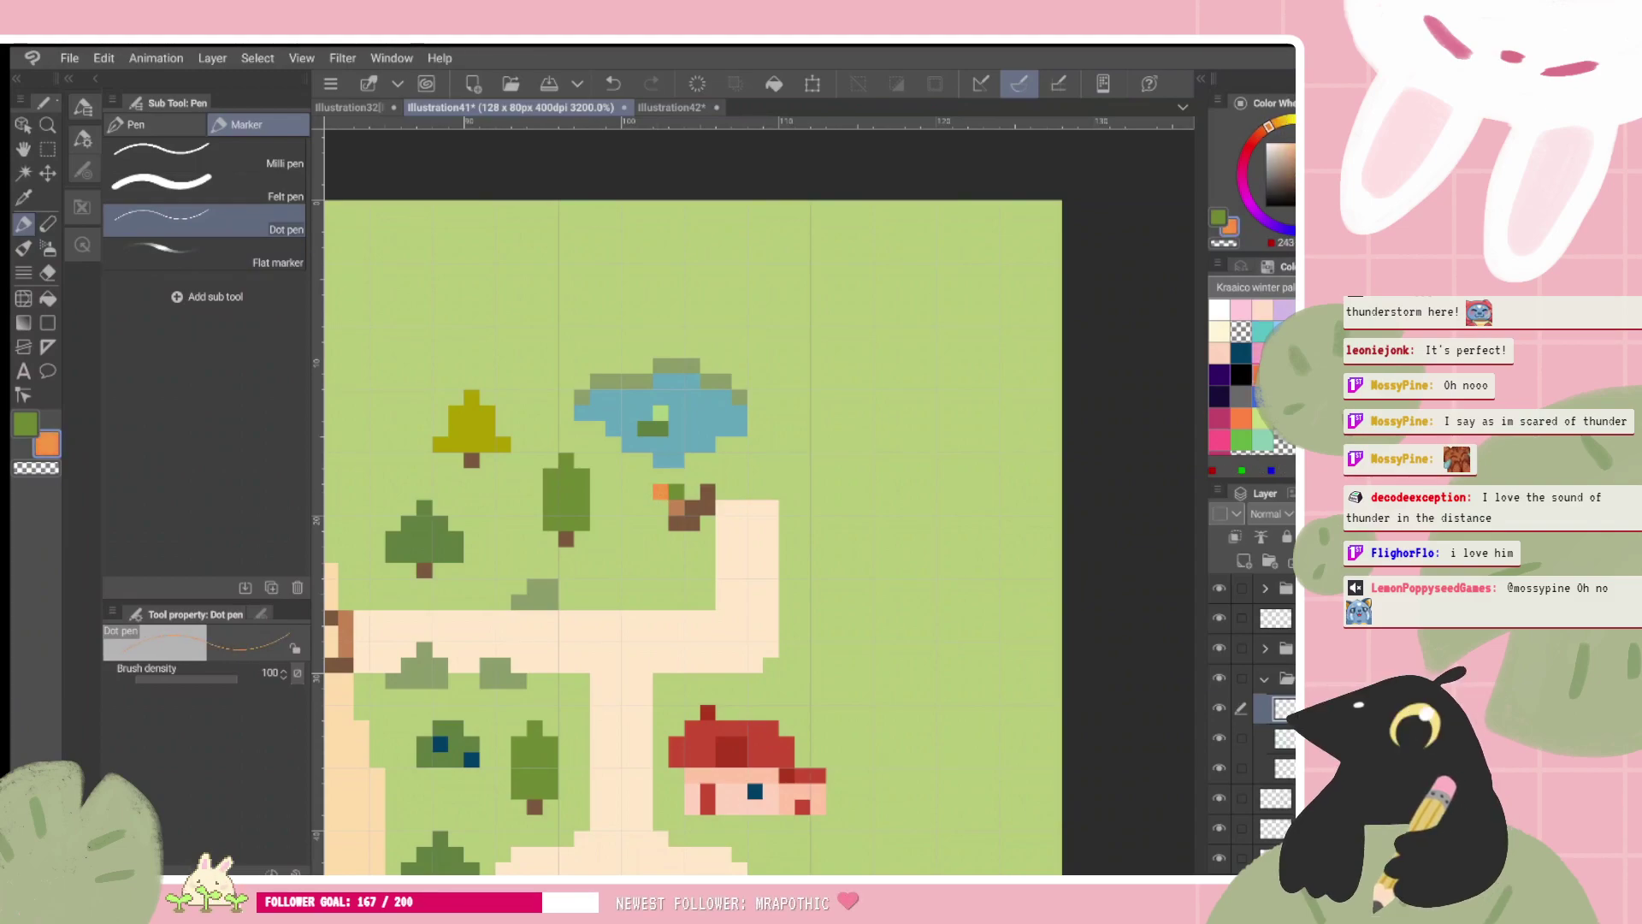
{"action": "left_click", "coordinate": [1293, 154]}
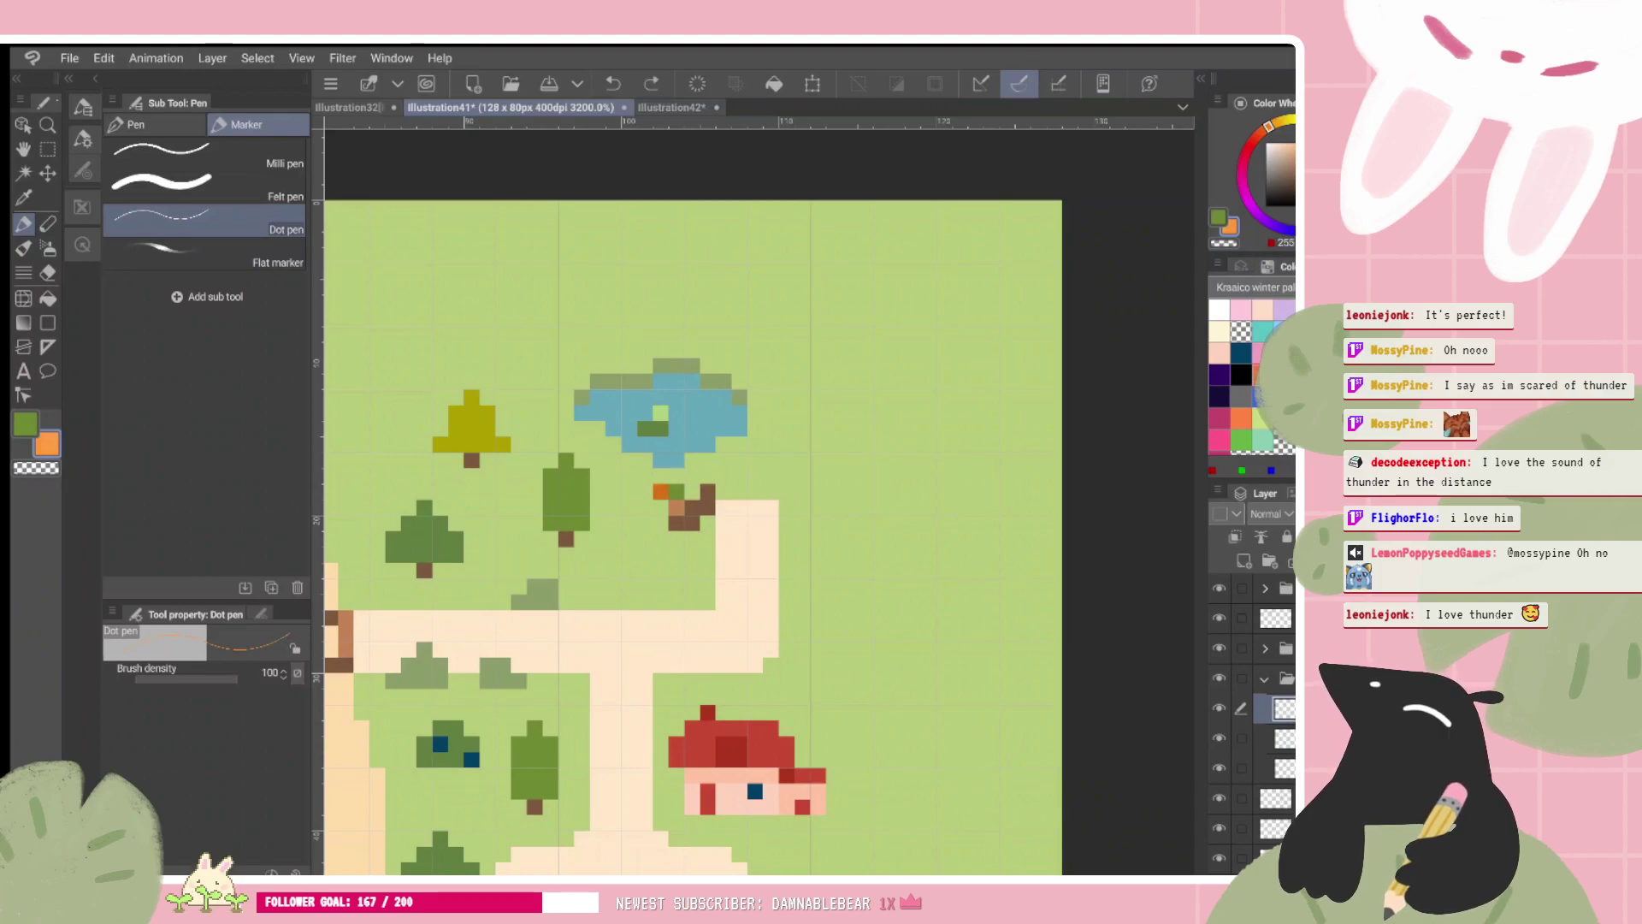
{"action": "left_click_drag", "start_coordinate": [693, 530], "coordinate": [684, 538]}
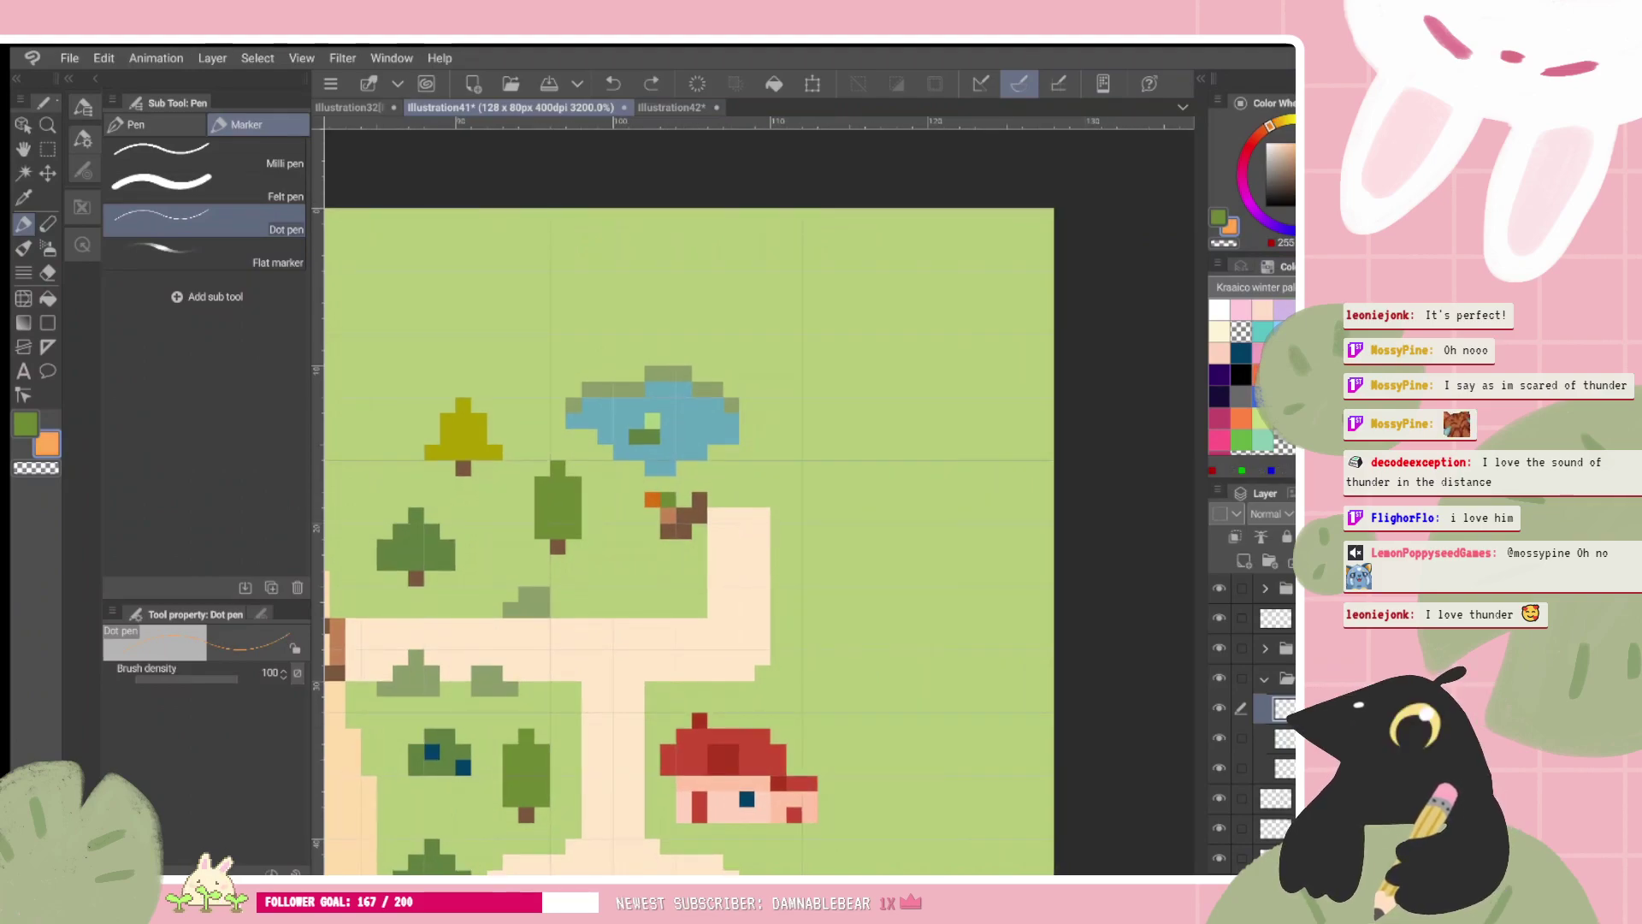
{"action": "left_click", "coordinate": [652, 499]}
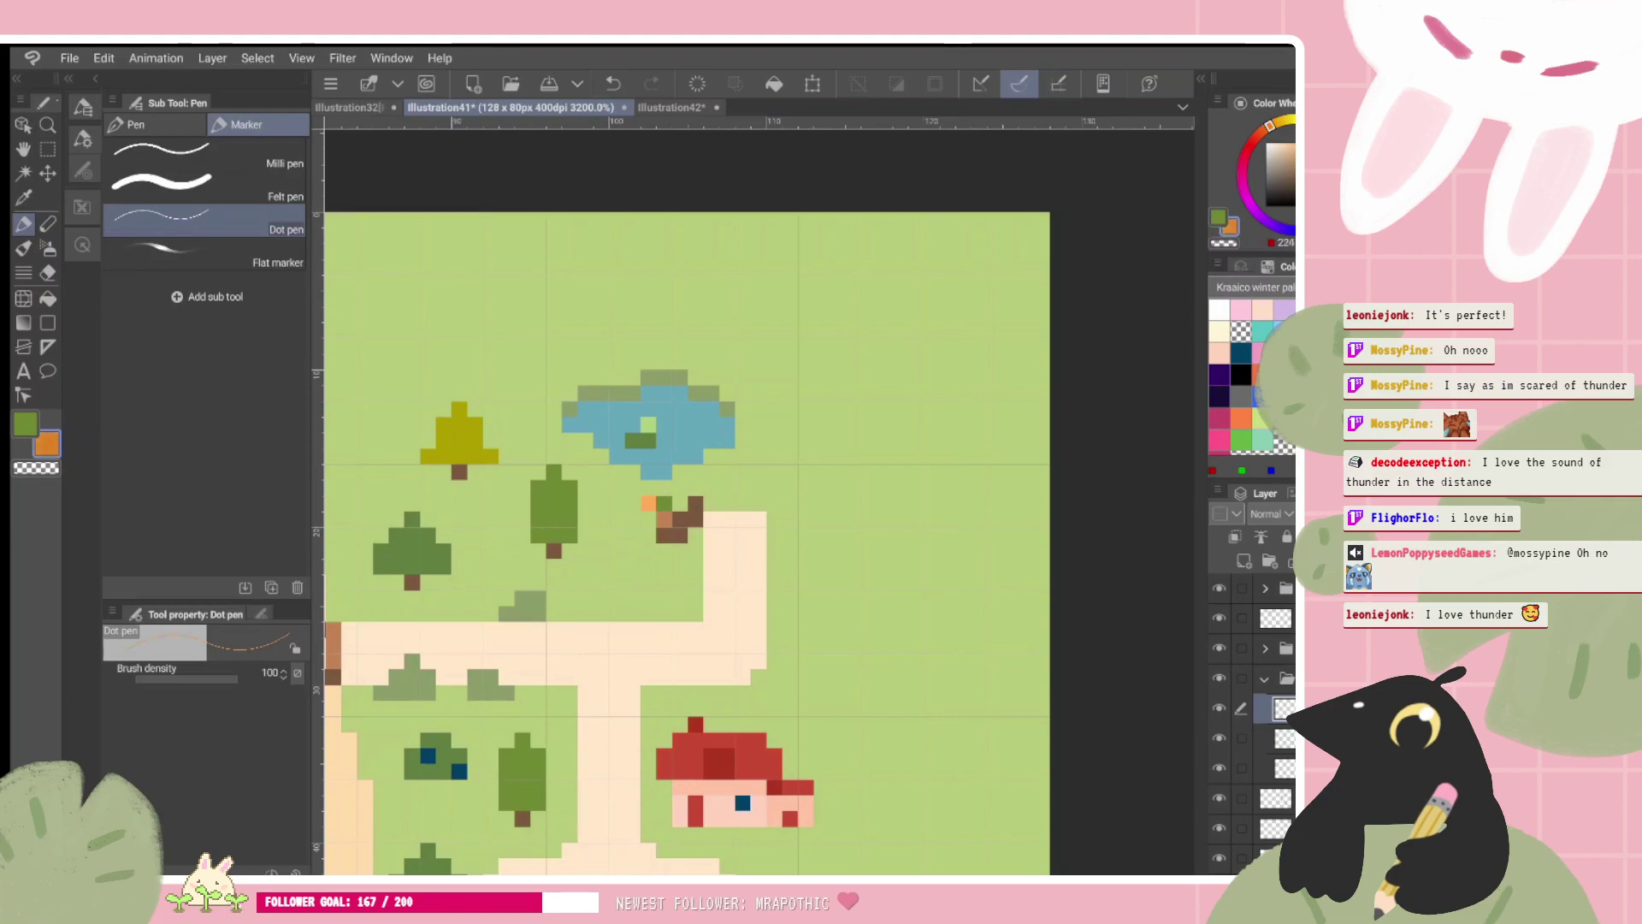
{"action": "left_click", "coordinate": [648, 502]}
{"action": "left_click_drag", "start_coordinate": [692, 530], "coordinate": [700, 525]}
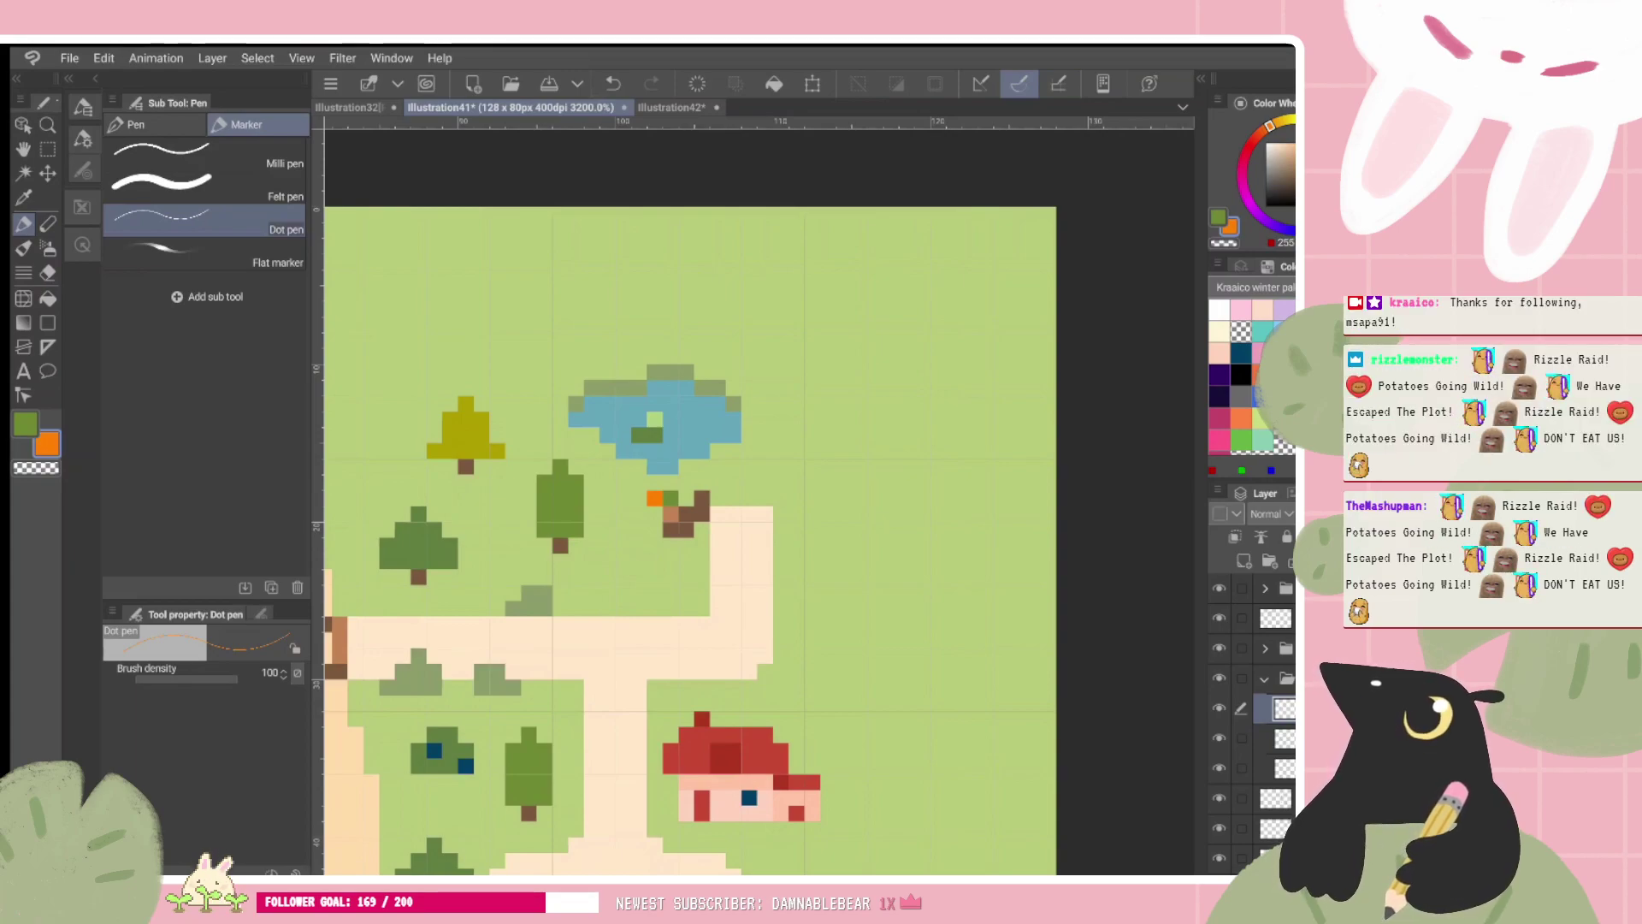
Step: Switch to the artist's online portfolio, look through the gallery of illustrations and return to the map drawing
{"action": "scroll", "coordinate": [691, 504], "scroll_direction": "down", "scroll_amount": 1}
{"action": "scroll", "coordinate": [760, 502], "scroll_direction": "down", "scroll_amount": 5}
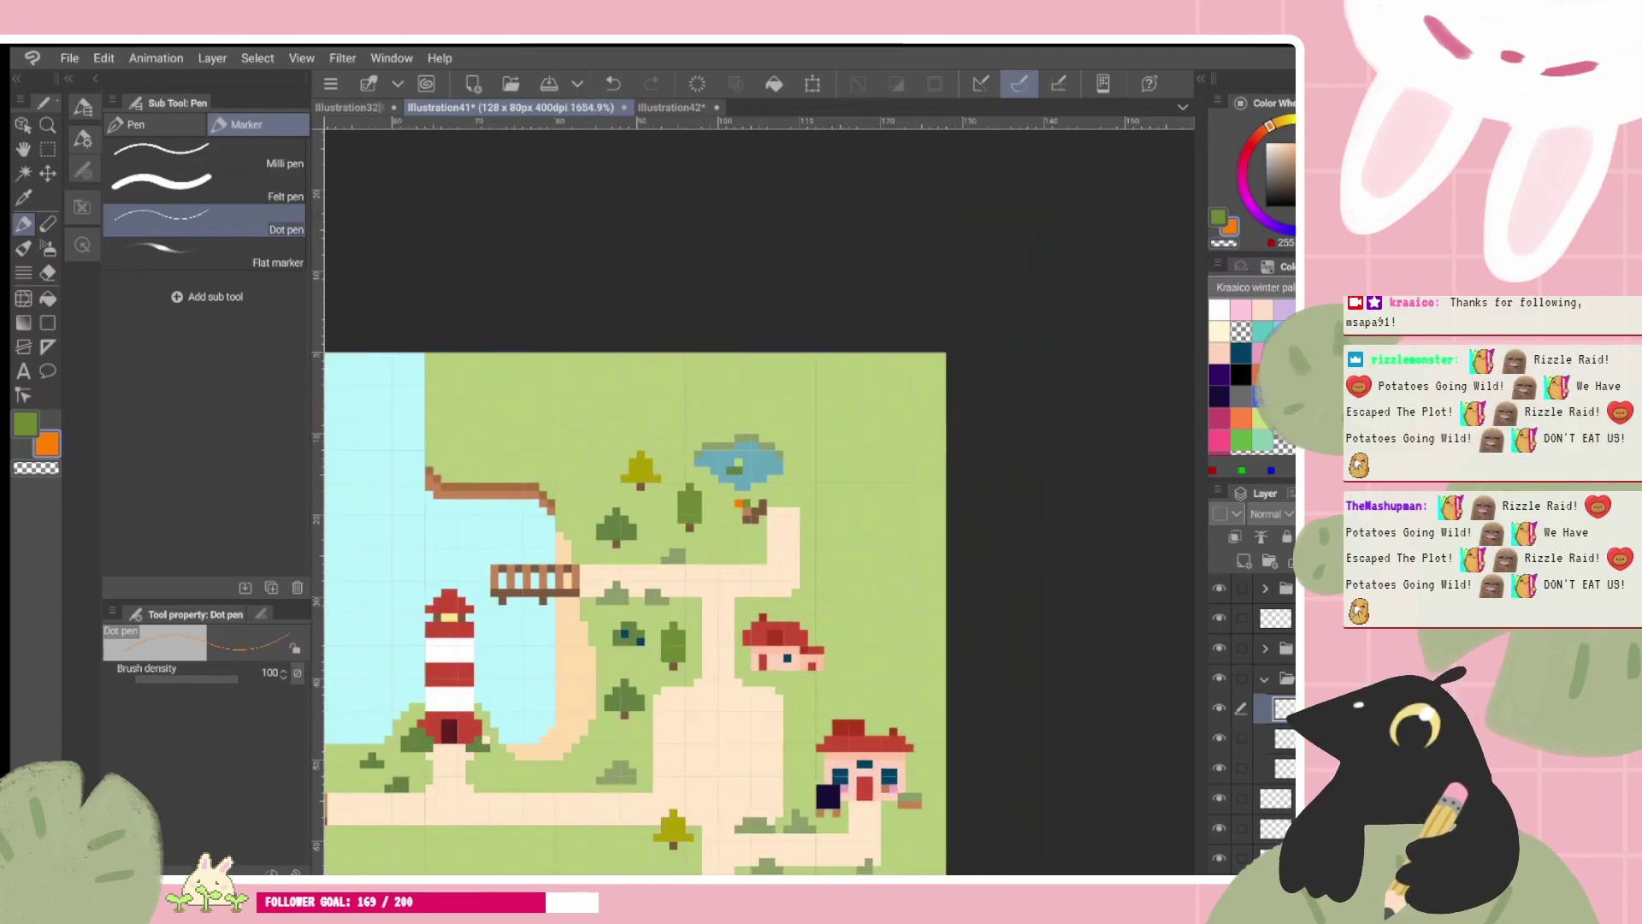
{"action": "scroll", "coordinate": [760, 502], "scroll_direction": "up", "scroll_amount": 1}
{"action": "scroll", "coordinate": [753, 568], "scroll_direction": "up", "scroll_amount": 1}
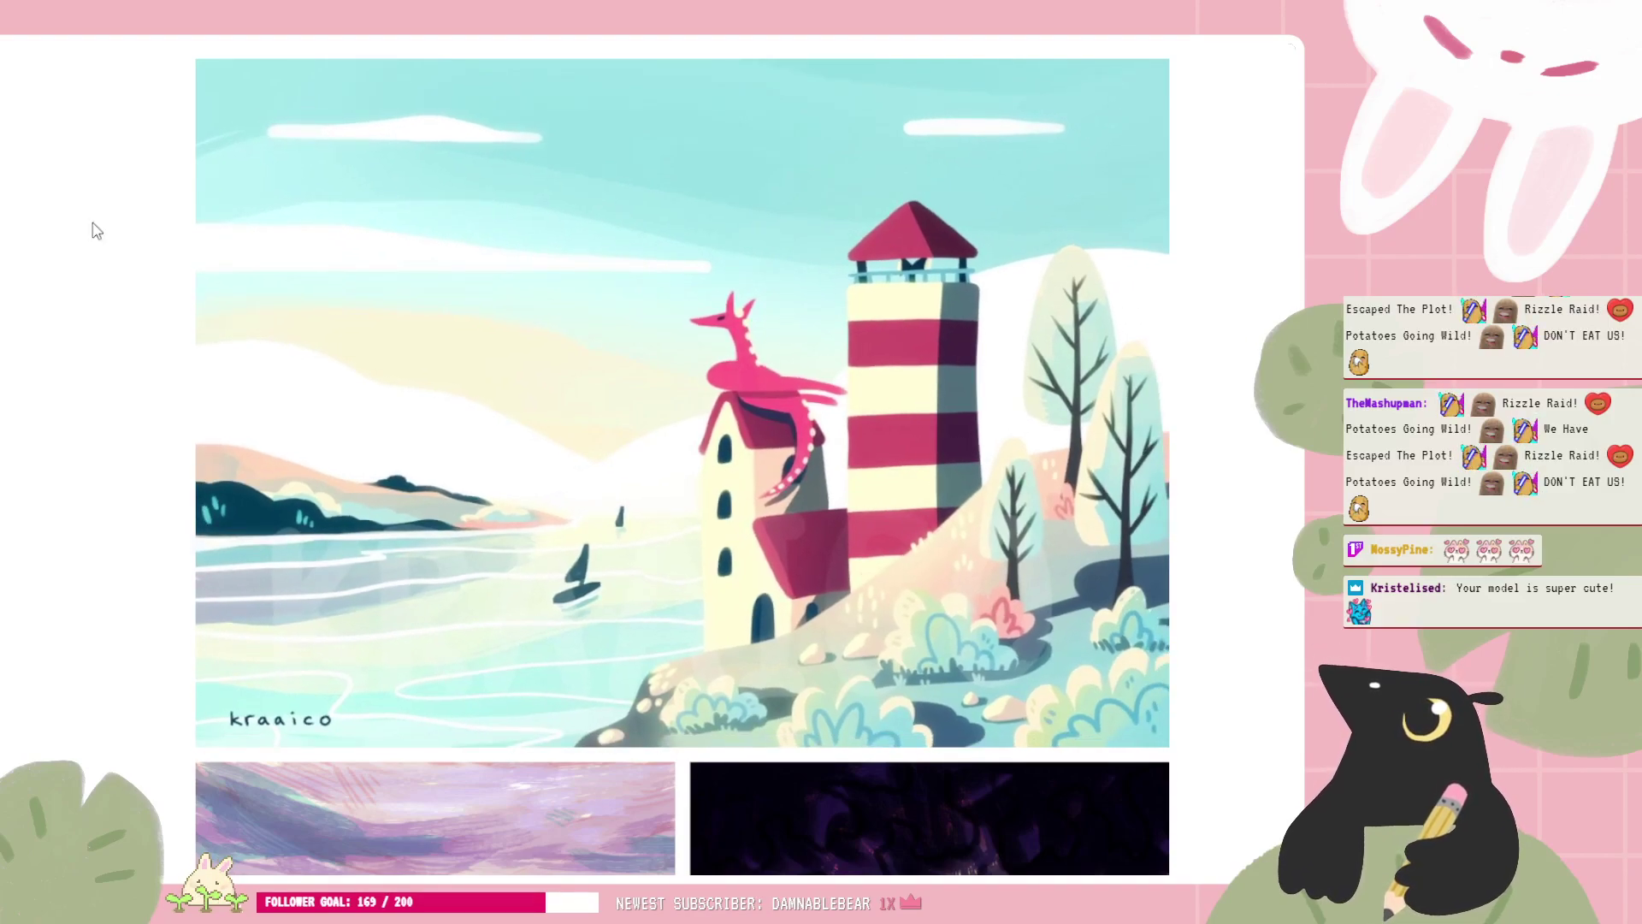
{"action": "scroll", "coordinate": [97, 231], "scroll_direction": "down", "scroll_amount": 5}
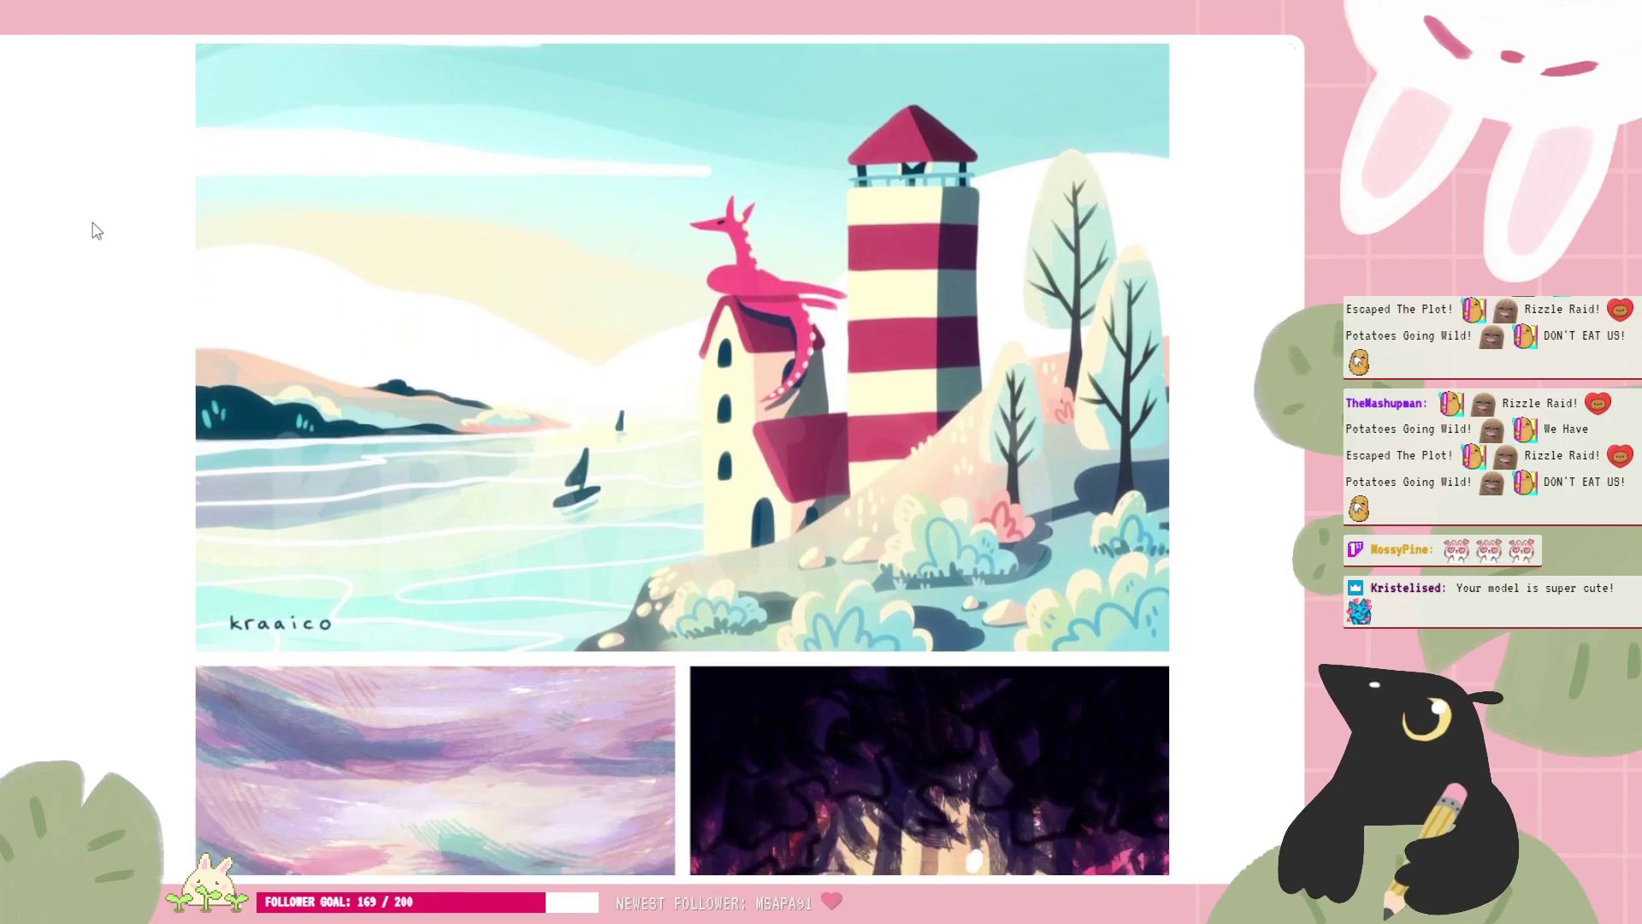
{"action": "scroll", "coordinate": [96, 231], "scroll_direction": "down", "scroll_amount": 6}
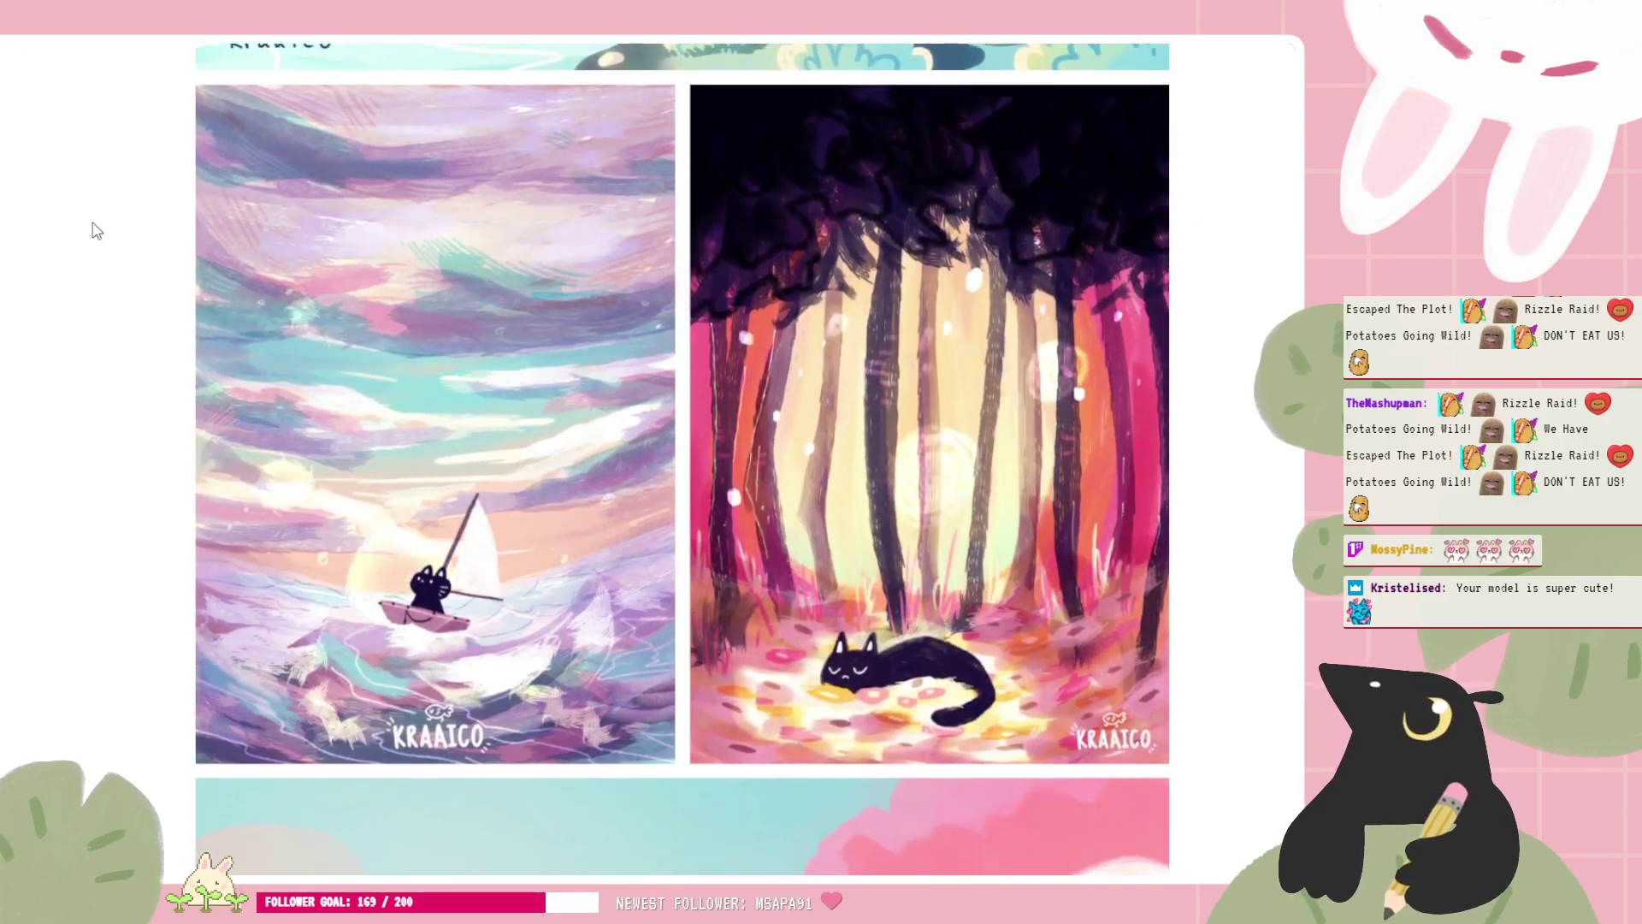
{"action": "scroll", "coordinate": [96, 230], "scroll_direction": "down", "scroll_amount": 7}
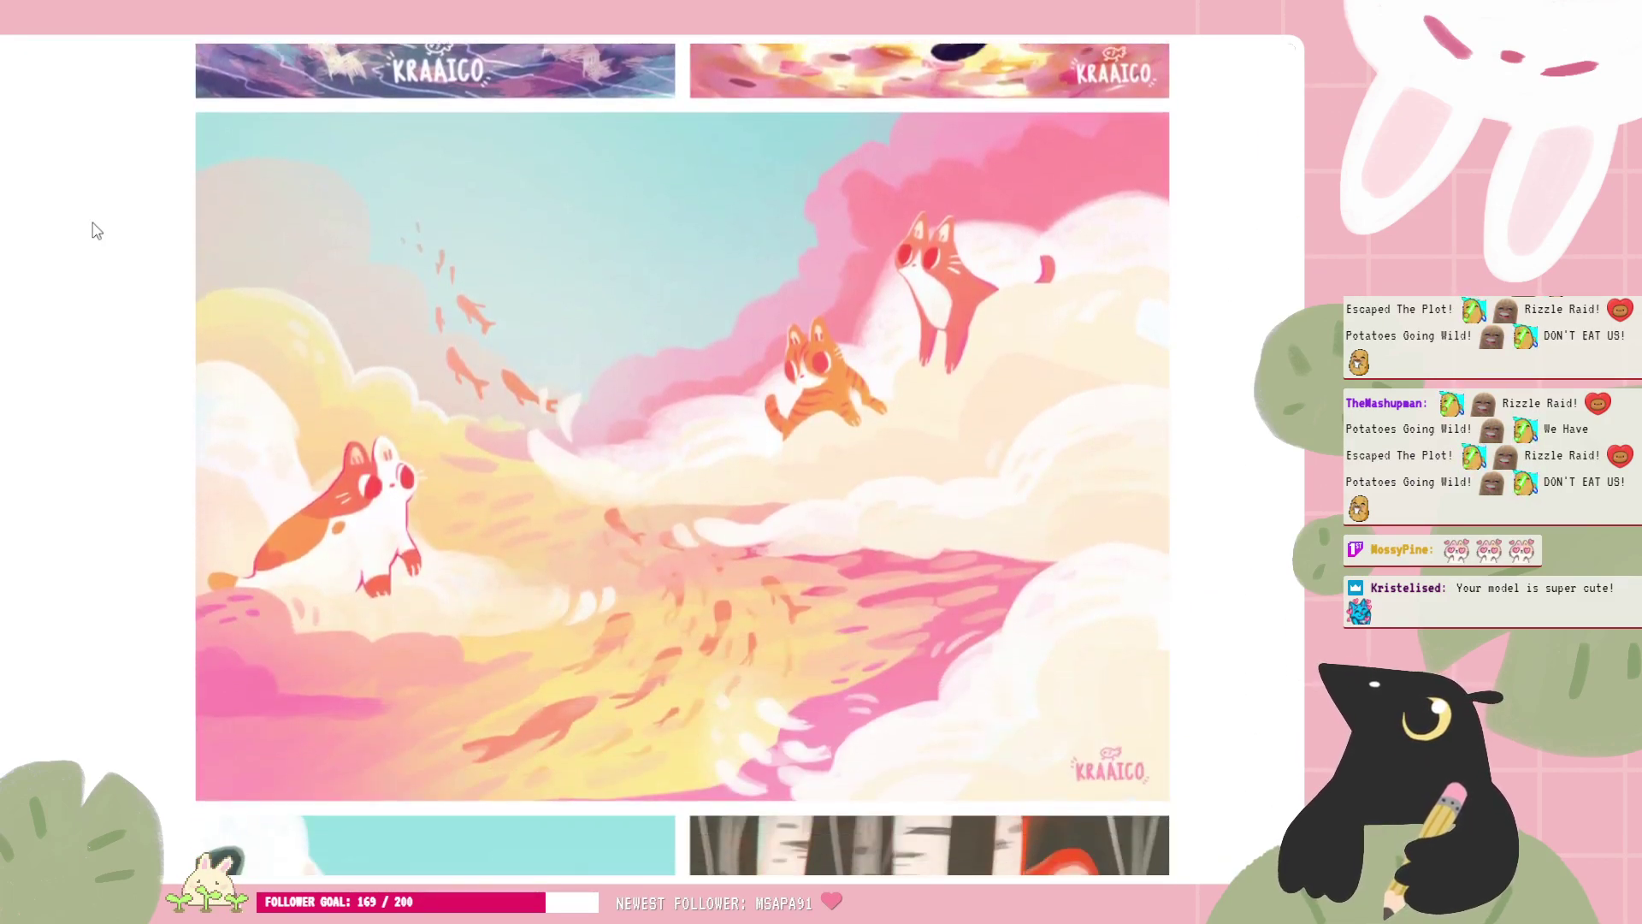
{"action": "scroll", "coordinate": [97, 230], "scroll_direction": "down", "scroll_amount": 5}
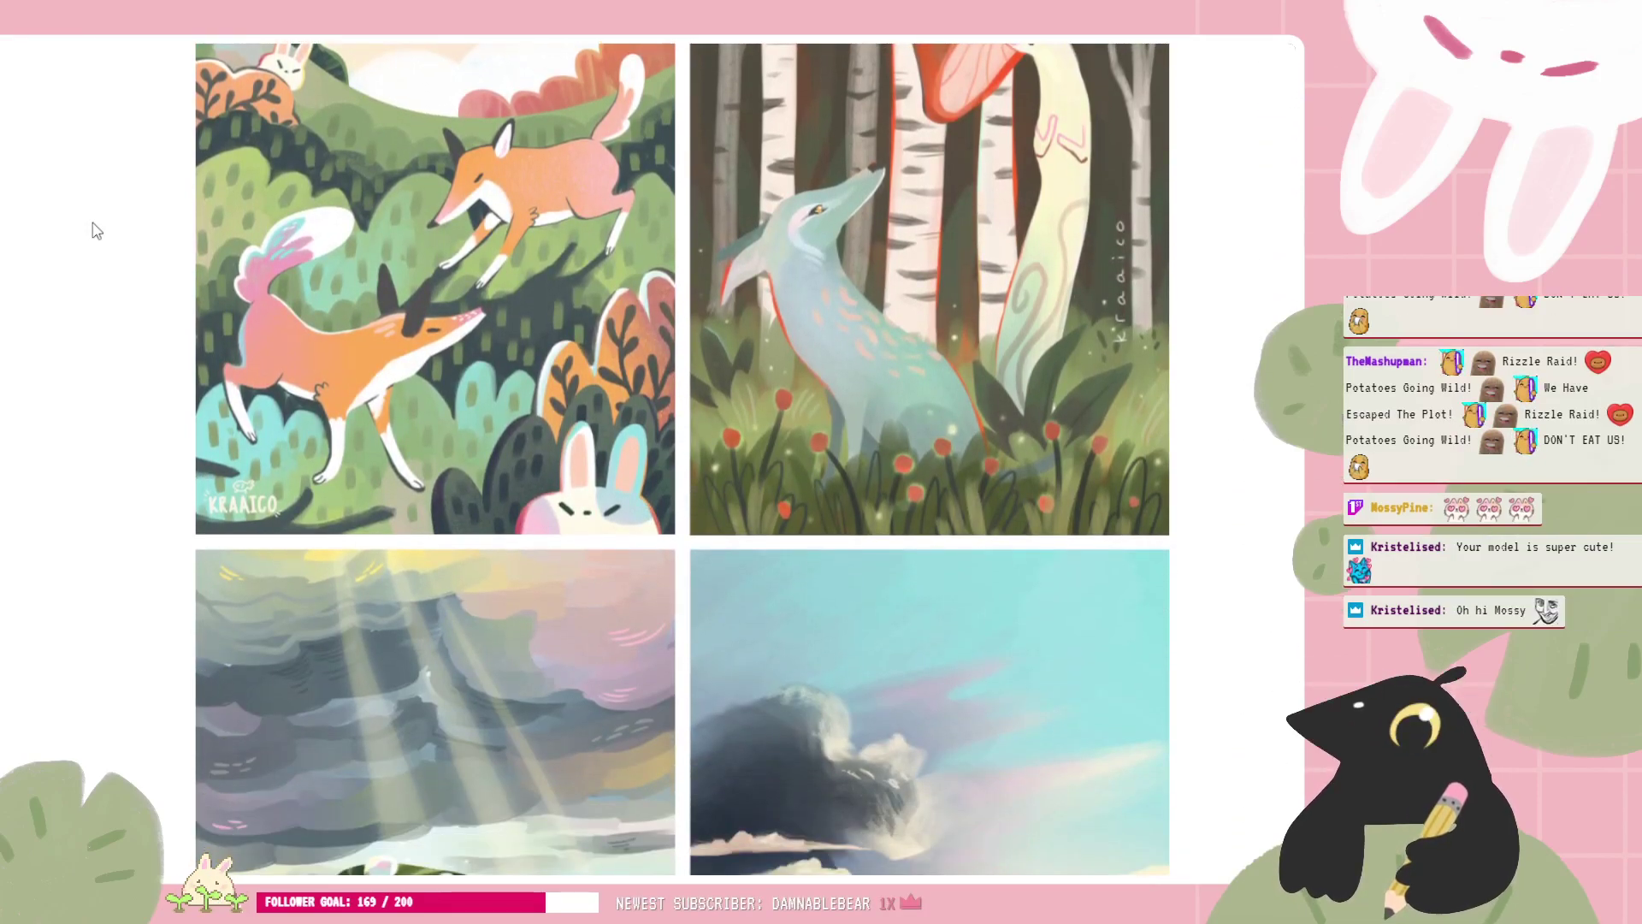
{"action": "scroll", "coordinate": [94, 229], "scroll_direction": "down", "scroll_amount": 6}
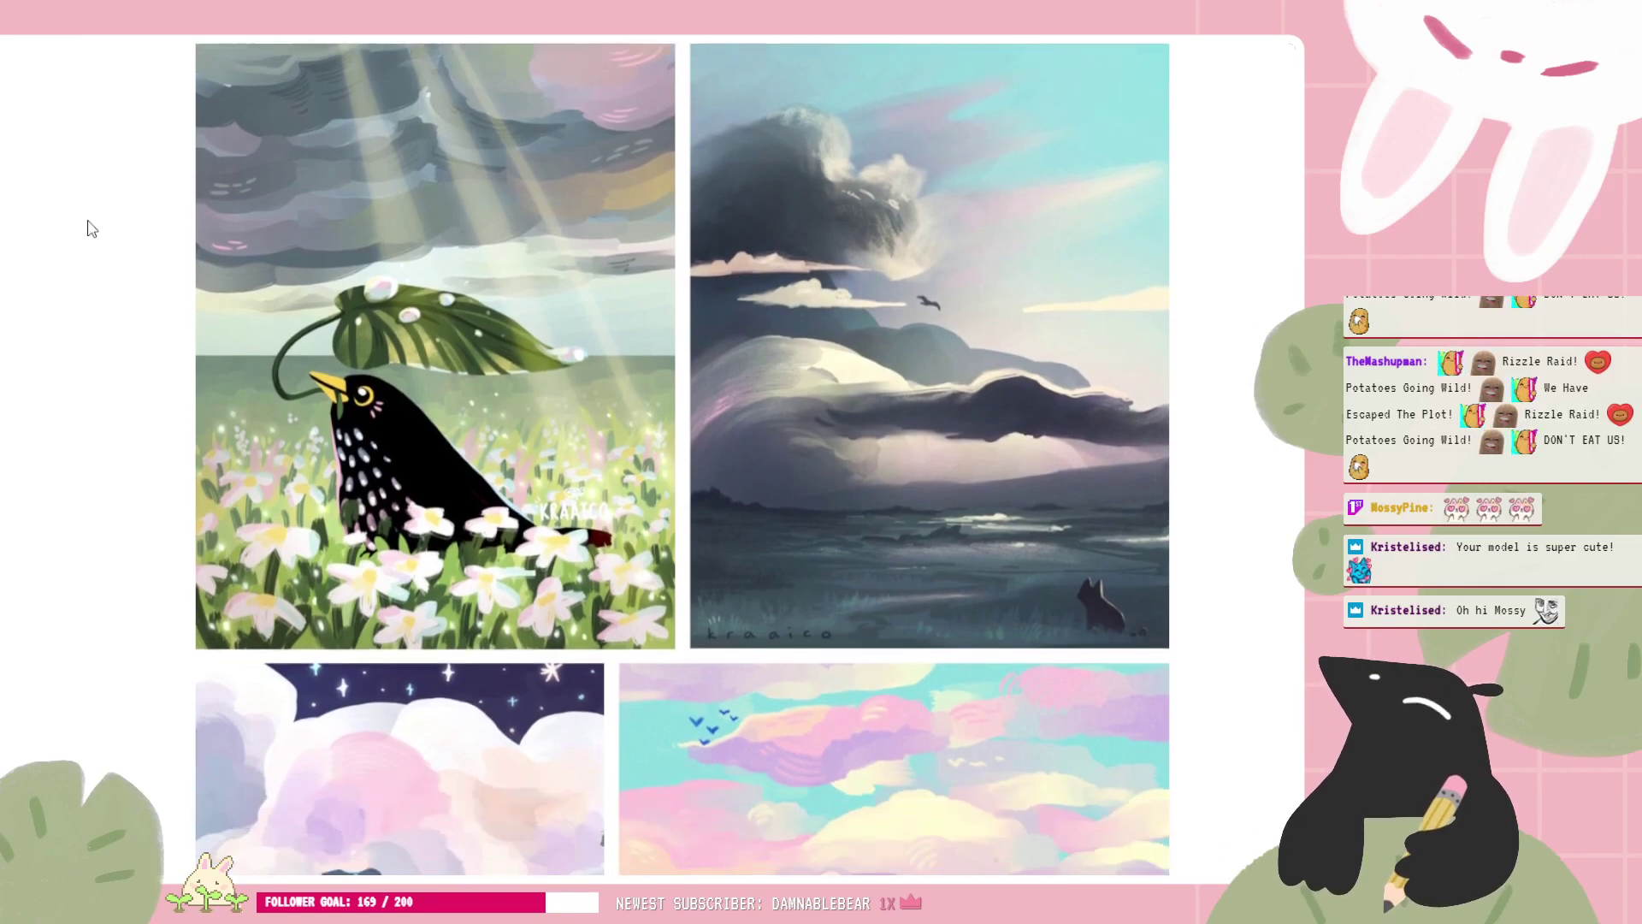
{"action": "scroll", "coordinate": [92, 229], "scroll_direction": "down", "scroll_amount": 8}
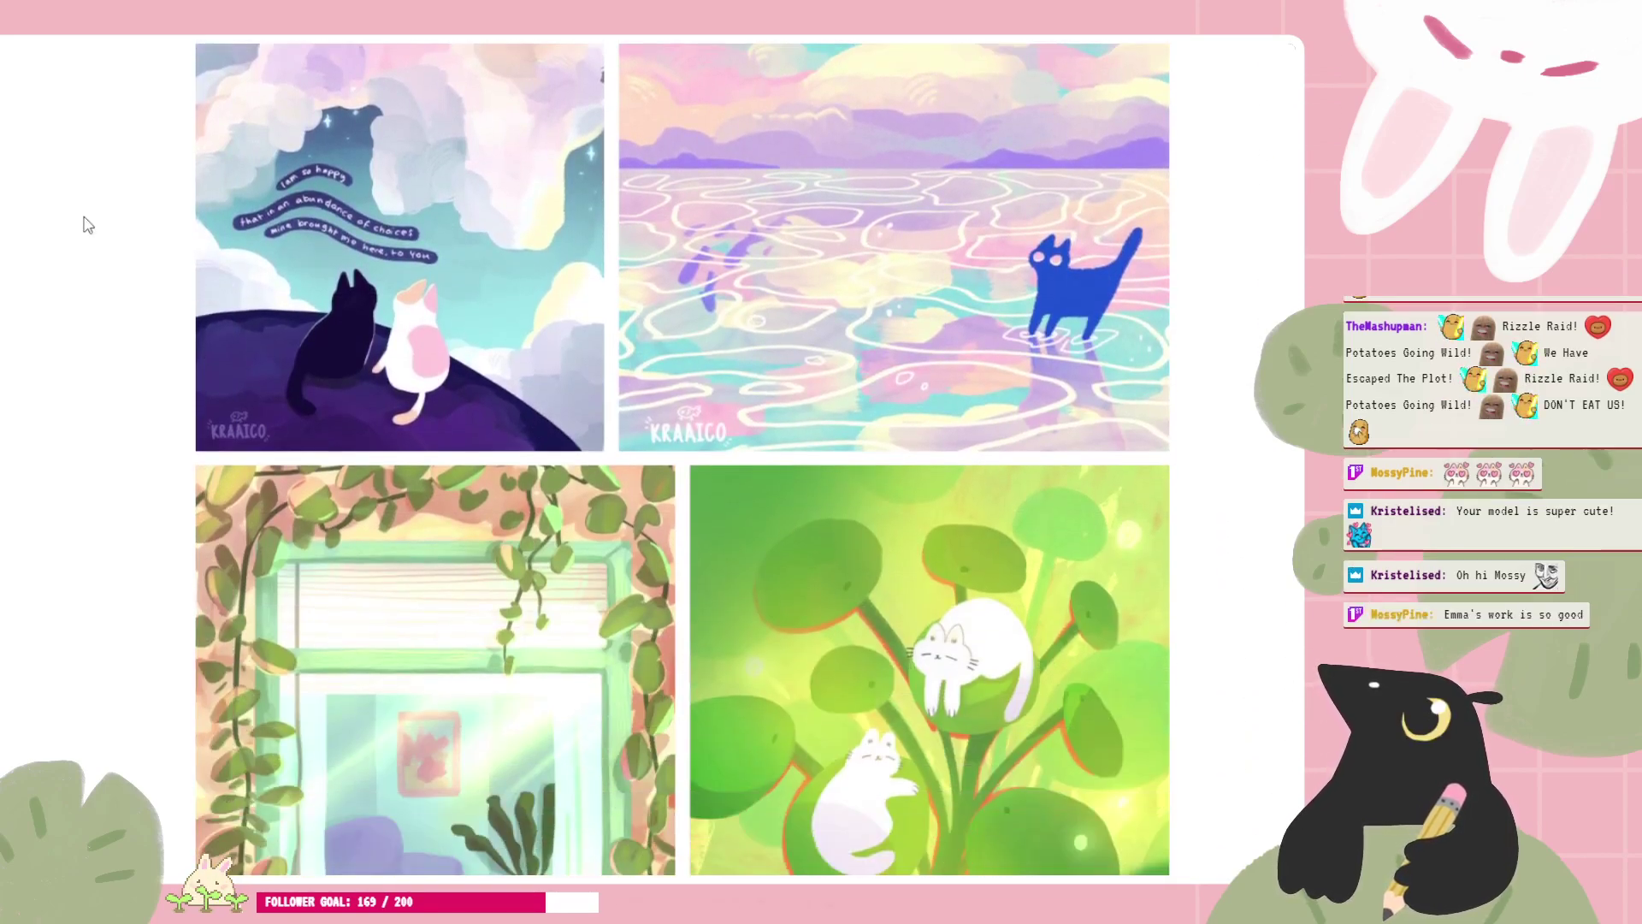
{"action": "scroll", "coordinate": [71, 215], "scroll_direction": "down", "scroll_amount": 5}
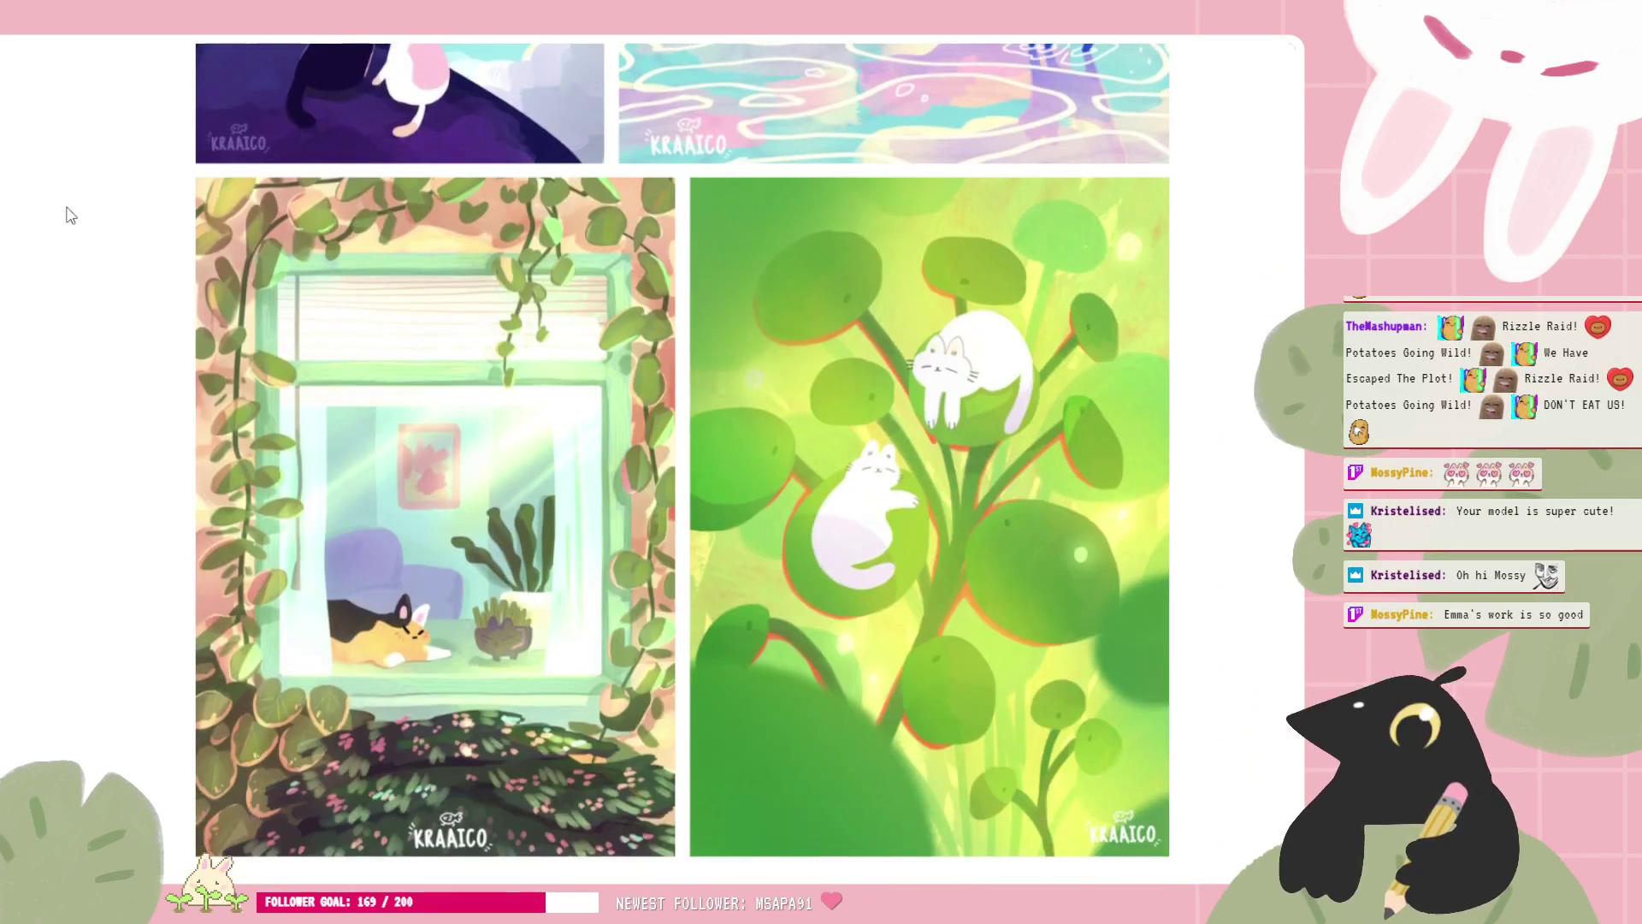
{"action": "scroll", "coordinate": [69, 215], "scroll_direction": "up", "scroll_amount": 1}
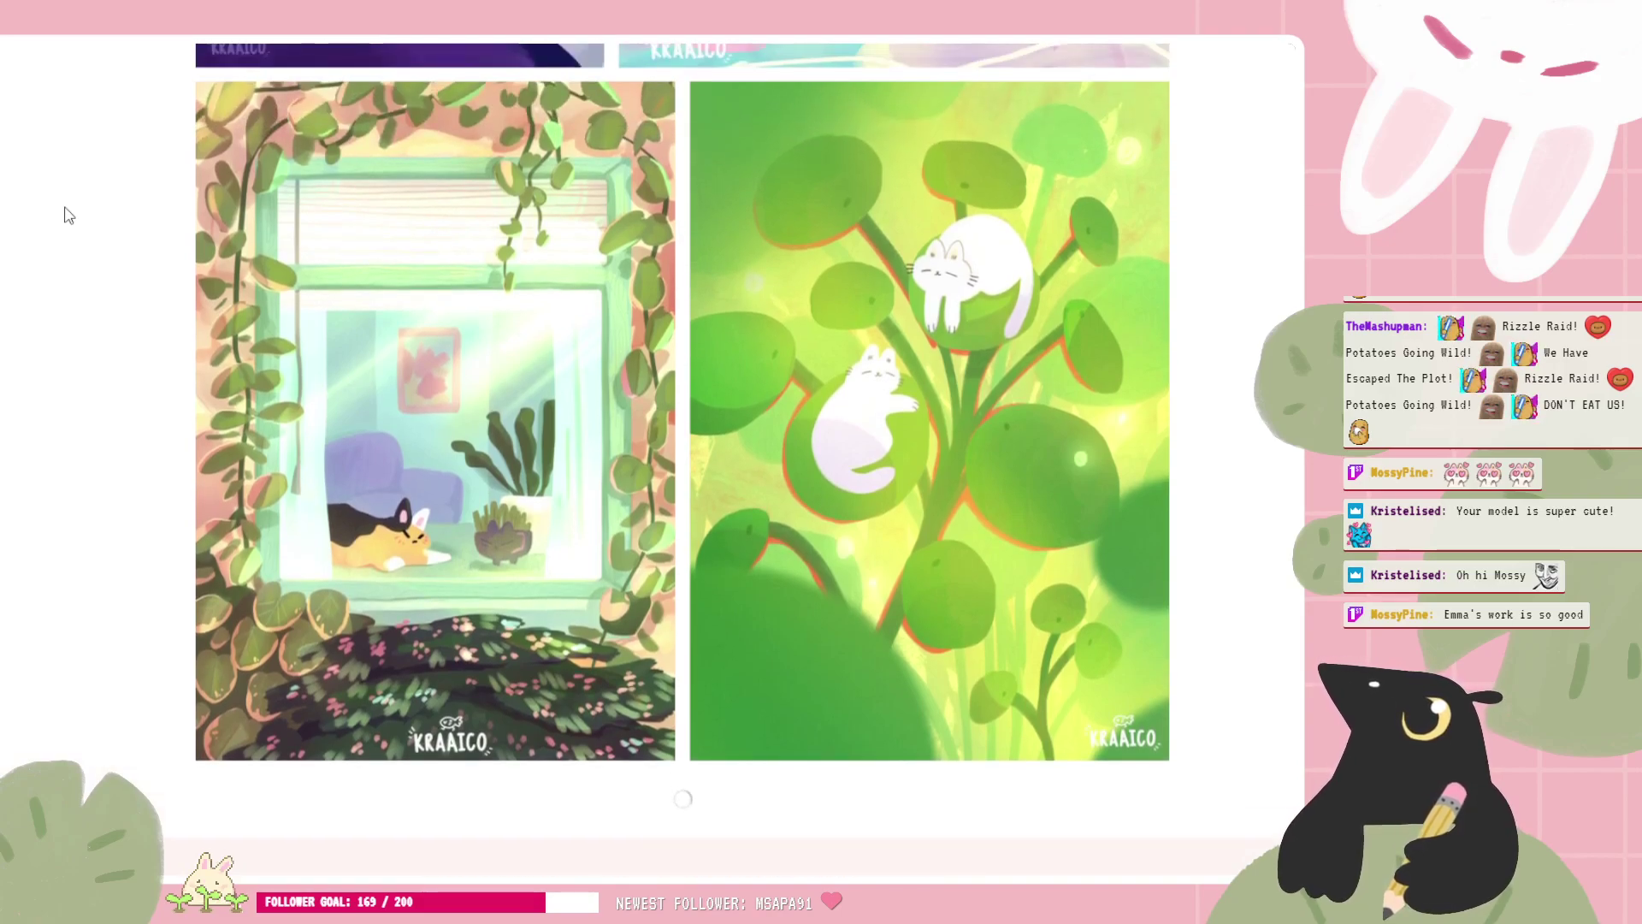
{"action": "scroll", "coordinate": [69, 215], "scroll_direction": "up", "scroll_amount": 1}
{"action": "scroll", "coordinate": [69, 215], "scroll_direction": "up", "scroll_amount": 20}
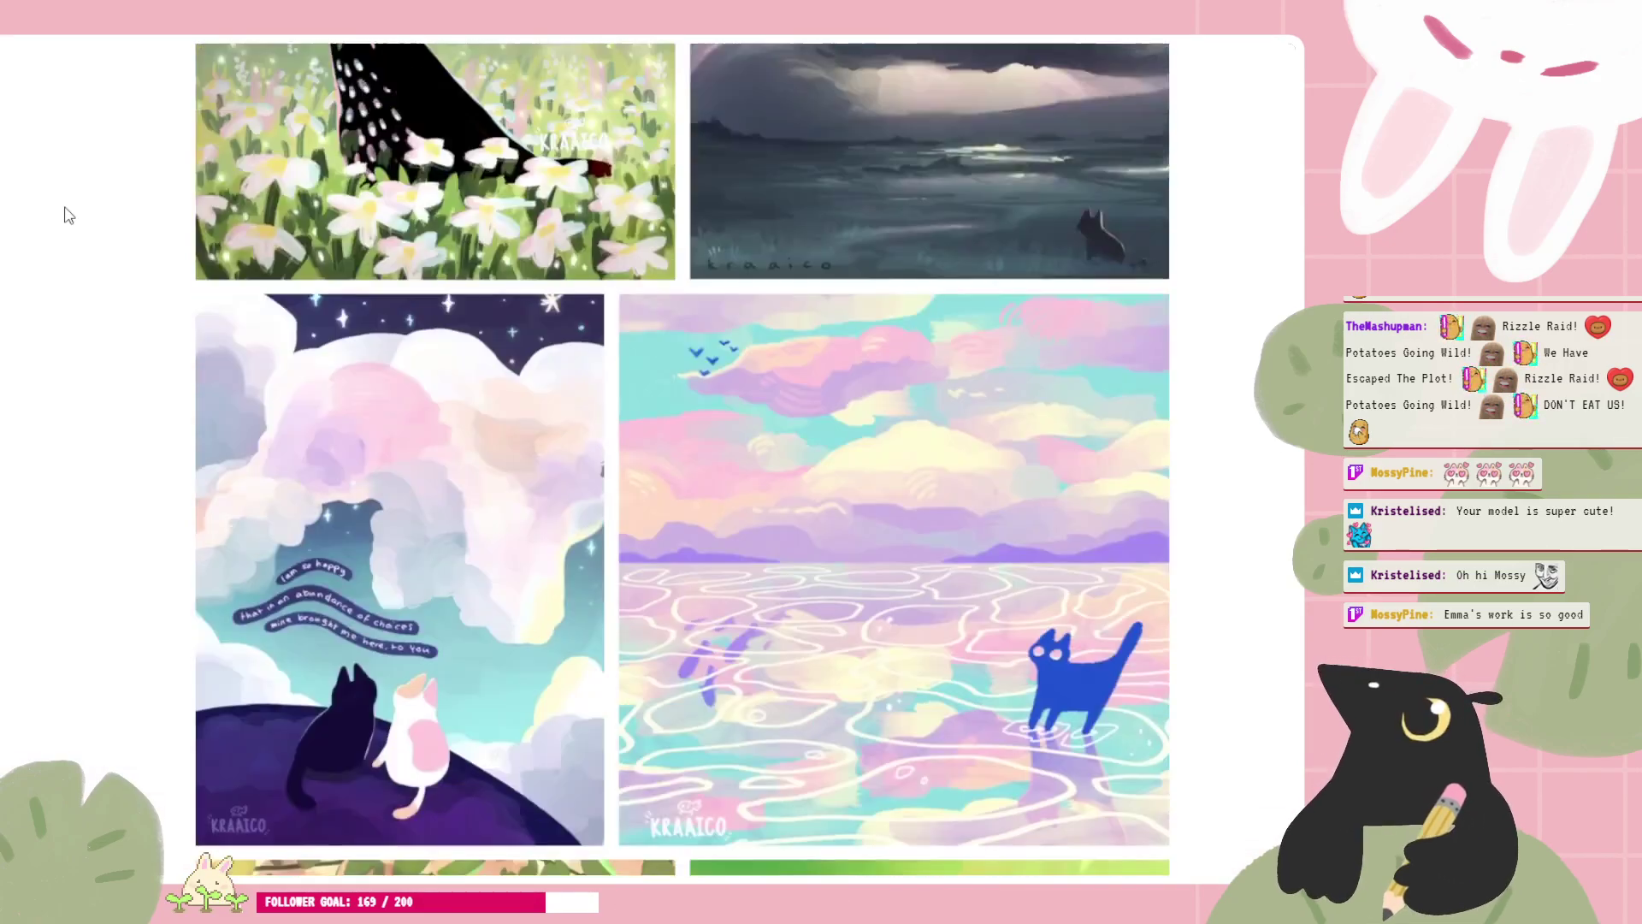
{"action": "scroll", "coordinate": [69, 216], "scroll_direction": "up", "scroll_amount": 15}
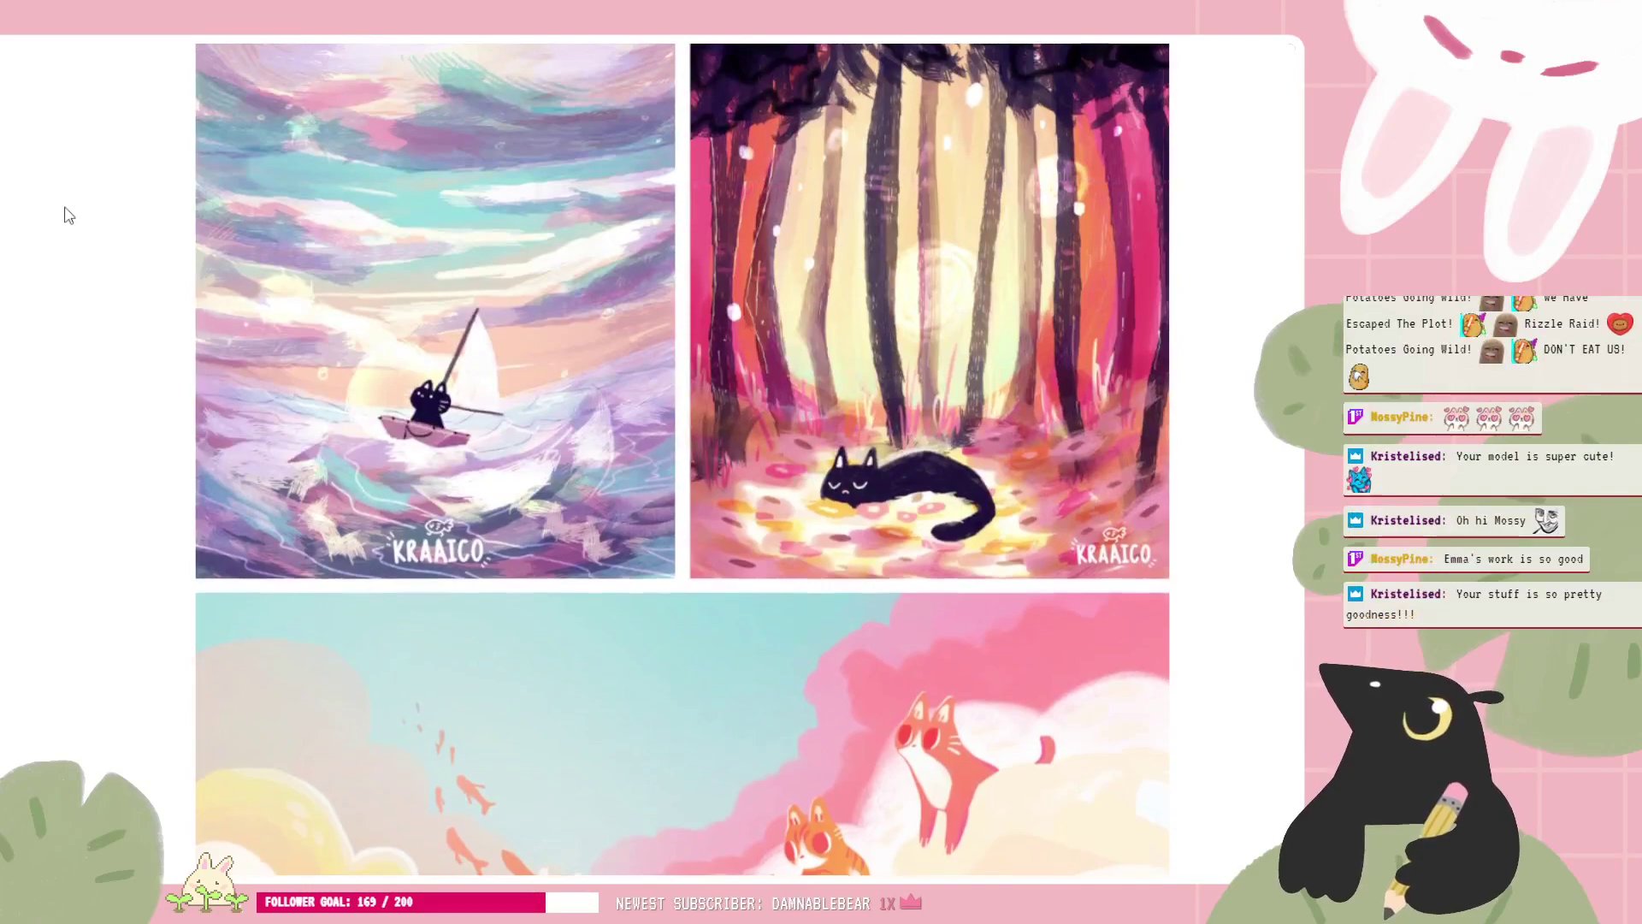
{"action": "scroll", "coordinate": [69, 215], "scroll_direction": "down", "scroll_amount": 1}
{"action": "scroll", "coordinate": [69, 216], "scroll_direction": "down", "scroll_amount": 1}
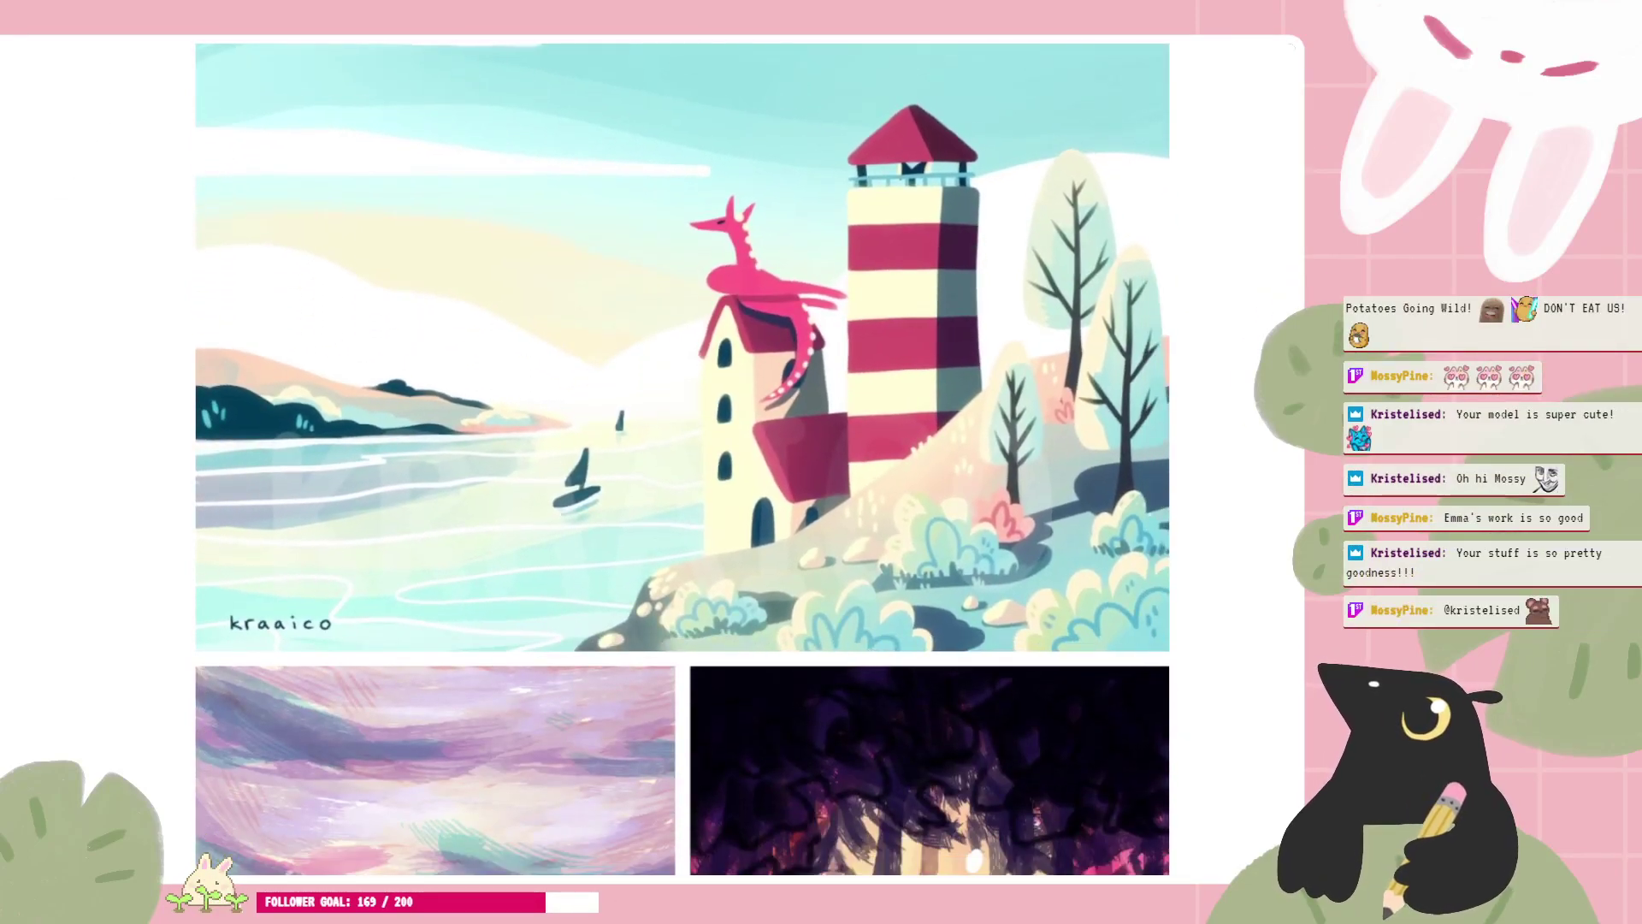
{"action": "key", "text": "alt+Tab"}
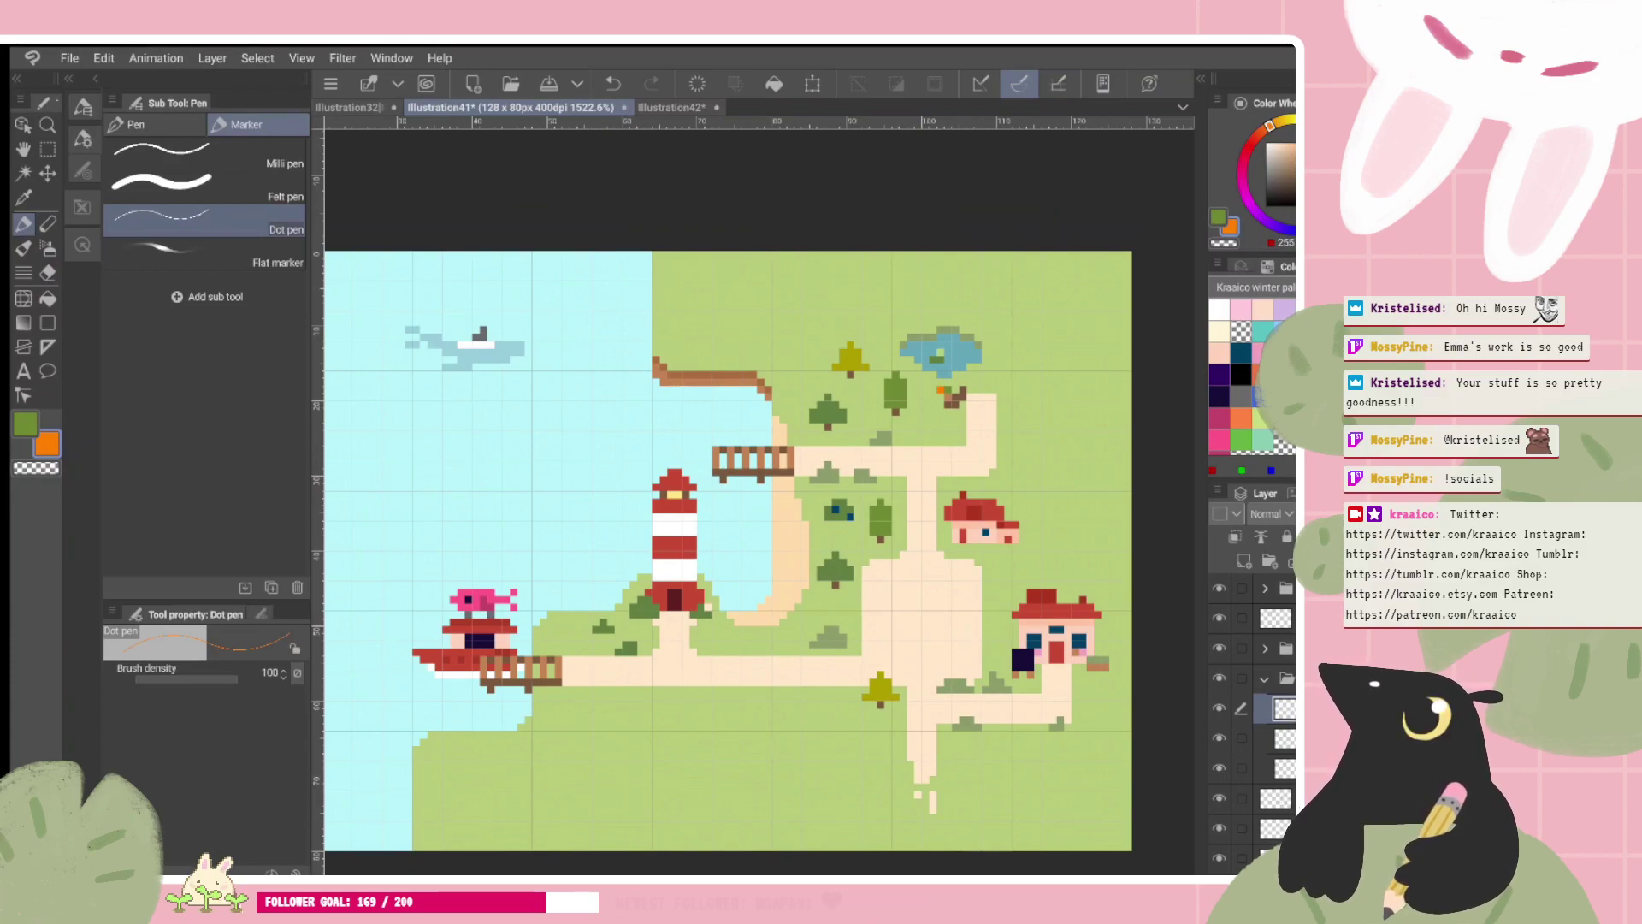
Step: Repaint the duck's beak pixel in a yellower orange and check the duck against the whole map
{"action": "scroll", "coordinate": [758, 547], "scroll_direction": "up", "scroll_amount": 2}
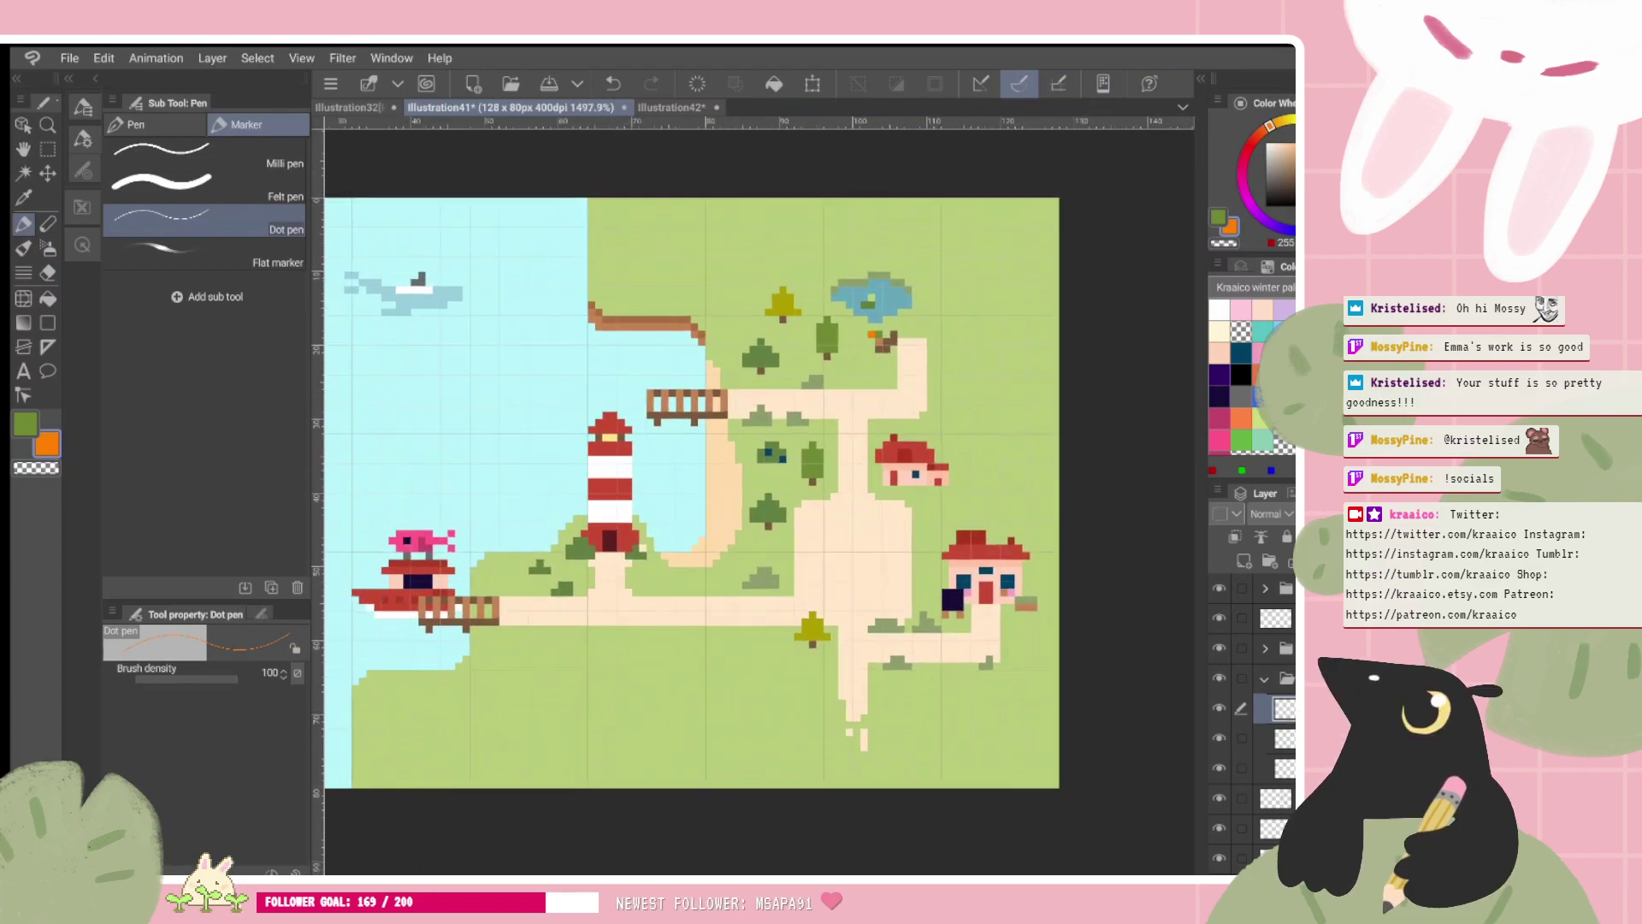
{"action": "scroll", "coordinate": [940, 325], "scroll_direction": "up", "scroll_amount": 3}
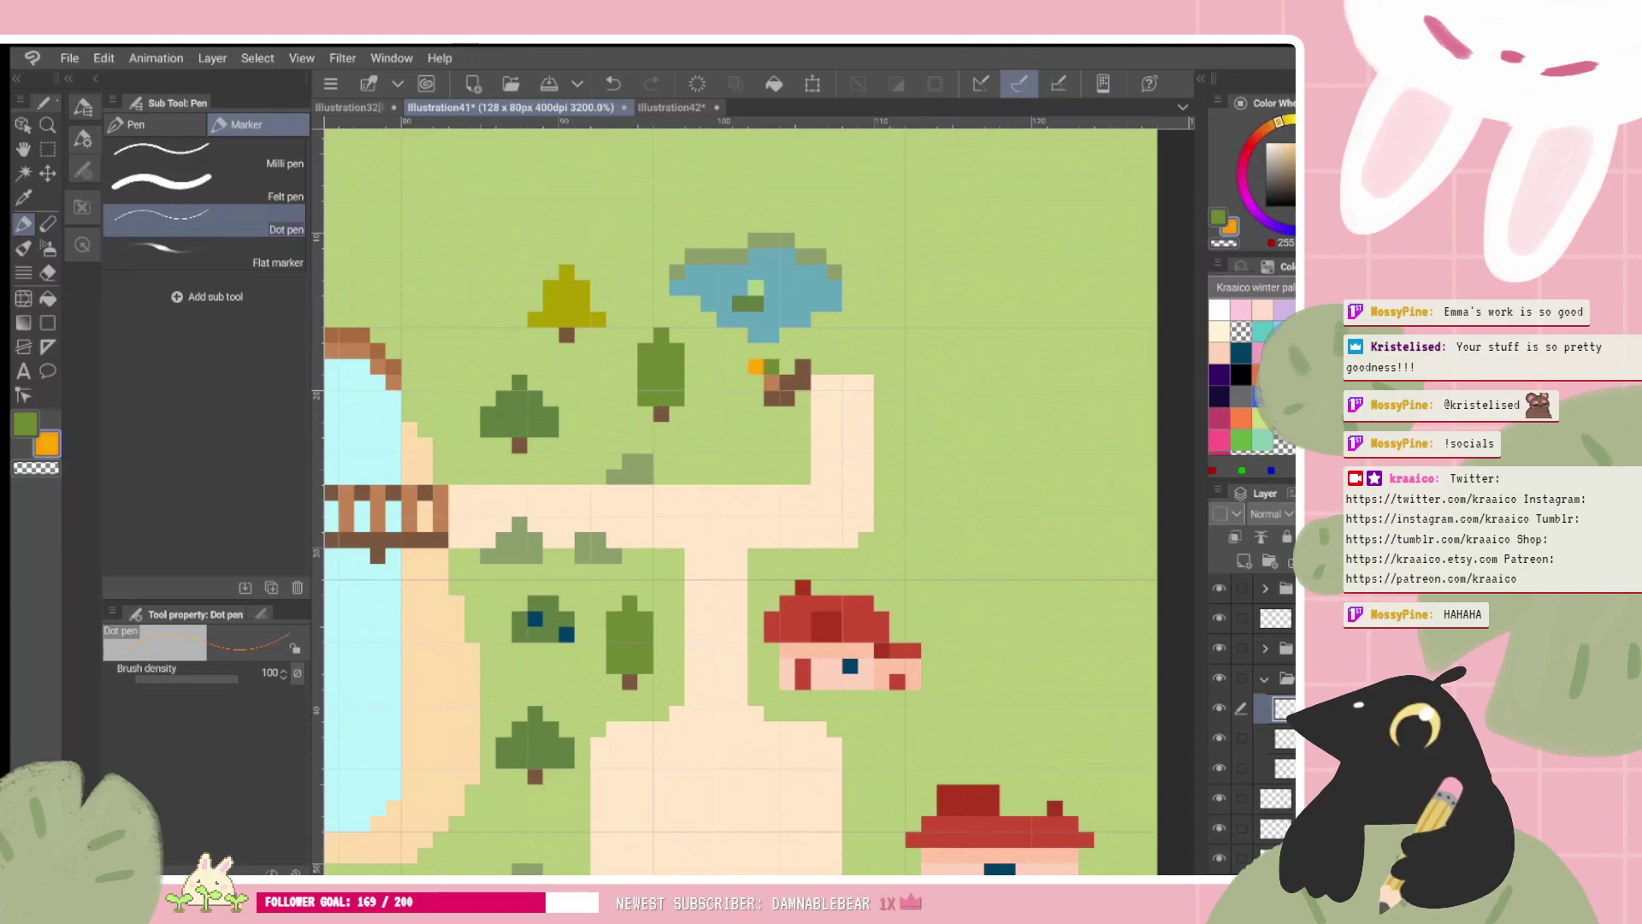
{"action": "scroll", "coordinate": [744, 505], "scroll_direction": "down", "scroll_amount": 3}
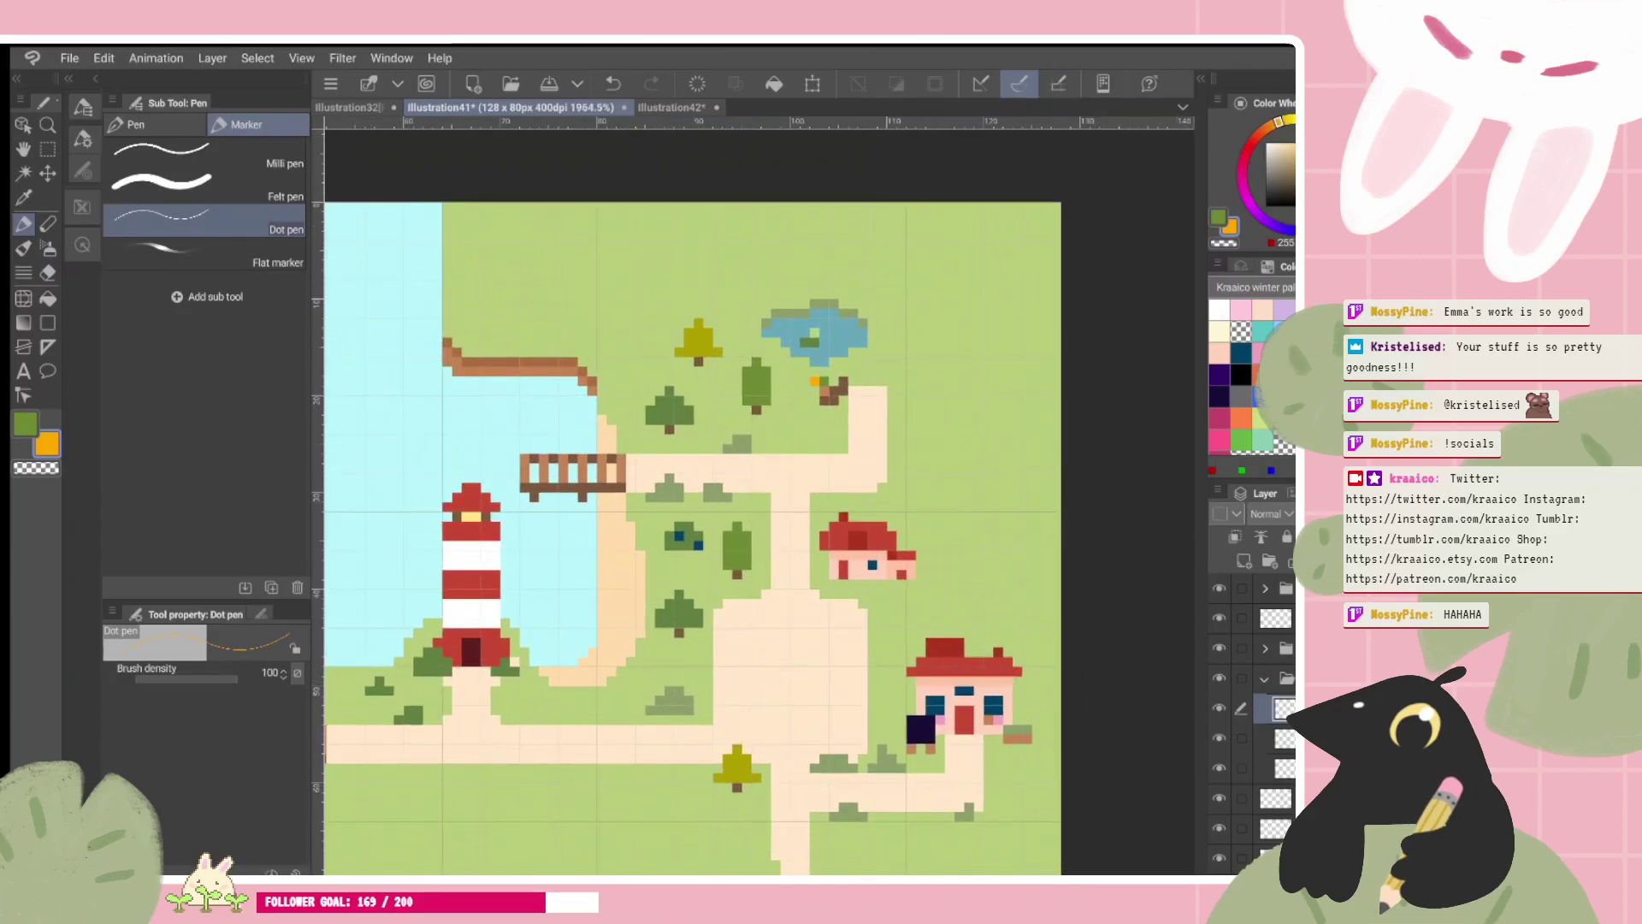
{"action": "scroll", "coordinate": [903, 355], "scroll_direction": "up", "scroll_amount": 2}
{"action": "scroll", "coordinate": [941, 197], "scroll_direction": "up", "scroll_amount": 1}
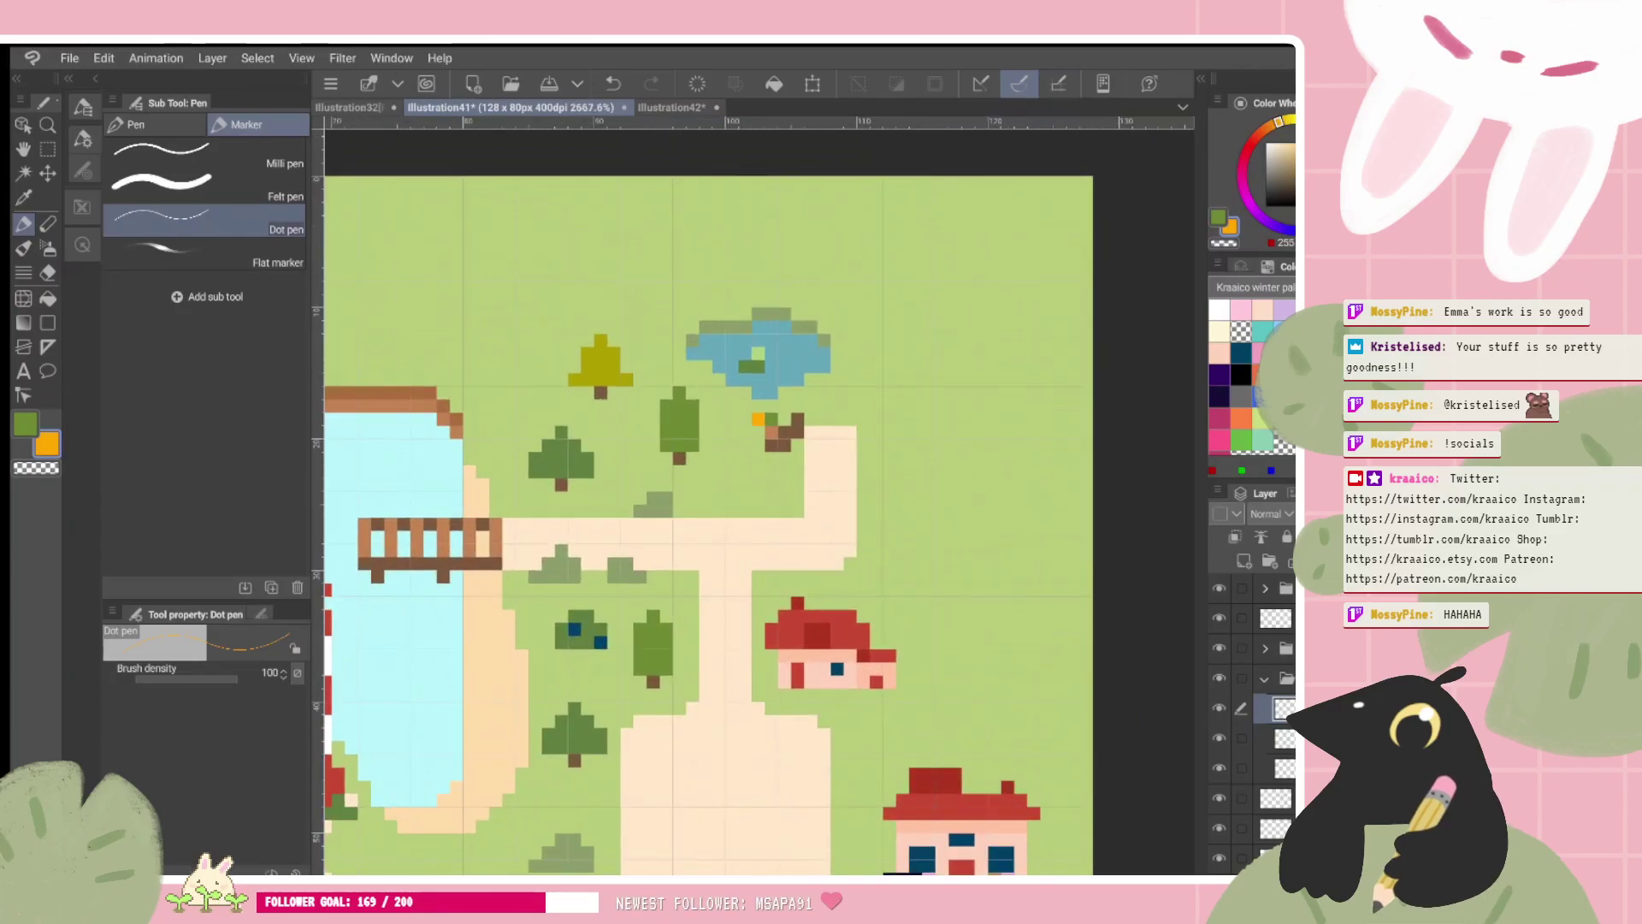
{"action": "scroll", "coordinate": [937, 452], "scroll_direction": "down", "scroll_amount": 2}
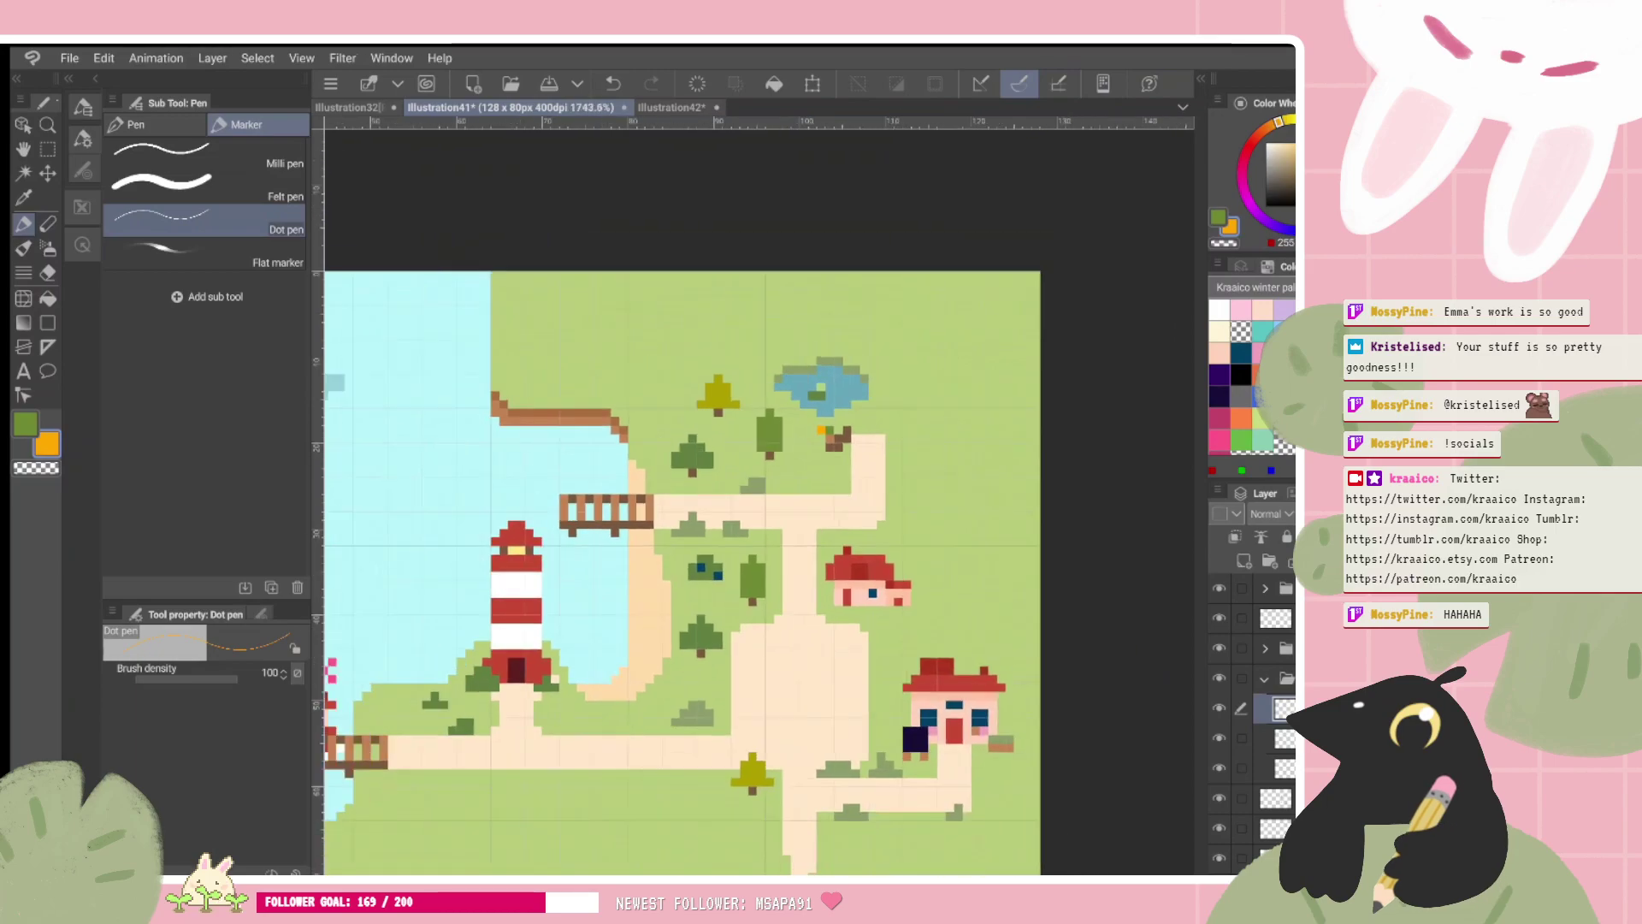
{"action": "scroll", "coordinate": [758, 502], "scroll_direction": "down", "scroll_amount": 1}
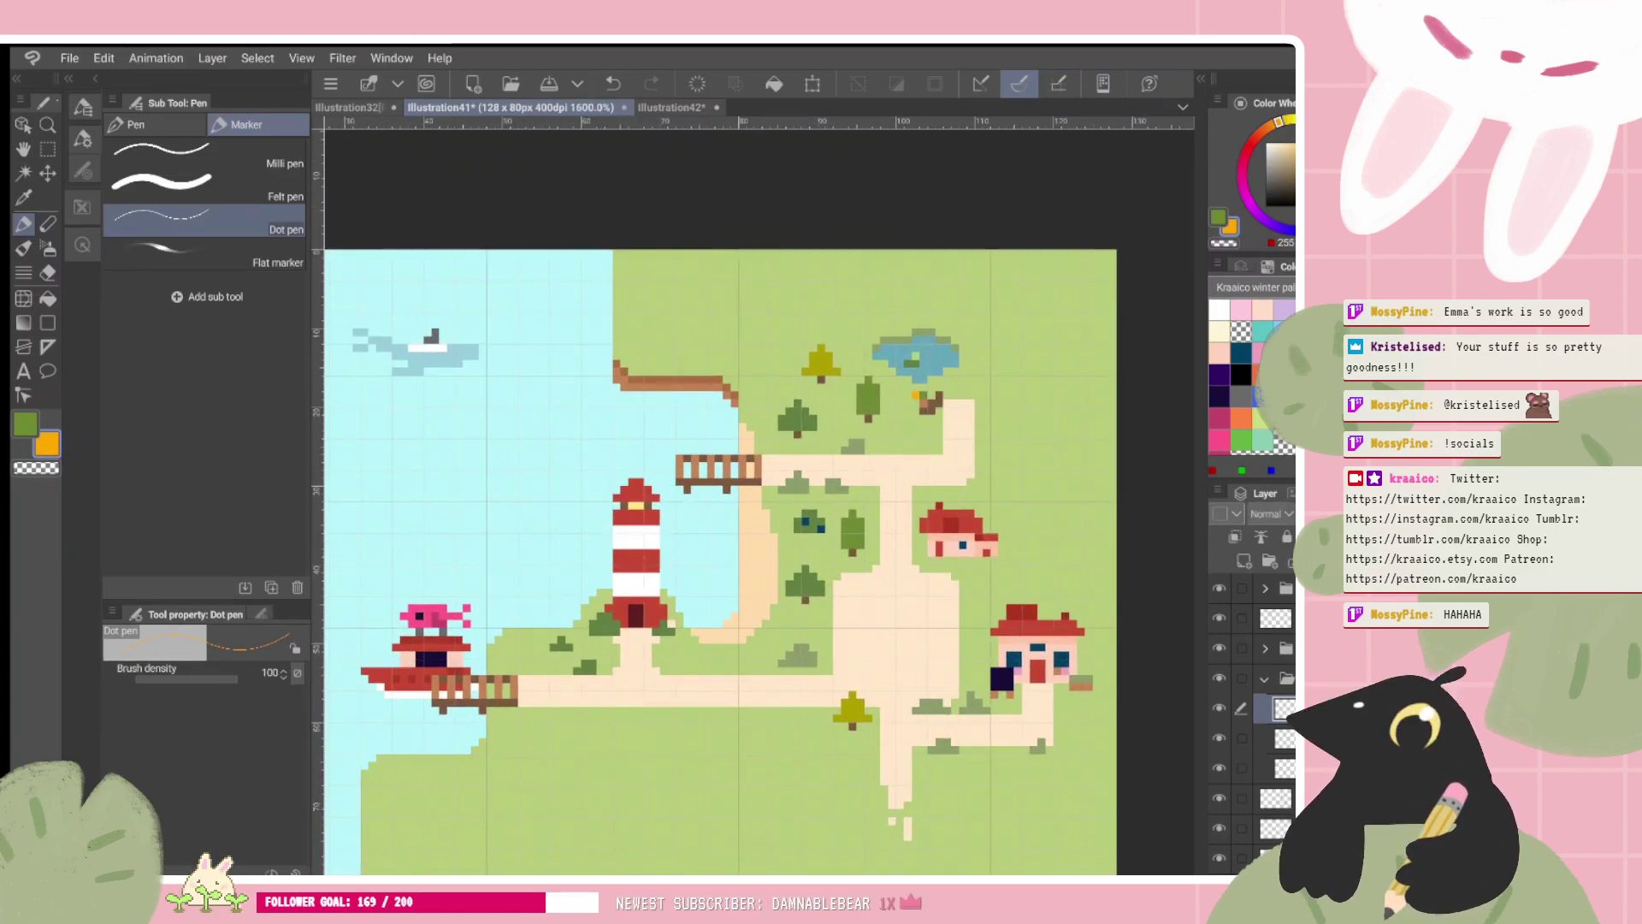
Step: Move the duck layer up so the duck overlaps the pond's lower right edge
{"action": "scroll", "coordinate": [984, 398], "scroll_direction": "up", "scroll_amount": 3}
{"action": "key", "text": "k"}
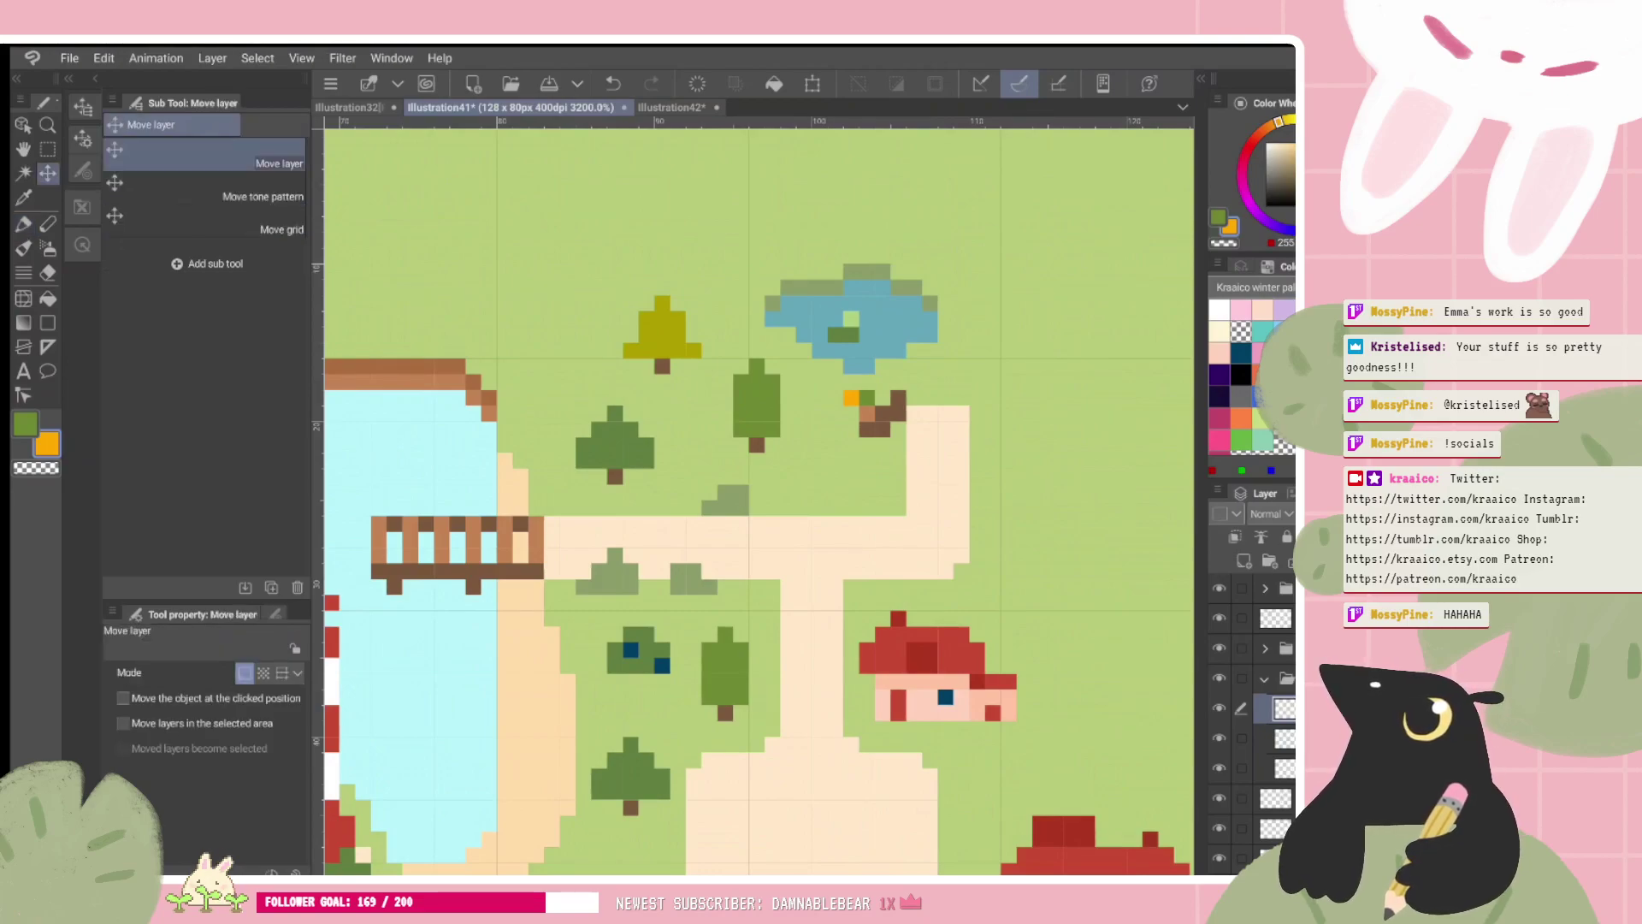
{"action": "left_click_drag", "start_coordinate": [998, 425], "coordinate": [1044, 362]}
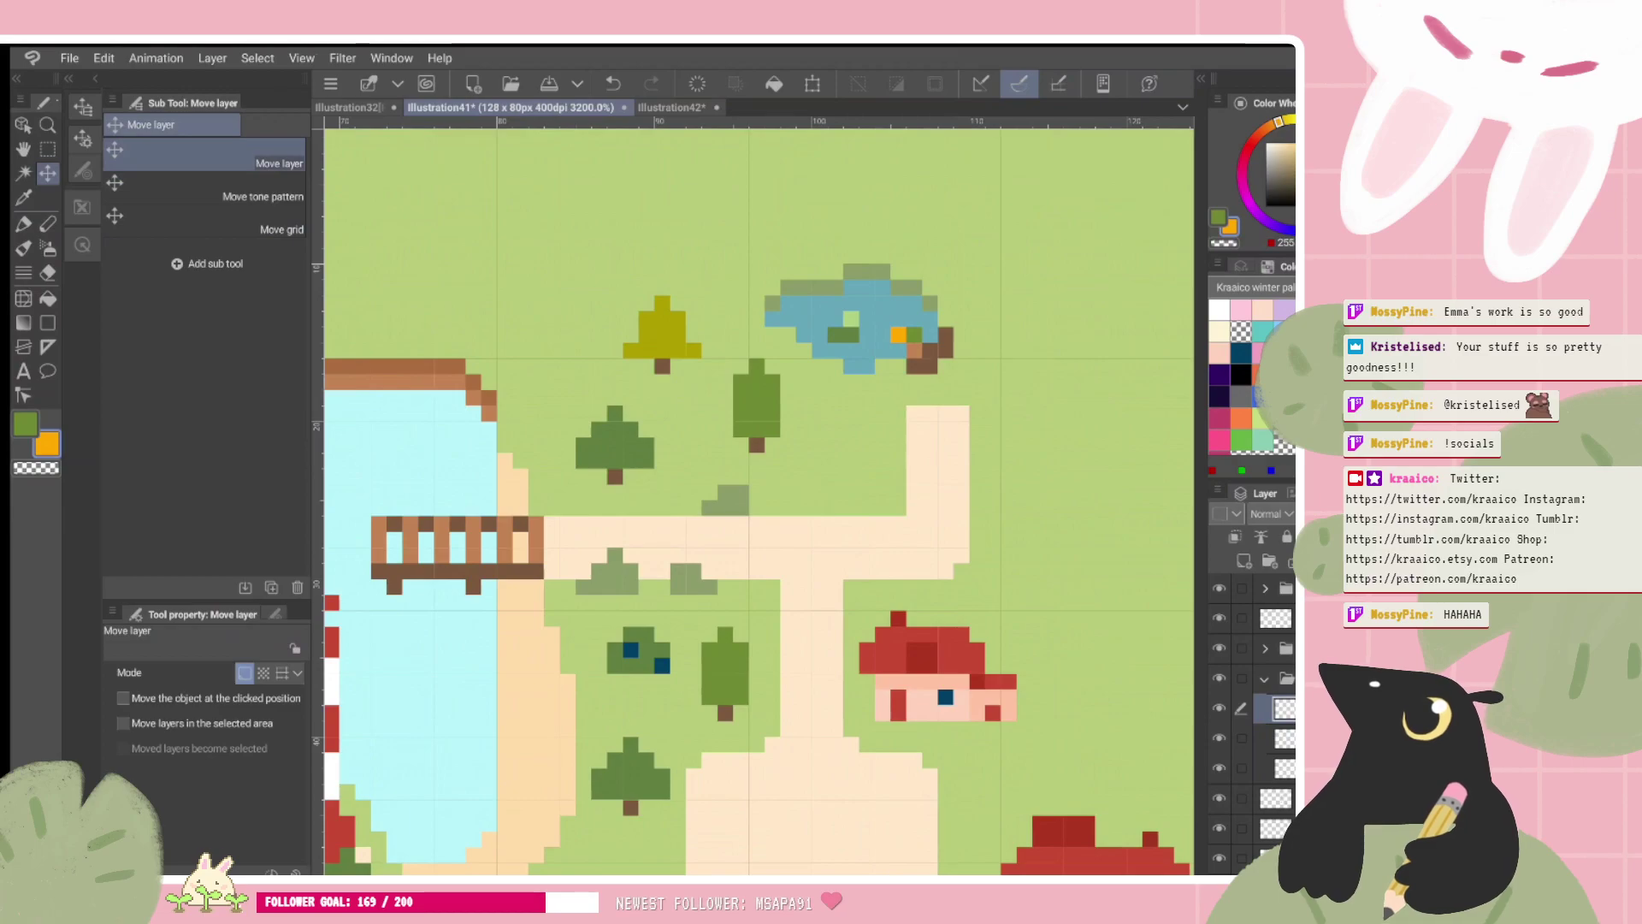
Step: Hide and reshow the duck layer to compare, try an extra orange pixel at the duck's lower right, and undo that pixel
{"action": "left_click", "coordinate": [1218, 708]}
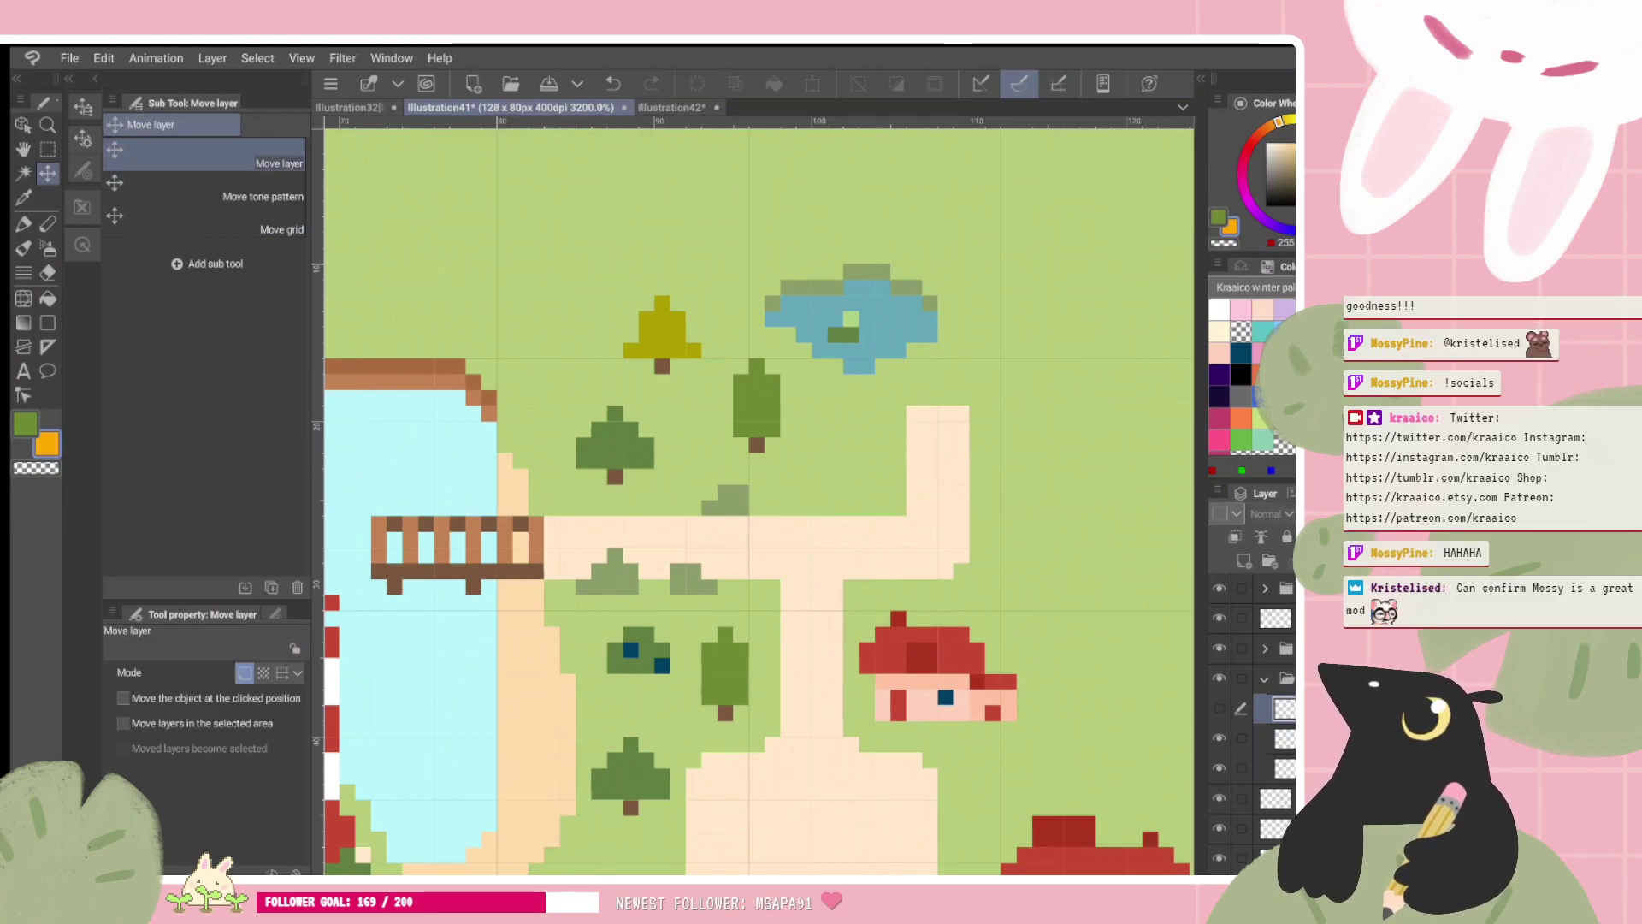
{"action": "left_click", "coordinate": [1219, 708]}
{"action": "left_click", "coordinate": [23, 224]}
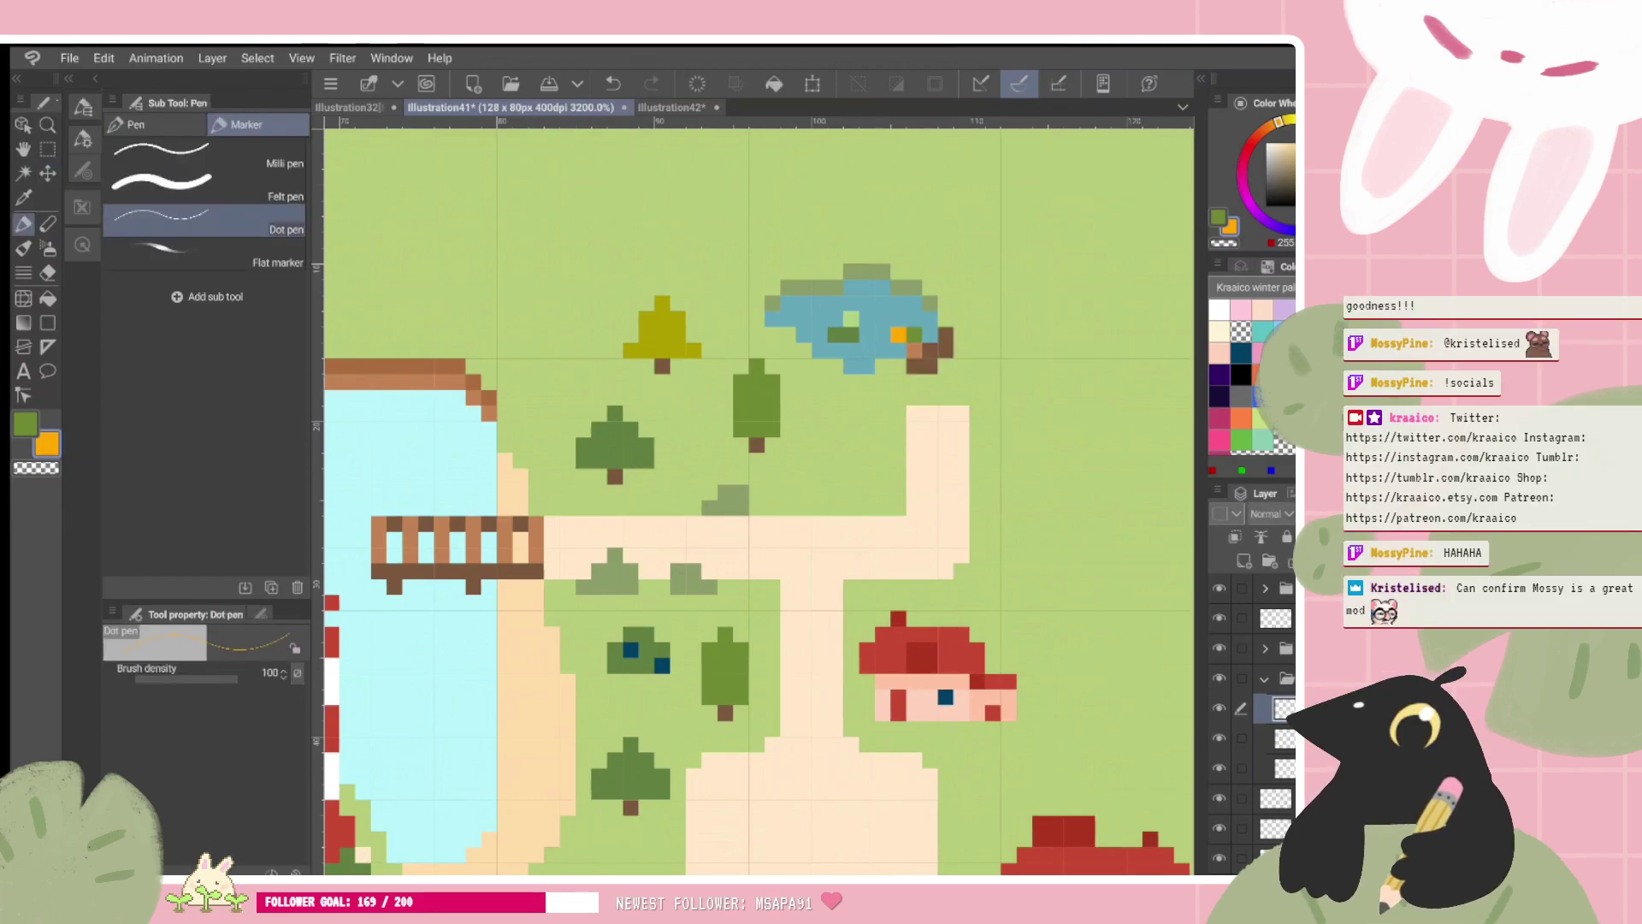
{"action": "left_click_drag", "start_coordinate": [898, 353], "coordinate": [899, 337]}
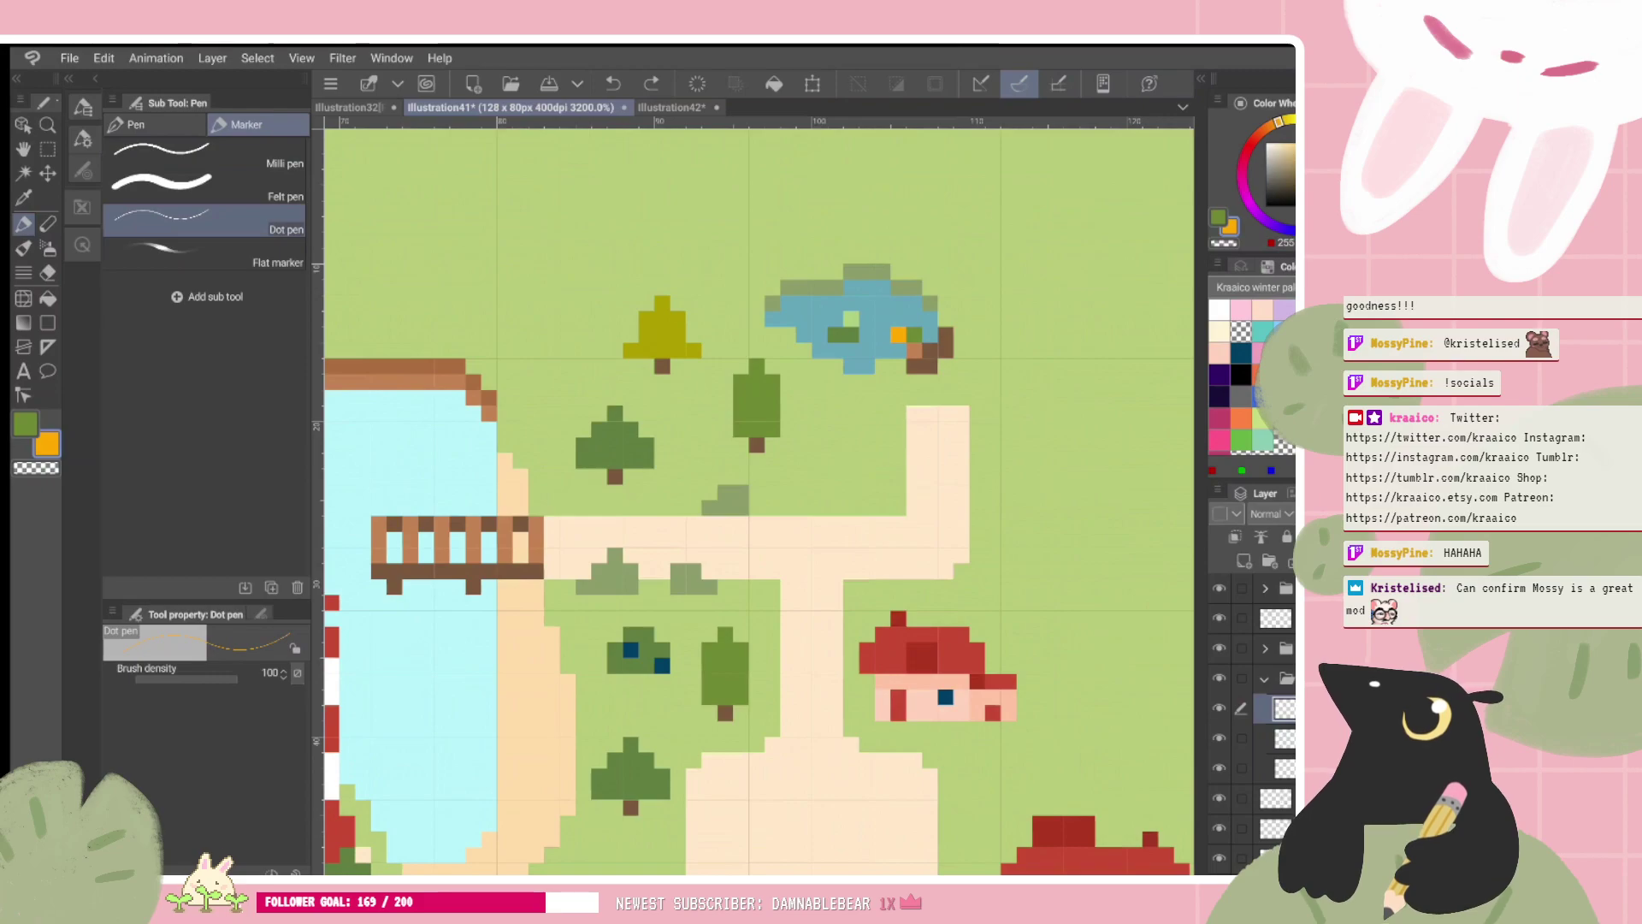
{"action": "left_click_drag", "start_coordinate": [758, 501], "coordinate": [731, 499]}
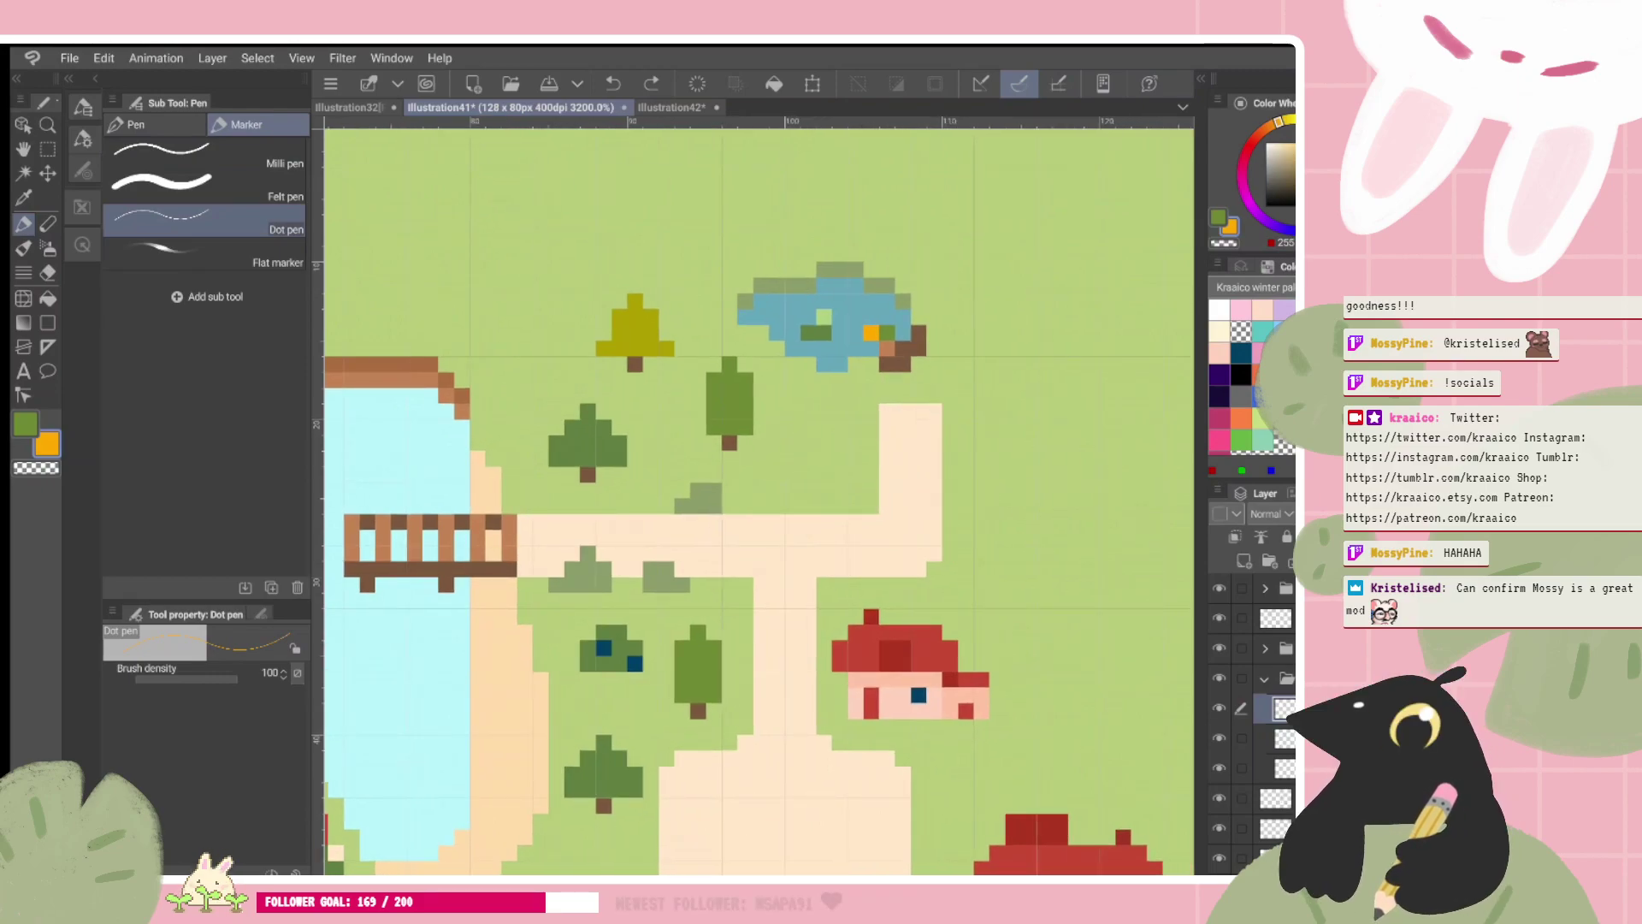
{"action": "key", "text": "ctrl+y"}
{"action": "key", "text": "ctrl+z"}
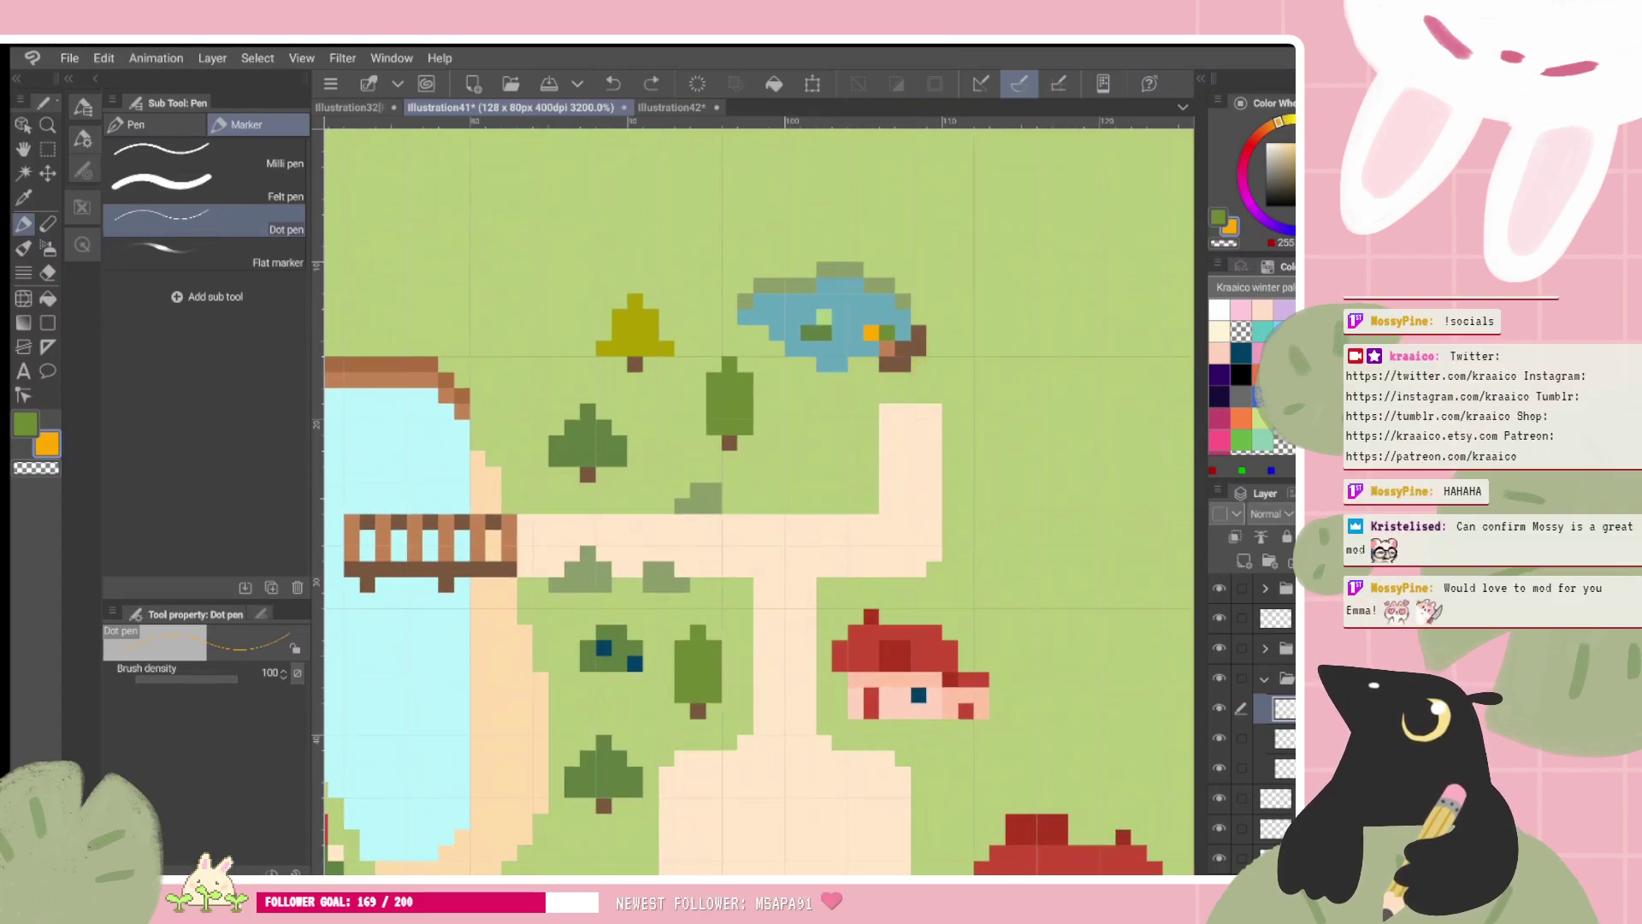
{"action": "left_click_drag", "start_coordinate": [757, 501], "coordinate": [681, 534]}
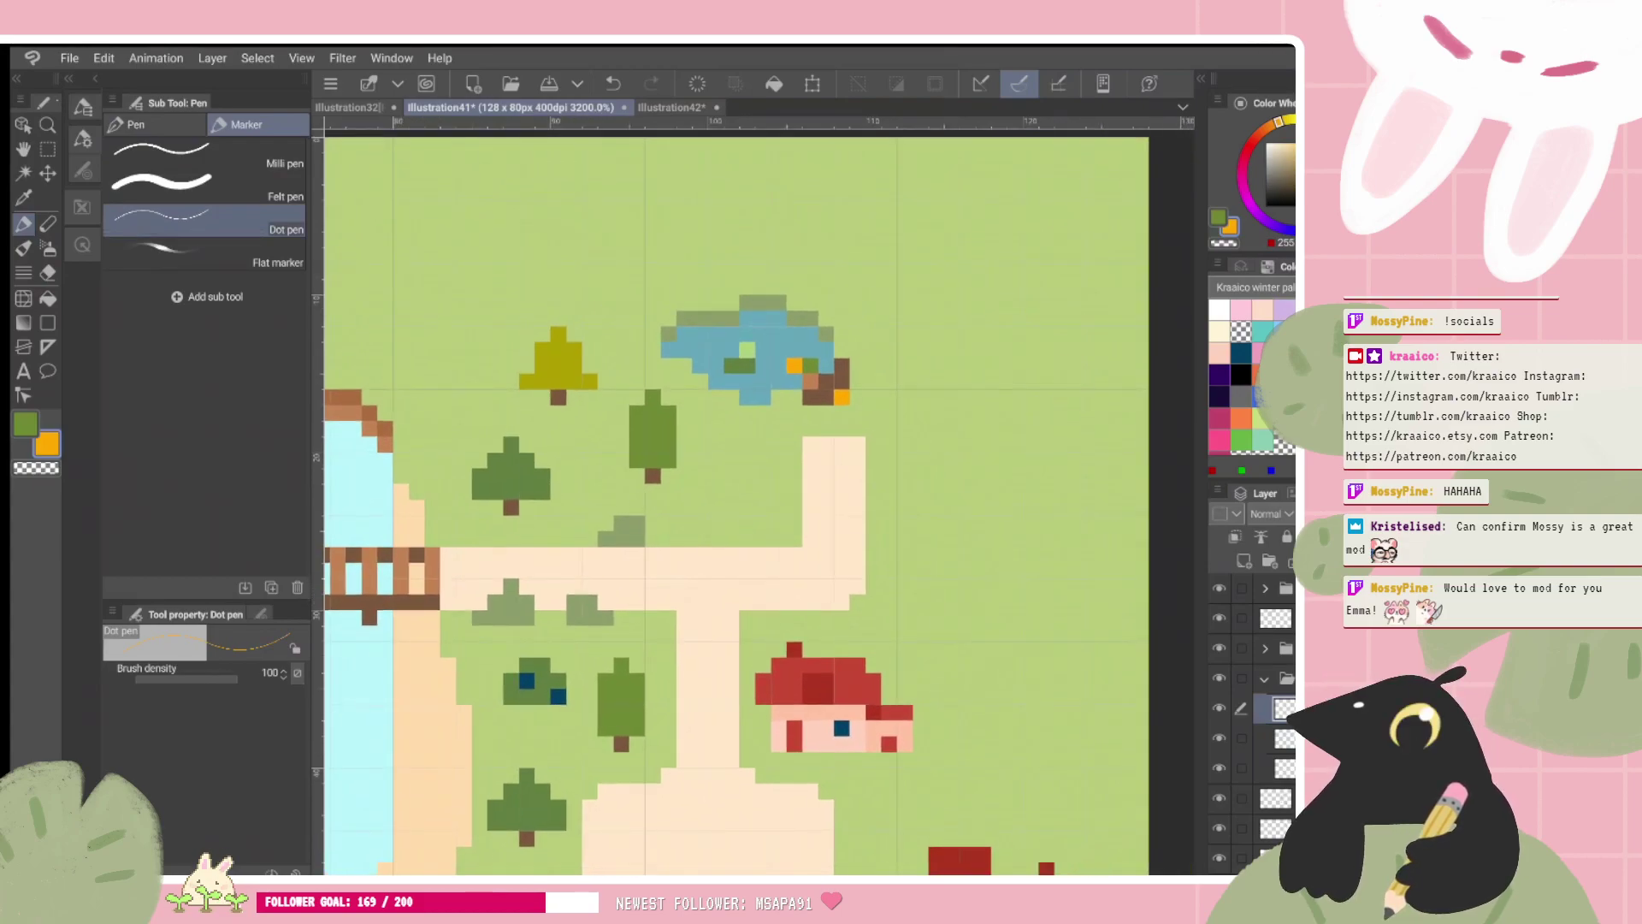
{"action": "left_click", "coordinate": [834, 360], "text": "alt"}
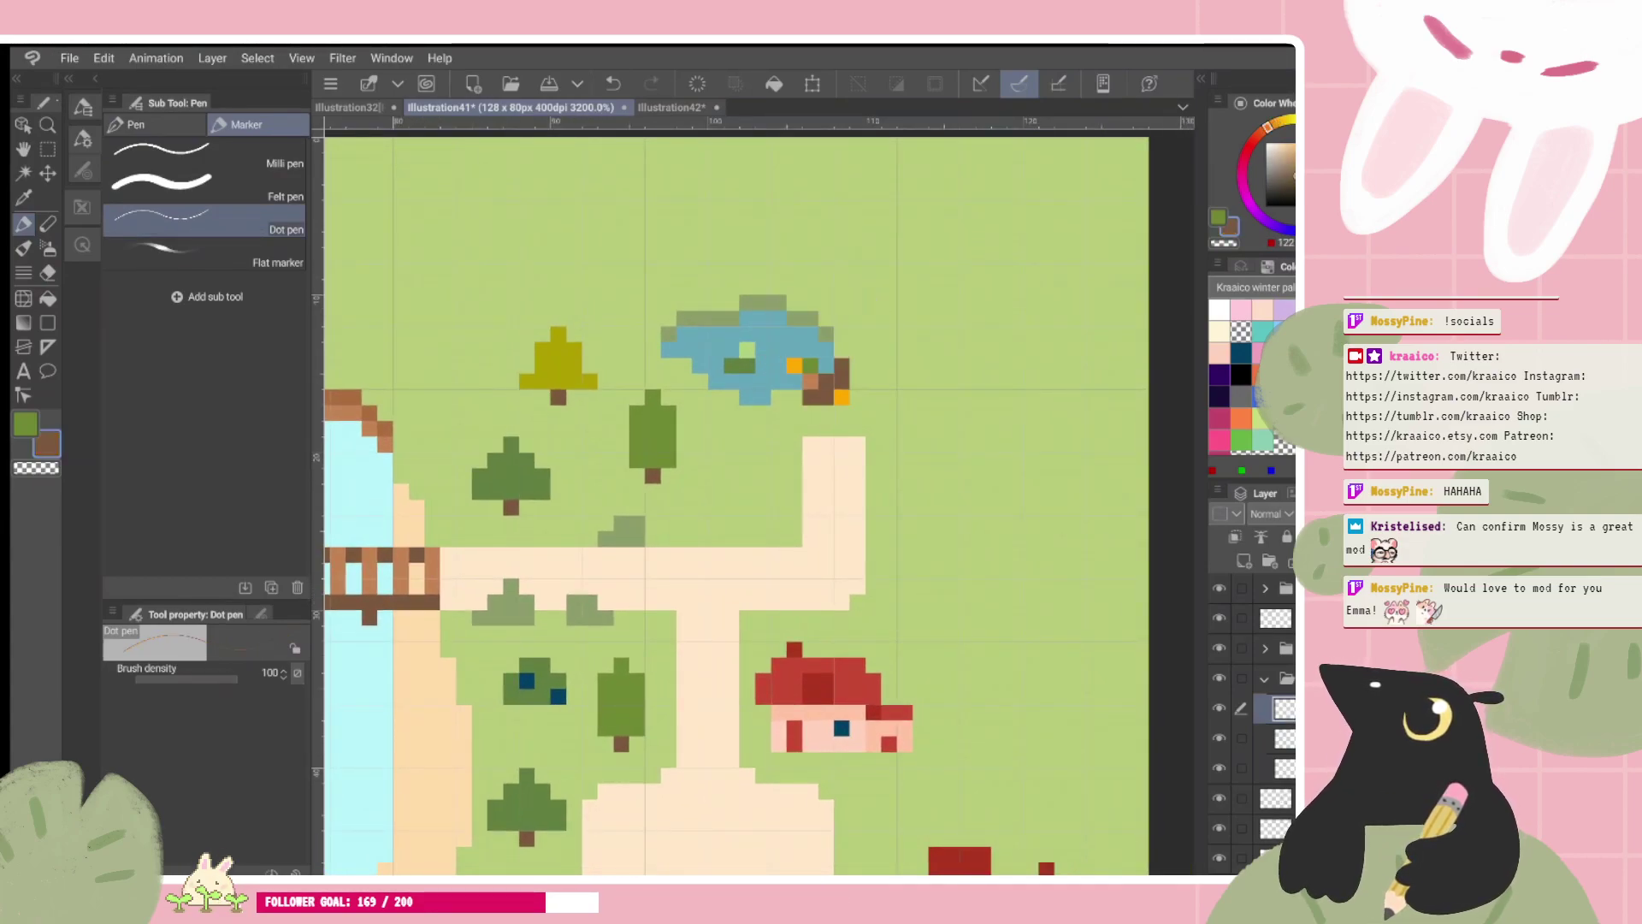
{"action": "key", "text": "ctrl+z"}
{"action": "left_click_drag", "start_coordinate": [758, 501], "coordinate": [741, 518]}
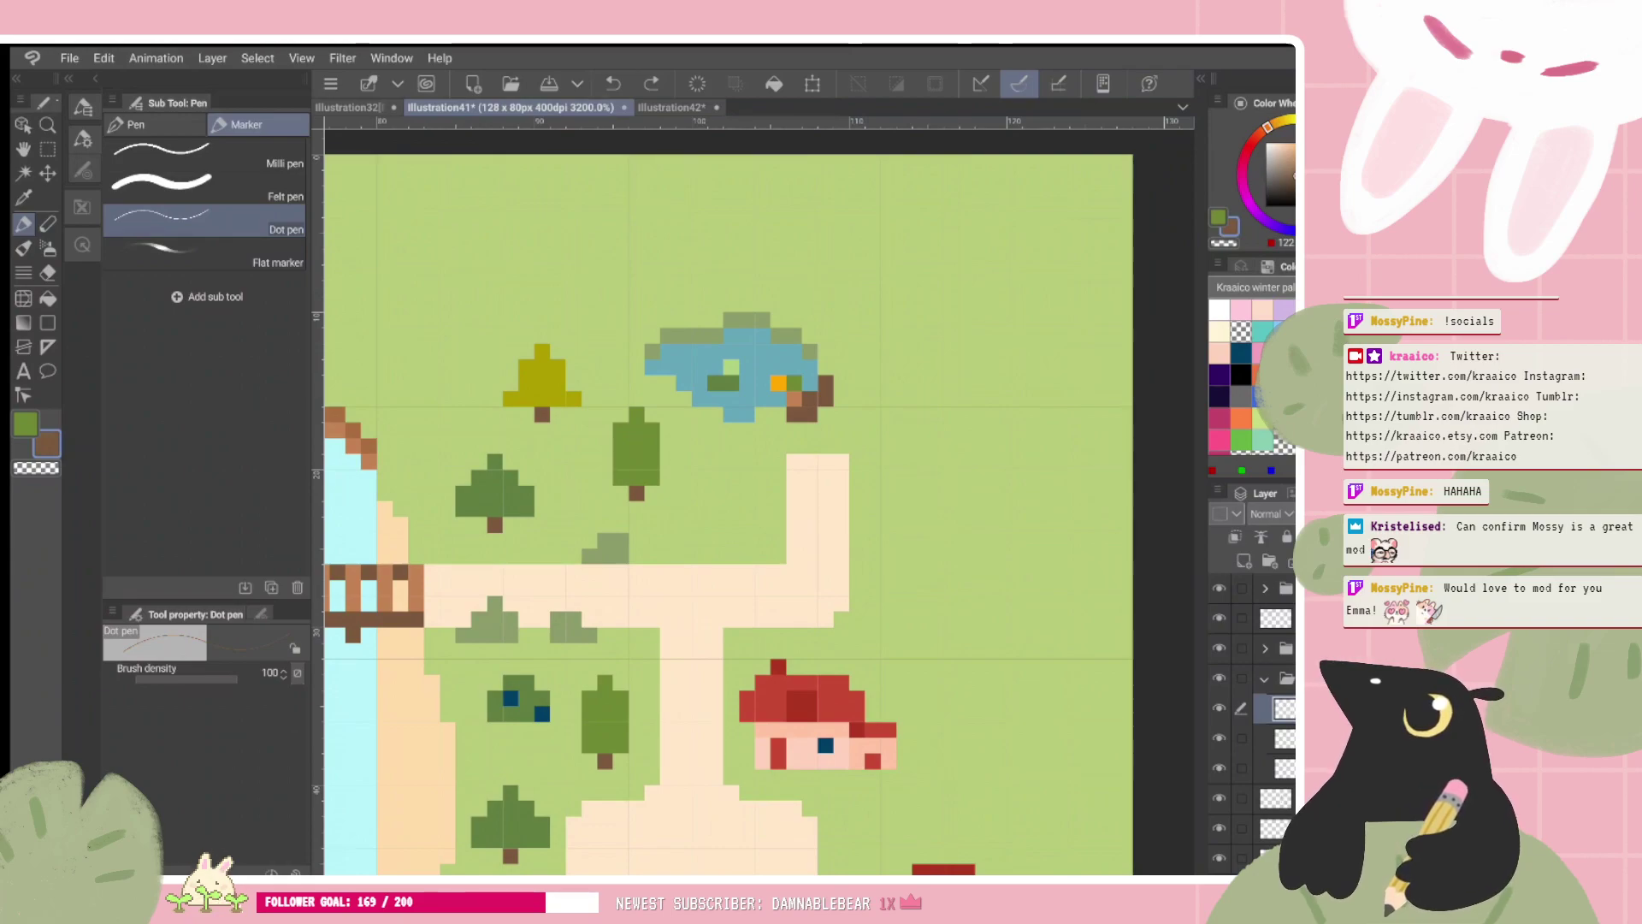
Step: Collapse the pond's layer folder and compare the pond and duck with the whole map
{"action": "left_click", "coordinate": [806, 497], "text": "alt"}
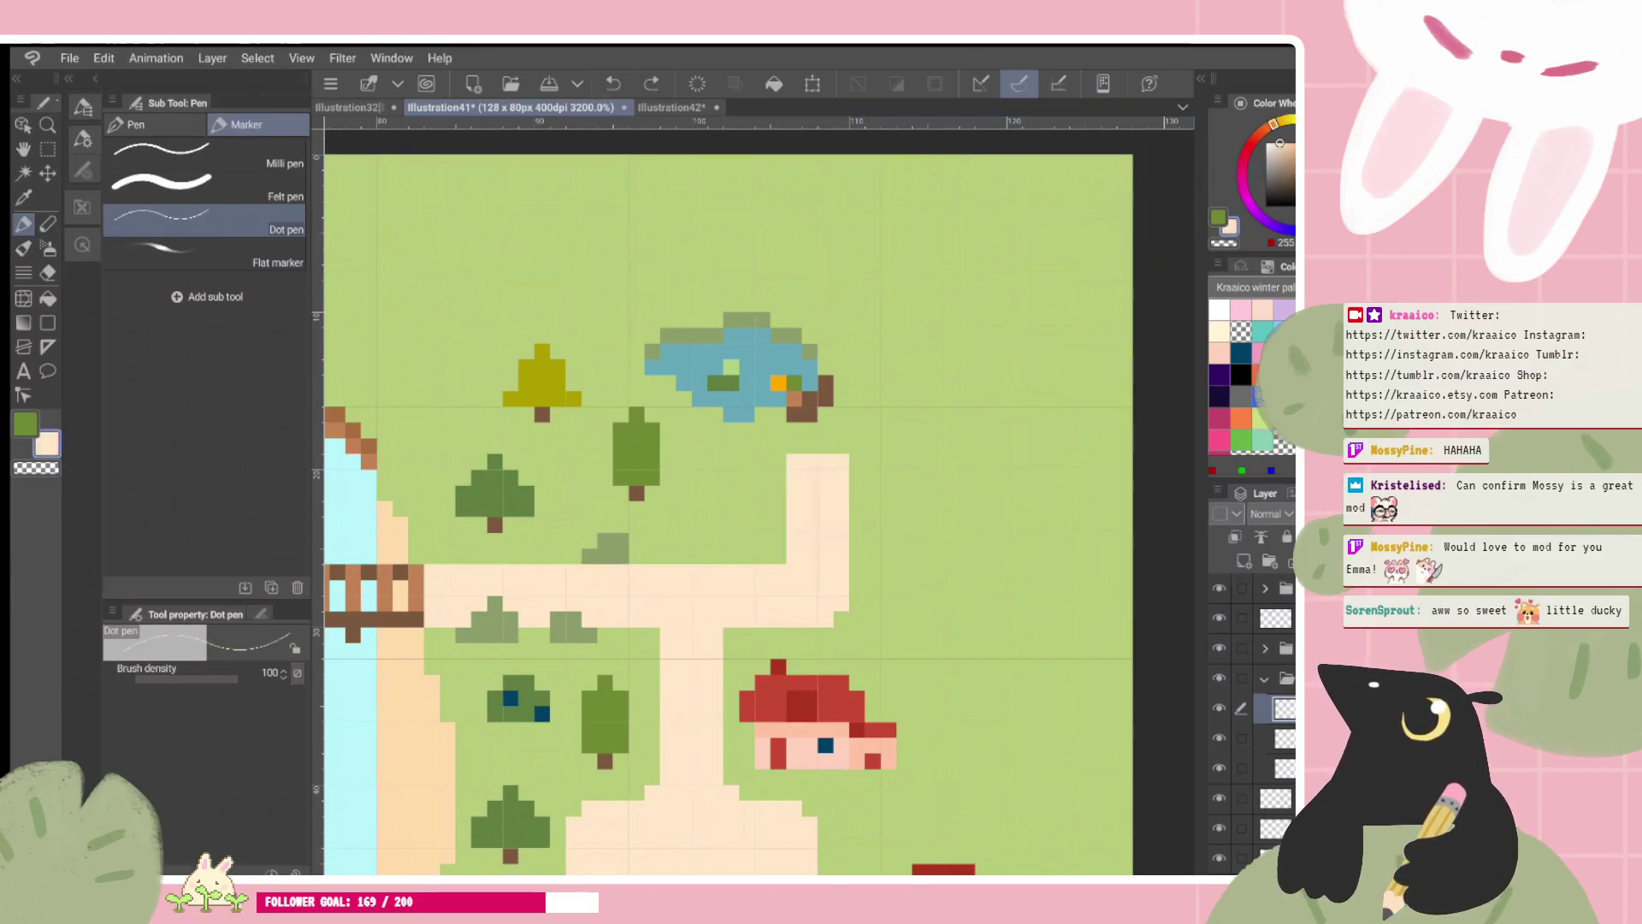
{"action": "left_click", "coordinate": [1265, 678]}
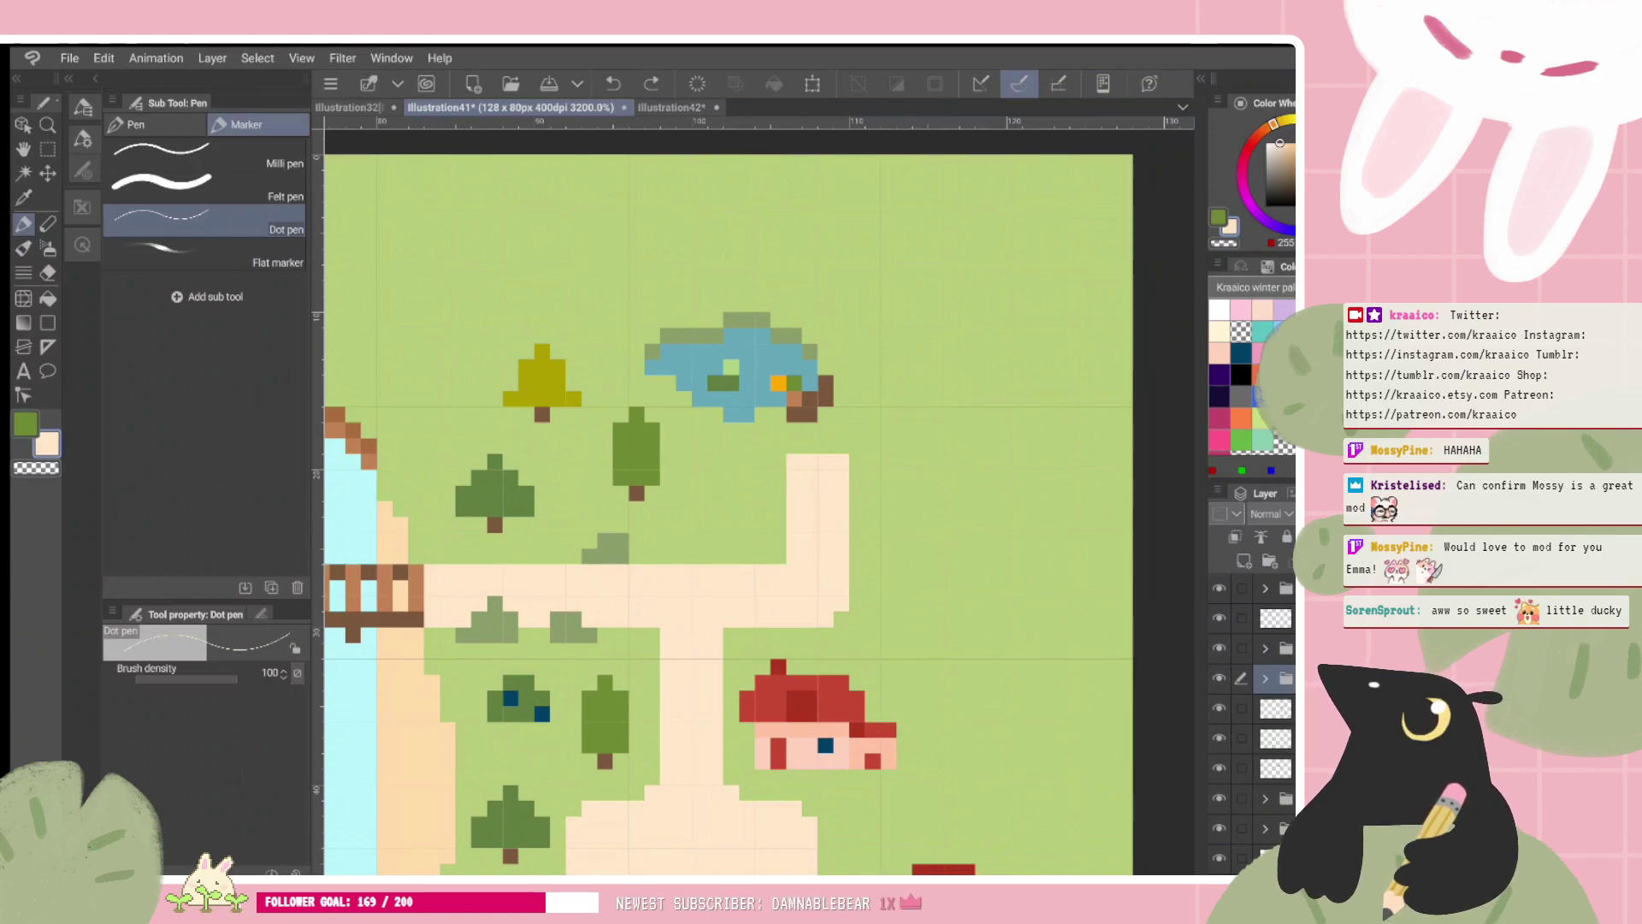
{"action": "scroll", "coordinate": [727, 513], "scroll_direction": "down", "scroll_amount": 3}
{"action": "scroll", "coordinate": [726, 513], "scroll_direction": "up", "scroll_amount": 1}
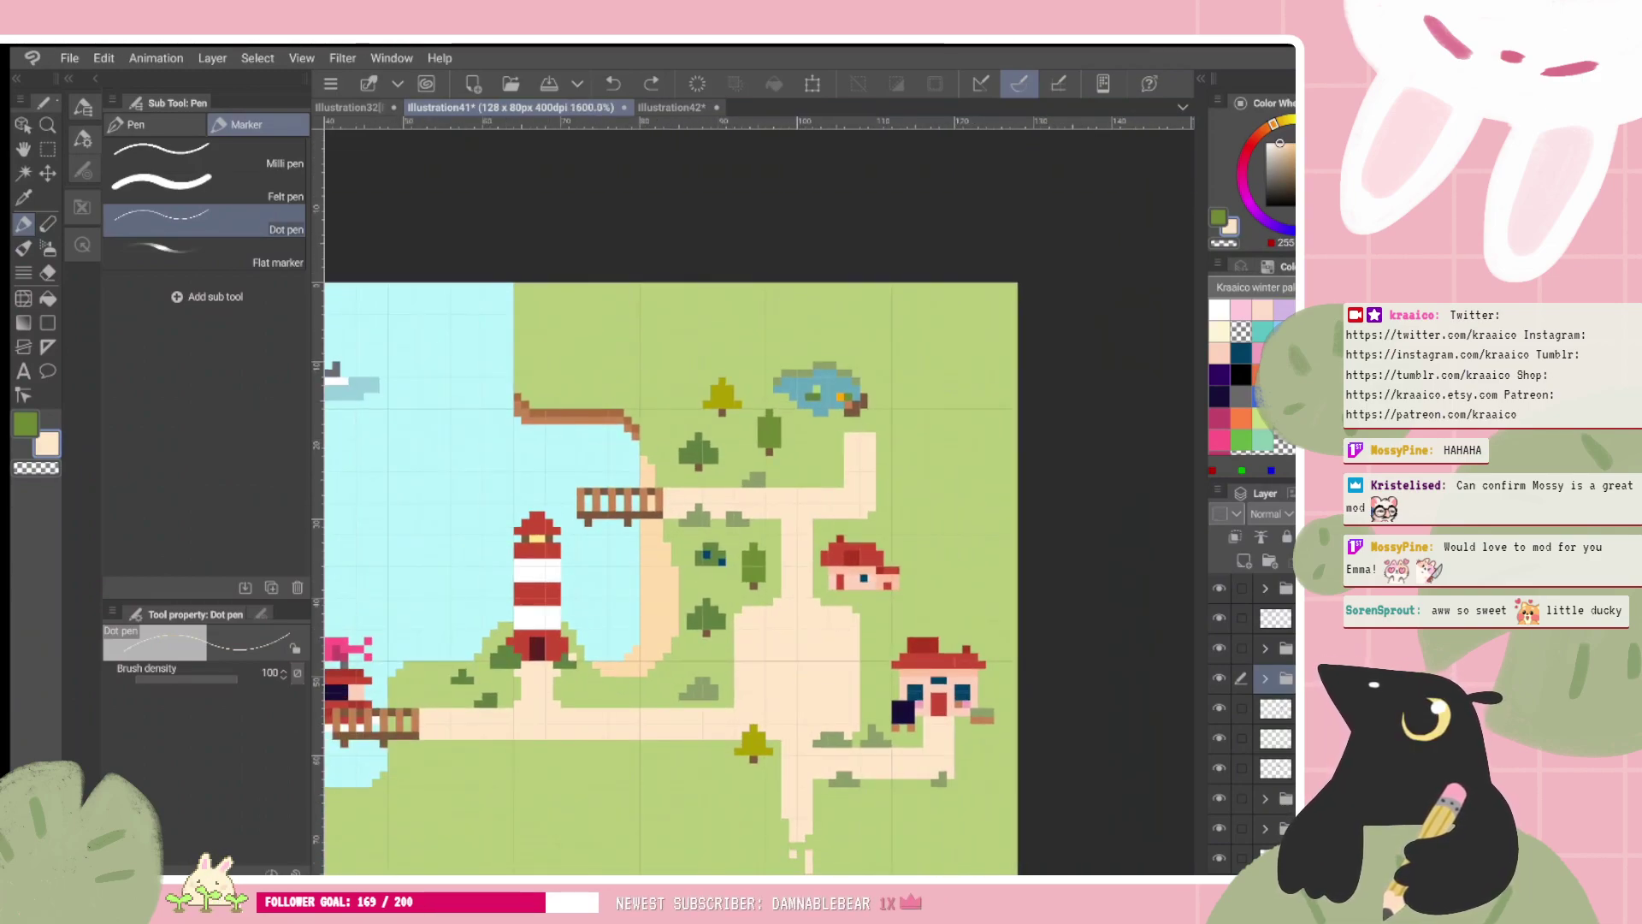
{"action": "scroll", "coordinate": [714, 573], "scroll_direction": "down", "scroll_amount": 1}
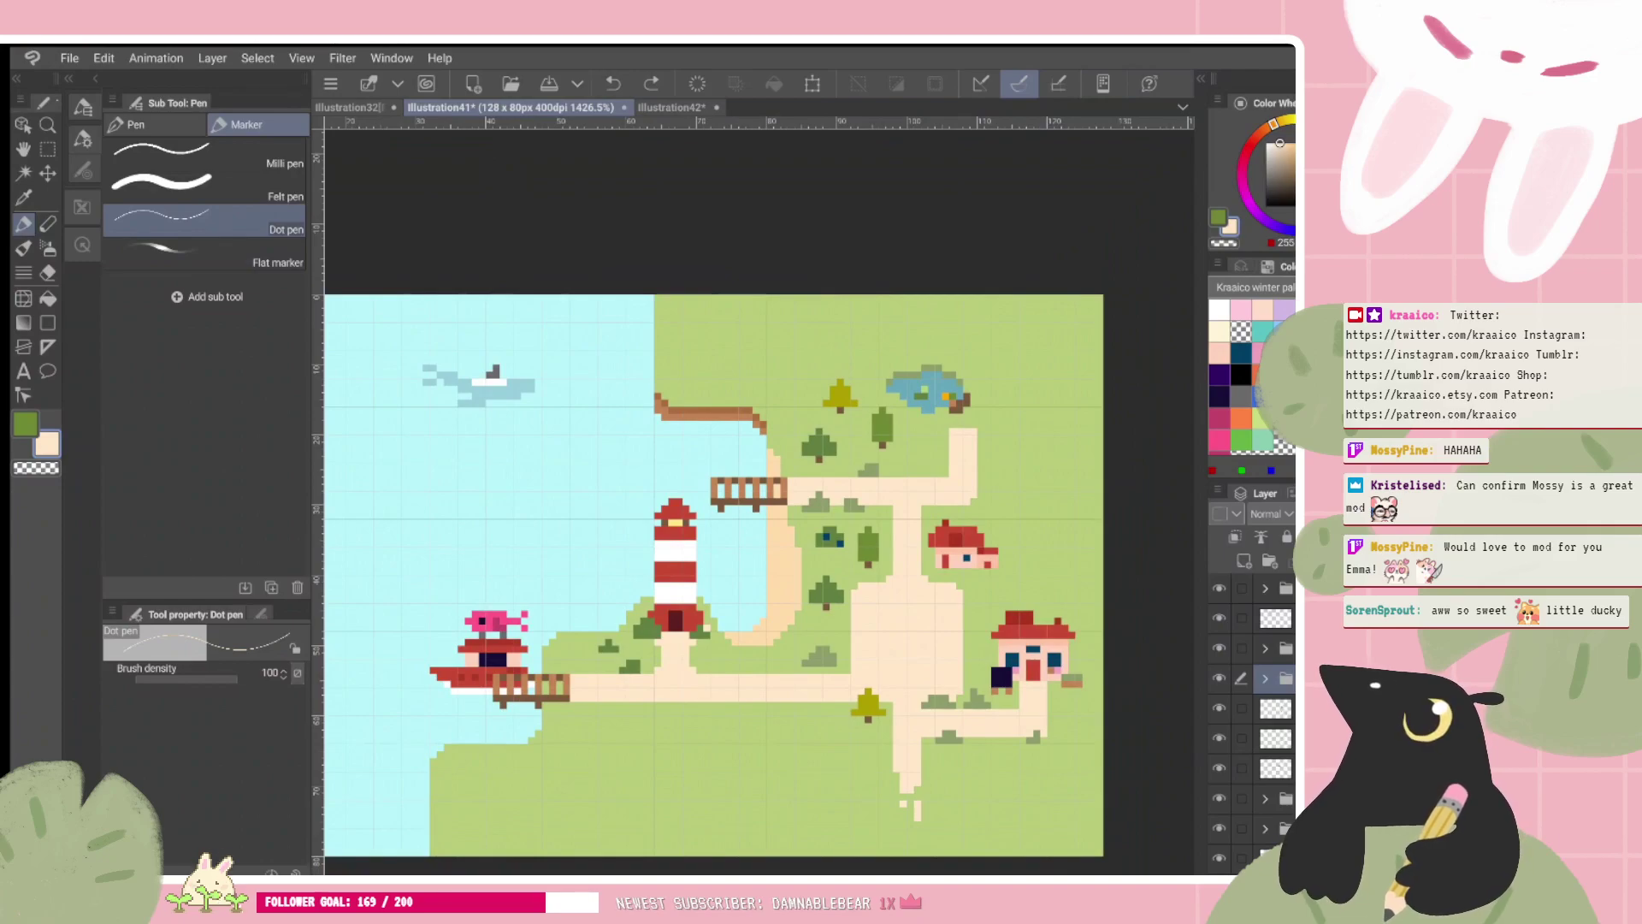
{"action": "scroll", "coordinate": [1017, 393], "scroll_direction": "up", "scroll_amount": 2}
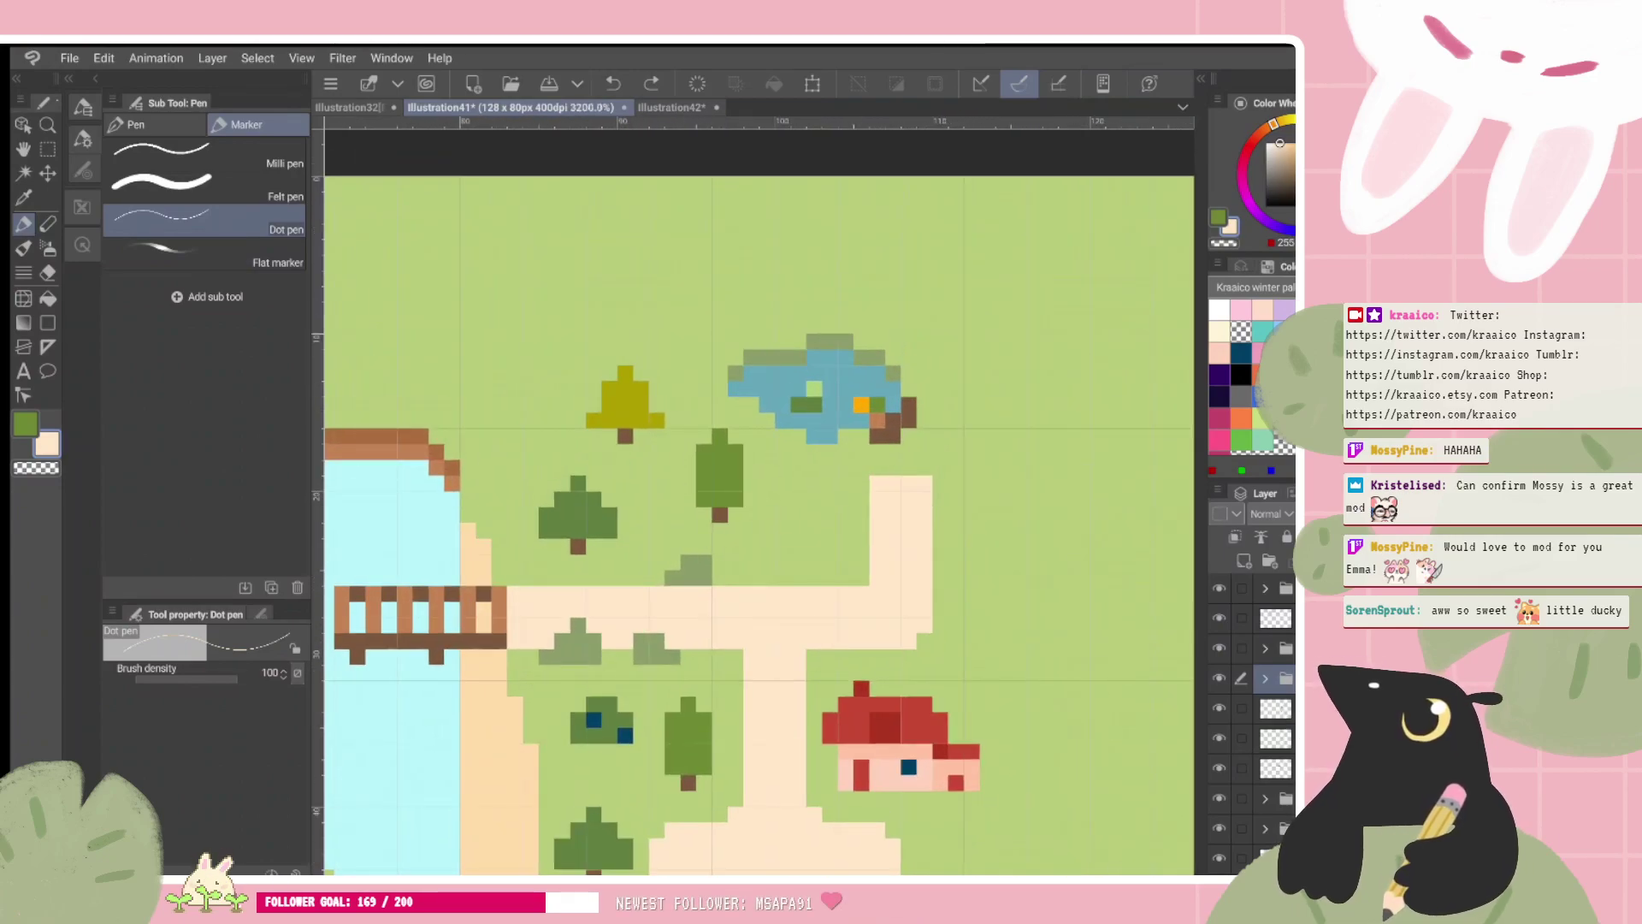
{"action": "scroll", "coordinate": [759, 523], "scroll_direction": "down", "scroll_amount": 3}
{"action": "scroll", "coordinate": [759, 523], "scroll_direction": "up", "scroll_amount": 3}
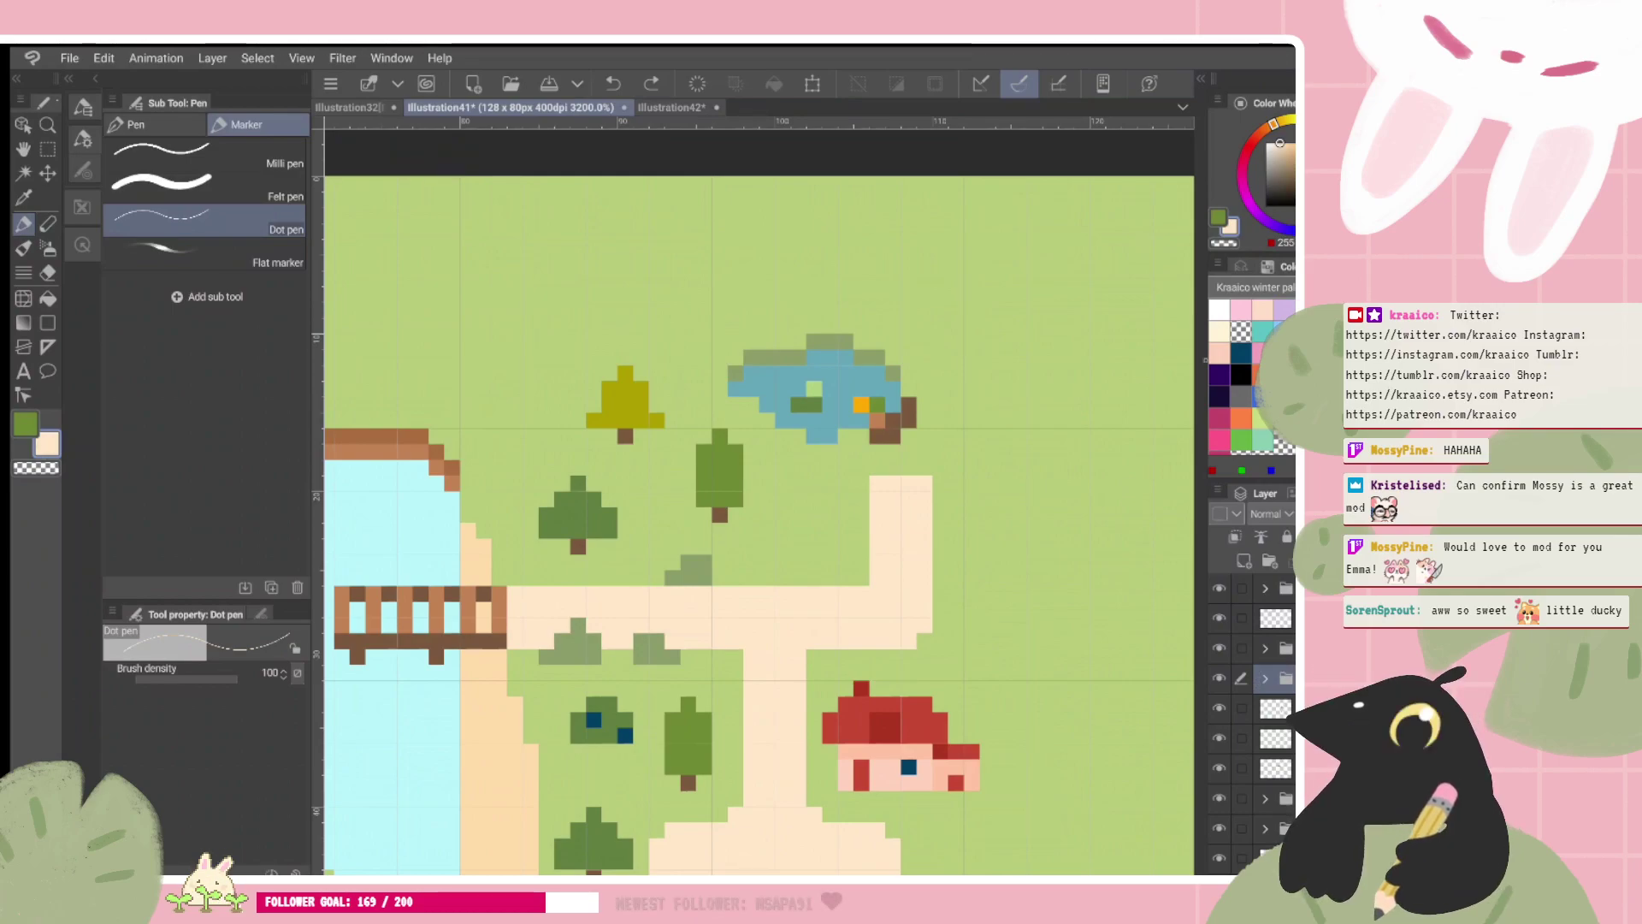
Step: Choose white from the palette and add a new raster layer above the pond's folder
{"action": "left_click", "coordinate": [1218, 309]}
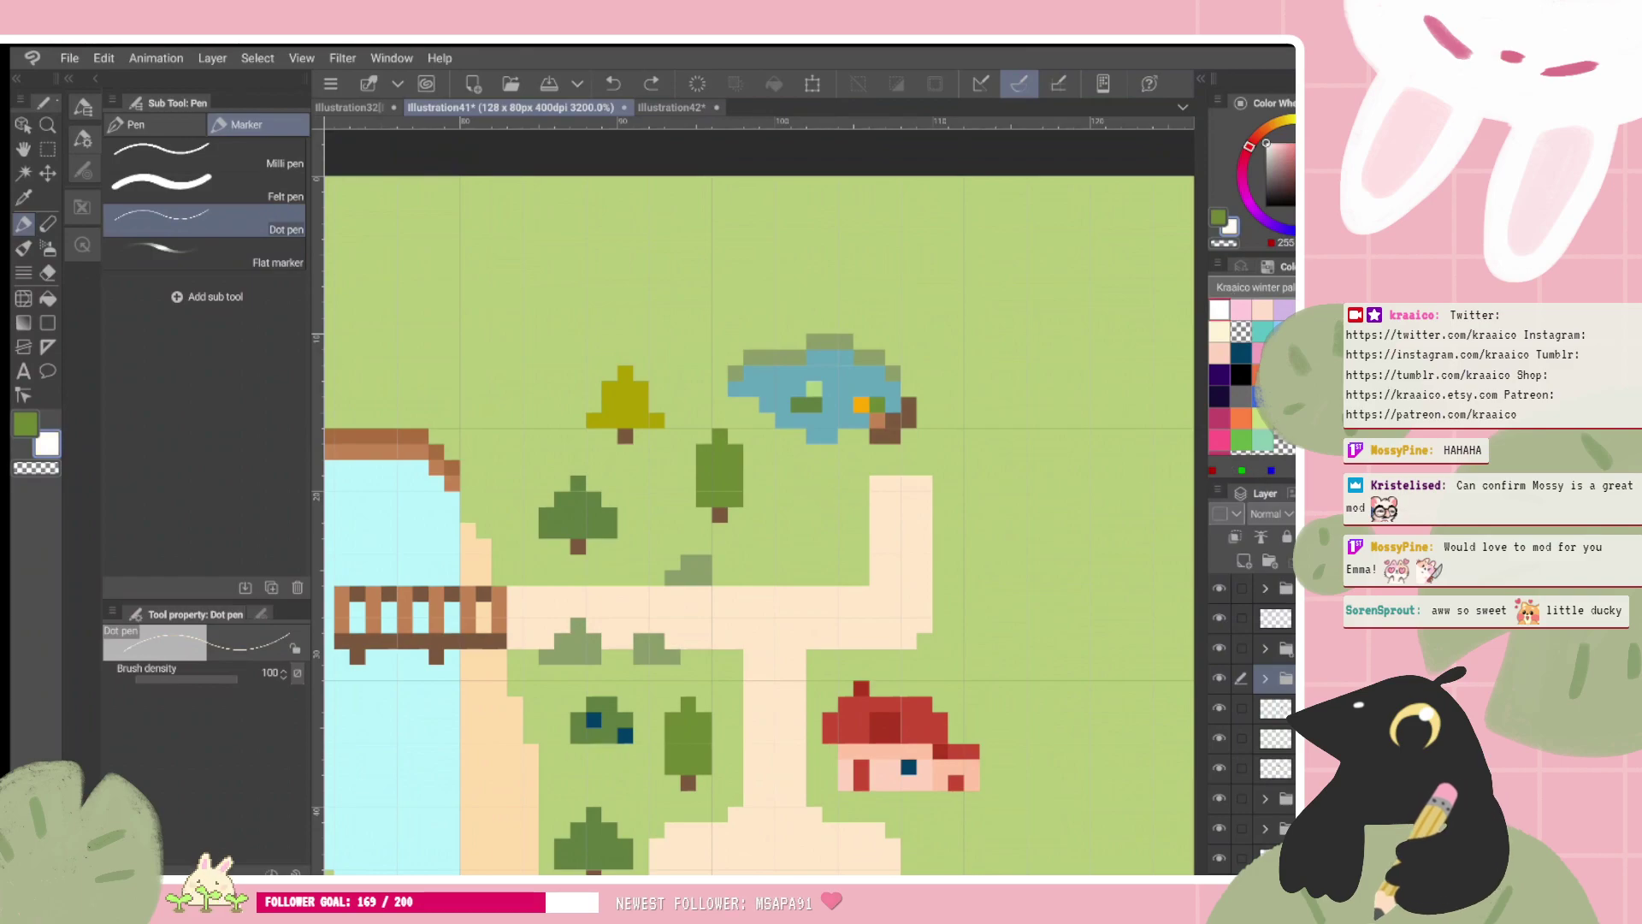
{"action": "left_click", "coordinate": [1244, 561]}
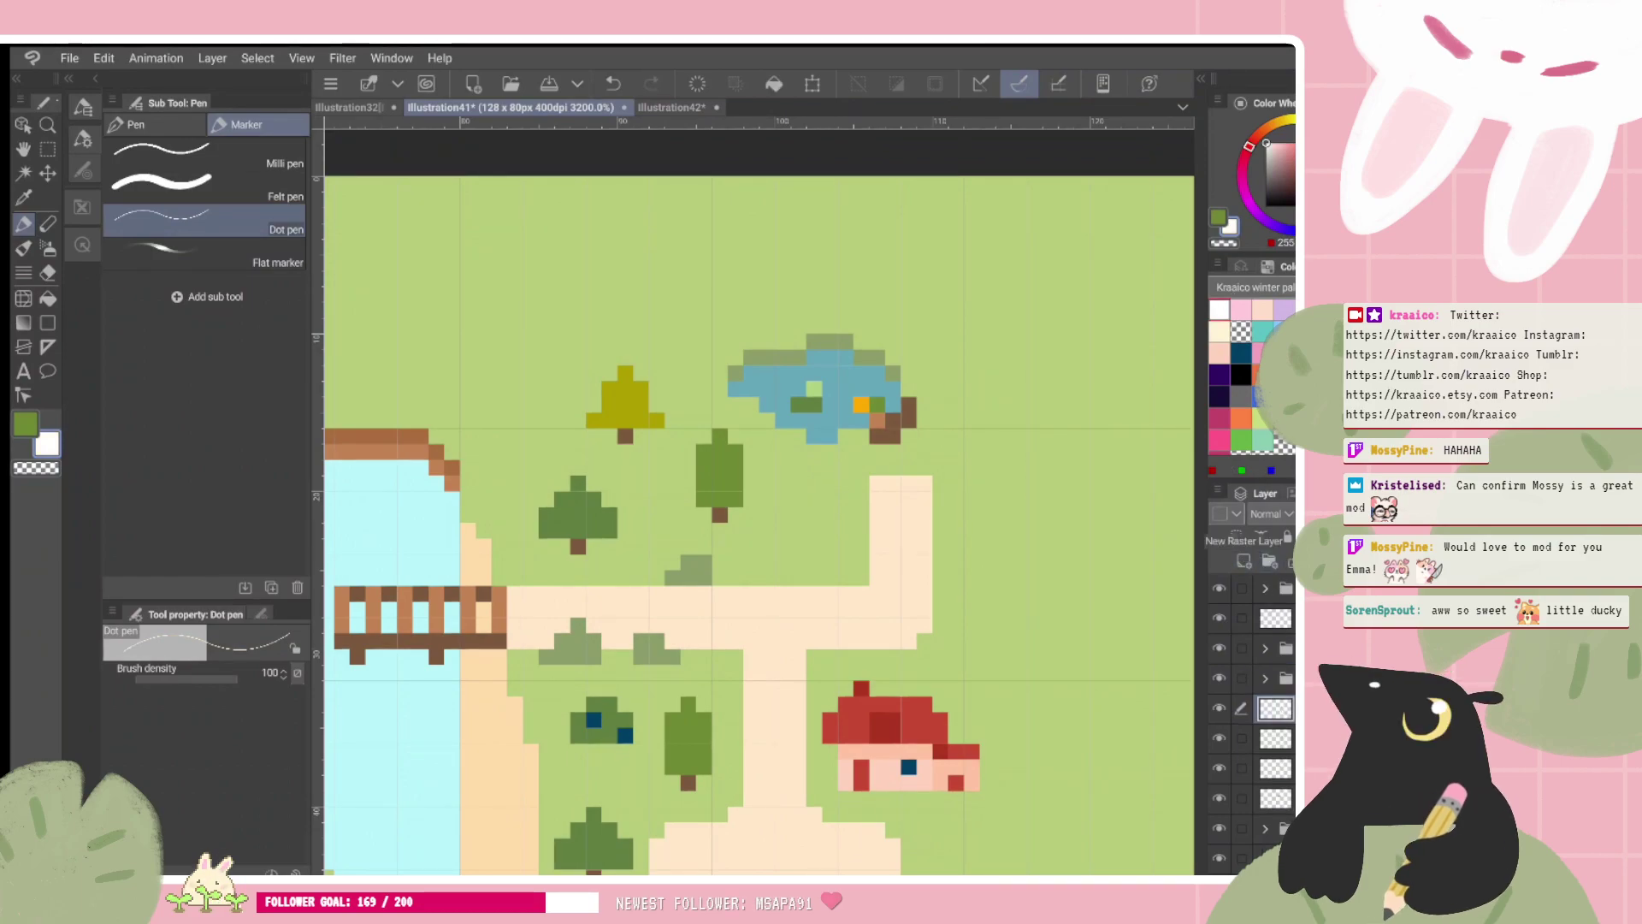
Step: Try sketching a small white animal on the grass between the pond and the path, and undo its latest pixels
{"action": "left_click", "coordinate": [813, 499]}
{"action": "left_click", "coordinate": [798, 514]}
{"action": "left_click", "coordinate": [813, 514]}
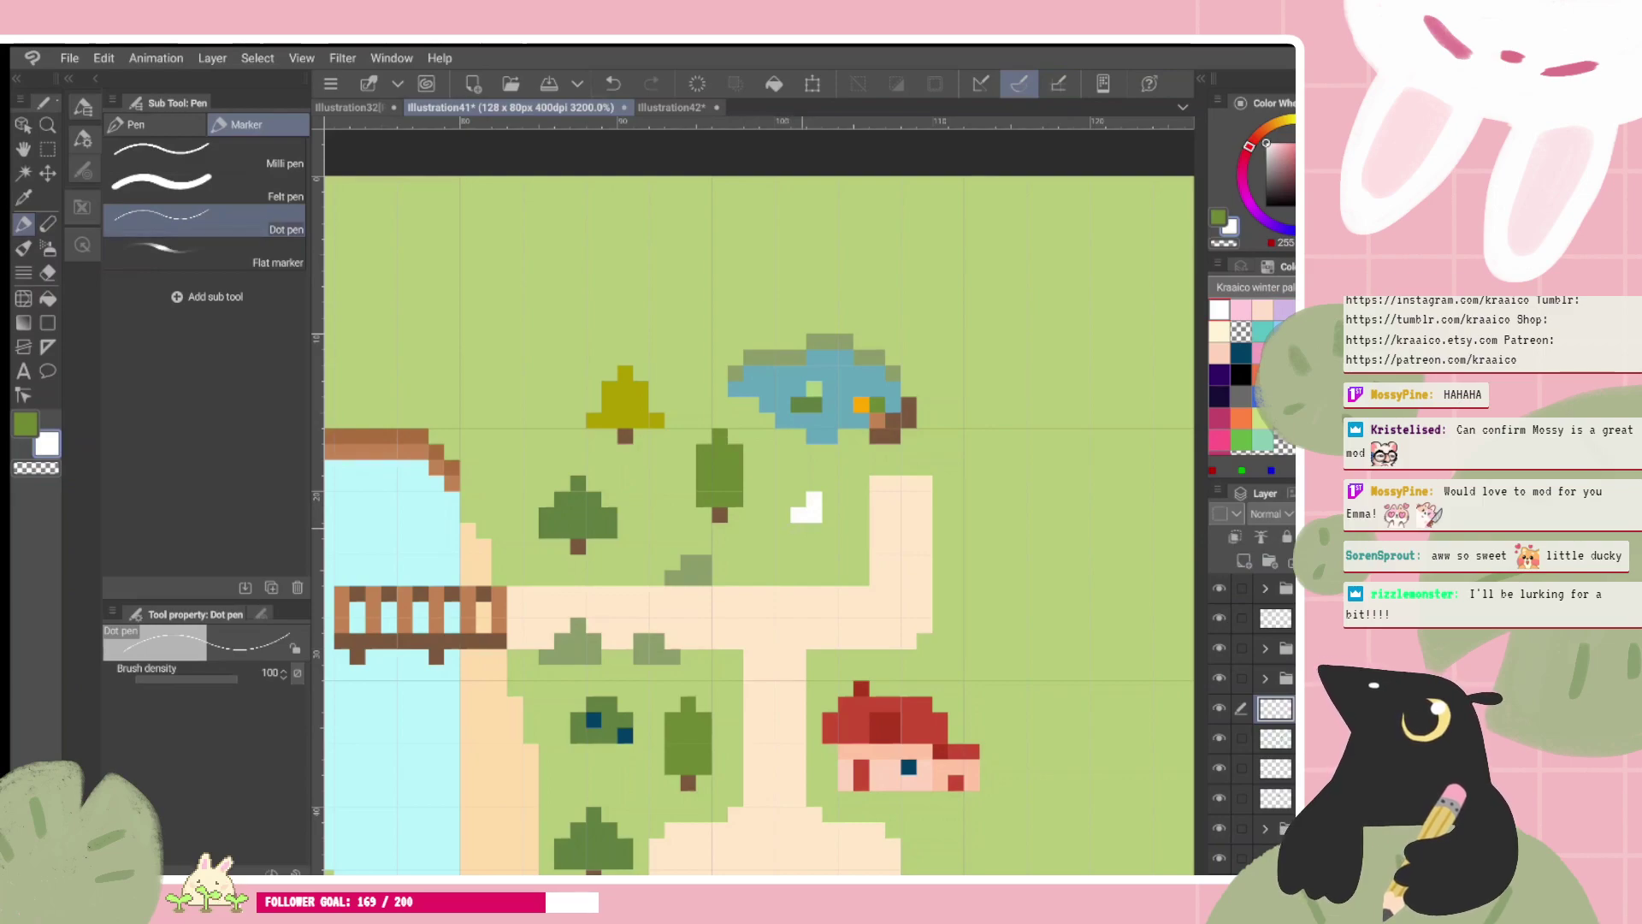
{"action": "left_click", "coordinate": [798, 530]}
{"action": "left_click", "coordinate": [813, 530]}
{"action": "left_click", "coordinate": [828, 514]}
{"action": "left_click_drag", "start_coordinate": [845, 498], "coordinate": [843, 528]}
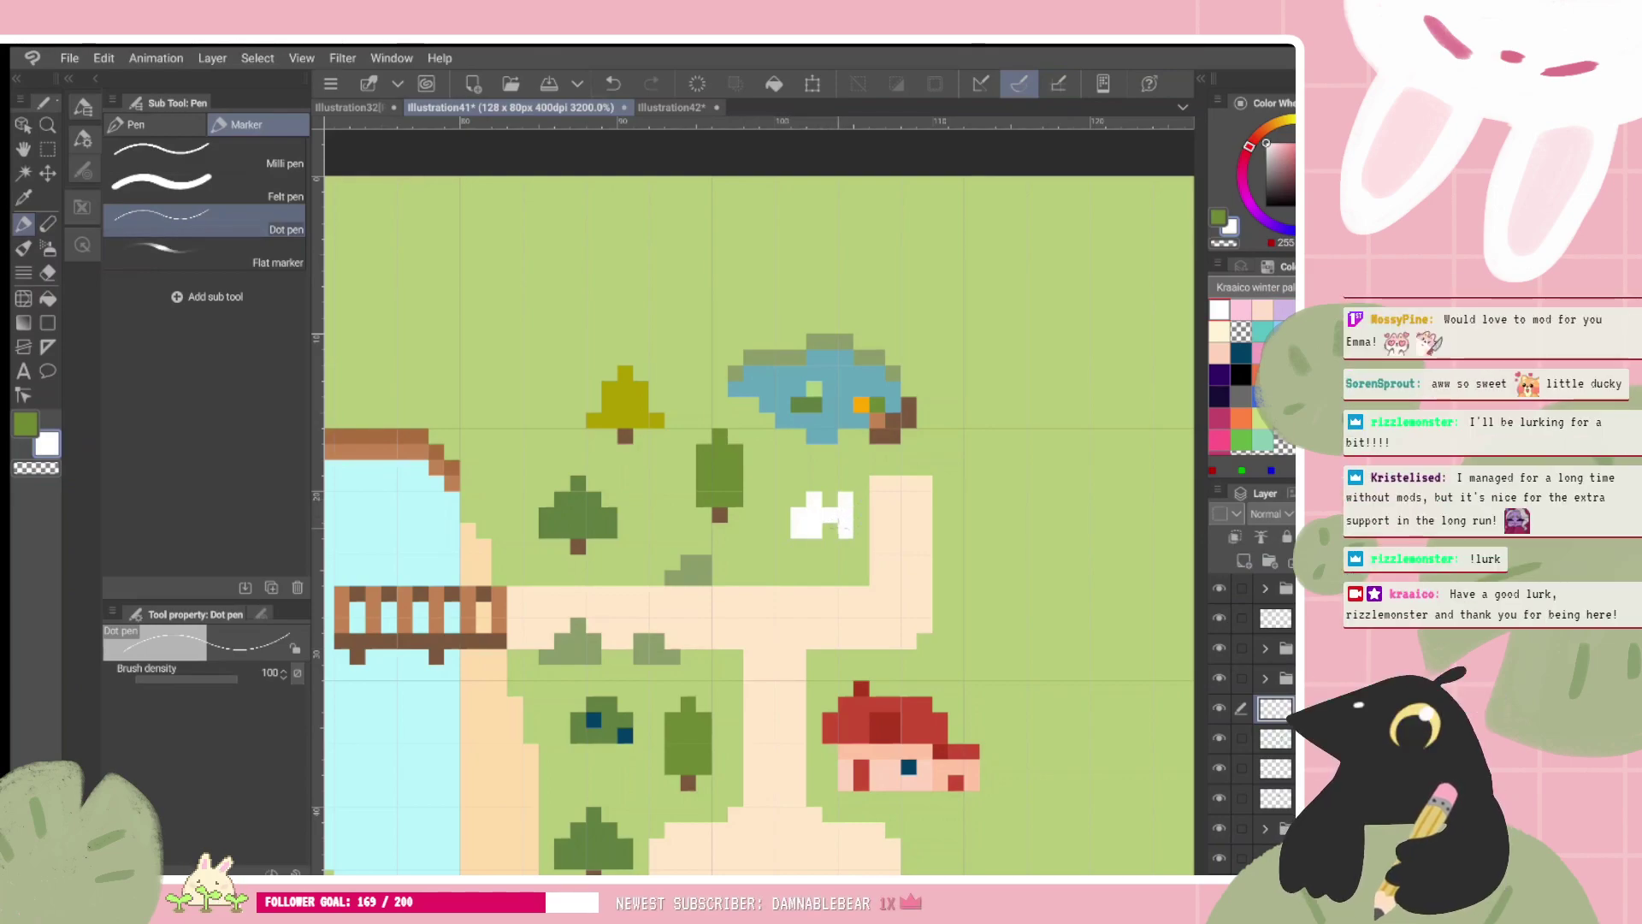
{"action": "left_click", "coordinate": [830, 530]}
{"action": "key", "text": "ctrl+z"}
{"action": "key", "text": "ctrl+z"}
{"action": "key", "text": "ctrl+z"}
{"action": "key", "text": "ctrl+z"}
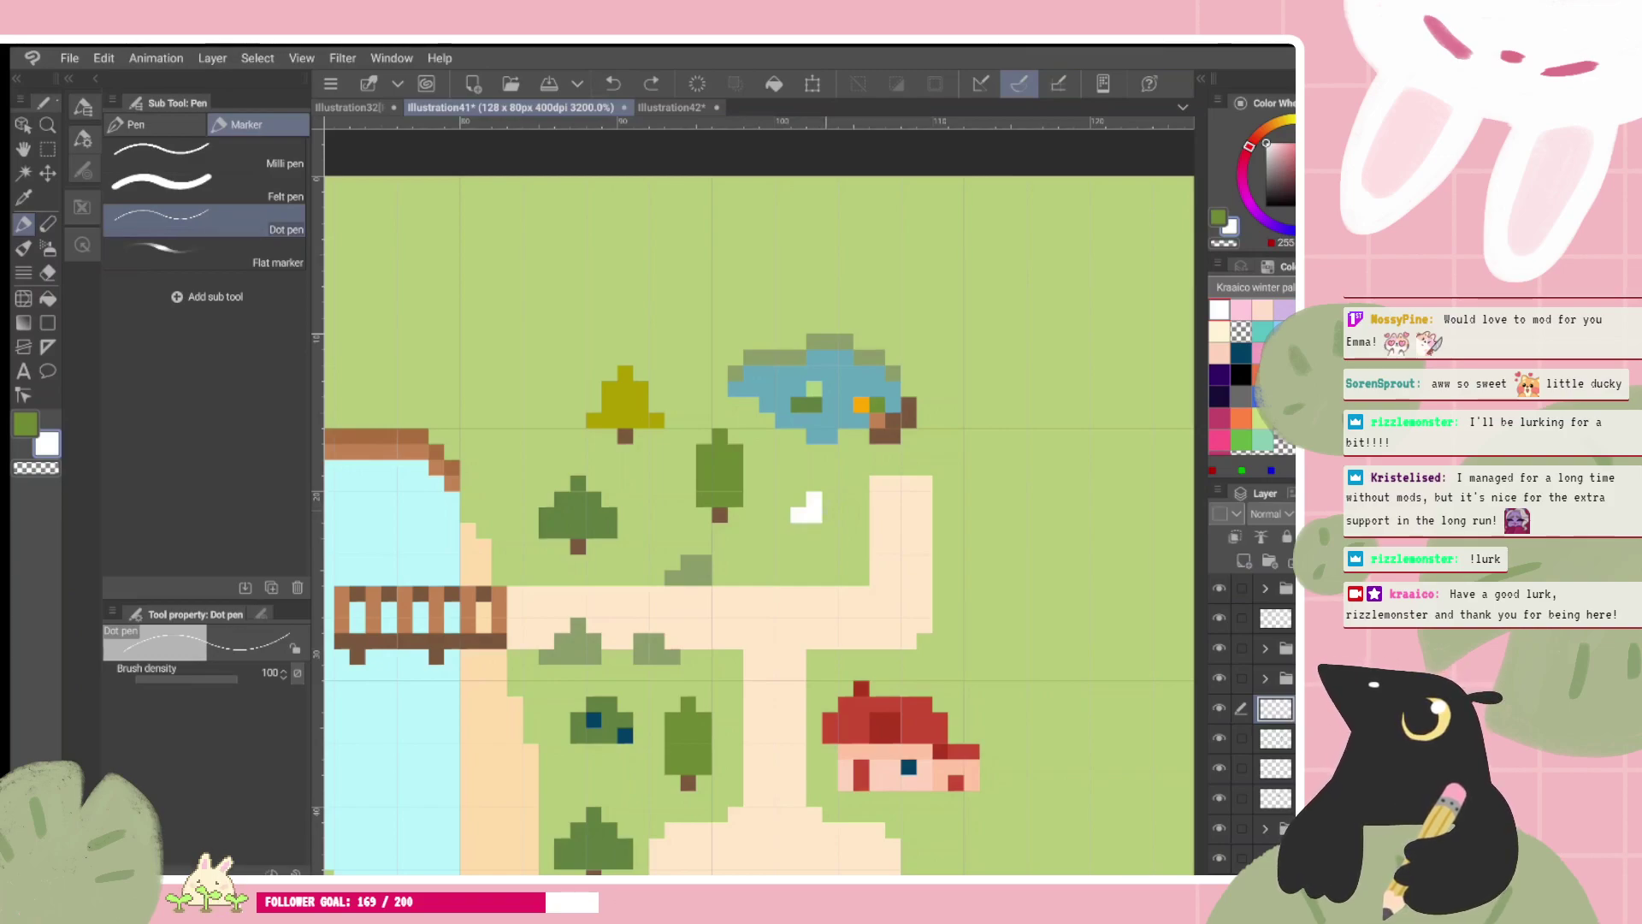
Step: Try a second white ear on the remaining sketch below the pond, and undo the whole white sketch
{"action": "left_click_drag", "start_coordinate": [782, 500], "coordinate": [782, 515]}
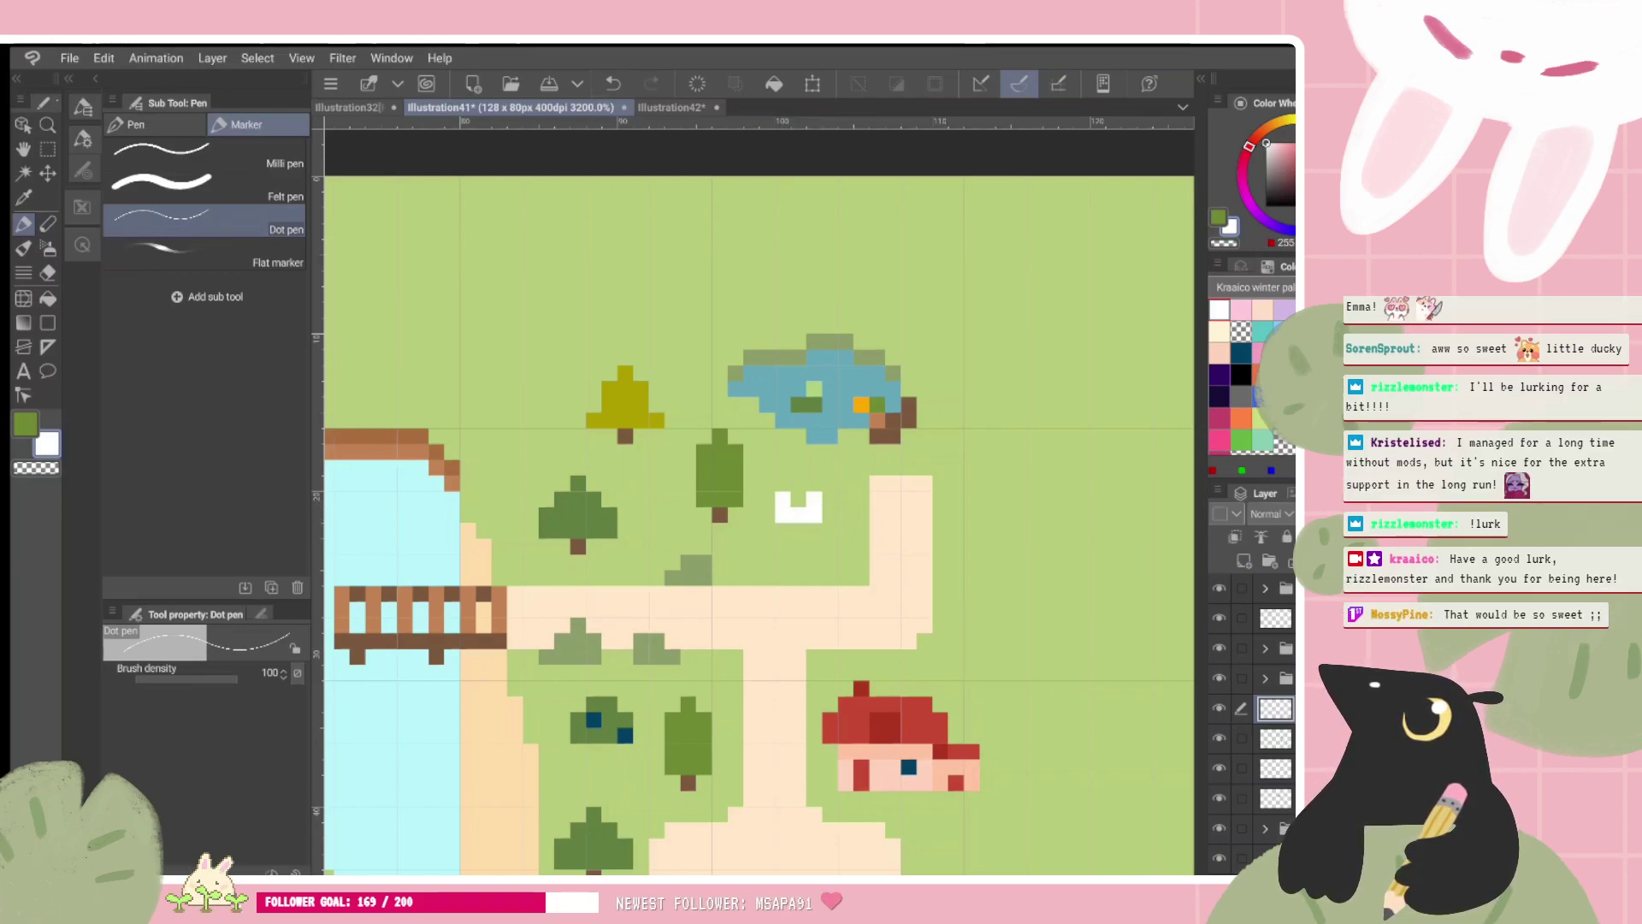
{"action": "key", "text": "ctrl+z"}
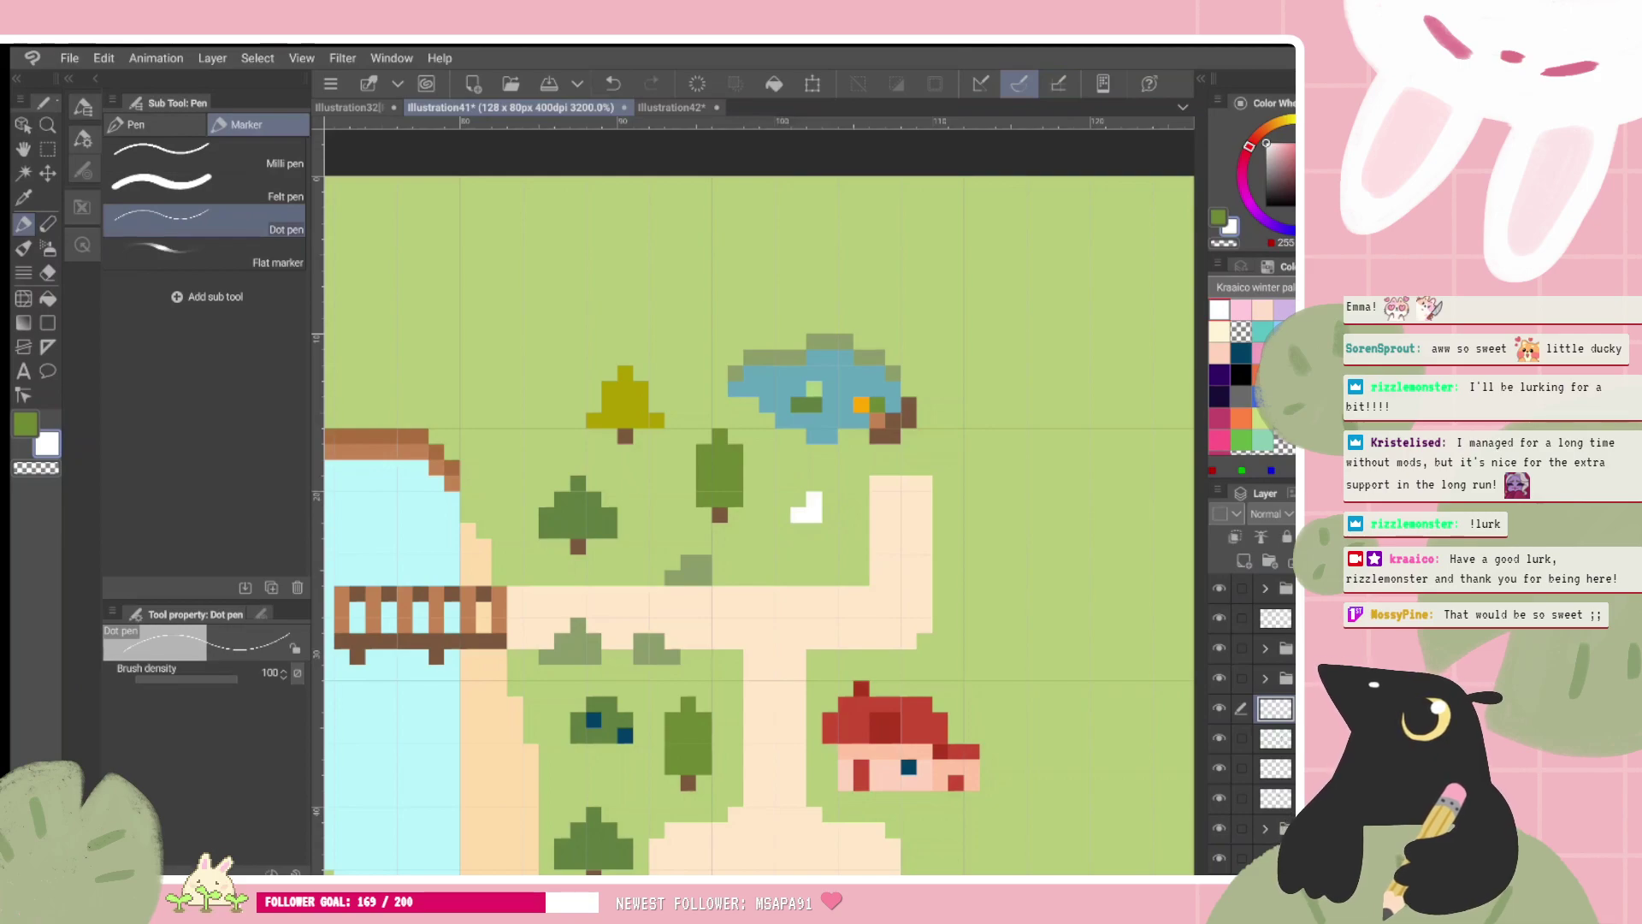
{"action": "scroll", "coordinate": [867, 542], "scroll_direction": "down", "scroll_amount": 3}
{"action": "scroll", "coordinate": [833, 558], "scroll_direction": "up", "scroll_amount": 3}
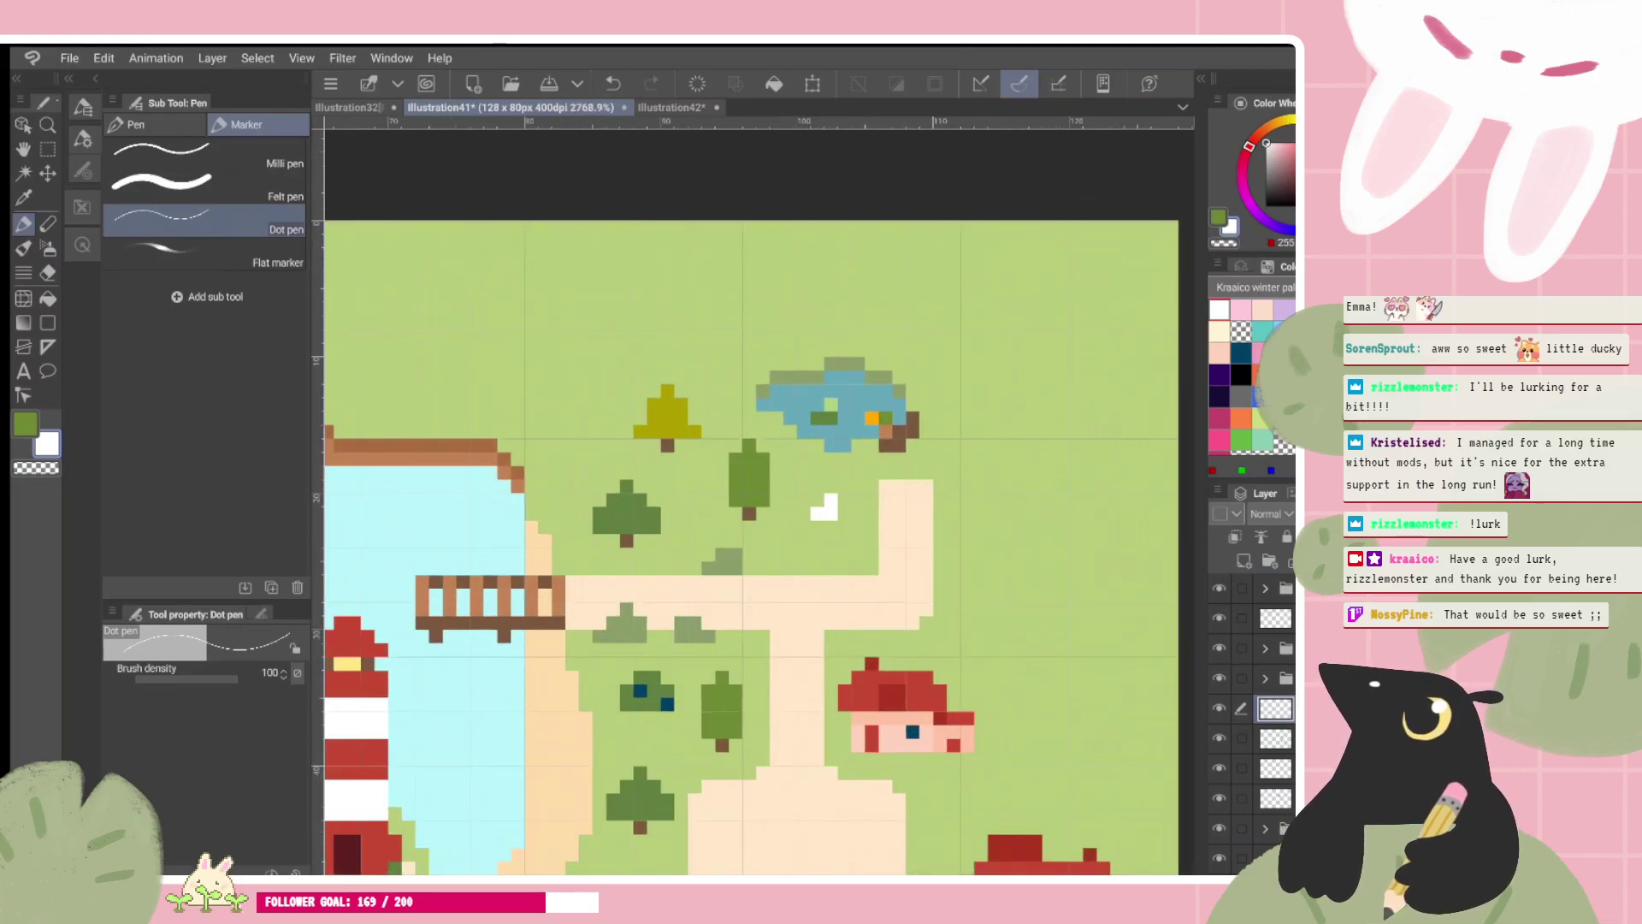
{"action": "key", "text": "ctrl+z"}
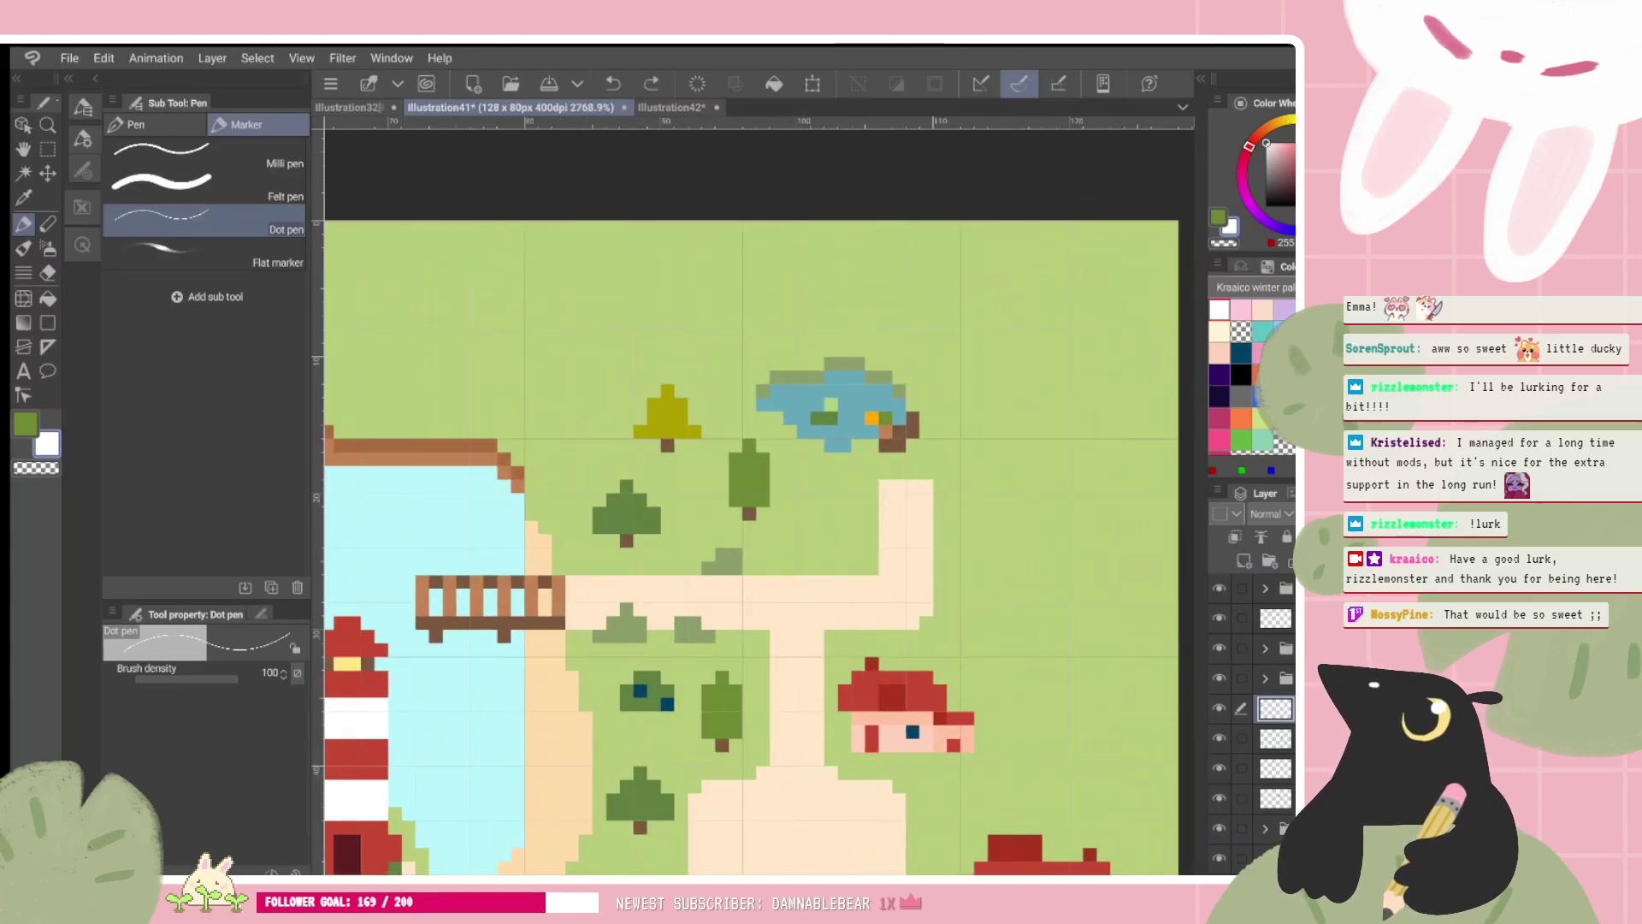
Step: Draw a small white animal on the grass between the two red-roofed houses, with one light pink pixel on its right side
{"action": "scroll", "coordinate": [759, 525], "scroll_direction": "down", "scroll_amount": 4}
{"action": "scroll", "coordinate": [760, 525], "scroll_direction": "up", "scroll_amount": 2}
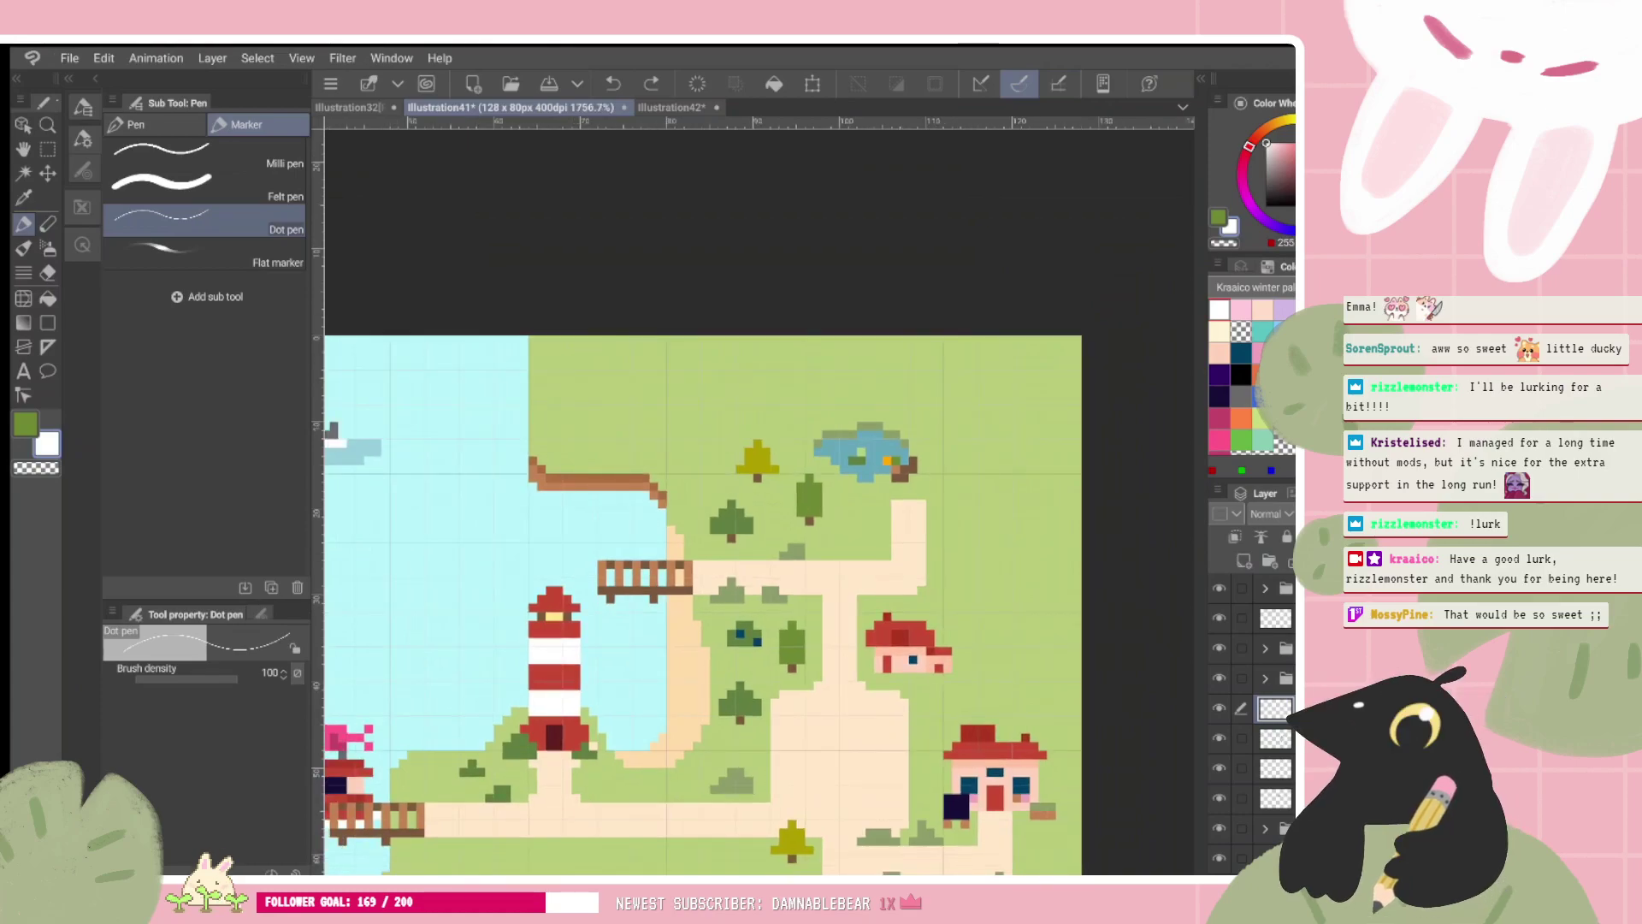
{"action": "scroll", "coordinate": [760, 525], "scroll_direction": "up", "scroll_amount": 2}
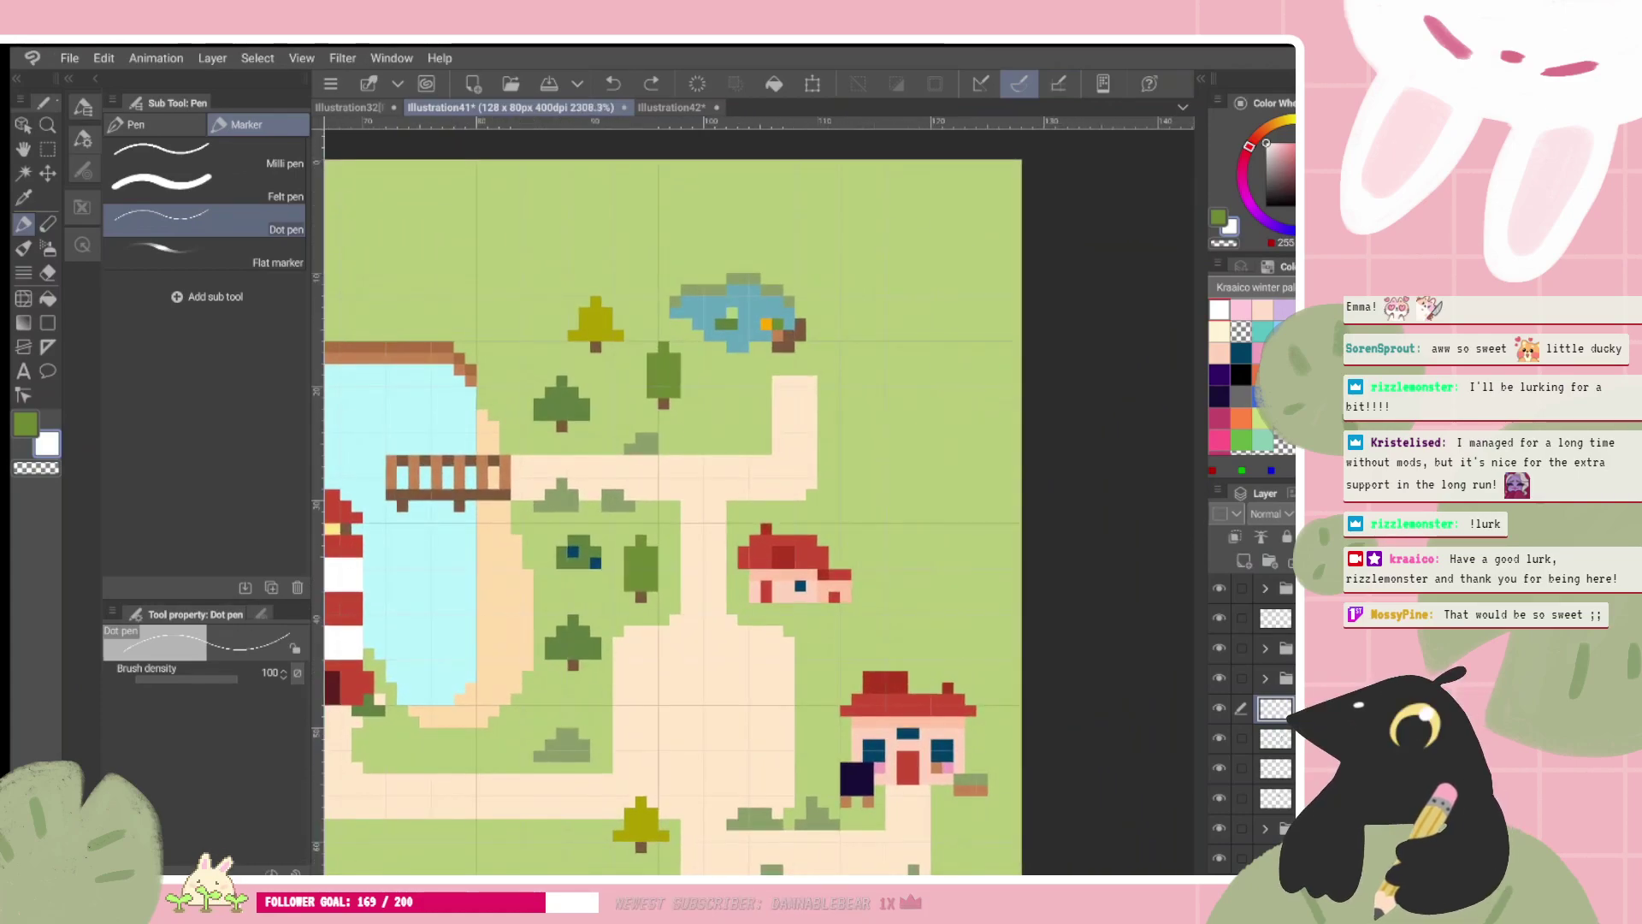
{"action": "scroll", "coordinate": [759, 525], "scroll_direction": "down", "scroll_amount": 1}
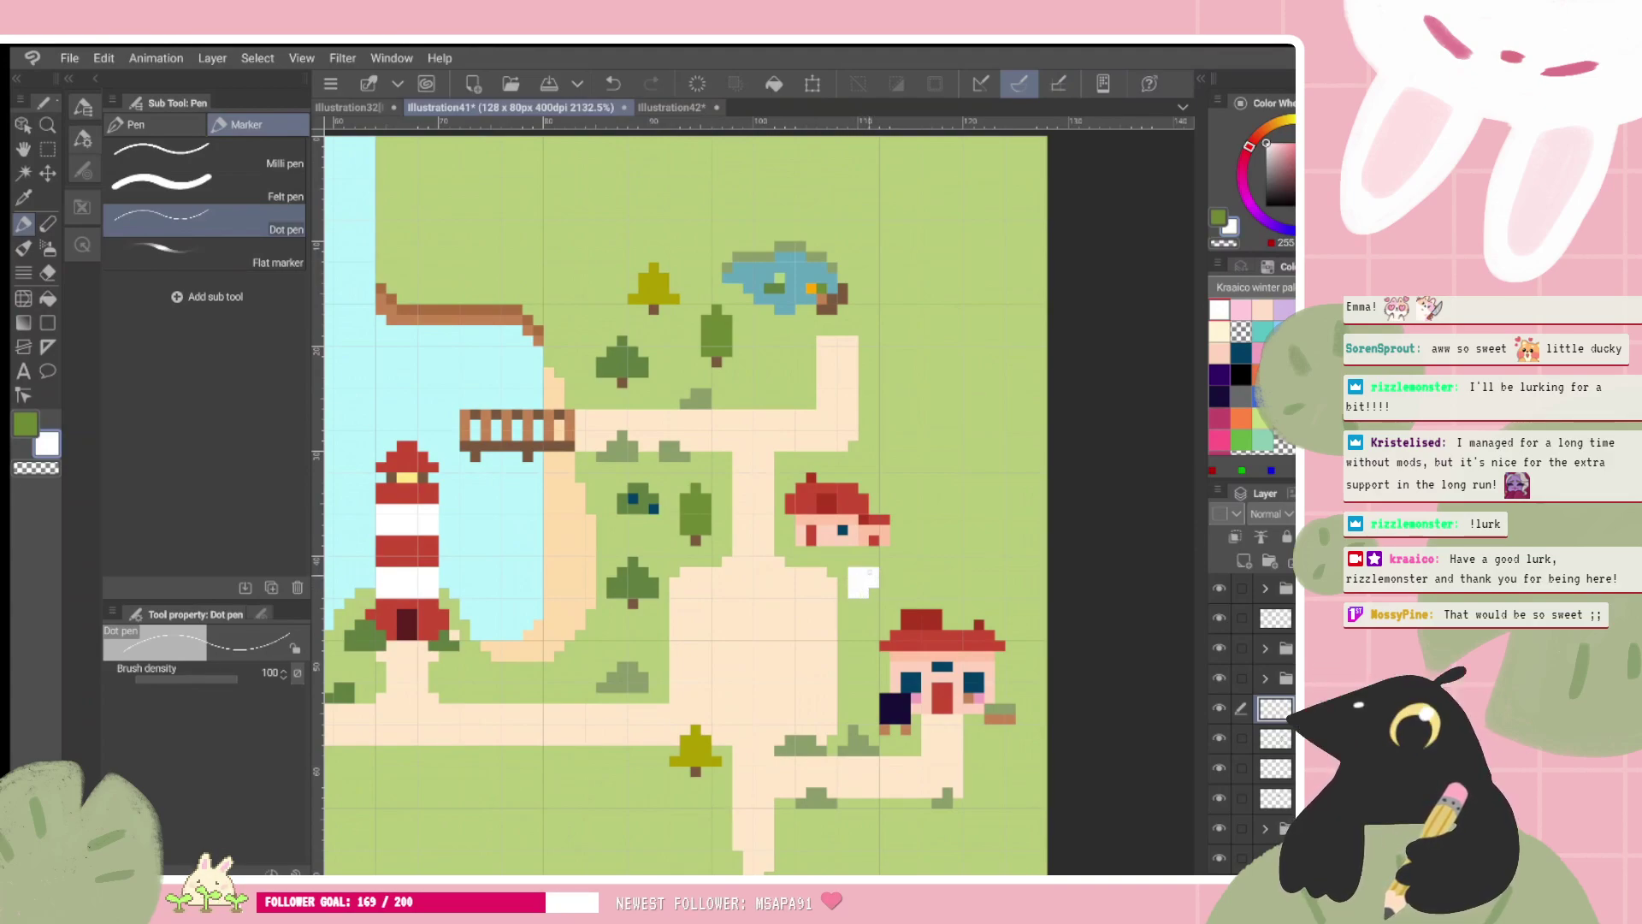
{"action": "key", "text": "ctrl+z"}
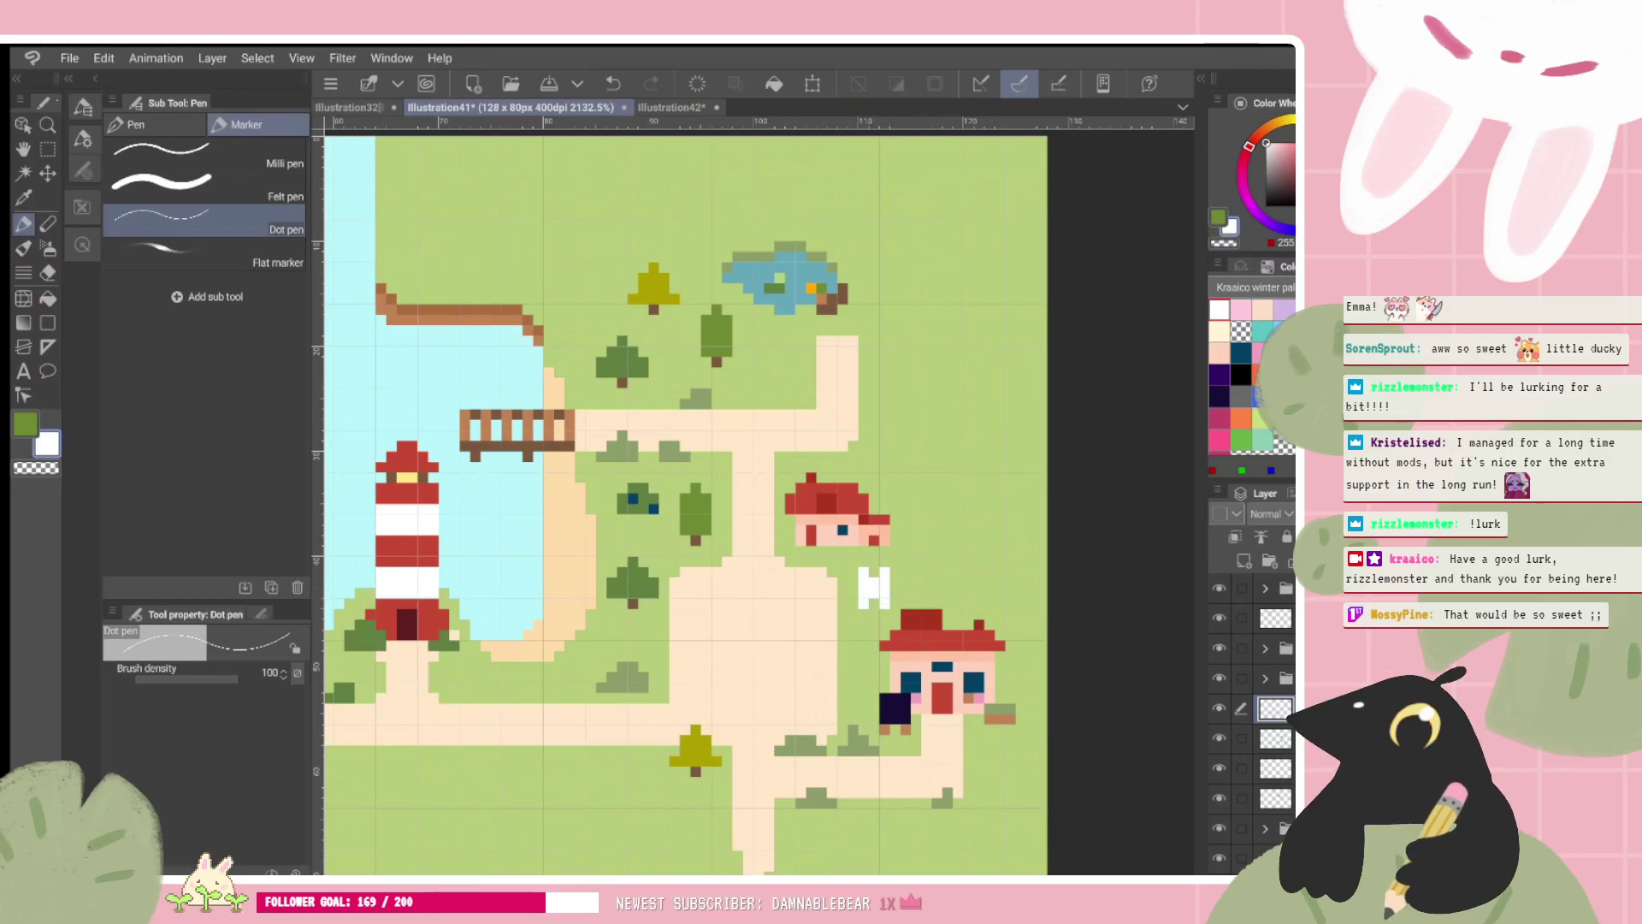
{"action": "left_click", "coordinate": [1240, 309]}
{"action": "left_click", "coordinate": [894, 592]}
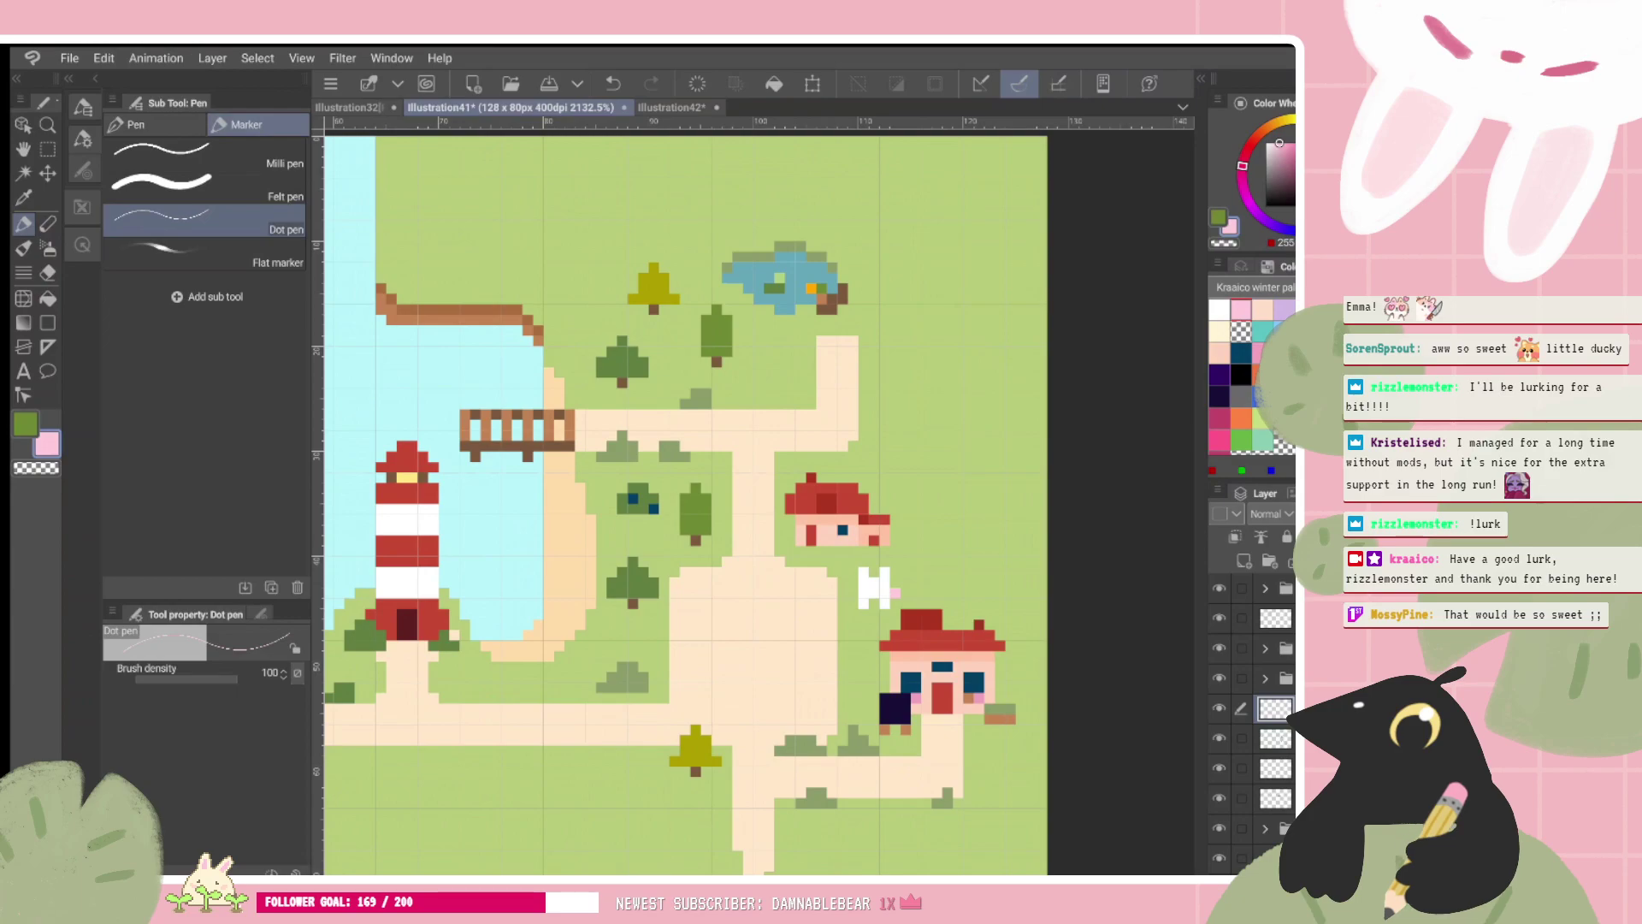
Step: Try dark purple and orange shades on the white animal's two eye pixels
{"action": "left_click", "coordinate": [1219, 373]}
{"action": "left_click", "coordinate": [864, 583]}
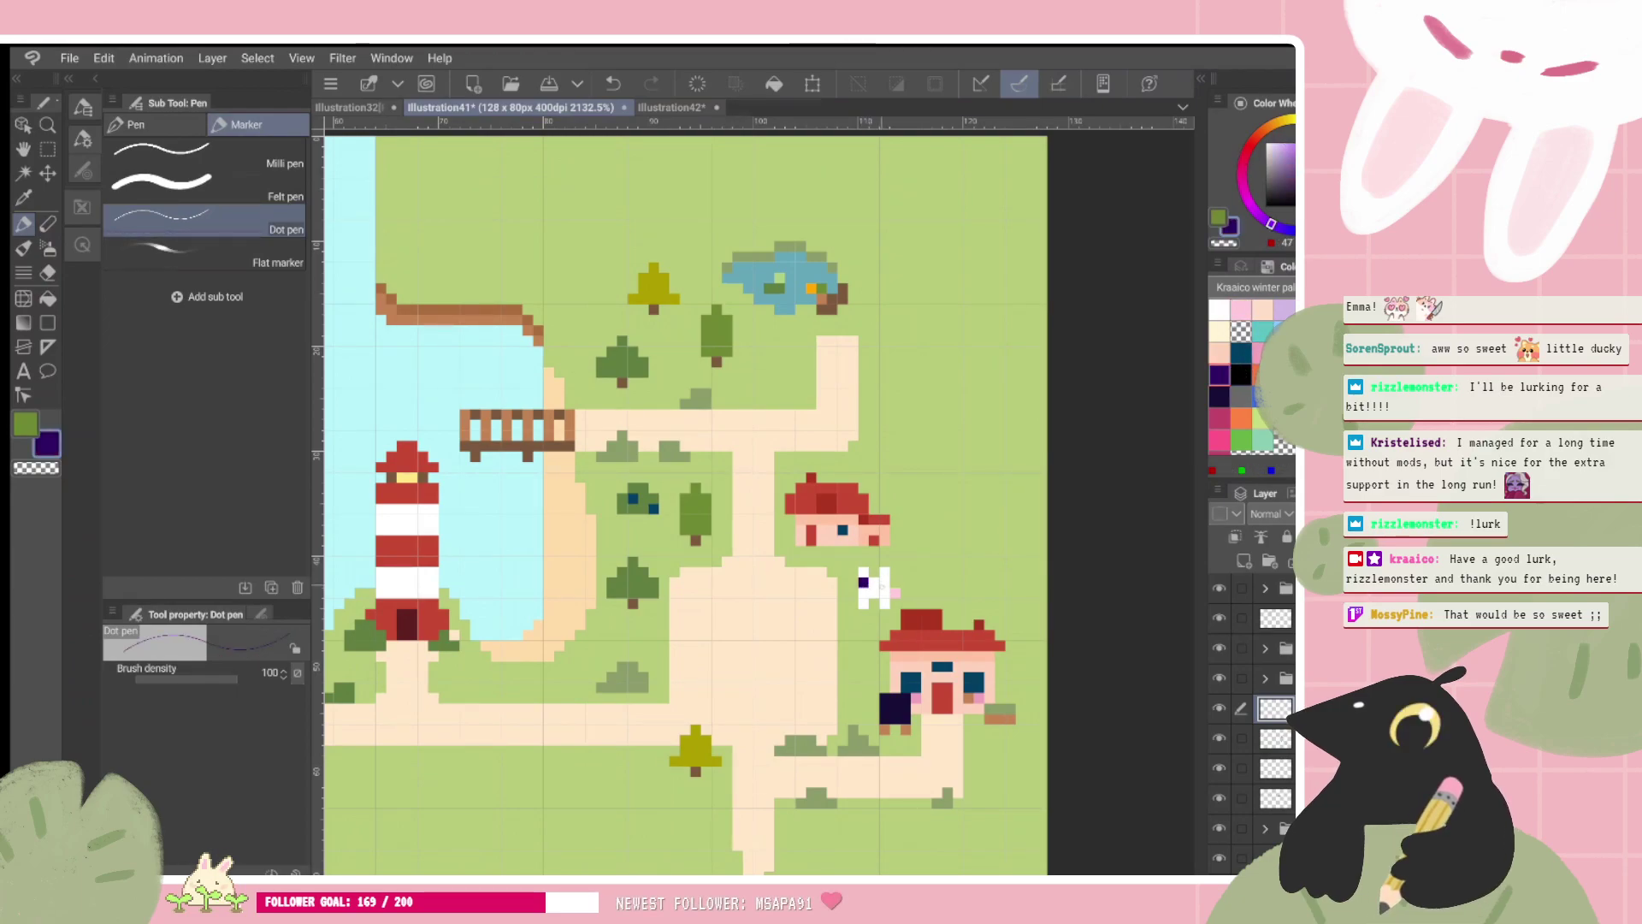
{"action": "scroll", "coordinate": [684, 505], "scroll_direction": "down", "scroll_amount": 1}
{"action": "left_click_drag", "start_coordinate": [775, 509], "coordinate": [652, 486]}
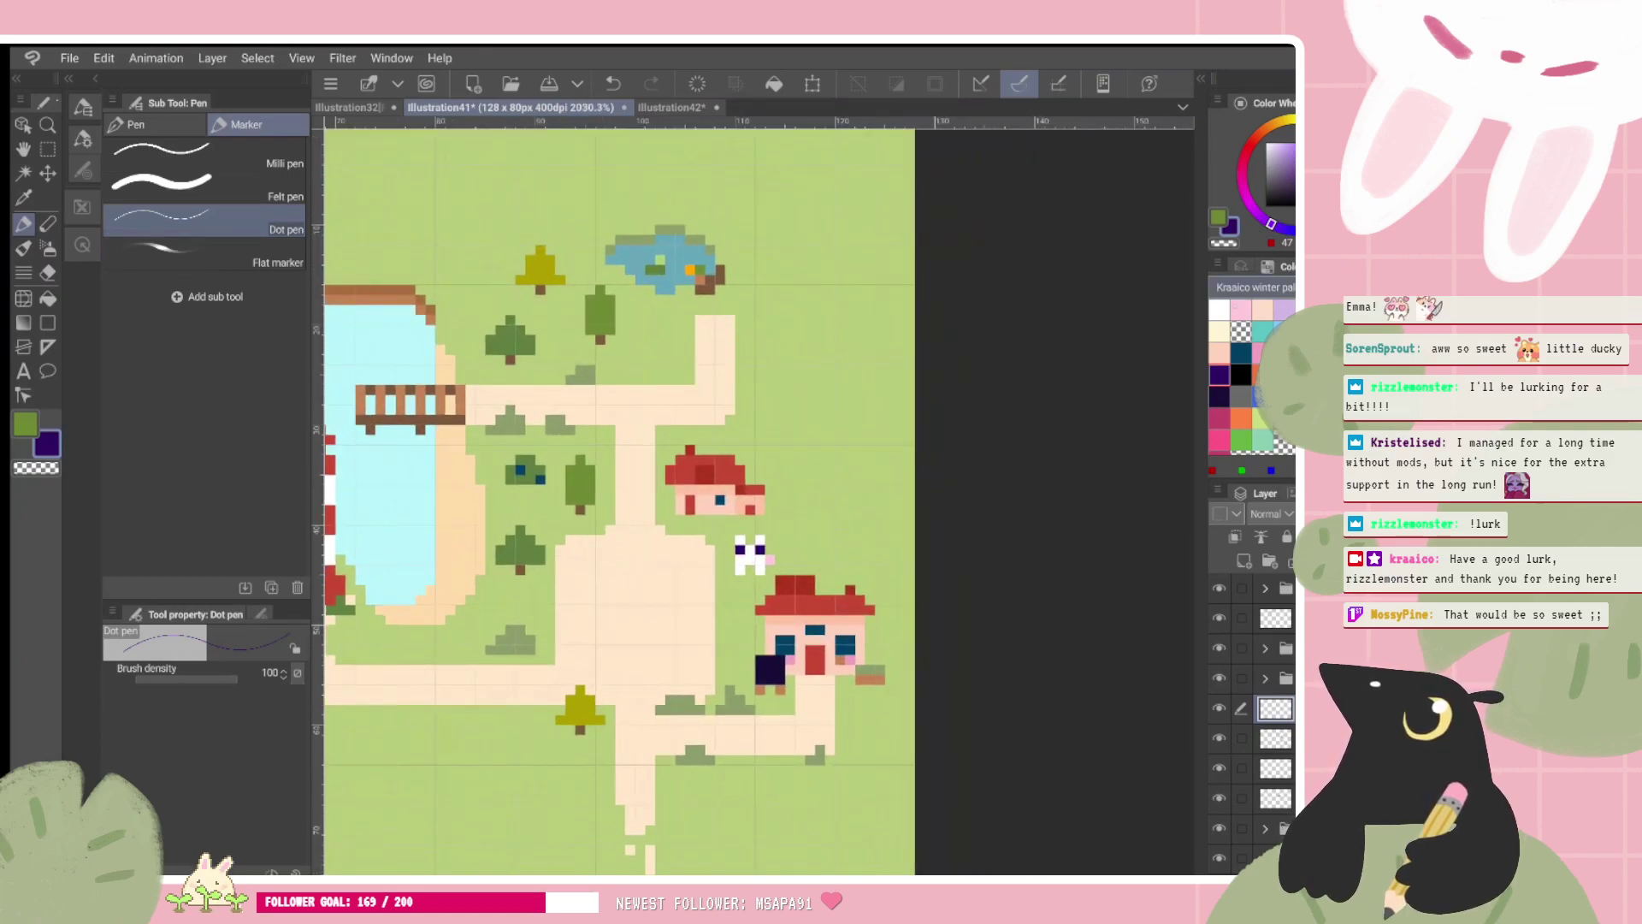
{"action": "left_click", "coordinate": [1219, 308]}
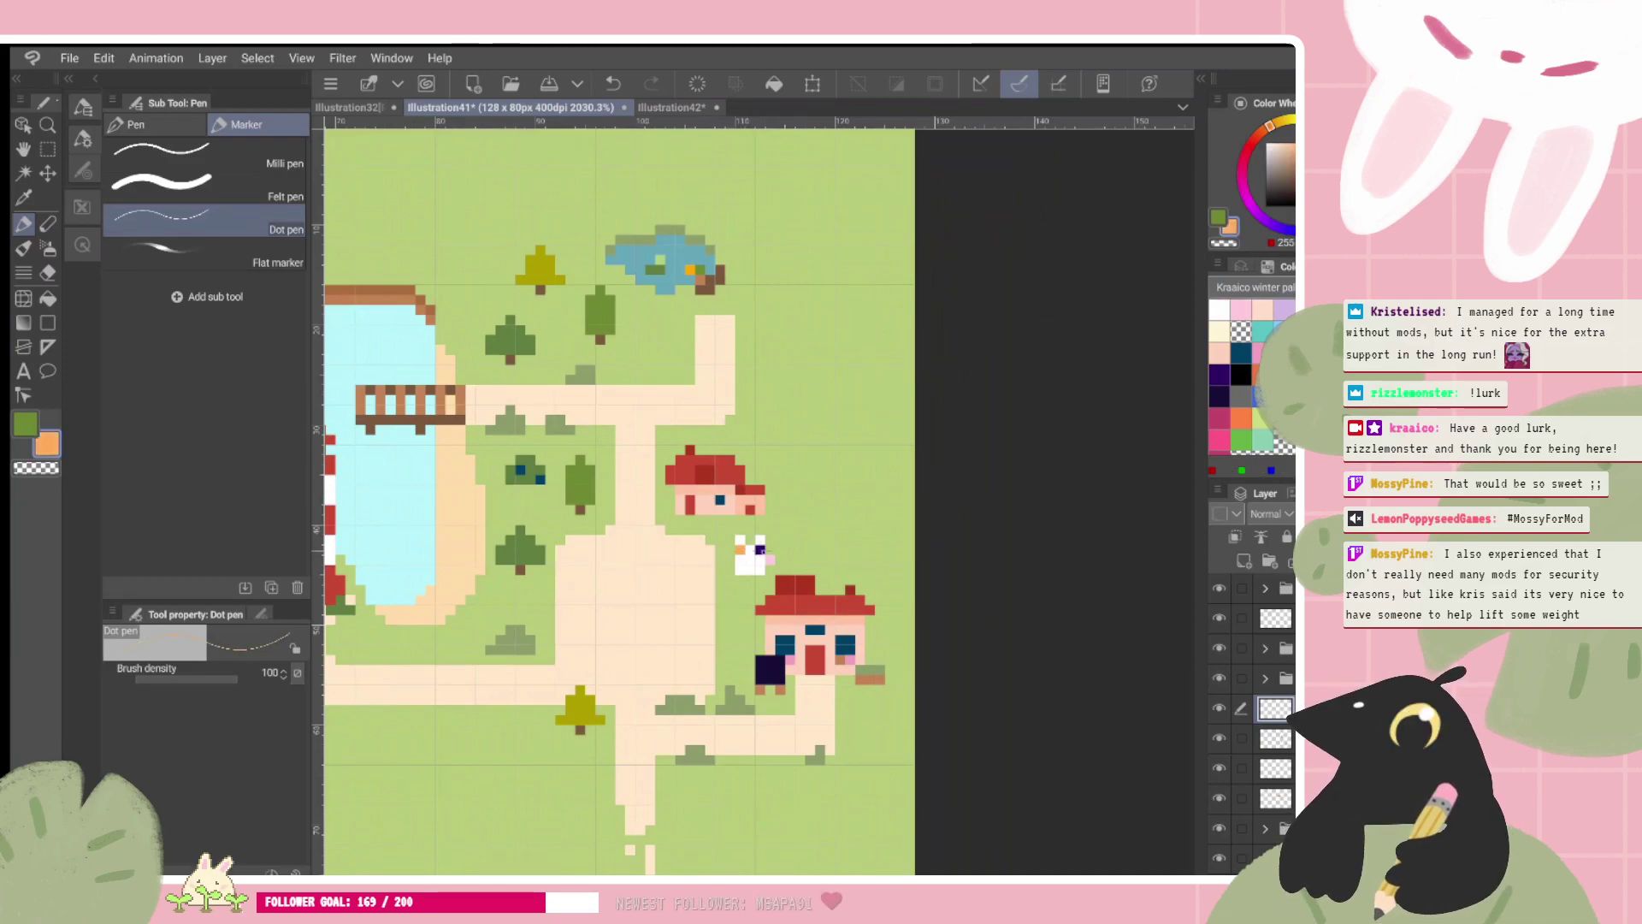
{"action": "left_click", "coordinate": [1226, 438]}
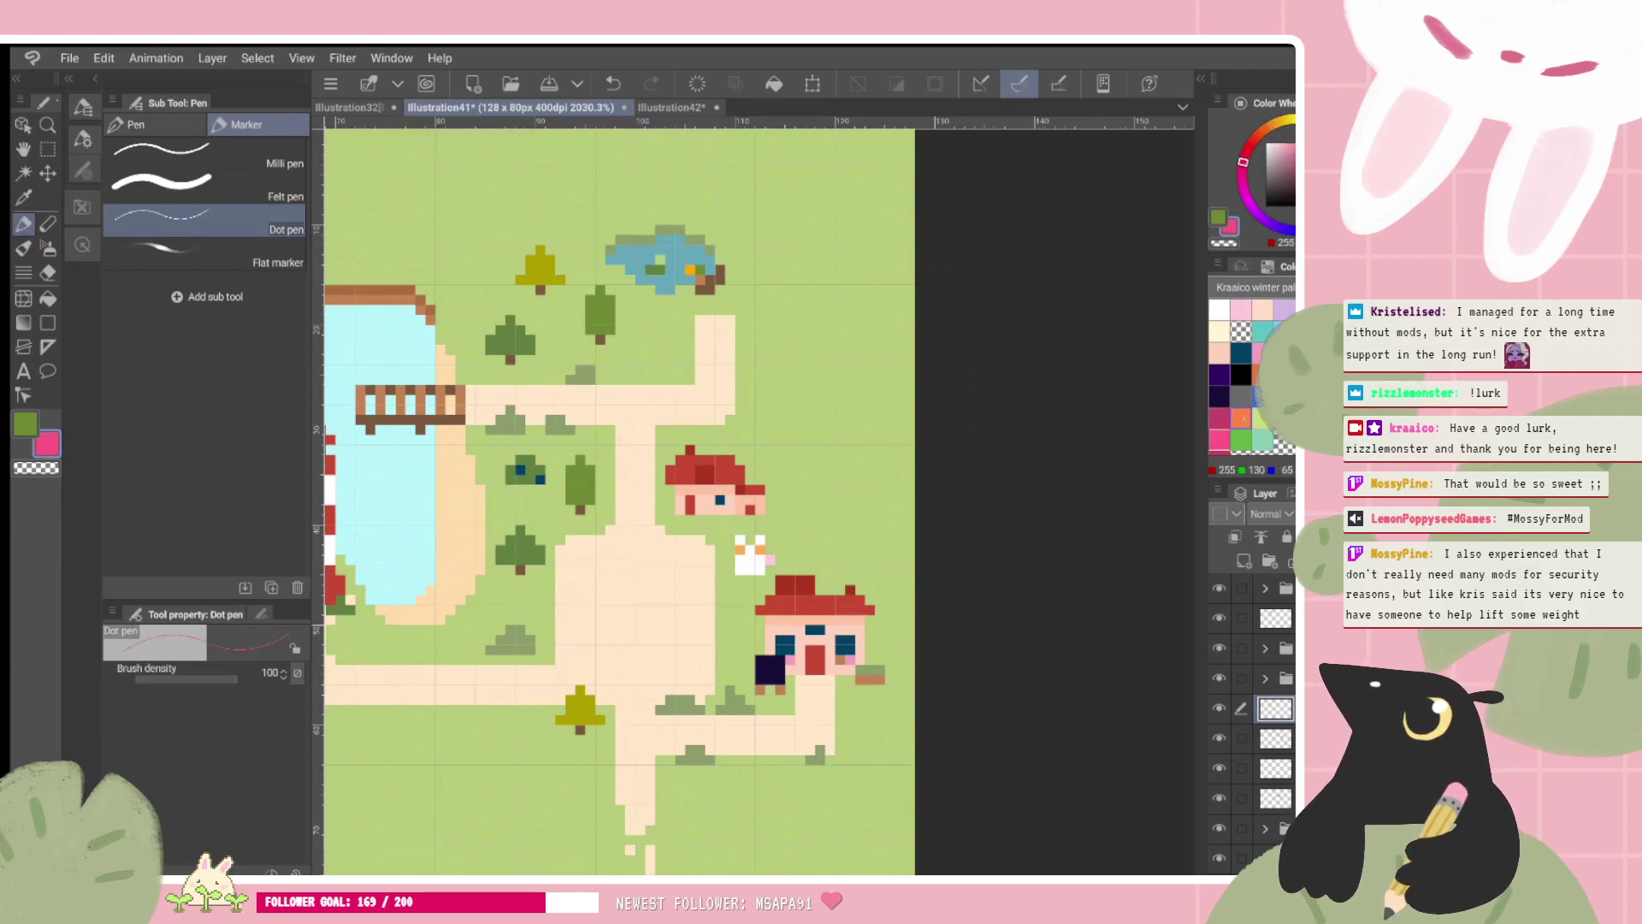
Step: Repaint both of the white animal's eye pixels in blue and review it beside the houses
{"action": "left_click", "coordinate": [1257, 395]}
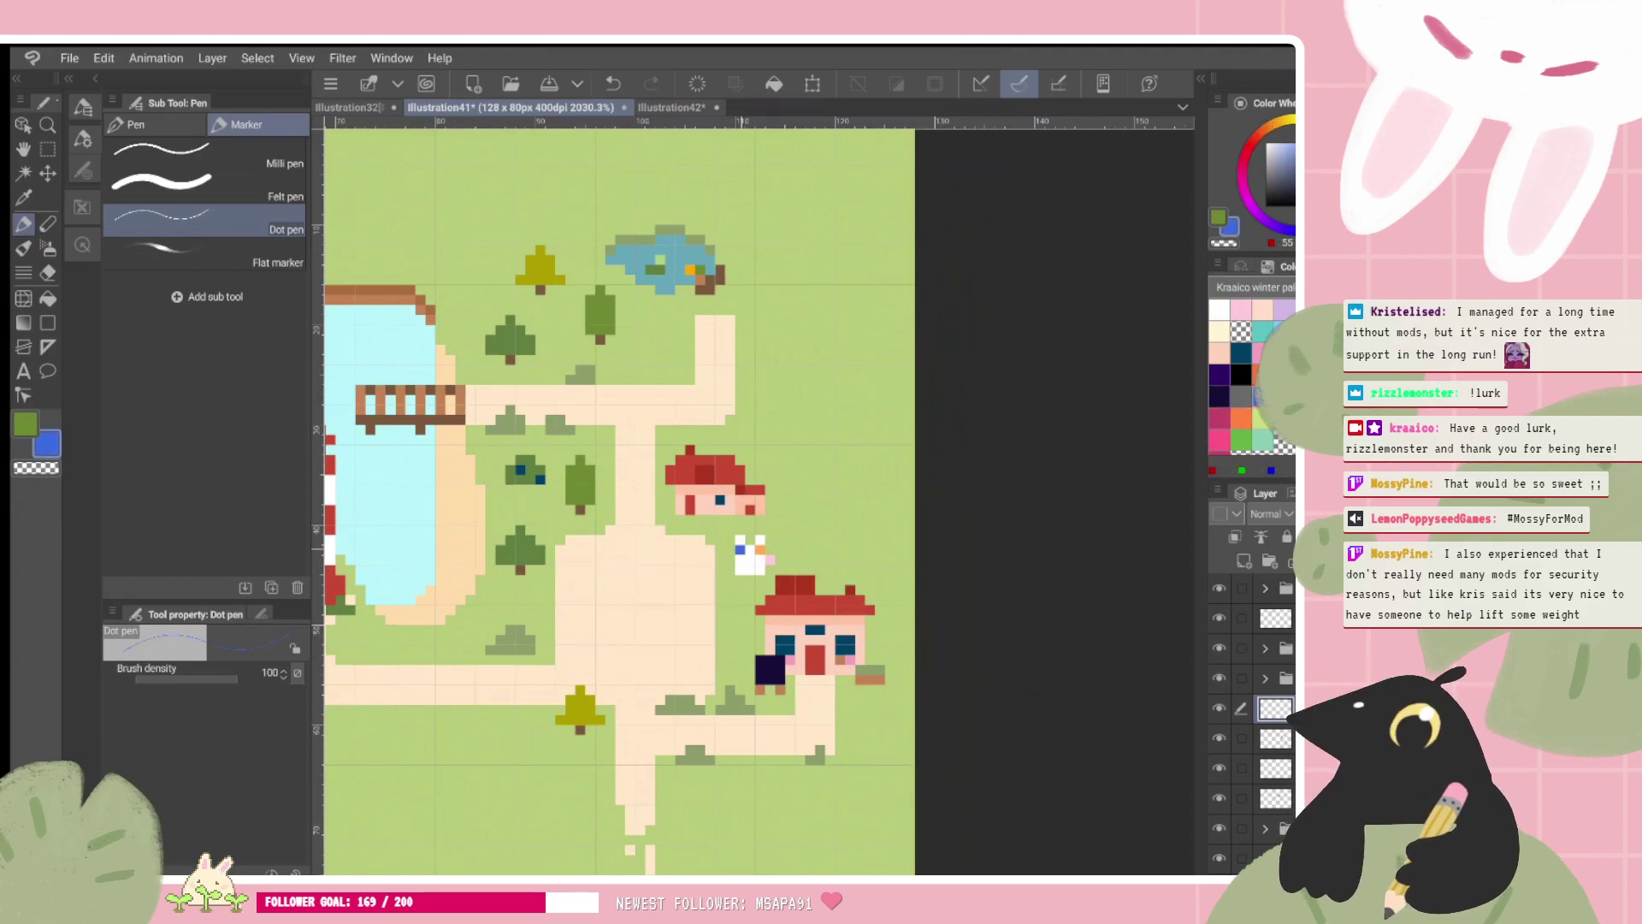
{"action": "left_click", "coordinate": [761, 548]}
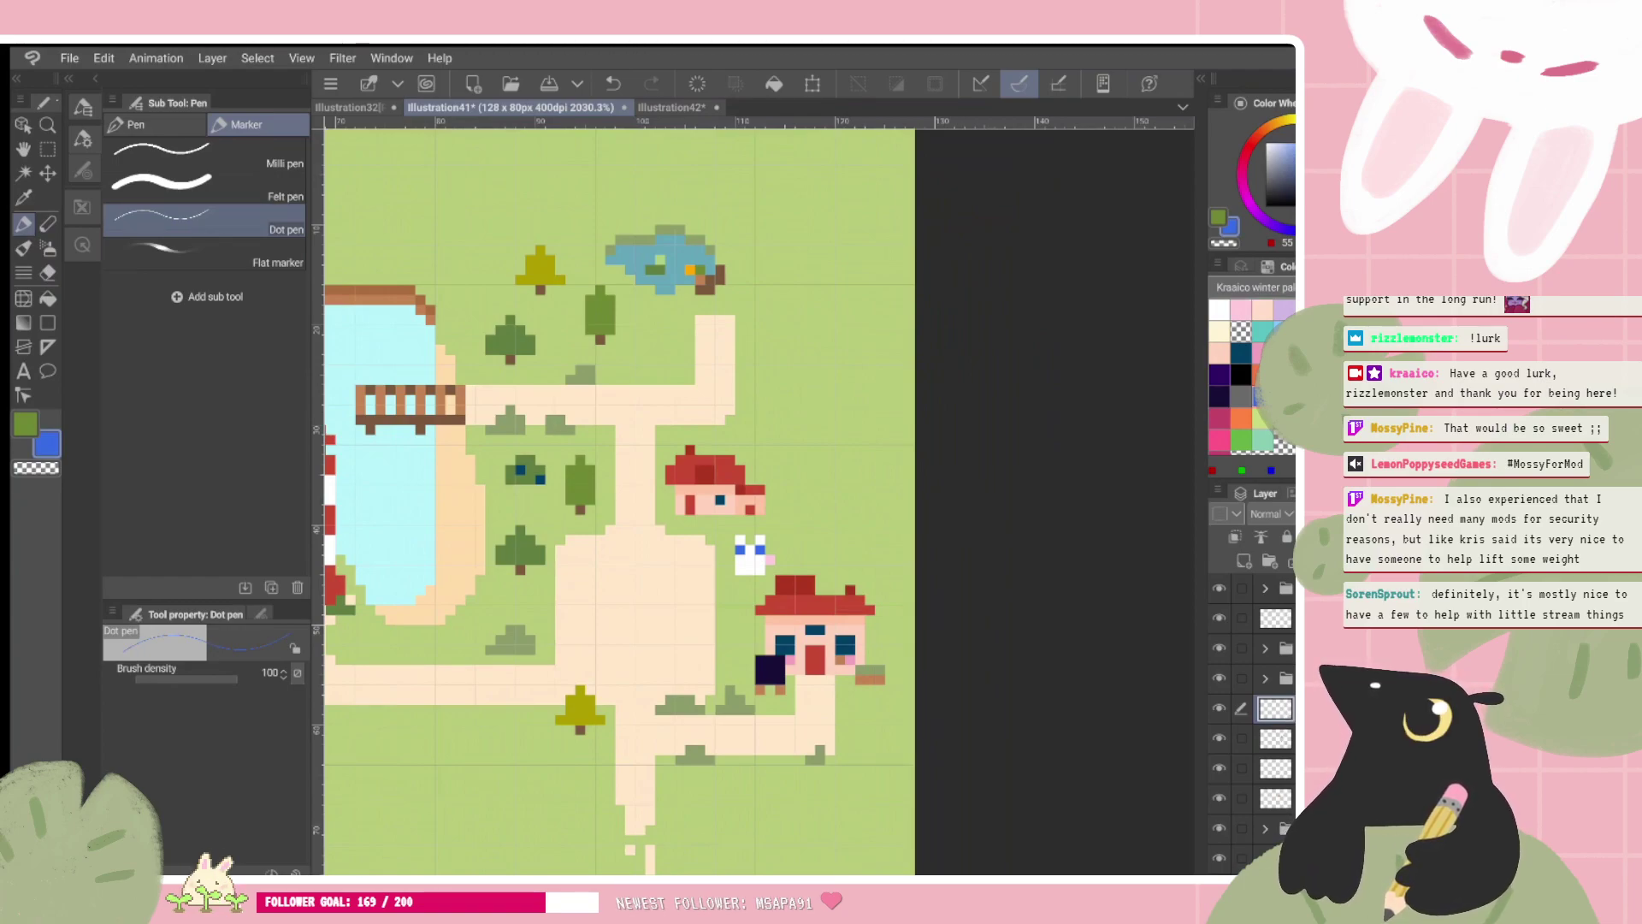
{"action": "left_click_drag", "start_coordinate": [619, 502], "coordinate": [716, 460]}
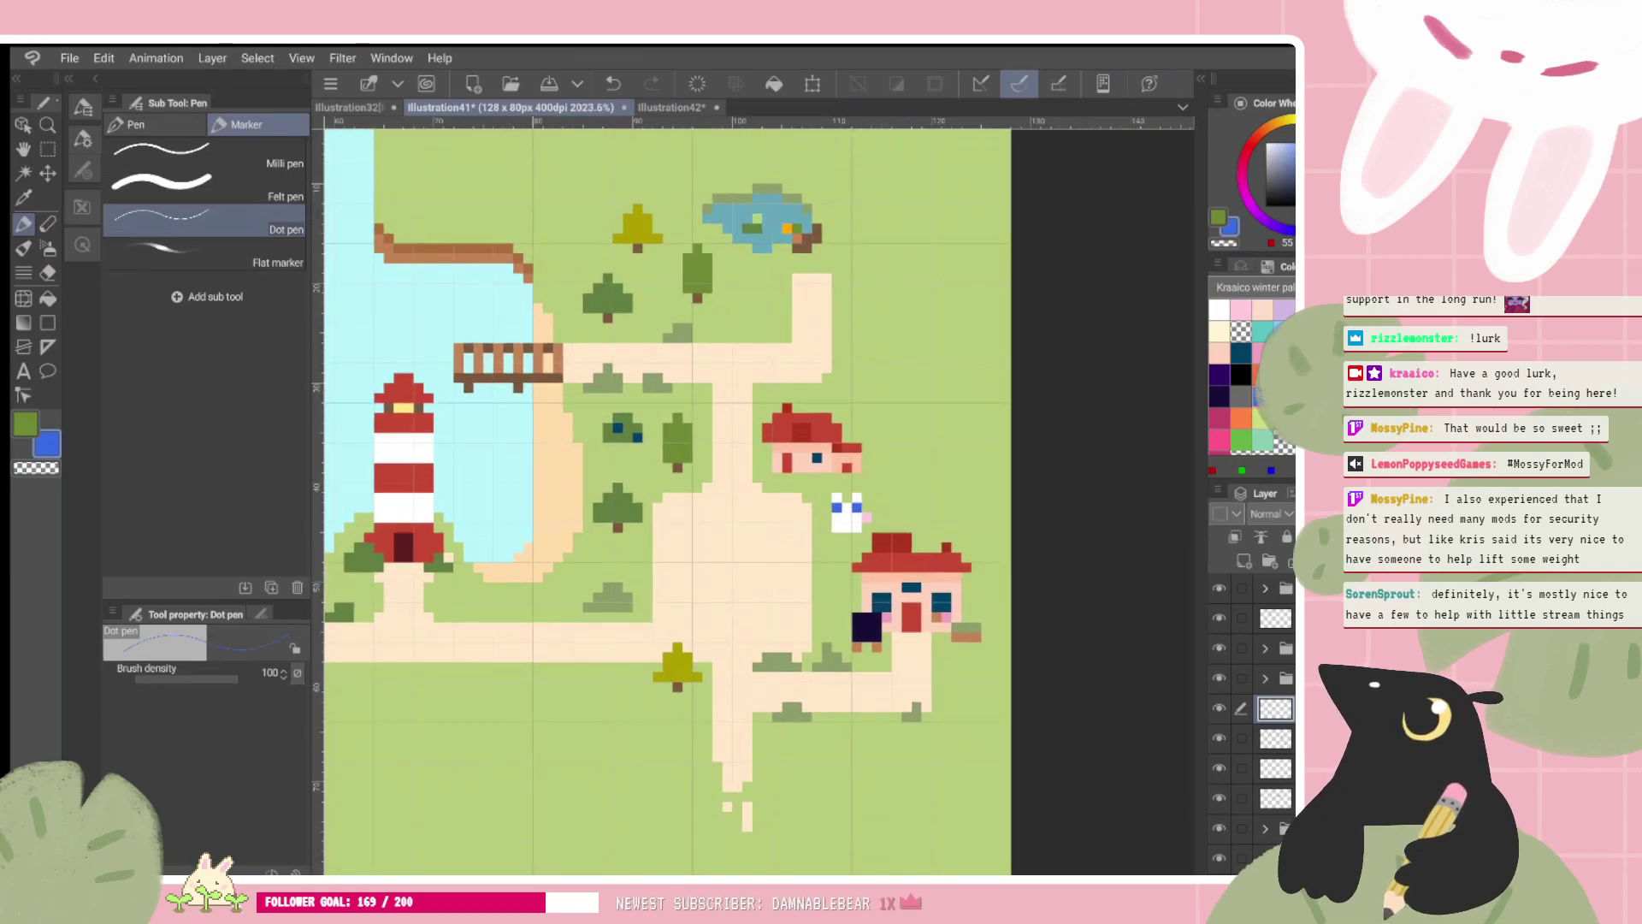
Step: Try muted green and then bright blue on the white animal's two eye pixels
{"action": "scroll", "coordinate": [1003, 497], "scroll_direction": "up", "scroll_amount": 2}
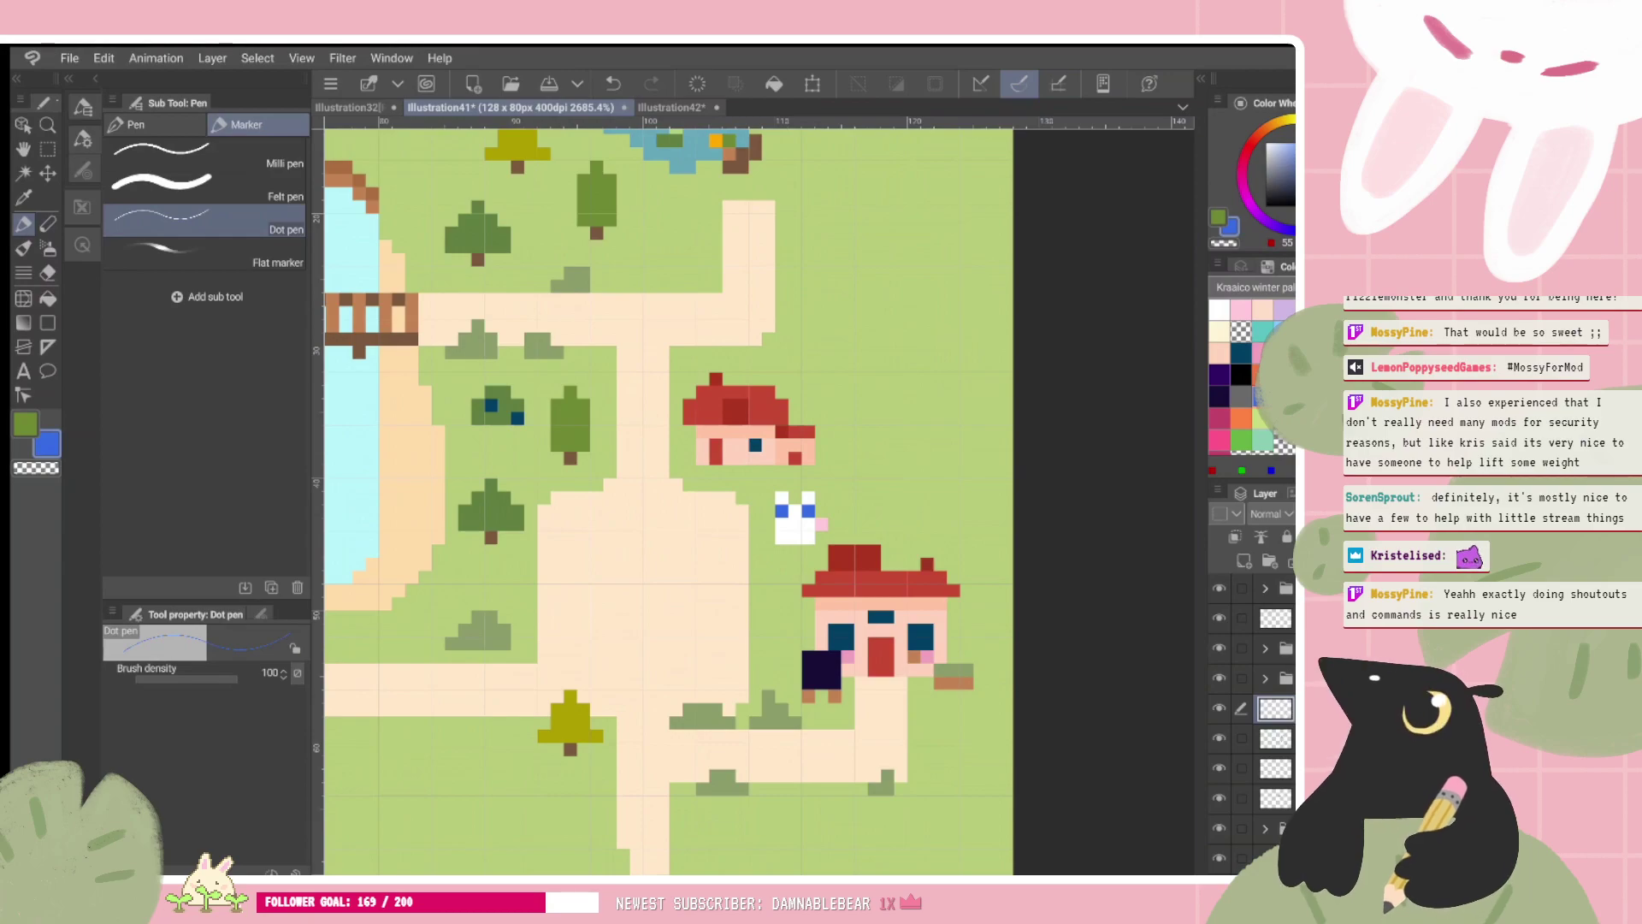
{"action": "left_click", "coordinate": [780, 511]}
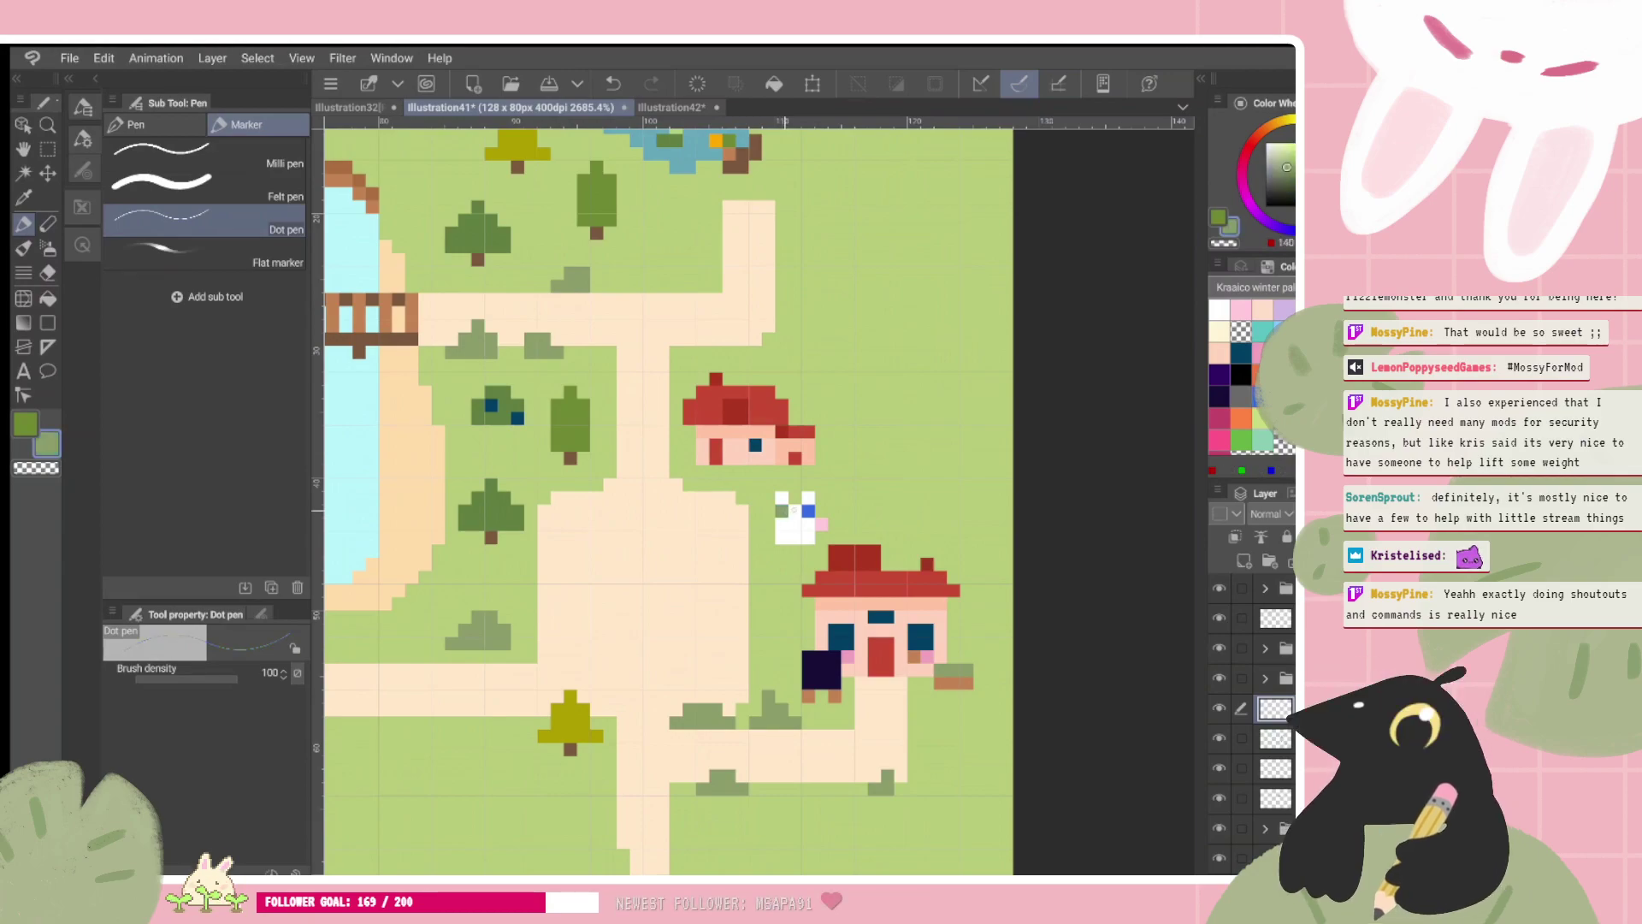
{"action": "left_click", "coordinate": [808, 510]}
{"action": "scroll", "coordinate": [1083, 553], "scroll_direction": "up", "scroll_amount": 1}
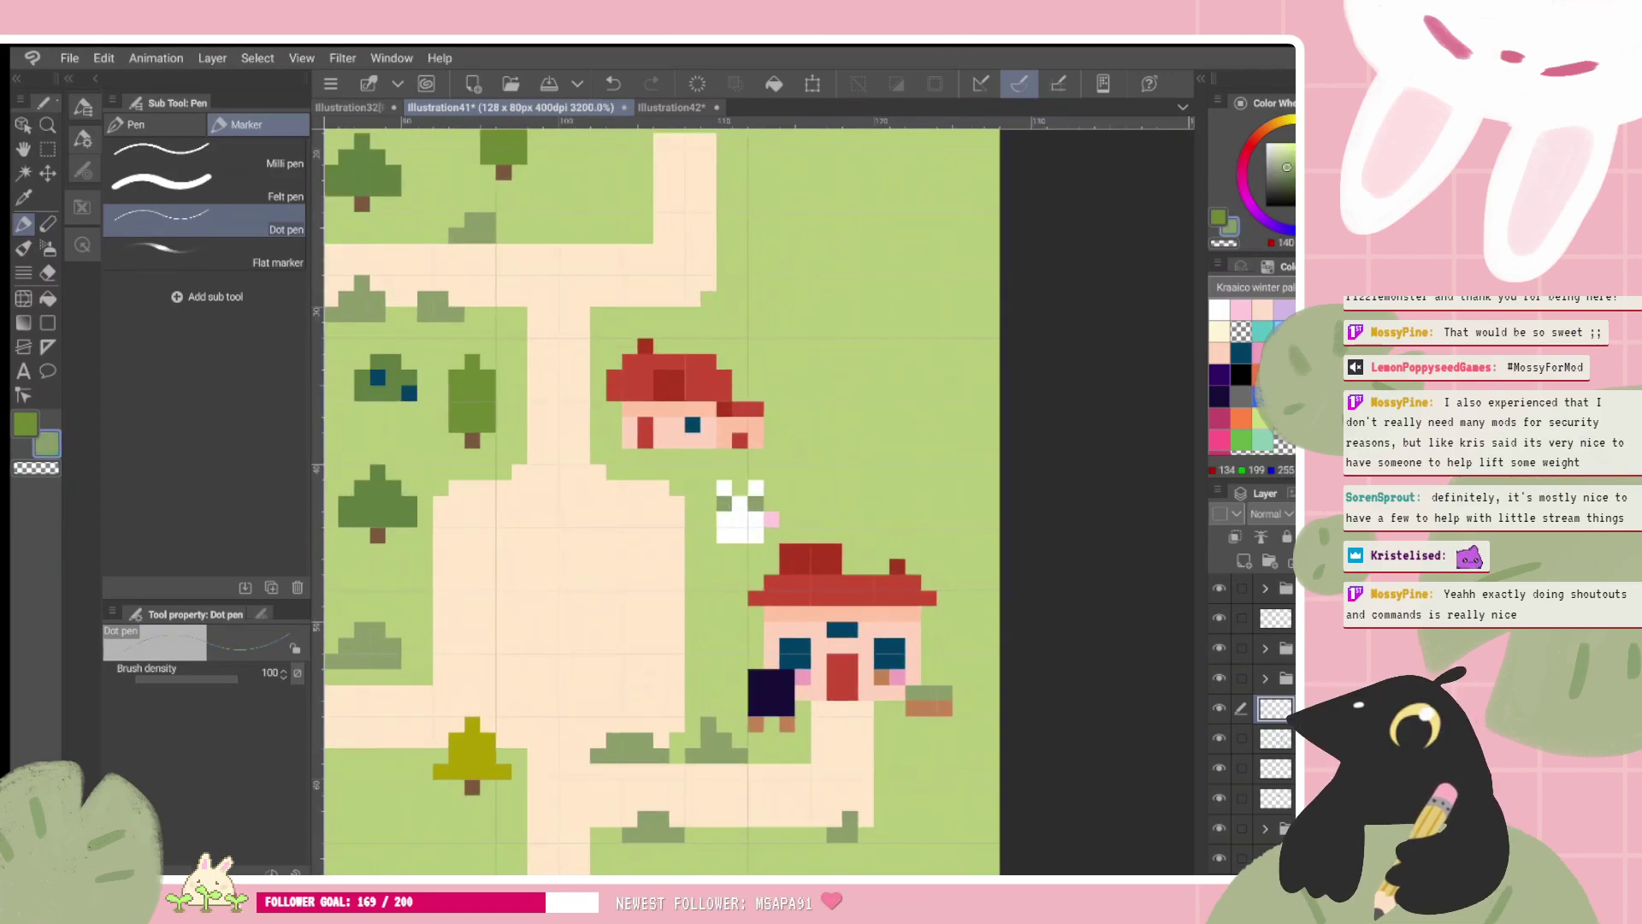
{"action": "left_click", "coordinate": [1257, 396]}
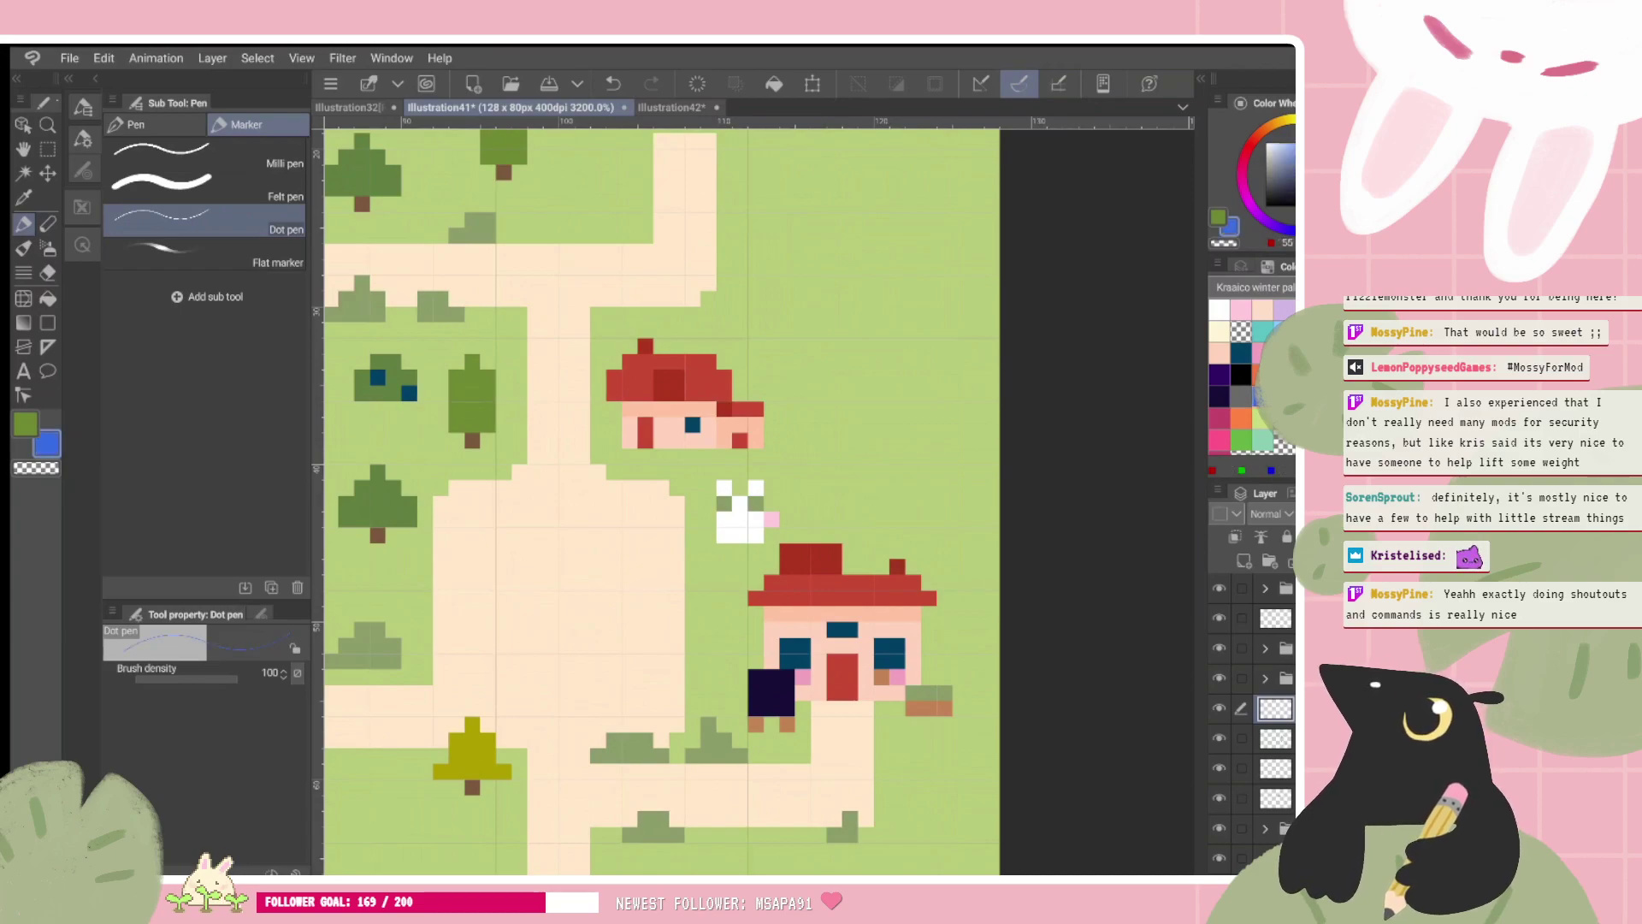
{"action": "left_click", "coordinate": [725, 504]}
{"action": "left_click", "coordinate": [756, 504]}
{"action": "scroll", "coordinate": [849, 525], "scroll_direction": "down", "scroll_amount": 4}
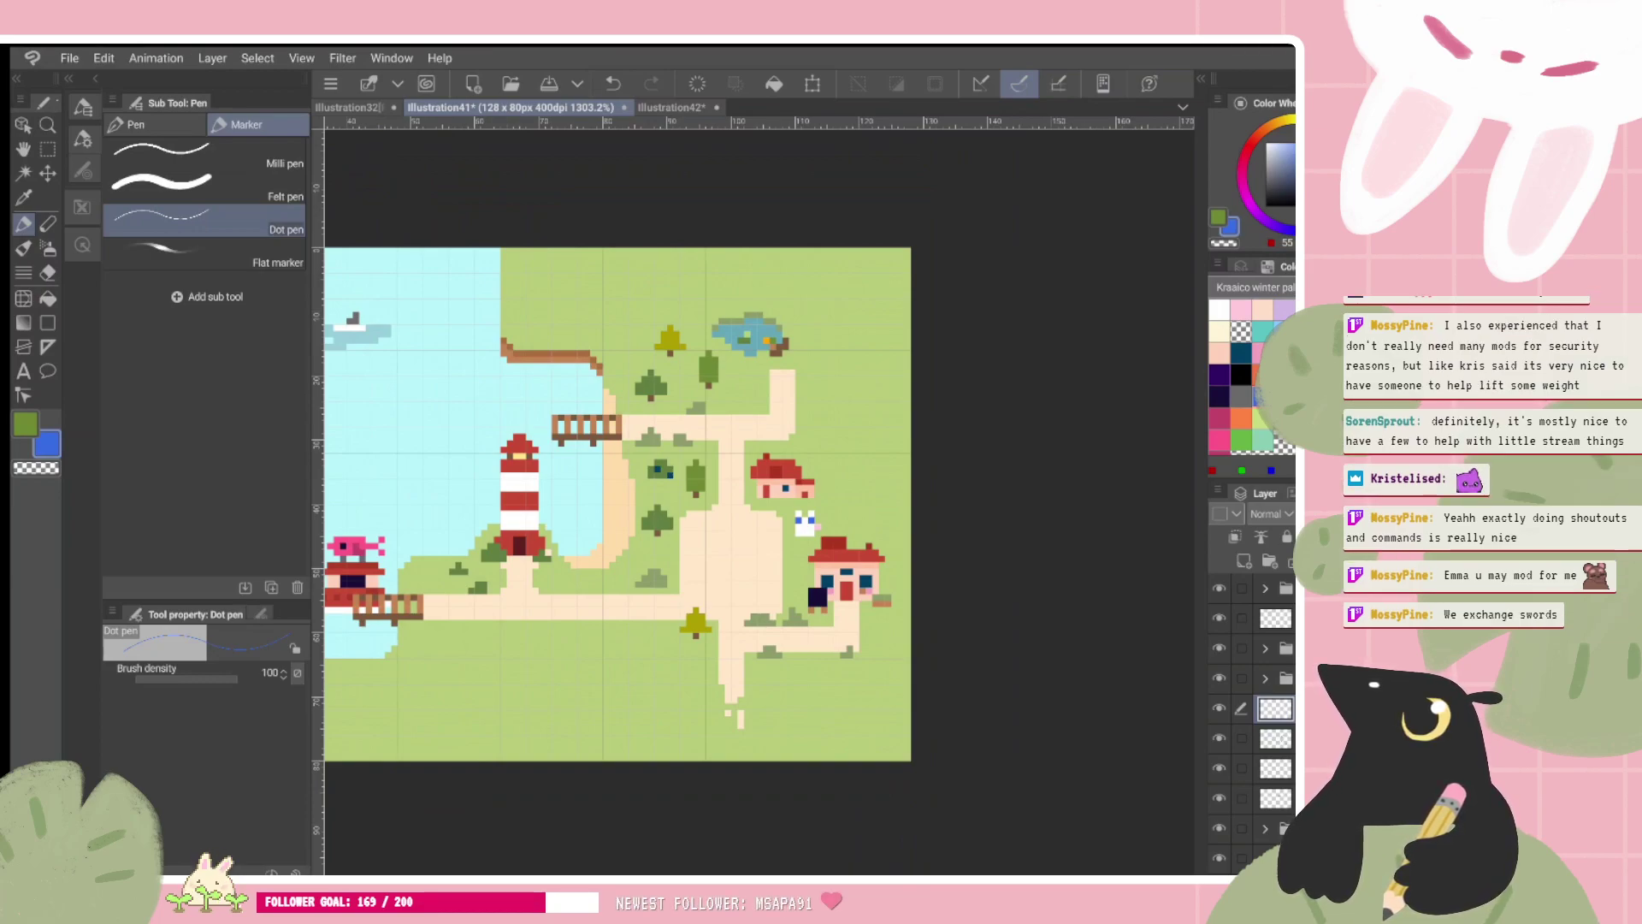
Step: Repaint both of the white animal's eye pixels in dark teal blue from the palette
{"action": "scroll", "coordinate": [838, 565], "scroll_direction": "up", "scroll_amount": 5}
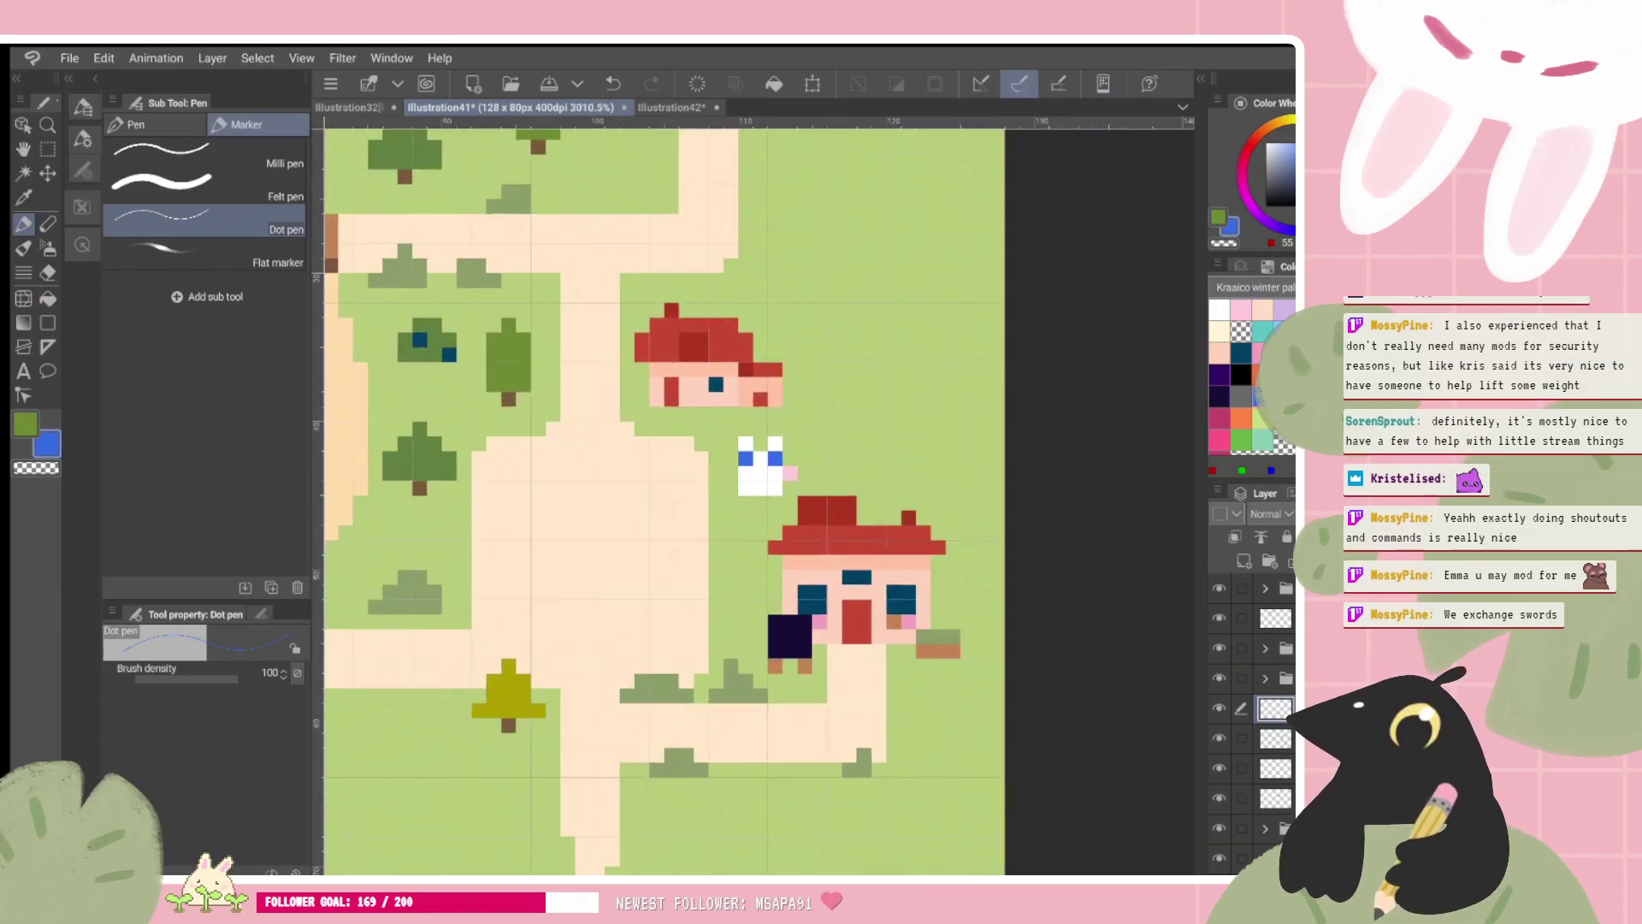
{"action": "left_click", "coordinate": [1240, 352]}
{"action": "left_click", "coordinate": [745, 458]}
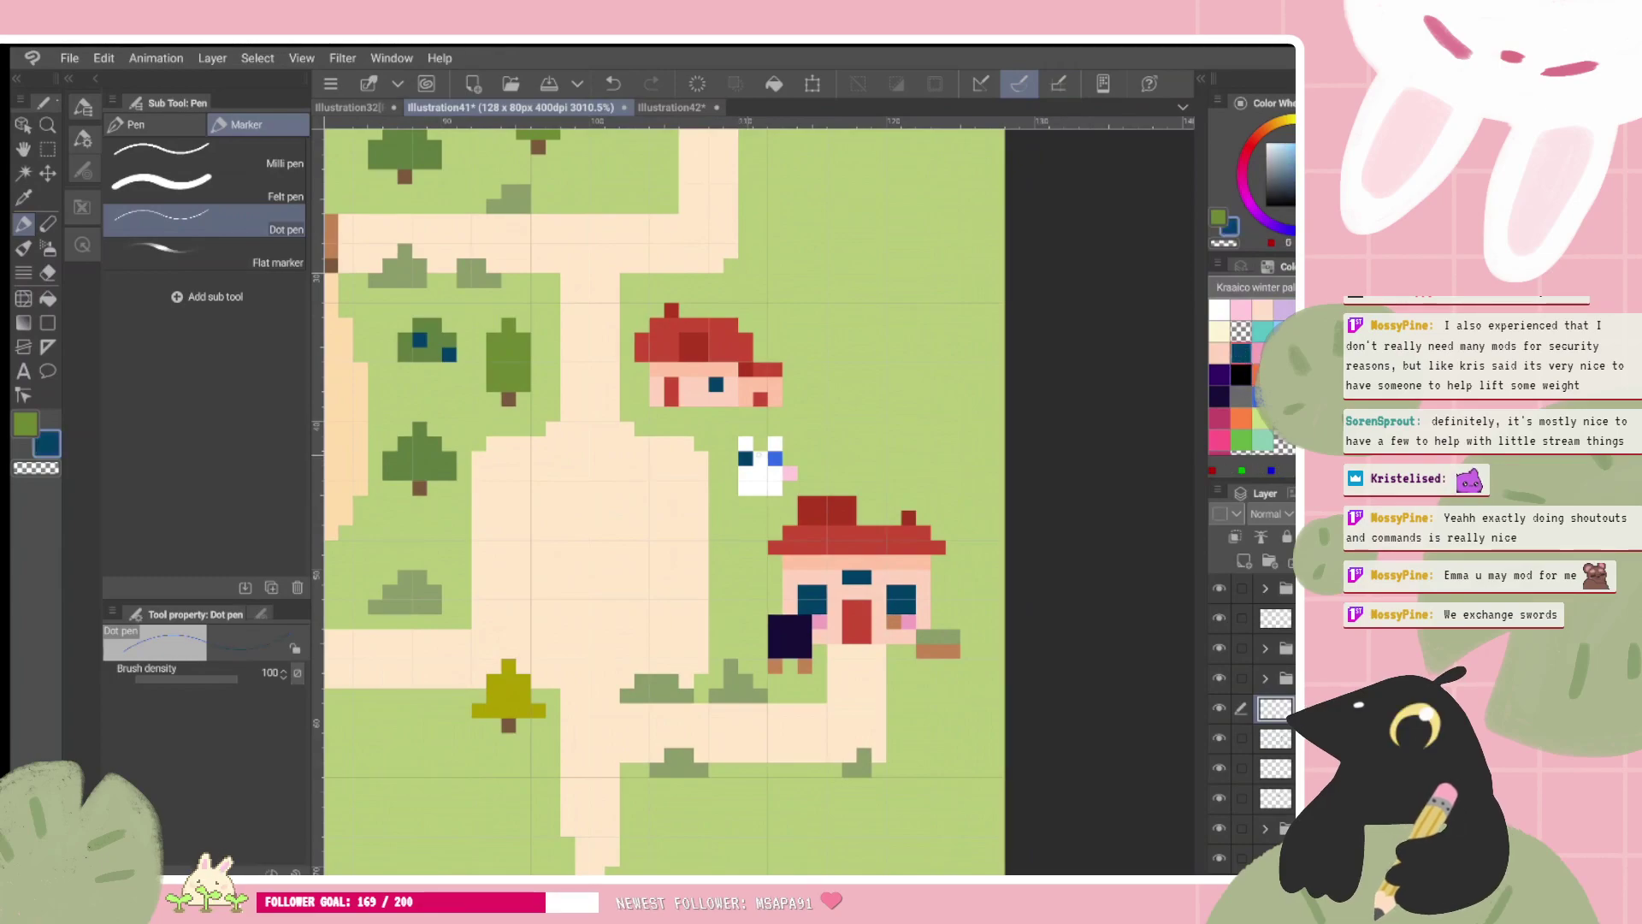
{"action": "left_click", "coordinate": [775, 459]}
{"action": "scroll", "coordinate": [758, 502], "scroll_direction": "down", "scroll_amount": 4}
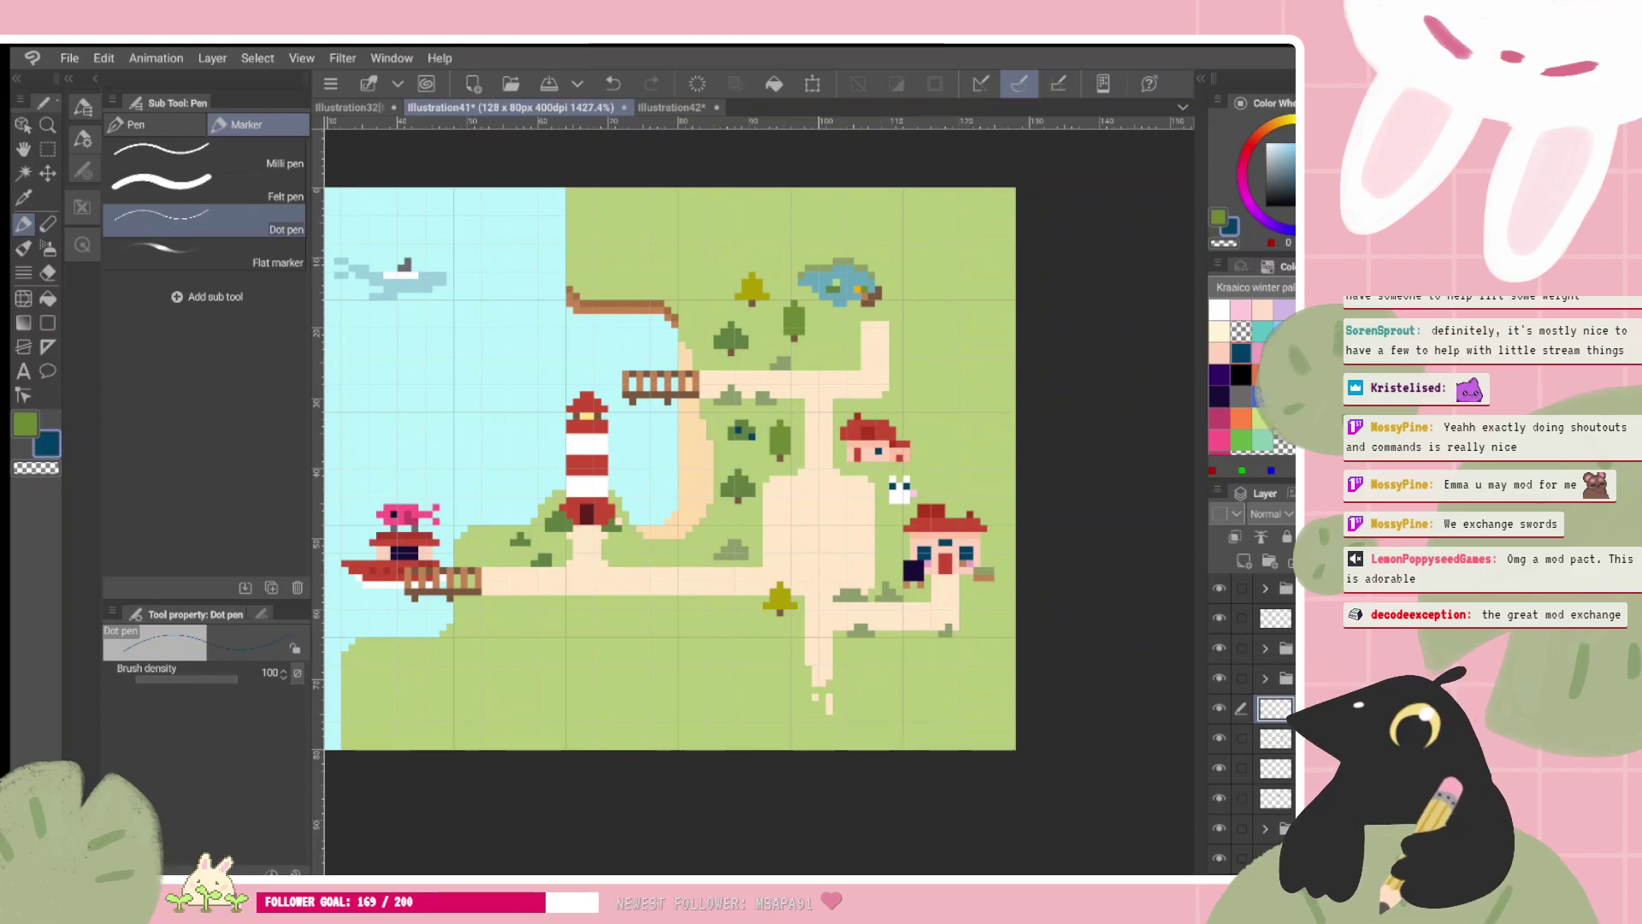
Step: Erase the vertical stub of the cream path that leads up towards the pond
{"action": "scroll", "coordinate": [951, 629], "scroll_direction": "up", "scroll_amount": 2}
{"action": "left_click_drag", "start_coordinate": [684, 453], "coordinate": [715, 527]}
{"action": "scroll", "coordinate": [1253, 718], "scroll_direction": "up", "scroll_amount": 3}
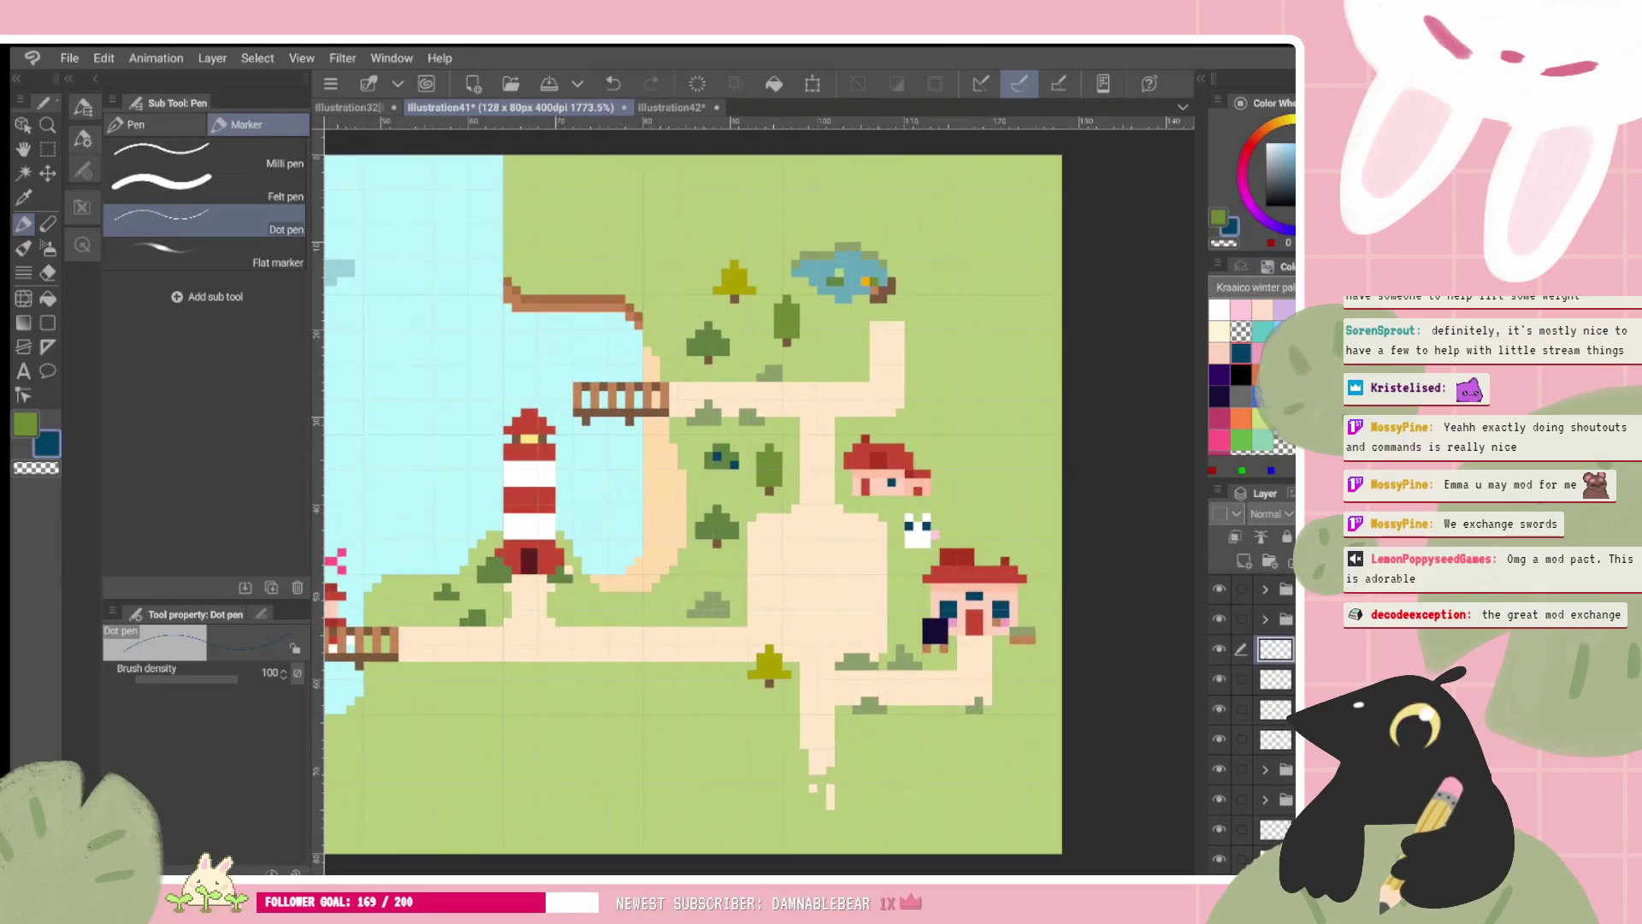
{"action": "key", "text": "minus"}
{"action": "scroll", "coordinate": [693, 504], "scroll_direction": "up", "scroll_amount": 1}
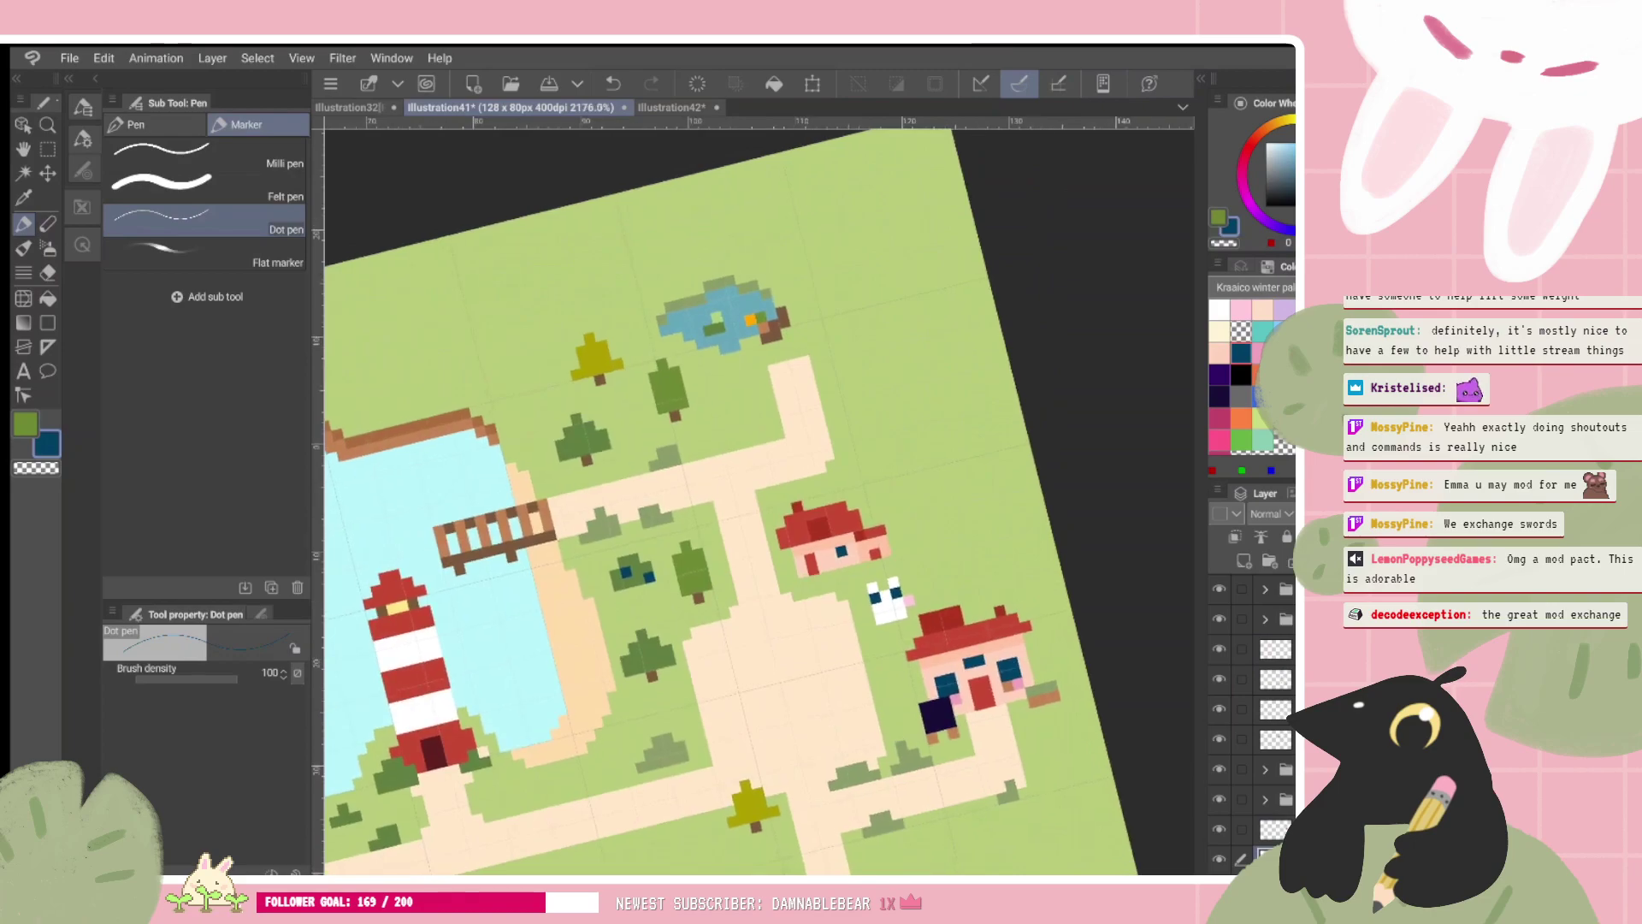
{"action": "left_click", "coordinate": [801, 383], "text": "alt"}
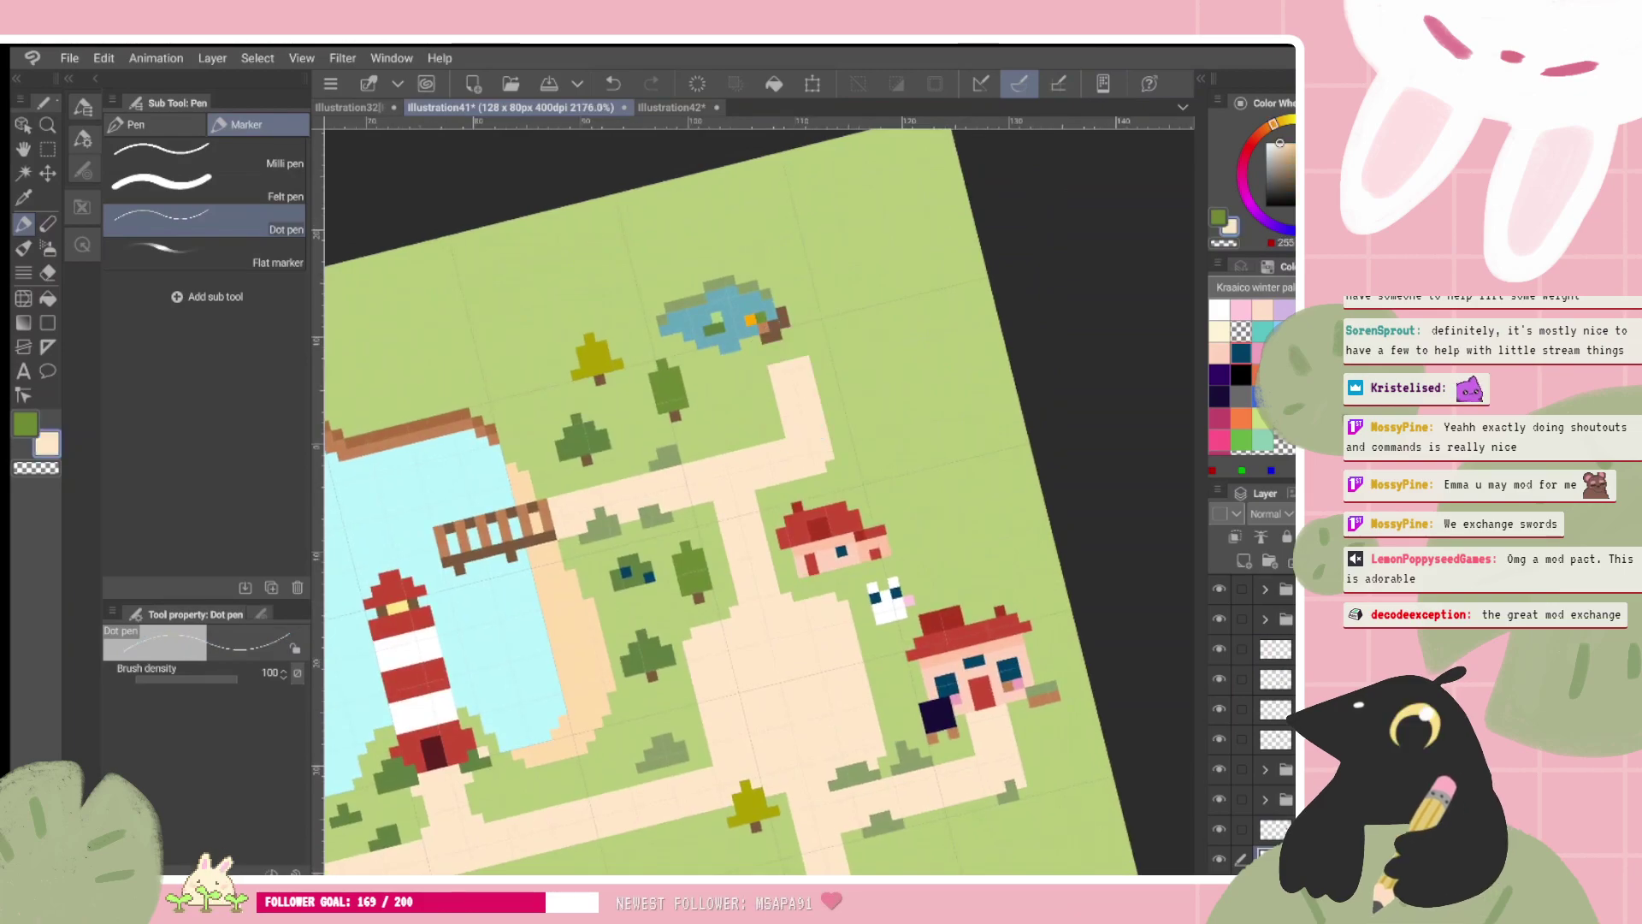
{"action": "mouse_move", "coordinate": [784, 432]}
{"action": "left_mouse_down"}
{"action": "mouse_move", "coordinate": [819, 415]}
{"action": "mouse_move", "coordinate": [780, 391]}
{"action": "mouse_move", "coordinate": [804, 369]}
{"action": "left_mouse_up"}
{"action": "scroll", "coordinate": [759, 501], "scroll_direction": "up", "scroll_amount": 1}
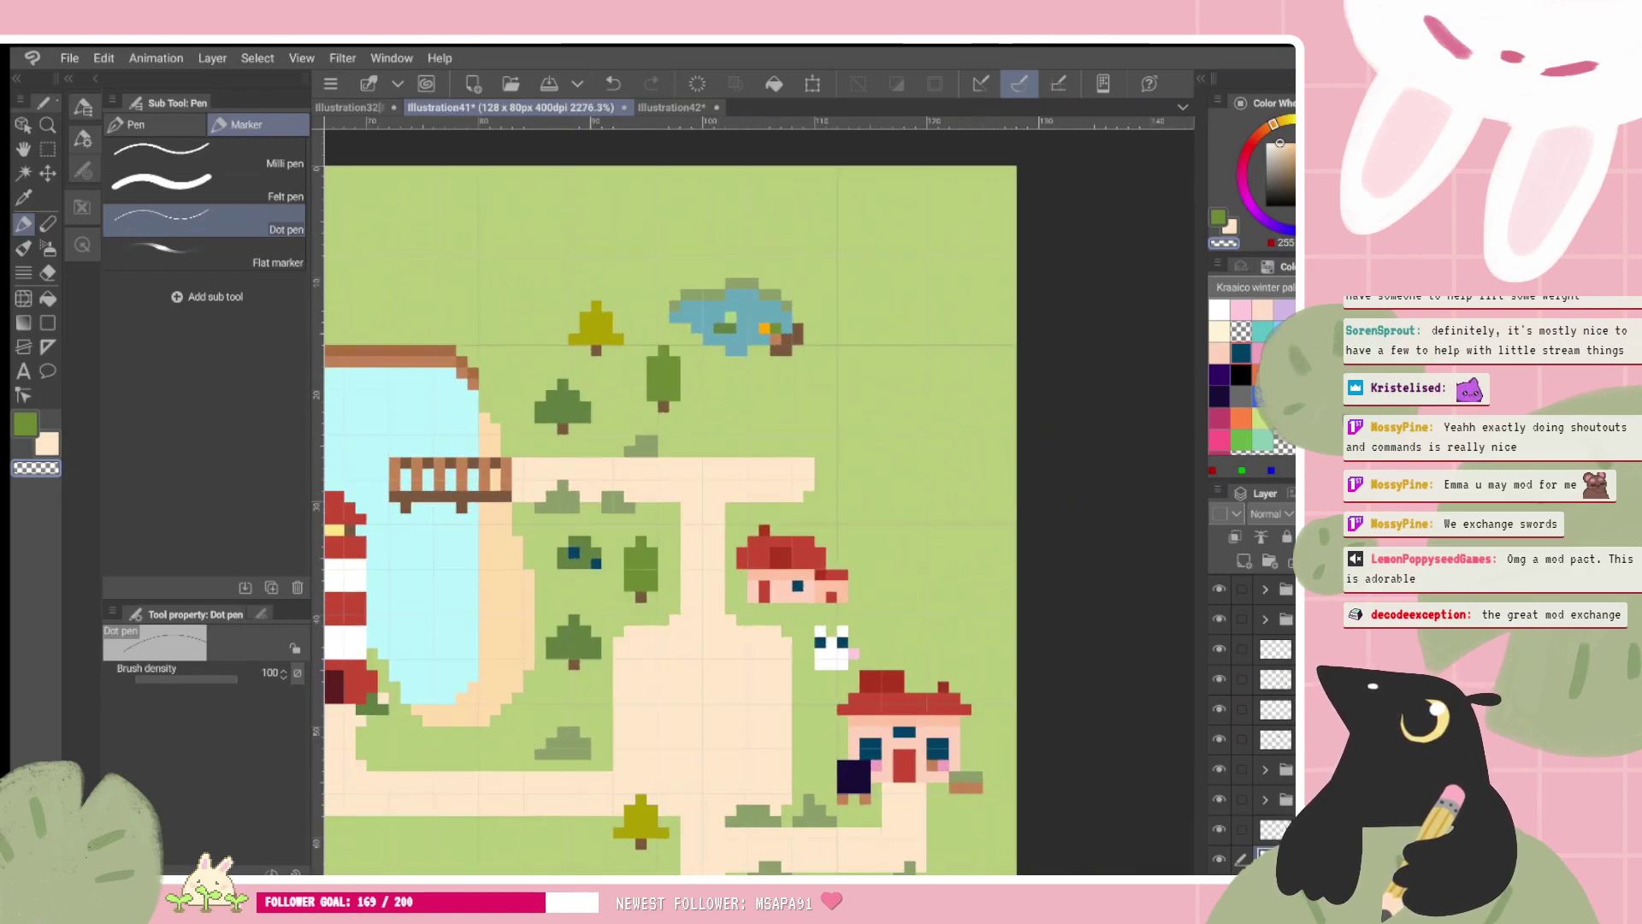
Step: Draw a curved path in the pier's light brown from the horizontal path up to below the pond, and trim its right edge
{"action": "left_click", "coordinate": [437, 475], "text": "alt"}
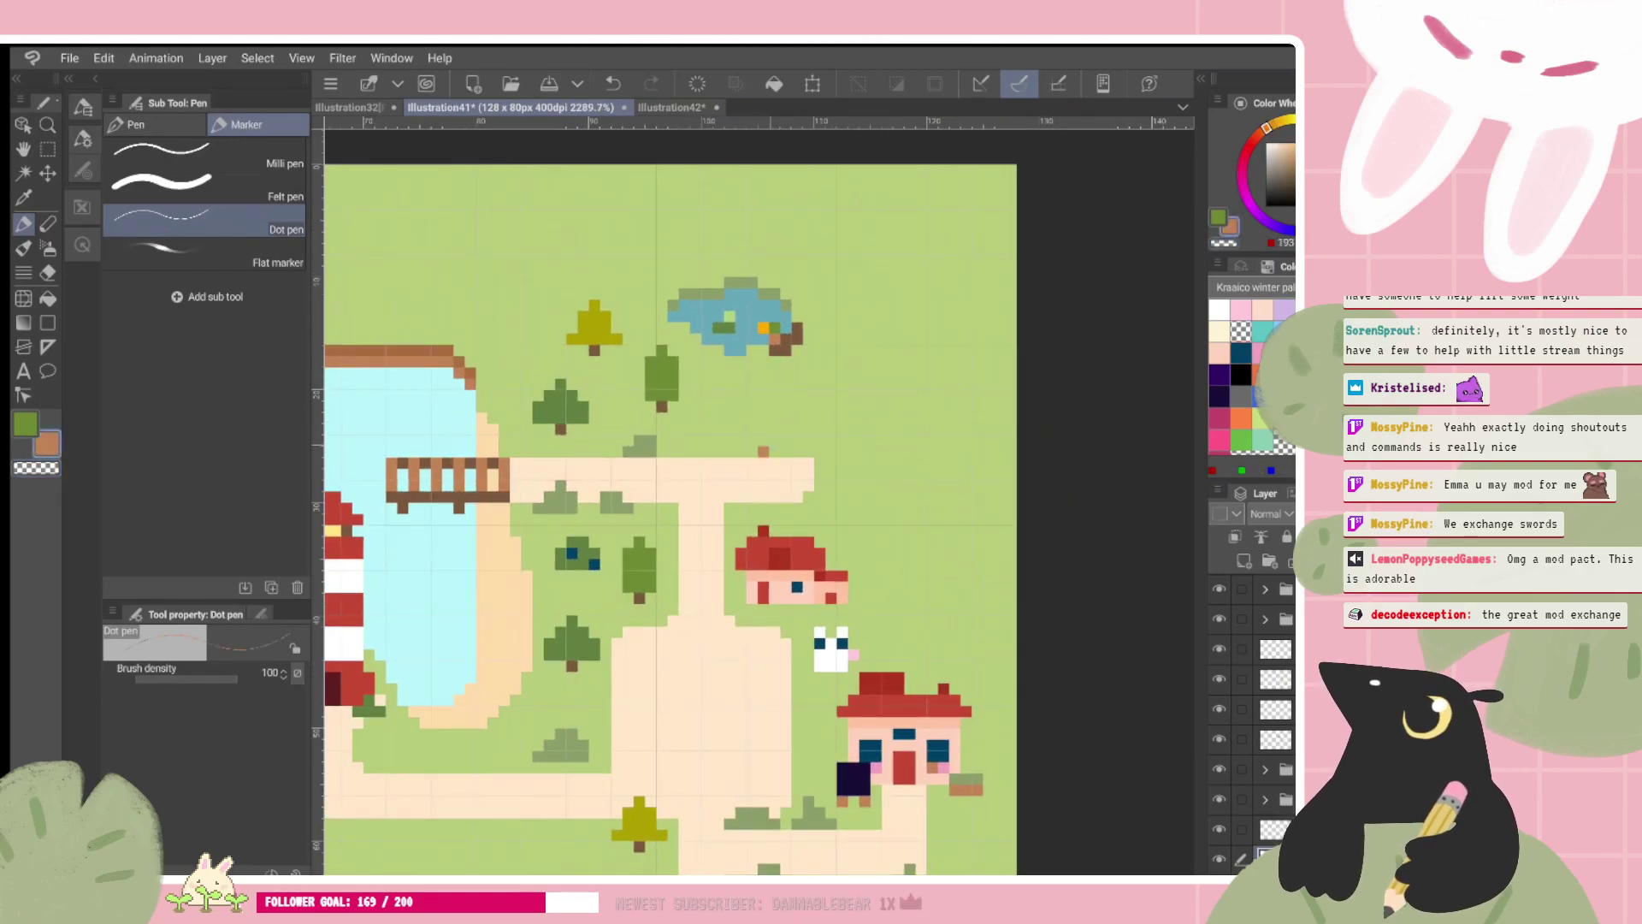
{"action": "mouse_move", "coordinate": [762, 452]}
{"action": "left_mouse_down"}
{"action": "mouse_move", "coordinate": [752, 407]}
{"action": "mouse_move", "coordinate": [770, 408]}
{"action": "mouse_move", "coordinate": [721, 384]}
{"action": "mouse_move", "coordinate": [797, 451]}
{"action": "left_mouse_up"}
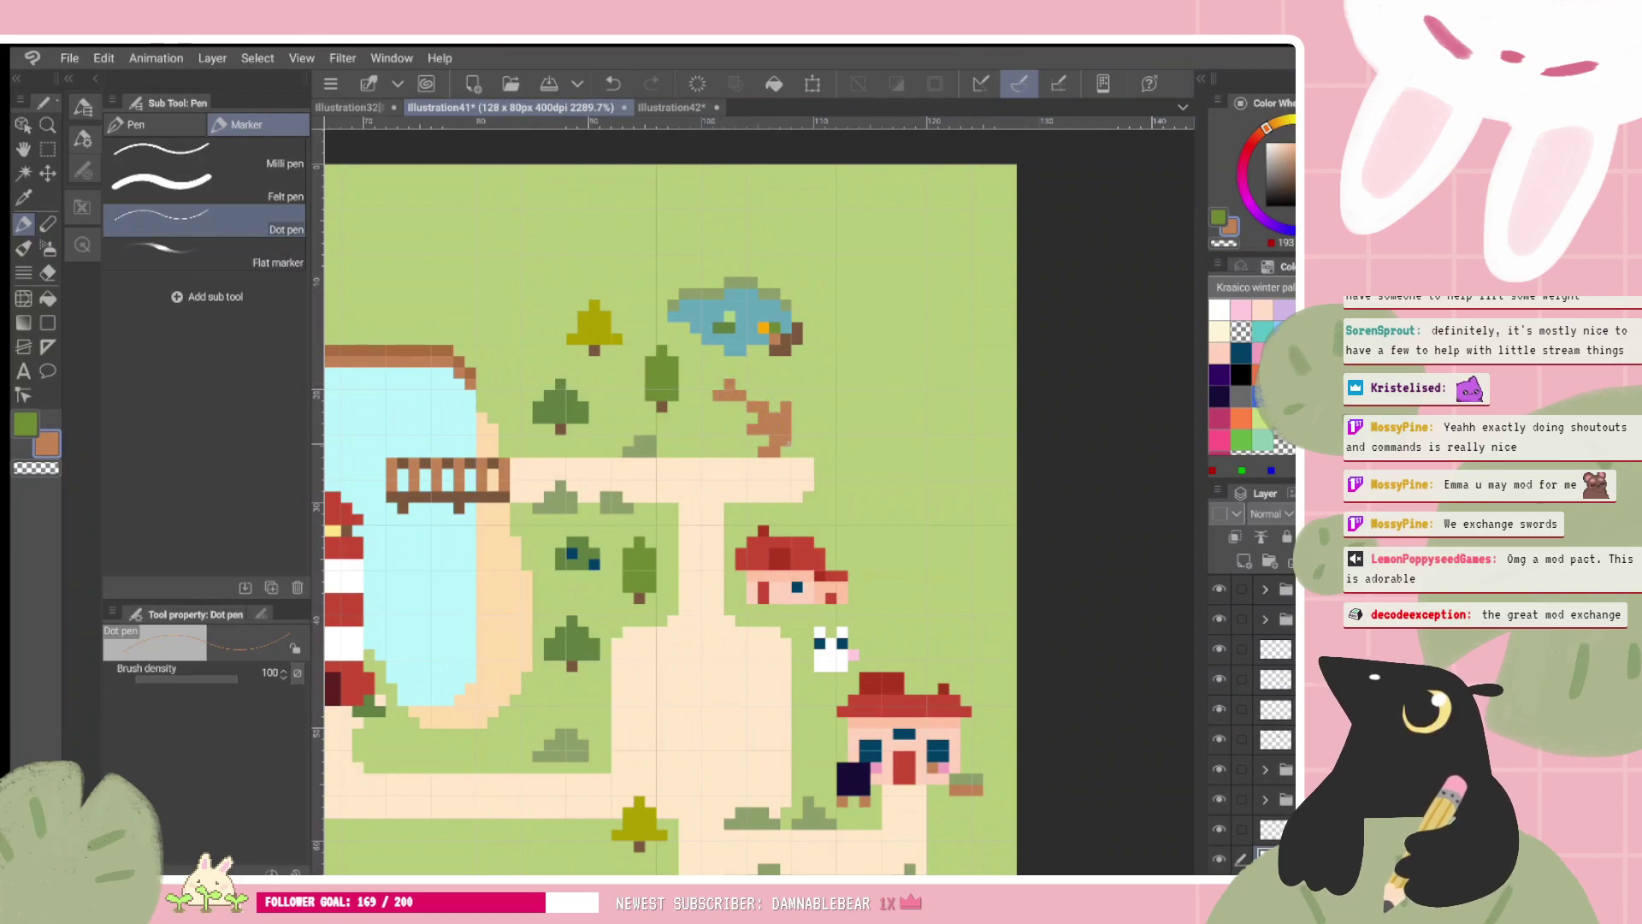
{"action": "left_click", "coordinate": [764, 396]}
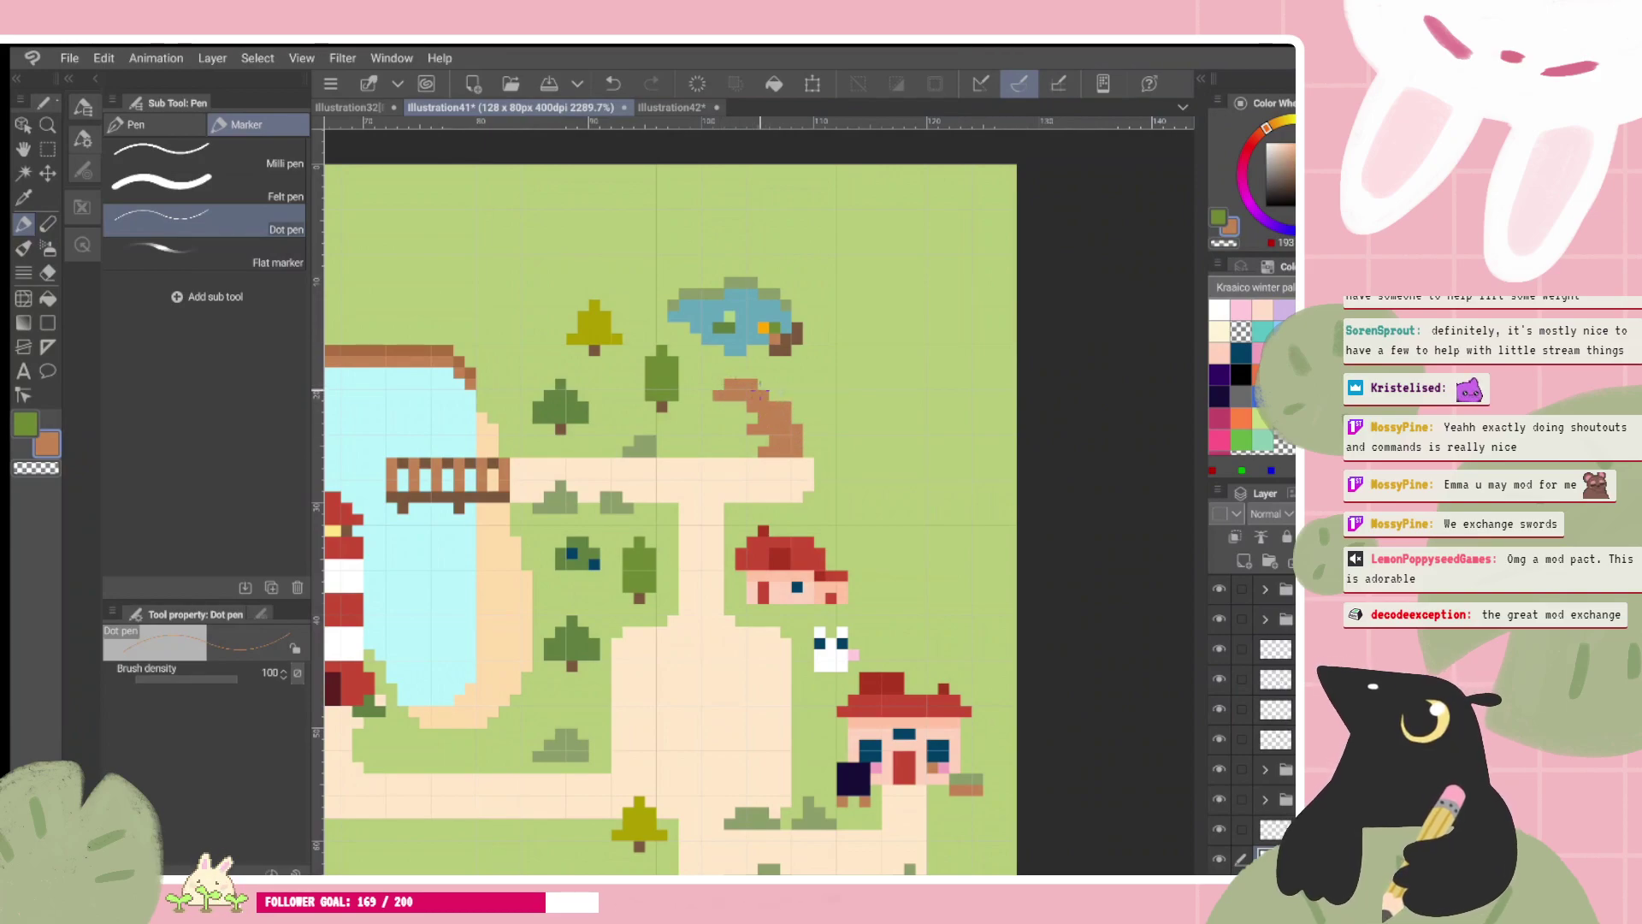
{"action": "left_click_drag", "start_coordinate": [774, 395], "coordinate": [695, 372]}
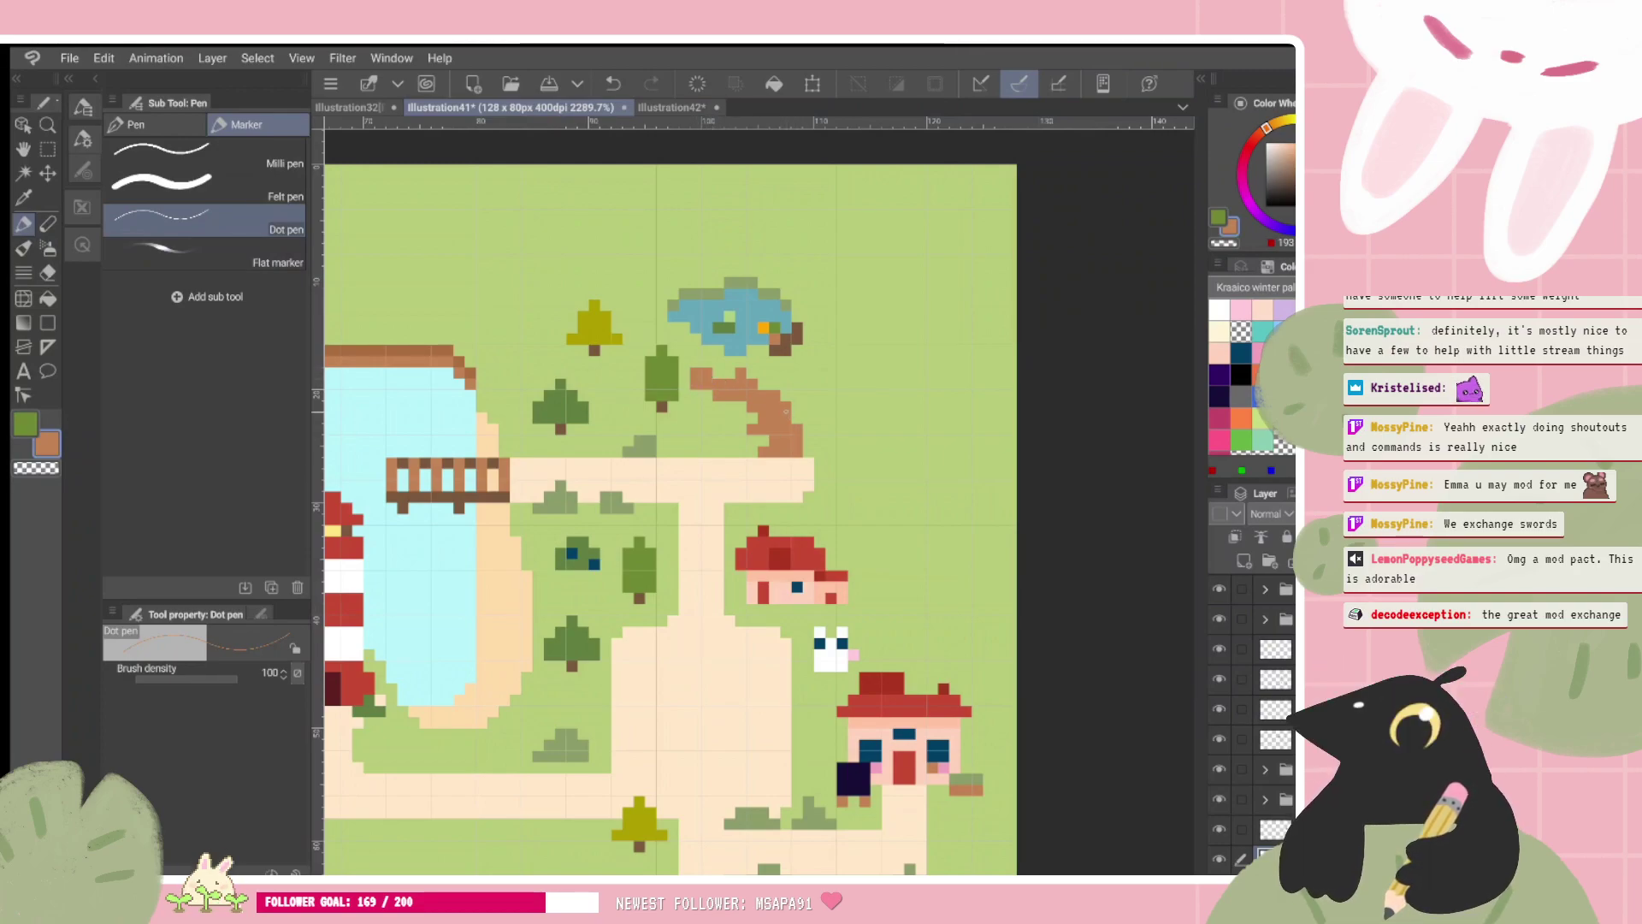
{"action": "key", "text": "c"}
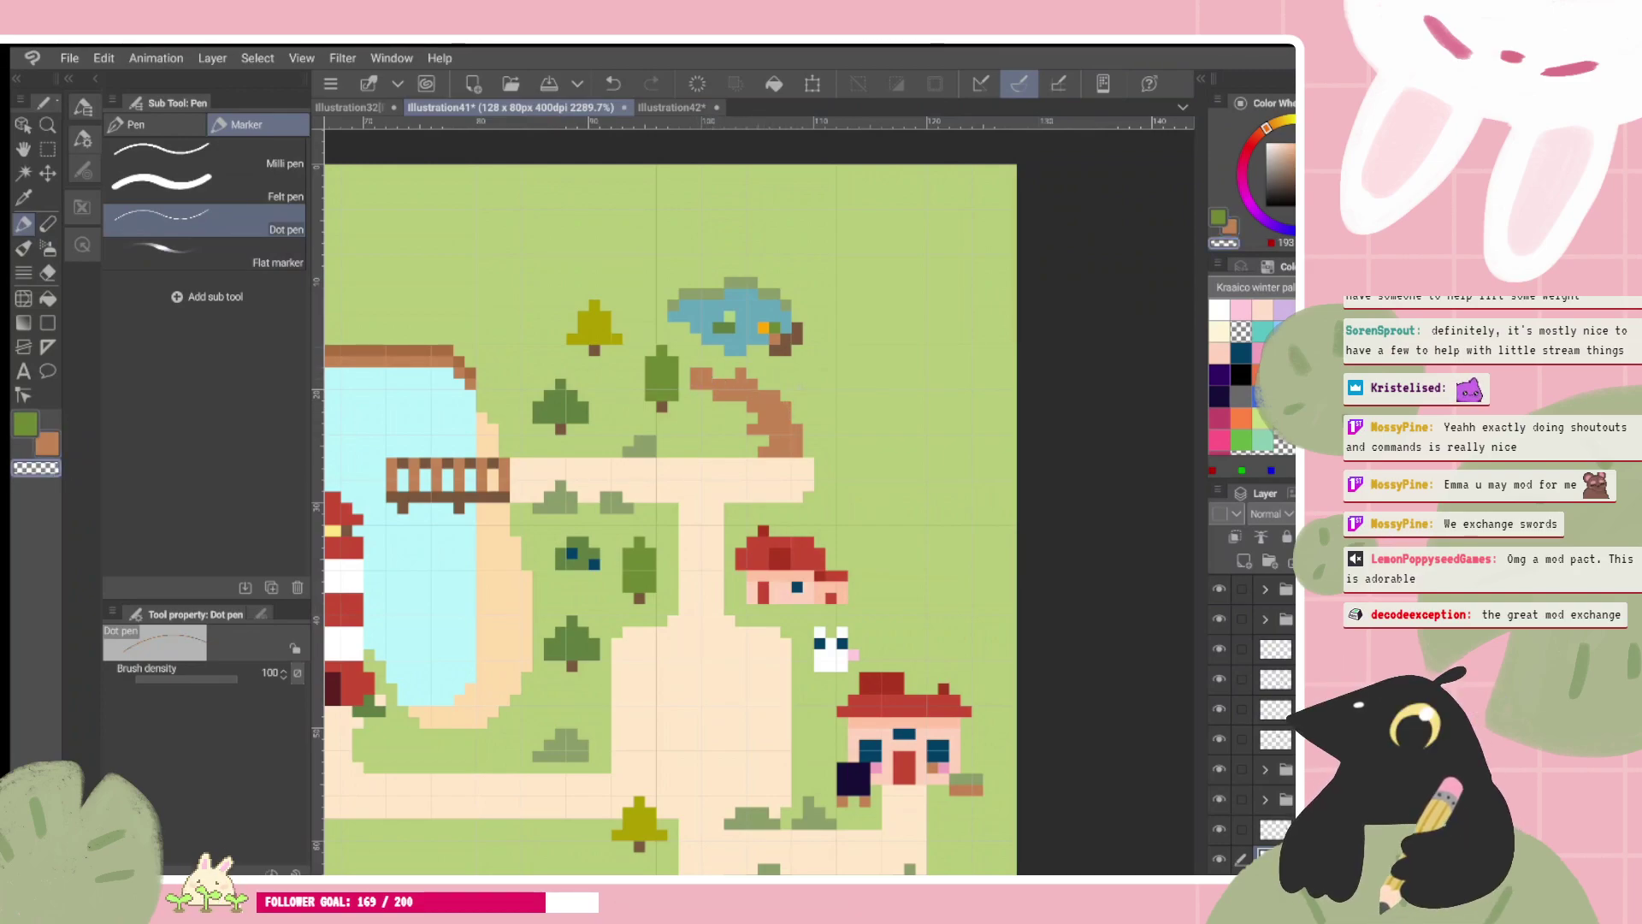
{"action": "left_click_drag", "start_coordinate": [796, 430], "coordinate": [797, 452]}
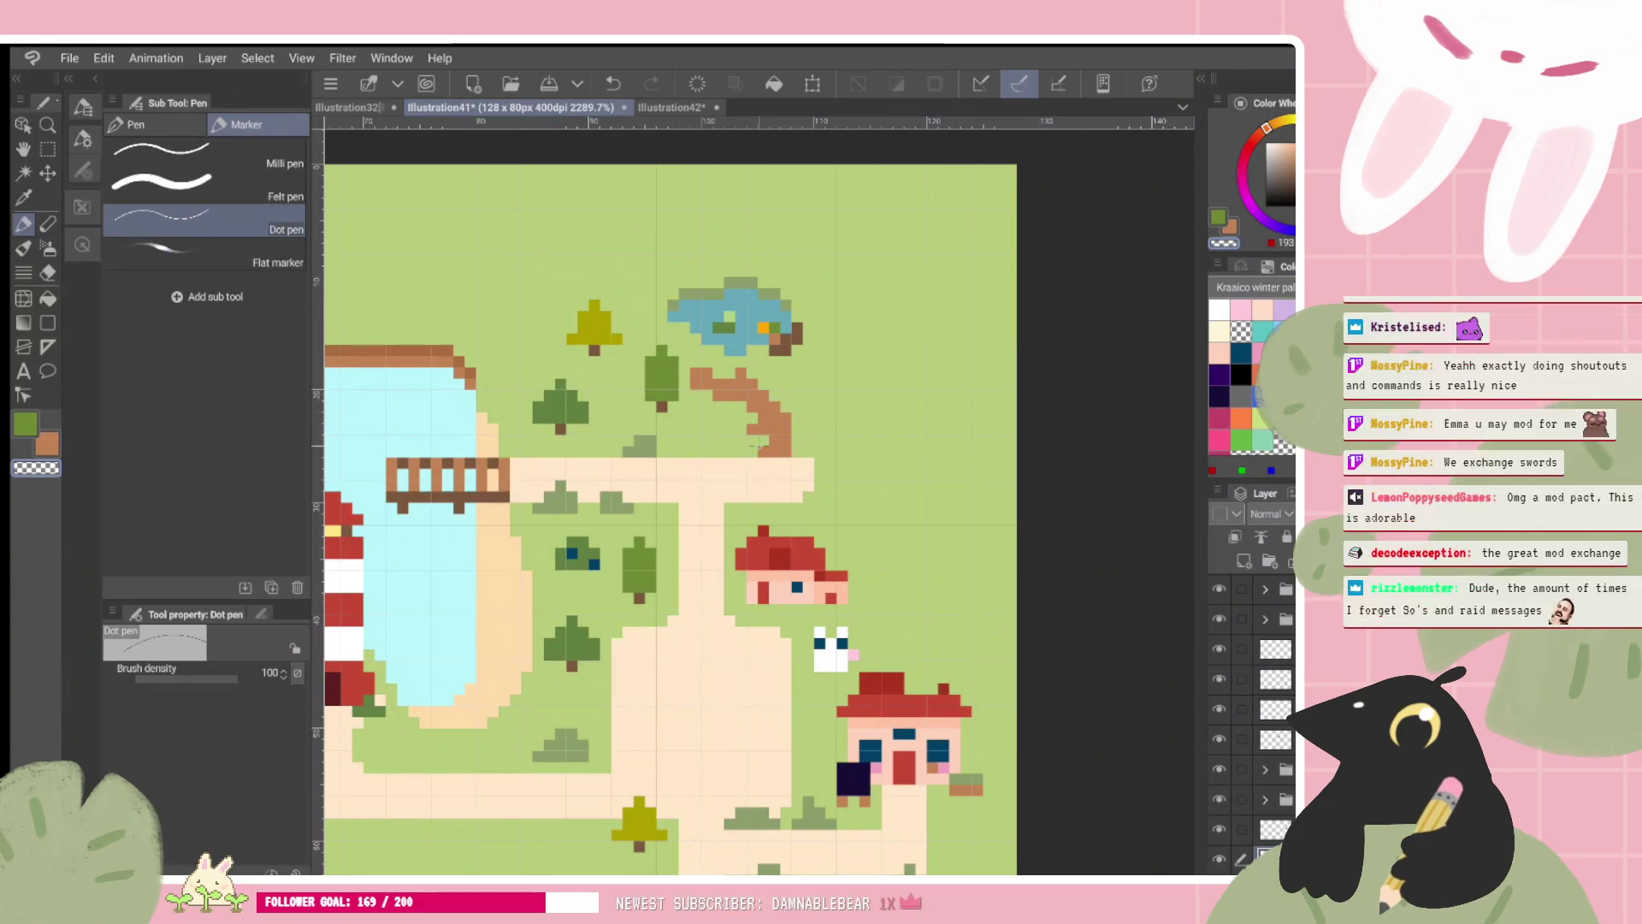
{"action": "key", "text": "x"}
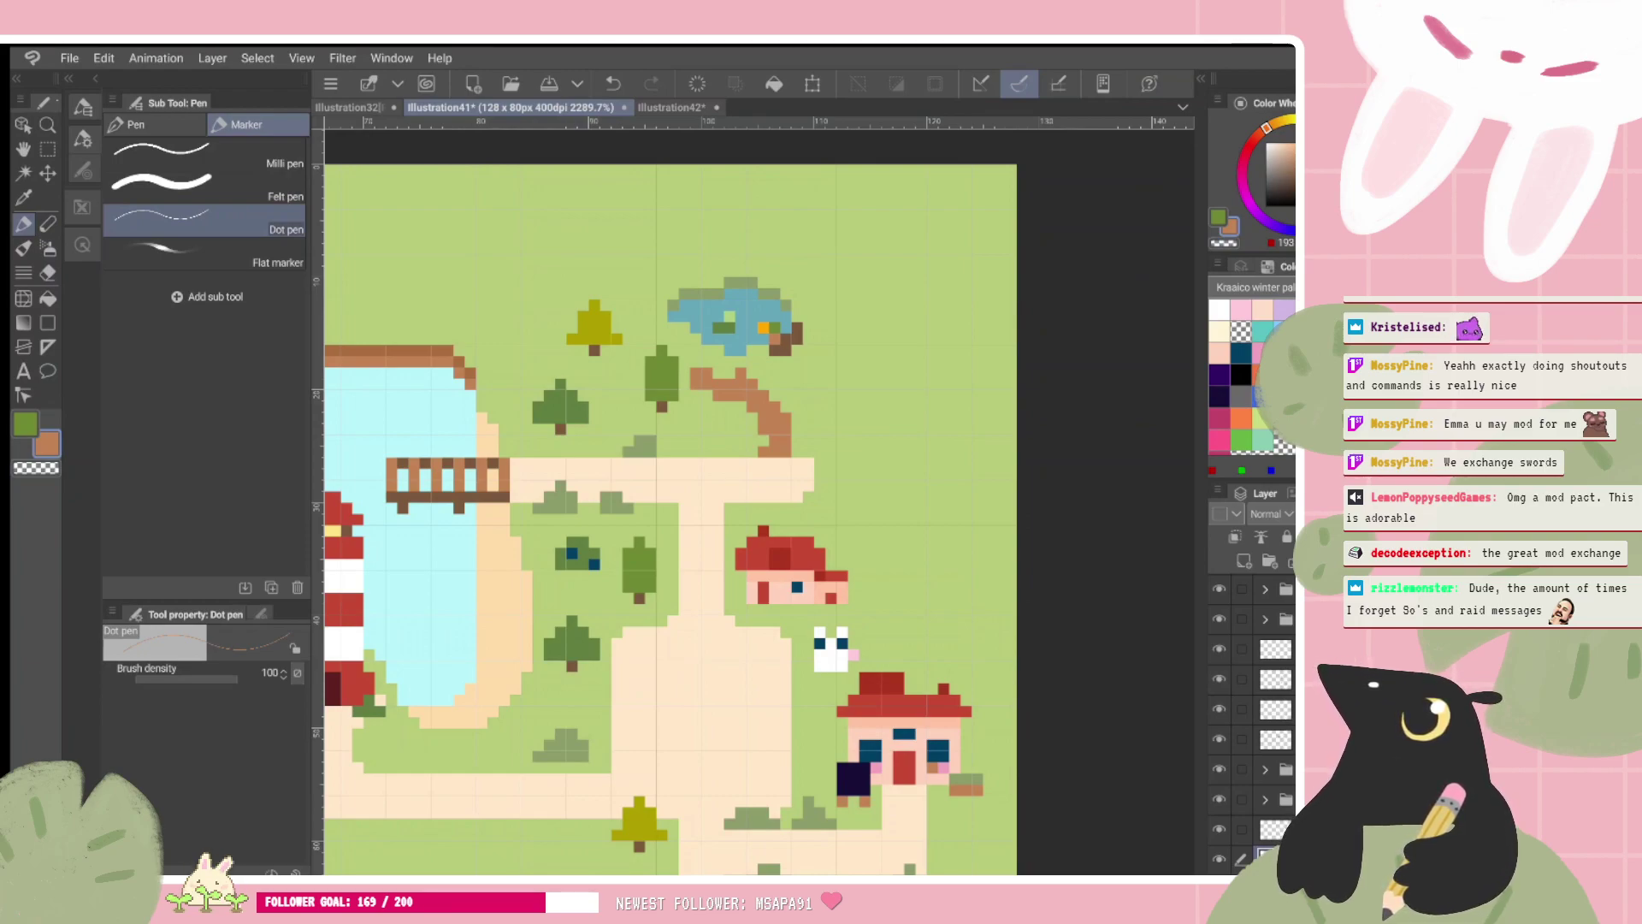
Step: Extend the brown path around the pond's left side and widen its base where it meets the cream path
{"action": "left_click_drag", "start_coordinate": [670, 505], "coordinate": [589, 476]}
{"action": "mouse_move", "coordinate": [648, 345]}
{"action": "left_mouse_down"}
{"action": "mouse_move", "coordinate": [600, 322]}
{"action": "mouse_move", "coordinate": [602, 342]}
{"action": "mouse_move", "coordinate": [570, 289]}
{"action": "mouse_move", "coordinate": [559, 310]}
{"action": "mouse_move", "coordinate": [558, 273]}
{"action": "left_mouse_up"}
{"action": "left_click", "coordinate": [592, 323]}
{"action": "left_click", "coordinate": [580, 311]}
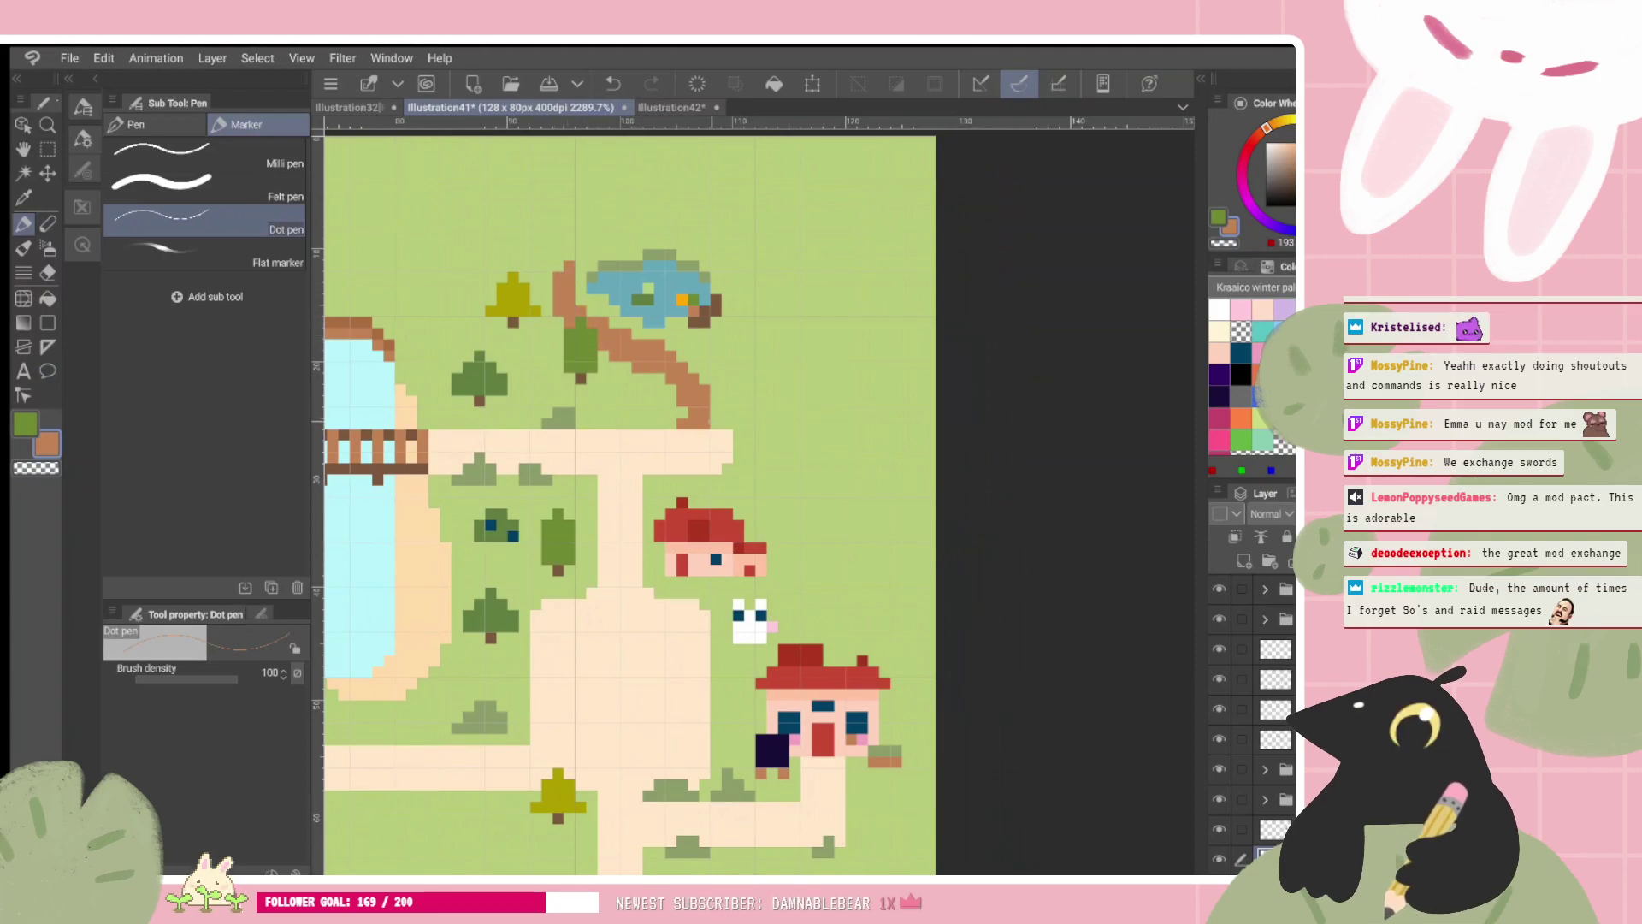
{"action": "left_click", "coordinate": [681, 412]}
{"action": "left_click_drag", "start_coordinate": [681, 423], "coordinate": [670, 423]}
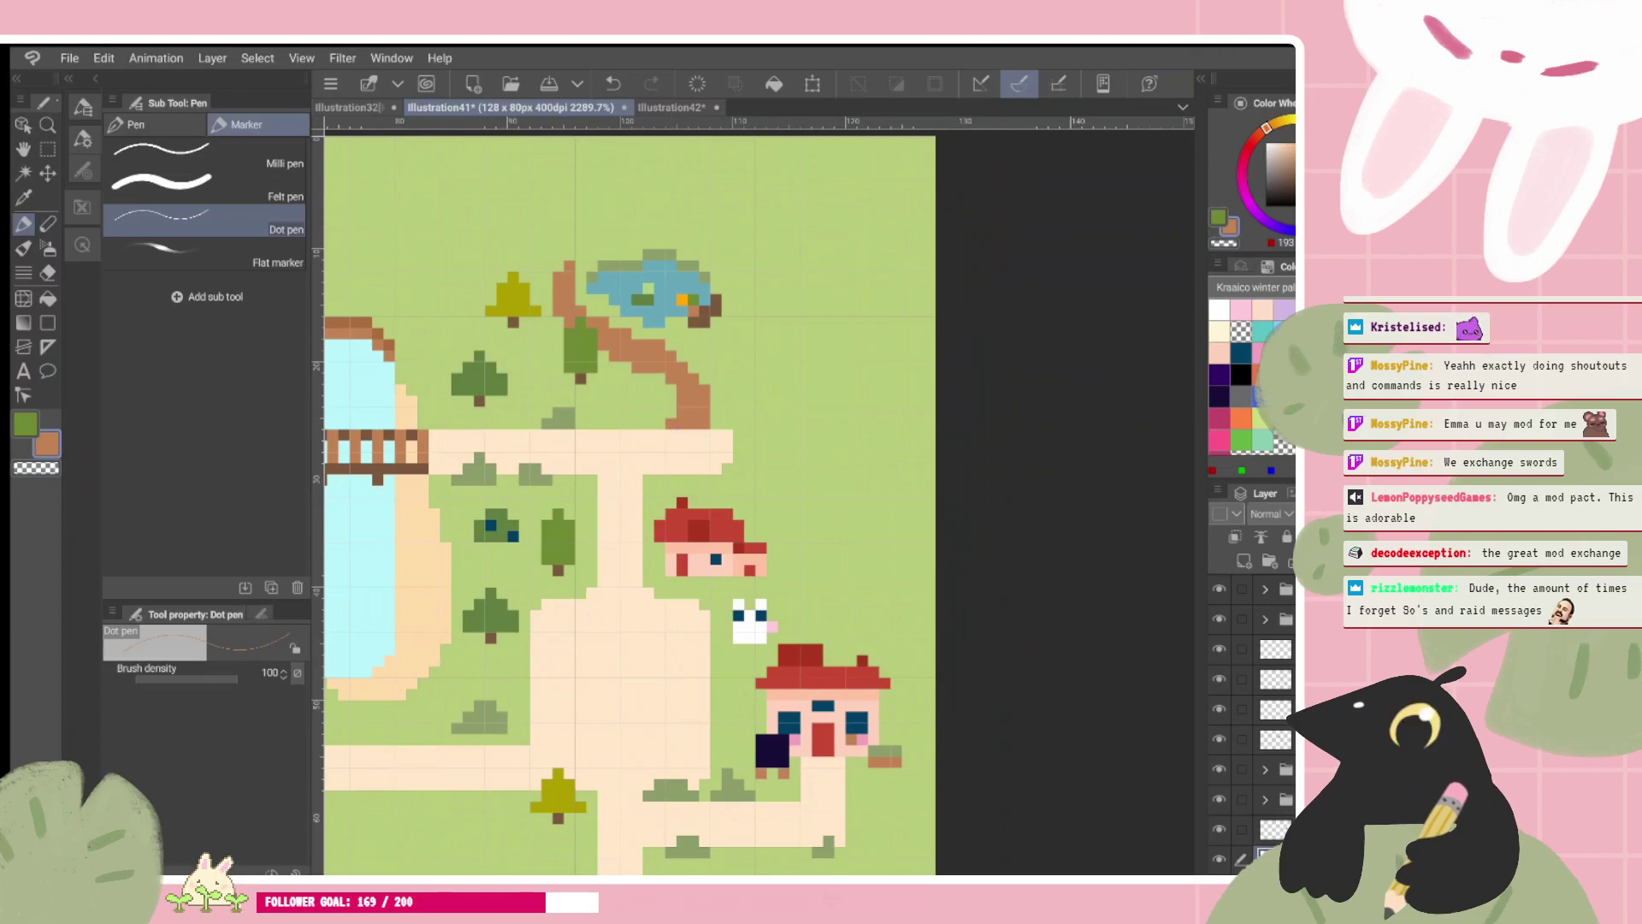
Step: Draw a second brown branch around the pond's right side, curving inward at its upper end
{"action": "left_click_drag", "start_coordinate": [705, 371], "coordinate": [749, 289]}
{"action": "left_click_drag", "start_coordinate": [749, 332], "coordinate": [705, 382]}
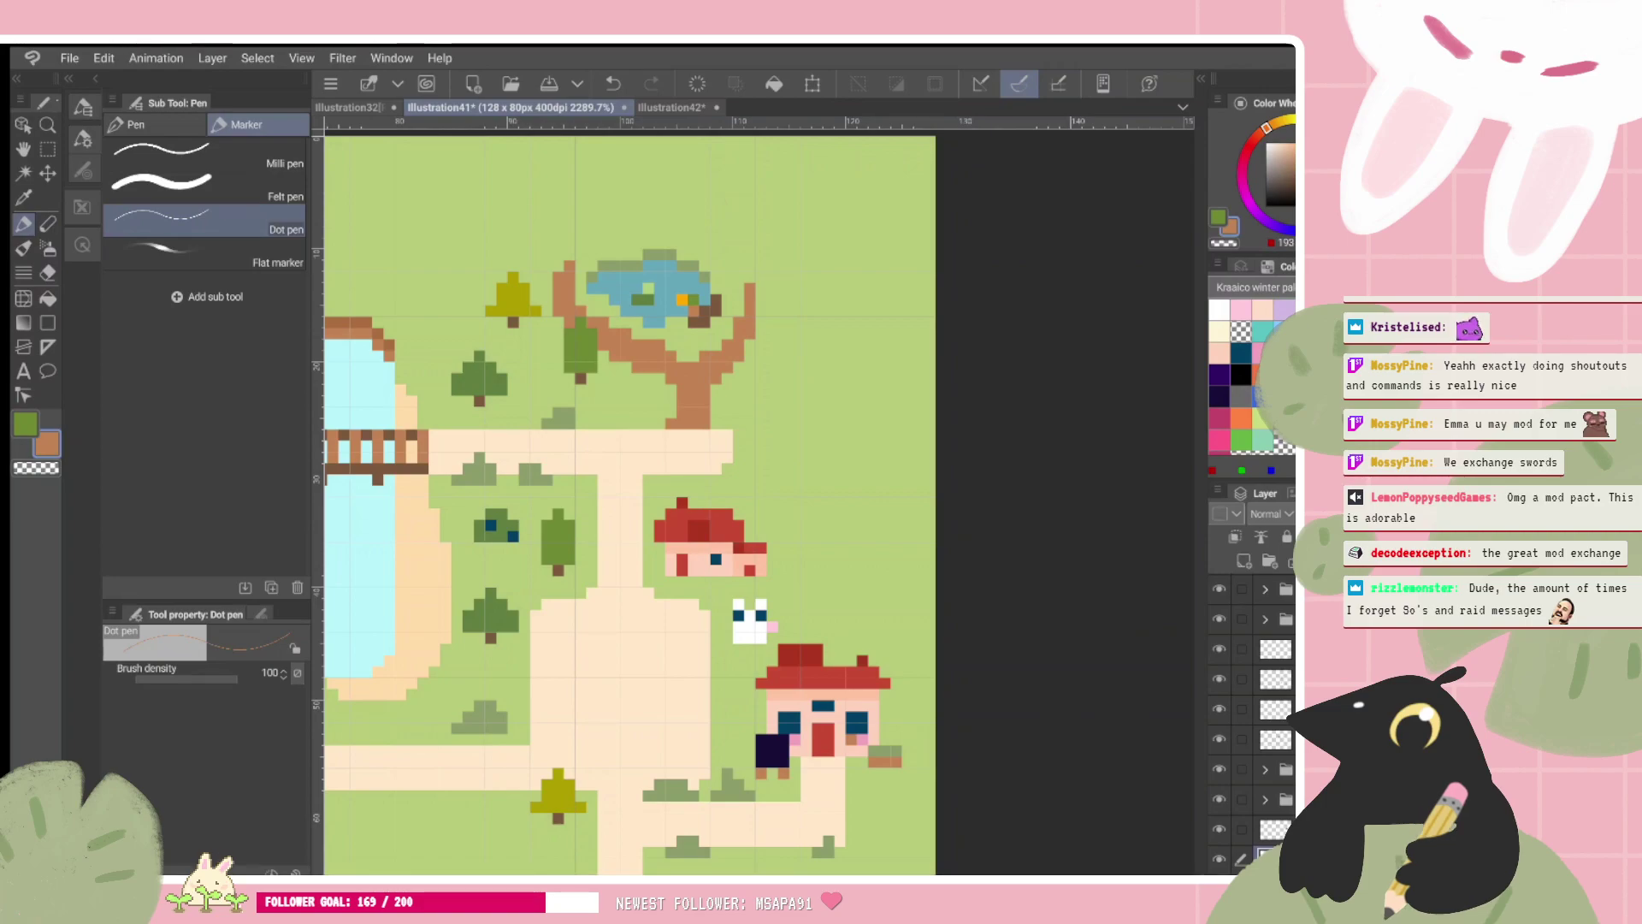
{"action": "left_click_drag", "start_coordinate": [630, 504], "coordinate": [588, 544]}
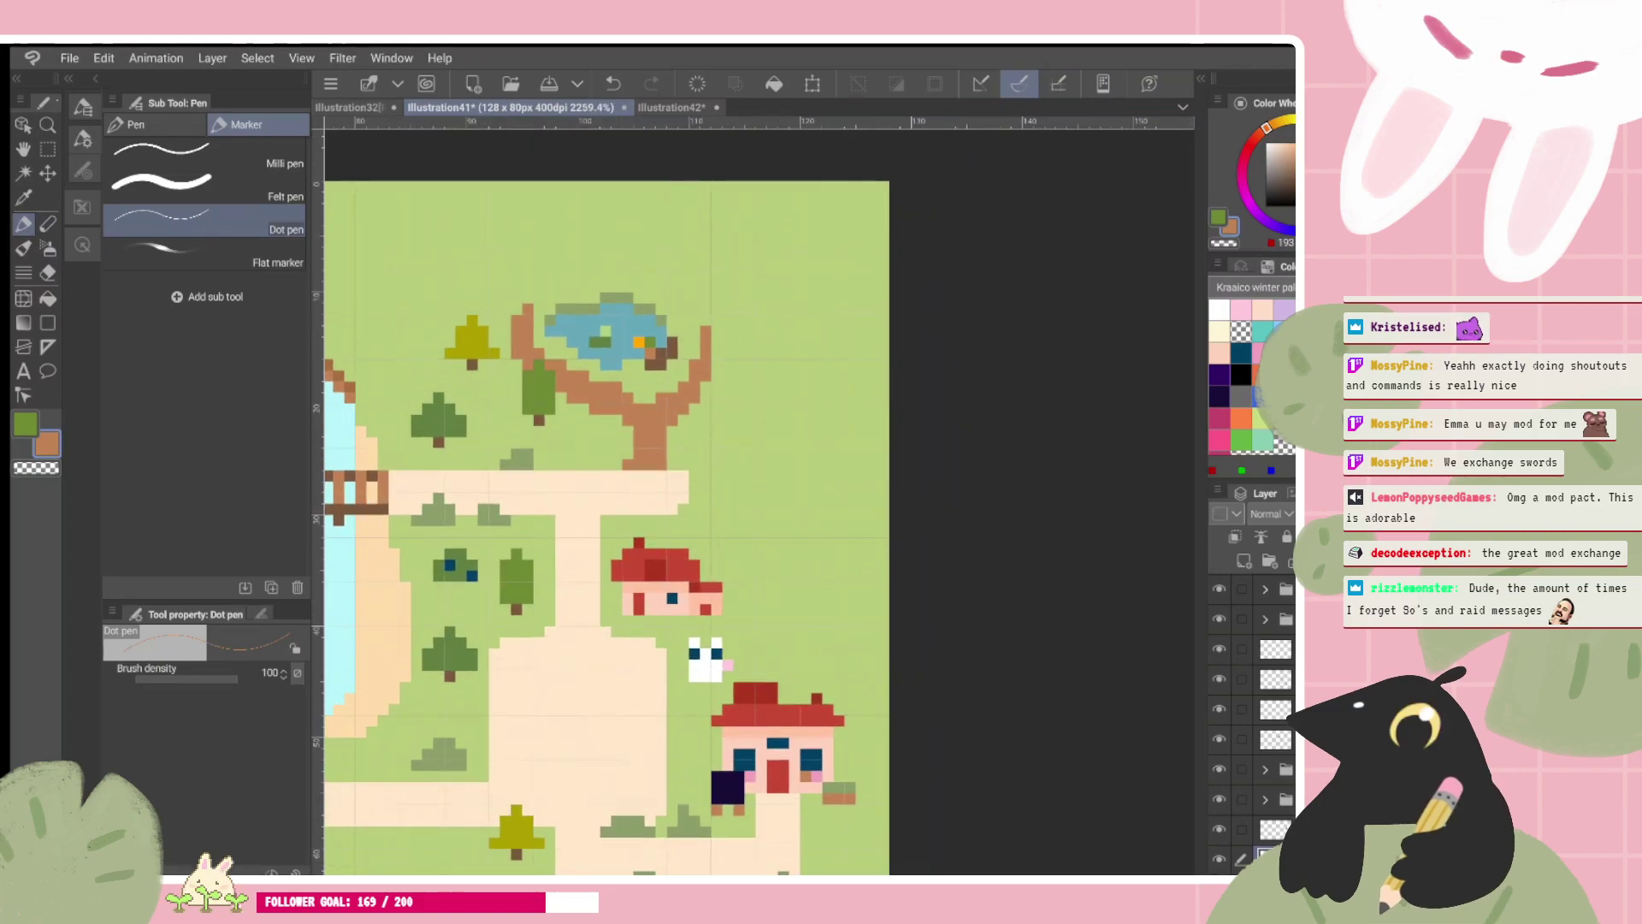
{"action": "scroll", "coordinate": [606, 526], "scroll_direction": "down", "scroll_amount": 1}
{"action": "mouse_move", "coordinate": [683, 304]}
{"action": "left_mouse_down"}
{"action": "mouse_move", "coordinate": [695, 327]}
{"action": "mouse_move", "coordinate": [704, 304]}
{"action": "mouse_move", "coordinate": [674, 280]}
{"action": "left_mouse_up"}
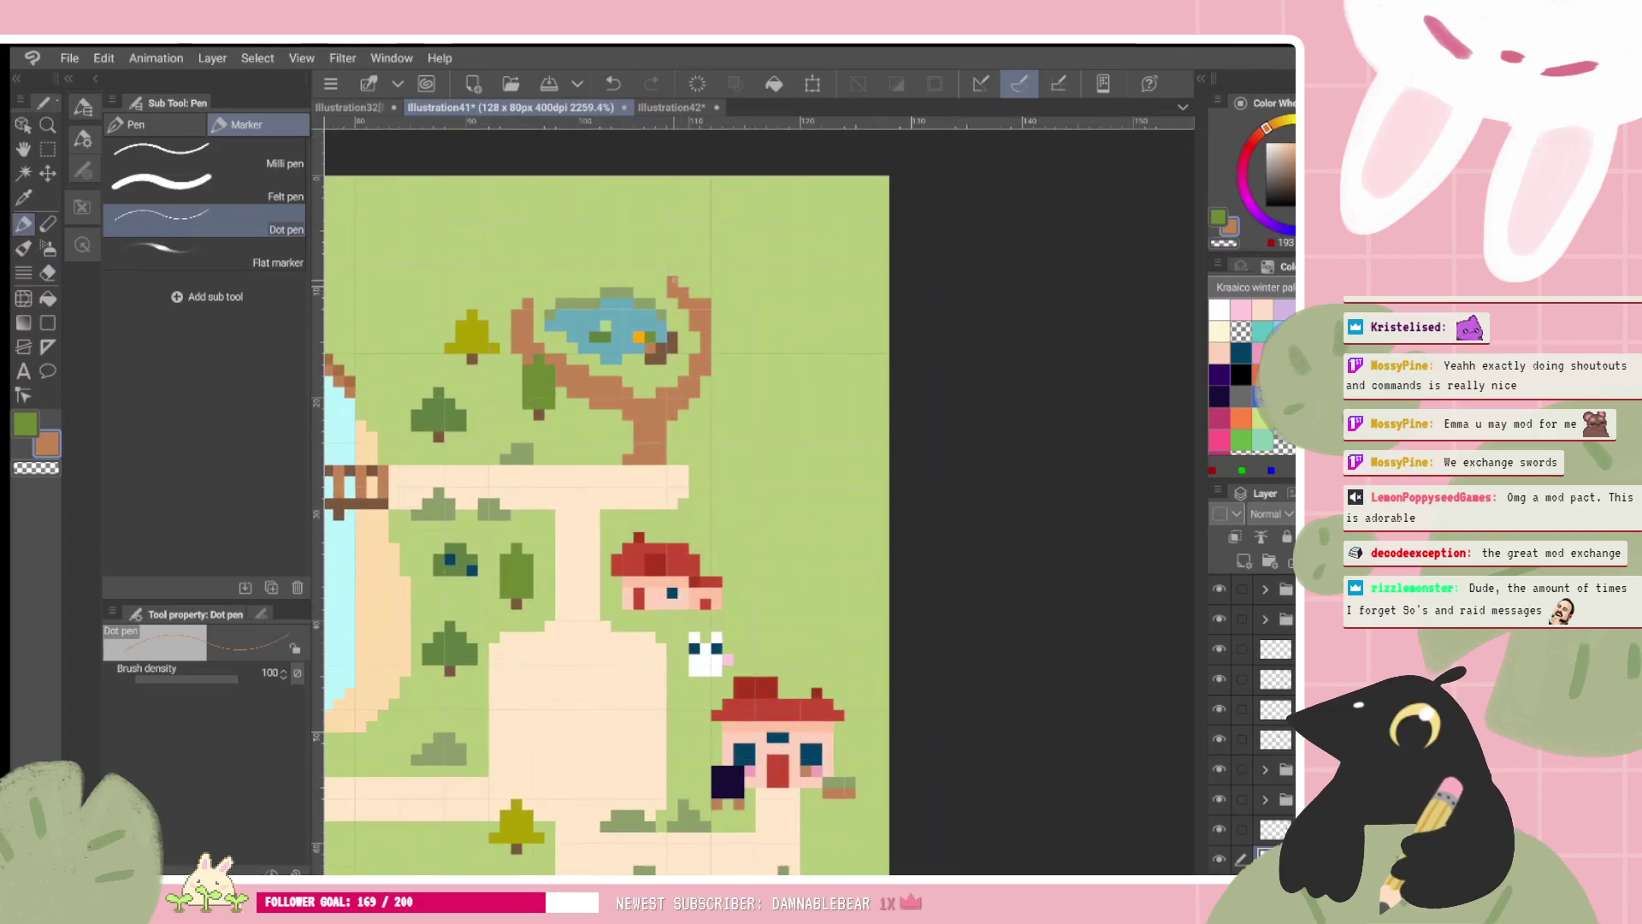
Step: Try an inward hook on the brown path's left branch, then try erasing that branch, and undo both attempts
{"action": "left_click_drag", "start_coordinate": [526, 299], "coordinate": [551, 279]}
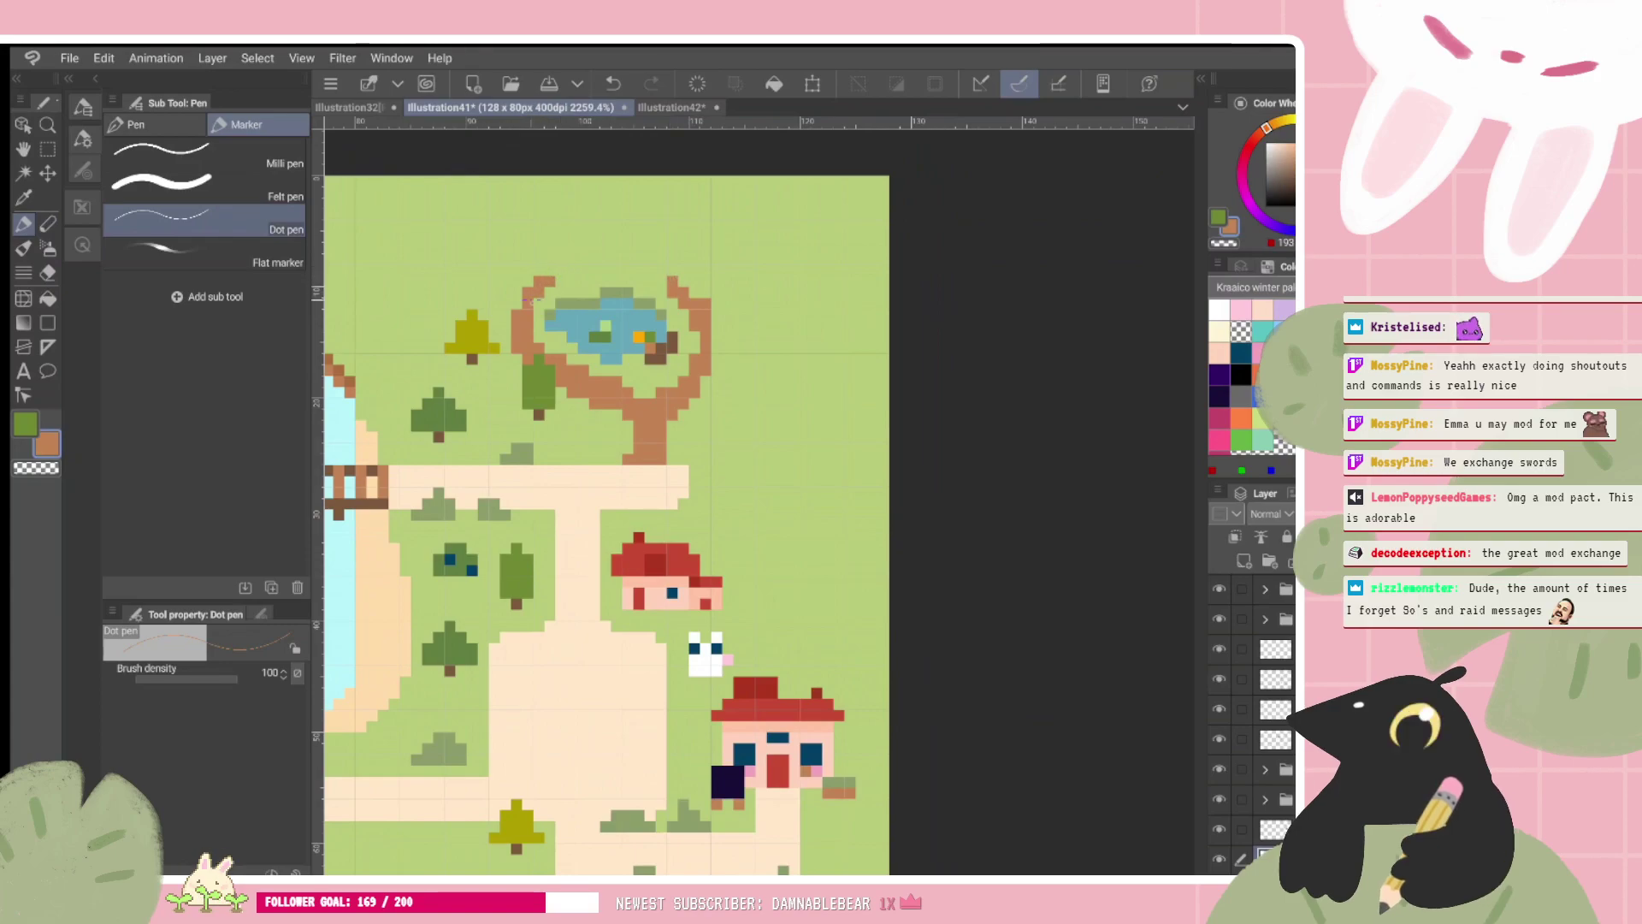
{"action": "key", "text": "ctrl+z"}
{"action": "key", "text": "c"}
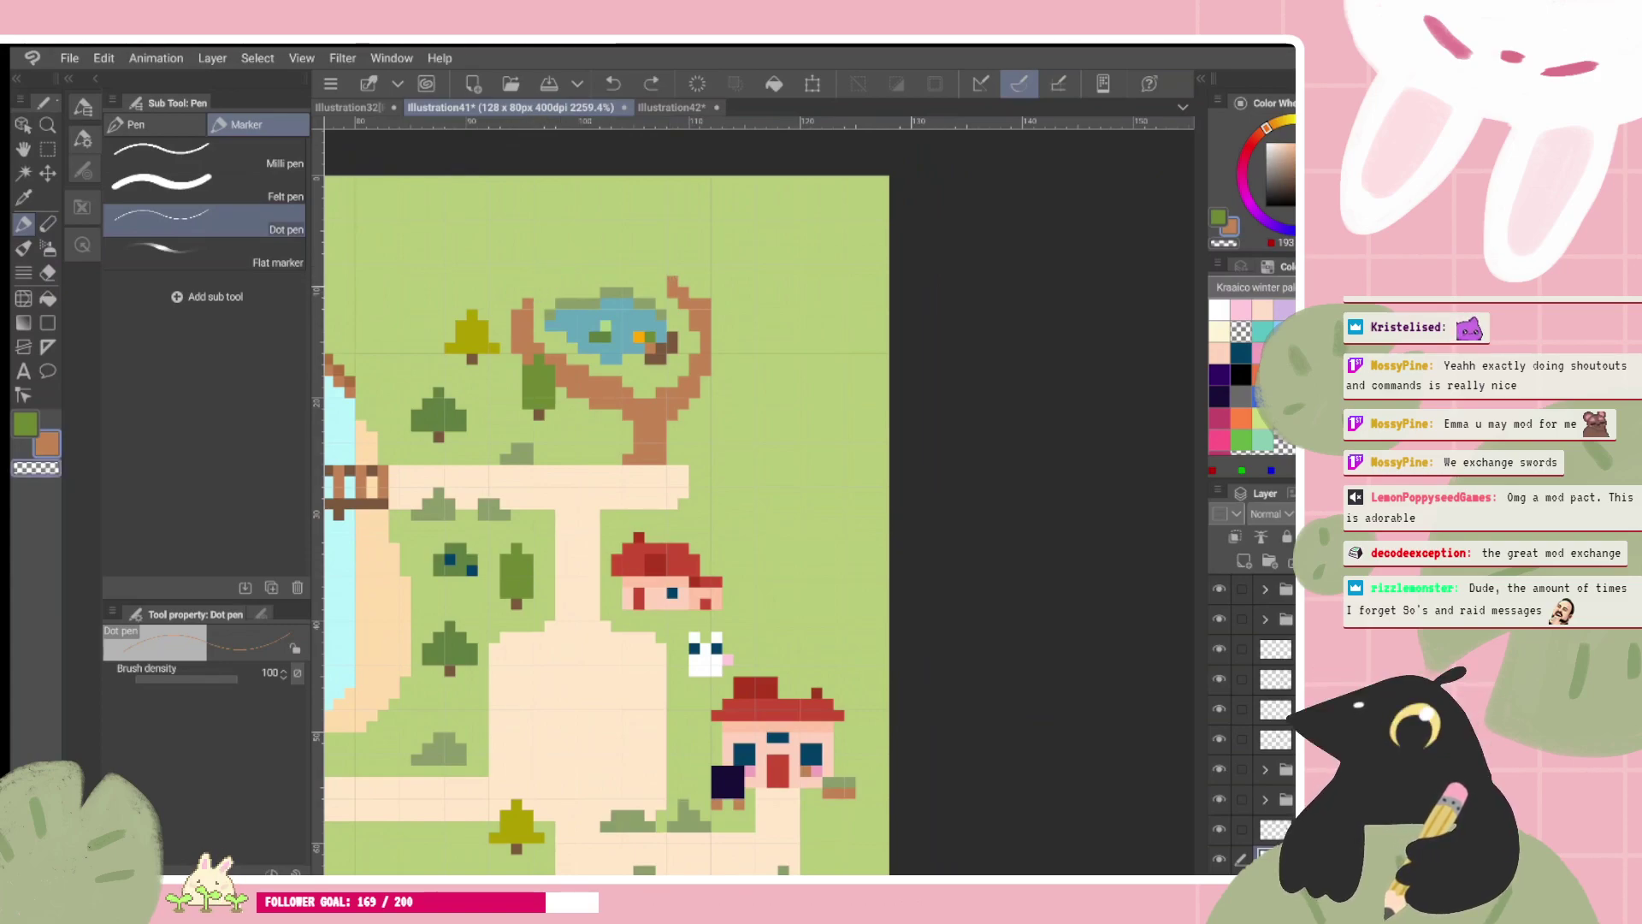
{"action": "scroll", "coordinate": [606, 524], "scroll_direction": "down", "scroll_amount": 1}
{"action": "left_click_drag", "start_coordinate": [527, 299], "coordinate": [516, 344]}
{"action": "left_click", "coordinate": [560, 375]}
{"action": "left_click", "coordinate": [560, 364]}
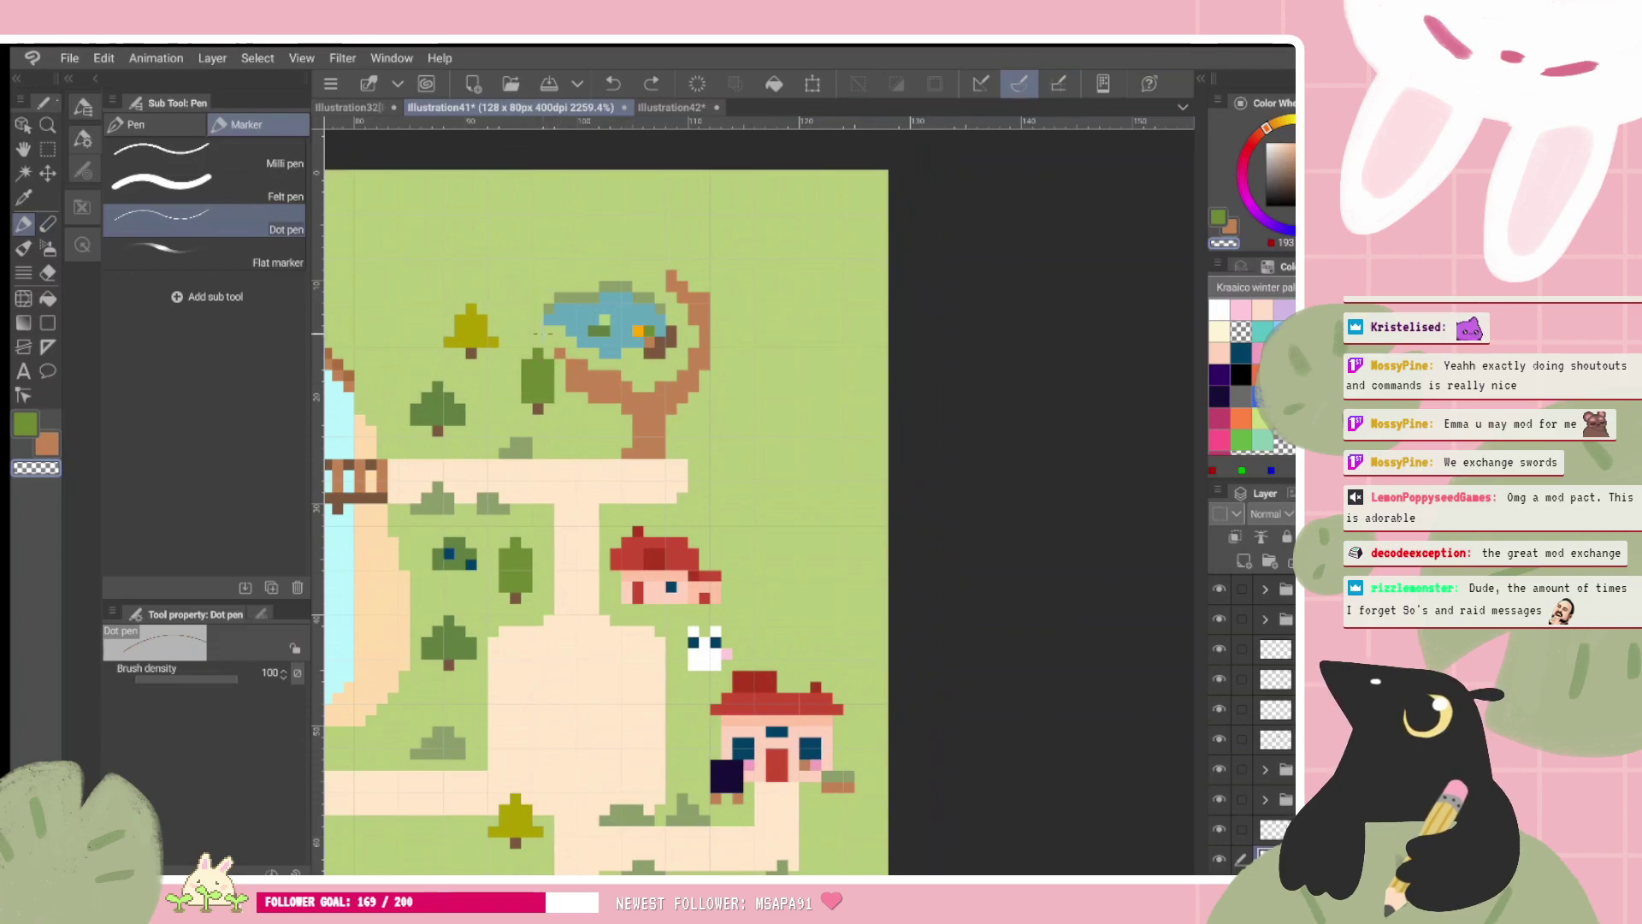
{"action": "key", "text": "c"}
{"action": "scroll", "coordinate": [604, 413], "scroll_direction": "down", "scroll_amount": 1}
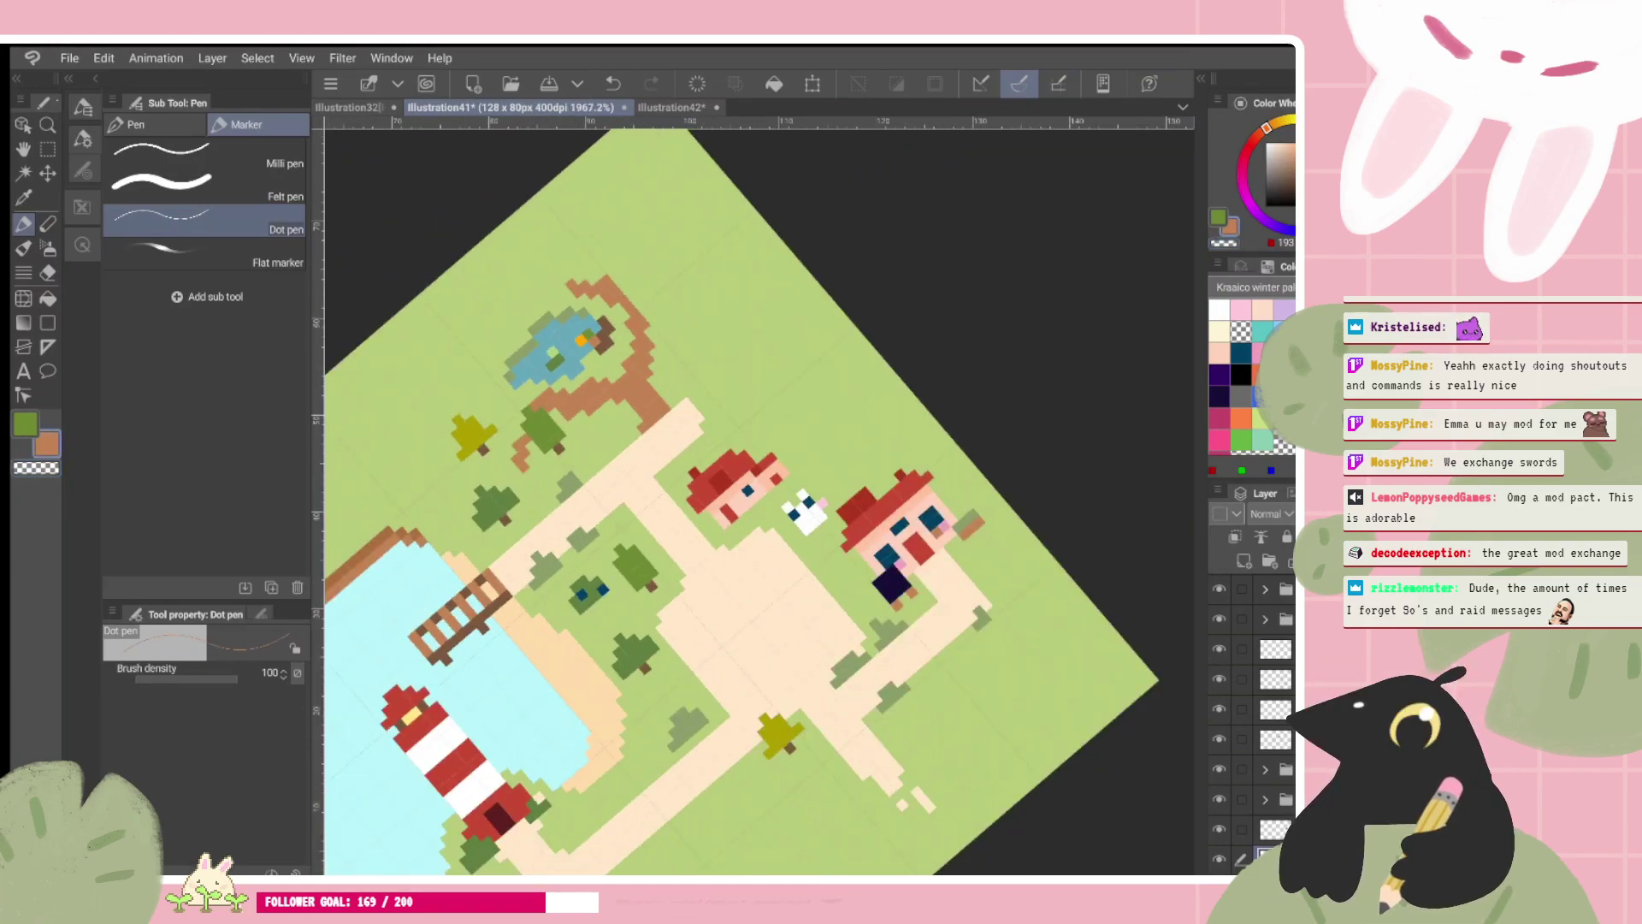
{"action": "key", "text": "ctrl+z"}
{"action": "key", "text": "ctrl+z"}
{"action": "scroll", "coordinate": [758, 501], "scroll_direction": "down", "scroll_amount": 2}
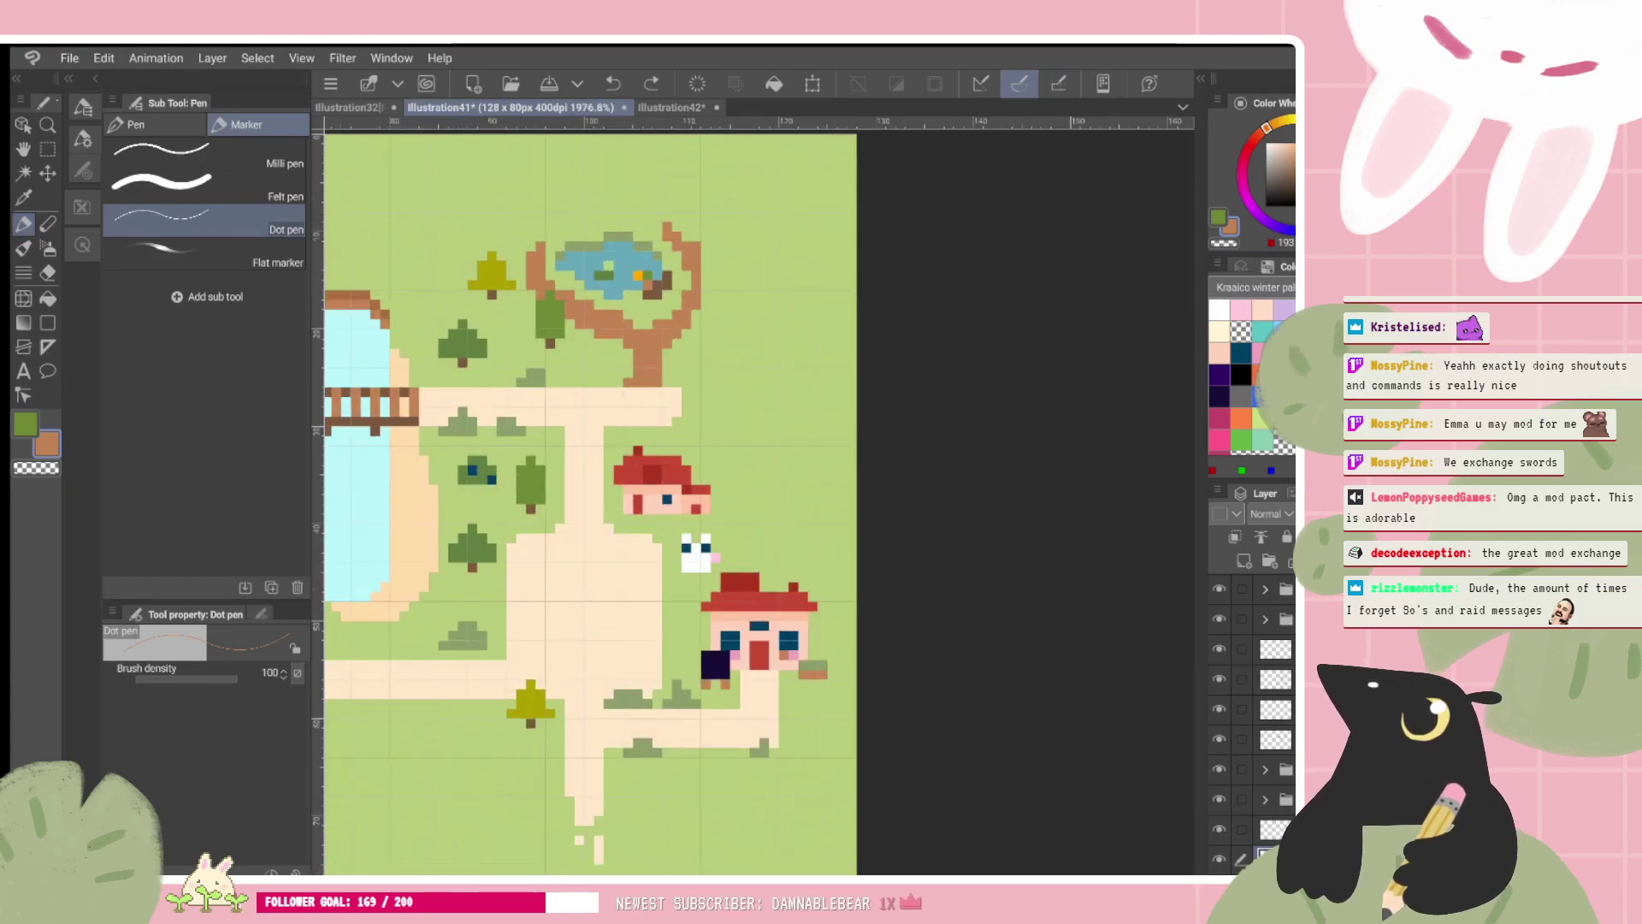
Step: Delete the brown path surrounding the pond within a rectangular selection, keeping the cream paths, and deselect
{"action": "key", "text": "Delete"}
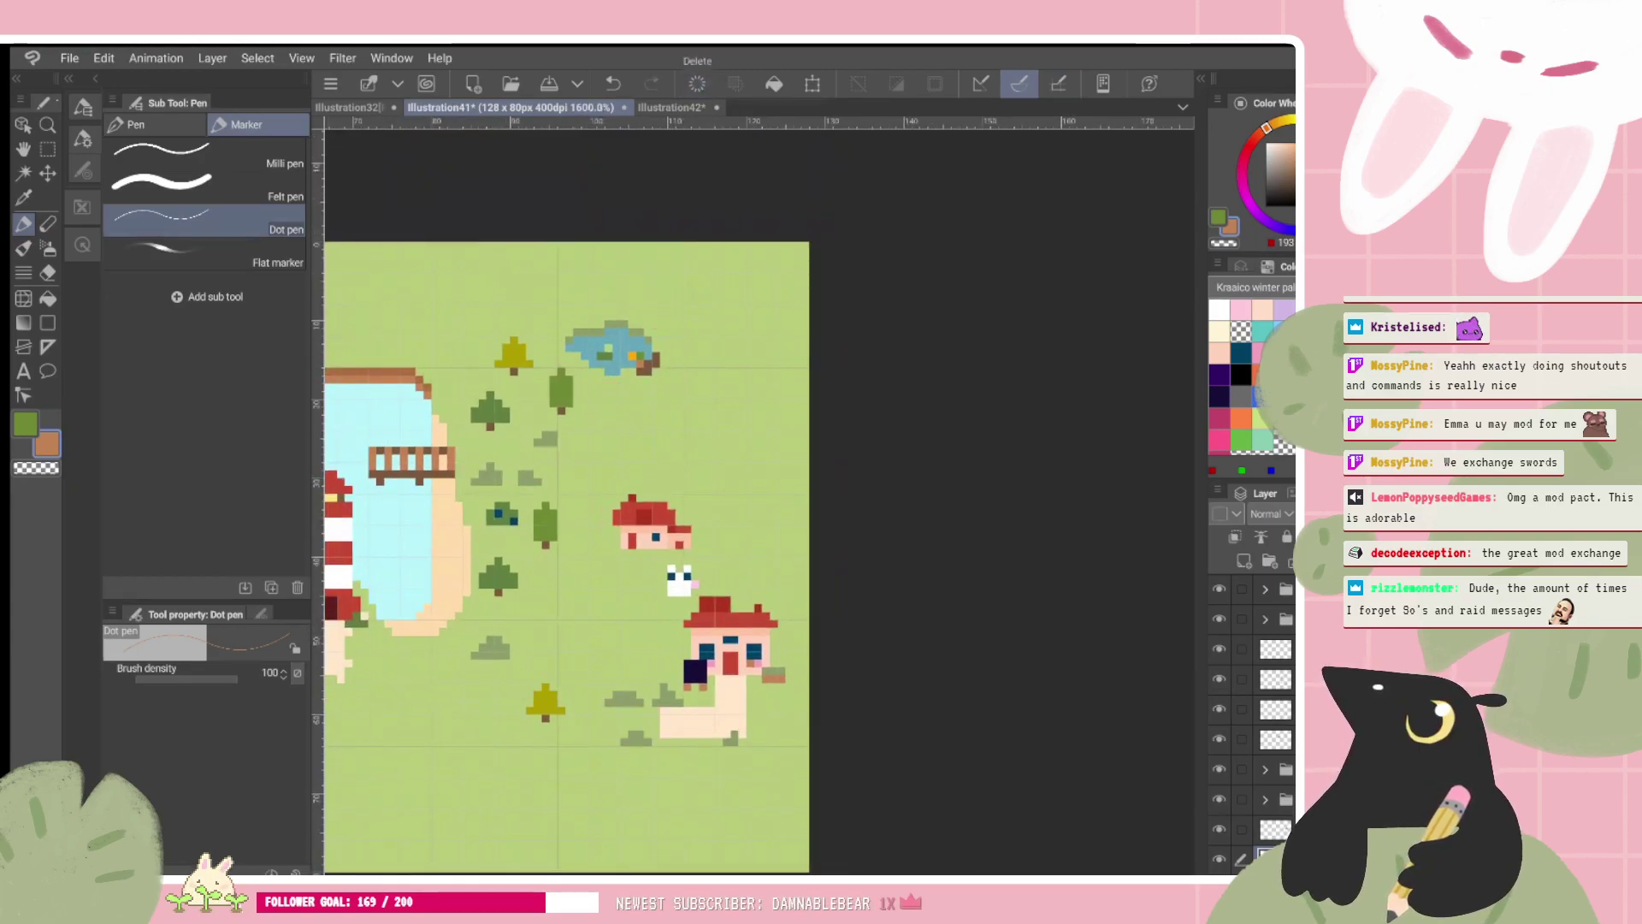
{"action": "key", "text": "ctrl+z"}
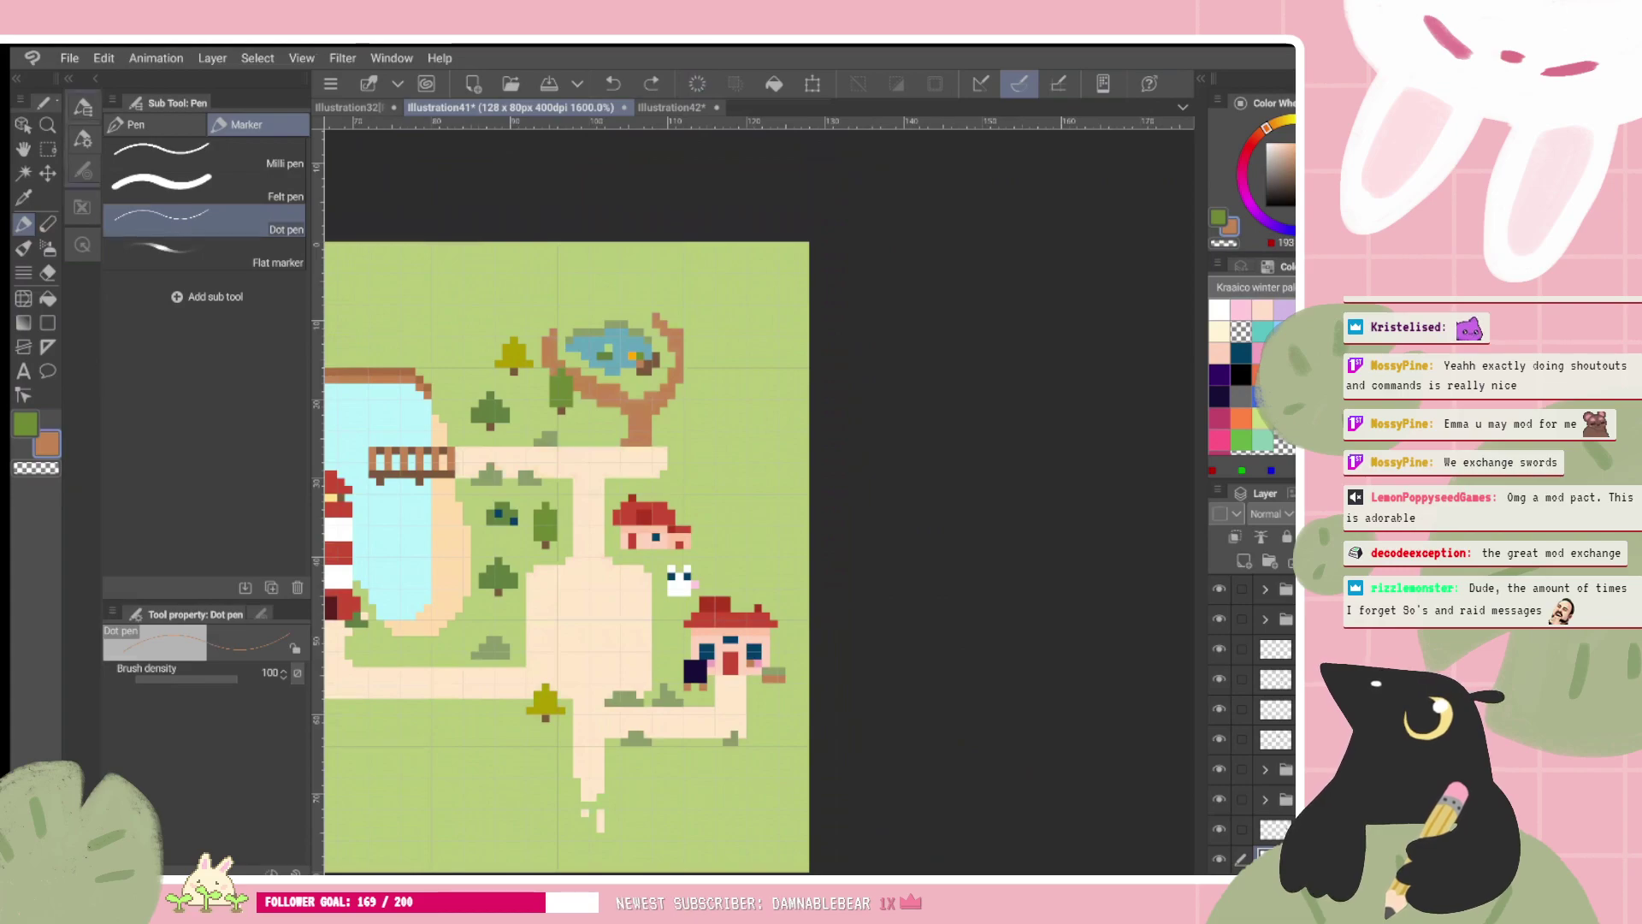
{"action": "key", "text": "m"}
{"action": "left_click_drag", "start_coordinate": [742, 414], "coordinate": [760, 446]}
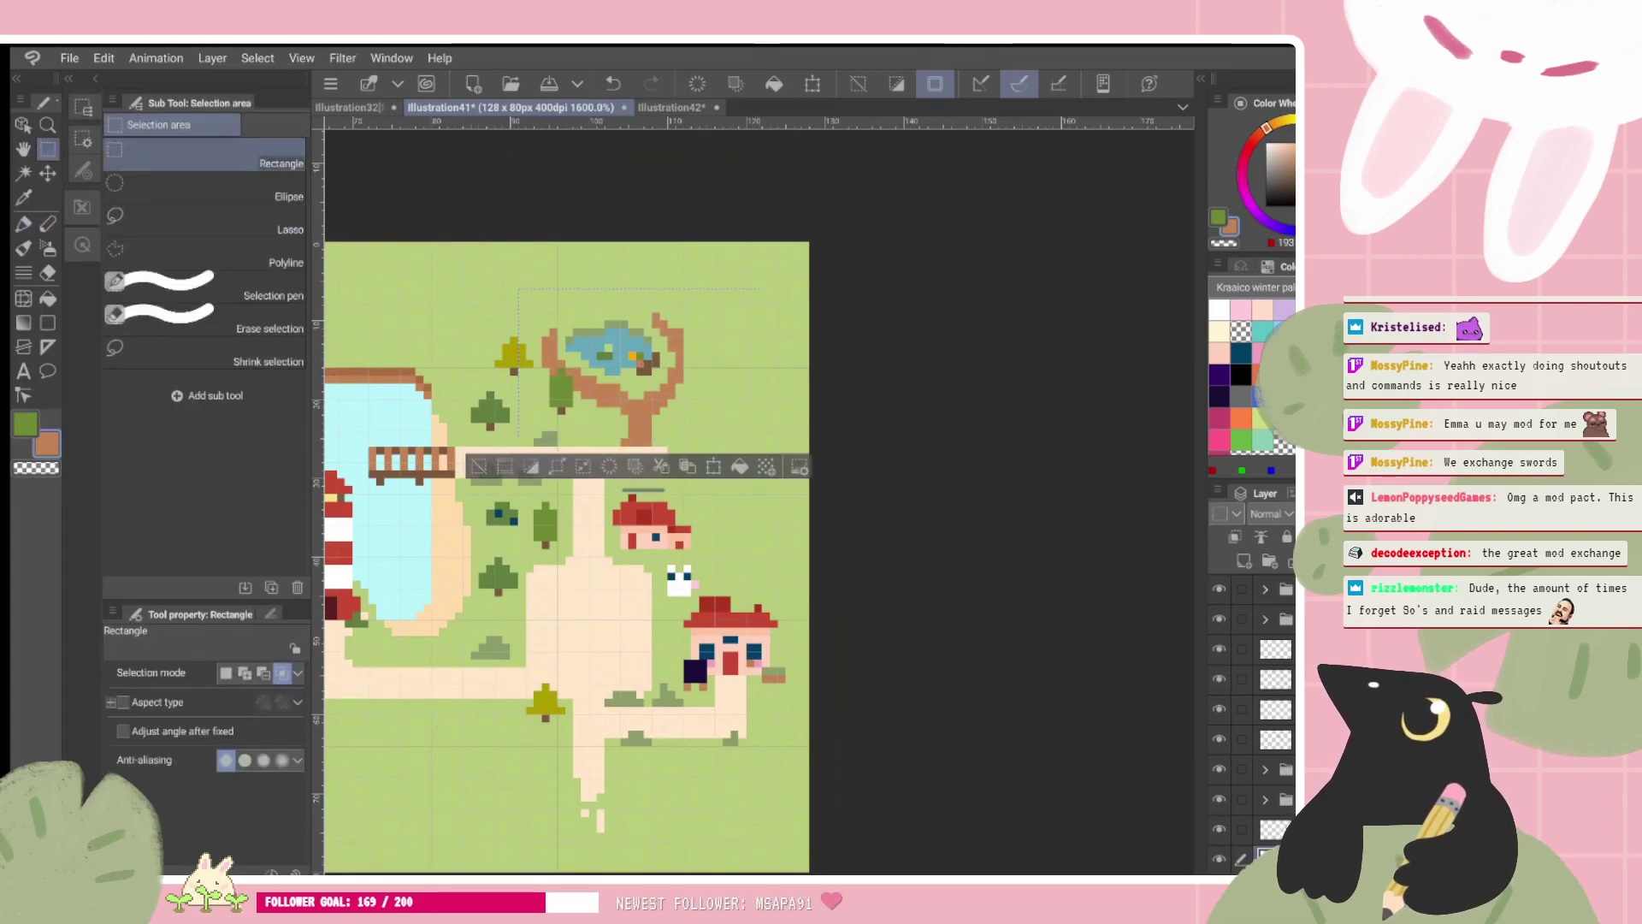
{"action": "key", "text": "ctrl+d"}
{"action": "left_click_drag", "start_coordinate": [502, 297], "coordinate": [728, 441]}
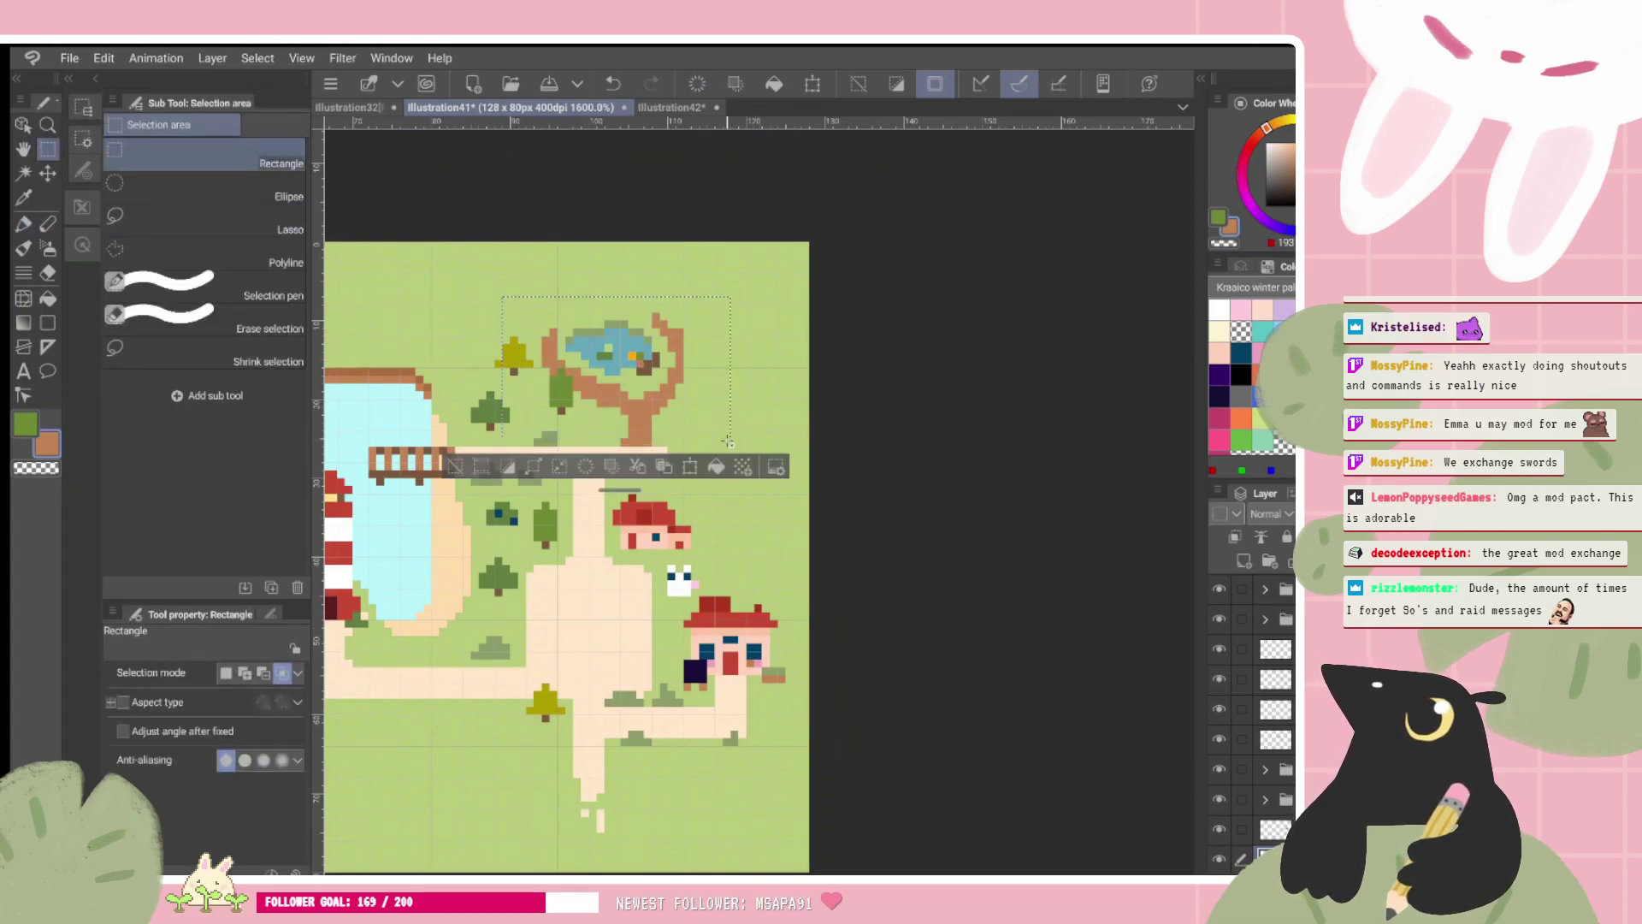
{"action": "left_click", "coordinate": [585, 466]}
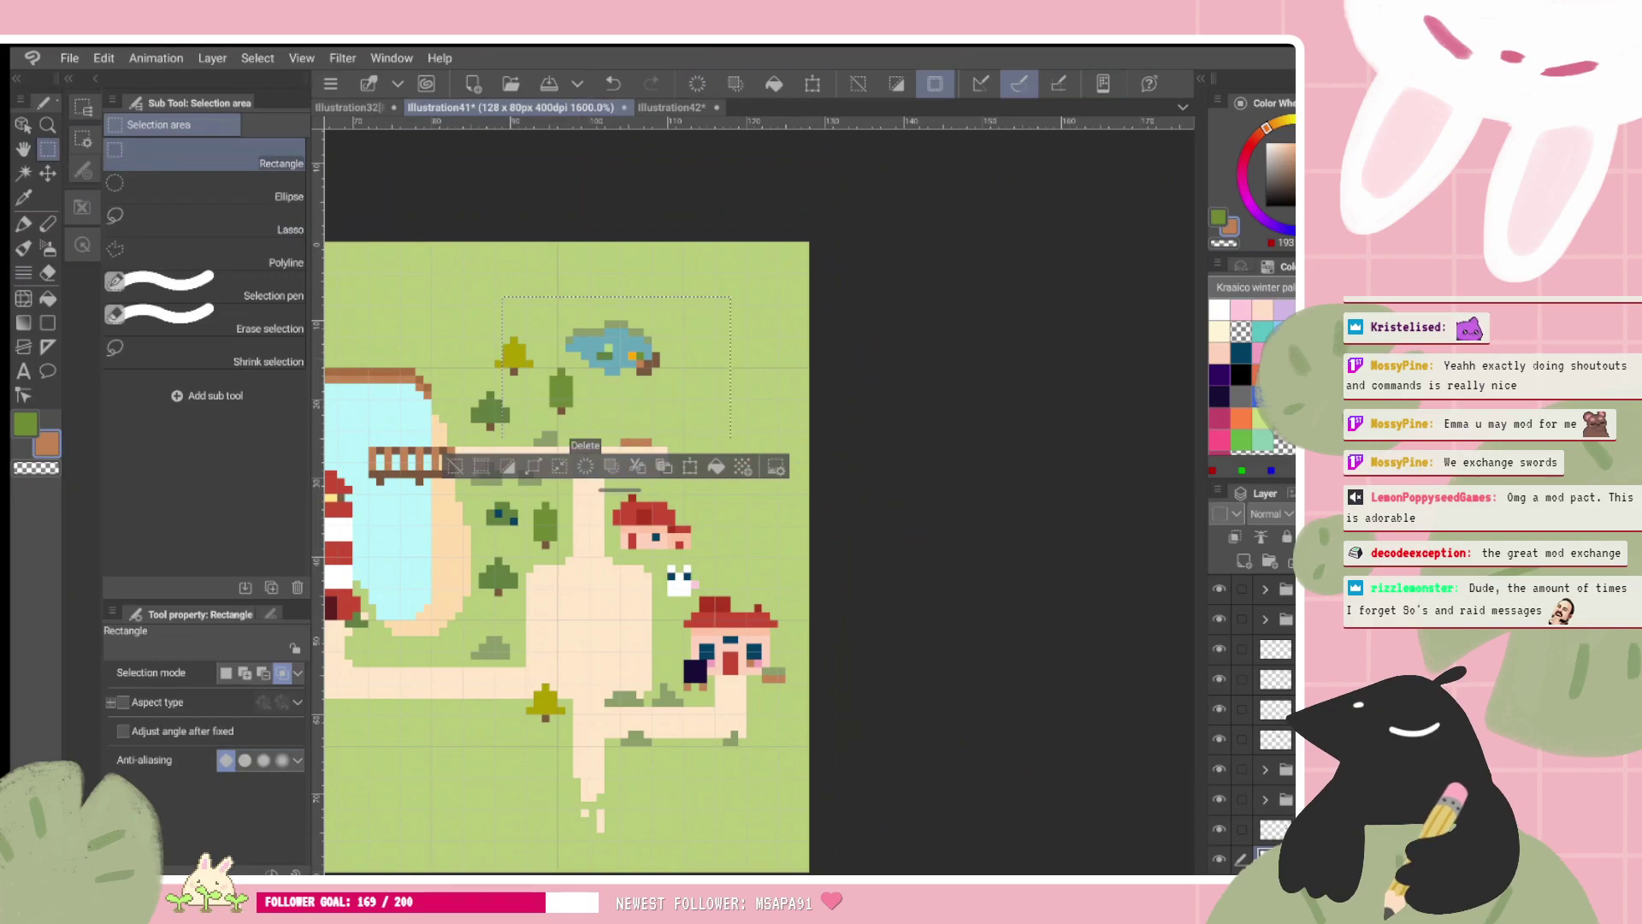
{"action": "key", "text": "ctrl+d"}
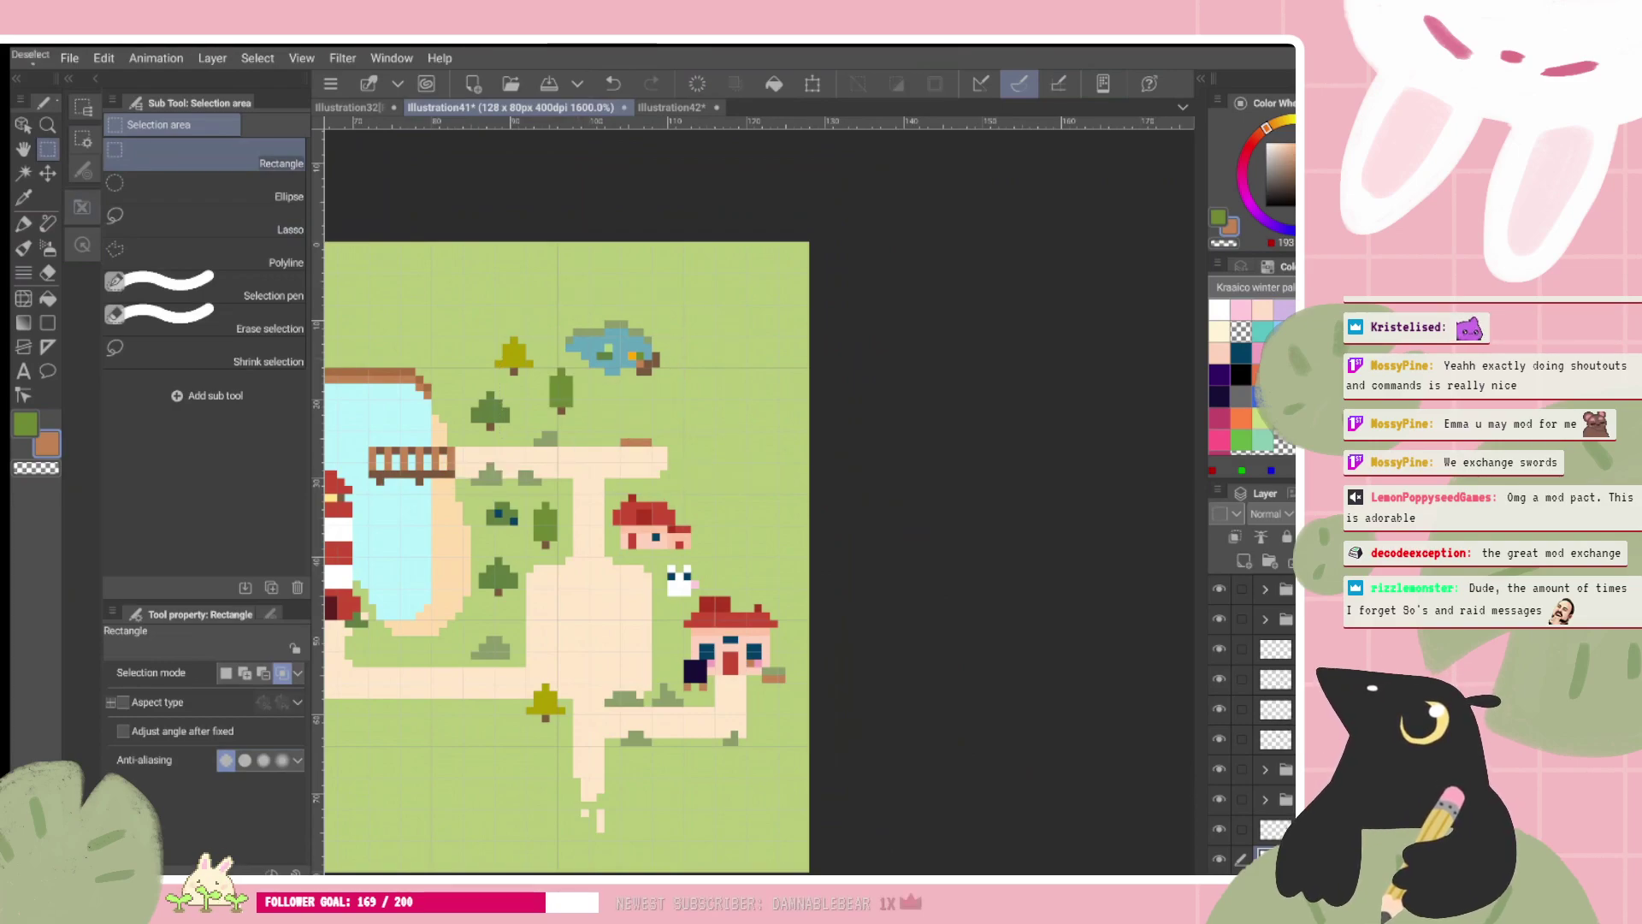
Step: Try a dark brown path stub rising from the cream path toward the pond, undo it, and clear the selection
{"action": "key", "text": "p"}
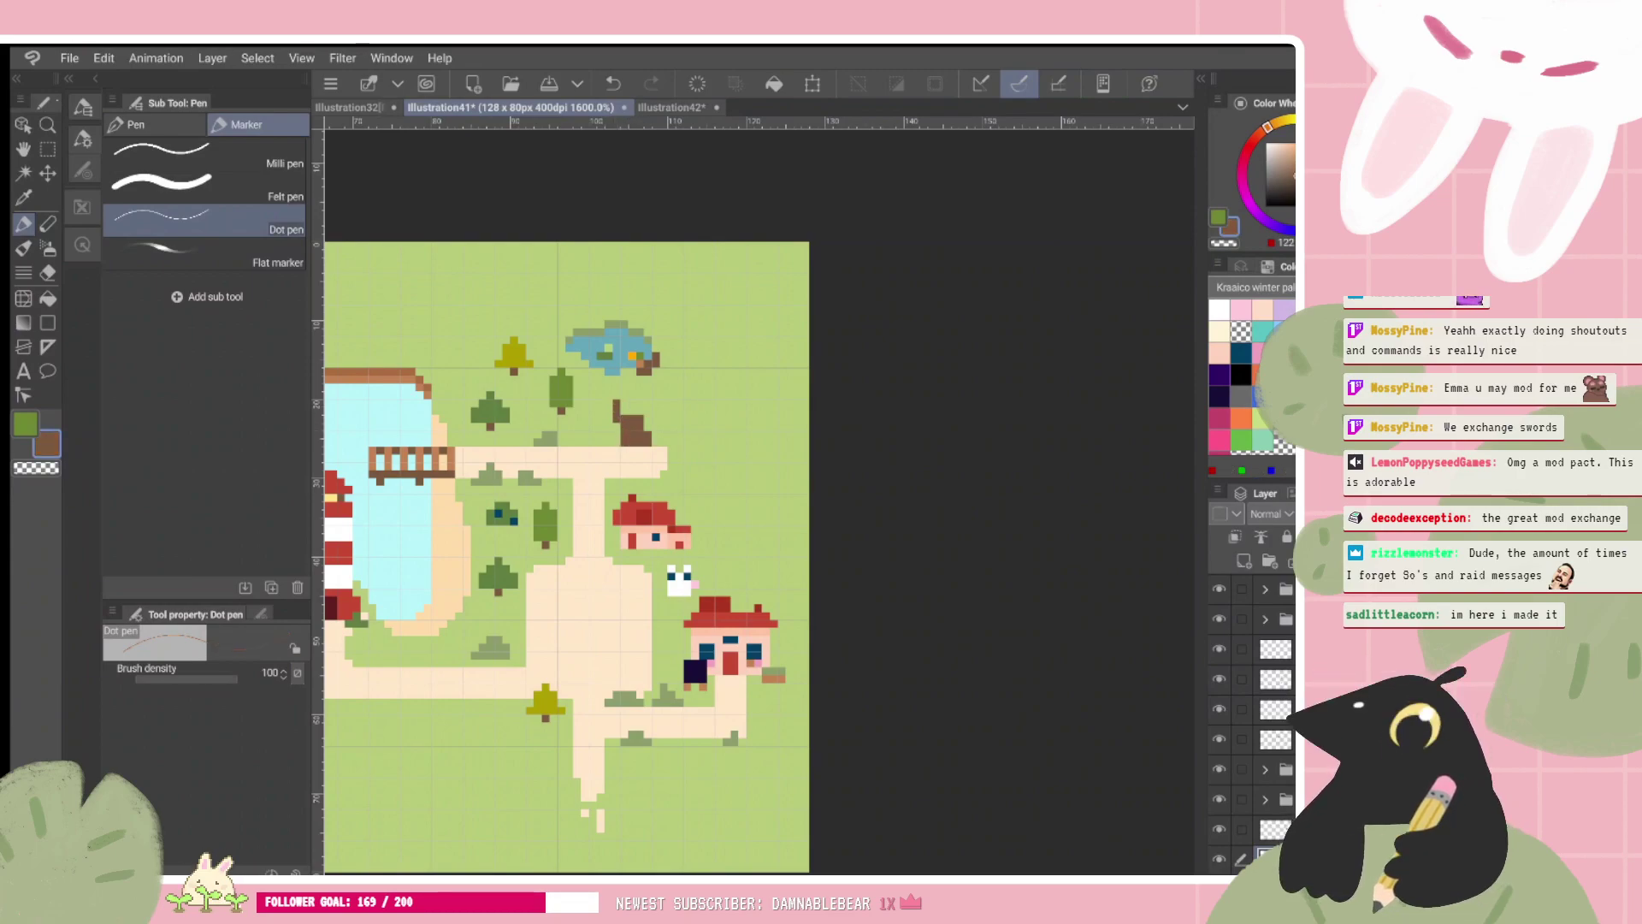
{"action": "key", "text": "ctrl+z"}
{"action": "key", "text": "ctrl+z"}
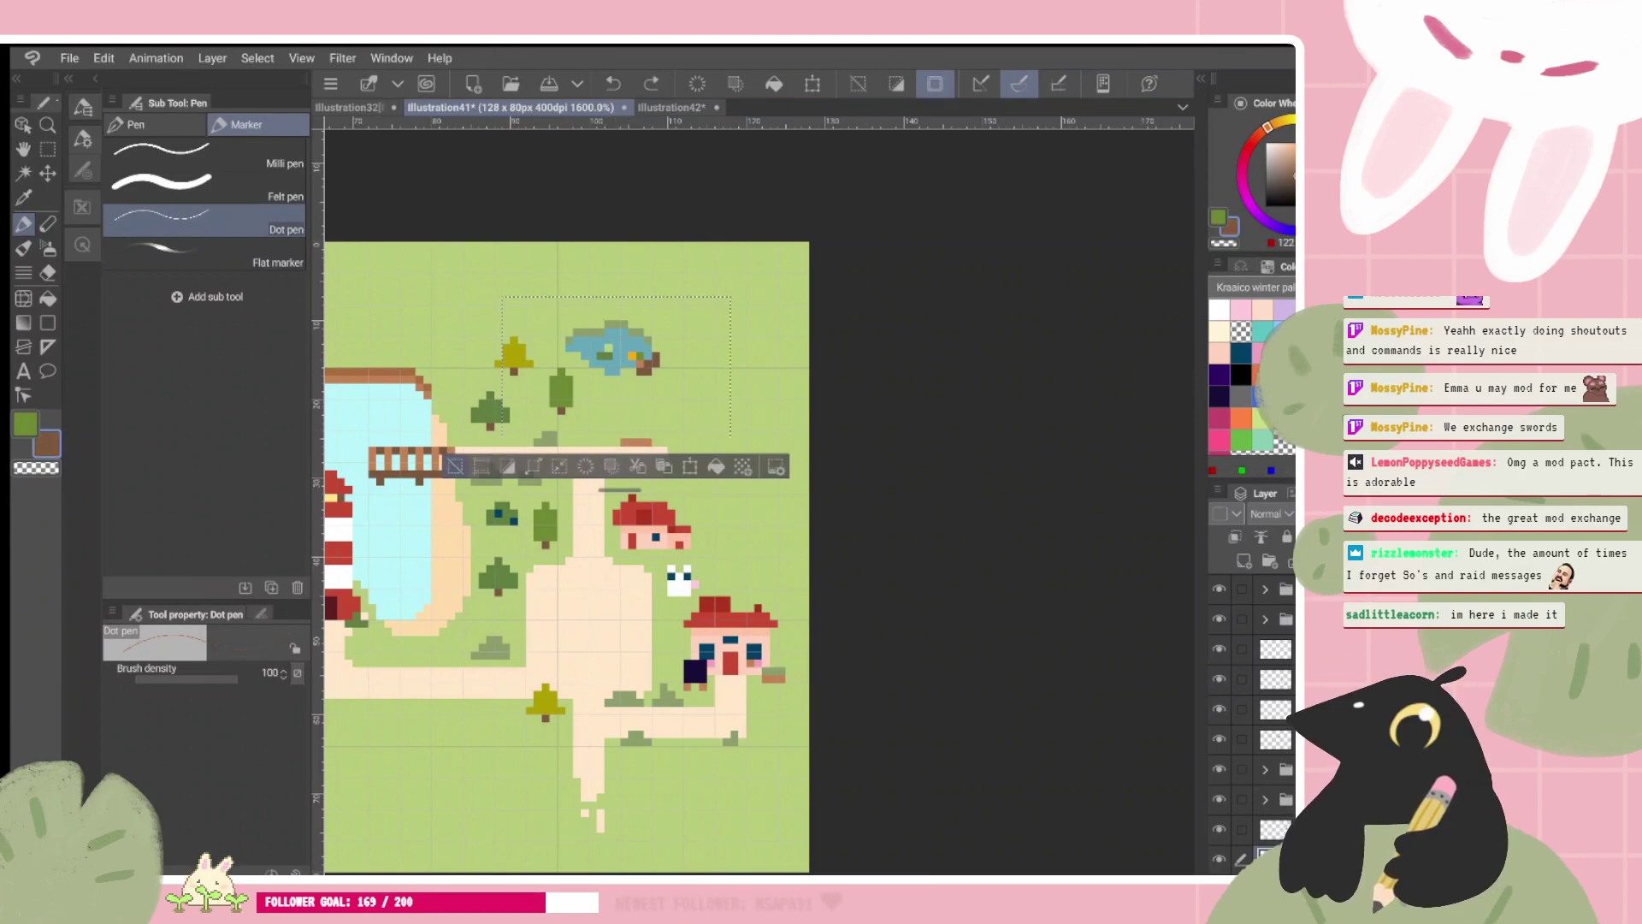
{"action": "key", "text": "ctrl+d"}
Step: Draw a sand-coloured path winding from the upper cream path up to the pond and around its lower and right edges
{"action": "left_click_drag", "start_coordinate": [608, 432], "coordinate": [462, 517]}
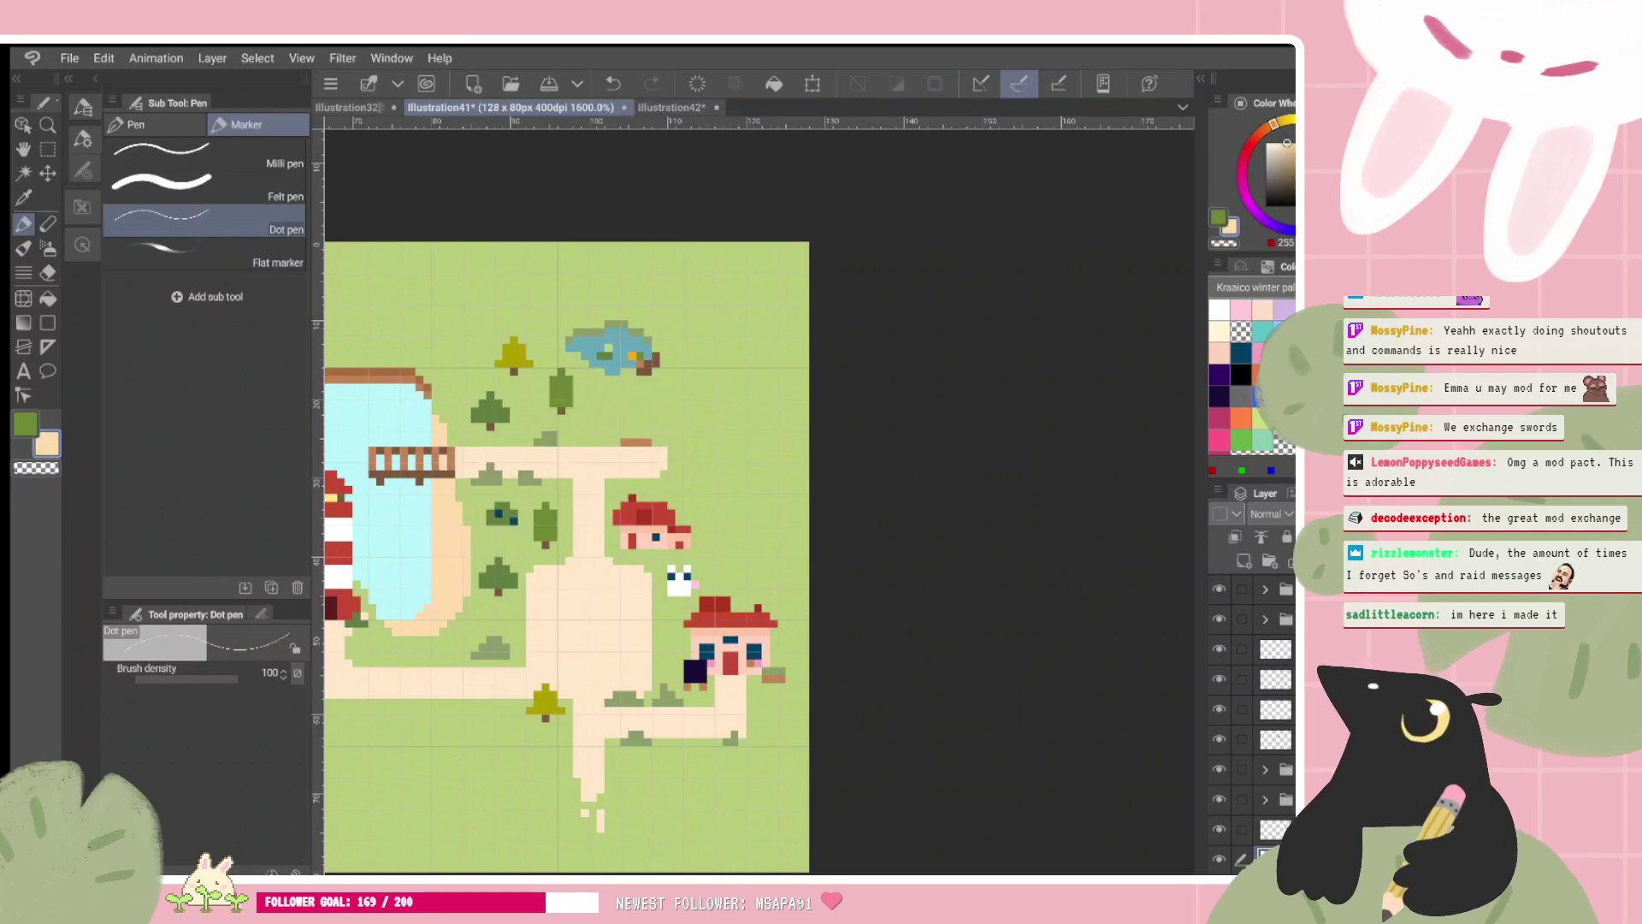
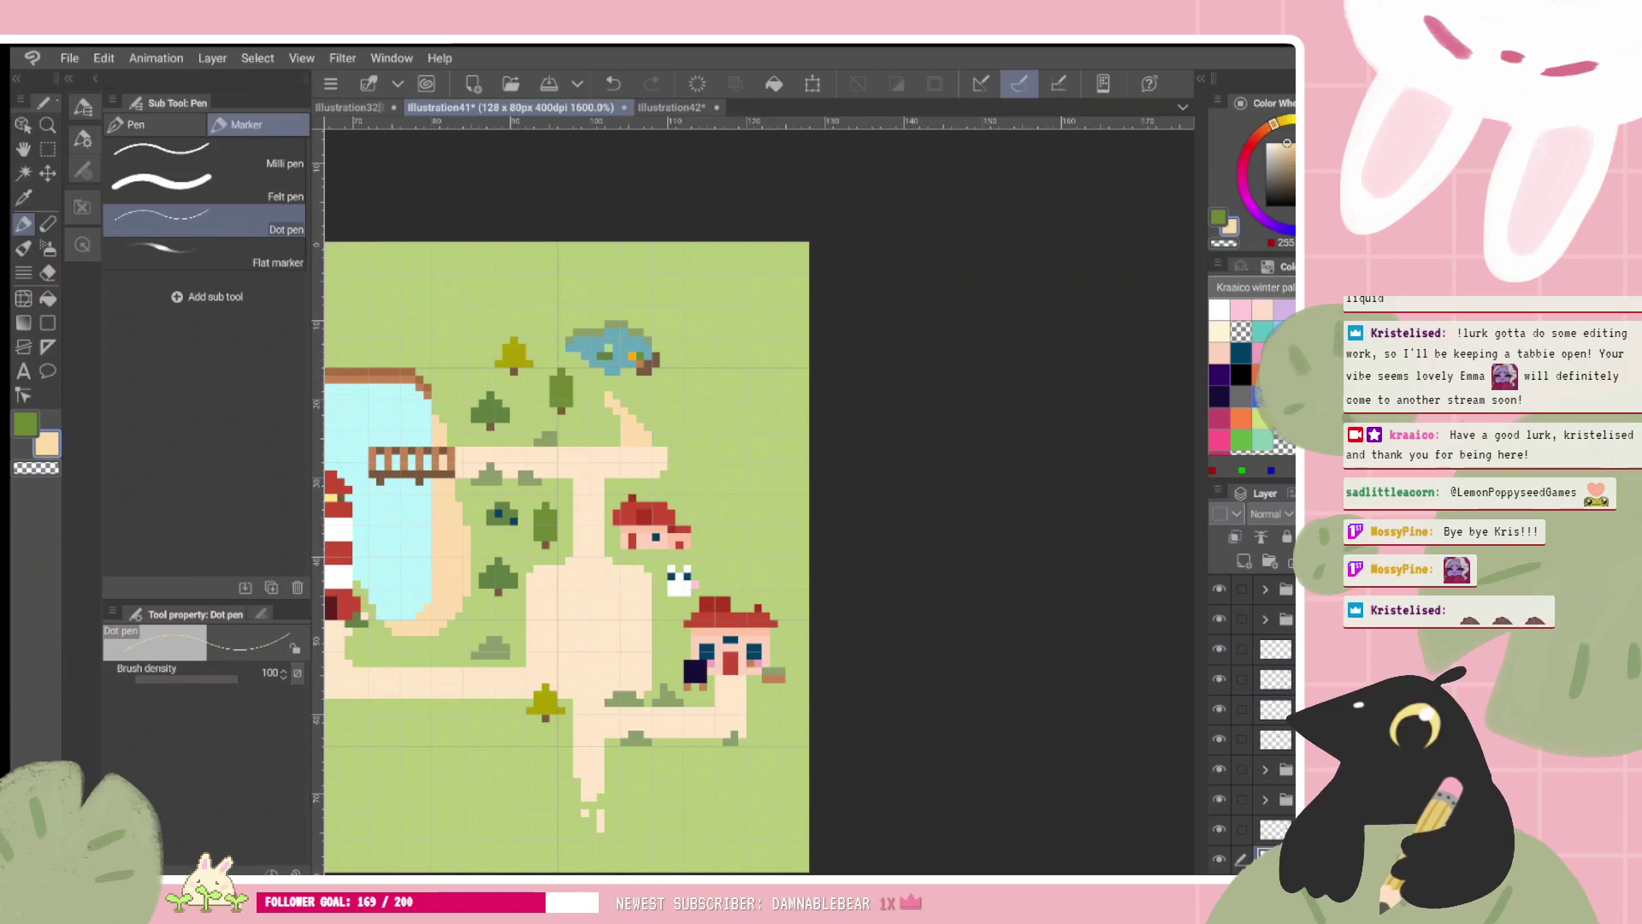
{"action": "scroll", "coordinate": [566, 513], "scroll_direction": "down", "scroll_amount": 1}
{"action": "left_click_drag", "start_coordinate": [632, 427], "coordinate": [608, 400]}
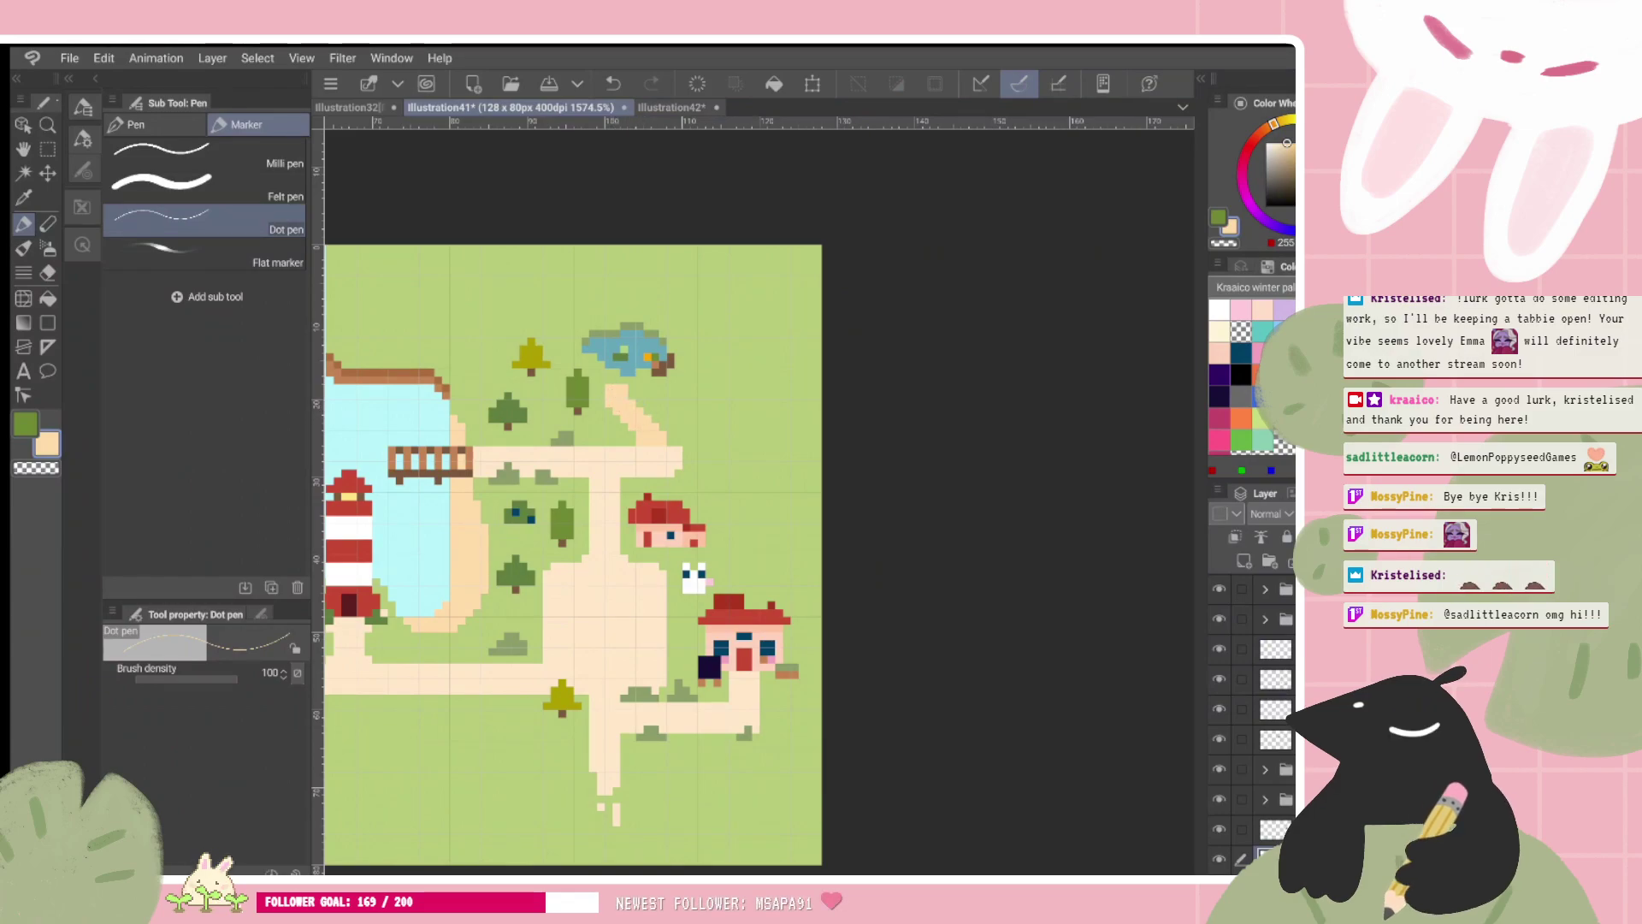
{"action": "mouse_move", "coordinate": [612, 395]}
{"action": "left_mouse_down"}
{"action": "mouse_move", "coordinate": [594, 355]}
{"action": "mouse_move", "coordinate": [625, 391]}
{"action": "left_mouse_up"}
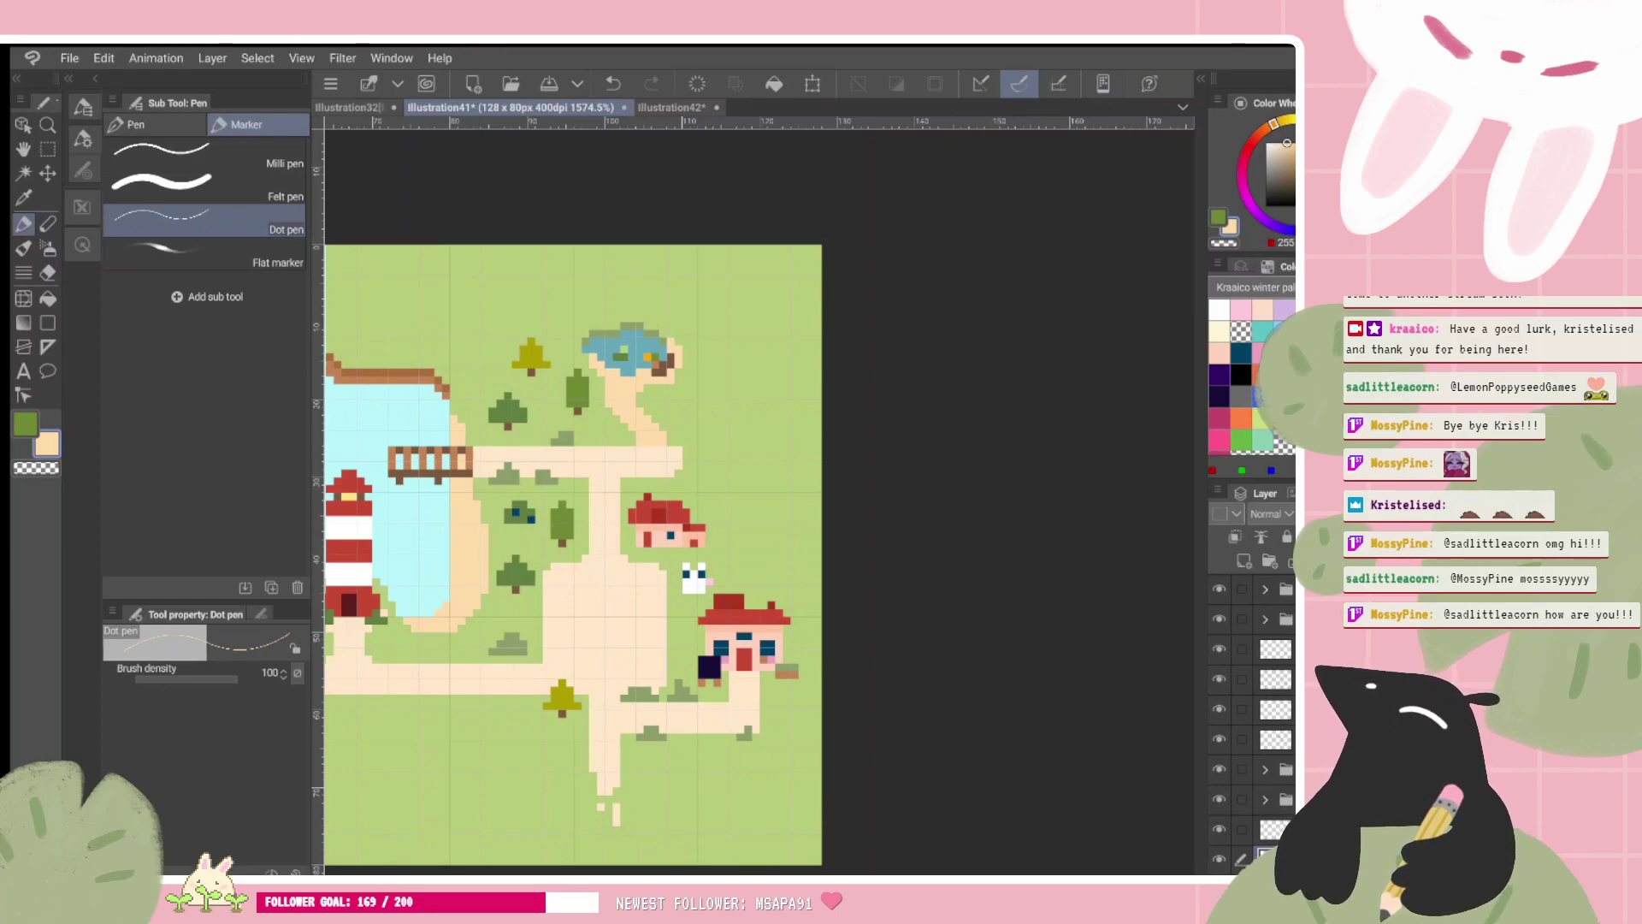
Step: Find and select the pond duck's layer inside its layer group, toggling its visibility off and on to identify it
{"action": "scroll", "coordinate": [1251, 747], "scroll_direction": "down", "scroll_amount": 3}
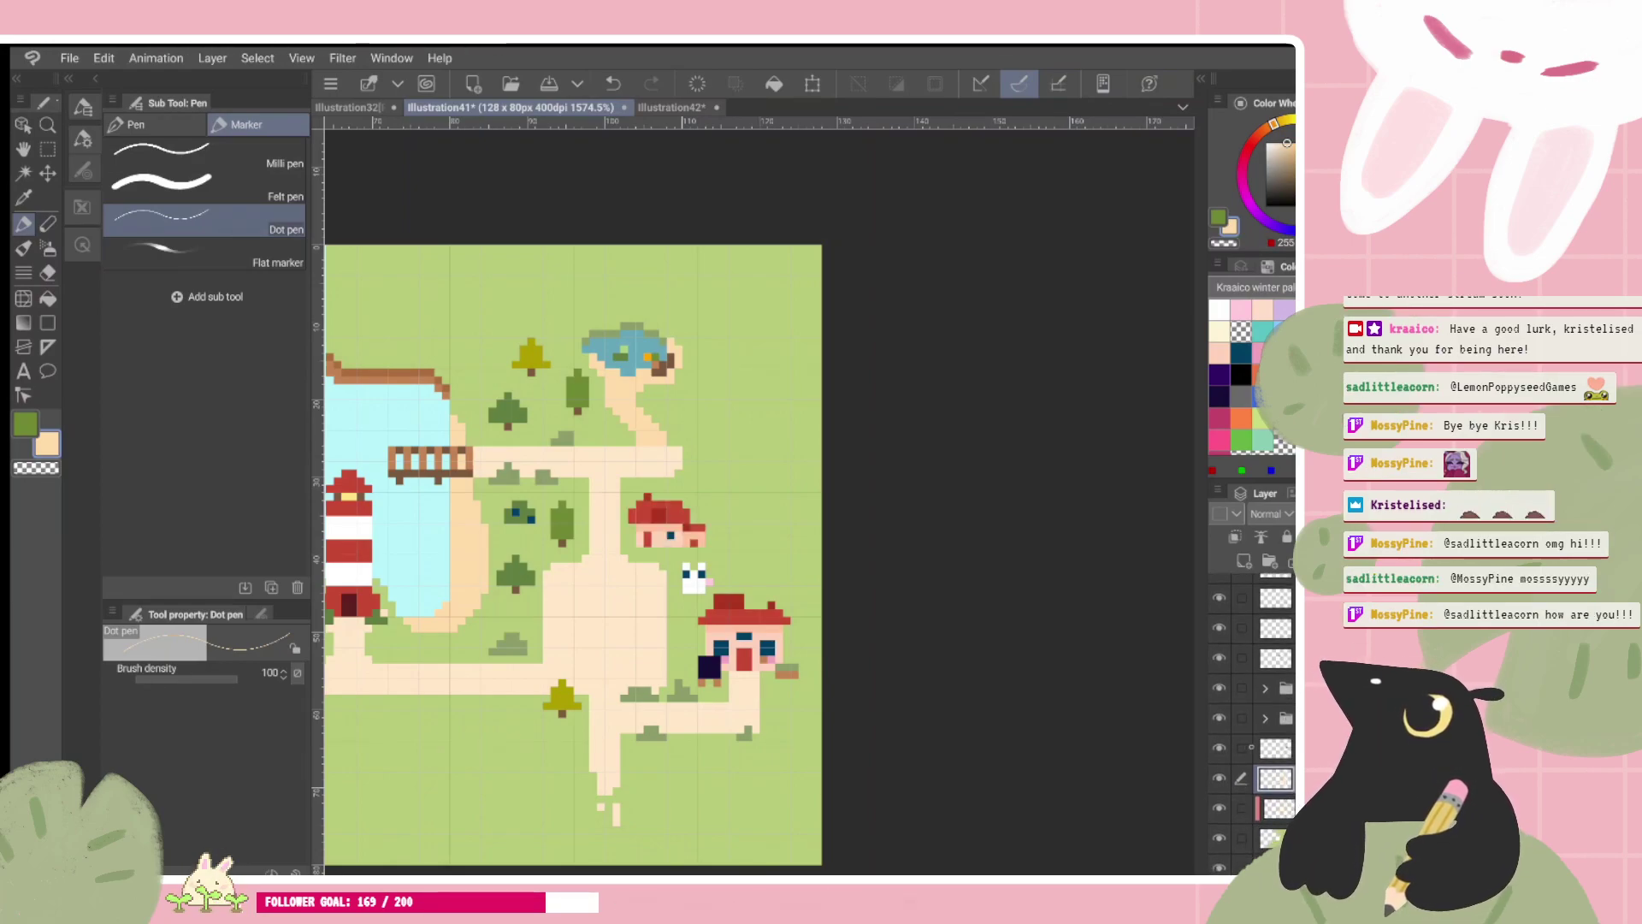
{"action": "left_click", "coordinate": [1264, 747]}
{"action": "left_click", "coordinate": [1272, 657]}
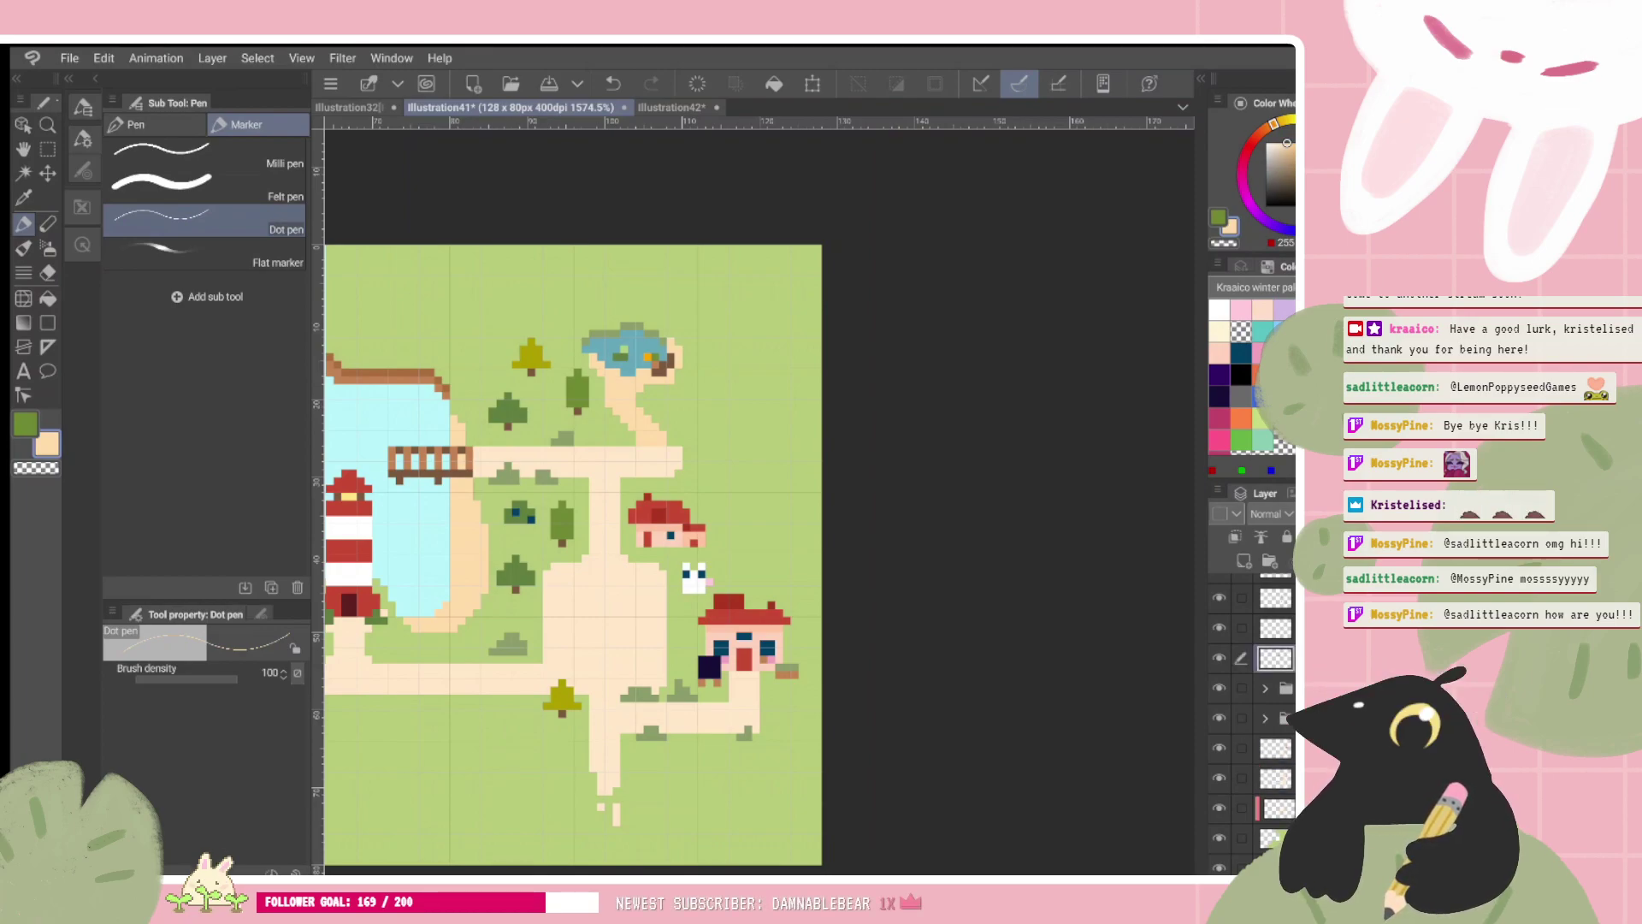
{"action": "left_click", "coordinate": [1275, 777]}
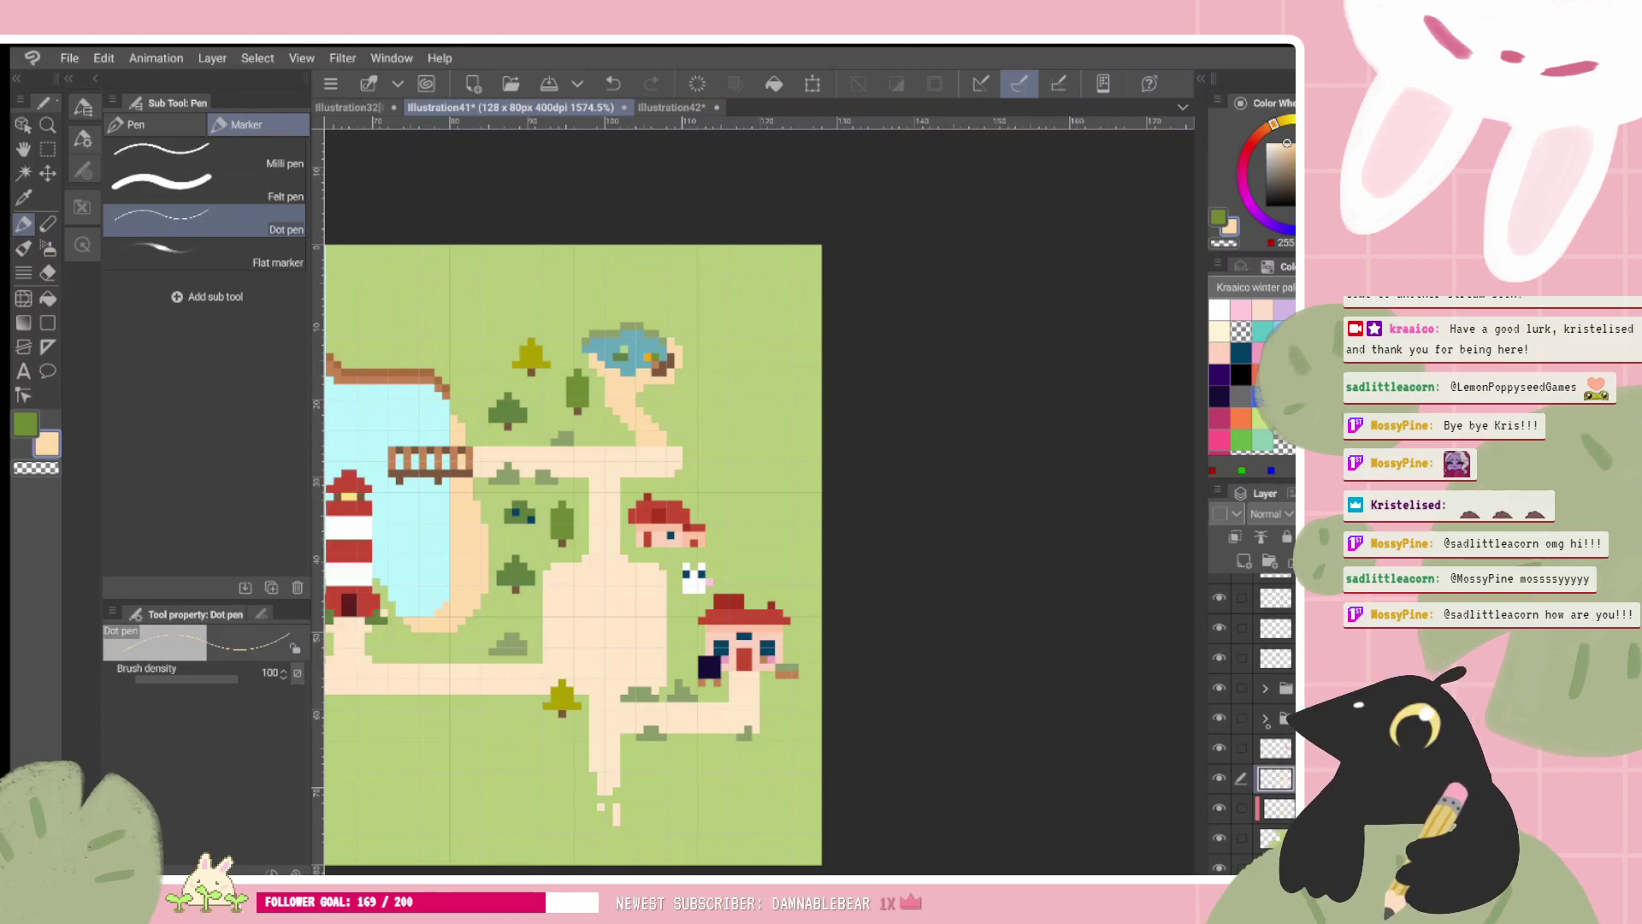
{"action": "scroll", "coordinate": [1251, 719], "scroll_direction": "up", "scroll_amount": 3}
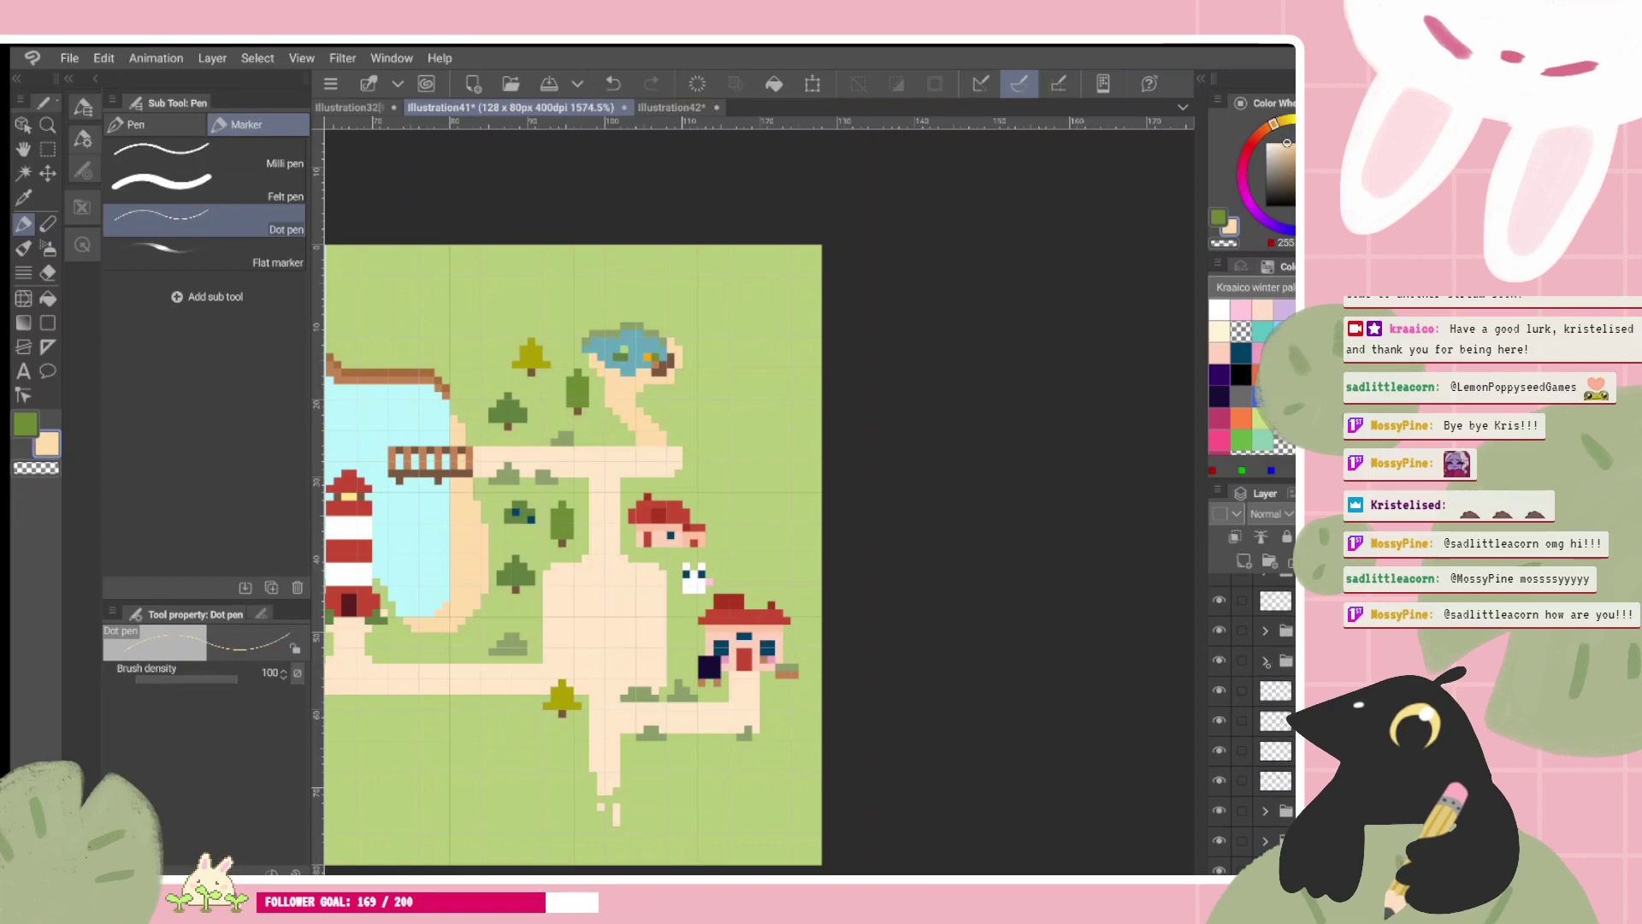
{"action": "left_click", "coordinate": [1265, 662]}
{"action": "left_click", "coordinate": [1276, 720]}
{"action": "left_click", "coordinate": [1276, 690]}
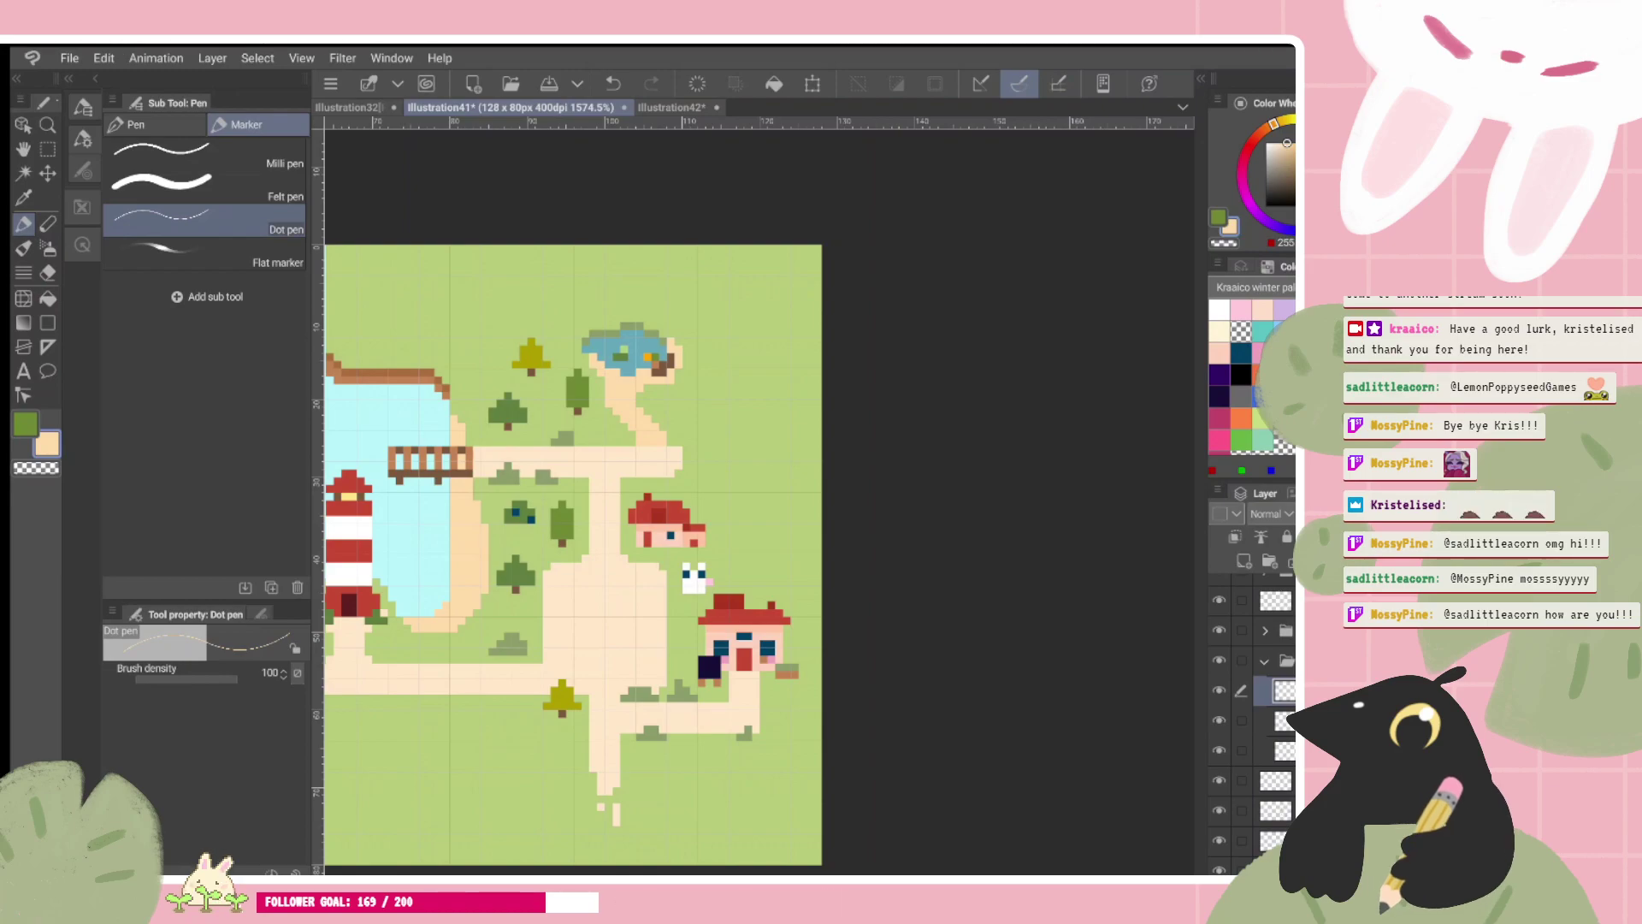
{"action": "left_click", "coordinate": [1219, 690]}
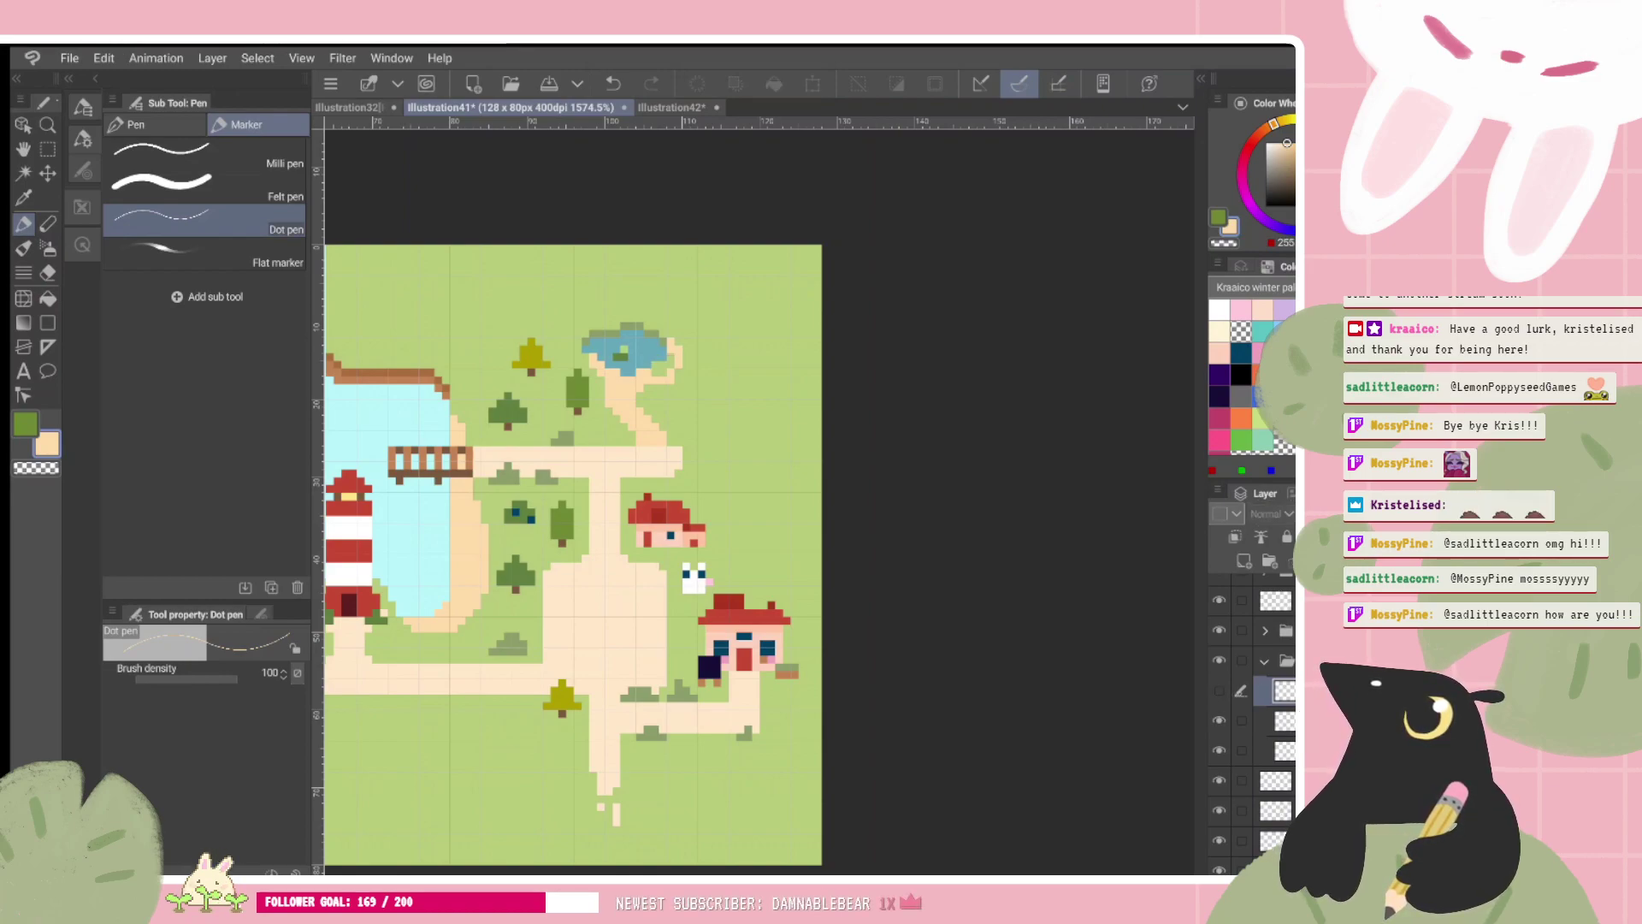
{"action": "left_click", "coordinate": [1218, 690]}
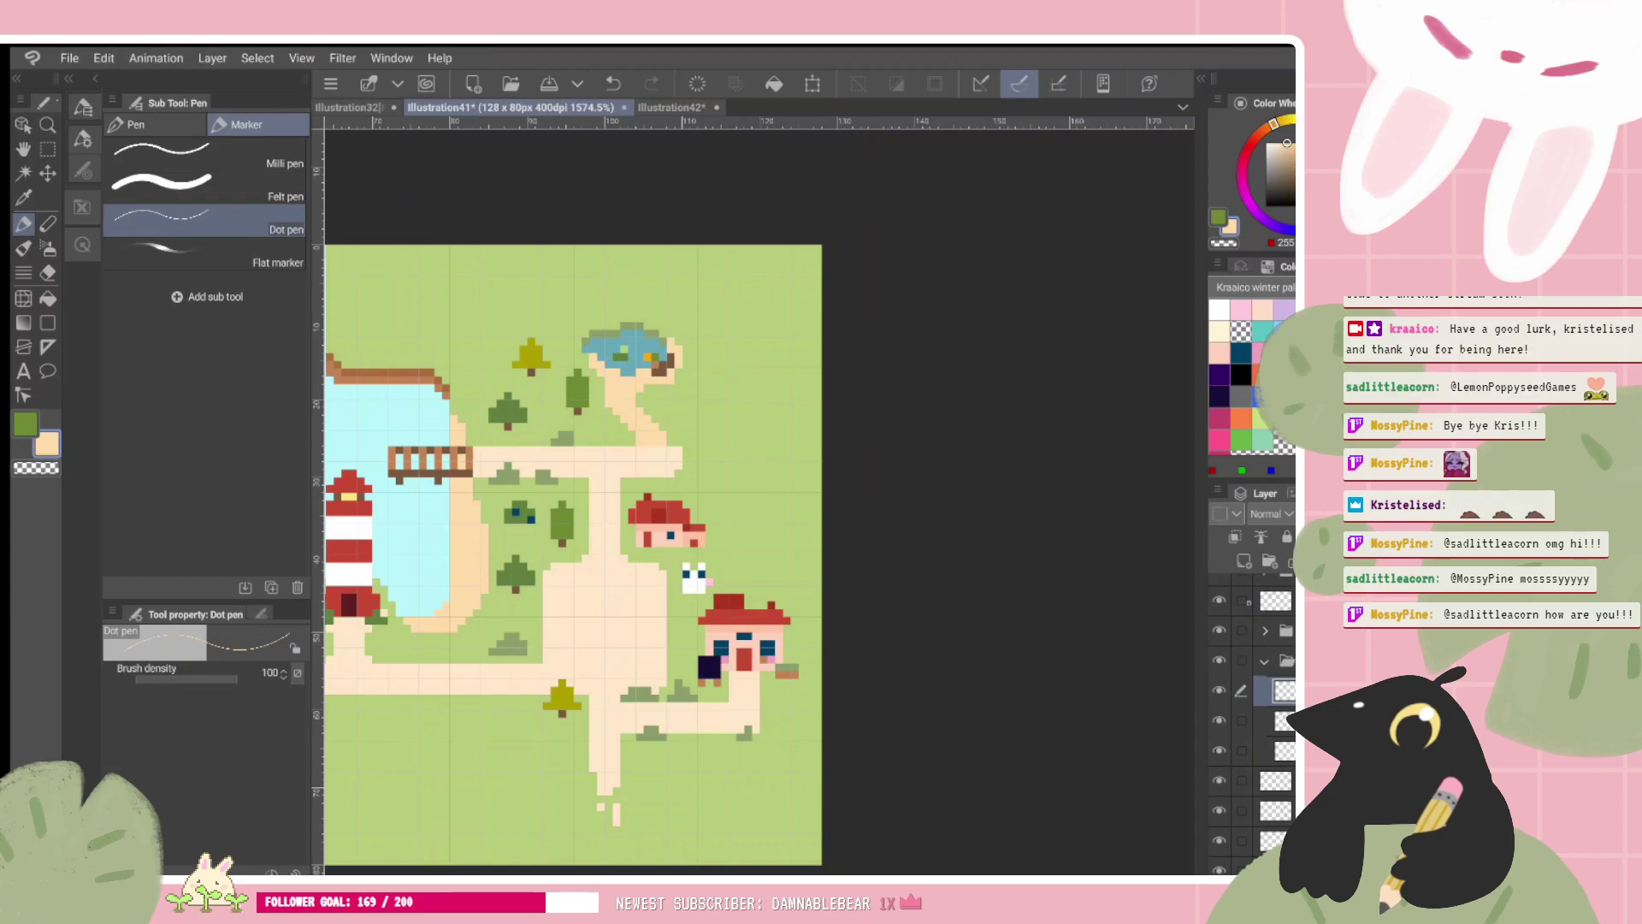
Step: On a new layer, draw a second duck below the pond with an orange beak, green head, light brown chest and dark brown body
{"action": "key", "text": "ctrl+shift+n"}
{"action": "scroll", "coordinate": [690, 360], "scroll_direction": "up", "scroll_amount": 3}
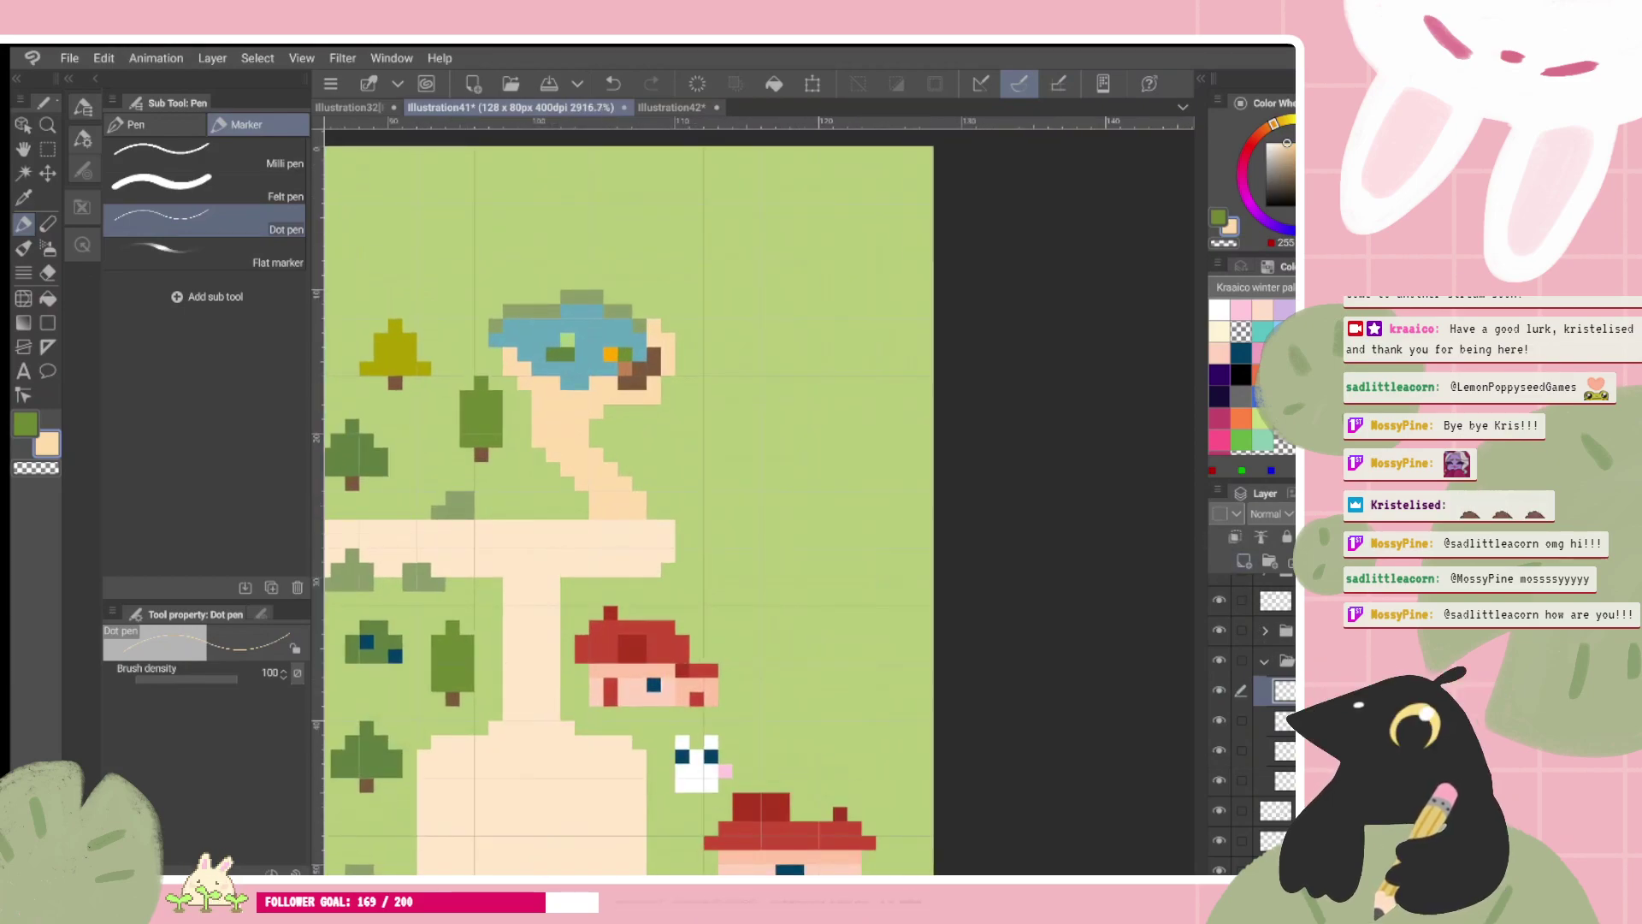
{"action": "left_click", "coordinate": [610, 352], "text": "alt"}
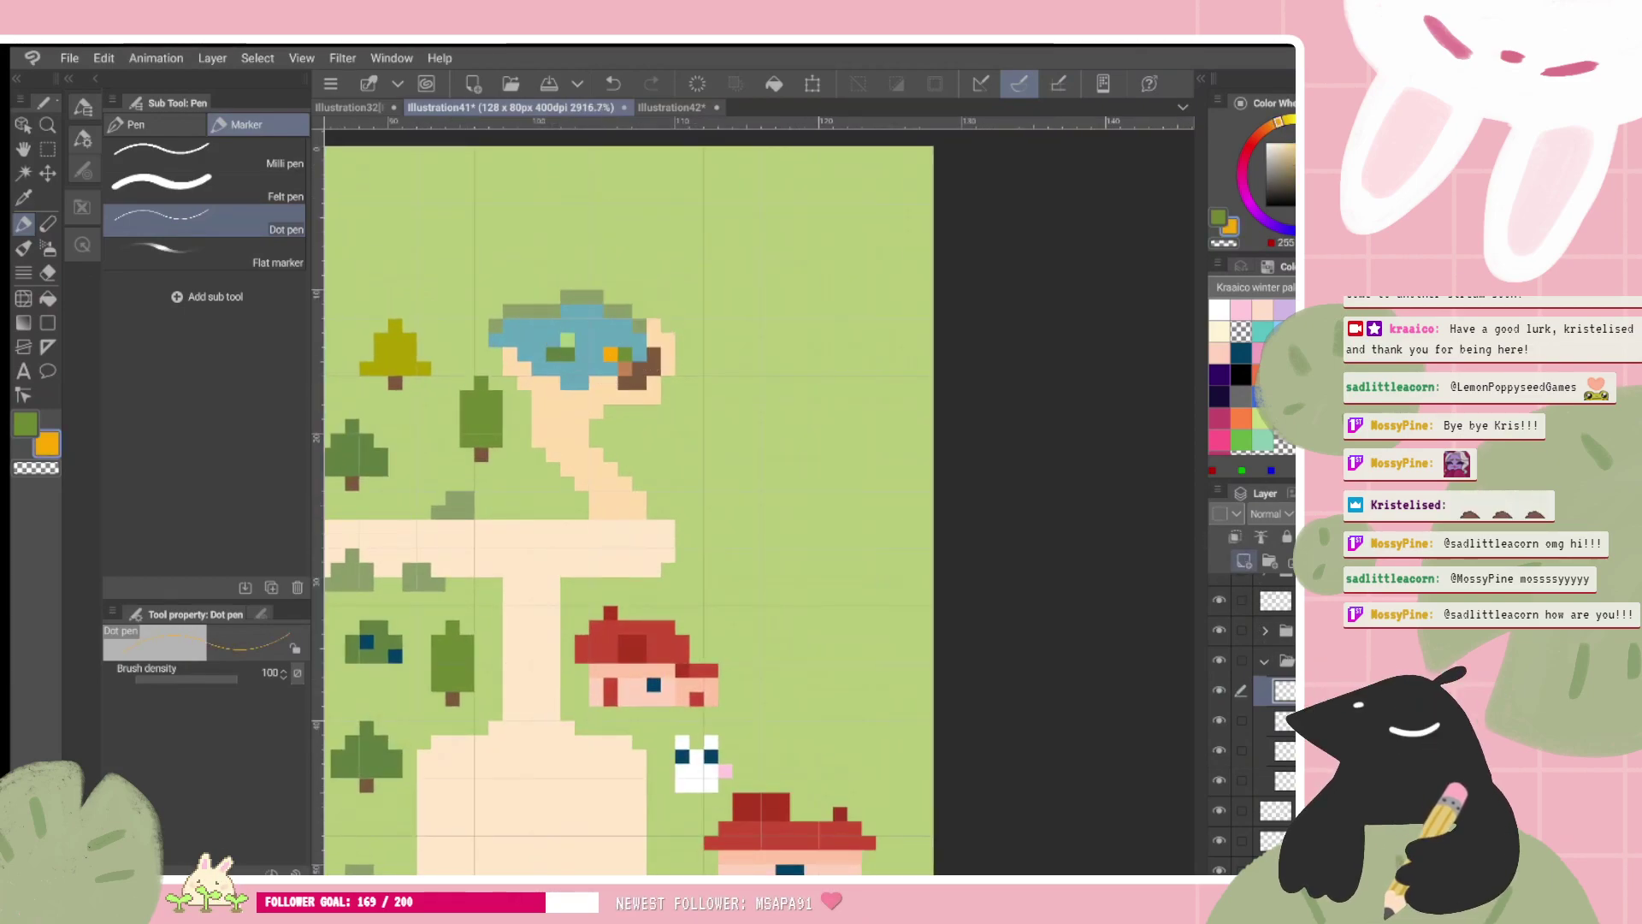
{"action": "left_click", "coordinate": [552, 412]}
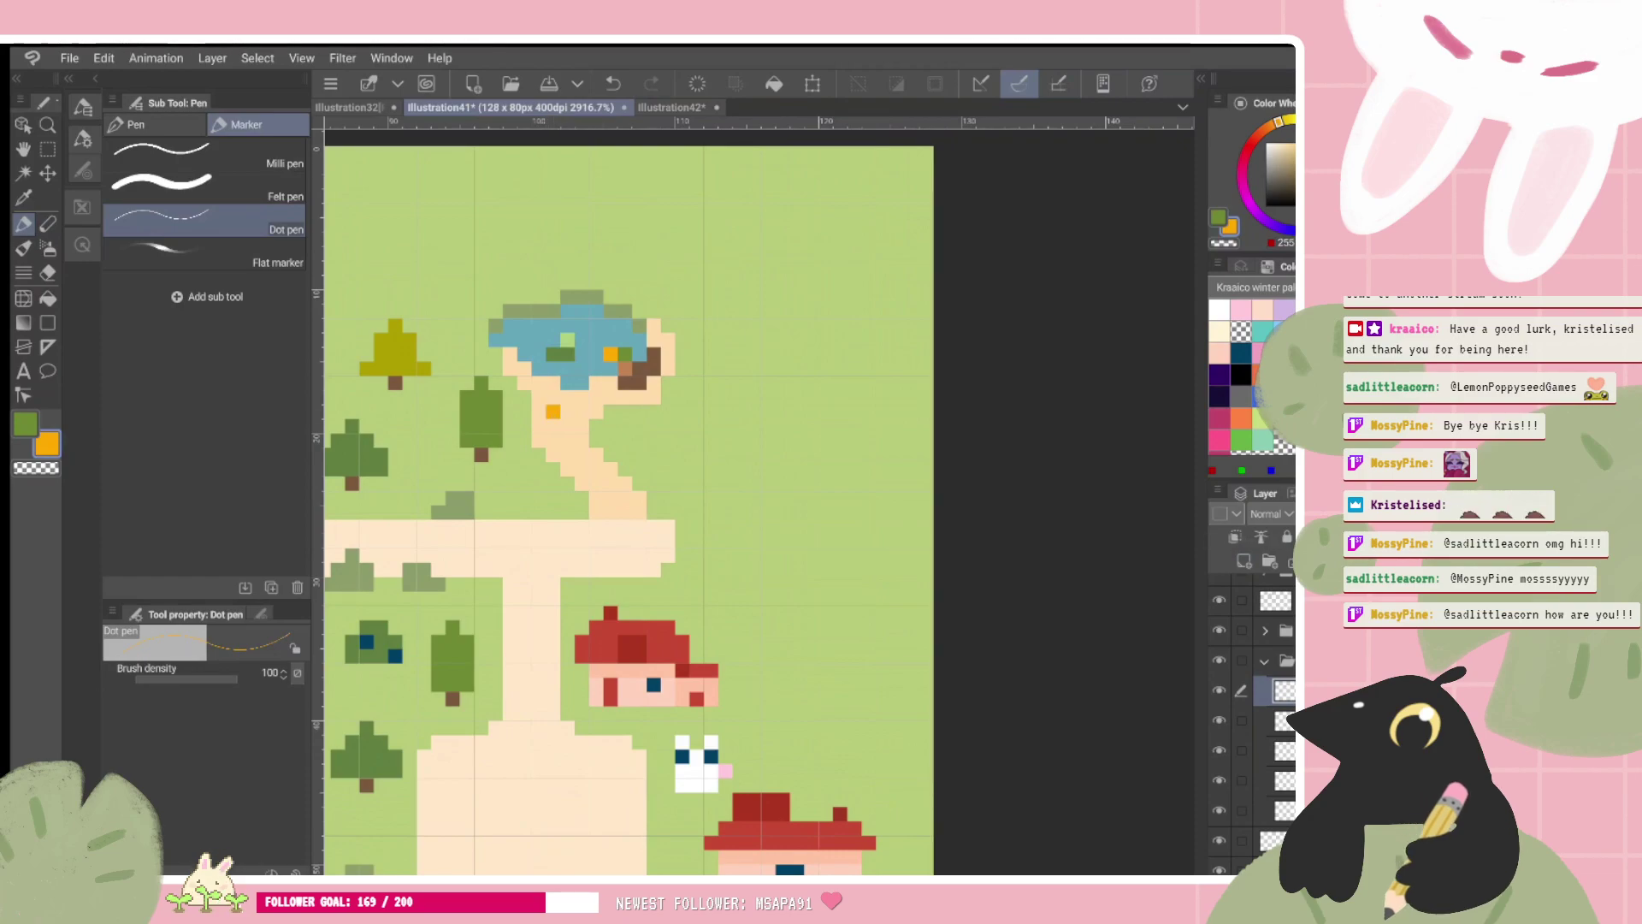
{"action": "left_click", "coordinate": [633, 346], "text": "alt"}
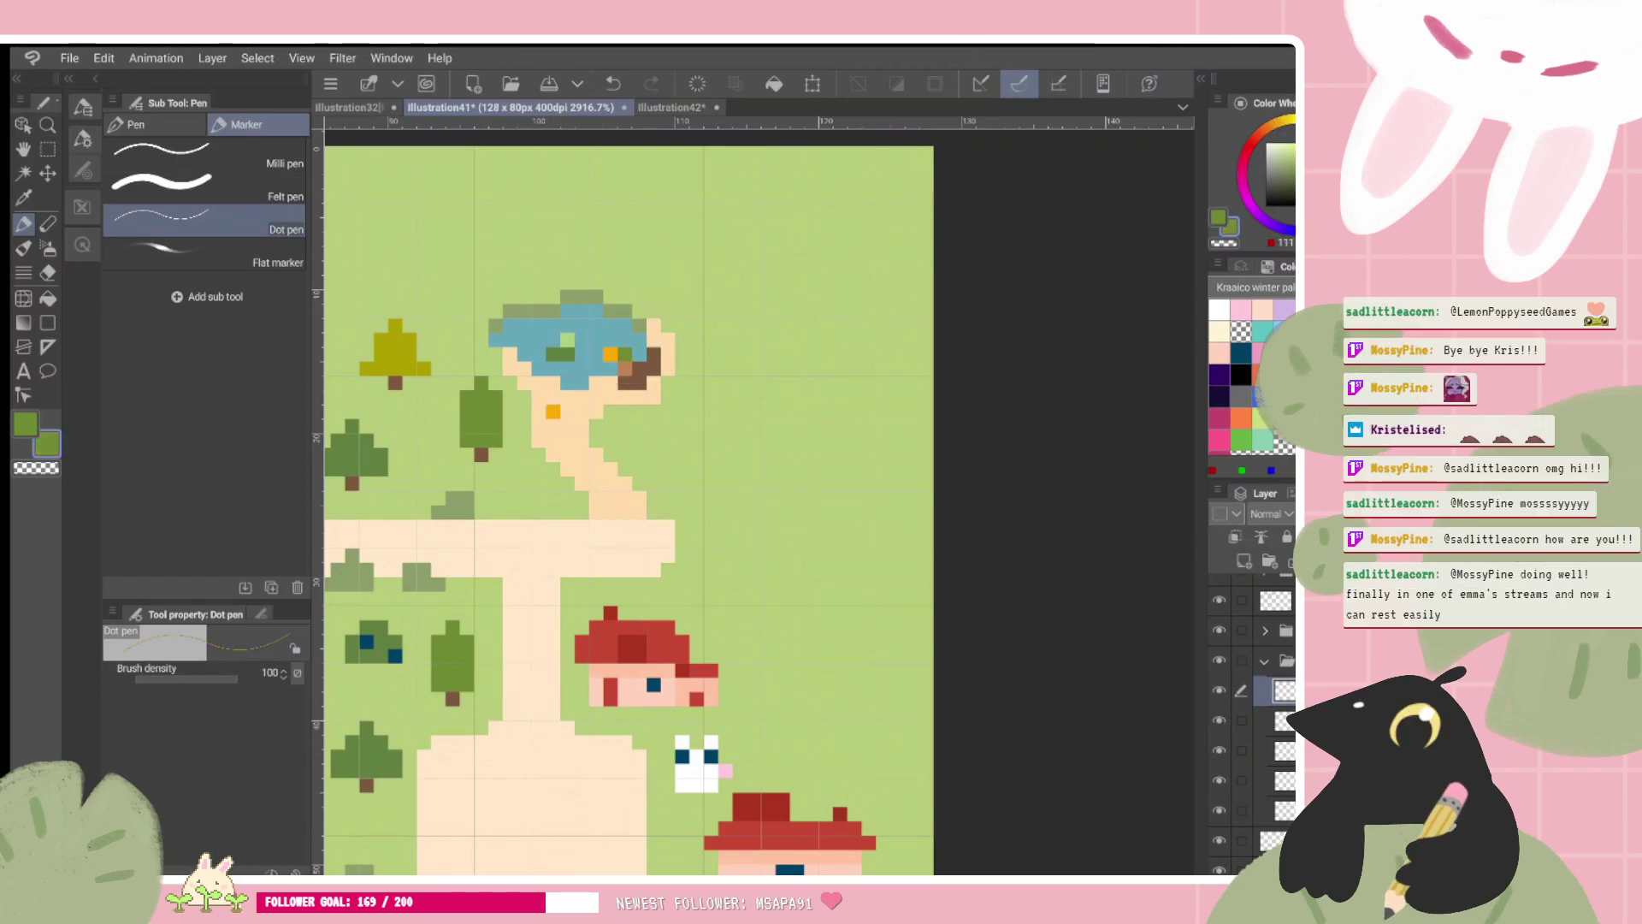
{"action": "left_click", "coordinate": [538, 412]}
{"action": "left_click", "coordinate": [625, 368], "text": "alt"}
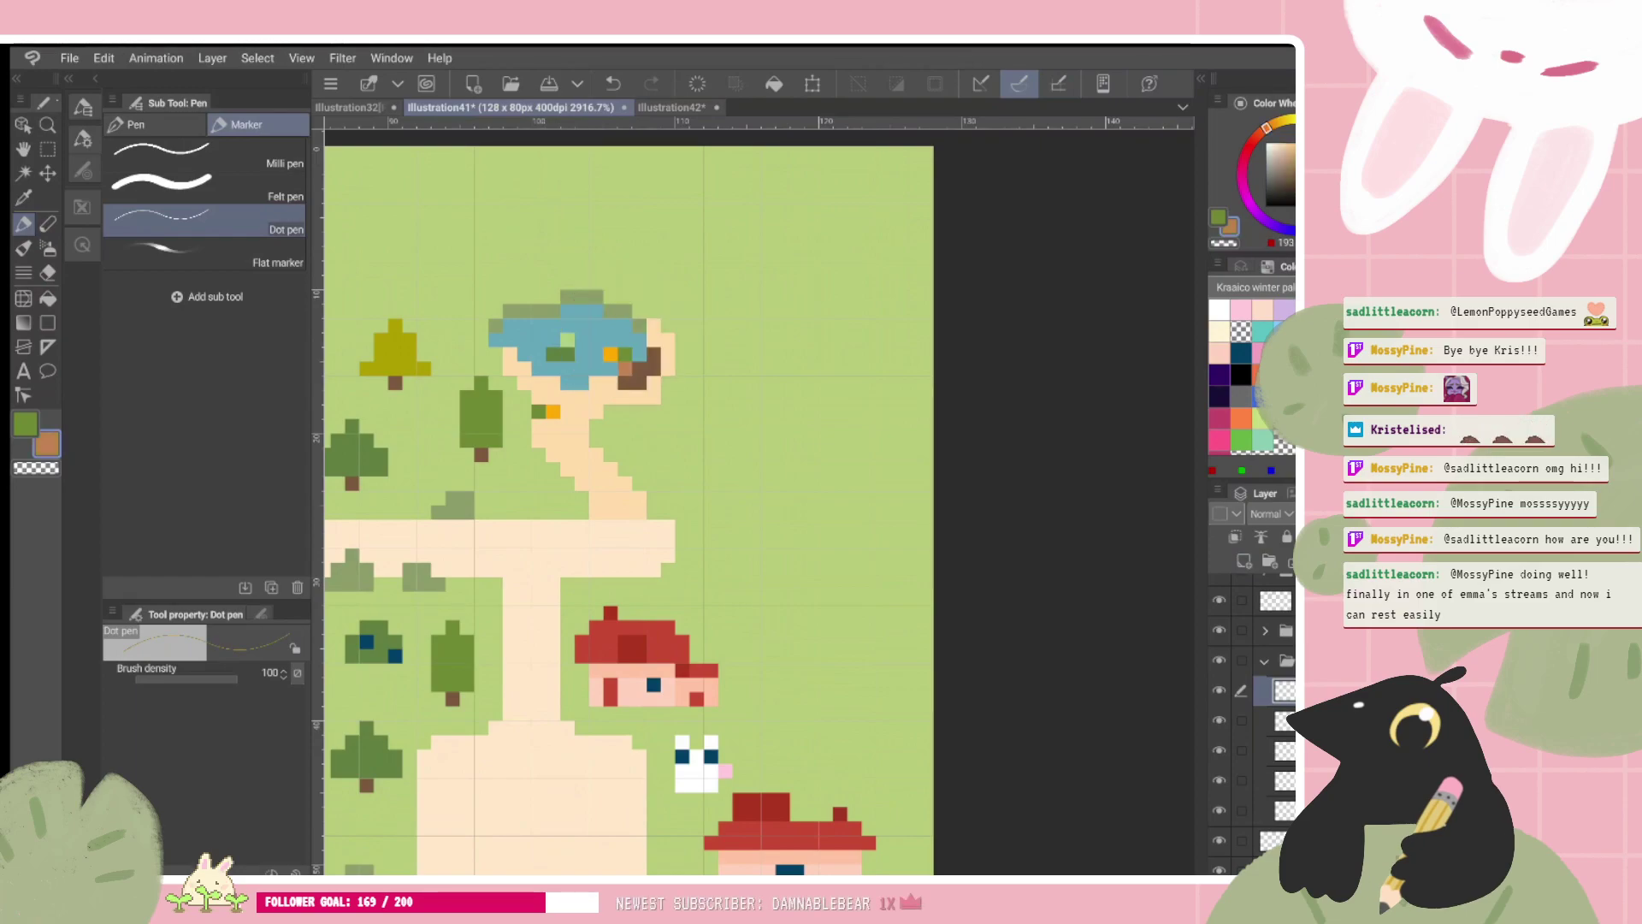
{"action": "left_click", "coordinate": [643, 342], "text": "alt"}
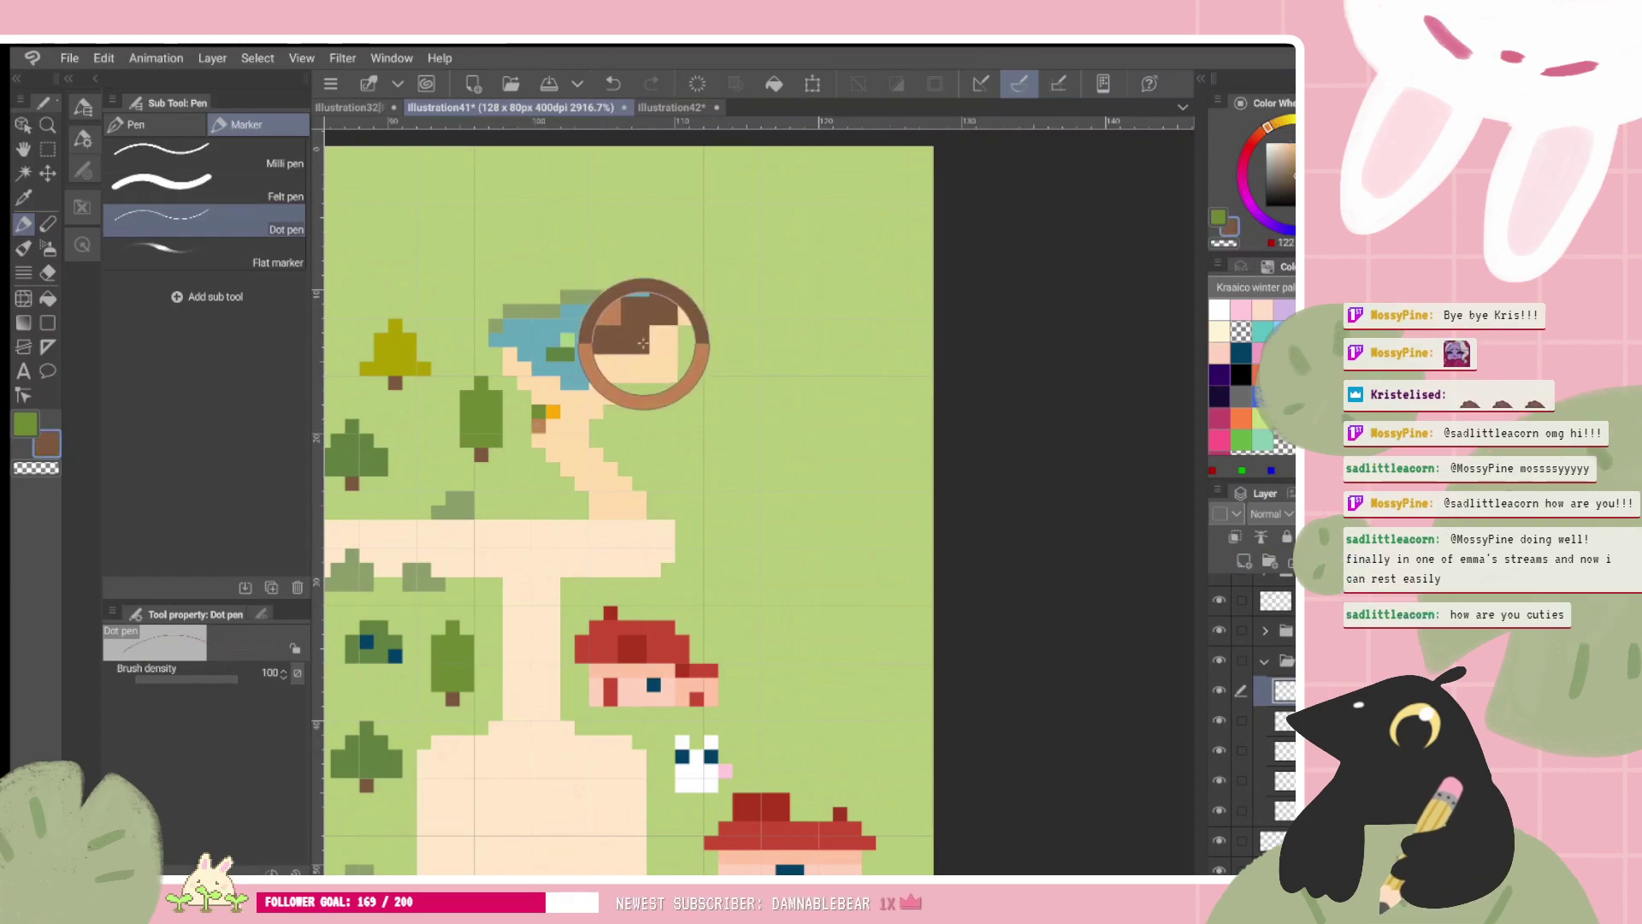
{"action": "left_click_drag", "start_coordinate": [512, 425], "coordinate": [538, 441]}
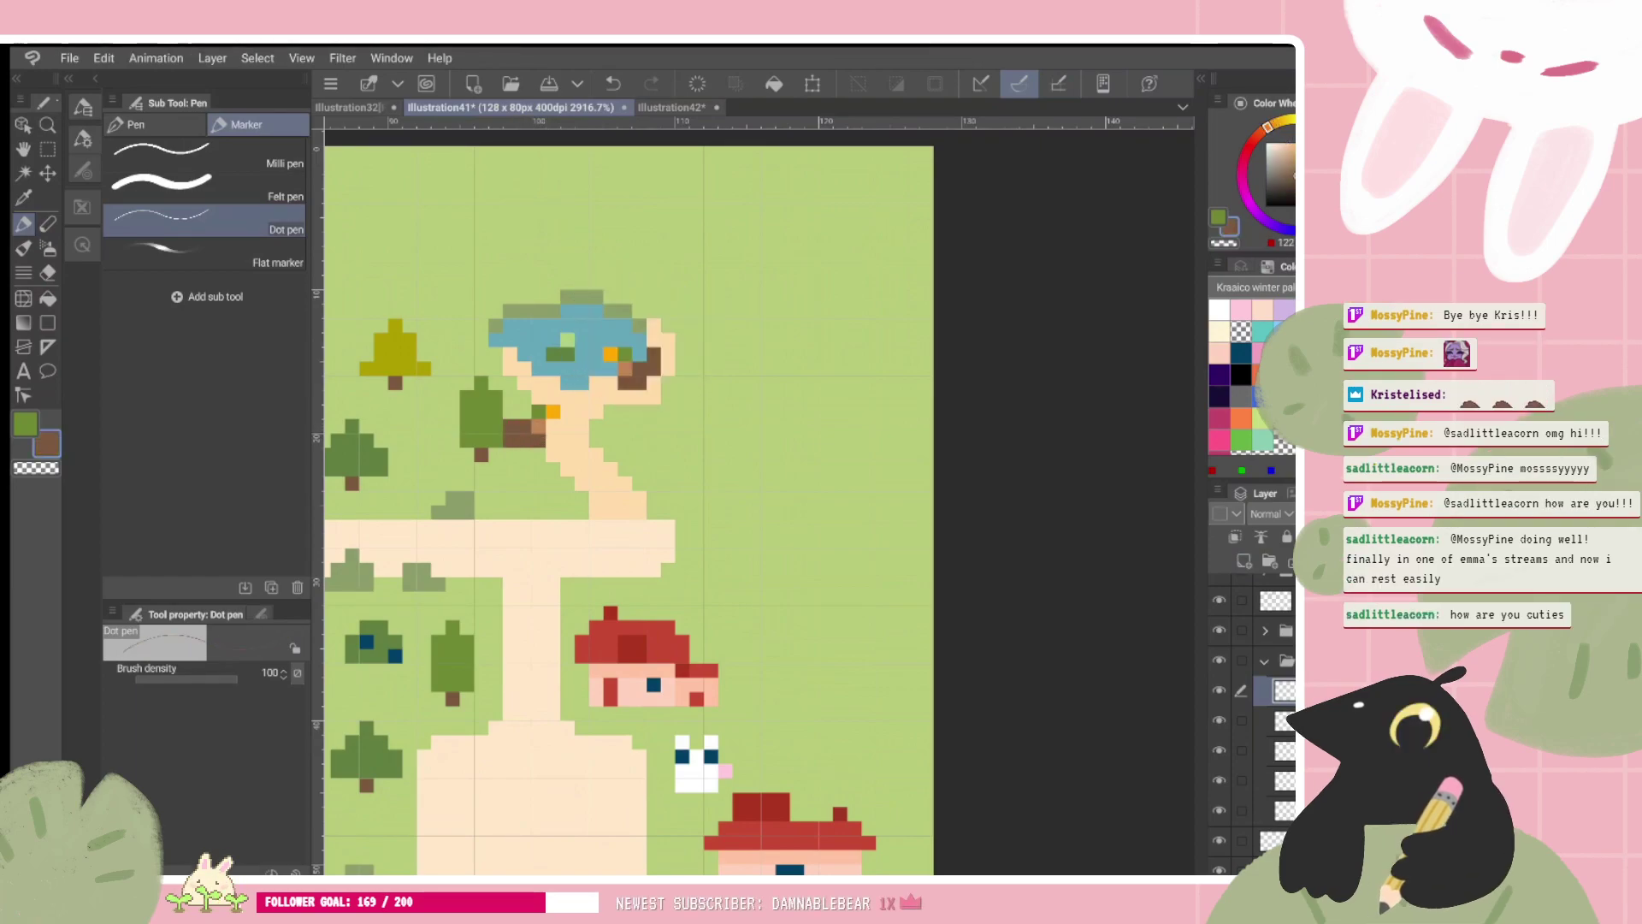
Step: Shift the second duck one pixel right, extend its tail to the left, and recolour its head dark brown
{"action": "key", "text": "k"}
{"action": "left_click_drag", "start_coordinate": [615, 238], "coordinate": [630, 238]}
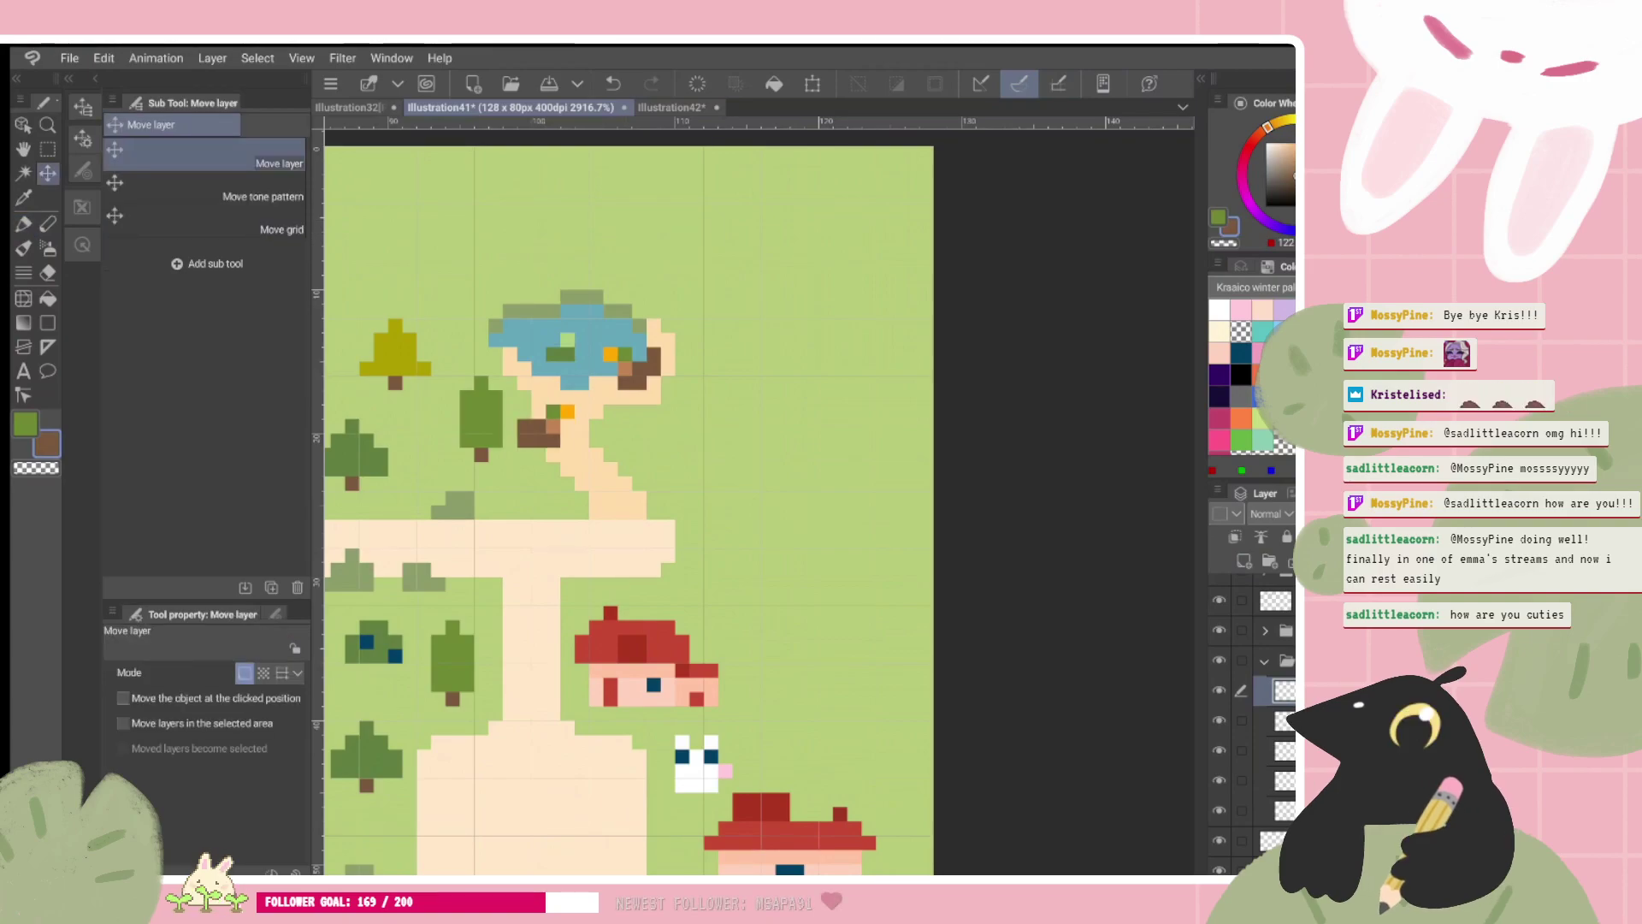
{"action": "key", "text": "p"}
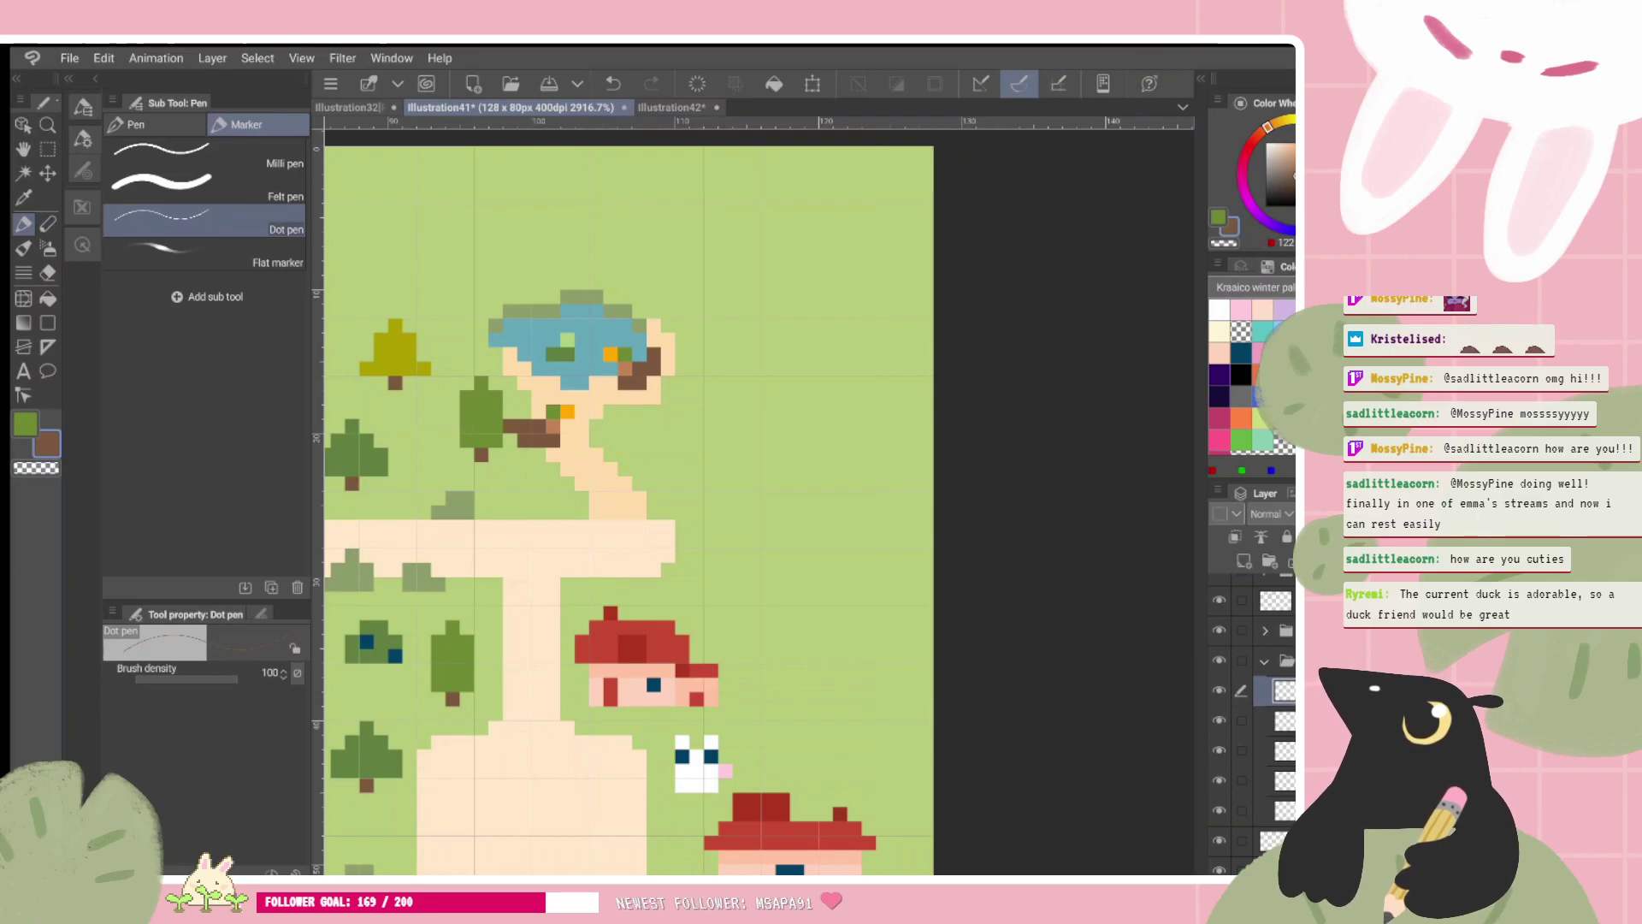
{"action": "scroll", "coordinate": [644, 501], "scroll_direction": "up", "scroll_amount": 1}
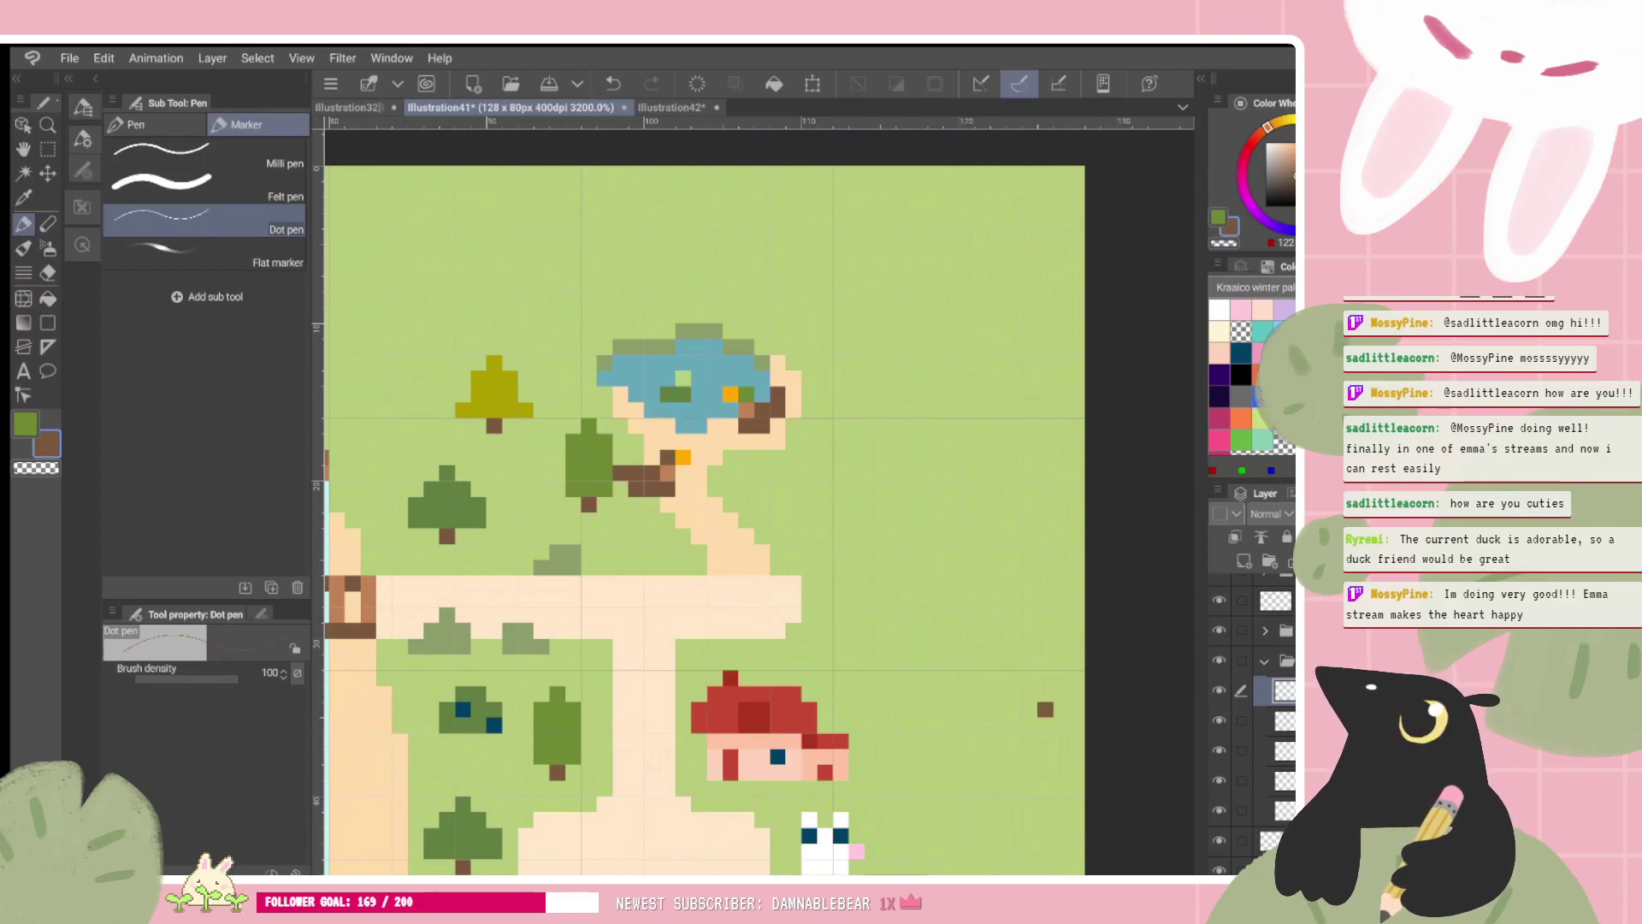
{"action": "key", "text": "c"}
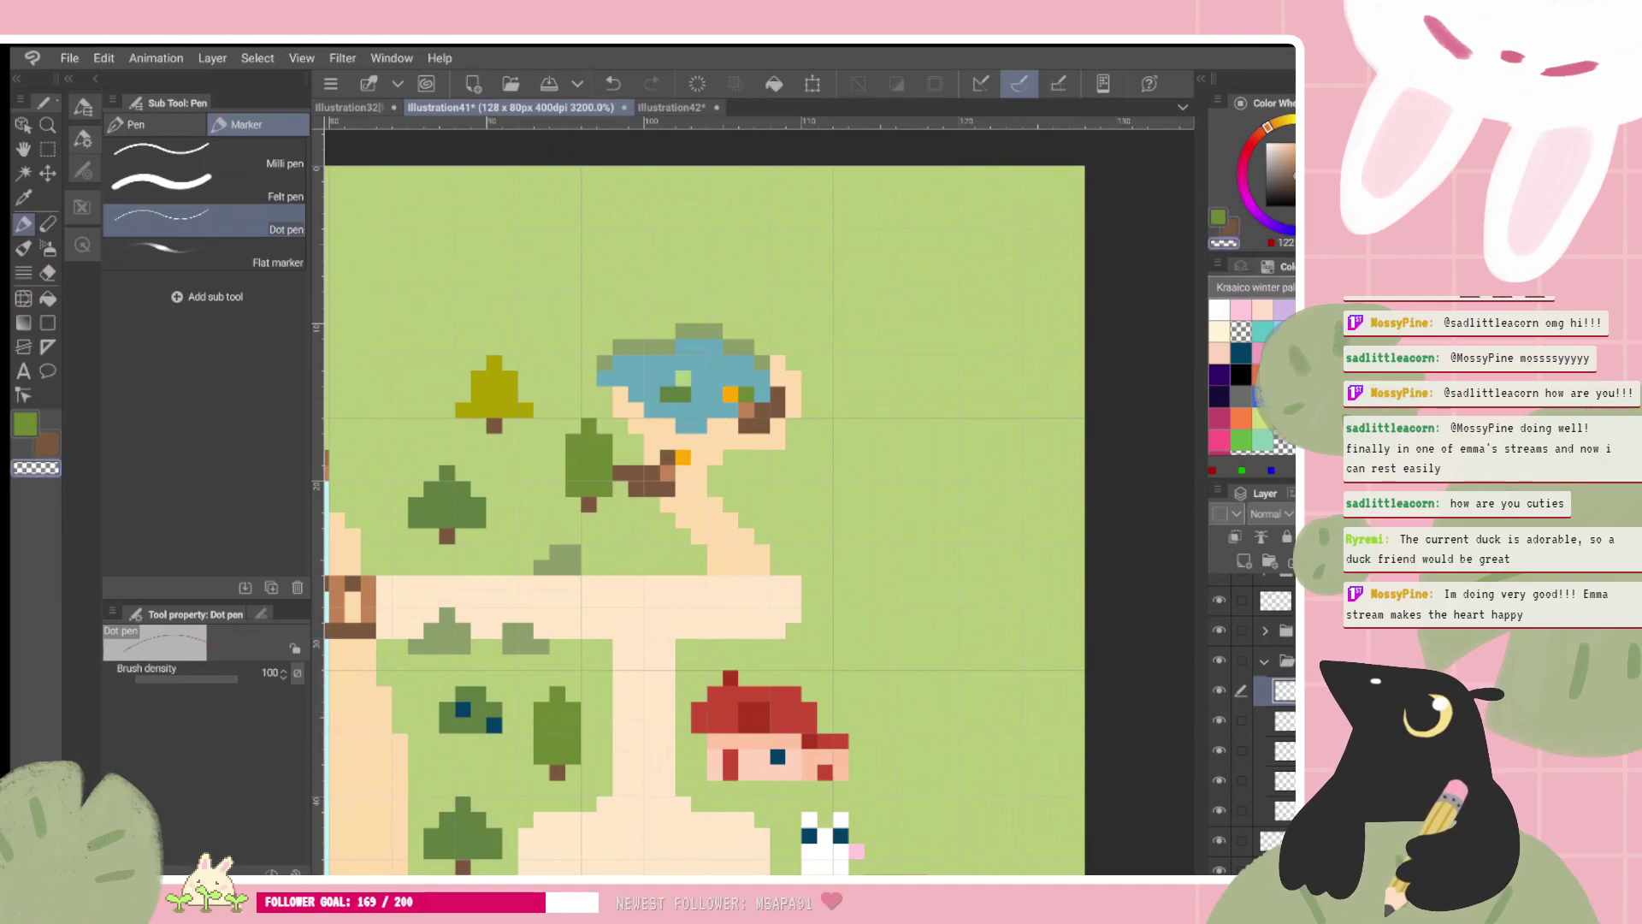
{"action": "key", "text": "c"}
{"action": "left_click", "coordinate": [668, 469], "text": "alt"}
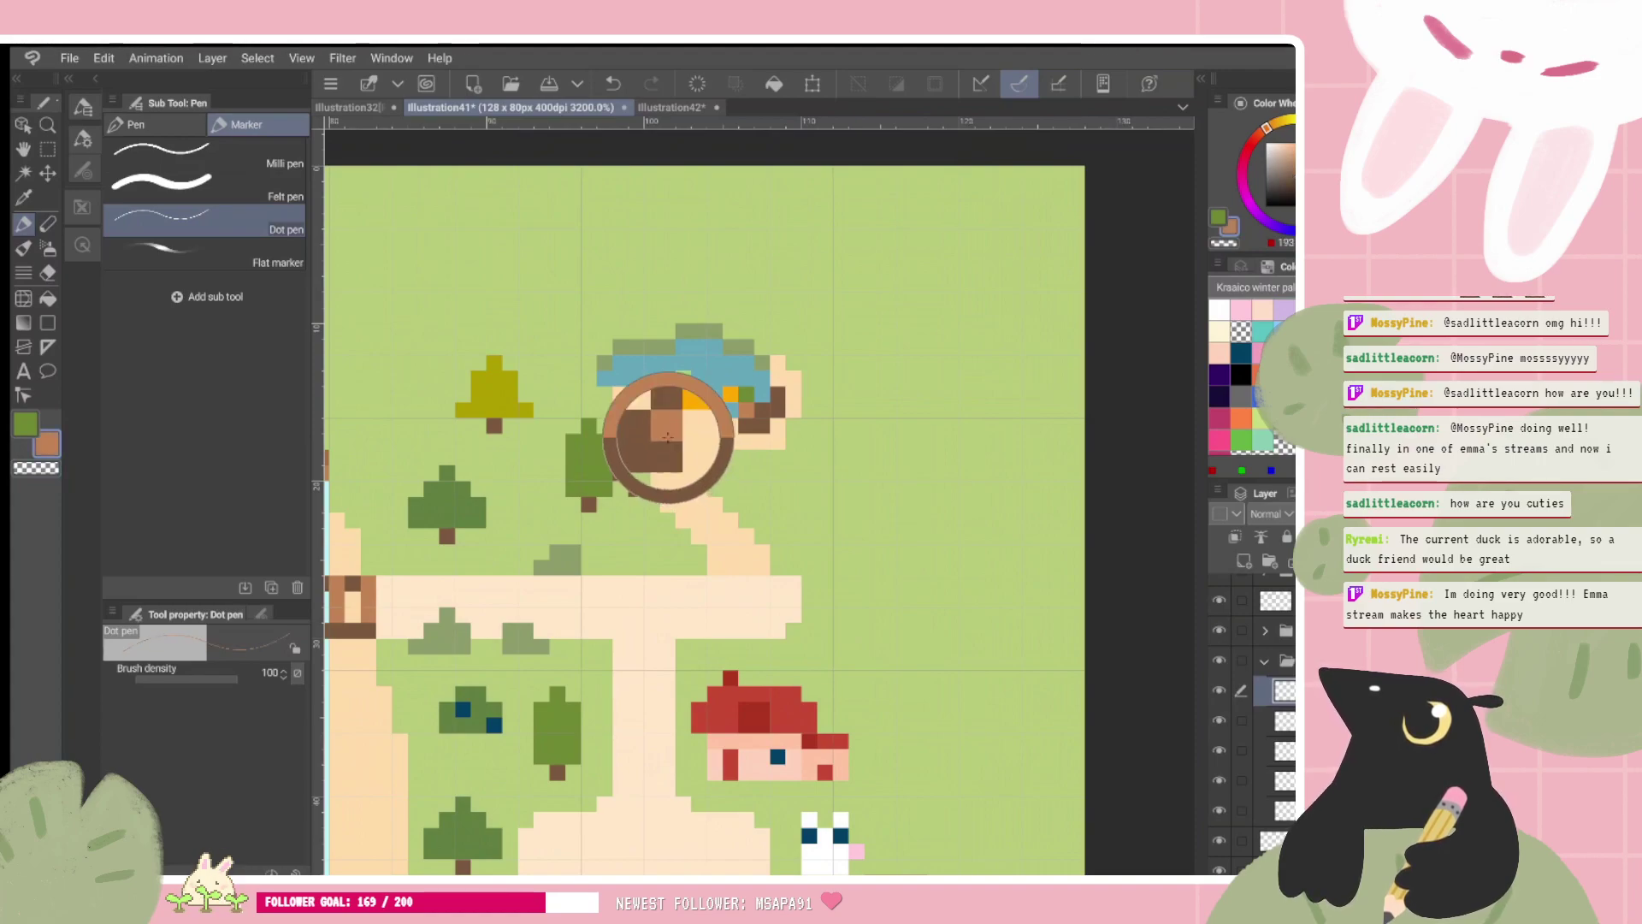
{"action": "key", "text": "ctrl+z"}
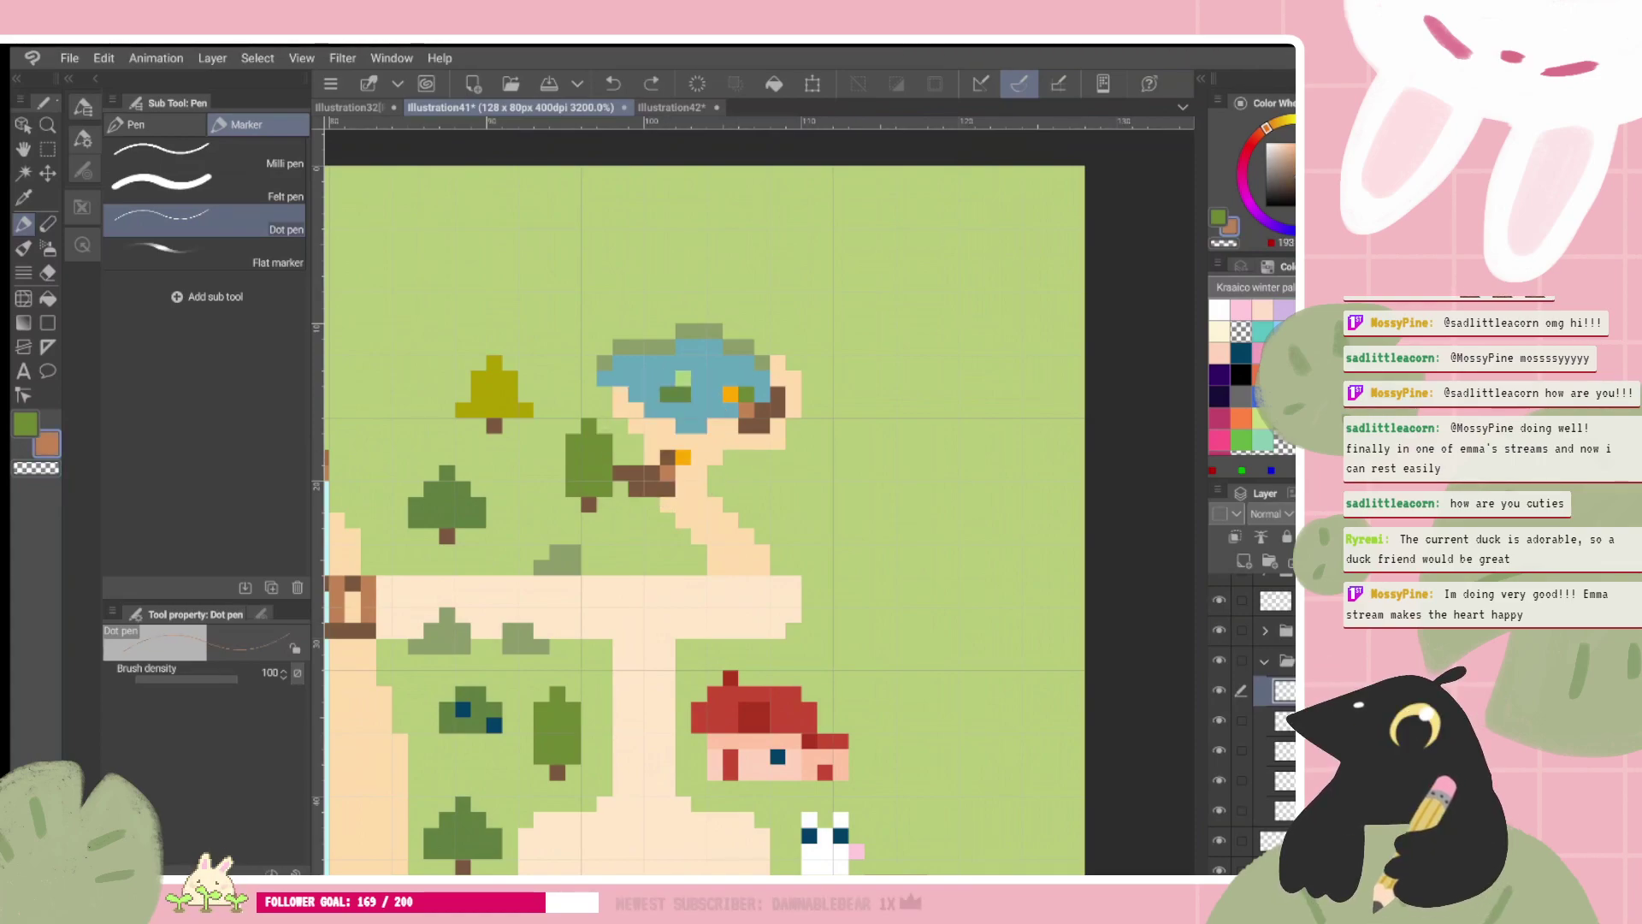
Step: Add an orange foot pixel beneath the second duck and move the duck one pixel left
{"action": "left_click", "coordinate": [727, 370], "text": "alt"}
{"action": "left_click", "coordinate": [730, 393], "text": "alt"}
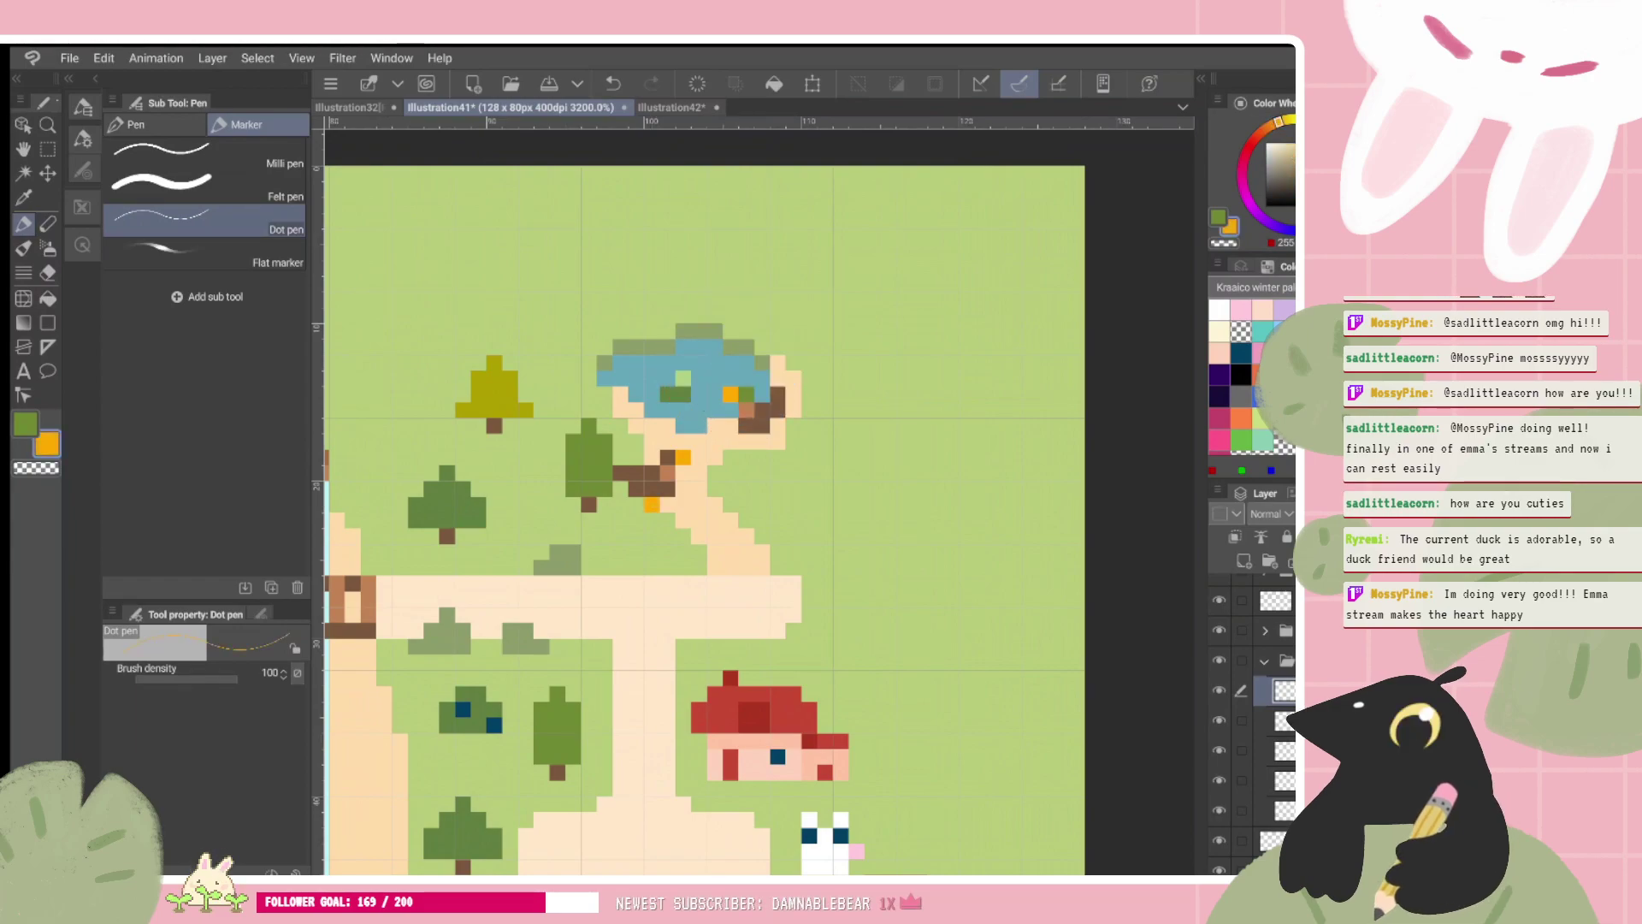
{"action": "key", "text": "ctrl+z"}
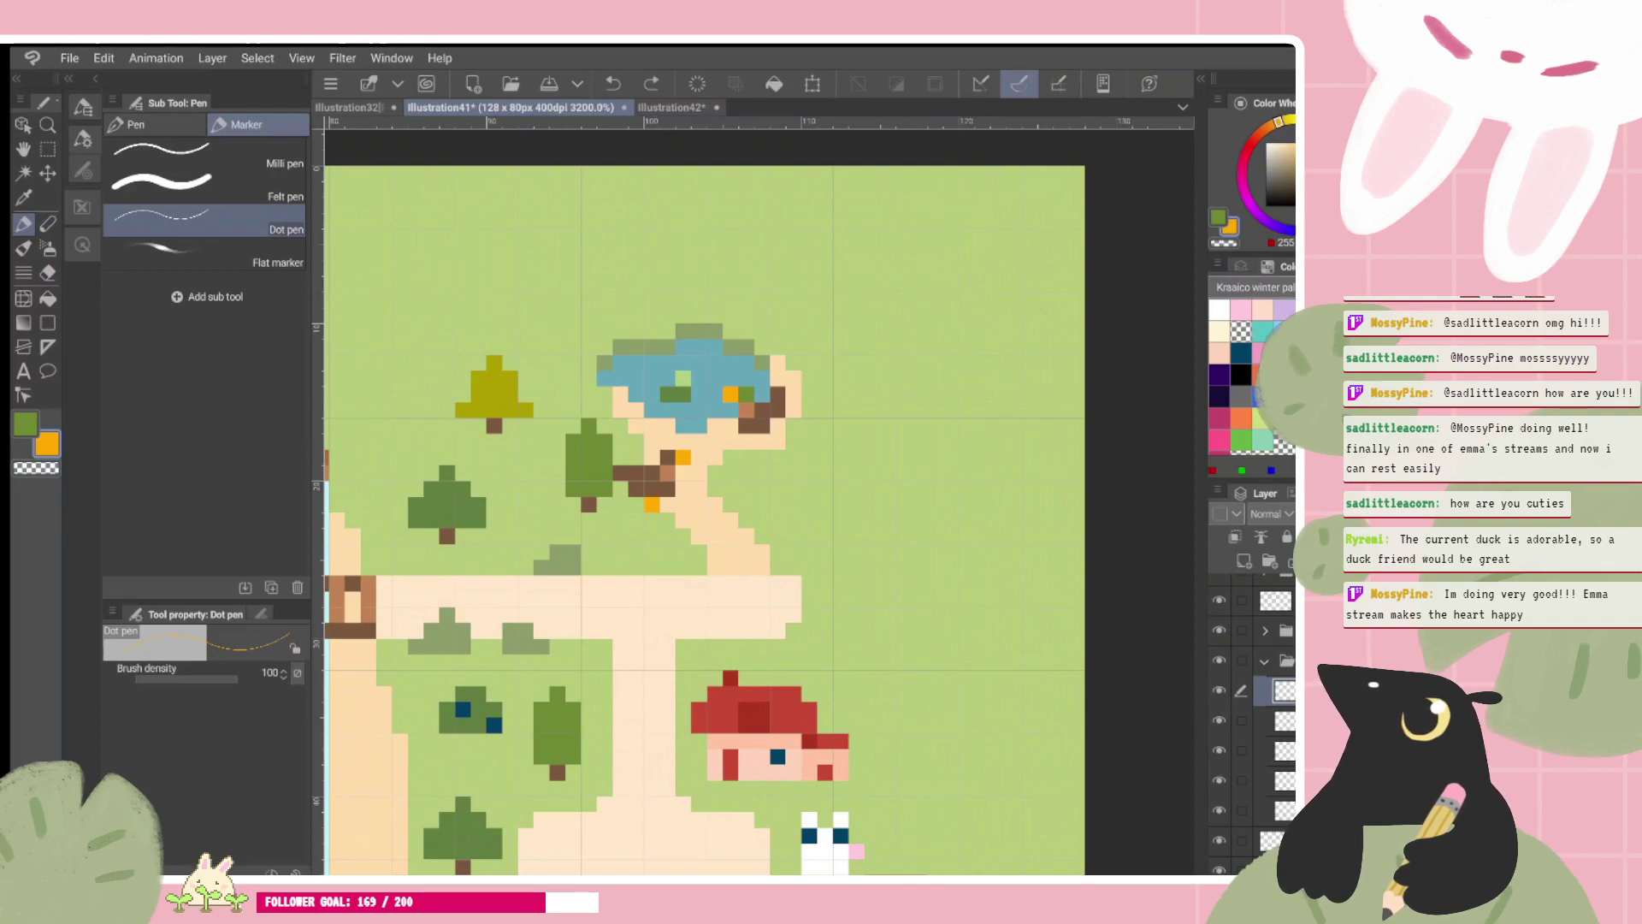
{"action": "key", "text": "k"}
{"action": "left_click_drag", "start_coordinate": [749, 343], "coordinate": [793, 353]}
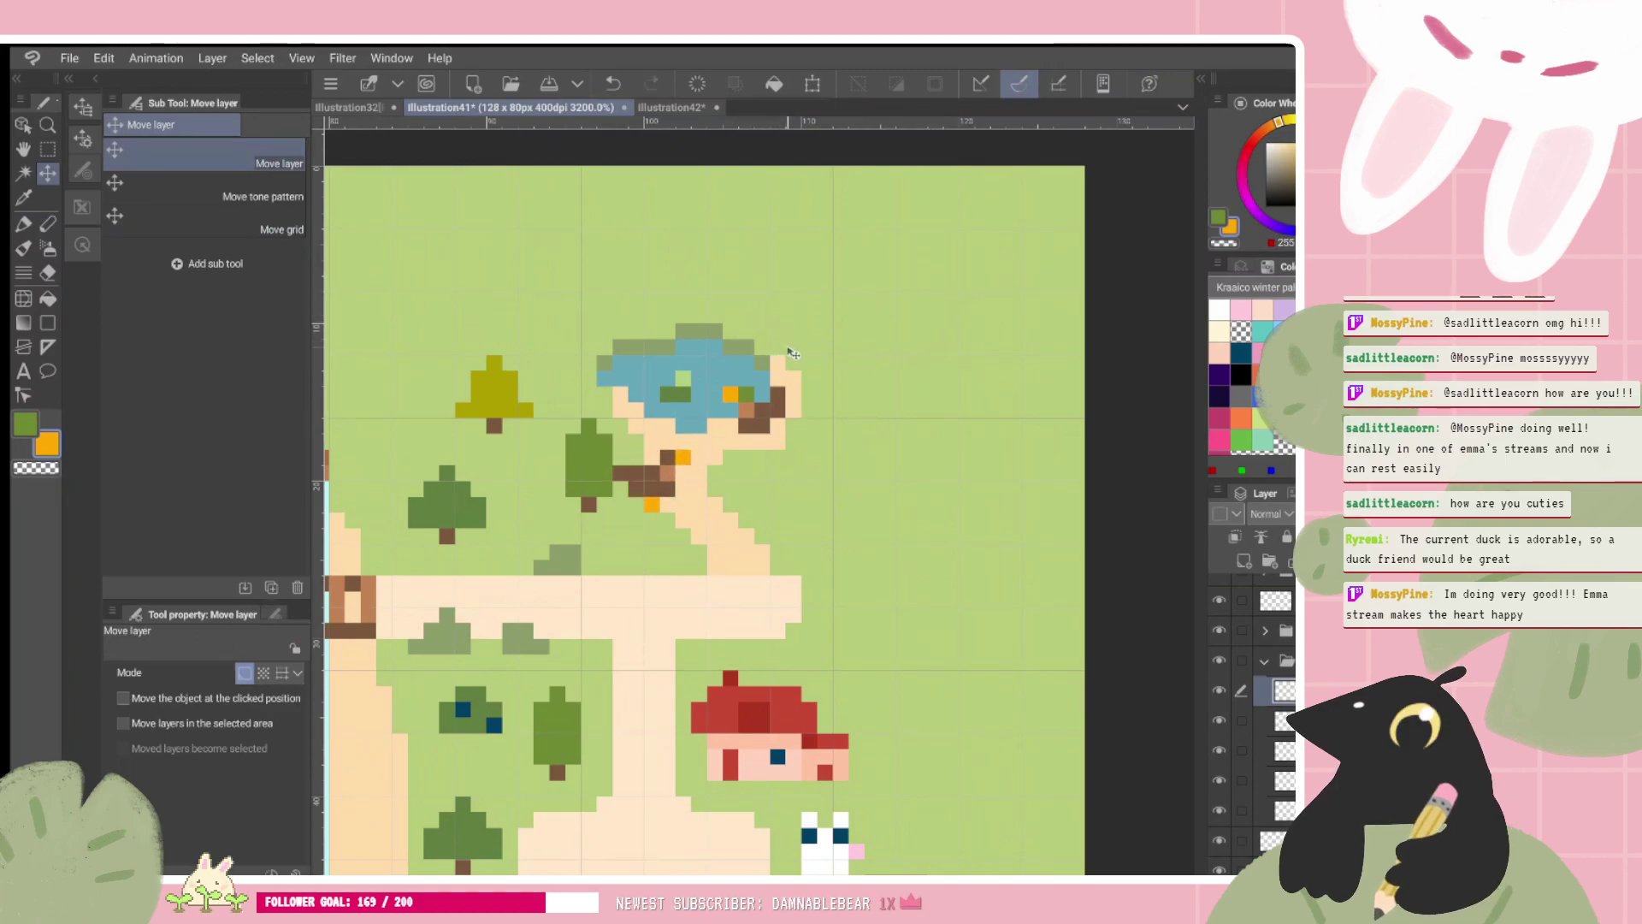
{"action": "left_click_drag", "start_coordinate": [651, 481], "coordinate": [636, 481]}
Step: Select the layer of the rounded green tree beside the second duck and move the tree three pixels left and one down
{"action": "key", "text": "o"}
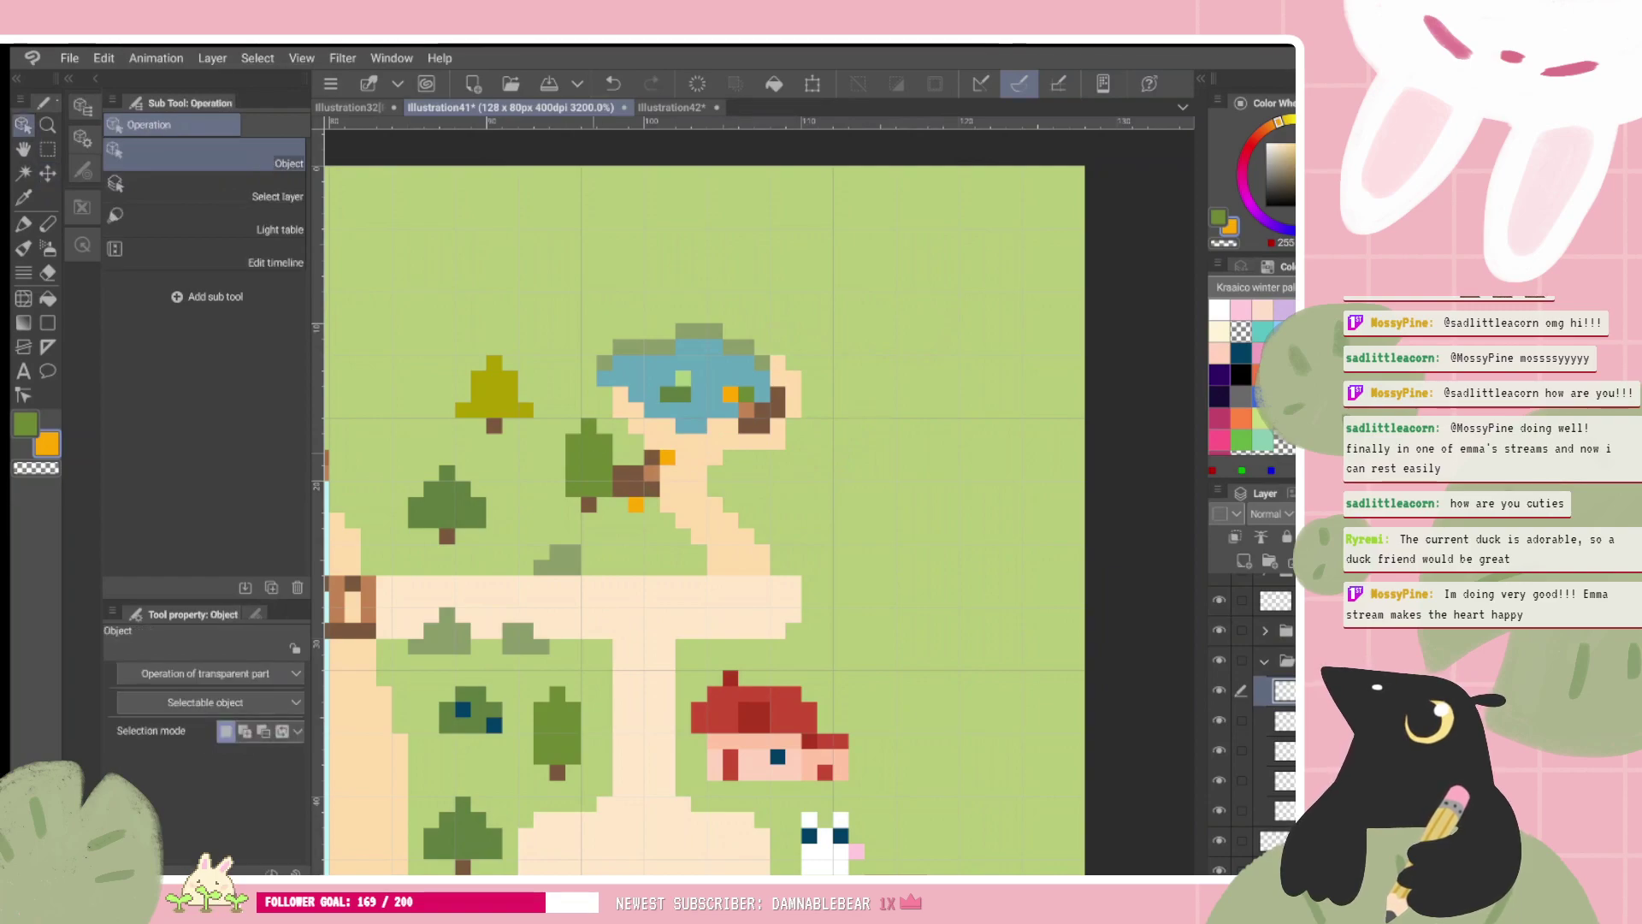
{"action": "left_click", "coordinate": [1282, 750]}
{"action": "key", "text": "k"}
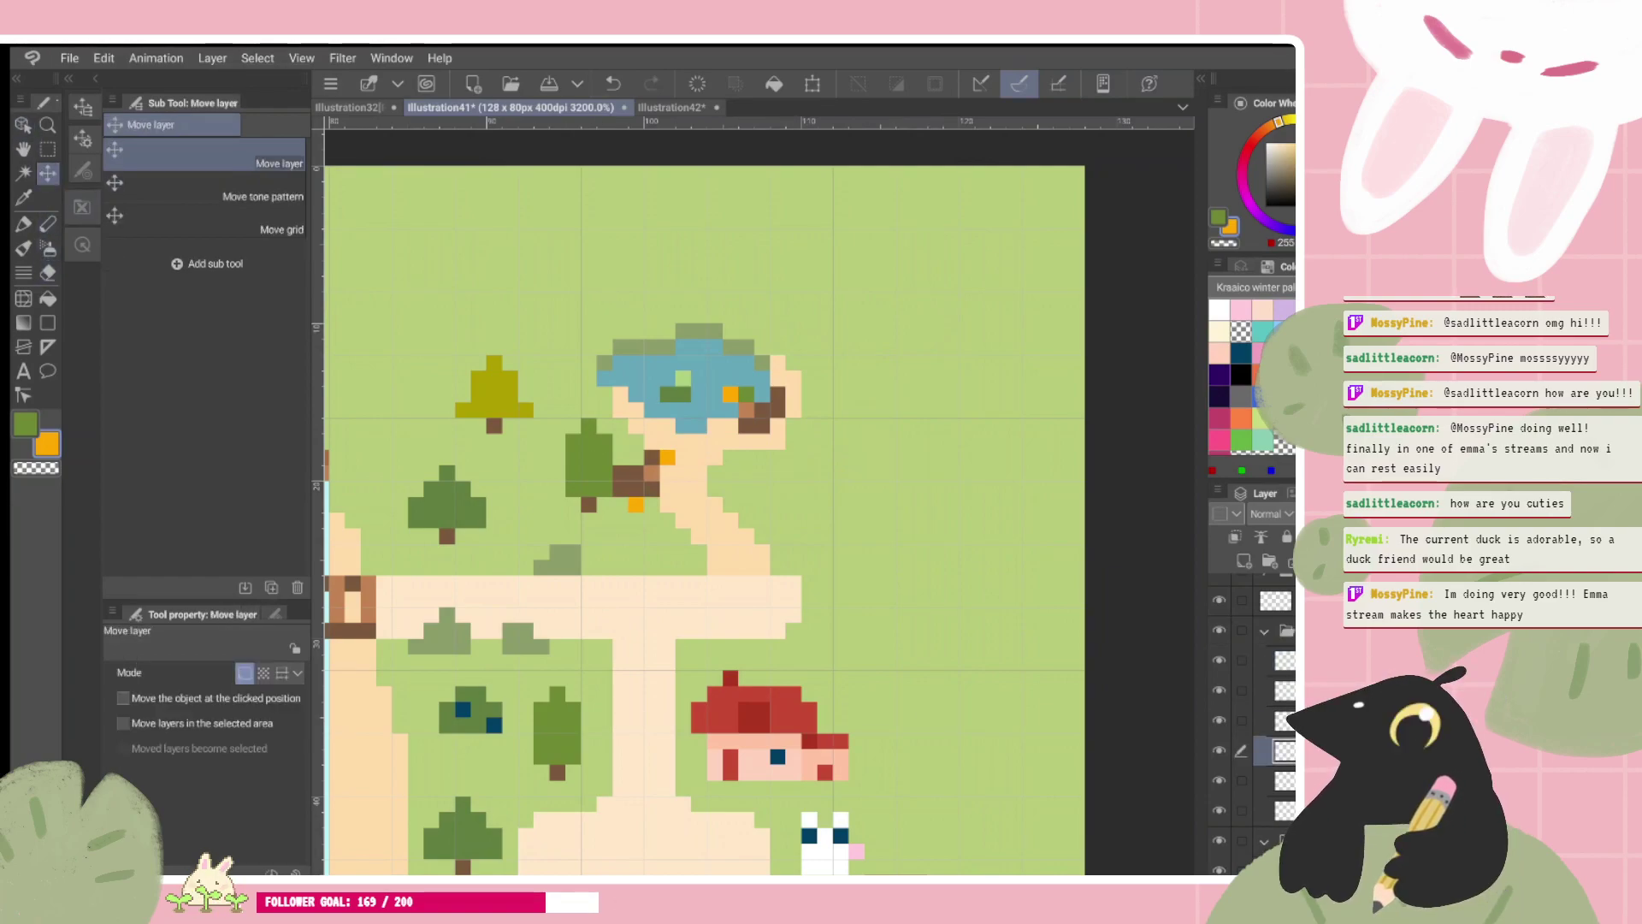
{"action": "left_click_drag", "start_coordinate": [652, 335], "coordinate": [633, 350]}
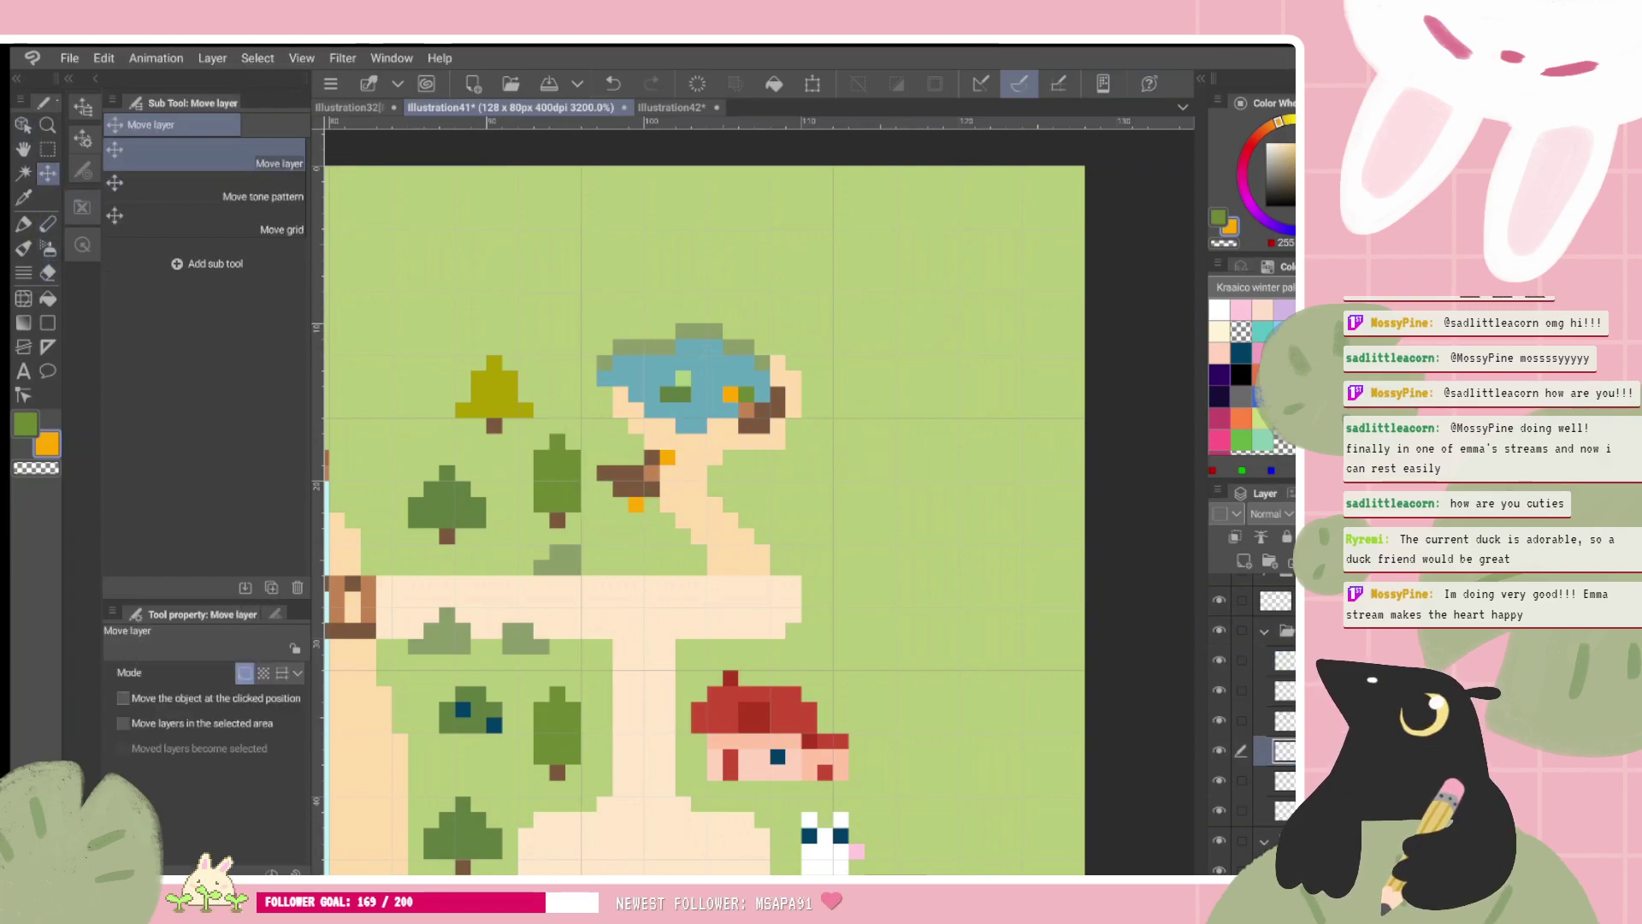
{"action": "left_click_drag", "start_coordinate": [687, 421], "coordinate": [672, 420]}
{"action": "scroll", "coordinate": [671, 420], "scroll_direction": "down", "scroll_amount": 2}
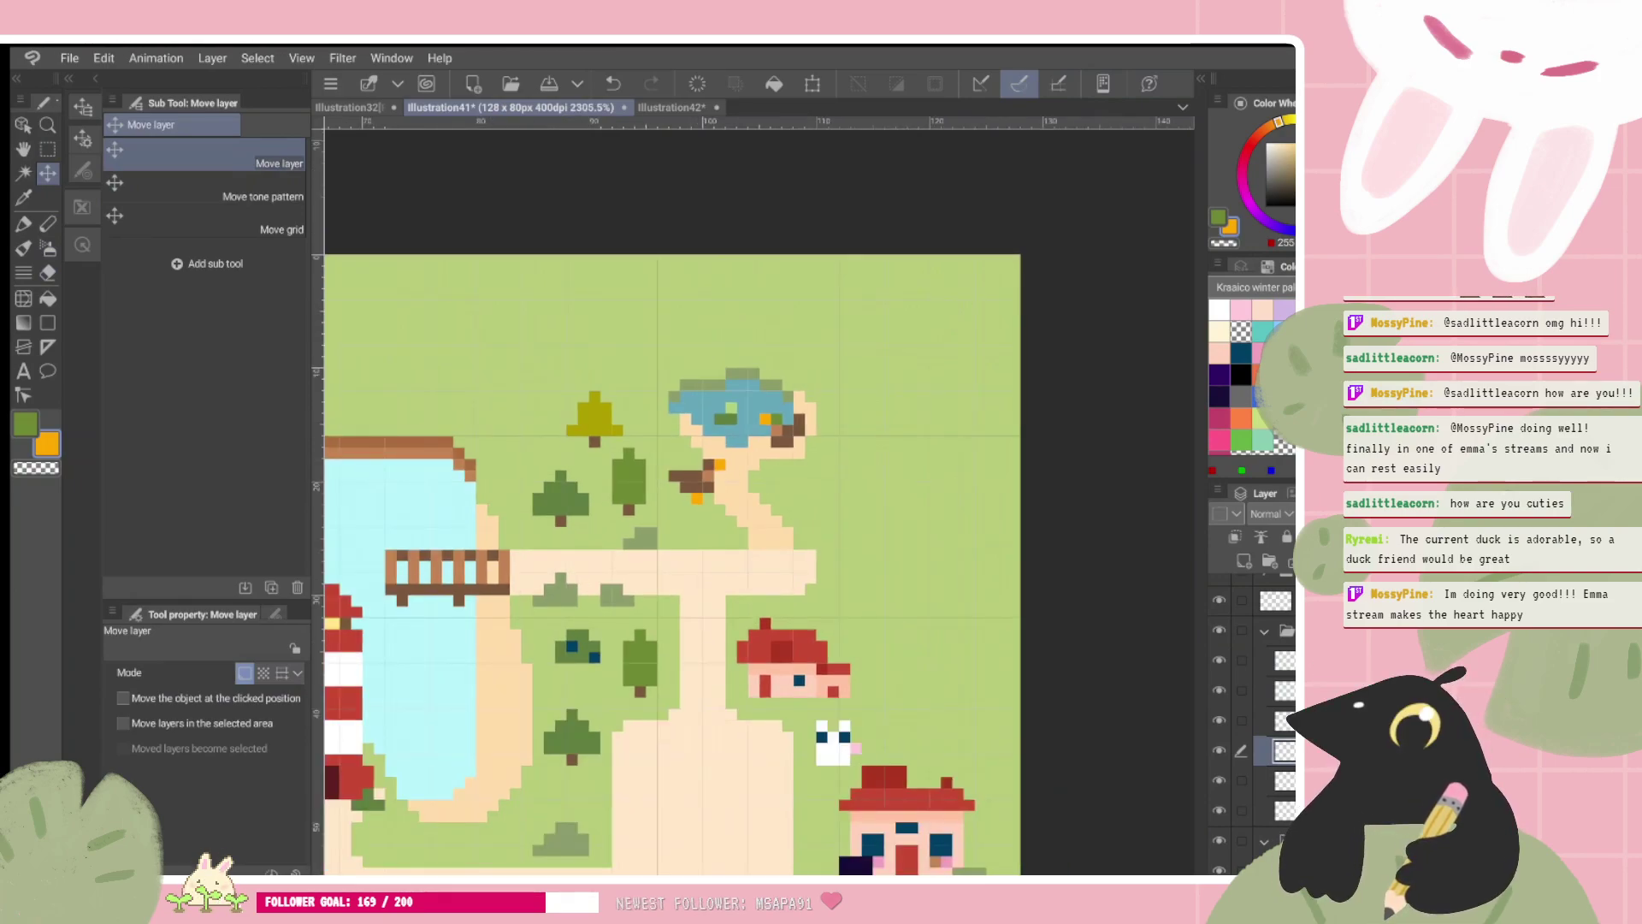
{"action": "scroll", "coordinate": [757, 501], "scroll_direction": "up", "scroll_amount": 1}
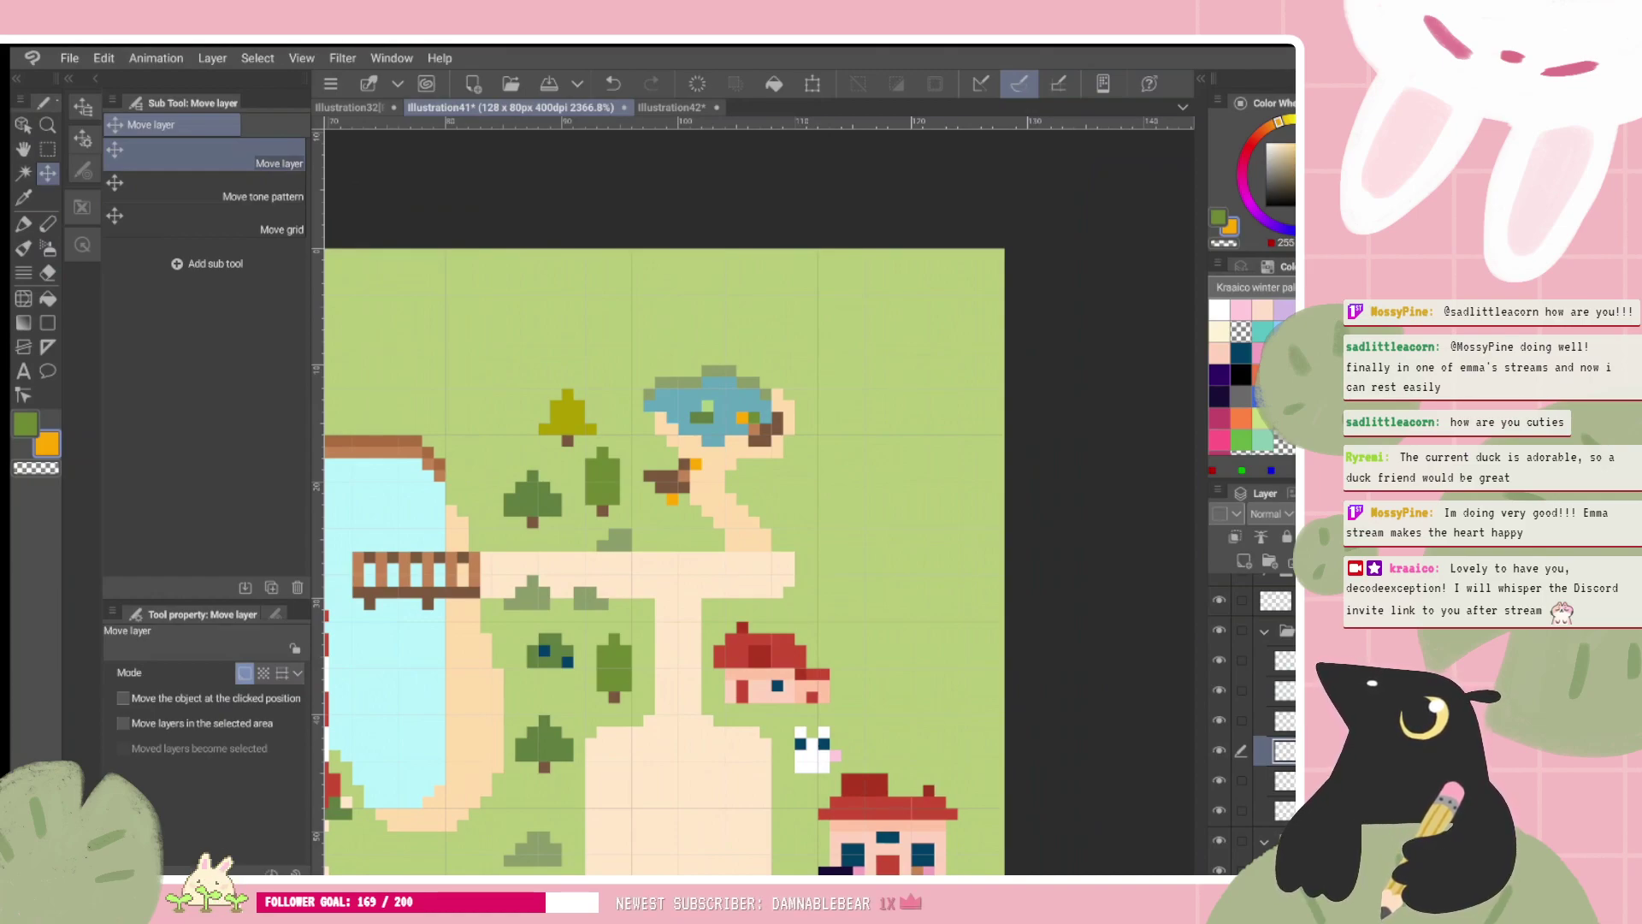
{"action": "scroll", "coordinate": [805, 317], "scroll_direction": "up", "scroll_amount": 2}
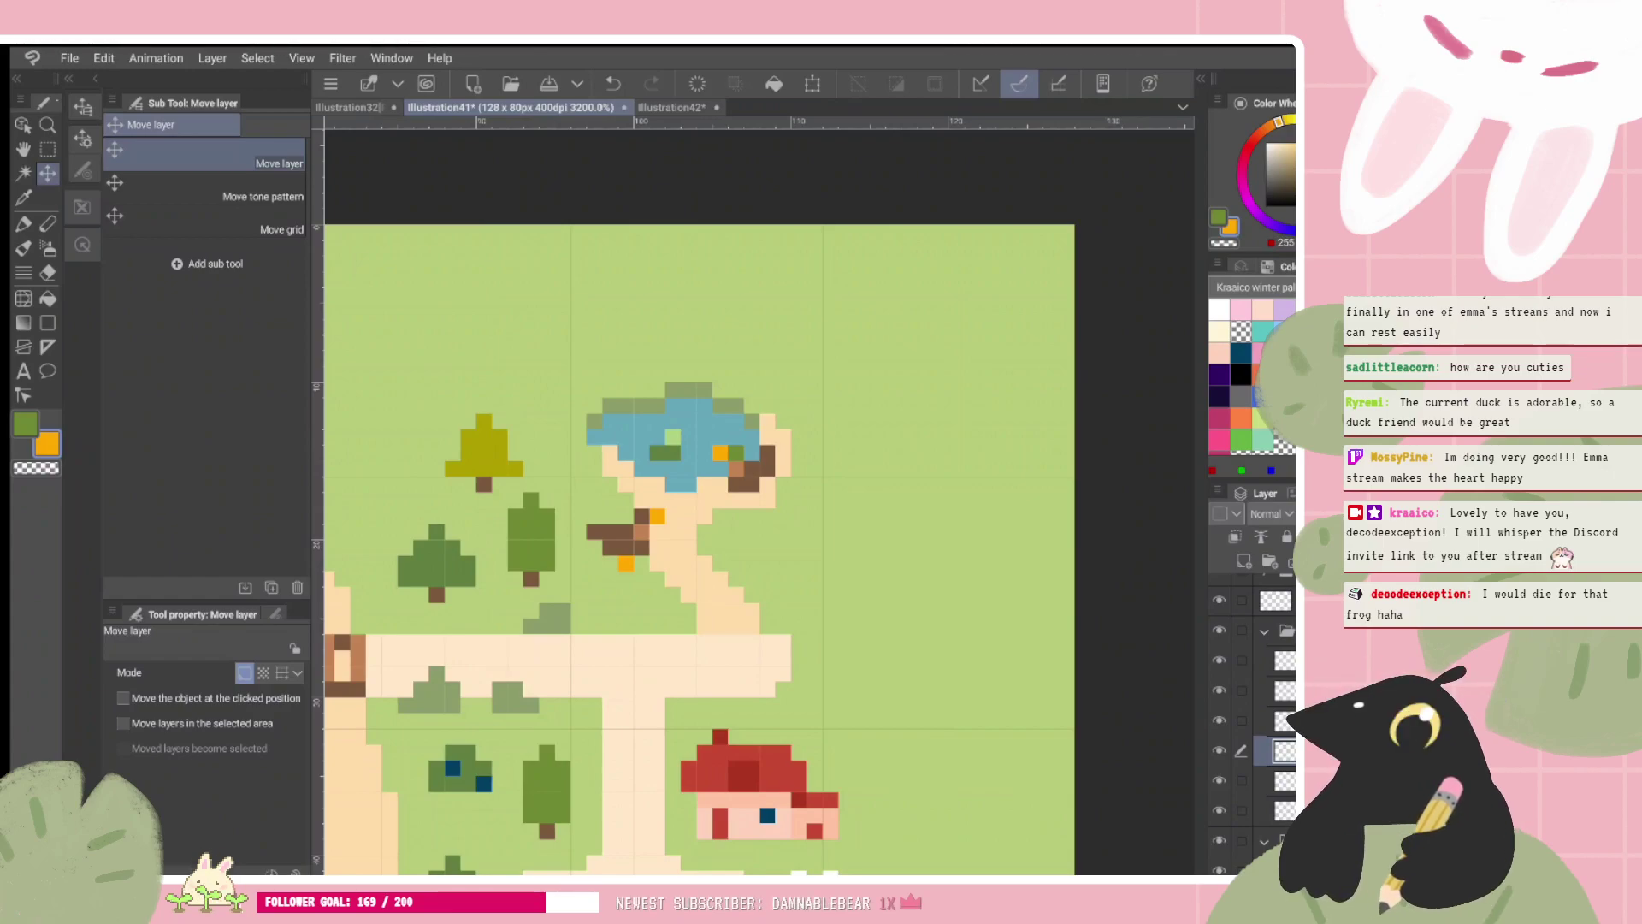
Step: Collapse the tree layer folder and the next expanded folder beneath it in the layer list
{"action": "mouse_move", "coordinate": [700, 548]}
{"action": "left_mouse_down"}
{"action": "mouse_move", "coordinate": [729, 567]}
{"action": "mouse_move", "coordinate": [711, 556]}
{"action": "left_mouse_up"}
{"action": "left_click", "coordinate": [1264, 631]}
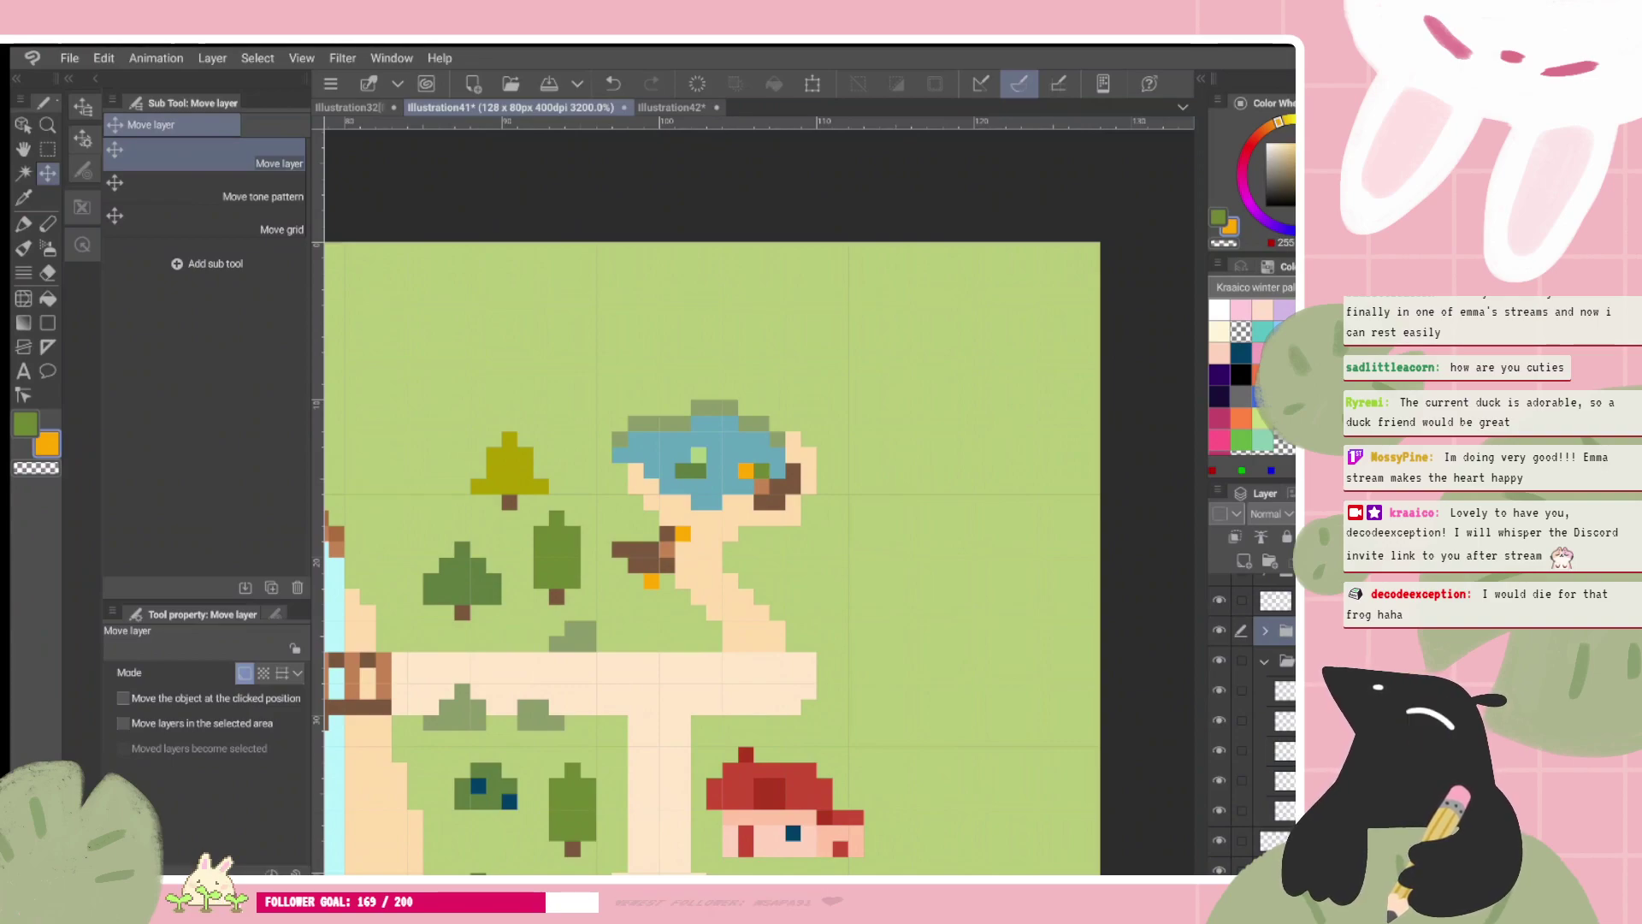
{"action": "scroll", "coordinate": [758, 502], "scroll_direction": "down", "scroll_amount": 3}
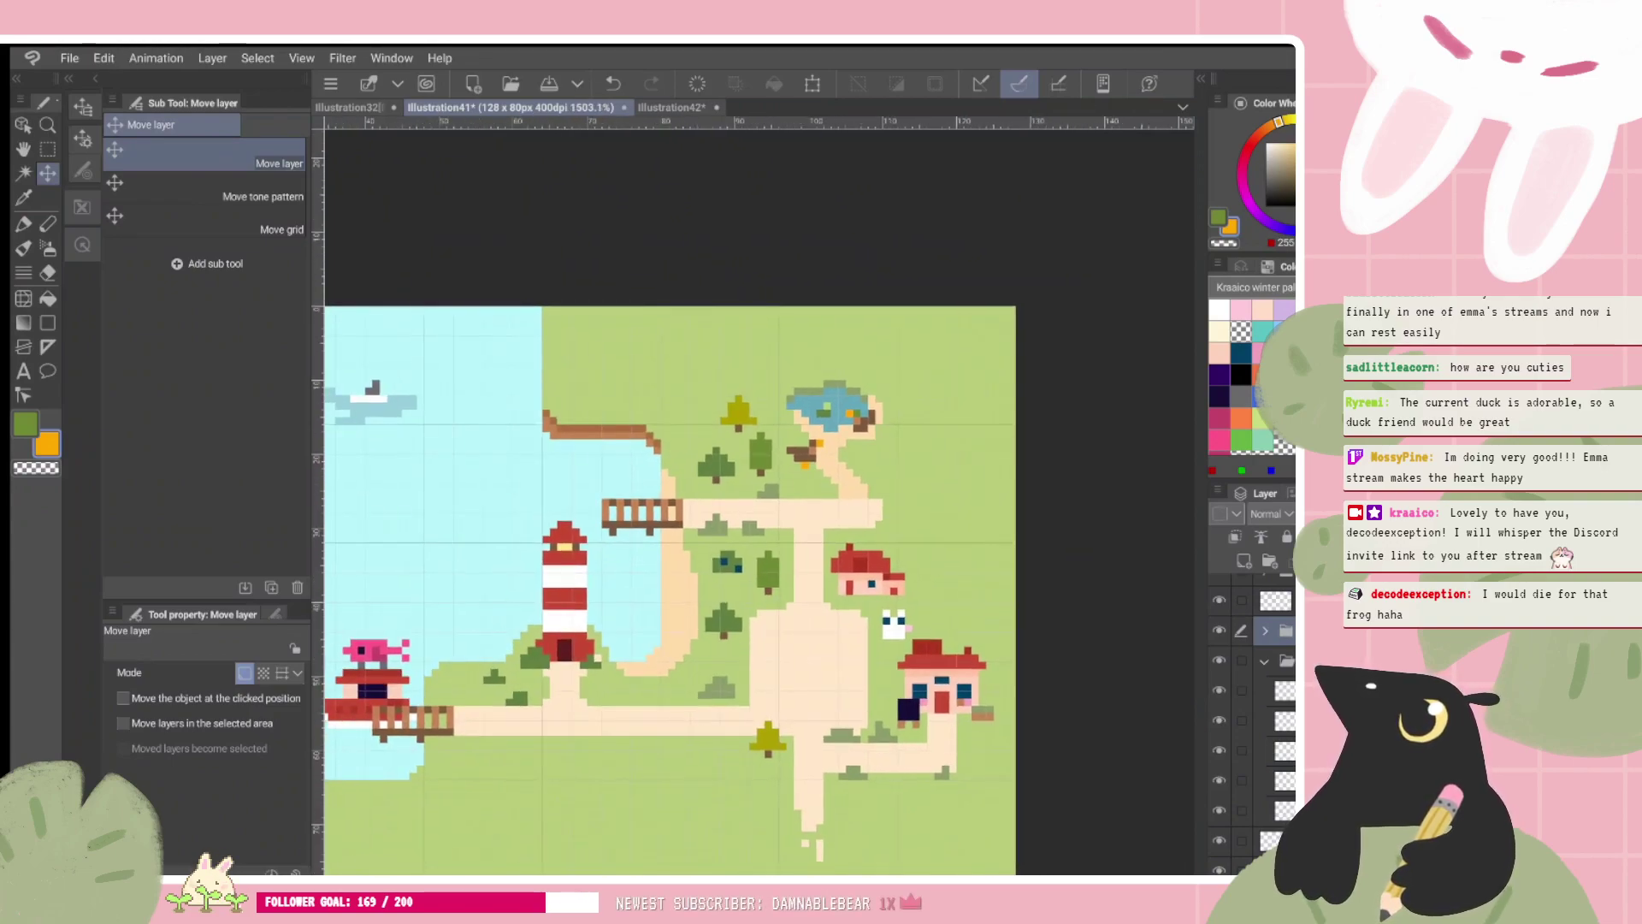
{"action": "scroll", "coordinate": [759, 502], "scroll_direction": "up", "scroll_amount": 1}
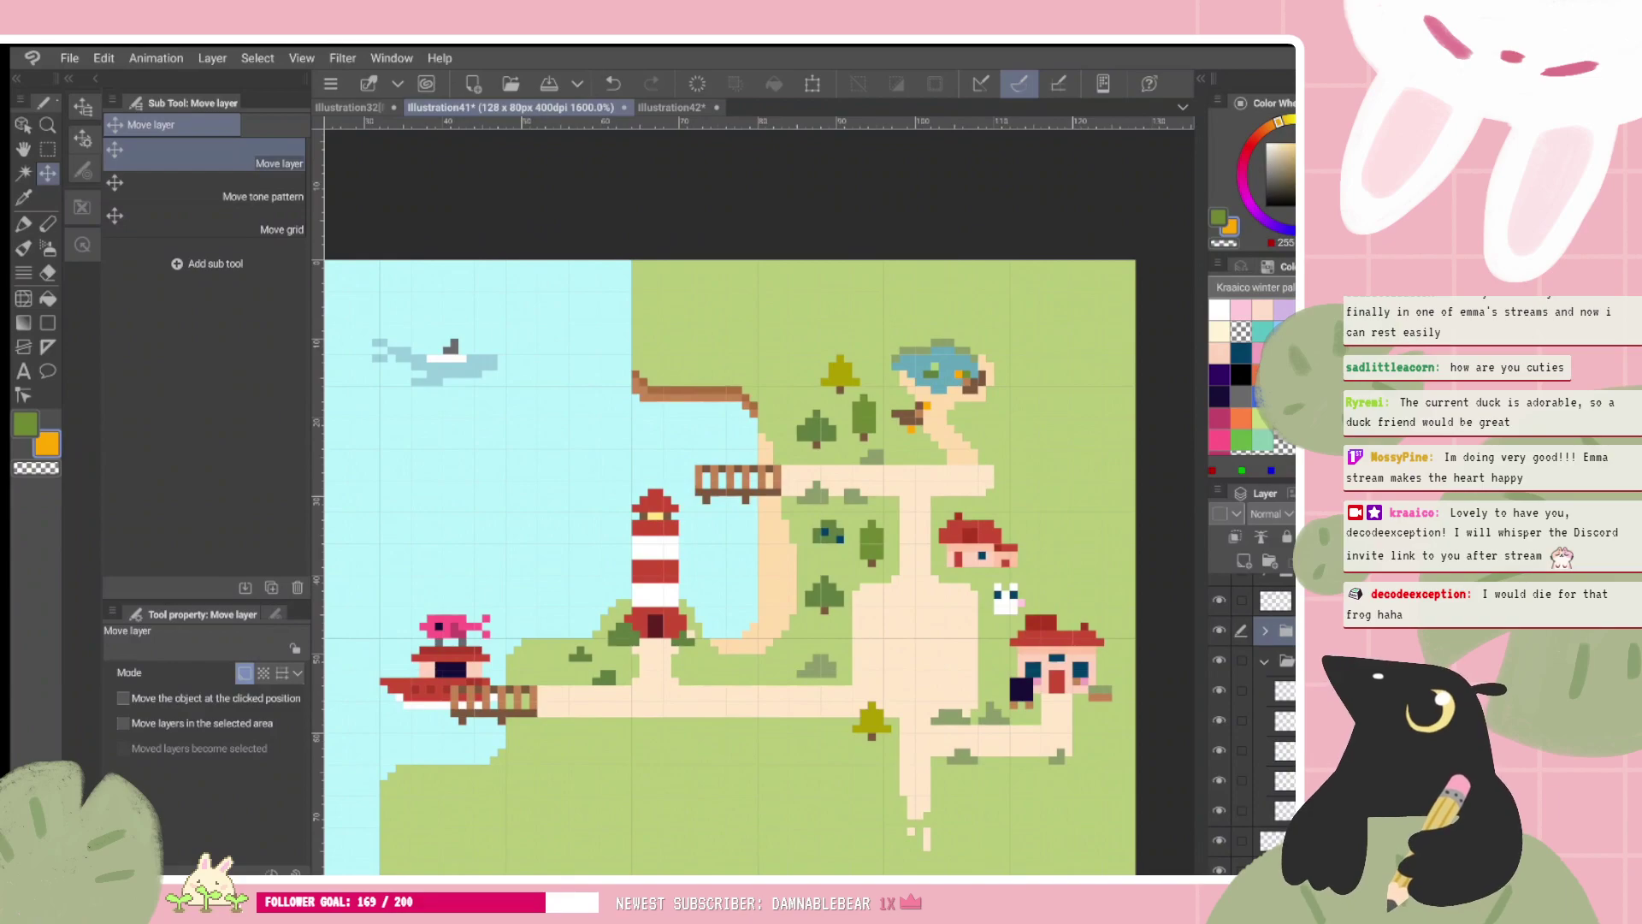
{"action": "scroll", "coordinate": [670, 590], "scroll_direction": "up", "scroll_amount": 2}
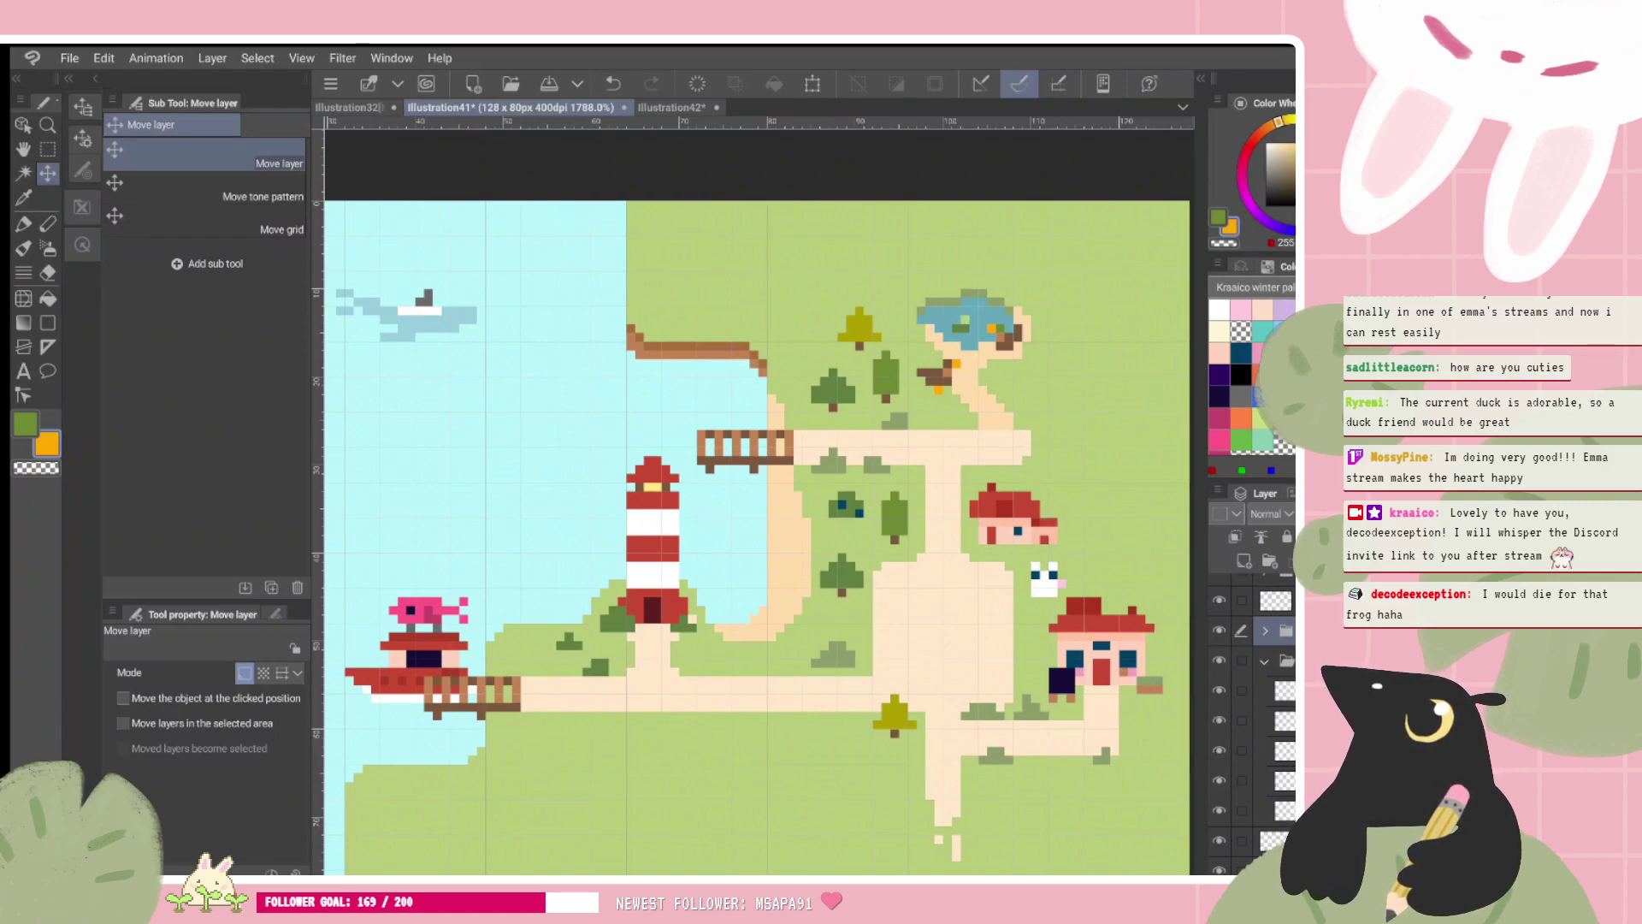
{"action": "scroll", "coordinate": [670, 590], "scroll_direction": "up", "scroll_amount": 1}
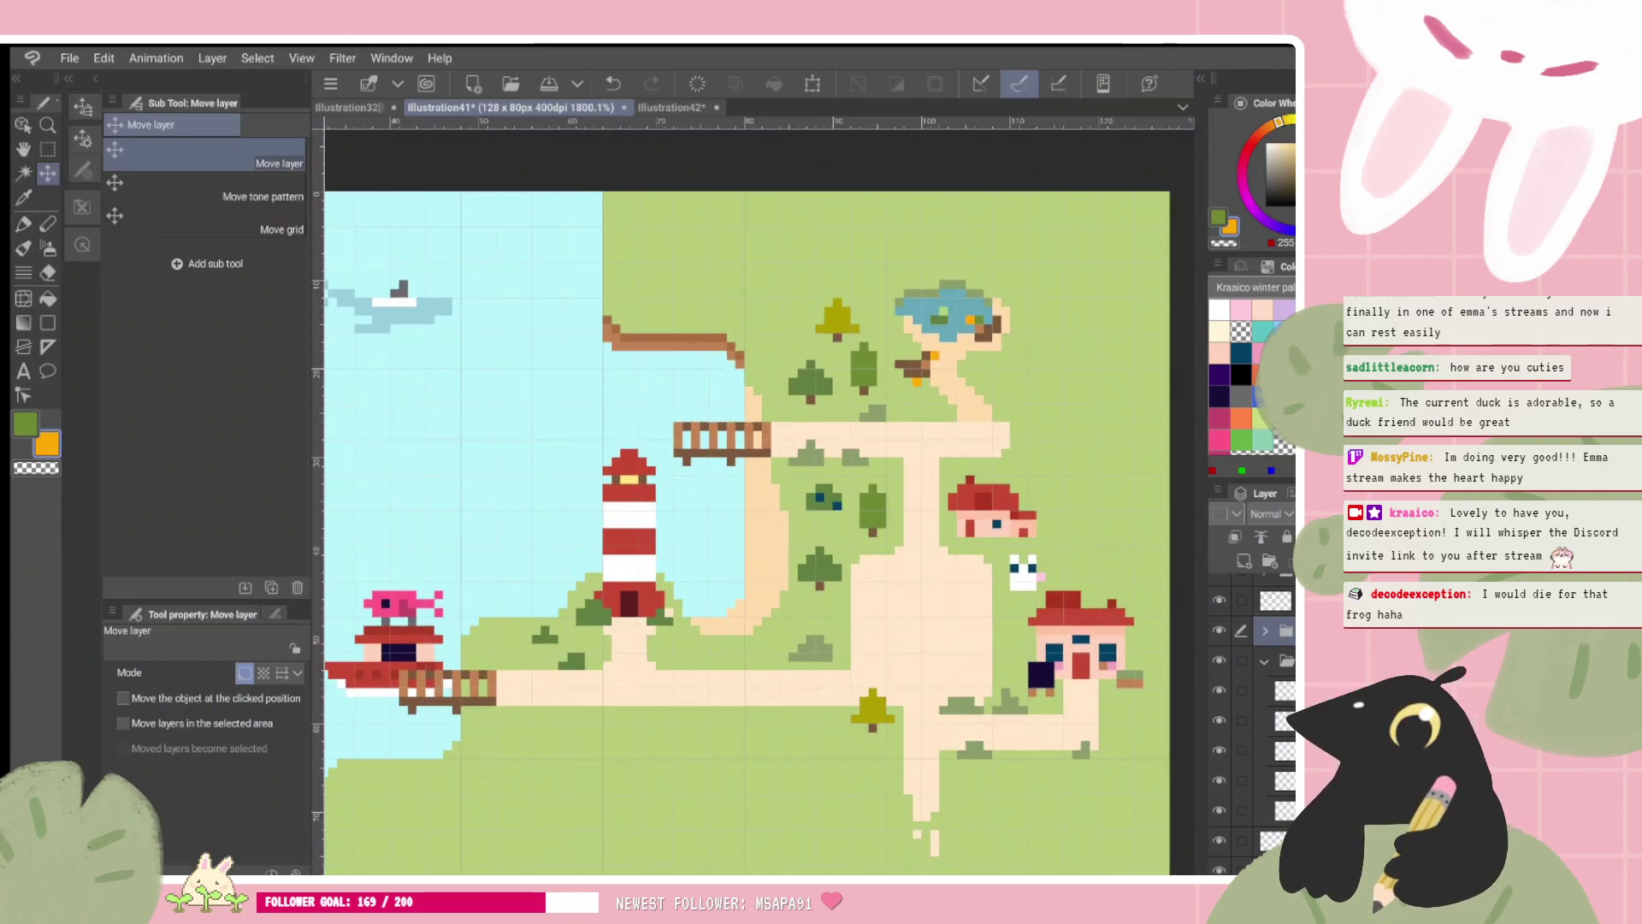
{"action": "left_click", "coordinate": [1264, 660]}
{"action": "scroll", "coordinate": [747, 530], "scroll_direction": "up", "scroll_amount": 1}
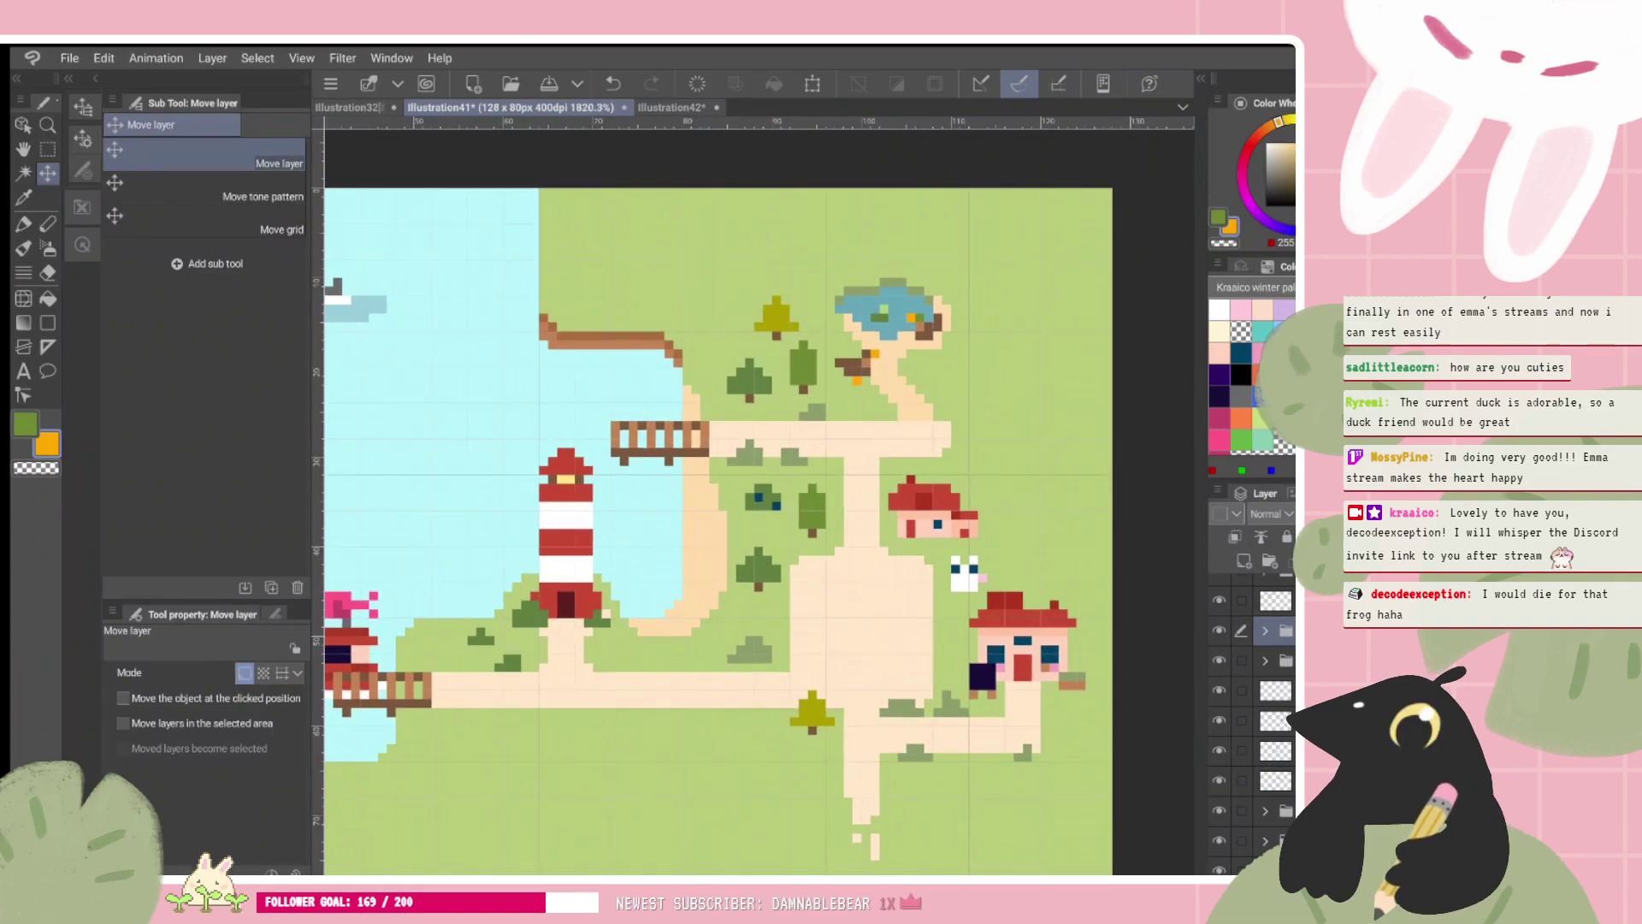
Step: Hide the large house's layer folder and, on the path layer, extend the upper horizontal path to the map's right edge in the path colour
{"action": "scroll", "coordinate": [1257, 719], "scroll_direction": "down", "scroll_amount": 3}
{"action": "left_click", "coordinate": [1275, 797]}
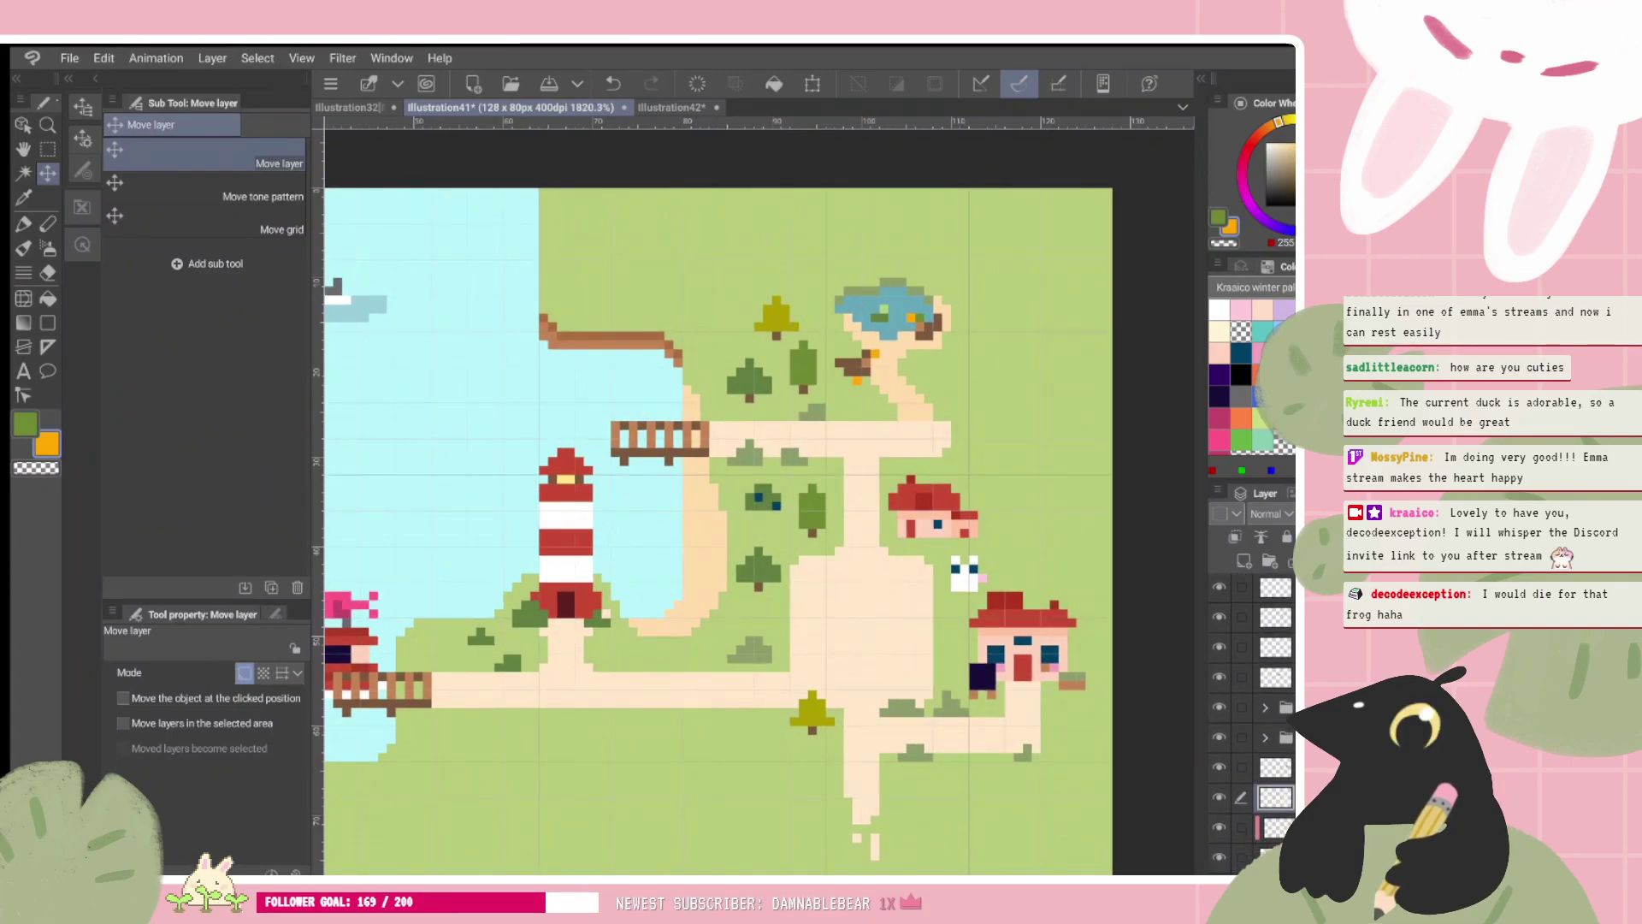
{"action": "left_click", "coordinate": [906, 410]}
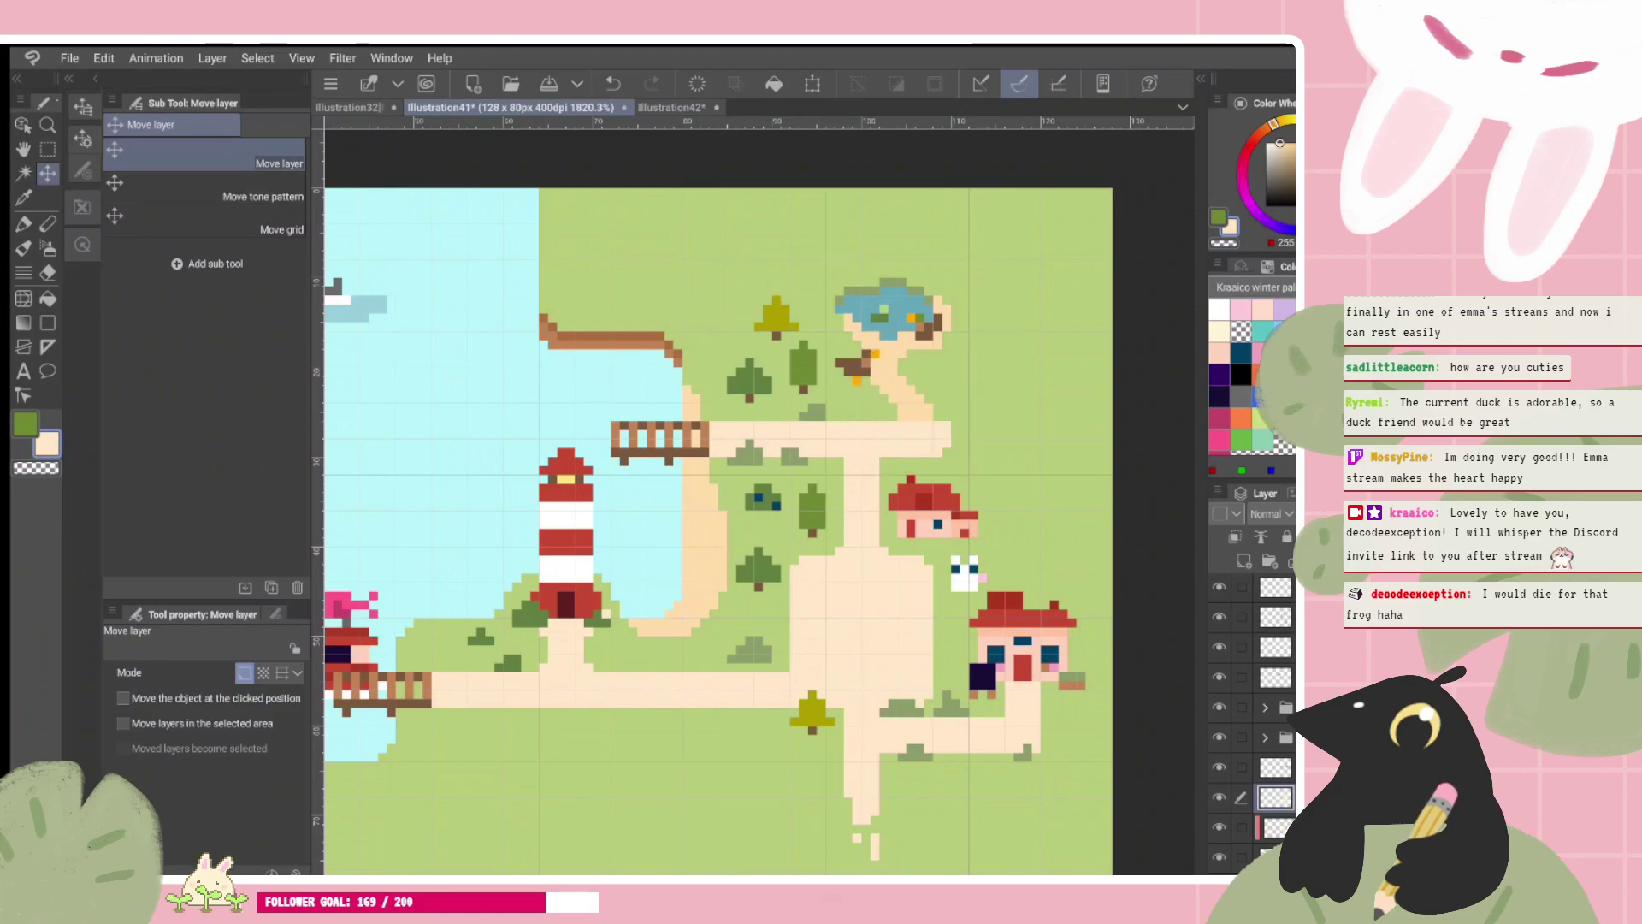
{"action": "scroll", "coordinate": [752, 504], "scroll_direction": "up", "scroll_amount": 2}
{"action": "mouse_move", "coordinate": [813, 455]}
{"action": "left_mouse_down"}
{"action": "mouse_move", "coordinate": [871, 435]}
{"action": "mouse_move", "coordinate": [849, 466]}
{"action": "mouse_move", "coordinate": [917, 466]}
{"action": "mouse_move", "coordinate": [890, 440]}
{"action": "mouse_move", "coordinate": [791, 426]}
{"action": "mouse_move", "coordinate": [879, 358]}
{"action": "left_mouse_up"}
{"action": "key", "text": "ctrl+z"}
{"action": "key", "text": "p"}
{"action": "left_click", "coordinate": [1219, 707]}
{"action": "mouse_move", "coordinate": [805, 402]}
{"action": "left_mouse_down"}
{"action": "mouse_move", "coordinate": [781, 447]}
{"action": "mouse_move", "coordinate": [813, 419]}
{"action": "left_mouse_up"}
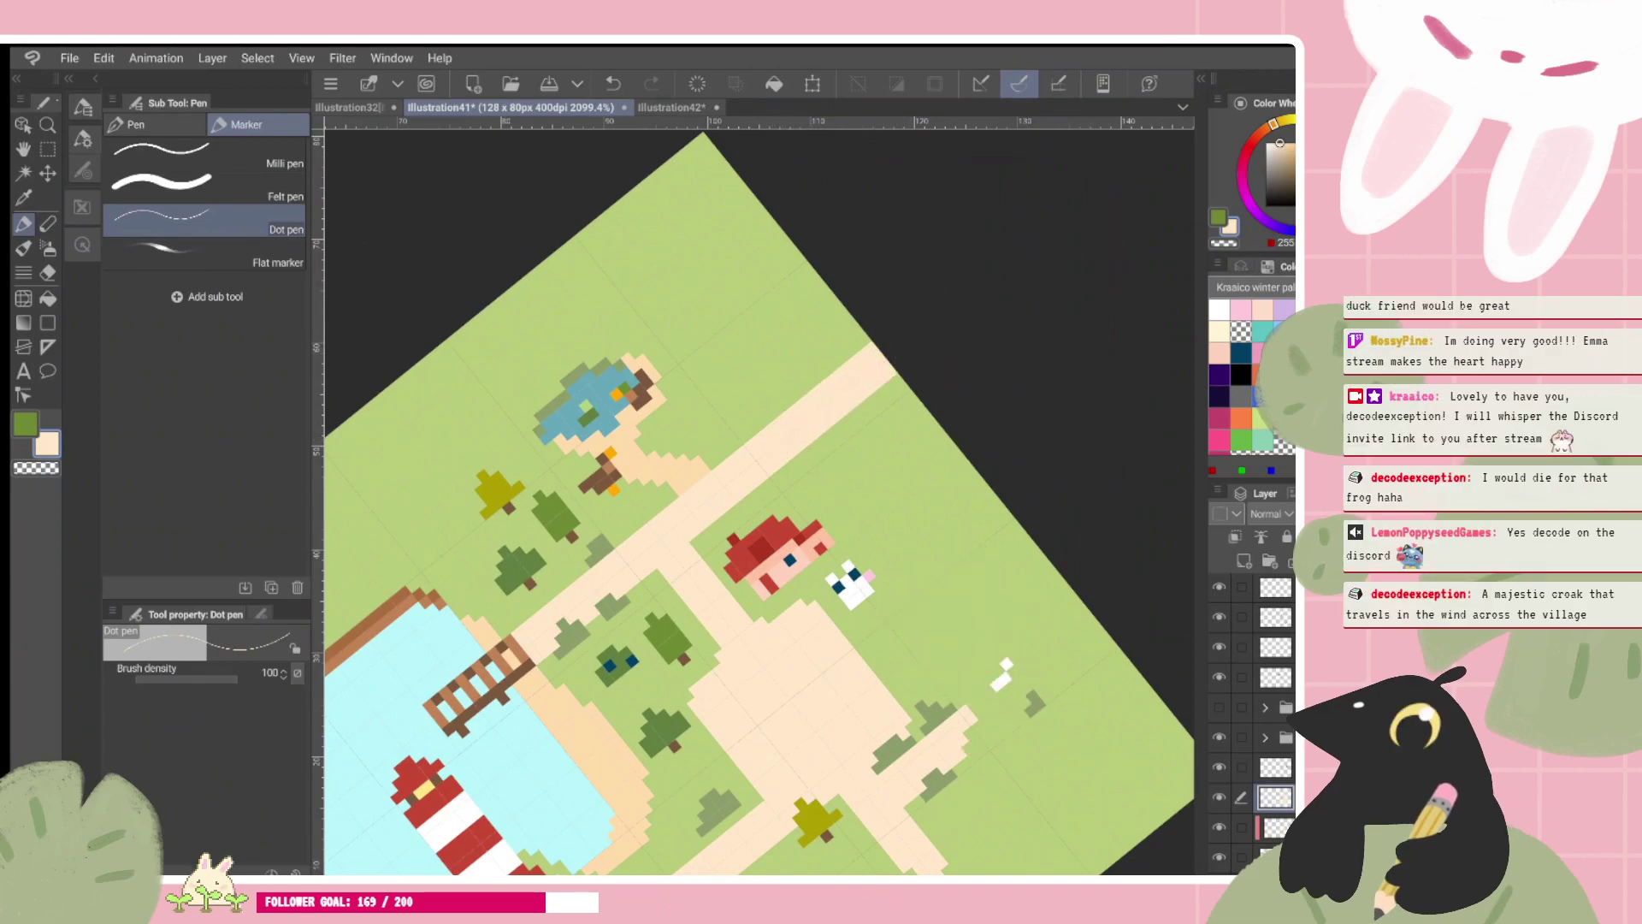
Step: Select the layer holding the stray white pixels near the hidden large house and erase them with the transparent Dot pen
{"action": "scroll", "coordinate": [759, 502], "scroll_direction": "down", "scroll_amount": 5}
{"action": "scroll", "coordinate": [760, 502], "scroll_direction": "up", "scroll_amount": 3}
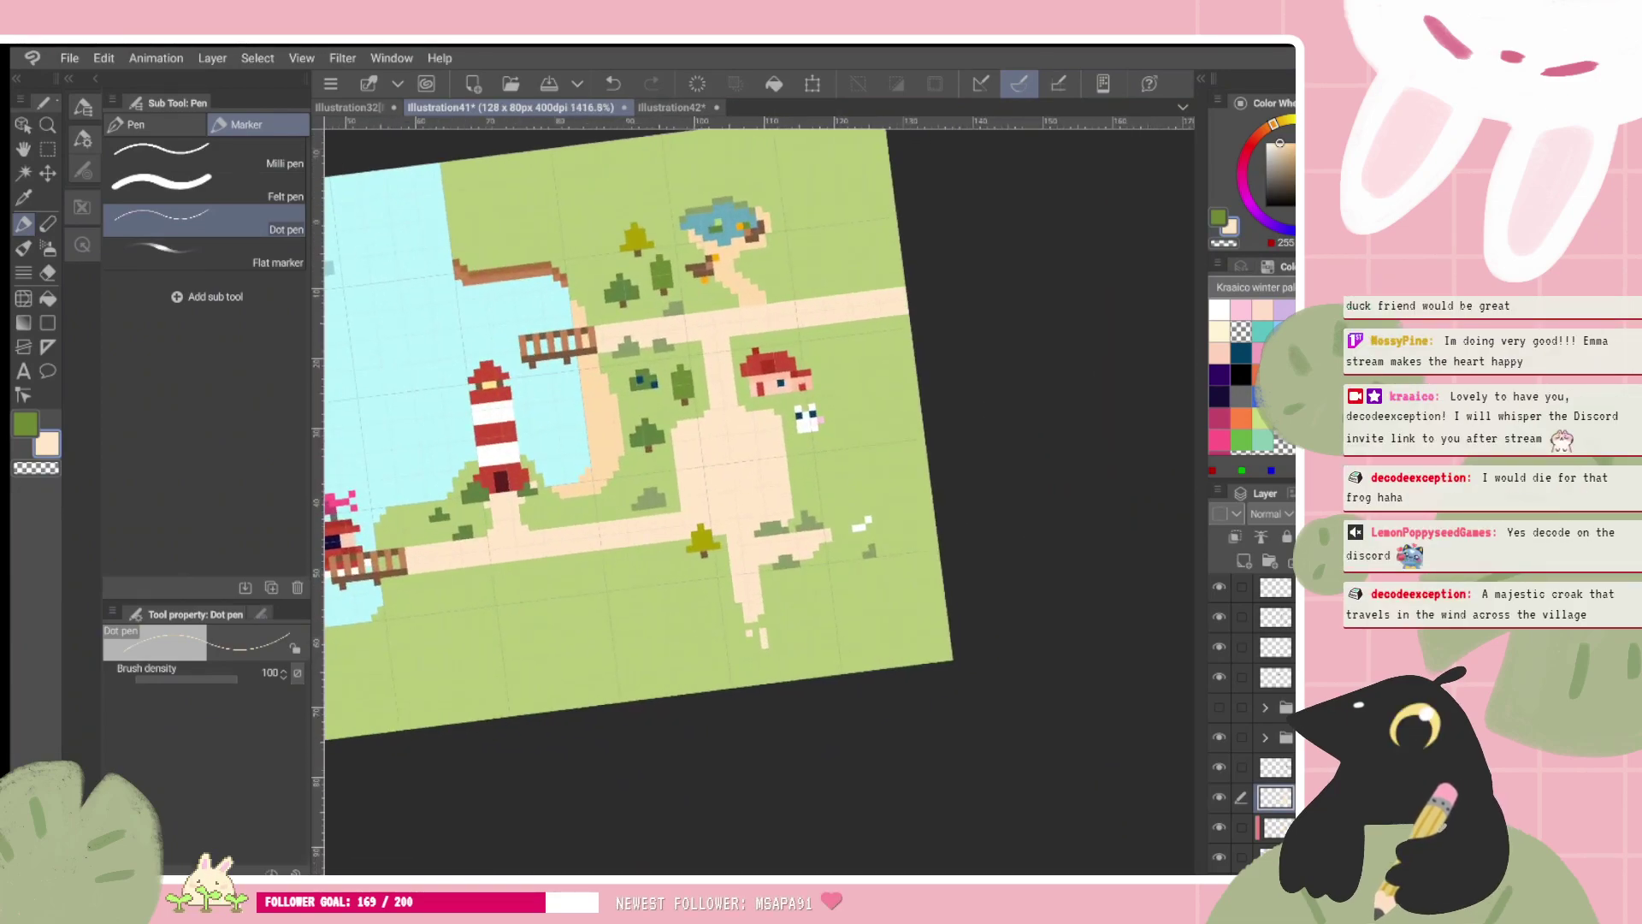
{"action": "key", "text": "c"}
{"action": "key", "text": "o"}
{"action": "scroll", "coordinate": [950, 581], "scroll_direction": "up", "scroll_amount": 2}
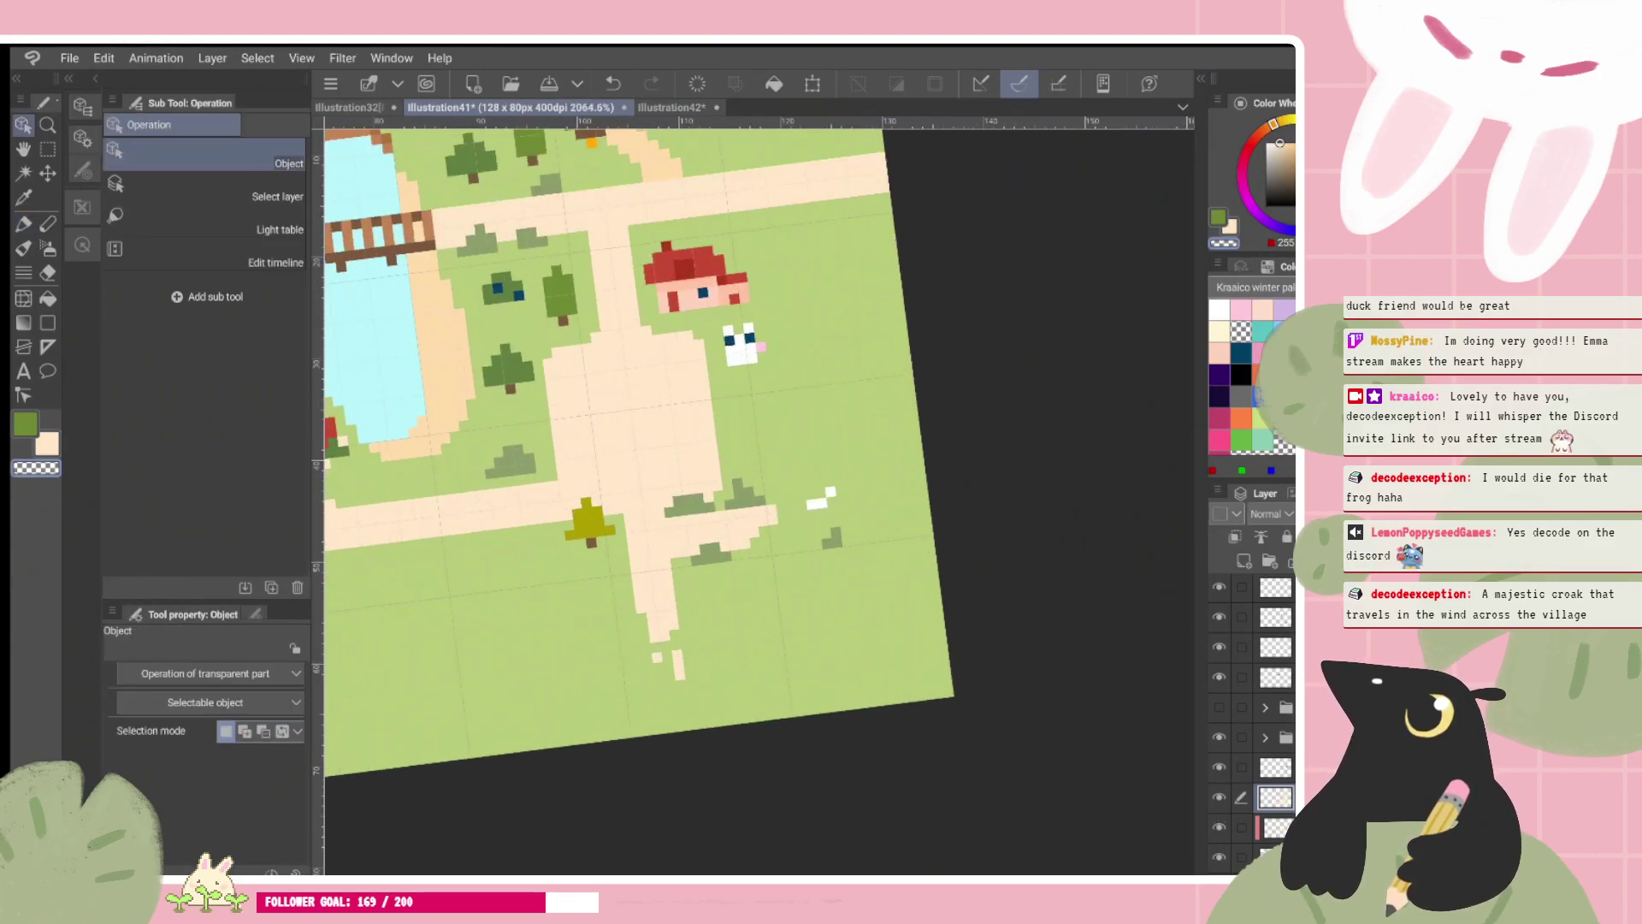
{"action": "left_click", "coordinate": [817, 503]}
{"action": "left_click", "coordinate": [1220, 797]}
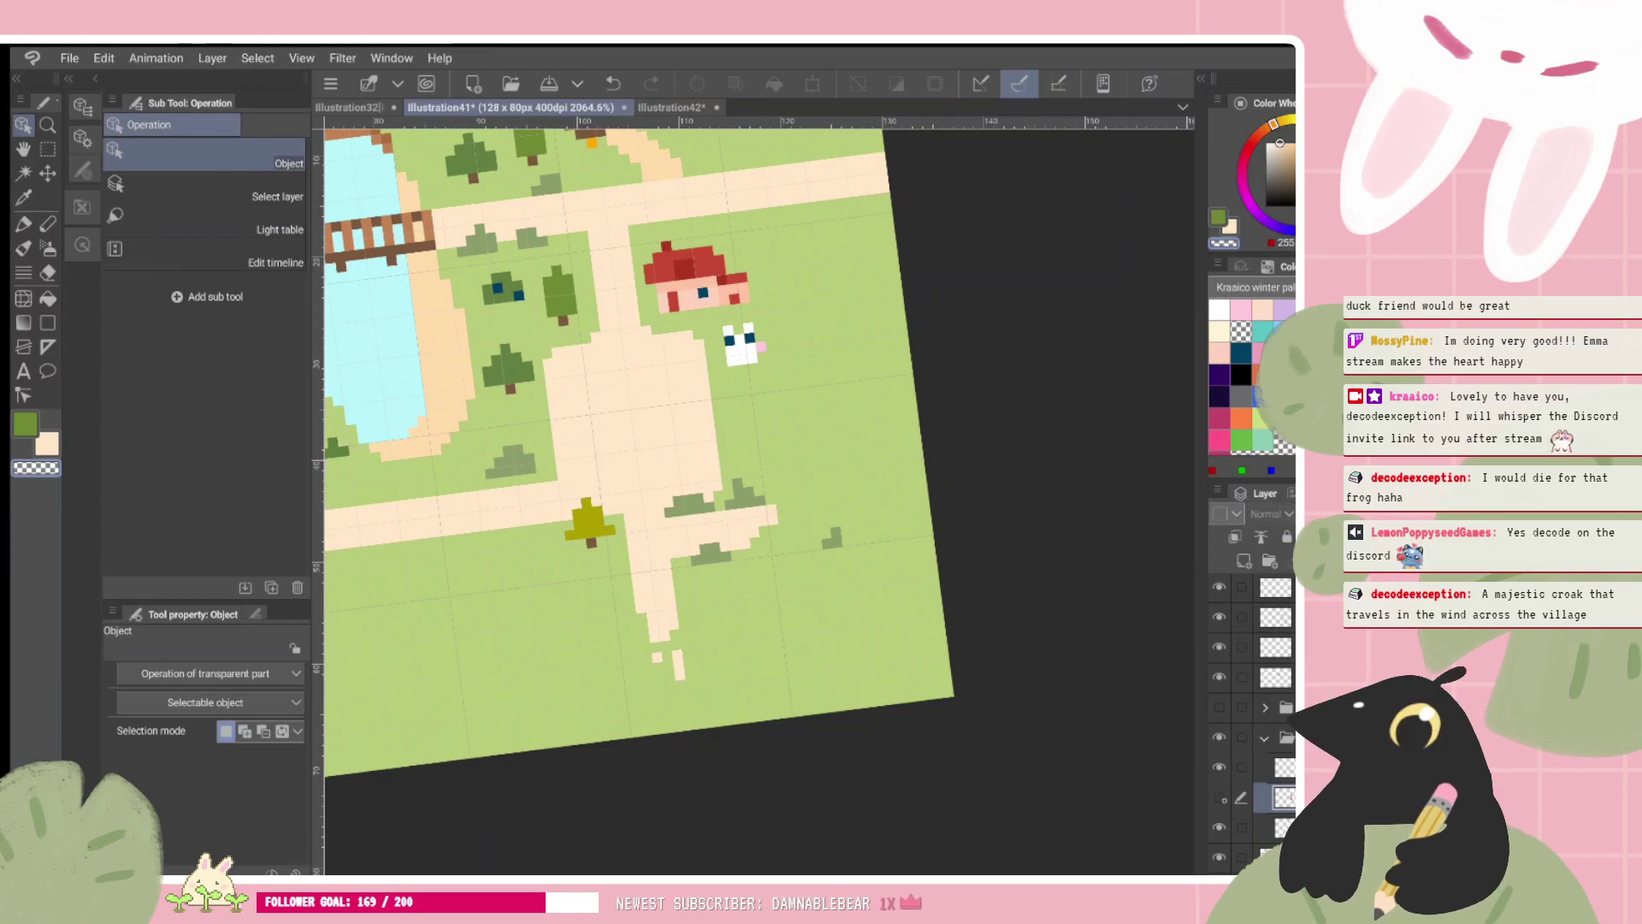
{"action": "left_click", "coordinate": [1220, 797]}
{"action": "key", "text": "p"}
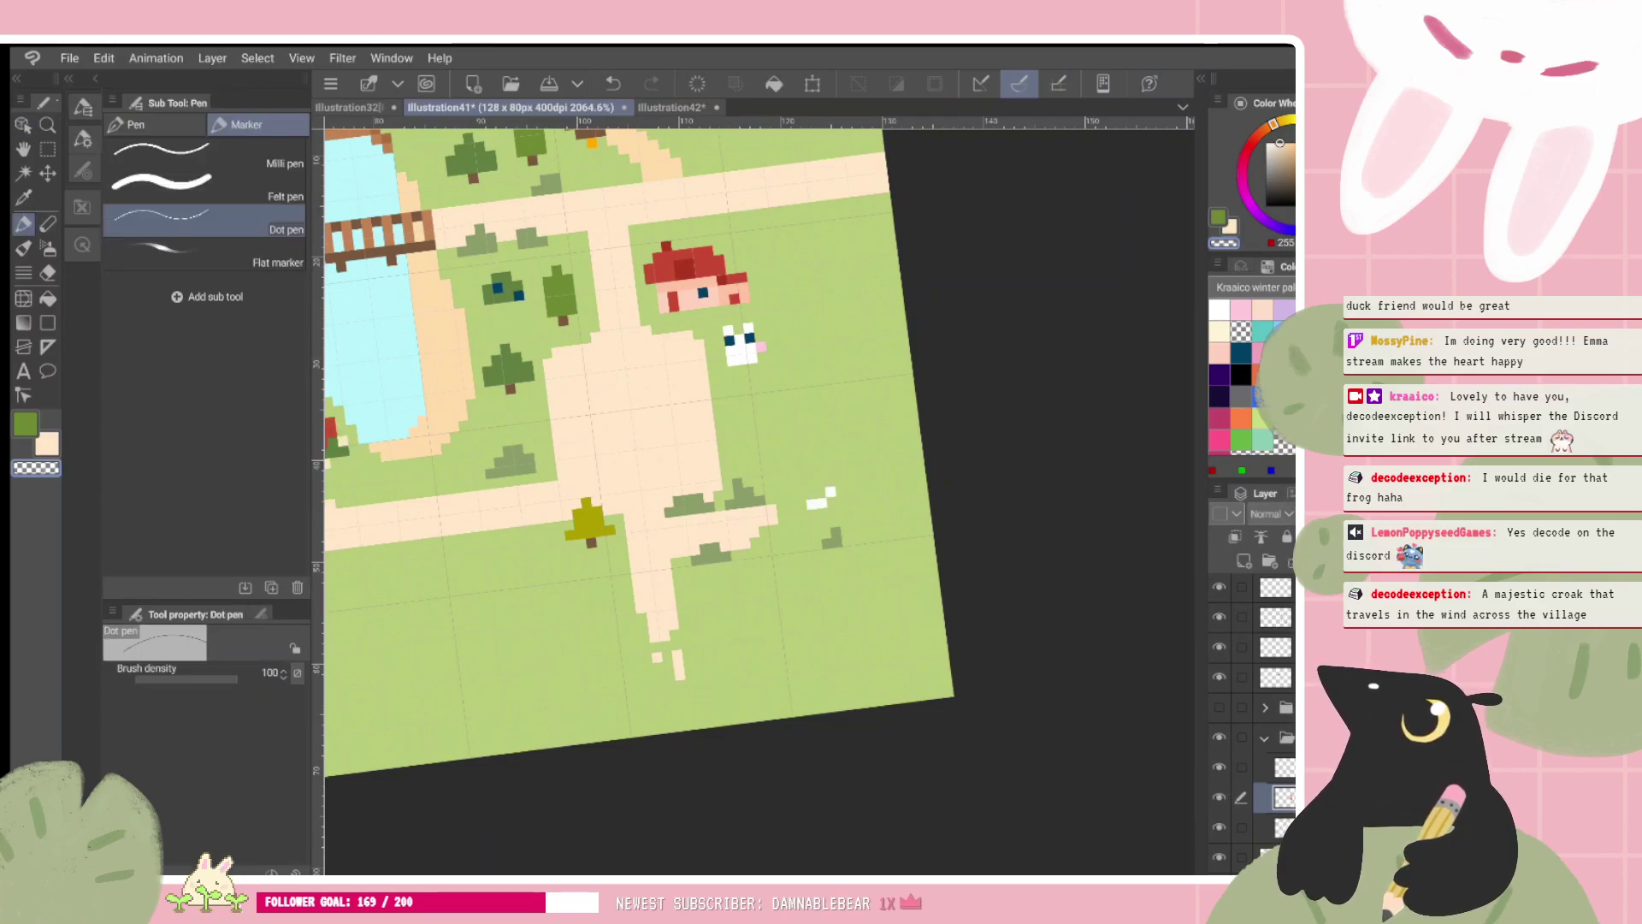
{"action": "scroll", "coordinate": [760, 501], "scroll_direction": "up", "scroll_amount": 3}
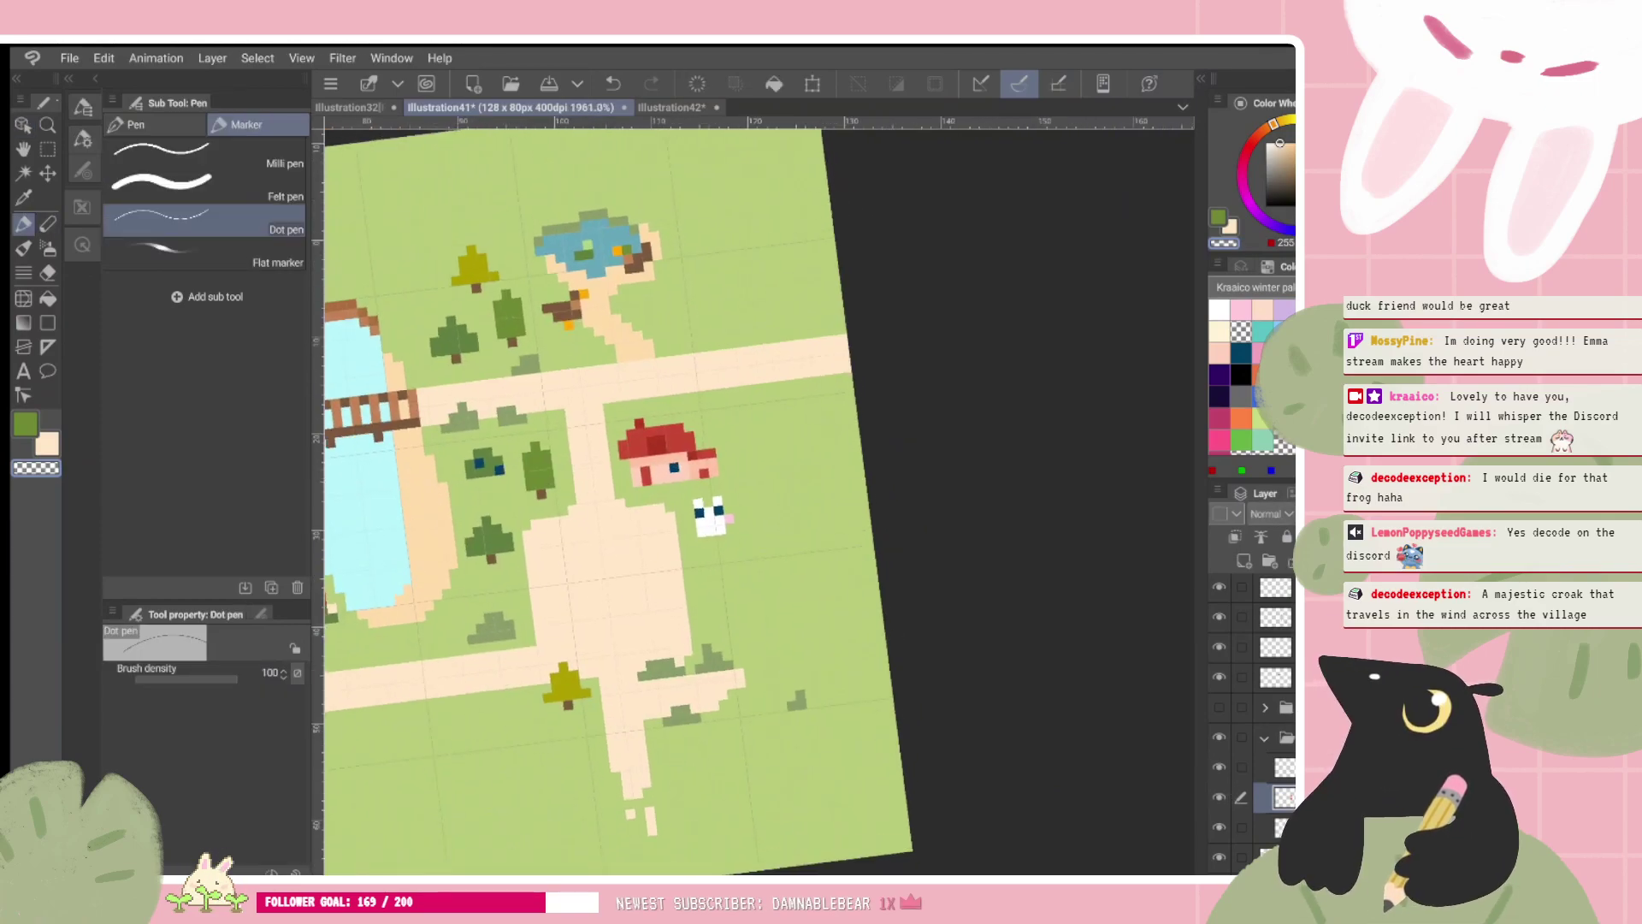
Step: Collapse the expanded lighthouse folder and check the extended path by toggling its layer's visibility
{"action": "scroll", "coordinate": [759, 501], "scroll_direction": "up", "scroll_amount": 1}
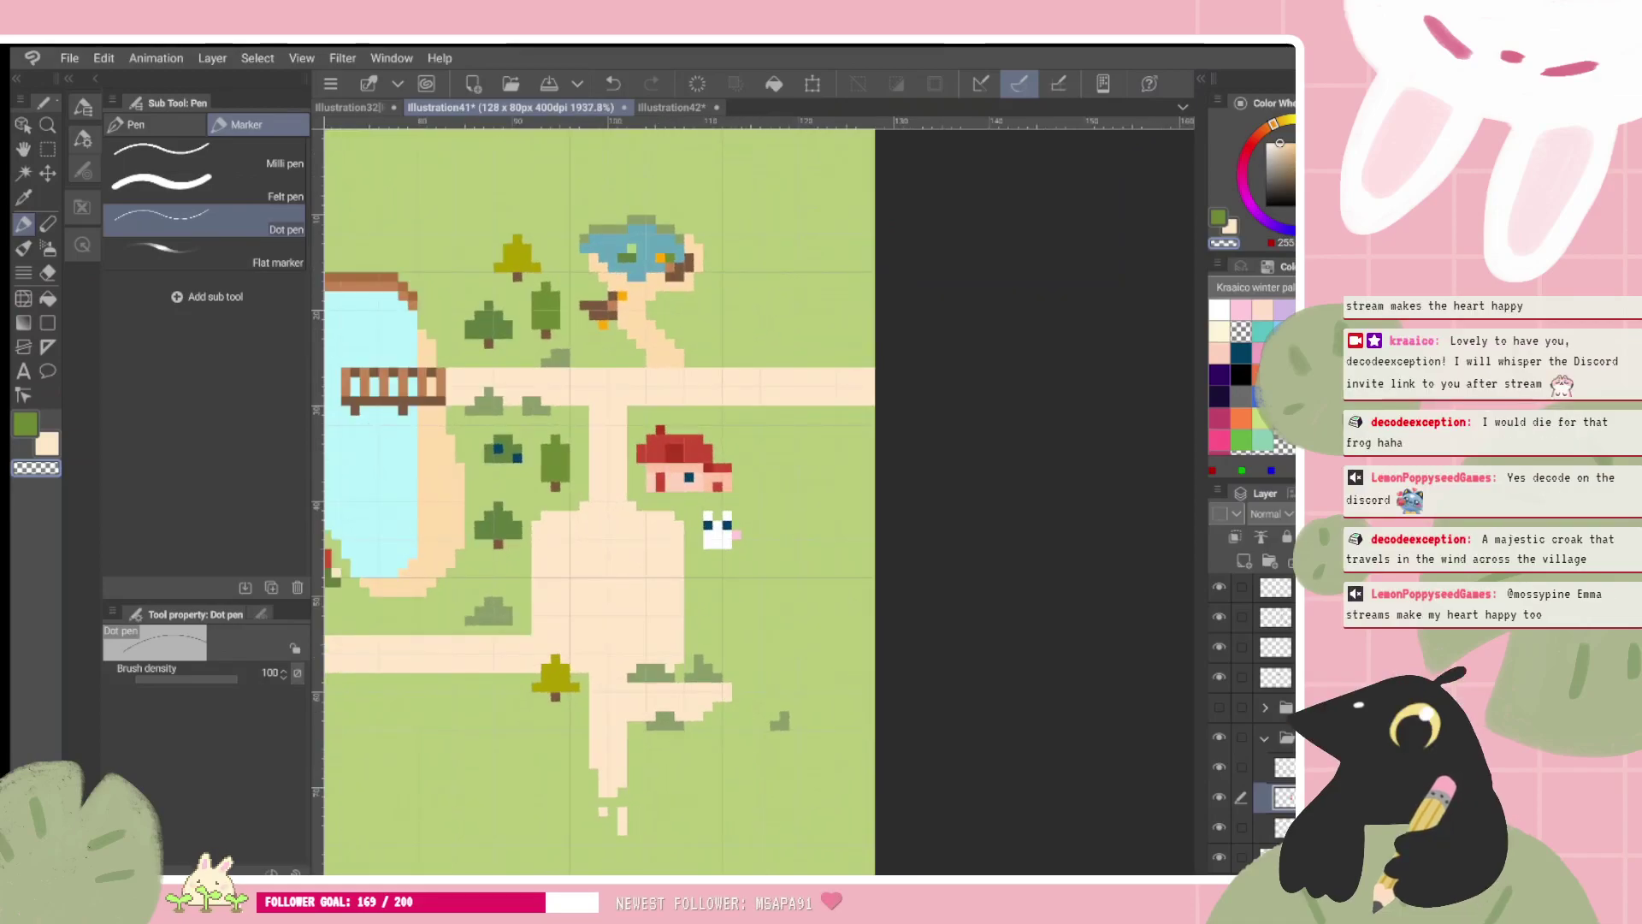
{"action": "scroll", "coordinate": [760, 501], "scroll_direction": "up", "scroll_amount": 2}
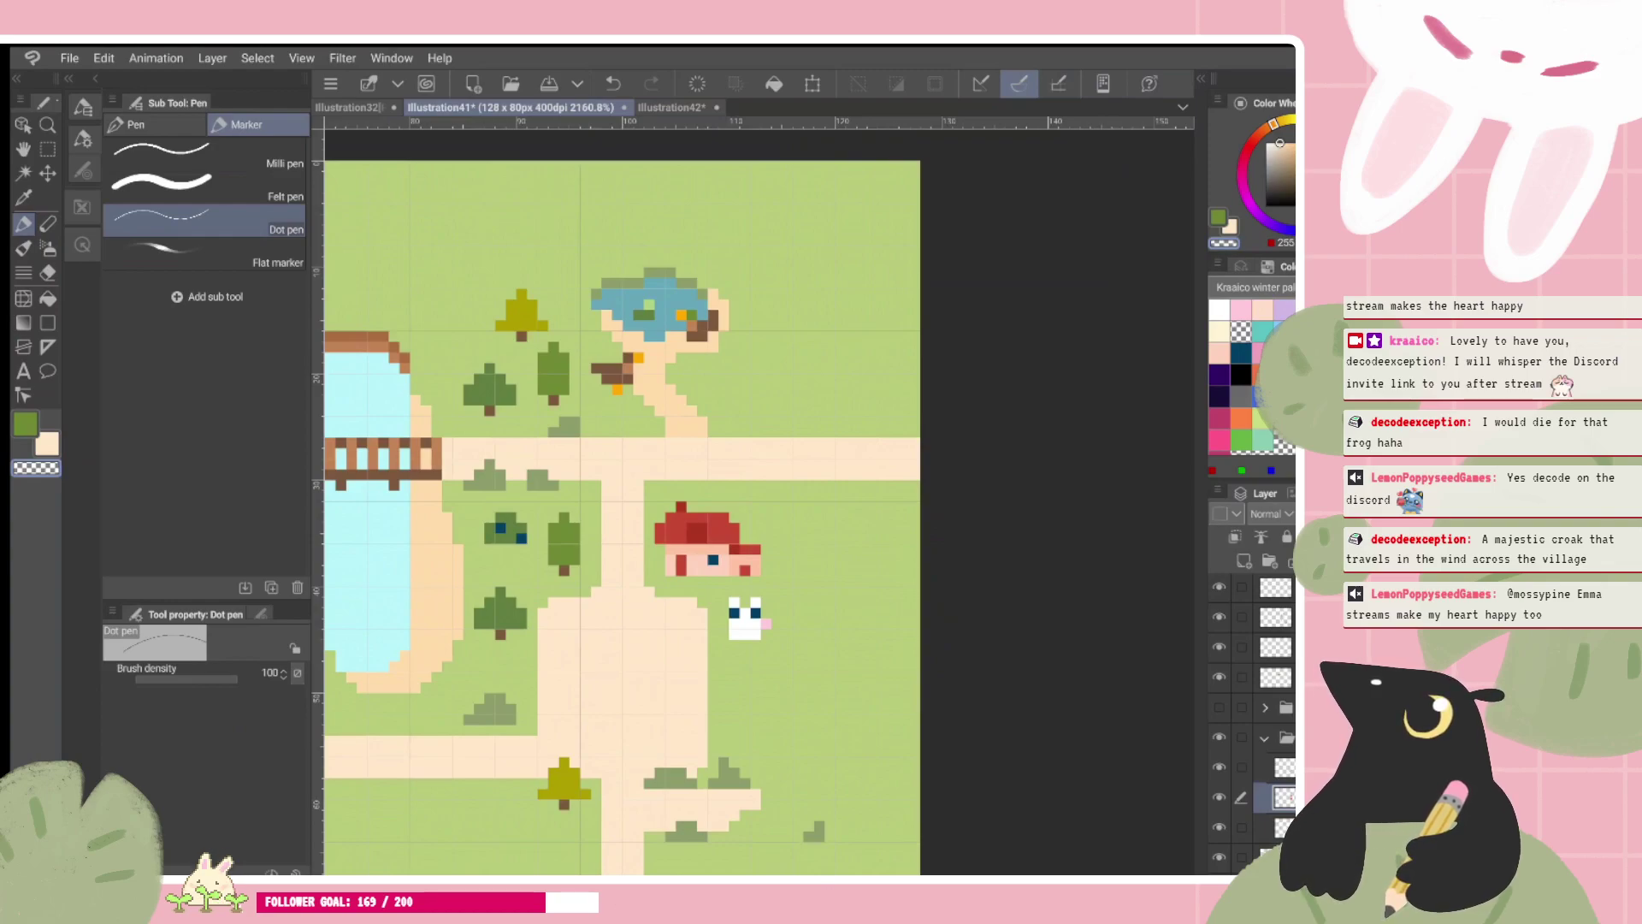
{"action": "scroll", "coordinate": [913, 405], "scroll_direction": "up", "scroll_amount": 1}
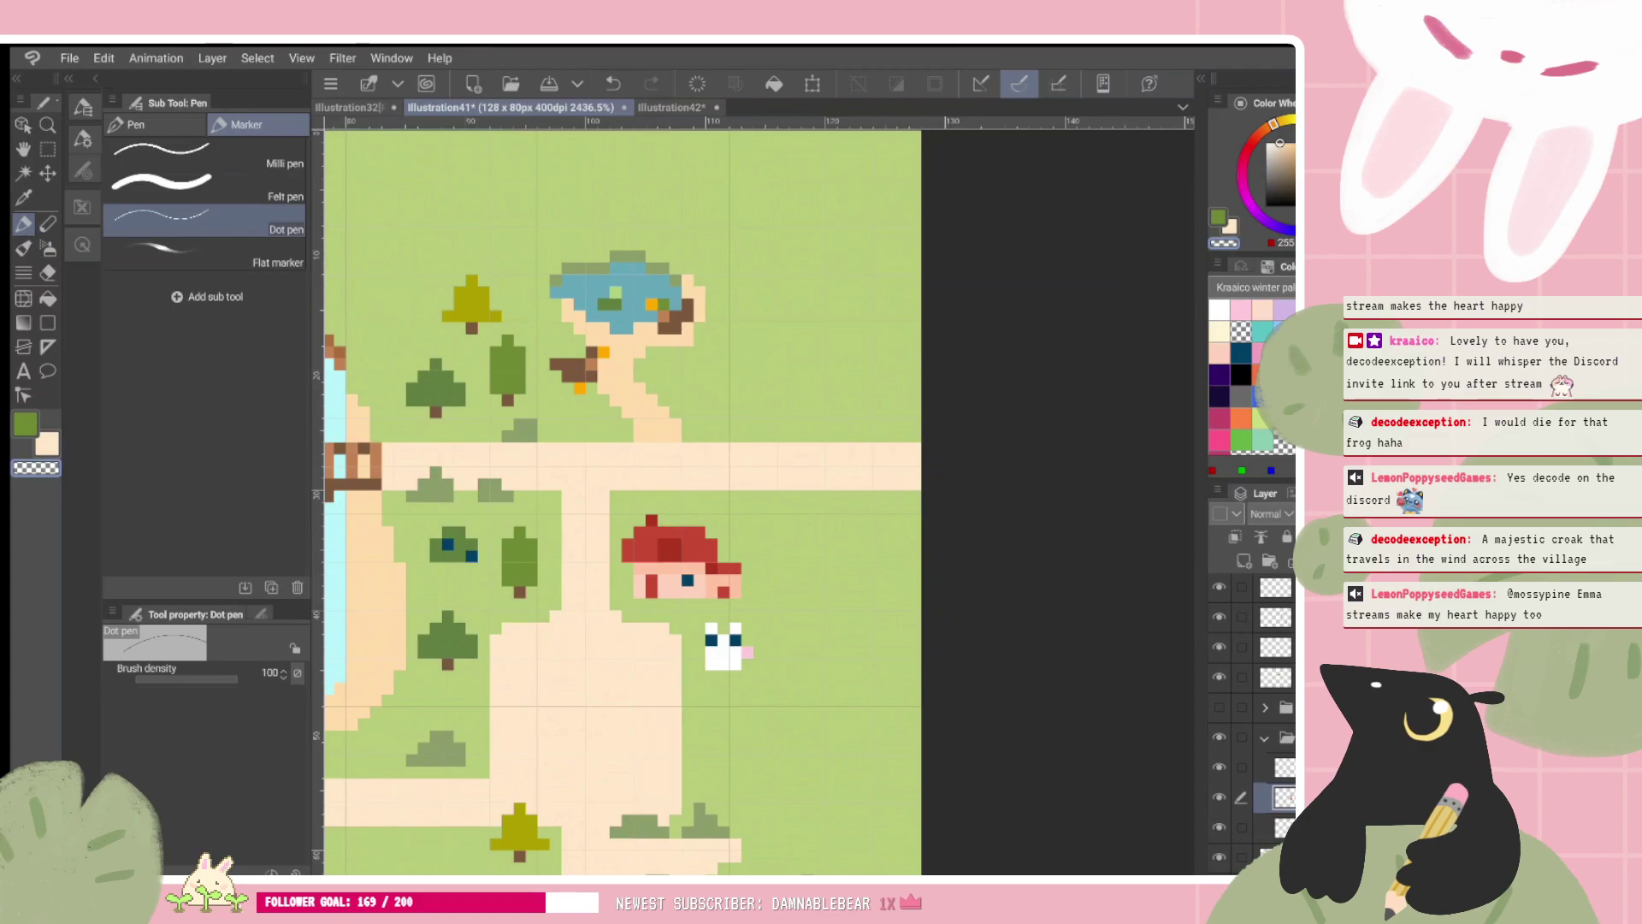
{"action": "scroll", "coordinate": [816, 211], "scroll_direction": "up", "scroll_amount": 2}
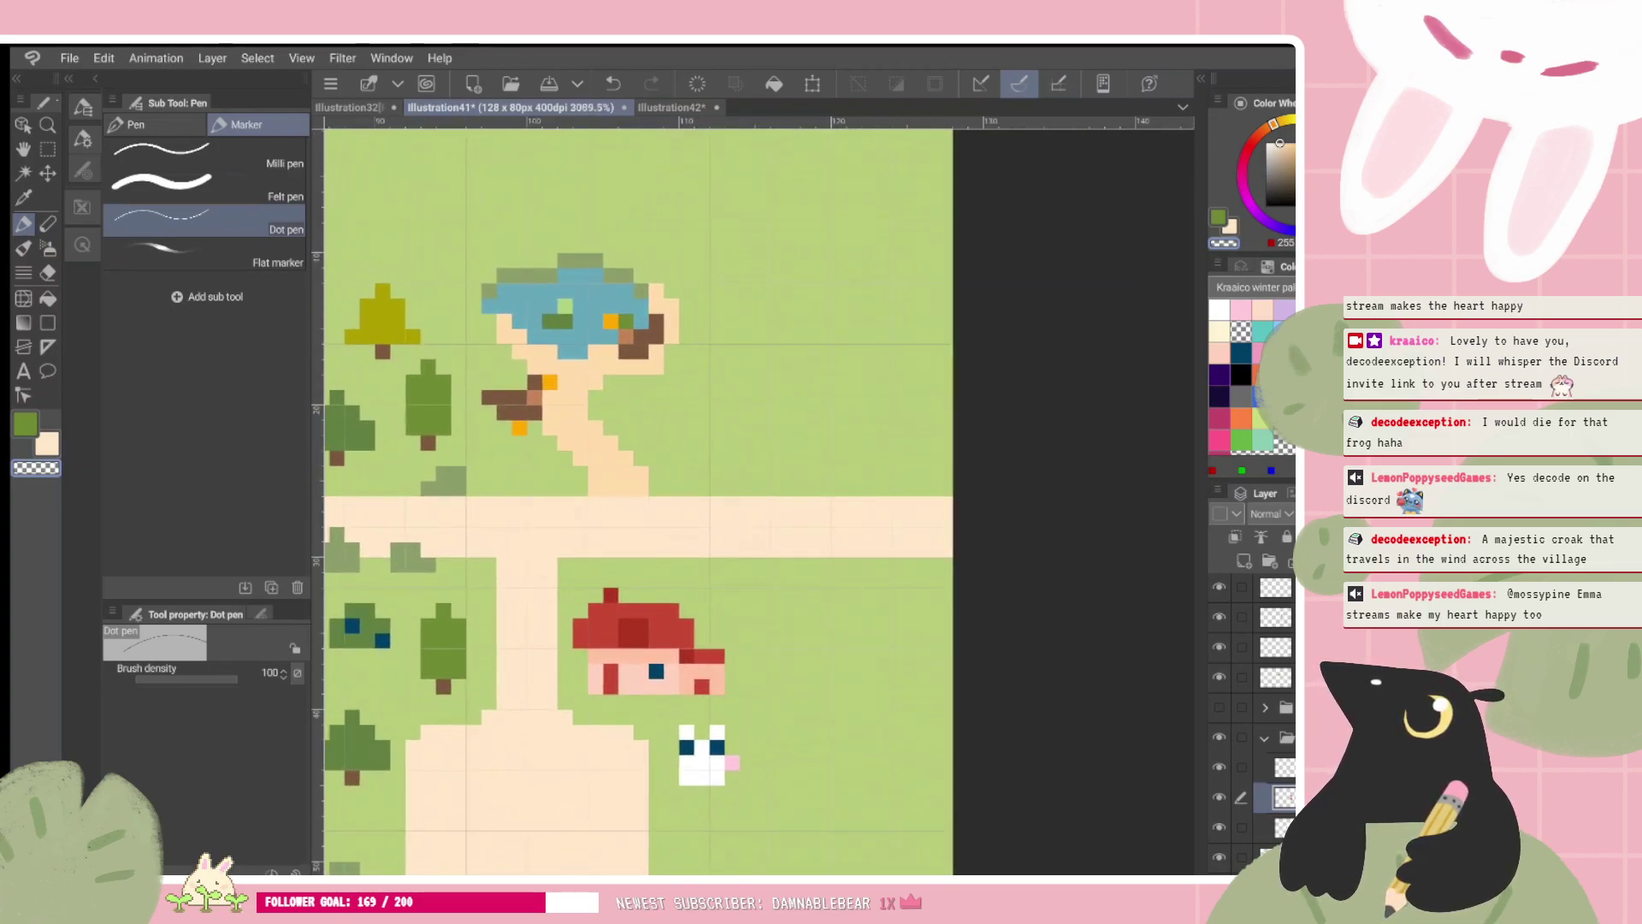
{"action": "scroll", "coordinate": [743, 602], "scroll_direction": "down", "scroll_amount": 2}
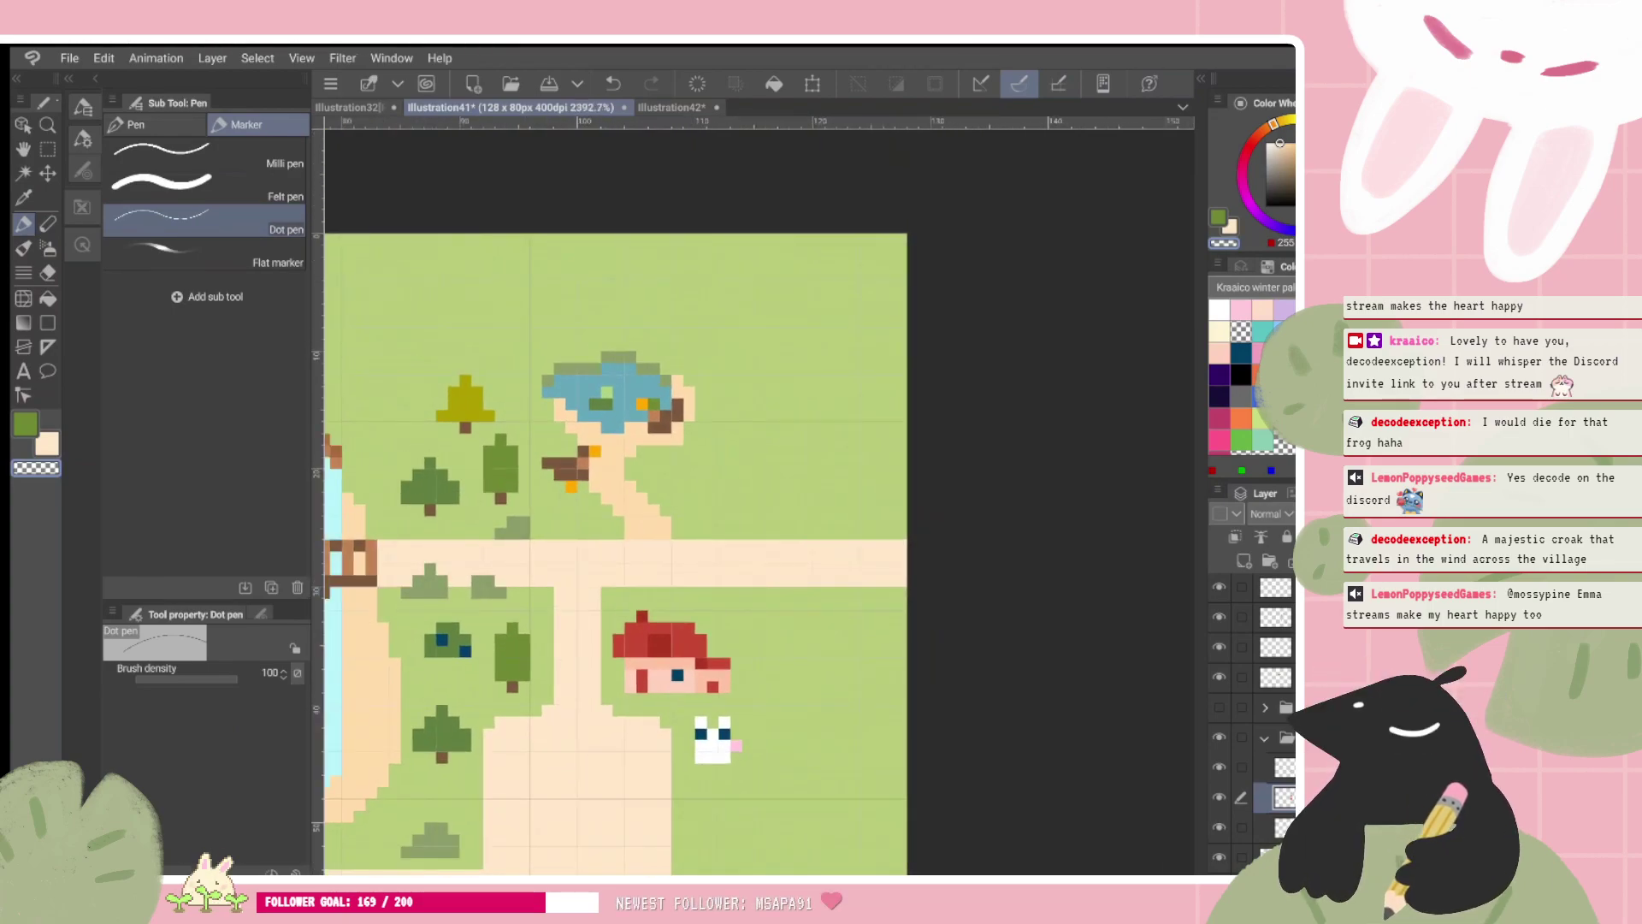
{"action": "left_click", "coordinate": [1265, 738]}
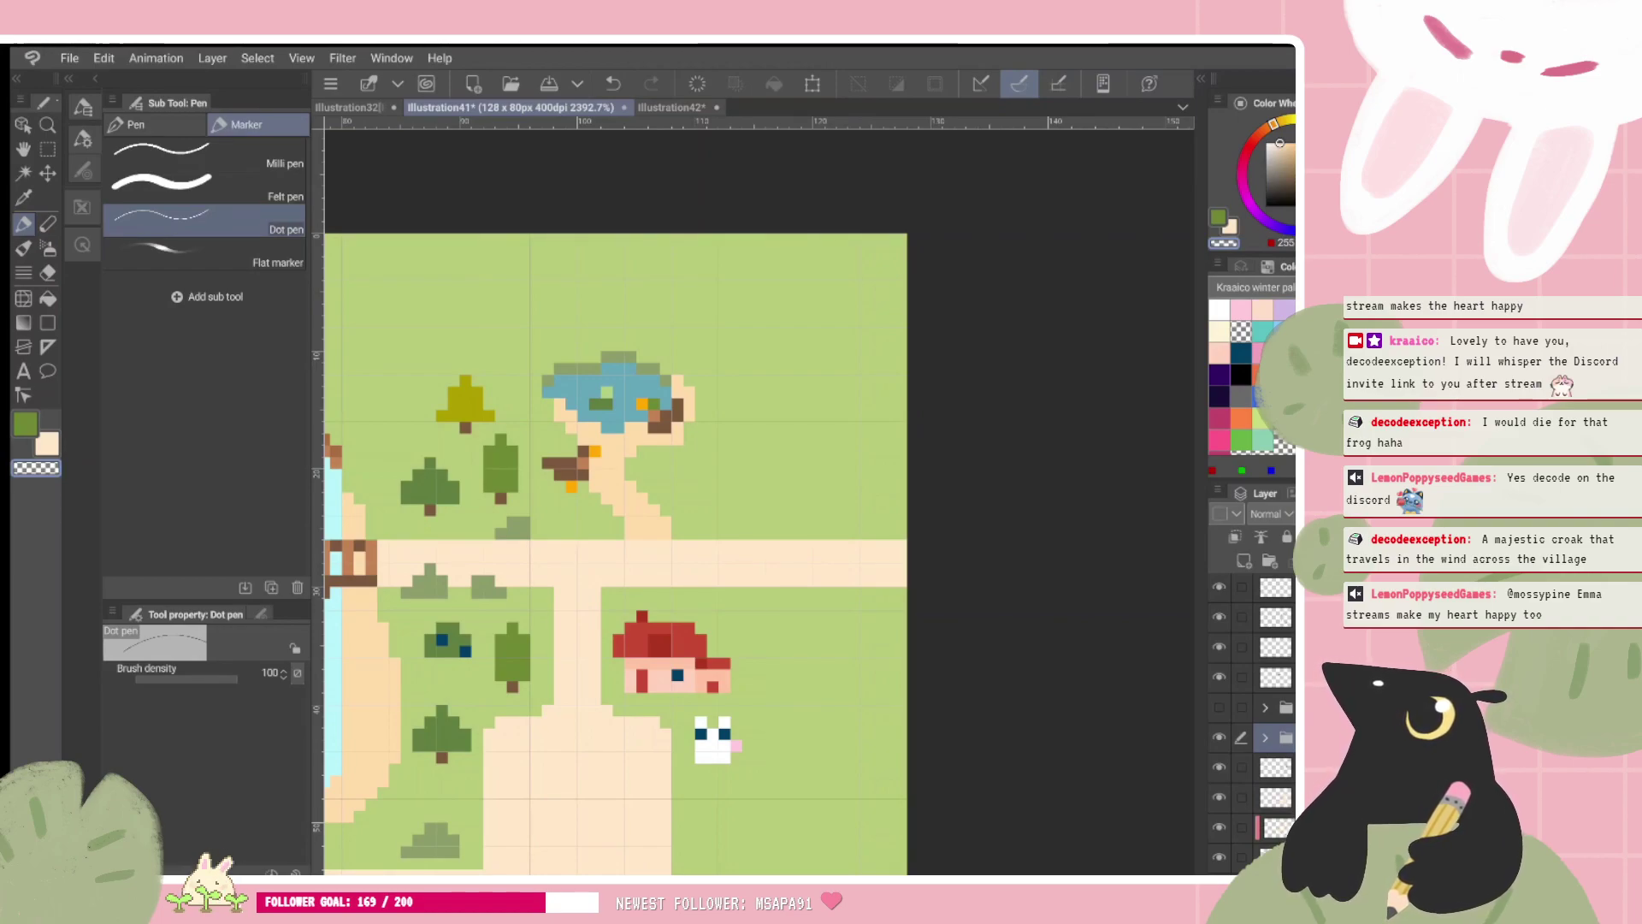
{"action": "scroll", "coordinate": [699, 759], "scroll_direction": "up", "scroll_amount": 2}
{"action": "left_click", "coordinate": [1275, 797]}
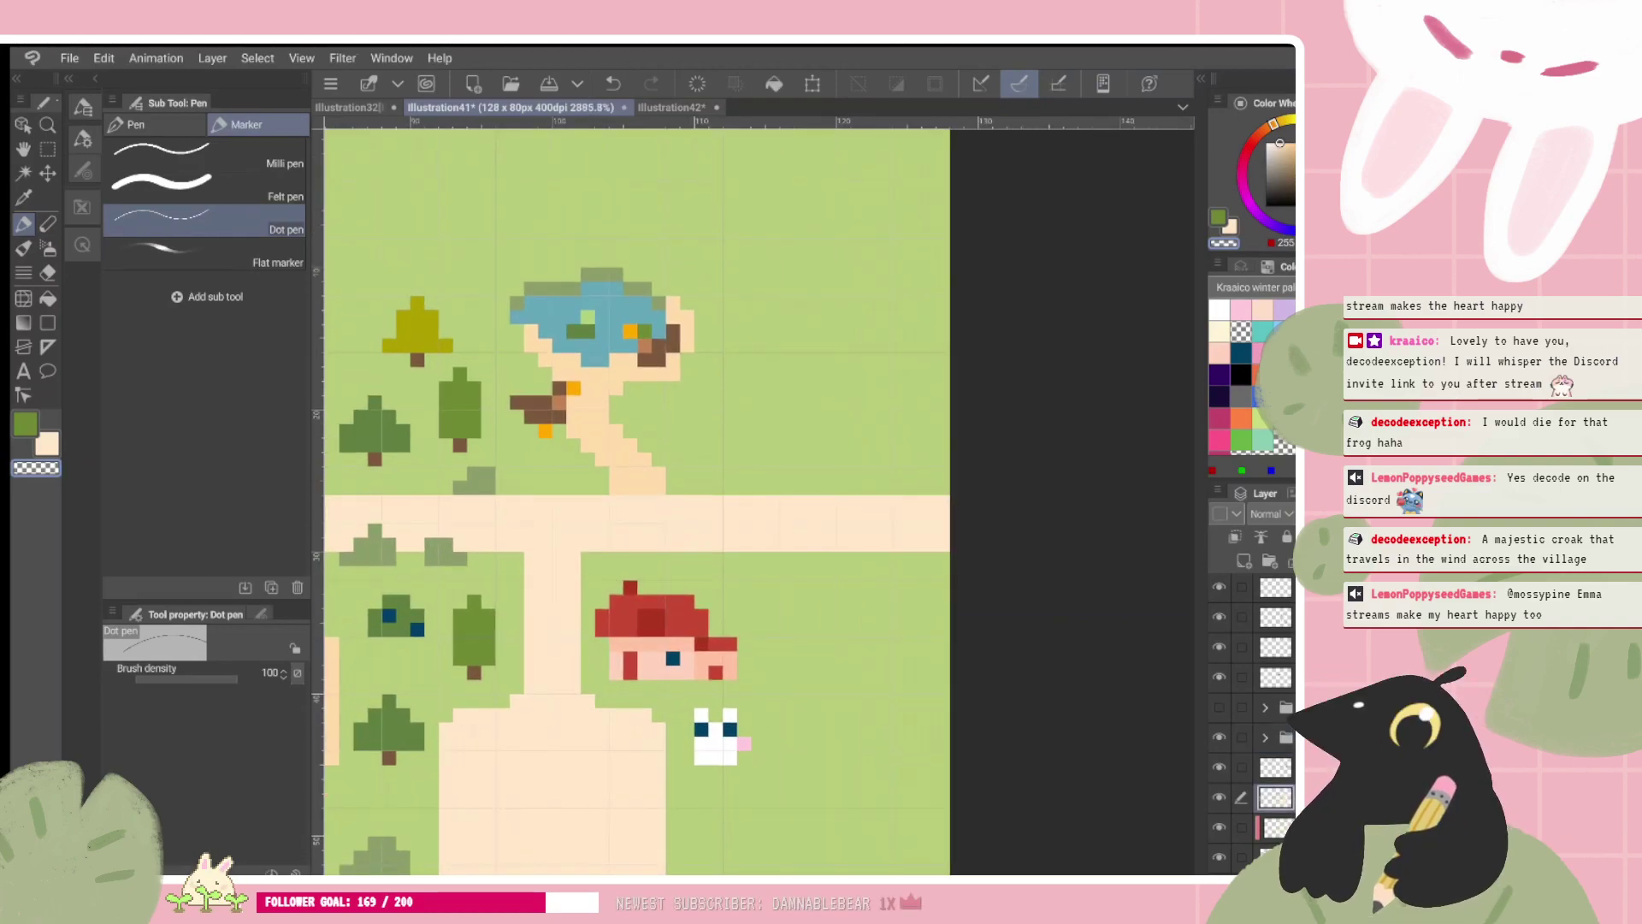
{"action": "left_click", "coordinate": [1219, 797]}
{"action": "left_click", "coordinate": [1219, 797]}
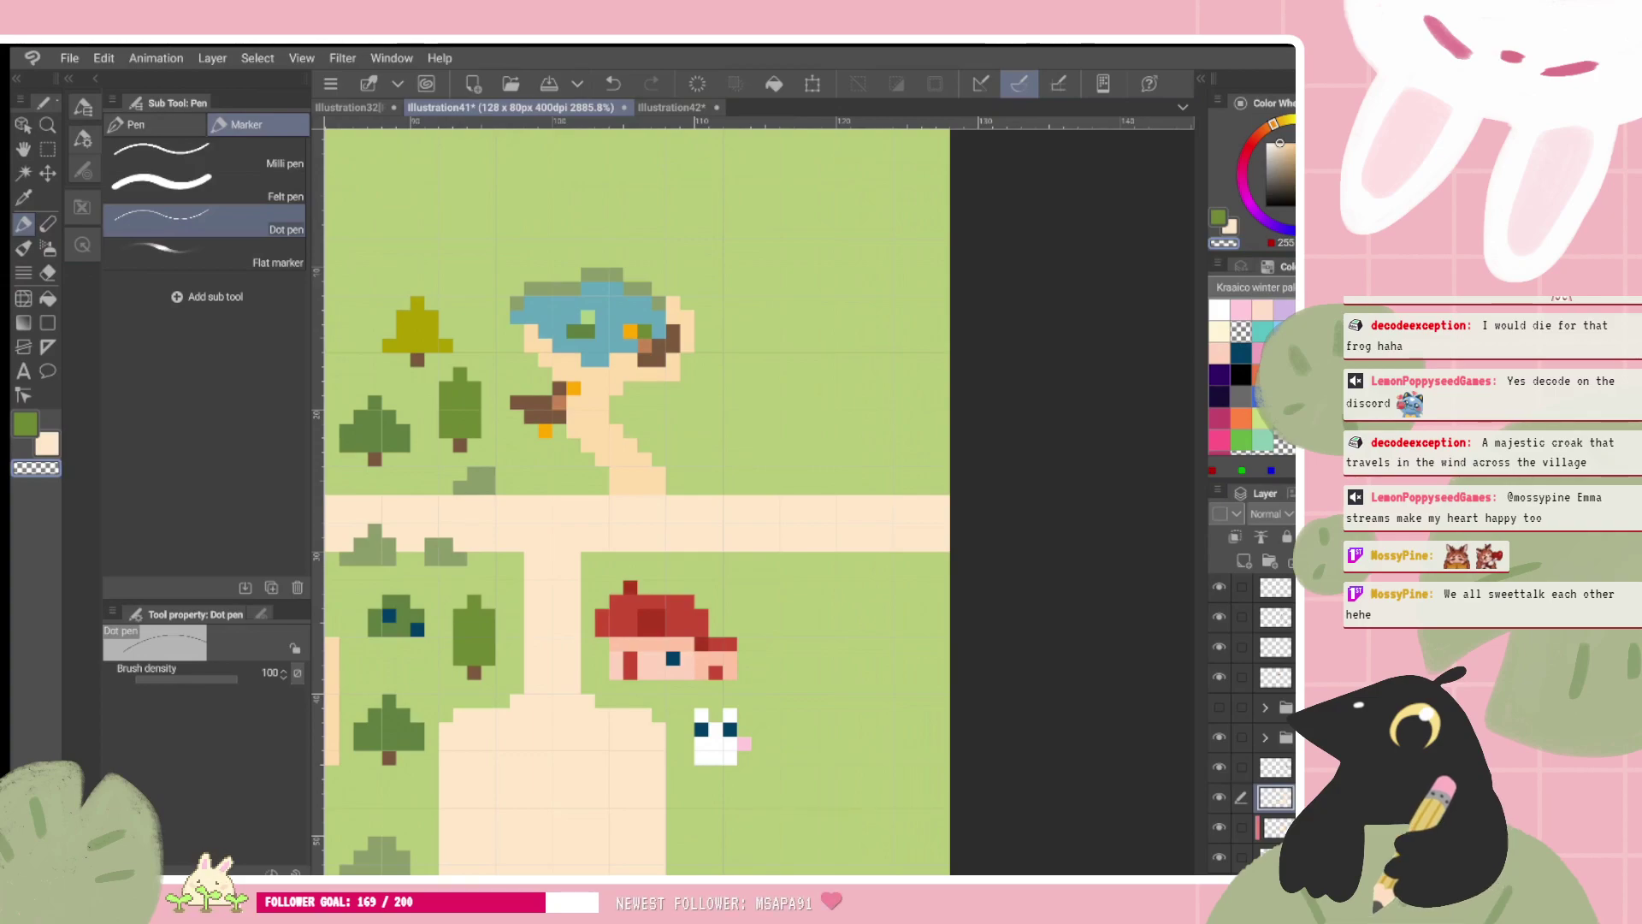
Step: Identify the lighthouse's layer folder by toggling its visibility and rename it lighthouse
{"action": "scroll", "coordinate": [758, 501], "scroll_direction": "down", "scroll_amount": 3}
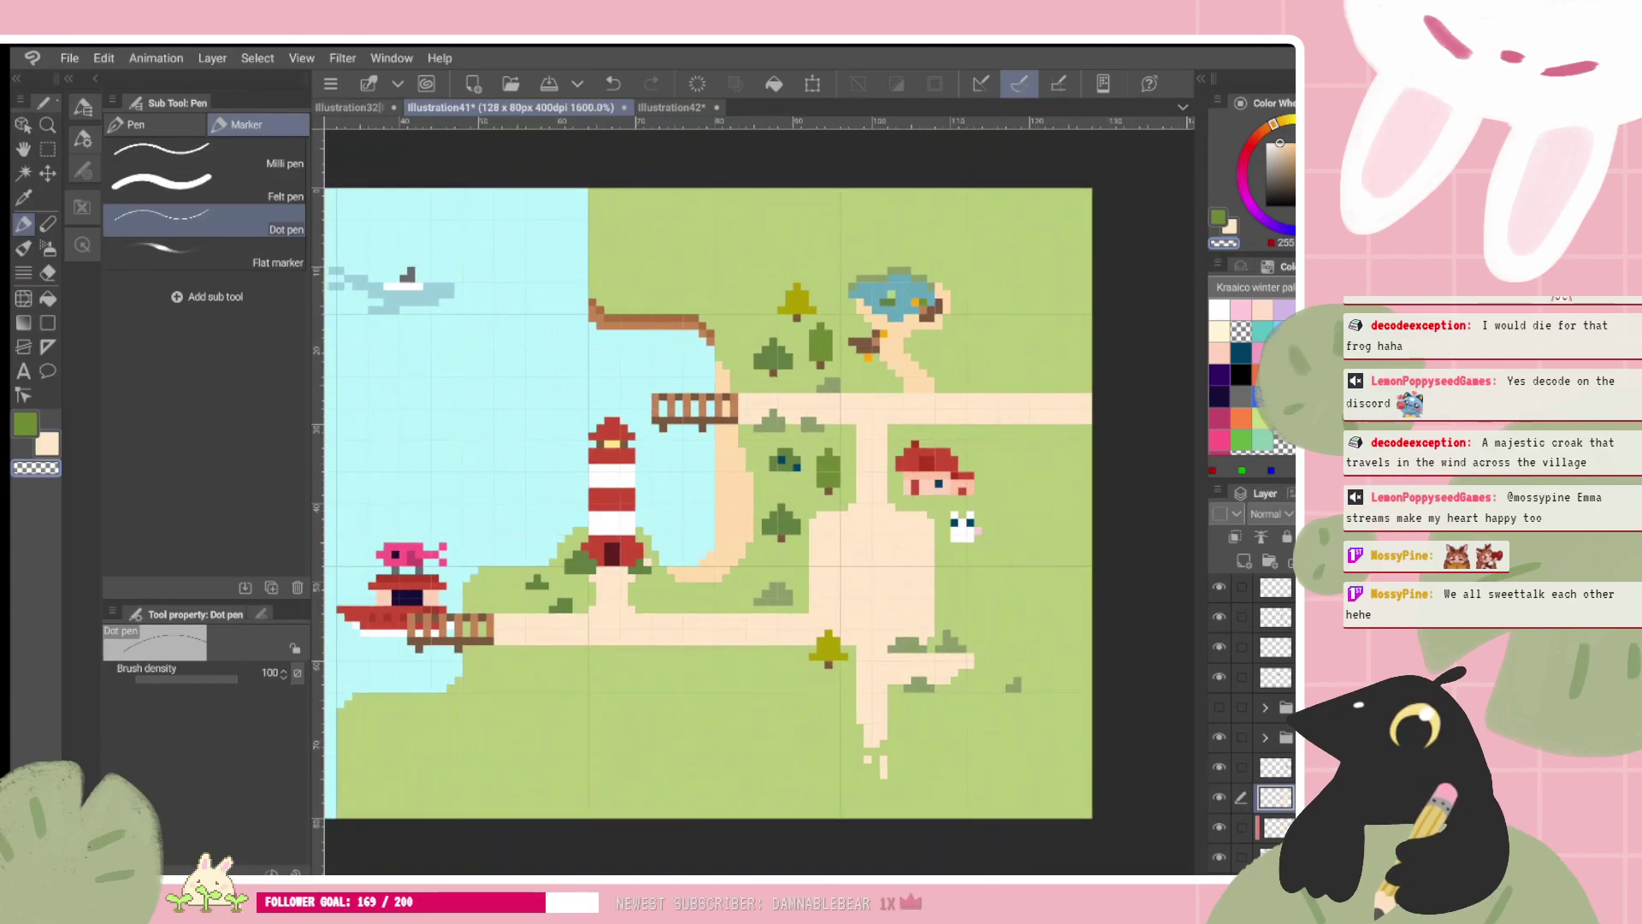
{"action": "key", "text": "ctrl+minus"}
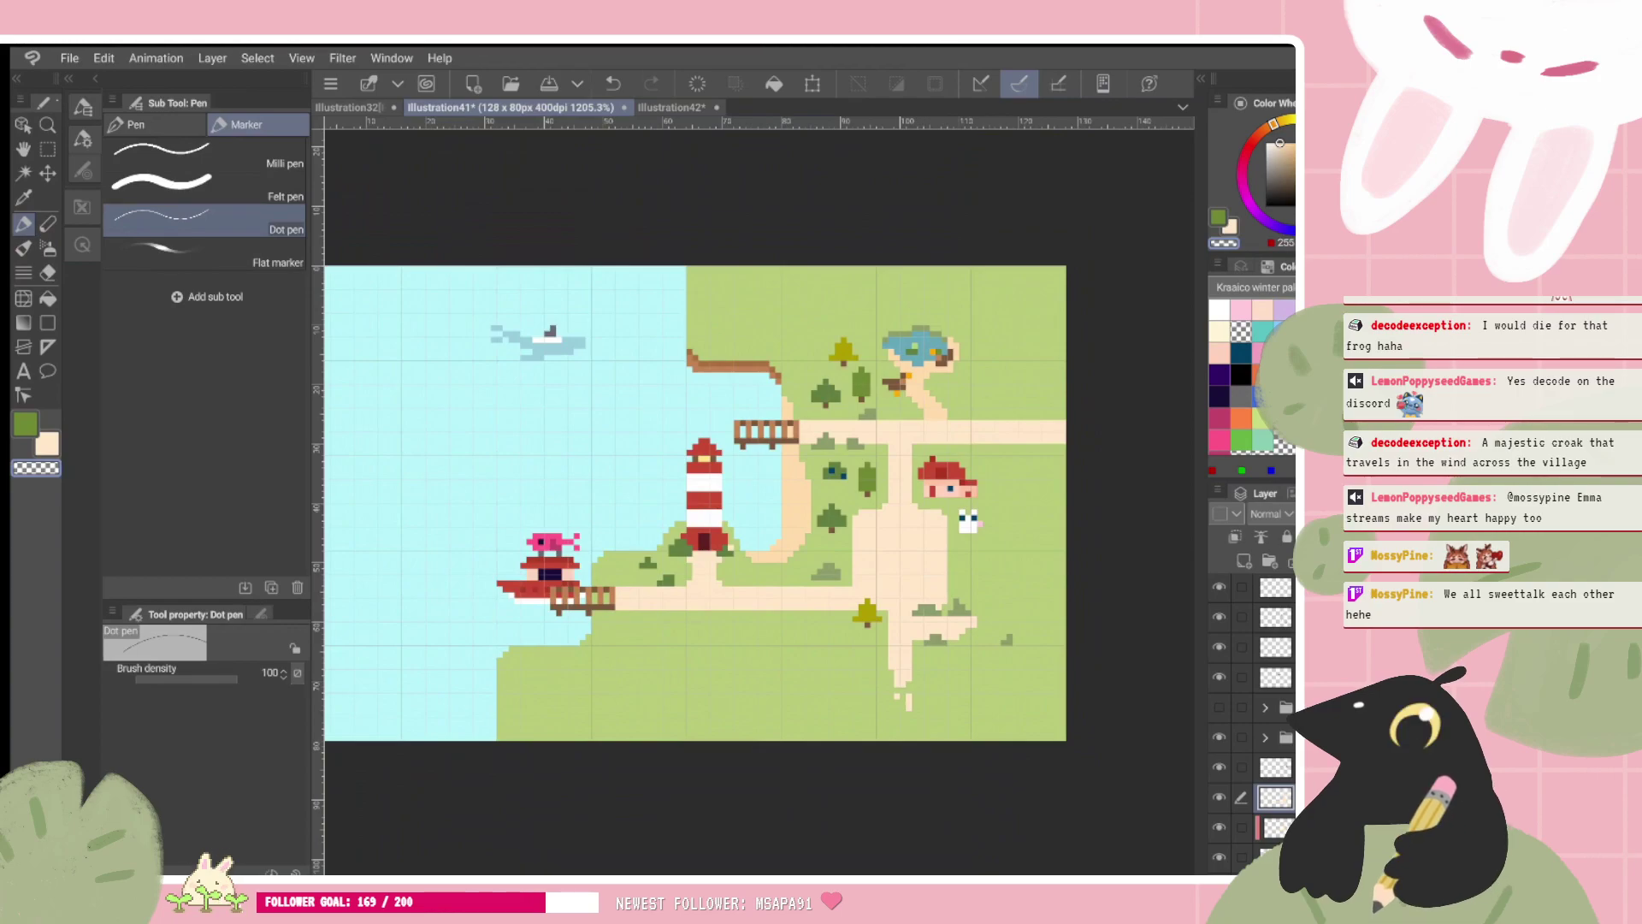
{"action": "left_click_drag", "start_coordinate": [694, 502], "coordinate": [655, 490]}
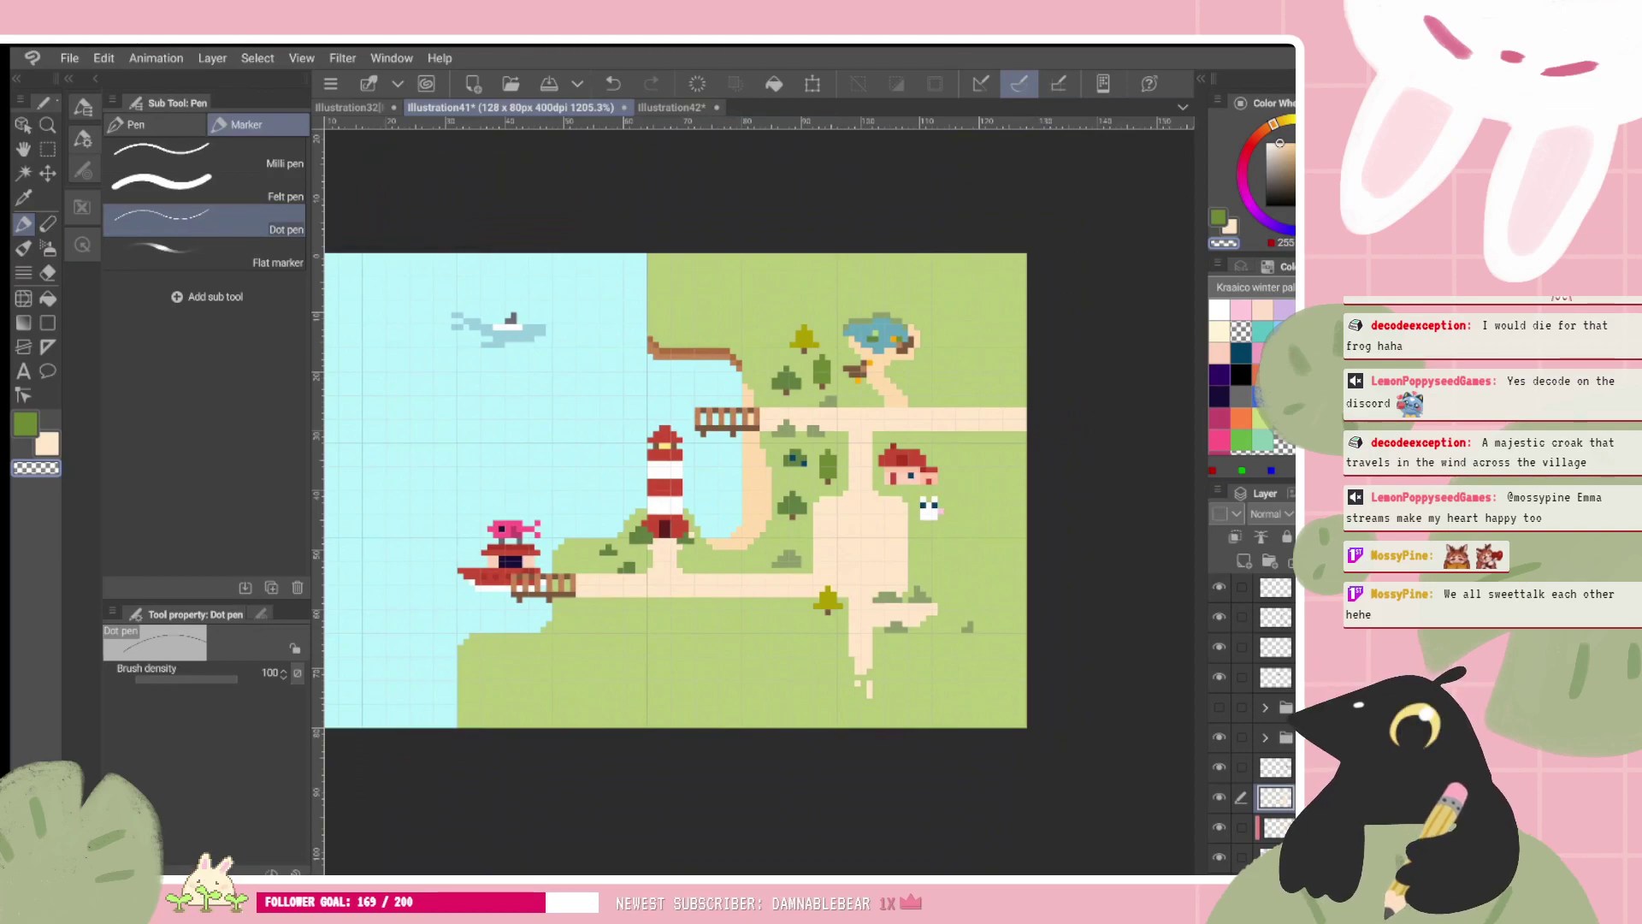
{"action": "left_click", "coordinate": [1280, 737]}
{"action": "left_click", "coordinate": [1218, 737]}
{"action": "left_click", "coordinate": [1219, 737]}
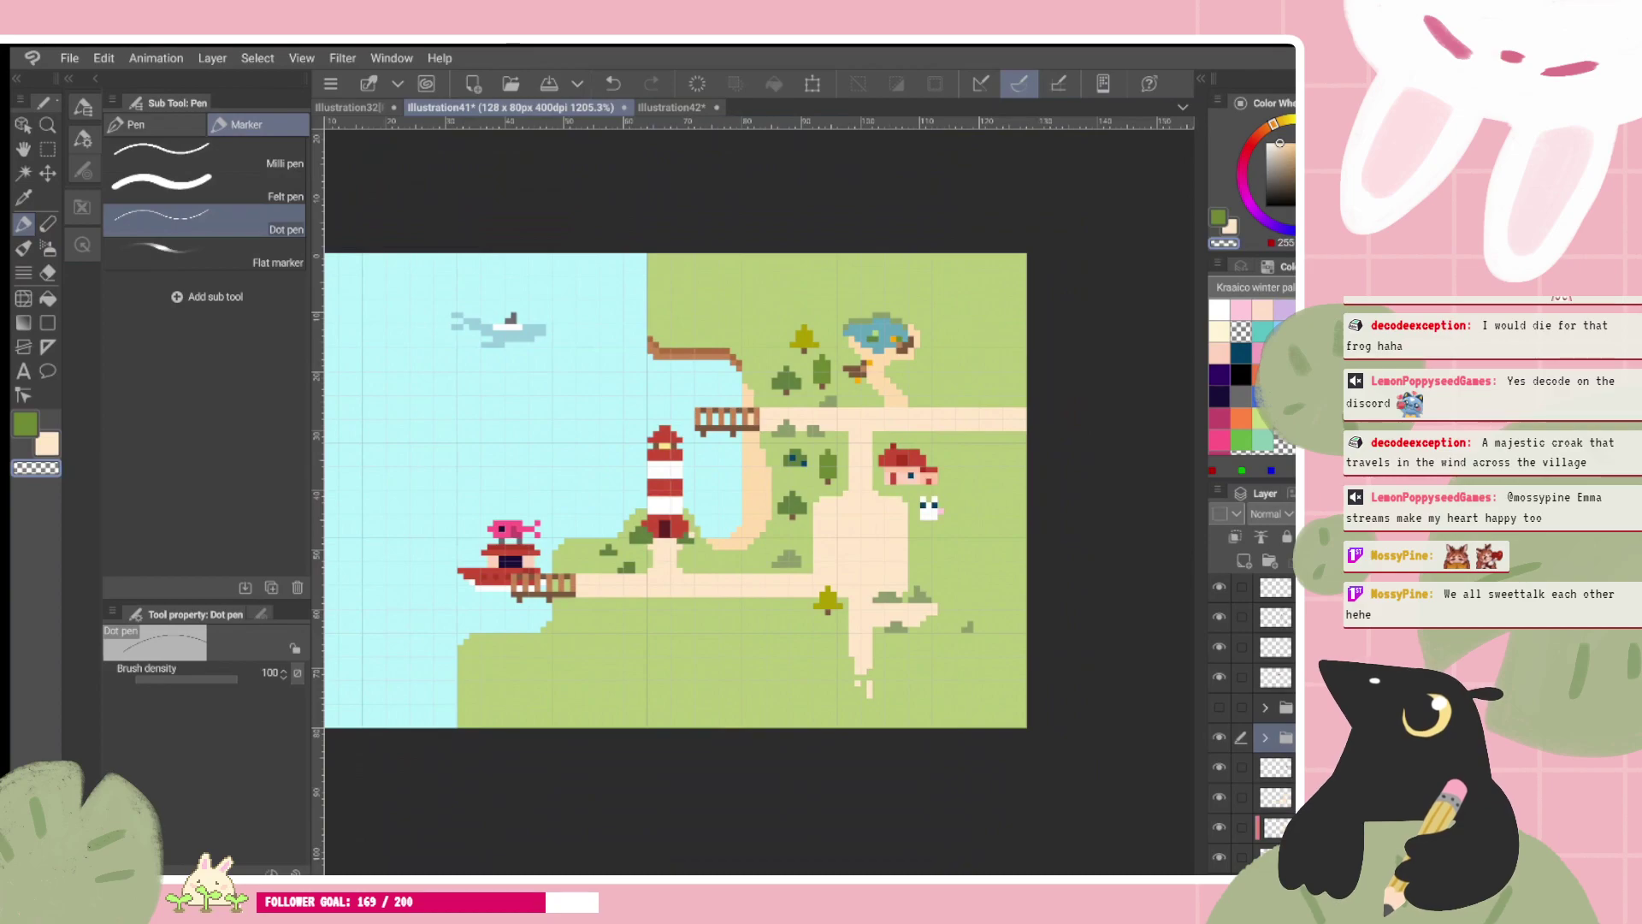
{"action": "double_click", "coordinate": [1283, 737]}
{"action": "type", "text": "ligh"}
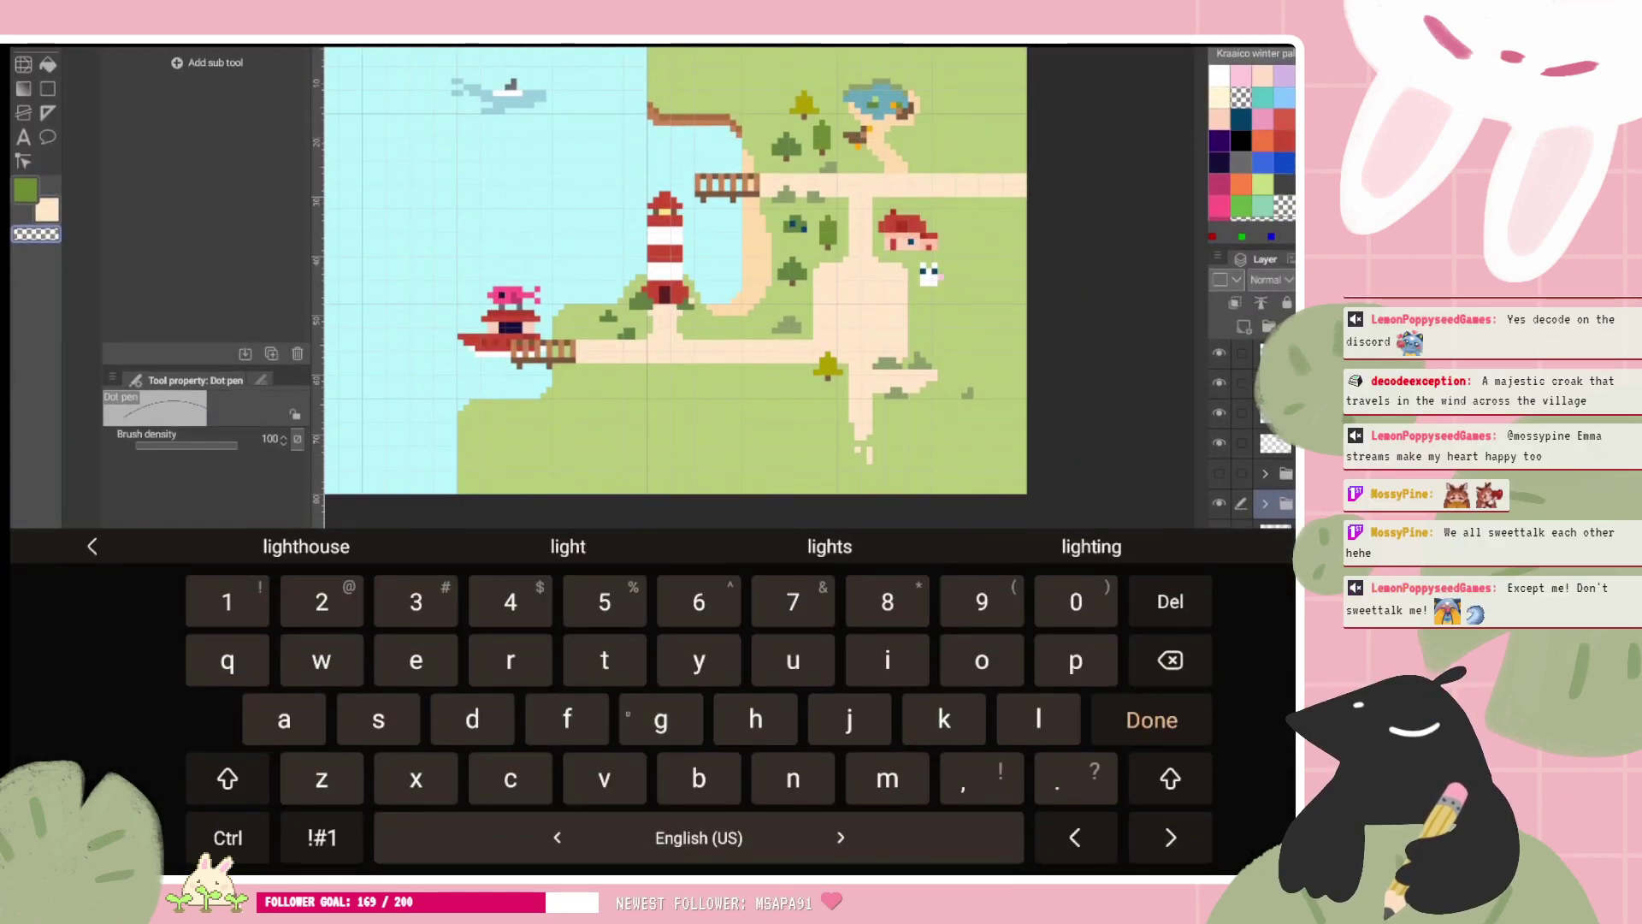
{"action": "type", "text": "use"}
{"action": "left_click", "coordinate": [1151, 719]}
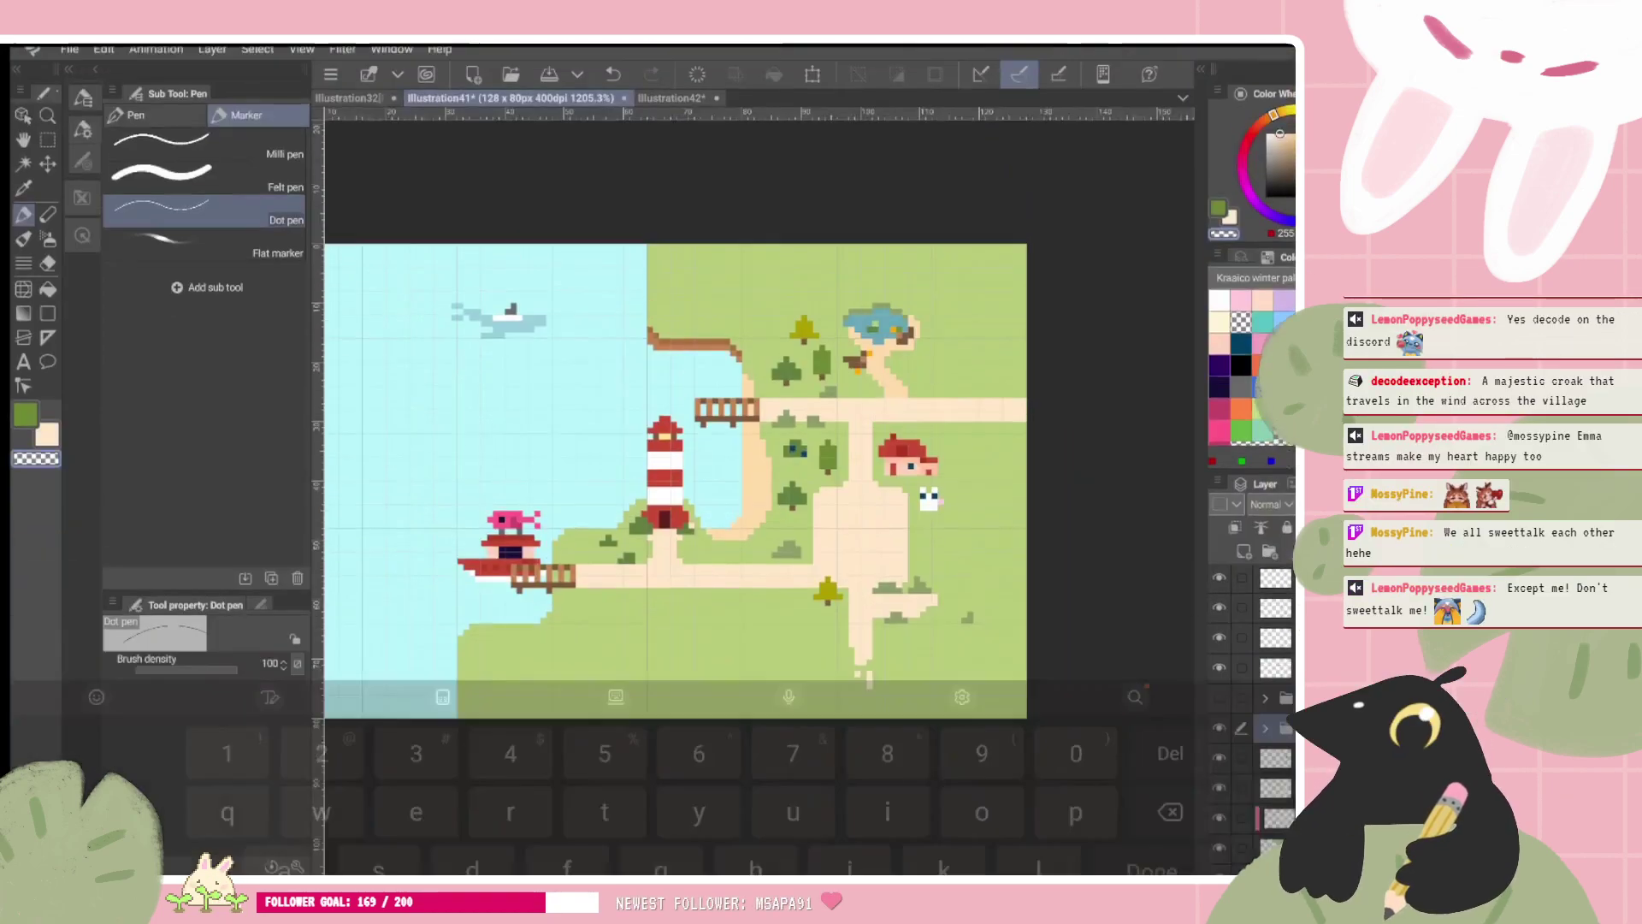
Step: Toggle the visibility of the loose layers above the hidden house folder to identify what each one contains
{"action": "scroll", "coordinate": [1274, 719], "scroll_direction": "up", "scroll_amount": 2}
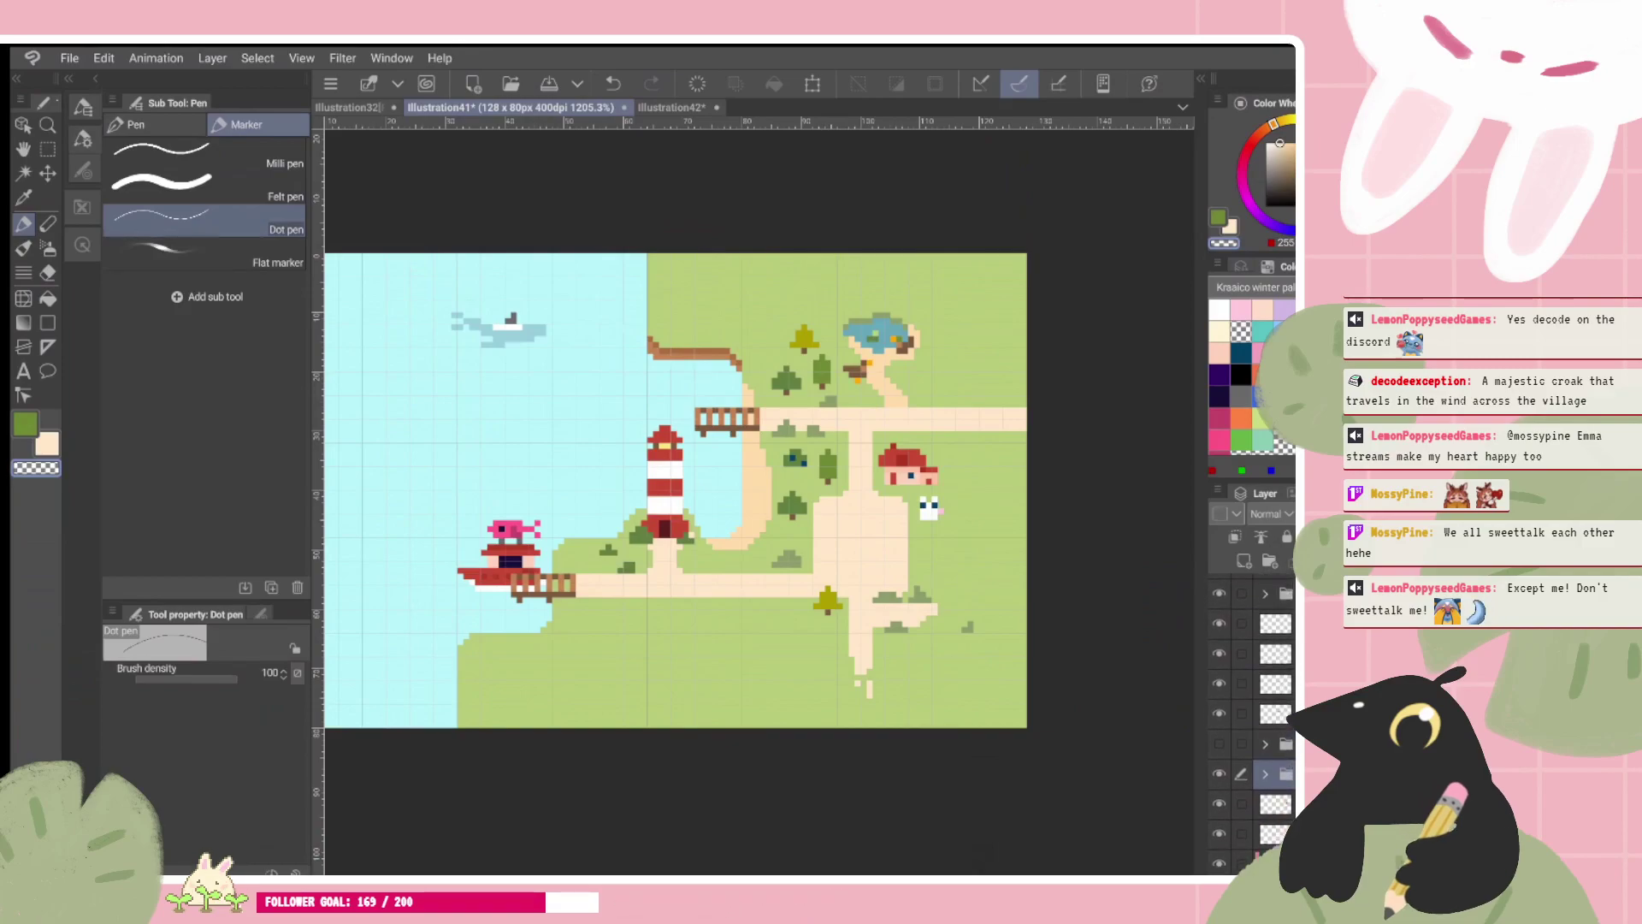
{"action": "left_click", "coordinate": [1275, 712]}
{"action": "left_click", "coordinate": [1219, 711]}
{"action": "left_click", "coordinate": [1219, 711]}
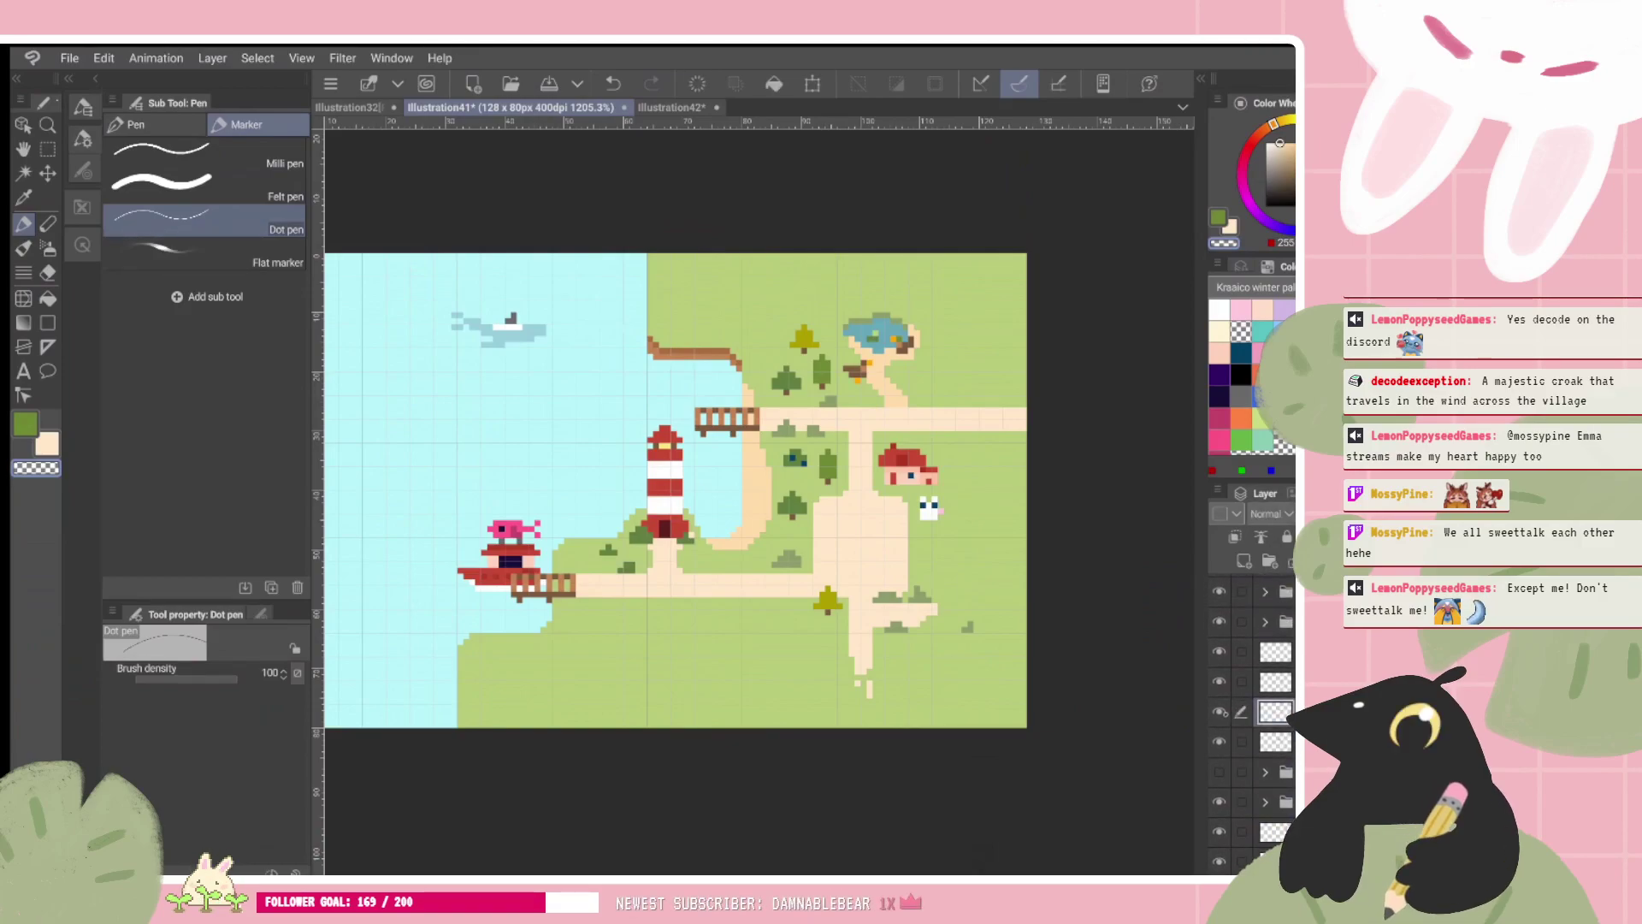
{"action": "left_click", "coordinate": [1218, 711]}
{"action": "left_click", "coordinate": [1218, 711]}
{"action": "left_click", "coordinate": [1275, 681]}
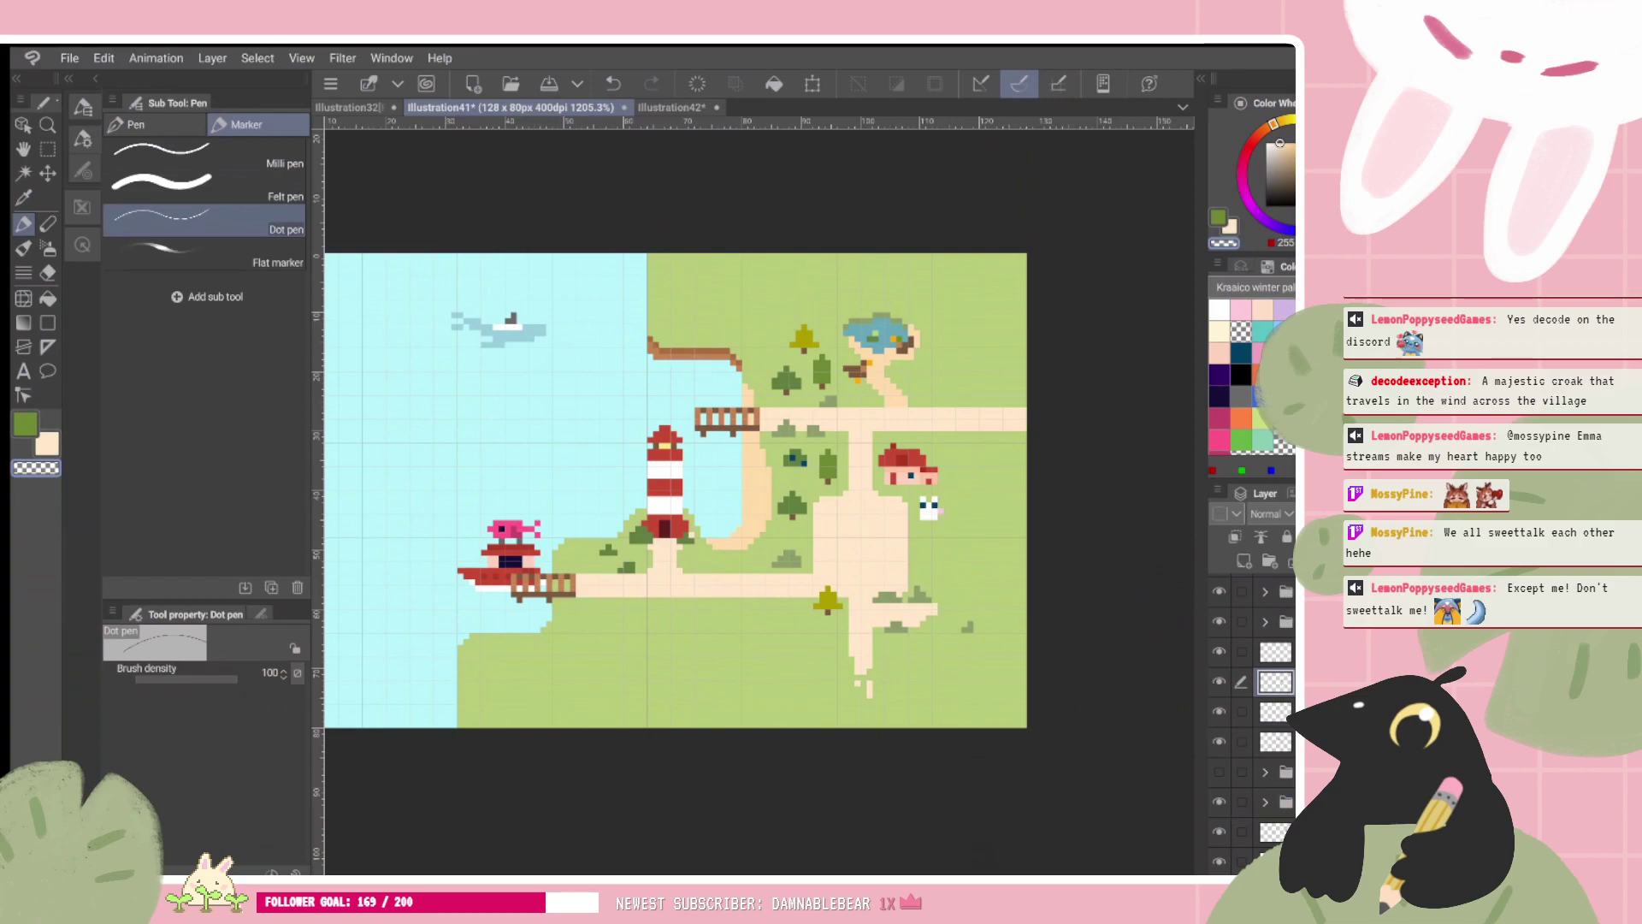
{"action": "left_click", "coordinate": [1218, 652]}
{"action": "left_click", "coordinate": [1219, 652]}
Step: Rename the uppermost of the loose layers above the hidden house folder
{"action": "left_click", "coordinate": [1275, 652]}
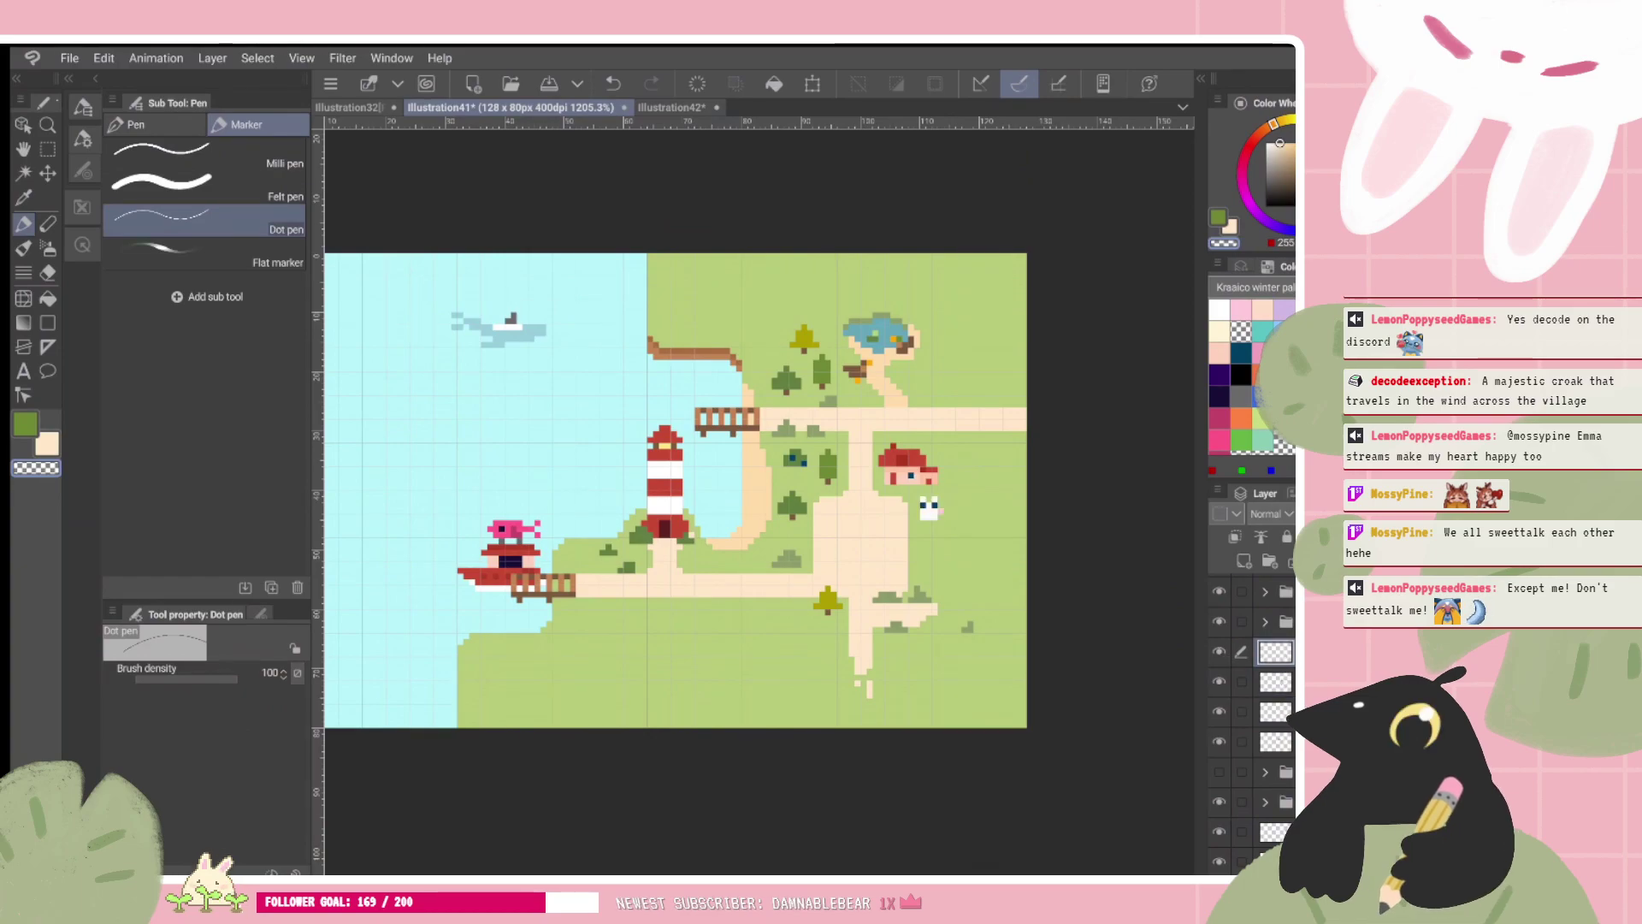
{"action": "double_click", "coordinate": [1289, 652]}
{"action": "left_click", "coordinate": [699, 777]}
{"action": "left_click", "coordinate": [793, 777]}
{"action": "left_click", "coordinate": [1151, 719]}
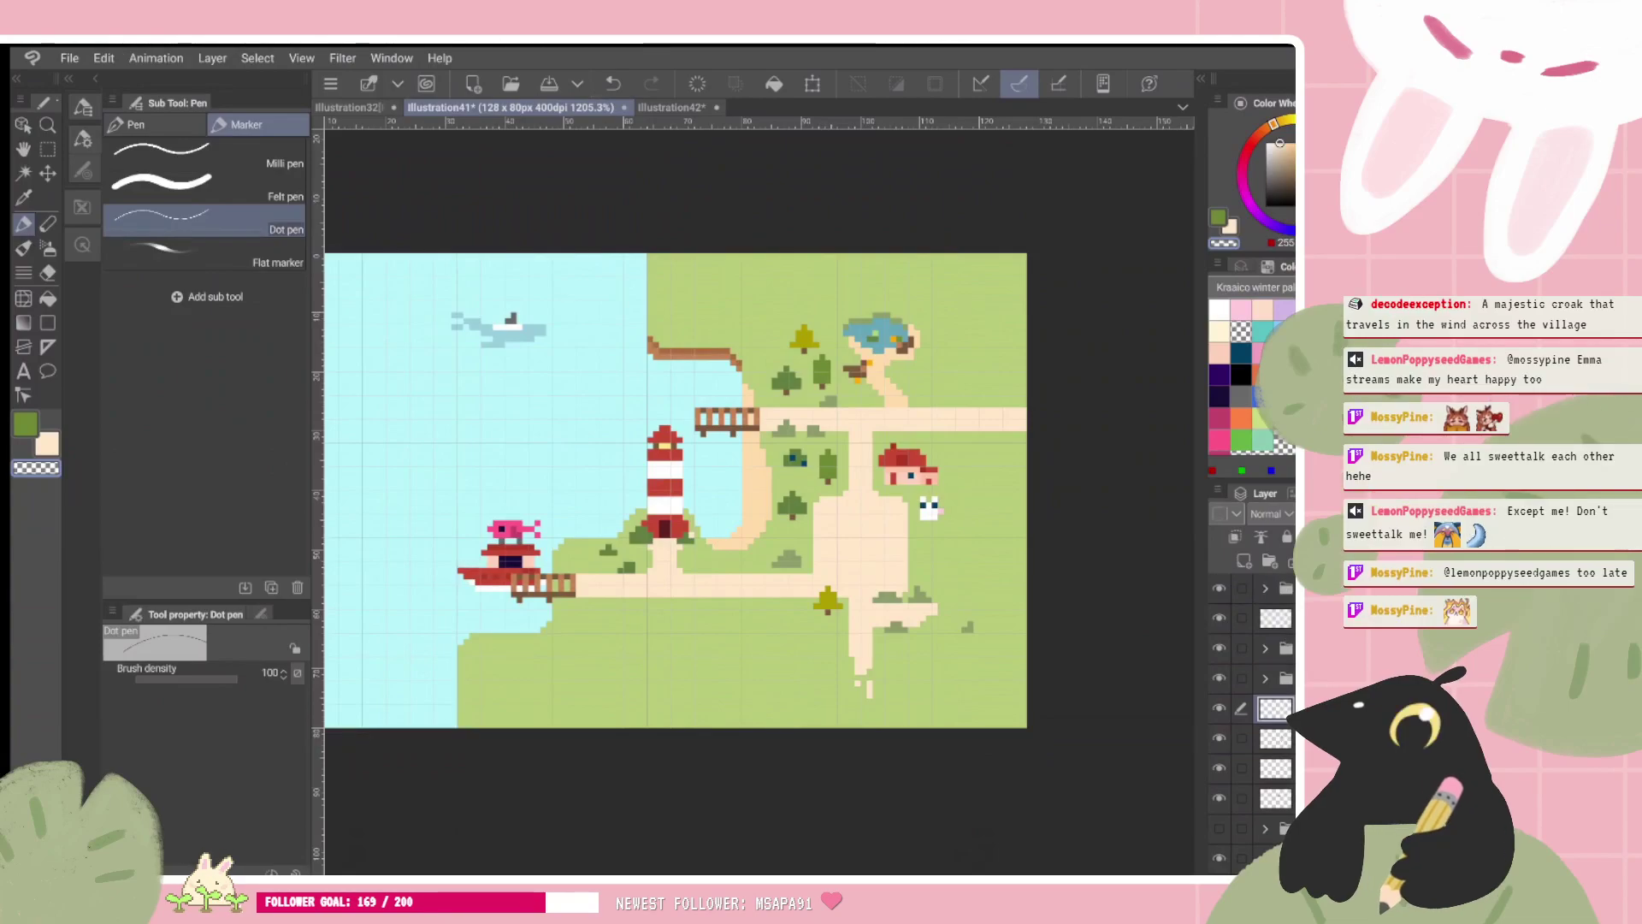
{"action": "scroll", "coordinate": [1231, 721], "scroll_direction": "down", "scroll_amount": 1}
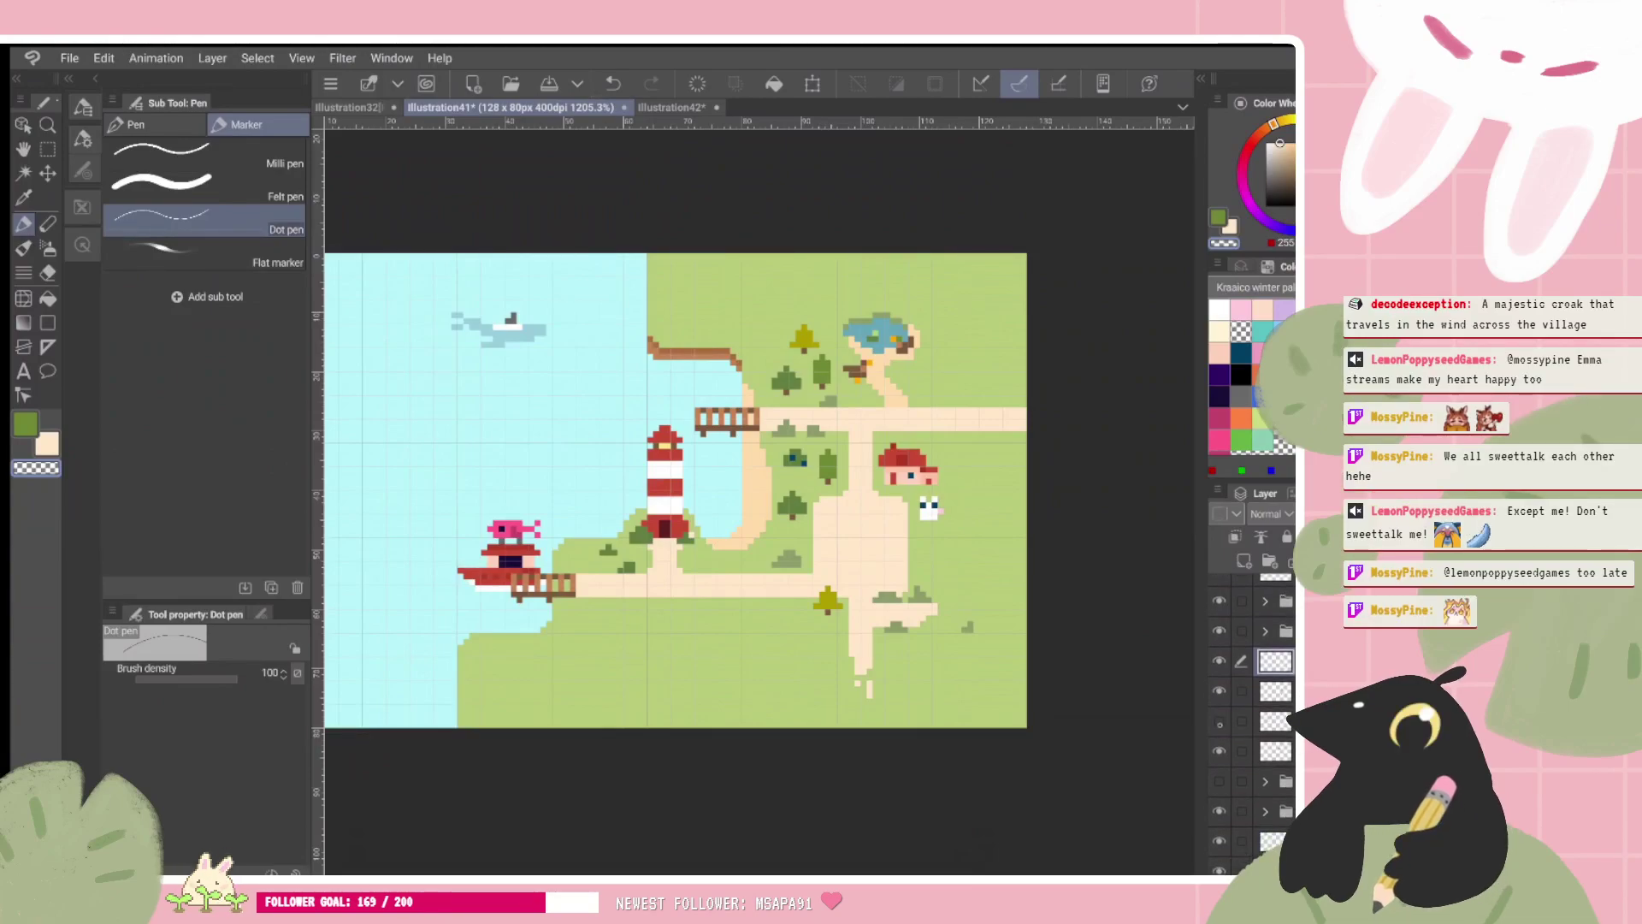
{"action": "scroll", "coordinate": [1252, 718], "scroll_direction": "down", "scroll_amount": 1}
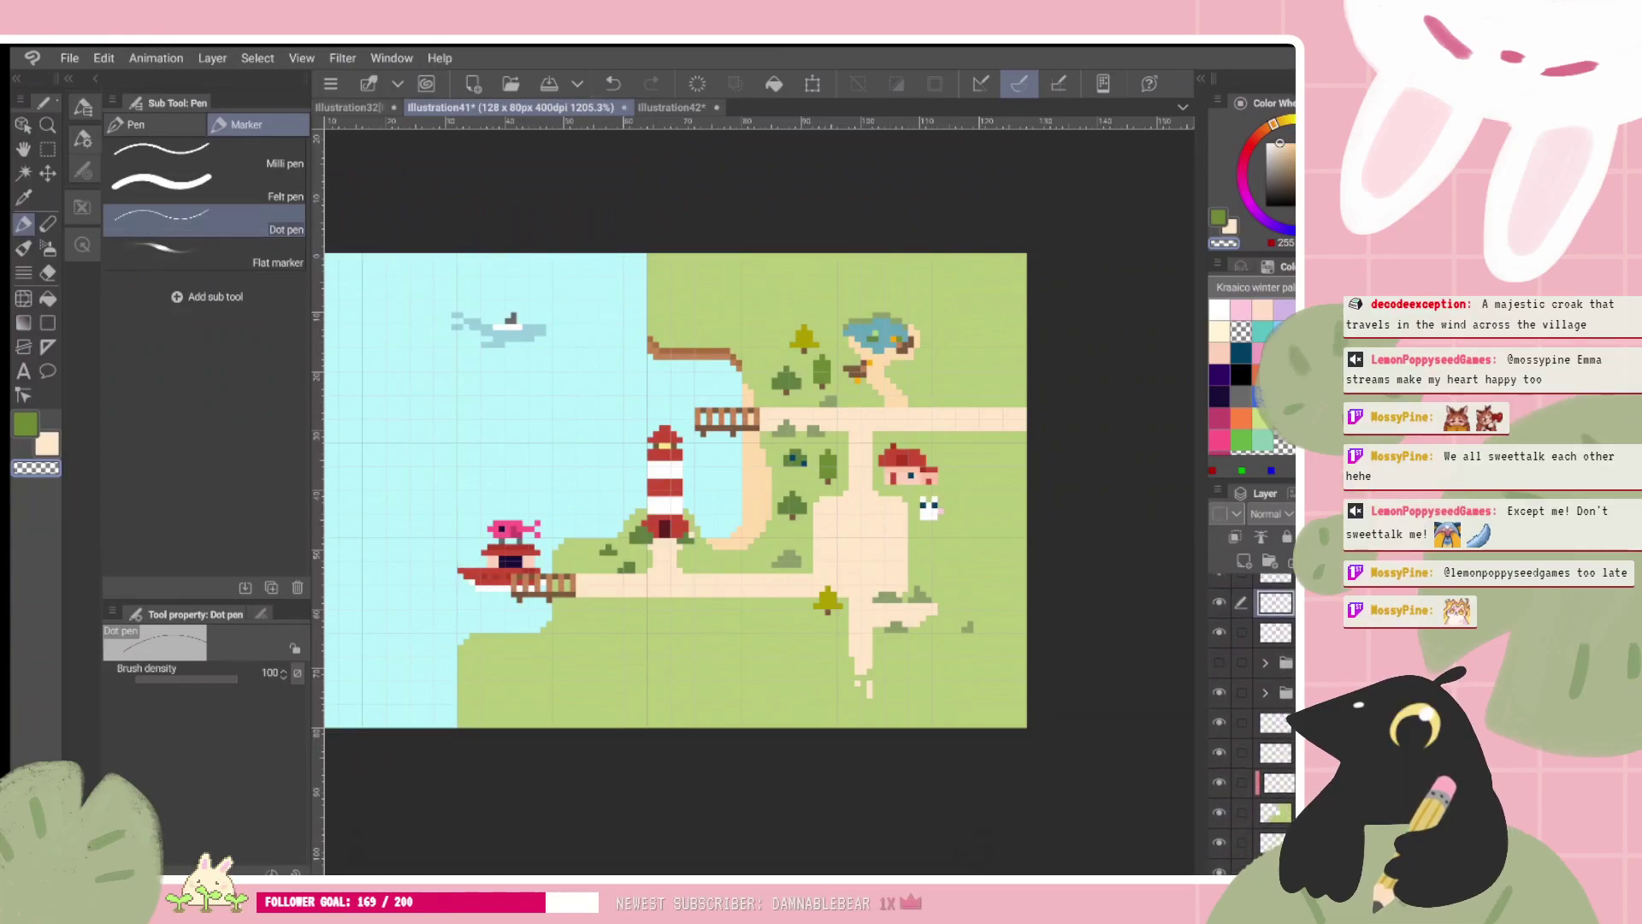
Step: Sample the cream path colour and paint a short path branch off the plaza's eastern edge, below the white creature
{"action": "scroll", "coordinate": [1253, 718], "scroll_direction": "down", "scroll_amount": 1}
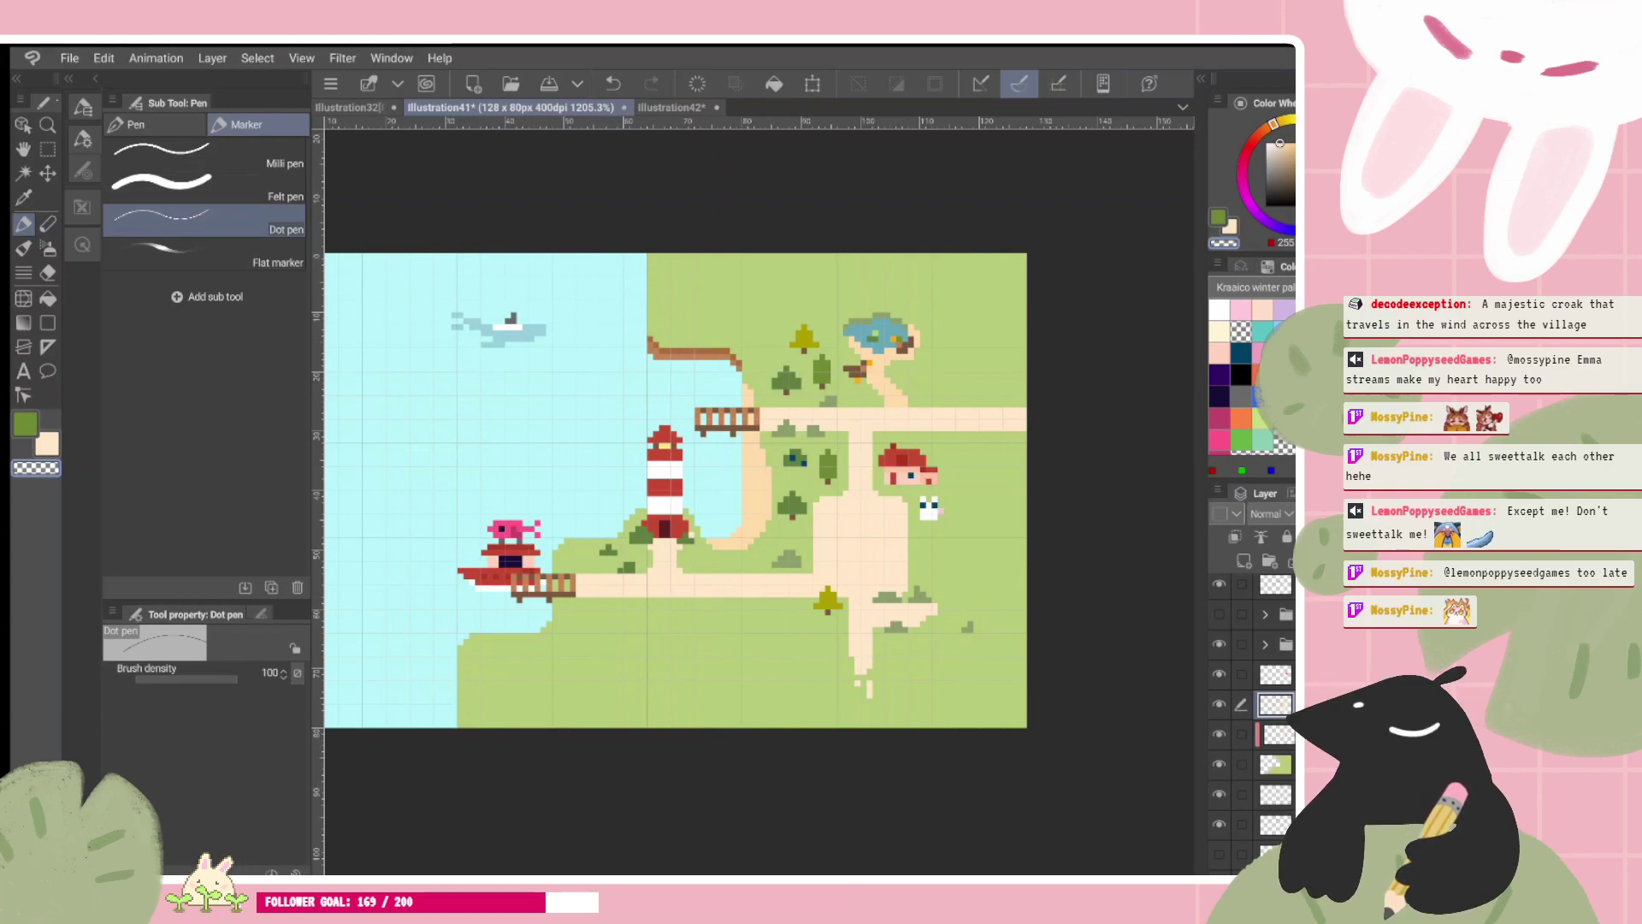
{"action": "scroll", "coordinate": [674, 490], "scroll_direction": "up", "scroll_amount": 1}
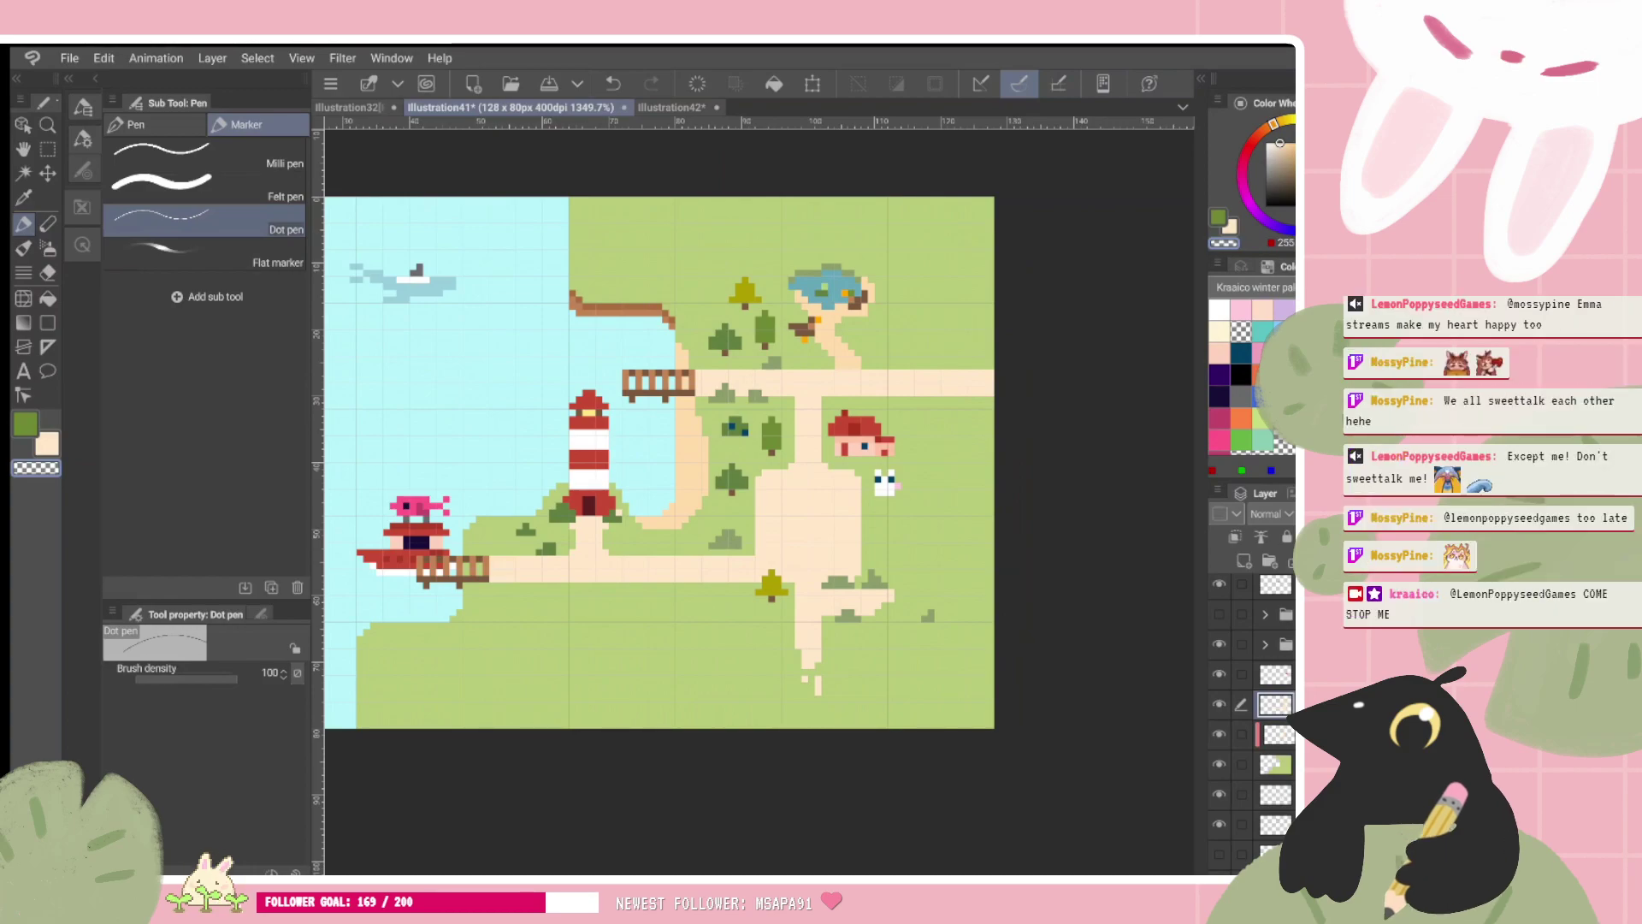
{"action": "left_click_drag", "start_coordinate": [658, 461], "coordinate": [681, 449]}
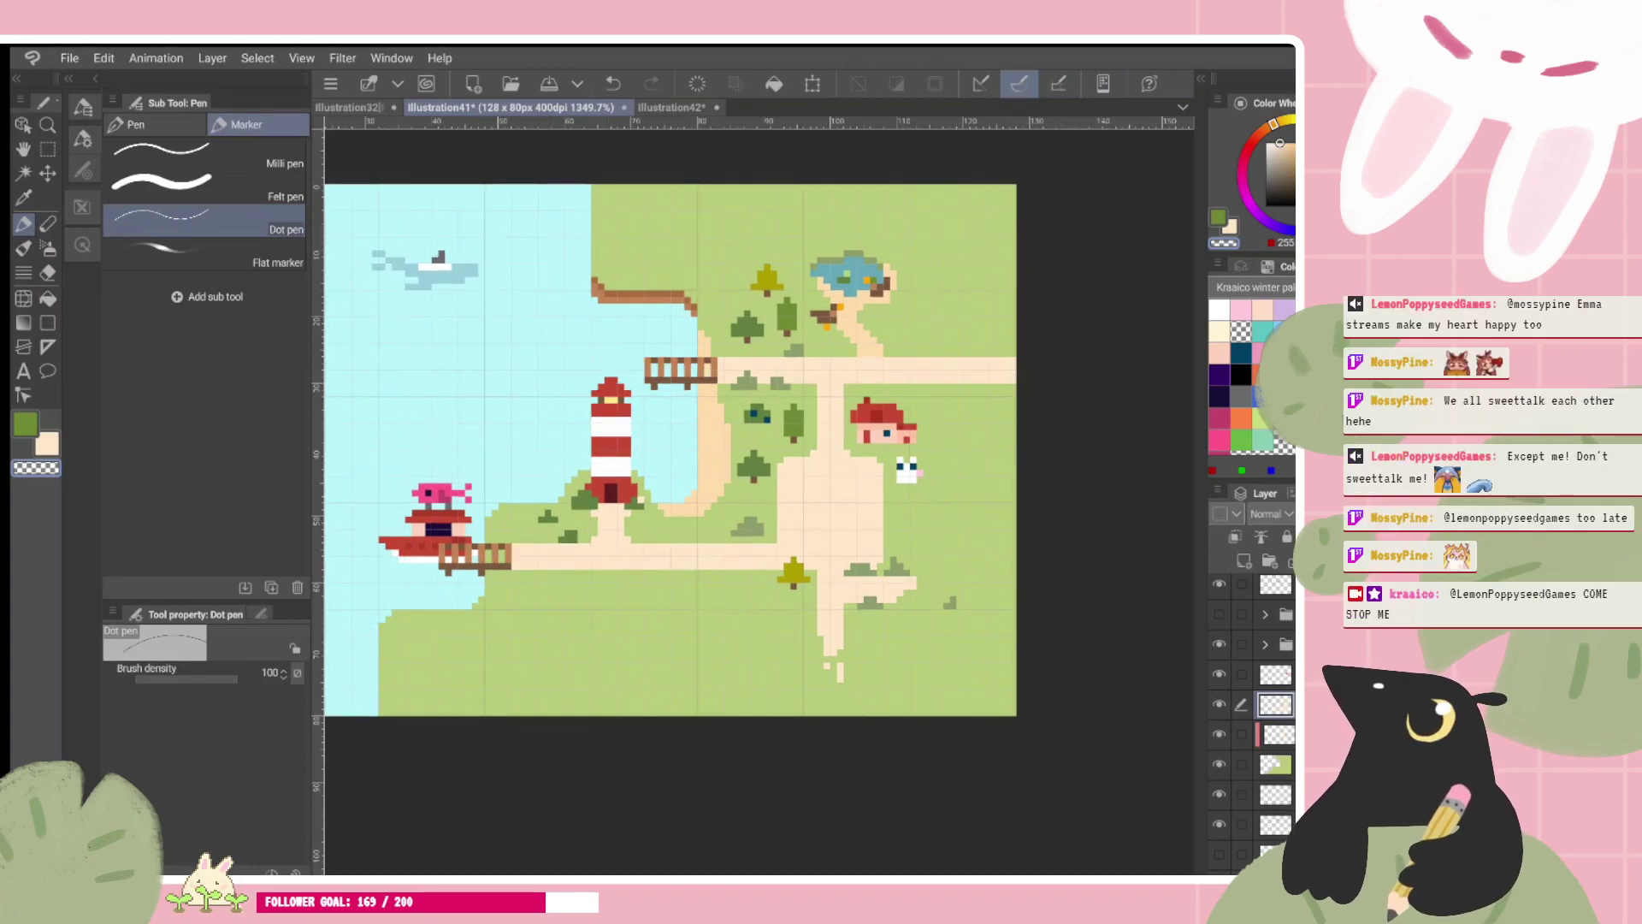
{"action": "left_click_drag", "start_coordinate": [598, 385], "coordinate": [572, 437]}
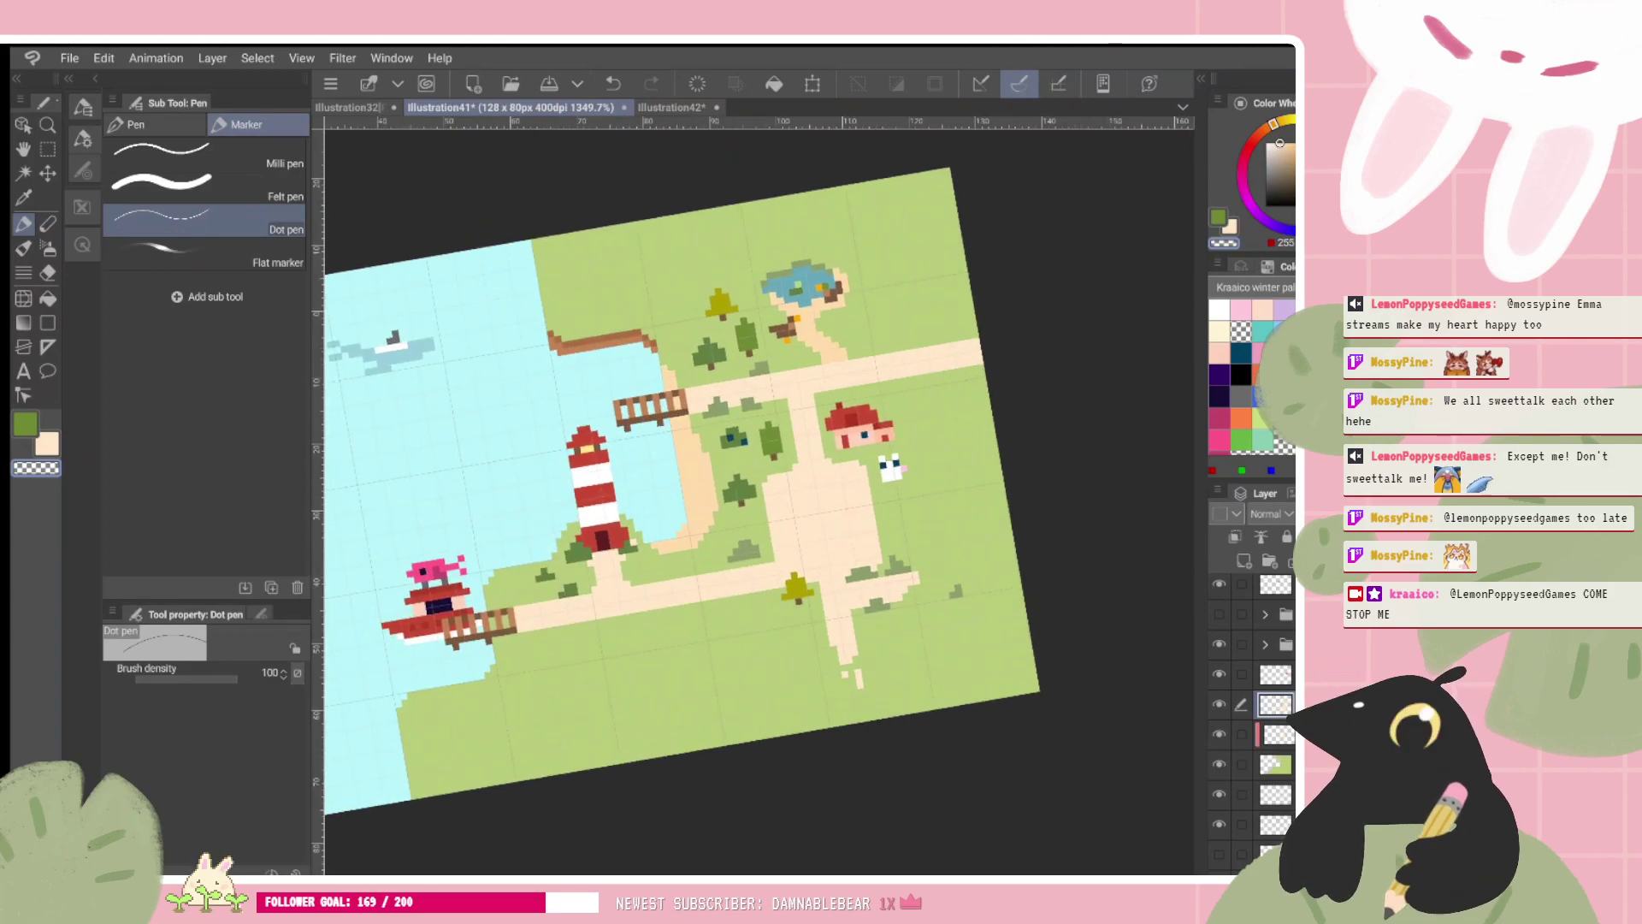
{"action": "left_click", "coordinate": [857, 491], "text": "alt"}
{"action": "scroll", "coordinate": [857, 491], "scroll_direction": "up", "scroll_amount": 2}
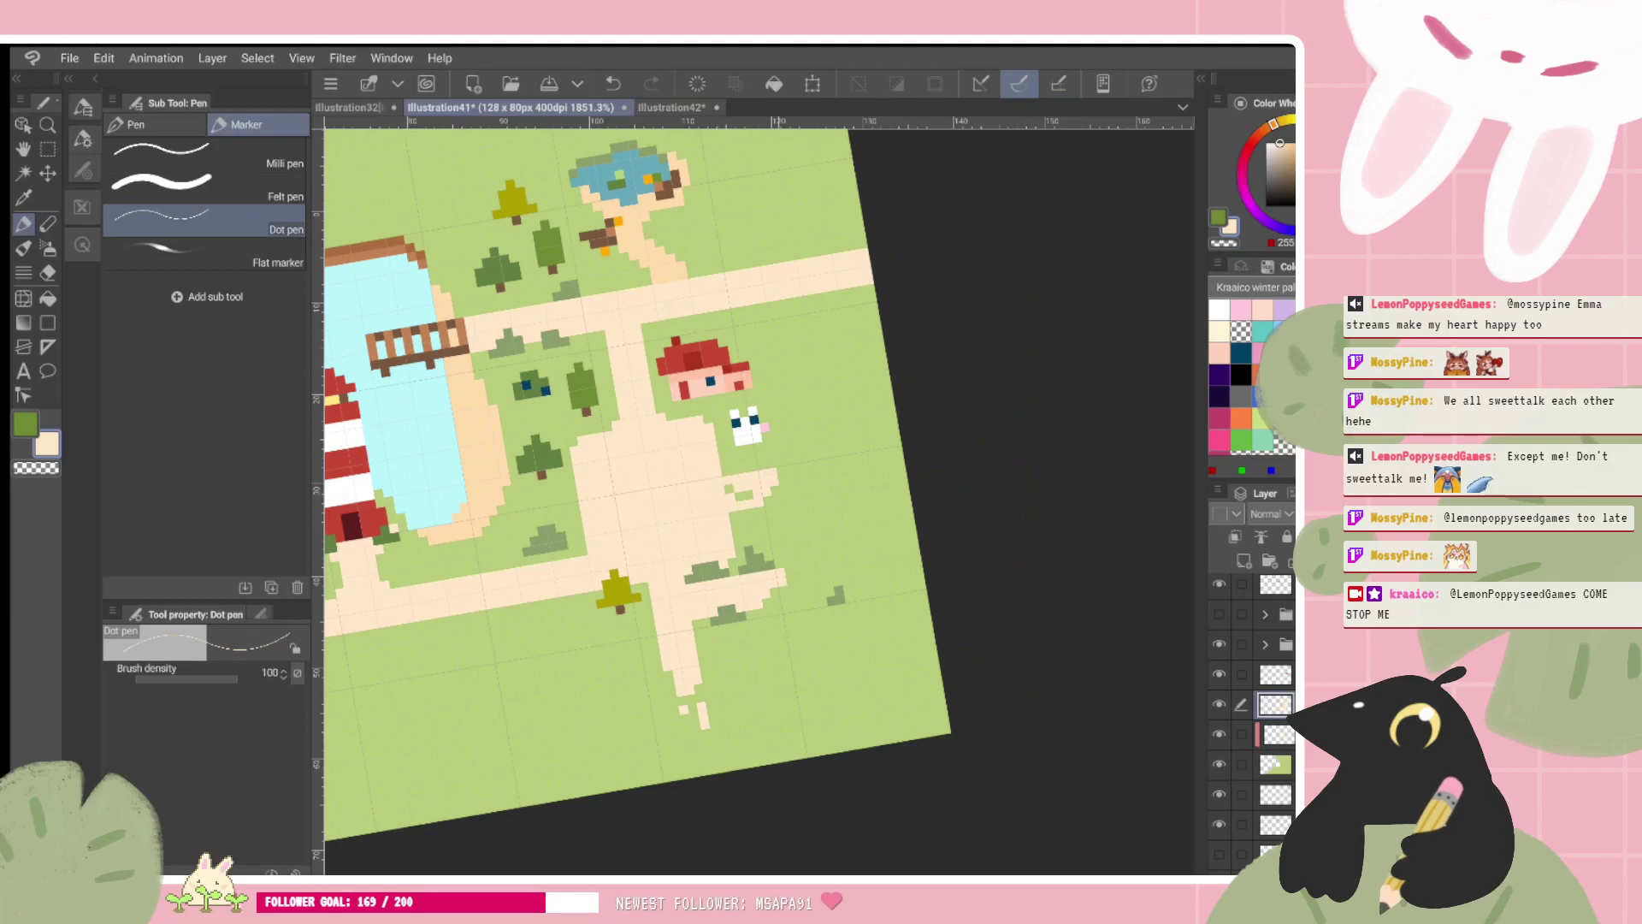
{"action": "left_click_drag", "start_coordinate": [748, 494], "coordinate": [785, 488]}
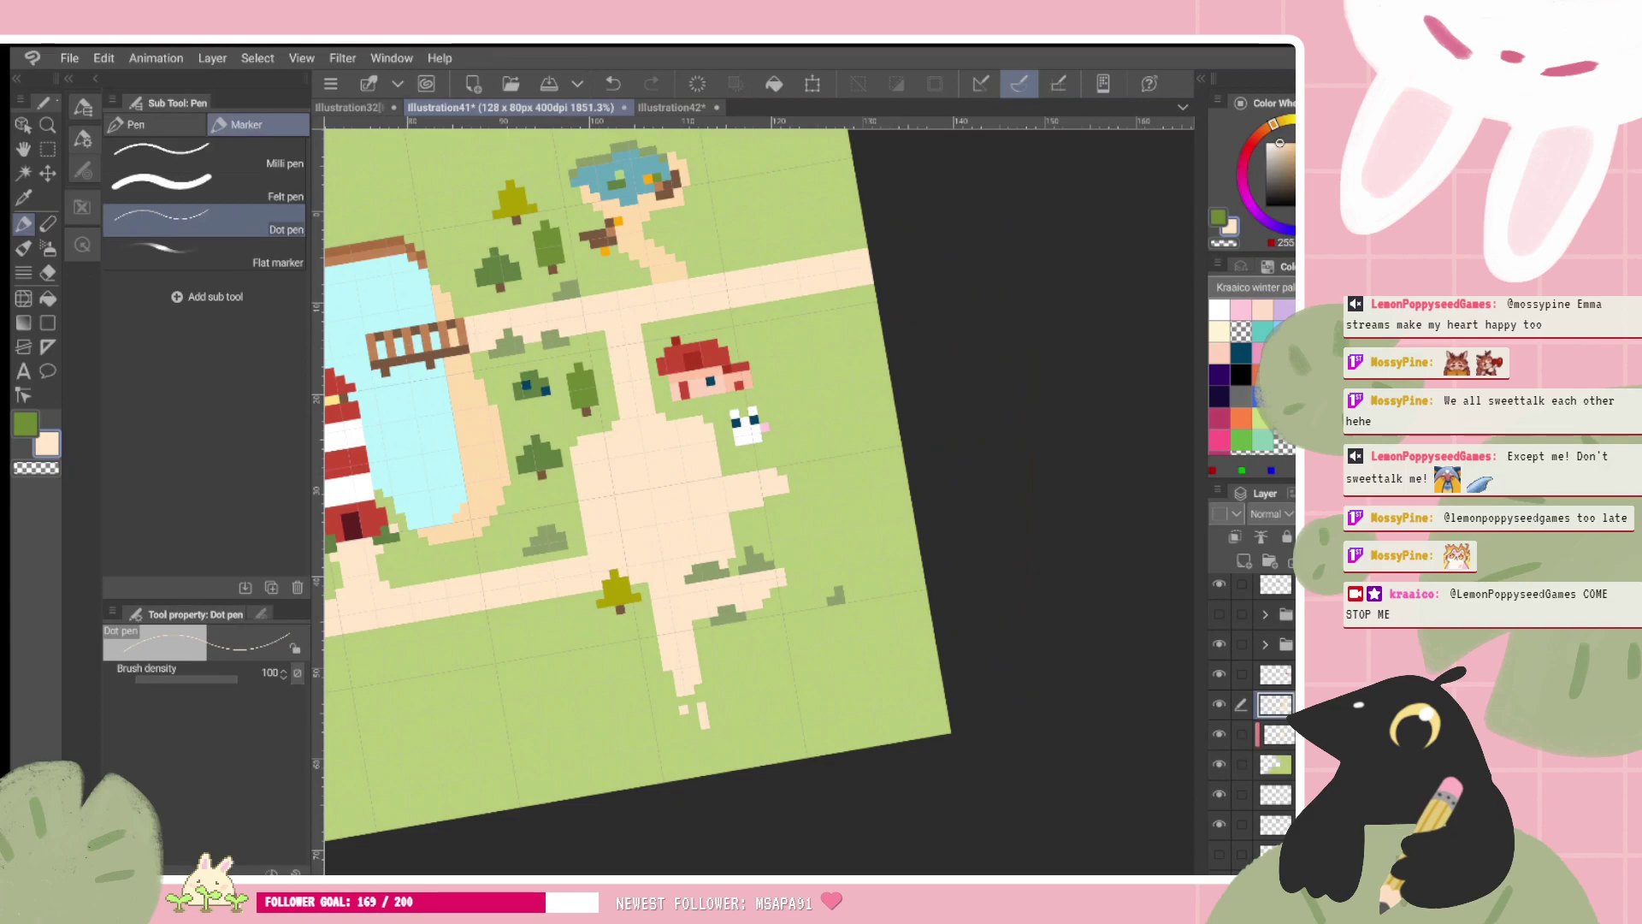
{"action": "scroll", "coordinate": [758, 501], "scroll_direction": "down", "scroll_amount": 2}
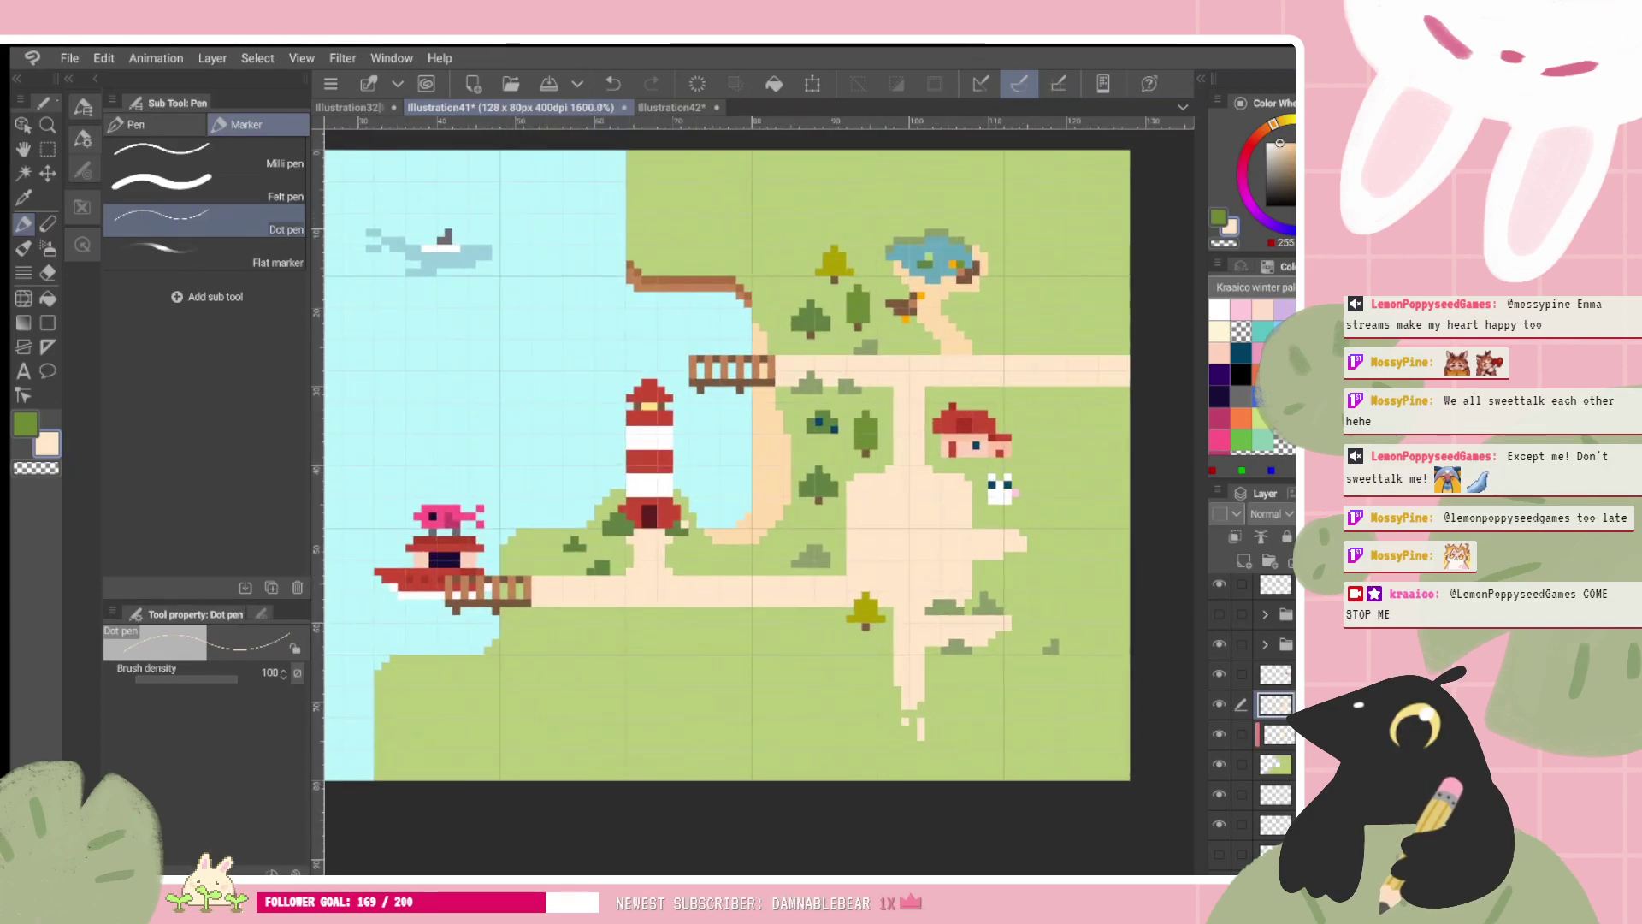
Step: Draw a straight path westward from the southern path's end, thicken it and clean its edges and stray pixels
{"action": "scroll", "coordinate": [727, 464], "scroll_direction": "up", "scroll_amount": 2}
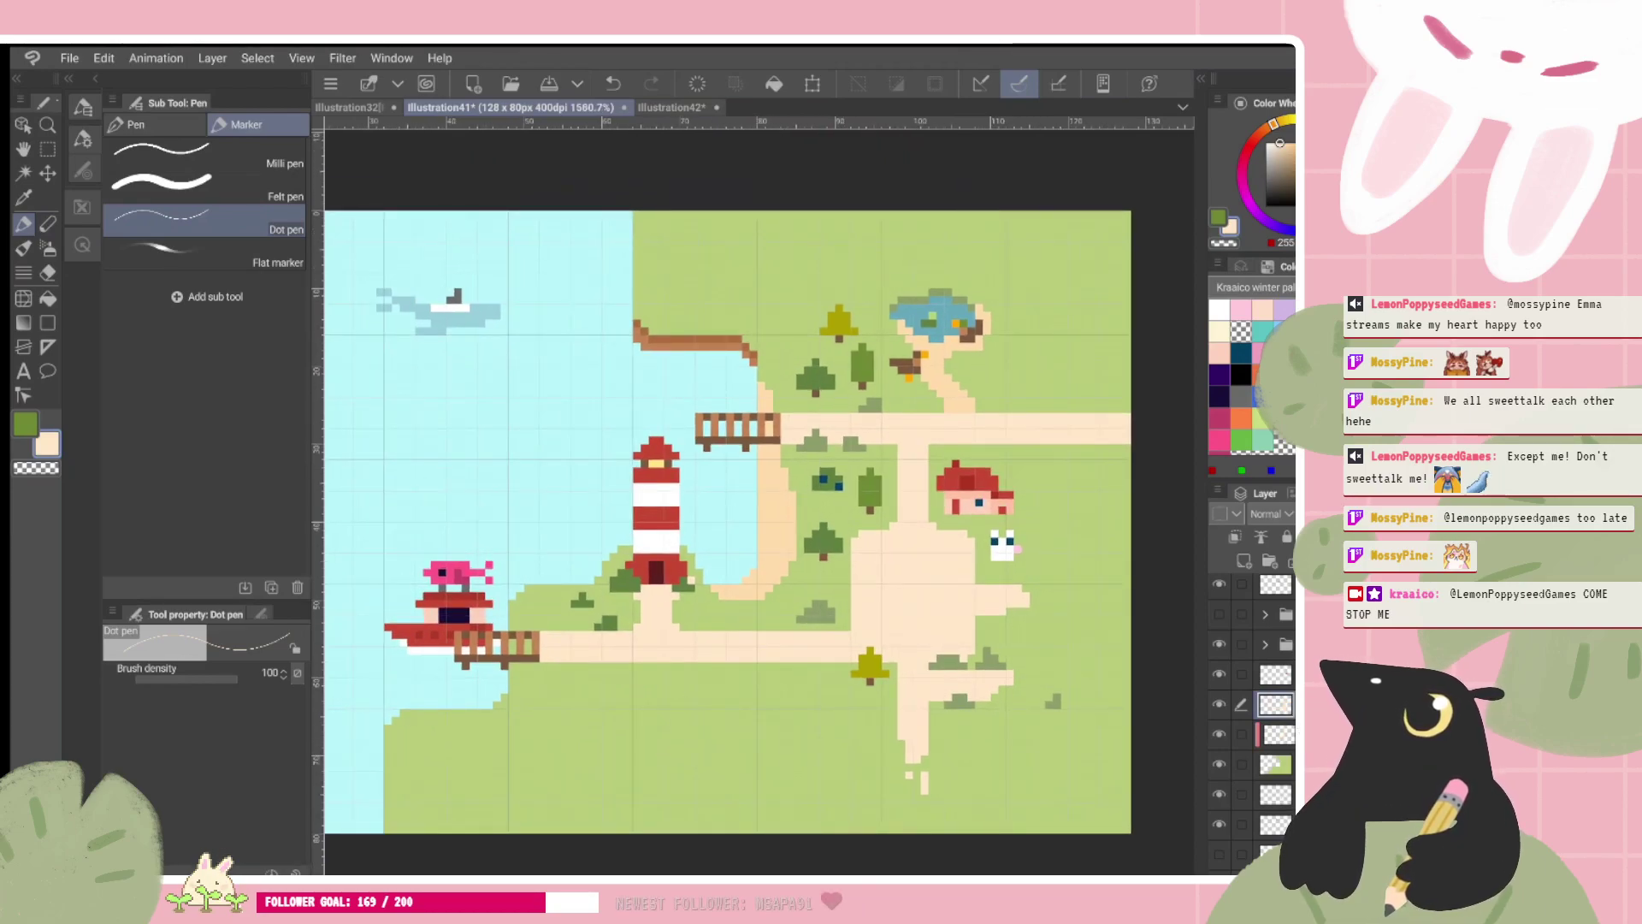
{"action": "left_click_drag", "start_coordinate": [915, 758], "coordinate": [648, 753]}
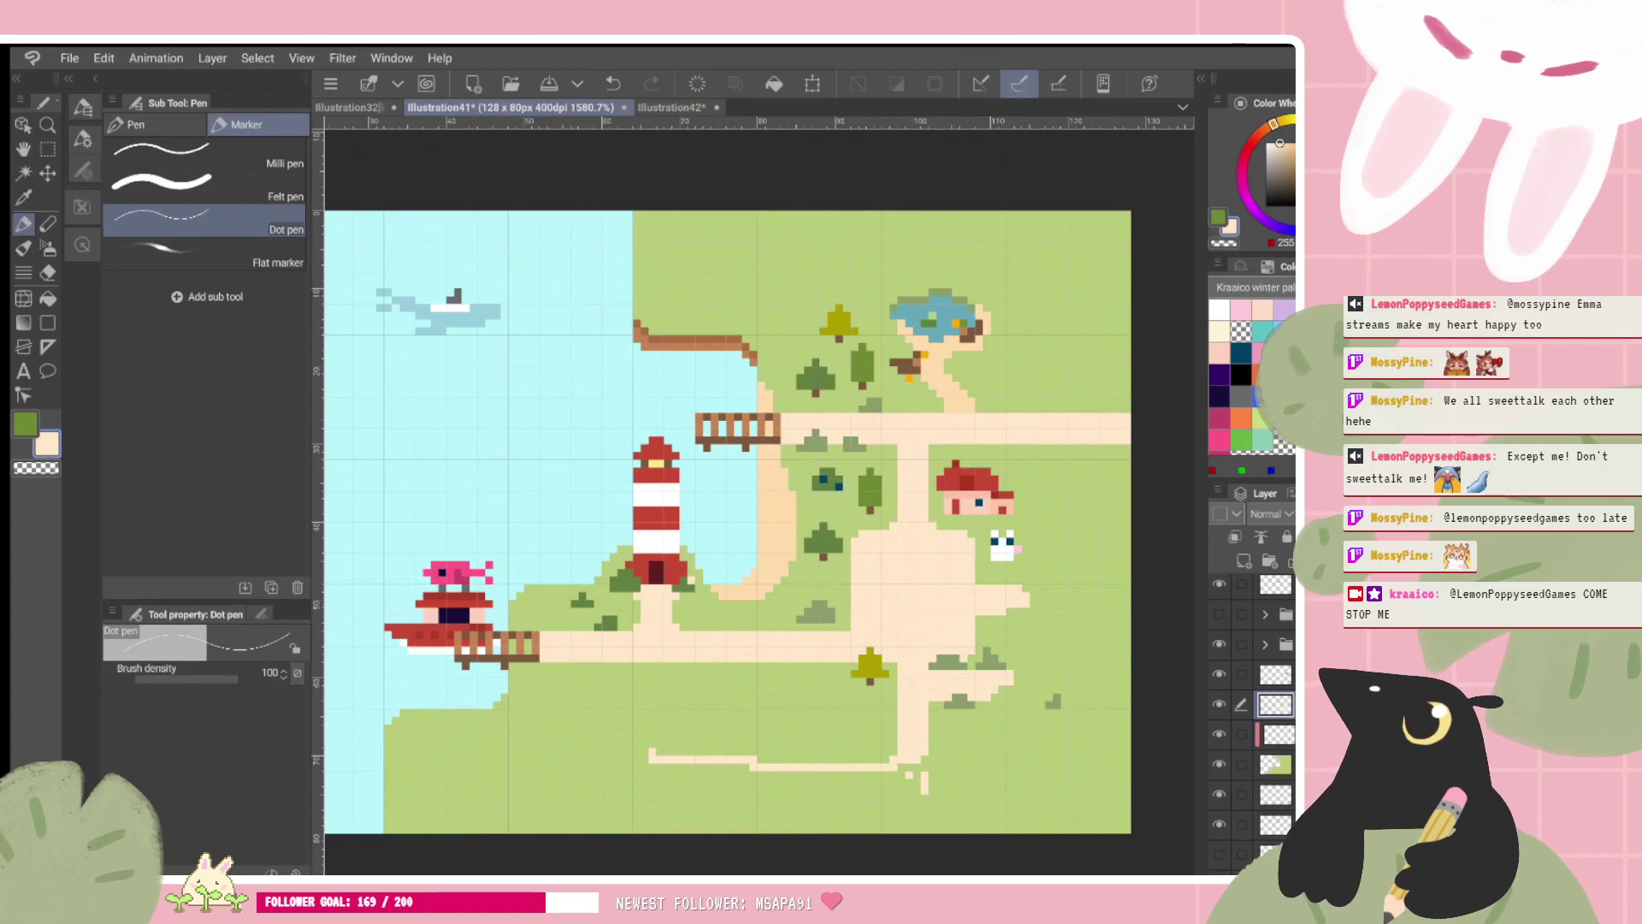
{"action": "left_click_drag", "start_coordinate": [975, 487], "coordinate": [783, 376]}
{"action": "left_click_drag", "start_coordinate": [633, 745], "coordinate": [833, 646]}
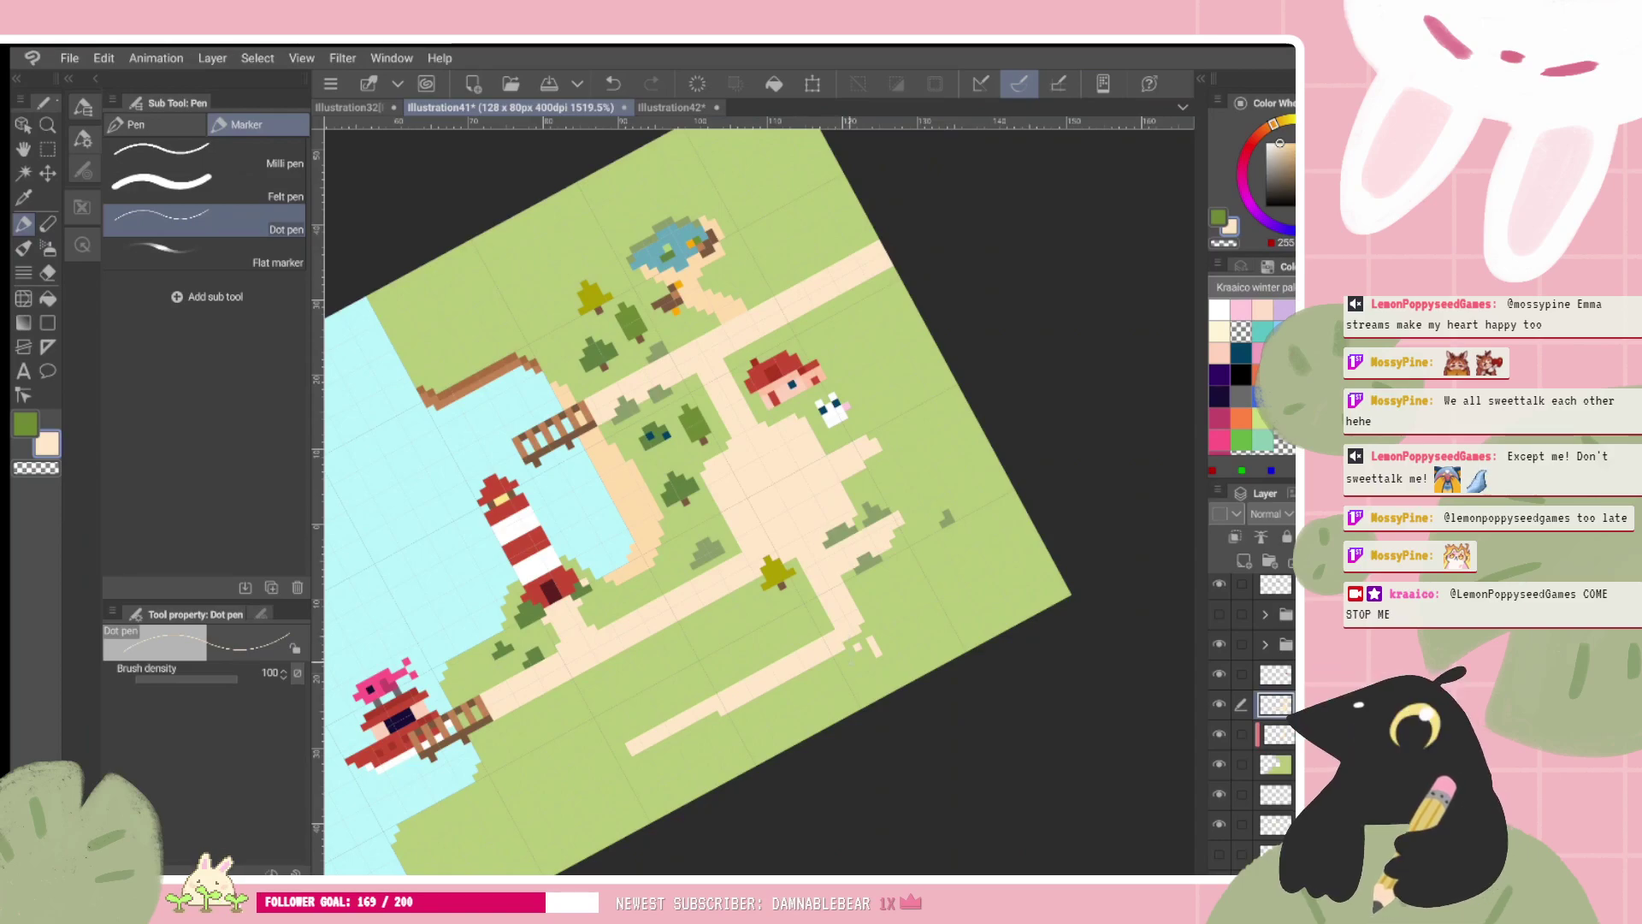
{"action": "key", "text": "c"}
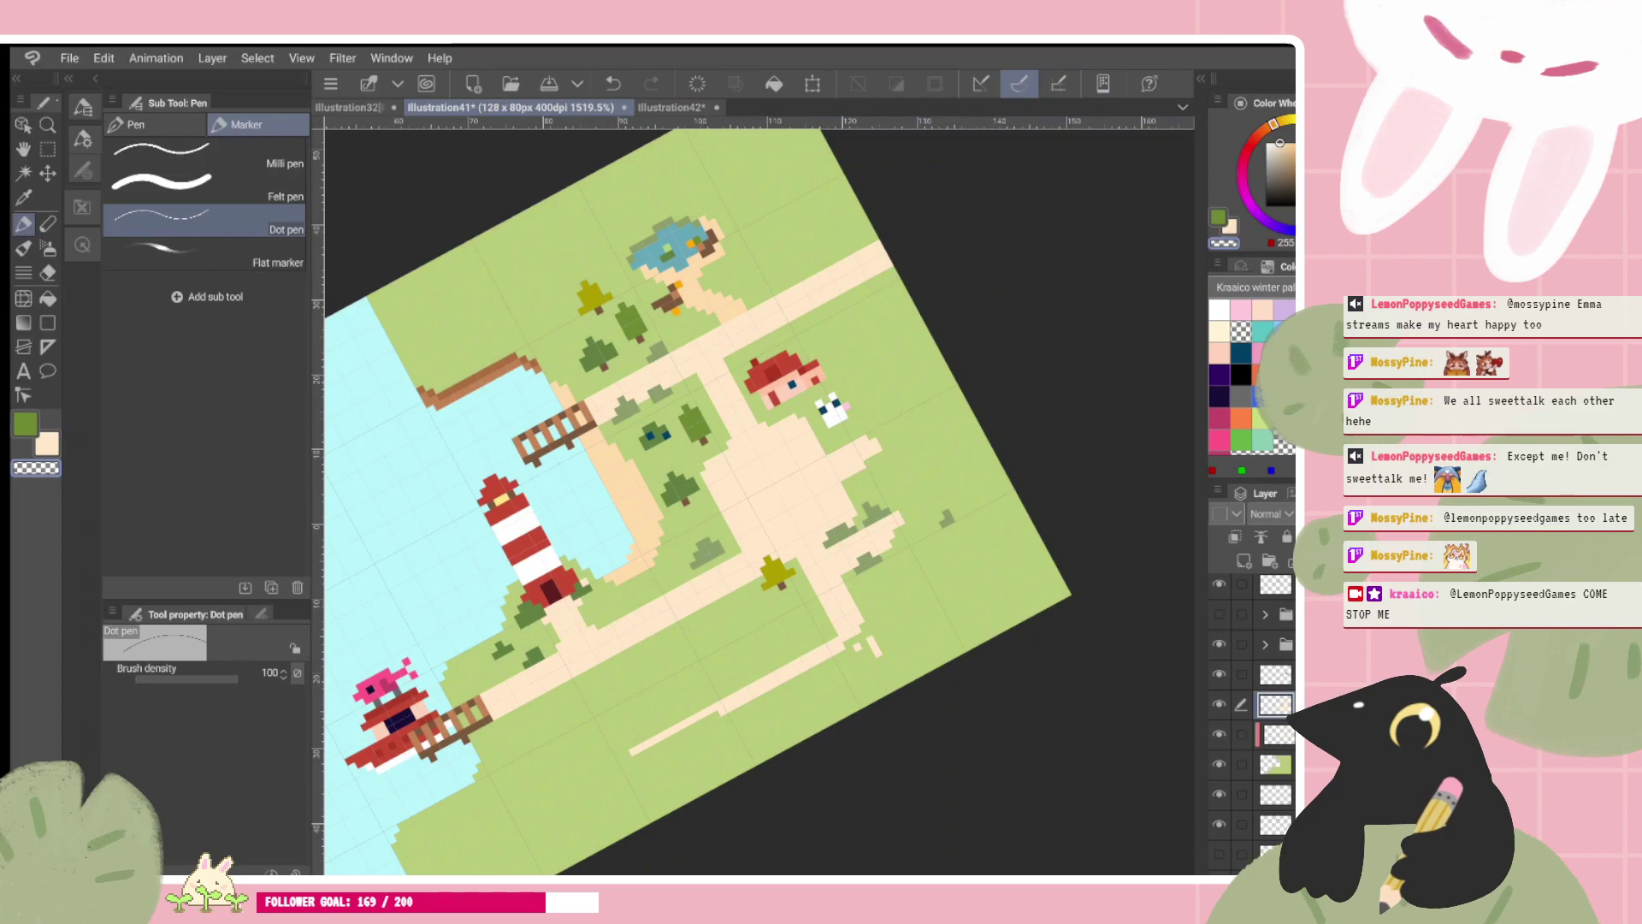
{"action": "key", "text": "c"}
{"action": "mouse_move", "coordinate": [865, 652]}
{"action": "left_mouse_down"}
{"action": "mouse_move", "coordinate": [774, 708]}
{"action": "mouse_move", "coordinate": [646, 765]}
{"action": "left_mouse_up"}
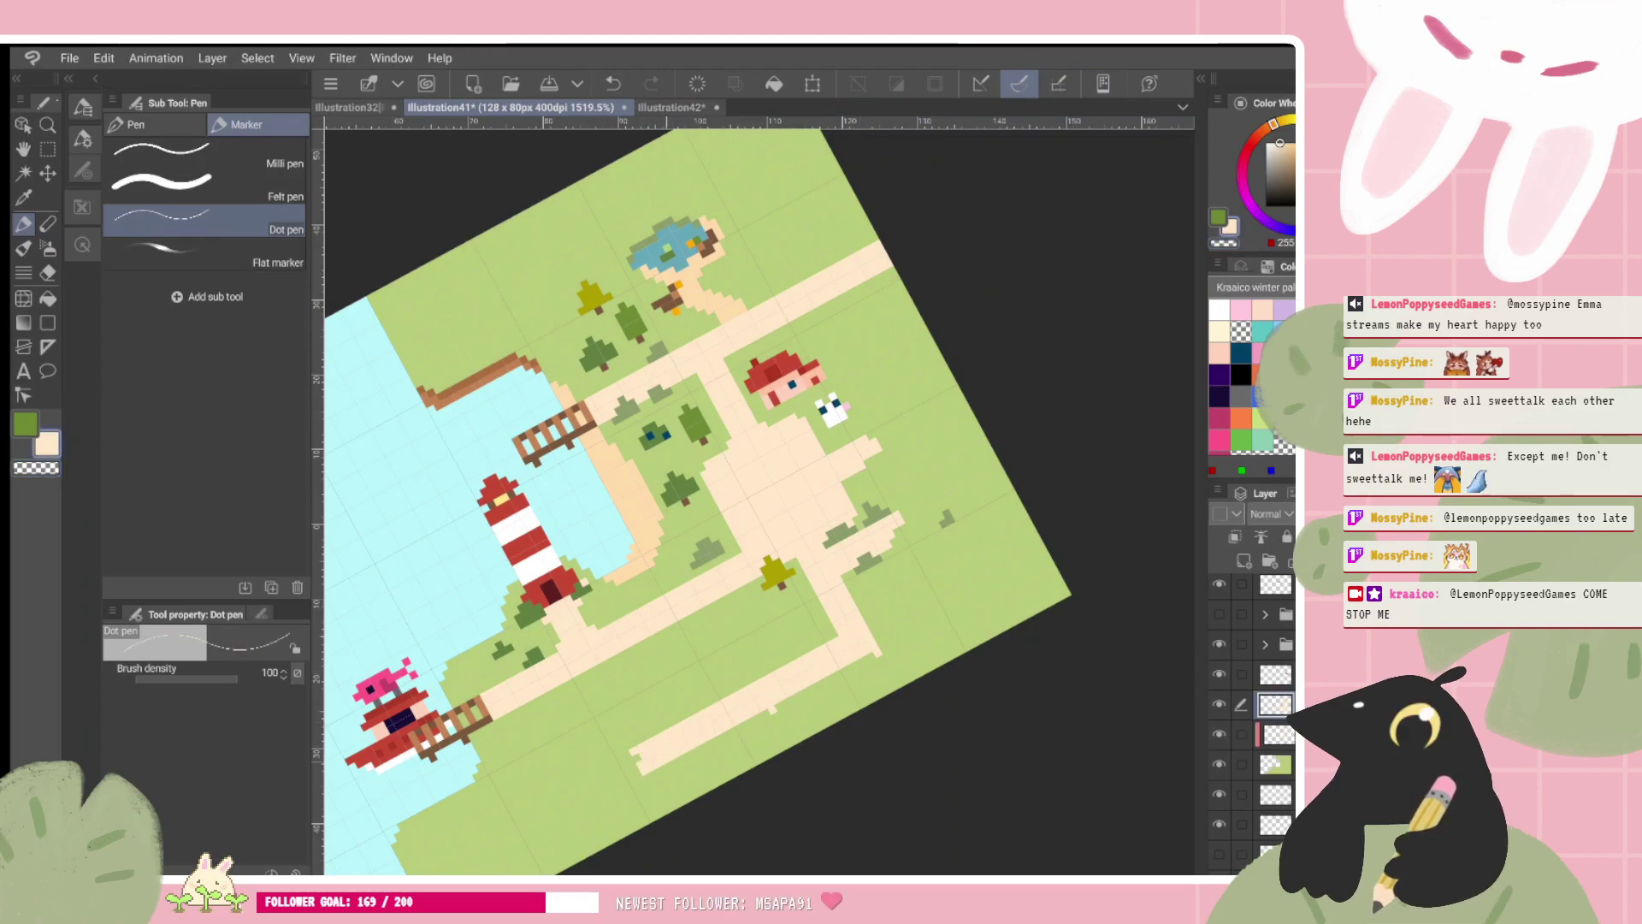
{"action": "key", "text": "c"}
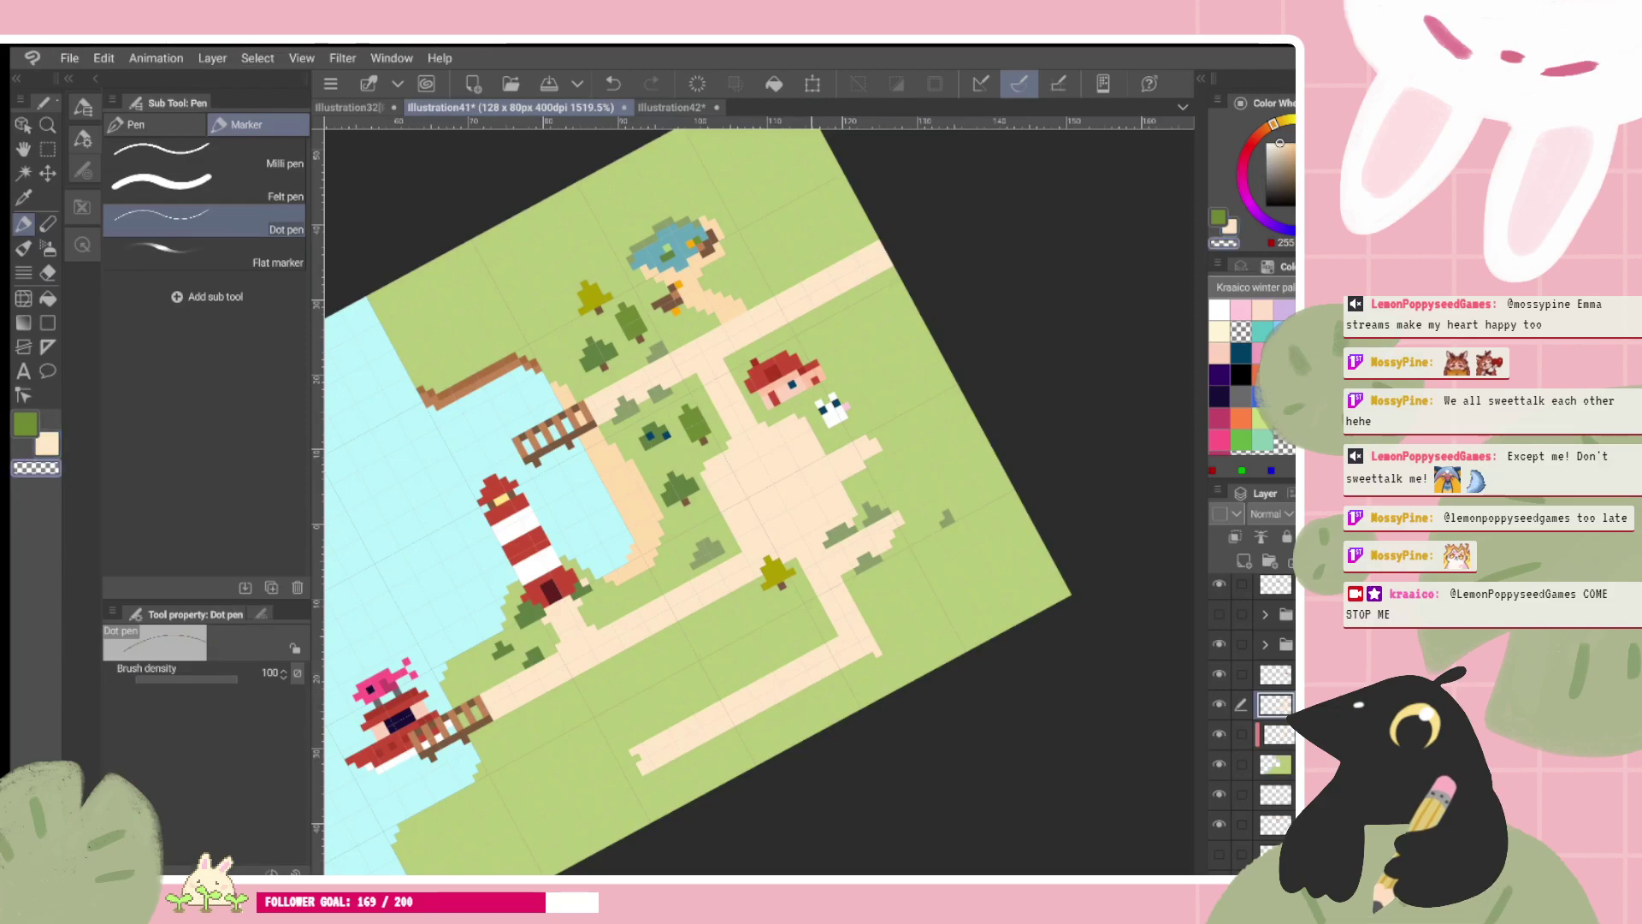
{"action": "left_click", "coordinate": [869, 644]}
{"action": "scroll", "coordinate": [758, 501], "scroll_direction": "down", "scroll_amount": 2}
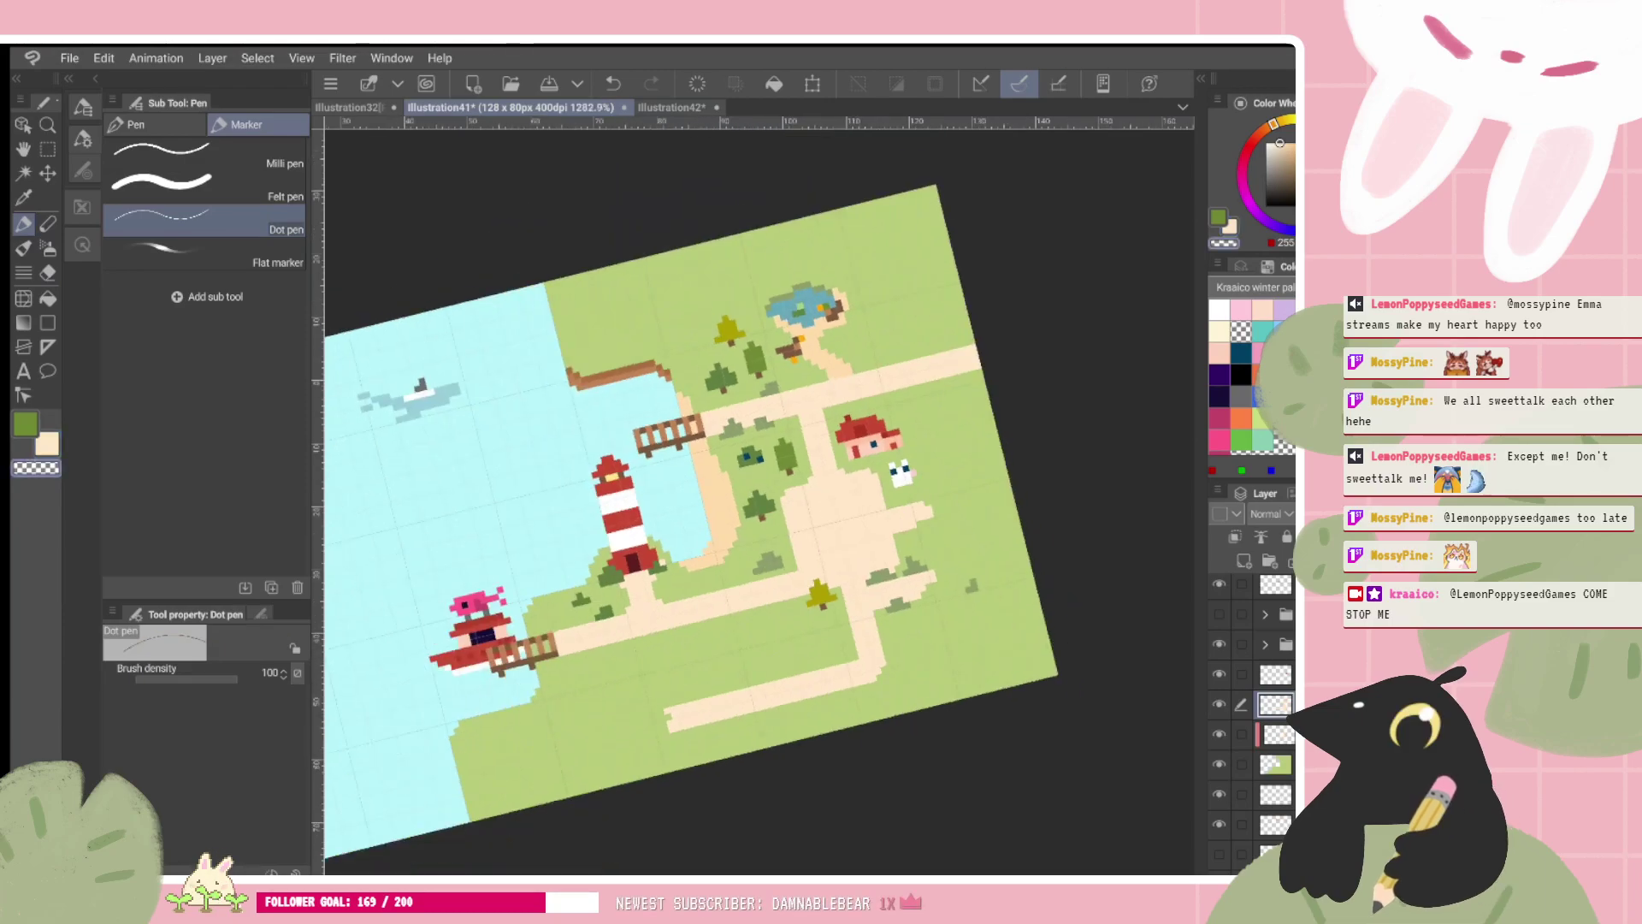
Step: Lengthen the lower path's western end and turn it south to the map's edge
{"action": "scroll", "coordinate": [758, 501], "scroll_direction": "up", "scroll_amount": 2}
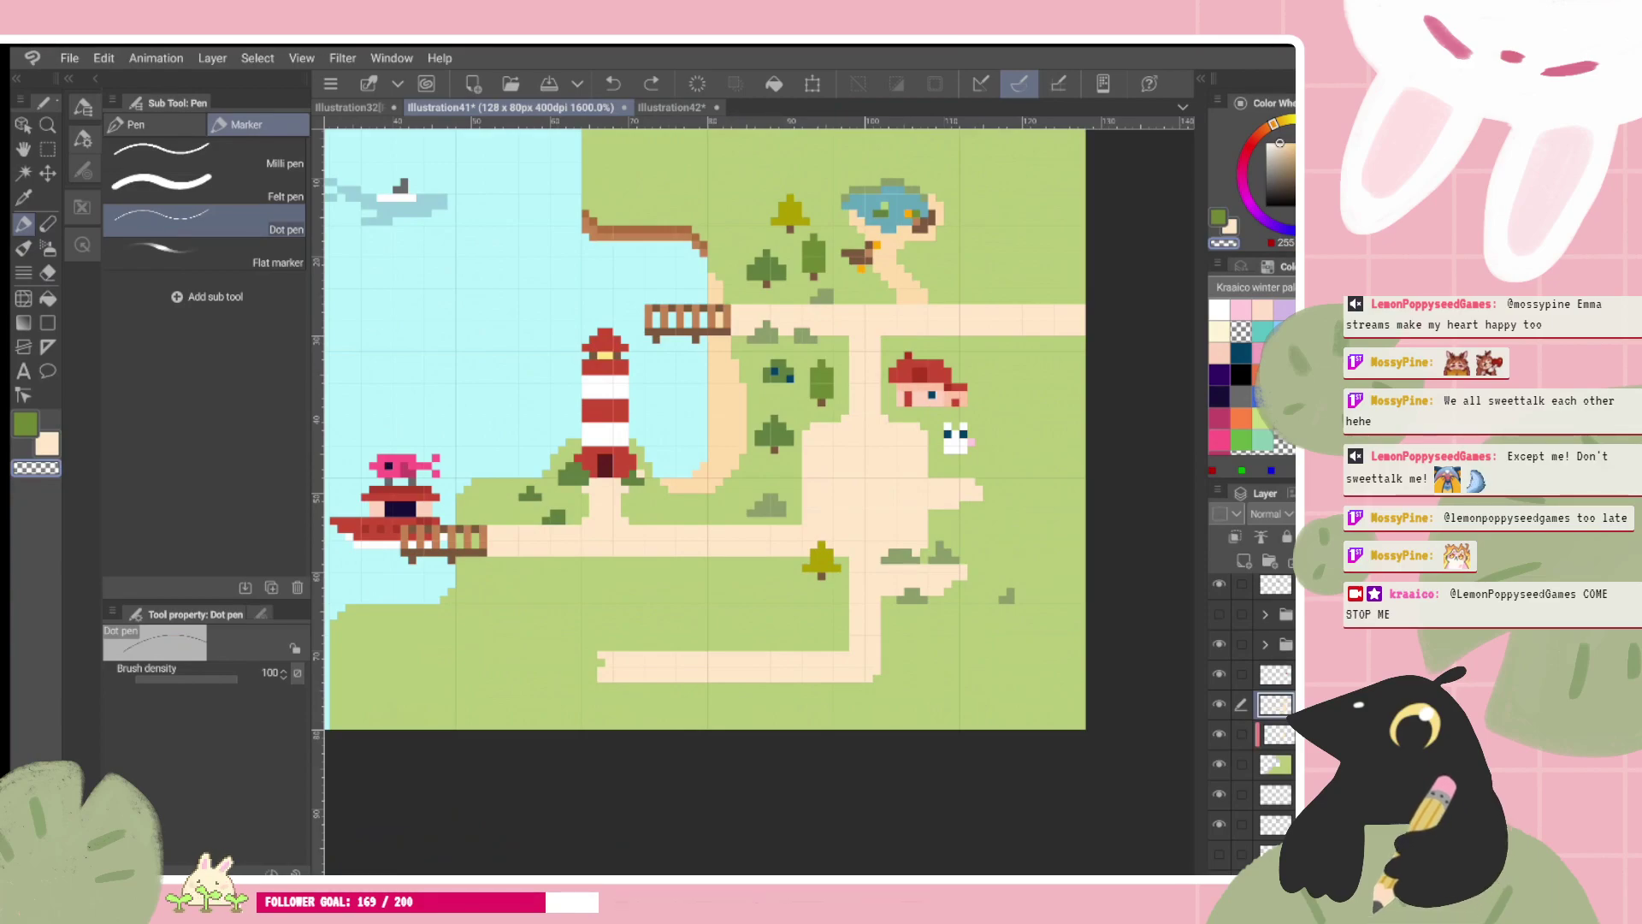
{"action": "scroll", "coordinate": [988, 535], "scroll_direction": "up", "scroll_amount": 1}
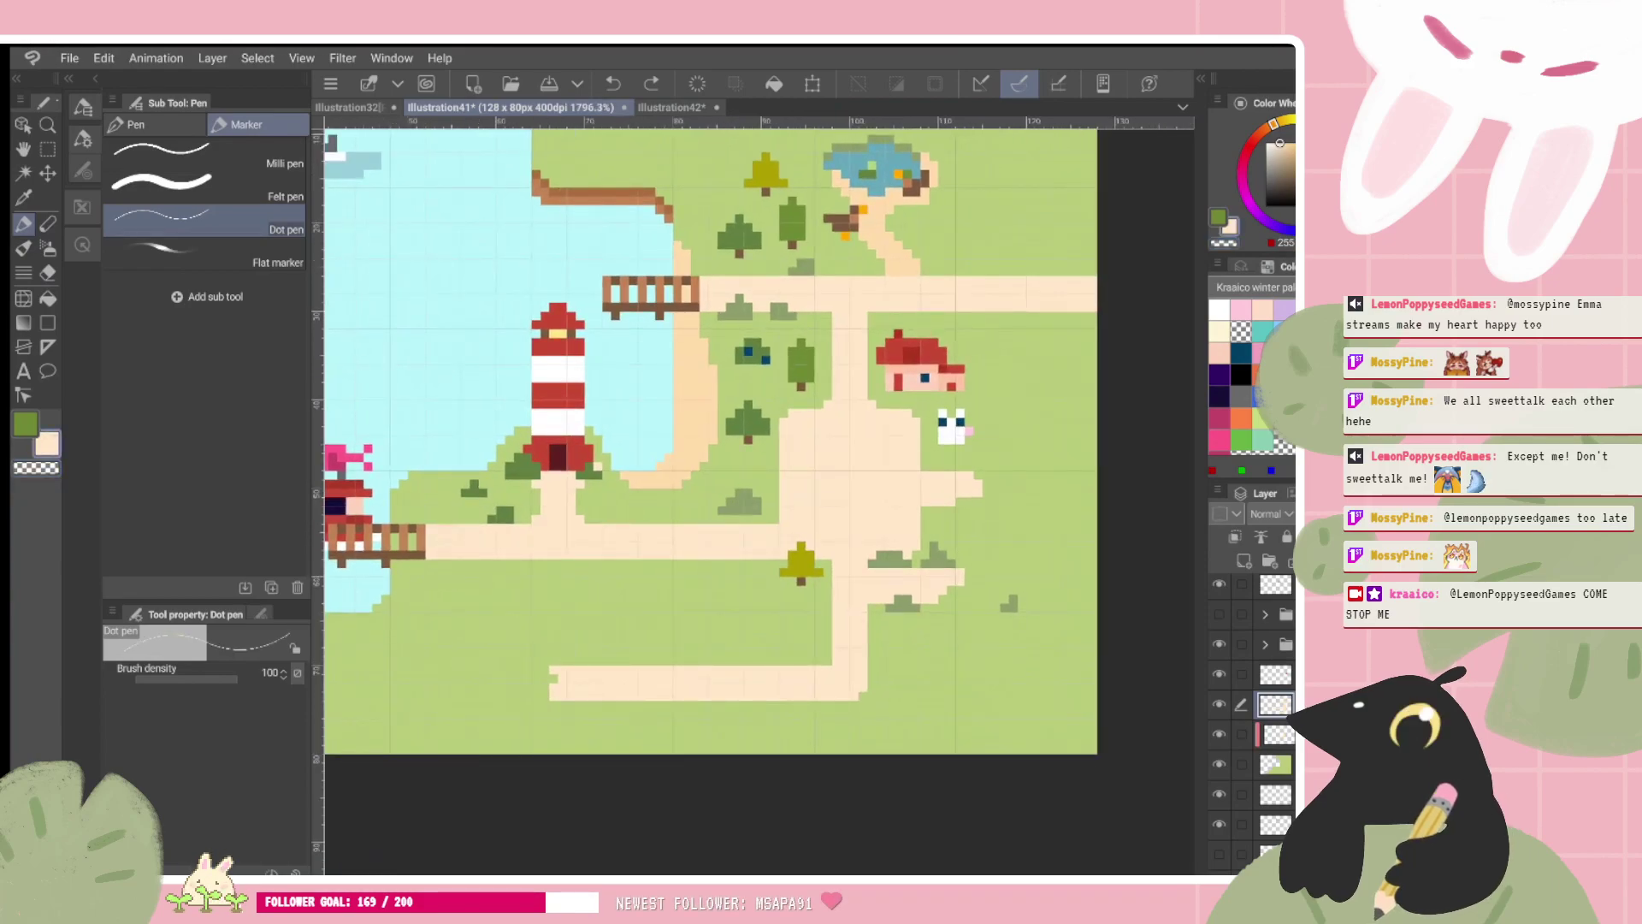
{"action": "scroll", "coordinate": [758, 501], "scroll_direction": "up", "scroll_amount": 1}
{"action": "scroll", "coordinate": [987, 658], "scroll_direction": "down", "scroll_amount": 3}
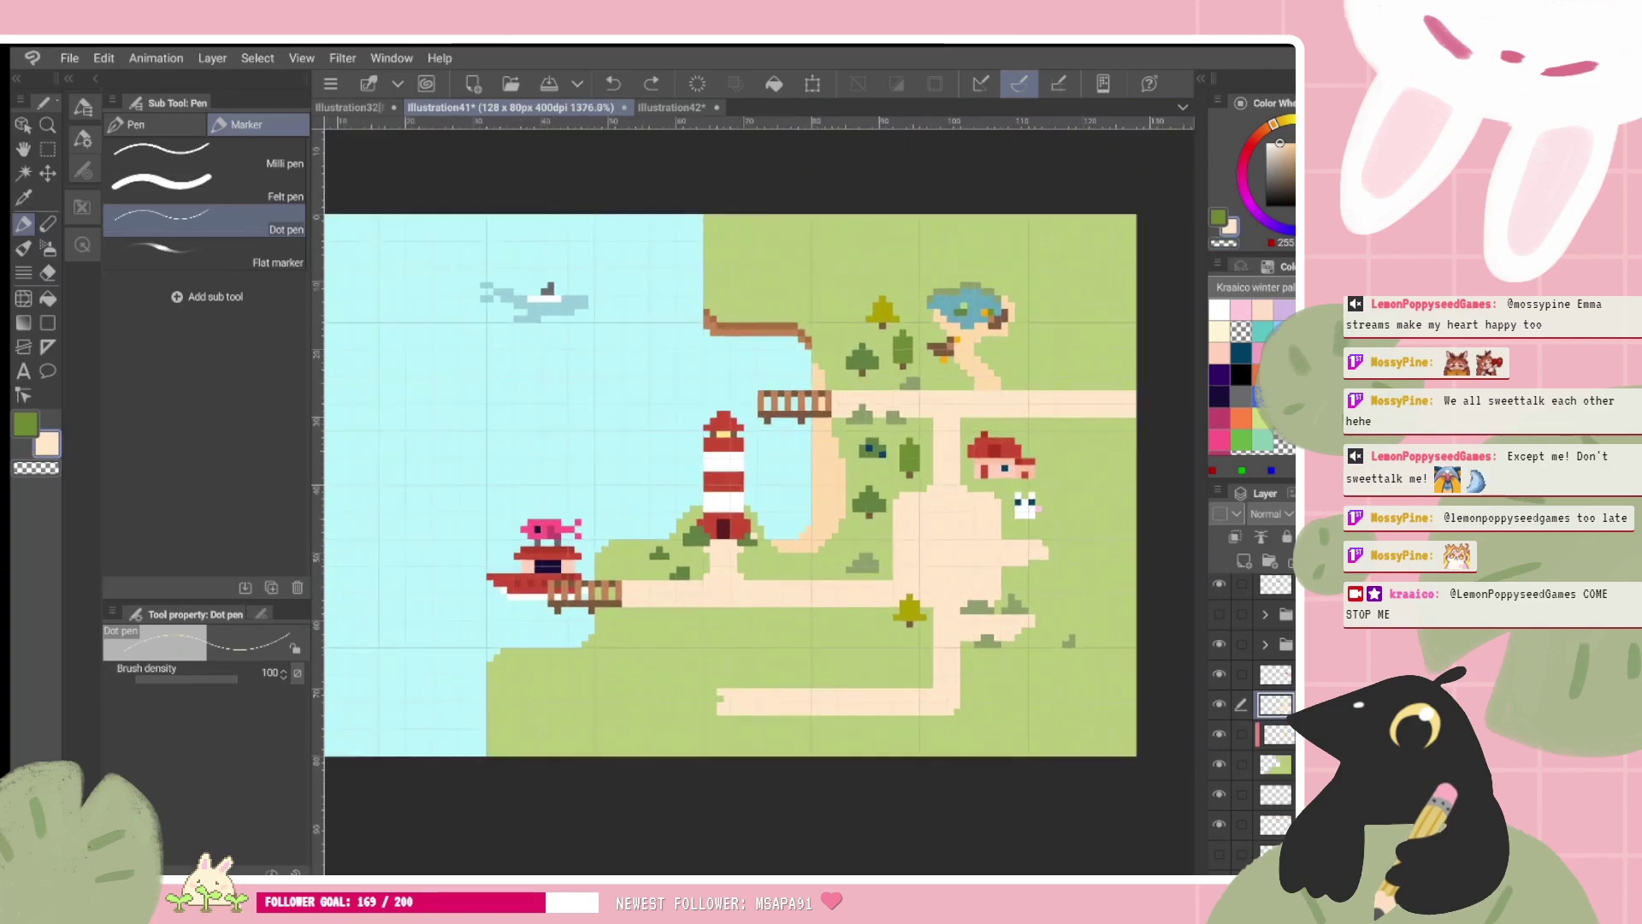
{"action": "scroll", "coordinate": [759, 501], "scroll_direction": "up", "scroll_amount": 1}
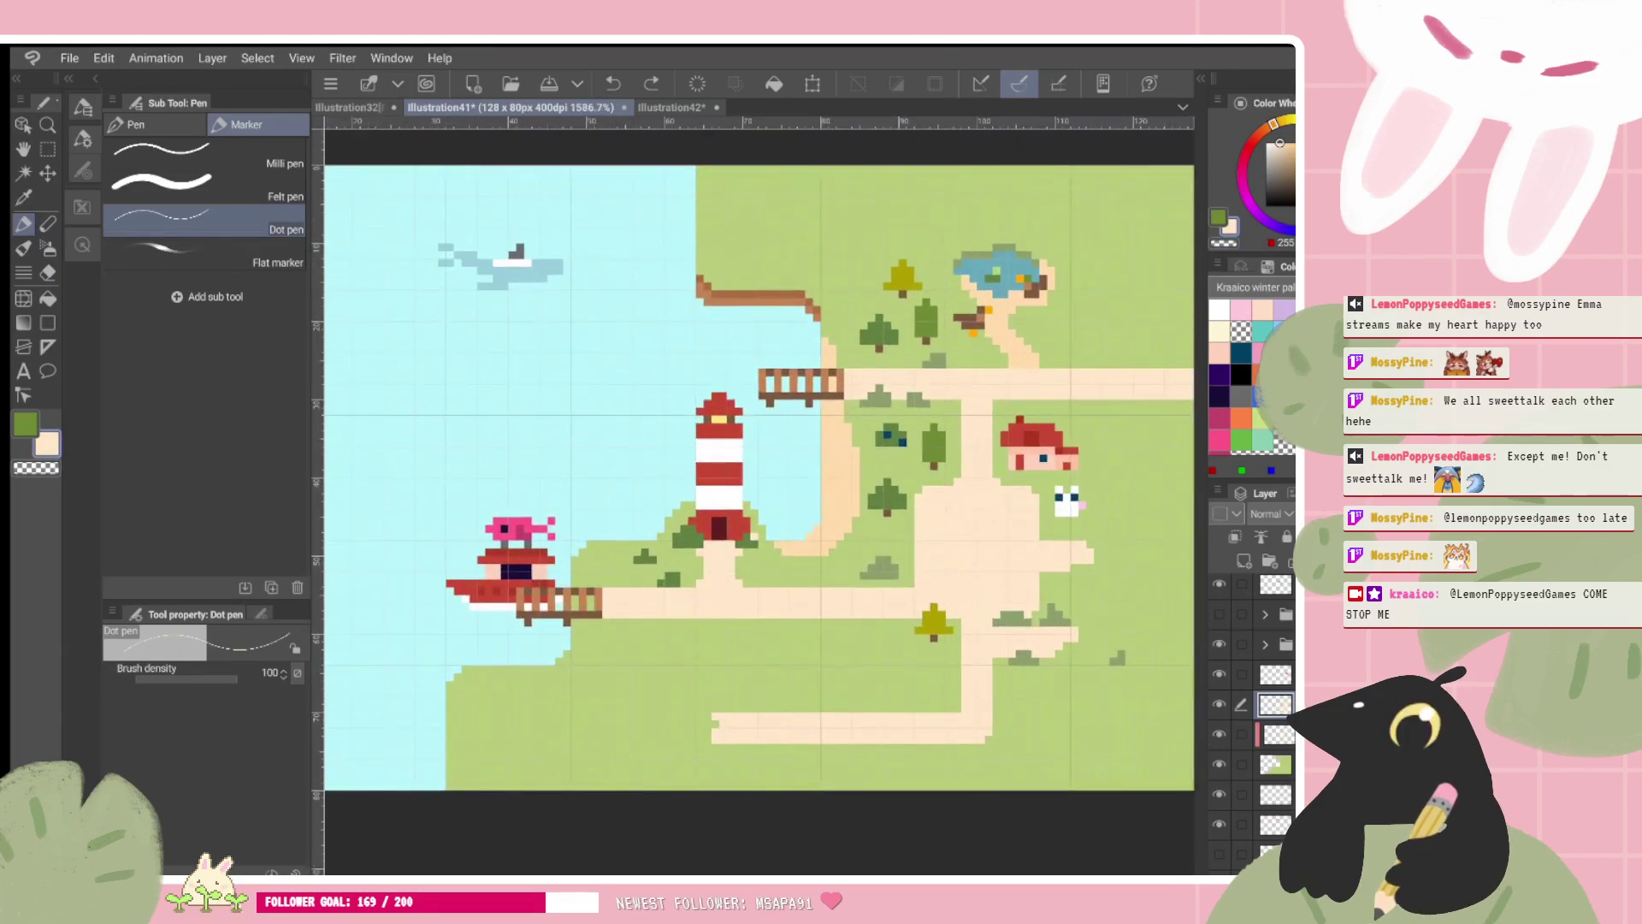
{"action": "mouse_move", "coordinate": [712, 723]}
{"action": "left_mouse_down"}
{"action": "mouse_move", "coordinate": [651, 754]}
{"action": "mouse_move", "coordinate": [707, 717]}
{"action": "left_mouse_up"}
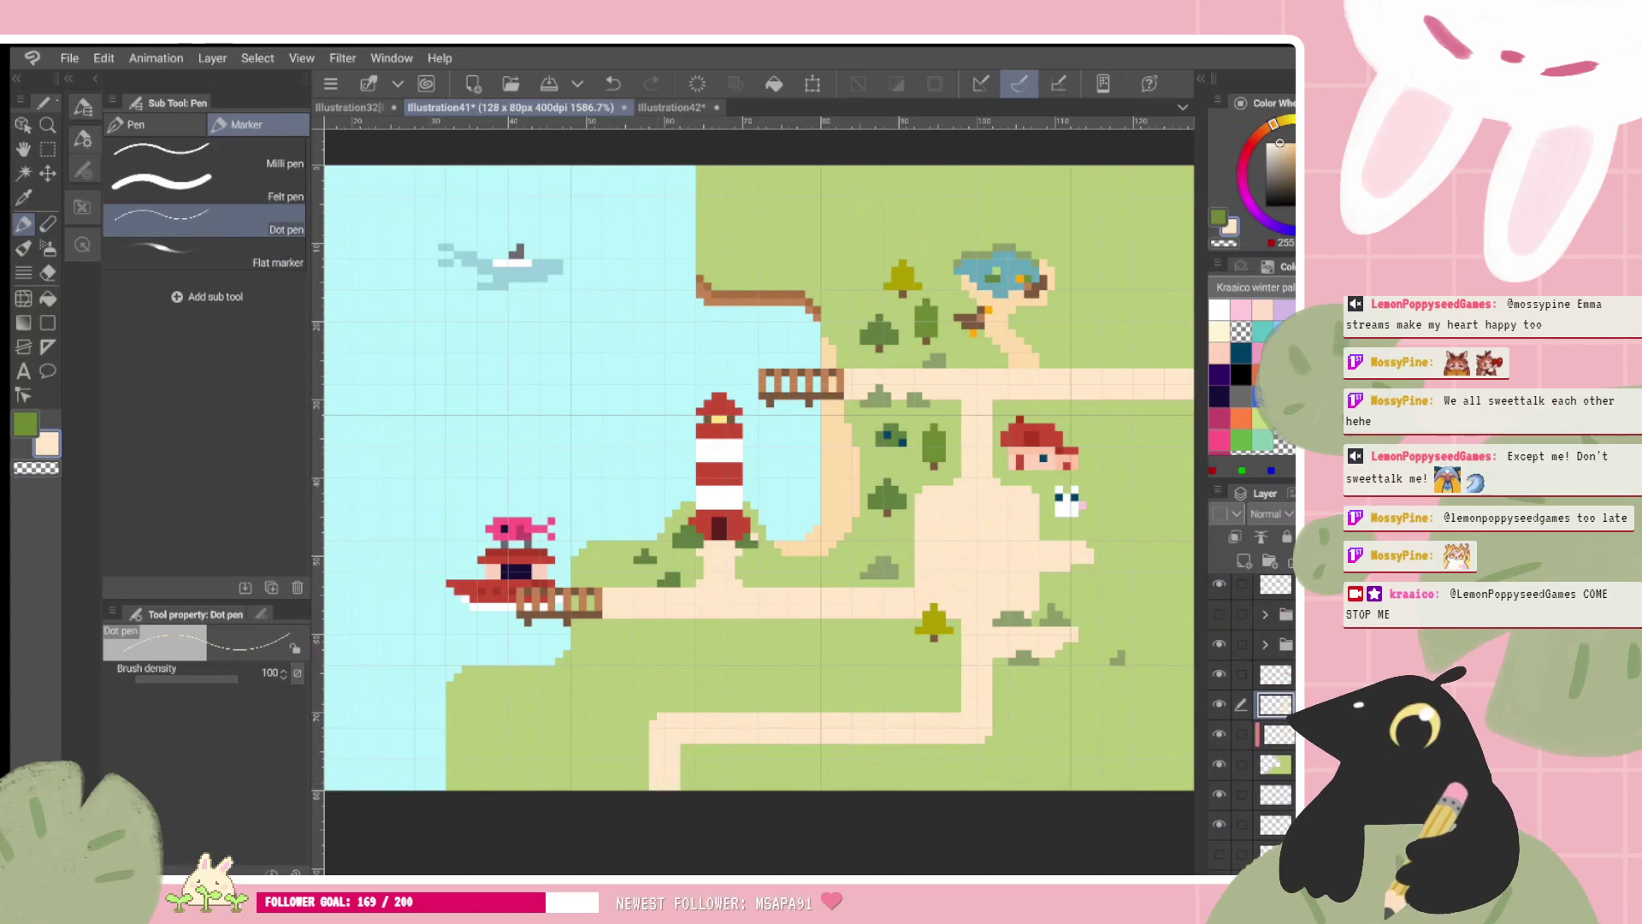
{"action": "key", "text": "ctrl+z"}
Step: Show the hidden house's folder and remove the short branch beside the house from the path layer
{"action": "scroll", "coordinate": [1253, 704], "scroll_direction": "up", "scroll_amount": 4}
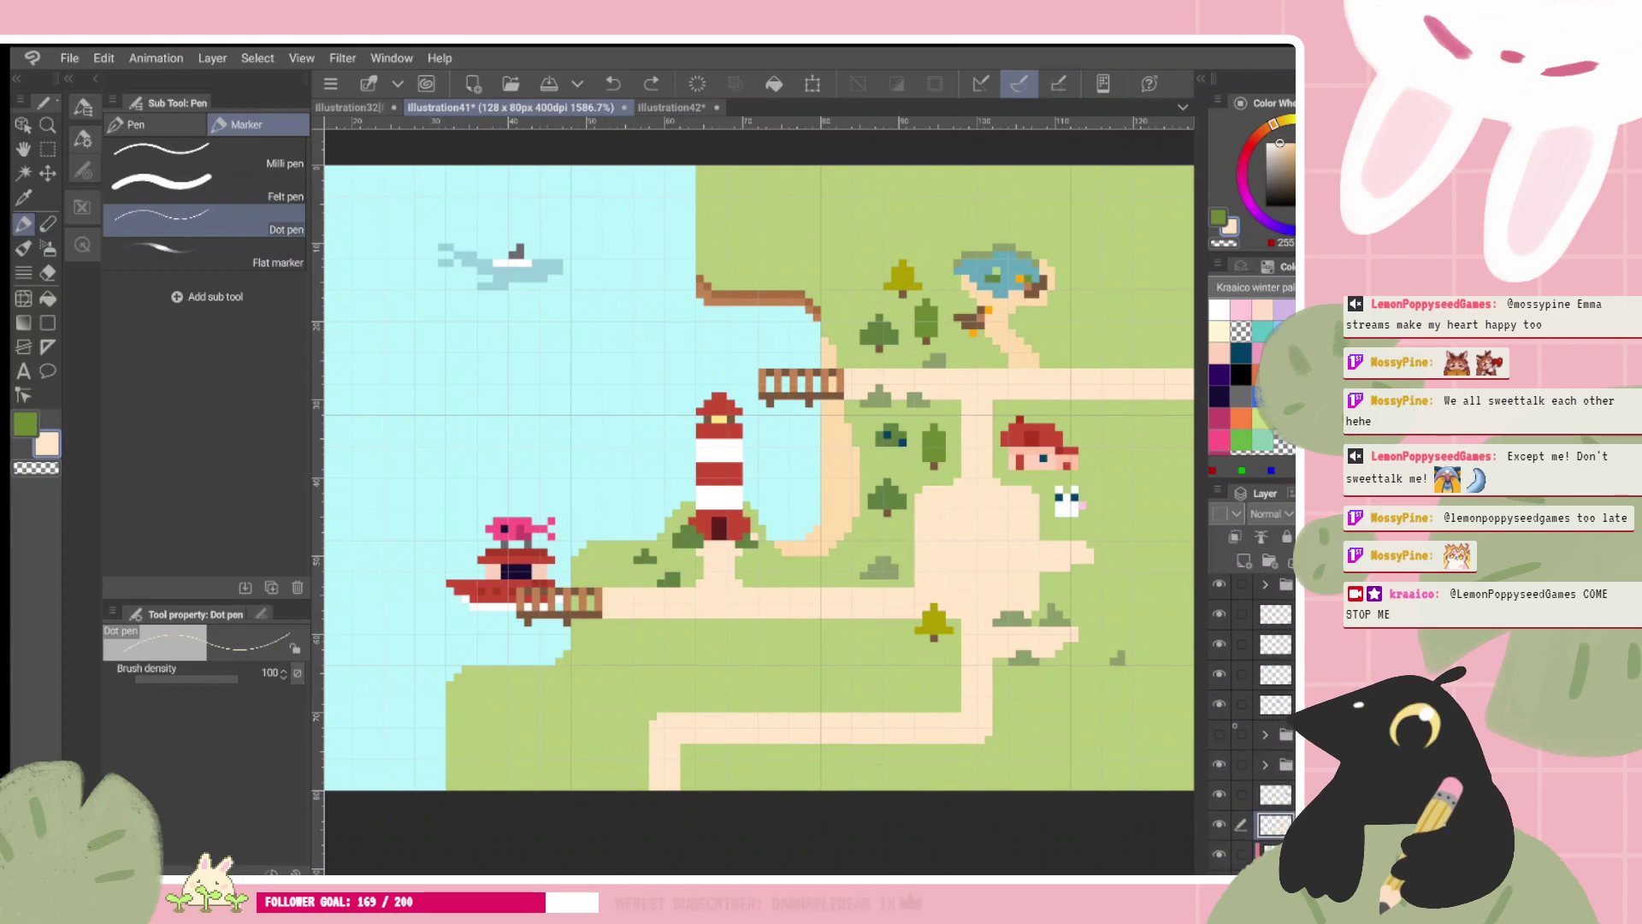
{"action": "left_click", "coordinate": [1218, 734]}
{"action": "left_click_drag", "start_coordinate": [1285, 752], "coordinate": [1285, 752]}
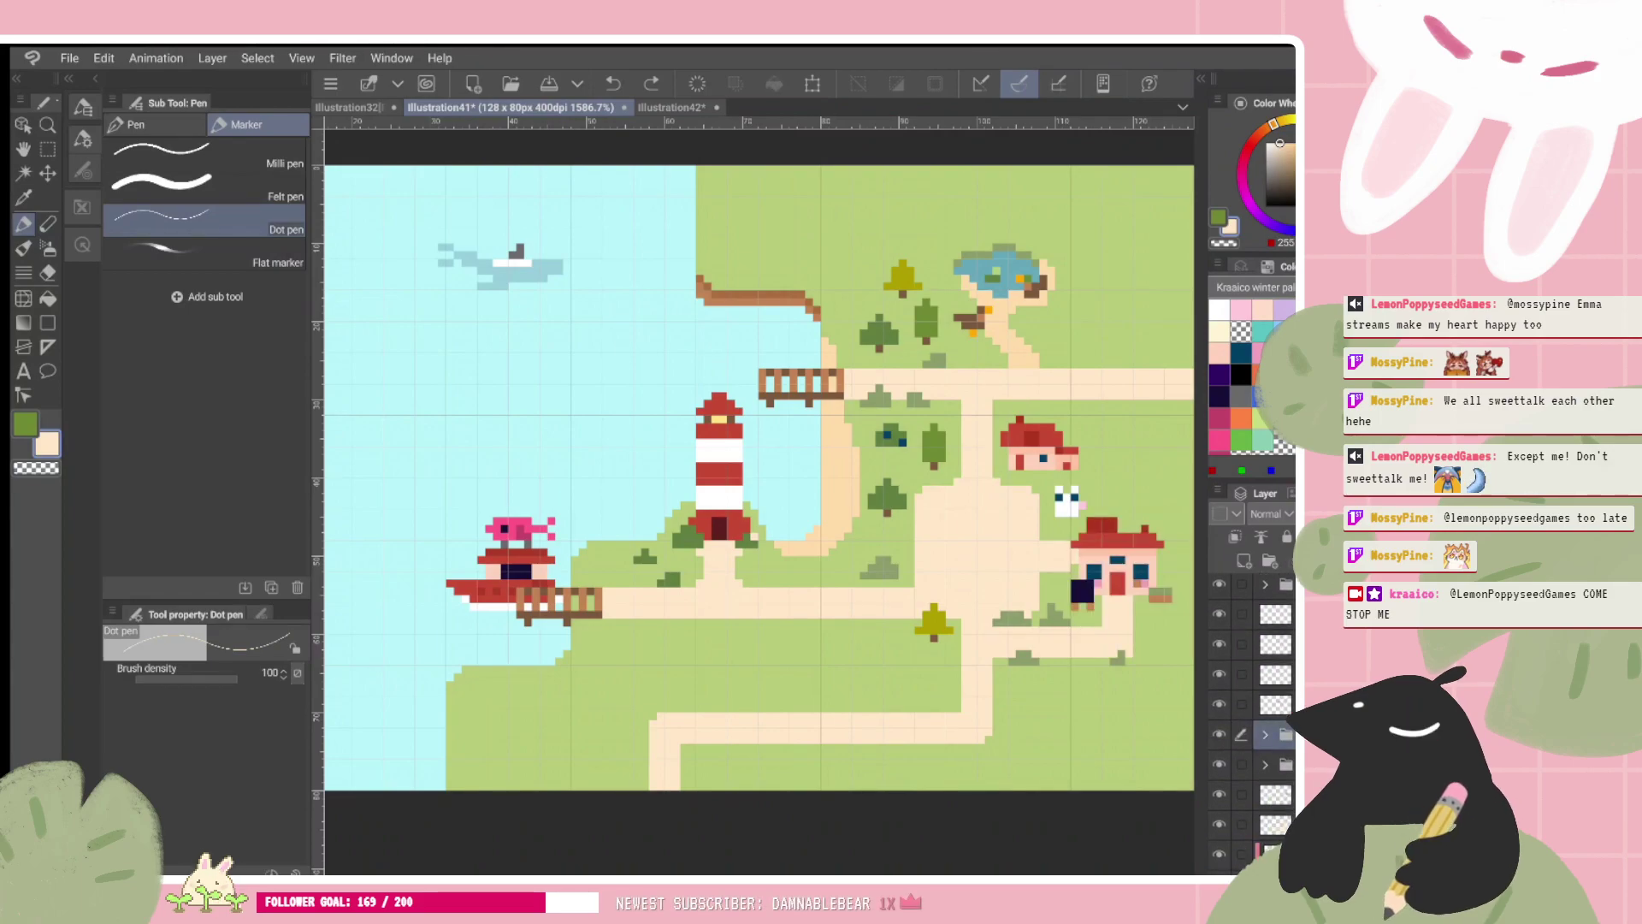
{"action": "left_click", "coordinate": [1219, 734]}
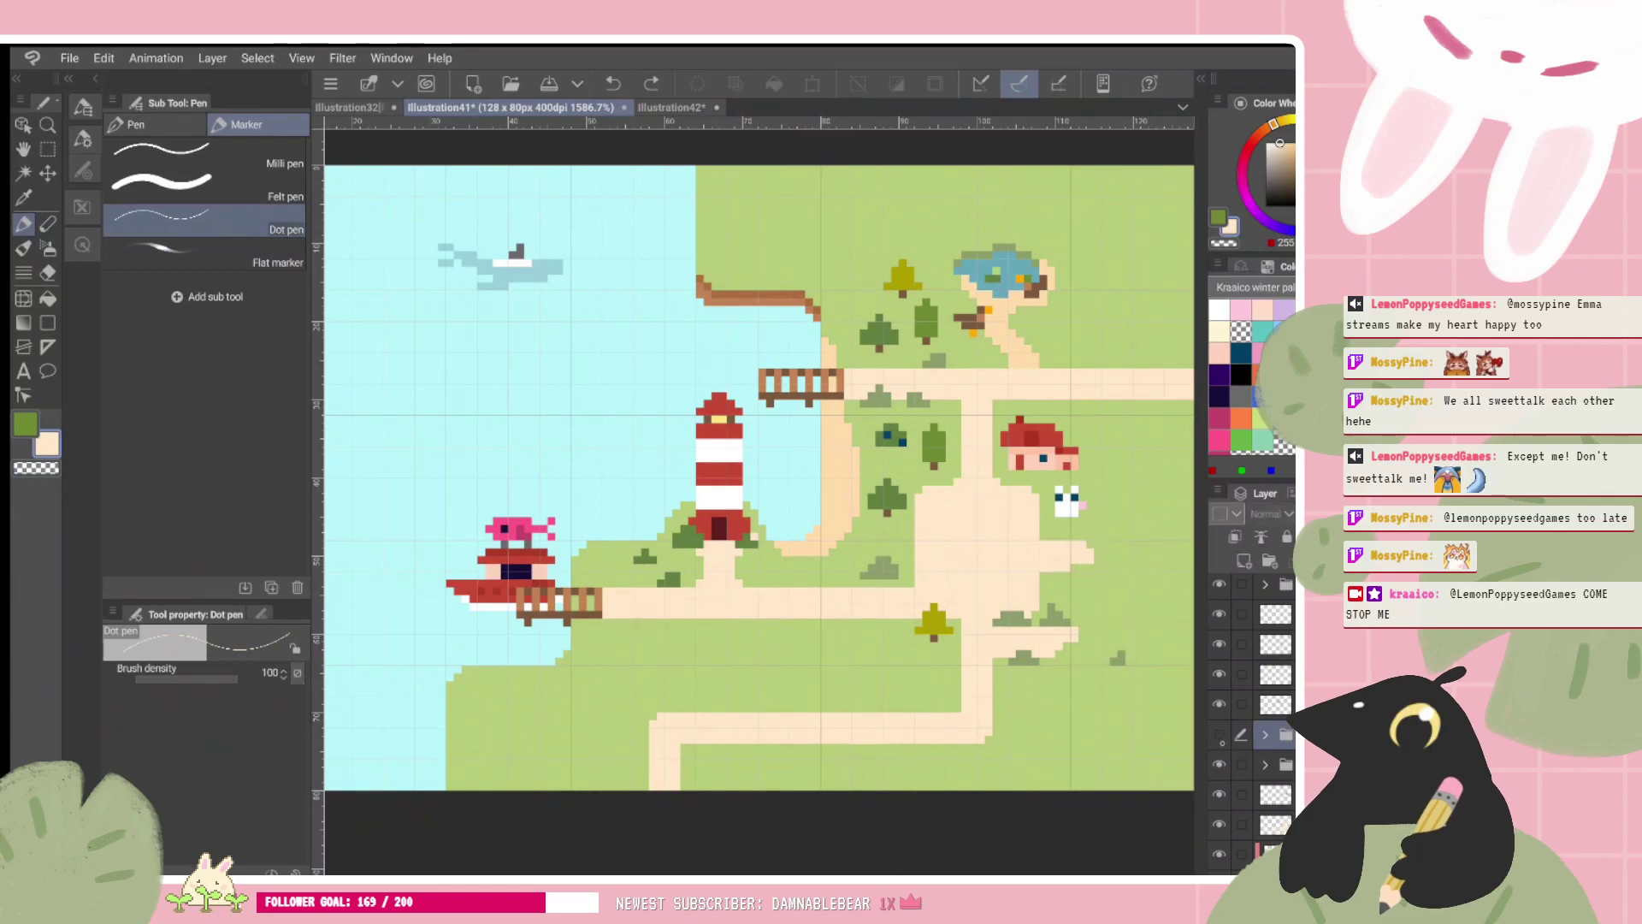
{"action": "left_click", "coordinate": [1218, 734]}
{"action": "left_click", "coordinate": [1274, 823]}
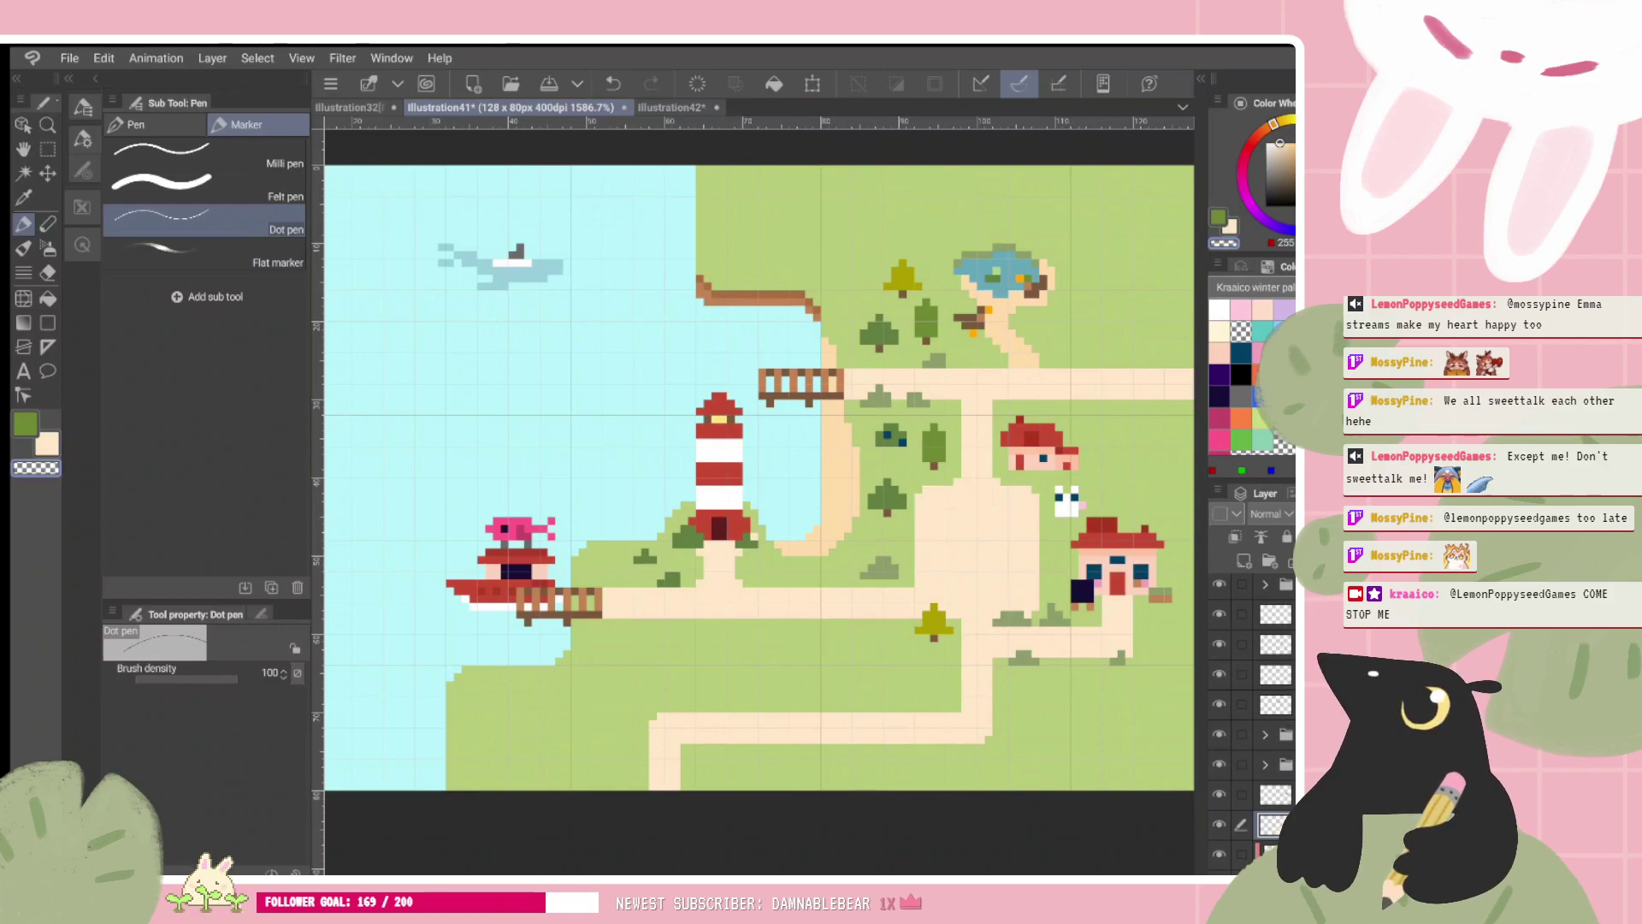
{"action": "scroll", "coordinate": [759, 477], "scroll_direction": "down", "scroll_amount": 1}
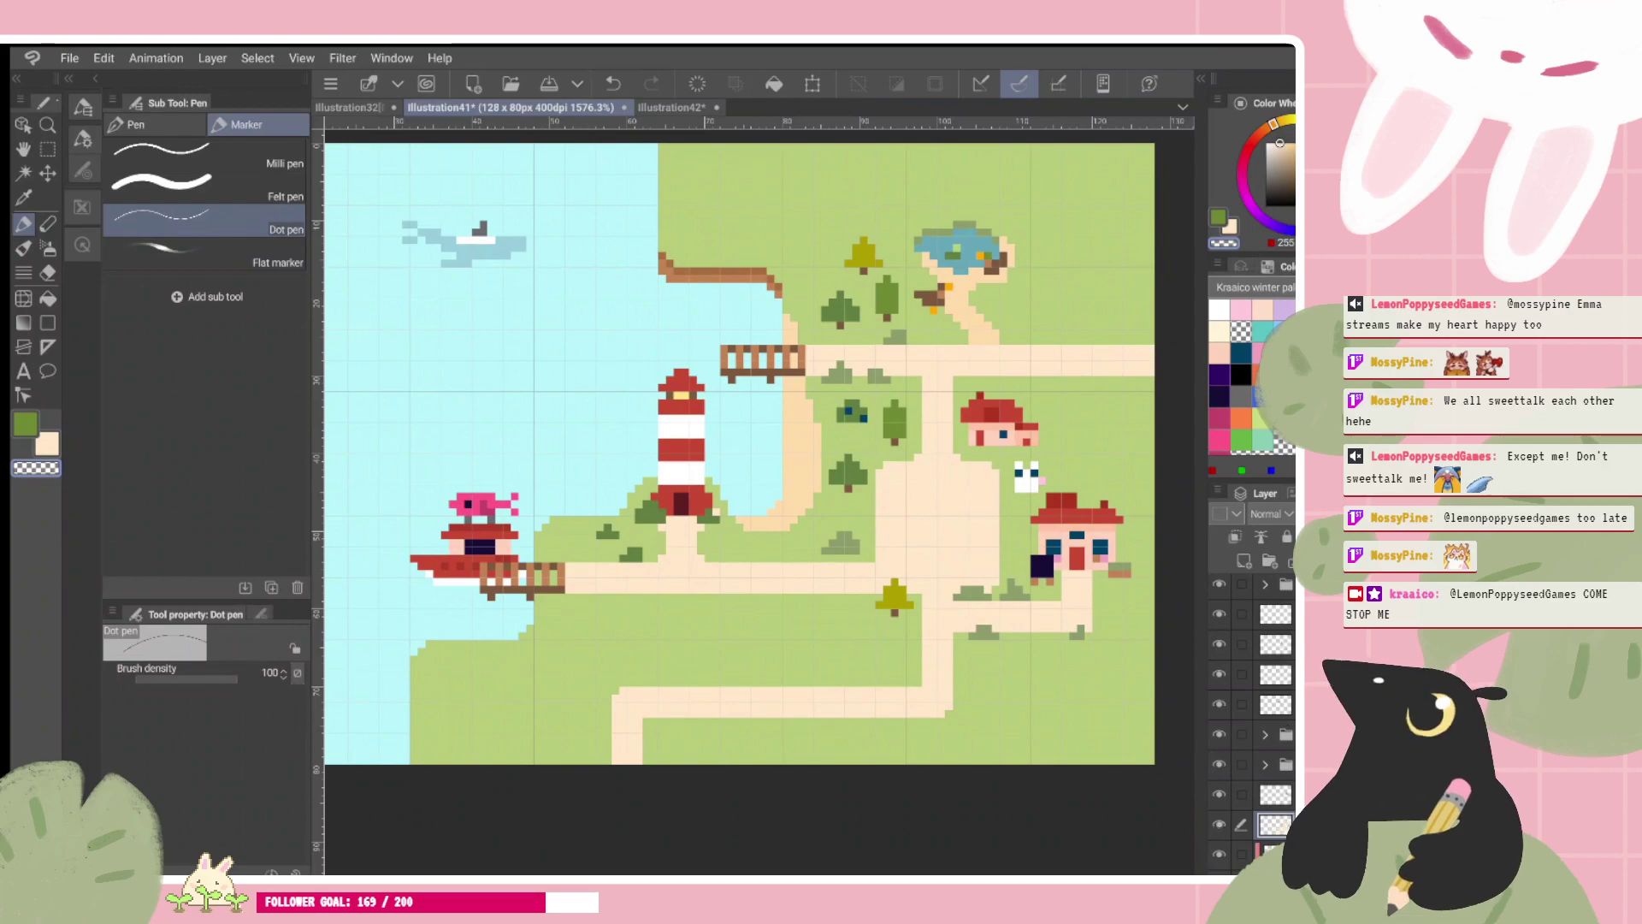
{"action": "scroll", "coordinate": [740, 453], "scroll_direction": "down", "scroll_amount": 2}
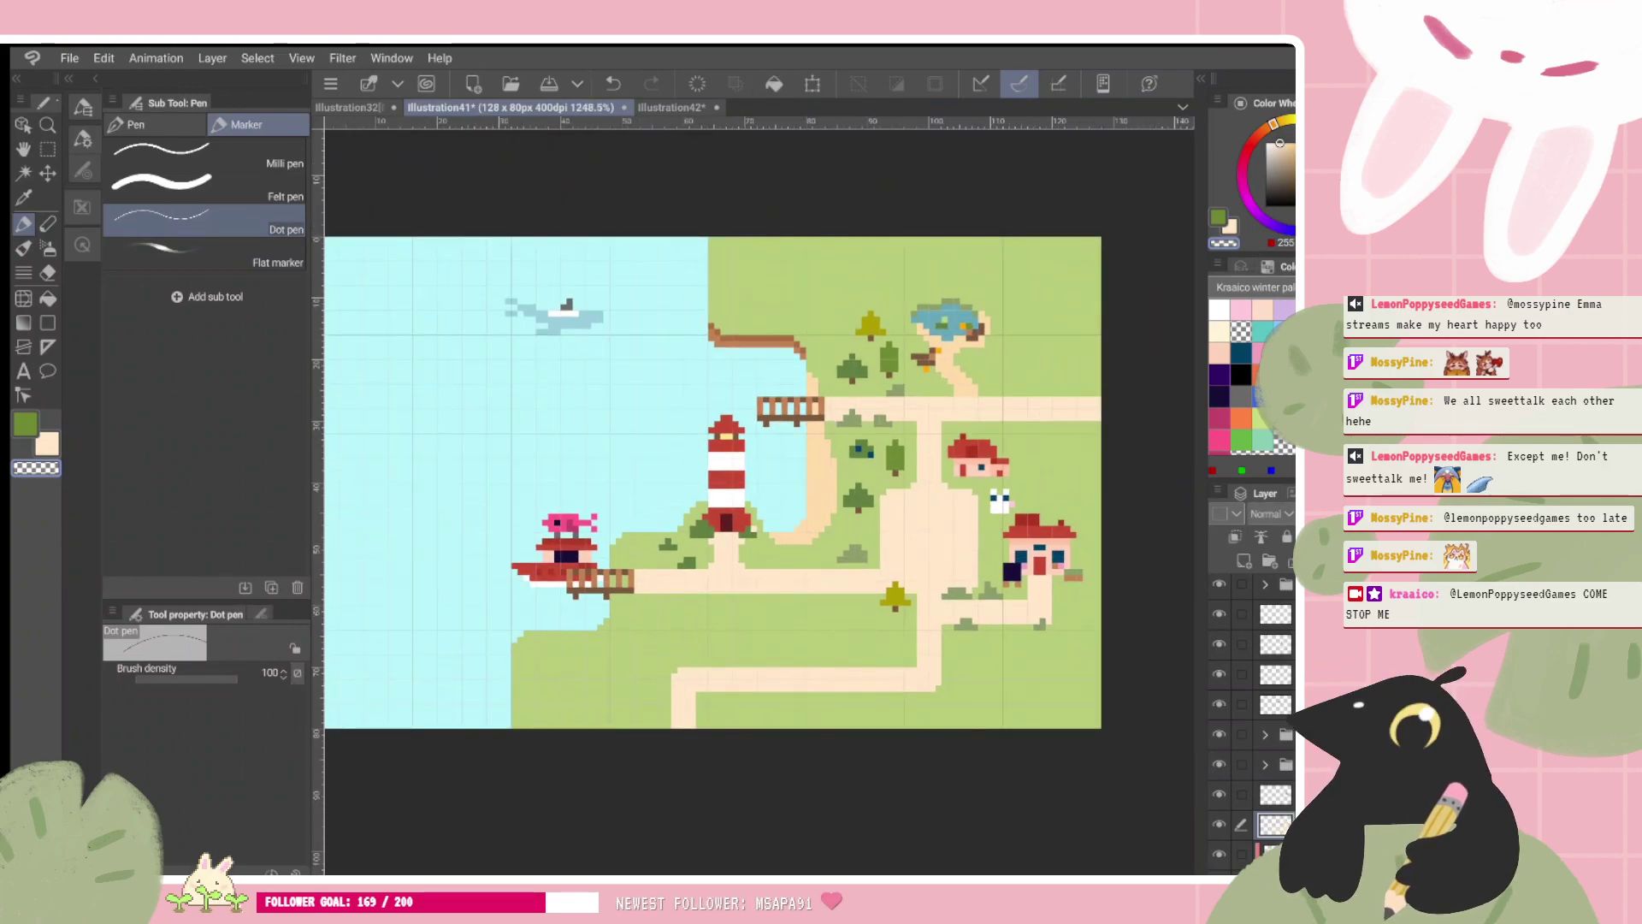
{"action": "scroll", "coordinate": [706, 485], "scroll_direction": "up", "scroll_amount": 1}
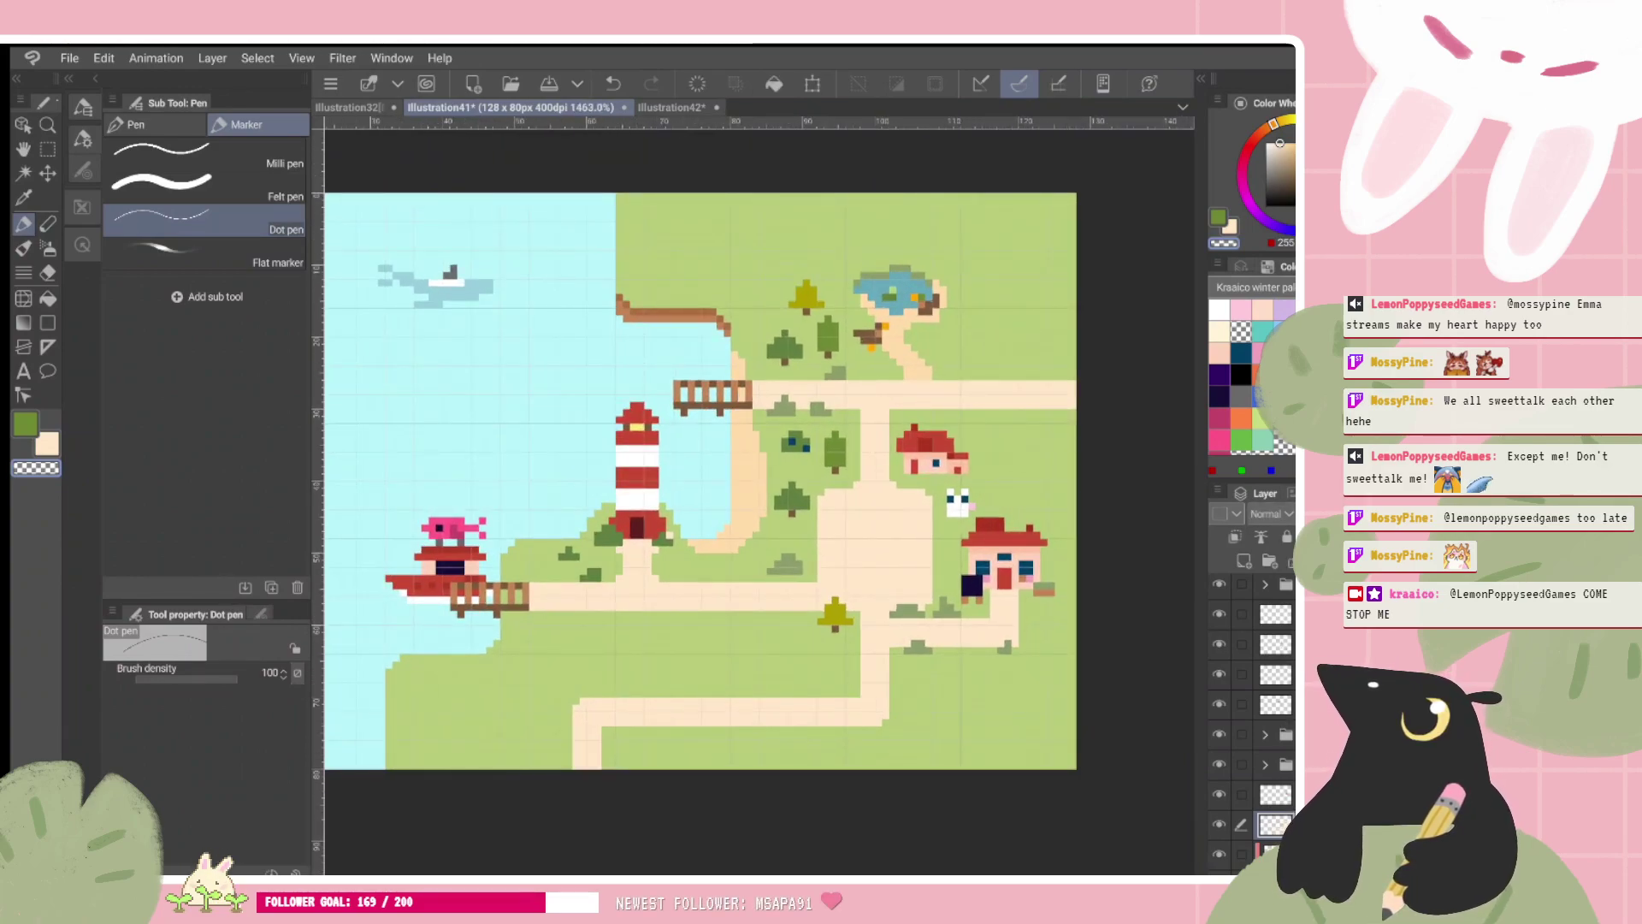
Step: Group the uppermost of the loose layers above the house folder into a new folder
{"action": "left_click", "coordinate": [1274, 734]}
{"action": "scroll", "coordinate": [1252, 719], "scroll_direction": "up", "scroll_amount": 3}
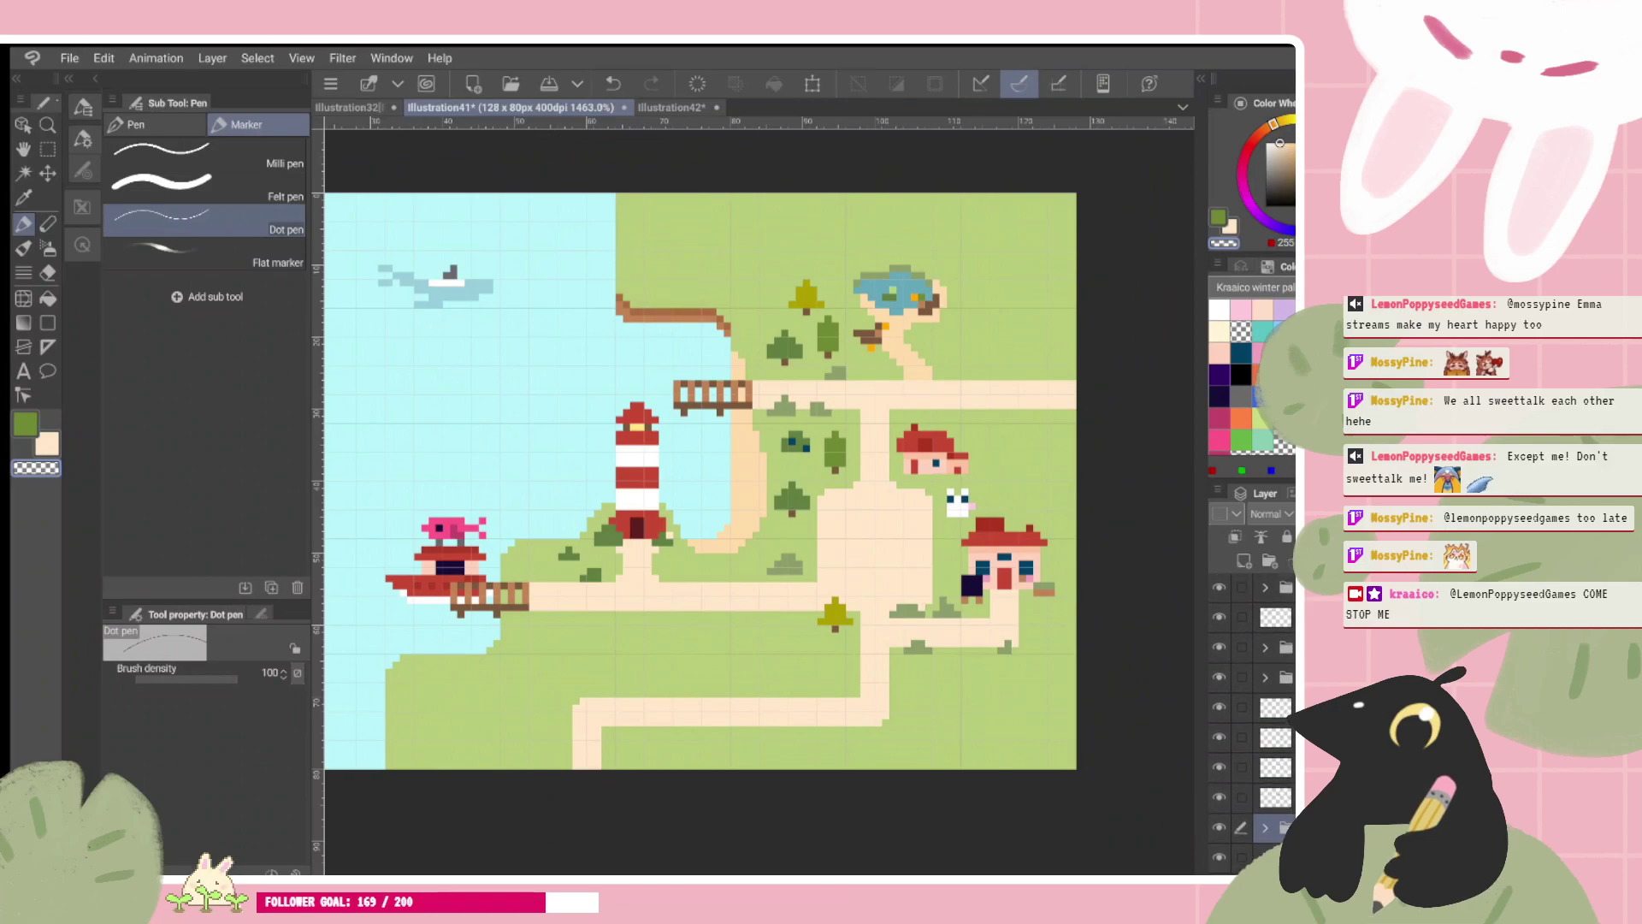
{"action": "left_click", "coordinate": [1274, 616]}
{"action": "left_click", "coordinate": [1274, 707]}
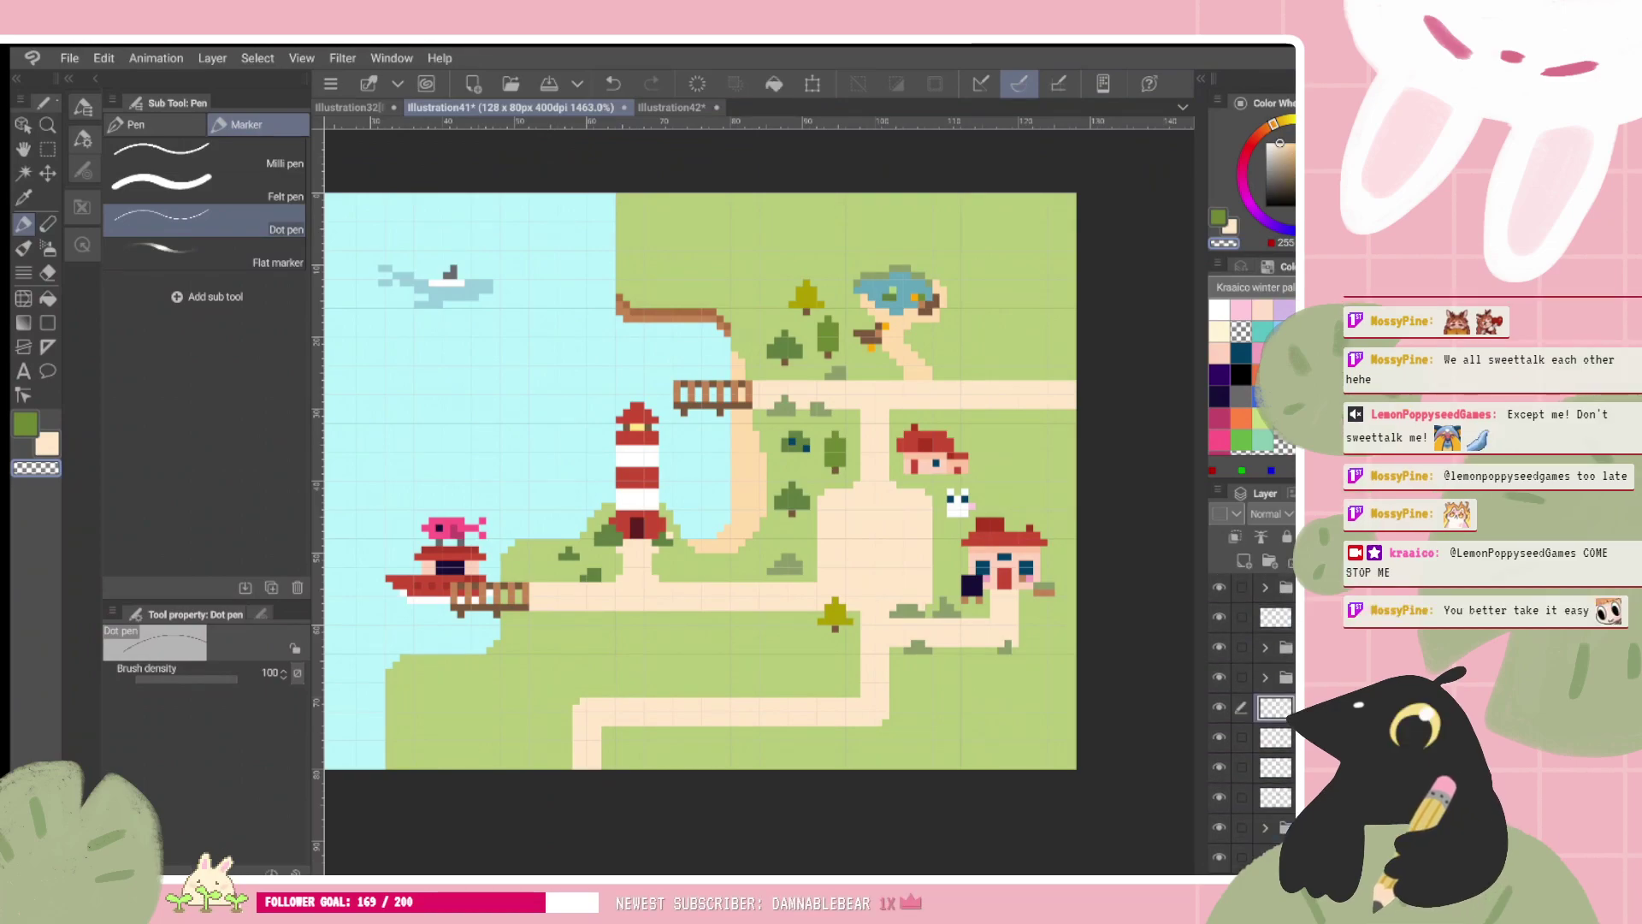
{"action": "left_click_drag", "start_coordinate": [699, 480], "coordinate": [753, 460]}
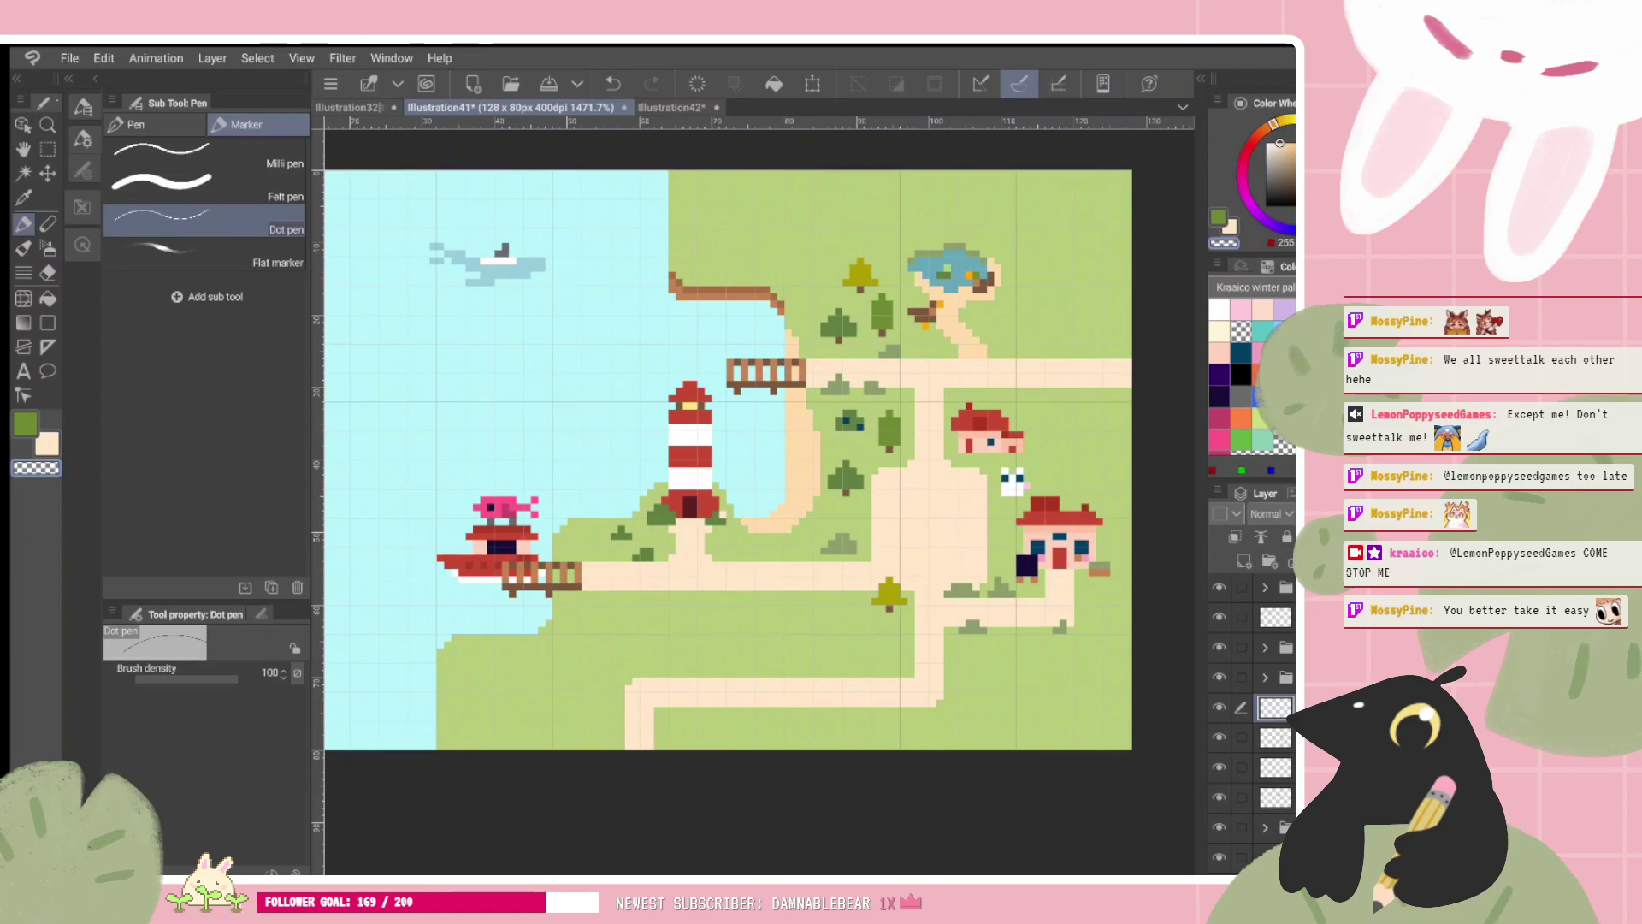
{"action": "key", "text": "ctrl+g"}
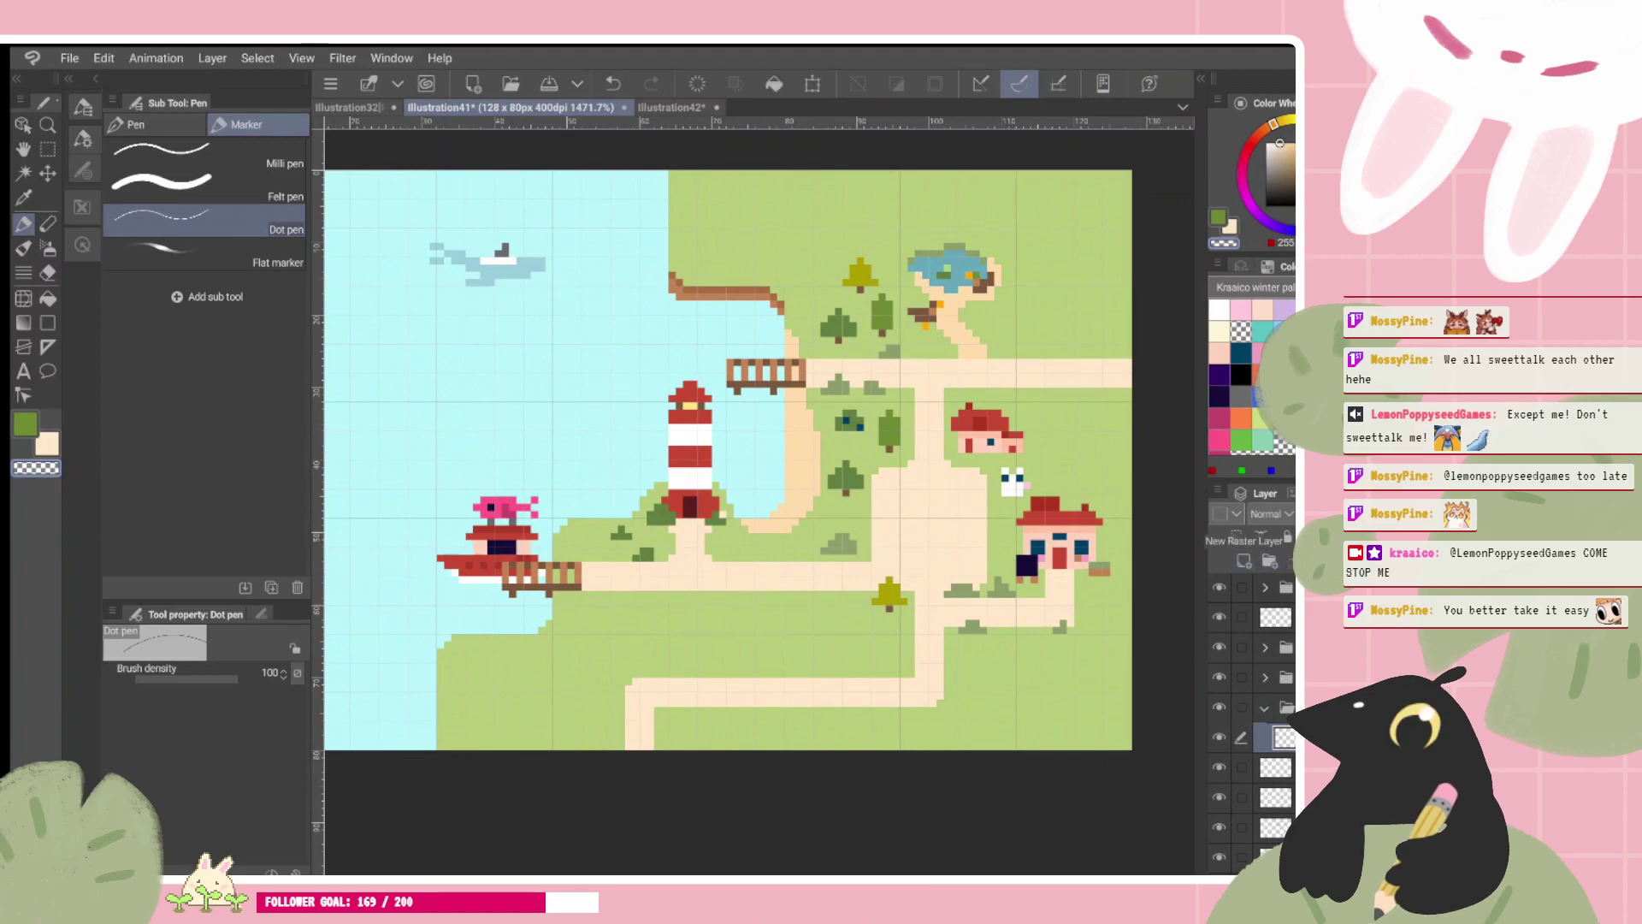
Step: Name the new layer folder museum
{"action": "double_click", "coordinate": [1282, 707]}
{"action": "type", "text": "m"}
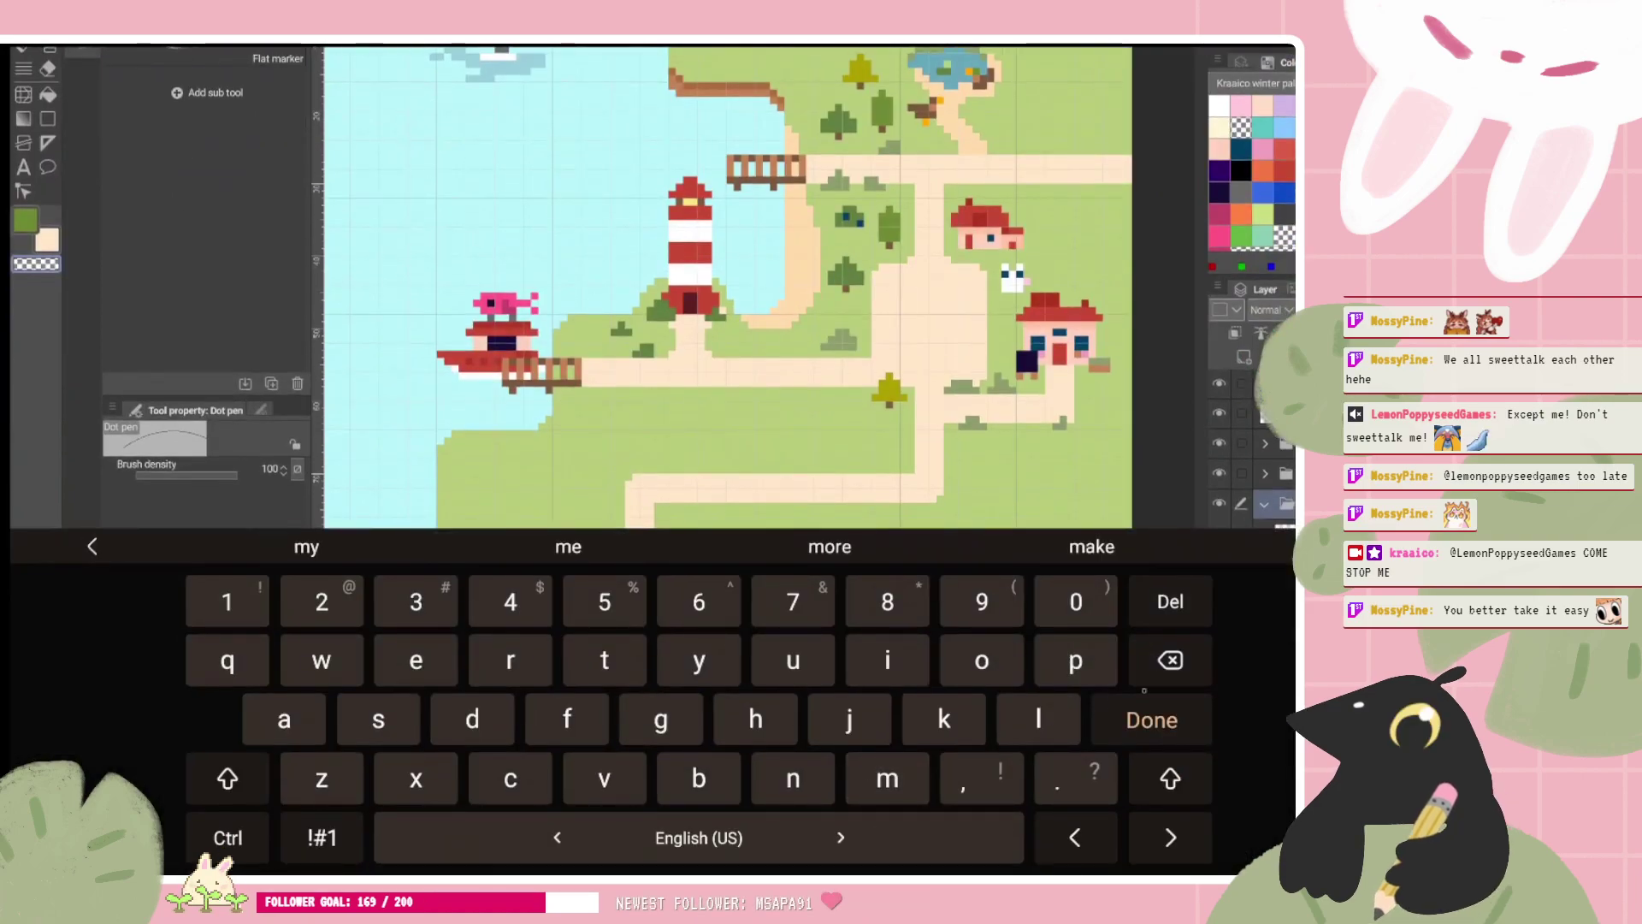
{"action": "key", "text": "BackSpace"}
{"action": "type", "text": "muse"}
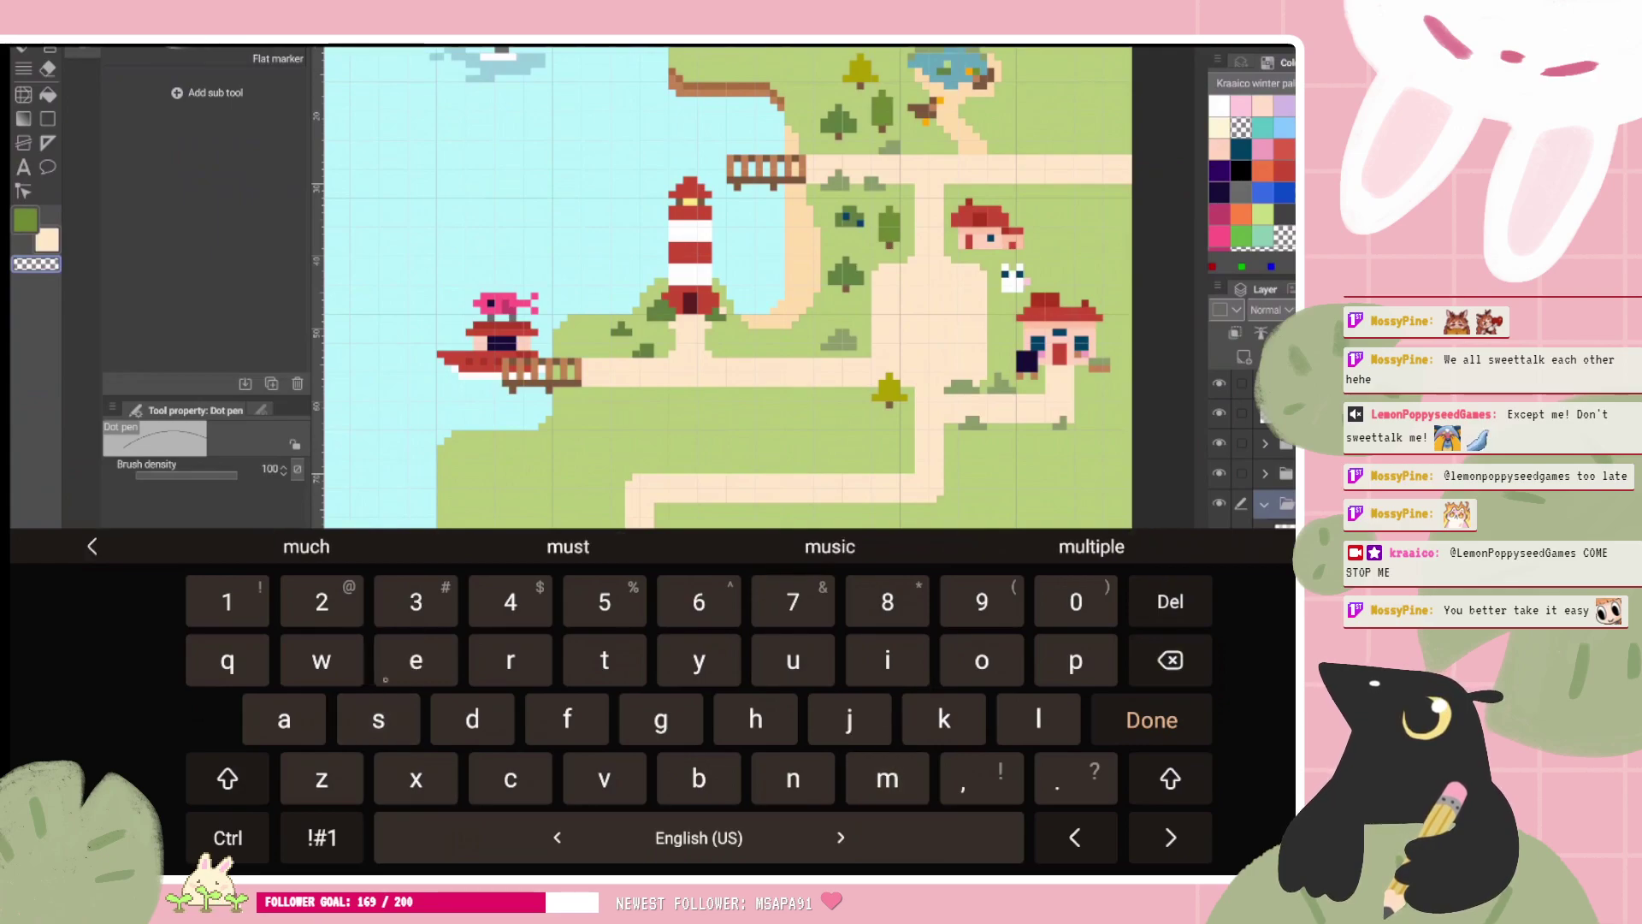
{"action": "type", "text": "m"}
{"action": "key", "text": "Return"}
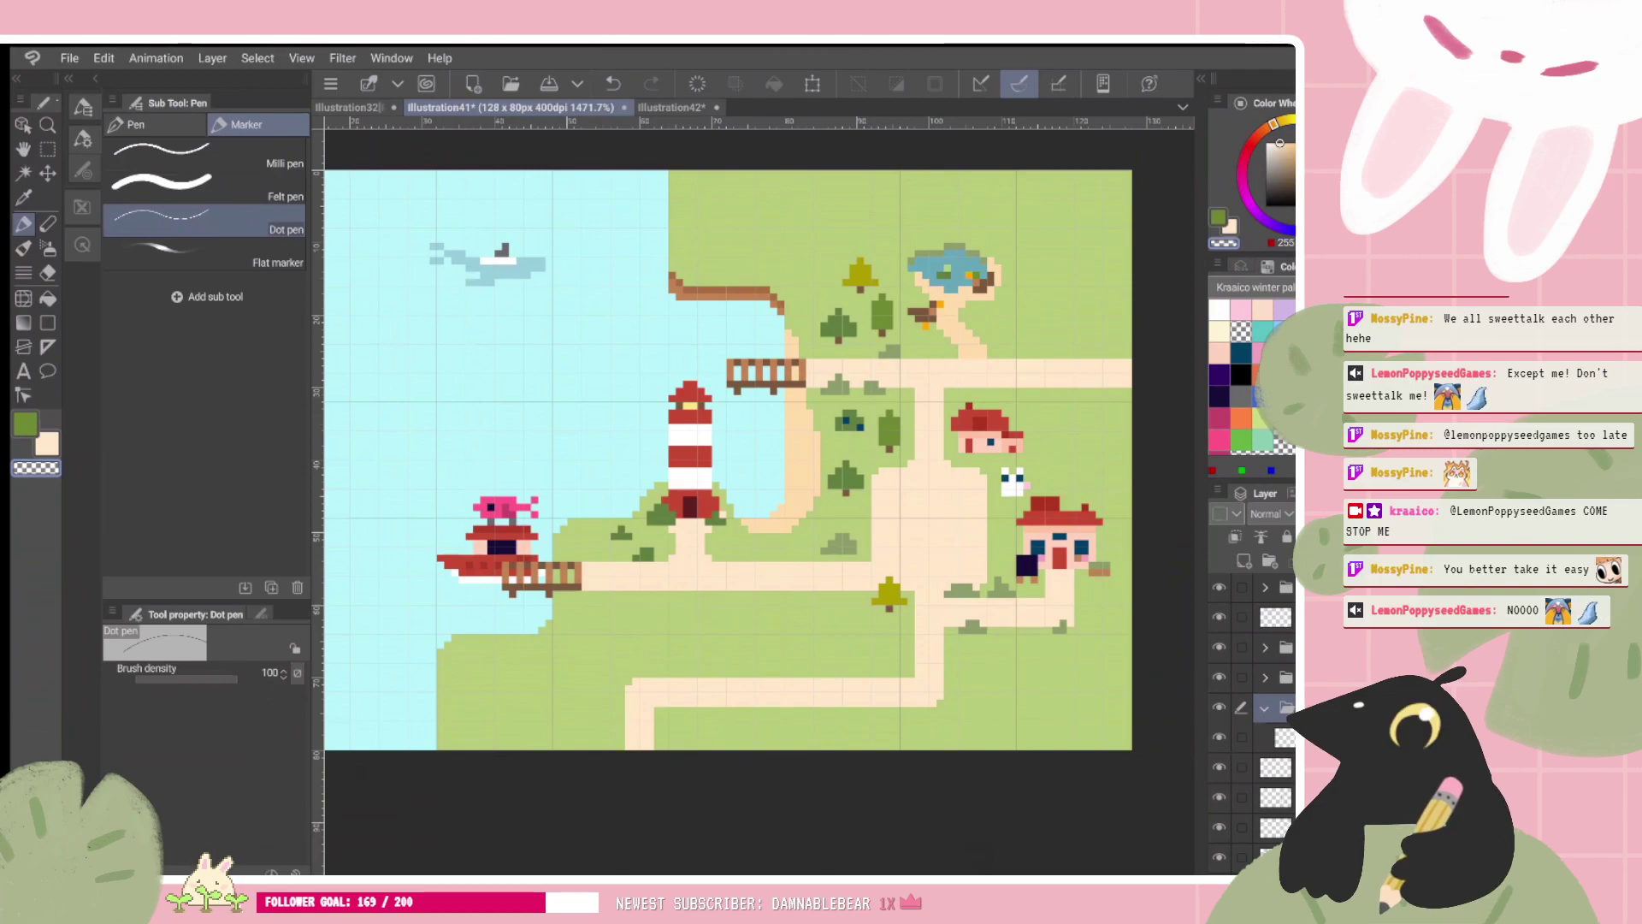
Step: Tilt the canvas view and set the secondary drawing colour to a muted magenta pink
{"action": "left_click_drag", "start_coordinate": [759, 502], "coordinate": [668, 453]}
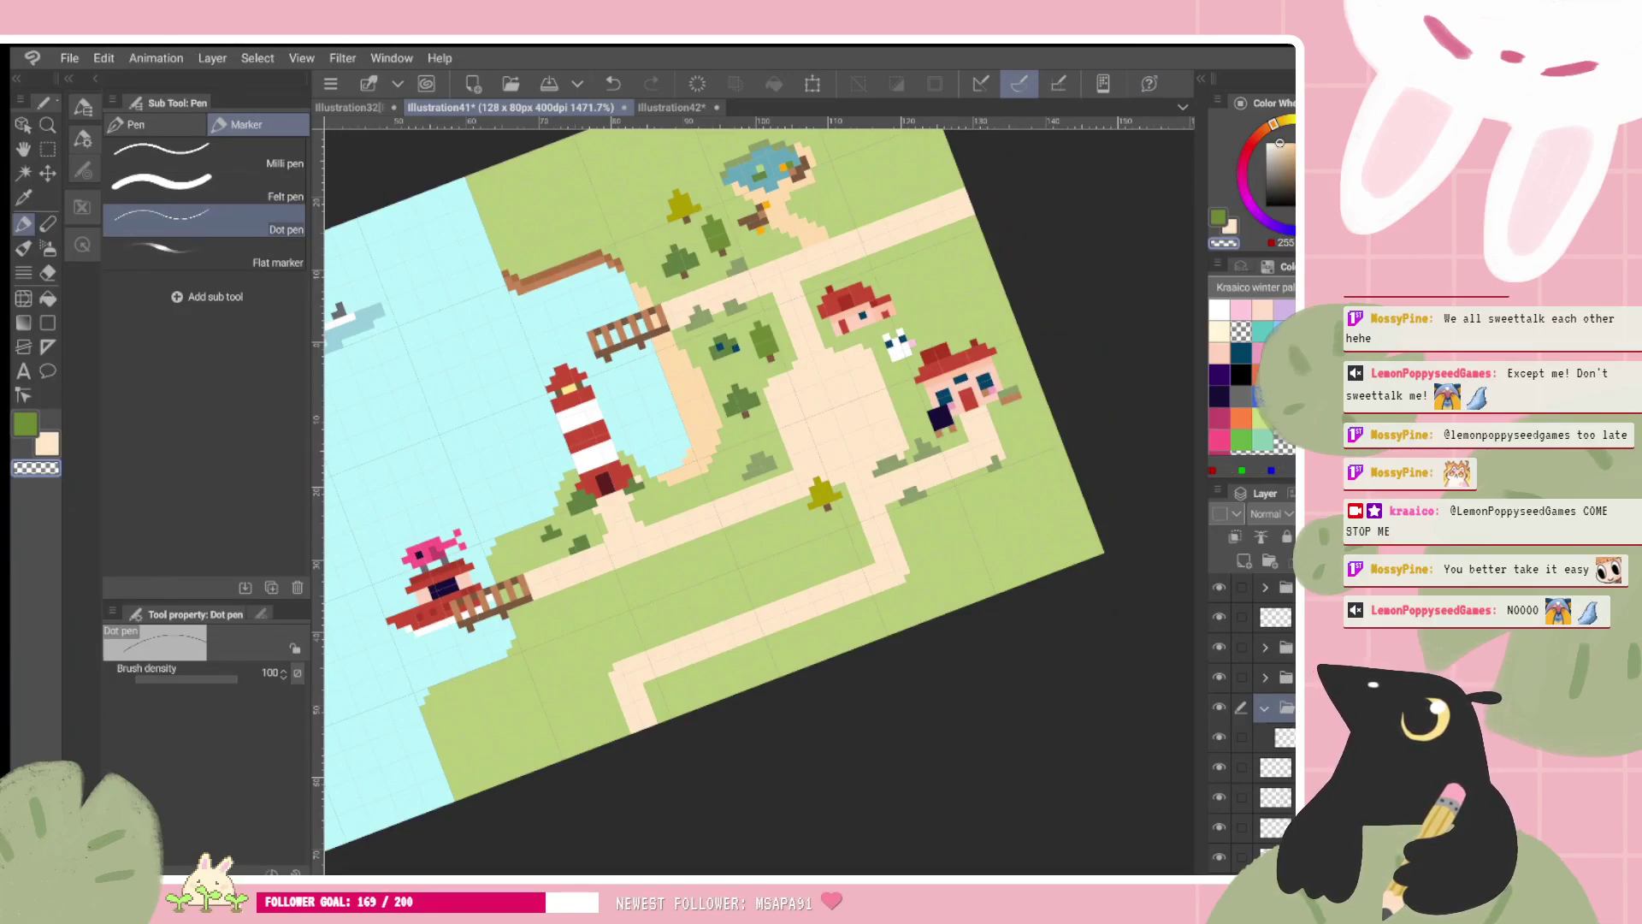
{"action": "left_click", "coordinate": [1259, 396]}
{"action": "left_click_drag", "start_coordinate": [1294, 167], "coordinate": [1292, 160]}
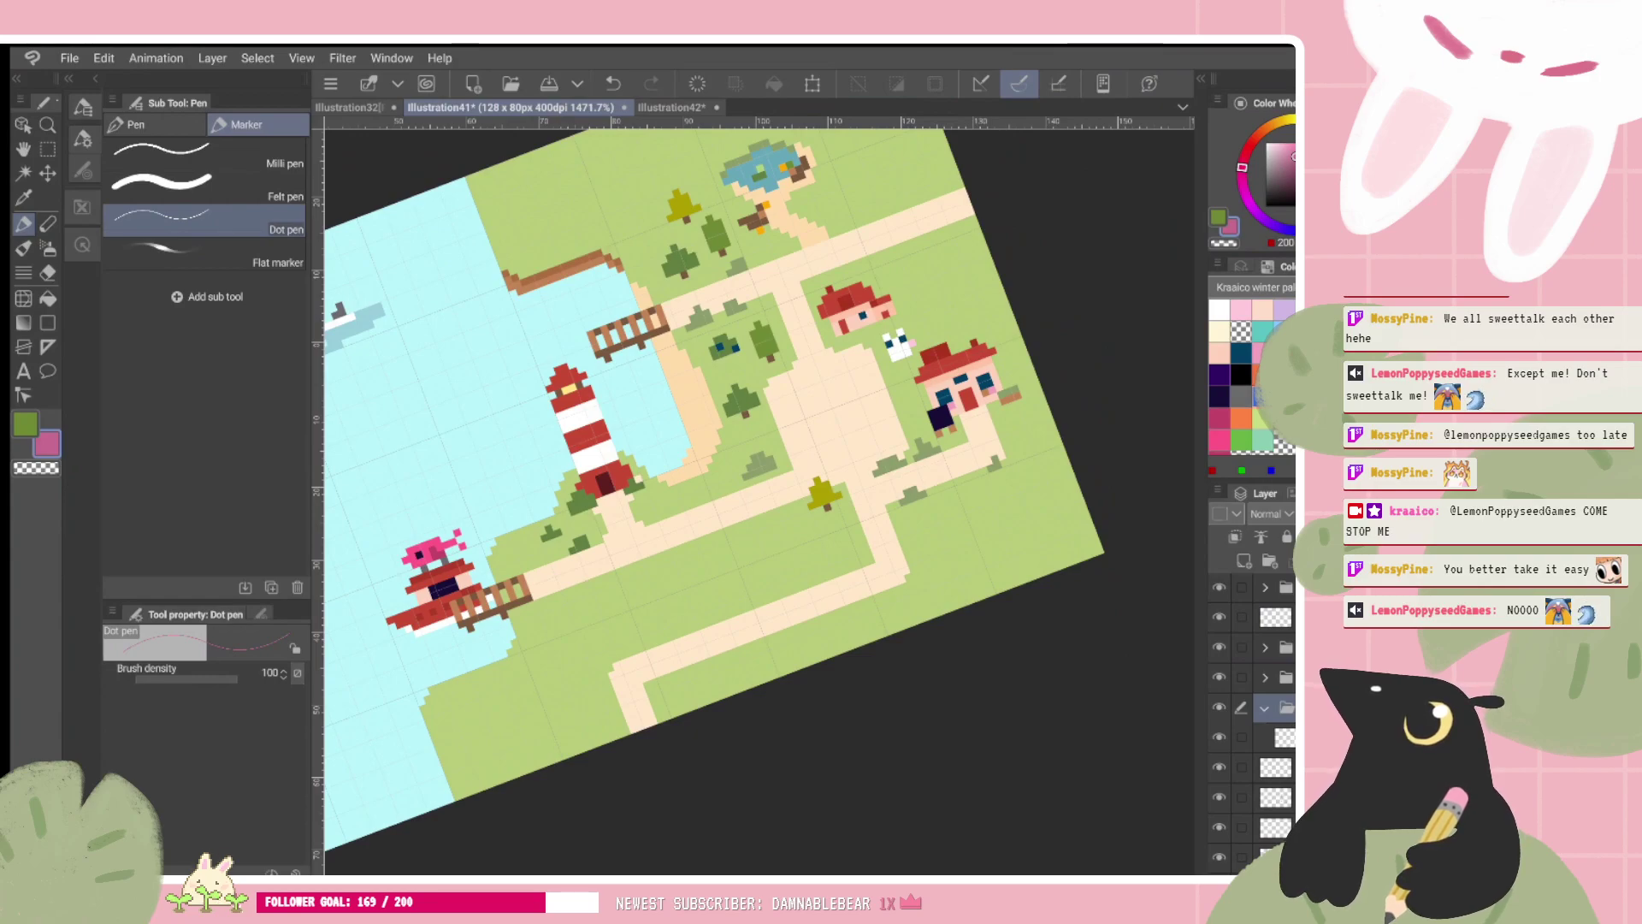
Step: Set the secondary drawing colour to orange from the palette and select the layer inside the museum folder
{"action": "left_click", "coordinate": [1283, 374]}
{"action": "left_click", "coordinate": [1257, 373]}
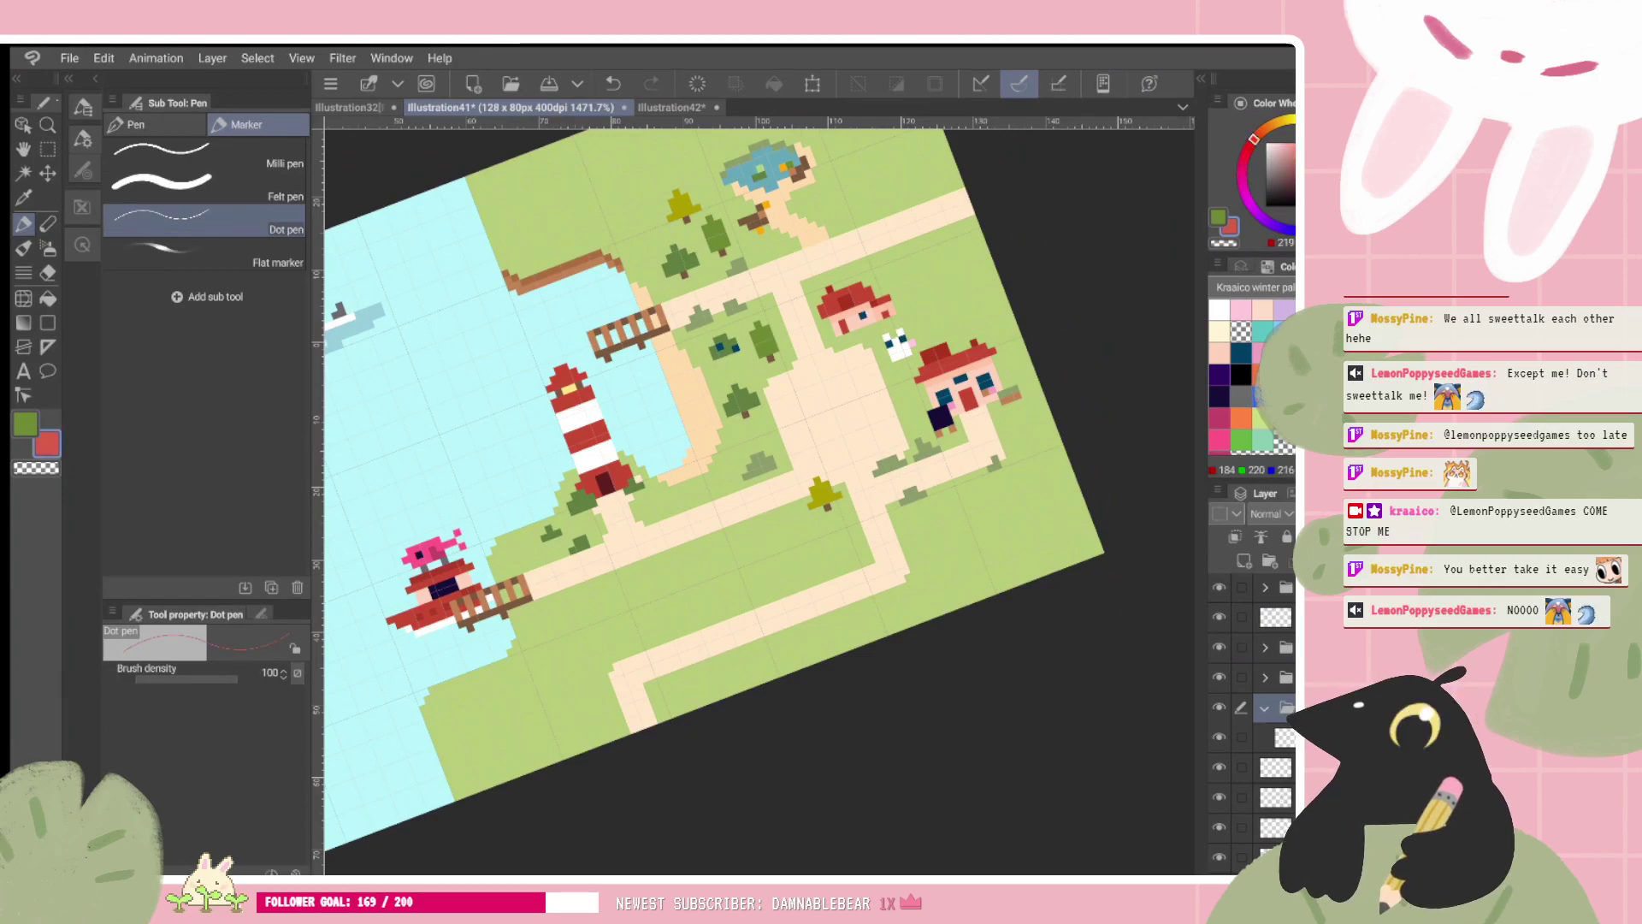
{"action": "left_click", "coordinate": [1240, 418]}
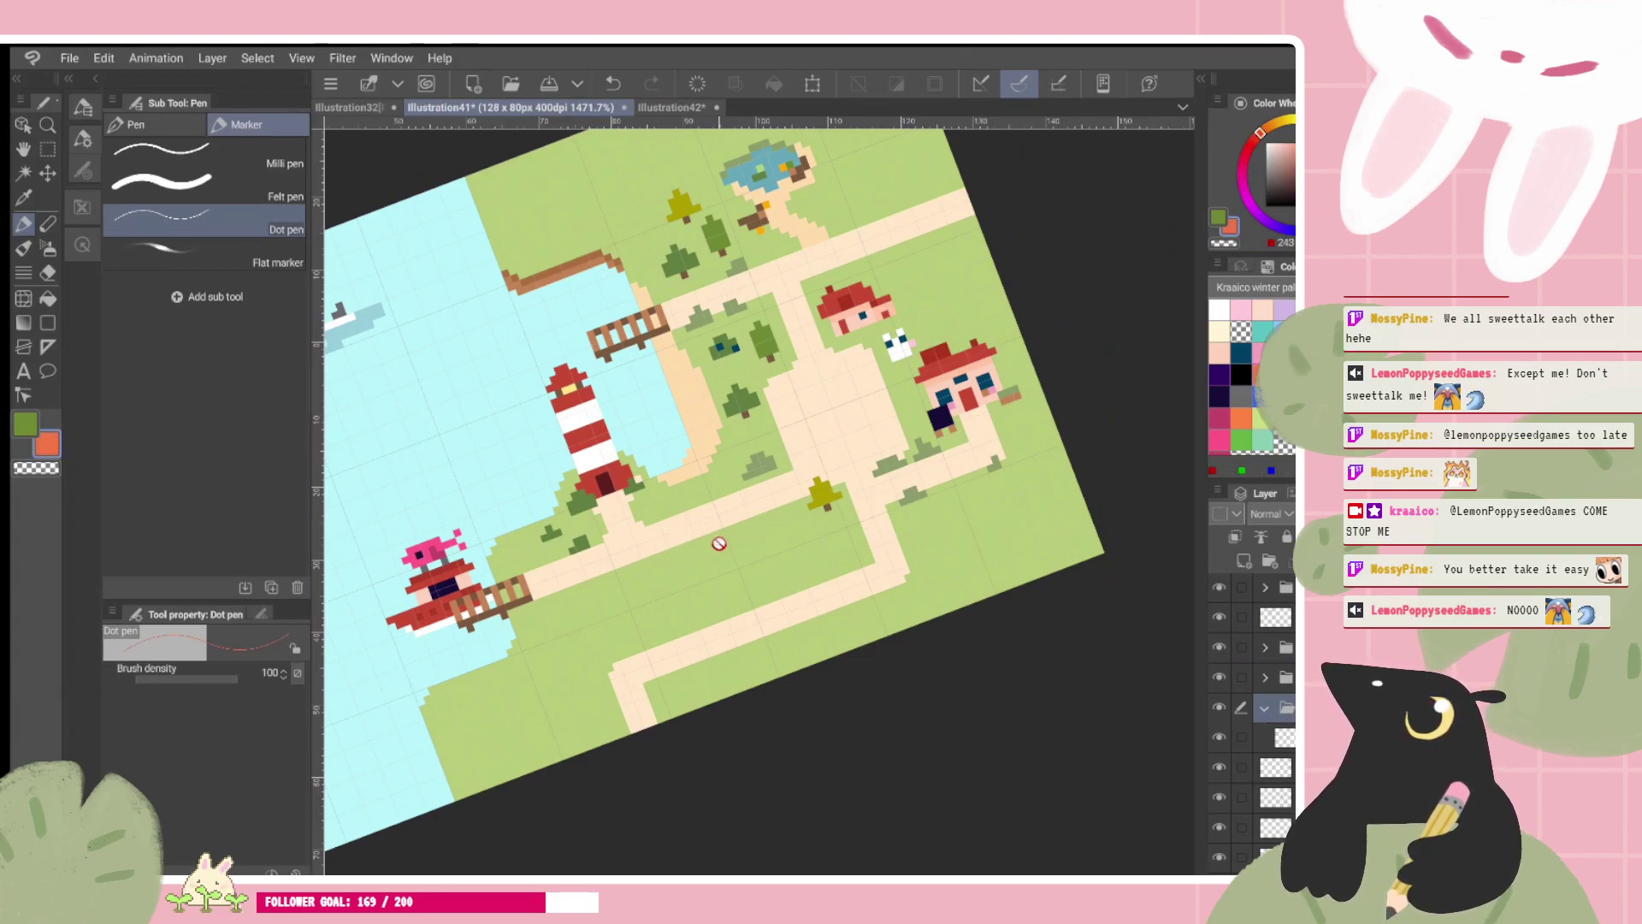
{"action": "left_click", "coordinate": [1276, 736]}
{"action": "mouse_move", "coordinate": [703, 536]}
{"action": "left_mouse_down"}
{"action": "mouse_move", "coordinate": [754, 530]}
{"action": "mouse_move", "coordinate": [675, 555]}
{"action": "mouse_move", "coordinate": [654, 586]}
{"action": "left_mouse_up"}
{"action": "mouse_move", "coordinate": [713, 631]}
{"action": "left_mouse_down"}
{"action": "mouse_move", "coordinate": [769, 551]}
{"action": "mouse_move", "coordinate": [680, 602]}
{"action": "mouse_move", "coordinate": [752, 569]}
{"action": "left_mouse_up"}
{"action": "scroll", "coordinate": [759, 501], "scroll_direction": "down", "scroll_amount": 1}
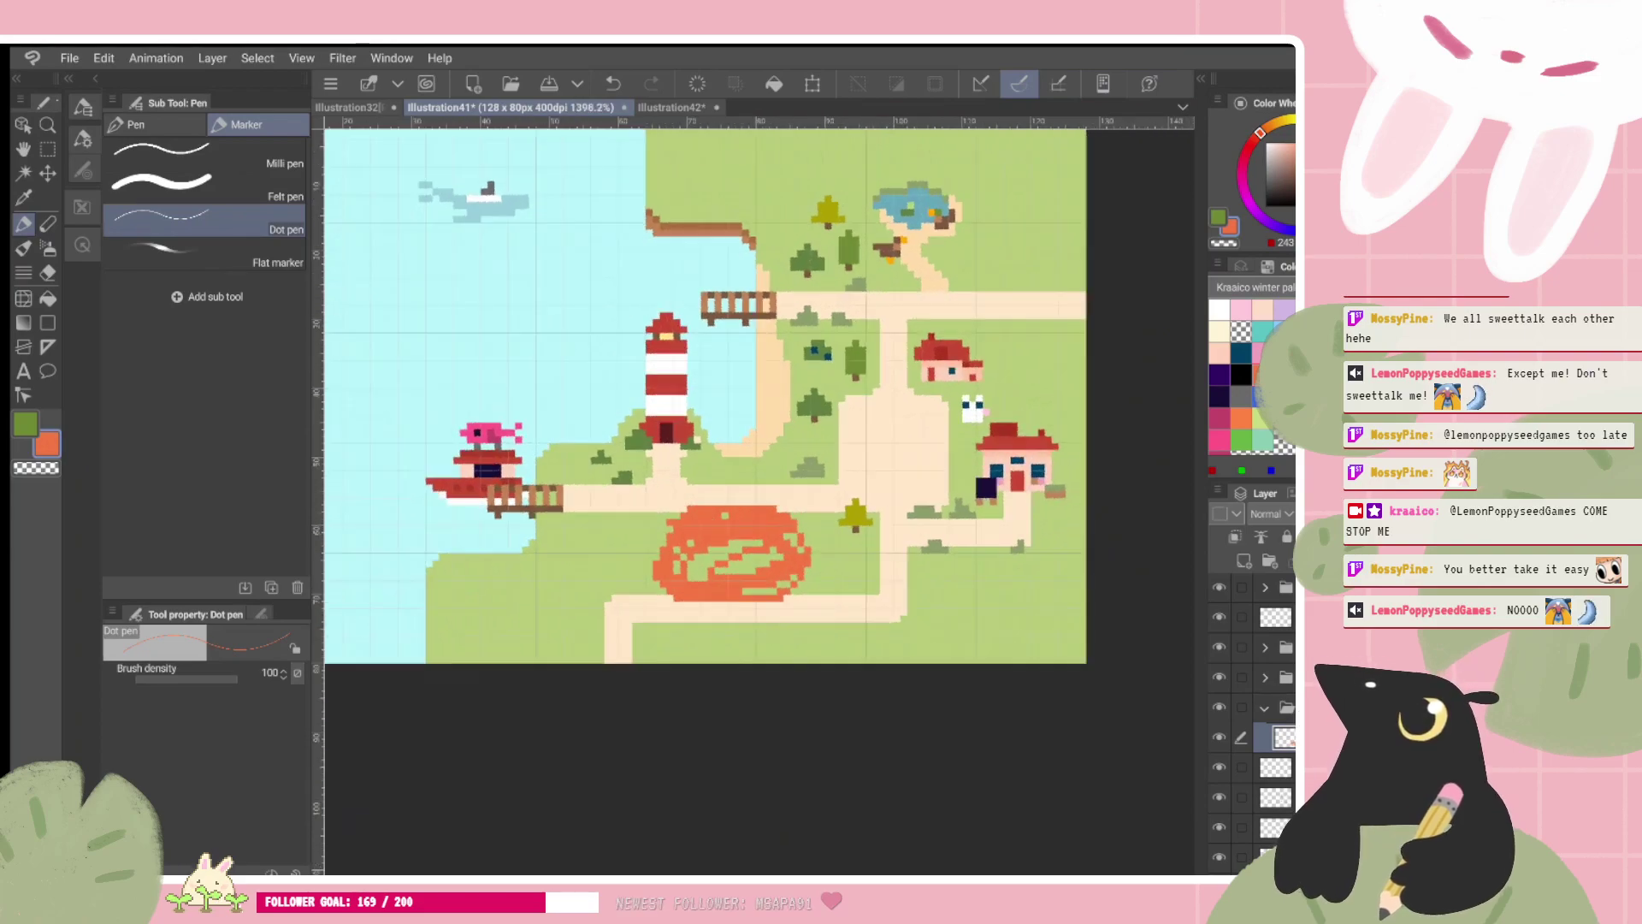
{"action": "scroll", "coordinate": [677, 670], "scroll_direction": "up", "scroll_amount": 1}
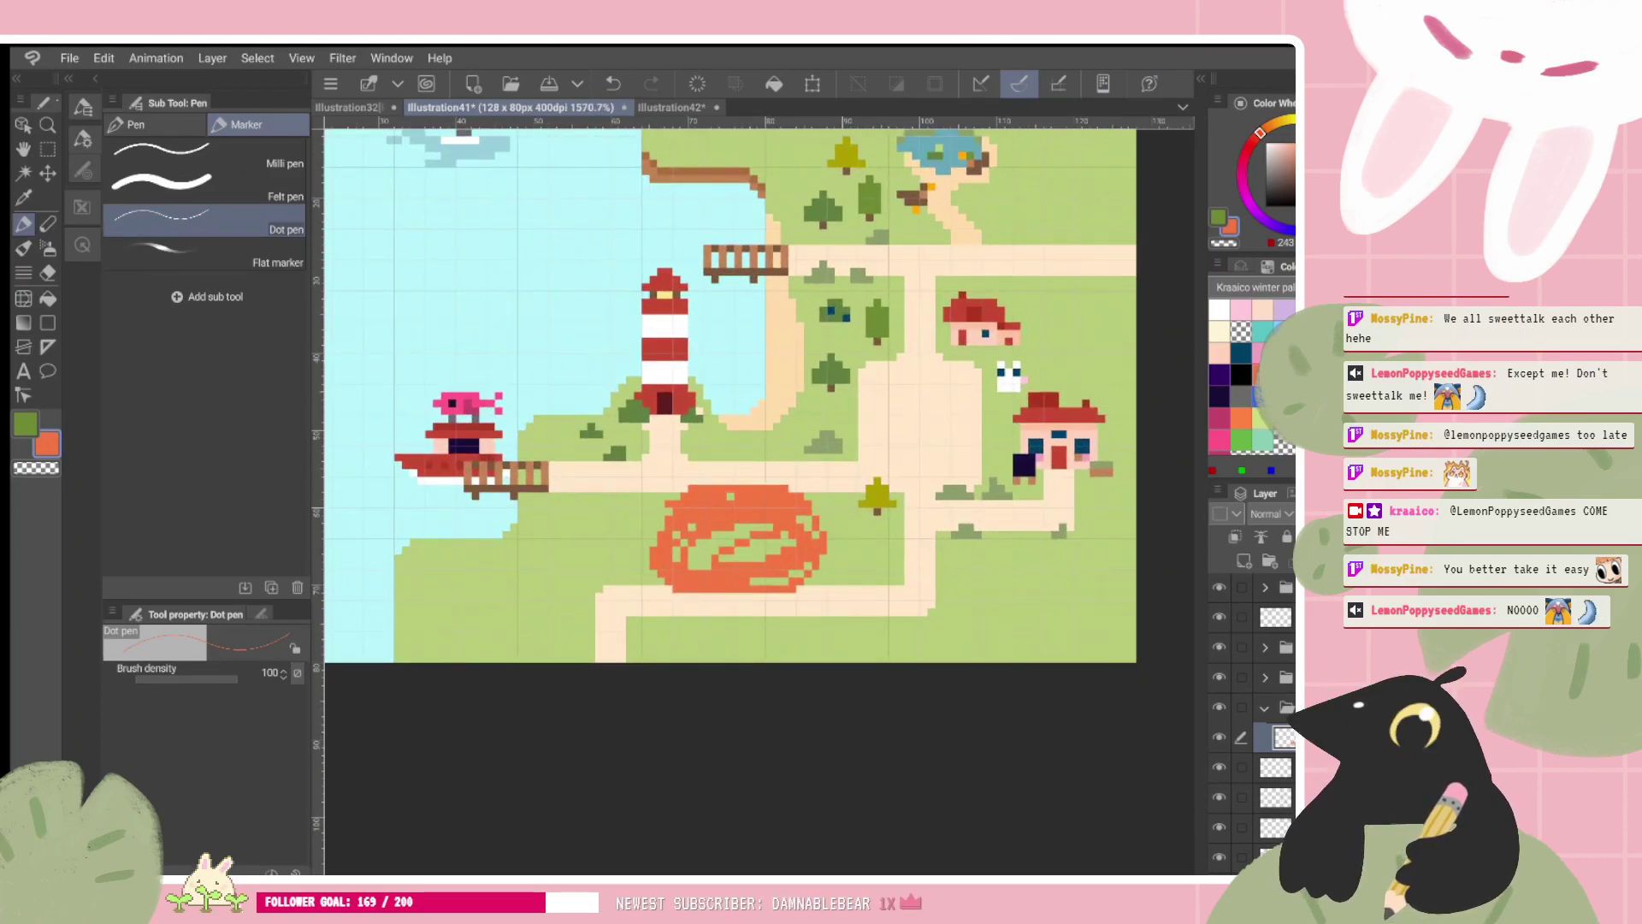
{"action": "scroll", "coordinate": [730, 396], "scroll_direction": "up", "scroll_amount": 1}
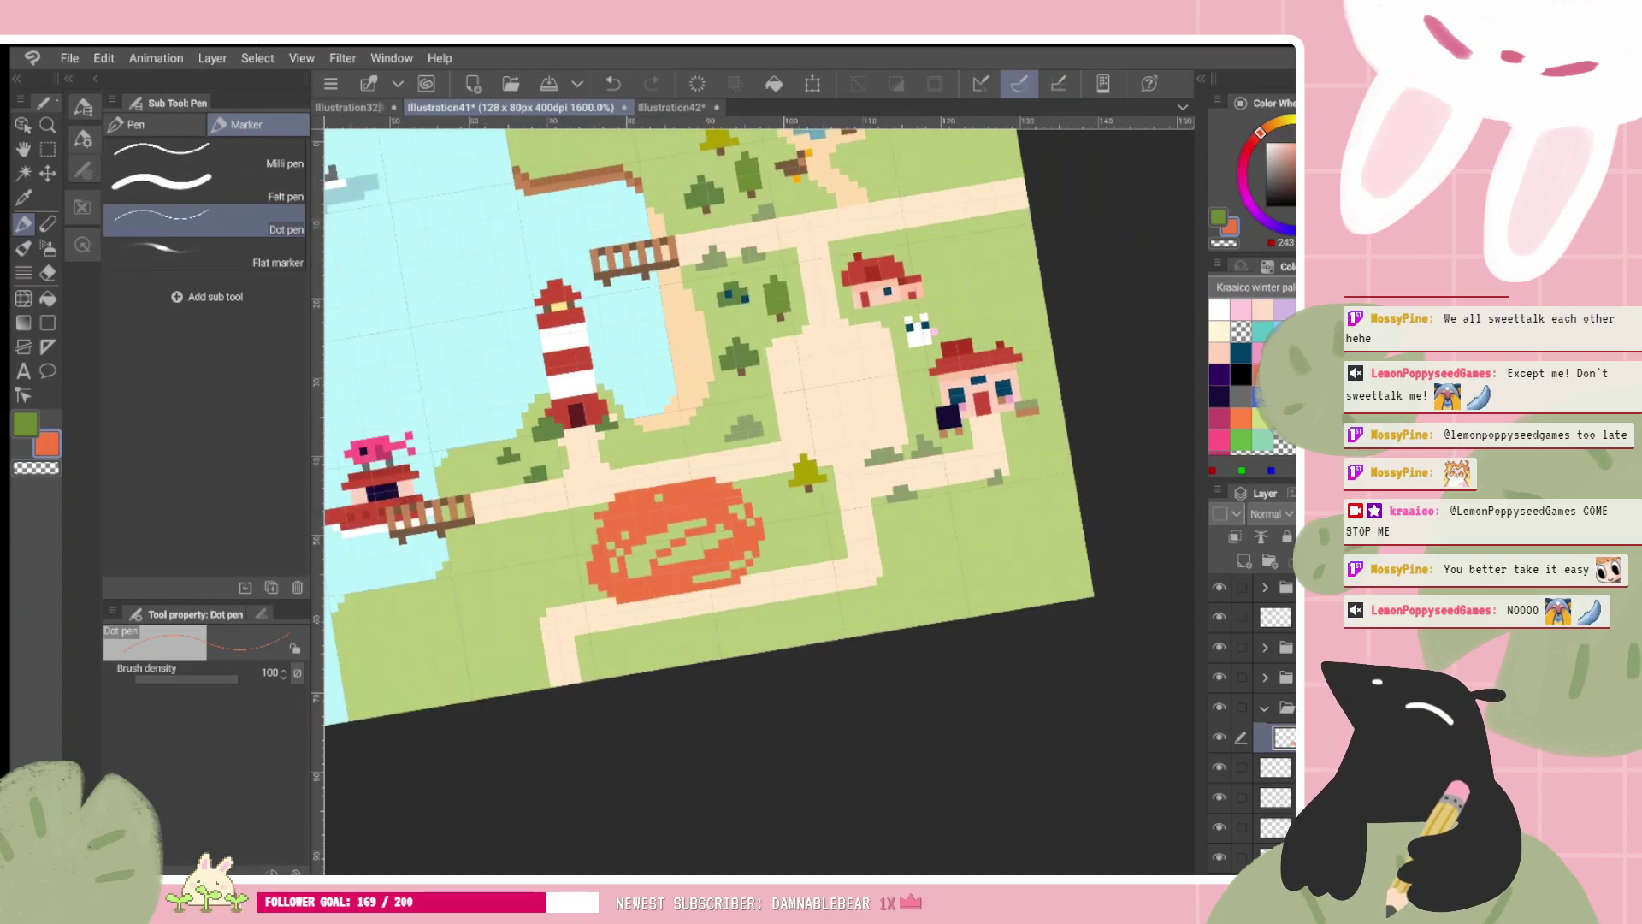
{"action": "key", "text": "ctrl+z"}
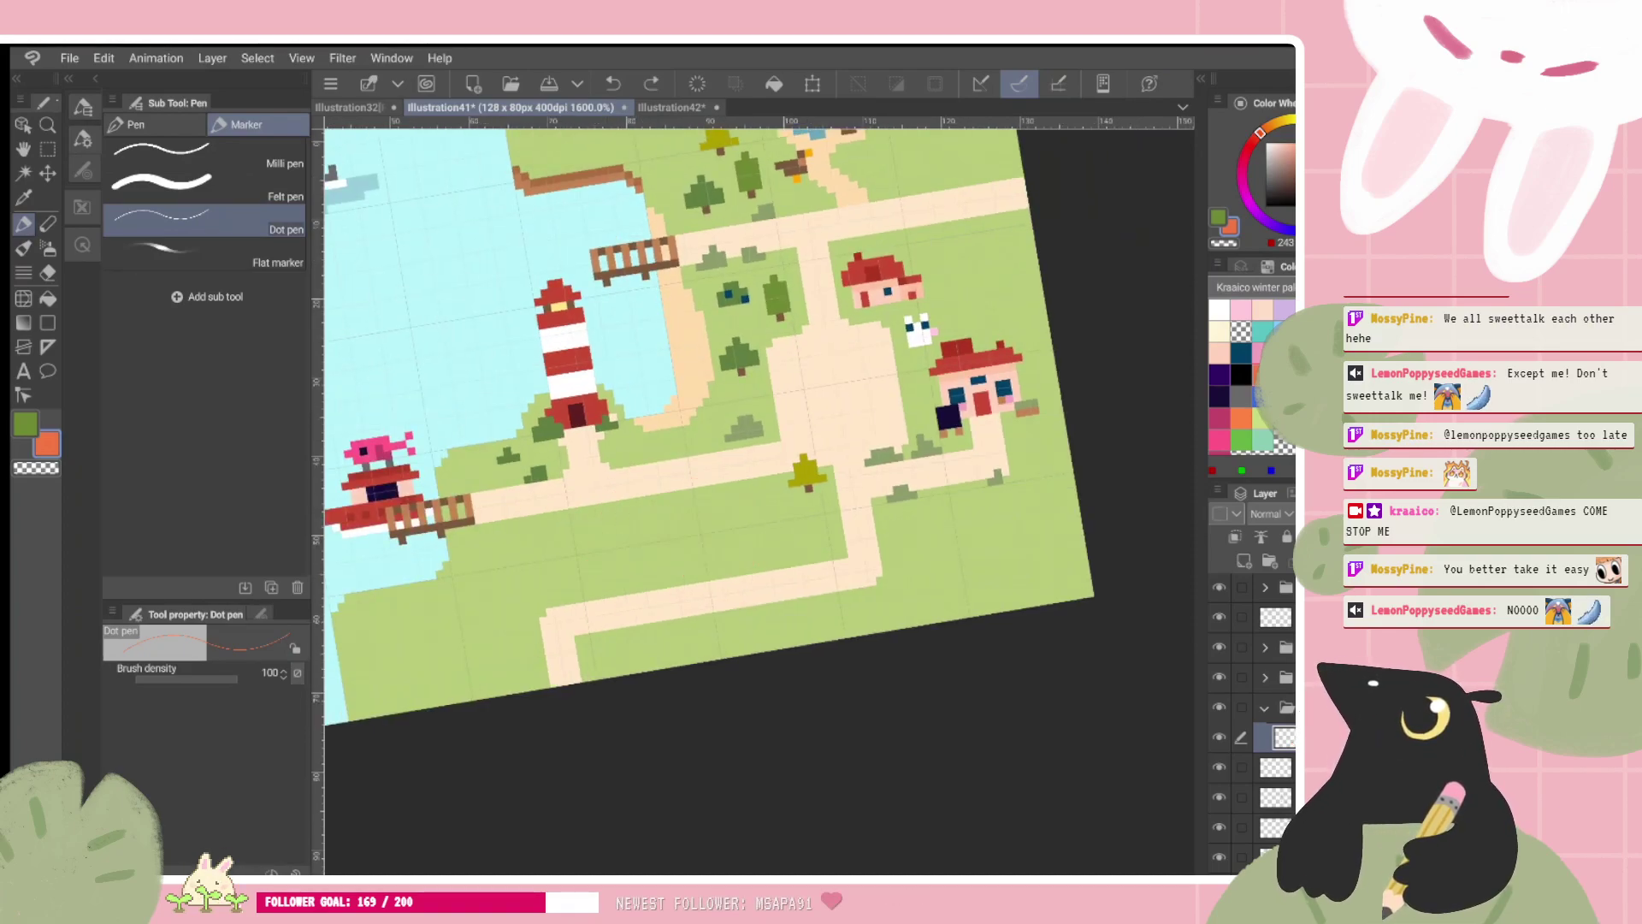
Step: Draw the museum's flat orange roof along the lower edge of the path below the lighthouse, its bottom row wider than its top
{"action": "scroll", "coordinate": [757, 501], "scroll_direction": "up", "scroll_amount": 1}
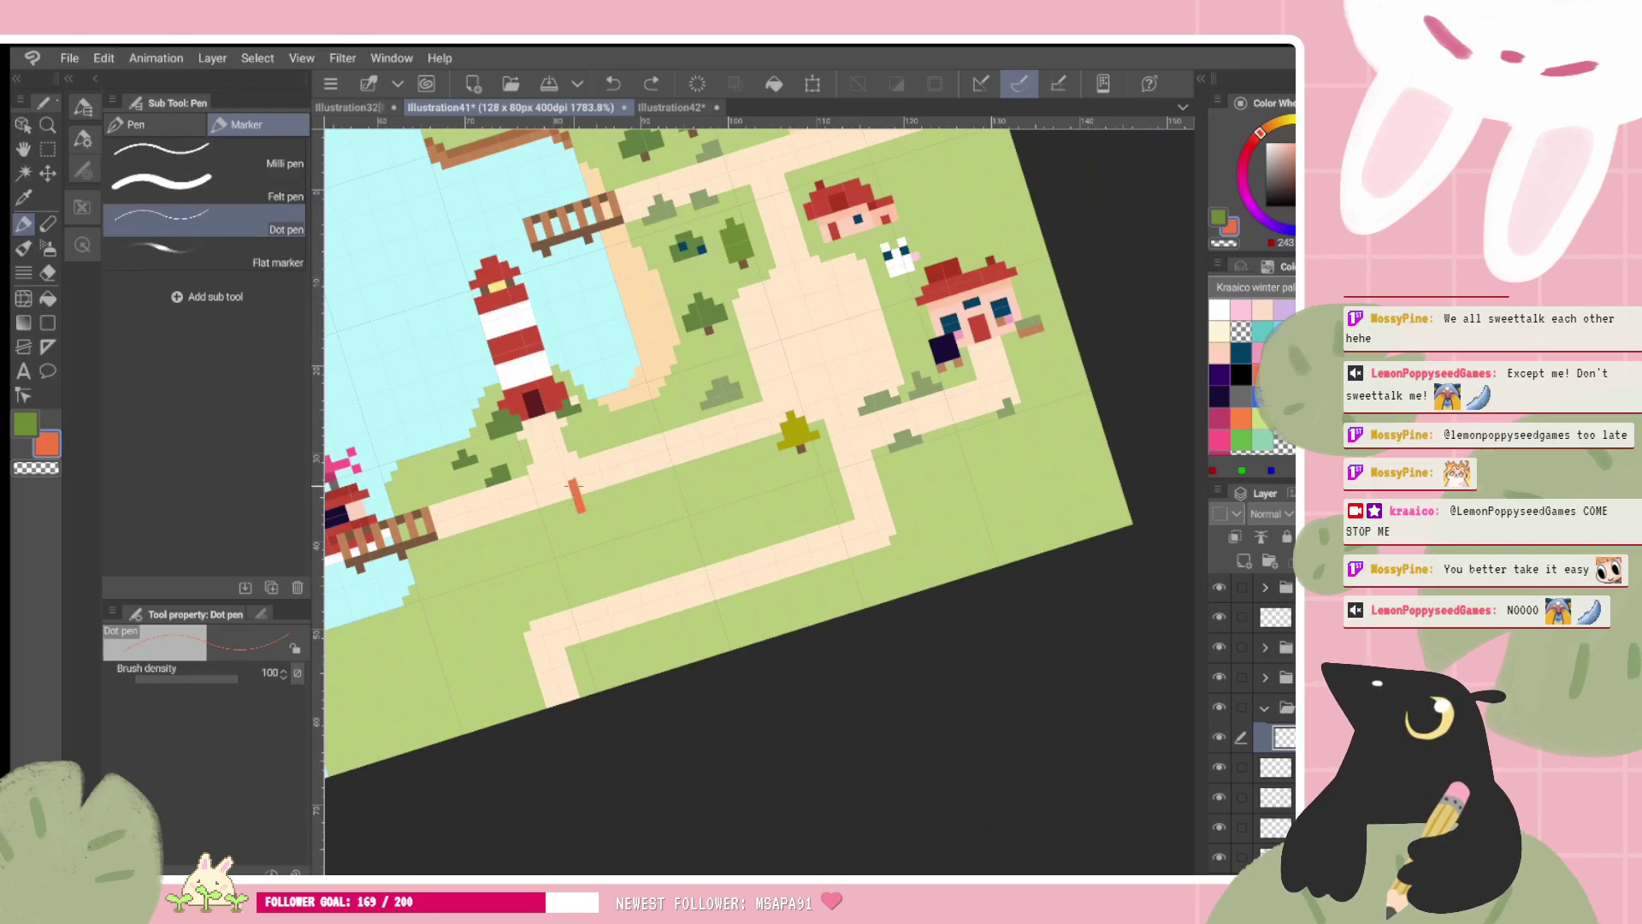
{"action": "mouse_move", "coordinate": [574, 485]}
{"action": "left_mouse_down"}
{"action": "mouse_move", "coordinate": [717, 449]}
{"action": "mouse_move", "coordinate": [590, 488]}
{"action": "left_mouse_up"}
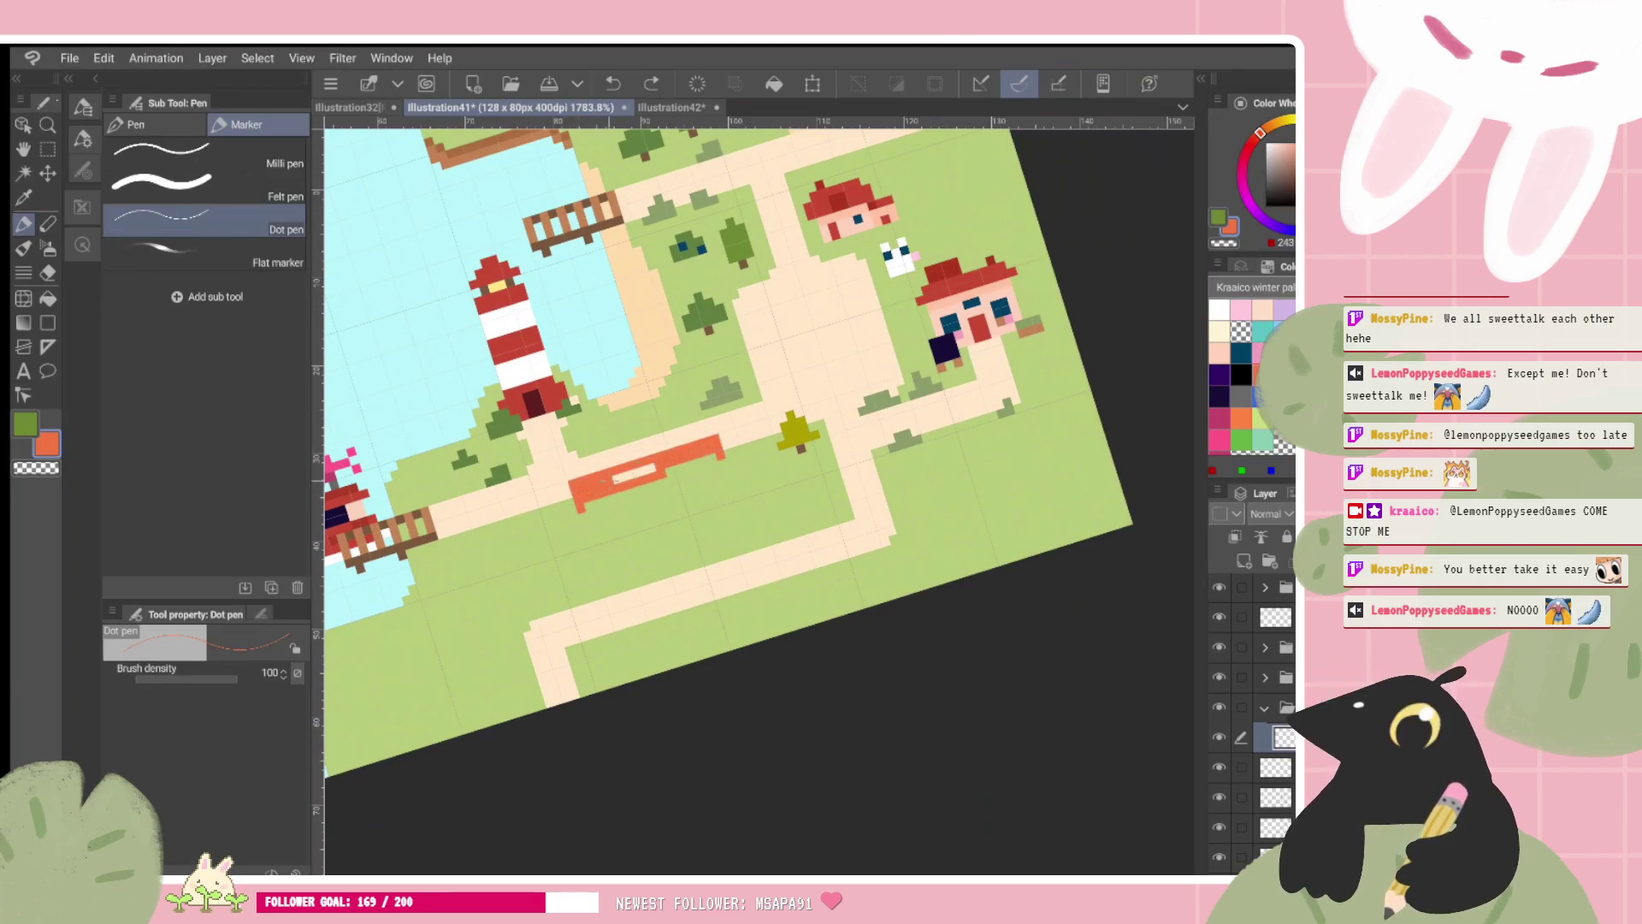
{"action": "left_click", "coordinate": [581, 504]}
{"action": "left_click_drag", "start_coordinate": [726, 455], "coordinate": [564, 513]}
{"action": "scroll", "coordinate": [744, 454], "scroll_direction": "down", "scroll_amount": 3}
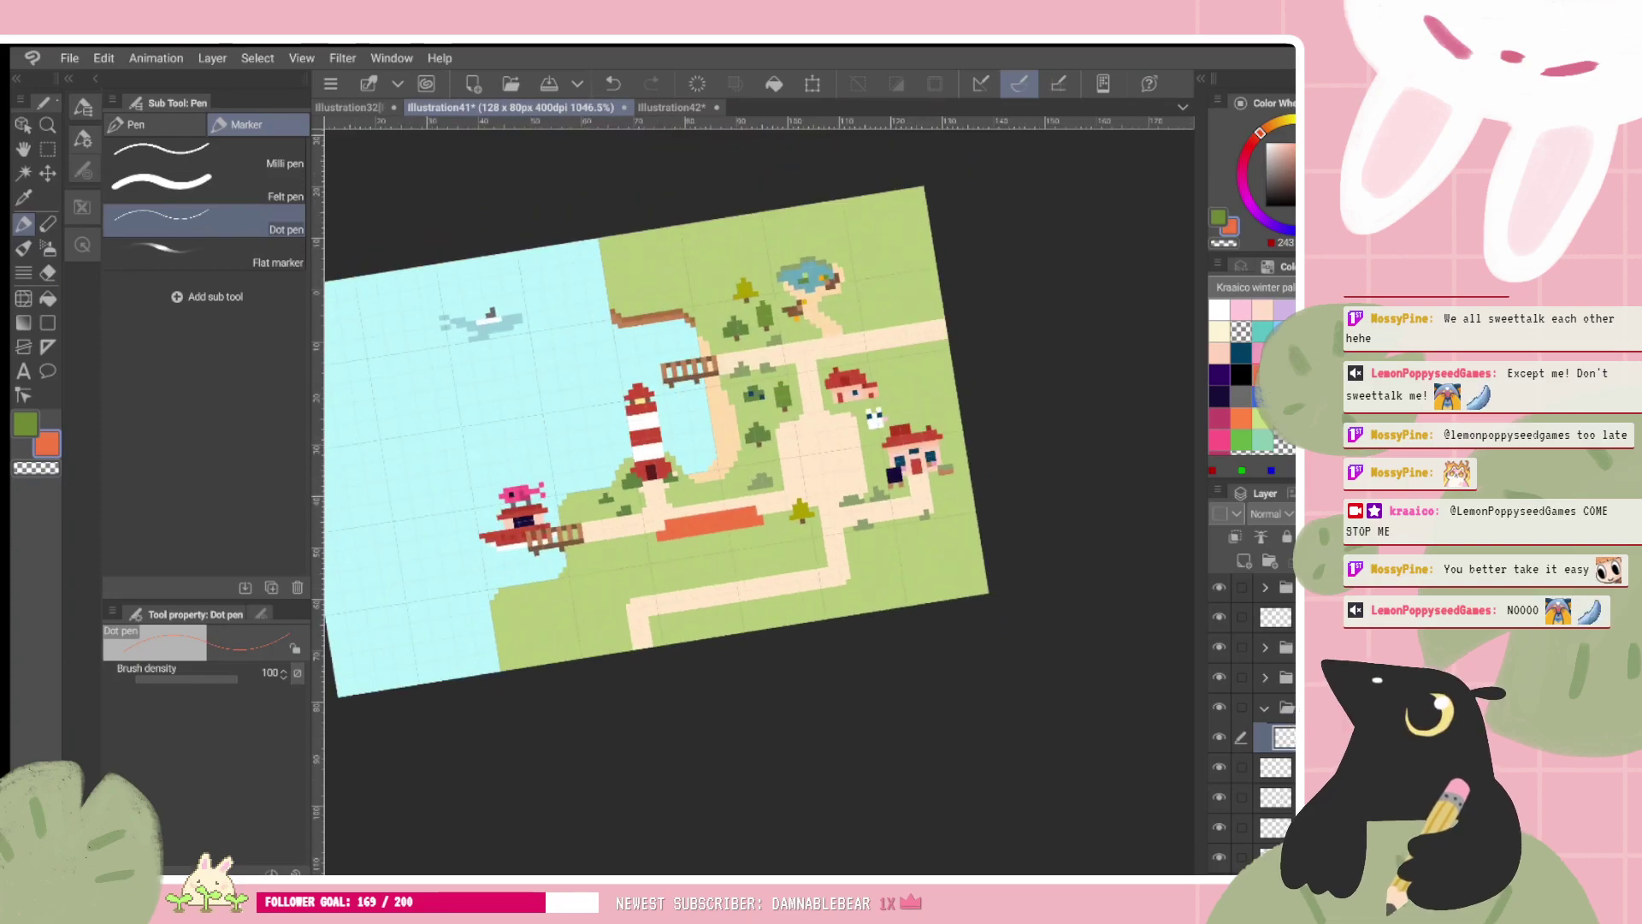
{"action": "scroll", "coordinate": [744, 453], "scroll_direction": "up", "scroll_amount": 1}
{"action": "key", "text": "ctrl+plus"}
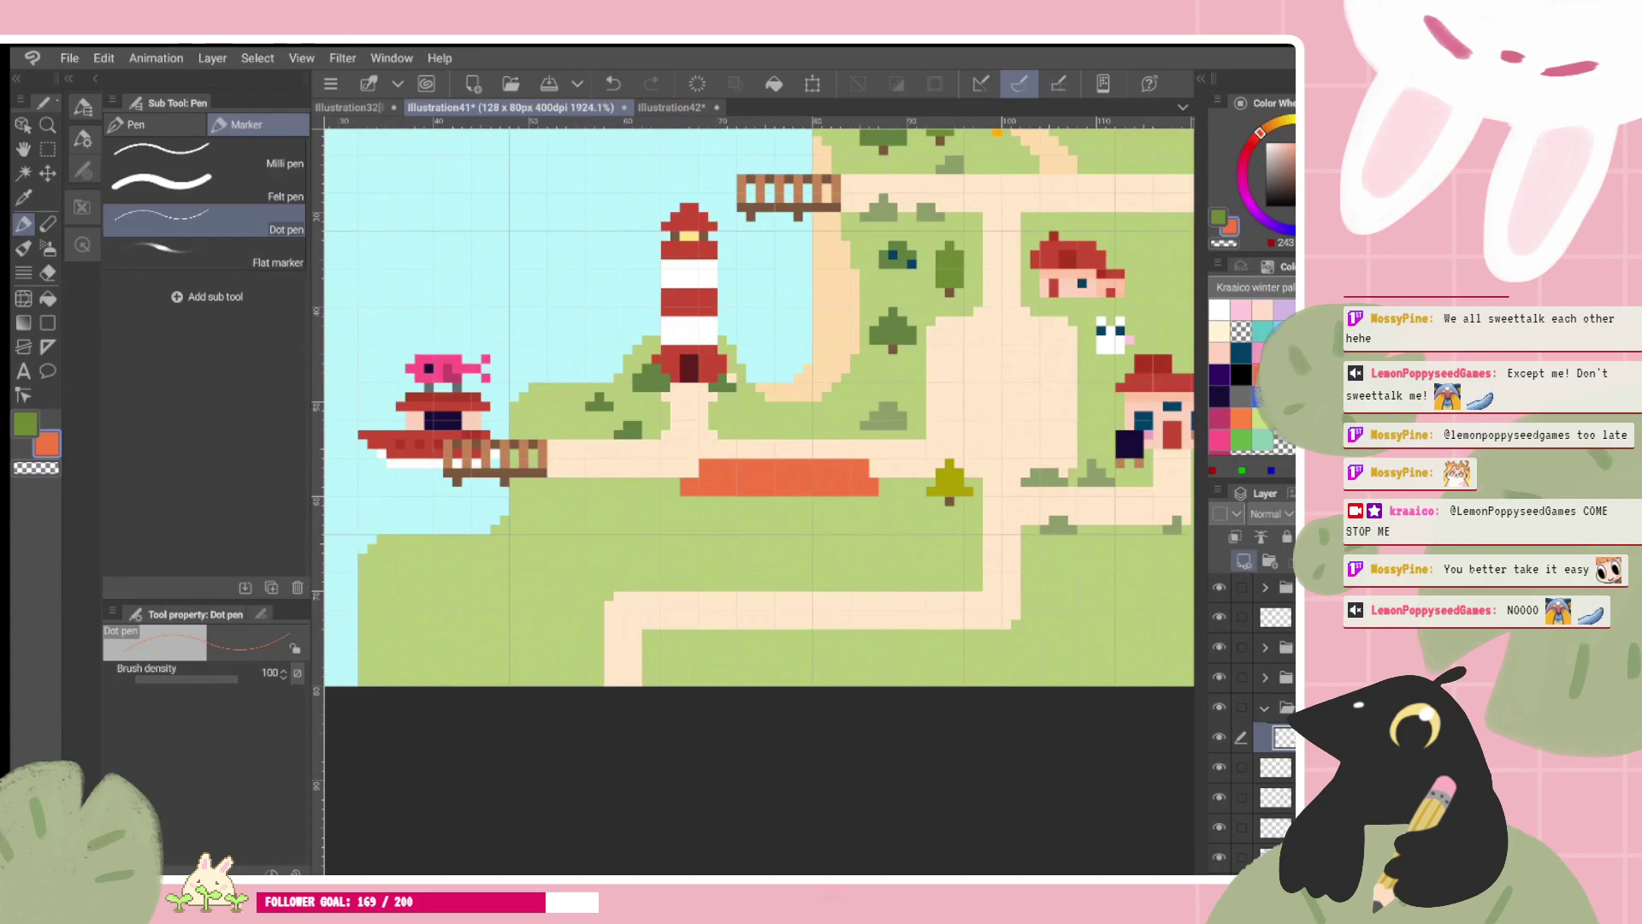
Step: Set the drawing colour to pale pink and draw two vertical columns, two pixels wide, beneath the roof's left part
{"action": "left_click", "coordinate": [1235, 352]}
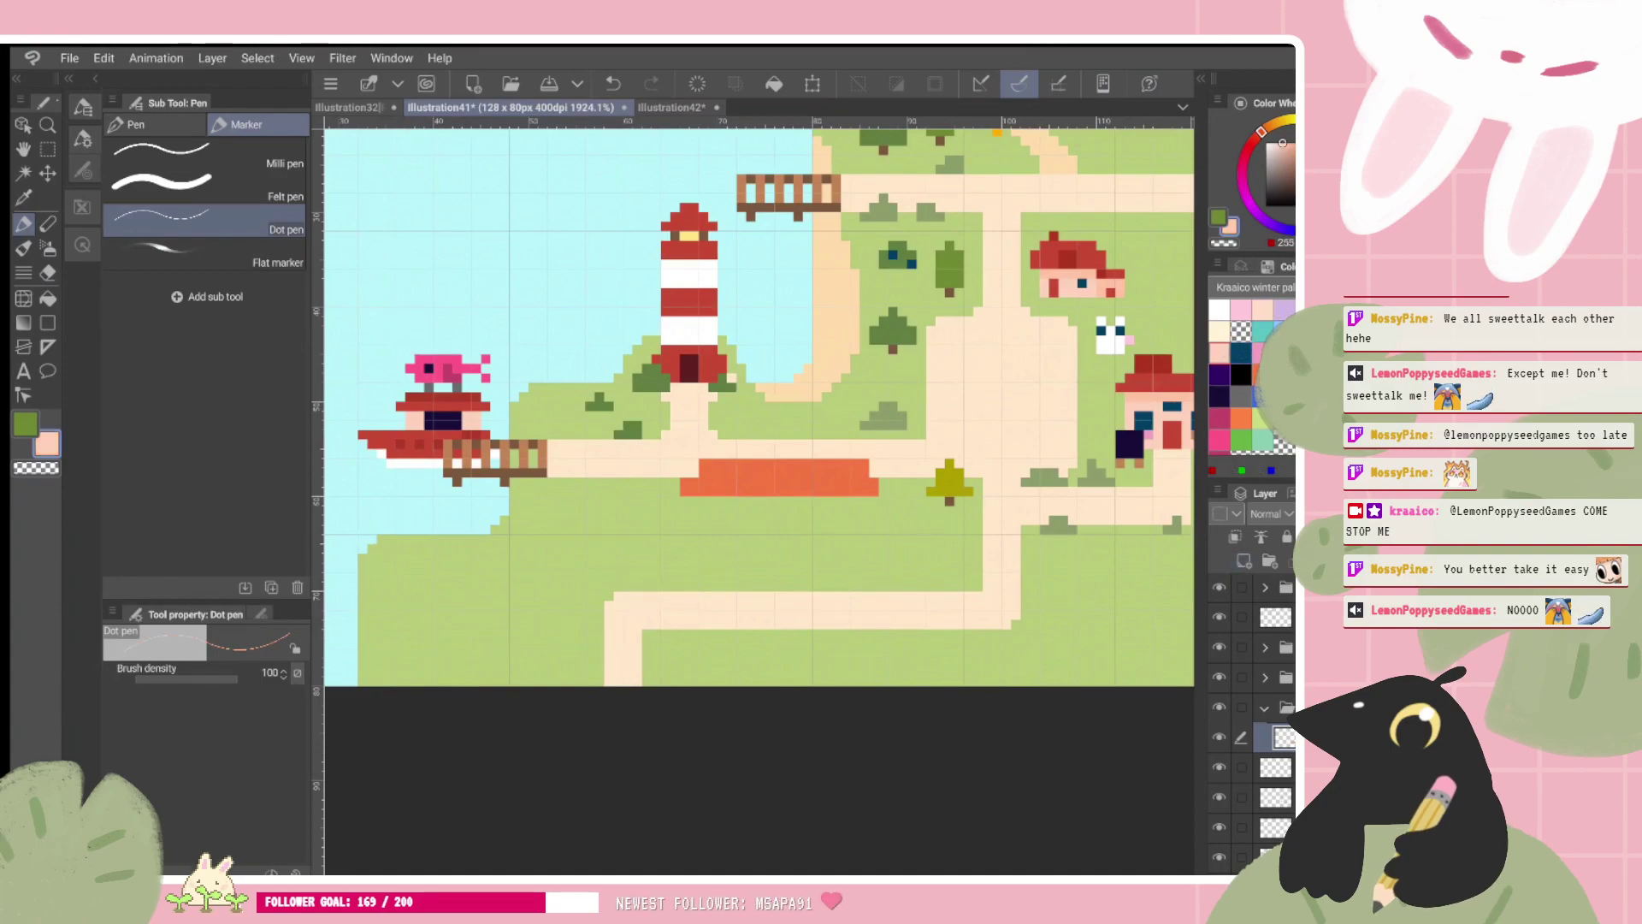
{"action": "left_click", "coordinate": [1240, 417]}
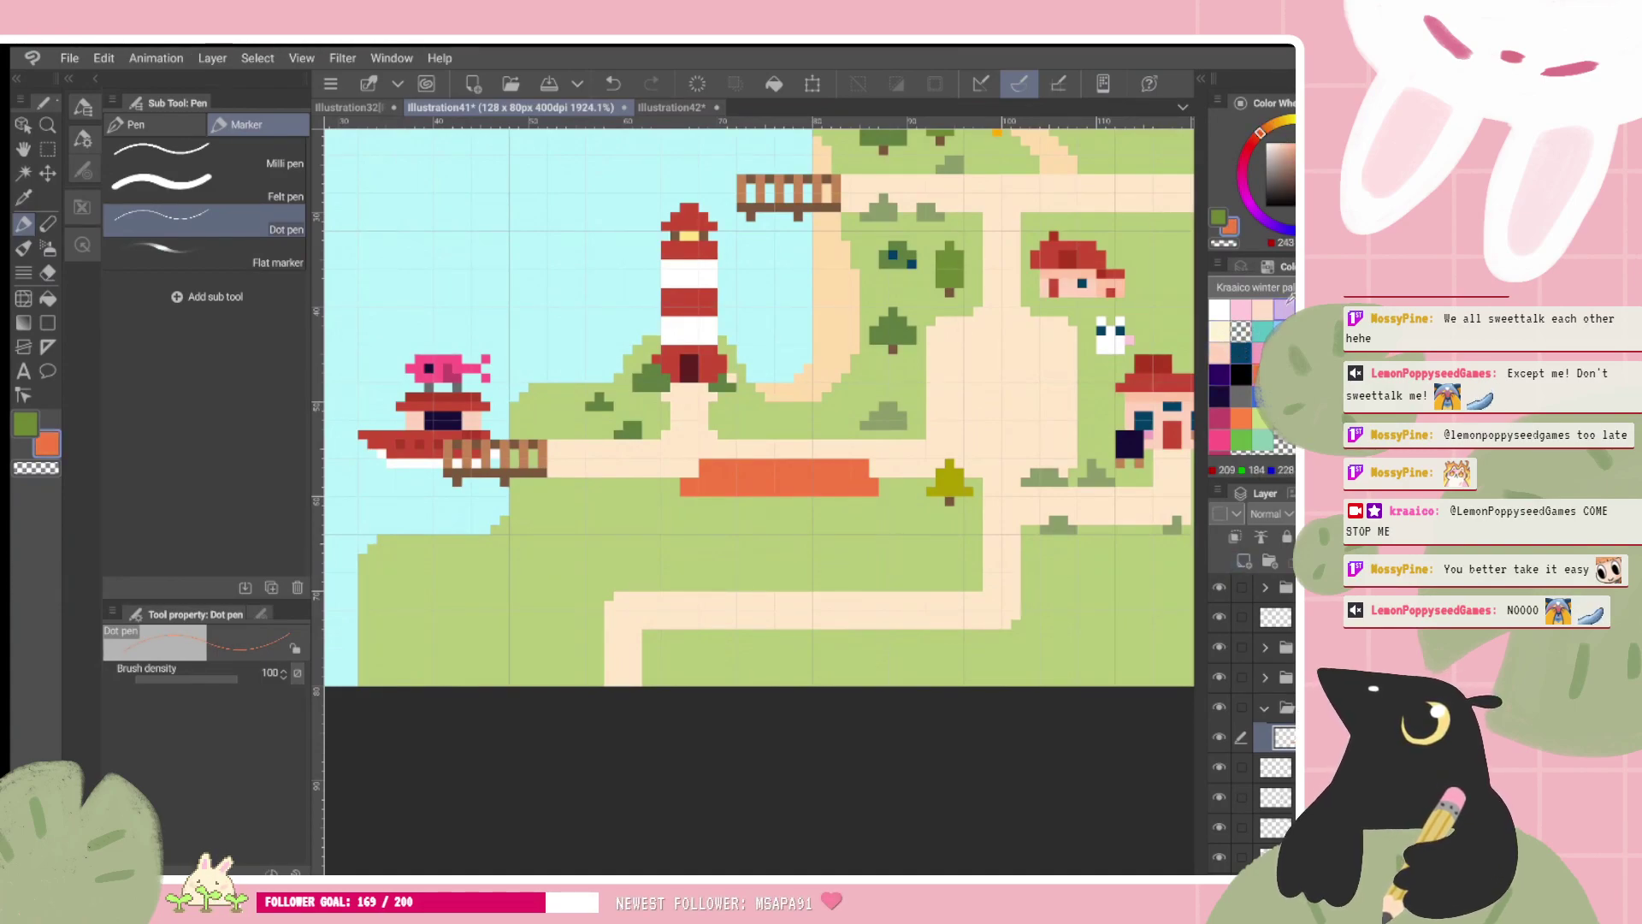
{"action": "left_click", "coordinate": [1219, 353]}
{"action": "left_click_drag", "start_coordinate": [703, 500], "coordinate": [693, 578]}
{"action": "key", "text": "ctrl+z"}
{"action": "key", "text": "ctrl+z"}
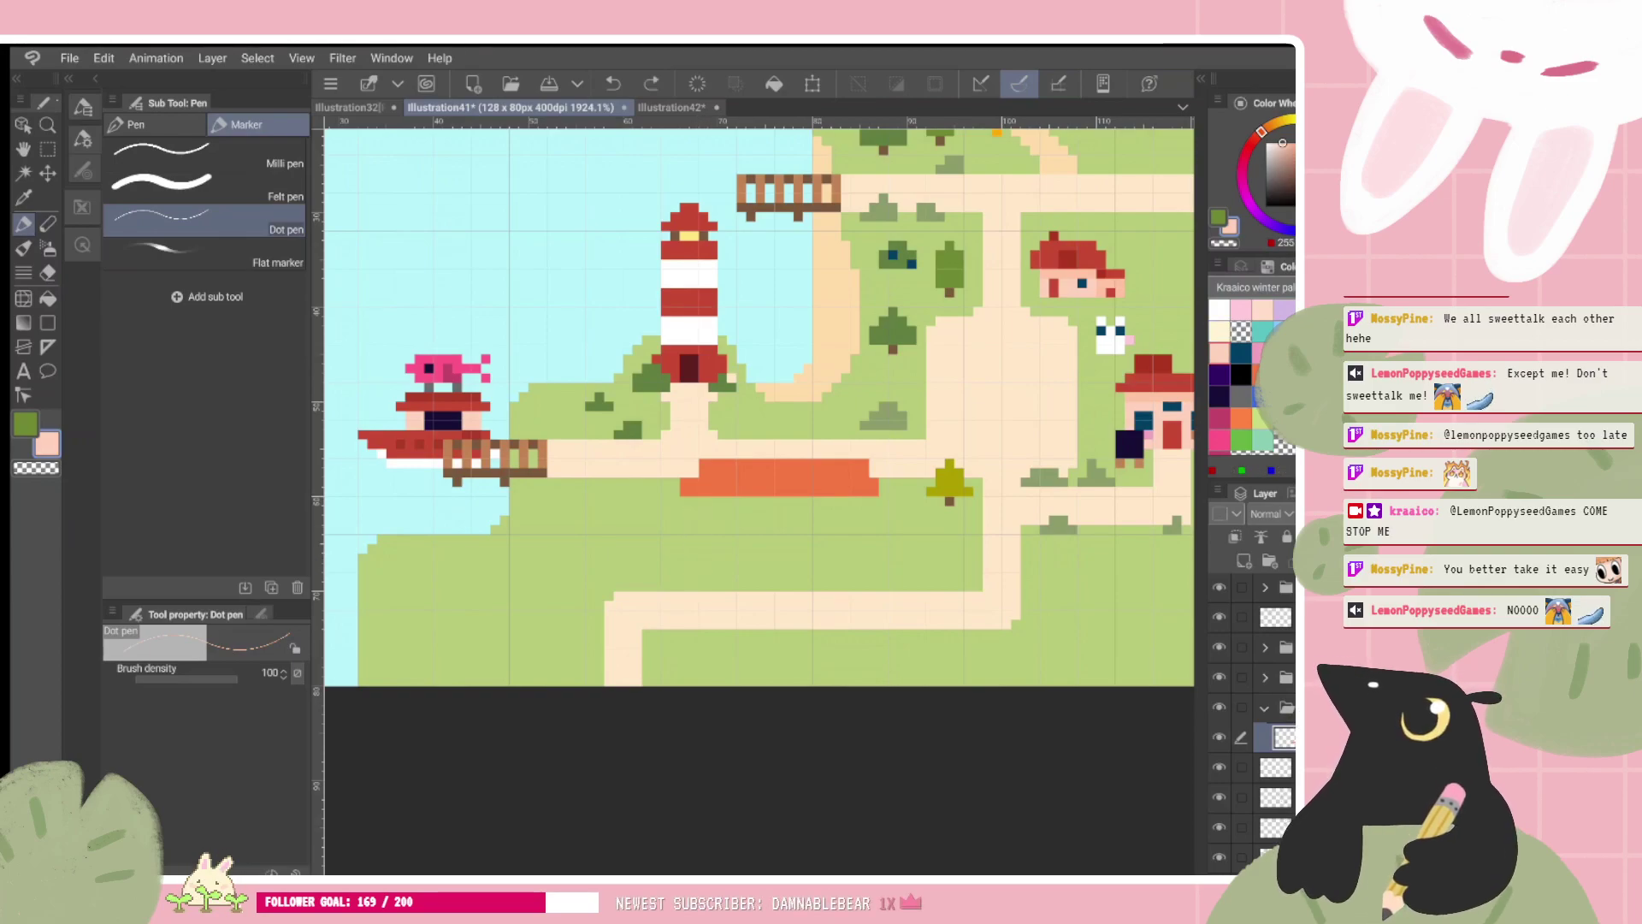
{"action": "left_click_drag", "start_coordinate": [694, 500], "coordinate": [703, 567]}
{"action": "left_click_drag", "start_coordinate": [693, 528], "coordinate": [694, 557]}
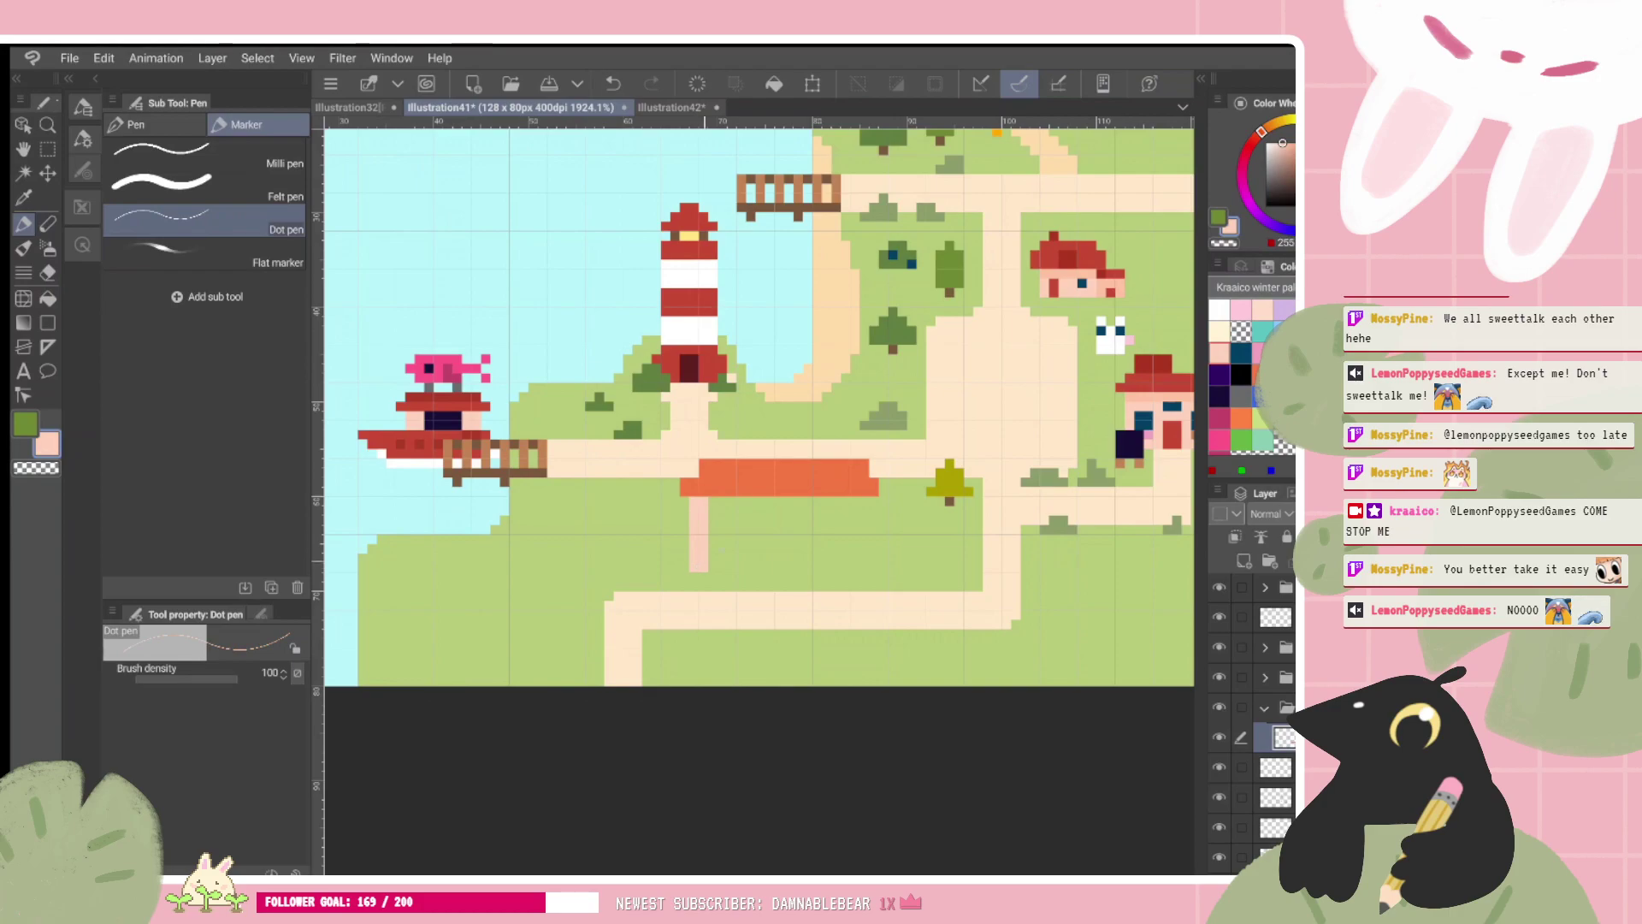
{"action": "mouse_move", "coordinate": [731, 505]}
{"action": "left_mouse_down"}
{"action": "mouse_move", "coordinate": [731, 568]}
{"action": "mouse_move", "coordinate": [746, 516]}
{"action": "left_mouse_up"}
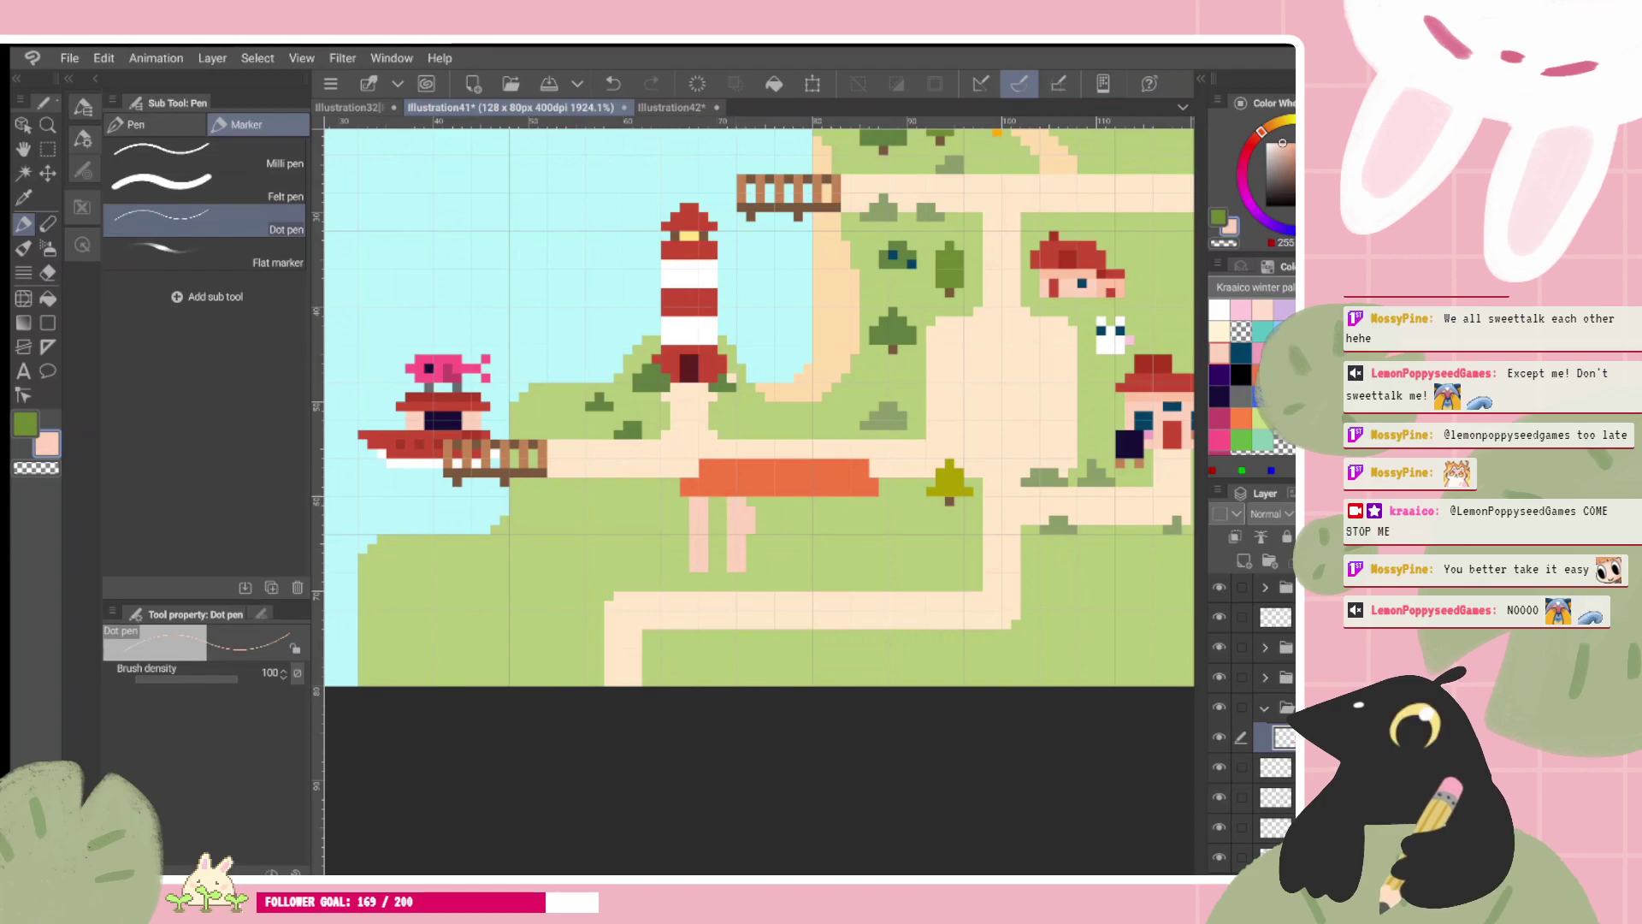
Step: Erase the stray pixels beside the second column and draw three more evenly spaced pale pink columns under the roof
{"action": "left_click", "coordinate": [36, 468]}
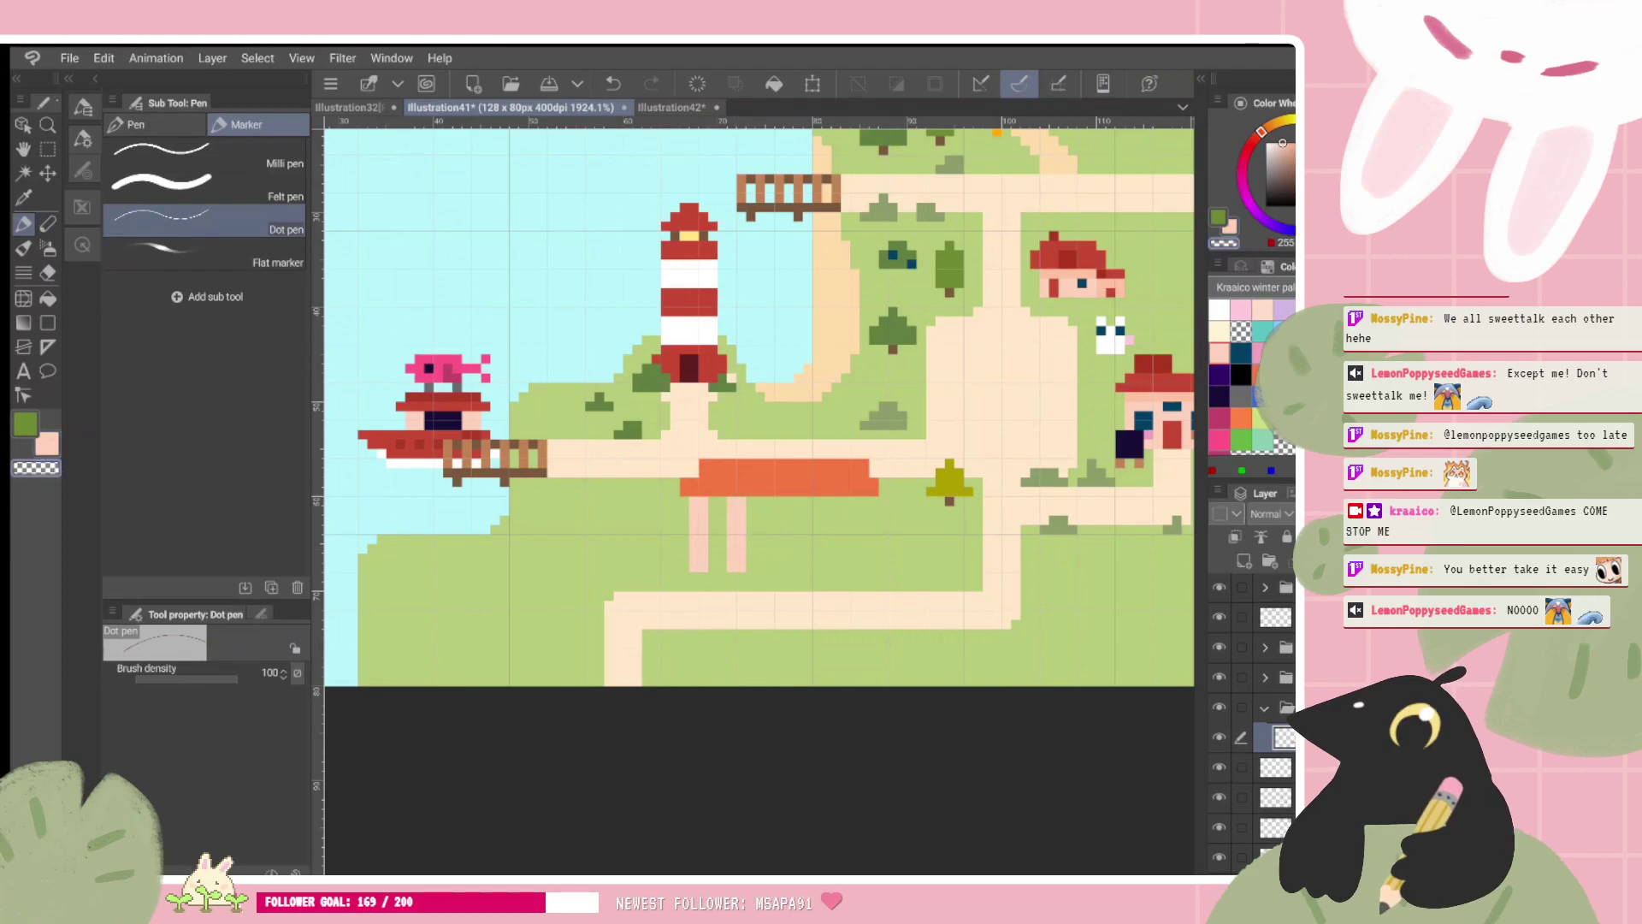
{"action": "key", "text": "c"}
{"action": "key", "text": "ctrl+z"}
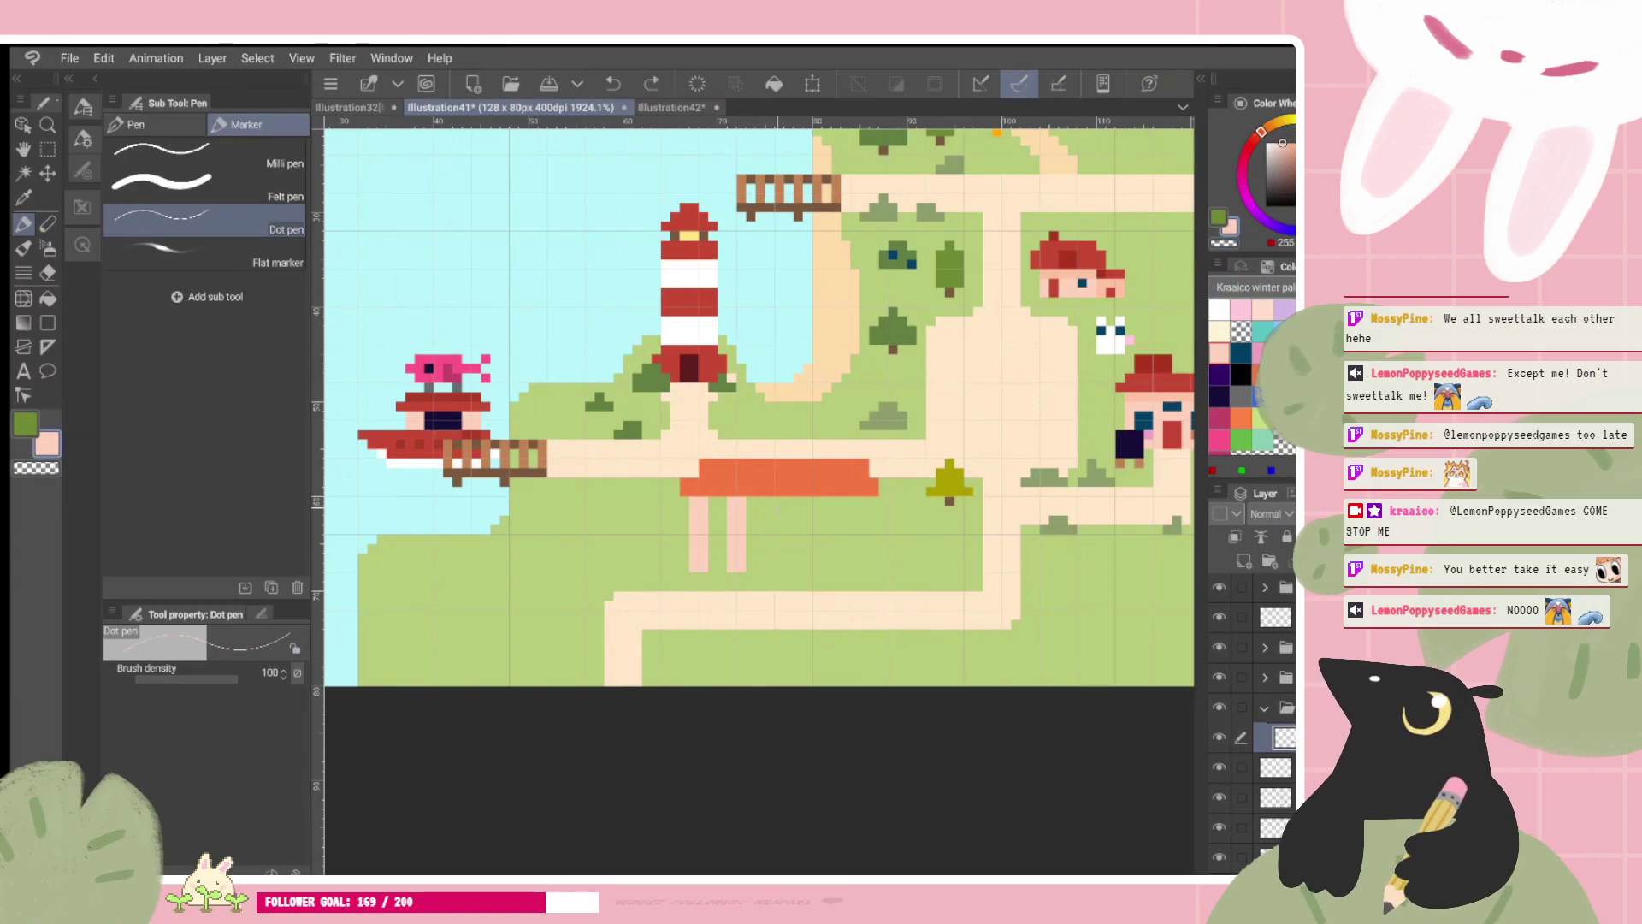
{"action": "mouse_move", "coordinate": [779, 505]}
{"action": "left_mouse_down"}
{"action": "mouse_move", "coordinate": [774, 567]}
{"action": "mouse_move", "coordinate": [770, 525]}
{"action": "mouse_move", "coordinate": [807, 548]}
{"action": "mouse_move", "coordinate": [814, 507]}
{"action": "mouse_move", "coordinate": [838, 566]}
{"action": "left_mouse_up"}
{"action": "key", "text": "ctrl+z"}
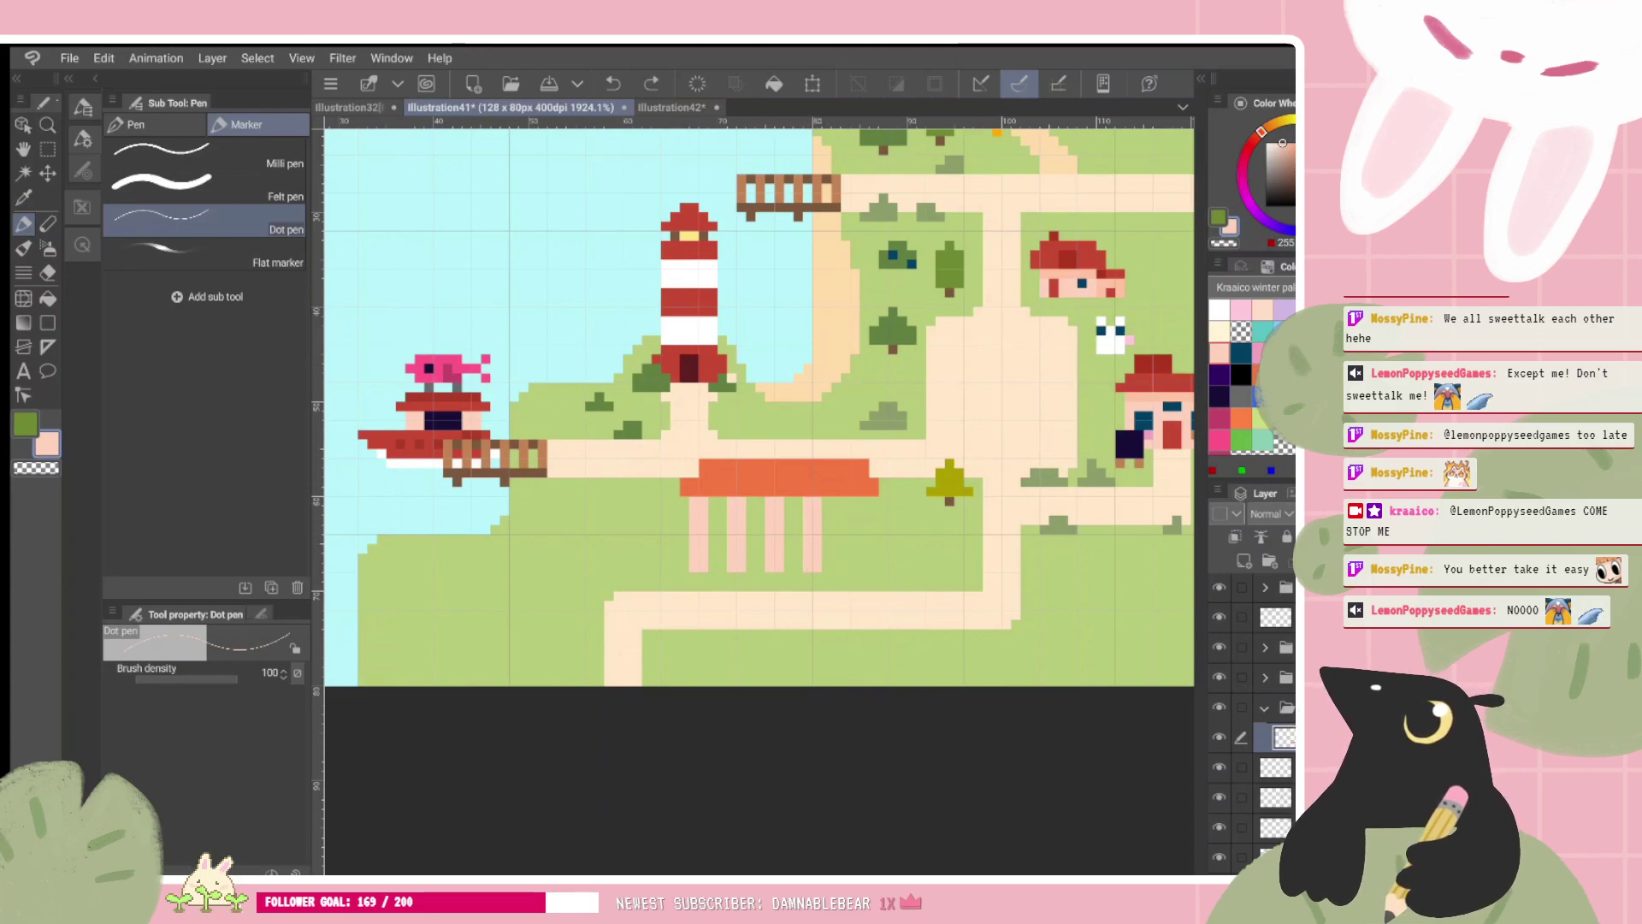
{"action": "left_click_drag", "start_coordinate": [845, 501], "coordinate": [845, 523]}
{"action": "key", "text": "ctrl+y"}
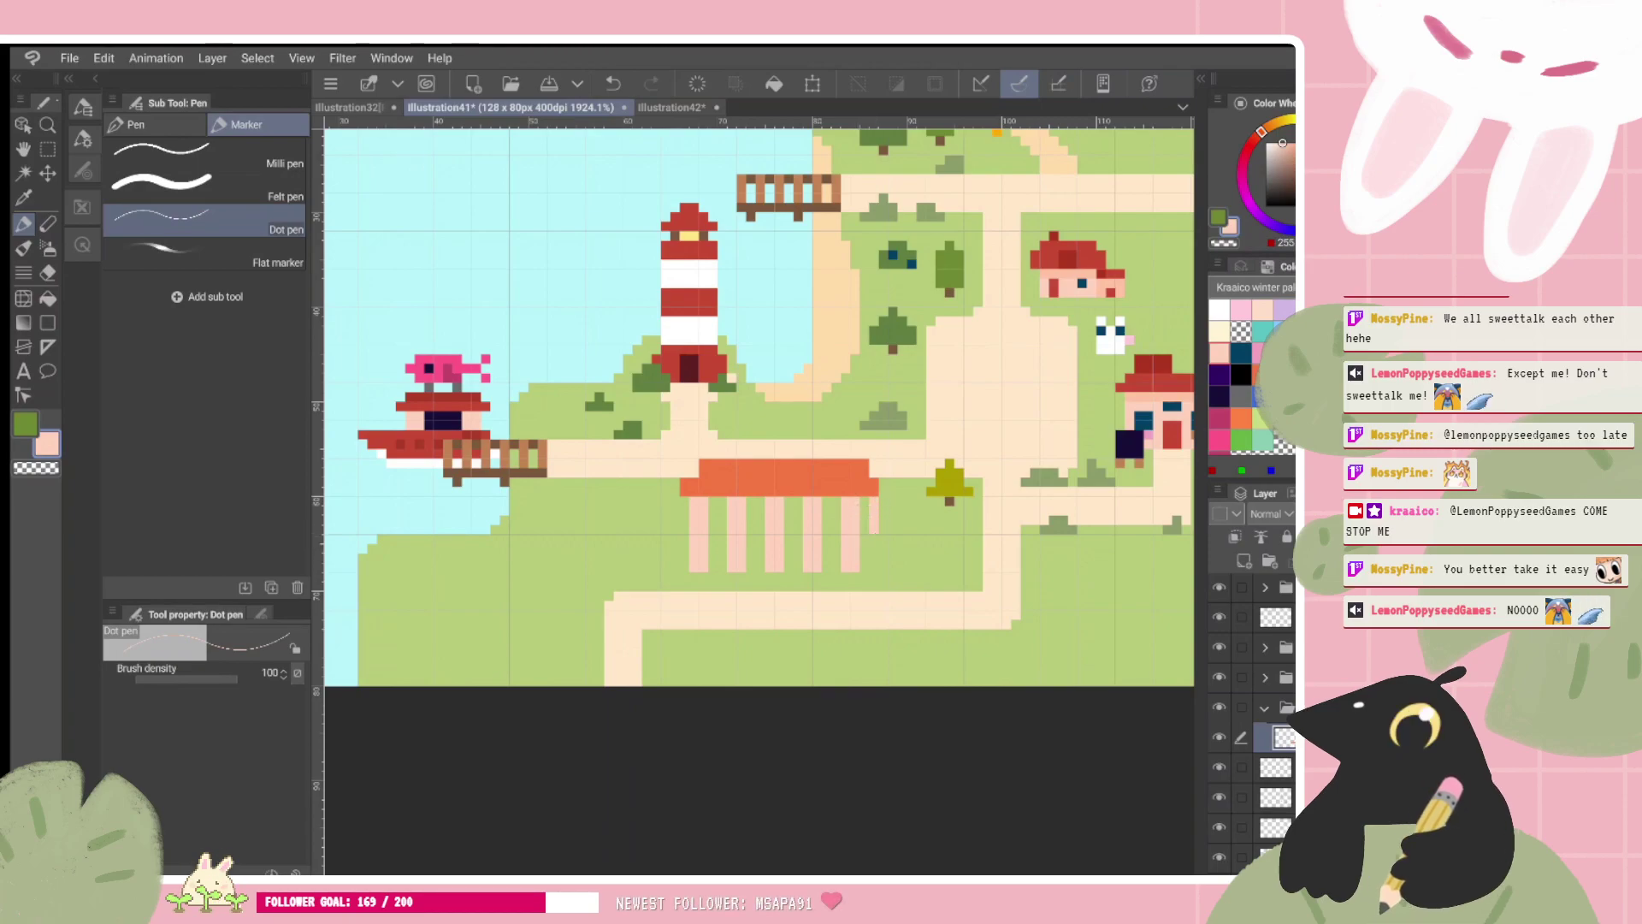
{"action": "key", "text": "ctrl+z"}
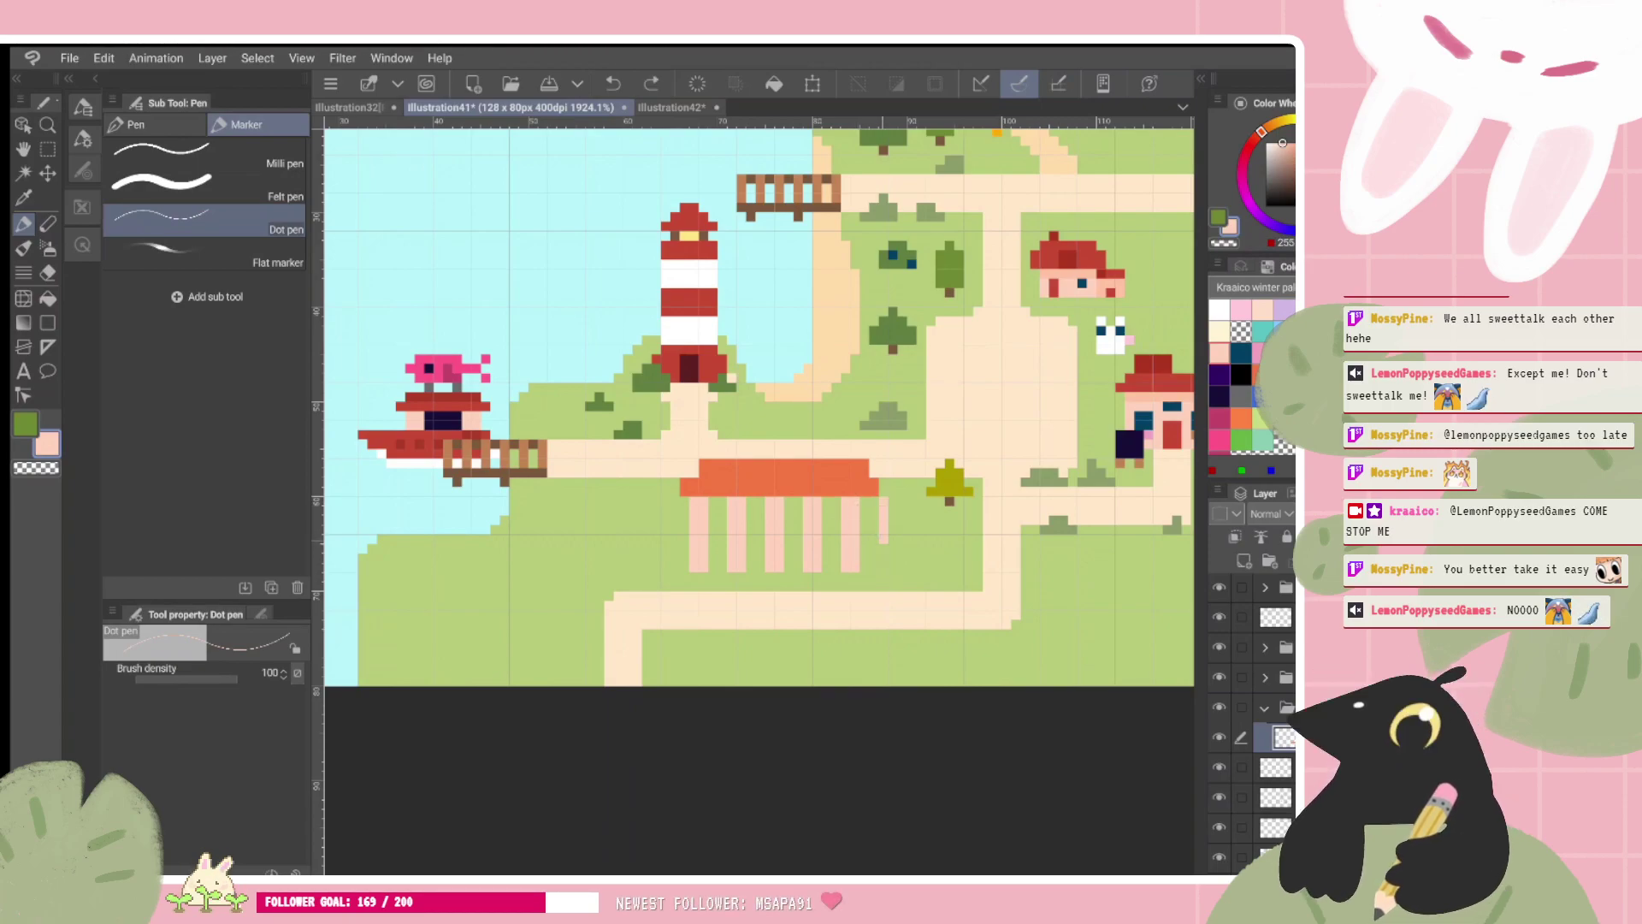
Step: Move the museum drawing about two pixels to the left and trim one pixel off the roof's right overhang
{"action": "key", "text": "k"}
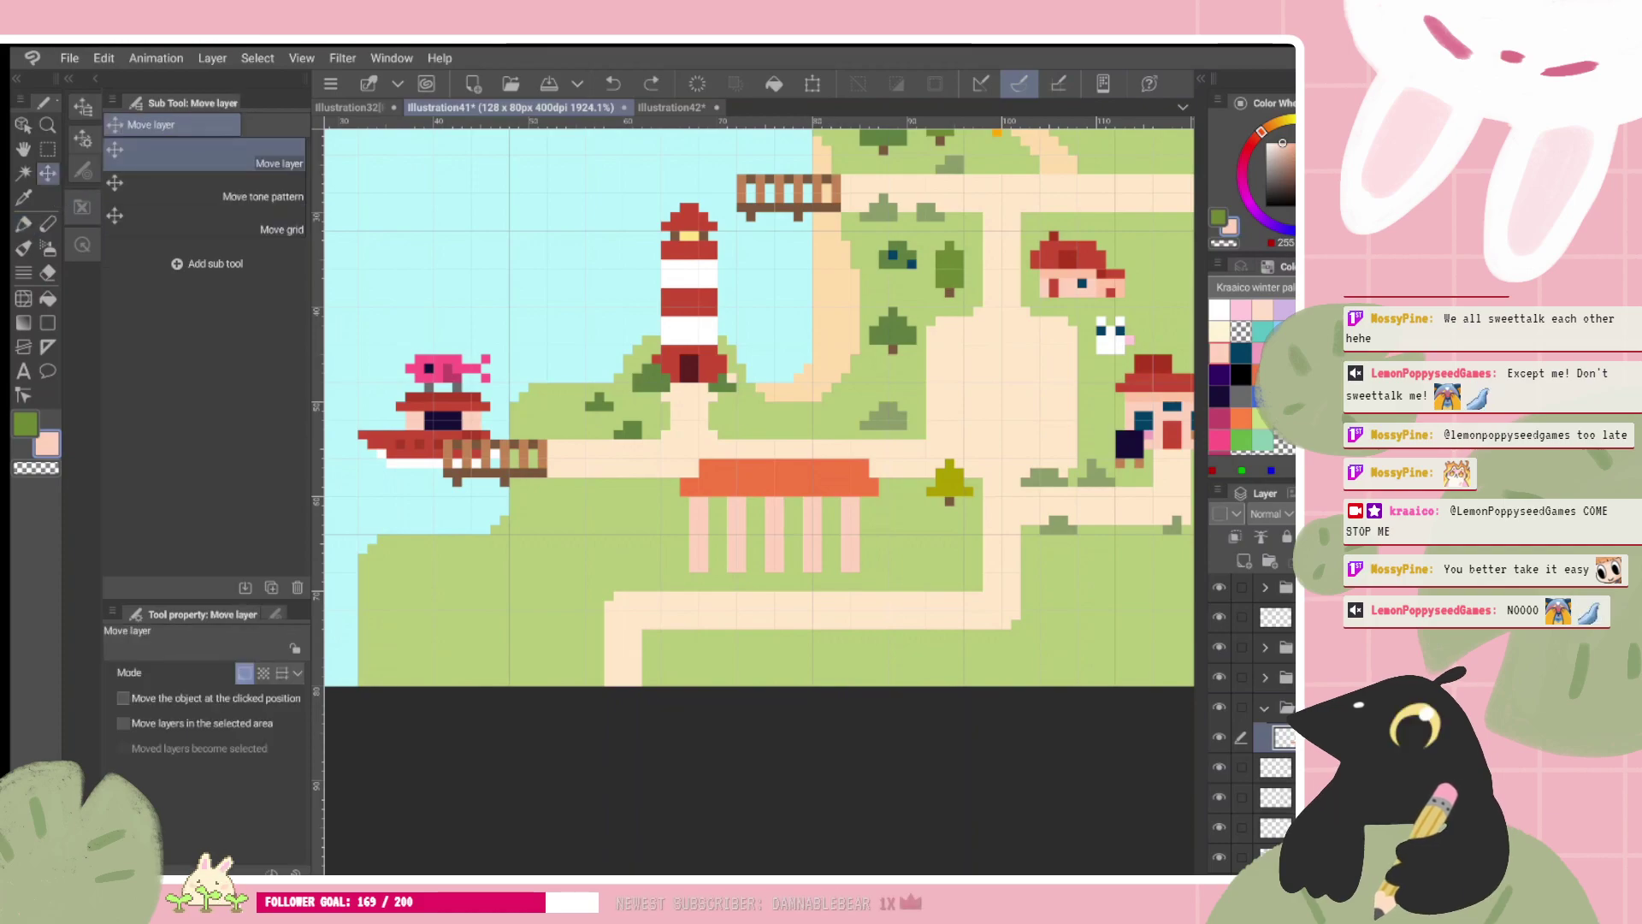
{"action": "left_click_drag", "start_coordinate": [833, 448], "coordinate": [815, 448]}
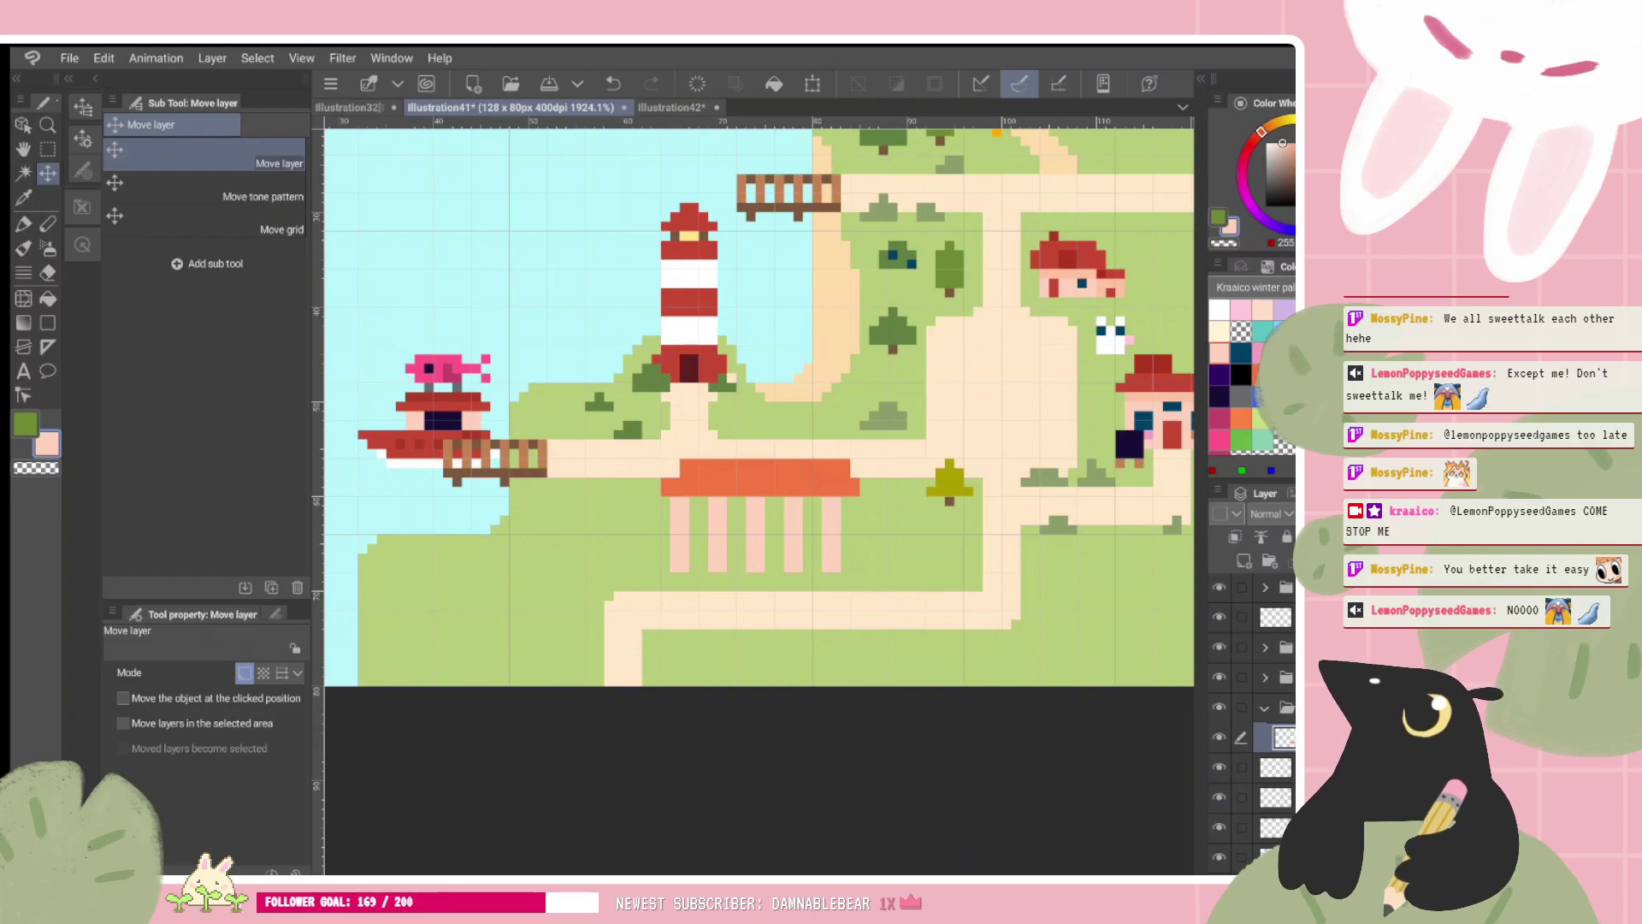
{"action": "key", "text": "p"}
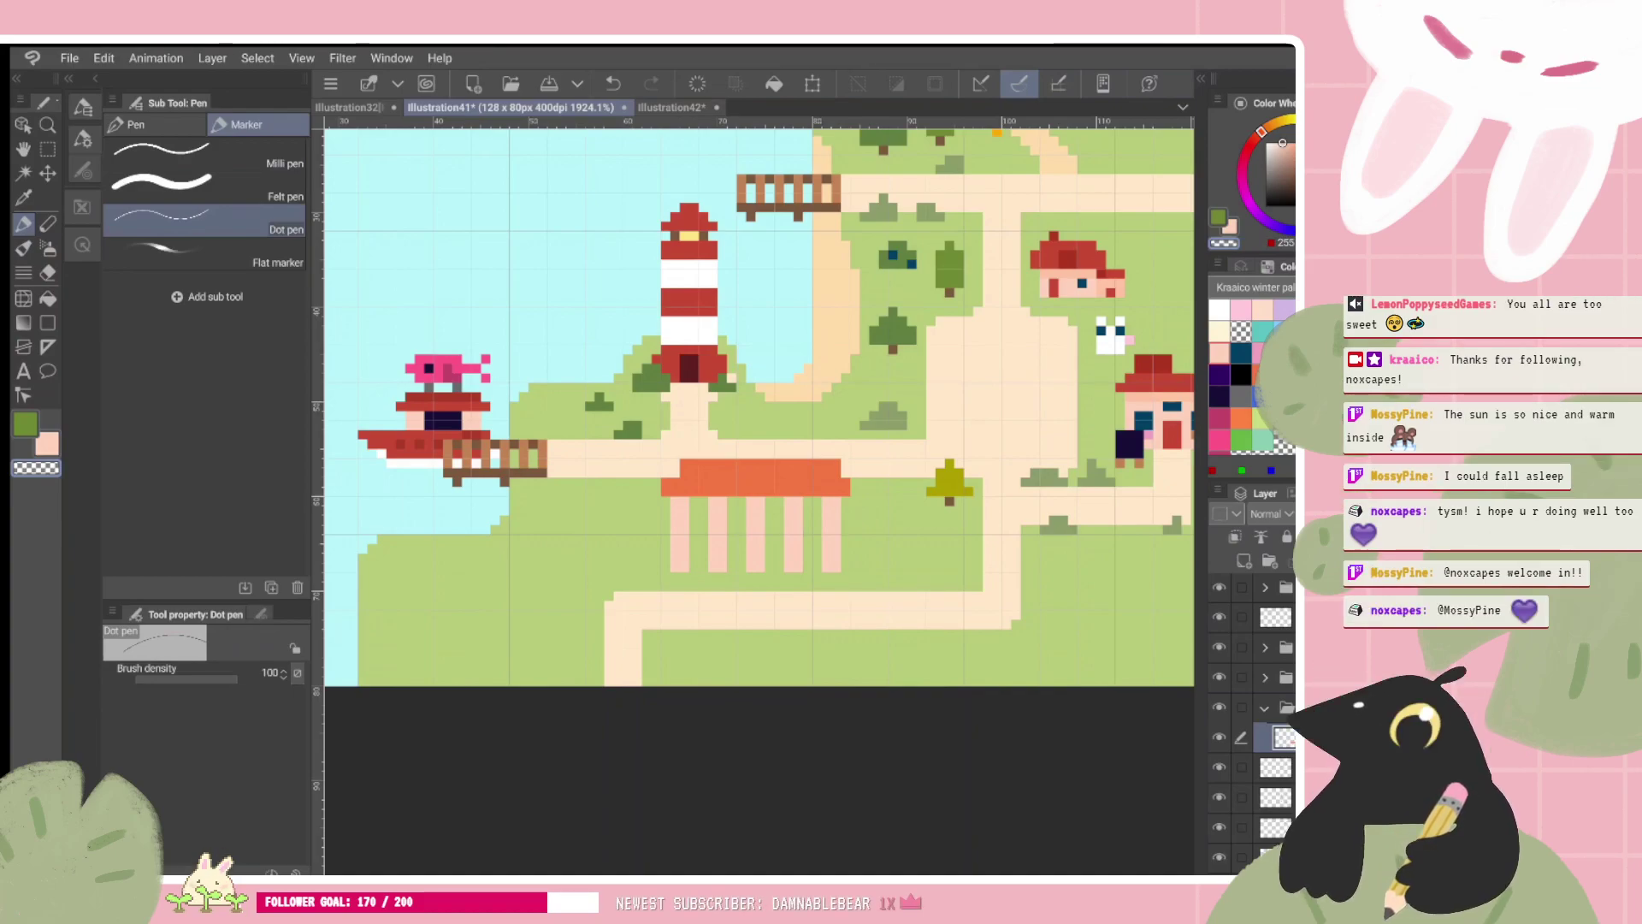
Step: Recolour all five museum columns pale cream using the Fill tool with Close gap turned off
{"action": "scroll", "coordinate": [759, 411], "scroll_direction": "down", "scroll_amount": 1}
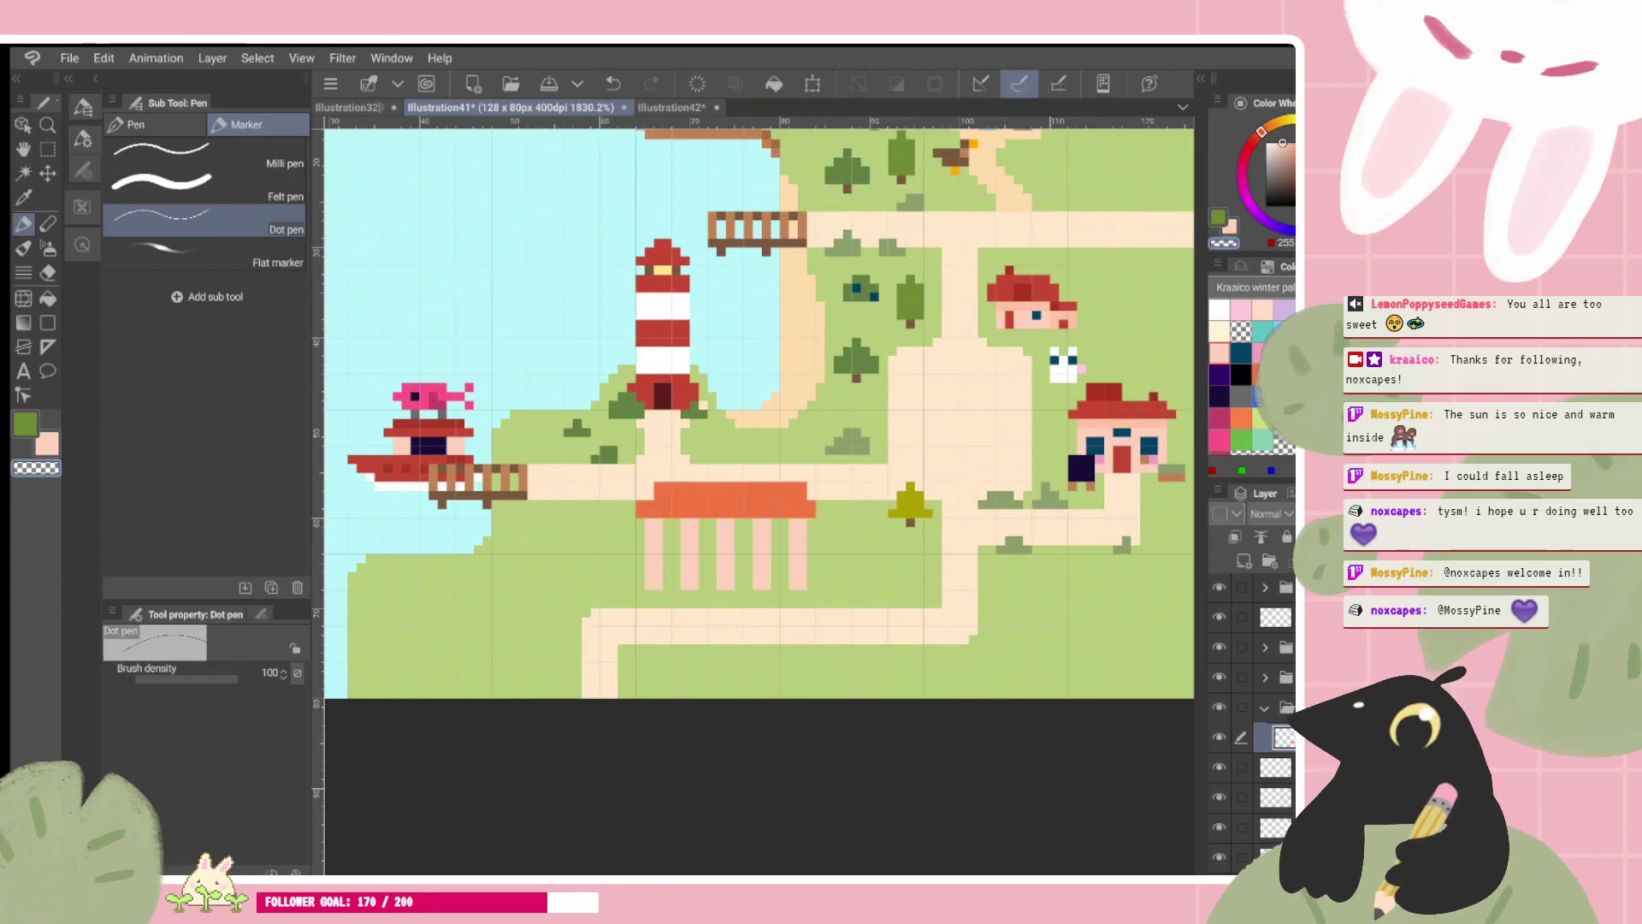
{"action": "scroll", "coordinate": [803, 479], "scroll_direction": "up", "scroll_amount": 1}
{"action": "left_click", "coordinate": [1221, 332]}
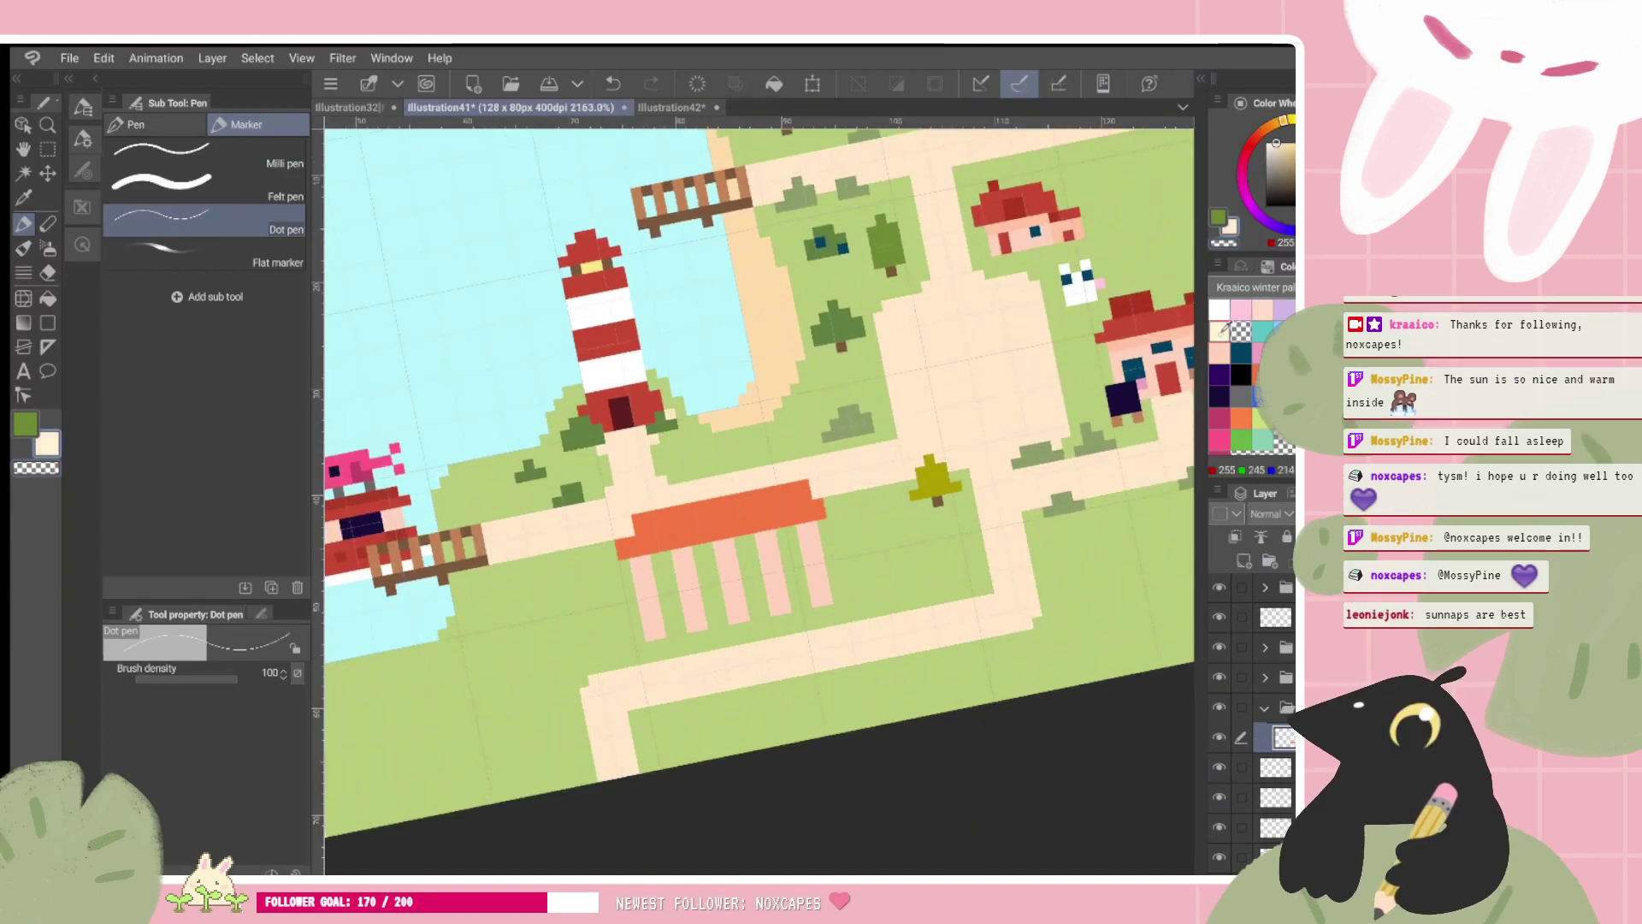
{"action": "key", "text": "e"}
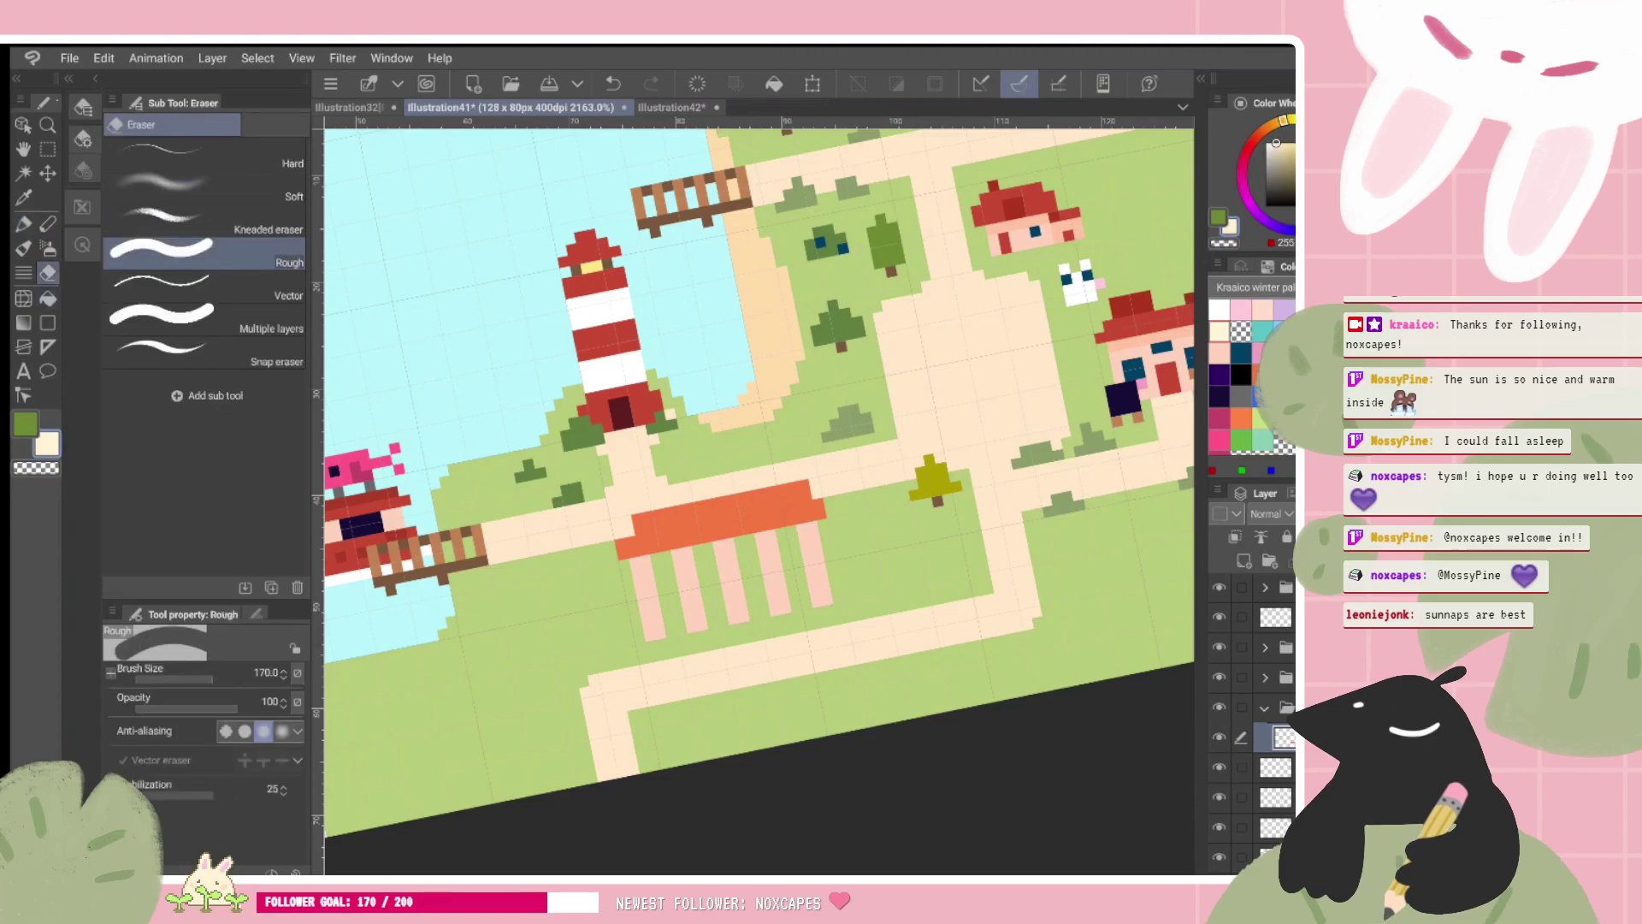
{"action": "key", "text": "g"}
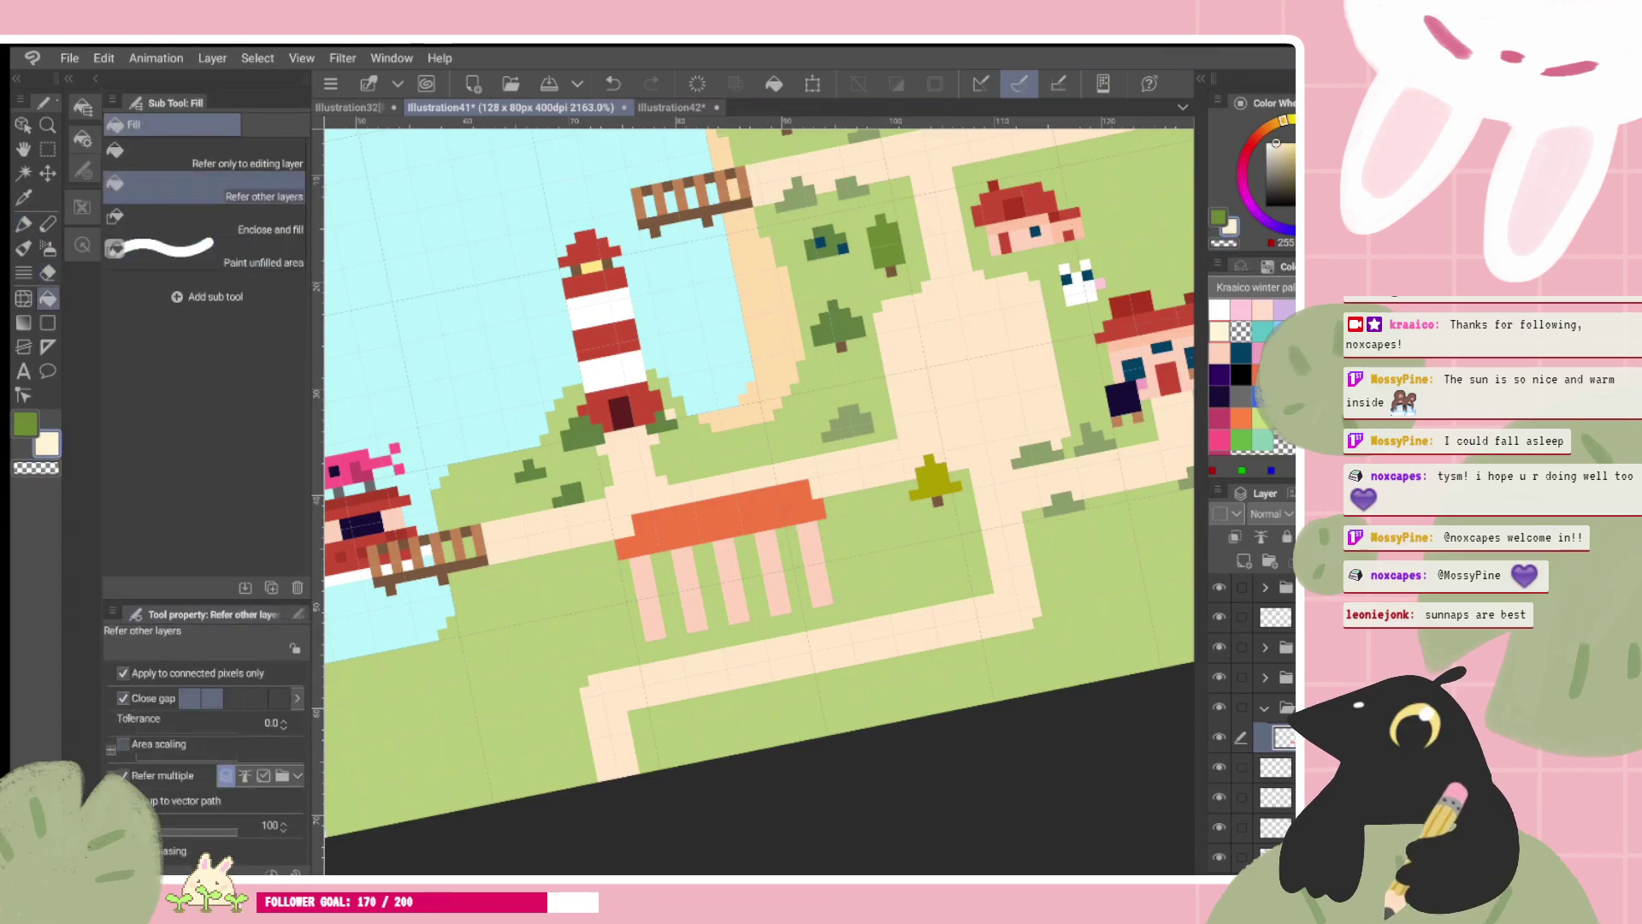
{"action": "left_click", "coordinate": [123, 698]}
{"action": "left_click", "coordinate": [648, 599]}
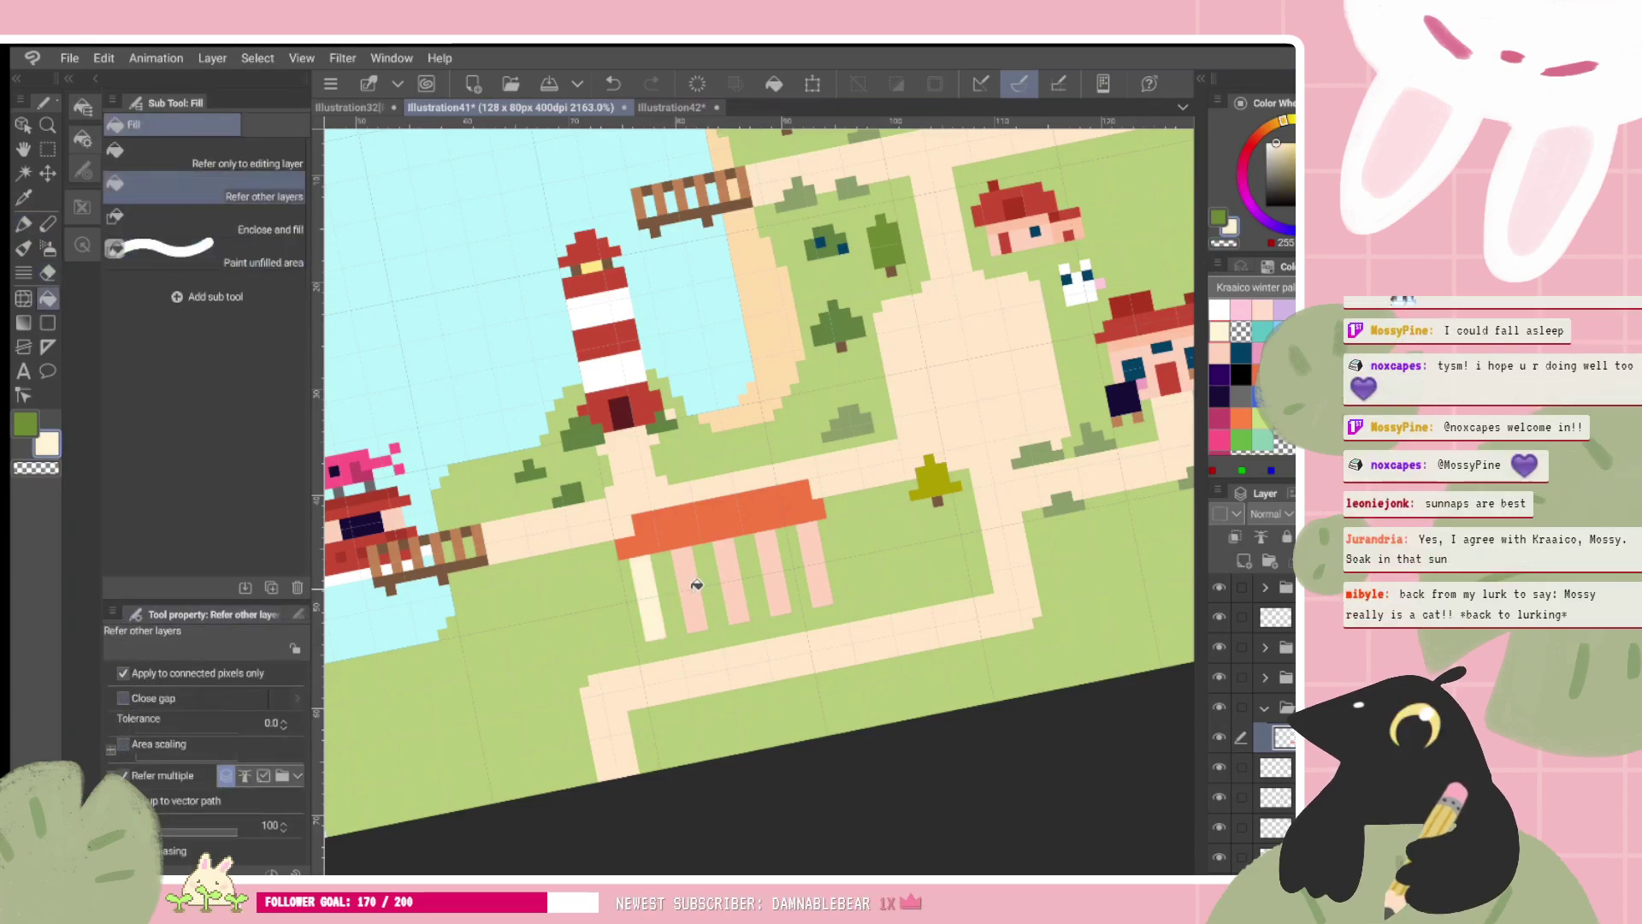
{"action": "left_click", "coordinate": [697, 585]}
{"action": "left_click", "coordinate": [733, 569]}
{"action": "left_click", "coordinate": [774, 573]}
{"action": "left_click", "coordinate": [812, 566]}
Step: Erase the museum's middle column with the Dot pen set to transparent, leaving a gap for the entrance
{"action": "key", "text": "p"}
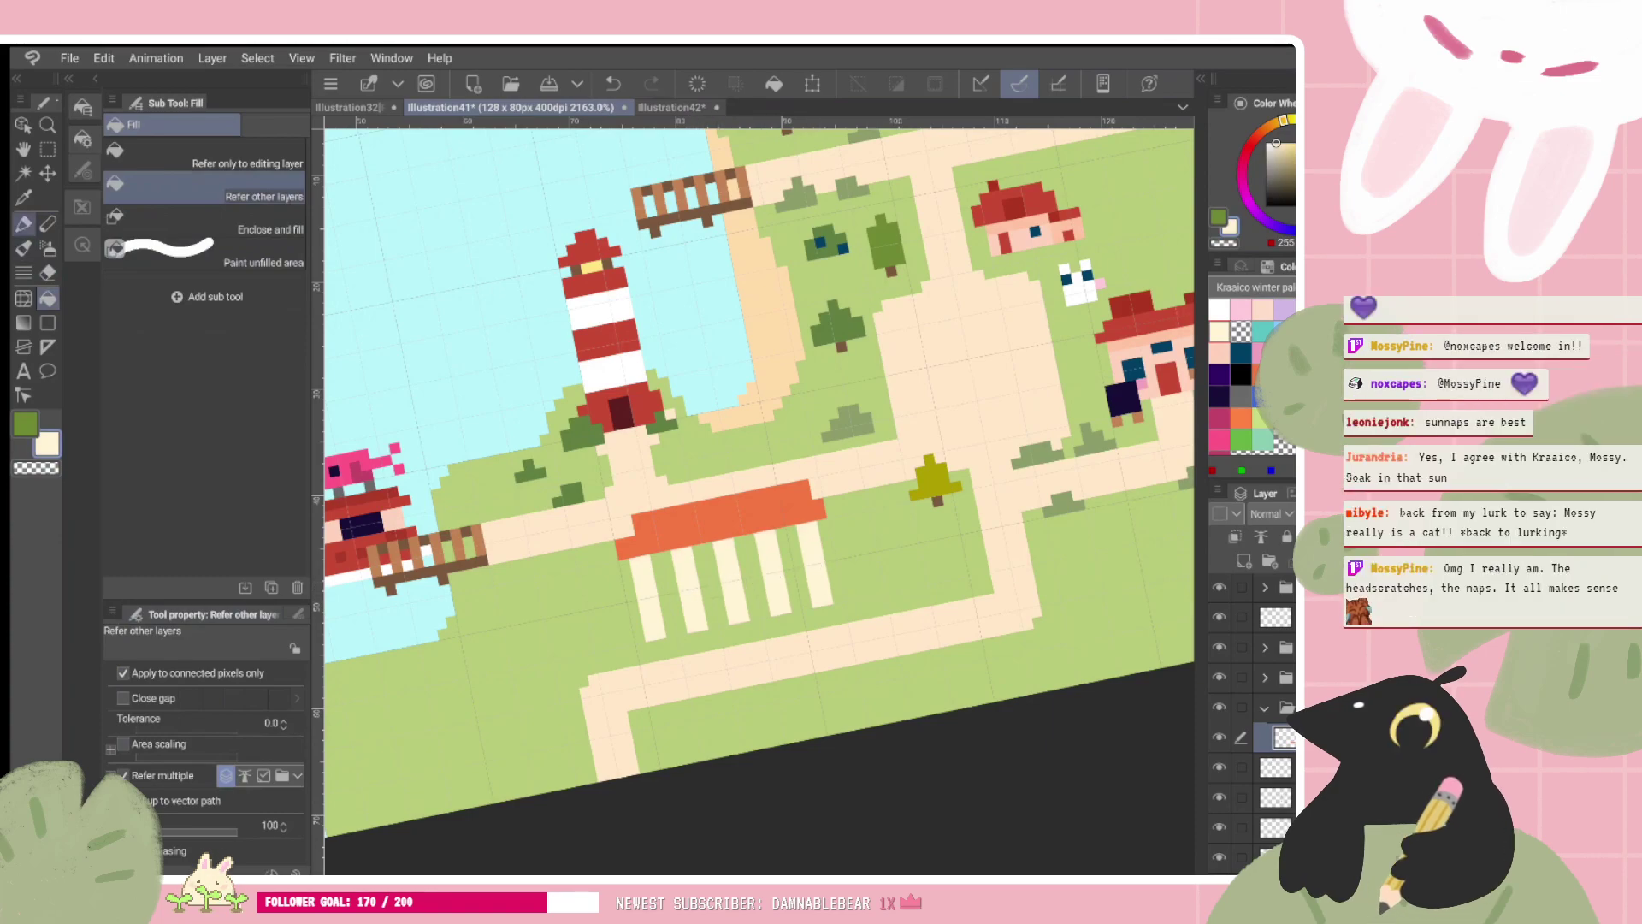
{"action": "left_click_drag", "start_coordinate": [811, 590], "coordinate": [761, 708]}
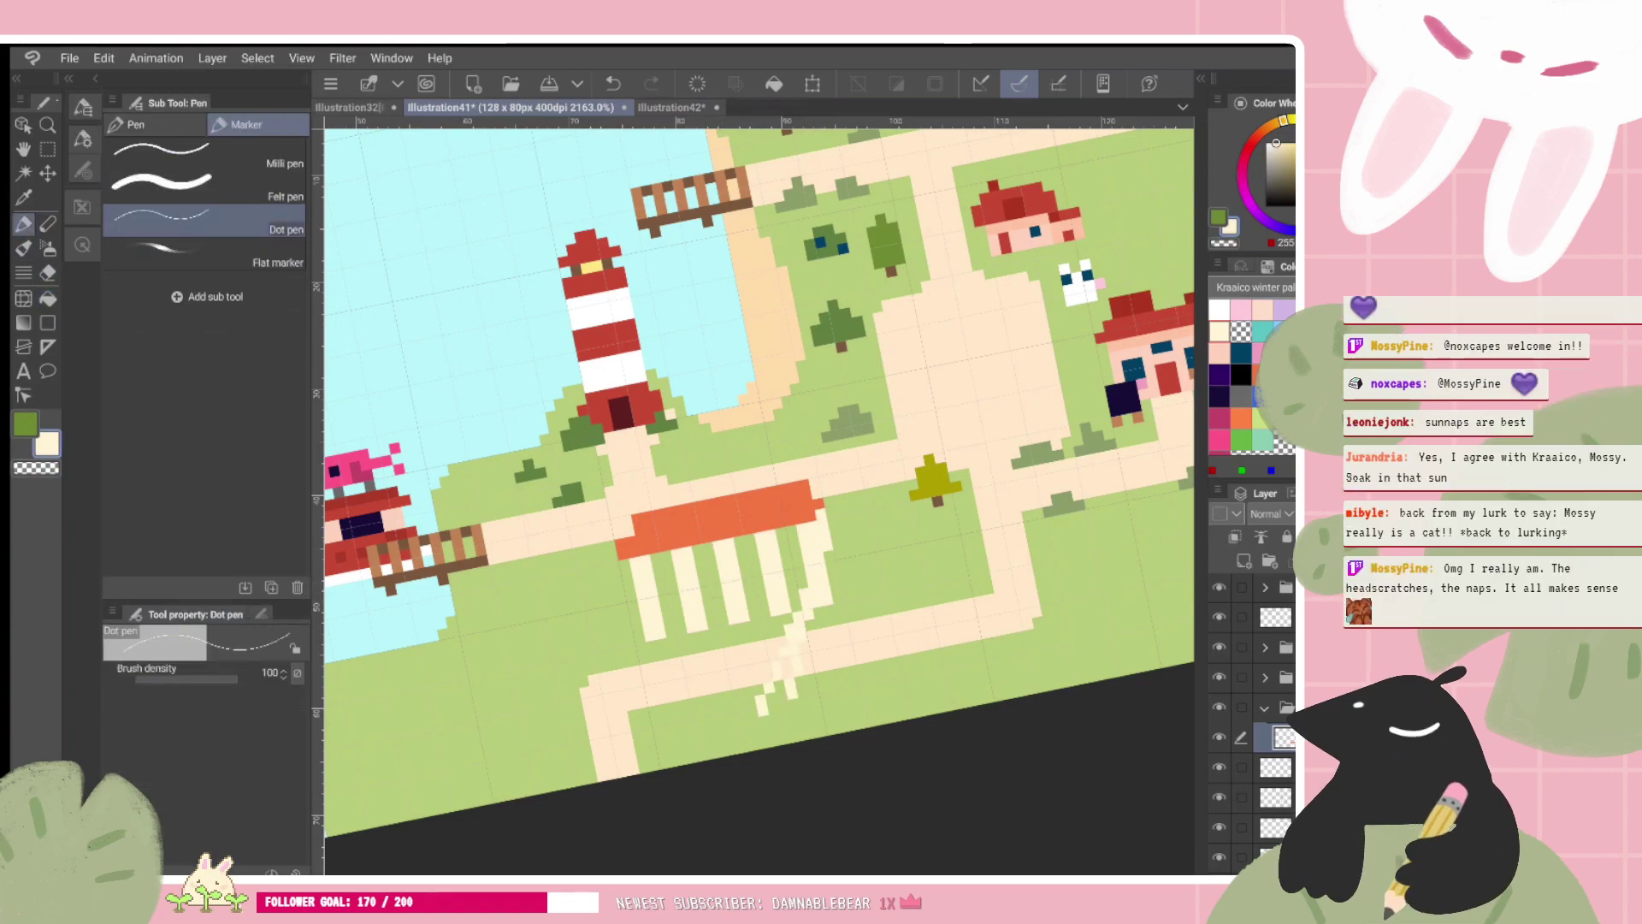
{"action": "key", "text": "ctrl+z"}
{"action": "scroll", "coordinate": [758, 502], "scroll_direction": "up", "scroll_amount": 2}
{"action": "key", "text": "c"}
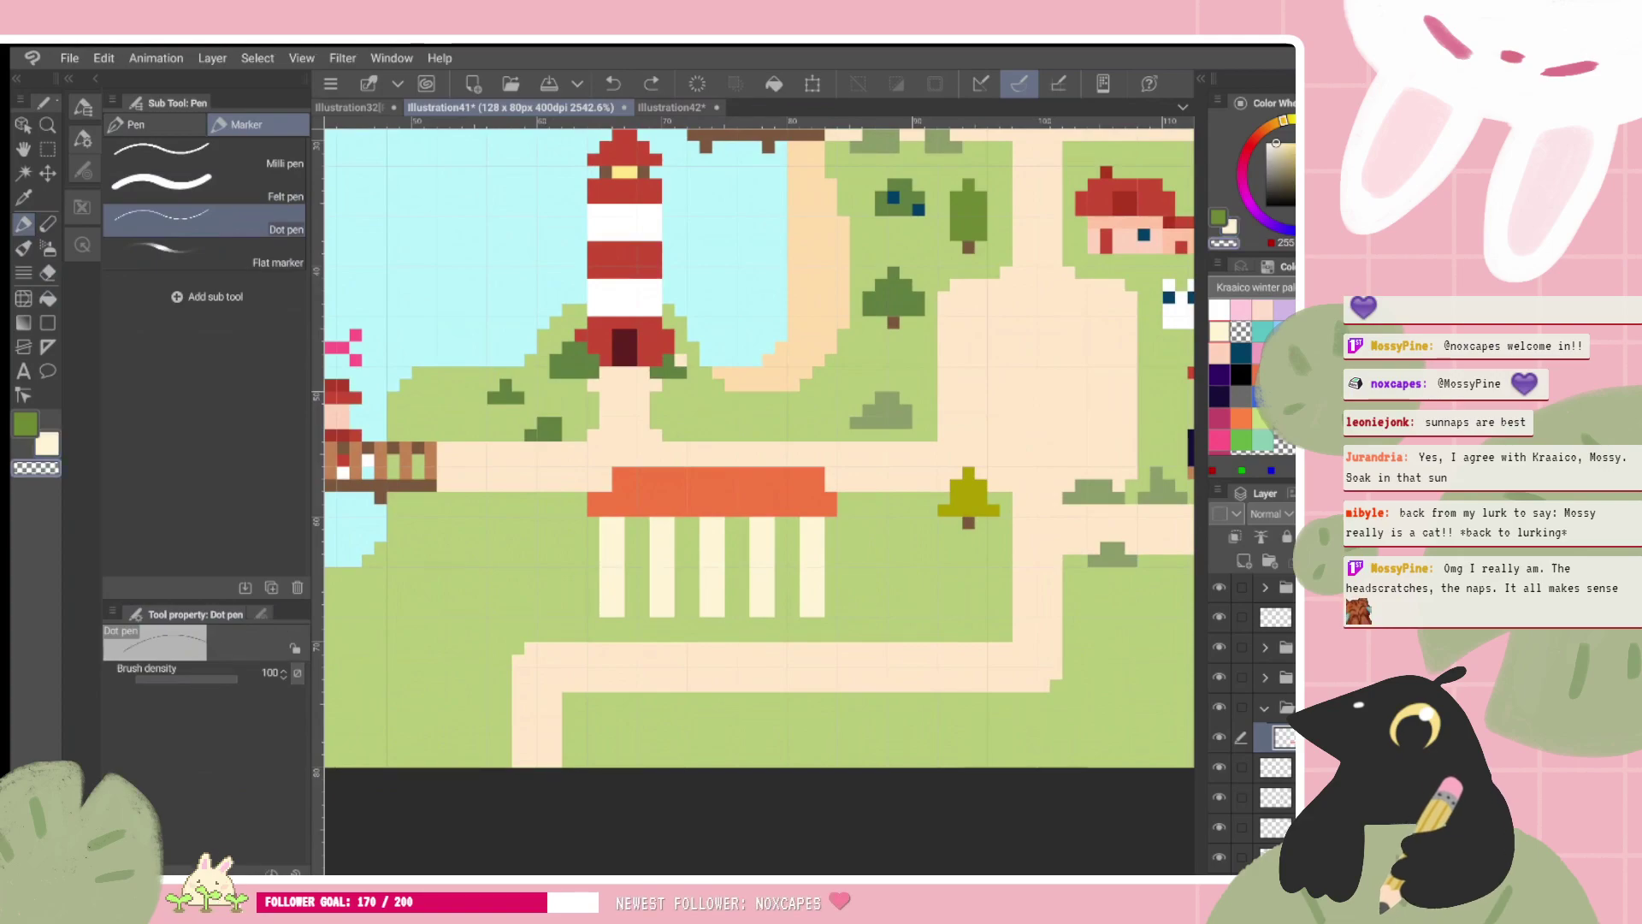
{"action": "left_click_drag", "start_coordinate": [705, 523], "coordinate": [705, 610]}
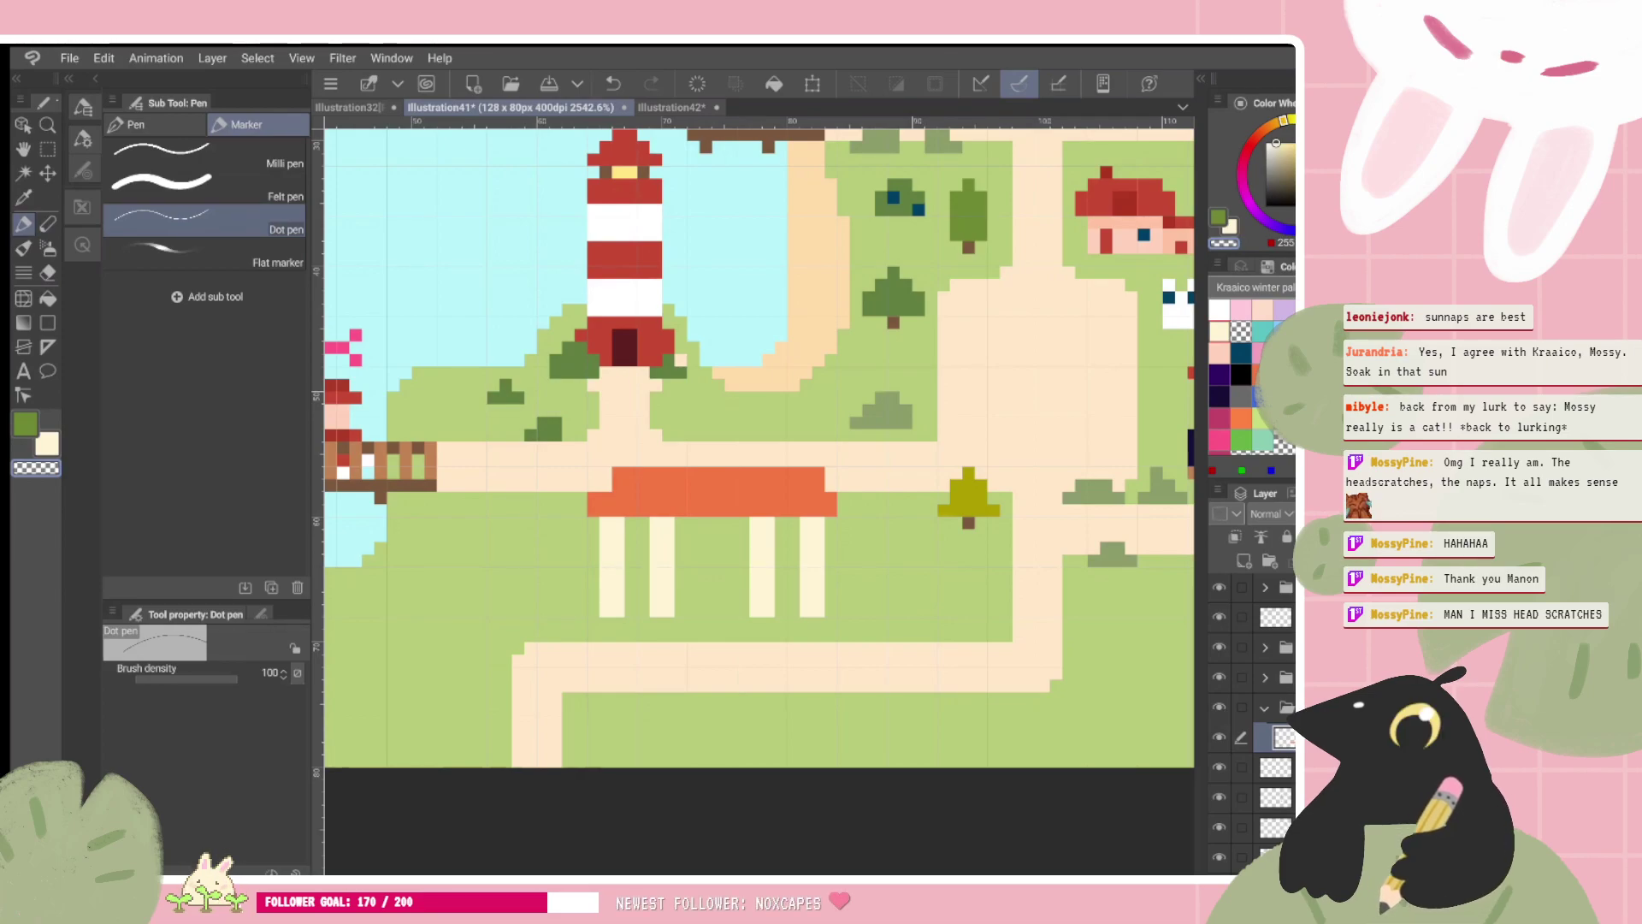
Step: Paint a salmon-pink wall between the museum's cream columns, including the wide entrance gap
{"action": "scroll", "coordinate": [860, 617], "scroll_direction": "down", "scroll_amount": 1}
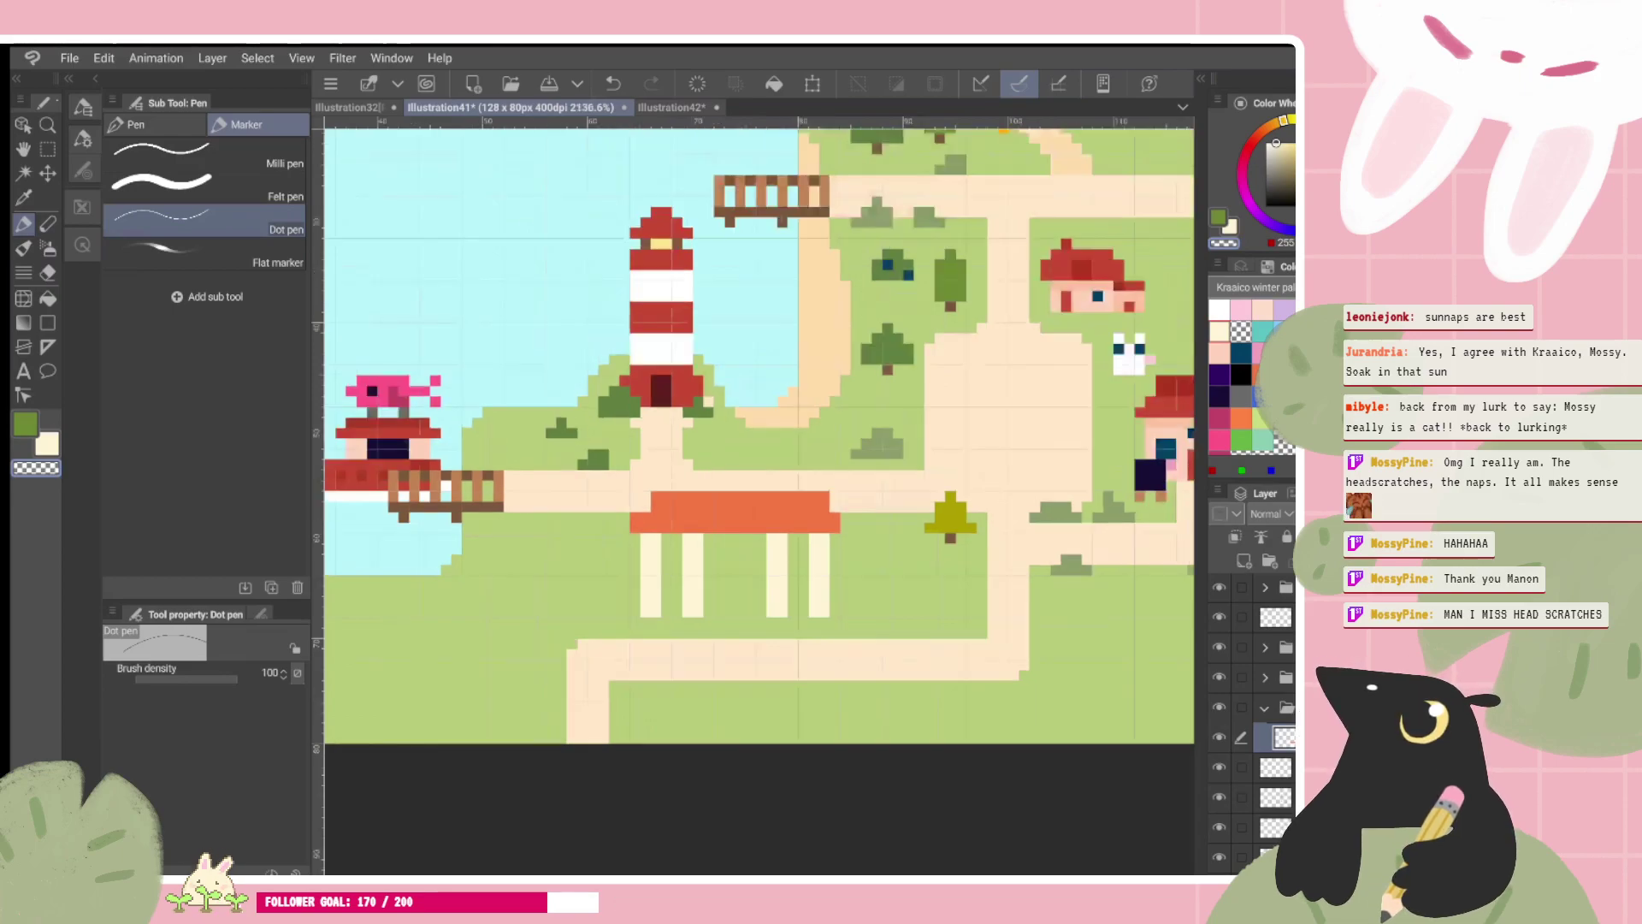
{"action": "scroll", "coordinate": [726, 616], "scroll_direction": "down", "scroll_amount": 6}
{"action": "scroll", "coordinate": [726, 615], "scroll_direction": "up", "scroll_amount": 8}
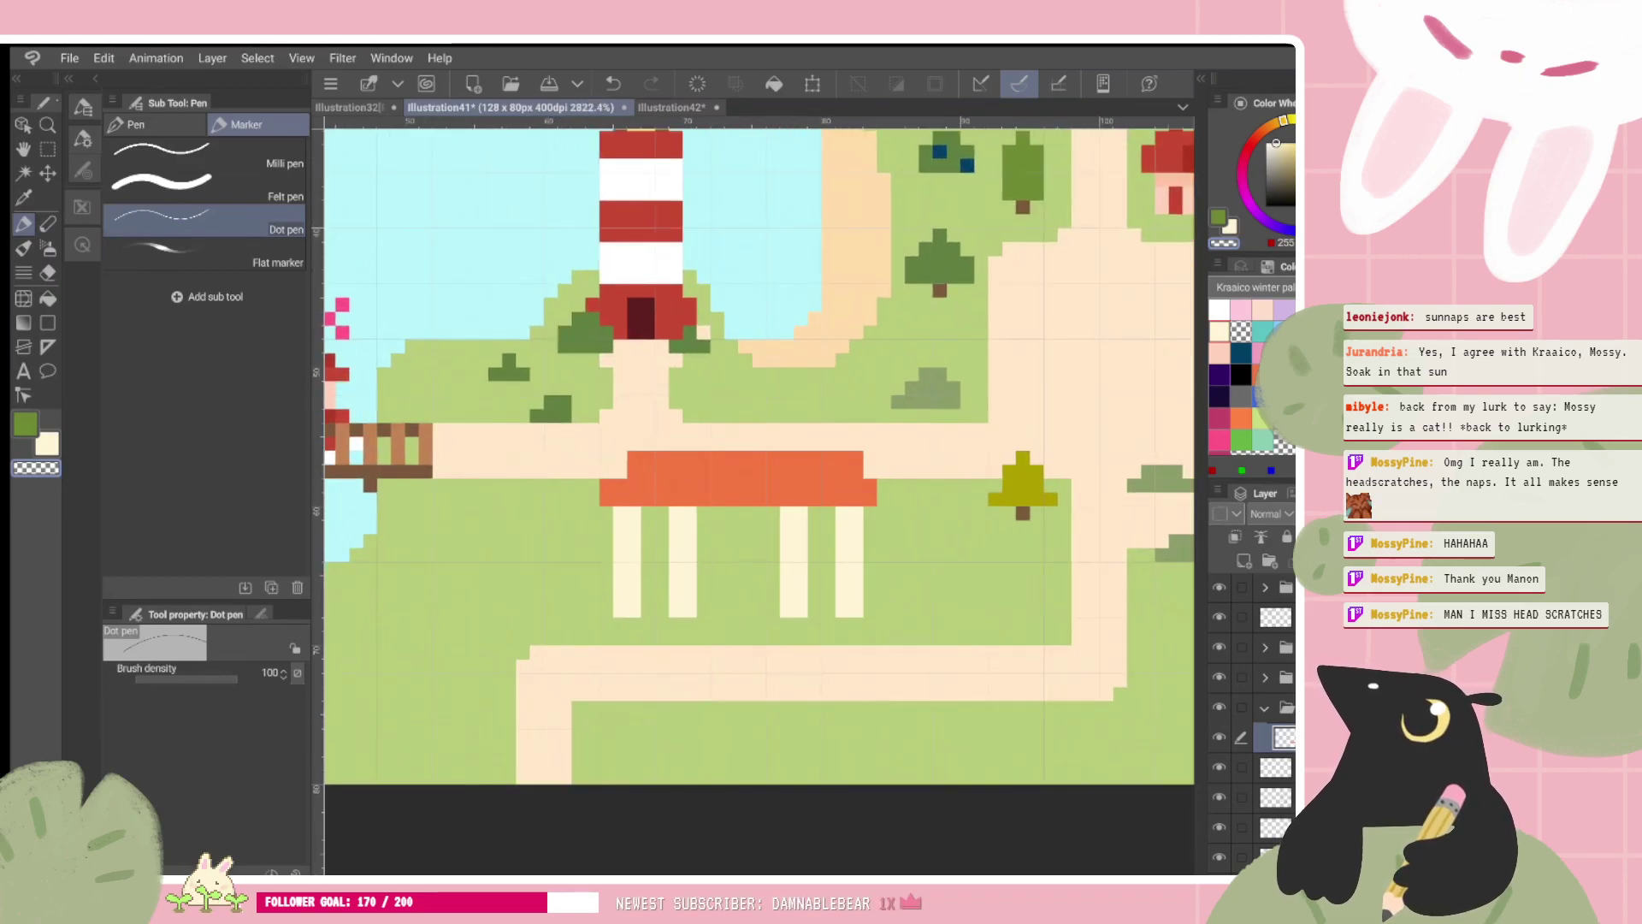
{"action": "left_click", "coordinate": [1218, 352]}
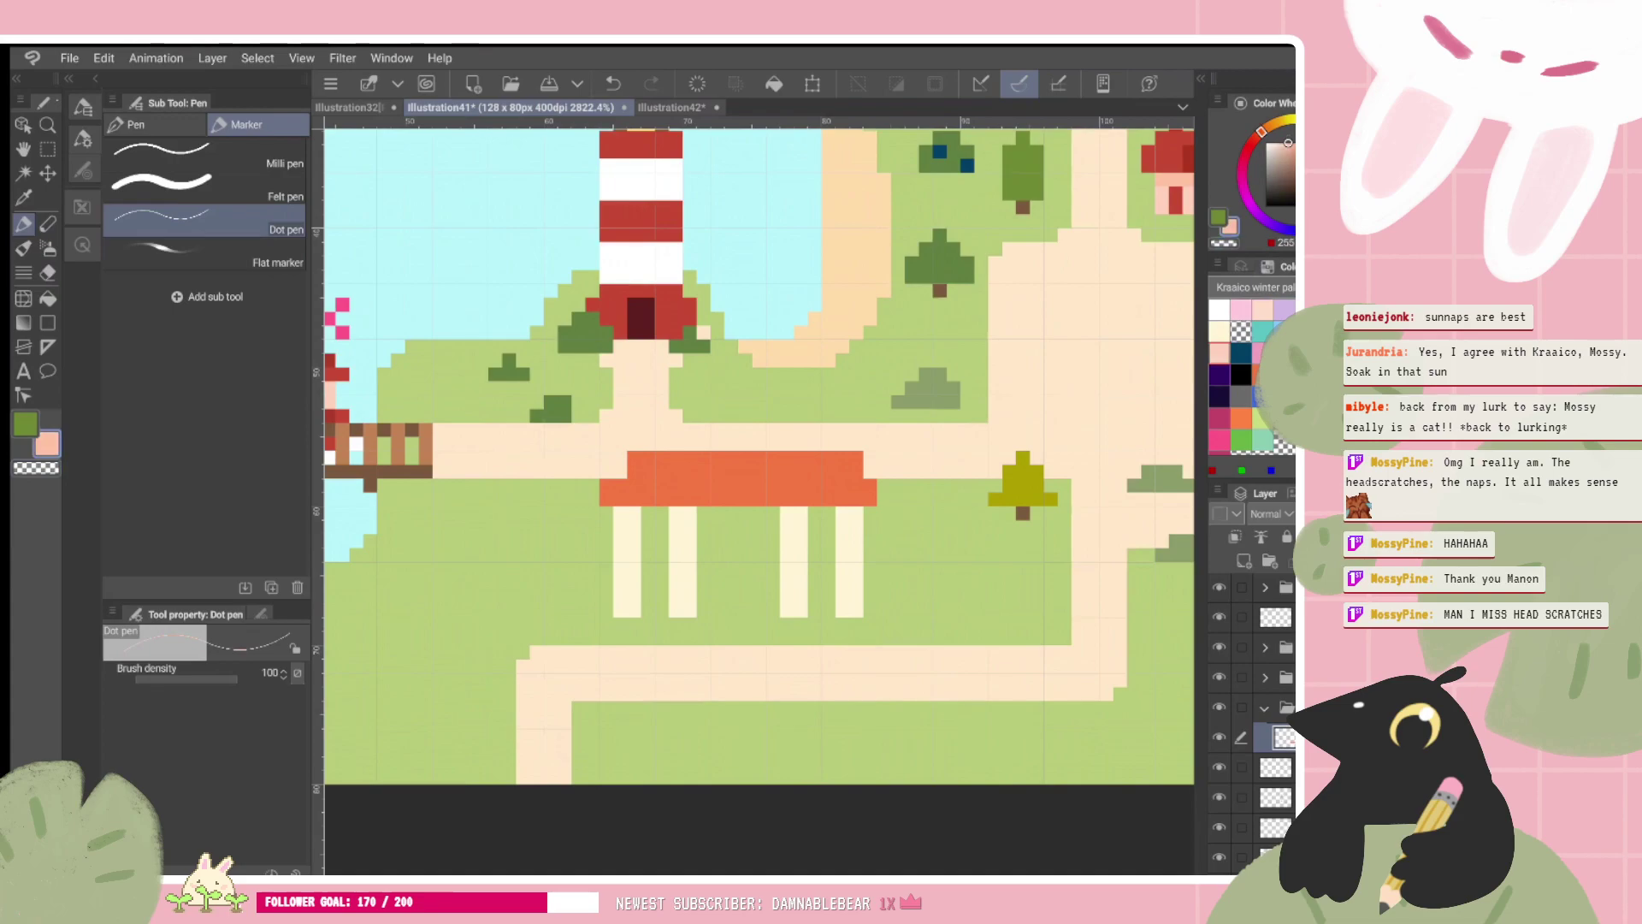
{"action": "left_click_drag", "start_coordinate": [648, 523], "coordinate": [648, 585]}
{"action": "left_click_drag", "start_coordinate": [662, 523], "coordinate": [662, 588]}
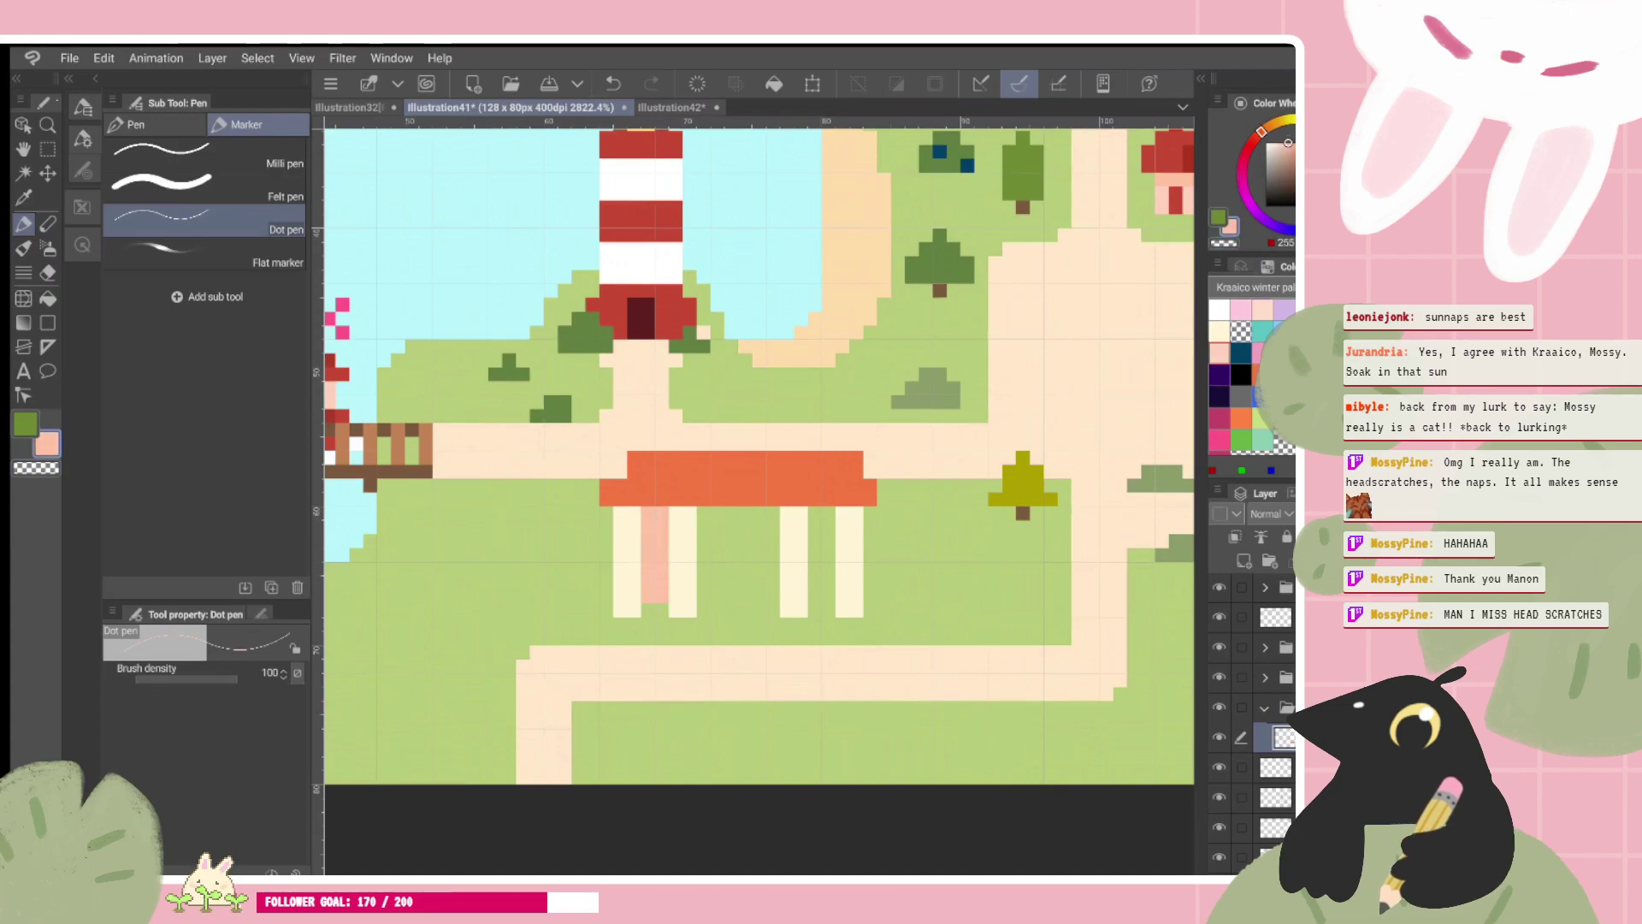
{"action": "left_click_drag", "start_coordinate": [863, 451], "coordinate": [689, 438]}
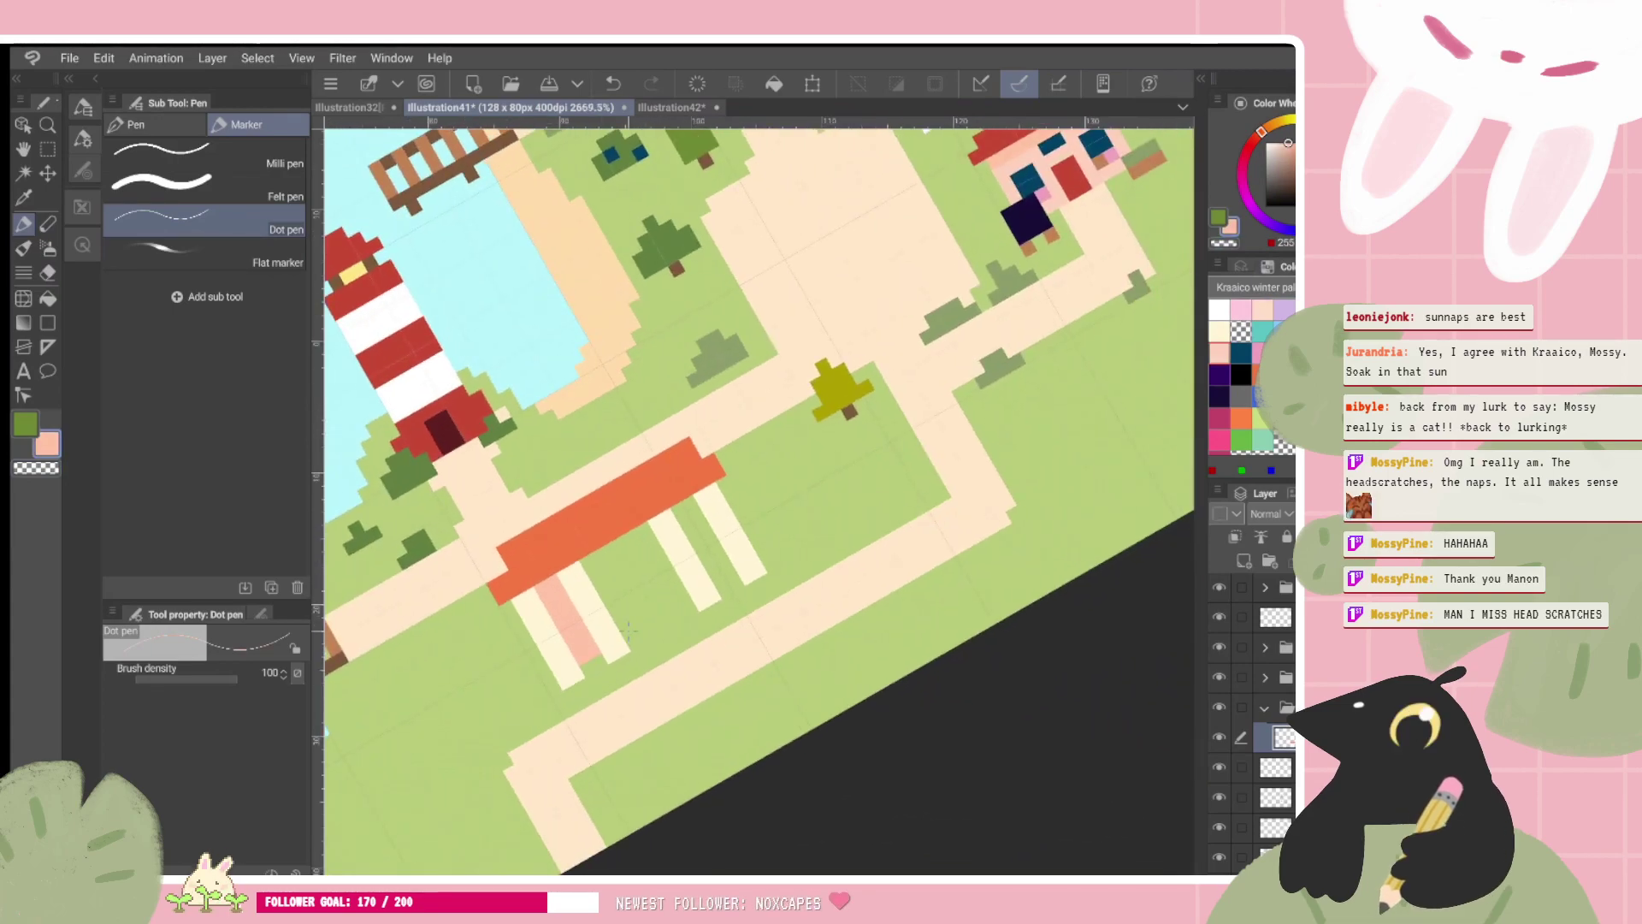
{"action": "mouse_move", "coordinate": [629, 631]}
{"action": "left_mouse_down"}
{"action": "mouse_move", "coordinate": [683, 596]}
{"action": "mouse_move", "coordinate": [639, 531]}
{"action": "mouse_move", "coordinate": [611, 547]}
{"action": "mouse_move", "coordinate": [593, 572]}
{"action": "mouse_move", "coordinate": [622, 628]}
{"action": "mouse_move", "coordinate": [610, 586]}
{"action": "mouse_move", "coordinate": [629, 616]}
{"action": "mouse_move", "coordinate": [659, 581]}
{"action": "mouse_move", "coordinate": [667, 594]}
{"action": "mouse_move", "coordinate": [723, 570]}
{"action": "mouse_move", "coordinate": [685, 511]}
{"action": "mouse_move", "coordinate": [715, 575]}
{"action": "left_mouse_up"}
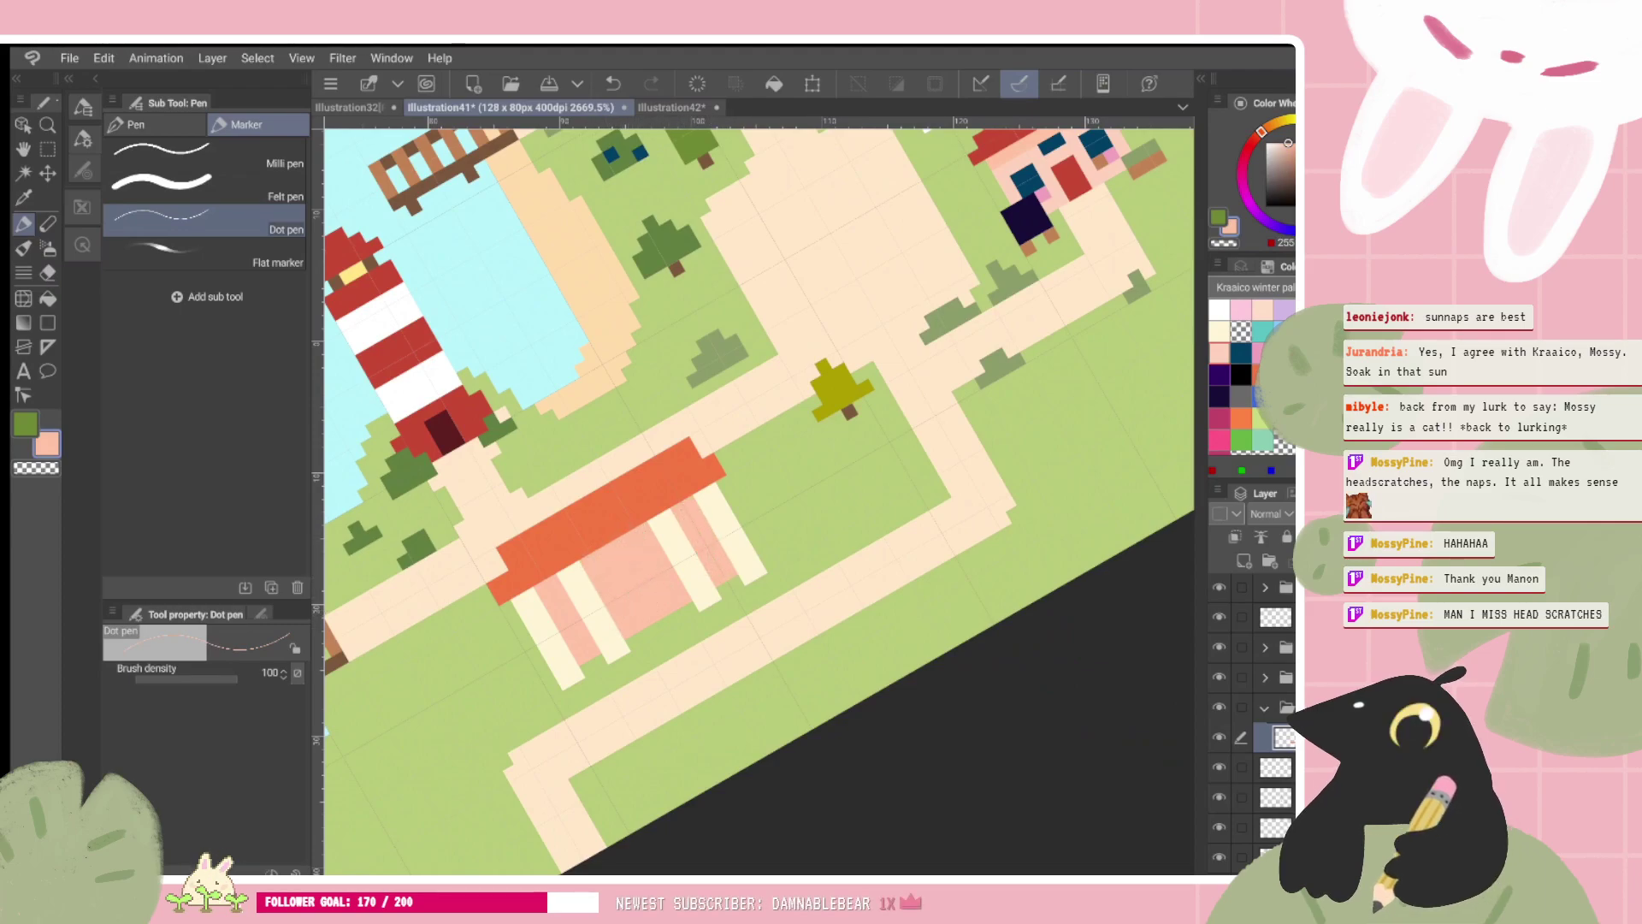
Step: Draw a small brown door in the middle of the museum wall and a cream block of entrance steps below it
{"action": "scroll", "coordinate": [758, 501], "scroll_direction": "down", "scroll_amount": 1}
{"action": "scroll", "coordinate": [759, 501], "scroll_direction": "up", "scroll_amount": 2}
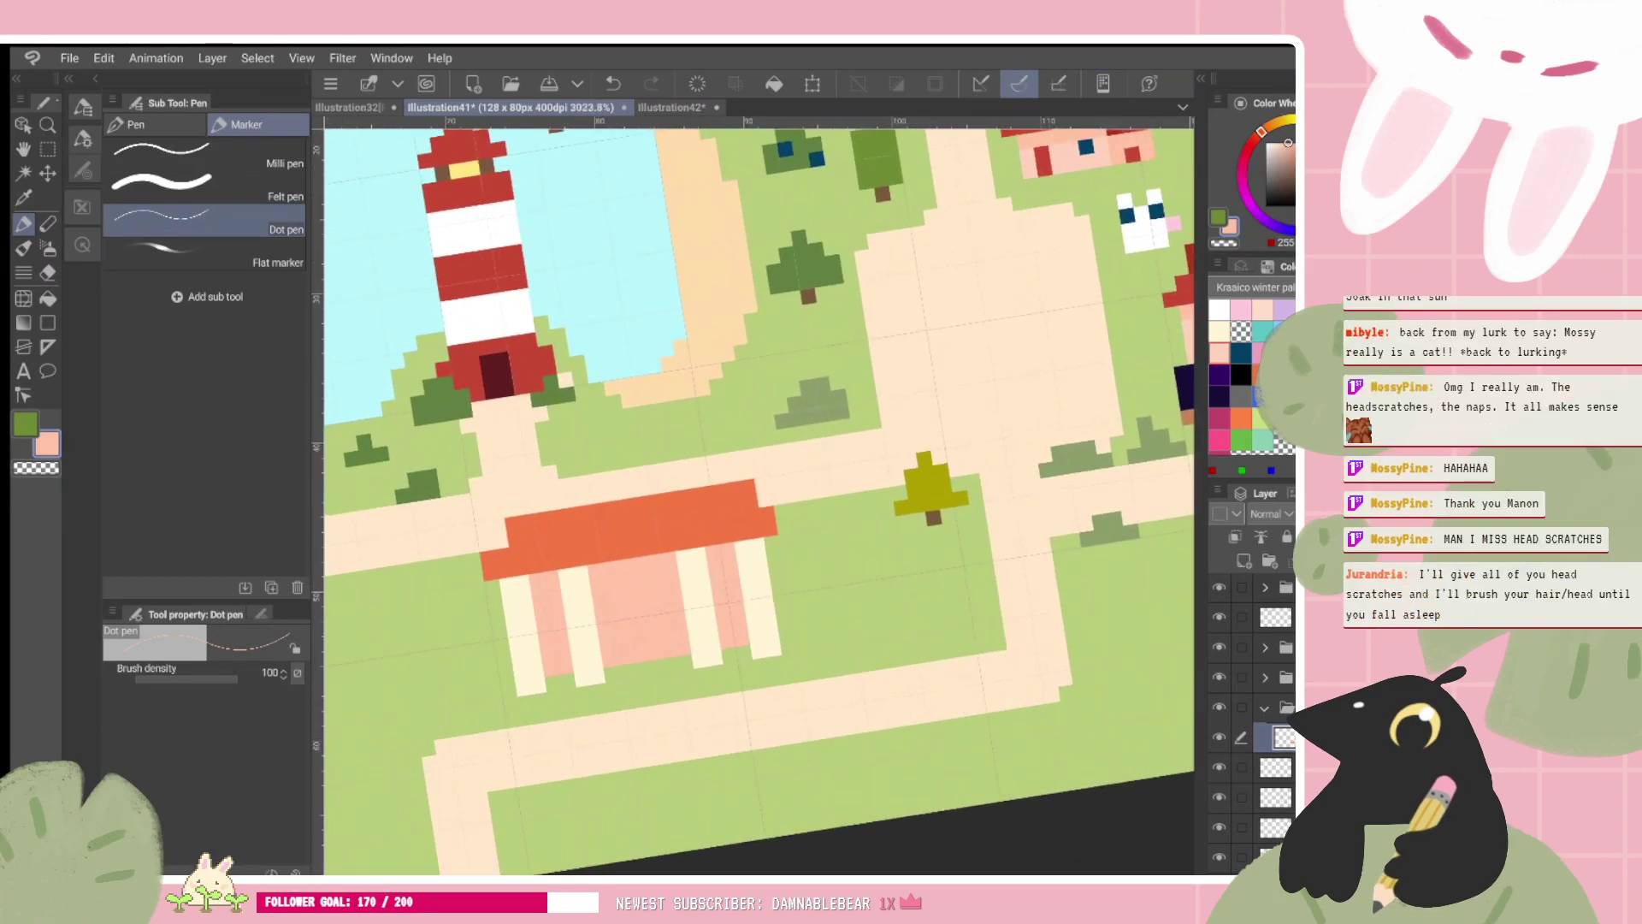
{"action": "left_click", "coordinate": [693, 489], "text": "alt"}
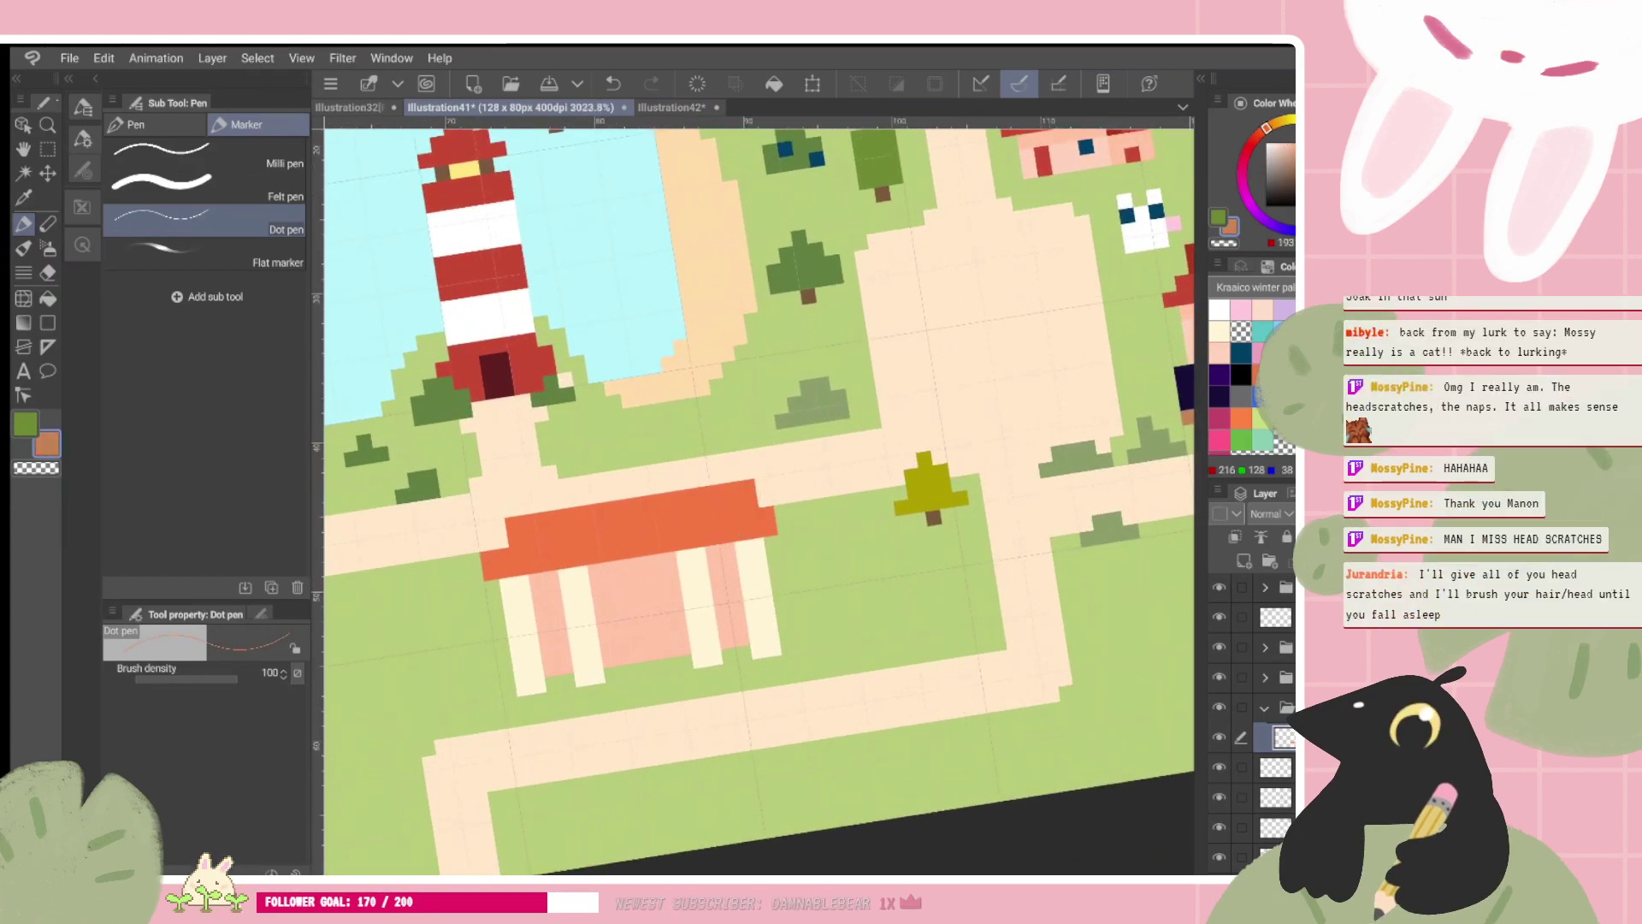
{"action": "left_click", "coordinate": [933, 516], "text": "alt"}
{"action": "mouse_move", "coordinate": [637, 641]}
{"action": "left_mouse_down"}
{"action": "mouse_move", "coordinate": [650, 622]}
{"action": "mouse_move", "coordinate": [633, 655]}
{"action": "left_mouse_up"}
{"action": "key", "text": "at"}
{"action": "left_click", "coordinate": [717, 575], "text": "alt"}
{"action": "scroll", "coordinate": [705, 532], "scroll_direction": "down", "scroll_amount": 2}
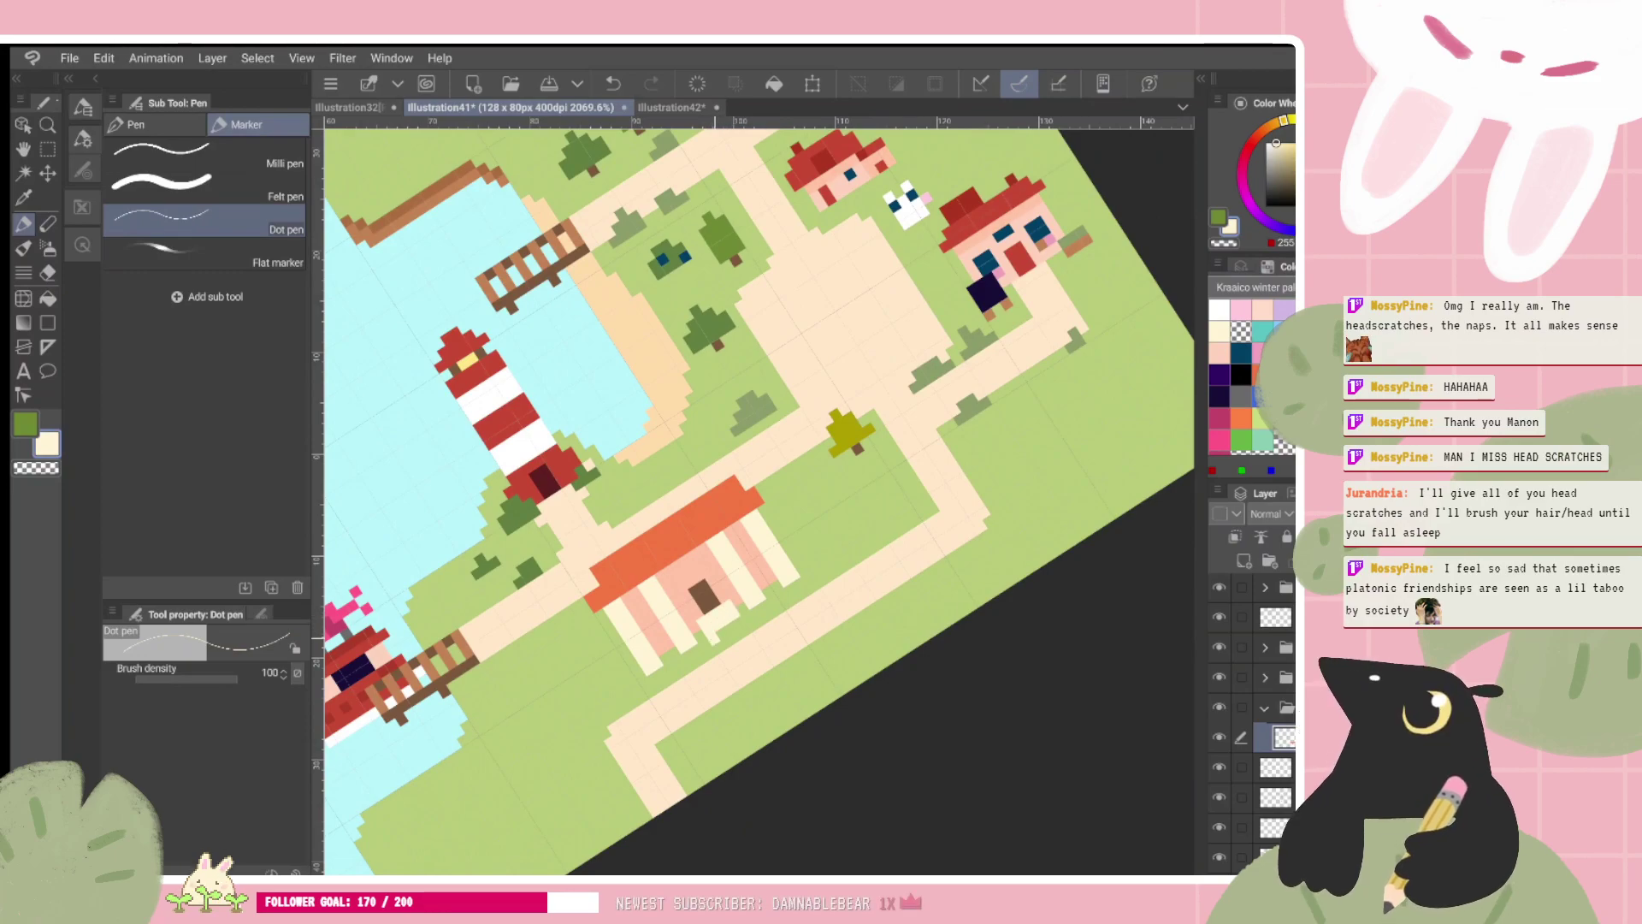
{"action": "left_click_drag", "start_coordinate": [739, 624], "coordinate": [721, 642]}
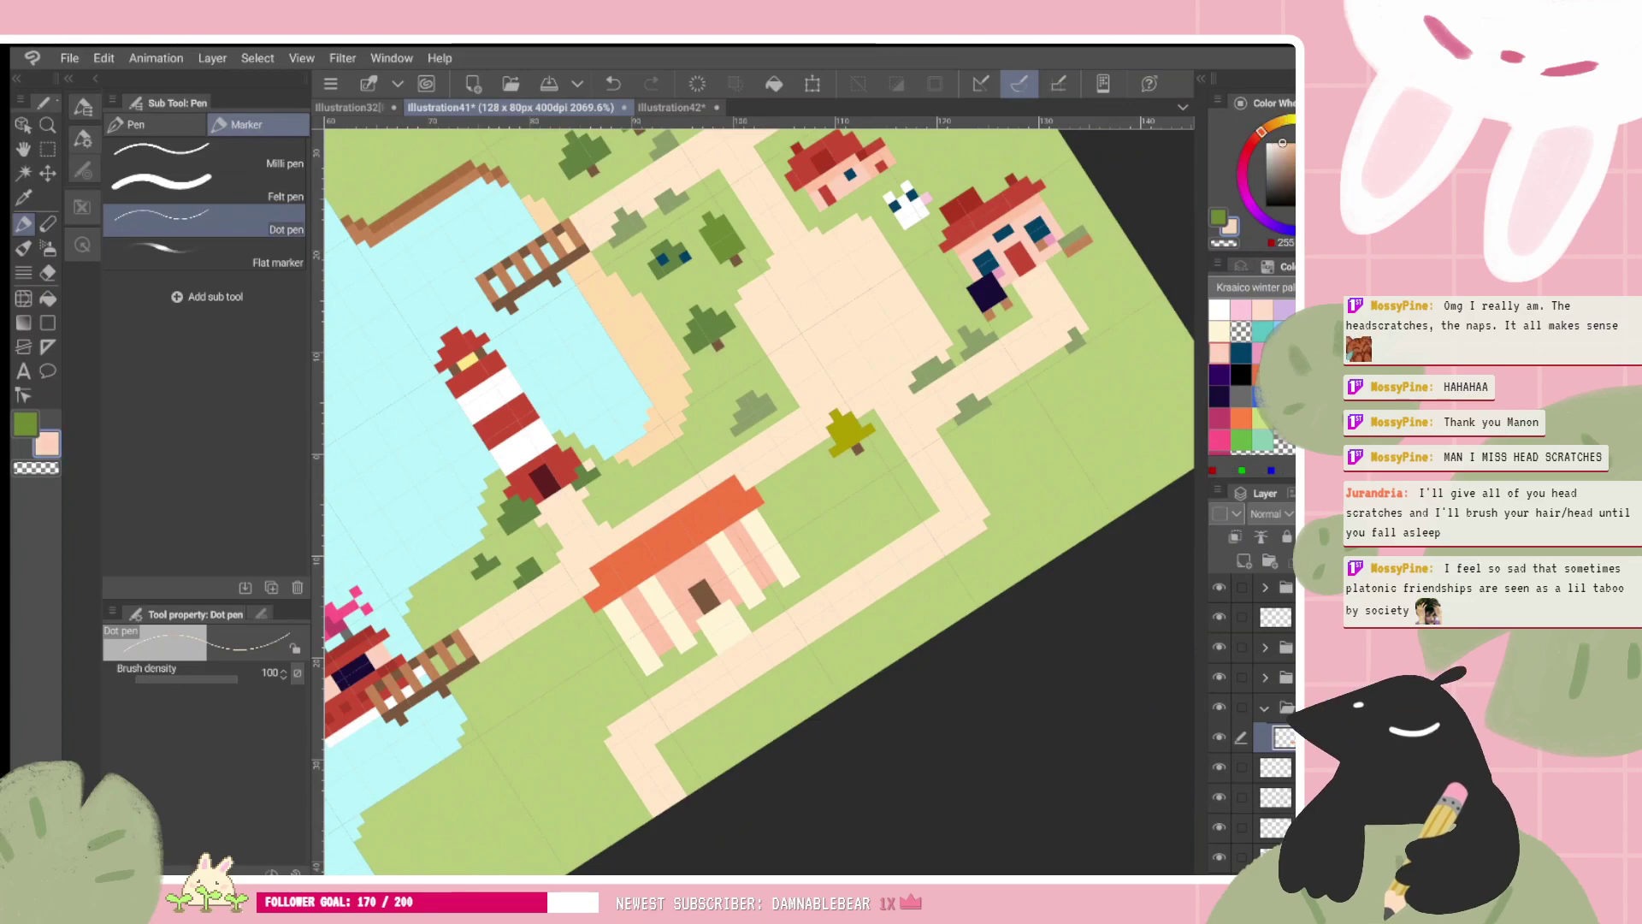
Step: Draw a pale pink base strip around the feet of the museum columns on both sides of the entrance steps
{"action": "left_click", "coordinate": [670, 655]}
{"action": "left_click", "coordinate": [640, 674]}
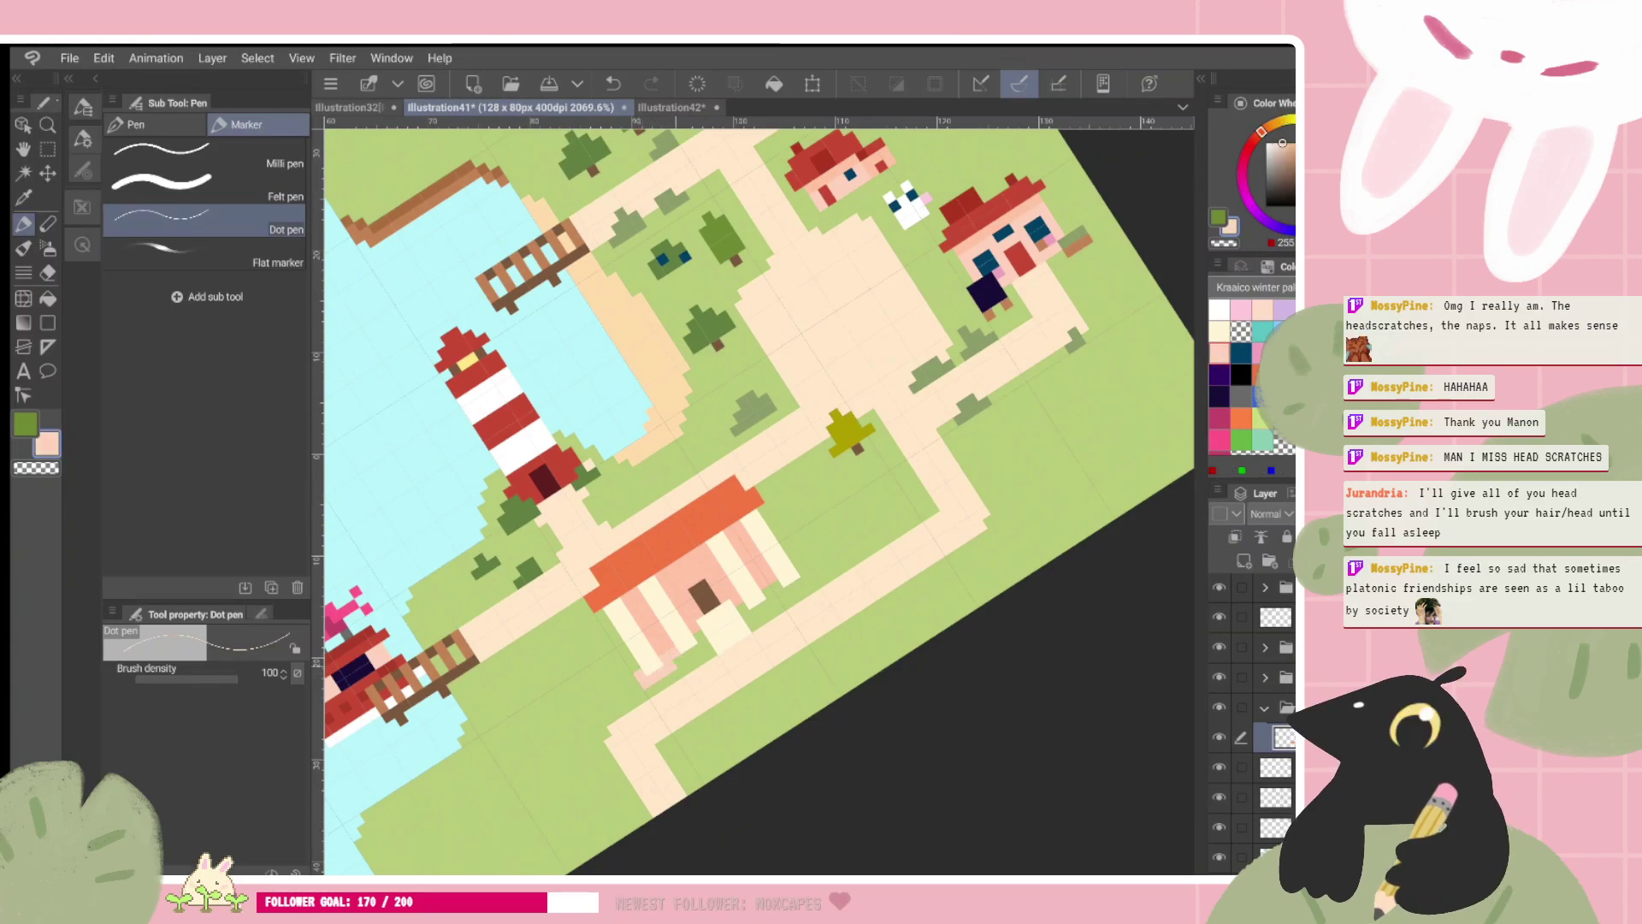
{"action": "left_click_drag", "start_coordinate": [677, 659], "coordinate": [756, 609]}
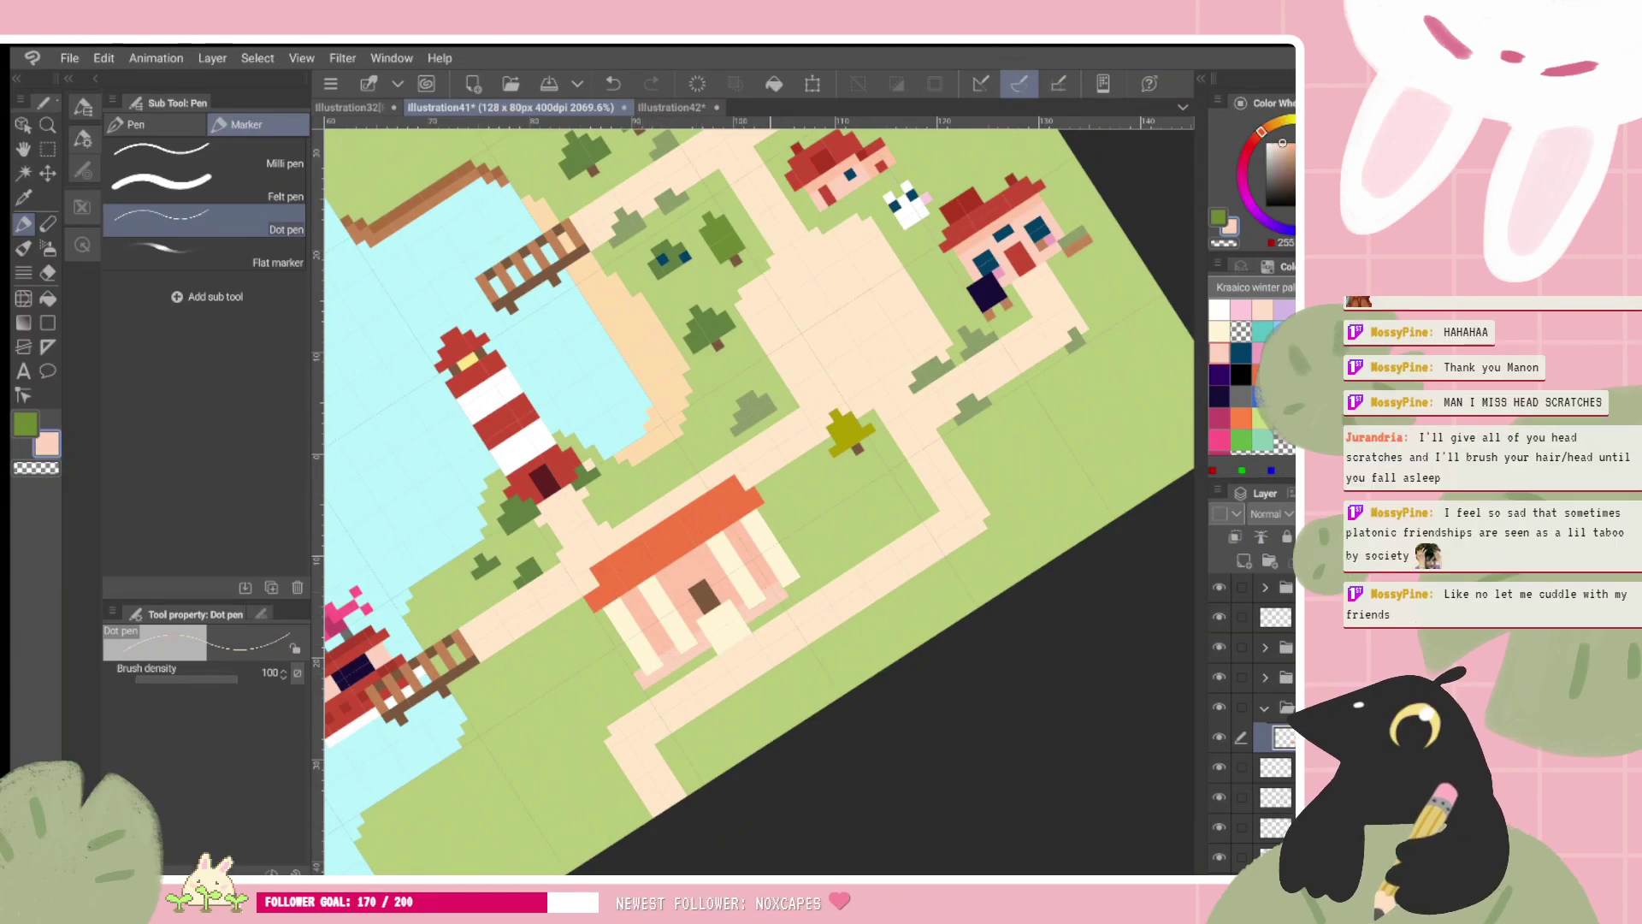
Step: Repaint the museum's base strip in a darker greyish beige mixed from the column cream
{"action": "scroll", "coordinate": [758, 501], "scroll_direction": "down", "scroll_amount": 2}
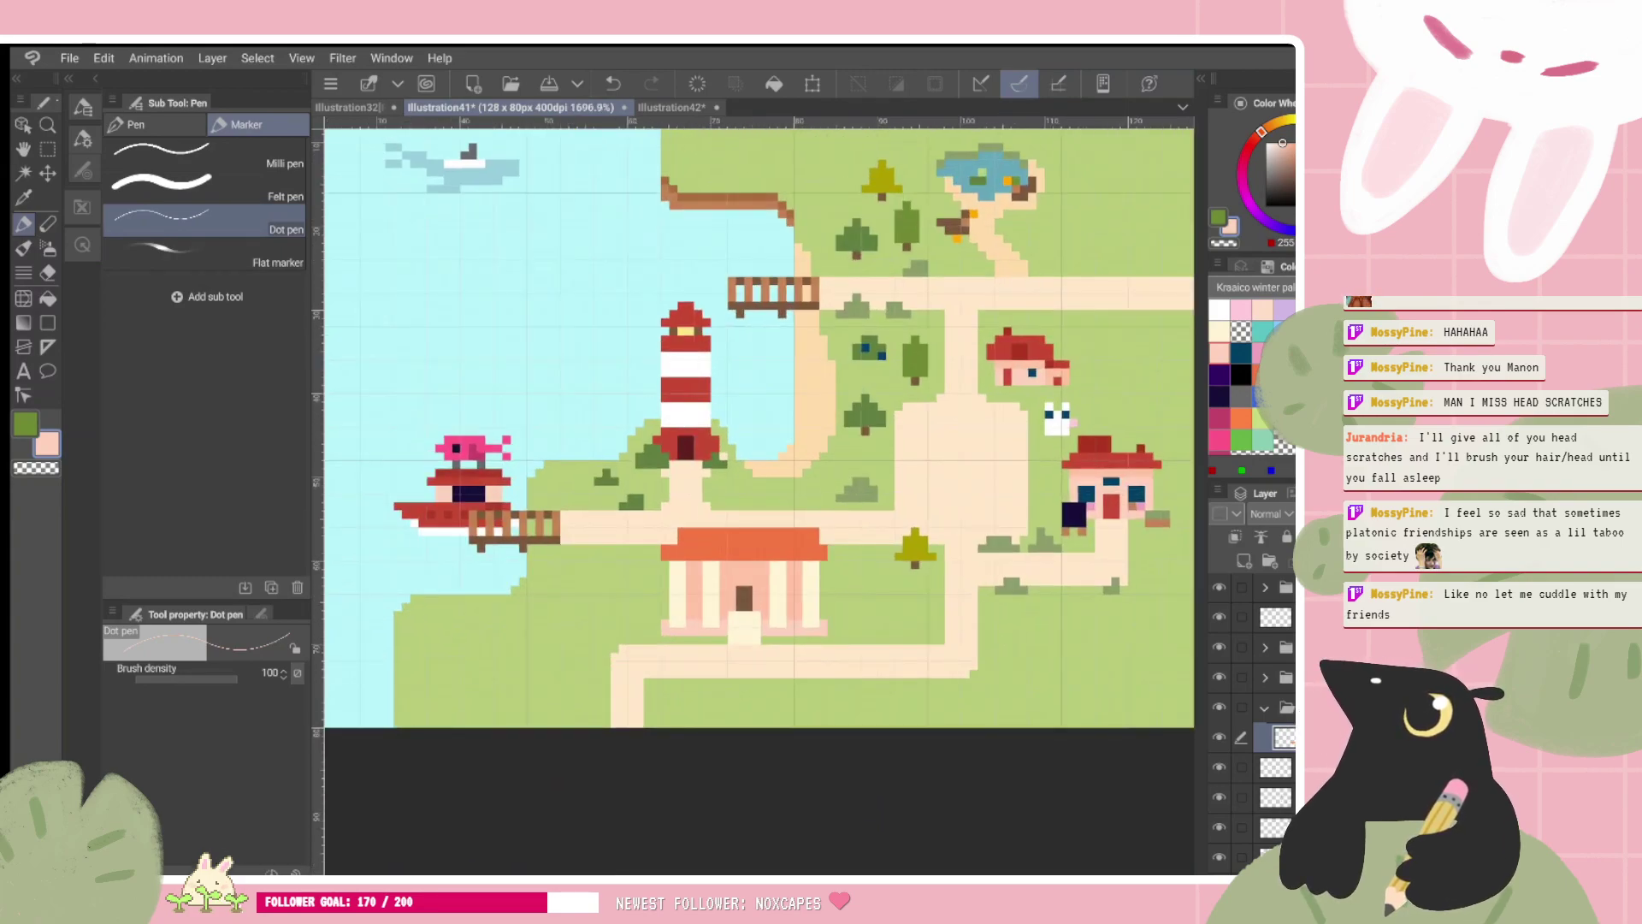
{"action": "scroll", "coordinate": [758, 501], "scroll_direction": "up", "scroll_amount": 4}
{"action": "left_click_drag", "start_coordinate": [1283, 143], "coordinate": [1274, 157]}
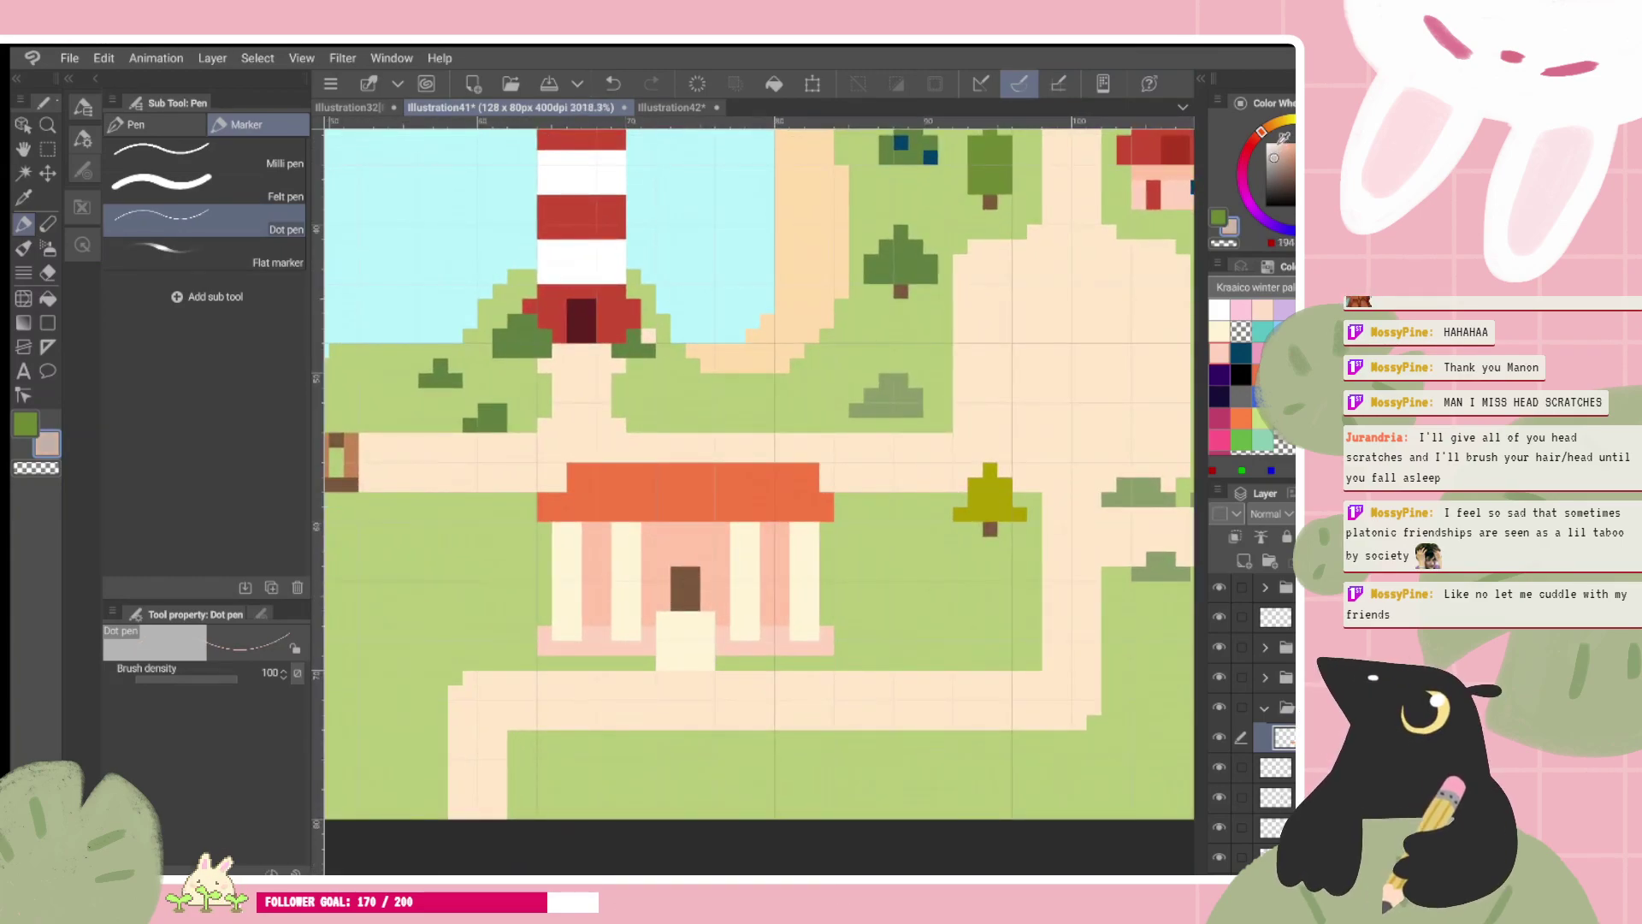
{"action": "key", "text": "ctrl+z"}
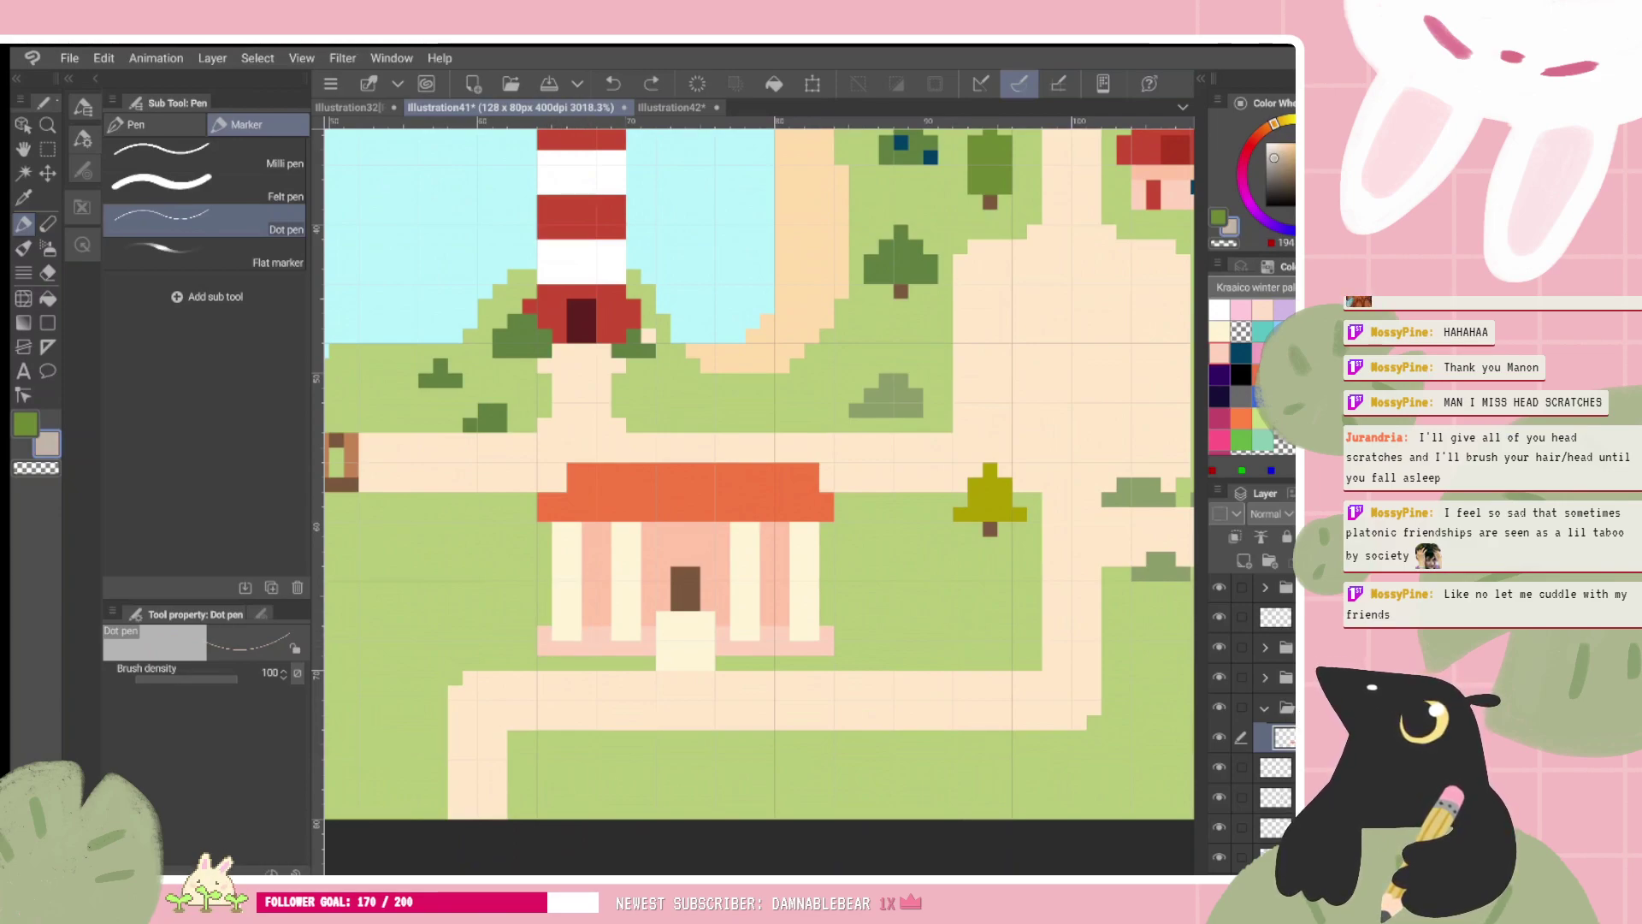
{"action": "left_click", "coordinate": [570, 555], "text": "alt"}
{"action": "left_click", "coordinate": [1278, 152]}
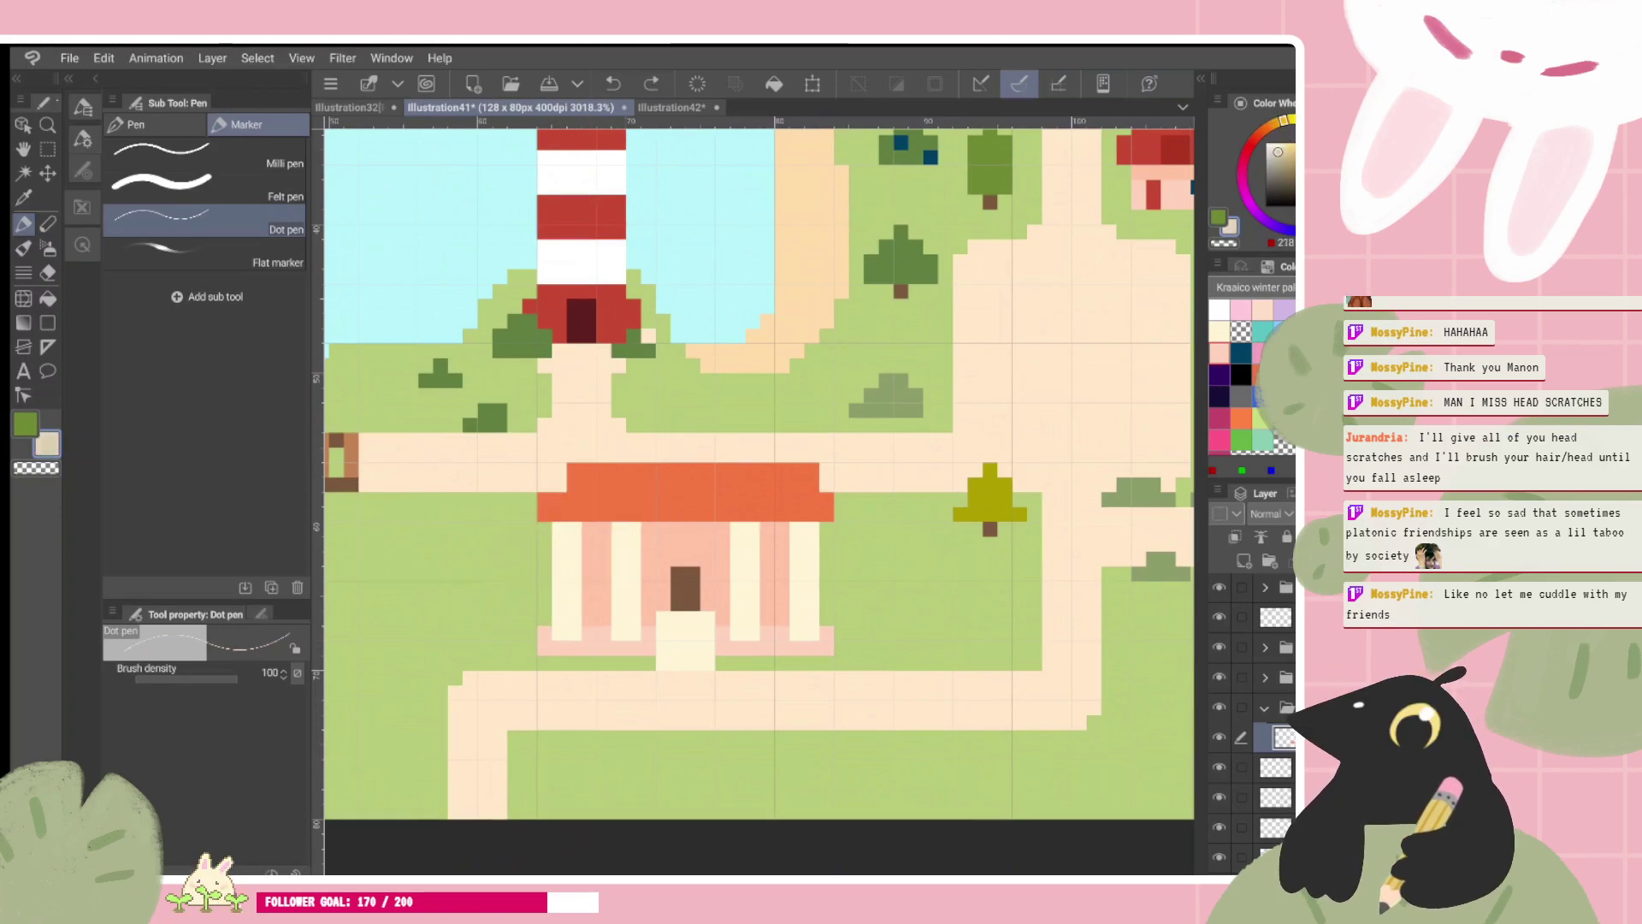
{"action": "mouse_move", "coordinate": [544, 647]}
{"action": "left_mouse_down"}
{"action": "mouse_move", "coordinate": [603, 634]}
{"action": "mouse_move", "coordinate": [618, 647]}
{"action": "left_mouse_up"}
{"action": "left_click_drag", "start_coordinate": [722, 634], "coordinate": [826, 647]}
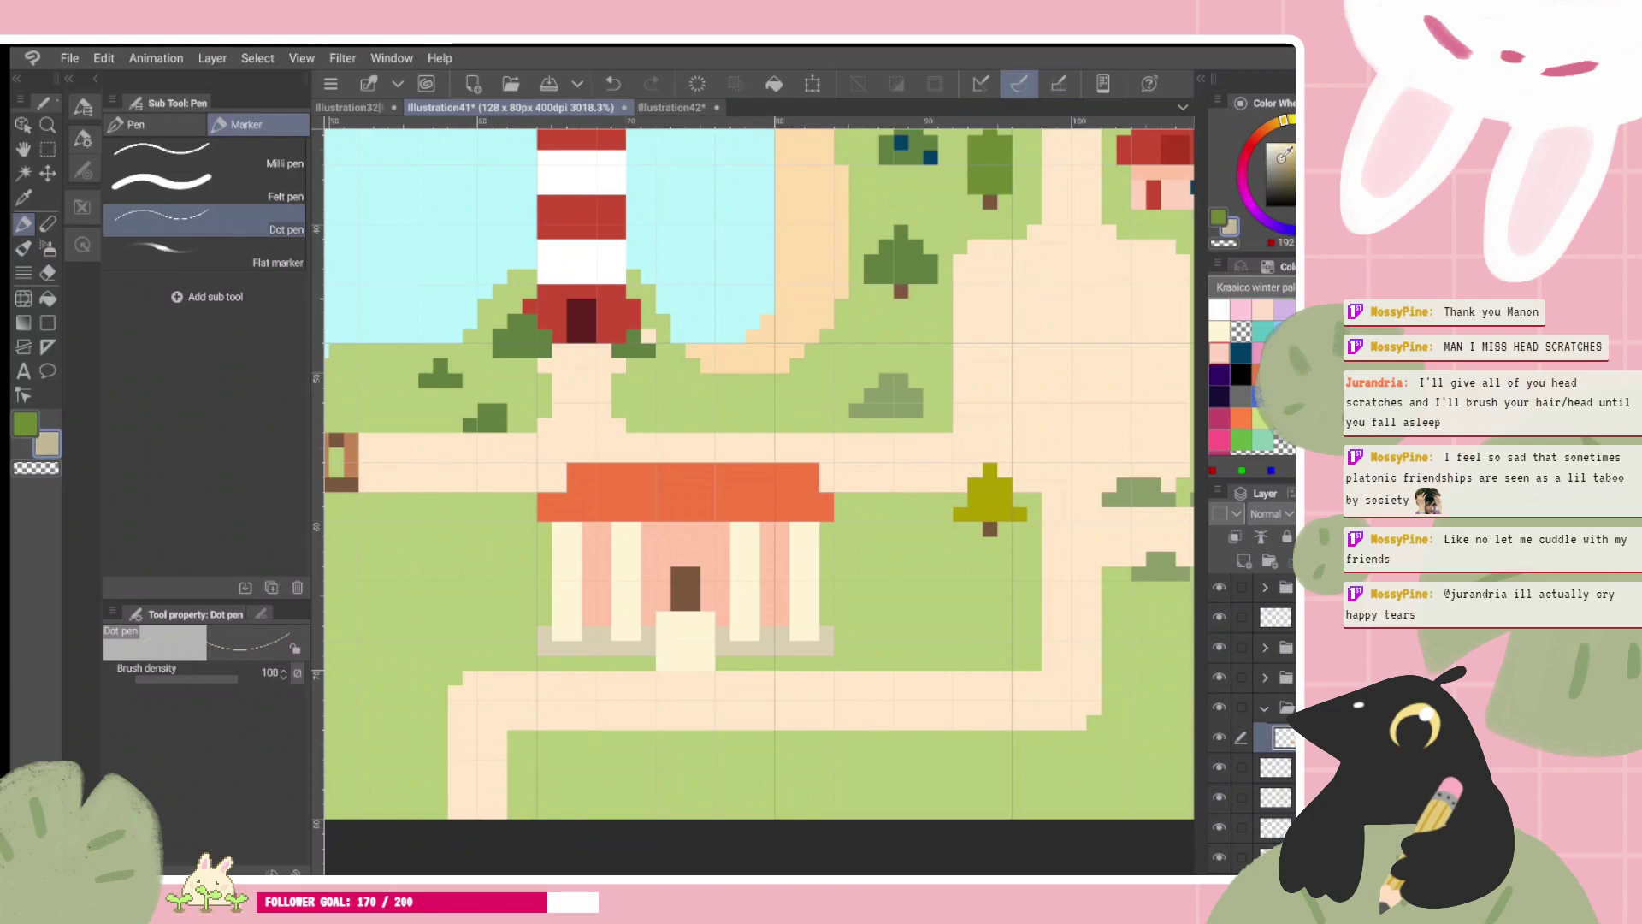
Step: Repaint all the museum wall sections between the columns in taupe, leaving the brown door intact
{"action": "mouse_move", "coordinate": [590, 524]}
{"action": "left_mouse_down"}
{"action": "mouse_move", "coordinate": [603, 621]}
{"action": "mouse_move", "coordinate": [603, 527]}
{"action": "mouse_move", "coordinate": [649, 561]}
{"action": "mouse_move", "coordinate": [649, 621]}
{"action": "mouse_move", "coordinate": [664, 526]}
{"action": "mouse_move", "coordinate": [690, 548]}
{"action": "mouse_move", "coordinate": [722, 539]}
{"action": "mouse_move", "coordinate": [686, 556]}
{"action": "mouse_move", "coordinate": [694, 544]}
{"action": "mouse_move", "coordinate": [707, 595]}
{"action": "mouse_move", "coordinate": [722, 578]}
{"action": "mouse_move", "coordinate": [723, 618]}
{"action": "left_mouse_up"}
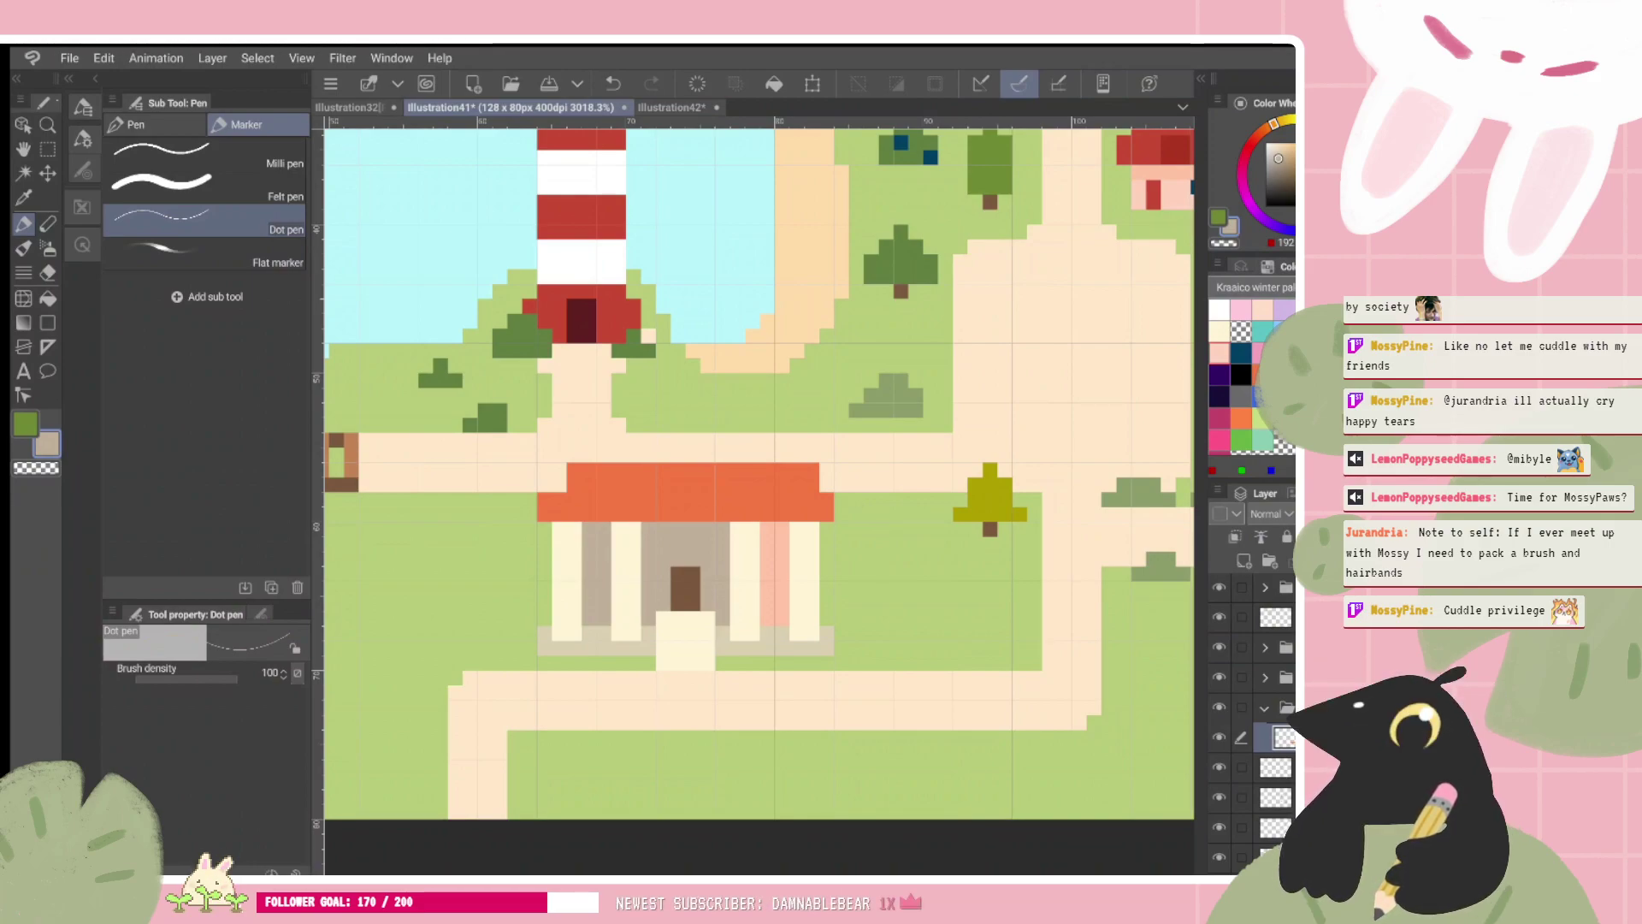
{"action": "scroll", "coordinate": [928, 739], "scroll_direction": "up", "scroll_amount": 1}
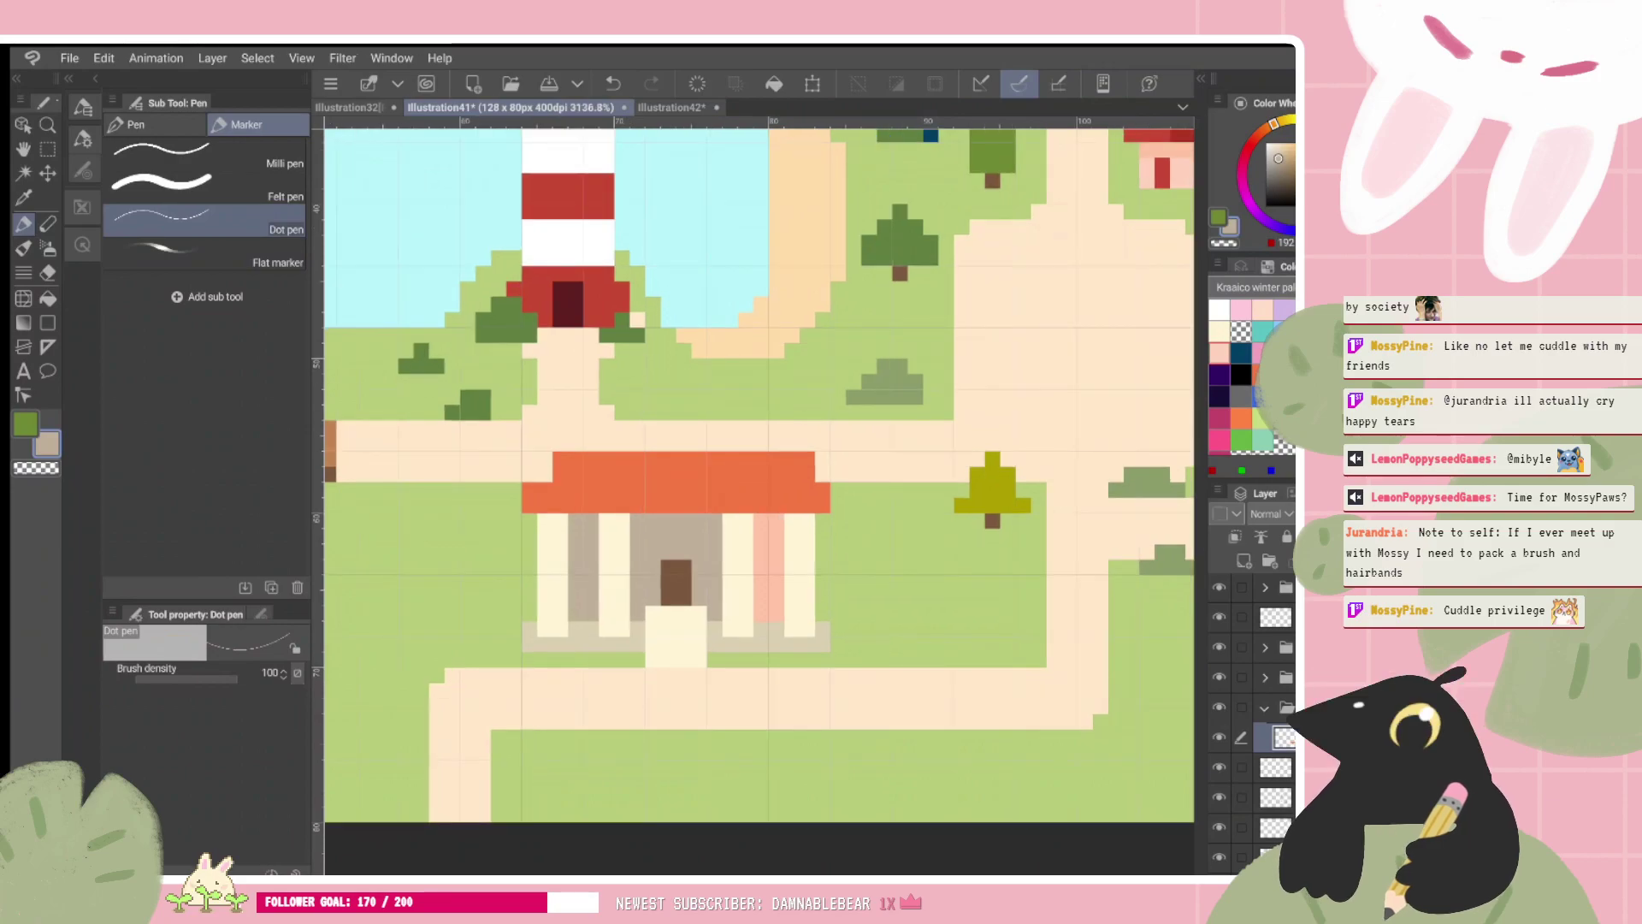
{"action": "mouse_move", "coordinate": [761, 521]}
{"action": "left_mouse_down"}
{"action": "mouse_move", "coordinate": [761, 613]}
{"action": "mouse_move", "coordinate": [776, 521]}
{"action": "left_mouse_up"}
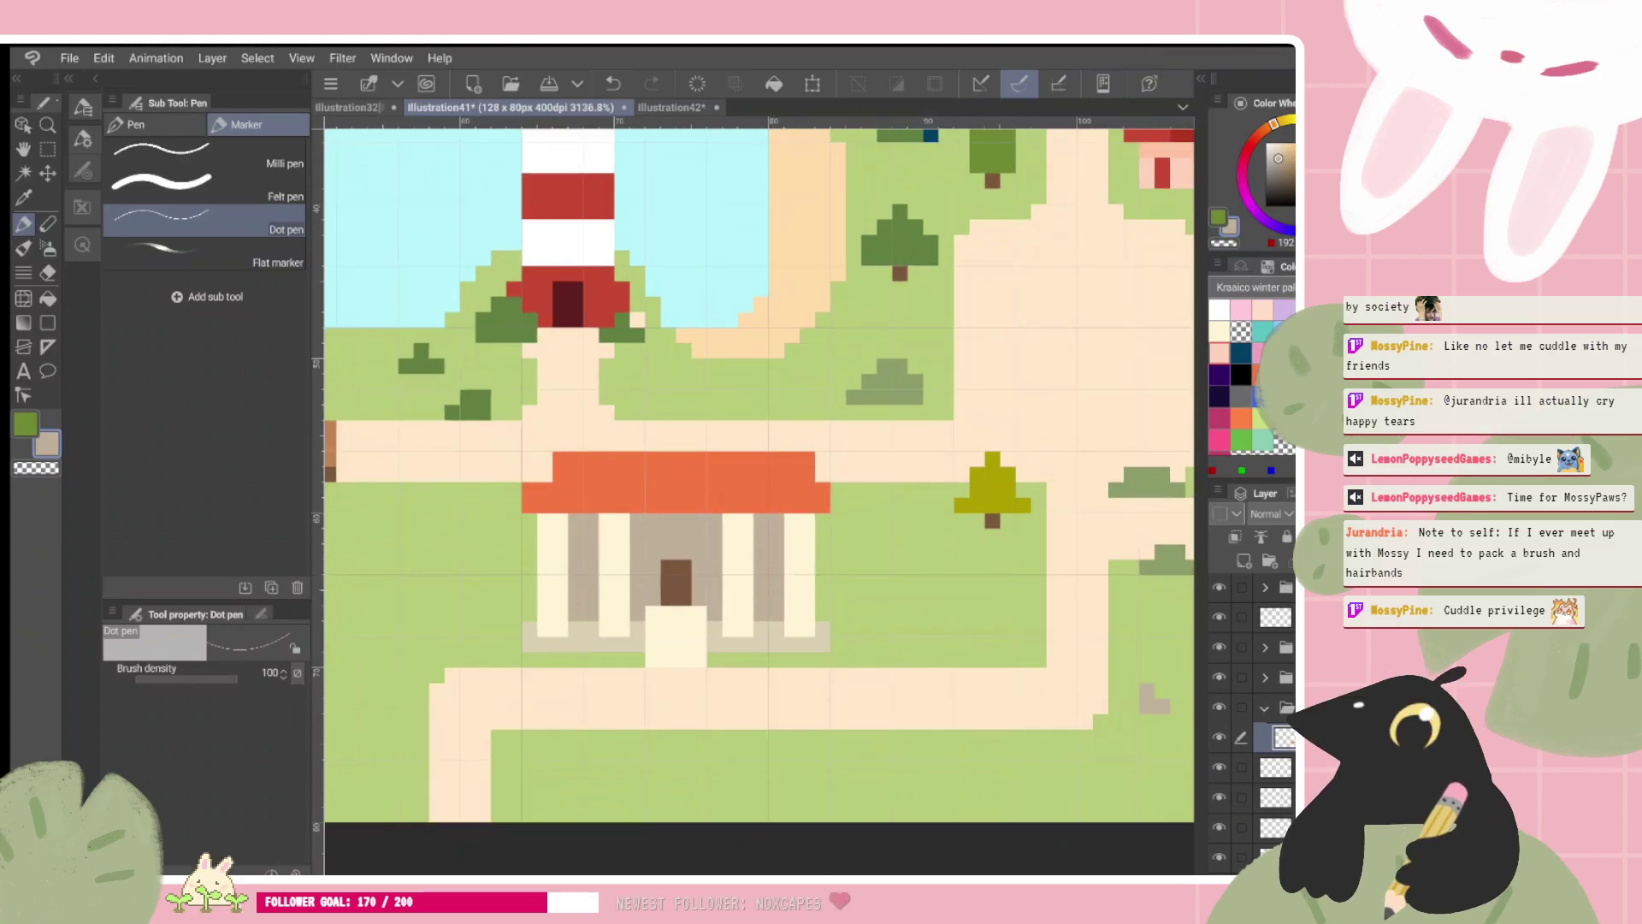
Step: Paint horizontal beige stripes, sampled from the museum's own colours, across the cream entrance block to suggest stair treads
{"action": "scroll", "coordinate": [706, 485], "scroll_direction": "up", "scroll_amount": 1}
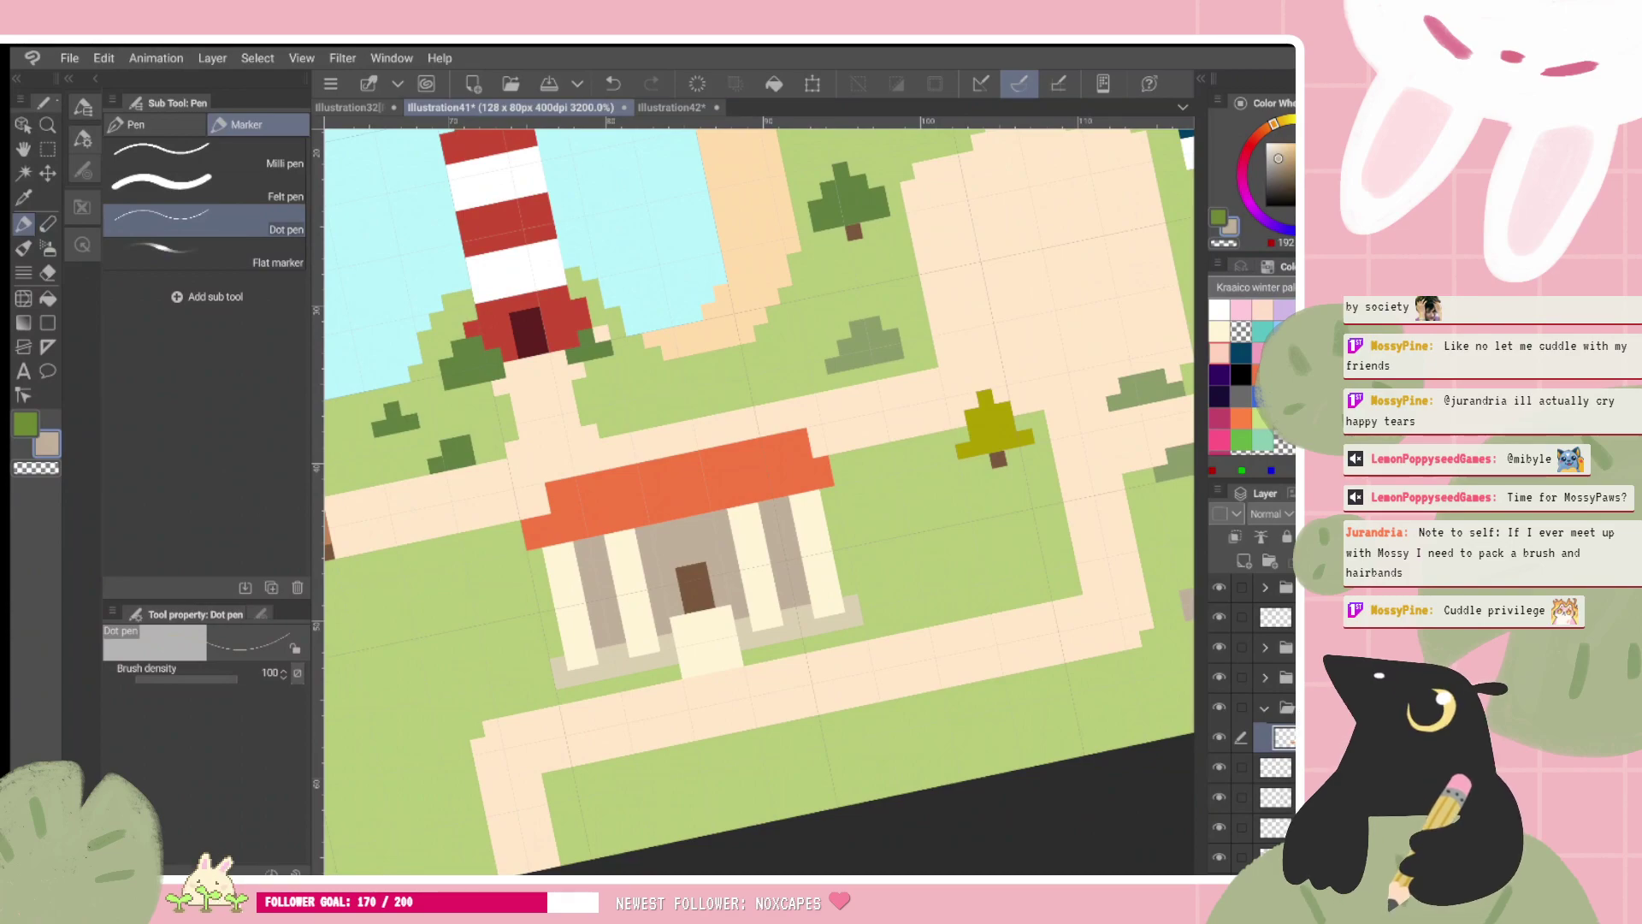
{"action": "left_click", "coordinate": [788, 586], "text": "alt"}
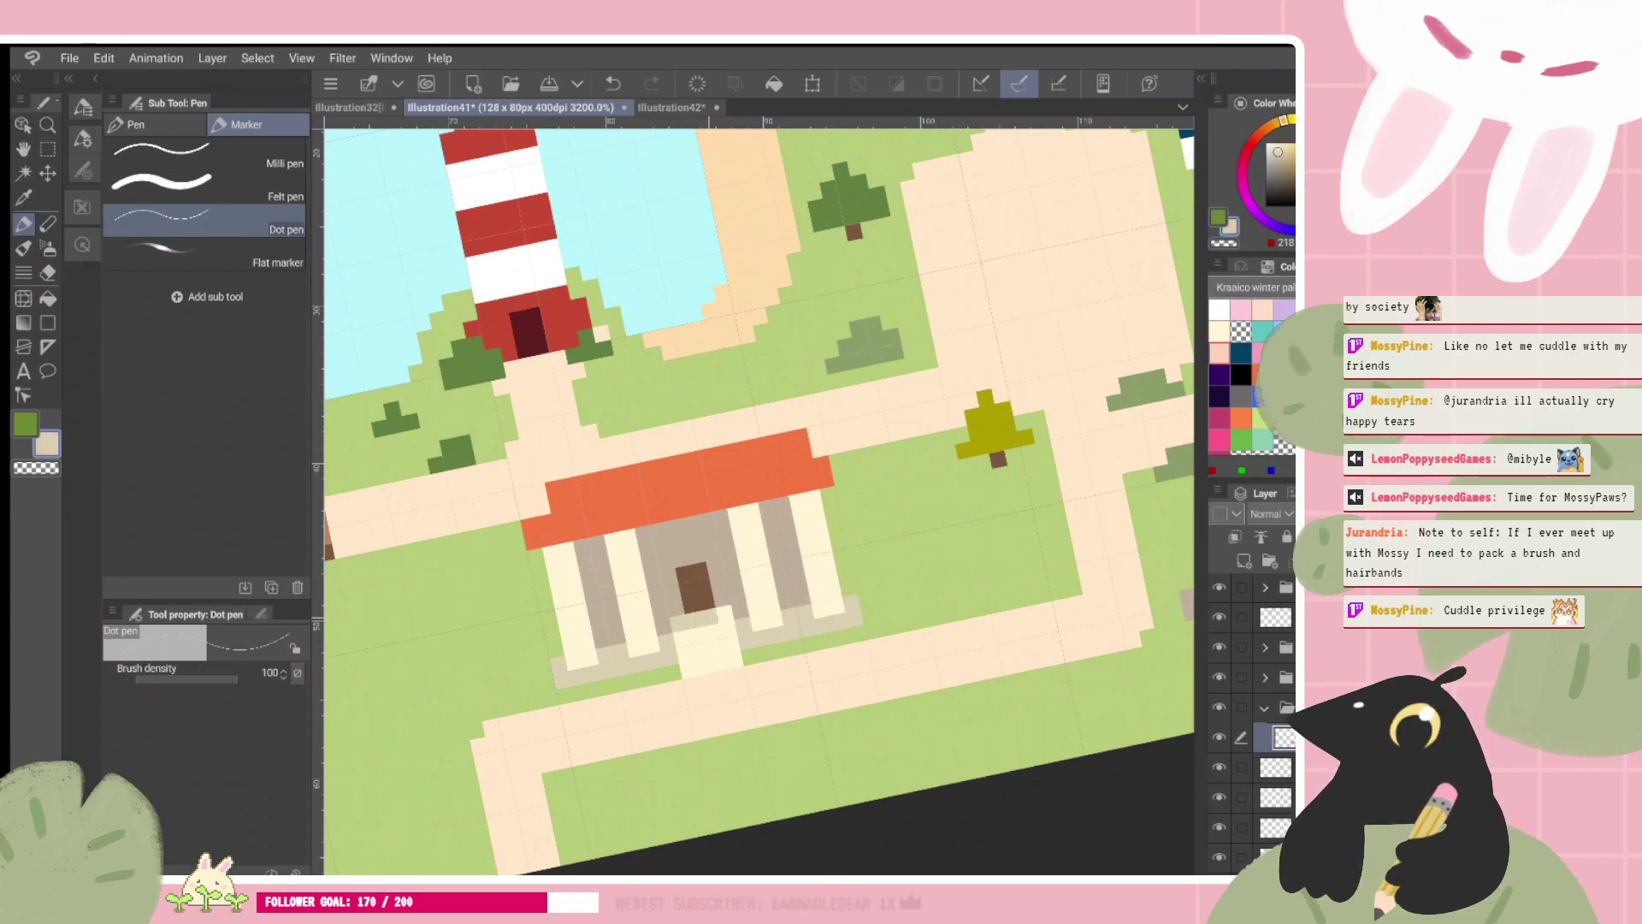
{"action": "left_click_drag", "start_coordinate": [684, 655], "coordinate": [732, 645]}
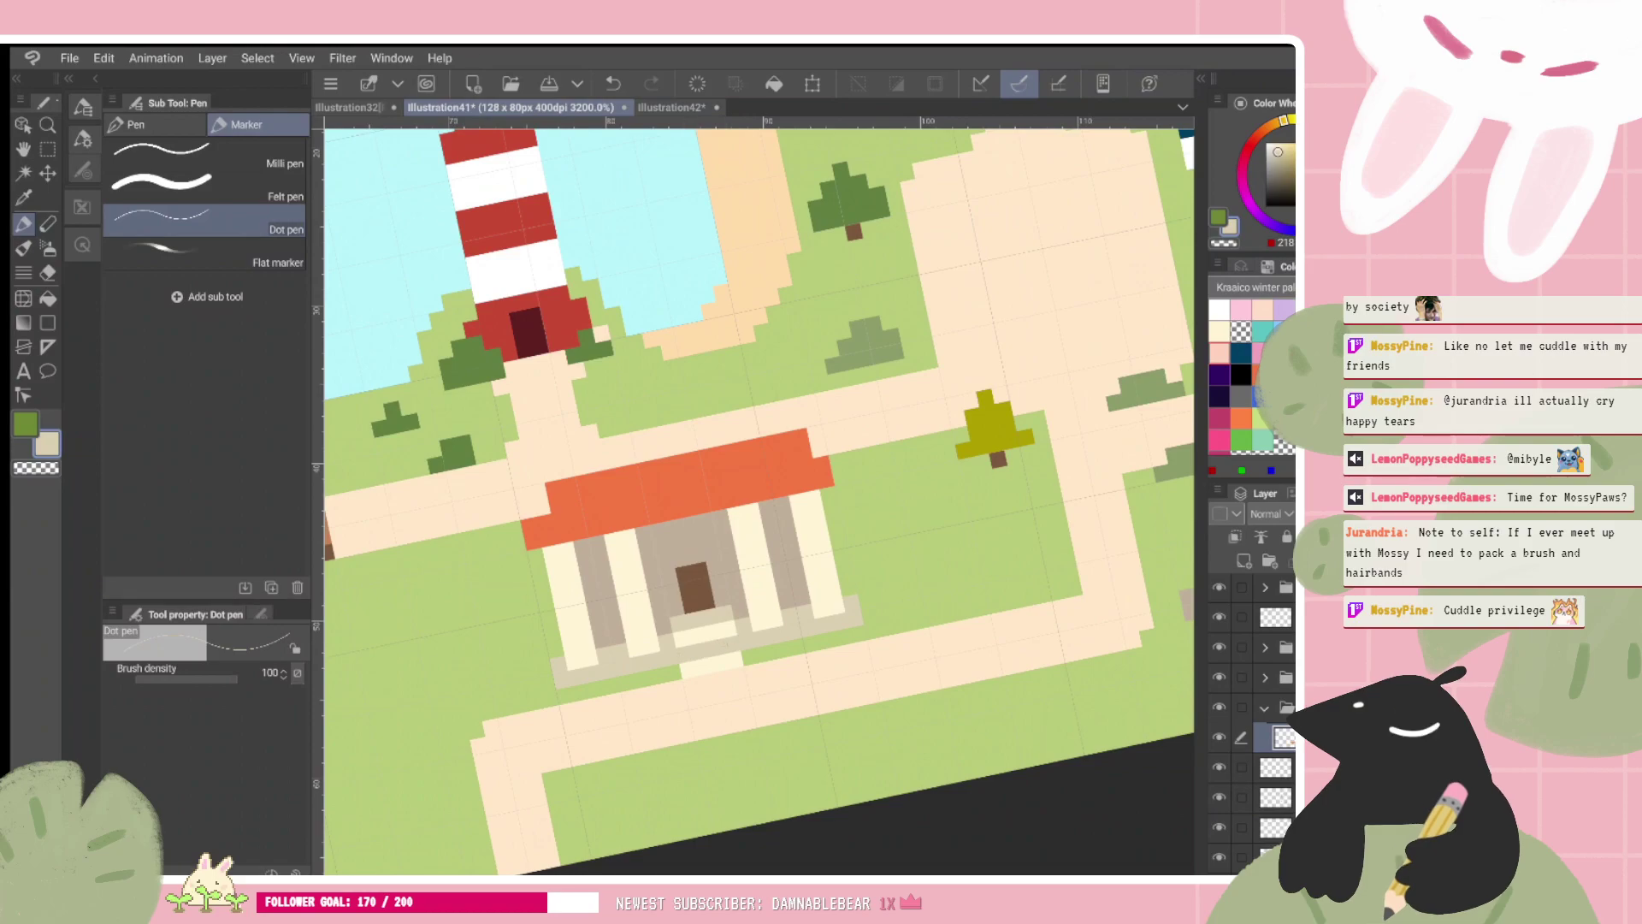
Step: Try a taupe stripe and a wider cream bottom step on the building's entrance stairs
{"action": "key", "text": "ctrl+z"}
{"action": "left_click", "coordinate": [713, 500], "text": "alt"}
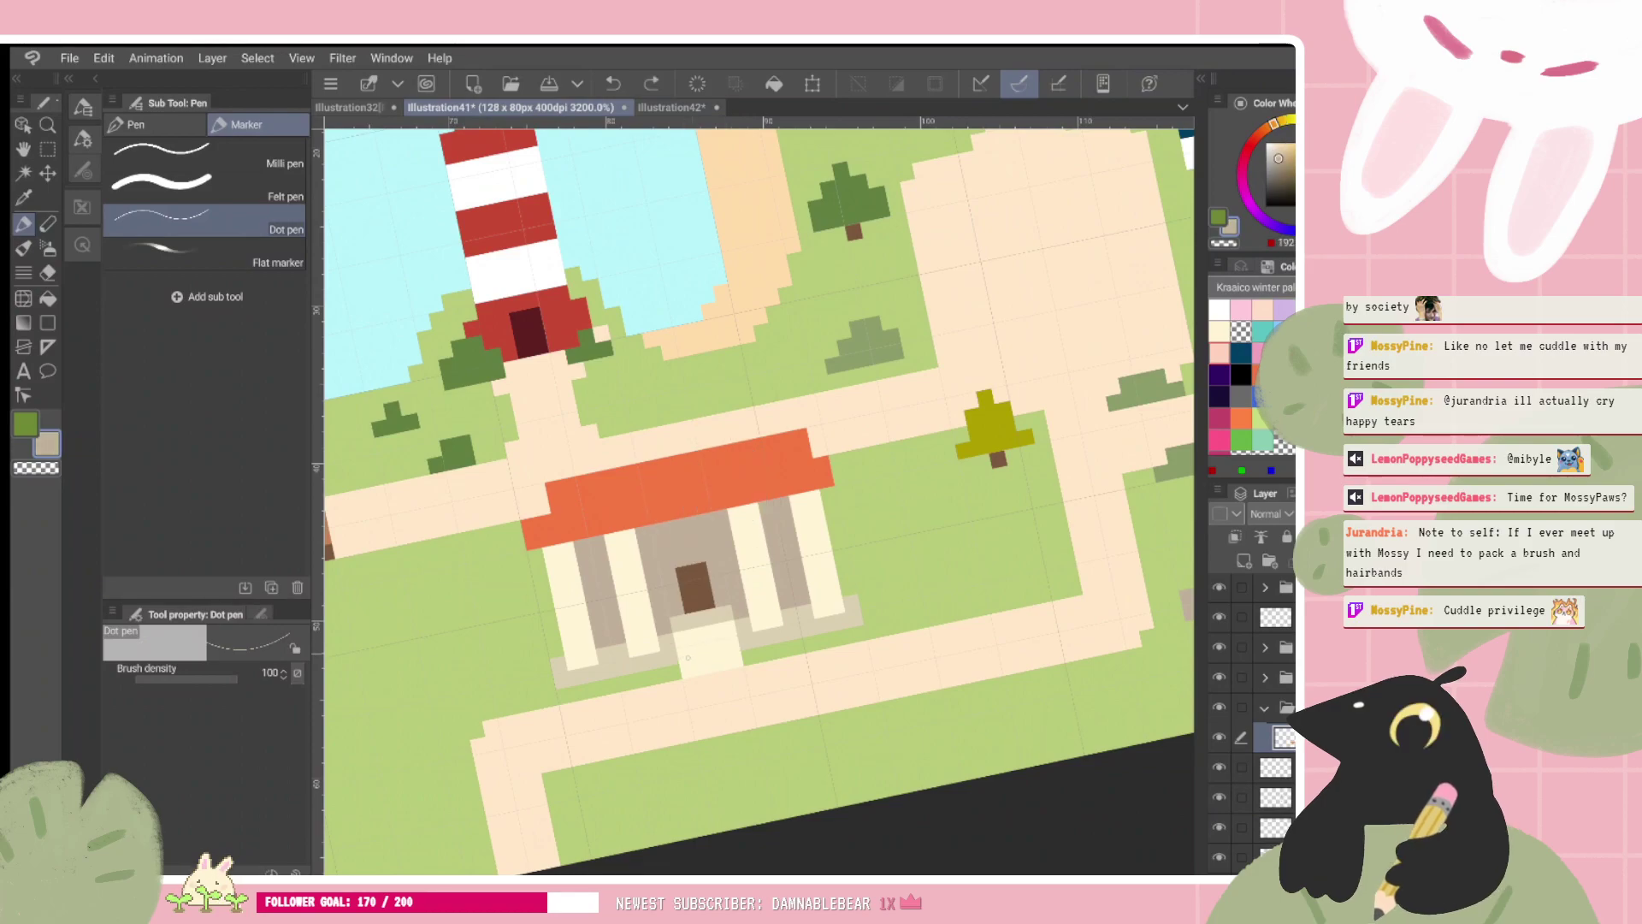
{"action": "left_click_drag", "start_coordinate": [684, 655], "coordinate": [732, 644]}
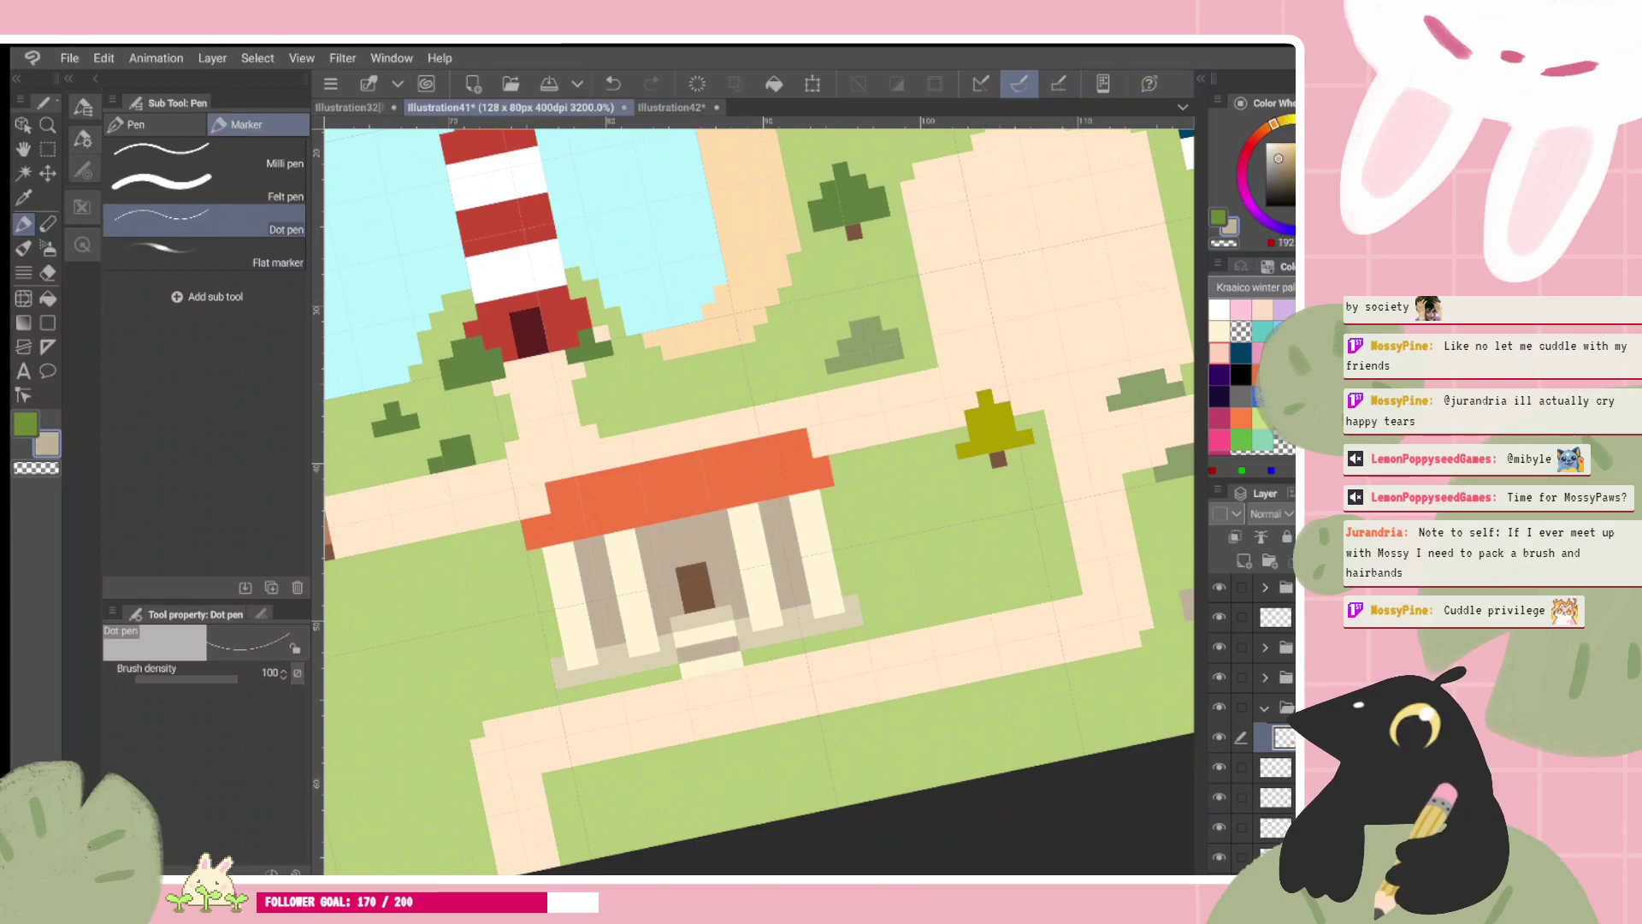
{"action": "left_click", "coordinate": [716, 629], "text": "alt"}
{"action": "left_click", "coordinate": [673, 672]}
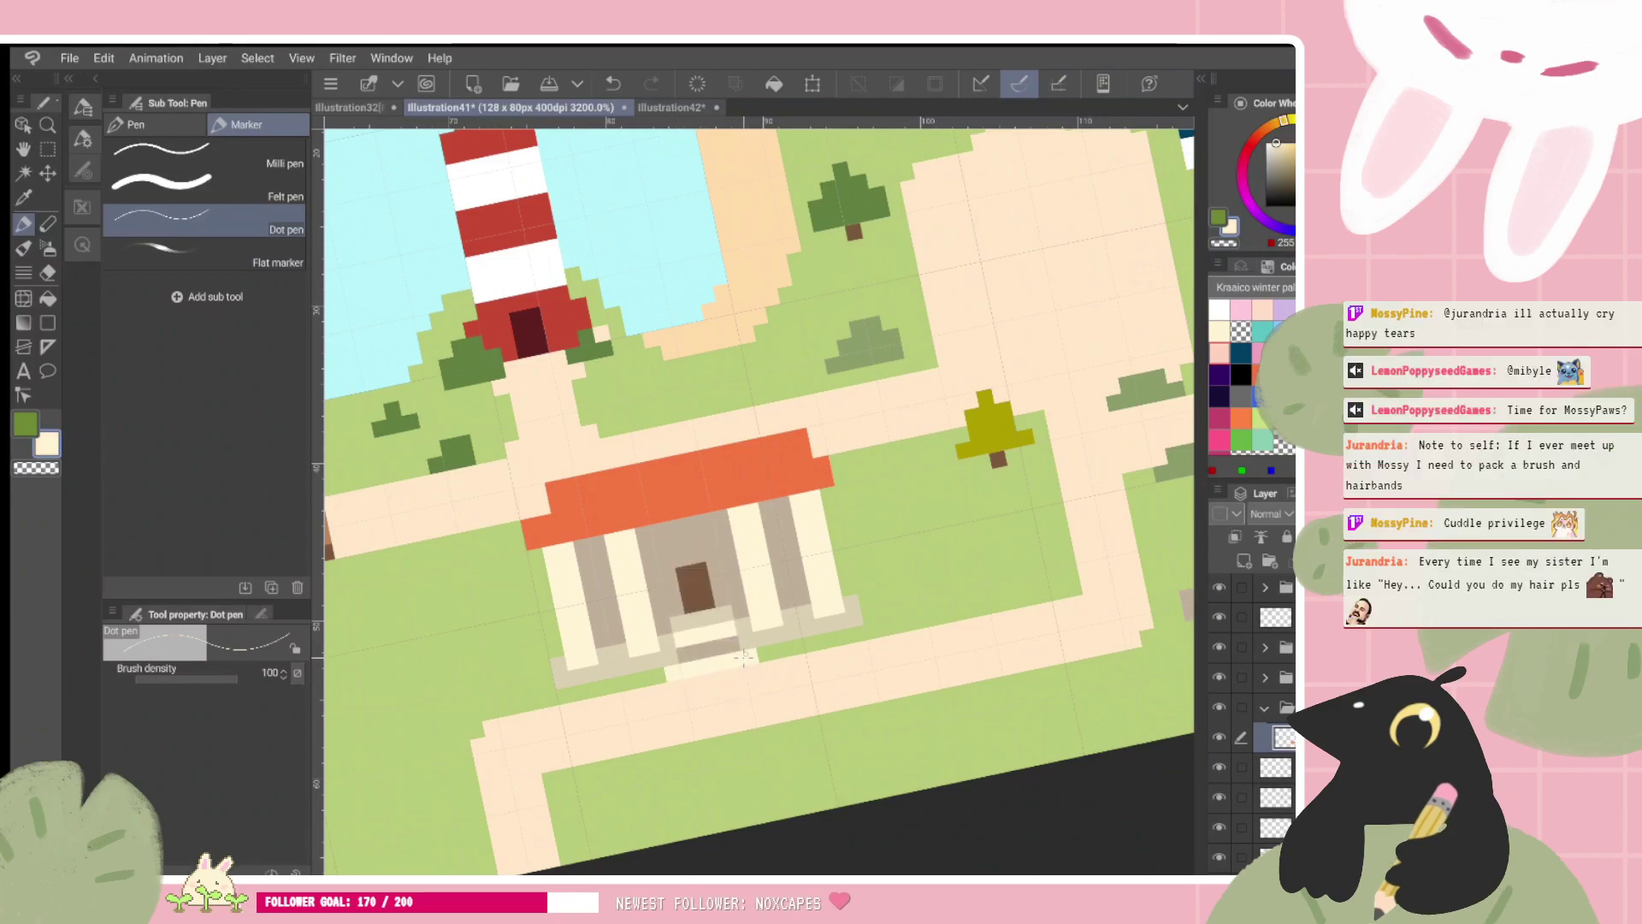
{"action": "scroll", "coordinate": [759, 501], "scroll_direction": "down", "scroll_amount": 5}
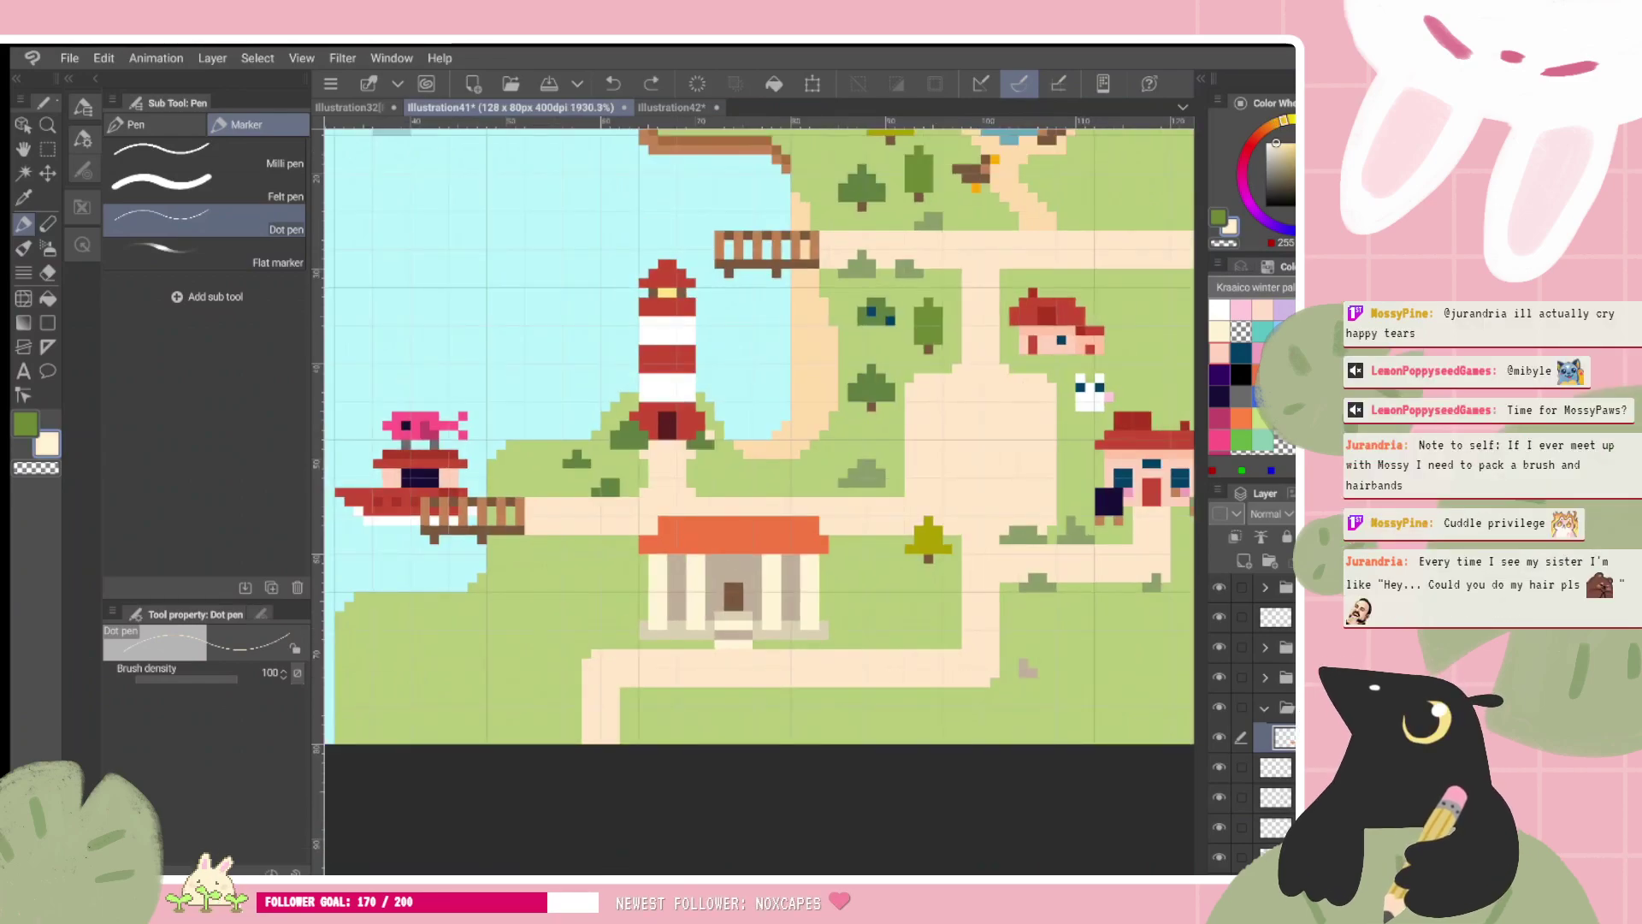
{"action": "scroll", "coordinate": [818, 622], "scroll_direction": "up", "scroll_amount": 5}
{"action": "scroll", "coordinate": [556, 624], "scroll_direction": "up", "scroll_amount": 1}
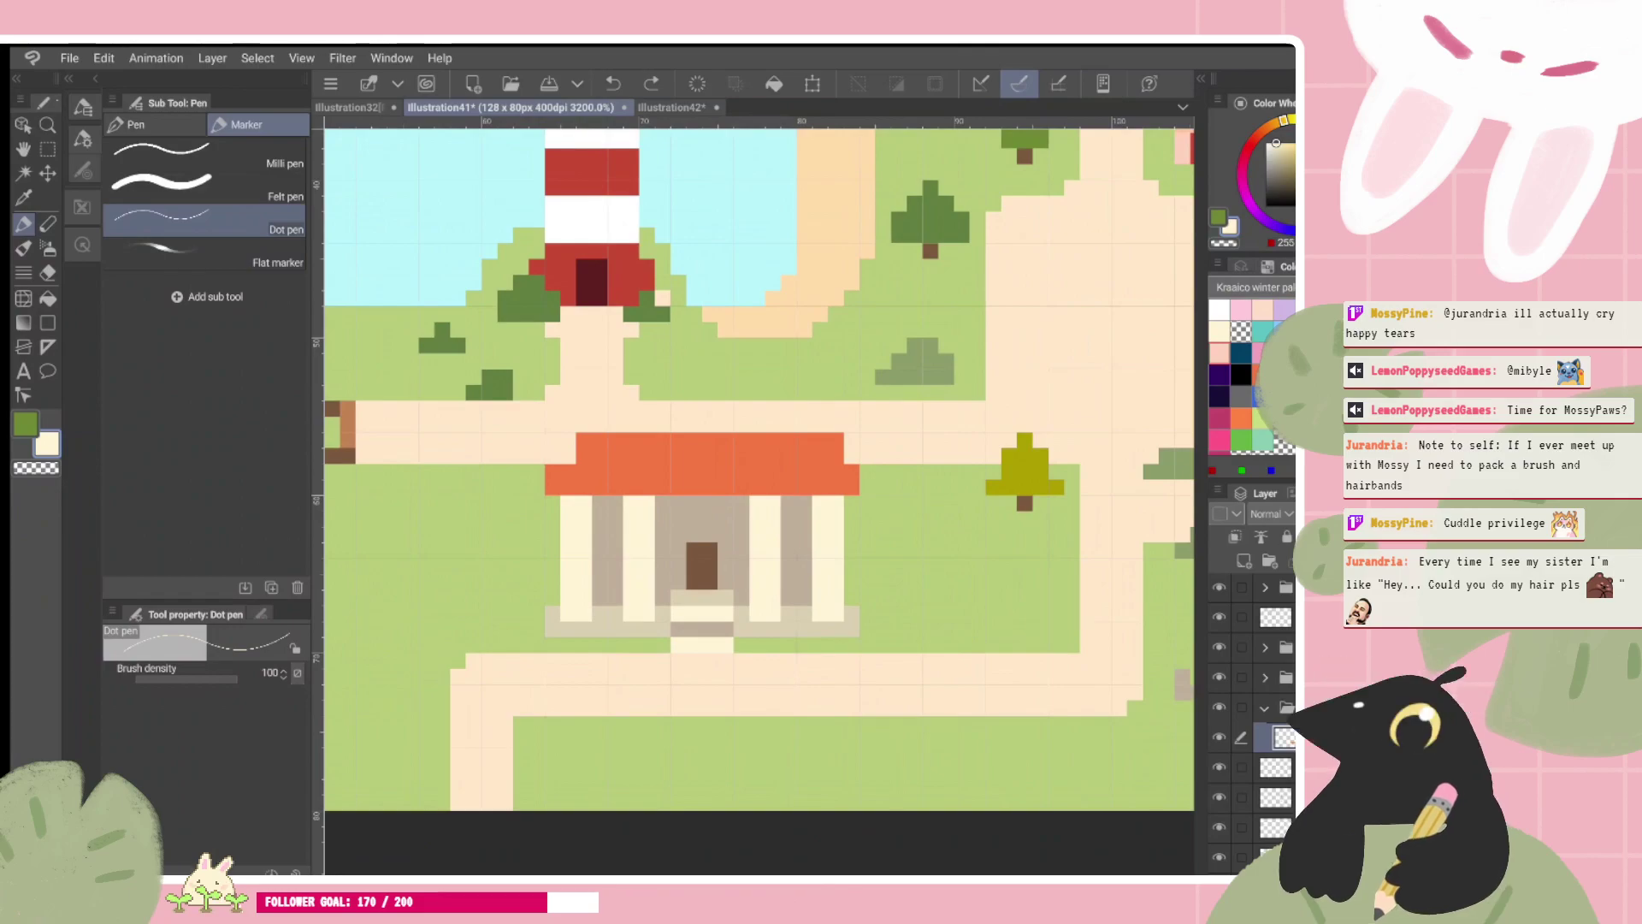
Step: Repaint the entrance stairs below the brown door with cream treads, a taupe gap and a beige bottom step
{"action": "left_click", "coordinate": [701, 594], "text": "alt"}
{"action": "key", "text": "ctrl+z"}
{"action": "key", "text": "ctrl+z"}
{"action": "key", "text": "ctrl+z"}
{"action": "key", "text": "ctrl+z"}
{"action": "key", "text": "ctrl+z"}
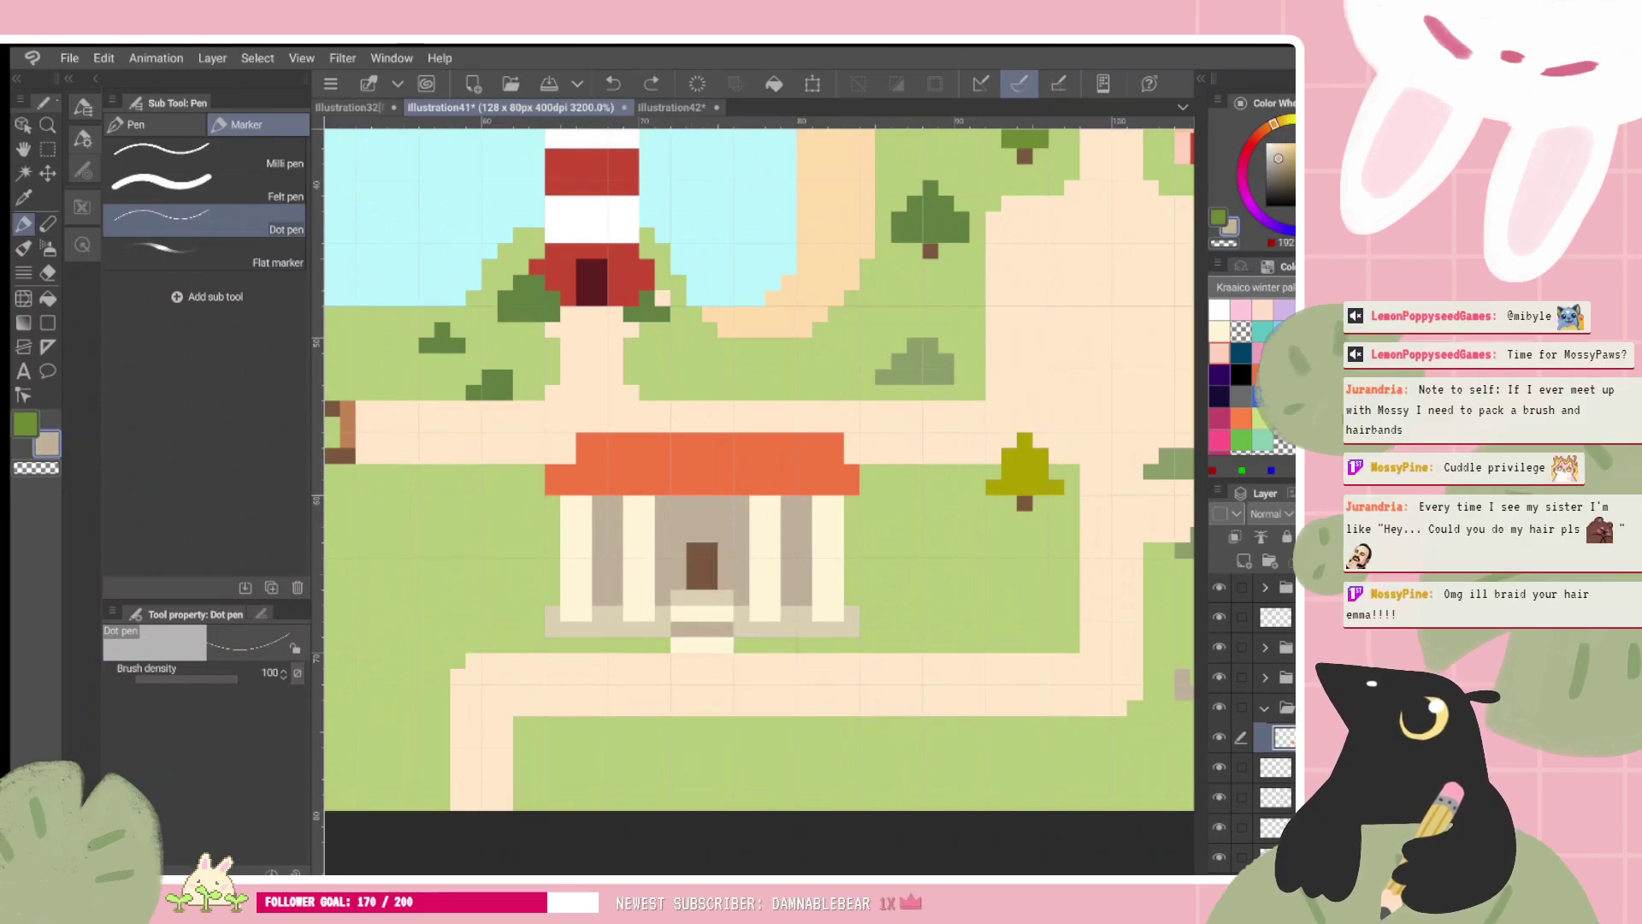
{"action": "key", "text": "ctrl+z"}
{"action": "mouse_move", "coordinate": [725, 613]}
{"action": "left_mouse_down"}
{"action": "mouse_move", "coordinate": [678, 614]}
{"action": "mouse_move", "coordinate": [678, 645]}
{"action": "left_mouse_up"}
{"action": "left_click", "coordinate": [792, 590], "text": "alt"}
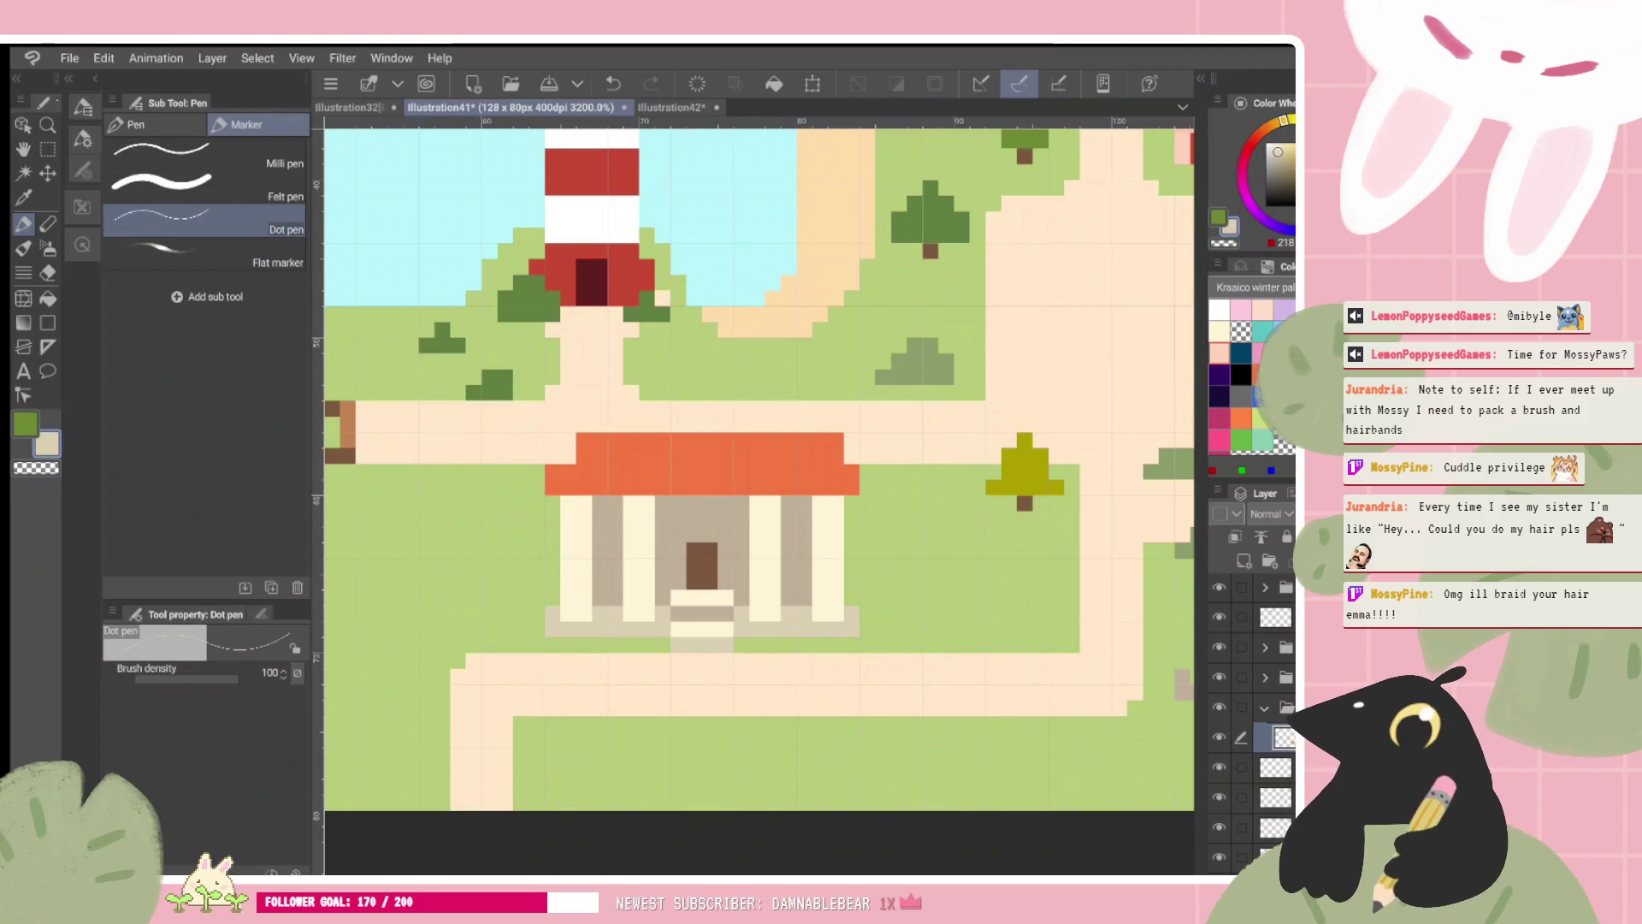
Step: Try a cream beam under the roof, joining the two inner columns above the door
{"action": "left_click_drag", "start_coordinate": [759, 469], "coordinate": [794, 481]}
{"action": "left_click", "coordinate": [760, 497], "text": "alt"}
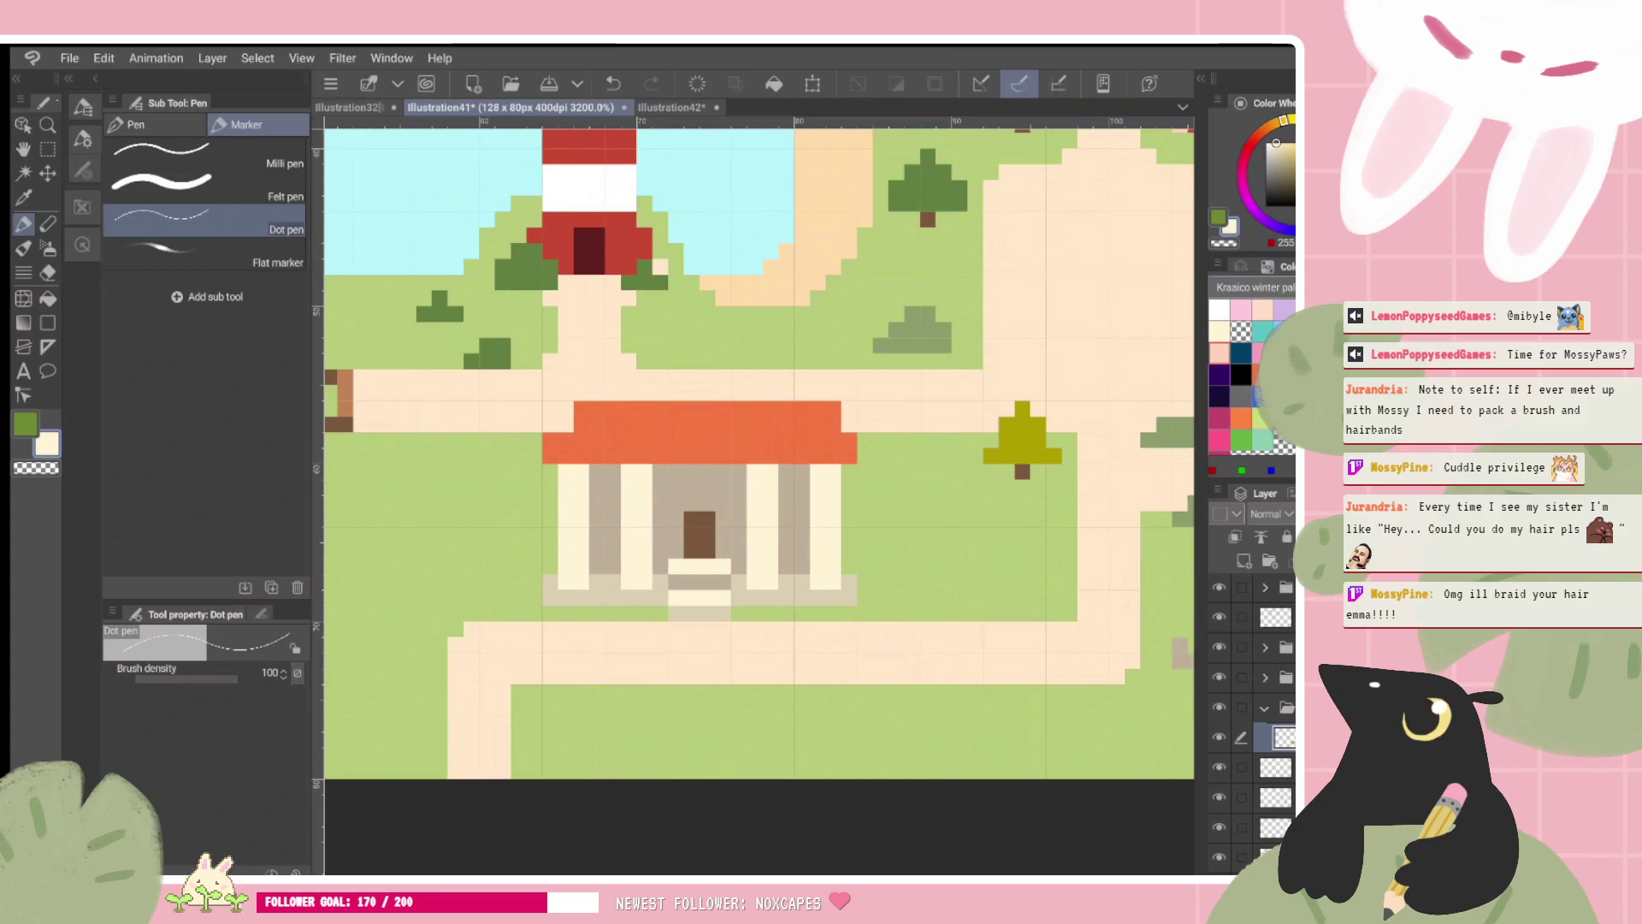
{"action": "left_click_drag", "start_coordinate": [1022, 436], "coordinate": [957, 324]}
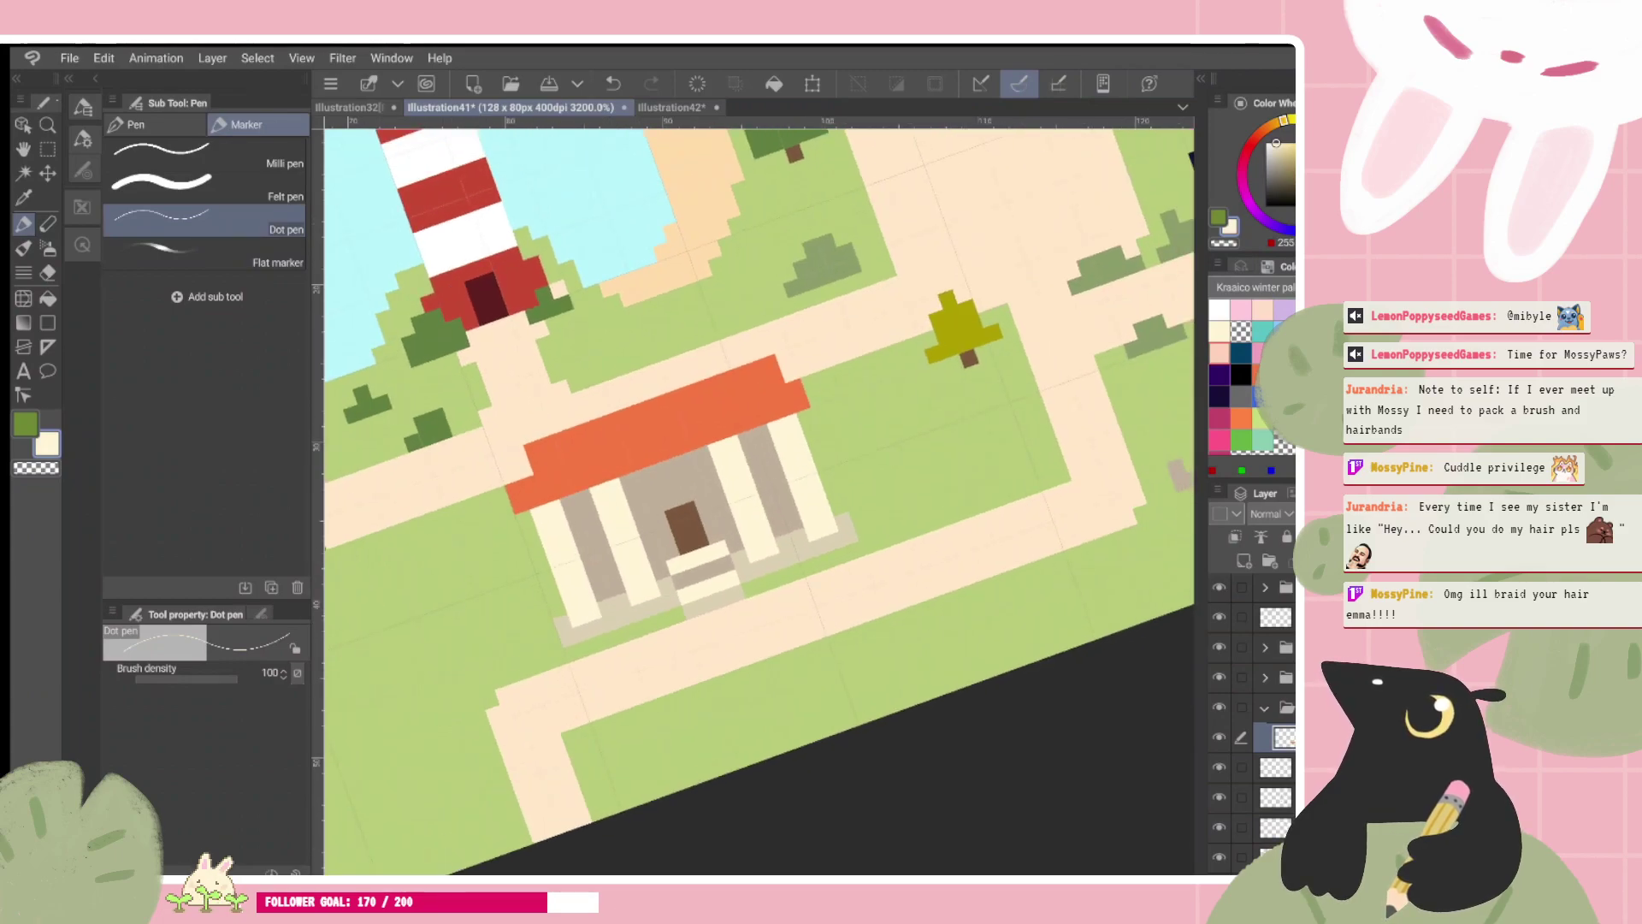
{"action": "left_click_drag", "start_coordinate": [635, 496], "coordinate": [706, 455]}
{"action": "key", "text": "ctrl+z"}
{"action": "key", "text": "ctrl+y"}
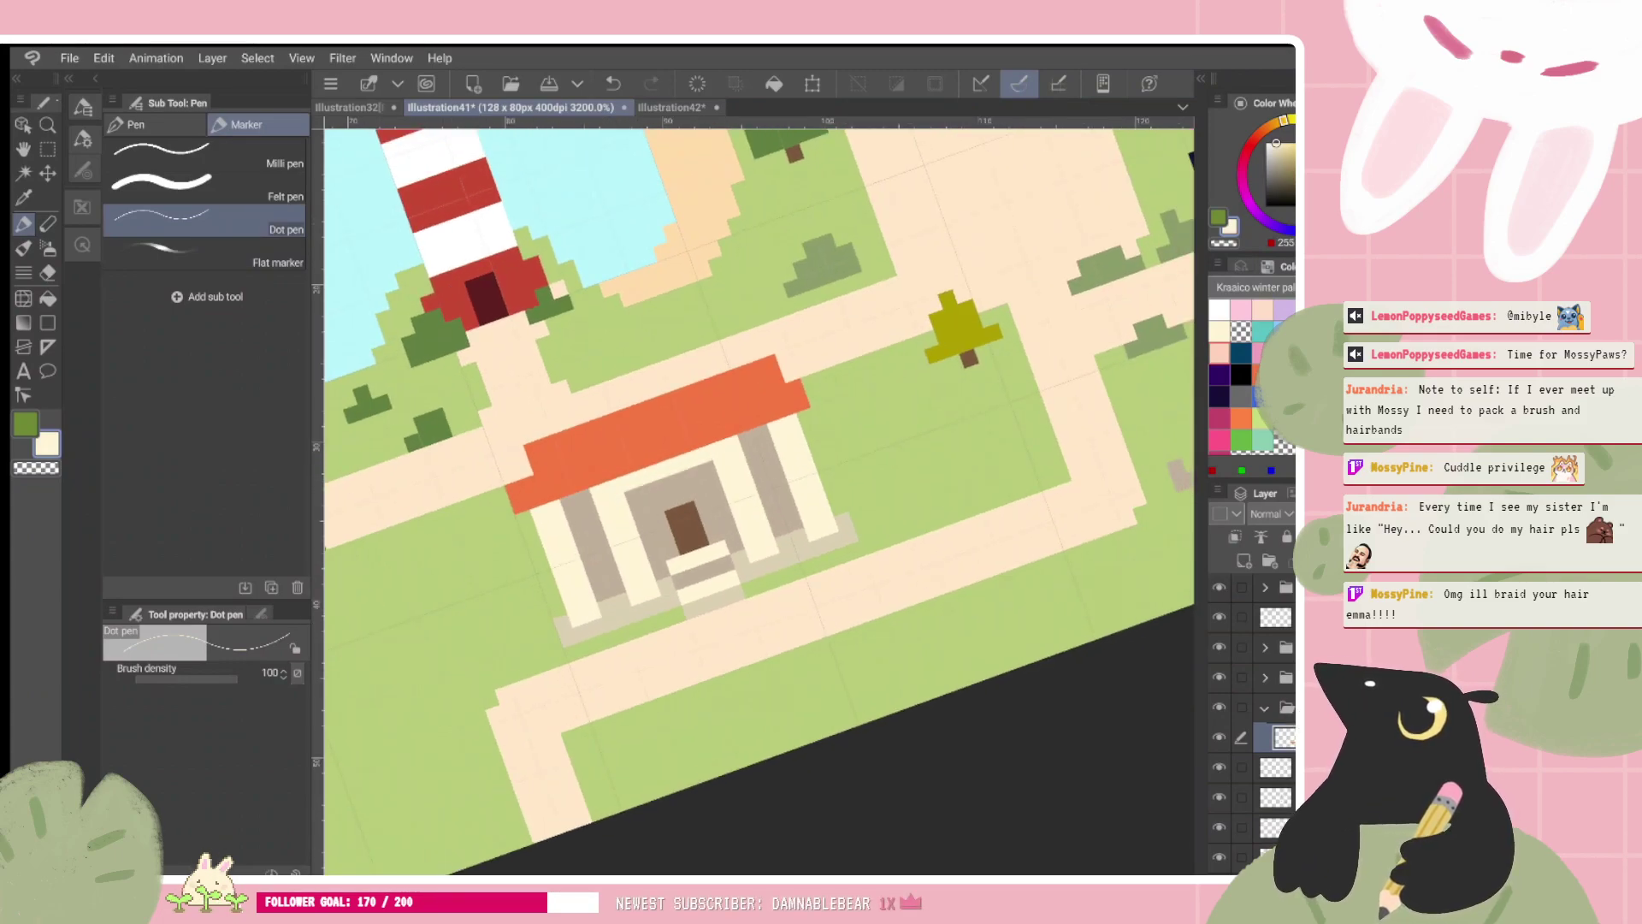
{"action": "key", "text": "ctrl+z"}
Step: Paint a darker taupe shadow along the top of the wall sections between the columns, just under the roof
{"action": "left_click", "coordinate": [693, 479], "text": "alt"}
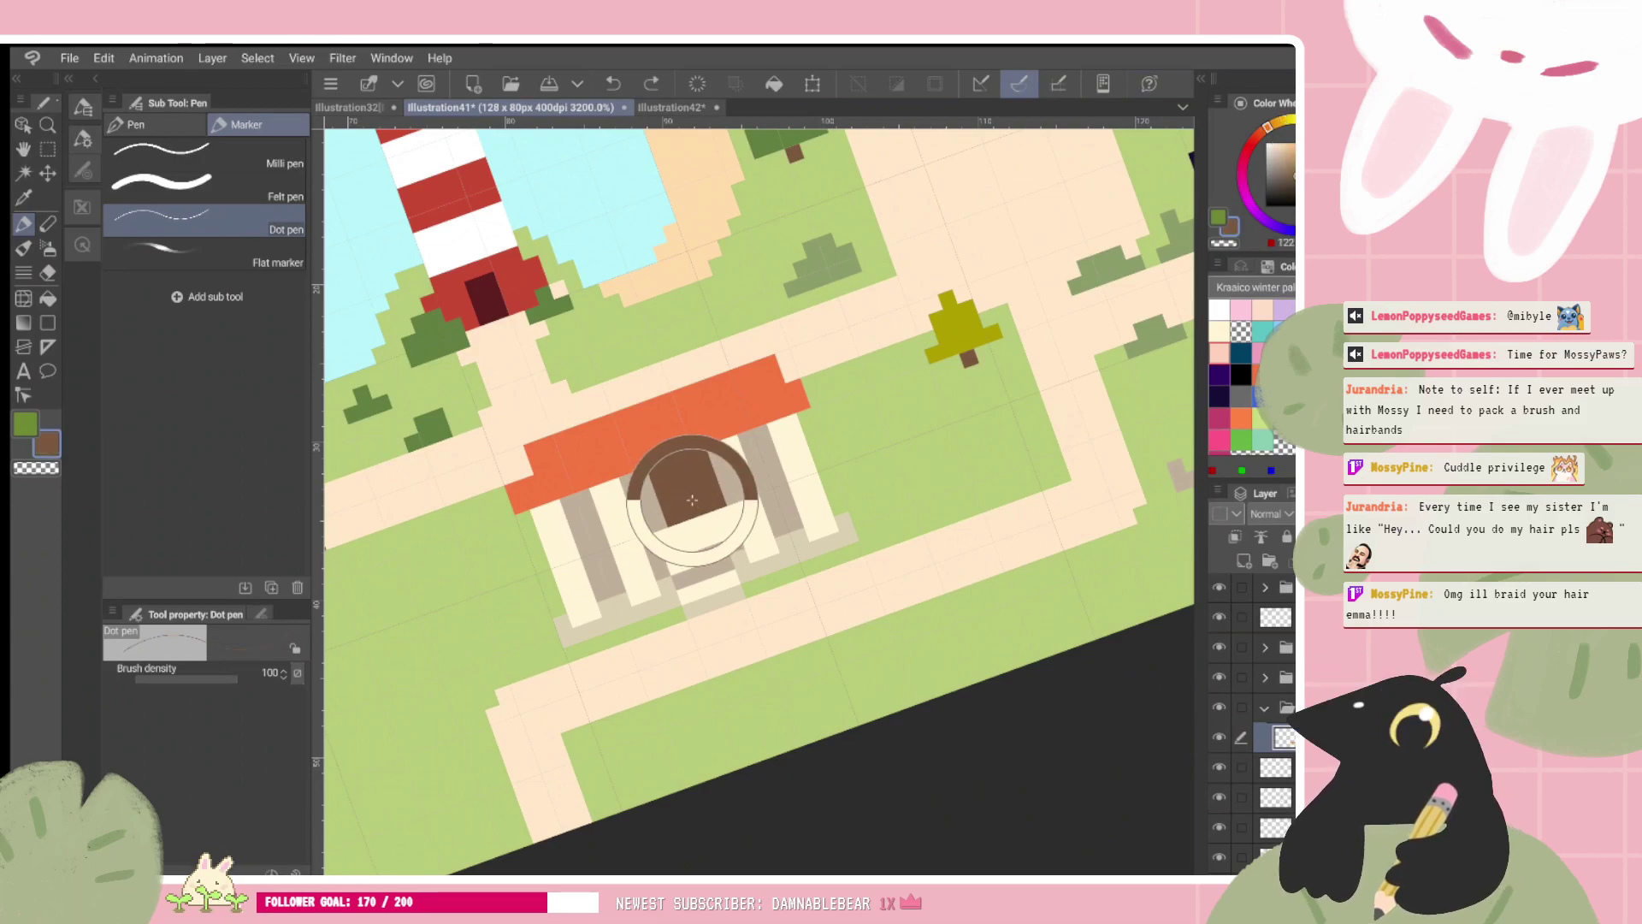
{"action": "left_click", "coordinate": [1283, 165]}
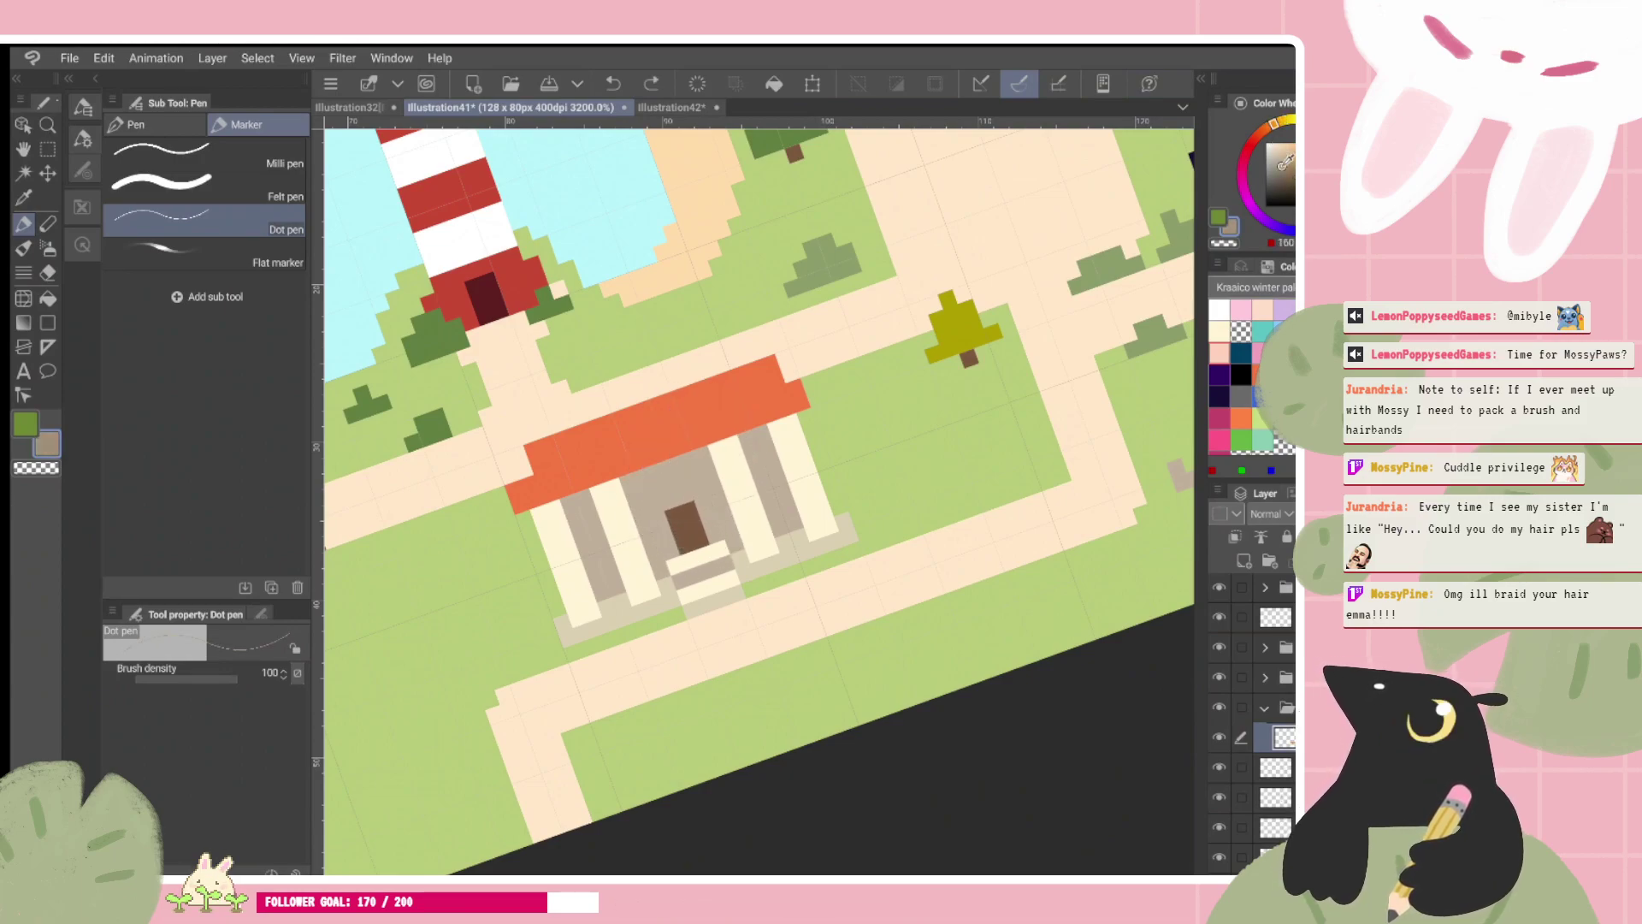
{"action": "left_click_drag", "start_coordinate": [569, 504], "coordinate": [706, 457]}
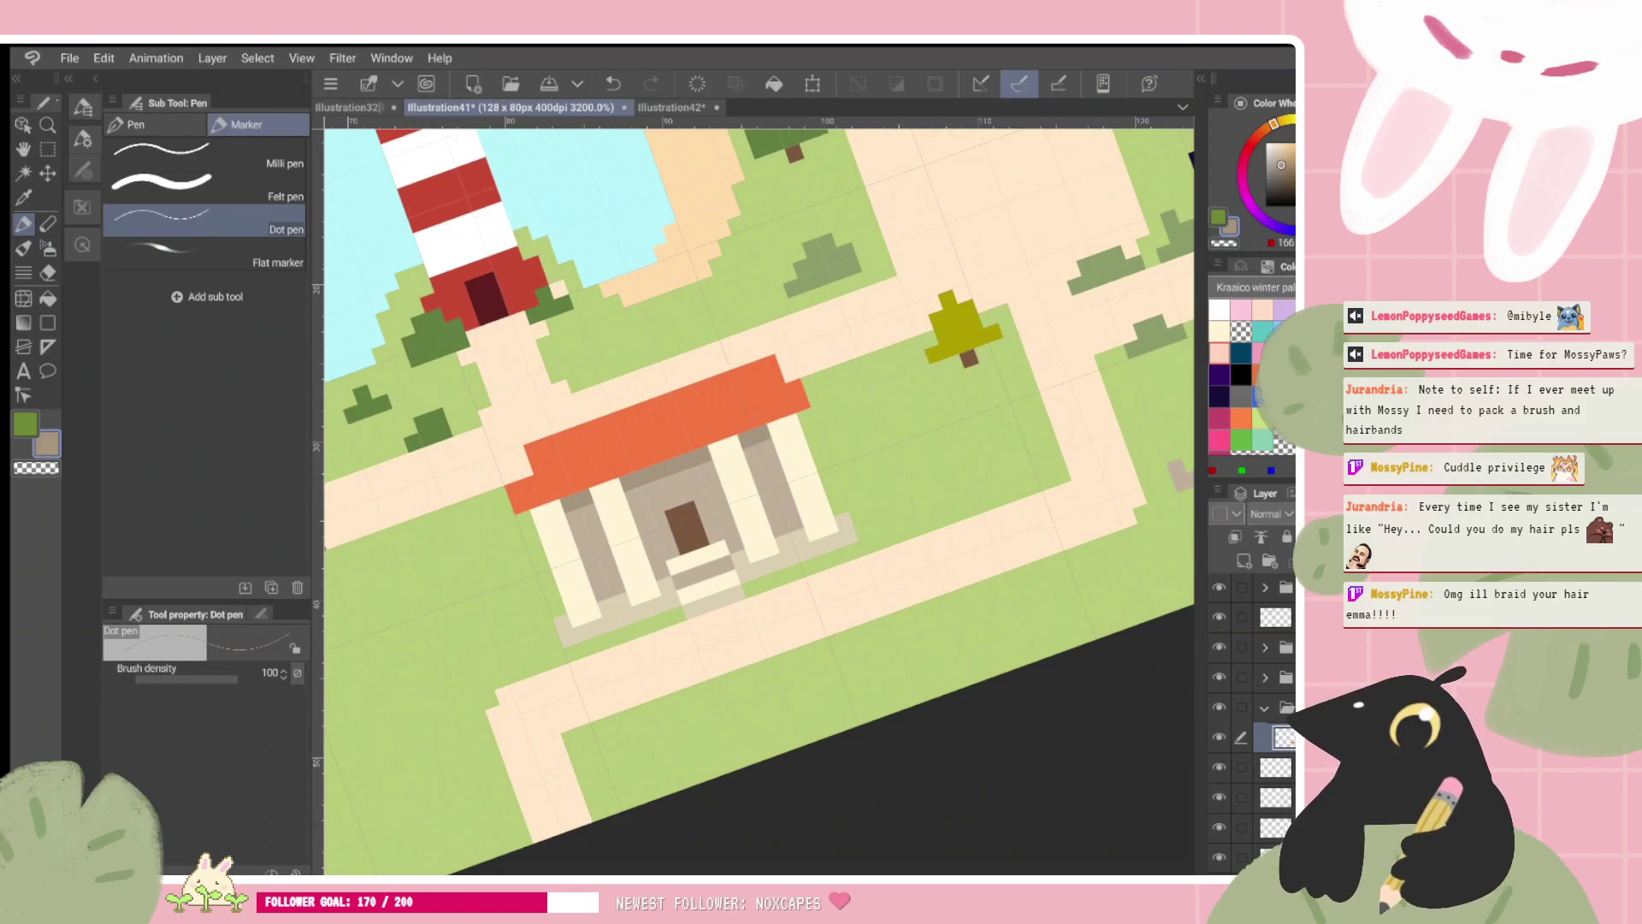
{"action": "scroll", "coordinate": [758, 501], "scroll_direction": "down", "scroll_amount": 2}
{"action": "scroll", "coordinate": [759, 501], "scroll_direction": "up", "scroll_amount": 2}
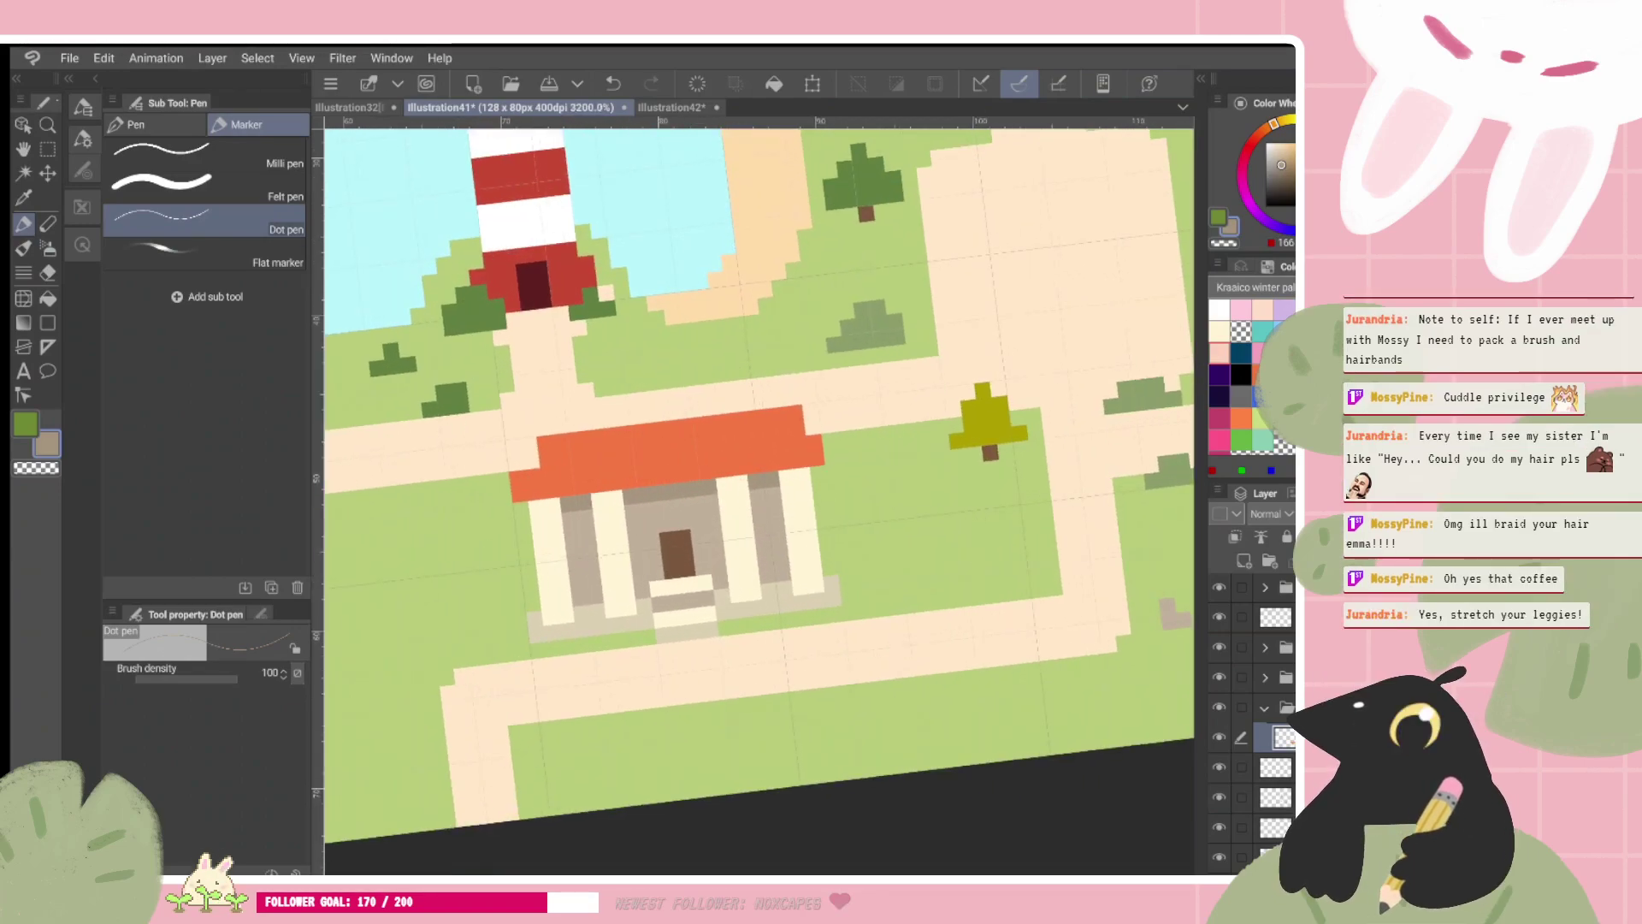
Step: Try a cream bracket beside the top of the inner column left of the door
{"action": "left_click", "coordinate": [732, 490], "text": "alt"}
{"action": "left_click_drag", "start_coordinate": [631, 494], "coordinate": [645, 528]}
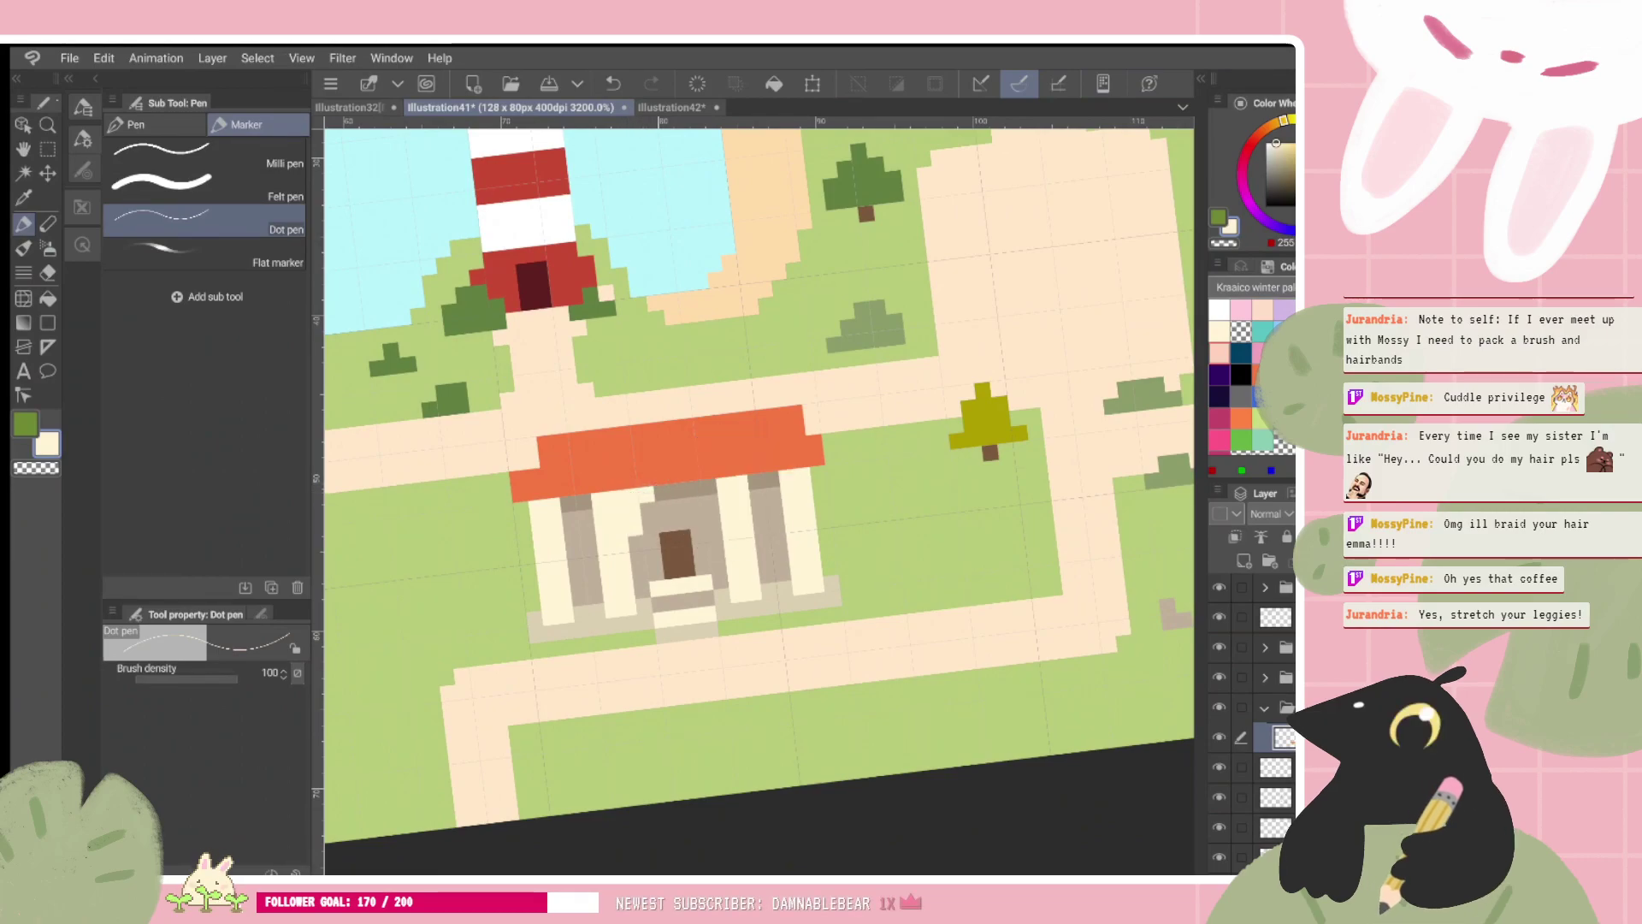
{"action": "key", "text": "ctrl+z"}
{"action": "scroll", "coordinate": [758, 501], "scroll_direction": "down", "scroll_amount": 1}
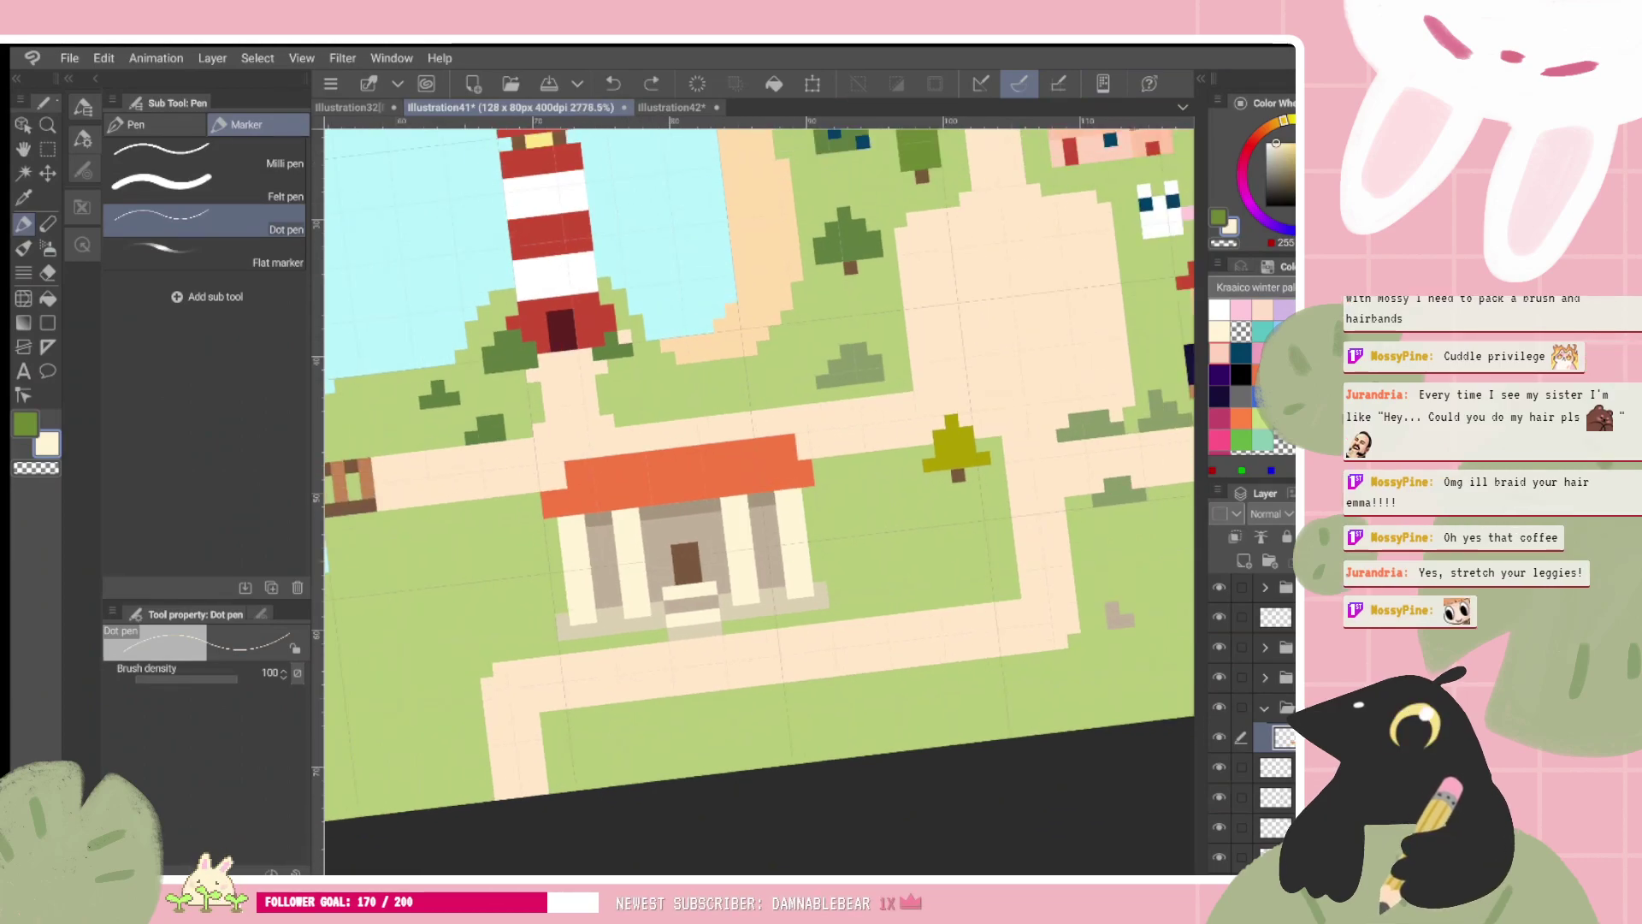
{"action": "scroll", "coordinate": [773, 408], "scroll_direction": "up", "scroll_amount": 1}
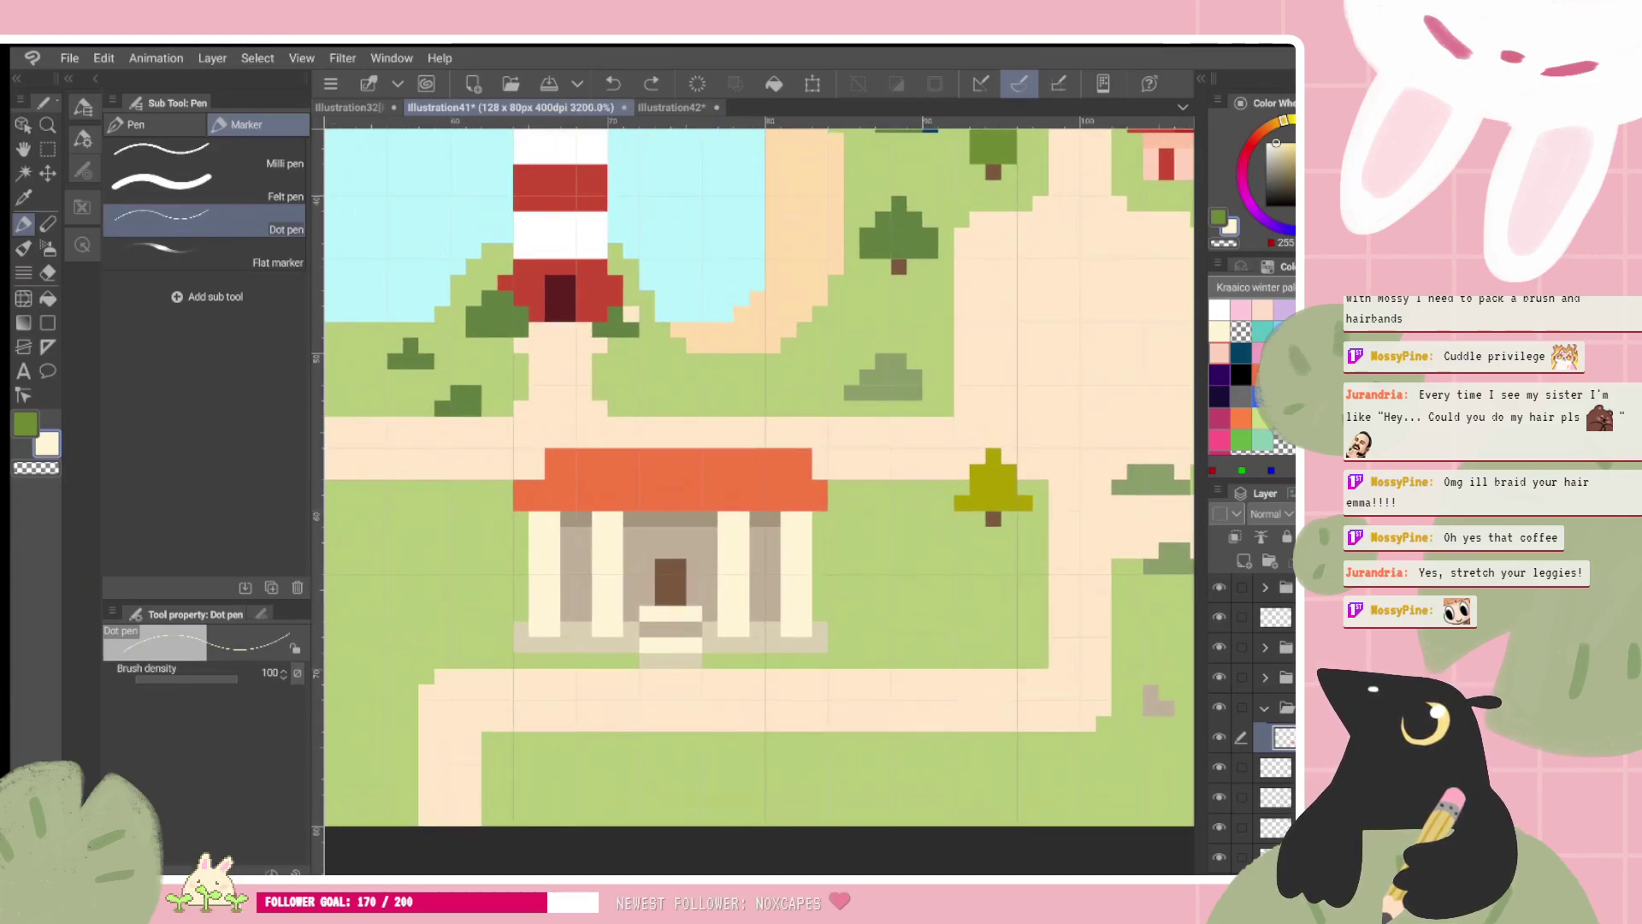
Step: Try a muted red and a pale pink square window in the centre of the orange roof
{"action": "left_click_drag", "start_coordinate": [759, 479], "coordinate": [746, 501]}
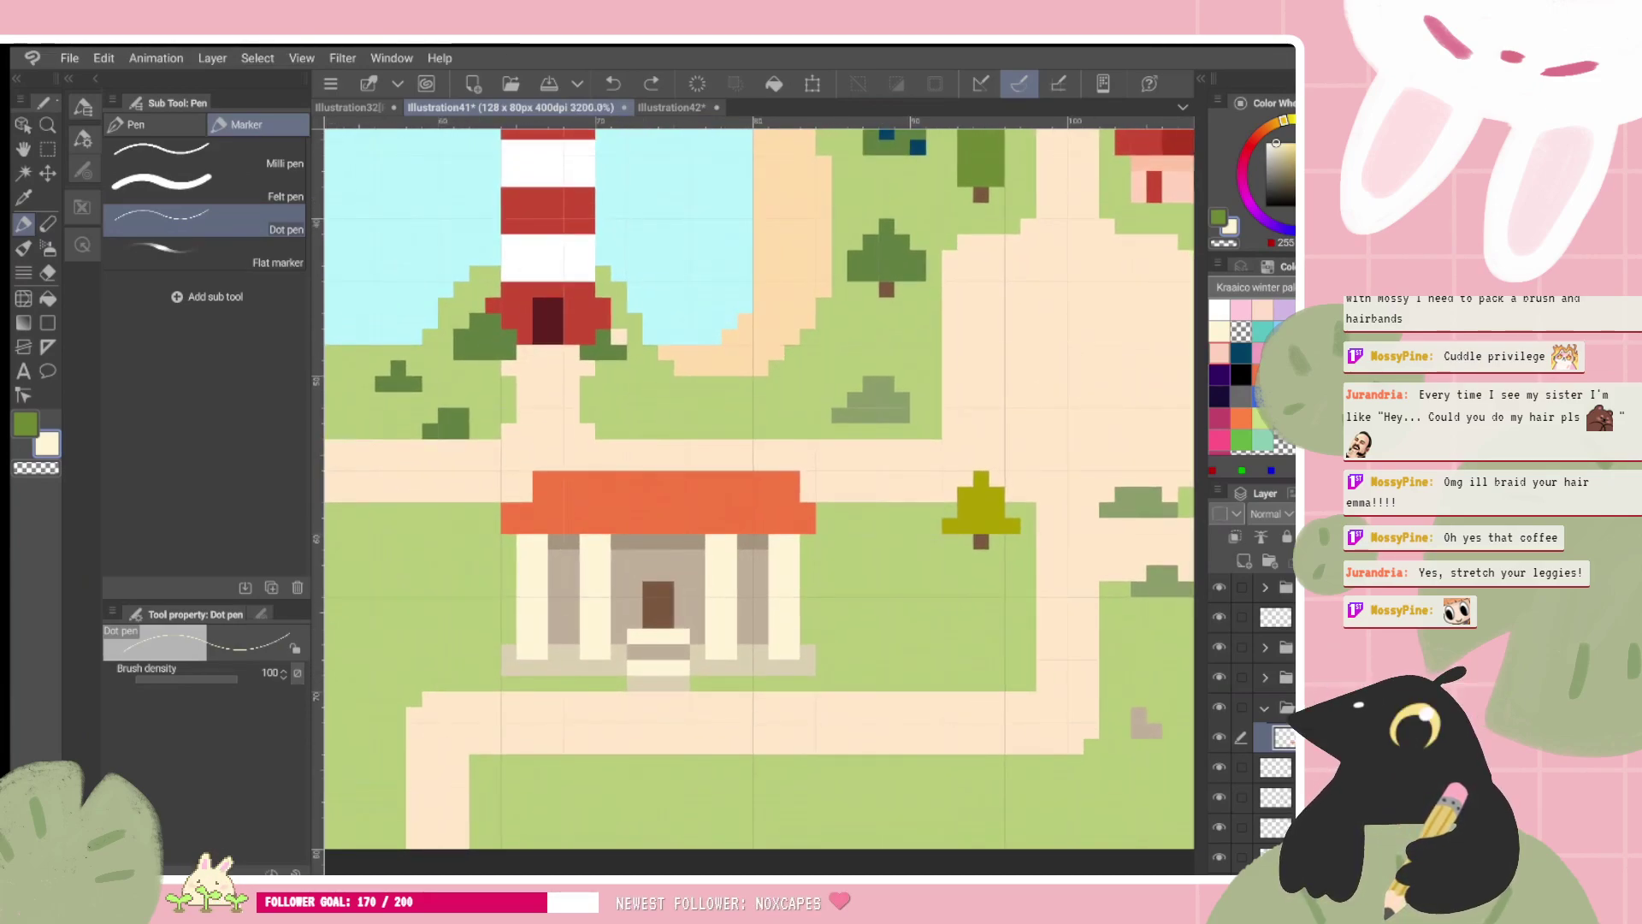
{"action": "left_click", "coordinate": [693, 473], "text": "alt"}
{"action": "left_click", "coordinate": [1256, 374]}
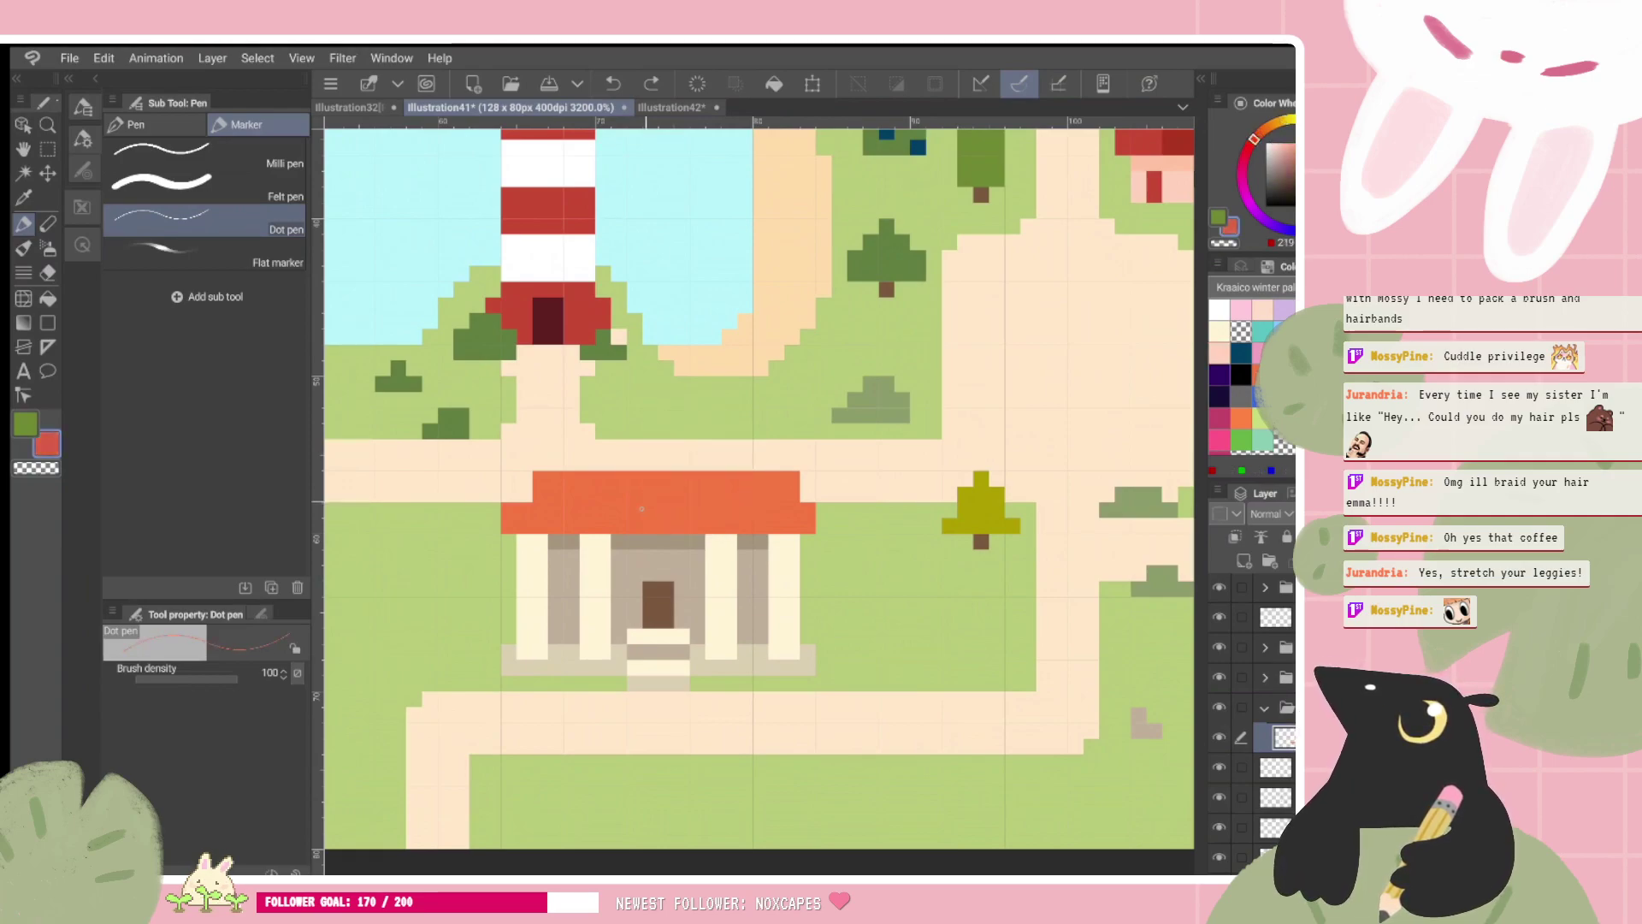
{"action": "mouse_move", "coordinate": [635, 526]}
{"action": "left_mouse_down"}
{"action": "mouse_move", "coordinate": [681, 526]}
{"action": "mouse_move", "coordinate": [681, 511]}
{"action": "left_mouse_up"}
{"action": "key", "text": "ctrl+z"}
{"action": "key", "text": "ctrl+z"}
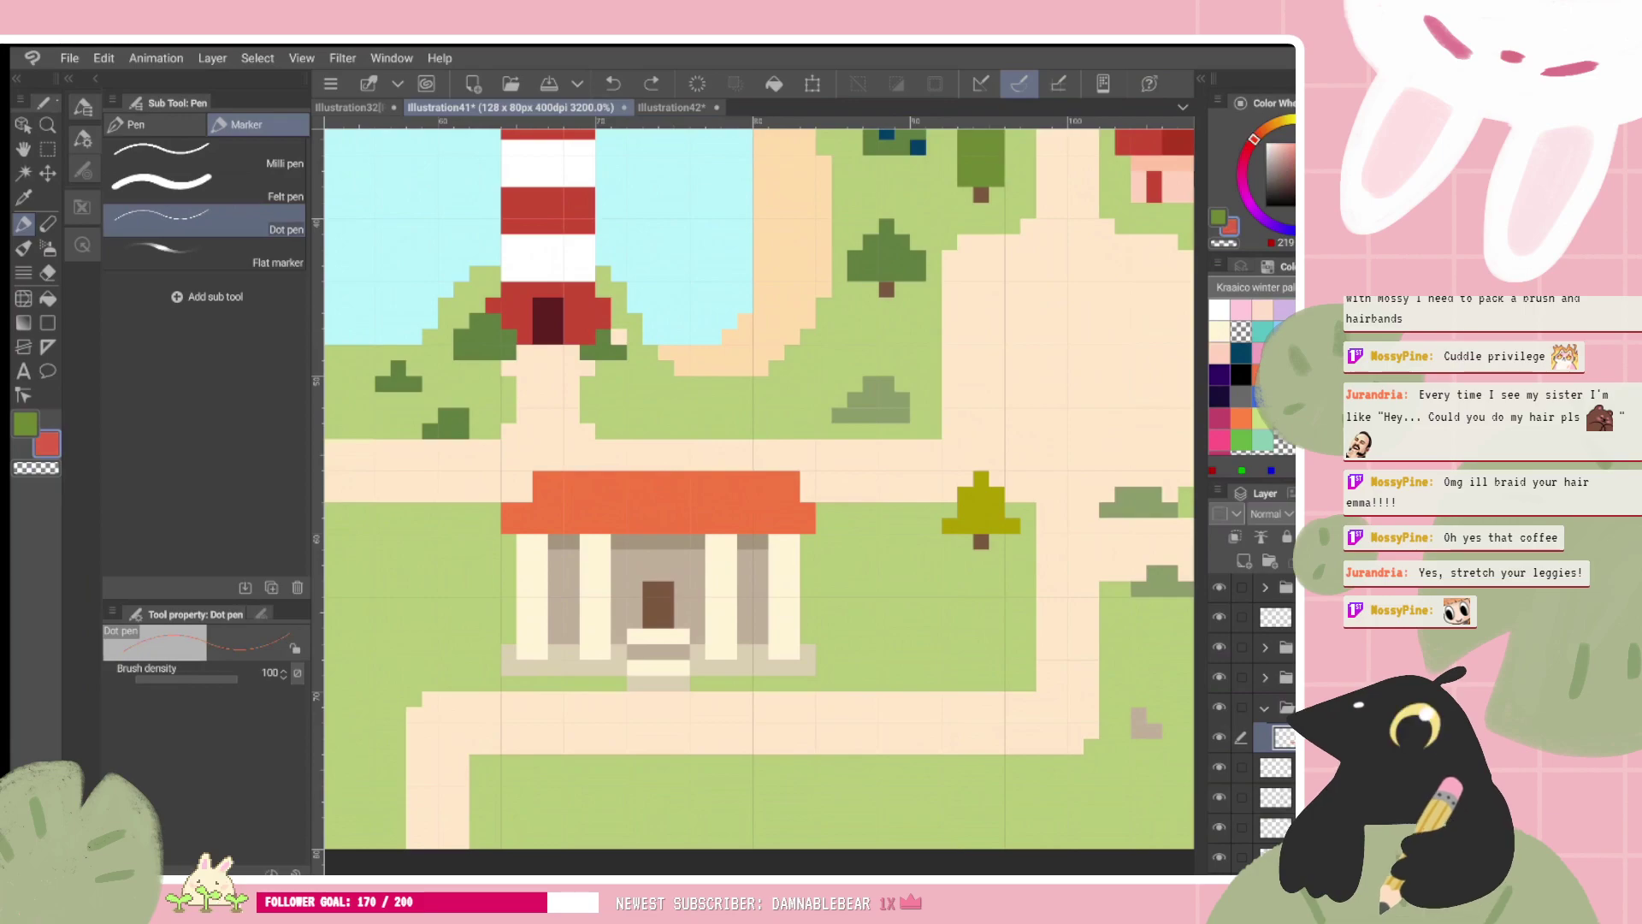
{"action": "mouse_move", "coordinate": [665, 493]}
{"action": "left_mouse_down"}
{"action": "mouse_move", "coordinate": [649, 511]}
{"action": "mouse_move", "coordinate": [665, 510]}
{"action": "mouse_move", "coordinate": [650, 494]}
{"action": "mouse_move", "coordinate": [649, 511]}
{"action": "mouse_move", "coordinate": [681, 510]}
{"action": "left_mouse_up"}
{"action": "key", "text": "ctrl+z"}
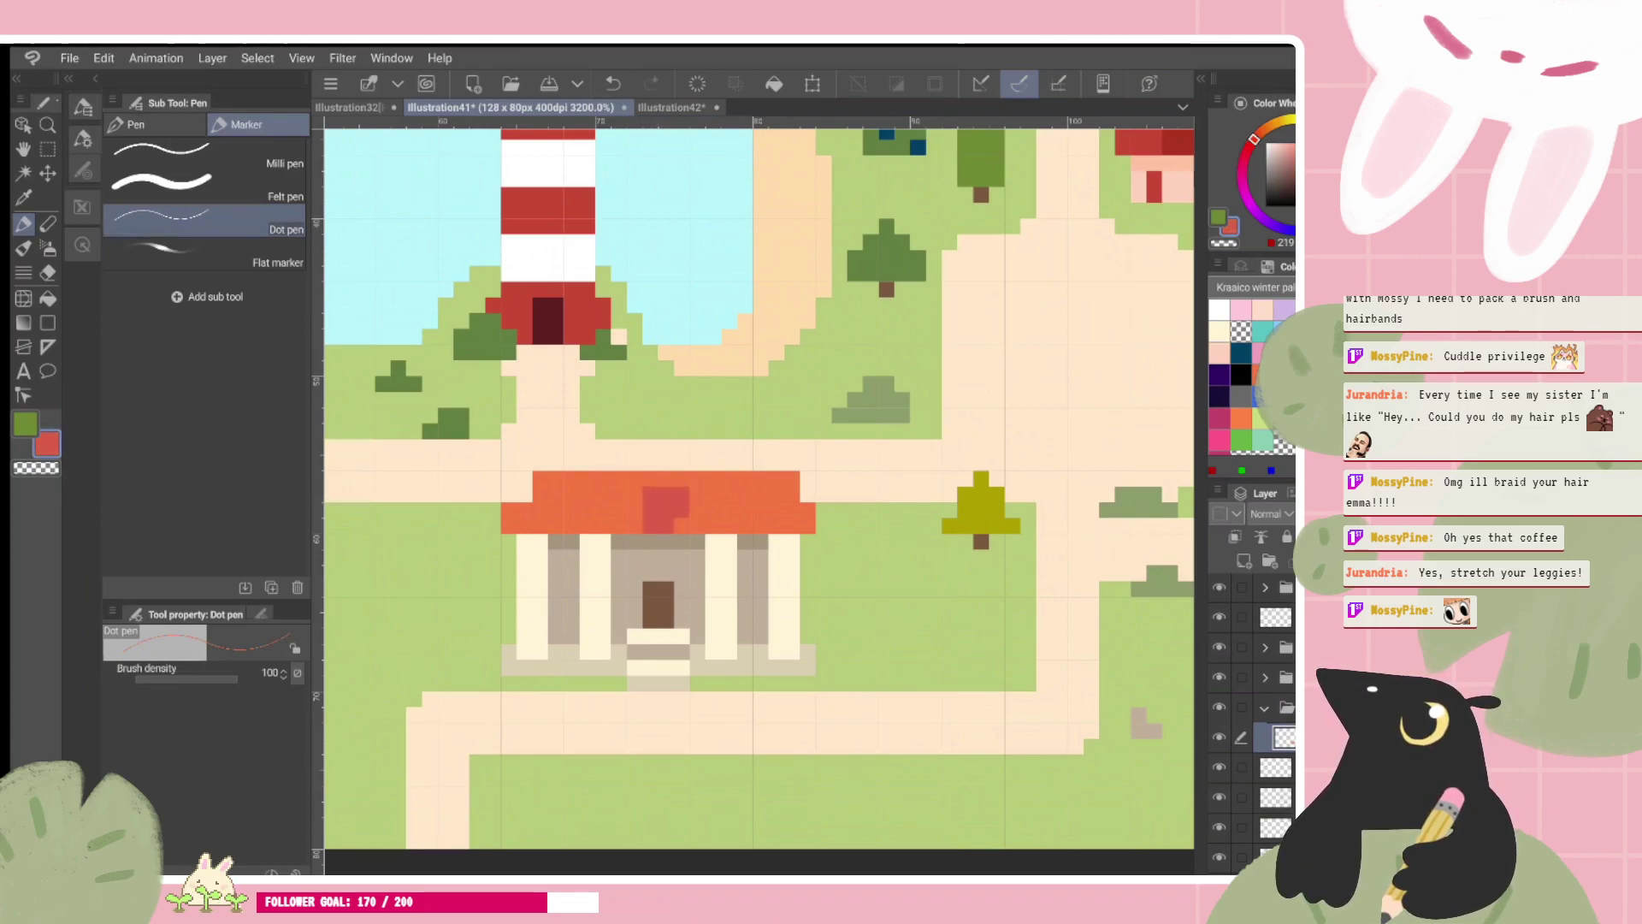
{"action": "key", "text": "ctrl+z"}
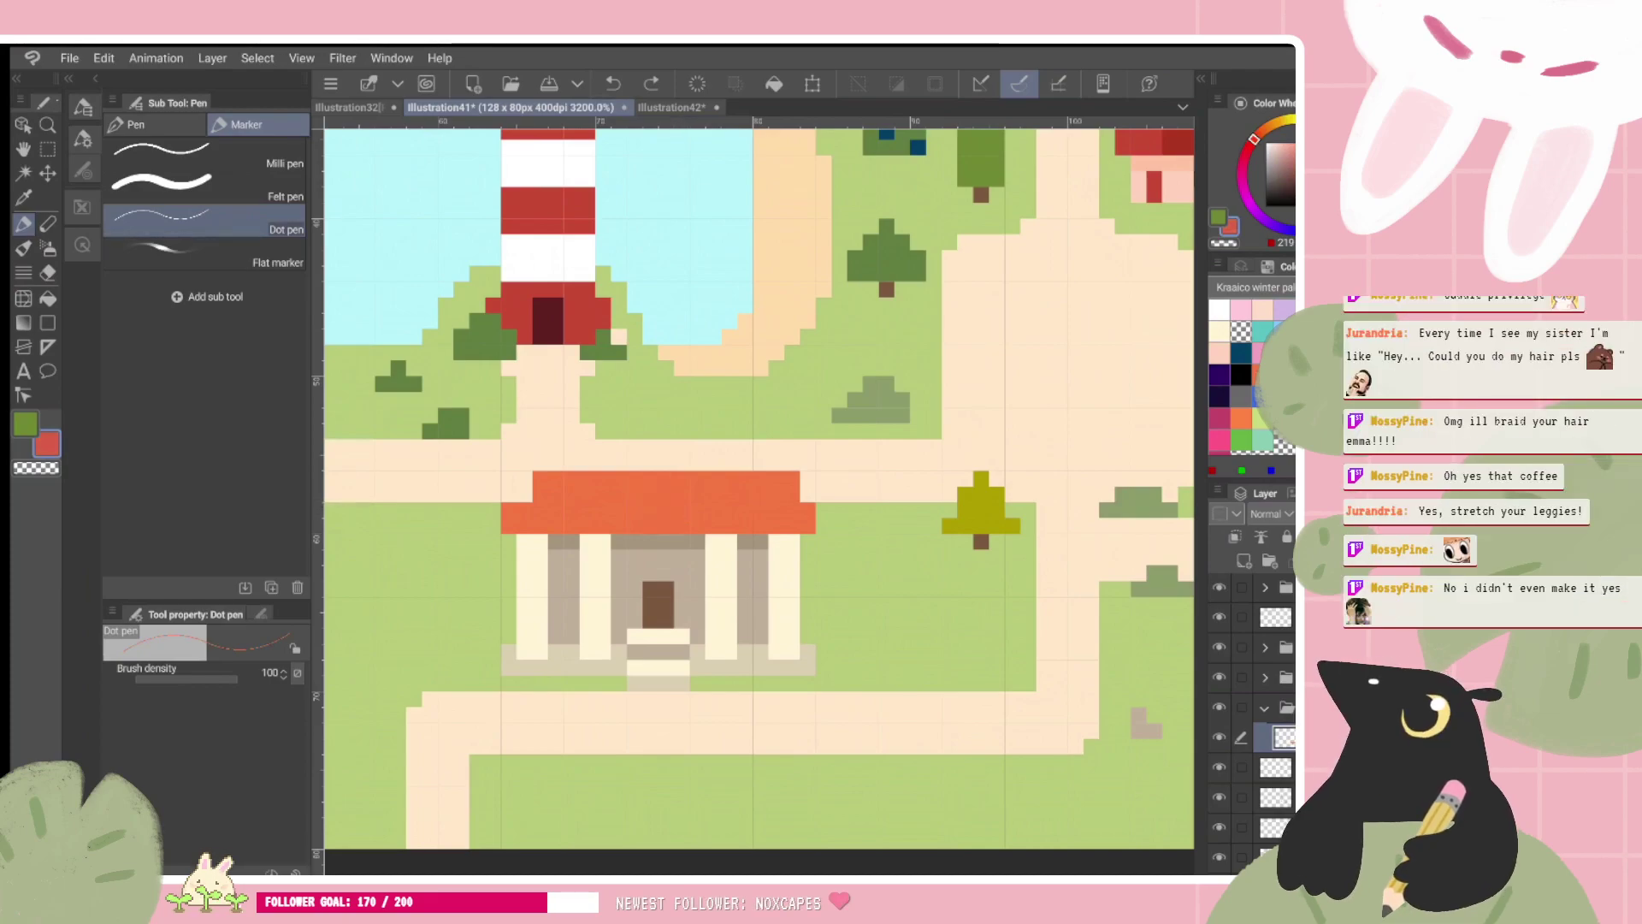
{"action": "left_click_drag", "start_coordinate": [650, 494], "coordinate": [666, 510]}
{"action": "left_click", "coordinate": [1220, 353]}
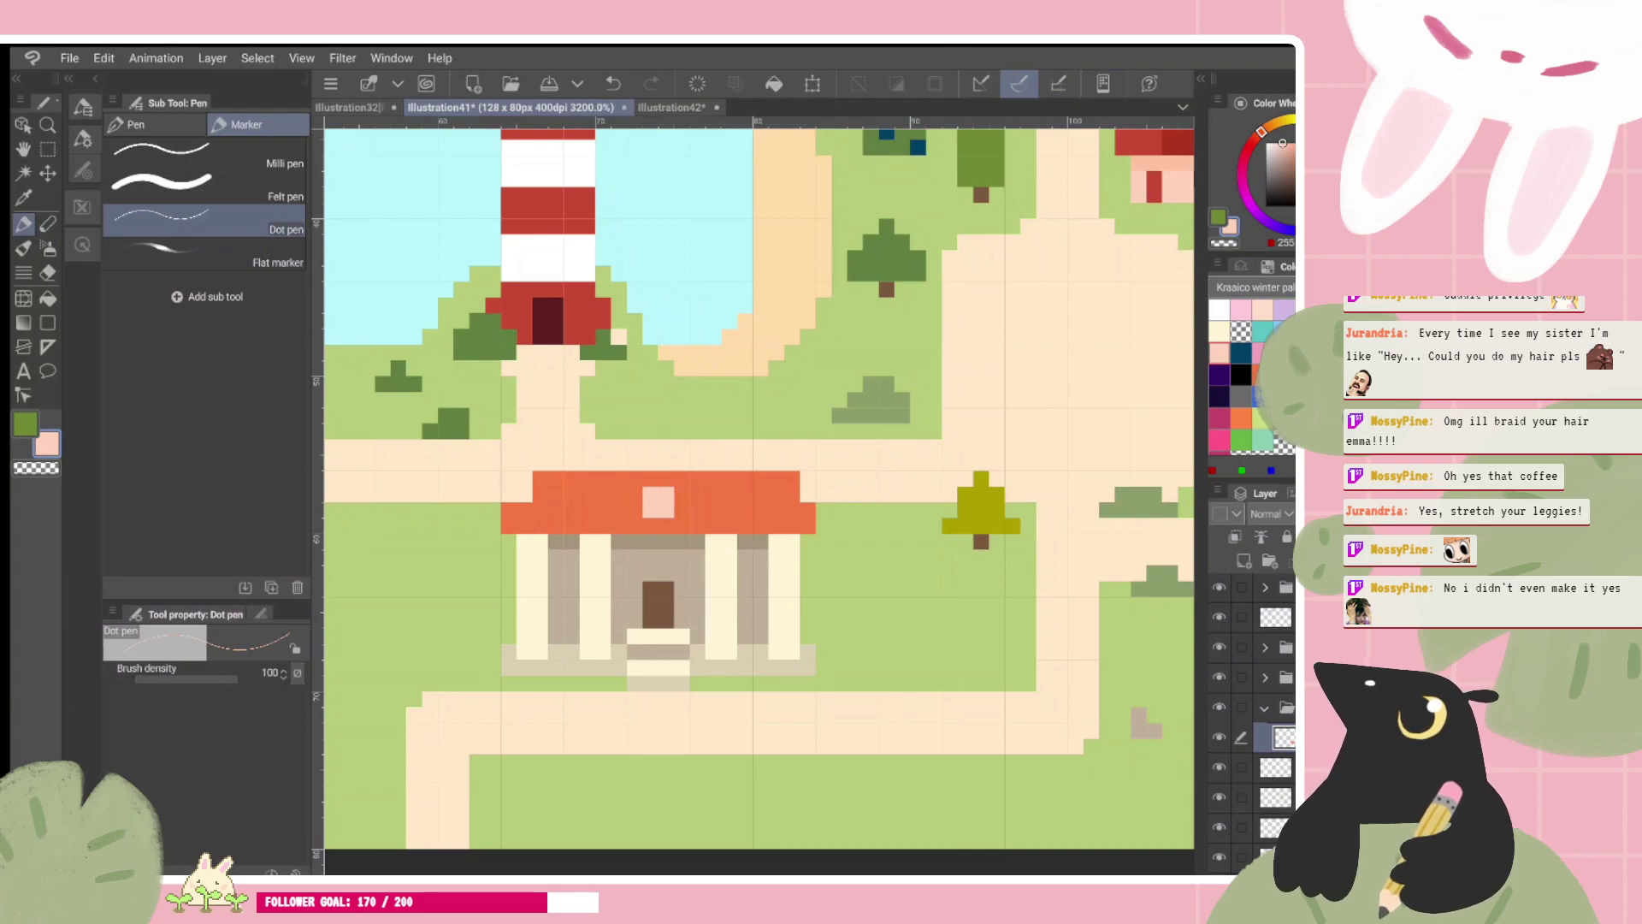
{"action": "key", "text": "ctrl+z"}
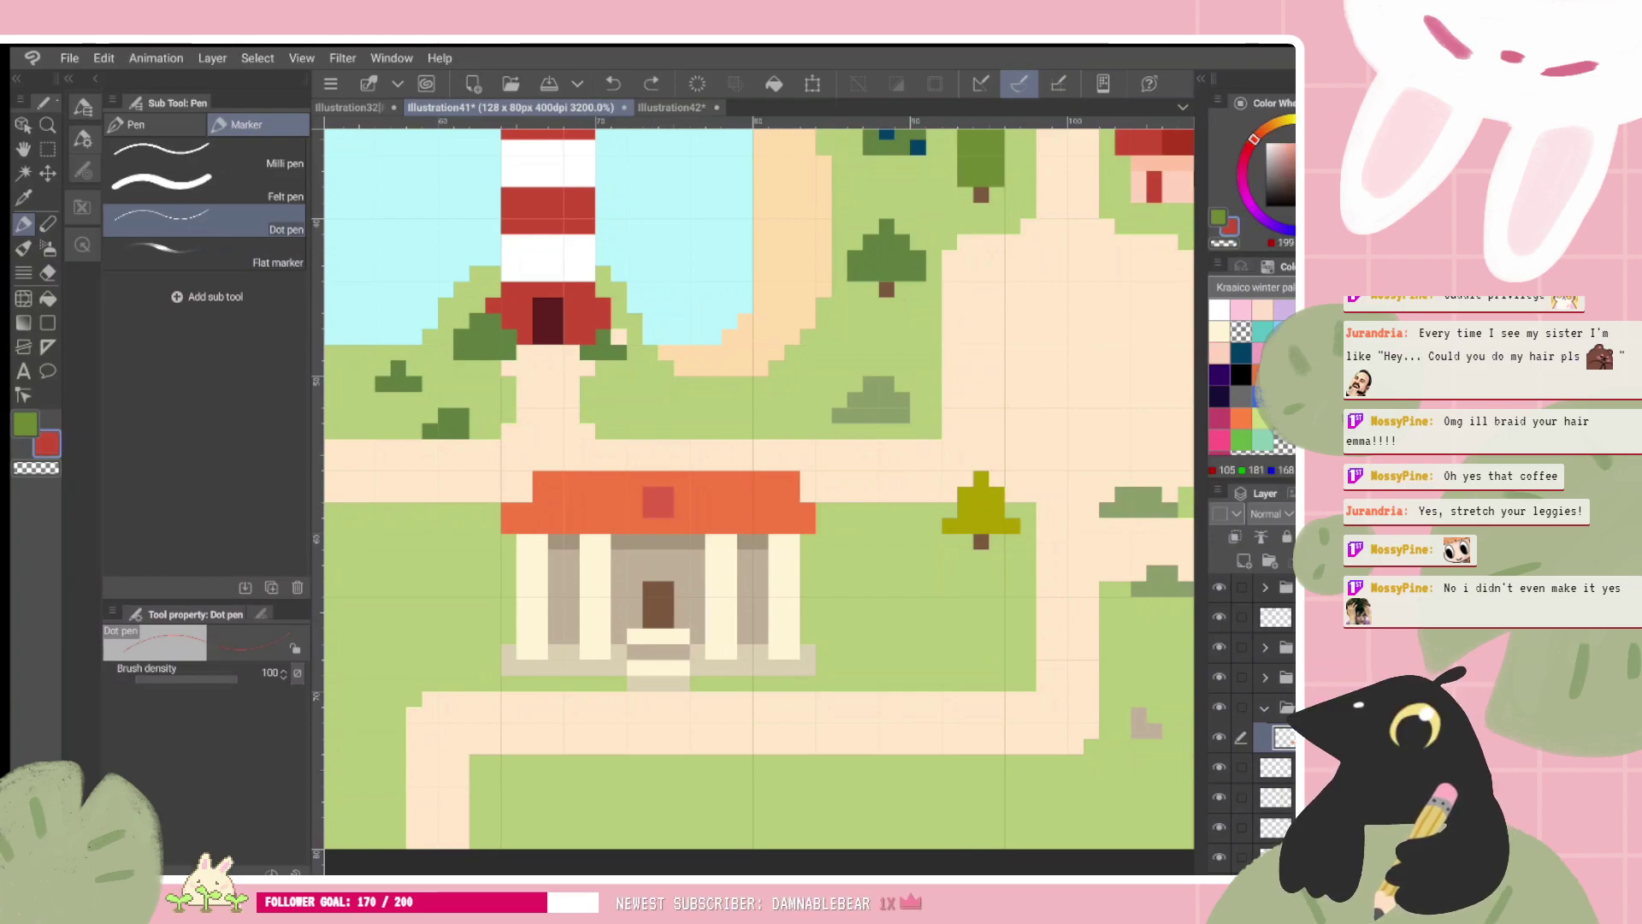
Step: Paint a dark grey window, two by two pixels, in the centre of the orange roof
{"action": "left_click", "coordinate": [1277, 185]}
{"action": "left_click_drag", "start_coordinate": [648, 495], "coordinate": [667, 510]}
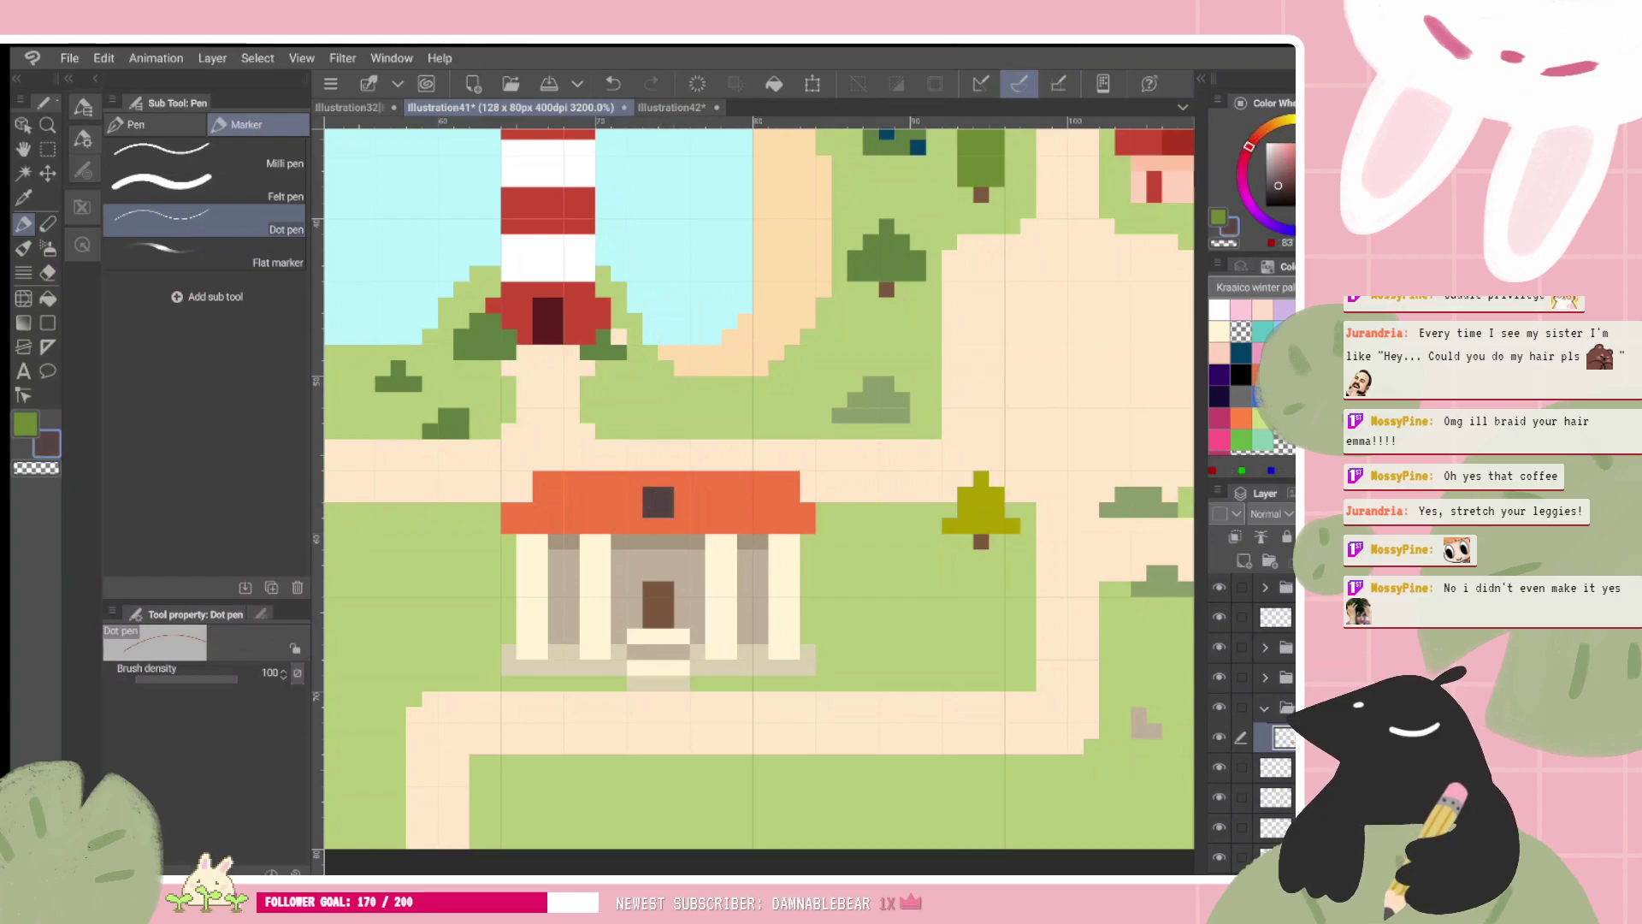
{"action": "scroll", "coordinate": [862, 510], "scroll_direction": "down", "scroll_amount": 3}
{"action": "scroll", "coordinate": [878, 499], "scroll_direction": "up", "scroll_amount": 2}
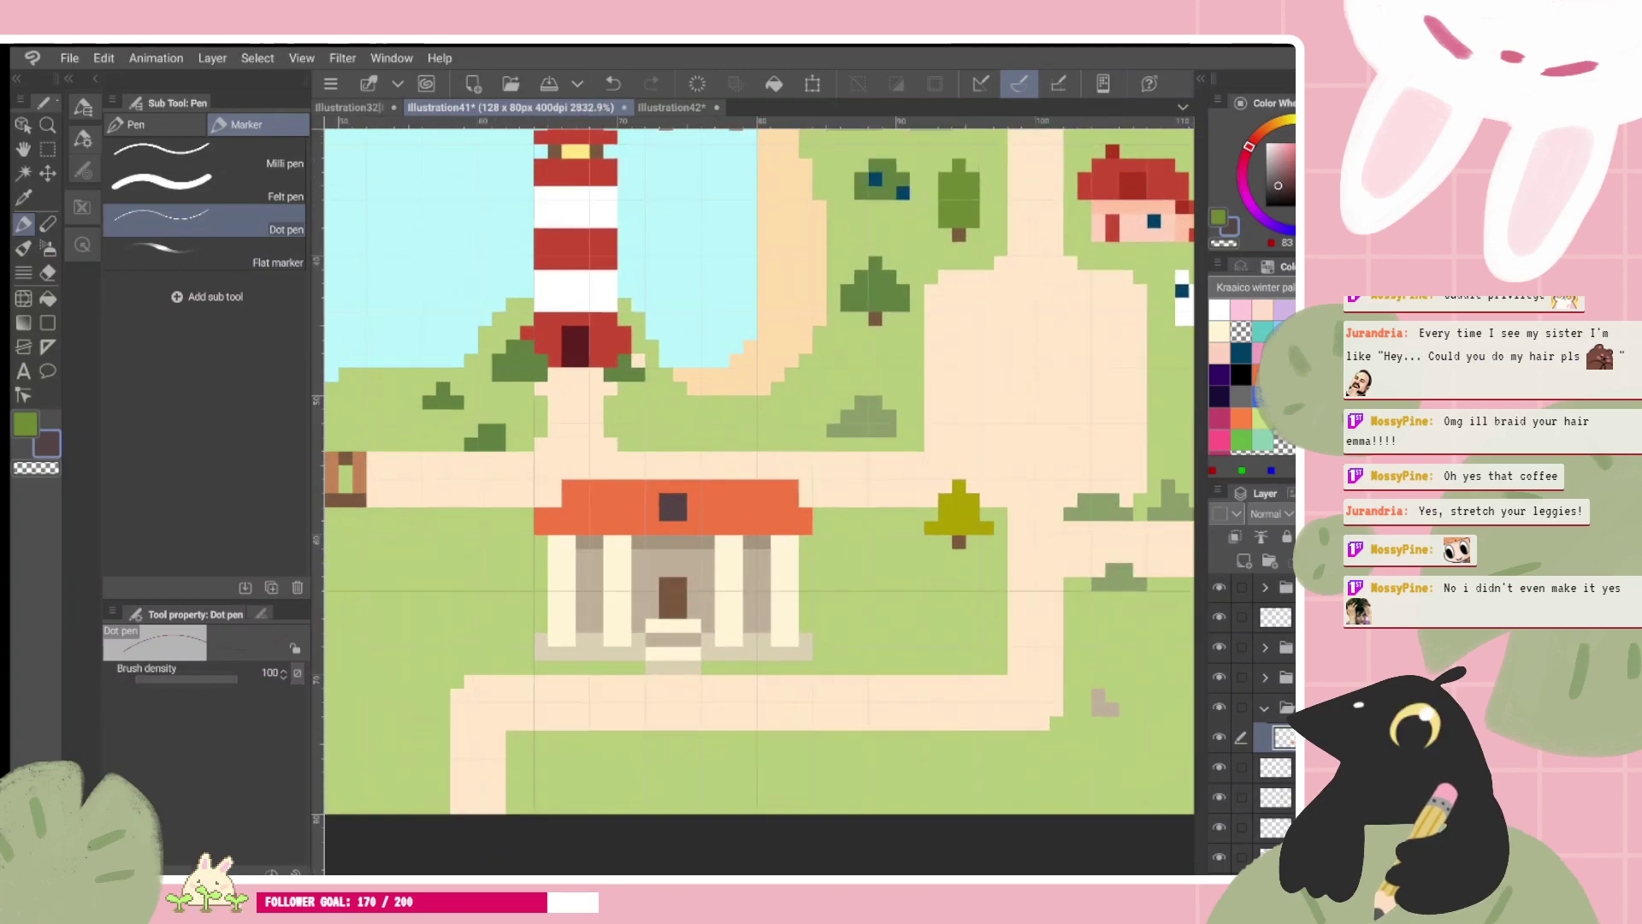
Step: Try staggered muted red tile marks on the left part of the orange roof
{"action": "left_click", "coordinate": [777, 468], "text": "alt"}
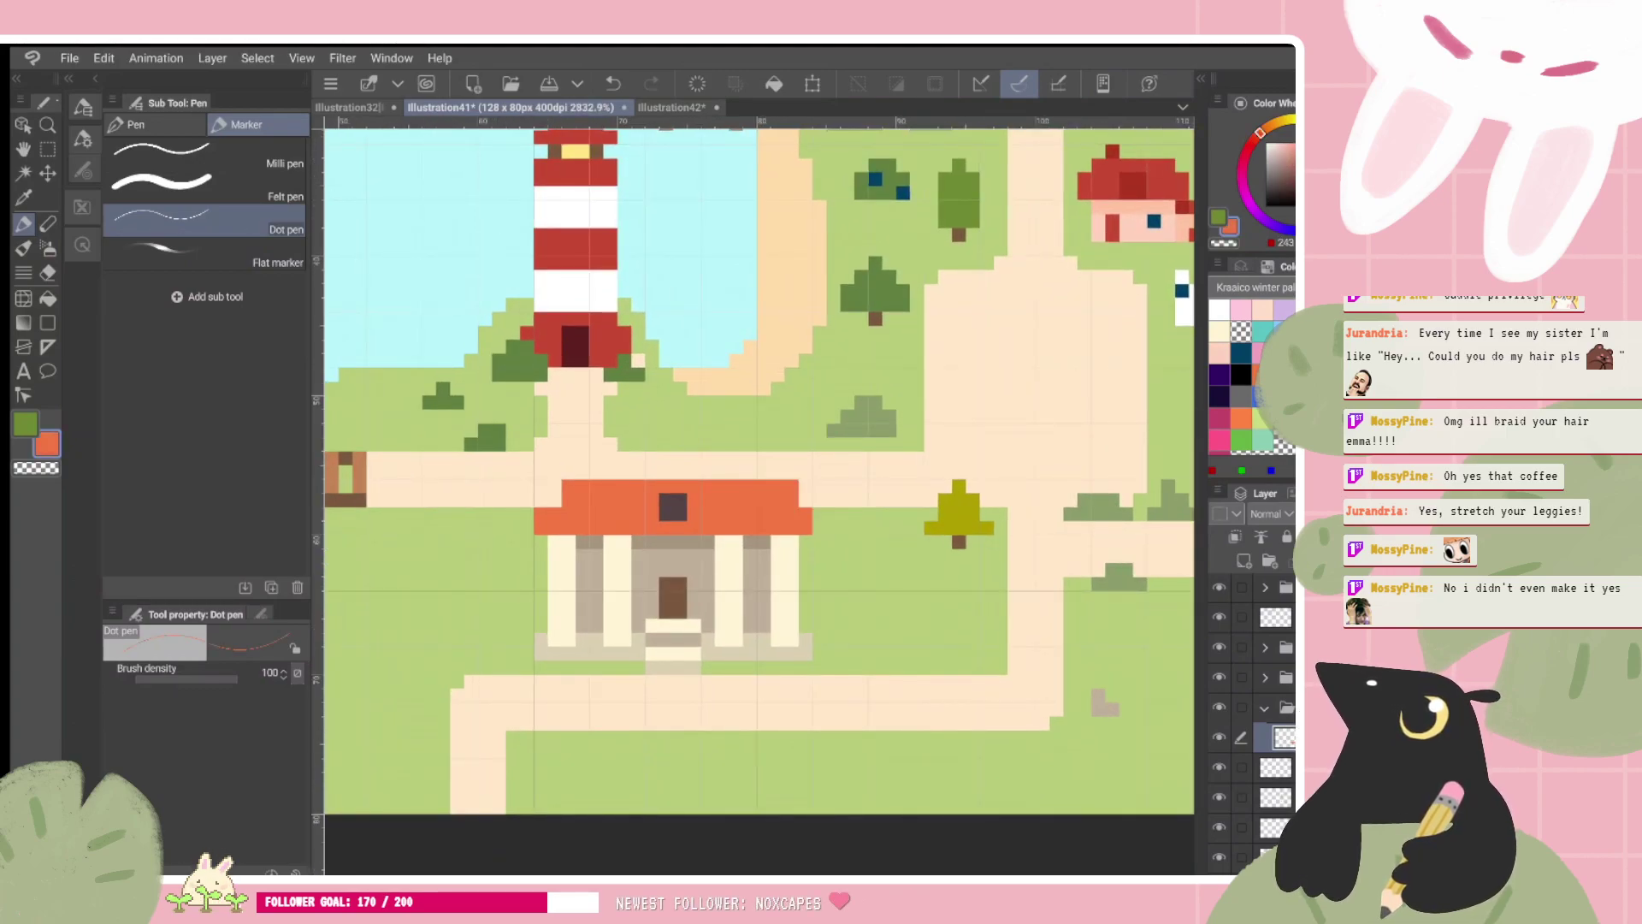
{"action": "left_click", "coordinate": [1253, 138]}
{"action": "left_click", "coordinate": [596, 486]}
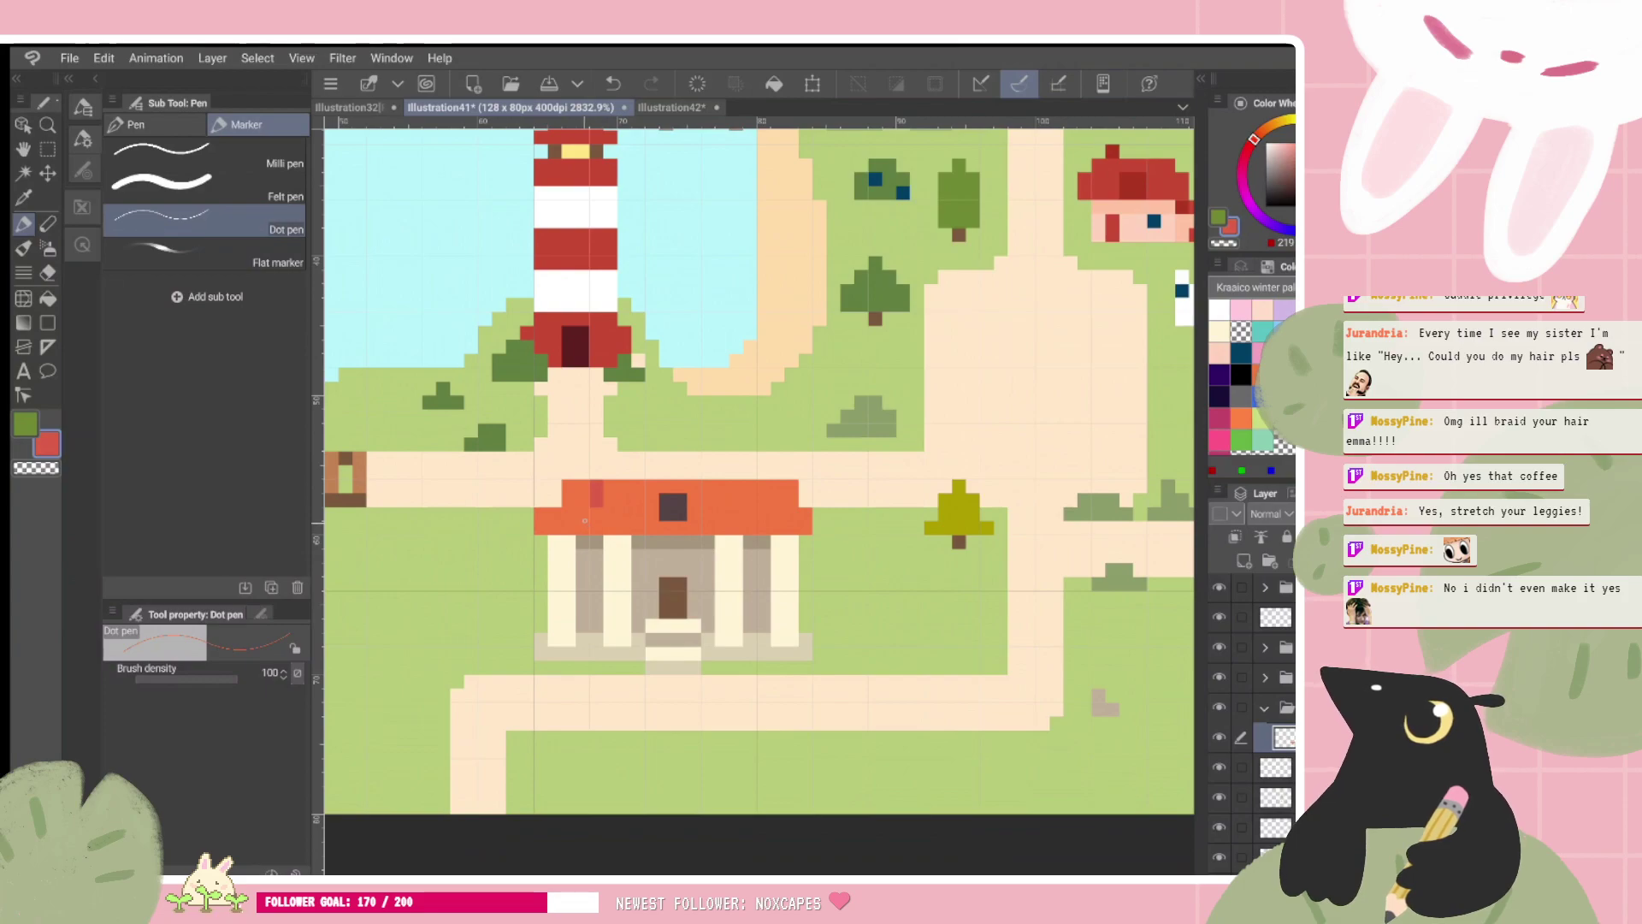
{"action": "left_click", "coordinate": [583, 520]}
{"action": "left_click", "coordinate": [624, 512]}
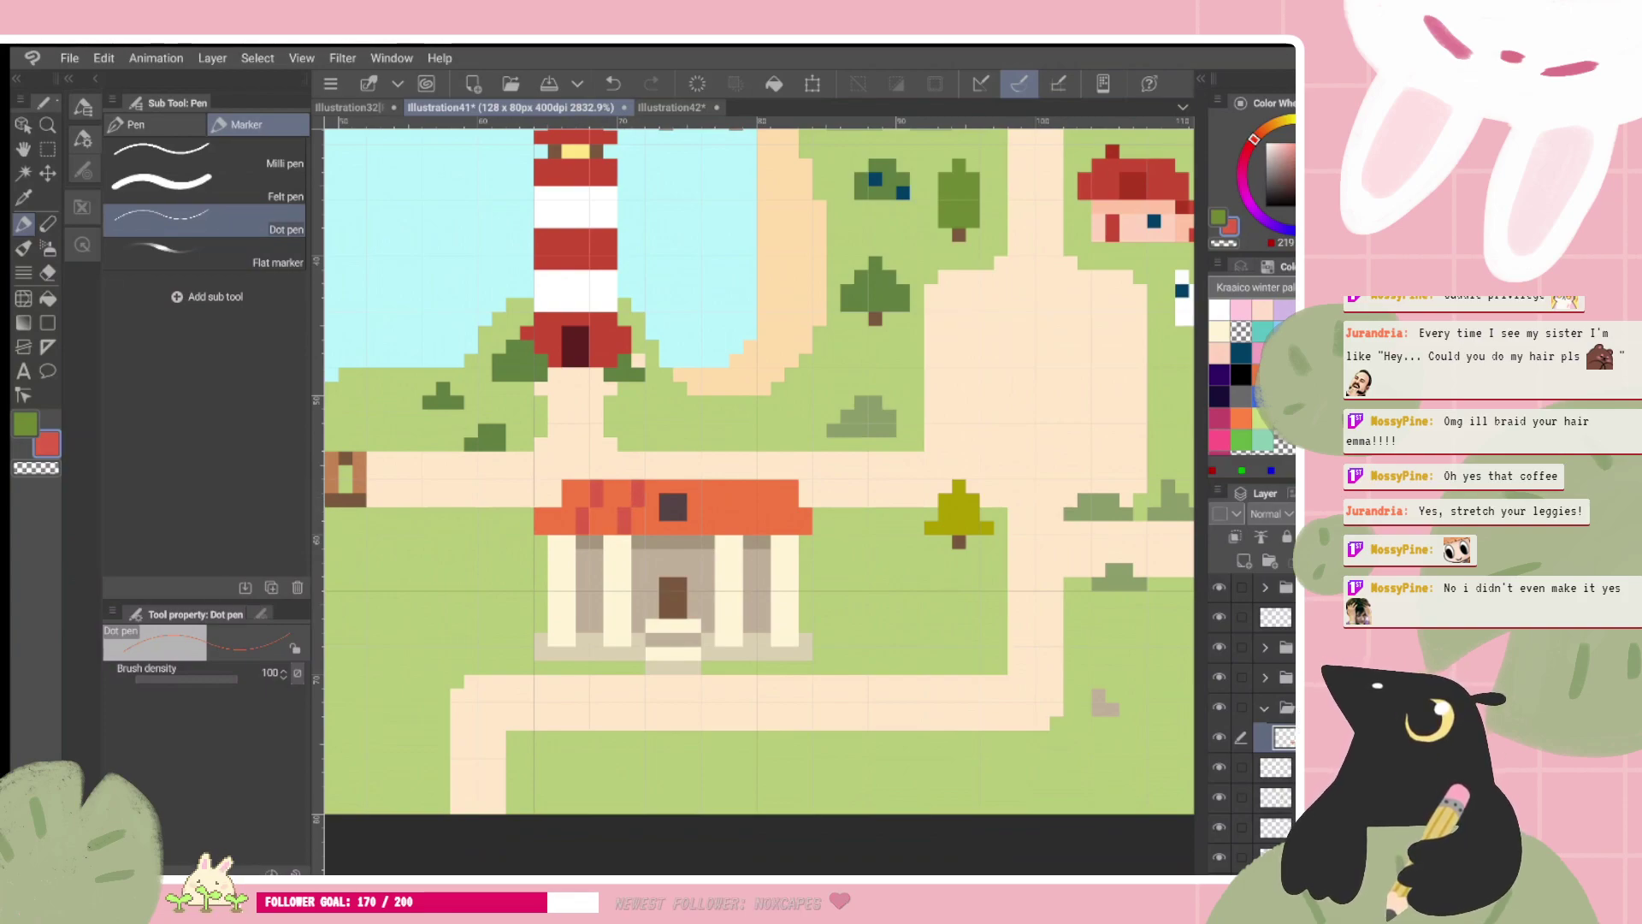
{"action": "key", "text": "ctrl+z"}
{"action": "key", "text": "ctrl+z"}
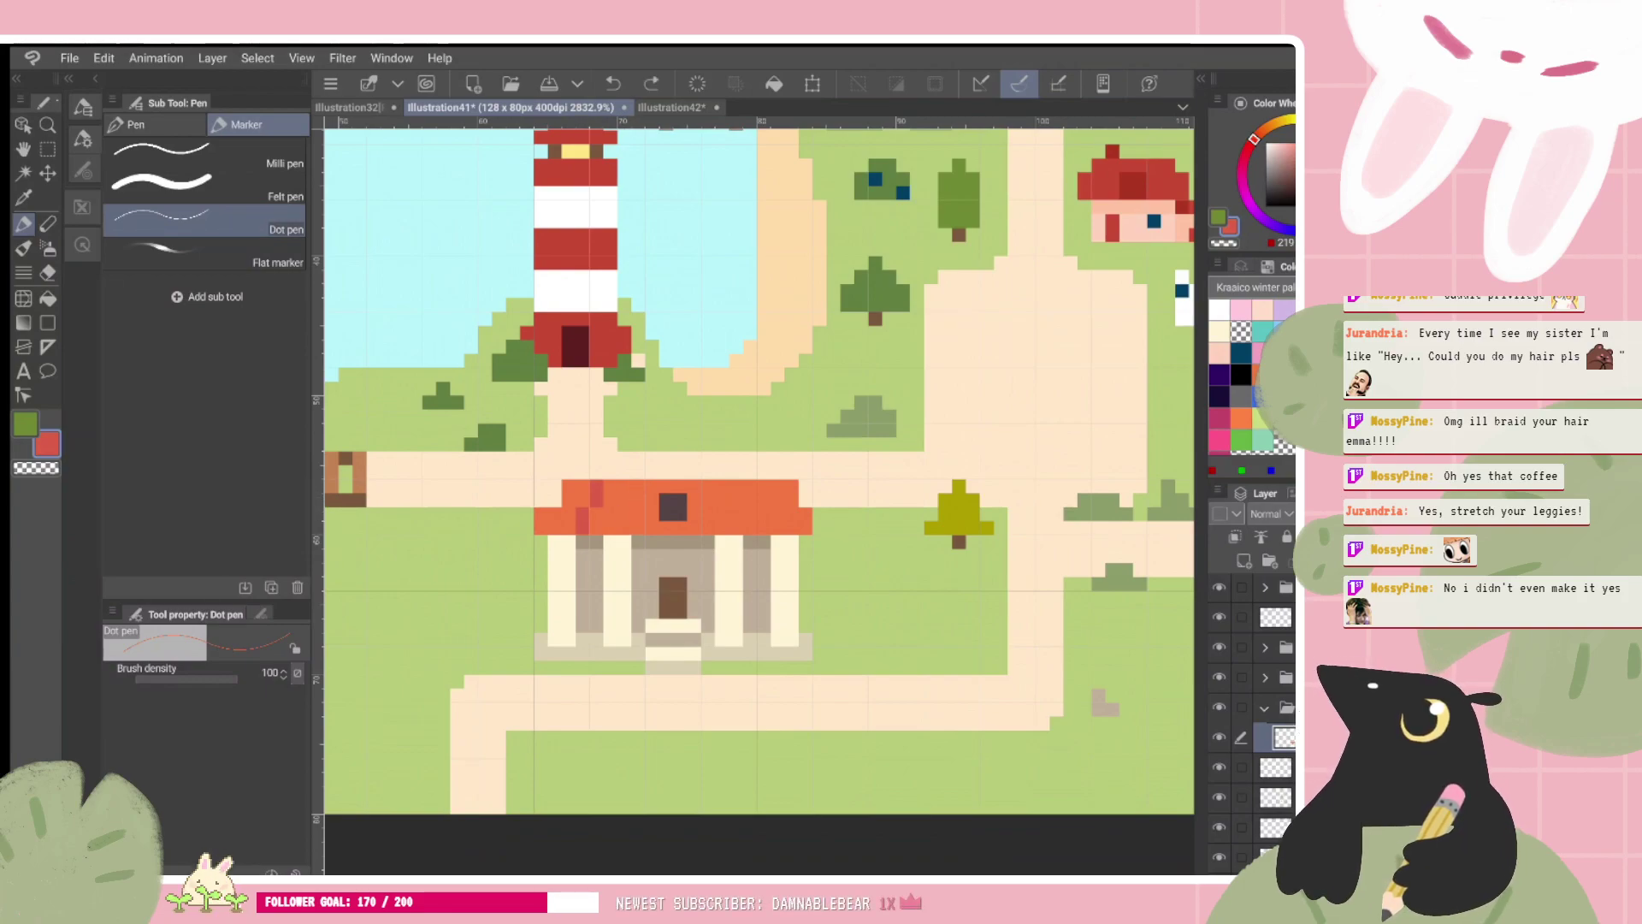
{"action": "key", "text": "ctrl+z"}
{"action": "scroll", "coordinate": [902, 480], "scroll_direction": "down", "scroll_amount": 3}
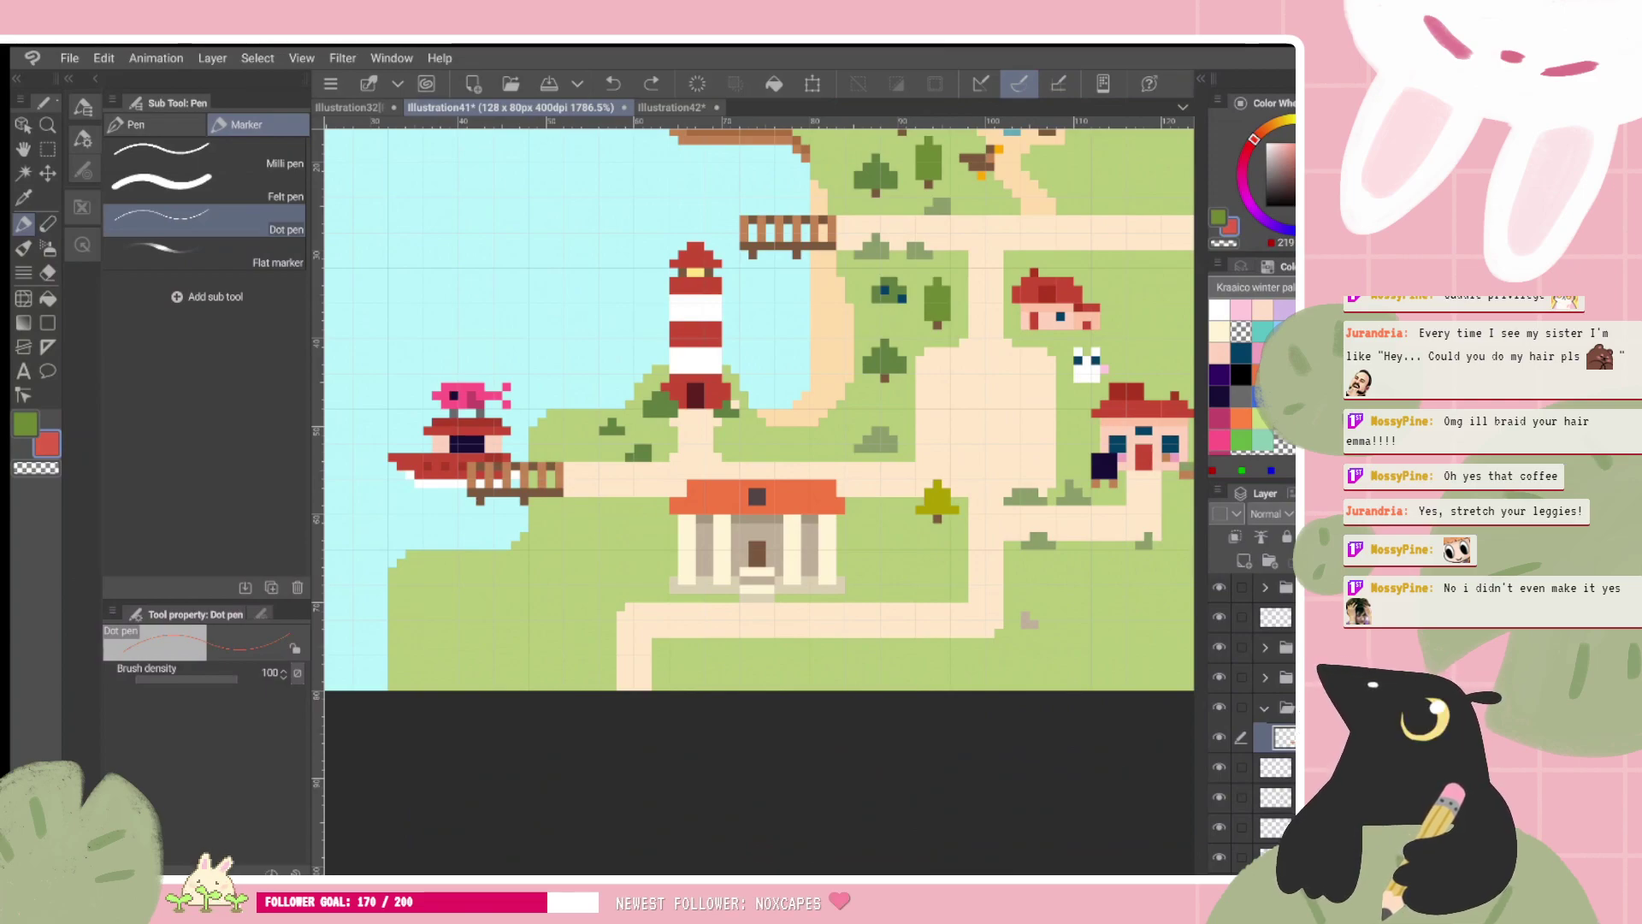
Step: Erase one pixel from each upper corner of the orange roof with the transparent colour, then restore the red drawing colour
{"action": "scroll", "coordinate": [816, 564], "scroll_direction": "up", "scroll_amount": 2}
{"action": "key", "text": "c"}
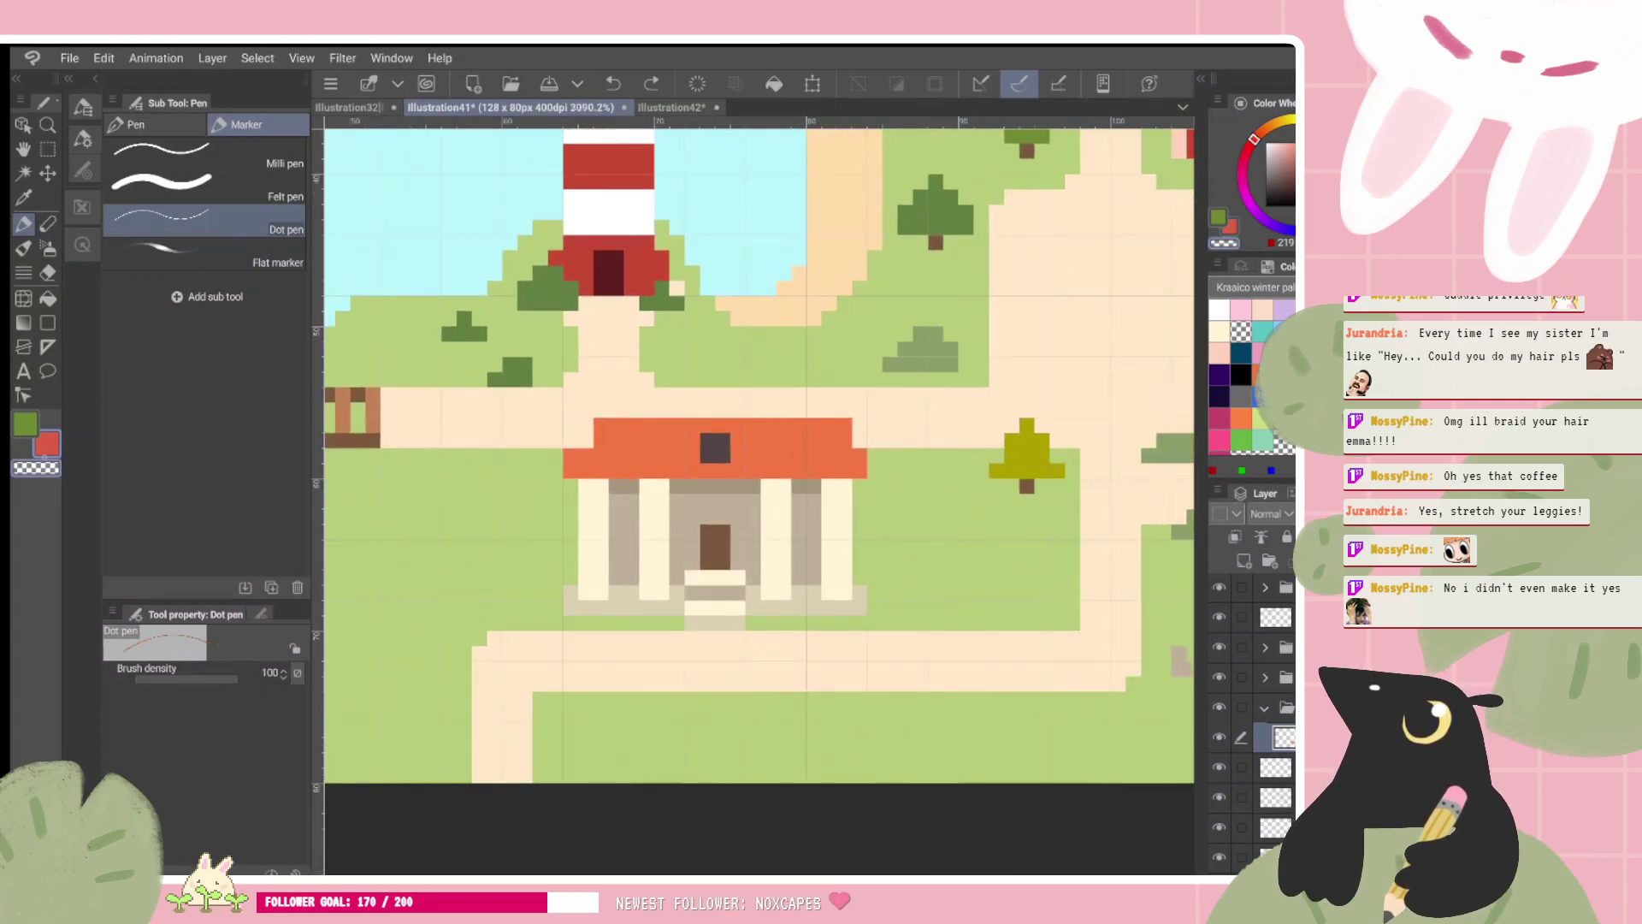
{"action": "left_click", "coordinate": [844, 425]}
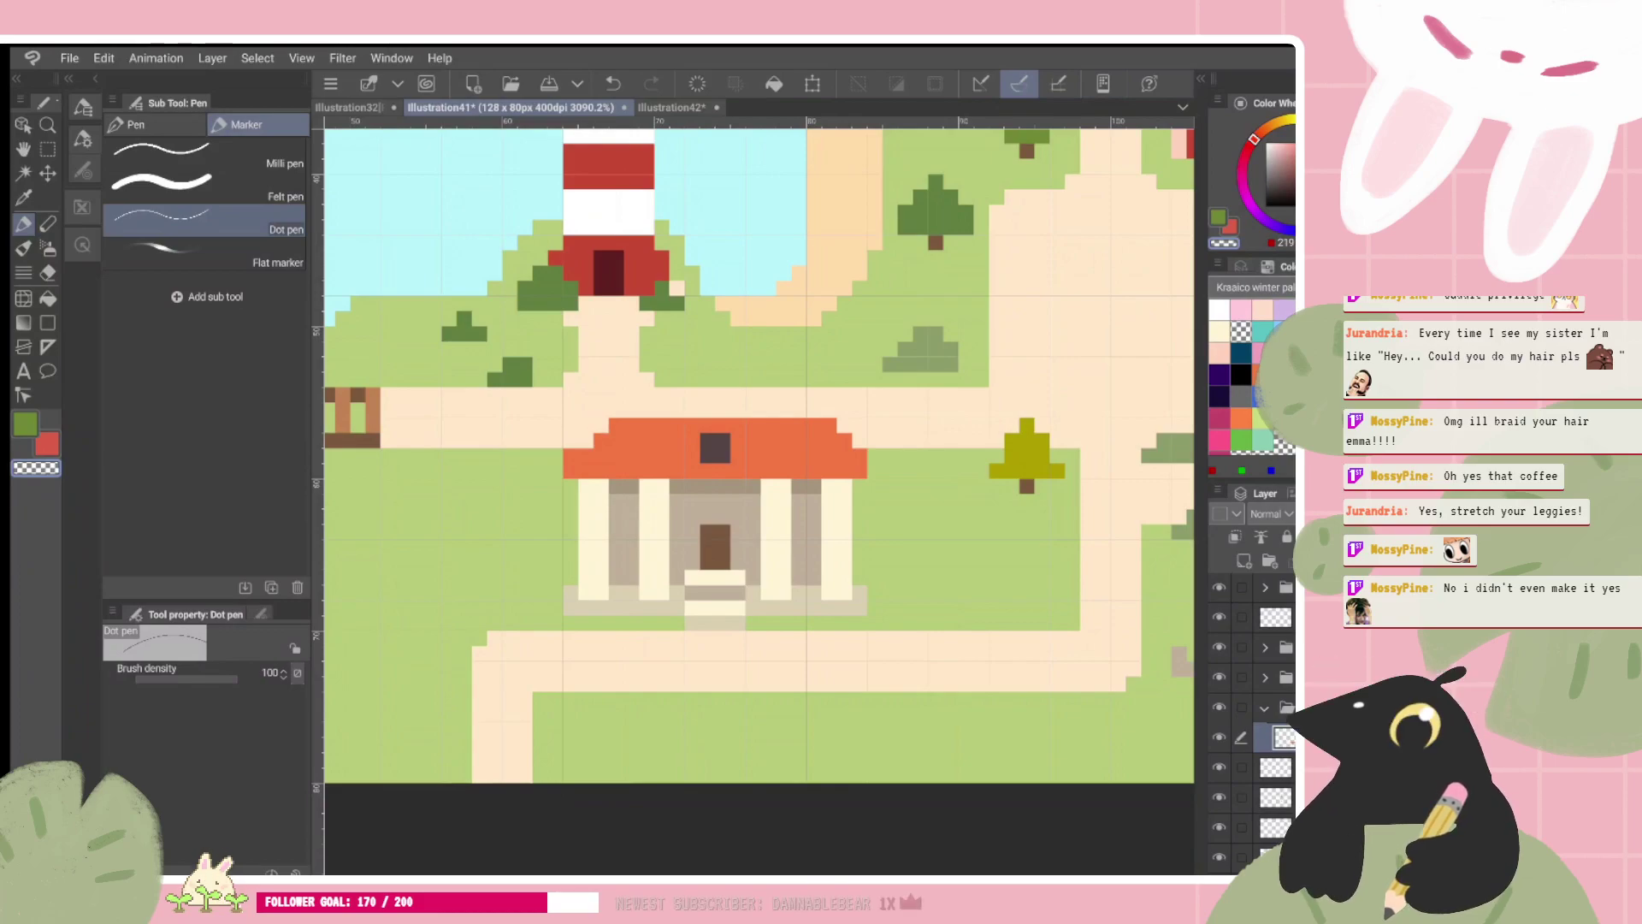
{"action": "scroll", "coordinate": [759, 453], "scroll_direction": "down", "scroll_amount": 3}
{"action": "scroll", "coordinate": [758, 444], "scroll_direction": "up", "scroll_amount": 1}
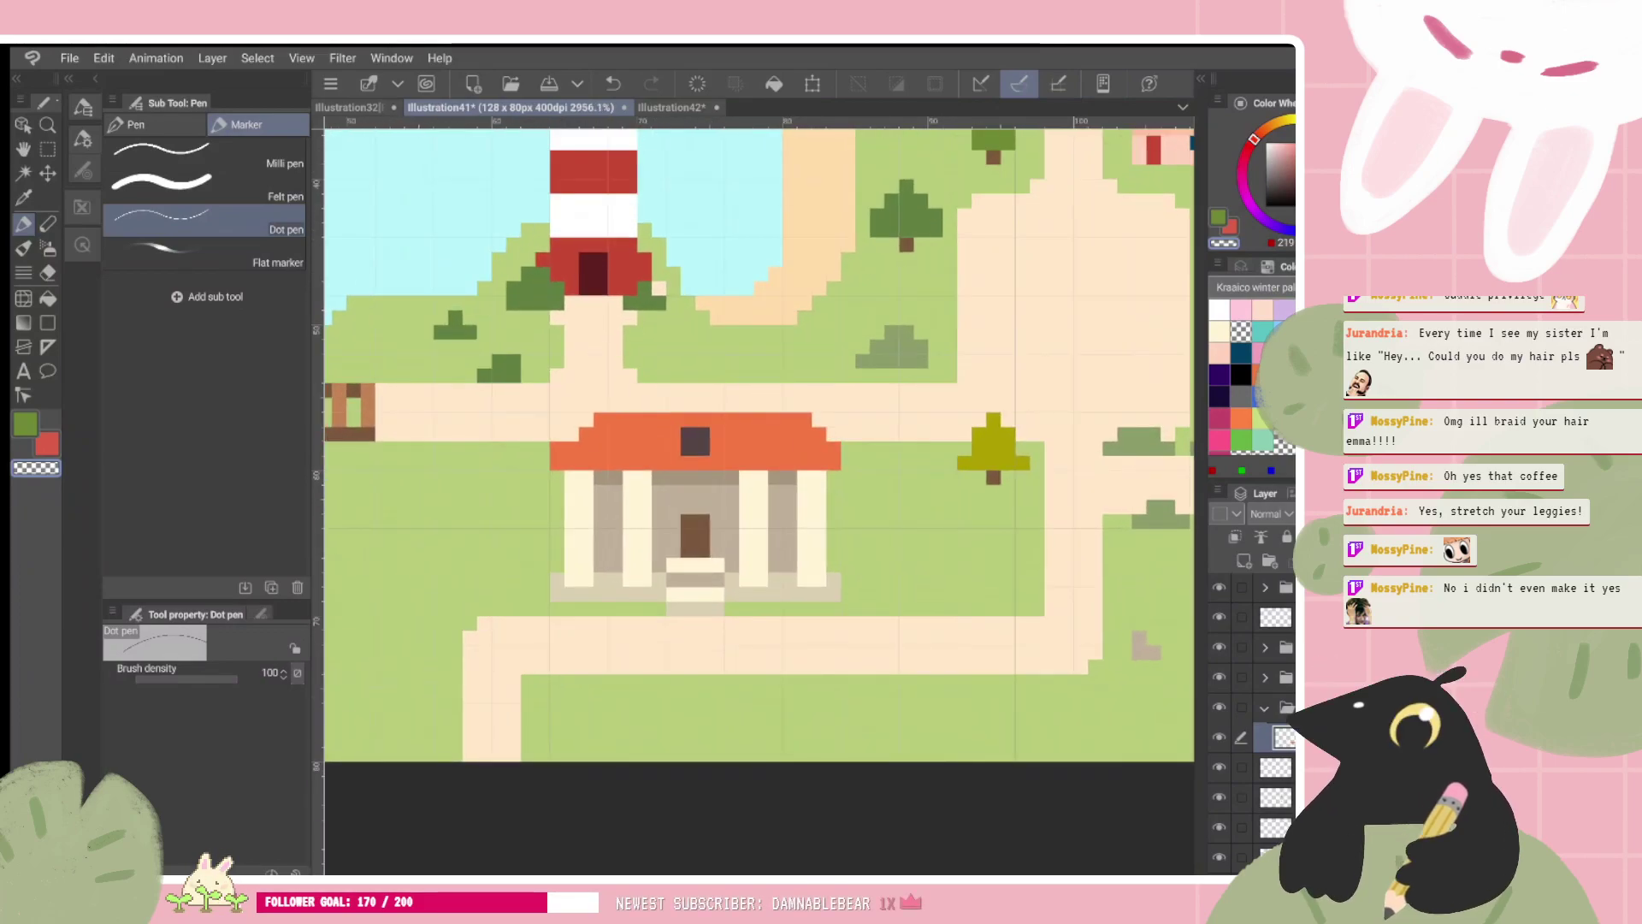
{"action": "key", "text": "c"}
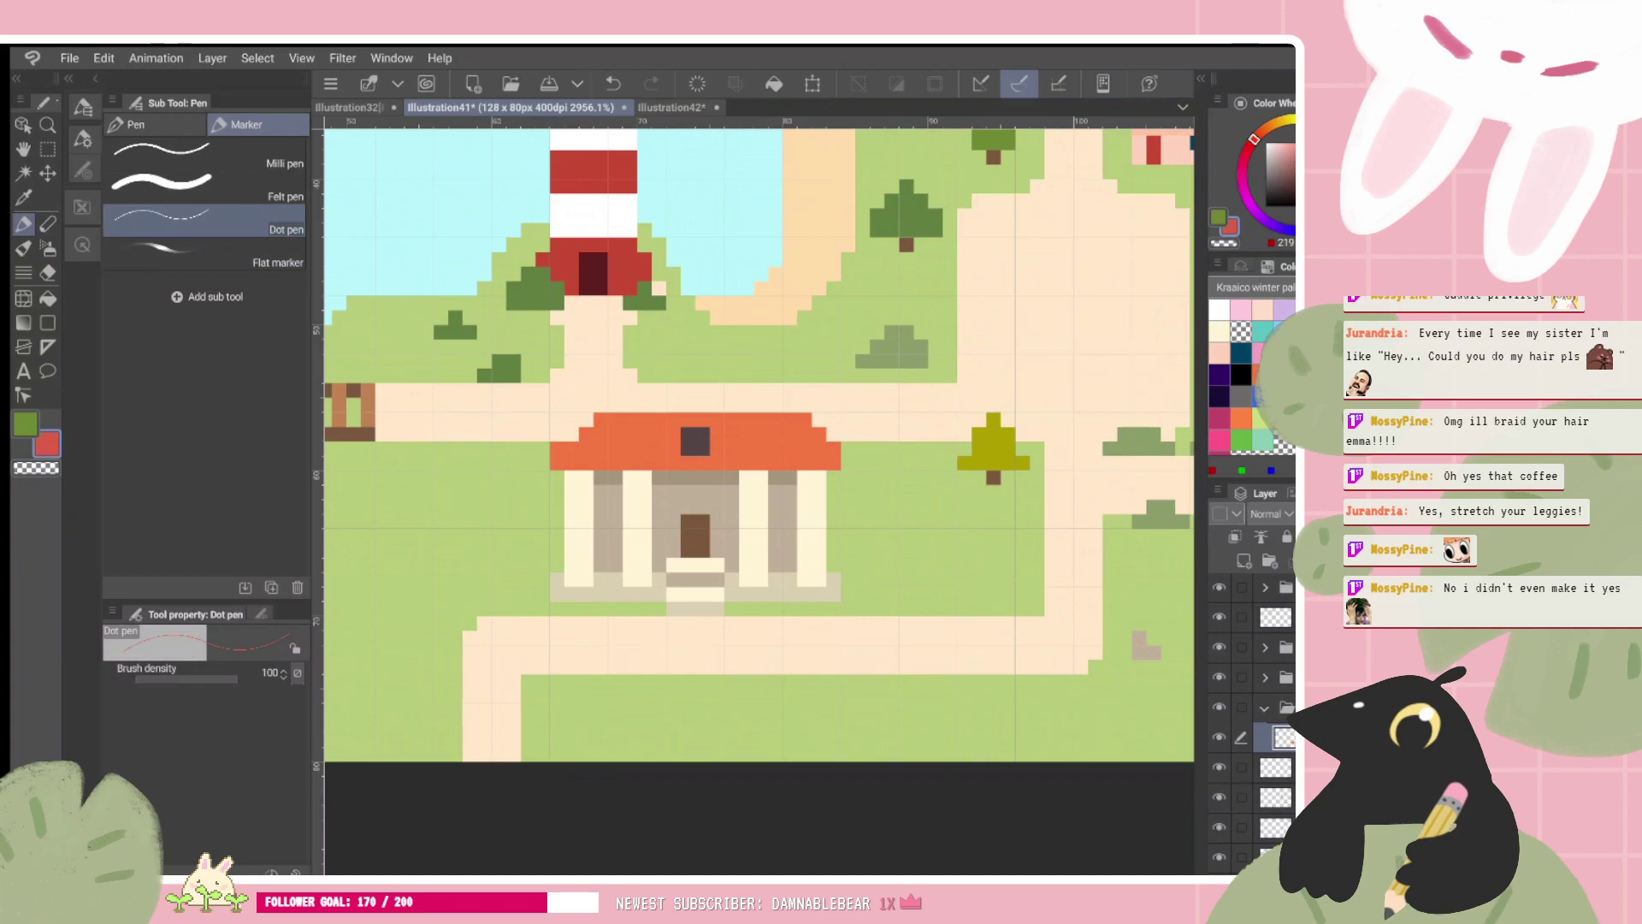
{"action": "left_click", "coordinate": [624, 415], "text": "alt"}
{"action": "left_click_drag", "start_coordinate": [585, 419], "coordinate": [571, 433]}
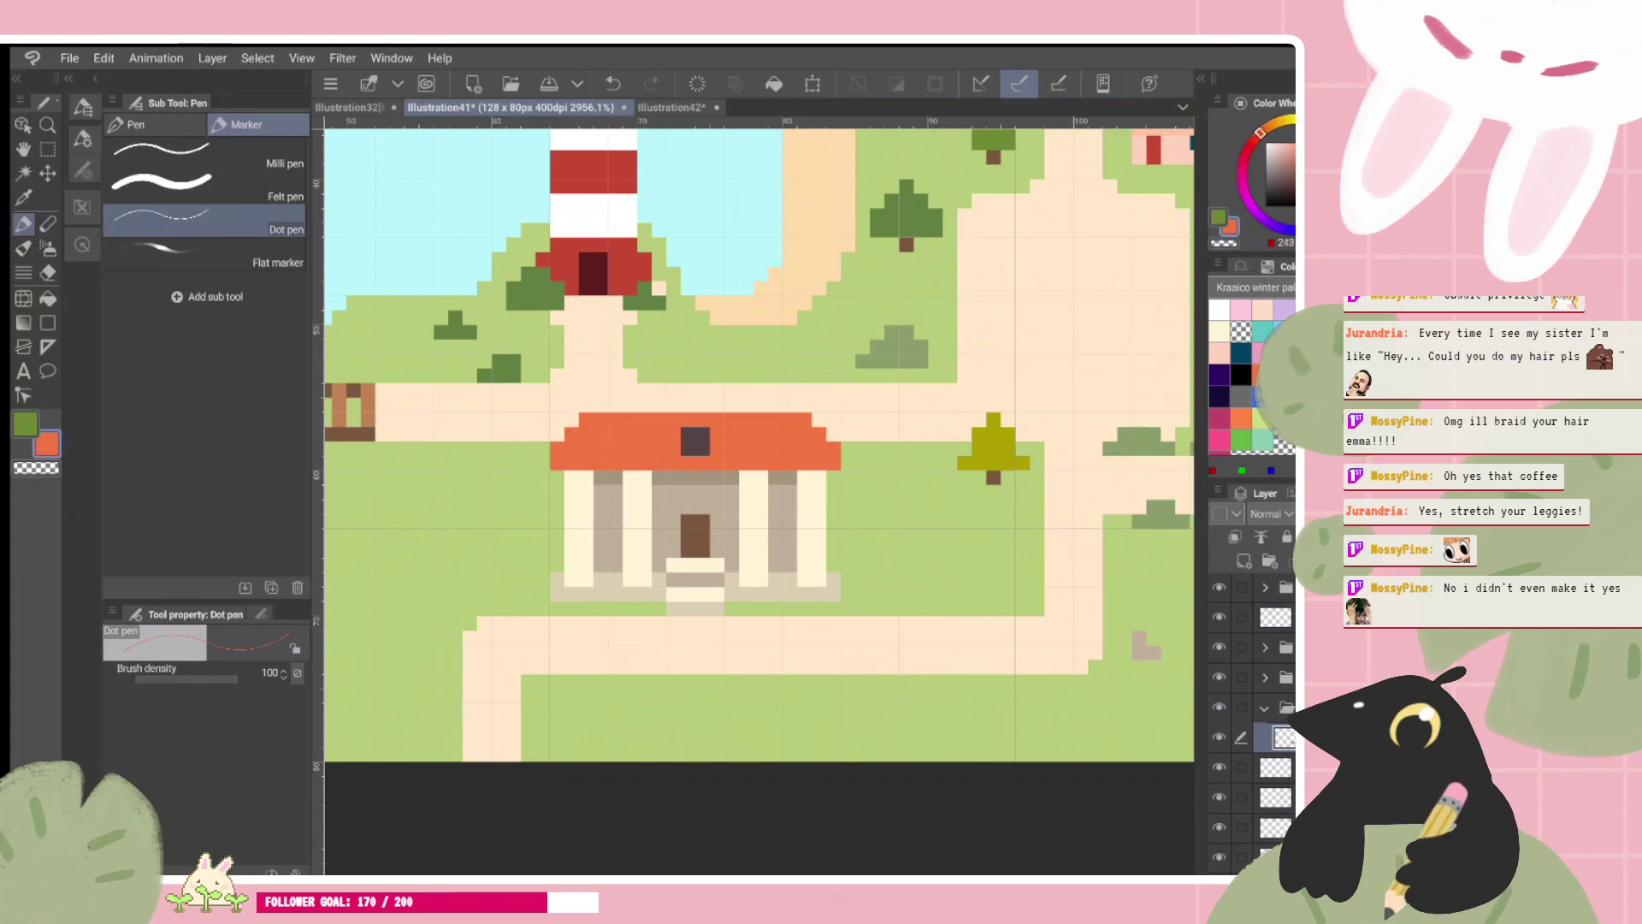
{"action": "scroll", "coordinate": [771, 514], "scroll_direction": "down", "scroll_amount": 3}
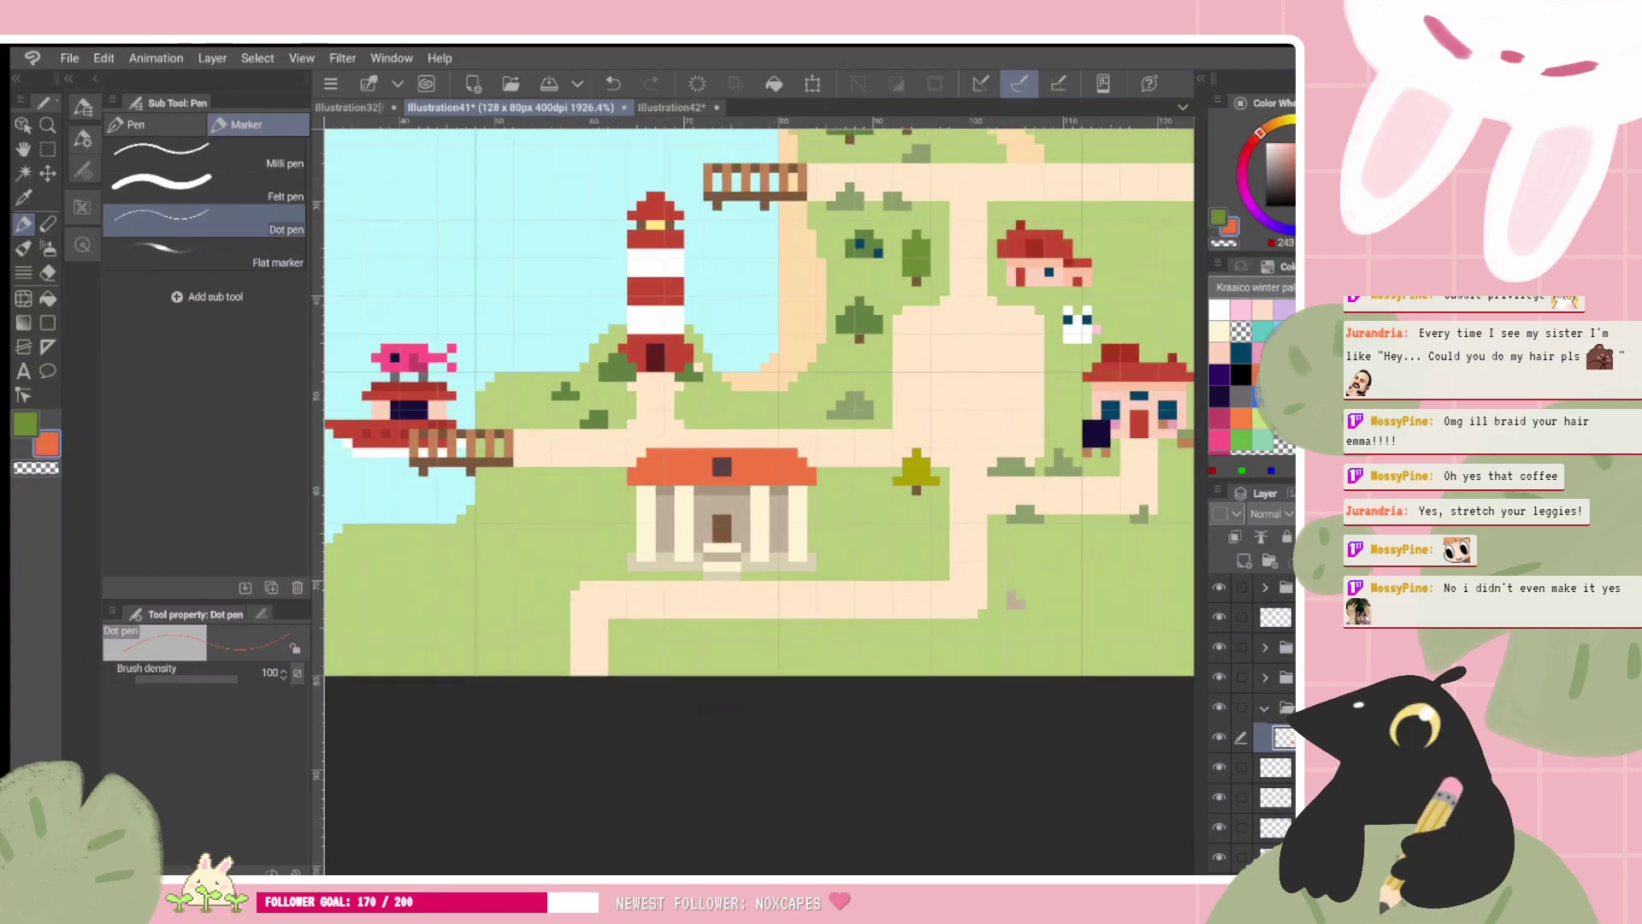
{"action": "scroll", "coordinate": [744, 576], "scroll_direction": "up", "scroll_amount": 3}
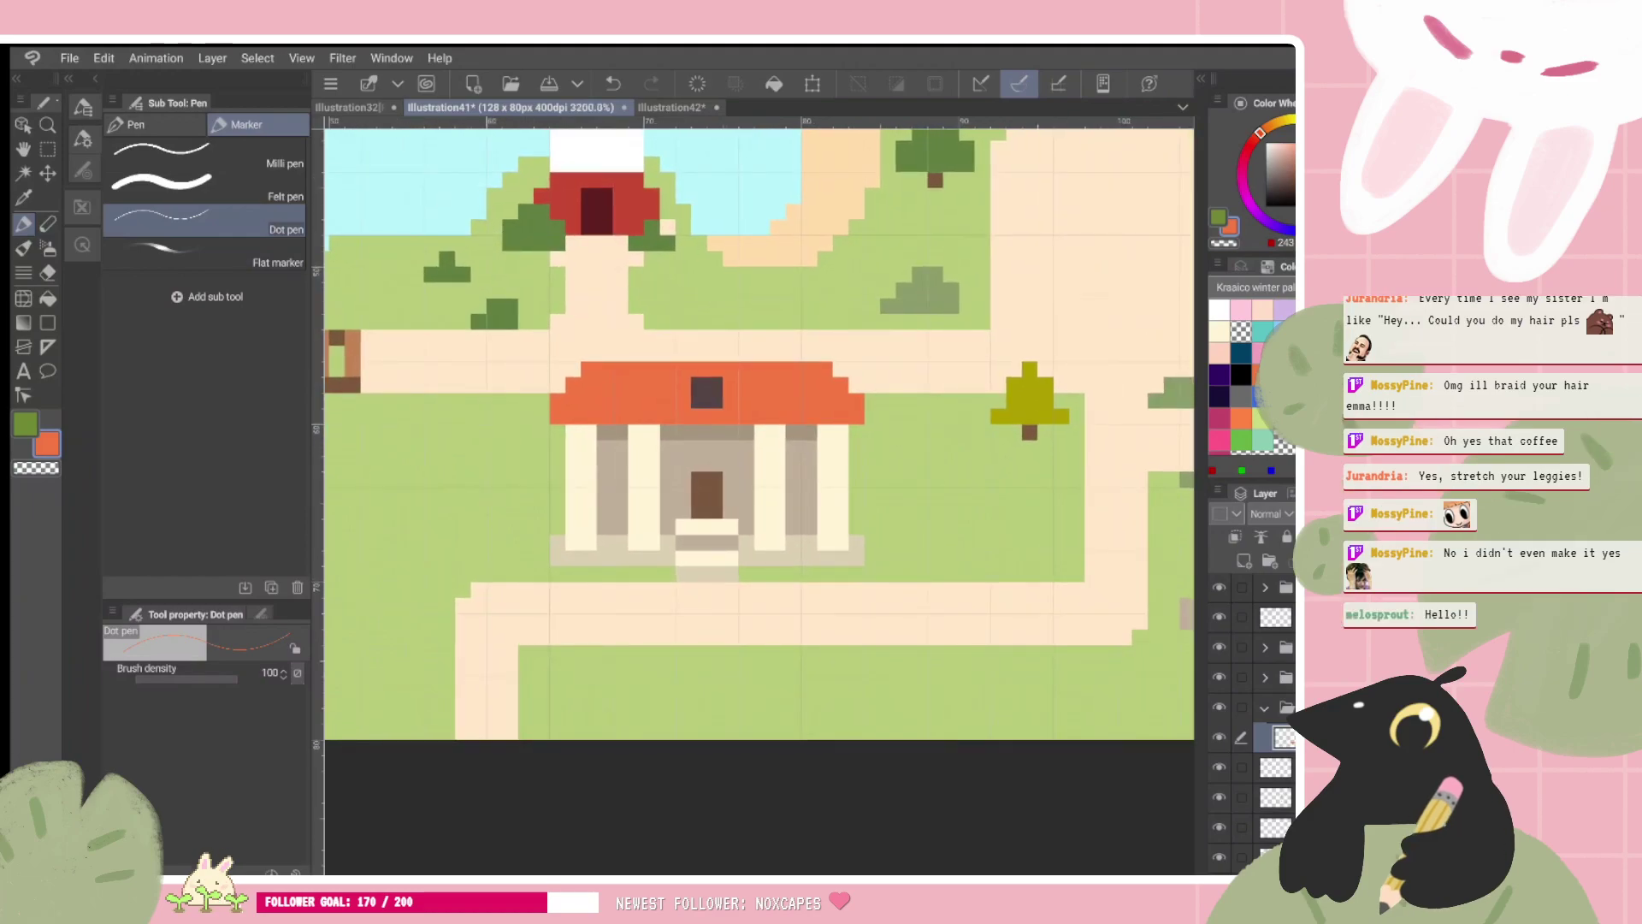
Step: Try the columned building's brown door in muted red, then undo the change
{"action": "left_click", "coordinate": [703, 467], "text": "alt"}
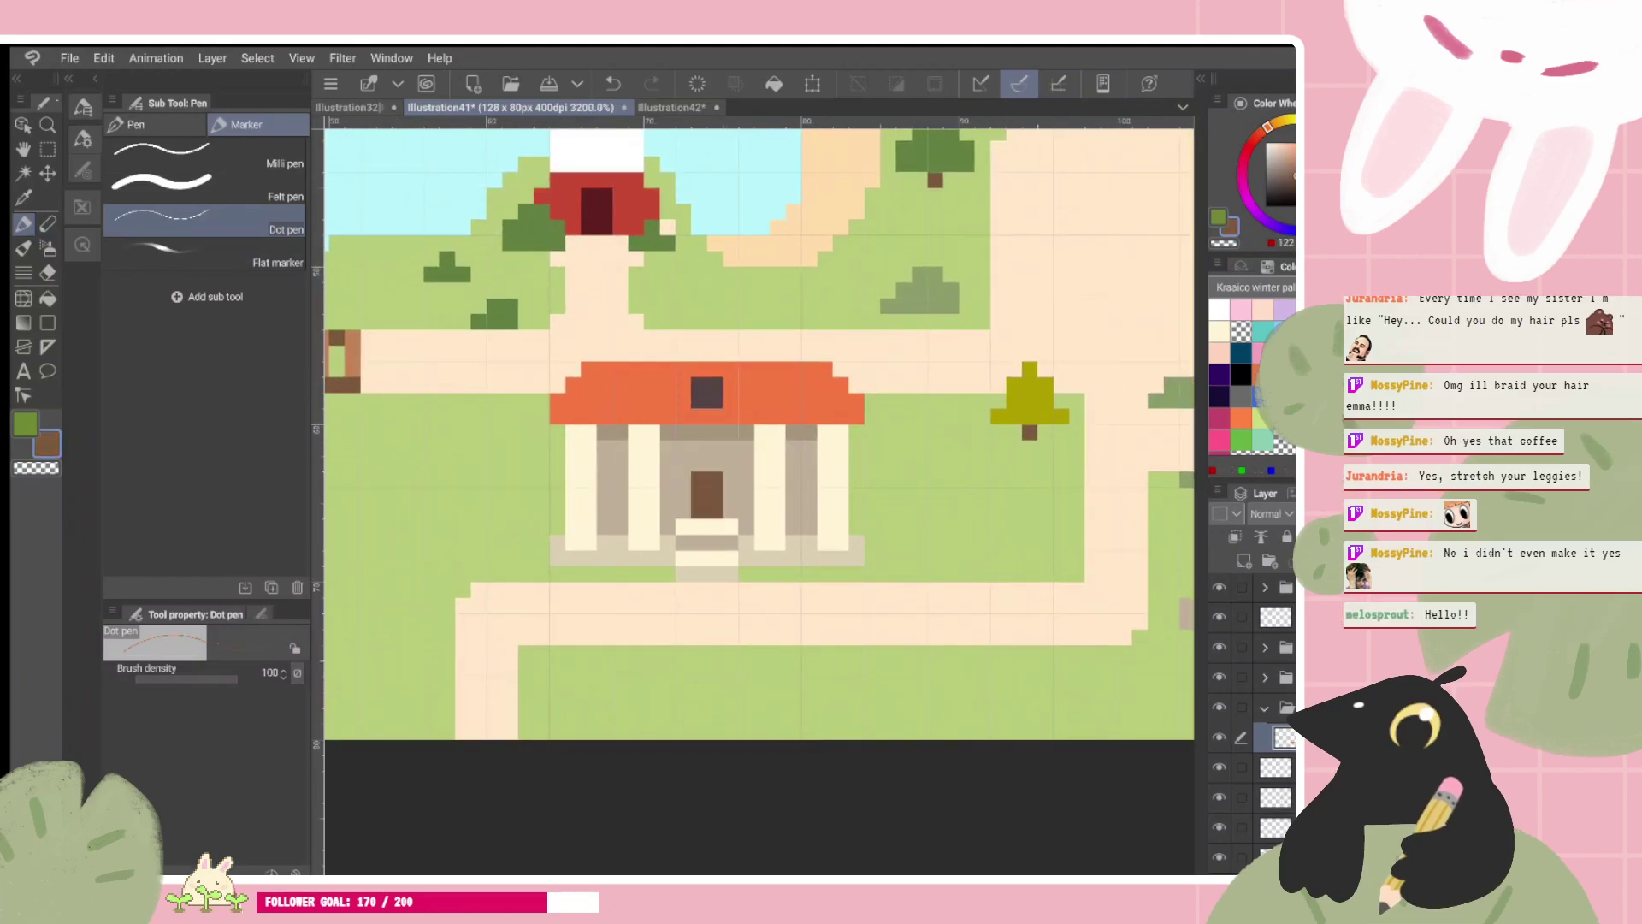
{"action": "left_click", "coordinate": [1261, 374]}
{"action": "left_click_drag", "start_coordinate": [698, 495], "coordinate": [715, 510]}
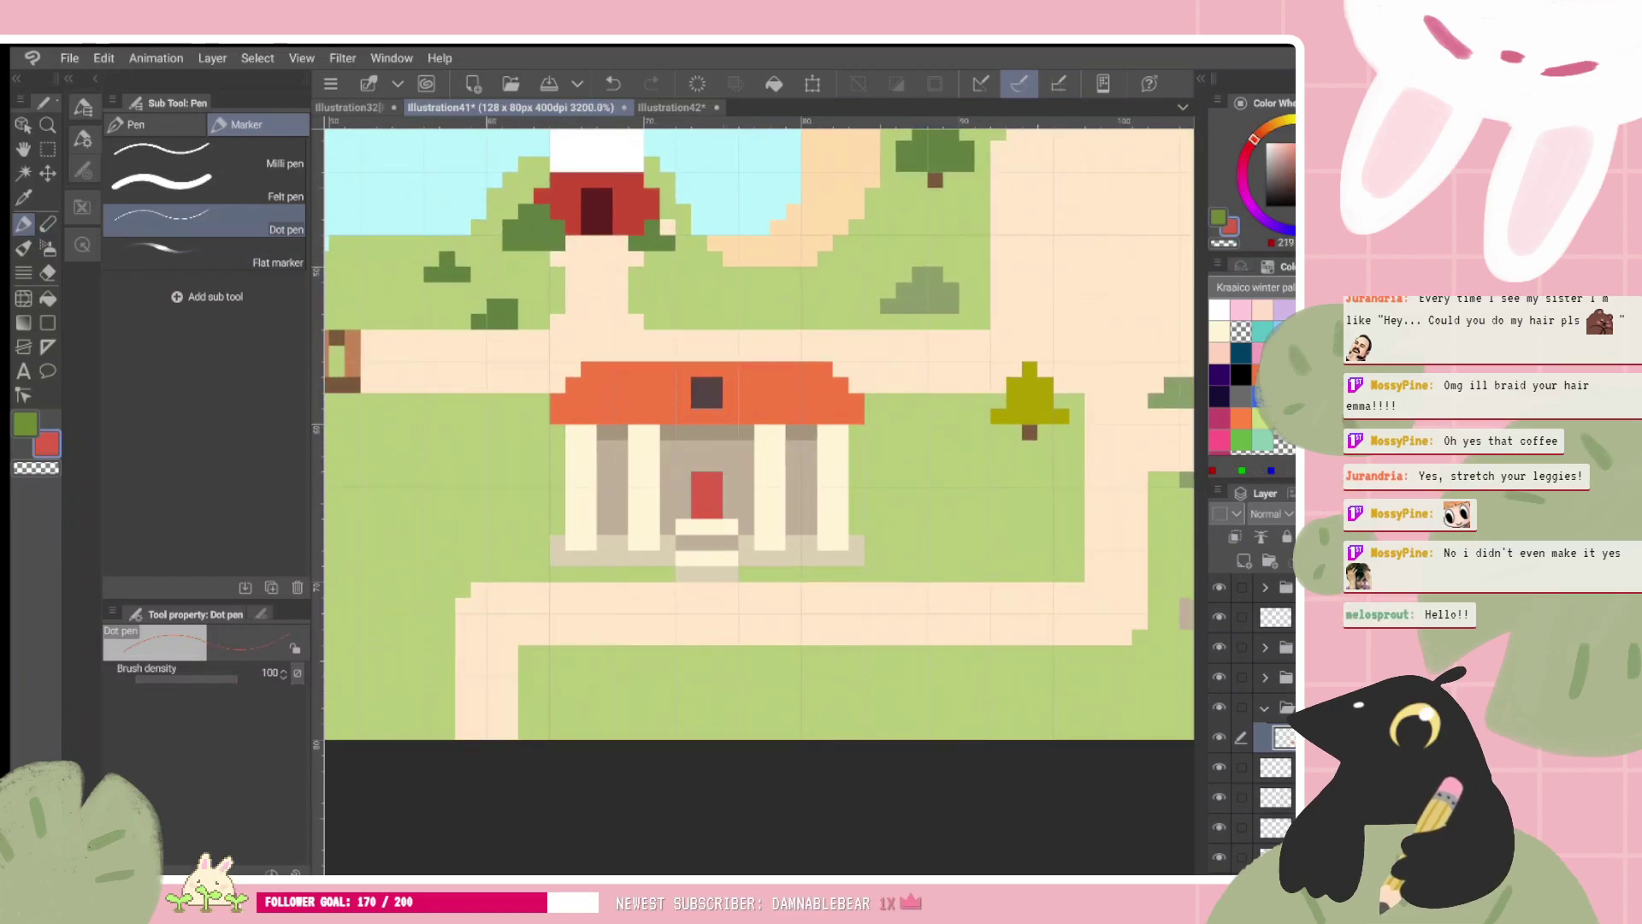
{"action": "key", "text": "ctrl+z"}
{"action": "scroll", "coordinate": [818, 523], "scroll_direction": "down", "scroll_amount": 5}
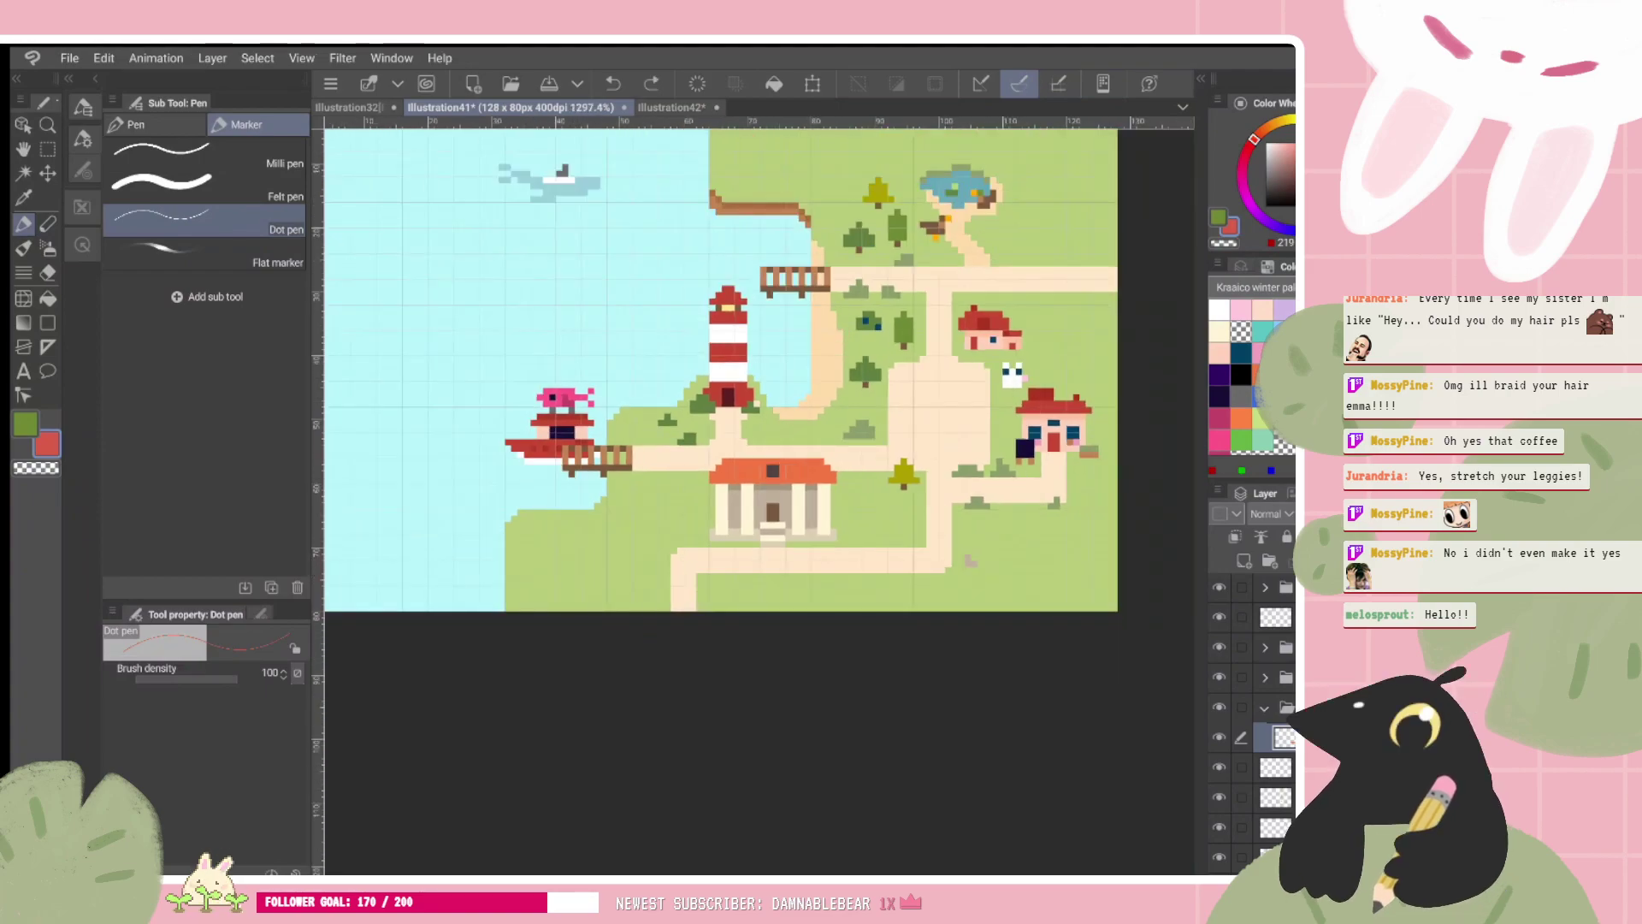
Step: Erase the small grey-brown mark beside the corner of the lower path with the transparent colour
{"action": "scroll", "coordinate": [819, 531], "scroll_direction": "up", "scroll_amount": 4}
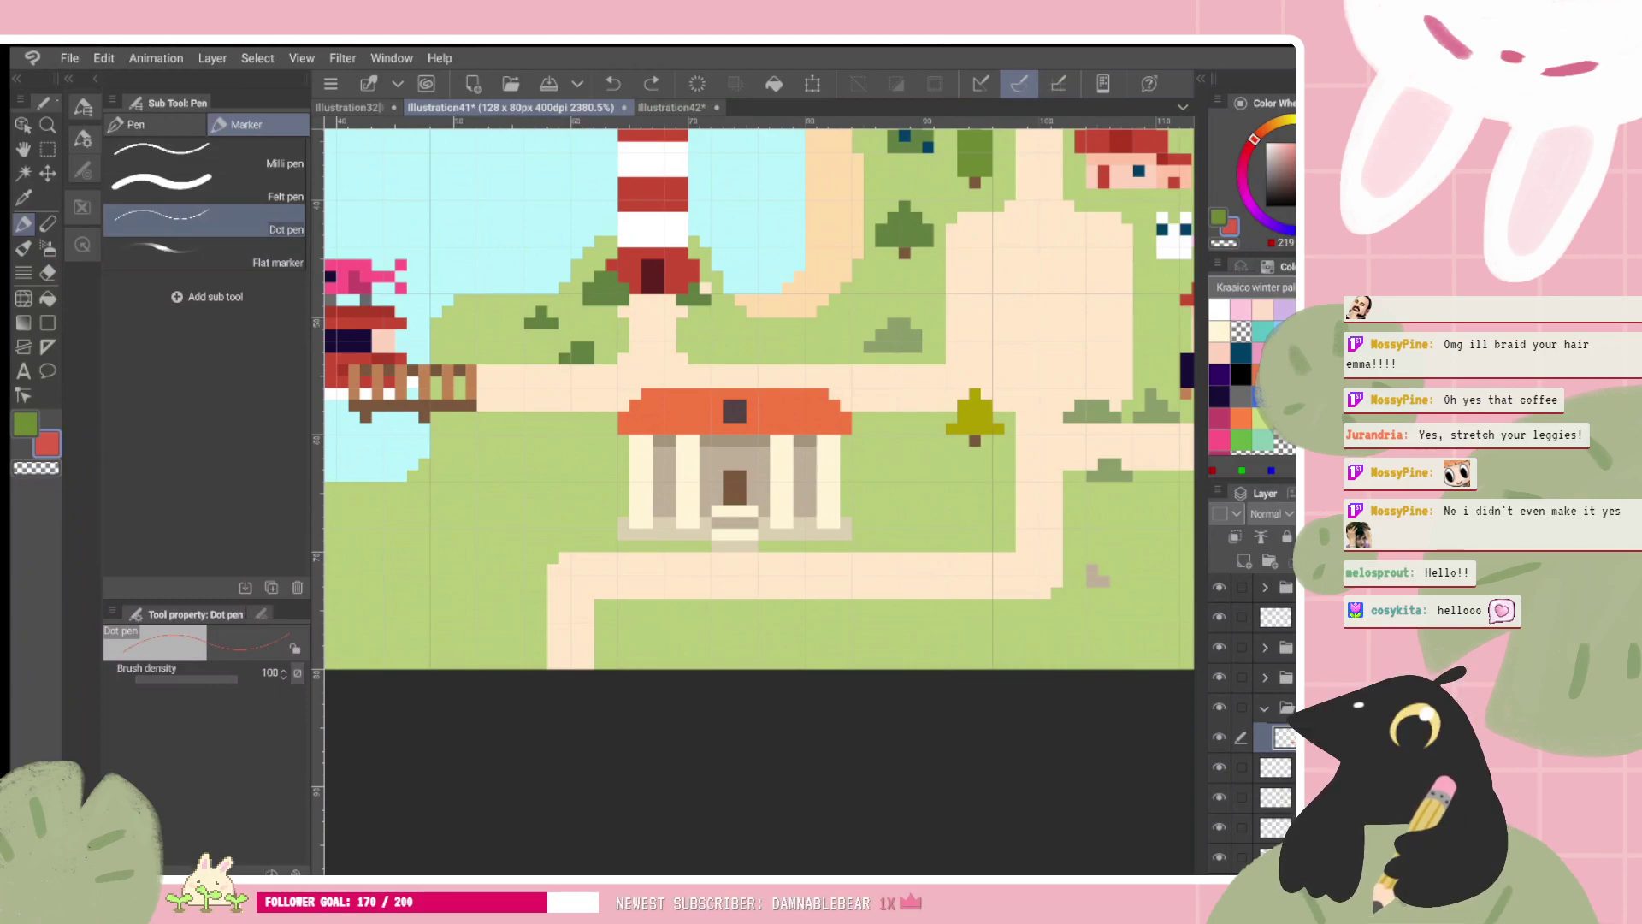
{"action": "left_click_drag", "start_coordinate": [734, 410], "coordinate": [766, 431]}
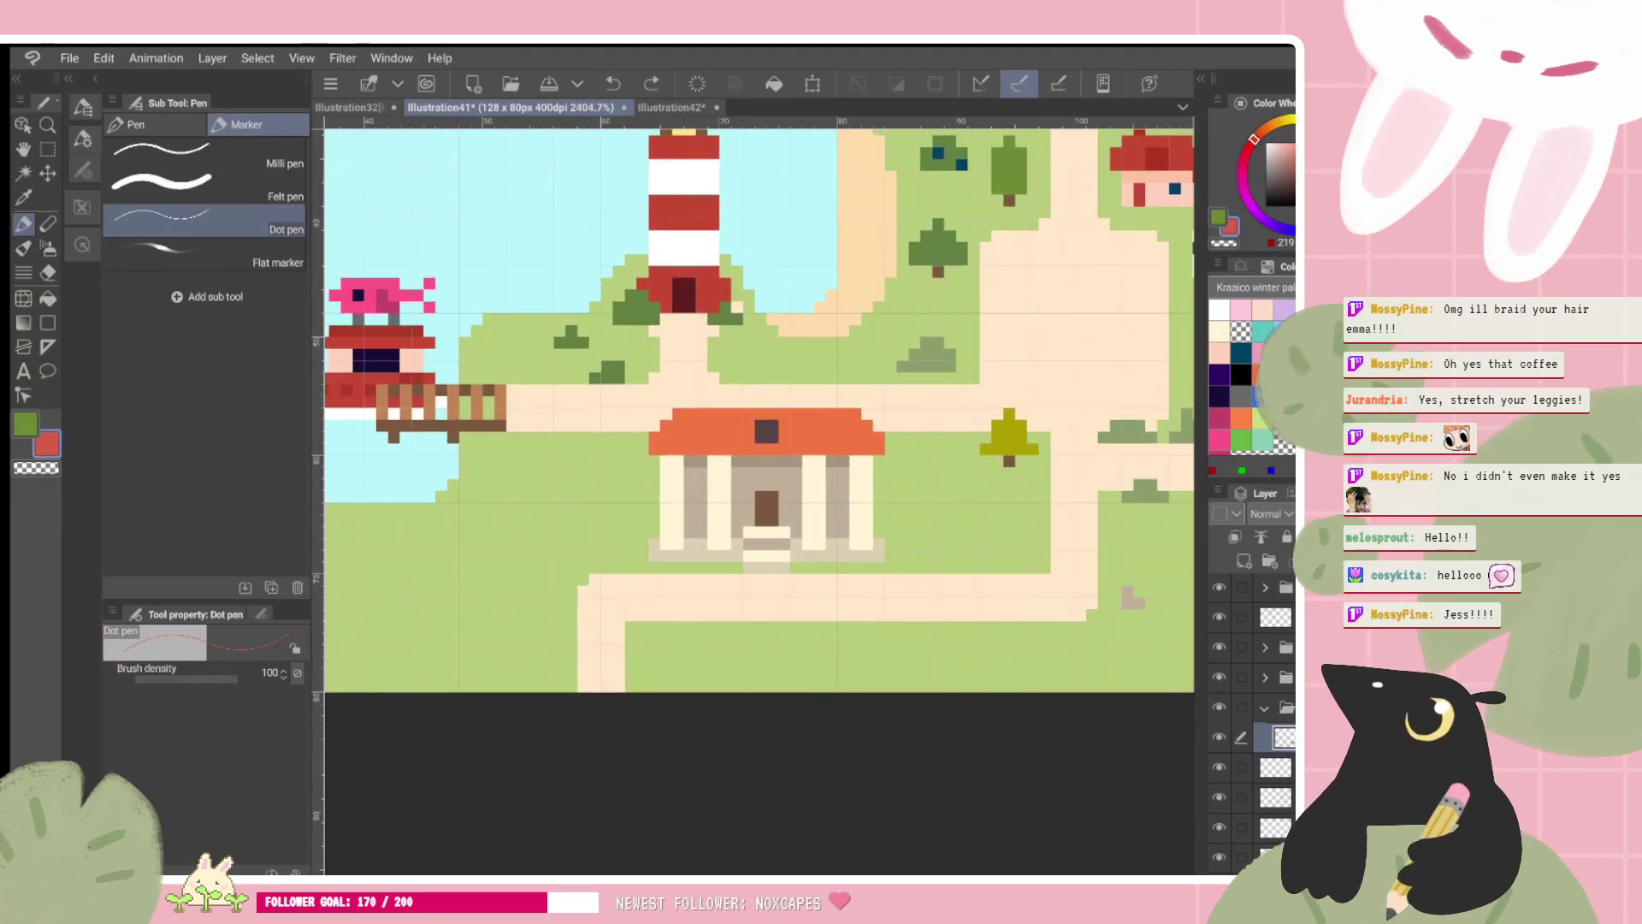
{"action": "scroll", "coordinate": [847, 649], "scroll_direction": "down", "scroll_amount": 4}
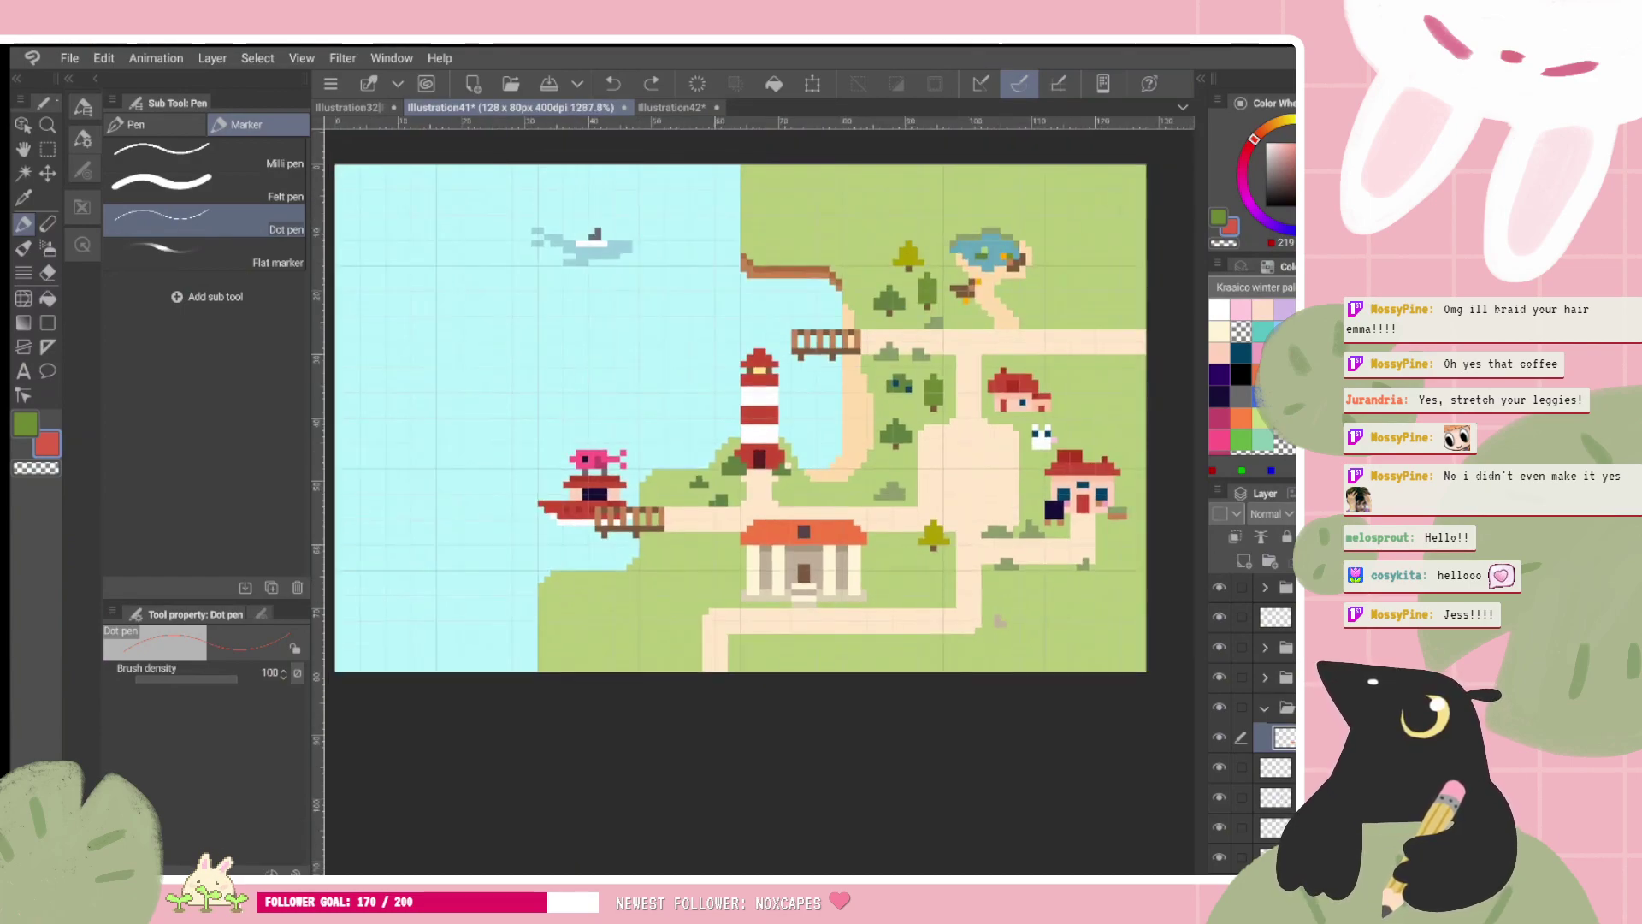
{"action": "scroll", "coordinate": [906, 522], "scroll_direction": "up", "scroll_amount": 1}
{"action": "scroll", "coordinate": [891, 475], "scroll_direction": "up", "scroll_amount": 1}
{"action": "left_click_drag", "start_coordinate": [891, 475], "coordinate": [882, 507]}
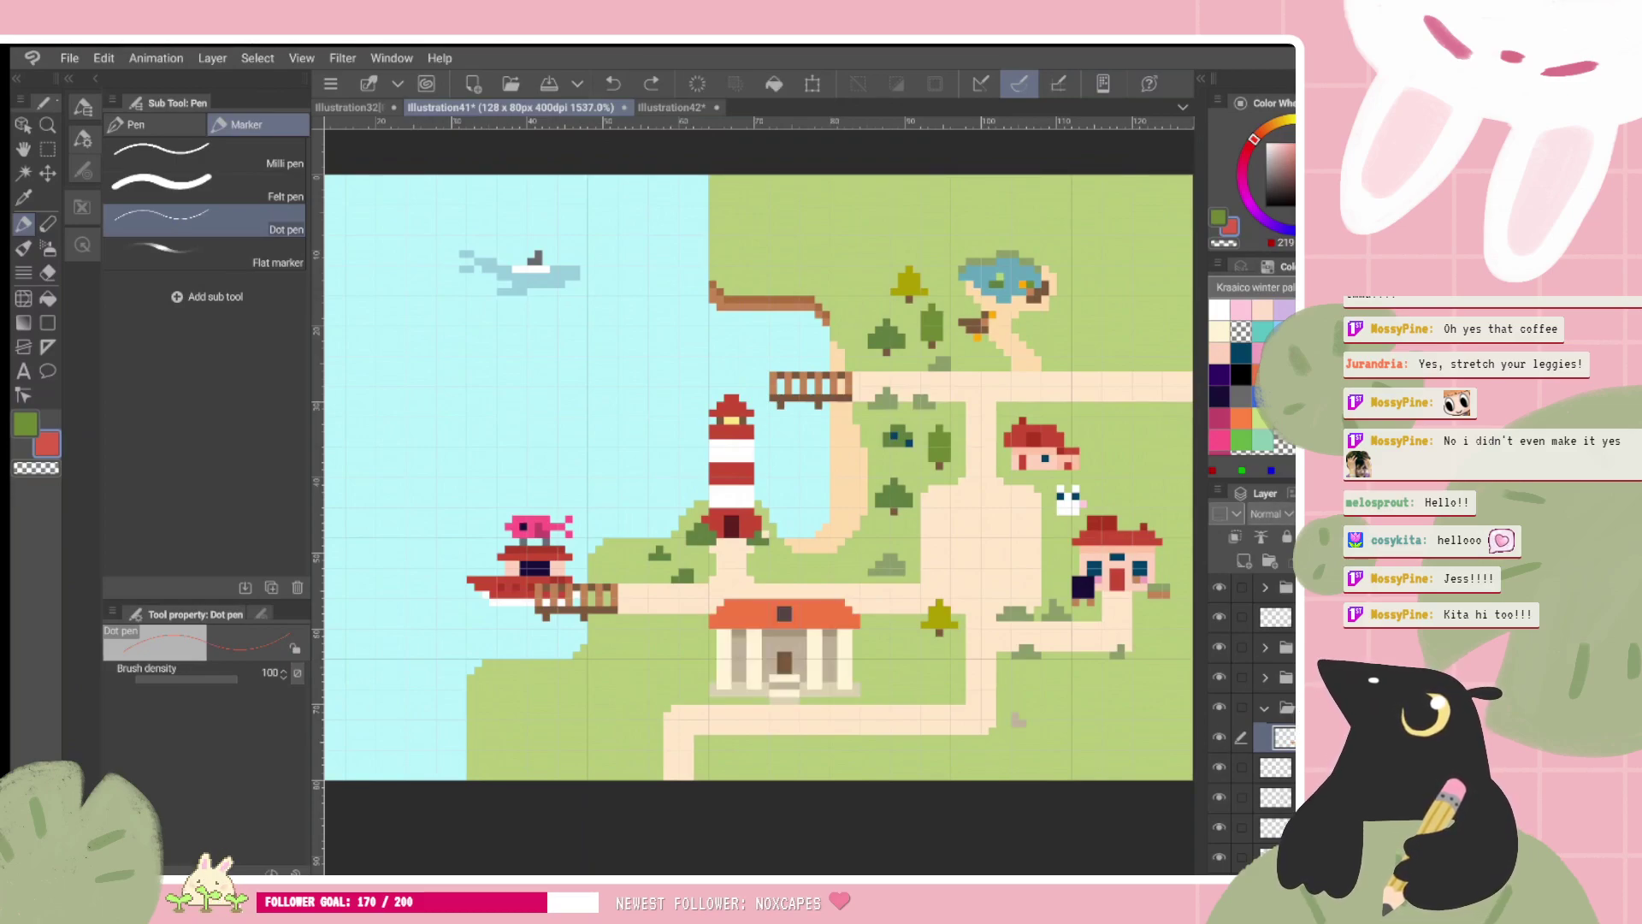
{"action": "left_click", "coordinate": [36, 468]}
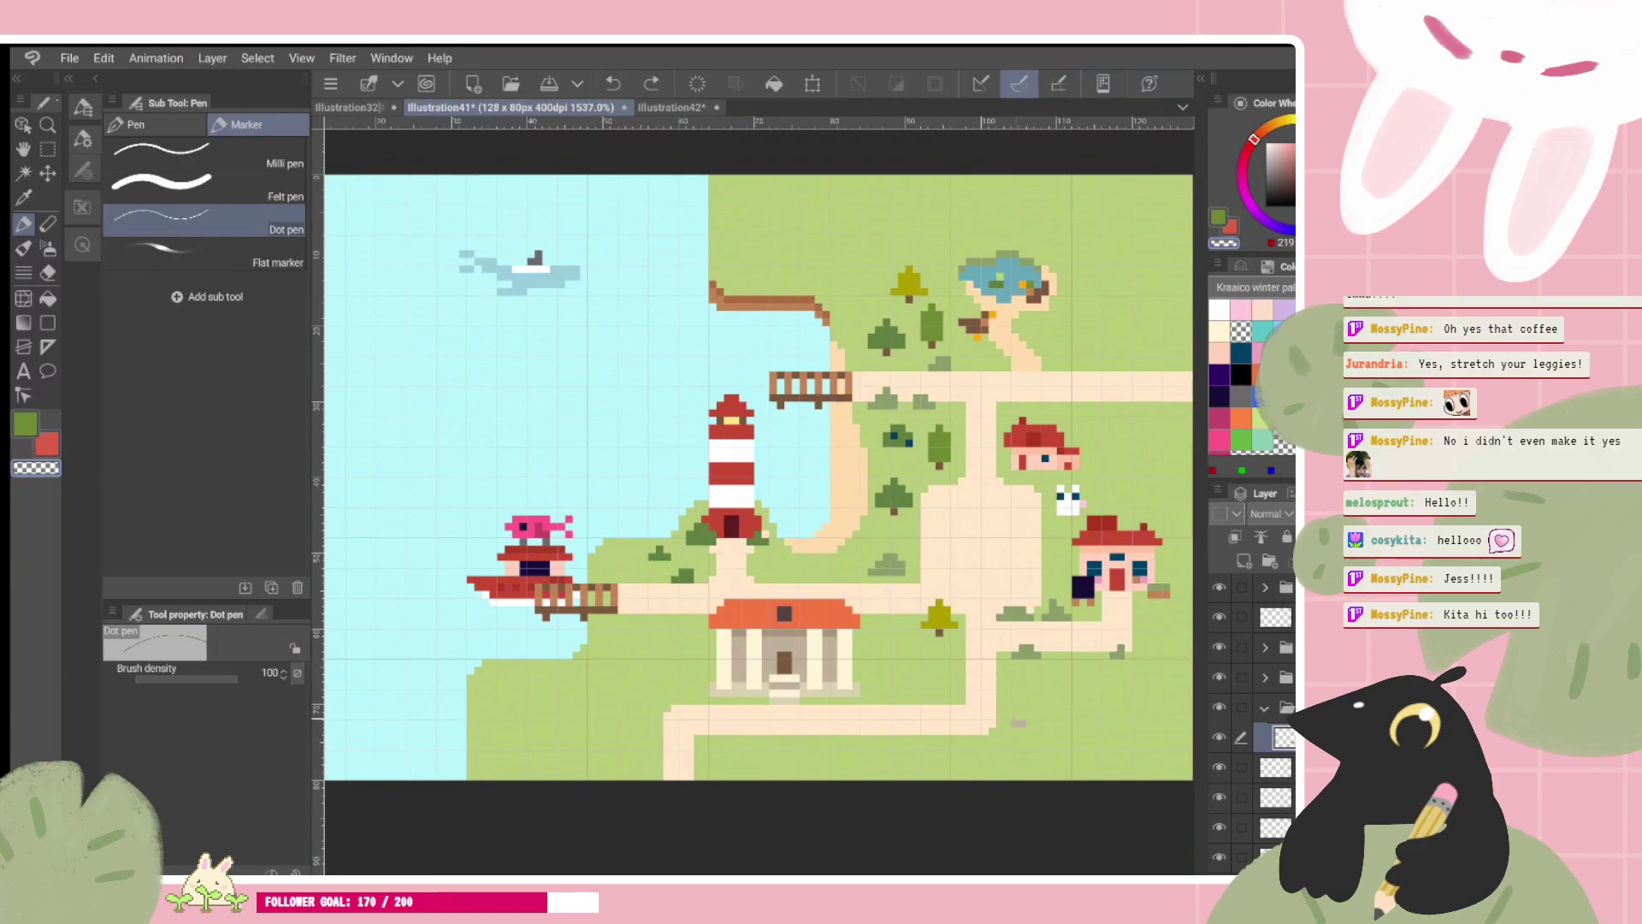
{"action": "left_click_drag", "start_coordinate": [1014, 717], "coordinate": [1022, 723]}
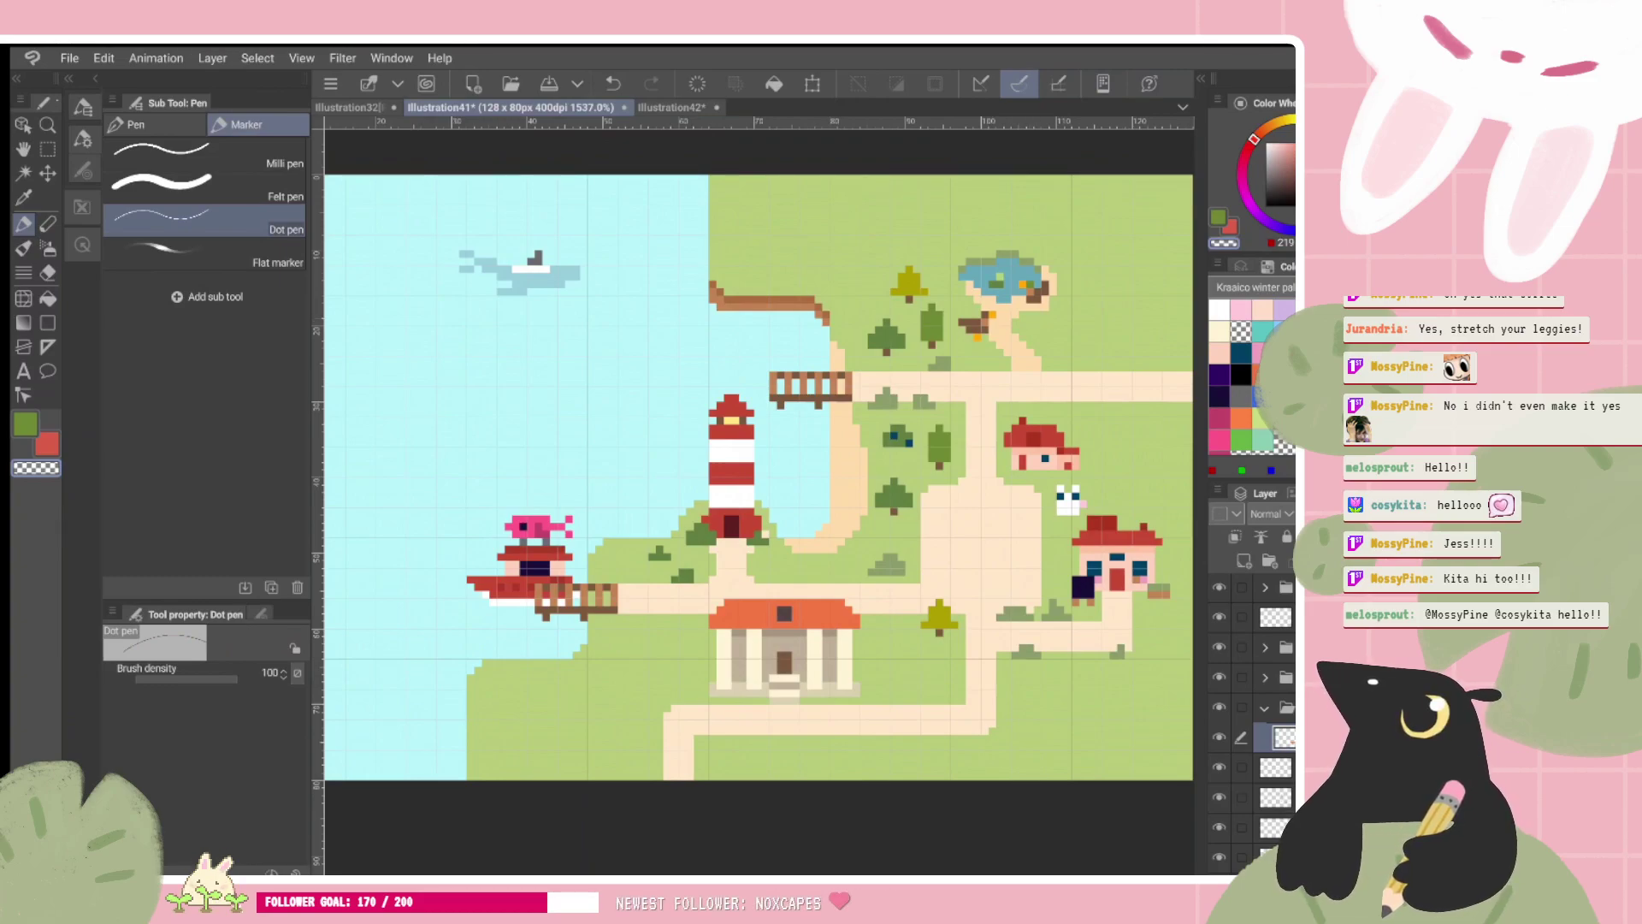
Step: Sample the columned building's roof orange and set a darker orange as the drawing colour
{"action": "left_click_drag", "start_coordinate": [759, 477], "coordinate": [722, 447]}
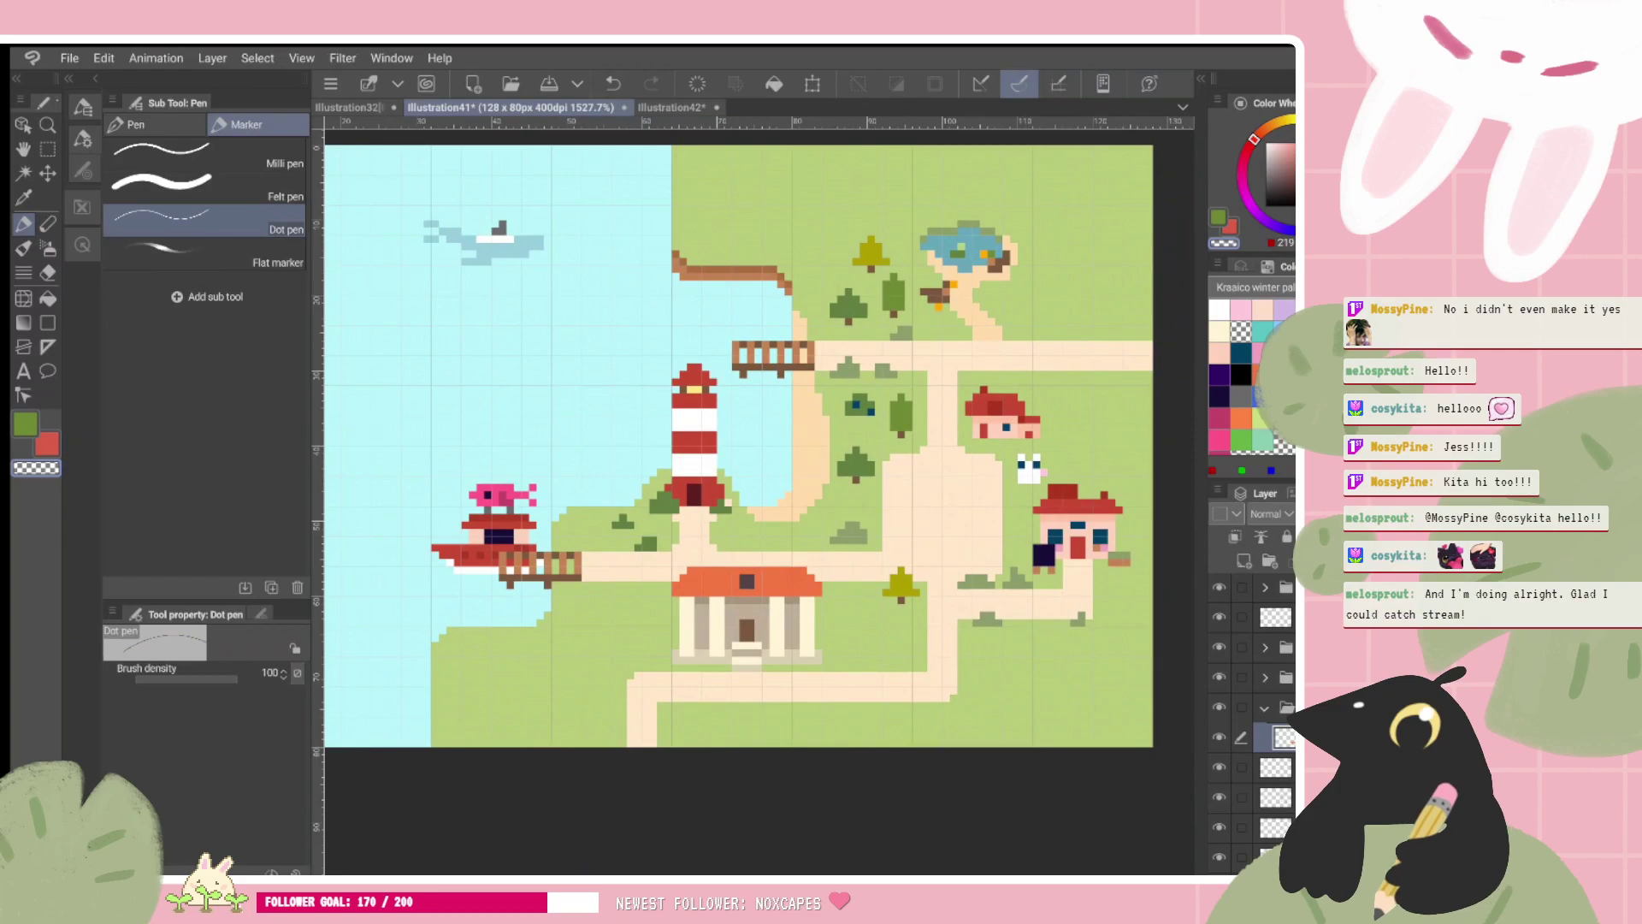
{"action": "scroll", "coordinate": [1154, 581], "scroll_direction": "up", "scroll_amount": 2}
{"action": "scroll", "coordinate": [753, 462], "scroll_direction": "up", "scroll_amount": 2}
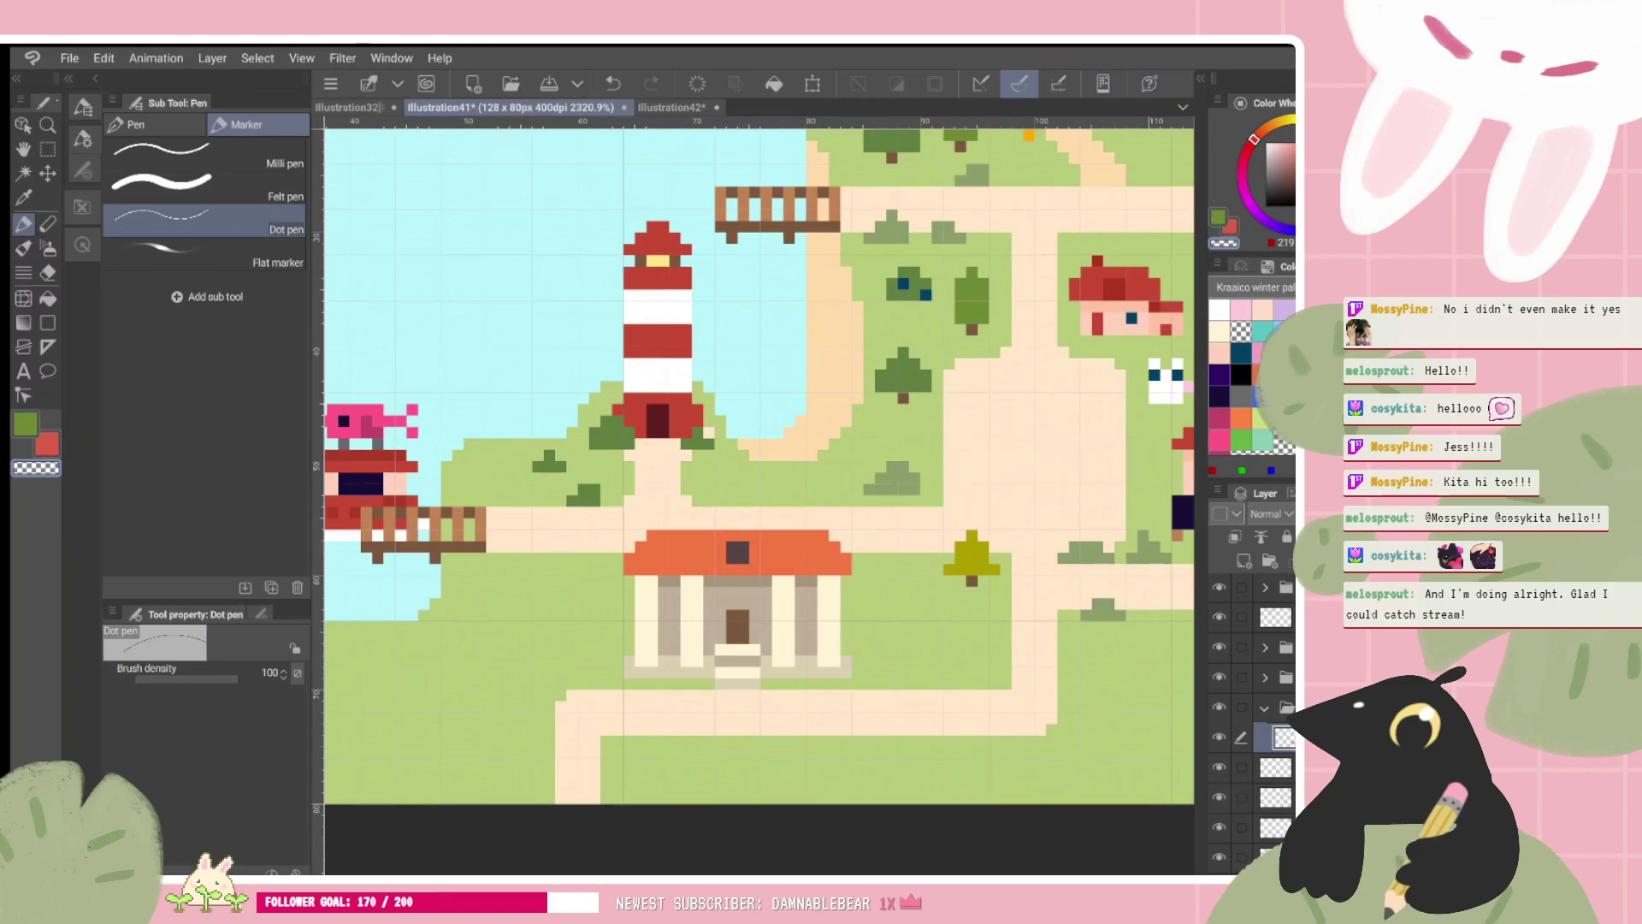
{"action": "left_click", "coordinate": [795, 539], "text": "alt"}
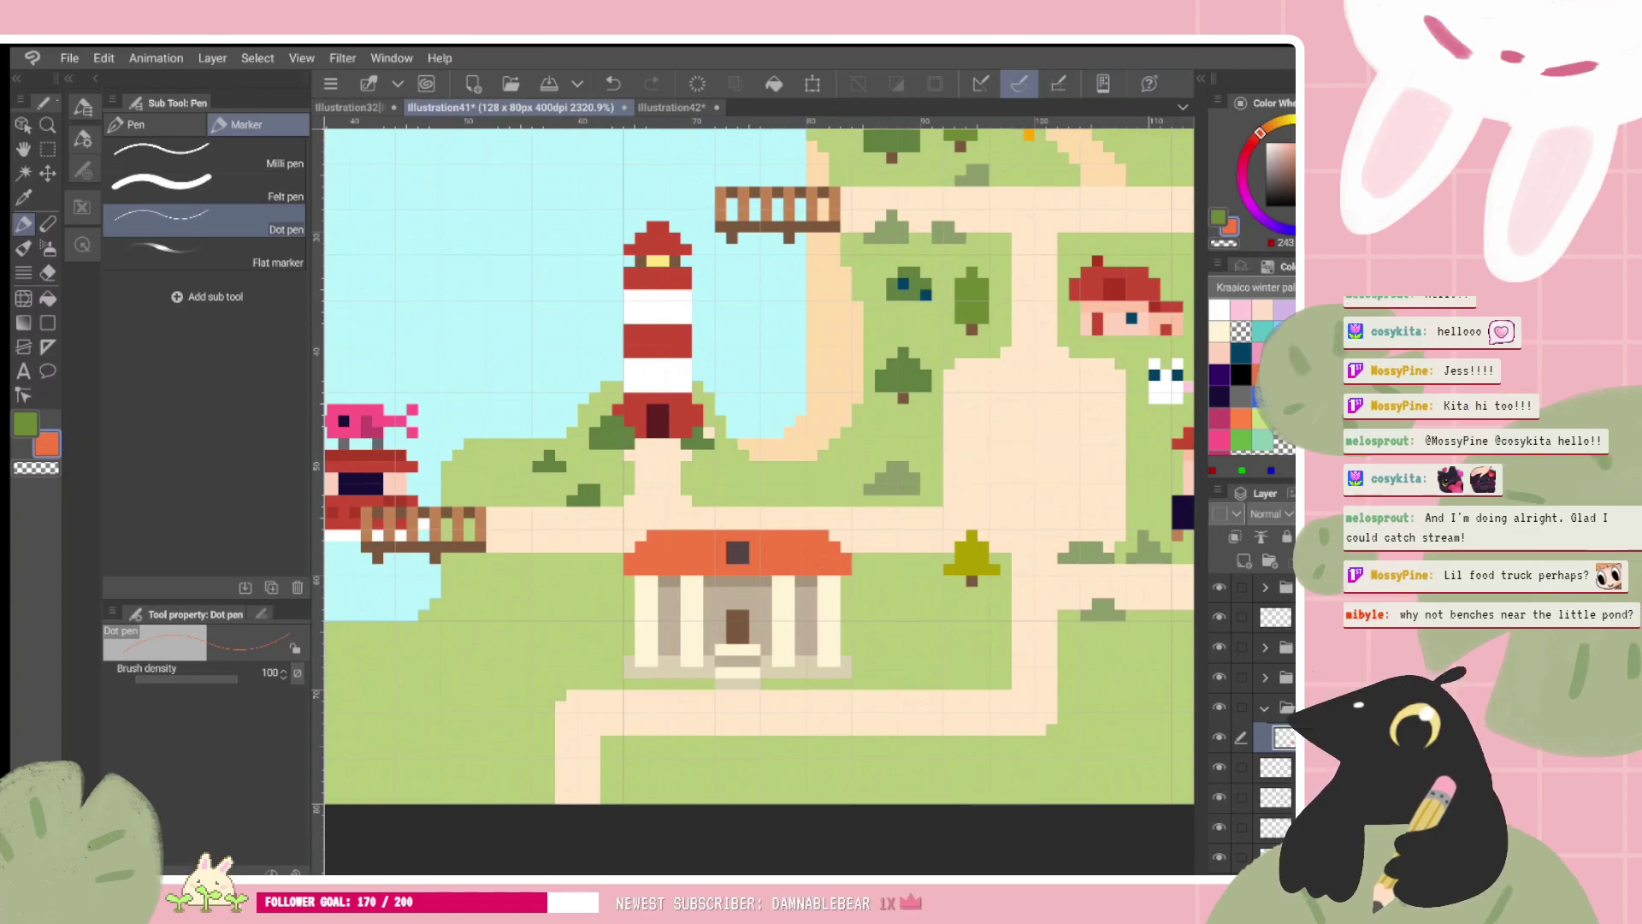
{"action": "left_click_drag", "start_coordinate": [971, 547], "coordinate": [934, 479]}
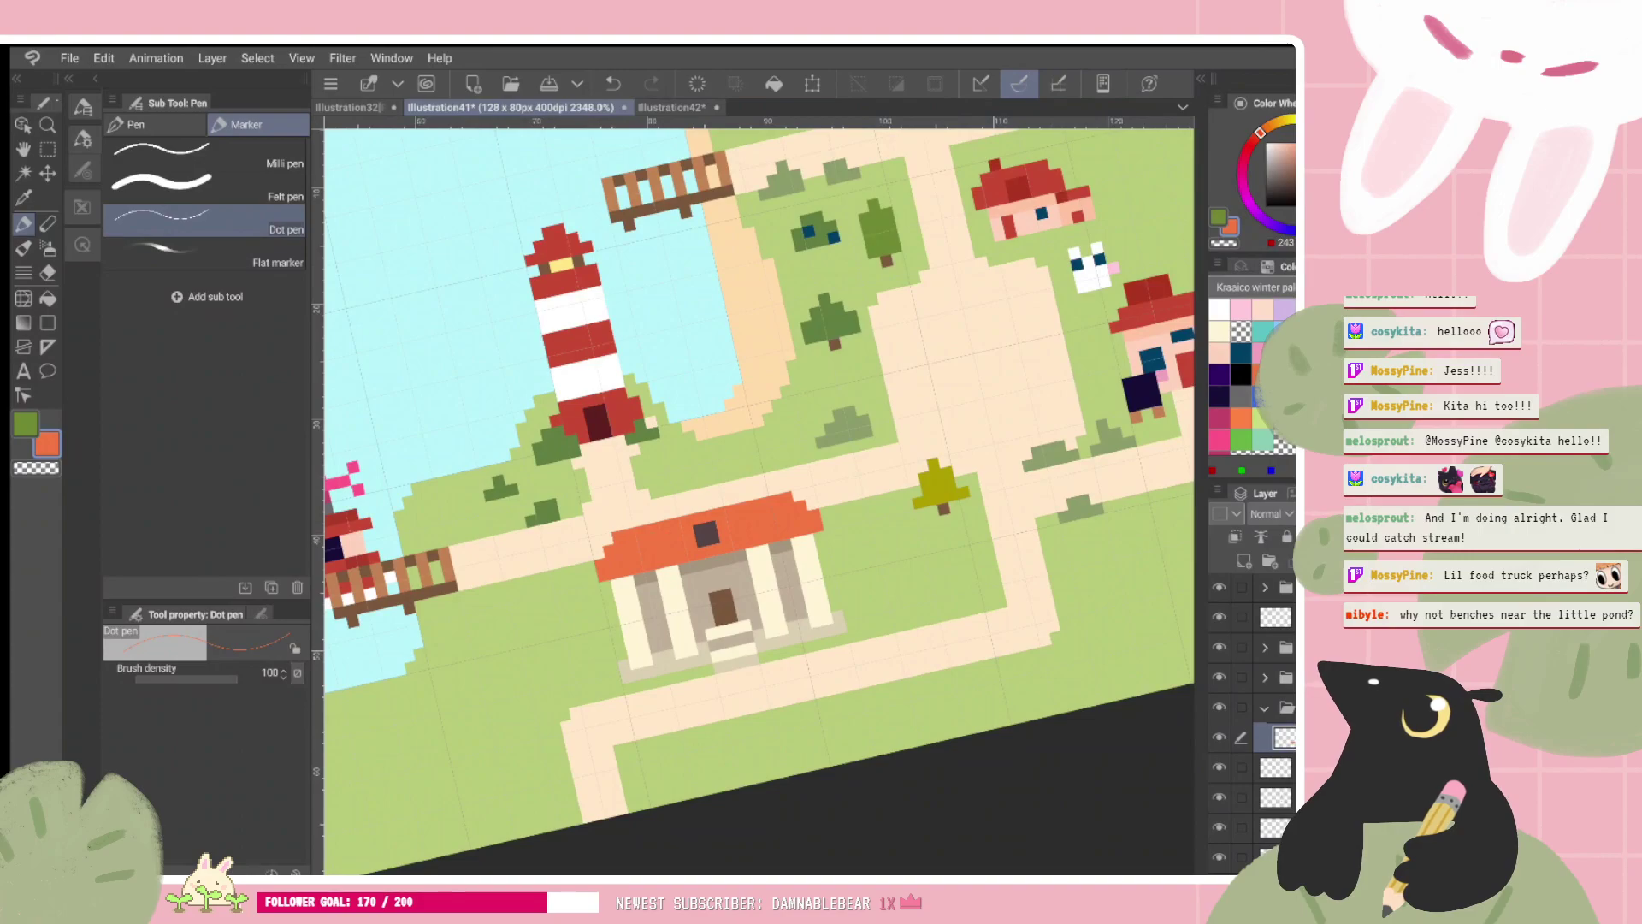
{"action": "left_click_drag", "start_coordinate": [750, 509], "coordinate": [745, 495]}
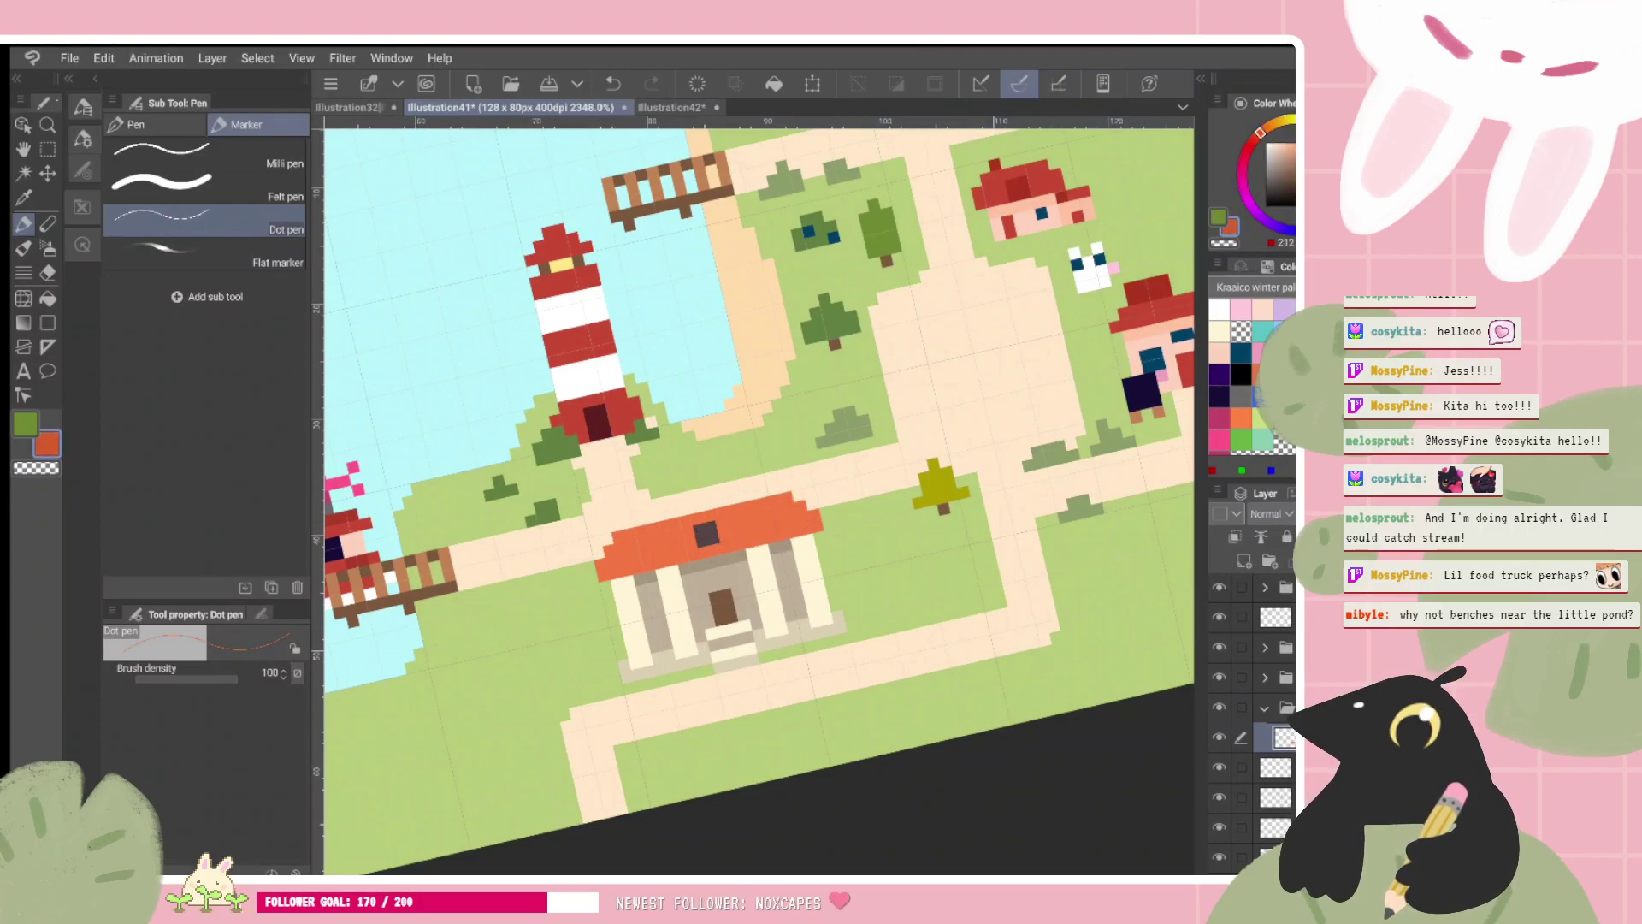
Step: Try long darker orange stripes across the columned building's roof, then undo them
{"action": "left_click_drag", "start_coordinate": [612, 547], "coordinate": [796, 511]}
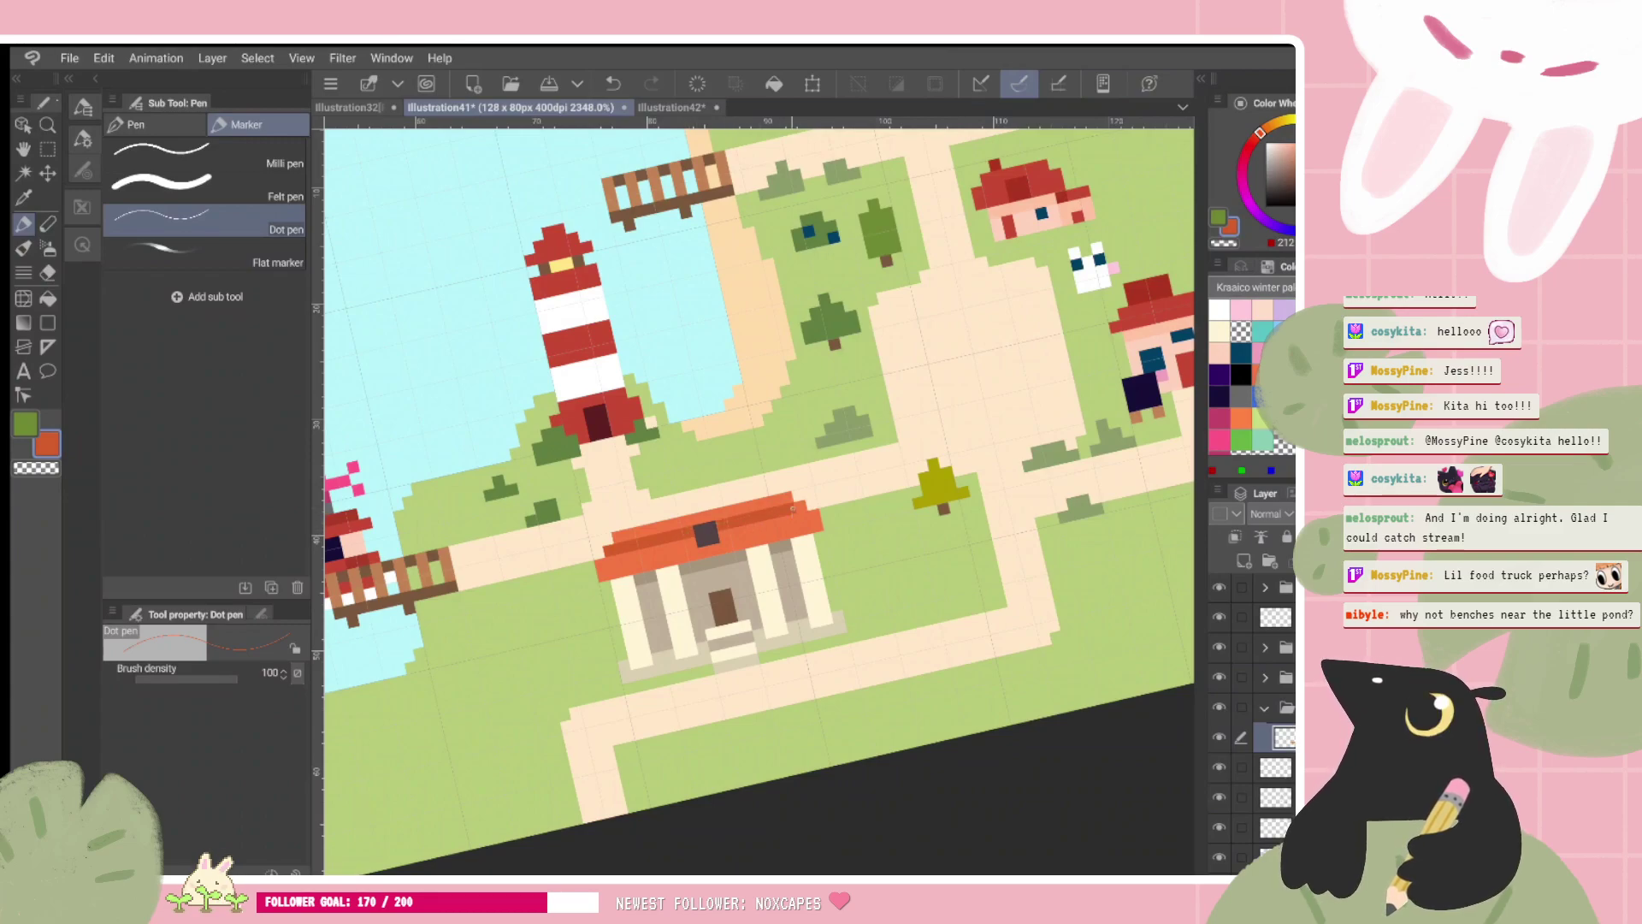
{"action": "left_click_drag", "start_coordinate": [681, 548], "coordinate": [690, 541]}
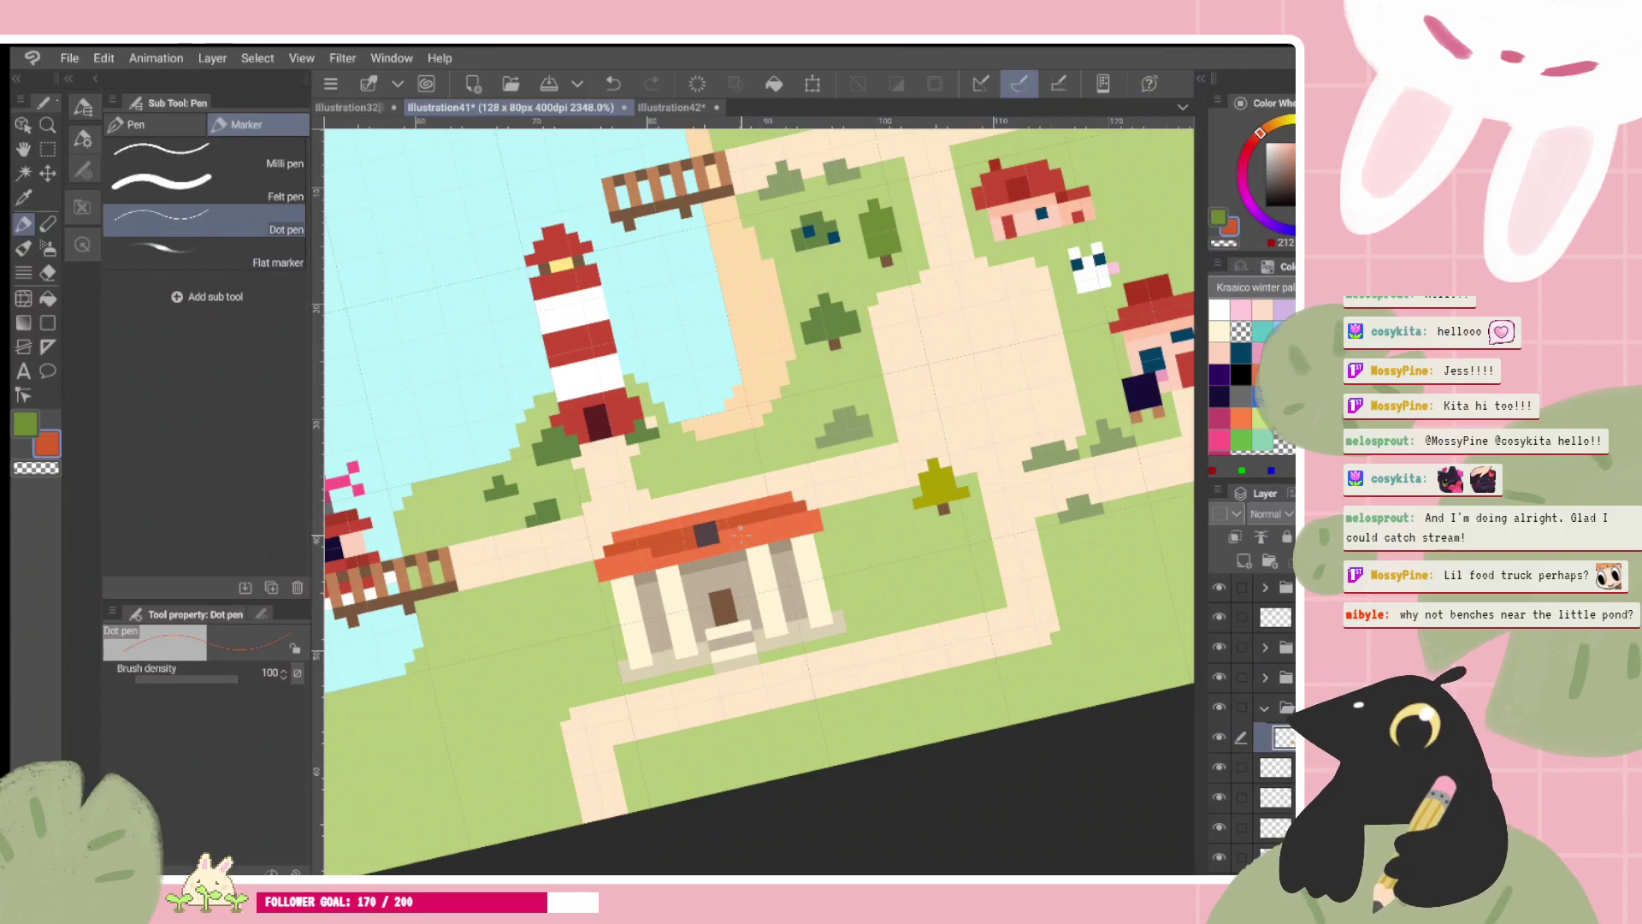
{"action": "key", "text": "ctrl+z"}
{"action": "key", "text": "ctrl+z"}
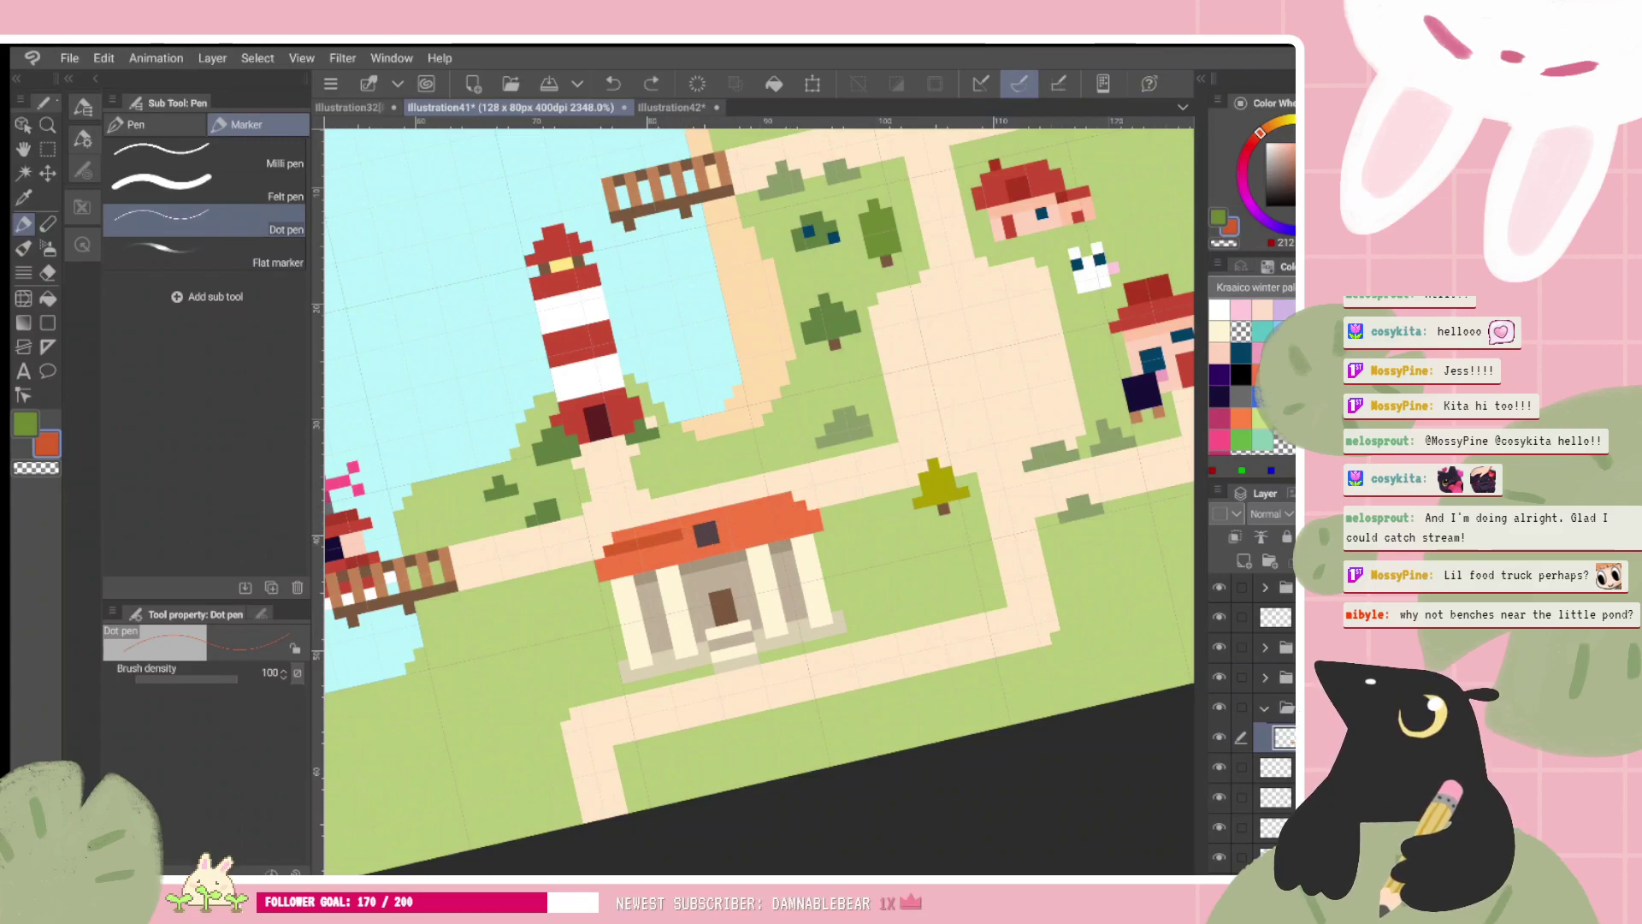
{"action": "key", "text": "ctrl+z"}
{"action": "left_click_drag", "start_coordinate": [601, 568], "coordinate": [813, 515]}
{"action": "key", "text": "ctrl+z"}
{"action": "key", "text": "ctrl+z"}
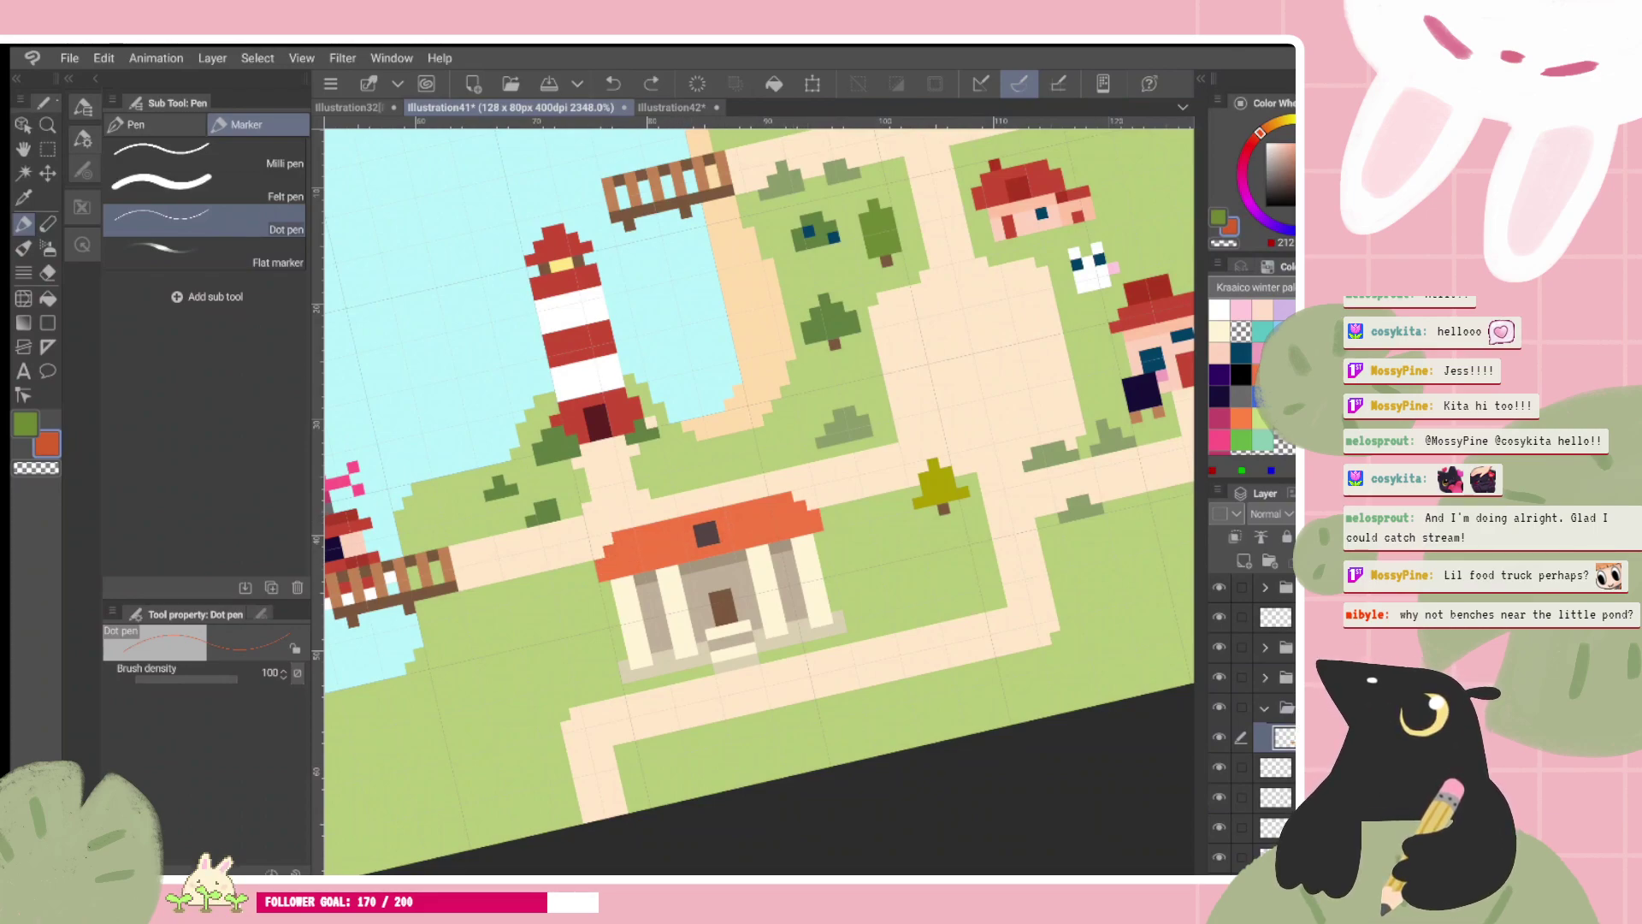
Step: Shade the roof of the columned building with darker orange on both sides of its window
{"action": "left_click_drag", "start_coordinate": [676, 535], "coordinate": [613, 562]}
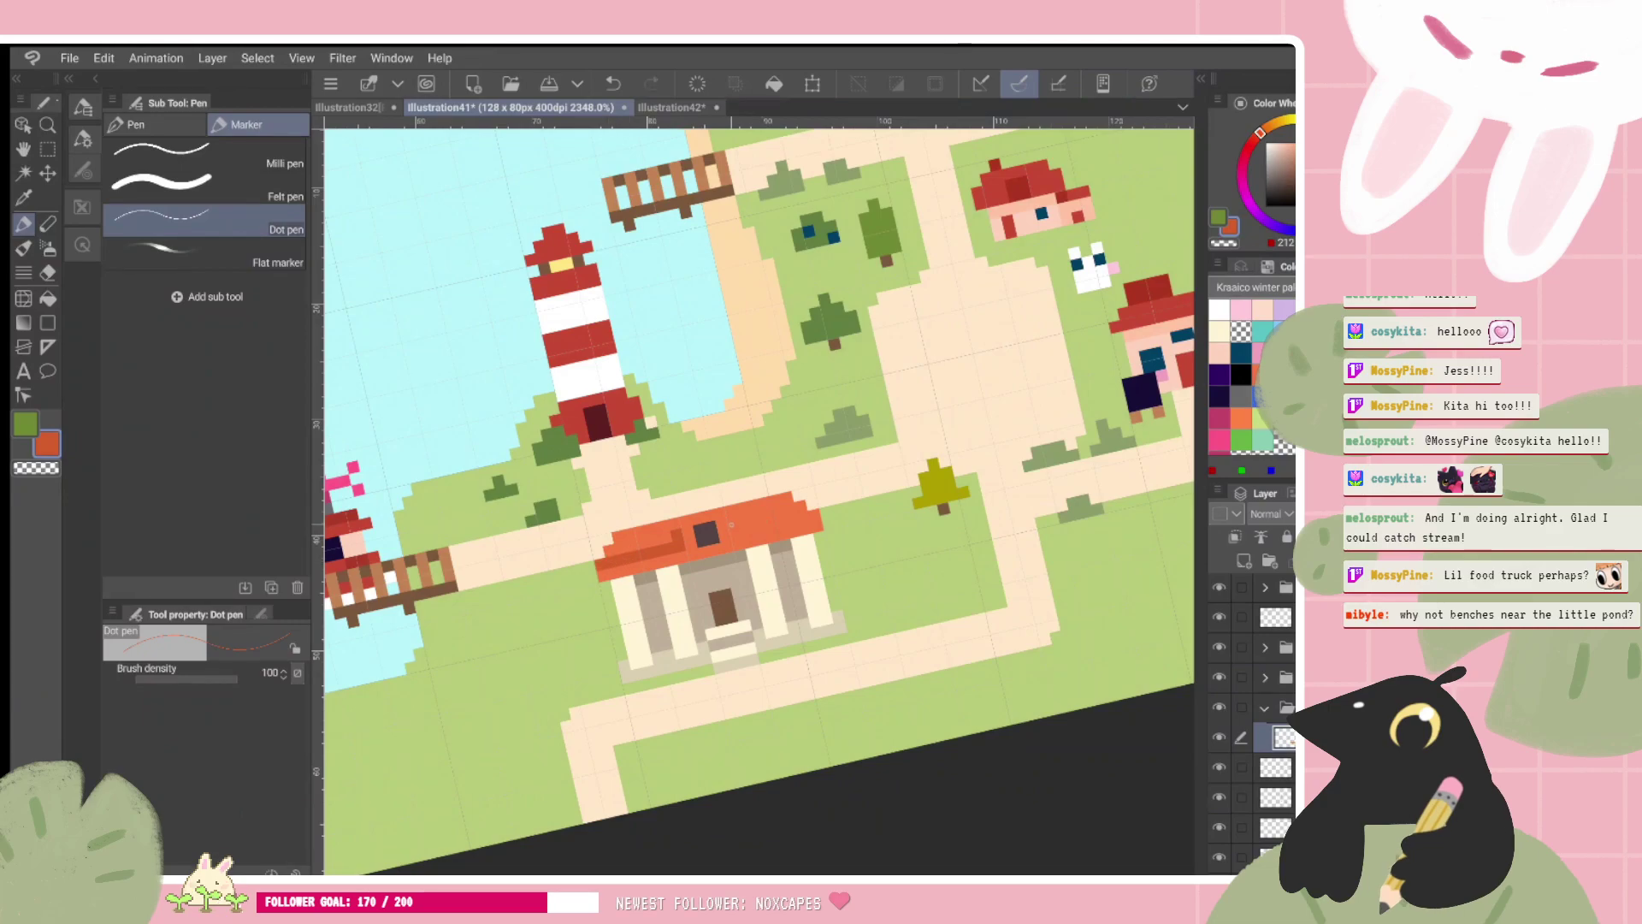
{"action": "left_click_drag", "start_coordinate": [731, 524], "coordinate": [775, 524]}
{"action": "scroll", "coordinate": [759, 501], "scroll_direction": "down", "scroll_amount": 2}
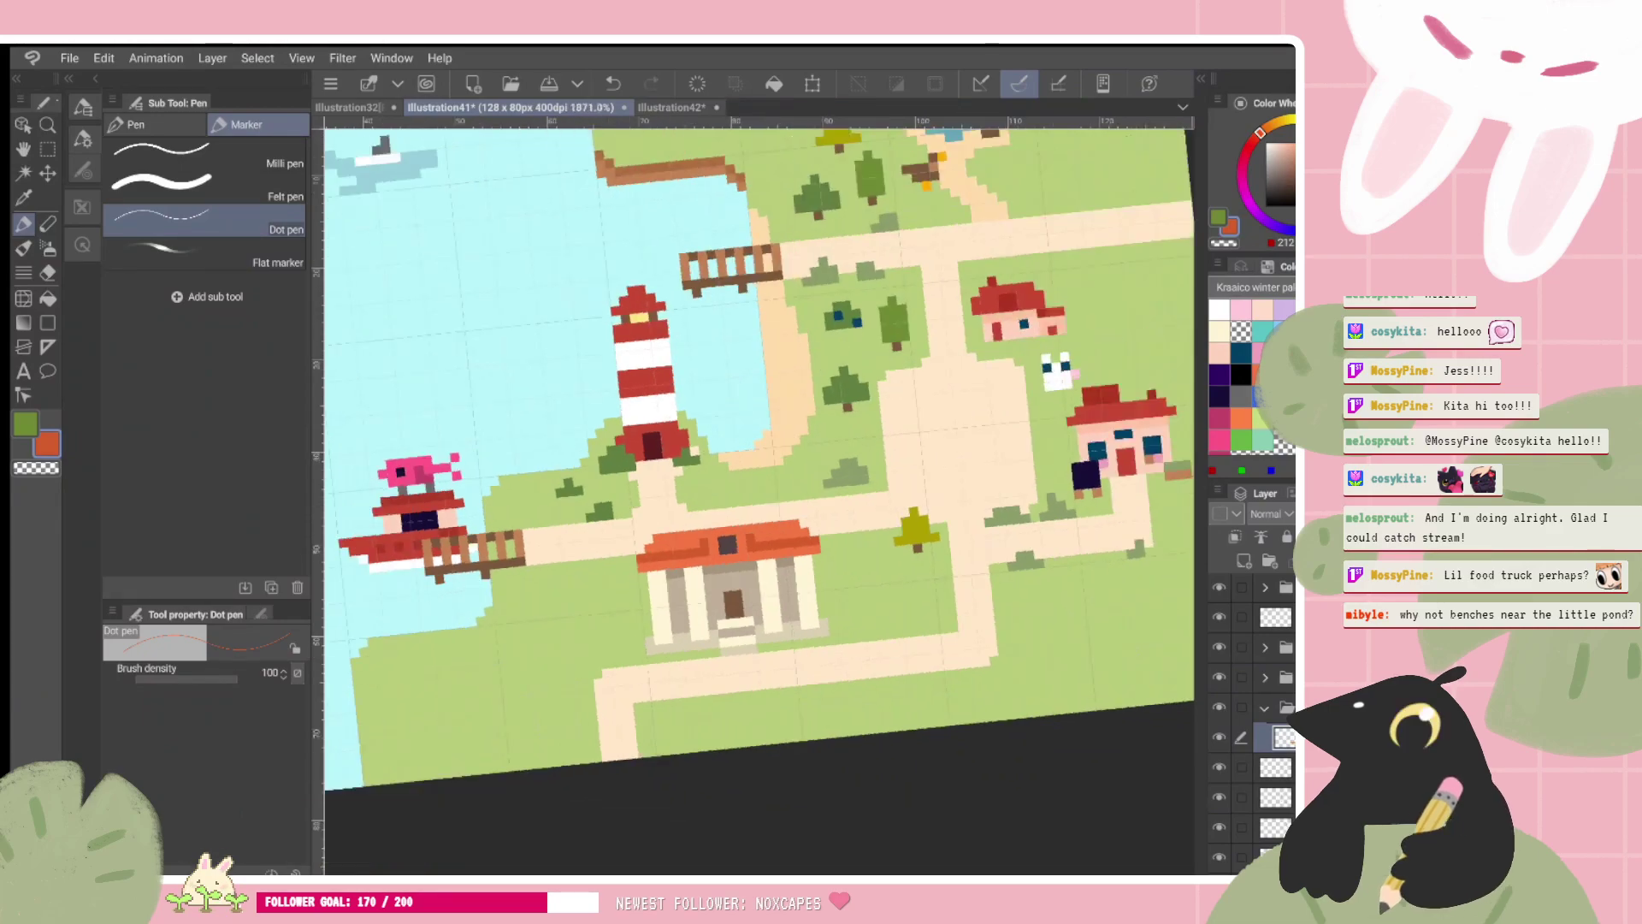
{"action": "scroll", "coordinate": [759, 501], "scroll_direction": "up", "scroll_amount": 3}
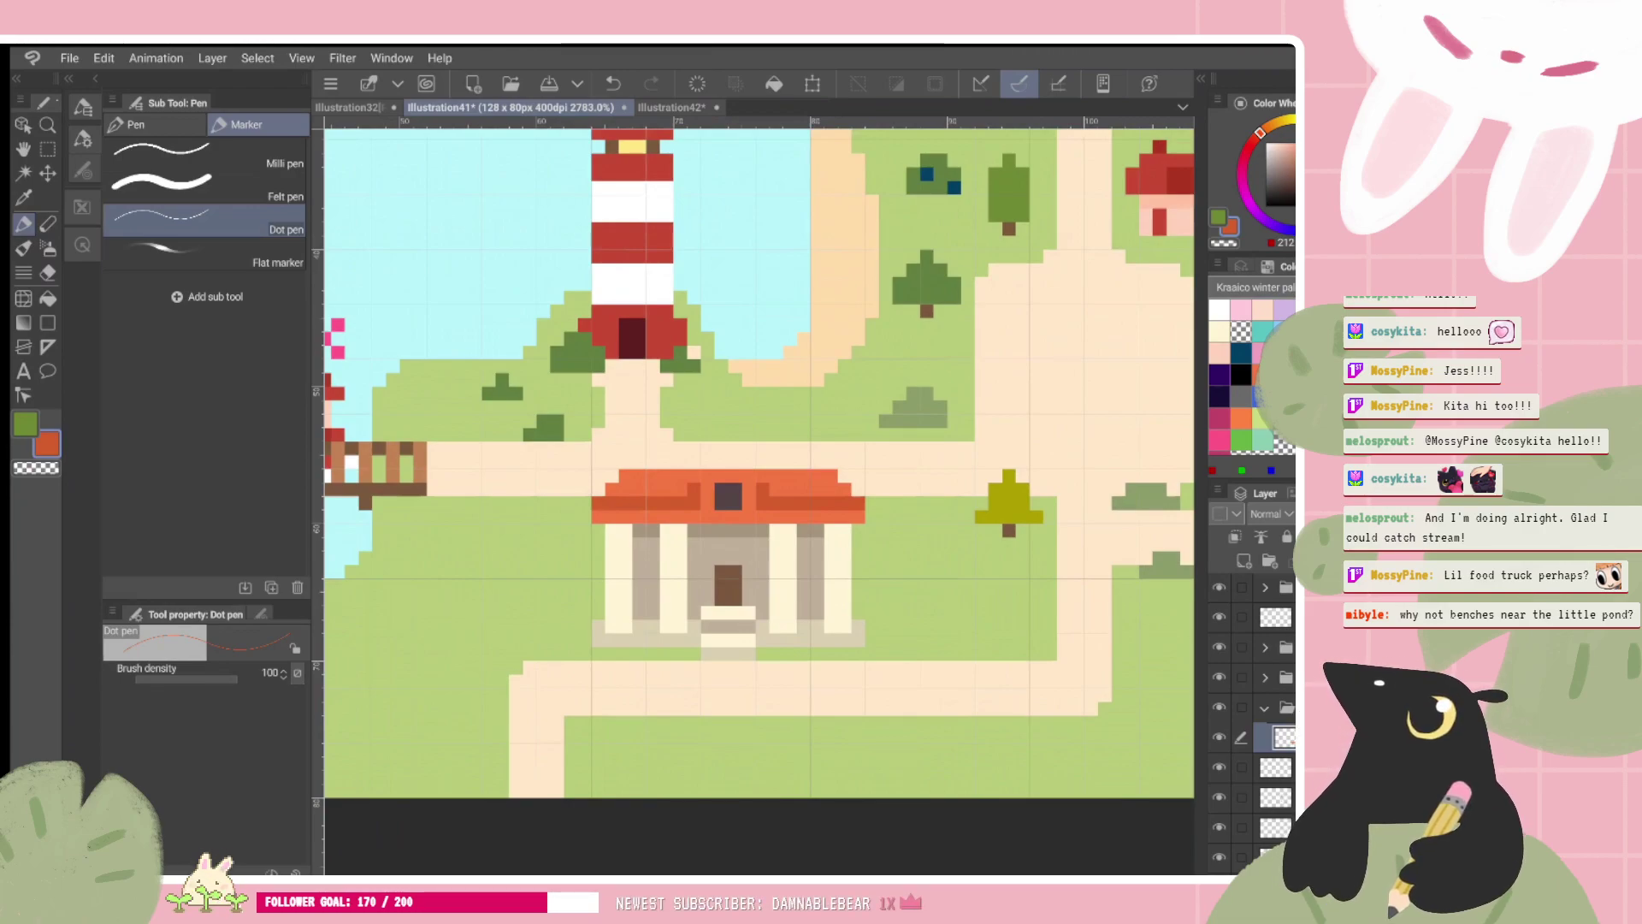
Step: Sample brown and draw a small bench, three pixels wide with two legs, above the pond
{"action": "scroll", "coordinate": [758, 501], "scroll_direction": "down", "scroll_amount": 2}
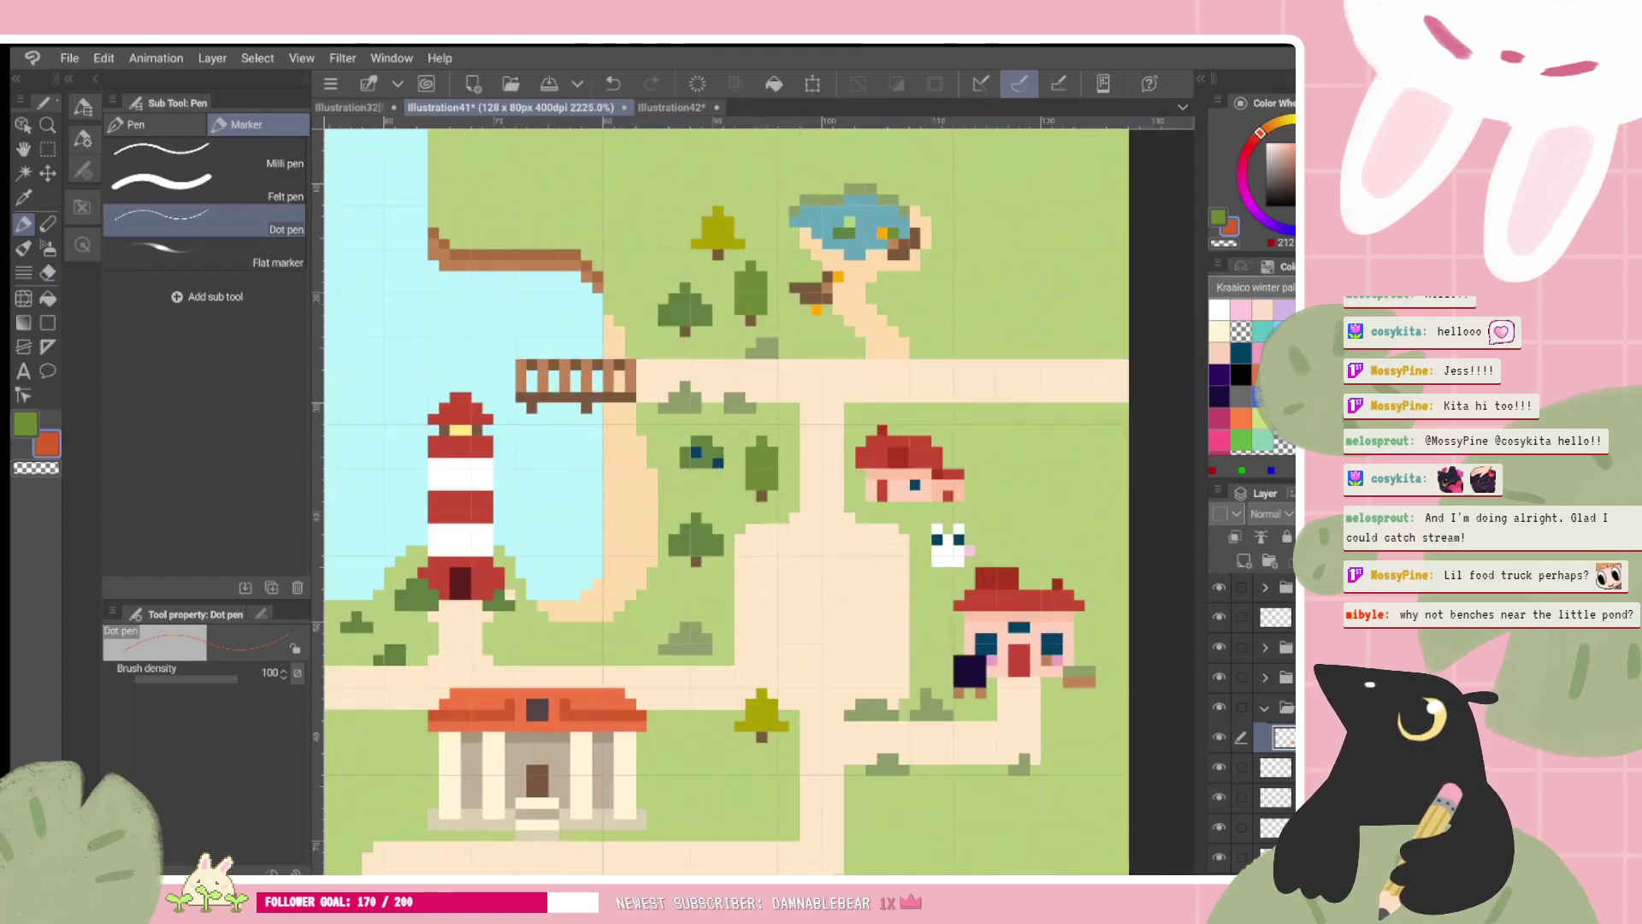
{"action": "scroll", "coordinate": [758, 501], "scroll_direction": "up", "scroll_amount": 3}
{"action": "left_click", "coordinate": [740, 483], "text": "alt"}
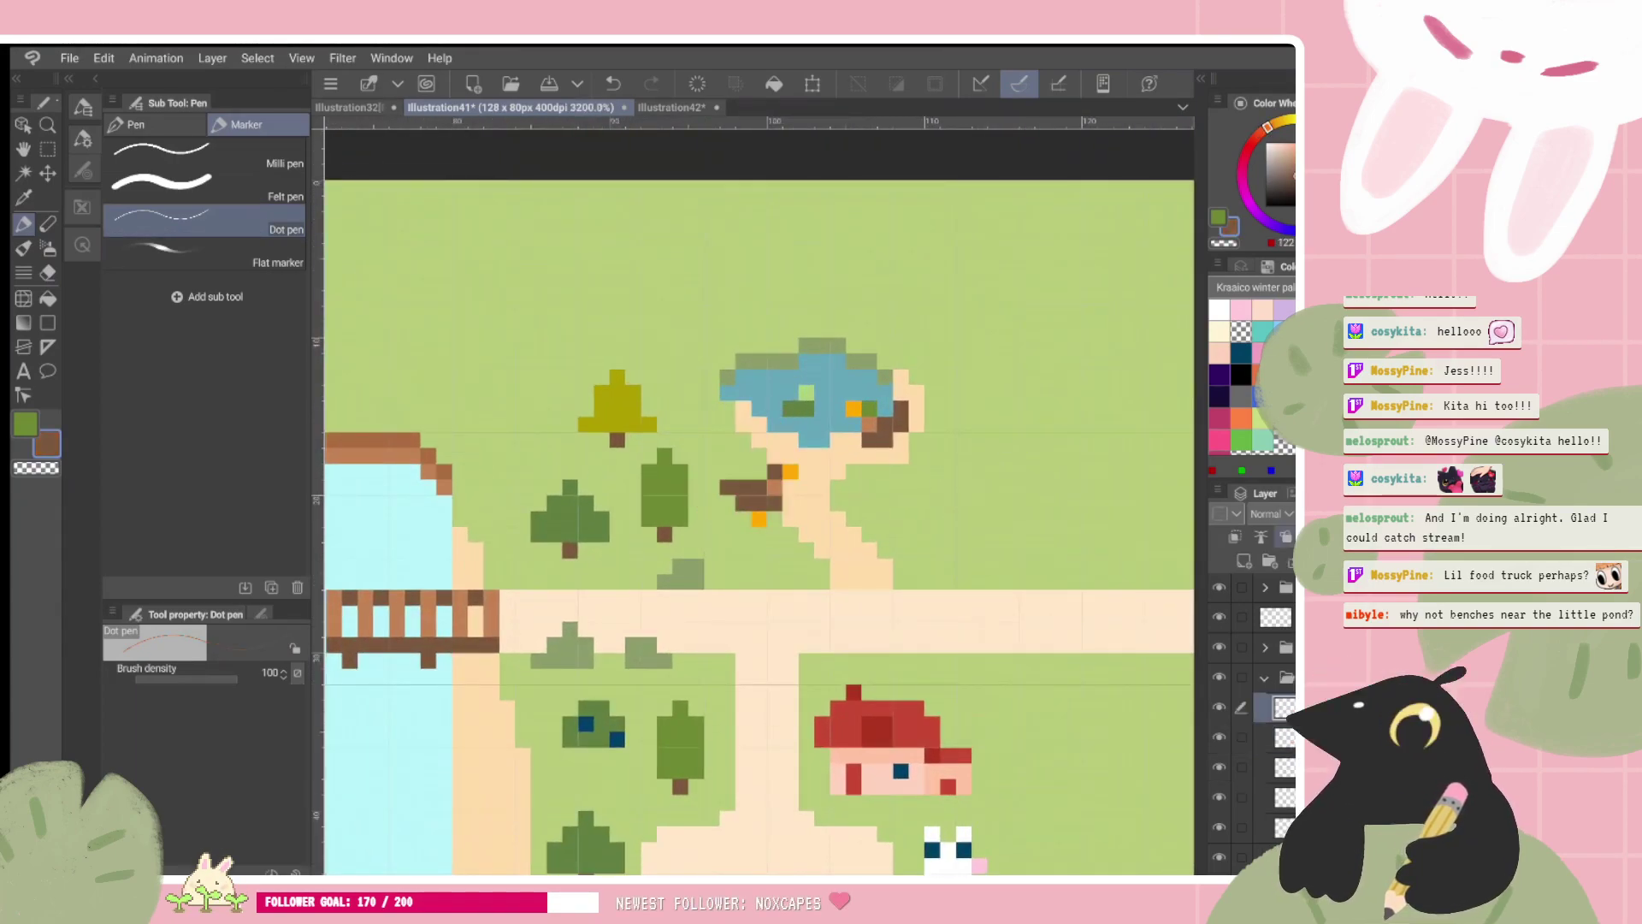
{"action": "left_click", "coordinate": [1261, 536]}
{"action": "mouse_move", "coordinate": [744, 299]}
{"action": "left_mouse_down"}
{"action": "mouse_move", "coordinate": [775, 316]}
{"action": "mouse_move", "coordinate": [775, 296]}
{"action": "left_mouse_up"}
{"action": "key", "text": "ctrl+z"}
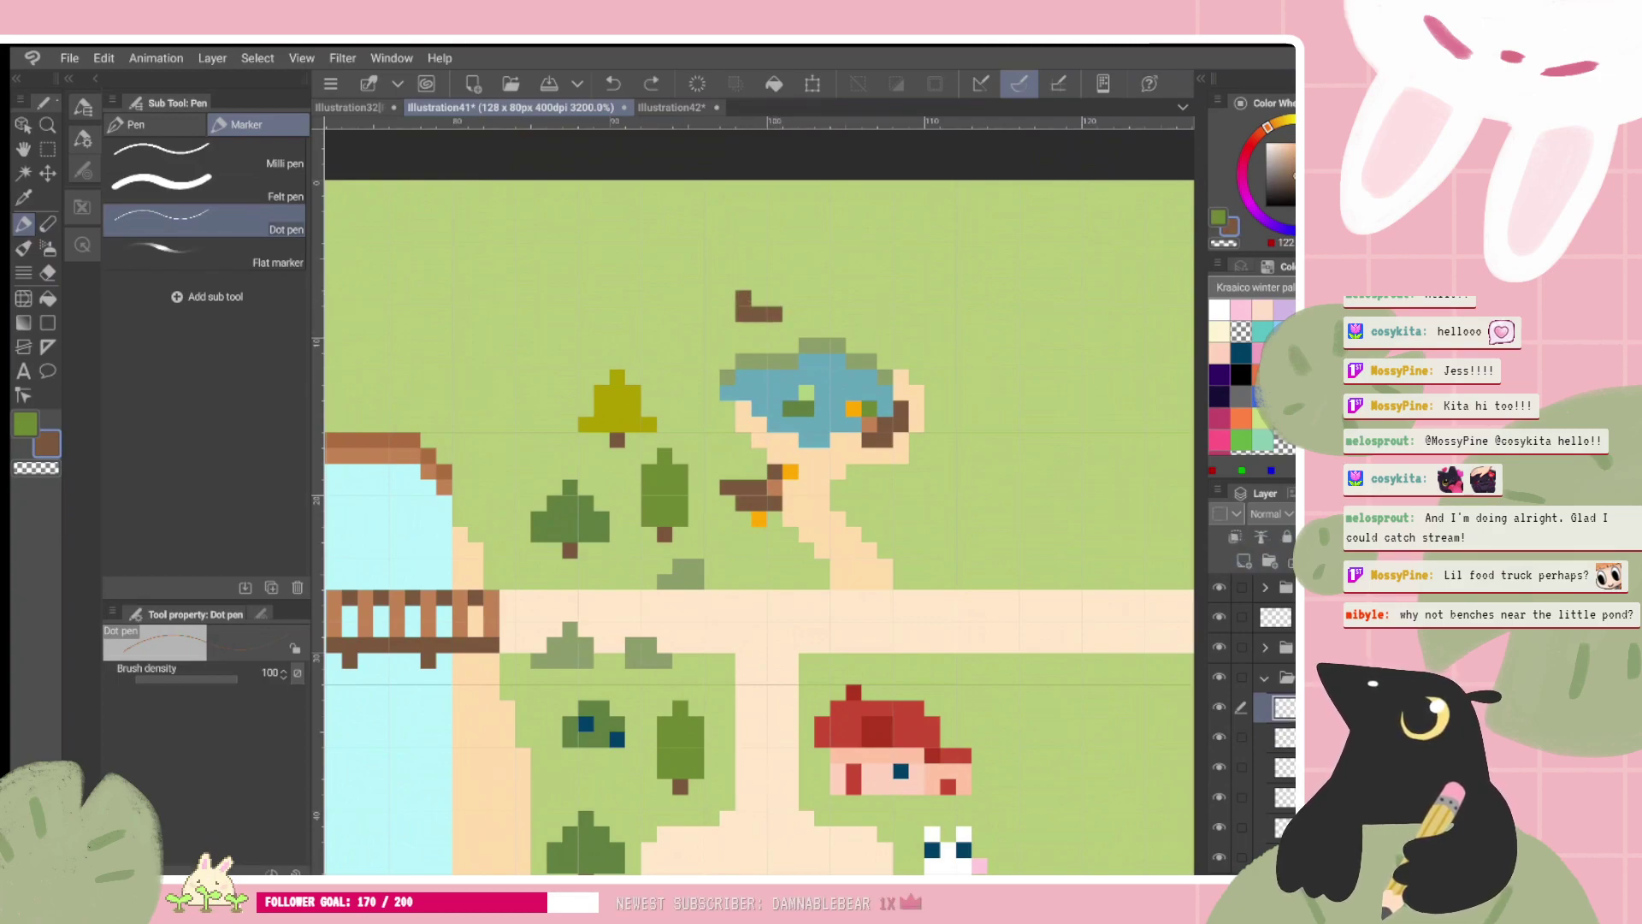
{"action": "left_click", "coordinate": [743, 329]}
{"action": "left_click", "coordinate": [781, 329]}
{"action": "key", "text": "ctrl+z"}
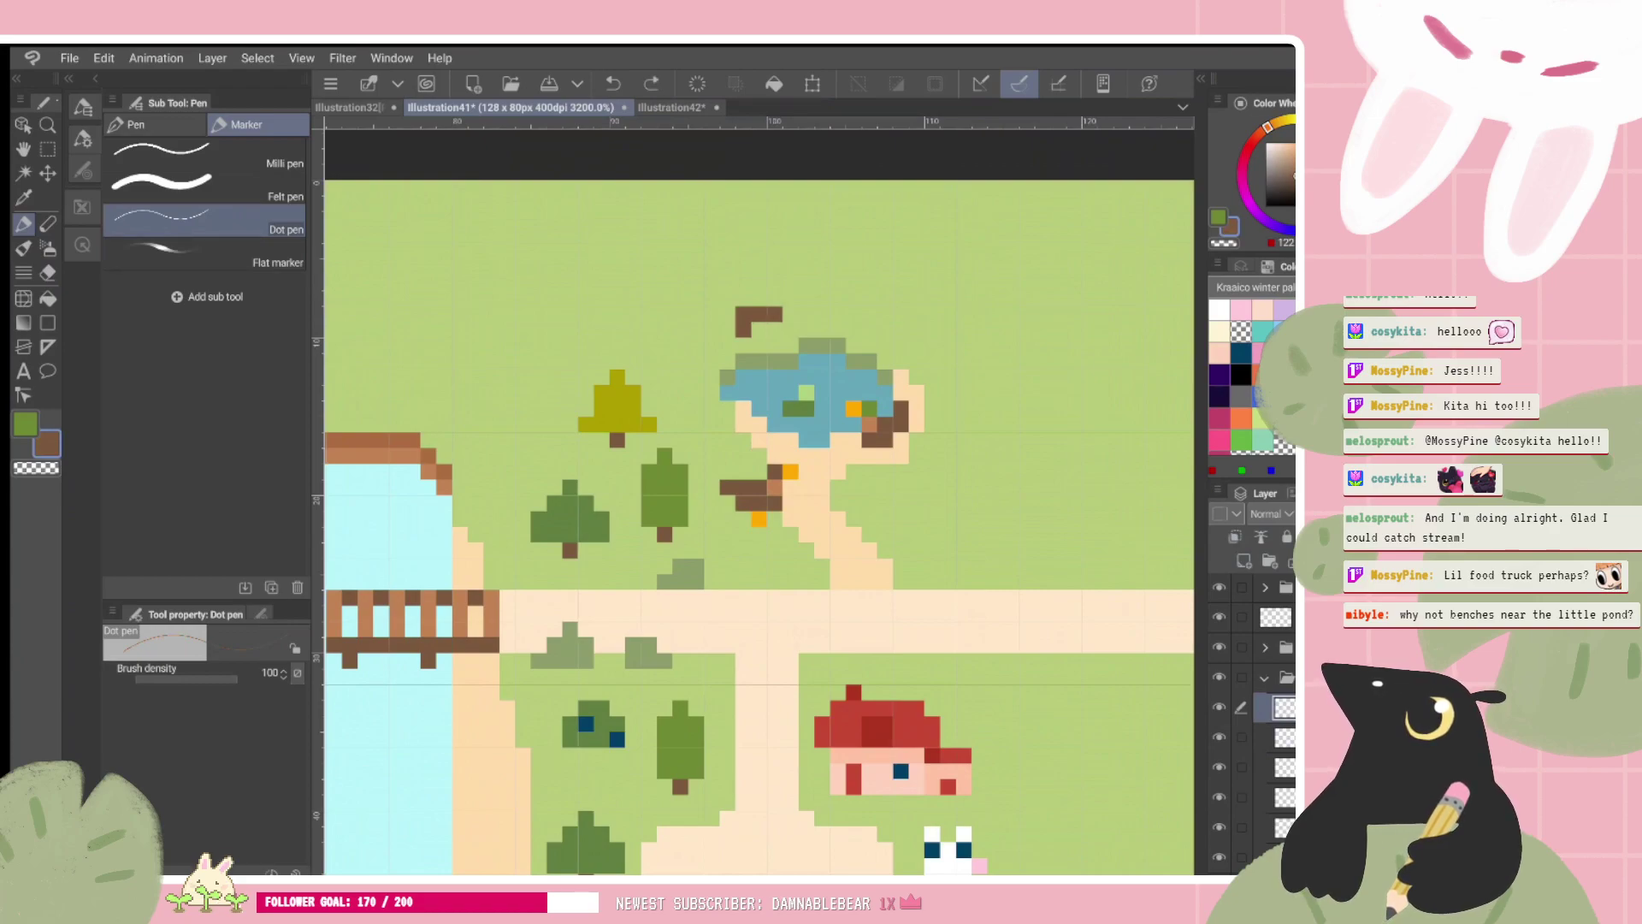
{"action": "left_click", "coordinate": [774, 329]}
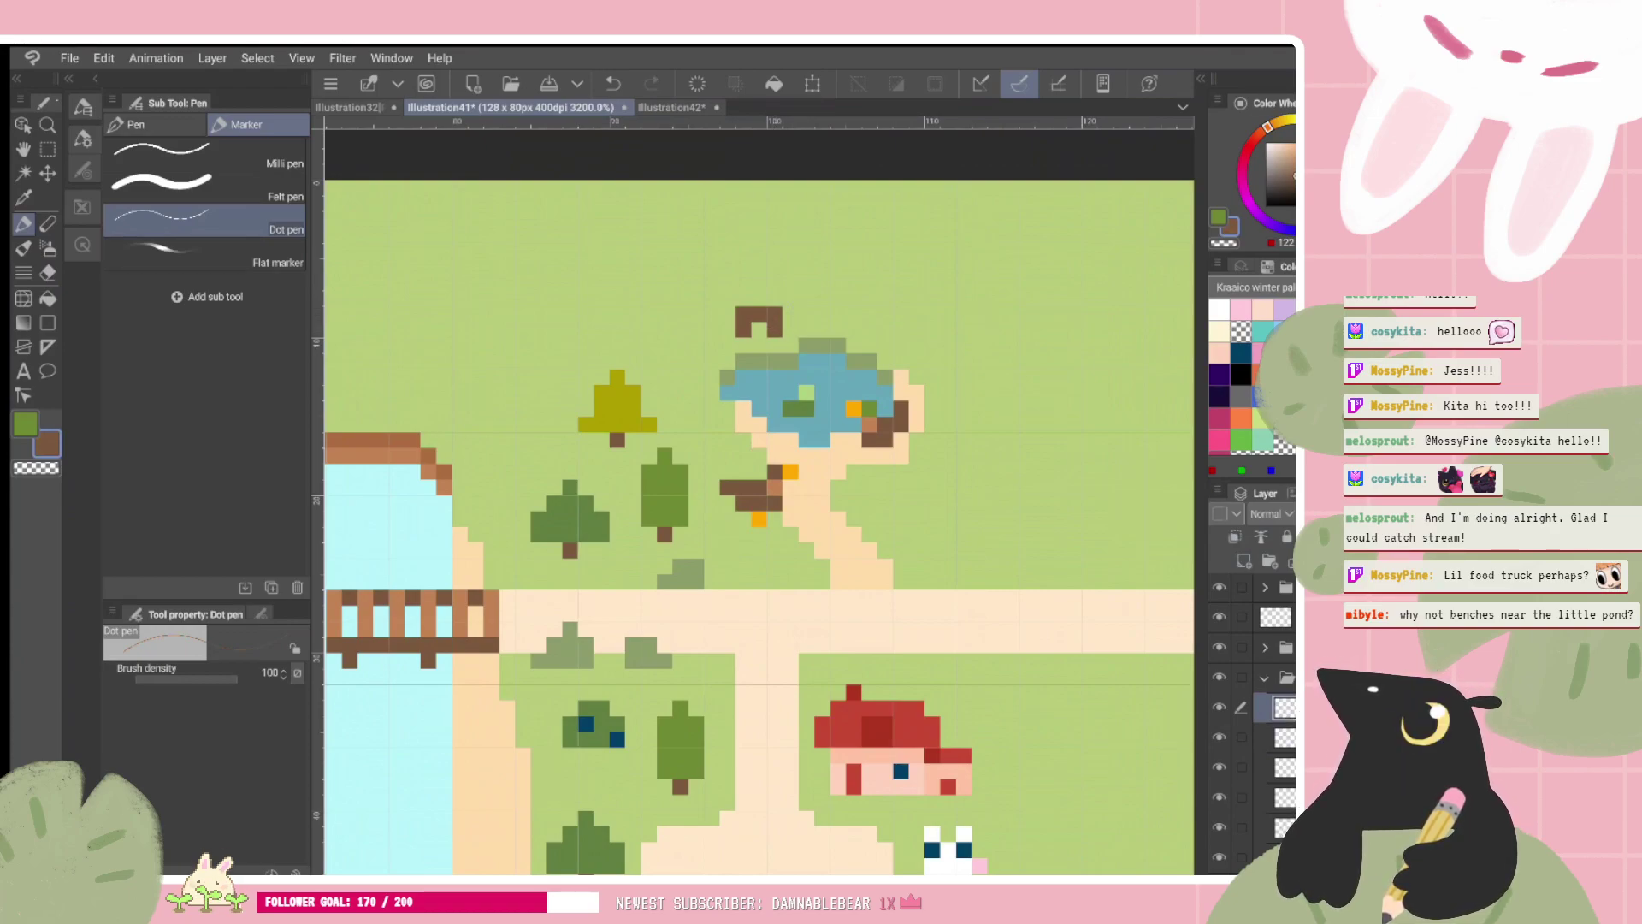
Step: Redraw the brown bench four pixels wide with a leg at each end and move its layer one pixel left
{"action": "key", "text": "ctrl+z"}
{"action": "key", "text": "ctrl+z"}
{"action": "left_click", "coordinate": [790, 314]}
{"action": "left_click", "coordinate": [790, 330]}
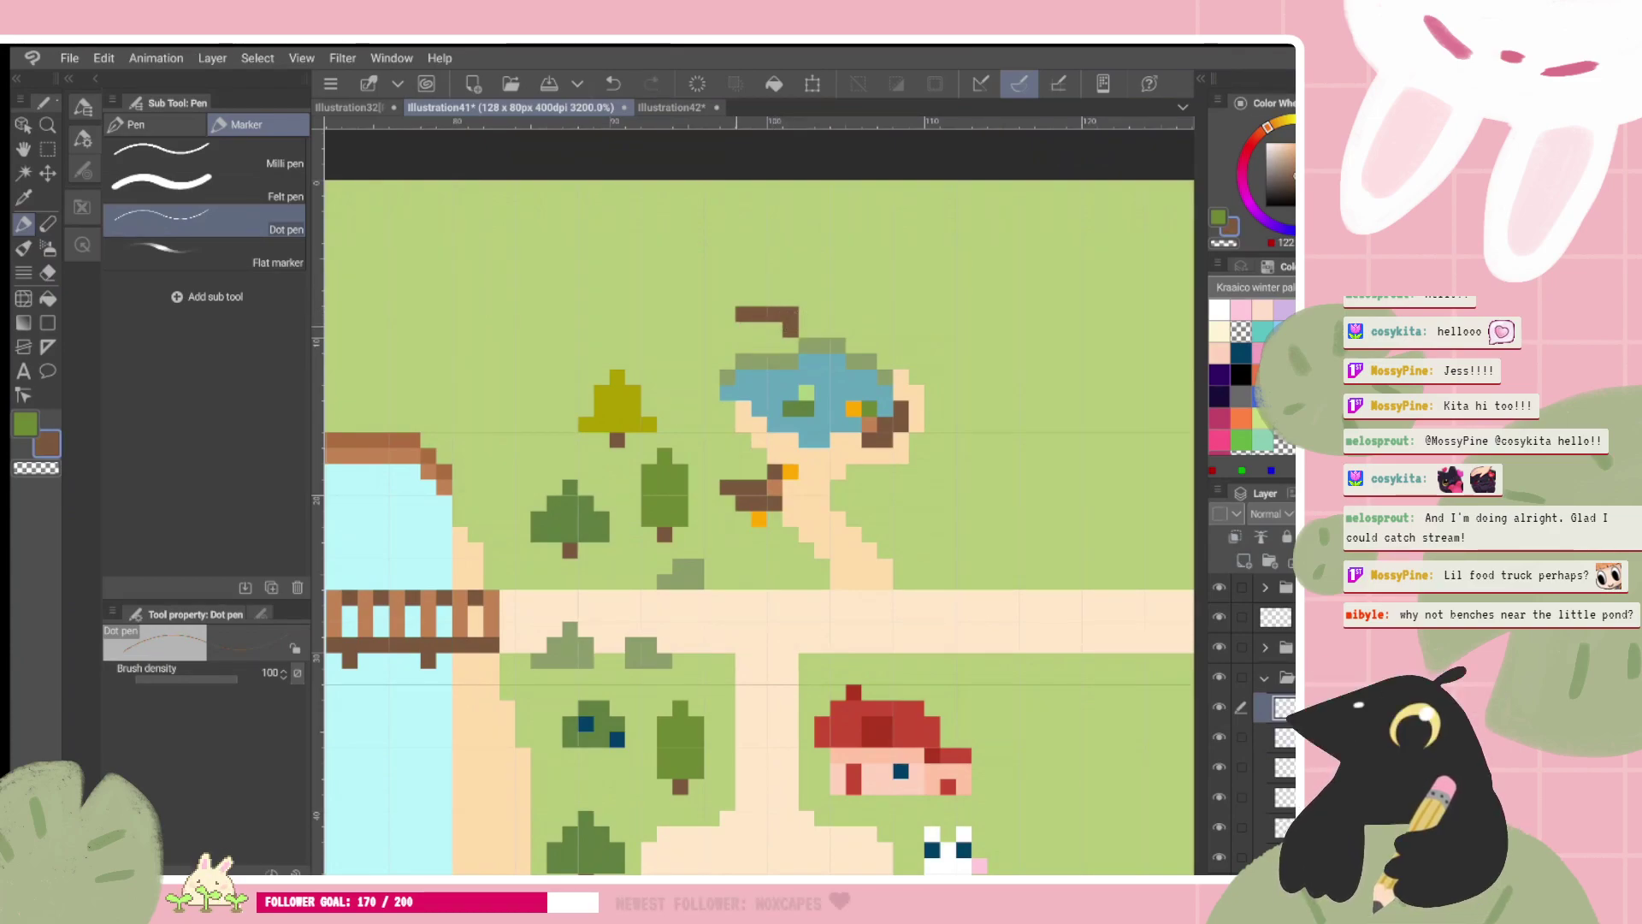
{"action": "left_click", "coordinate": [743, 329]}
{"action": "key", "text": "k"}
{"action": "left_click_drag", "start_coordinate": [809, 242], "coordinate": [794, 243]}
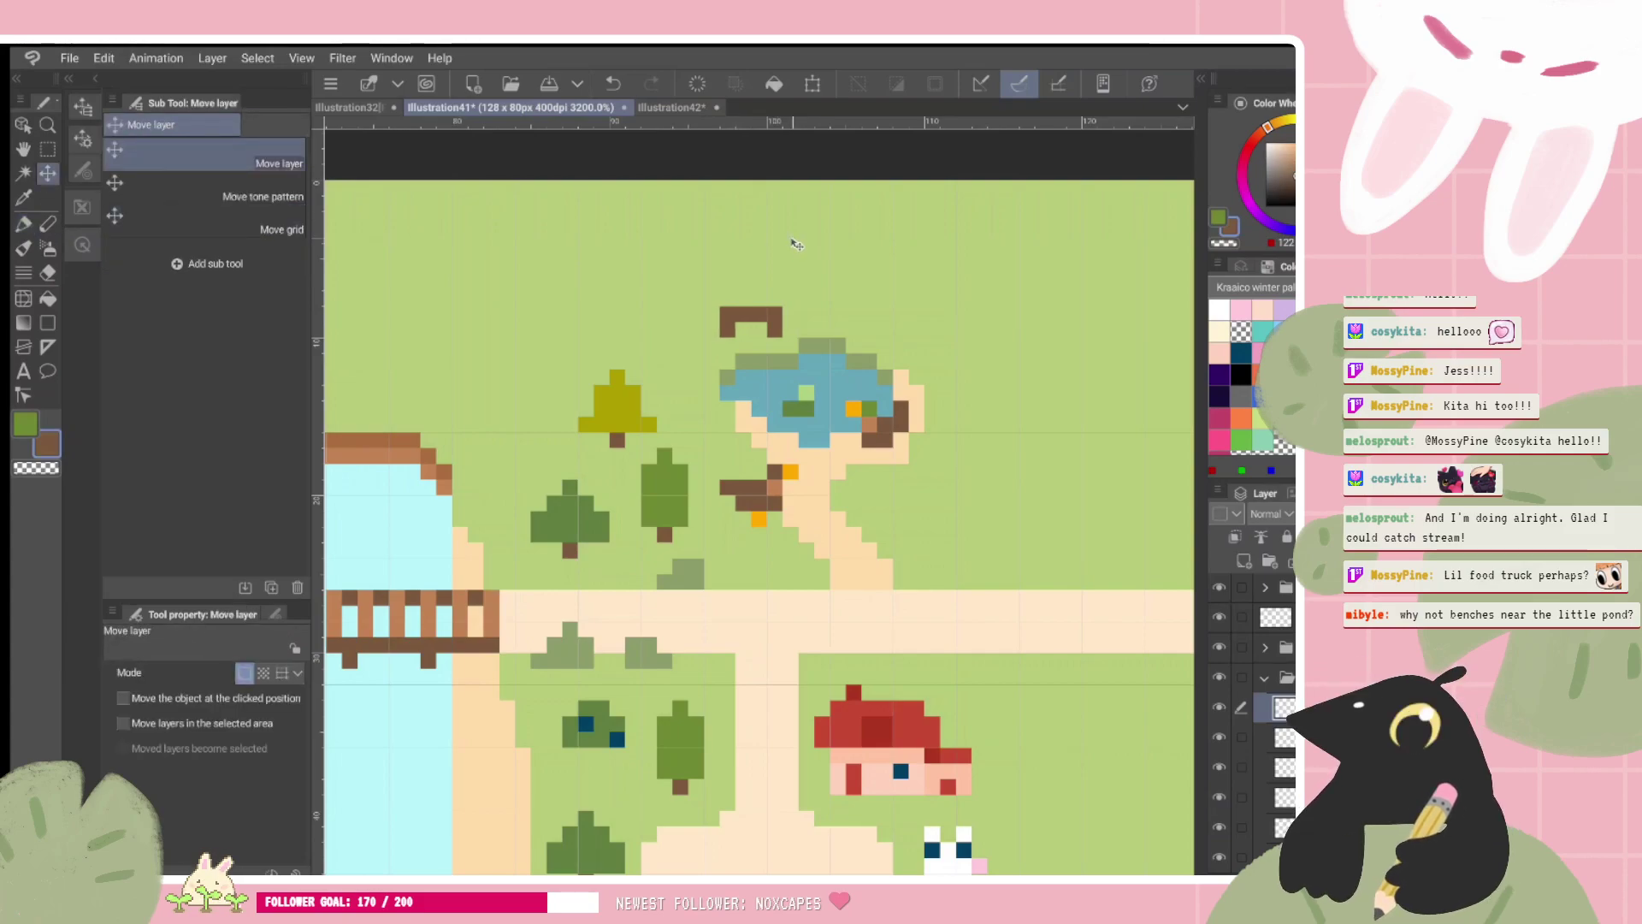
{"action": "key", "text": "p"}
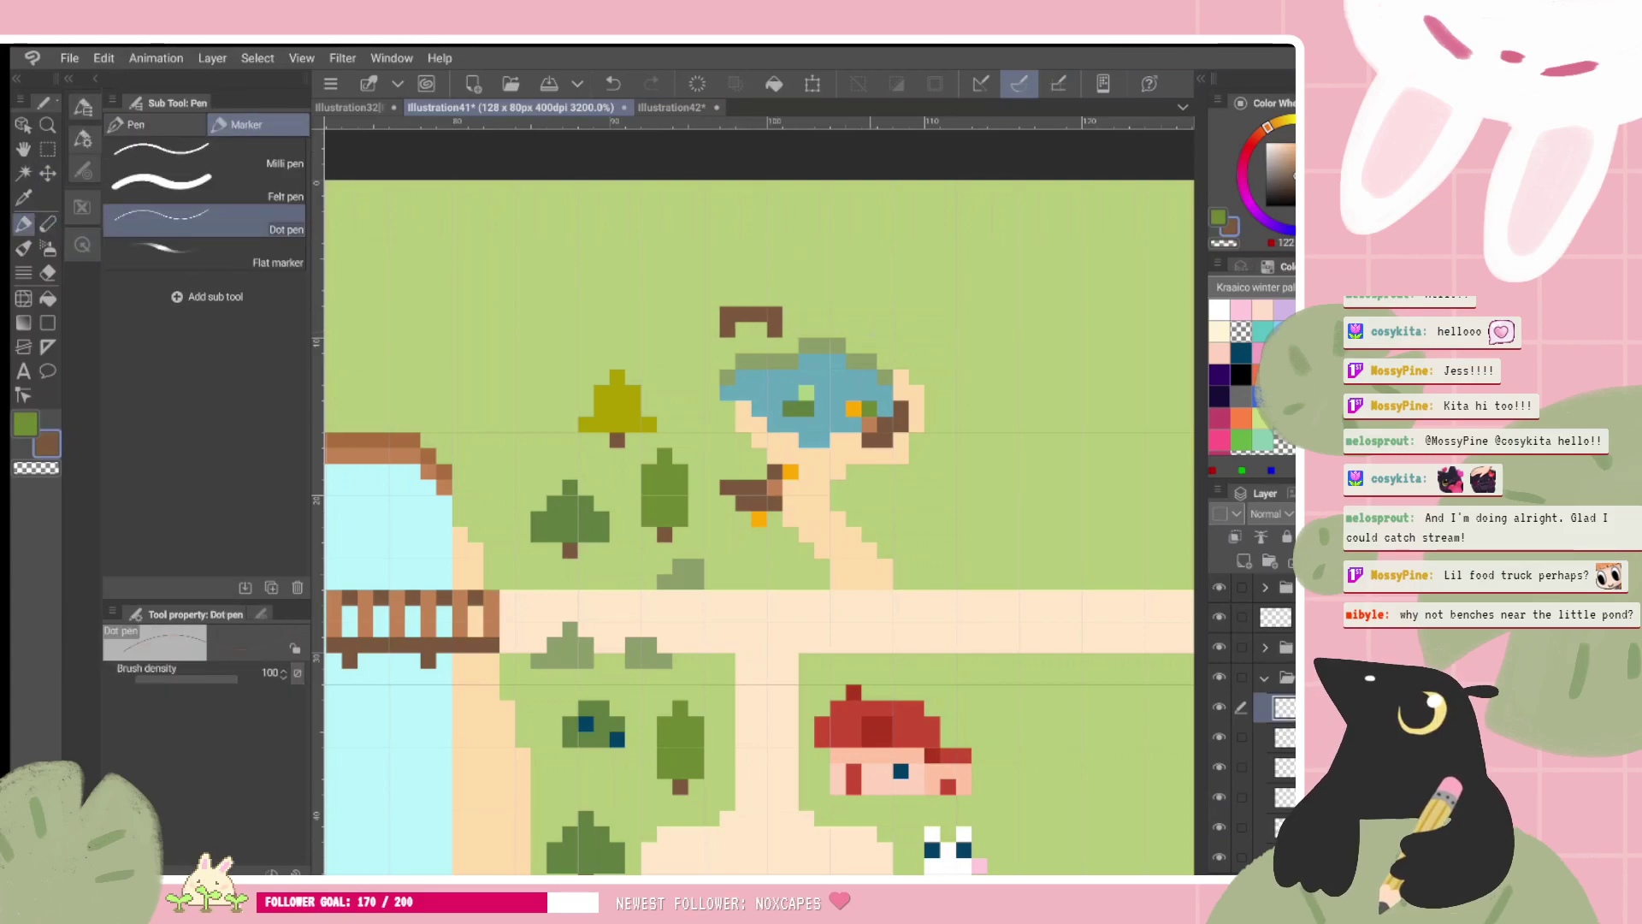
Step: Draw a second brown bench, three pixels wide with two legs, above the right end of the pond
{"action": "left_click_drag", "start_coordinate": [869, 329], "coordinate": [884, 313]}
{"action": "key", "text": "ctrl+z"}
{"action": "key", "text": "ctrl+z"}
{"action": "key", "text": "ctrl+z"}
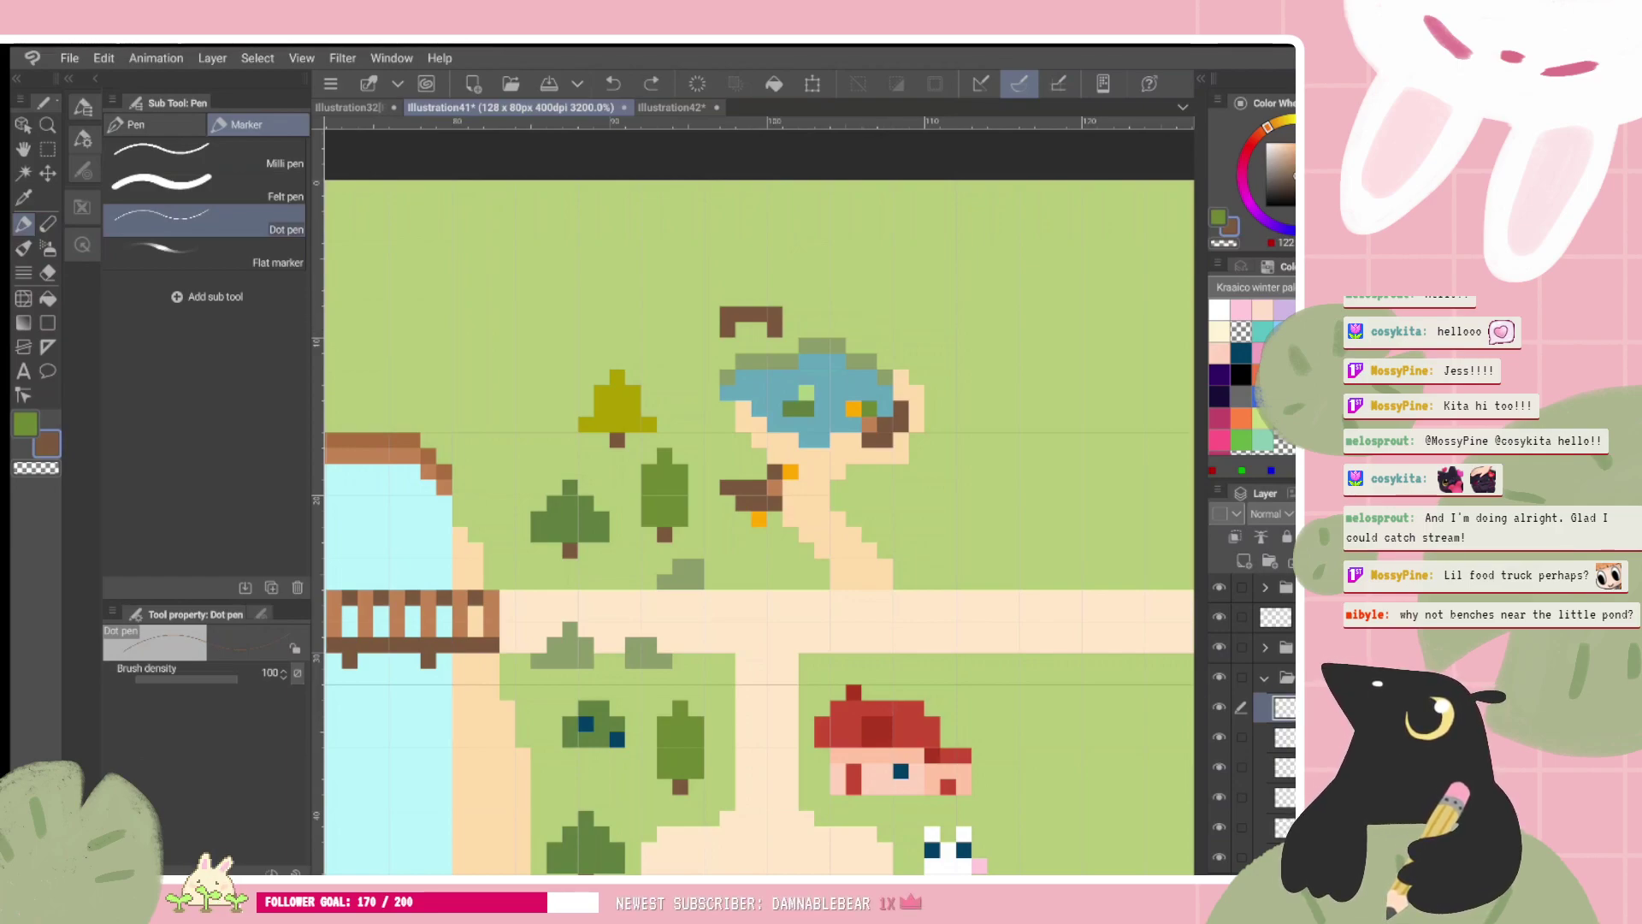
{"action": "key", "text": "ctrl+y"}
{"action": "key", "text": "ctrl+y"}
{"action": "key", "text": "ctrl+y"}
{"action": "key", "text": "ctrl+y"}
{"action": "key", "text": "ctrl+y"}
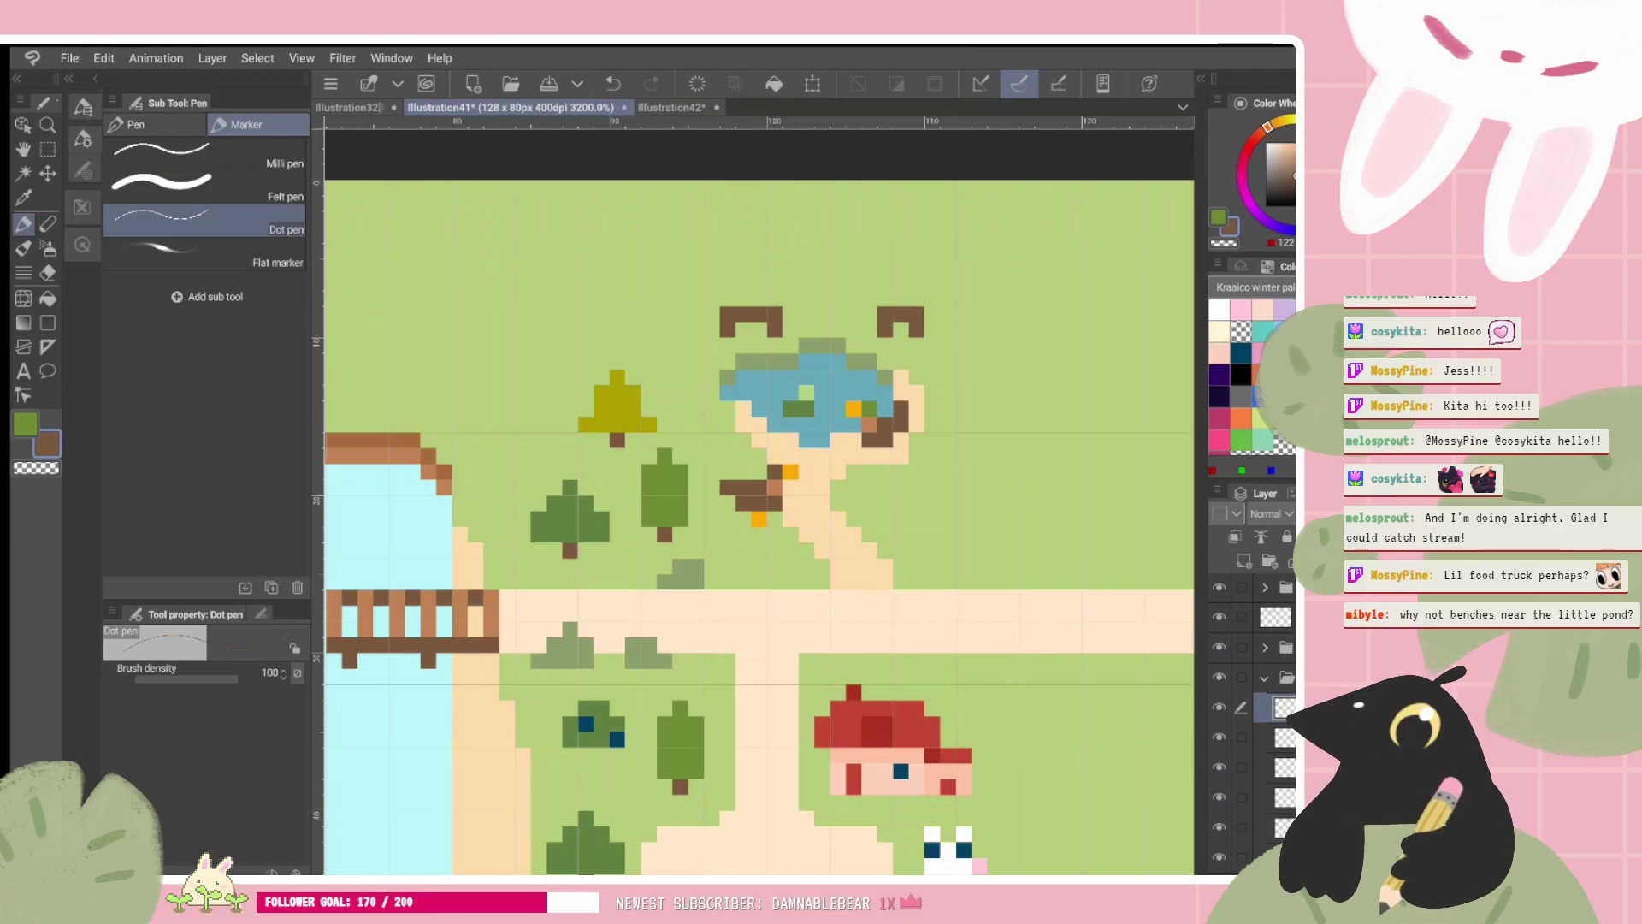
{"action": "scroll", "coordinate": [929, 355], "scroll_direction": "down", "scroll_amount": 3}
{"action": "scroll", "coordinate": [957, 256], "scroll_direction": "up", "scroll_amount": 2}
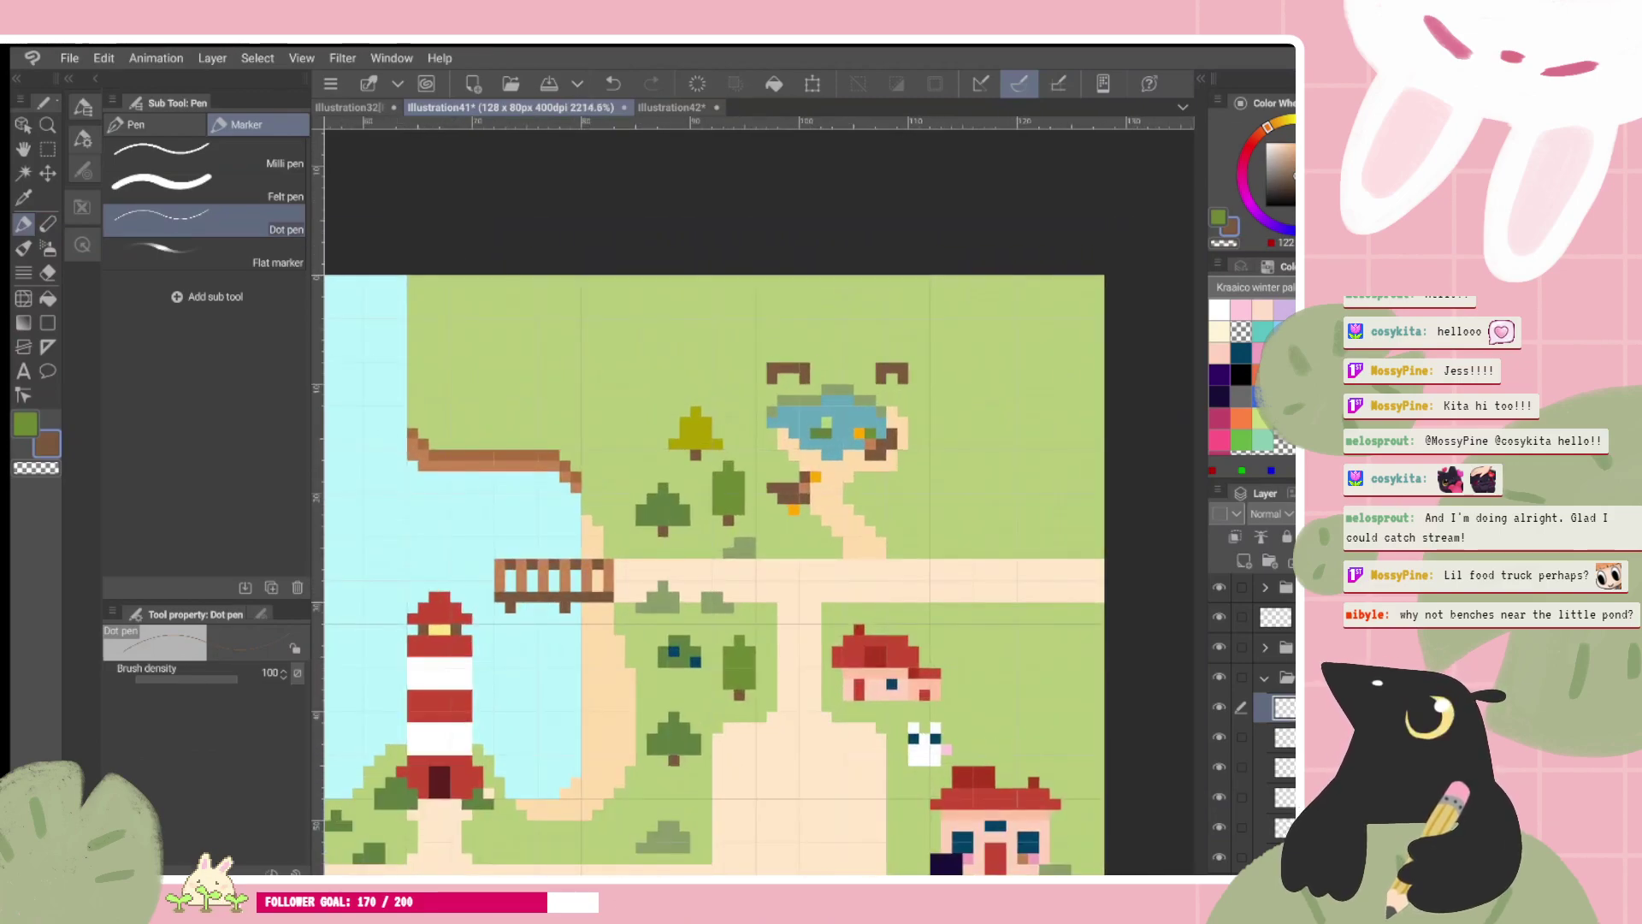
Step: Draw a small white figure three pixels wide with two pointed ears, sitting on the wider bench above the pond
{"action": "key", "text": "ctrl+plus"}
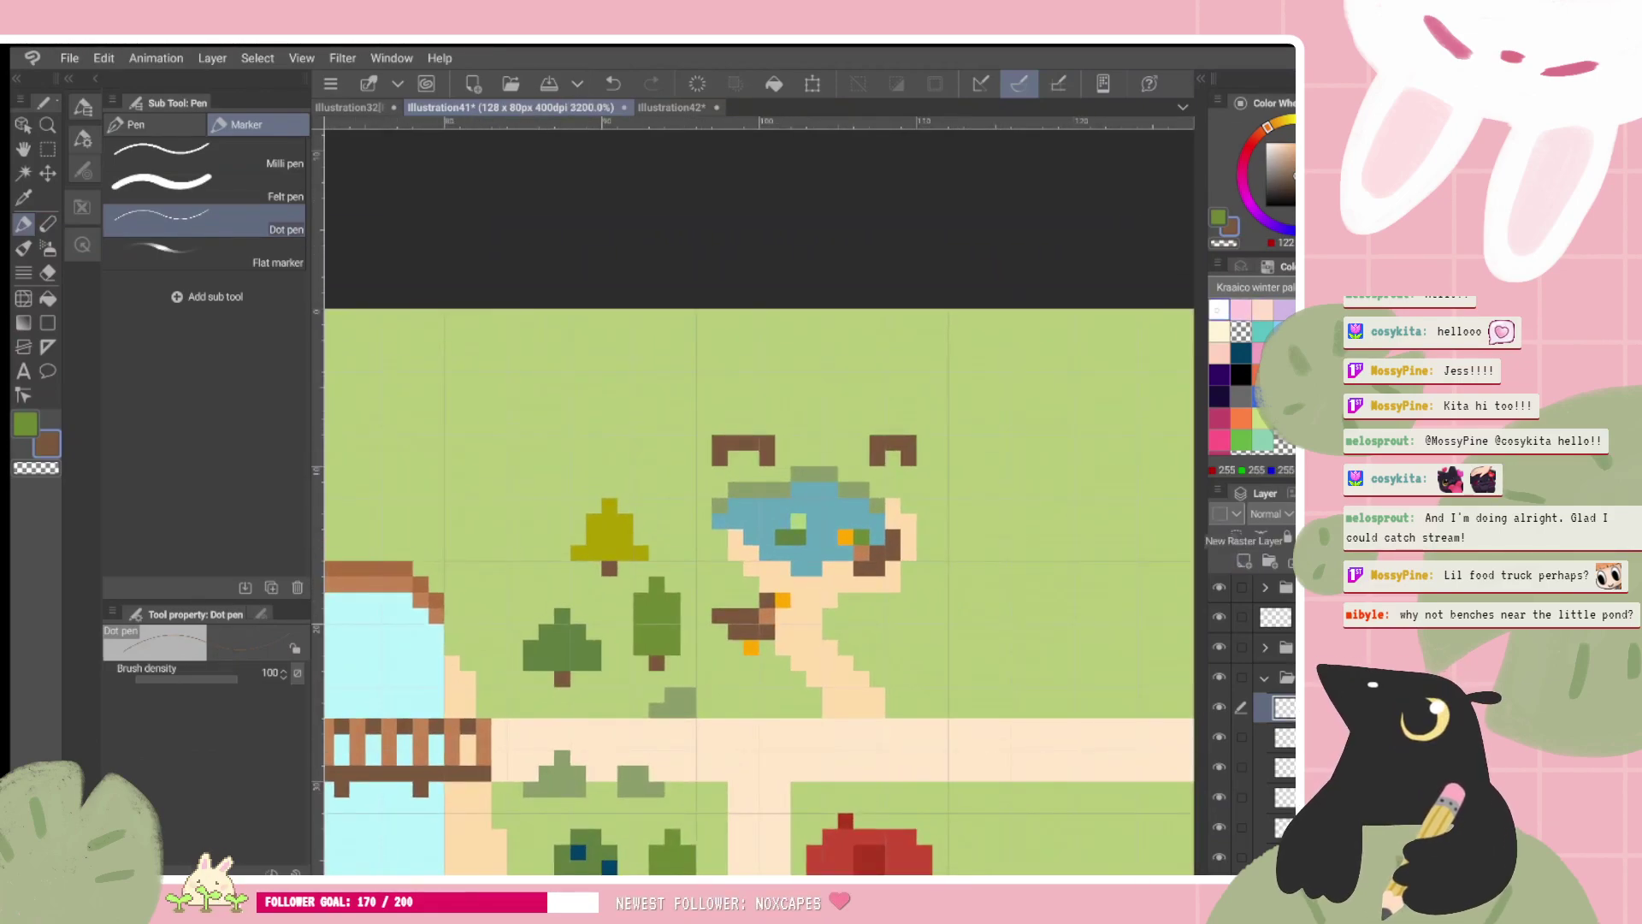
{"action": "left_click", "coordinate": [1217, 309]}
{"action": "mouse_move", "coordinate": [736, 411]}
{"action": "left_mouse_down"}
{"action": "mouse_move", "coordinate": [766, 427]}
{"action": "mouse_move", "coordinate": [751, 395]}
{"action": "mouse_move", "coordinate": [981, 302]}
{"action": "mouse_move", "coordinate": [832, 348]}
{"action": "left_mouse_up"}
{"action": "key", "text": "ctrl+z"}
{"action": "key", "text": "ctrl+z"}
{"action": "left_click", "coordinate": [949, 286]}
{"action": "left_click", "coordinate": [981, 287]}
{"action": "left_click", "coordinate": [799, 380]}
{"action": "left_click", "coordinate": [832, 380]}
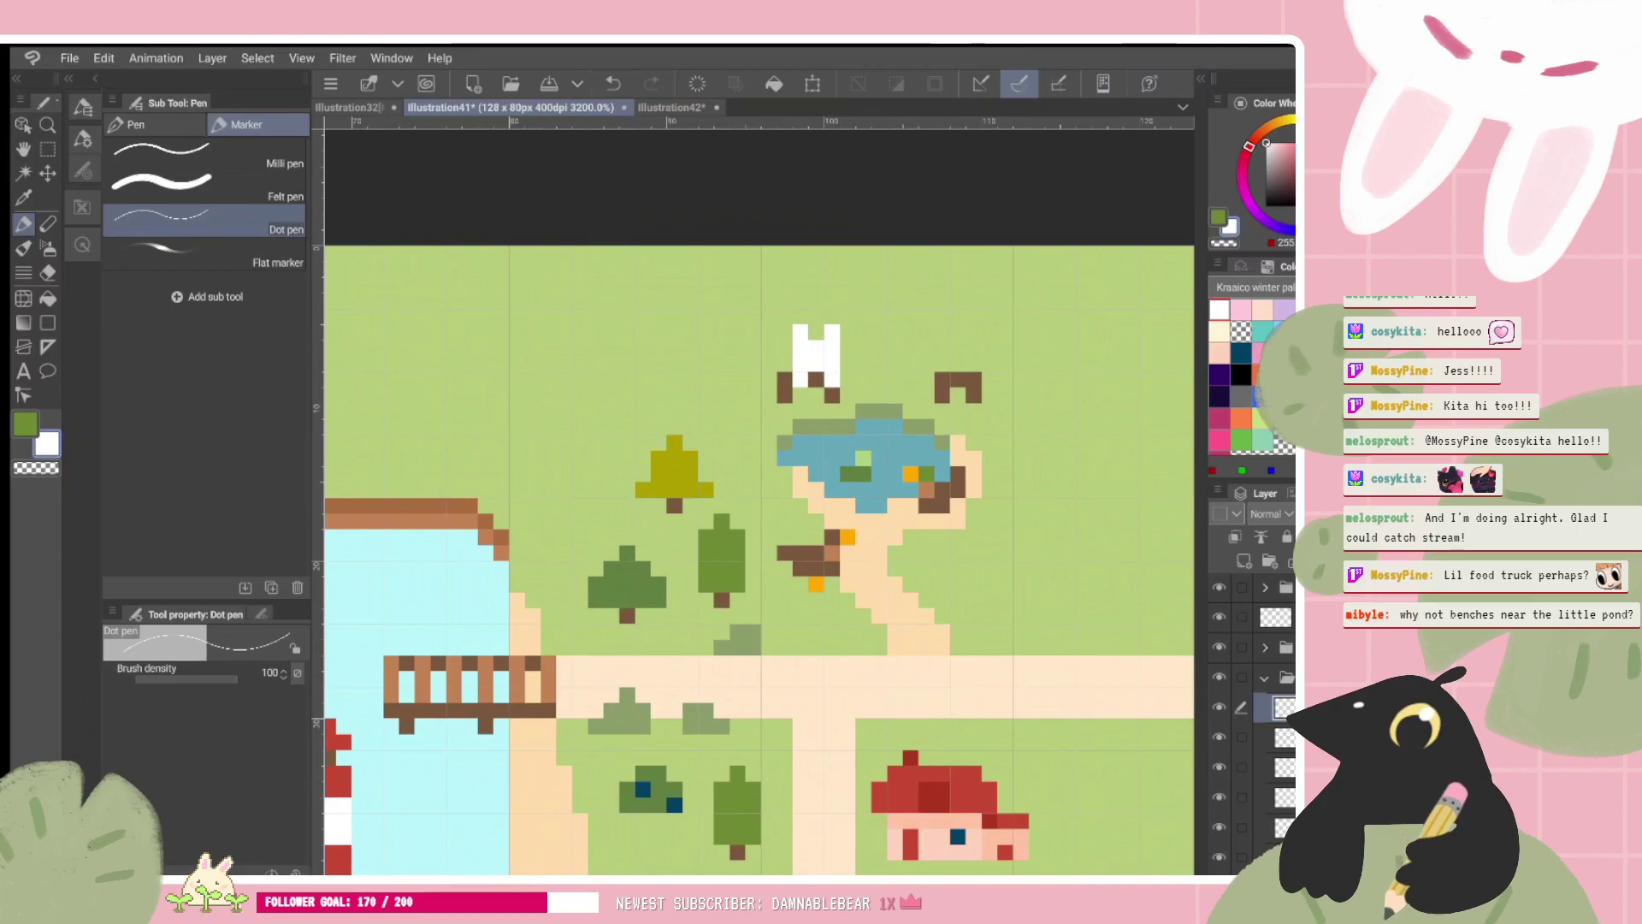
Step: Try pink pixels for the eyes of the white figure on the bench, then undo them
{"action": "left_click", "coordinate": [1261, 353]}
{"action": "left_click_drag", "start_coordinate": [800, 349], "coordinate": [800, 363]}
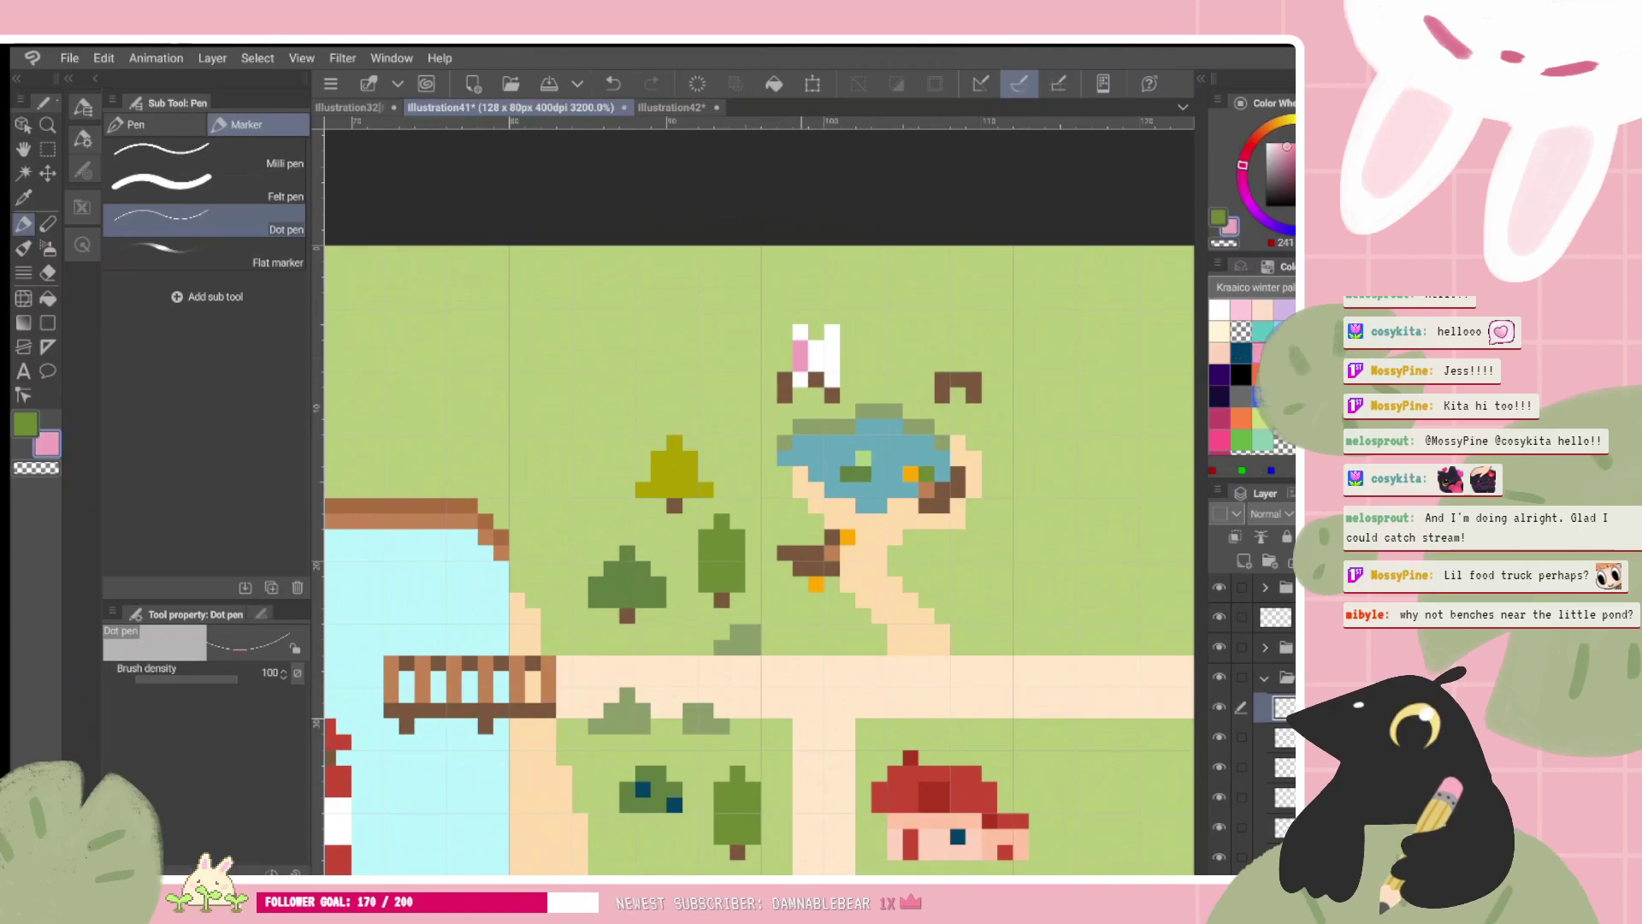
{"action": "key", "text": "ctrl+z"}
{"action": "left_click", "coordinate": [800, 348]}
{"action": "left_click", "coordinate": [831, 348]}
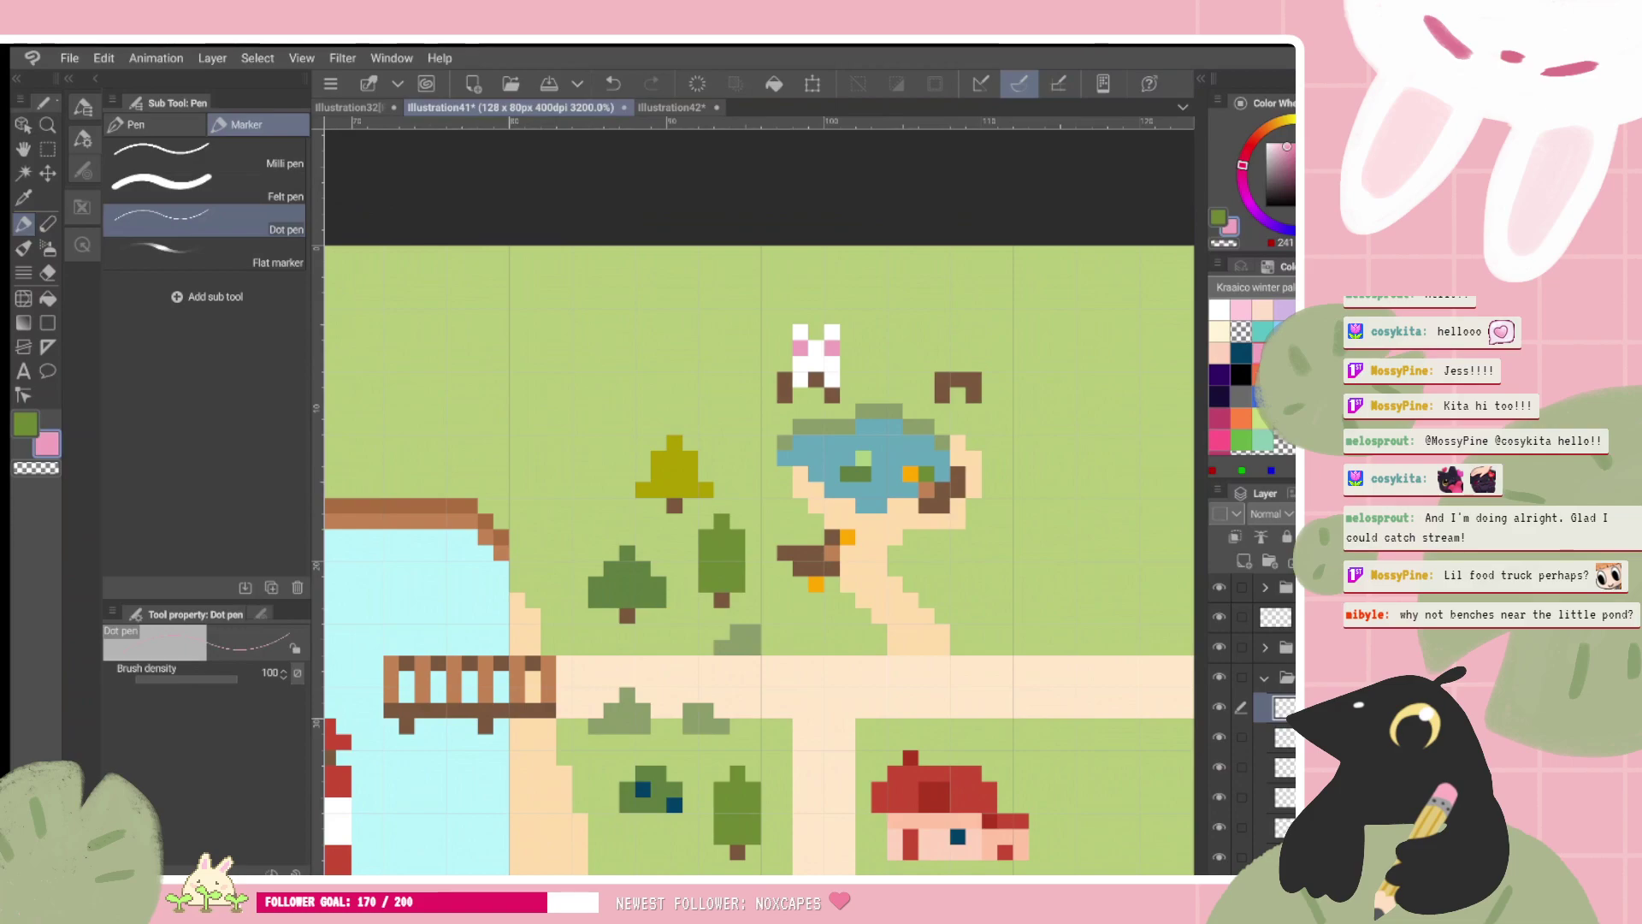
{"action": "key", "text": "ctrl+z"}
{"action": "key", "text": "ctrl+z"}
Step: Give the white figure on the bench two single-pixel dark blue eyes
{"action": "left_click", "coordinate": [1240, 353]}
{"action": "left_click", "coordinate": [800, 348]}
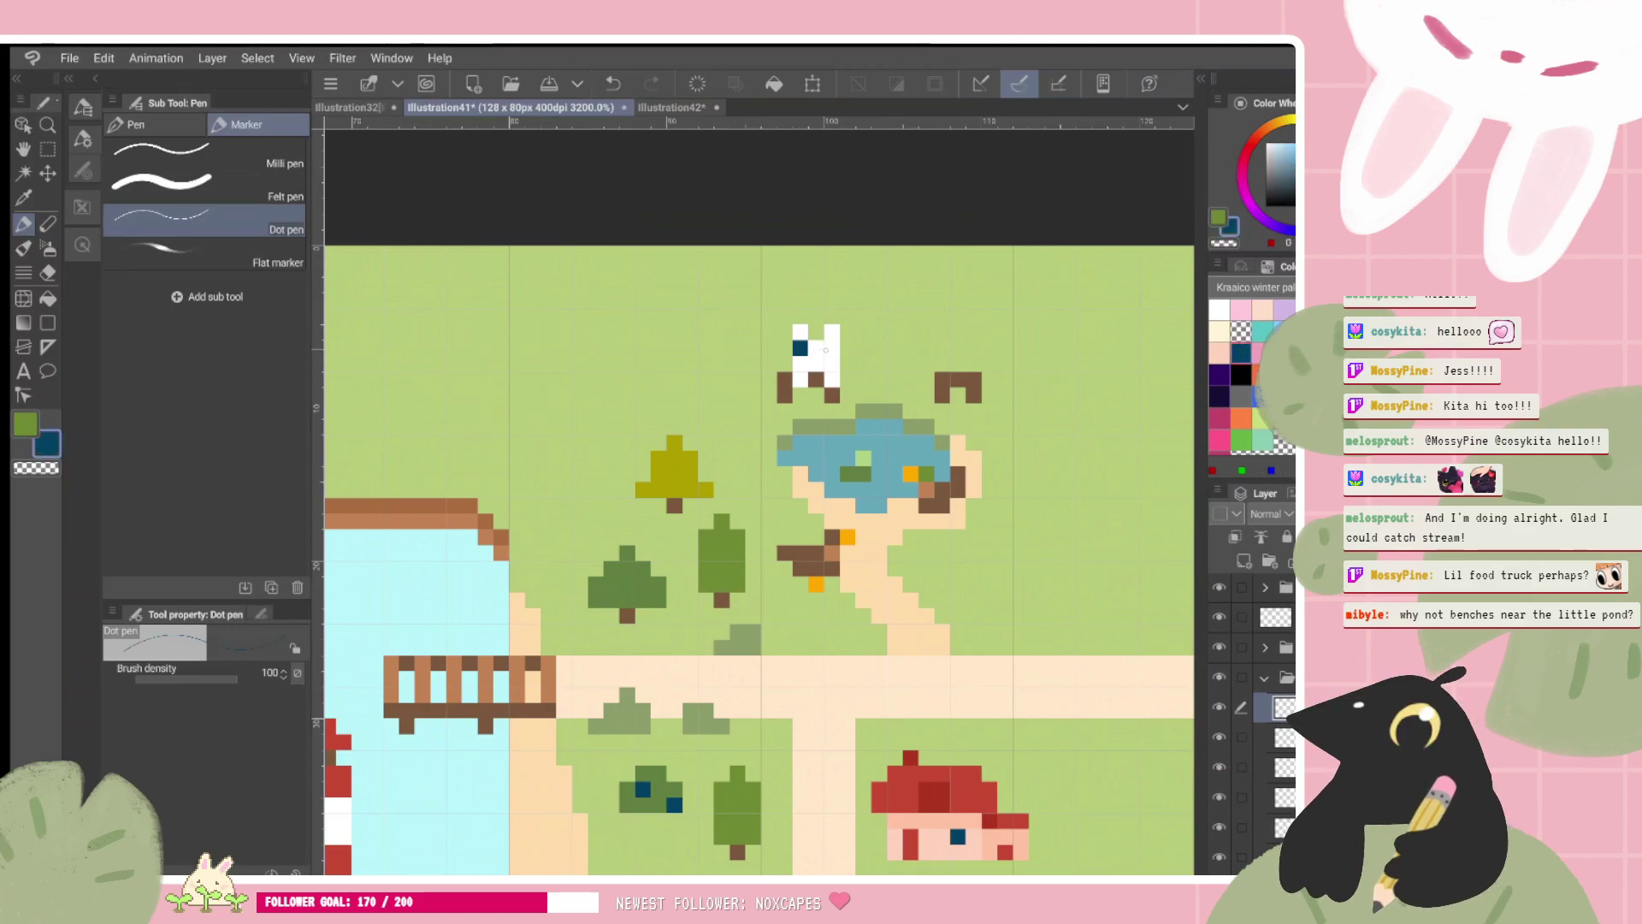
{"action": "left_click", "coordinate": [831, 348]}
{"action": "scroll", "coordinate": [897, 429], "scroll_direction": "down", "scroll_amount": 5}
{"action": "scroll", "coordinate": [683, 577], "scroll_direction": "up", "scroll_amount": 1}
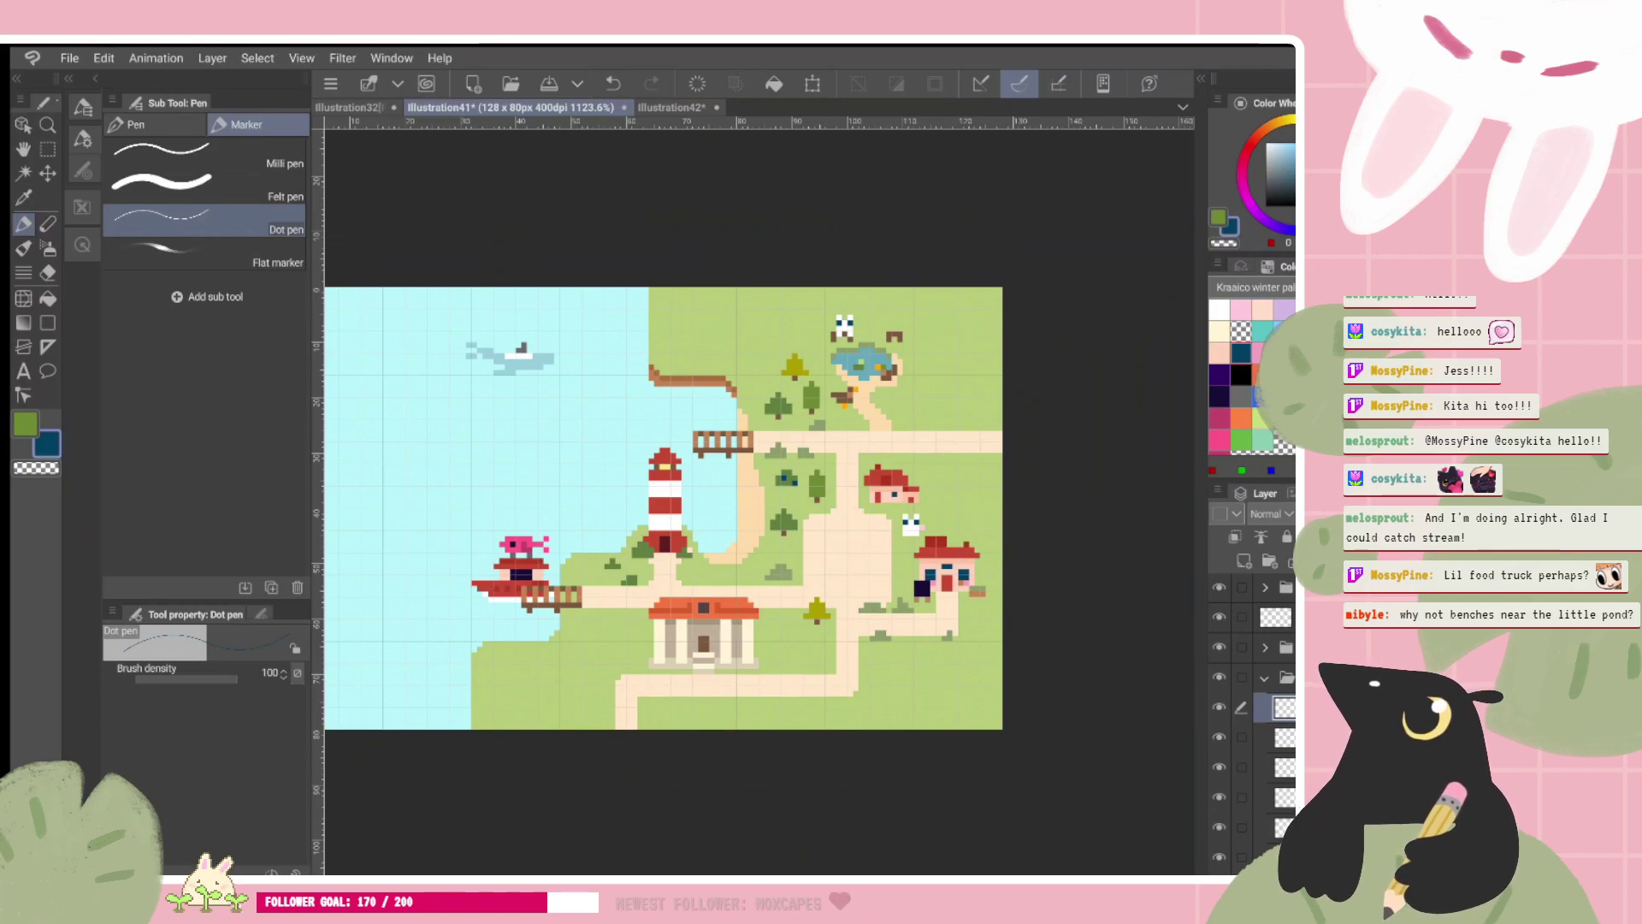
Step: Add a raster layer and paint a muted green shadow around the base of the columned building, using the sampled bush colour
{"action": "scroll", "coordinate": [663, 508], "scroll_direction": "up", "scroll_amount": 2}
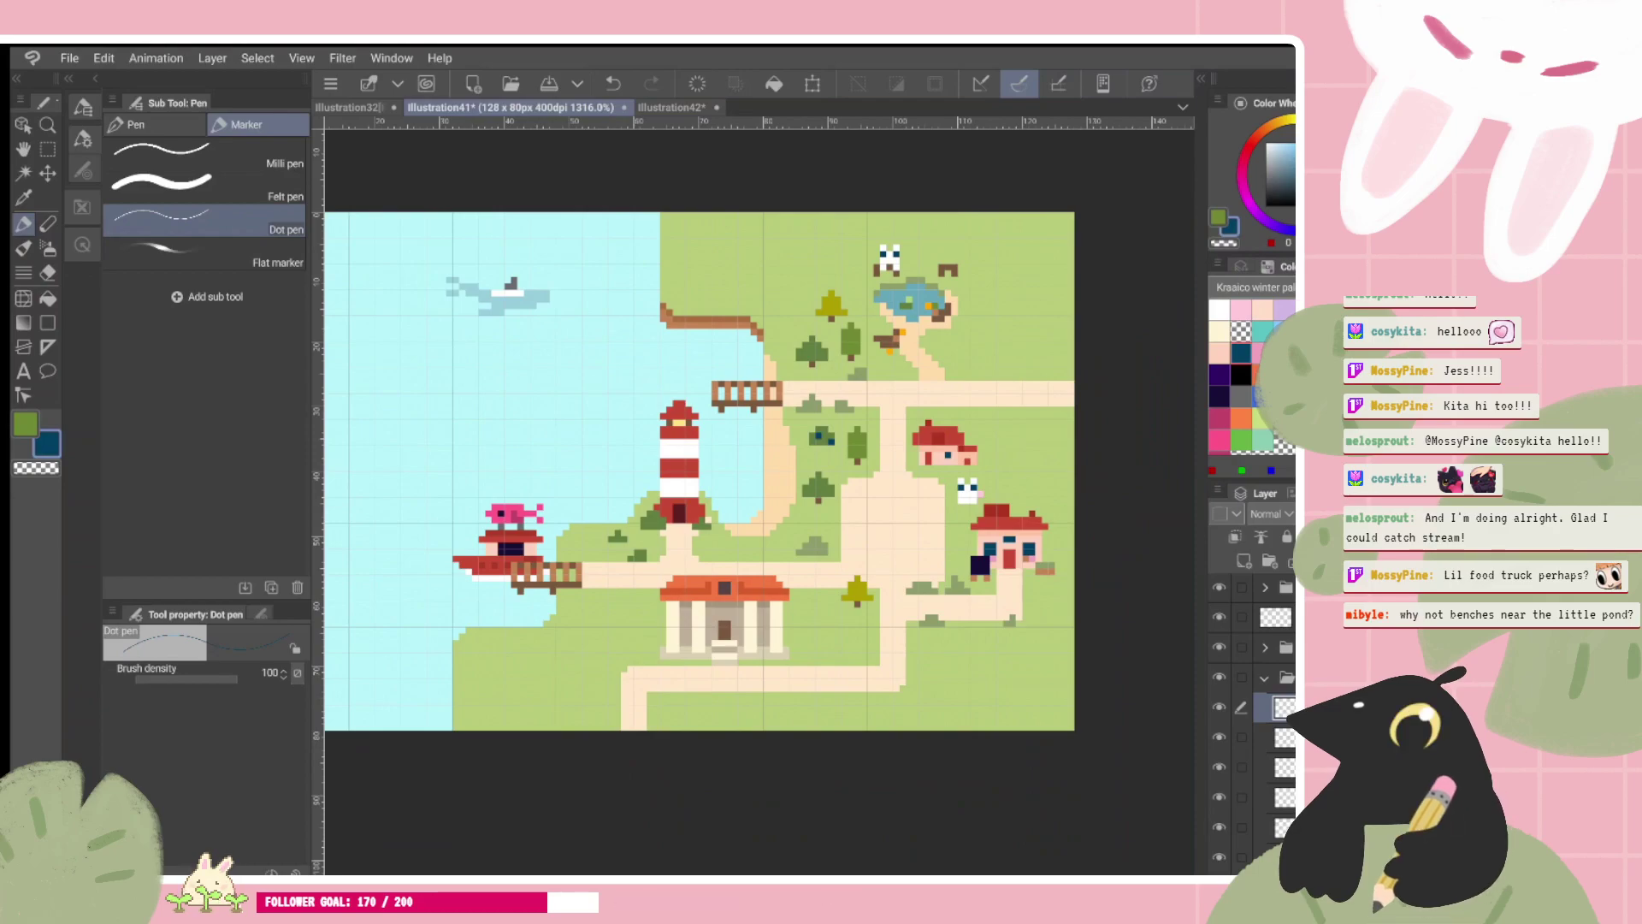
{"action": "scroll", "coordinate": [749, 685], "scroll_direction": "up", "scroll_amount": 4}
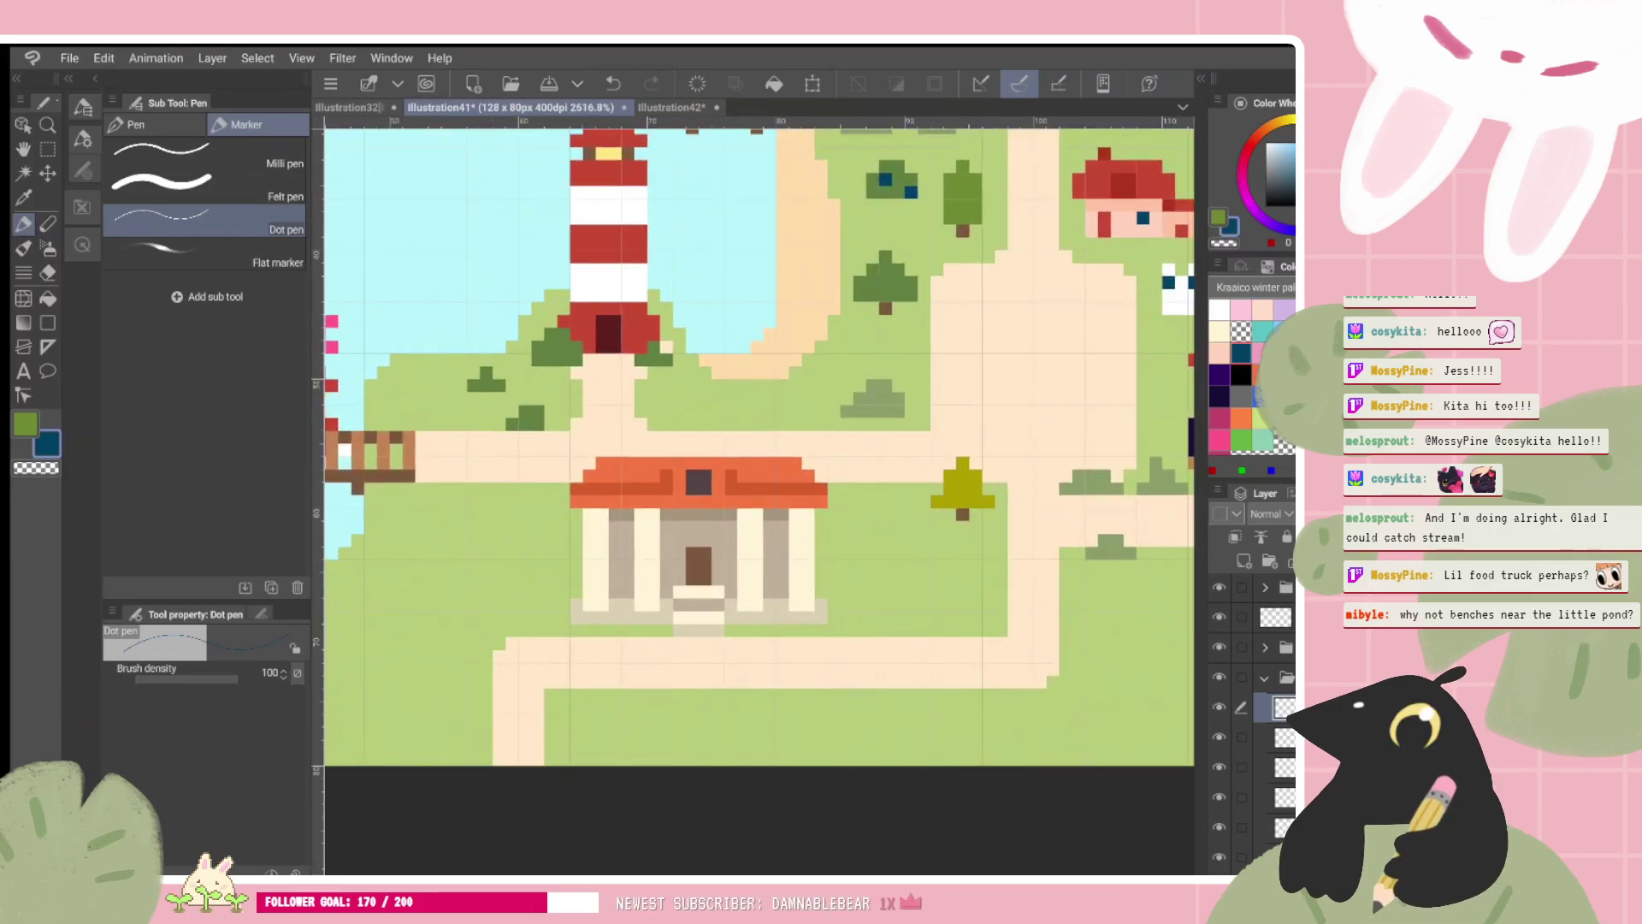
{"action": "left_click", "coordinate": [1264, 677]}
{"action": "left_click", "coordinate": [1245, 560]}
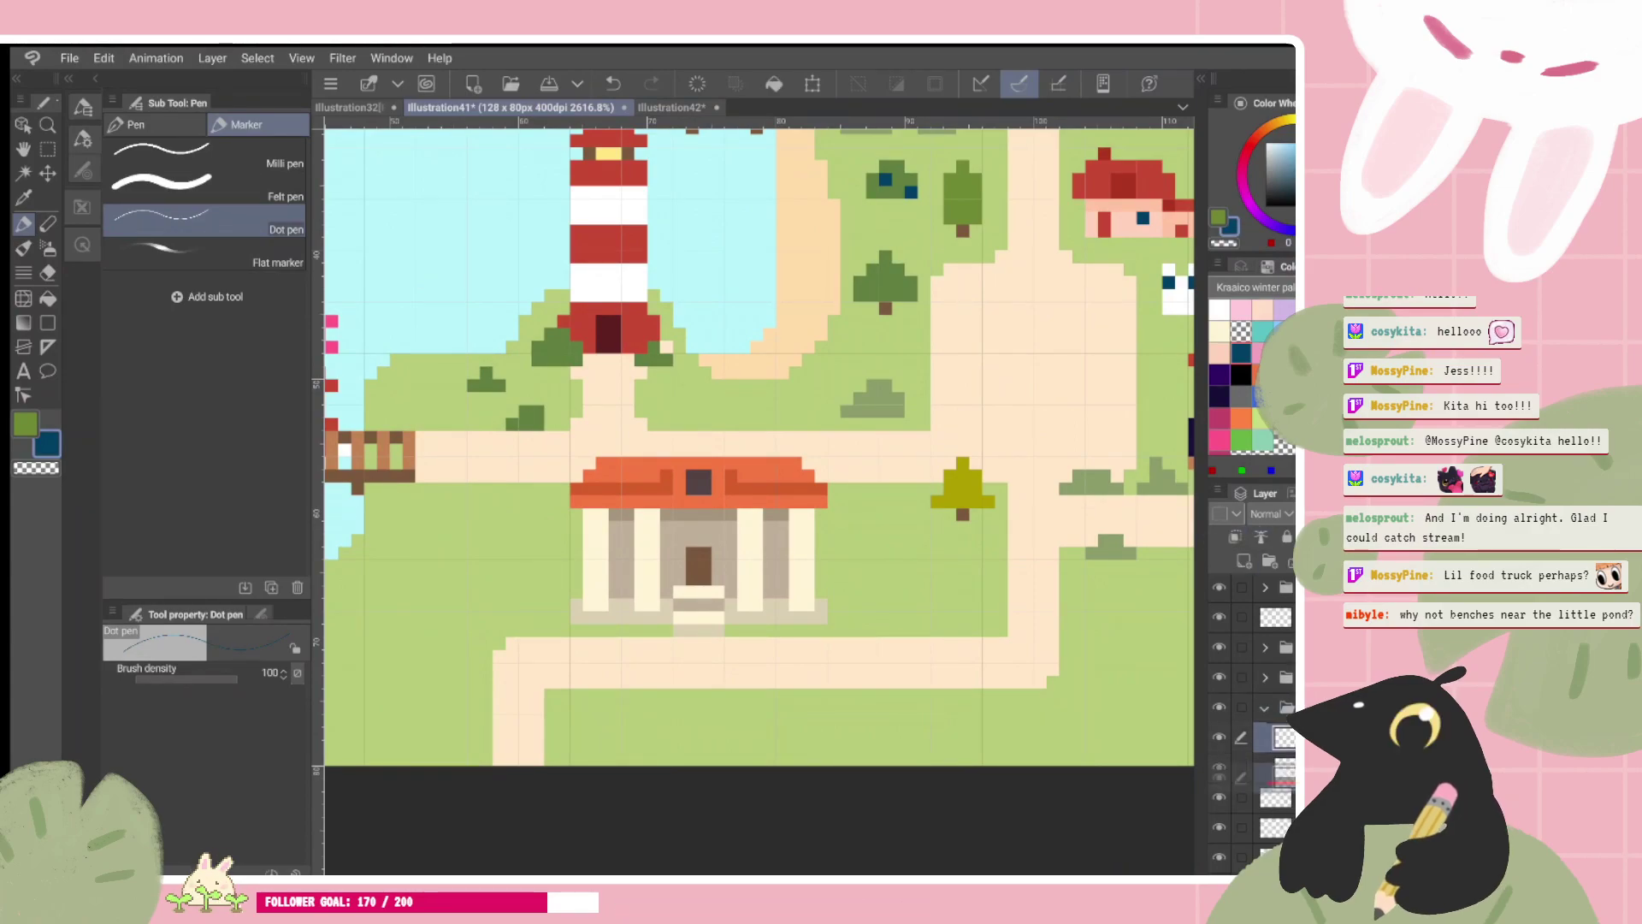
{"action": "left_click", "coordinate": [1278, 767]}
{"action": "left_click", "coordinate": [1090, 449], "text": "alt"}
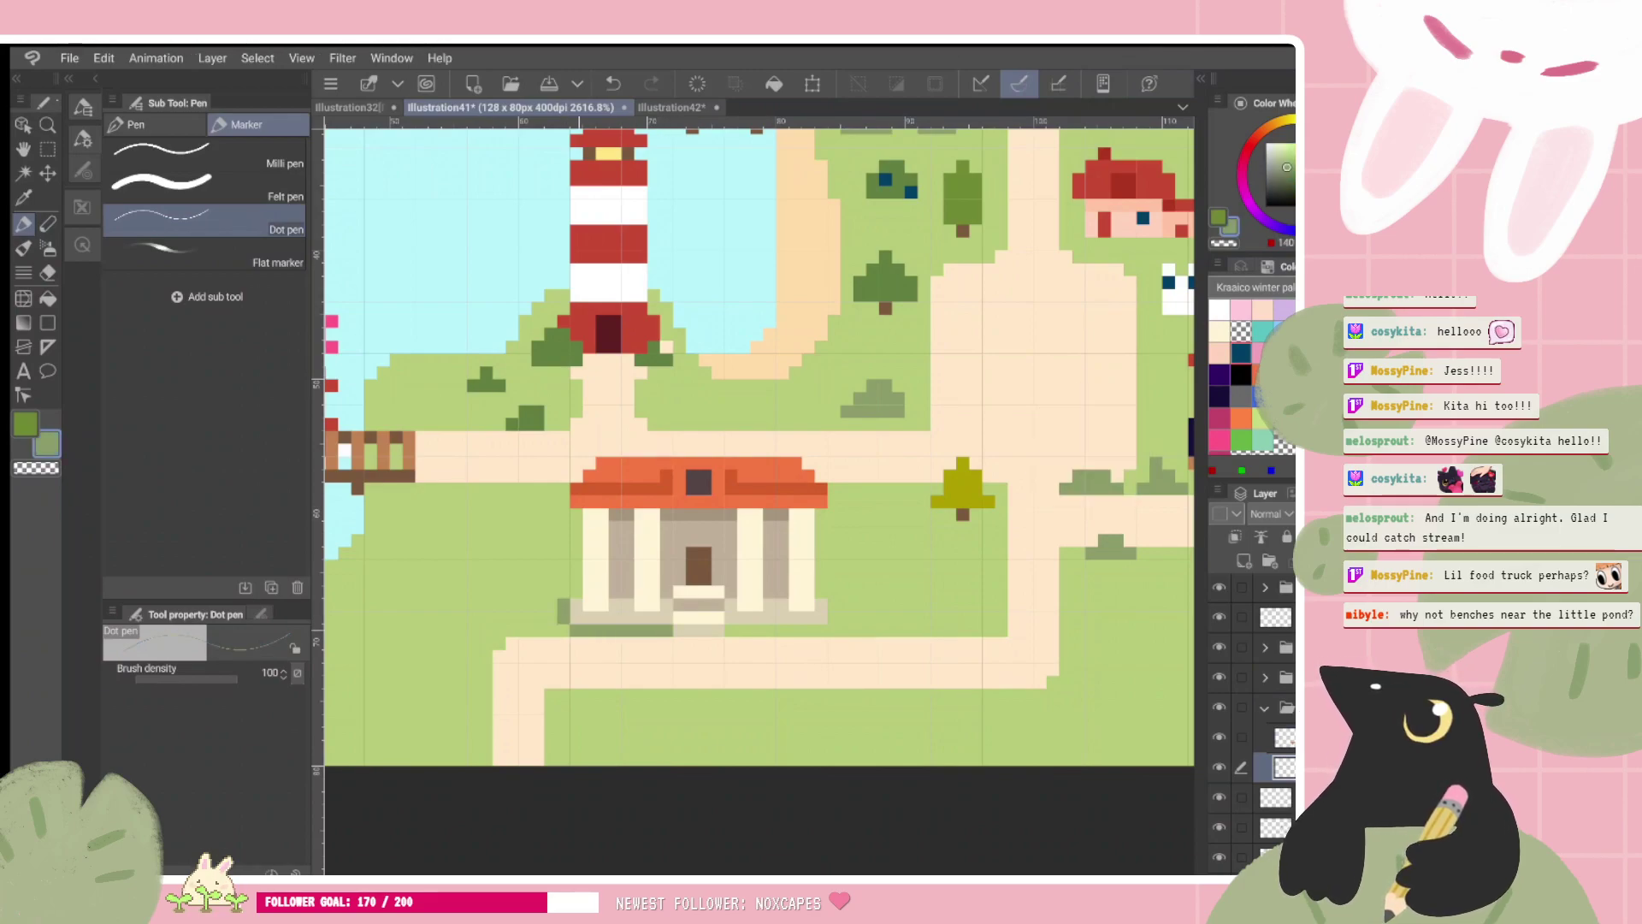
{"action": "left_click_drag", "start_coordinate": [732, 629], "coordinate": [833, 604]}
{"action": "scroll", "coordinate": [860, 585], "scroll_direction": "down", "scroll_amount": 5}
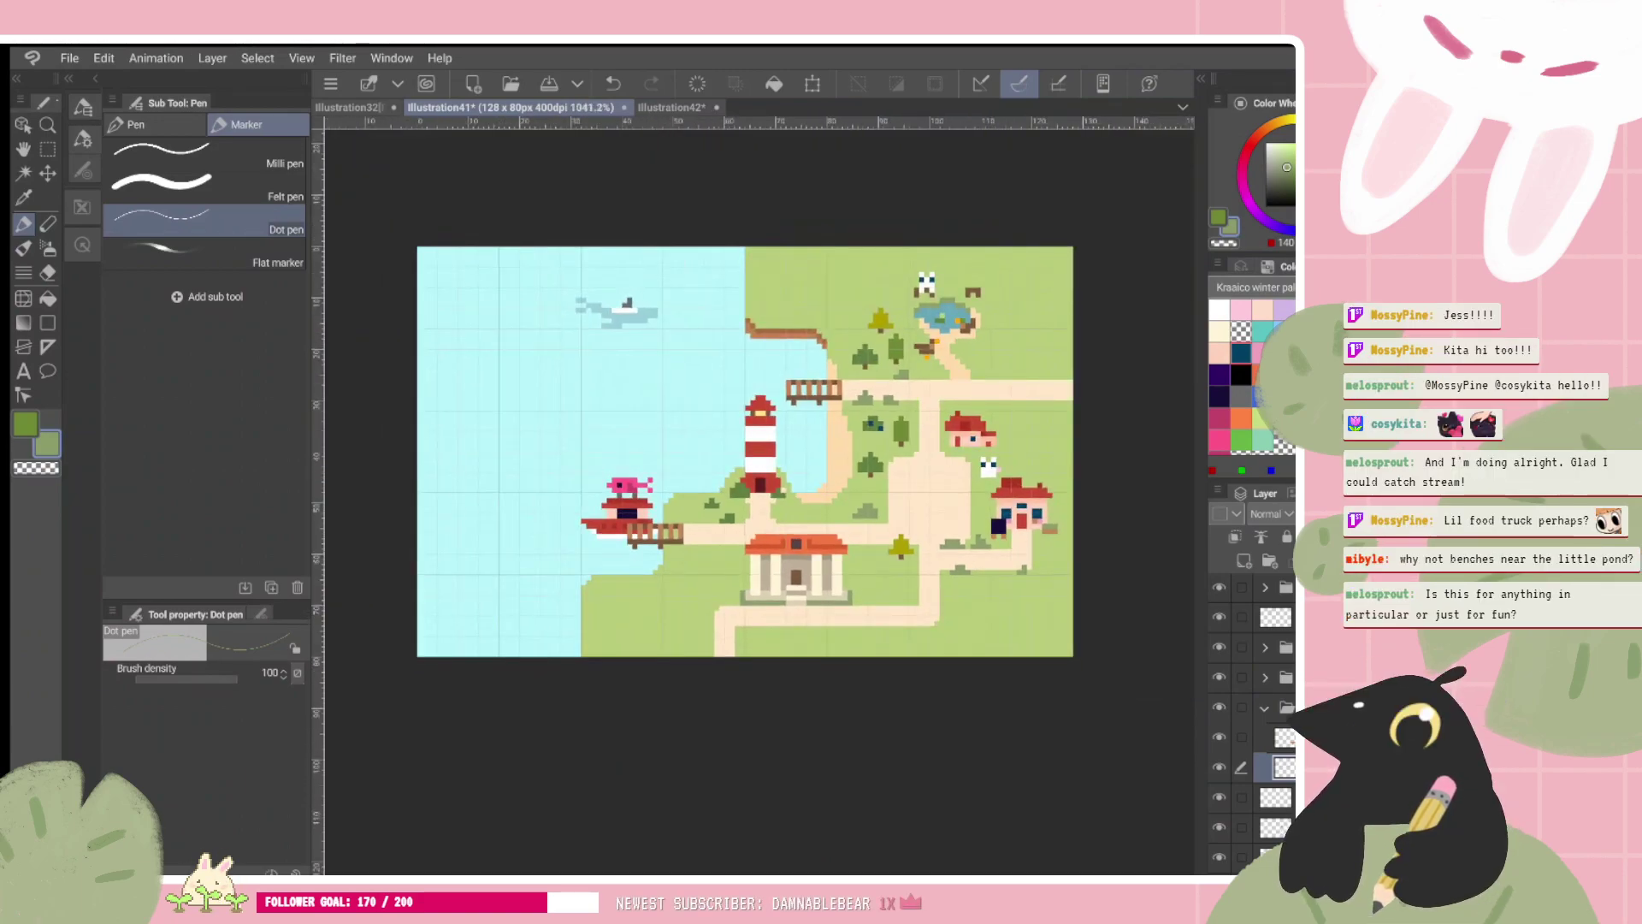
Step: Sample the taupe wall colour and shade the area beneath the columned building's roof on its own layer
{"action": "scroll", "coordinate": [846, 598], "scroll_direction": "up", "scroll_amount": 4}
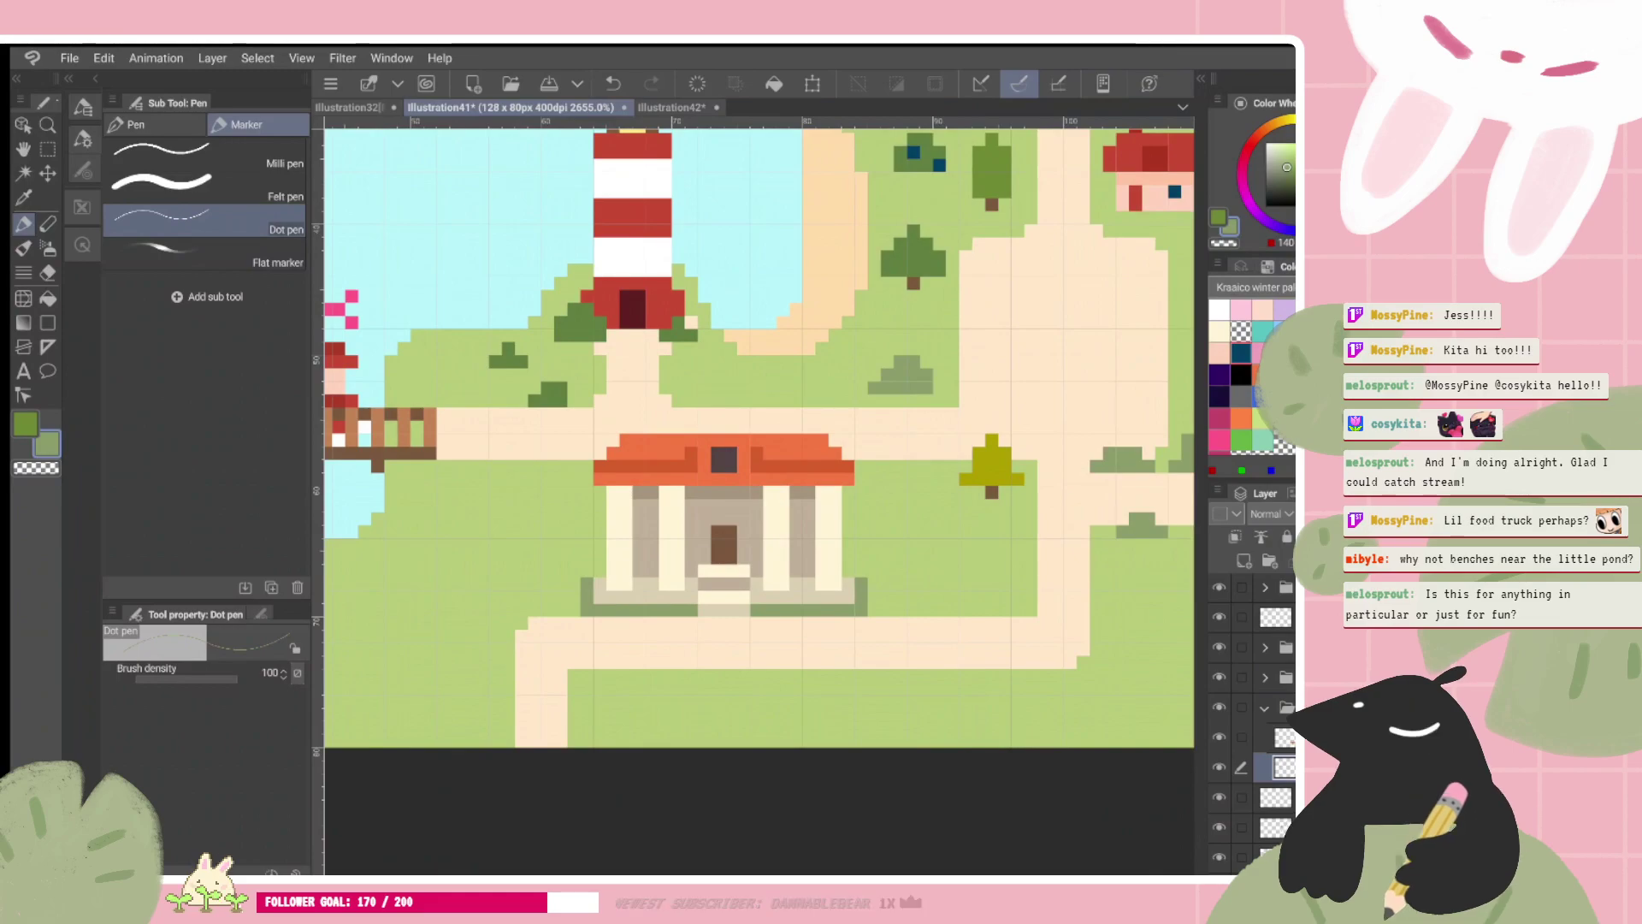
{"action": "left_click", "coordinate": [805, 588], "text": "alt"}
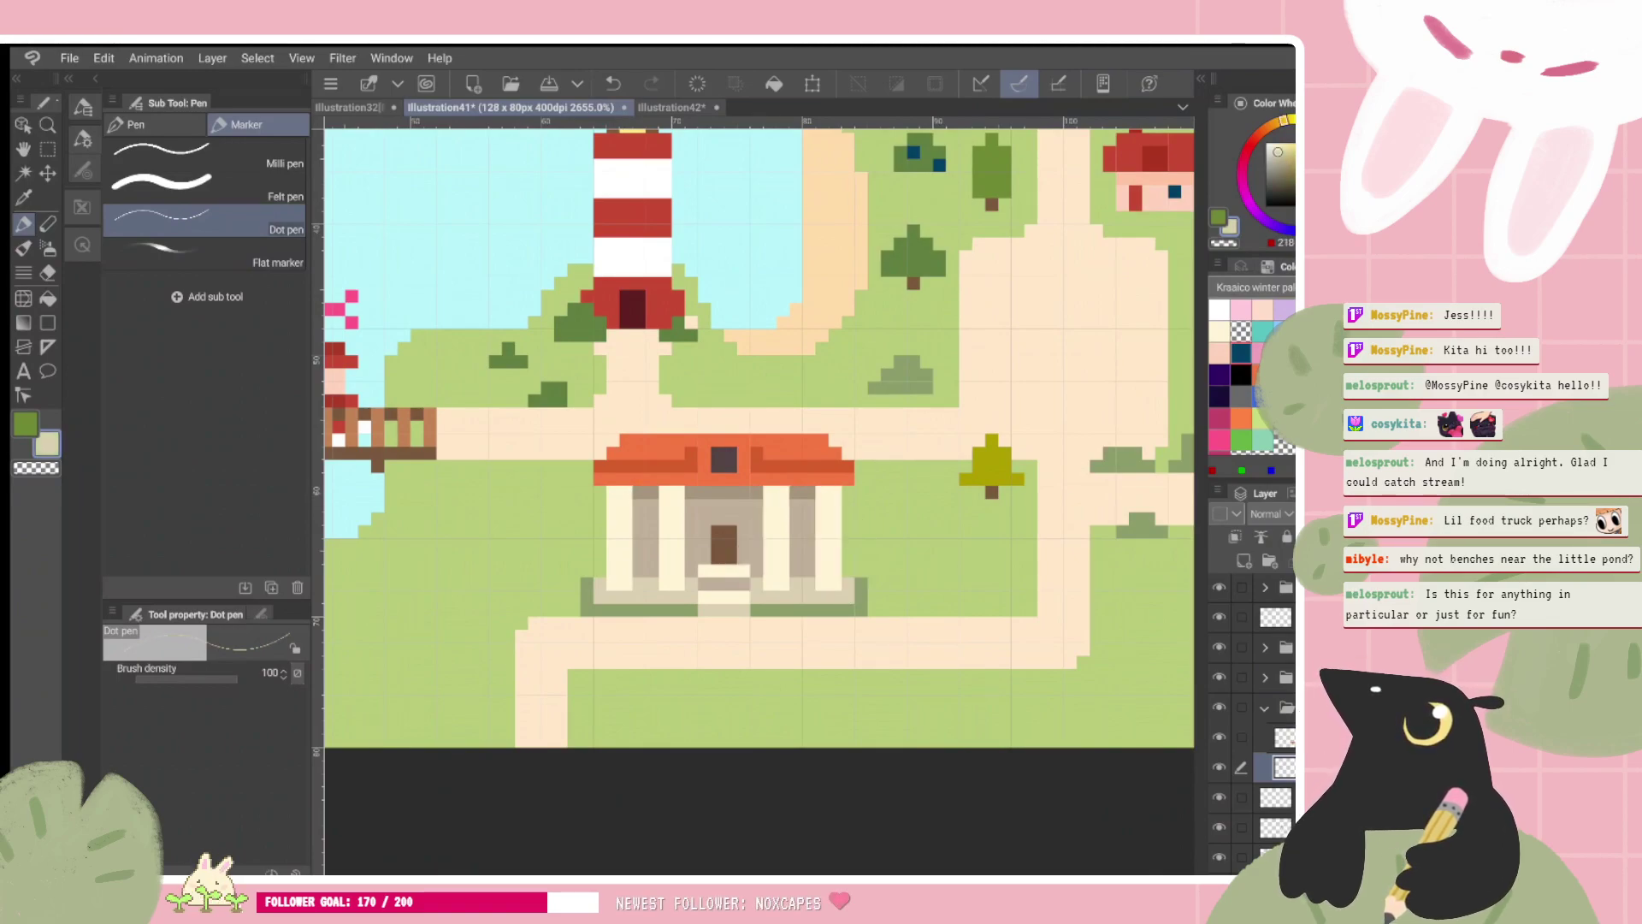
{"action": "left_click", "coordinate": [1274, 737]}
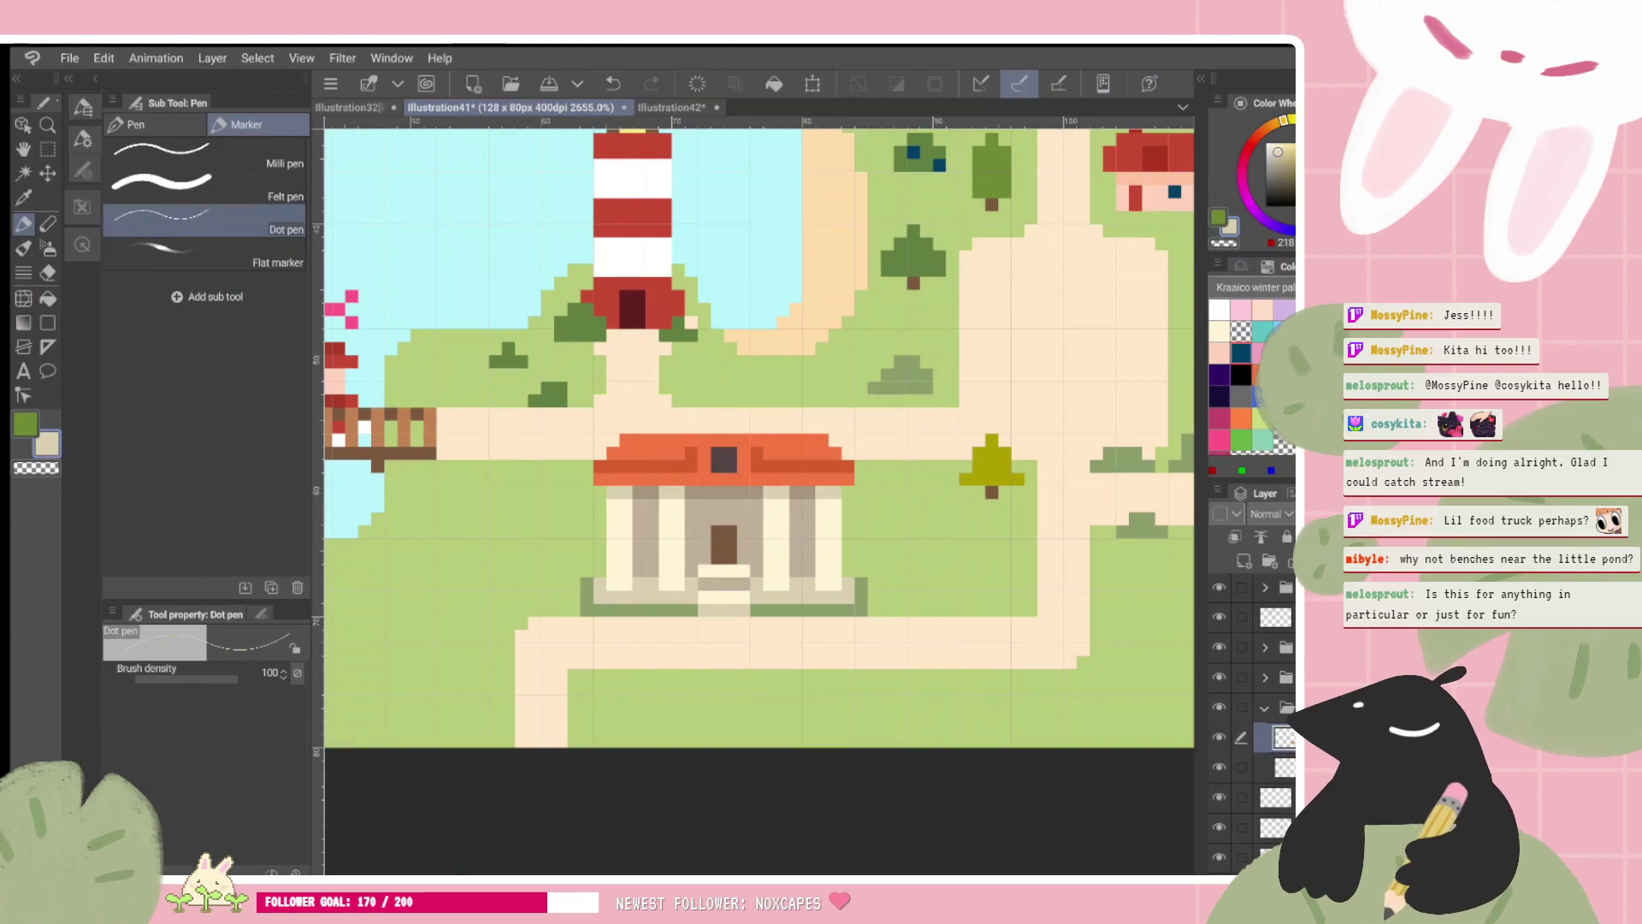
{"action": "left_click", "coordinate": [713, 493], "text": "alt"}
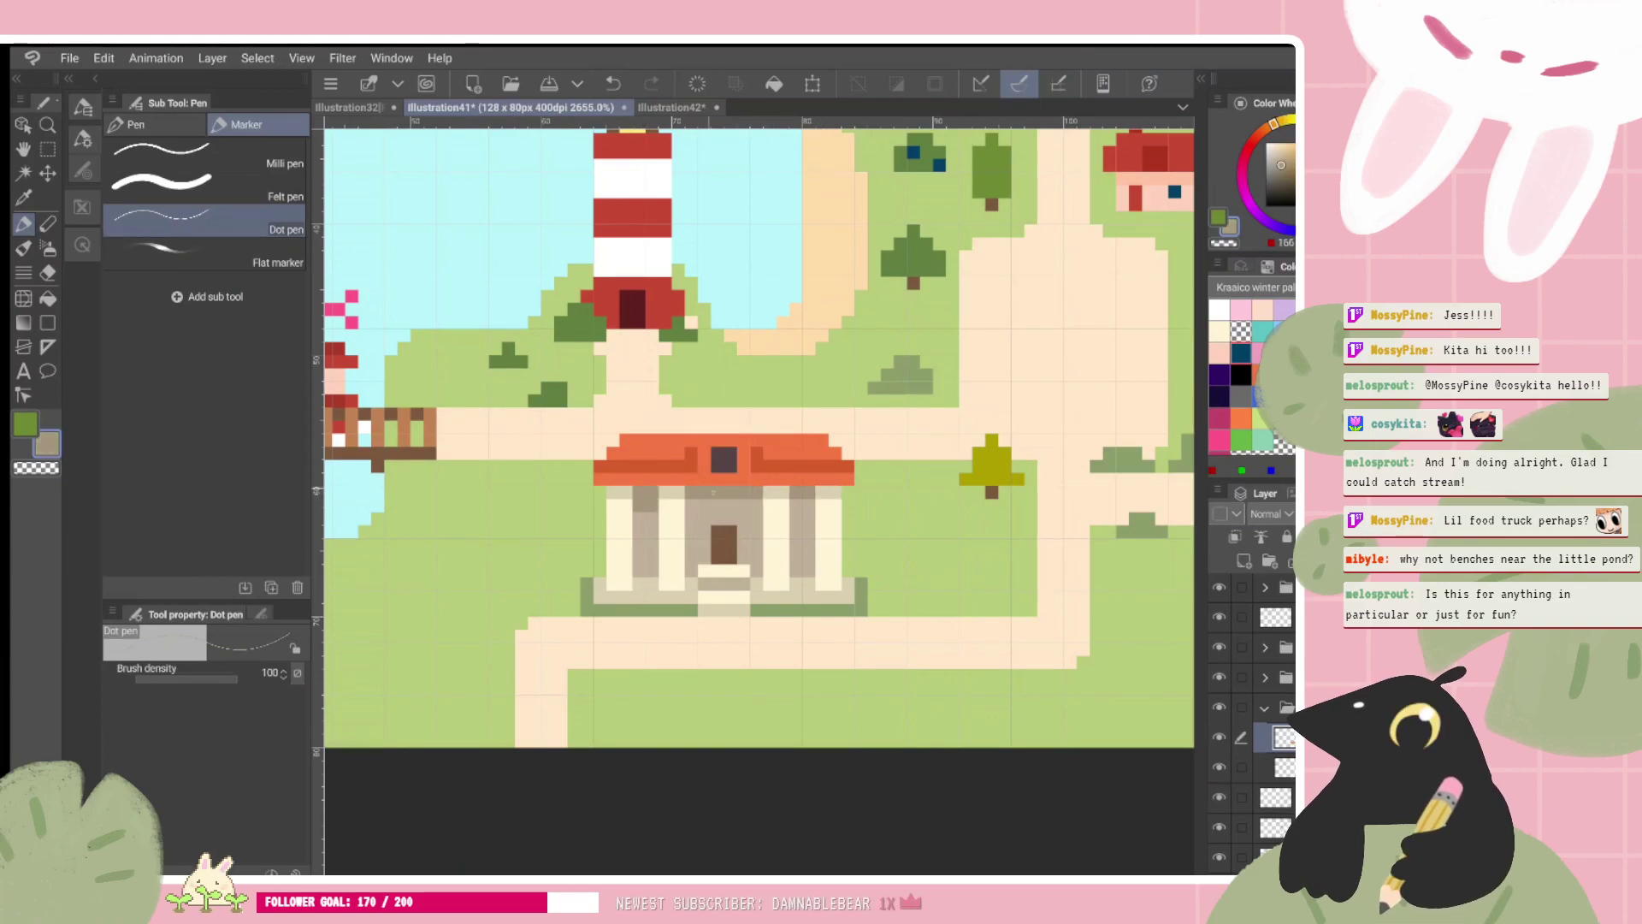
{"action": "left_click_drag", "start_coordinate": [688, 505], "coordinate": [812, 505]}
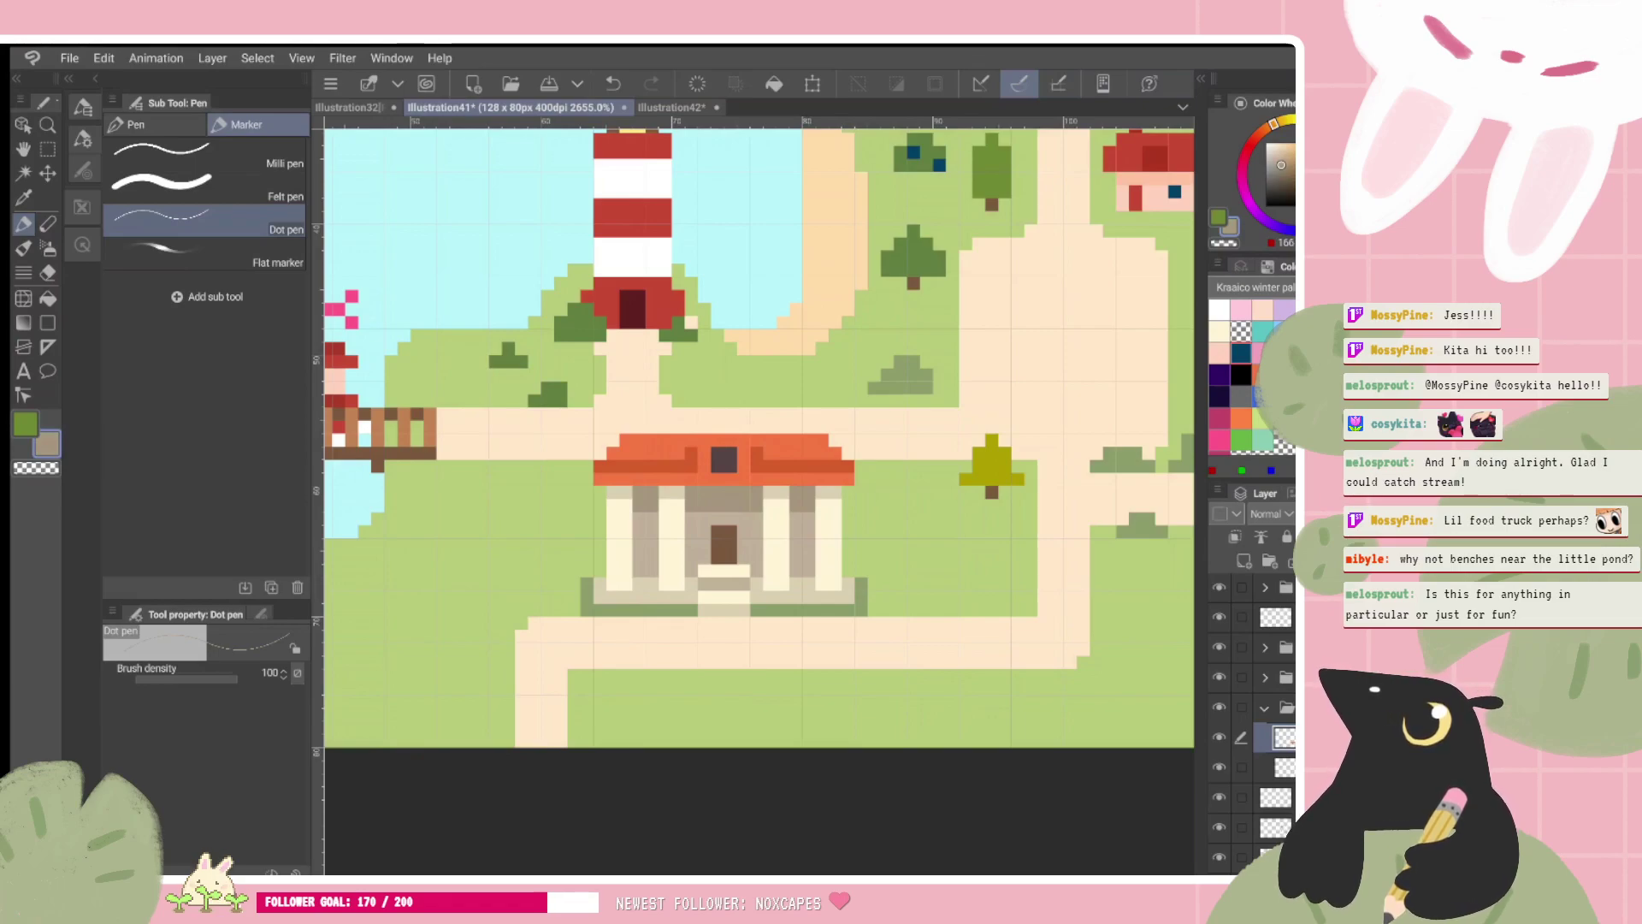
{"action": "scroll", "coordinate": [760, 438], "scroll_direction": "down", "scroll_amount": 3}
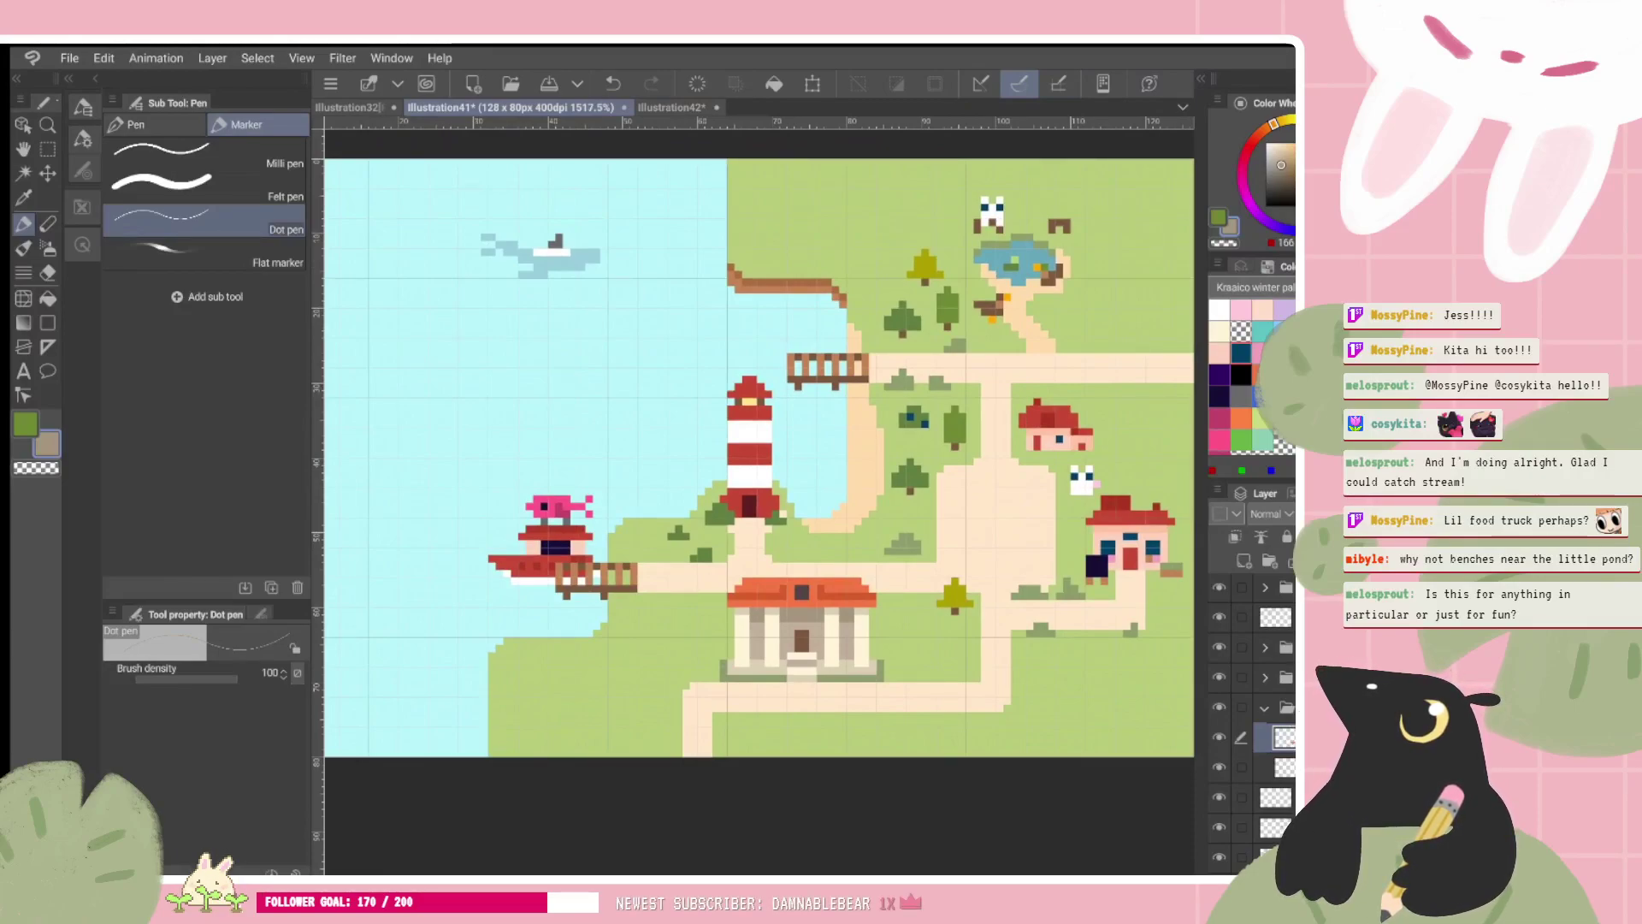
Step: Collapse the columned building's layer folder and the other expanded folder further down the layer list
{"action": "left_click", "coordinate": [1266, 709]}
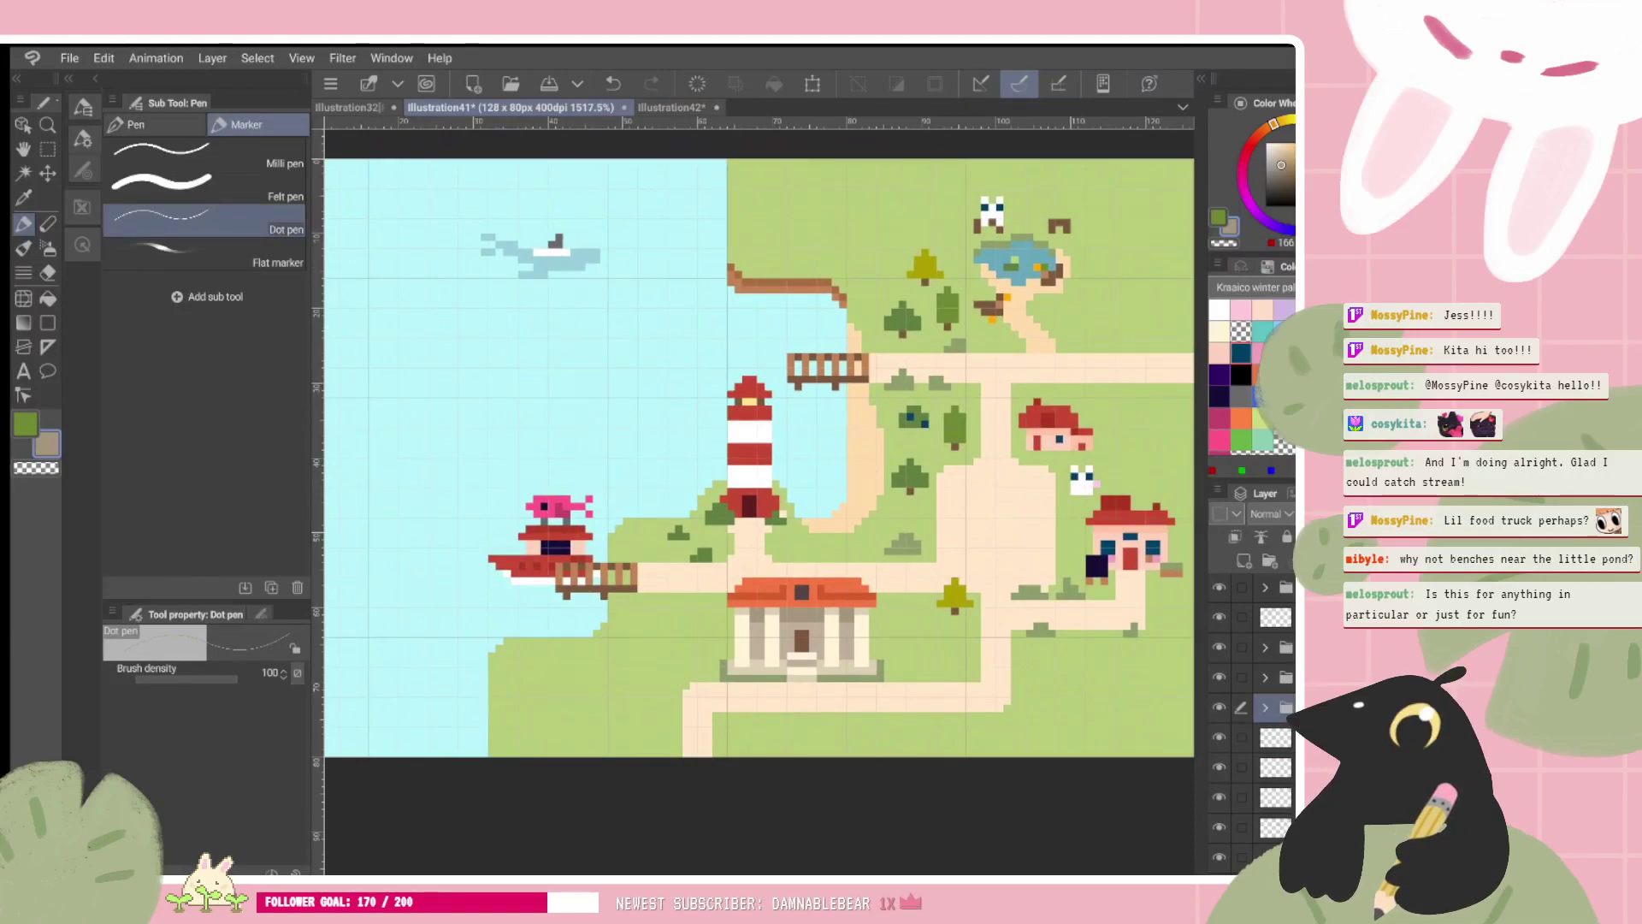
{"action": "scroll", "coordinate": [1251, 710], "scroll_direction": "down", "scroll_amount": 3}
{"action": "scroll", "coordinate": [1251, 710], "scroll_direction": "down", "scroll_amount": 3}
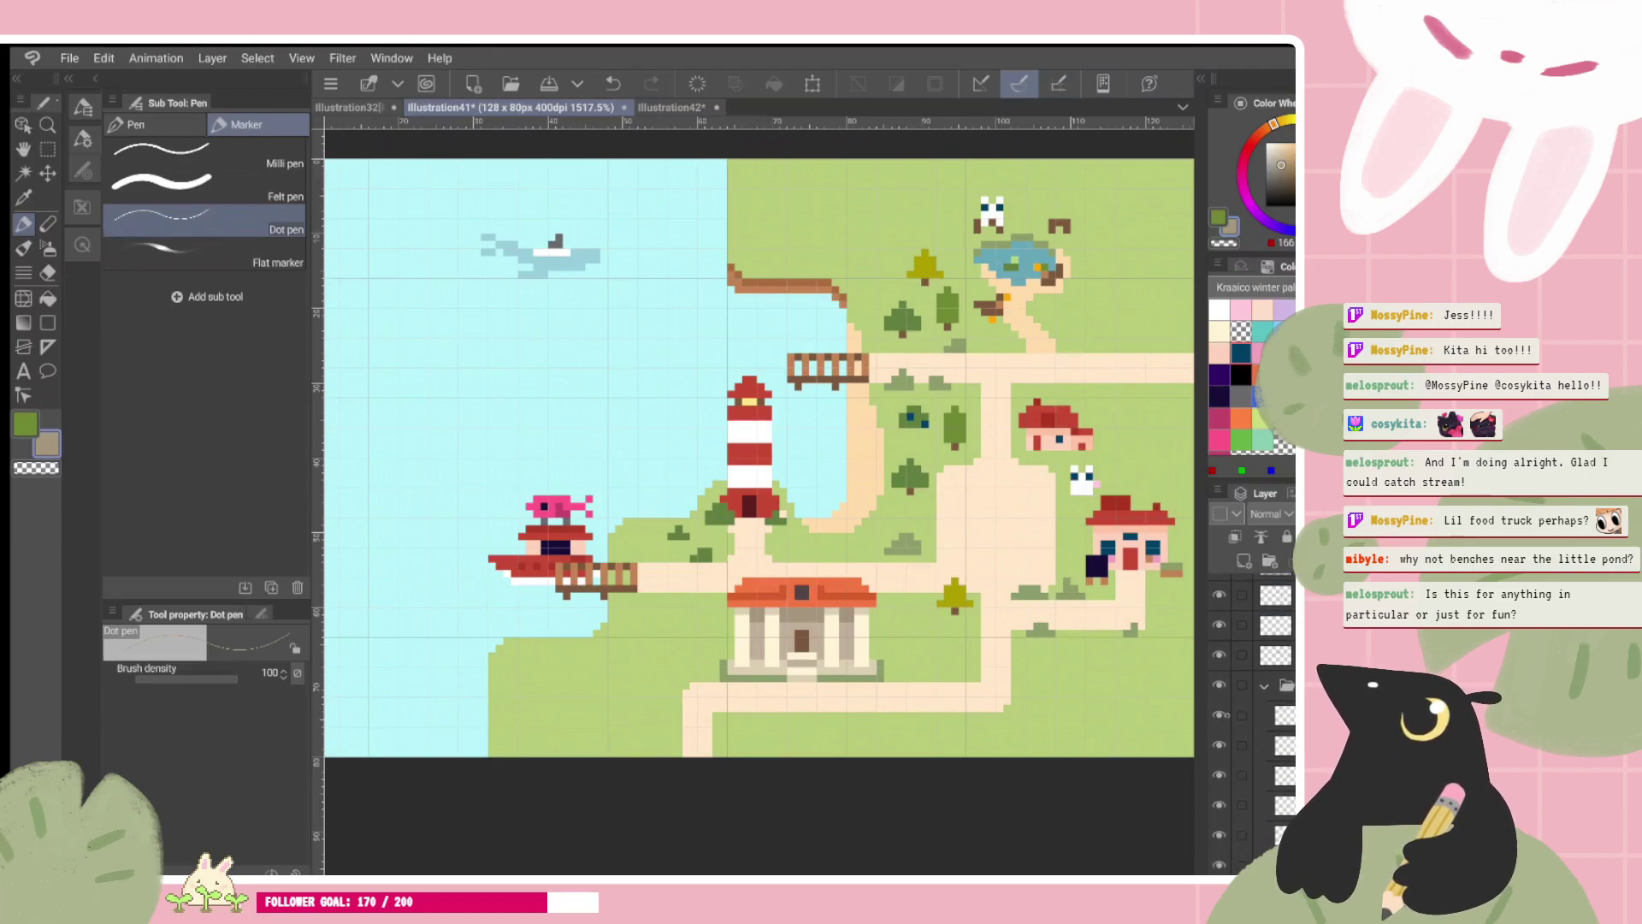
{"action": "scroll", "coordinate": [1257, 701], "scroll_direction": "down", "scroll_amount": 2}
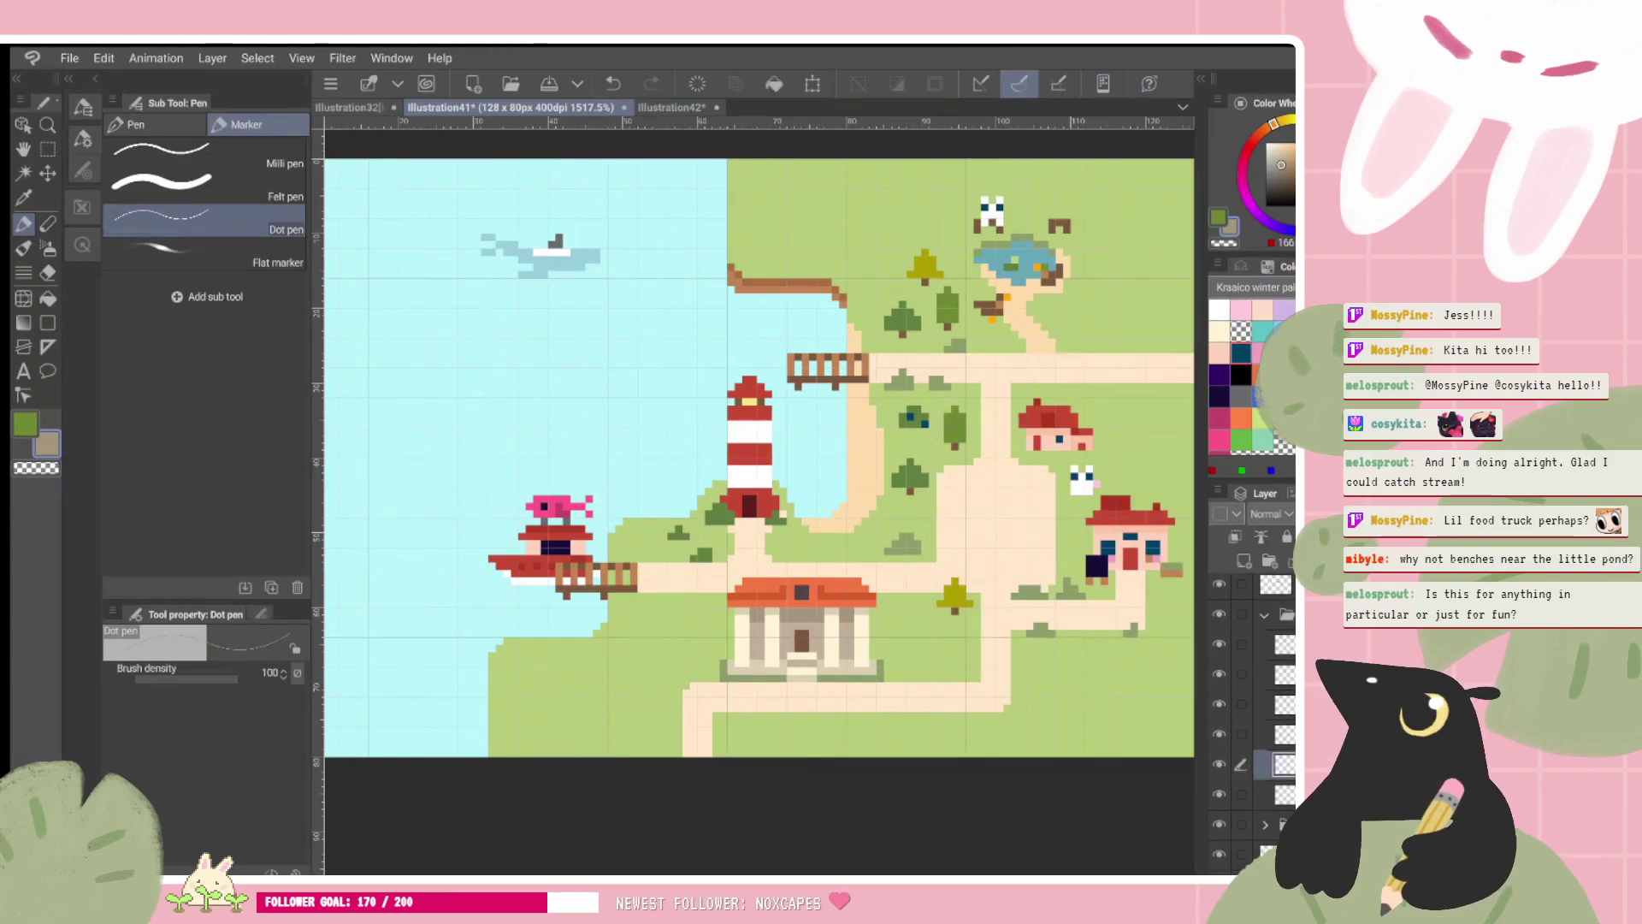
{"action": "key", "text": "c"}
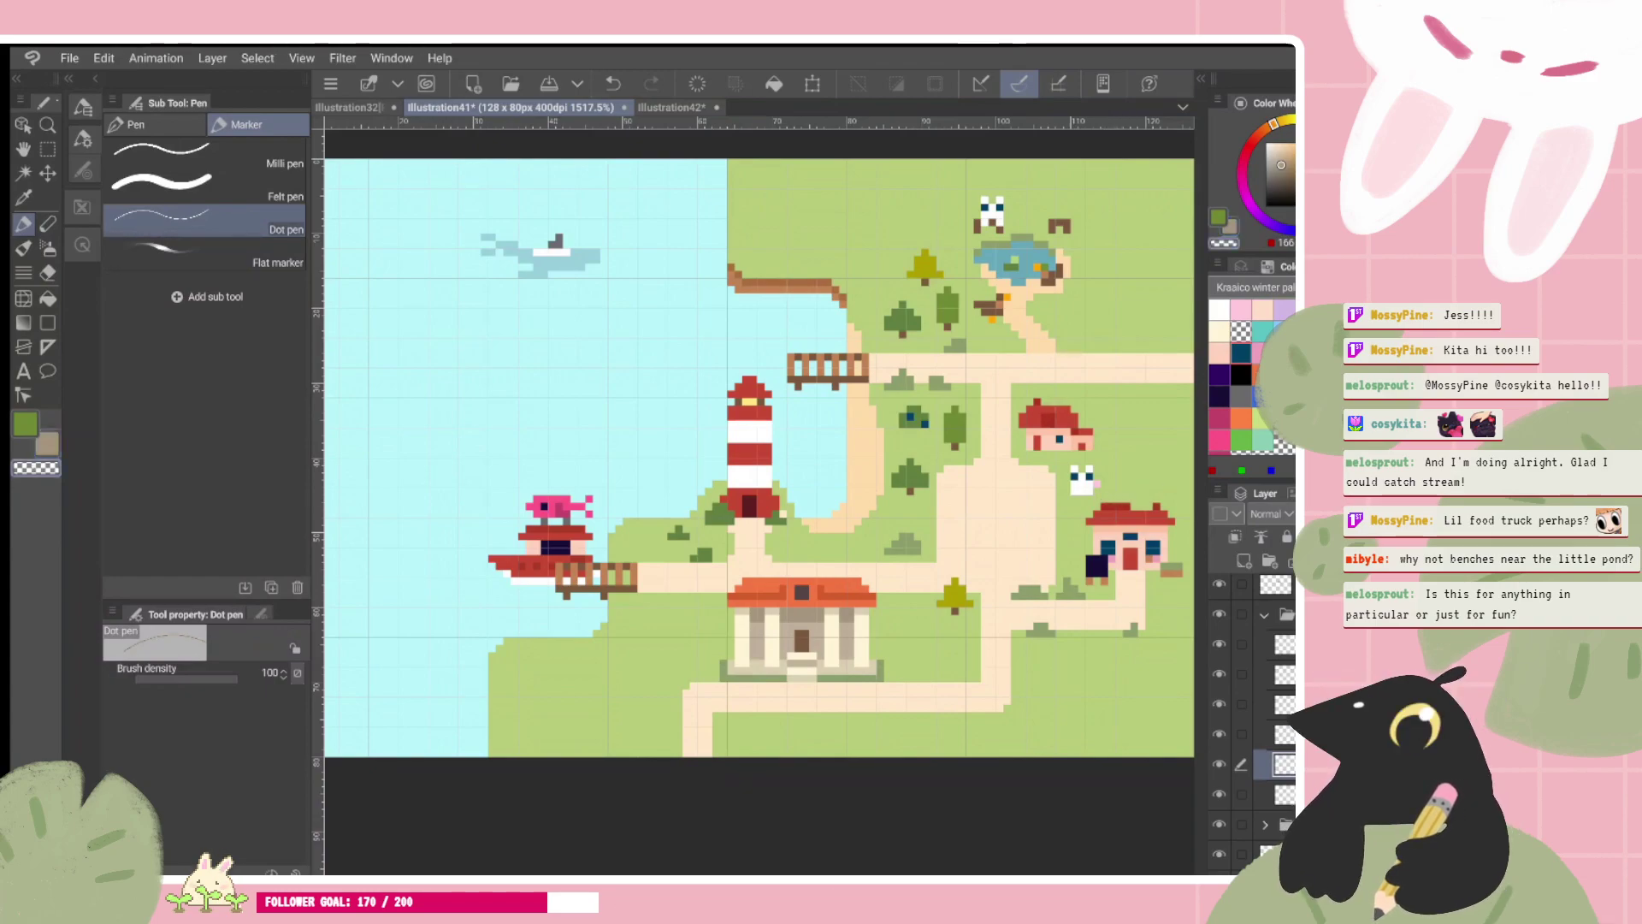
{"action": "scroll", "coordinate": [759, 459], "scroll_direction": "down", "scroll_amount": 1}
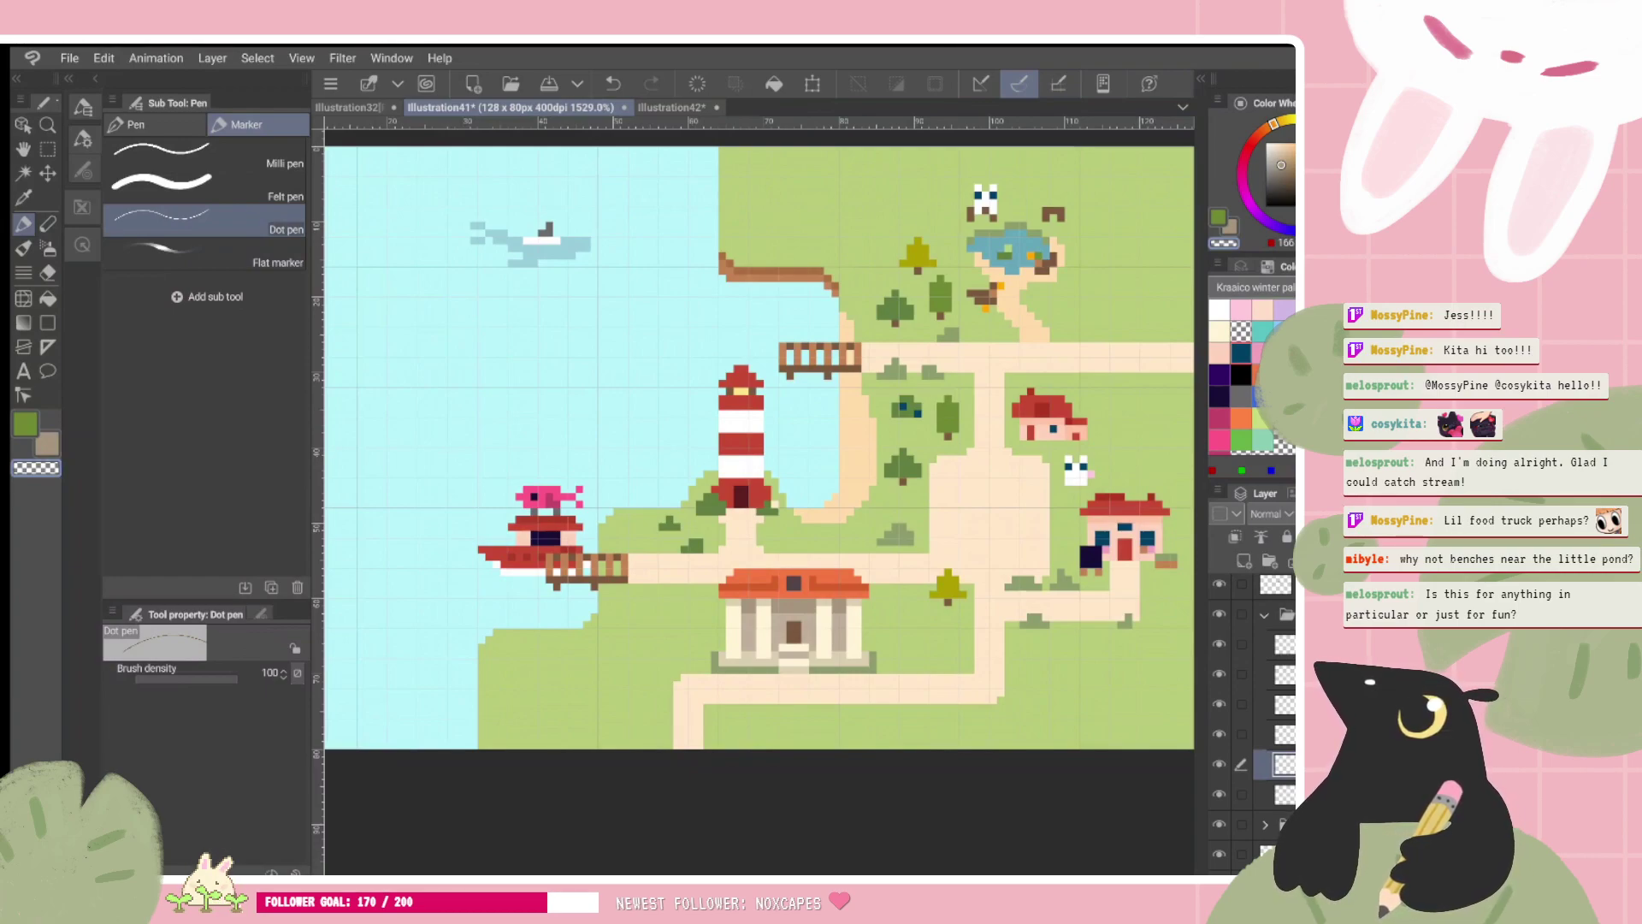
{"action": "left_click", "coordinate": [1264, 614]}
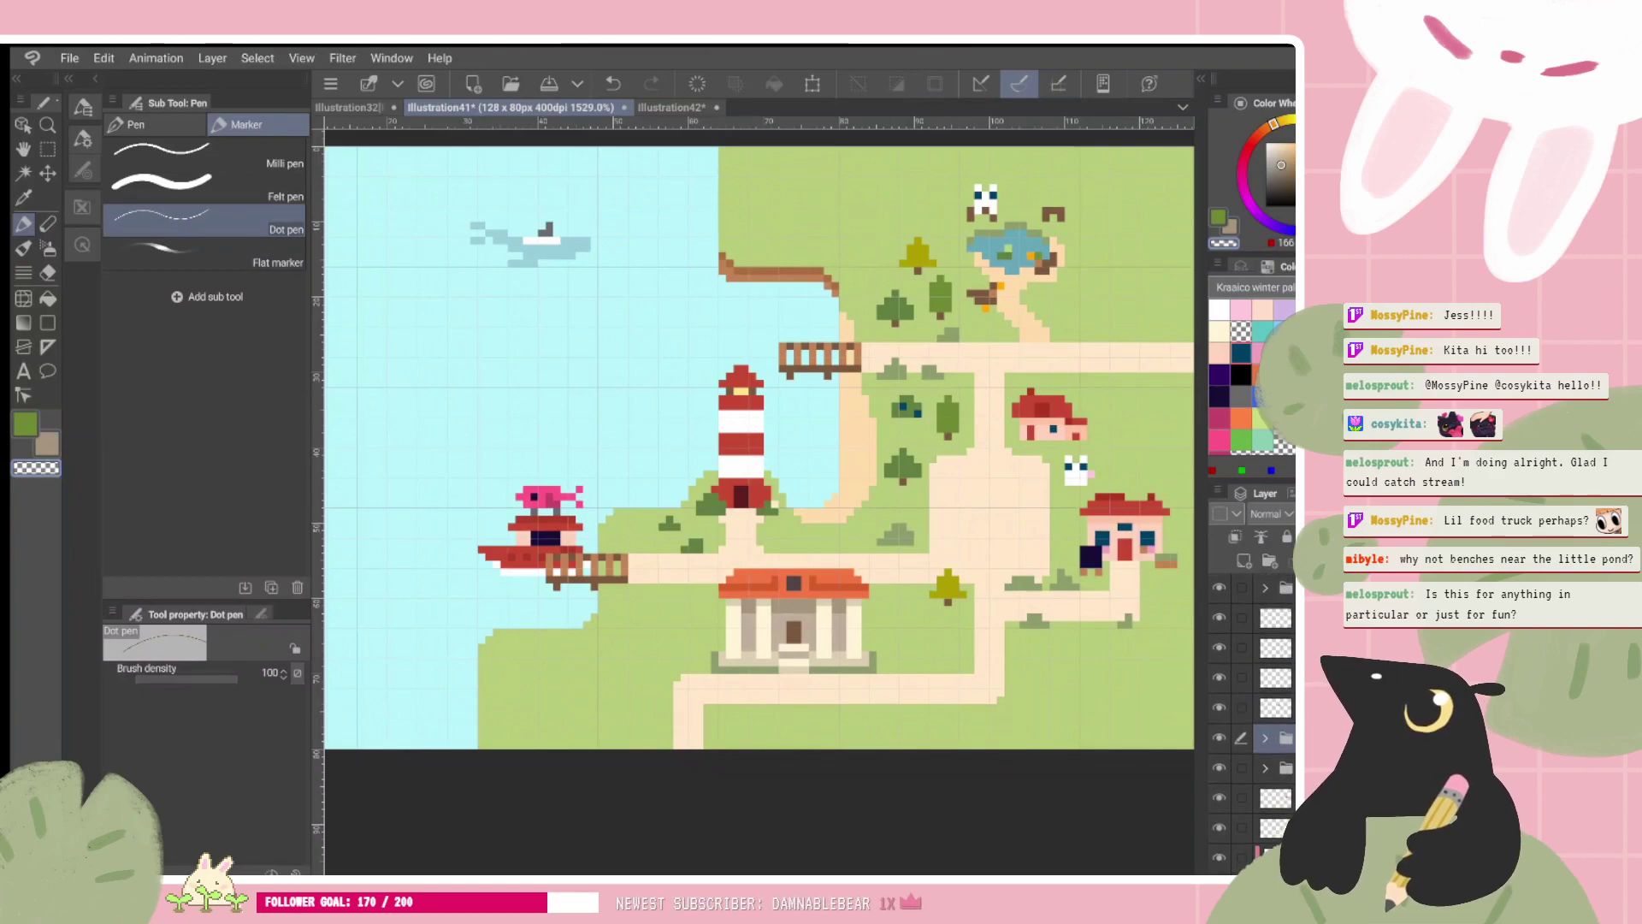
{"action": "scroll", "coordinate": [1253, 723], "scroll_direction": "up", "scroll_amount": 4}
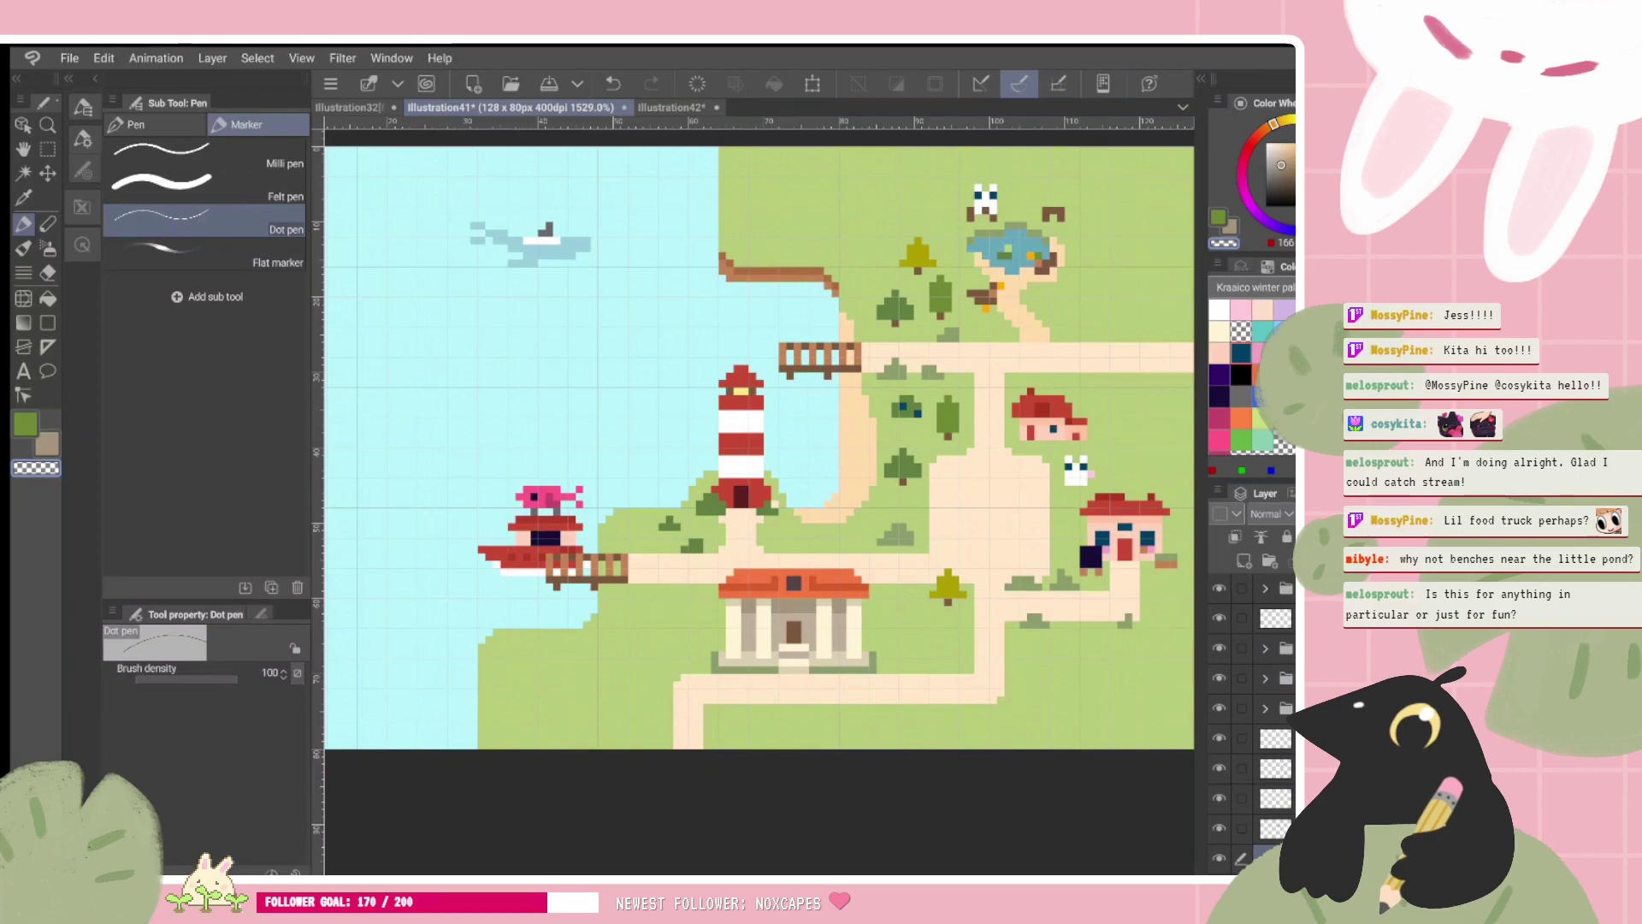
{"action": "scroll", "coordinate": [759, 444], "scroll_direction": "up", "scroll_amount": 1}
Step: Create a new layer folder with a new raster layer inside it
{"action": "left_click", "coordinate": [1274, 708]}
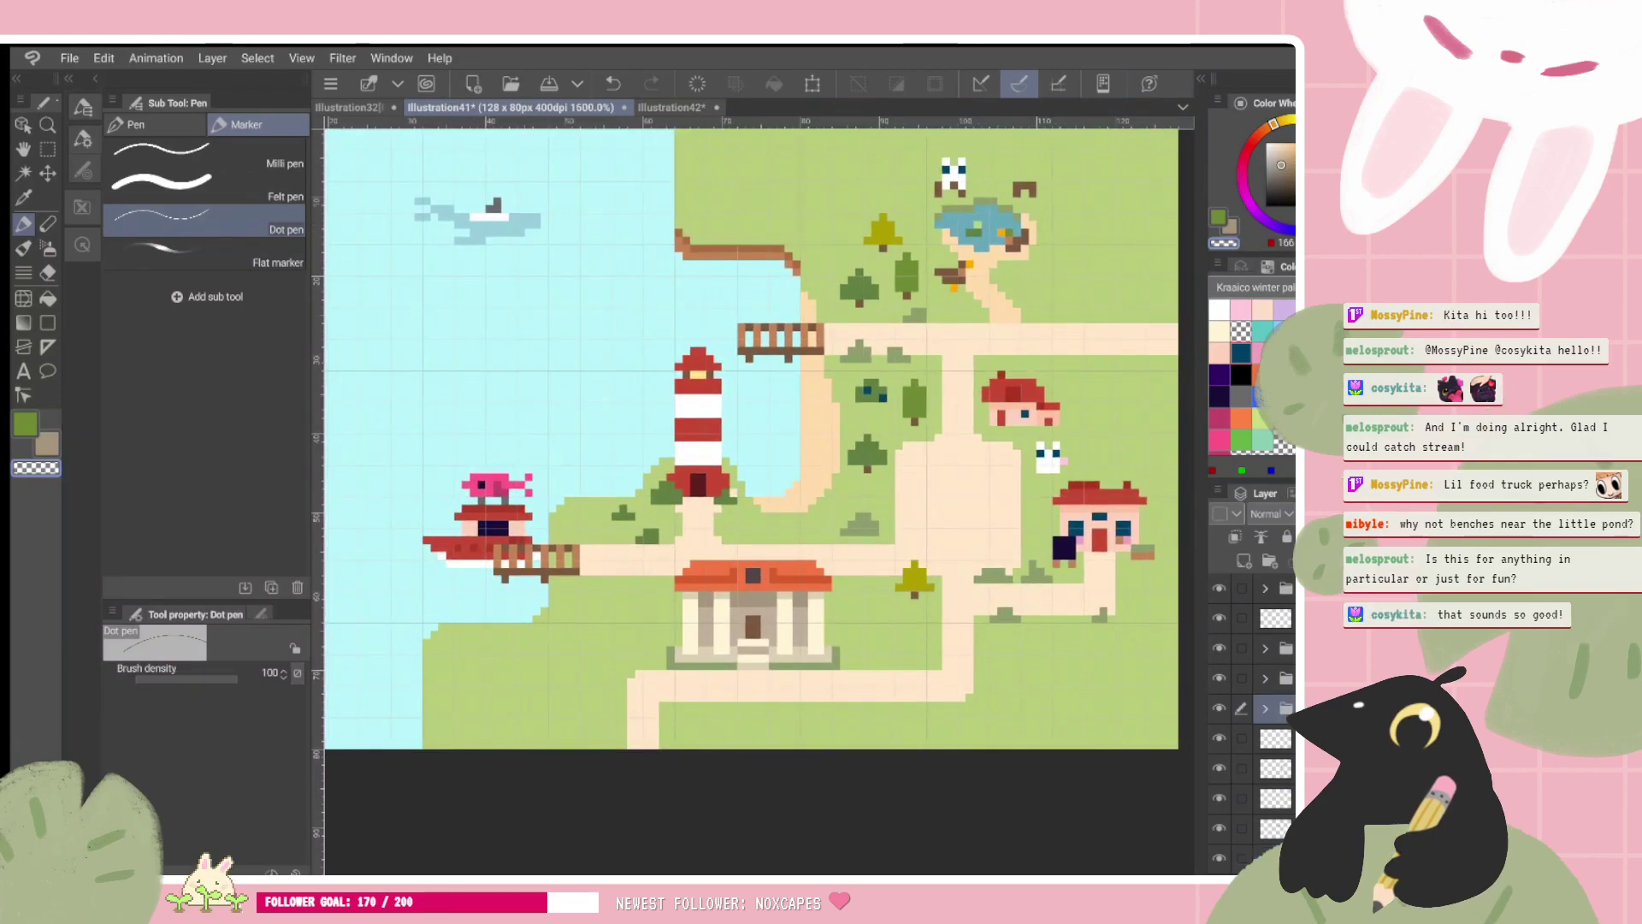
{"action": "left_click", "coordinate": [1270, 560]}
{"action": "left_click", "coordinate": [1244, 560]}
Step: Sample the door's brown and draw two wheels, each two by two pixels, on the grass east of the columned building
{"action": "scroll", "coordinate": [759, 444], "scroll_direction": "up", "scroll_amount": 2}
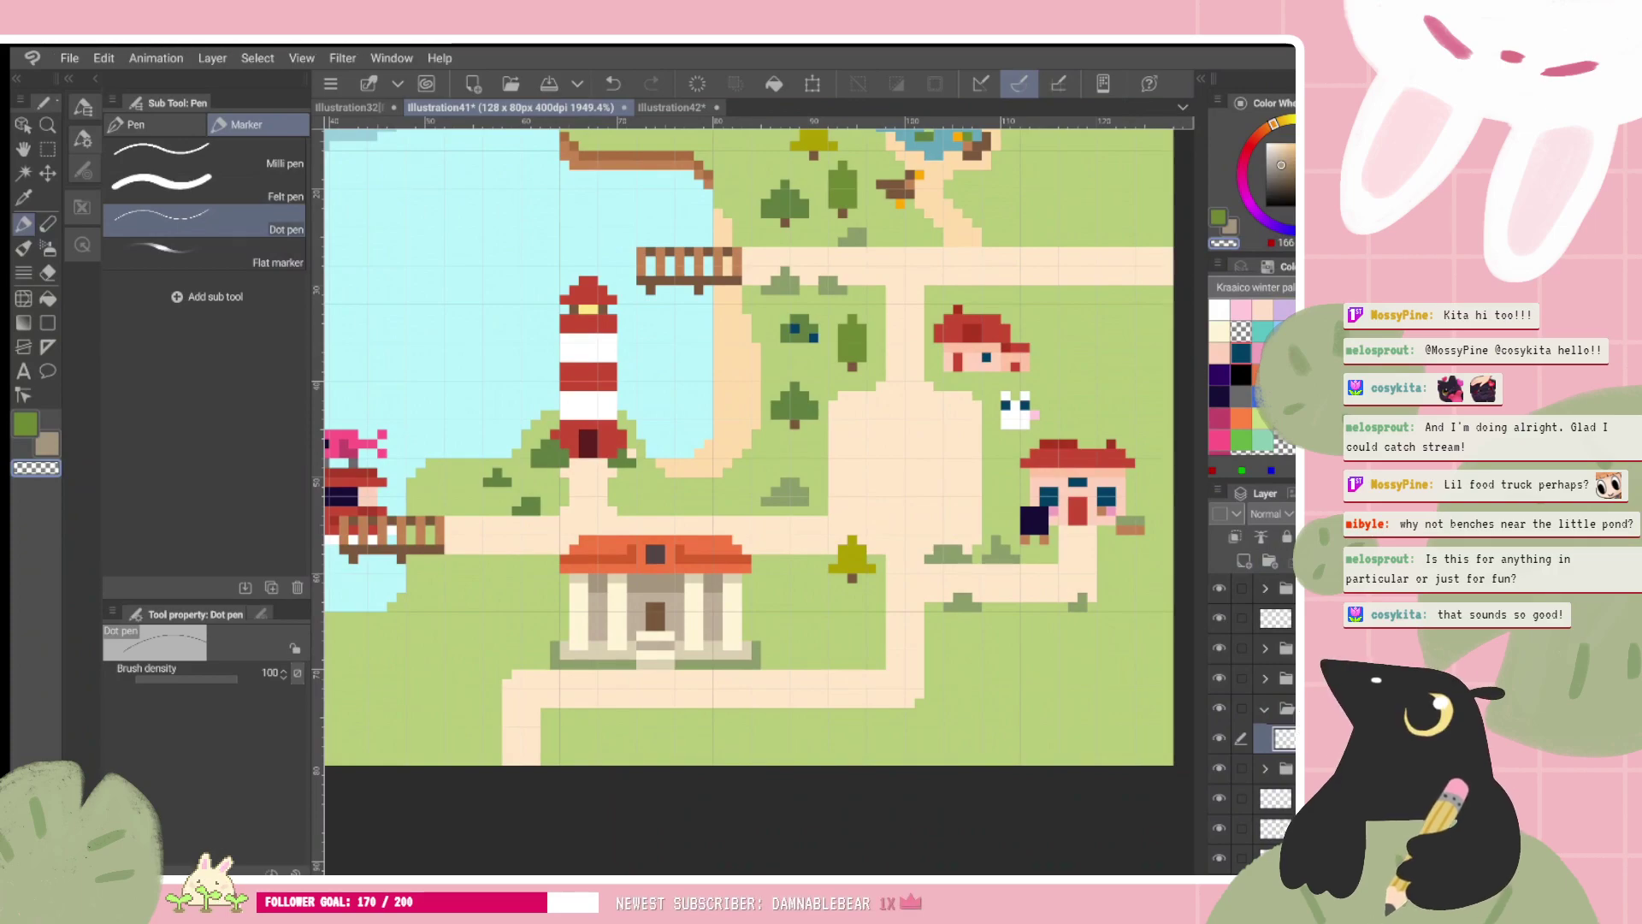
{"action": "scroll", "coordinate": [632, 571], "scroll_direction": "up", "scroll_amount": 1}
{"action": "left_click", "coordinate": [633, 571], "text": "alt"}
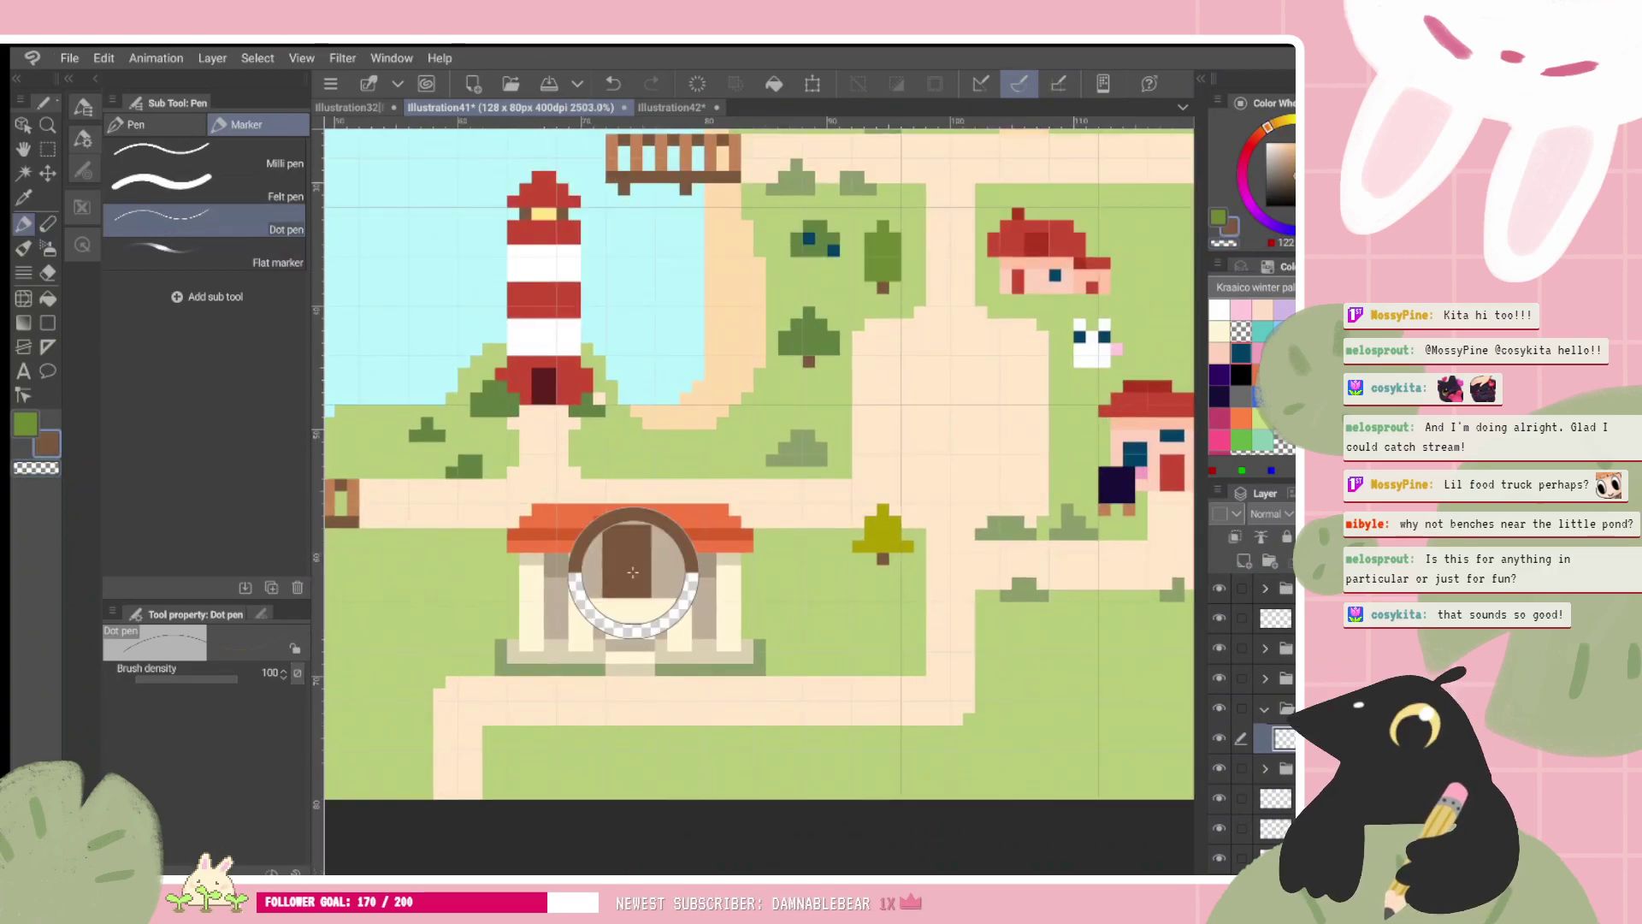
{"action": "scroll", "coordinate": [633, 571], "scroll_direction": "up", "scroll_amount": 1}
{"action": "left_click", "coordinate": [754, 644]}
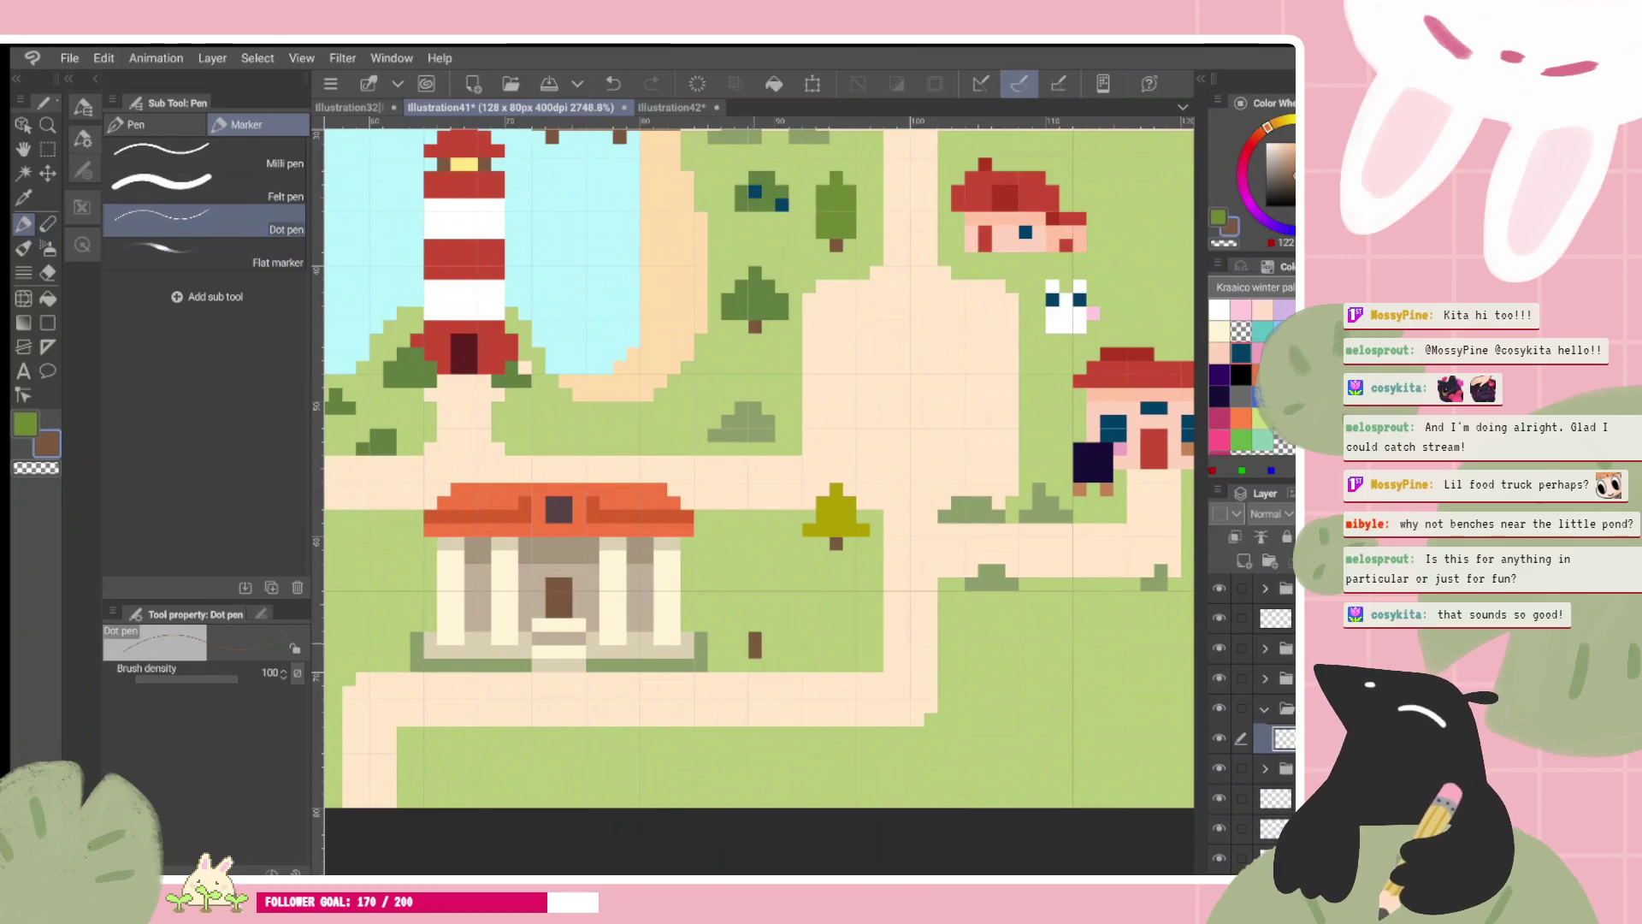
{"action": "mouse_move", "coordinate": [768, 638]}
{"action": "left_mouse_down"}
{"action": "mouse_move", "coordinate": [768, 652]}
{"action": "mouse_move", "coordinate": [862, 651]}
{"action": "left_mouse_up"}
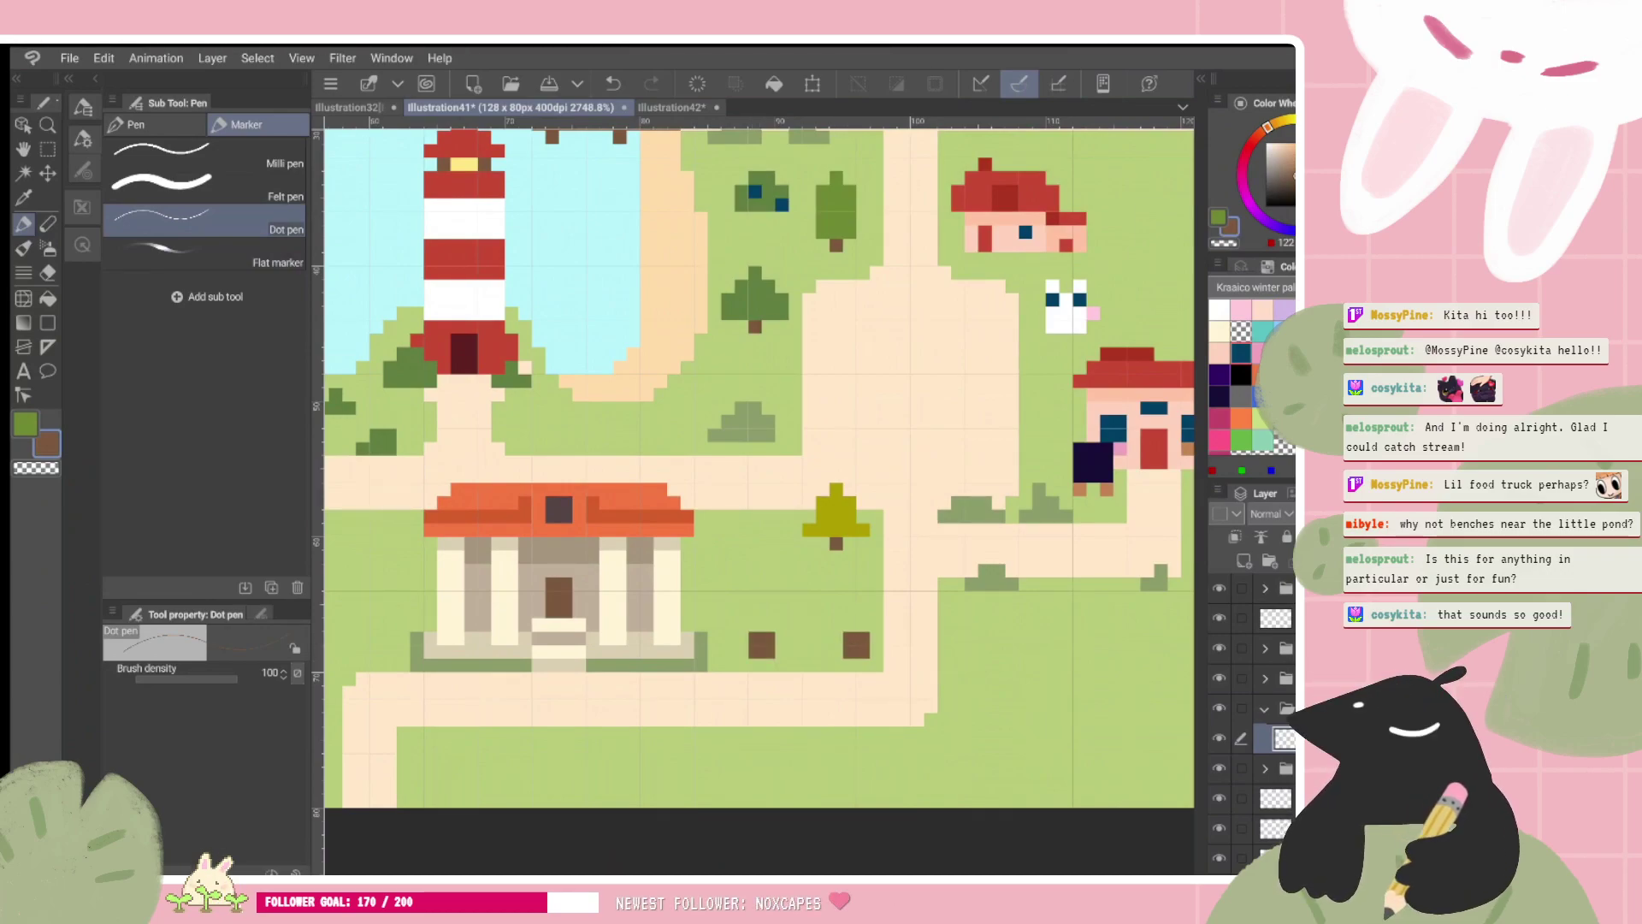
Step: Sample the pink of the fish on the boat and outline the top and sides of a small truck body above the two wheels
{"action": "left_click_drag", "start_coordinate": [655, 493], "coordinate": [1083, 479]}
{"action": "left_click", "coordinate": [1261, 396]}
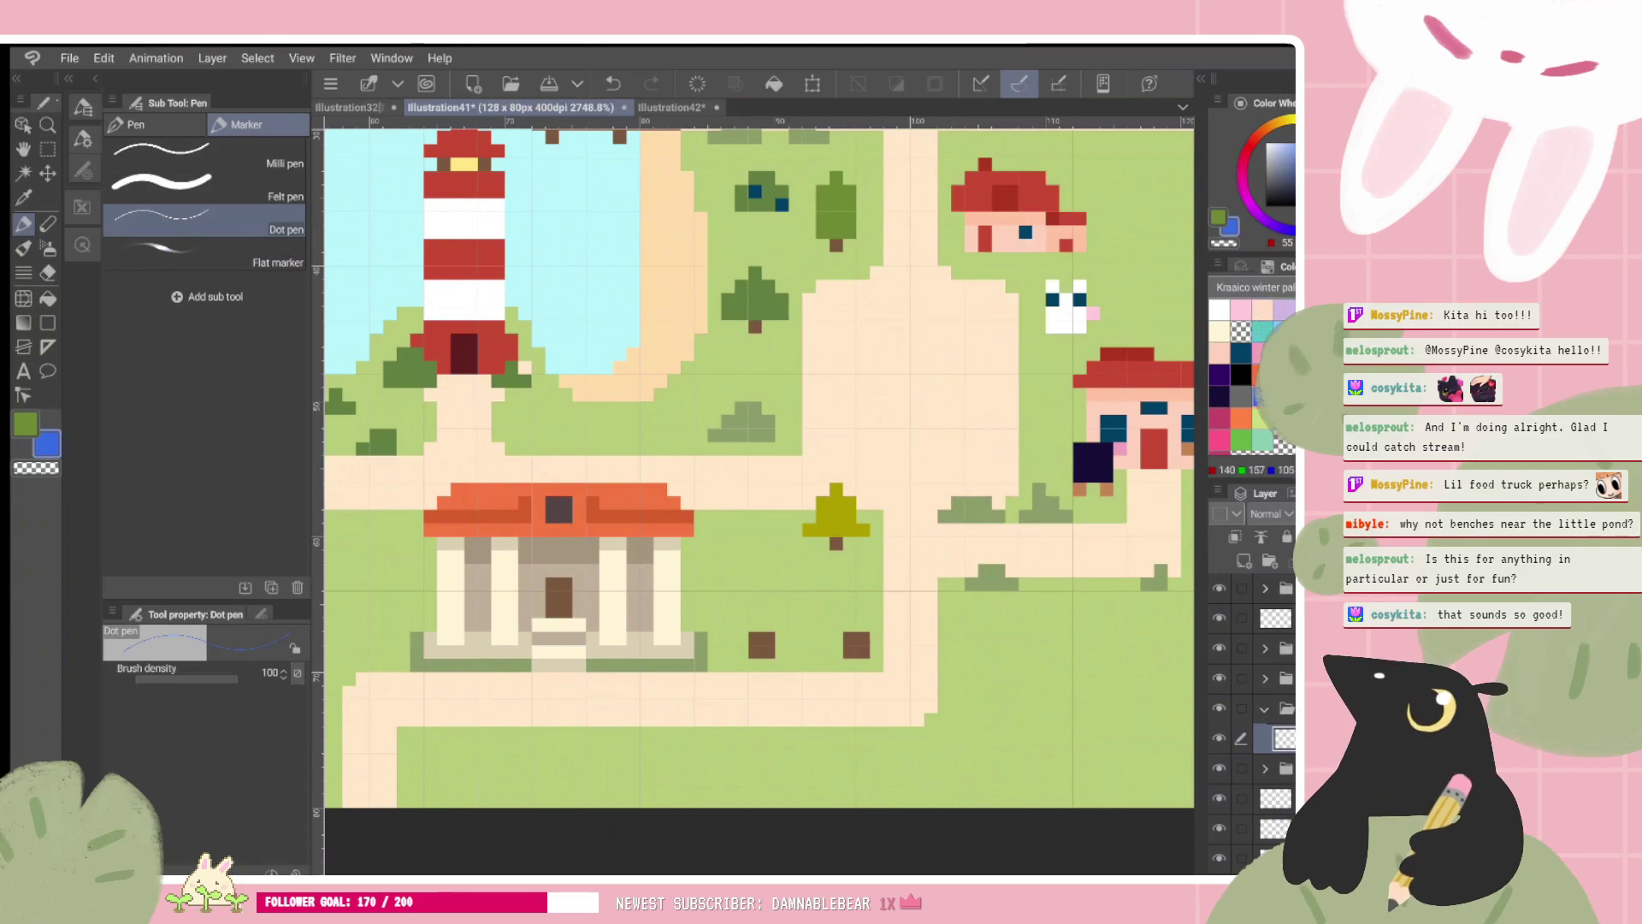
{"action": "scroll", "coordinate": [854, 592], "scroll_direction": "down", "scroll_amount": 4}
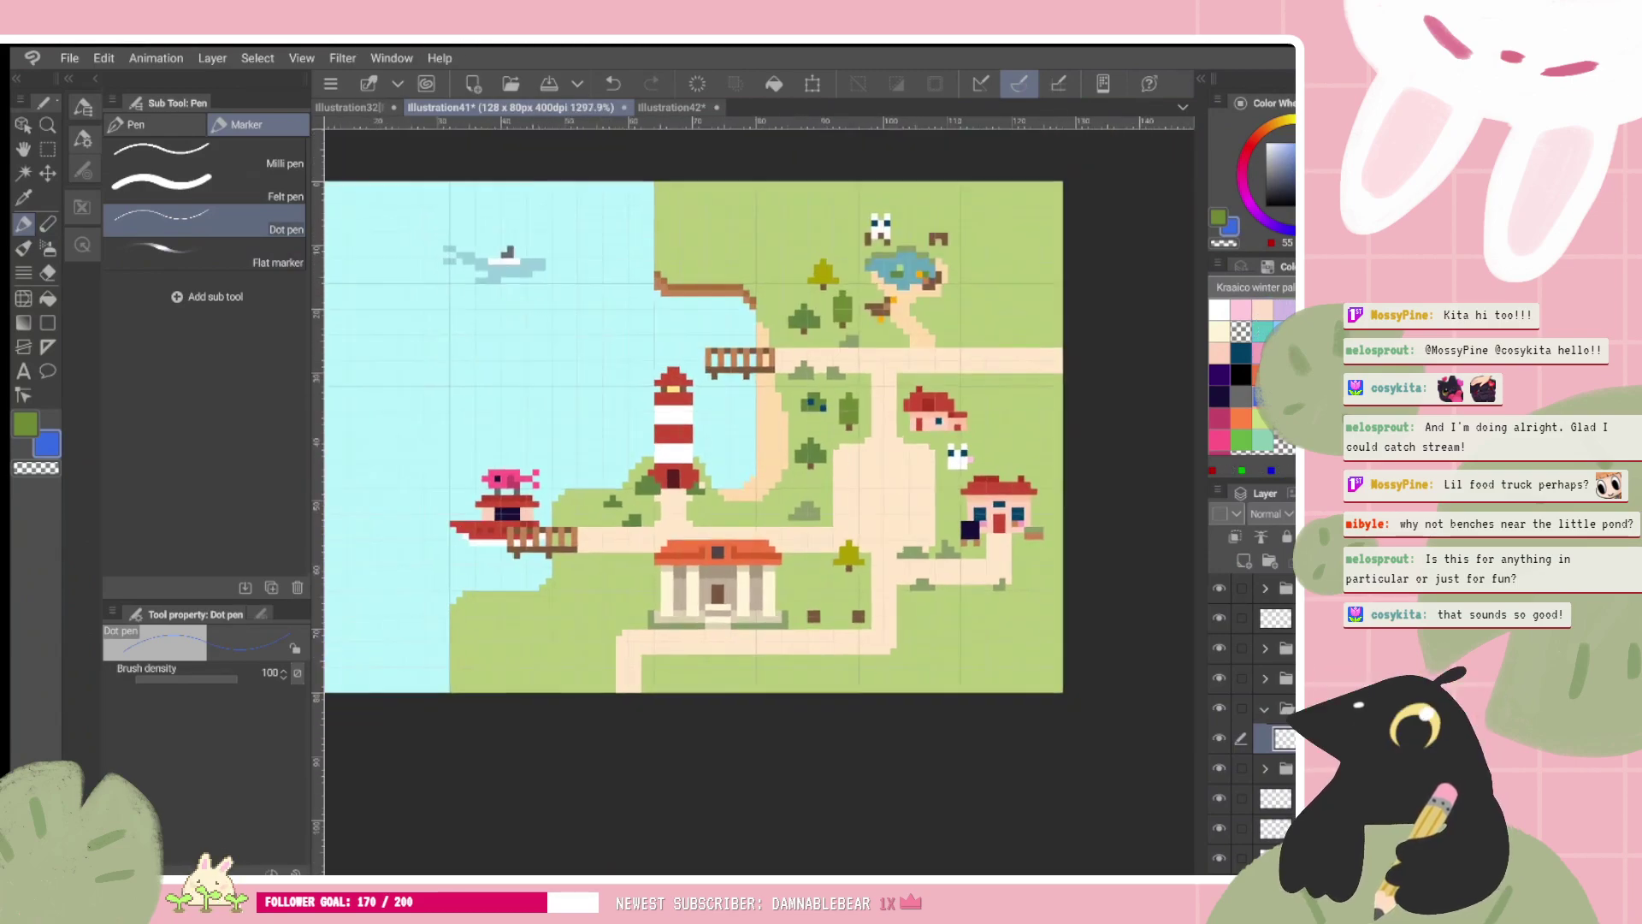
{"action": "scroll", "coordinate": [734, 242], "scroll_direction": "up", "scroll_amount": 1}
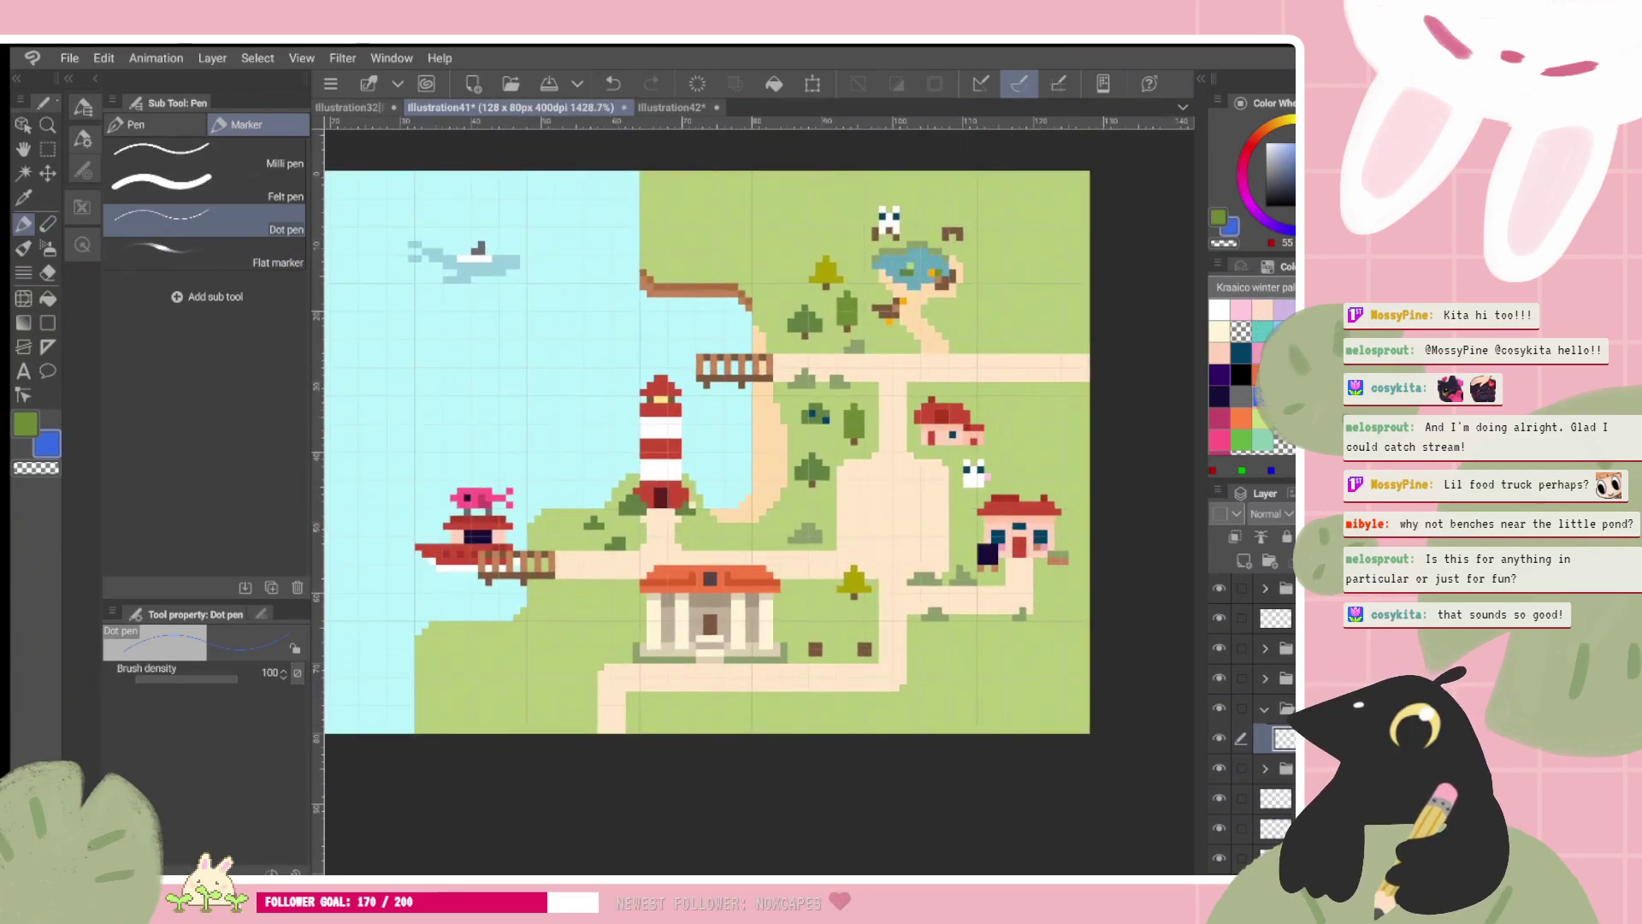
{"action": "right_click", "coordinate": [473, 496]}
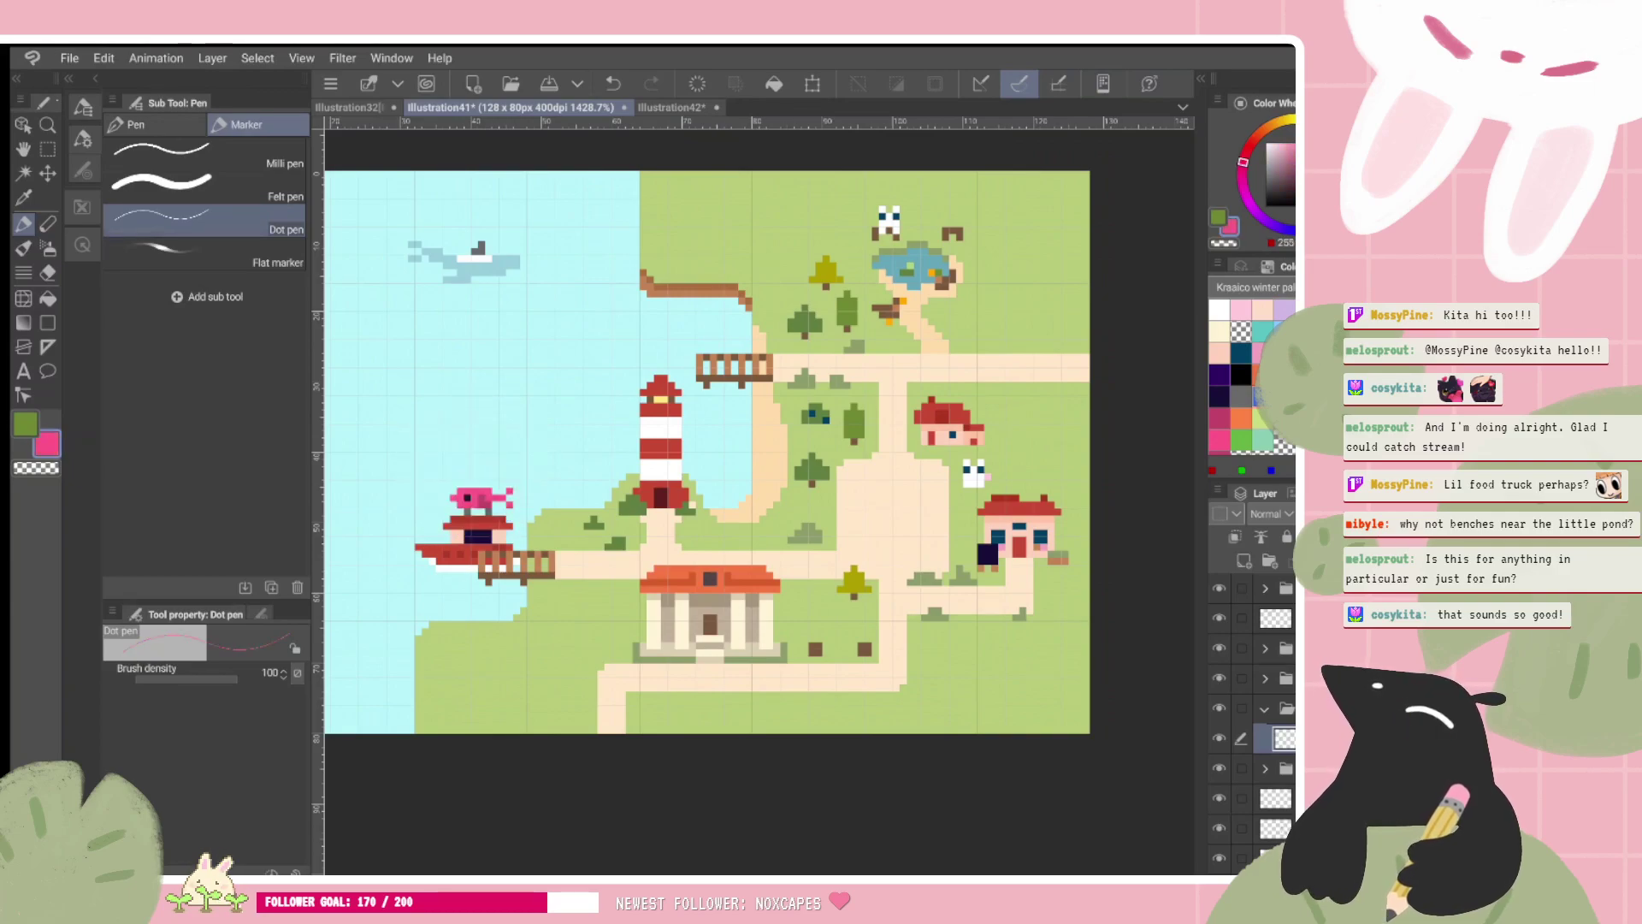
{"action": "scroll", "coordinate": [759, 432], "scroll_direction": "up", "scroll_amount": 1}
{"action": "left_click_drag", "start_coordinate": [688, 431], "coordinate": [721, 408]}
{"action": "mouse_move", "coordinate": [737, 614]}
{"action": "left_mouse_down"}
{"action": "mouse_move", "coordinate": [785, 579]}
{"action": "mouse_move", "coordinate": [819, 630]}
{"action": "left_mouse_up"}
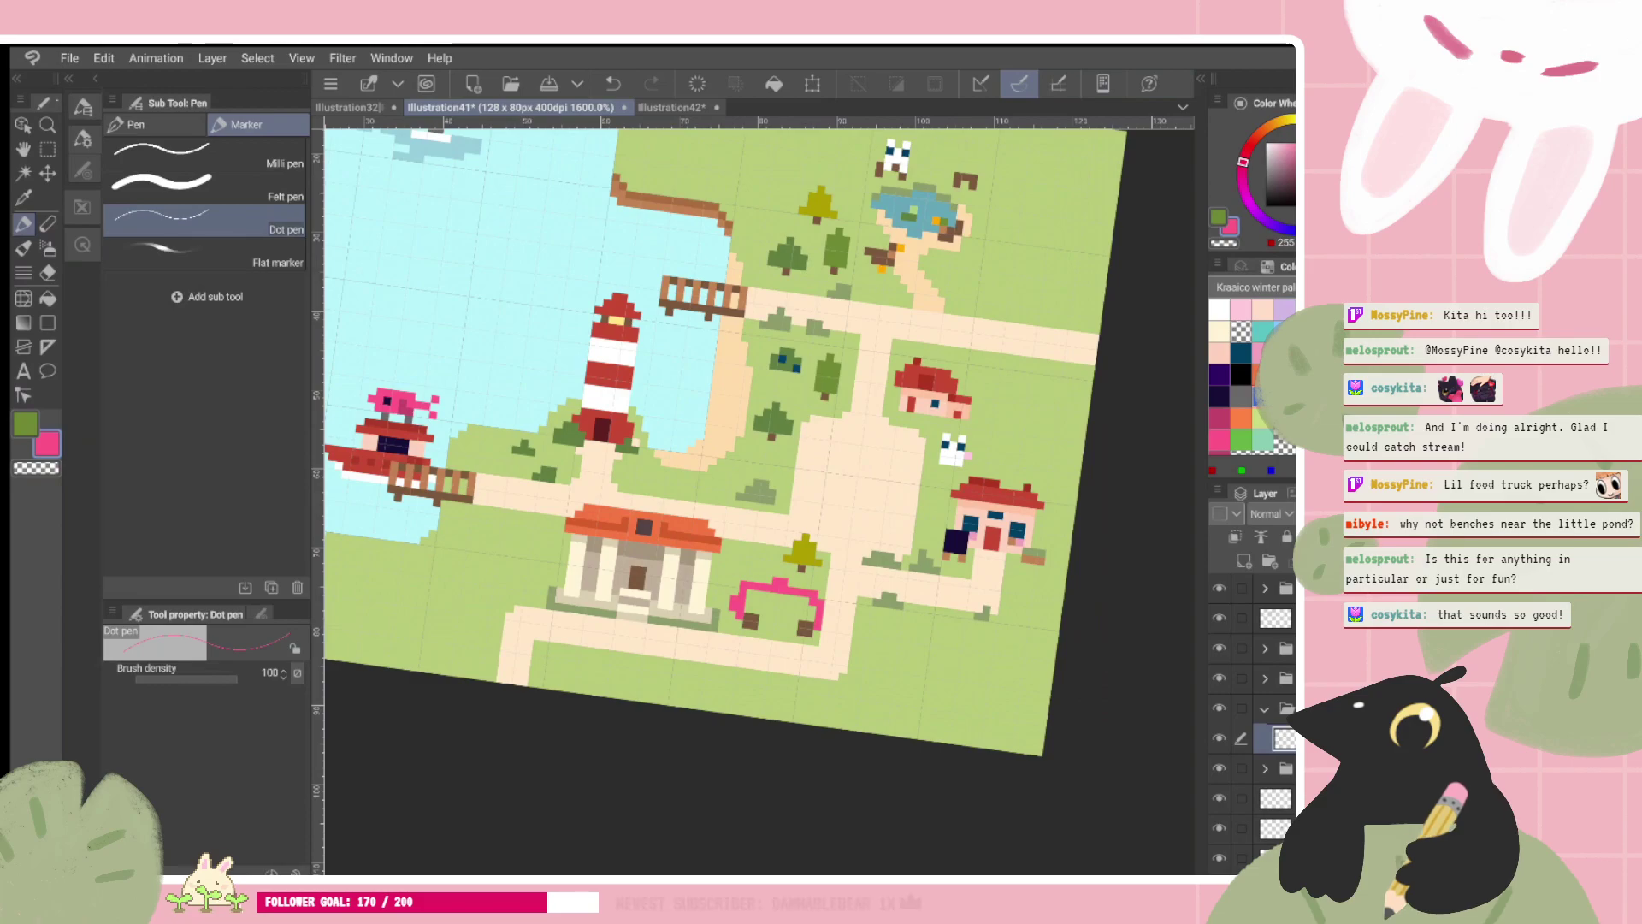
{"action": "scroll", "coordinate": [758, 501], "scroll_direction": "up", "scroll_amount": 2}
{"action": "scroll", "coordinate": [701, 505], "scroll_direction": "down", "scroll_amount": 1}
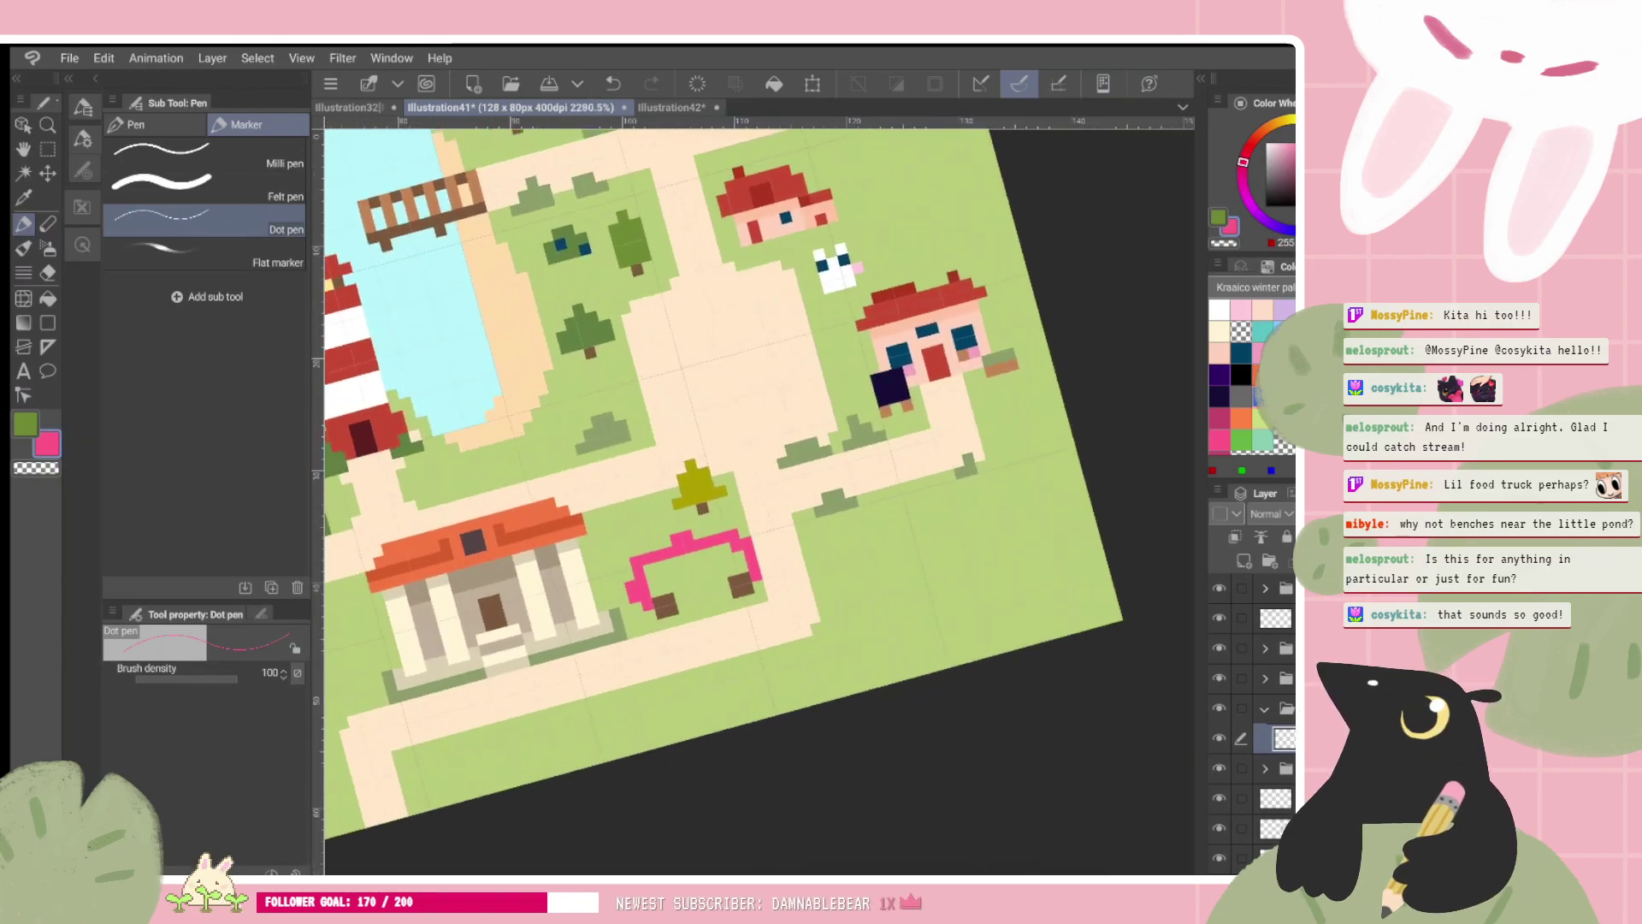
Step: Close the truck body's outline down to the wheels and fill the whole body with solid pink
{"action": "left_click", "coordinate": [630, 575]}
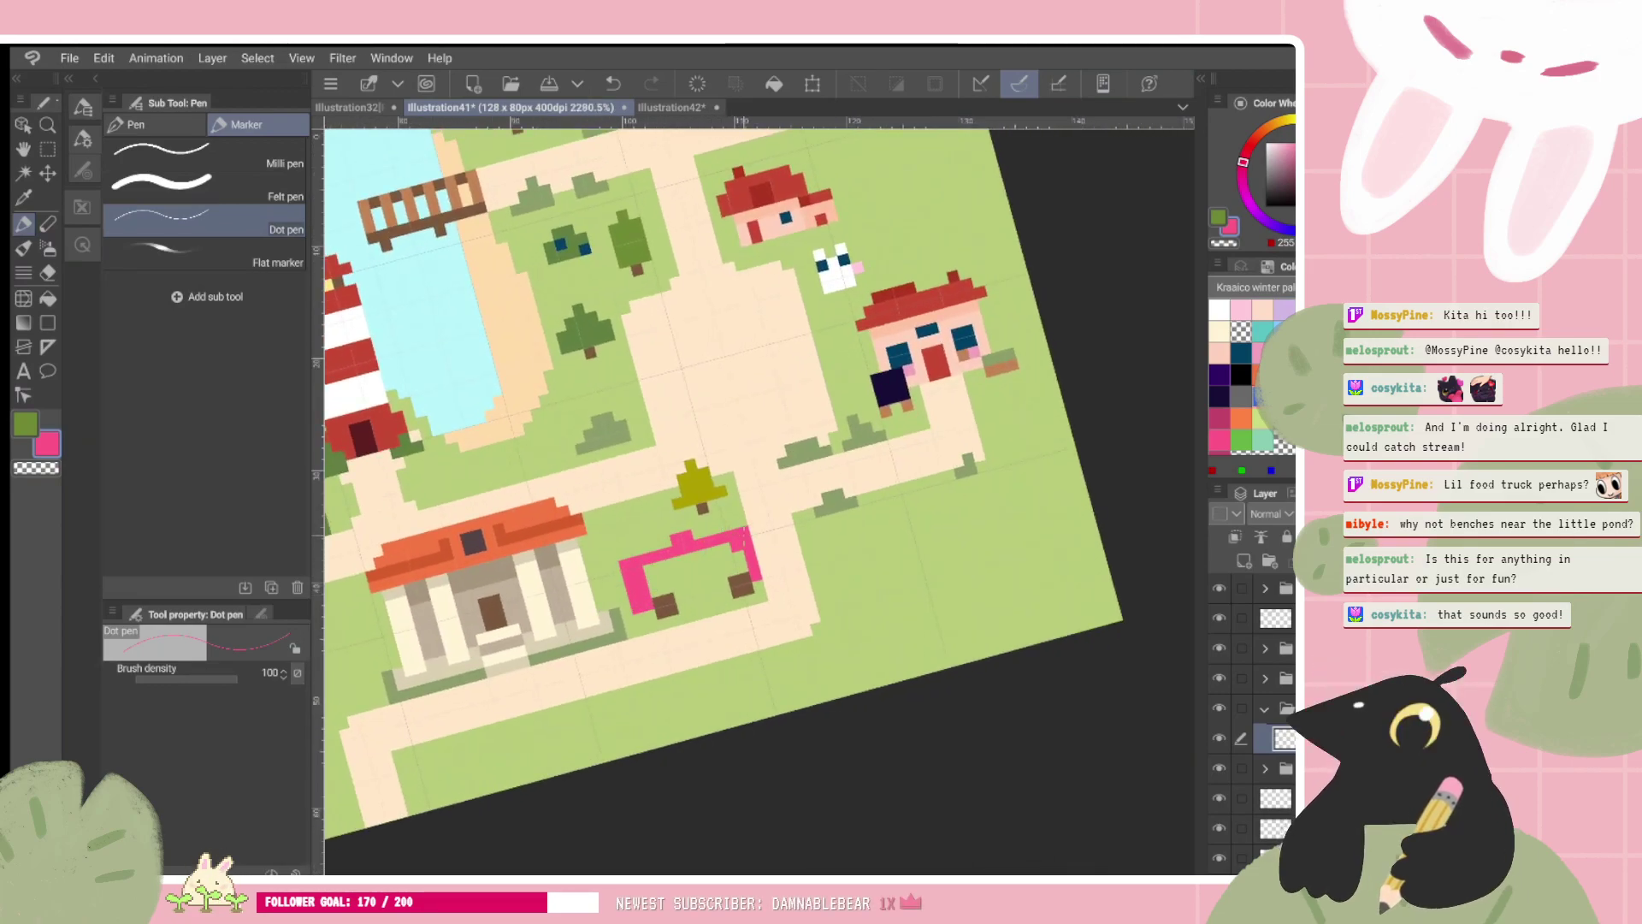
{"action": "key", "text": "ctrl+z"}
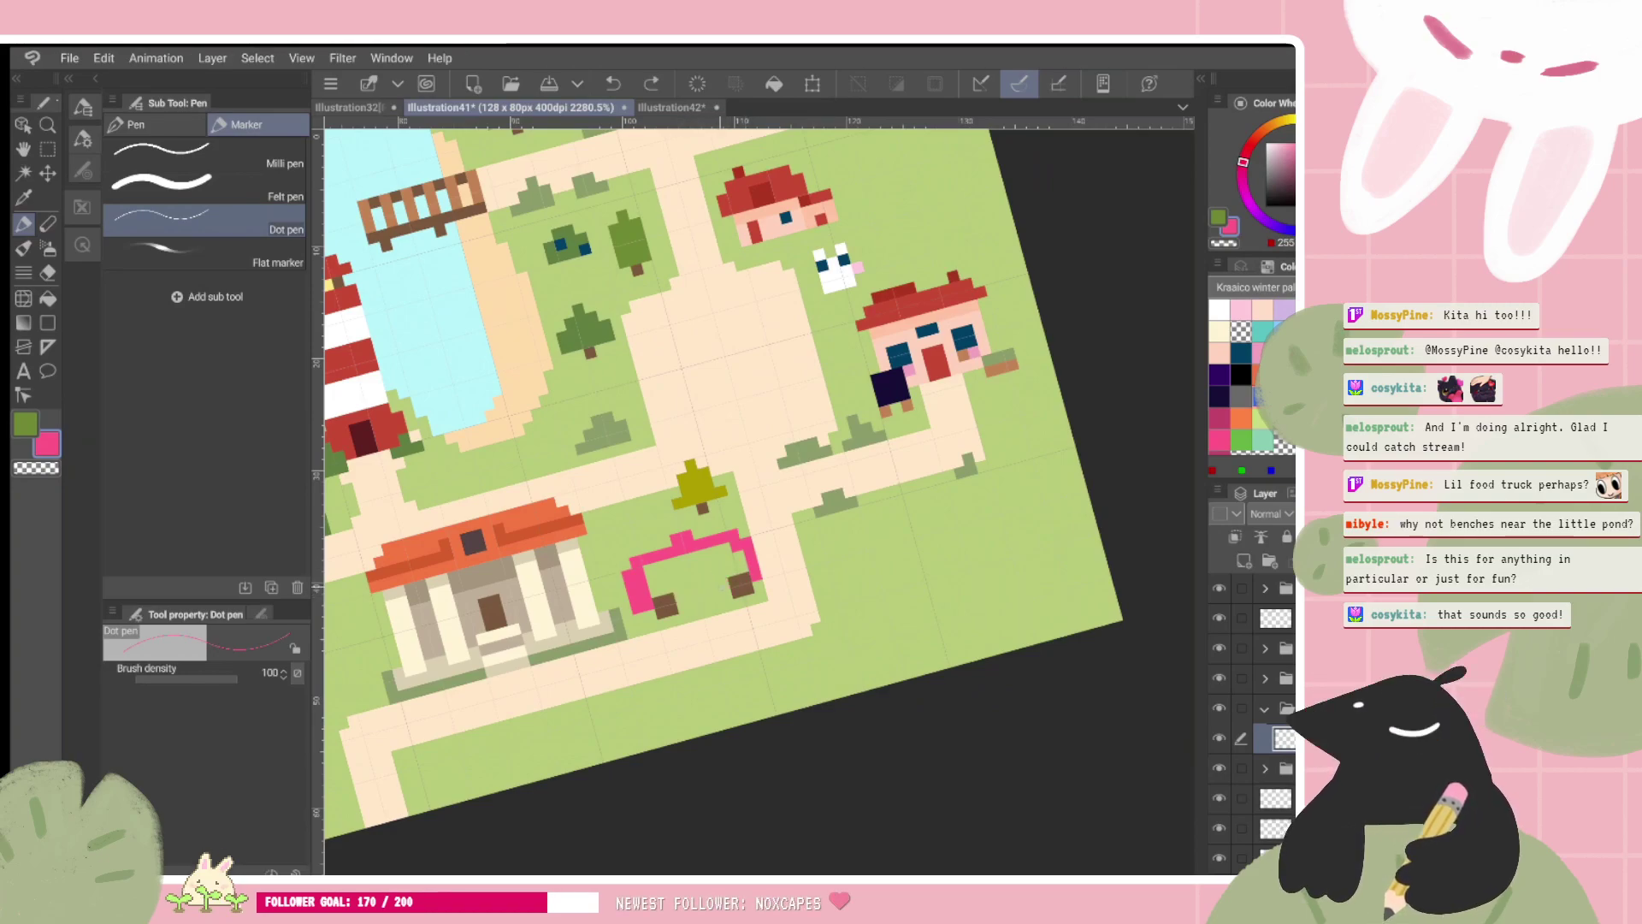
{"action": "left_click_drag", "start_coordinate": [734, 577], "coordinate": [652, 596]}
{"action": "key", "text": "ctrl+z"}
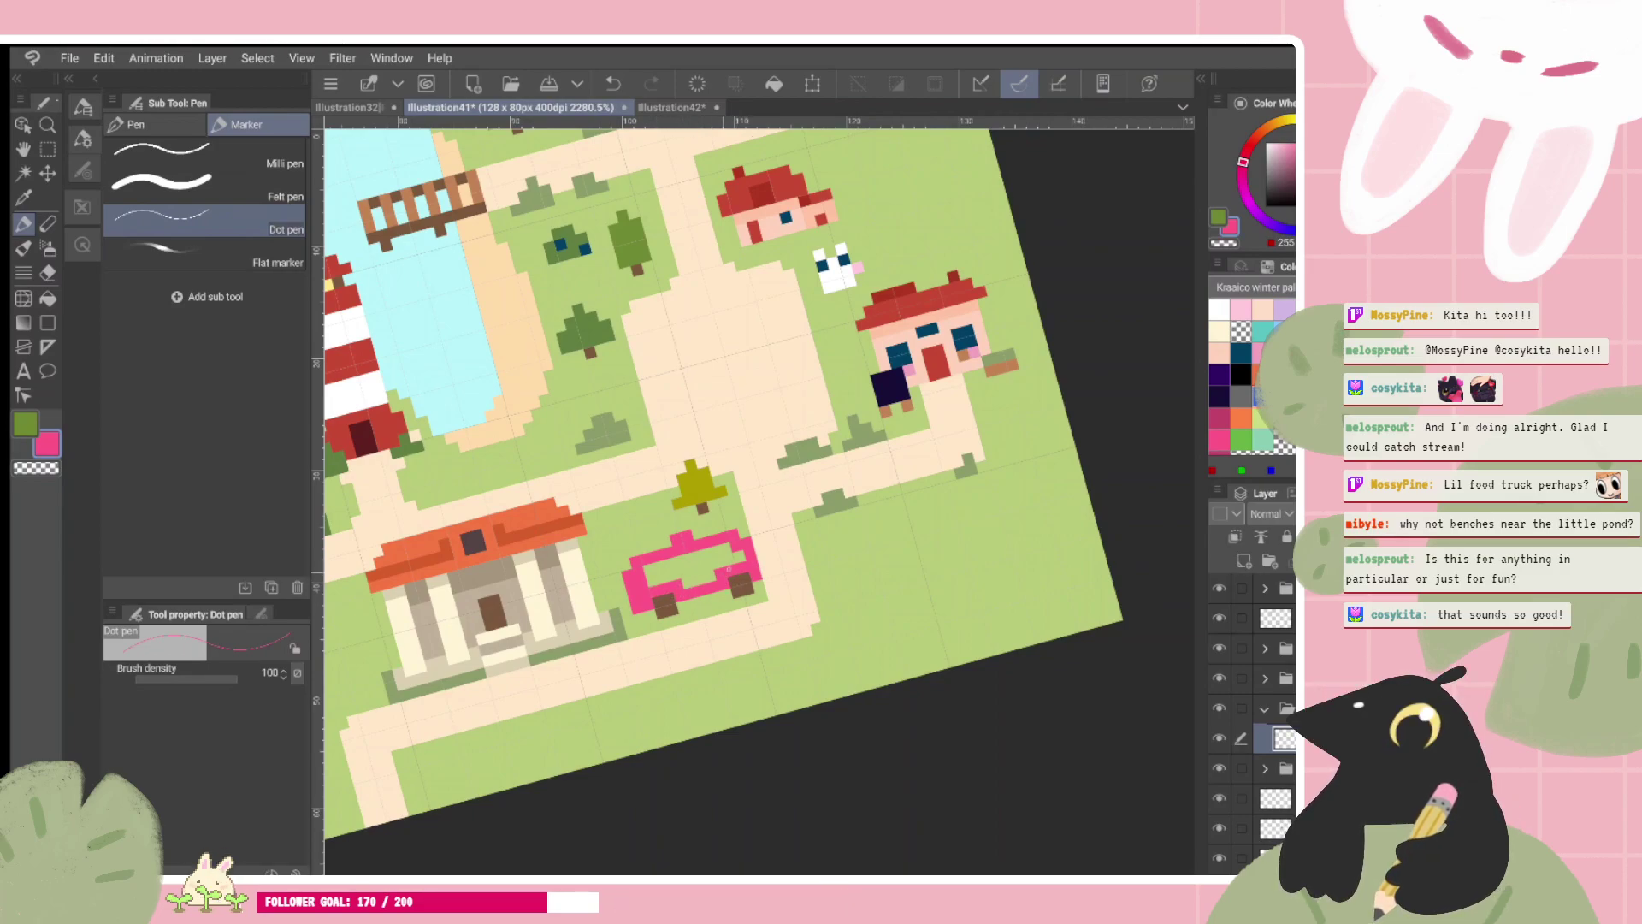
{"action": "mouse_move", "coordinate": [731, 552]}
{"action": "left_mouse_down"}
{"action": "mouse_move", "coordinate": [646, 582]}
{"action": "mouse_move", "coordinate": [703, 532]}
{"action": "left_mouse_up"}
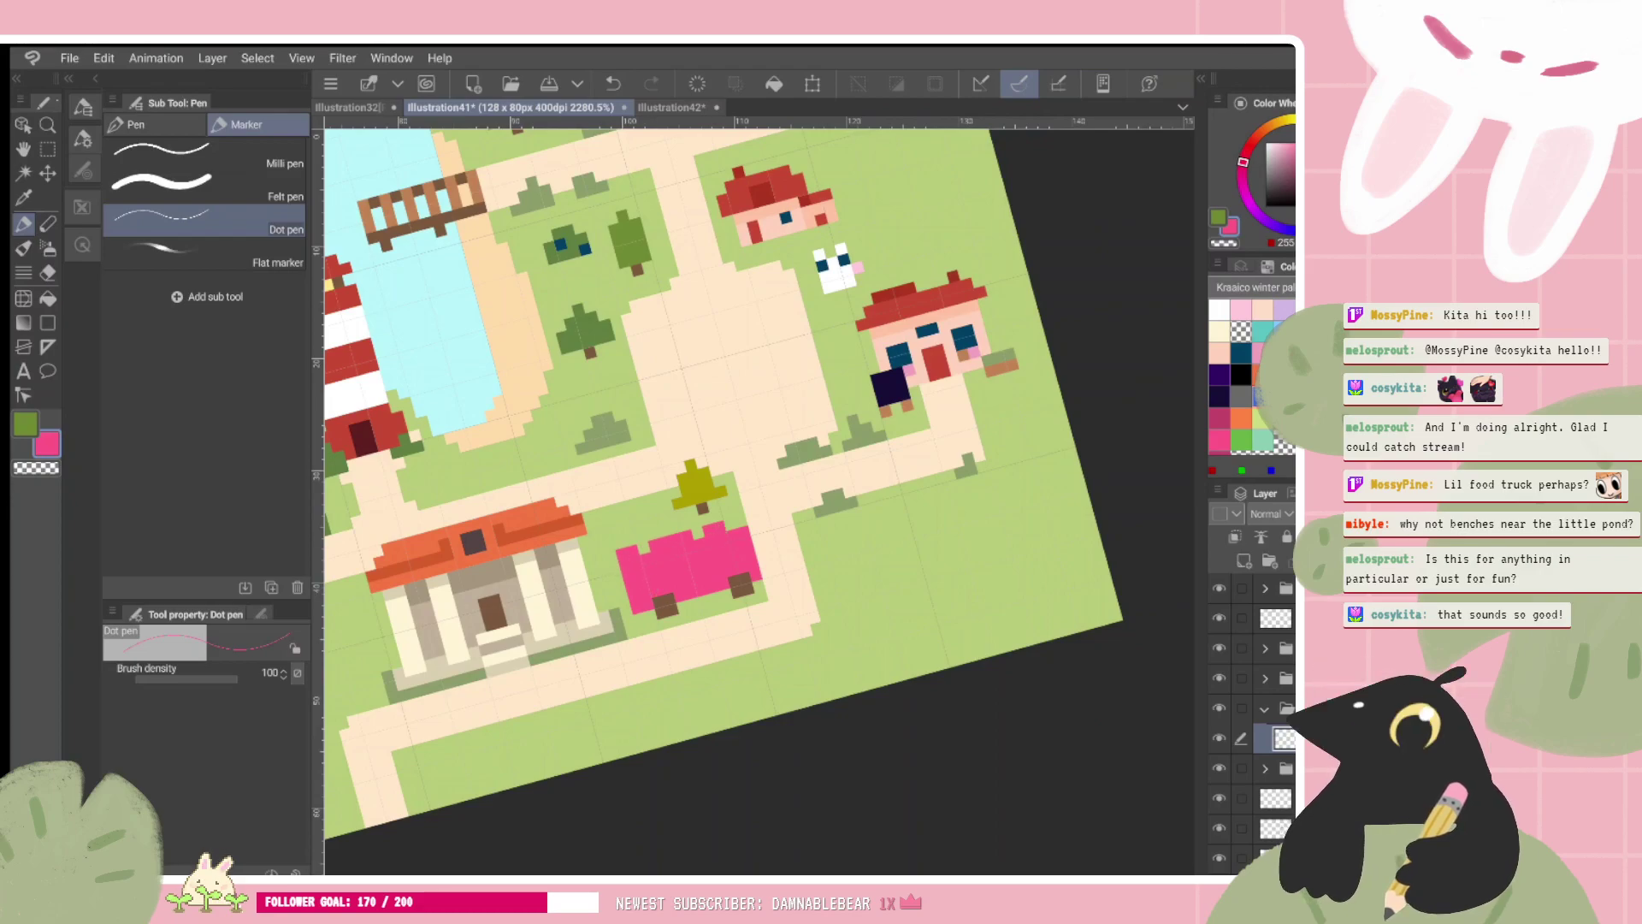
{"action": "key", "text": "ctrl+z"}
Step: Erase the protruding pixels on the truck's roof and its upper front corner to leave a boxy body with a stepped front
{"action": "scroll", "coordinate": [756, 428], "scroll_direction": "up", "scroll_amount": 2}
{"action": "key", "text": "c"}
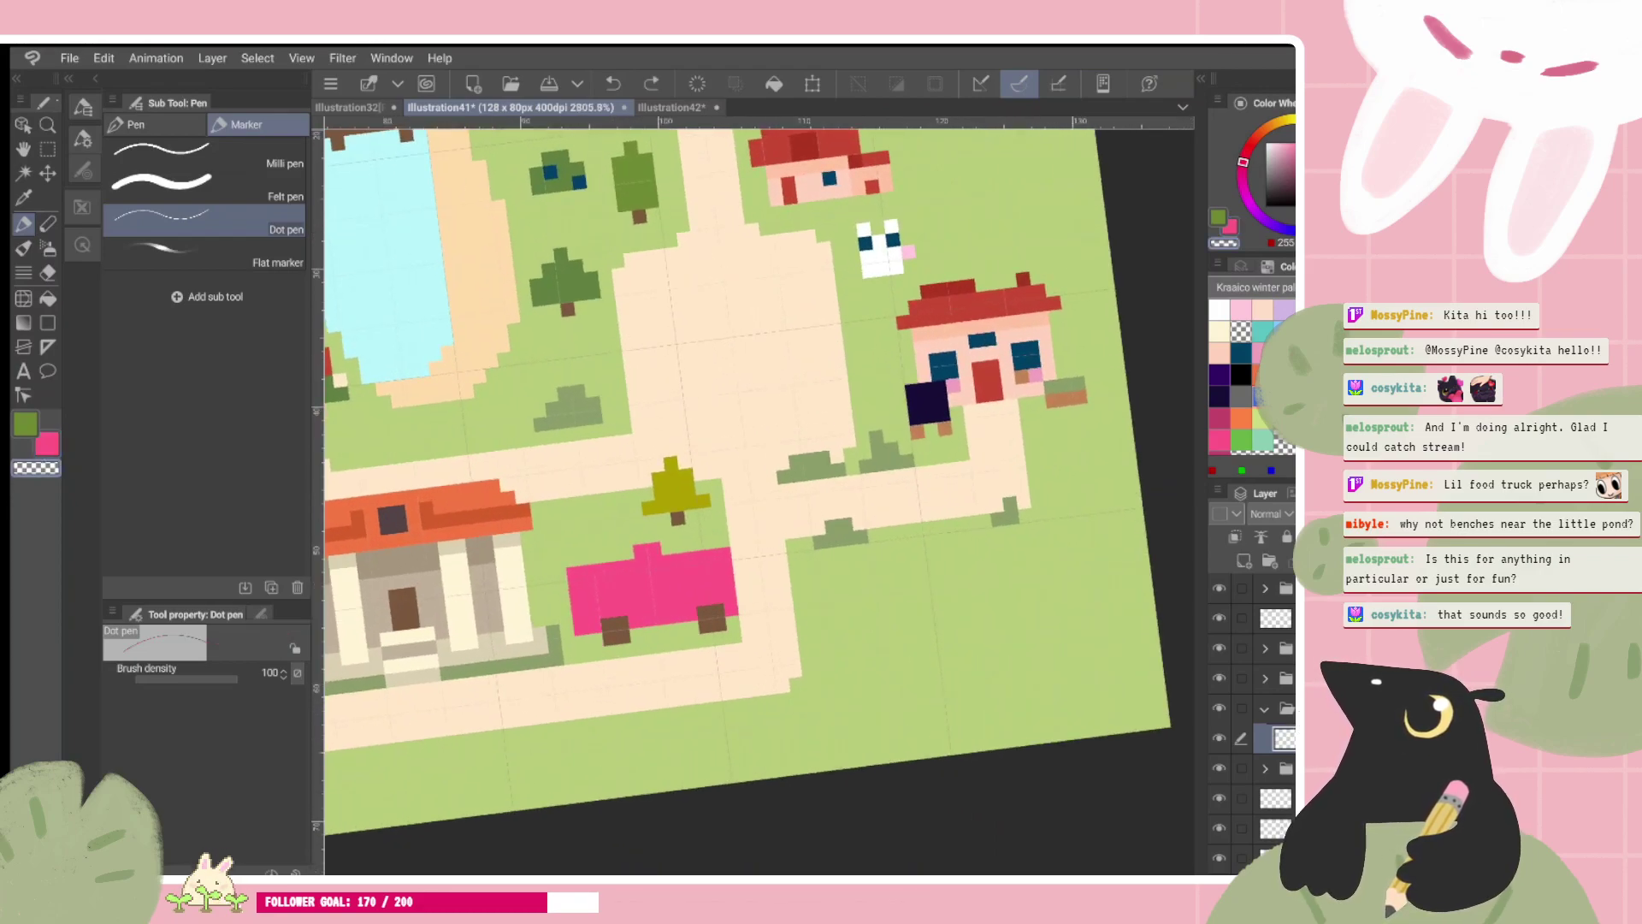
{"action": "left_click_drag", "start_coordinate": [655, 549], "coordinate": [641, 552]}
{"action": "left_click", "coordinate": [724, 554]}
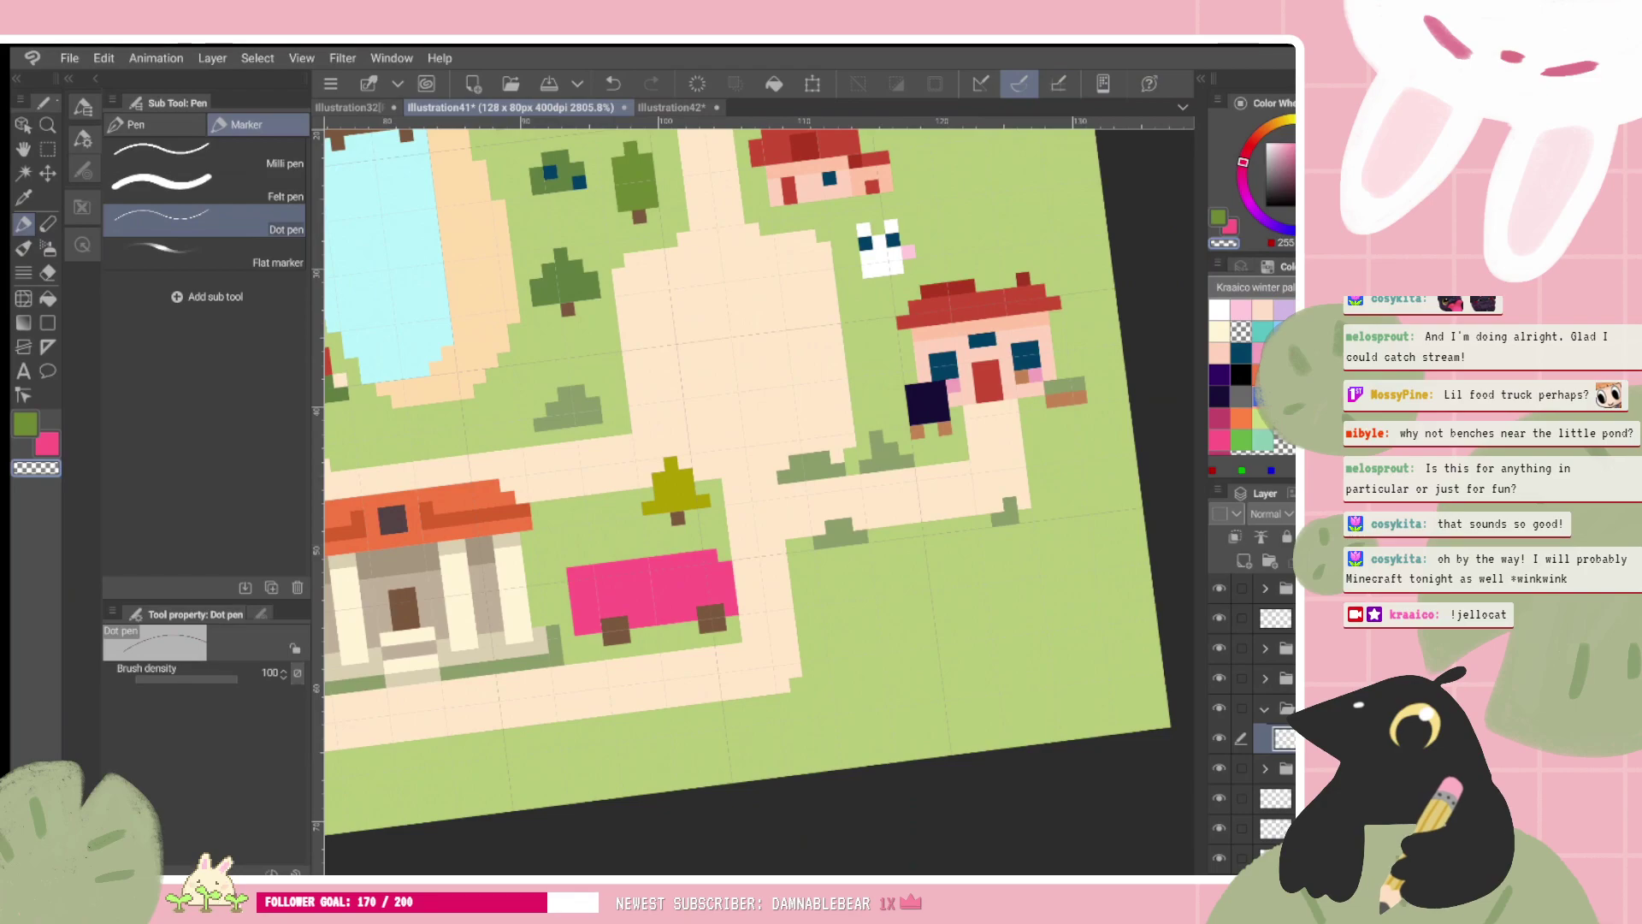
Step: Sample the dark blue of the red-roofed house's windows and paint a serving window six by two pixels on the truck's side
{"action": "scroll", "coordinate": [758, 501], "scroll_direction": "down", "scroll_amount": 3}
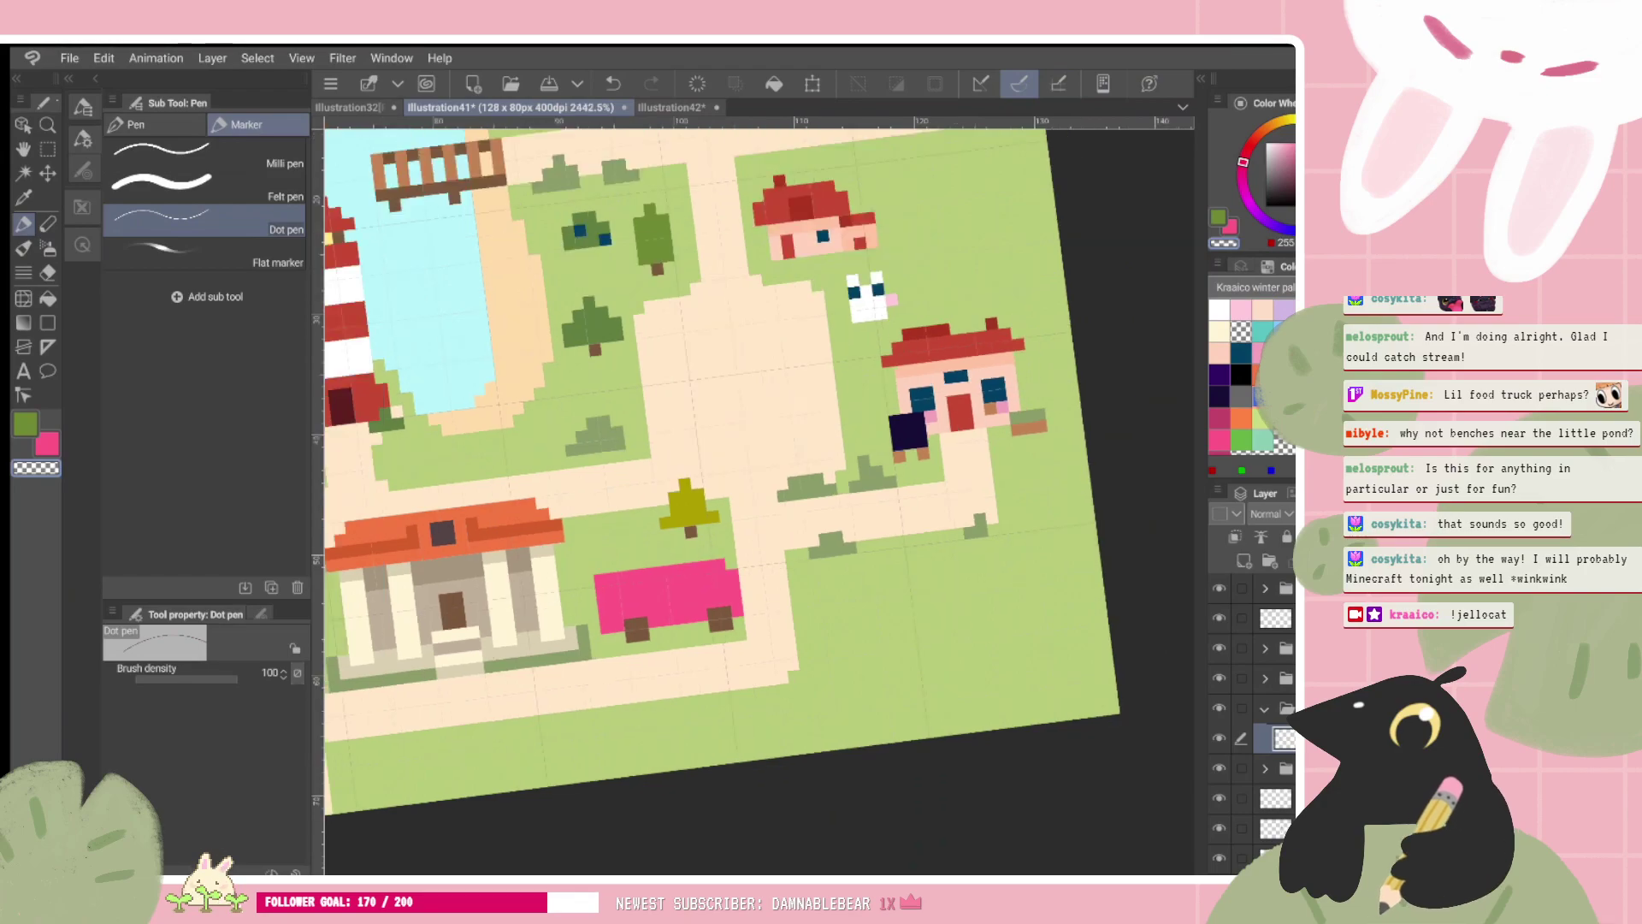
{"action": "scroll", "coordinate": [739, 649], "scroll_direction": "up", "scroll_amount": 3}
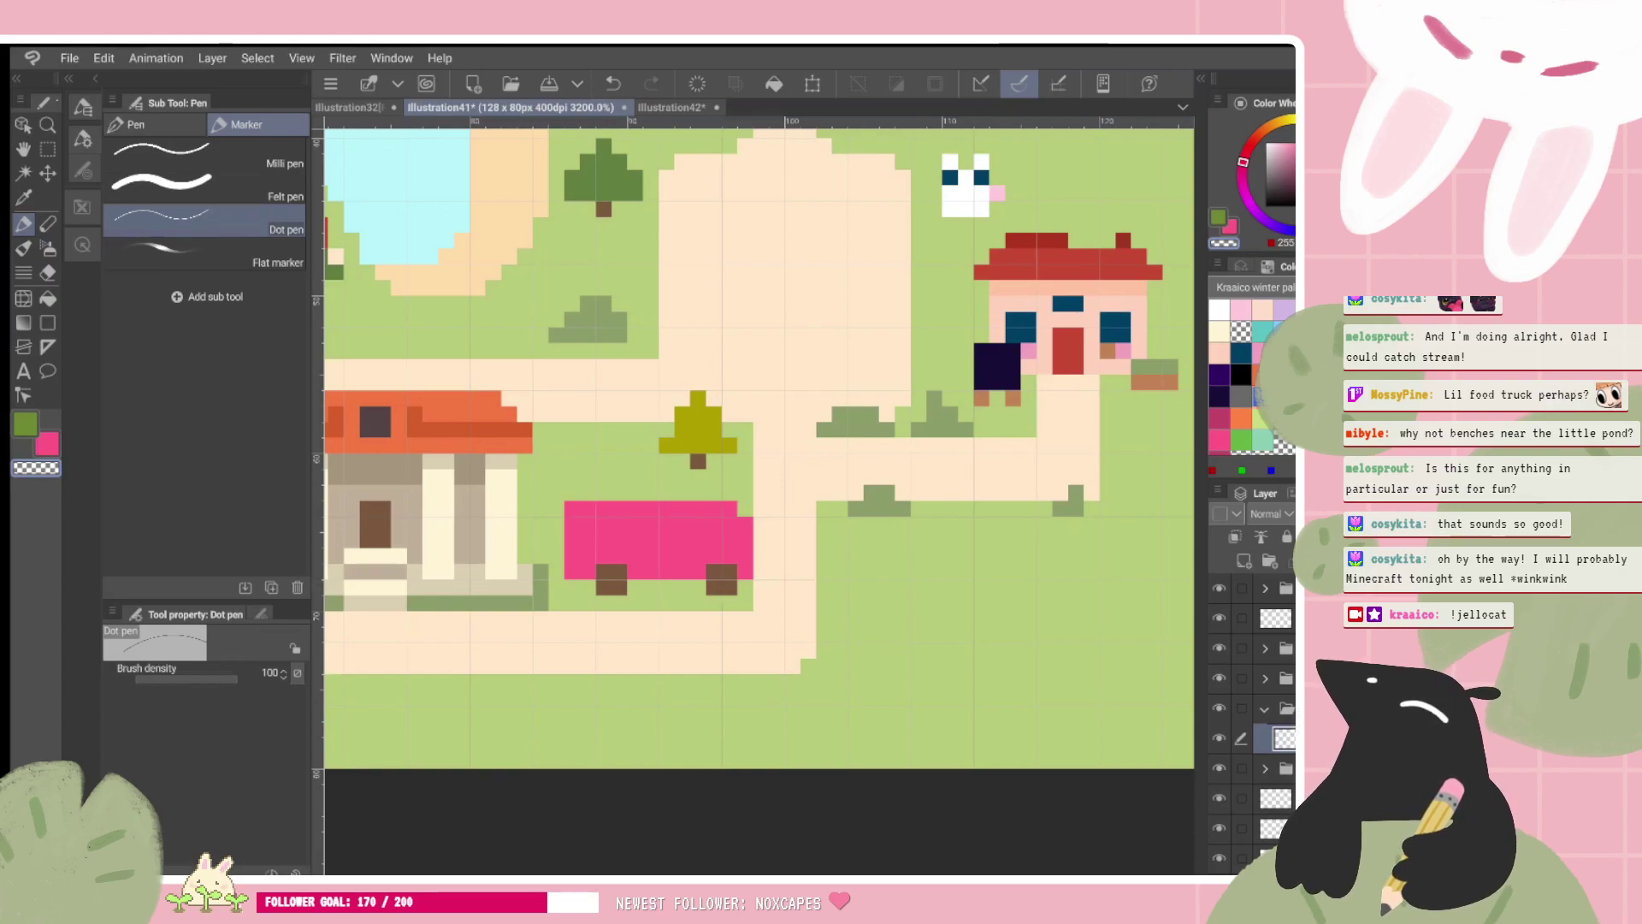
{"action": "key", "text": "x"}
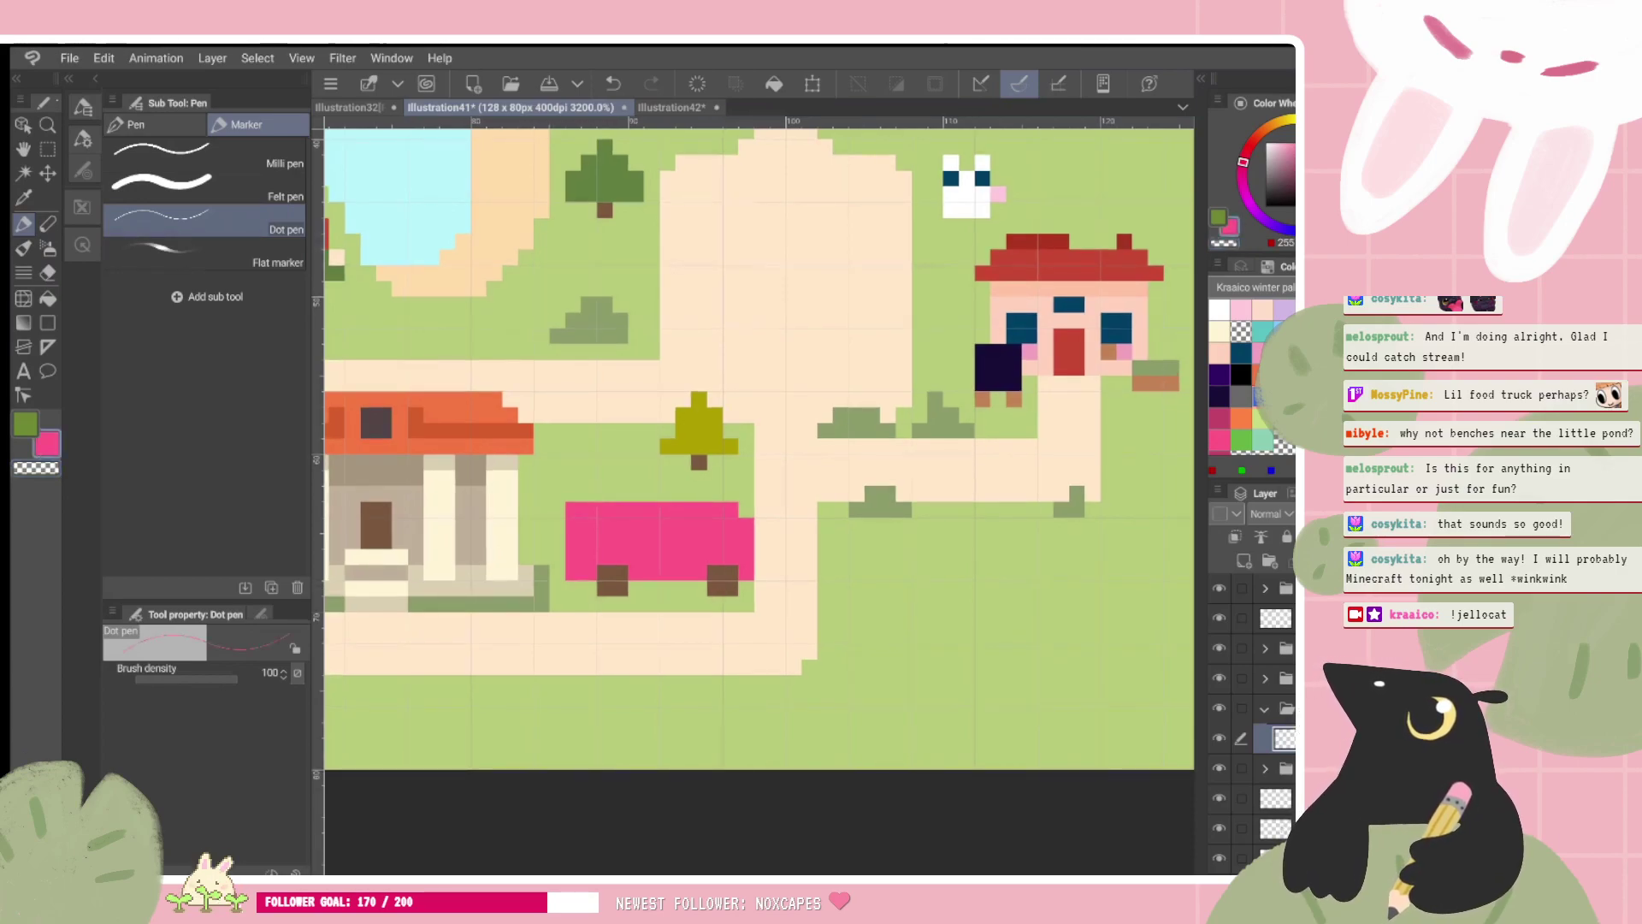
{"action": "left_click_drag", "start_coordinate": [1069, 352], "coordinate": [971, 232]}
{"action": "left_click_drag", "start_coordinate": [896, 152], "coordinate": [1002, 274]}
{"action": "mouse_move", "coordinate": [604, 560]}
{"action": "left_mouse_down"}
{"action": "mouse_move", "coordinate": [673, 544]}
{"action": "mouse_move", "coordinate": [684, 526]}
{"action": "left_mouse_up"}
{"action": "key", "text": "asciicircum"}
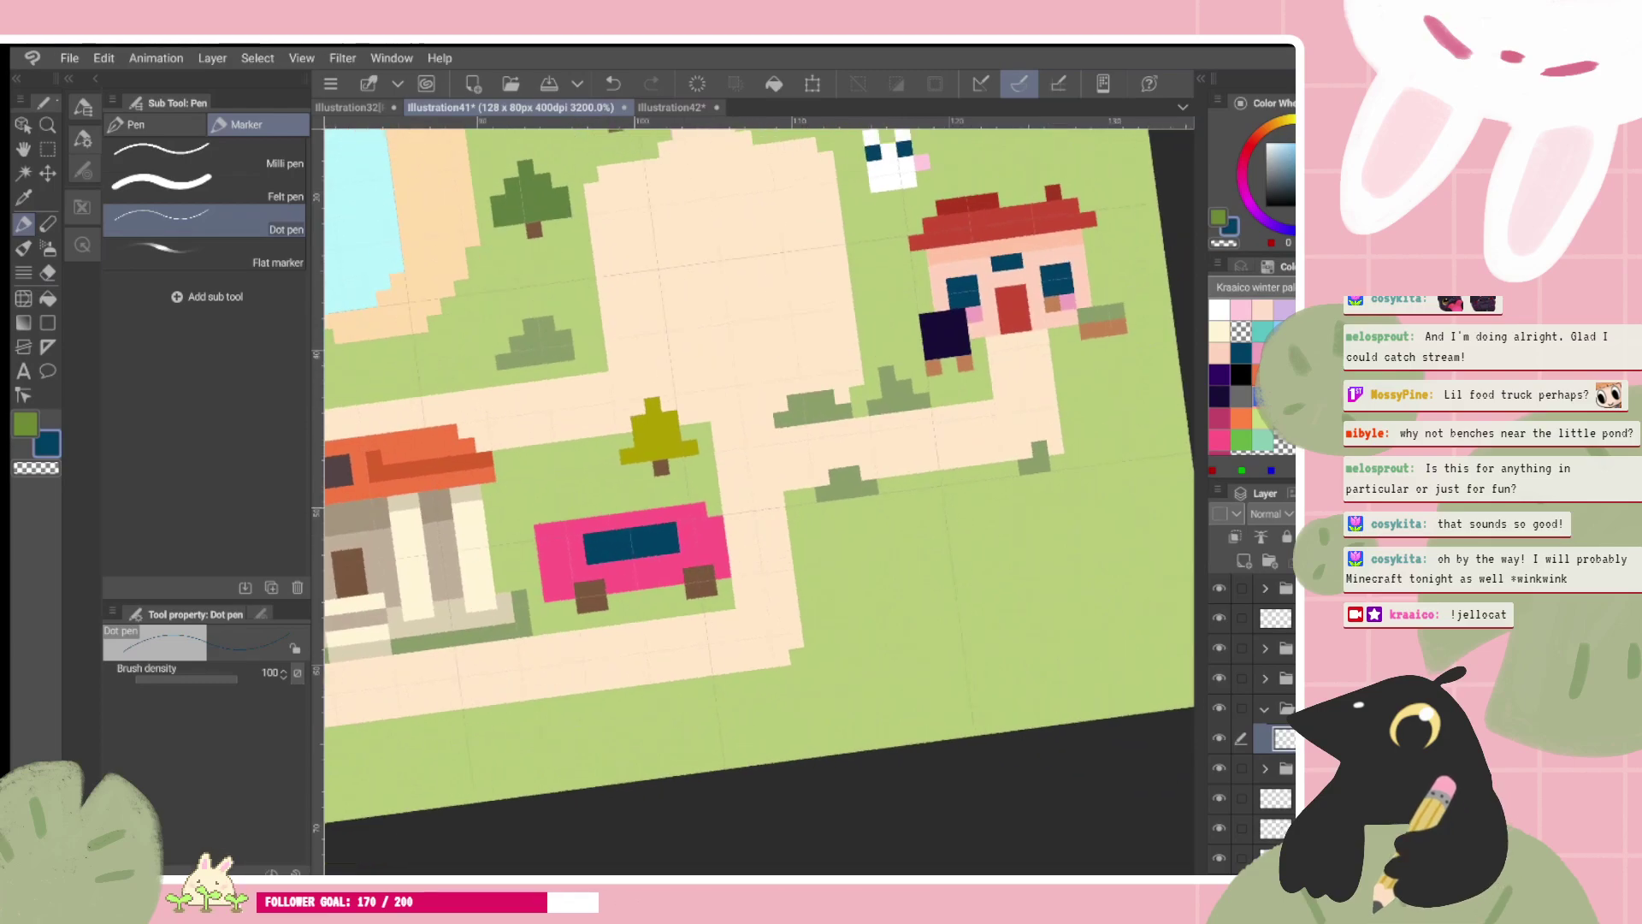
{"action": "left_click_drag", "start_coordinate": [1012, 308], "coordinate": [1006, 365]}
{"action": "left_click", "coordinate": [682, 523]}
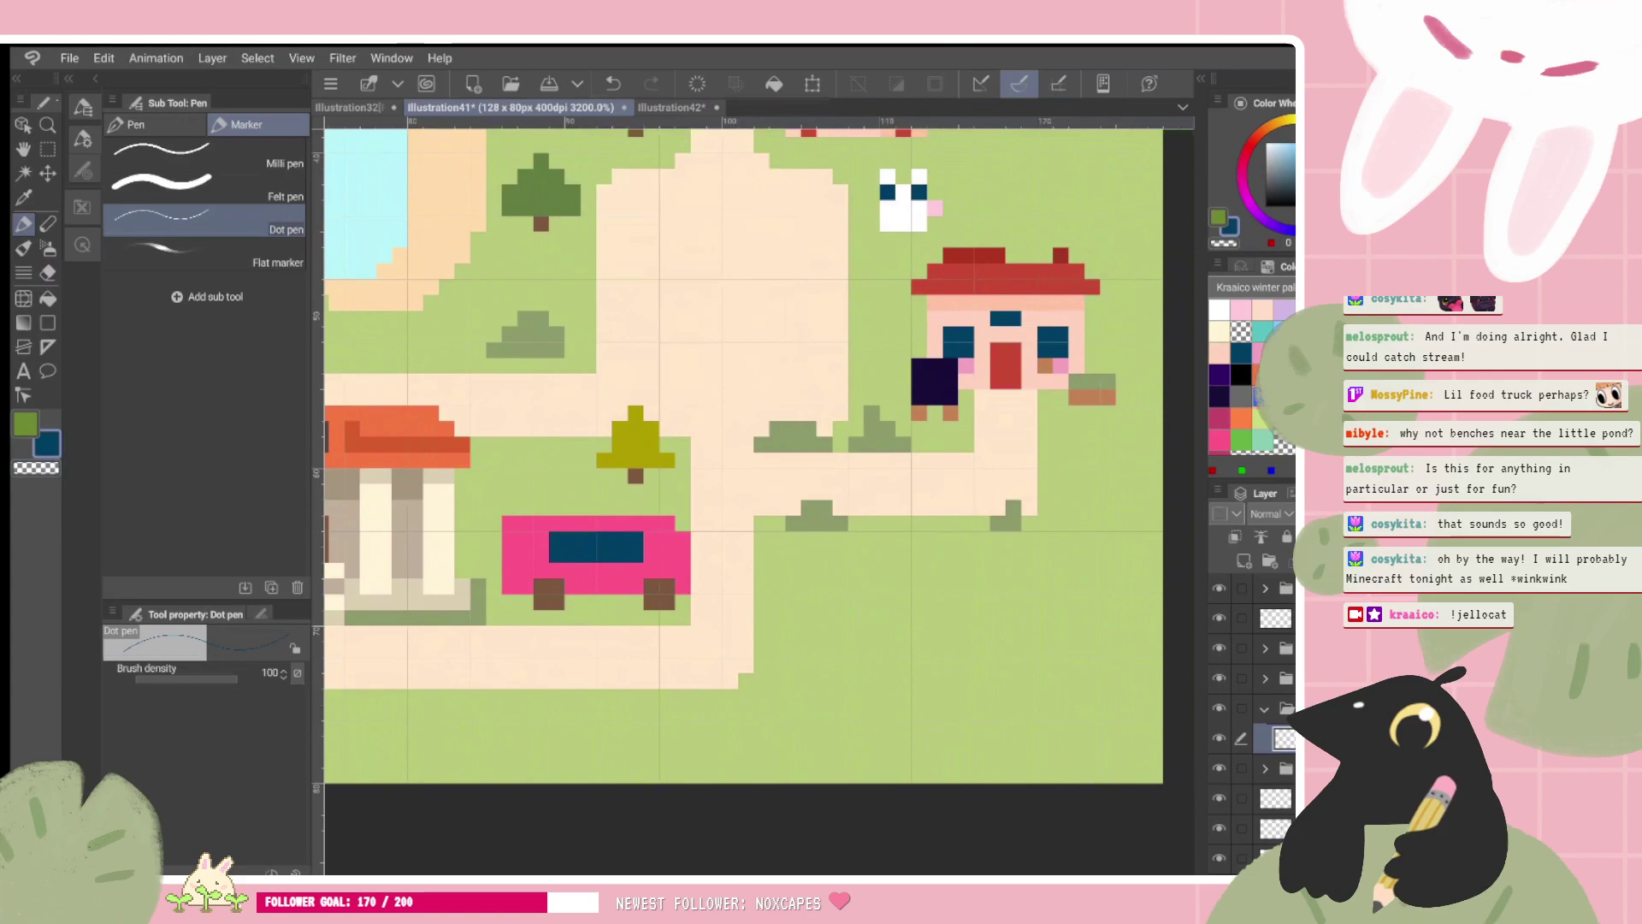
Step: Sample the dark navy of the figure beside the red-roofed house and repaint both truck wheels with it
{"action": "left_click", "coordinate": [934, 366], "text": "alt"}
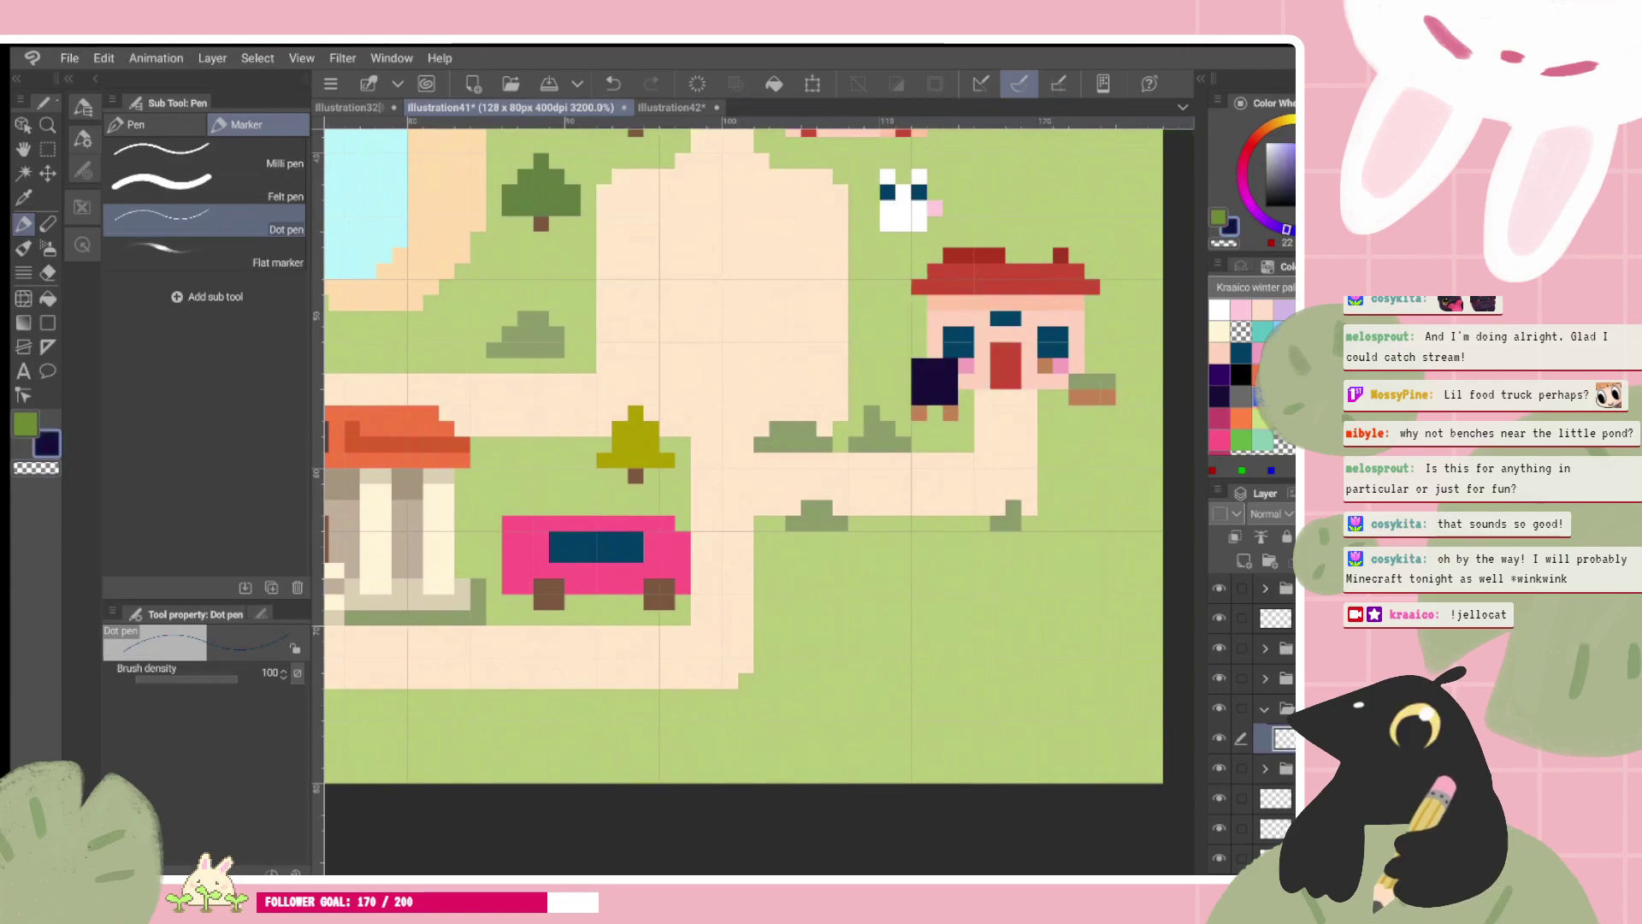
{"action": "left_click_drag", "start_coordinate": [541, 586], "coordinate": [556, 602]}
{"action": "left_click_drag", "start_coordinate": [652, 587], "coordinate": [667, 602]}
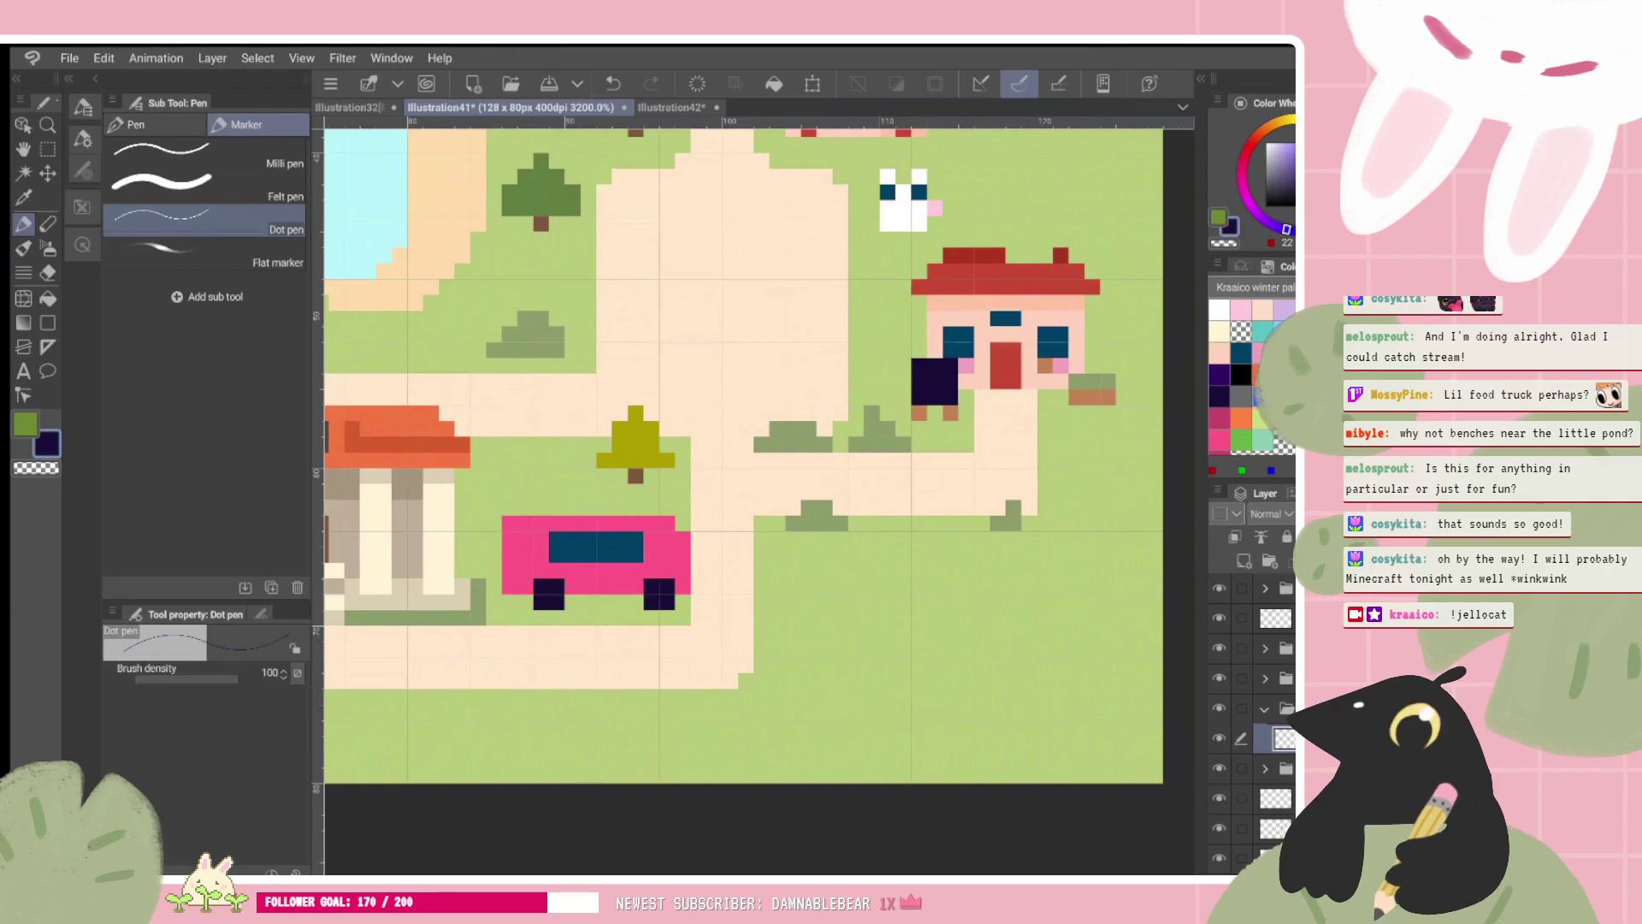
{"action": "left_click", "coordinate": [958, 338], "text": "alt"}
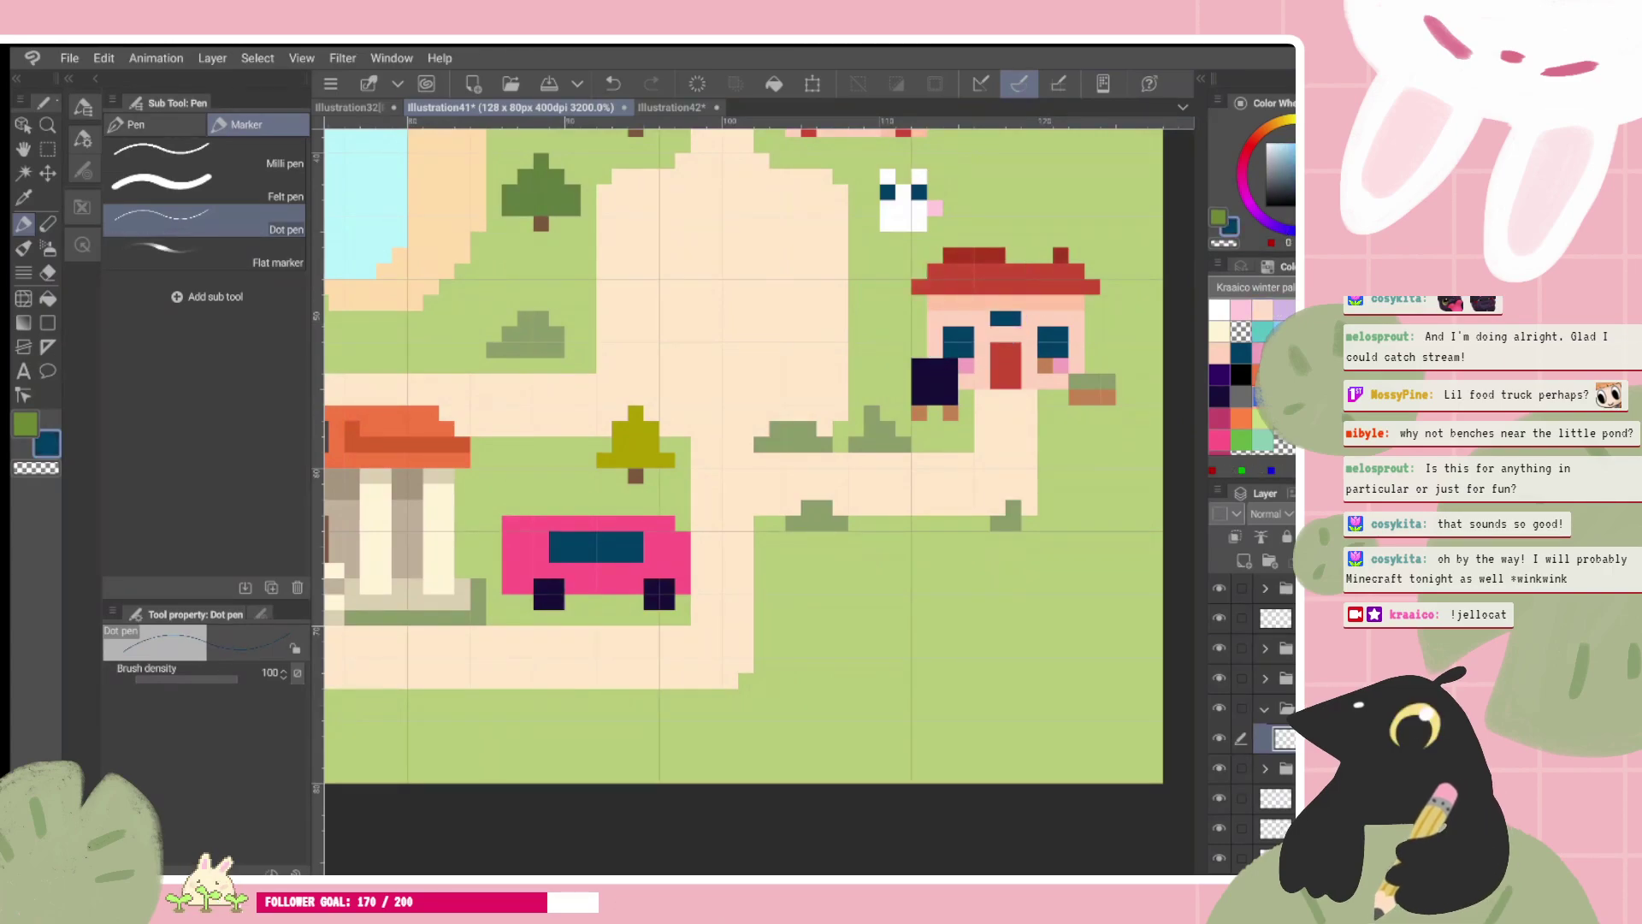
{"action": "left_click", "coordinate": [1219, 395]}
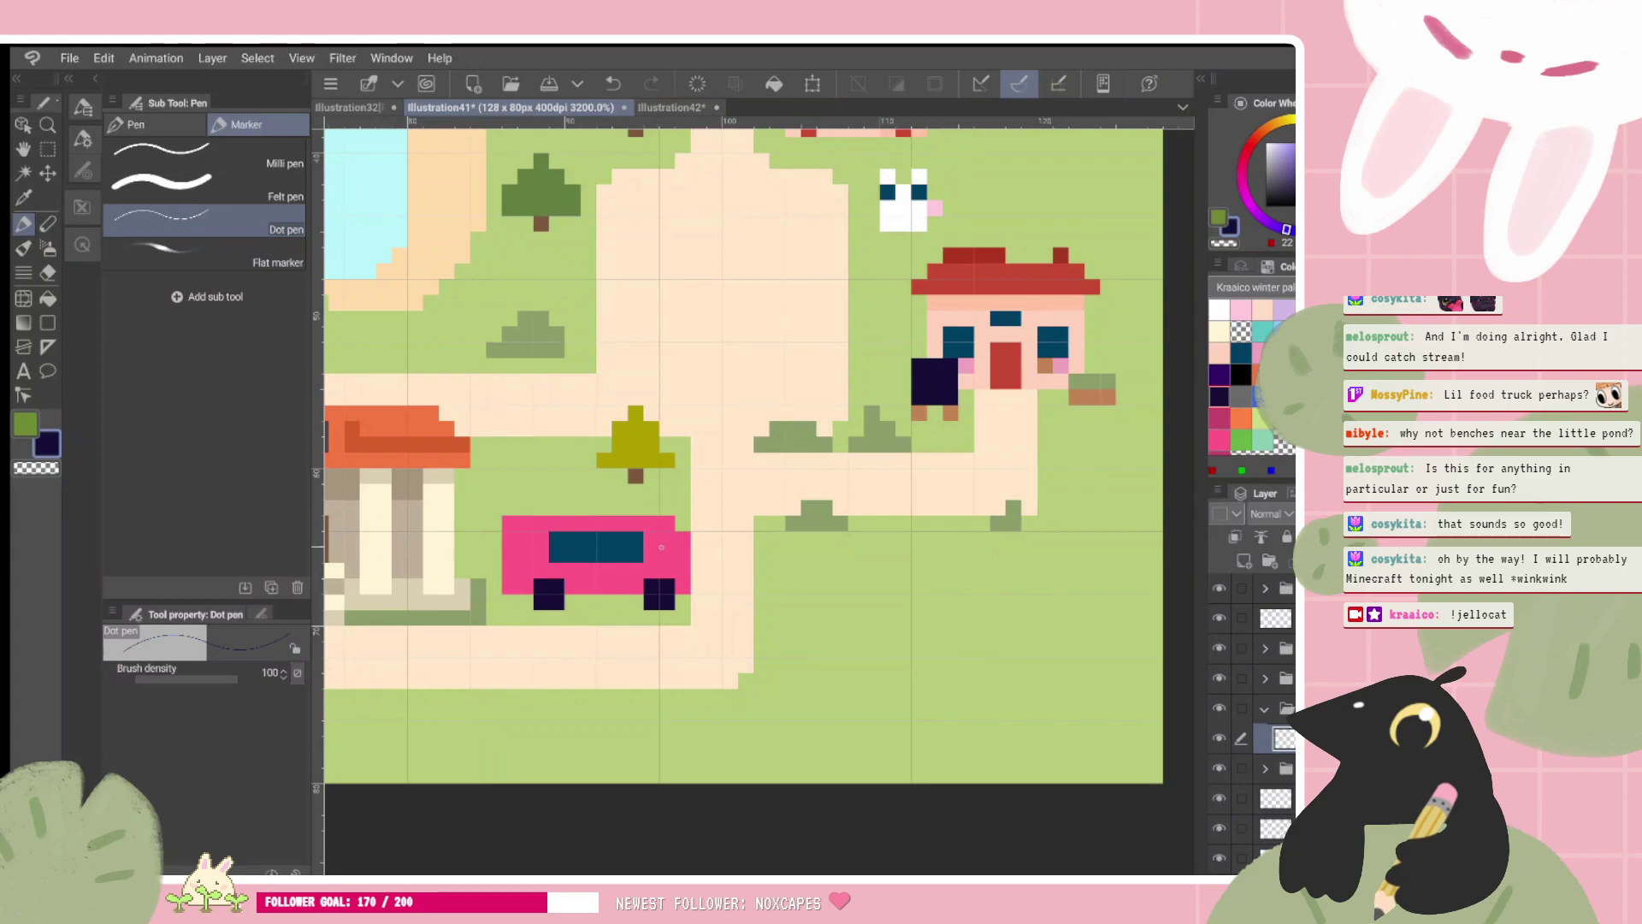
{"action": "mouse_move", "coordinate": [664, 541]}
{"action": "left_mouse_down"}
{"action": "mouse_move", "coordinate": [682, 538]}
{"action": "mouse_move", "coordinate": [676, 554]}
{"action": "mouse_move", "coordinate": [667, 523]}
{"action": "mouse_move", "coordinate": [682, 554]}
{"action": "left_mouse_up"}
{"action": "key", "text": "ctrl+z"}
{"action": "key", "text": "ctrl+z"}
{"action": "key", "text": "ctrl+z"}
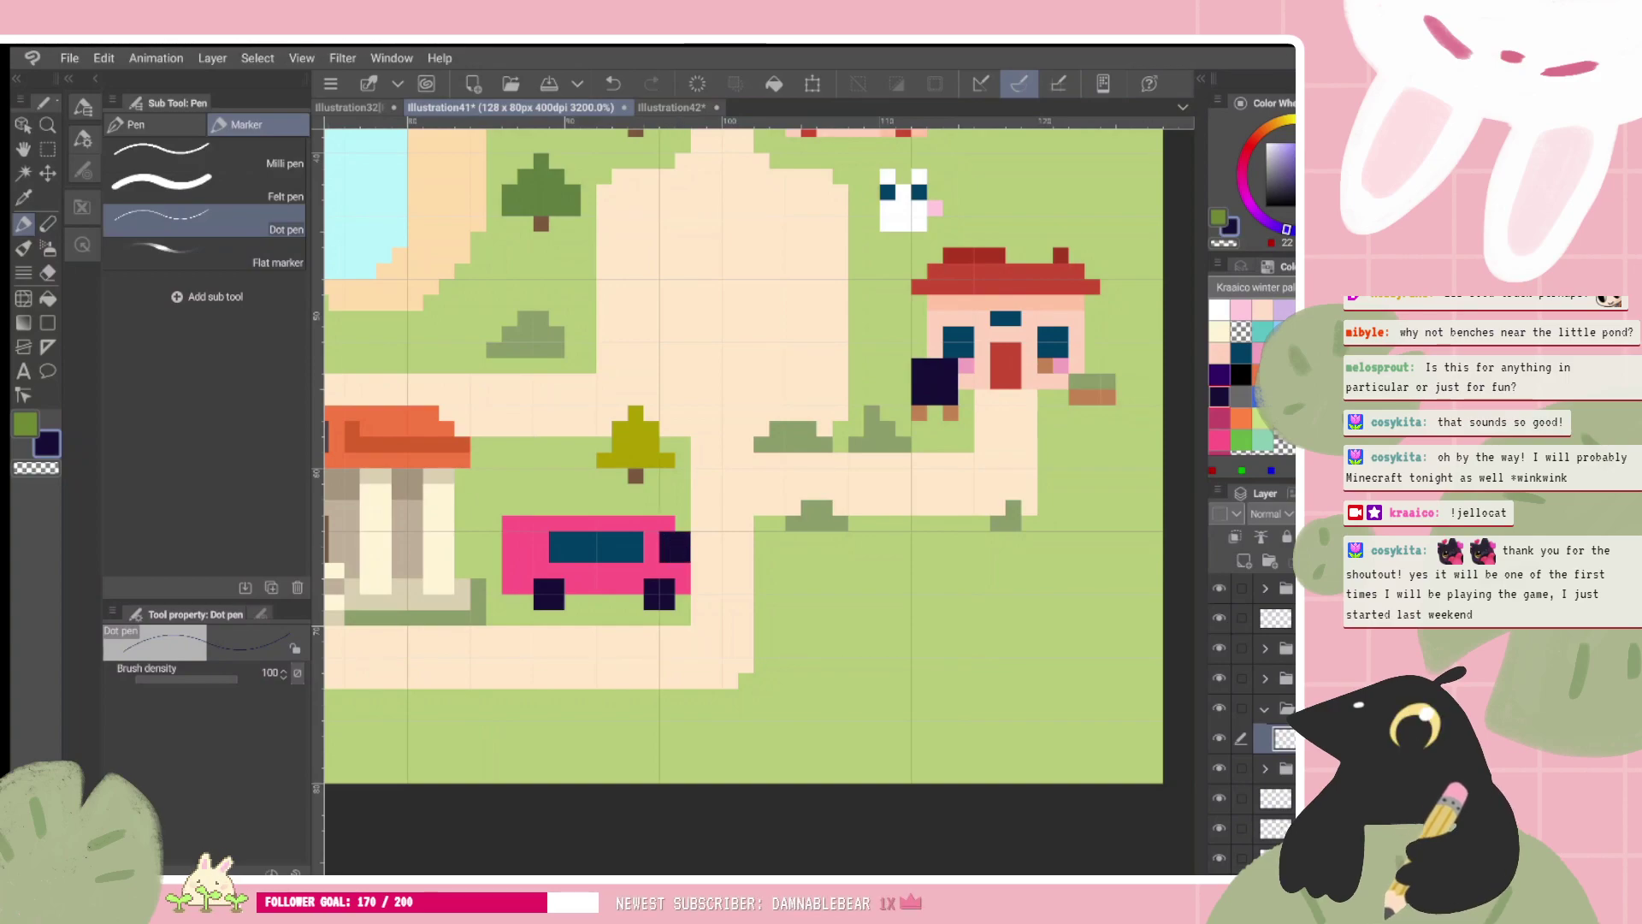
{"action": "key", "text": "ctrl+z"}
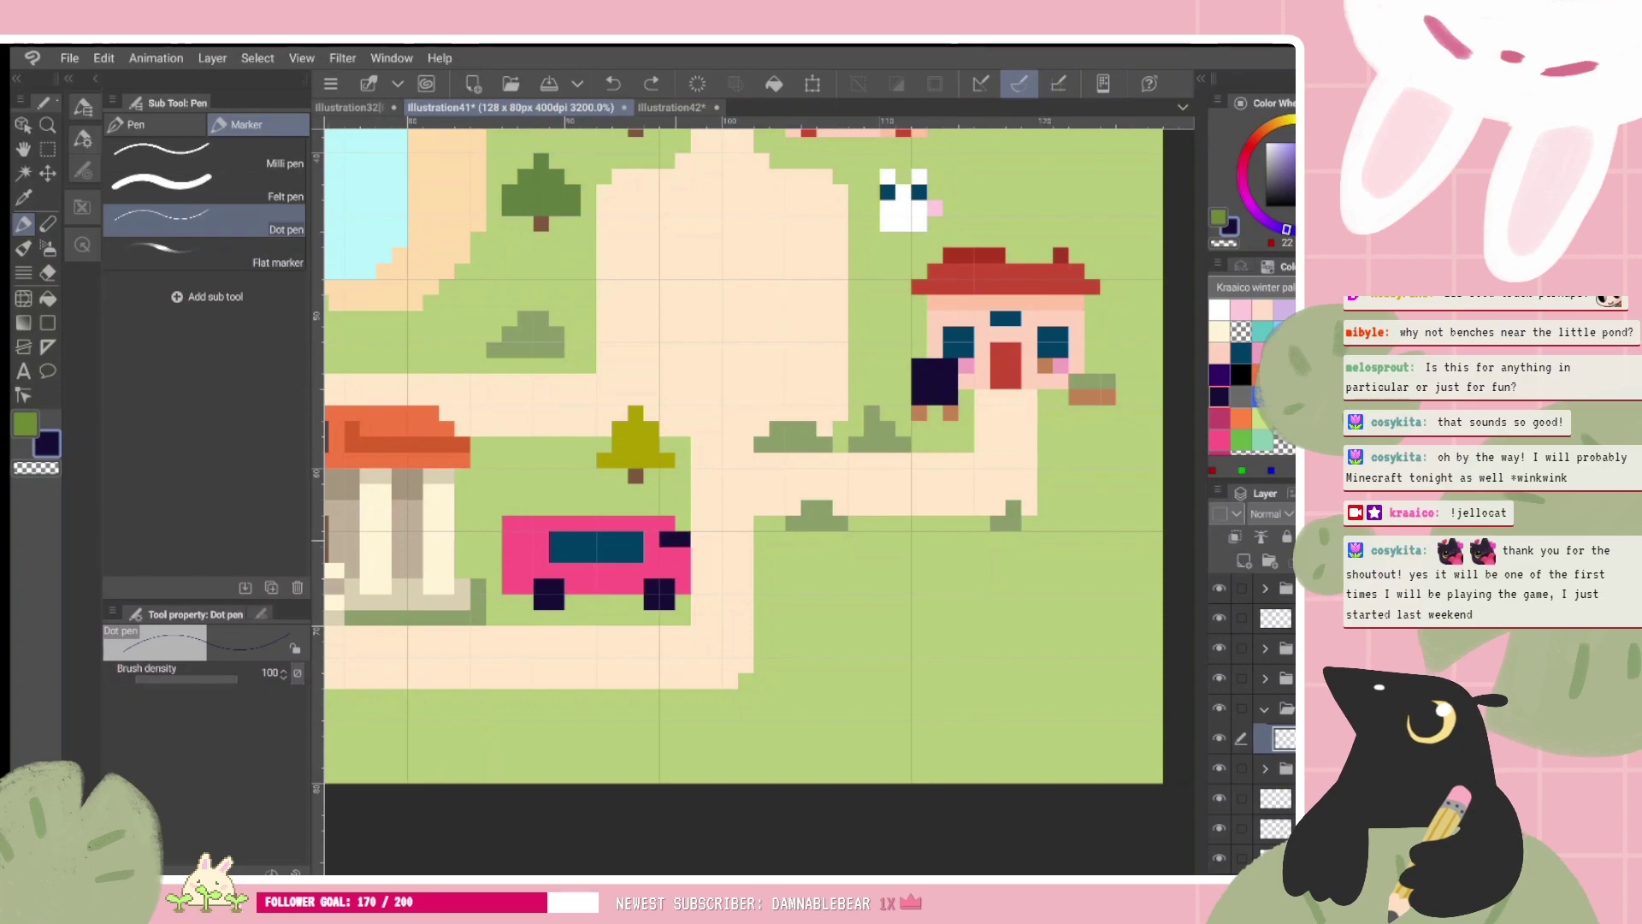
{"action": "key", "text": "ctrl+z"}
{"action": "key", "text": "ctrl+z"}
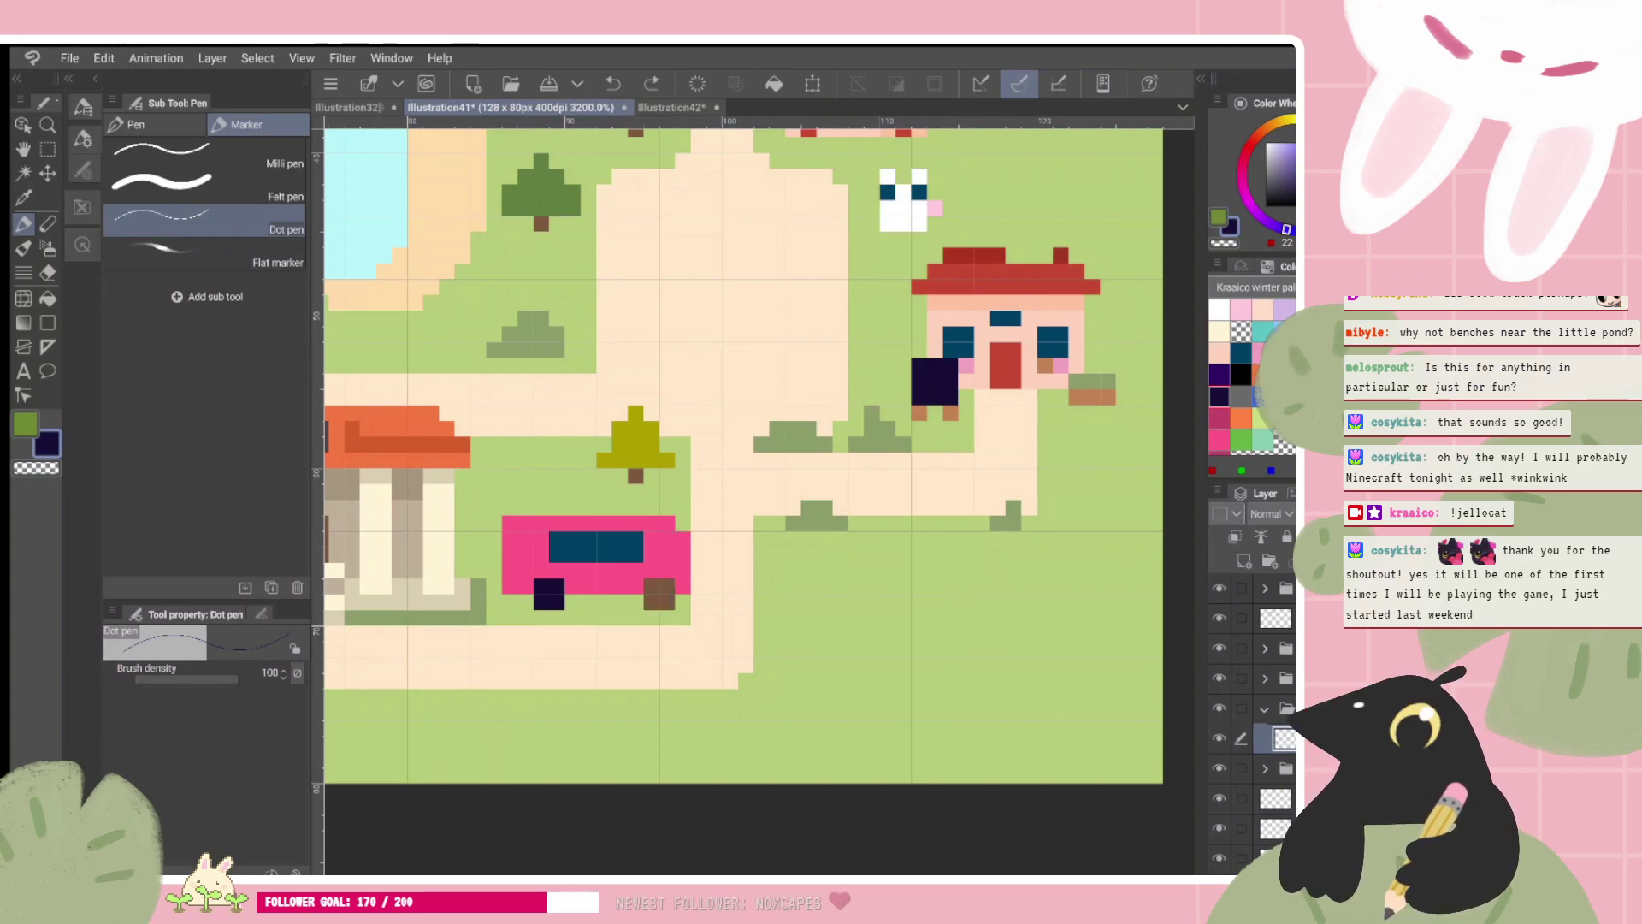
{"action": "key", "text": "ctrl+y"}
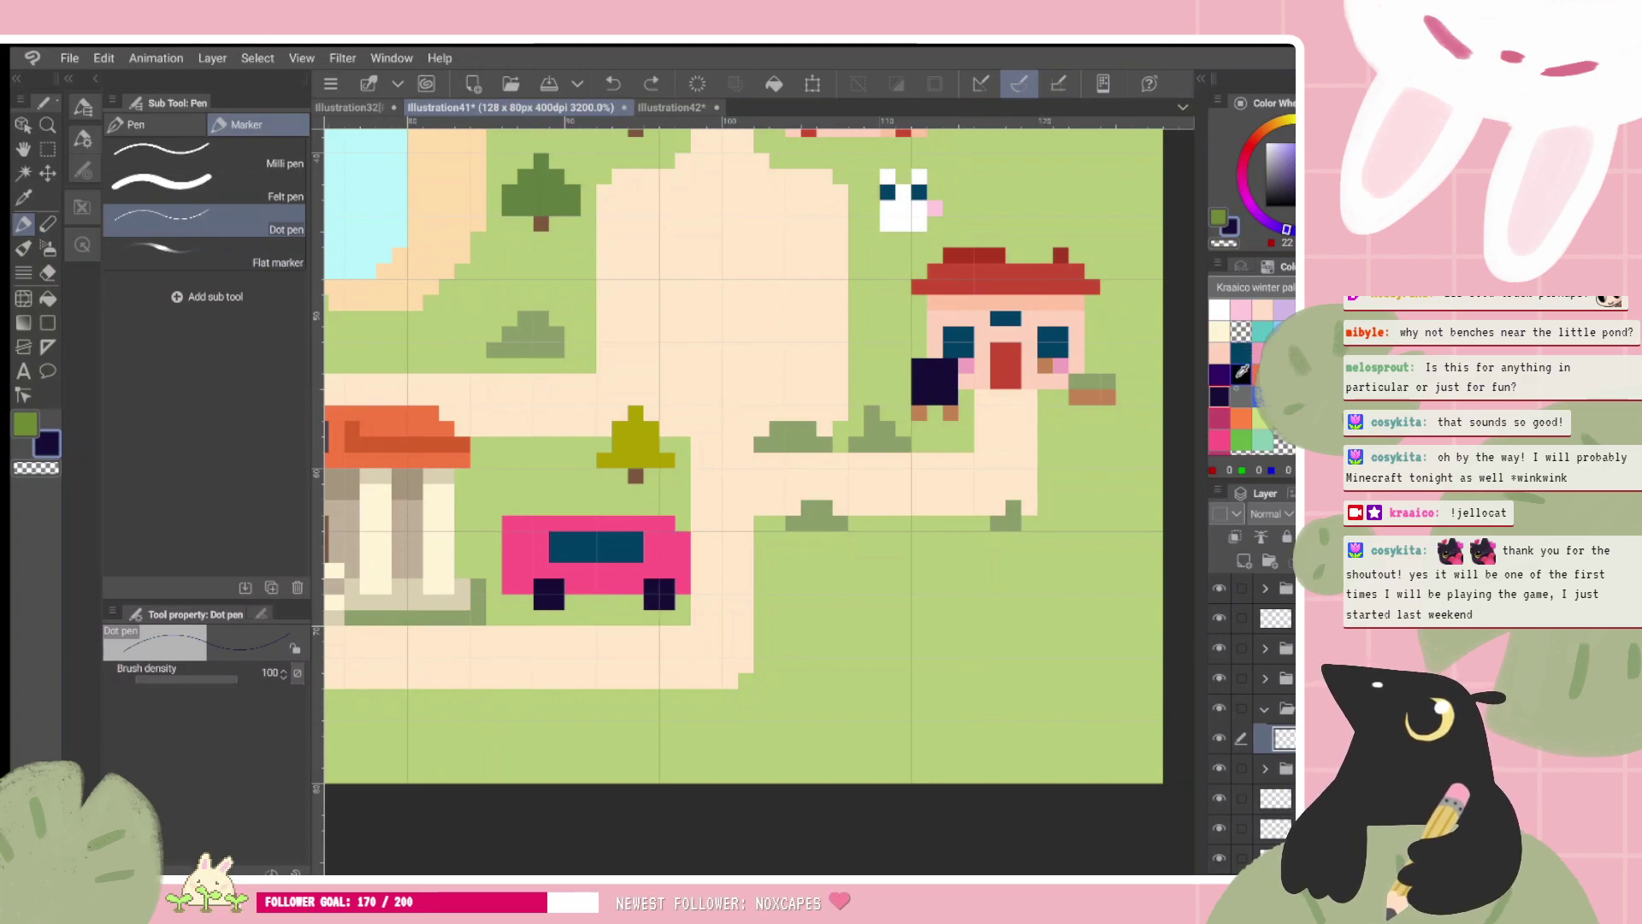
Step: Pick the dark magenta swatch and paint an awning six by two pixels directly above the truck's window
{"action": "left_click", "coordinate": [1218, 418]}
{"action": "mouse_move", "coordinate": [554, 508]}
{"action": "left_mouse_down"}
{"action": "mouse_move", "coordinate": [637, 508]}
{"action": "mouse_move", "coordinate": [557, 518]}
{"action": "mouse_move", "coordinate": [619, 506]}
{"action": "mouse_move", "coordinate": [572, 524]}
{"action": "left_mouse_up"}
{"action": "key", "text": "ctrl+z"}
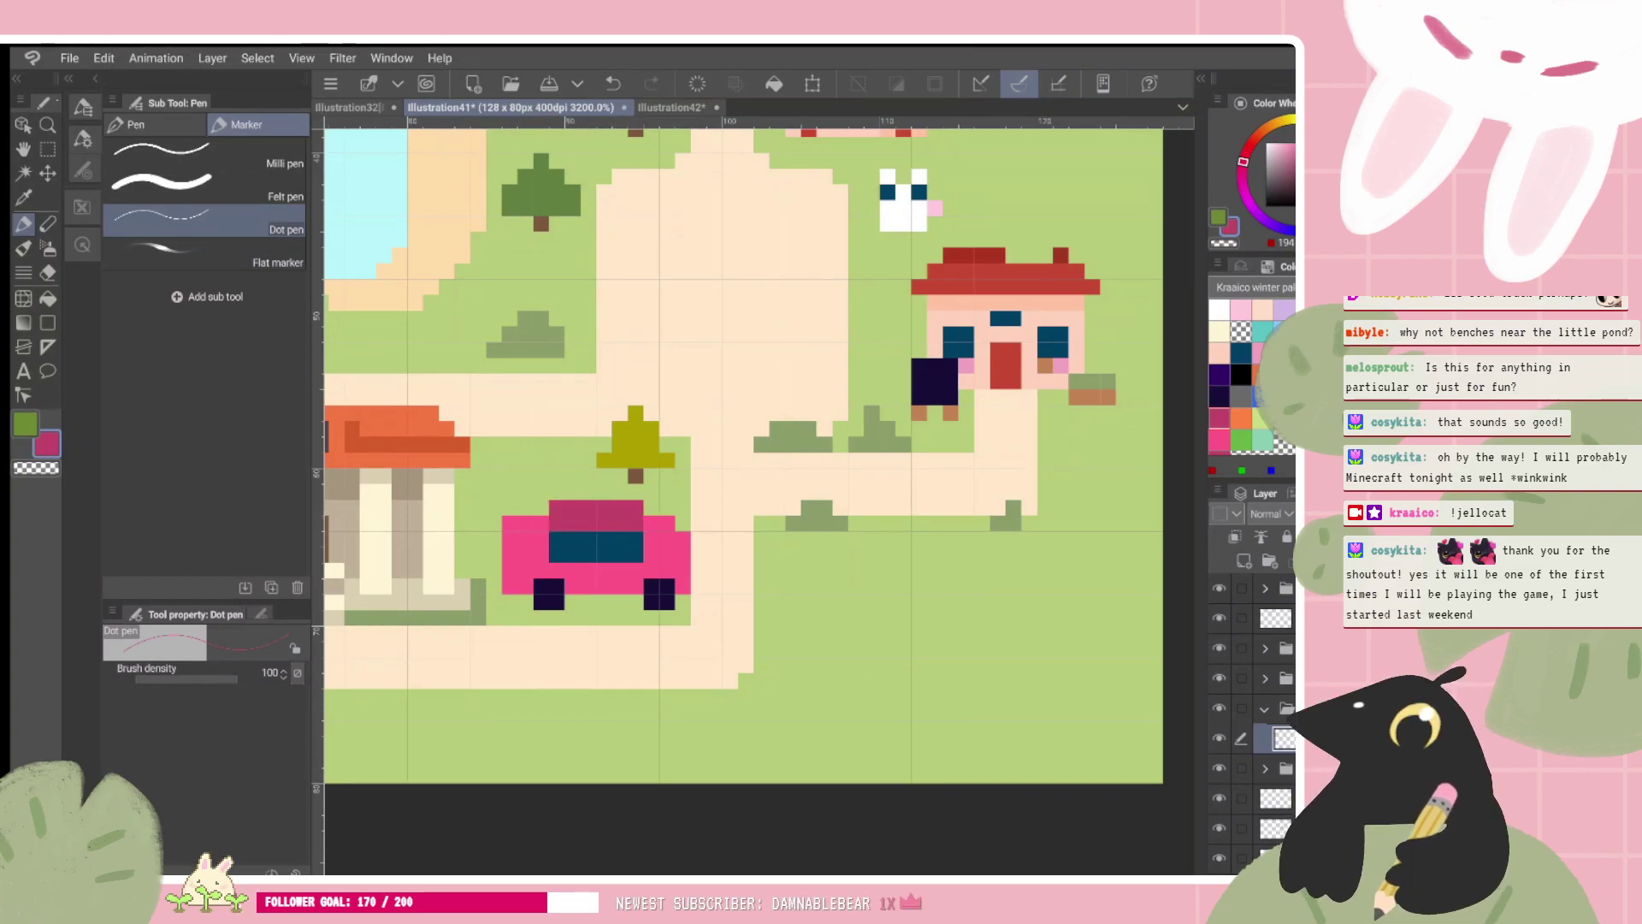
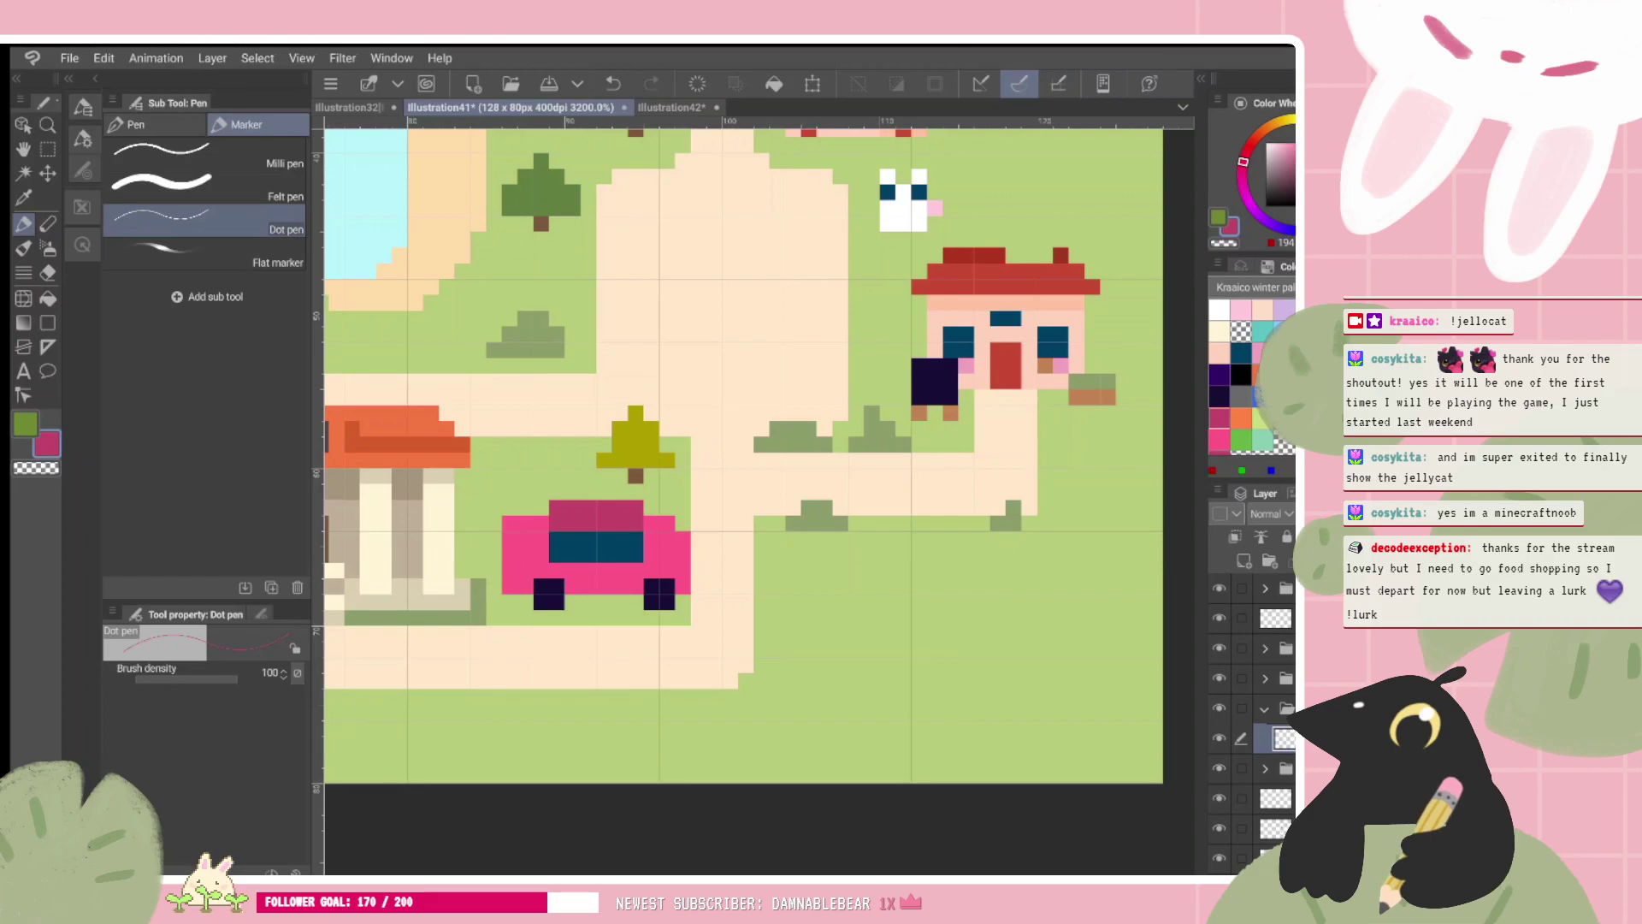
Step: Pick the pale pink swatch and recolour the lower band of the truck body, beneath the window
{"action": "scroll", "coordinate": [757, 455], "scroll_direction": "left", "scroll_amount": 2}
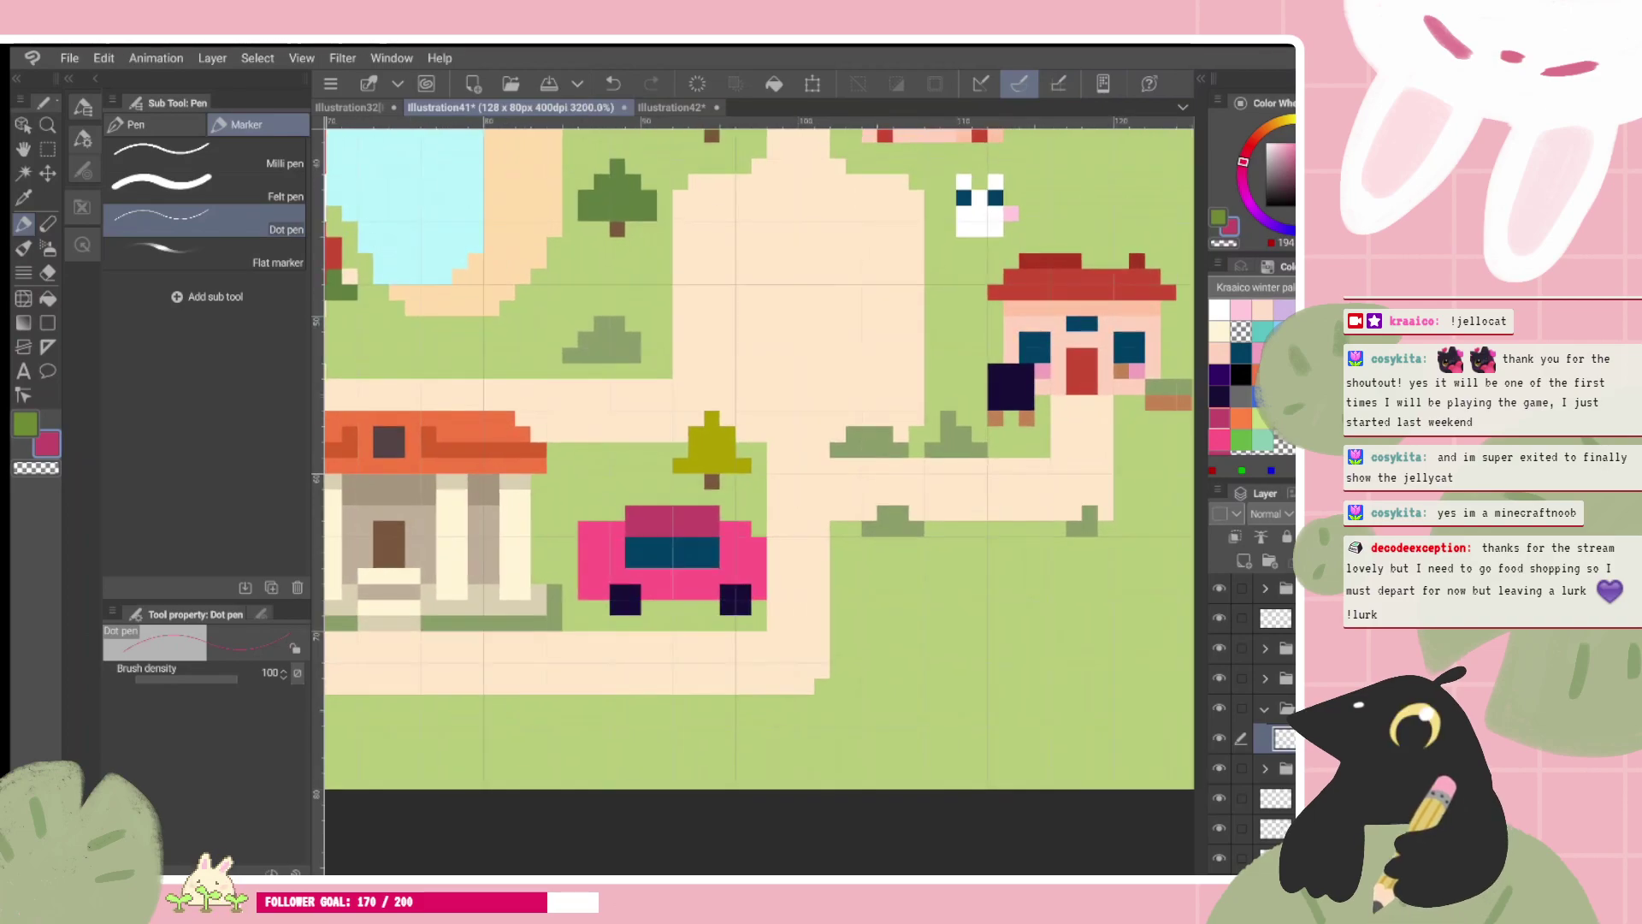
{"action": "scroll", "coordinate": [758, 455], "scroll_direction": "right", "scroll_amount": 1}
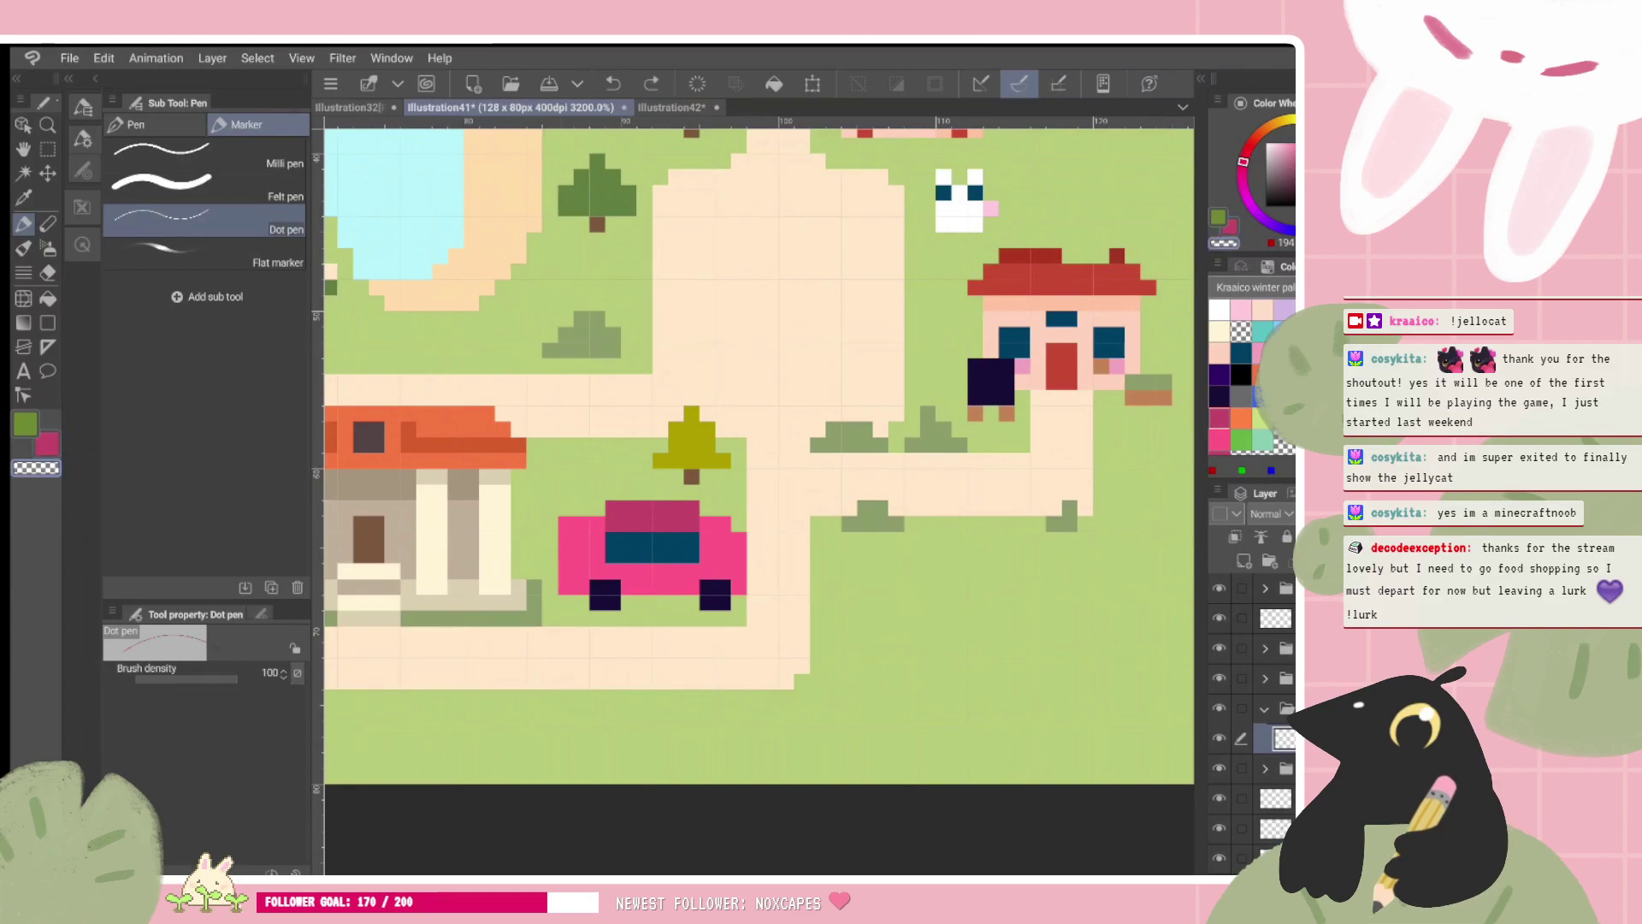
{"action": "left_click", "coordinate": [1219, 353]}
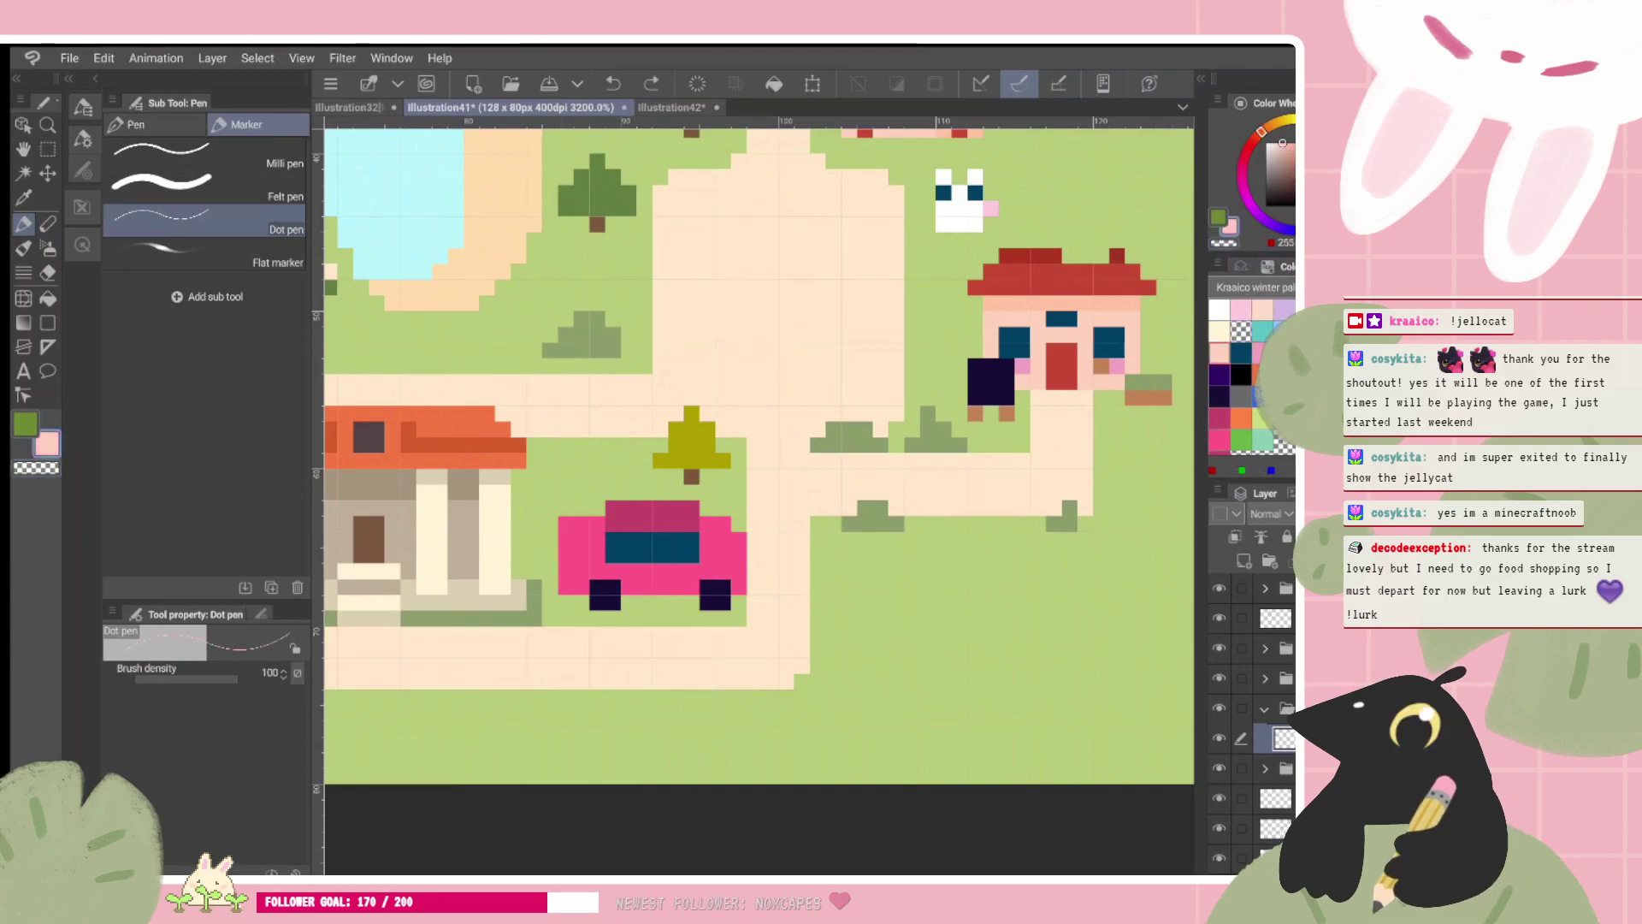
{"action": "mouse_move", "coordinate": [565, 572]}
{"action": "left_mouse_down"}
{"action": "mouse_move", "coordinate": [616, 571]}
{"action": "mouse_move", "coordinate": [573, 586]}
{"action": "mouse_move", "coordinate": [627, 567]}
{"action": "mouse_move", "coordinate": [736, 585]}
{"action": "mouse_move", "coordinate": [618, 583]}
{"action": "mouse_move", "coordinate": [697, 587]}
{"action": "mouse_move", "coordinate": [628, 587]}
{"action": "left_mouse_up"}
{"action": "key", "text": "ctrl+z"}
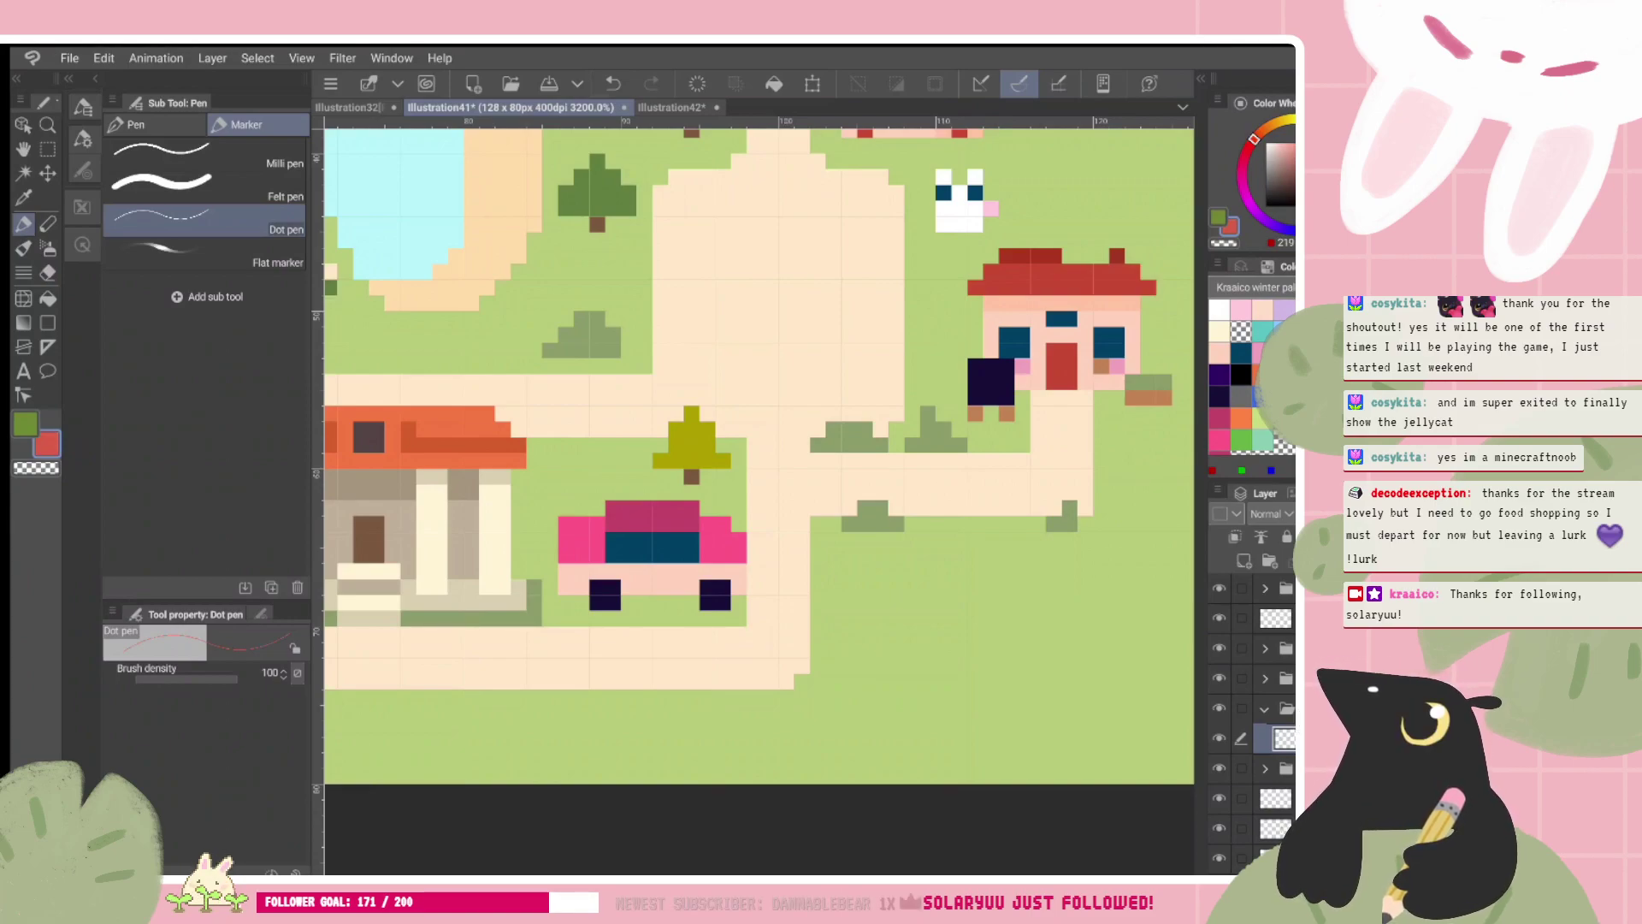
Step: Add a one-pixel dark red tail light at the truck's rear and a one-pixel golden yellow headlight at its front
{"action": "left_click_drag", "start_coordinate": [565, 555], "coordinate": [566, 568]}
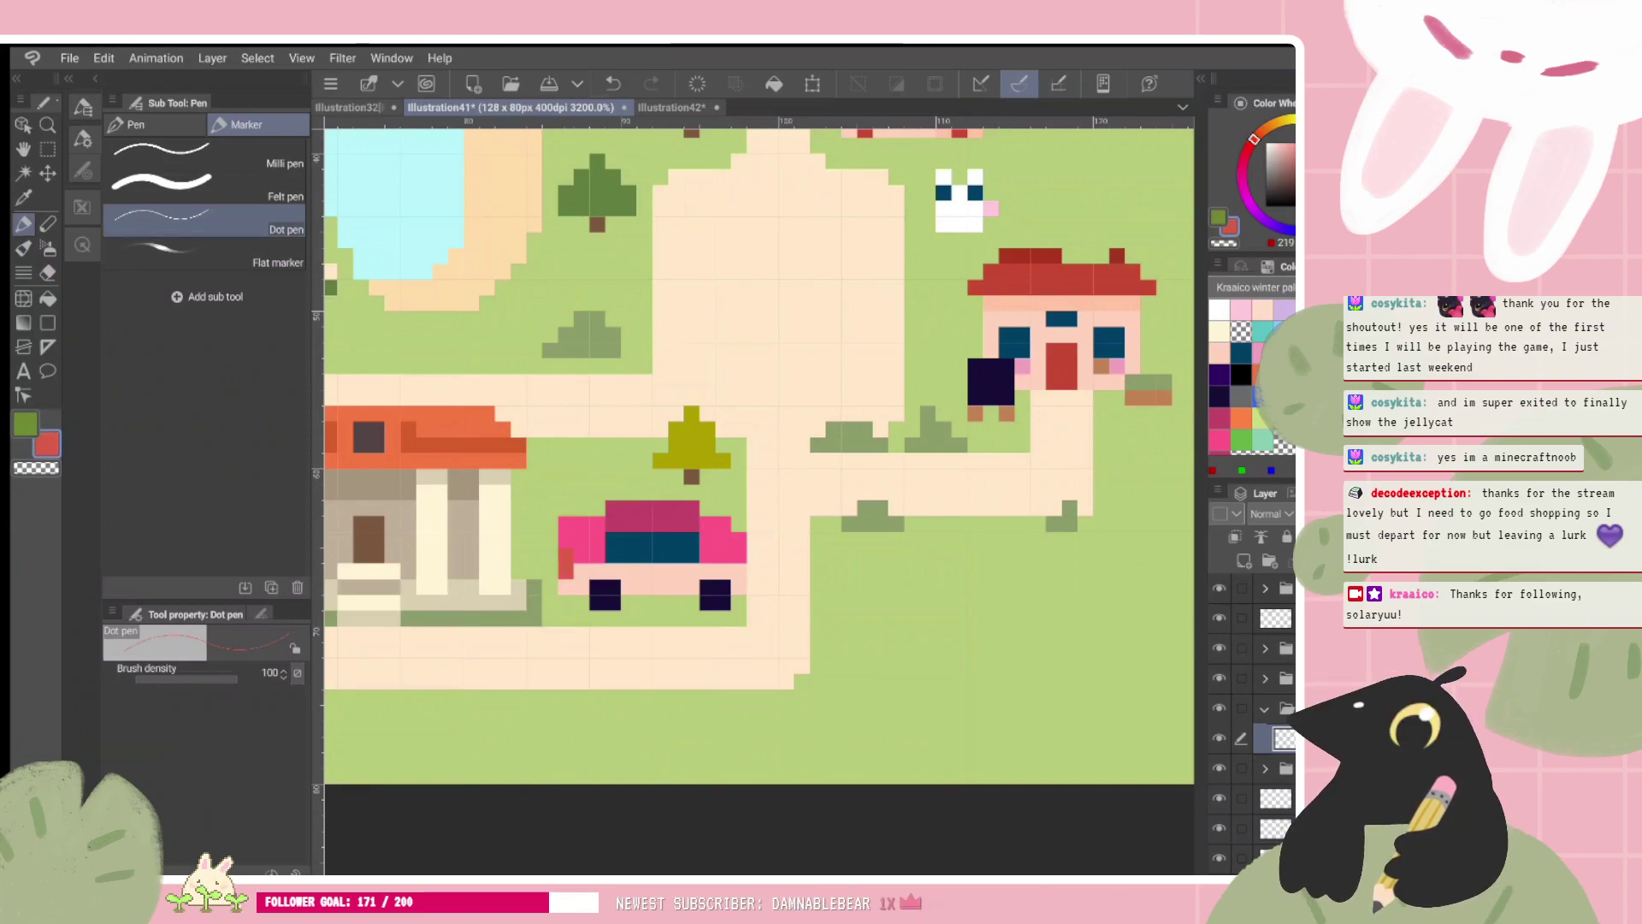
{"action": "left_click", "coordinate": [1259, 374]}
{"action": "left_click", "coordinate": [566, 570]}
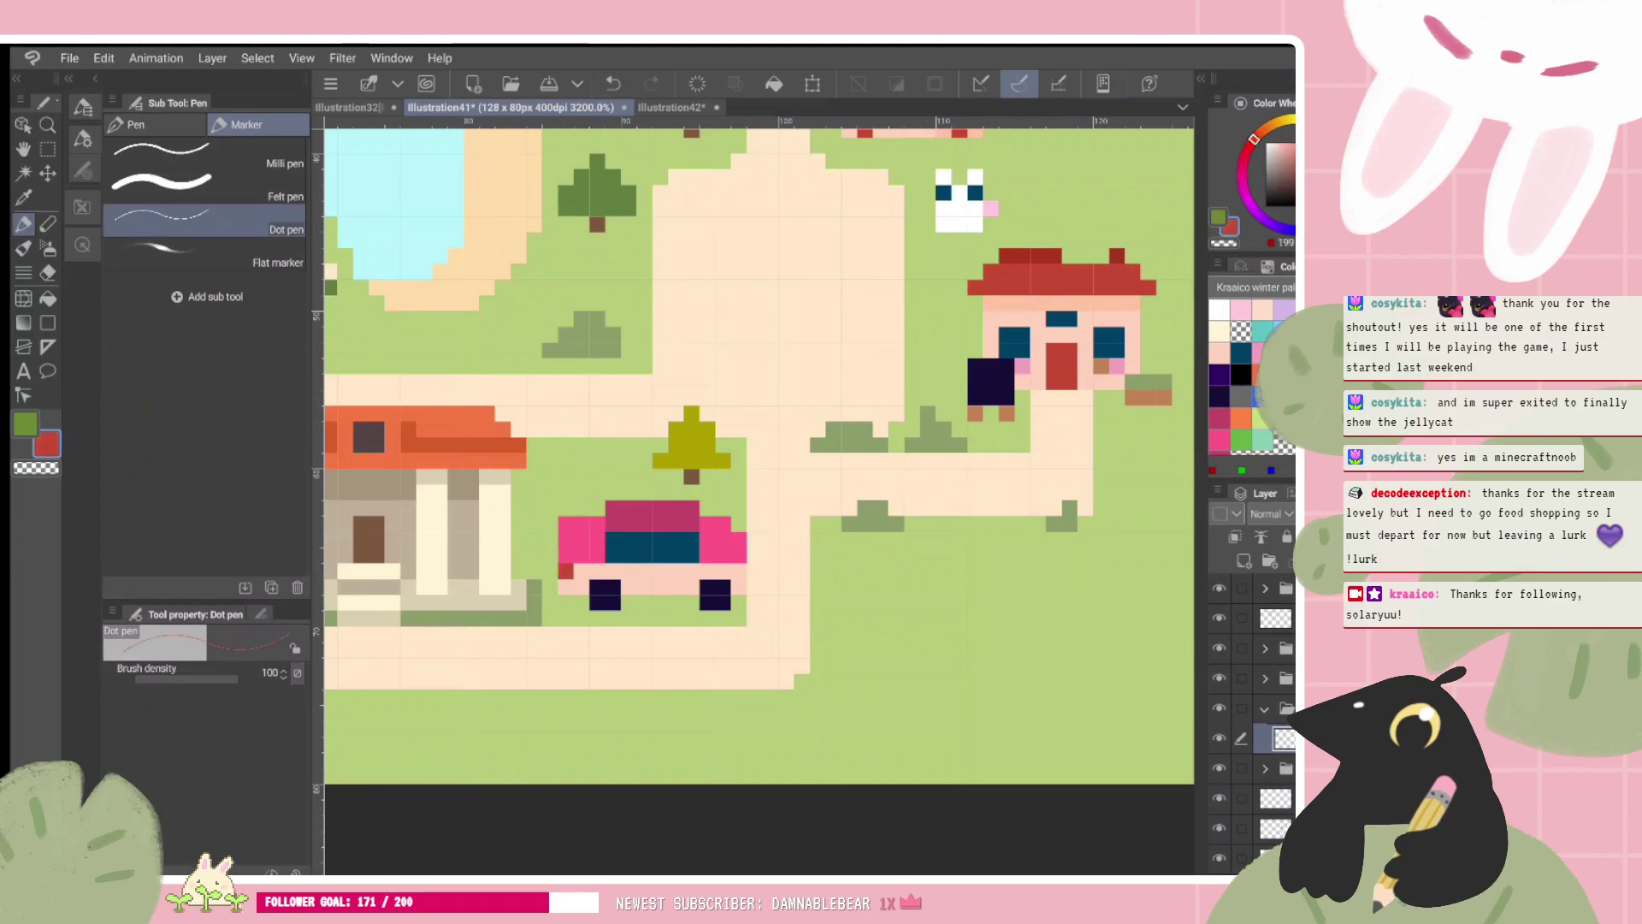
{"action": "left_click", "coordinate": [1262, 417]}
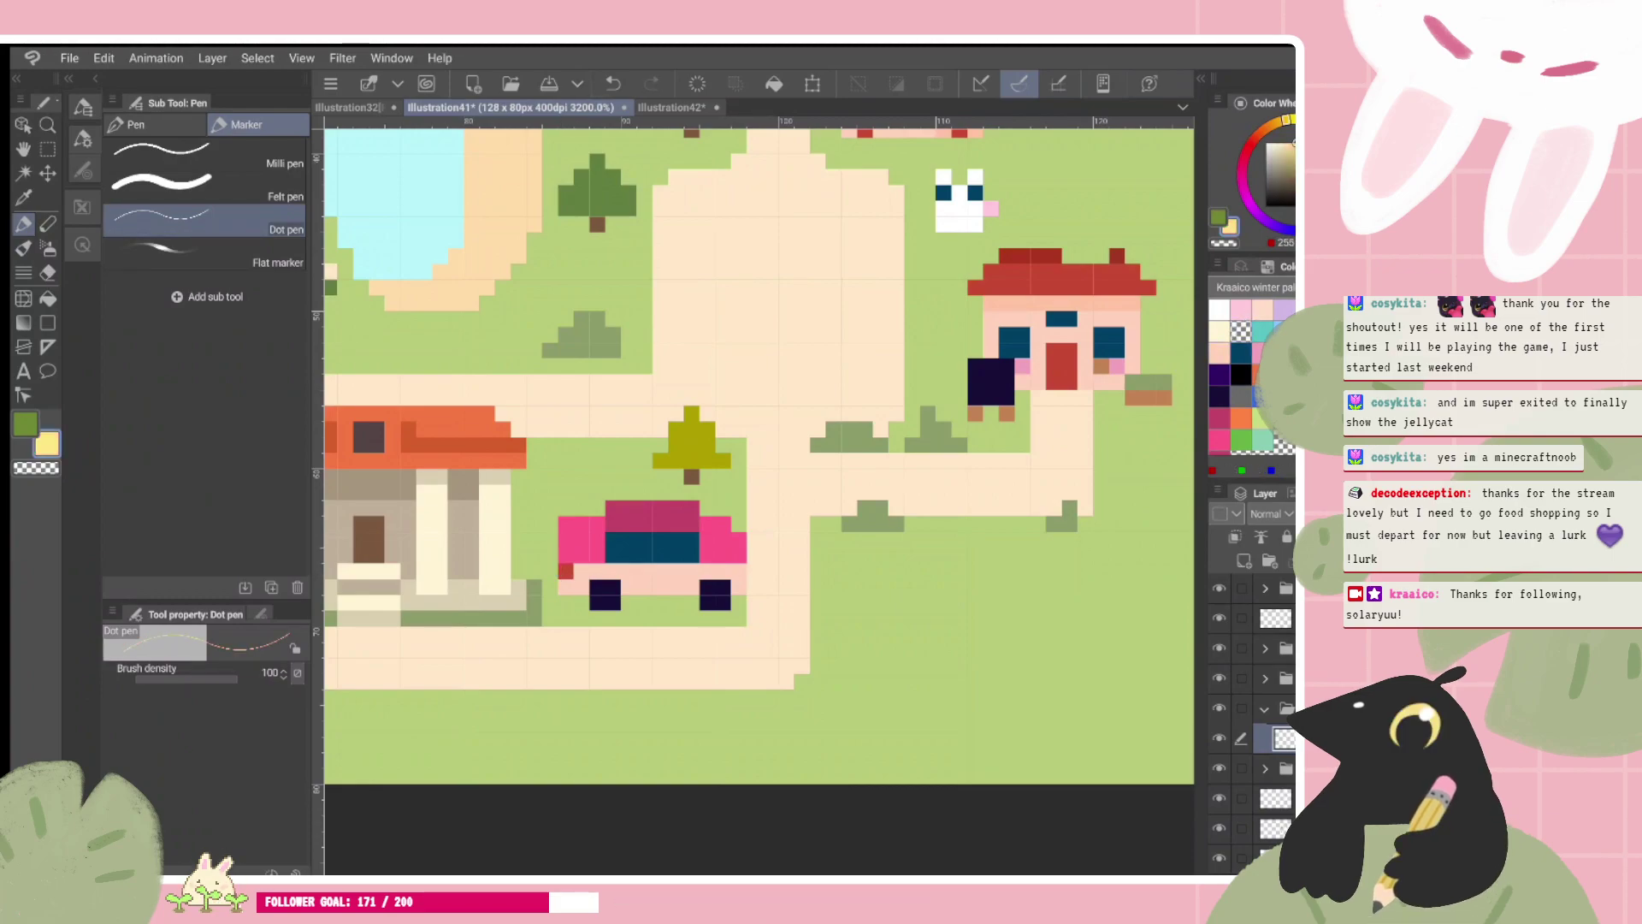
{"action": "left_click", "coordinate": [739, 571]}
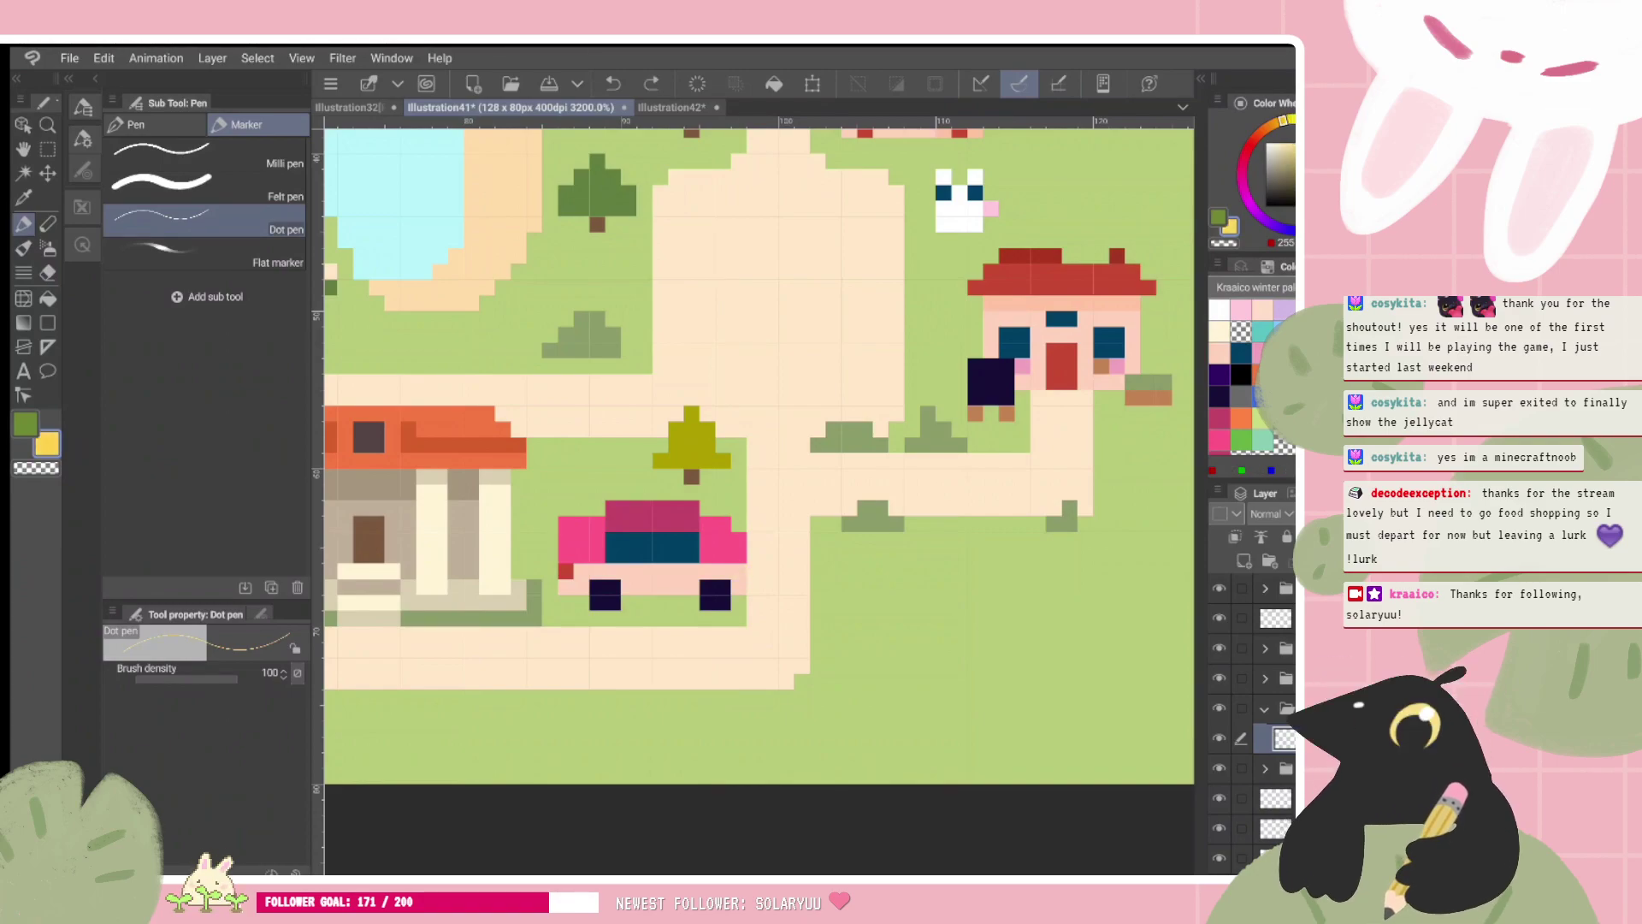
{"action": "key", "text": "ctrl+z"}
{"action": "left_click", "coordinate": [1284, 418]}
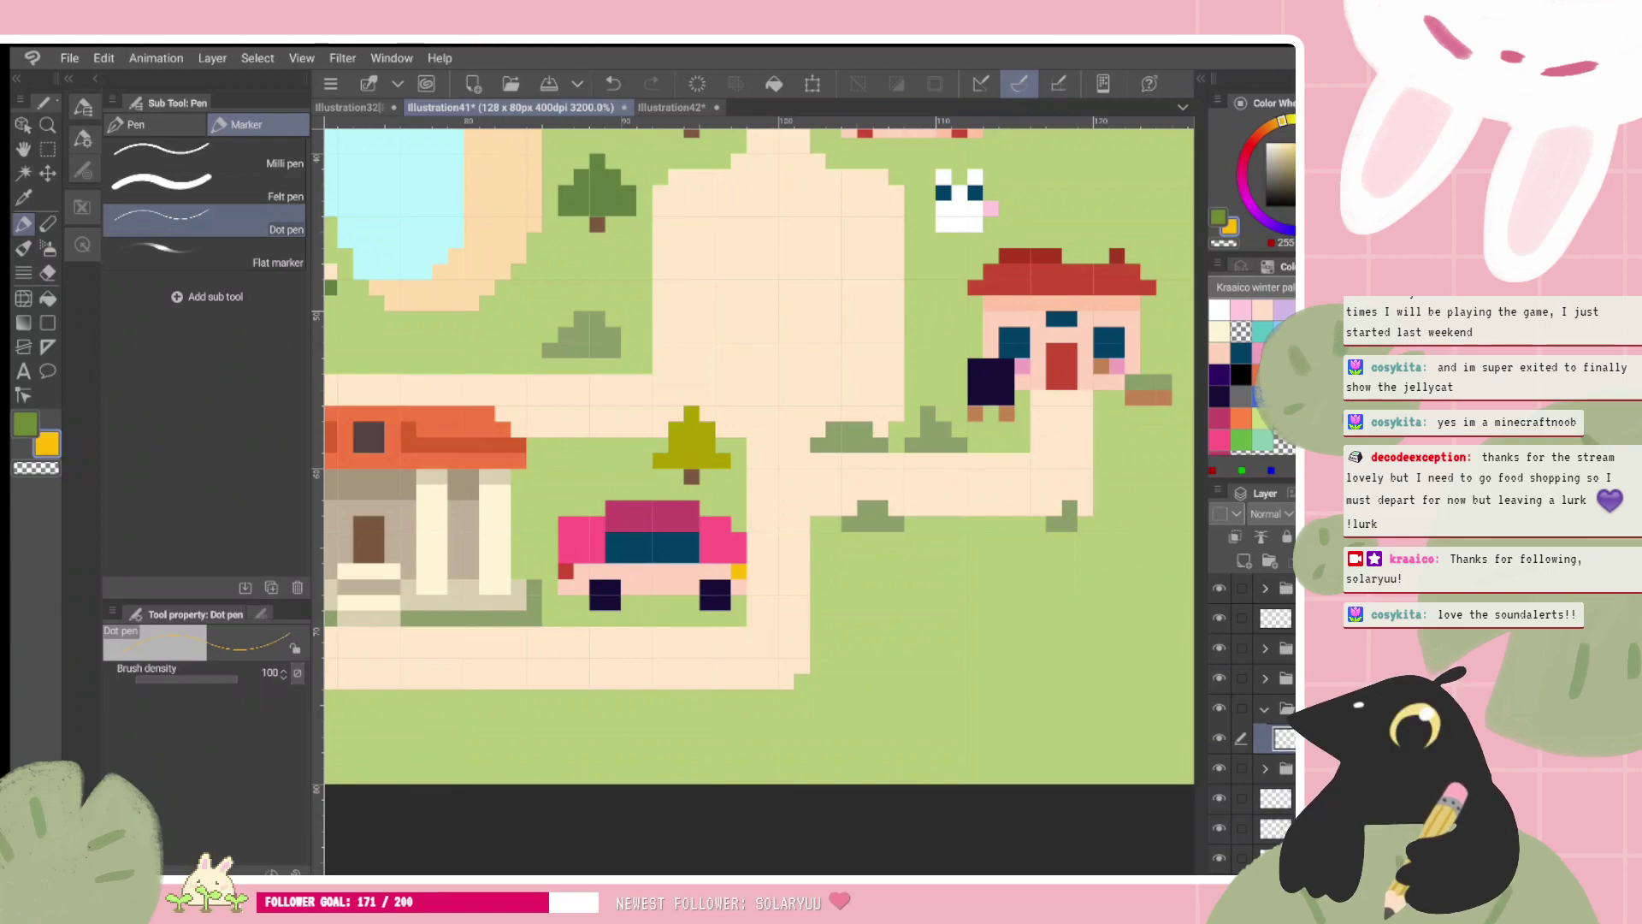
Step: Paint the truck's front above the headlight dark magenta and erase the outermost pixel column there
{"action": "scroll", "coordinate": [758, 502], "scroll_direction": "down", "scroll_amount": 1}
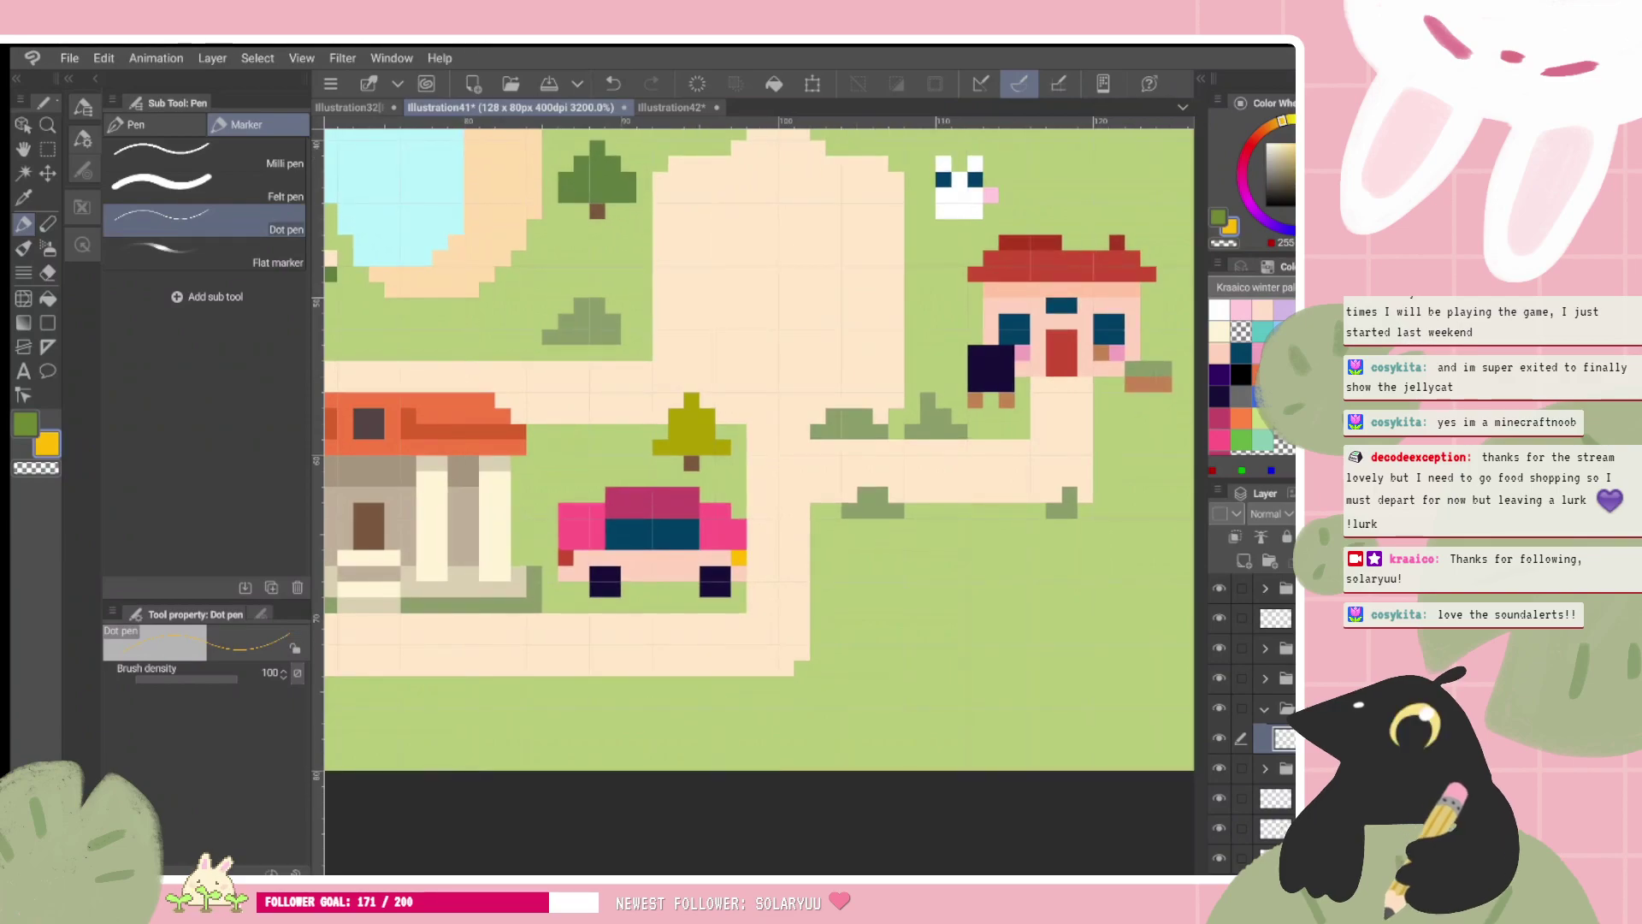
{"action": "left_click", "coordinate": [1223, 416]}
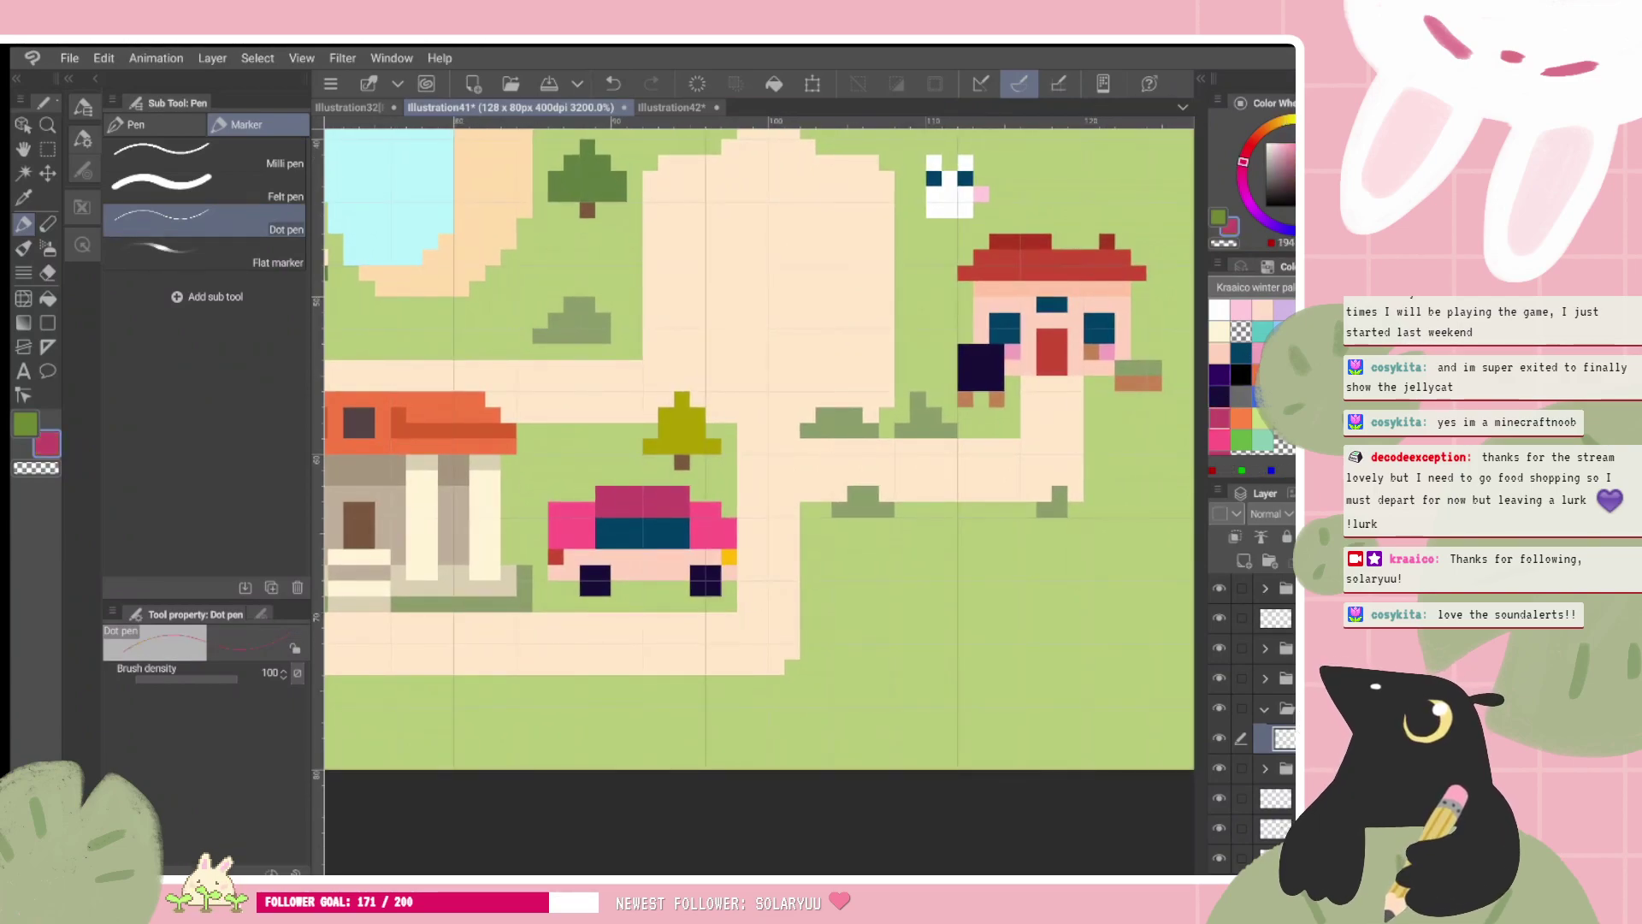
{"action": "left_click", "coordinate": [713, 533]}
{"action": "key", "text": "ctrl+z"}
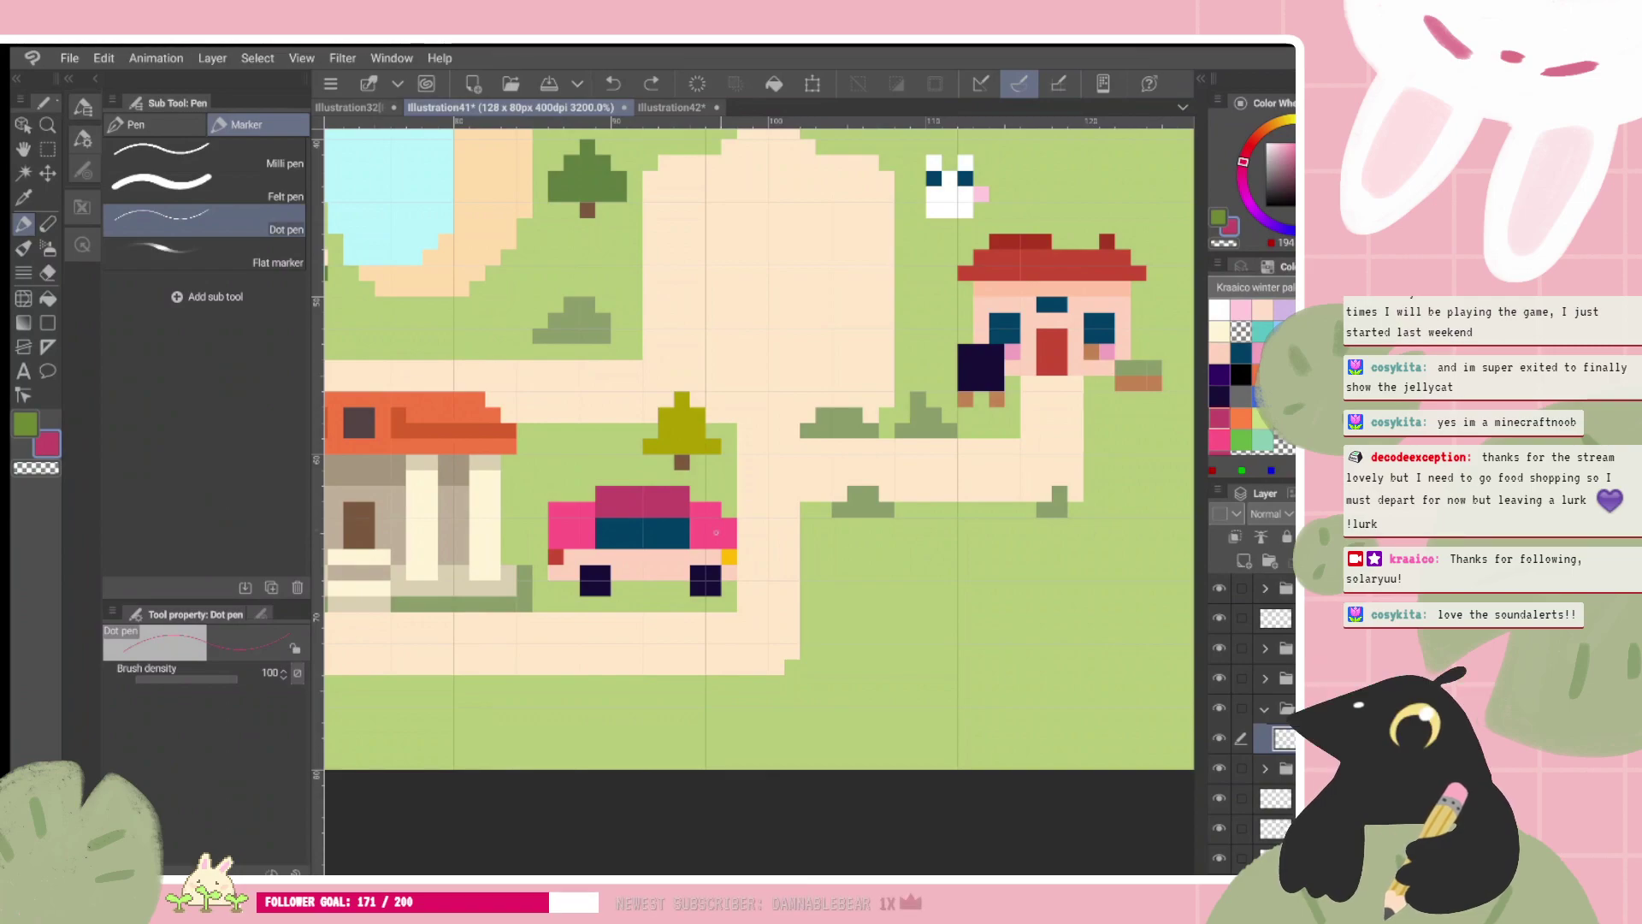
{"action": "left_click", "coordinate": [710, 531]}
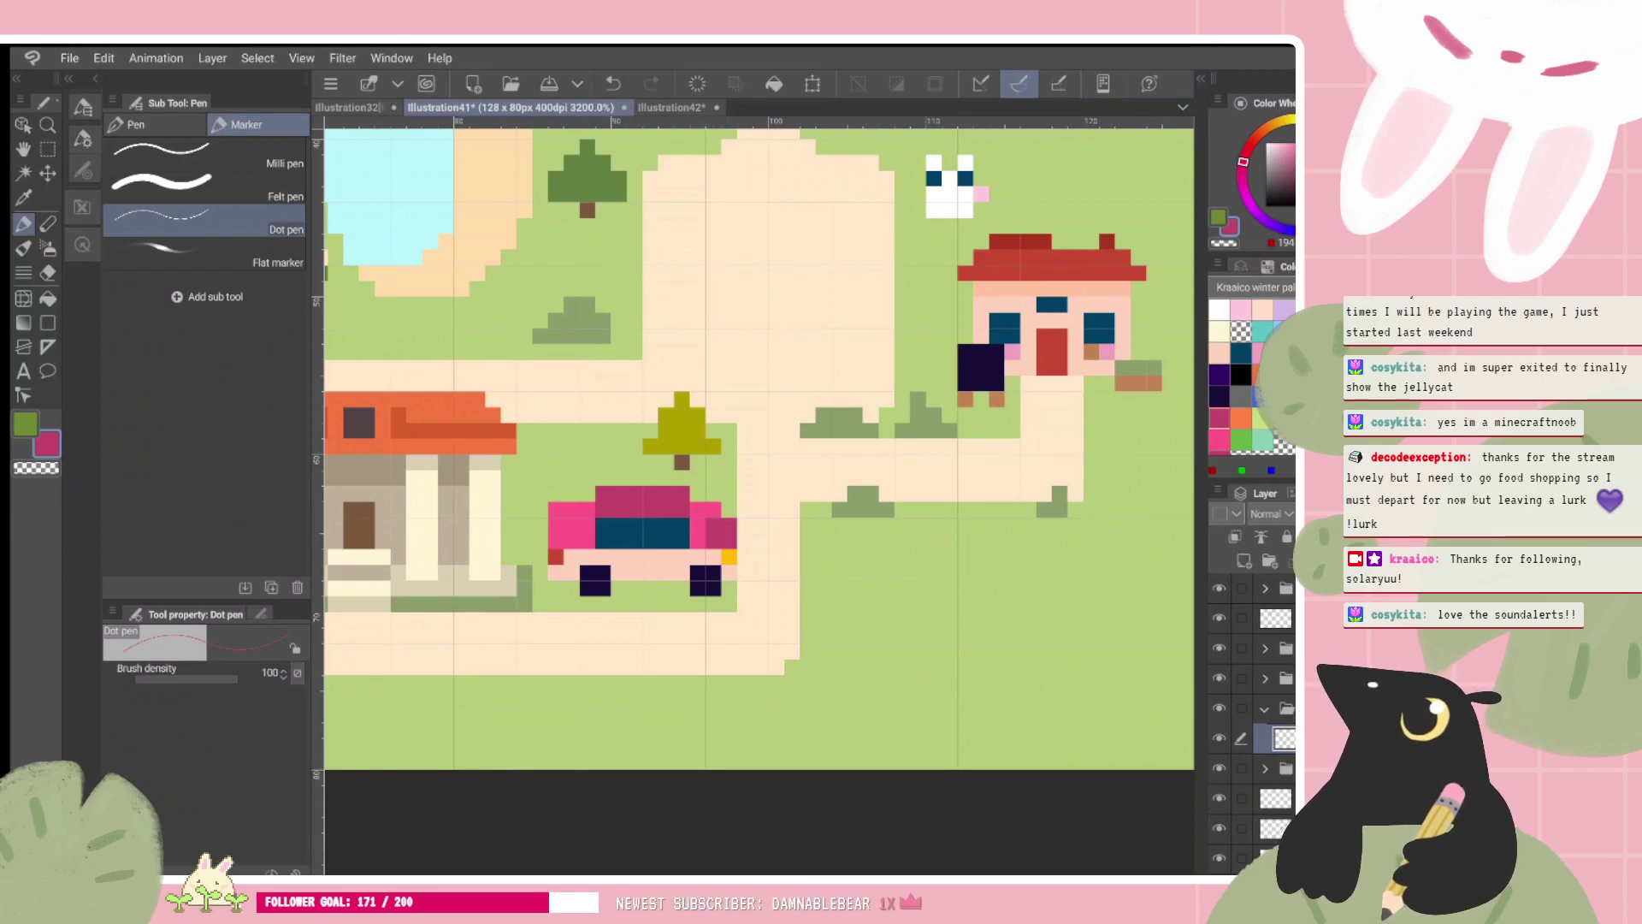
{"action": "key", "text": "c"}
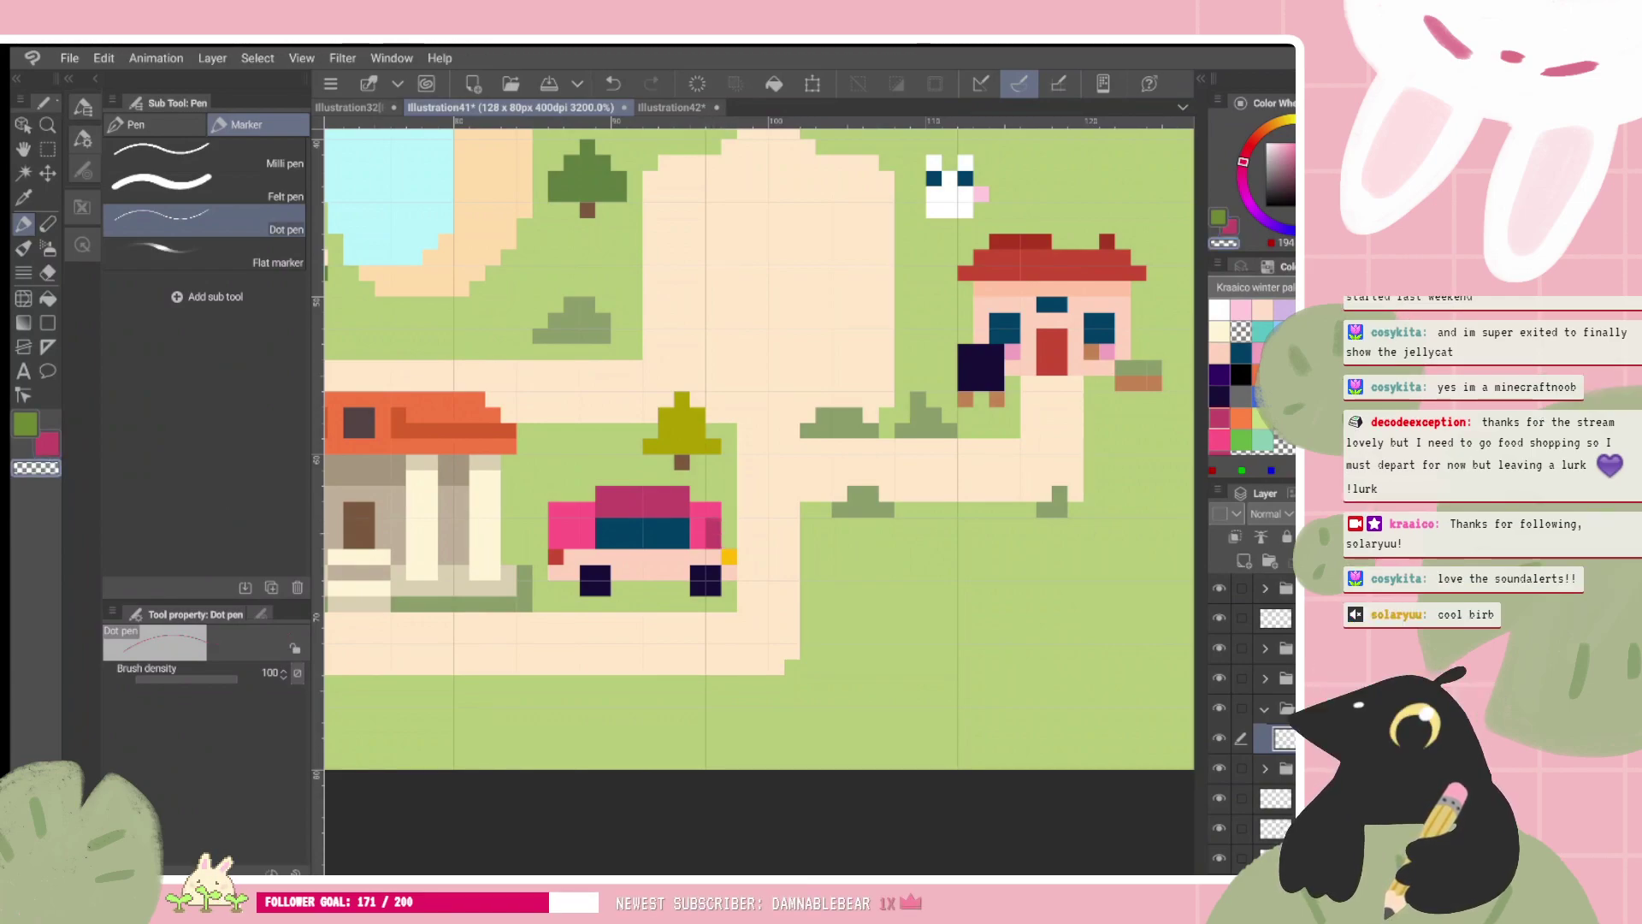
Step: Add a one-pixel hot pink hood directly above the truck's golden headlight, using the colour sampled from the truck body
{"action": "left_click", "coordinate": [662, 549], "text": "alt"}
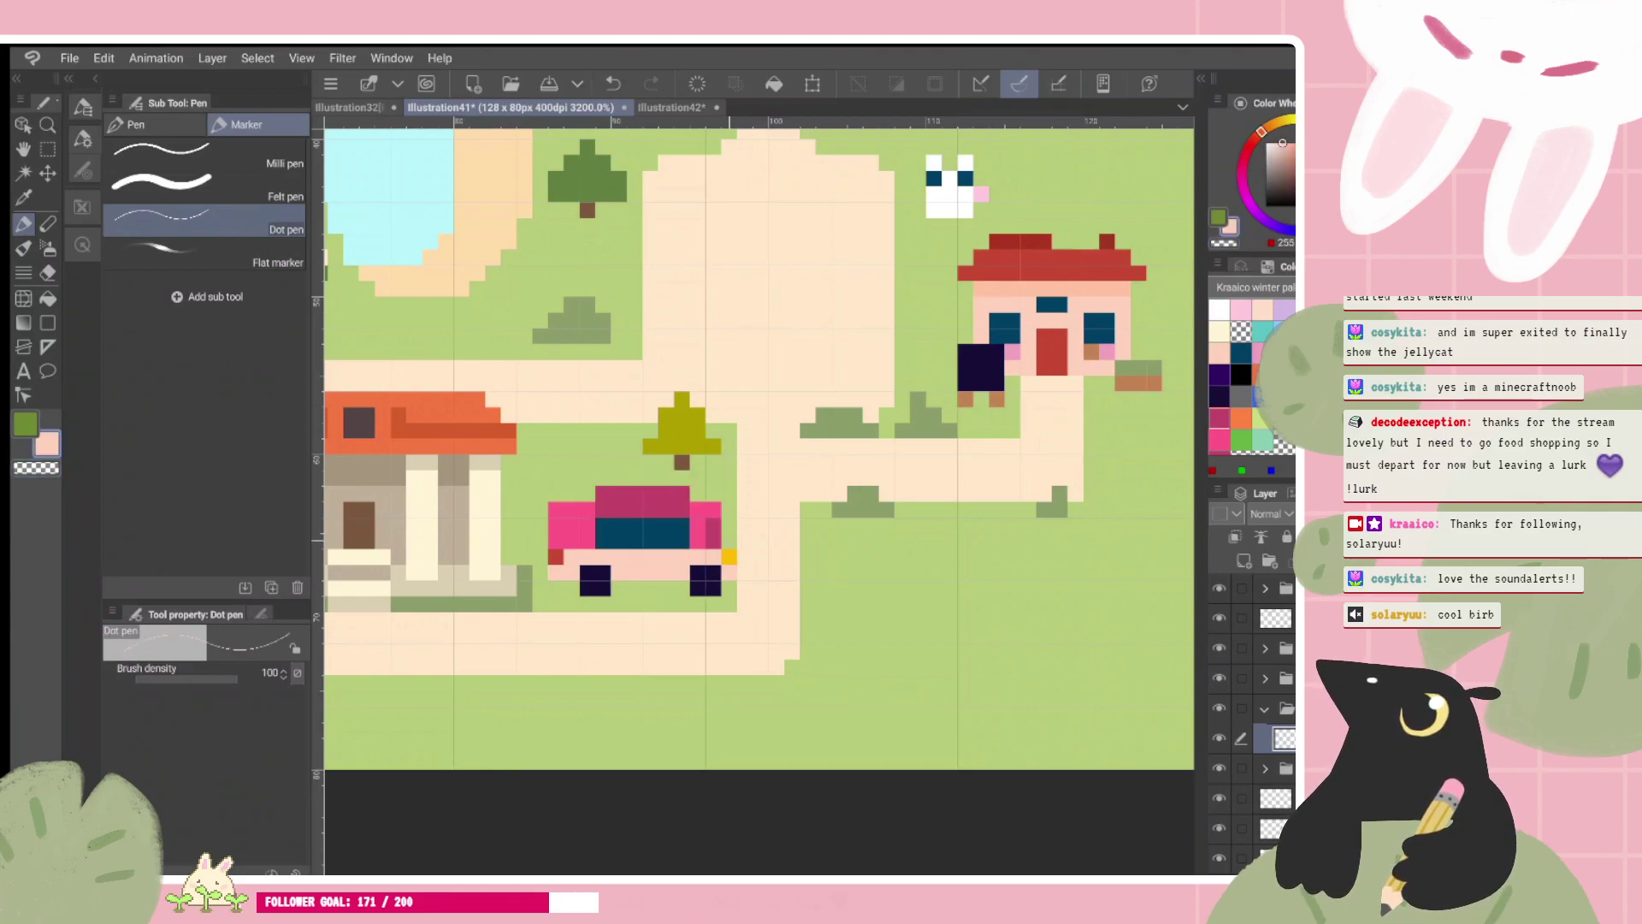
{"action": "left_click", "coordinate": [728, 540]}
{"action": "left_click", "coordinate": [706, 512], "text": "alt"}
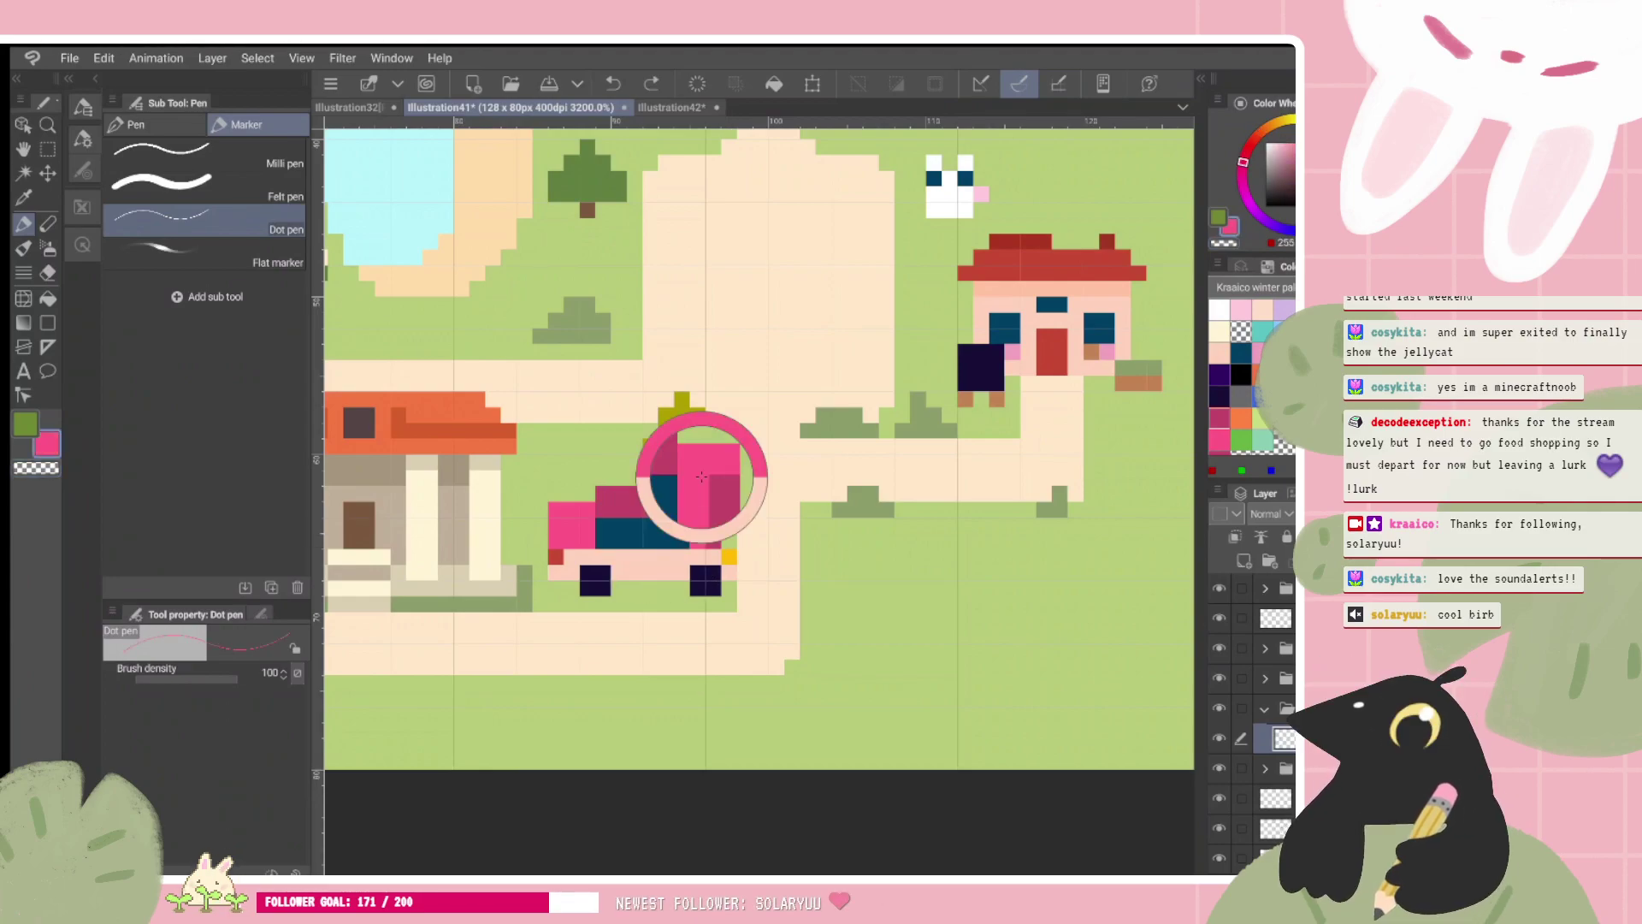
Step: Move the columned building three pixels to the left and the pink truck two pixels to the left
{"action": "scroll", "coordinate": [770, 578], "scroll_direction": "down", "scroll_amount": 3}
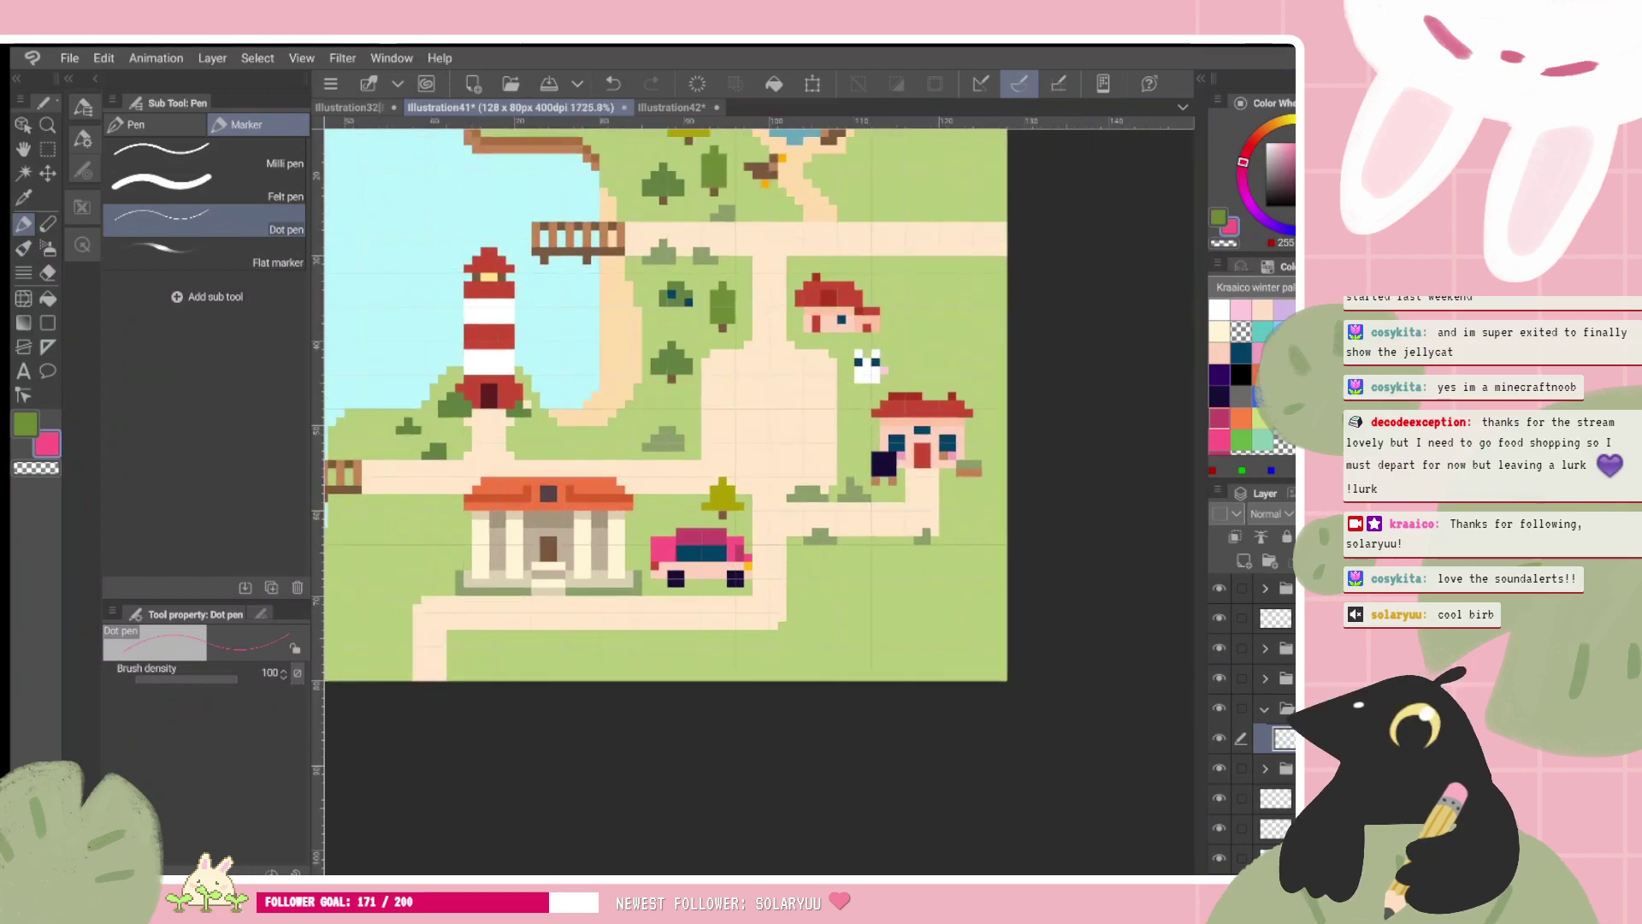
{"action": "key", "text": "k"}
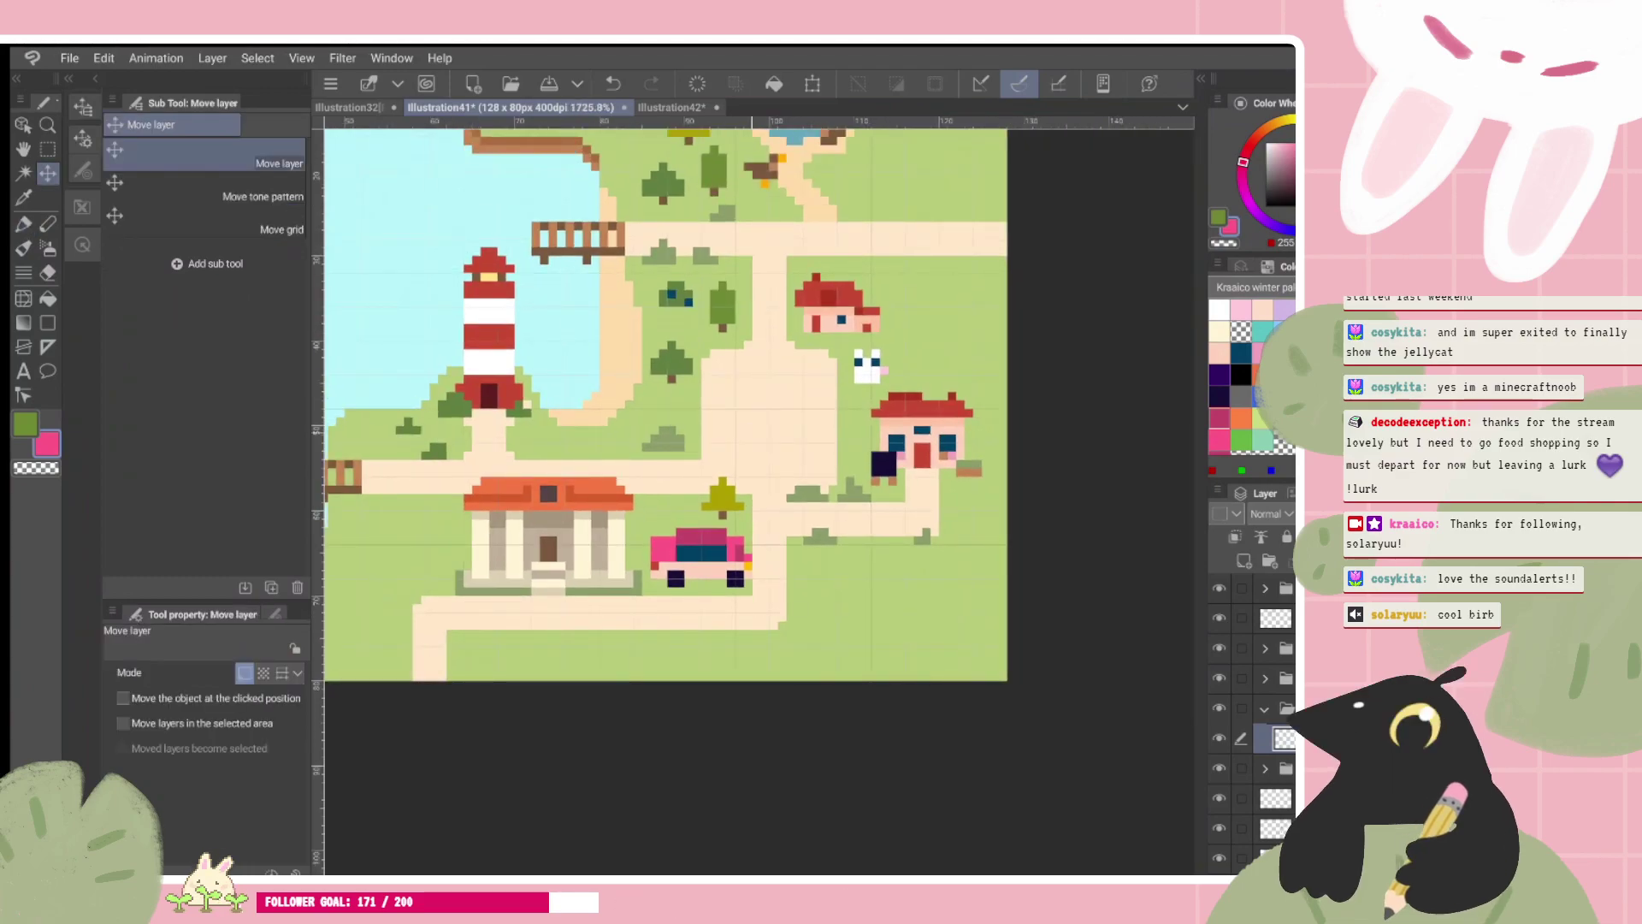
{"action": "left_click_drag", "start_coordinate": [756, 439], "coordinate": [748, 440]}
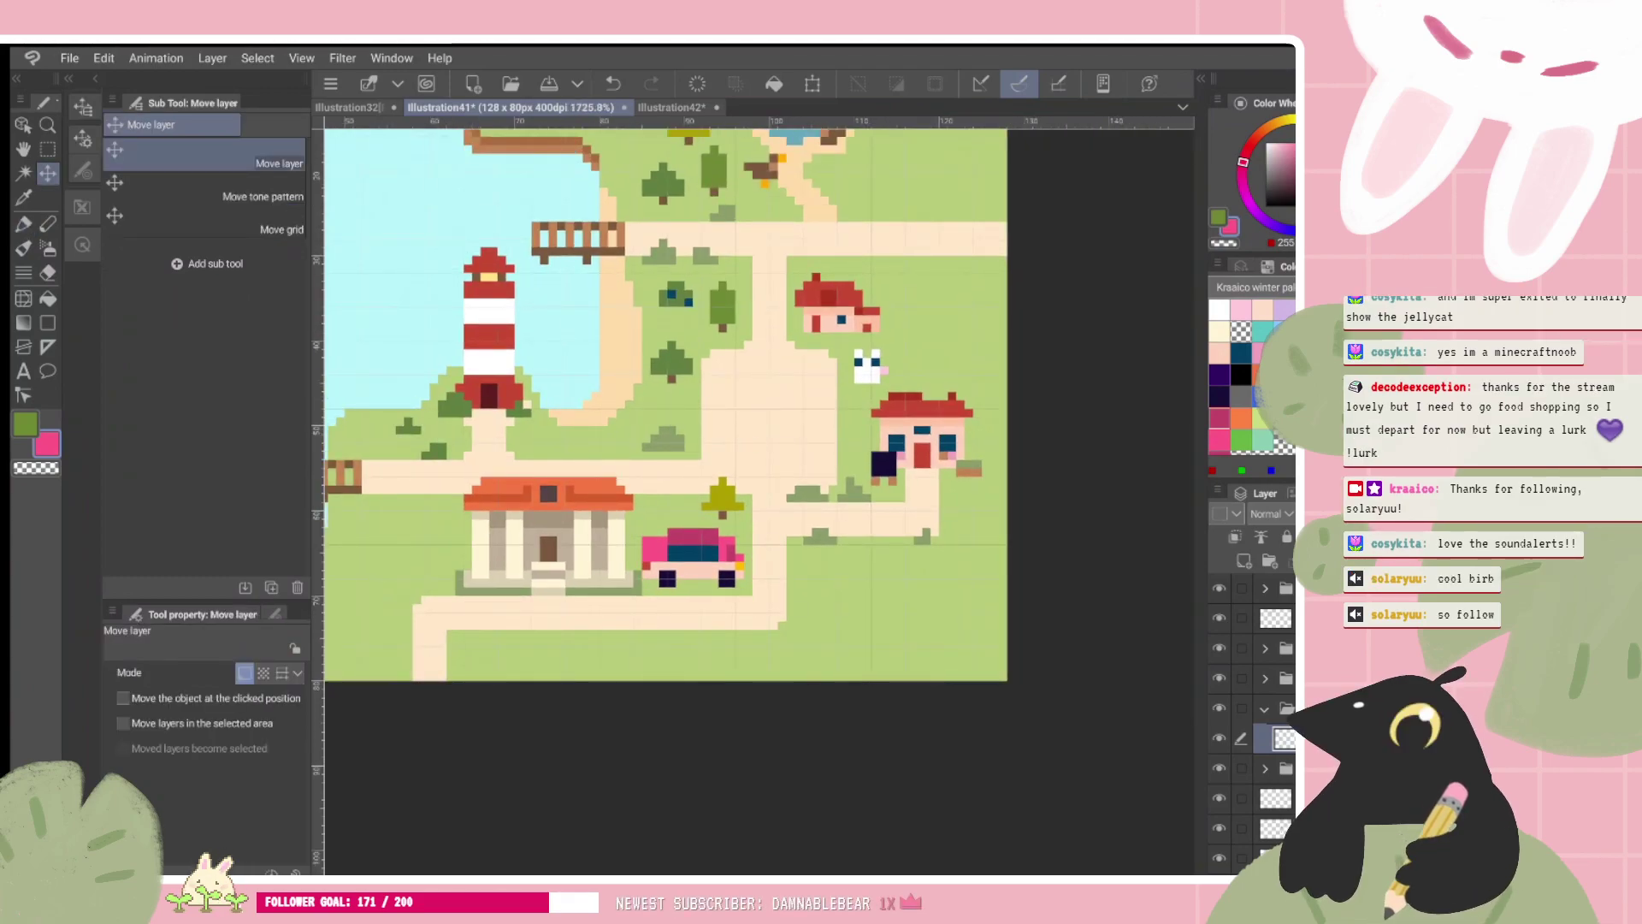
{"action": "left_click", "coordinate": [1283, 768]}
{"action": "left_click_drag", "start_coordinate": [641, 562], "coordinate": [617, 562]}
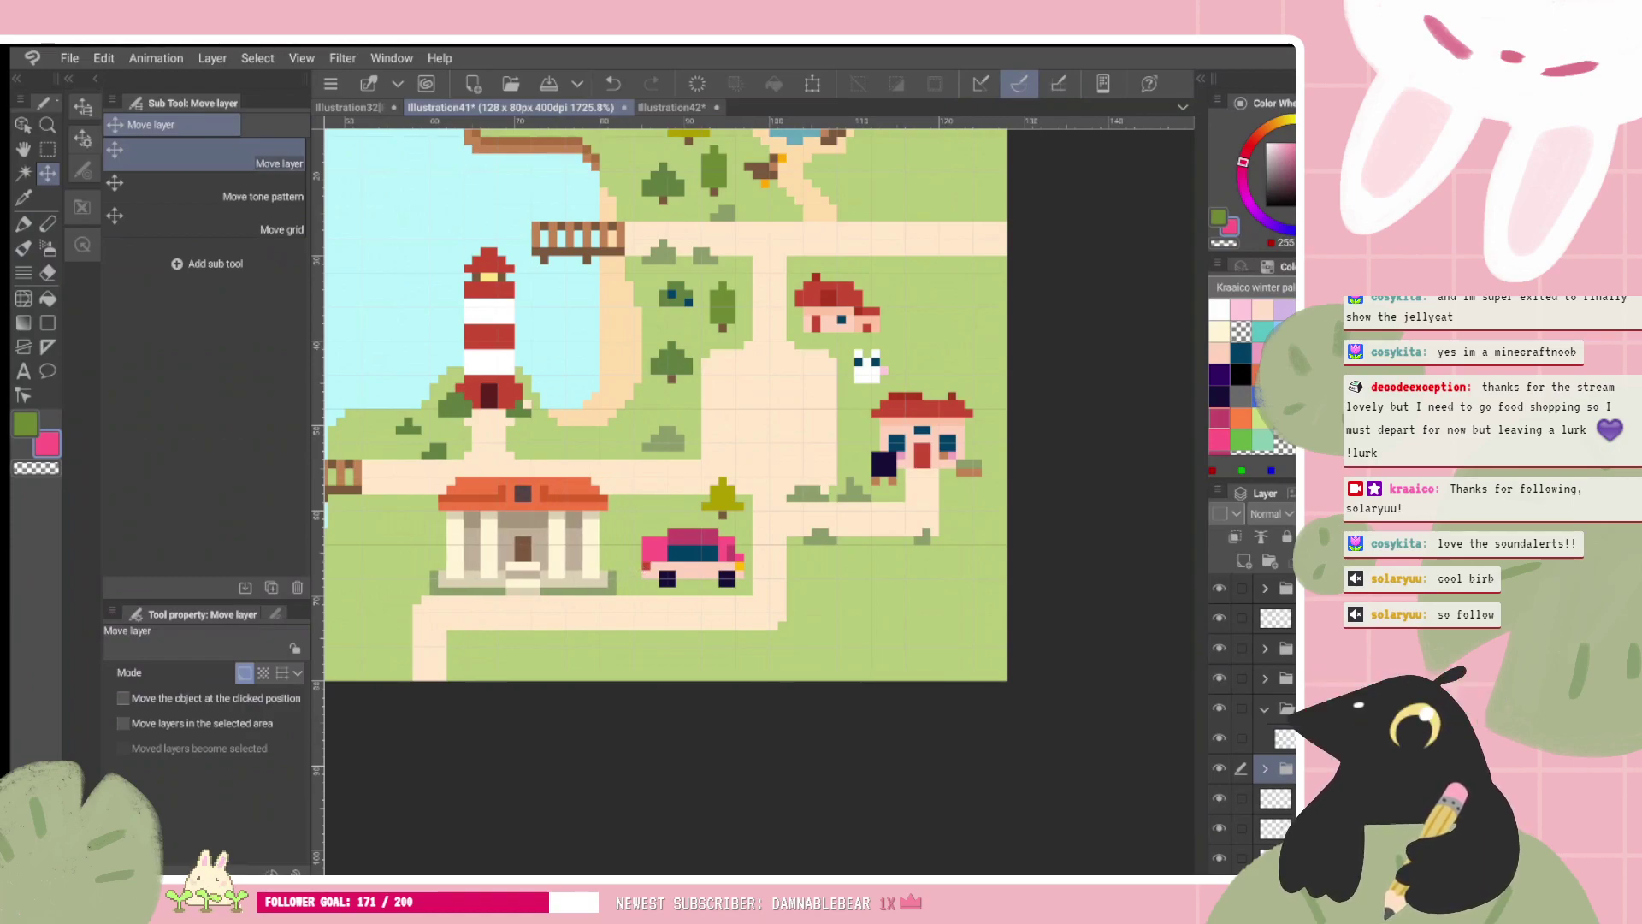
{"action": "left_click", "coordinate": [1283, 708]}
{"action": "left_click_drag", "start_coordinate": [738, 541], "coordinate": [730, 540]}
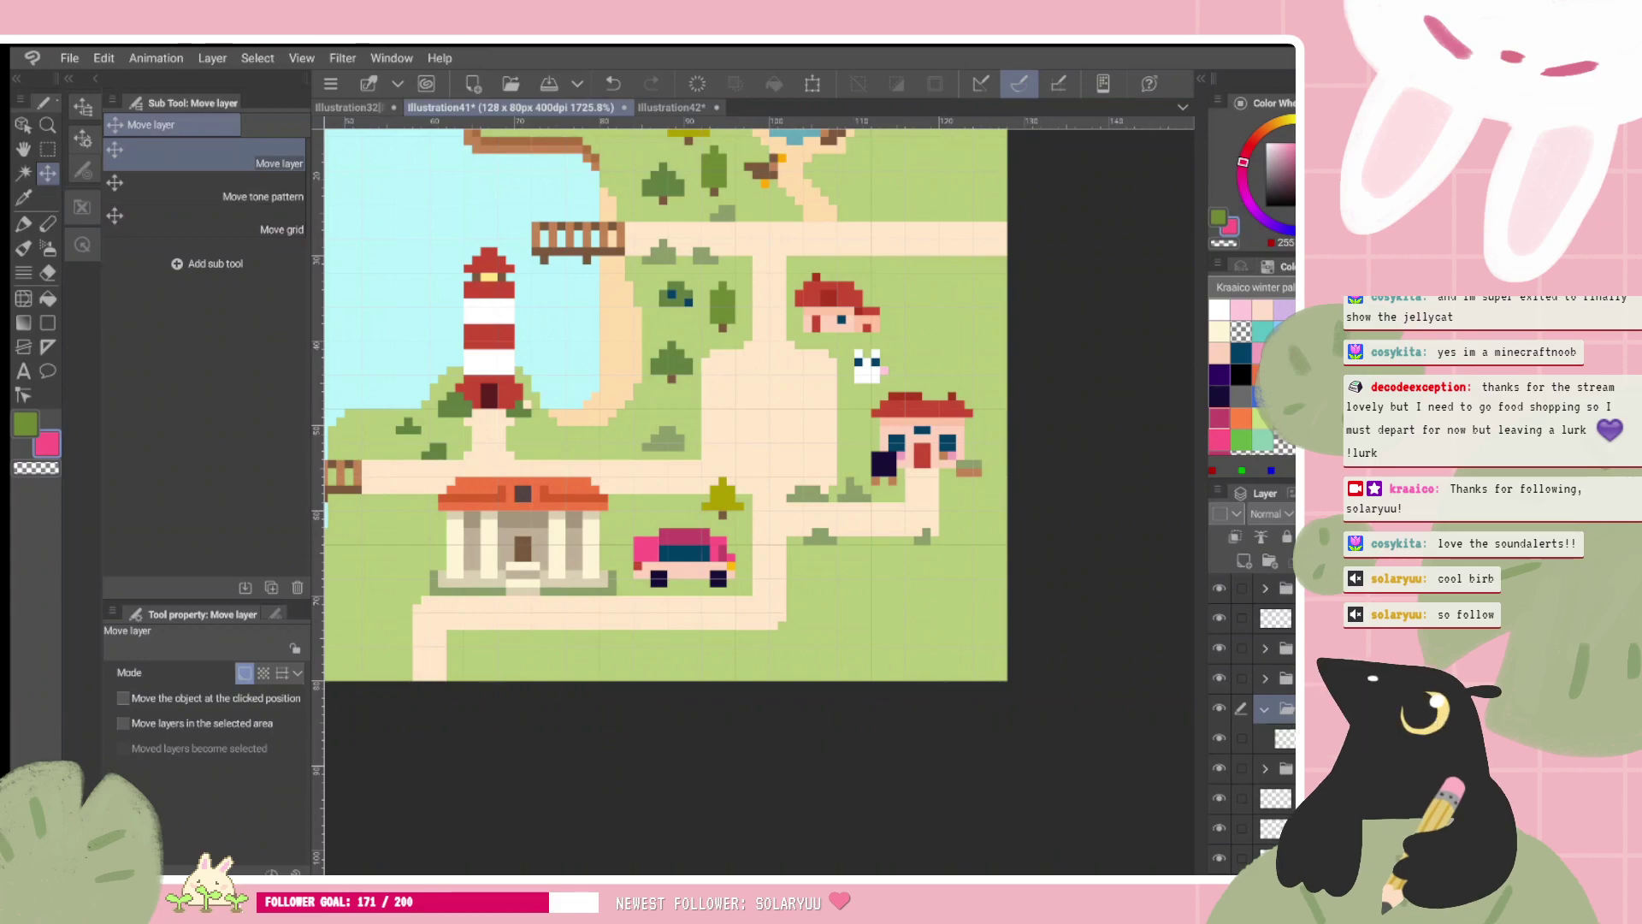
Step: Reselect the truck's drawing layer and recolour the lower dark magenta pixel at the truck's front hot pink with the Dot pen
{"action": "scroll", "coordinate": [723, 600], "scroll_direction": "up", "scroll_amount": 3}
{"action": "key", "text": "p"}
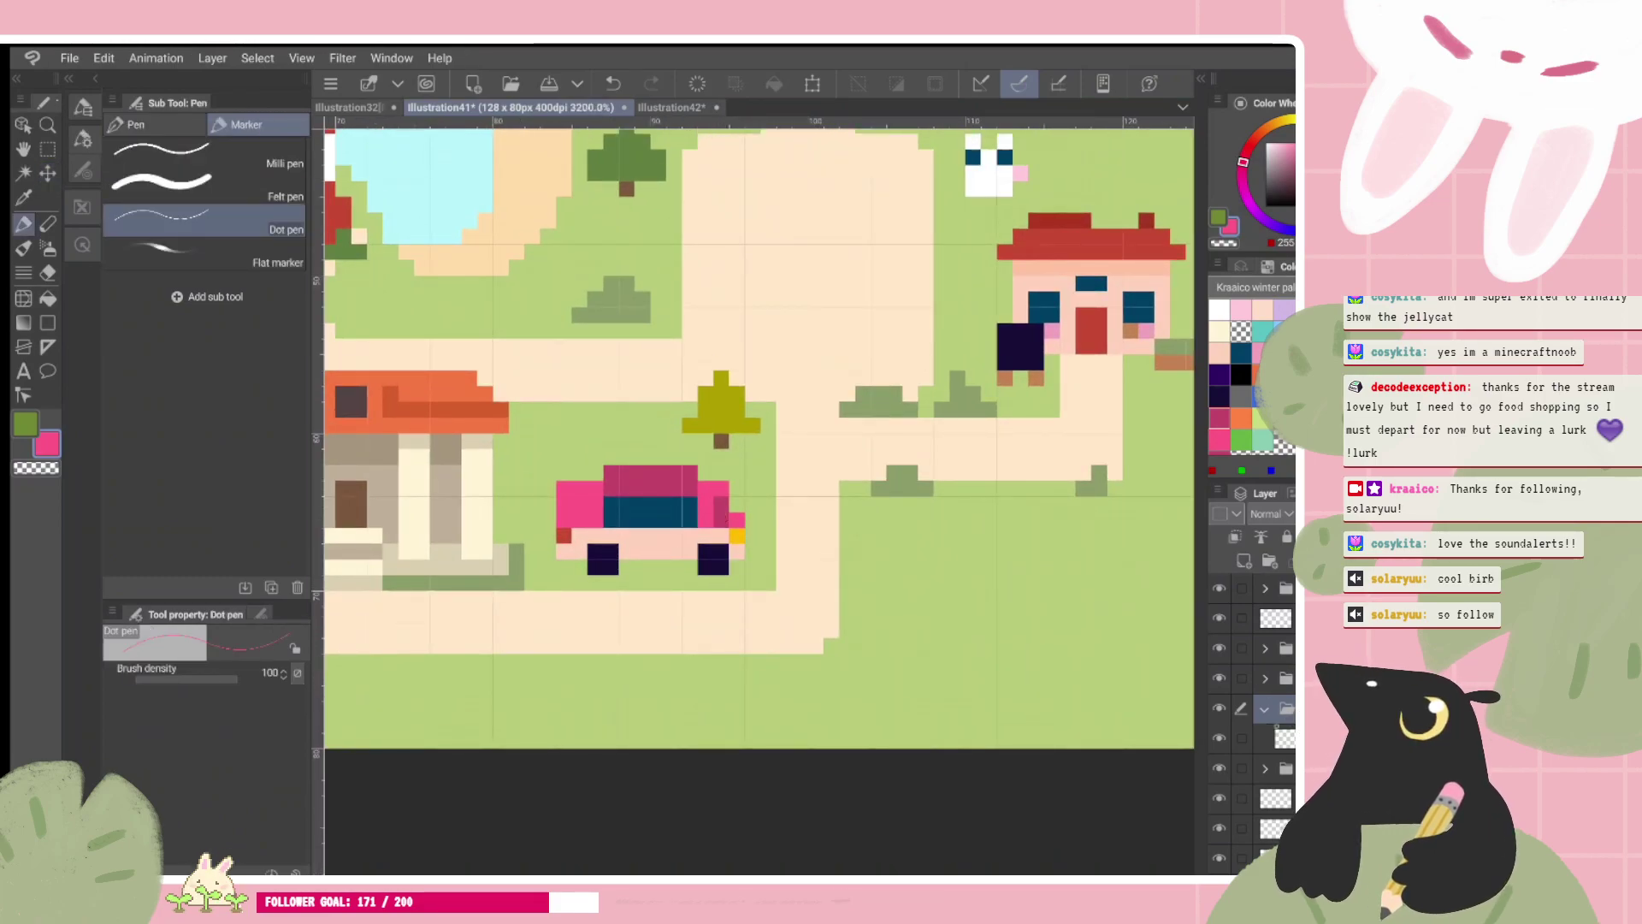
{"action": "left_click", "coordinate": [1283, 738]}
{"action": "left_click", "coordinate": [721, 519]}
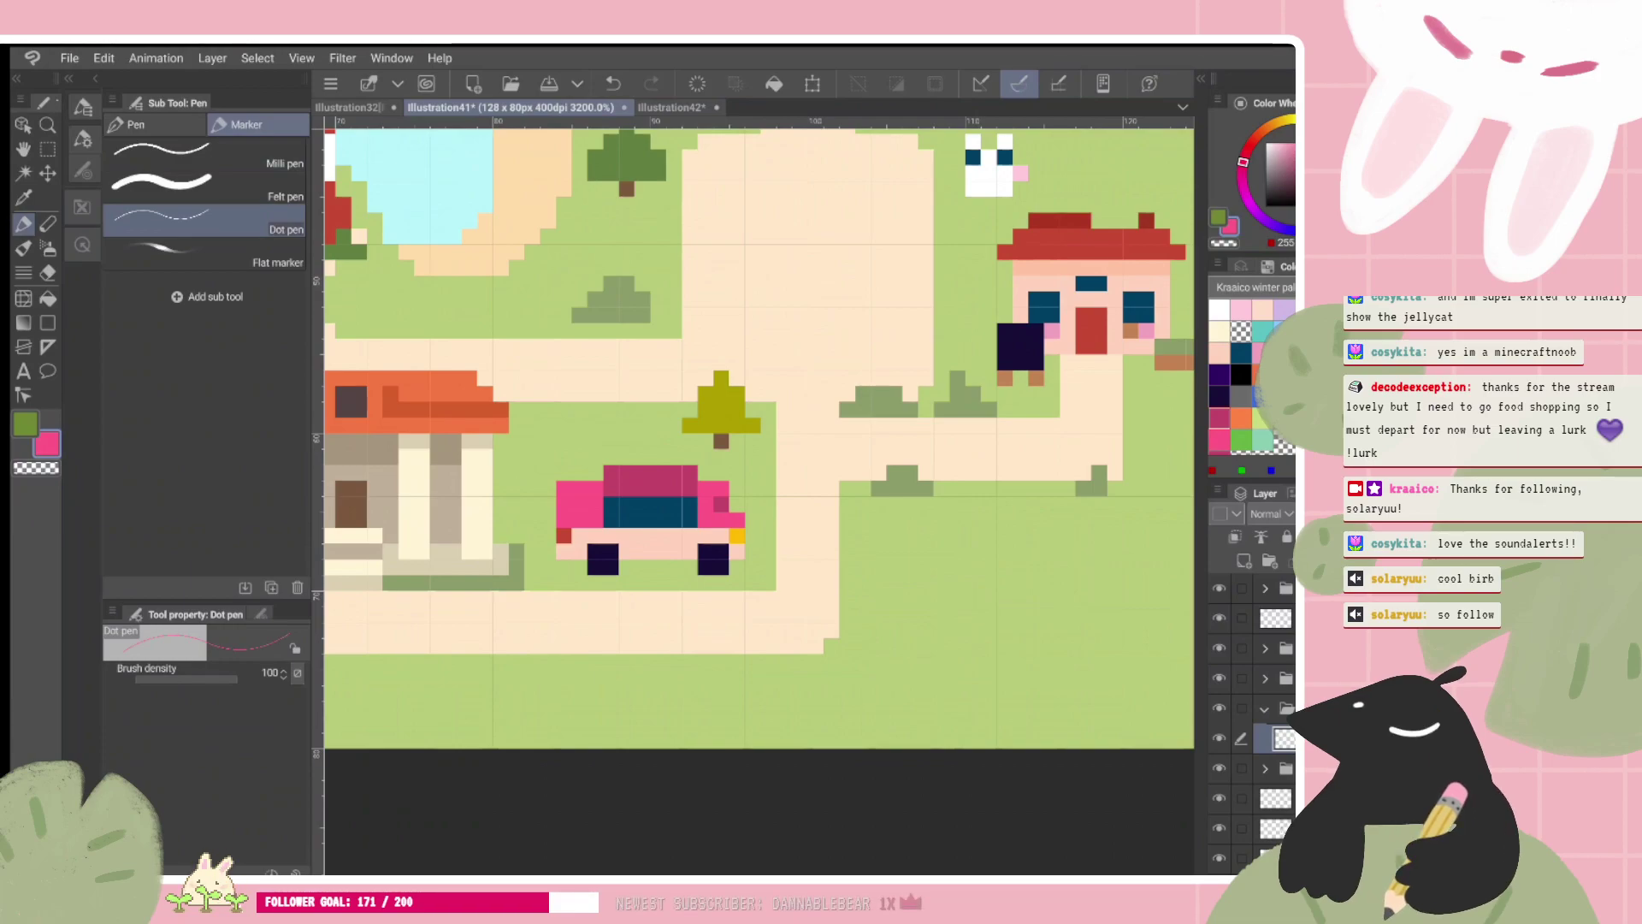
Step: Sample the dark magenta, paint one pixel above the remaining one at the truck's front, and erase the stray pixel on the grass
{"action": "scroll", "coordinate": [758, 438], "scroll_direction": "left", "scroll_amount": 1}
{"action": "left_click", "coordinate": [733, 501], "text": "alt"}
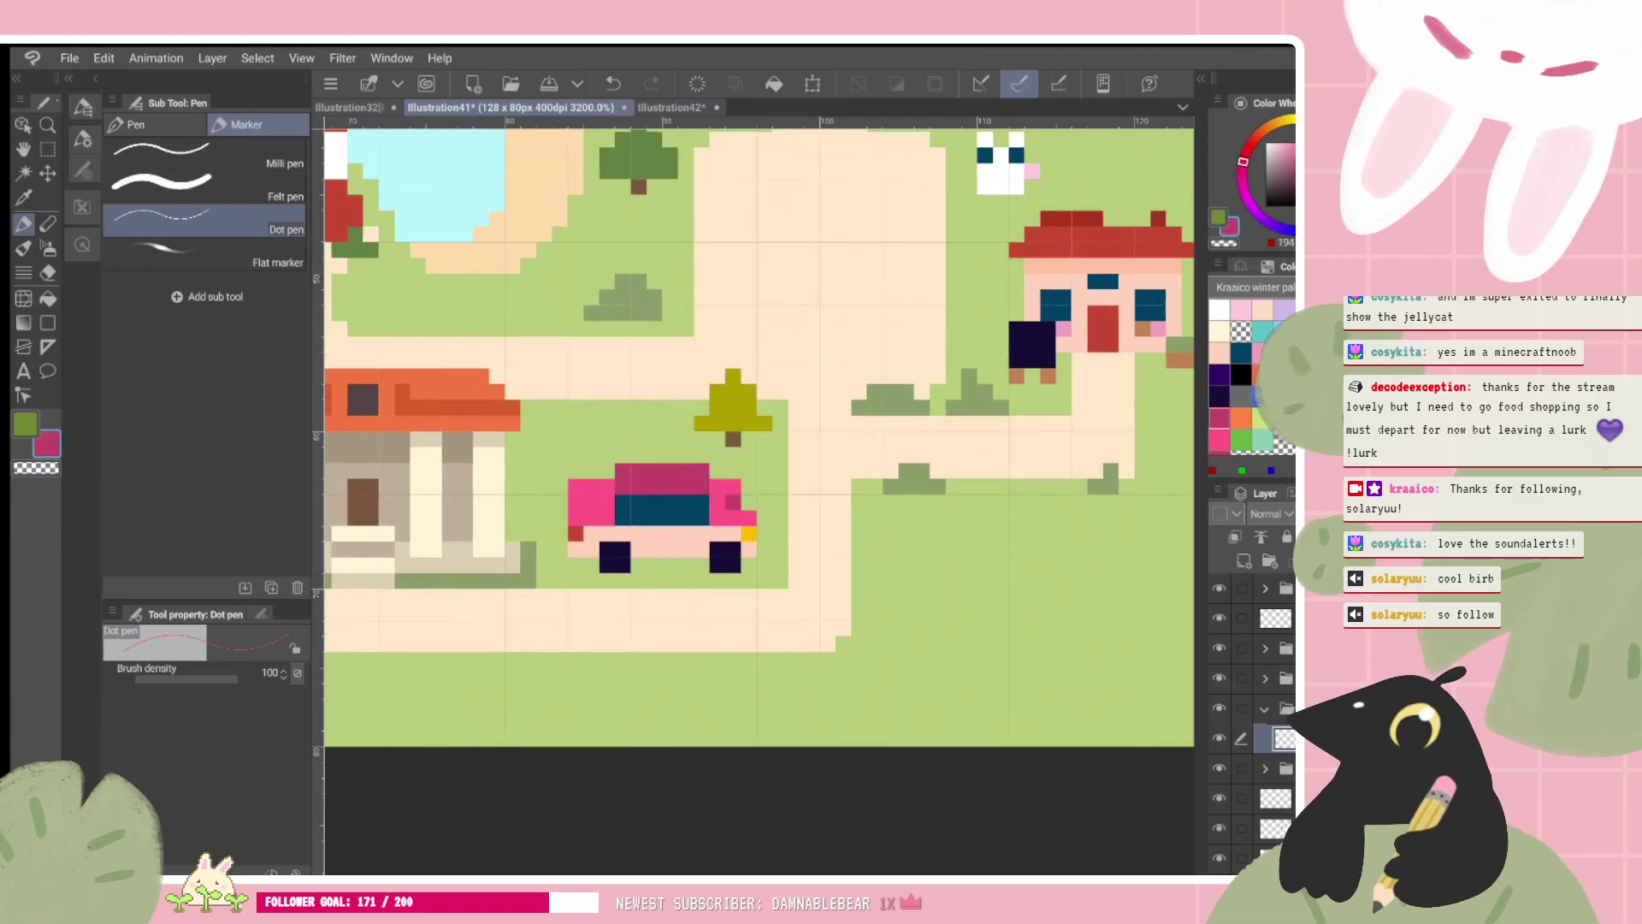
{"action": "left_click", "coordinate": [732, 516]}
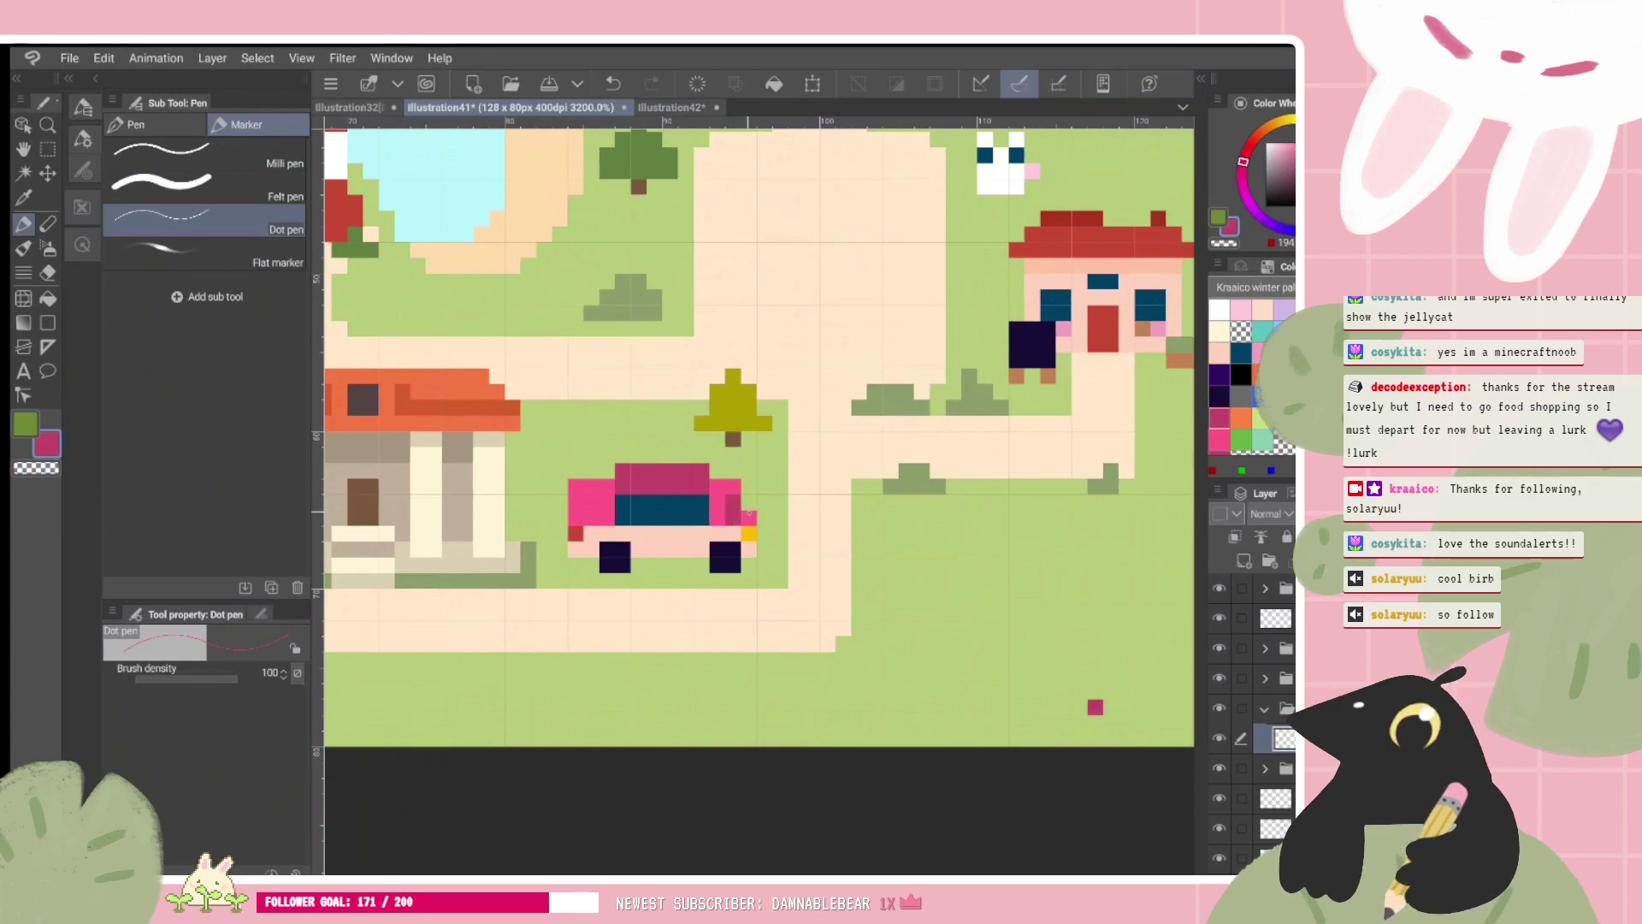
{"action": "key", "text": "ctrl+z"}
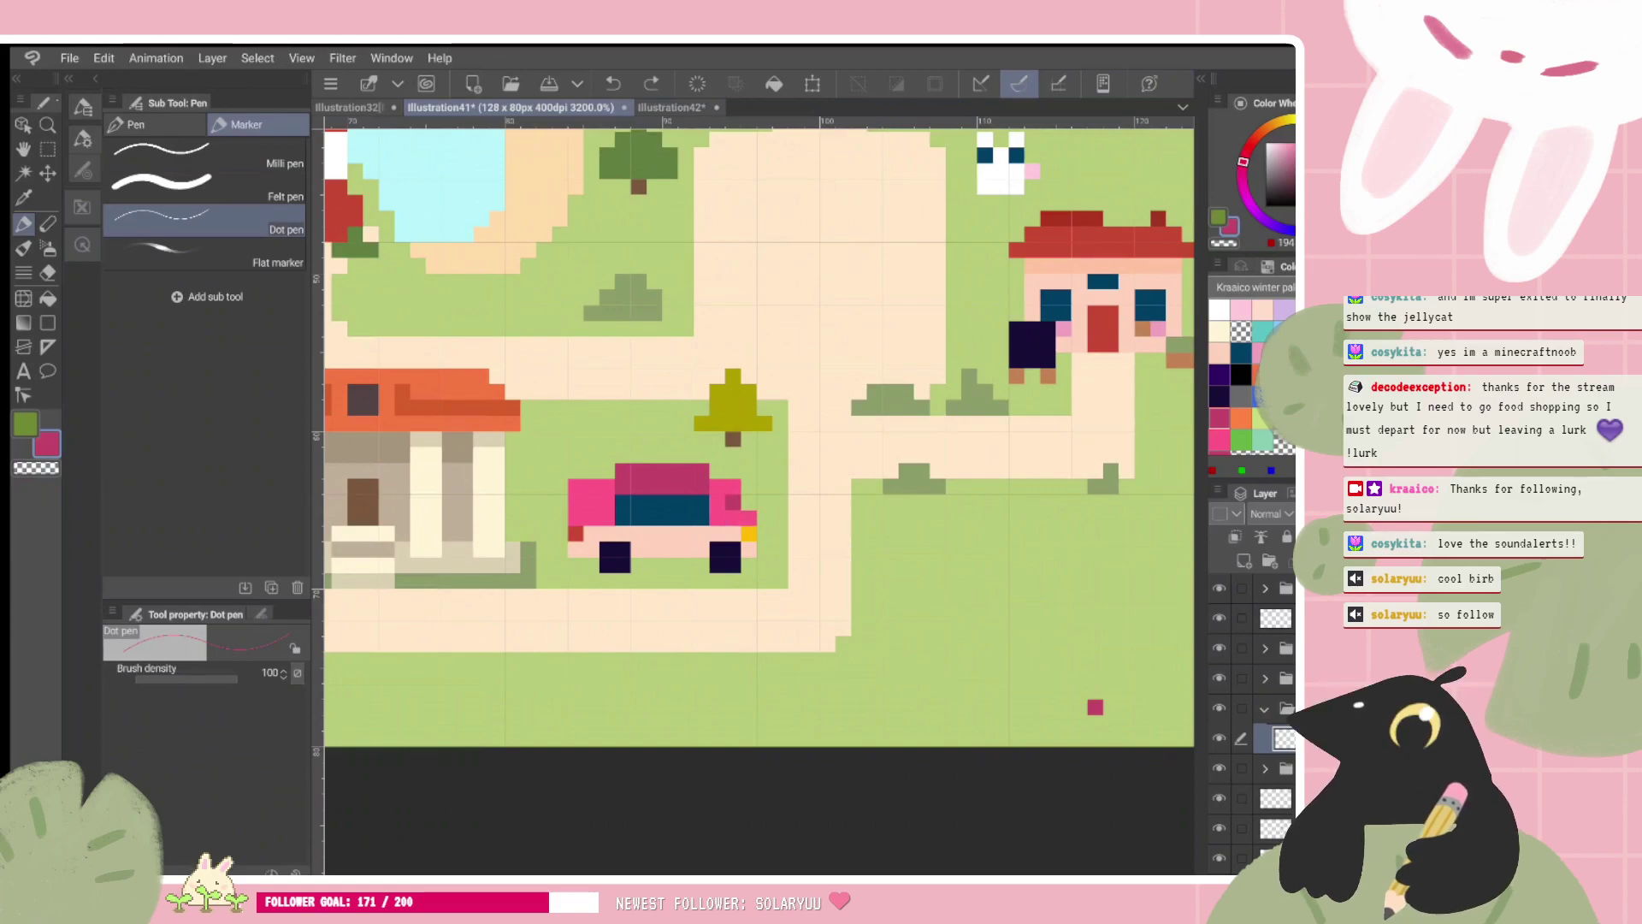
{"action": "key", "text": "c"}
{"action": "left_click", "coordinate": [1095, 707]}
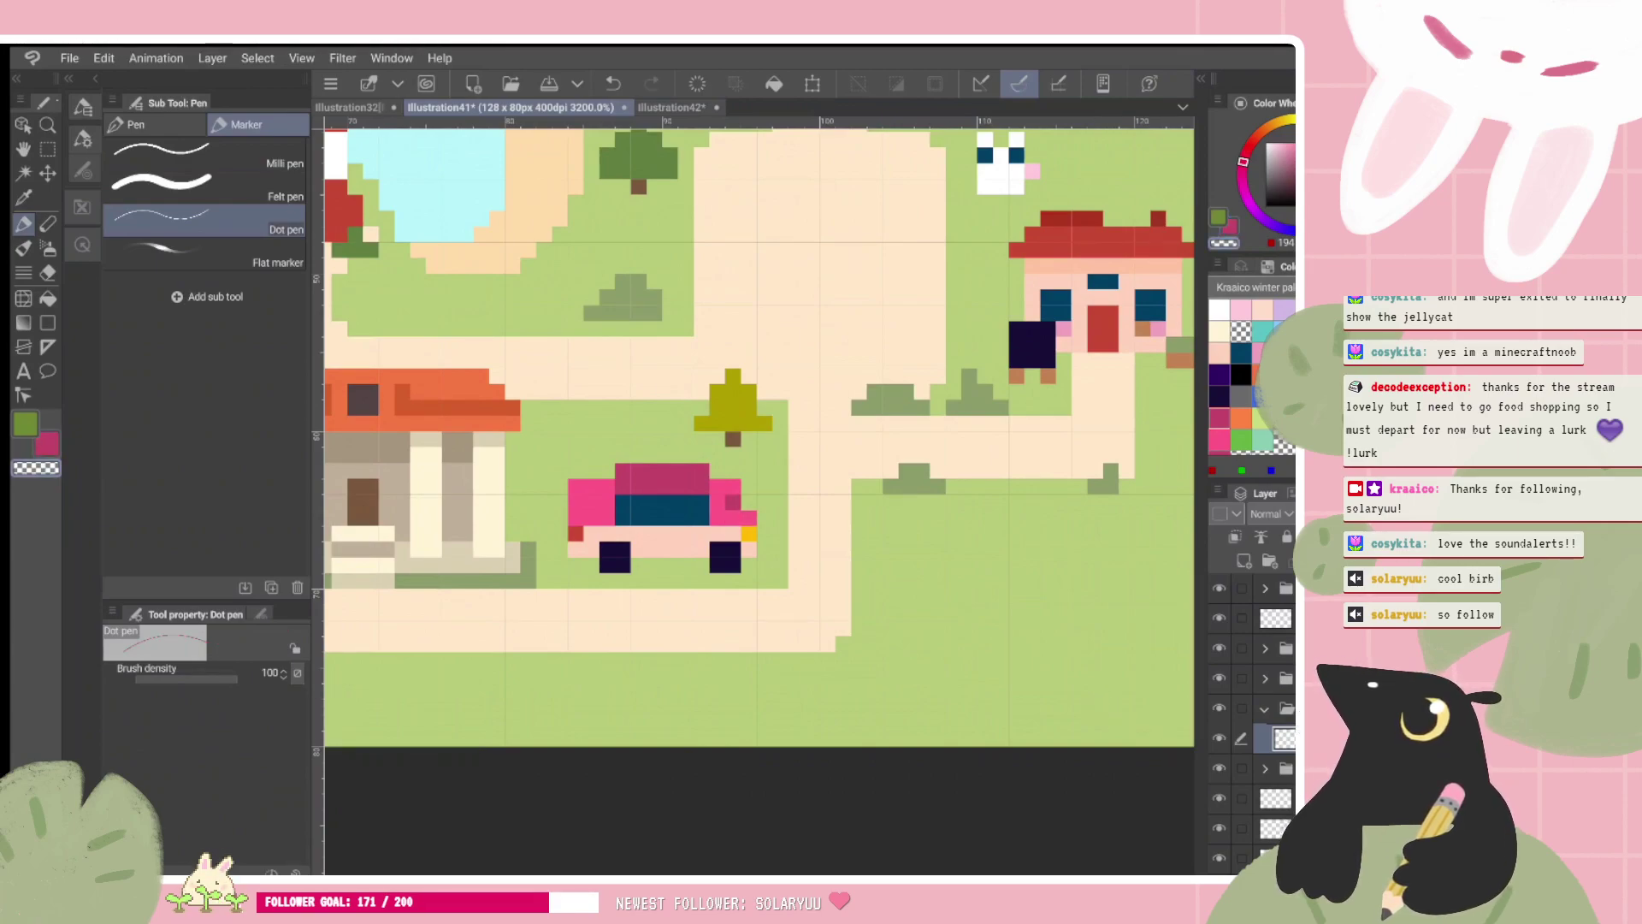
{"action": "key", "text": "c"}
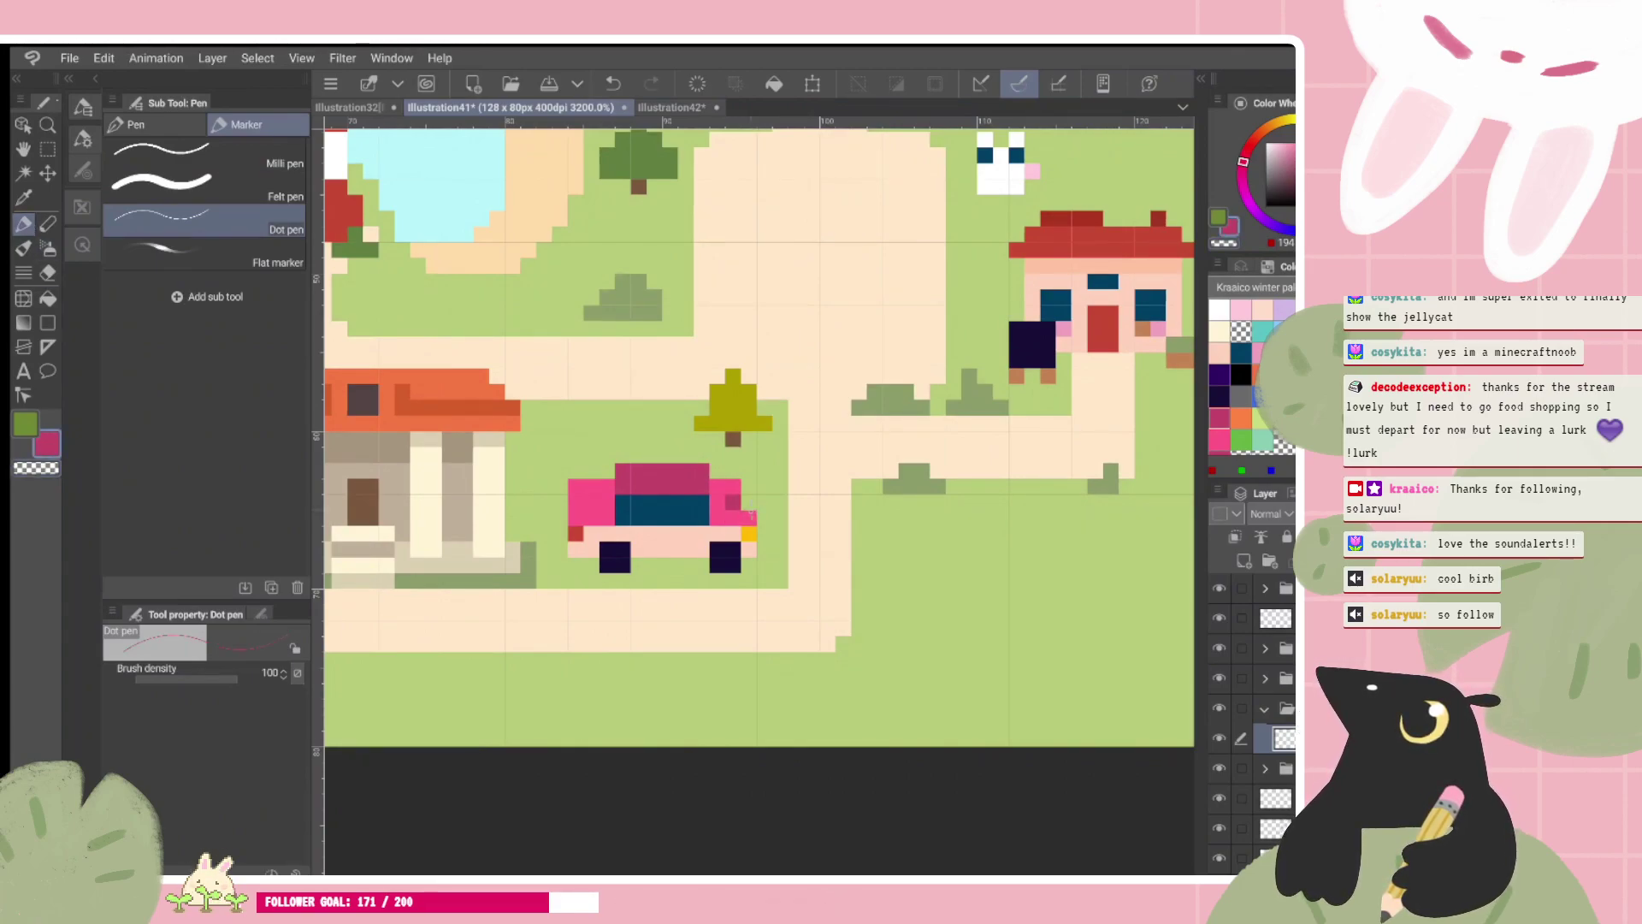
{"action": "left_click", "coordinate": [734, 486]}
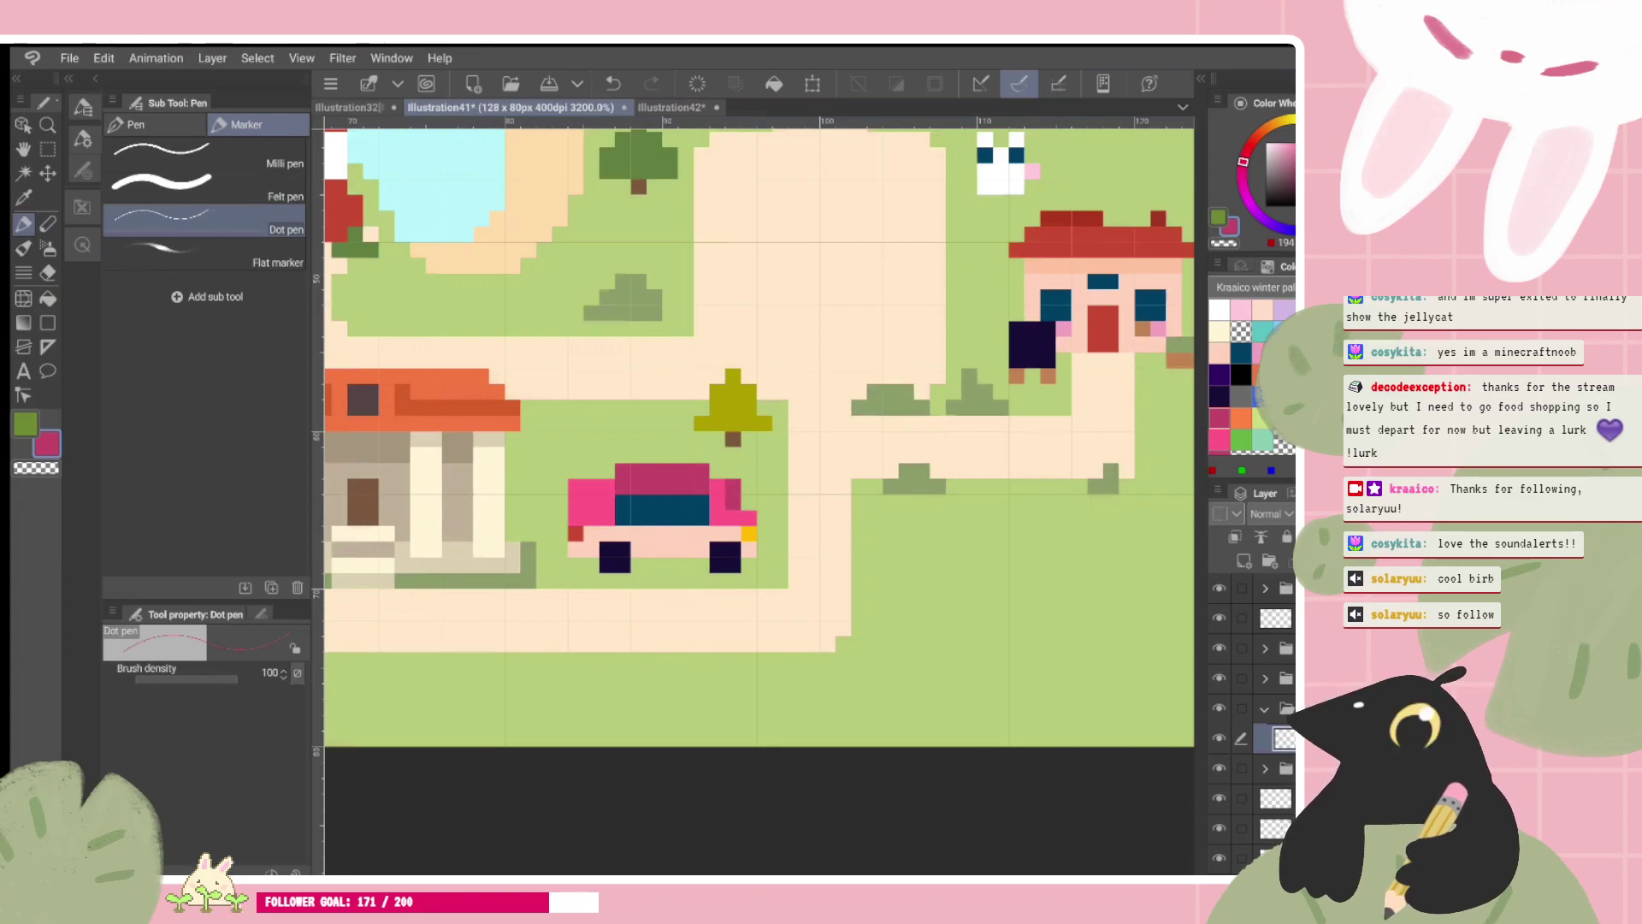
Step: Try a two-pixel accent on the truck's rear roof edge, first in sampled red and then in pale pink
{"action": "left_click_drag", "start_coordinate": [664, 494], "coordinate": [579, 534]}
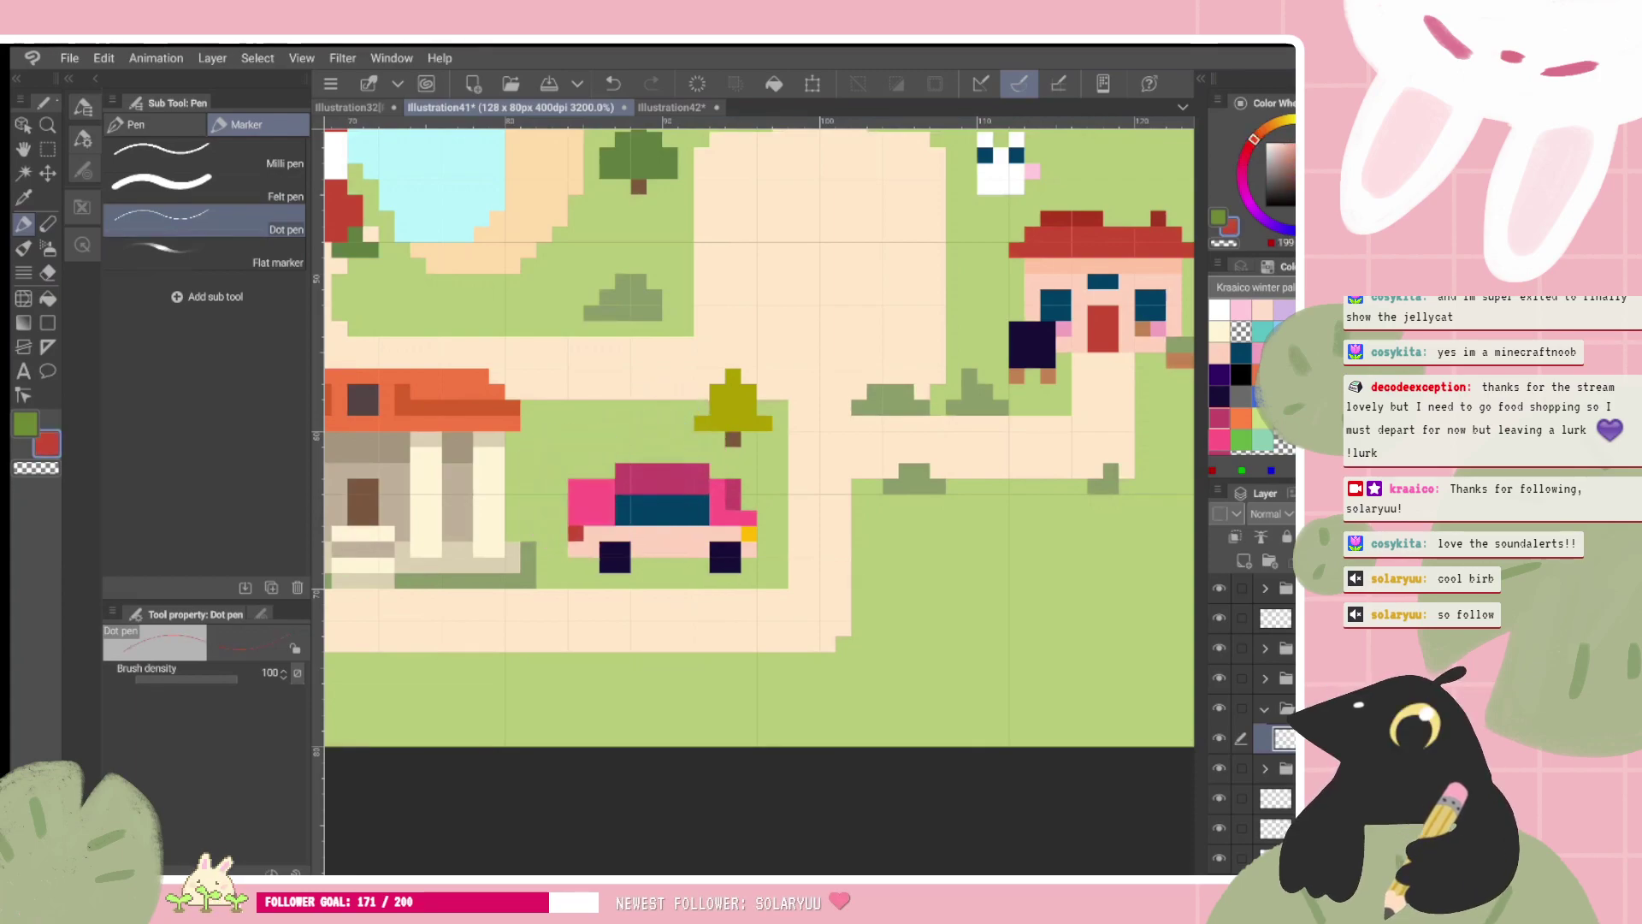
{"action": "left_click_drag", "start_coordinate": [1064, 659], "coordinate": [1079, 660]}
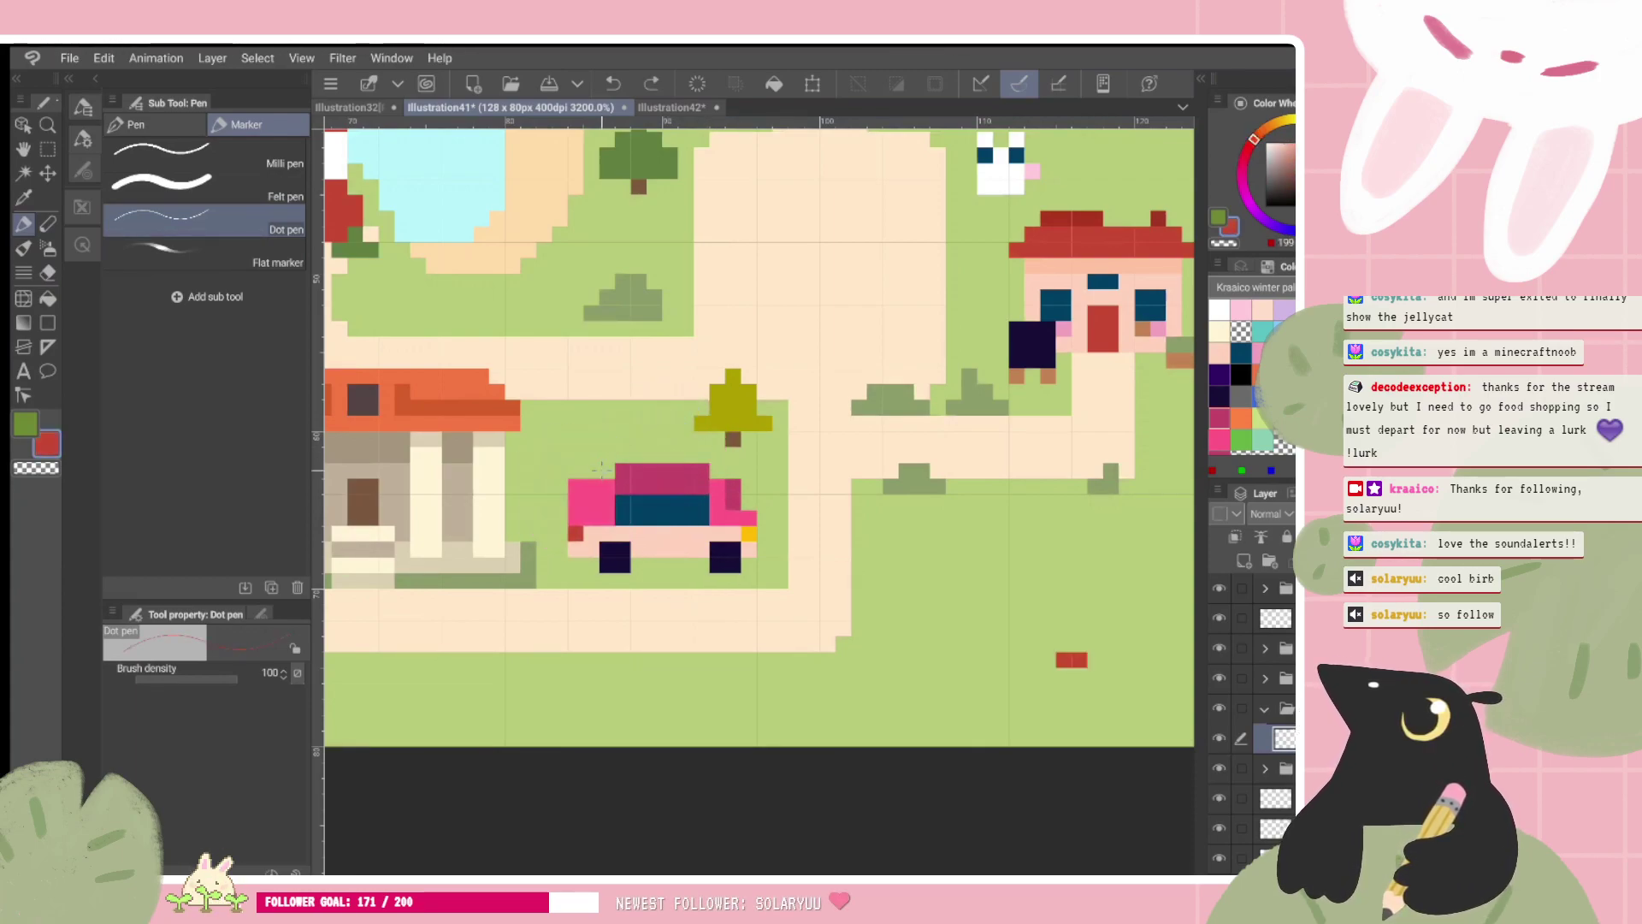
{"action": "left_click_drag", "start_coordinate": [592, 470], "coordinate": [608, 470]}
{"action": "key", "text": "ctrl+z"}
{"action": "left_click", "coordinate": [665, 535]}
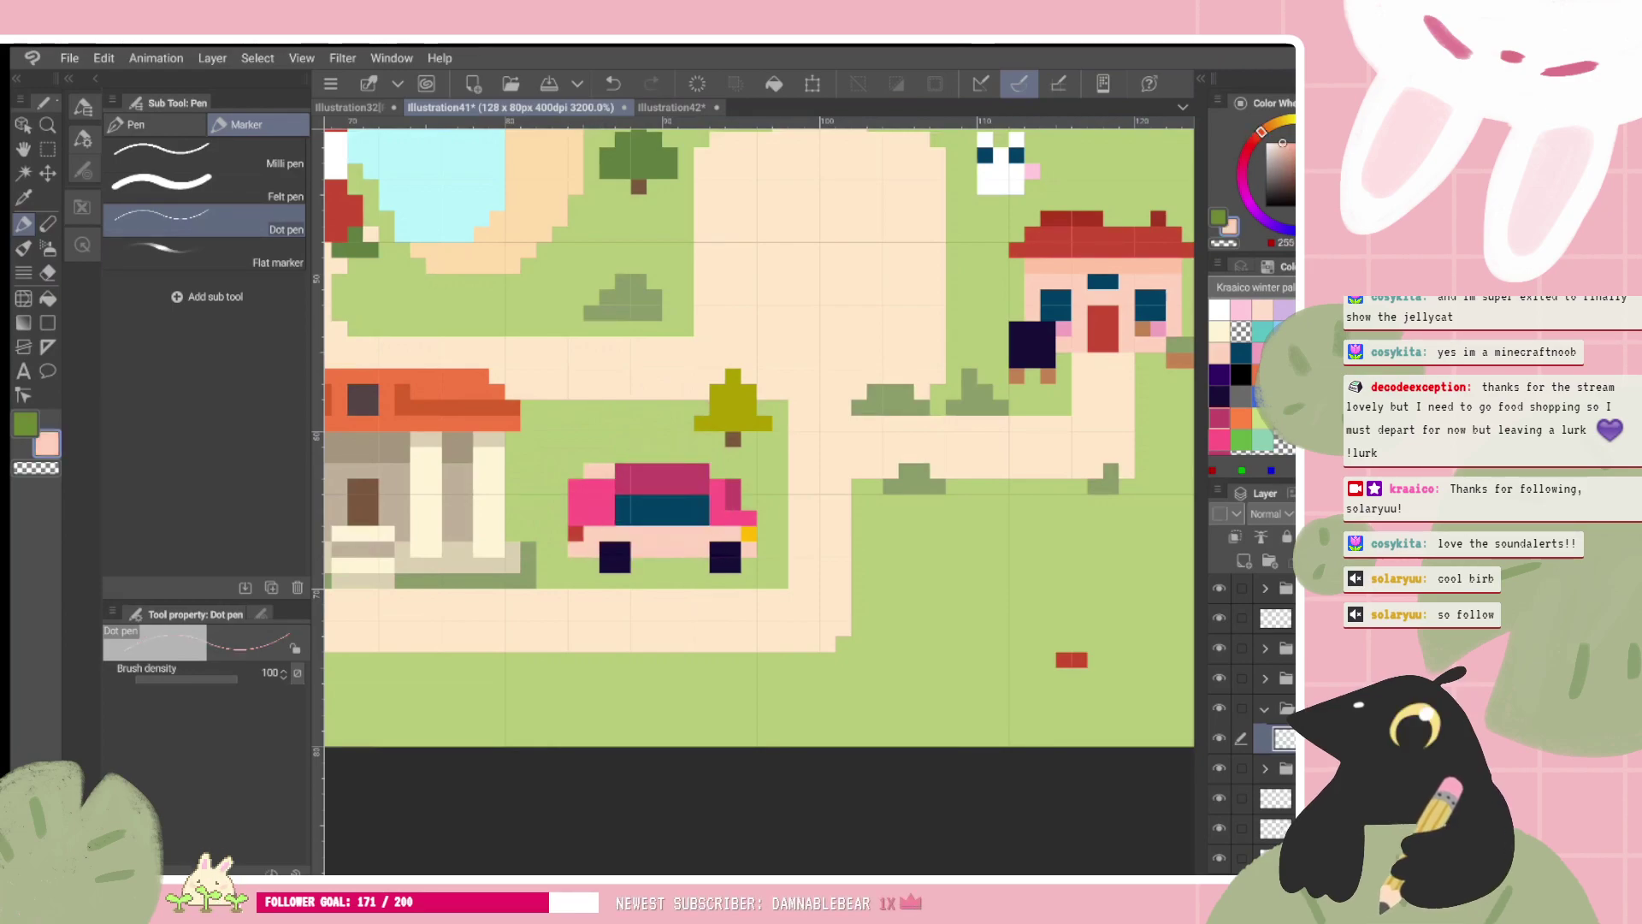
Step: Clear the test pixels and try rounding the truck's rear by erasing its upper corner pixel
{"action": "key", "text": "c"}
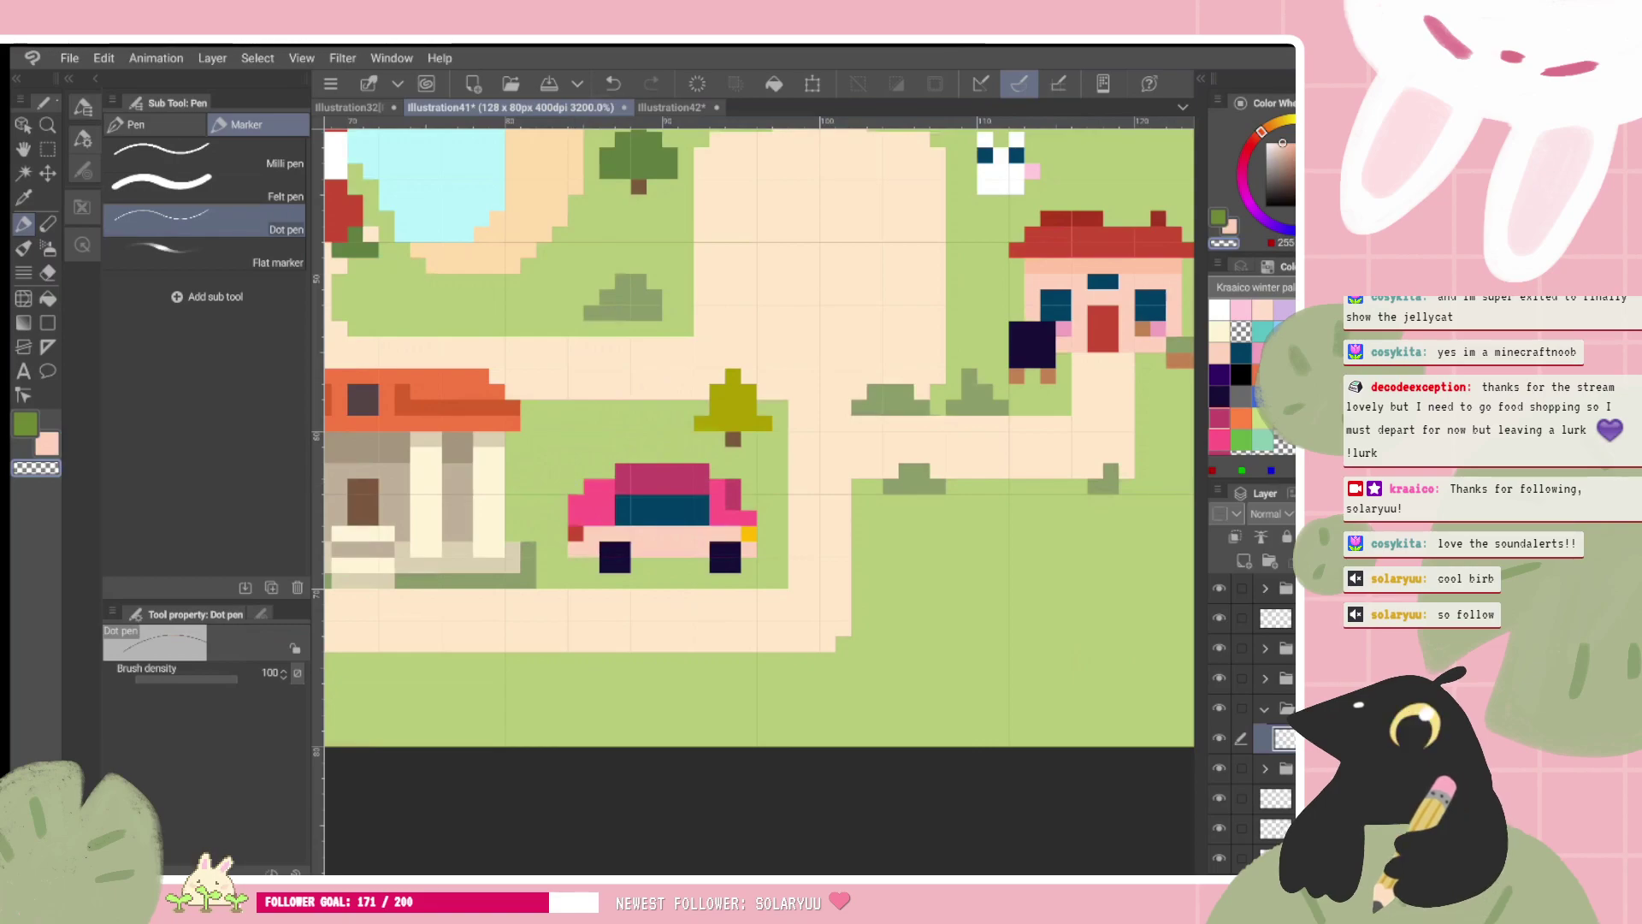
{"action": "scroll", "coordinate": [758, 437], "scroll_direction": "down", "scroll_amount": 3}
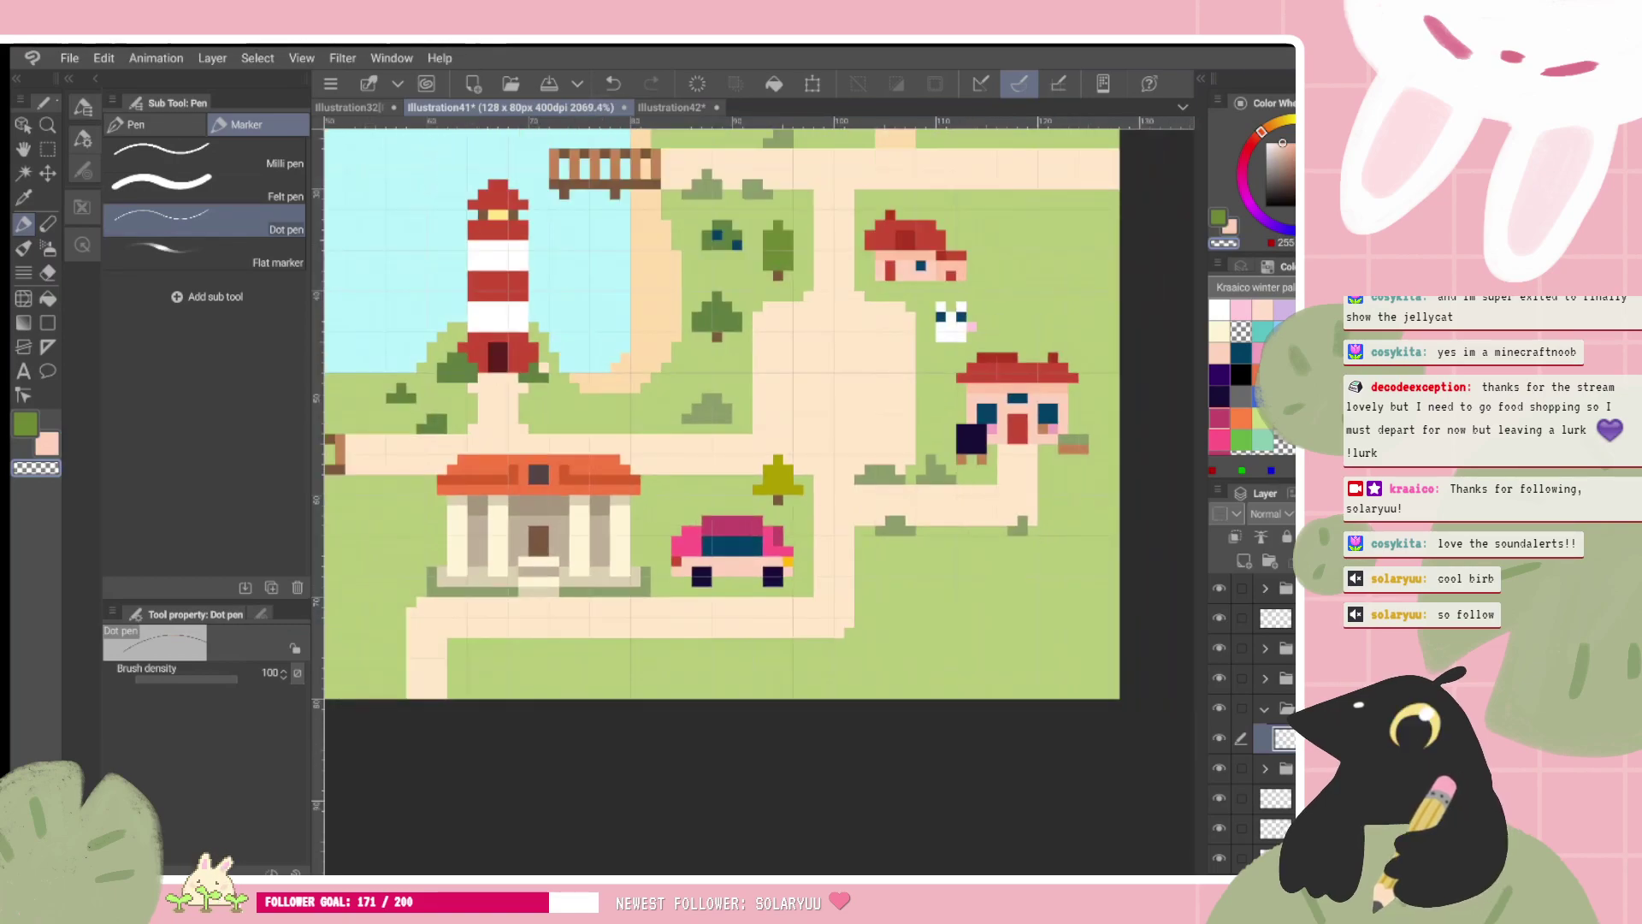
{"action": "key", "text": "ctrl+z"}
Step: Try replacing the truck's wheels with smaller one-pixel wheels in dark navy
{"action": "scroll", "coordinate": [759, 436], "scroll_direction": "down", "scroll_amount": 1}
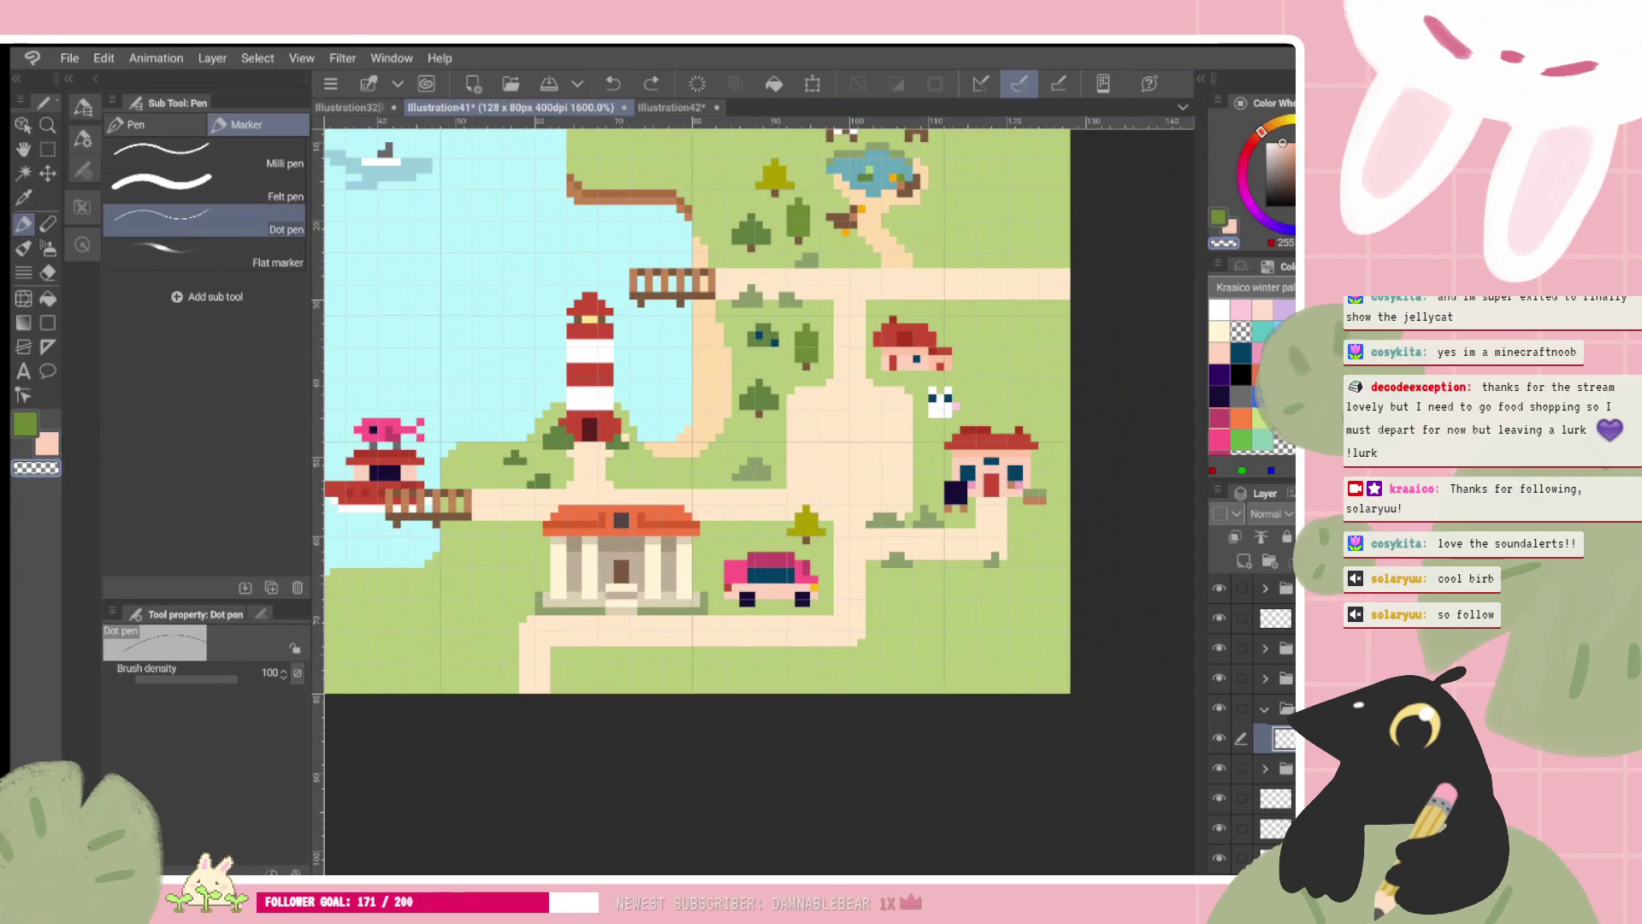
{"action": "scroll", "coordinate": [759, 437], "scroll_direction": "down", "scroll_amount": 1}
{"action": "scroll", "coordinate": [759, 437], "scroll_direction": "up", "scroll_amount": 4}
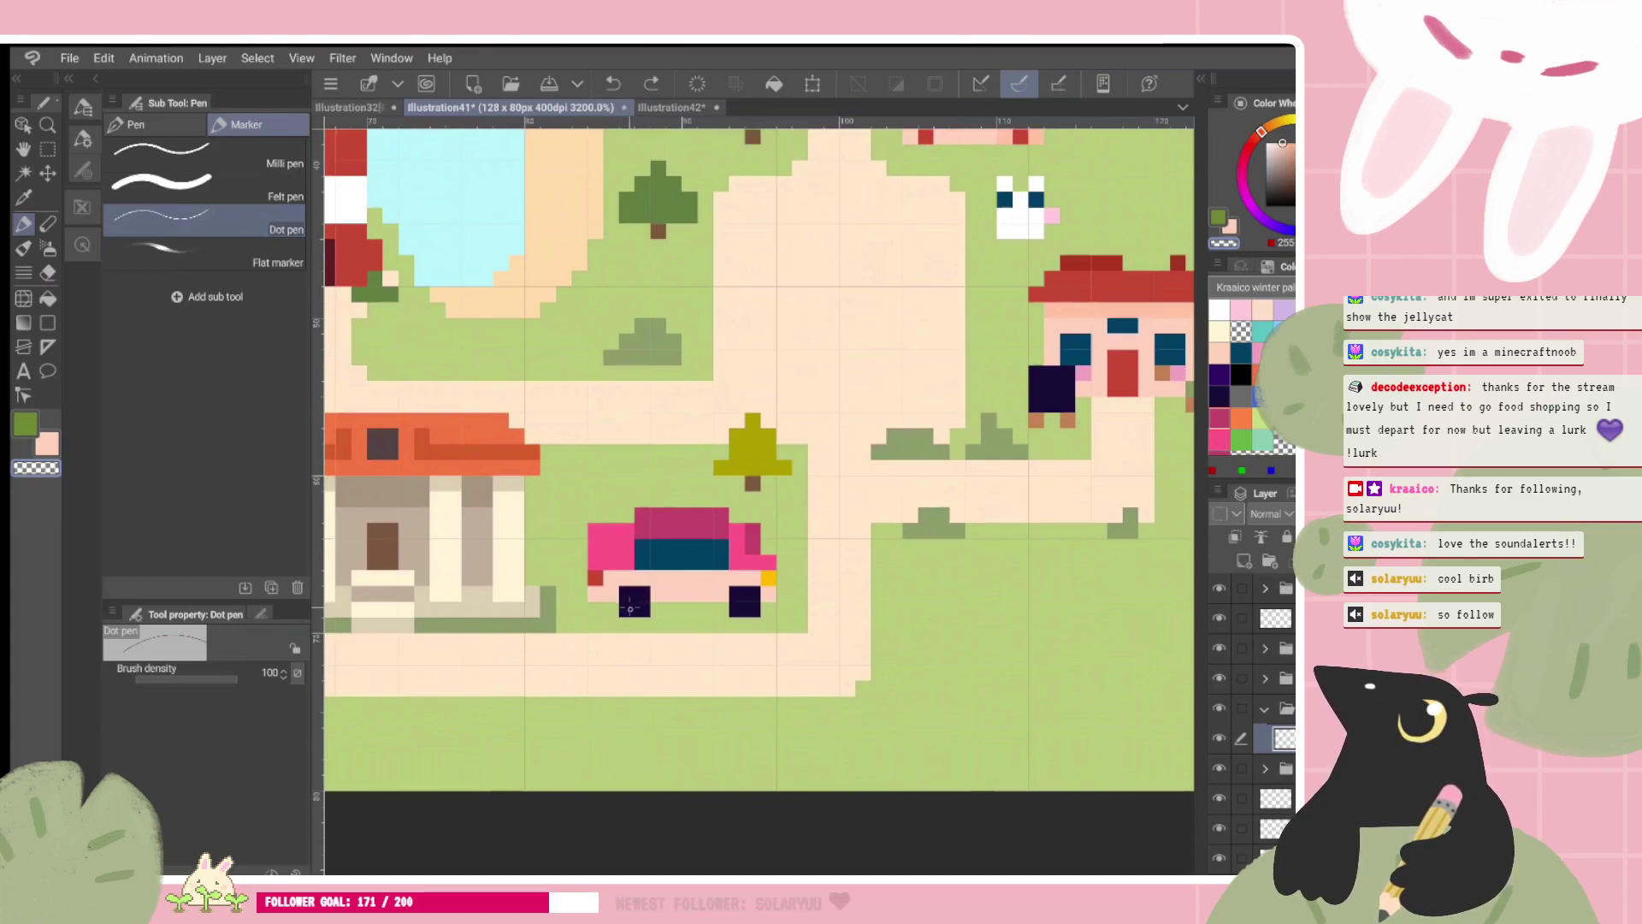
{"action": "left_click_drag", "start_coordinate": [627, 593], "coordinate": [752, 609]}
{"action": "left_click", "coordinate": [1223, 395]}
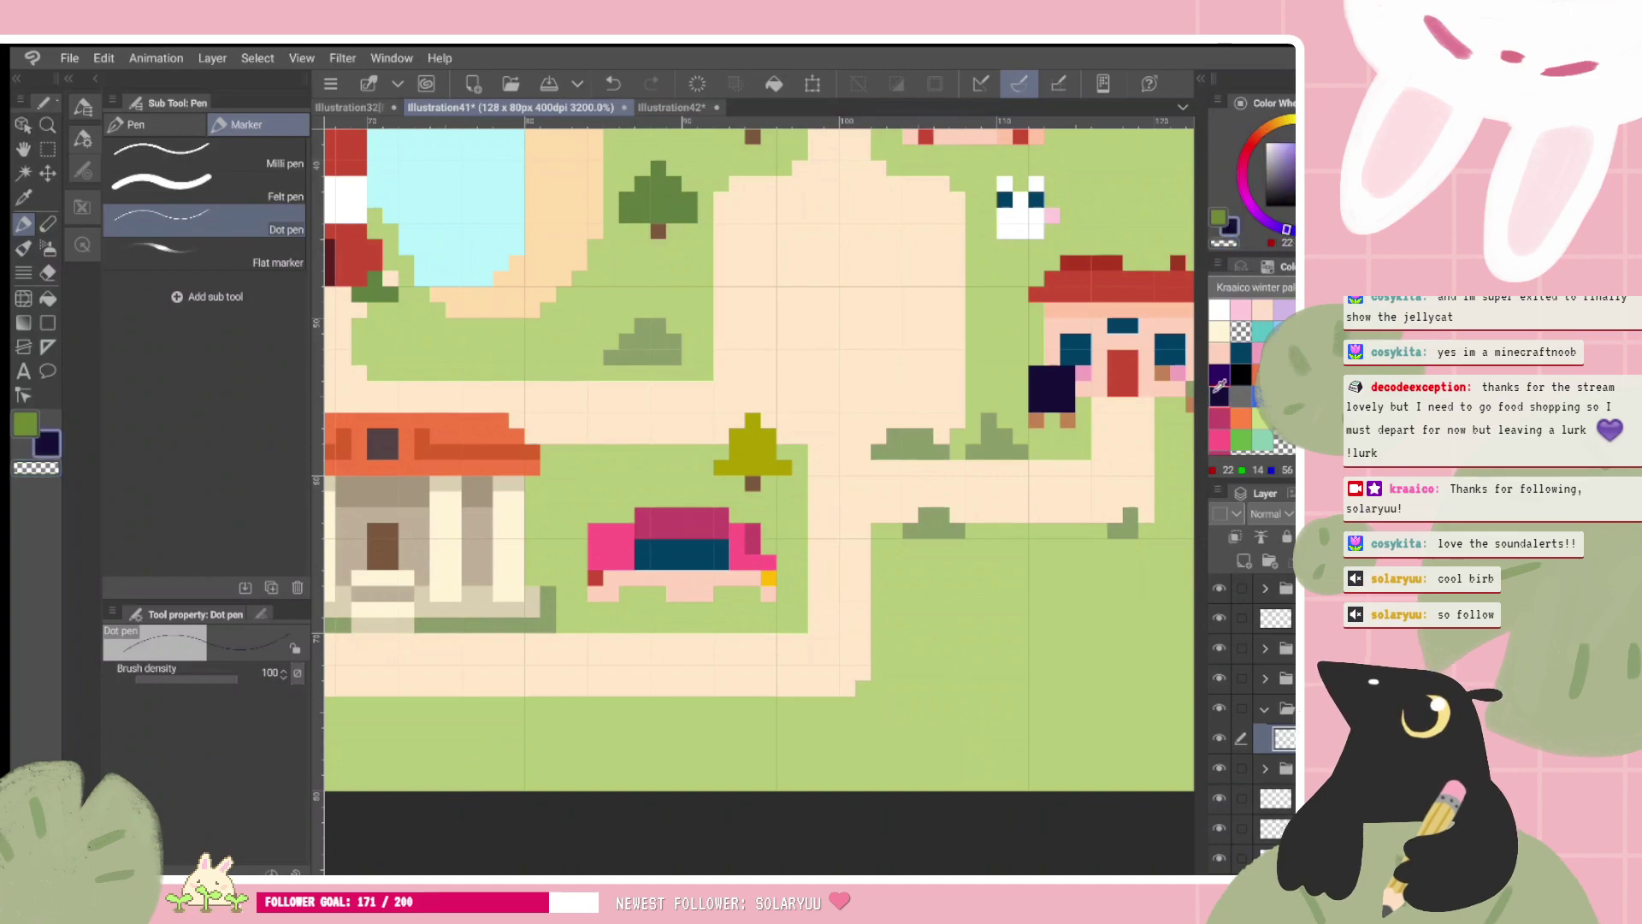
{"action": "left_click", "coordinate": [736, 609]}
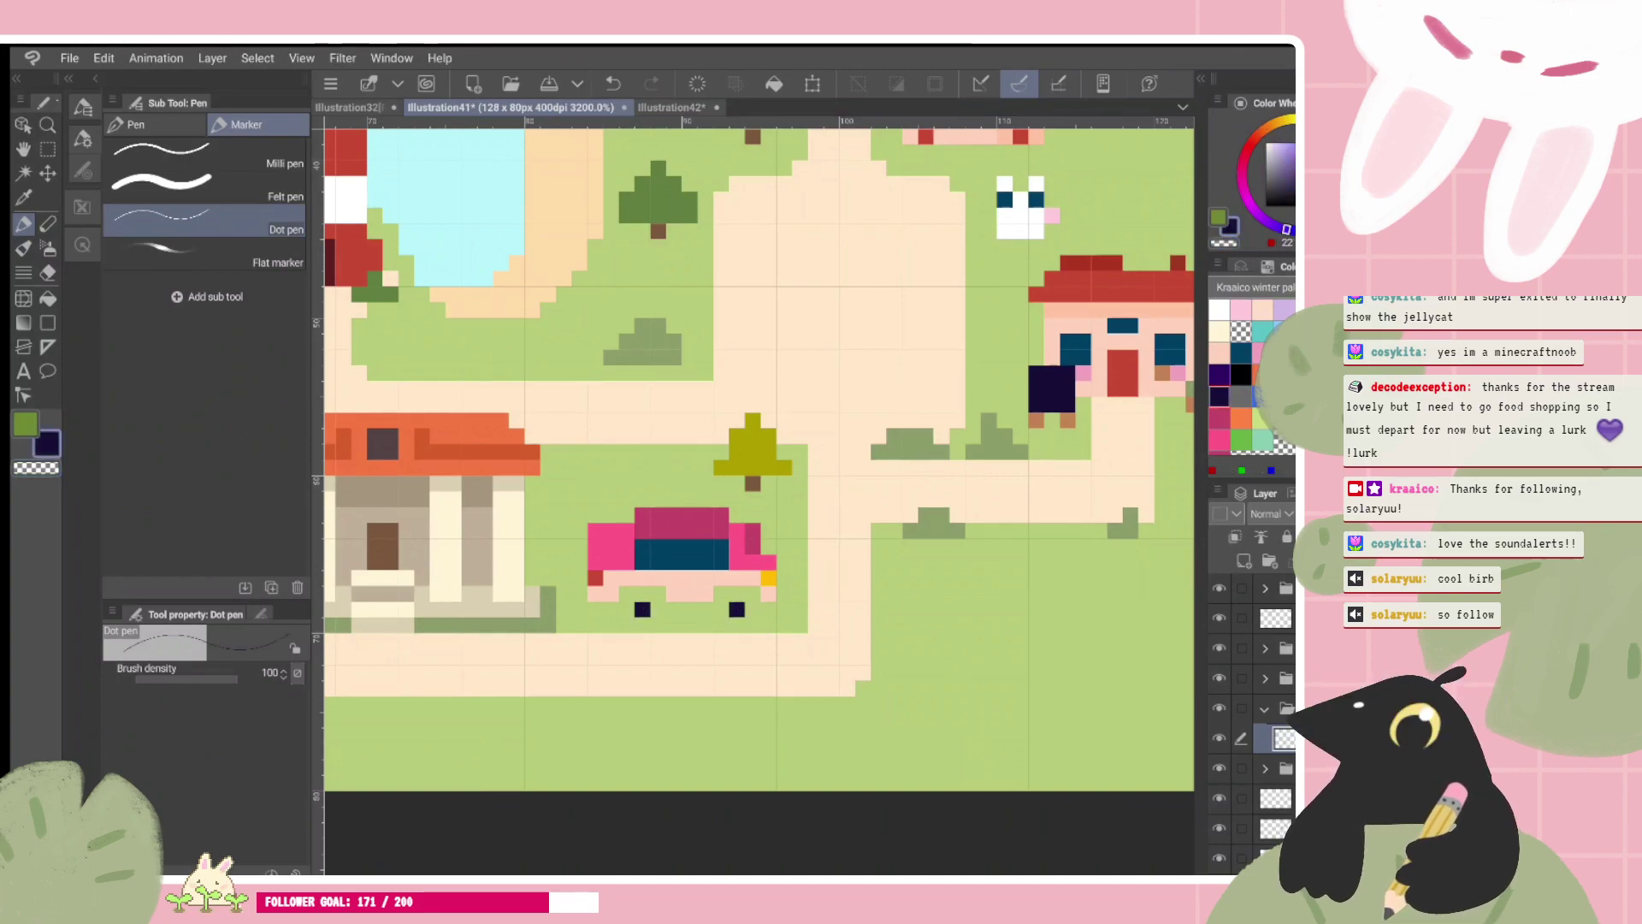
{"action": "key", "text": "ctrl+z"}
{"action": "scroll", "coordinate": [710, 596], "scroll_direction": "down", "scroll_amount": 5}
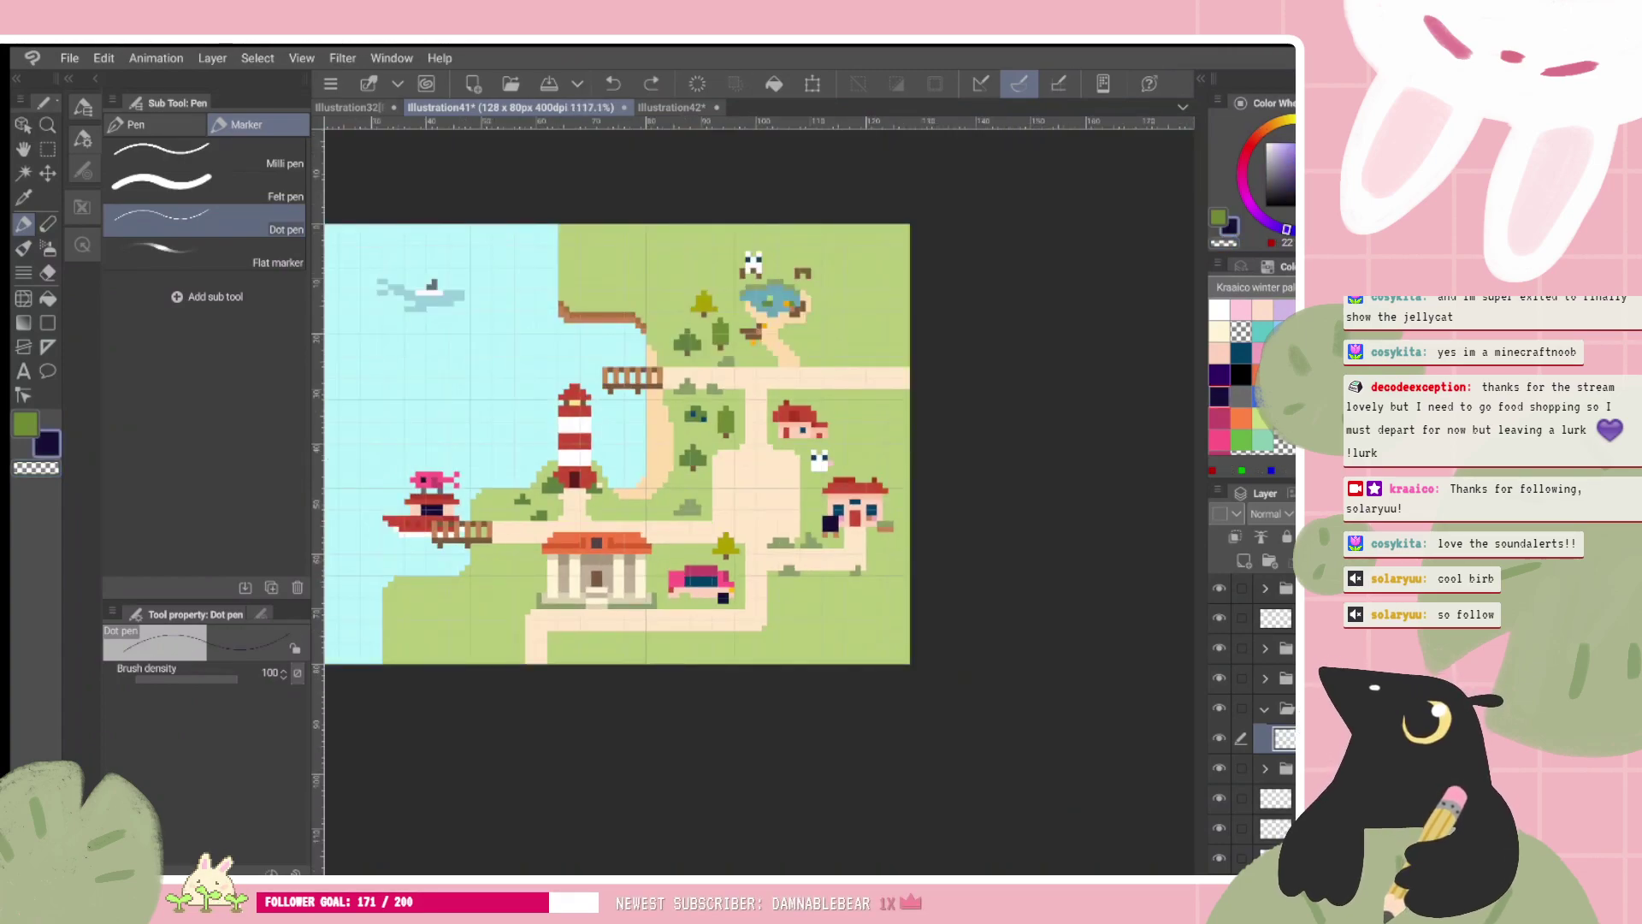
{"action": "scroll", "coordinate": [748, 594], "scroll_direction": "up", "scroll_amount": 3}
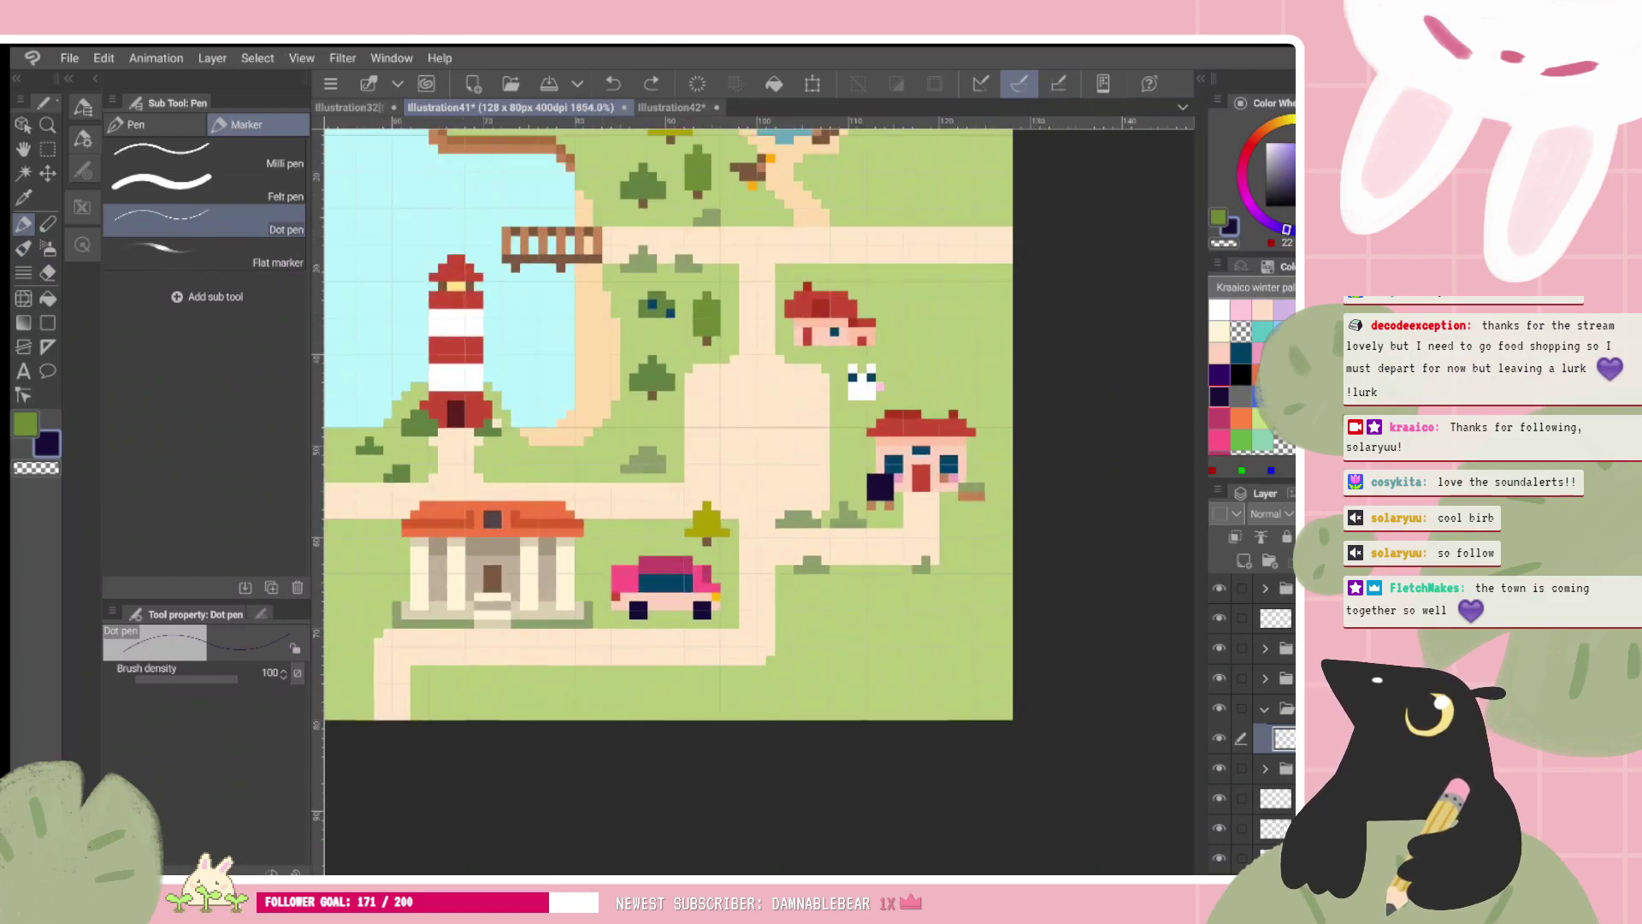
Step: Recolour both truck wheels with the dark teal sampled from the truck's window
{"action": "left_click", "coordinate": [1241, 375]}
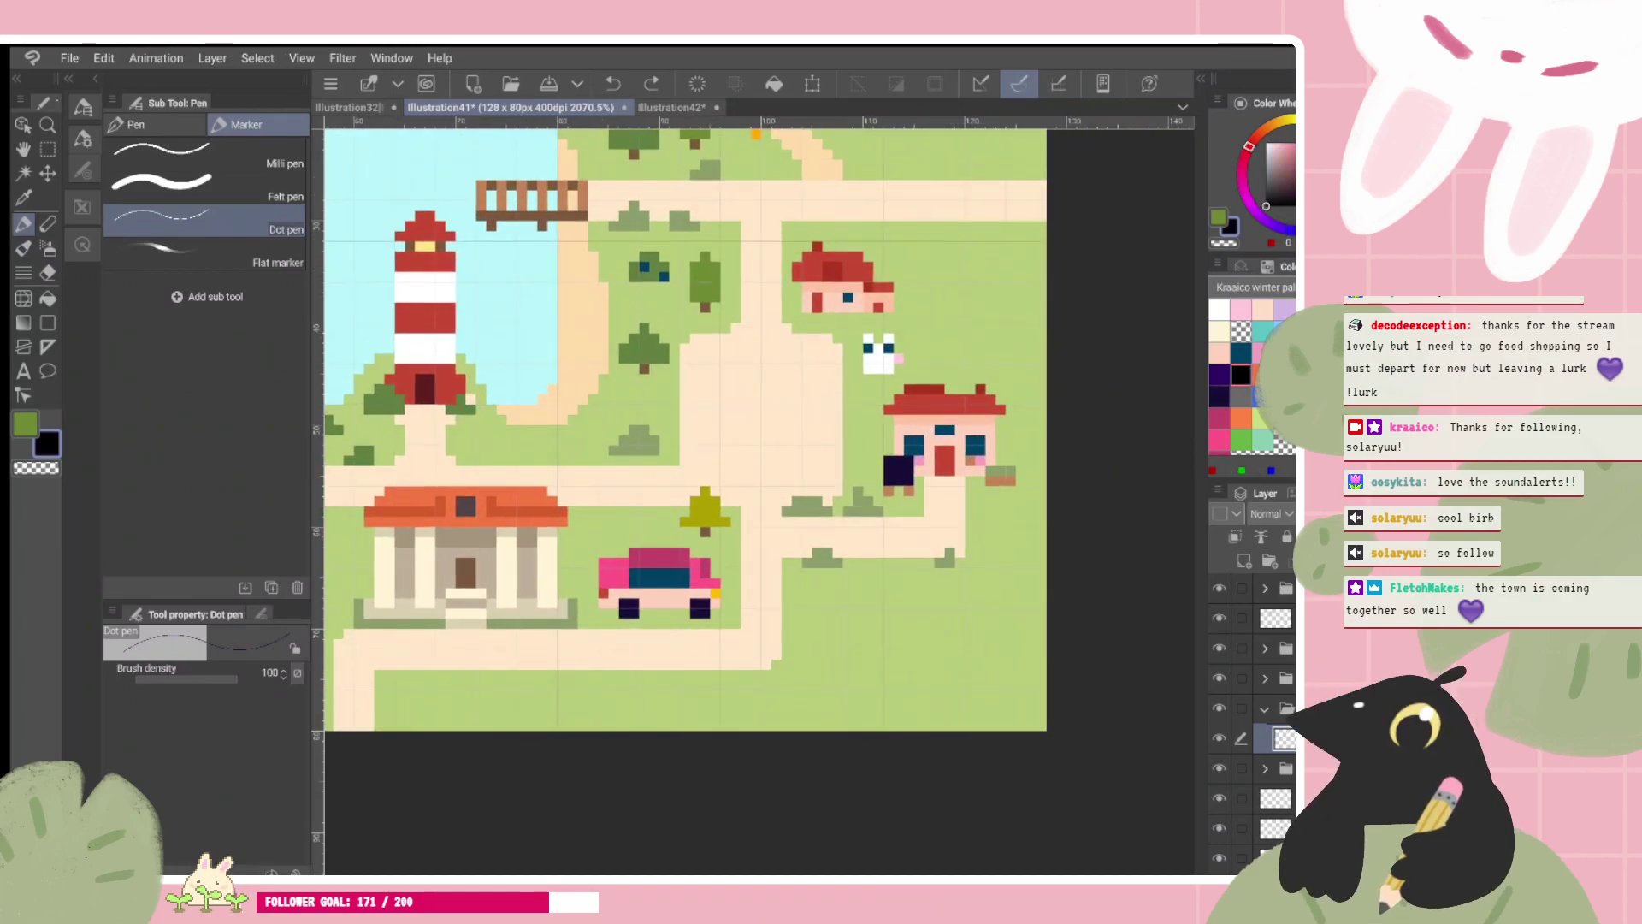
{"action": "left_click", "coordinate": [1219, 375]}
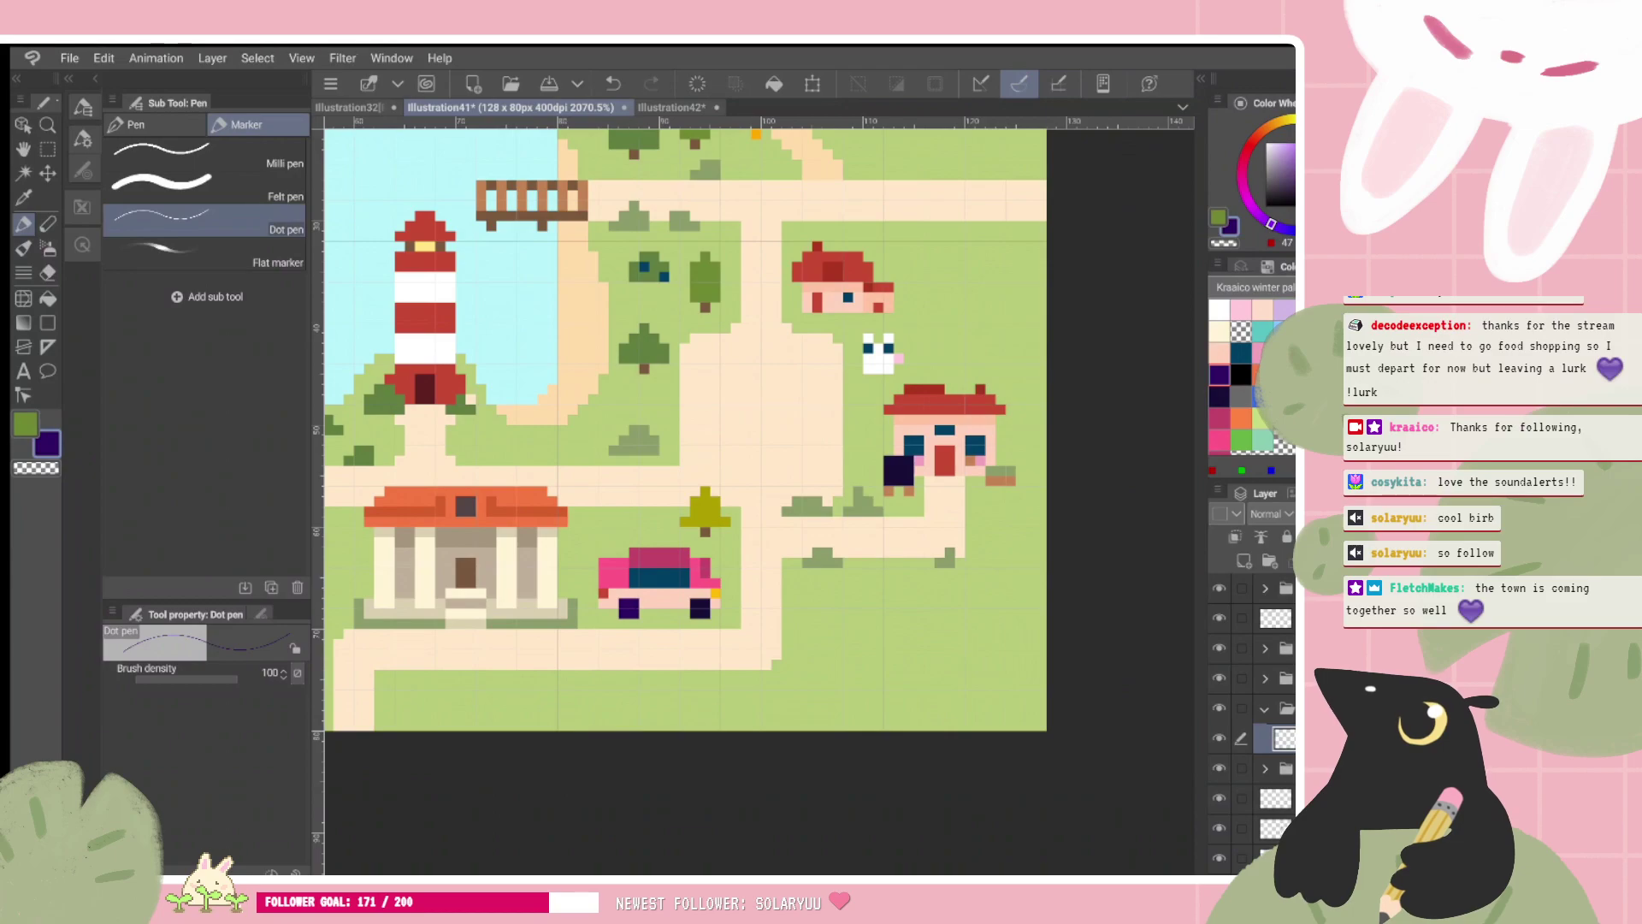
{"action": "left_click", "coordinate": [663, 540], "text": "alt"}
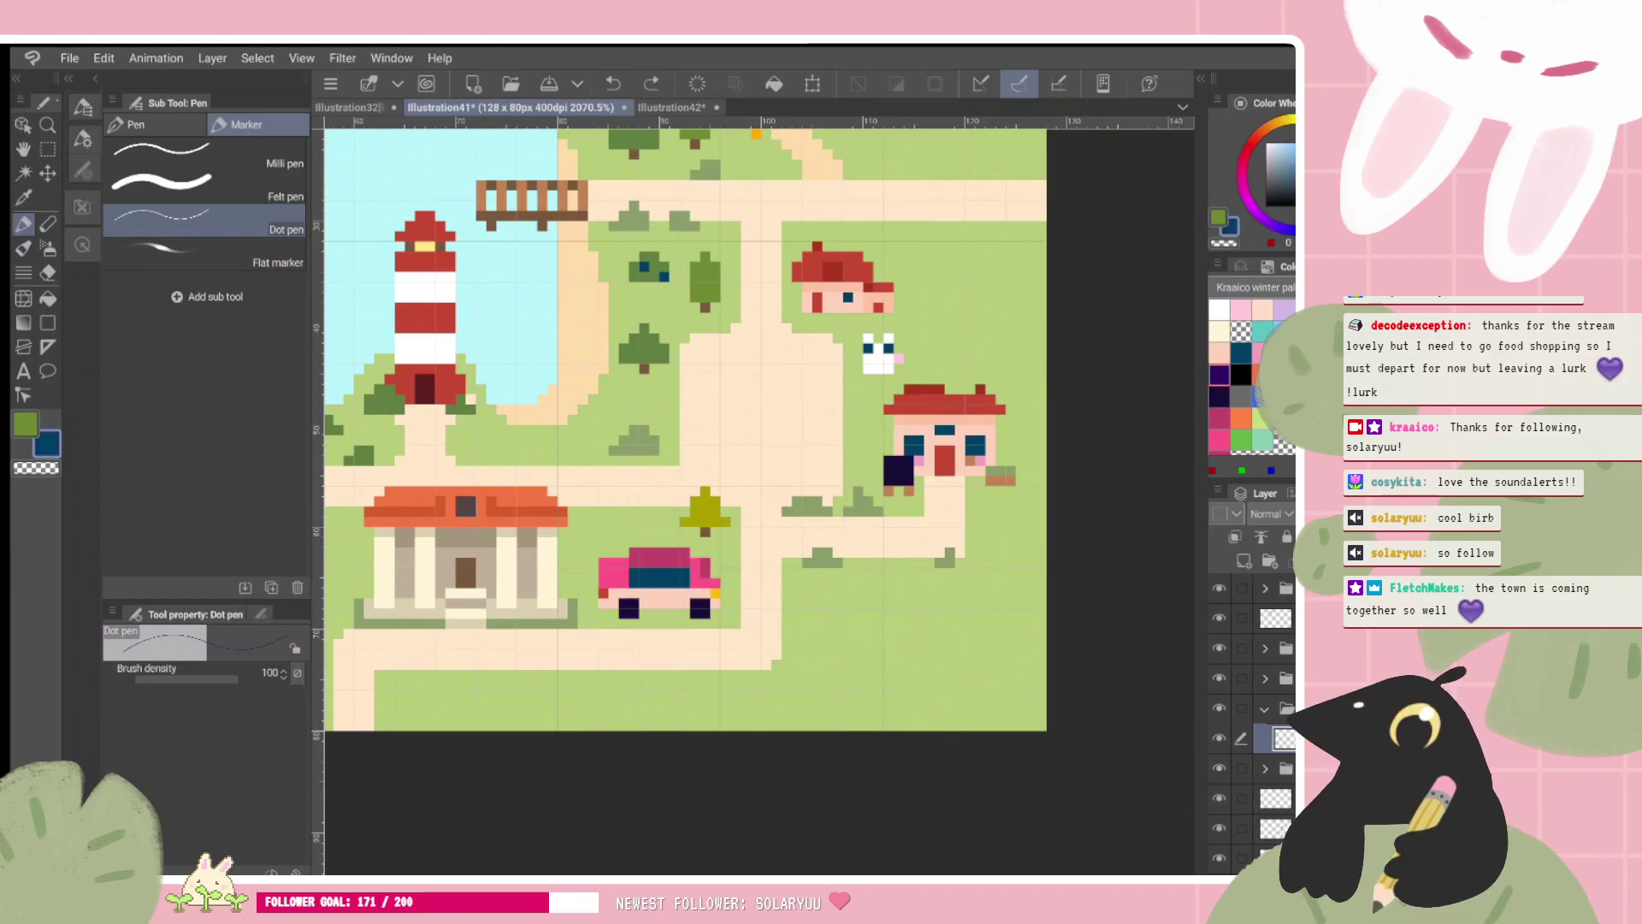
{"action": "left_click", "coordinate": [628, 612]}
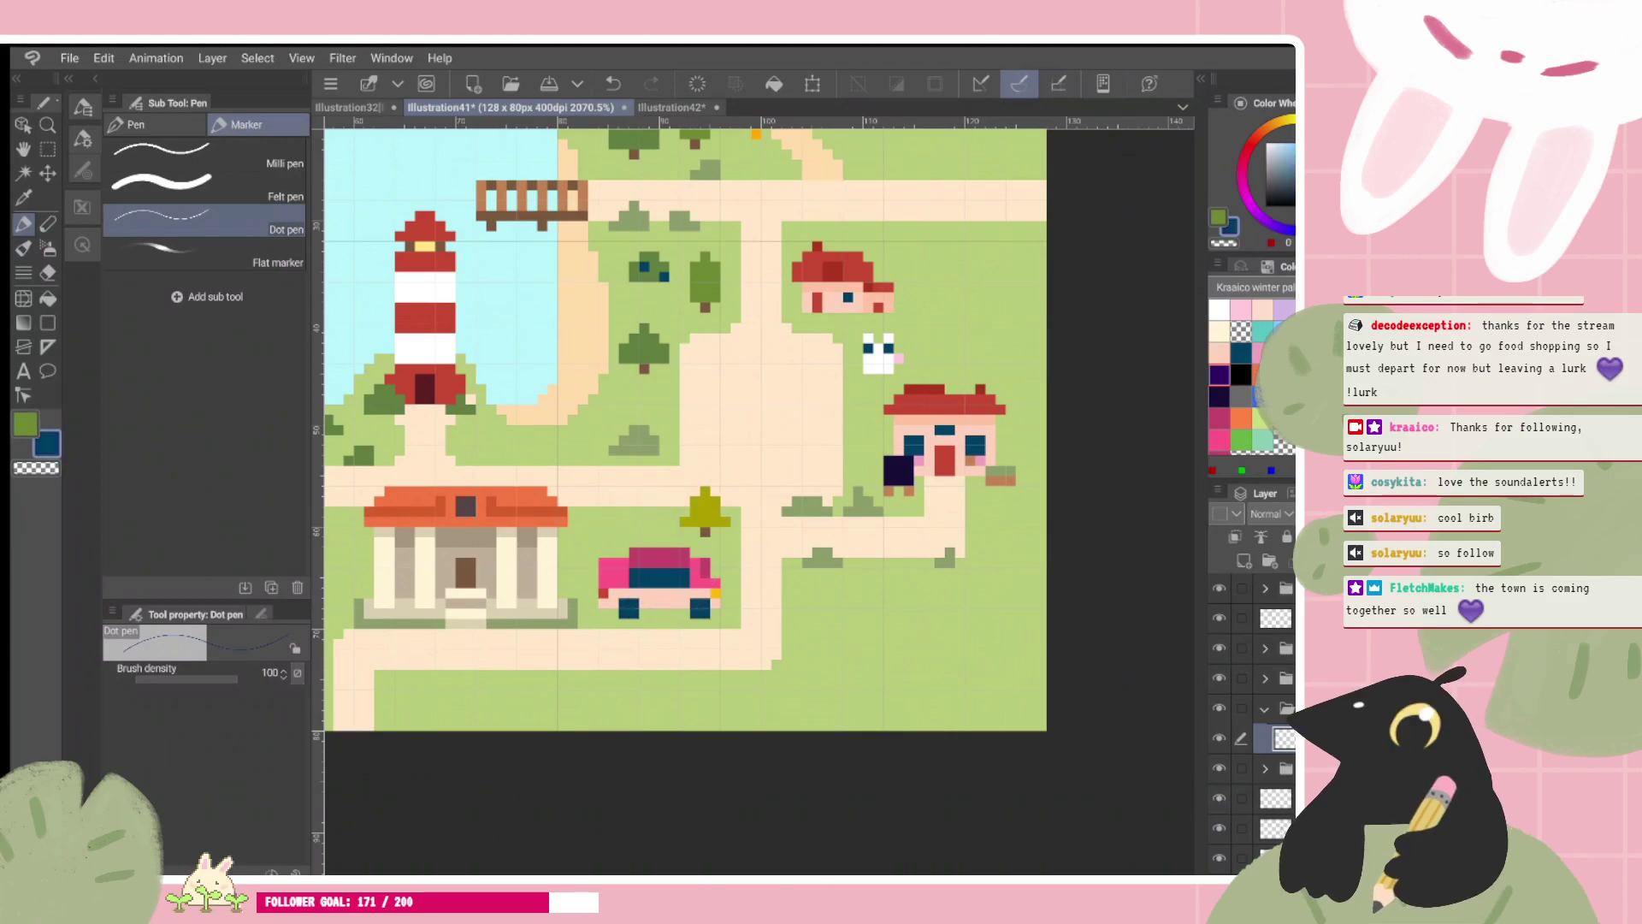
Step: Shade part of each truck wheel with a darker teal
{"action": "scroll", "coordinate": [691, 607], "scroll_direction": "down", "scroll_amount": 4}
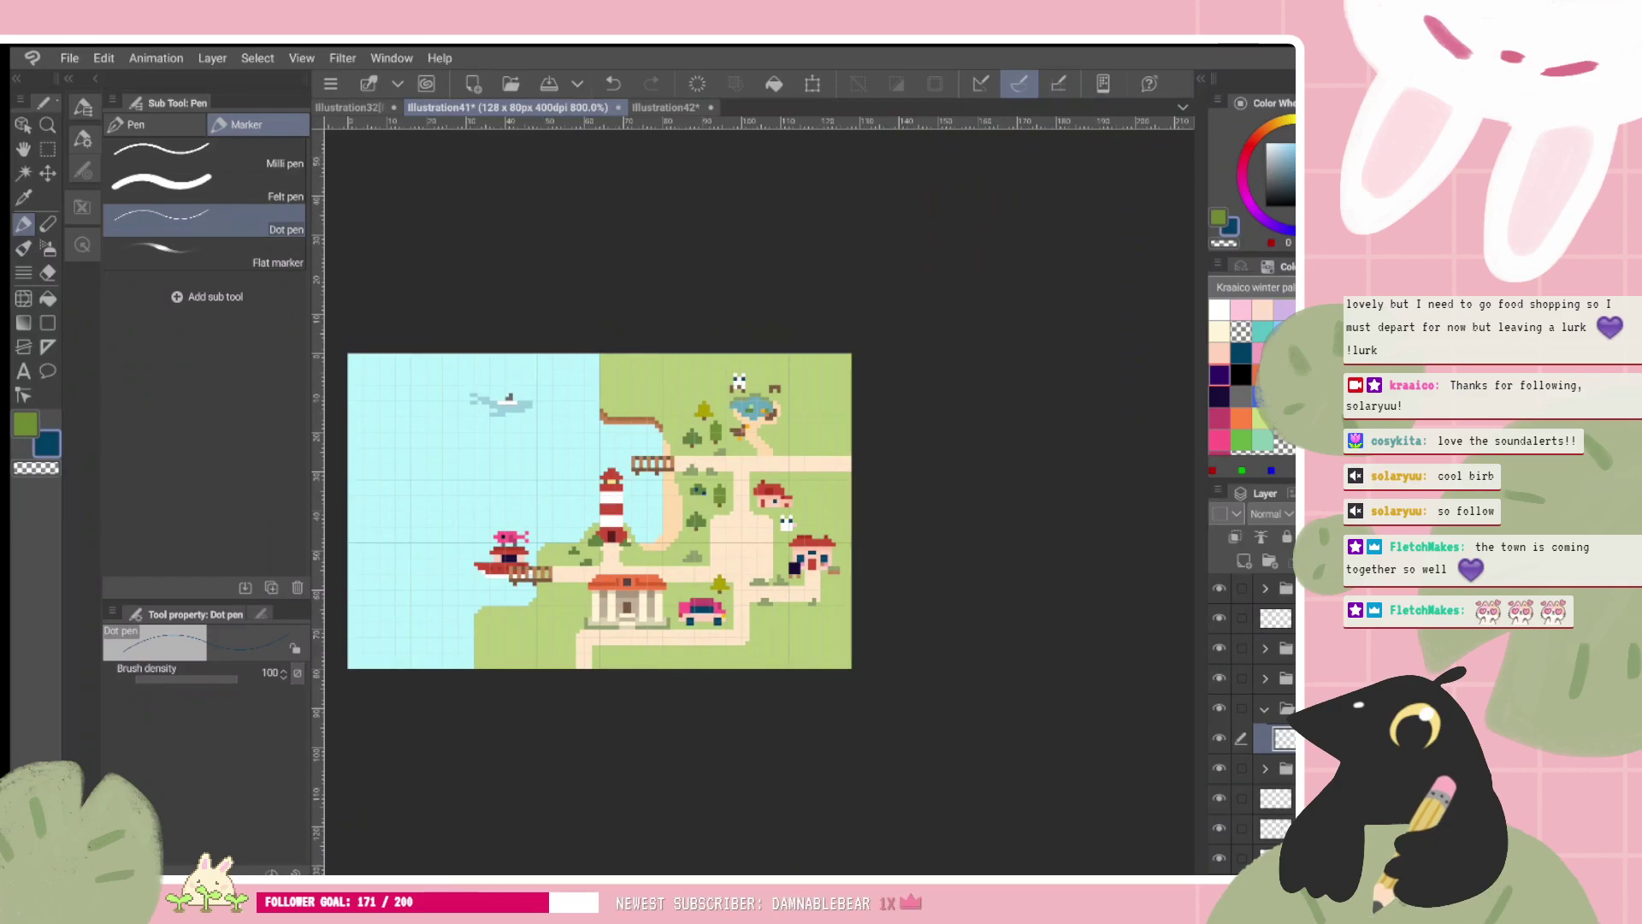
{"action": "scroll", "coordinate": [717, 634], "scroll_direction": "up", "scroll_amount": 4}
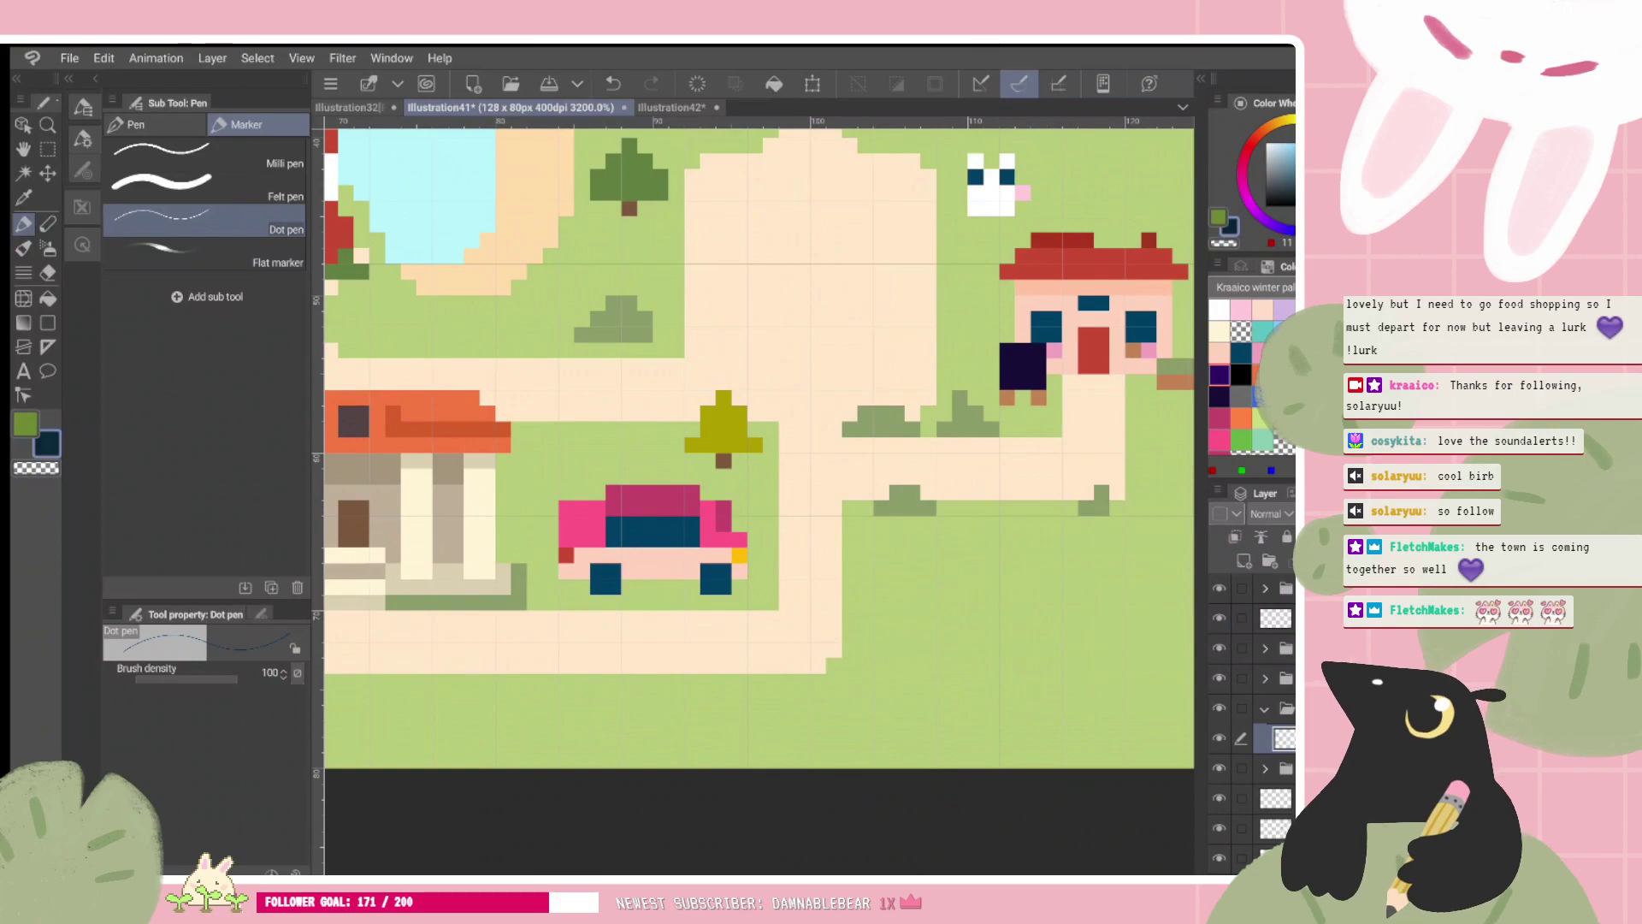
{"action": "left_click_drag", "start_coordinate": [598, 572], "coordinate": [613, 586]}
{"action": "left_click_drag", "start_coordinate": [708, 571], "coordinate": [724, 587]}
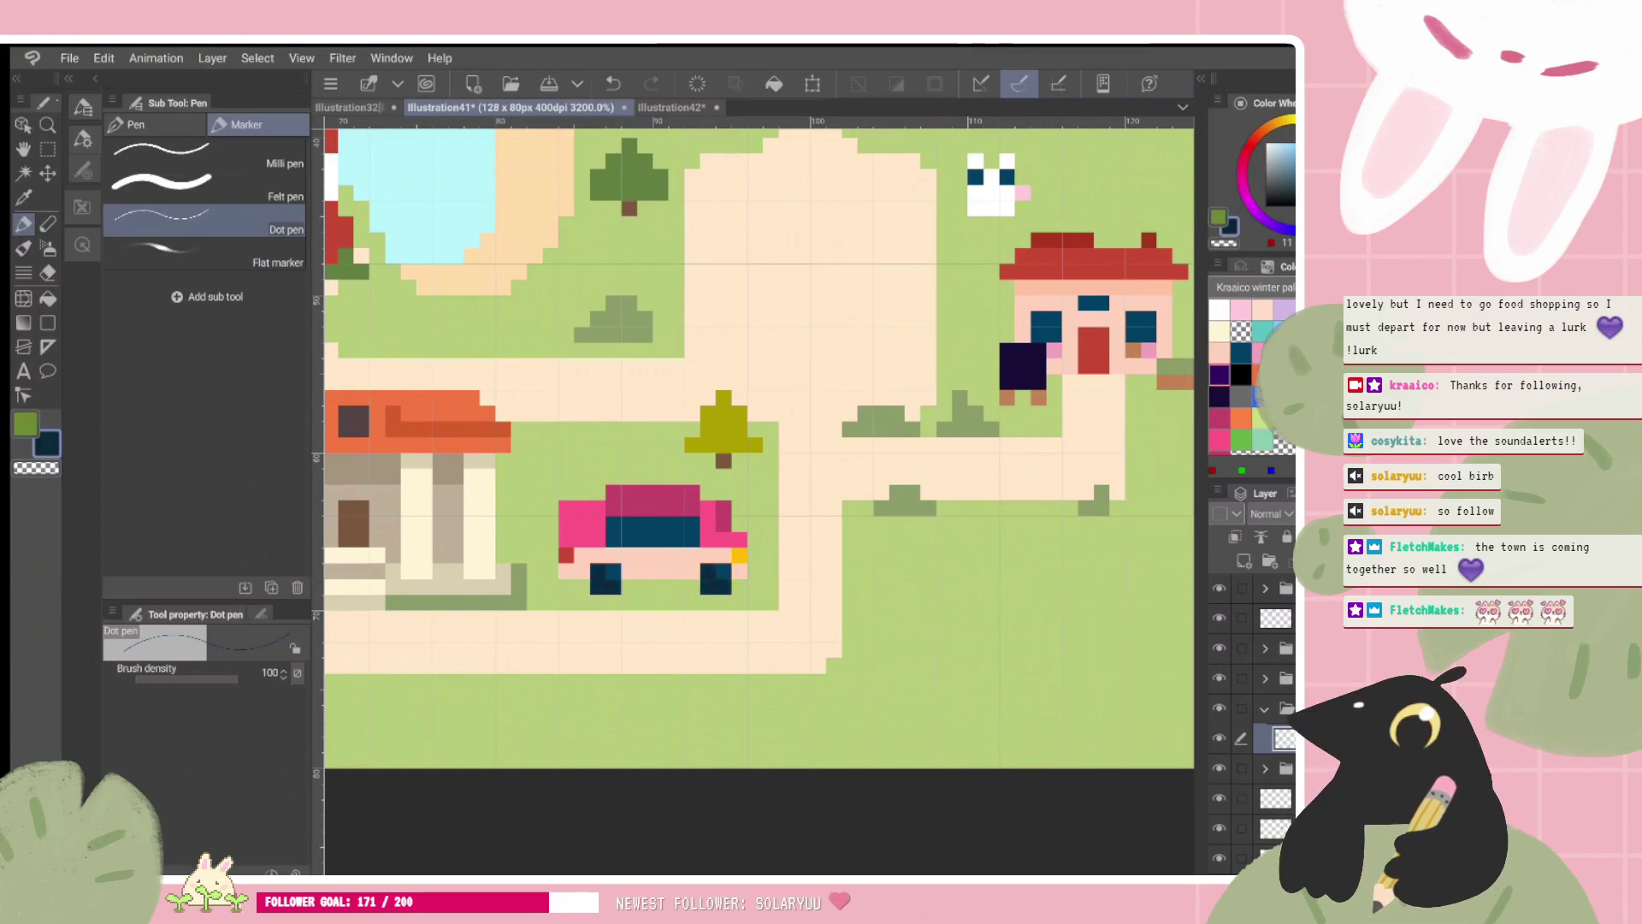
Step: Paint a small white two-eared figure inside the dark teal window of the pink food truck
{"action": "scroll", "coordinate": [789, 623], "scroll_direction": "down", "scroll_amount": 2}
{"action": "scroll", "coordinate": [830, 605], "scroll_direction": "up", "scroll_amount": 2}
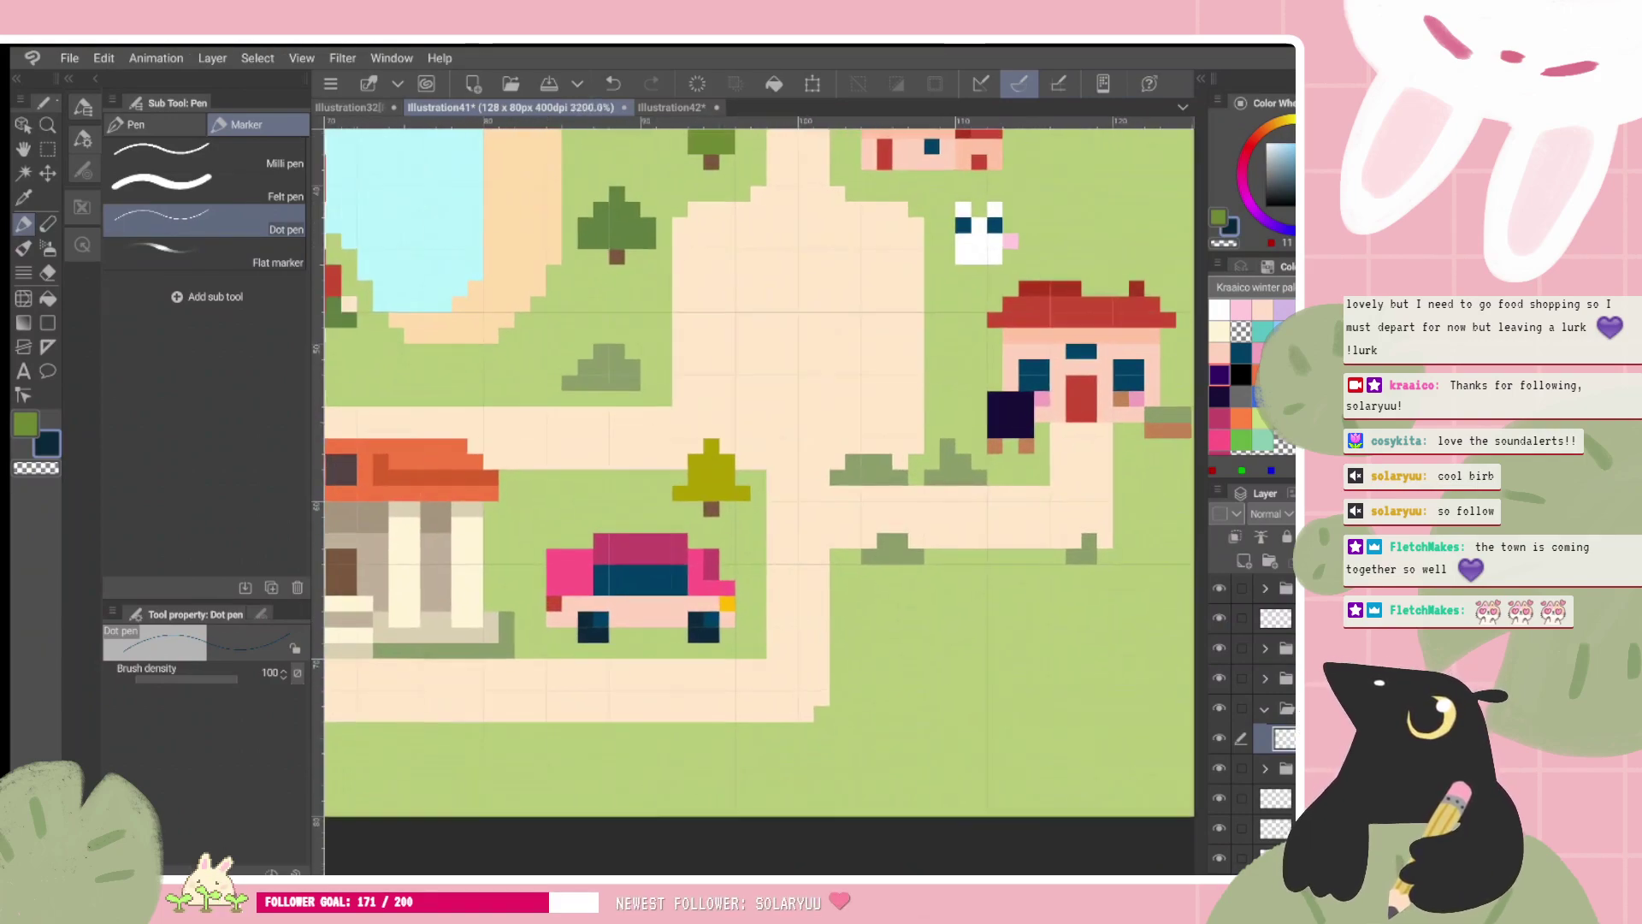
{"action": "left_click", "coordinate": [1219, 310]}
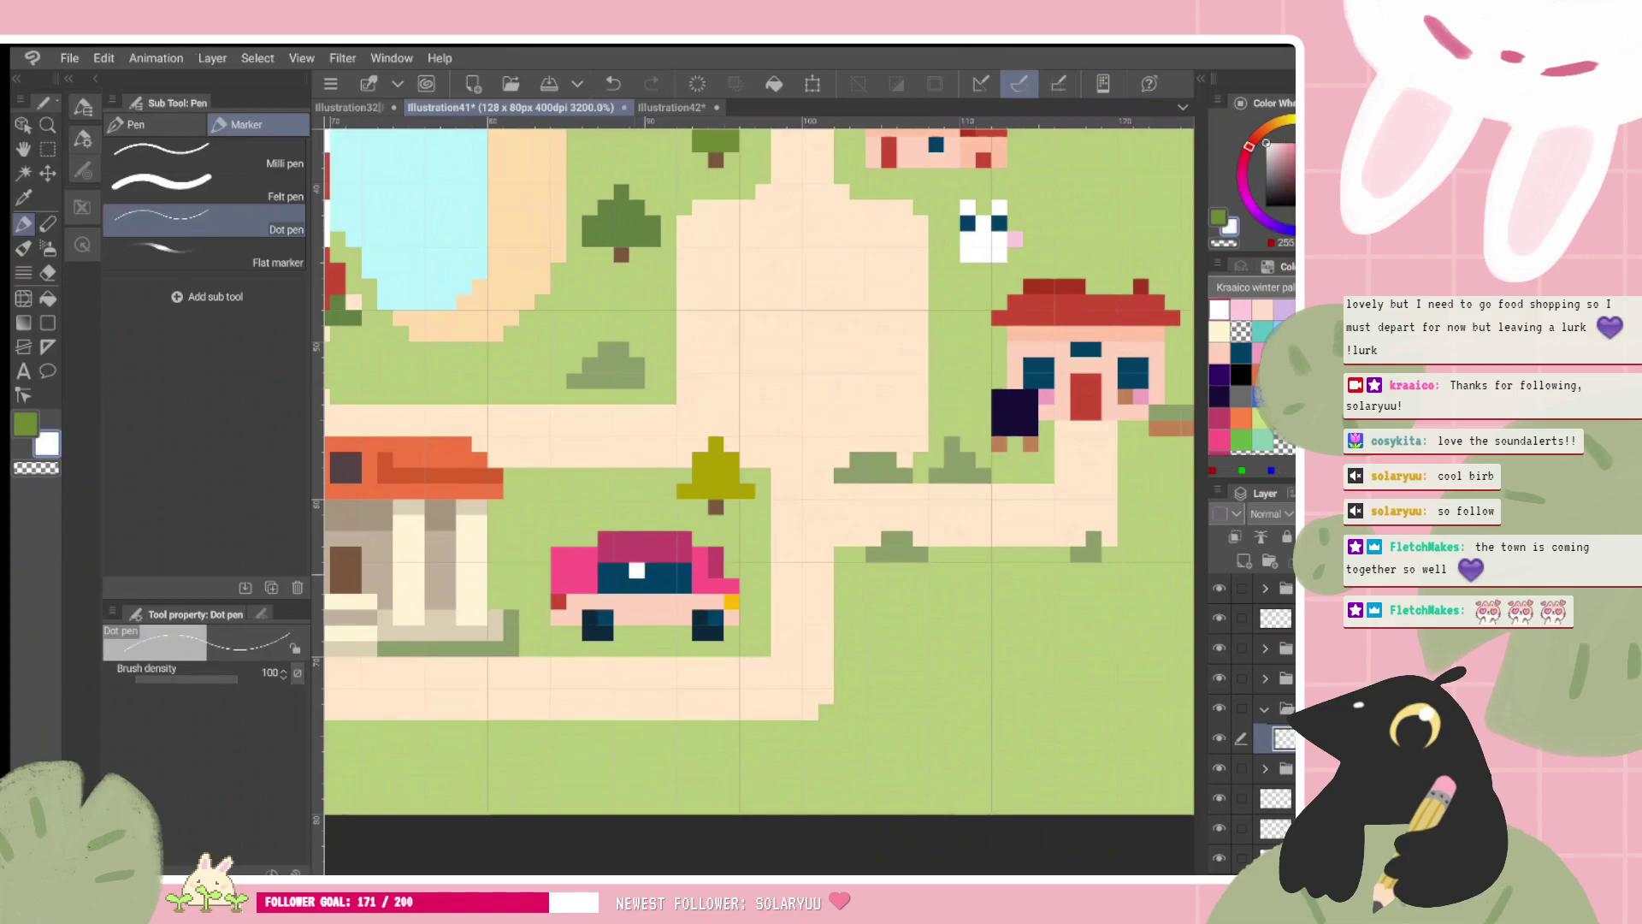
{"action": "mouse_move", "coordinate": [636, 570]}
{"action": "left_mouse_down"}
{"action": "mouse_move", "coordinate": [637, 585]}
{"action": "mouse_move", "coordinate": [667, 571]}
{"action": "left_mouse_up"}
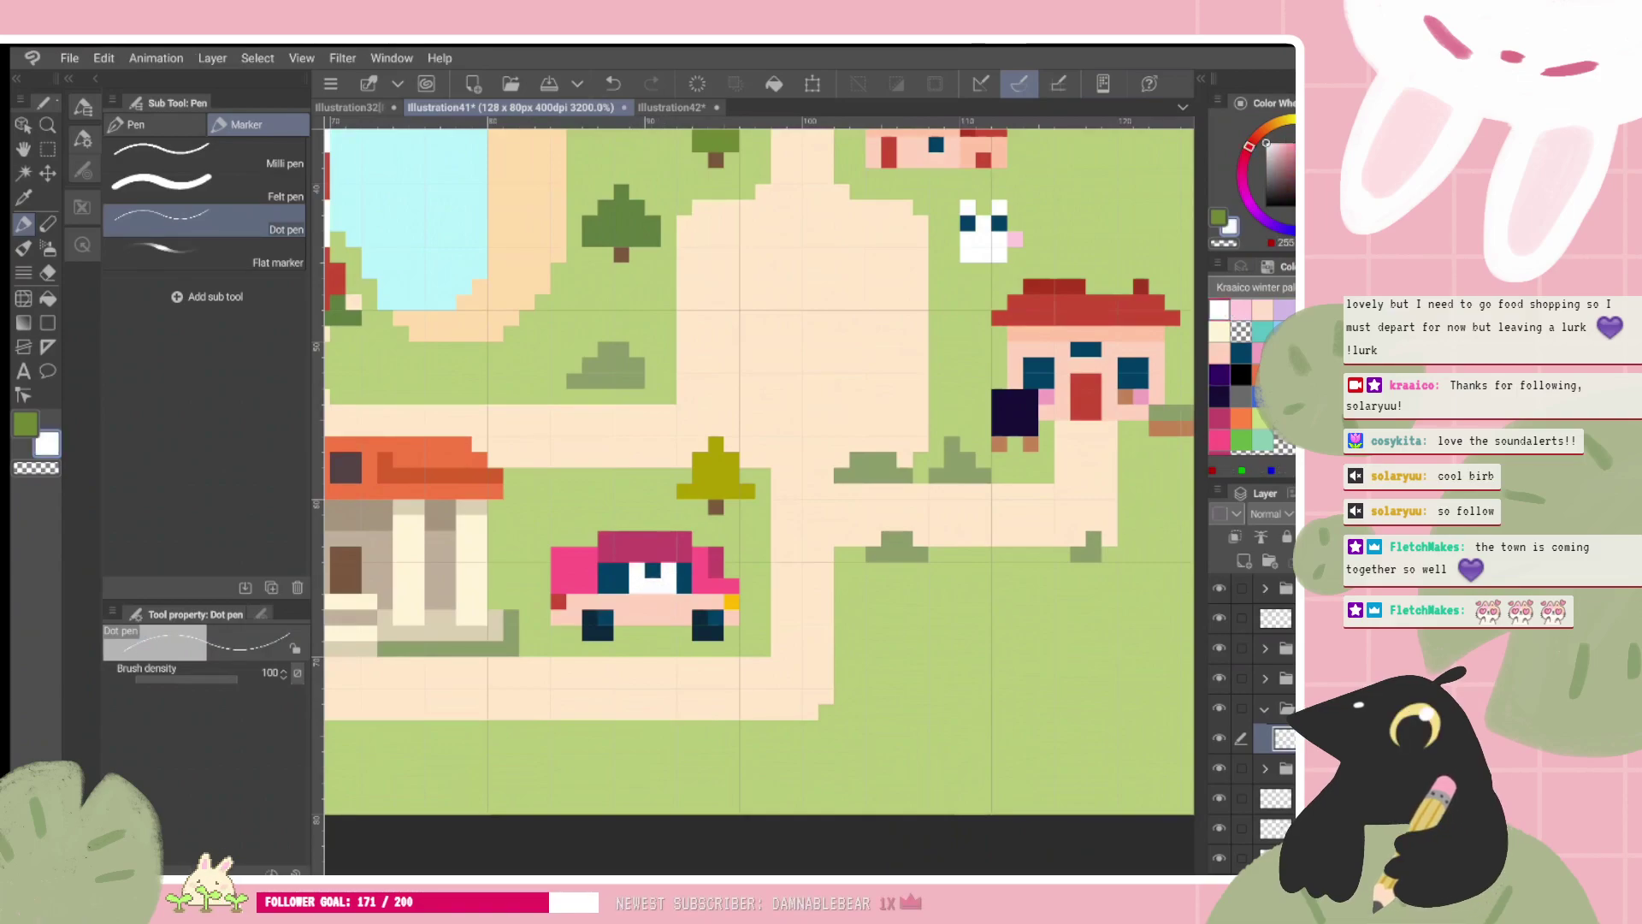
{"action": "left_click", "coordinate": [1240, 353]}
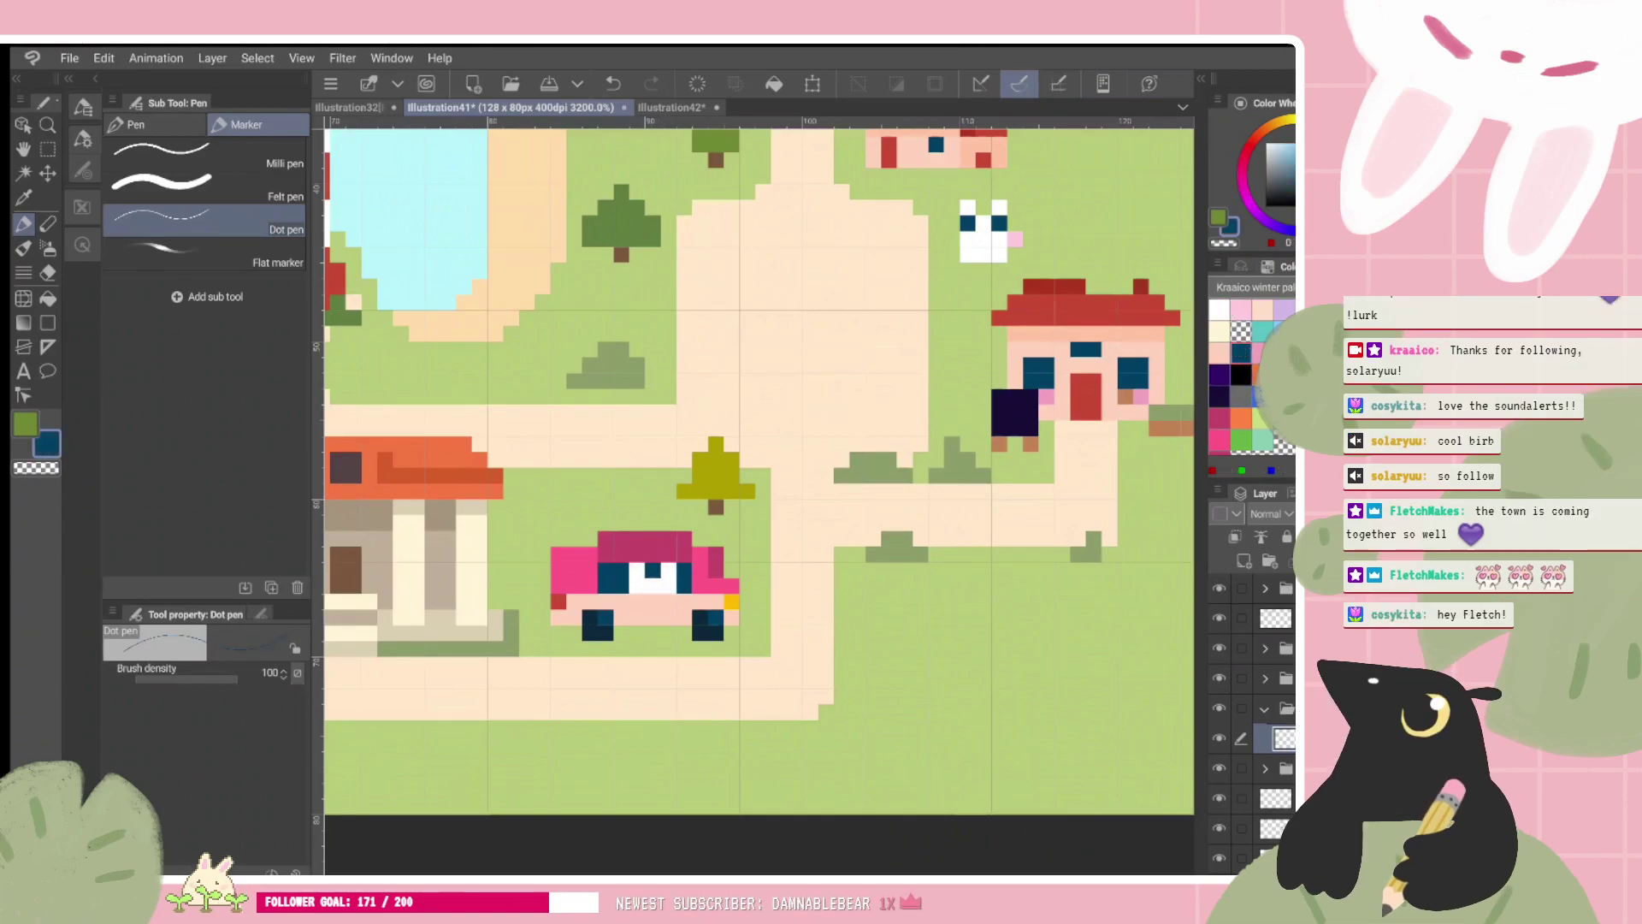
{"action": "left_click", "coordinate": [1218, 352]}
{"action": "left_click", "coordinate": [1283, 309]}
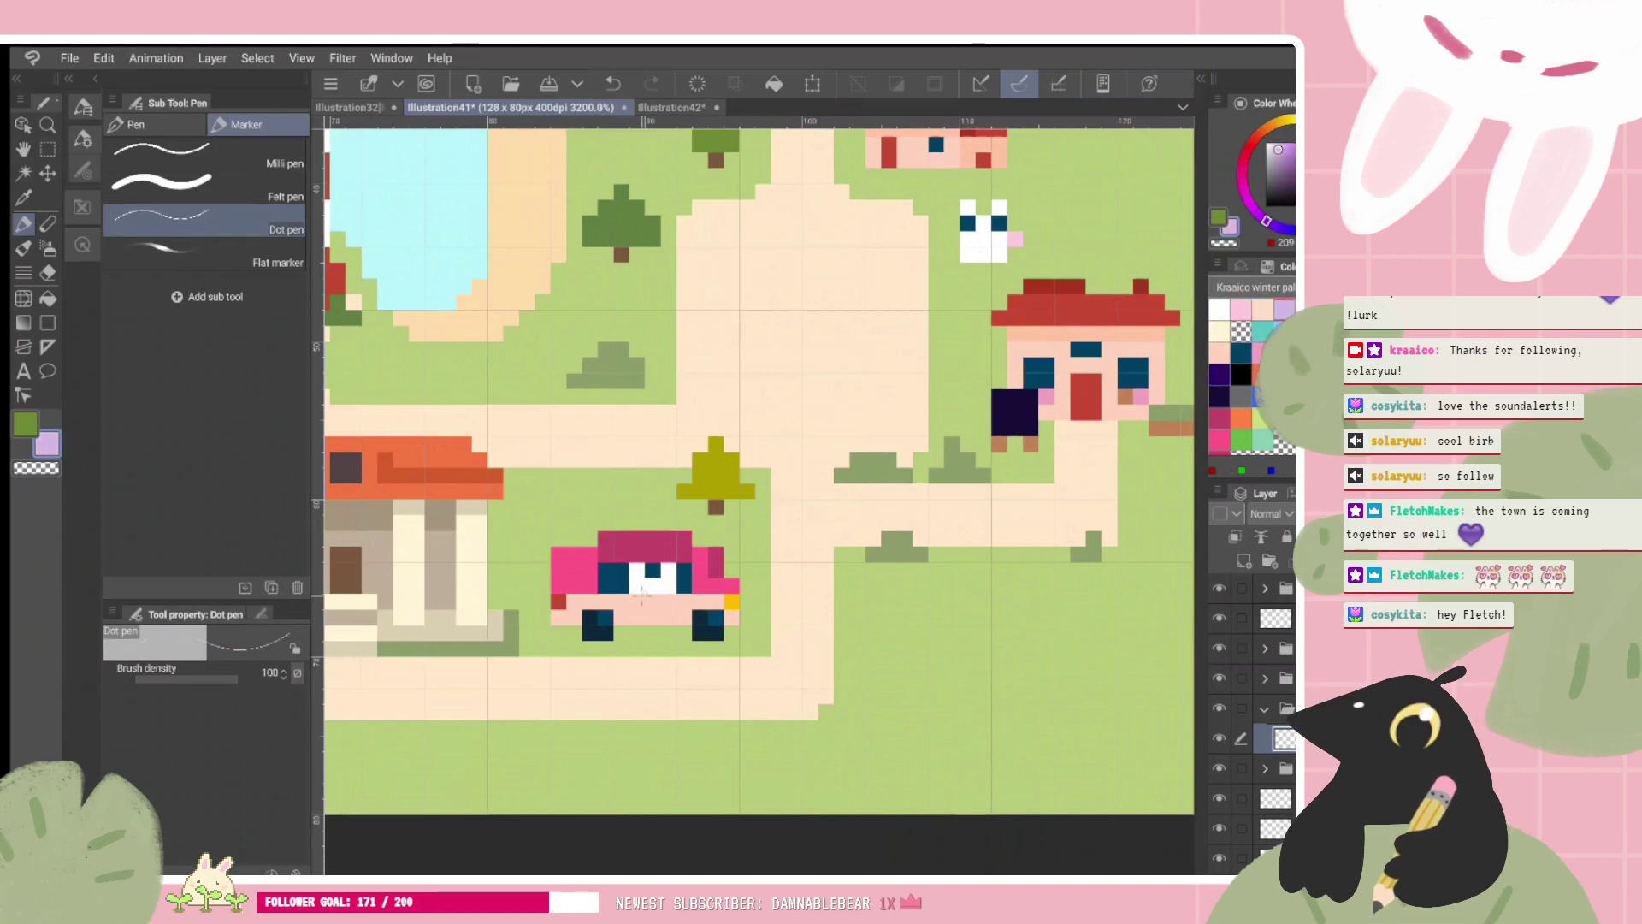
{"action": "key", "text": "ctrl+minus"}
{"action": "key", "text": "ctrl+minus"}
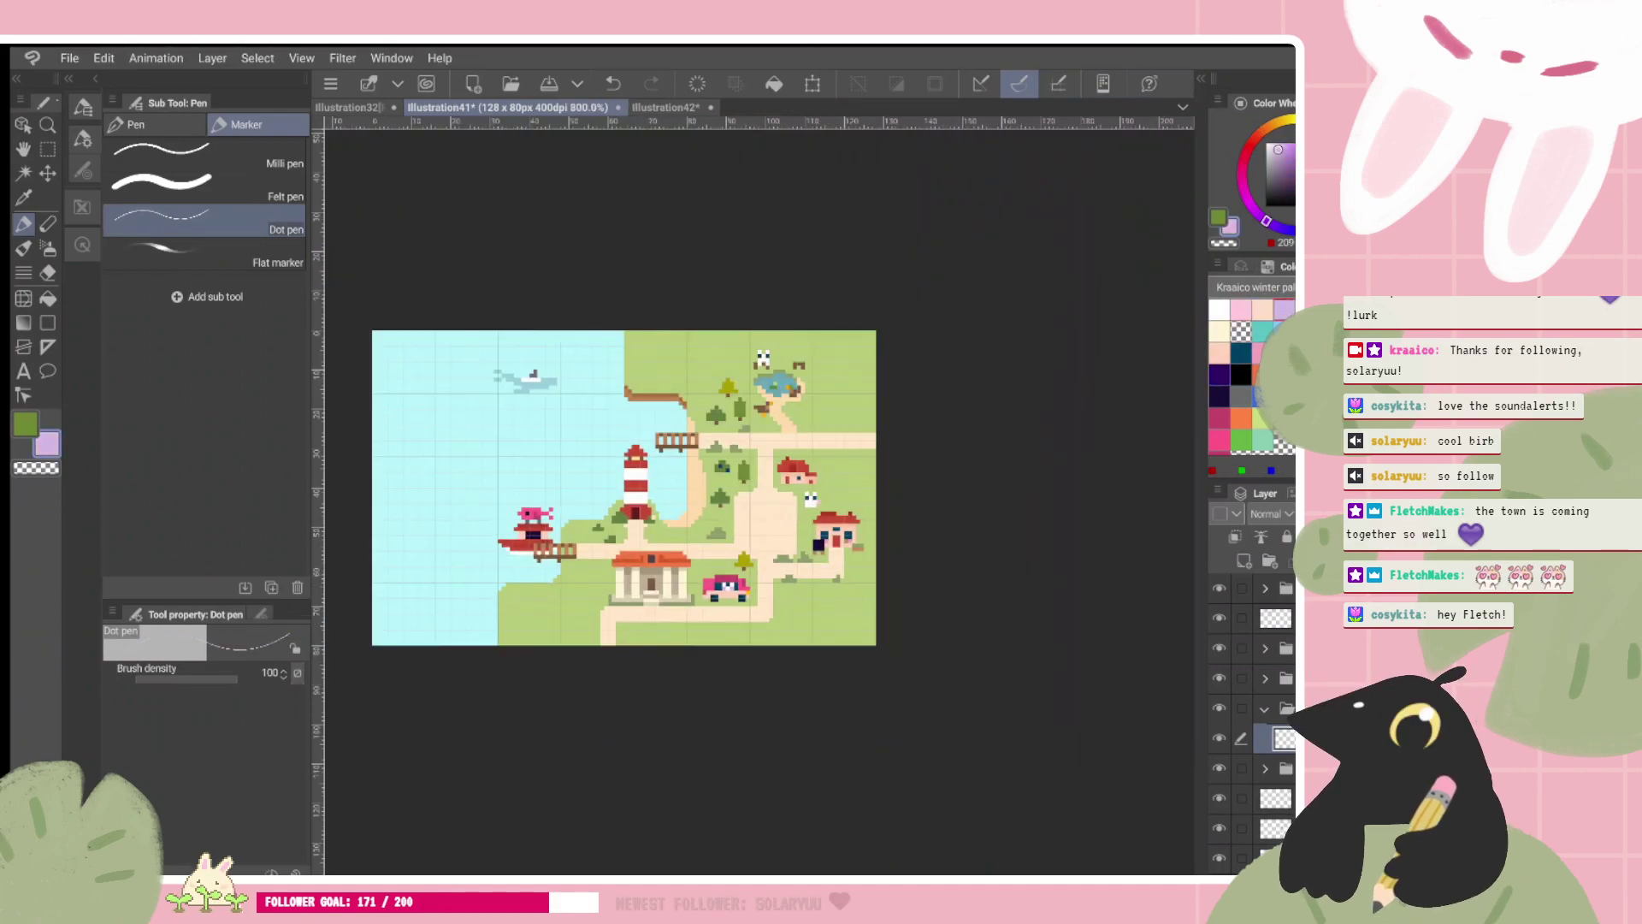
{"action": "key", "text": "ctrl+z"}
Step: Look over the whole village map, from the duck pond and houses to the lighthouse, columned building and food truck
{"action": "scroll", "coordinate": [763, 607], "scroll_direction": "up", "scroll_amount": 3}
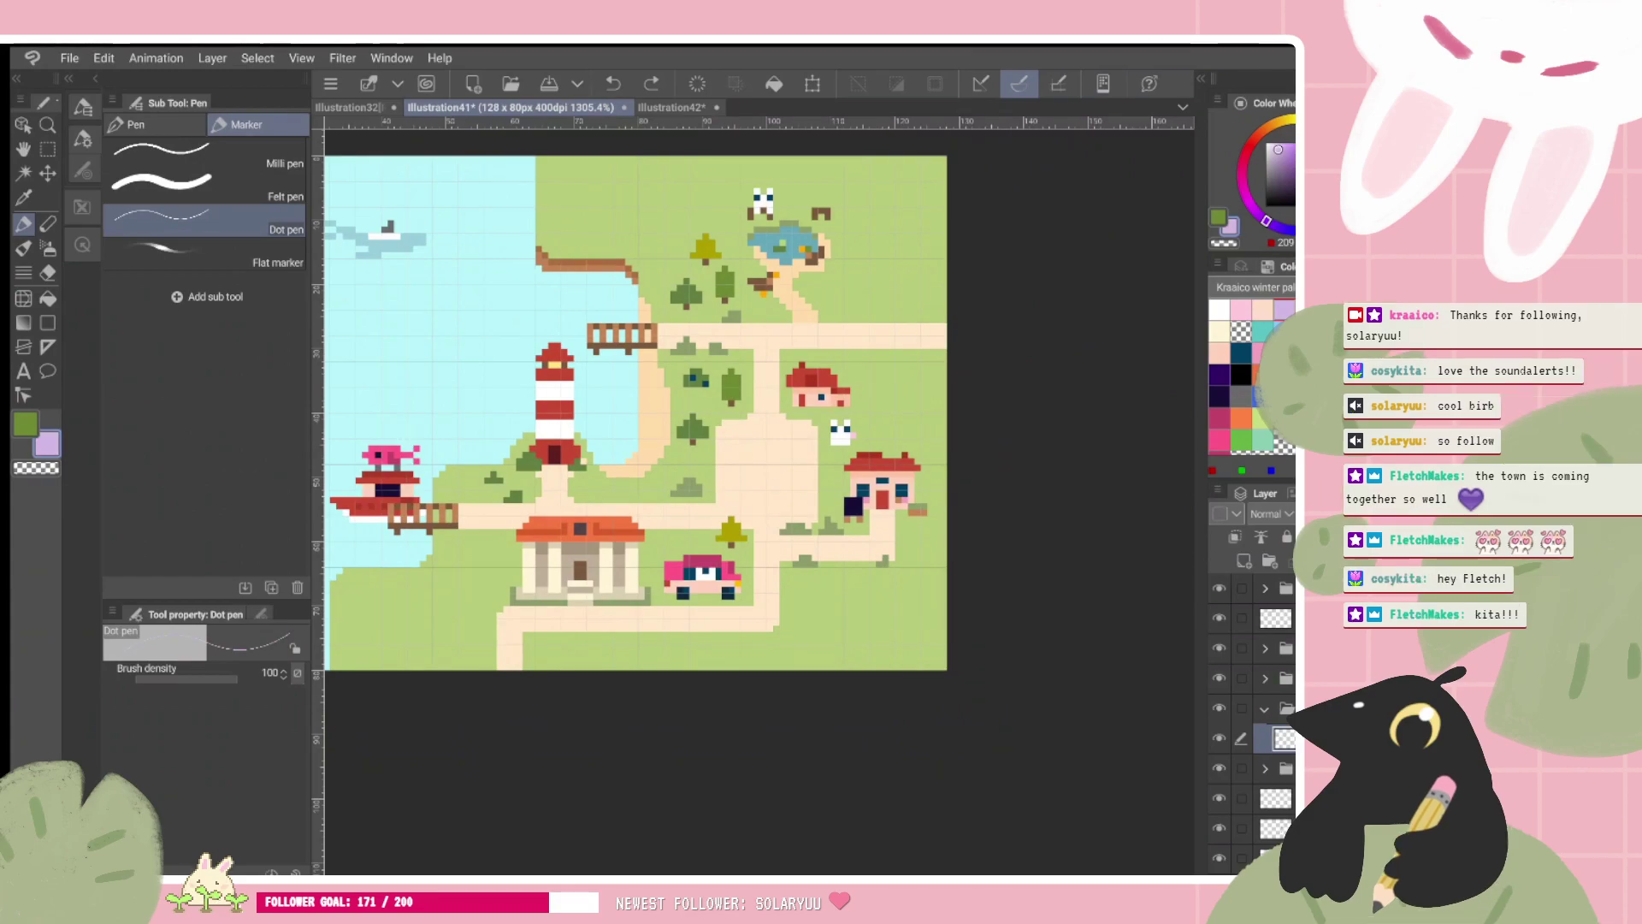
{"action": "scroll", "coordinate": [698, 521], "scroll_direction": "up", "scroll_amount": 2}
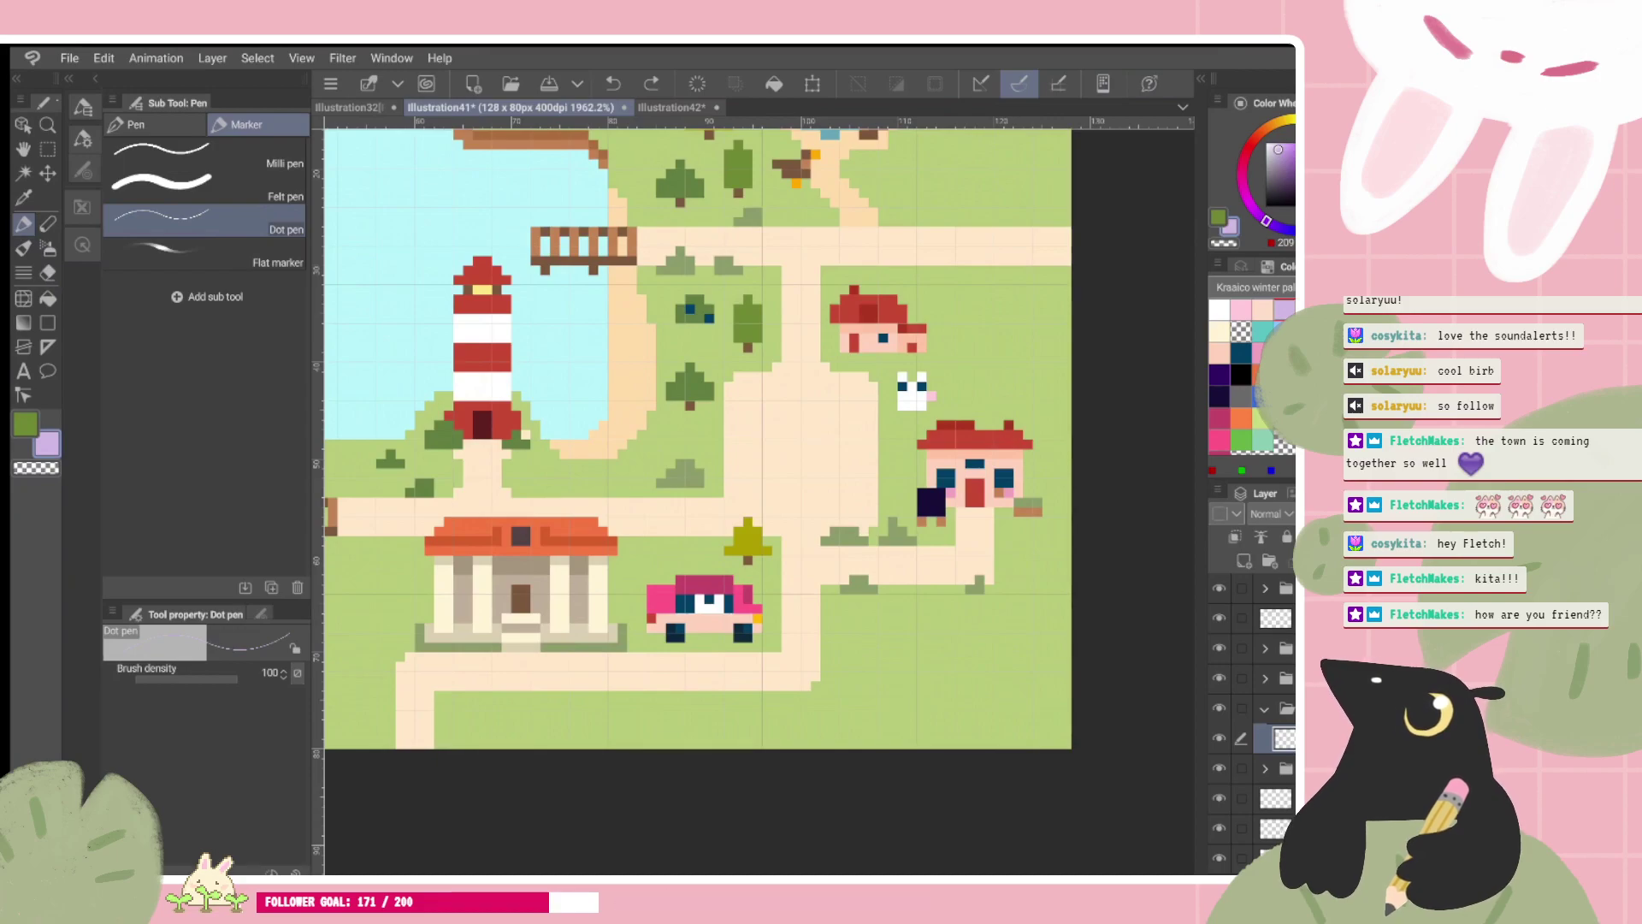
{"action": "scroll", "coordinate": [697, 436], "scroll_direction": "down", "scroll_amount": 2}
{"action": "scroll", "coordinate": [727, 342], "scroll_direction": "up", "scroll_amount": 4}
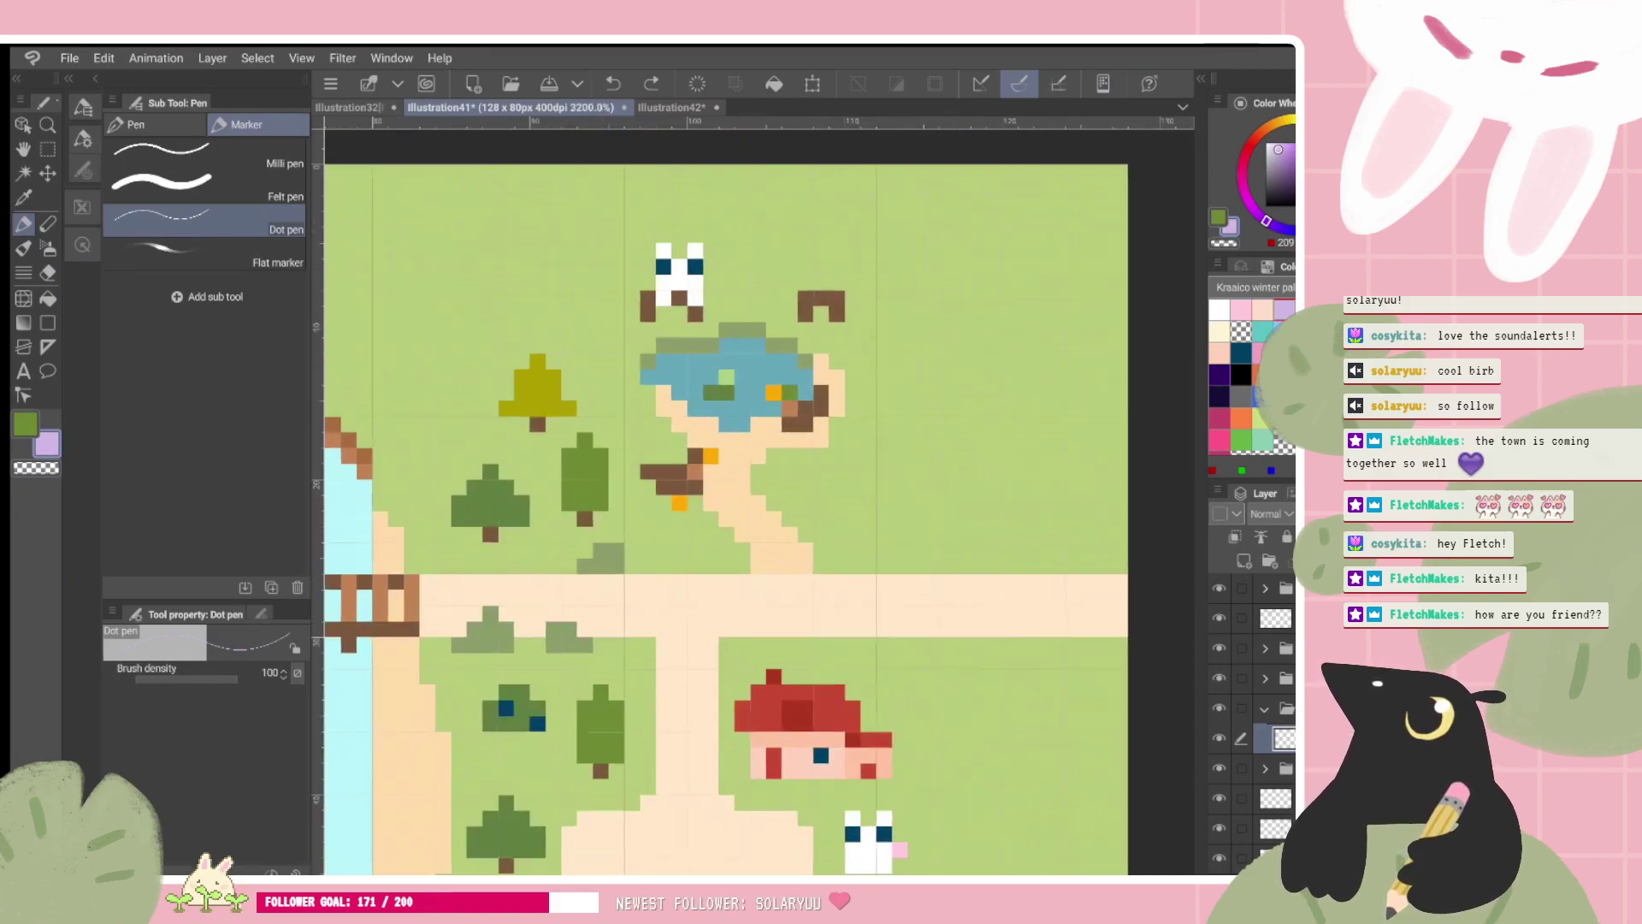
{"action": "scroll", "coordinate": [842, 455], "scroll_direction": "down", "scroll_amount": 1}
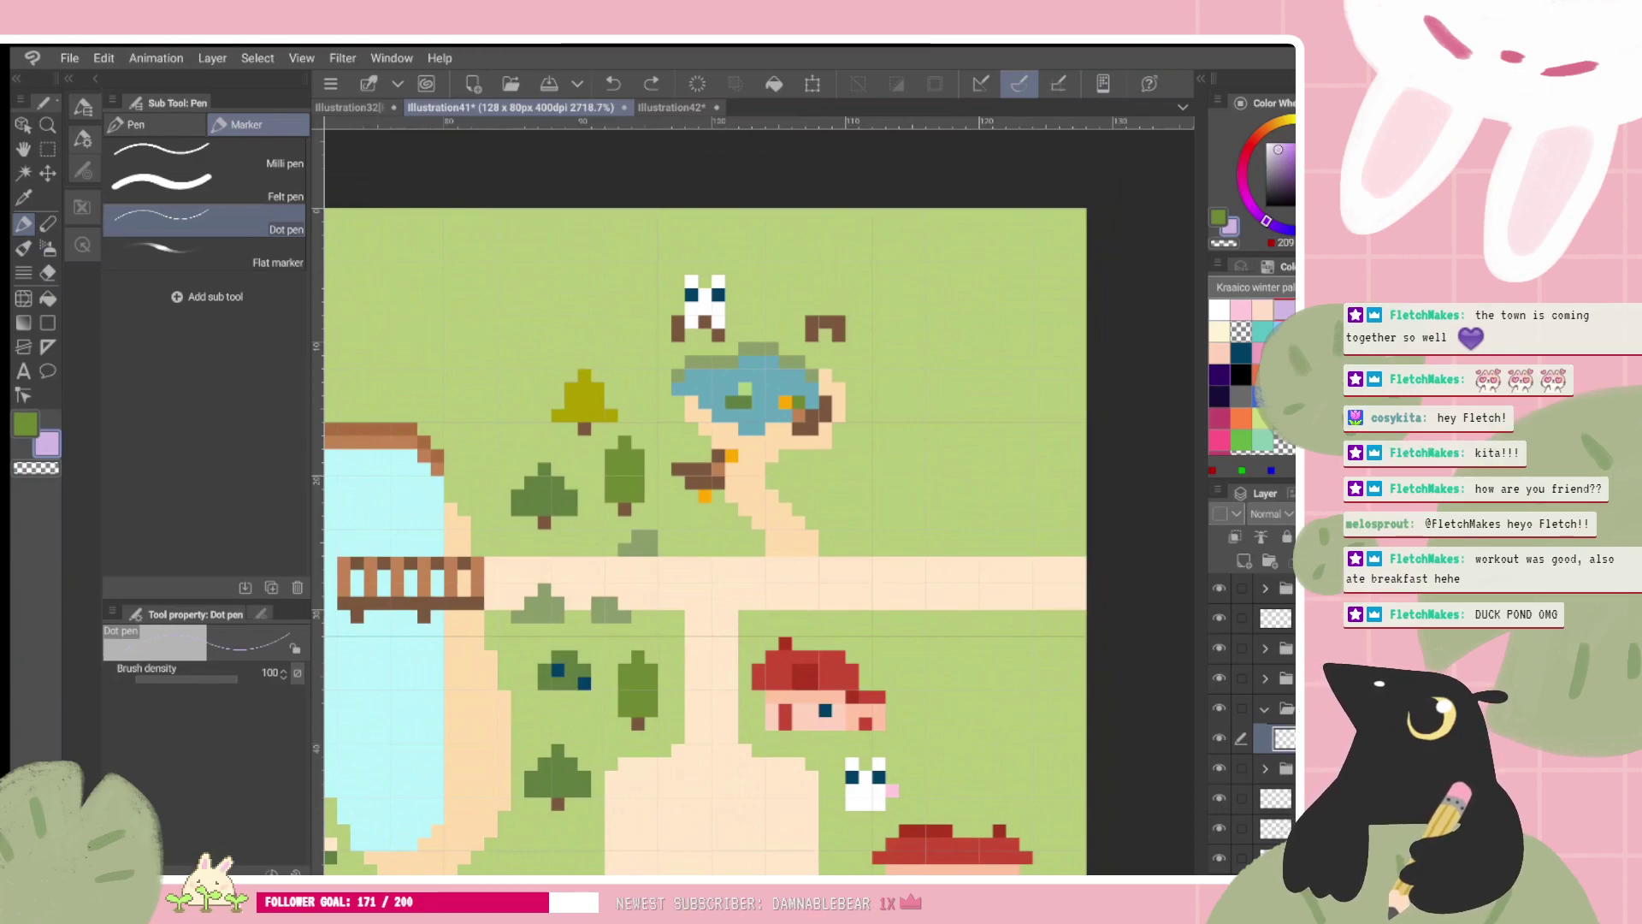
{"action": "scroll", "coordinate": [832, 513], "scroll_direction": "up", "scroll_amount": 1}
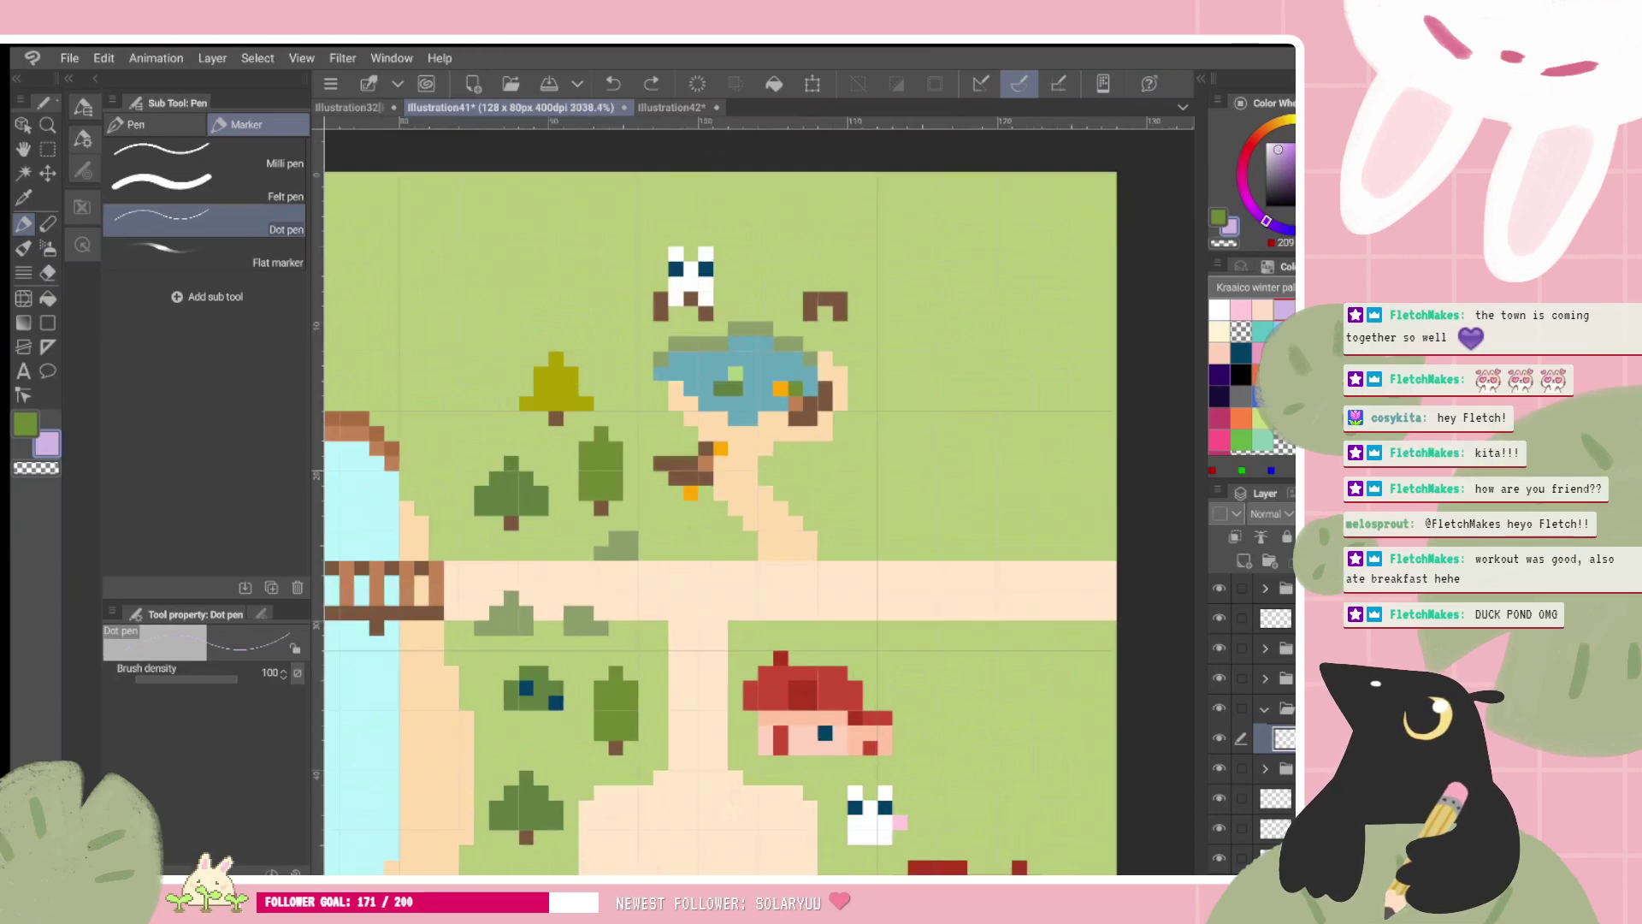
{"action": "key", "text": "ctrl+plus"}
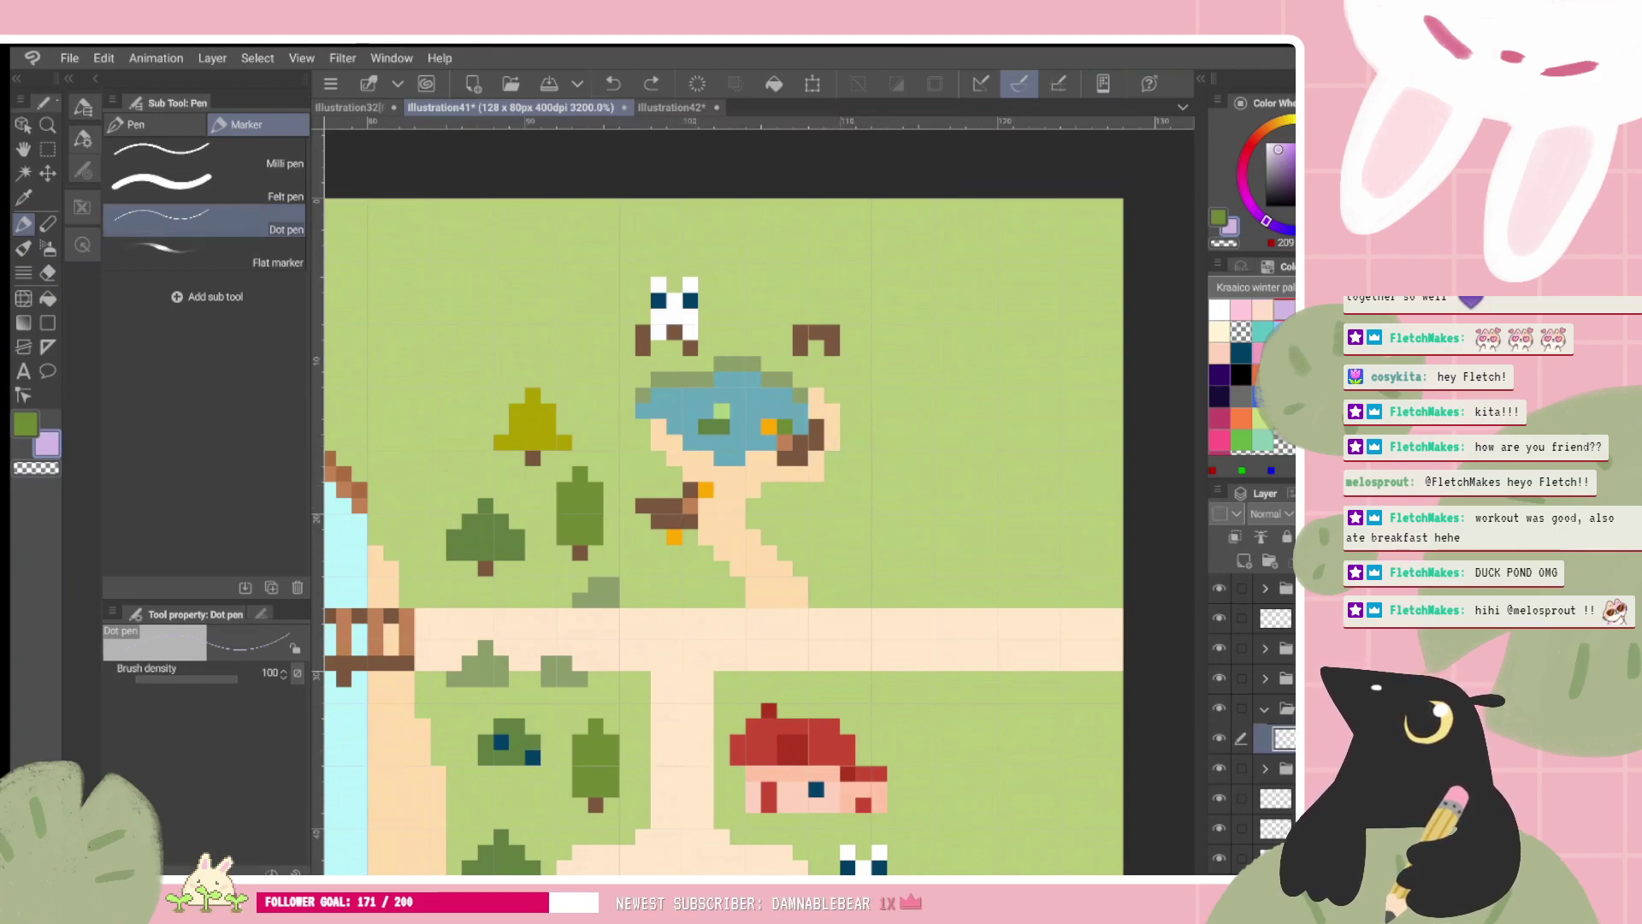
{"action": "scroll", "coordinate": [684, 556], "scroll_direction": "down", "scroll_amount": 5}
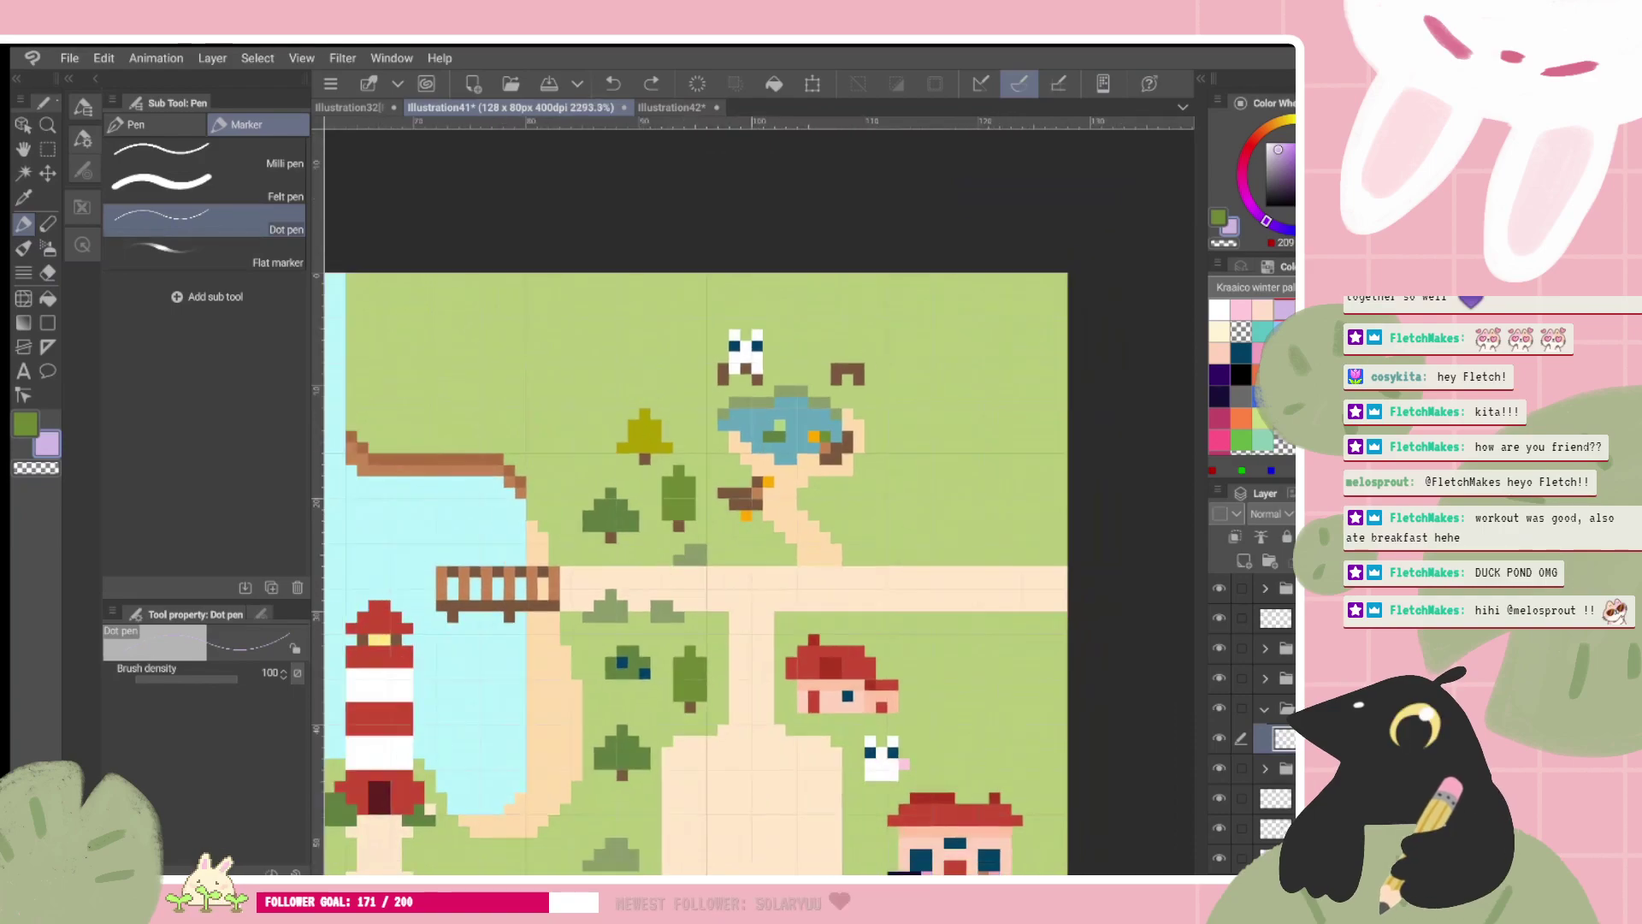
{"action": "scroll", "coordinate": [684, 556], "scroll_direction": "up", "scroll_amount": 2}
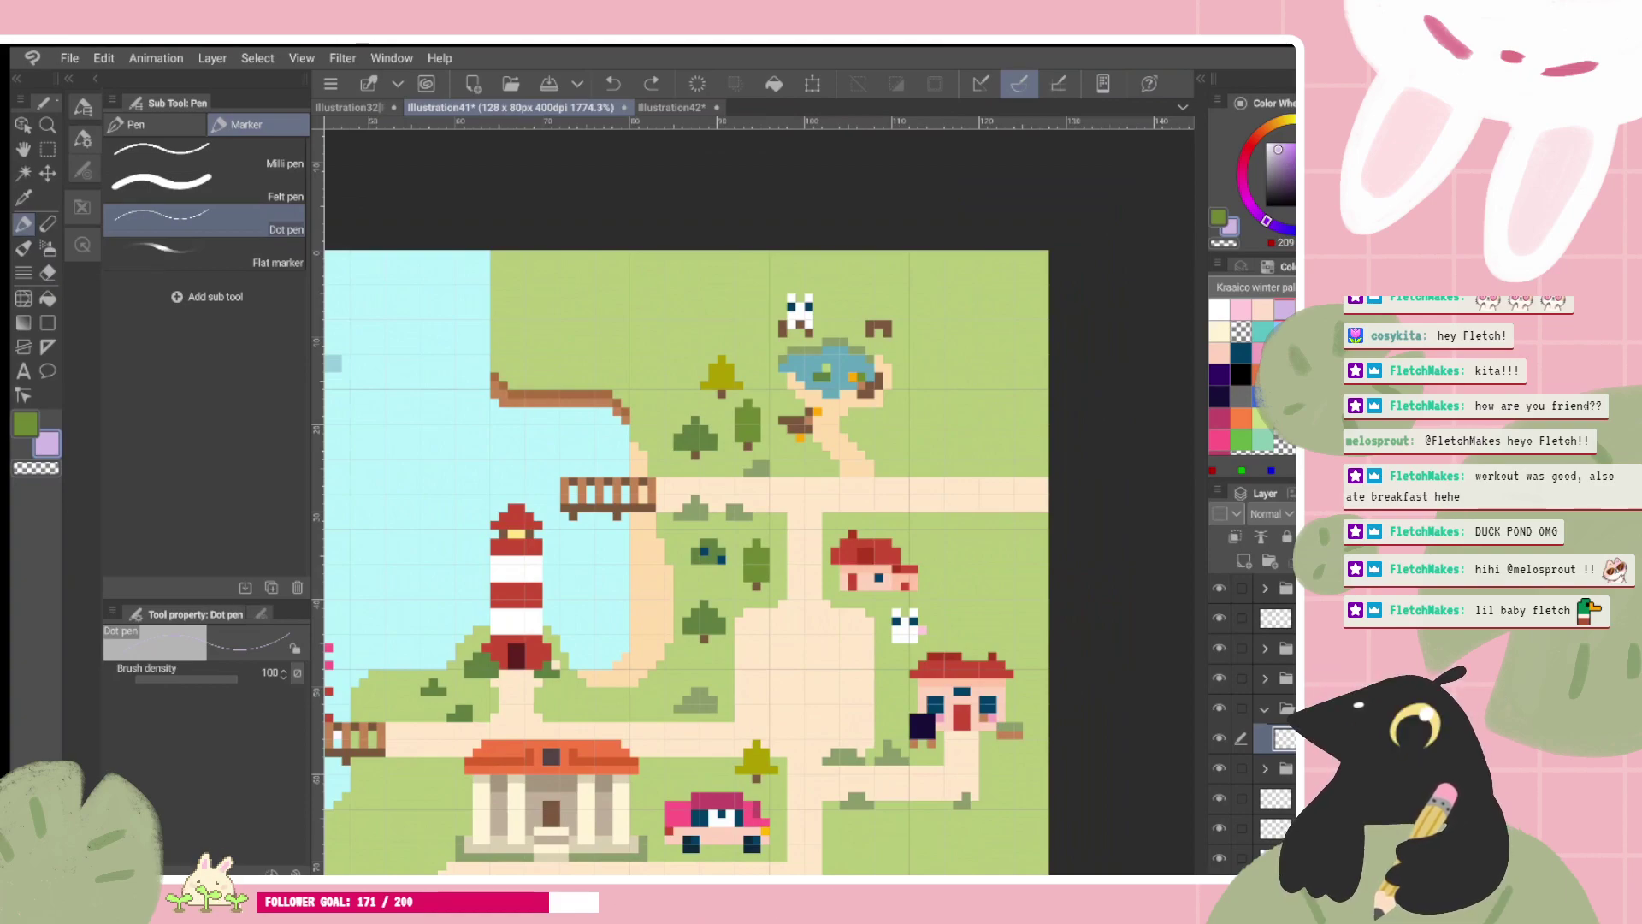
{"action": "scroll", "coordinate": [937, 391], "scroll_direction": "down", "scroll_amount": 2}
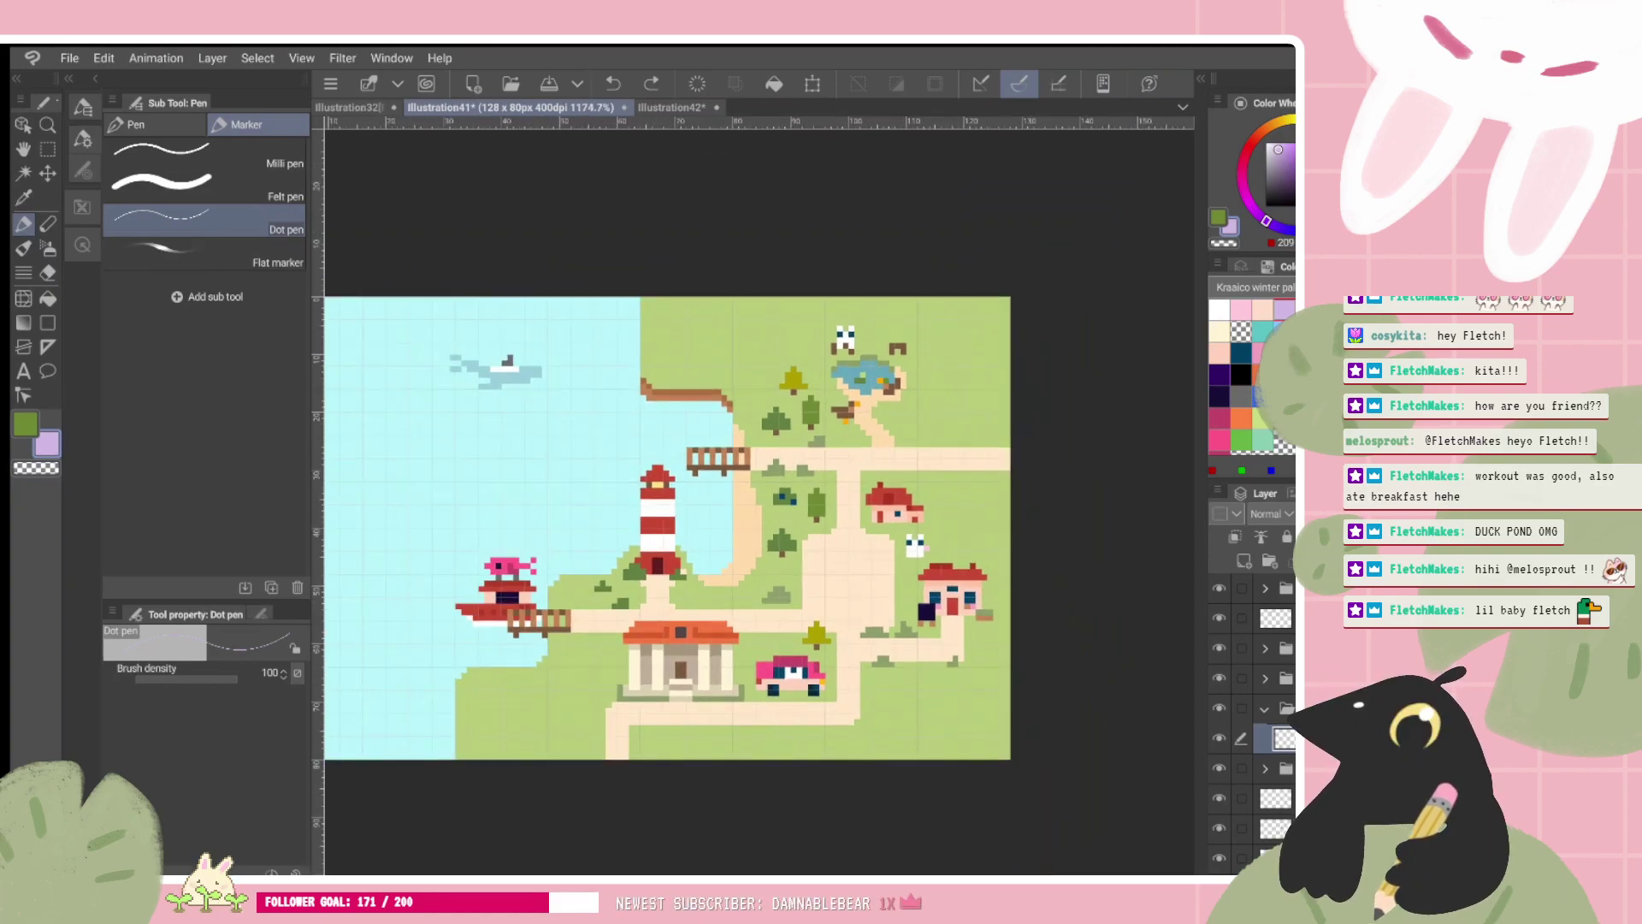
{"action": "scroll", "coordinate": [776, 331], "scroll_direction": "up", "scroll_amount": 2}
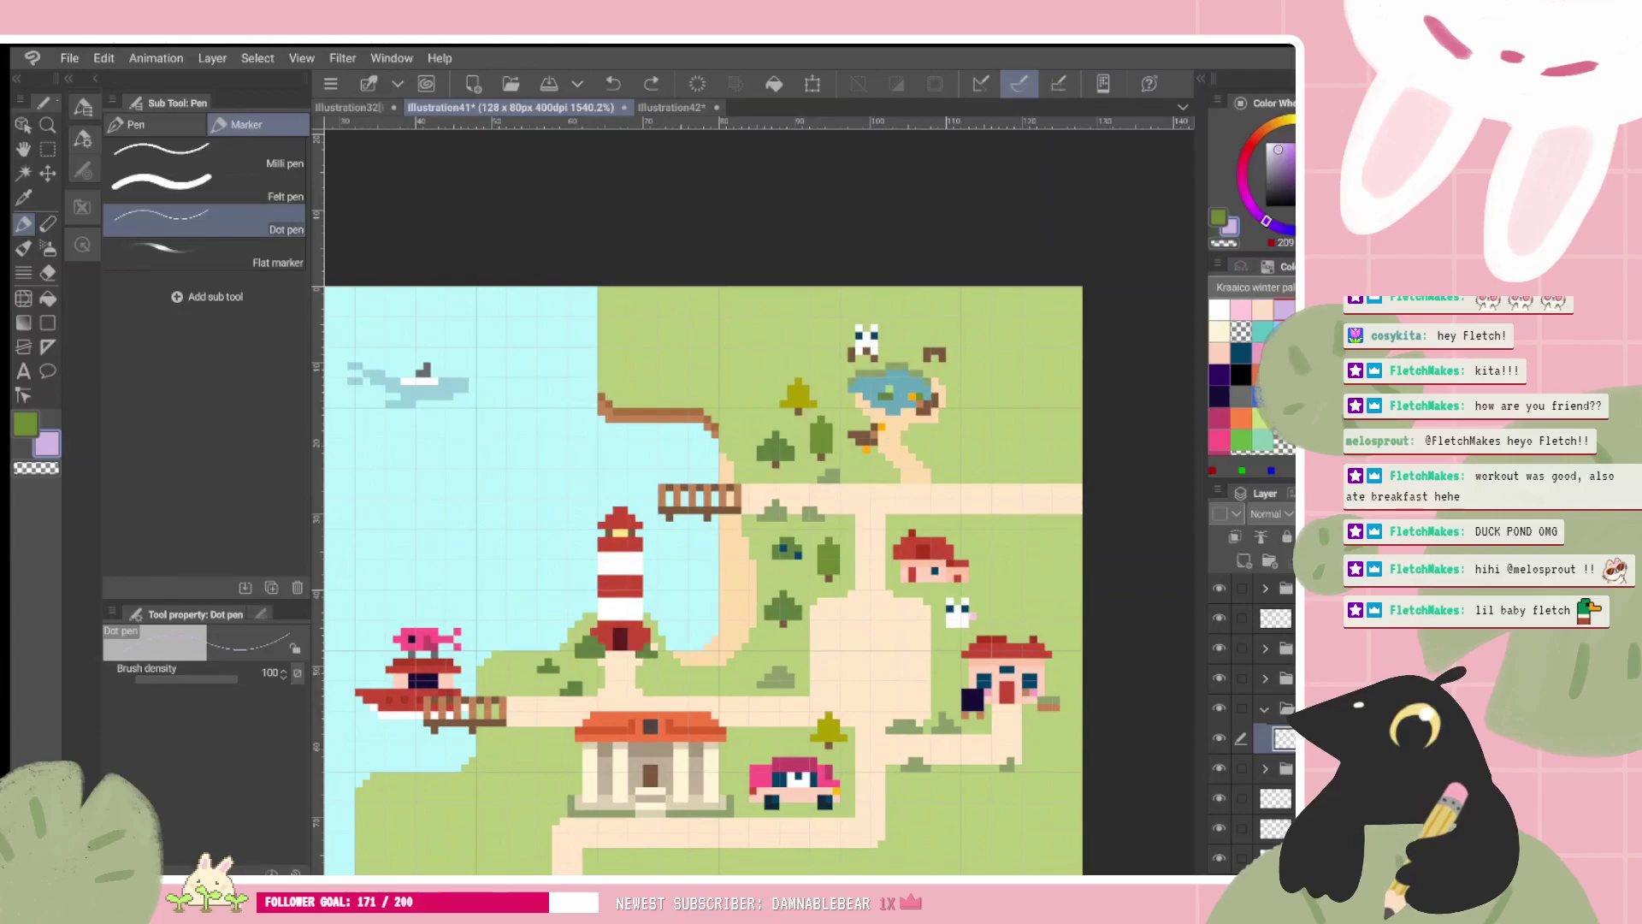
{"action": "scroll", "coordinate": [964, 407], "scroll_direction": "down", "scroll_amount": 1}
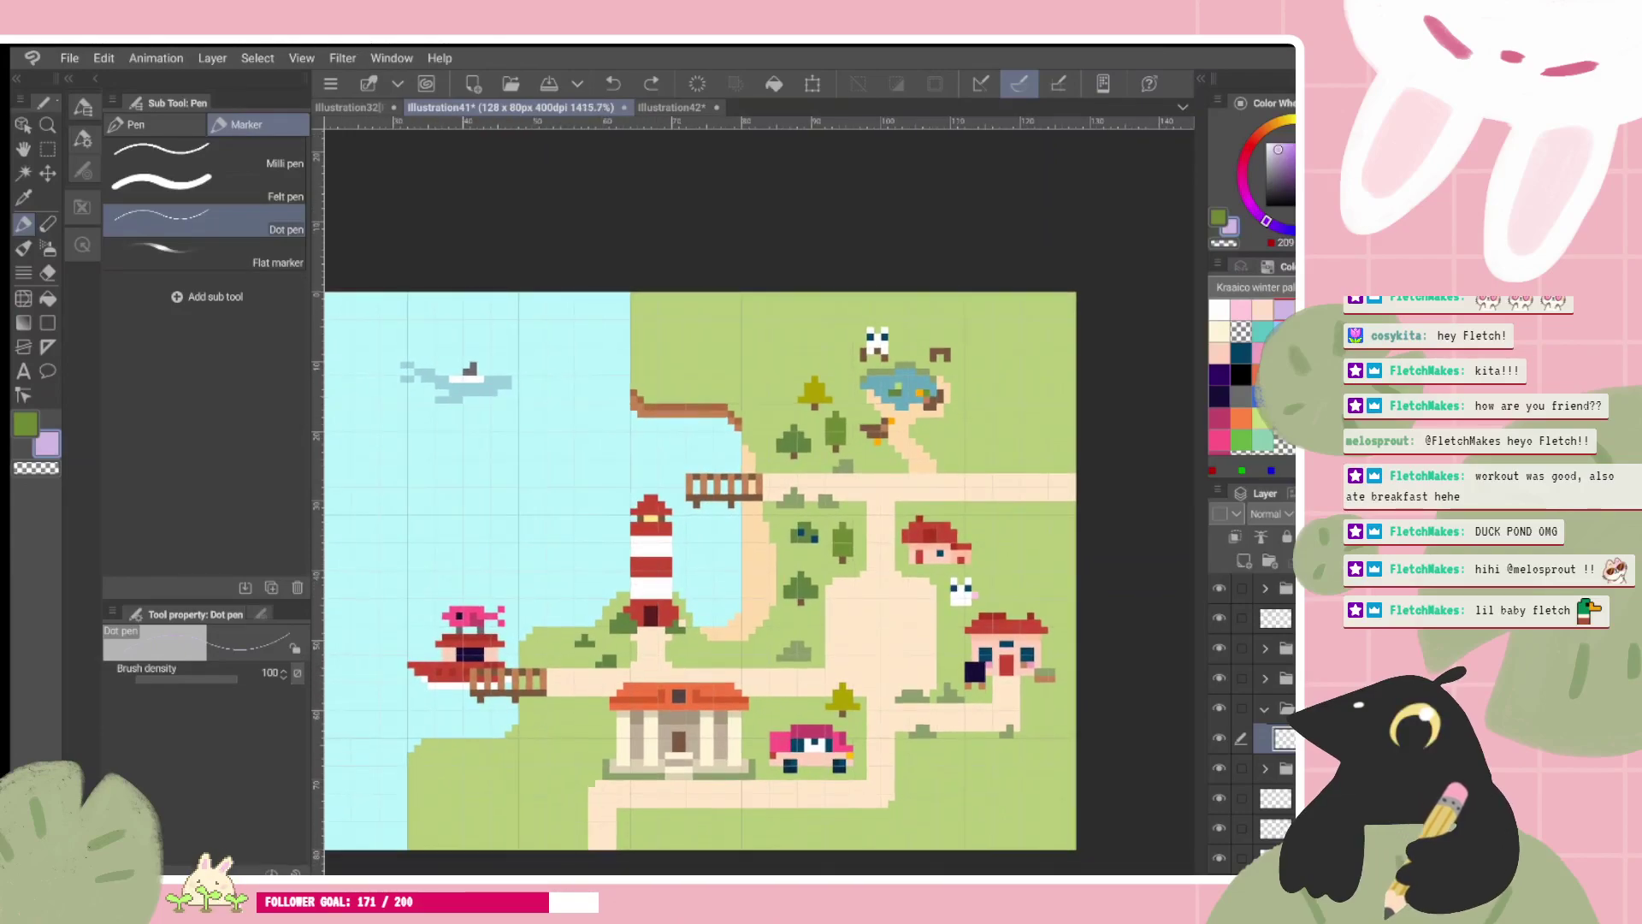
{"action": "left_click_drag", "start_coordinate": [752, 548], "coordinate": [774, 509]}
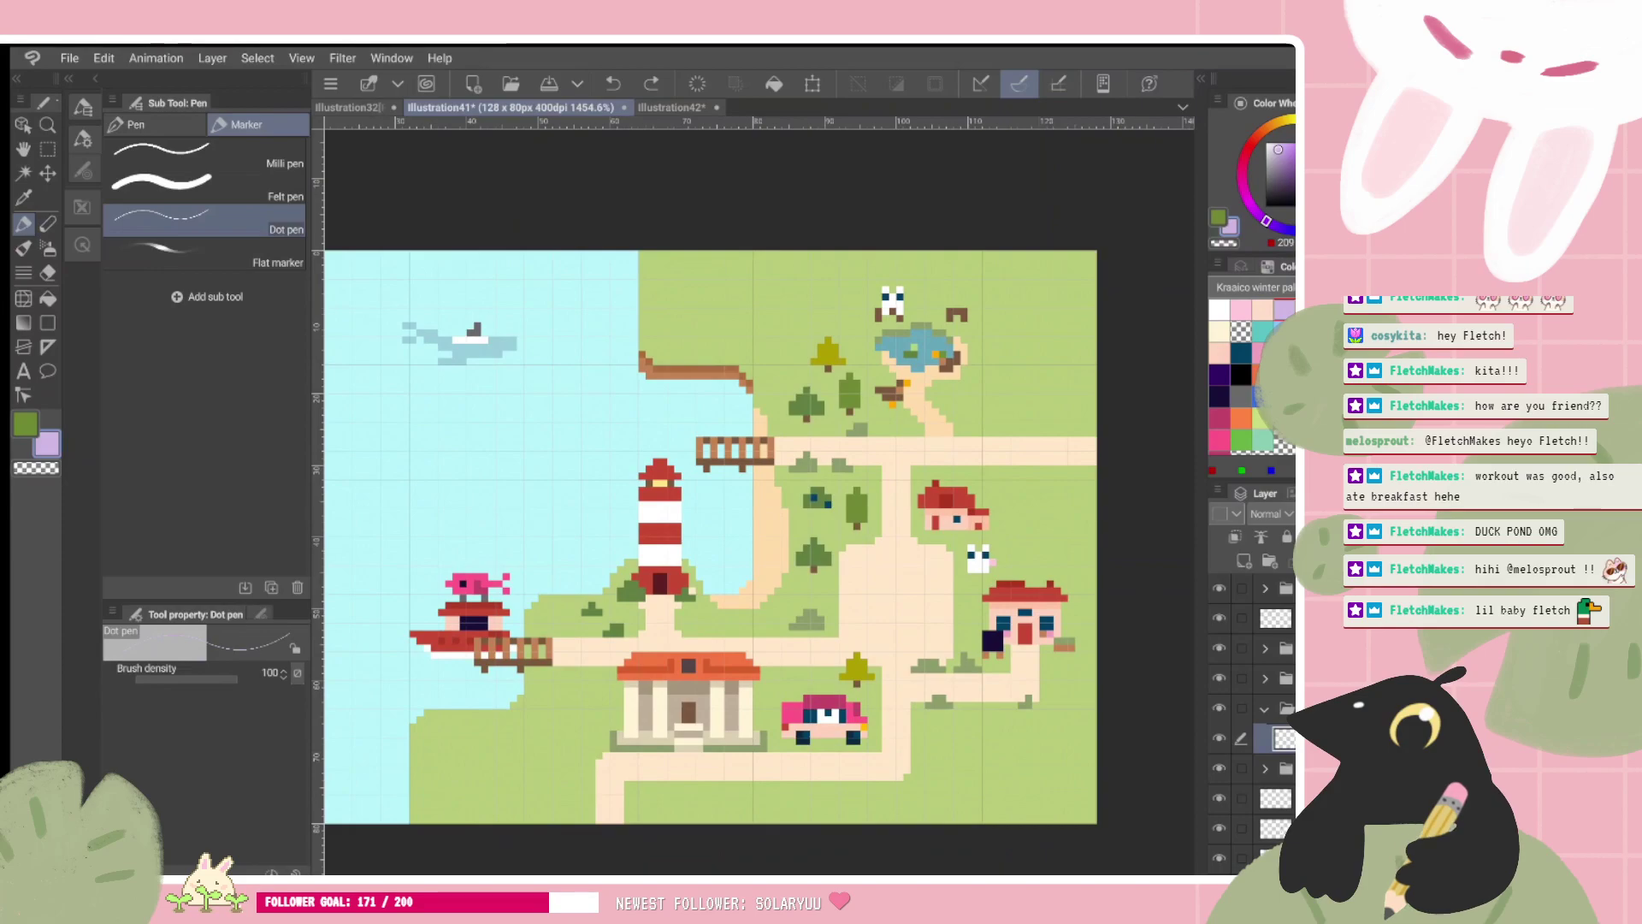
Step: Try recolouring the lower row of the white figure in the truck's window with cream
{"action": "scroll", "coordinate": [888, 834], "scroll_direction": "up", "scroll_amount": 3}
{"action": "scroll", "coordinate": [885, 817], "scroll_direction": "up", "scroll_amount": 2}
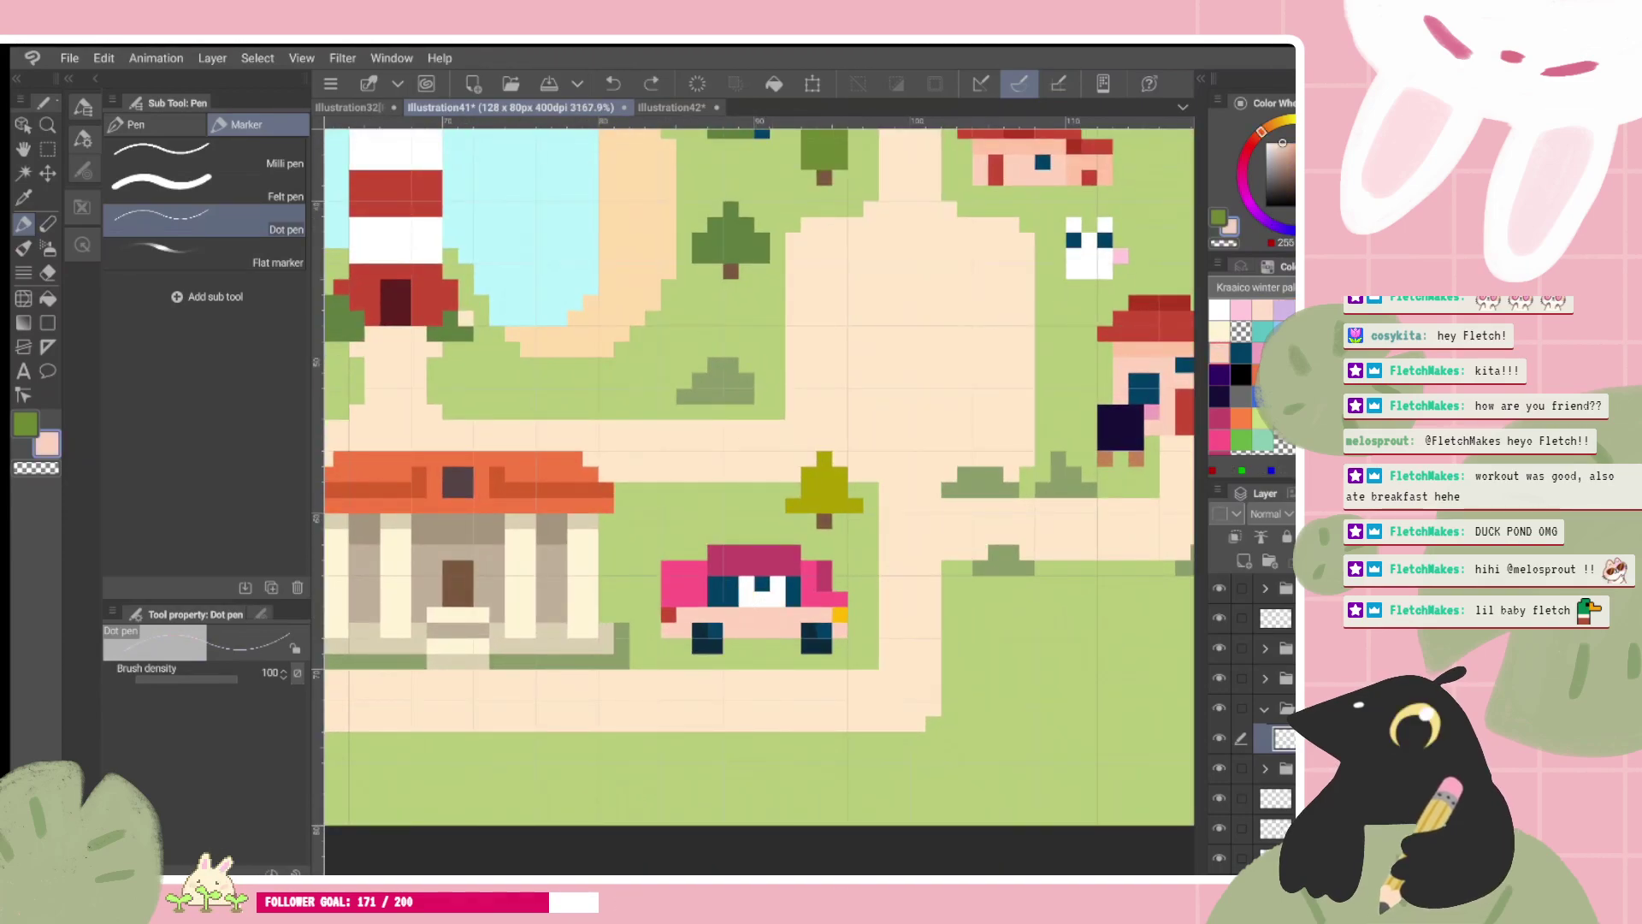
{"action": "left_click", "coordinate": [1218, 331]}
{"action": "left_click_drag", "start_coordinate": [746, 599], "coordinate": [777, 601]}
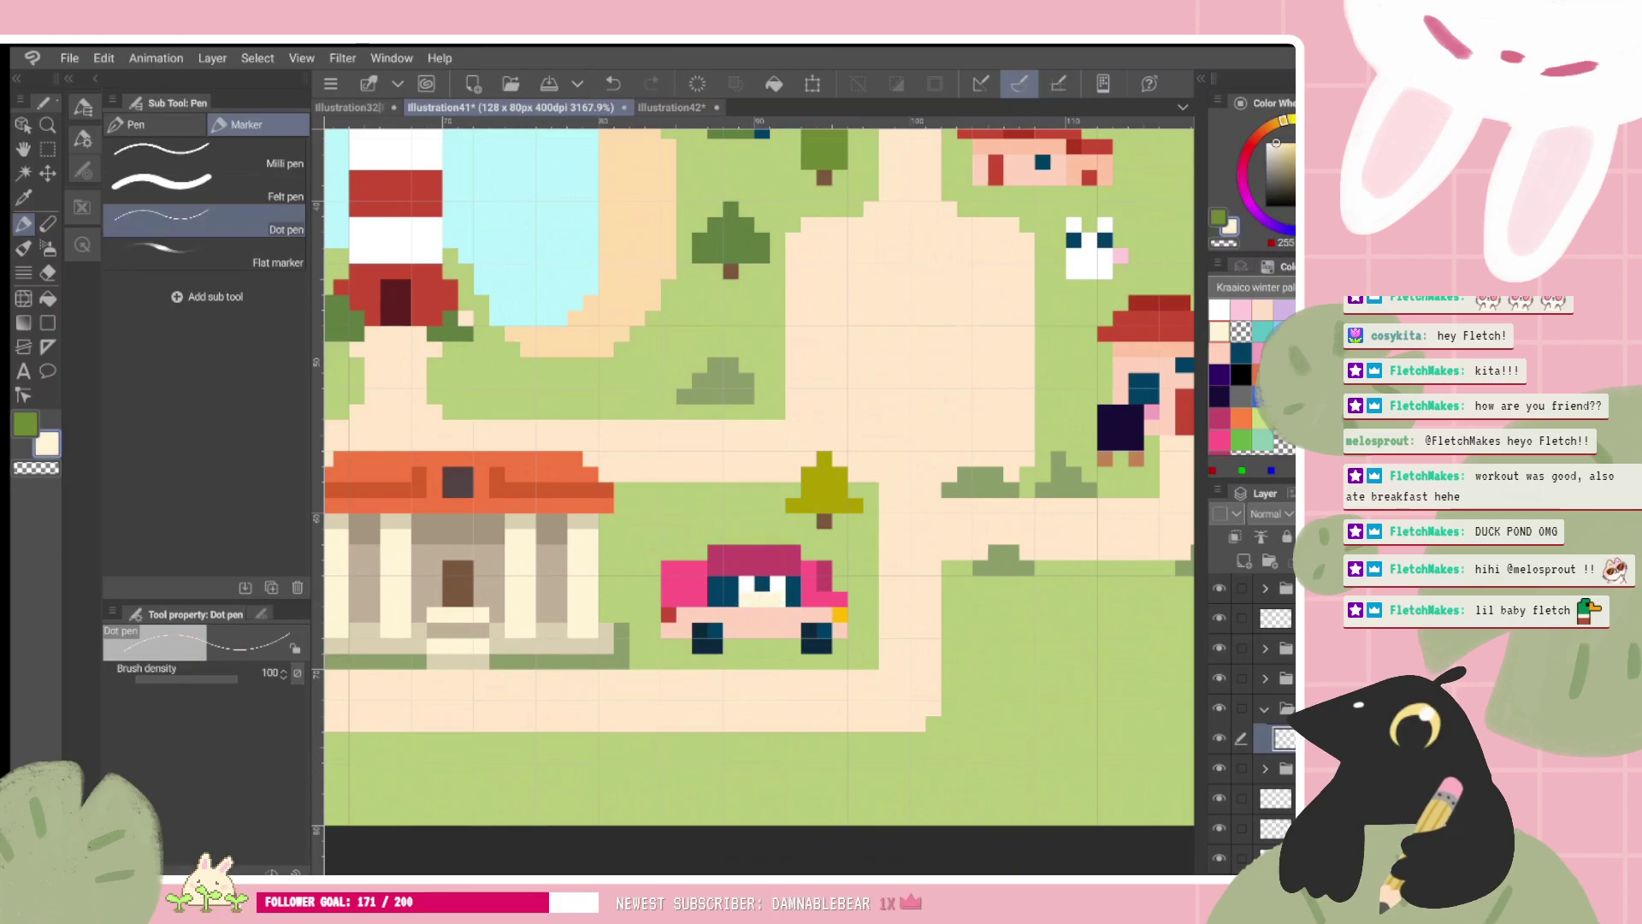
{"action": "key", "text": "ctrl+z"}
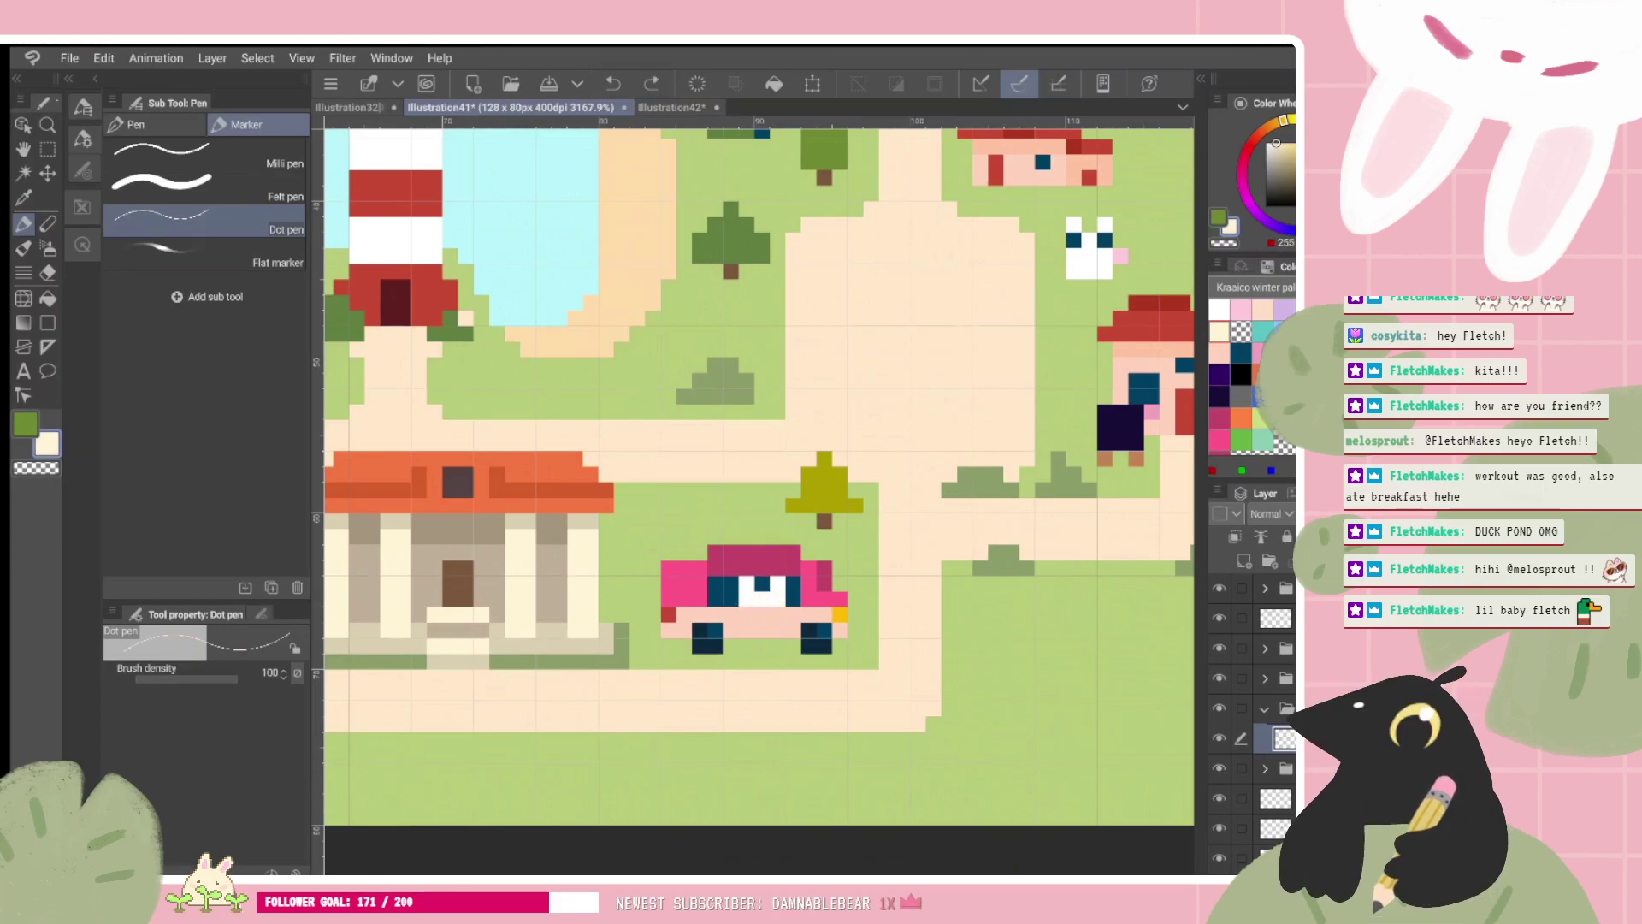
Step: Shade the lower part of the white figure in the truck's window with light grey
{"action": "left_click", "coordinate": [1241, 393]}
{"action": "left_click", "coordinate": [1266, 150]}
{"action": "left_click", "coordinate": [1265, 158]}
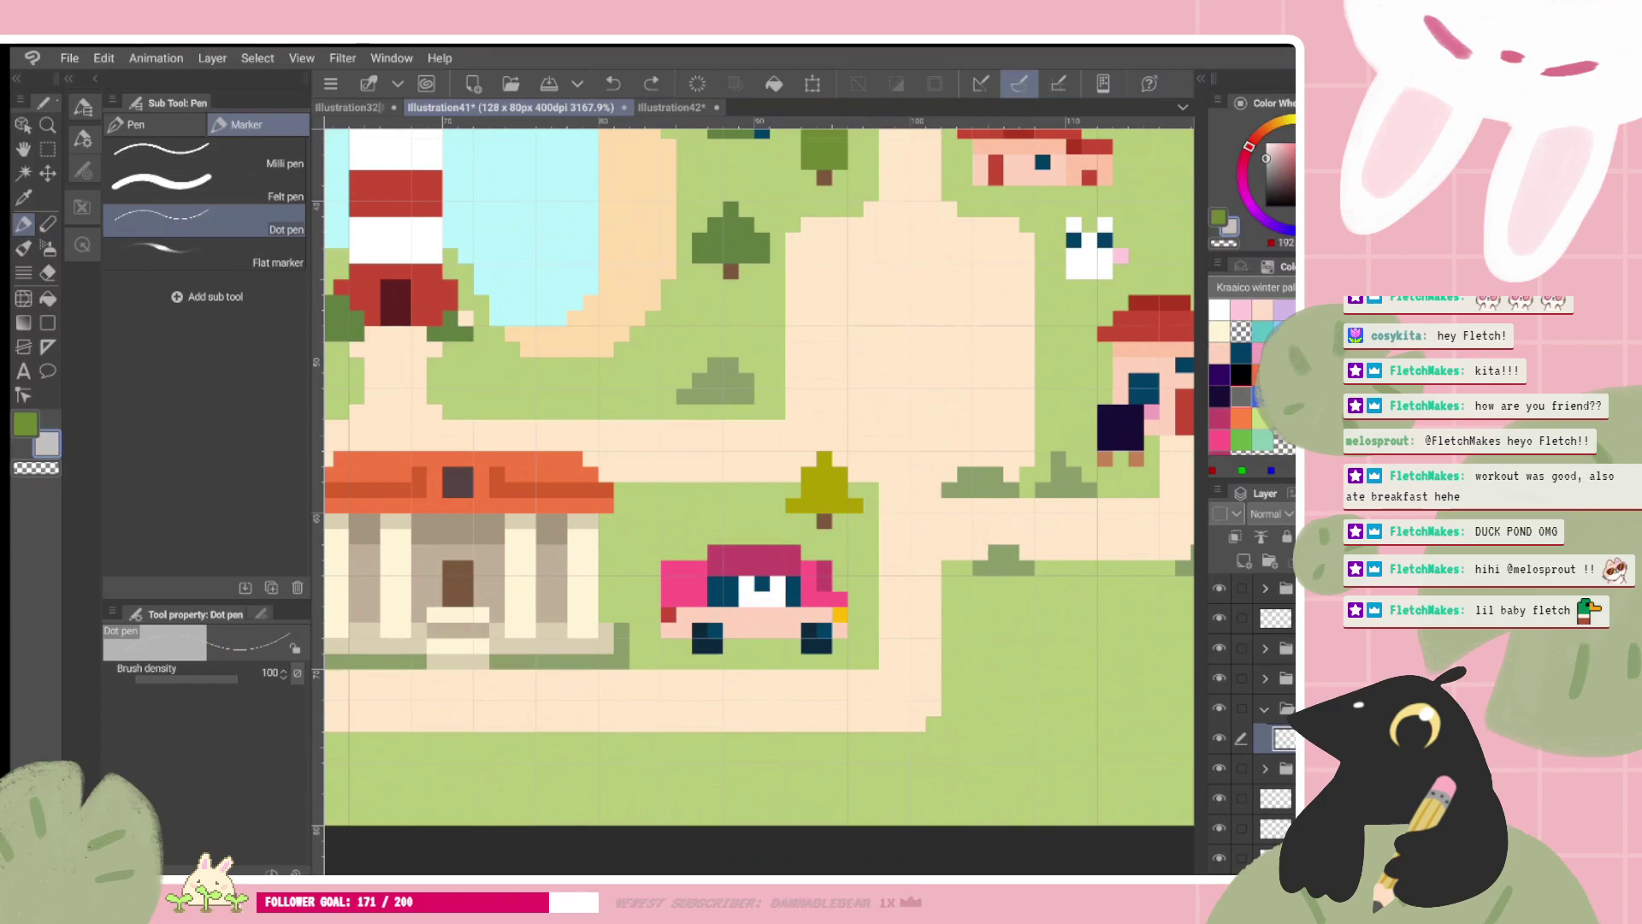
{"action": "left_click", "coordinate": [746, 599]}
{"action": "scroll", "coordinate": [803, 614], "scroll_direction": "down", "scroll_amount": 5}
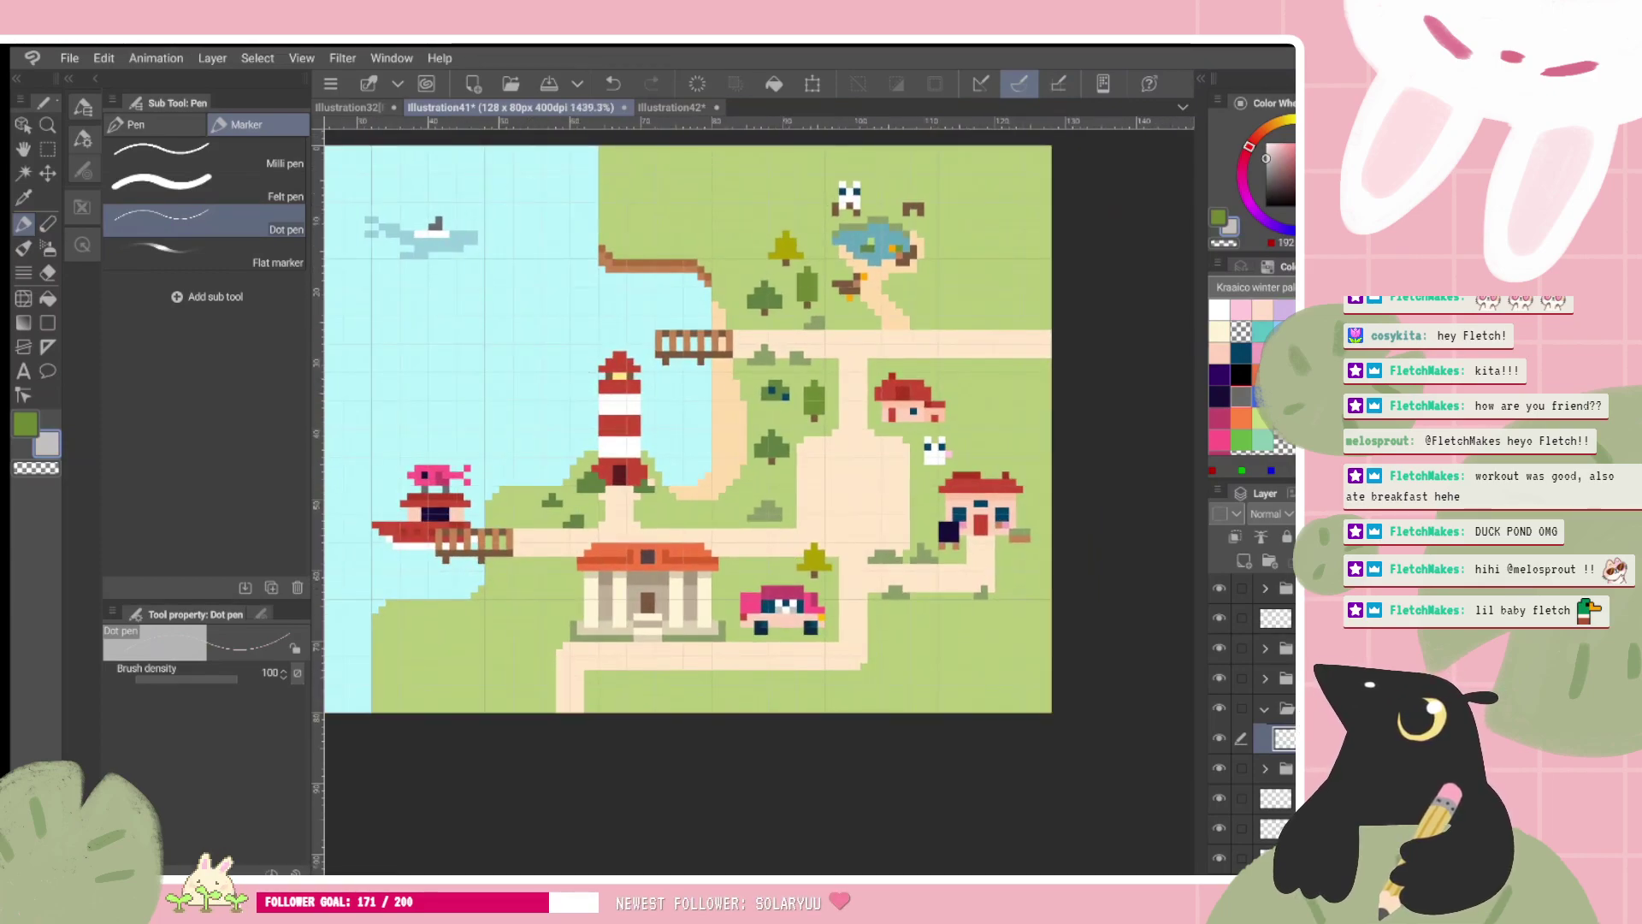
{"action": "scroll", "coordinate": [809, 608], "scroll_direction": "up", "scroll_amount": 2}
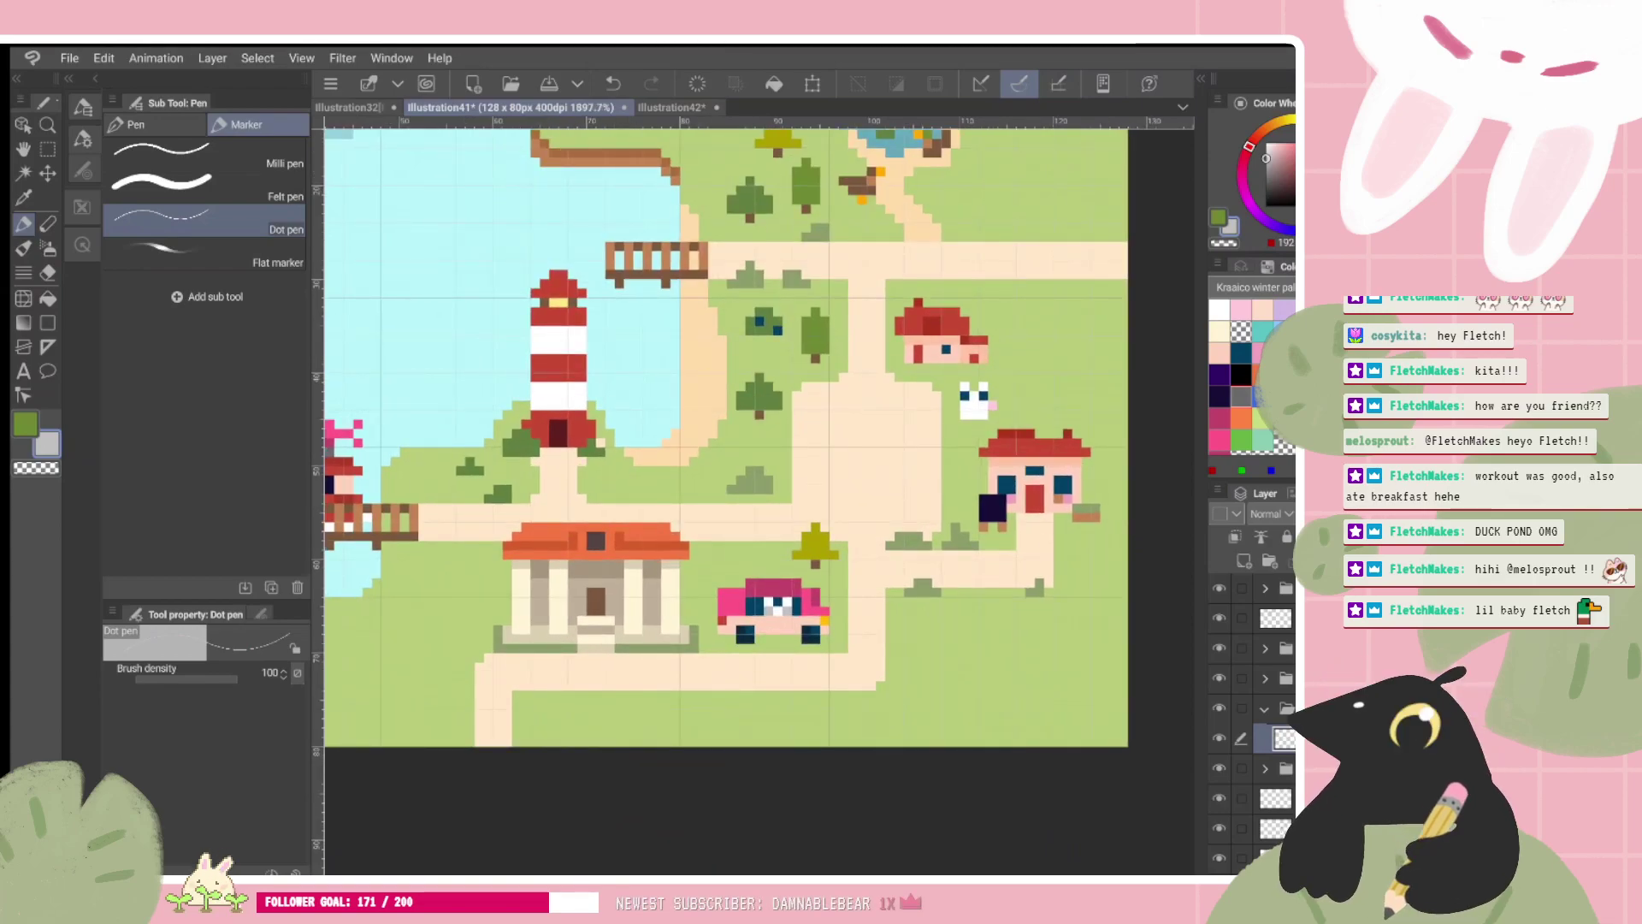
{"action": "left_click", "coordinate": [904, 190], "text": "alt"}
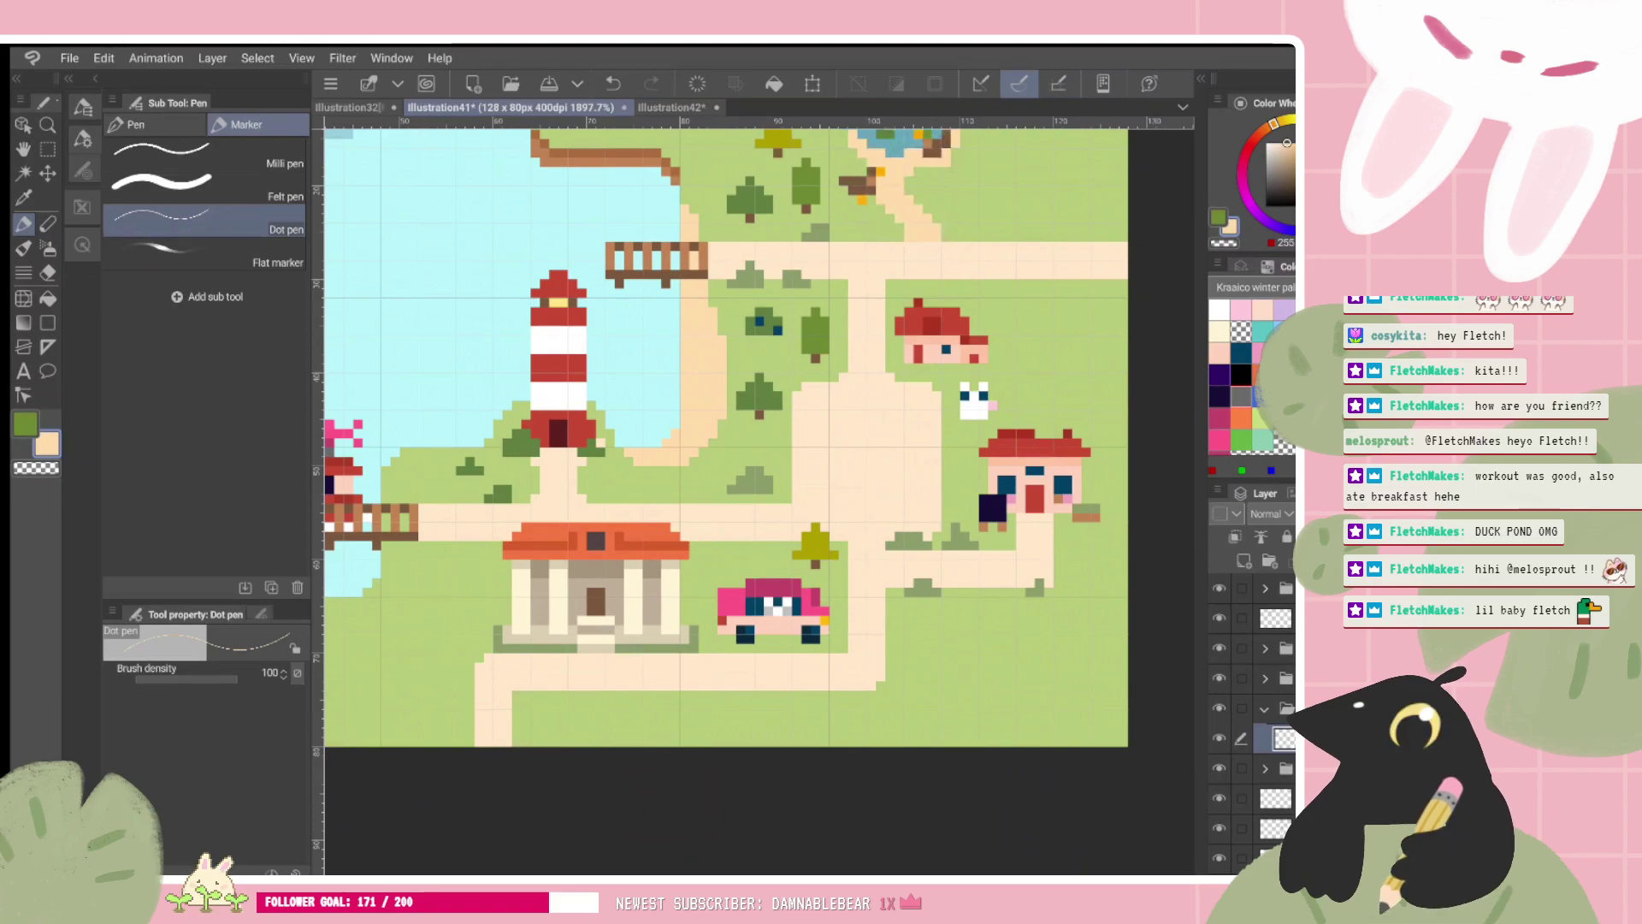
{"action": "left_click", "coordinate": [1088, 515], "text": "alt"}
{"action": "scroll", "coordinate": [758, 502], "scroll_direction": "down", "scroll_amount": 2}
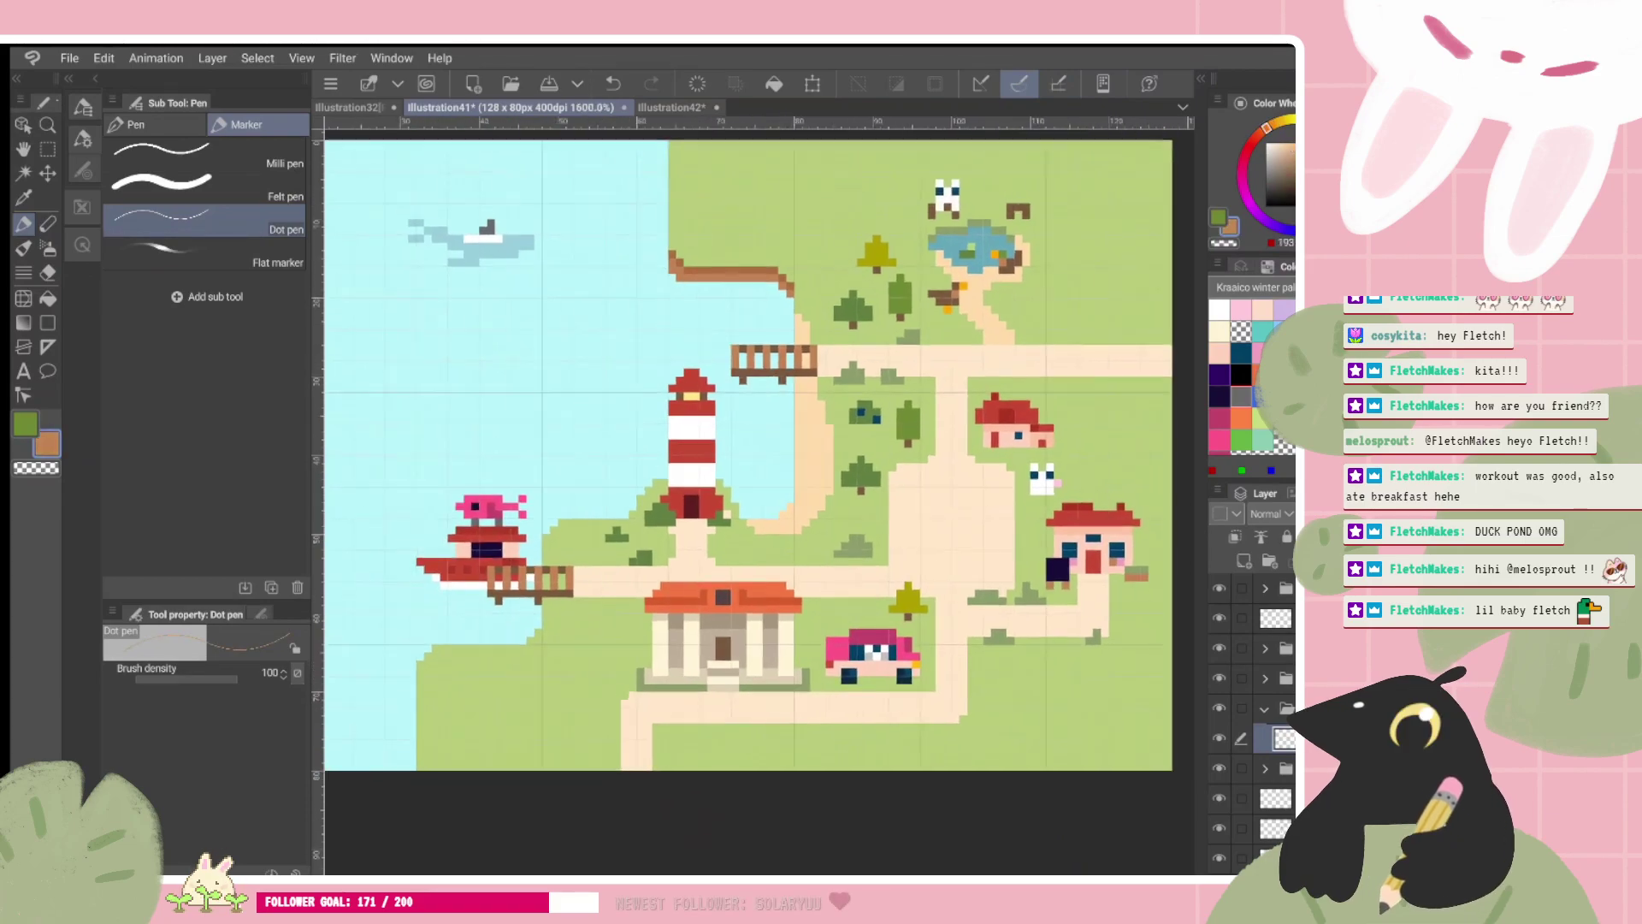
{"action": "scroll", "coordinate": [940, 379], "scroll_direction": "up", "scroll_amount": 1}
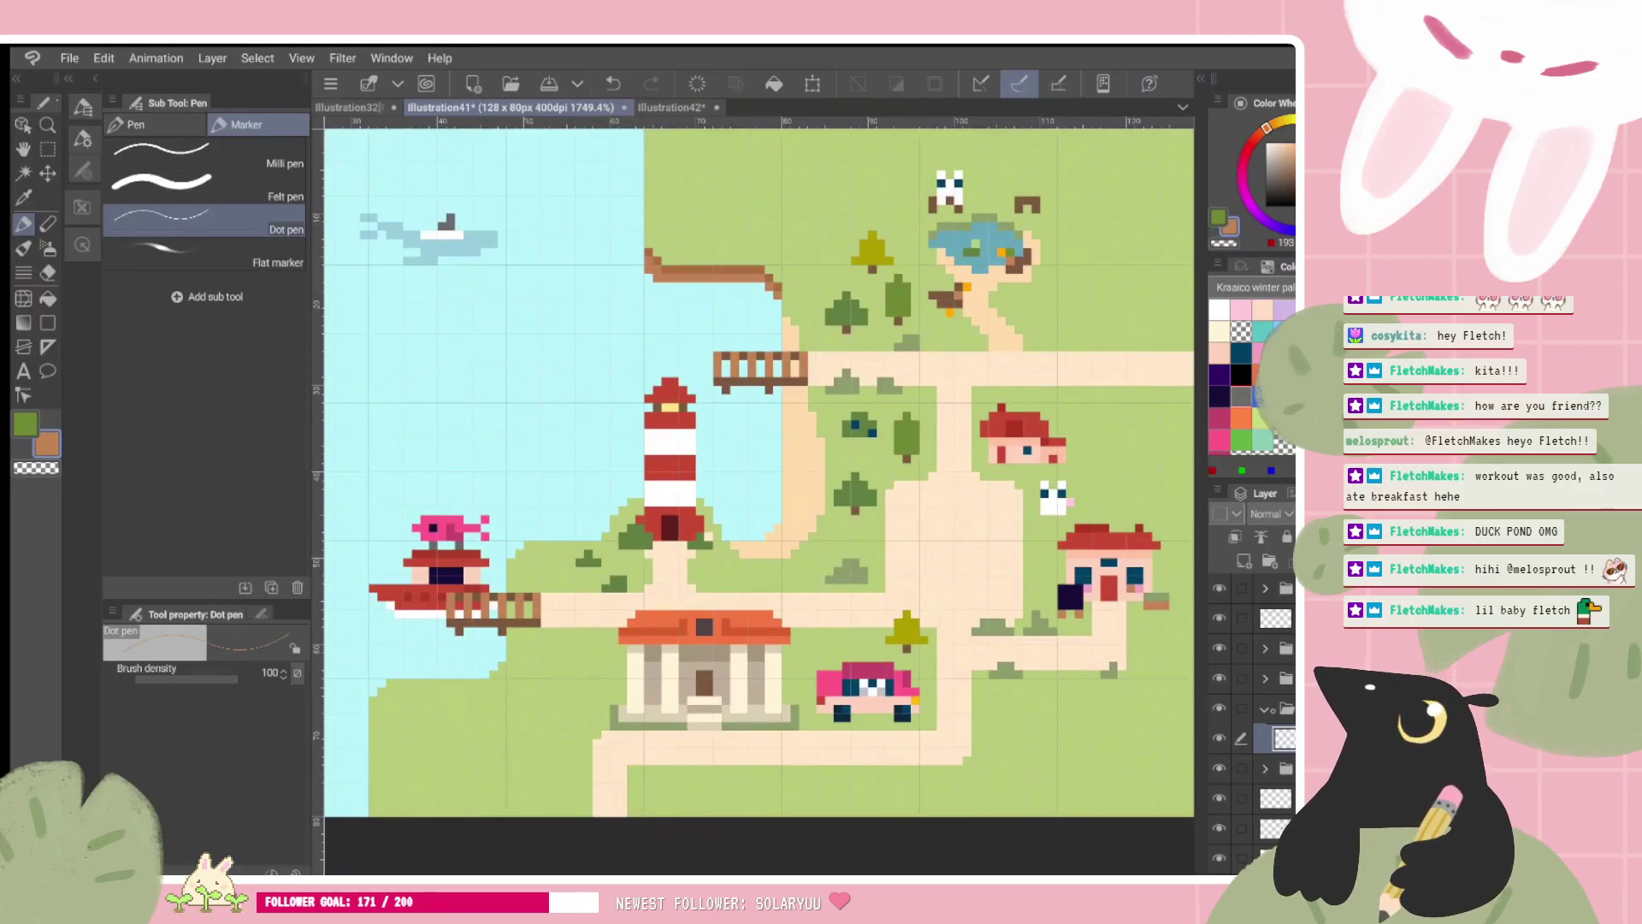
Step: Collapse the truck's layer folder and rename it "foodtruck"
{"action": "left_click", "coordinate": [1264, 708]}
{"action": "double_click", "coordinate": [1287, 708]}
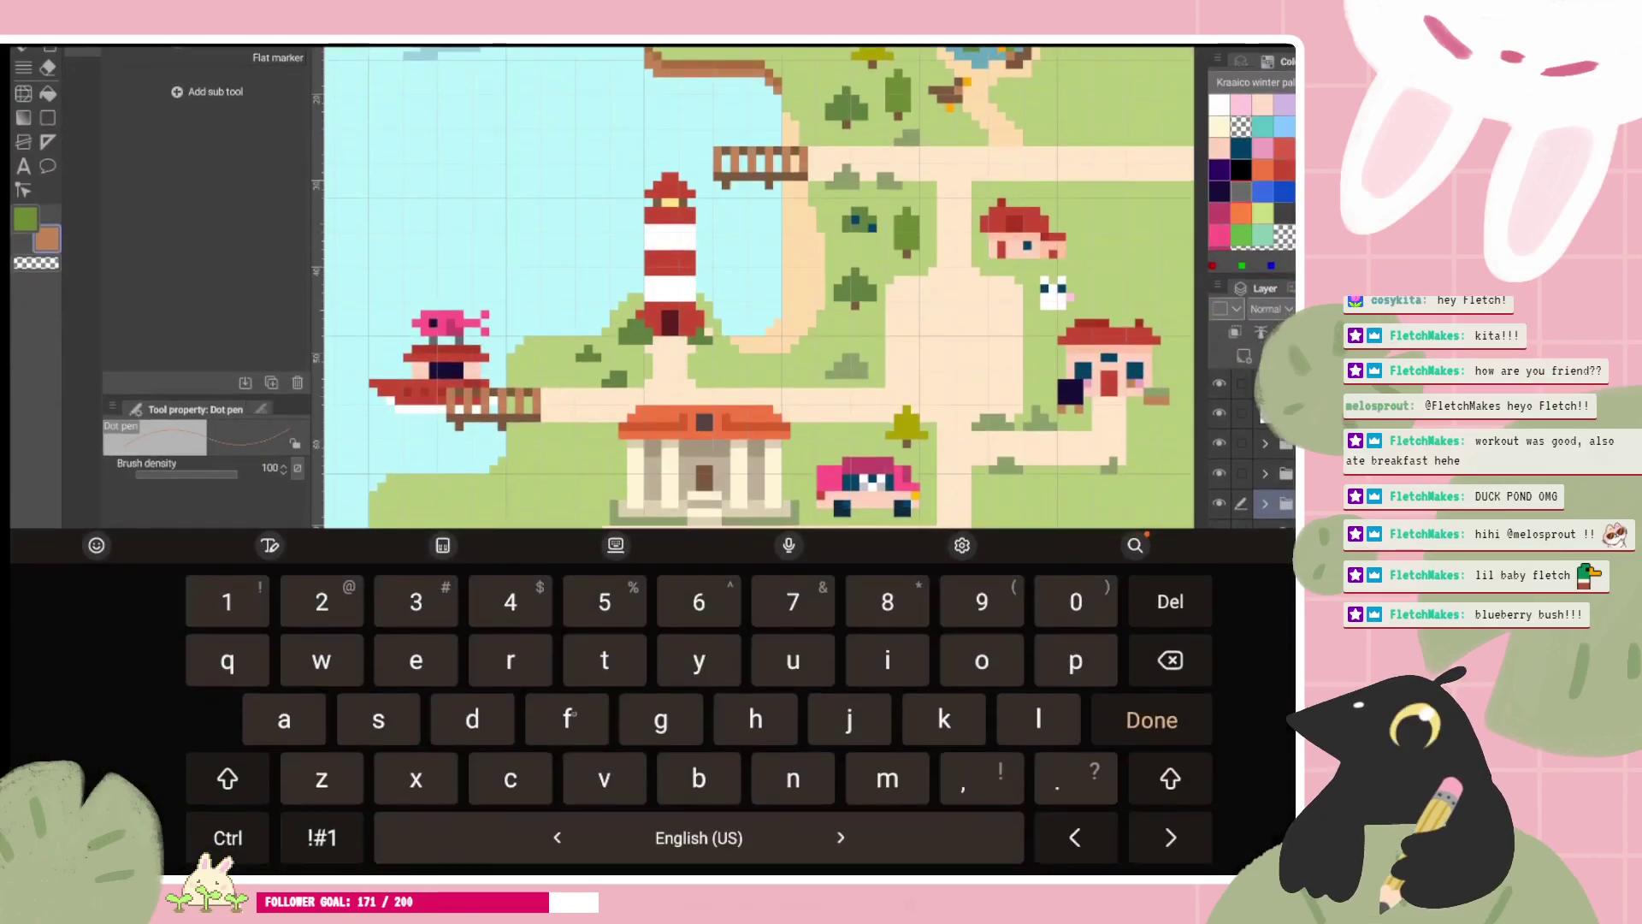
{"action": "type", "text": "foodtruck"}
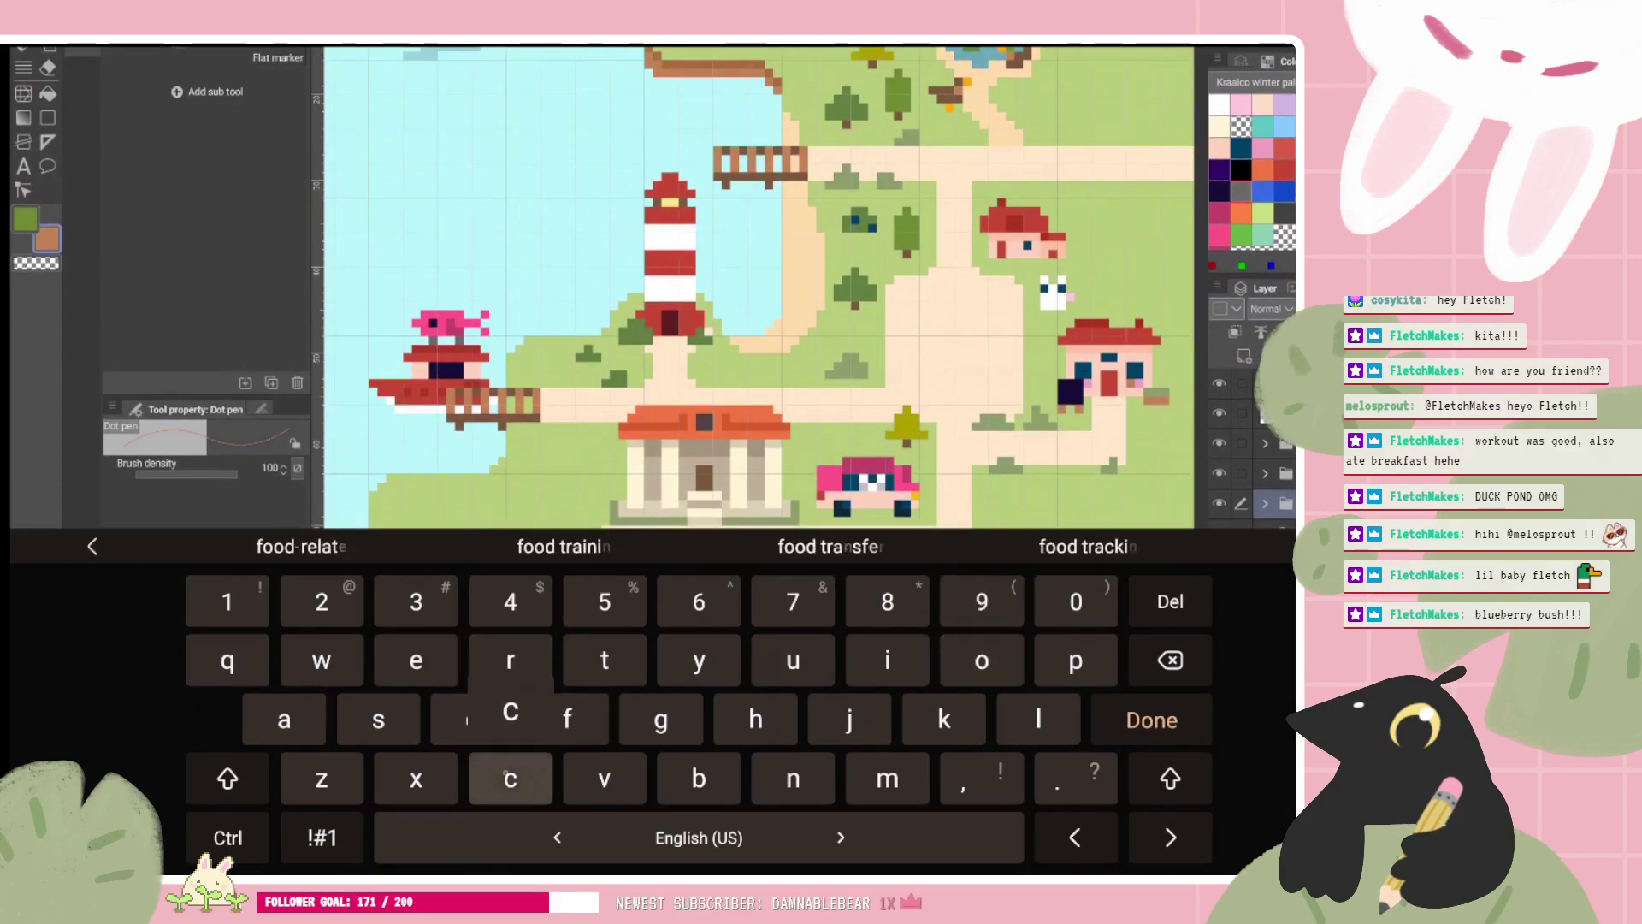
{"action": "left_click", "coordinate": [1119, 719]}
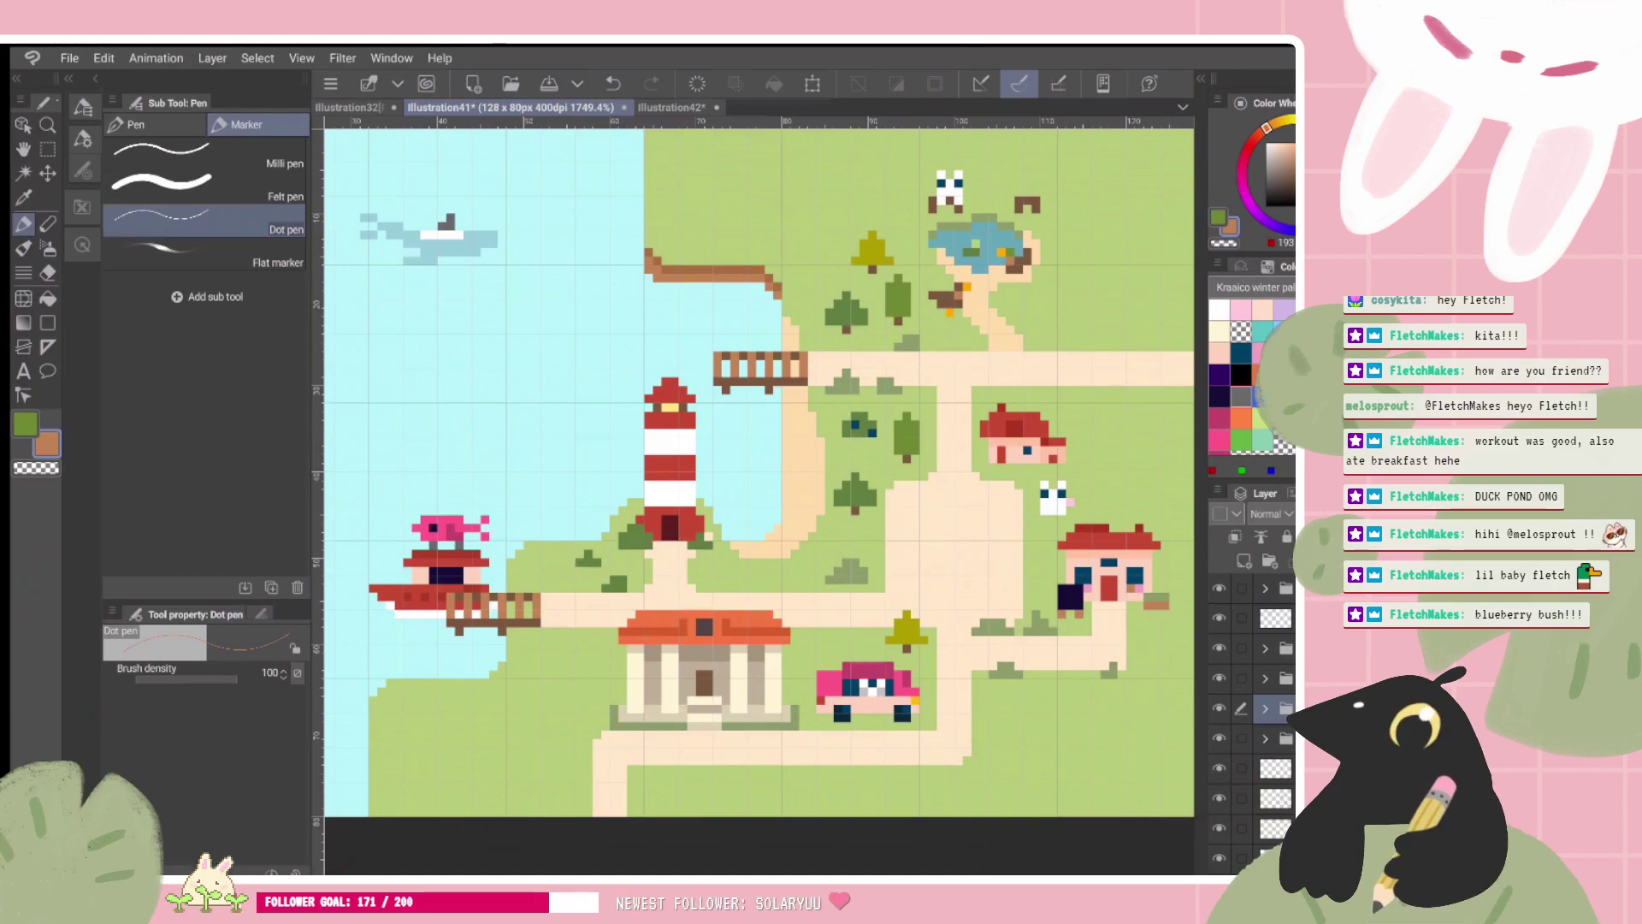
Step: Add a new raster layer and draw a flat taupe stone base in the plaza, using the columned building's shadow colour
{"action": "scroll", "coordinate": [872, 739], "scroll_direction": "down", "scroll_amount": 1}
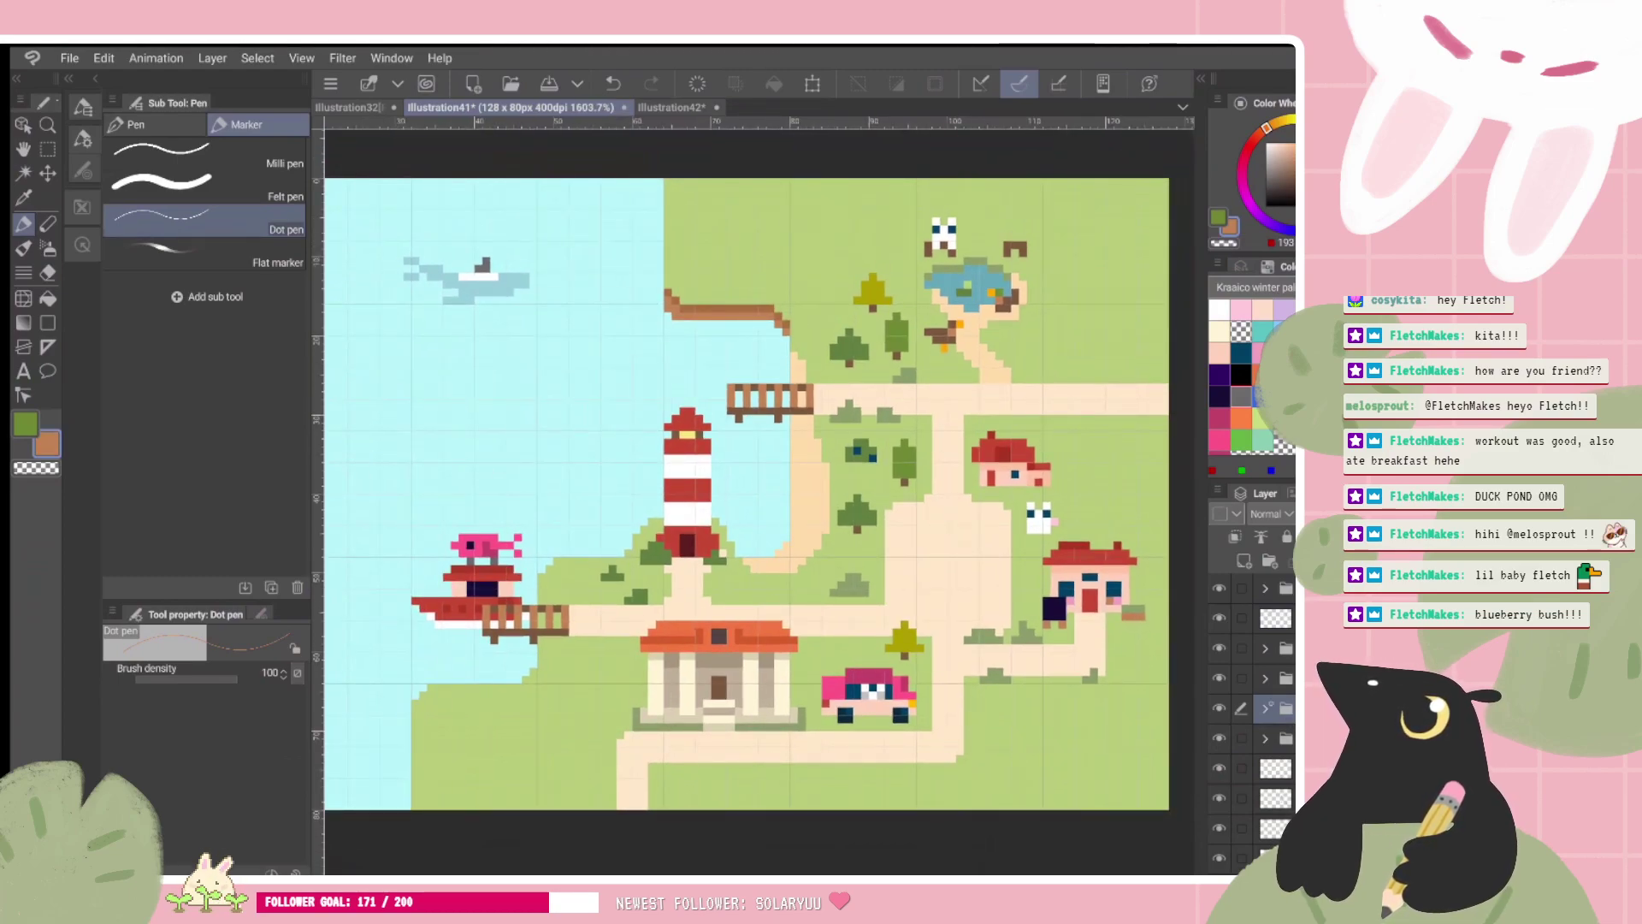
{"action": "left_click", "coordinate": [1245, 561]}
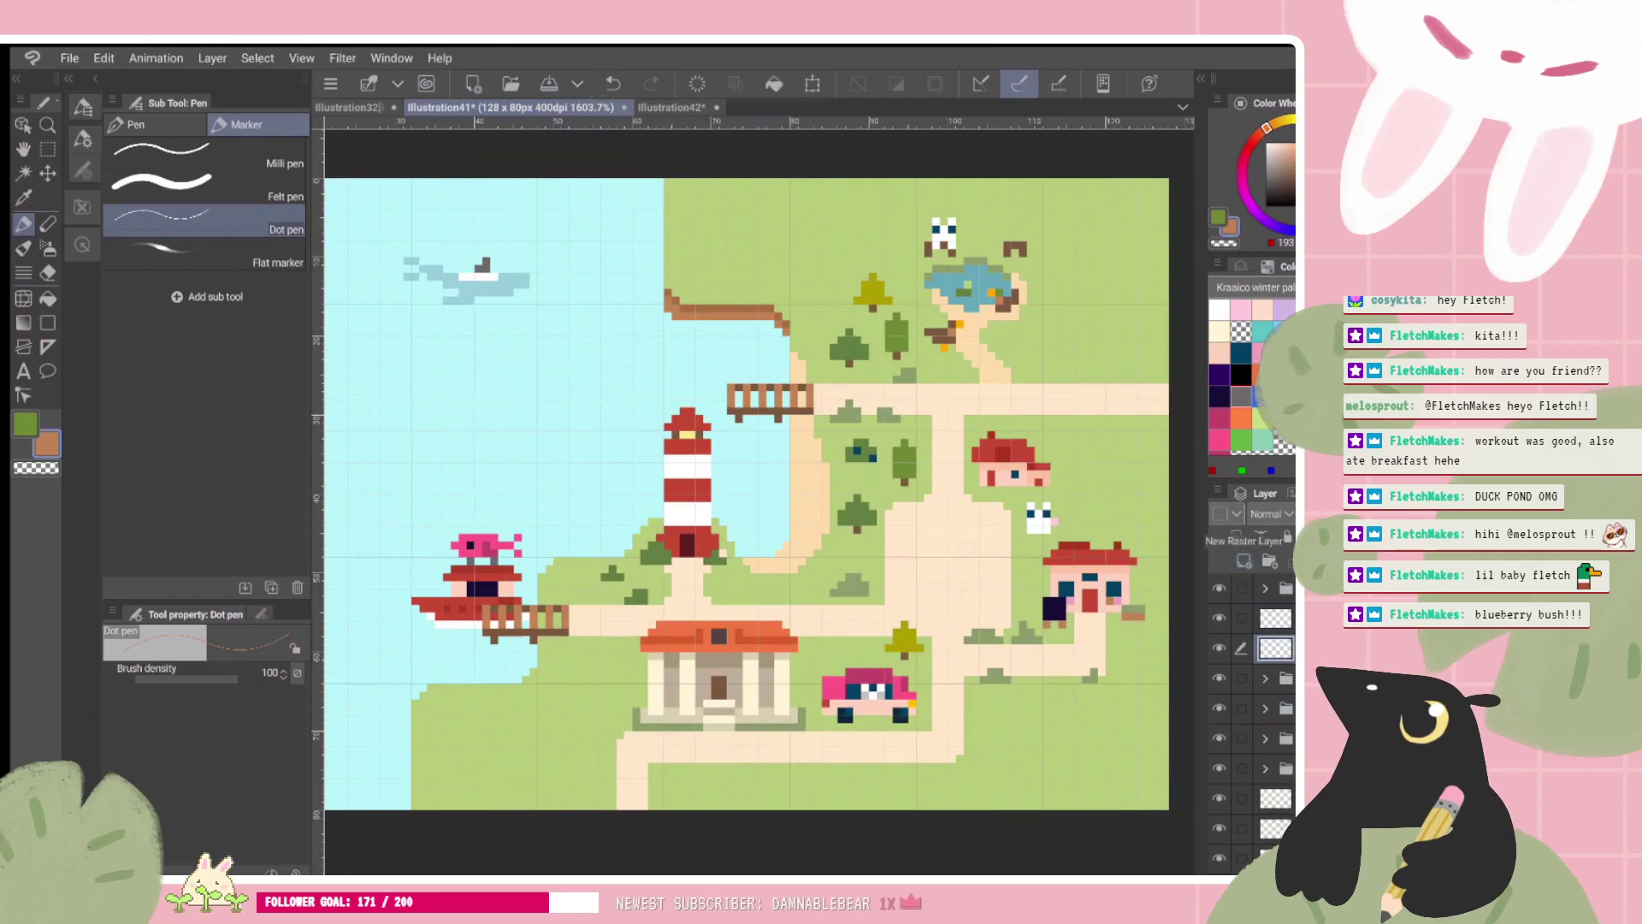
{"action": "scroll", "coordinate": [1073, 635], "scroll_direction": "up", "scroll_amount": 2}
{"action": "left_click", "coordinate": [714, 633], "text": "alt"}
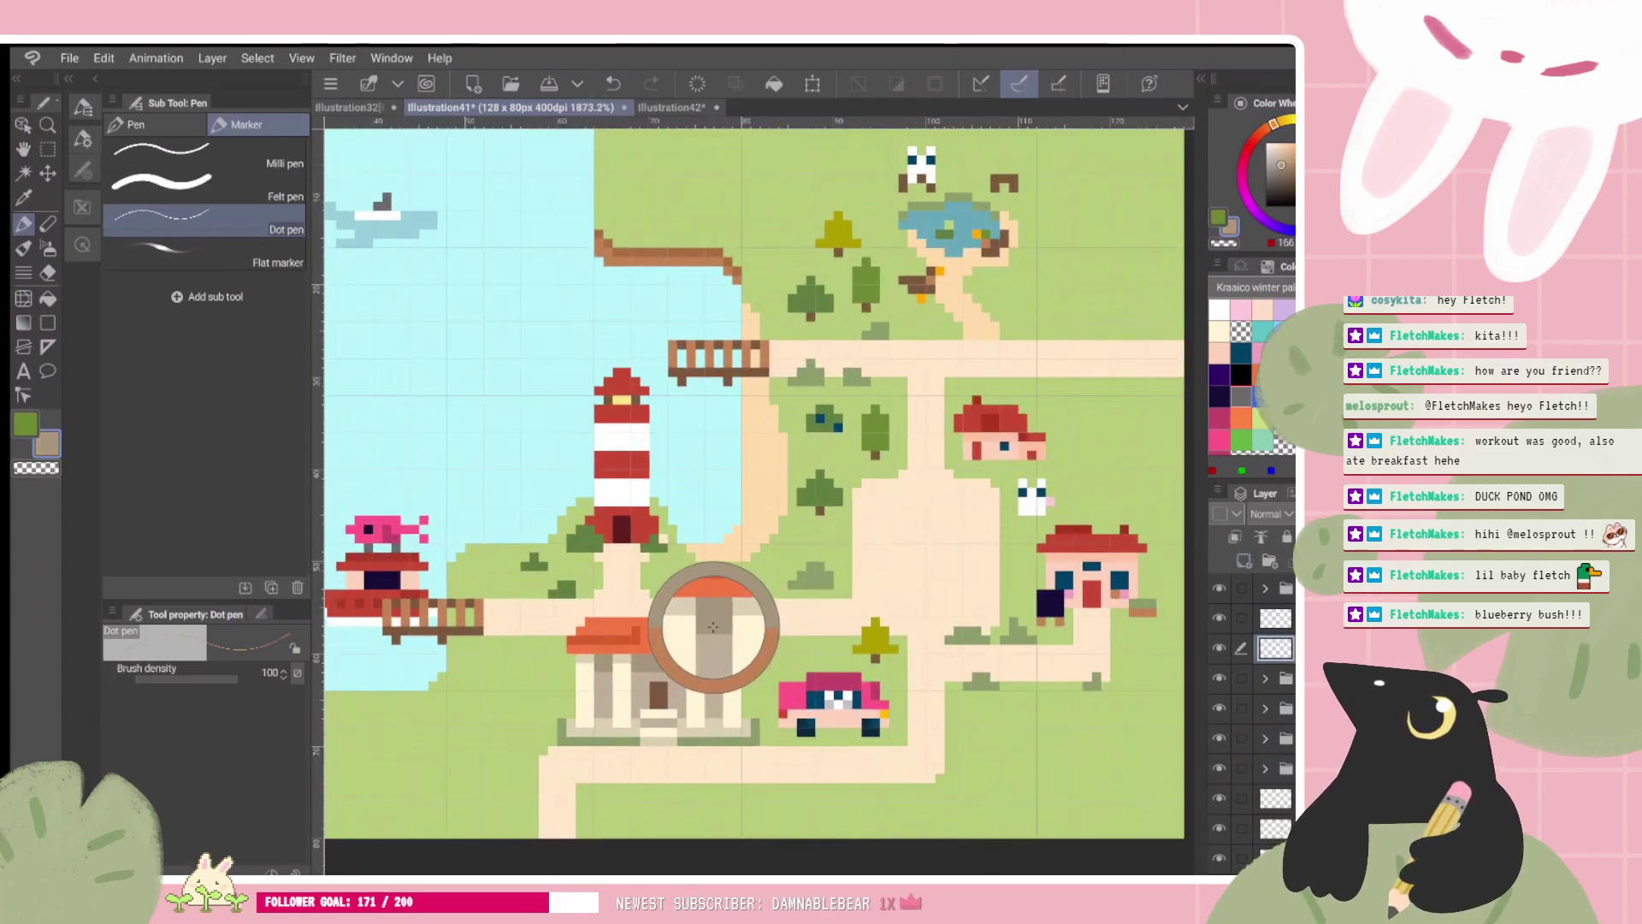
{"action": "mouse_move", "coordinate": [909, 547]}
{"action": "left_mouse_down"}
{"action": "mouse_move", "coordinate": [949, 547]}
{"action": "mouse_move", "coordinate": [921, 556]}
{"action": "left_mouse_up"}
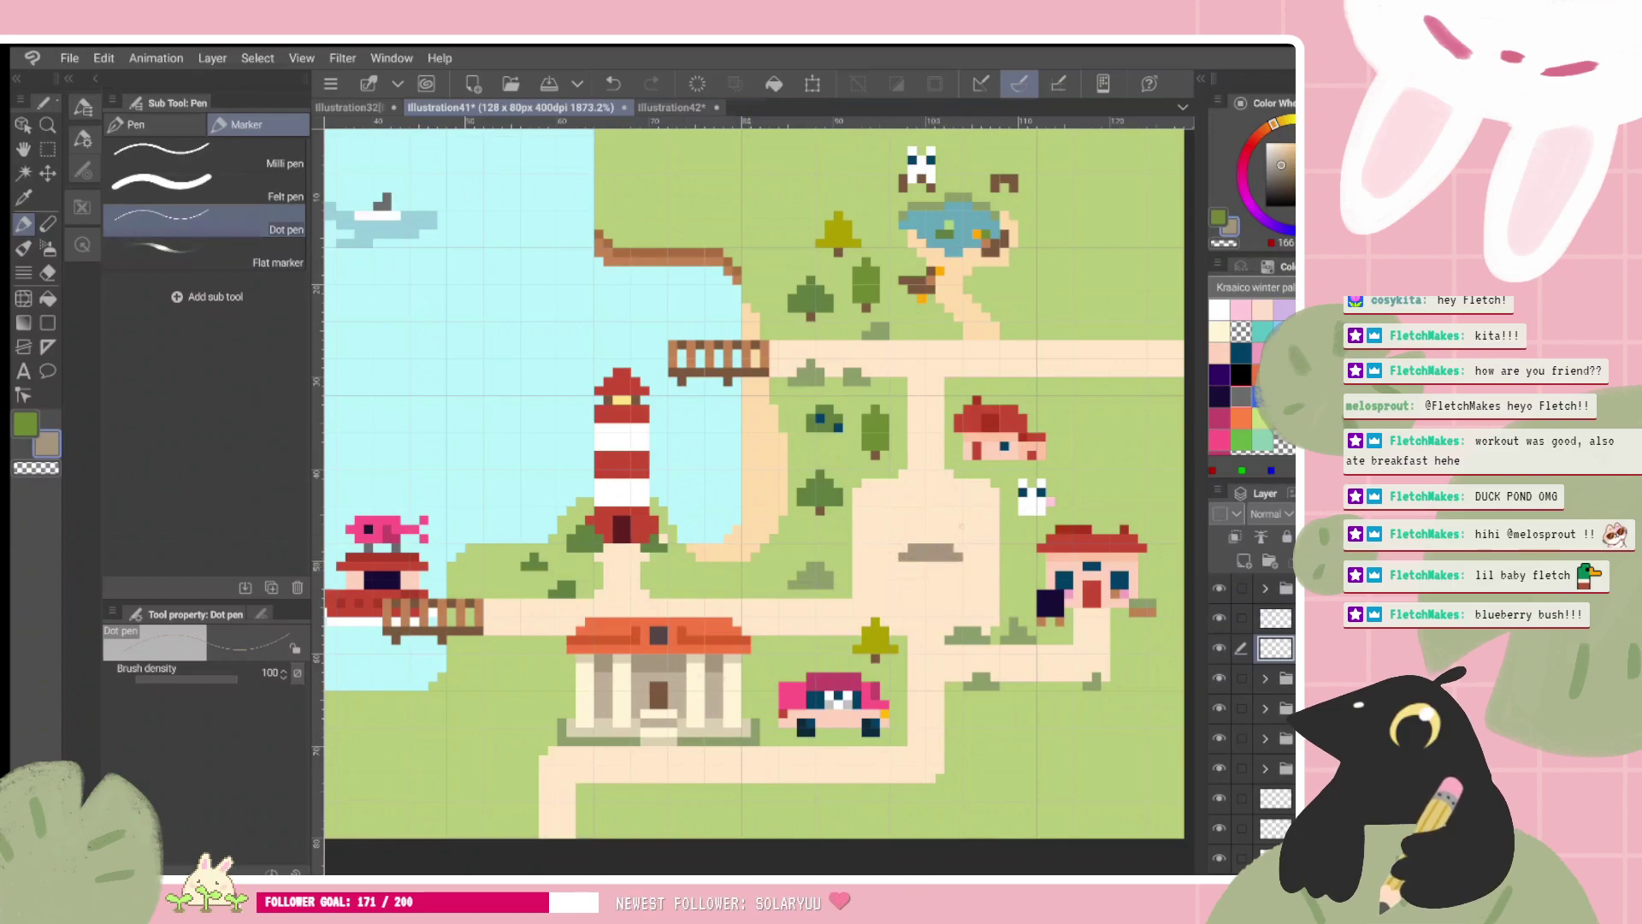
Step: Try drawing a thick taupe stem above the stone base, and undo it
{"action": "left_click_drag", "start_coordinate": [940, 500], "coordinate": [931, 539]}
{"action": "left_click", "coordinate": [940, 529]}
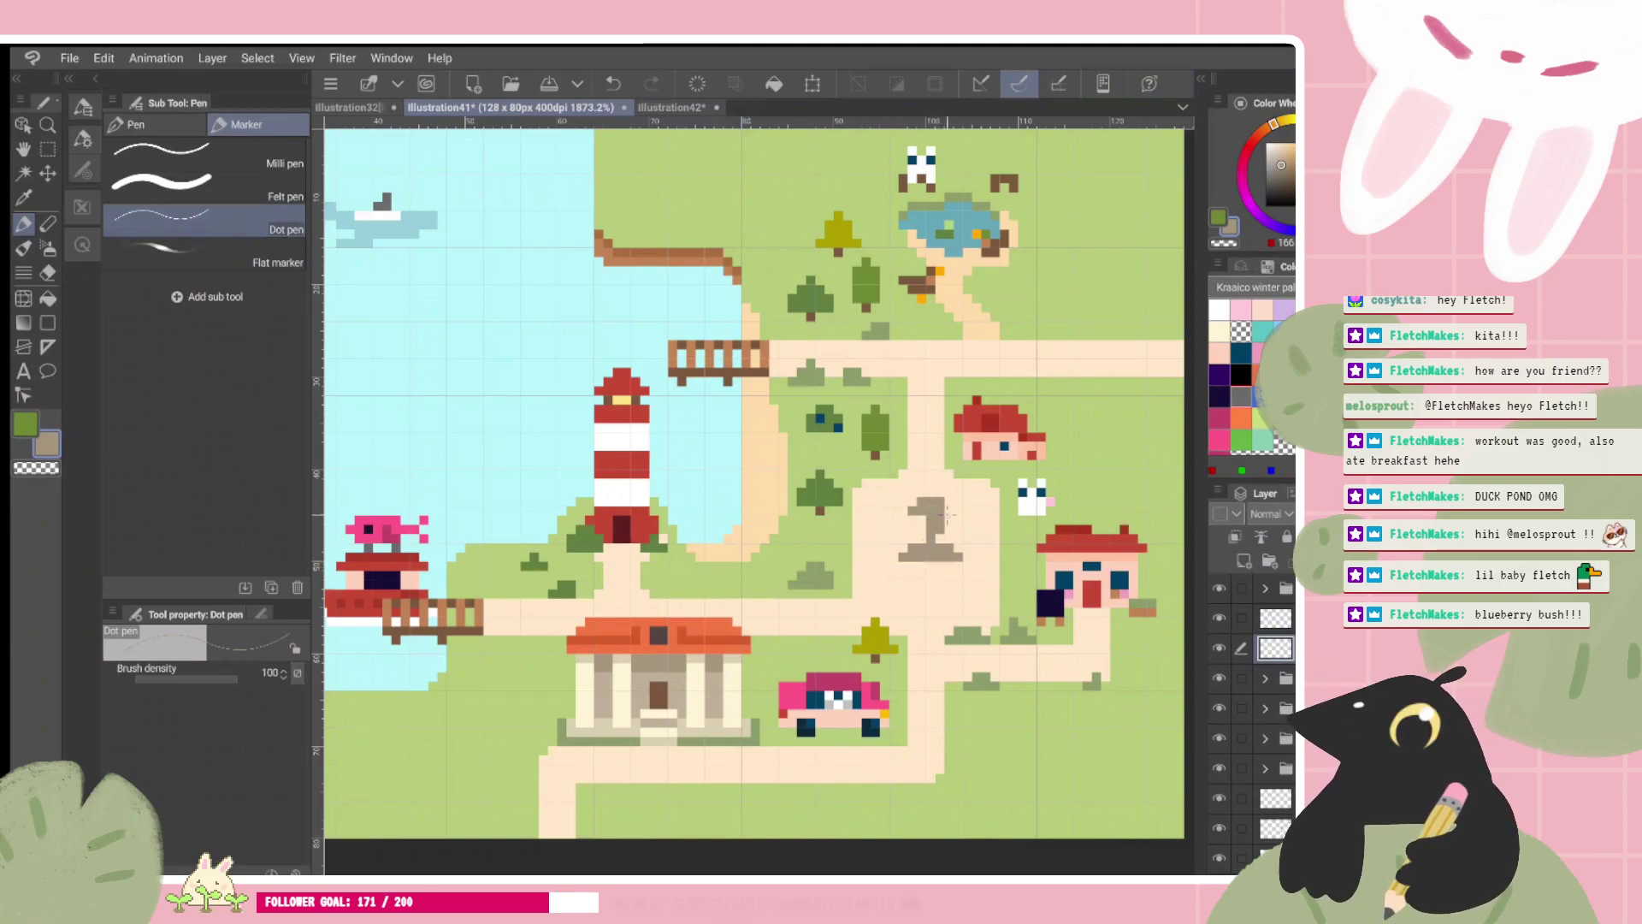
{"action": "key", "text": "ctrl+z"}
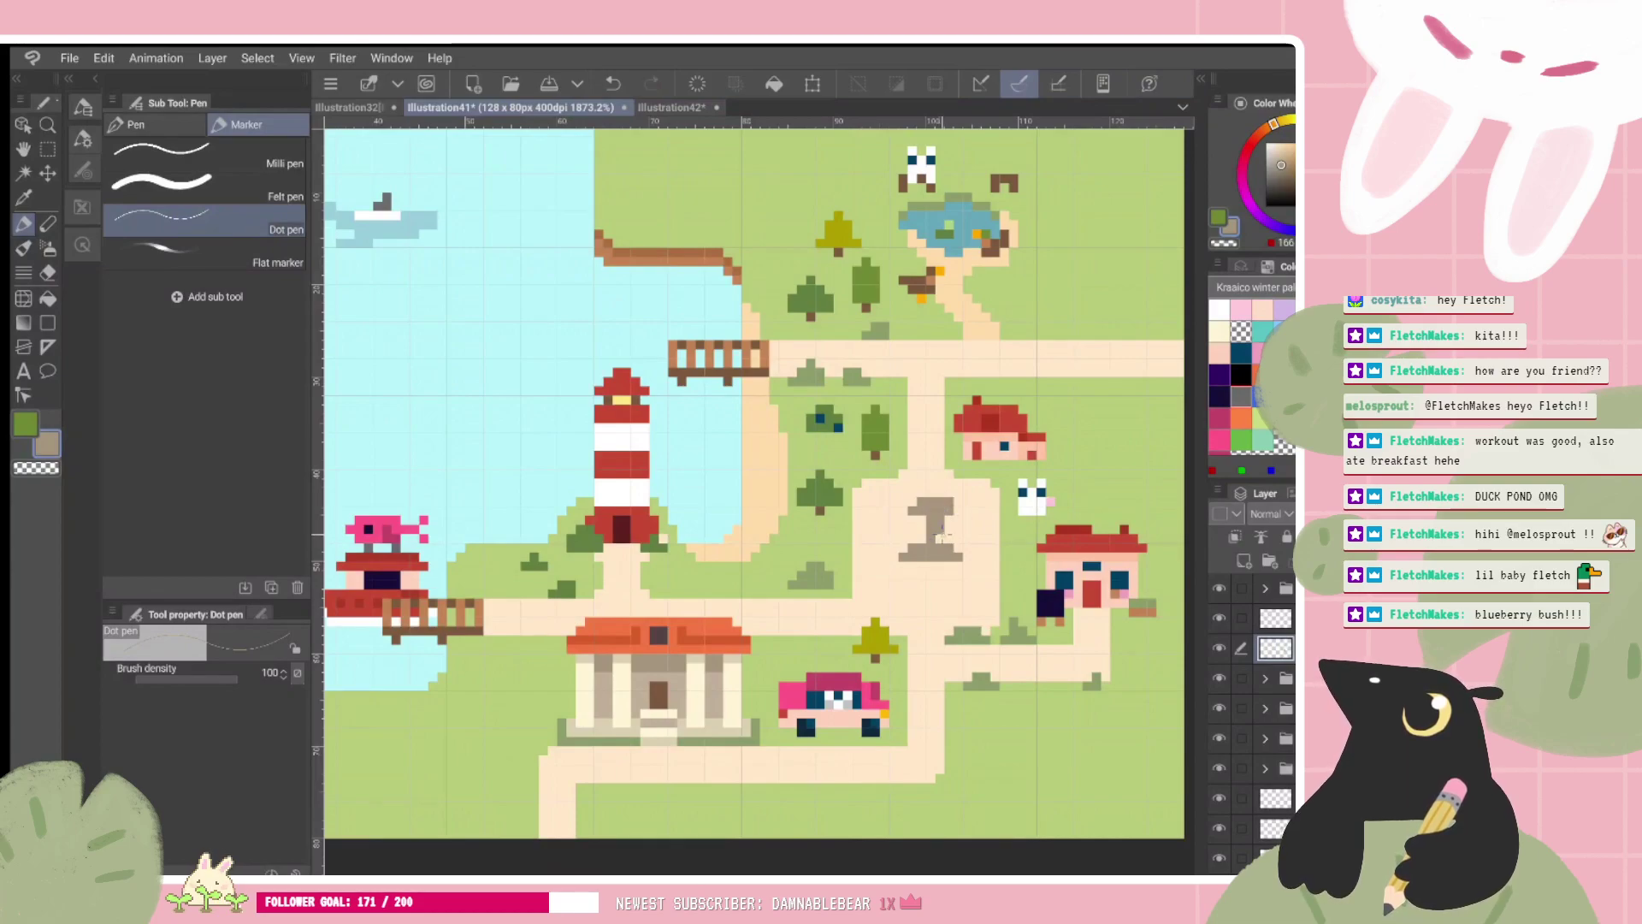
{"action": "key", "text": "ctrl+z"}
{"action": "key", "text": "ctrl+z"}
{"action": "key", "text": "ctrl+z"}
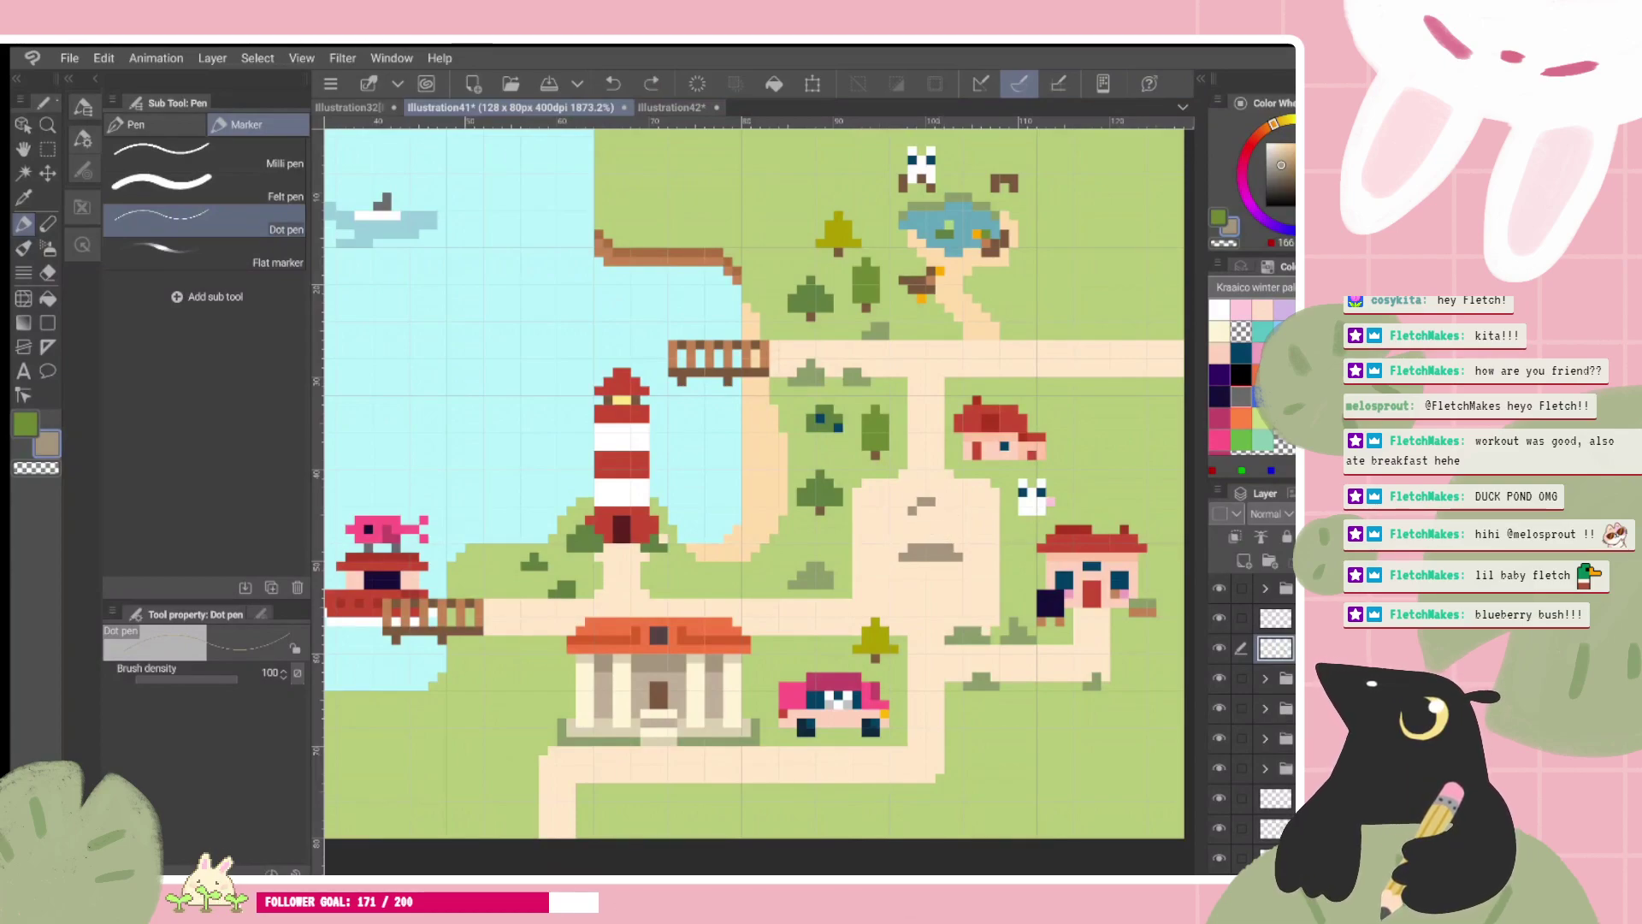
Step: Draw a slim T-shaped taupe stem on the stone base and add arching water jets above it in the pond's blue
{"action": "mouse_move", "coordinate": [921, 520]}
{"action": "left_mouse_down"}
{"action": "mouse_move", "coordinate": [939, 520]}
{"action": "mouse_move", "coordinate": [931, 540]}
{"action": "left_mouse_up"}
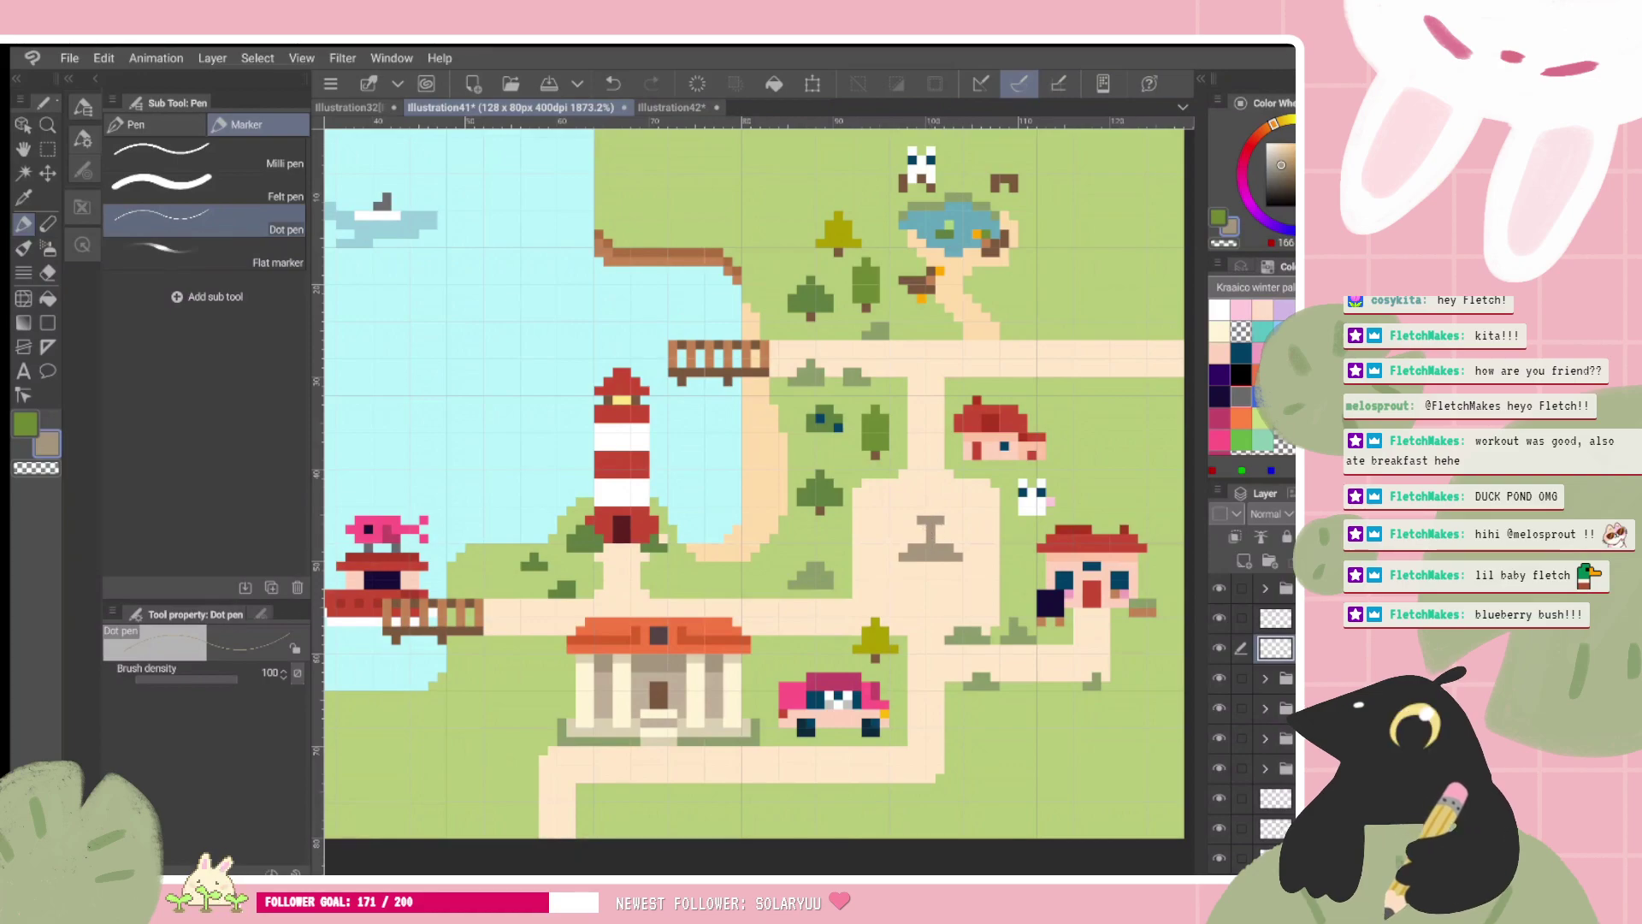
{"action": "left_click", "coordinate": [936, 210], "text": "alt"}
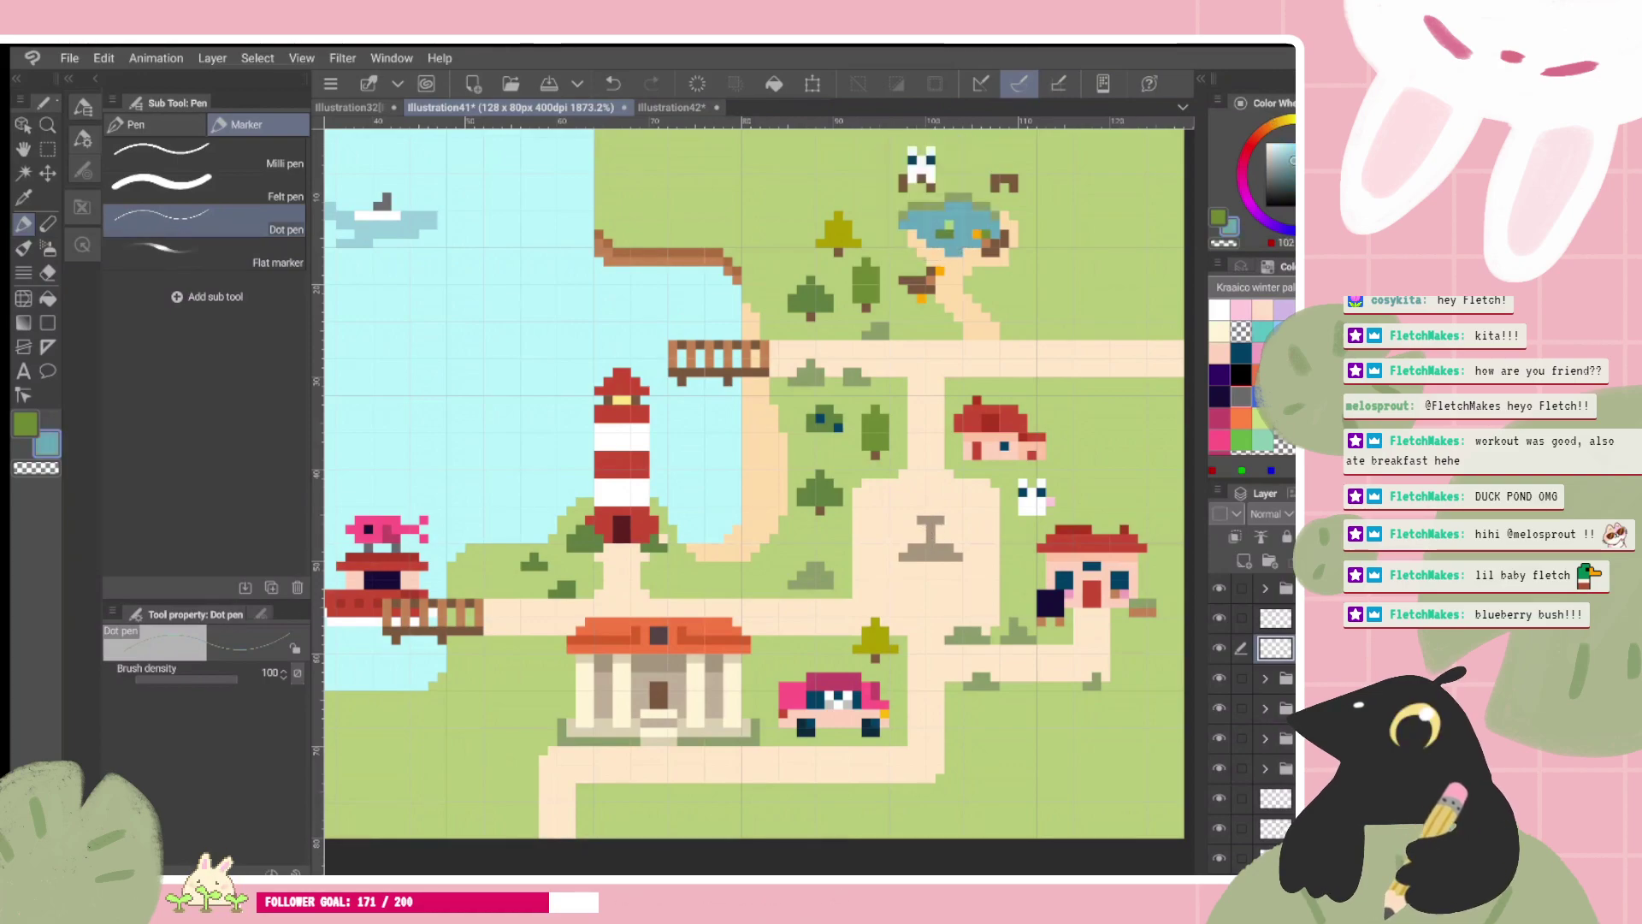
{"action": "scroll", "coordinate": [997, 464], "scroll_direction": "up", "scroll_amount": 3}
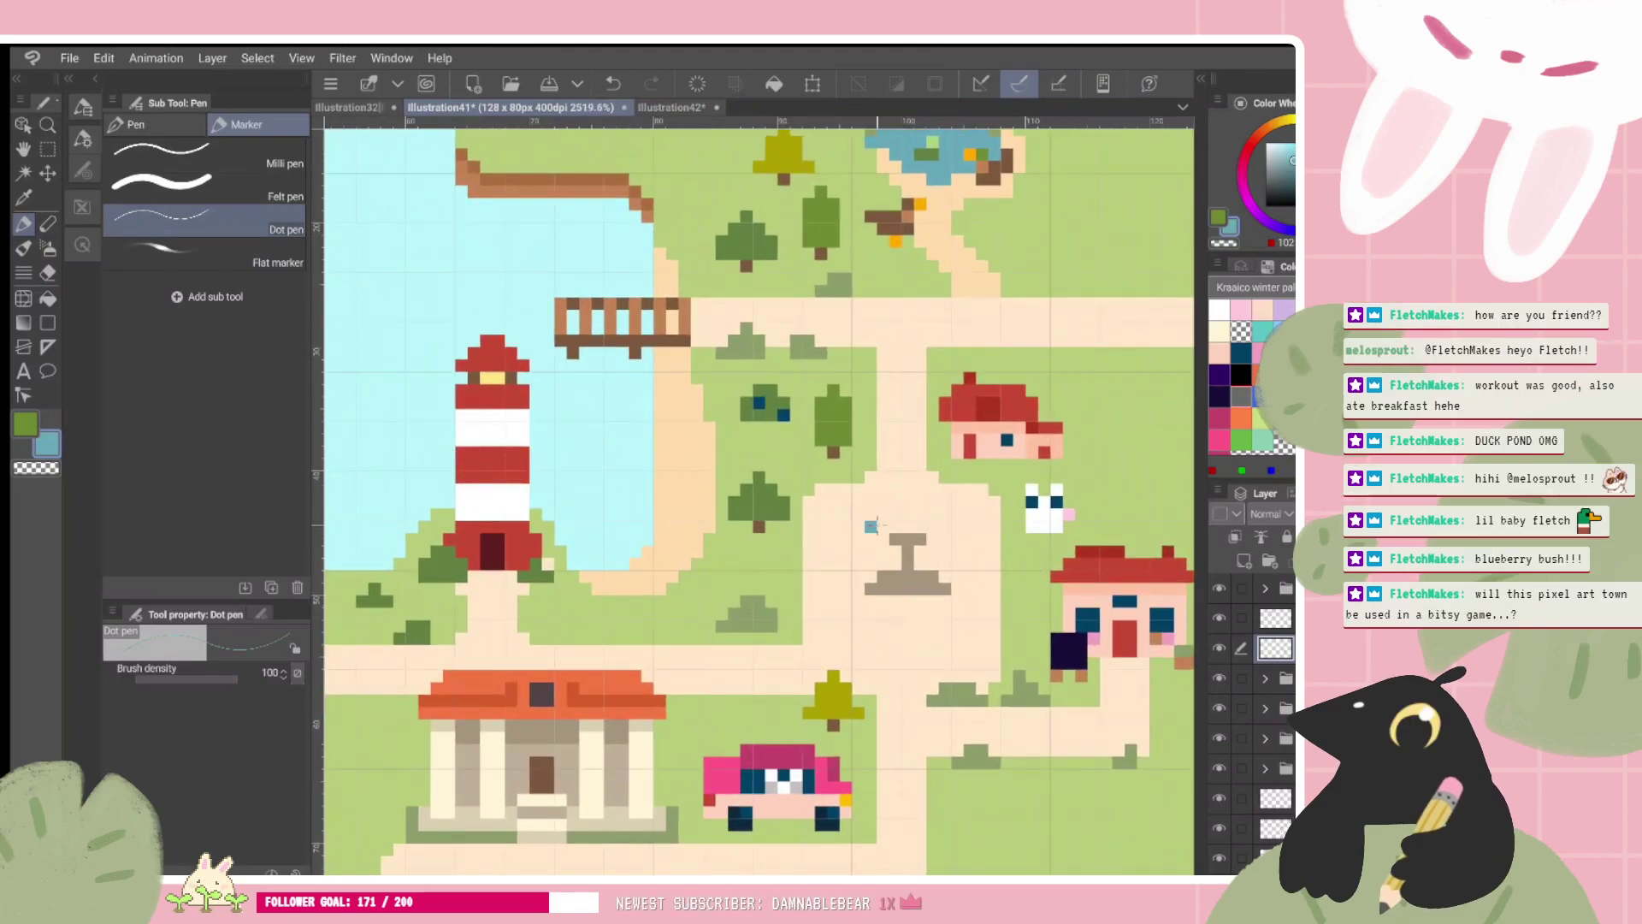
{"action": "left_click_drag", "start_coordinate": [877, 513], "coordinate": [938, 516]}
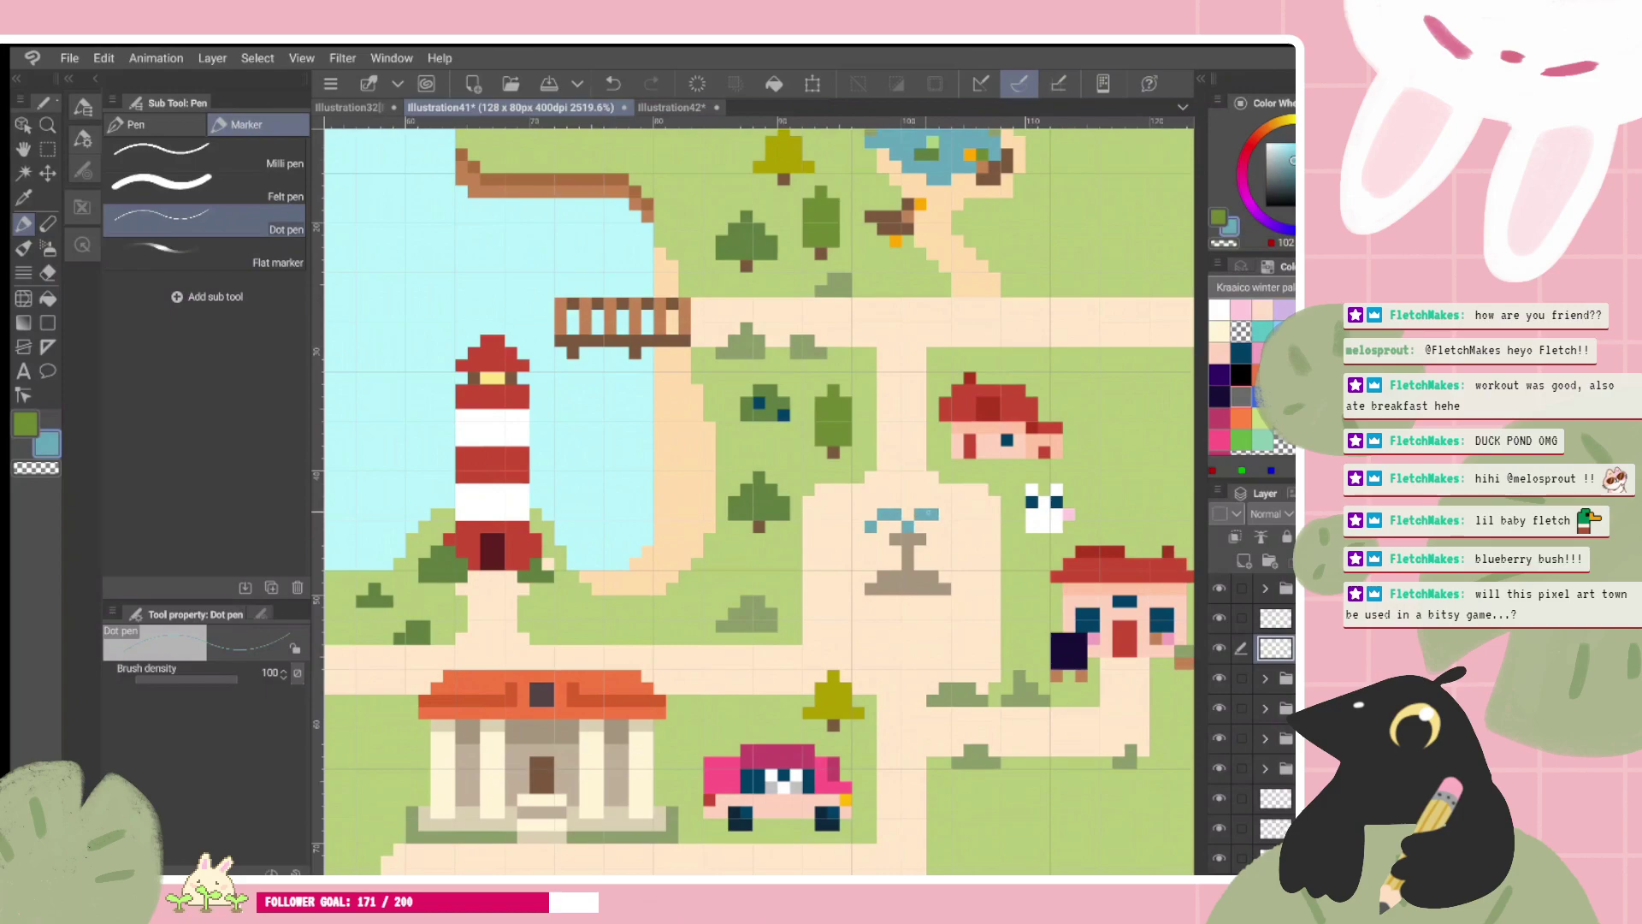
{"action": "scroll", "coordinate": [825, 525], "scroll_direction": "down", "scroll_amount": 4}
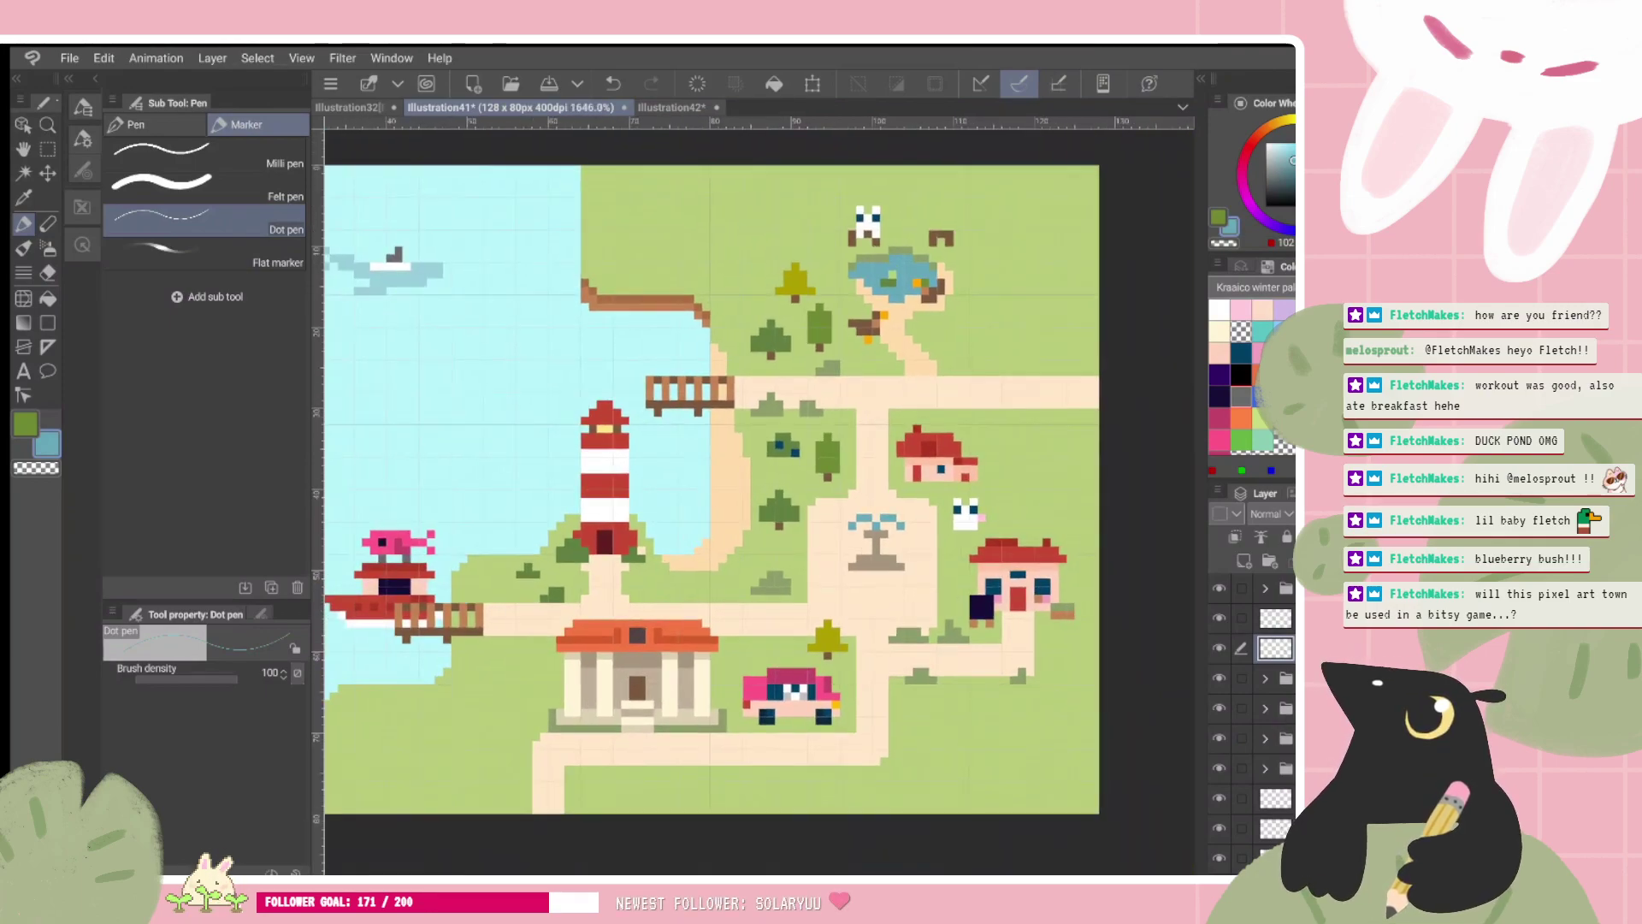
Step: Move the fountain layer one pixel left and one pixel down within the plaza
{"action": "scroll", "coordinate": [965, 518], "scroll_direction": "up", "scroll_amount": 3}
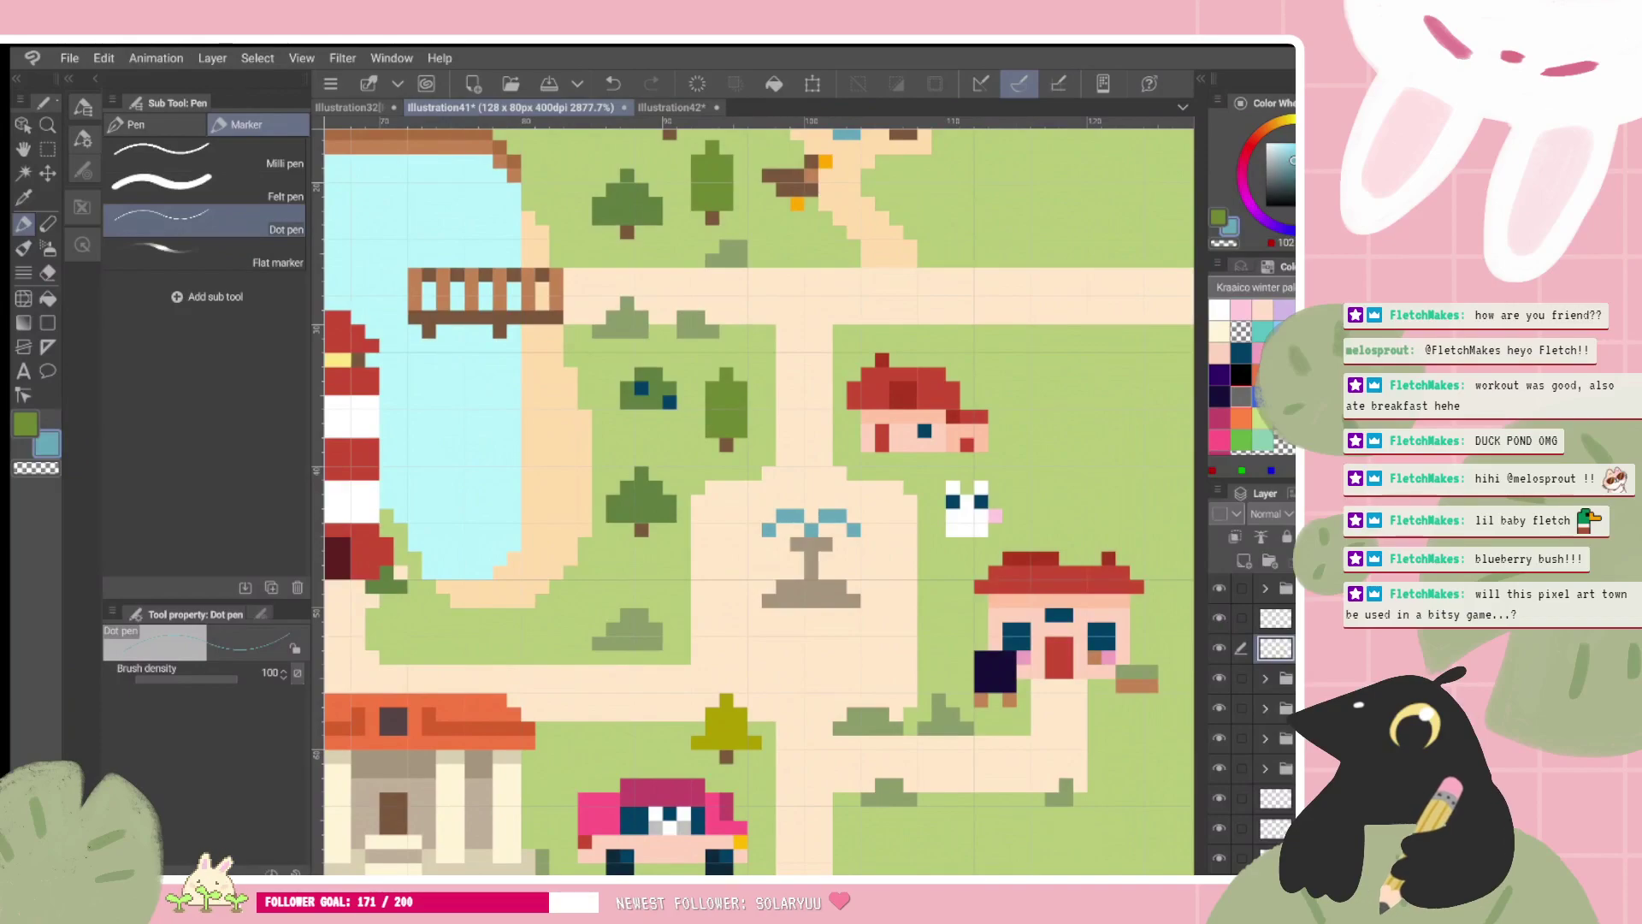
{"action": "key", "text": "ctrl+z"}
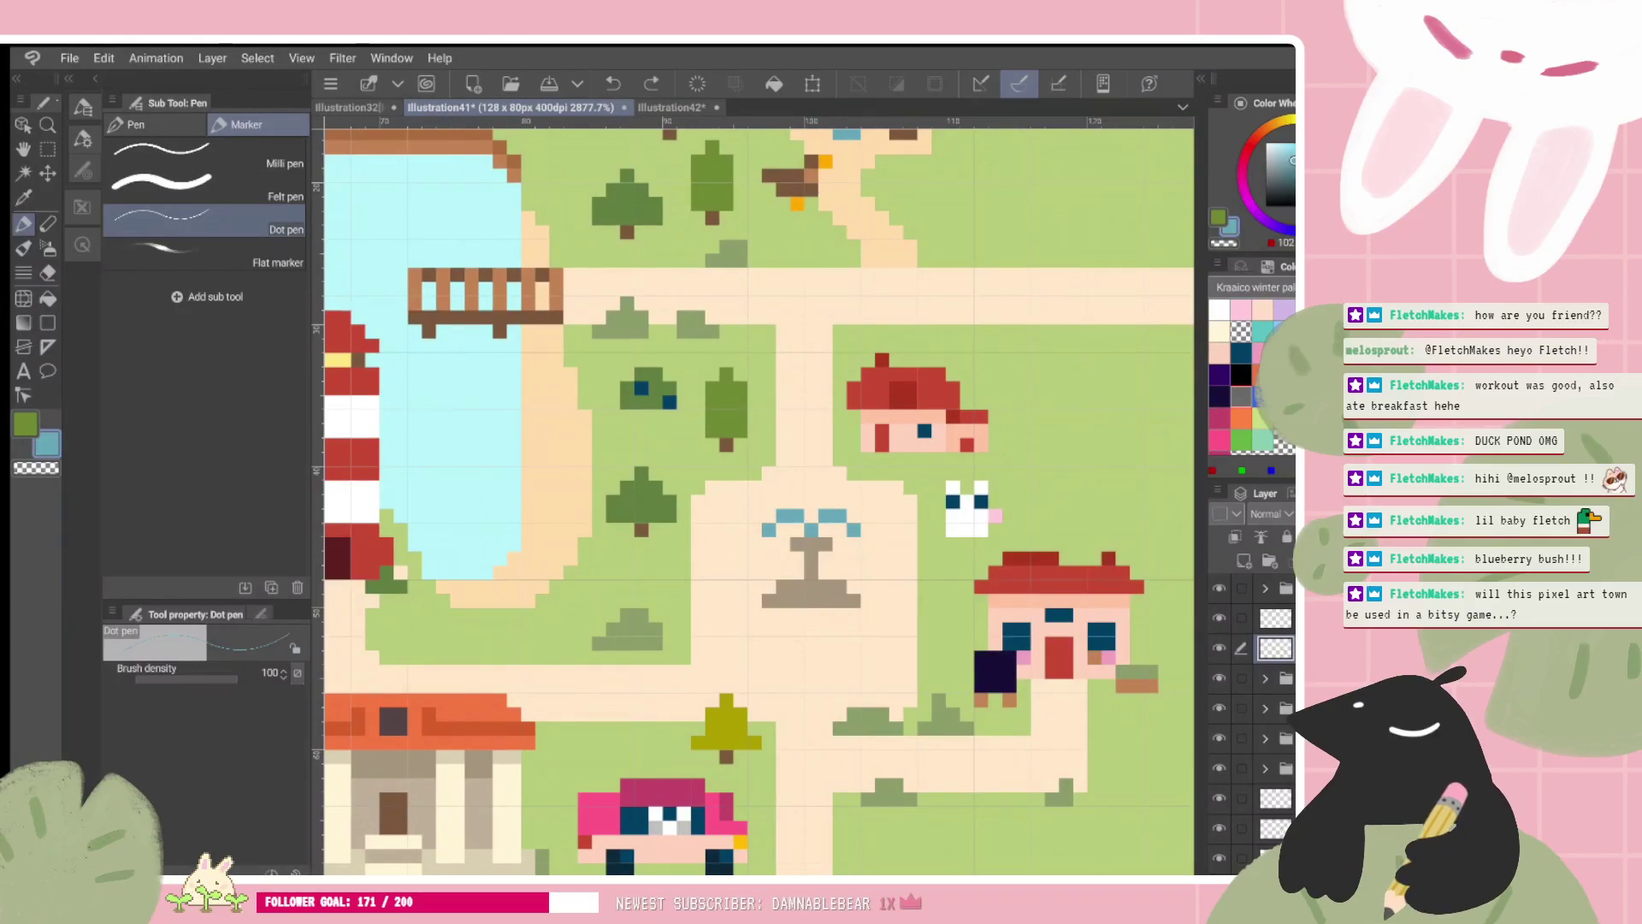
{"action": "key", "text": "k"}
{"action": "left_click_drag", "start_coordinate": [834, 567], "coordinate": [819, 582]}
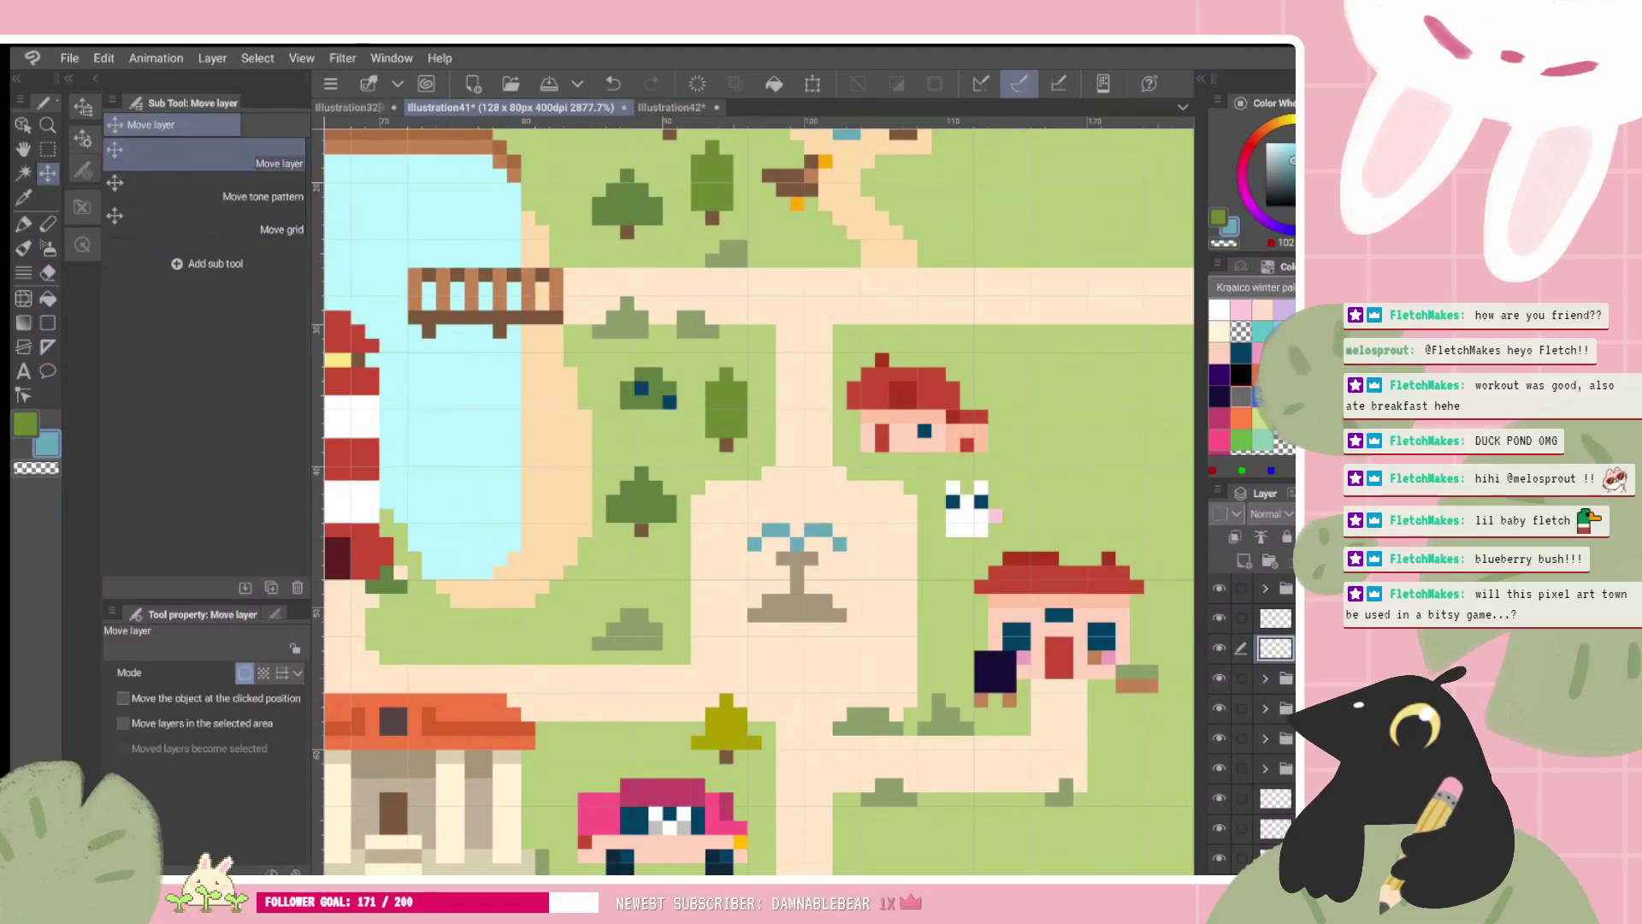
Step: Try shading the fountain's stonework with light beige and the building door's brown, and undo it
{"action": "key", "text": "p"}
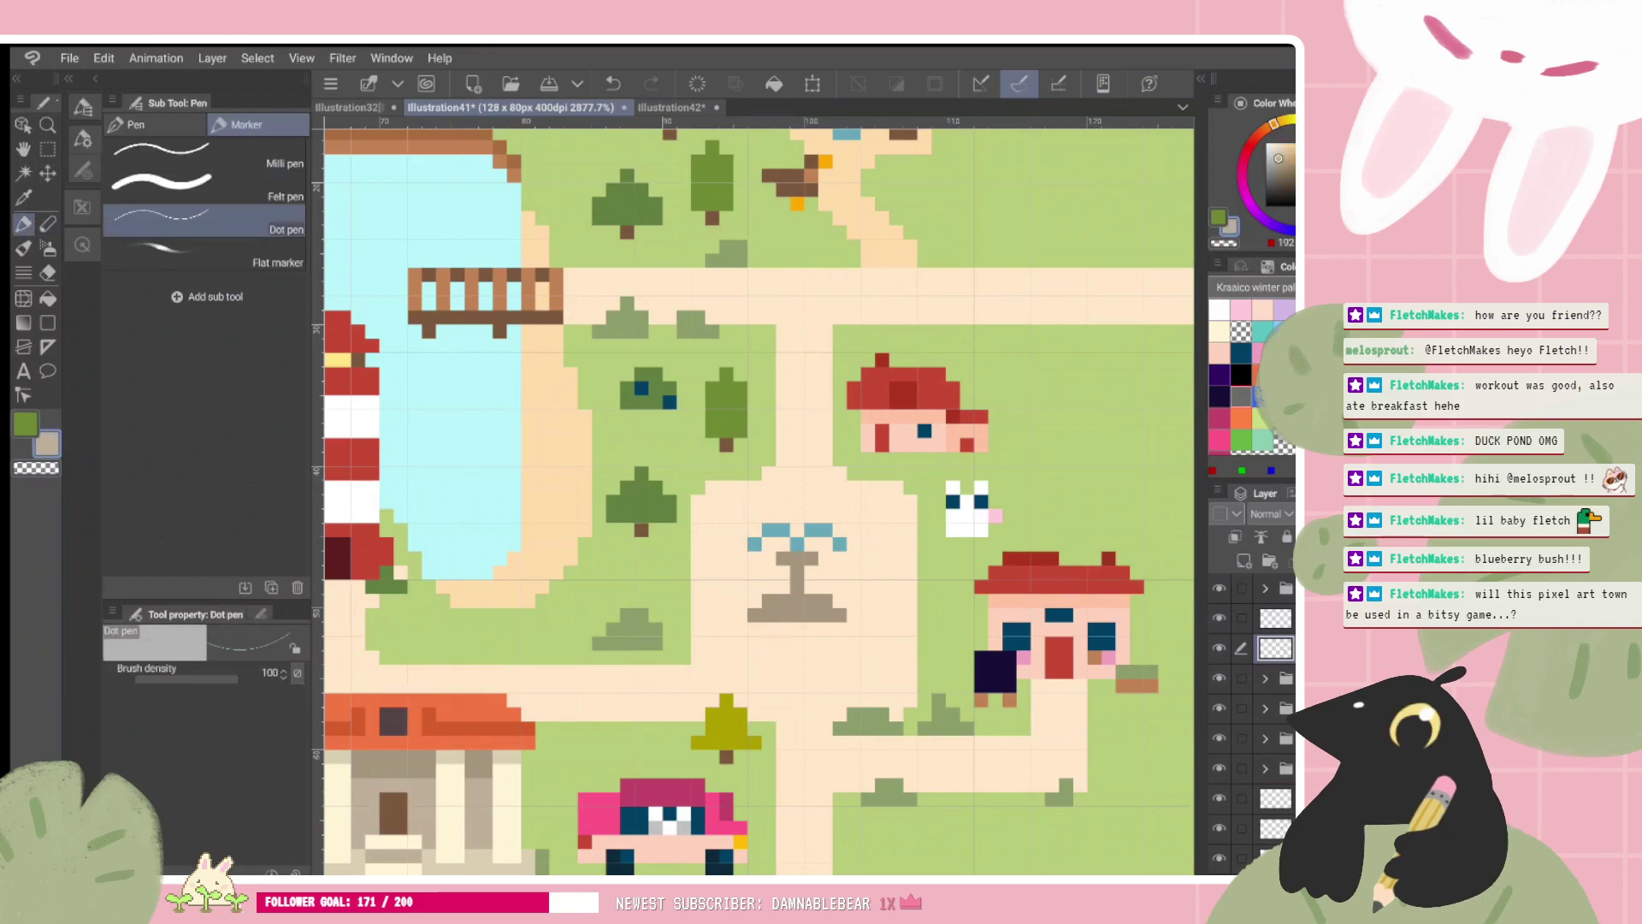
{"action": "left_click", "coordinate": [810, 600]}
{"action": "key", "text": "ctrl+z"}
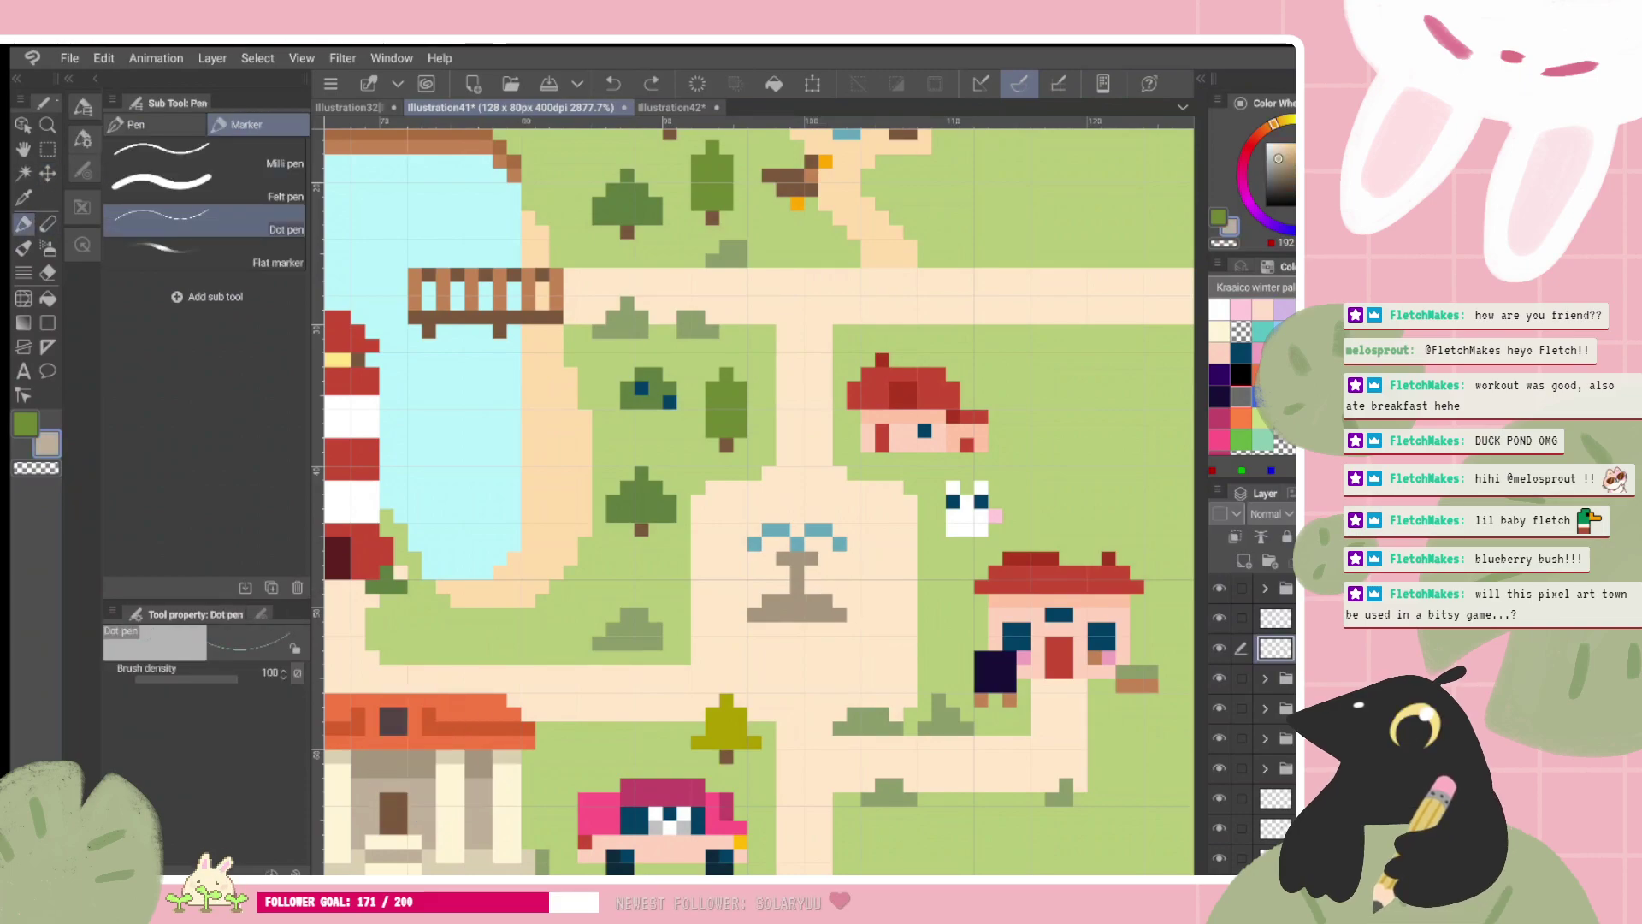
{"action": "left_click", "coordinate": [395, 802], "text": "alt"}
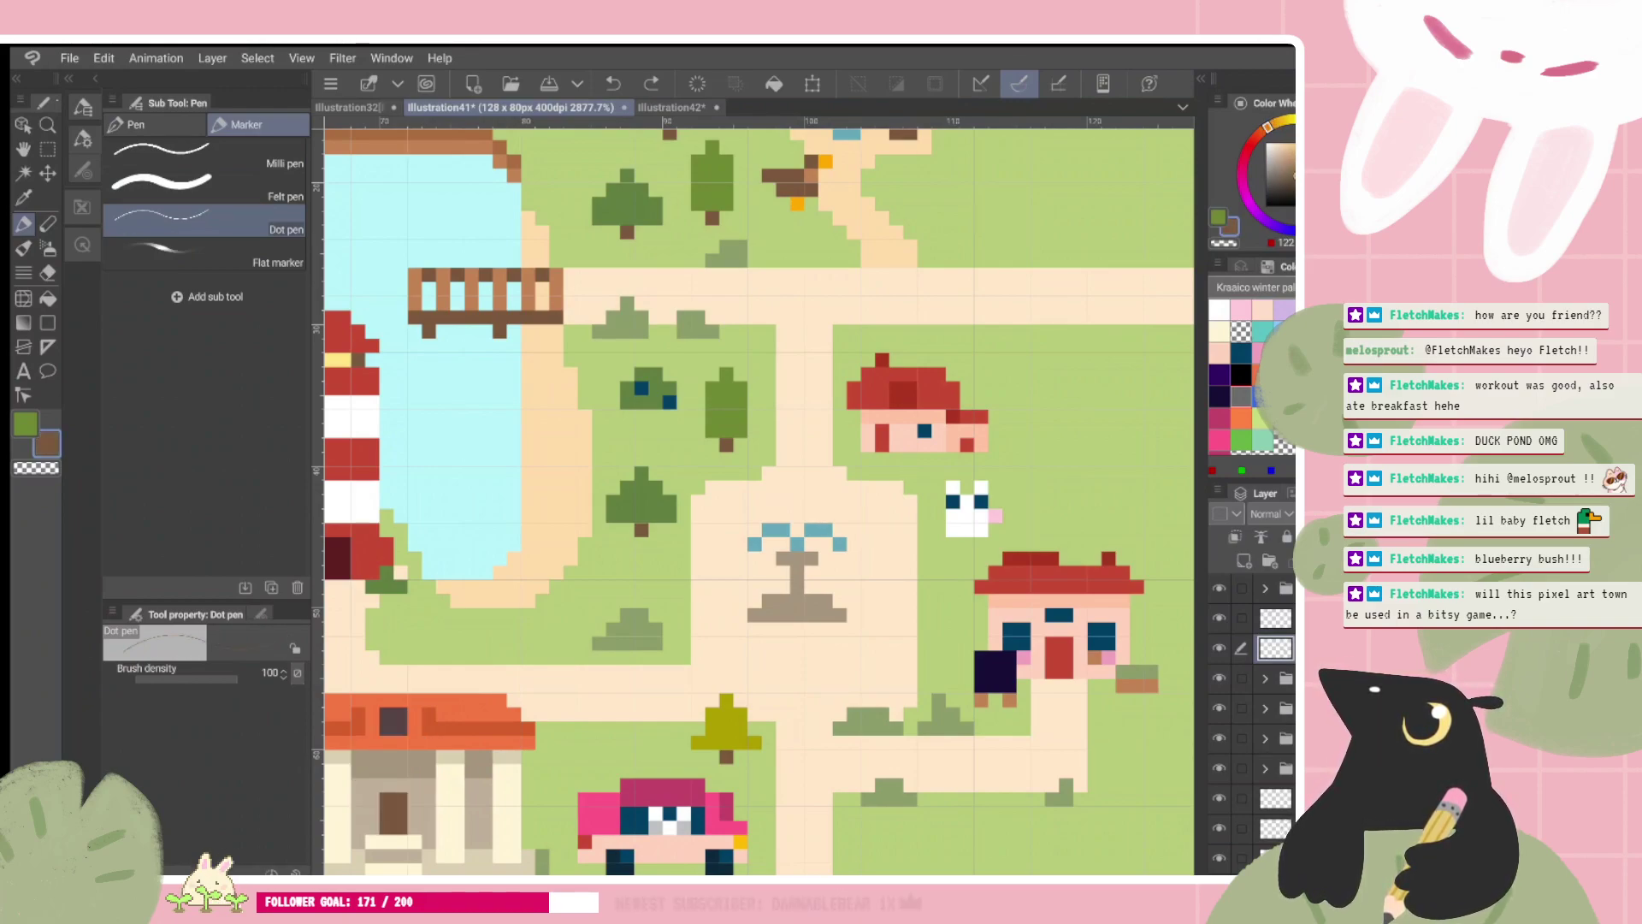
{"action": "scroll", "coordinate": [914, 521], "scroll_direction": "down", "scroll_amount": 3}
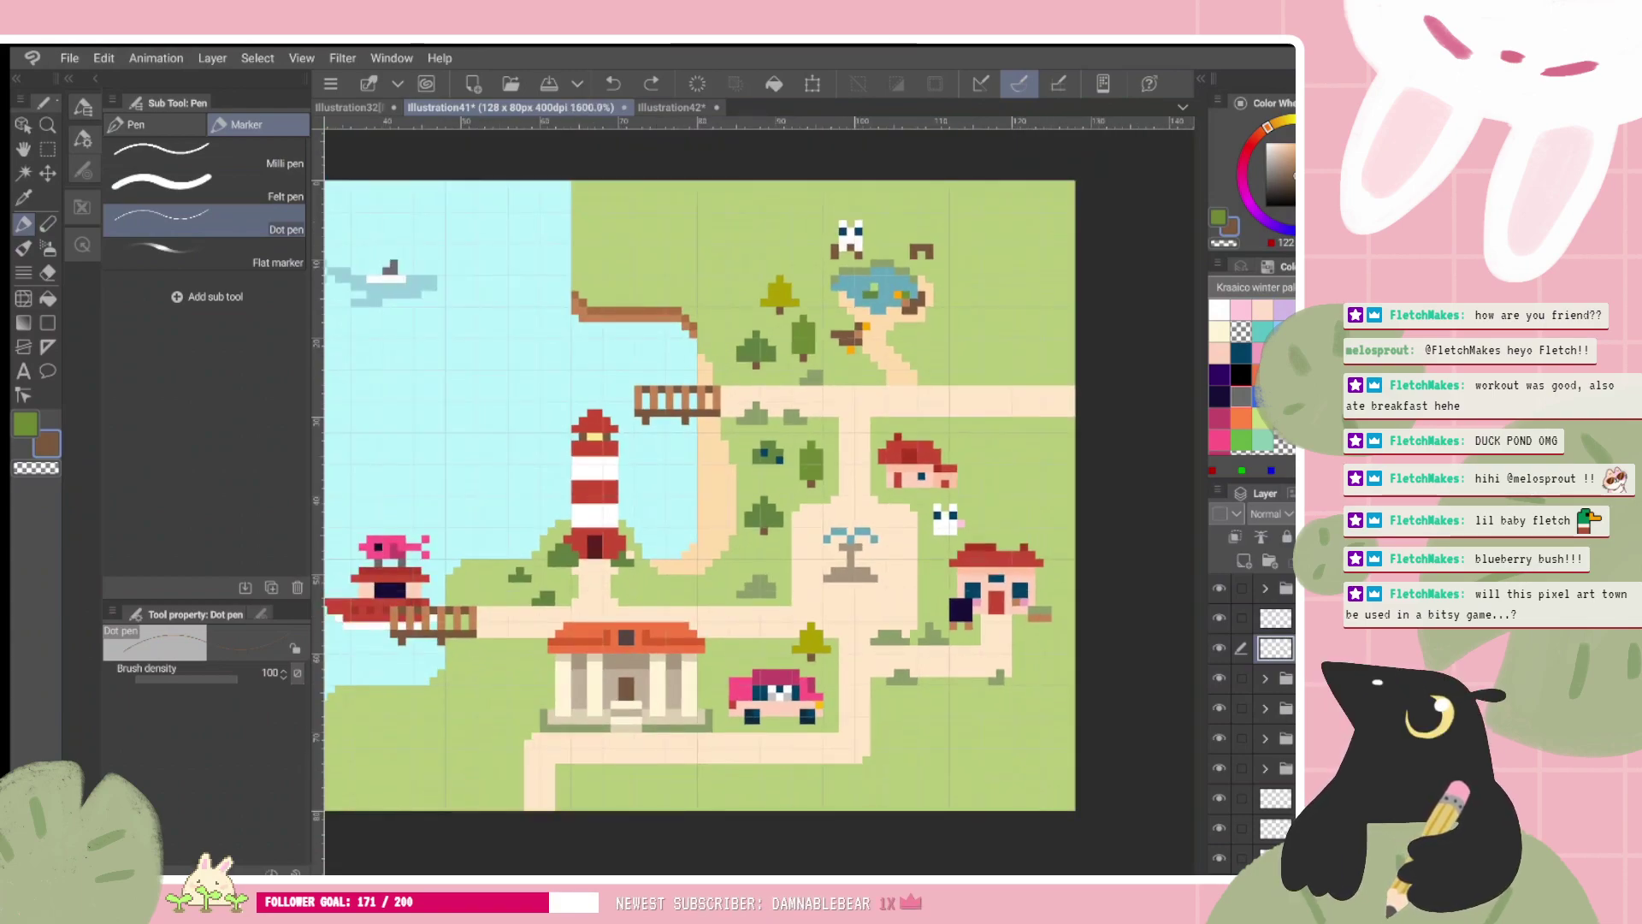
{"action": "left_click_drag", "start_coordinate": [914, 521], "coordinate": [1029, 537]}
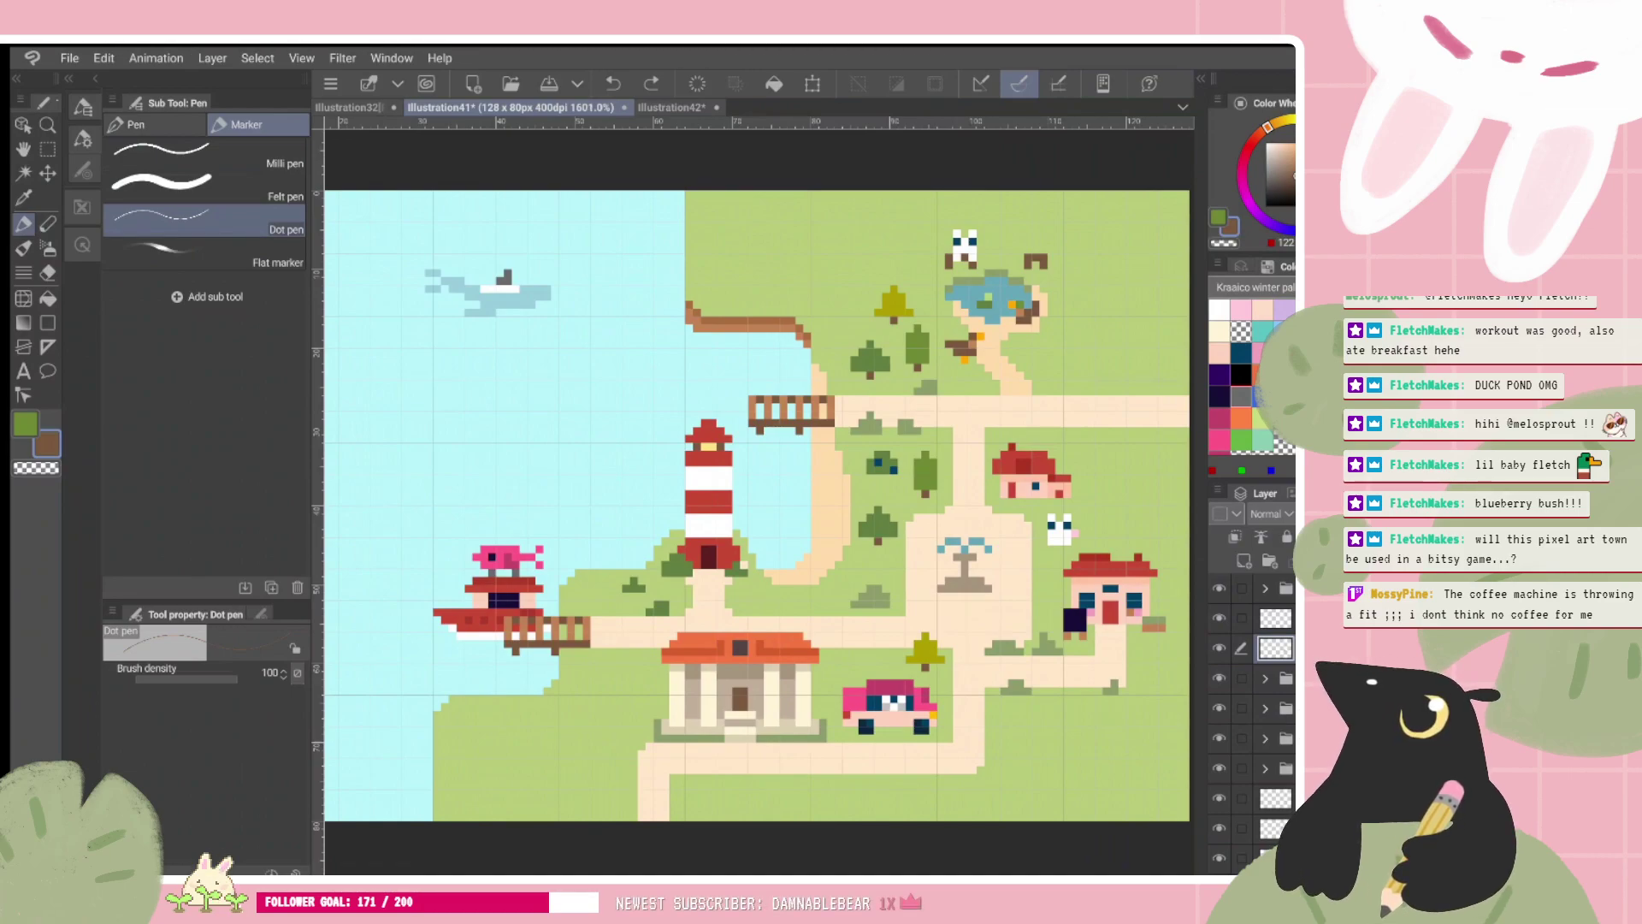
{"action": "left_click_drag", "start_coordinate": [757, 504], "coordinate": [701, 471]}
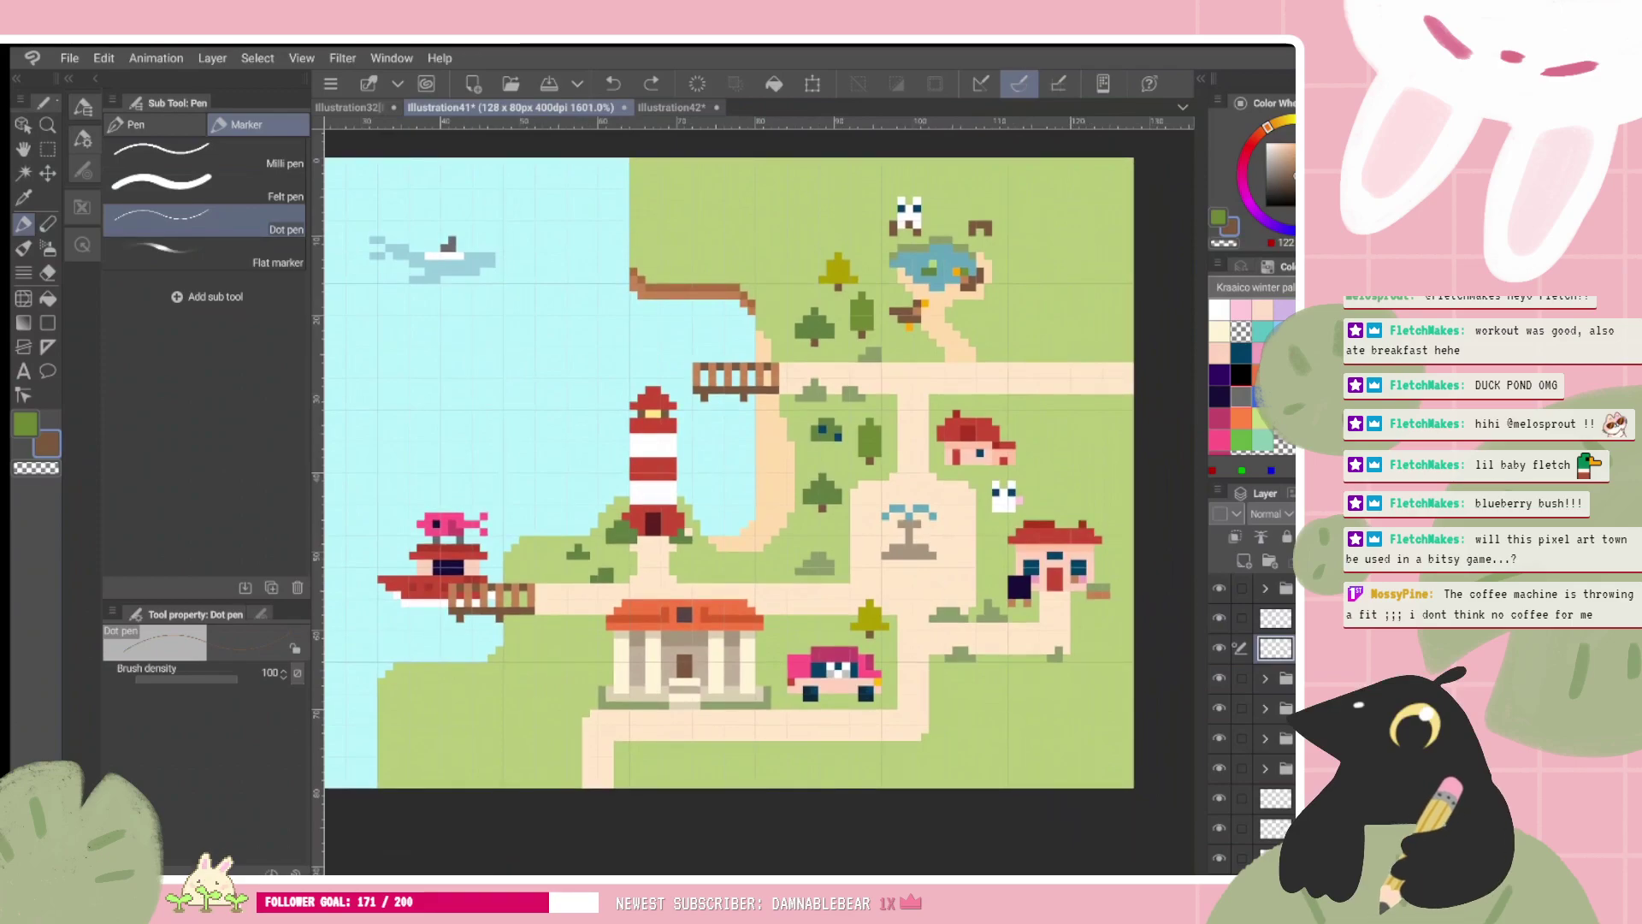
{"action": "scroll", "coordinate": [759, 504], "scroll_direction": "up", "scroll_amount": 1}
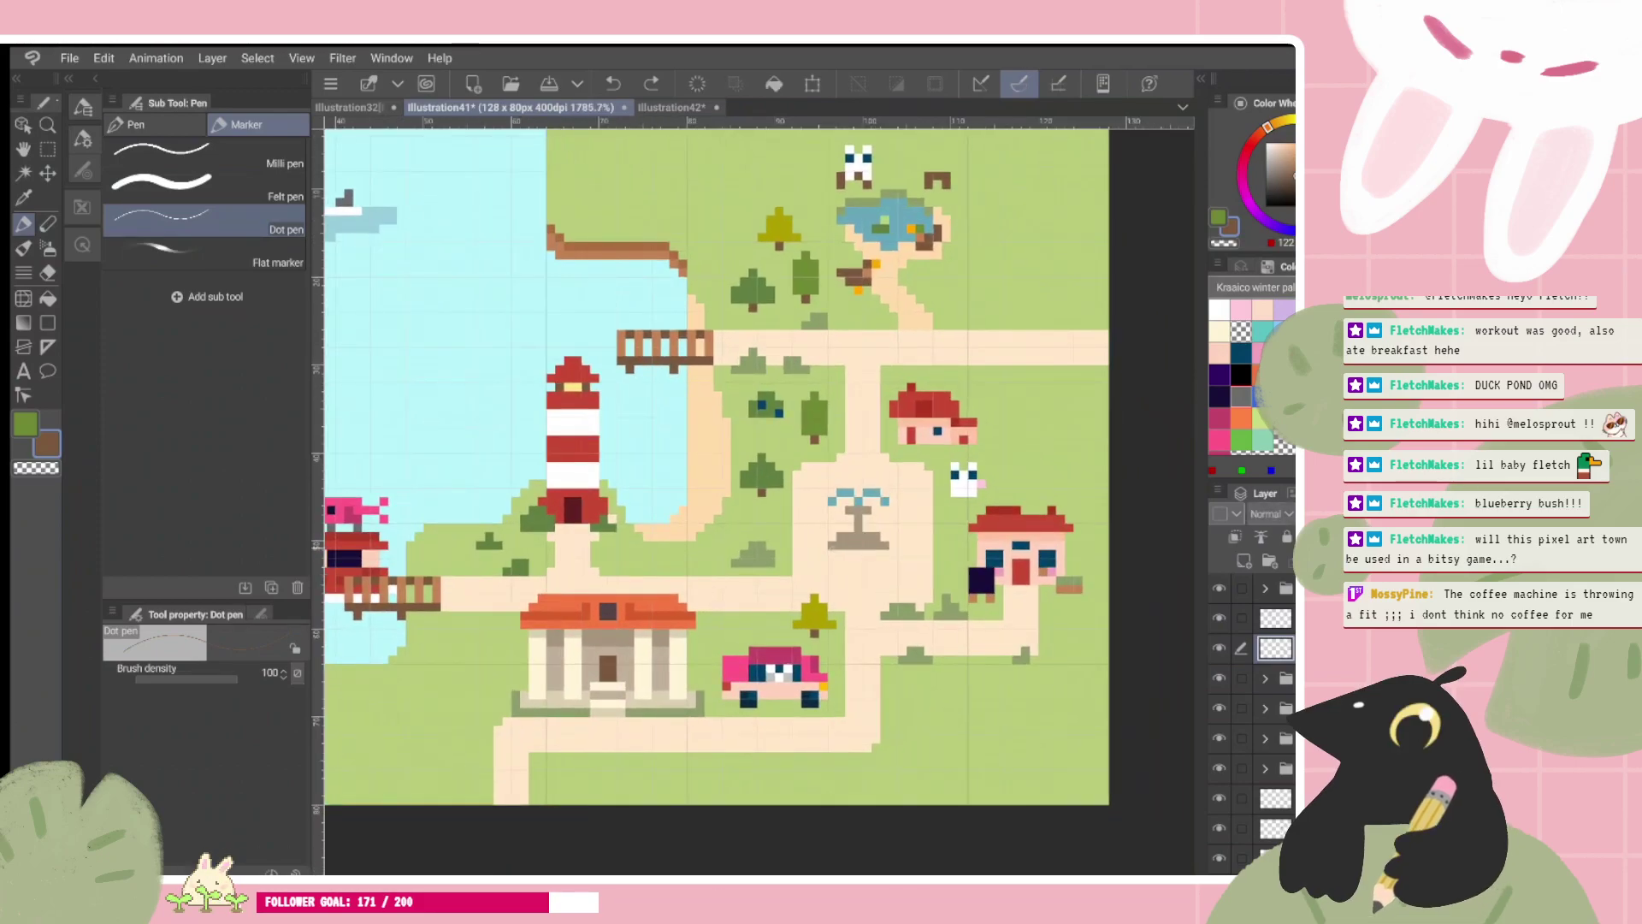
{"action": "key", "text": "ctrl+z"}
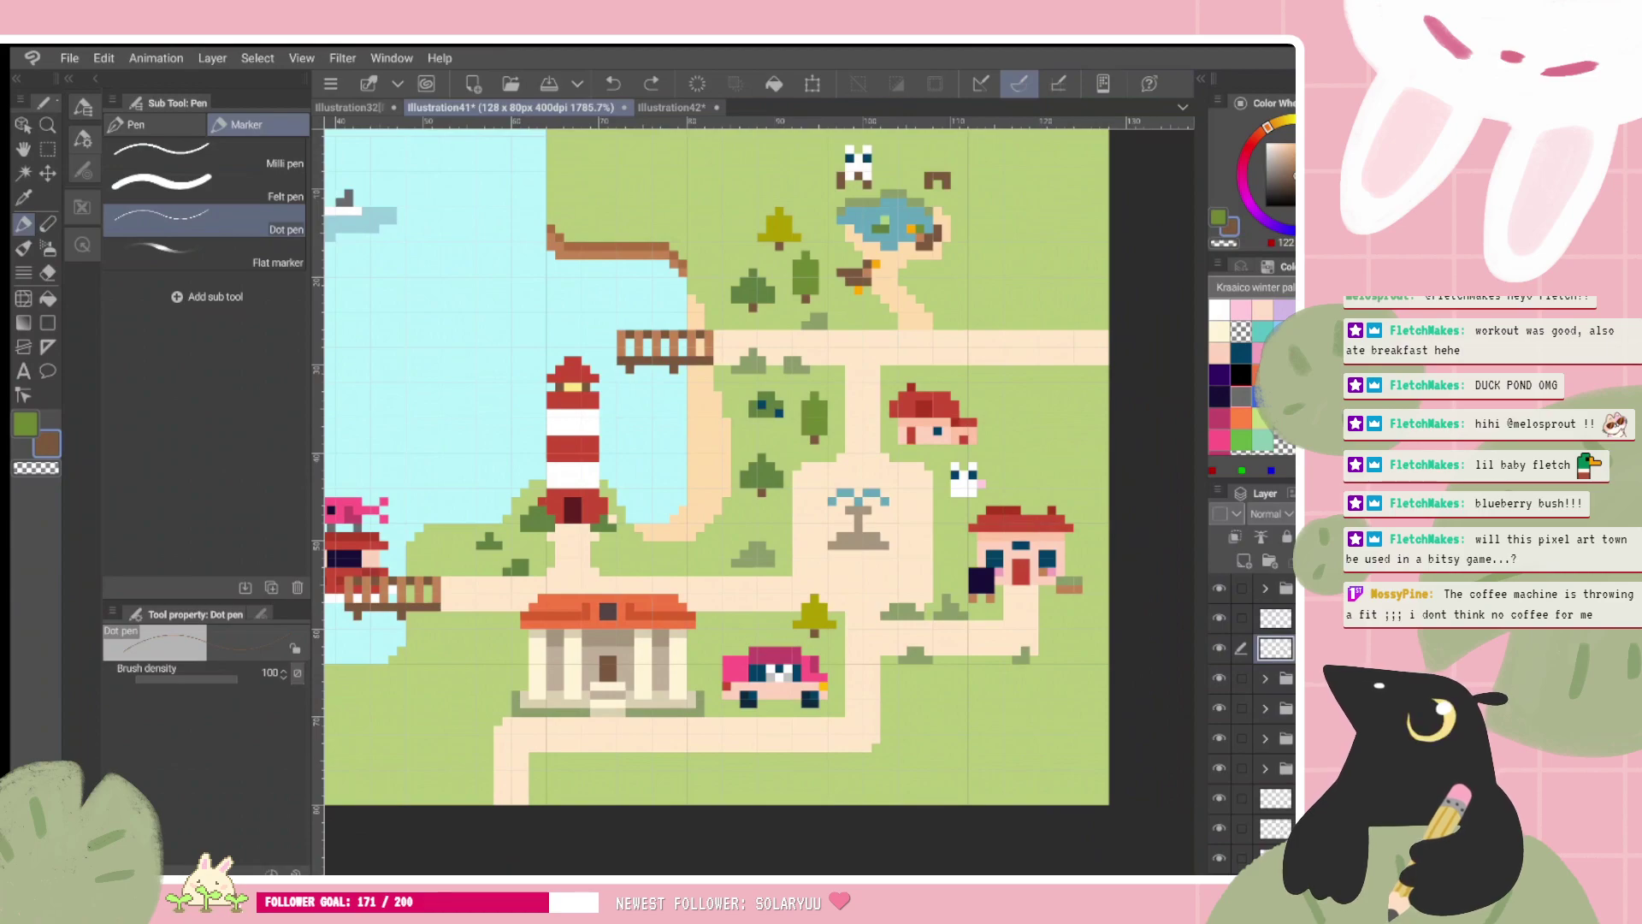
Step: Shade the bottom row of the fountain's base with a slightly darker taupe
{"action": "left_click", "coordinate": [660, 637], "text": "alt"}
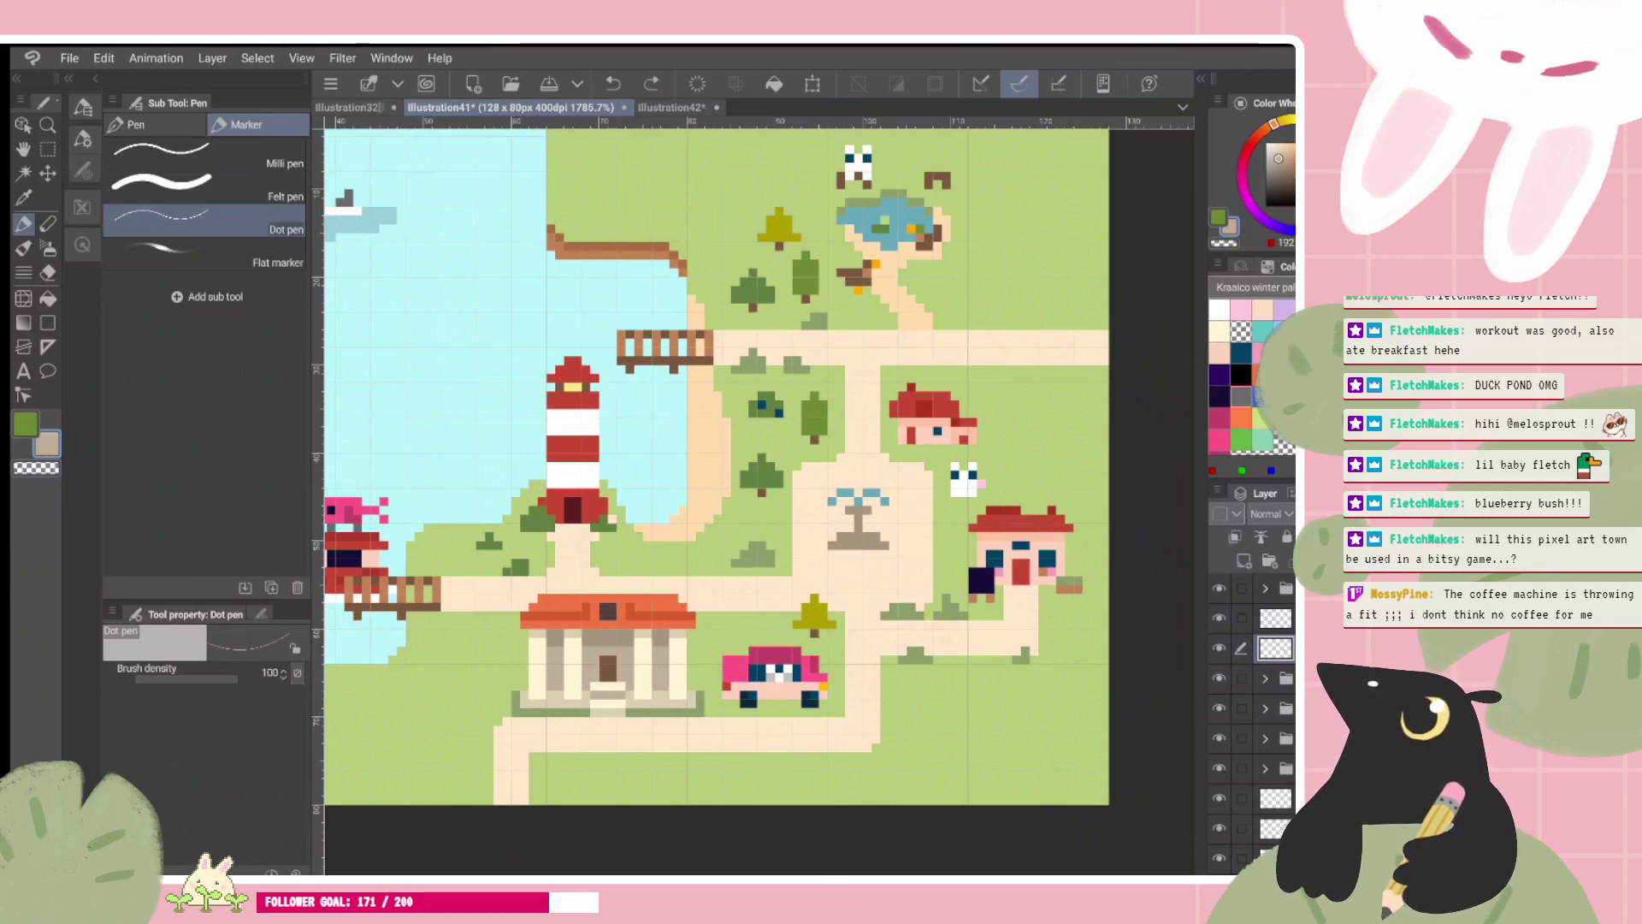
{"action": "left_click", "coordinate": [839, 511], "text": "alt"}
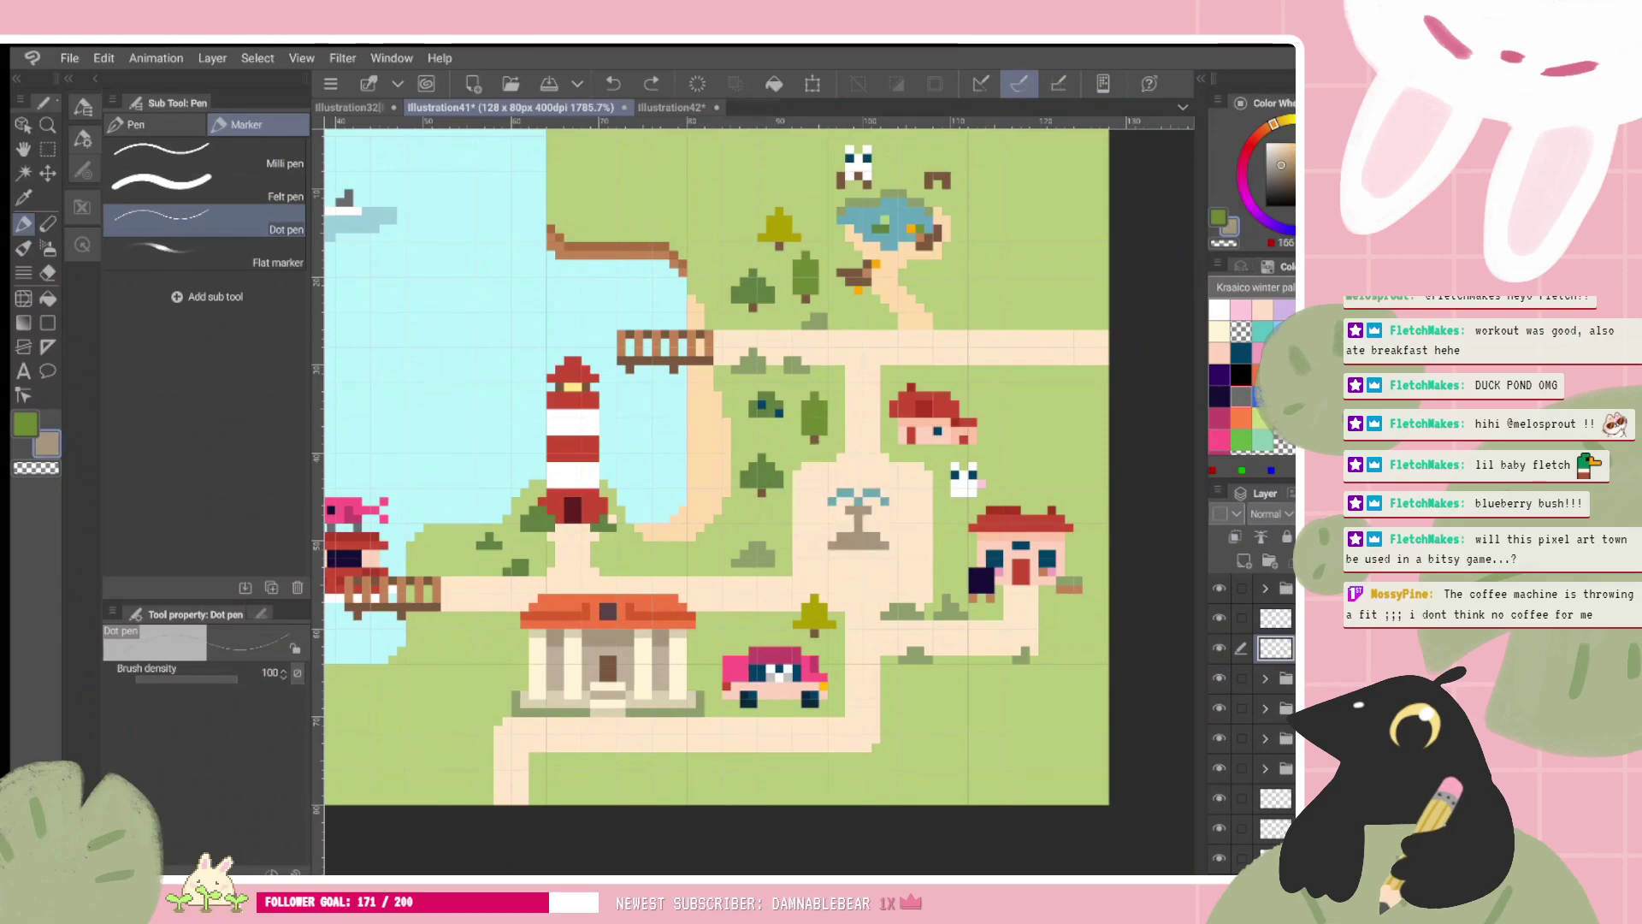
{"action": "left_click", "coordinate": [1281, 171]}
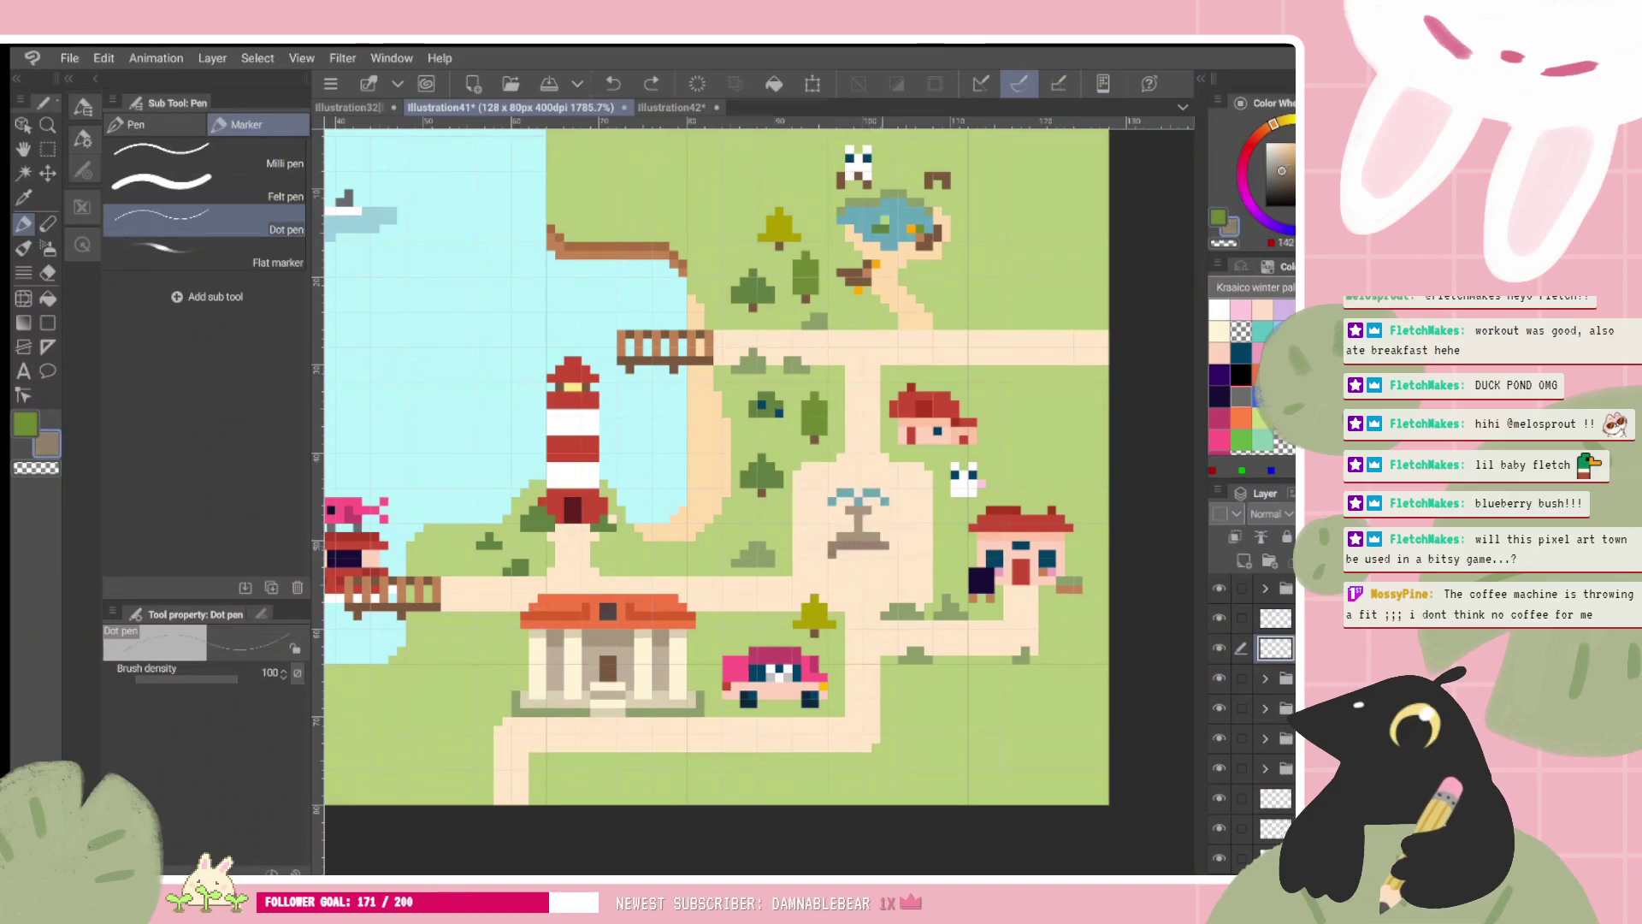
{"action": "key", "text": "ctrl+z"}
{"action": "left_click_drag", "start_coordinate": [873, 544], "coordinate": [832, 545]}
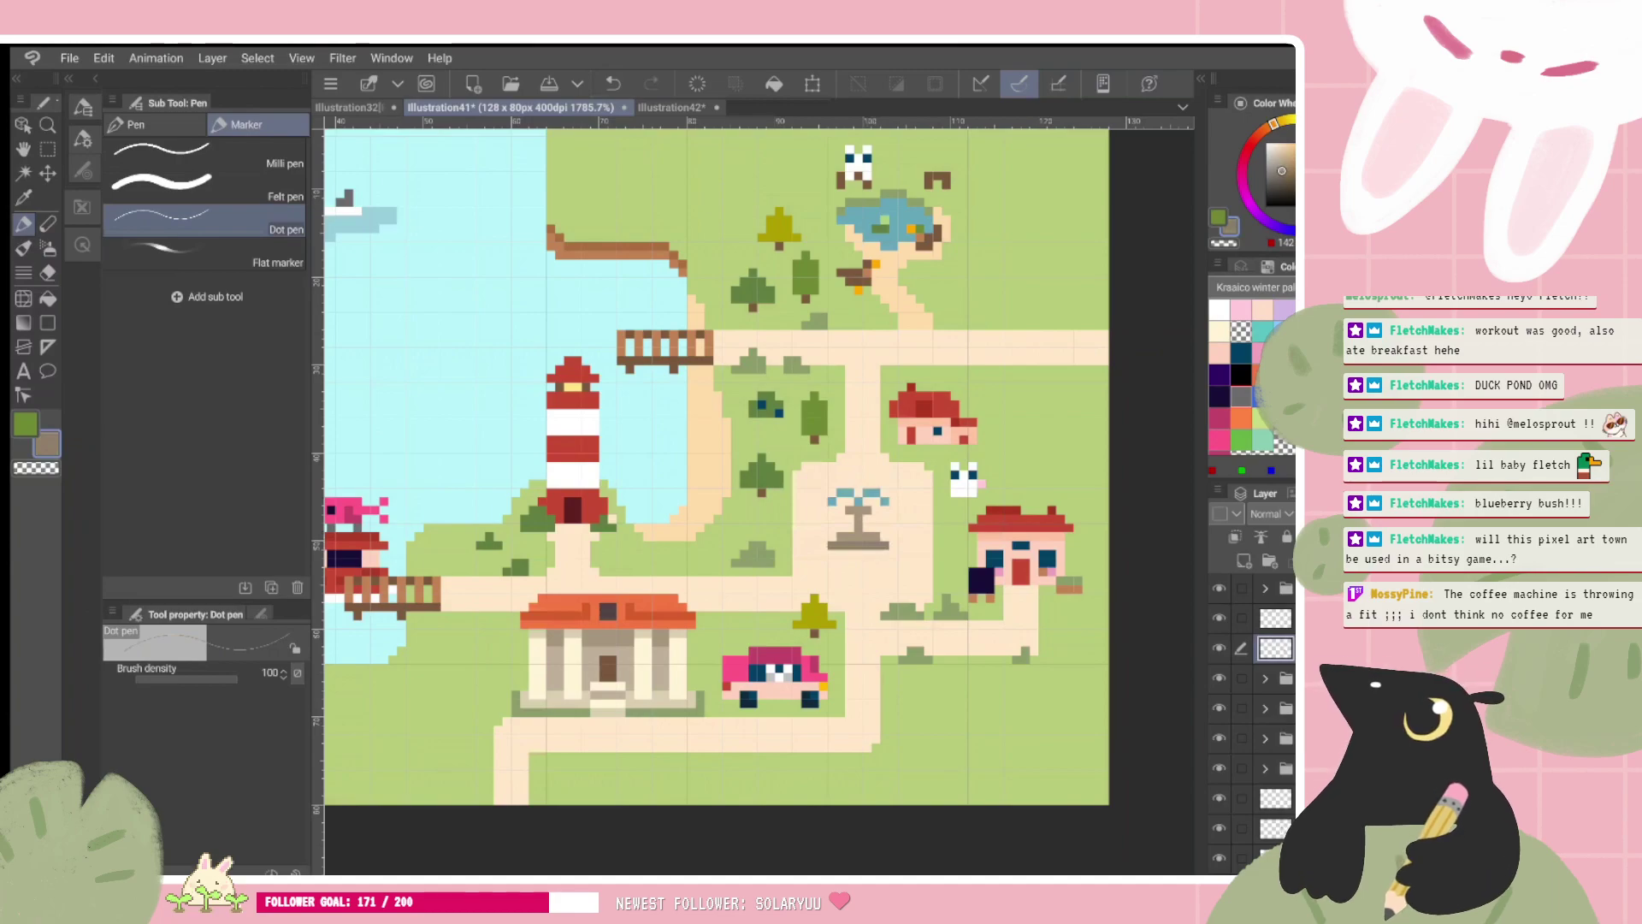
{"action": "scroll", "coordinate": [759, 501], "scroll_direction": "down", "scroll_amount": 3}
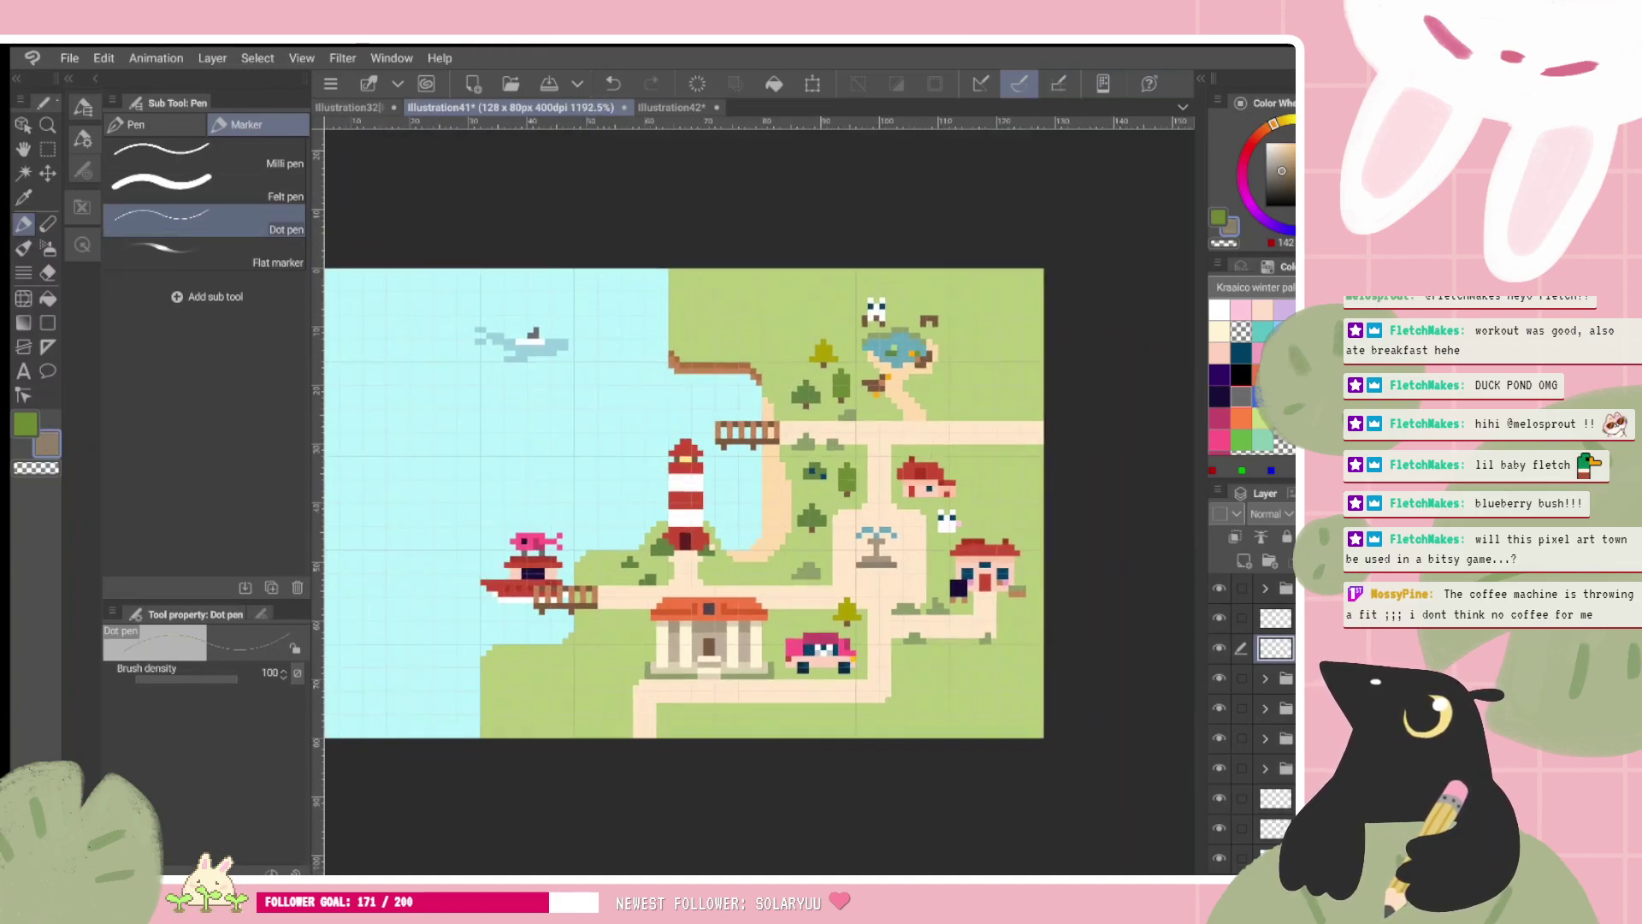
{"action": "scroll", "coordinate": [925, 507], "scroll_direction": "up", "scroll_amount": 2}
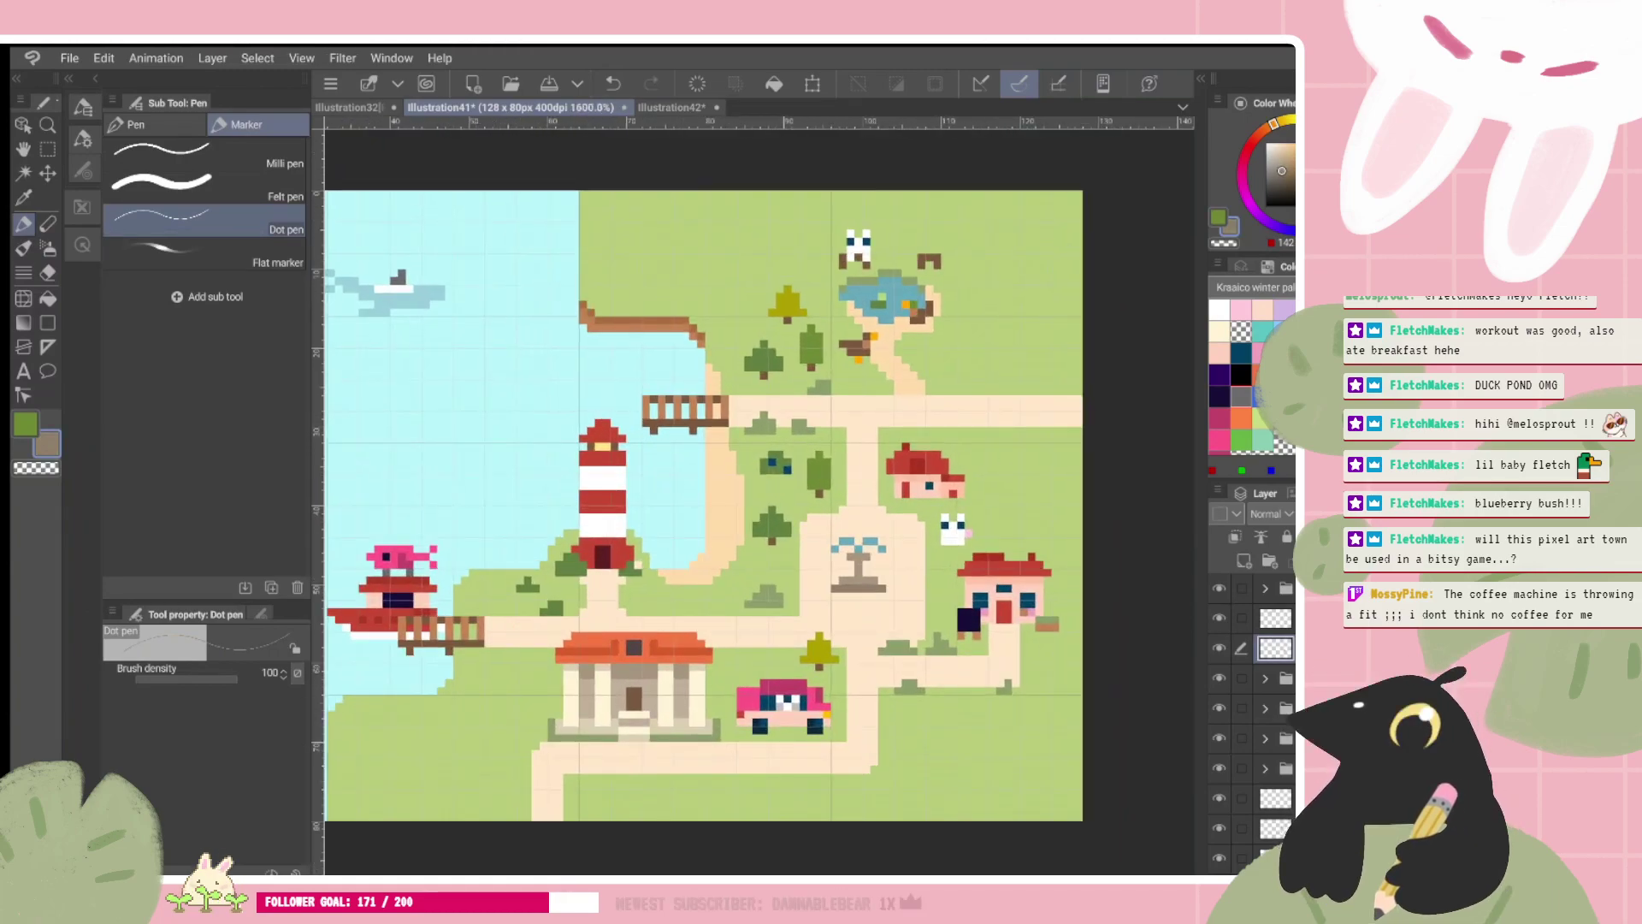
Step: Try pale sea-blue highlights on the fountain's water jets, and retouch the jets with a slightly lighter pond blue
{"action": "left_click", "coordinate": [561, 345], "text": "alt"}
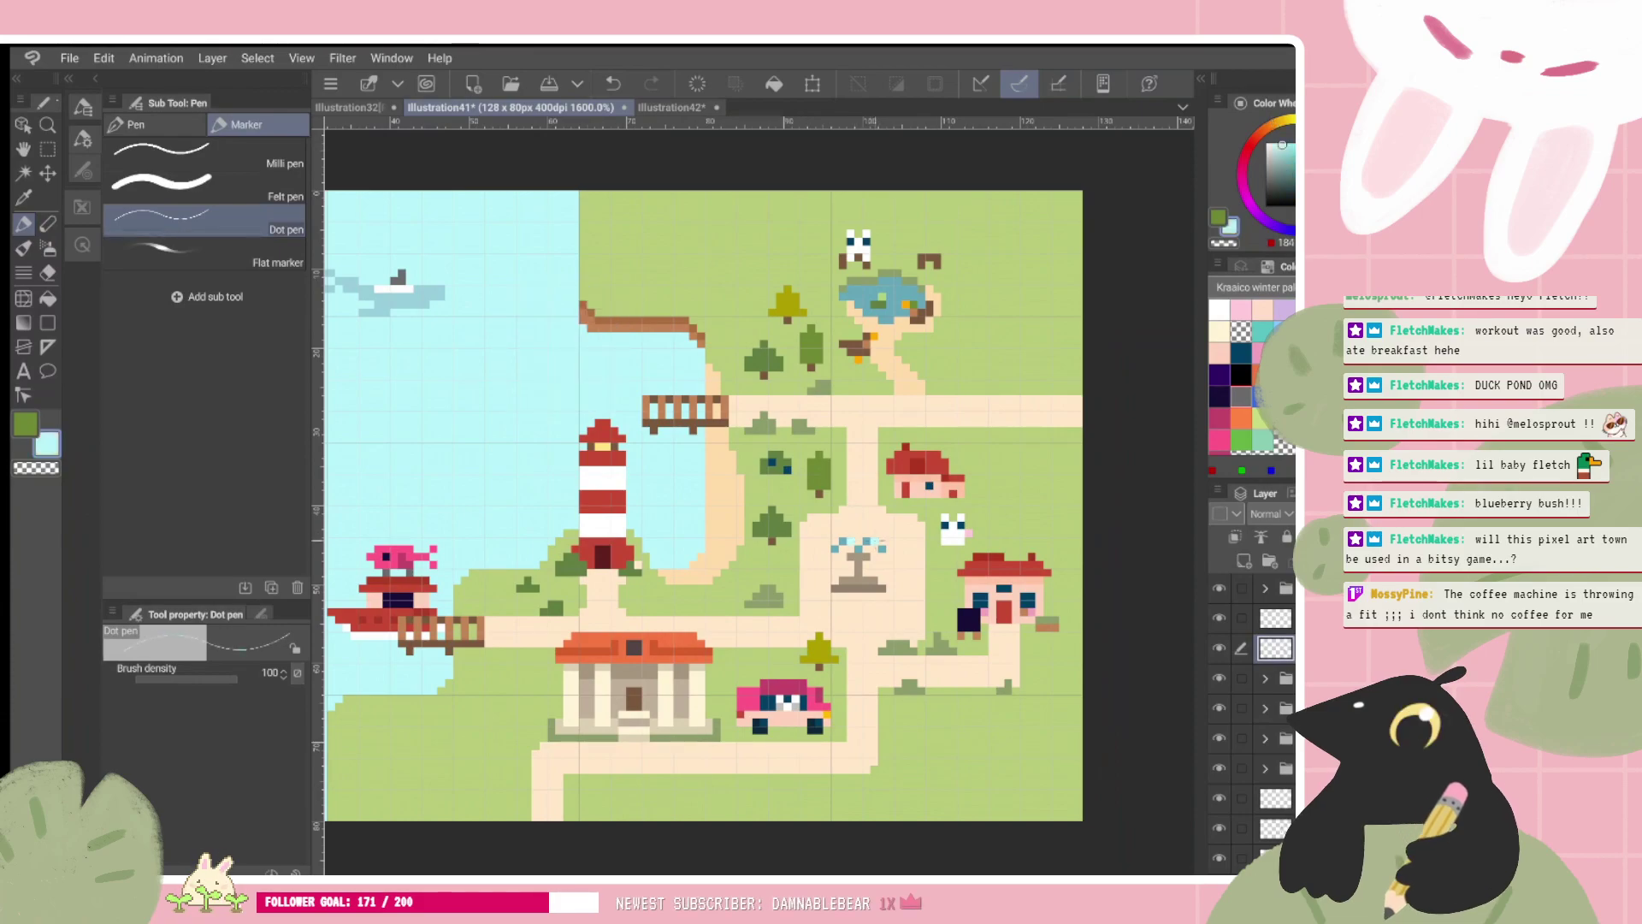
{"action": "left_click", "coordinate": [877, 510], "text": "alt"}
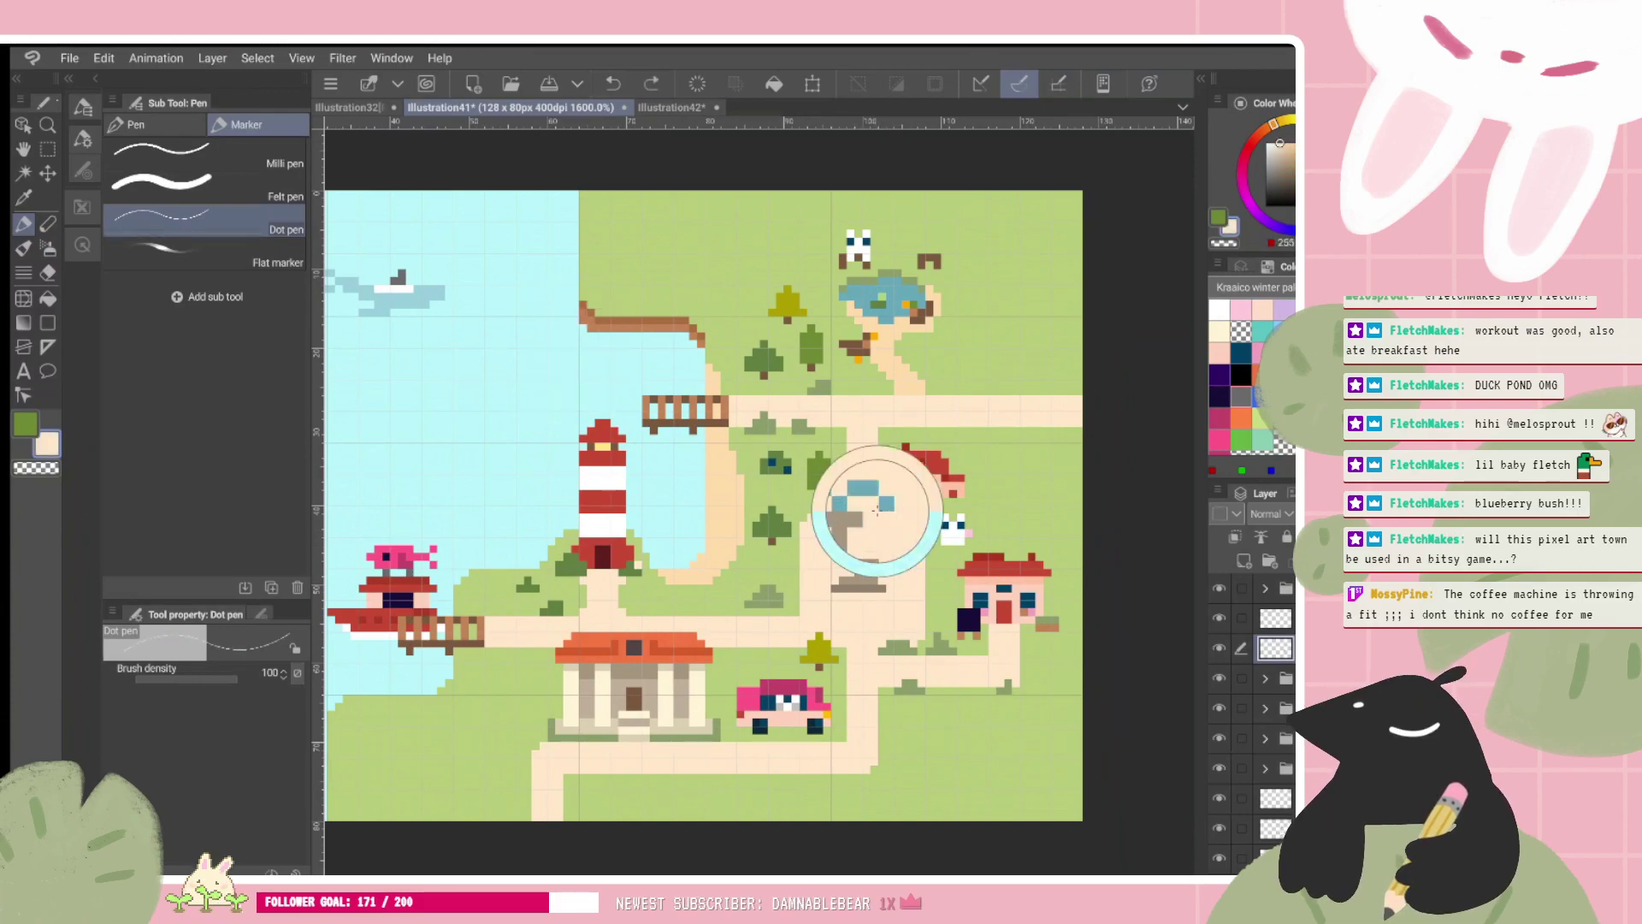
{"action": "left_click_drag", "start_coordinate": [876, 510], "coordinate": [874, 503]}
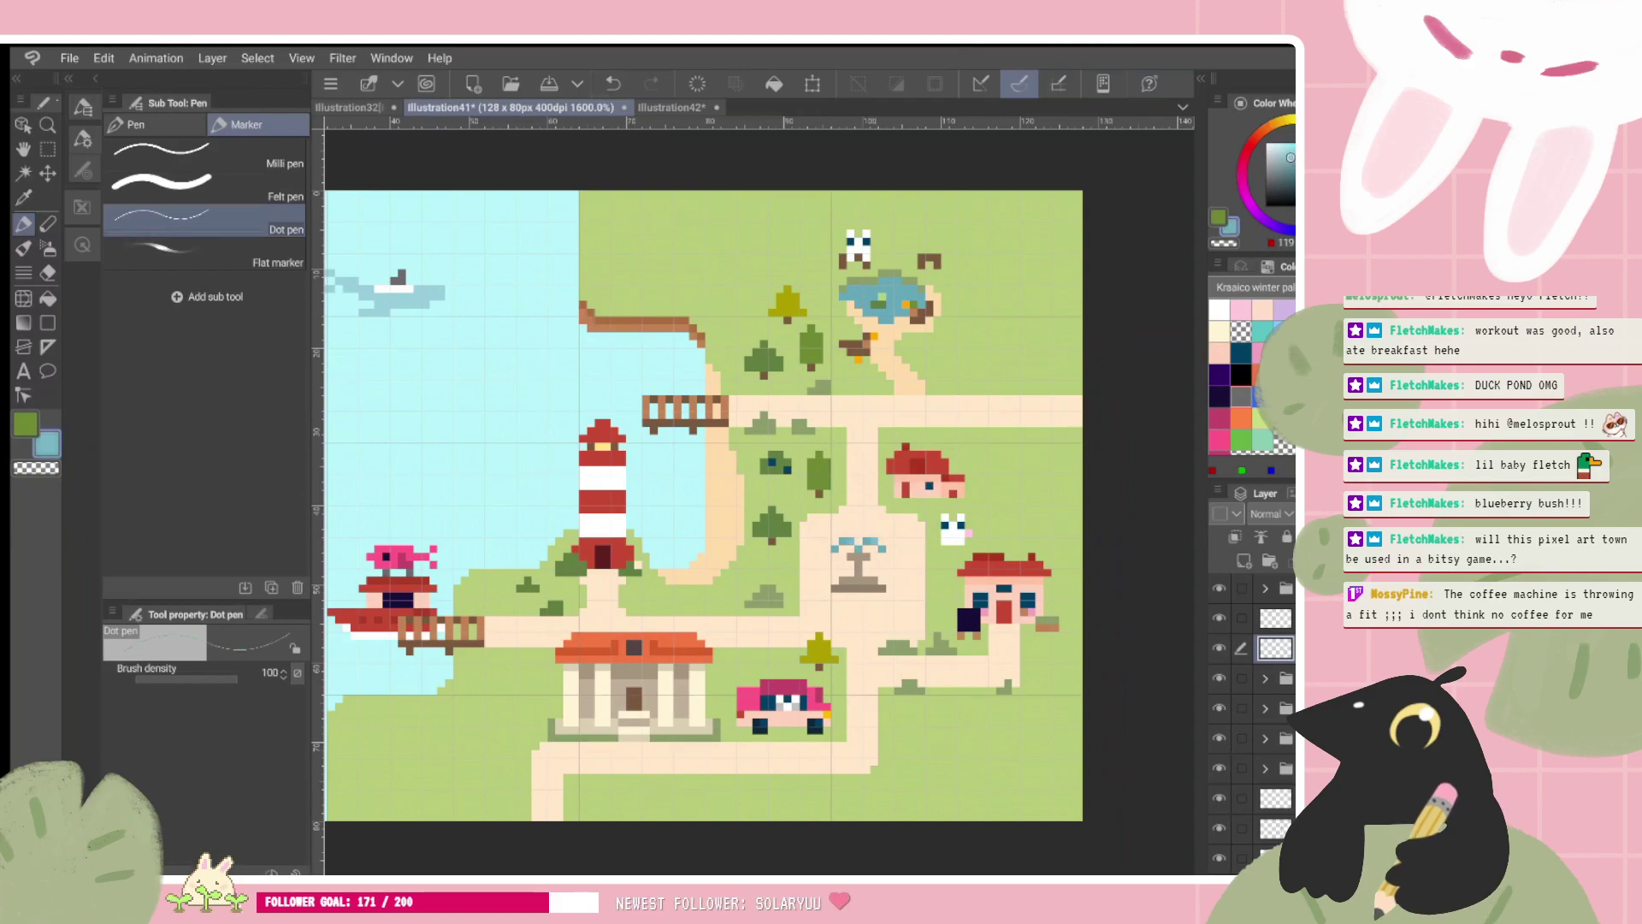
{"action": "scroll", "coordinate": [753, 505], "scroll_direction": "down", "scroll_amount": 3}
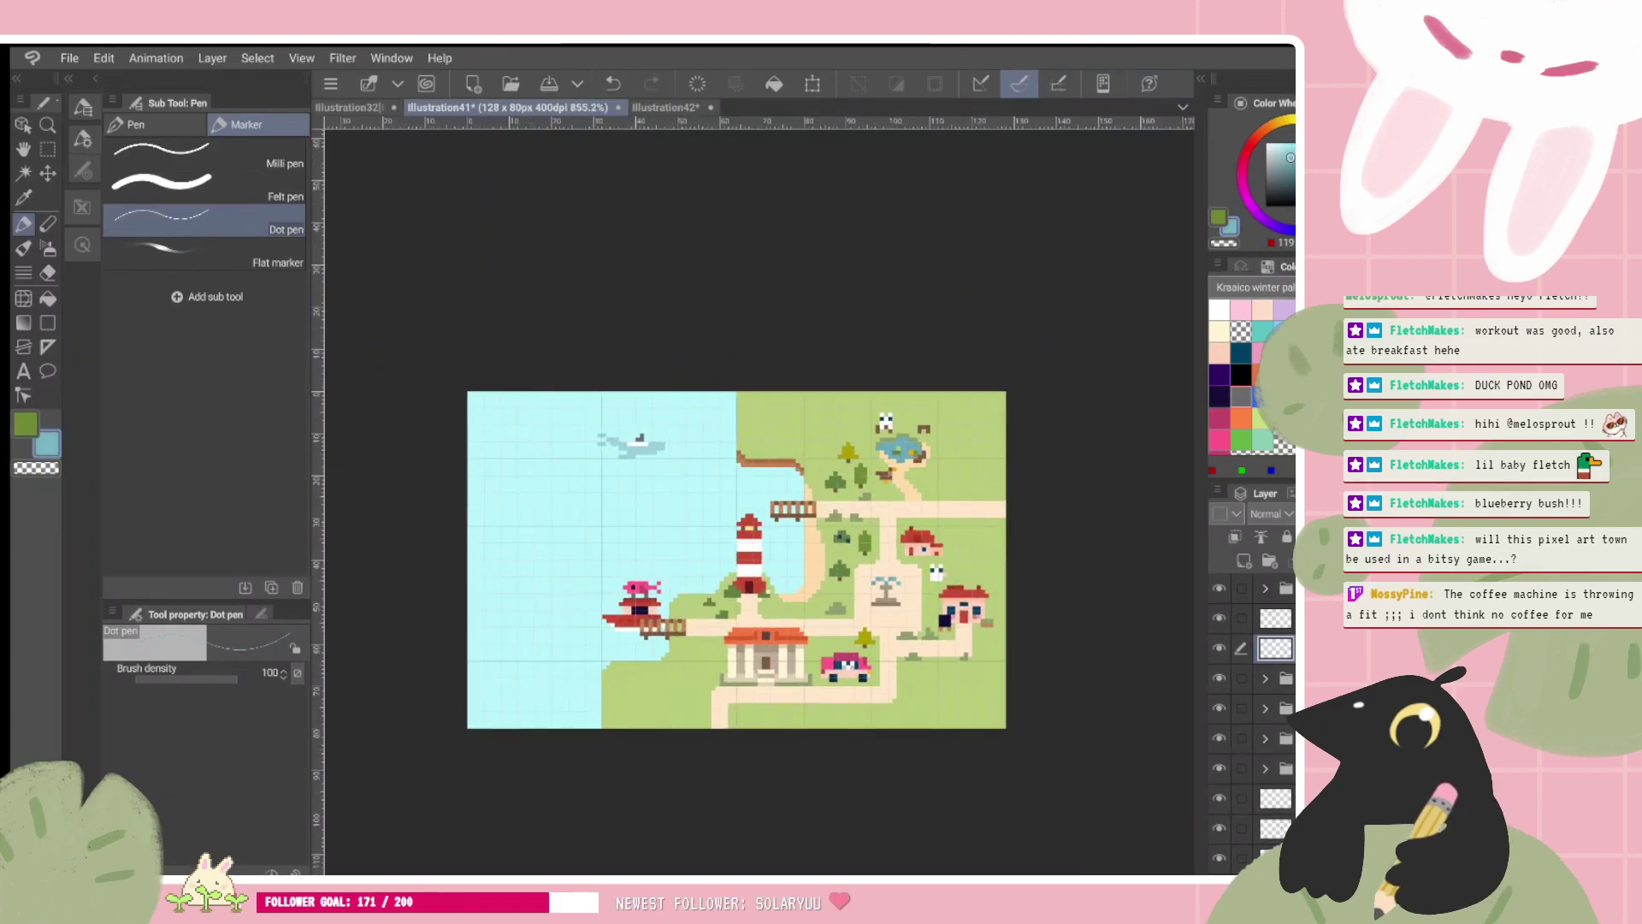
{"action": "scroll", "coordinate": [753, 504], "scroll_direction": "up", "scroll_amount": 2}
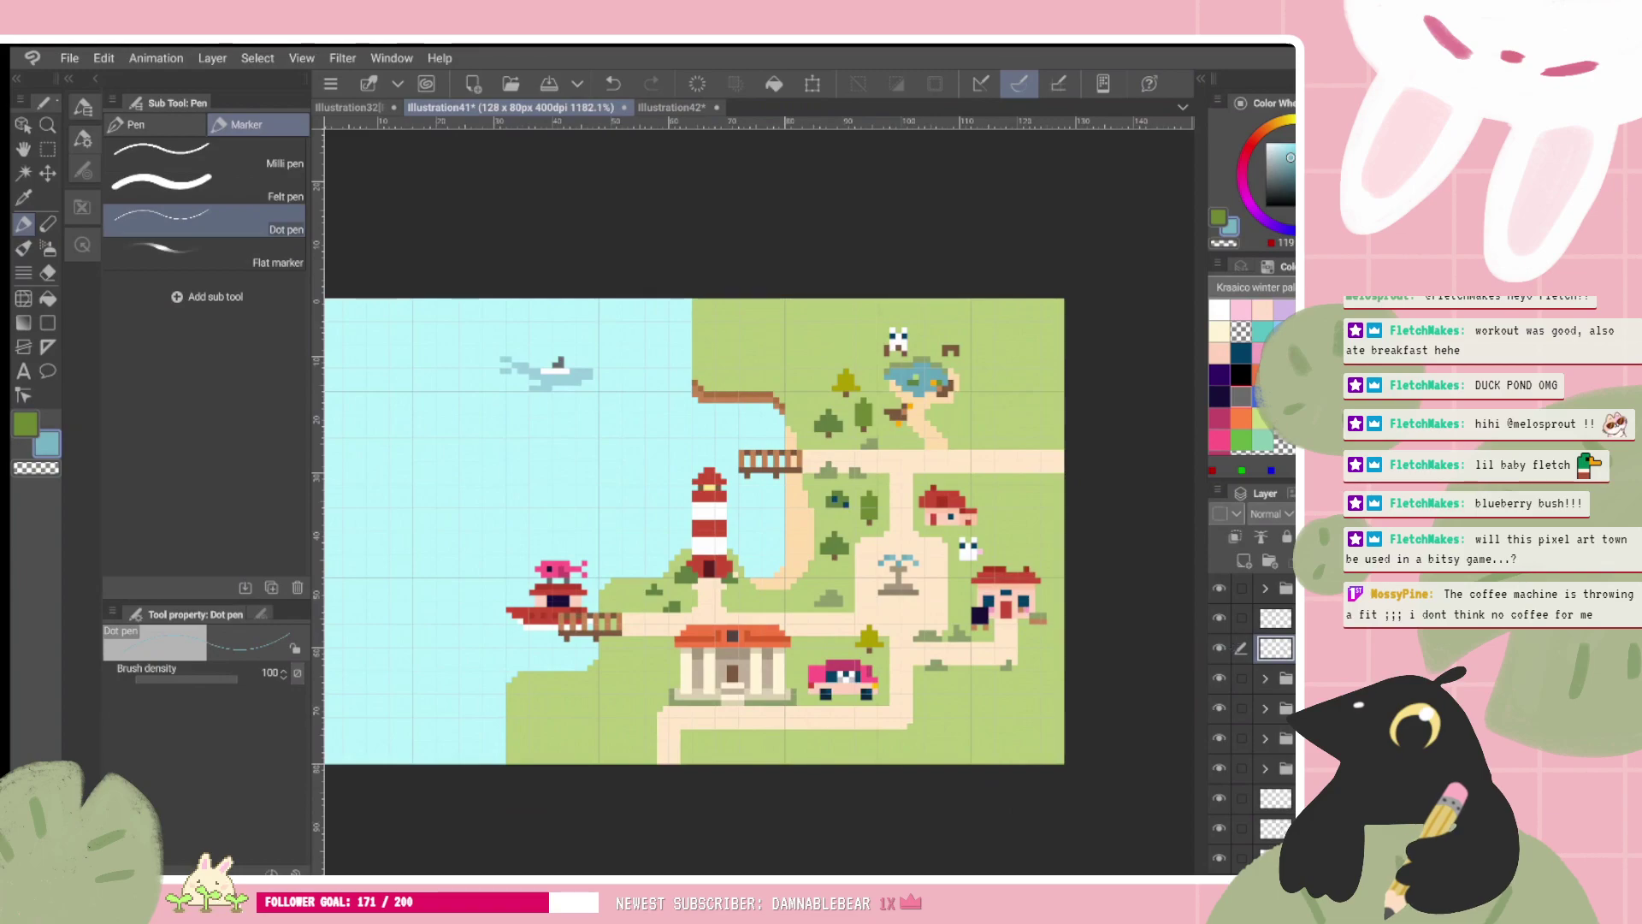
{"action": "scroll", "coordinate": [973, 607], "scroll_direction": "up", "scroll_amount": 3}
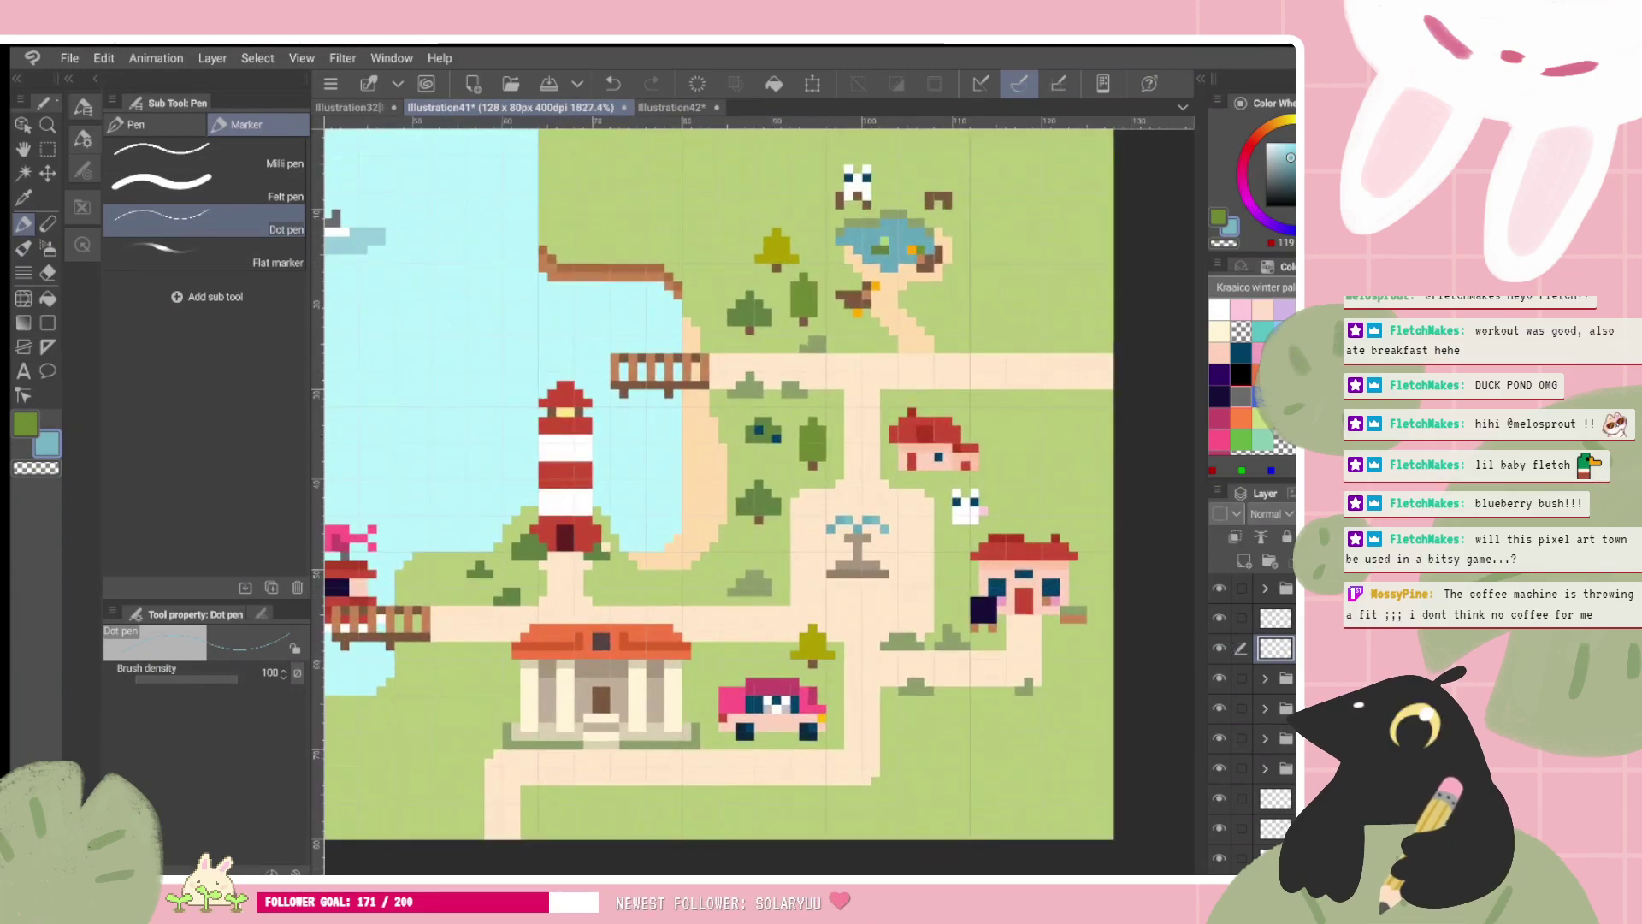
Step: Examine the fountain and its placement in the plaza, comparing the view with its layer hidden and shown
{"action": "scroll", "coordinate": [866, 628], "scroll_direction": "up", "scroll_amount": 2}
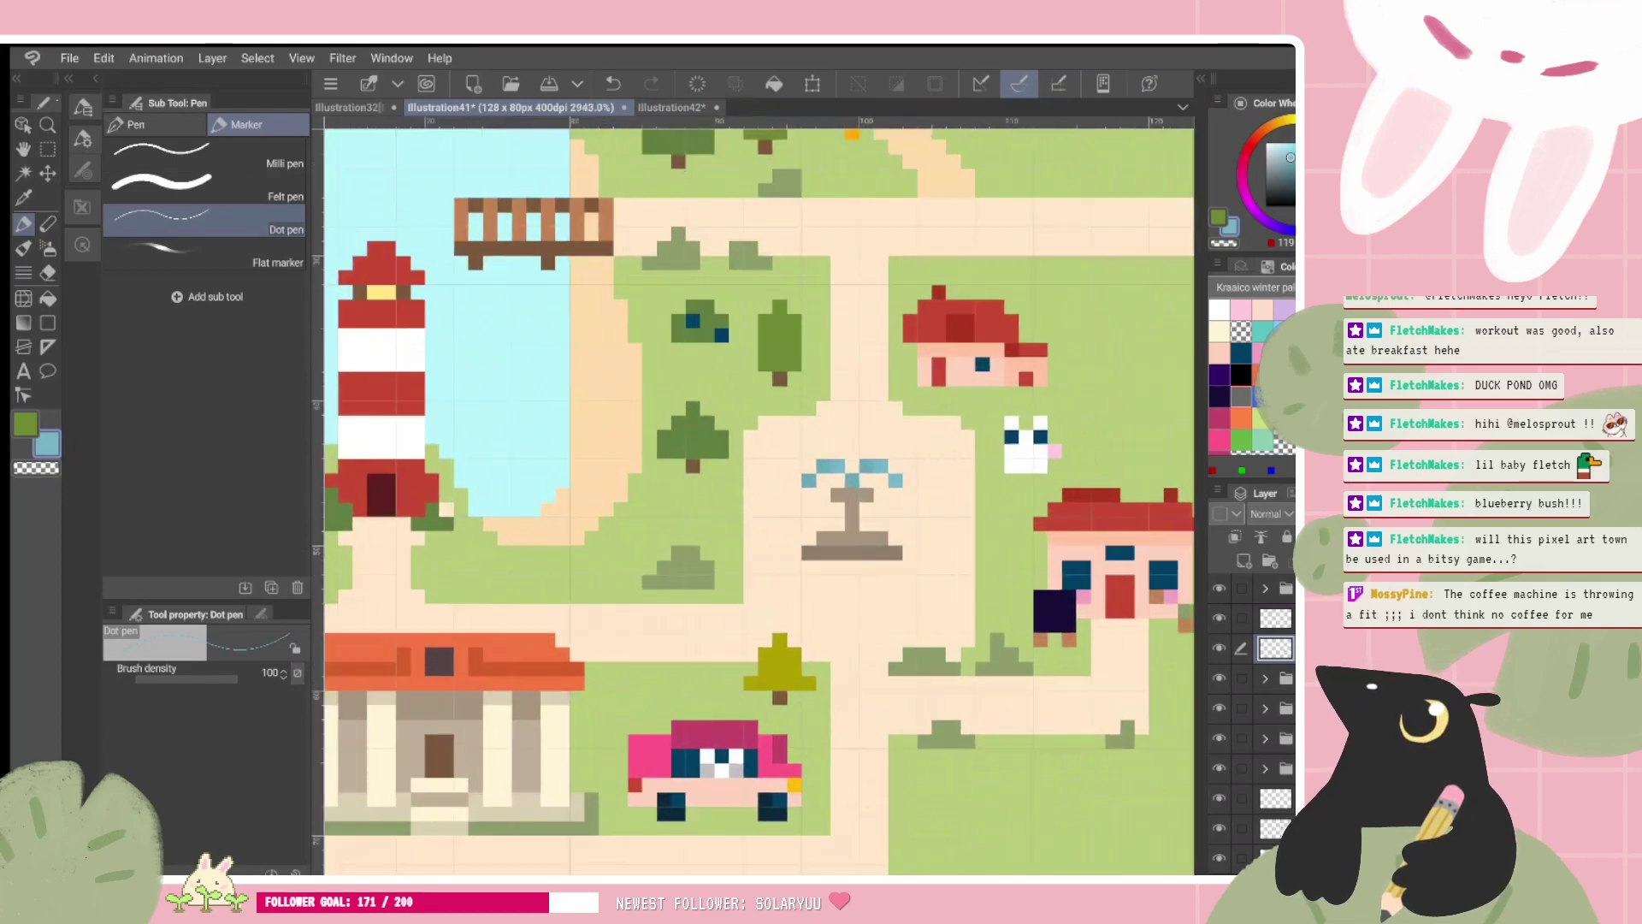
{"action": "scroll", "coordinate": [888, 496], "scroll_direction": "up", "scroll_amount": 1}
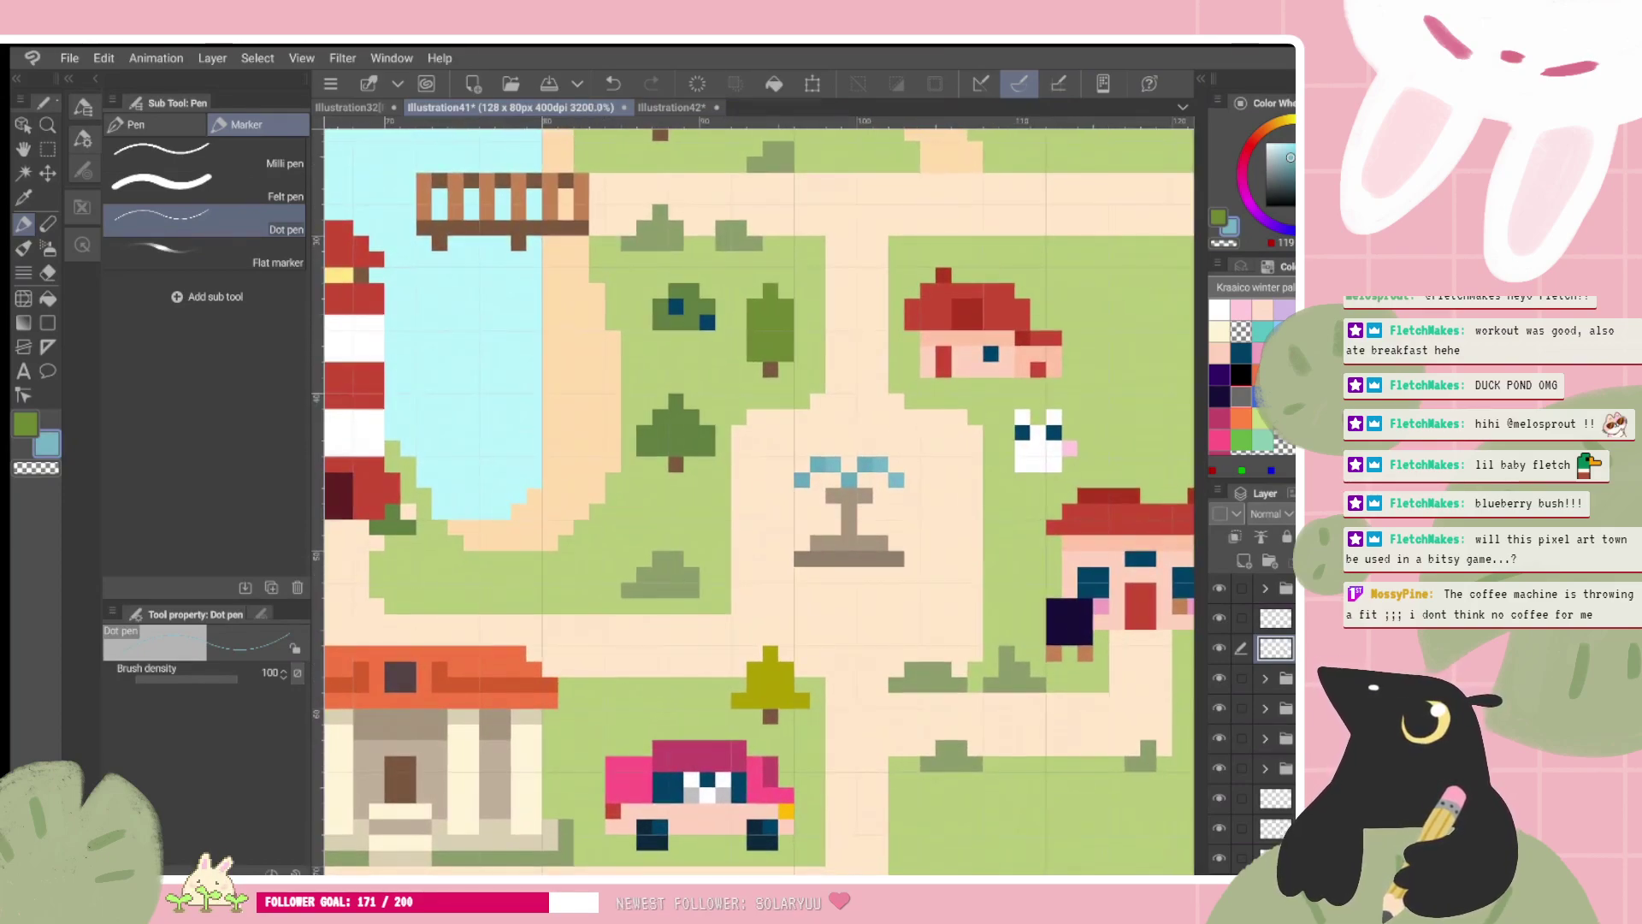
{"action": "scroll", "coordinate": [851, 508], "scroll_direction": "down", "scroll_amount": 1}
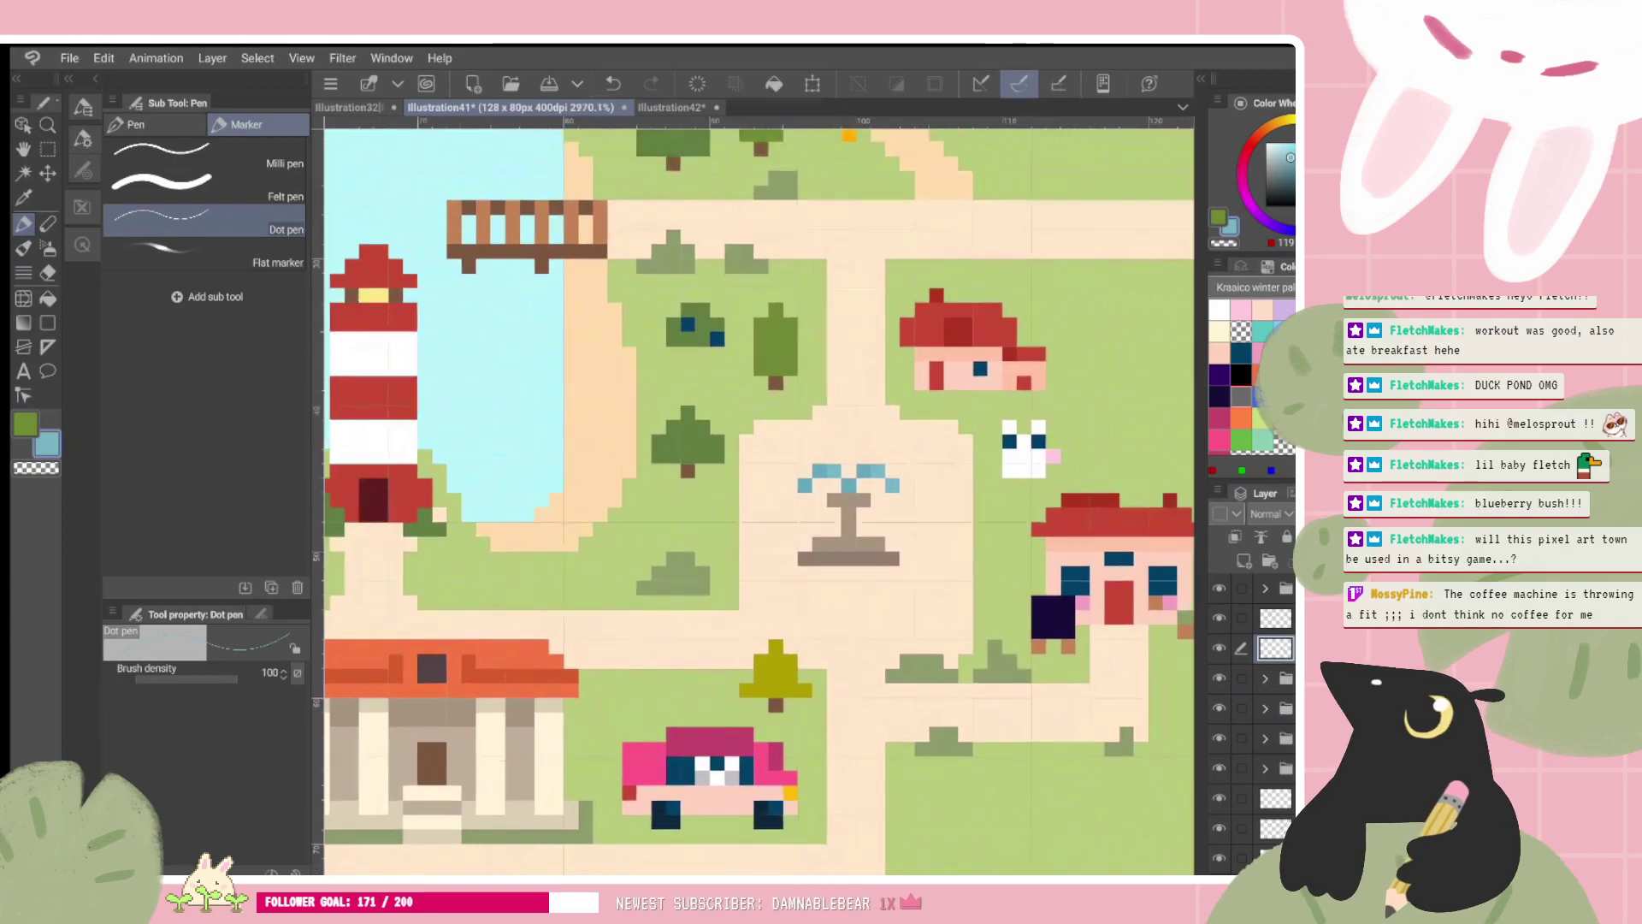
{"action": "scroll", "coordinate": [851, 513], "scroll_direction": "down", "scroll_amount": 1}
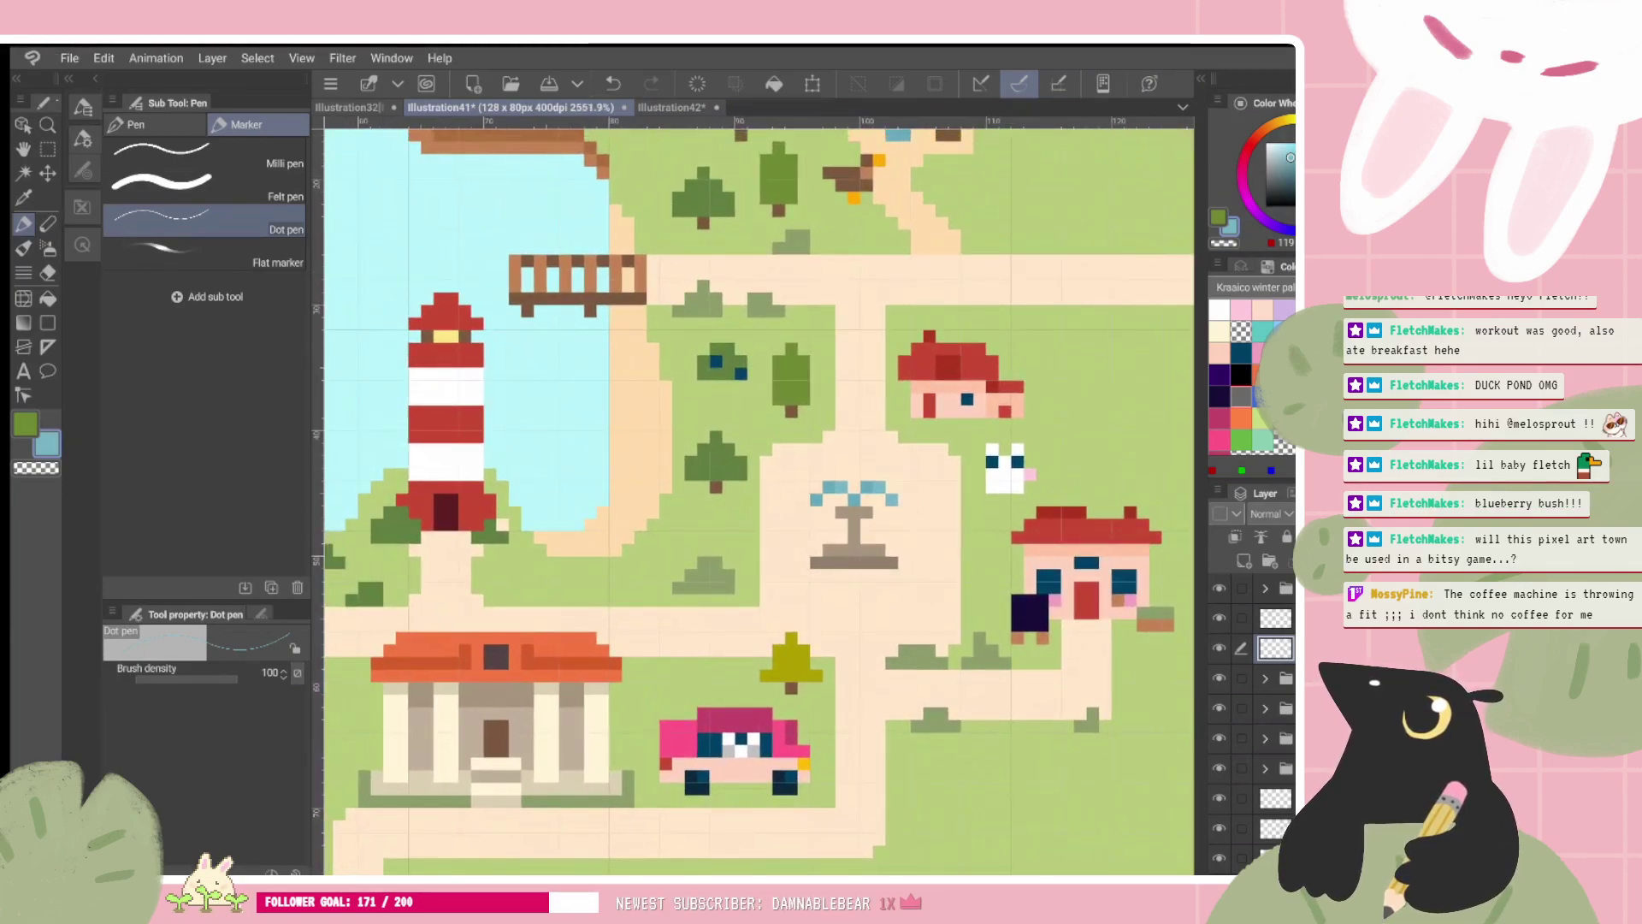
{"action": "scroll", "coordinate": [975, 518], "scroll_direction": "up", "scroll_amount": 1}
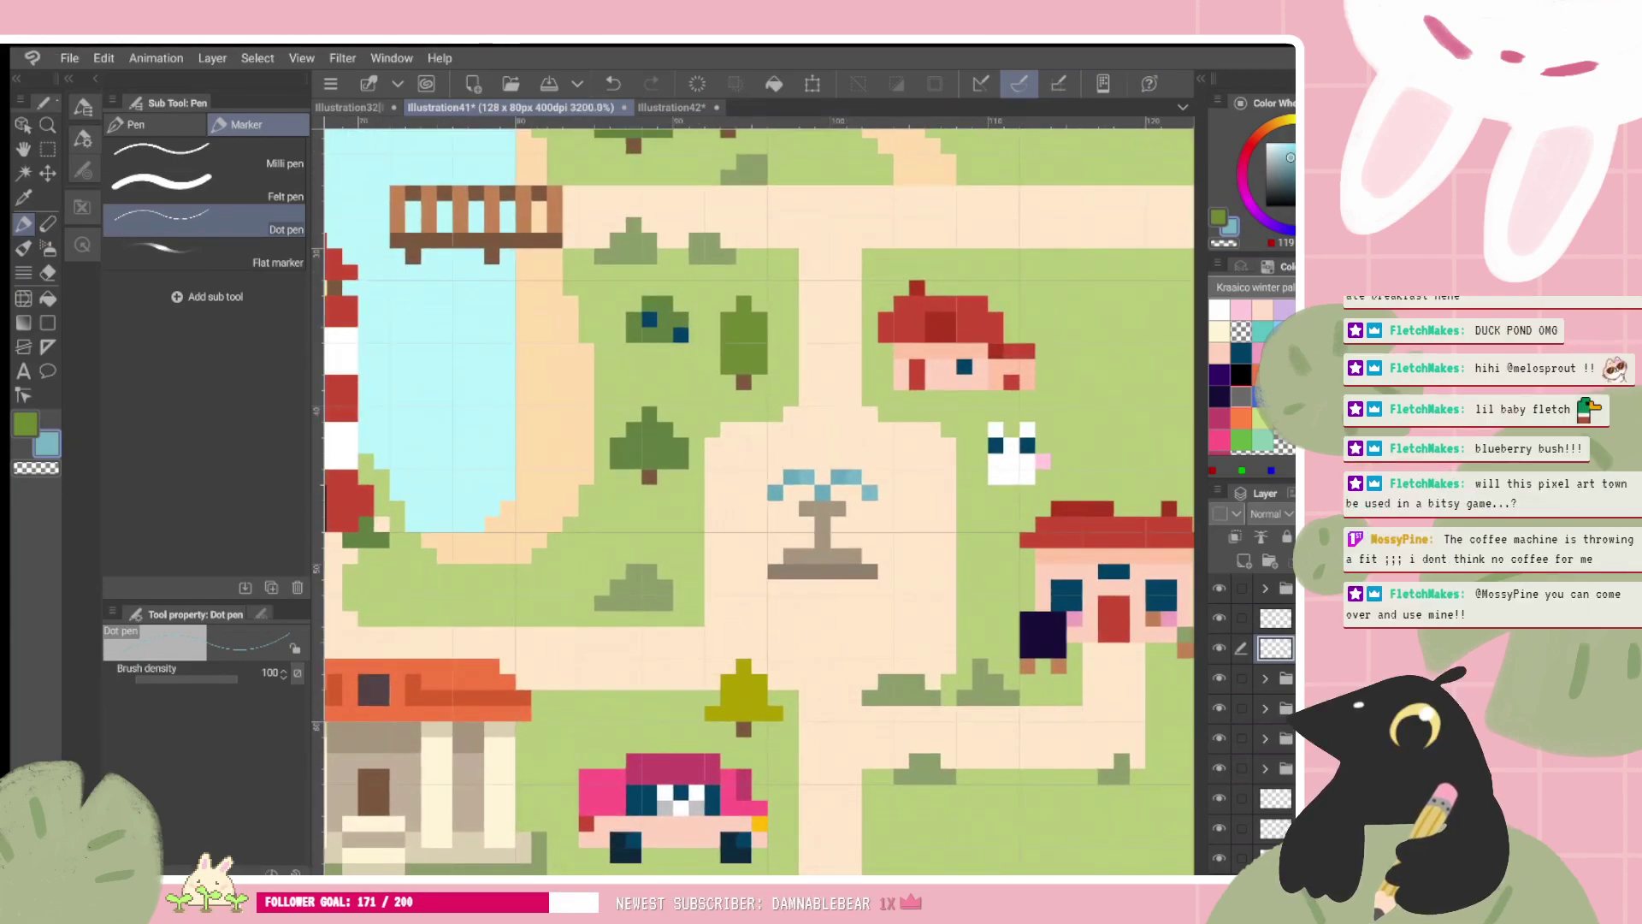
{"action": "scroll", "coordinate": [949, 598], "scroll_direction": "down", "scroll_amount": 3}
{"action": "scroll", "coordinate": [941, 479], "scroll_direction": "down", "scroll_amount": 1}
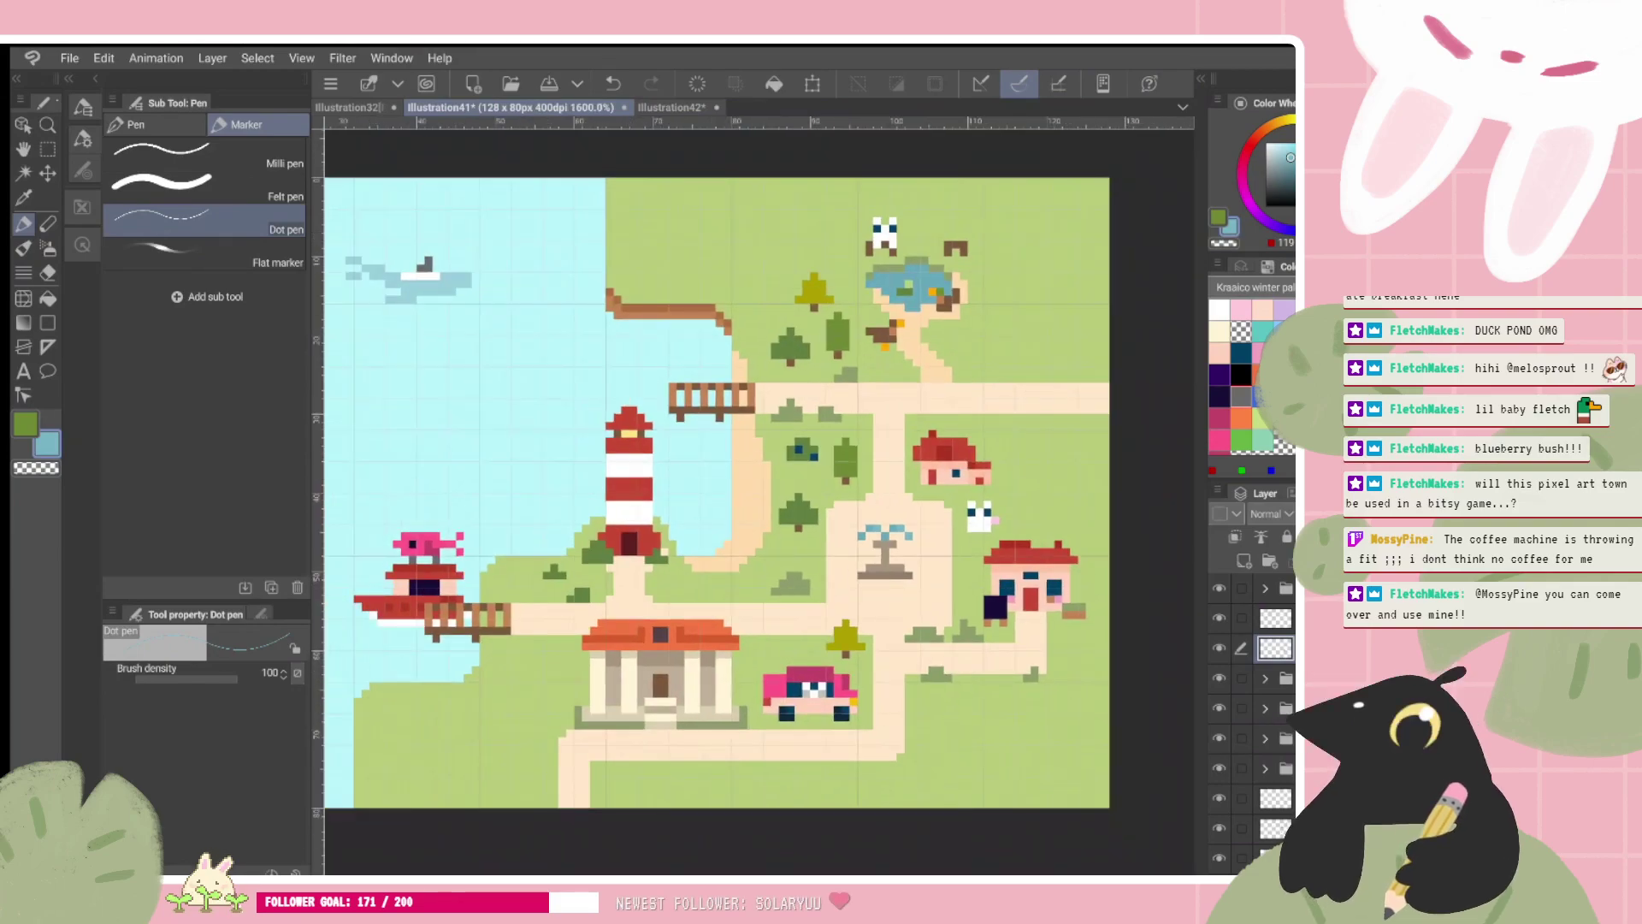
{"action": "scroll", "coordinate": [923, 539], "scroll_direction": "up", "scroll_amount": 3}
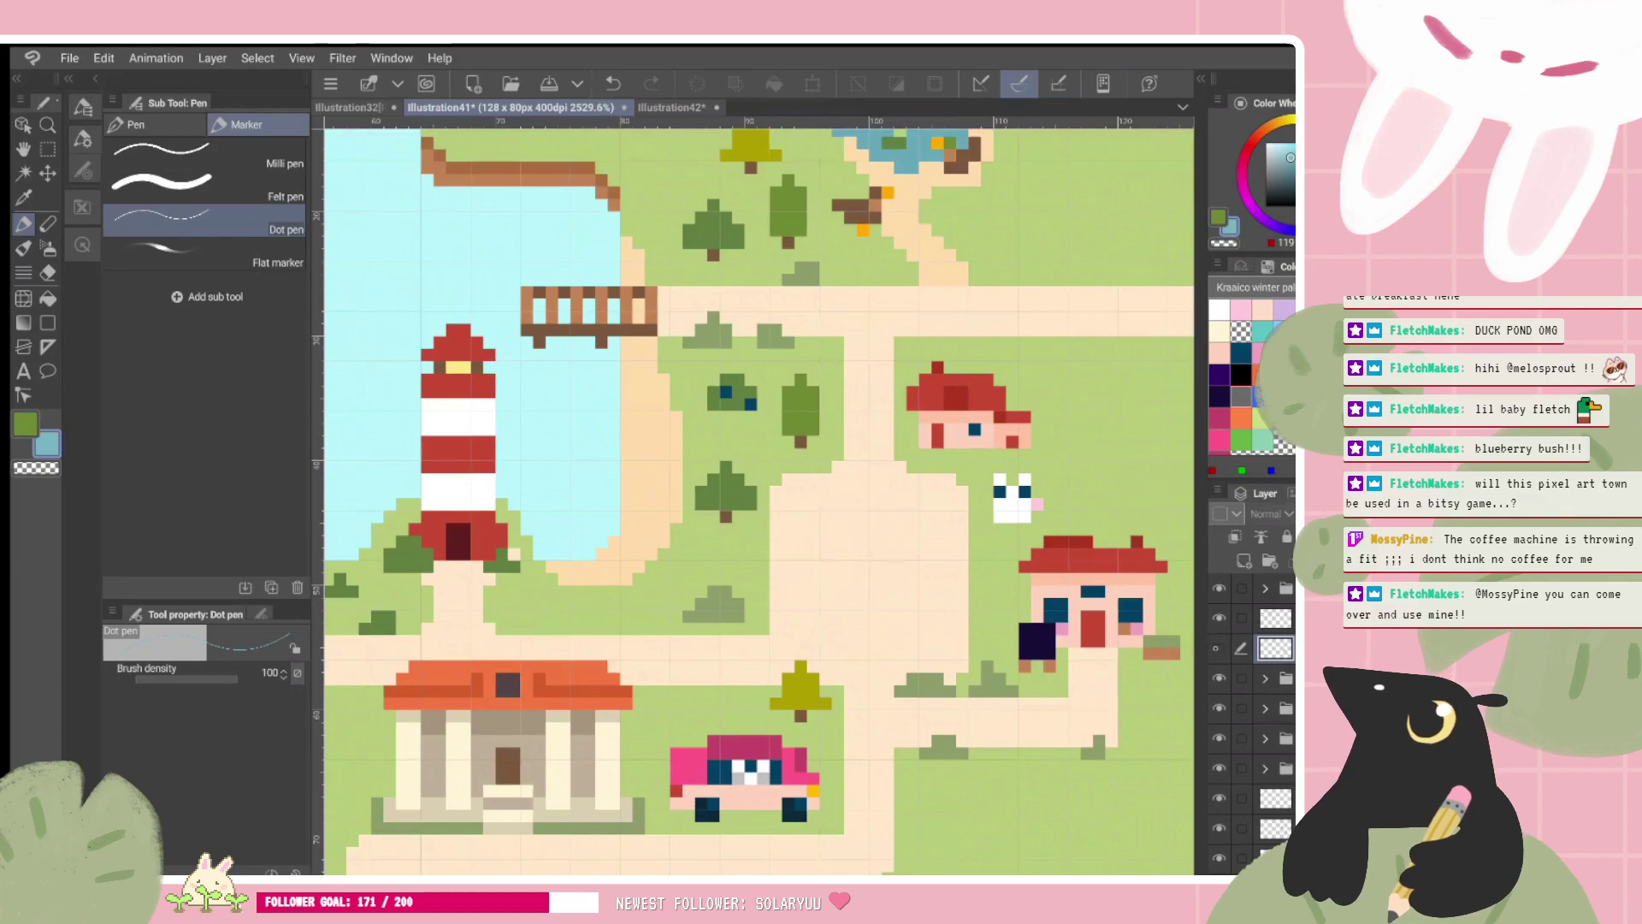
{"action": "scroll", "coordinate": [935, 555], "scroll_direction": "down", "scroll_amount": 3}
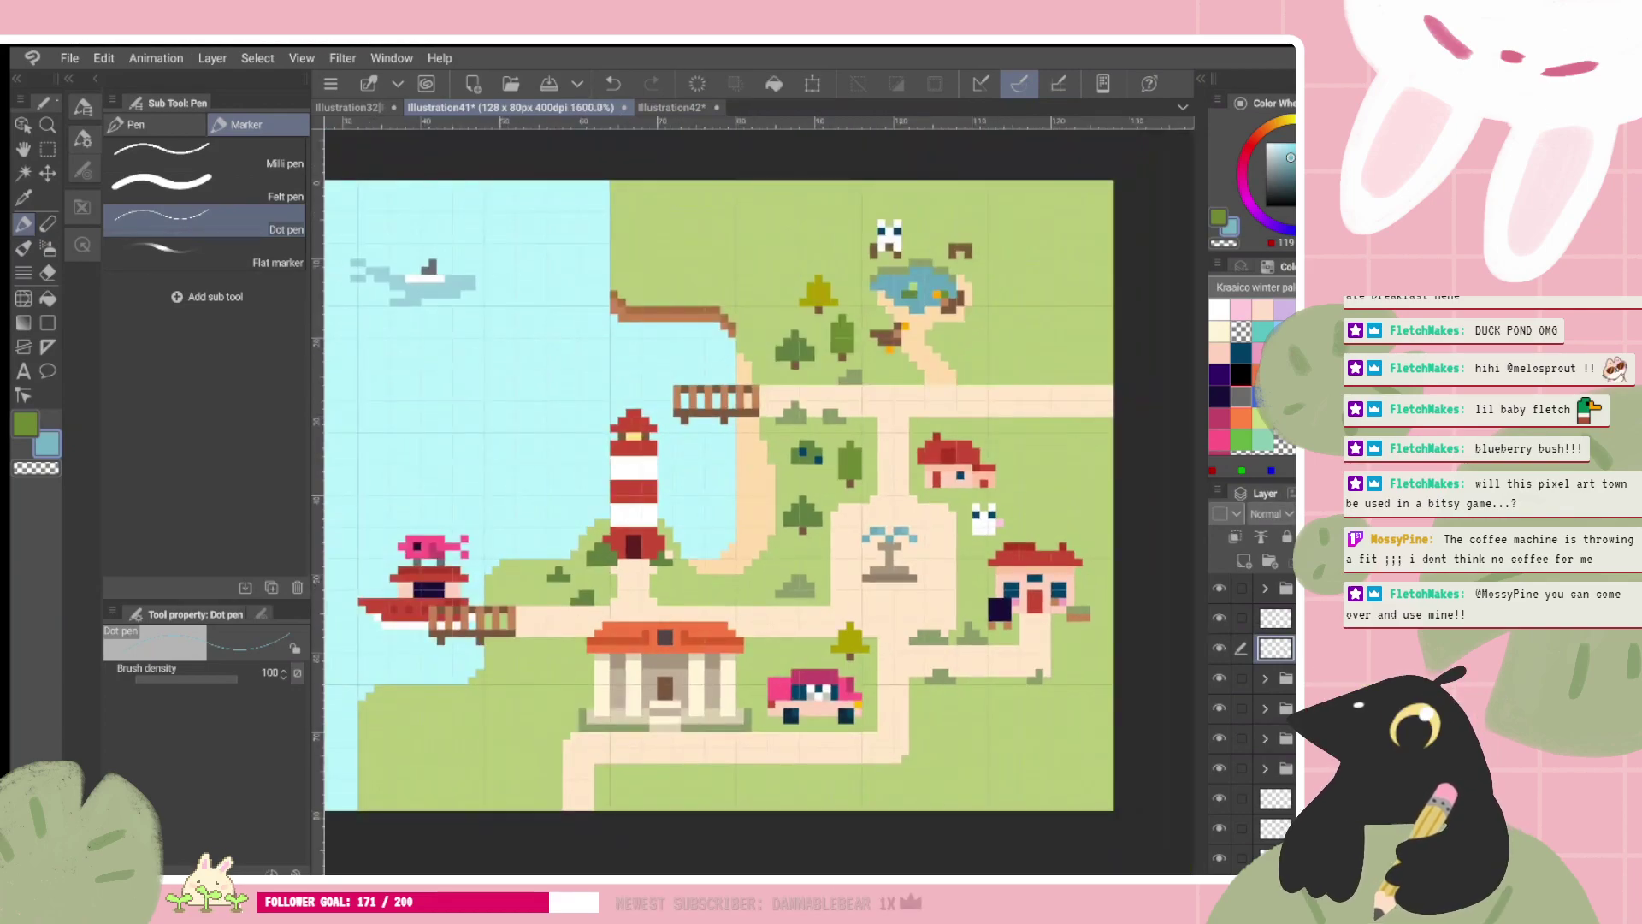
Step: Shade the east edge of the plaza on the path layer with the sand colour sampled from the pond path
{"action": "left_click", "coordinate": [946, 324], "text": "alt"}
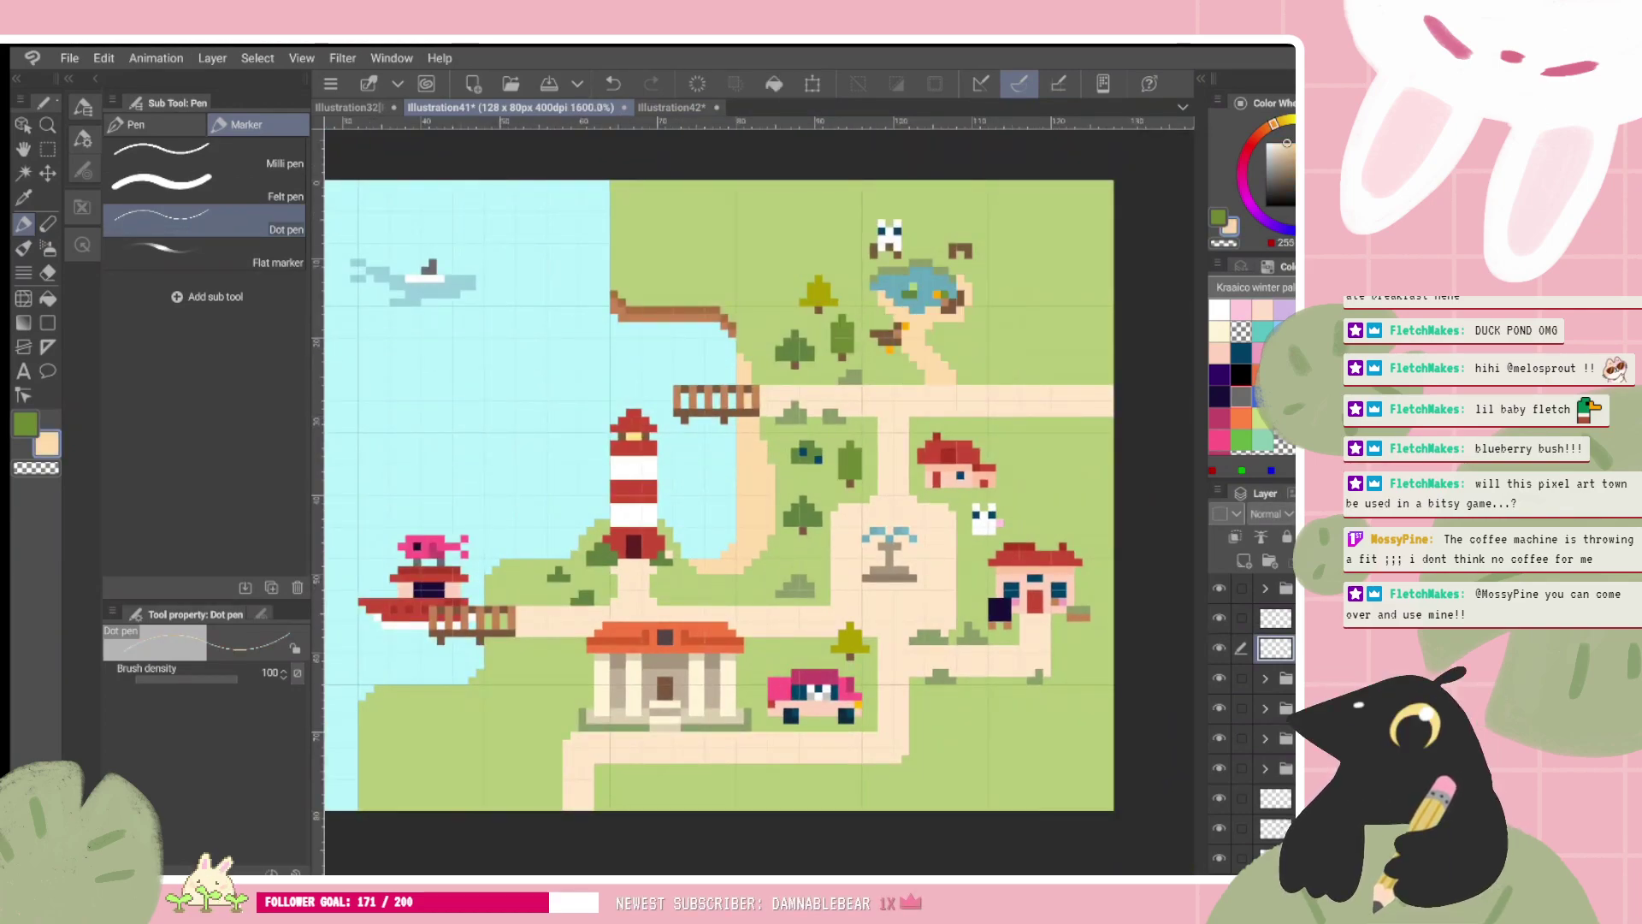
{"action": "scroll", "coordinate": [1261, 714], "scroll_direction": "down", "scroll_amount": 3}
{"action": "scroll", "coordinate": [1261, 714], "scroll_direction": "down", "scroll_amount": 3}
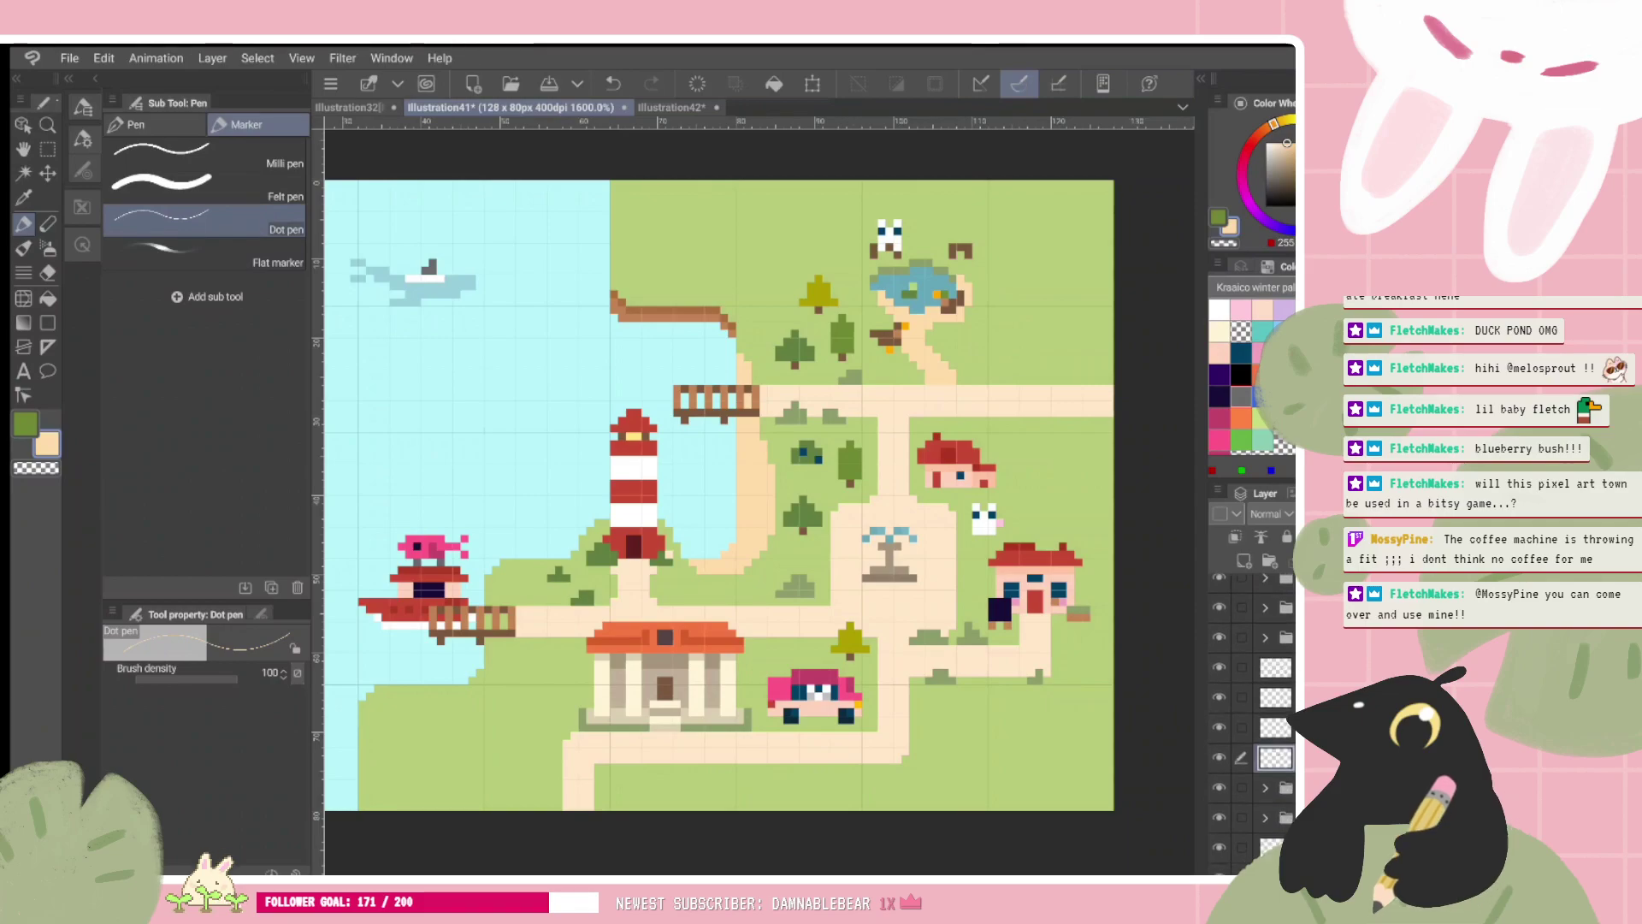
{"action": "left_click", "coordinate": [1275, 803]}
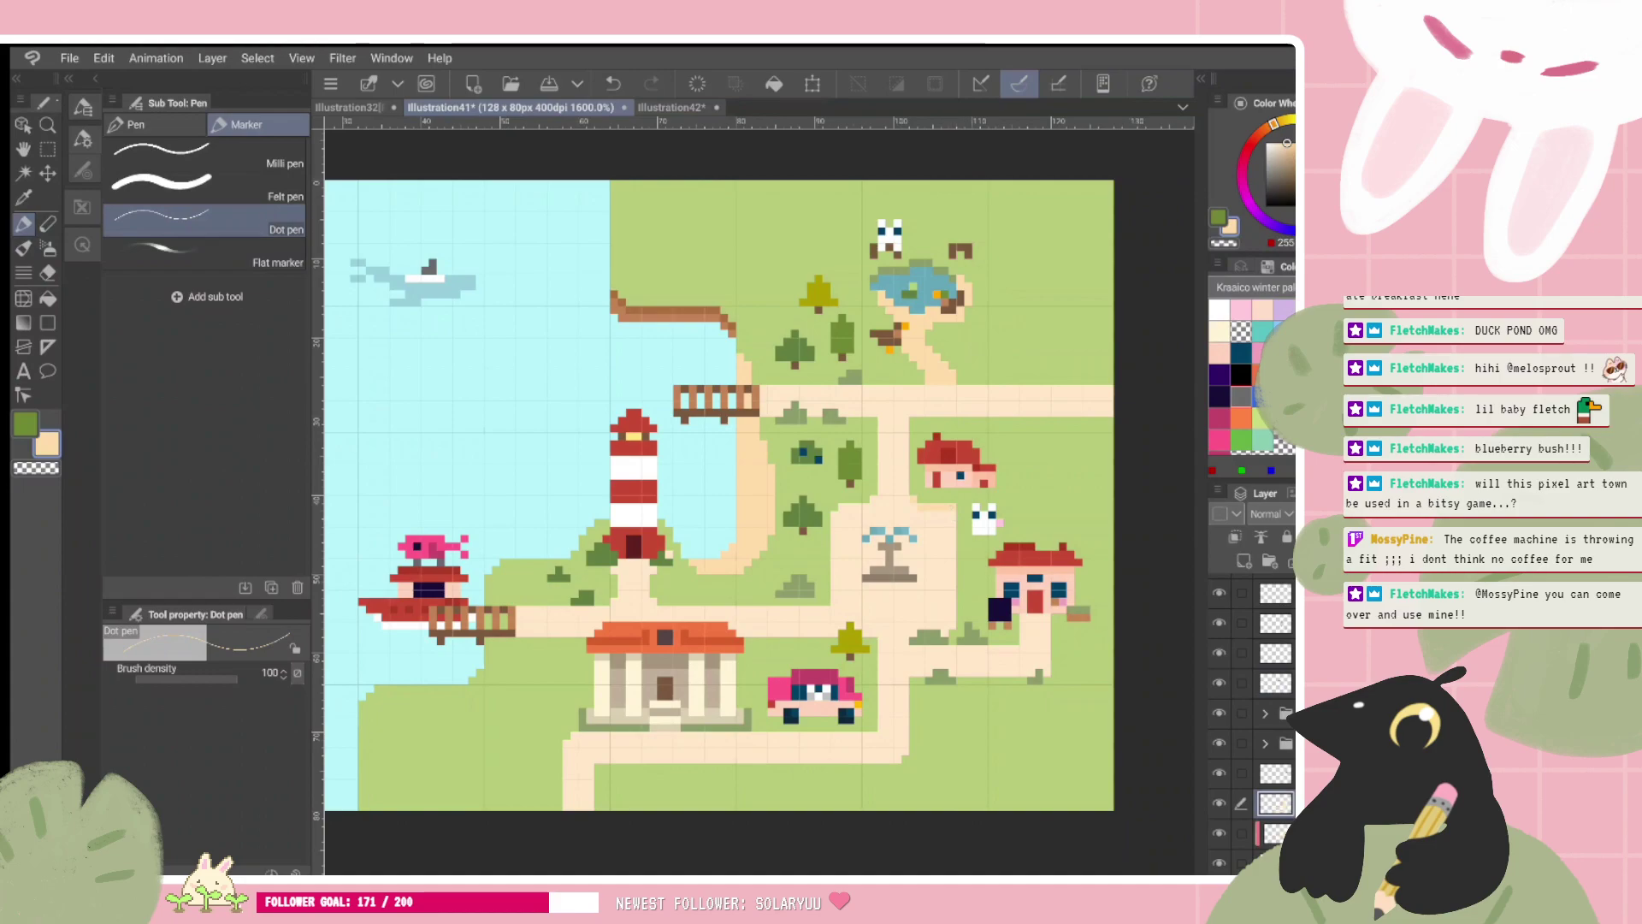
{"action": "key", "text": "ctrl+z"}
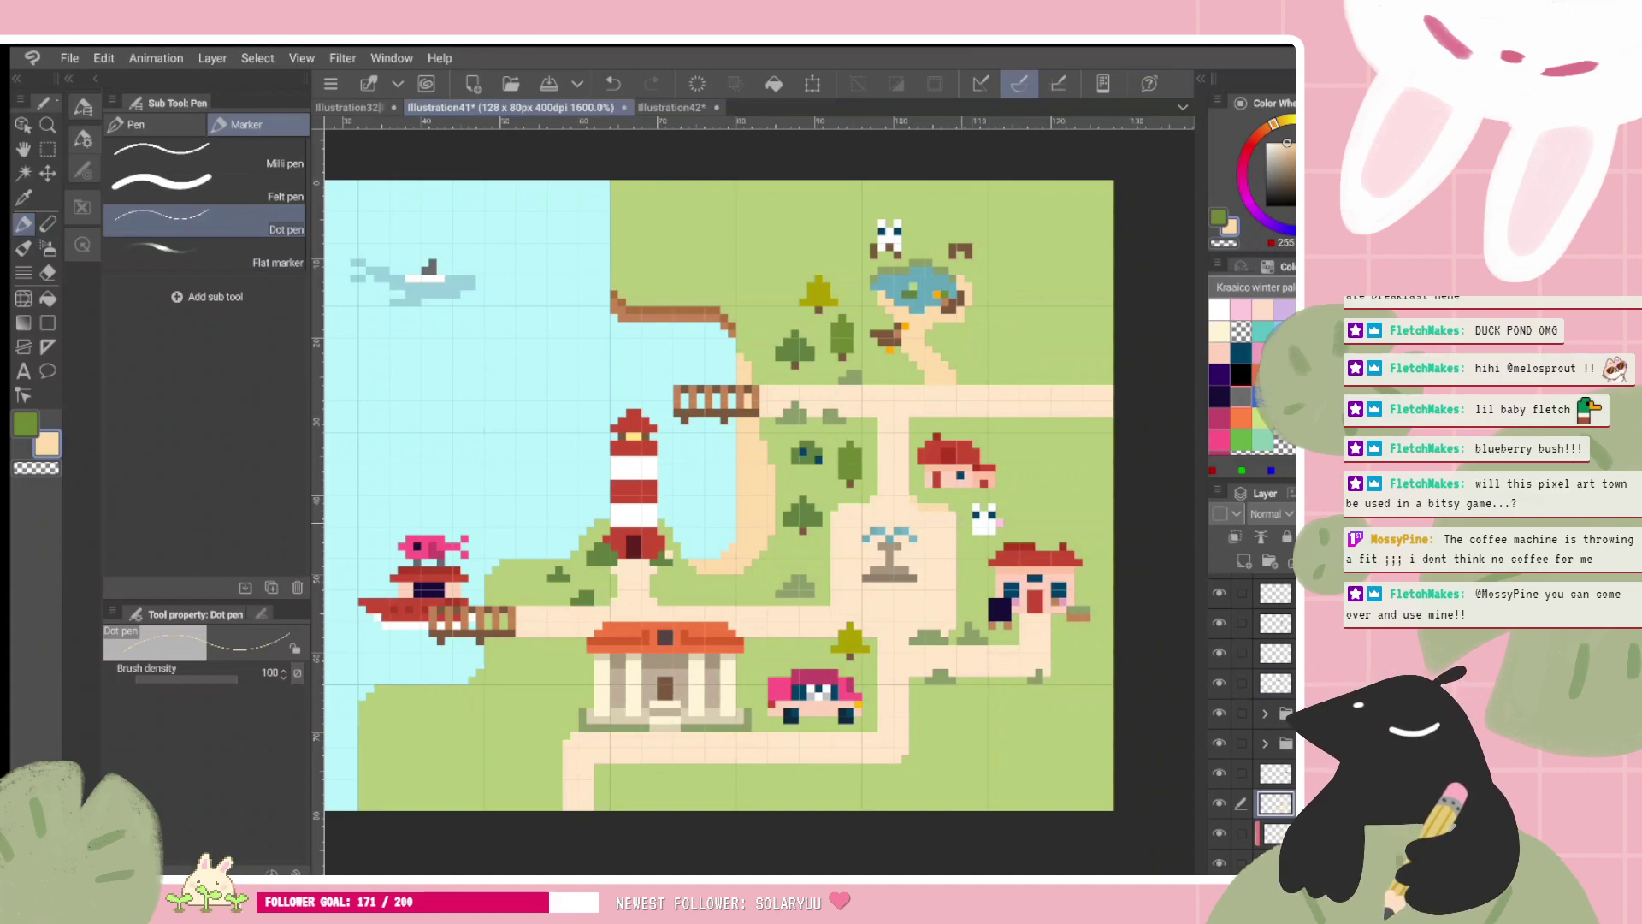
{"action": "left_click_drag", "start_coordinate": [933, 510], "coordinate": [952, 556]}
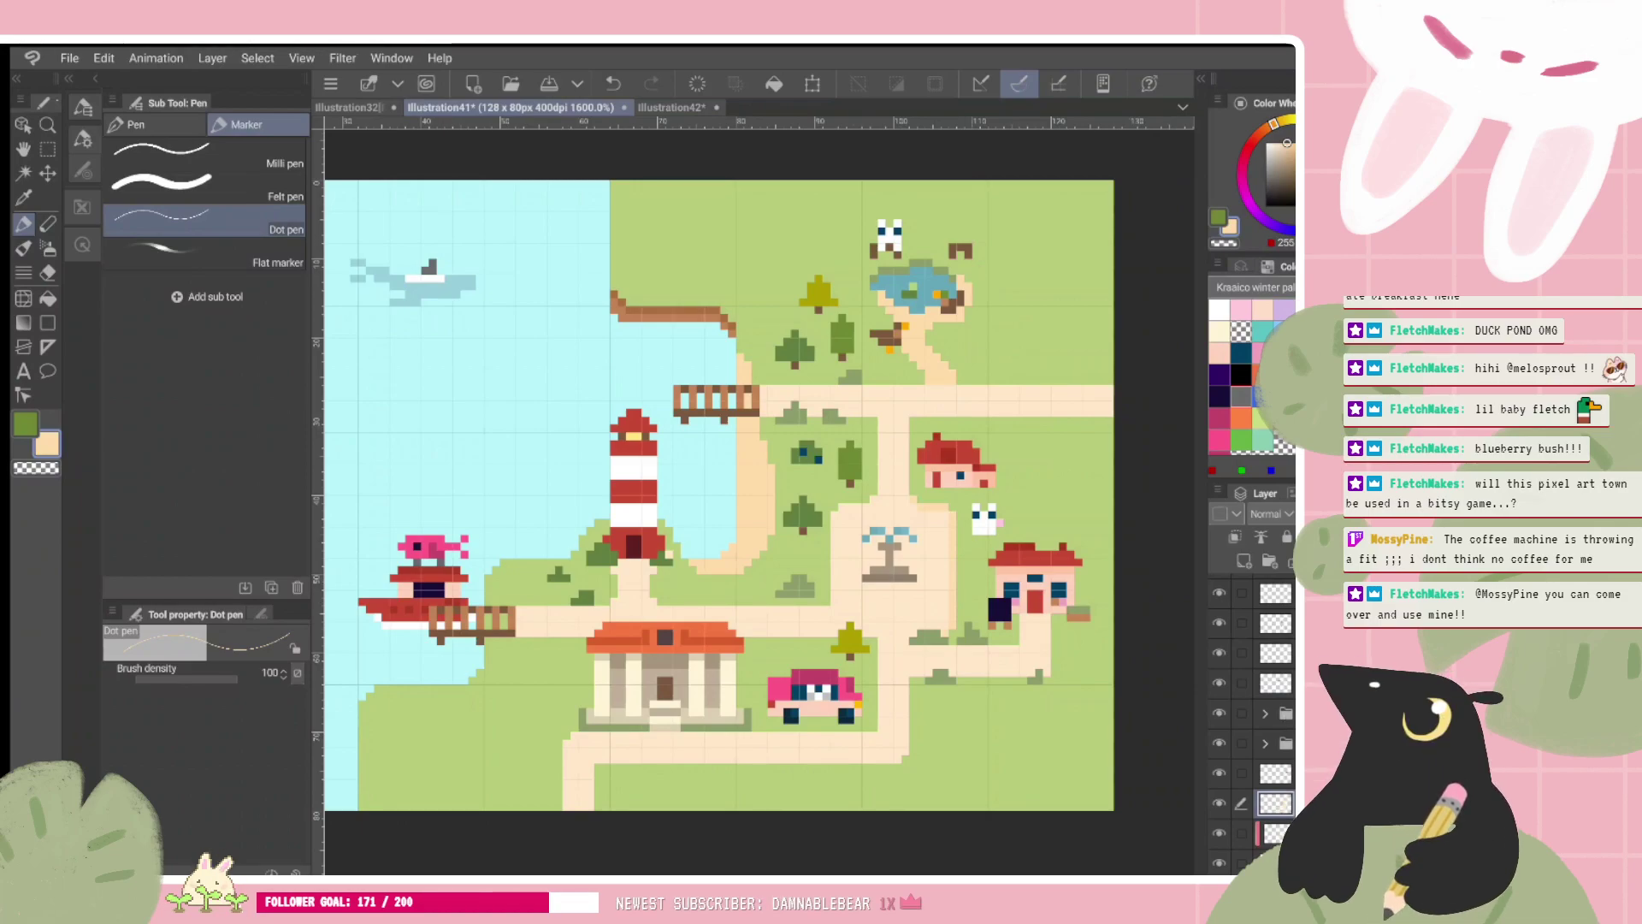
Step: Shade the lower edge of the path to the larger red-roofed house and speckle that path with sand-coloured pixels
{"action": "left_click_drag", "start_coordinate": [889, 552], "coordinate": [738, 504]}
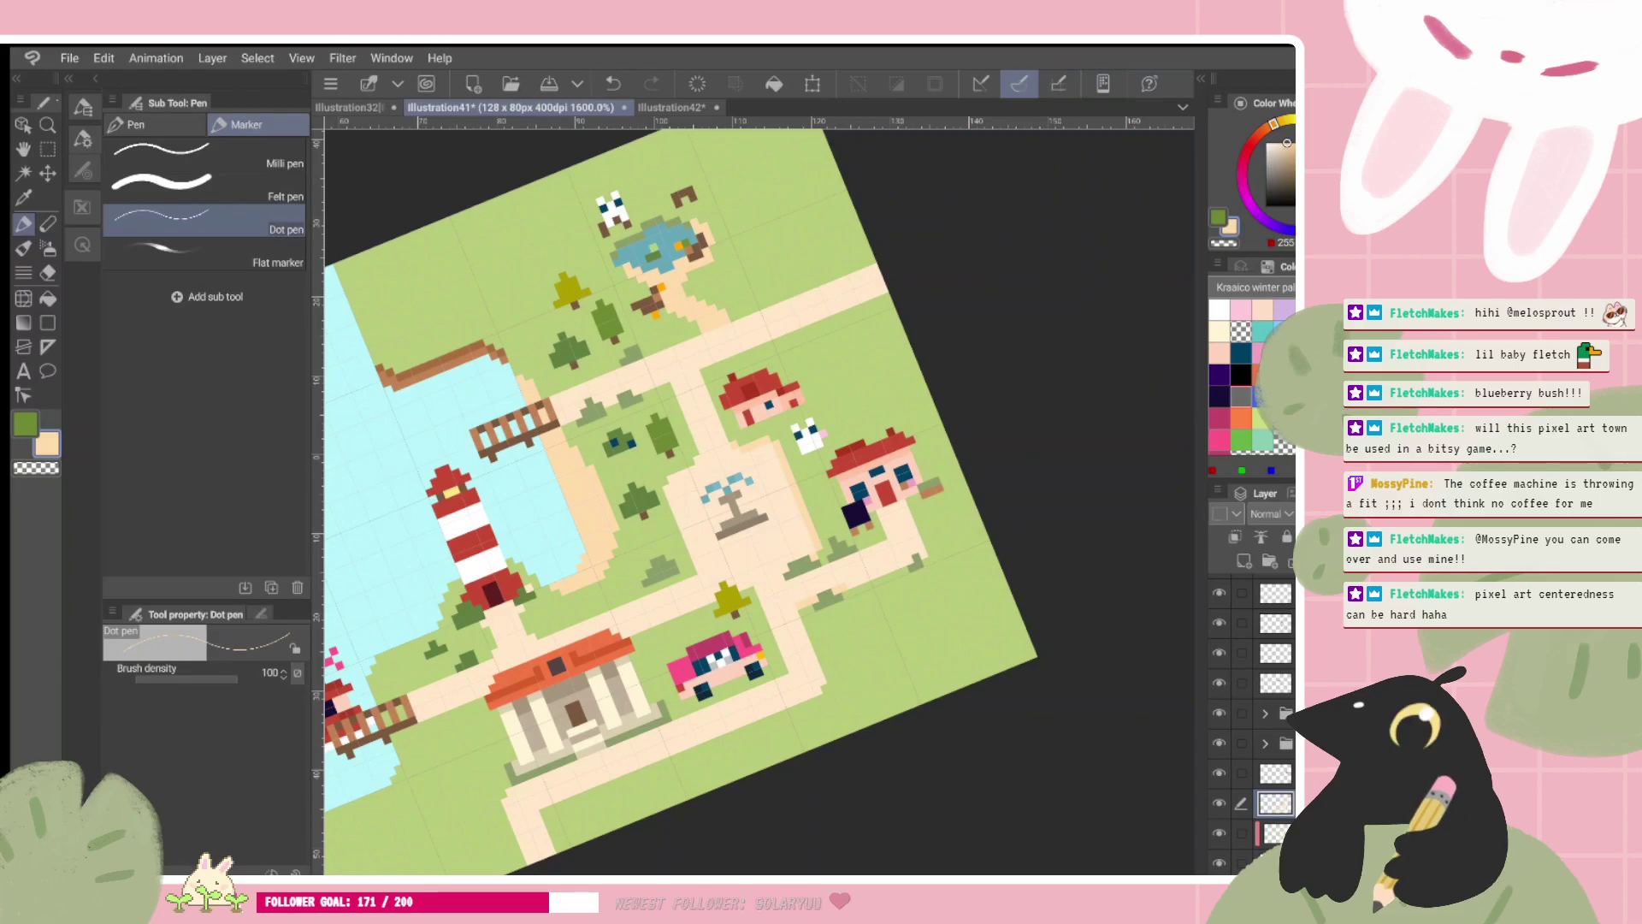
{"action": "left_click", "coordinate": [1274, 773]}
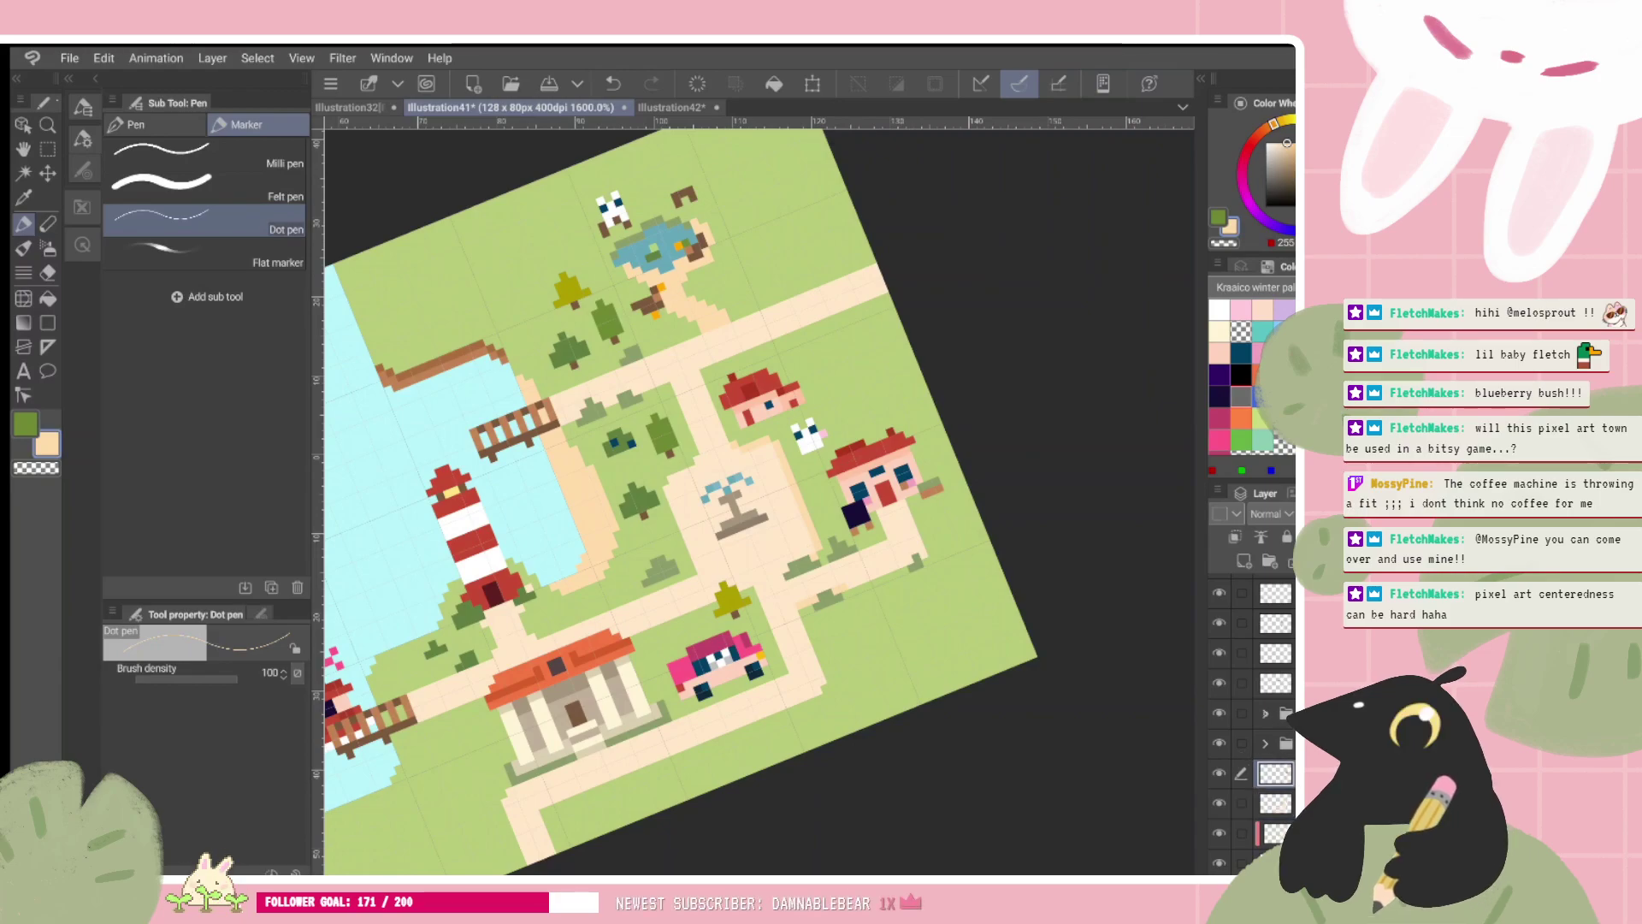
{"action": "left_click", "coordinate": [1264, 712]}
{"action": "scroll", "coordinate": [1251, 718], "scroll_direction": "down", "scroll_amount": 2}
{"action": "left_click", "coordinate": [1274, 826]}
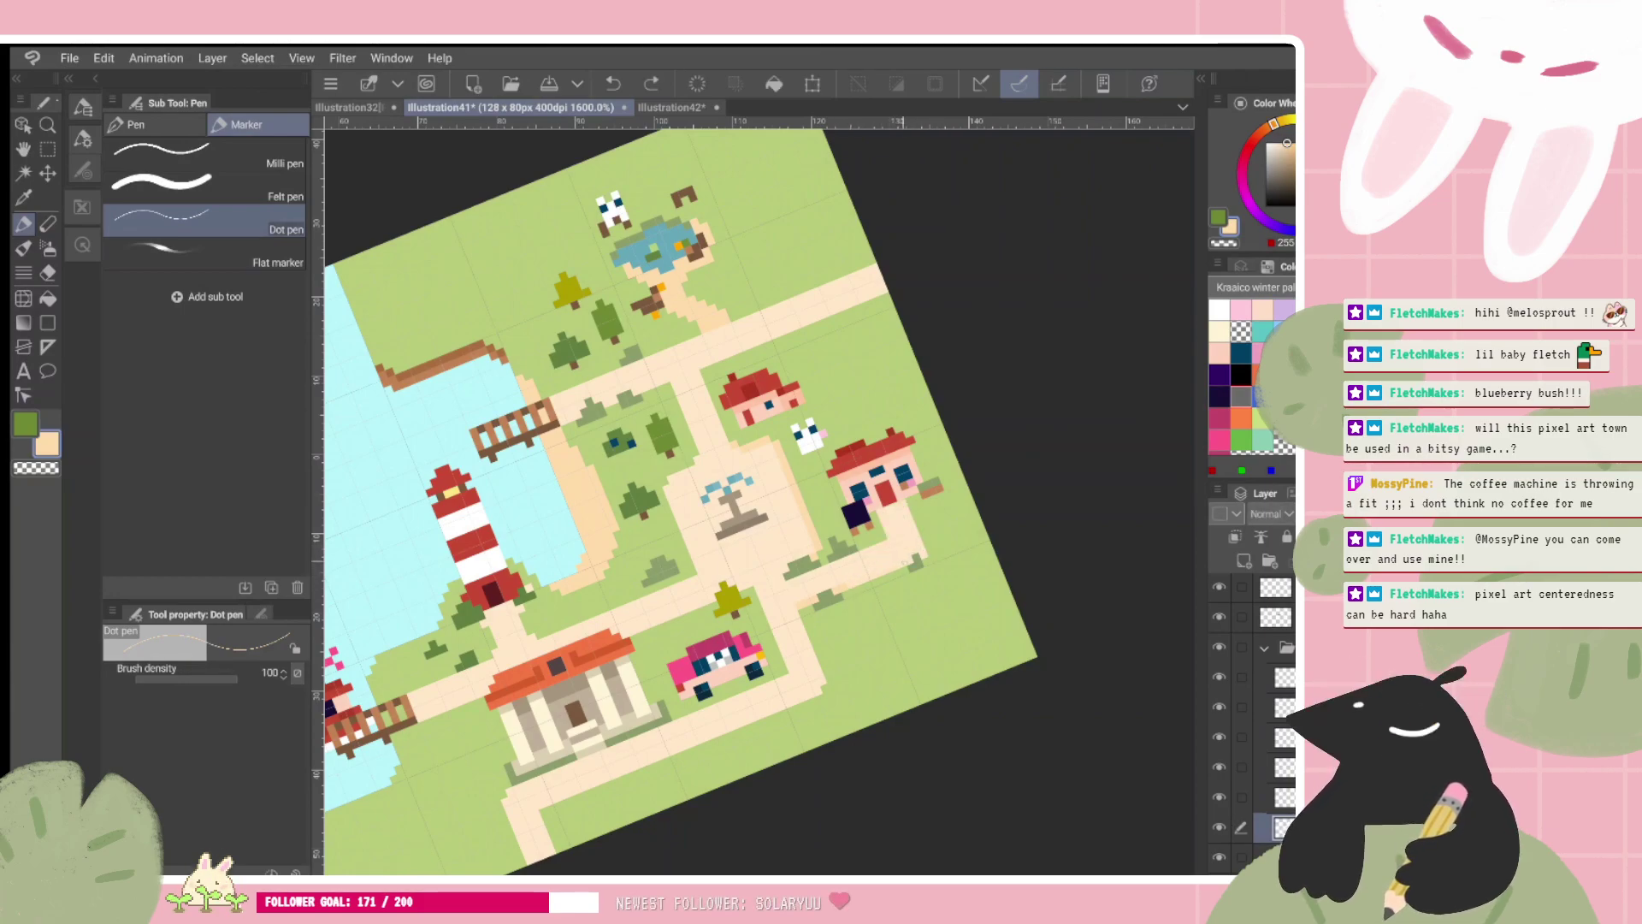
{"action": "key", "text": "ctrl+z"}
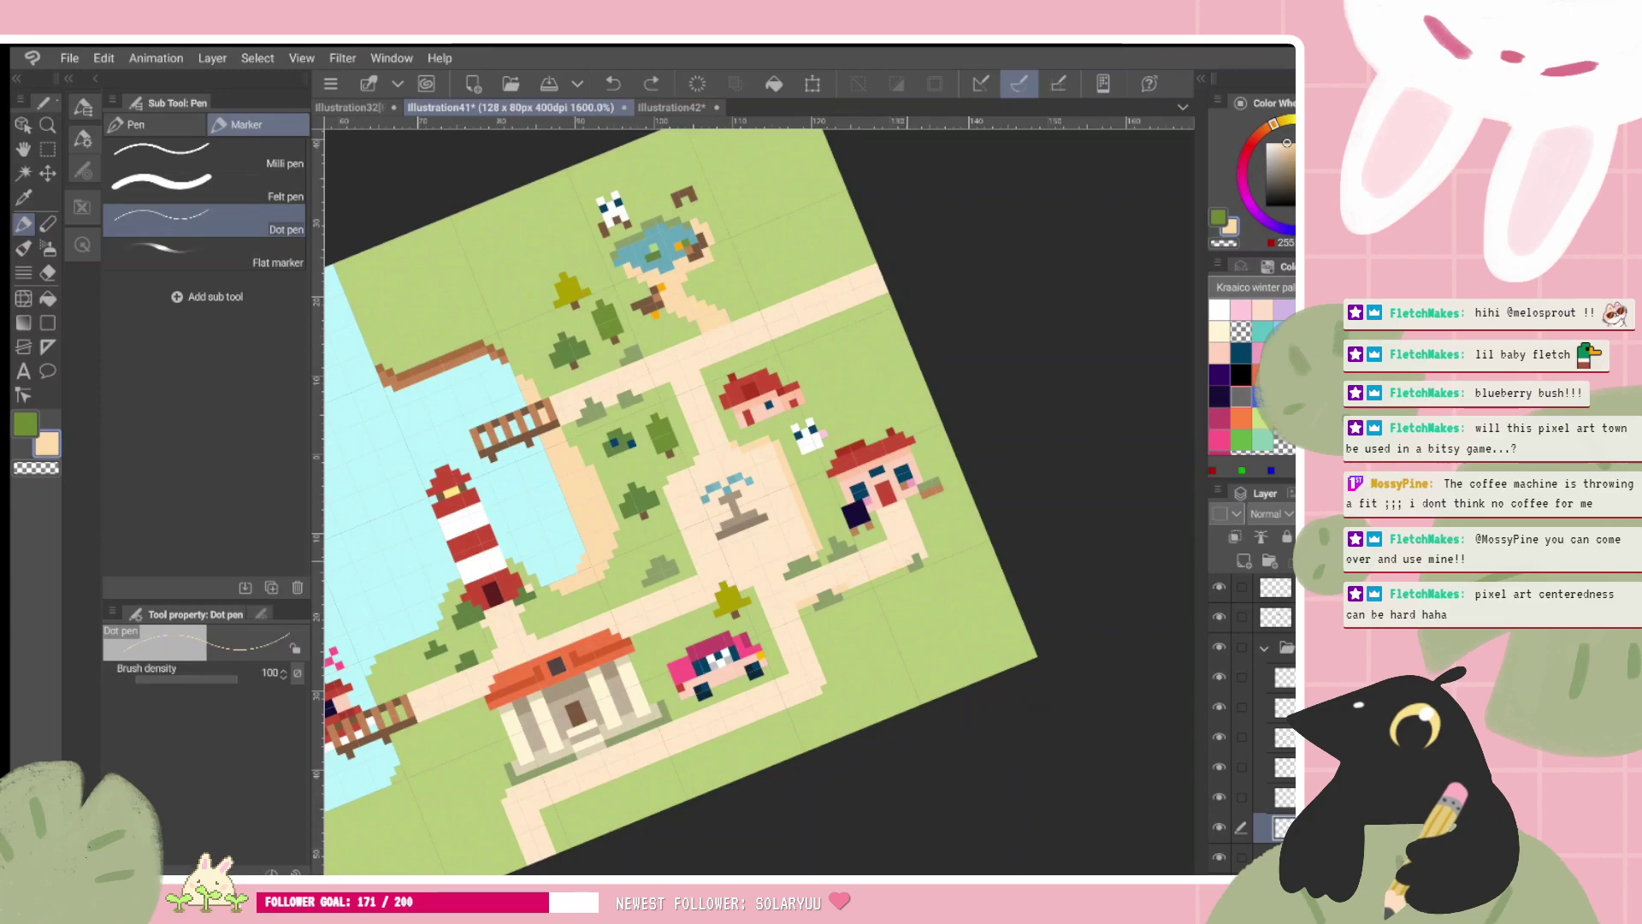
{"action": "left_click_drag", "start_coordinate": [896, 565], "coordinate": [852, 582]}
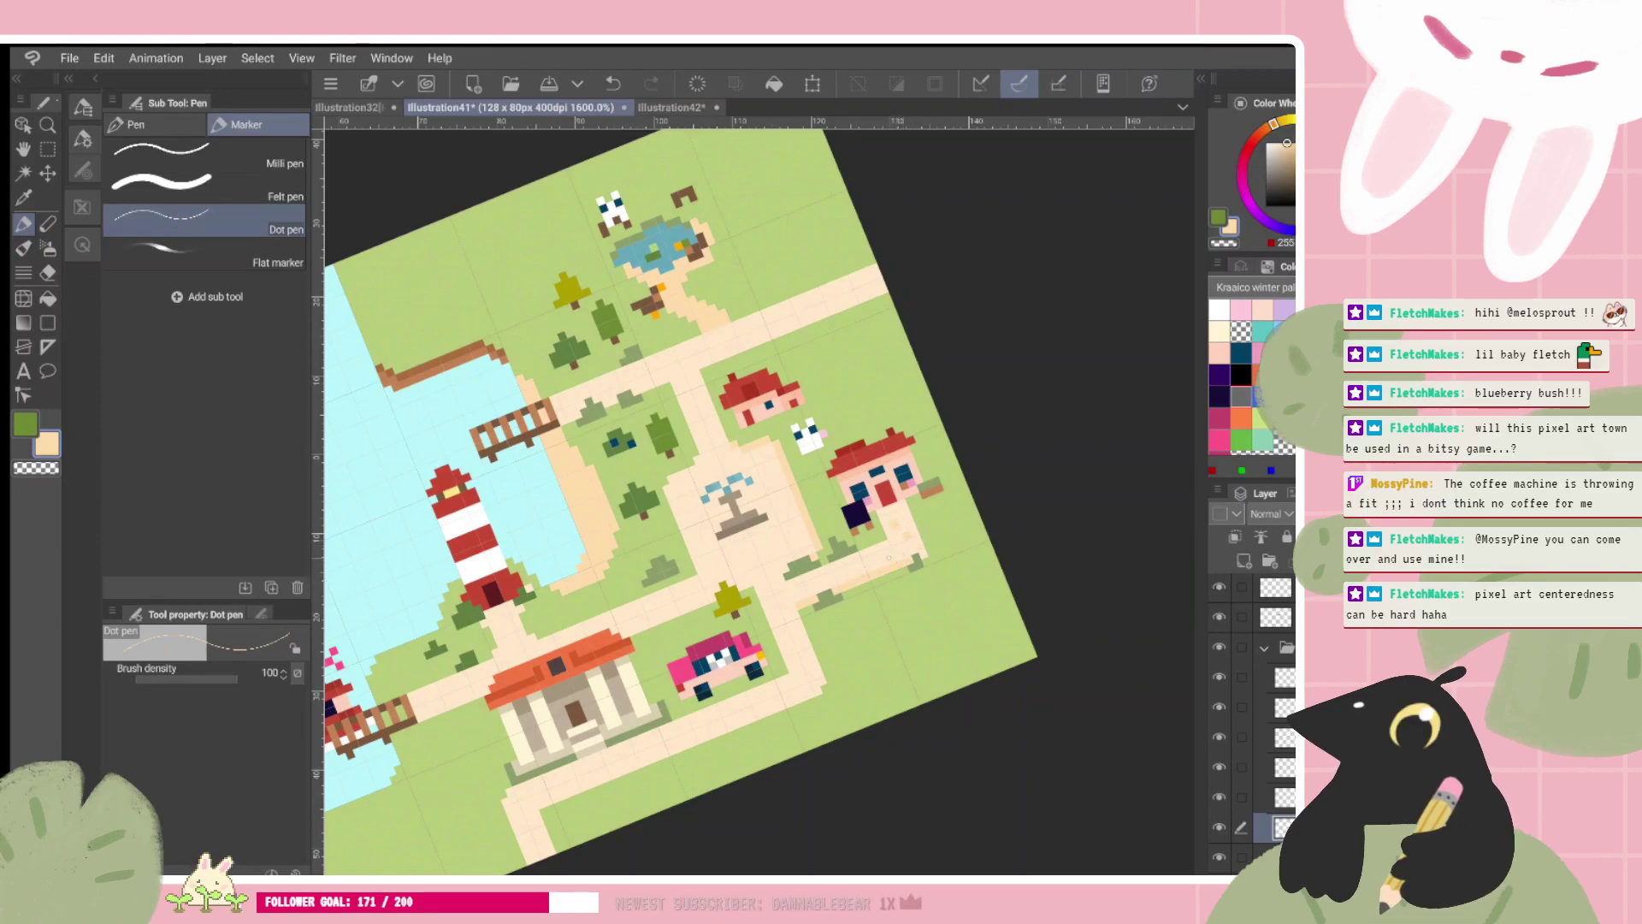
Step: Scatter single sand-coloured pixels over the plaza around the fountain on the path layer
{"action": "scroll", "coordinate": [904, 529], "scroll_direction": "down", "scroll_amount": 2}
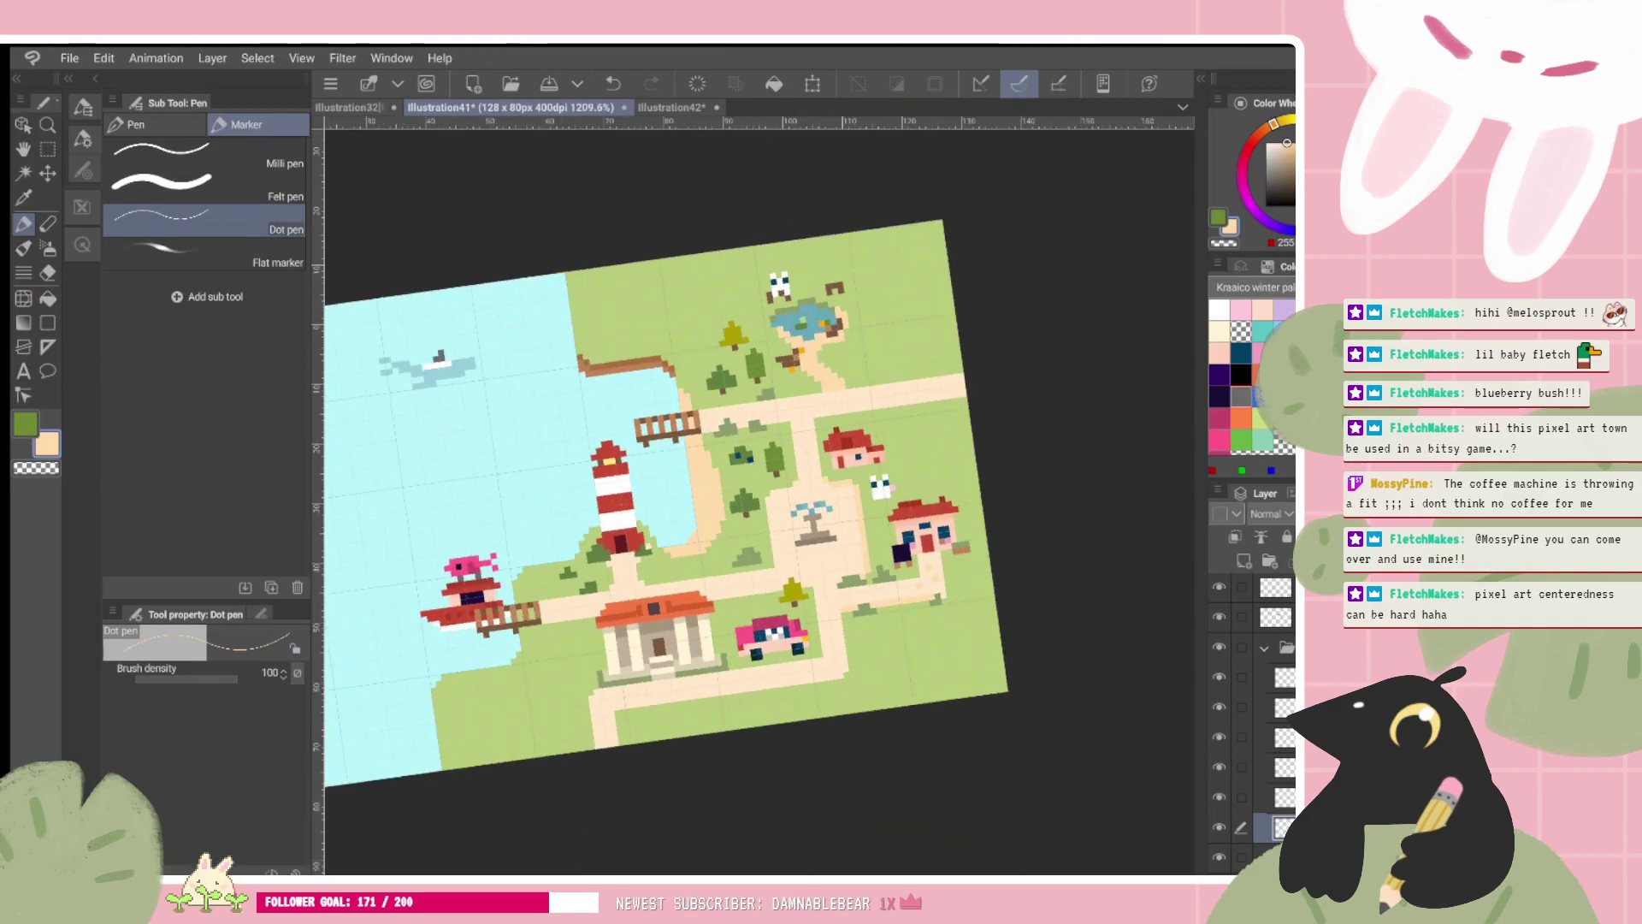
{"action": "scroll", "coordinate": [1253, 718], "scroll_direction": "down", "scroll_amount": 3}
{"action": "left_click", "coordinate": [1275, 750]}
{"action": "scroll", "coordinate": [887, 521], "scroll_direction": "up", "scroll_amount": 3}
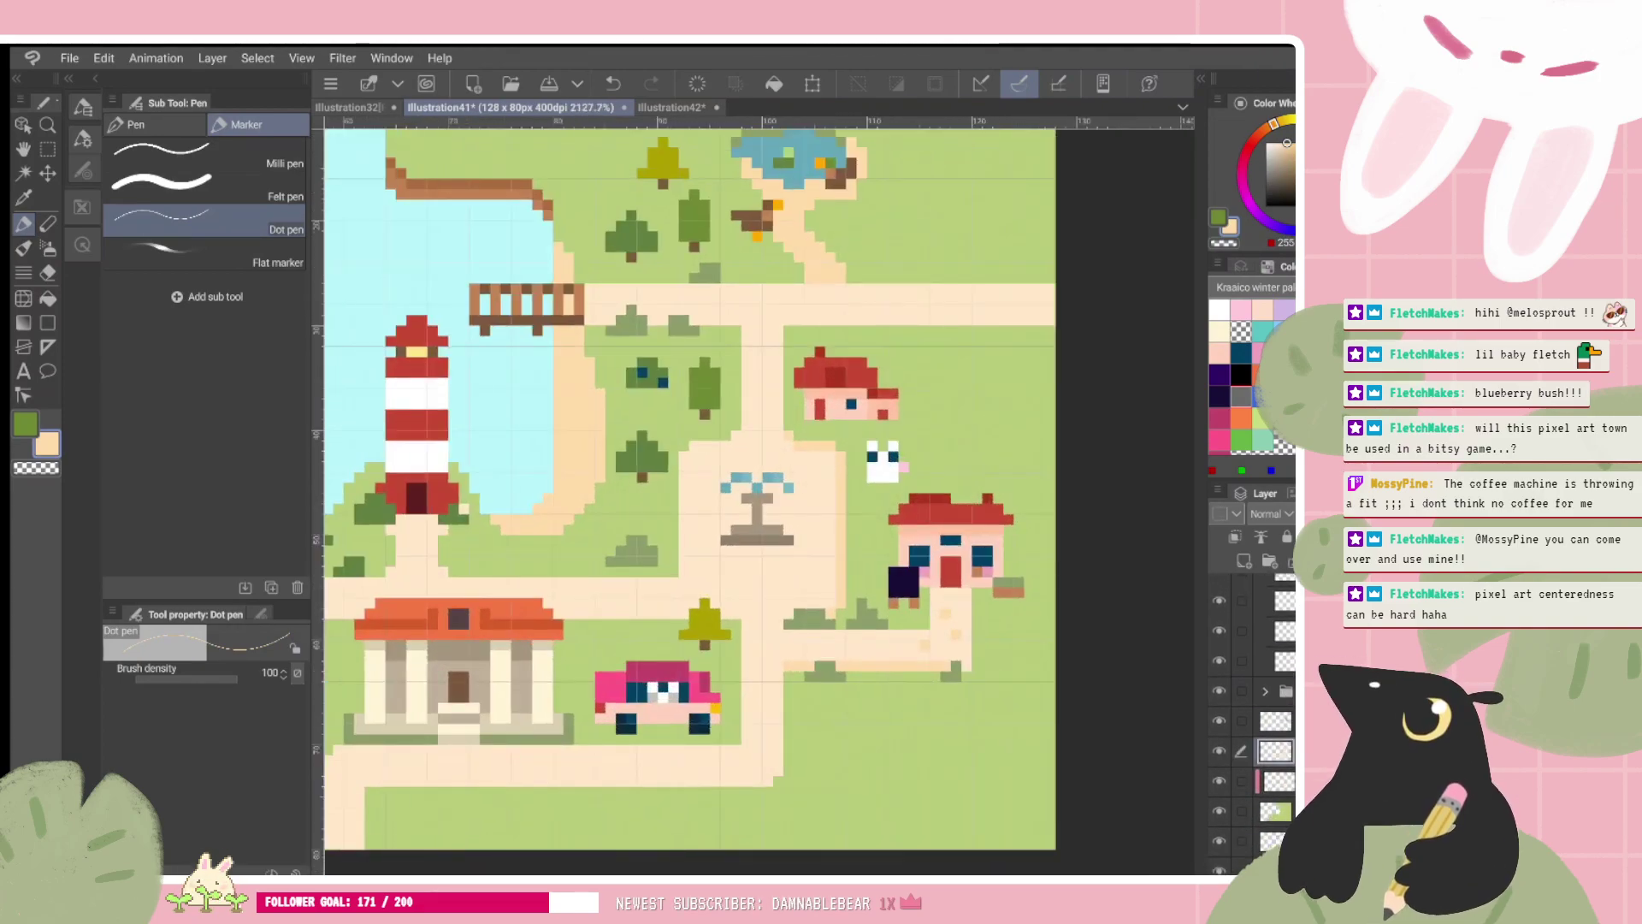
{"action": "key", "text": "ctrl+z"}
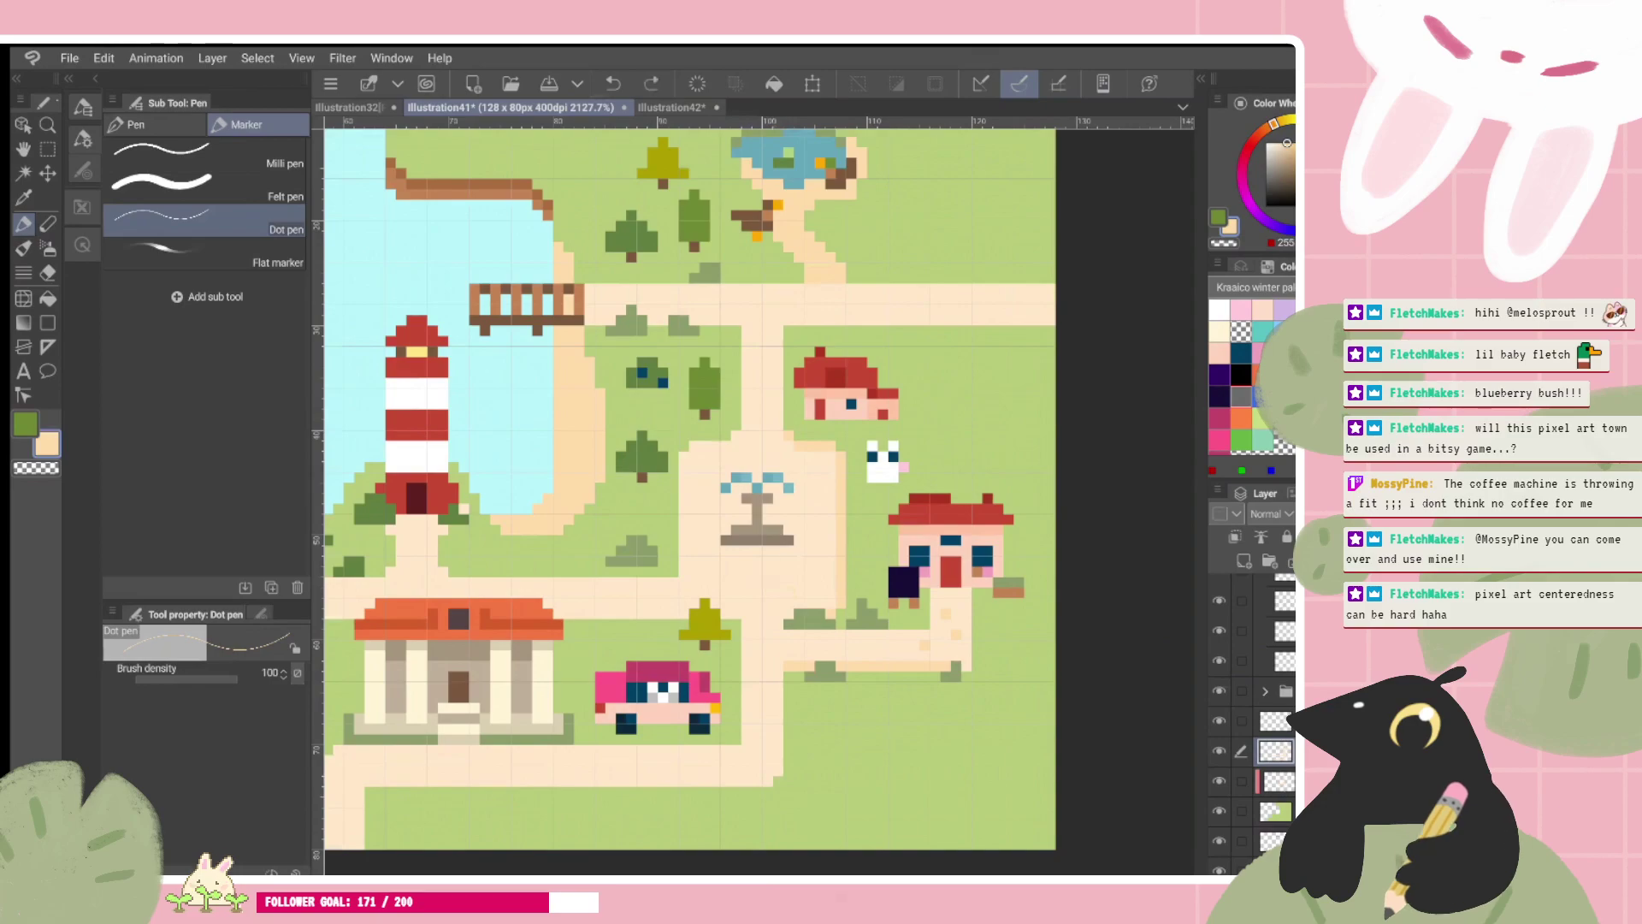
{"action": "left_click", "coordinate": [767, 571]}
{"action": "left_click", "coordinate": [788, 593]}
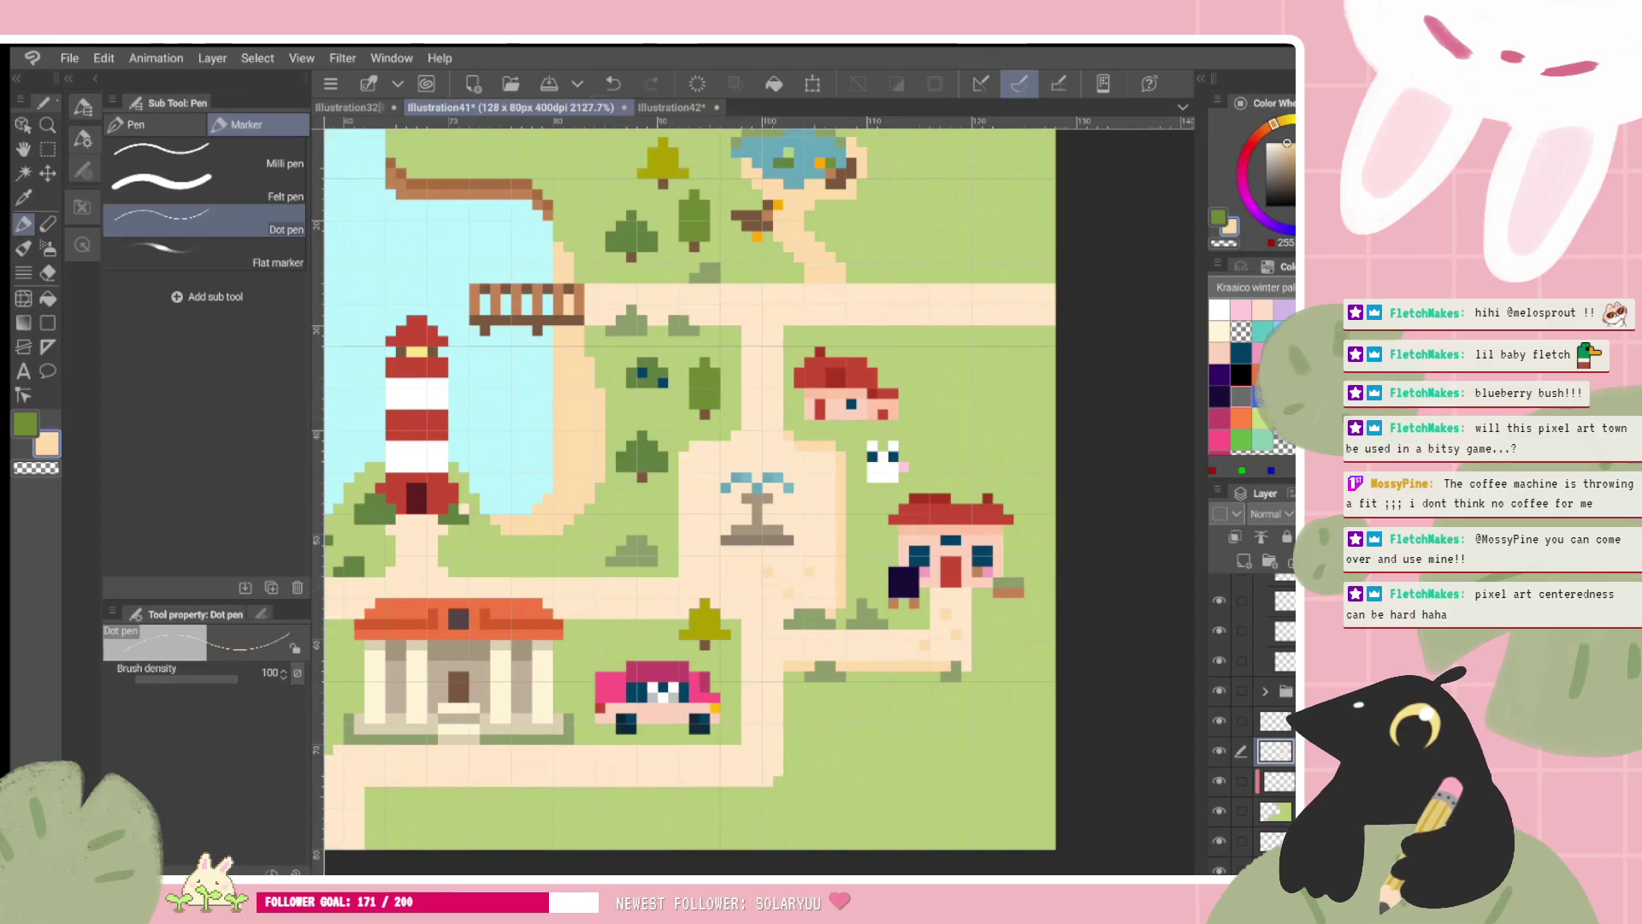
{"action": "key", "text": "ctrl+z"}
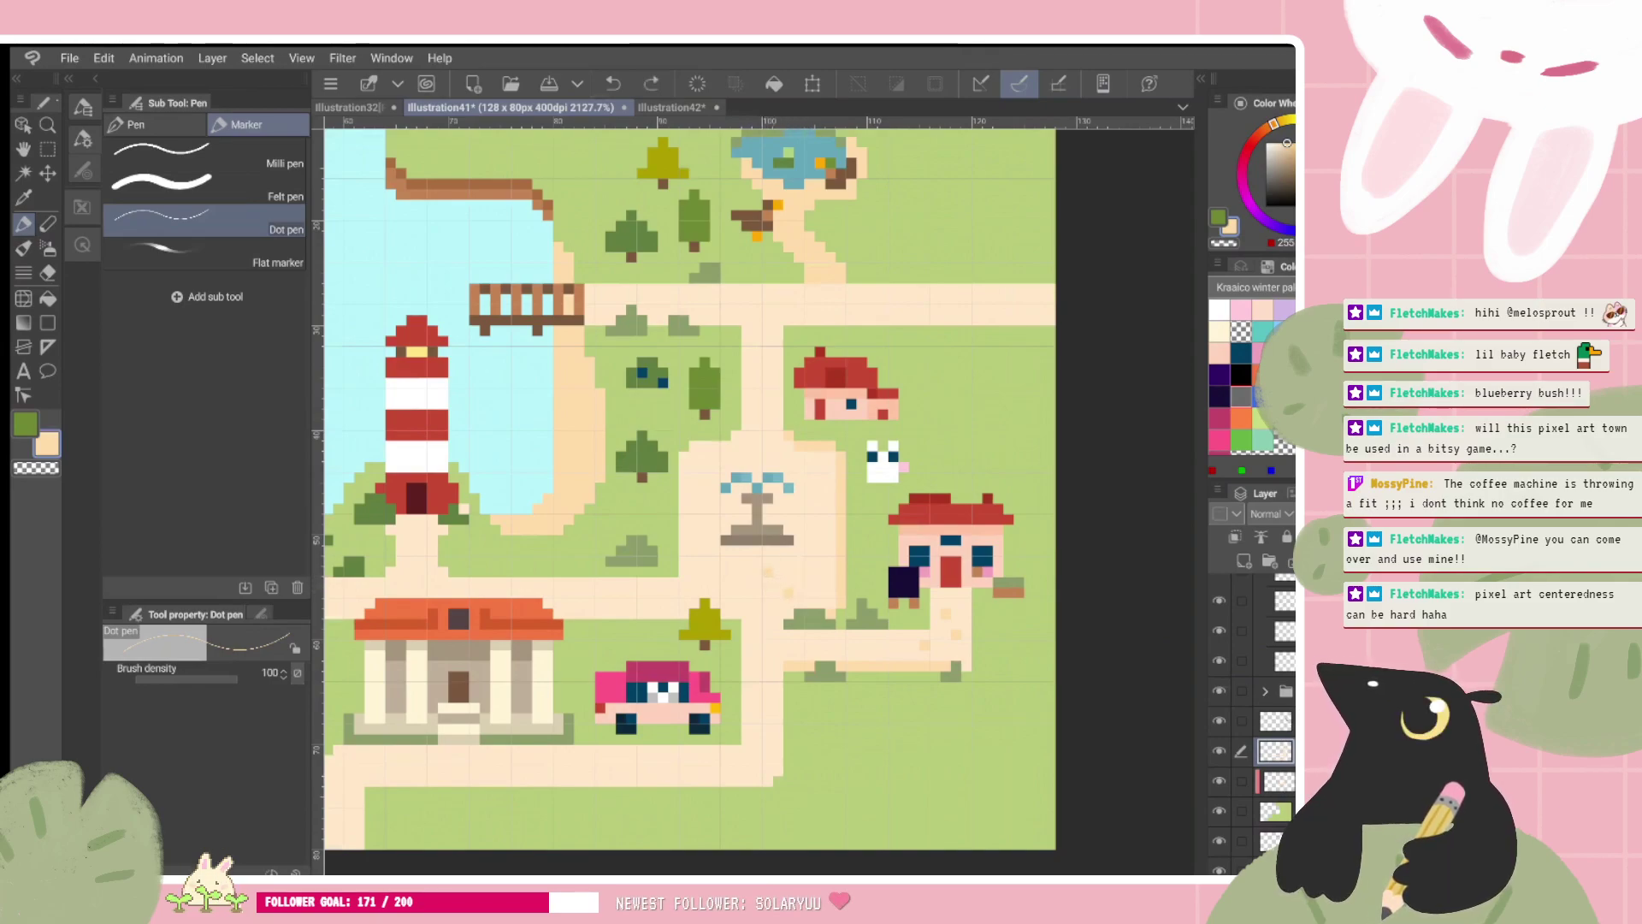
{"action": "key", "text": "ctrl+y"}
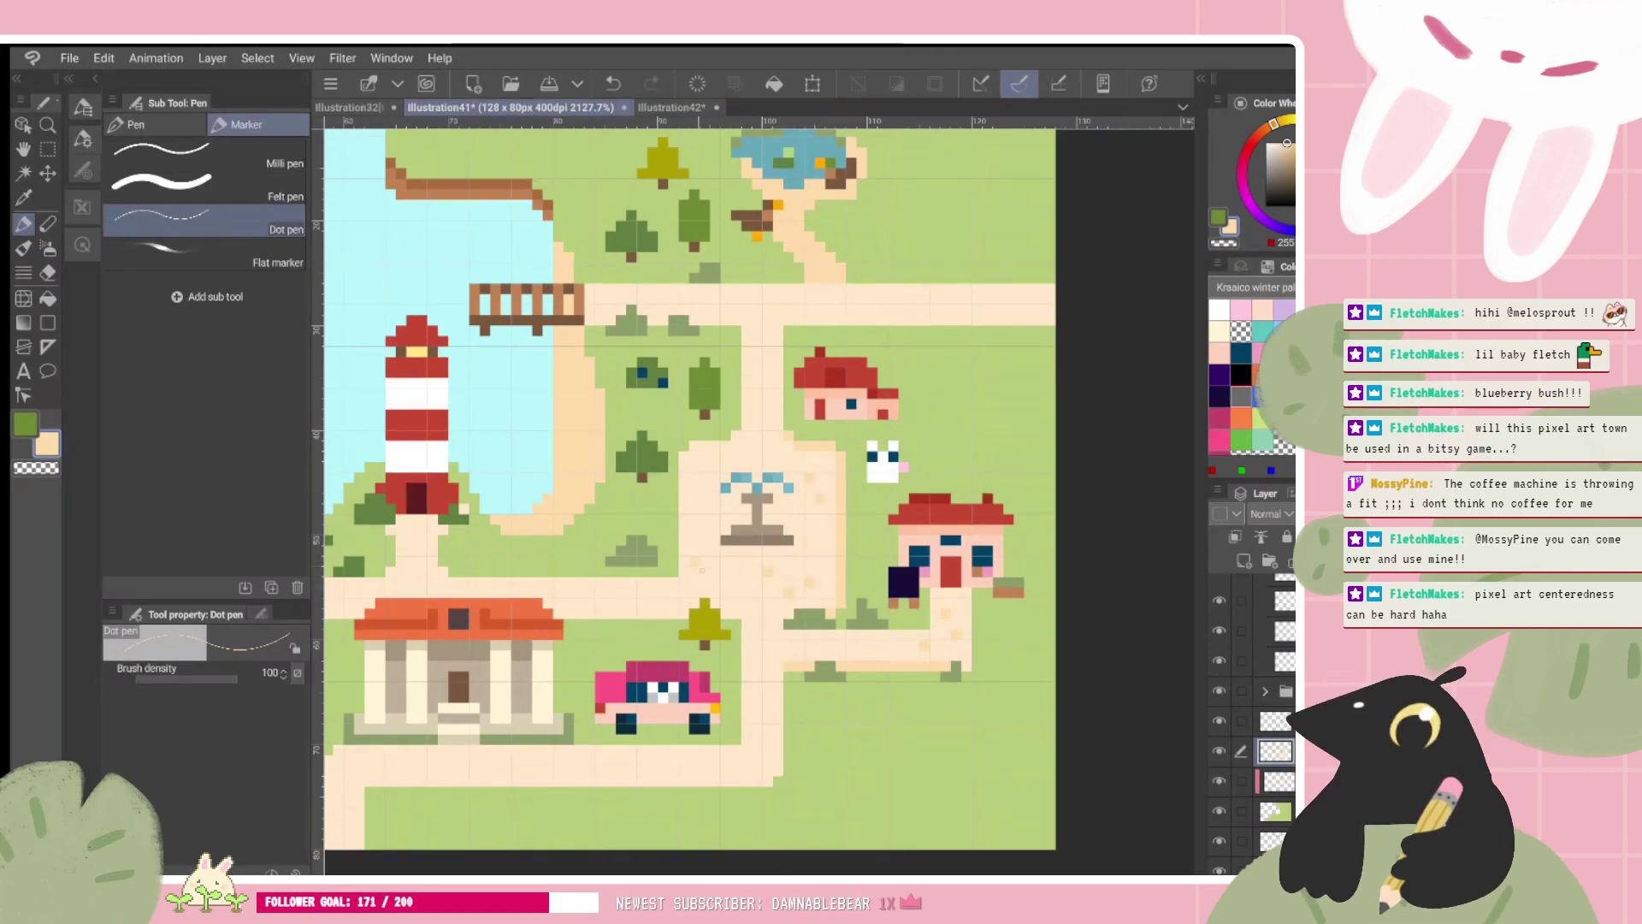
Step: Shade the lower edges of the roads around the plaza, columned building and food truck with the sand colour
{"action": "left_click_drag", "start_coordinate": [757, 505], "coordinate": [829, 479]}
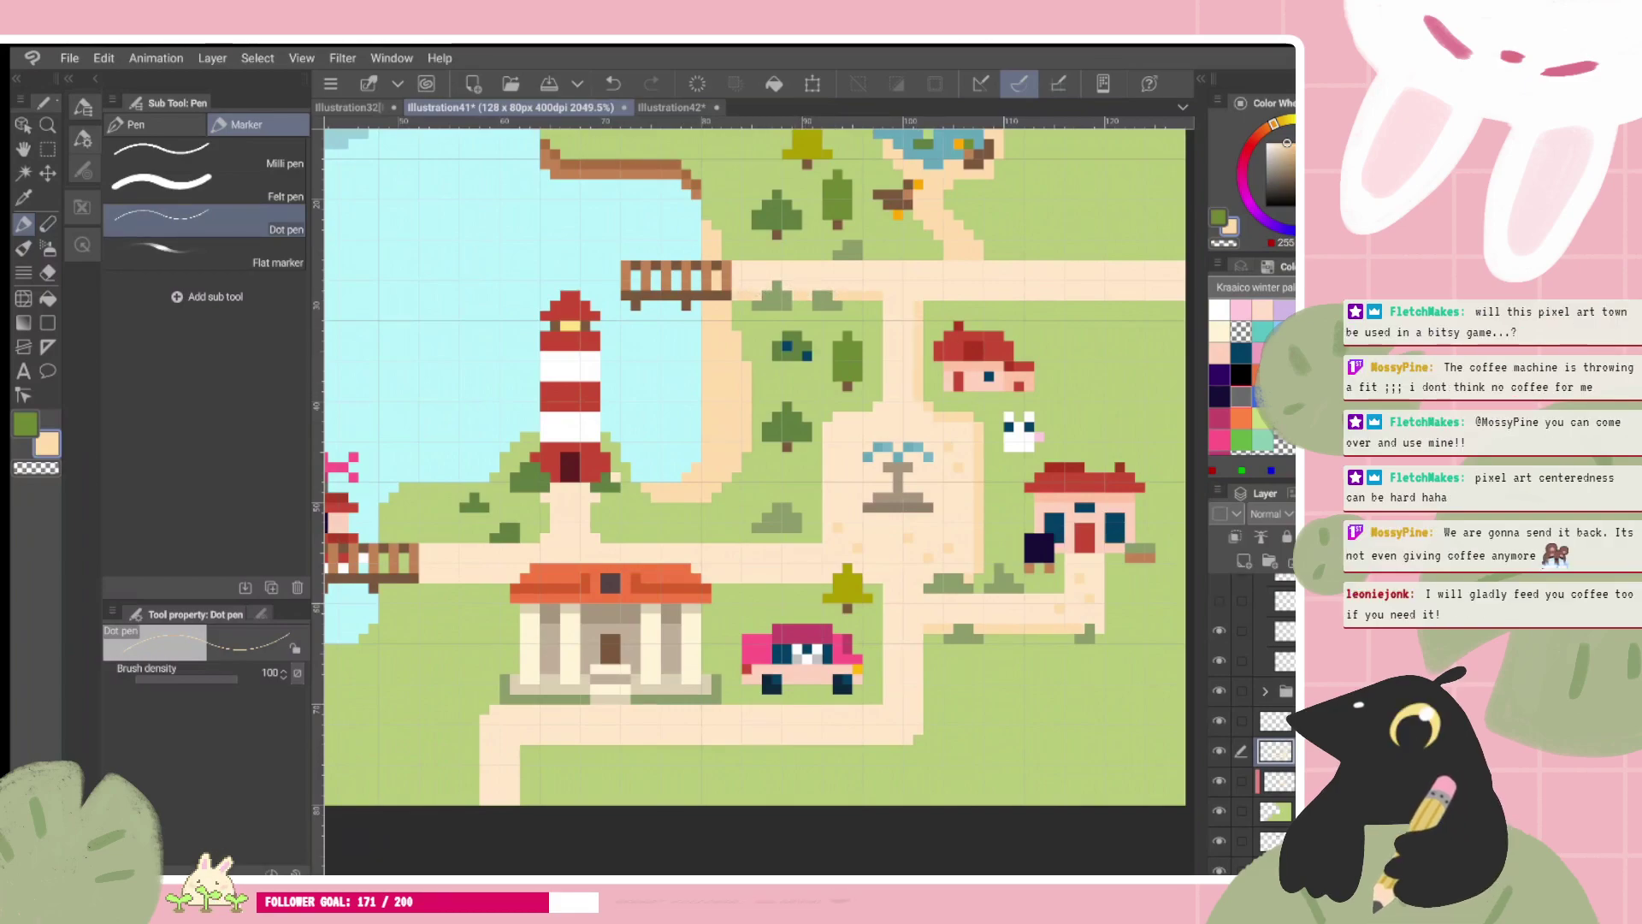
{"action": "left_click_drag", "start_coordinate": [898, 475], "coordinate": [731, 590]}
{"action": "left_click_drag", "start_coordinate": [709, 406], "coordinate": [869, 307]}
{"action": "mouse_move", "coordinate": [727, 590]}
{"action": "left_mouse_down"}
{"action": "mouse_move", "coordinate": [752, 530]}
{"action": "mouse_move", "coordinate": [800, 501]}
{"action": "left_mouse_up"}
{"action": "key", "text": "ctrl+z"}
{"action": "mouse_move", "coordinate": [752, 649]}
{"action": "left_mouse_down"}
{"action": "mouse_move", "coordinate": [823, 547]}
{"action": "mouse_move", "coordinate": [810, 521]}
{"action": "left_mouse_up"}
{"action": "left_click_drag", "start_coordinate": [703, 497], "coordinate": [785, 443]}
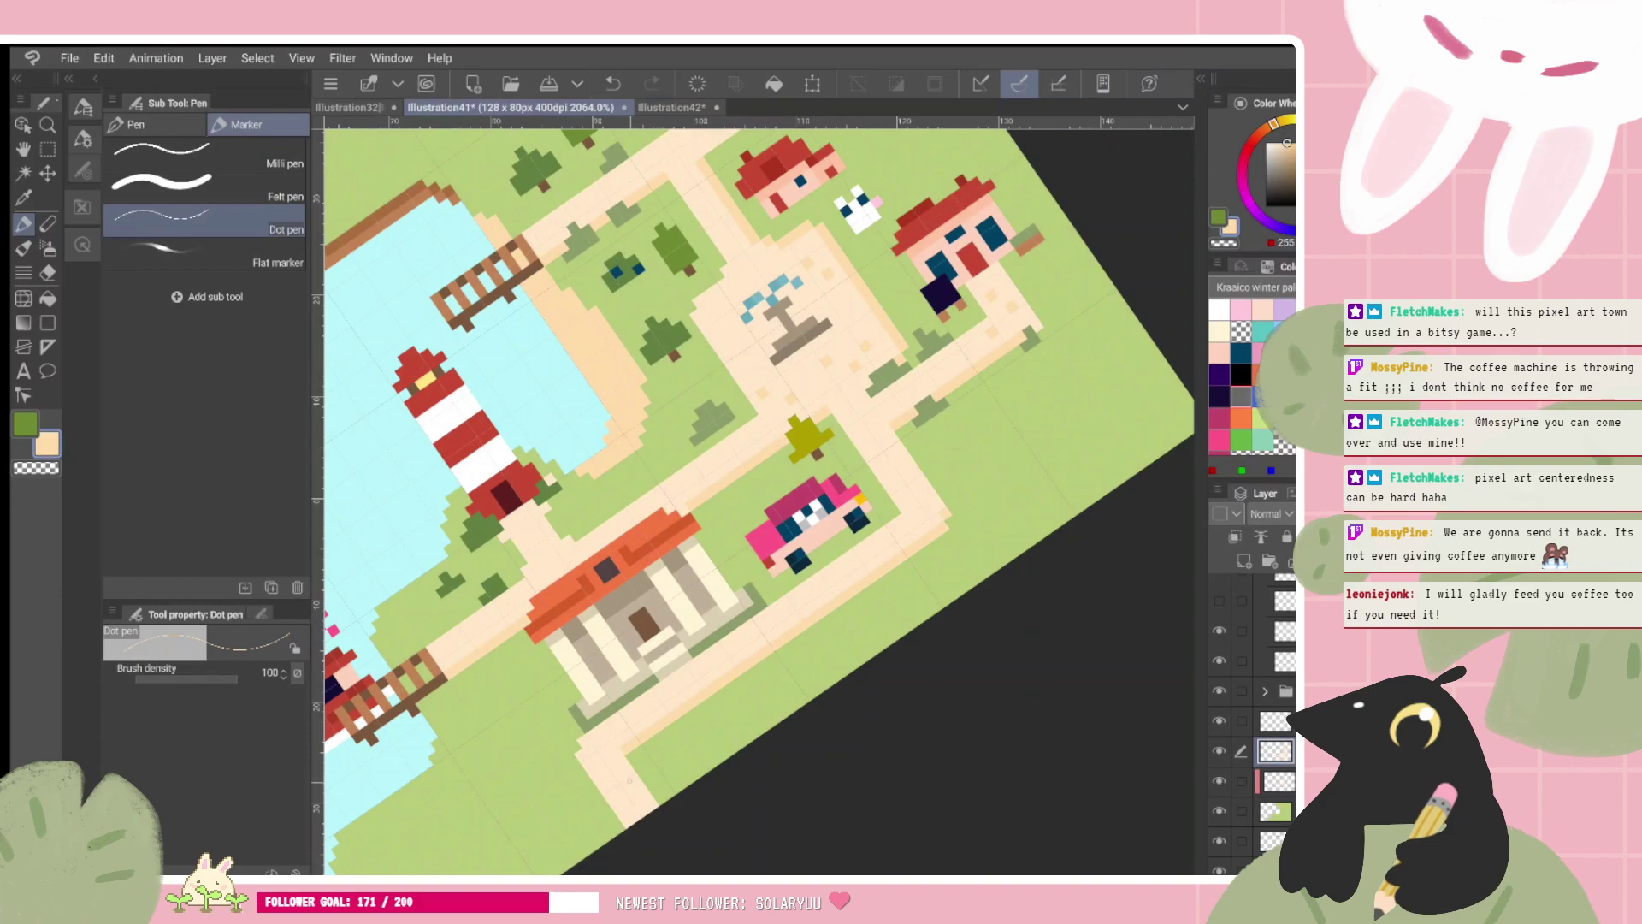
{"action": "key", "text": "ctrl+z"}
{"action": "scroll", "coordinate": [759, 501], "scroll_direction": "down", "scroll_amount": 1}
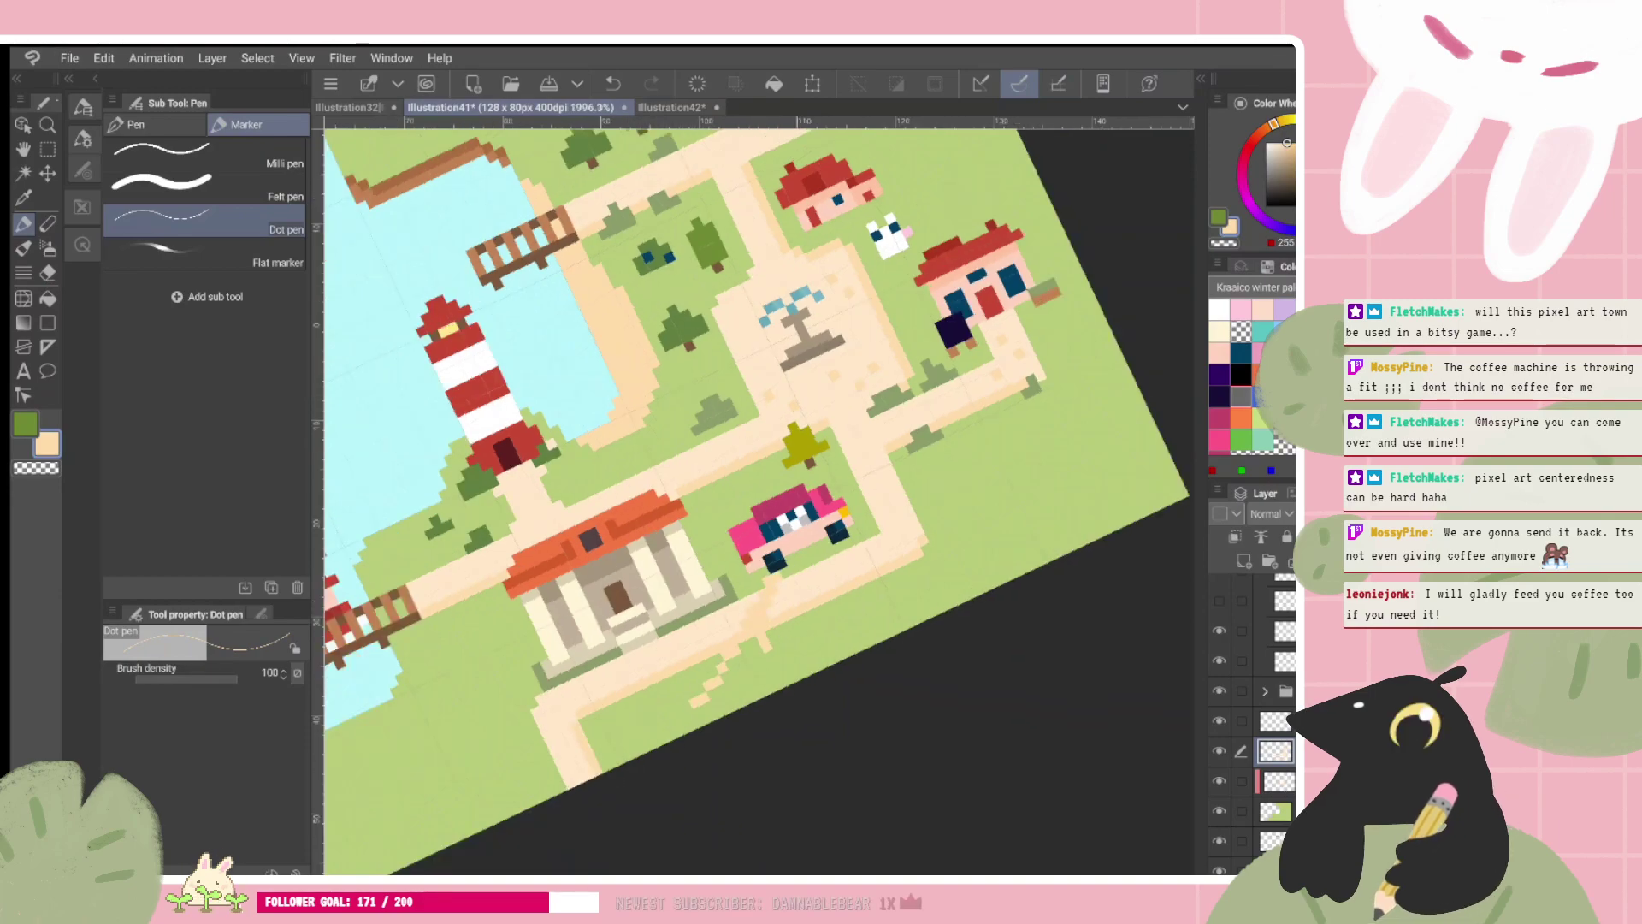
Step: Paint the road's light cream over the sand shading on the short vertical road at the map's southern edge
{"action": "scroll", "coordinate": [759, 501], "scroll_direction": "up", "scroll_amount": 1}
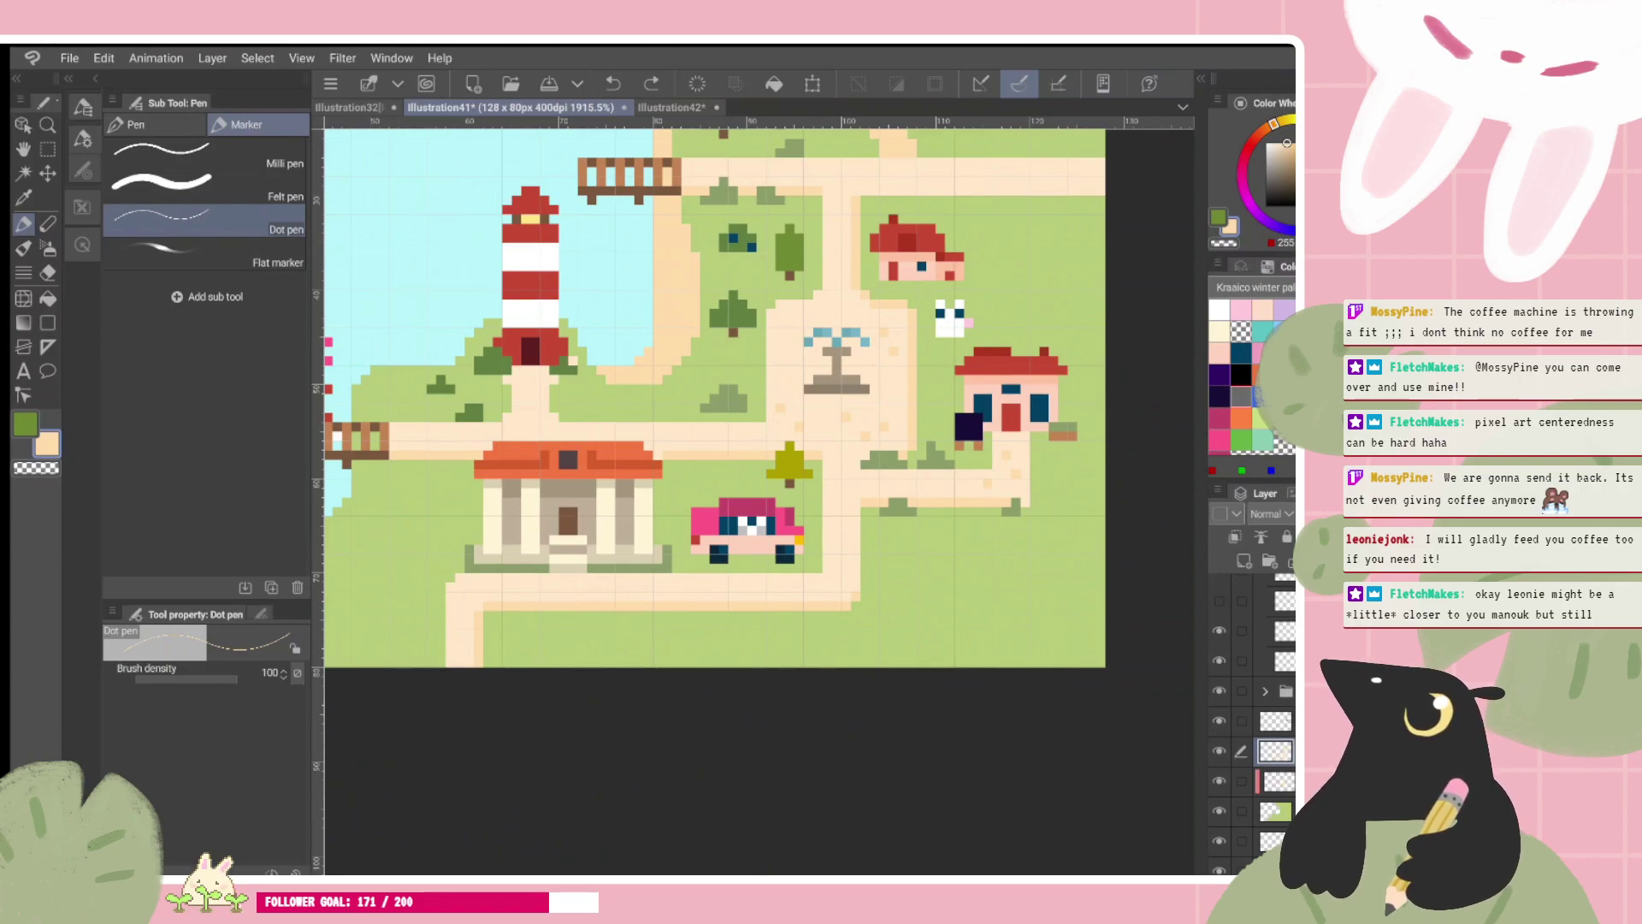
{"action": "key", "text": "c"}
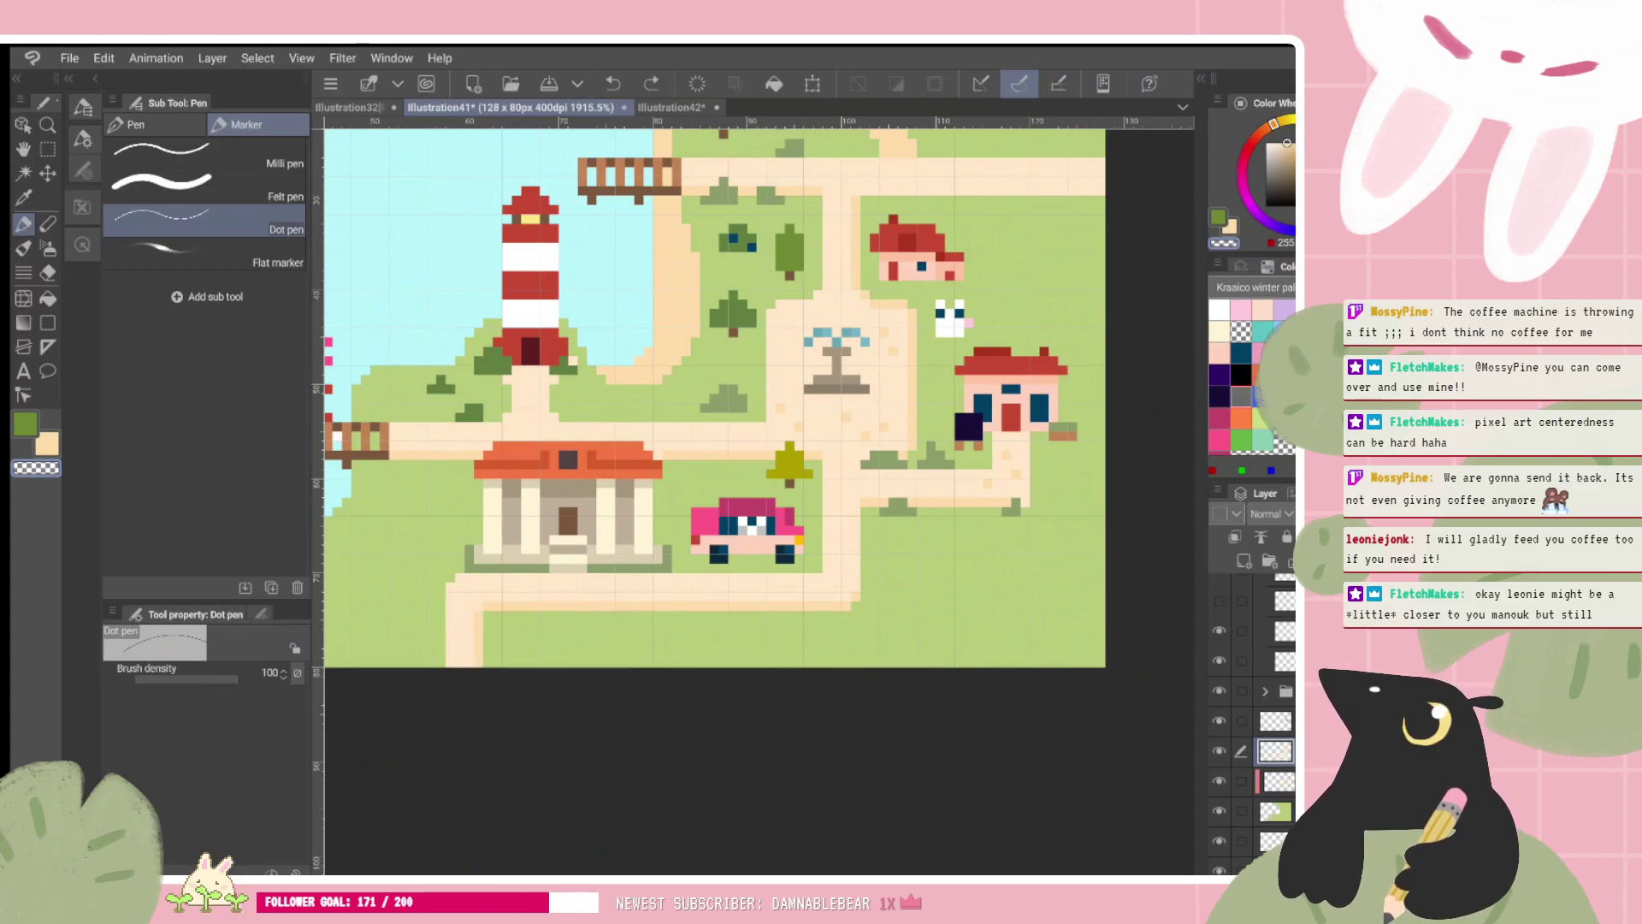
{"action": "left_click", "coordinate": [467, 585], "text": "alt"}
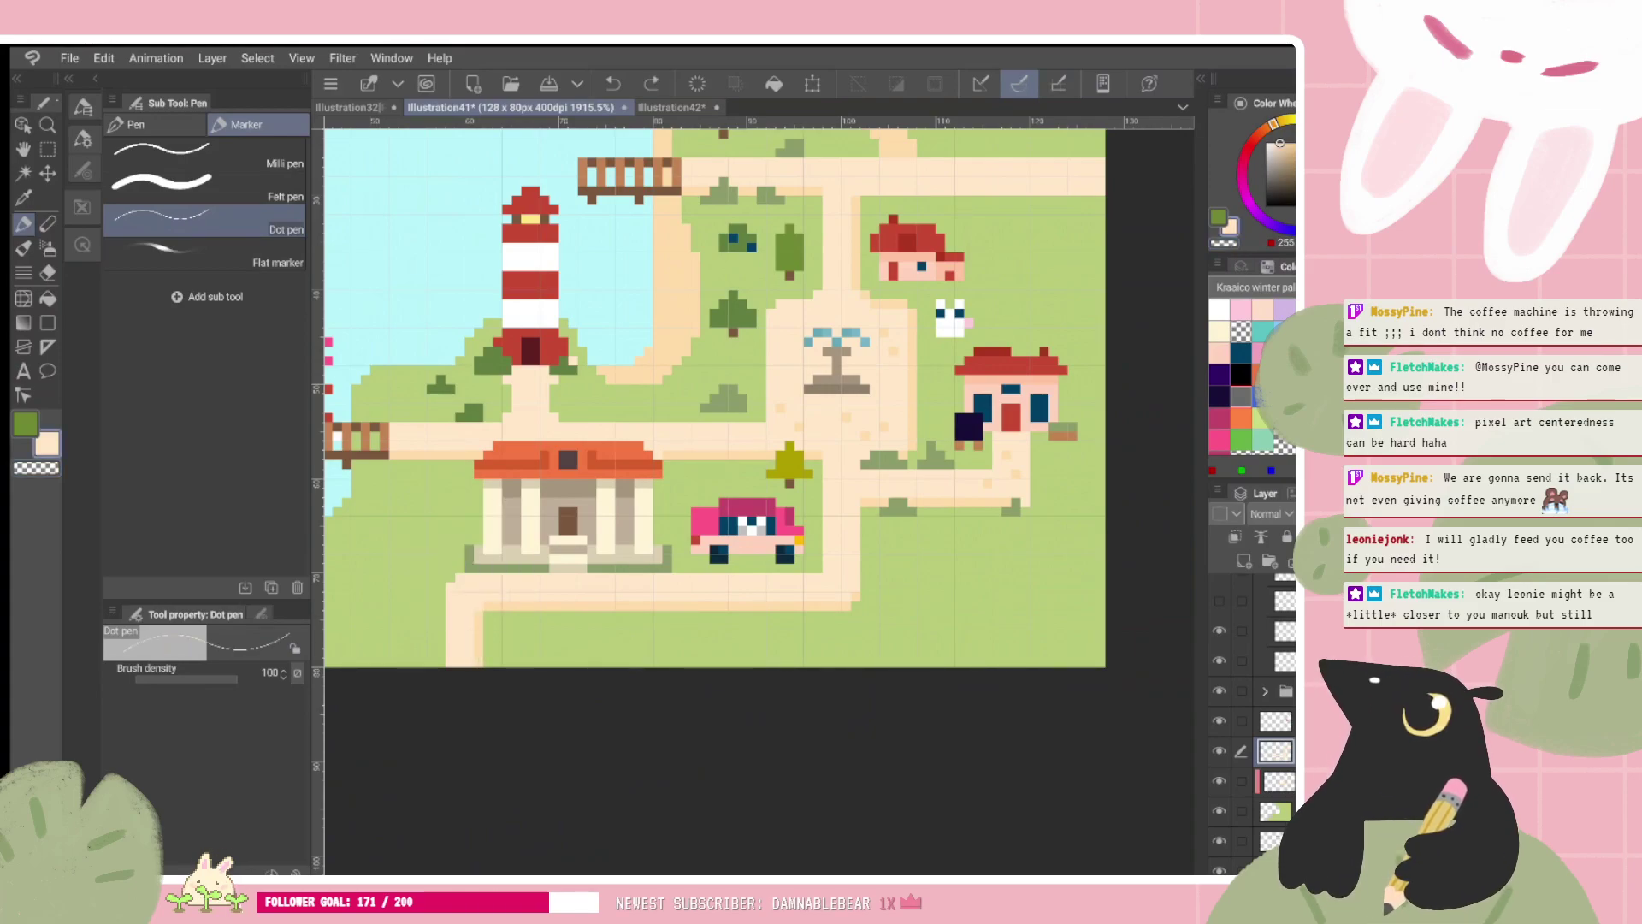
{"action": "left_click_drag", "start_coordinate": [479, 614], "coordinate": [479, 662]}
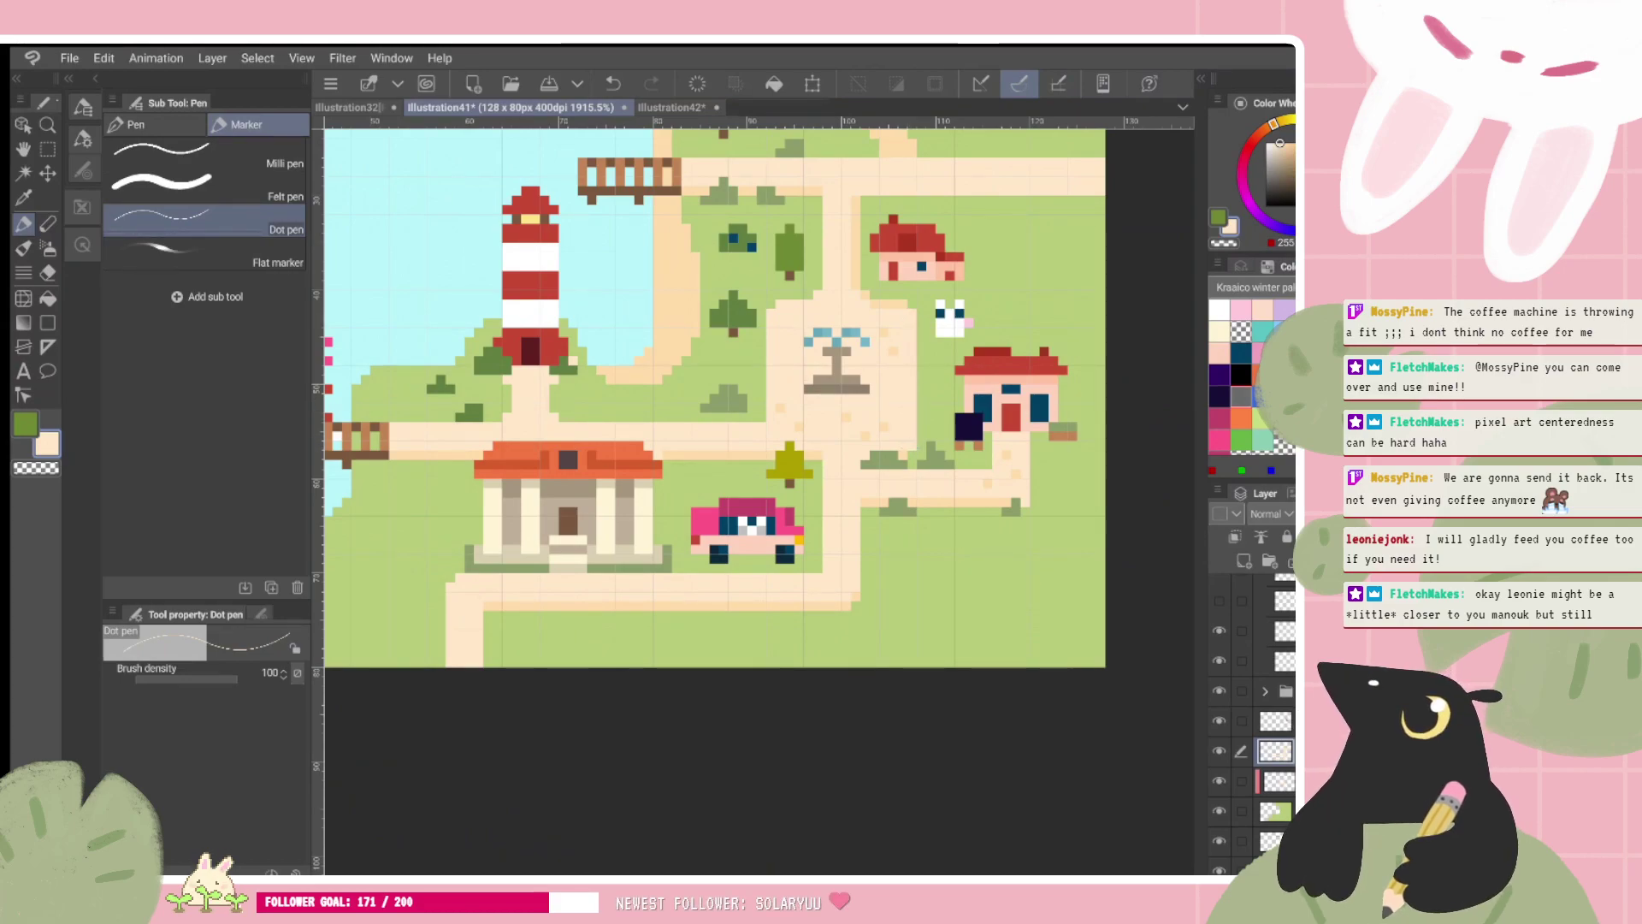
Step: Touch up the plaza's upper edge with the road's light cream, sampled from the plaza
{"action": "scroll", "coordinate": [760, 753], "scroll_direction": "down", "scroll_amount": 2}
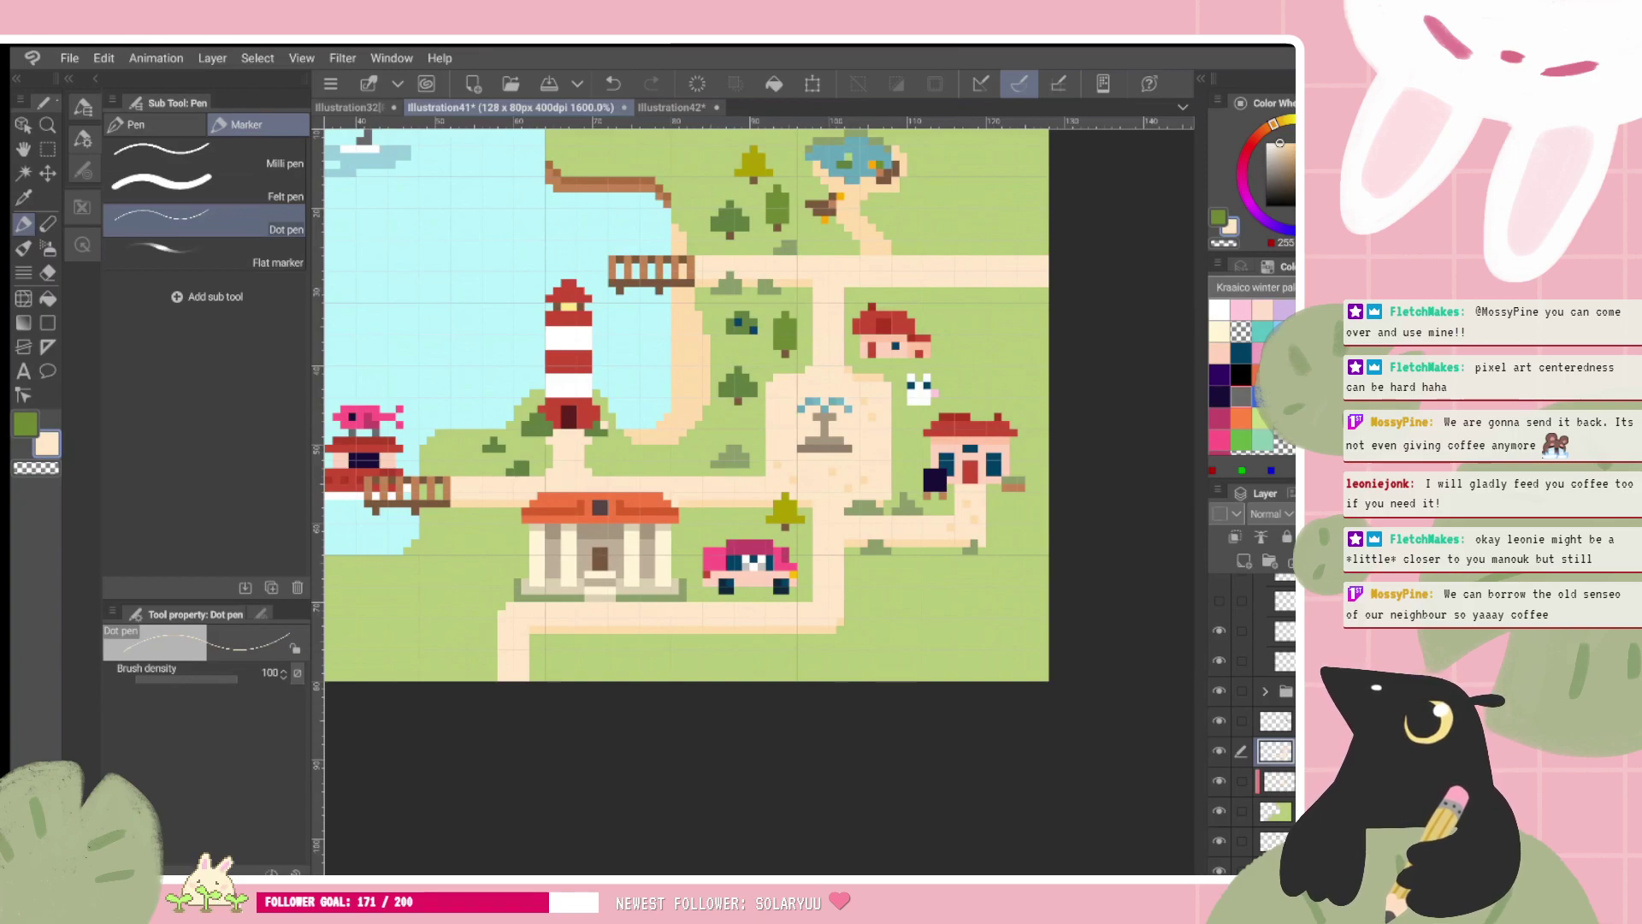
{"action": "left_click_drag", "start_coordinate": [970, 472], "coordinate": [882, 460]}
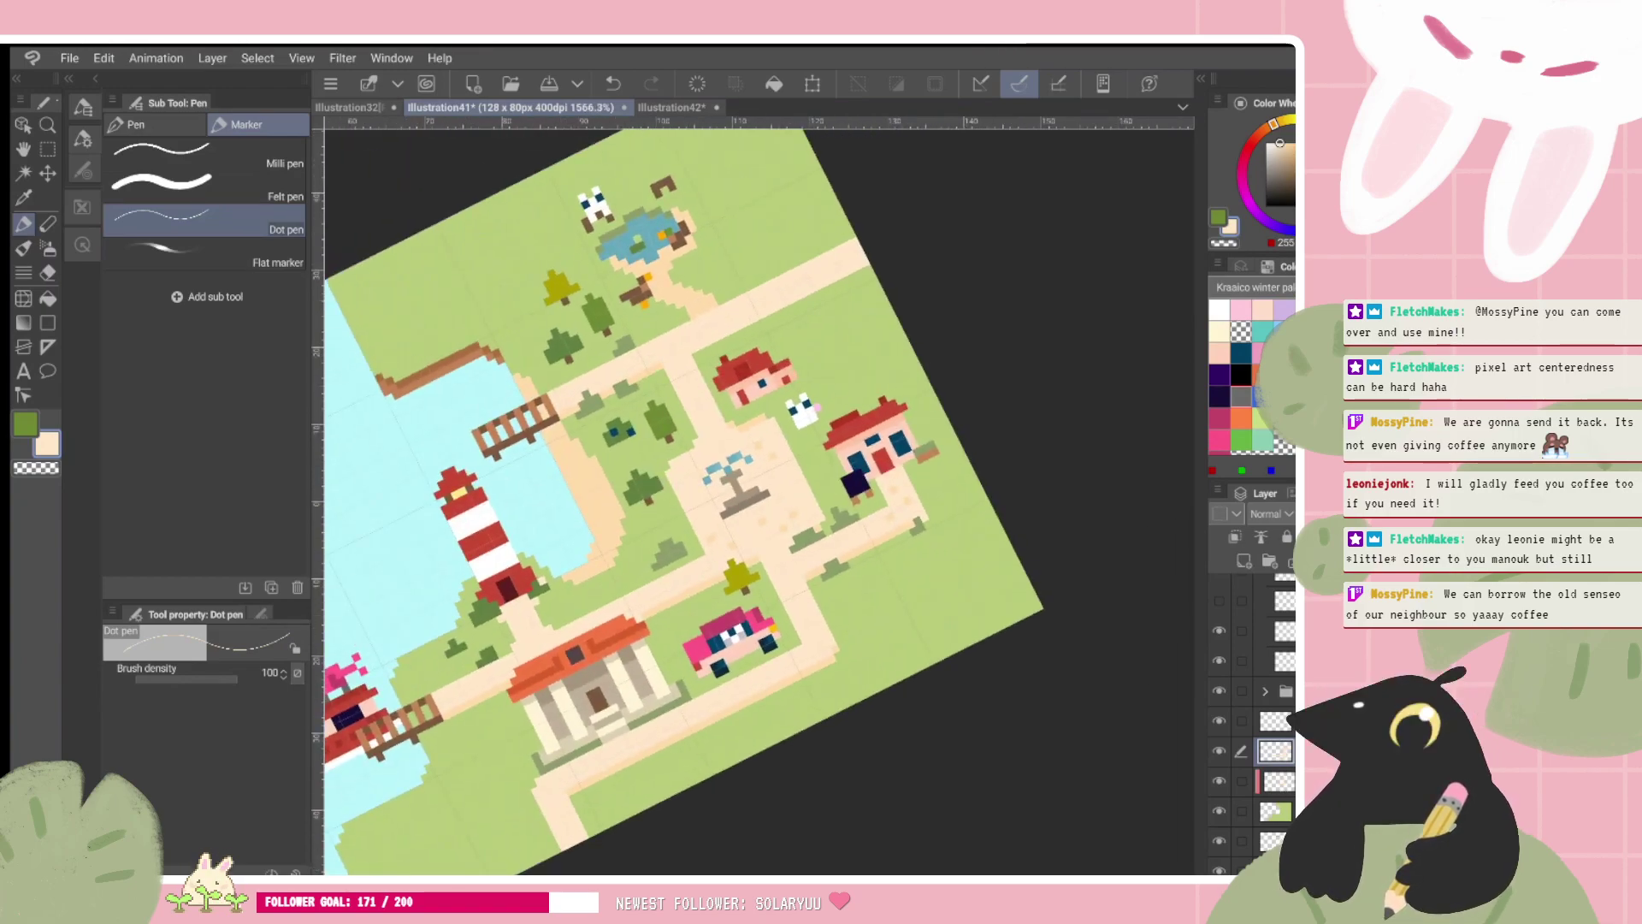
{"action": "left_click", "coordinate": [641, 341], "text": "alt"}
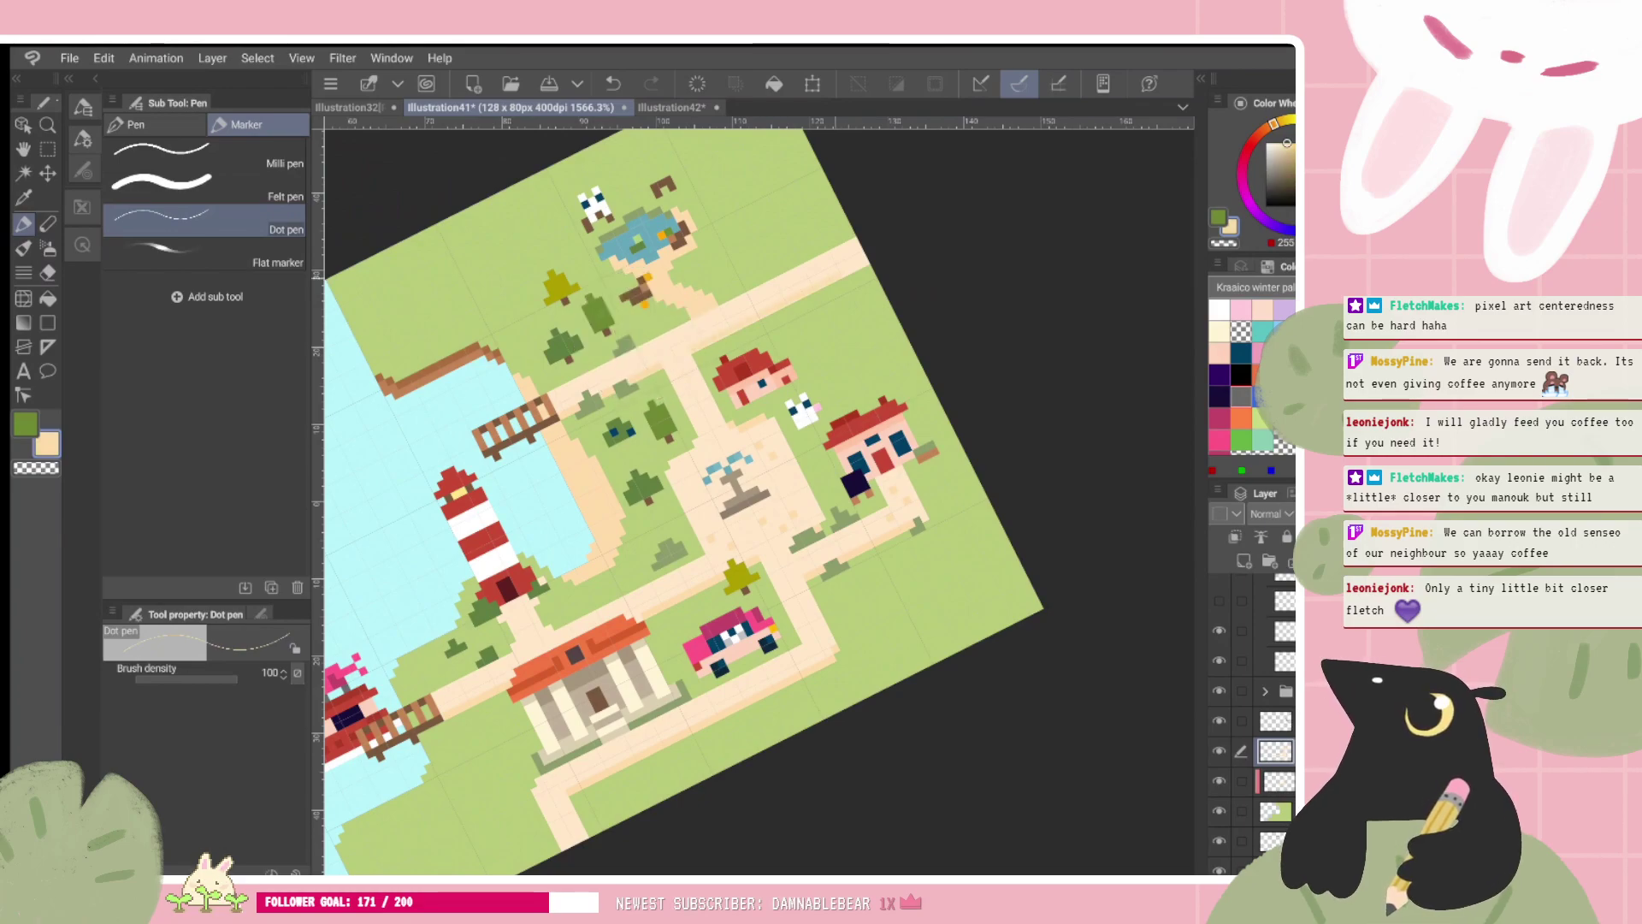
{"action": "left_click_drag", "start_coordinate": [940, 513], "coordinate": [880, 554]}
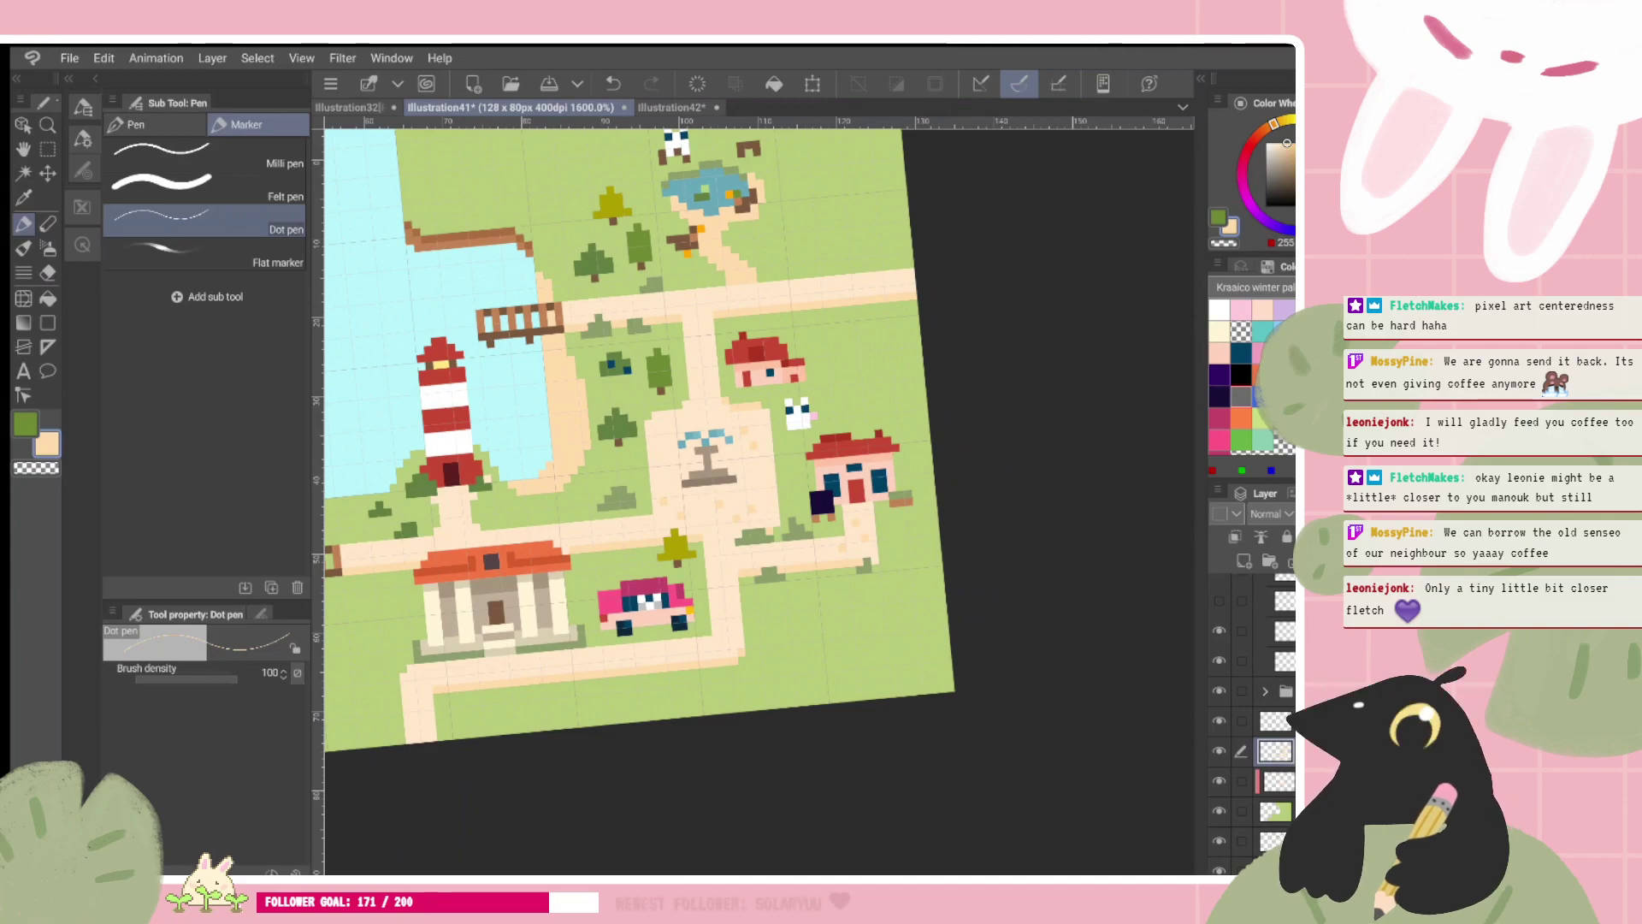
{"action": "key", "text": "c"}
{"action": "key", "text": "c"}
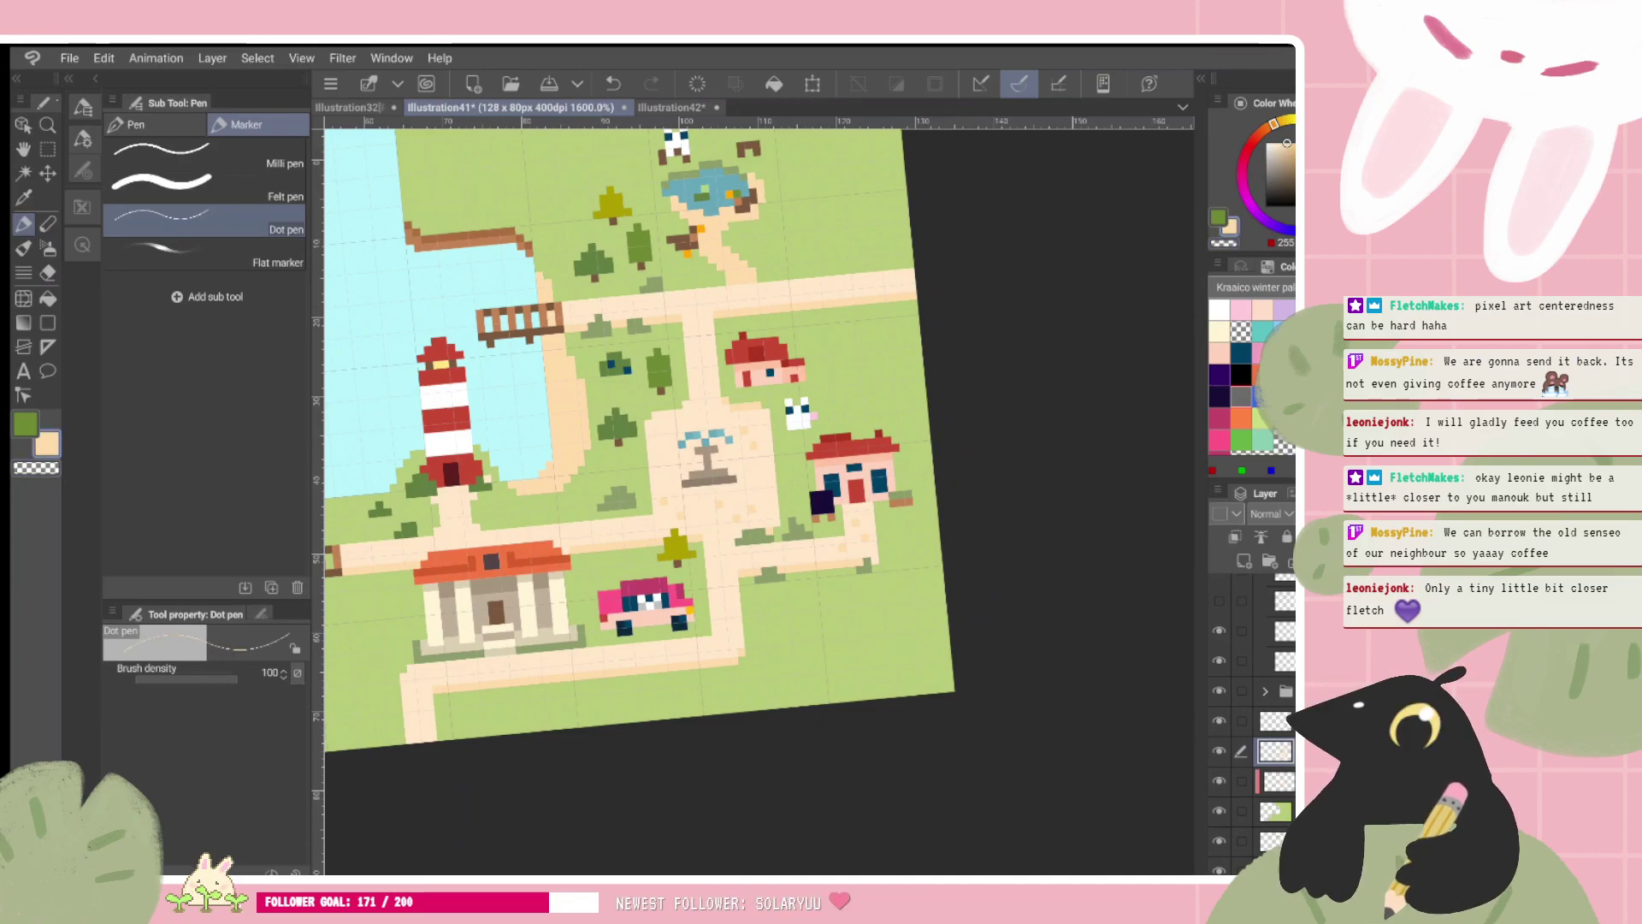
{"action": "left_click", "coordinate": [659, 441], "text": "alt"}
{"action": "left_click_drag", "start_coordinate": [725, 401], "coordinate": [734, 400]}
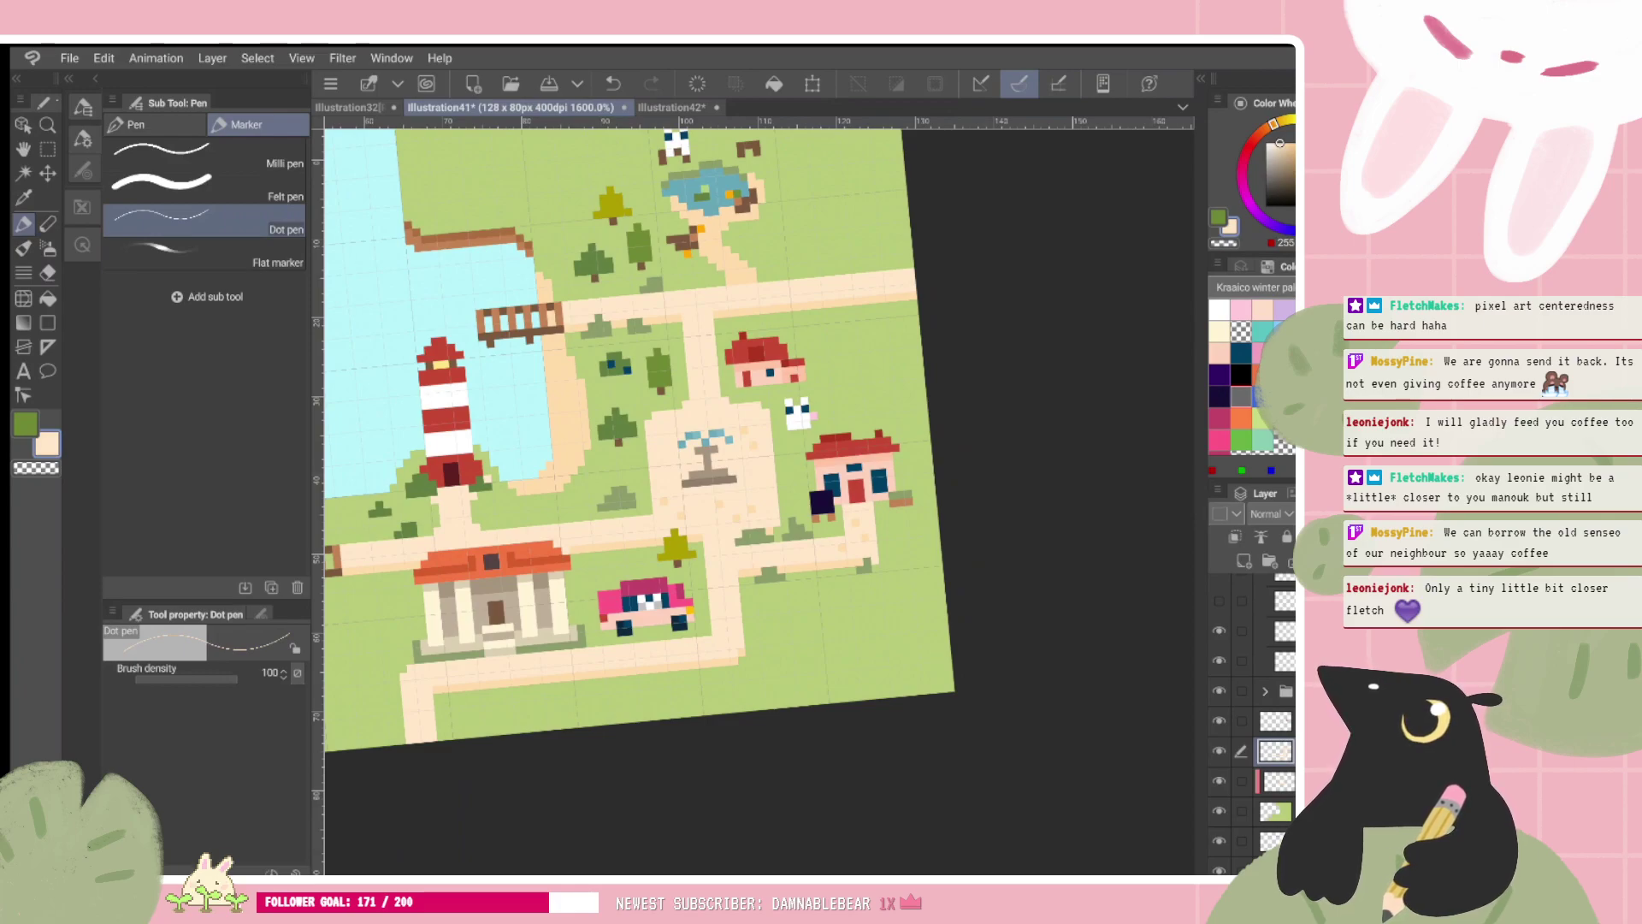
{"action": "scroll", "coordinate": [634, 445], "scroll_direction": "down", "scroll_amount": 3}
{"action": "scroll", "coordinate": [633, 444], "scroll_direction": "up", "scroll_amount": 1}
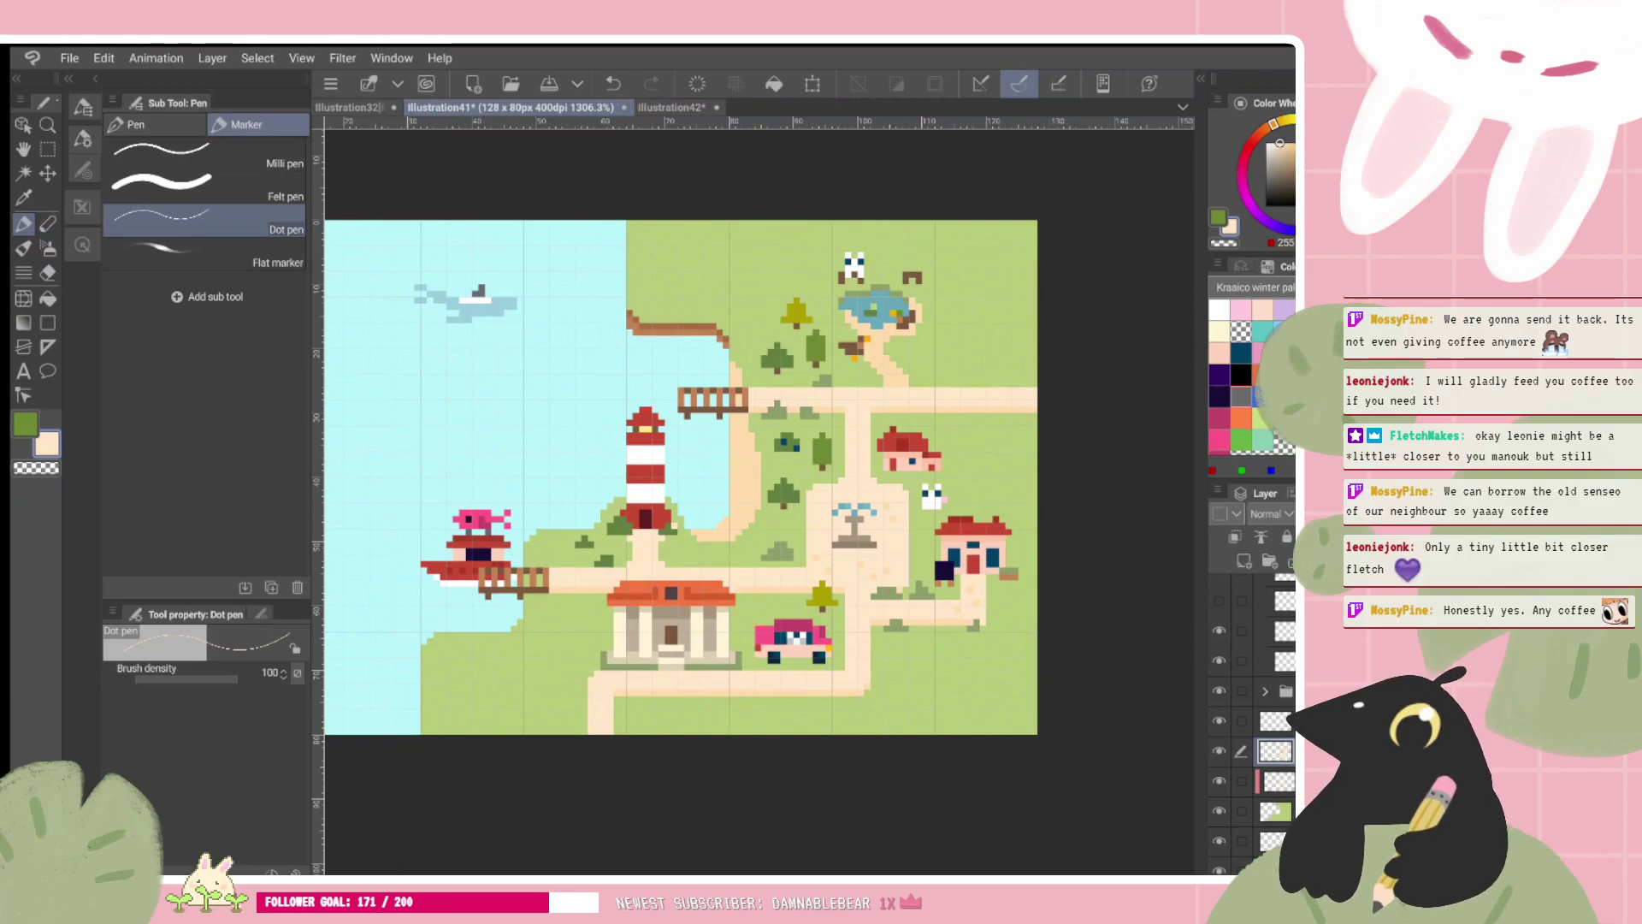
{"action": "scroll", "coordinate": [681, 476], "scroll_direction": "down", "scroll_amount": 1}
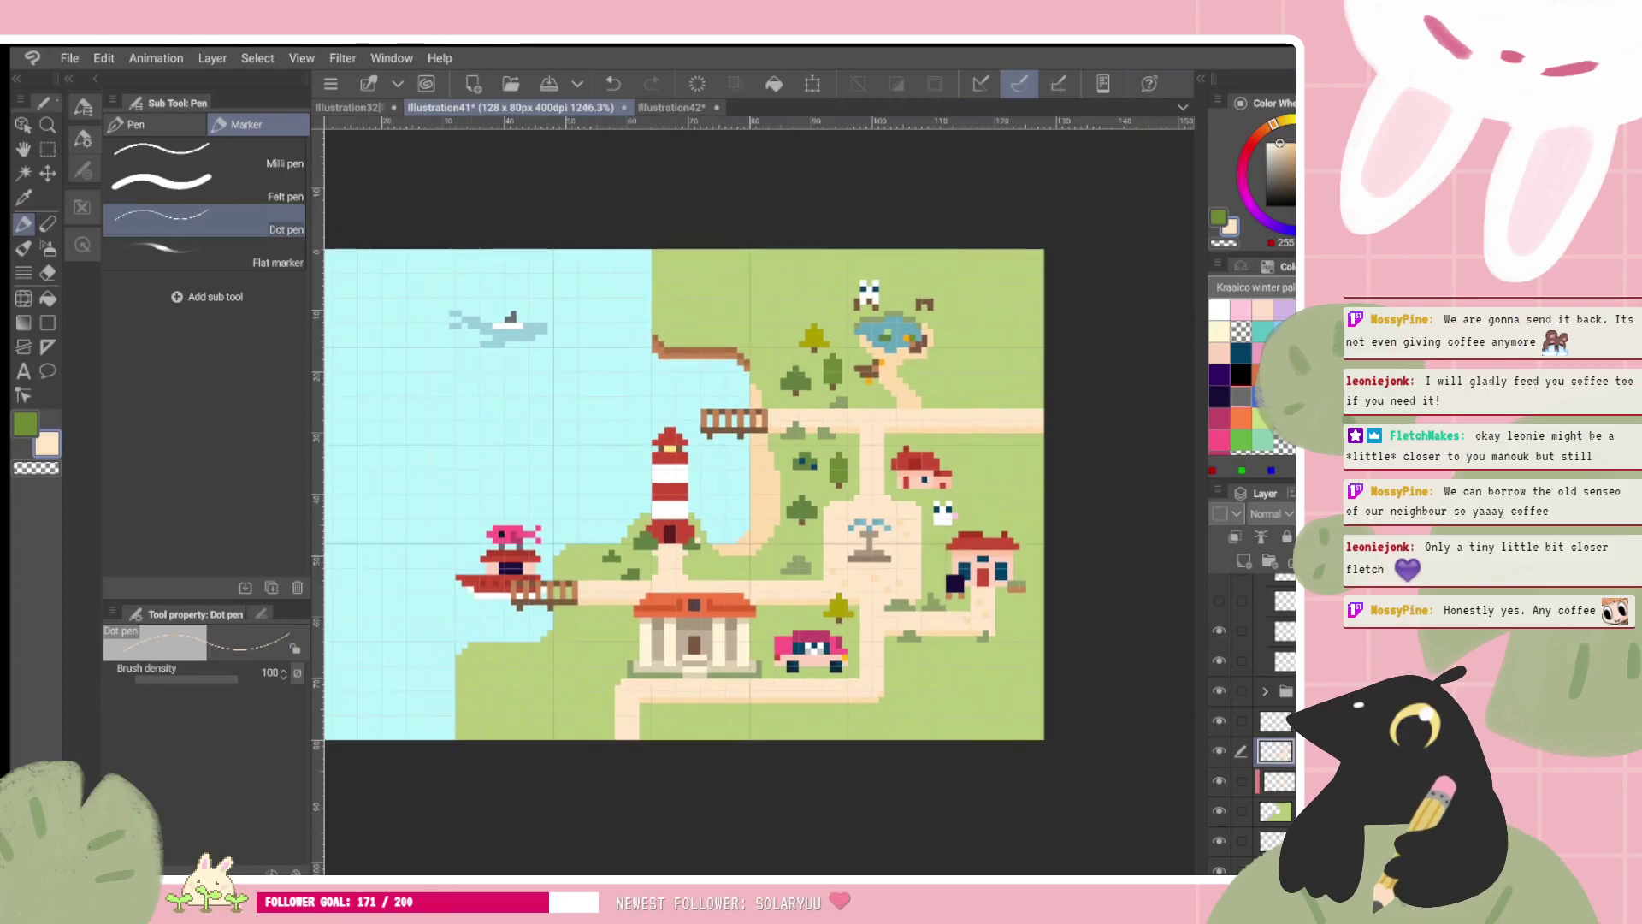
{"action": "scroll", "coordinate": [684, 495], "scroll_direction": "up", "scroll_amount": 2}
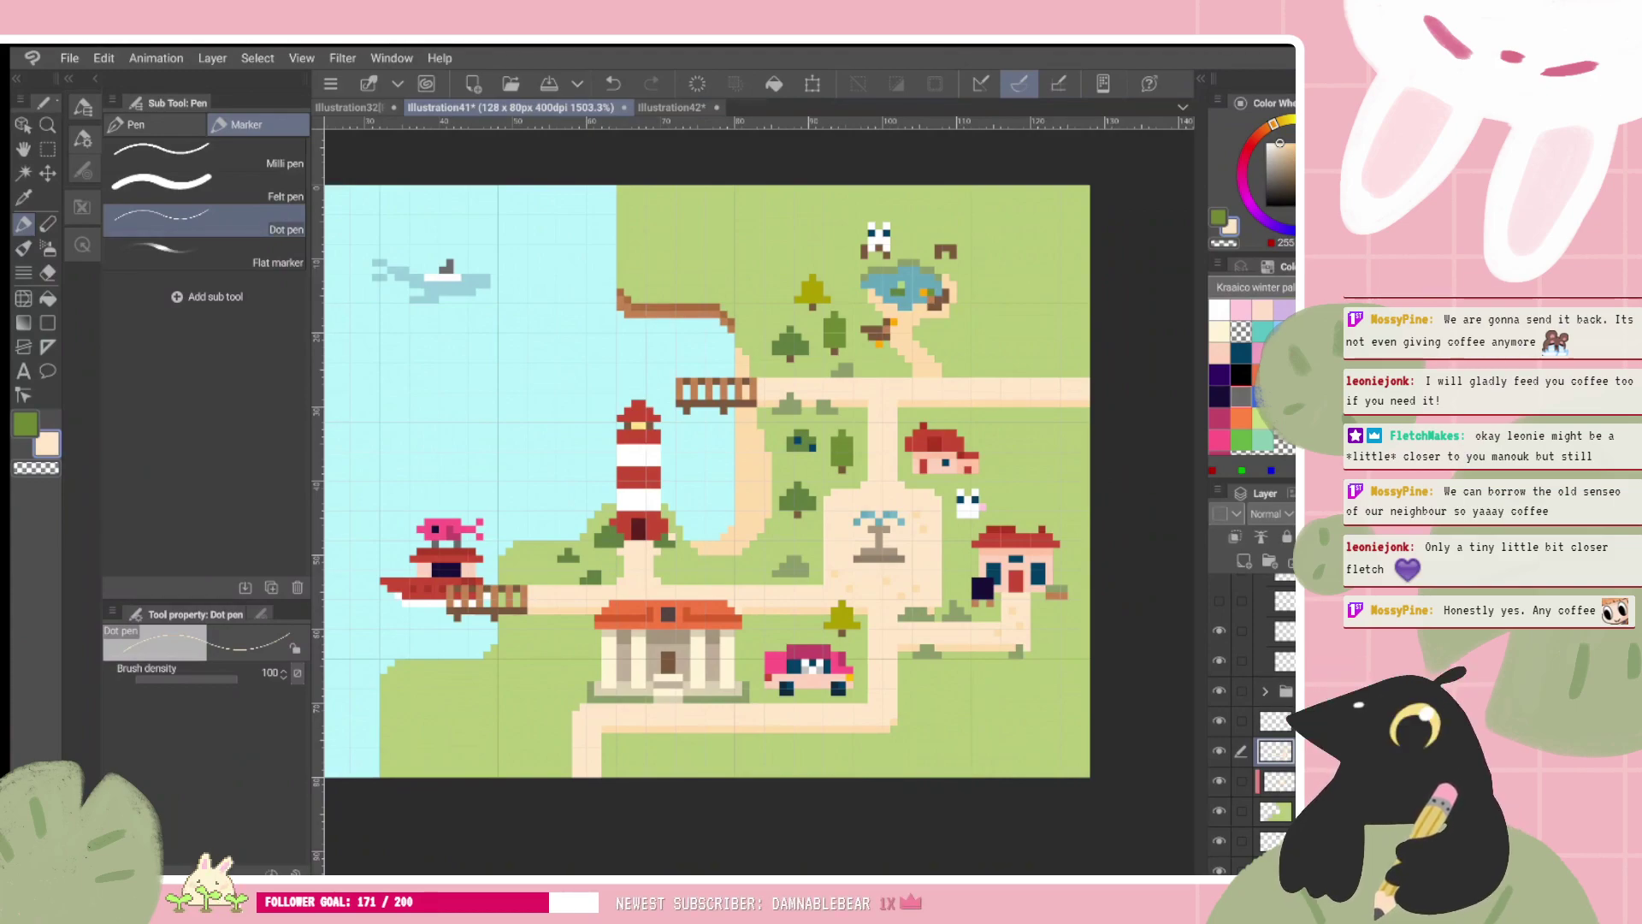
Step: Scatter single sand-coloured pixels along the roads south, west and north of the plaza
{"action": "left_click_drag", "start_coordinate": [949, 590], "coordinate": [997, 590]}
{"action": "key", "text": "ctrl+z"}
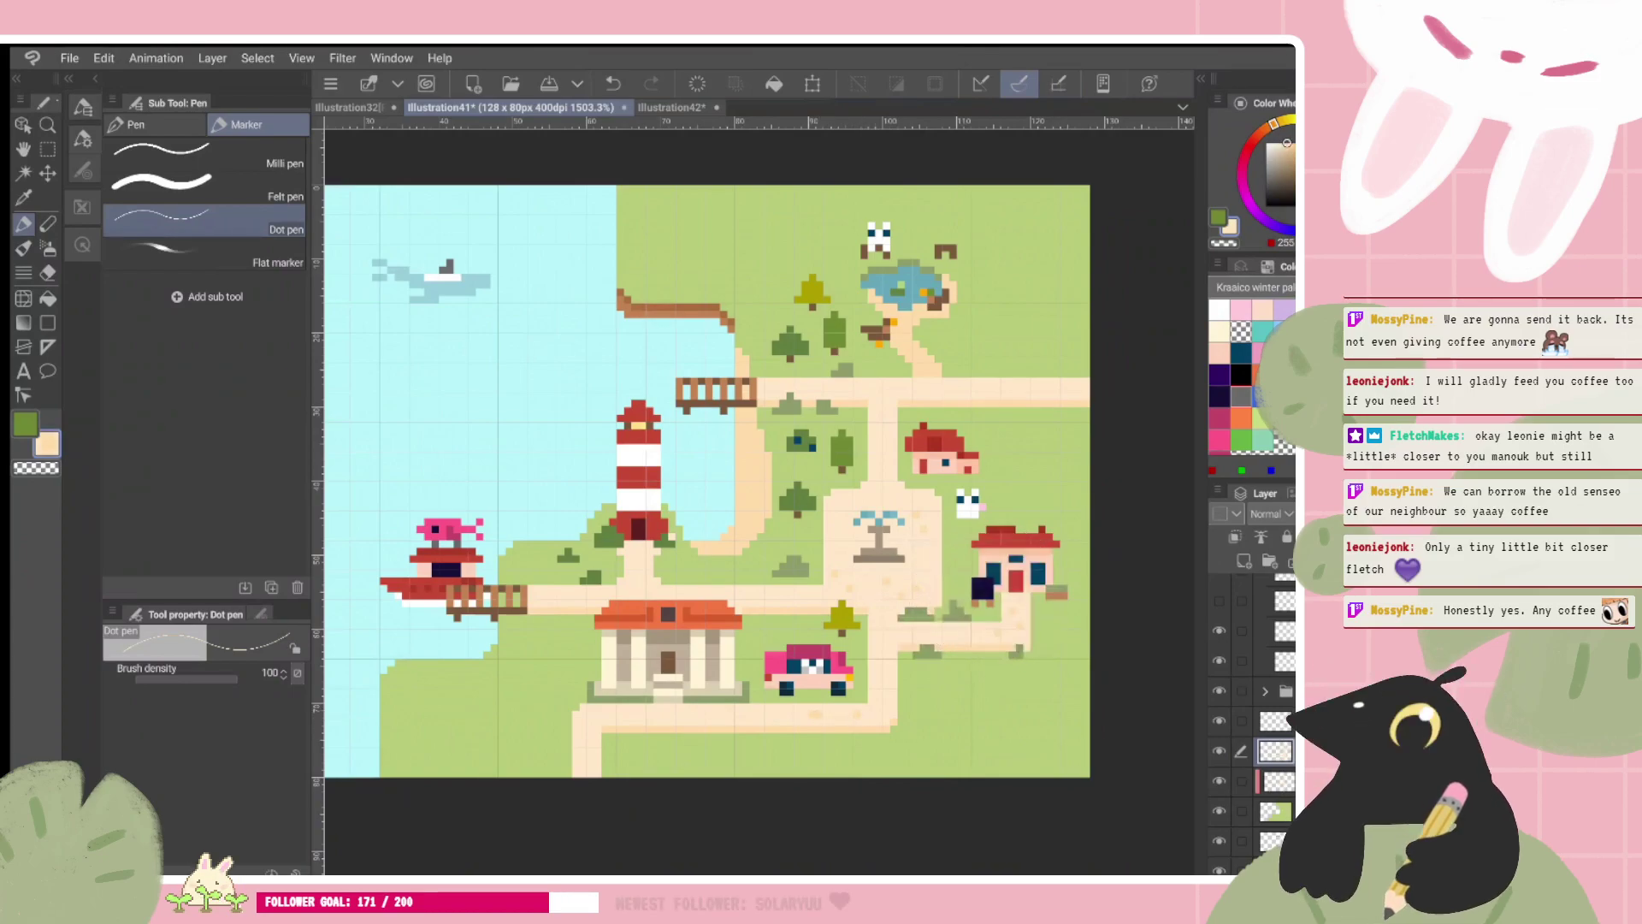
{"action": "left_click", "coordinate": [819, 708]}
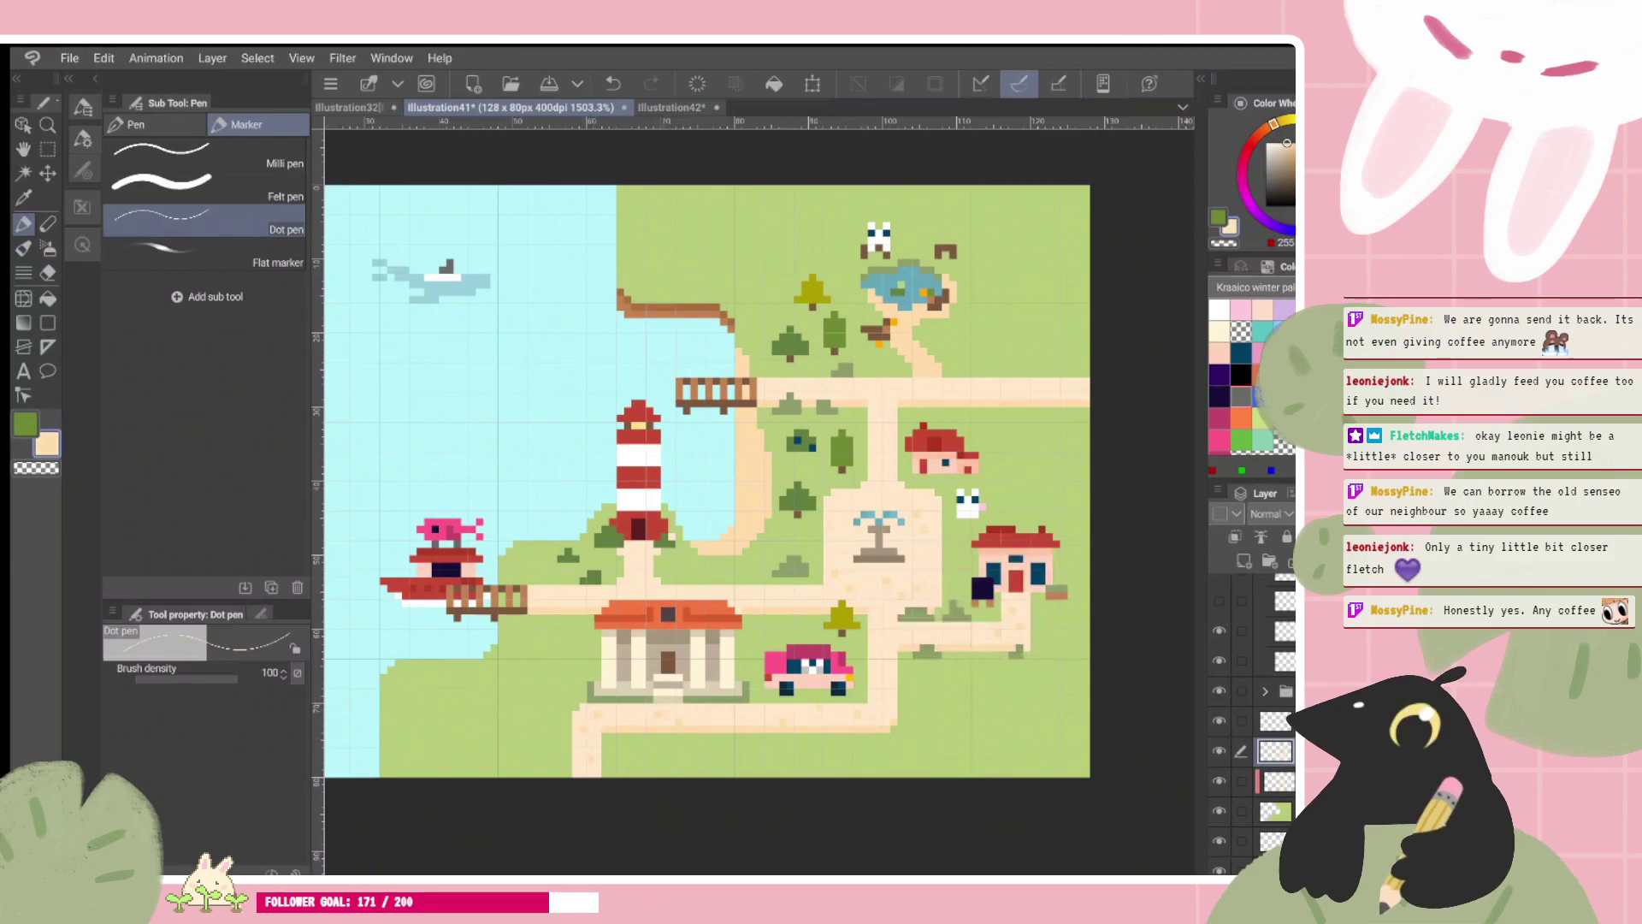
{"action": "key", "text": "ctrl+z"}
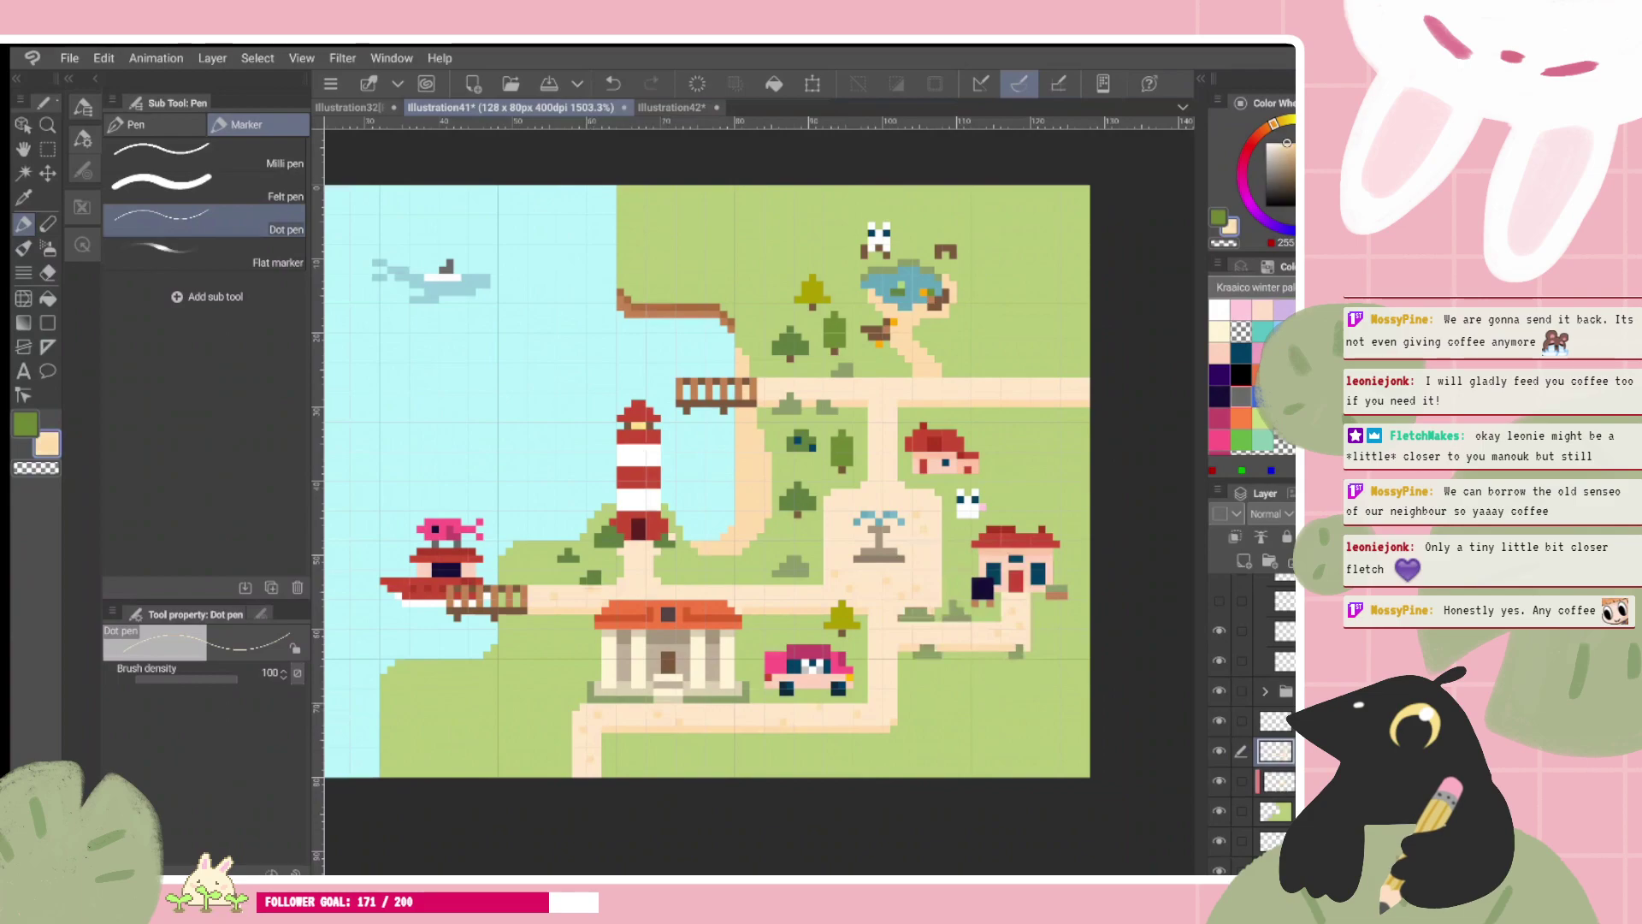
{"action": "scroll", "coordinate": [759, 488], "scroll_direction": "up", "scroll_amount": 1}
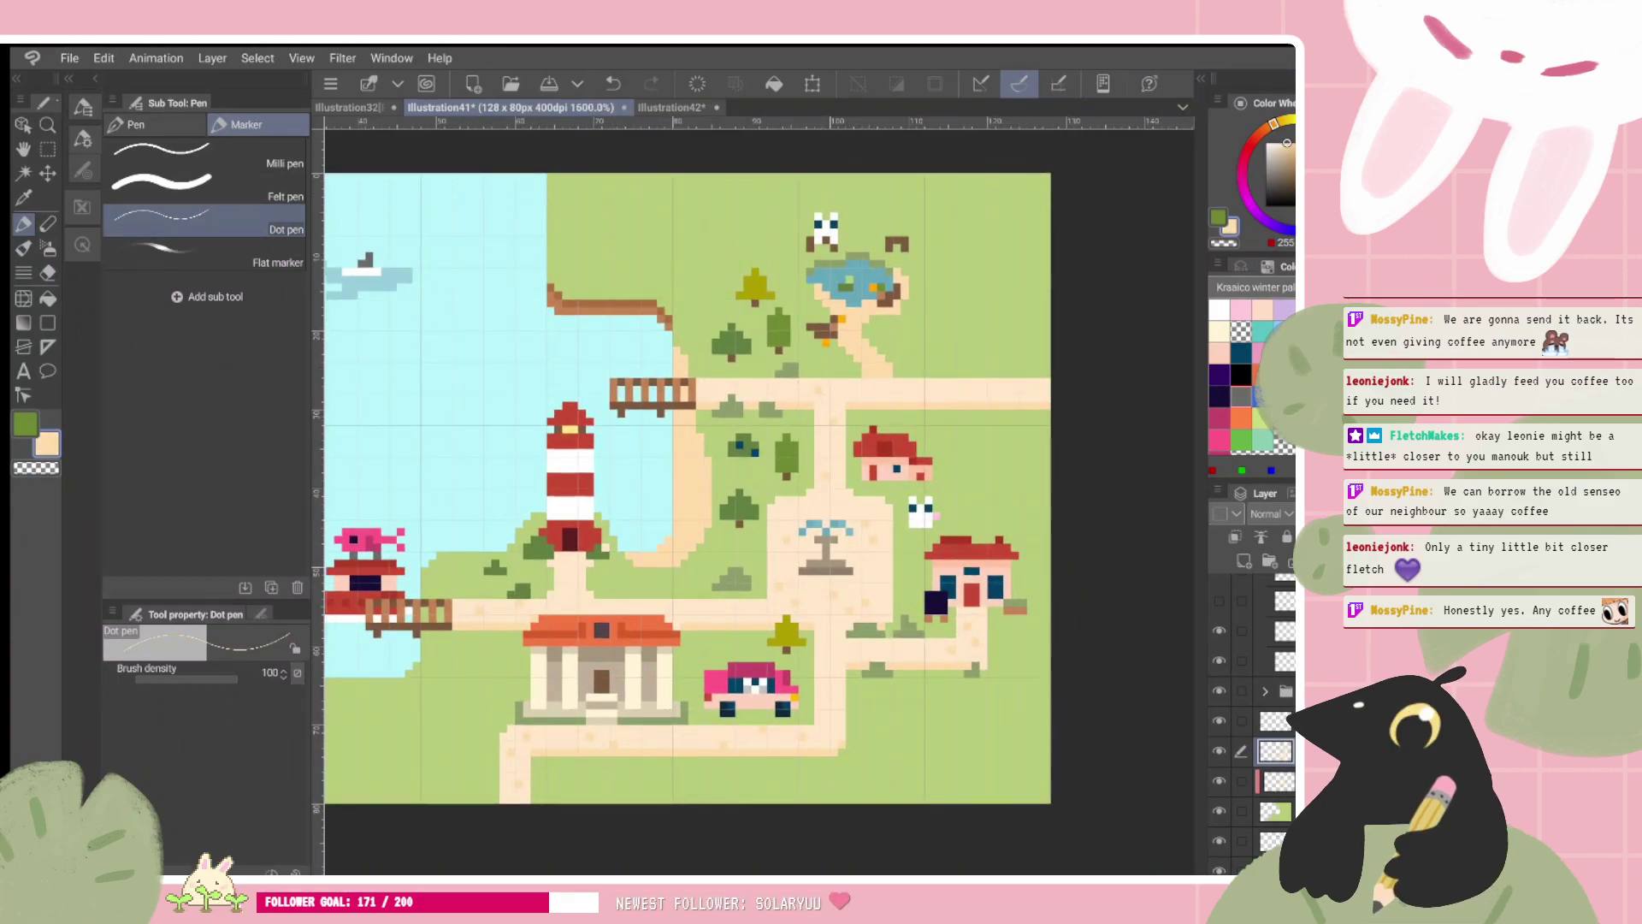
{"action": "key", "text": "ctrl+minus"}
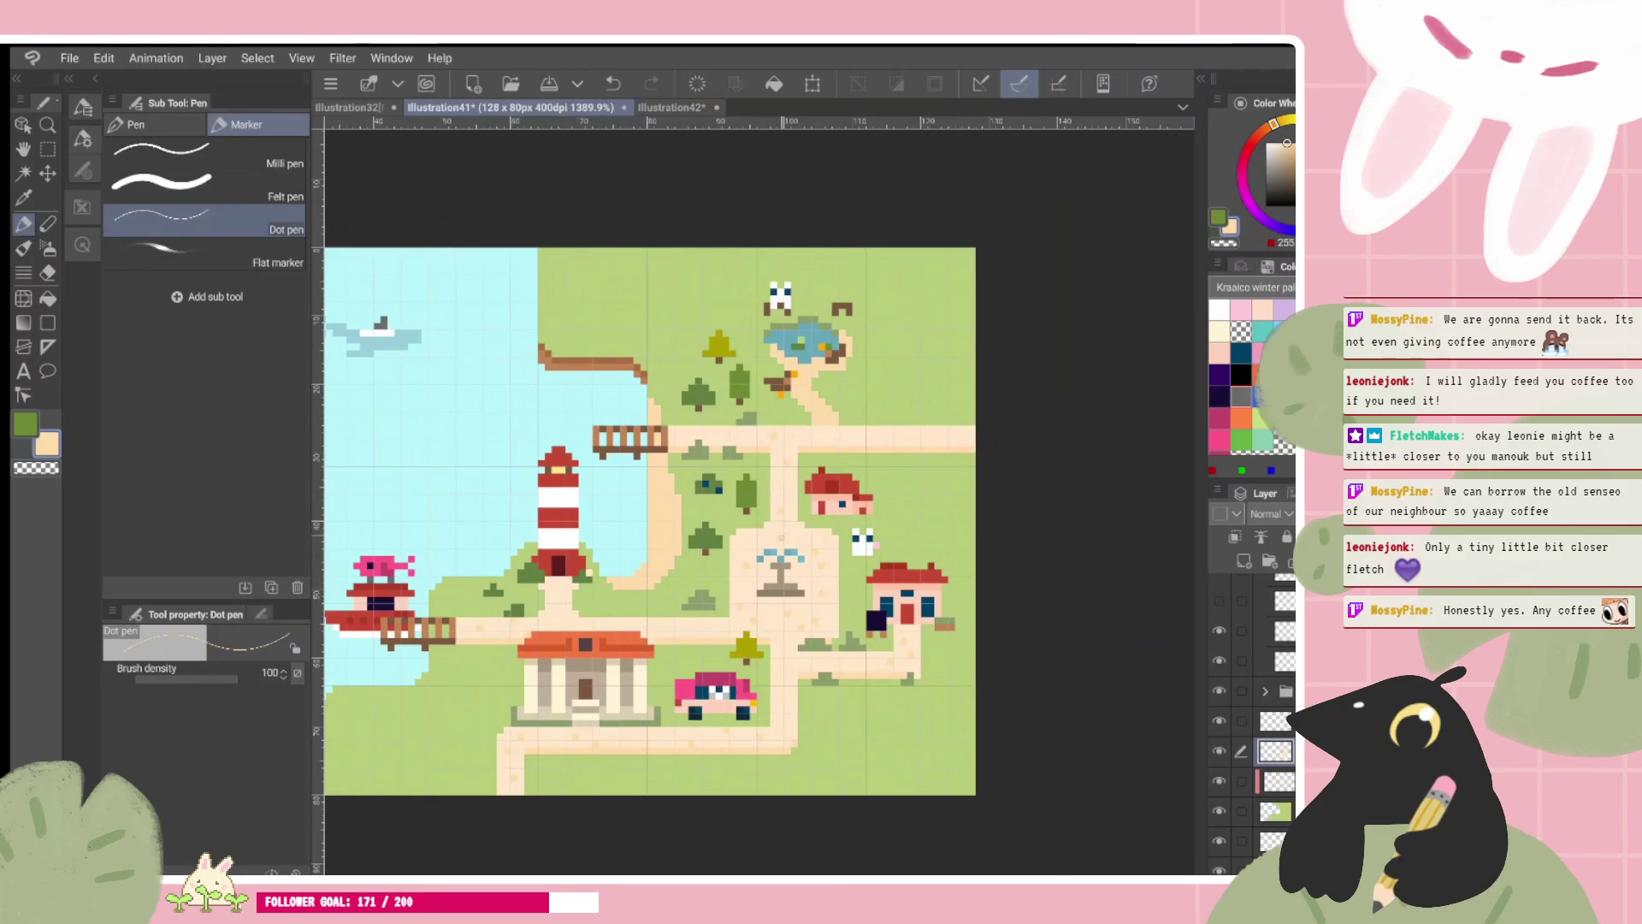
{"action": "key", "text": "ctrl+minus"}
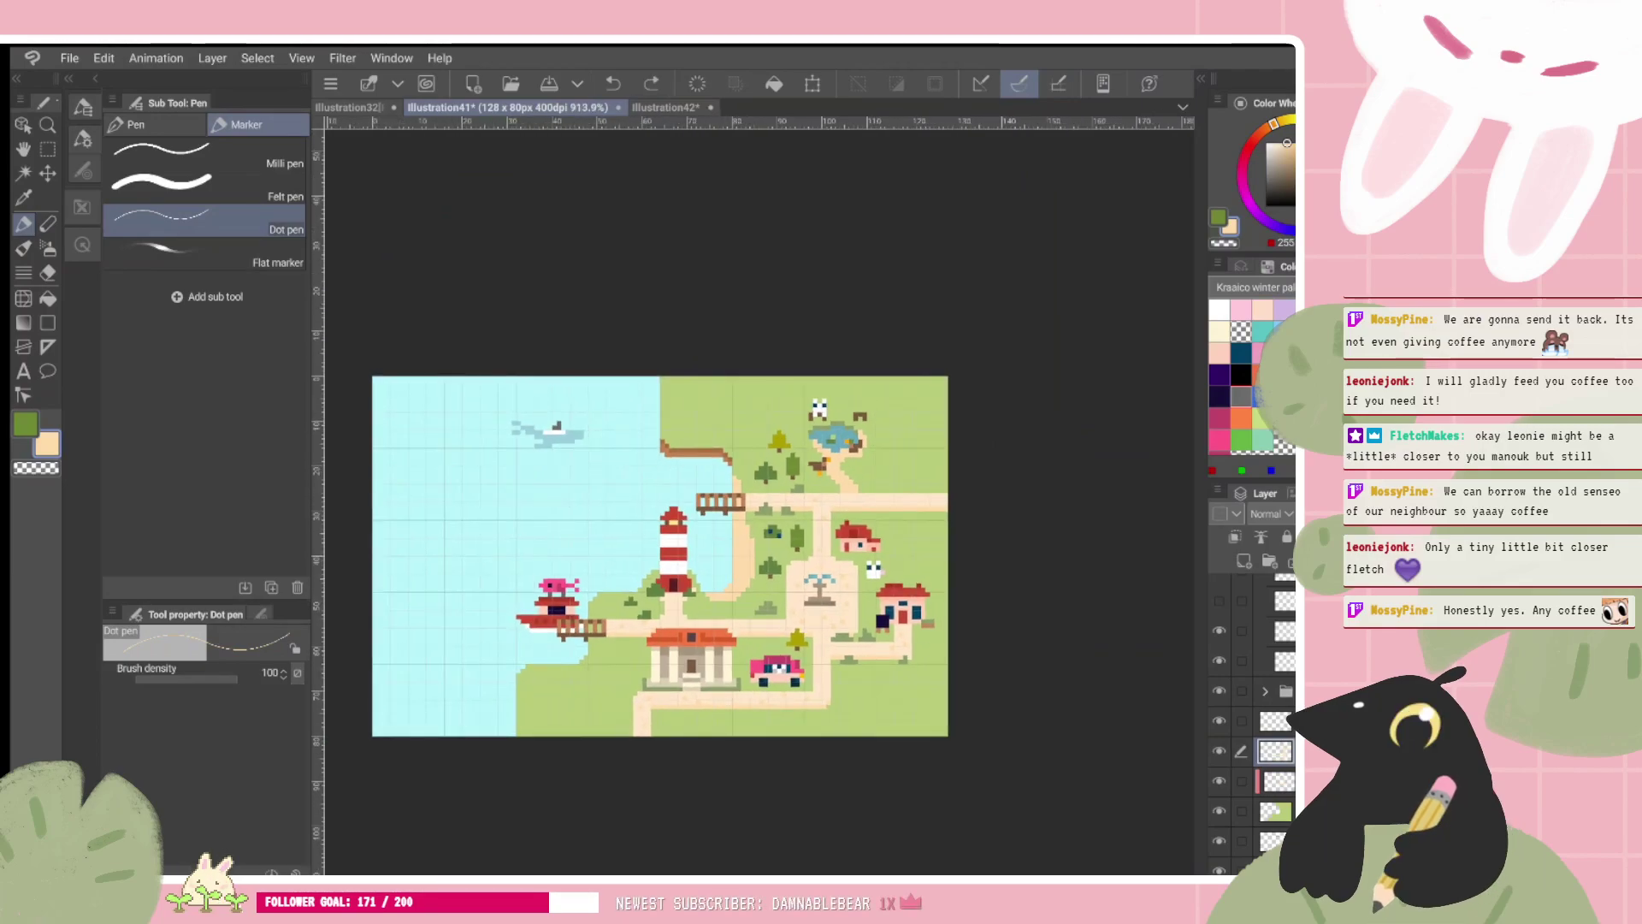
{"action": "key", "text": "ctrl+plus"}
{"action": "key", "text": "ctrl+plus"}
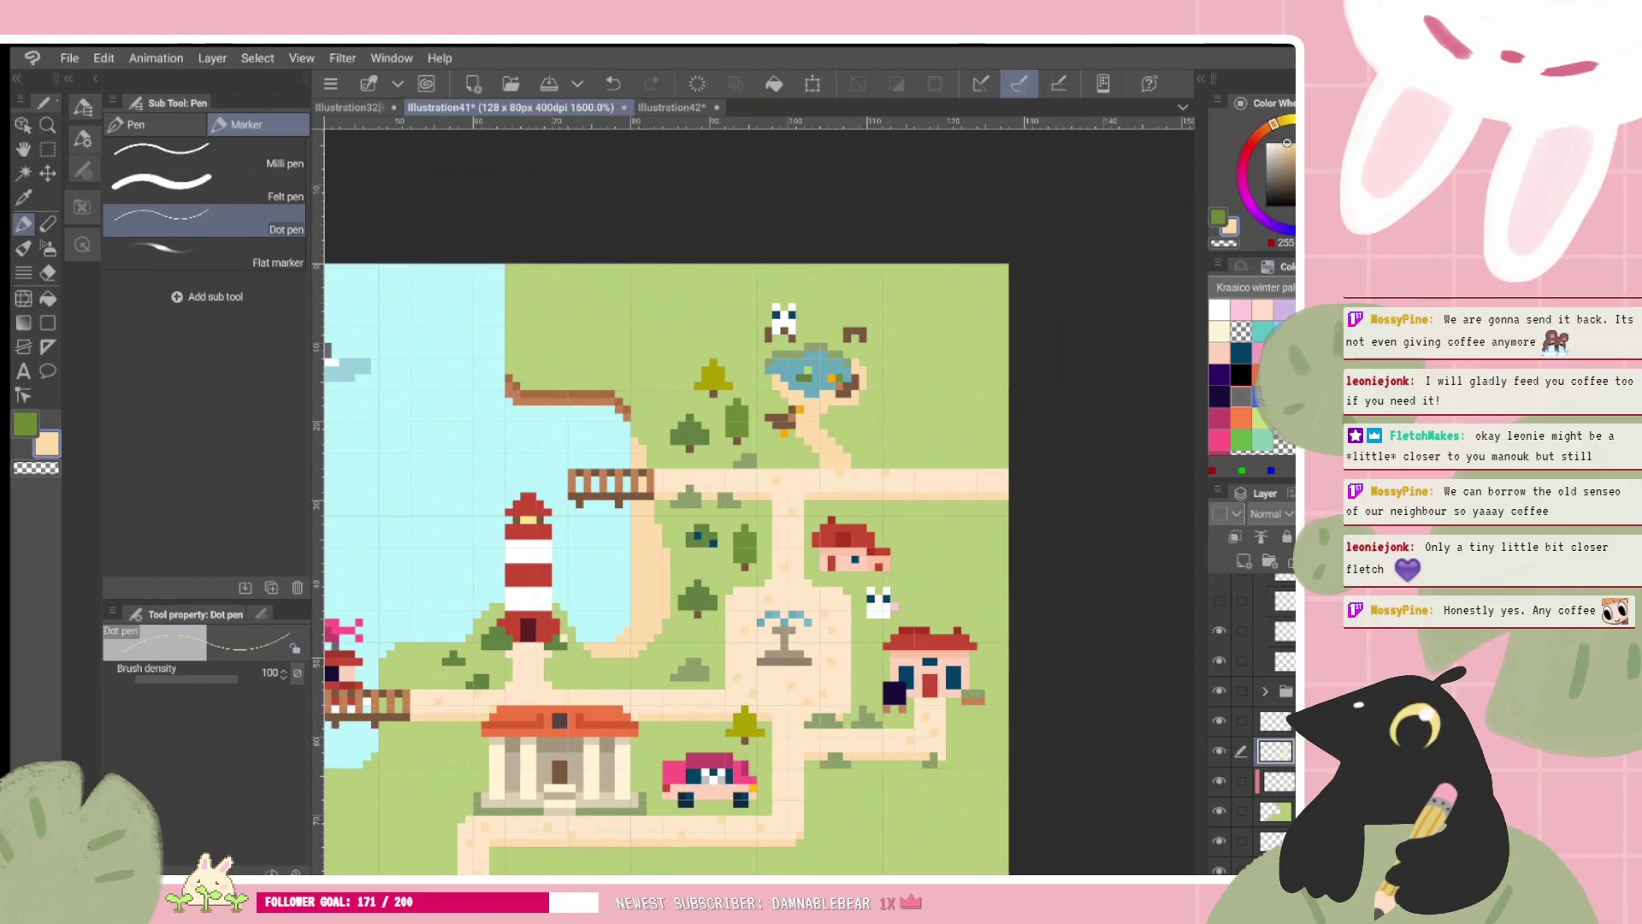
{"action": "key", "text": "ctrl+z"}
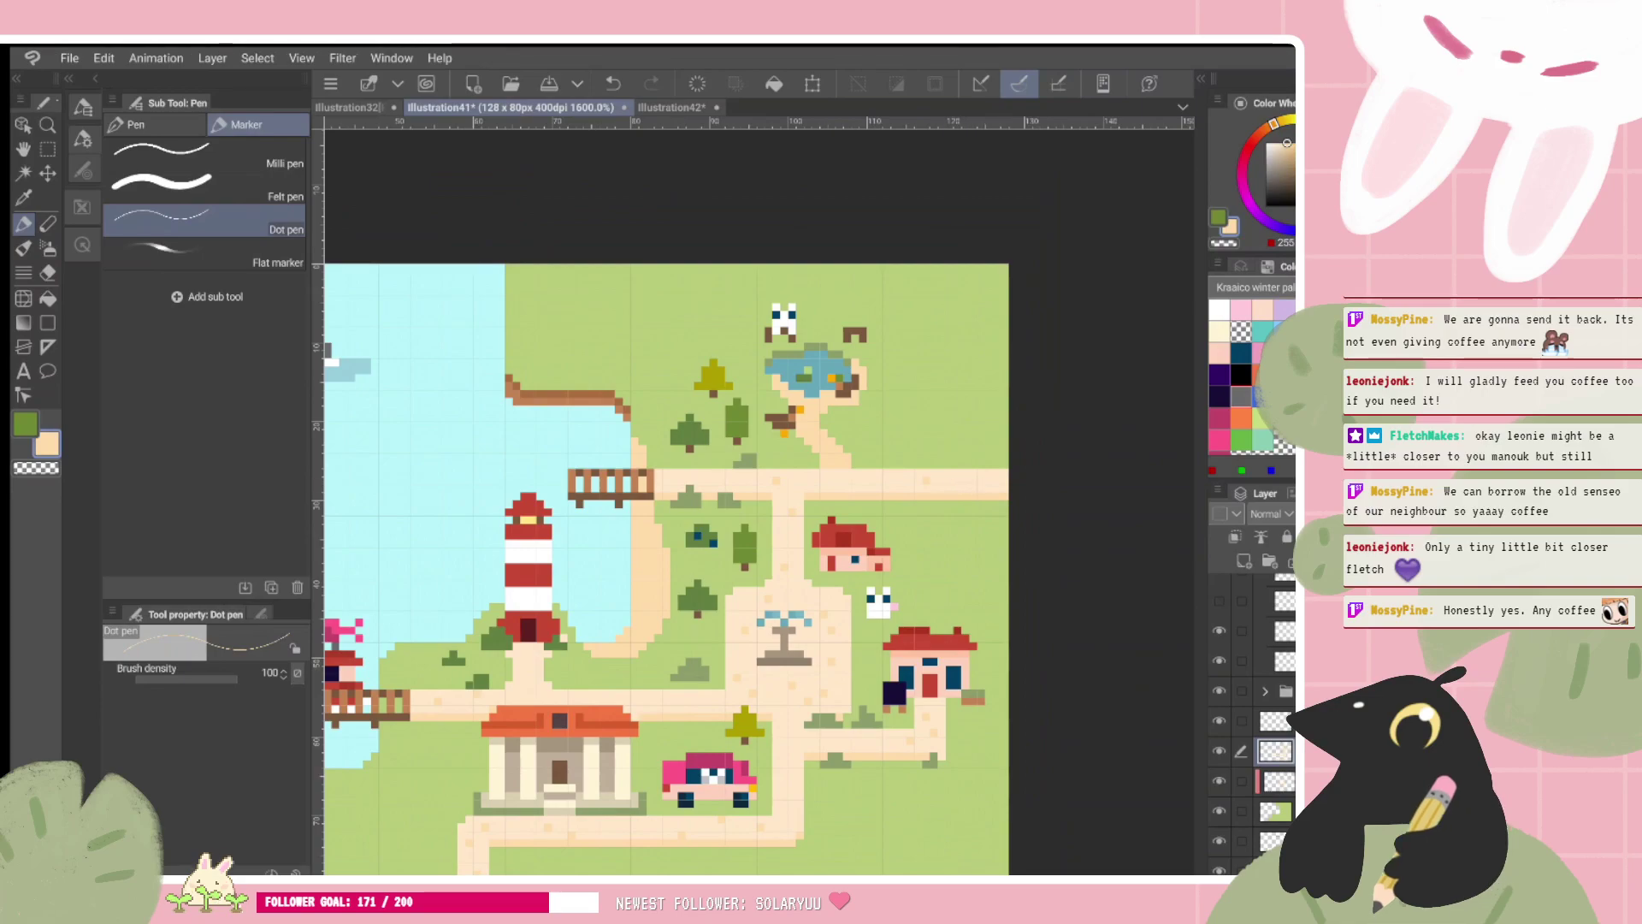
{"action": "scroll", "coordinate": [759, 502], "scroll_direction": "down", "scroll_amount": 1}
{"action": "left_click_drag", "start_coordinate": [758, 501], "coordinate": [913, 475]}
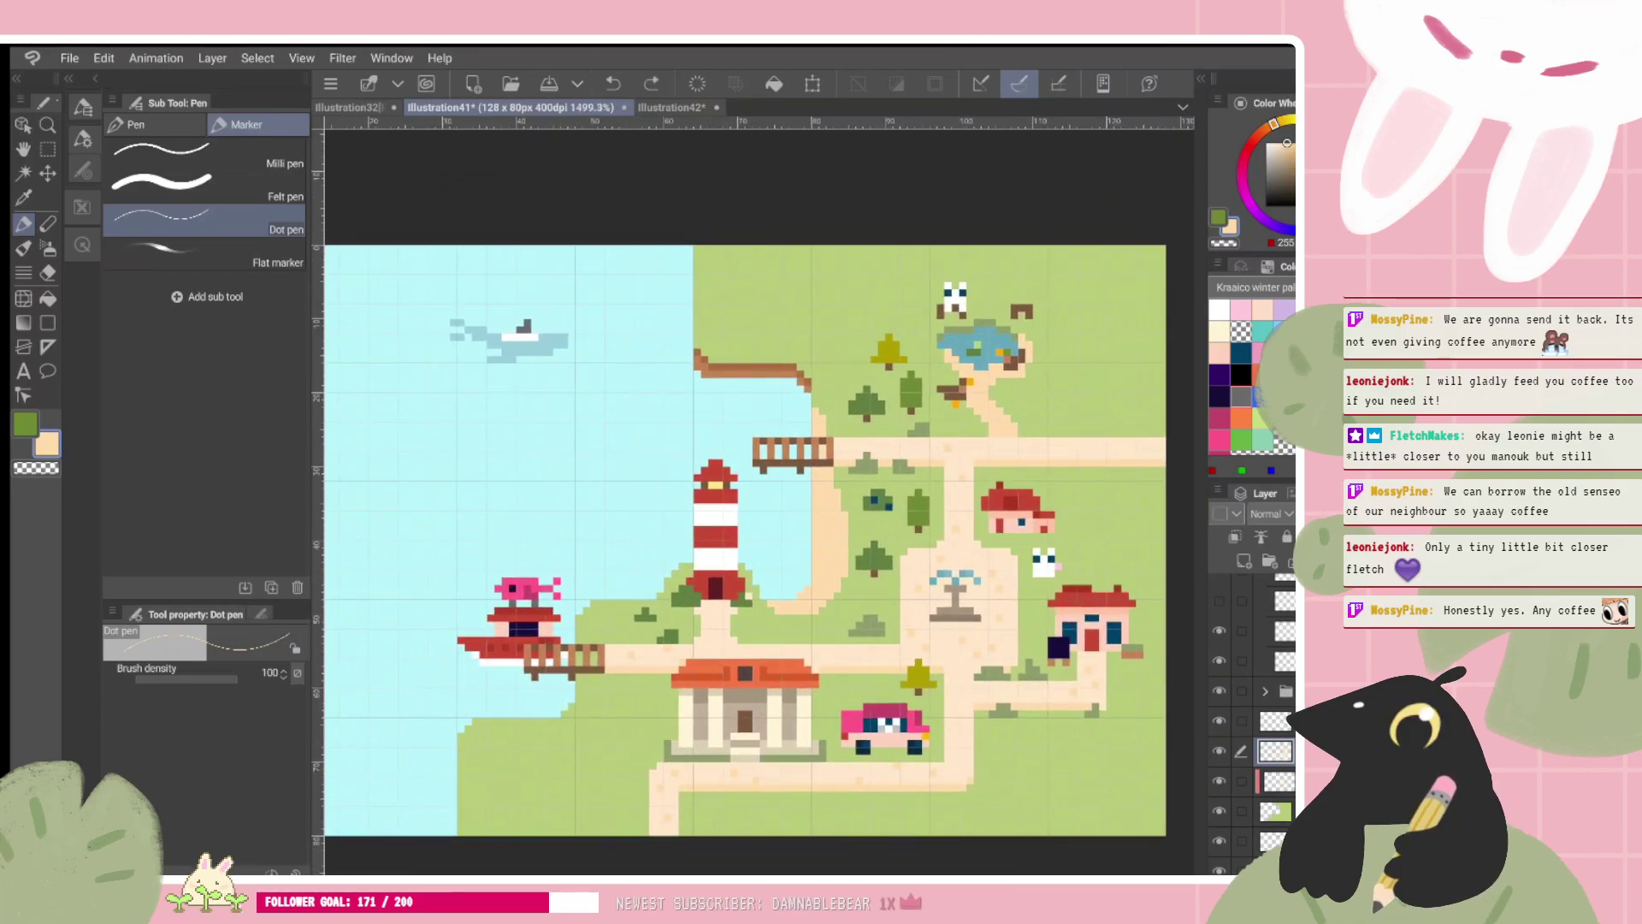
Step: Add a new raster layer in the expanded layer folder and sample the brown of the small bench beside the pond
{"action": "left_click", "coordinate": [1274, 811]}
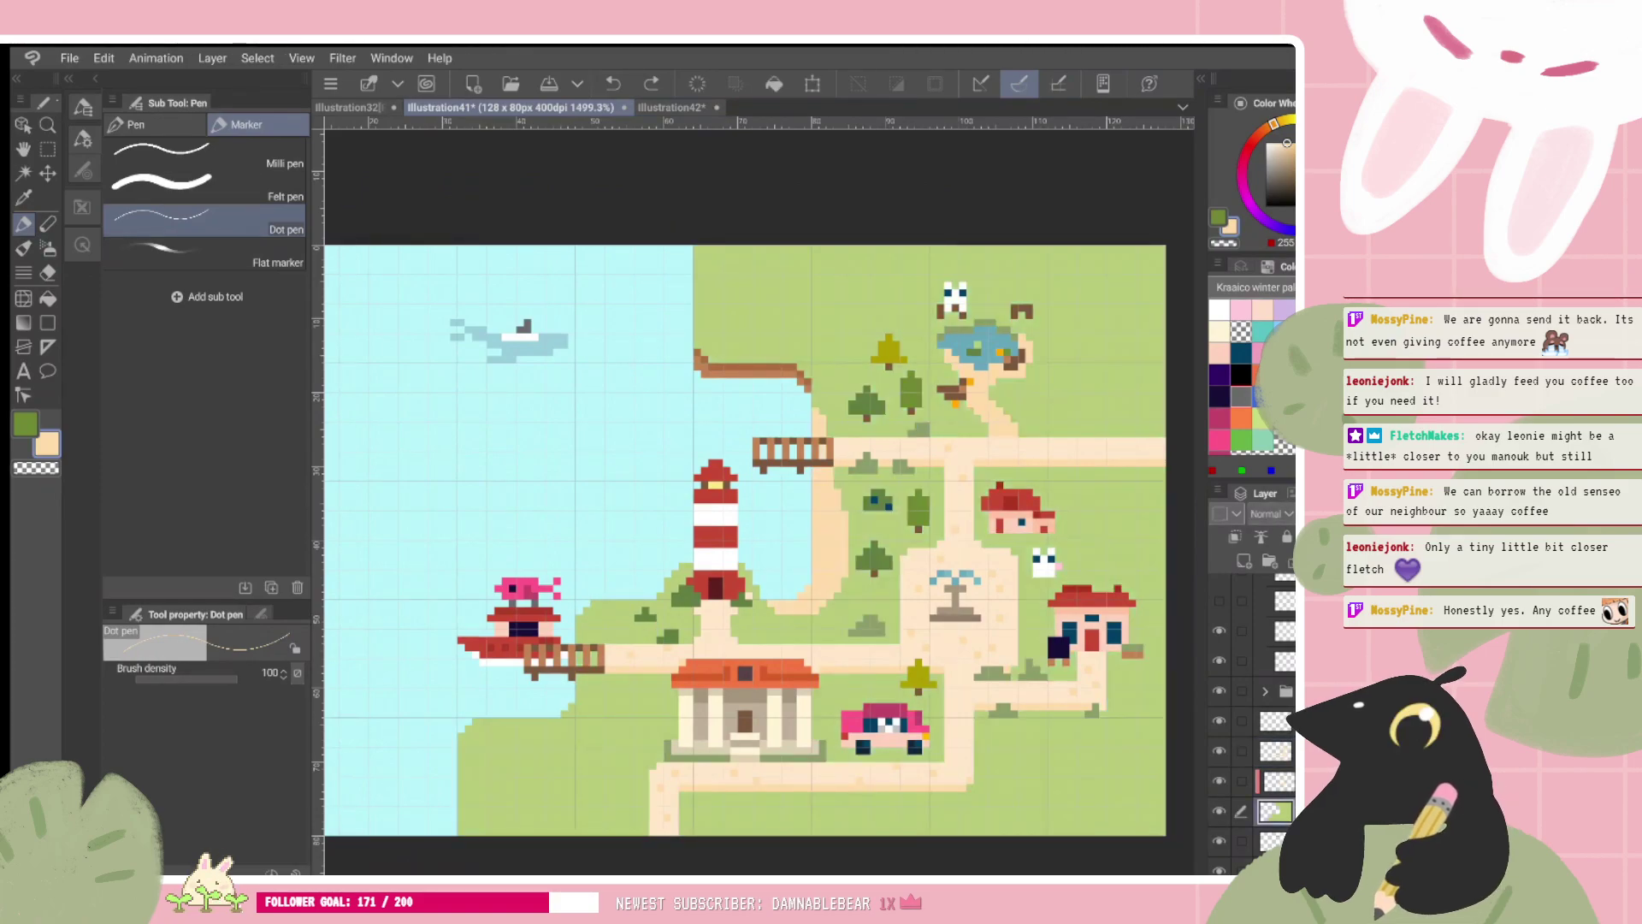
{"action": "left_click_drag", "start_coordinate": [758, 540], "coordinate": [745, 452]}
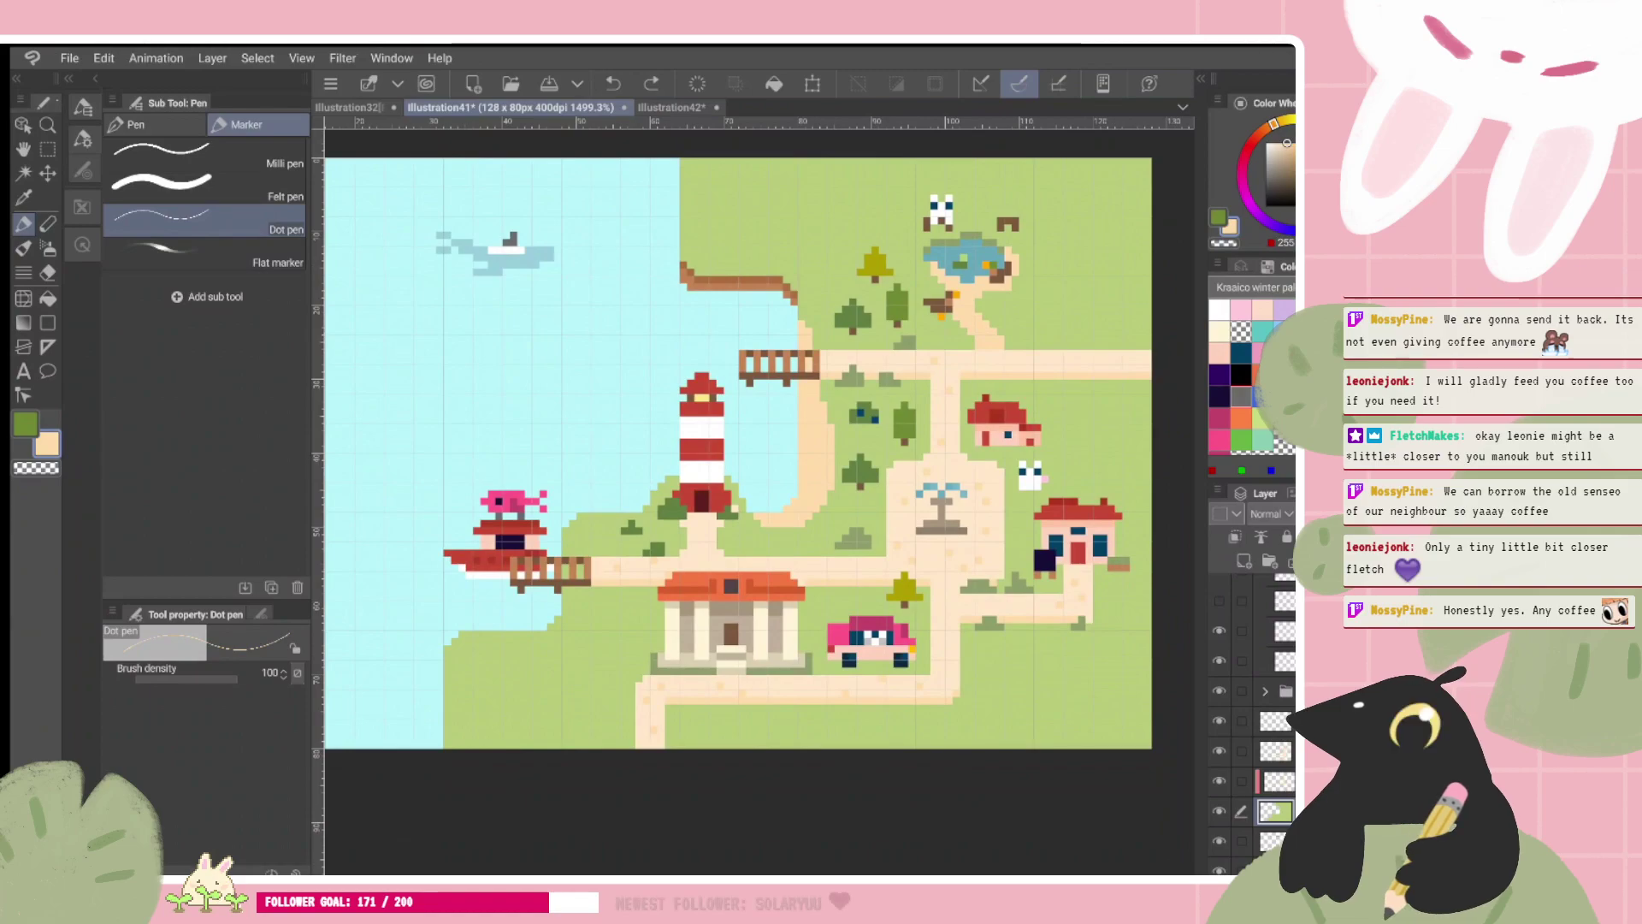
{"action": "scroll", "coordinate": [1281, 632], "scroll_direction": "up", "scroll_amount": 3}
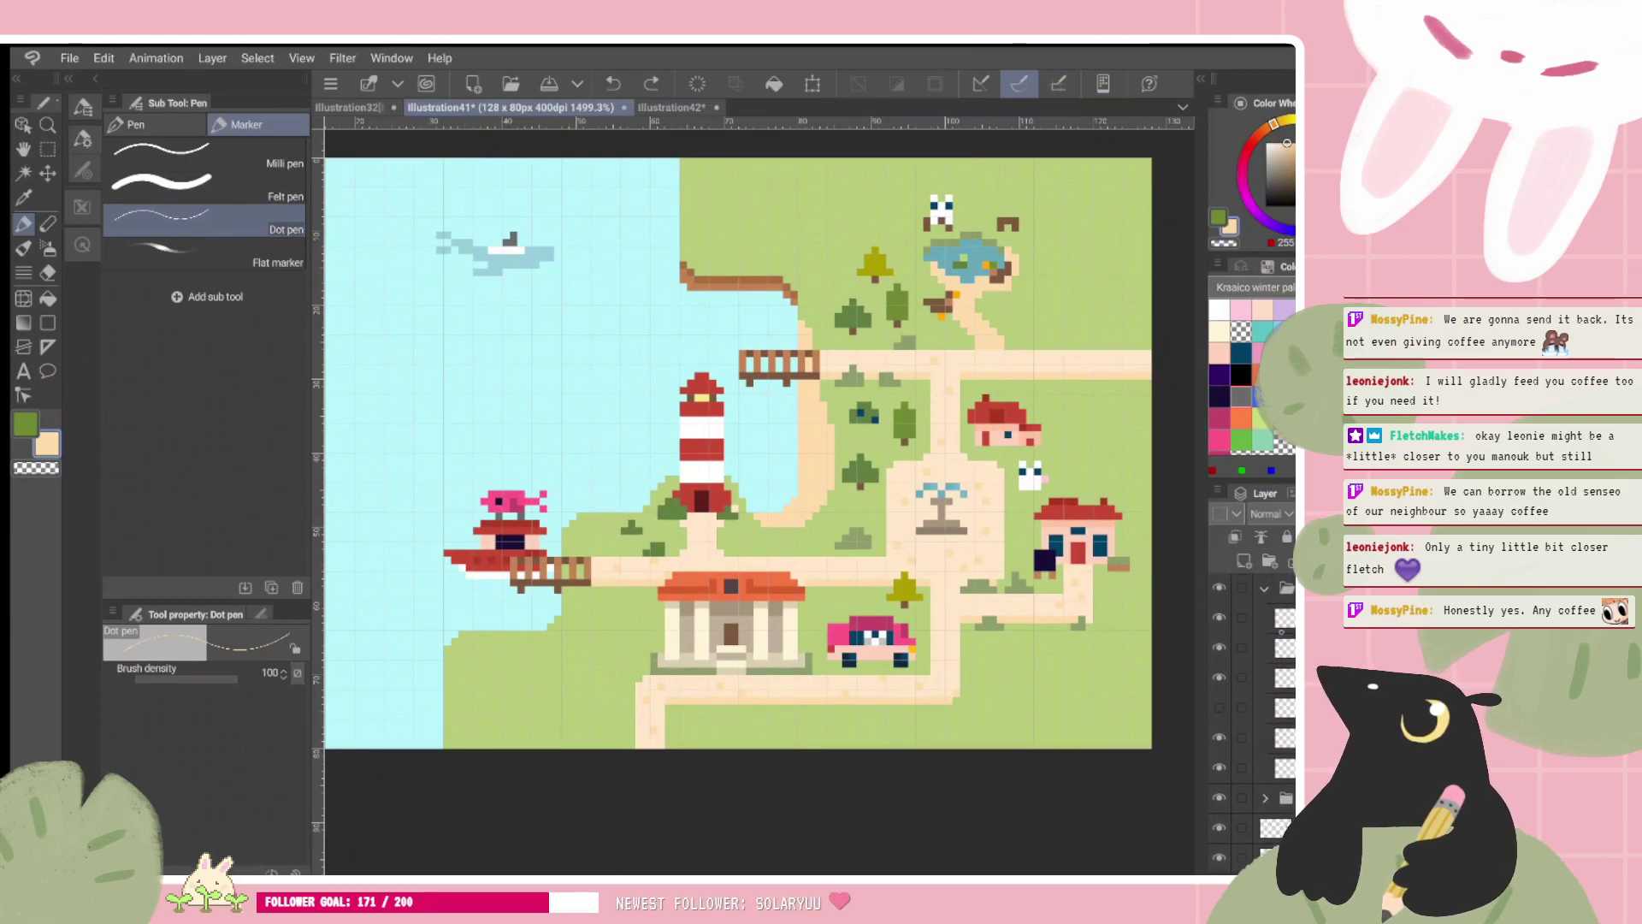
{"action": "scroll", "coordinate": [1253, 718], "scroll_direction": "down", "scroll_amount": 3}
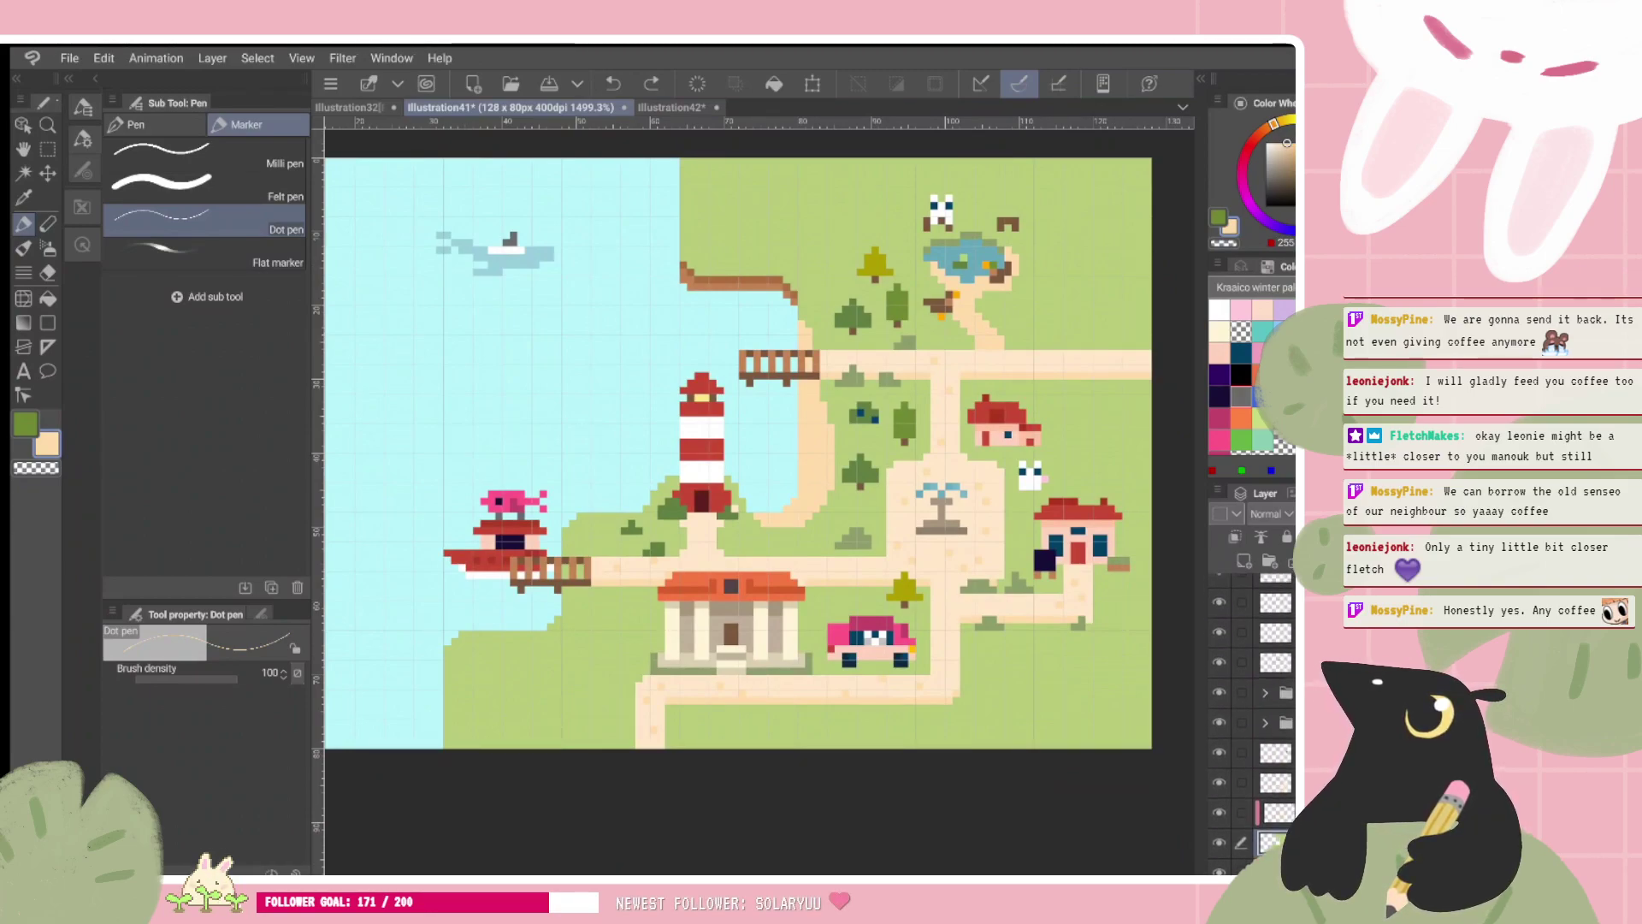
{"action": "scroll", "coordinate": [1264, 690], "scroll_direction": "up", "scroll_amount": 5}
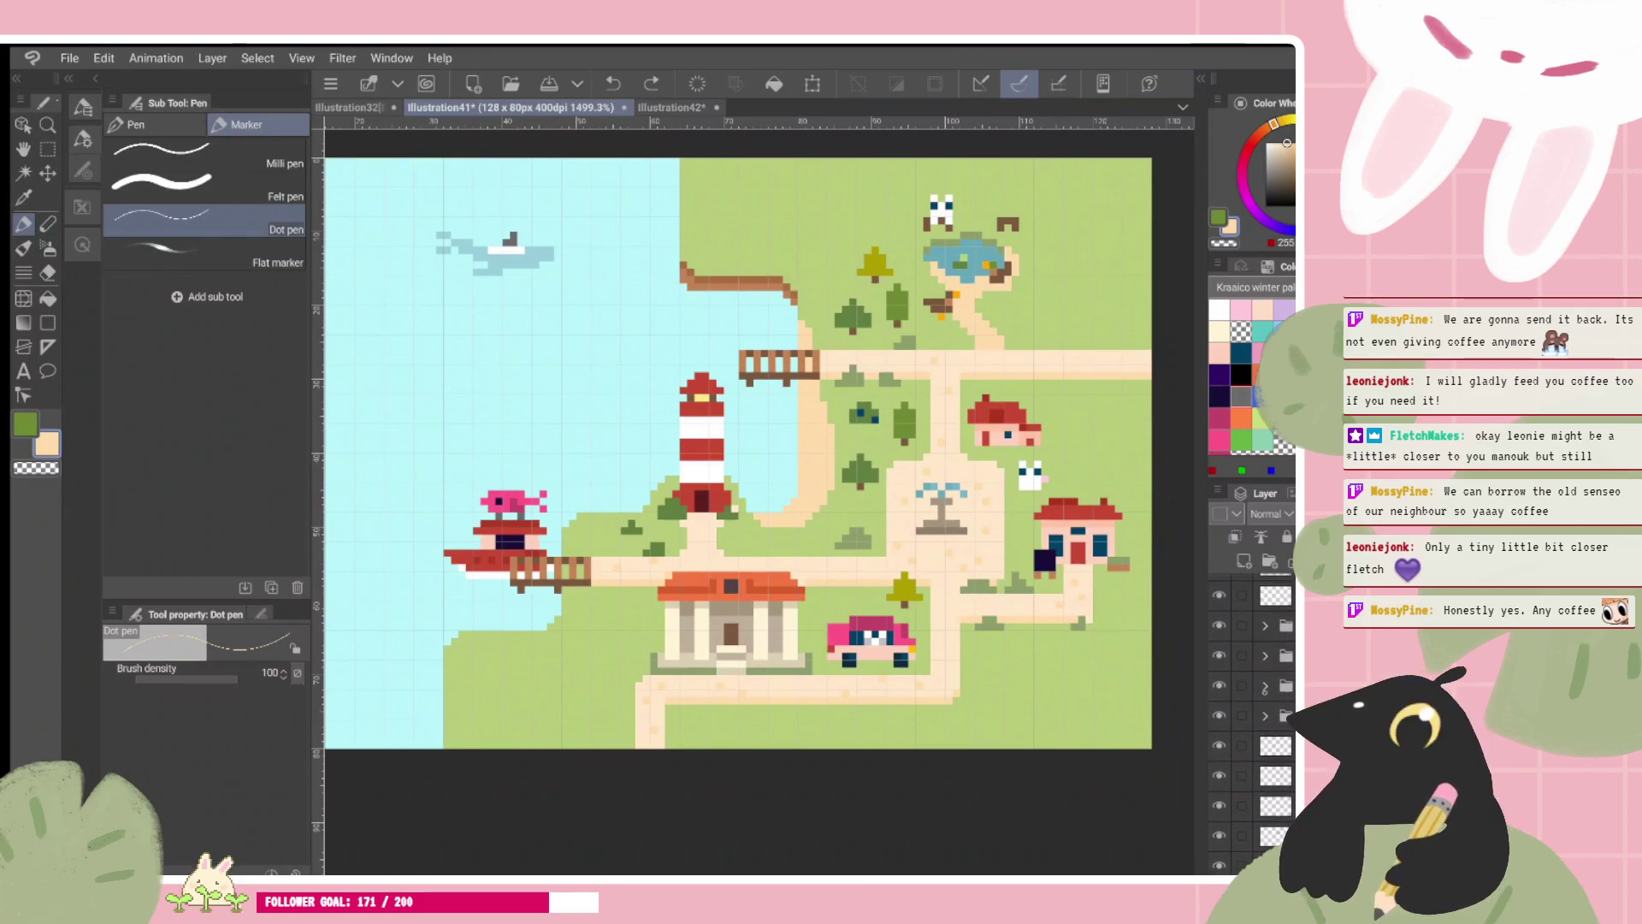
{"action": "left_click", "coordinate": [1243, 561]}
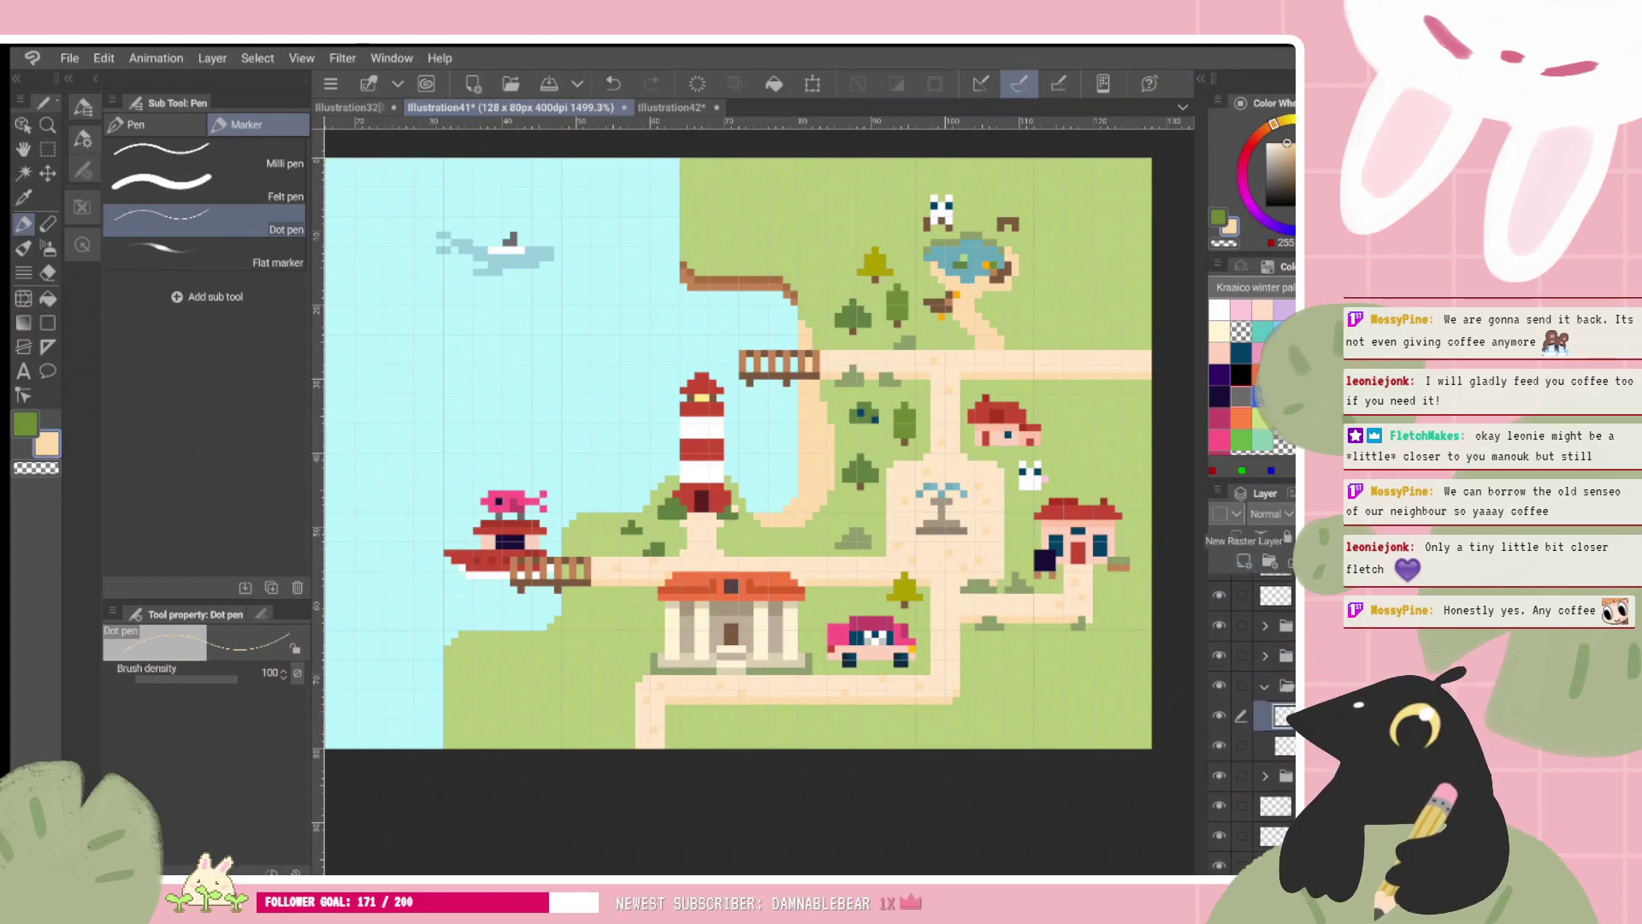
{"action": "left_click", "coordinate": [1008, 224], "text": "alt"}
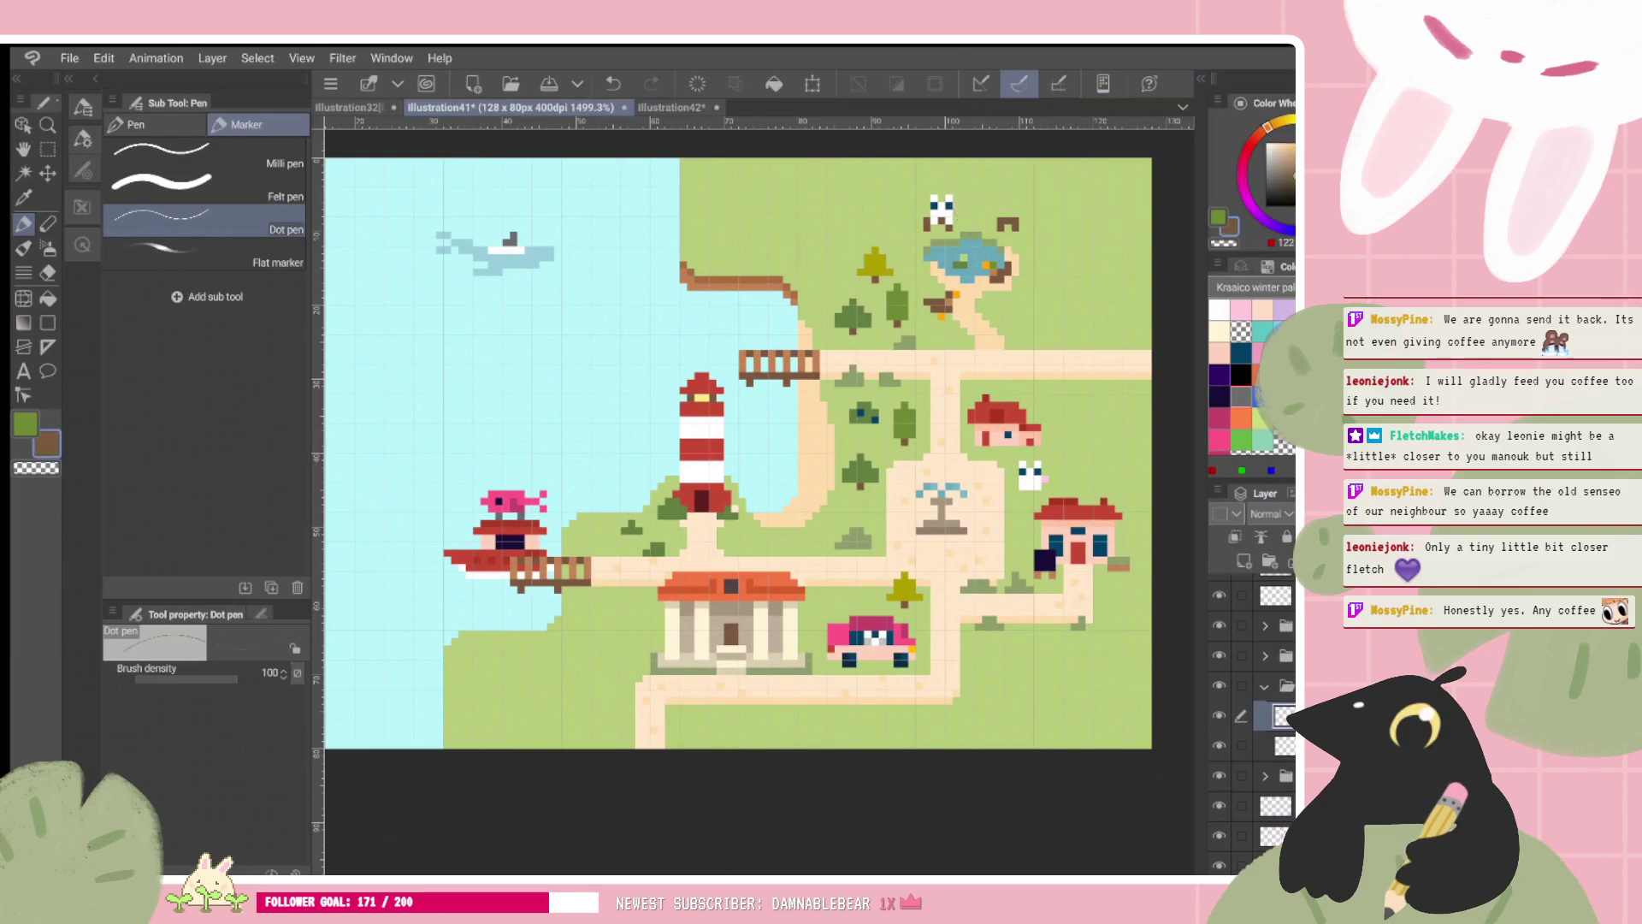
{"action": "scroll", "coordinate": [972, 726], "scroll_direction": "up", "scroll_amount": 4}
{"action": "mouse_move", "coordinate": [826, 677]}
{"action": "left_mouse_down"}
{"action": "mouse_move", "coordinate": [840, 662]}
{"action": "mouse_move", "coordinate": [869, 677]}
{"action": "left_mouse_up"}
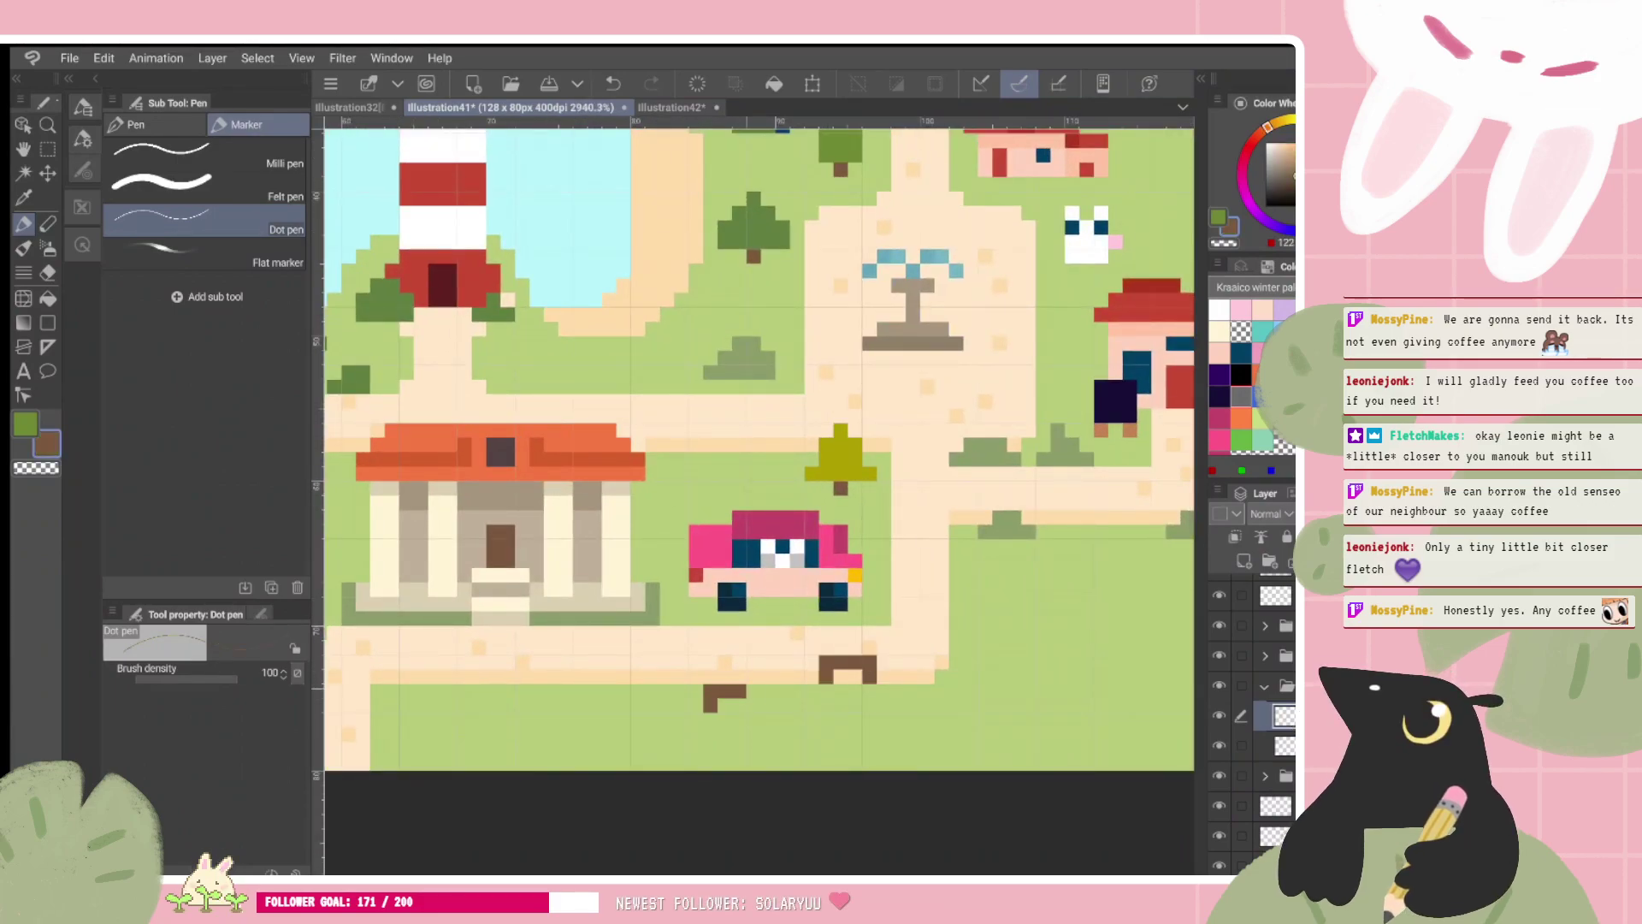
{"action": "left_click", "coordinate": [753, 691]}
{"action": "left_click_drag", "start_coordinate": [897, 534], "coordinate": [971, 459]}
{"action": "key", "text": "ctrl+z"}
{"action": "key", "text": "ctrl+z"}
{"action": "key", "text": "ctrl+z"}
{"action": "key", "text": "ctrl+z"}
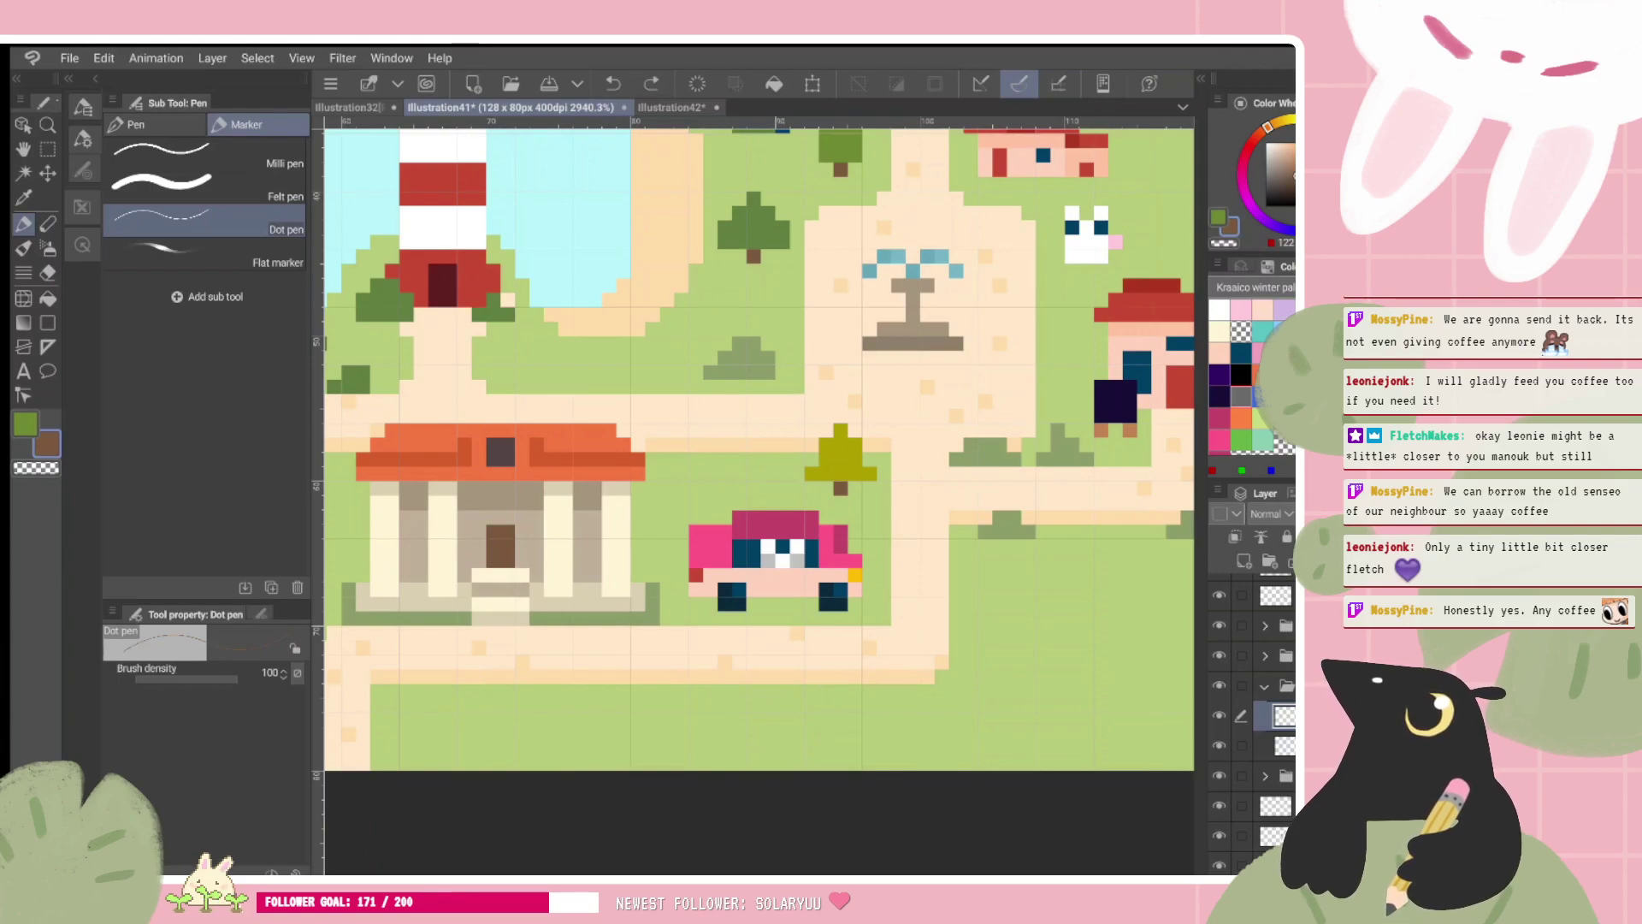
Step: Draw a brown bench four pixels wide with two short legs on the grass south of the road below the pink food truck
{"action": "mouse_move", "coordinate": [870, 690]}
{"action": "left_mouse_down"}
{"action": "mouse_move", "coordinate": [811, 720]}
{"action": "mouse_move", "coordinate": [854, 723]}
{"action": "left_mouse_up"}
{"action": "key", "text": "ctrl+z"}
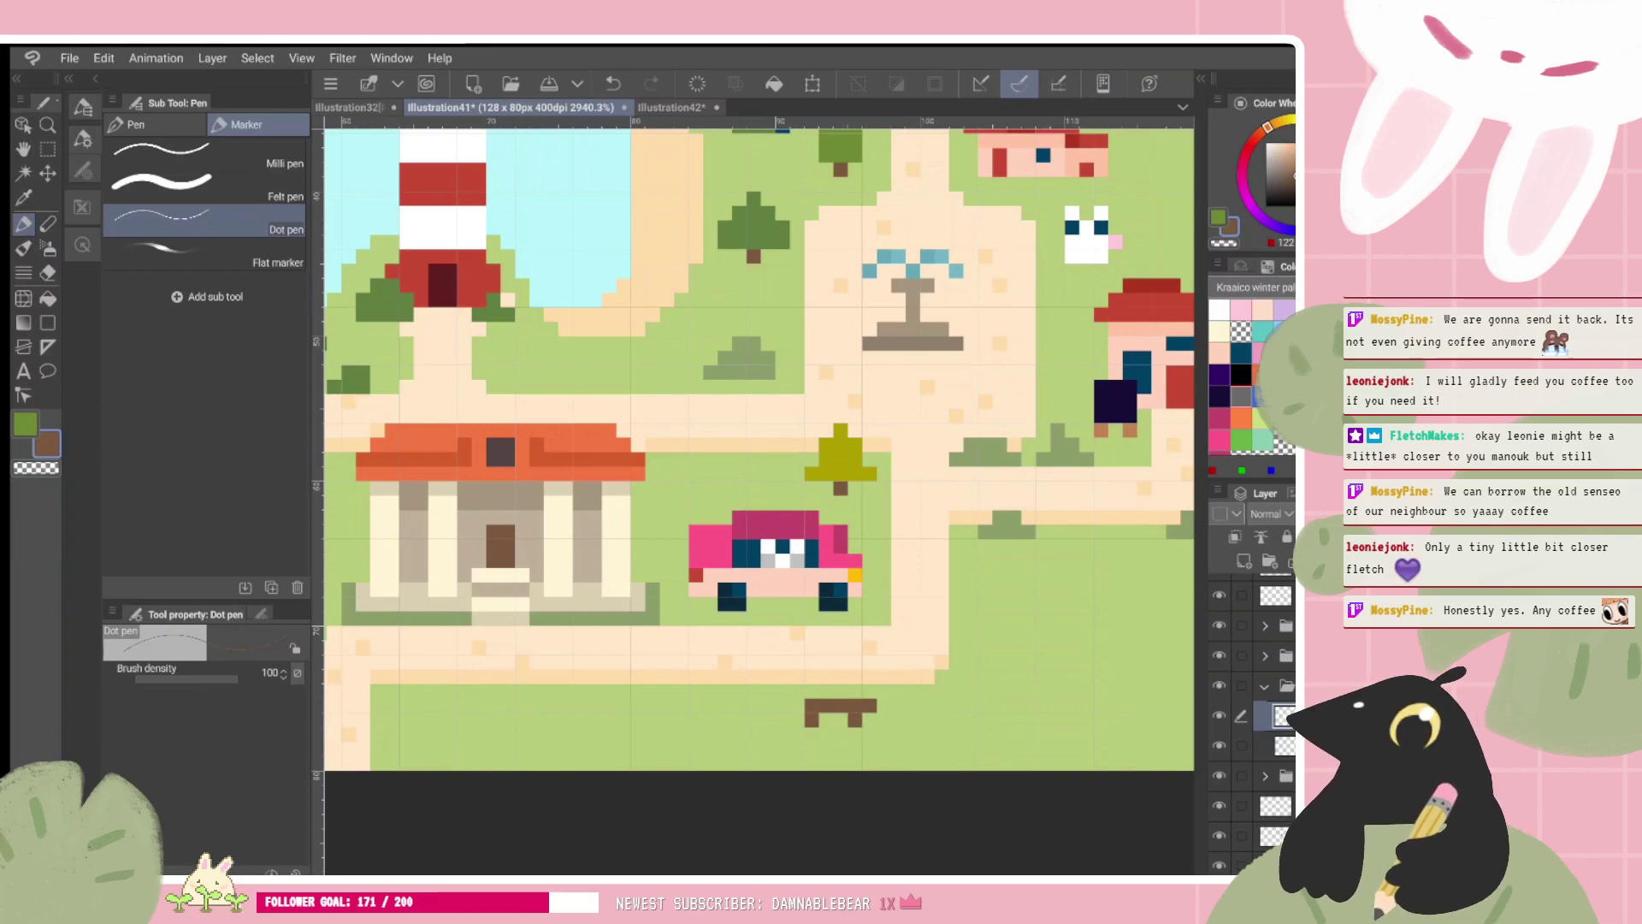
{"action": "key", "text": "c"}
{"action": "key", "text": "c"}
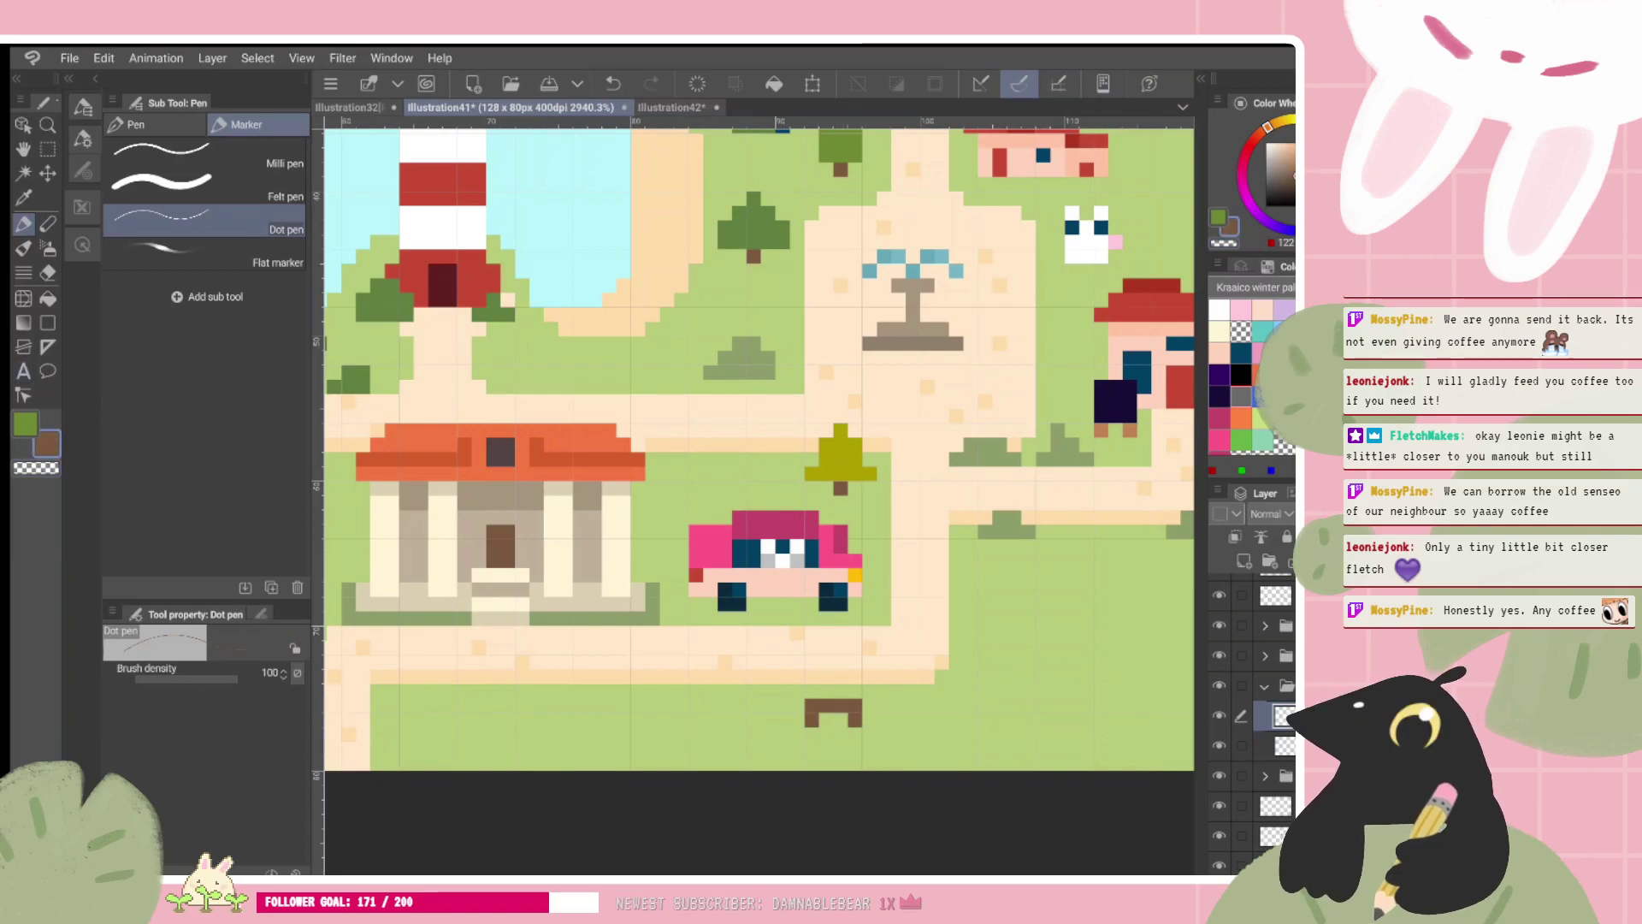
{"action": "scroll", "coordinate": [758, 501], "scroll_direction": "down", "scroll_amount": 1}
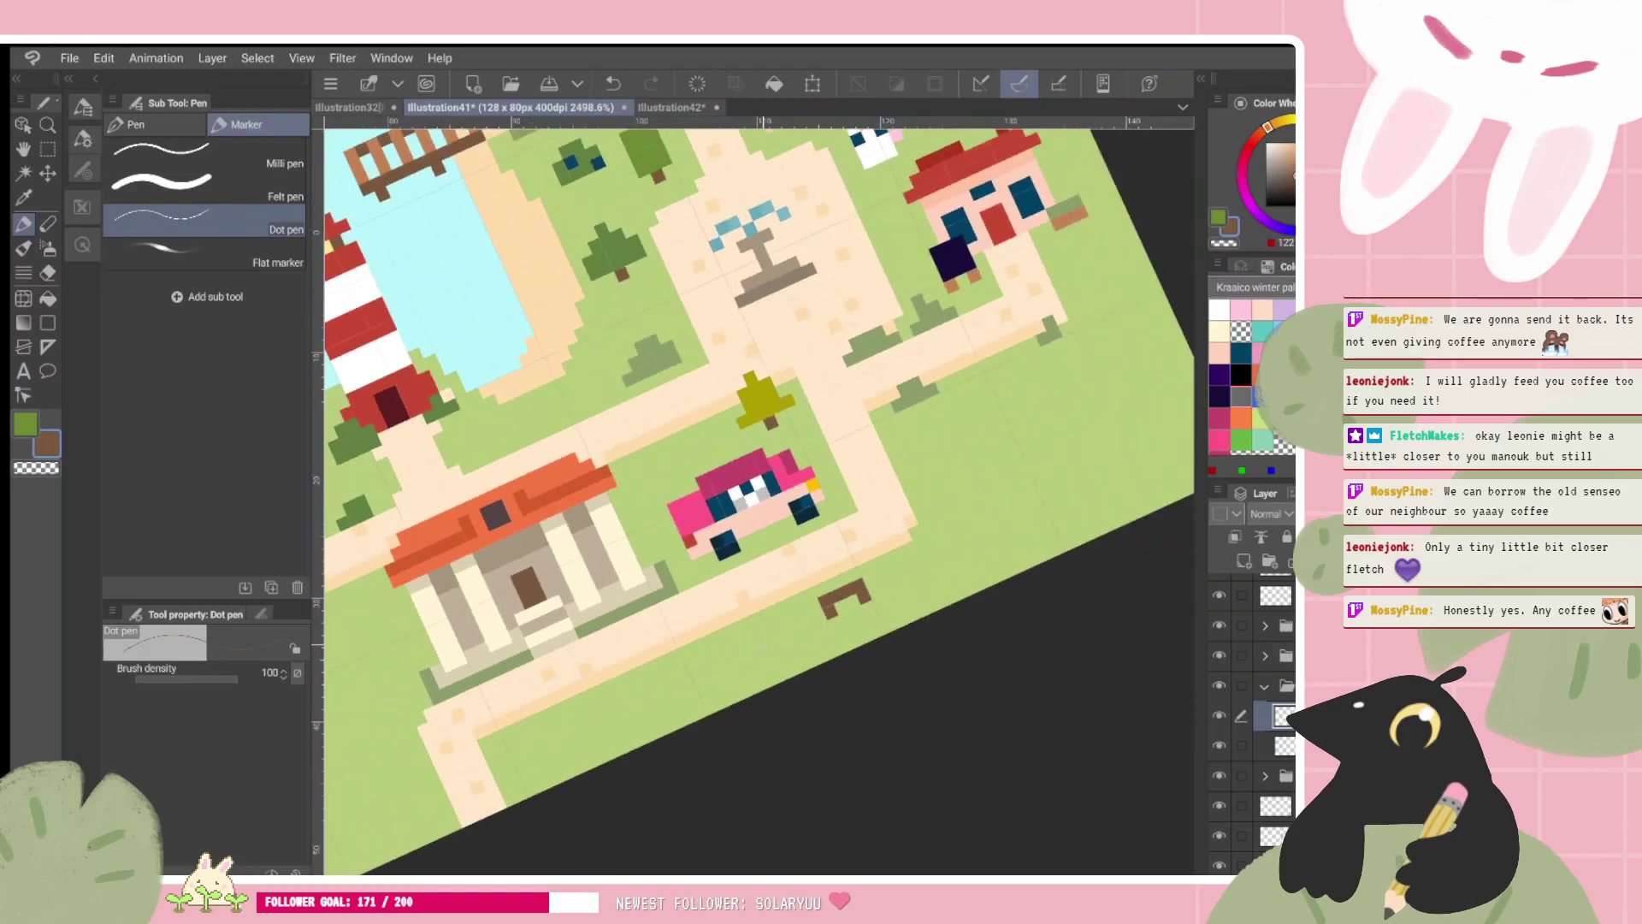
Step: Draw a matching second brown bench on the grass west of the first one and add another raster layer
{"action": "left_click_drag", "start_coordinate": [791, 617], "coordinate": [797, 627]}
{"action": "scroll", "coordinate": [759, 501], "scroll_direction": "down", "scroll_amount": 1}
{"action": "key", "text": "ctrl+z"}
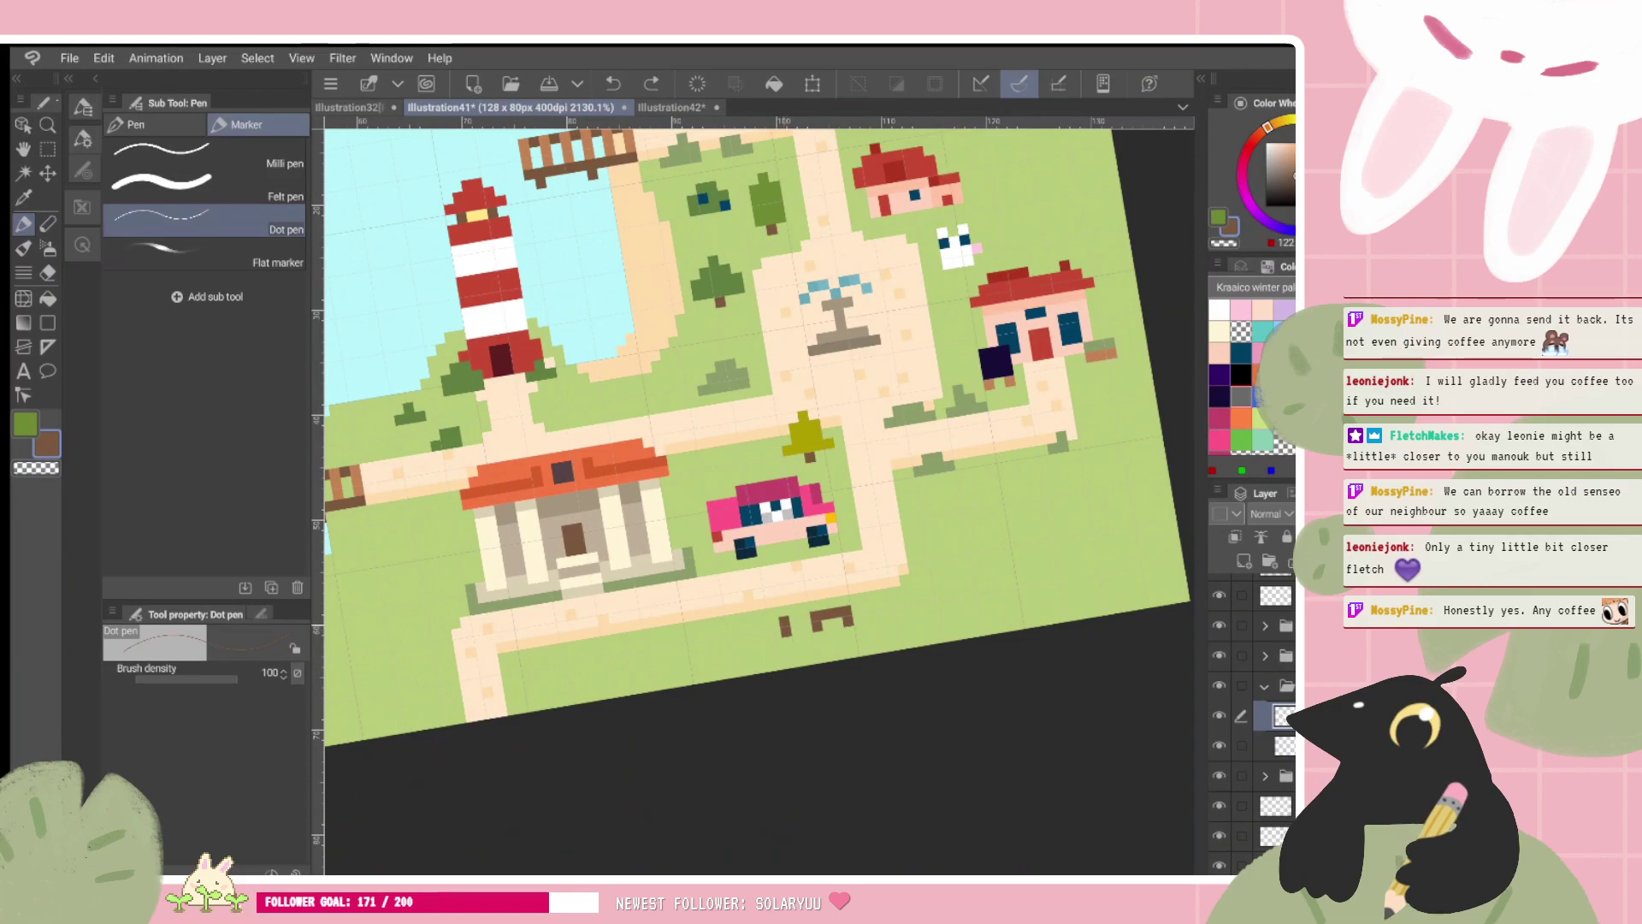
{"action": "left_click_drag", "start_coordinate": [778, 621], "coordinate": [754, 626]}
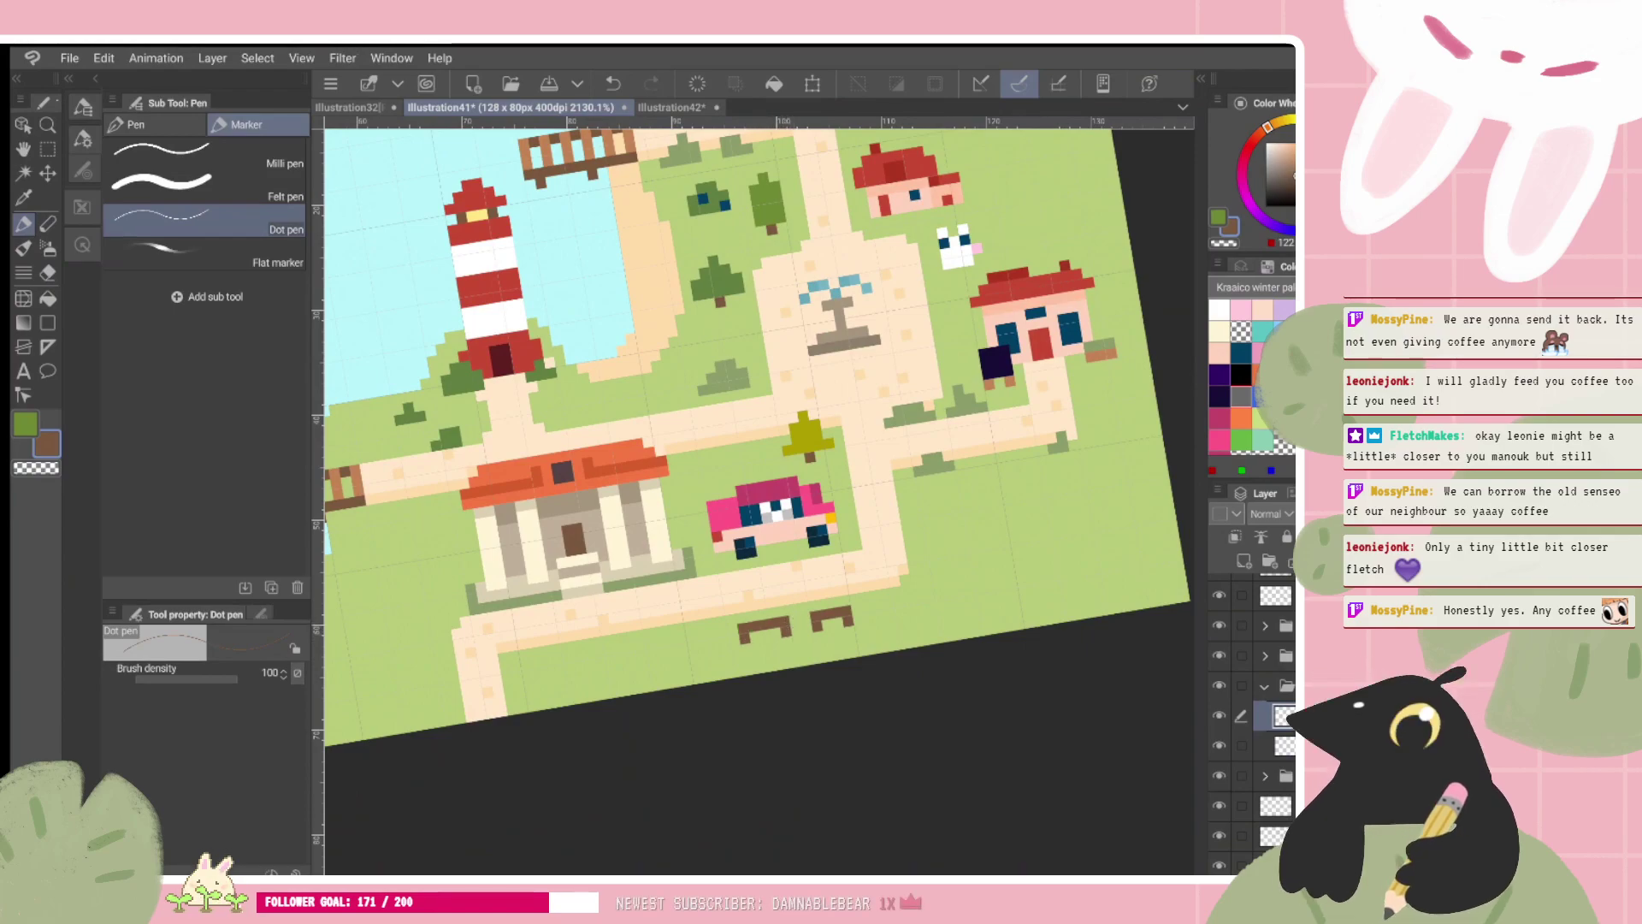
{"action": "key", "text": "ctrl+z"}
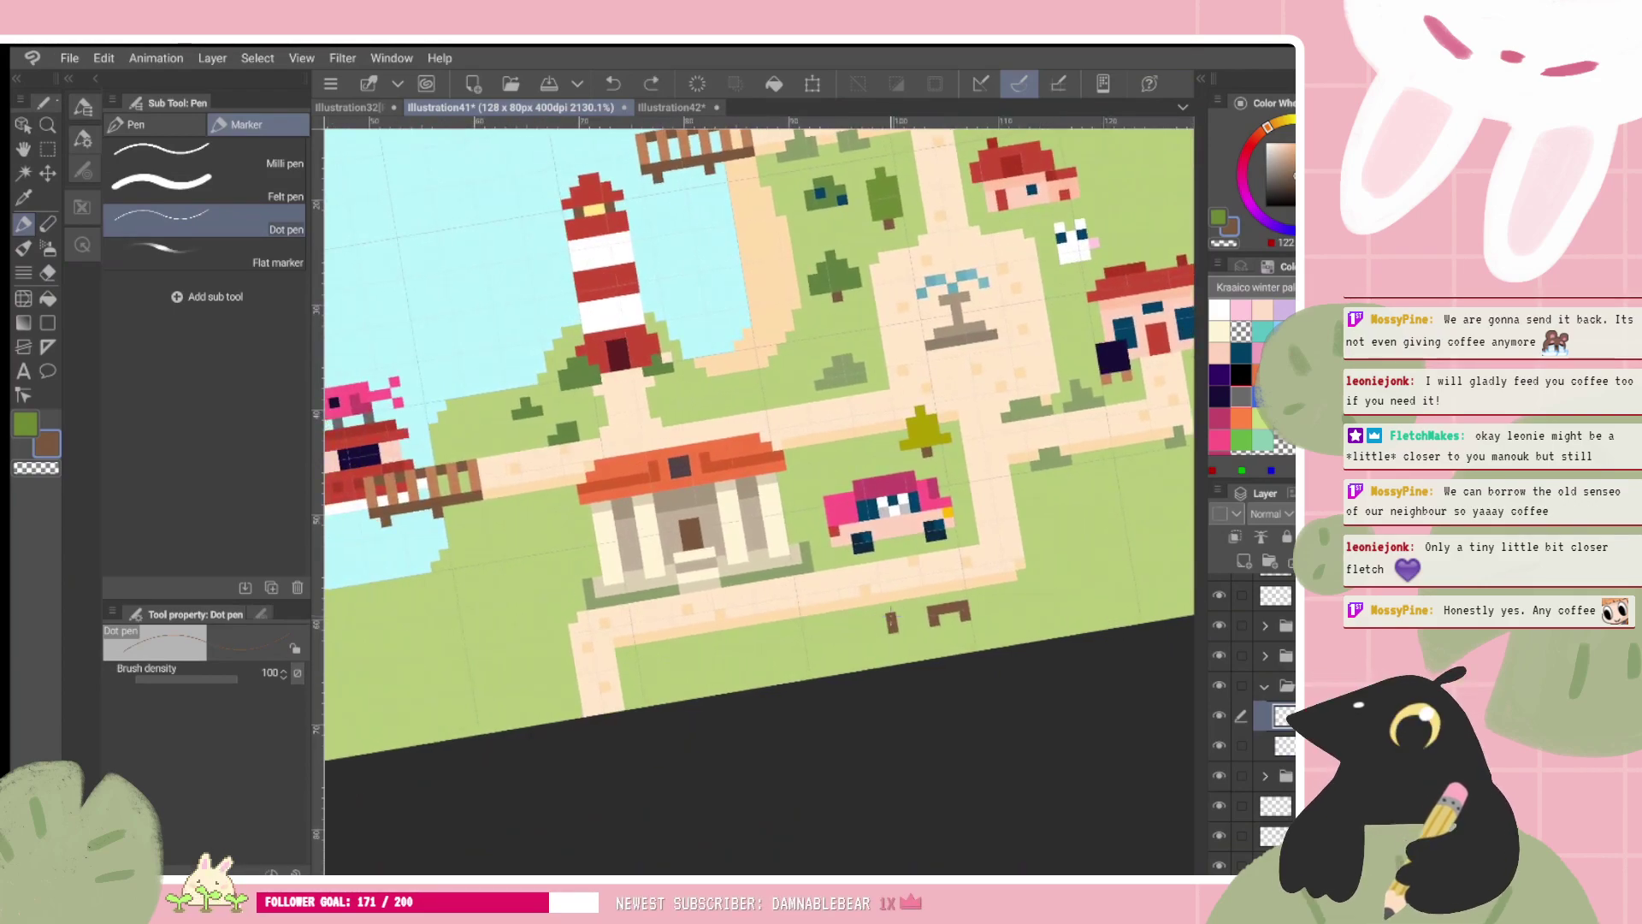
{"action": "key", "text": "ctrl+y"}
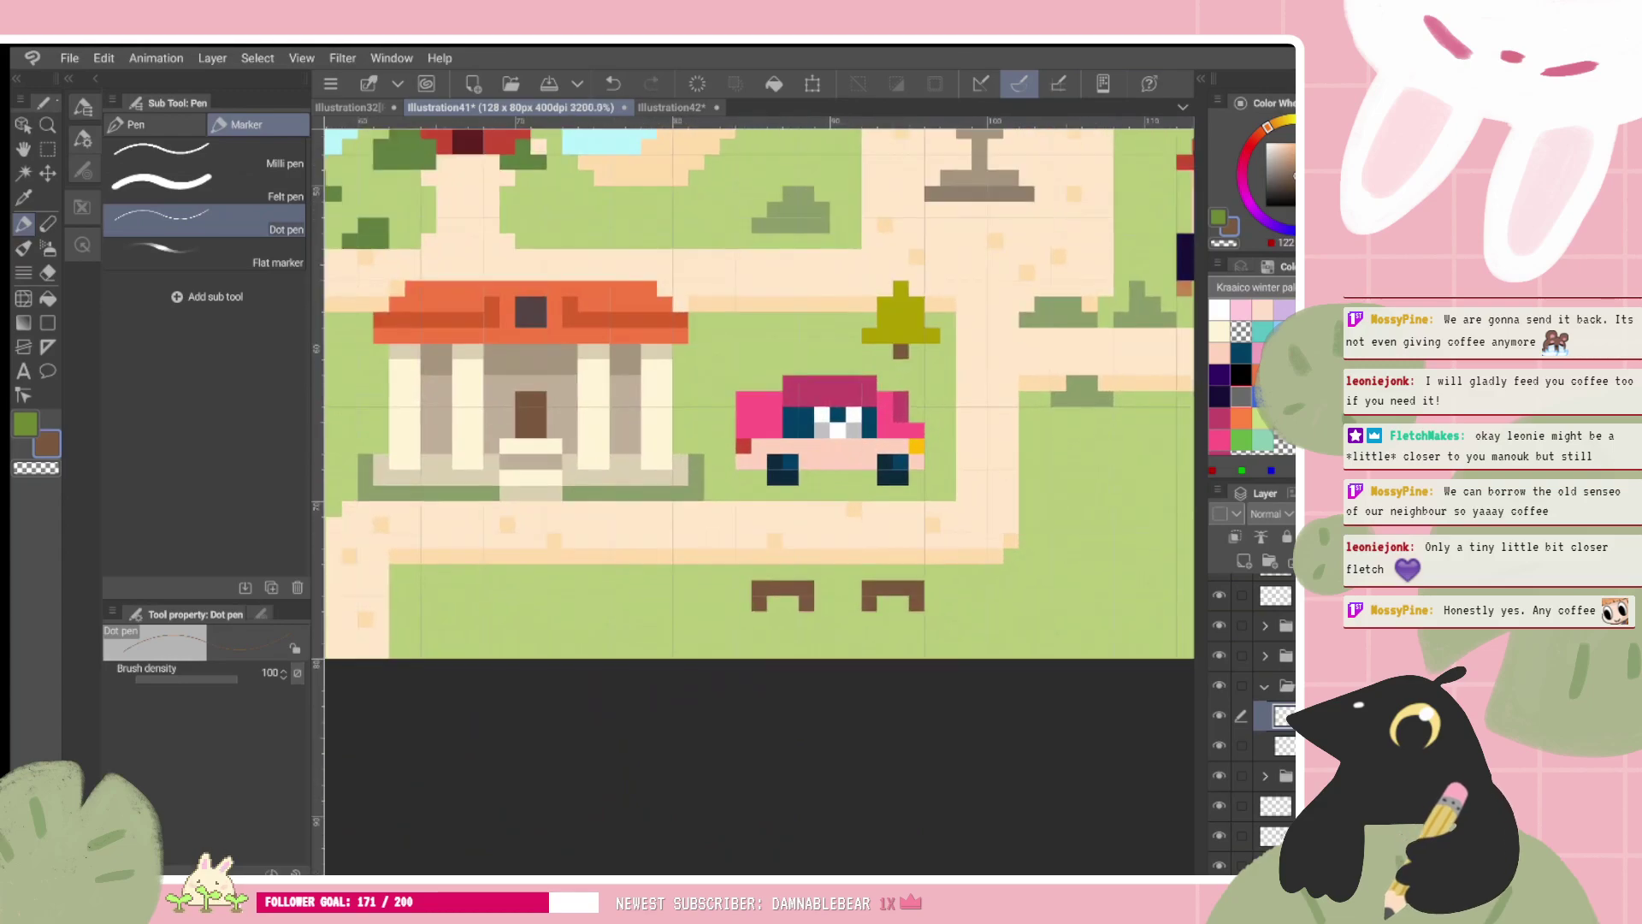
{"action": "left_click", "coordinate": [1244, 560]}
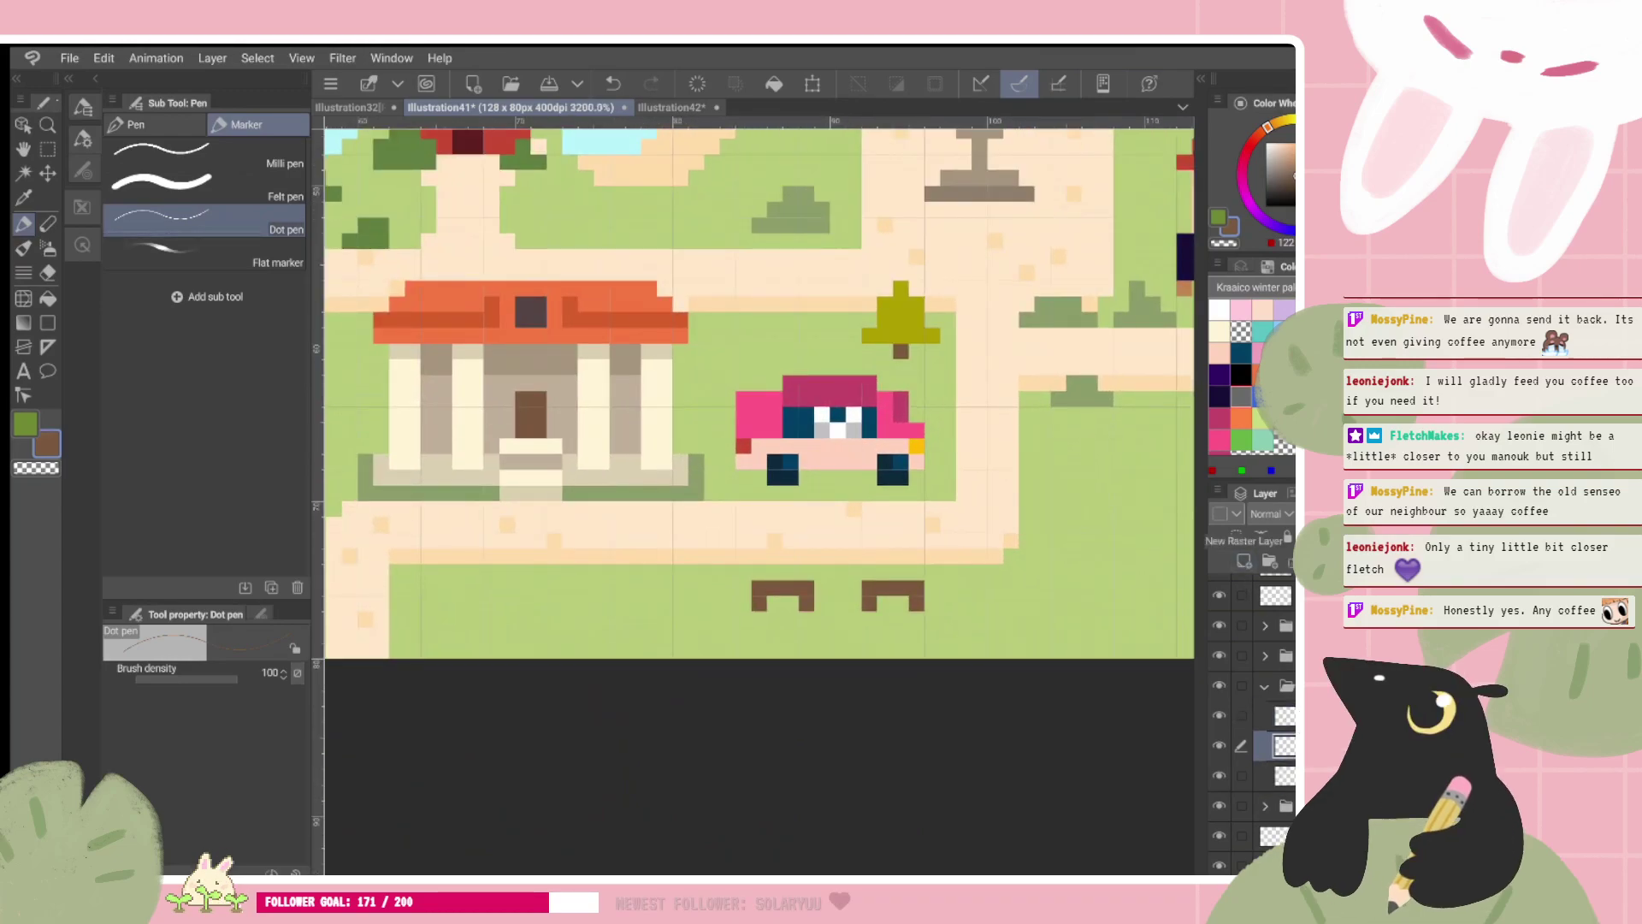
{"action": "left_click", "coordinate": [1082, 382], "text": "alt"}
{"action": "mouse_move", "coordinate": [744, 604]}
{"action": "left_mouse_down"}
{"action": "mouse_move", "coordinate": [916, 603]}
{"action": "mouse_move", "coordinate": [916, 619]}
{"action": "mouse_move", "coordinate": [838, 619]}
{"action": "mouse_move", "coordinate": [931, 619]}
{"action": "mouse_move", "coordinate": [727, 619]}
{"action": "mouse_move", "coordinate": [916, 634]}
{"action": "left_mouse_up"}
{"action": "left_click", "coordinate": [743, 588]}
{"action": "key", "text": "ctrl+z"}
{"action": "key", "text": "ctrl+z"}
{"action": "key", "text": "ctrl+z"}
{"action": "key", "text": "ctrl+z"}
{"action": "key", "text": "ctrl+z"}
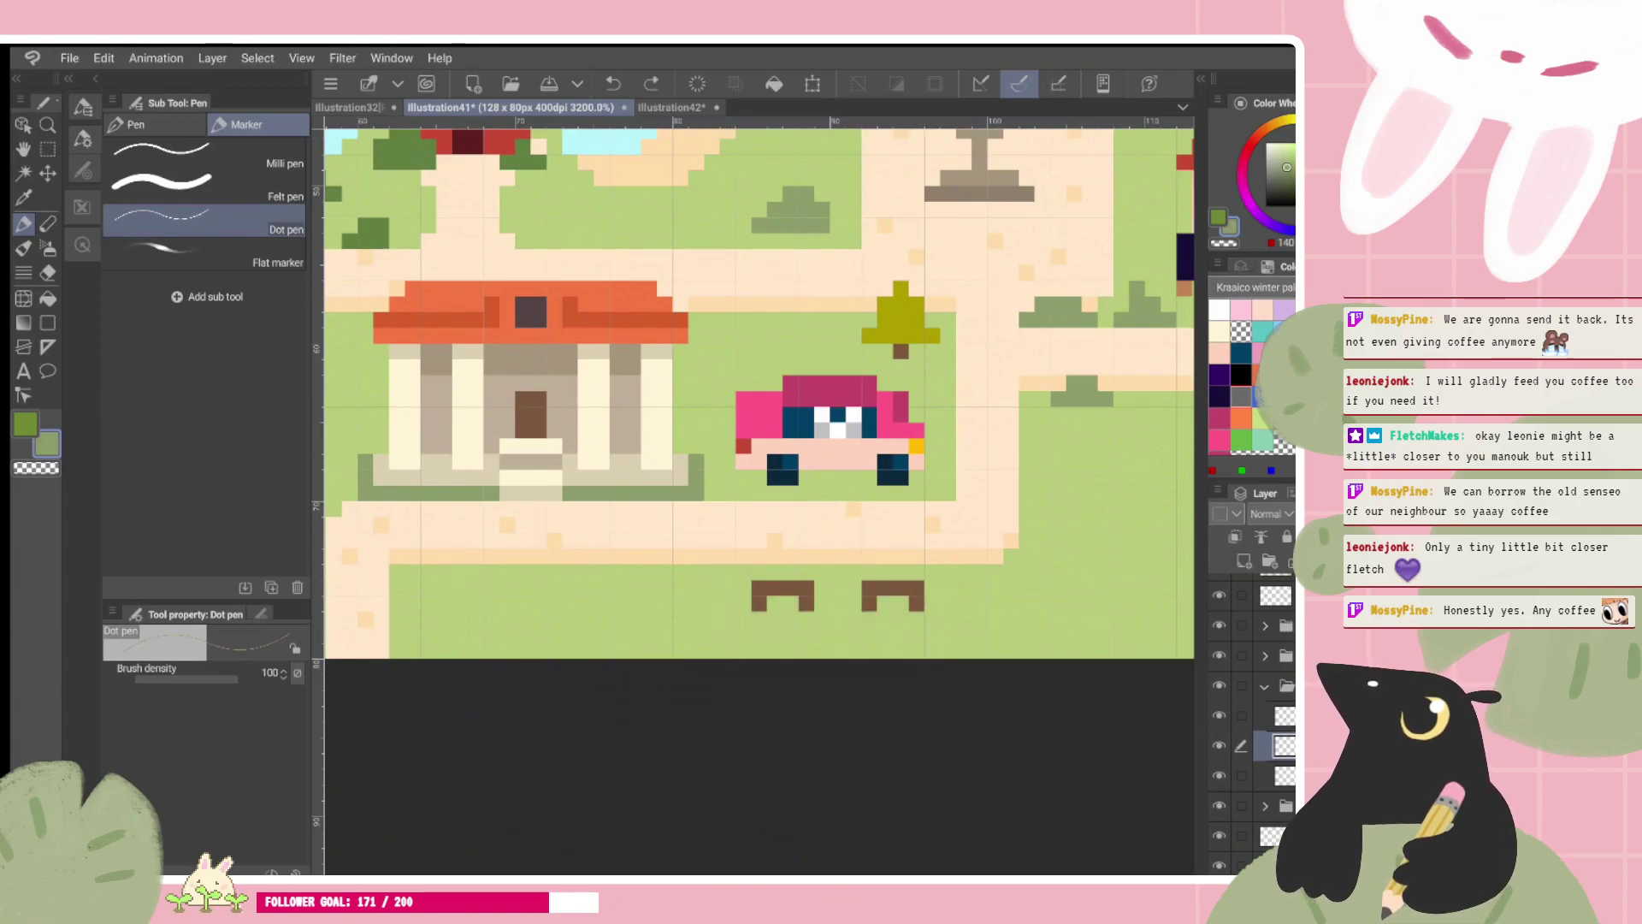
Step: Sample the road's darker sand edge colour and paint a filled rectangular sand patch behind and between the two brown benches
{"action": "left_click", "coordinate": [847, 523], "text": "alt"}
{"action": "mouse_move", "coordinate": [736, 568]}
{"action": "left_mouse_down"}
{"action": "mouse_move", "coordinate": [743, 621]}
{"action": "mouse_move", "coordinate": [872, 619]}
{"action": "mouse_move", "coordinate": [932, 602]}
{"action": "mouse_move", "coordinate": [932, 569]}
{"action": "left_mouse_up"}
{"action": "left_click", "coordinate": [932, 620]}
{"action": "mouse_move", "coordinate": [727, 619]}
{"action": "left_mouse_down"}
{"action": "mouse_move", "coordinate": [728, 588]}
{"action": "mouse_move", "coordinate": [916, 573]}
{"action": "left_mouse_up"}
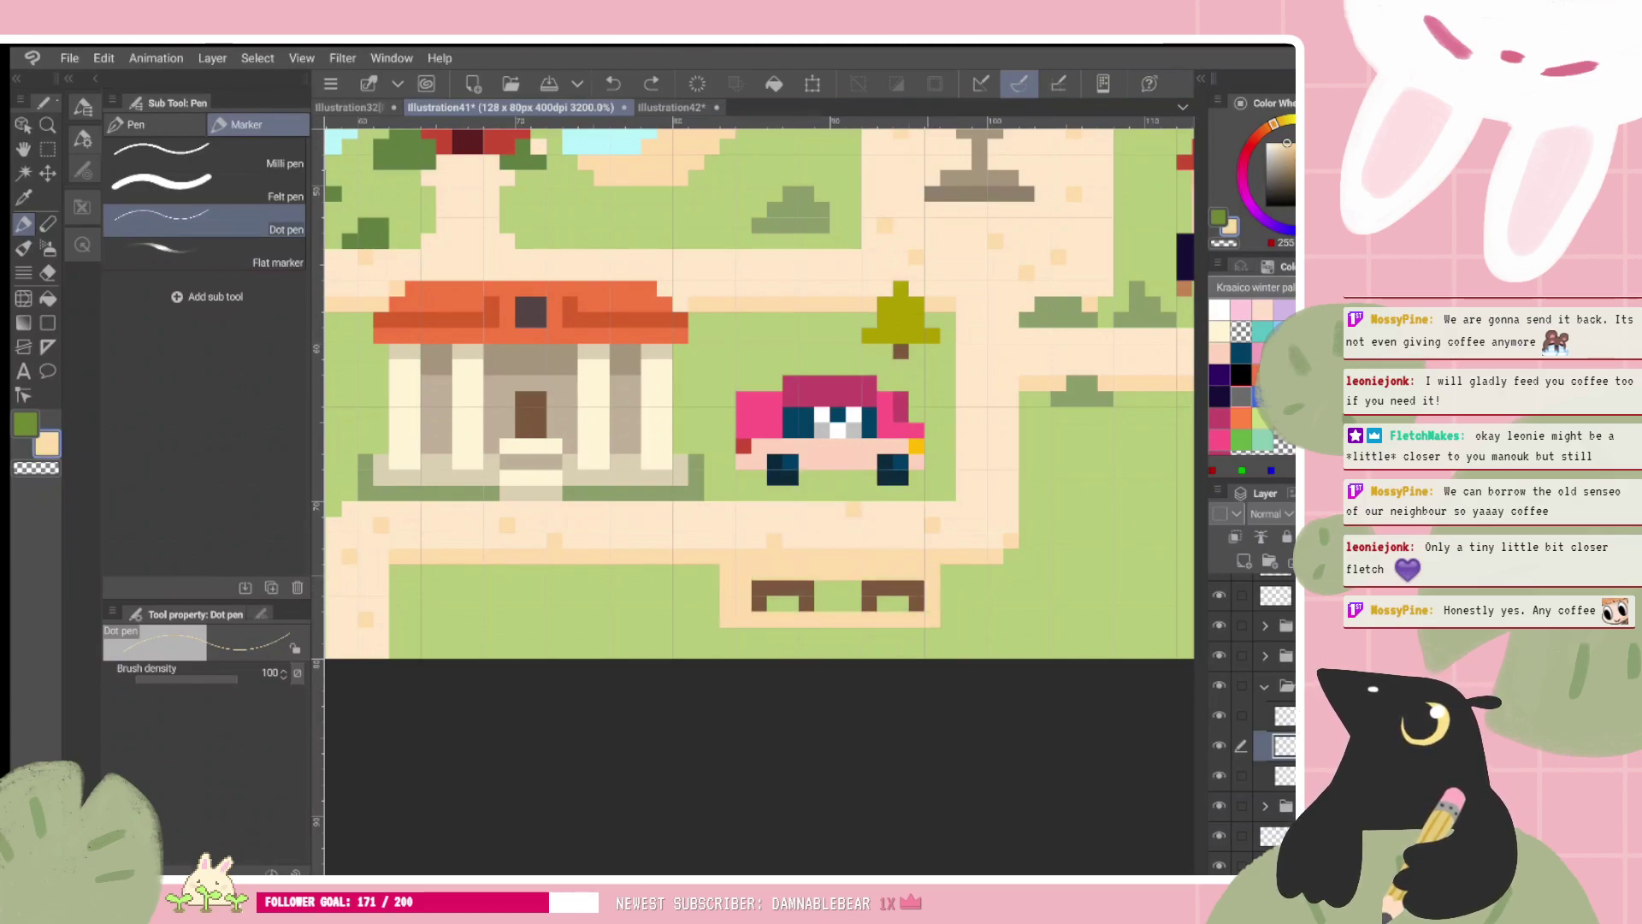
{"action": "left_click_drag", "start_coordinate": [774, 604], "coordinate": [885, 604]}
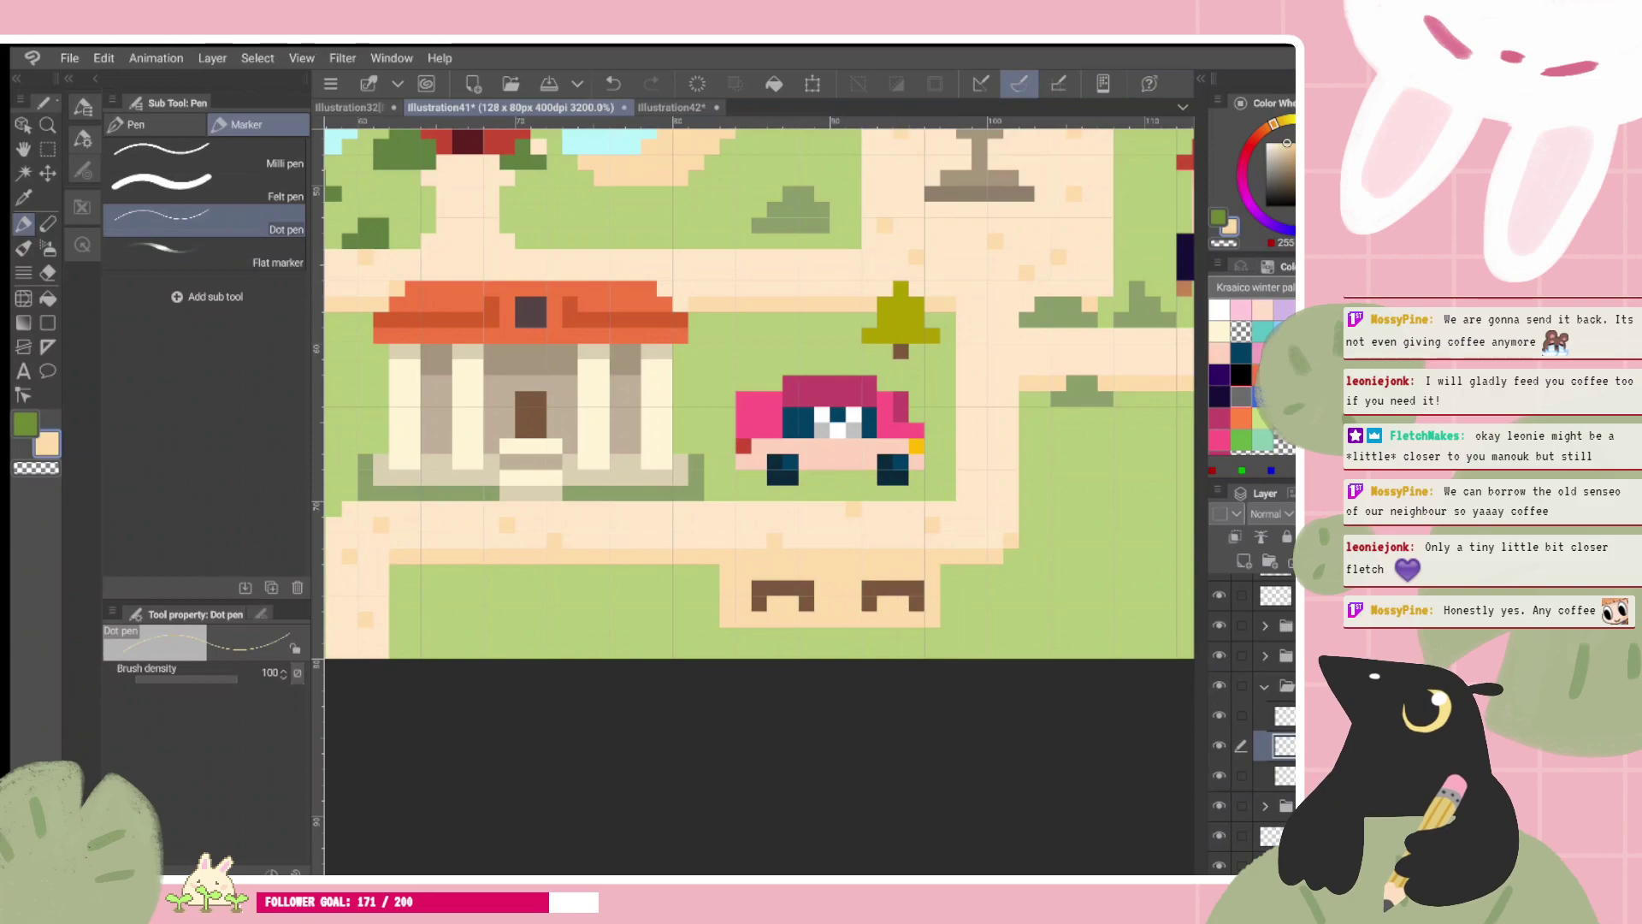
Step: Erase the lower corner pixels of the sand patch under the benches and widen its east side by one pixel
{"action": "scroll", "coordinate": [900, 612], "scroll_direction": "down", "scroll_amount": 2}
{"action": "scroll", "coordinate": [900, 555], "scroll_direction": "down", "scroll_amount": 2}
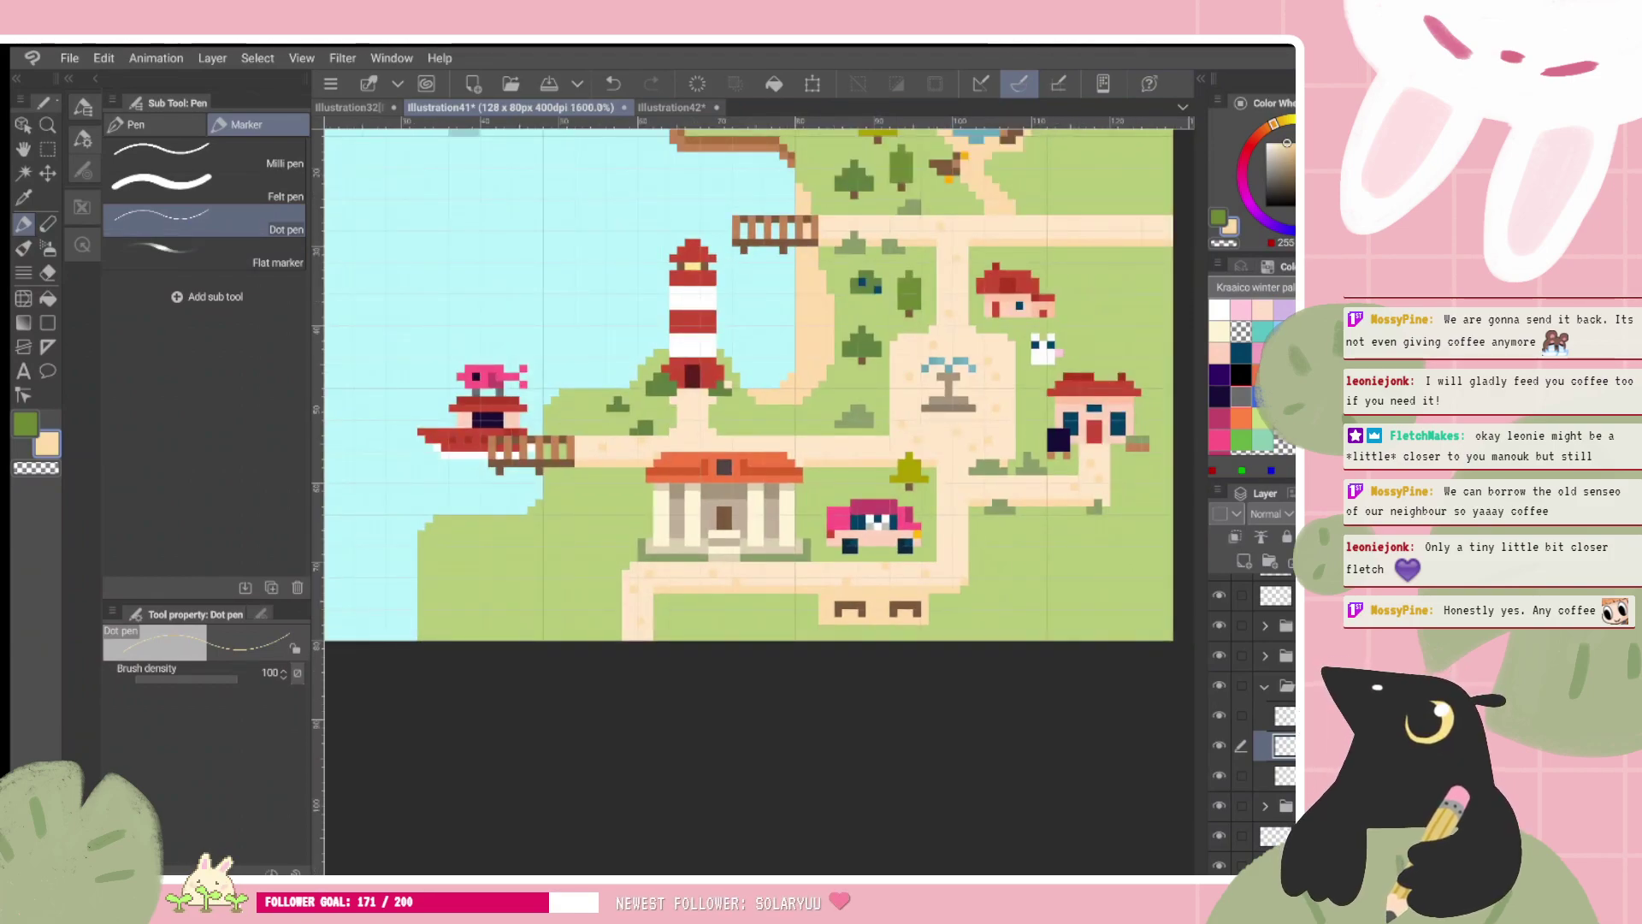
{"action": "scroll", "coordinate": [958, 590], "scroll_direction": "up", "scroll_amount": 3}
{"action": "left_click", "coordinate": [36, 468]}
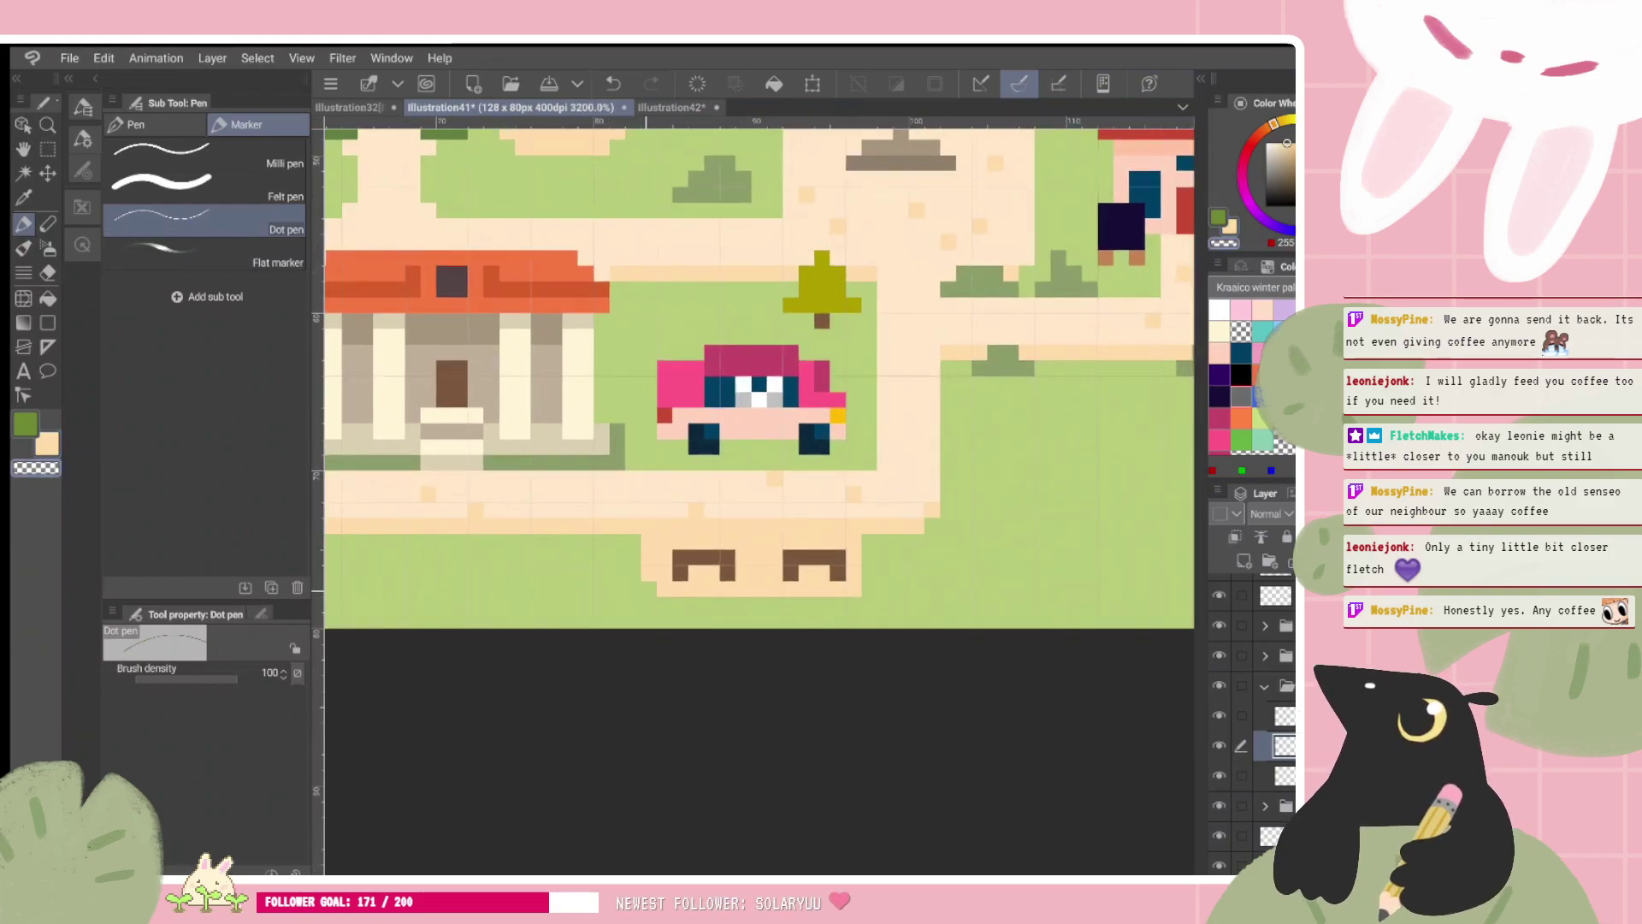
{"action": "left_click", "coordinate": [648, 588]}
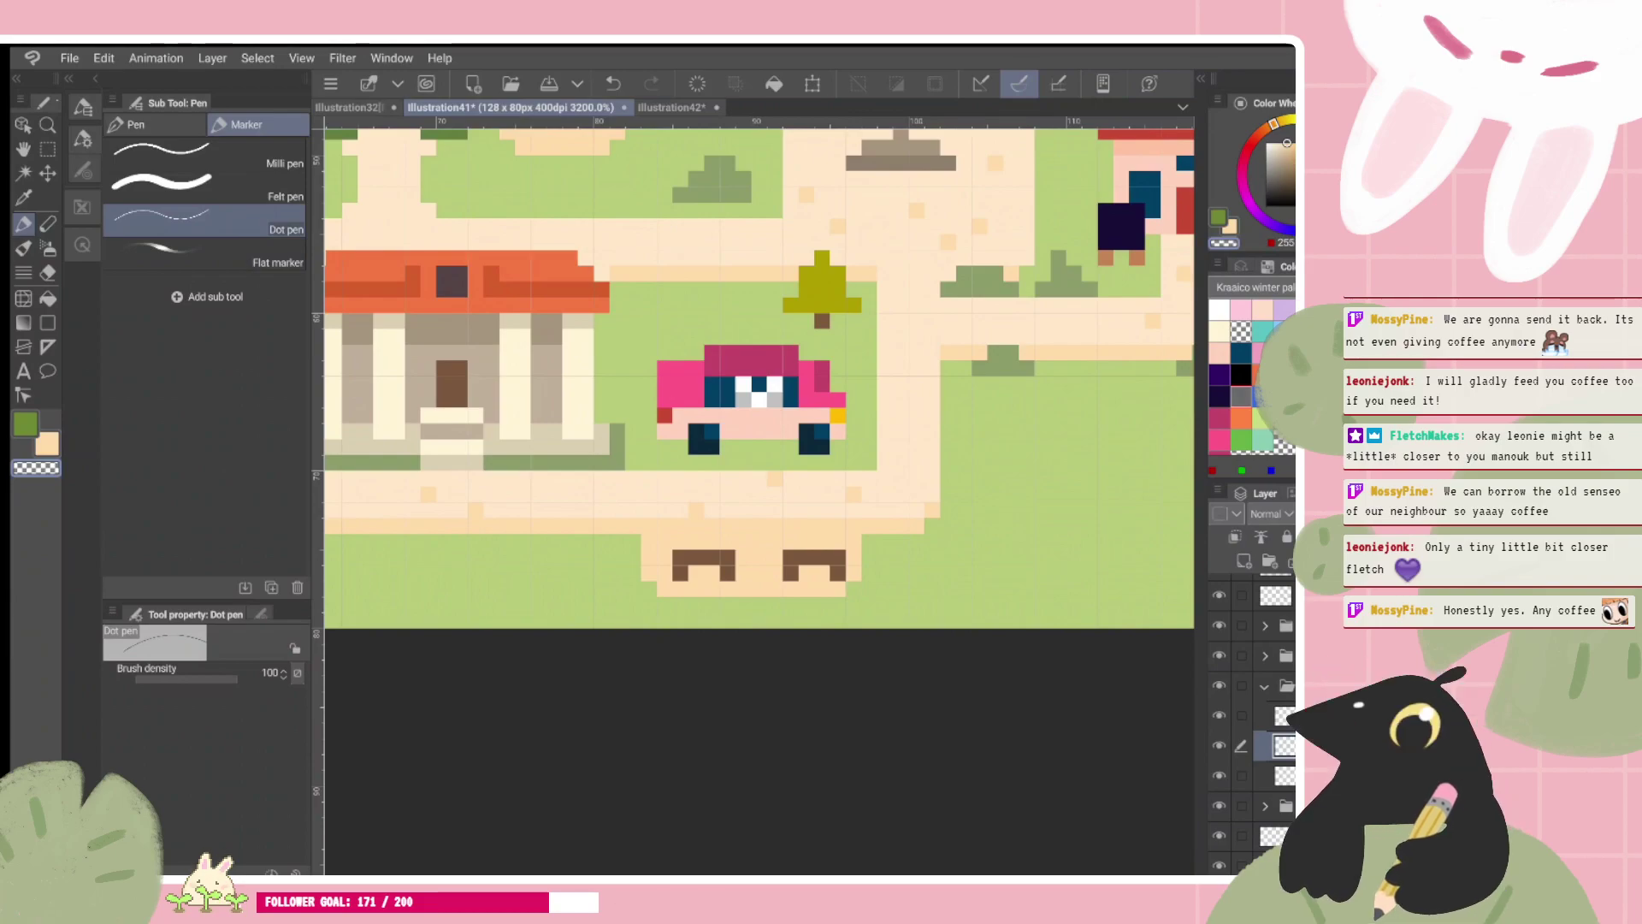
{"action": "key", "text": "c"}
{"action": "left_click_drag", "start_coordinate": [868, 541], "coordinate": [862, 577]}
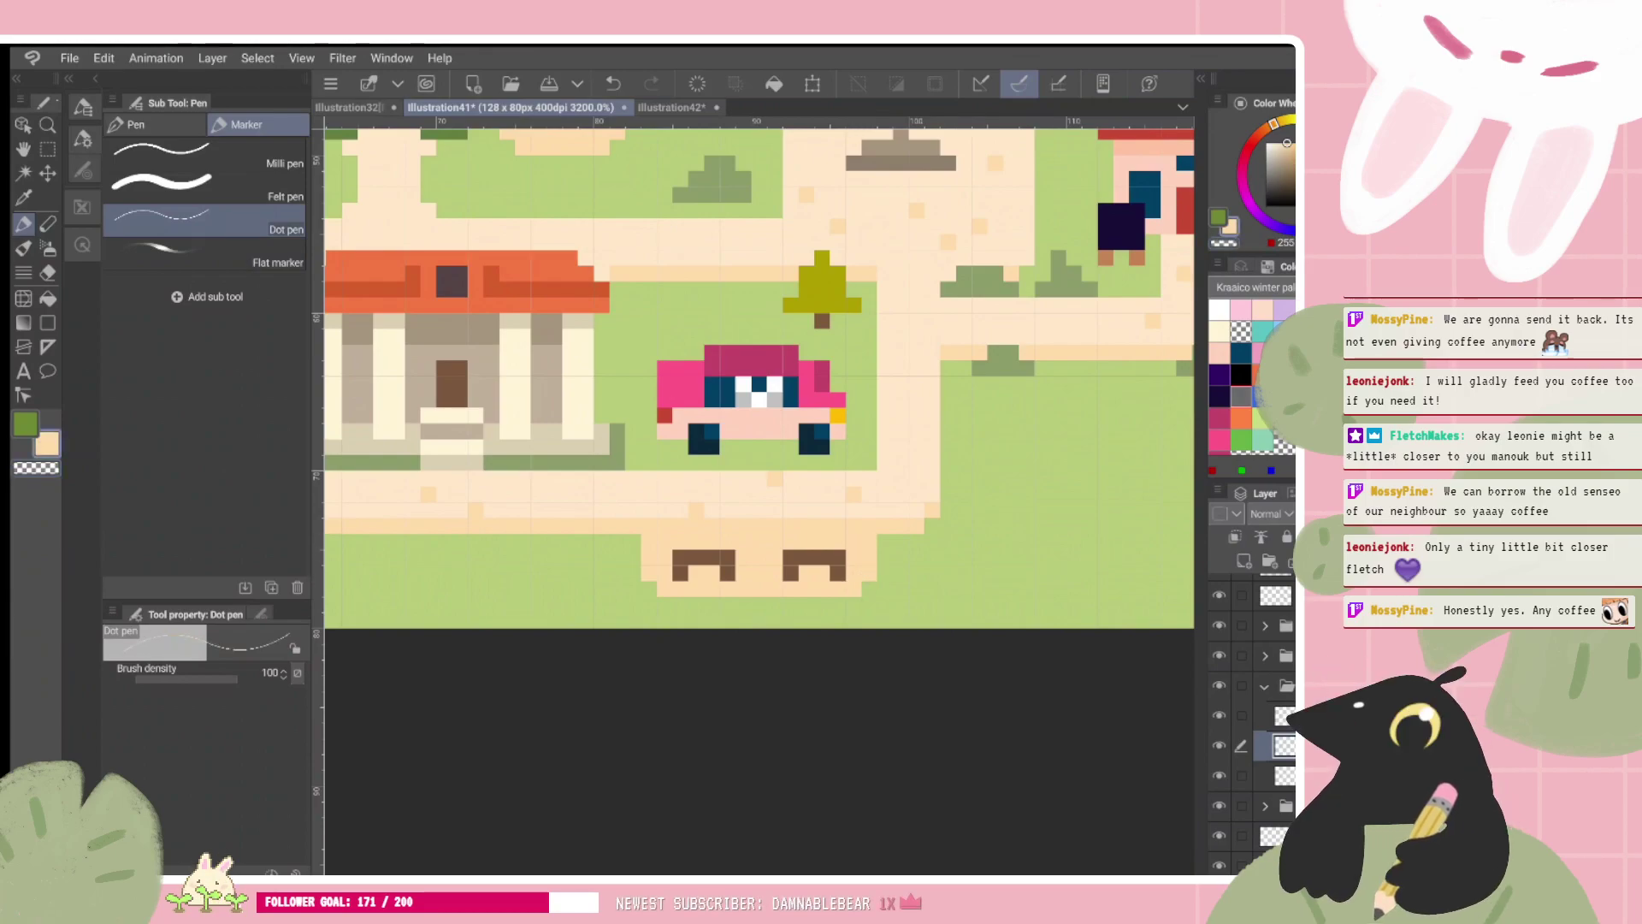
Step: Sample the pale road colour and recolour the inside of the bench patch with it, keeping the darker sand along the bottom edge
{"action": "scroll", "coordinate": [834, 605], "scroll_direction": "down", "scroll_amount": 3}
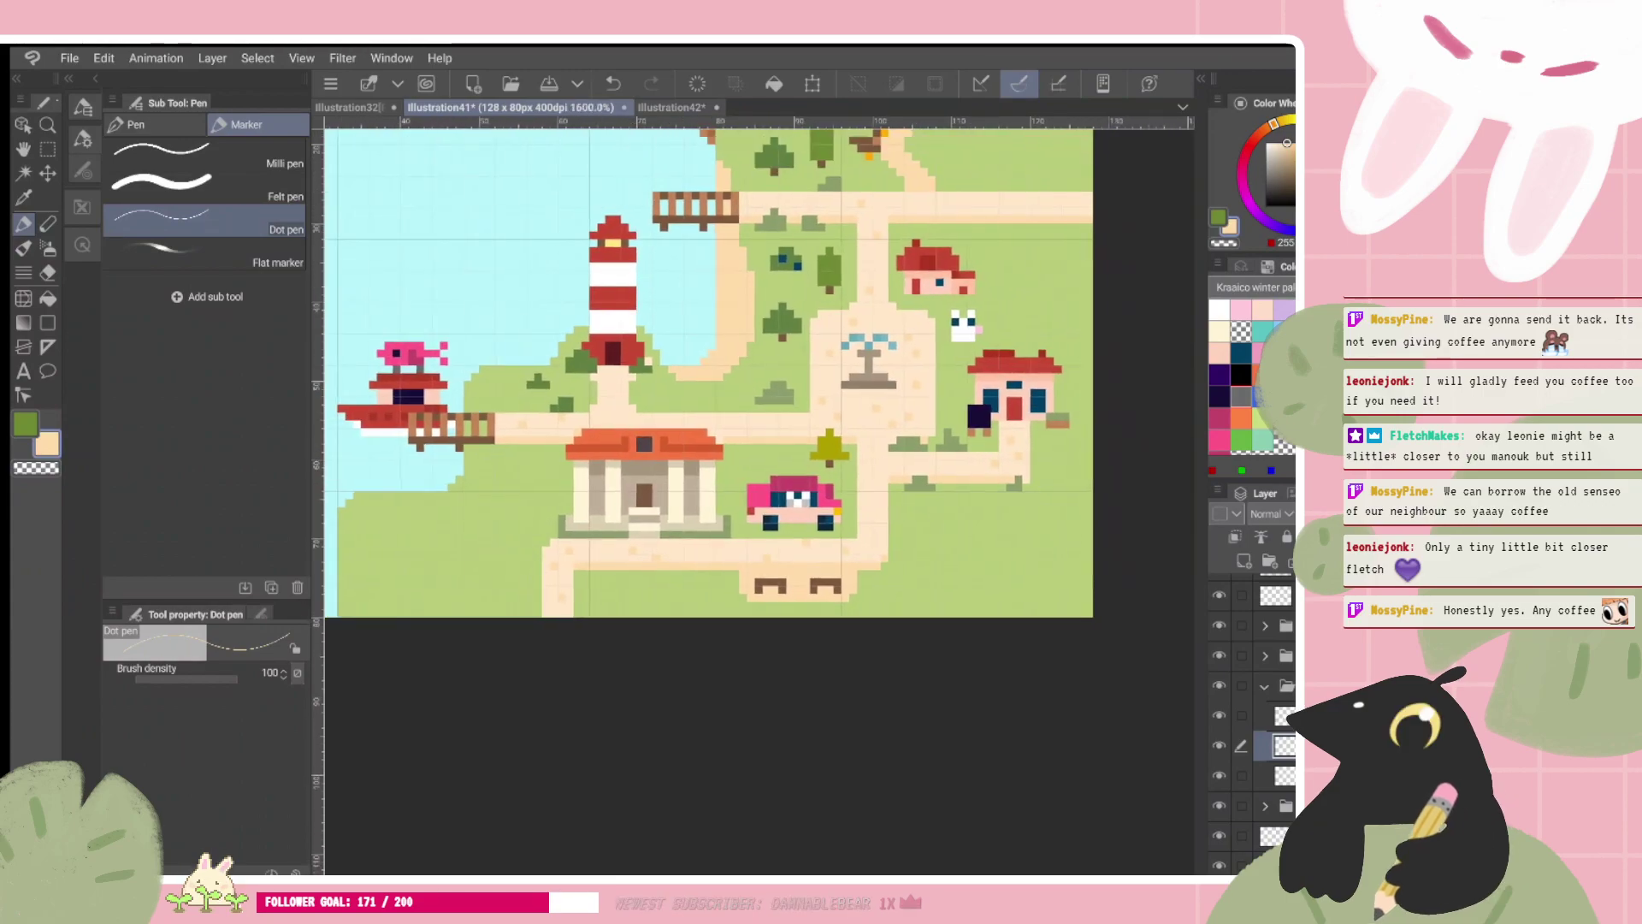
{"action": "key", "text": "ctrl+plus"}
{"action": "left_click", "coordinate": [713, 547], "text": "alt"}
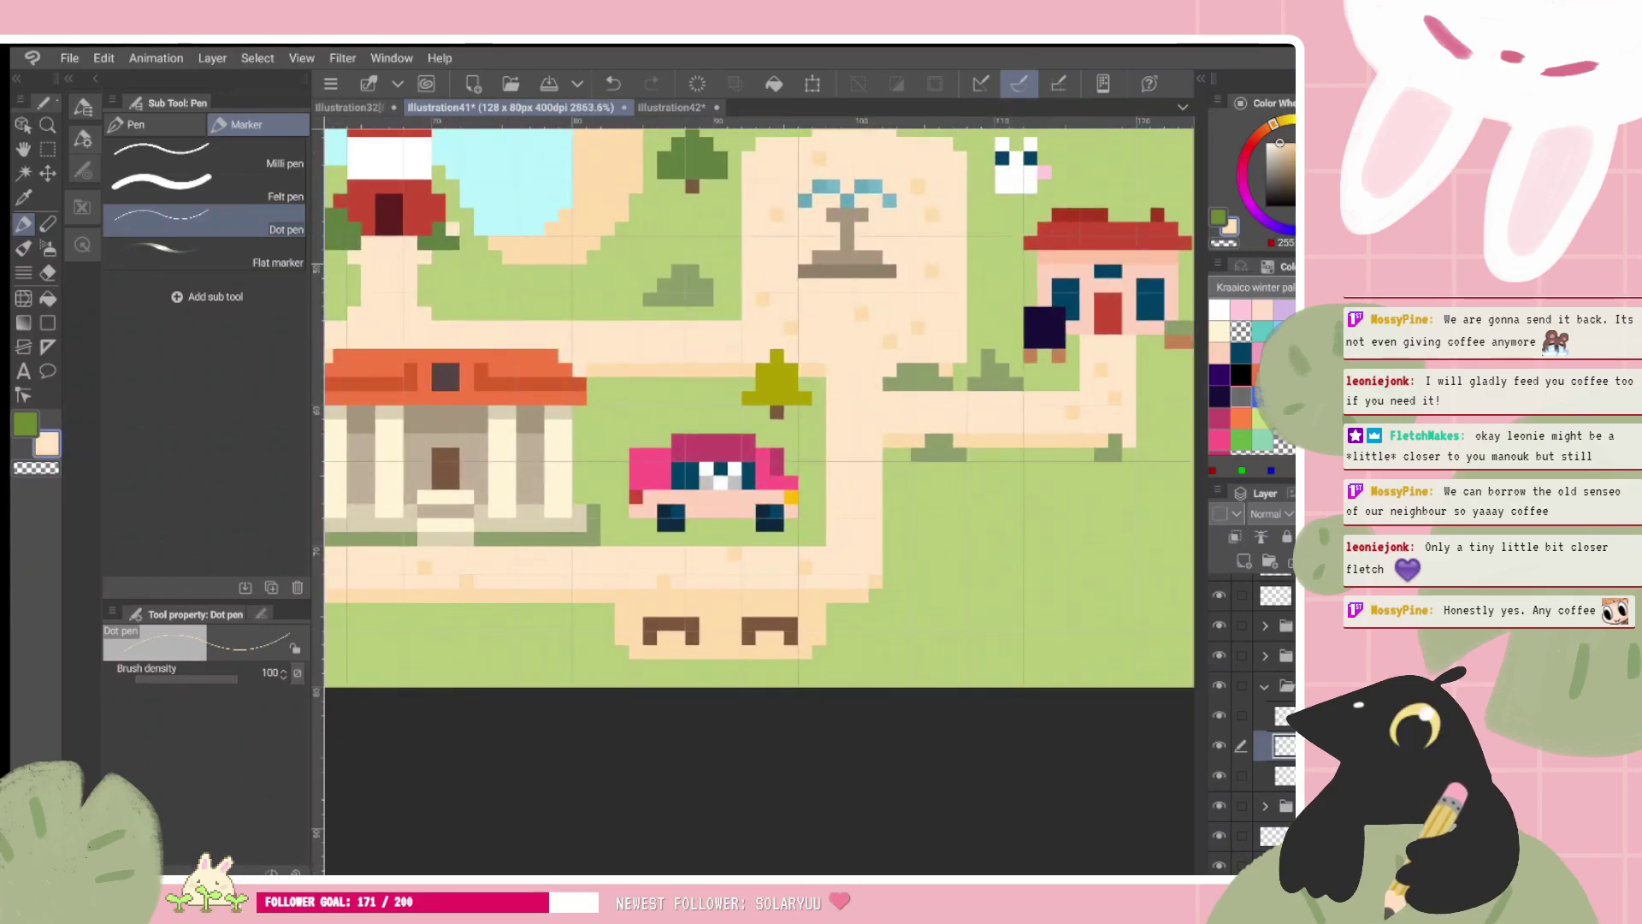
{"action": "mouse_move", "coordinate": [650, 595]}
{"action": "left_mouse_down"}
{"action": "mouse_move", "coordinate": [680, 595]}
{"action": "mouse_move", "coordinate": [653, 609]}
{"action": "left_mouse_up"}
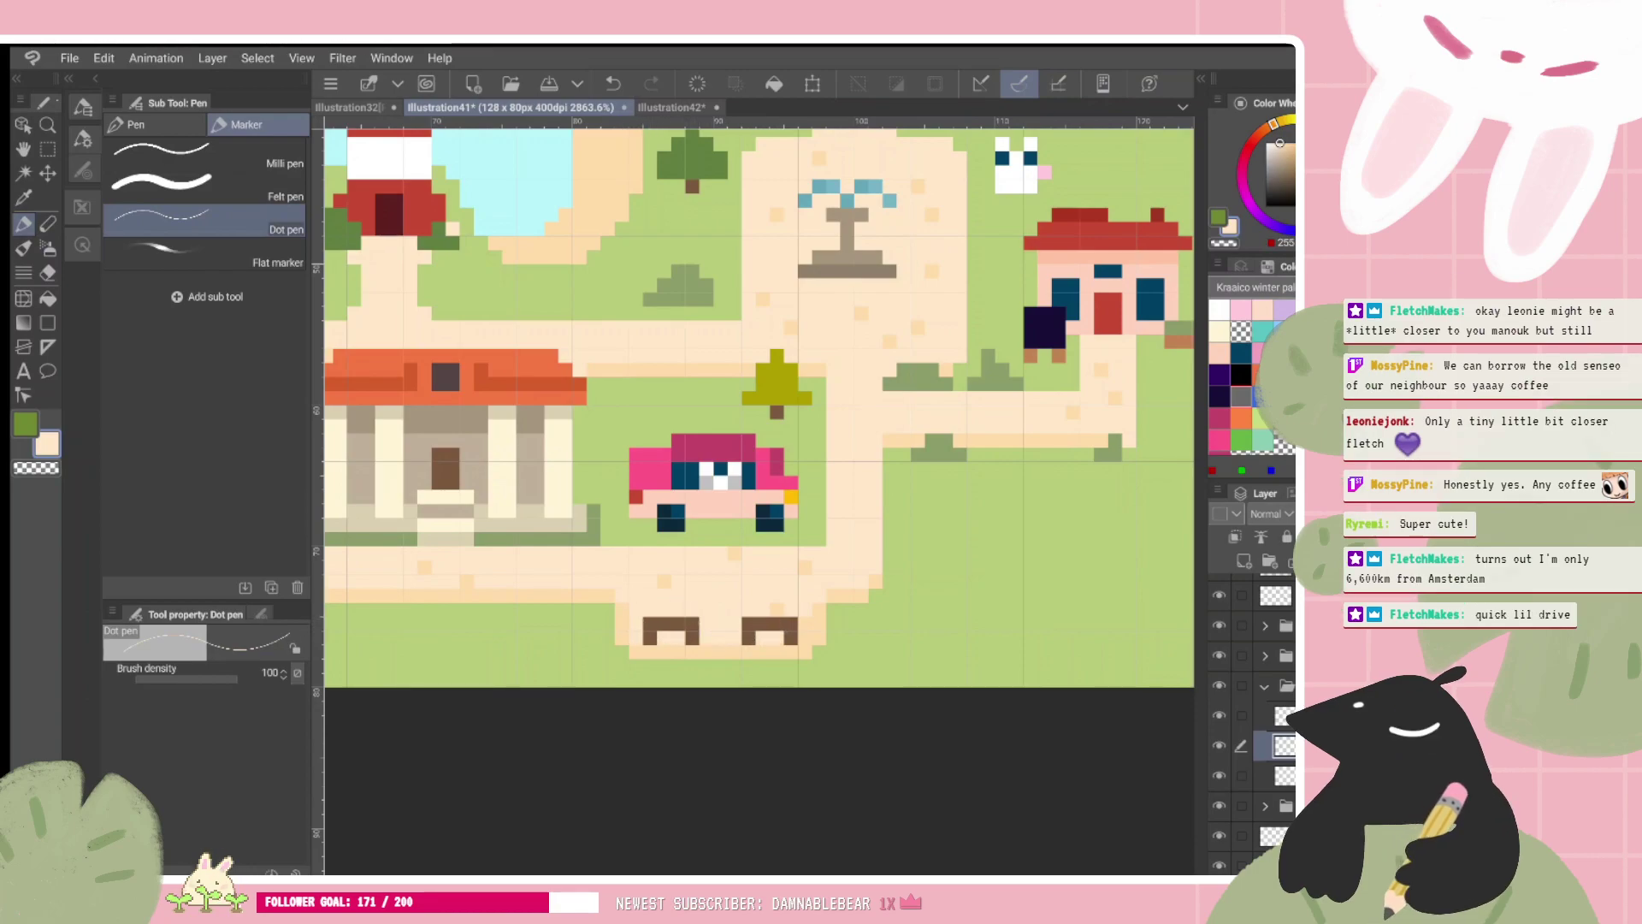
Step: Collapse the open layer folder and rename the raster layer above it as fountain
{"action": "scroll", "coordinate": [813, 630], "scroll_direction": "down", "scroll_amount": 4}
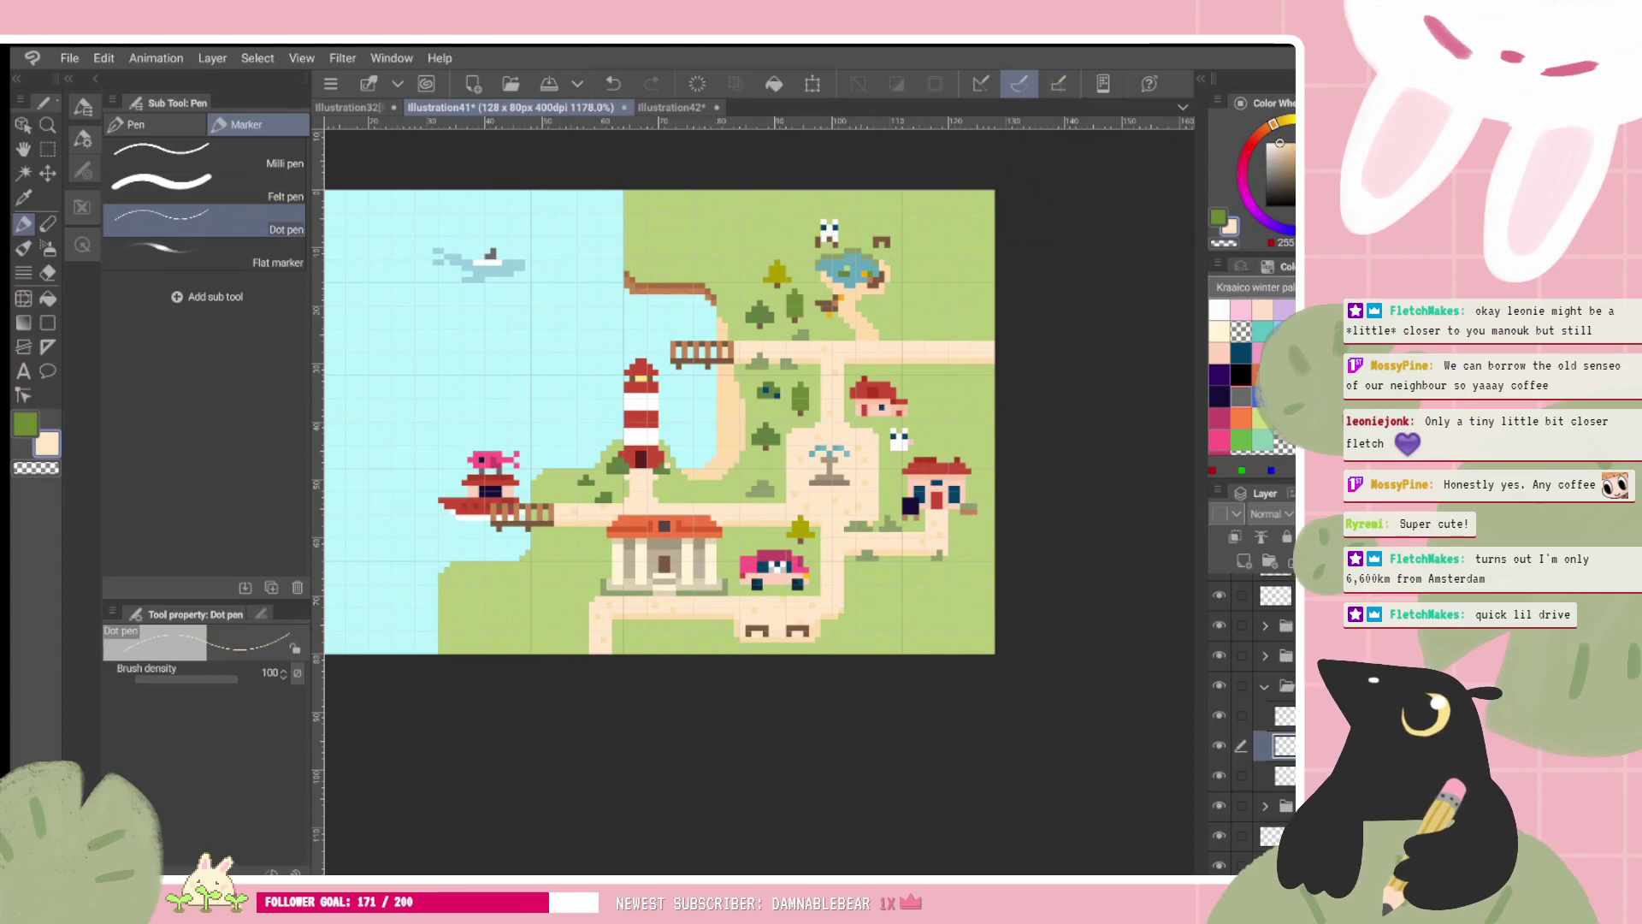
{"action": "scroll", "coordinate": [689, 599], "scroll_direction": "up", "scroll_amount": 2}
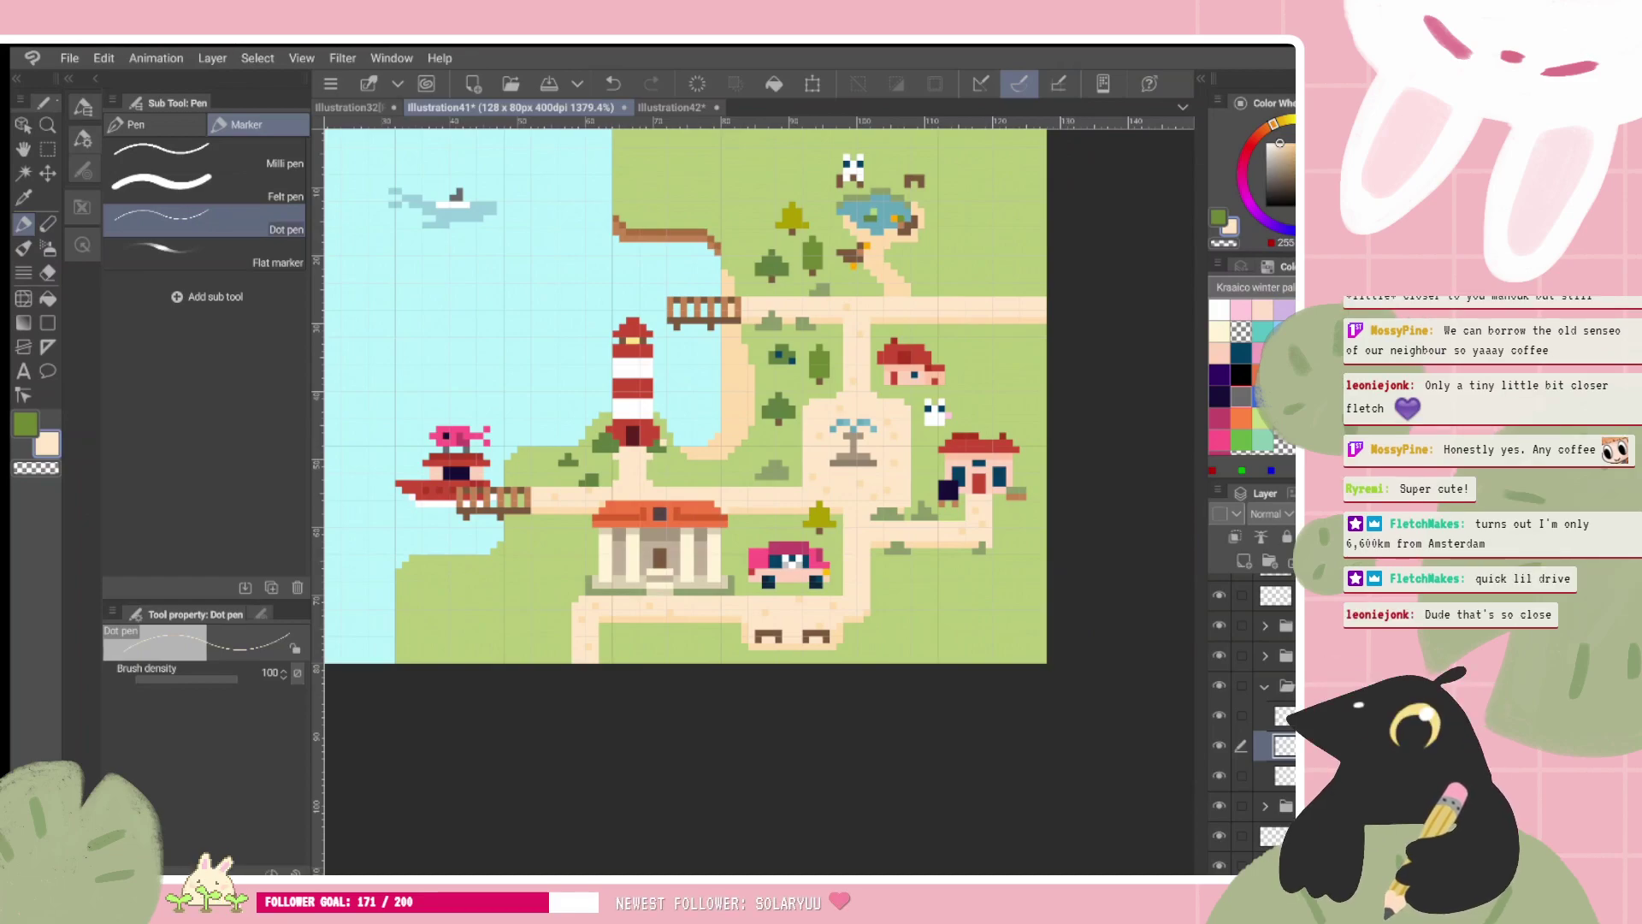
{"action": "scroll", "coordinate": [930, 692], "scroll_direction": "up", "scroll_amount": 1}
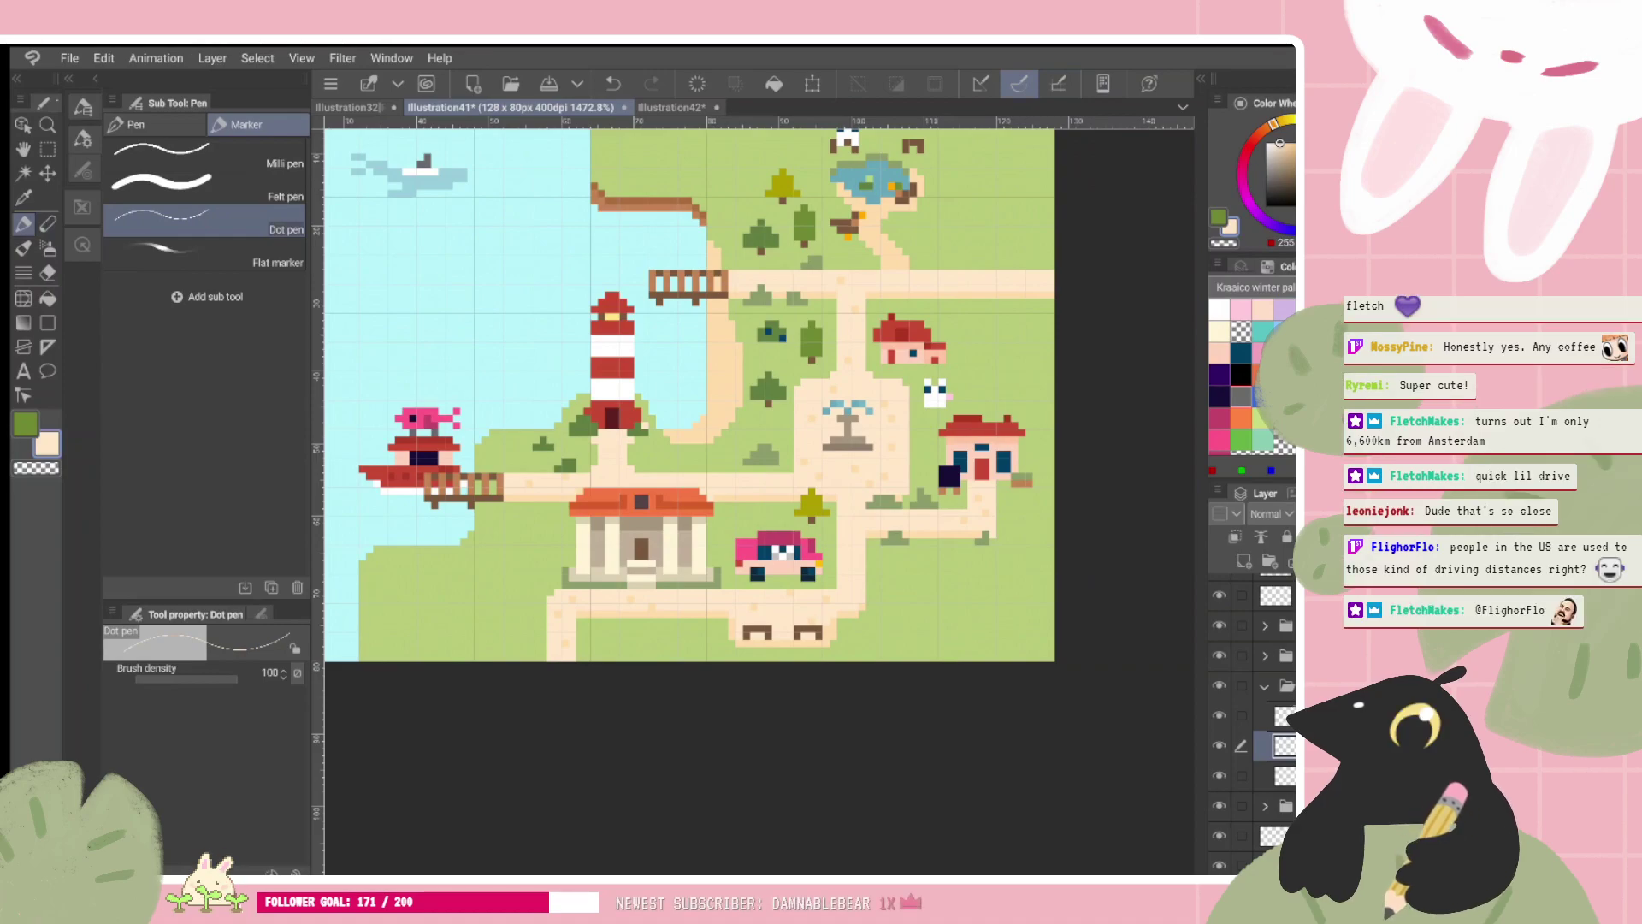
{"action": "left_click", "coordinate": [1264, 685]}
{"action": "left_click", "coordinate": [1275, 647]}
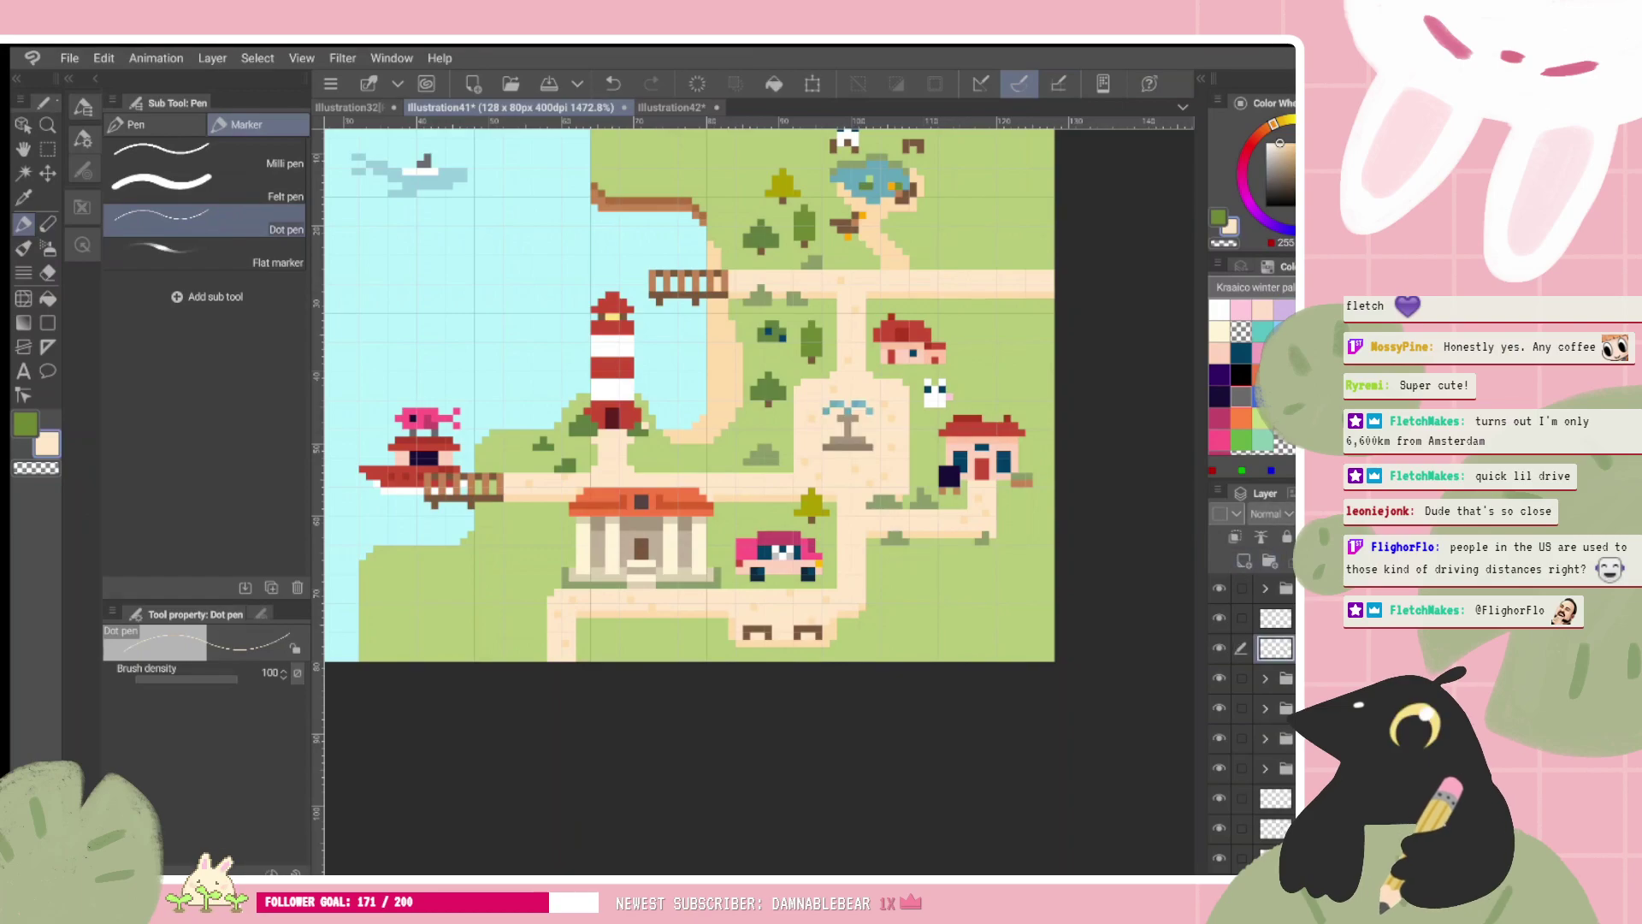
{"action": "type", "text": "foun"}
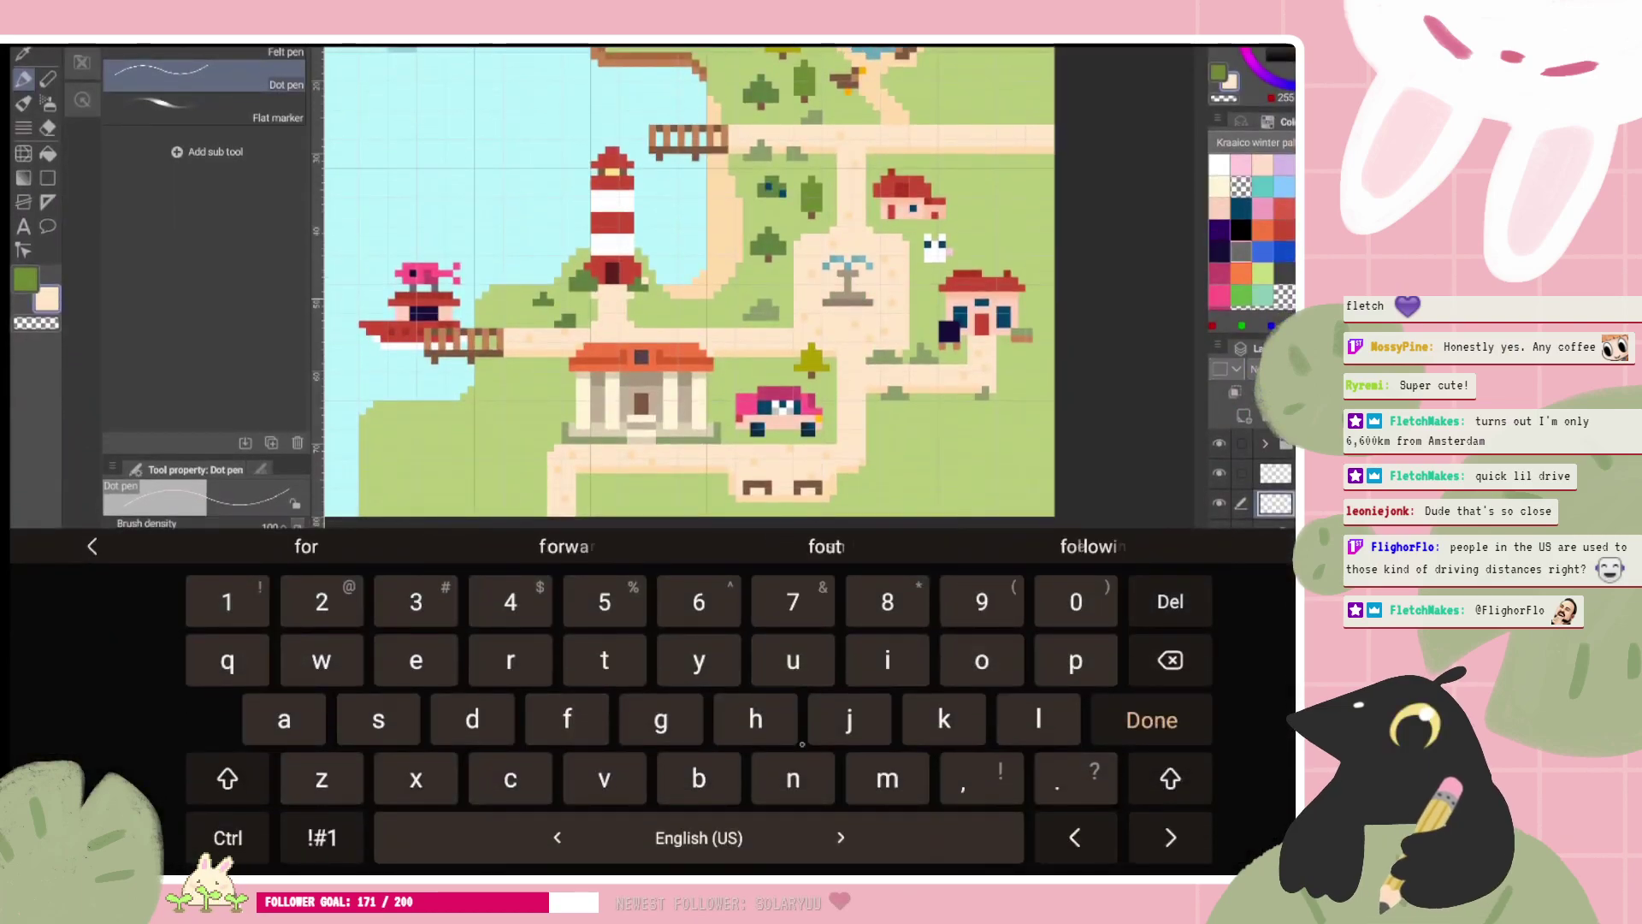
{"action": "type", "text": "tain"}
{"action": "left_click", "coordinate": [1151, 719]}
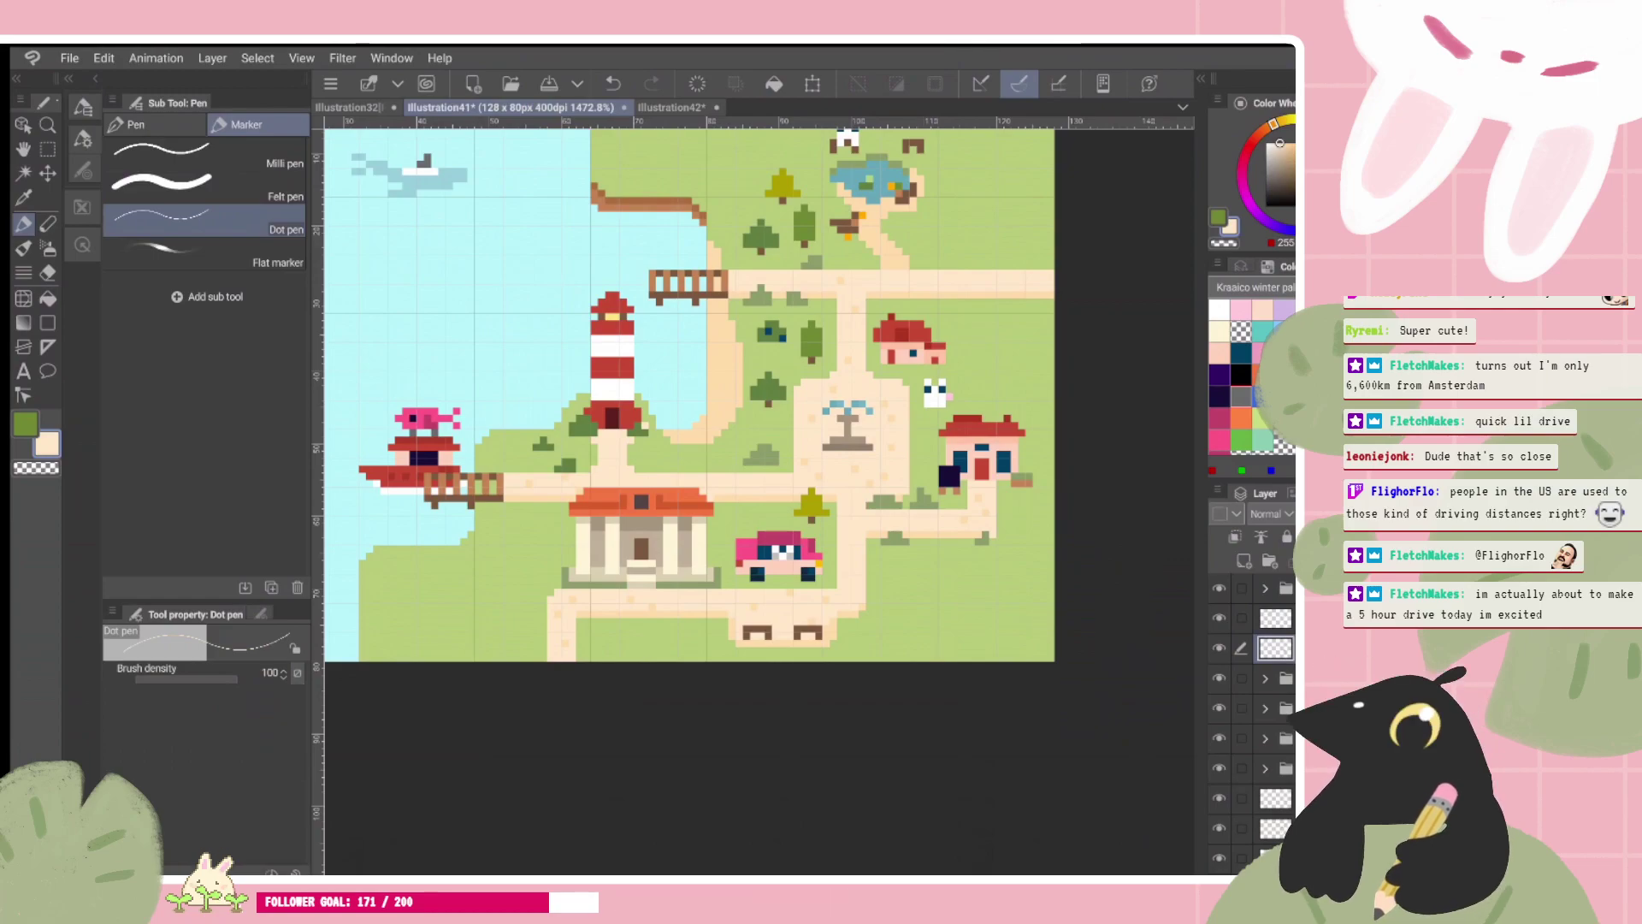
Step: Hide and show the layer directly above the fountain layer to identify its contents, and select the folder above it
{"action": "scroll", "coordinate": [496, 267], "scroll_direction": "up", "scroll_amount": 1}
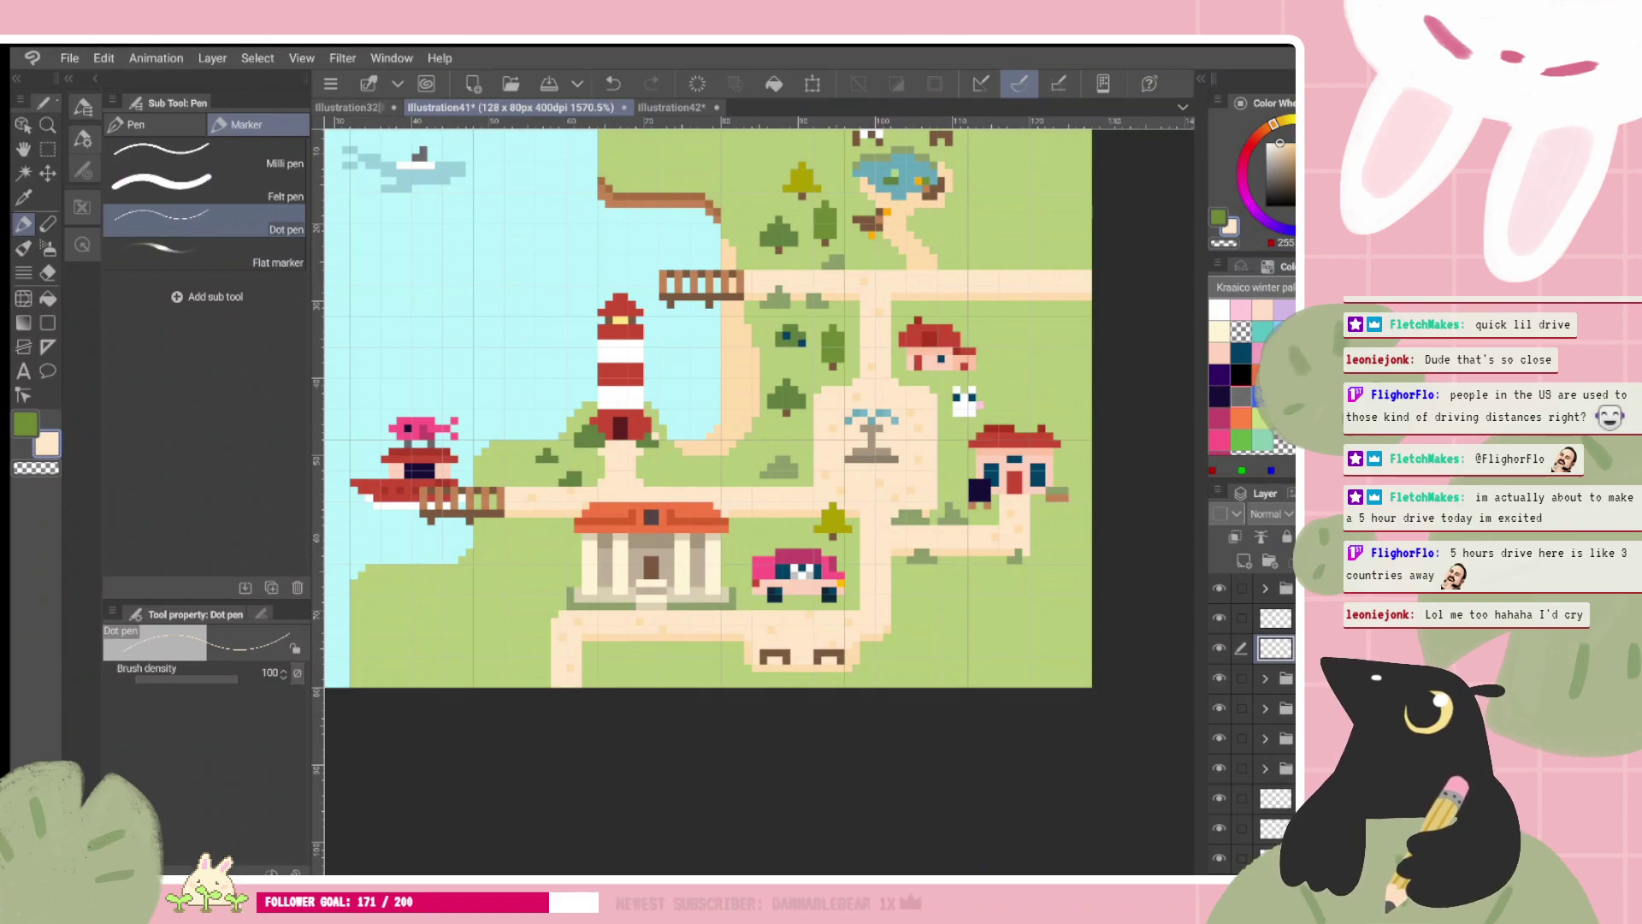
{"action": "scroll", "coordinate": [720, 446], "scroll_direction": "up", "scroll_amount": 2}
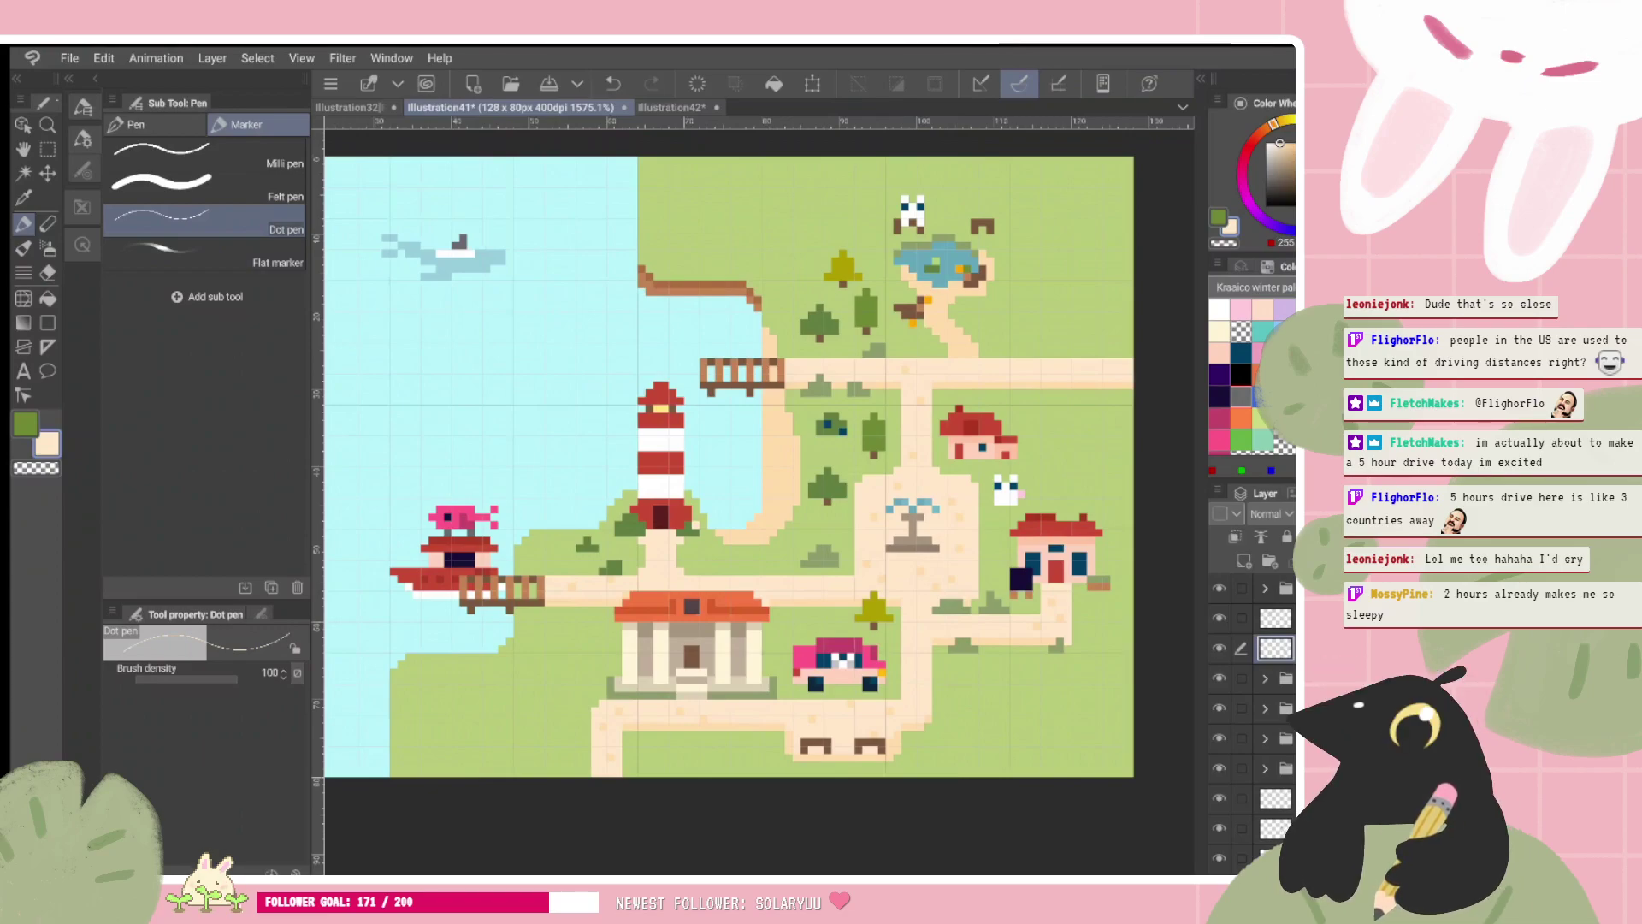
{"action": "scroll", "coordinate": [759, 466], "scroll_direction": "down", "scroll_amount": 1}
{"action": "scroll", "coordinate": [760, 466], "scroll_direction": "up", "scroll_amount": 1}
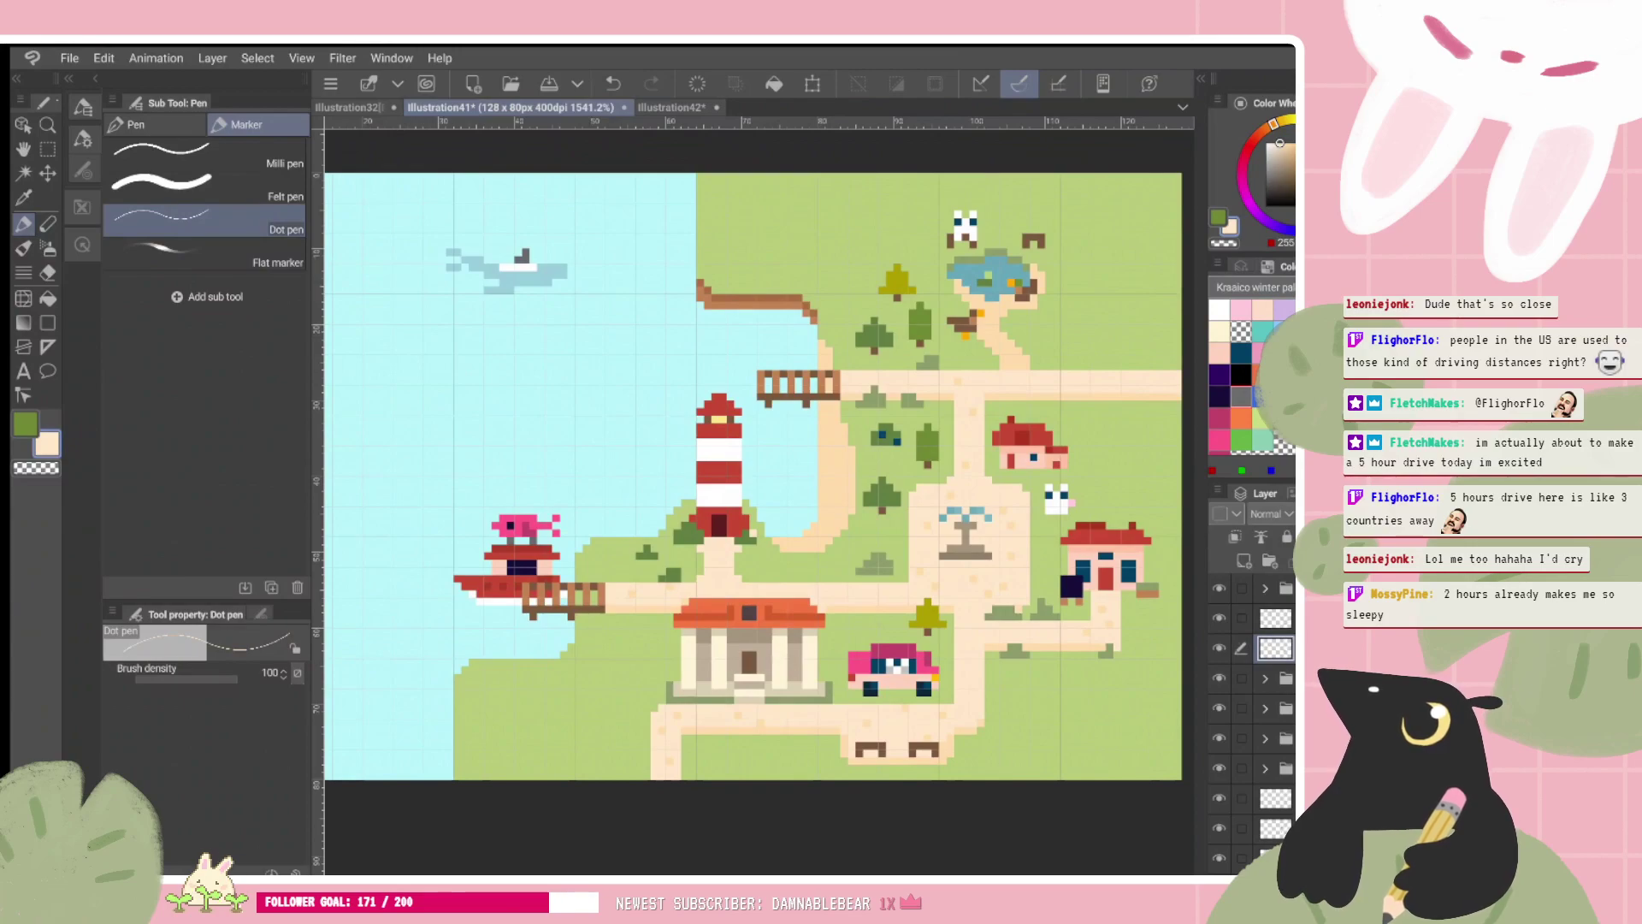
{"action": "left_click", "coordinate": [1282, 588]}
{"action": "left_click", "coordinate": [1275, 617]}
{"action": "left_click", "coordinate": [1218, 618]}
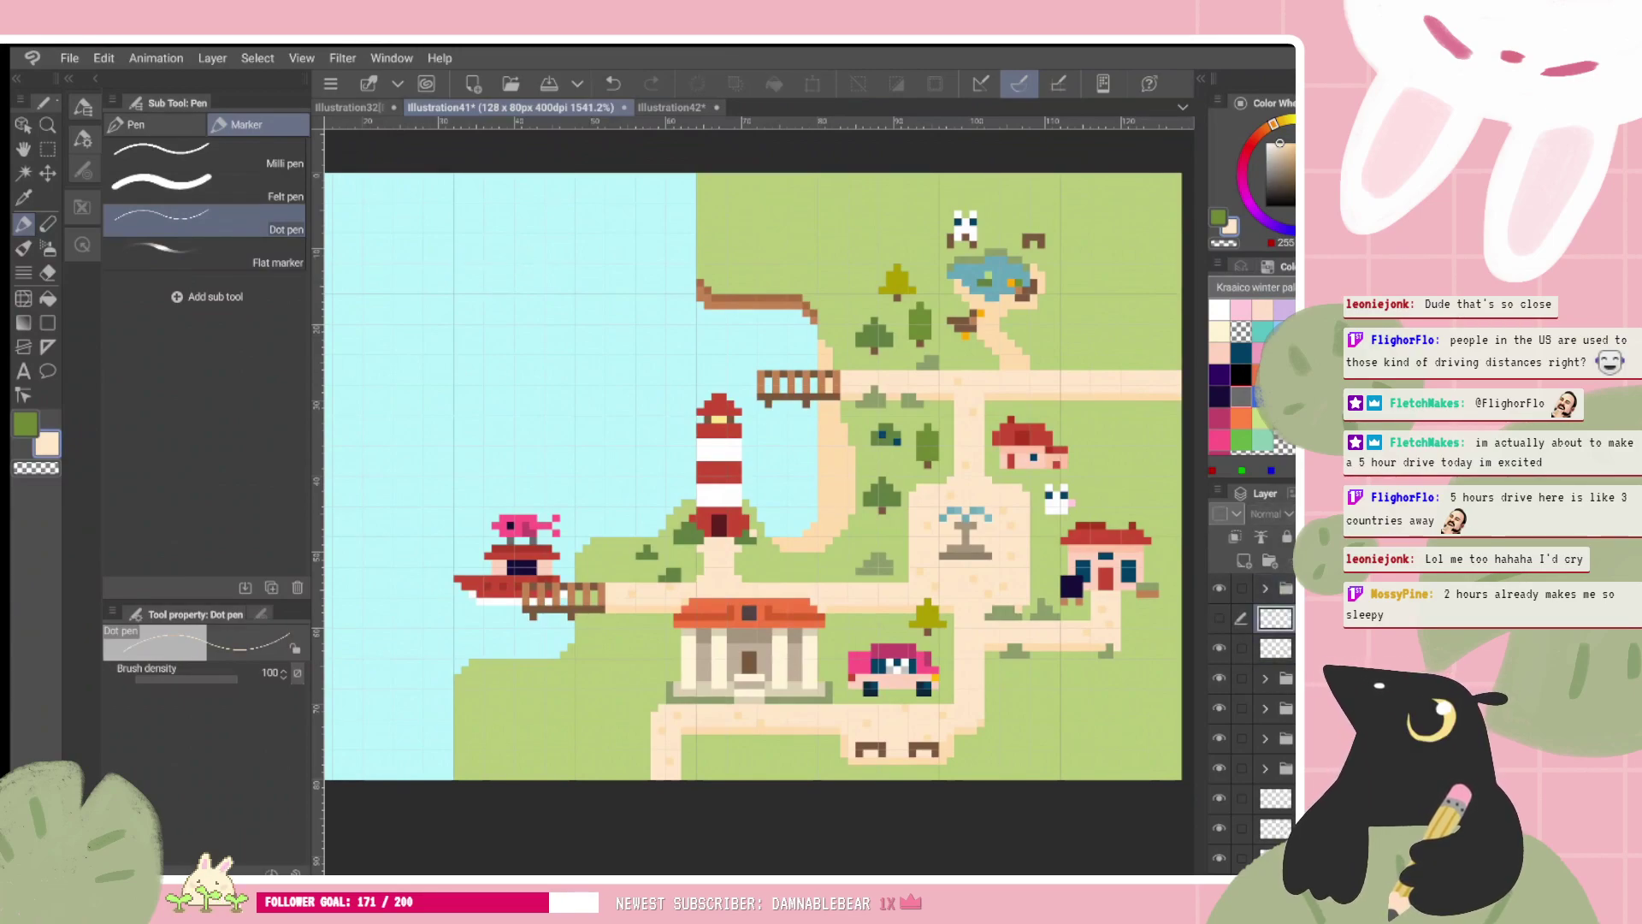
{"action": "left_click", "coordinate": [1218, 618]}
{"action": "left_click", "coordinate": [1283, 588]}
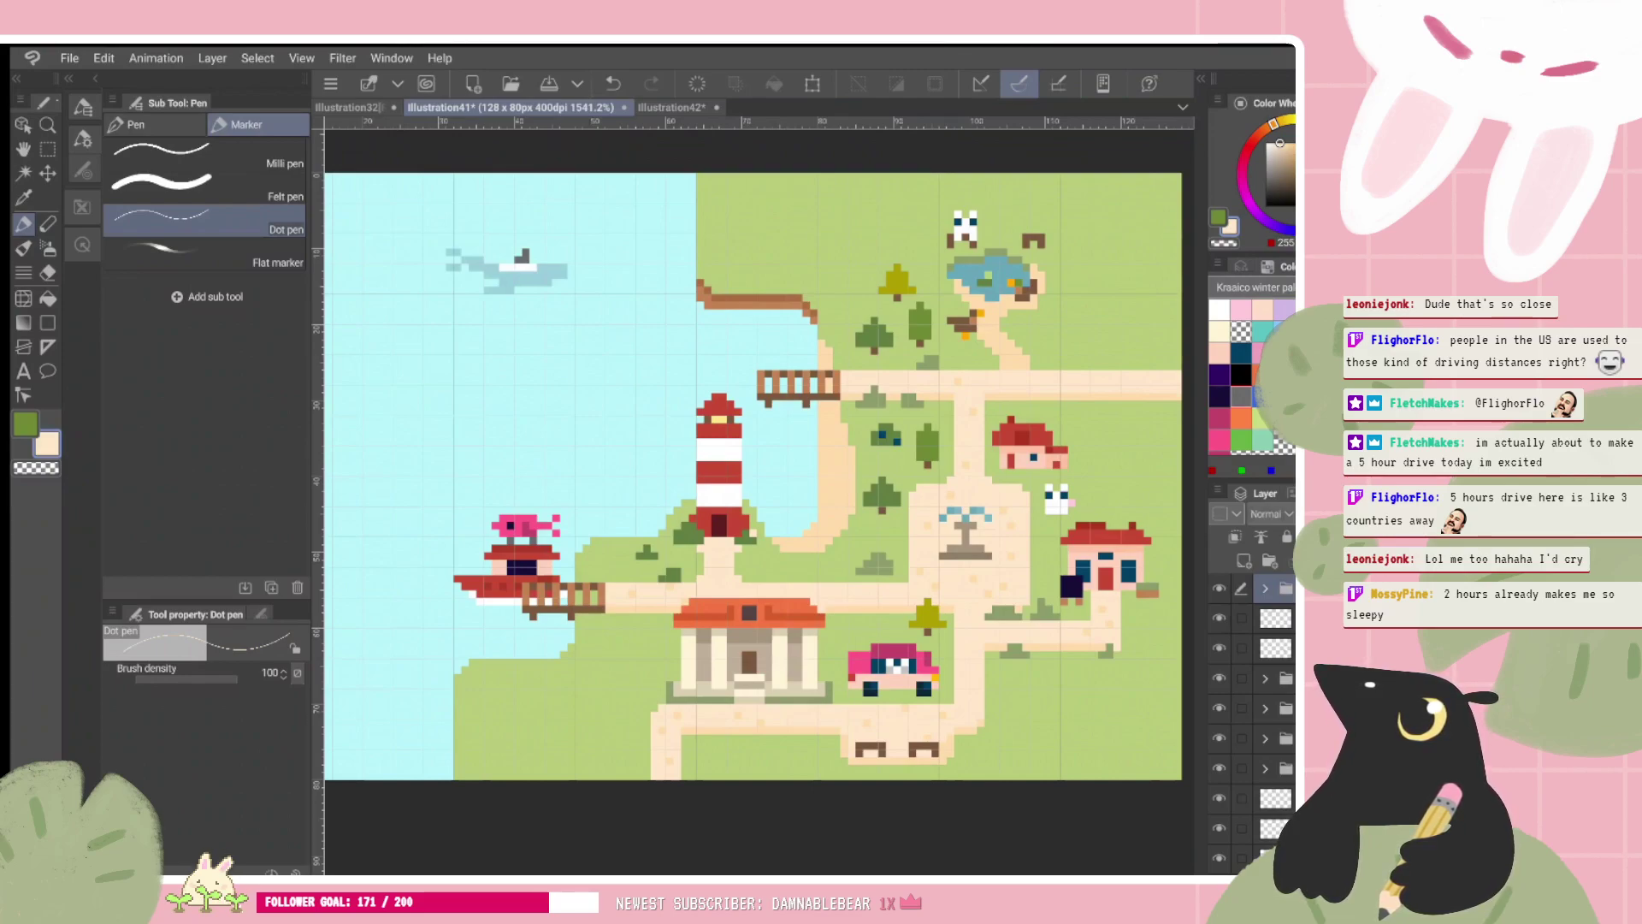
Step: Expand the trees folder and place a copy of the tall green tree on the grass northeast of the pond
{"action": "scroll", "coordinate": [759, 476], "scroll_direction": "down", "scroll_amount": 2}
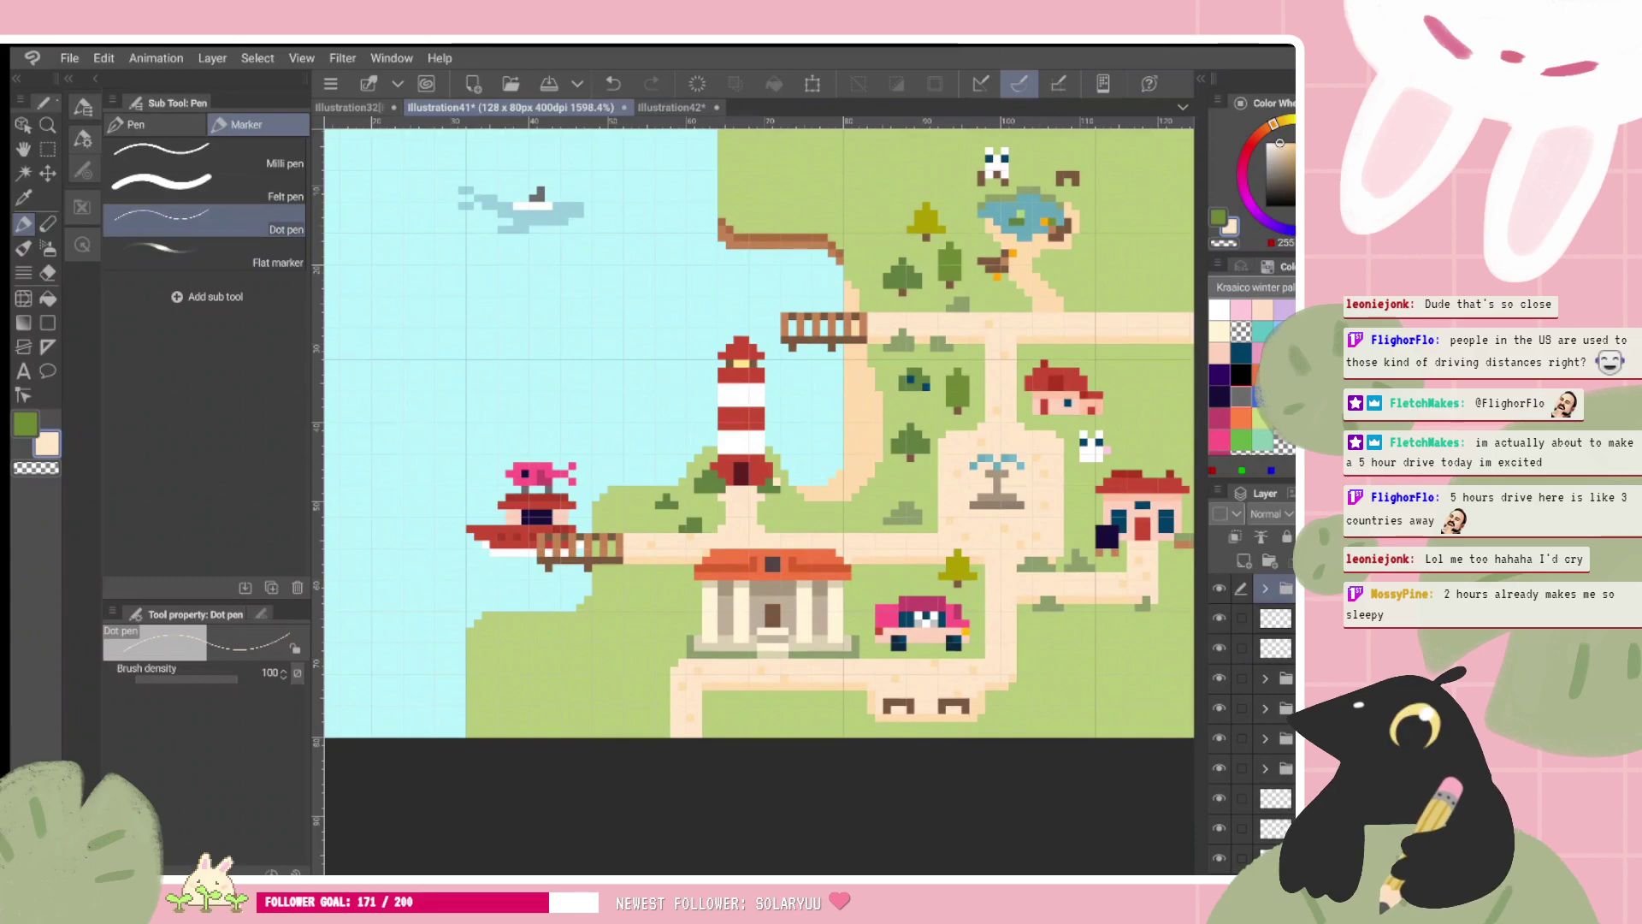
{"action": "scroll", "coordinate": [759, 433], "scroll_direction": "right", "scroll_amount": 3}
{"action": "scroll", "coordinate": [706, 422], "scroll_direction": "up", "scroll_amount": 3}
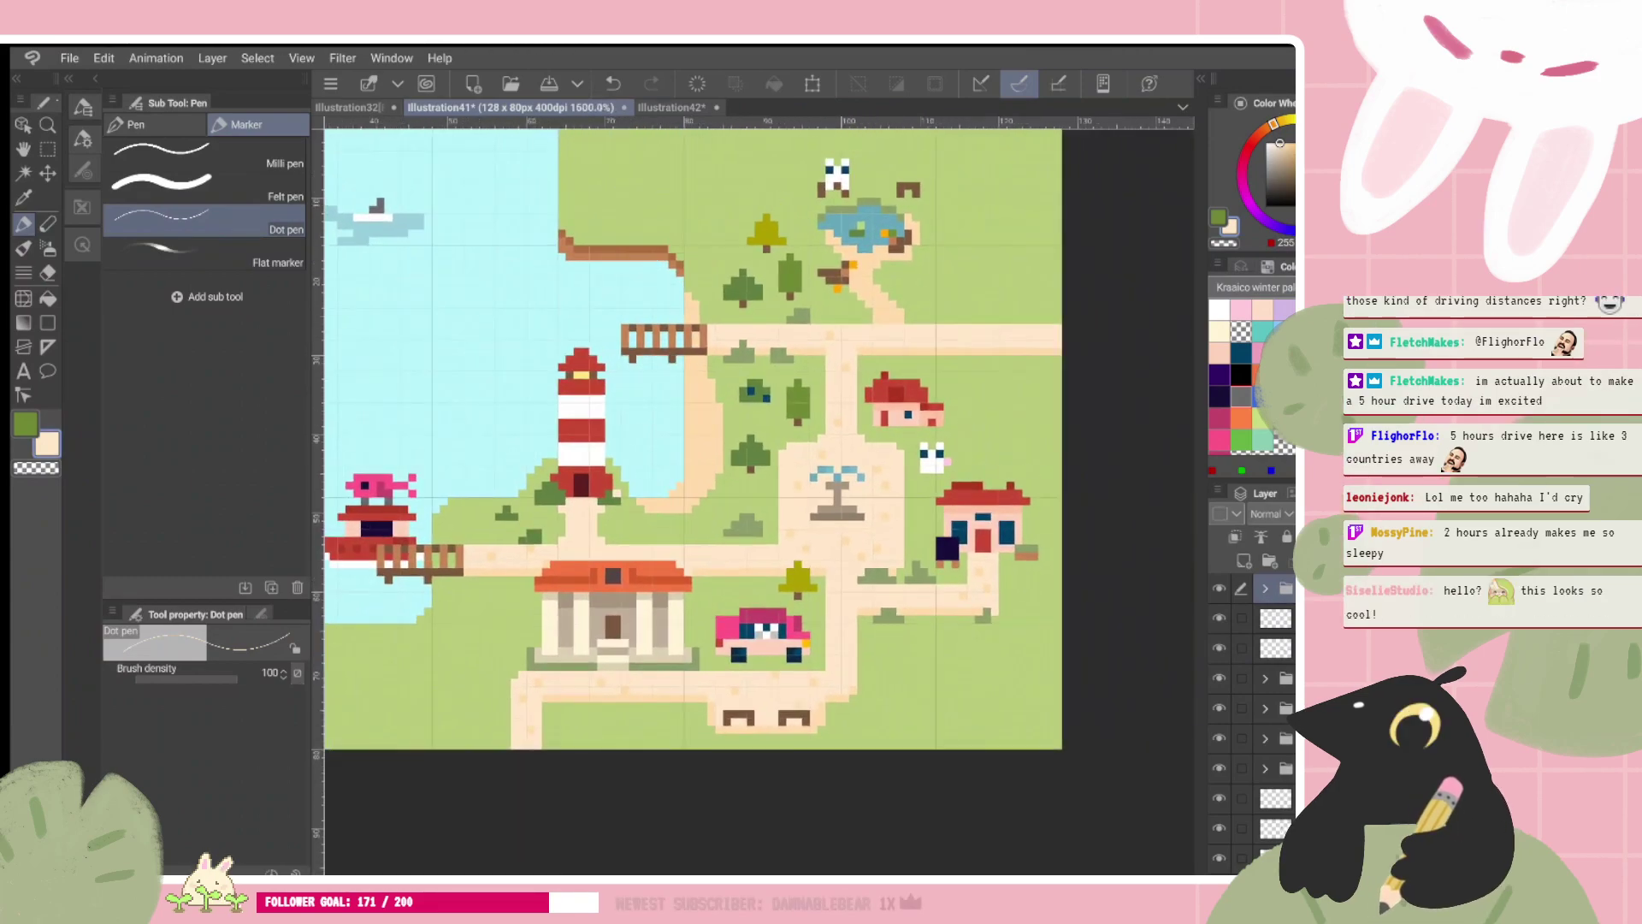
{"action": "scroll", "coordinate": [696, 504], "scroll_direction": "up", "scroll_amount": 1}
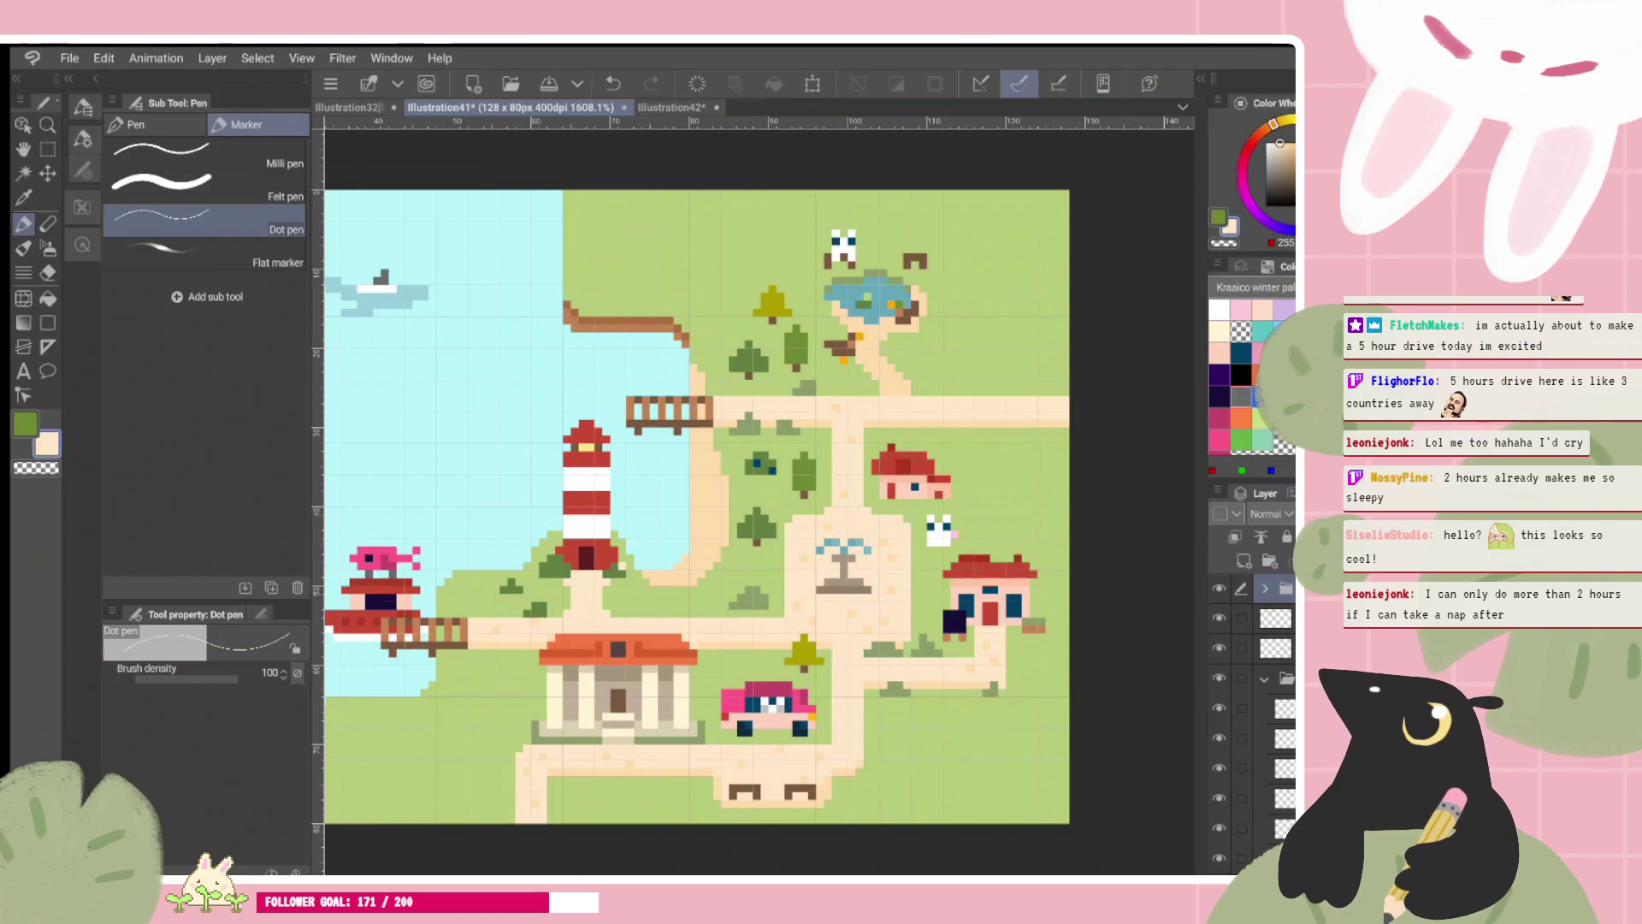
{"action": "left_click", "coordinate": [1264, 678]}
{"action": "left_click", "coordinate": [23, 125]}
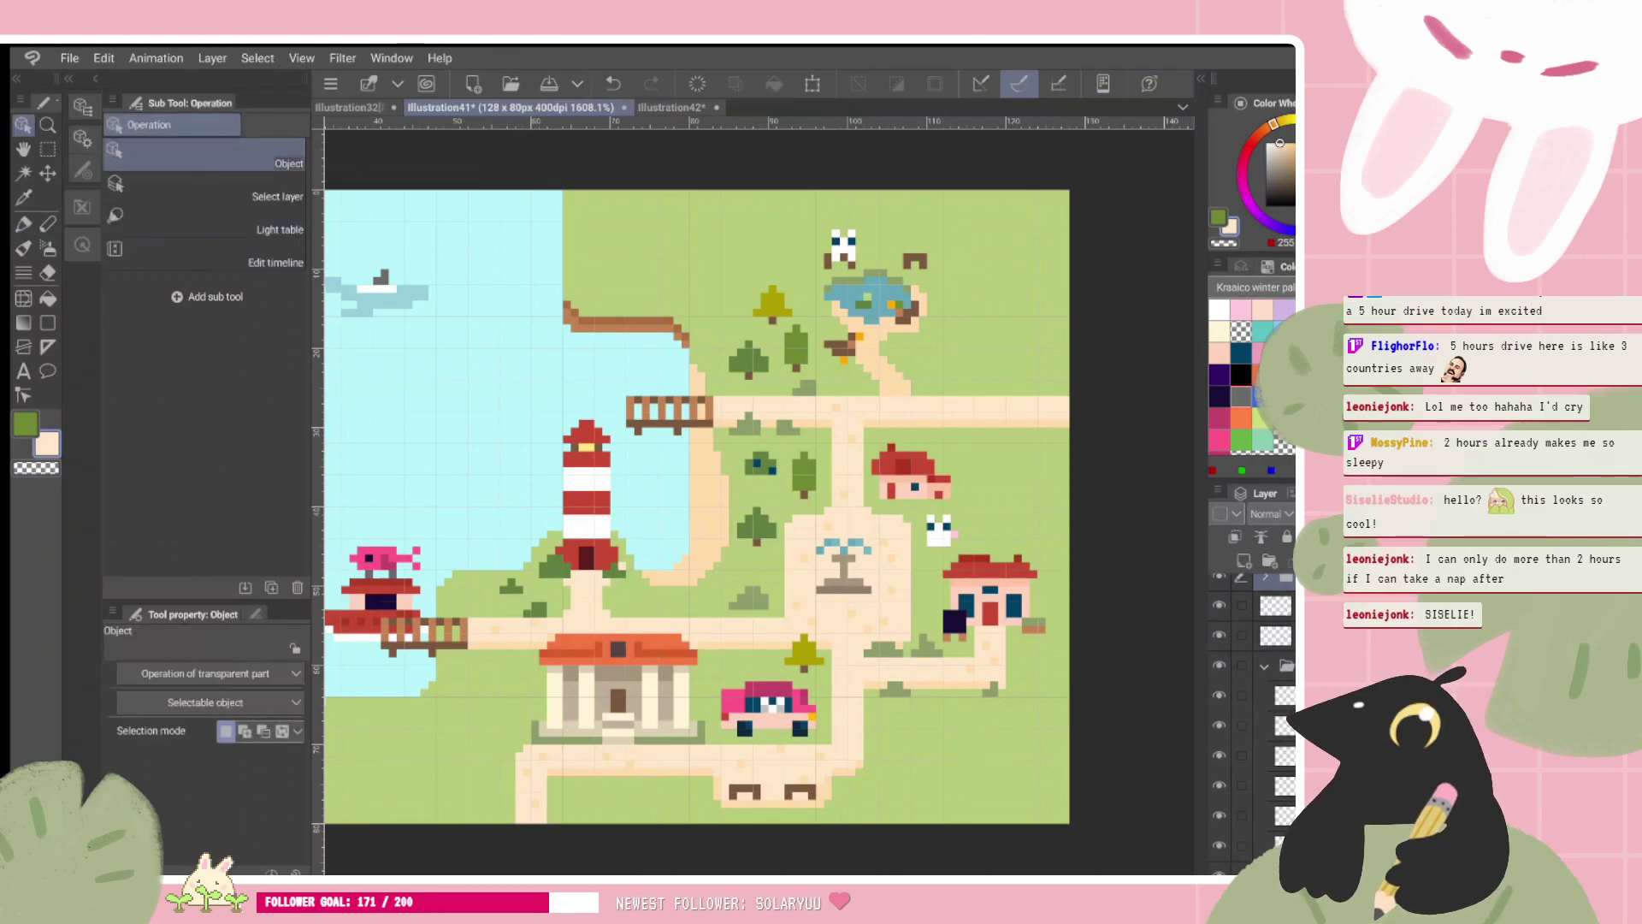
{"action": "left_click", "coordinate": [1274, 785]}
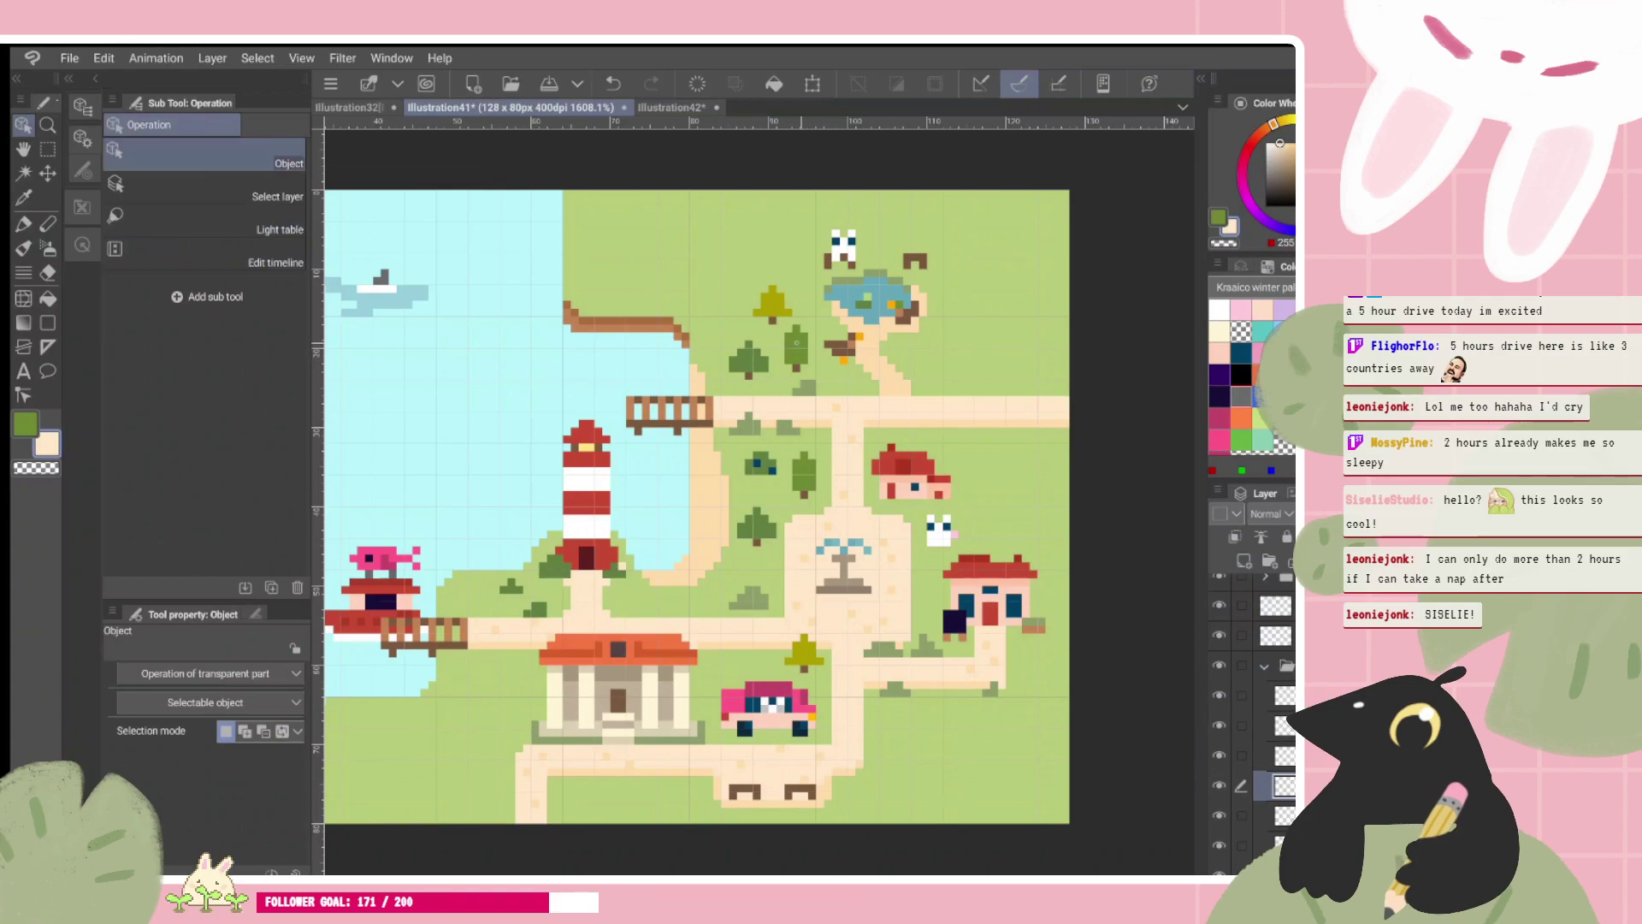
{"action": "left_click_drag", "start_coordinate": [890, 325], "coordinate": [962, 235]}
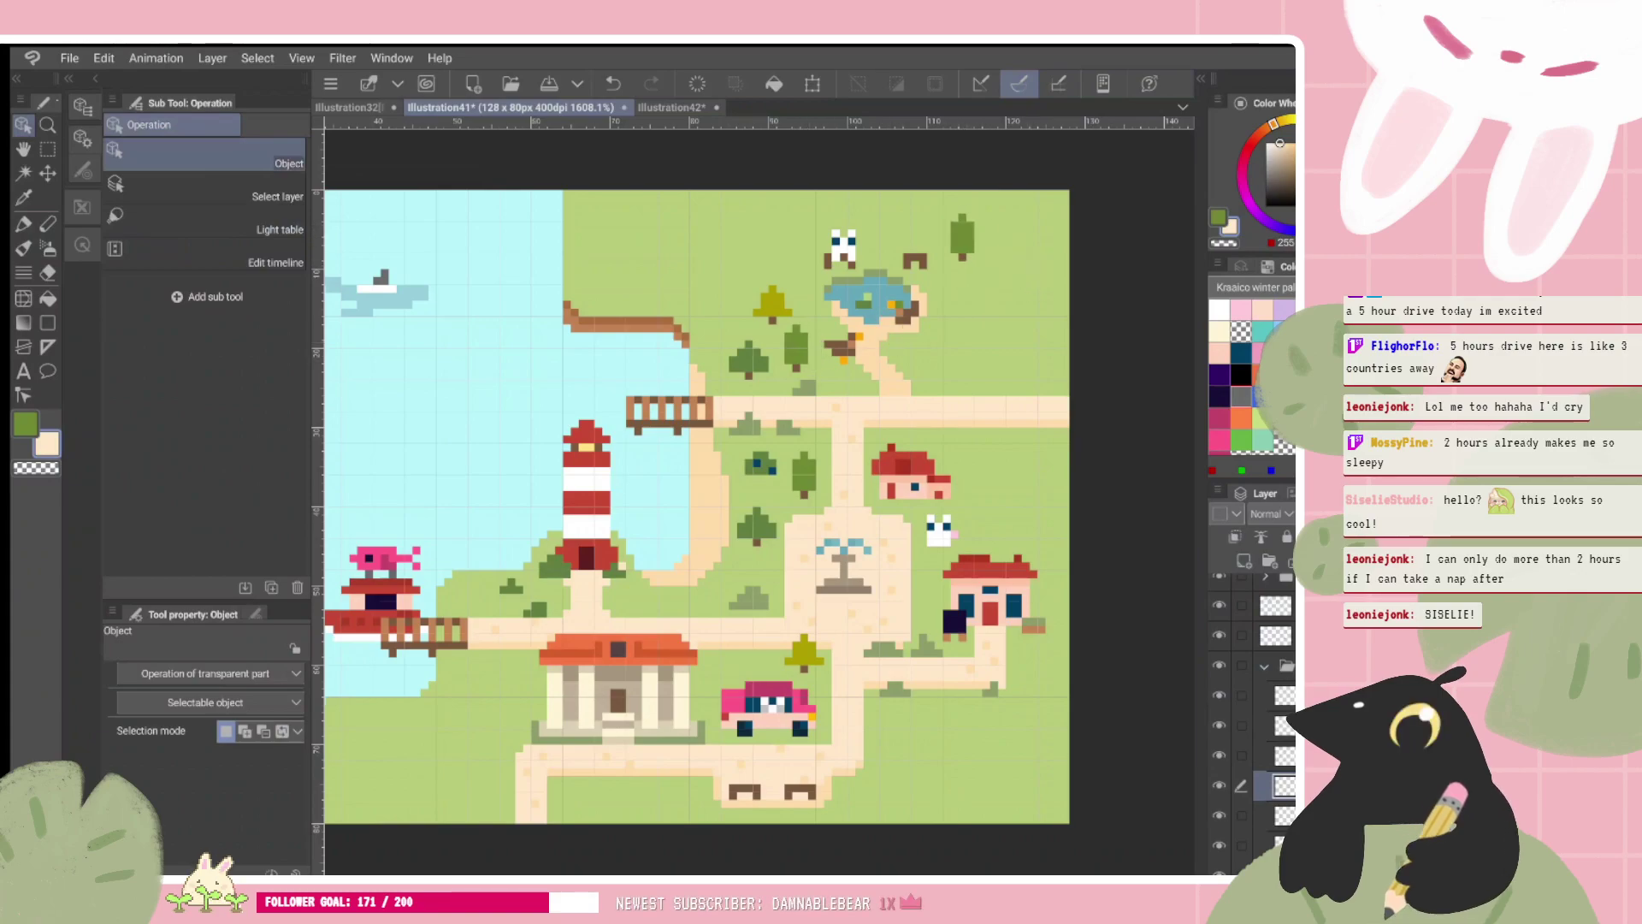
Step: Place a copy of the dark green pine tree southeast of the tall tree copy beside the pond
{"action": "left_click", "coordinate": [1274, 845]}
{"action": "left_click_drag", "start_coordinate": [1274, 845], "coordinate": [1257, 675]}
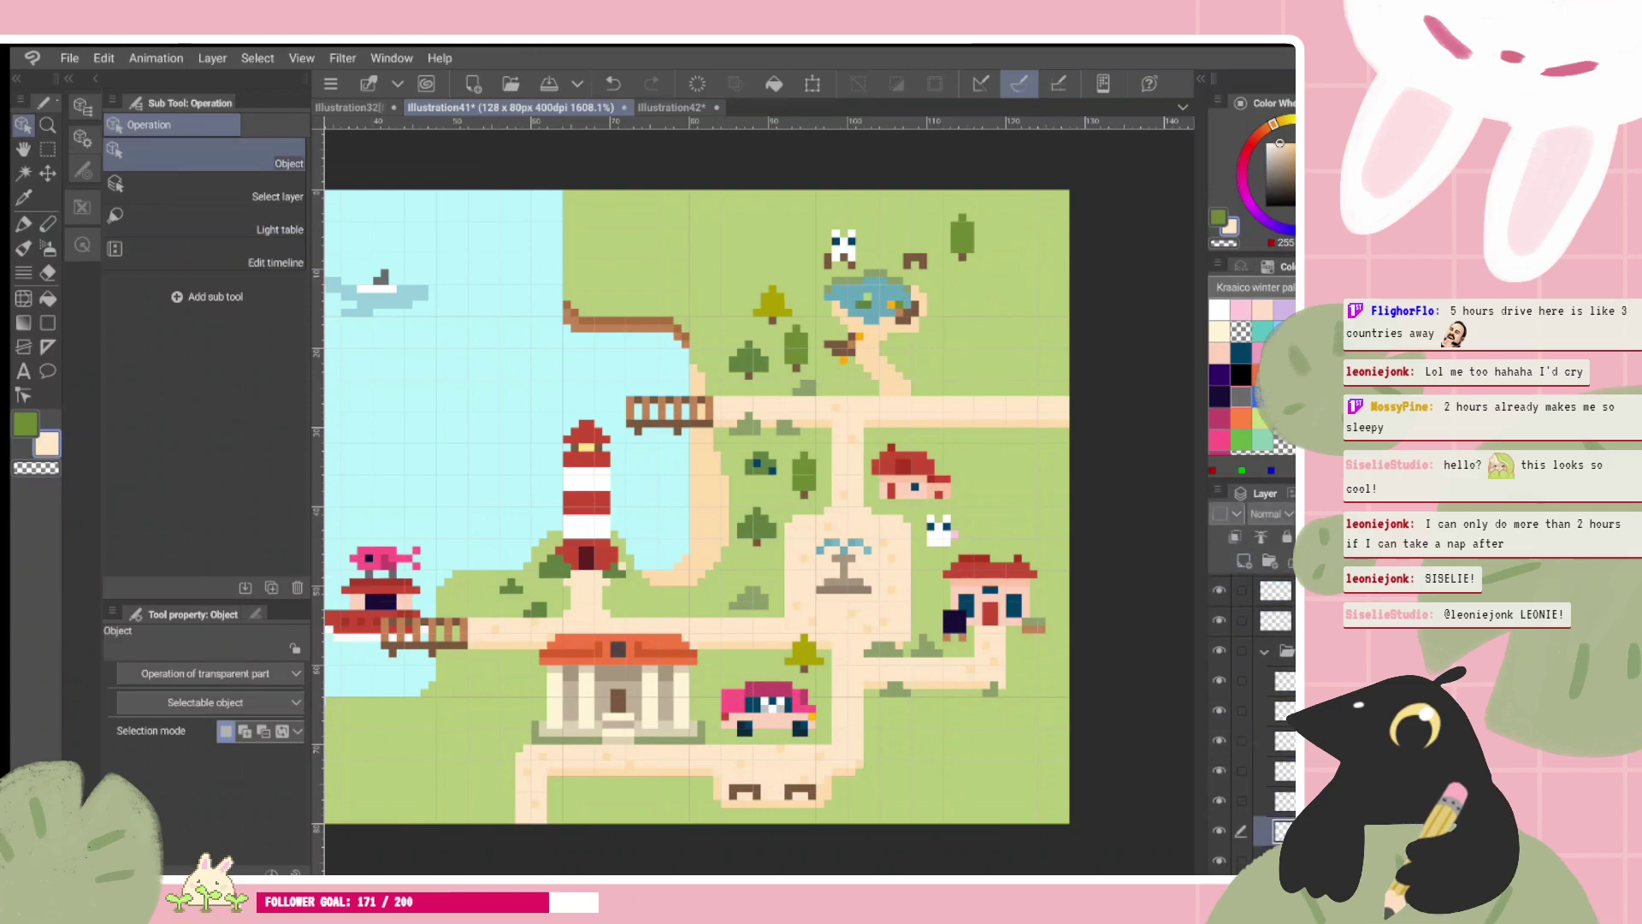
{"action": "left_click_drag", "start_coordinate": [772, 303], "coordinate": [1009, 272]}
{"action": "key", "text": "ctrl+z"}
{"action": "key", "text": "ctrl+z"}
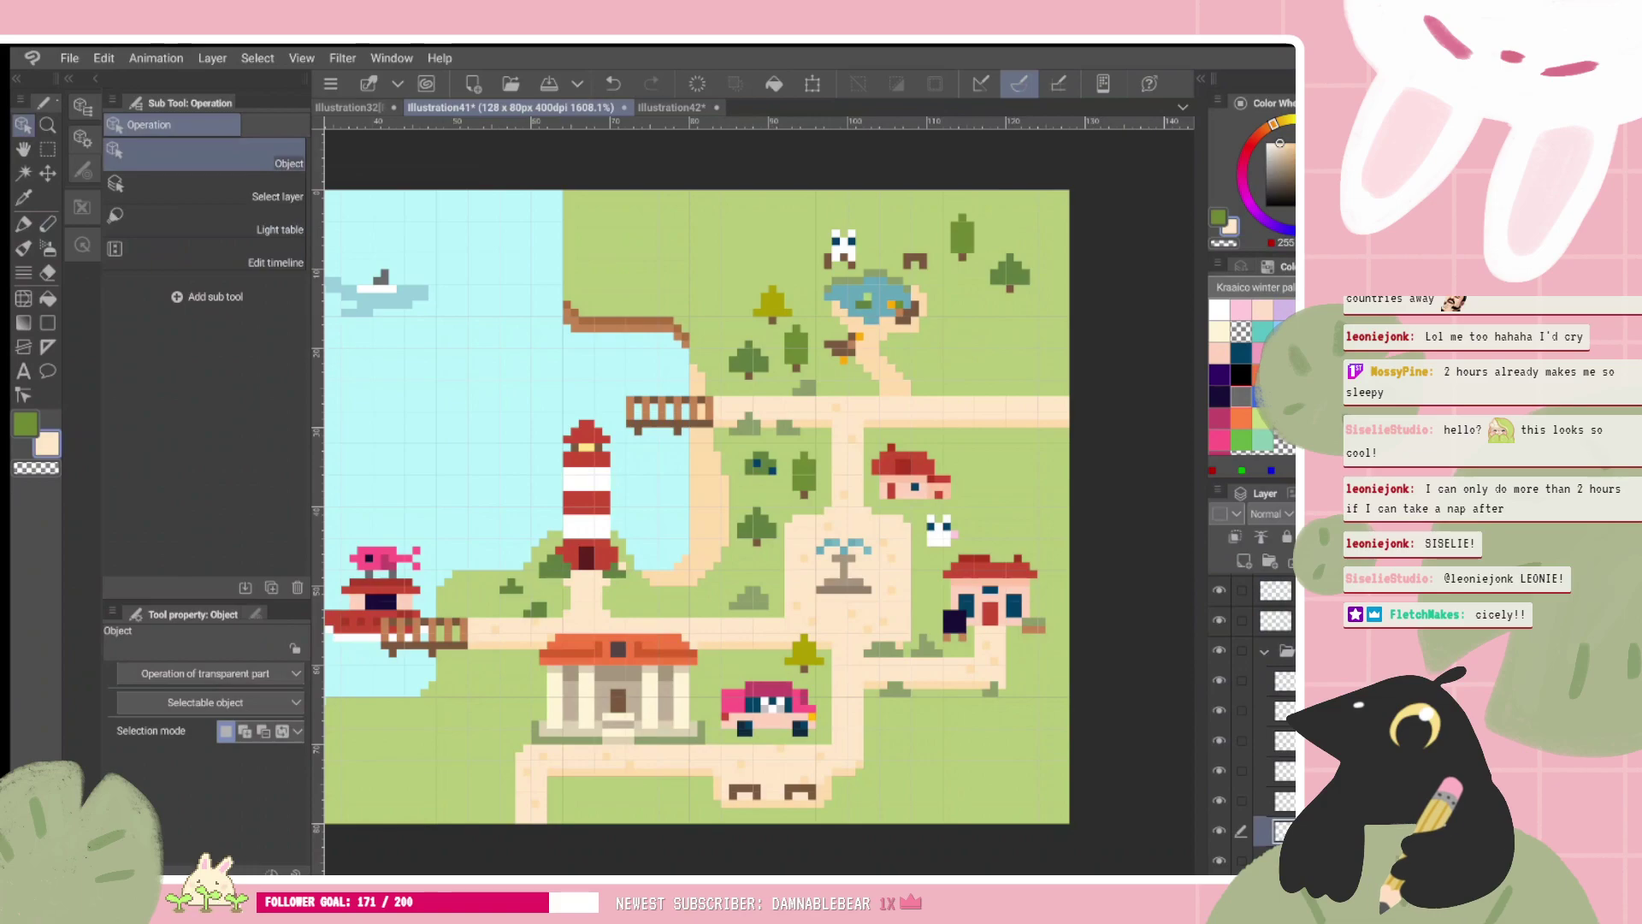
Step: Paste a copy of the olive-yellow tree and position it on the grass east of the pond, below the tall tree copy
{"action": "scroll", "coordinate": [1043, 374], "scroll_direction": "up", "scroll_amount": 2}
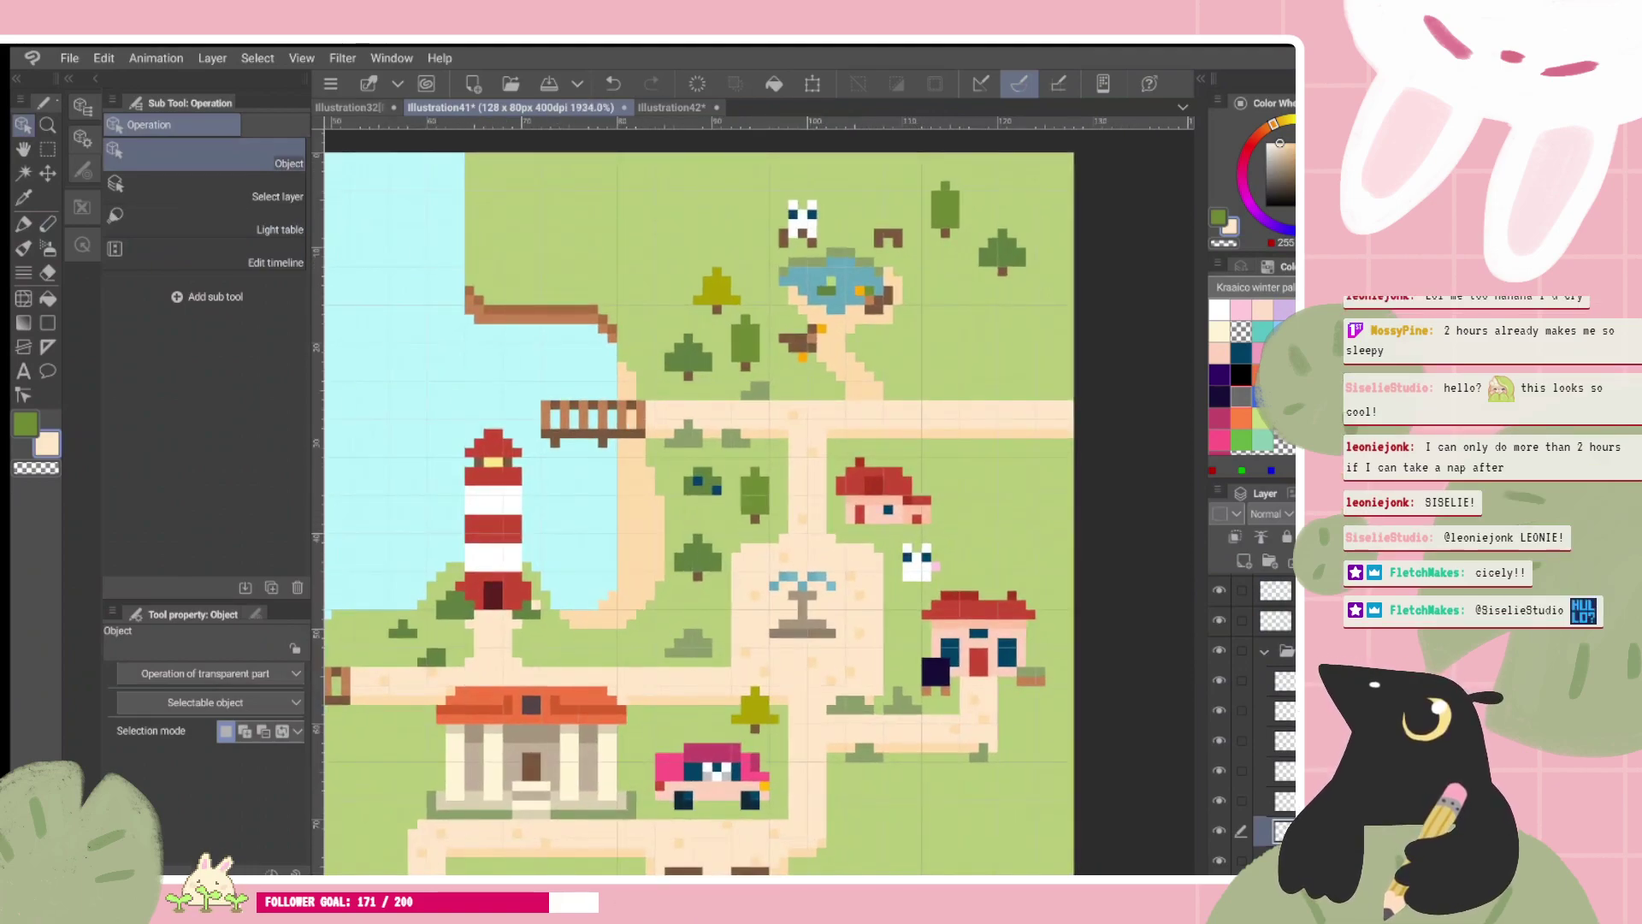
{"action": "left_click_drag", "start_coordinate": [1091, 328], "coordinate": [1041, 445]}
{"action": "scroll", "coordinate": [1042, 441], "scroll_direction": "up", "scroll_amount": 2}
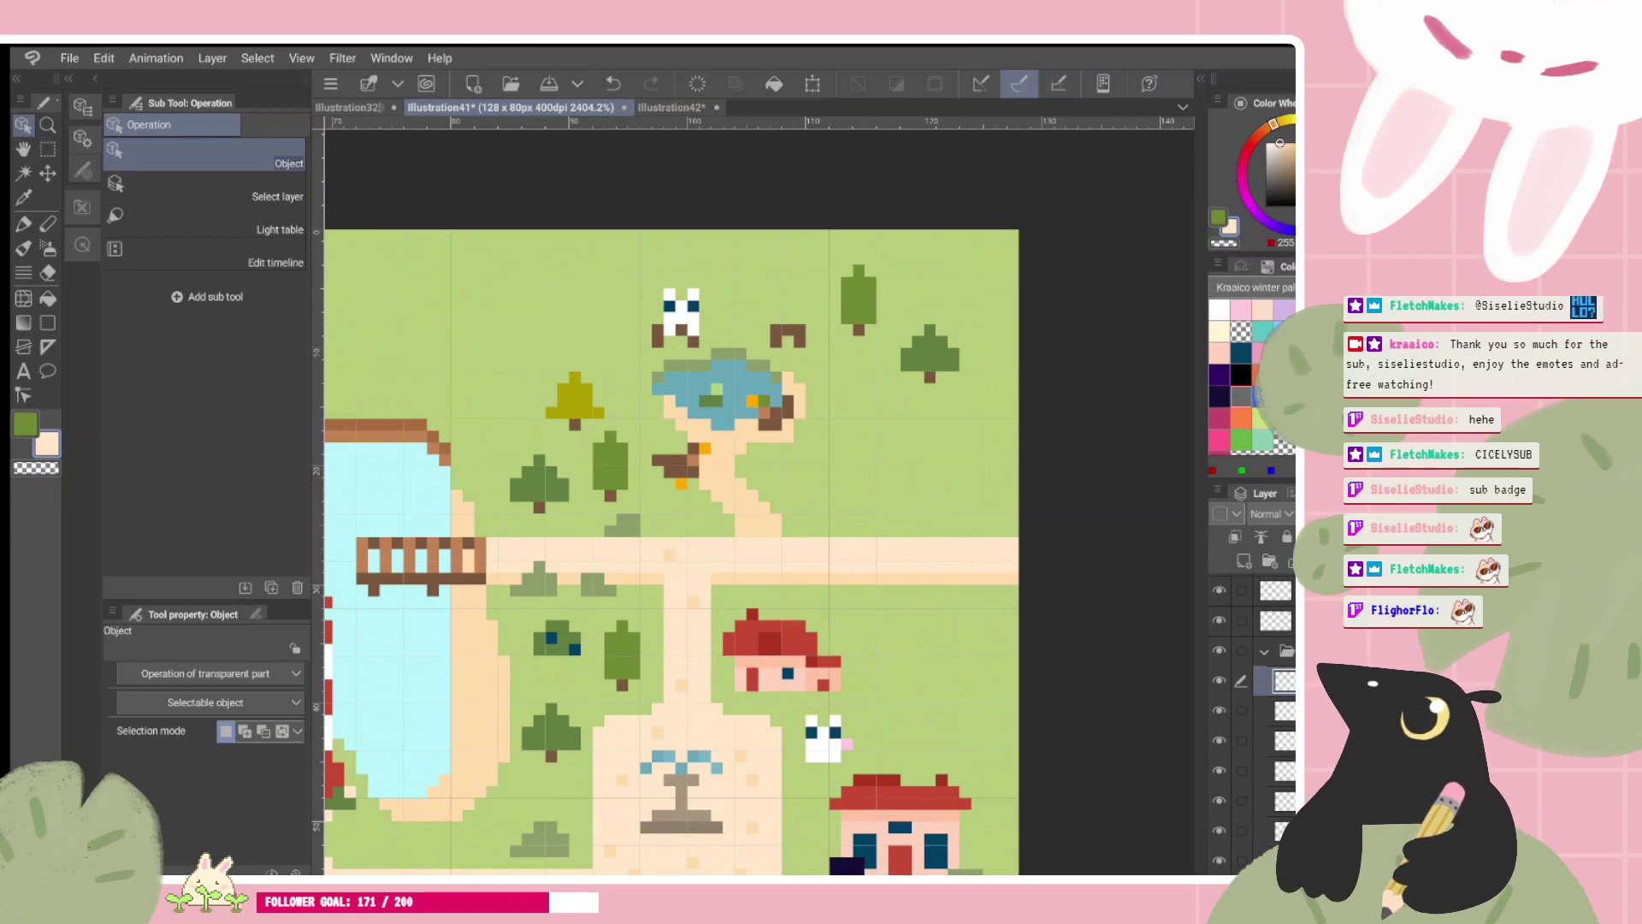
{"action": "scroll", "coordinate": [757, 501], "scroll_direction": "down", "scroll_amount": 2}
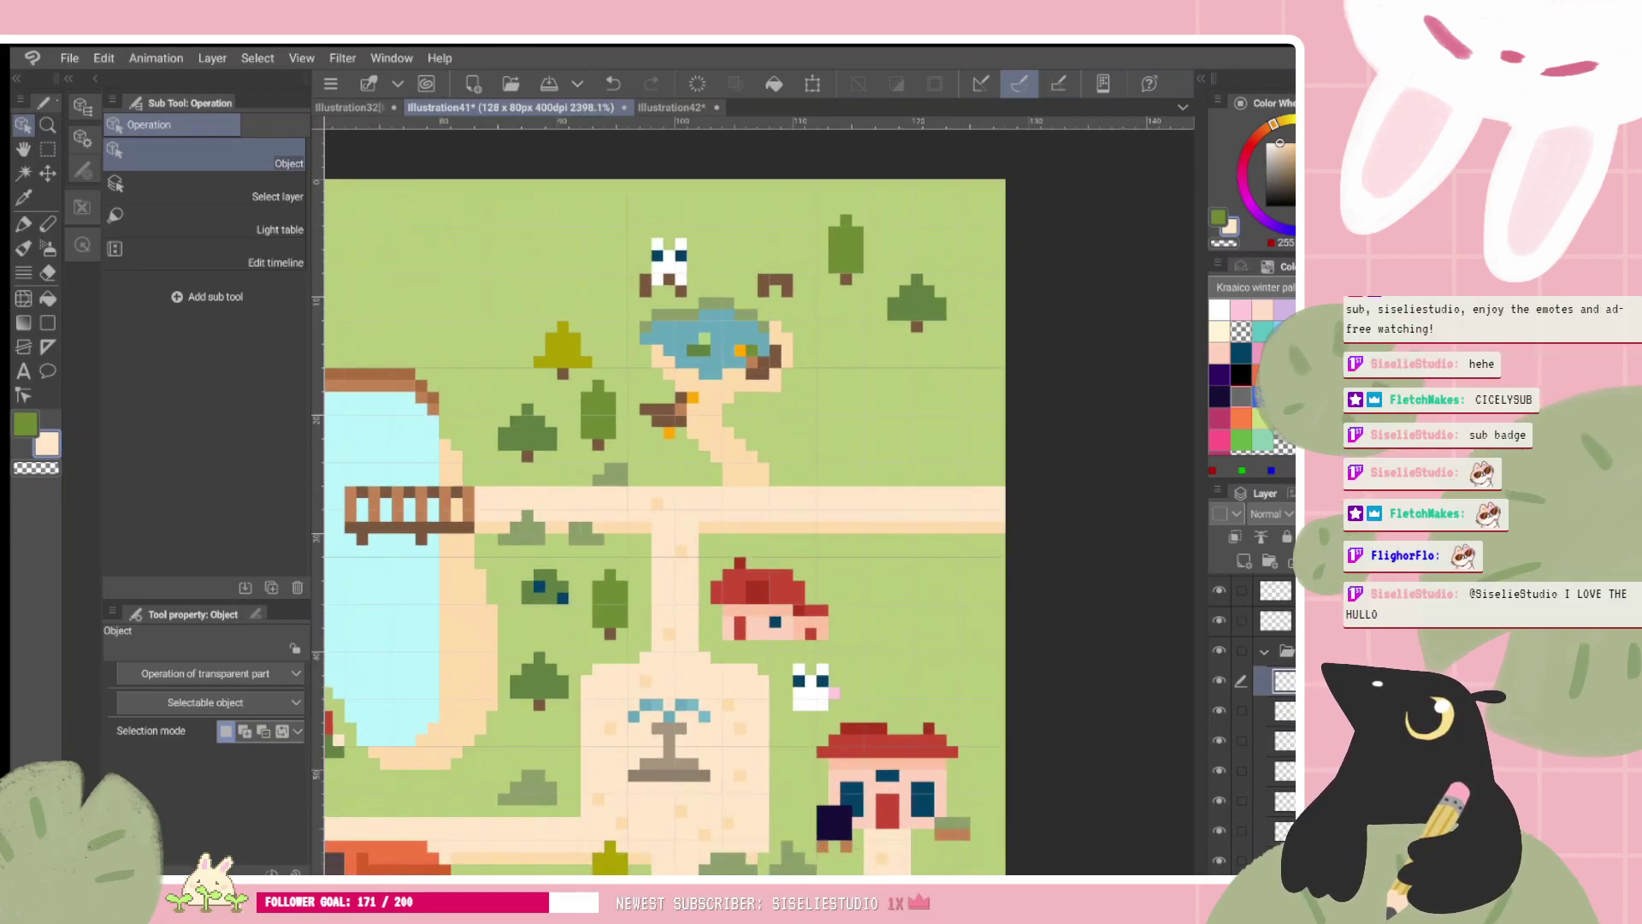
{"action": "scroll", "coordinate": [757, 500], "scroll_direction": "up", "scroll_amount": 1}
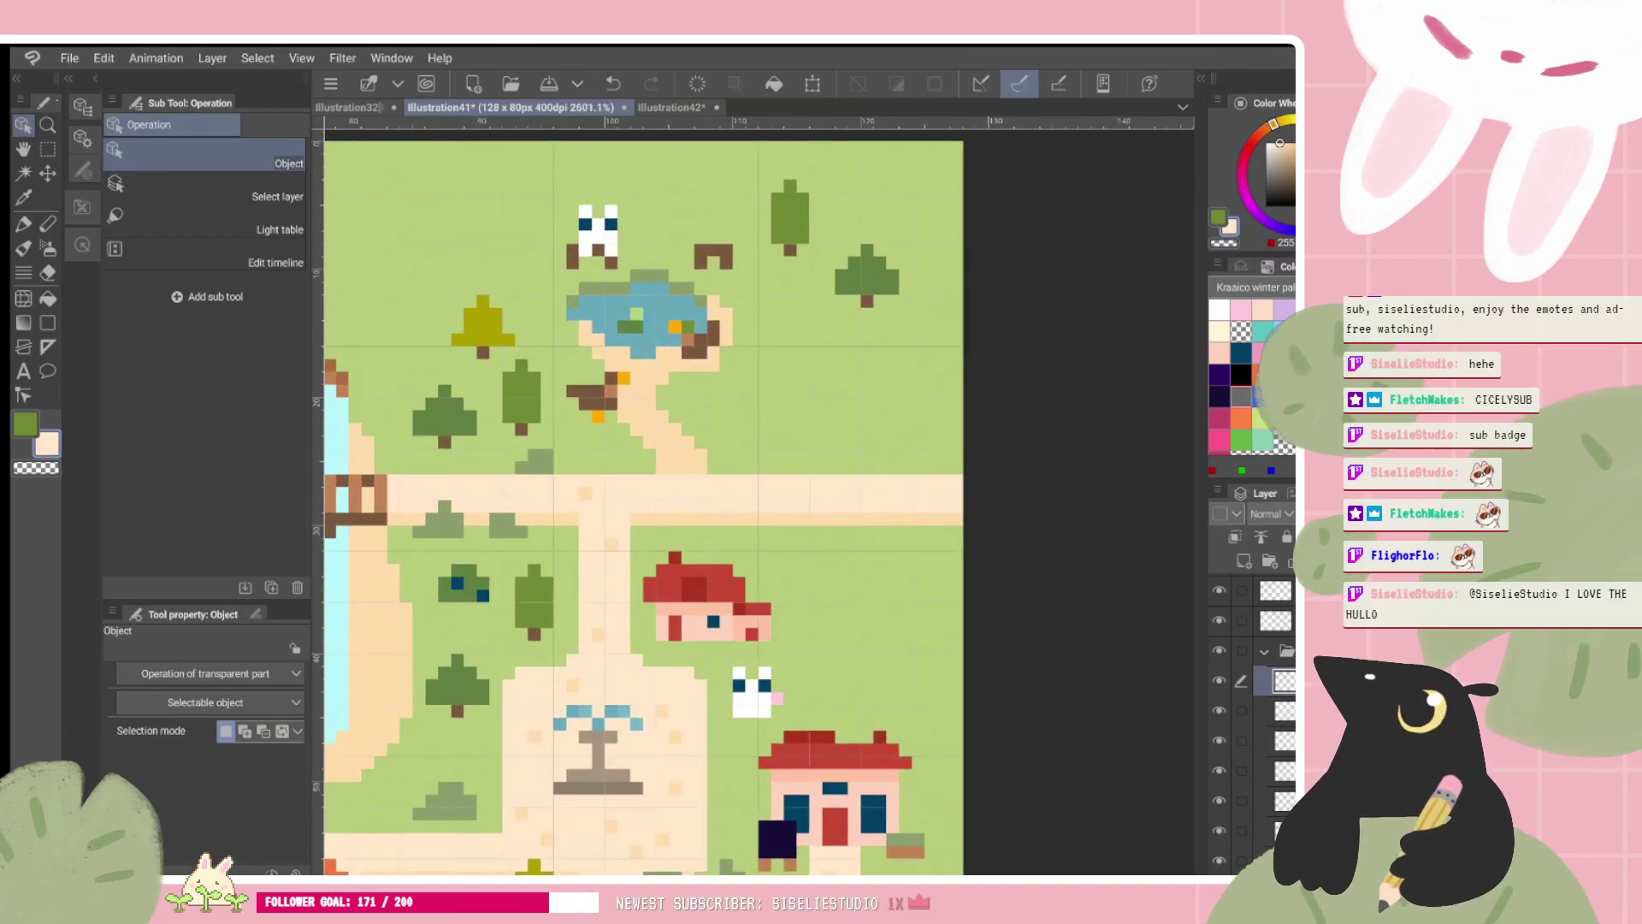
{"action": "scroll", "coordinate": [1257, 710], "scroll_direction": "down", "scroll_amount": 3}
{"action": "left_click", "coordinate": [1280, 589]}
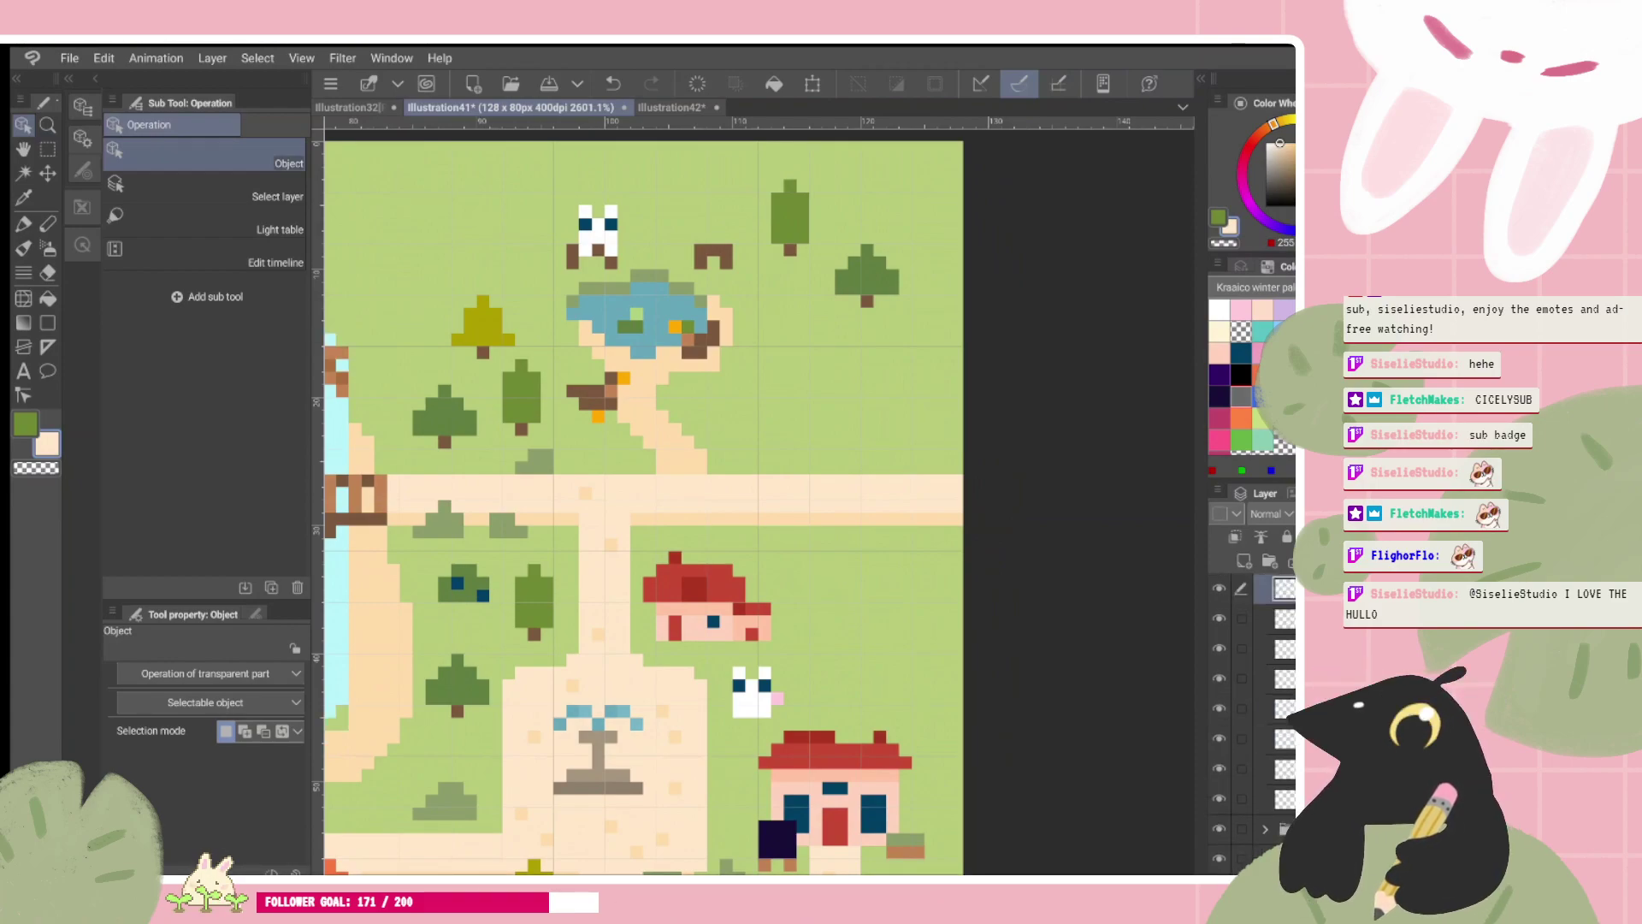
{"action": "key", "text": "ctrl+v"}
{"action": "left_click_drag", "start_coordinate": [485, 337], "coordinate": [792, 337]}
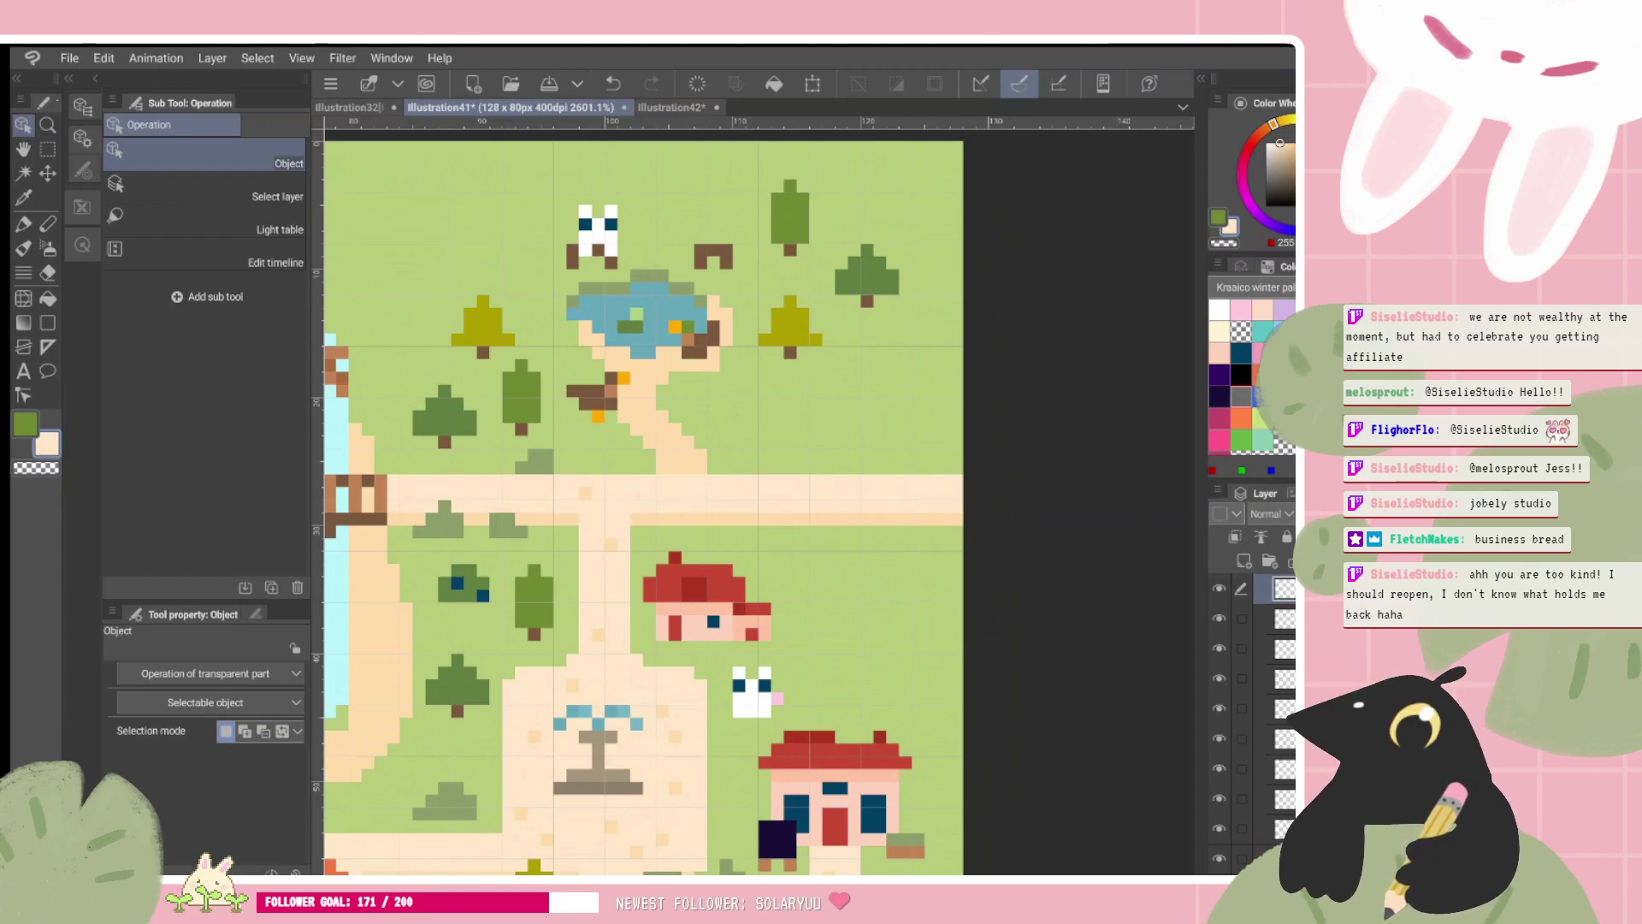
Step: Select the layer directly below the two collapsed folders and sample the muted green of the plants along the pond's upper edge
{"action": "scroll", "coordinate": [817, 577], "scroll_direction": "down", "scroll_amount": 2}
{"action": "scroll", "coordinate": [828, 436], "scroll_direction": "down", "scroll_amount": 1}
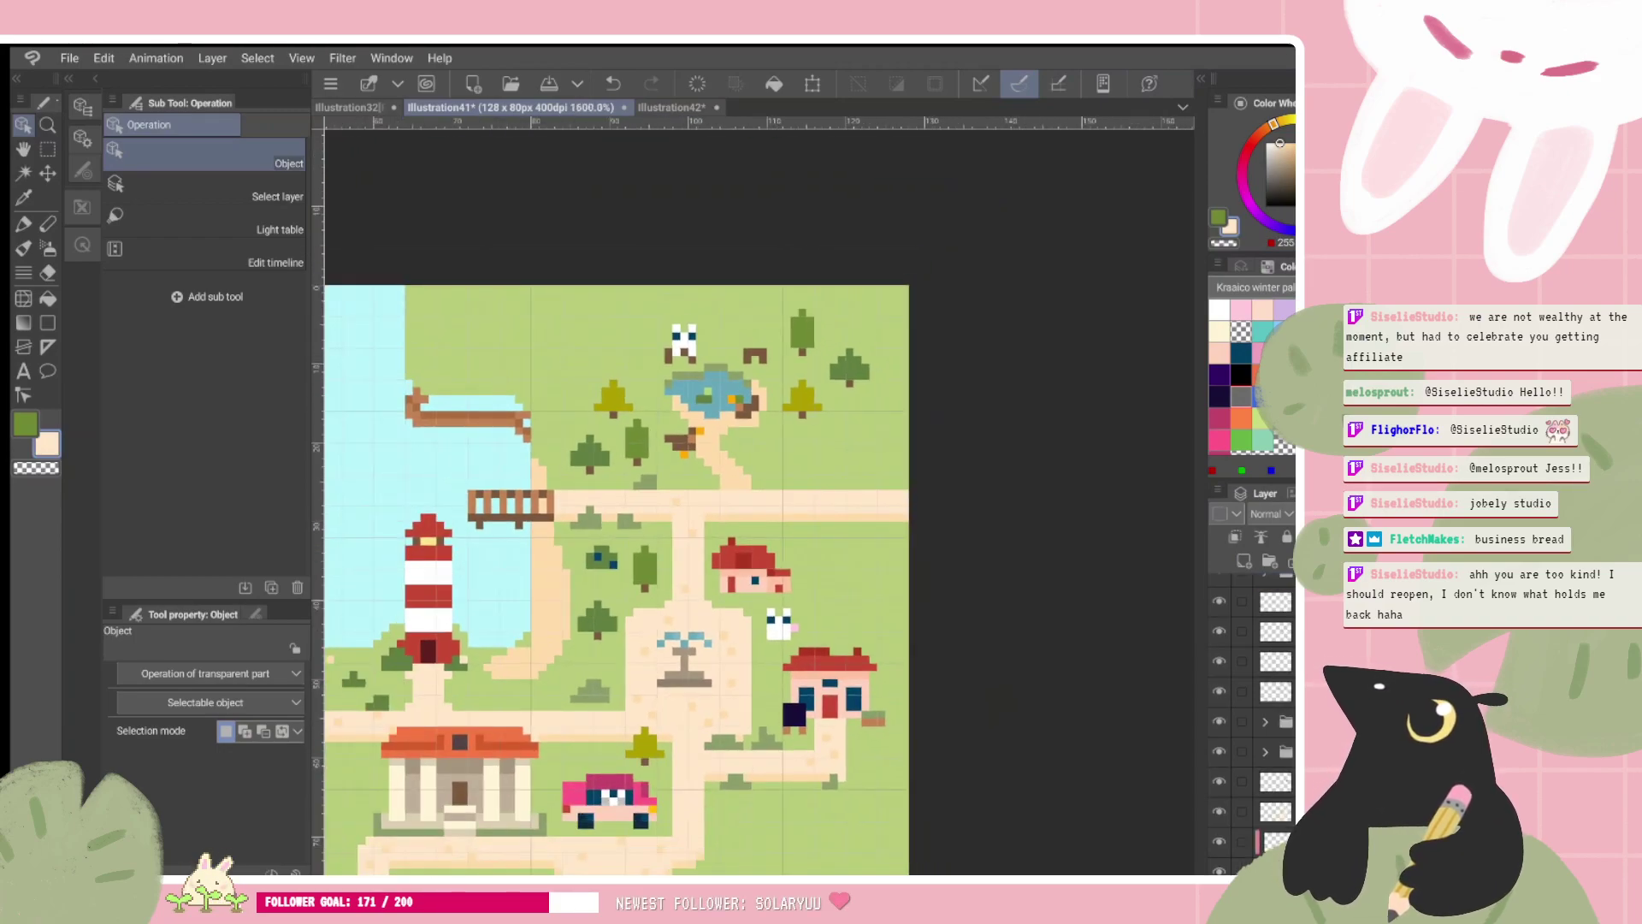
{"action": "scroll", "coordinate": [999, 389], "scroll_direction": "up", "scroll_amount": 2}
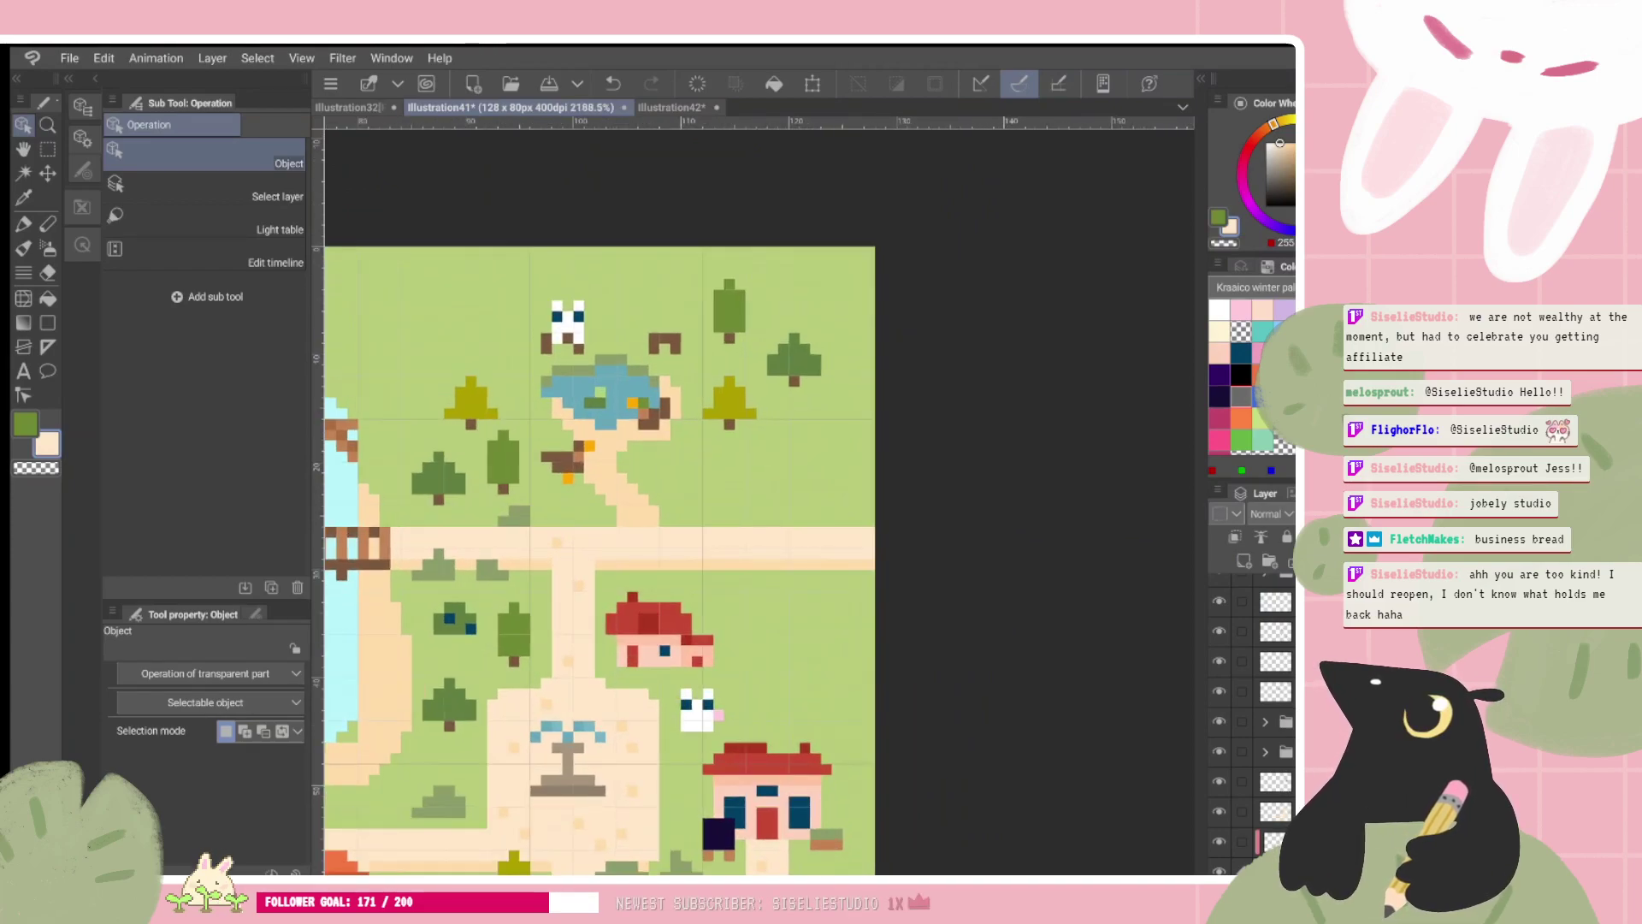
{"action": "left_click", "coordinate": [1266, 751]}
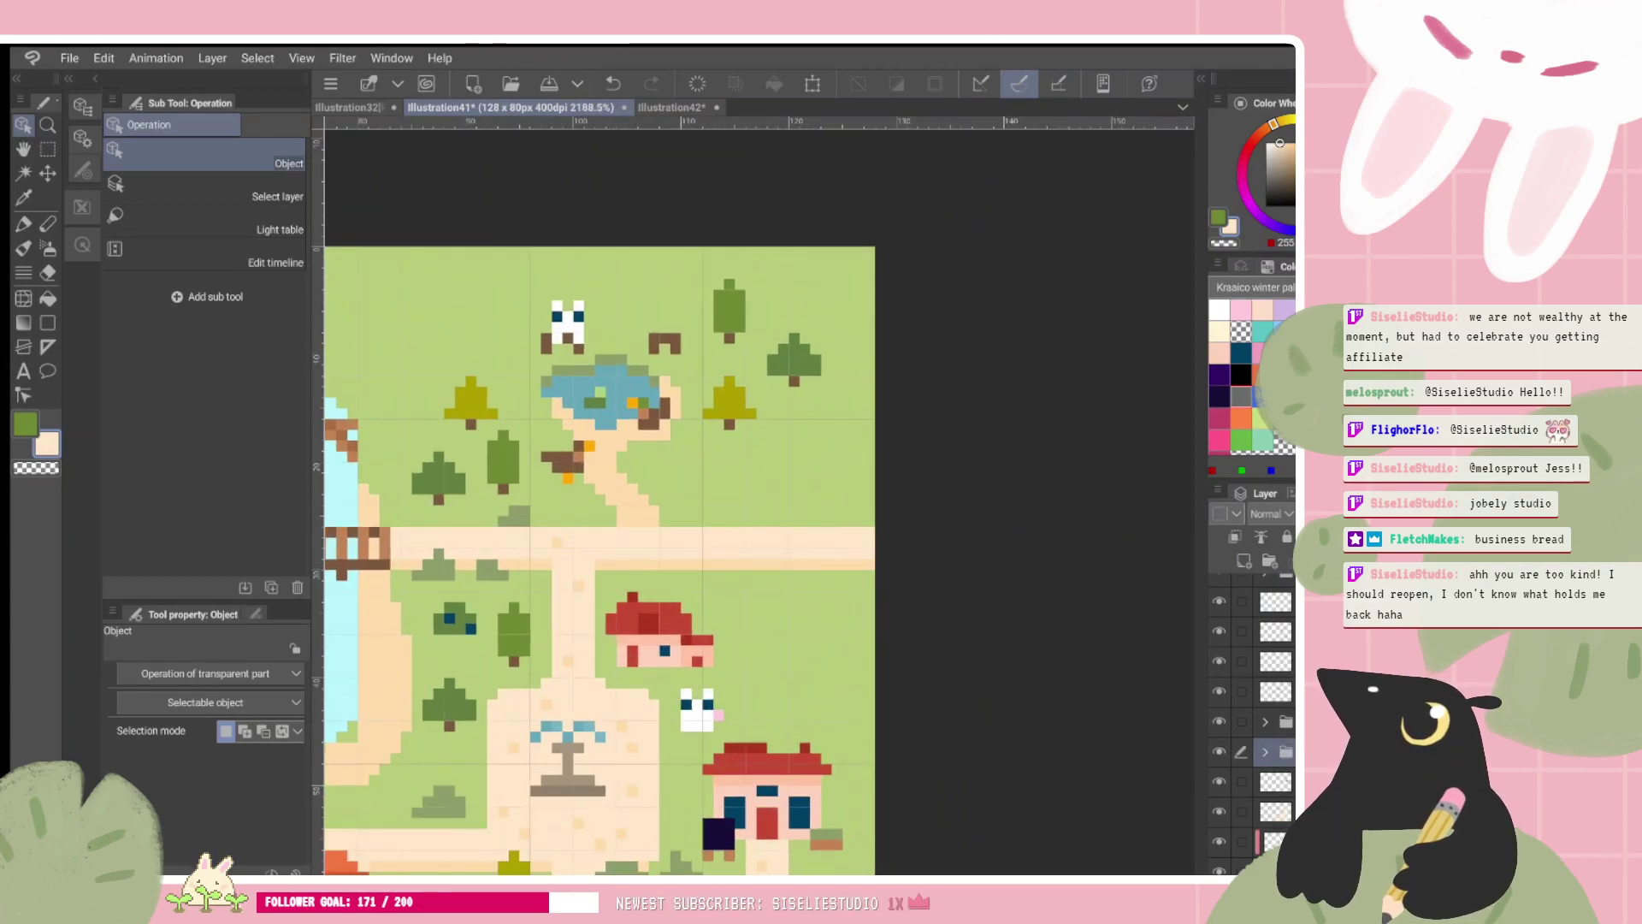
{"action": "scroll", "coordinate": [1000, 492], "scroll_direction": "up", "scroll_amount": 1}
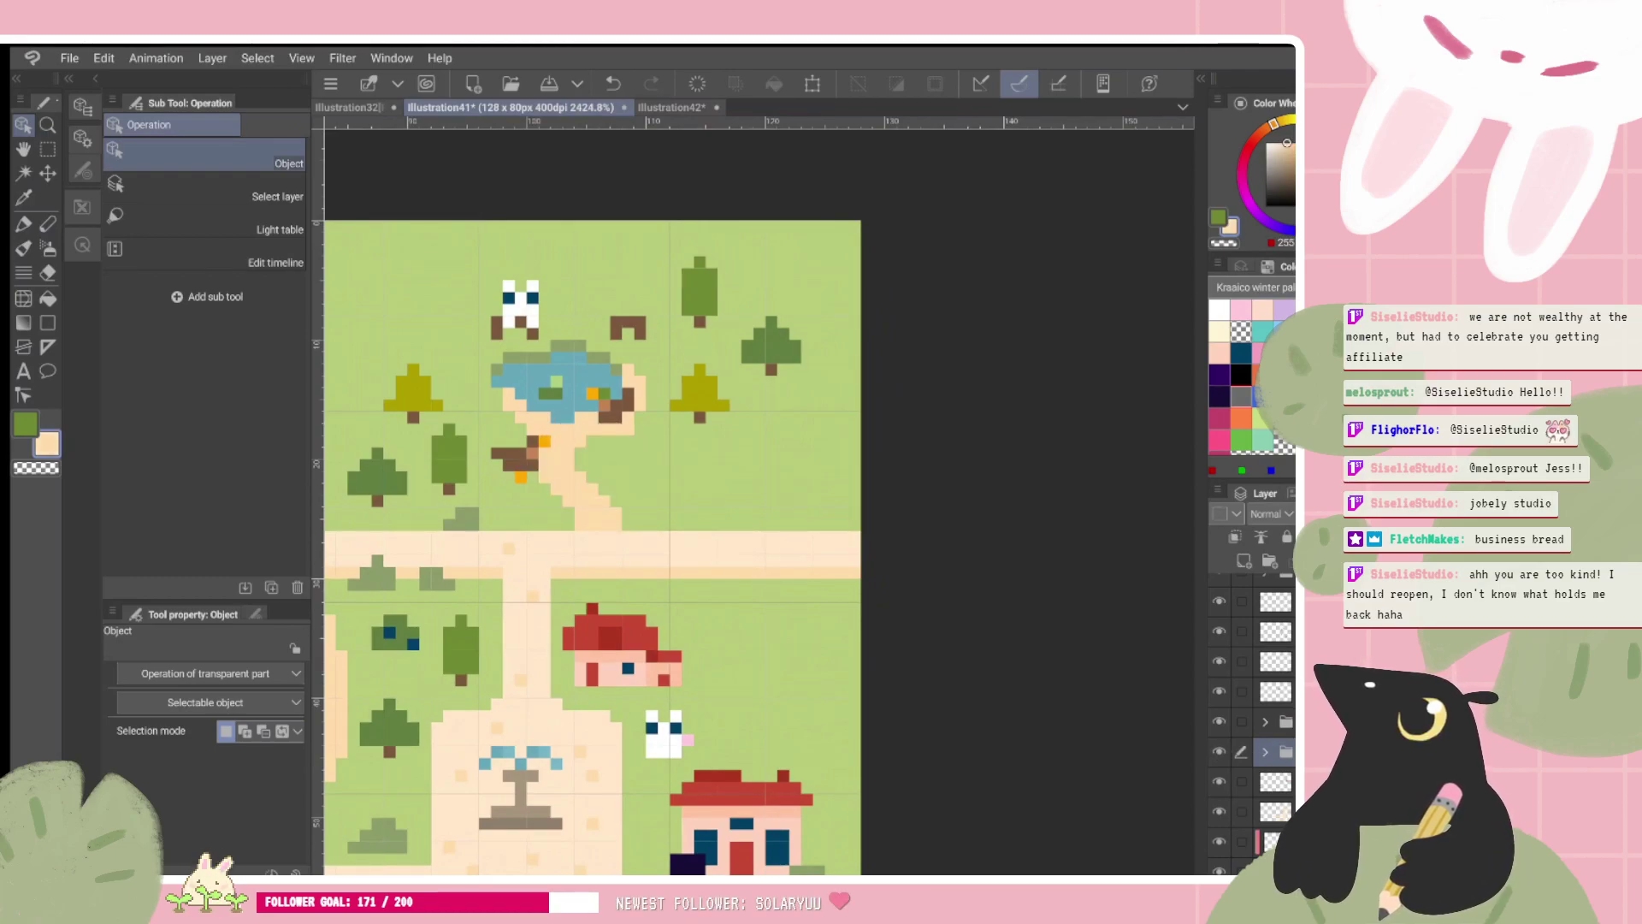
{"action": "scroll", "coordinate": [804, 735], "scroll_direction": "up", "scroll_amount": 1}
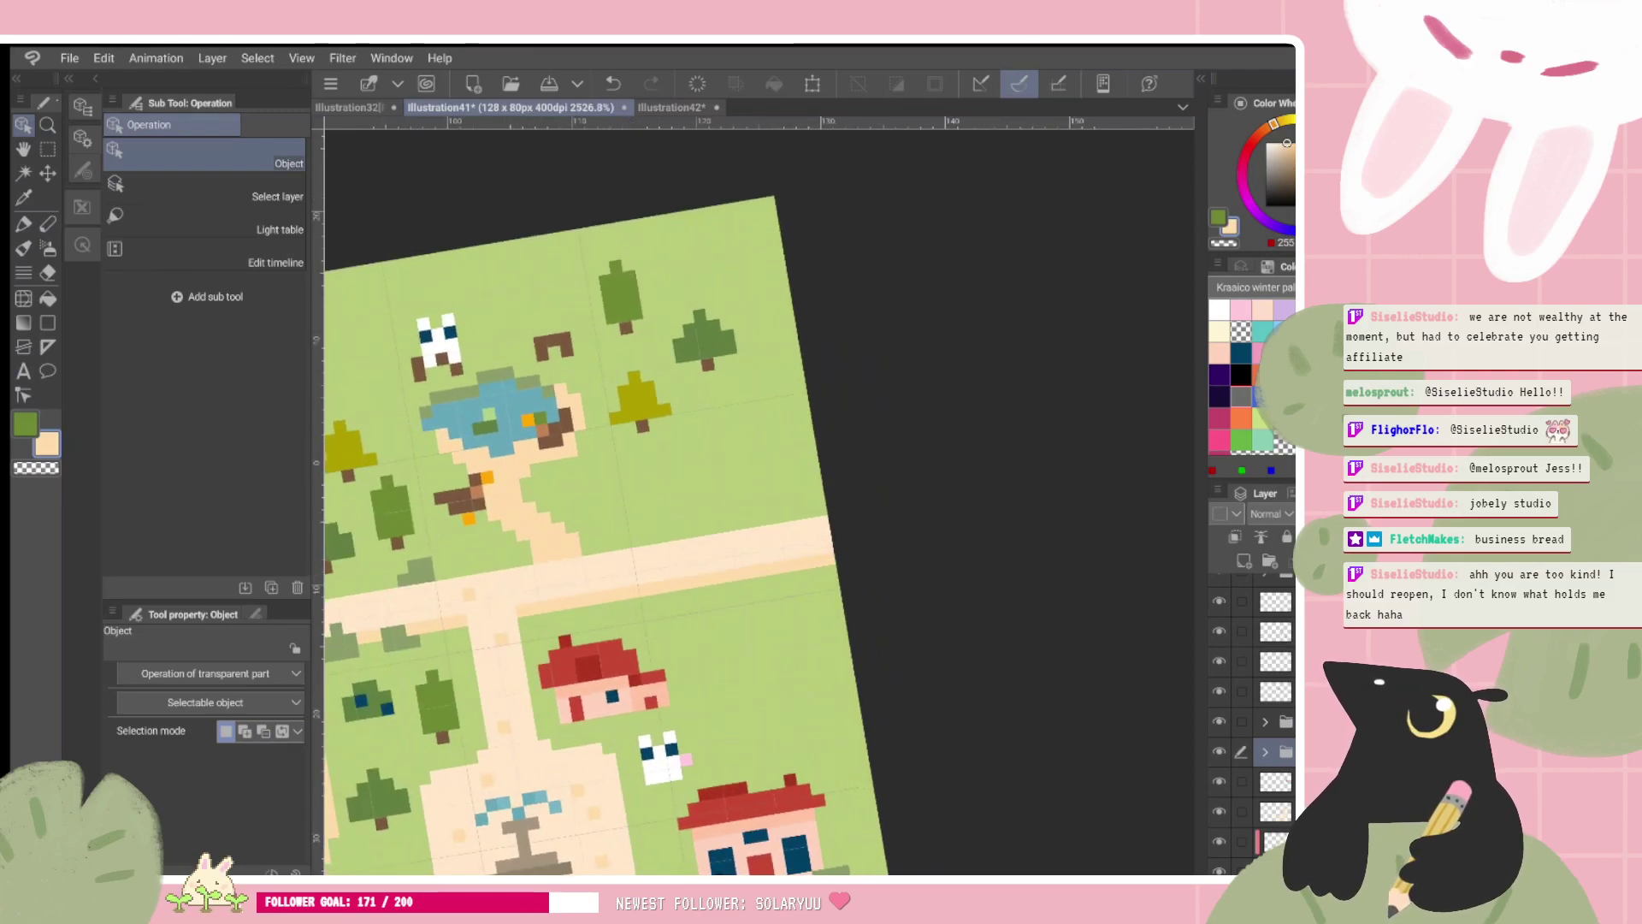
{"action": "scroll", "coordinate": [691, 556], "scroll_direction": "down", "scroll_amount": 1}
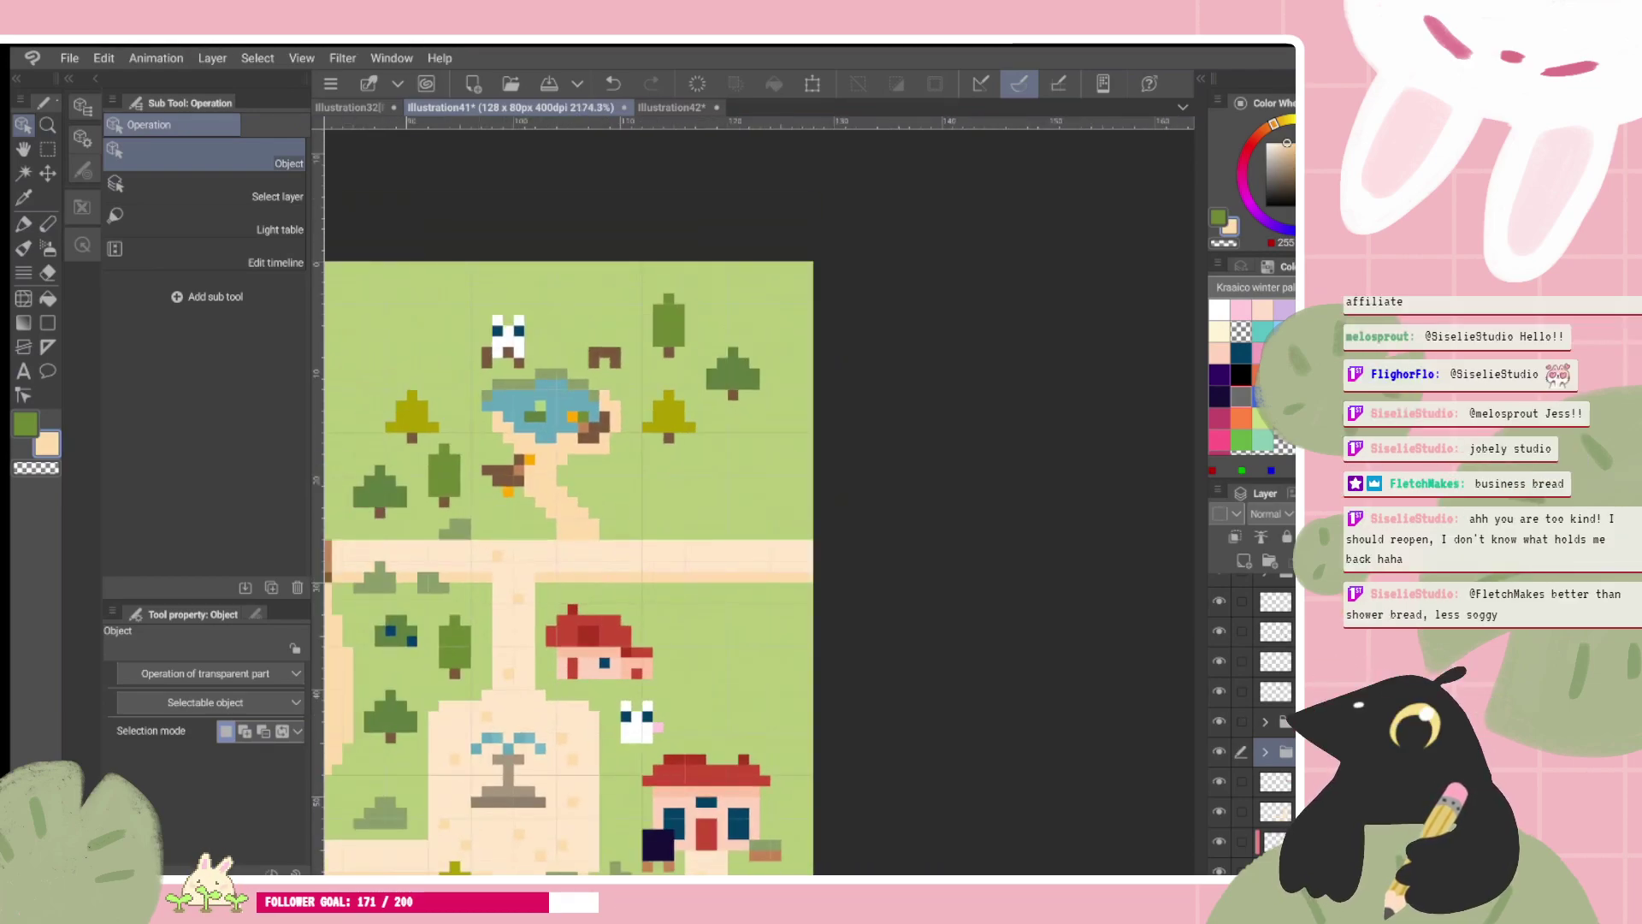
{"action": "left_click", "coordinate": [1275, 781]}
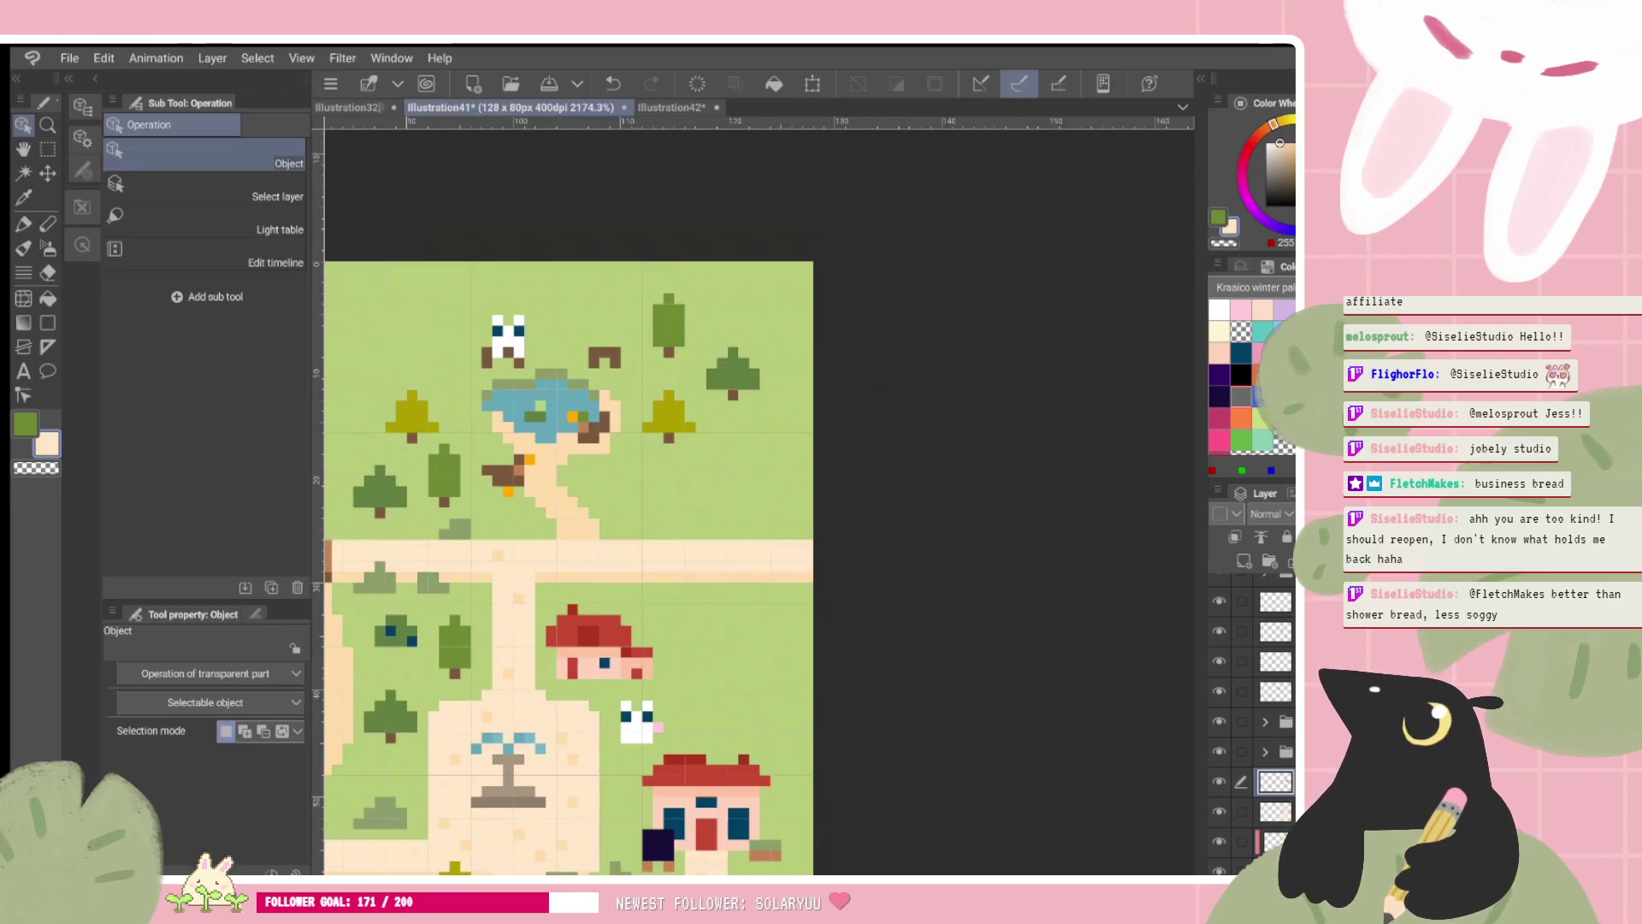
{"action": "scroll", "coordinate": [742, 439], "scroll_direction": "up", "scroll_amount": 2}
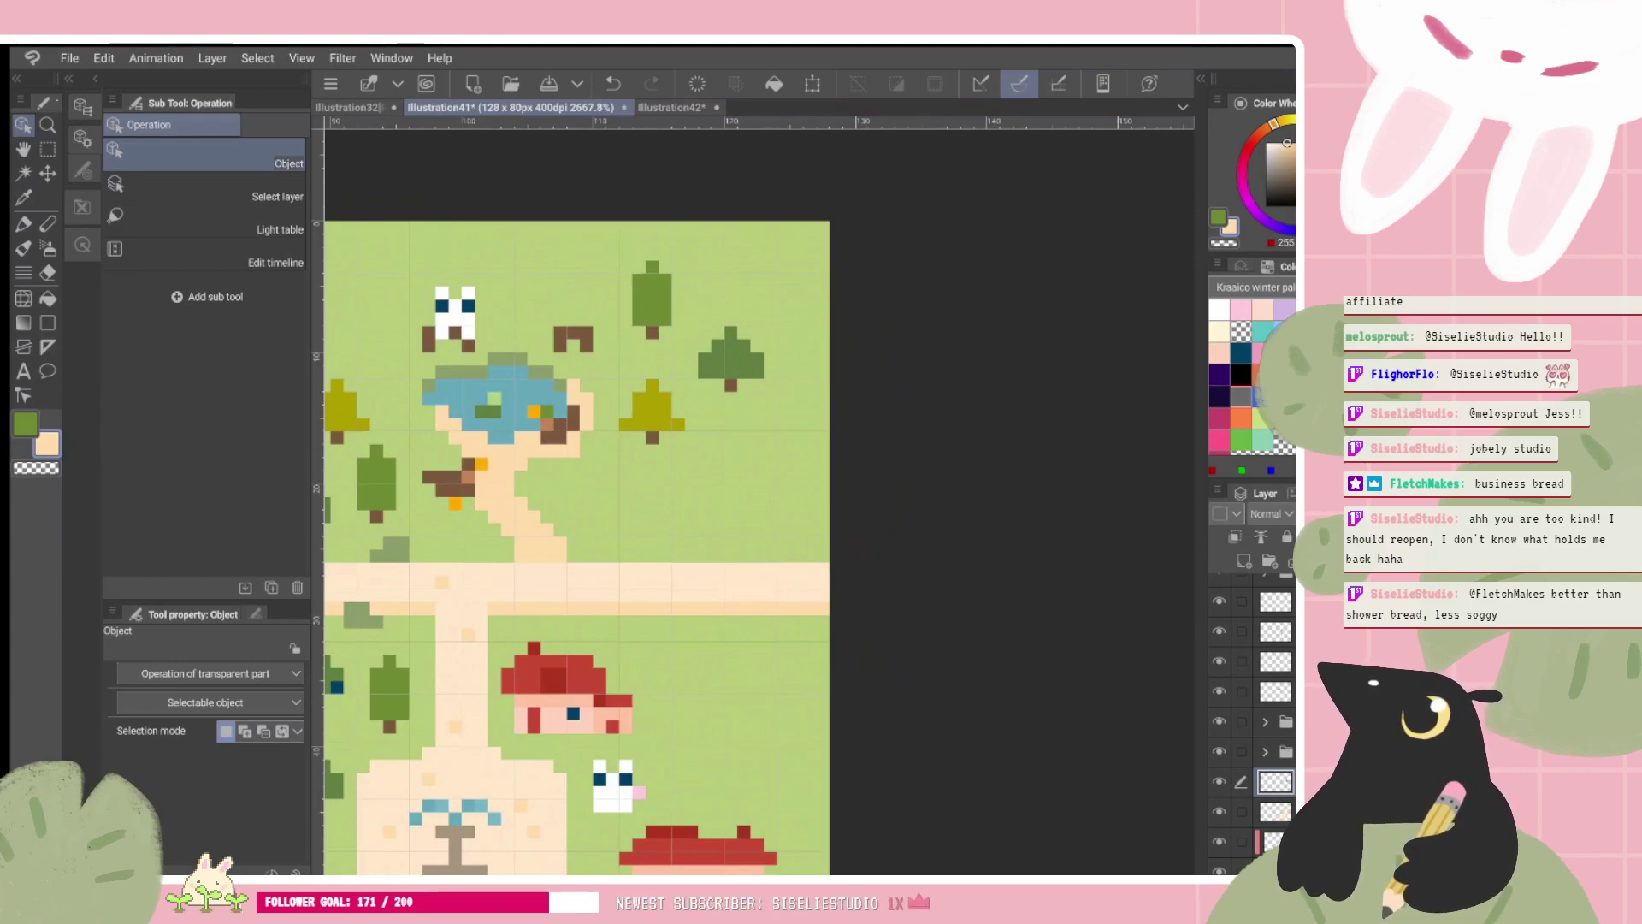
{"action": "scroll", "coordinate": [813, 342], "scroll_direction": "up", "scroll_amount": 1}
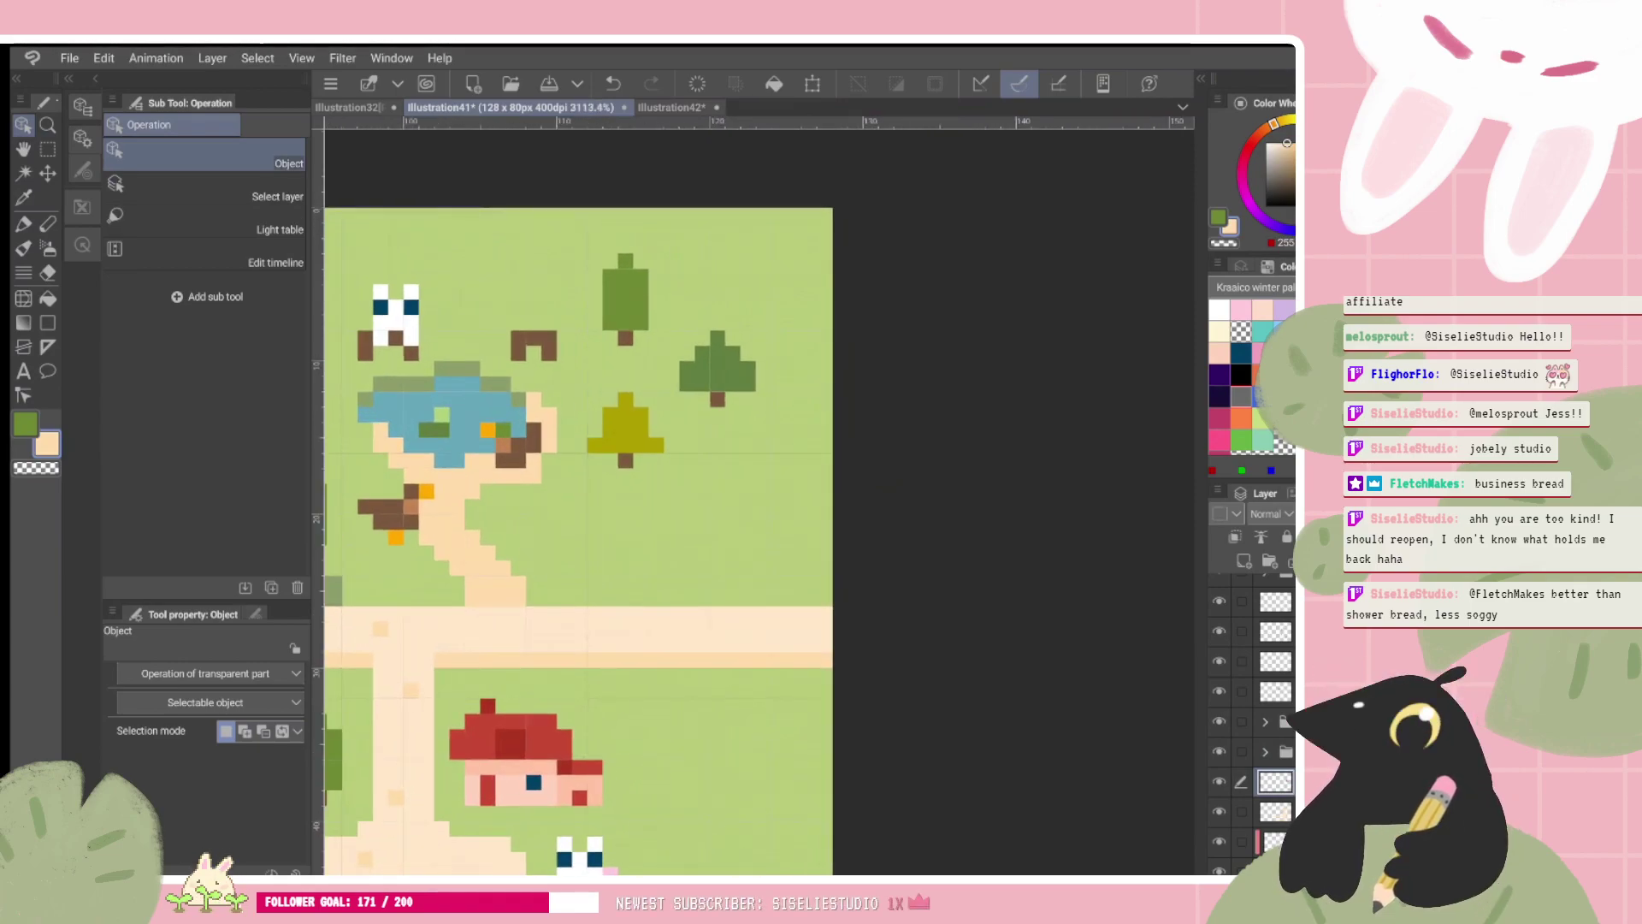
{"action": "left_click", "coordinate": [462, 325], "text": "alt"}
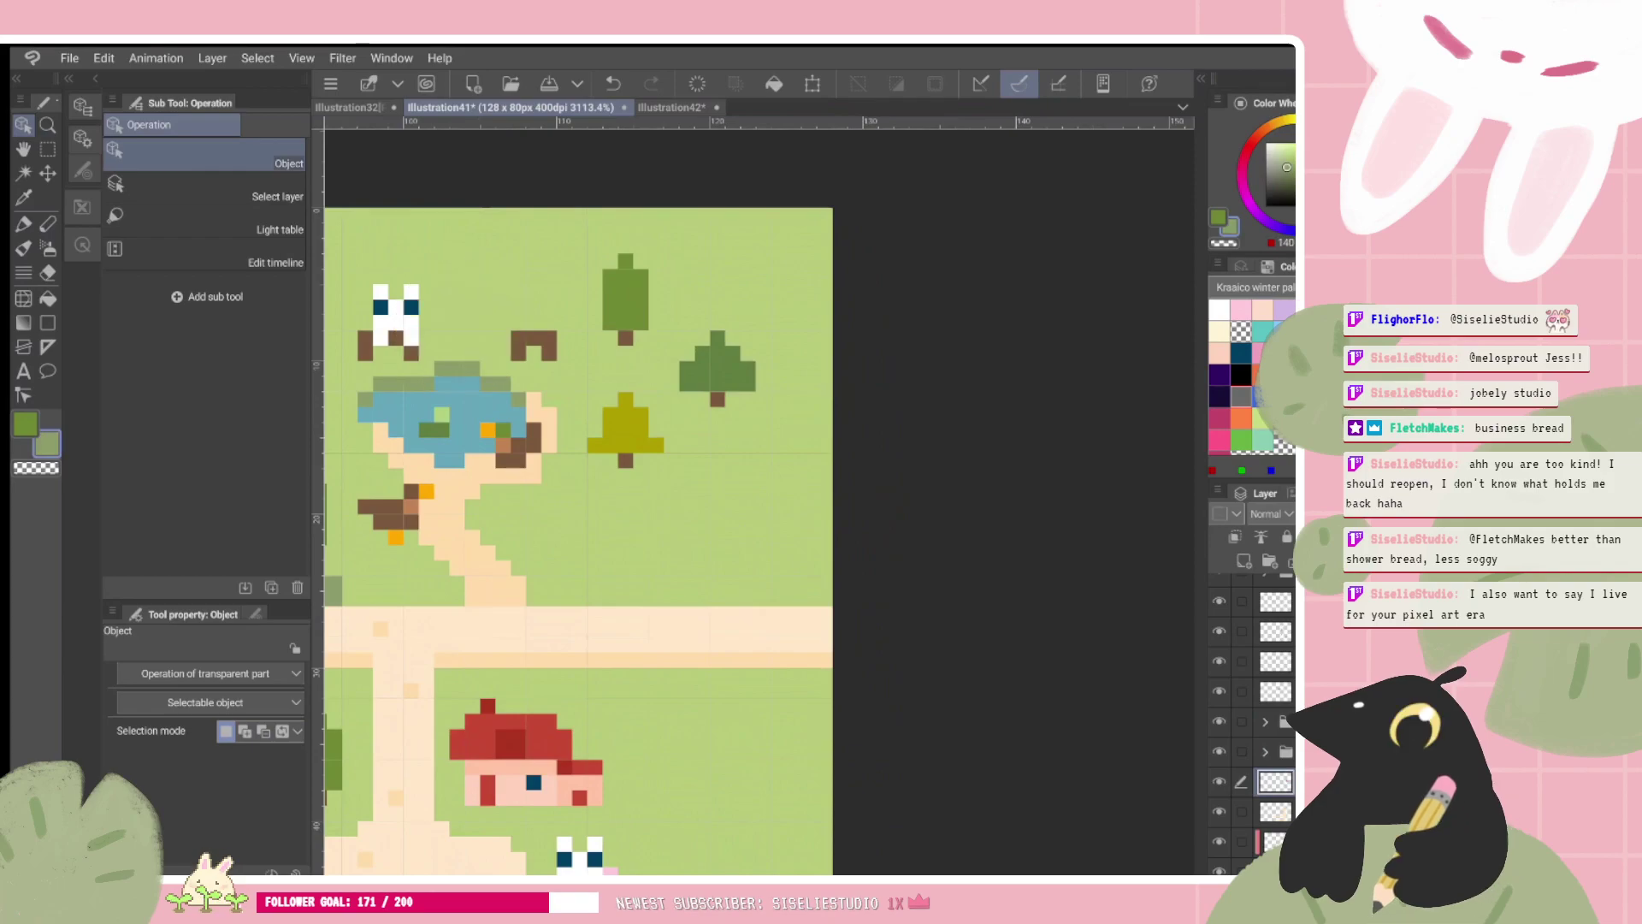
Step: Look over the whole village map to check the balance of trees, paths and buildings
{"action": "scroll", "coordinate": [1251, 719], "scroll_direction": "up", "scroll_amount": 3}
{"action": "scroll", "coordinate": [1251, 719], "scroll_direction": "down", "scroll_amount": 1}
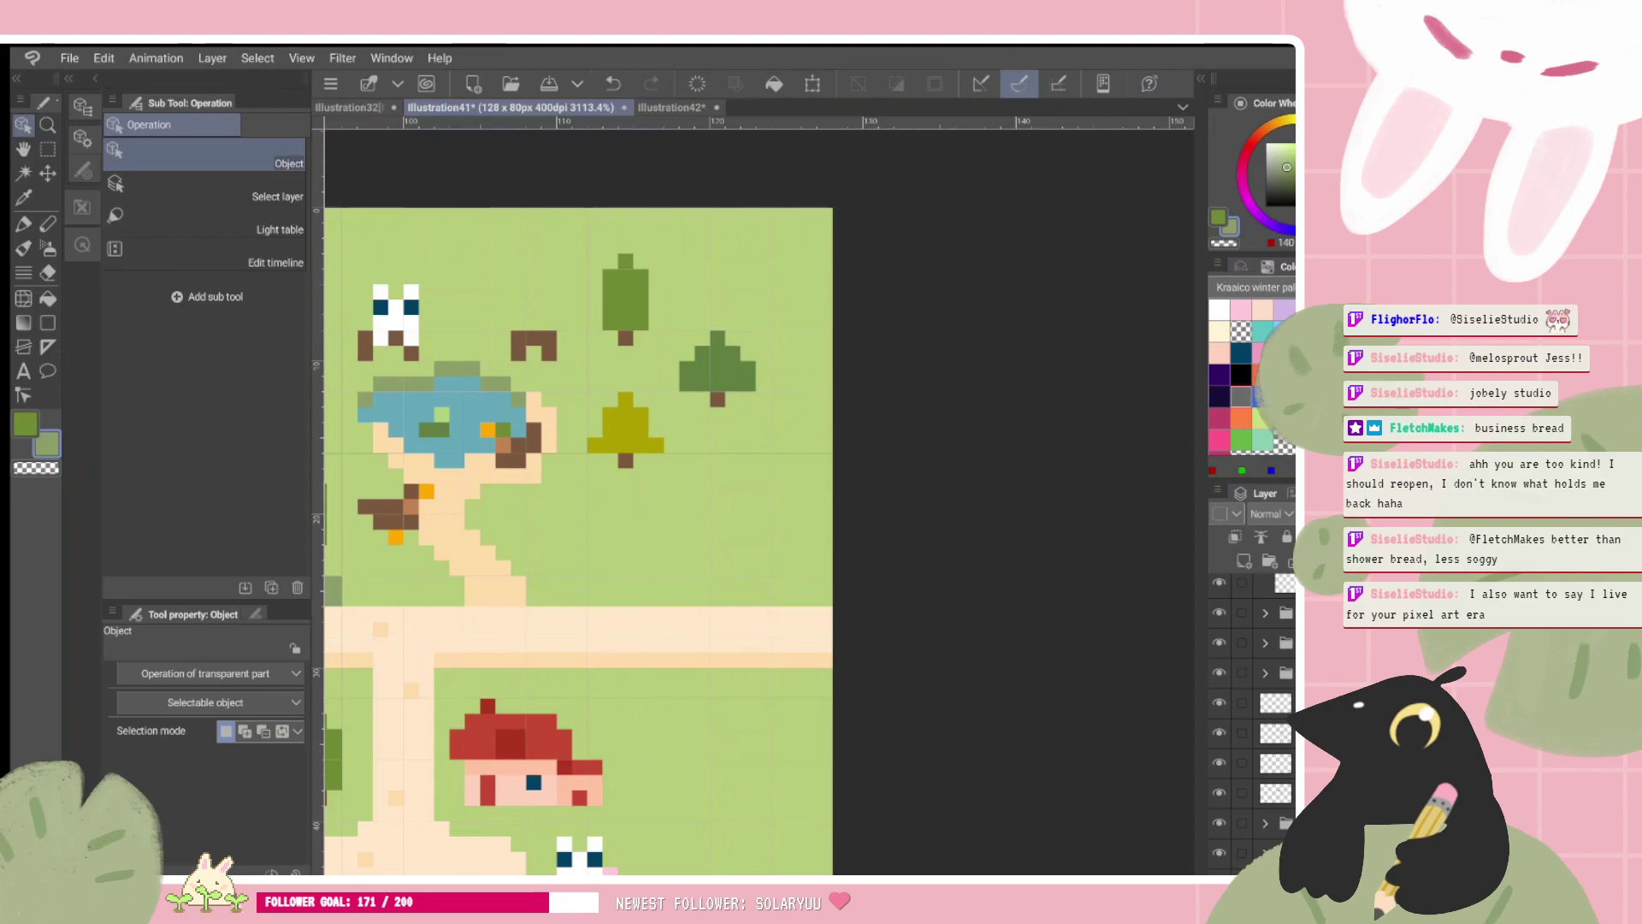
{"action": "scroll", "coordinate": [578, 496], "scroll_direction": "left", "scroll_amount": 3}
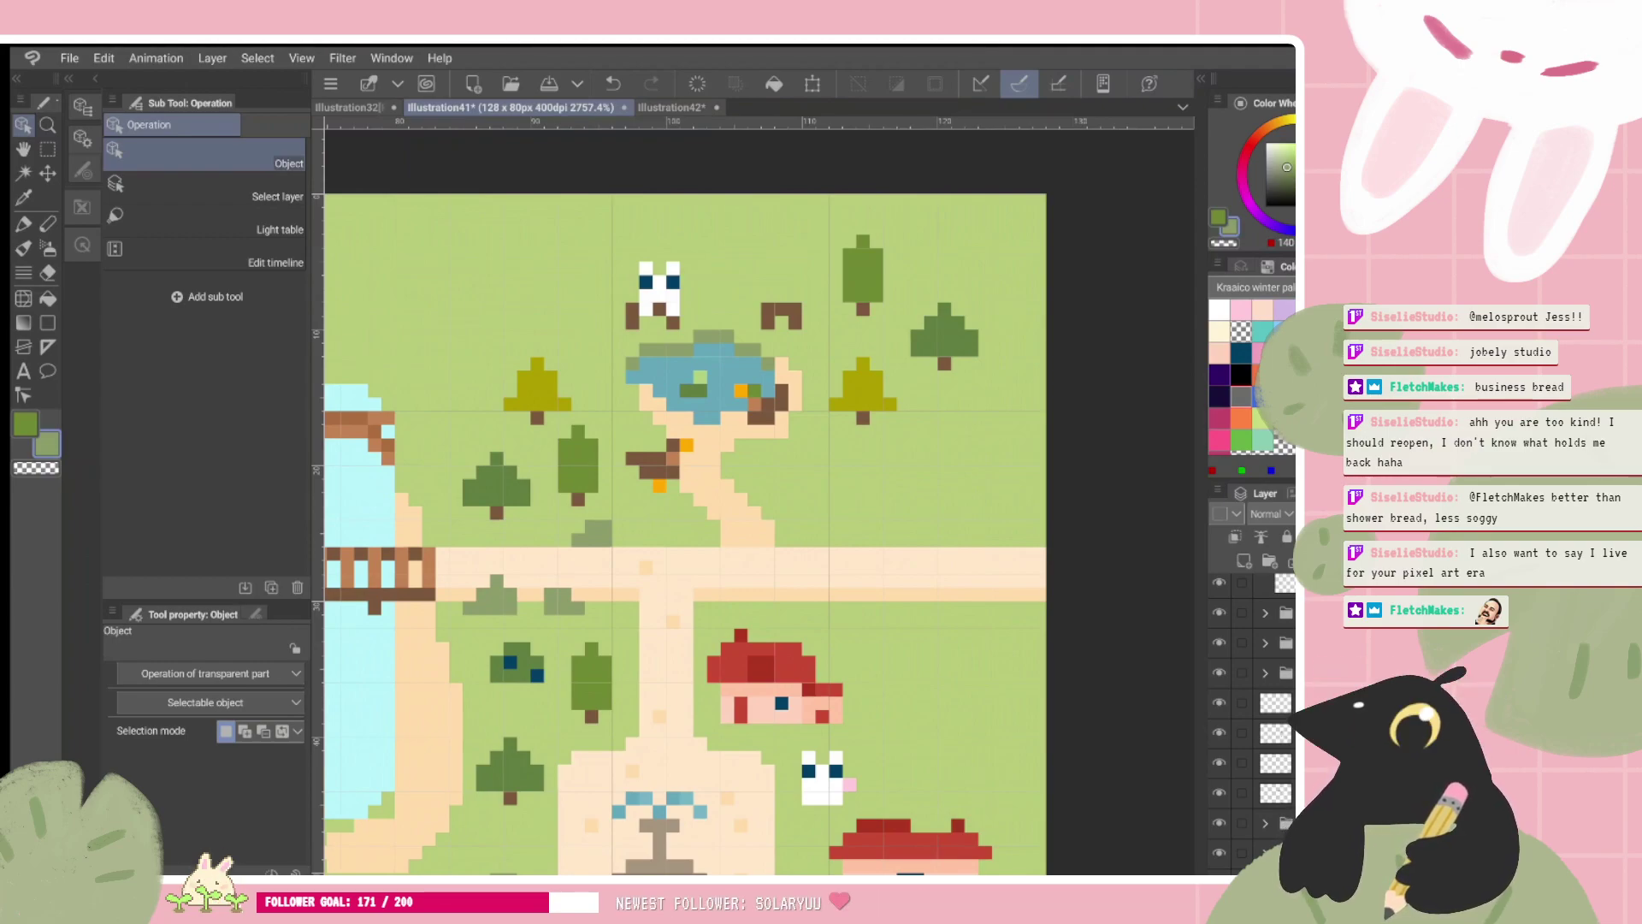
{"action": "scroll", "coordinate": [685, 527], "scroll_direction": "down", "scroll_amount": 4}
{"action": "scroll", "coordinate": [685, 527], "scroll_direction": "down", "scroll_amount": 2}
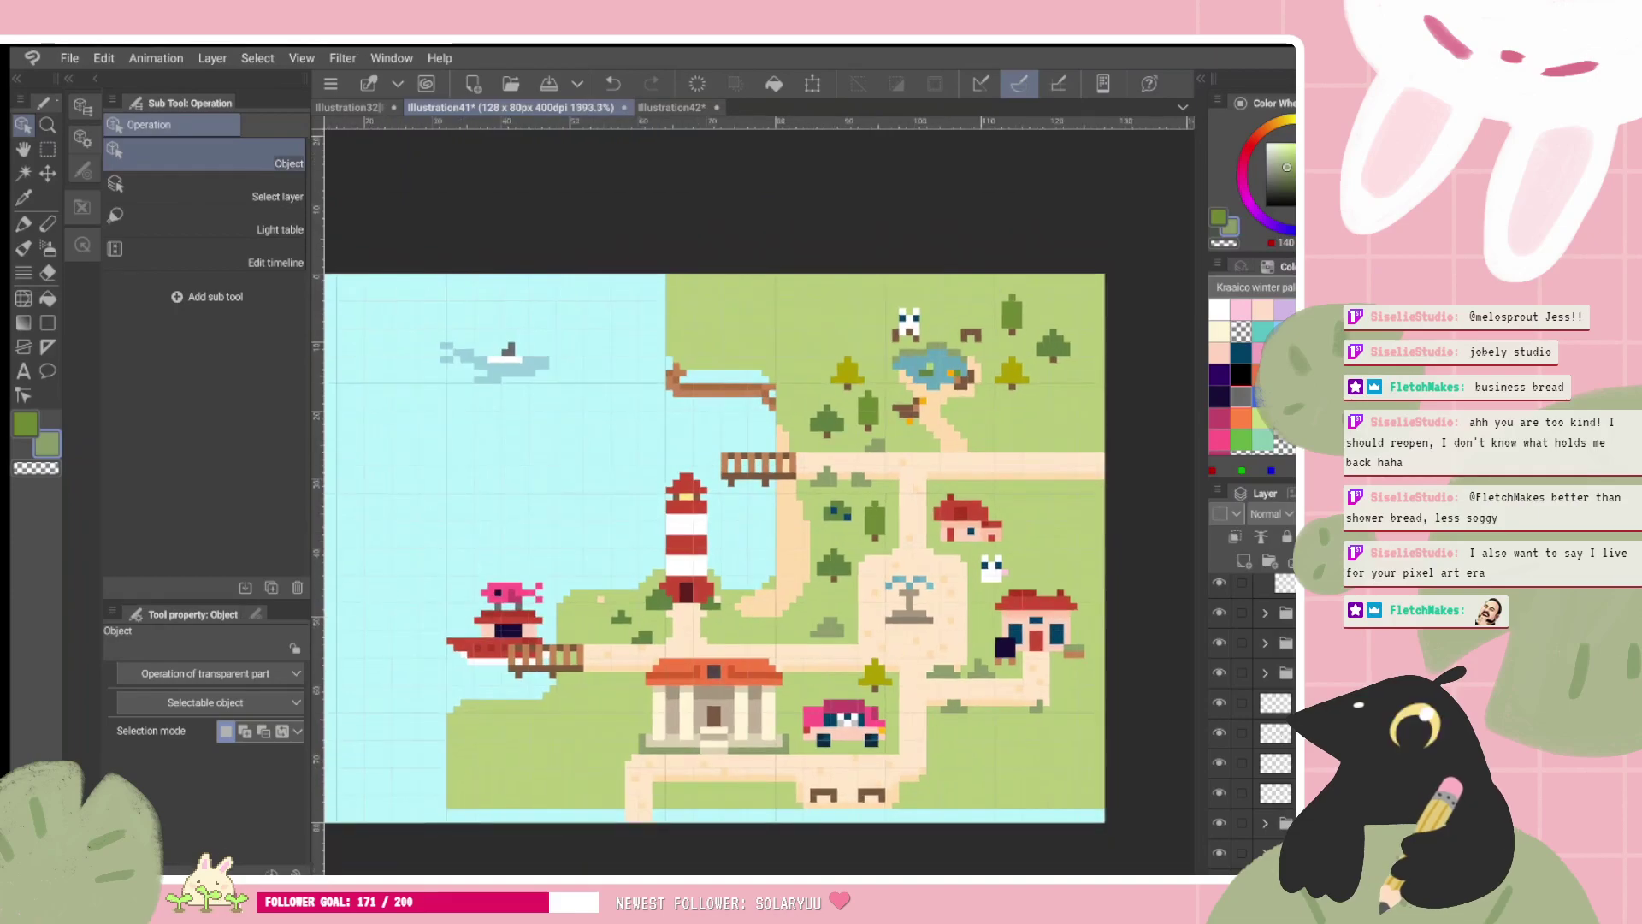
{"action": "scroll", "coordinate": [714, 548], "scroll_direction": "up", "scroll_amount": 1}
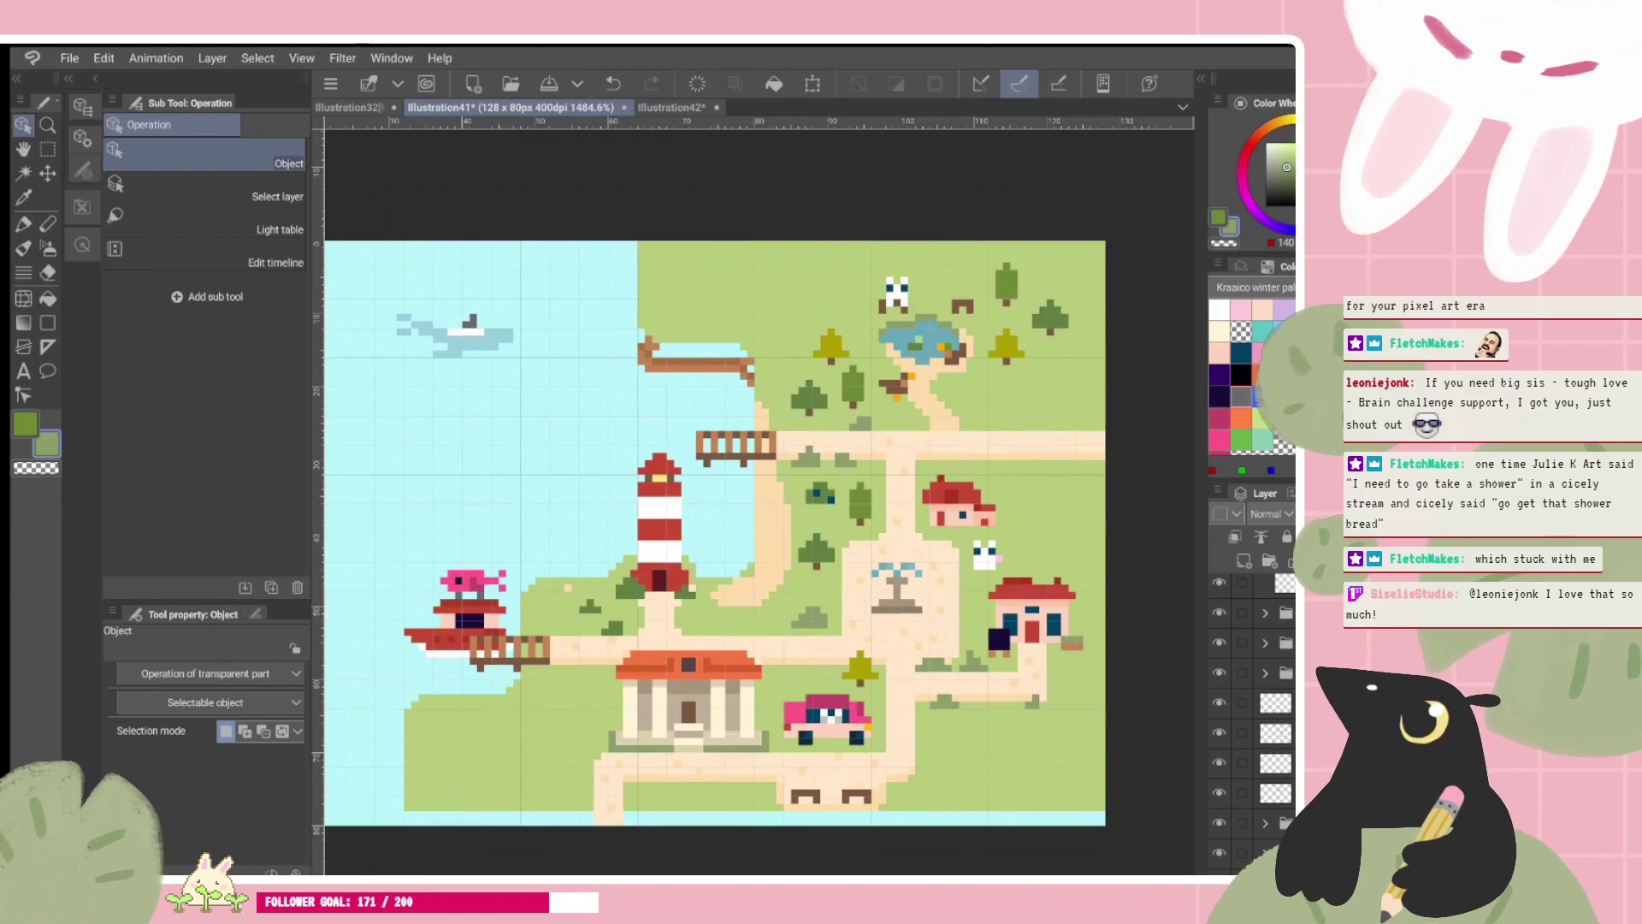
{"action": "left_click_drag", "start_coordinate": [715, 533], "coordinate": [693, 513]}
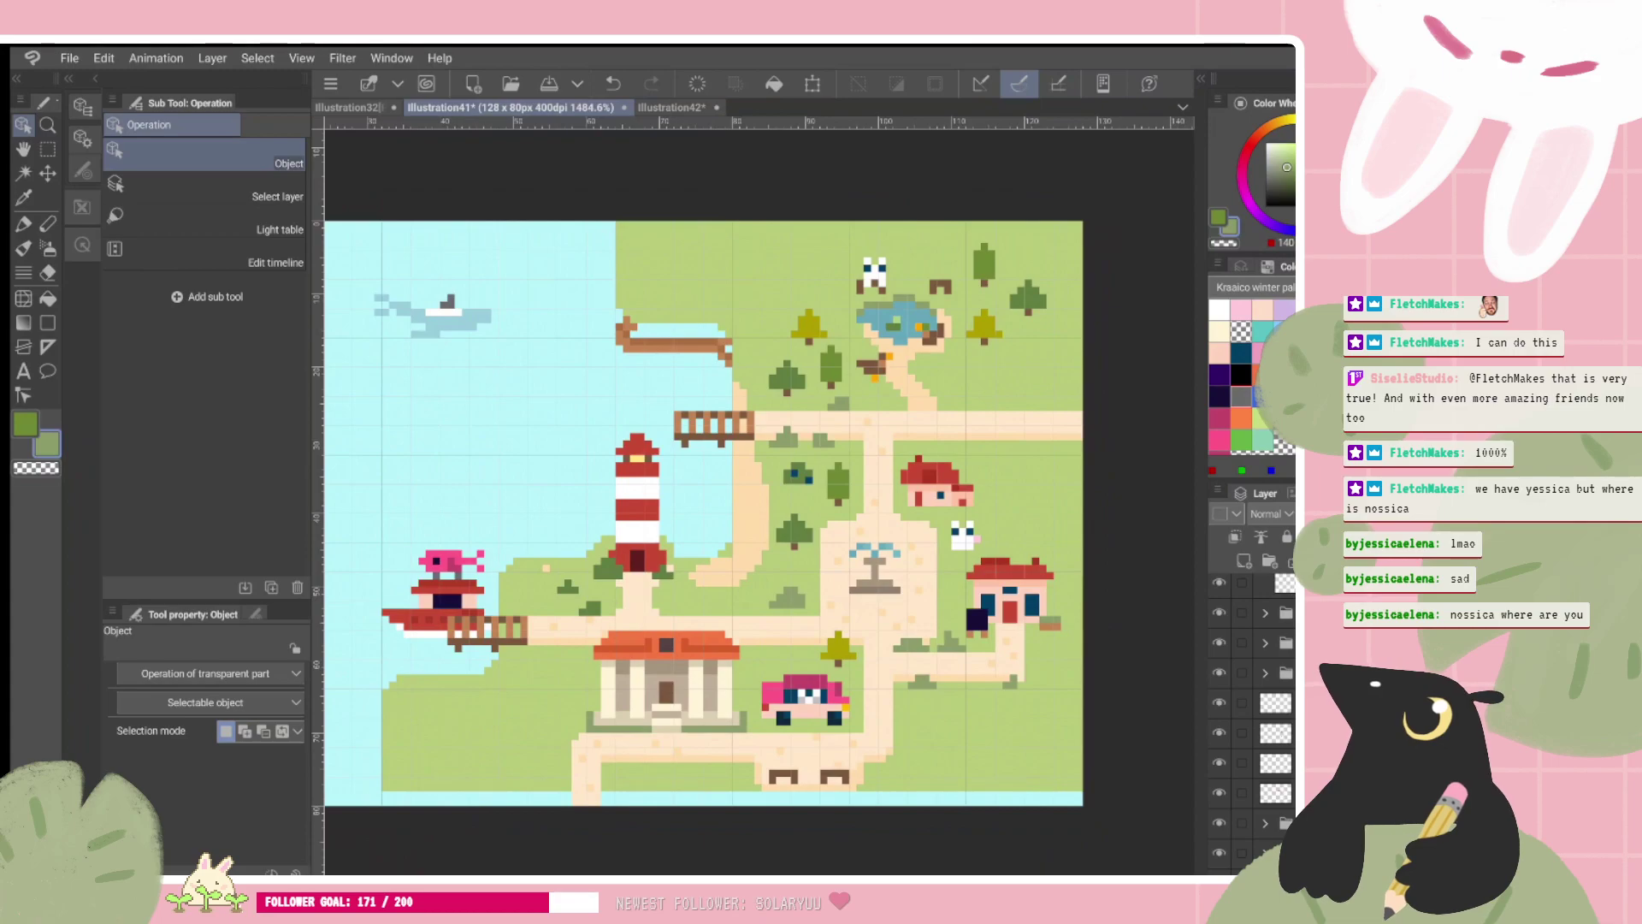
{"action": "scroll", "coordinate": [703, 513], "scroll_direction": "down", "scroll_amount": 1}
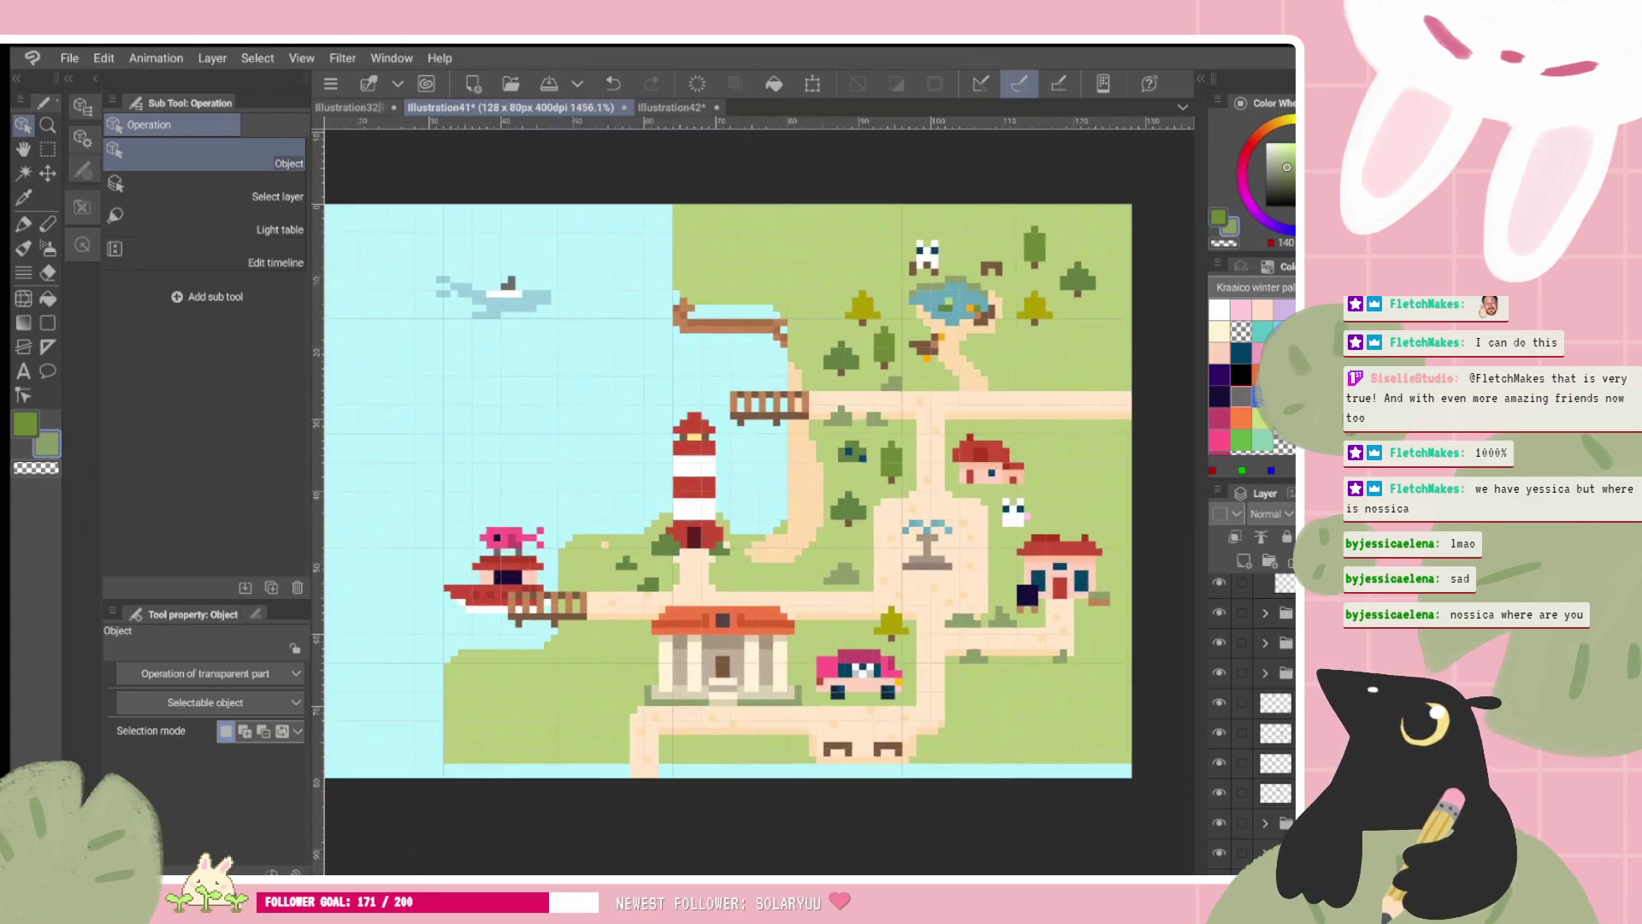
Step: Move the grass layer down so it meets the brown cliff edge and covers the water strip along the map's lower border
{"action": "scroll", "coordinate": [1251, 719], "scroll_direction": "down", "scroll_amount": 2}
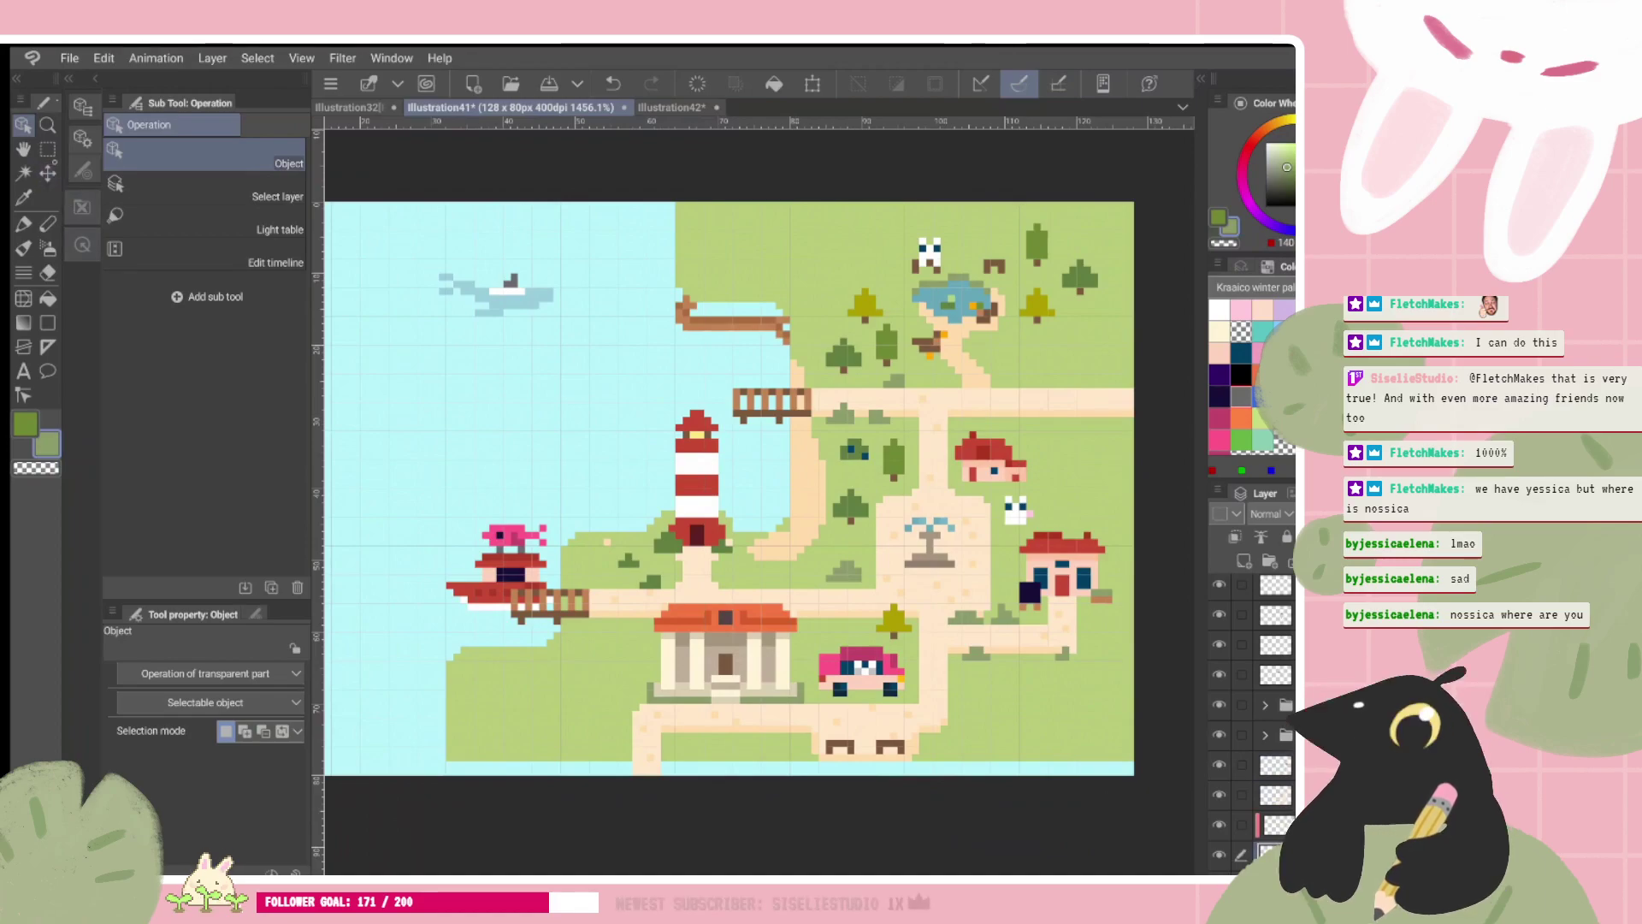
{"action": "key", "text": "k"}
{"action": "left_click_drag", "start_coordinate": [1069, 731], "coordinate": [1071, 747]}
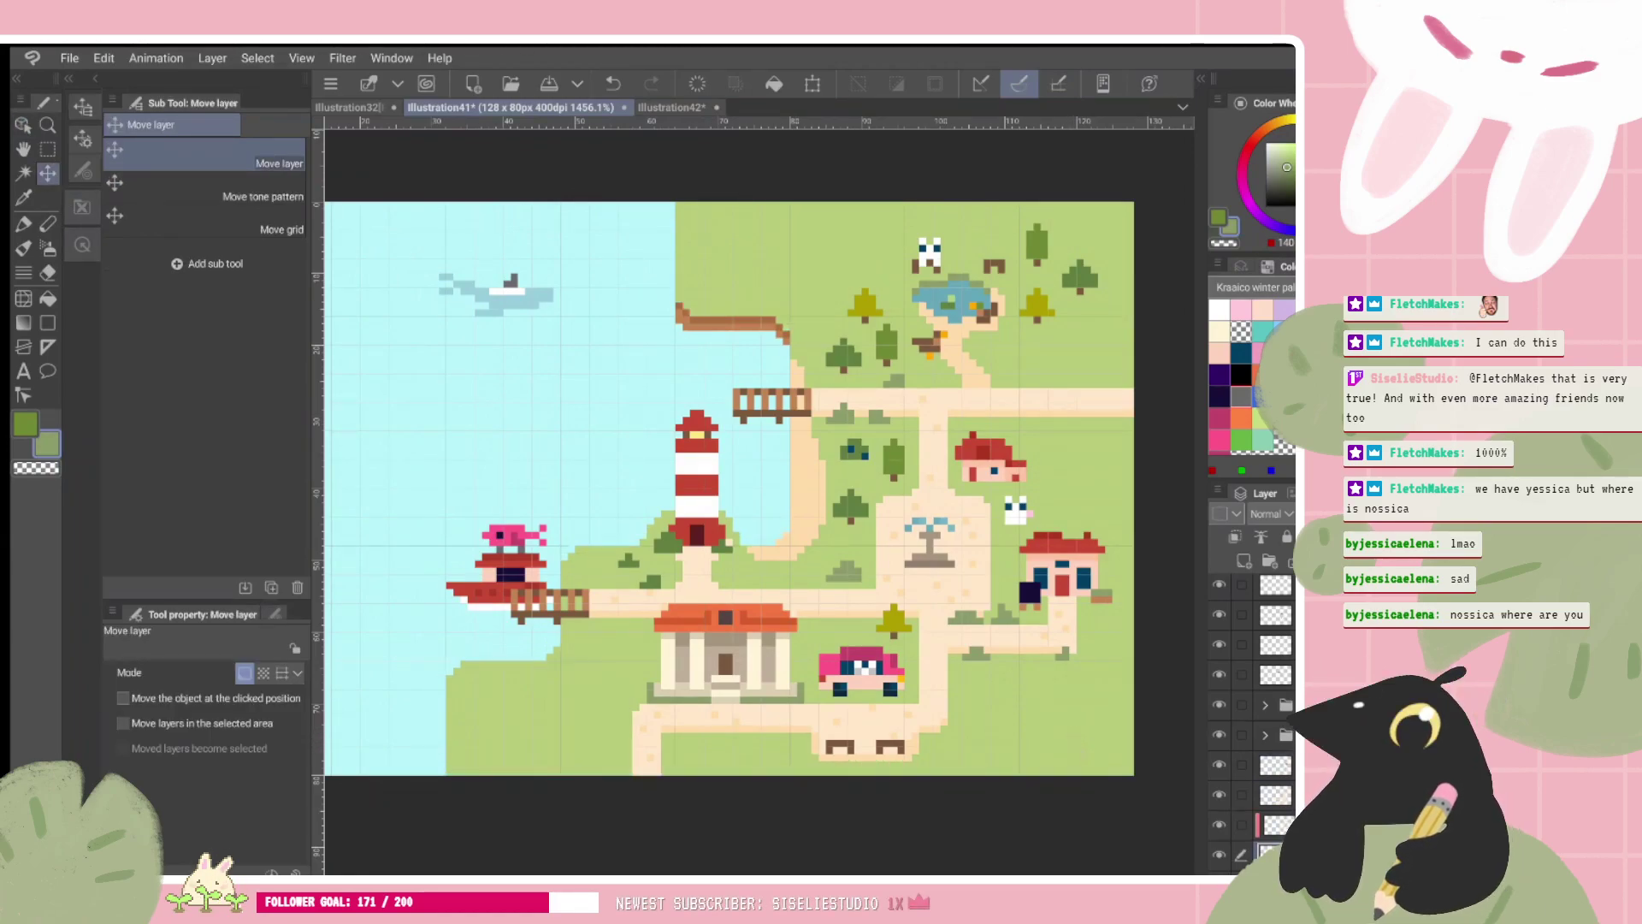
Step: Select a layer above the collapsed folders and switch from the Move layer tool to the Object operation tool
{"action": "left_click", "coordinate": [1274, 643]}
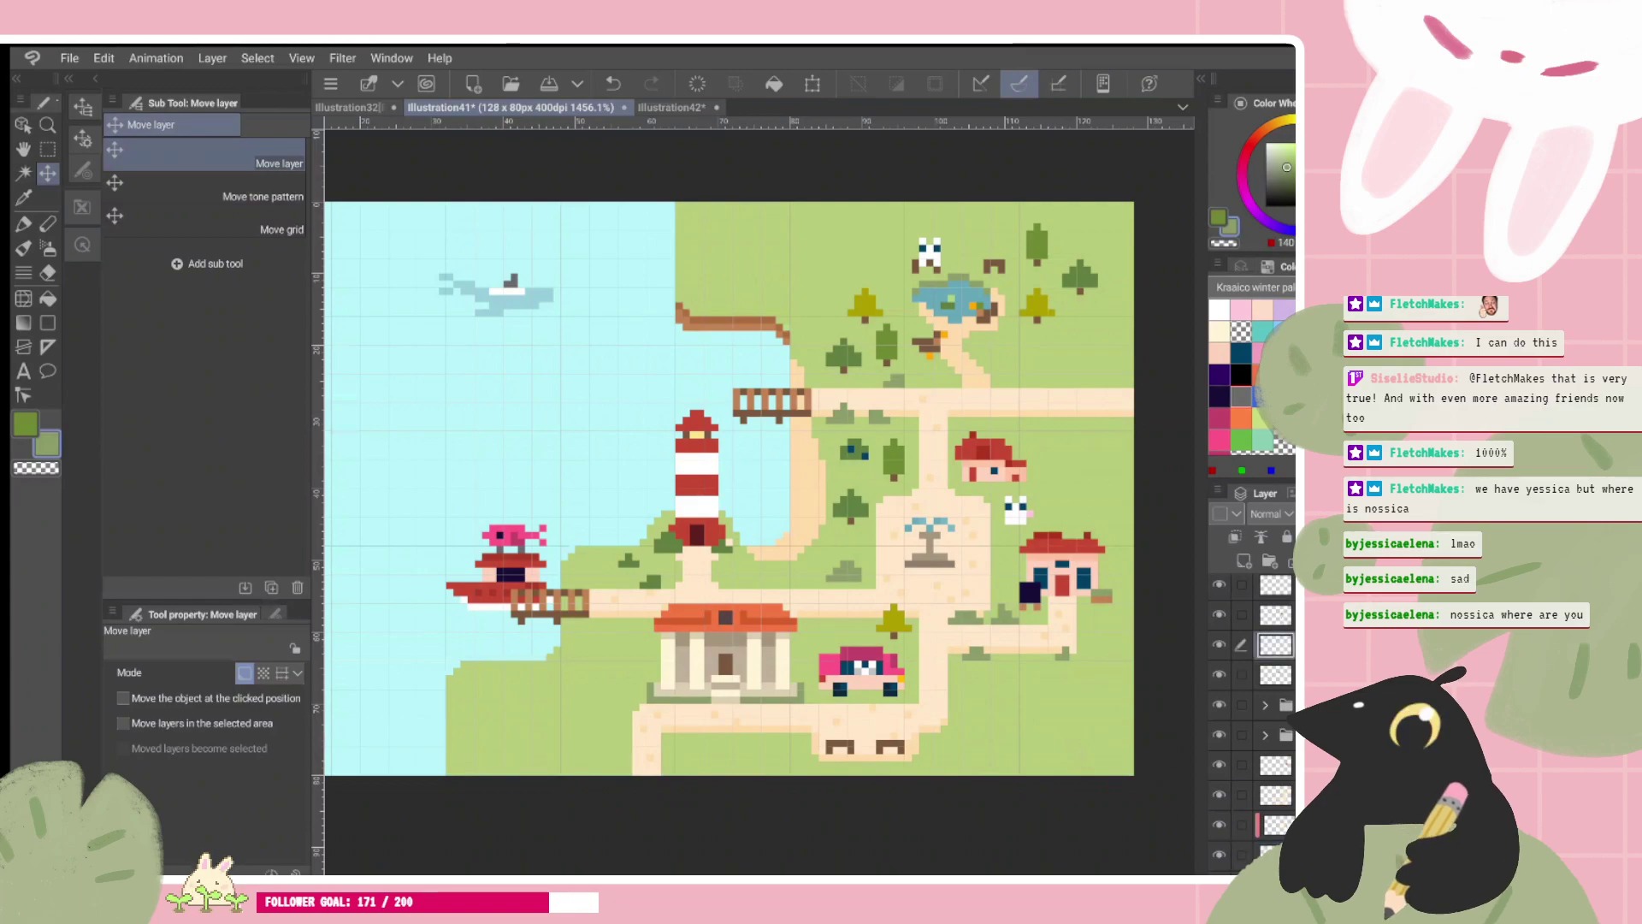
{"action": "scroll", "coordinate": [1220, 655], "scroll_direction": "up", "scroll_amount": 3}
{"action": "scroll", "coordinate": [1253, 718], "scroll_direction": "down", "scroll_amount": 3}
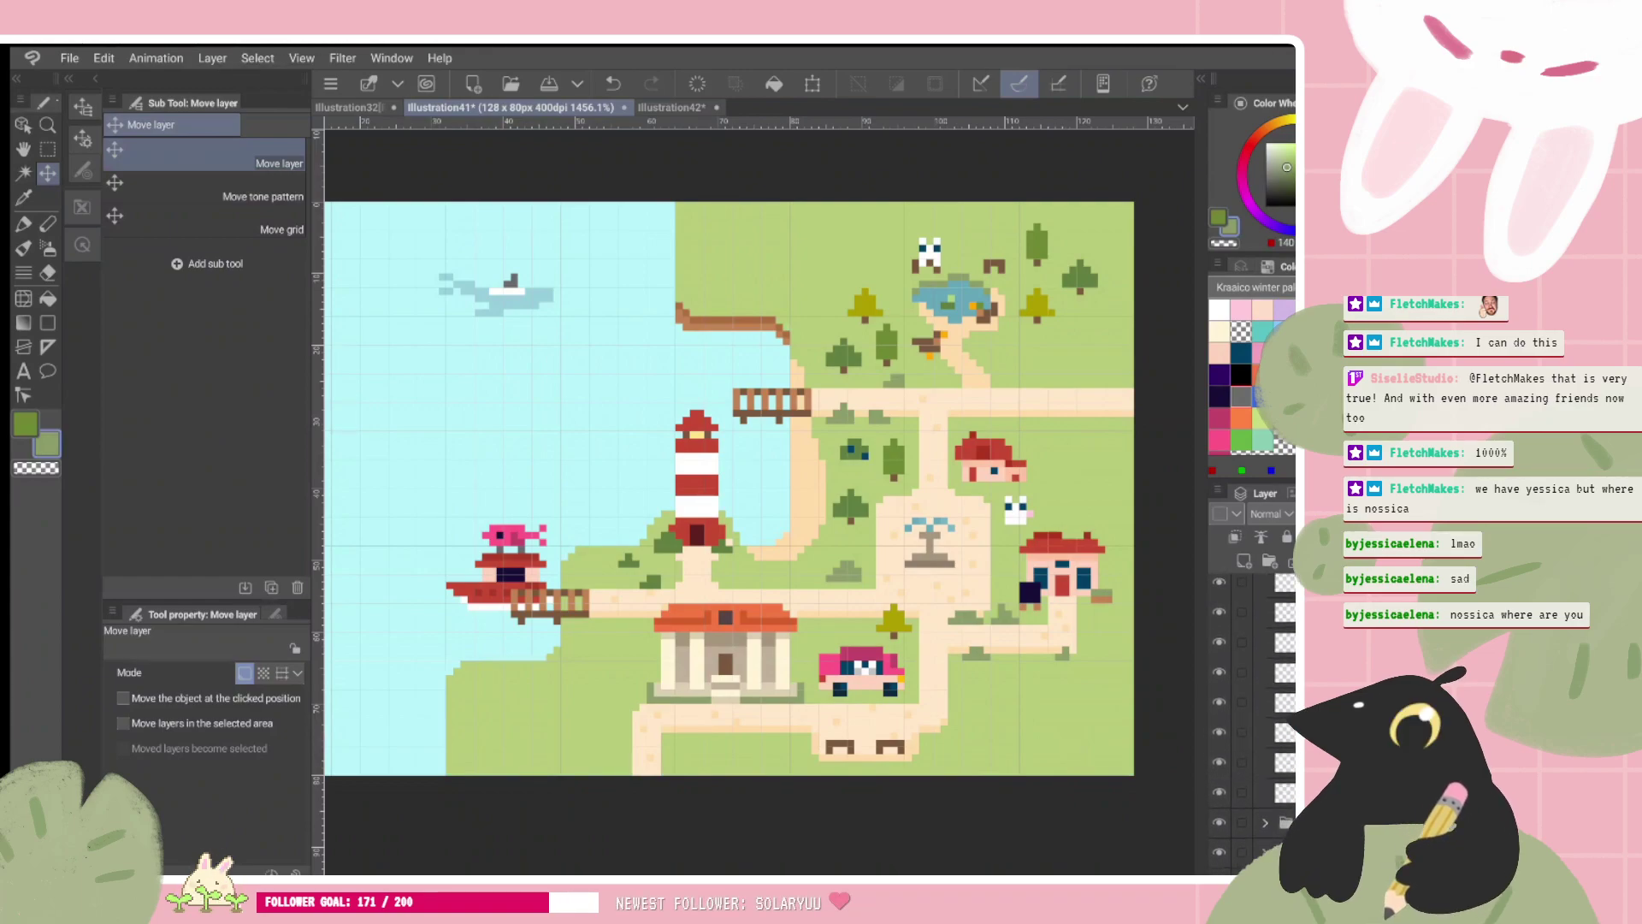
{"action": "left_click", "coordinate": [23, 173]}
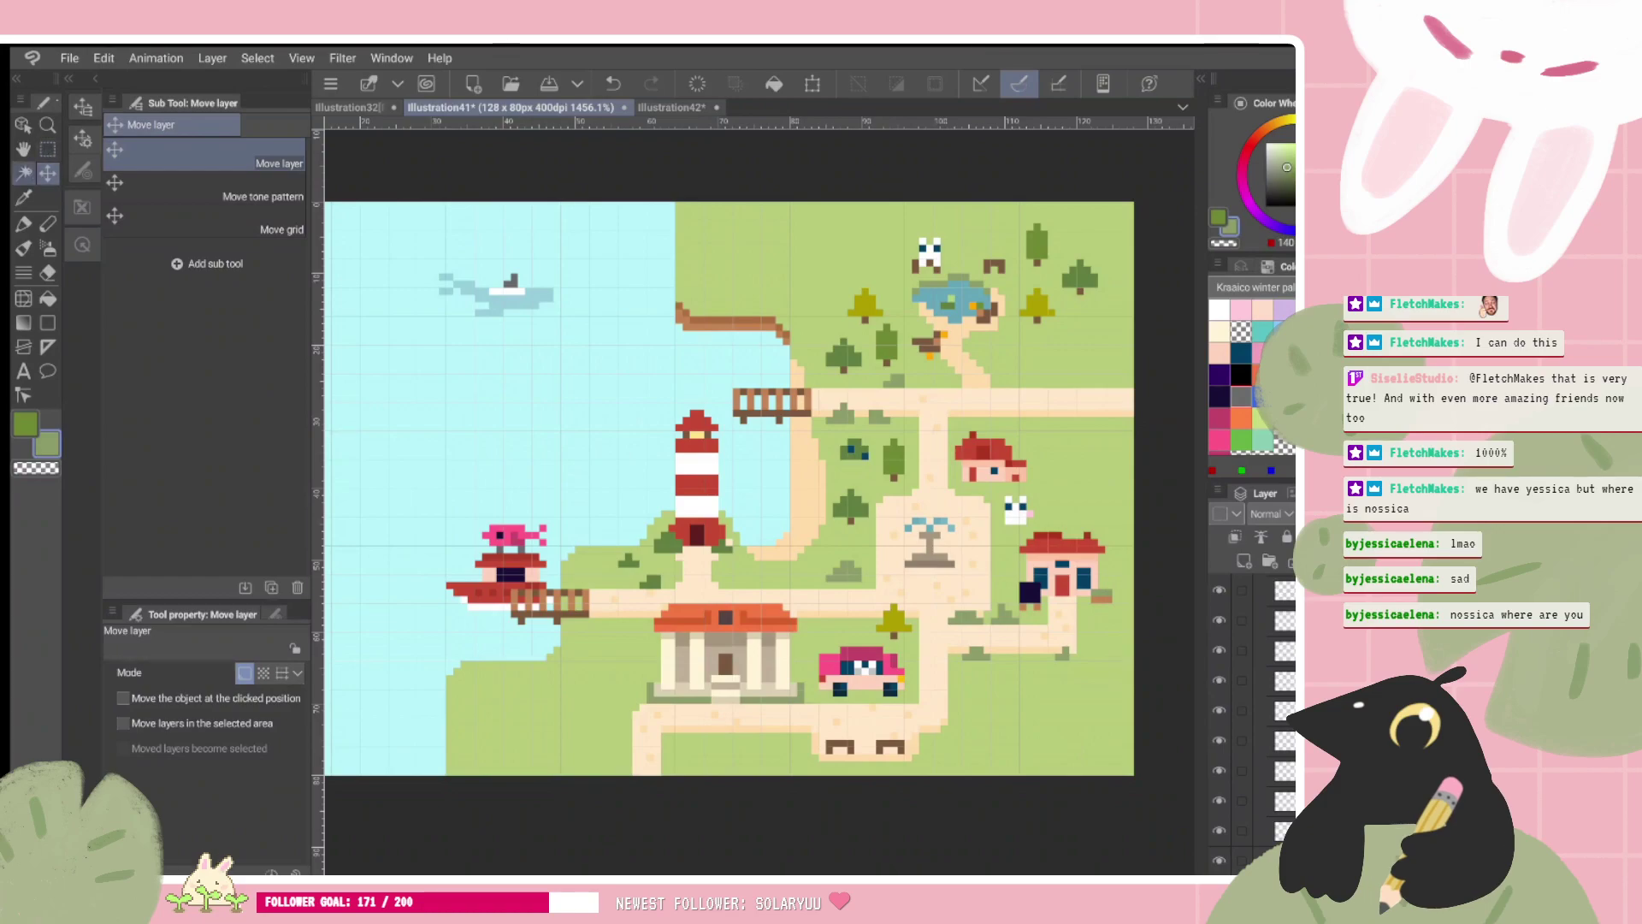
{"action": "left_click", "coordinate": [48, 174]}
{"action": "key", "text": "o"}
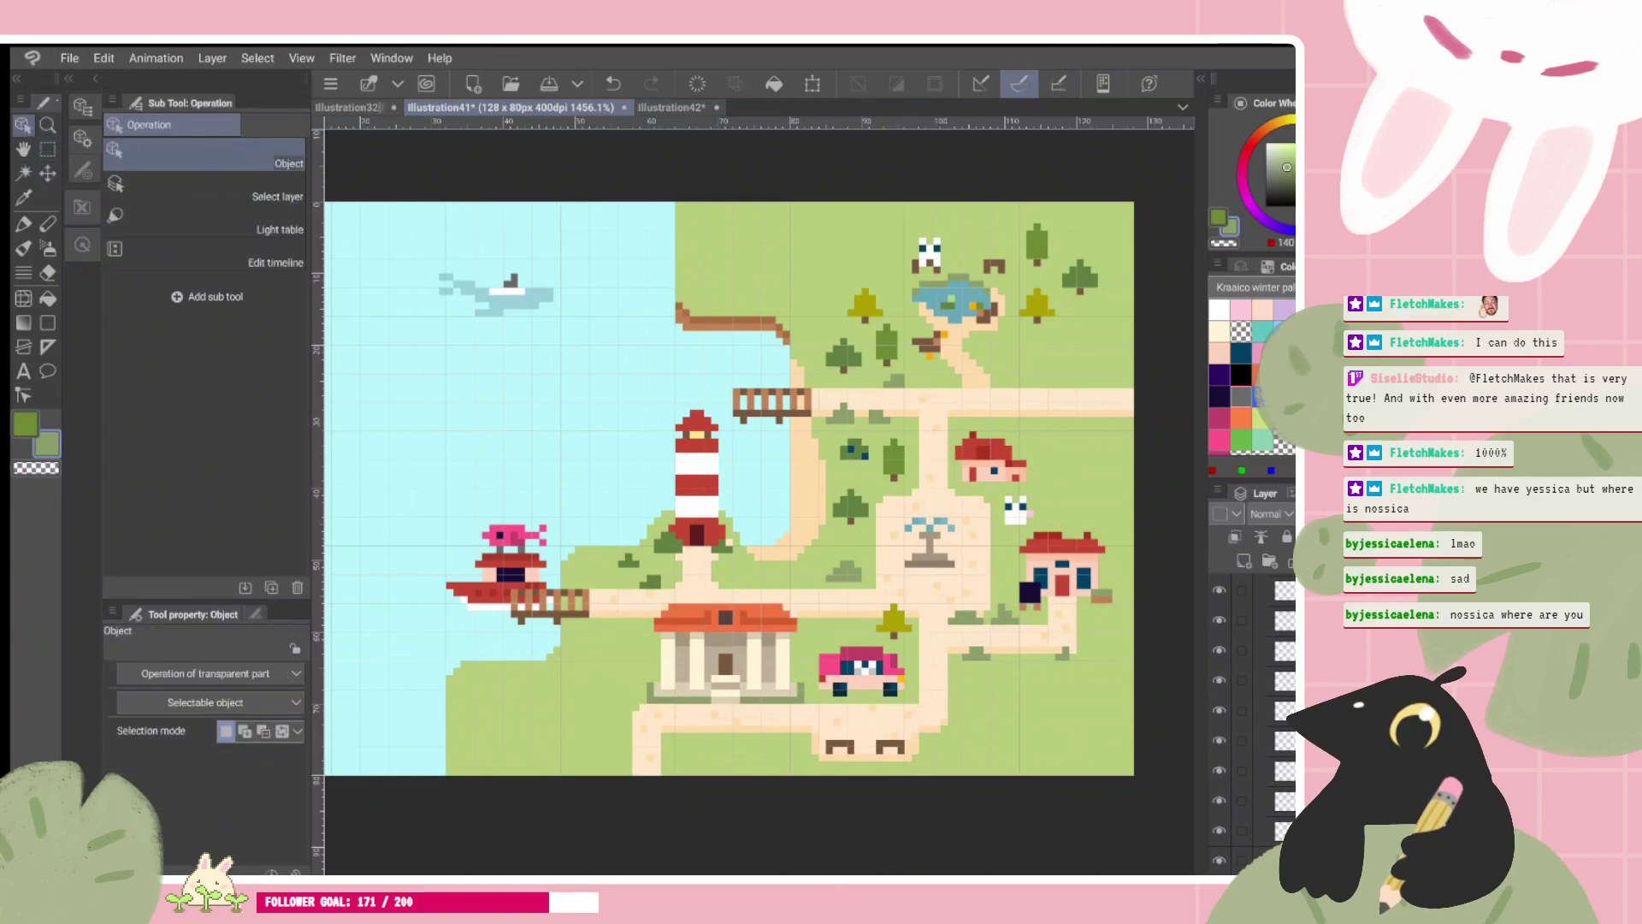
Step: Select the uppermost layer inside the expanded trees folder and add a new raster layer there
{"action": "scroll", "coordinate": [1253, 719], "scroll_direction": "up", "scroll_amount": 2}
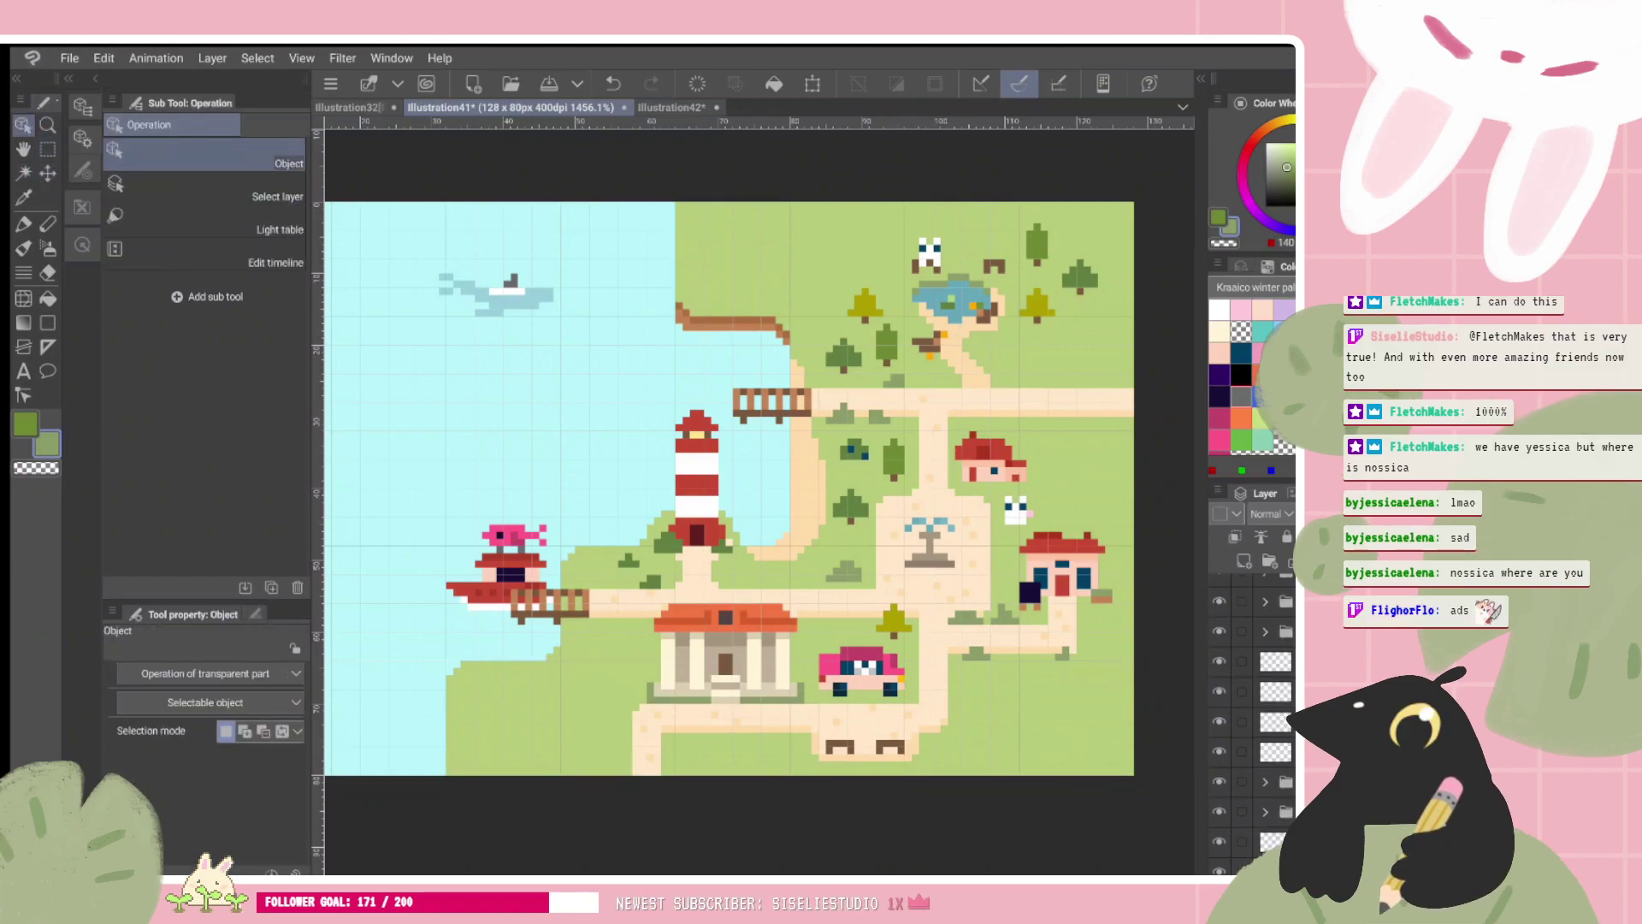
{"action": "scroll", "coordinate": [1253, 718], "scroll_direction": "down", "scroll_amount": 2}
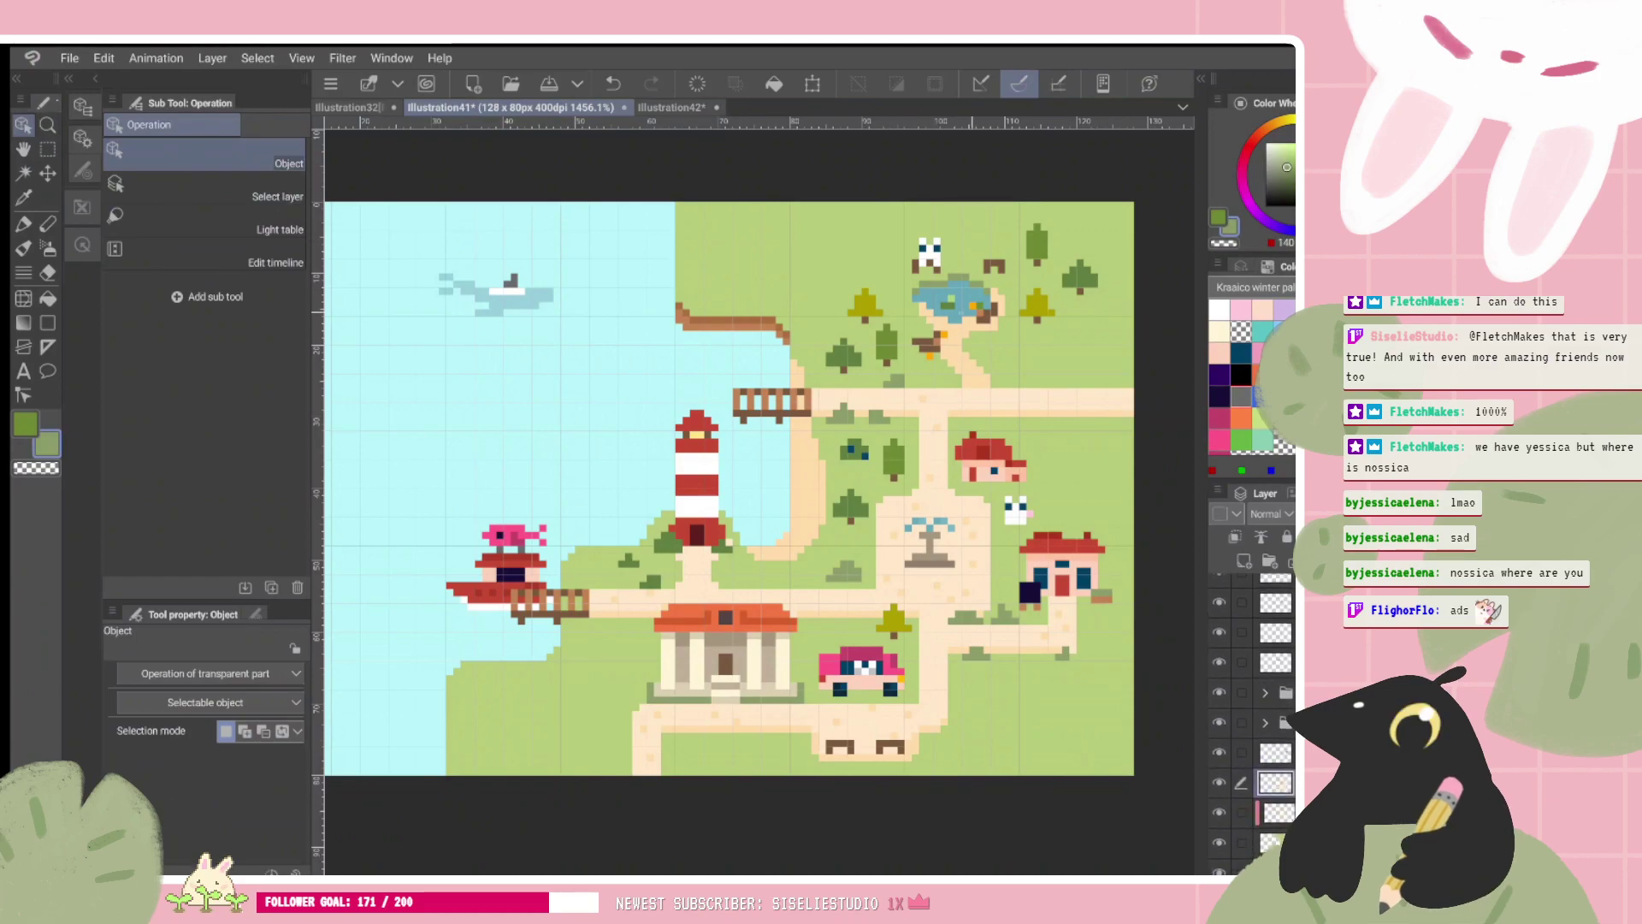
{"action": "scroll", "coordinate": [1253, 718], "scroll_direction": "up", "scroll_amount": 2}
{"action": "left_click", "coordinate": [1274, 702]}
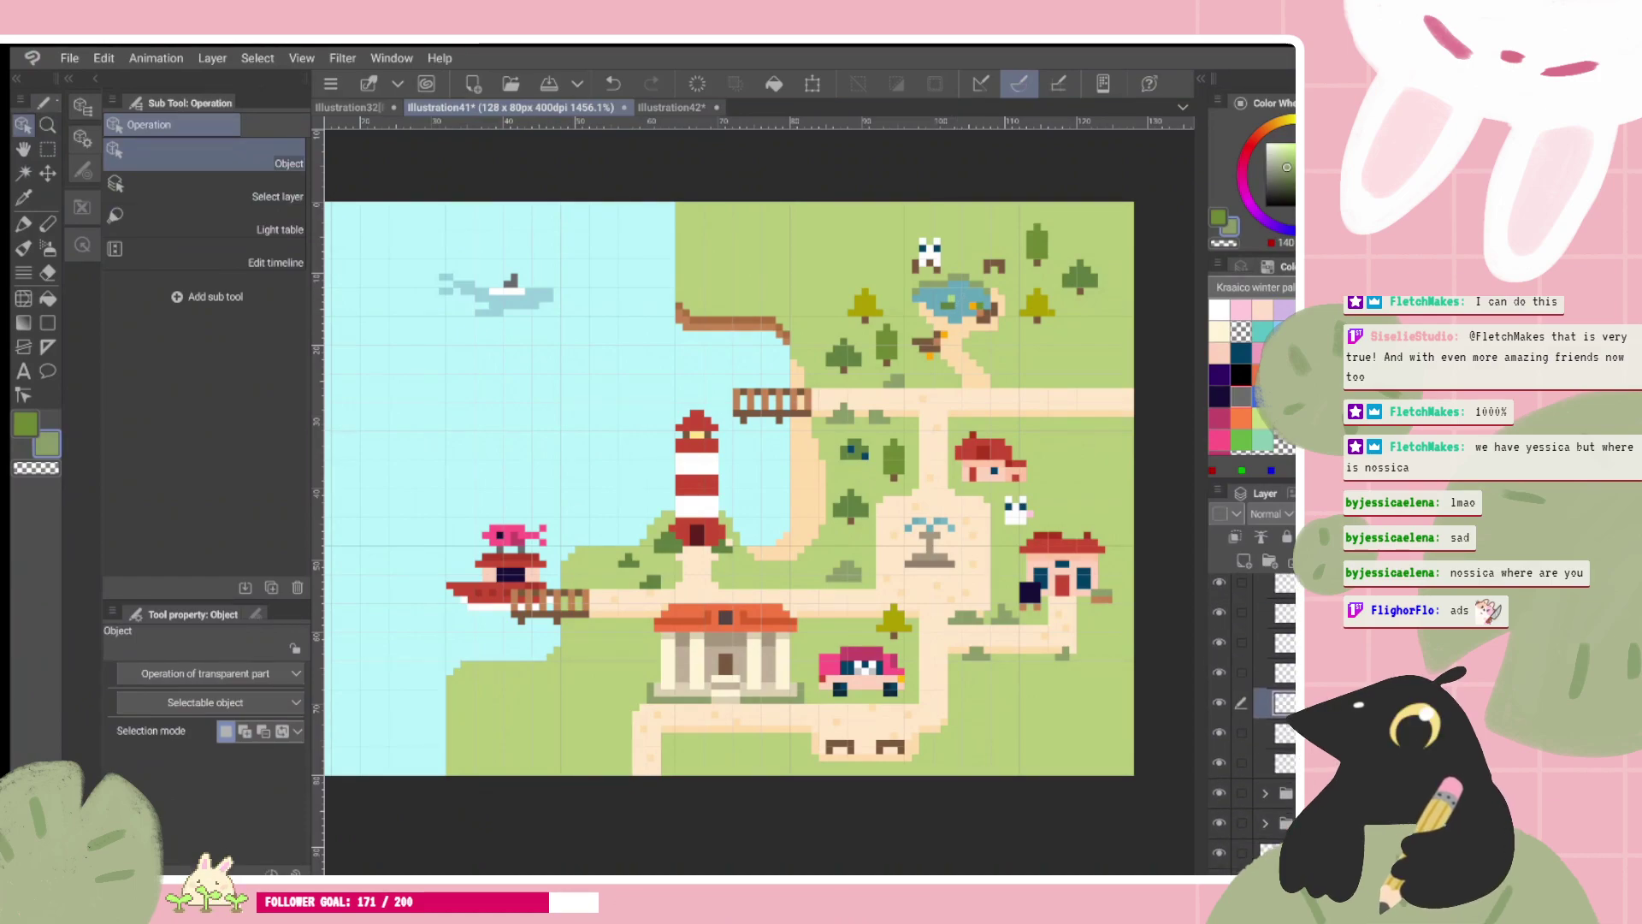
{"action": "scroll", "coordinate": [1253, 719], "scroll_direction": "up", "scroll_amount": 3}
{"action": "left_click", "coordinate": [1274, 706]}
{"action": "left_click", "coordinate": [1243, 561]}
{"action": "scroll", "coordinate": [941, 393], "scroll_direction": "up", "scroll_amount": 3}
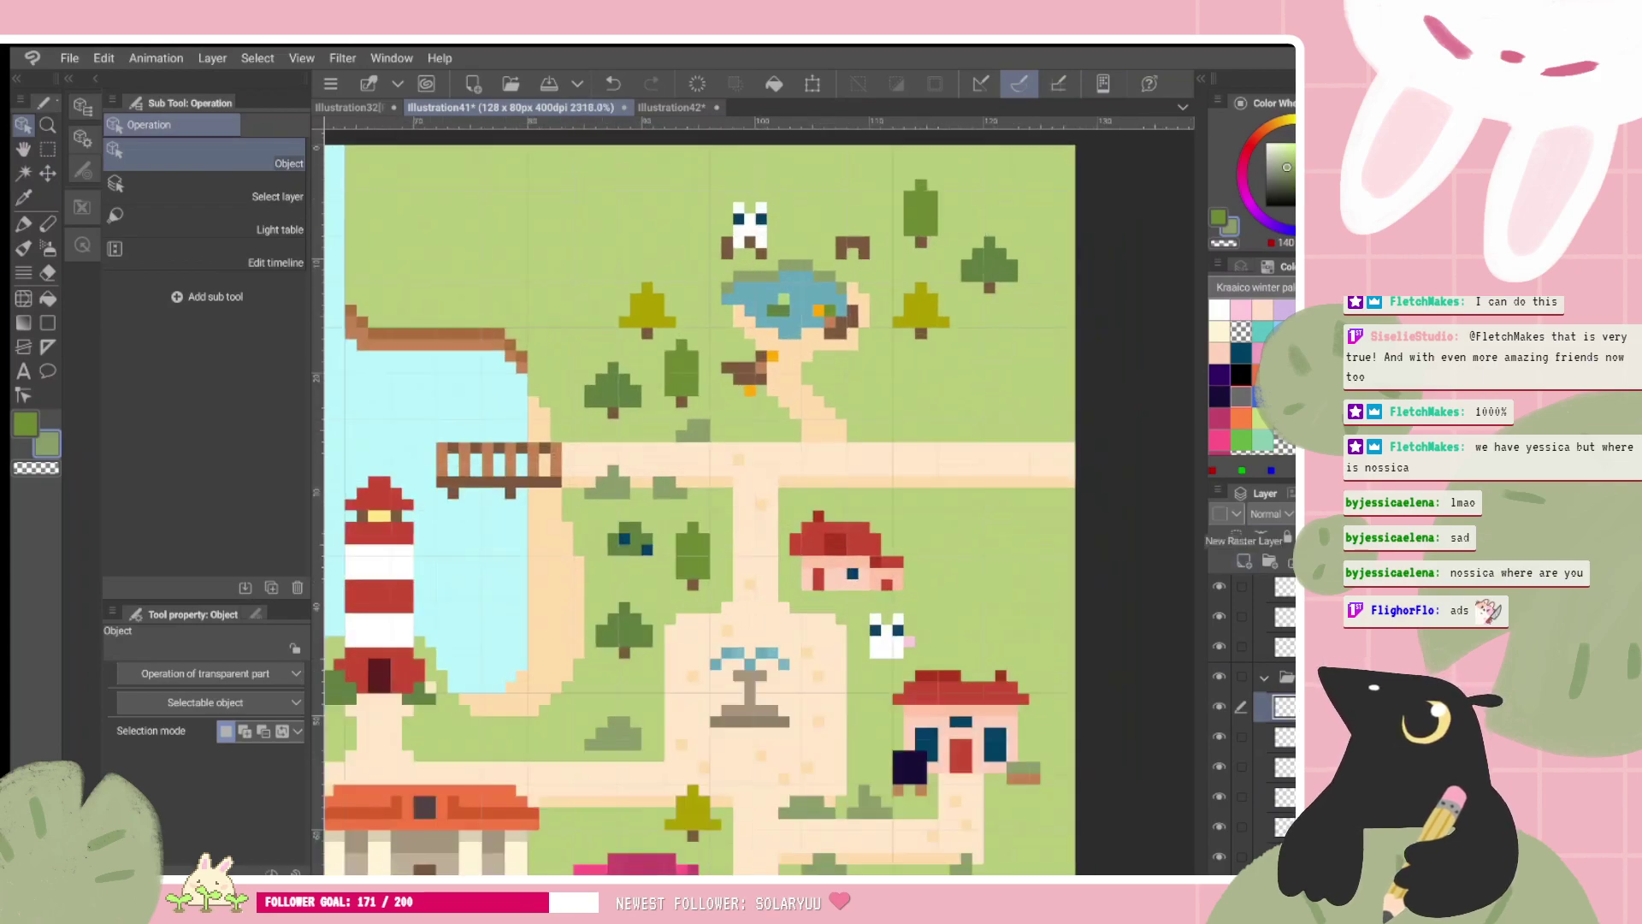
Step: Try scattering short grey-green vertical marks over the grass east of the pond path with the Dot pen, and clear them
{"action": "key", "text": "ctrl+plus"}
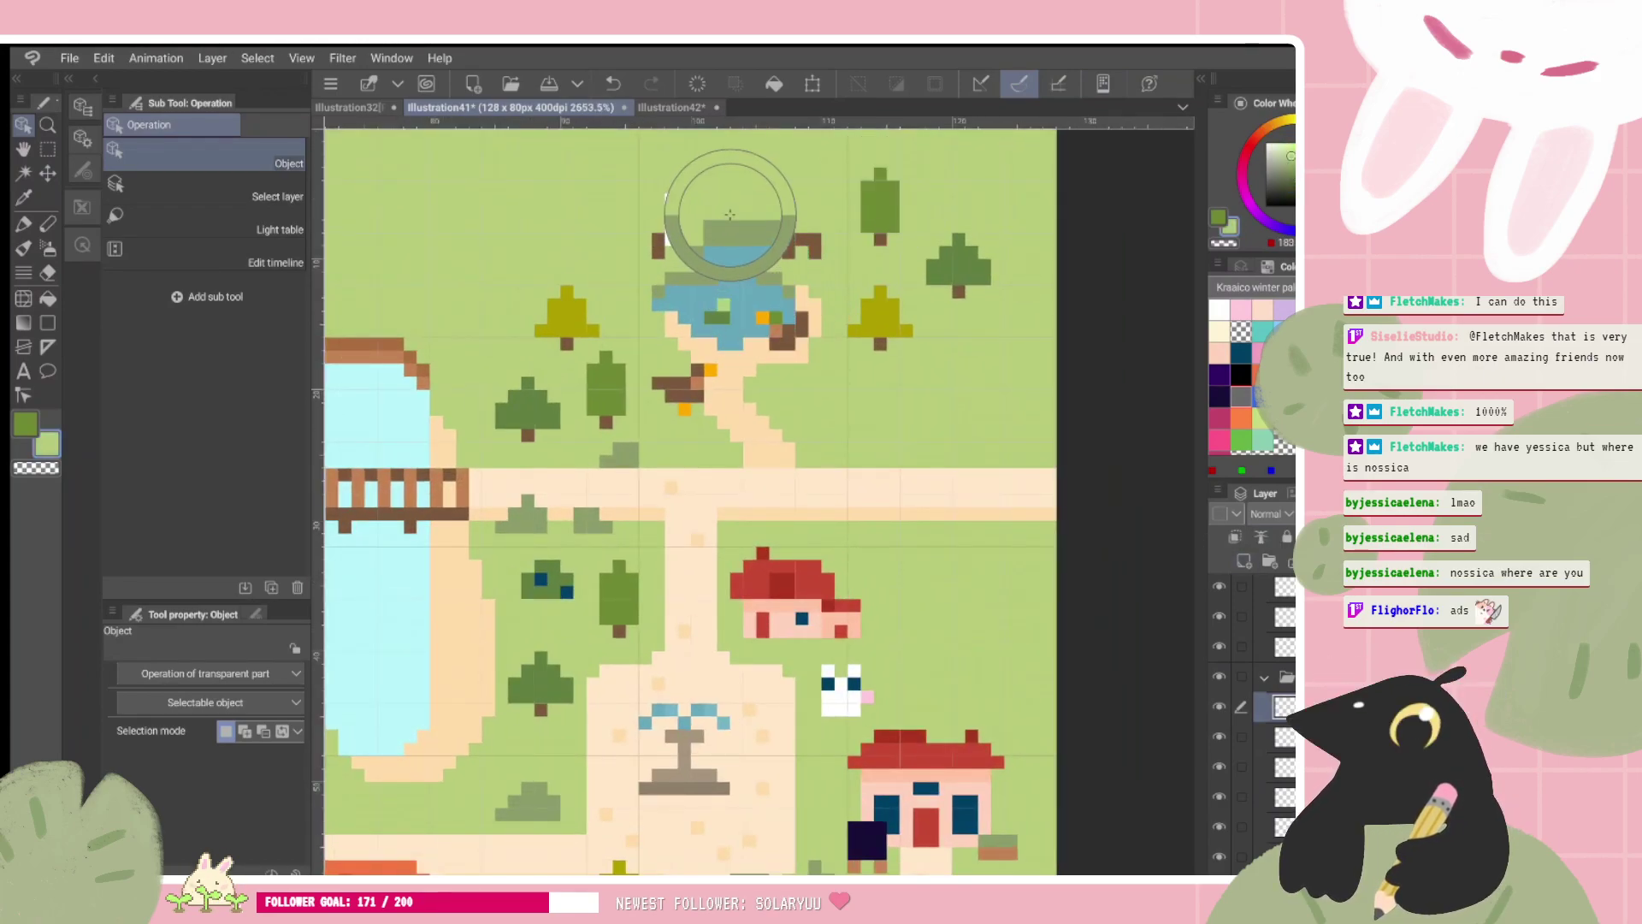
{"action": "key", "text": "p"}
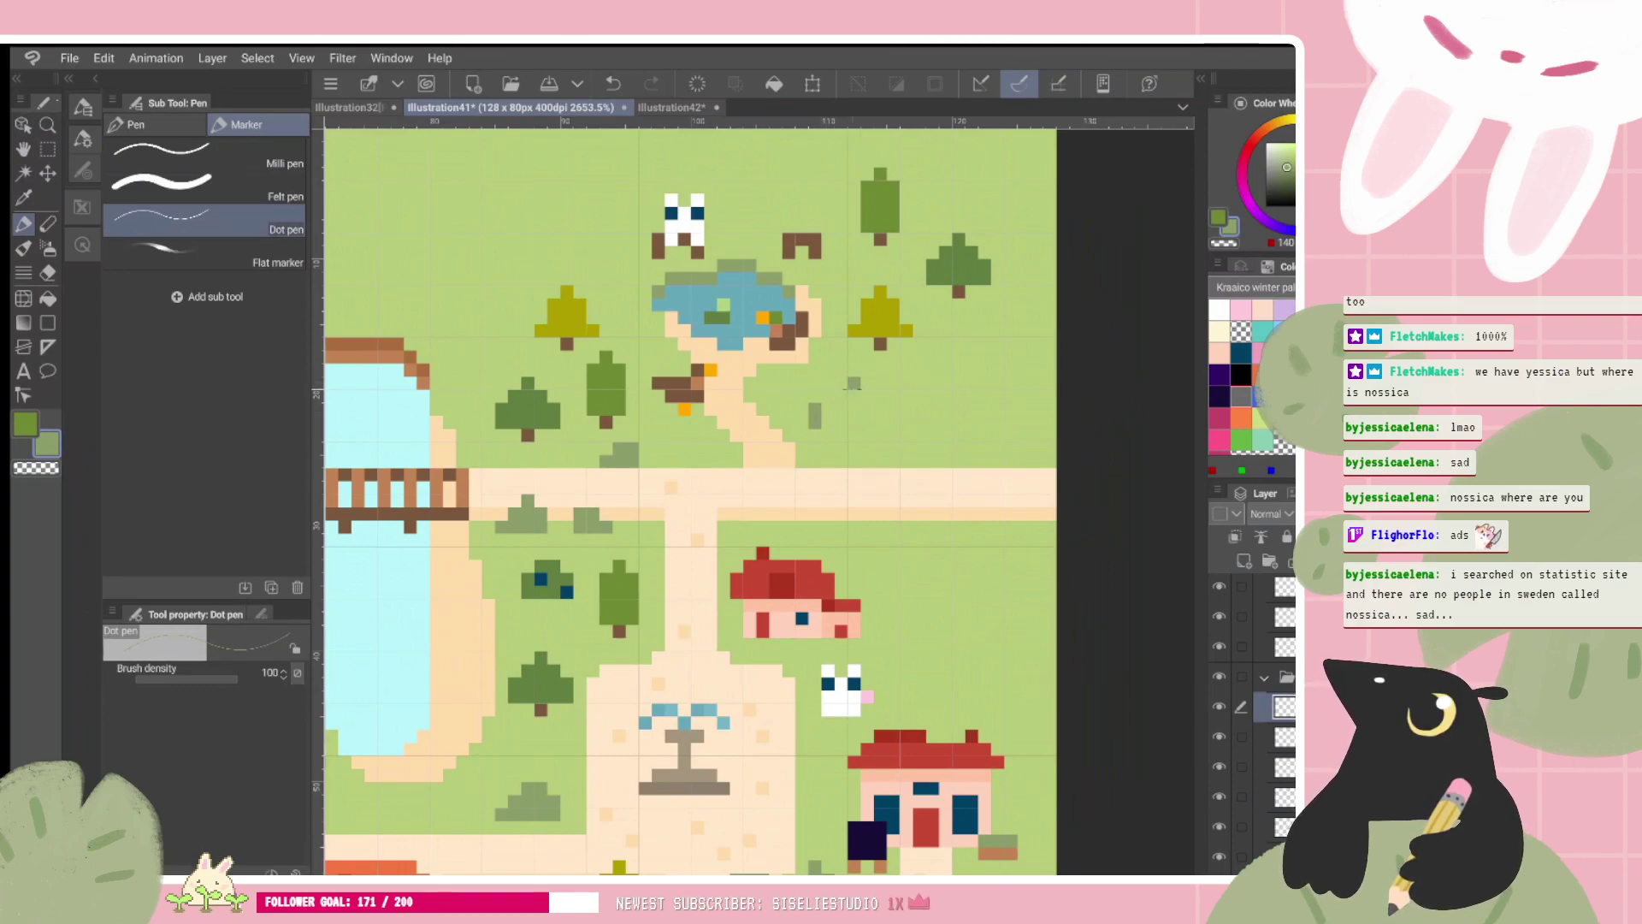
{"action": "mouse_move", "coordinate": [853, 383]}
{"action": "left_mouse_down"}
{"action": "mouse_move", "coordinate": [887, 444]}
{"action": "mouse_move", "coordinate": [932, 422]}
{"action": "left_mouse_up"}
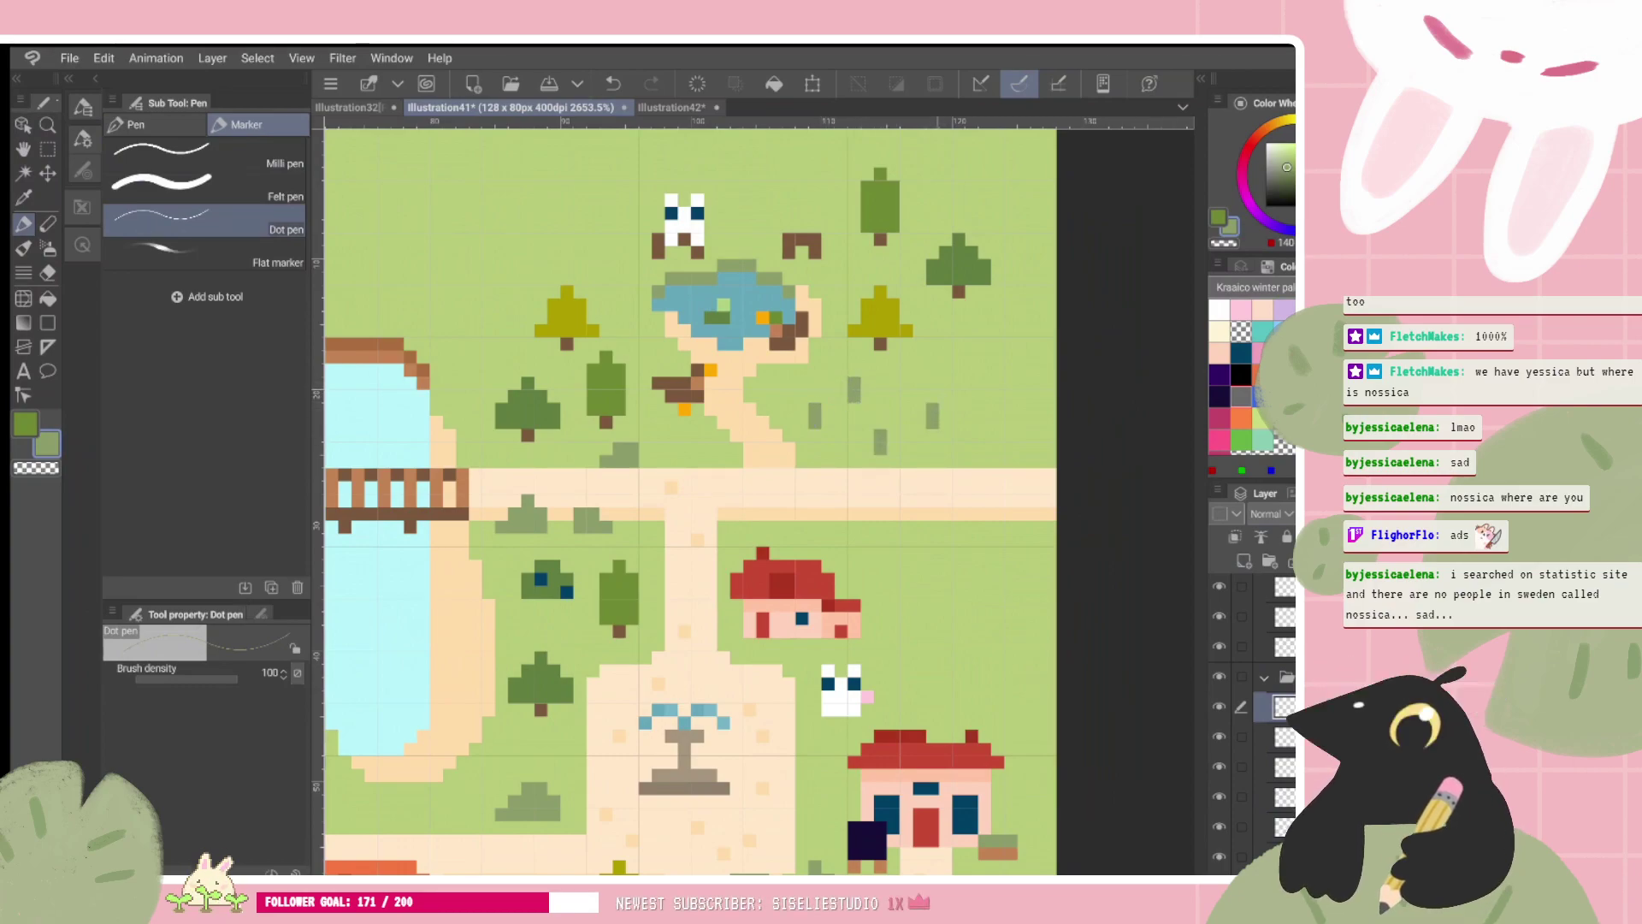
{"action": "mouse_move", "coordinate": [972, 355]}
{"action": "left_mouse_down"}
{"action": "mouse_move", "coordinate": [971, 369]}
{"action": "mouse_move", "coordinate": [932, 344]}
{"action": "left_mouse_up"}
{"action": "left_click_drag", "start_coordinate": [984, 435], "coordinate": [985, 448]}
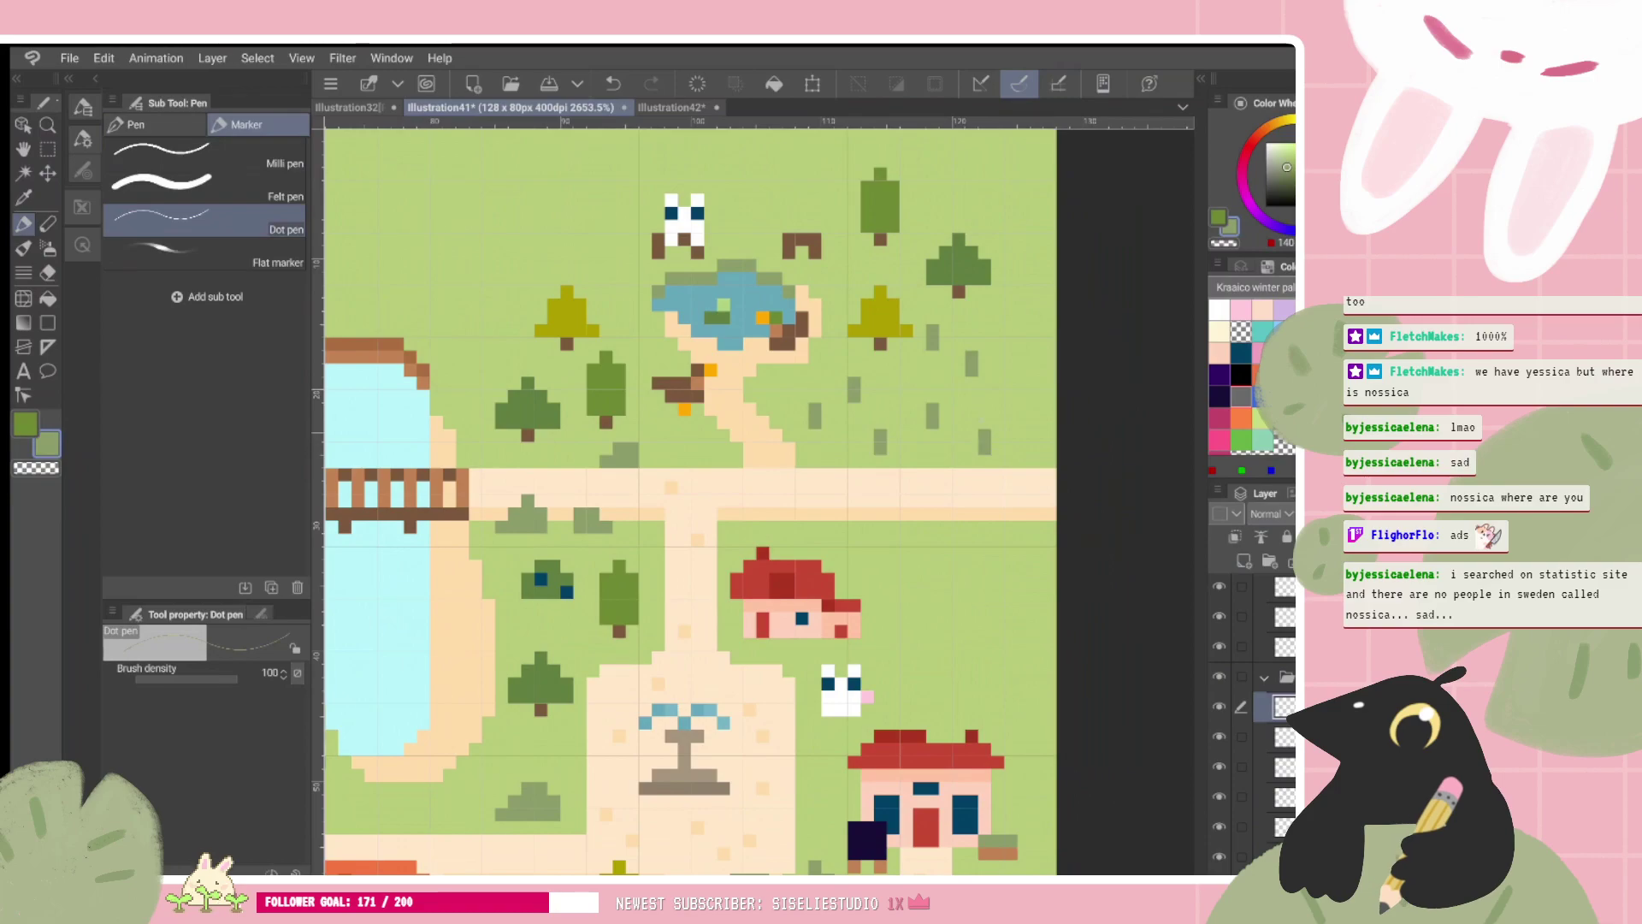
{"action": "scroll", "coordinate": [1022, 402], "scroll_direction": "down", "scroll_amount": 5}
{"action": "scroll", "coordinate": [1060, 385], "scroll_direction": "up", "scroll_amount": 5}
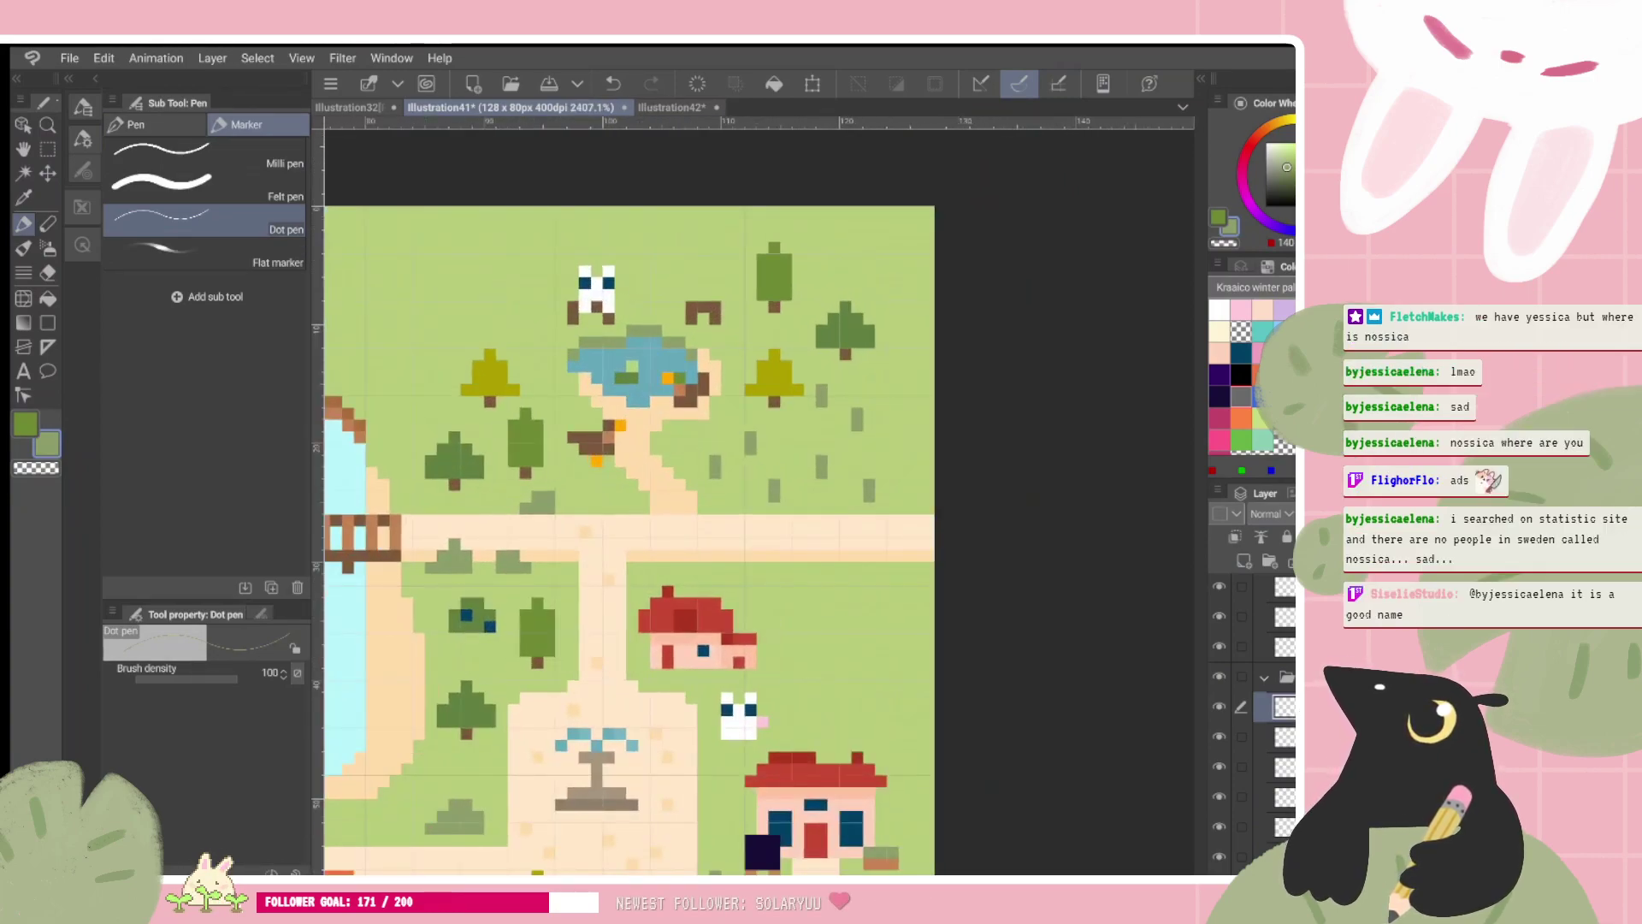
{"action": "left_click", "coordinate": [697, 84]}
Step: Try two square grey-green dots on the grass east of the pond path, and clear them
{"action": "left_click", "coordinate": [715, 449]}
{"action": "left_click", "coordinate": [750, 484]}
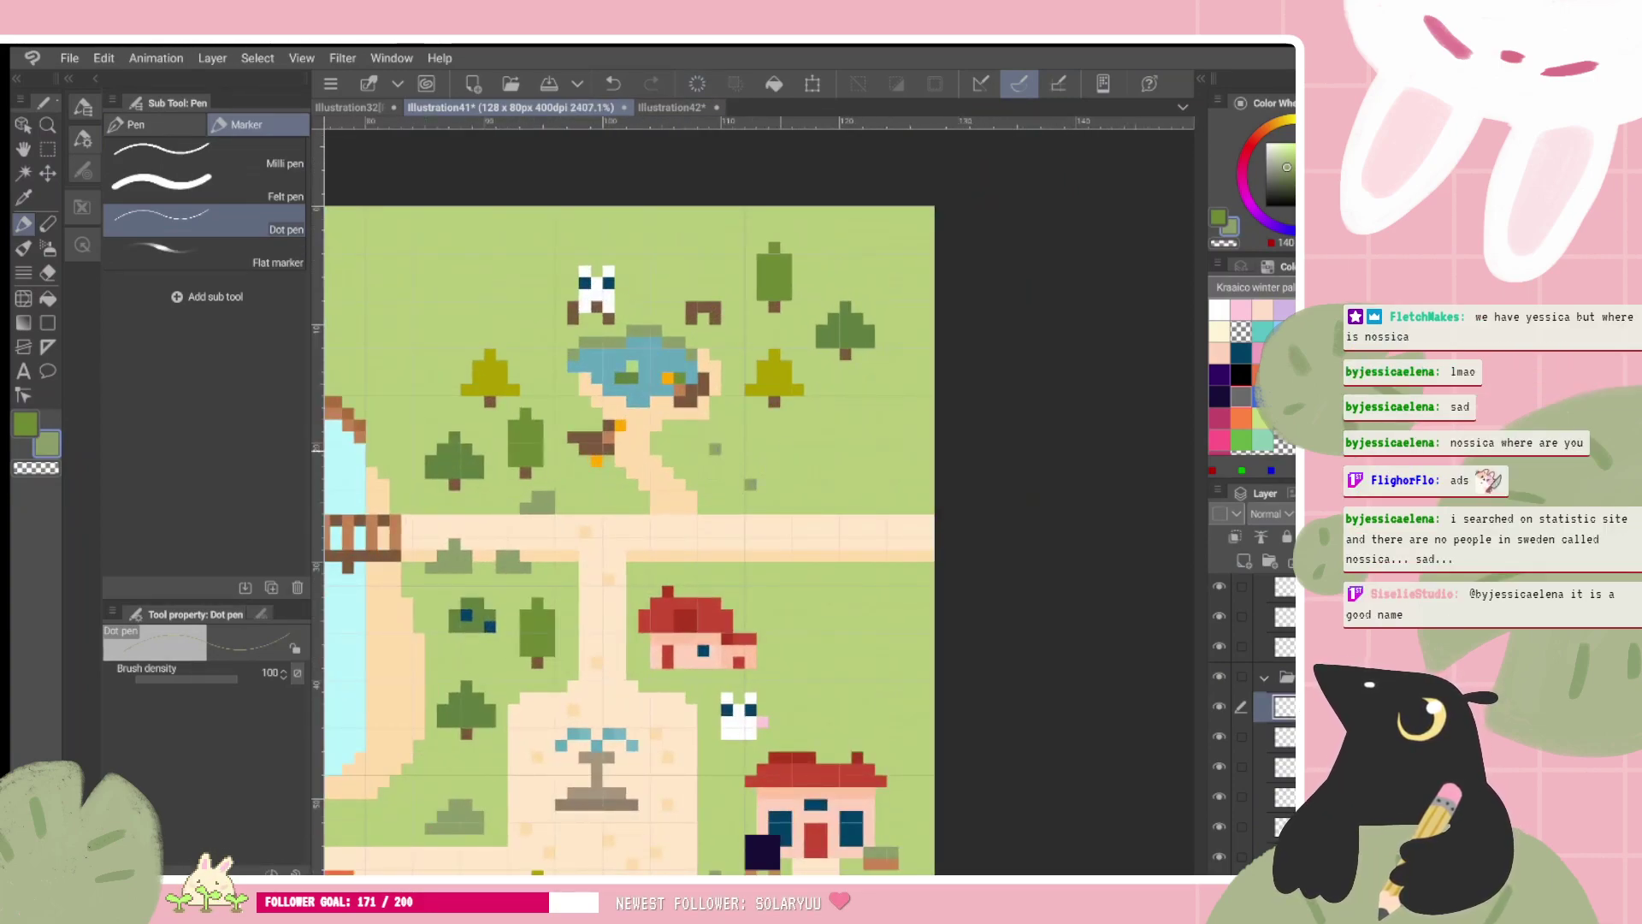
{"action": "scroll", "coordinate": [813, 462], "scroll_direction": "down", "scroll_amount": 5}
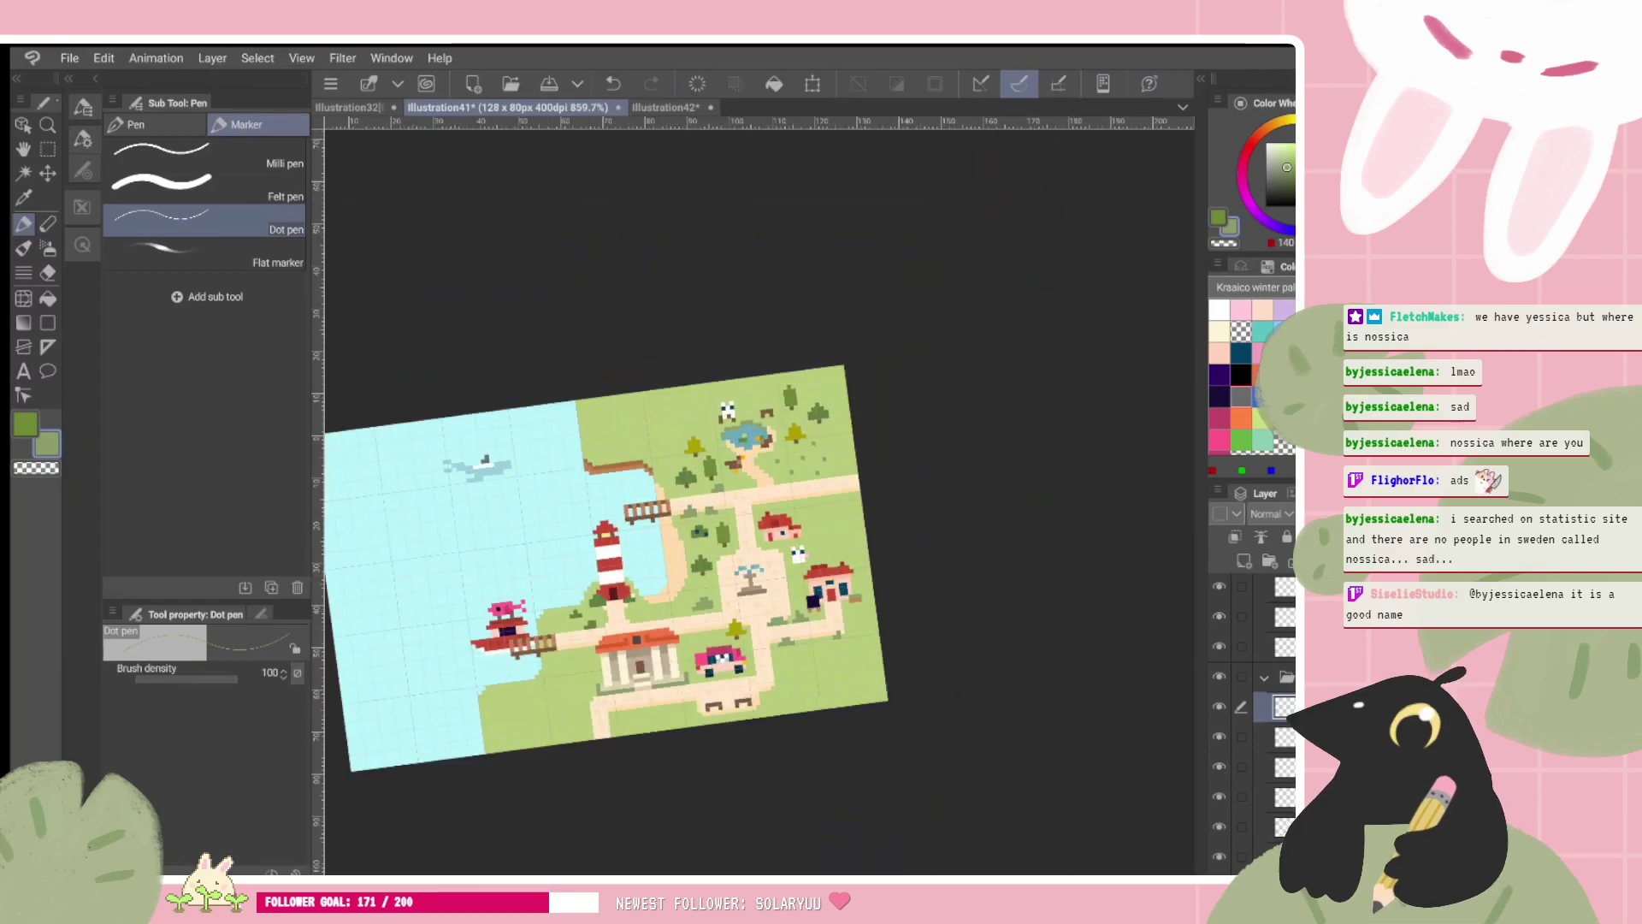
{"action": "scroll", "coordinate": [838, 445], "scroll_direction": "up", "scroll_amount": 5}
{"action": "left_click", "coordinate": [697, 83]}
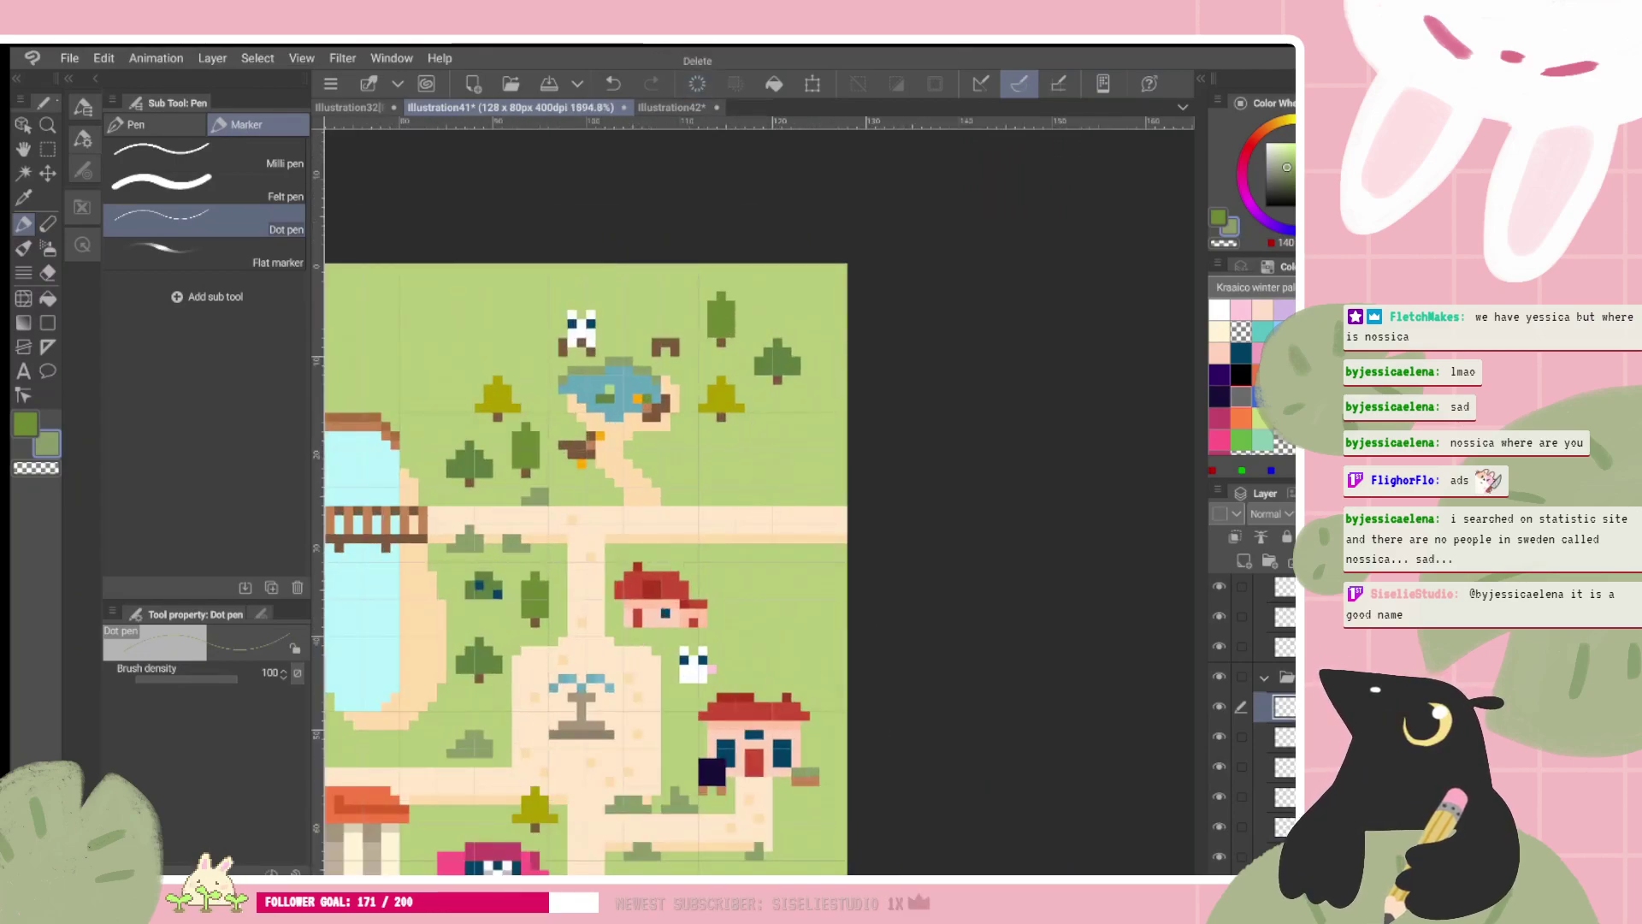
Step: Try two dots in the yellow tree's colour on the grass east of the pond path, and undo them
{"action": "scroll", "coordinate": [744, 514], "scroll_direction": "up", "scroll_amount": 1}
{"action": "left_click_drag", "start_coordinate": [659, 415], "coordinate": [715, 357]}
{"action": "left_click", "coordinate": [680, 461]}
{"action": "left_click", "coordinate": [714, 495]}
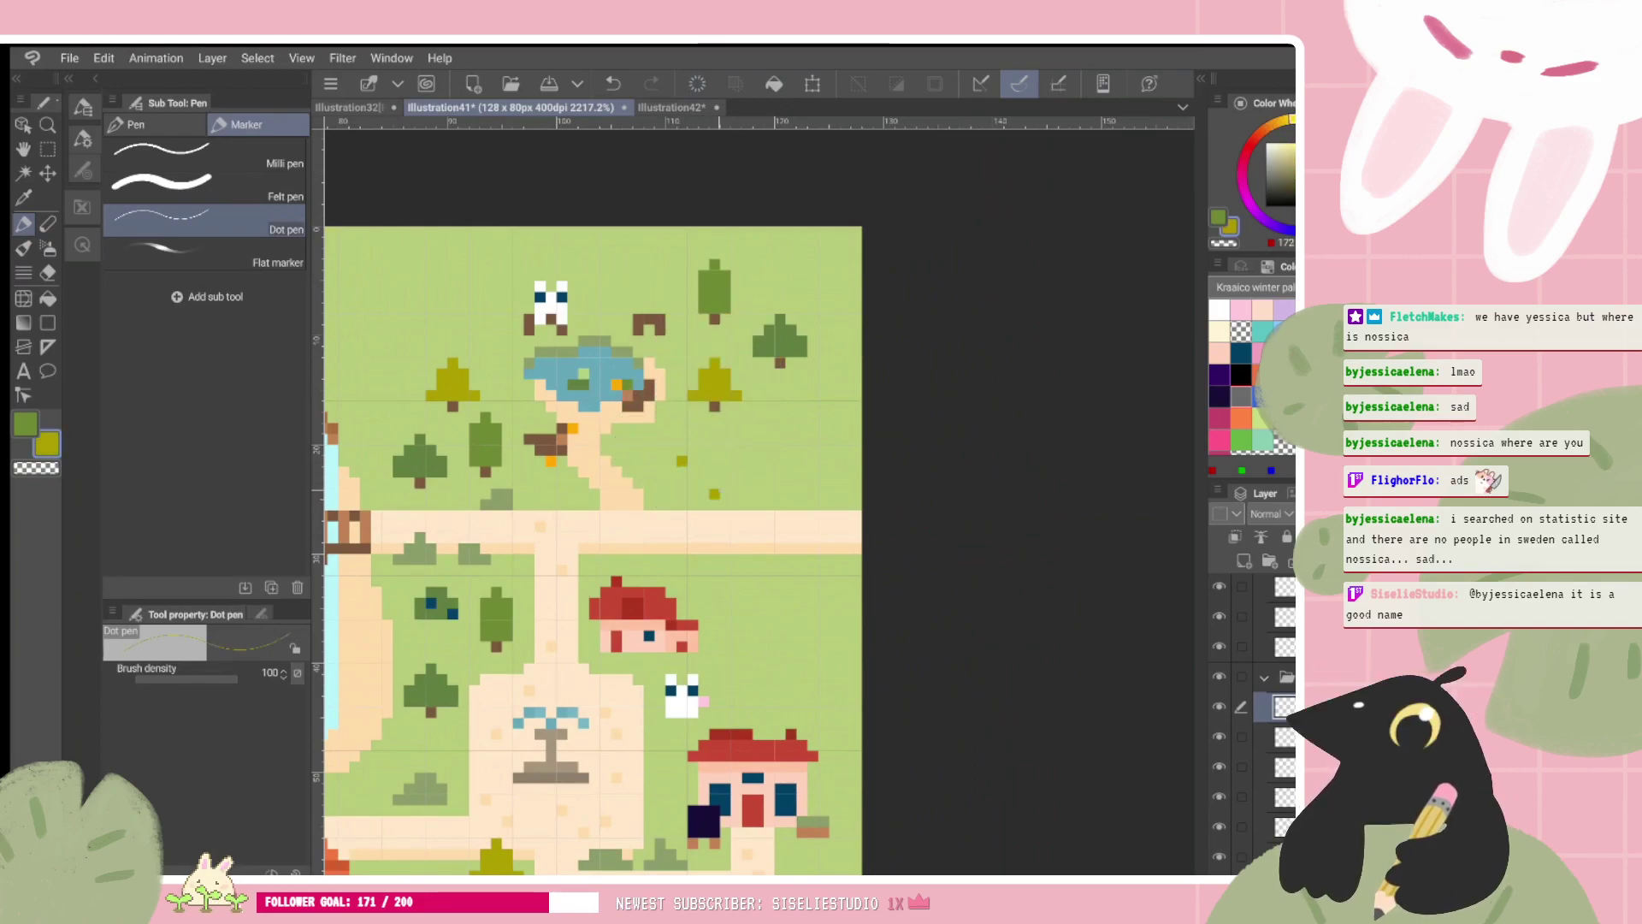
{"action": "key", "text": "ctrl+z"}
{"action": "key", "text": "ctrl+z"}
Step: Draw five dark green bushes of varied size on the grass between the pond path and the map's eastern edge
{"action": "left_click_drag", "start_coordinate": [446, 572], "coordinate": [444, 572]}
{"action": "left_click_drag", "start_coordinate": [660, 461], "coordinate": [672, 449]}
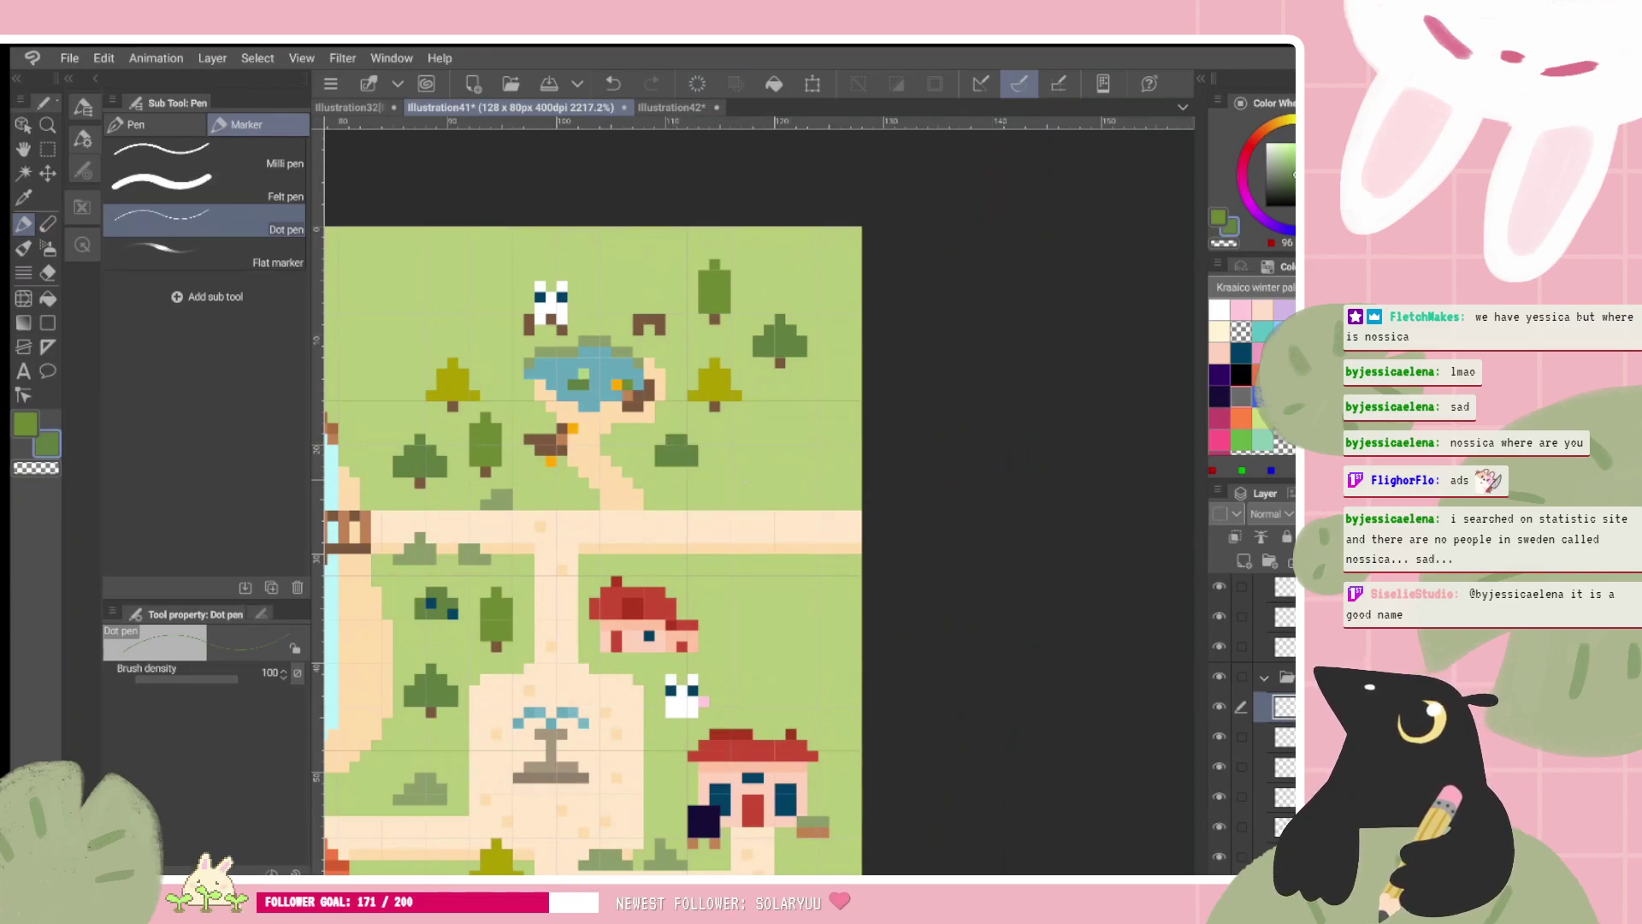
{"action": "mouse_move", "coordinate": [737, 496]}
{"action": "left_mouse_down"}
{"action": "mouse_move", "coordinate": [765, 474]}
{"action": "mouse_move", "coordinate": [767, 494]}
{"action": "mouse_move", "coordinate": [699, 492]}
{"action": "left_mouse_up"}
{"action": "left_click", "coordinate": [682, 494]}
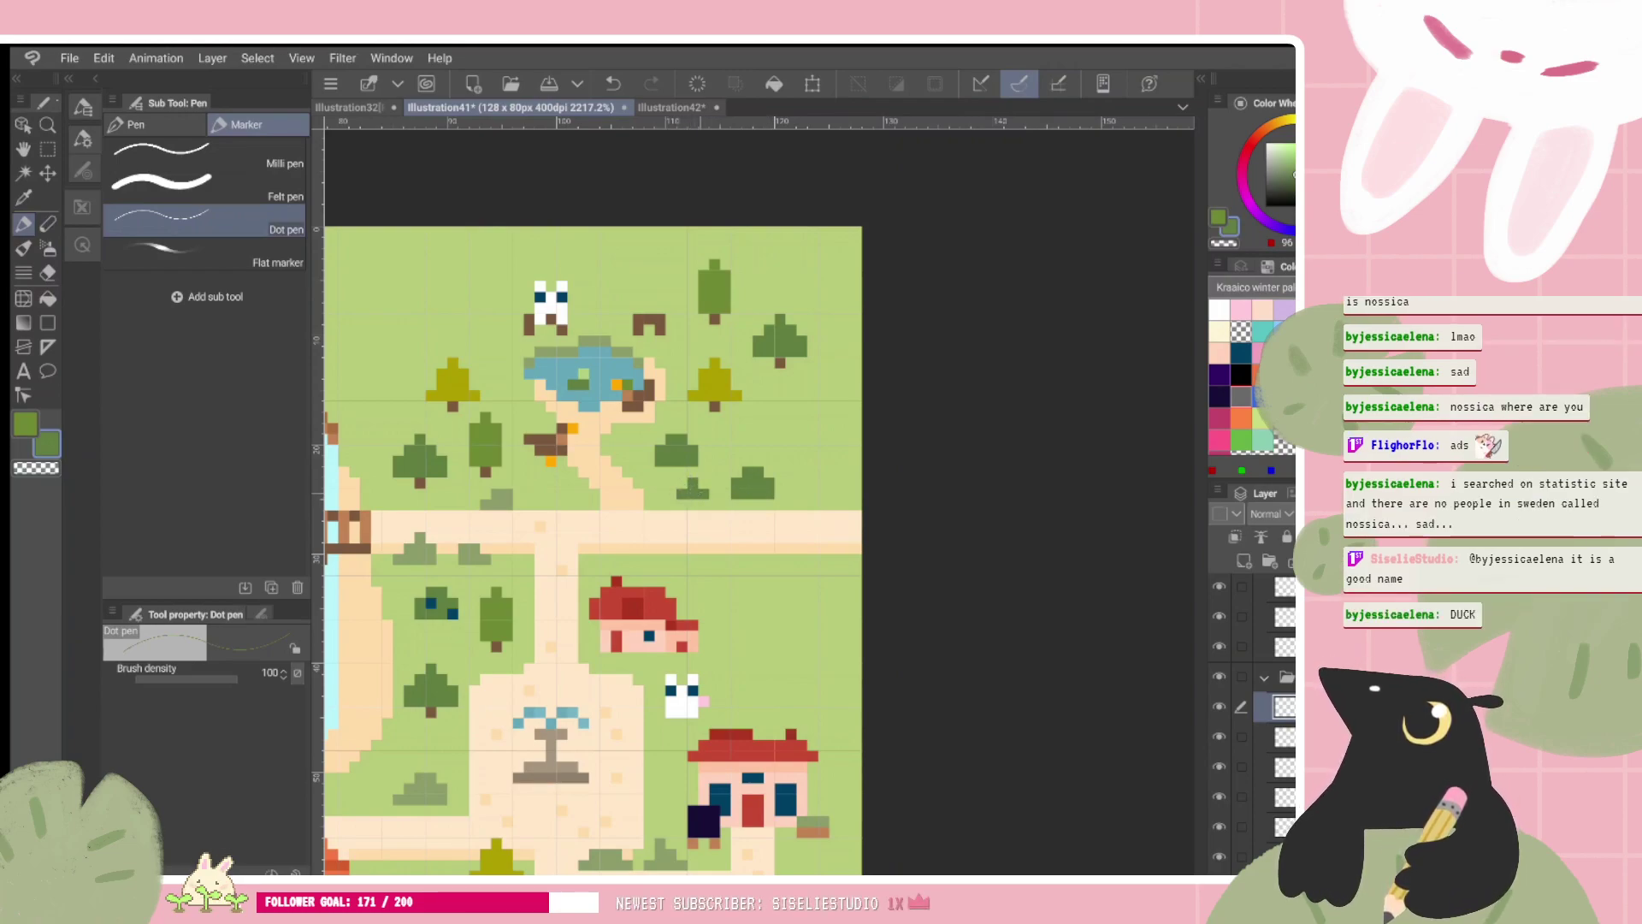
{"action": "mouse_move", "coordinate": [767, 432]}
{"action": "left_mouse_down"}
{"action": "mouse_move", "coordinate": [791, 406]}
{"action": "mouse_move", "coordinate": [803, 430]}
{"action": "left_mouse_up"}
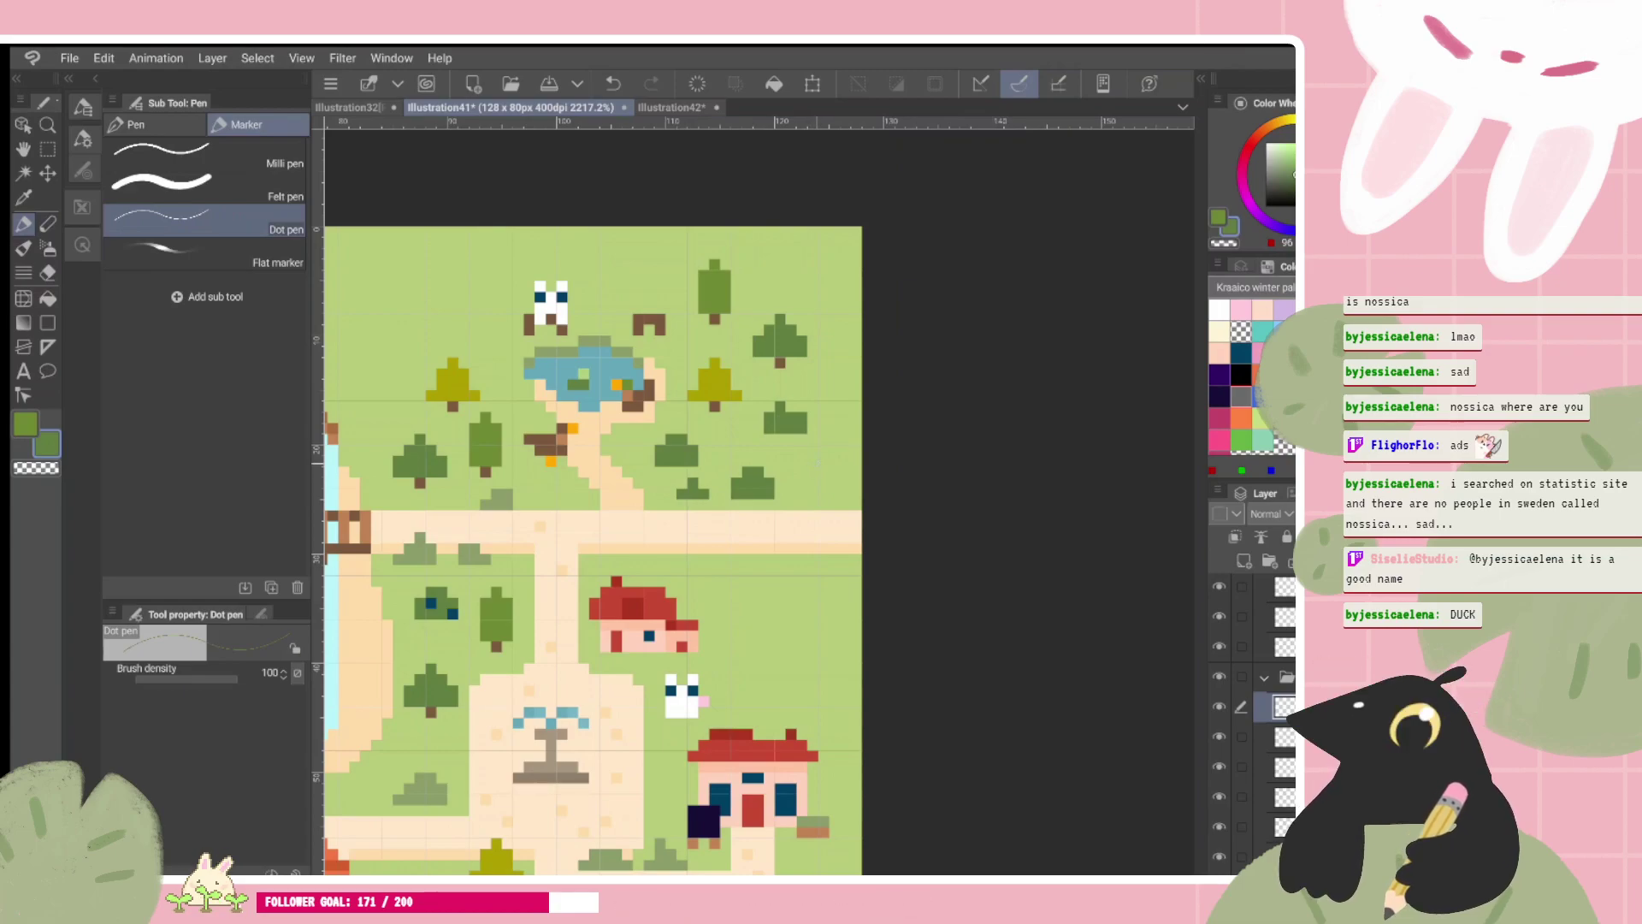
{"action": "left_click", "coordinate": [817, 466]}
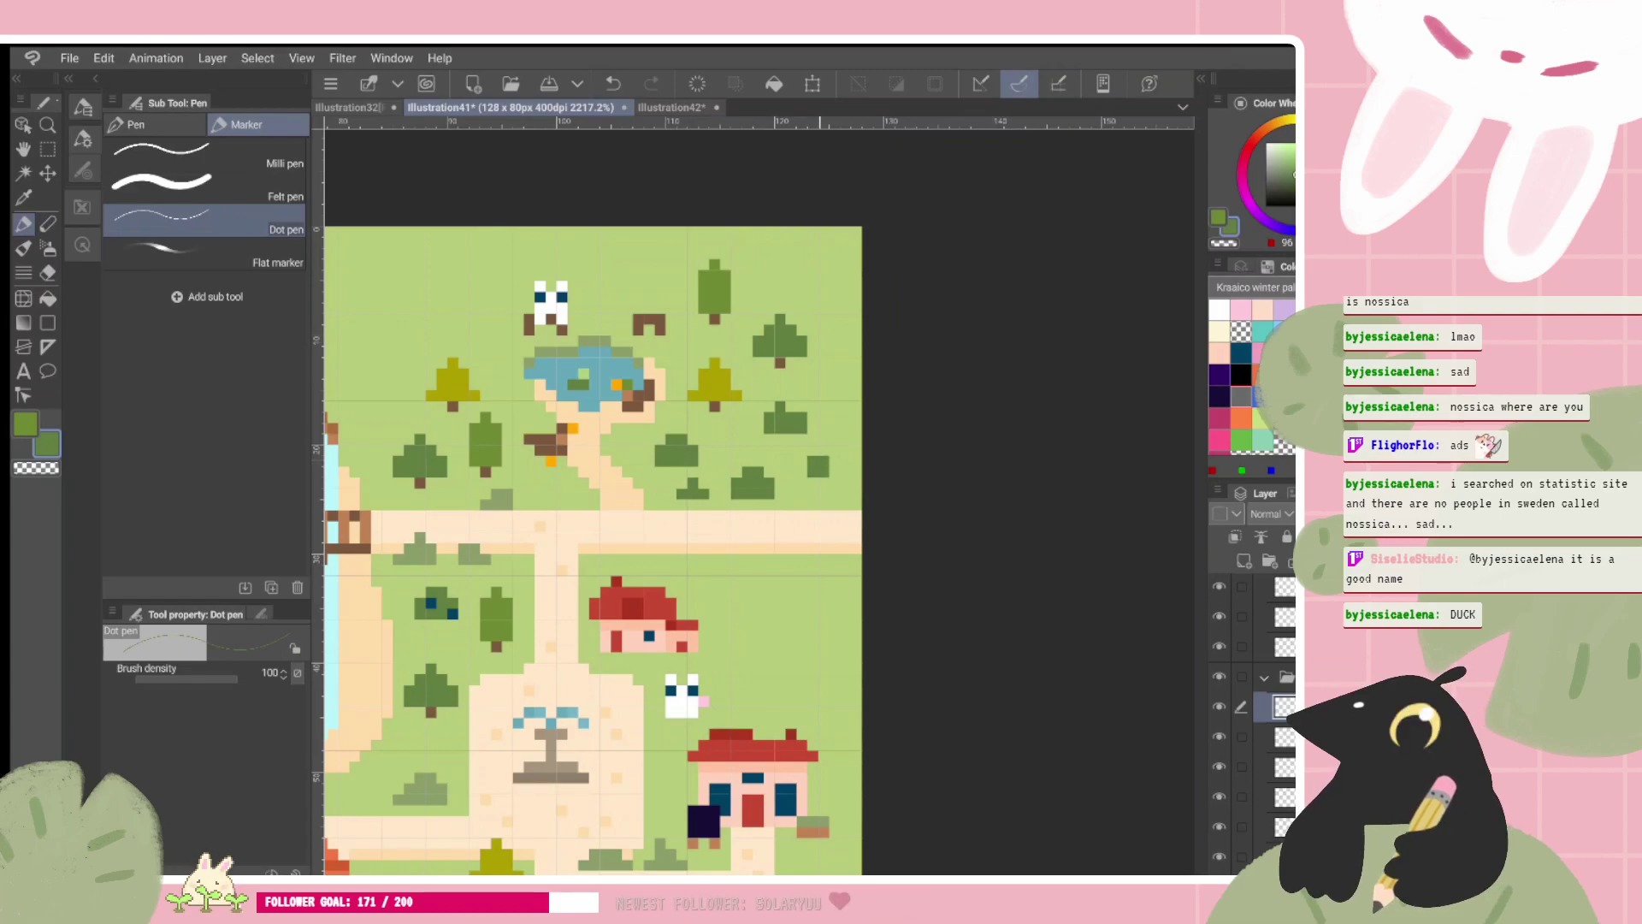
{"action": "left_click", "coordinate": [801, 471]}
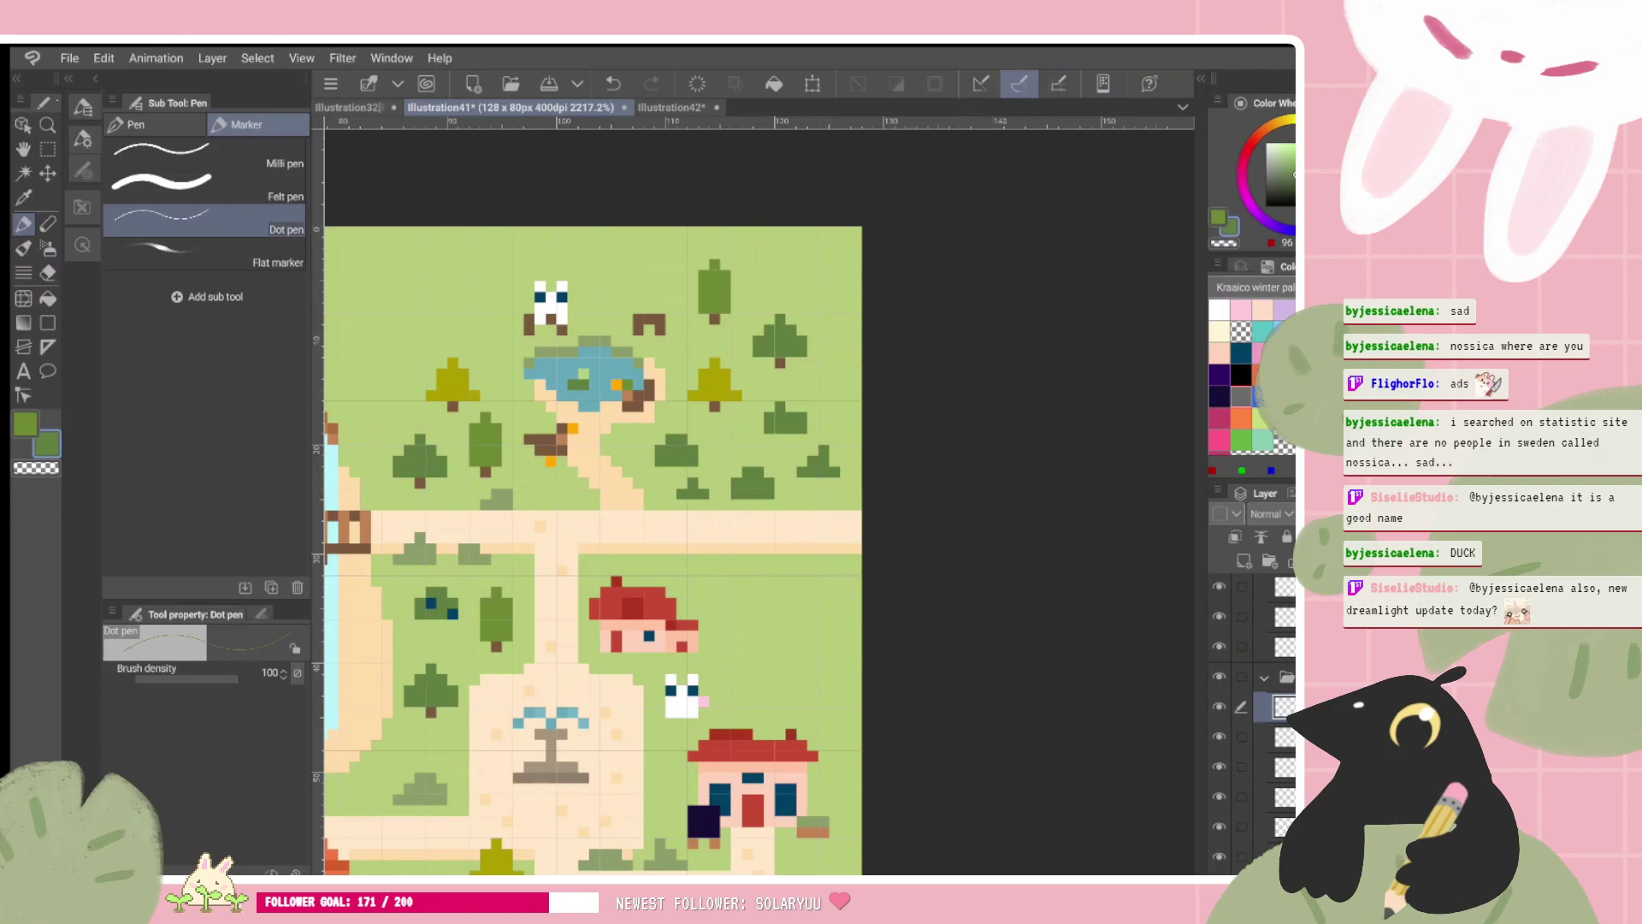
Step: Dot dark blue berries, in the existing berry bush's colour, on the three new bushes nearest the pond path
{"action": "left_click", "coordinate": [432, 562], "text": "alt"}
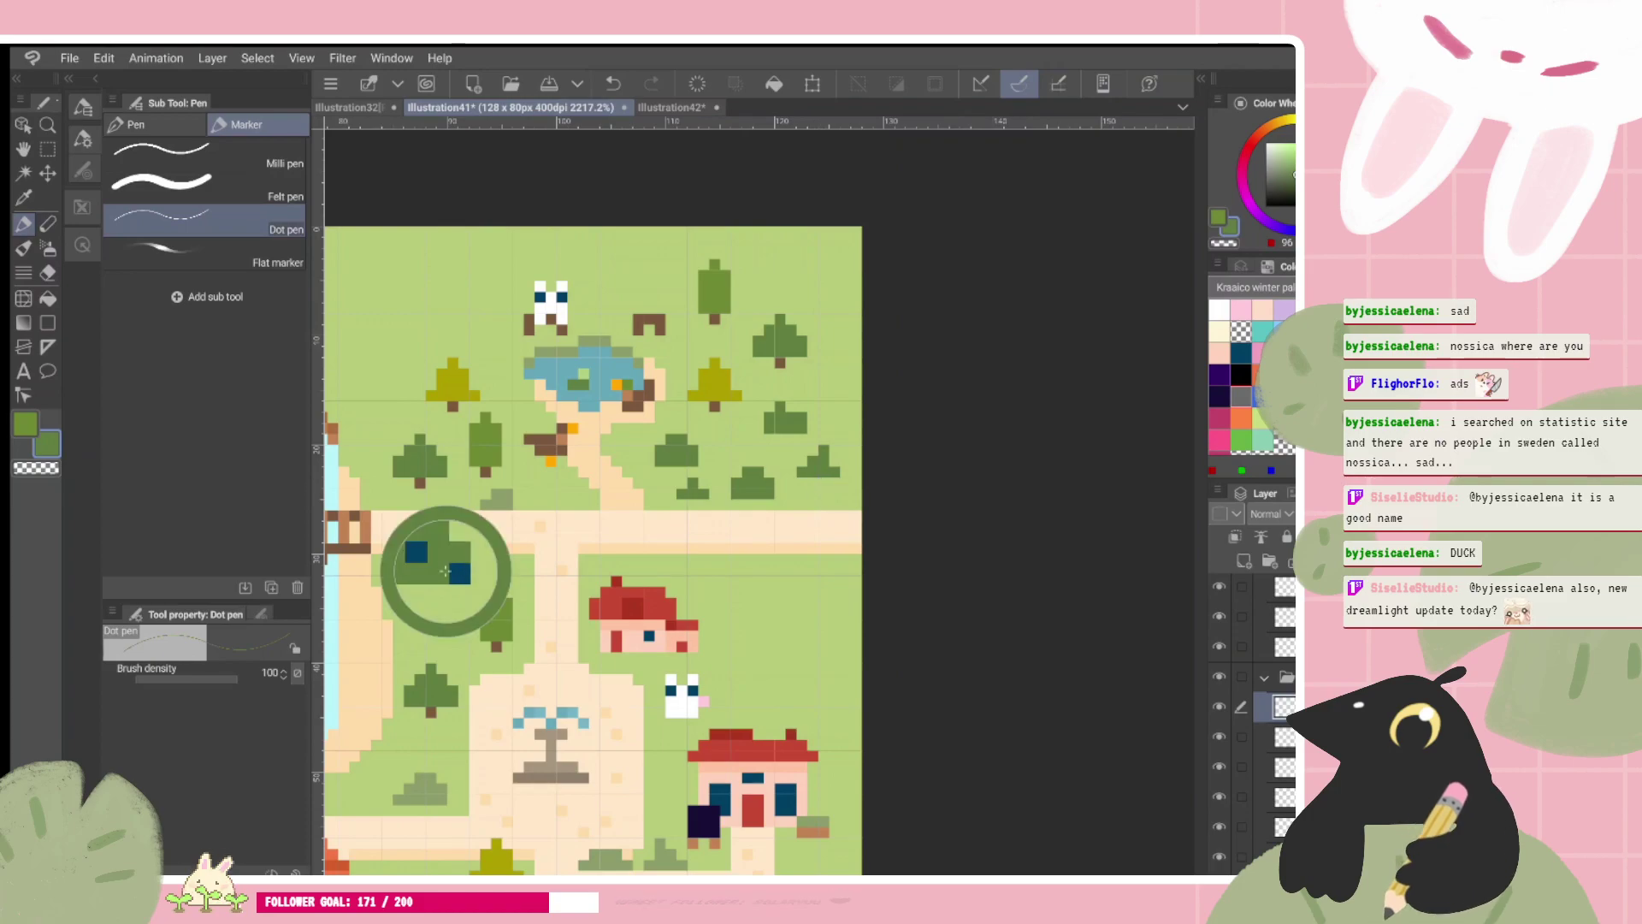
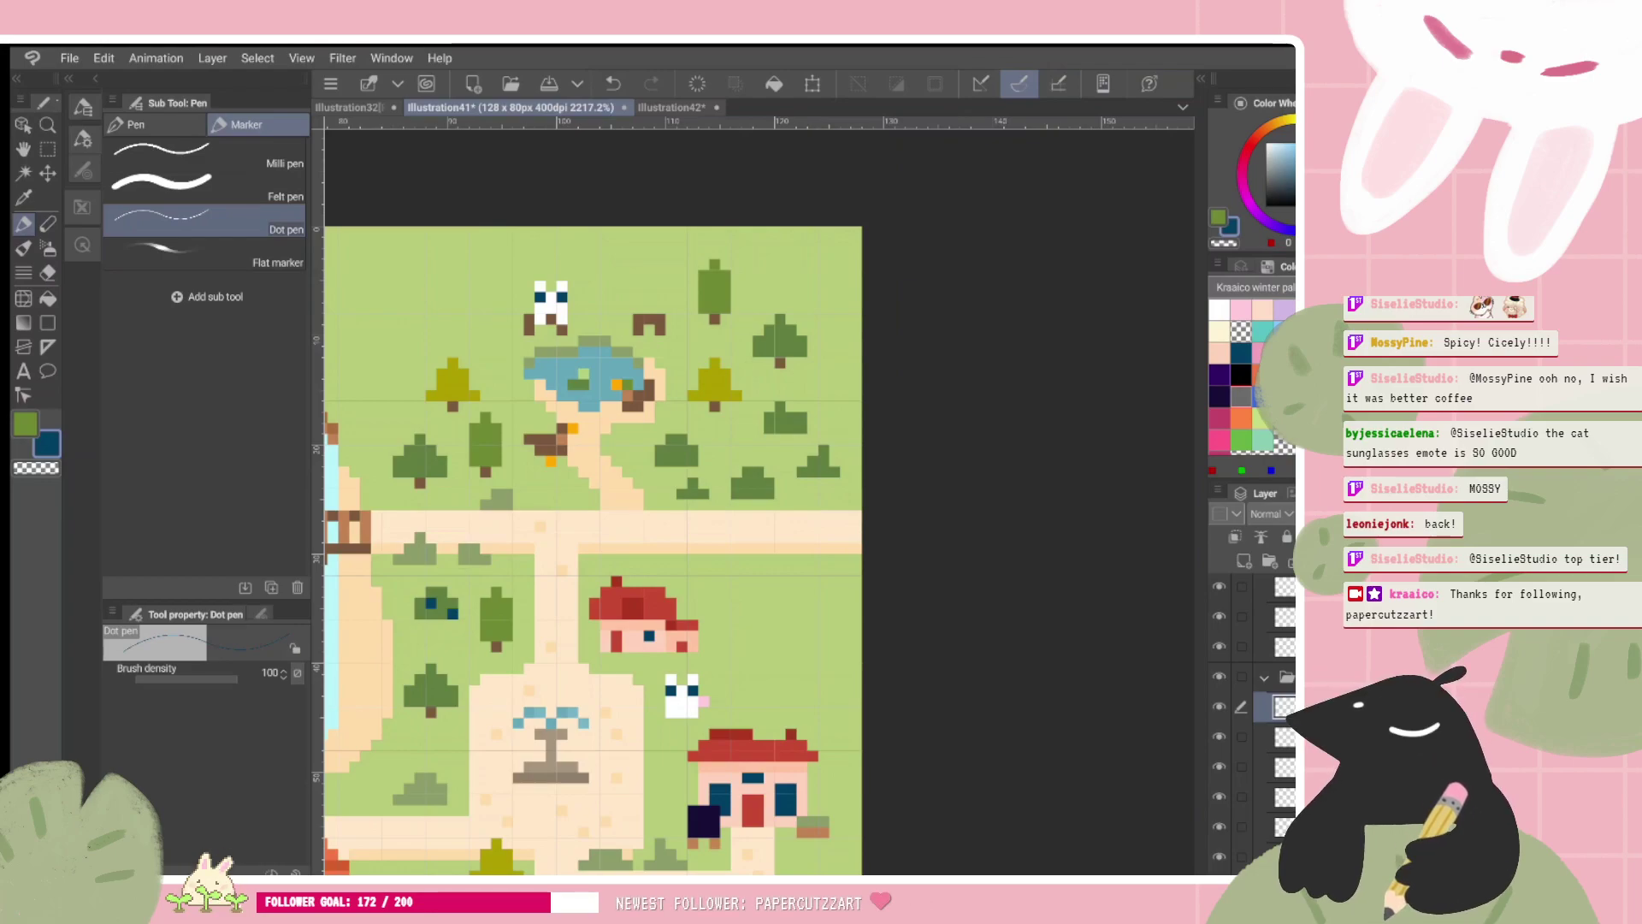
{"action": "left_click_drag", "start_coordinate": [643, 614], "coordinate": [894, 531]}
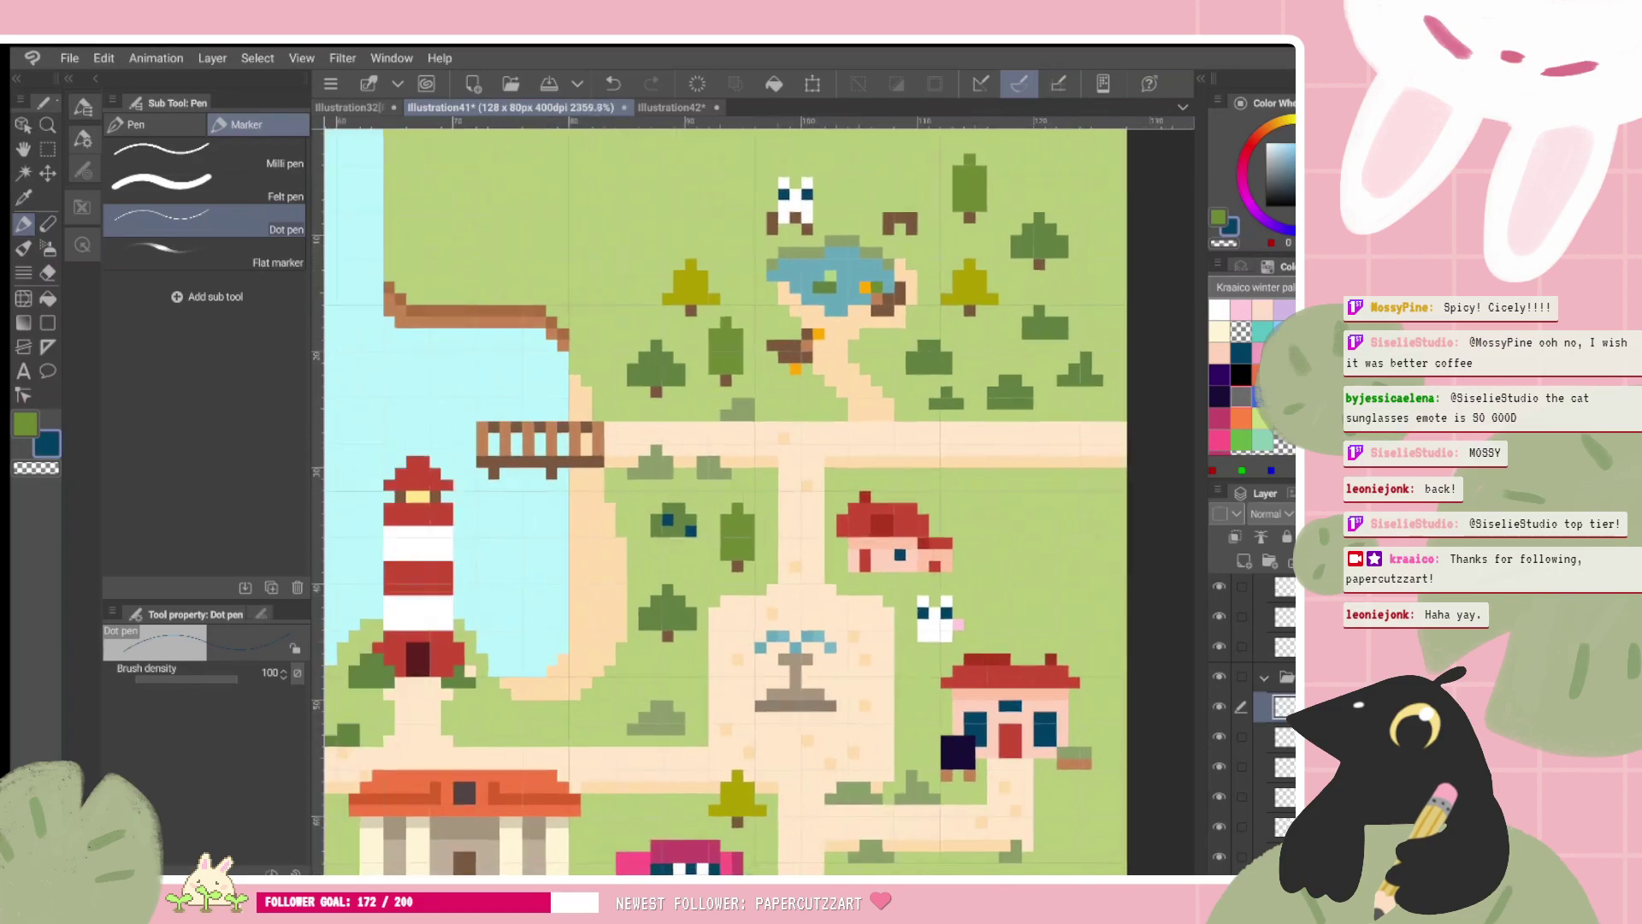
{"action": "scroll", "coordinate": [718, 496], "scroll_direction": "down", "scroll_amount": 2}
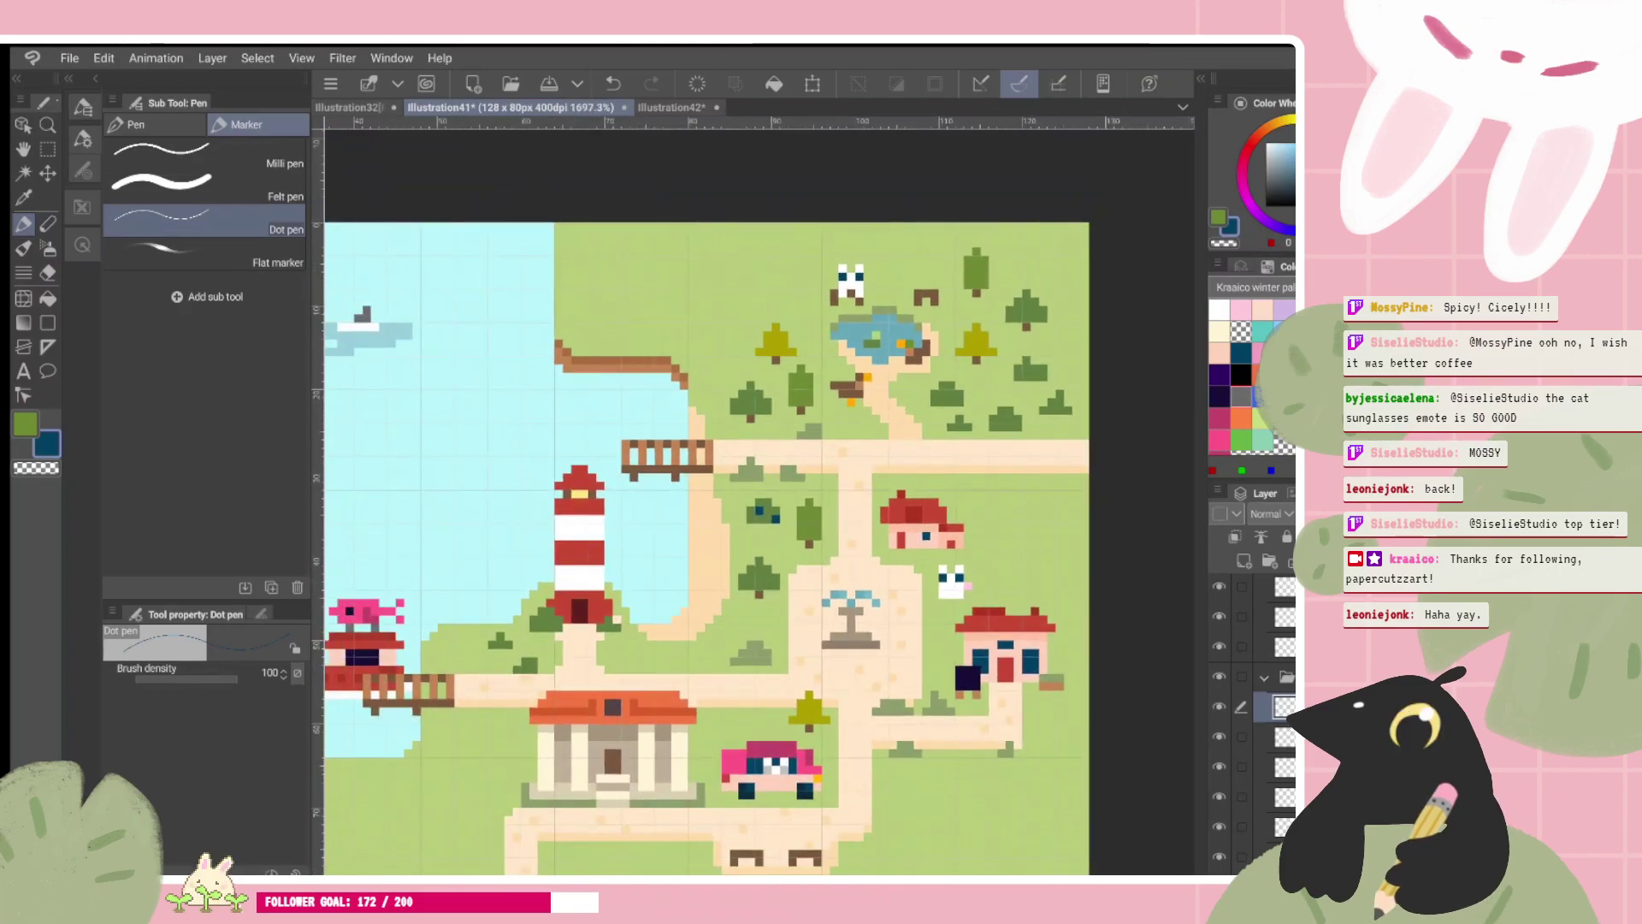
{"action": "scroll", "coordinate": [719, 496], "scroll_direction": "up", "scroll_amount": 1}
{"action": "scroll", "coordinate": [718, 496], "scroll_direction": "up", "scroll_amount": 1}
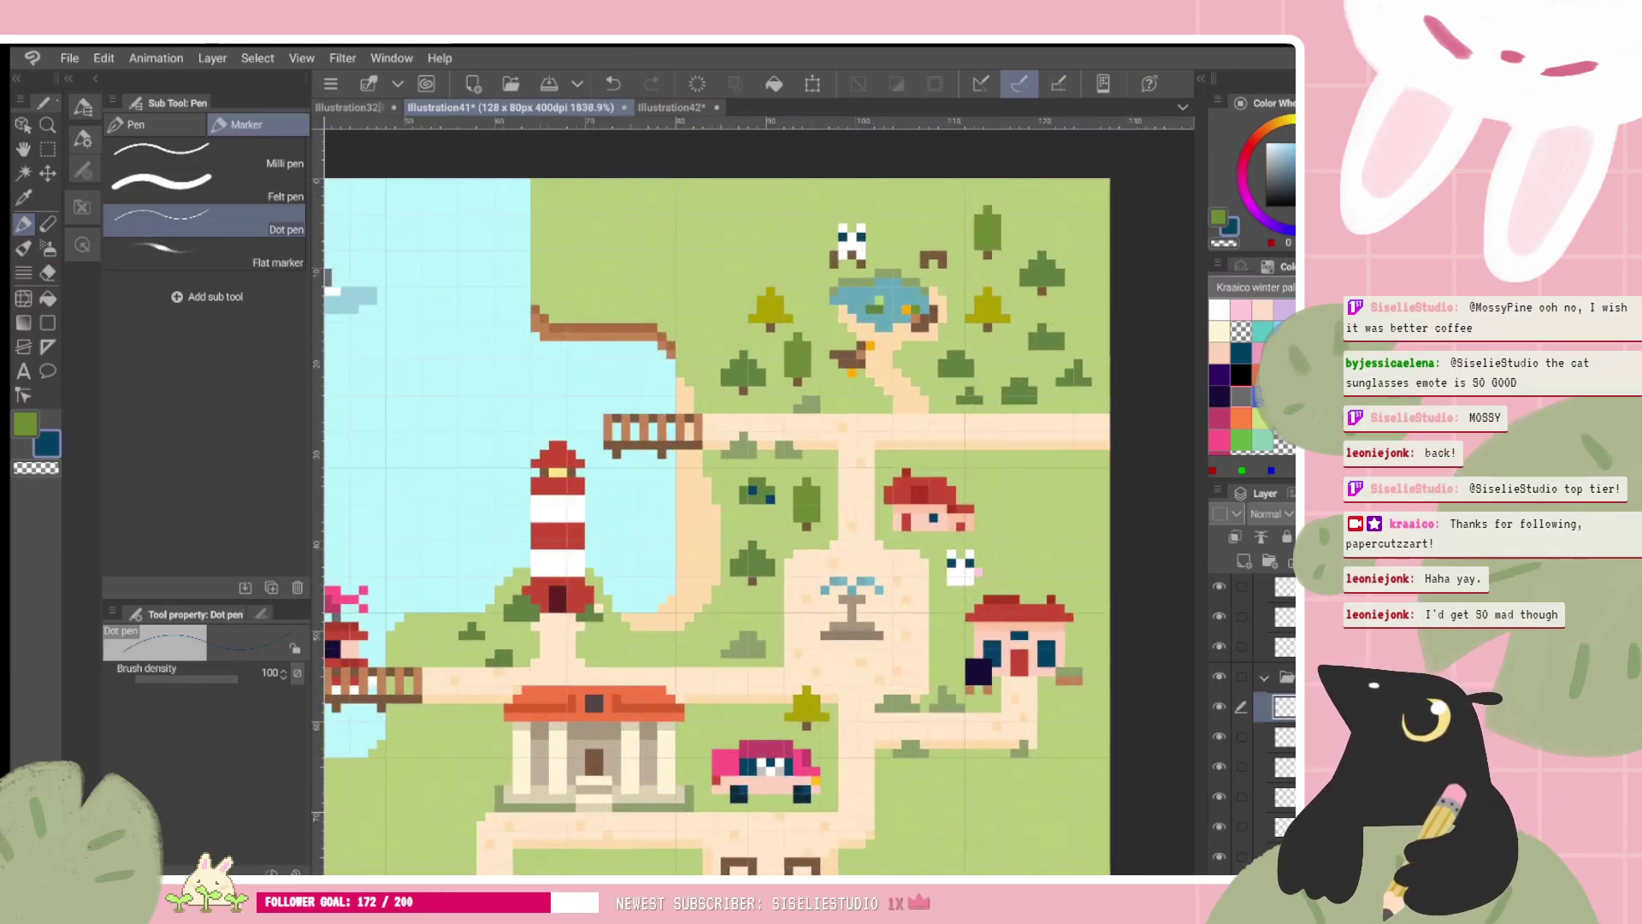
{"action": "left_click", "coordinate": [951, 372]}
{"action": "left_click", "coordinate": [961, 354]}
{"action": "left_click", "coordinate": [1015, 390]}
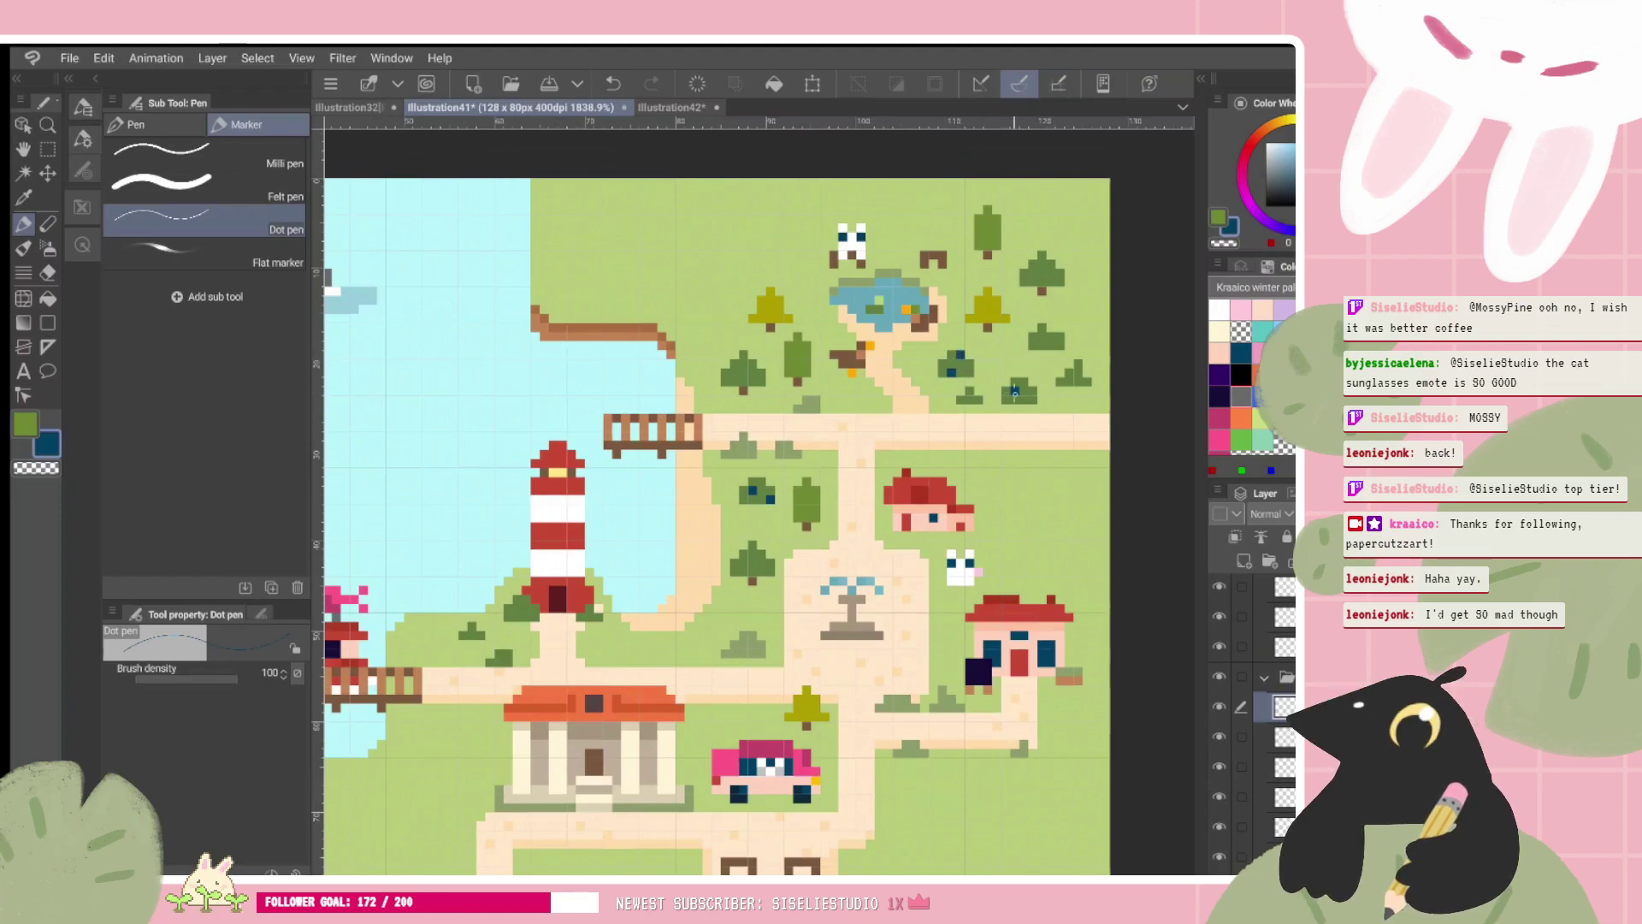
{"action": "left_click", "coordinate": [967, 398]}
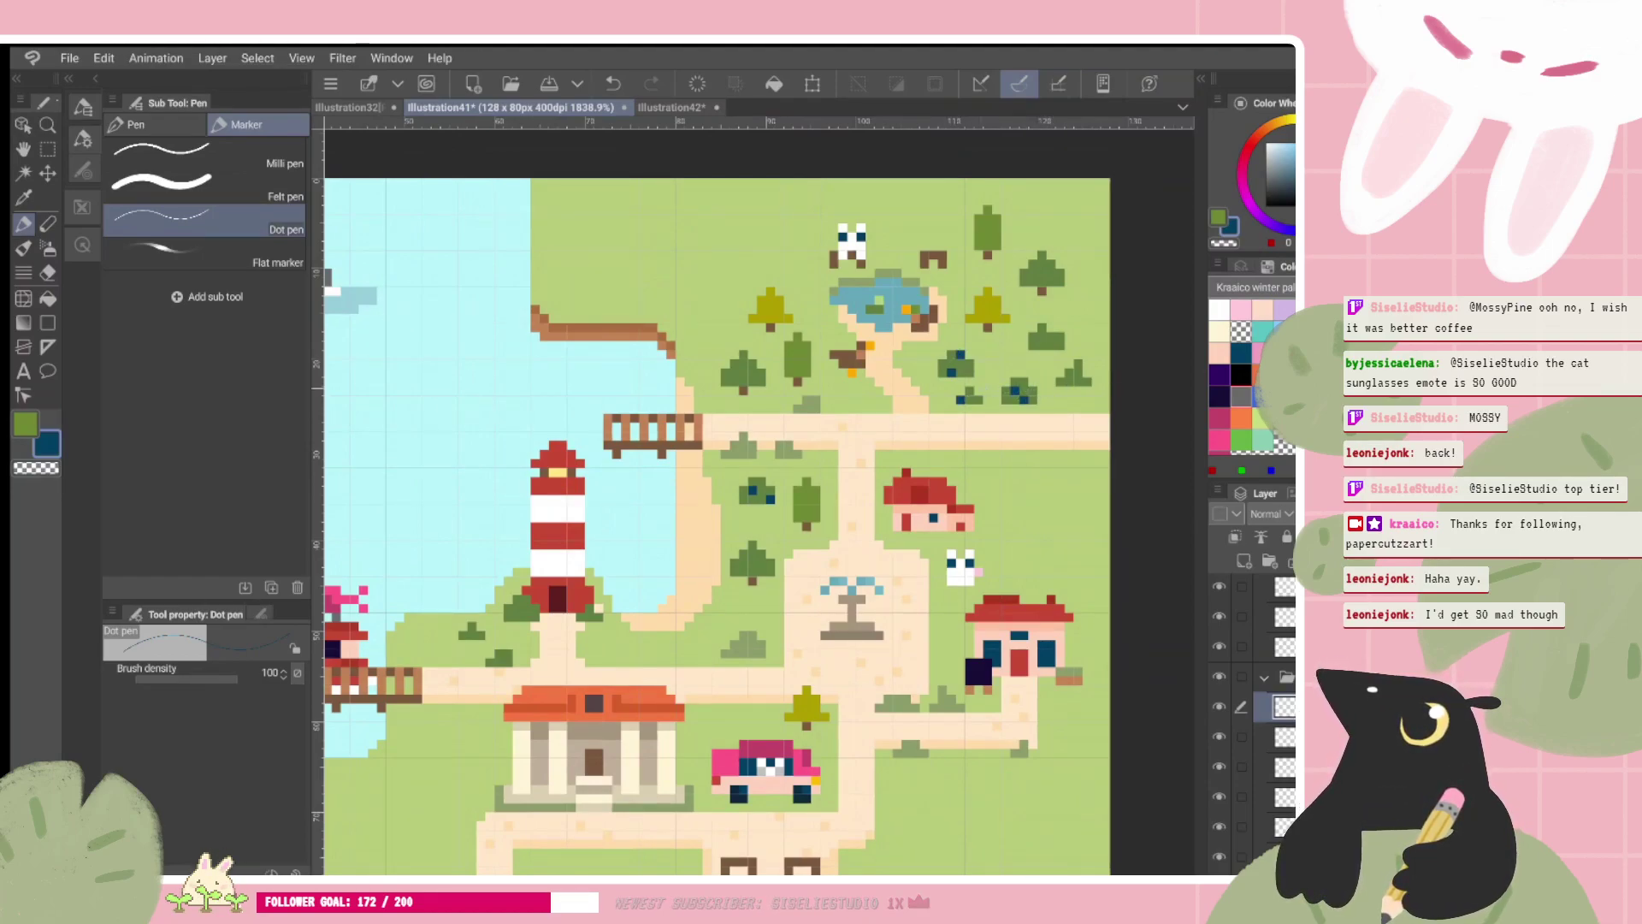
Step: Add dark blue berries to the two new bushes nearest the map's eastern edge
{"action": "left_click", "coordinate": [1050, 343]}
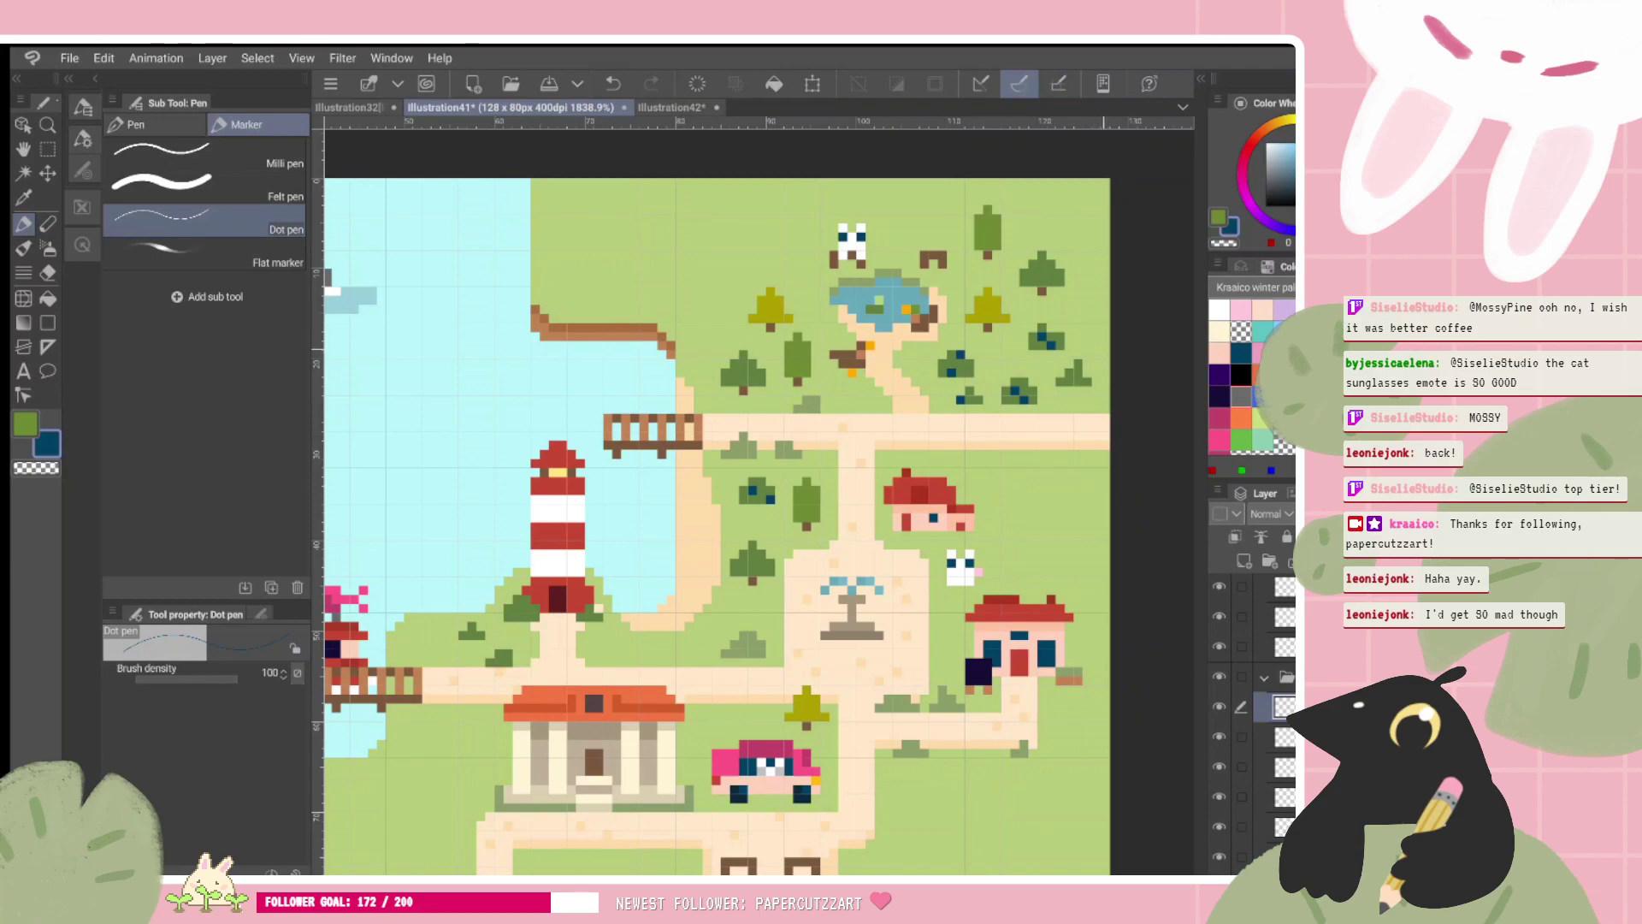
{"action": "key", "text": "ctrl+z"}
{"action": "left_click", "coordinate": [1059, 338]}
{"action": "left_click", "coordinate": [1073, 374]}
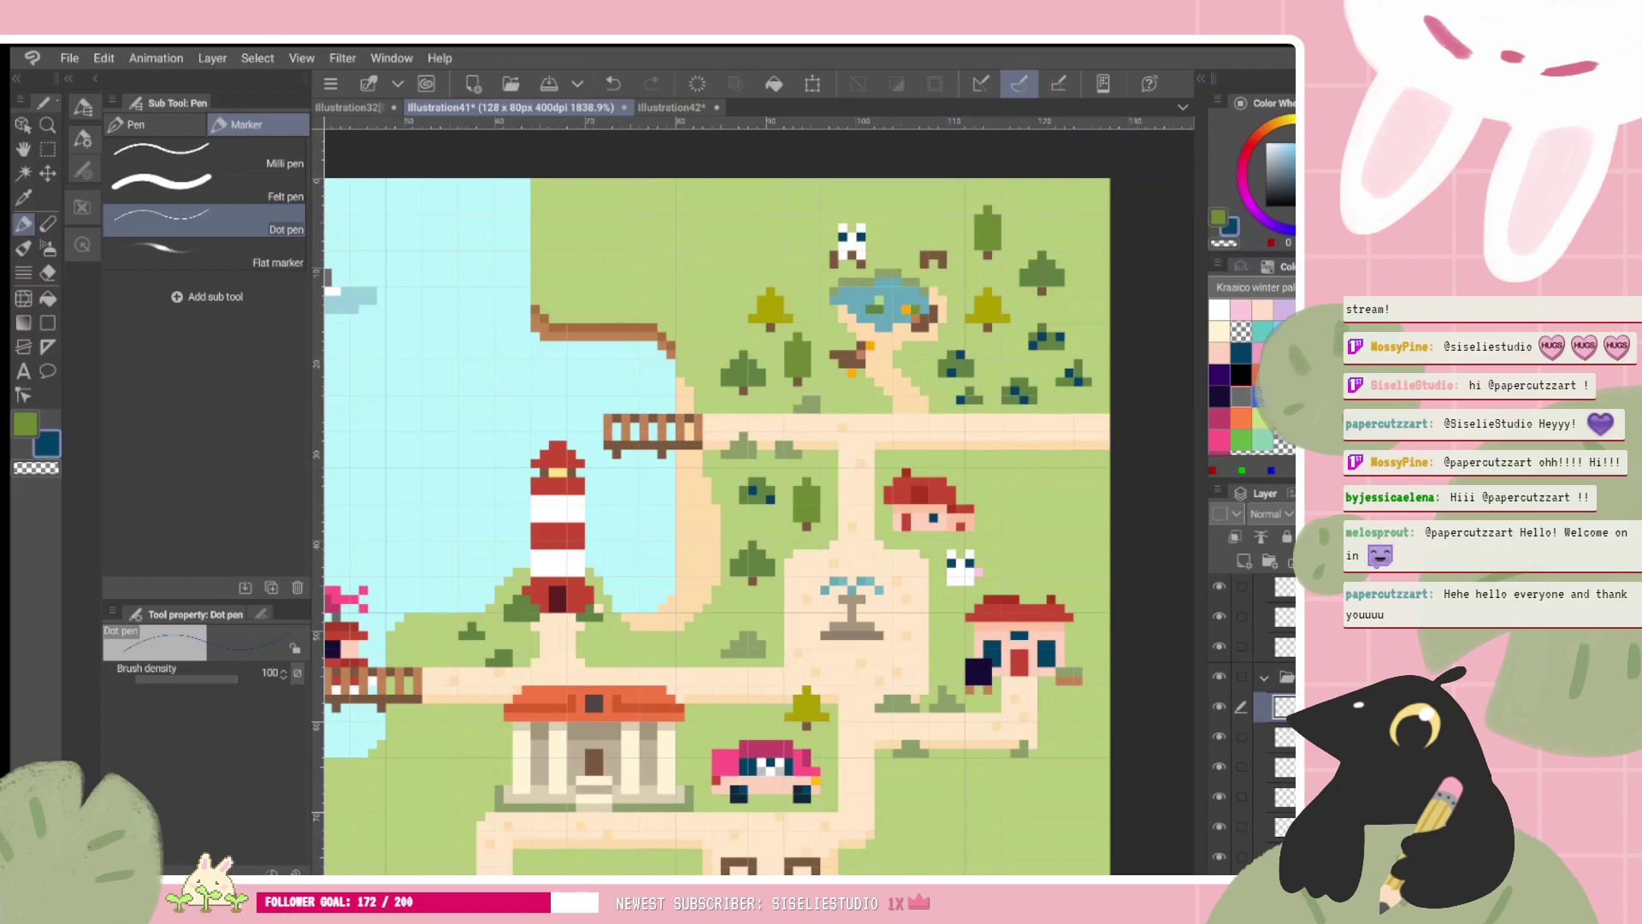
{"action": "scroll", "coordinate": [759, 502], "scroll_direction": "up", "scroll_amount": 1}
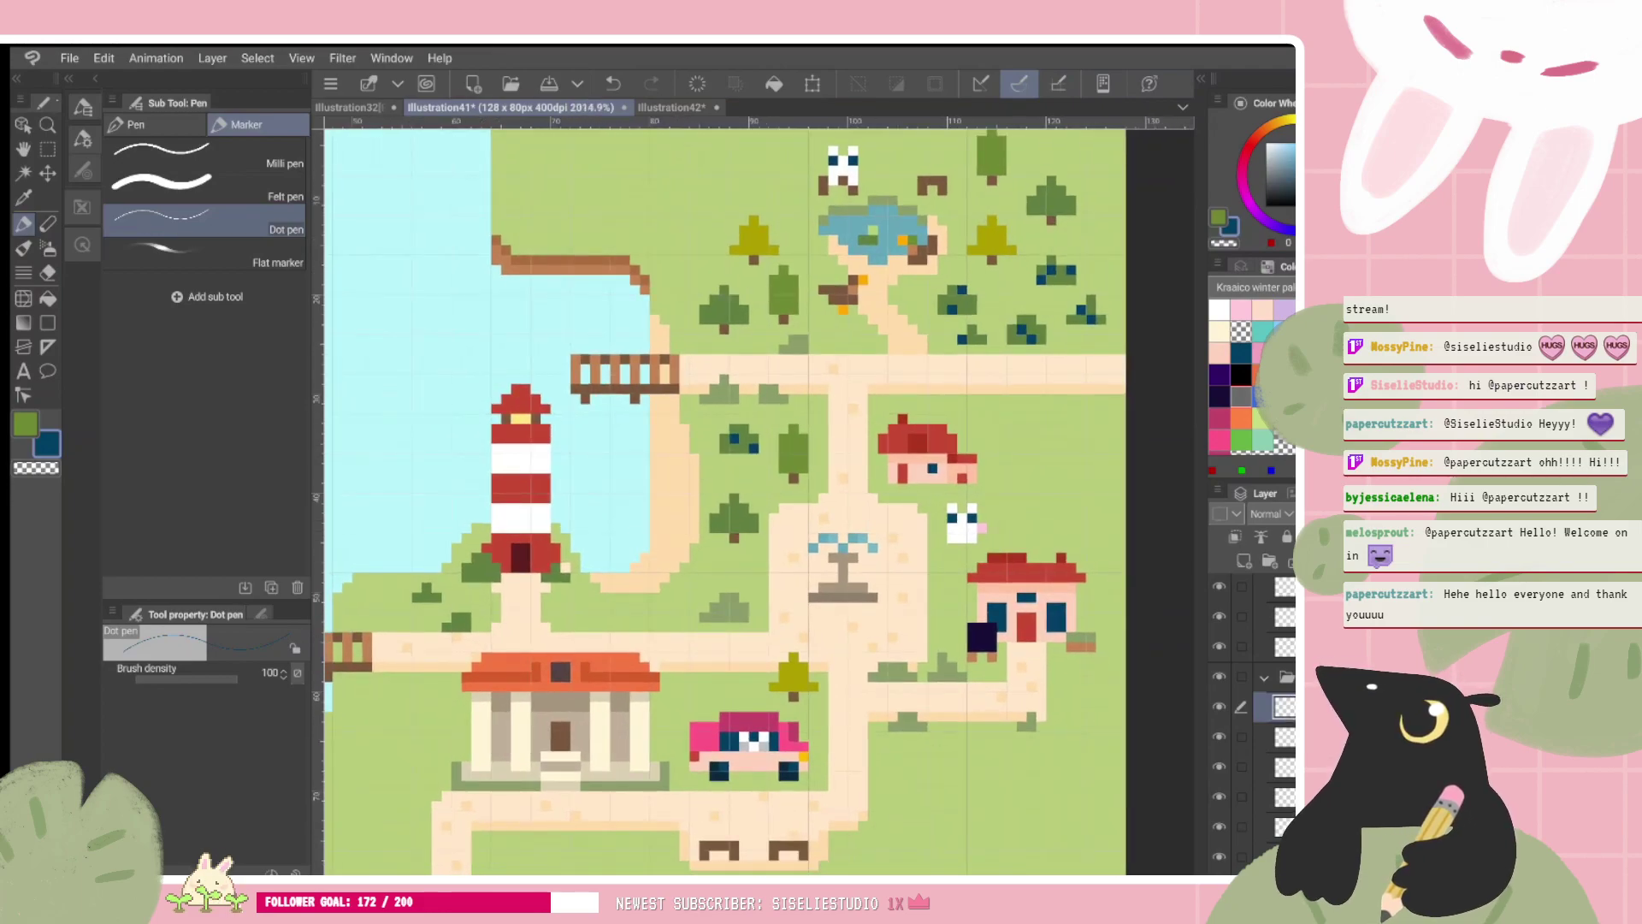
{"action": "scroll", "coordinate": [727, 513], "scroll_direction": "down", "scroll_amount": 1}
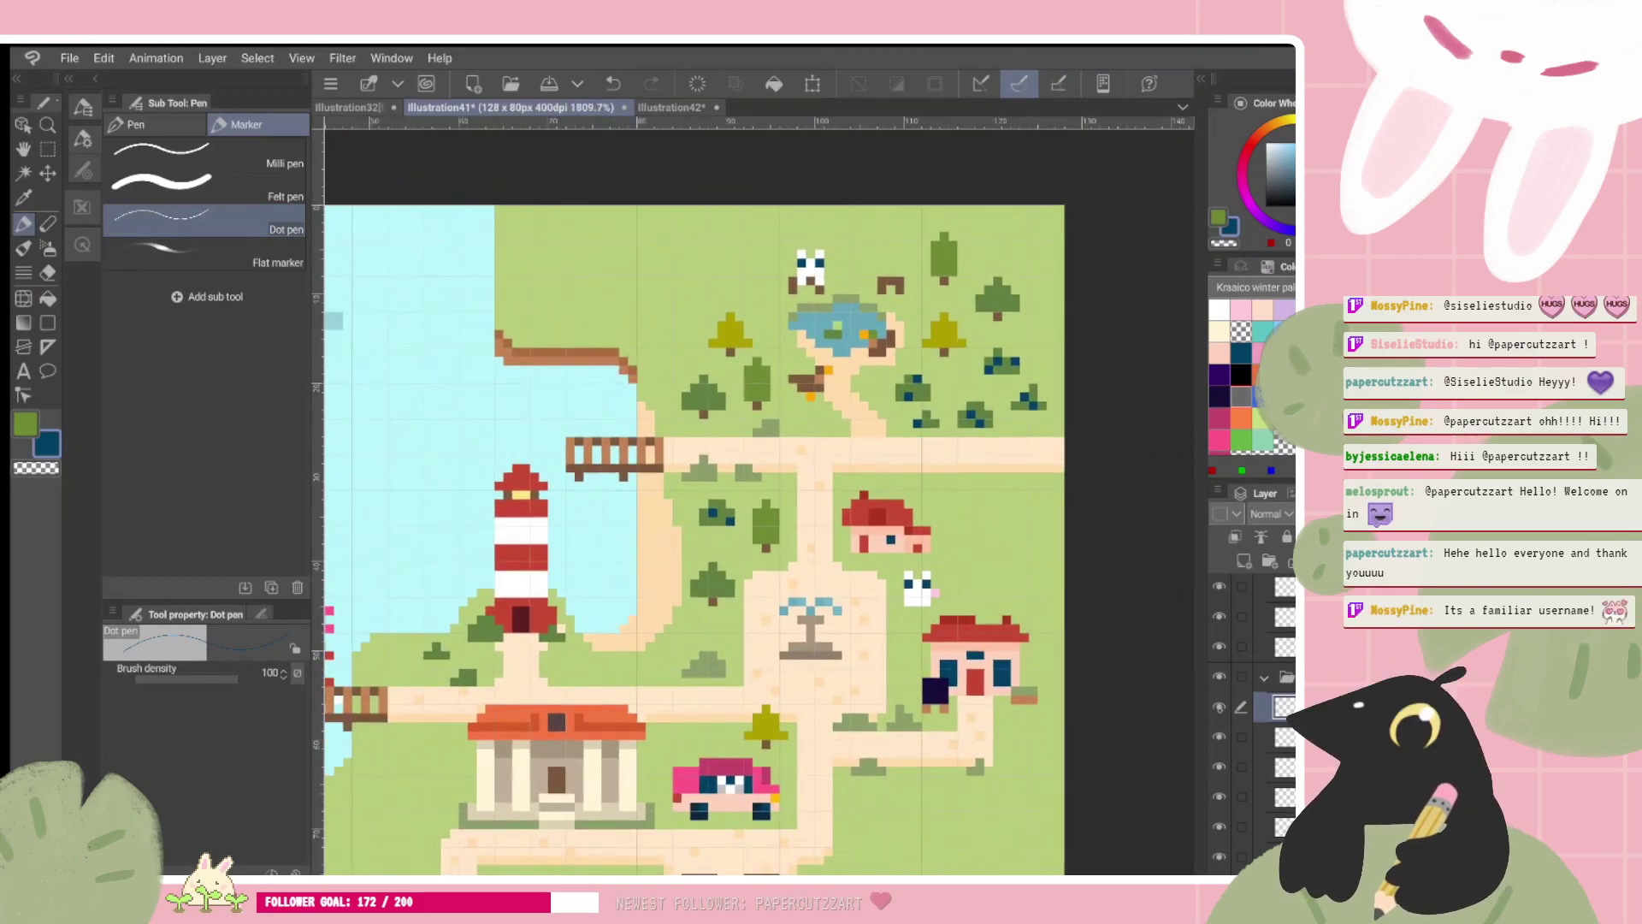
{"action": "scroll", "coordinate": [1067, 444], "scroll_direction": "down", "scroll_amount": 4}
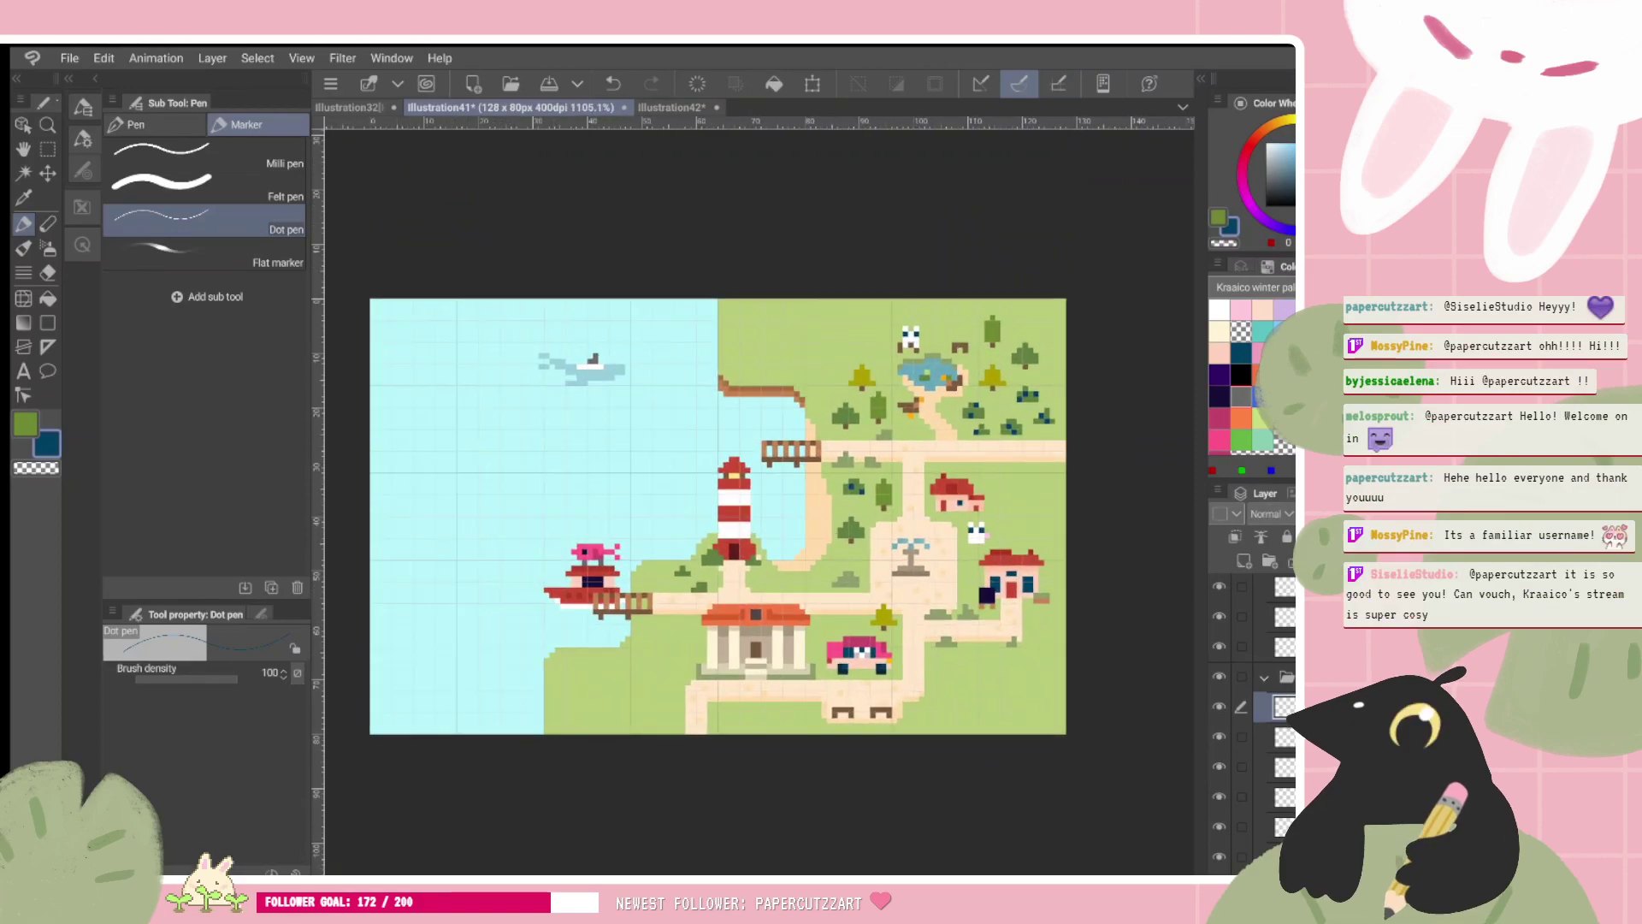
{"action": "scroll", "coordinate": [729, 557], "scroll_direction": "up", "scroll_amount": 3}
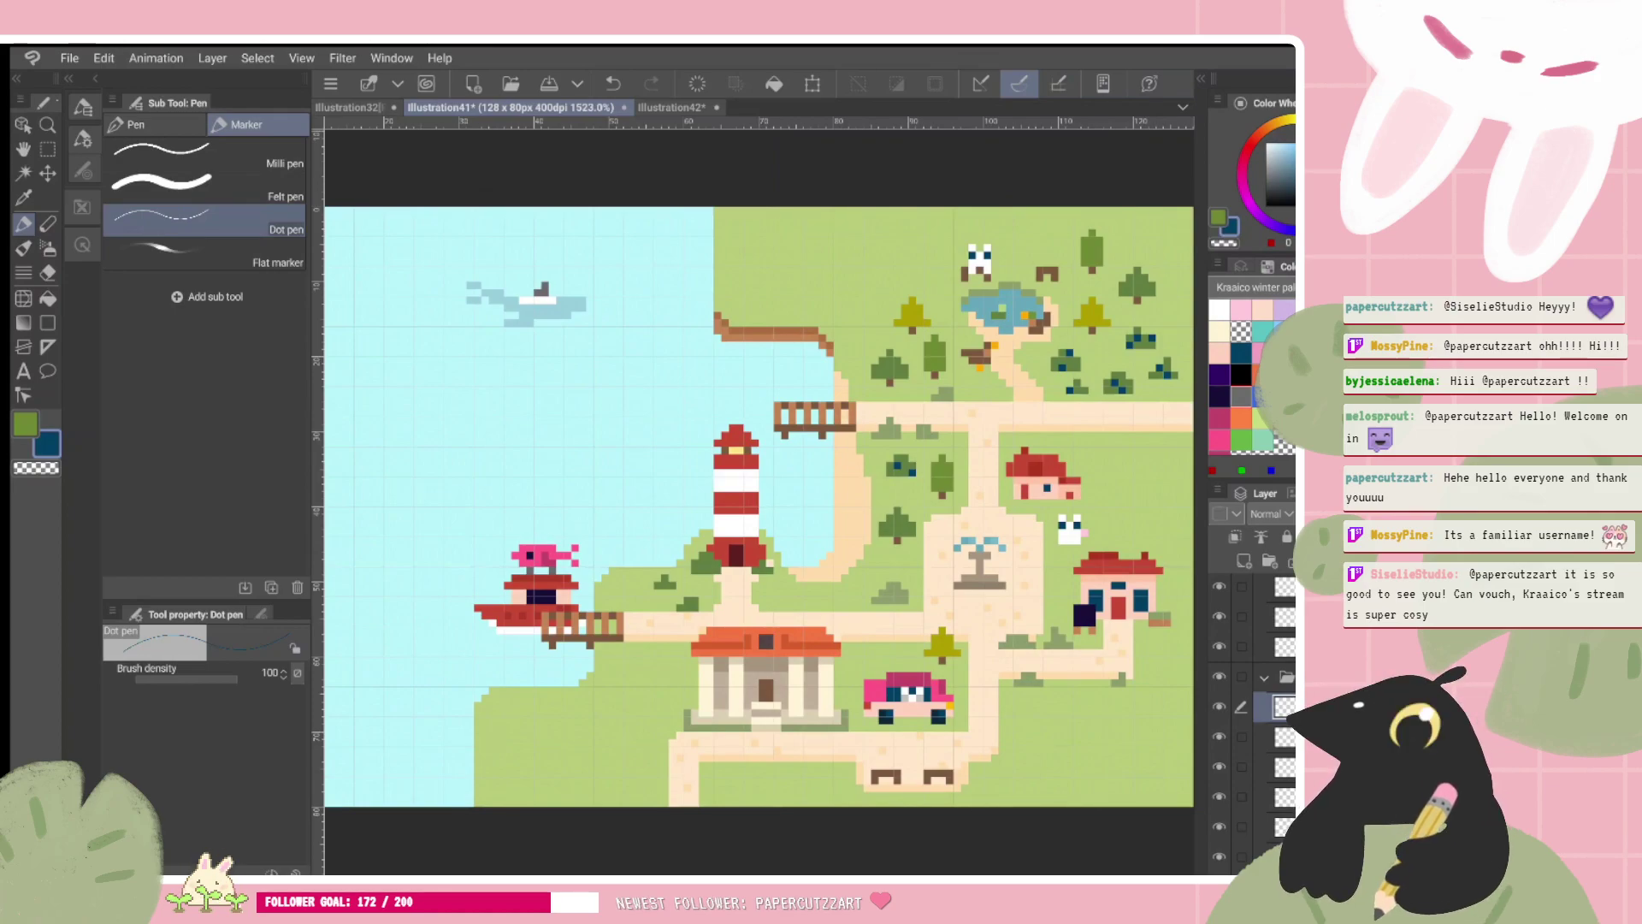
{"action": "scroll", "coordinate": [759, 506], "scroll_direction": "up", "scroll_amount": 1}
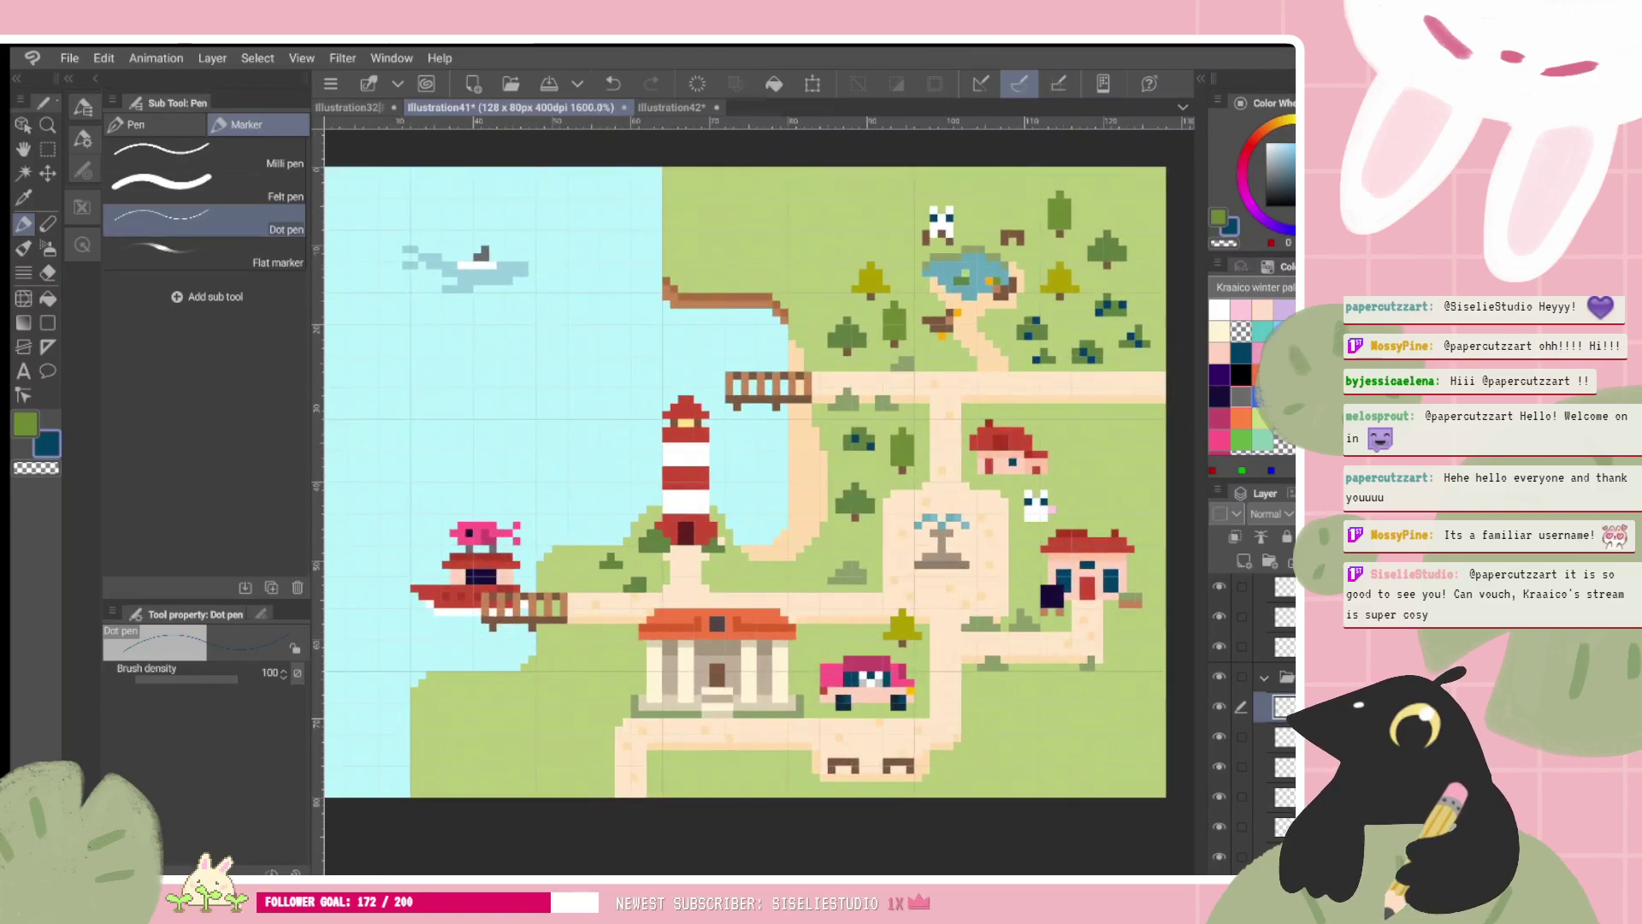
{"action": "scroll", "coordinate": [744, 486], "scroll_direction": "down", "scroll_amount": 1}
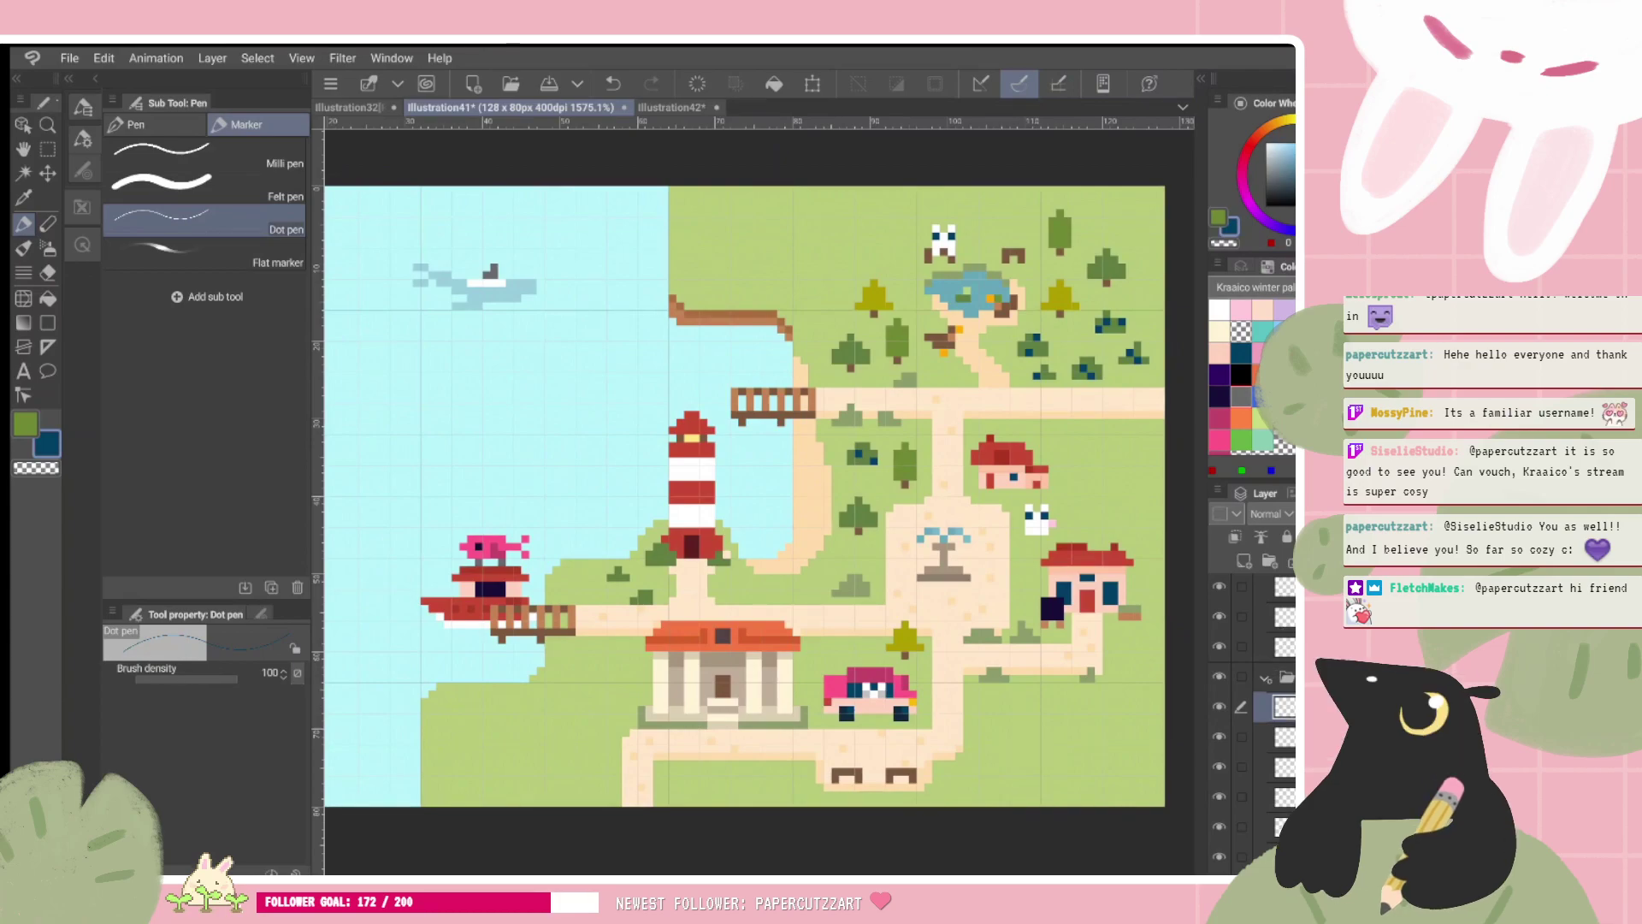
Step: Collapse the current layer folder and create a new folder above it containing a new raster layer
{"action": "scroll", "coordinate": [1252, 719], "scroll_direction": "up", "scroll_amount": 3}
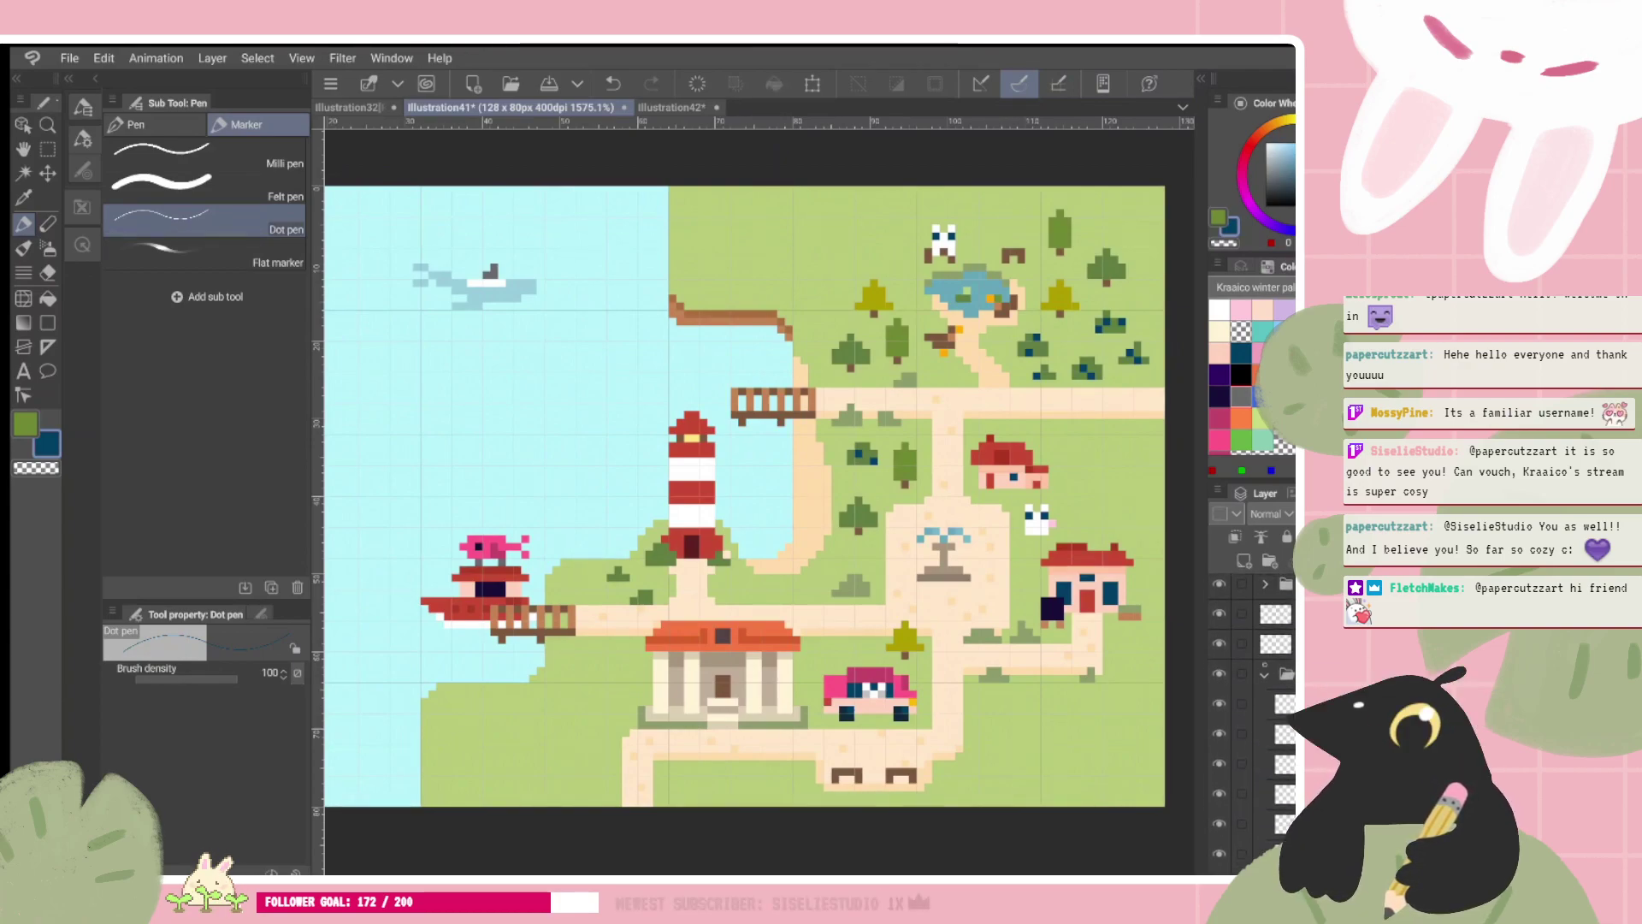
{"action": "left_click", "coordinate": [1265, 672]}
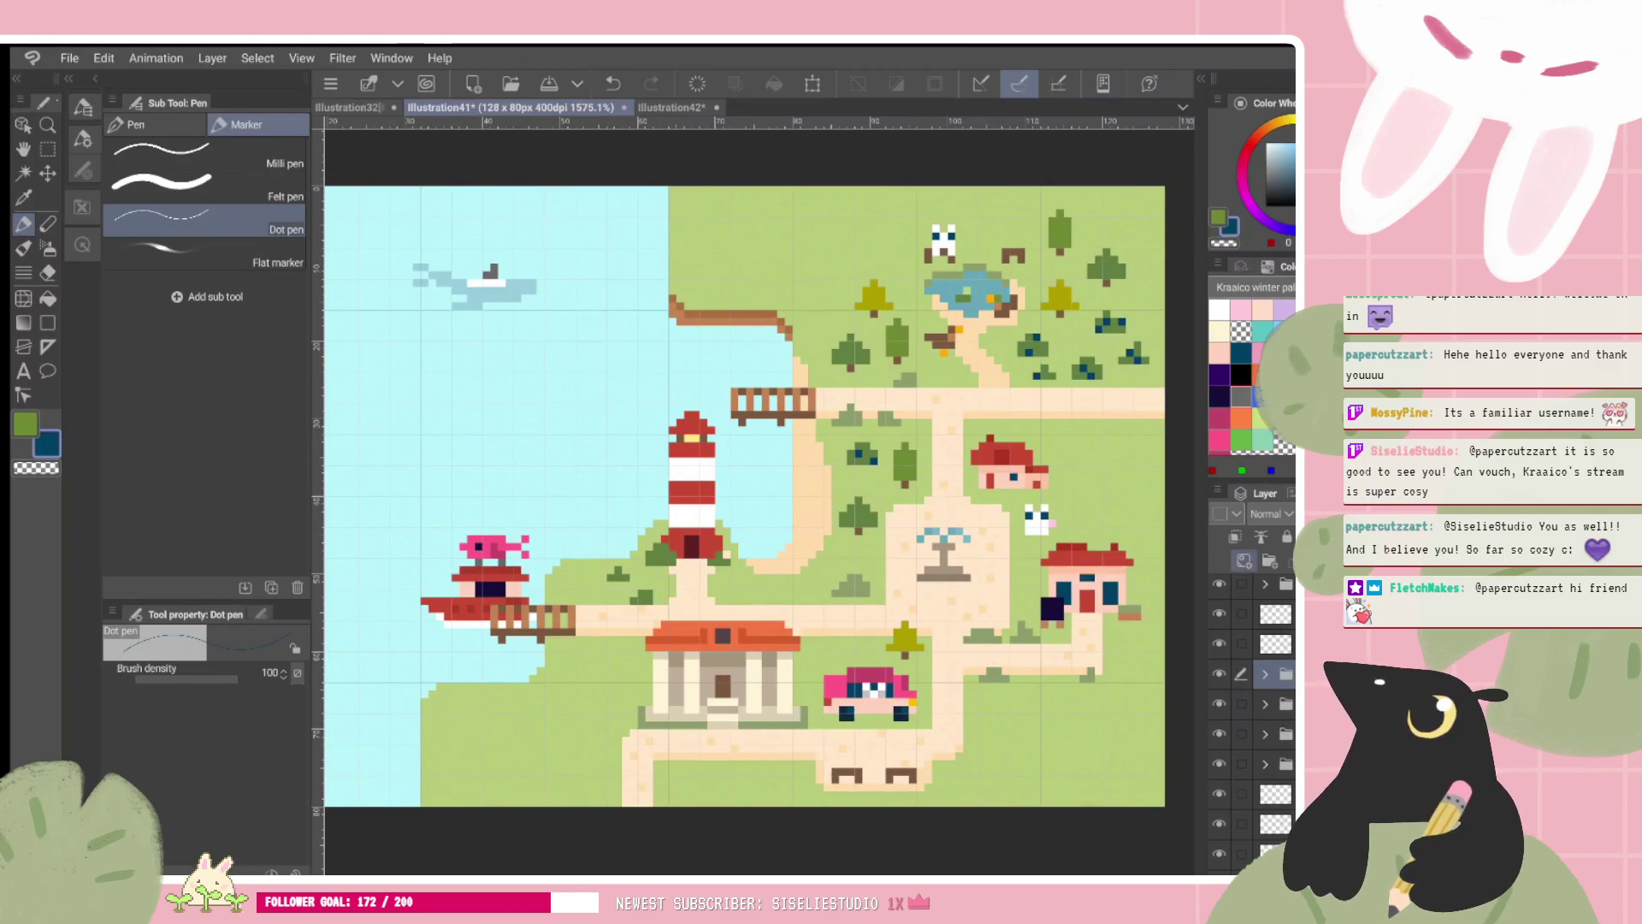
{"action": "left_click", "coordinate": [1269, 560]}
{"action": "left_click", "coordinate": [1244, 560]}
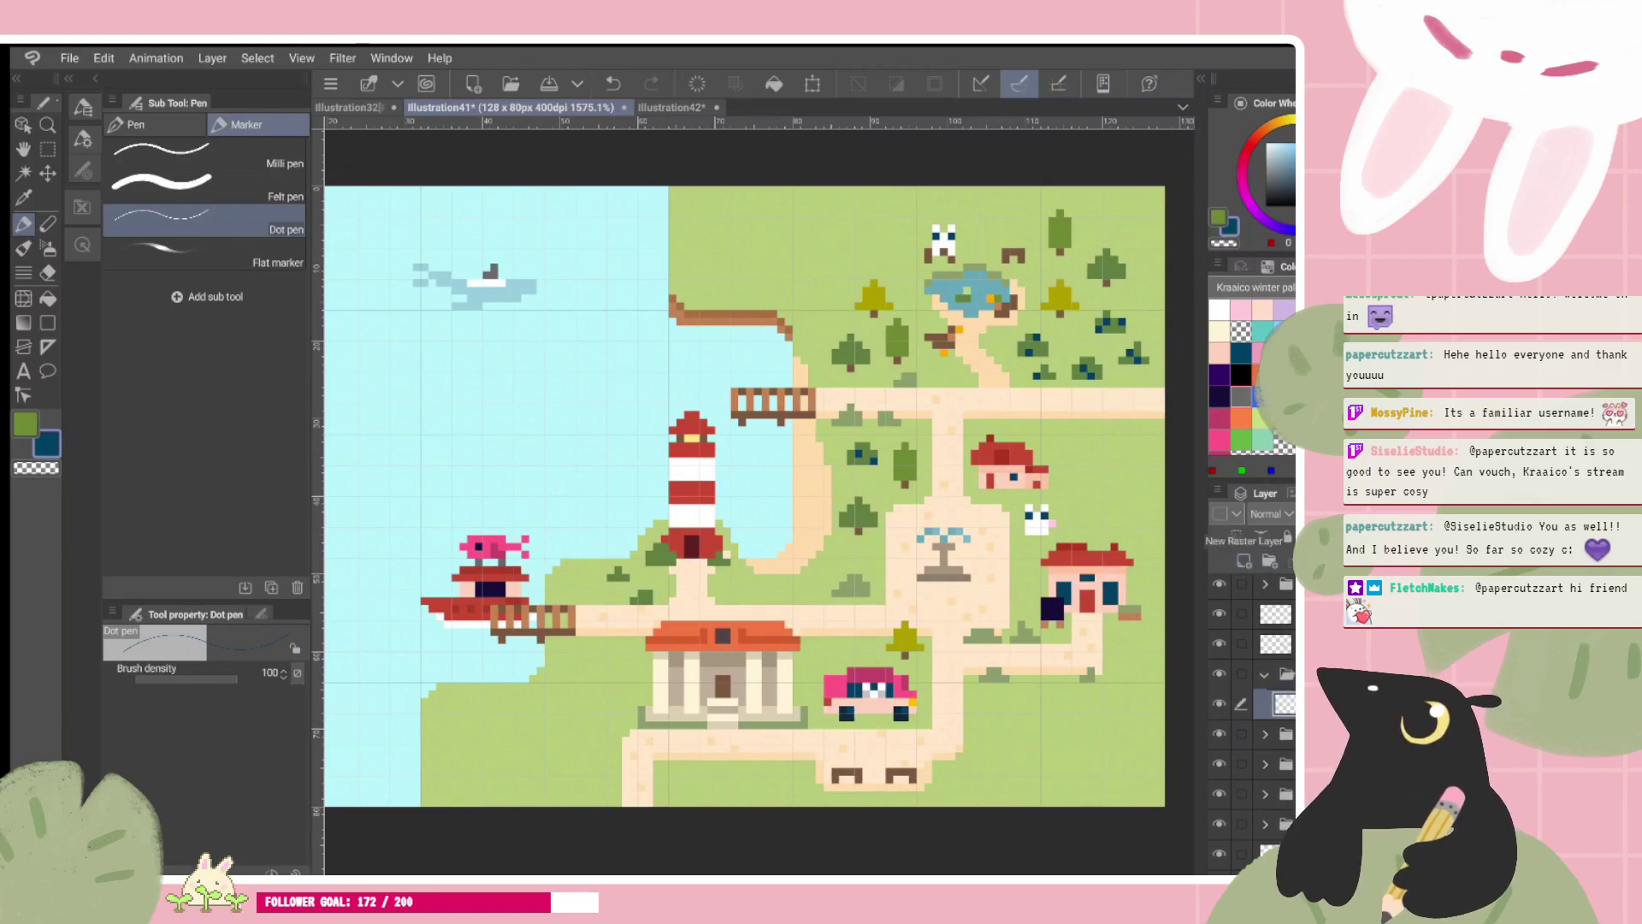
Step: Draw a small red block with a narrow base in the lighthouse's red, floating just above the wooden bridge over the bay
{"action": "scroll", "coordinate": [887, 369], "scroll_direction": "up", "scroll_amount": 3}
{"action": "left_click", "coordinate": [623, 513], "text": "alt"}
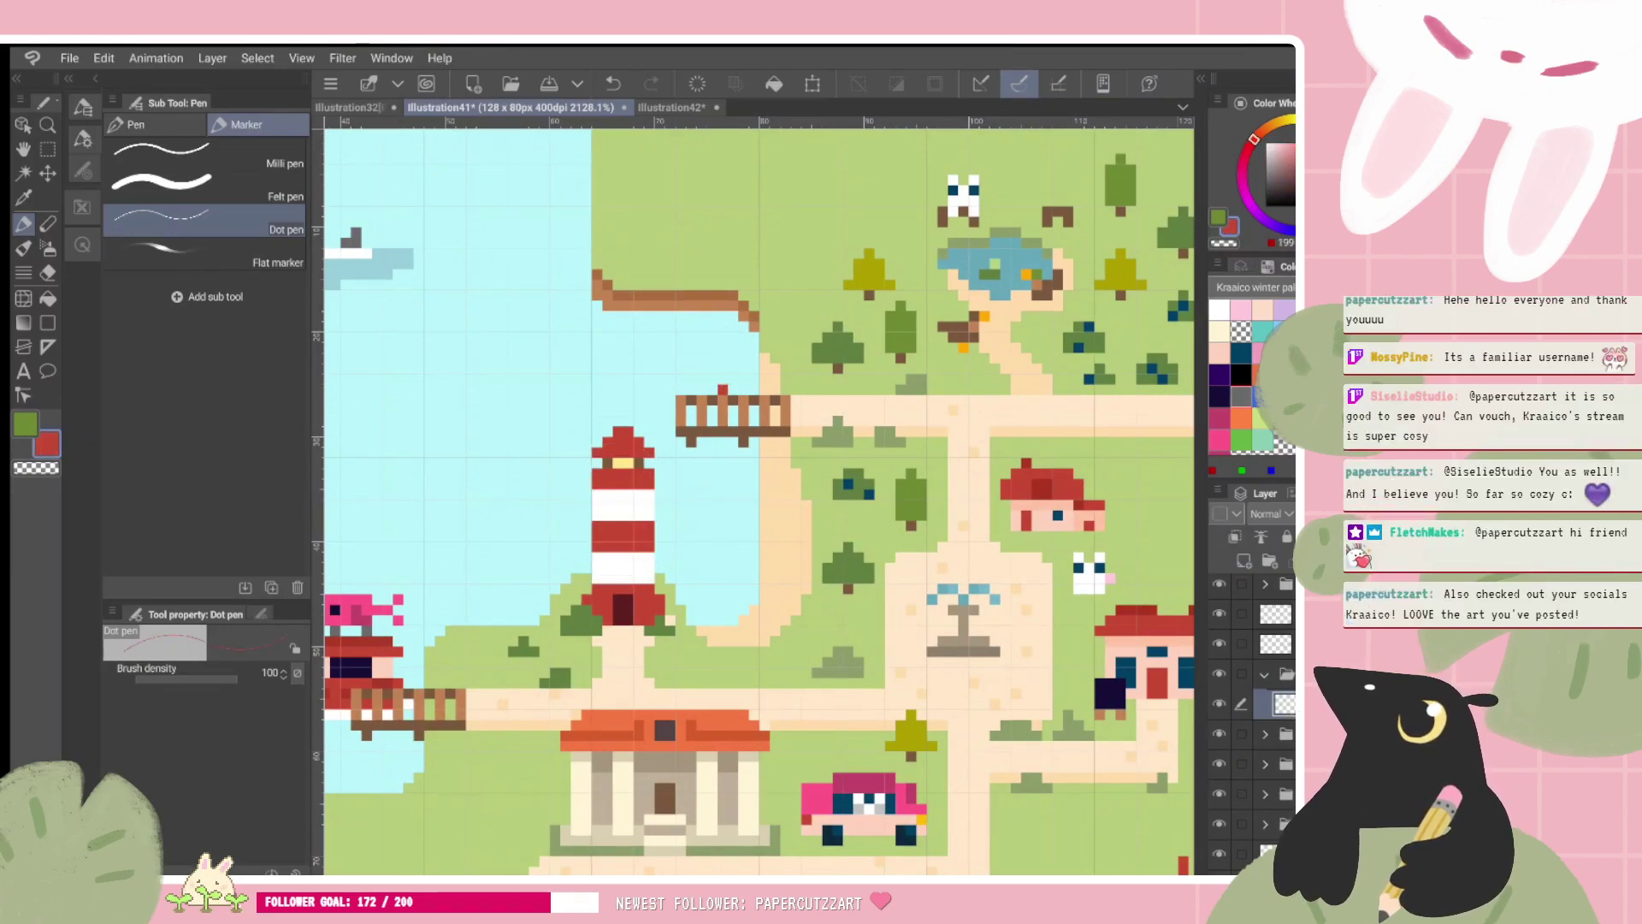
{"action": "key", "text": "ctrl+z"}
{"action": "key", "text": "ctrl+z"}
{"action": "left_click", "coordinate": [722, 379]}
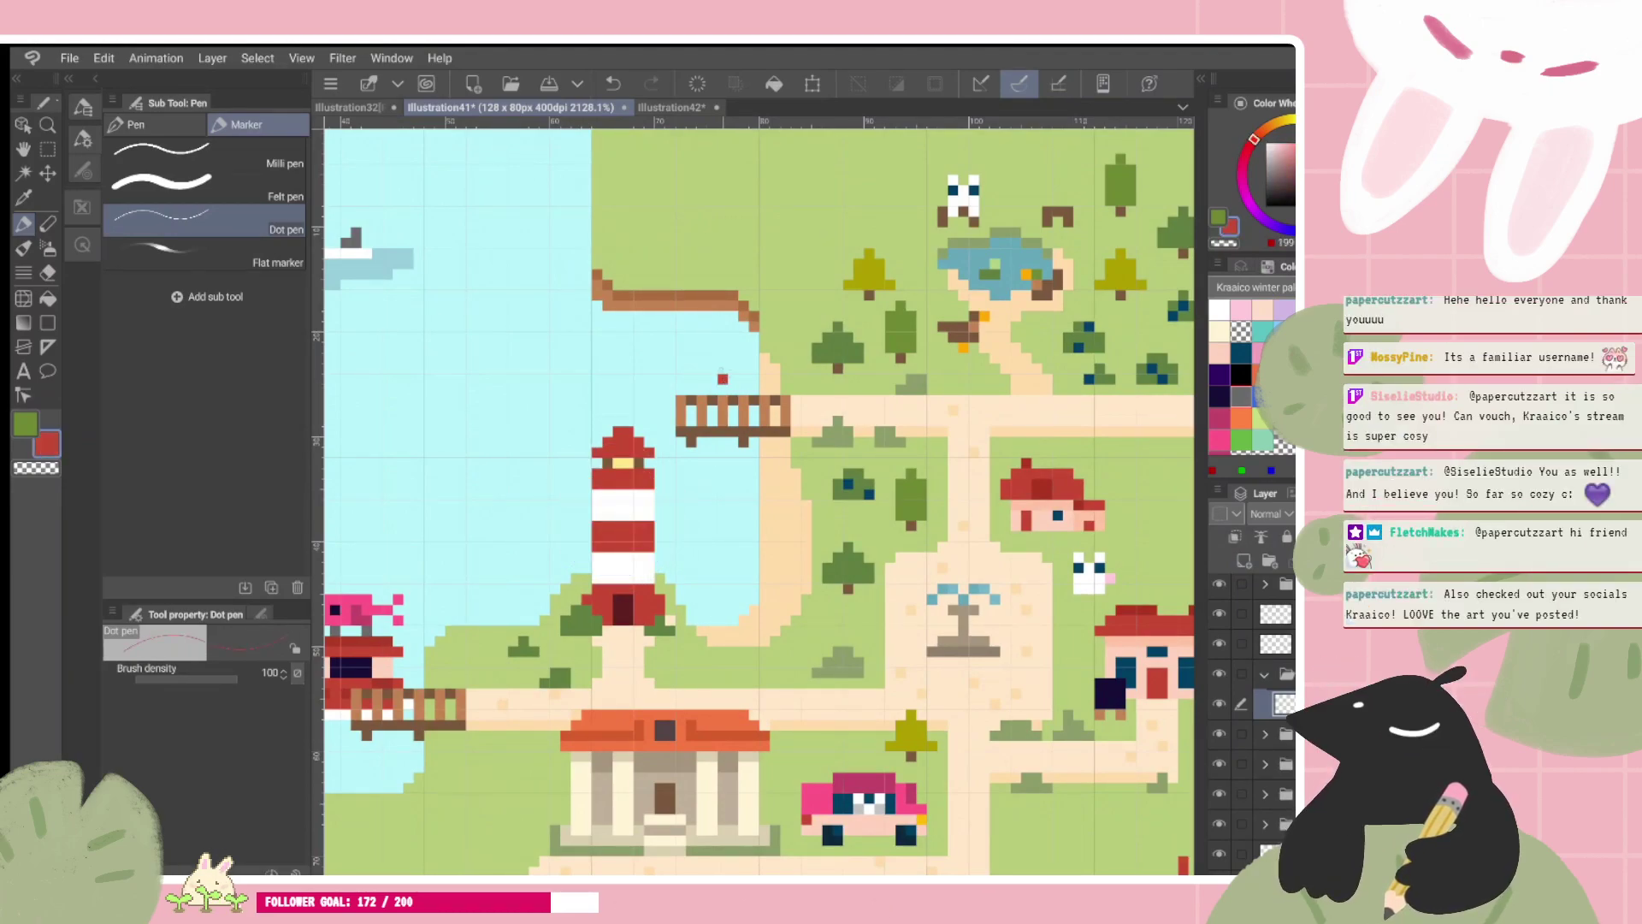
{"action": "mouse_move", "coordinate": [712, 369]}
{"action": "left_mouse_down"}
{"action": "mouse_move", "coordinate": [733, 369]}
{"action": "mouse_move", "coordinate": [732, 348]}
{"action": "mouse_move", "coordinate": [712, 358]}
{"action": "mouse_move", "coordinate": [722, 338]}
{"action": "left_mouse_up"}
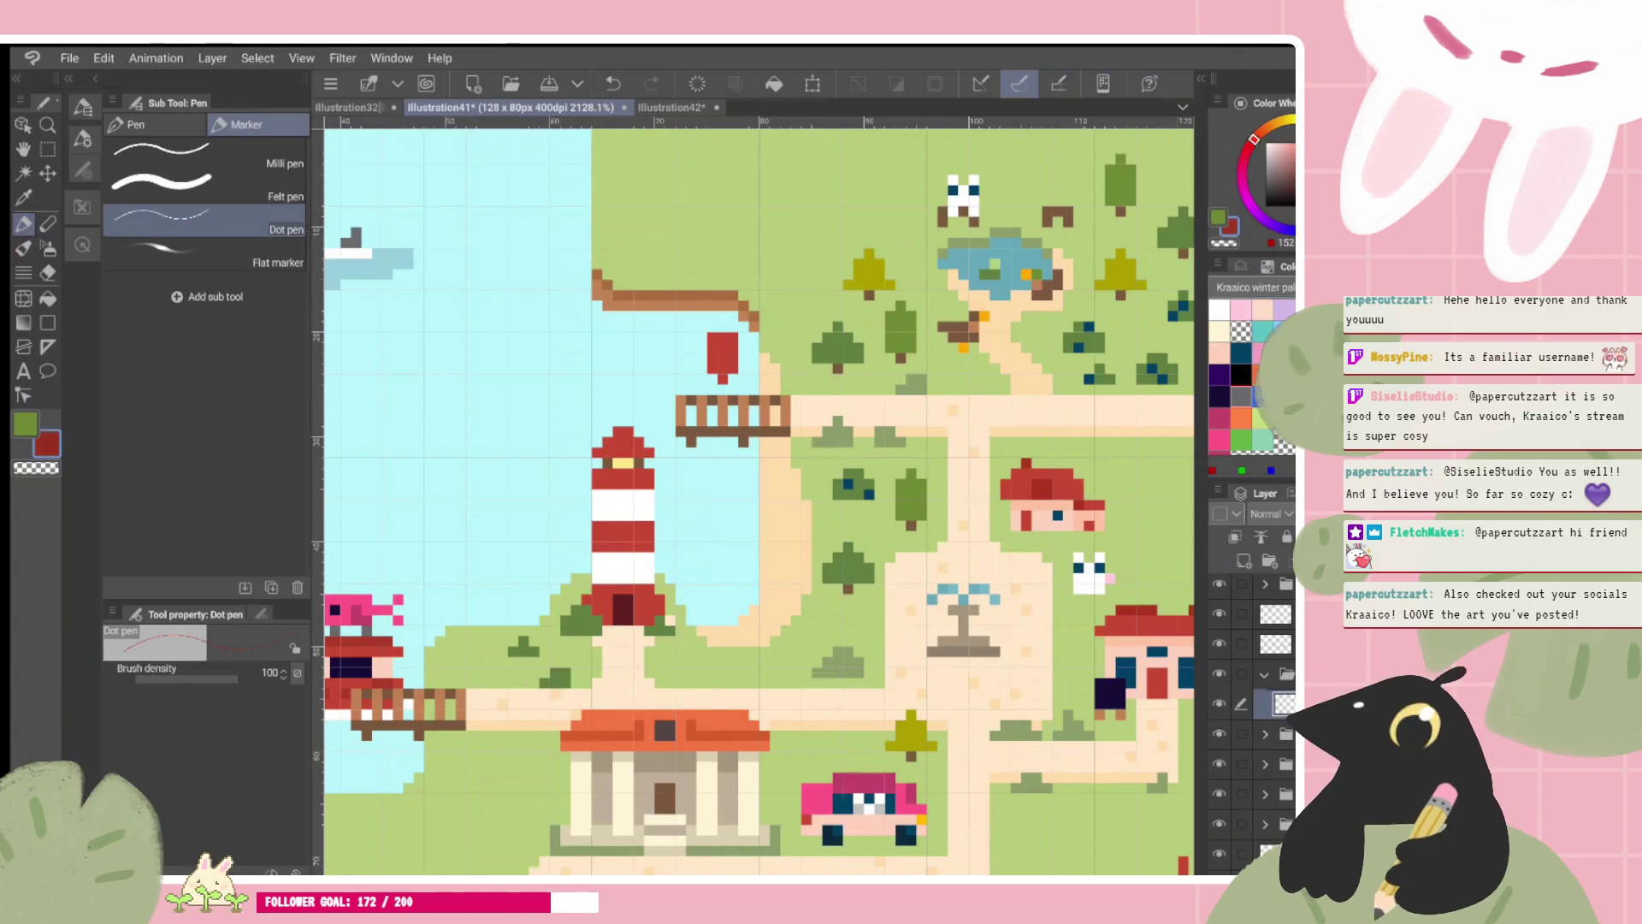
Step: Shade the red block above the wooden bridge in darker red, keeping only a dark row along its upper edge
{"action": "mouse_move", "coordinate": [1206, 373]}
{"action": "left_mouse_down"}
{"action": "mouse_move", "coordinate": [714, 373]}
{"action": "mouse_move", "coordinate": [1180, 373]}
{"action": "left_mouse_up"}
{"action": "scroll", "coordinate": [709, 341], "scroll_direction": "down", "scroll_amount": 1}
{"action": "left_click_drag", "start_coordinate": [711, 351], "coordinate": [712, 351]}
{"action": "key", "text": "ctrl+z"}
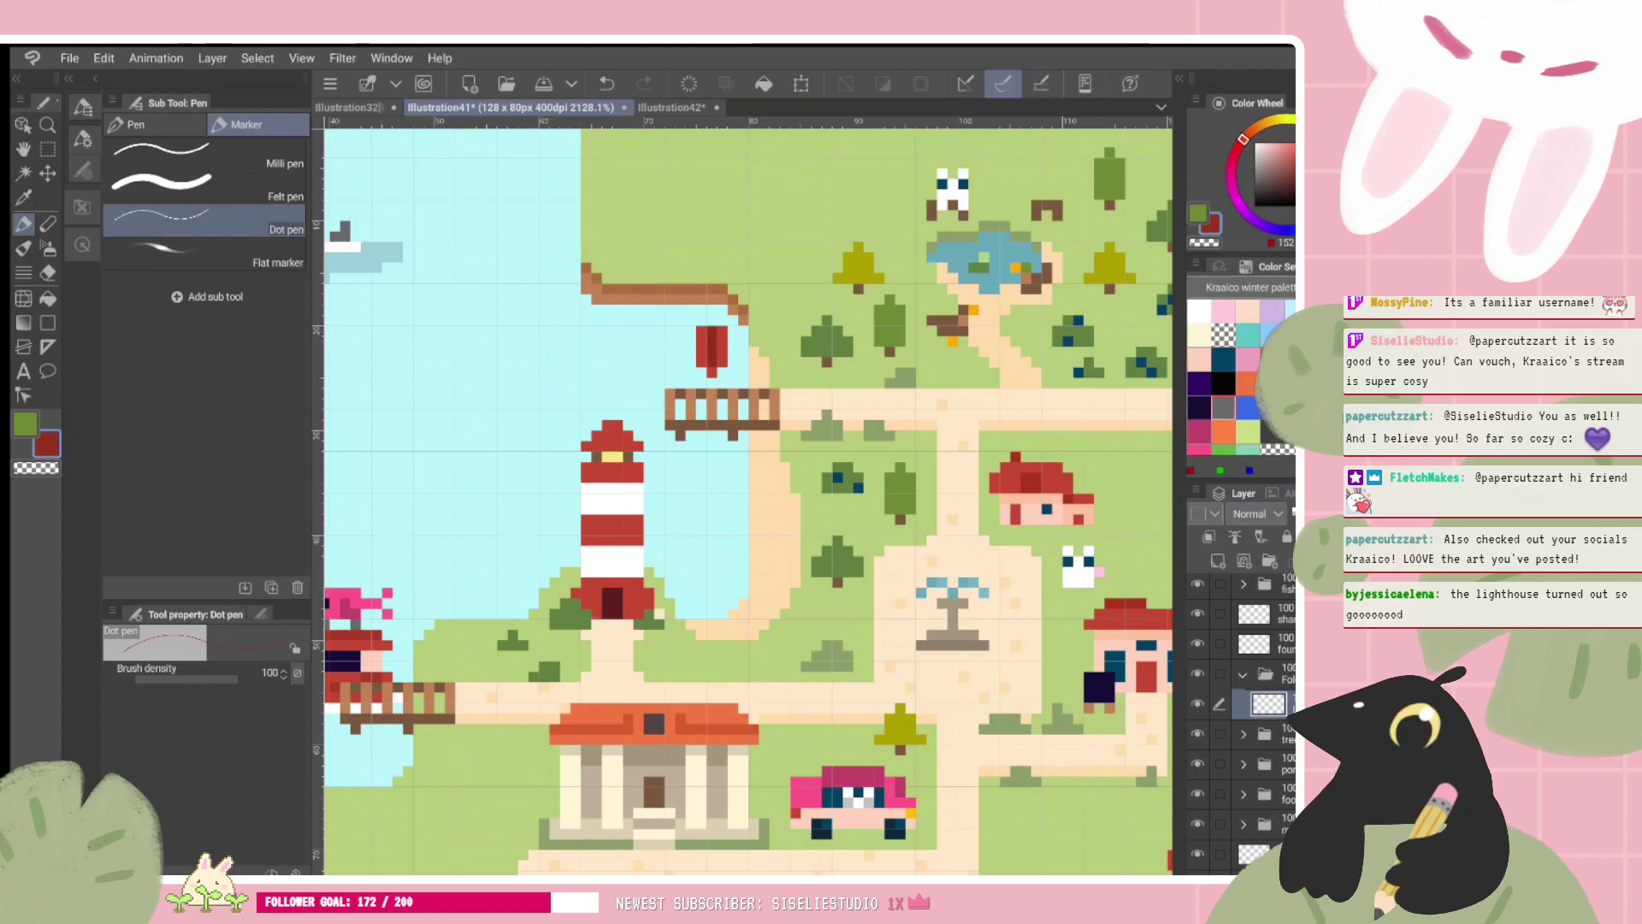
{"action": "key", "text": "ctrl+z"}
{"action": "mouse_move", "coordinate": [711, 341]}
{"action": "left_mouse_down"}
{"action": "mouse_move", "coordinate": [712, 361]}
{"action": "mouse_move", "coordinate": [722, 331]}
{"action": "left_mouse_up"}
{"action": "key", "text": "ctrl+z"}
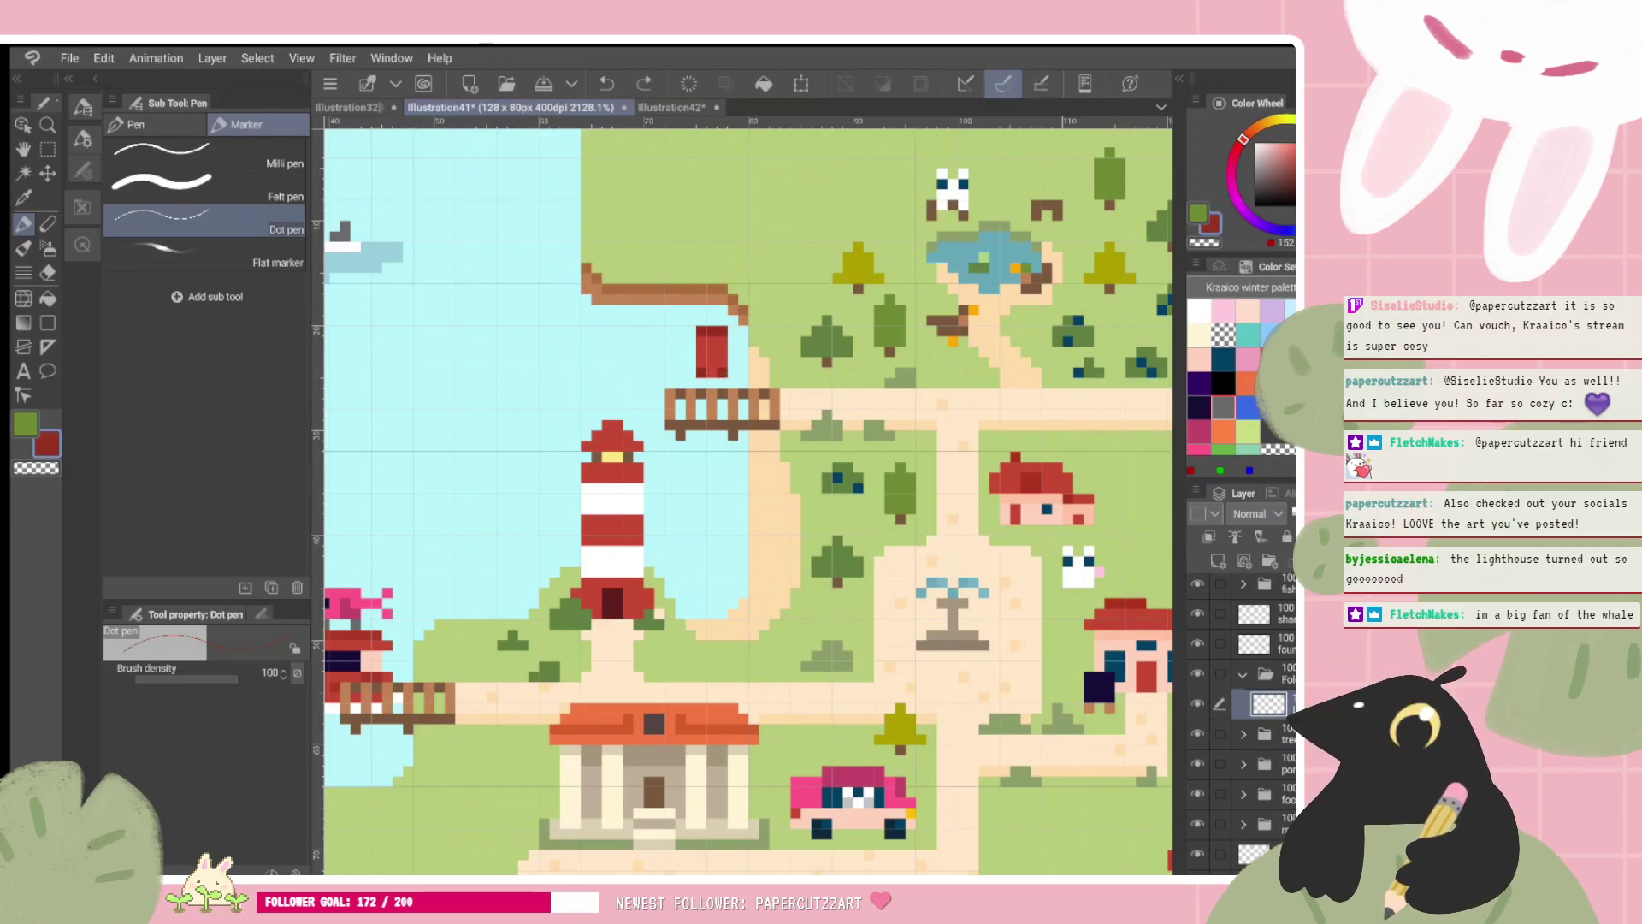
{"action": "key", "text": "ctrl+z"}
{"action": "left_click", "coordinate": [722, 361]}
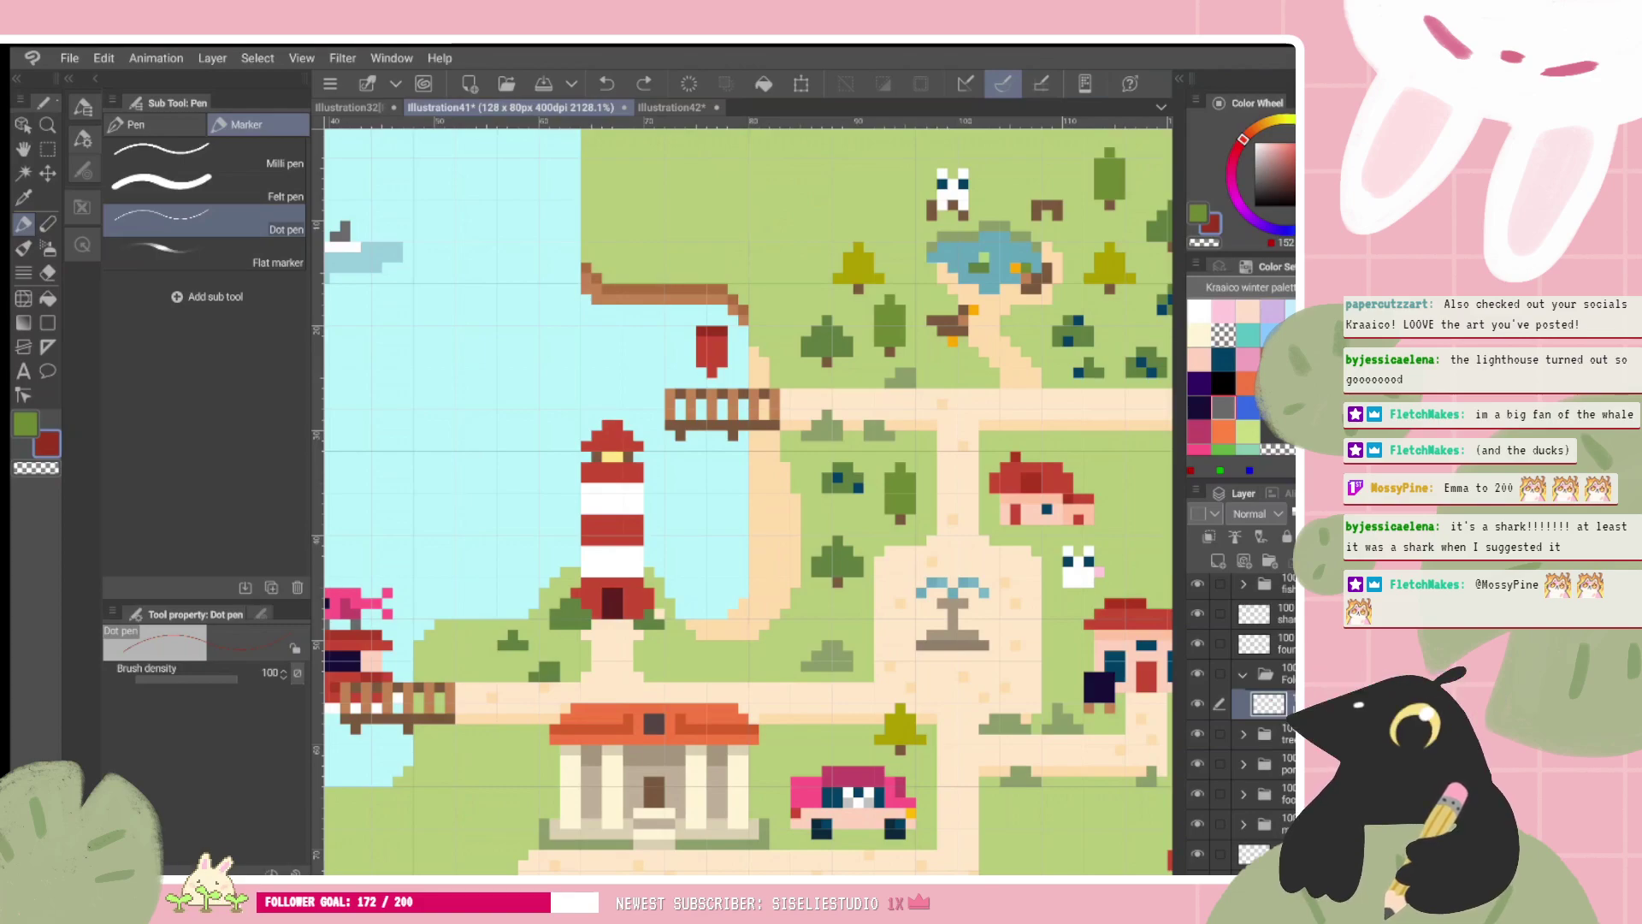
Step: Add a new raster layer and draw a matching block with a narrow base beside the red one, in the pond's blue
{"action": "key", "text": "ctrl+minus"}
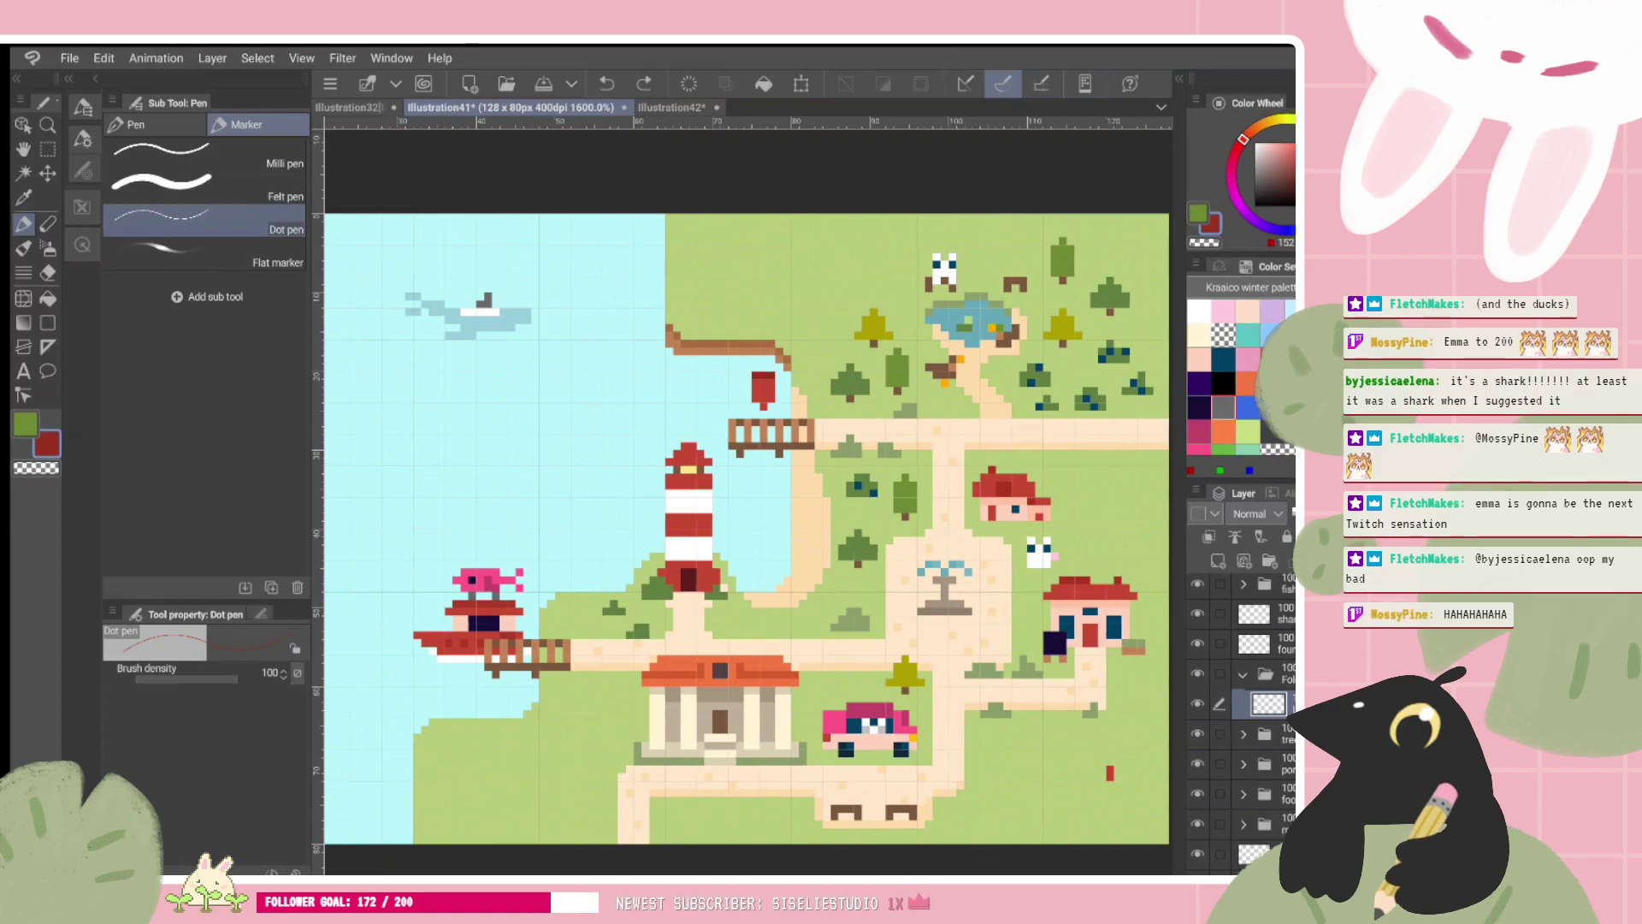
{"action": "left_click_drag", "start_coordinate": [746, 529], "coordinate": [699, 497]}
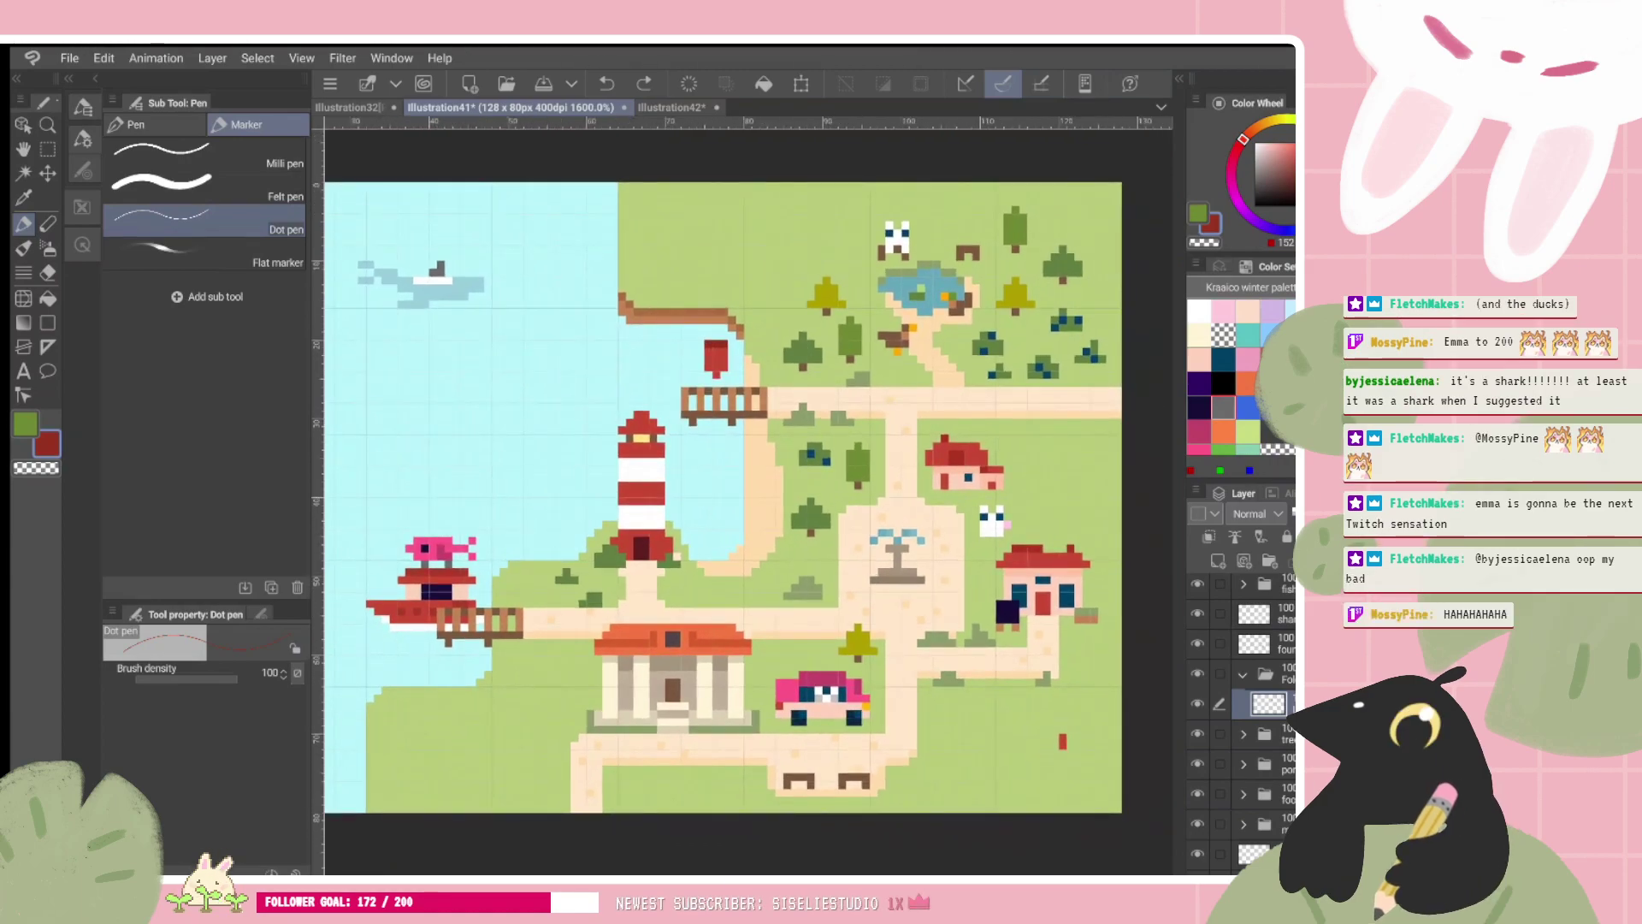
{"action": "key", "text": "c"}
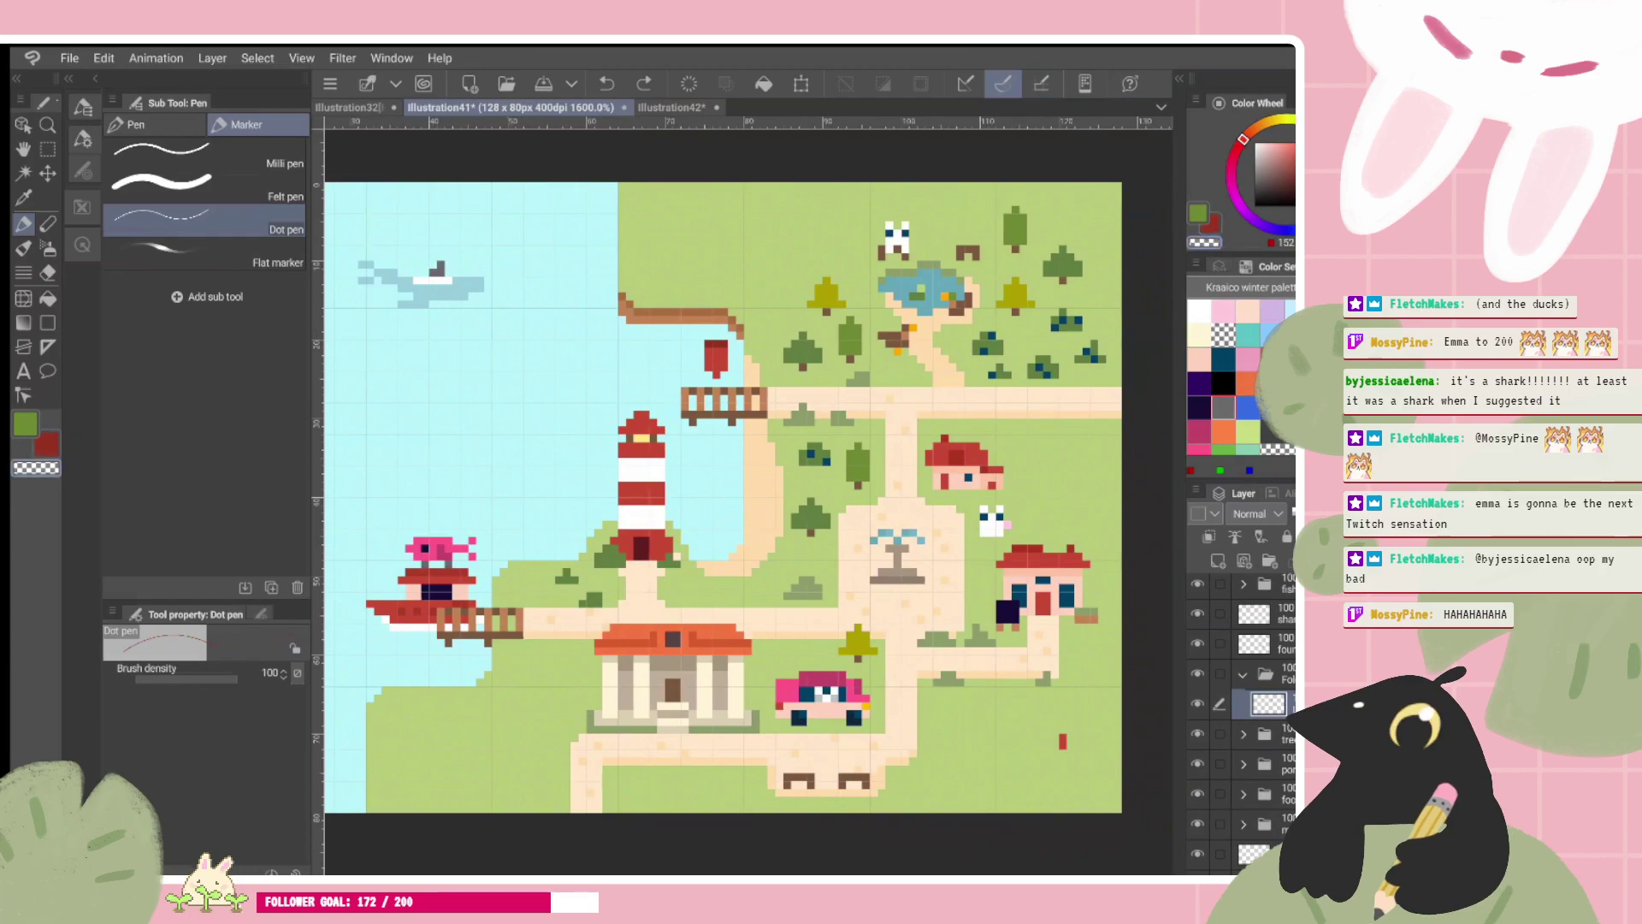
{"action": "left_click", "coordinate": [46, 443]}
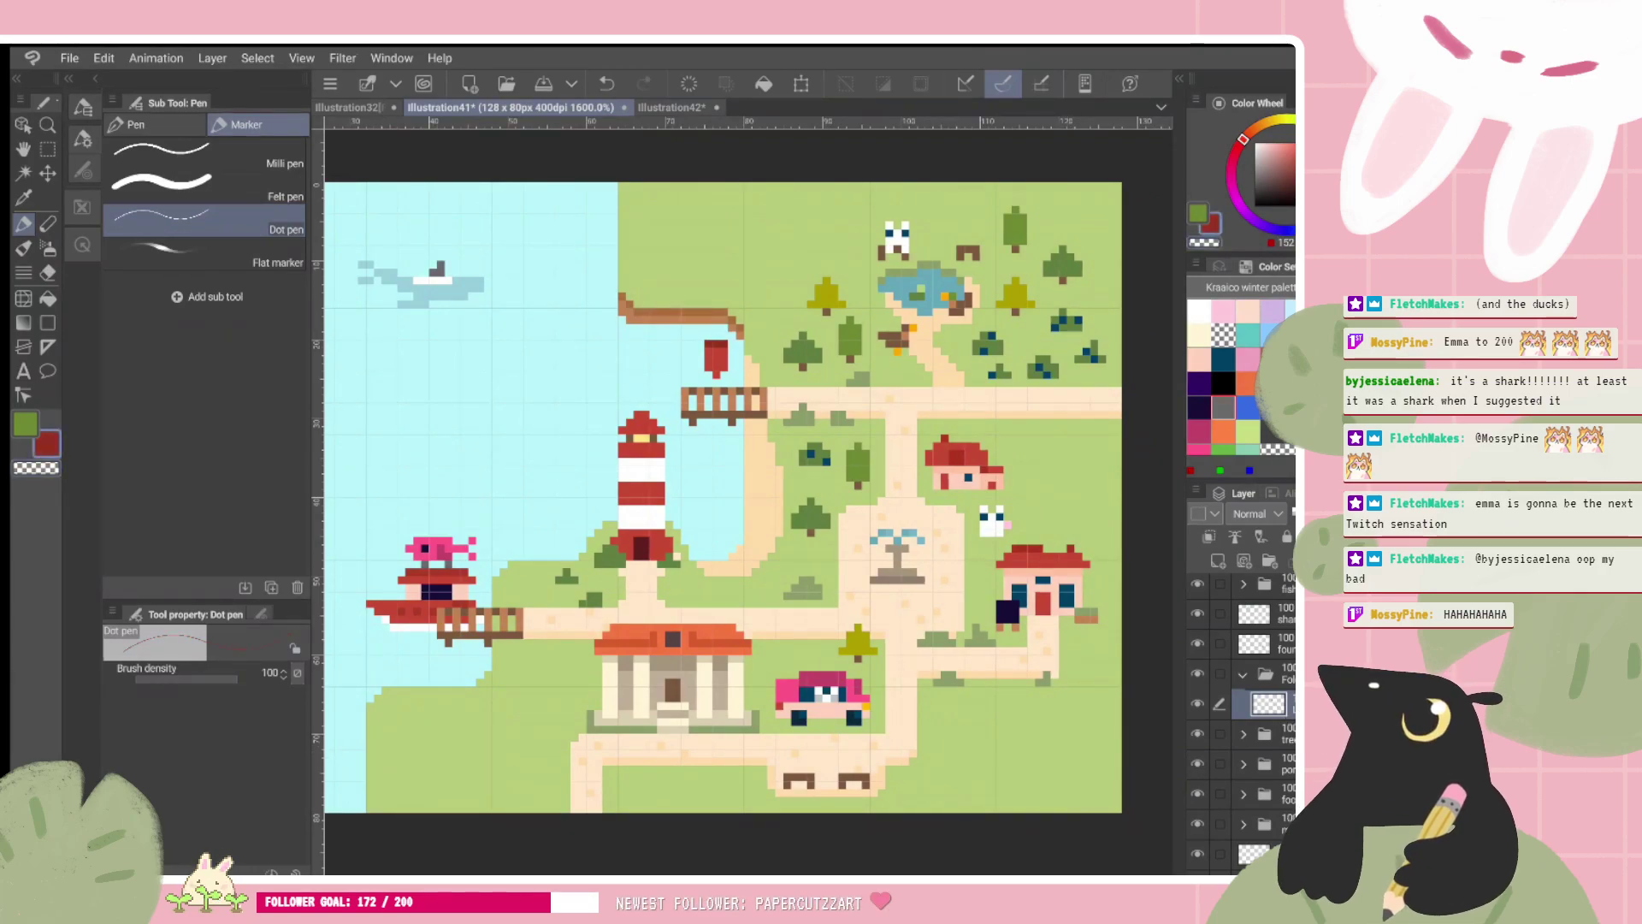
{"action": "scroll", "coordinate": [733, 307], "scroll_direction": "up", "scroll_amount": 3}
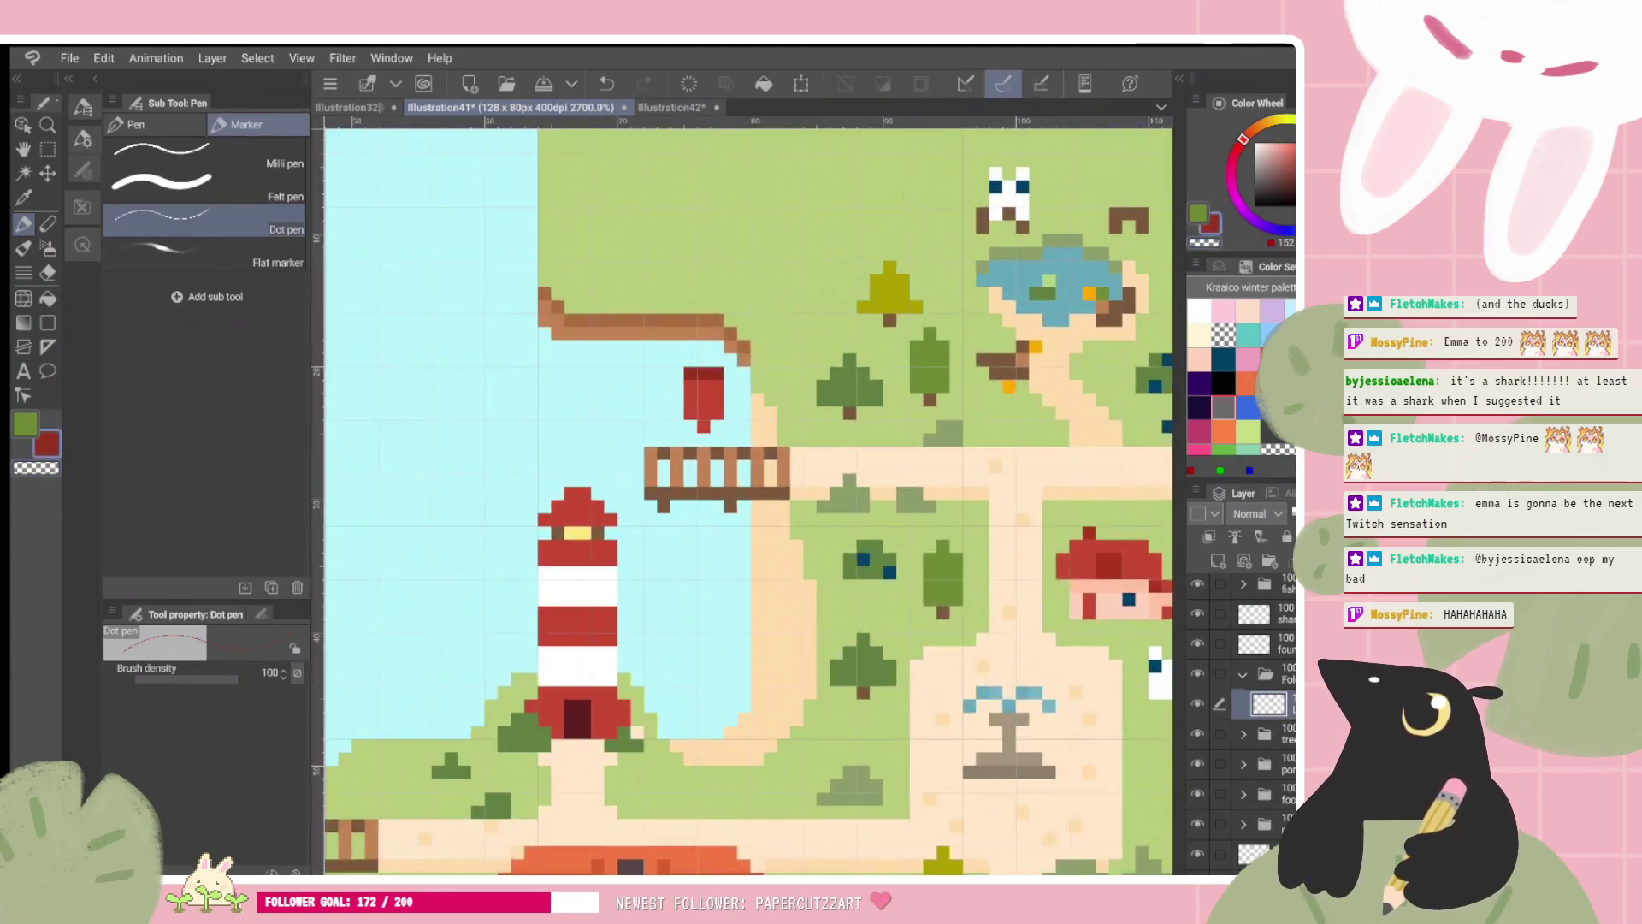
{"action": "left_click", "coordinate": [1208, 536]}
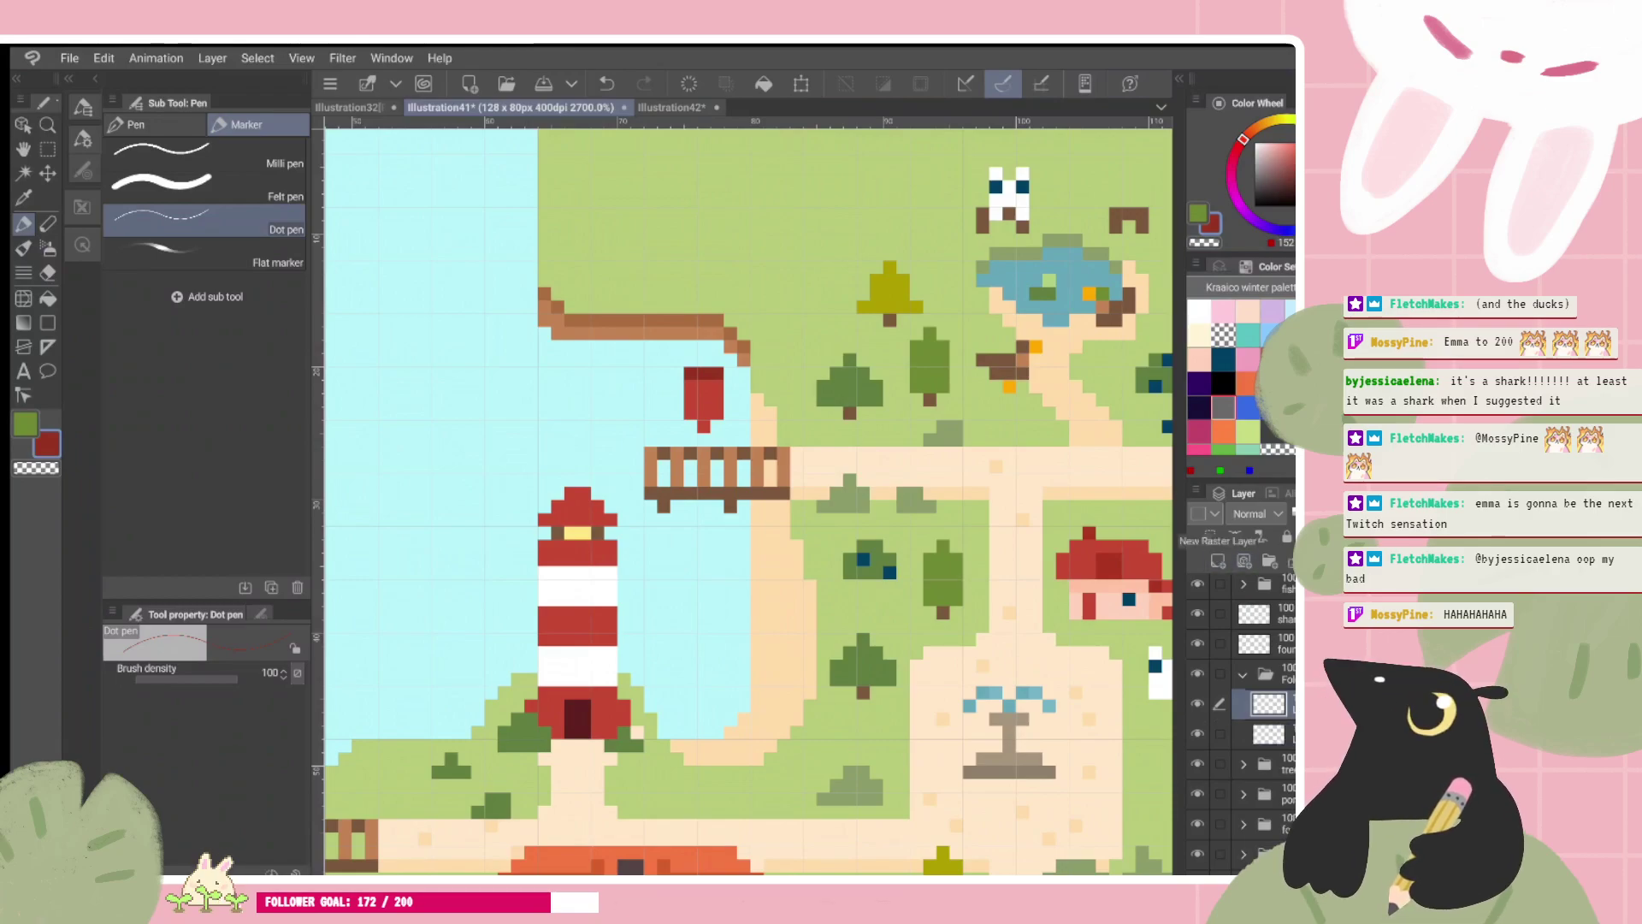
{"action": "left_click", "coordinate": [1247, 407]}
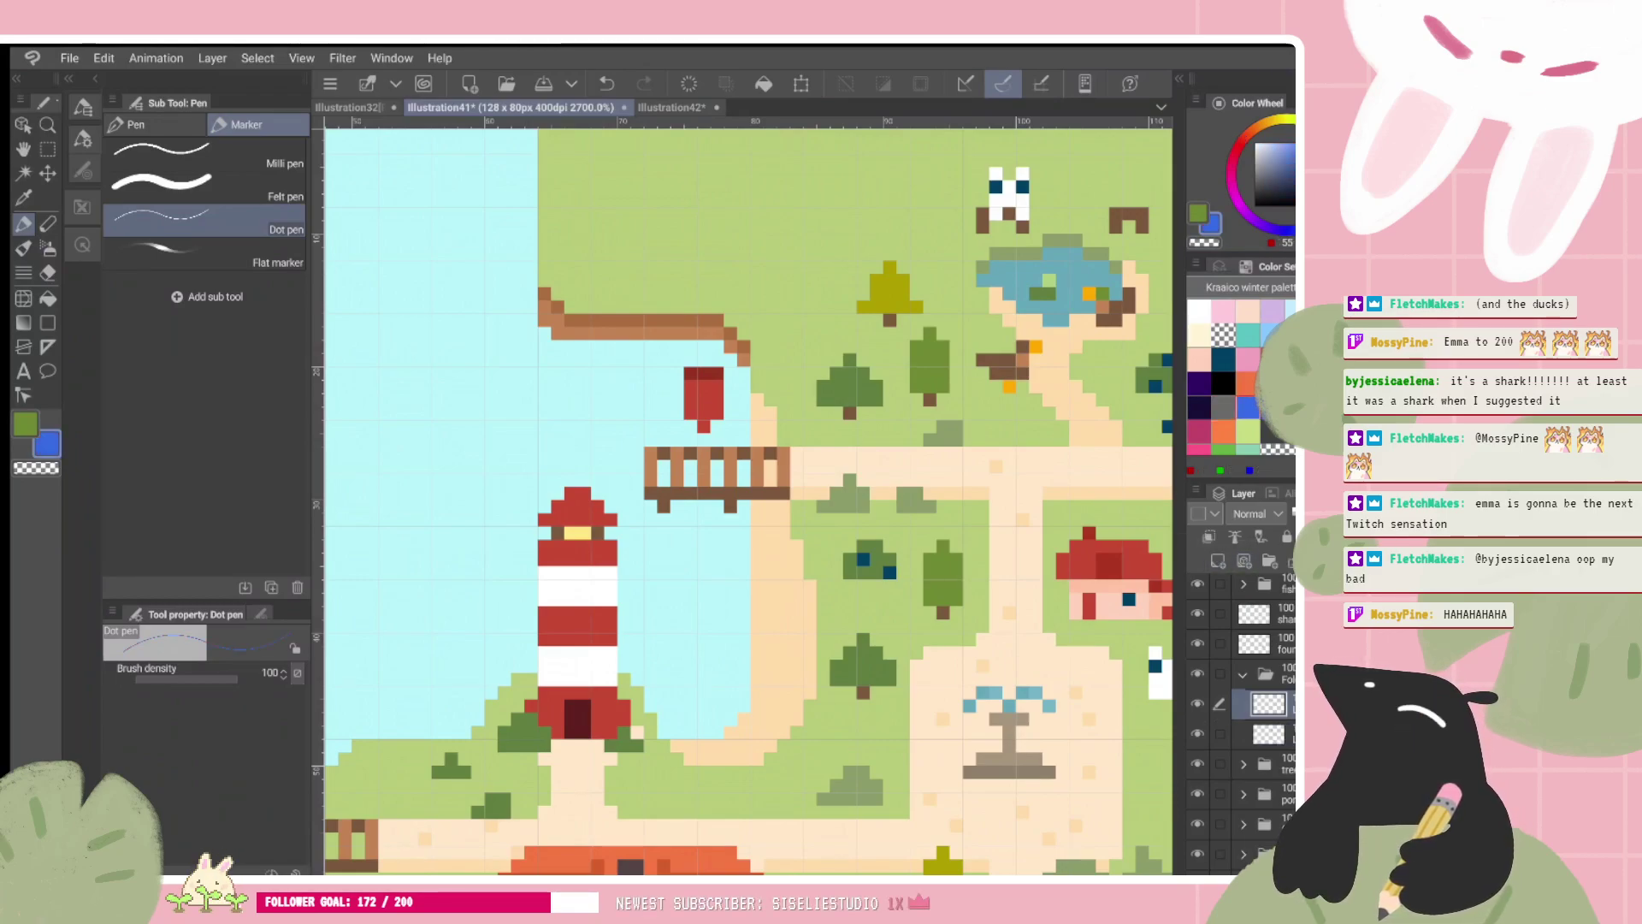
{"action": "left_click", "coordinate": [1060, 255], "text": "alt"}
{"action": "mouse_move", "coordinate": [664, 369]}
{"action": "left_mouse_down"}
{"action": "mouse_move", "coordinate": [665, 418]}
{"action": "mouse_move", "coordinate": [636, 369]}
{"action": "mouse_move", "coordinate": [652, 385]}
{"action": "left_mouse_up"}
{"action": "left_click", "coordinate": [650, 425]}
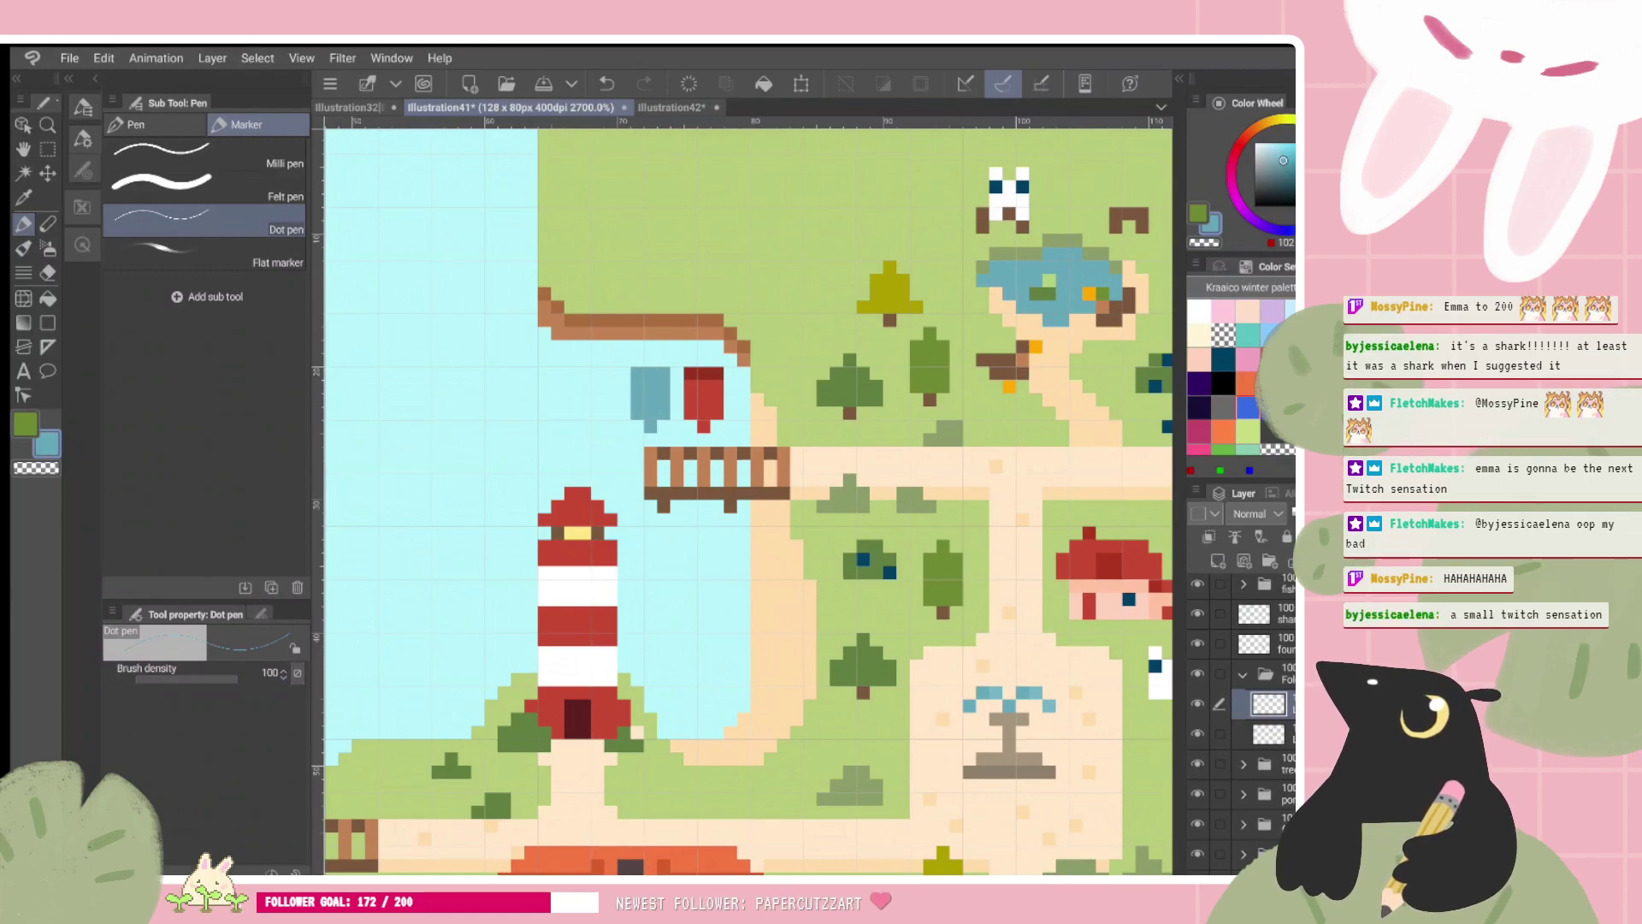
Step: Shade the upper edge of the blue block with a darker blue row
{"action": "scroll", "coordinate": [826, 340], "scroll_direction": "up", "scroll_amount": 1}
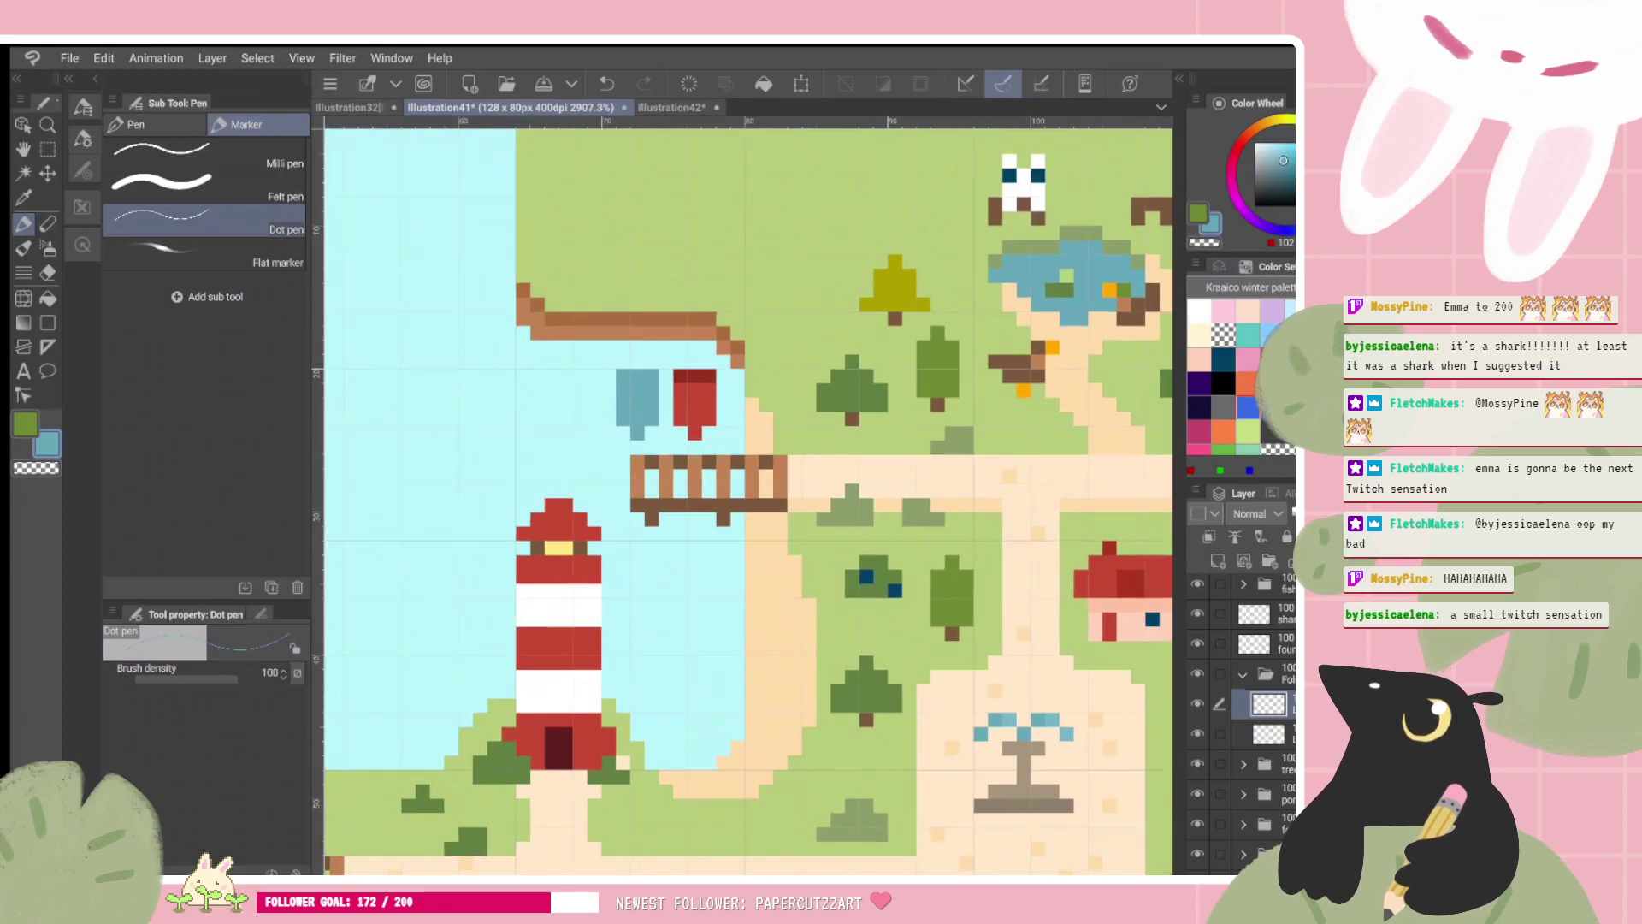
{"action": "left_click", "coordinate": [1286, 167]}
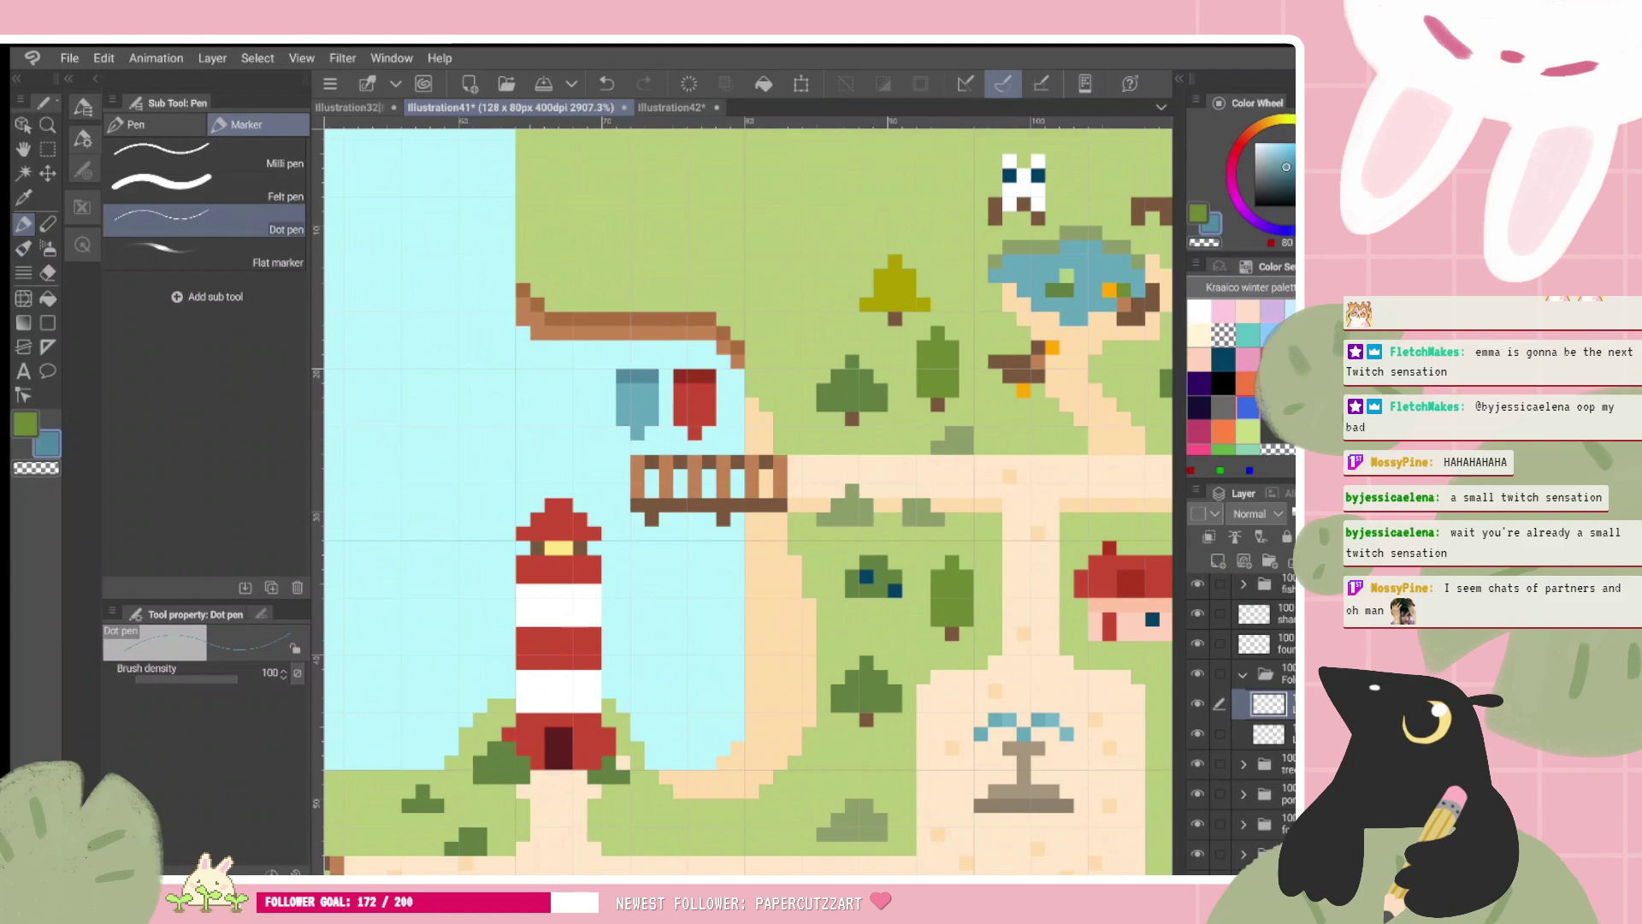
{"action": "scroll", "coordinate": [747, 501], "scroll_direction": "left", "scroll_amount": 1}
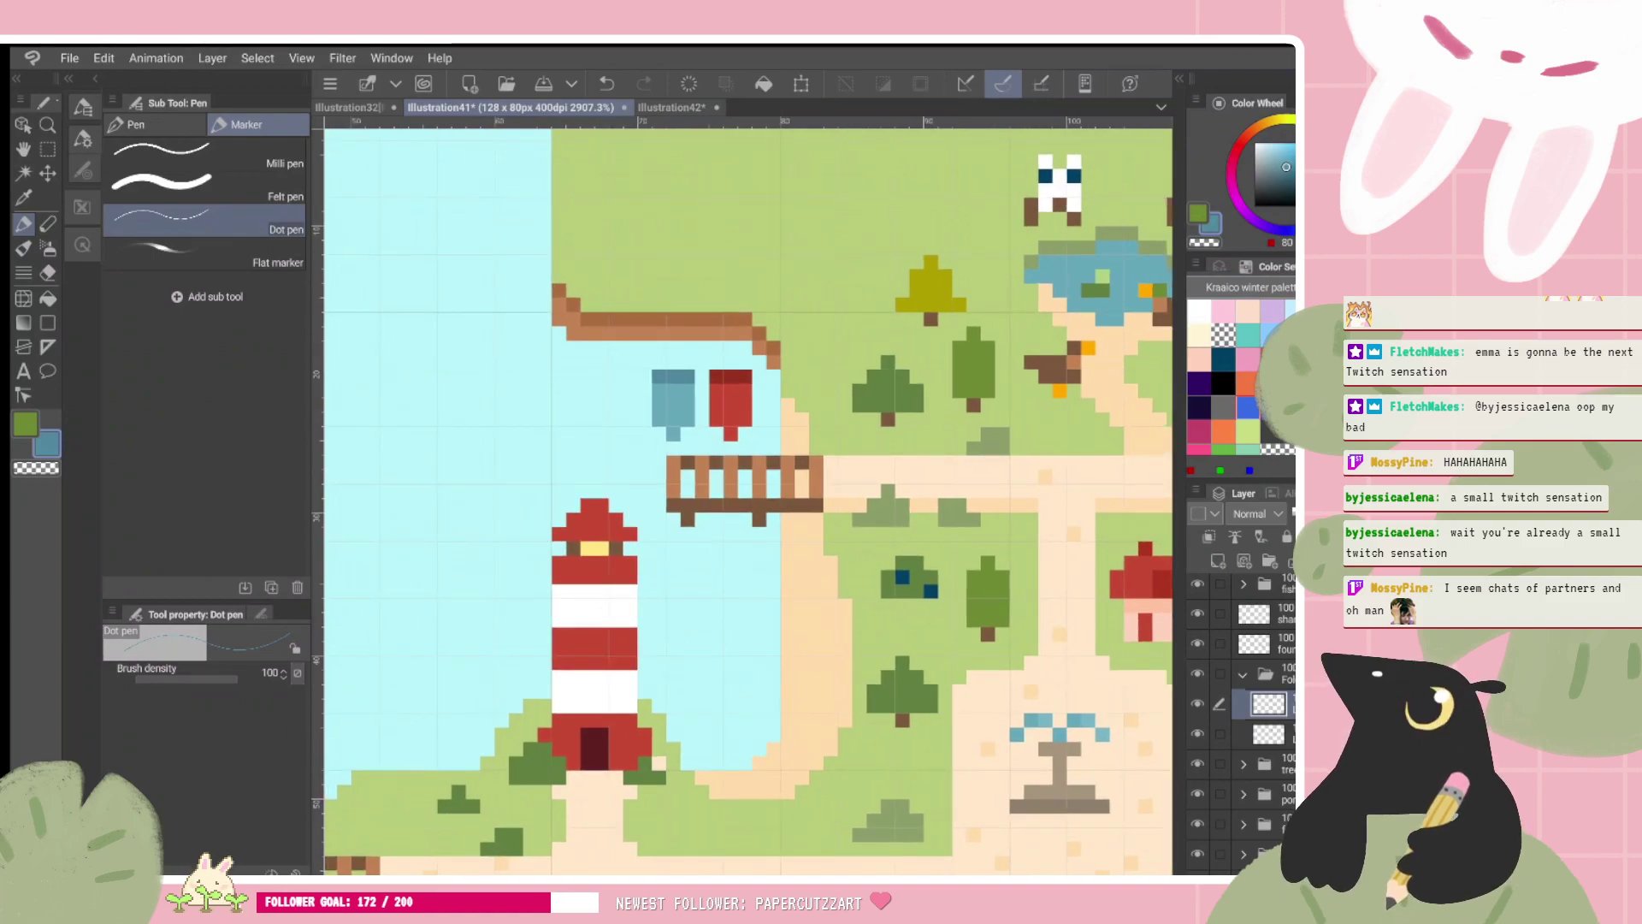
Step: Try pink and dark navy marks on the blue and red blocks, and undo them
{"action": "left_click", "coordinate": [1223, 311]}
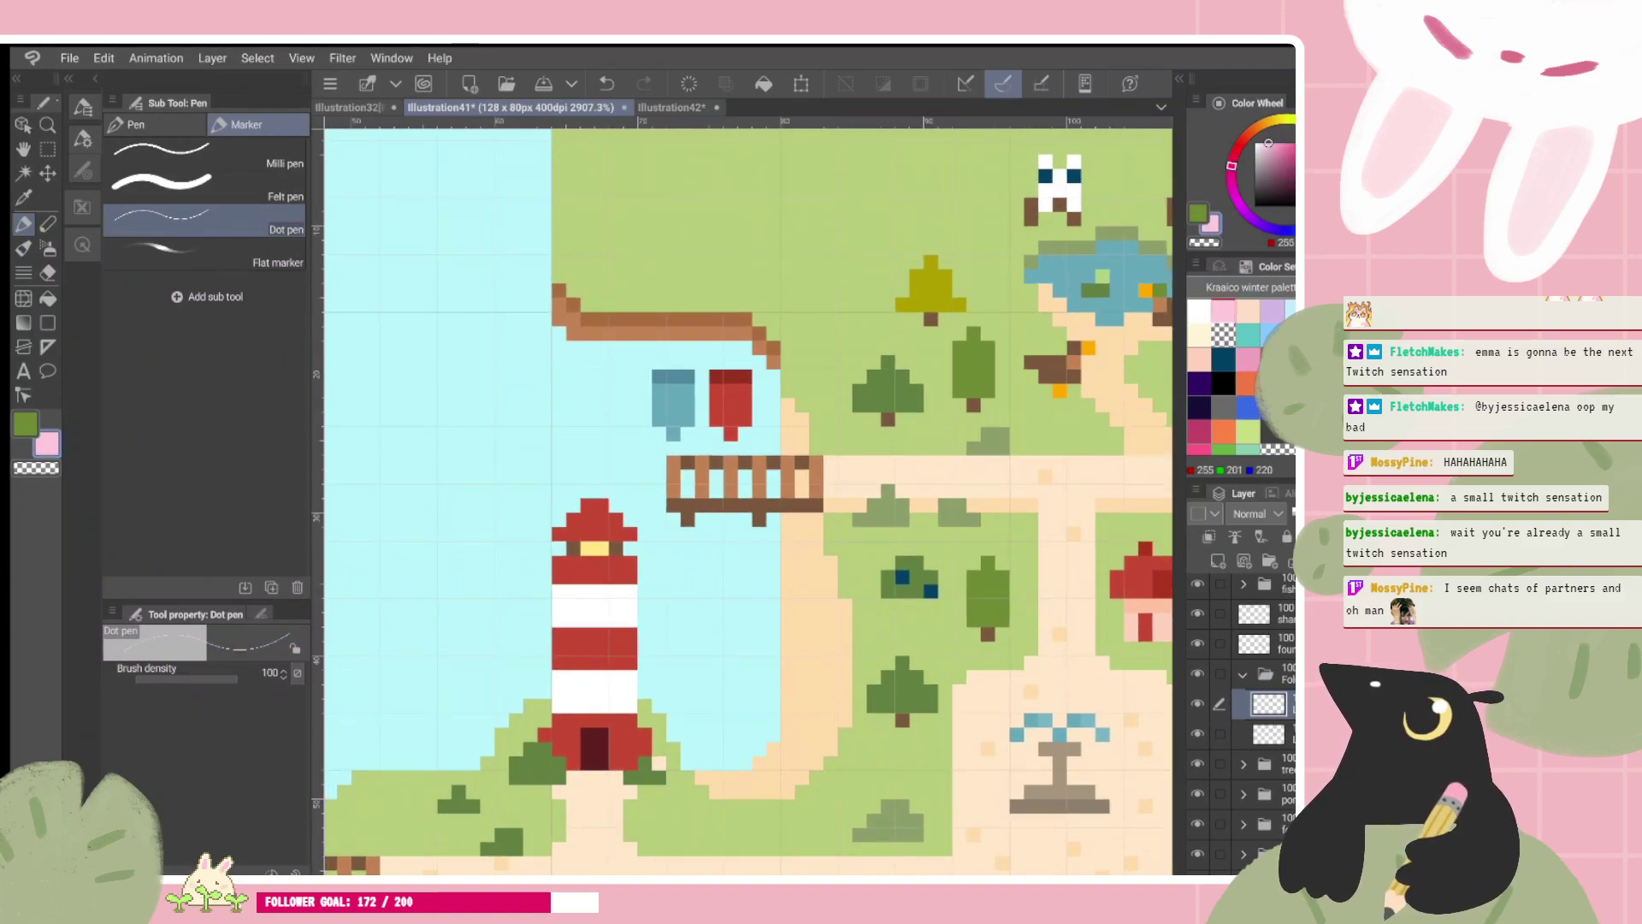
{"action": "left_click_drag", "start_coordinate": [673, 363], "coordinate": [673, 391]}
{"action": "key", "text": "ctrl+z"}
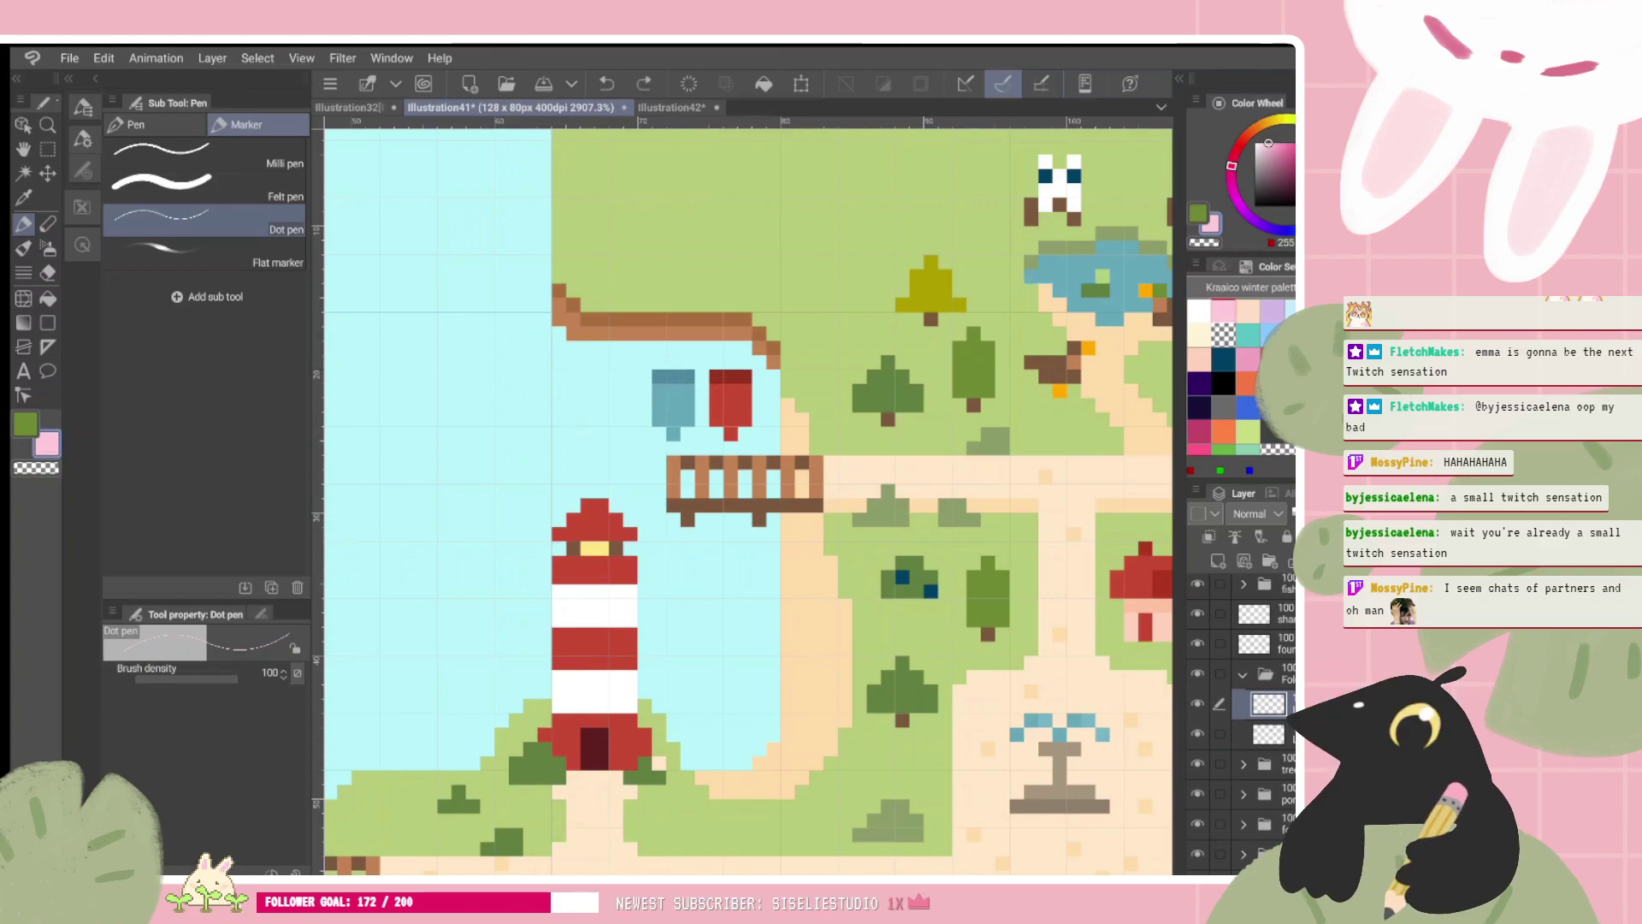
{"action": "left_click", "coordinate": [1223, 382]}
{"action": "mouse_move", "coordinate": [673, 395]}
{"action": "left_mouse_down"}
{"action": "mouse_move", "coordinate": [673, 357]}
{"action": "mouse_move", "coordinate": [731, 357]}
{"action": "left_mouse_up"}
{"action": "scroll", "coordinate": [749, 501], "scroll_direction": "down", "scroll_amount": 5}
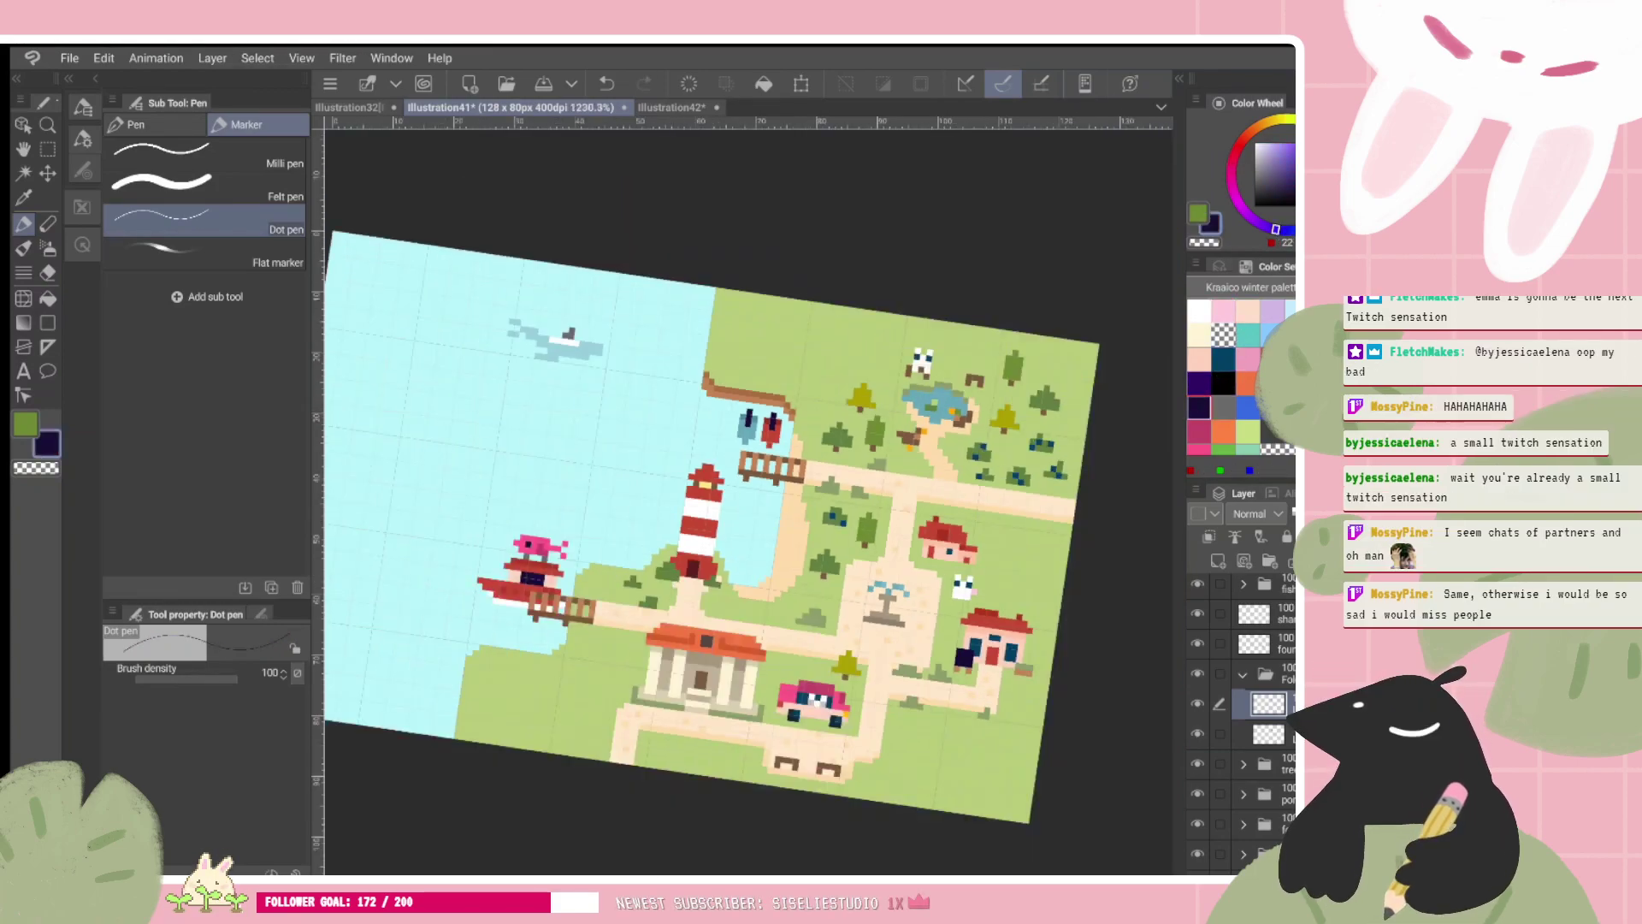
{"action": "key", "text": "ctrl+z"}
{"action": "key", "text": "ctrl+z"}
Step: Add another raster layer and dot a pale peach pixel beneath the narrow base of both the blue and the red block
{"action": "scroll", "coordinate": [882, 450], "scroll_direction": "up", "scroll_amount": 4}
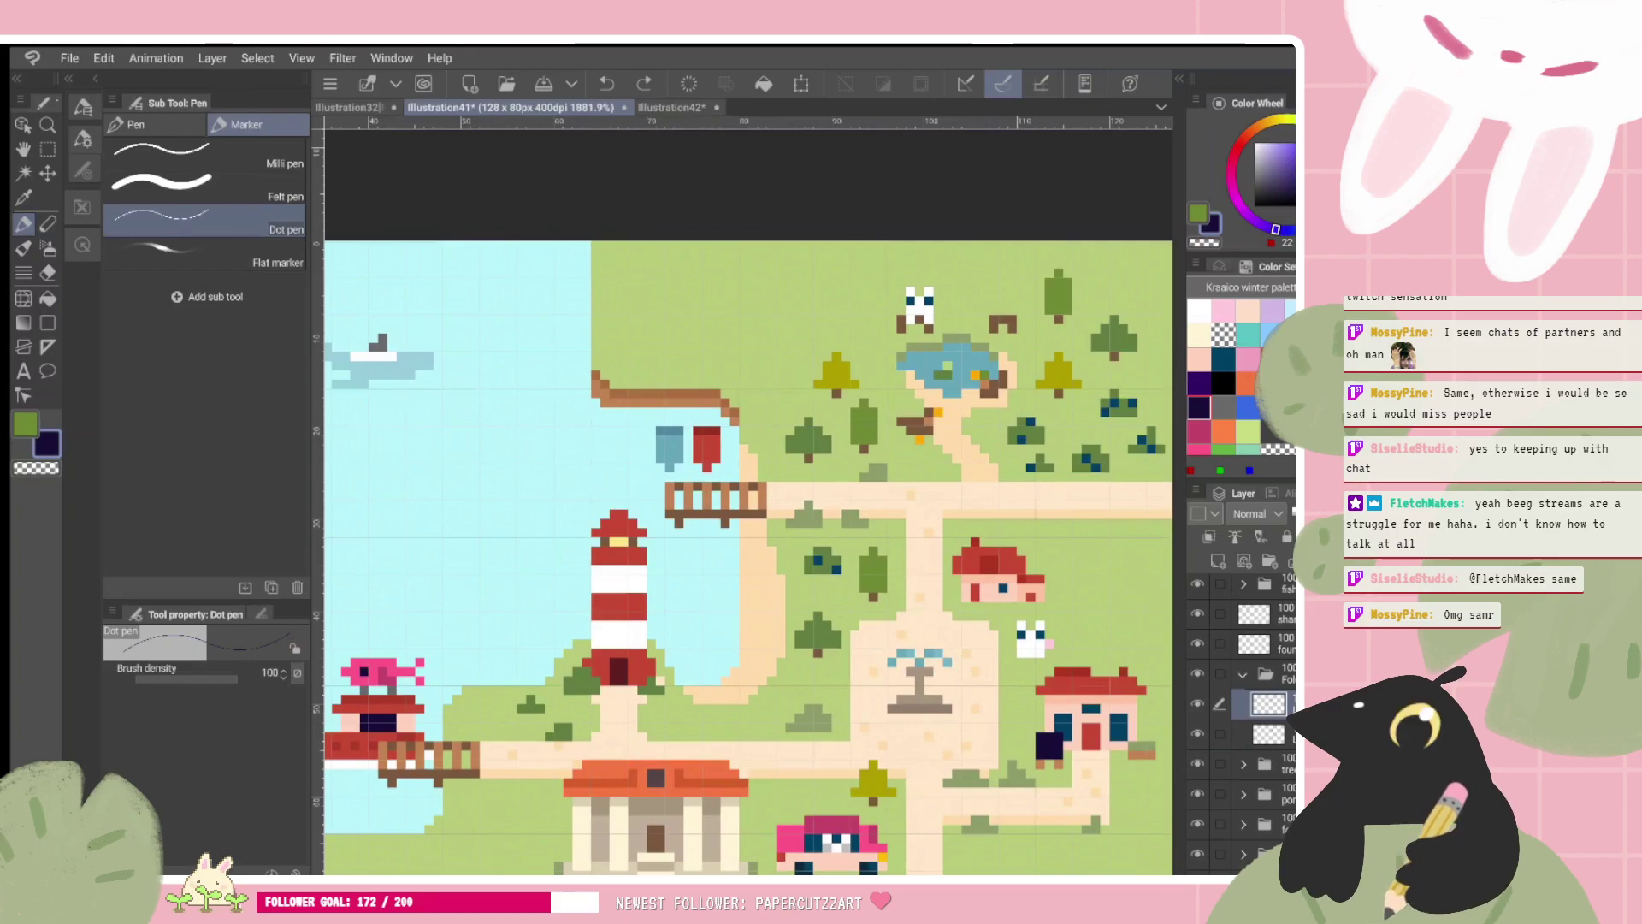
{"action": "scroll", "coordinate": [530, 573], "scroll_direction": "up", "scroll_amount": 2}
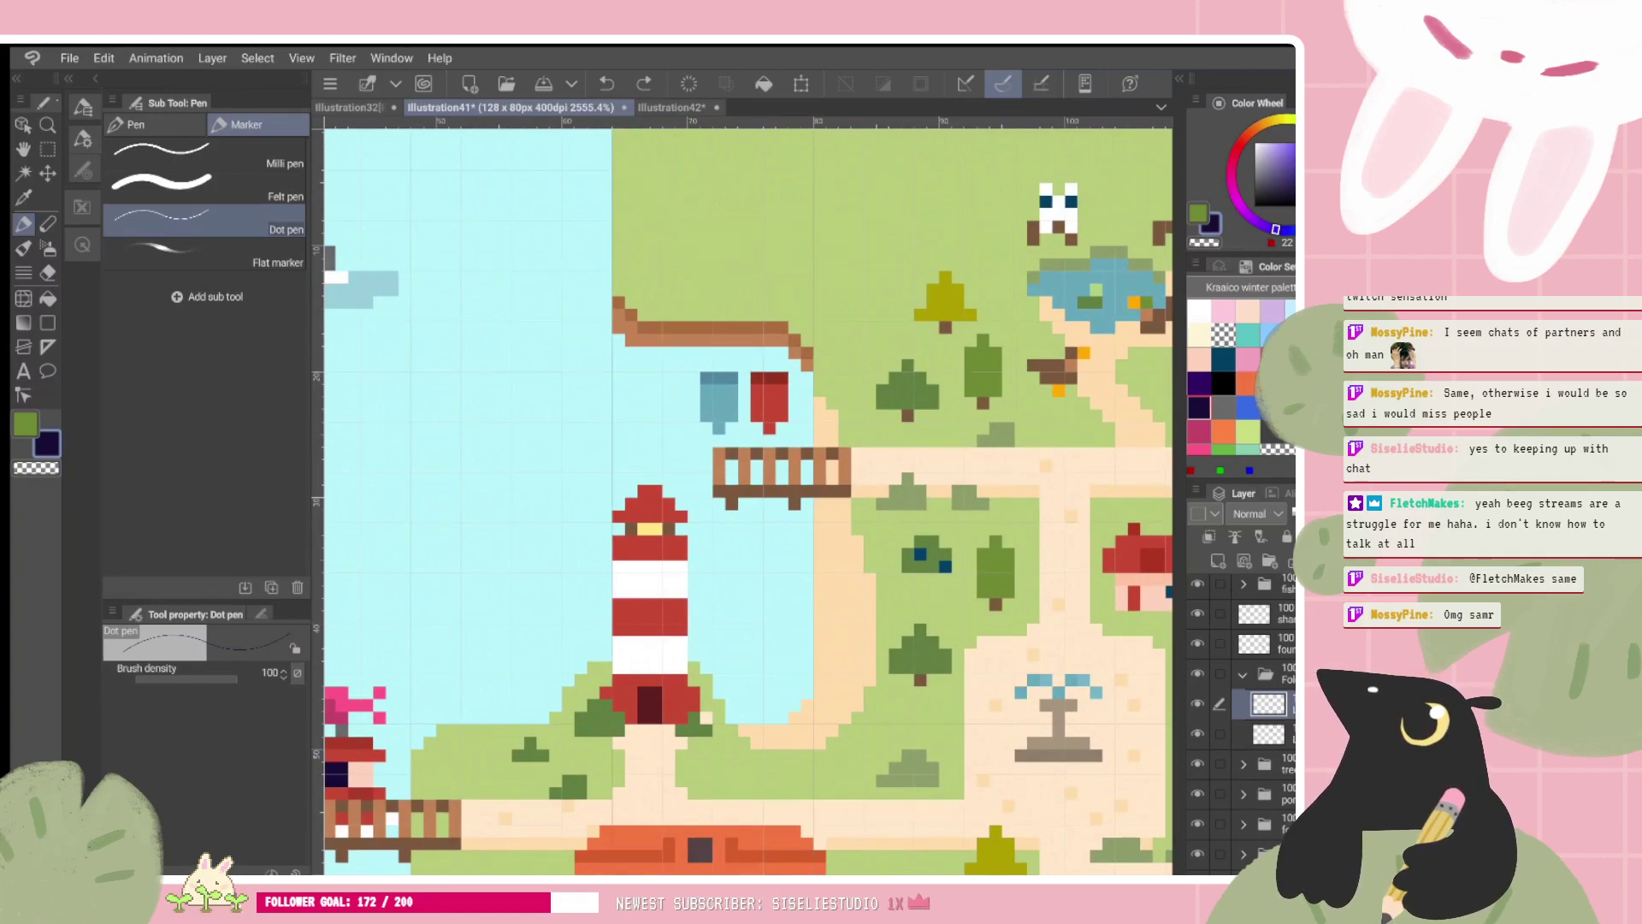
{"action": "scroll", "coordinate": [910, 672], "scroll_direction": "up", "scroll_amount": 1}
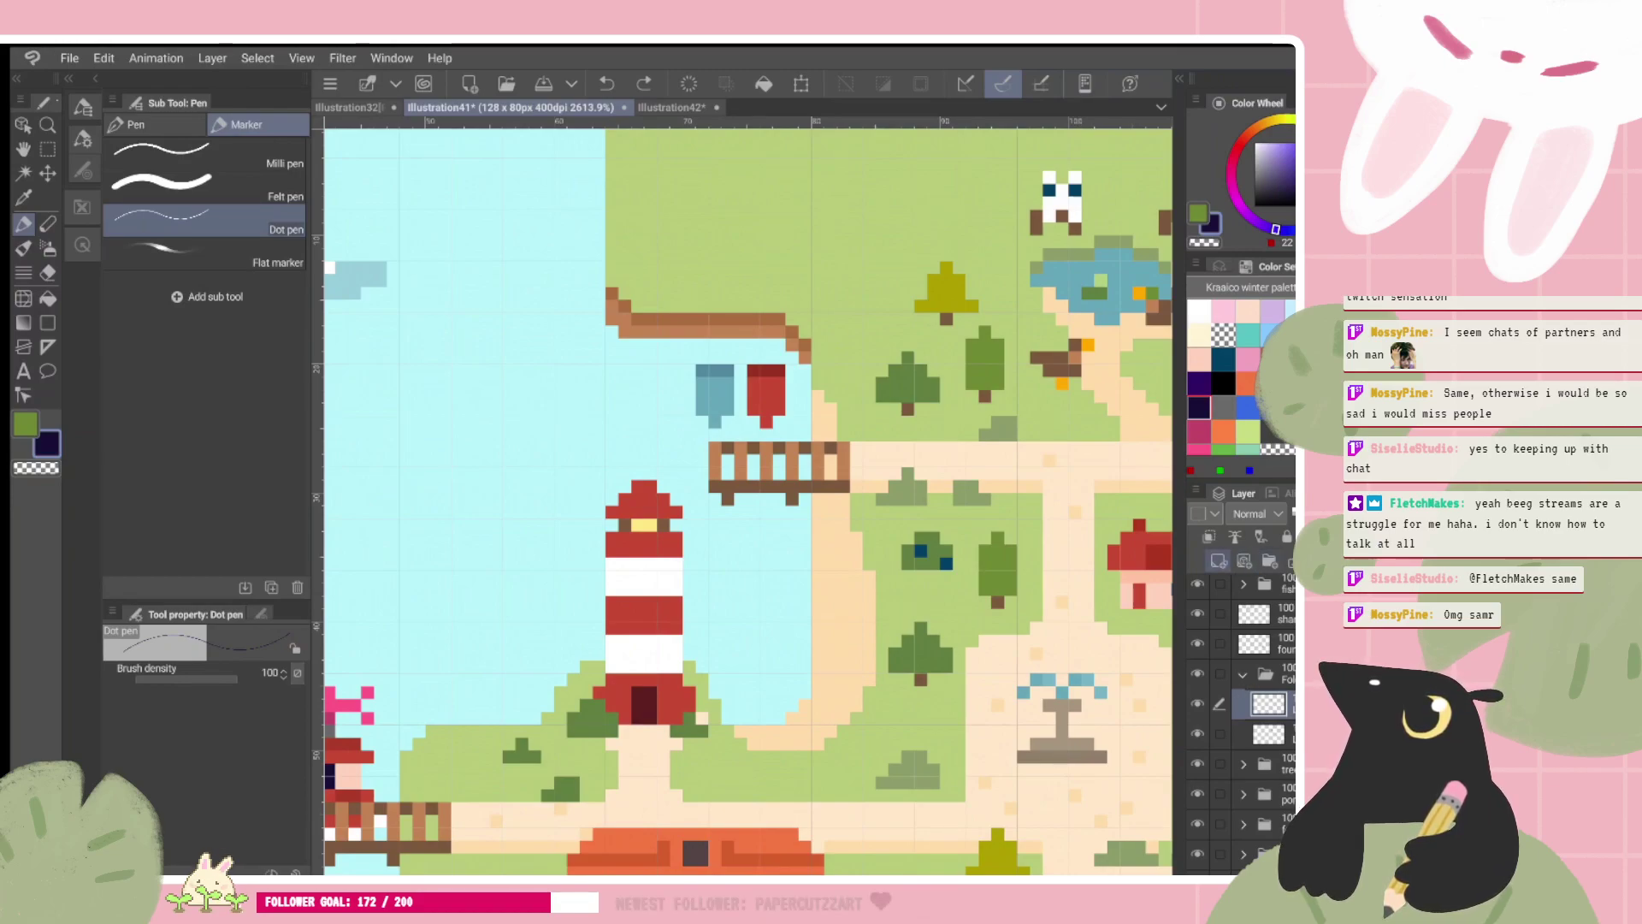
{"action": "left_click", "coordinate": [1244, 560]}
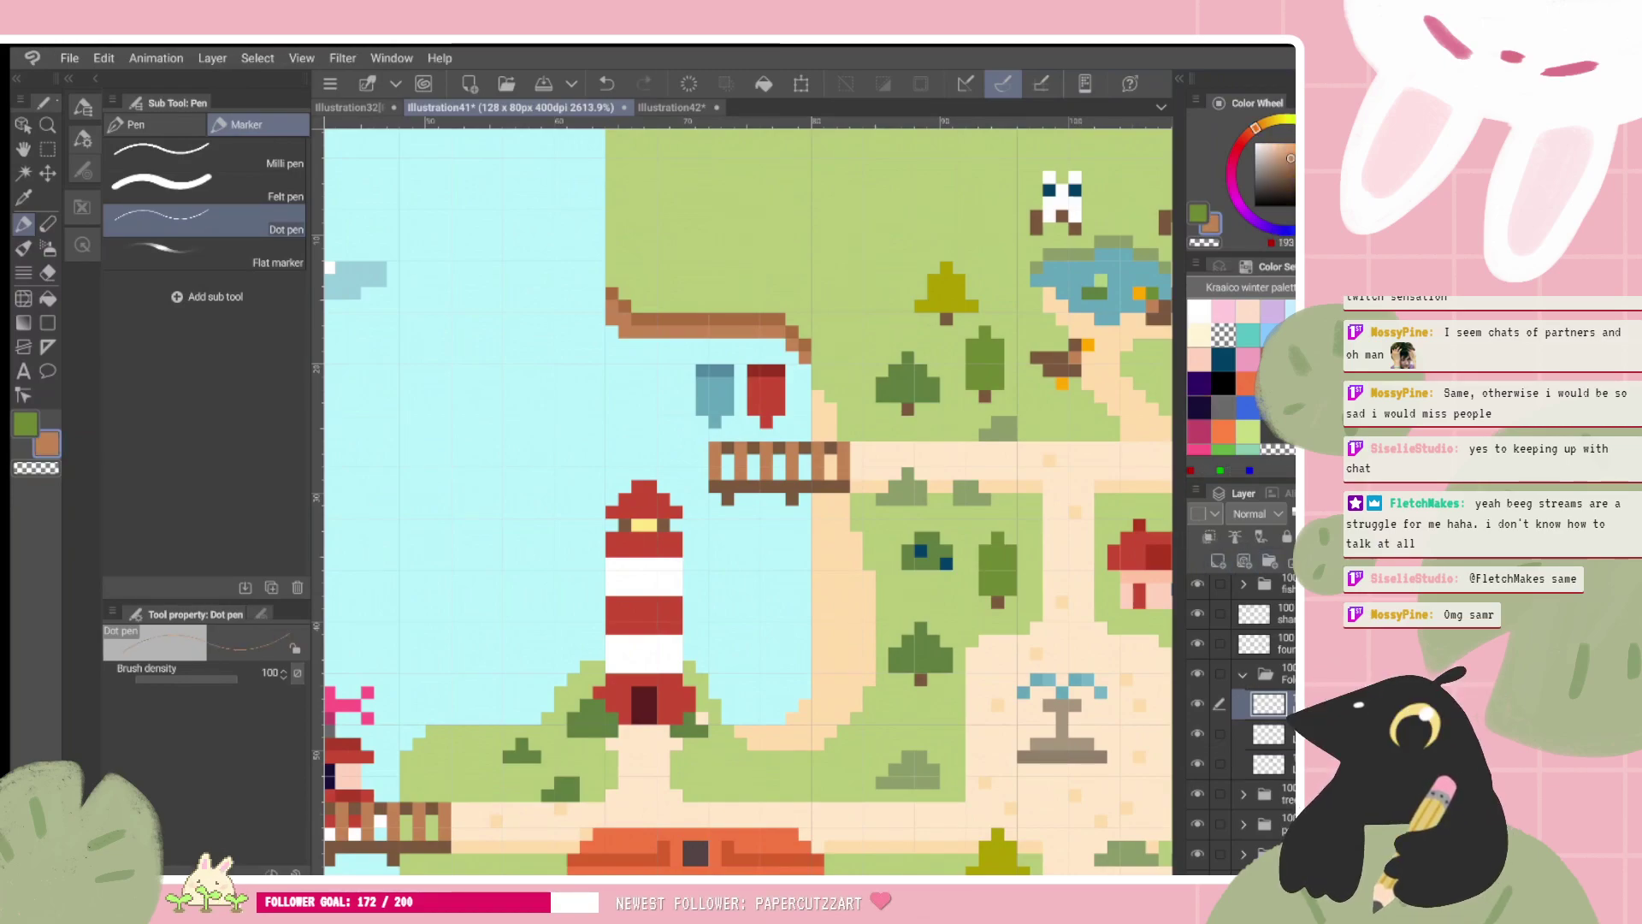
{"action": "left_click", "coordinate": [1276, 154]}
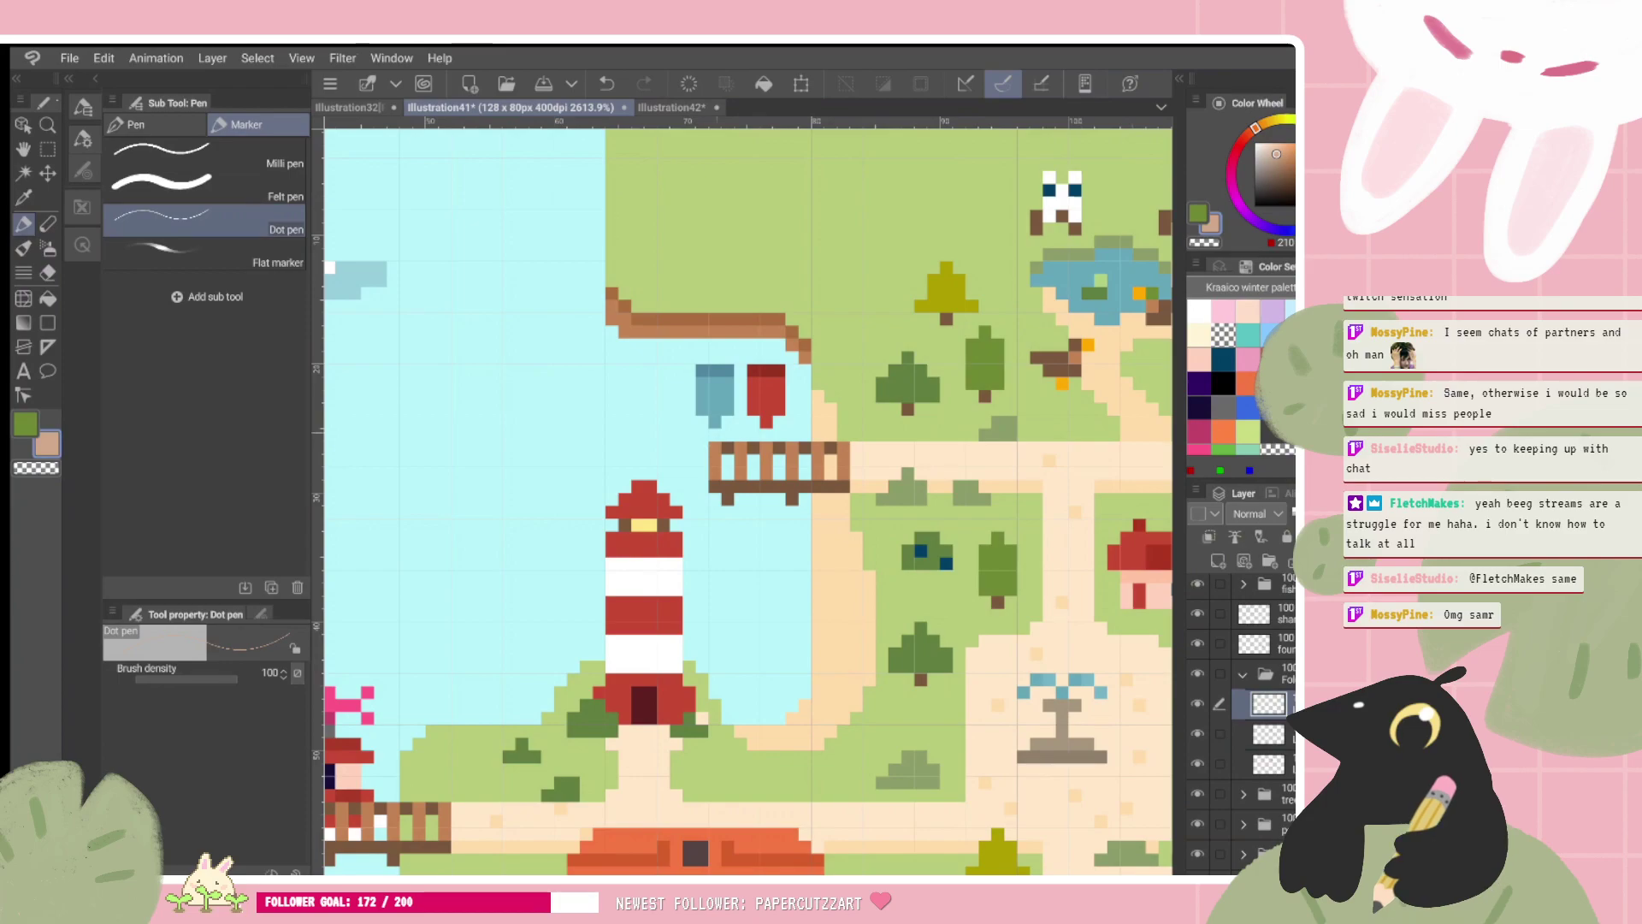
{"action": "left_click", "coordinate": [715, 435]}
{"action": "left_click", "coordinate": [766, 435]}
{"action": "key", "text": "ctrl+z"}
{"action": "key", "text": "ctrl+z"}
{"action": "left_click", "coordinate": [1271, 147]}
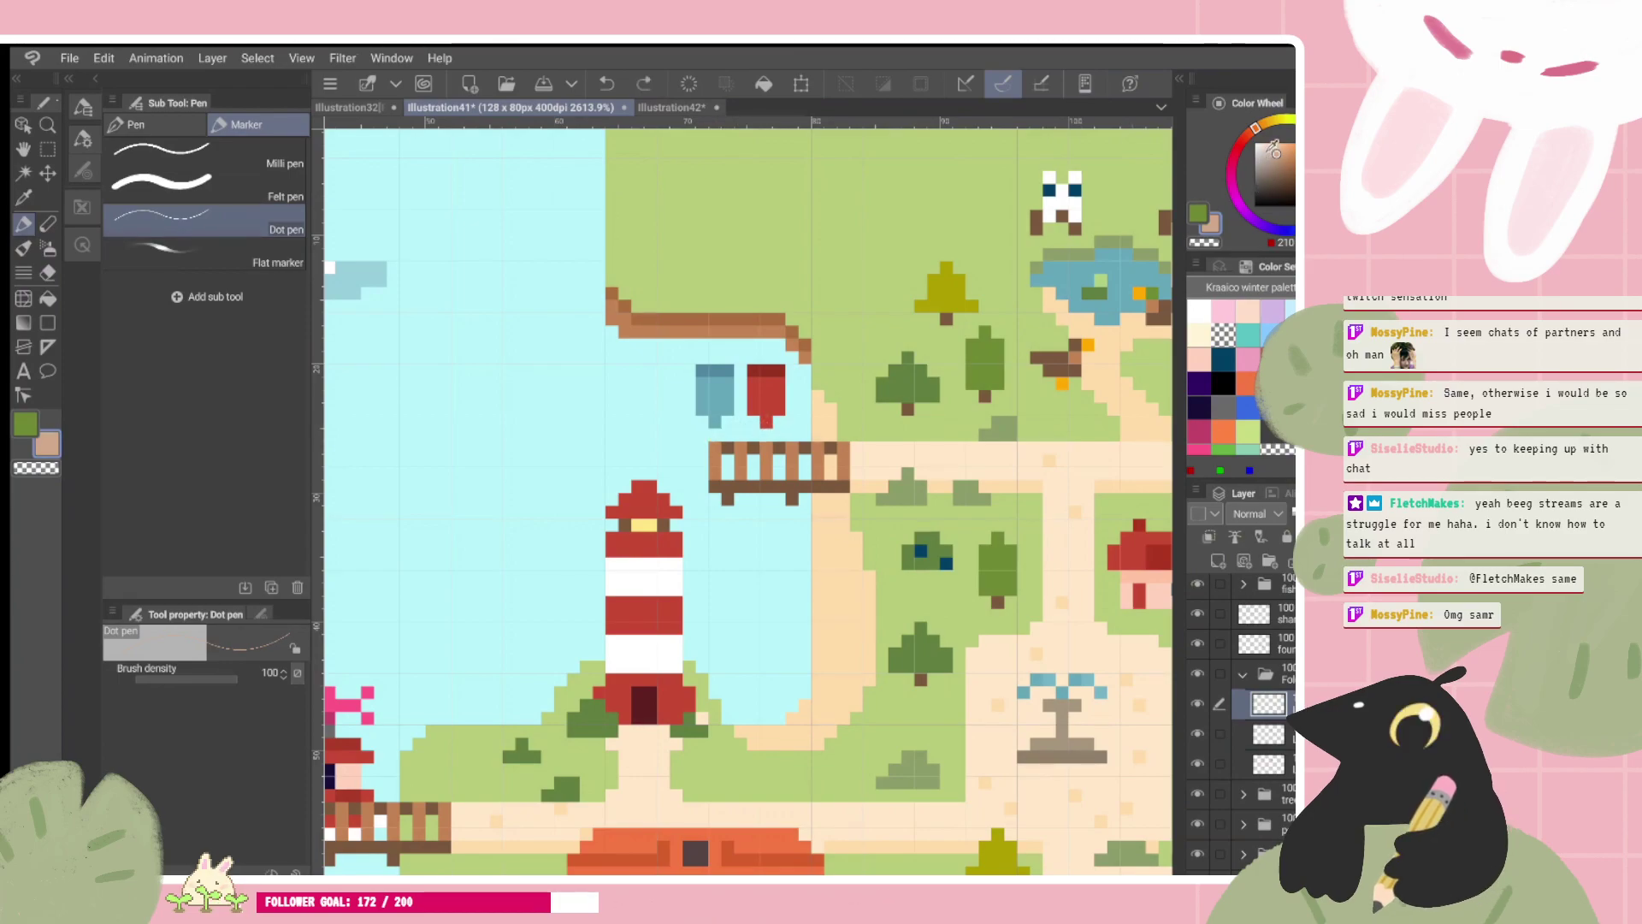
{"action": "left_click", "coordinate": [715, 434]}
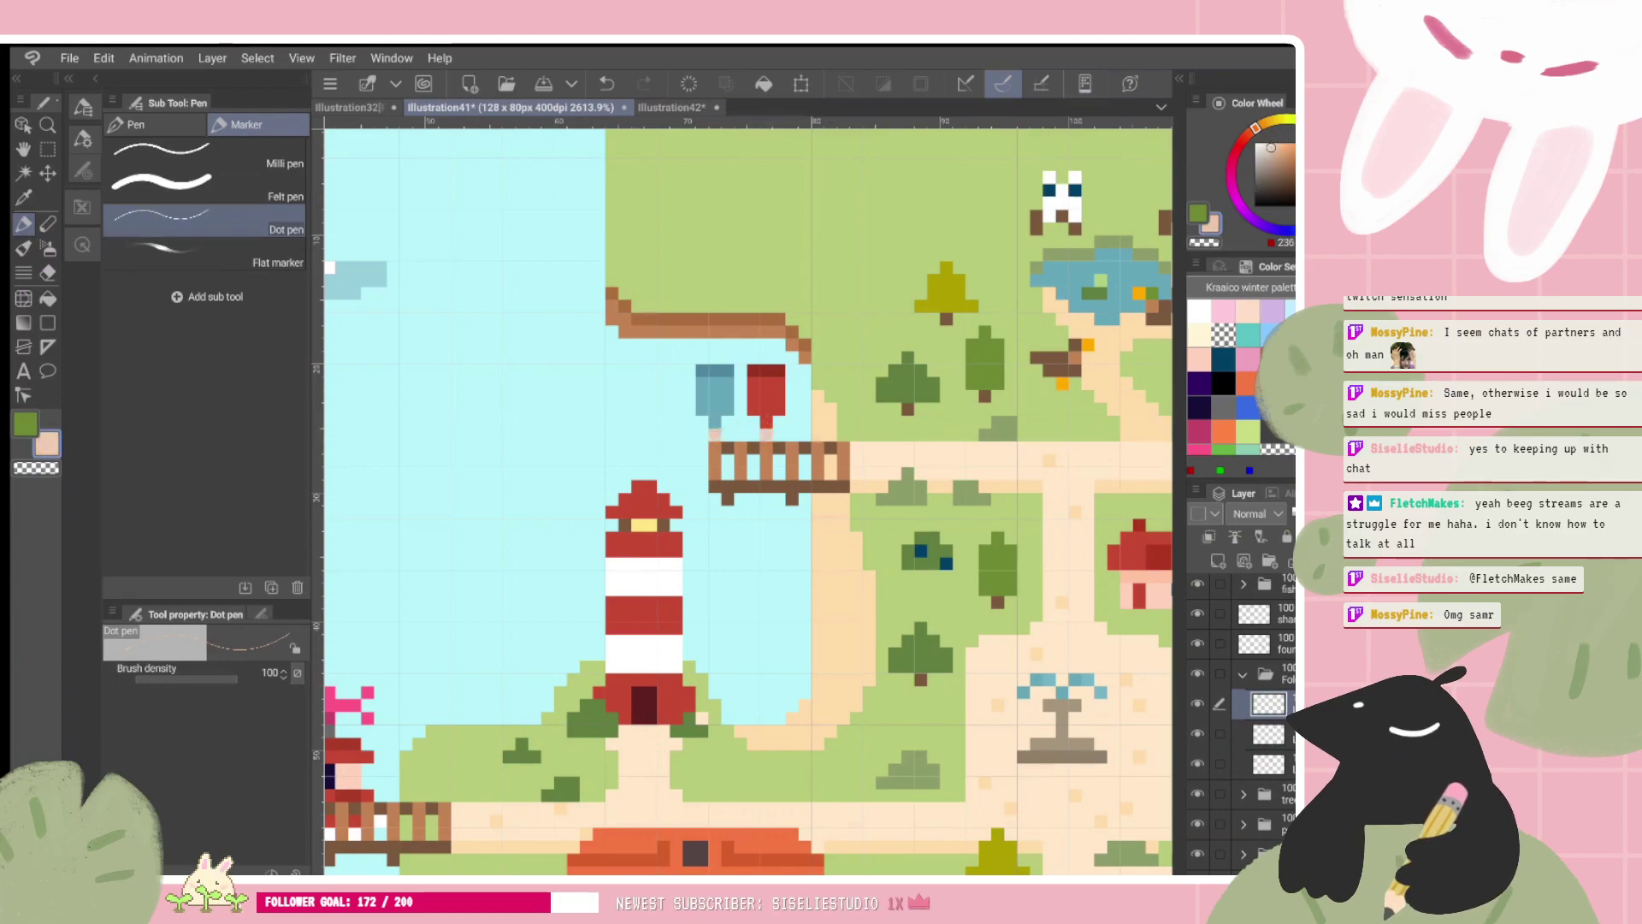
Step: Try darker blue shading down one side of the blue block on its own layer, and undo it
{"action": "scroll", "coordinate": [748, 502], "scroll_direction": "down", "scroll_amount": 1}
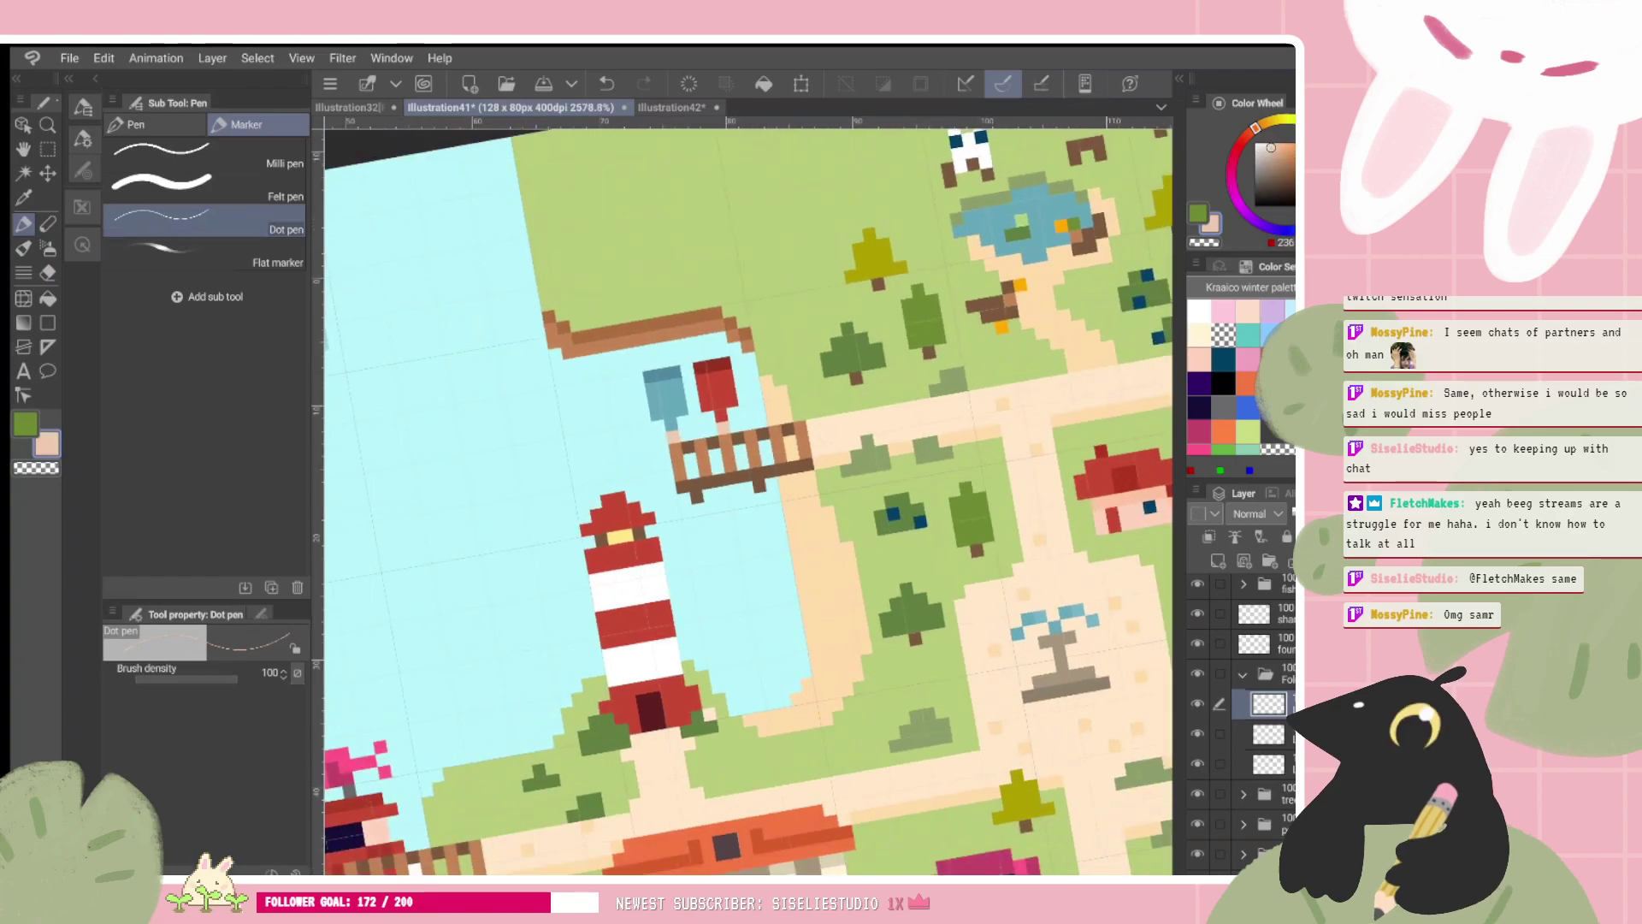
{"action": "scroll", "coordinate": [749, 501], "scroll_direction": "down", "scroll_amount": 2}
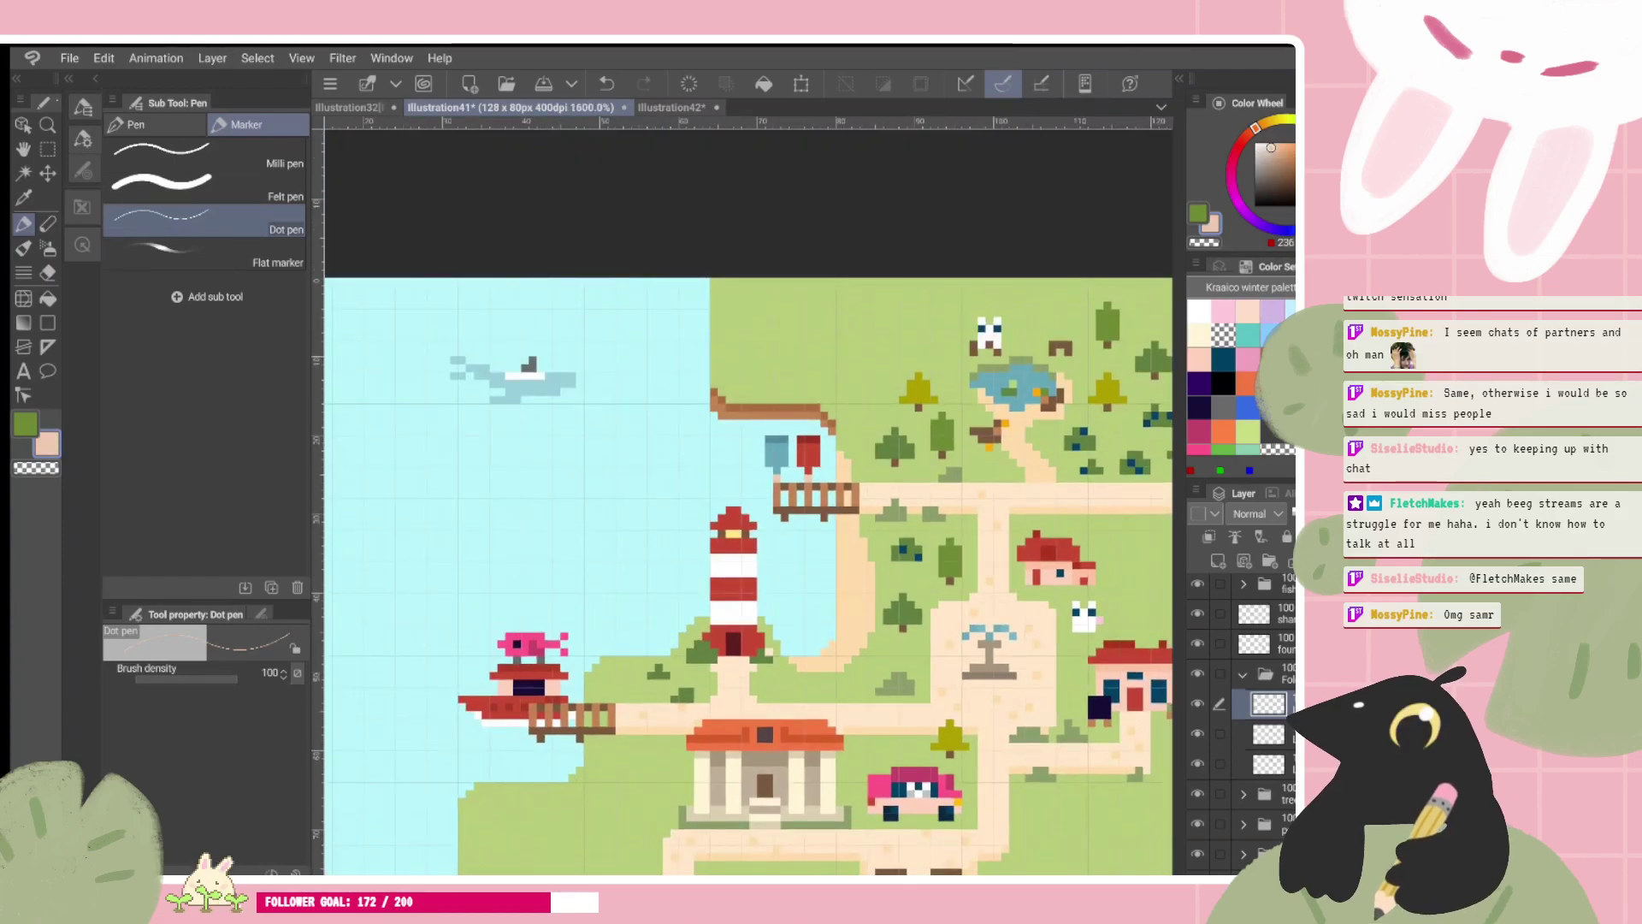
{"action": "scroll", "coordinate": [933, 399], "scroll_direction": "up", "scroll_amount": 3}
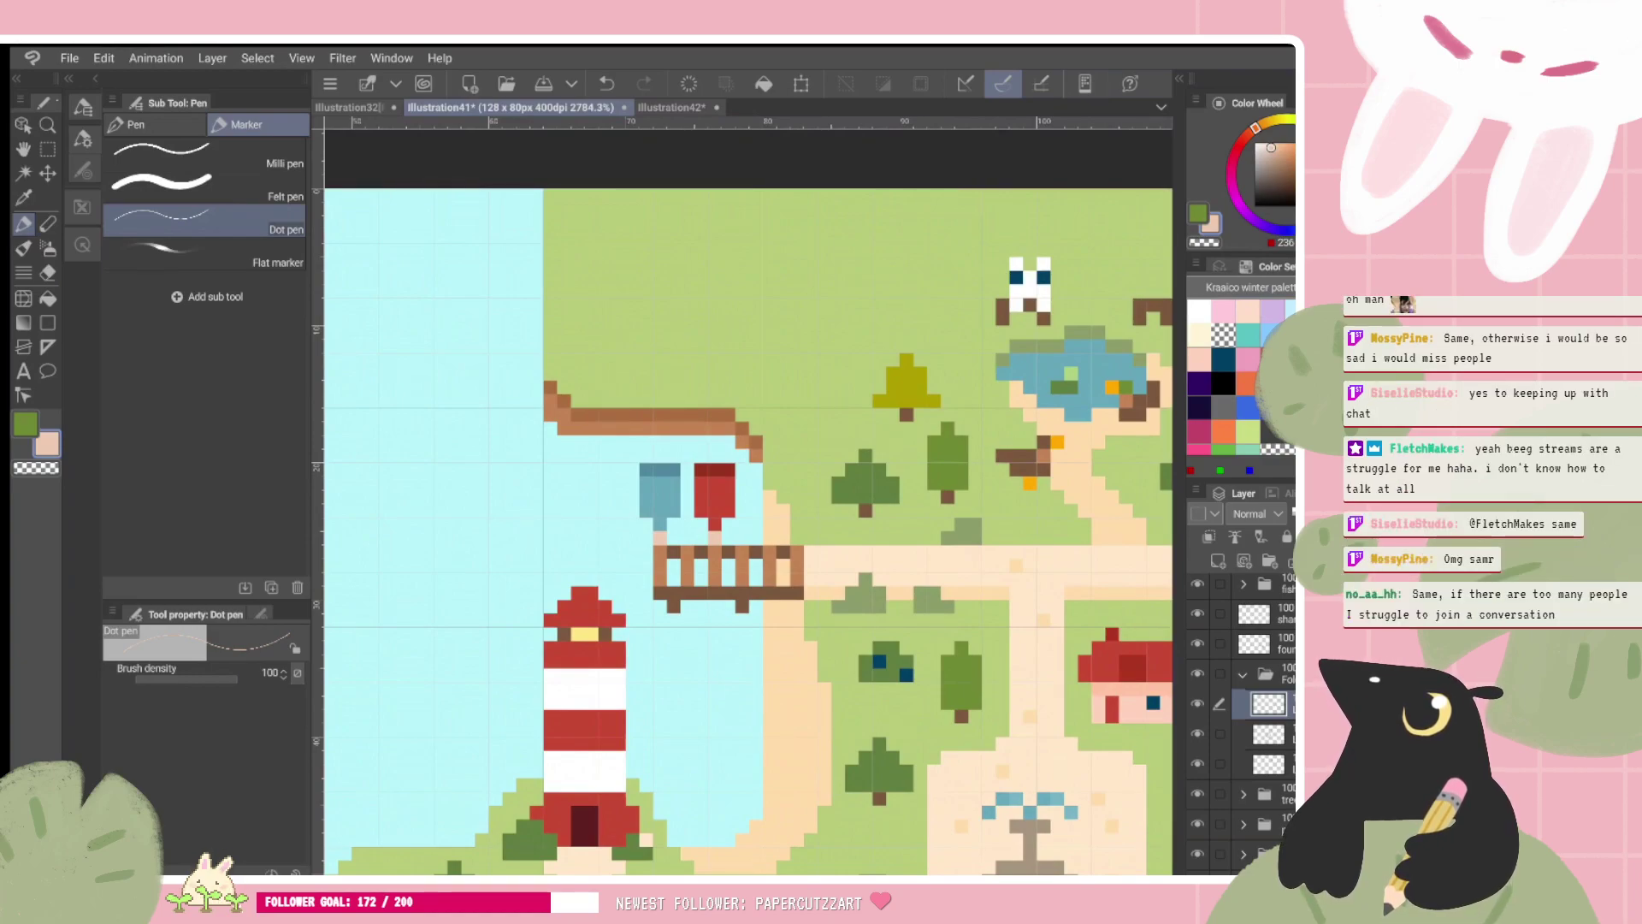
{"action": "left_click", "coordinate": [1274, 735]}
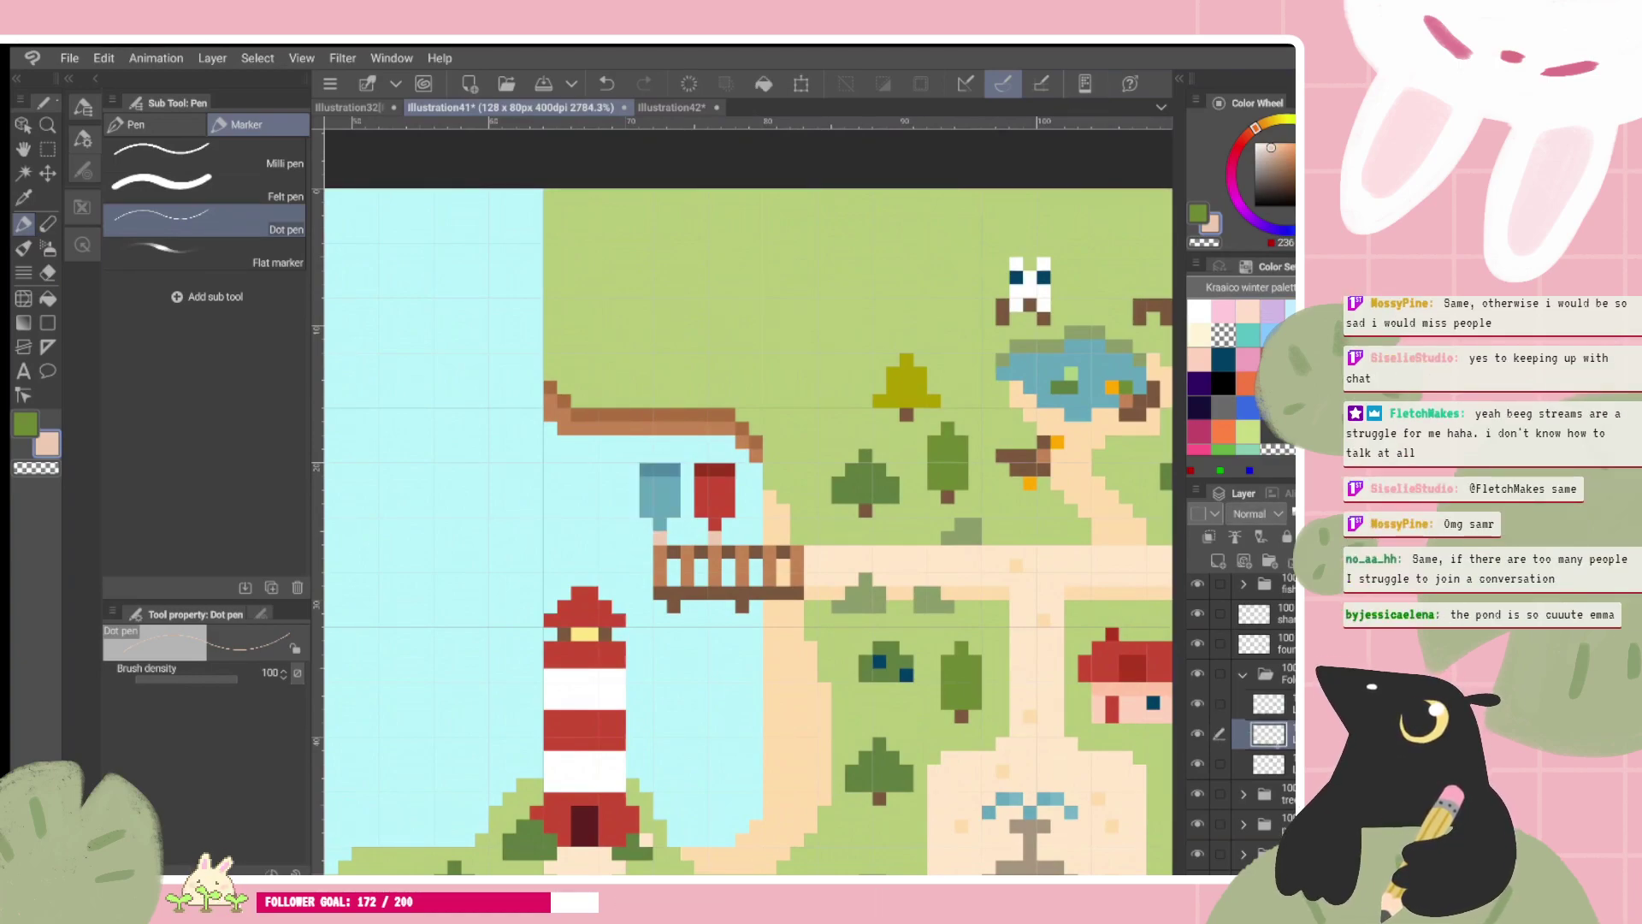
{"action": "left_click", "coordinate": [671, 439], "text": "alt"}
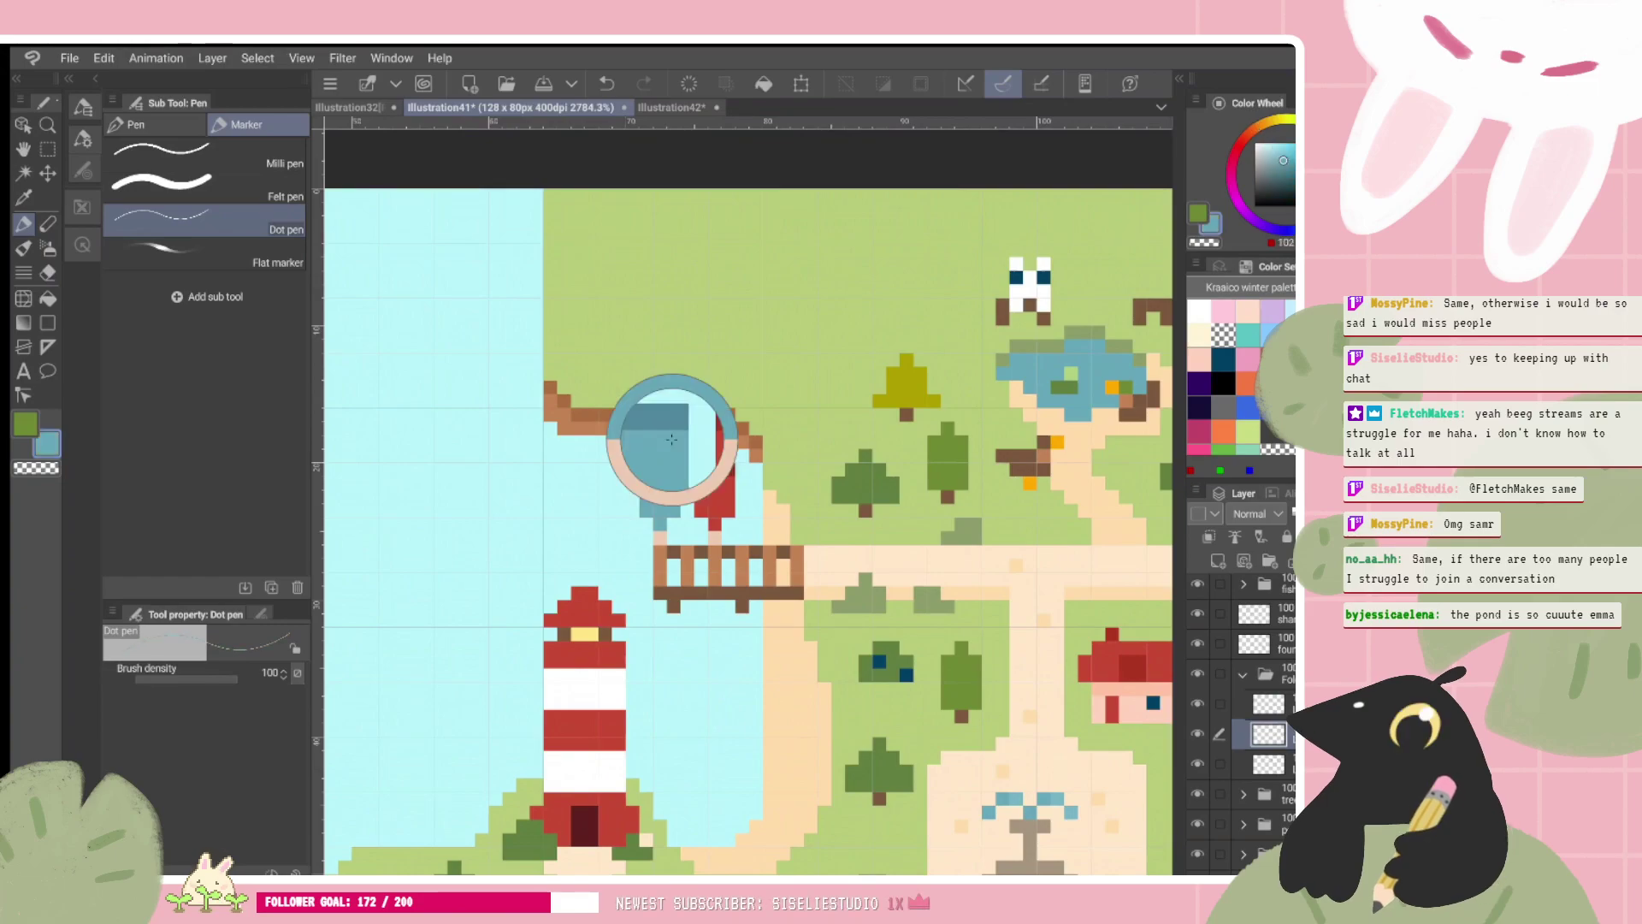
{"action": "left_click_drag", "start_coordinate": [672, 439], "coordinate": [673, 511]}
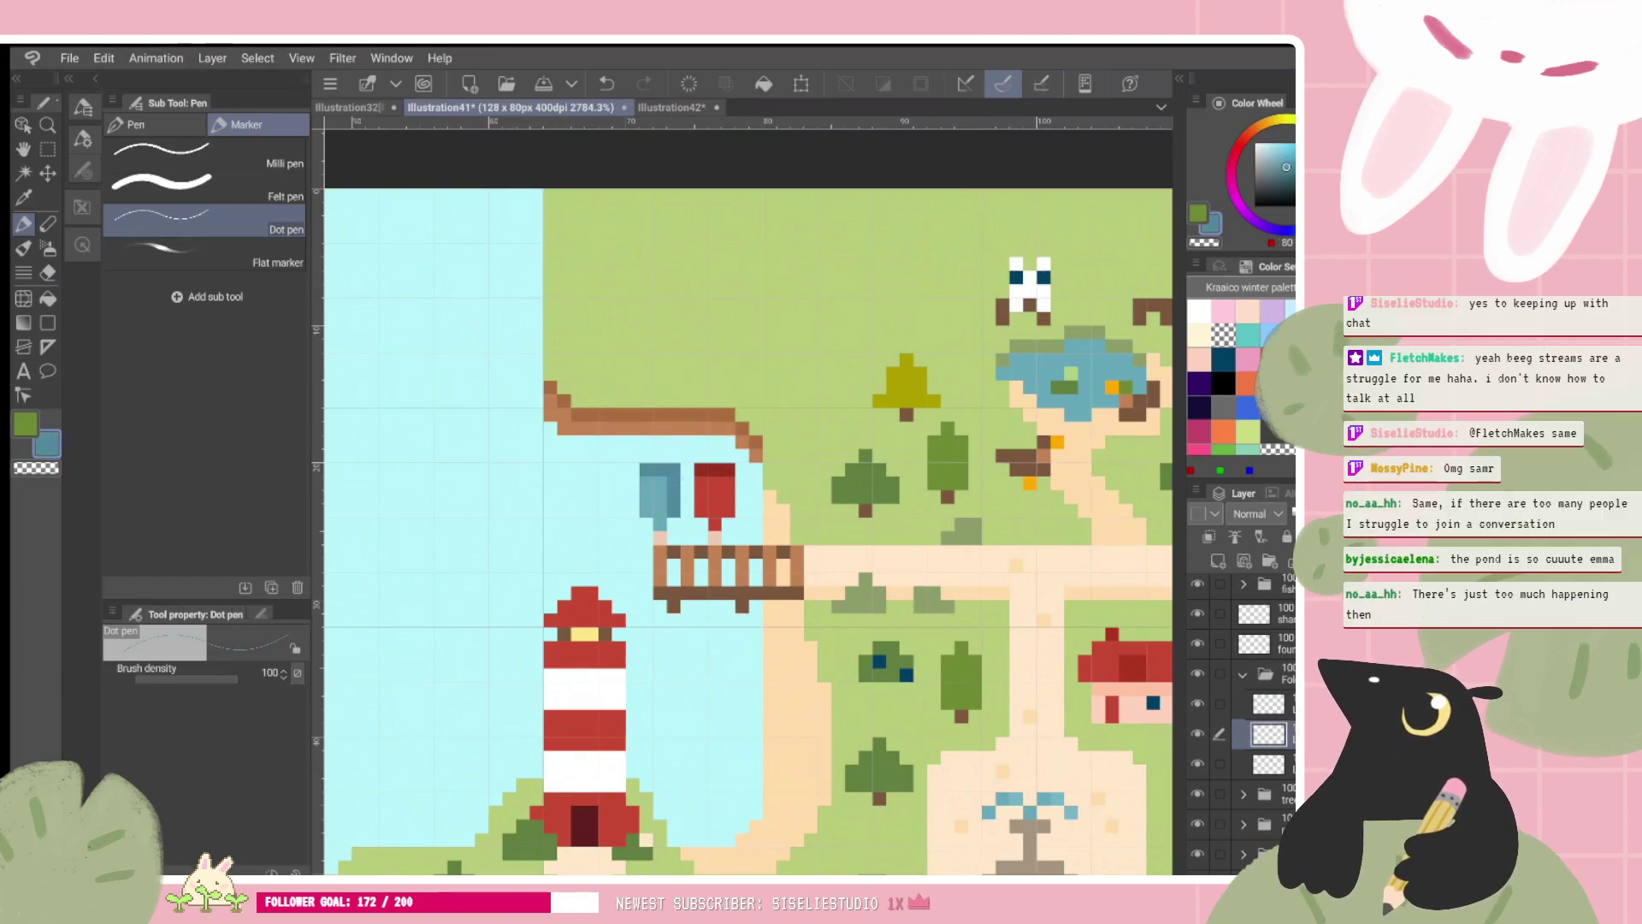
{"action": "key", "text": "ctrl+z"}
Step: Hide the three layers holding the blue block, the red block and the peach pixels, and add a new raster layer above them
{"action": "scroll", "coordinate": [741, 543], "scroll_direction": "down", "scroll_amount": 5}
{"action": "scroll", "coordinate": [738, 508], "scroll_direction": "up", "scroll_amount": 4}
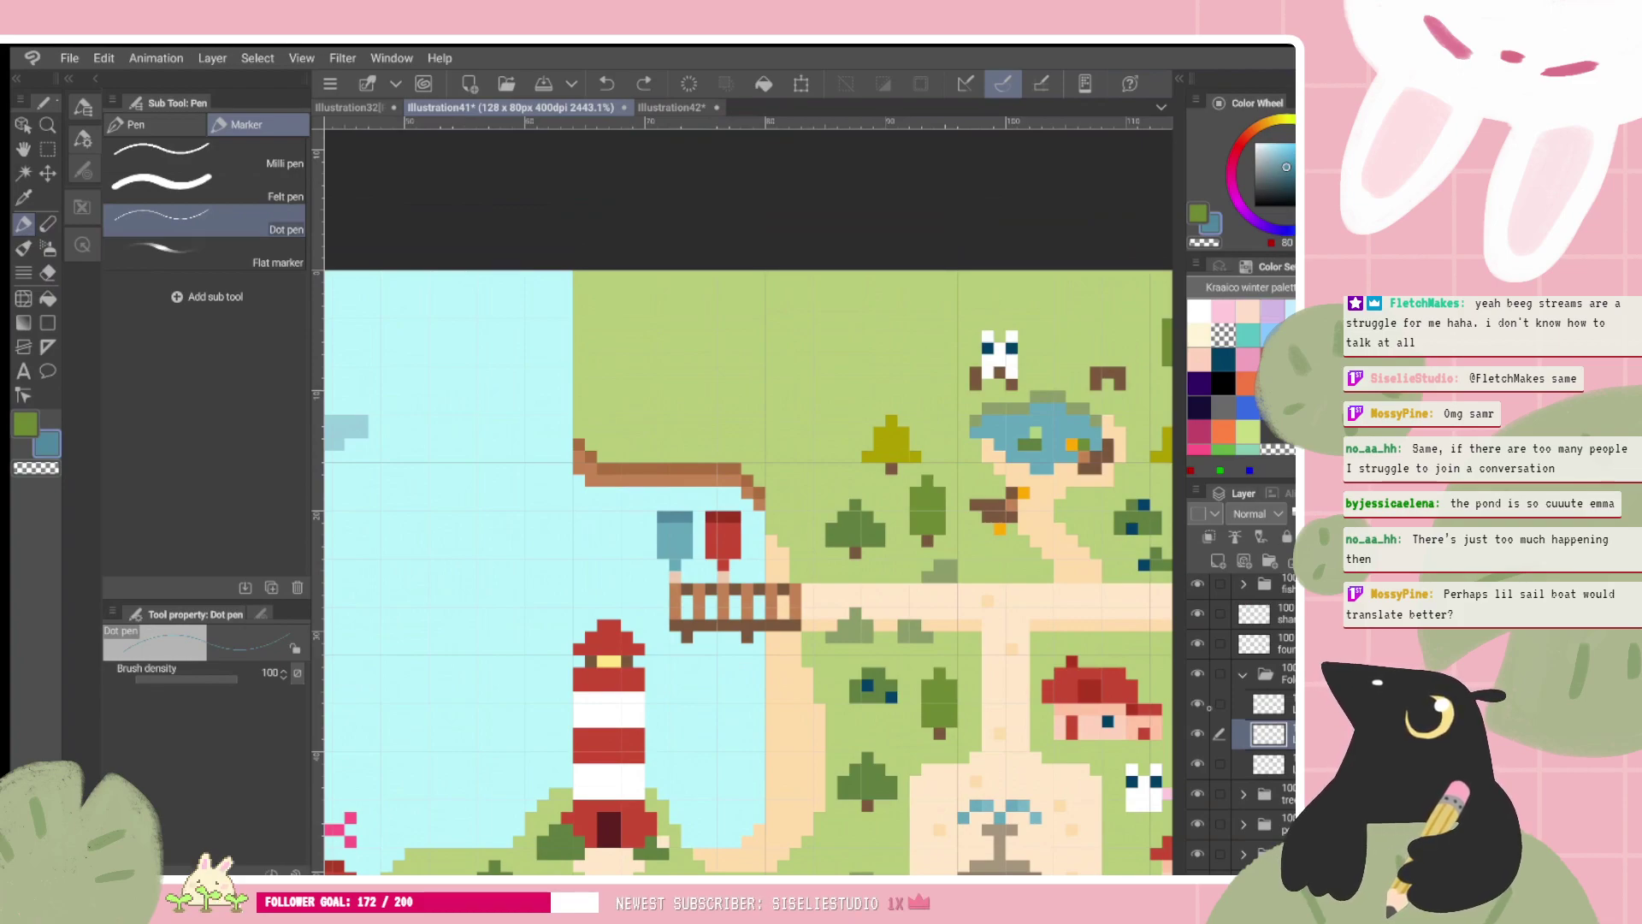
{"action": "left_click", "coordinate": [1197, 734]}
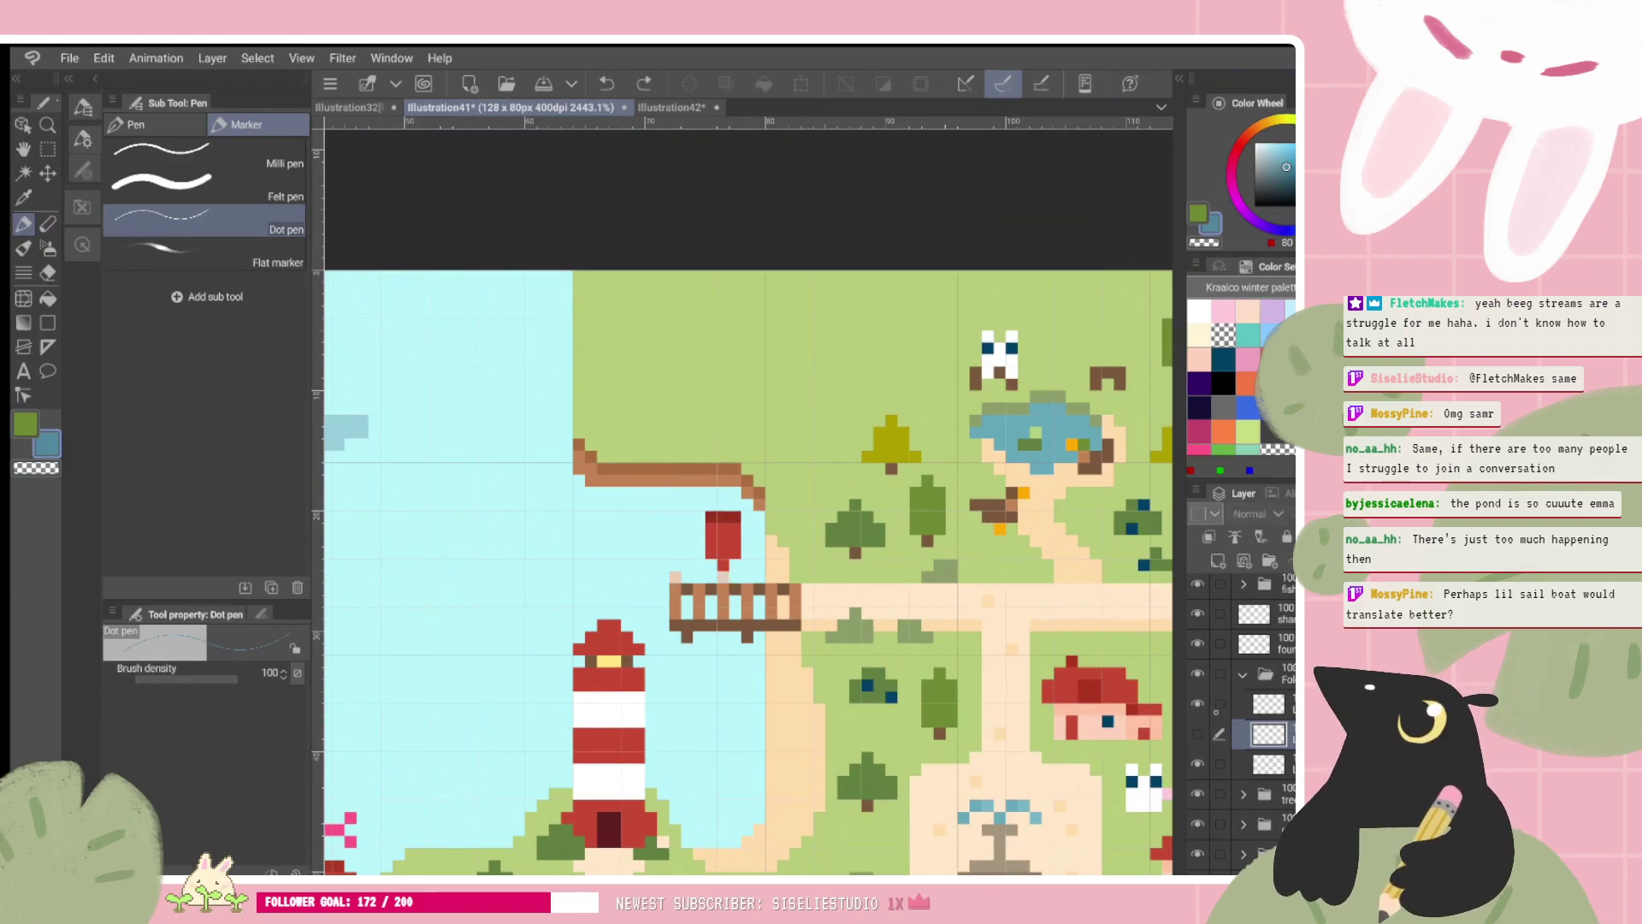
{"action": "left_click", "coordinate": [1197, 703]}
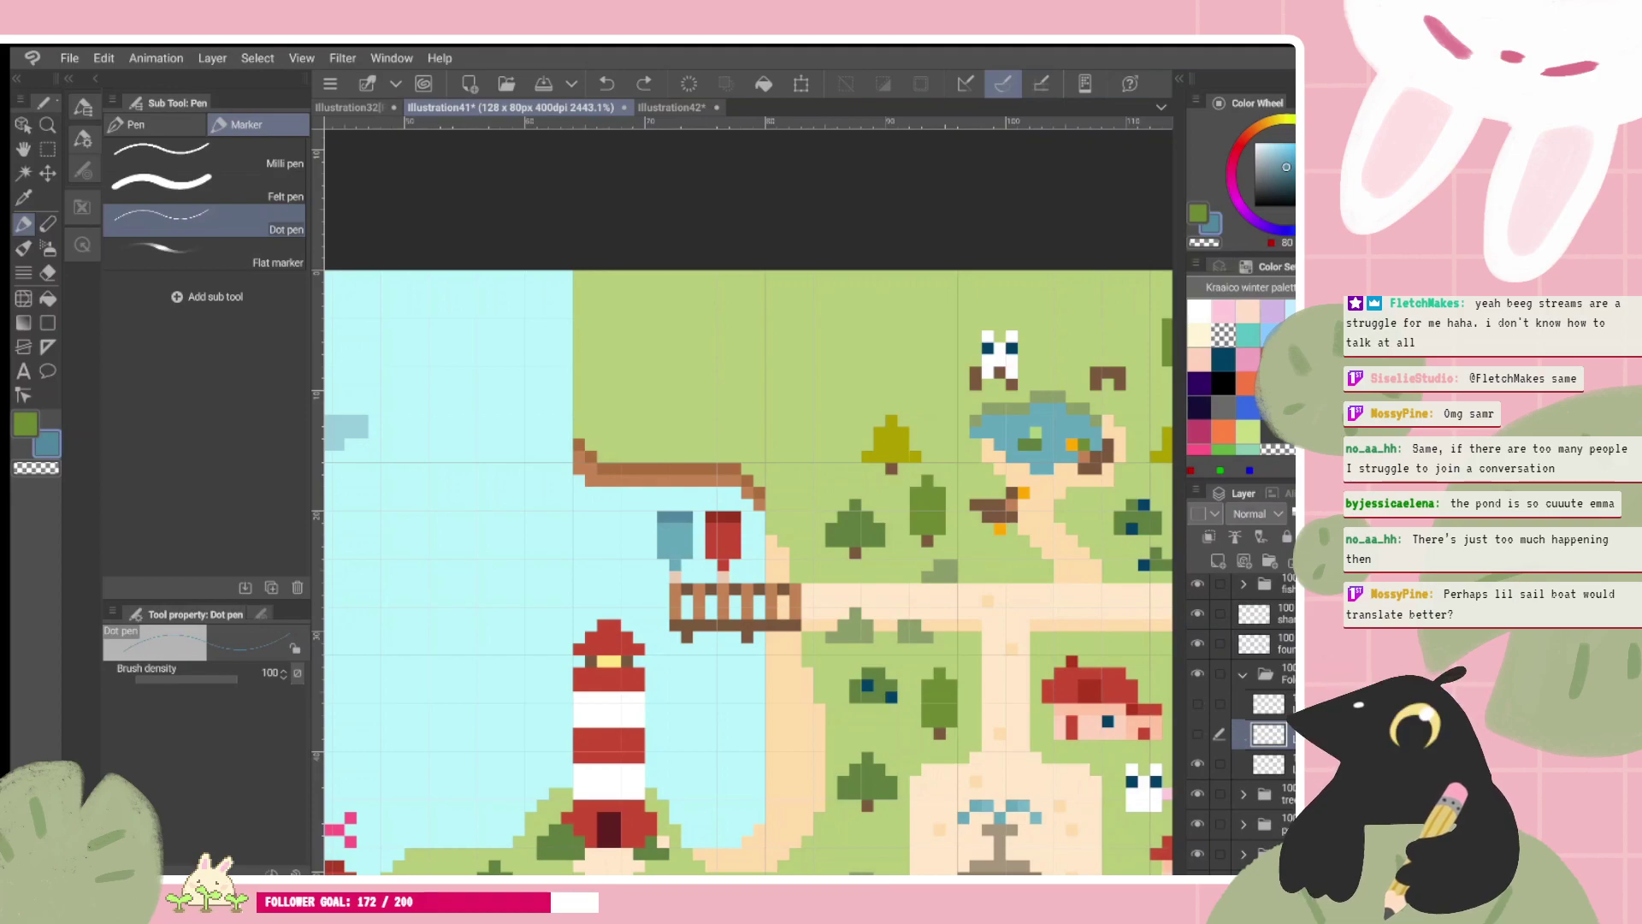
{"action": "left_click", "coordinate": [1197, 763]}
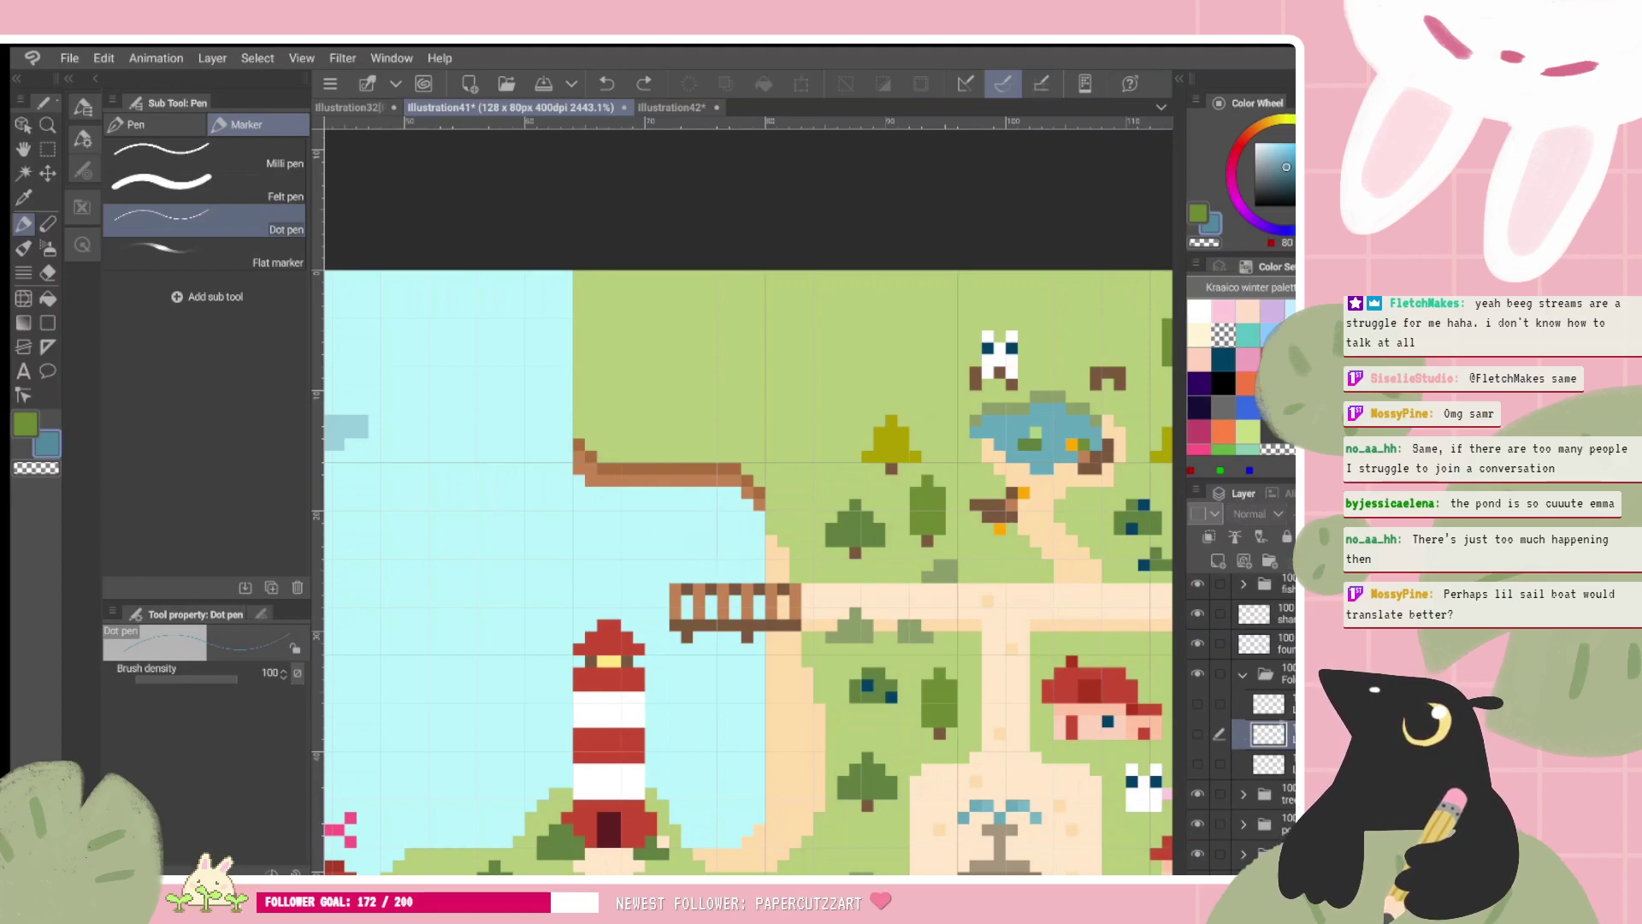
{"action": "left_click", "coordinate": [1268, 703]}
{"action": "left_click", "coordinate": [1217, 560]}
{"action": "scroll", "coordinate": [748, 500], "scroll_direction": "down", "scroll_amount": 1}
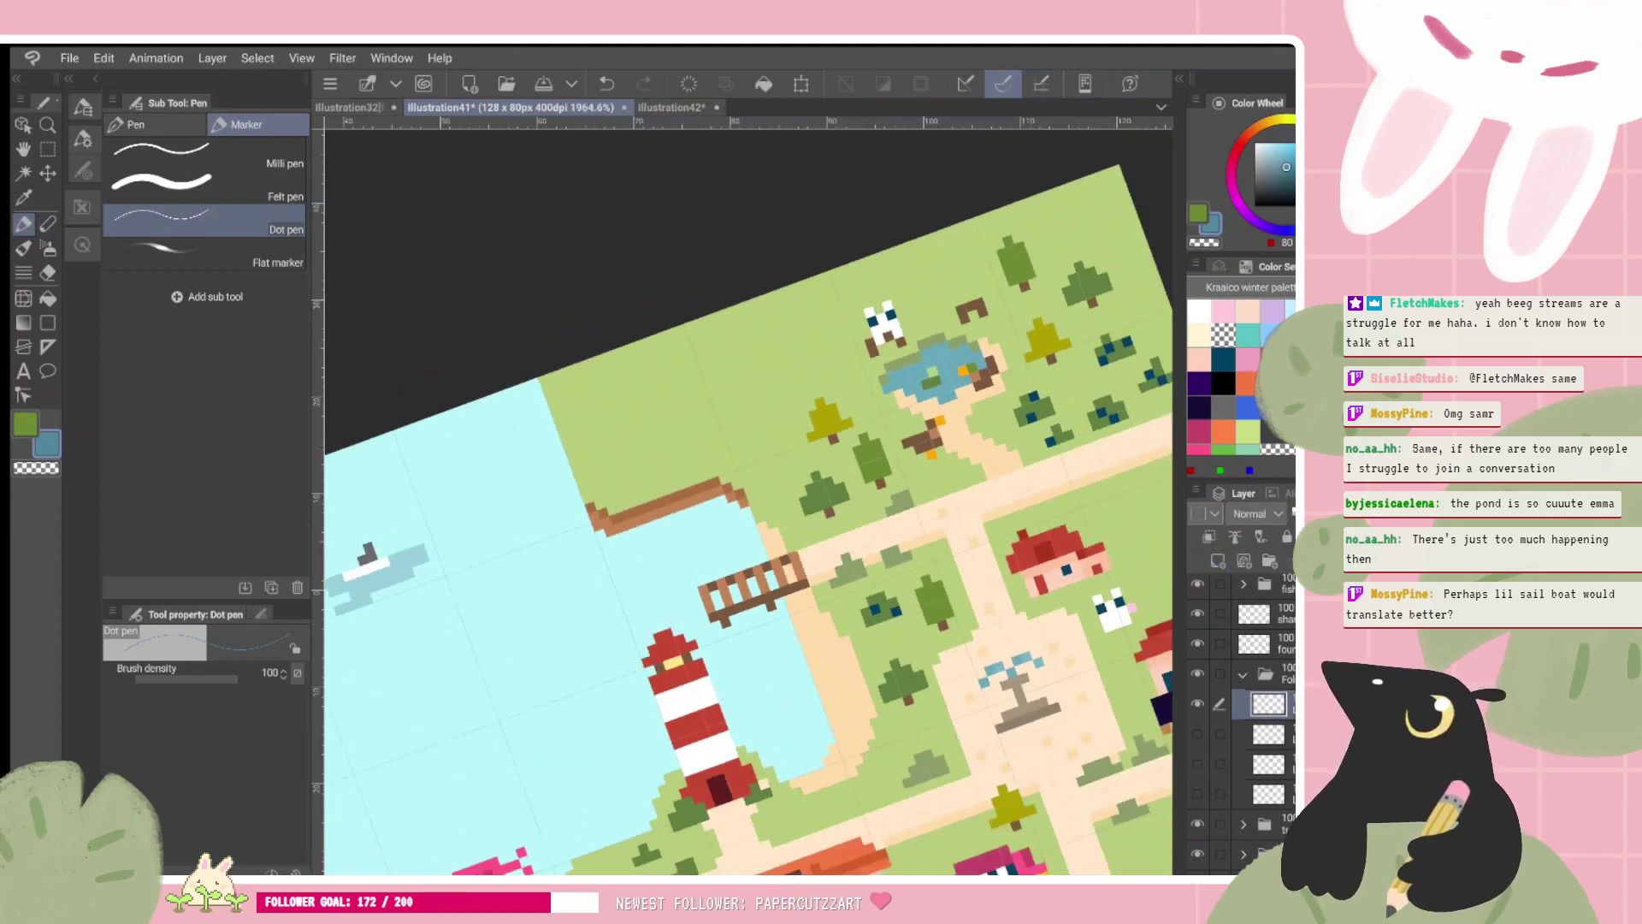
Step: Draw a narrow grey-blue boat hull in the water just above the wooden bridge, using a muted shade of the pond's blue
{"action": "left_click", "coordinate": [947, 348], "text": "alt"}
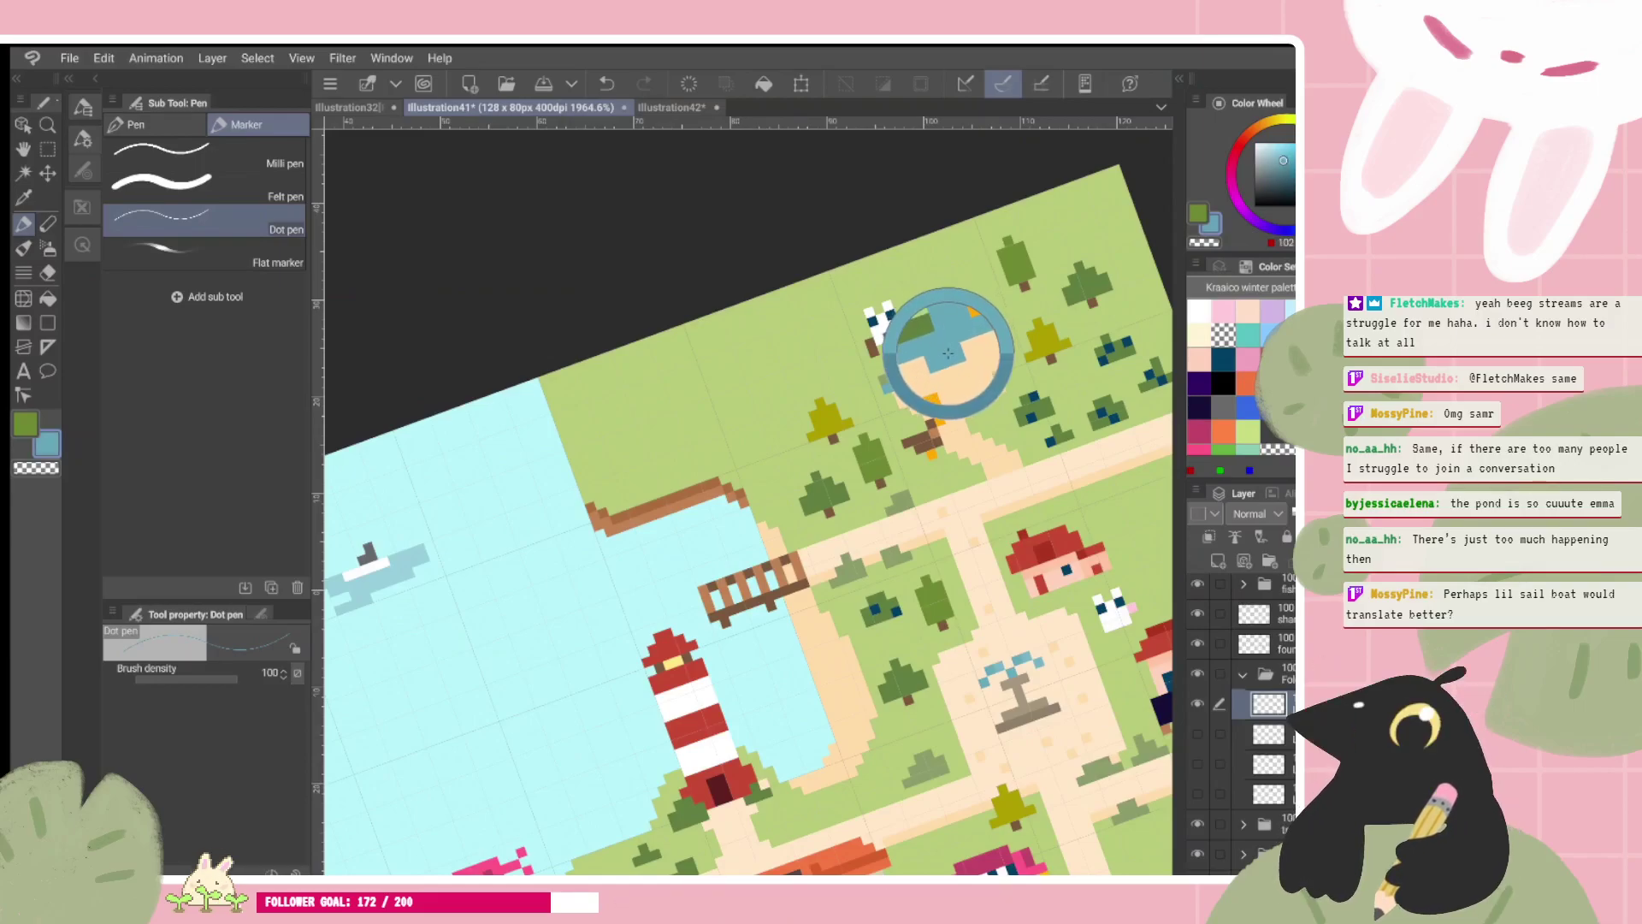
{"action": "left_click", "coordinate": [1270, 165]}
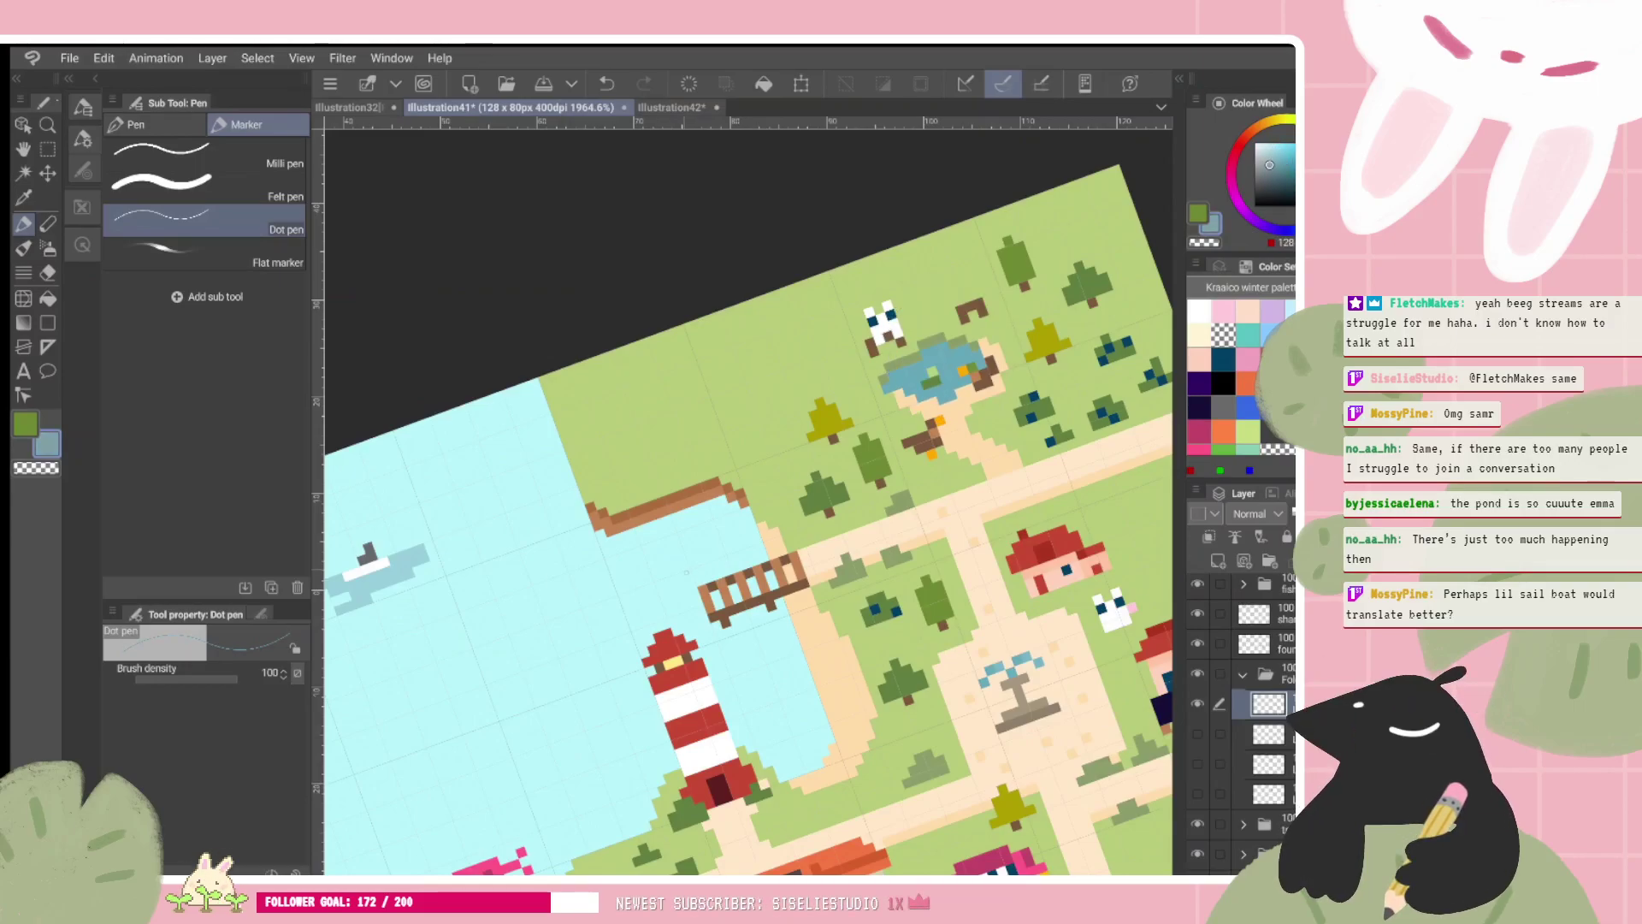
{"action": "left_click_drag", "start_coordinate": [687, 576], "coordinate": [750, 544]}
{"action": "key", "text": "ctrl+z"}
{"action": "key", "text": "ctrl+z"}
{"action": "scroll", "coordinate": [748, 501], "scroll_direction": "up", "scroll_amount": 2}
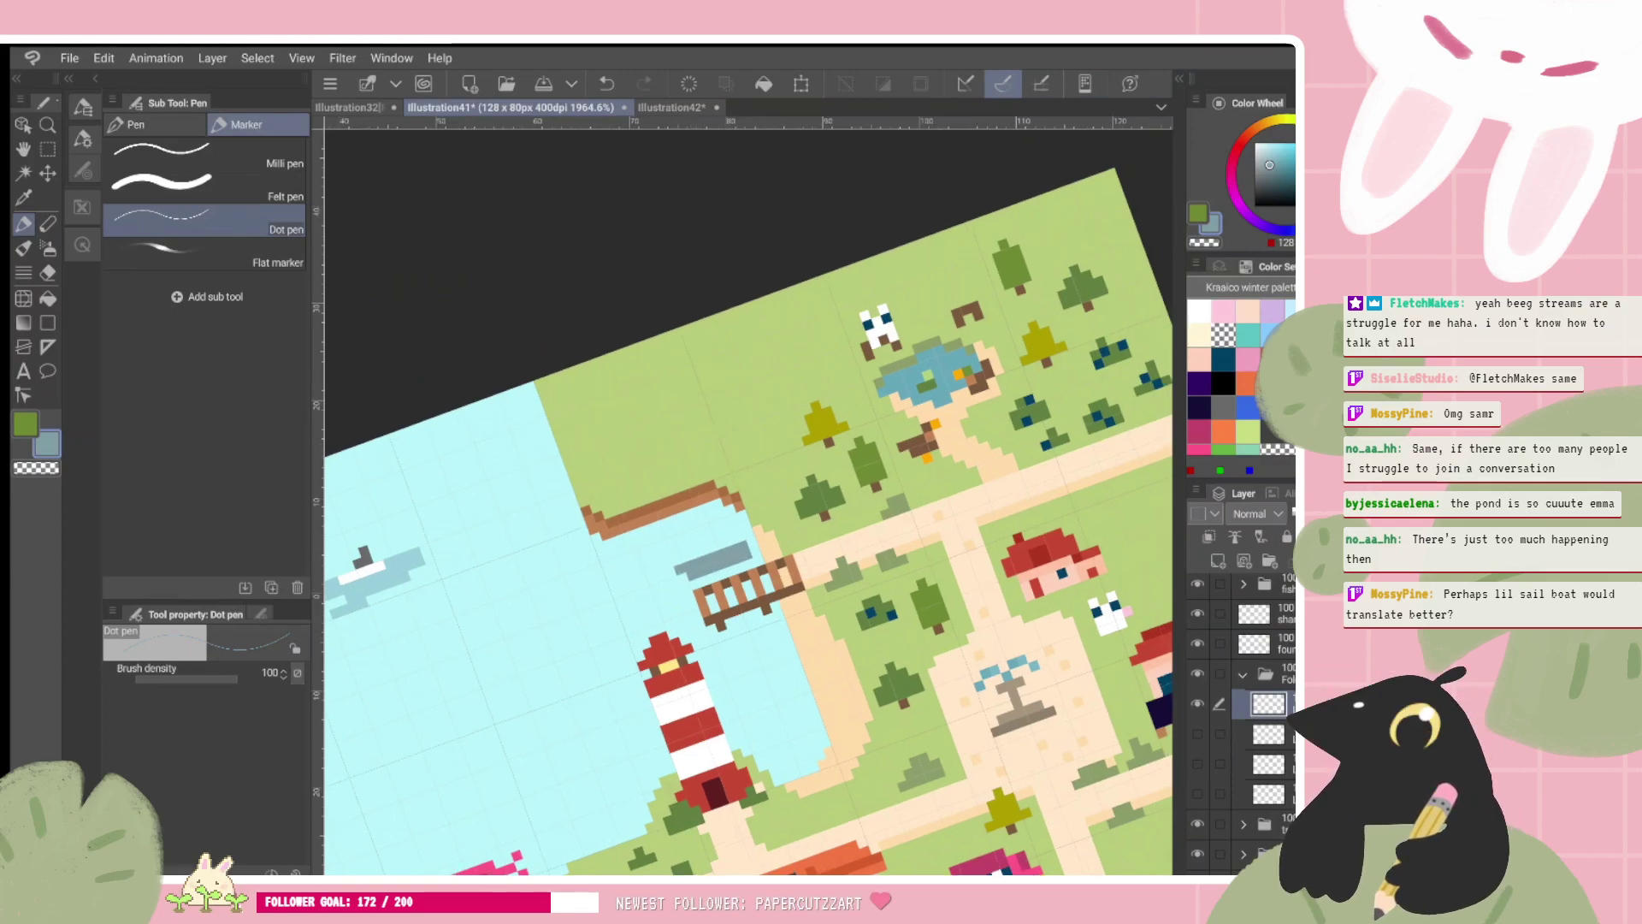
Step: Give the boat a tall darker grey mast and a stepped white triangular sail on its right side
{"action": "left_click_drag", "start_coordinate": [1278, 164], "coordinate": [1267, 175]}
{"action": "left_click_drag", "start_coordinate": [677, 573], "coordinate": [678, 432]}
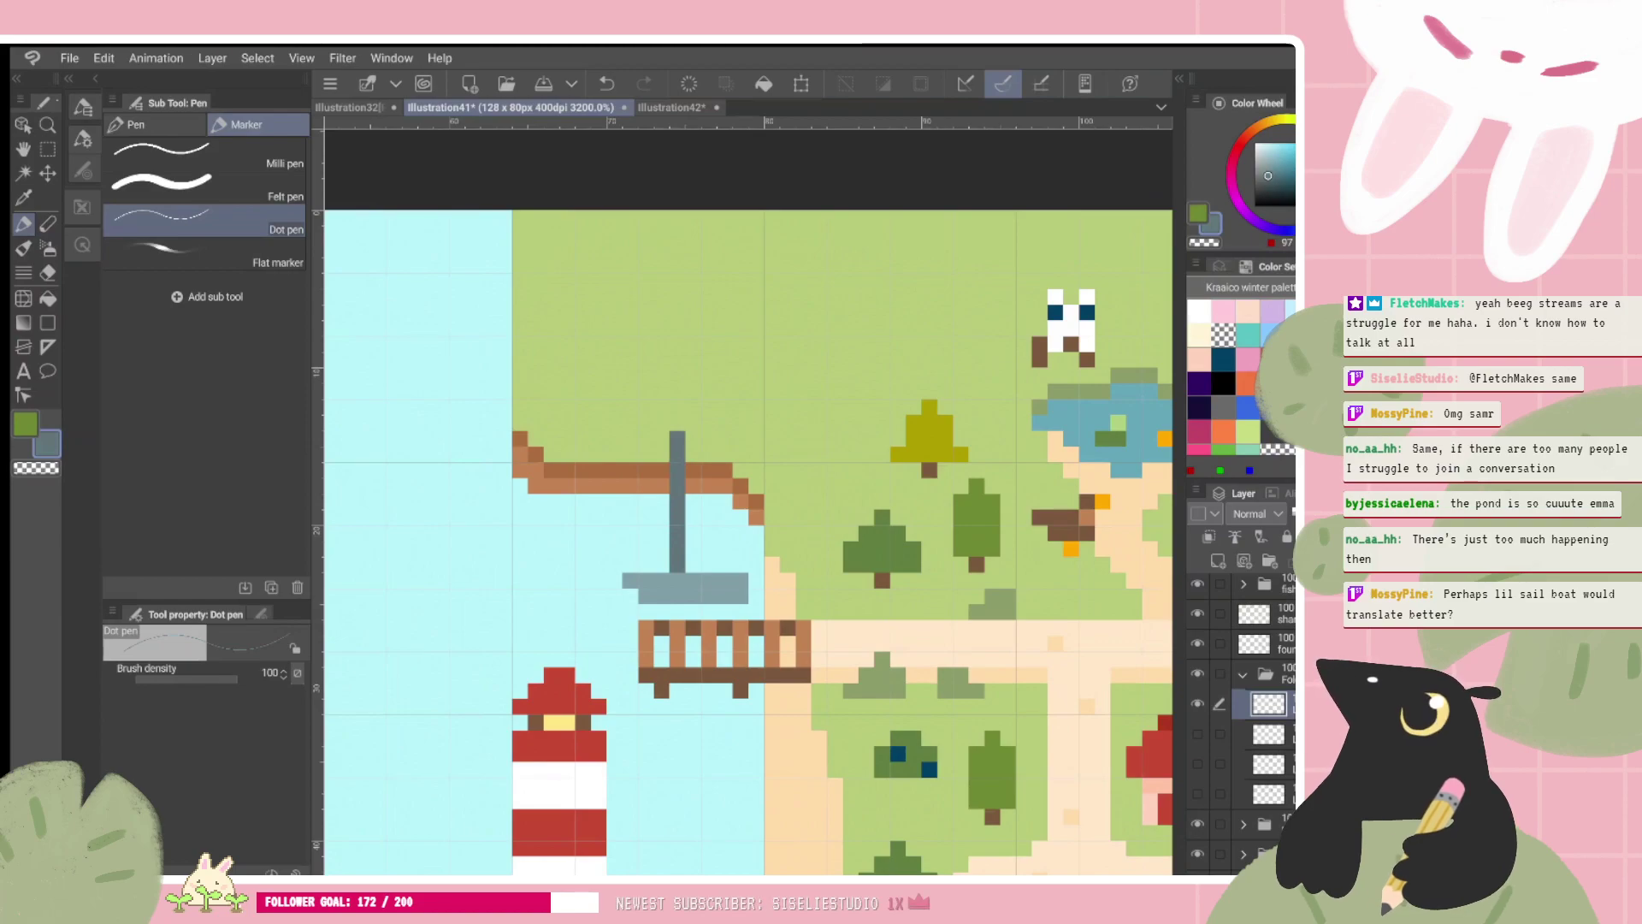
{"action": "left_click", "coordinate": [1198, 311]}
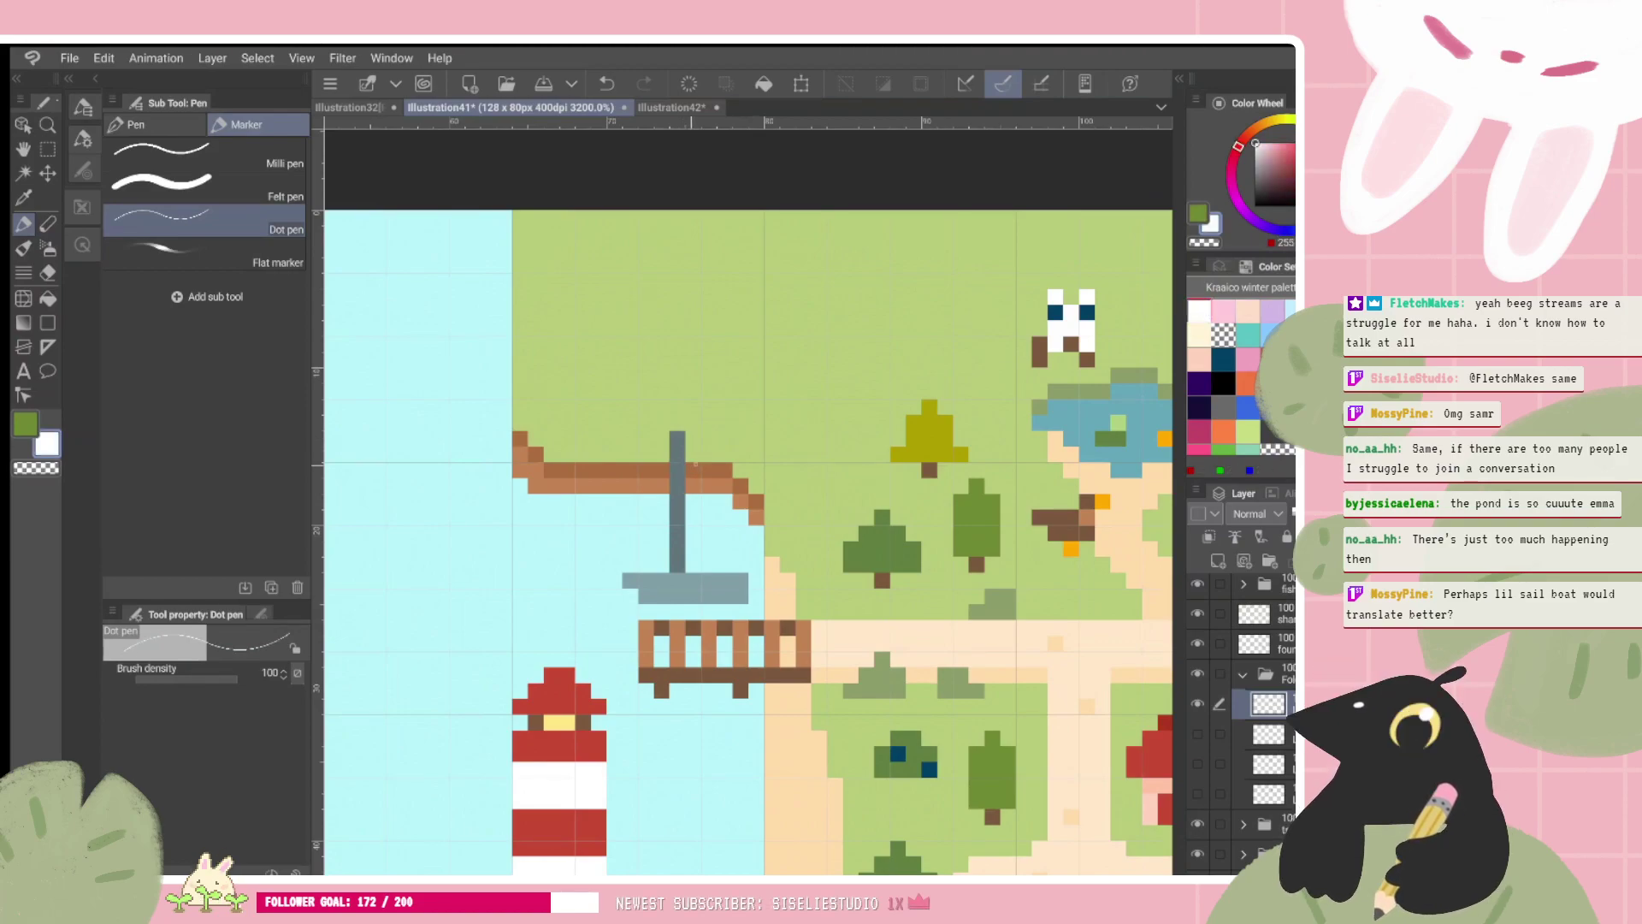
{"action": "mouse_move", "coordinate": [695, 464]}
{"action": "left_mouse_down"}
{"action": "mouse_move", "coordinate": [725, 515]}
{"action": "mouse_move", "coordinate": [724, 531]}
{"action": "mouse_move", "coordinate": [694, 531]}
{"action": "mouse_move", "coordinate": [701, 511]}
{"action": "mouse_move", "coordinate": [709, 548]}
{"action": "left_mouse_up"}
{"action": "left_click", "coordinate": [709, 517]}
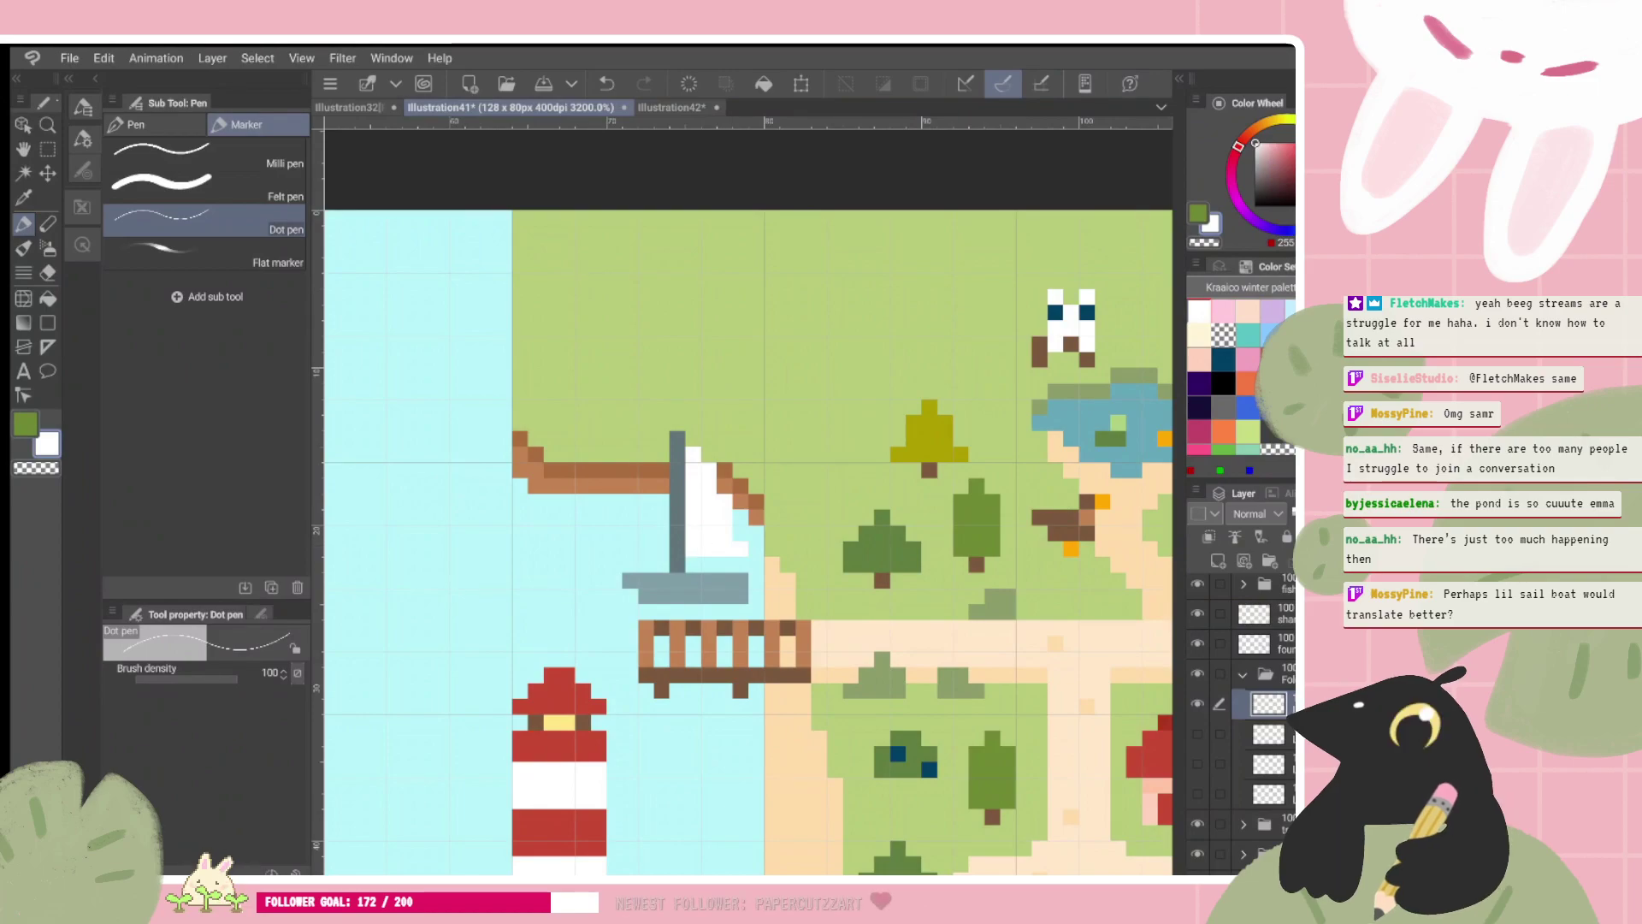
Step: Shift the sailboat layer two pixels to the left and one pixel up
{"action": "scroll", "coordinate": [799, 592], "scroll_direction": "down", "scroll_amount": 2}
{"action": "key", "text": "k"}
{"action": "left_click_drag", "start_coordinate": [759, 368], "coordinate": [700, 385]}
{"action": "key", "text": "Up"}
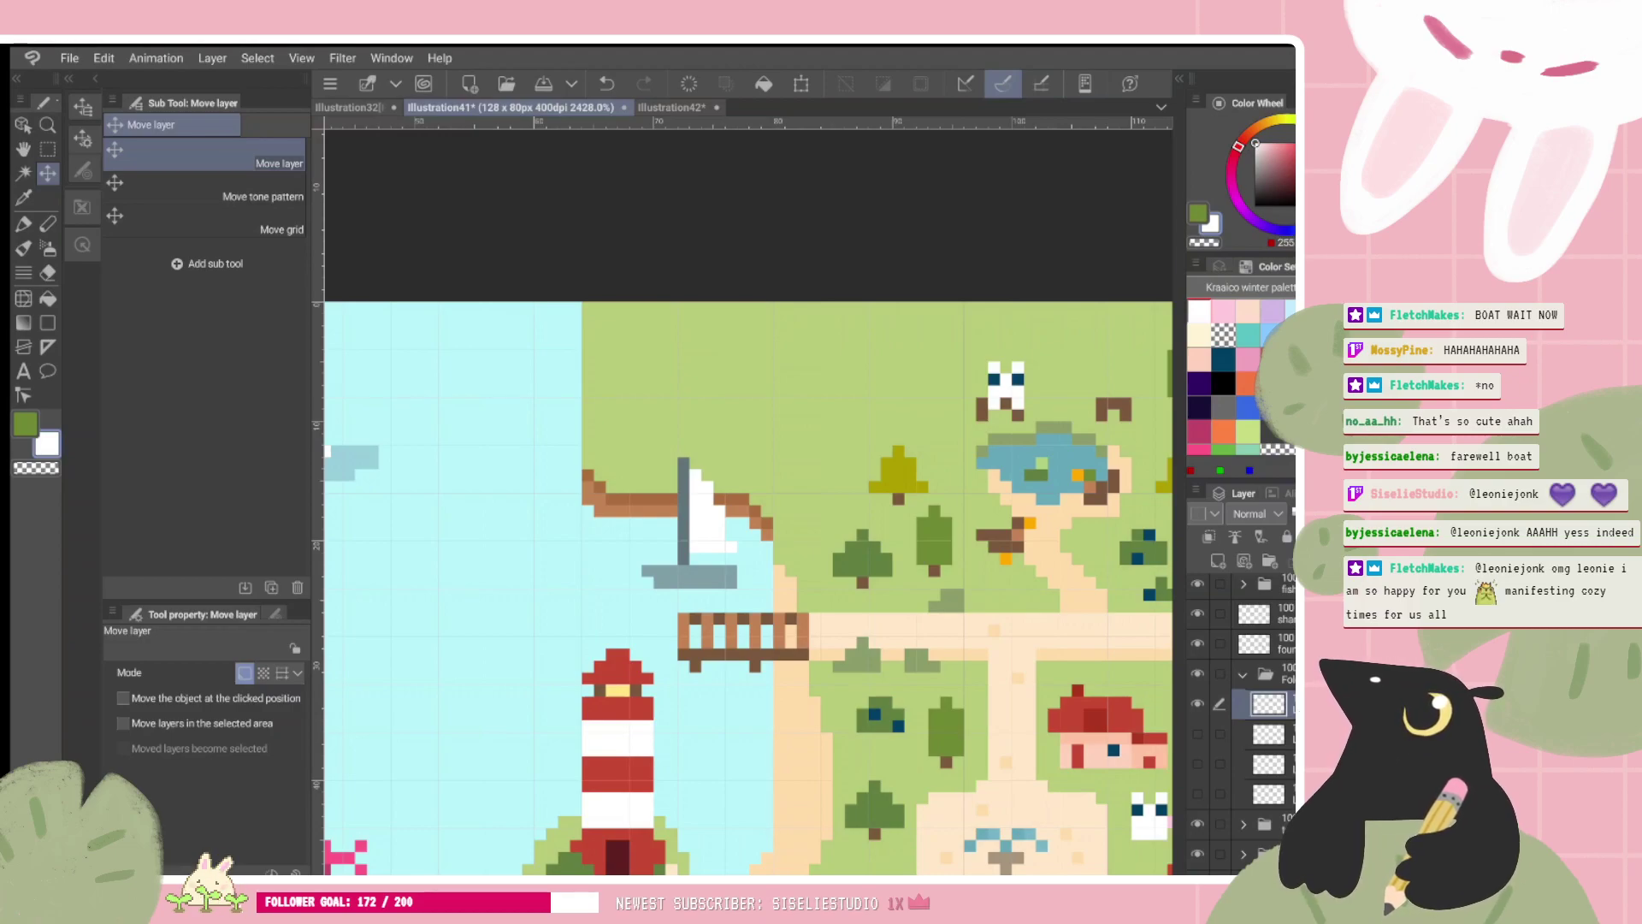
Step: Try the lighthouse's red on the sailboat's hull, and undo it
{"action": "scroll", "coordinate": [747, 502], "scroll_direction": "up", "scroll_amount": 2}
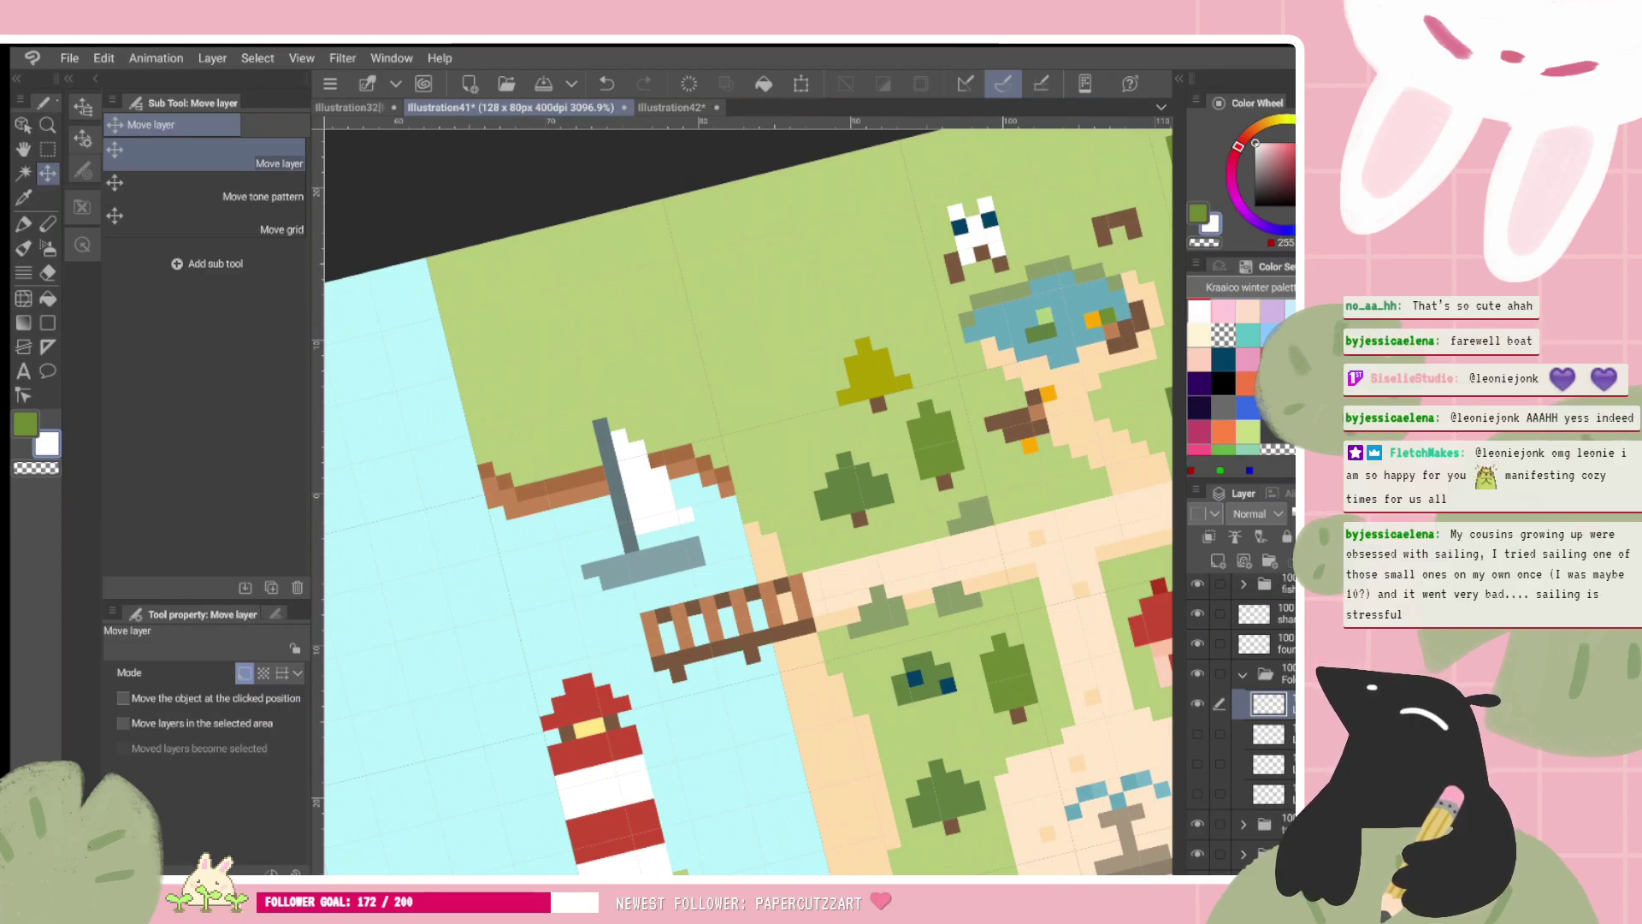
{"action": "scroll", "coordinate": [749, 502], "scroll_direction": "down", "scroll_amount": 1}
{"action": "left_click", "coordinate": [609, 710]}
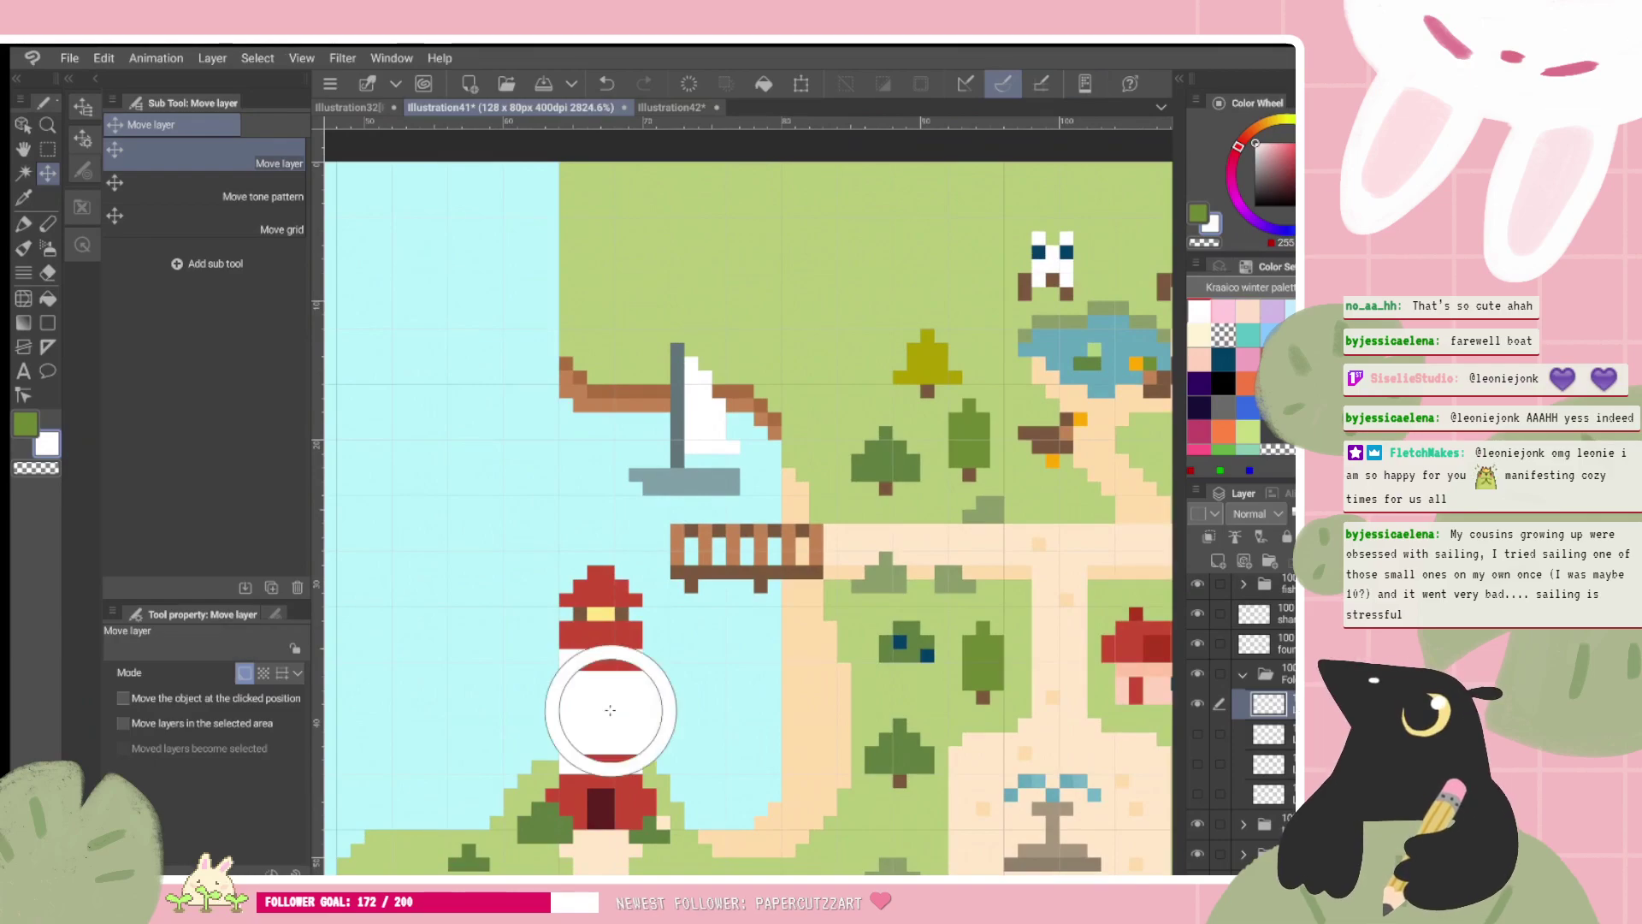
{"action": "left_click_drag", "start_coordinate": [609, 710], "coordinate": [611, 676]}
{"action": "scroll", "coordinate": [748, 502], "scroll_direction": "up", "scroll_amount": 1}
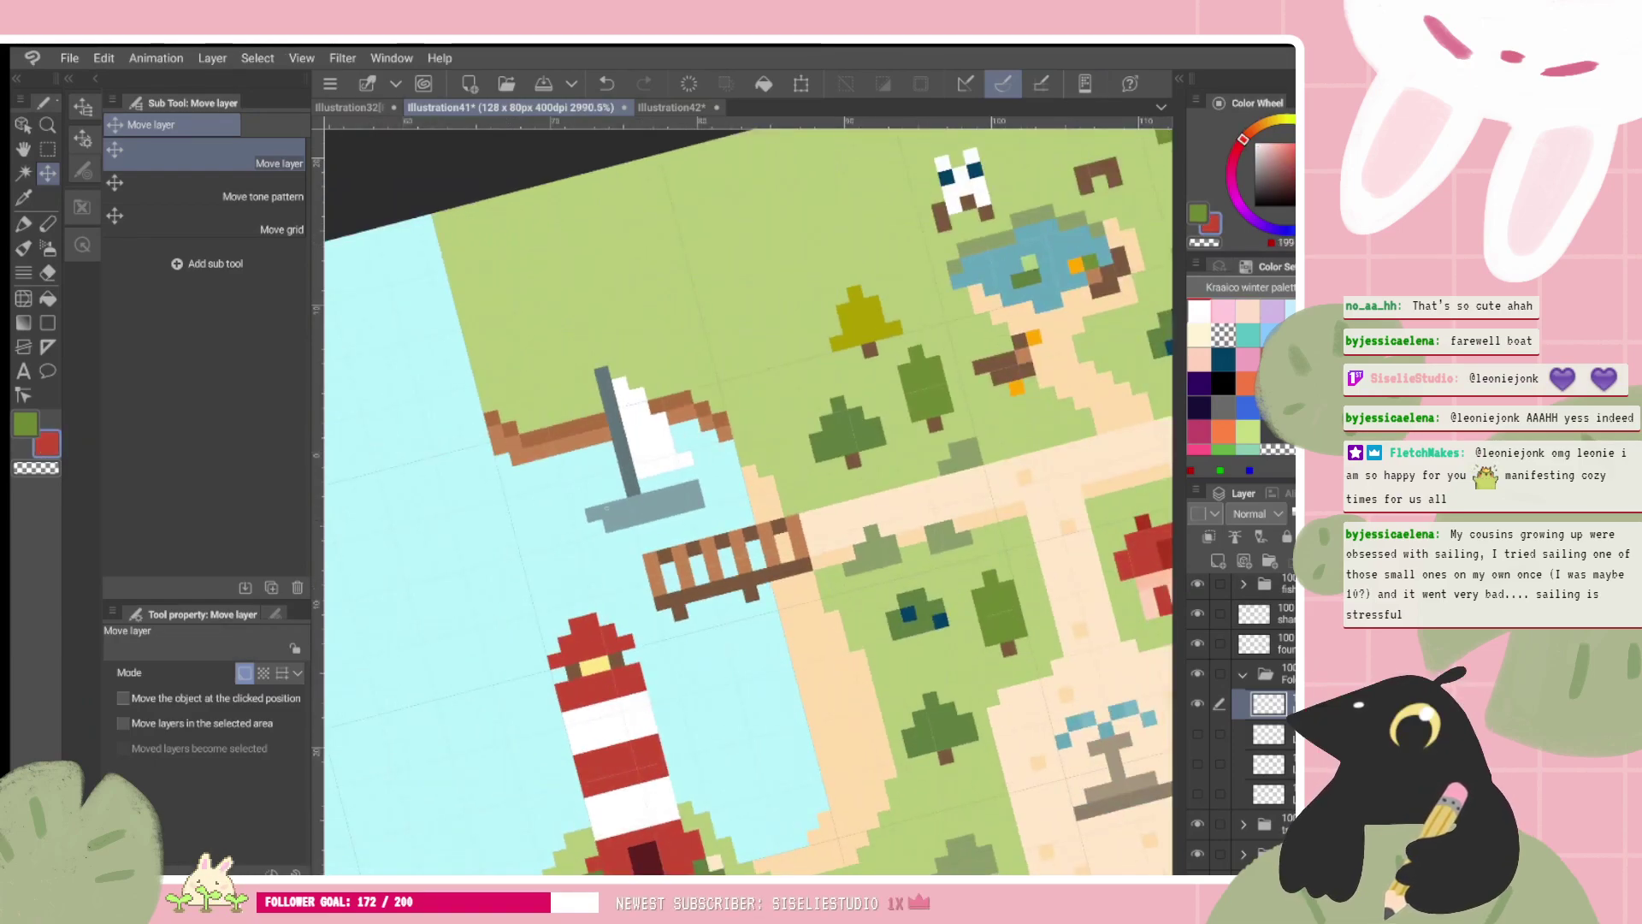
{"action": "left_click_drag", "start_coordinate": [606, 508], "coordinate": [692, 486]}
{"action": "key", "text": "ctrl+z"}
{"action": "key", "text": "p"}
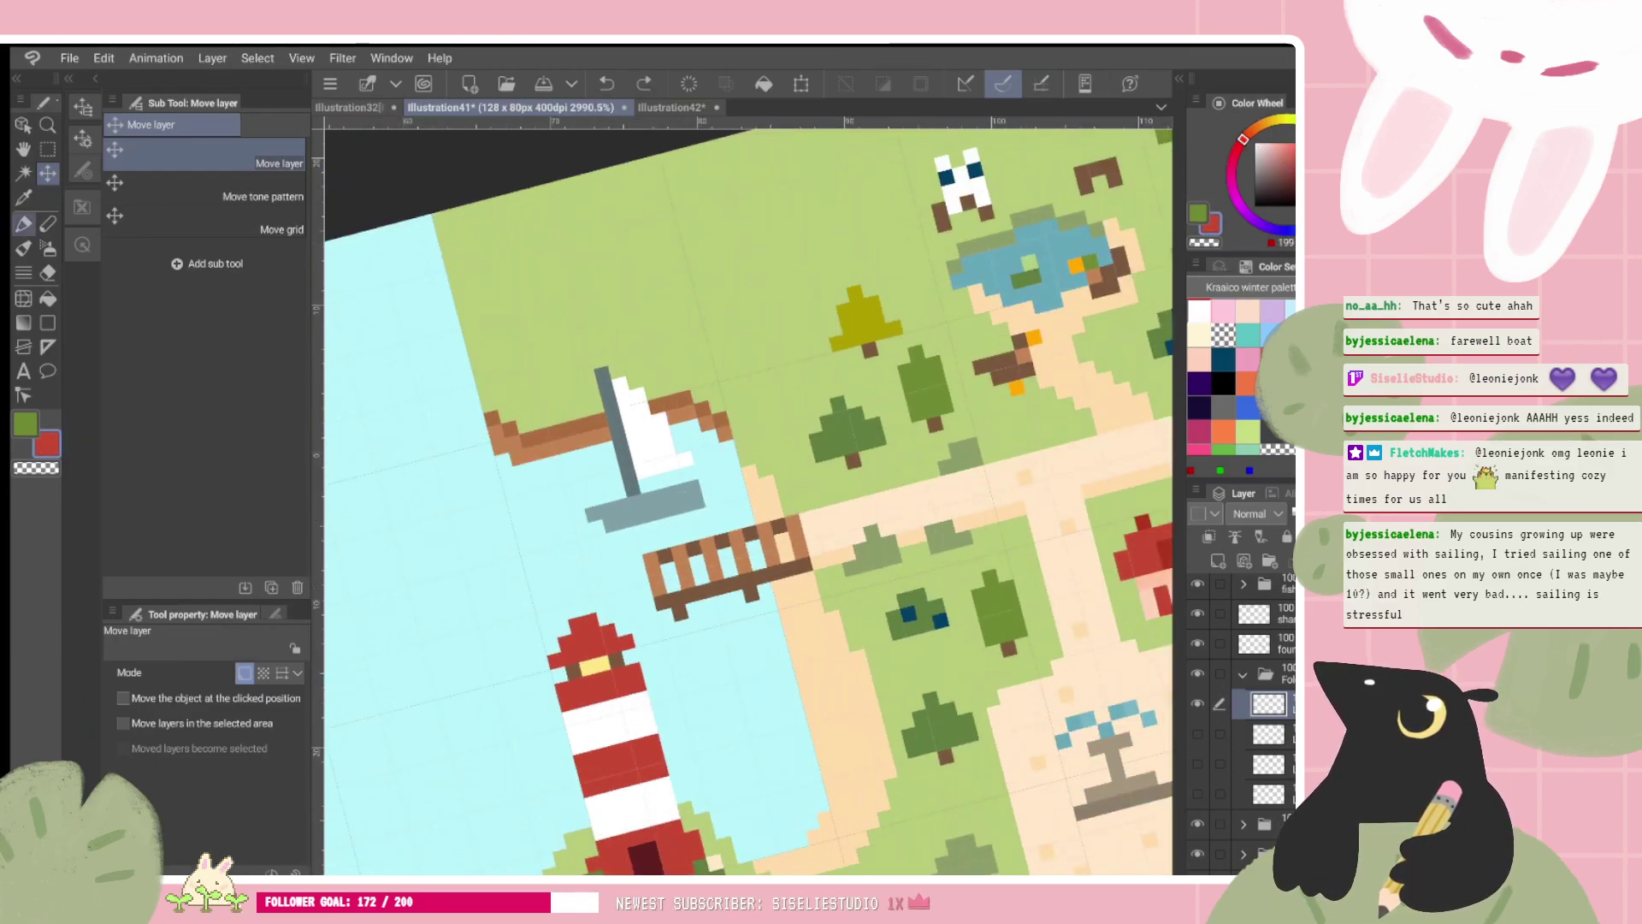
{"action": "mouse_move", "coordinate": [593, 515]}
{"action": "left_mouse_down"}
{"action": "mouse_move", "coordinate": [694, 494]}
{"action": "mouse_move", "coordinate": [622, 518]}
{"action": "left_mouse_up"}
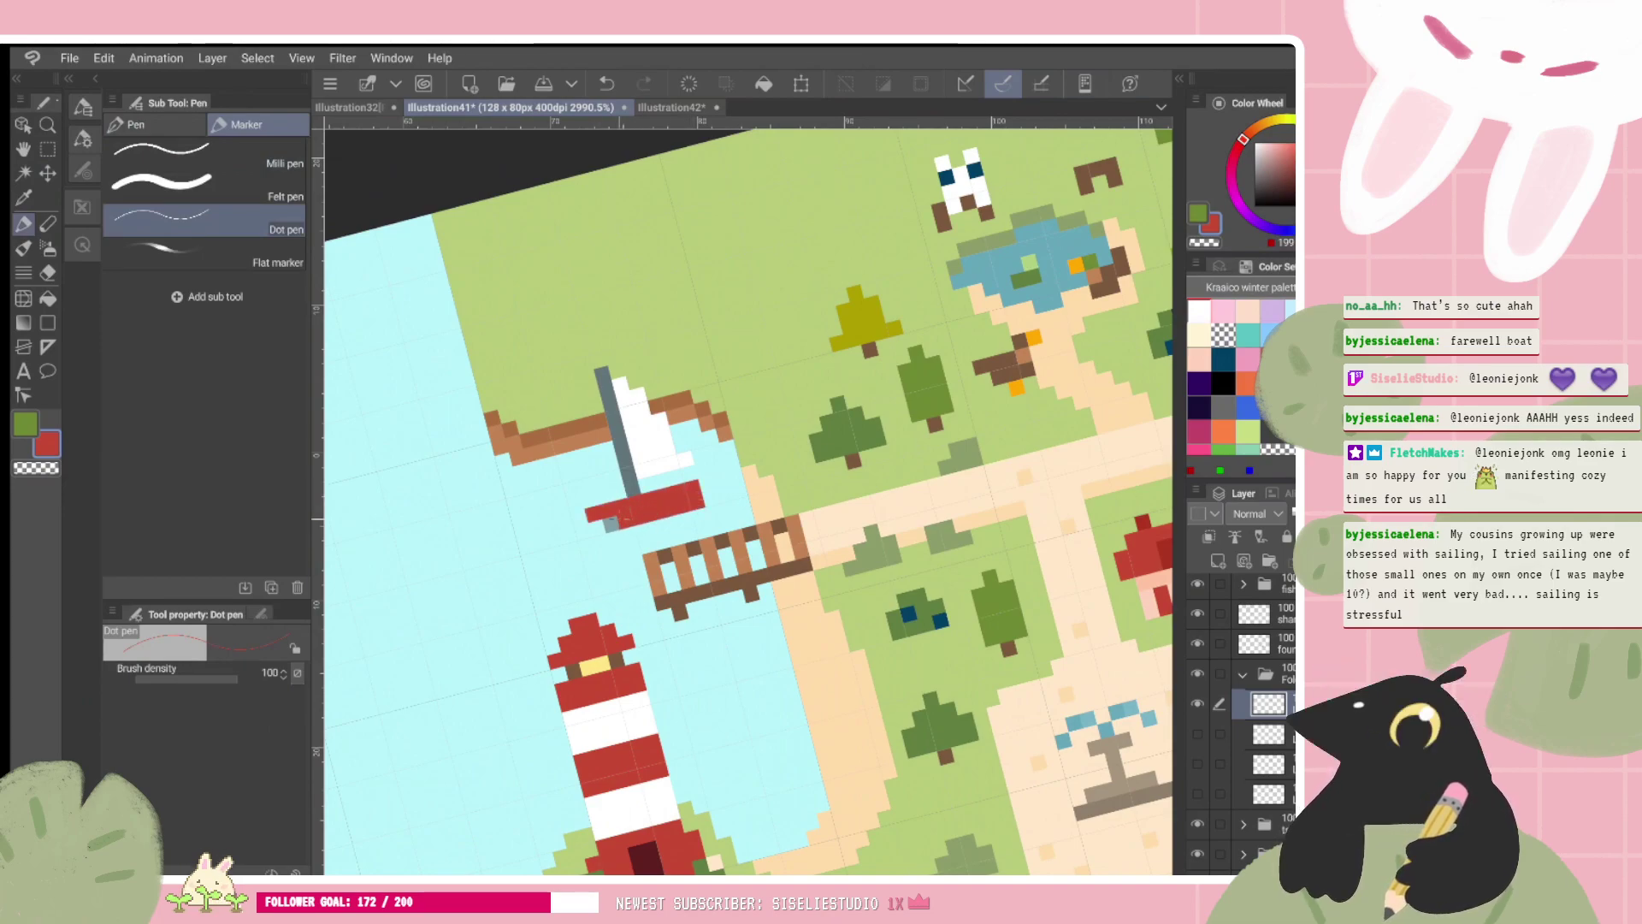
{"action": "left_click", "coordinate": [612, 523]}
{"action": "key", "text": "ctrl+z"}
{"action": "key", "text": "ctrl+z"}
{"action": "key", "text": "ctrl+z"}
{"action": "key", "text": "ctrl+z"}
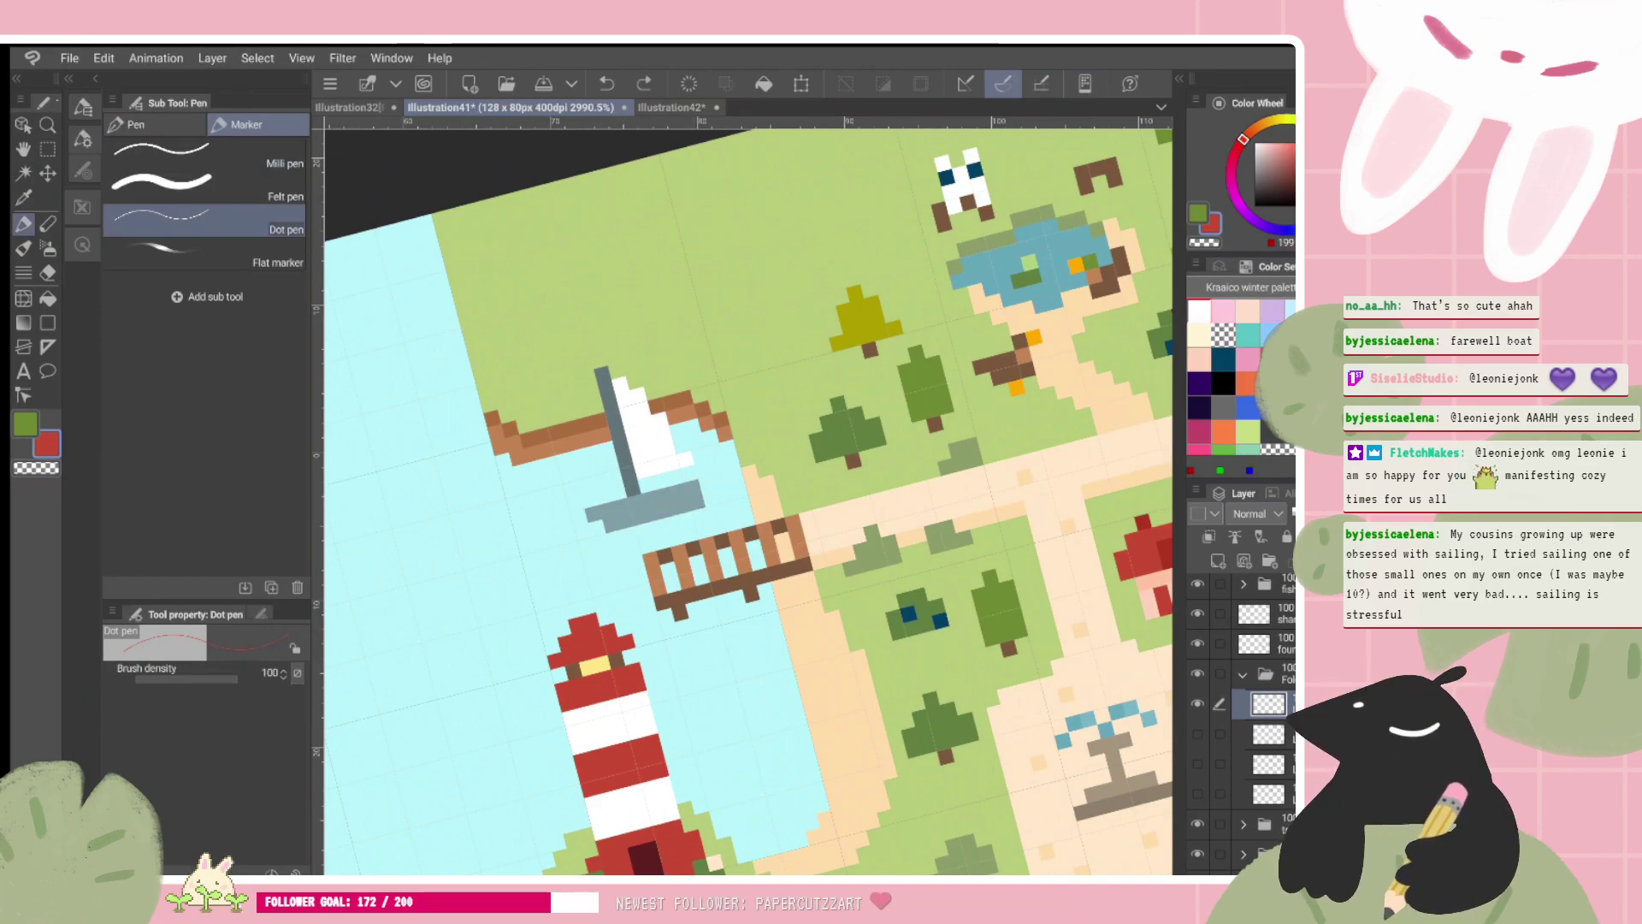
Step: Try a darker slate grey on the sailboat's hull, followed by a medium steel blue
{"action": "key", "text": "ctrl+at"}
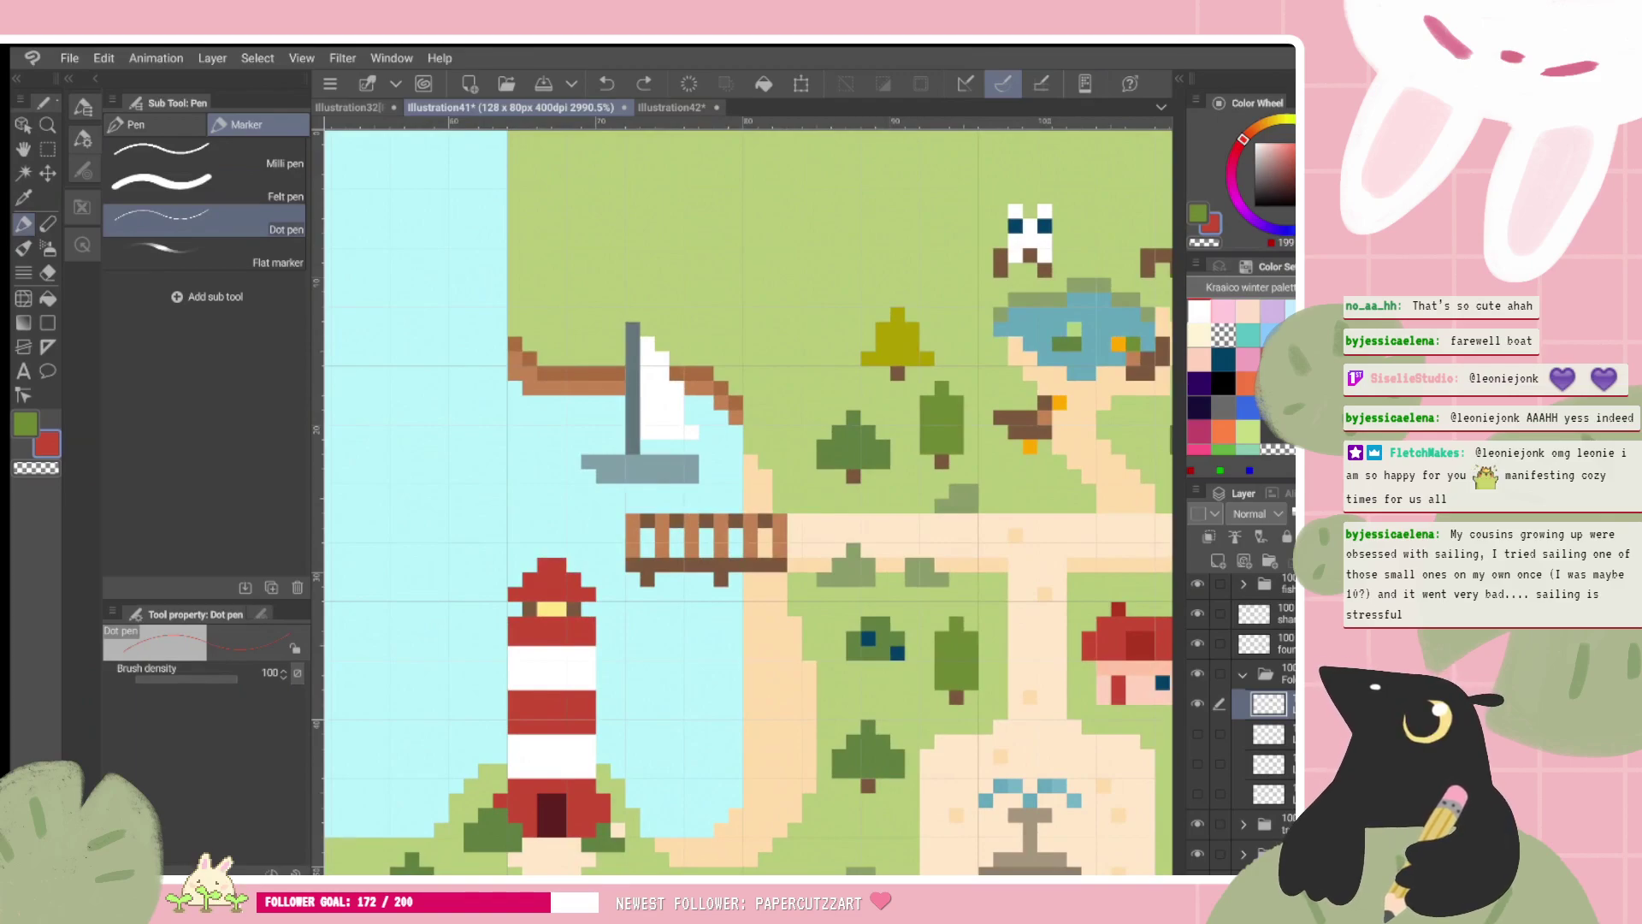
{"action": "scroll", "coordinate": [889, 458], "scroll_direction": "up", "scroll_amount": 1}
{"action": "left_click", "coordinate": [632, 458], "text": "alt"}
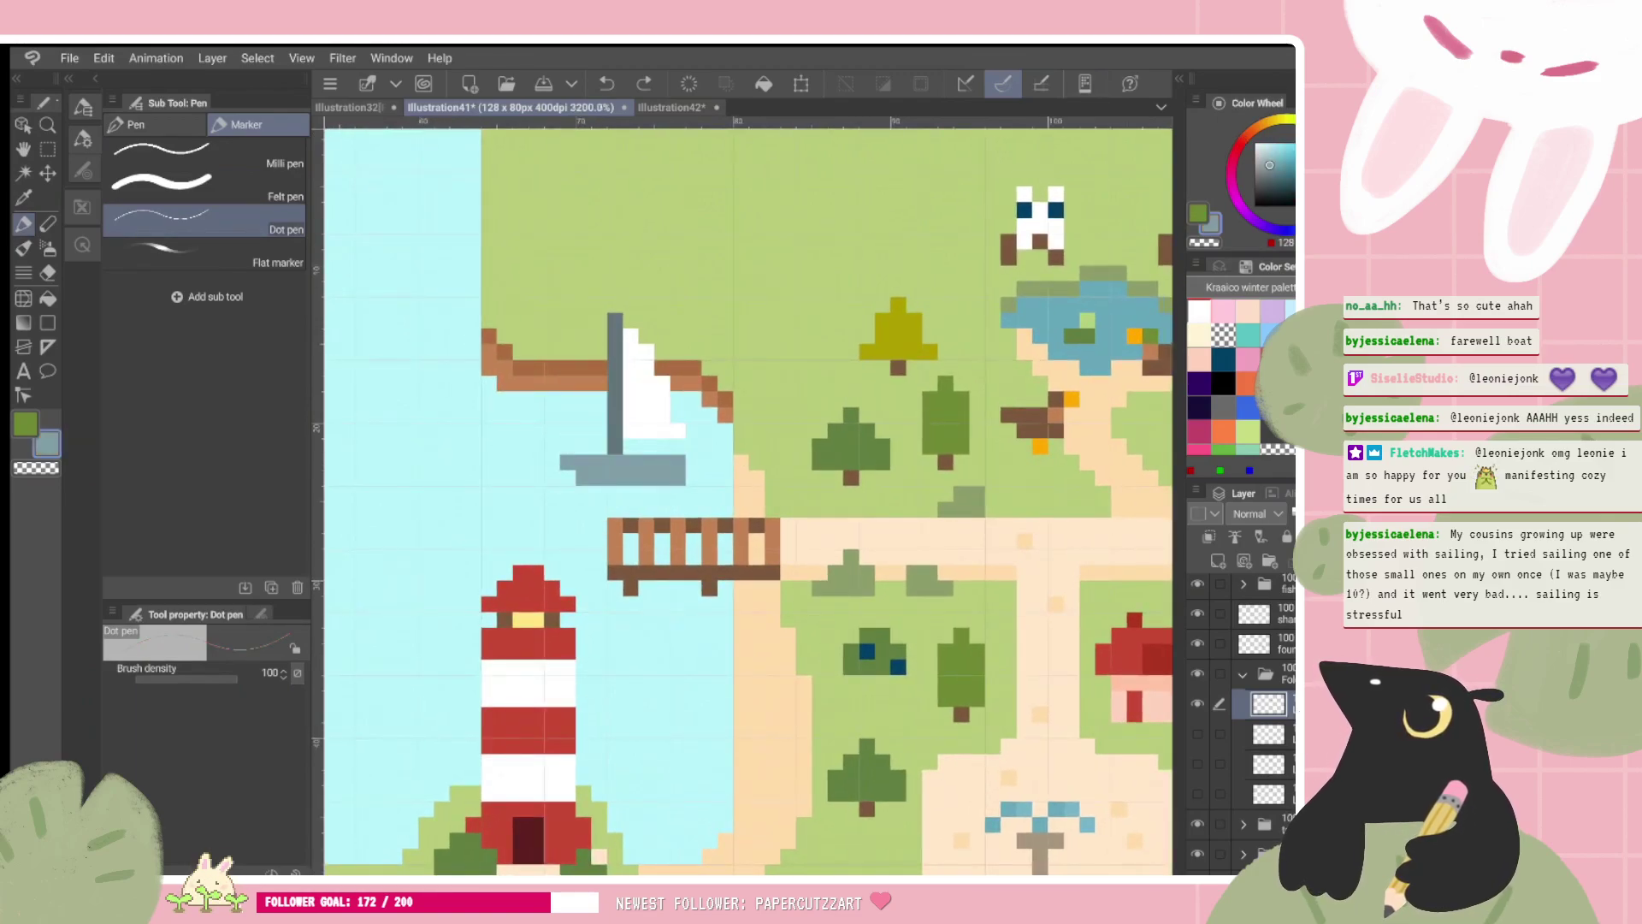
{"action": "left_click", "coordinate": [1276, 172]}
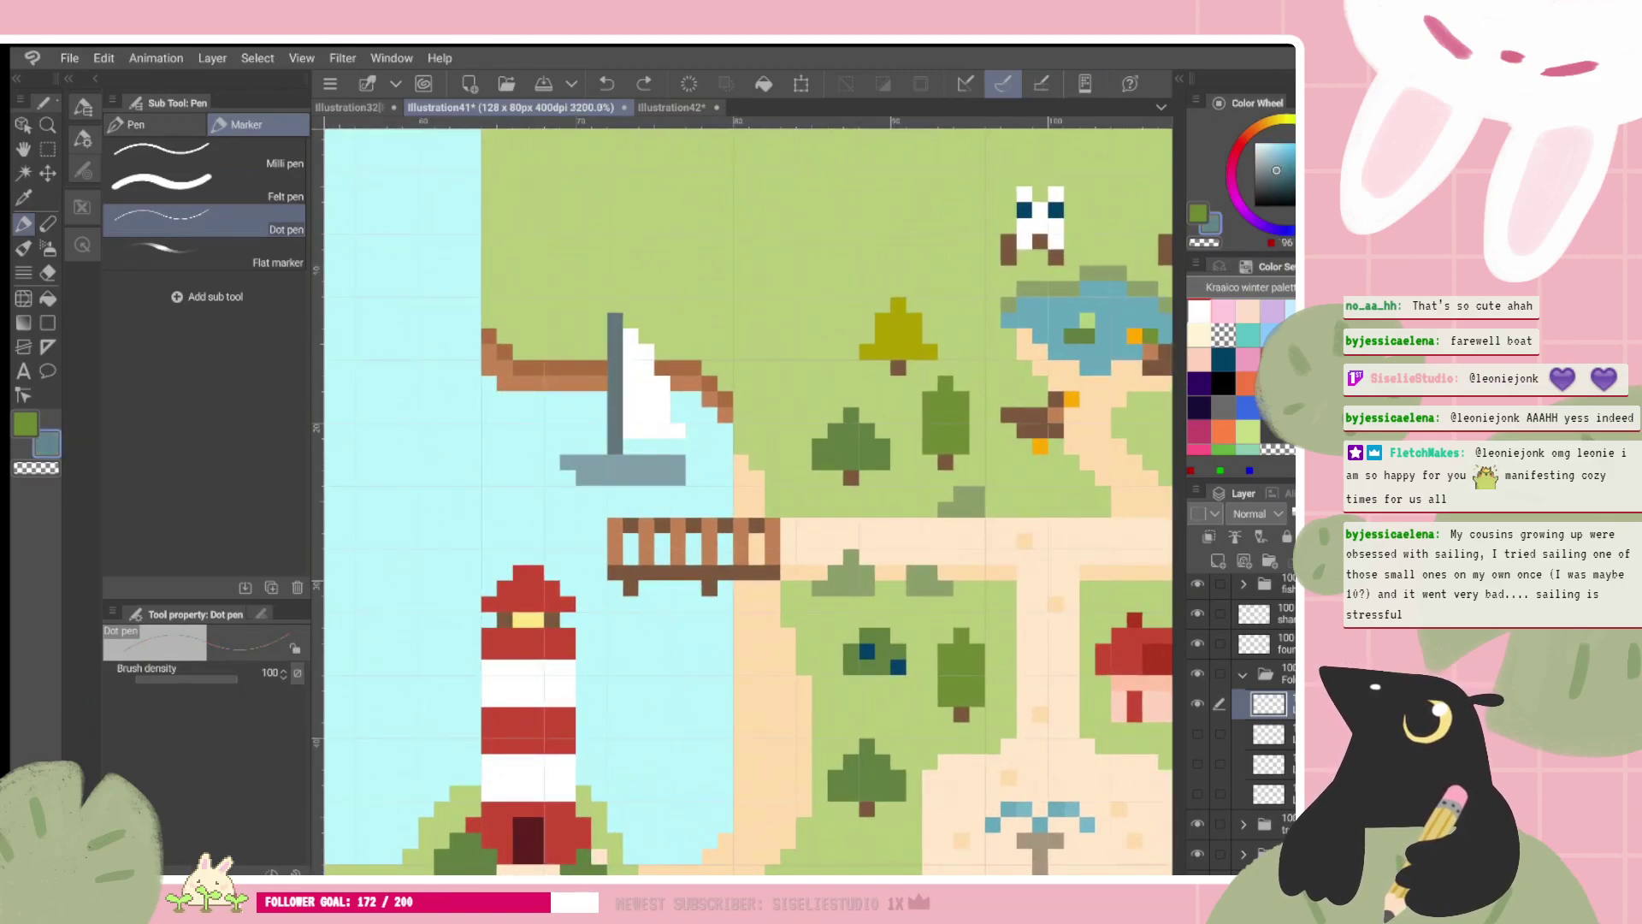
{"action": "mouse_move", "coordinate": [564, 463]}
{"action": "left_mouse_down"}
{"action": "mouse_move", "coordinate": [667, 463]}
{"action": "mouse_move", "coordinate": [579, 478]}
{"action": "left_mouse_up"}
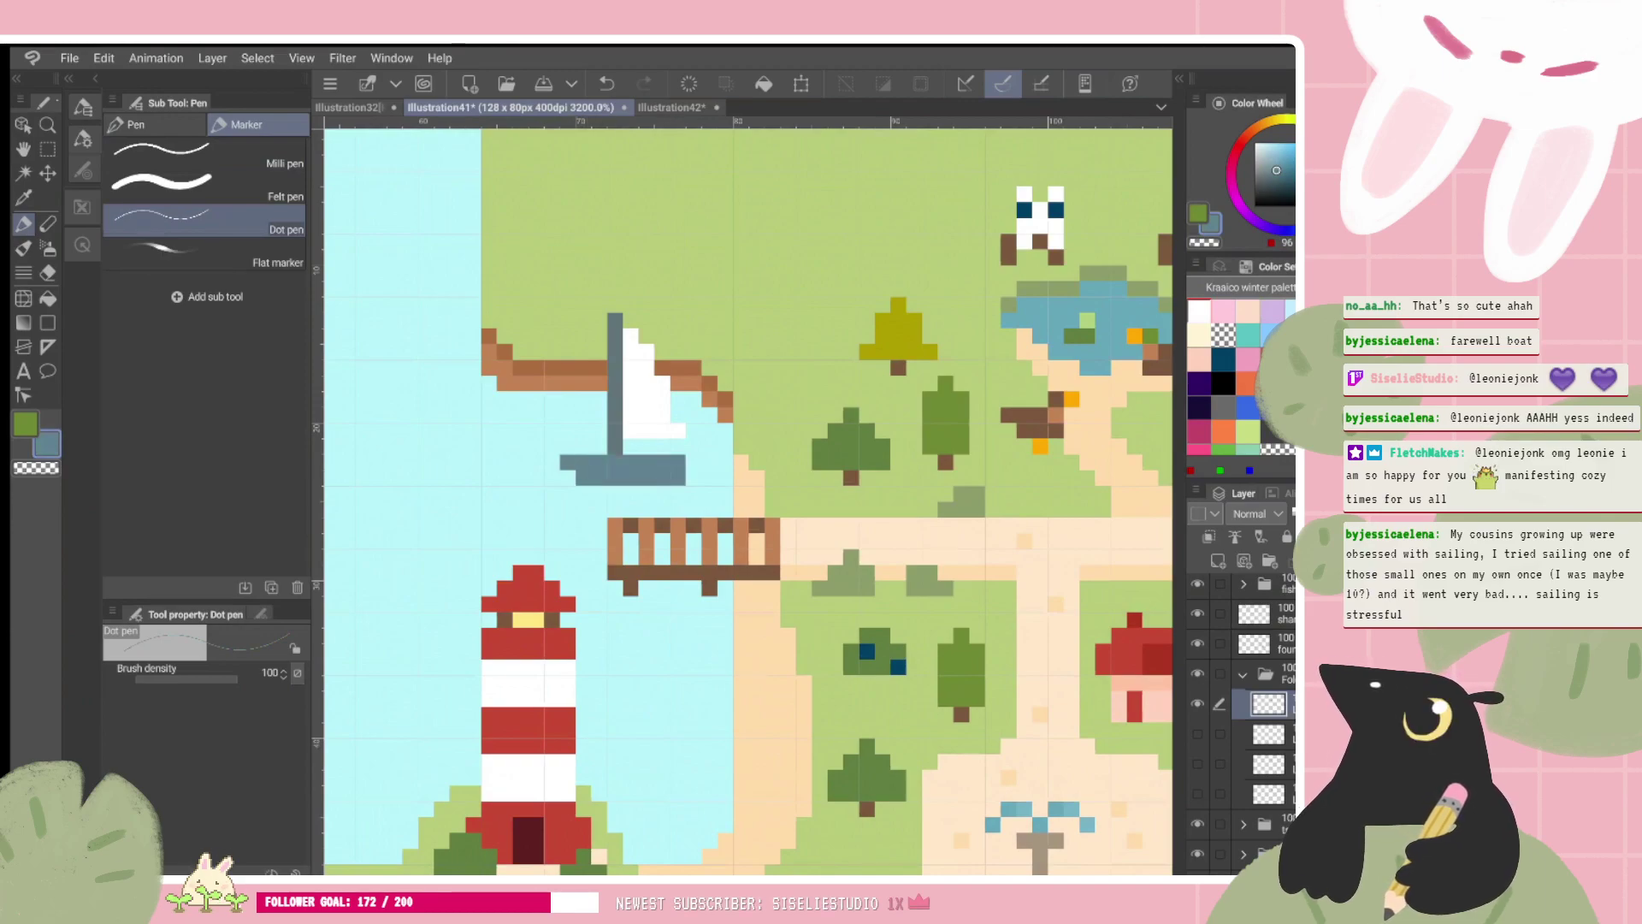
{"action": "left_click_drag", "start_coordinate": [1276, 169], "coordinate": [1290, 167]}
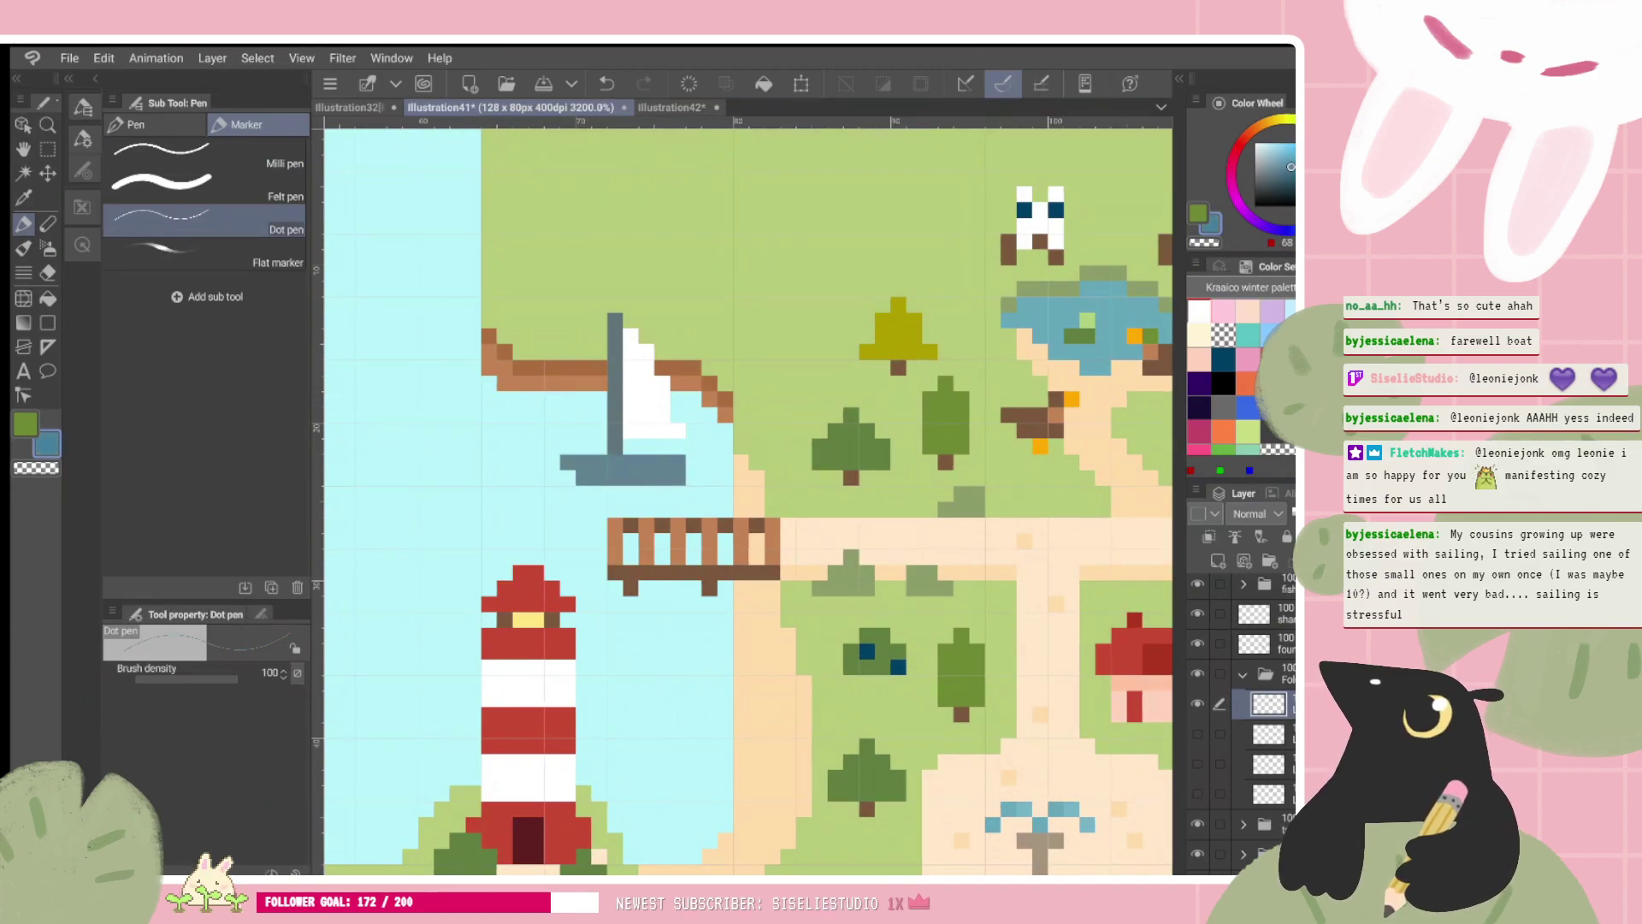
{"action": "left_click_drag", "start_coordinate": [669, 455], "coordinate": [587, 472]}
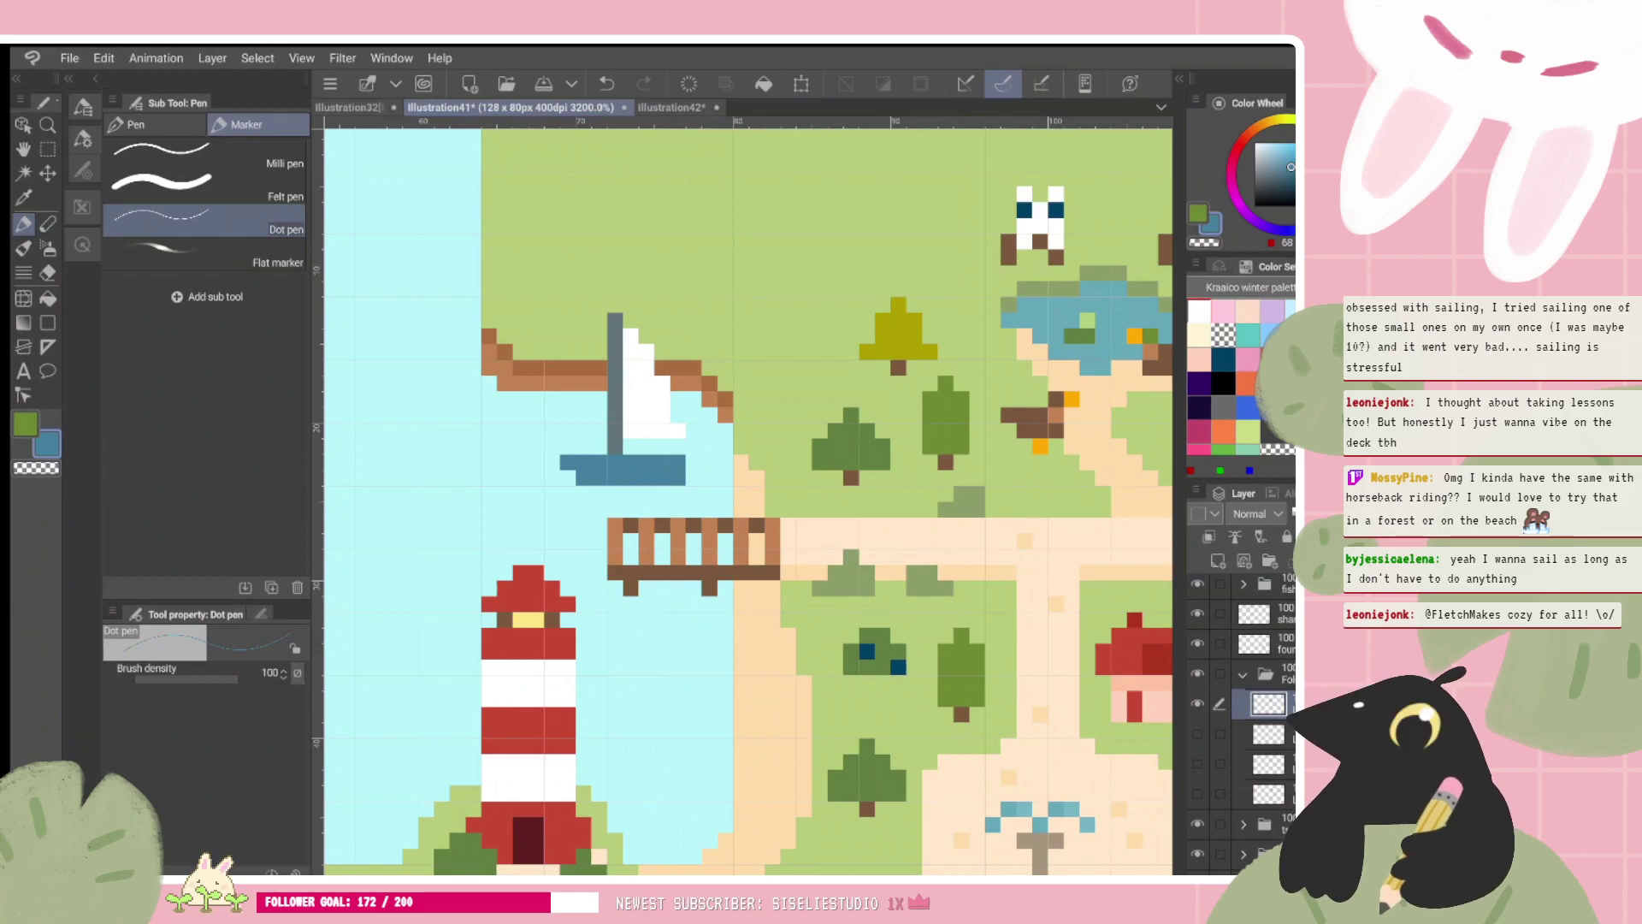
Step: Recolour the sailboat's hull deep blue and its mast dark navy
{"action": "left_click", "coordinate": [1292, 169]}
{"action": "left_click", "coordinate": [1295, 173]}
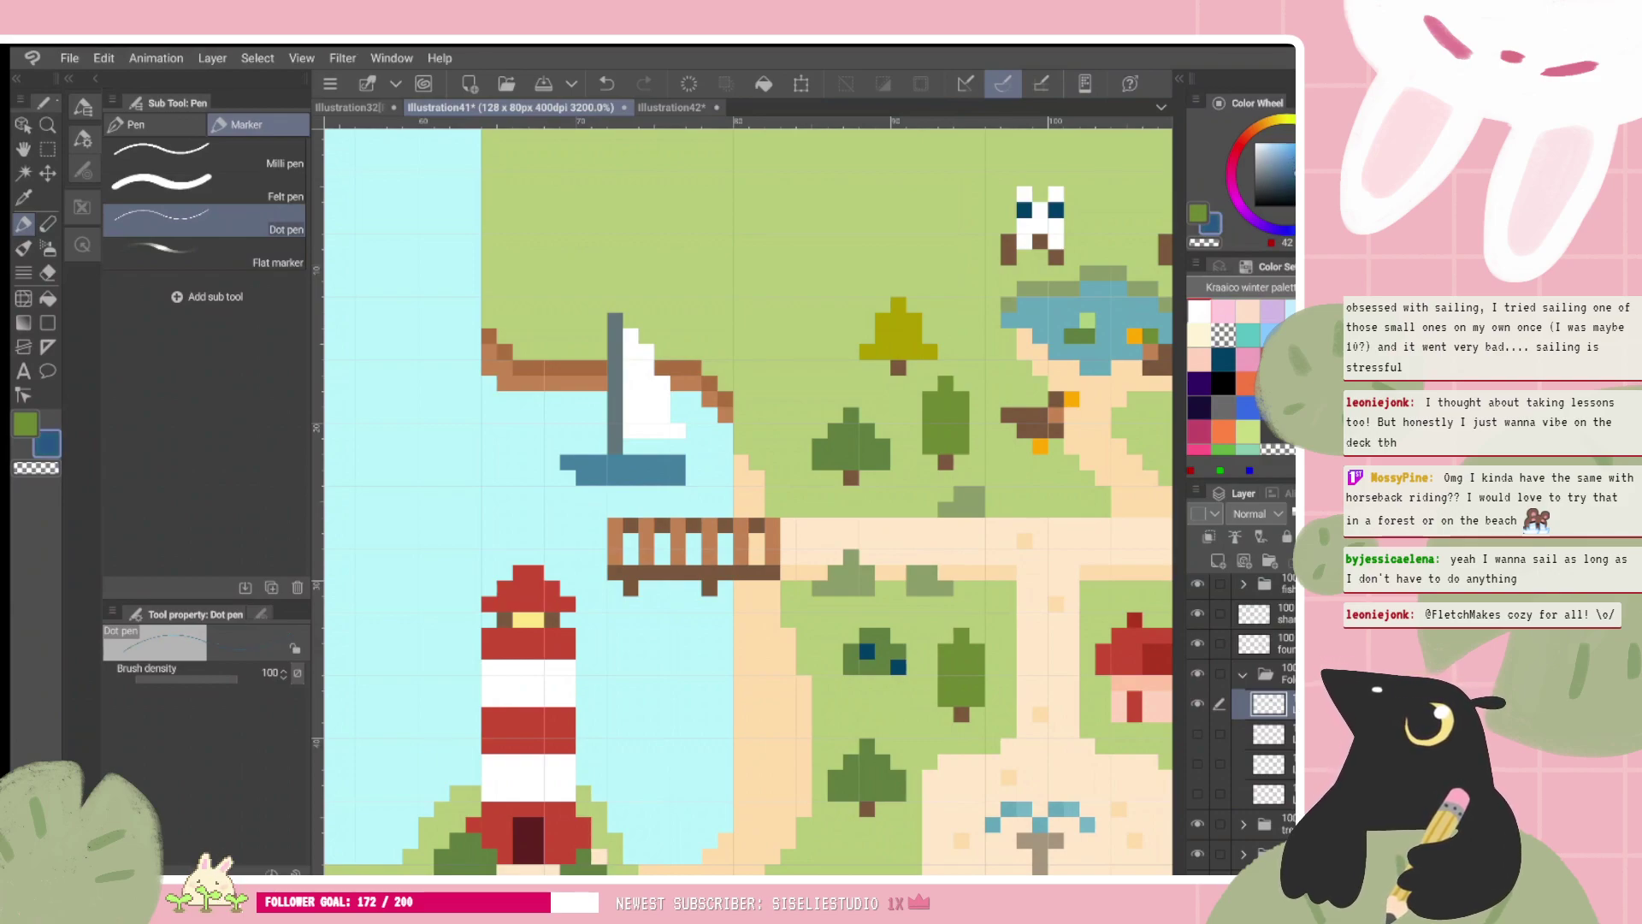
{"action": "mouse_move", "coordinate": [568, 461]}
{"action": "left_mouse_down"}
{"action": "mouse_move", "coordinate": [682, 462]}
{"action": "mouse_move", "coordinate": [583, 478]}
{"action": "left_mouse_up"}
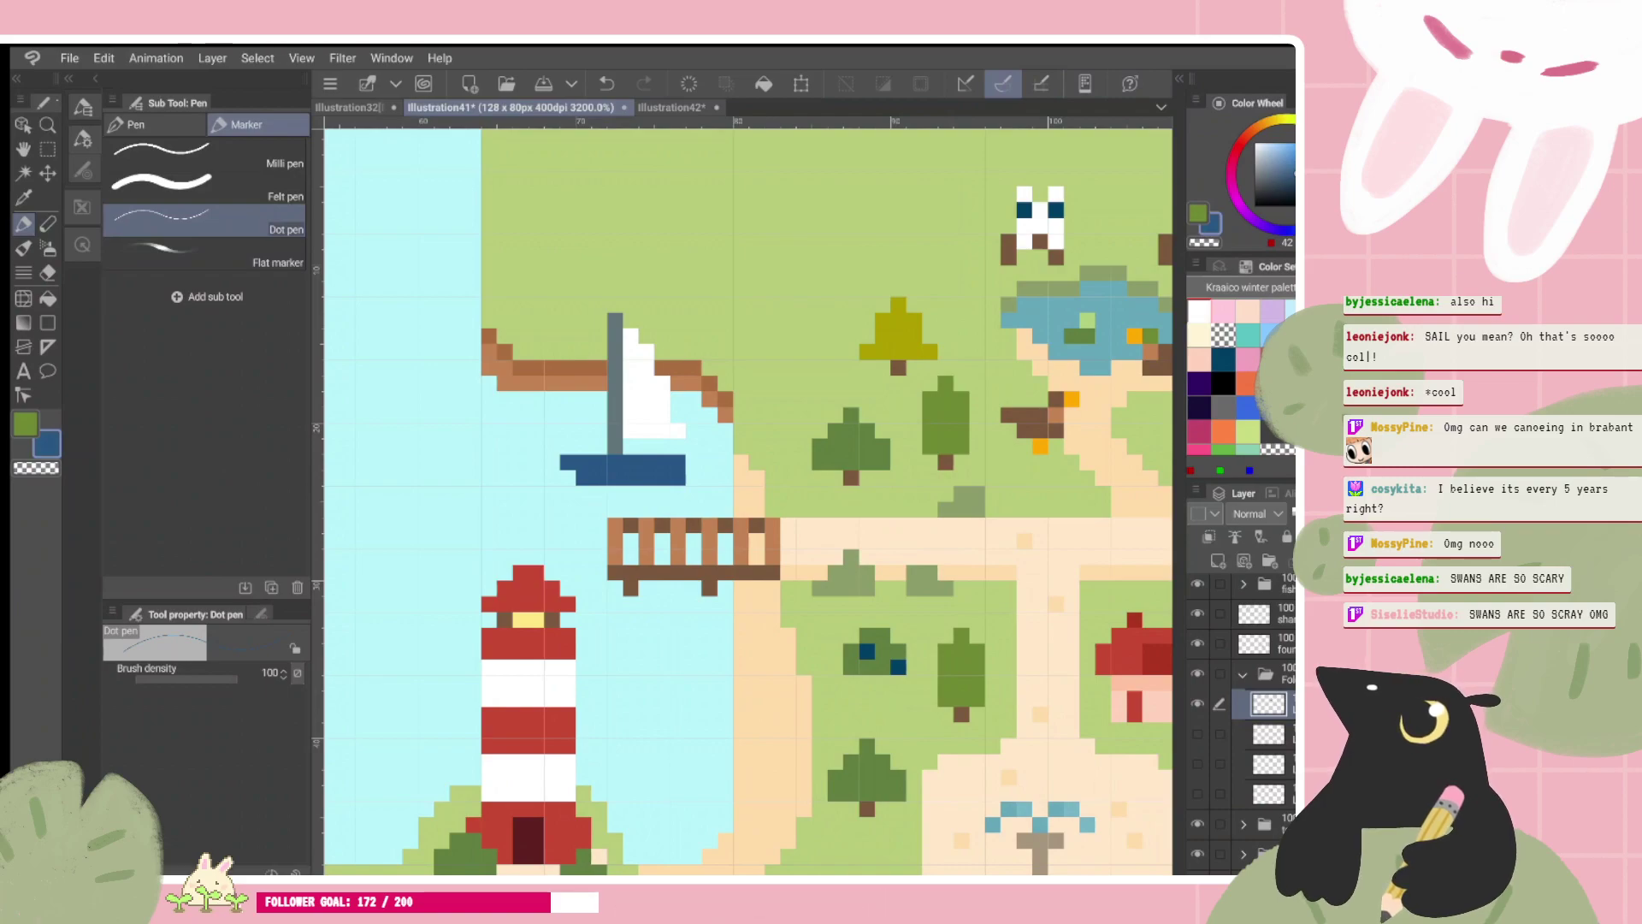
{"action": "key", "text": "-"}
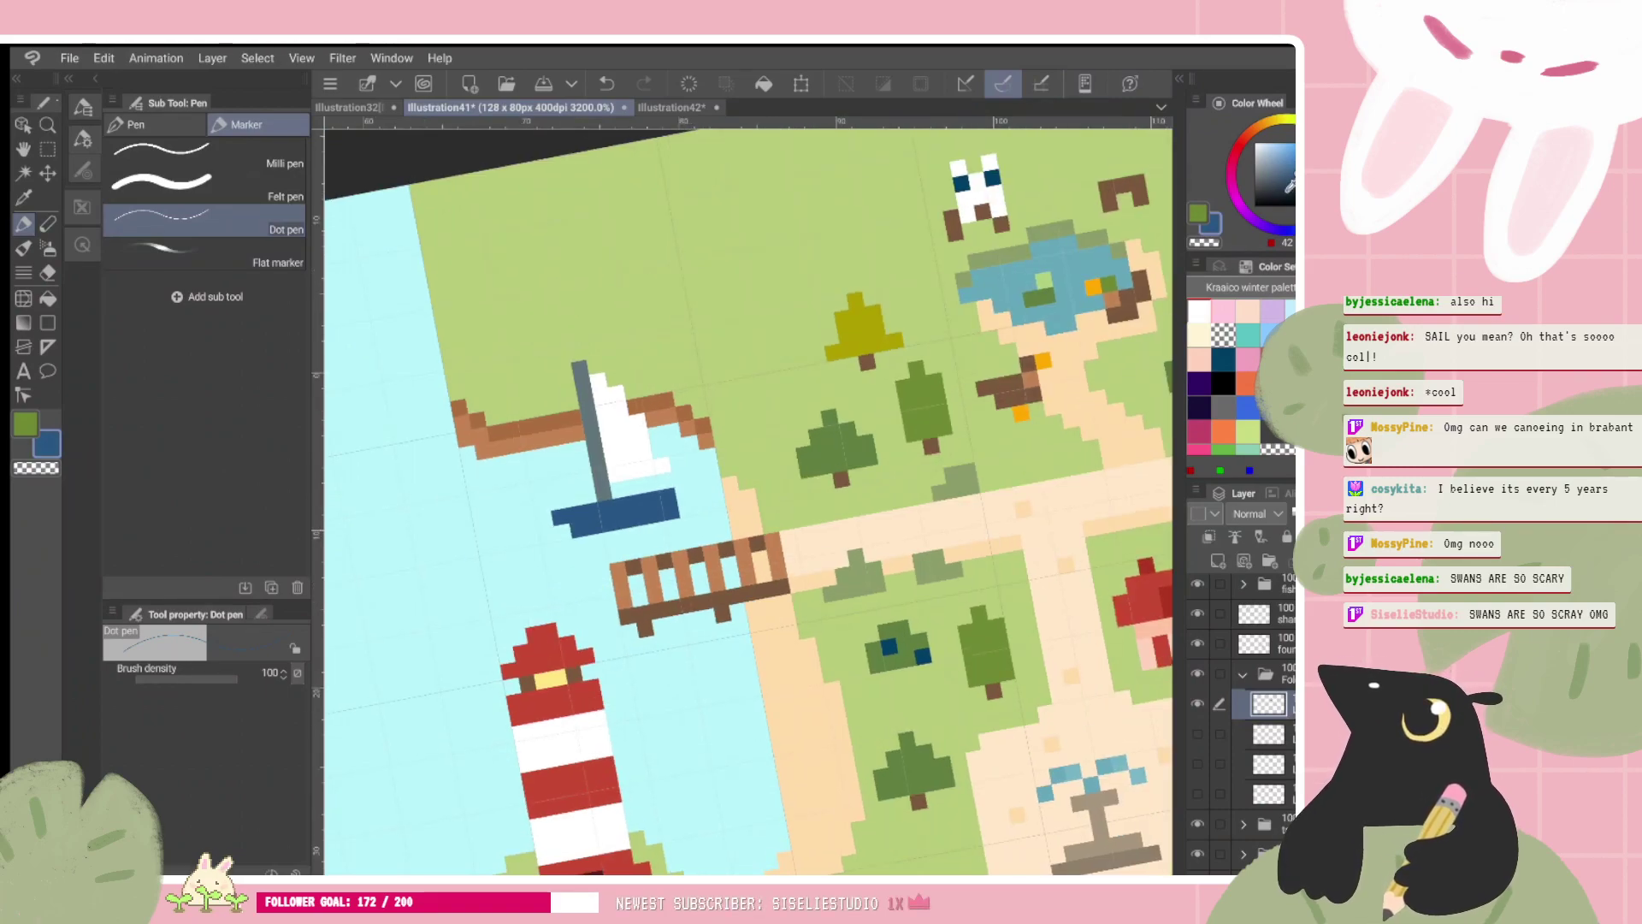
{"action": "left_click_drag", "start_coordinate": [580, 364], "coordinate": [604, 498]}
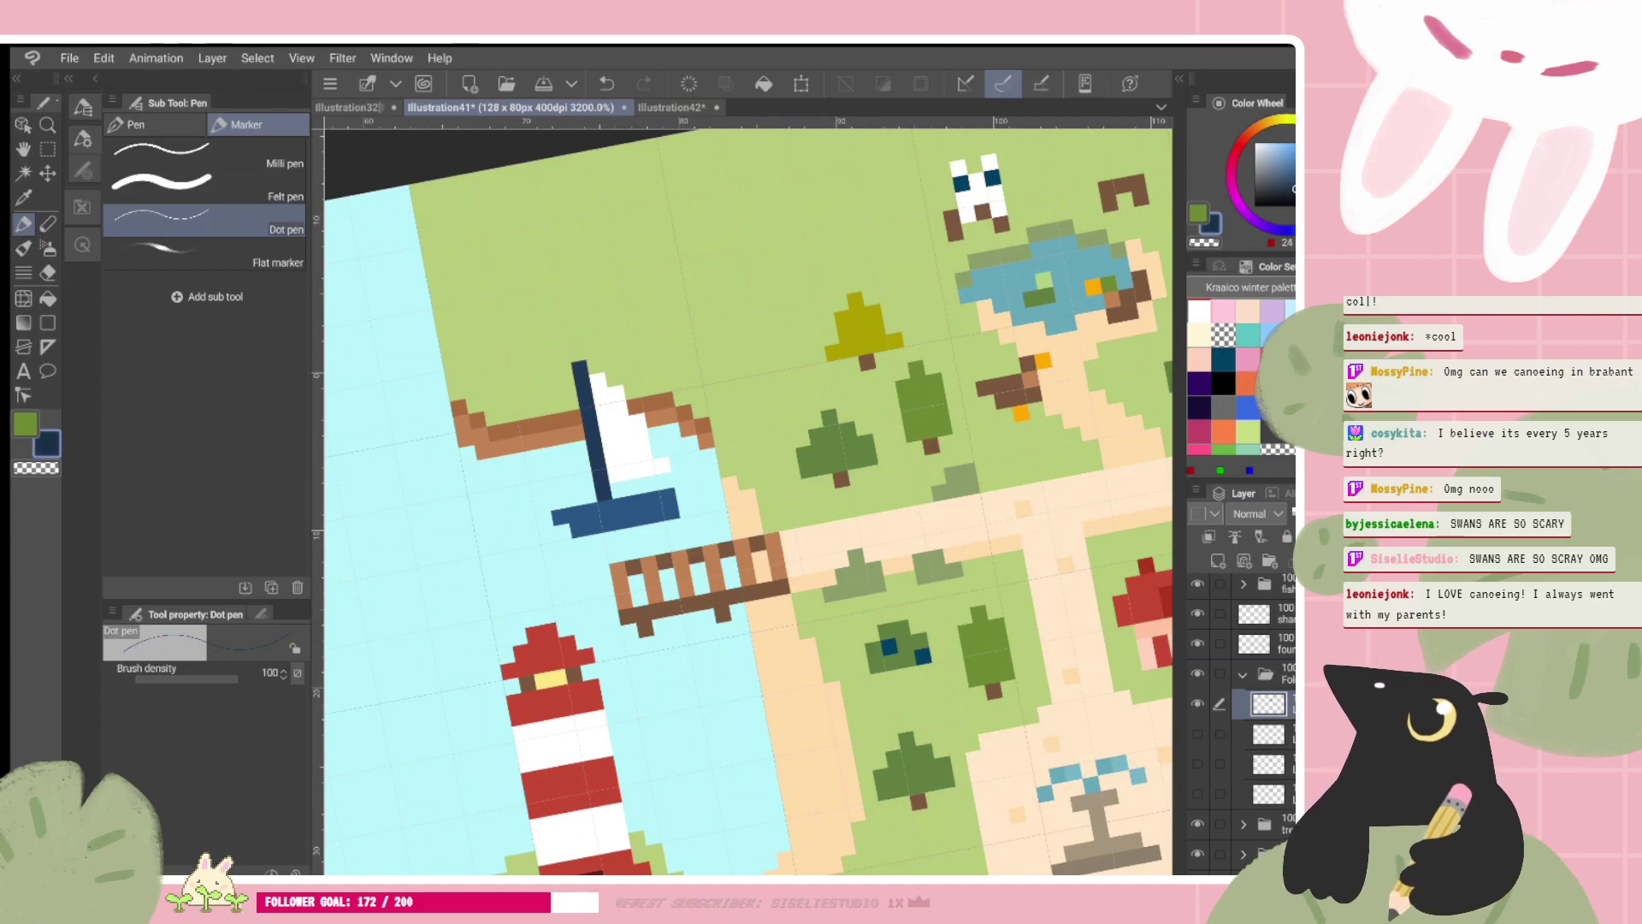
{"action": "scroll", "coordinate": [748, 502], "scroll_direction": "down", "scroll_amount": 3}
{"action": "scroll", "coordinate": [748, 502], "scroll_direction": "up", "scroll_amount": 3}
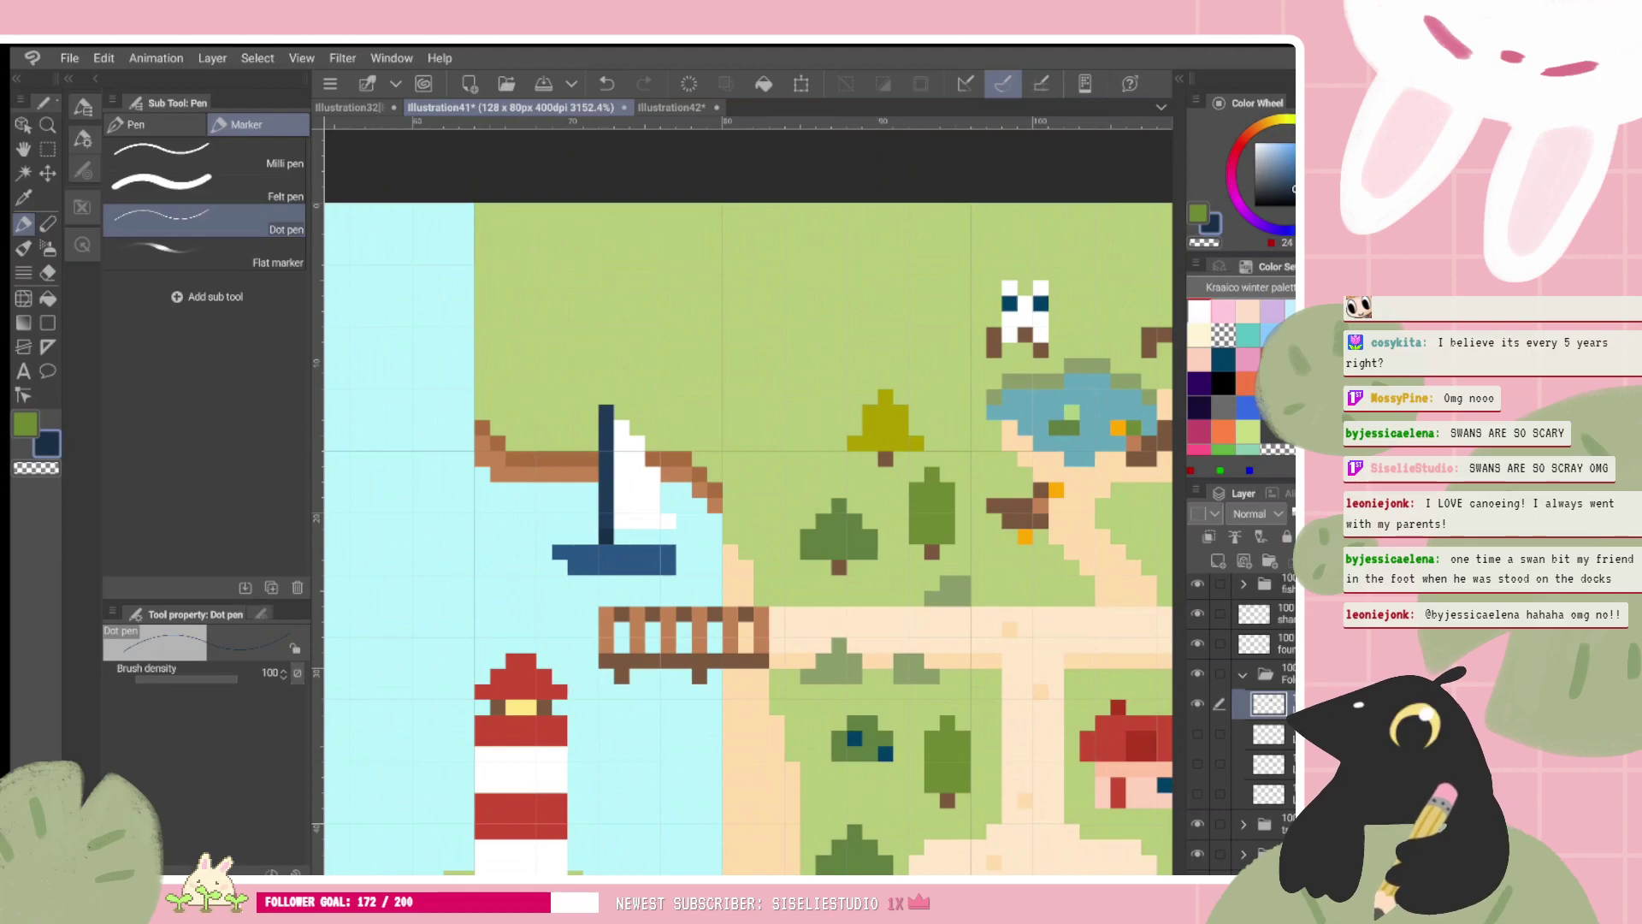
{"action": "scroll", "coordinate": [748, 504], "scroll_direction": "down", "scroll_amount": 2}
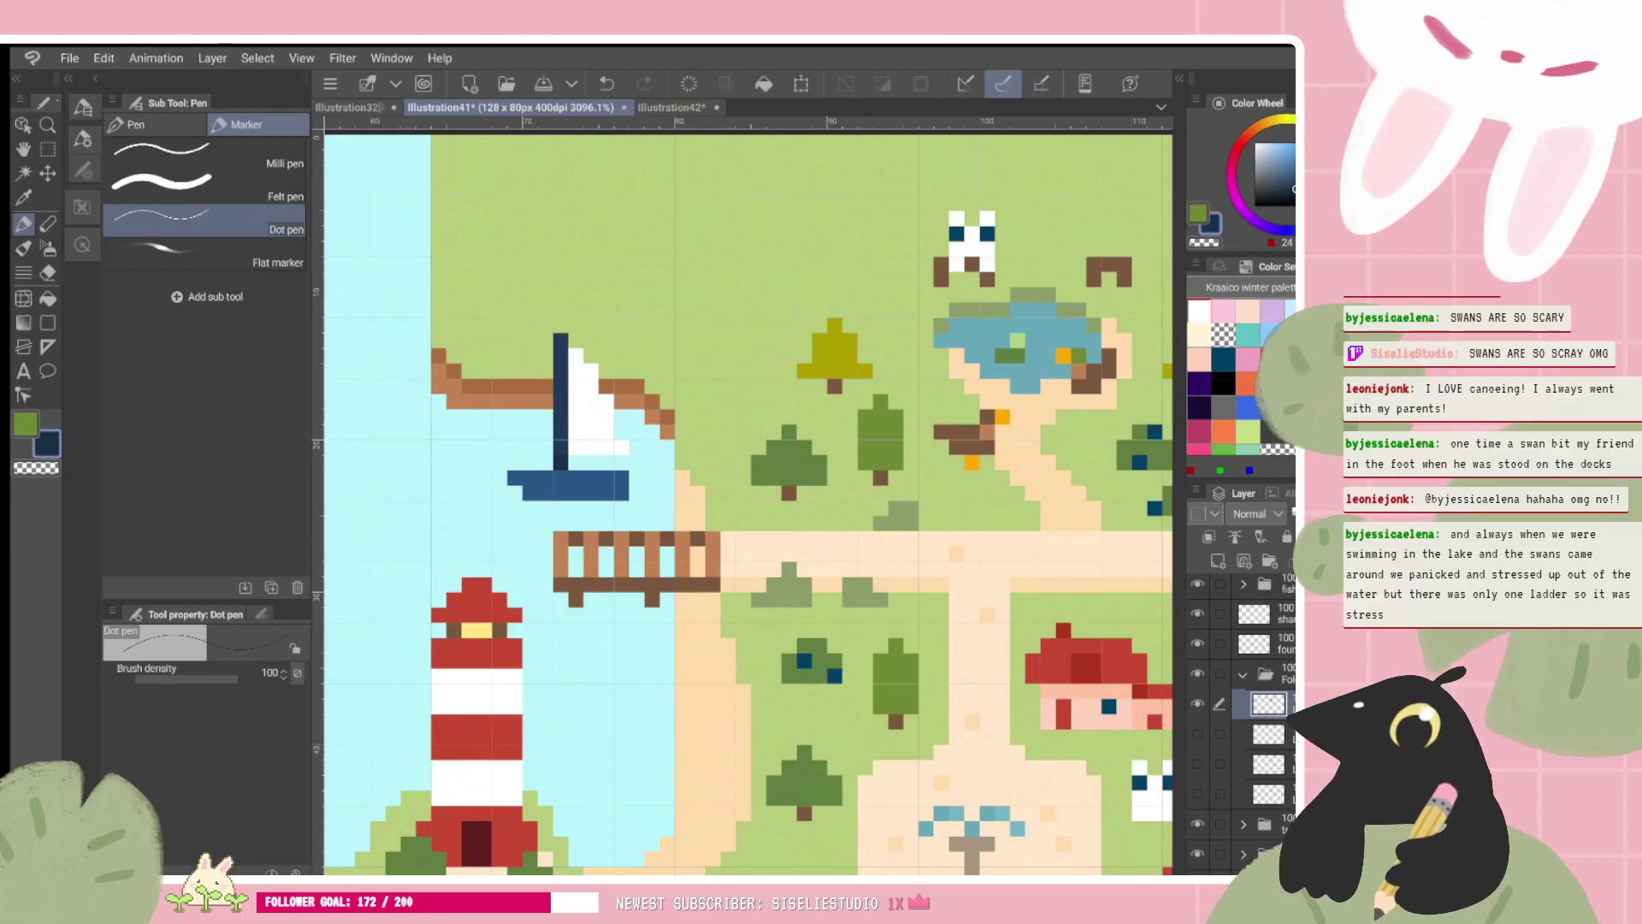
{"action": "scroll", "coordinate": [747, 503], "scroll_direction": "down", "scroll_amount": 2}
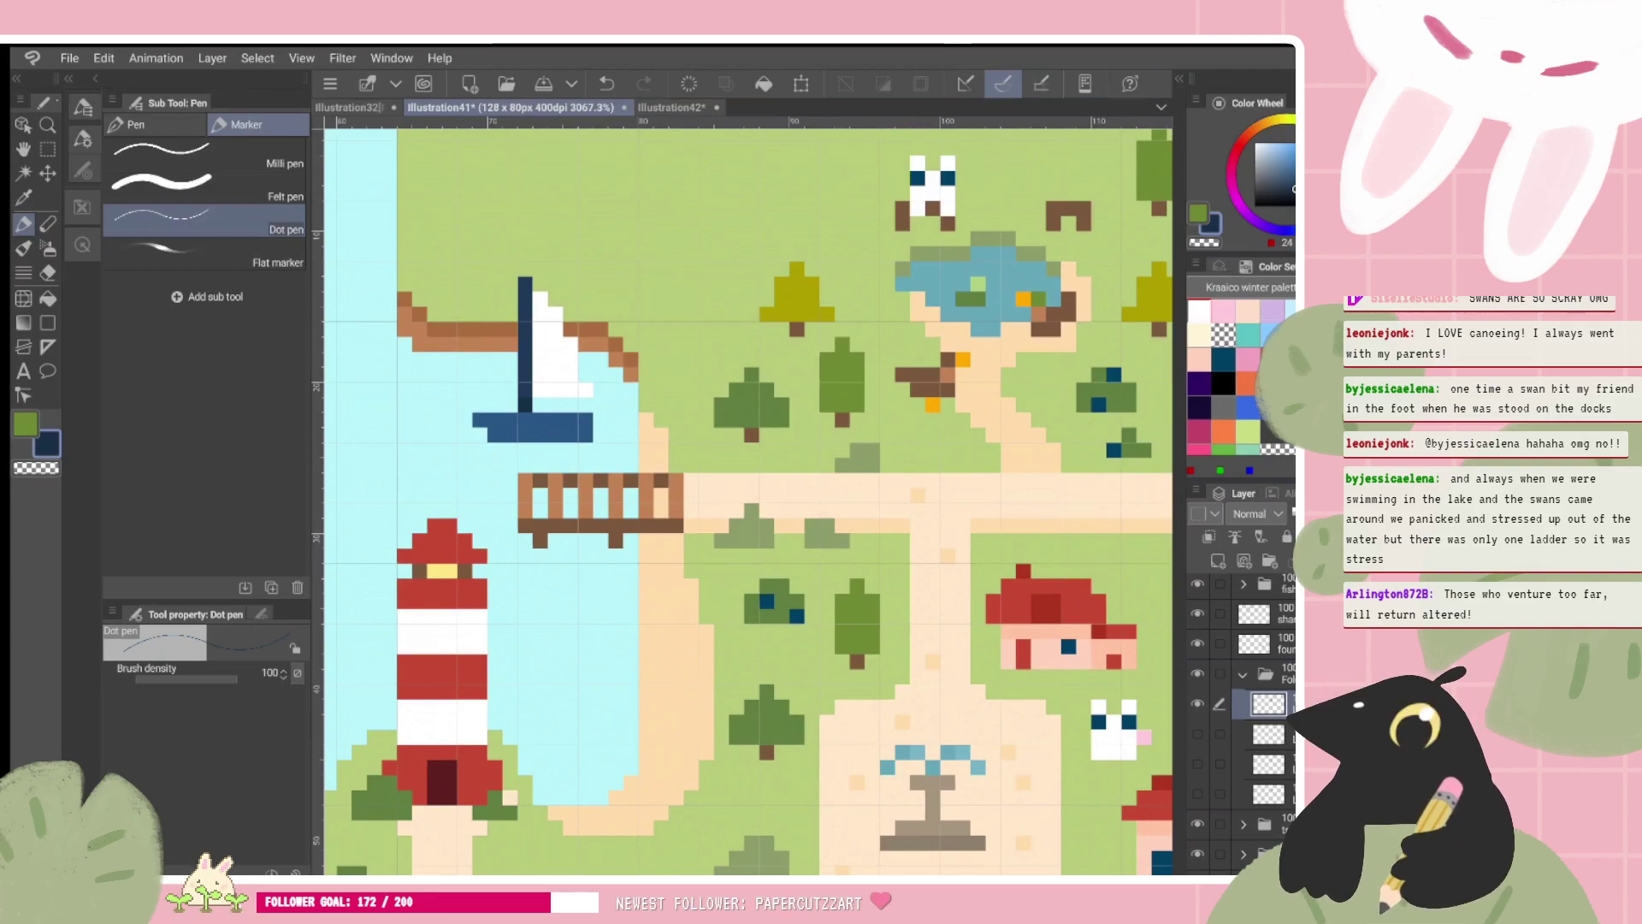
{"action": "scroll", "coordinate": [748, 501], "scroll_direction": "down", "scroll_amount": 1}
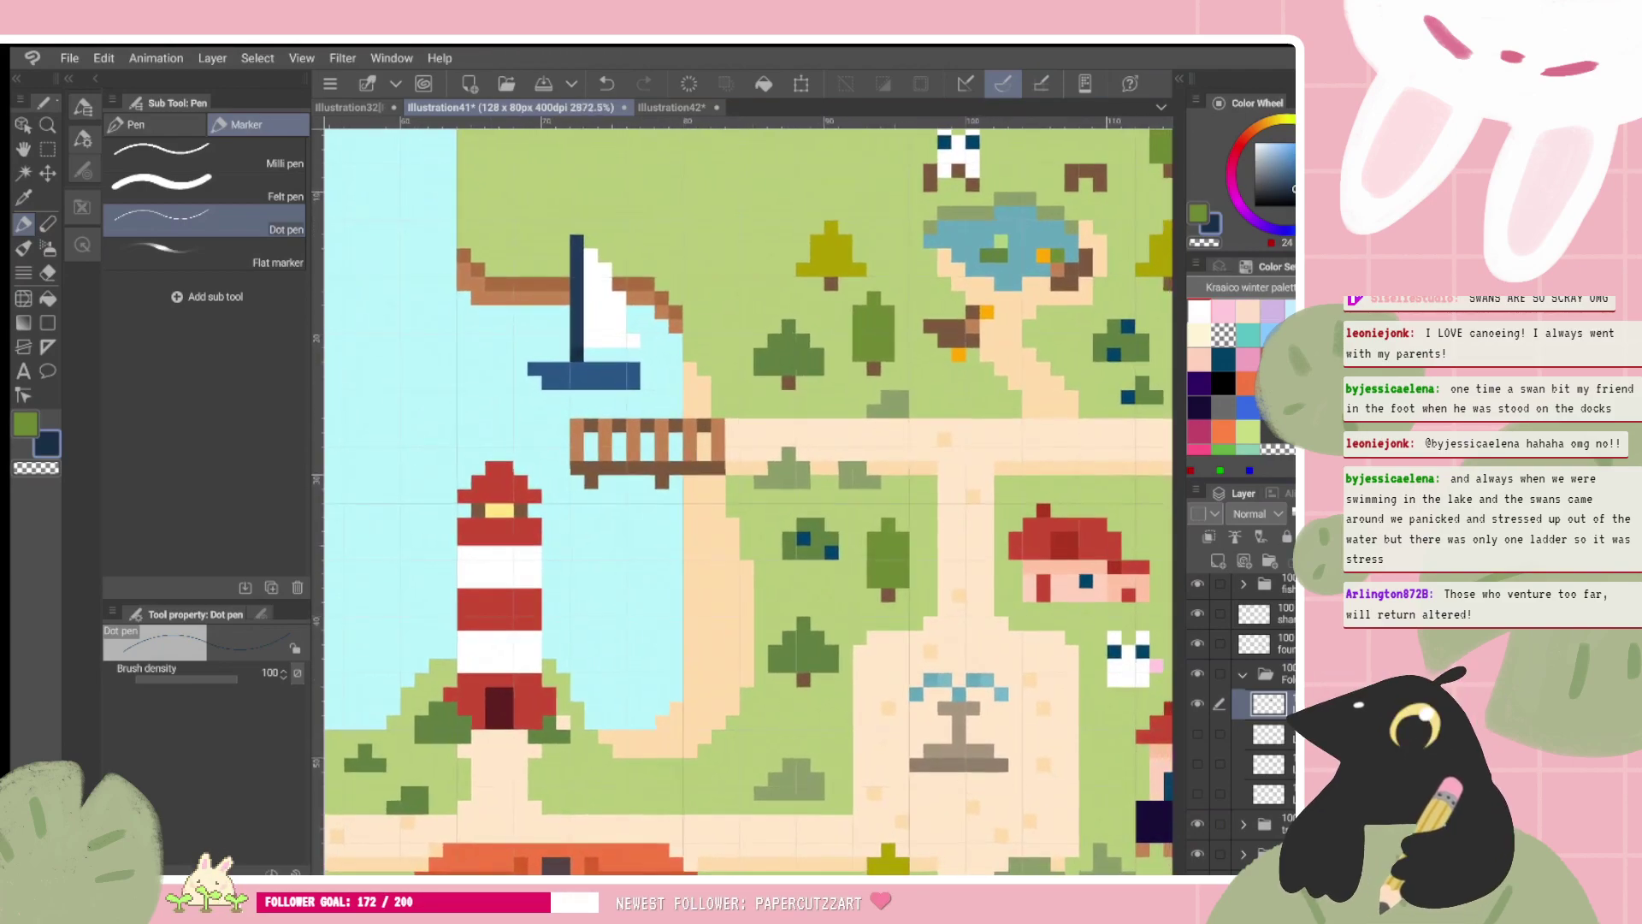
{"action": "scroll", "coordinate": [748, 501], "scroll_direction": "up", "scroll_amount": 1}
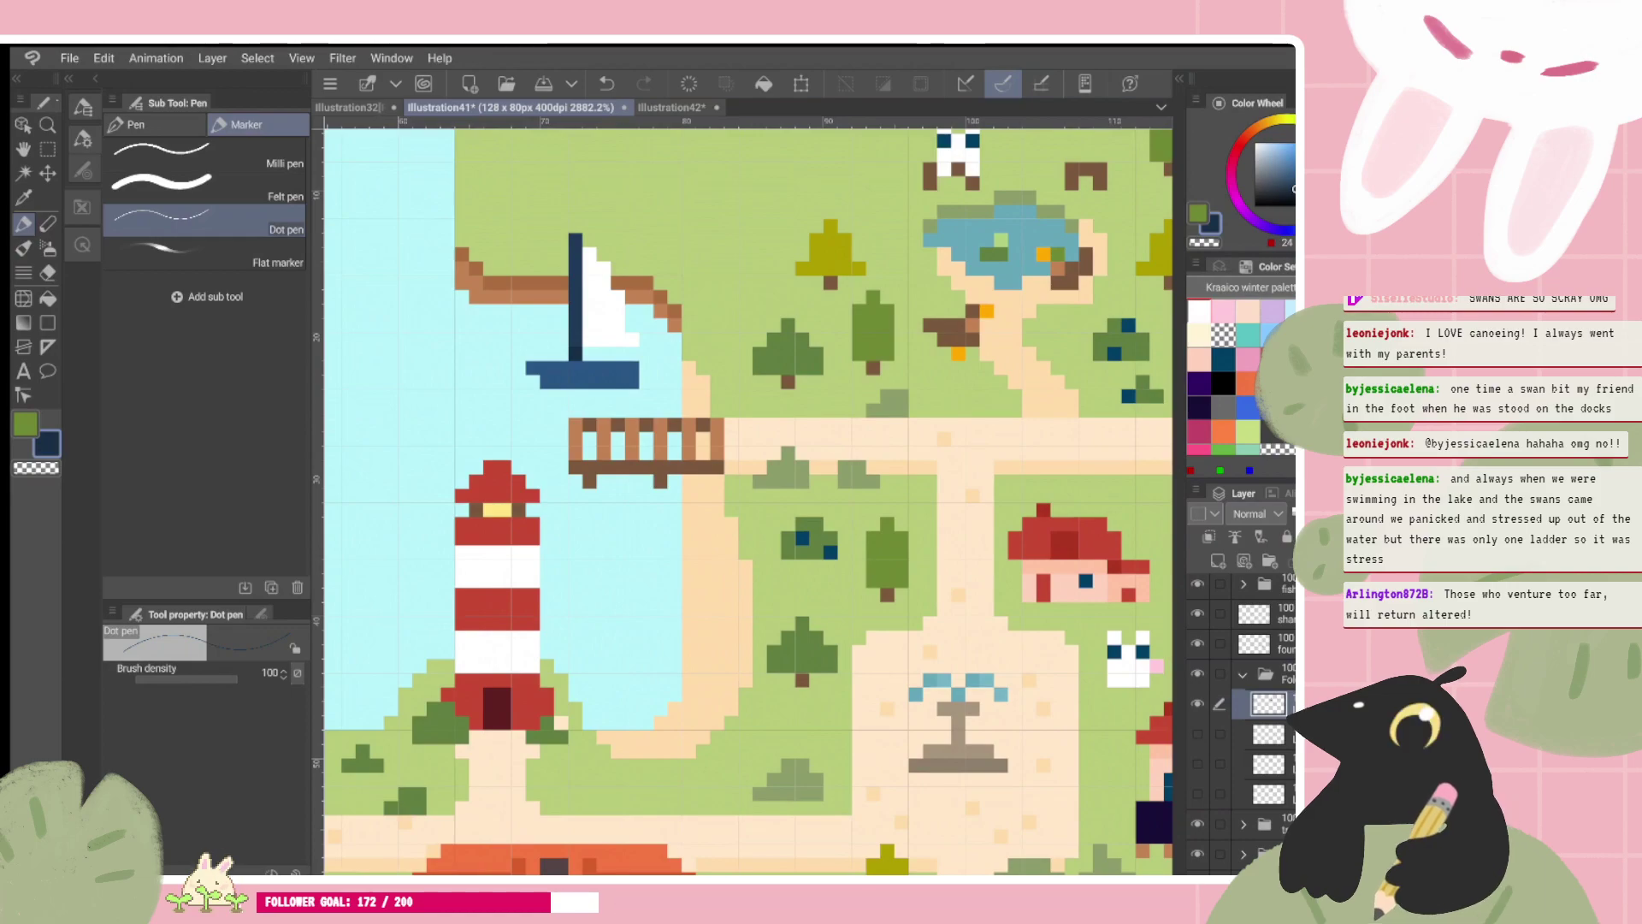
{"action": "scroll", "coordinate": [747, 501], "scroll_direction": "down", "scroll_amount": 1}
{"action": "scroll", "coordinate": [747, 501], "scroll_direction": "up", "scroll_amount": 1}
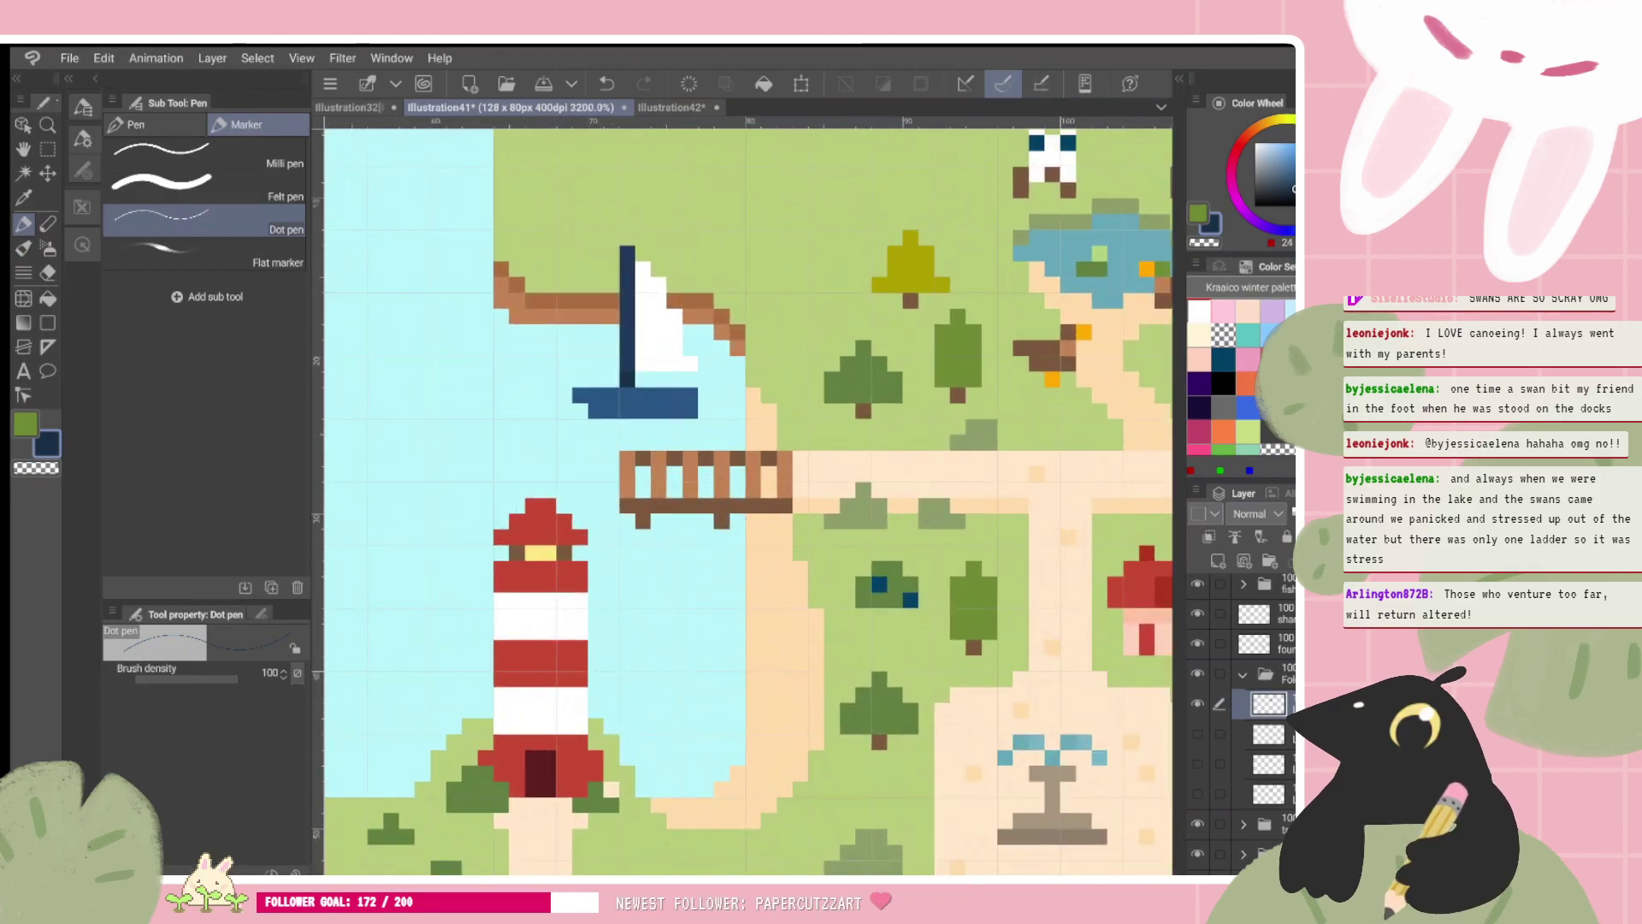
Step: Try lighter teal-blue marks on the sailboat's hull, and undo them
{"action": "left_click", "coordinate": [1293, 171]}
{"action": "mouse_move", "coordinate": [675, 409]}
{"action": "left_mouse_down"}
{"action": "mouse_move", "coordinate": [690, 395]}
{"action": "mouse_move", "coordinate": [643, 395]}
{"action": "left_mouse_up"}
{"action": "key", "text": "ctrl+z"}
{"action": "key", "text": "ctrl+z"}
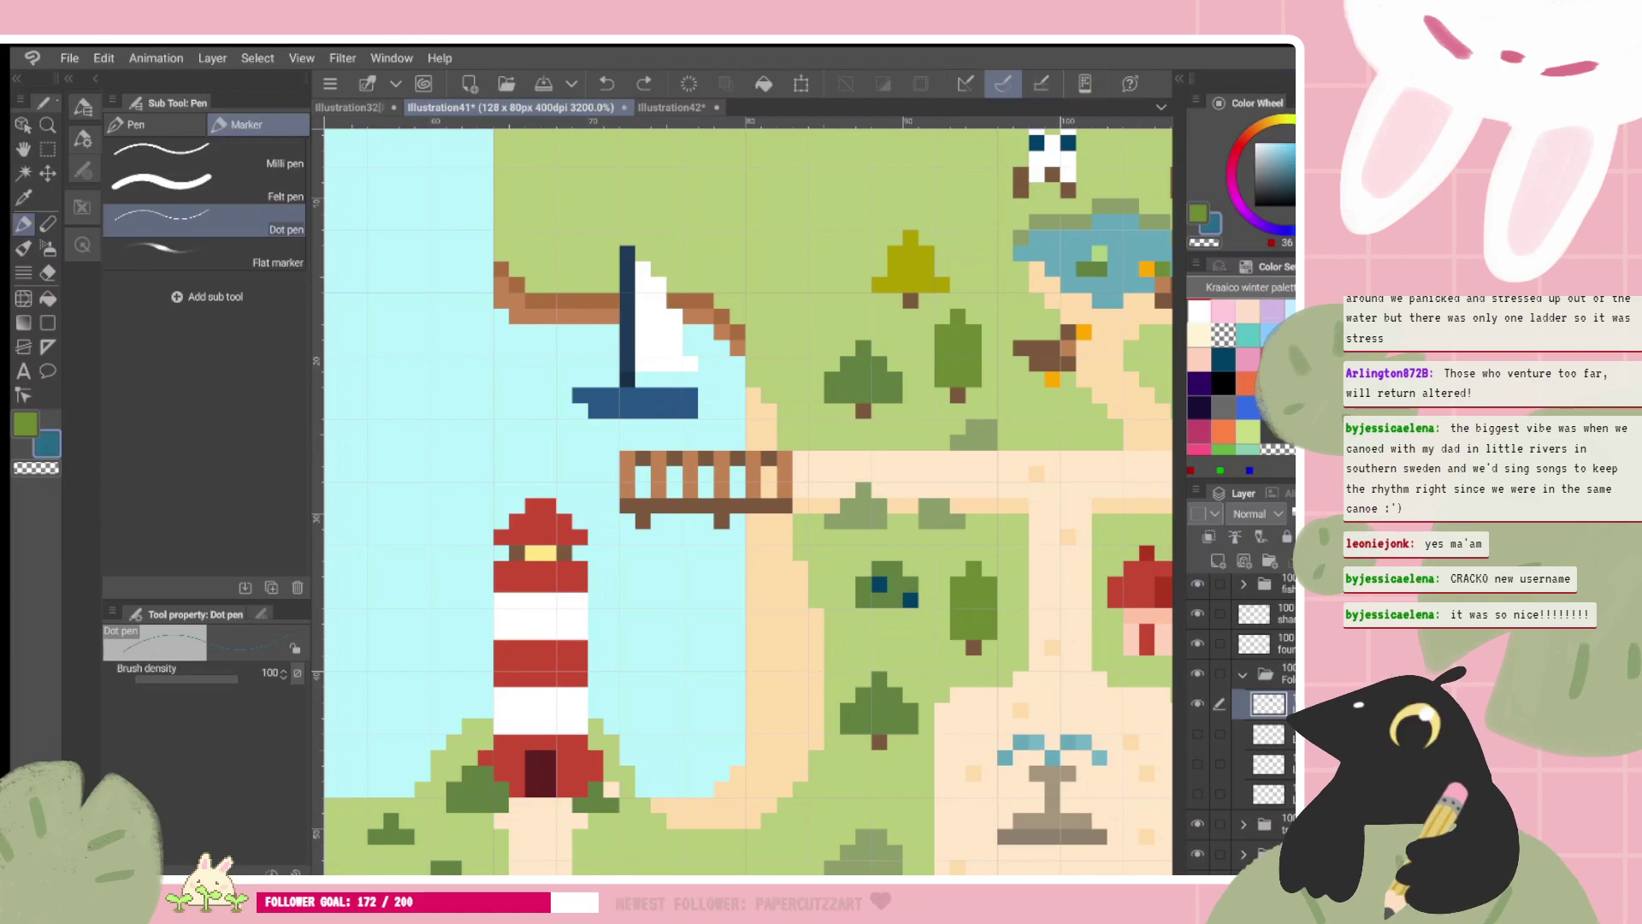
Step: Add a new raster layer and draw a white line in the water along the underside of the sailboat's hull
{"action": "key", "text": "ctrl+minus"}
{"action": "scroll", "coordinate": [742, 501], "scroll_direction": "up", "scroll_amount": 1}
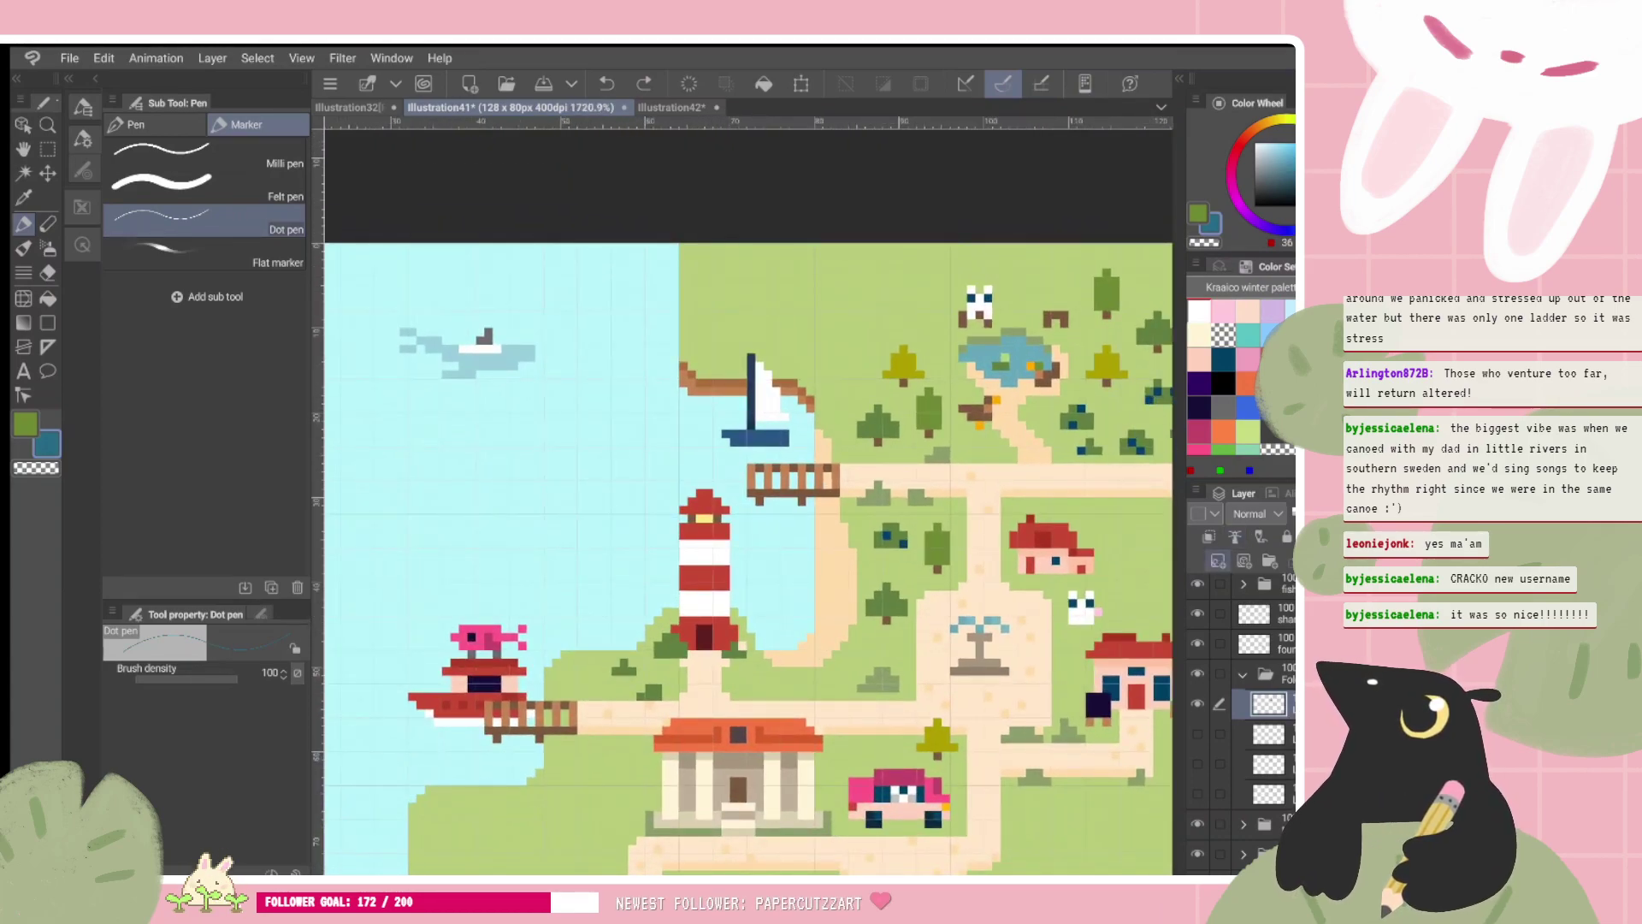
{"action": "left_click", "coordinate": [1218, 561]}
{"action": "scroll", "coordinate": [855, 479], "scroll_direction": "up", "scroll_amount": 3}
{"action": "left_click", "coordinate": [1198, 311]}
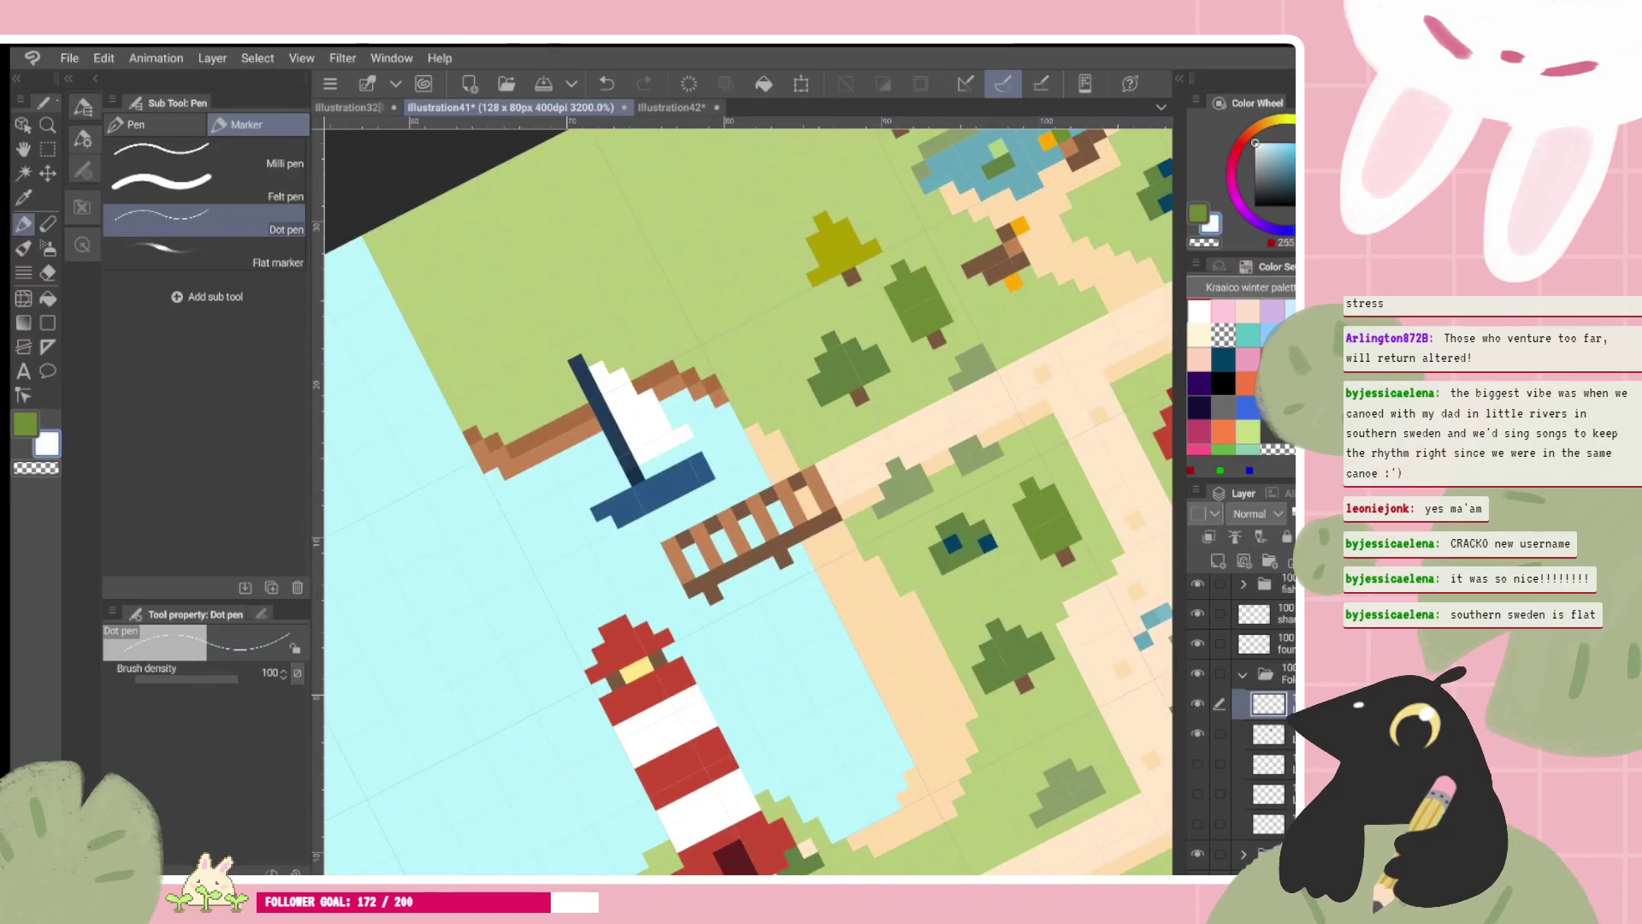
{"action": "left_click_drag", "start_coordinate": [628, 532], "coordinate": [727, 482]}
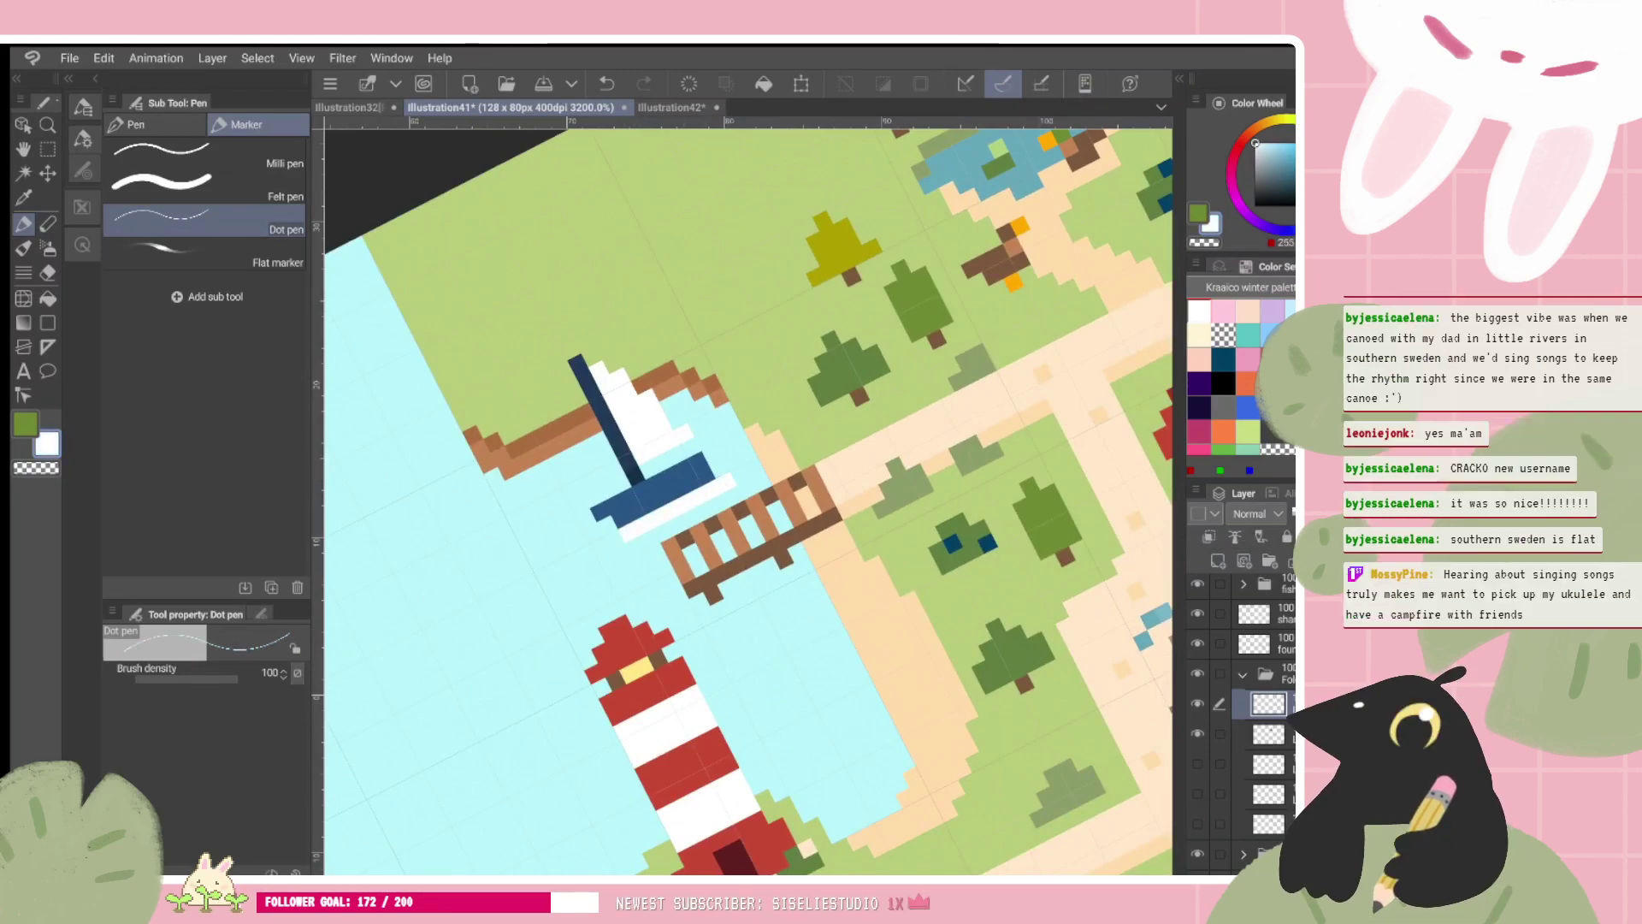
{"action": "left_click_drag", "start_coordinate": [817, 449], "coordinate": [773, 637]}
{"action": "scroll", "coordinate": [749, 500], "scroll_direction": "down", "scroll_amount": 3}
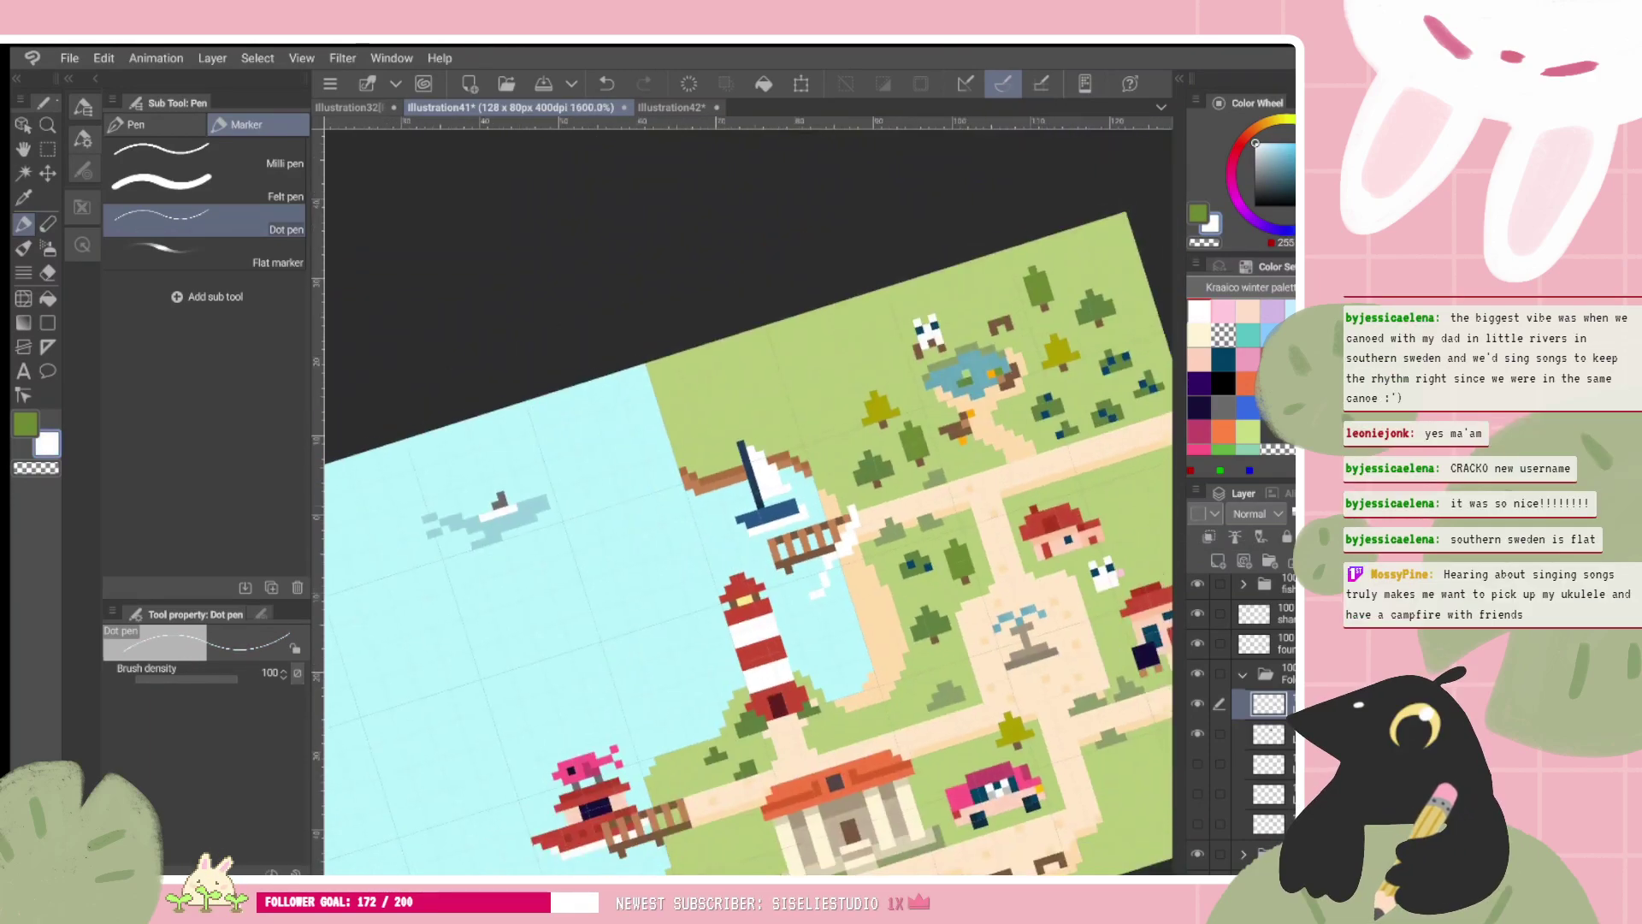
{"action": "key", "text": "ctrl+z"}
{"action": "scroll", "coordinate": [749, 500], "scroll_direction": "up", "scroll_amount": 1}
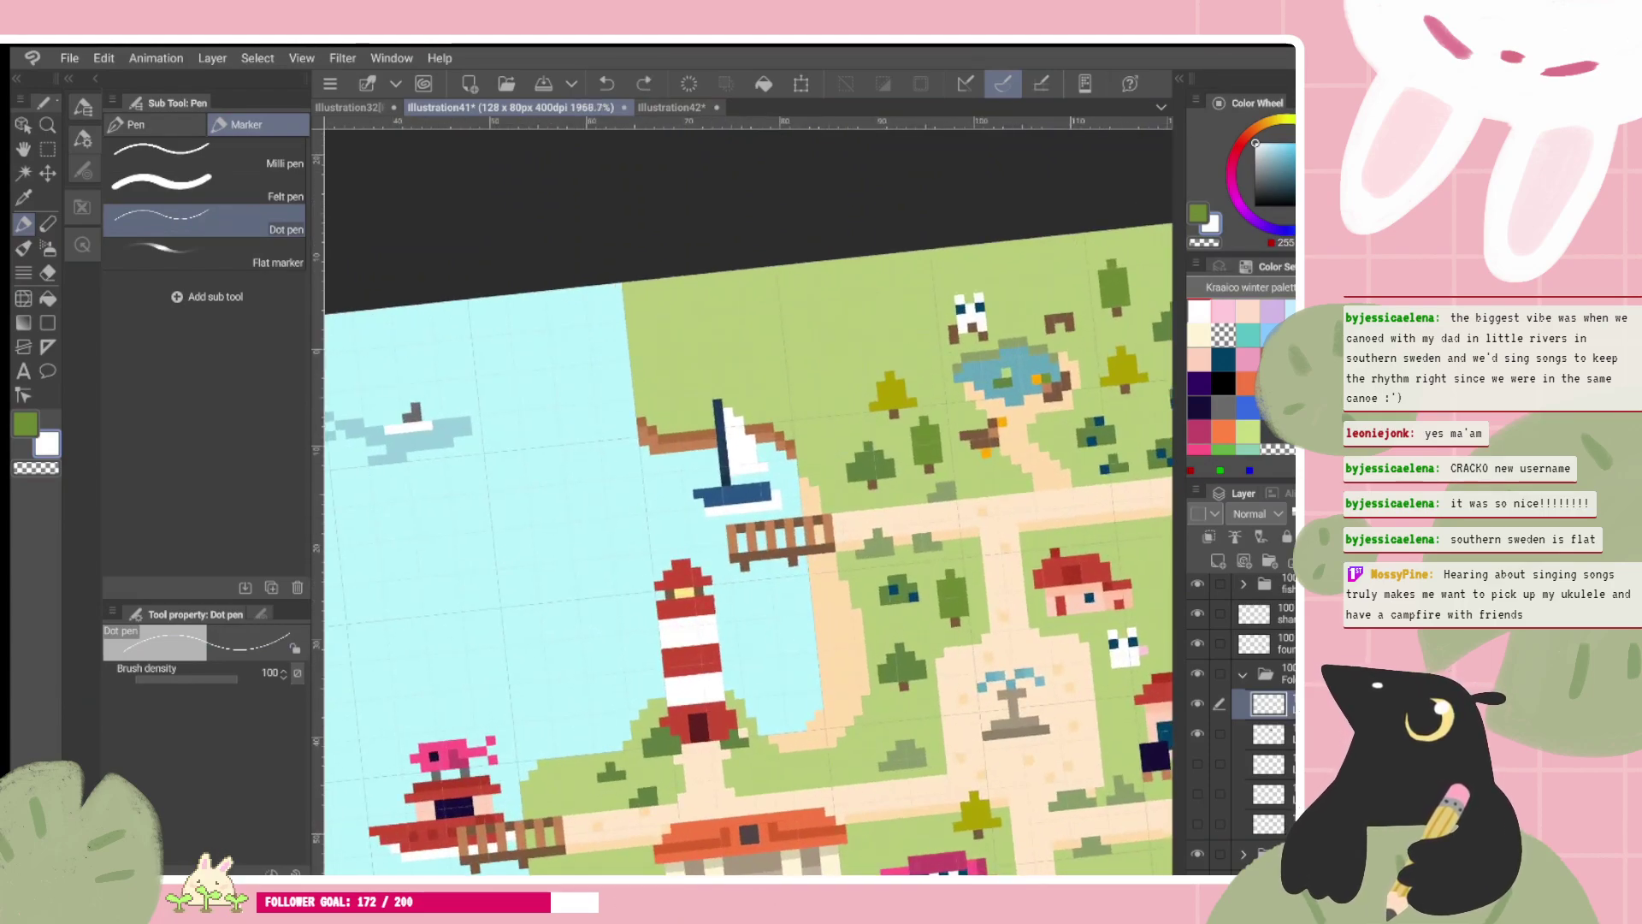
Step: Recolour the white water line beneath the sailboat's hull to a very pale mint white
{"action": "left_click", "coordinate": [668, 481], "text": "alt"}
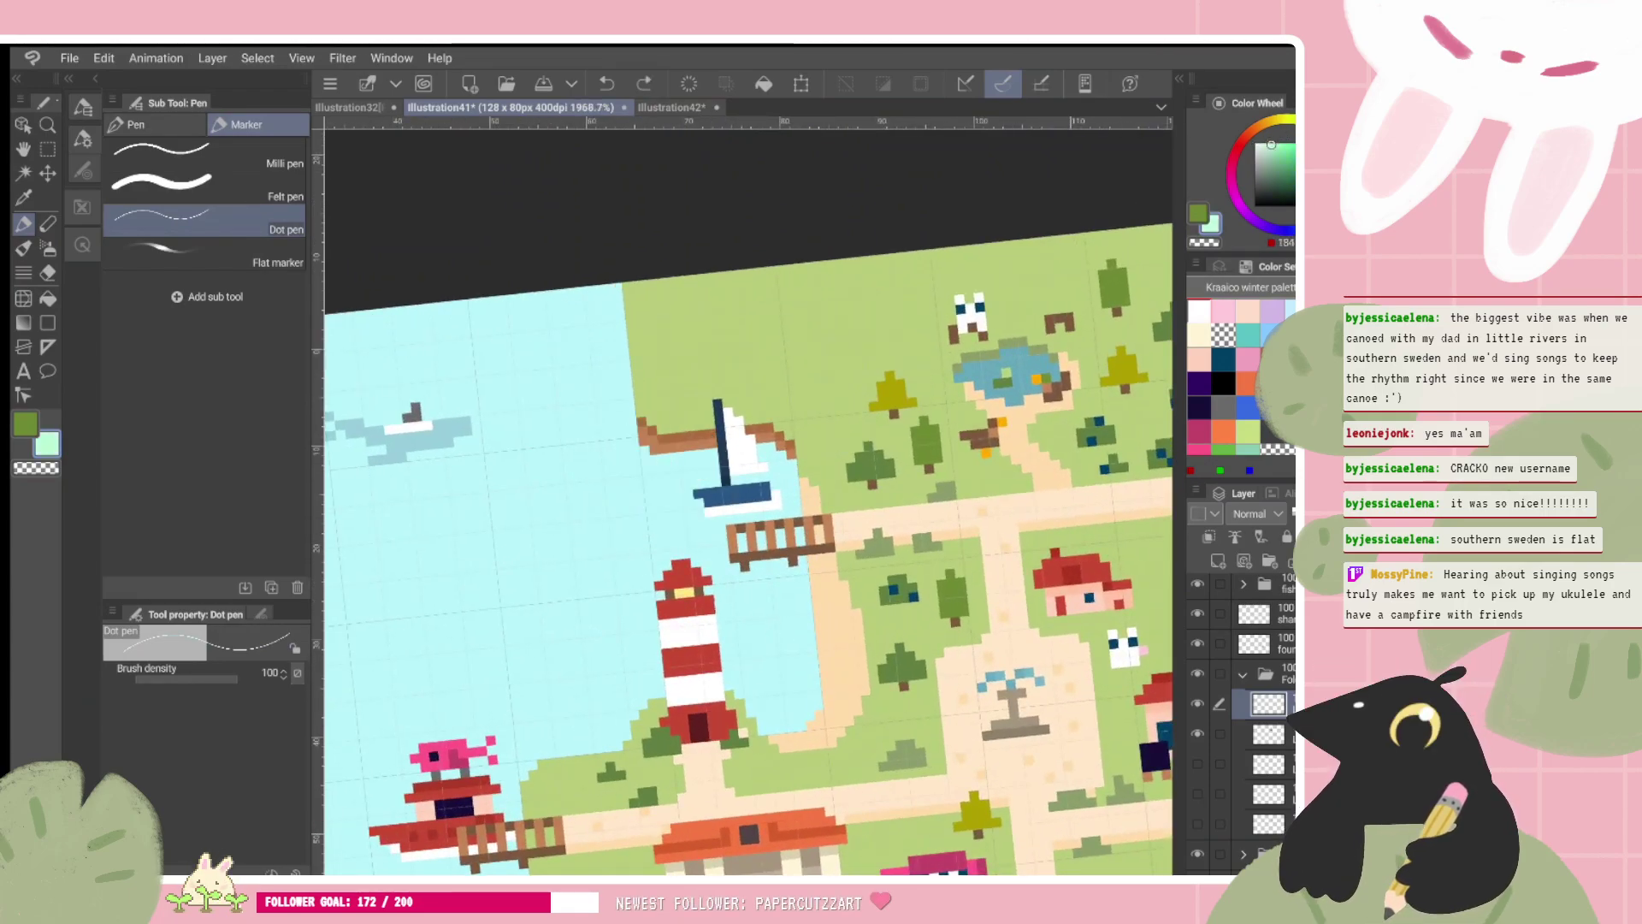
{"action": "left_click", "coordinate": [1265, 143]}
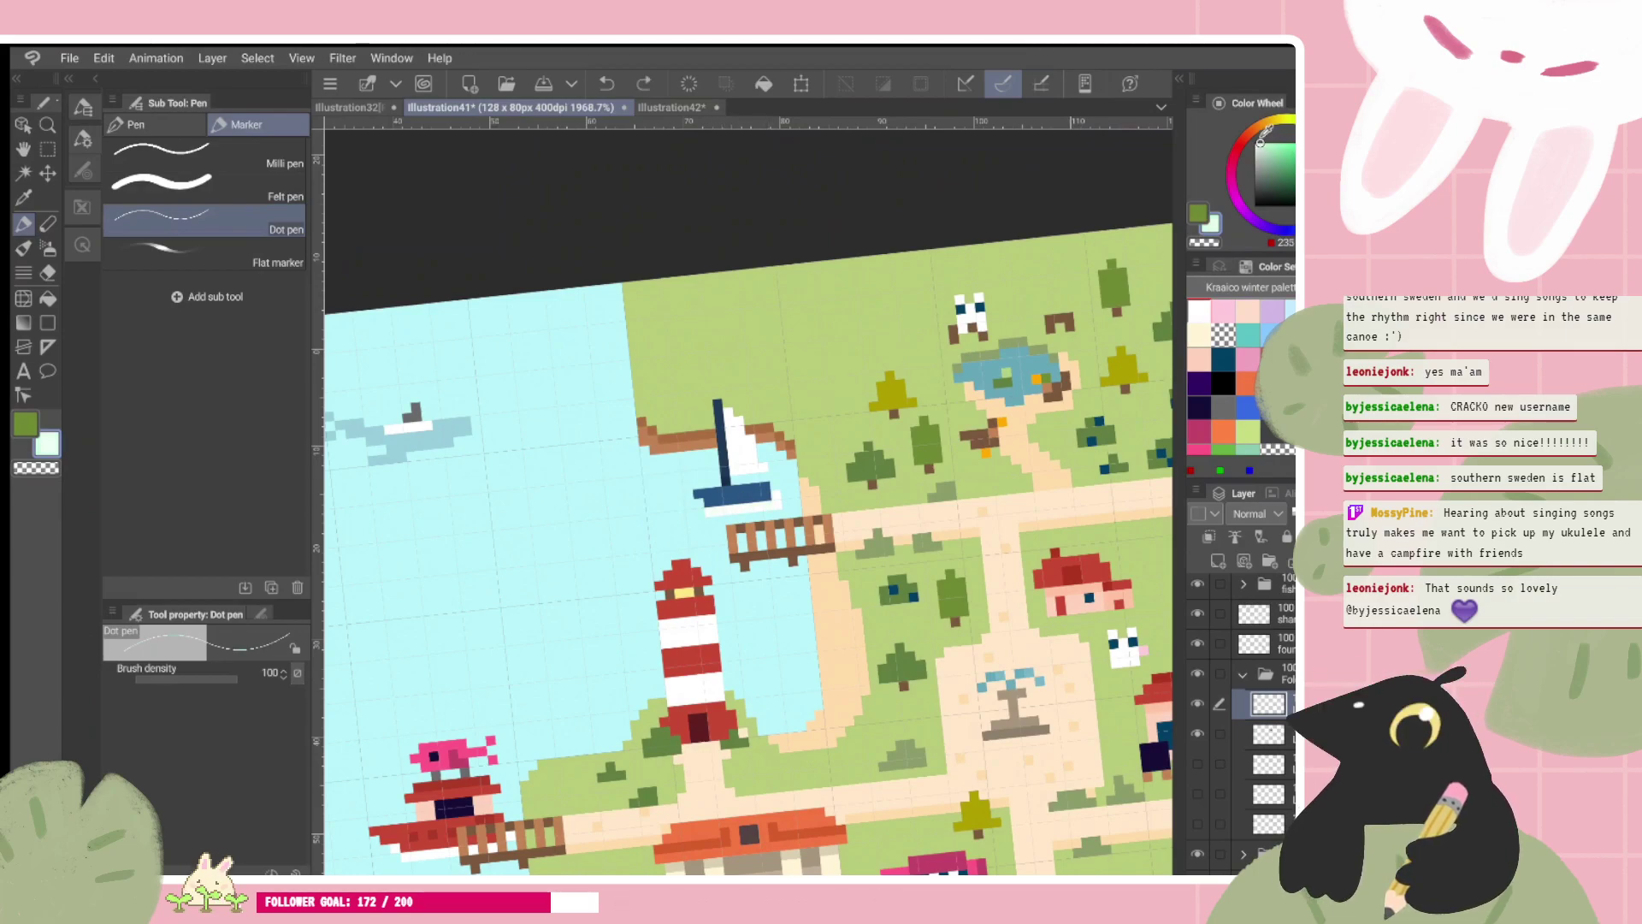
{"action": "left_click", "coordinate": [1260, 143]}
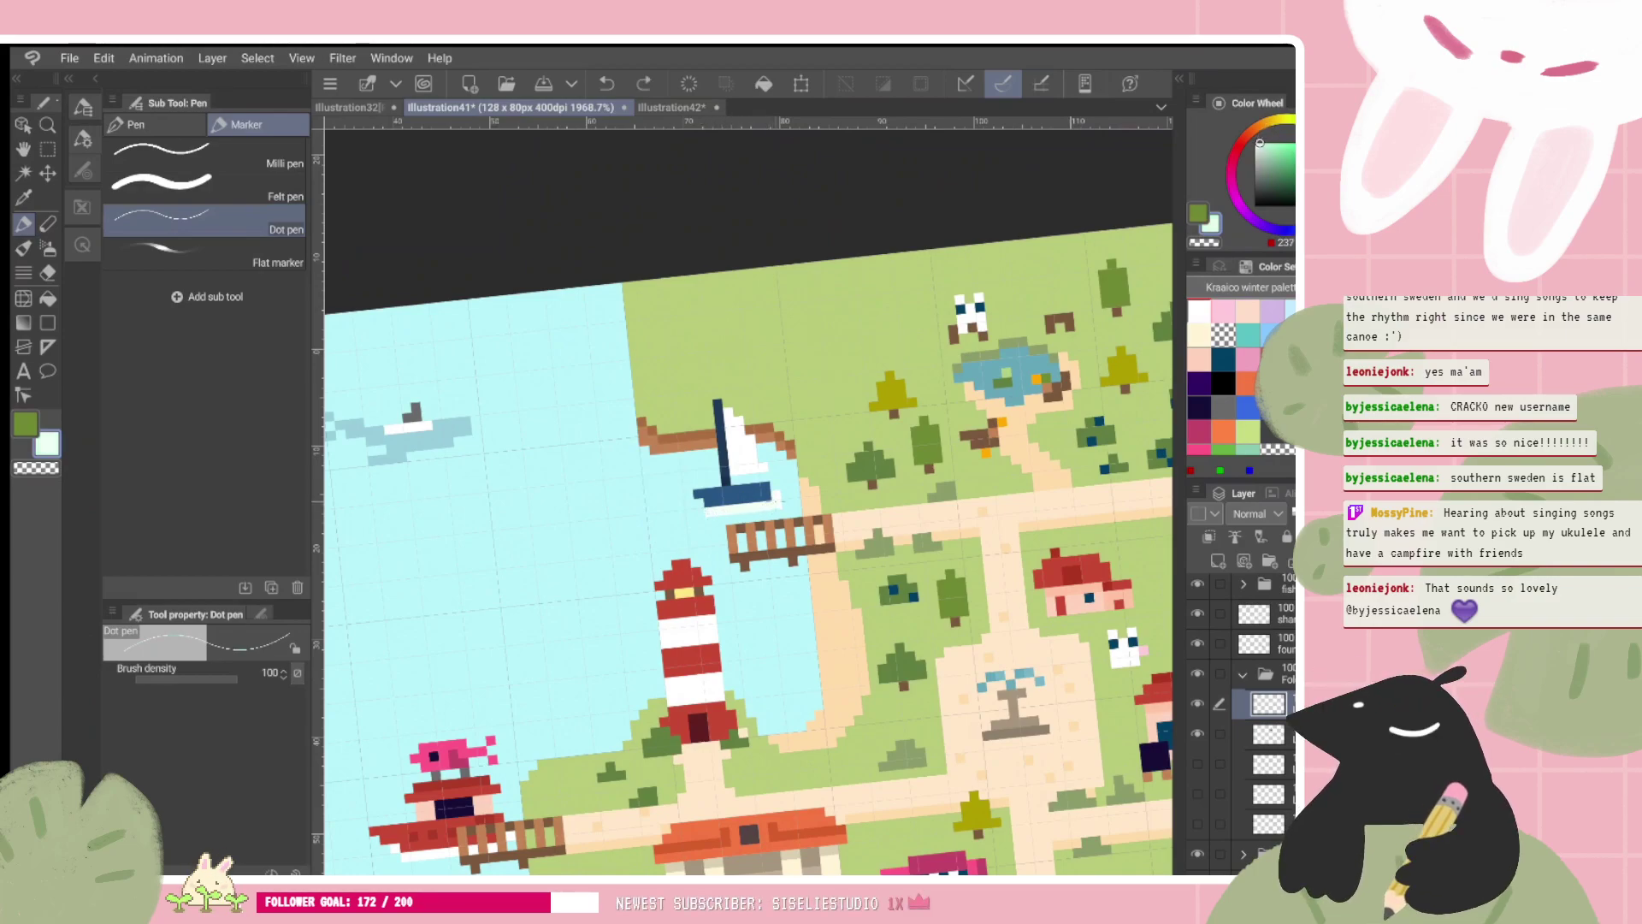
Step: Look over the whole village map at several zoom levels to check the sailboat, coast and surrounding details
{"action": "scroll", "coordinate": [877, 582], "scroll_direction": "down", "scroll_amount": 4}
{"action": "scroll", "coordinate": [894, 558], "scroll_direction": "up", "scroll_amount": 4}
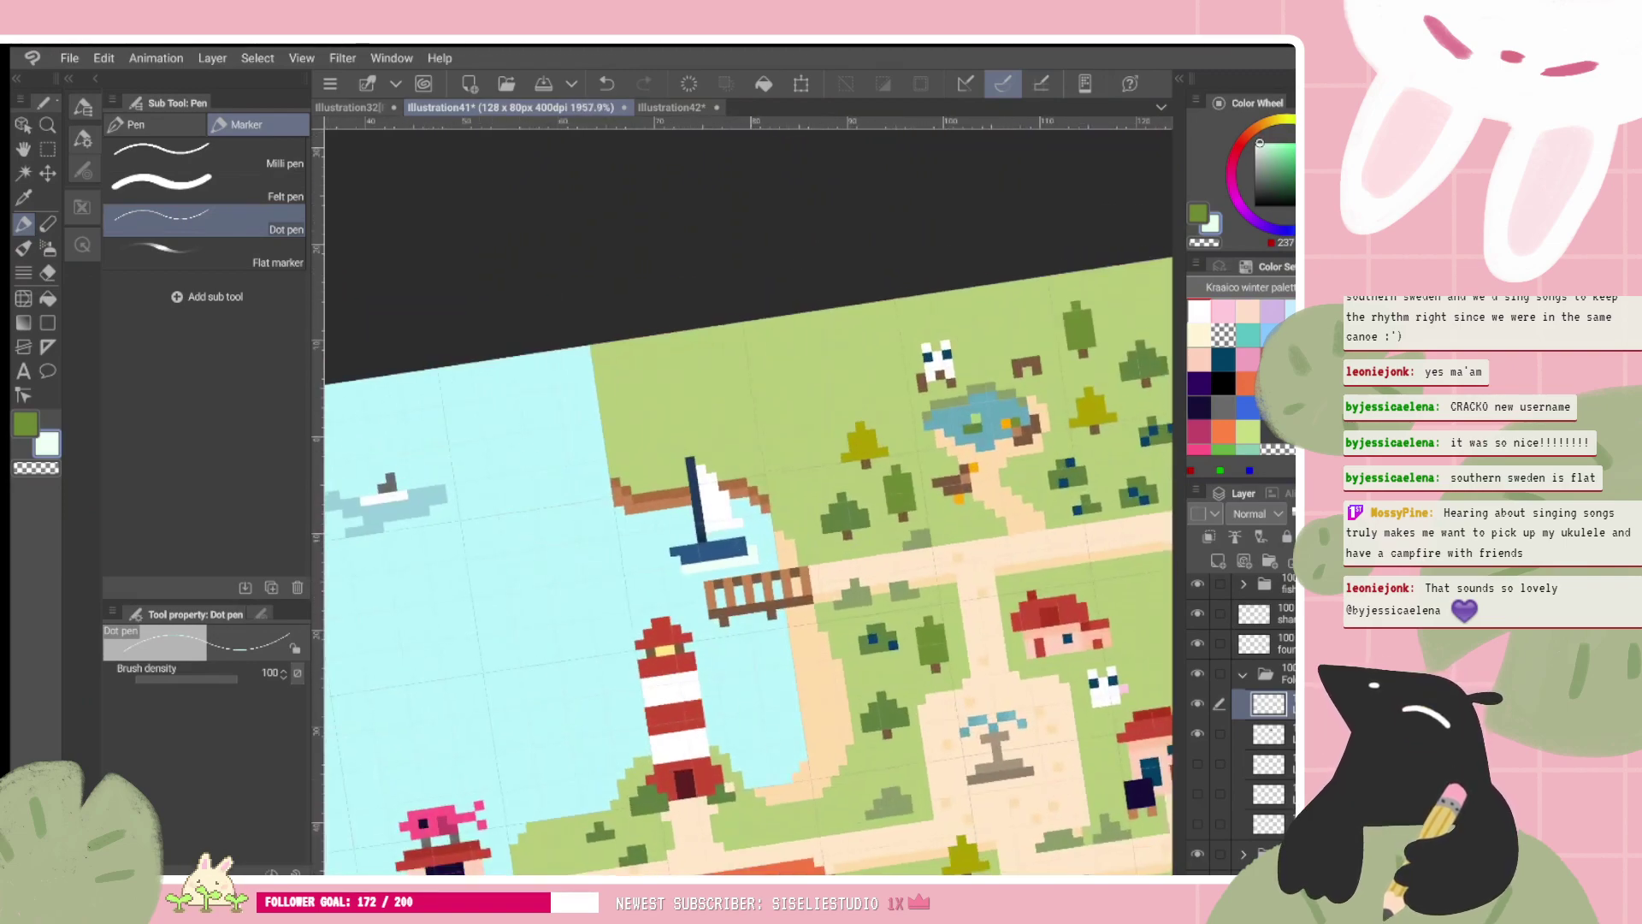
{"action": "scroll", "coordinate": [838, 581], "scroll_direction": "down", "scroll_amount": 1}
{"action": "key", "text": "ctrl+0"}
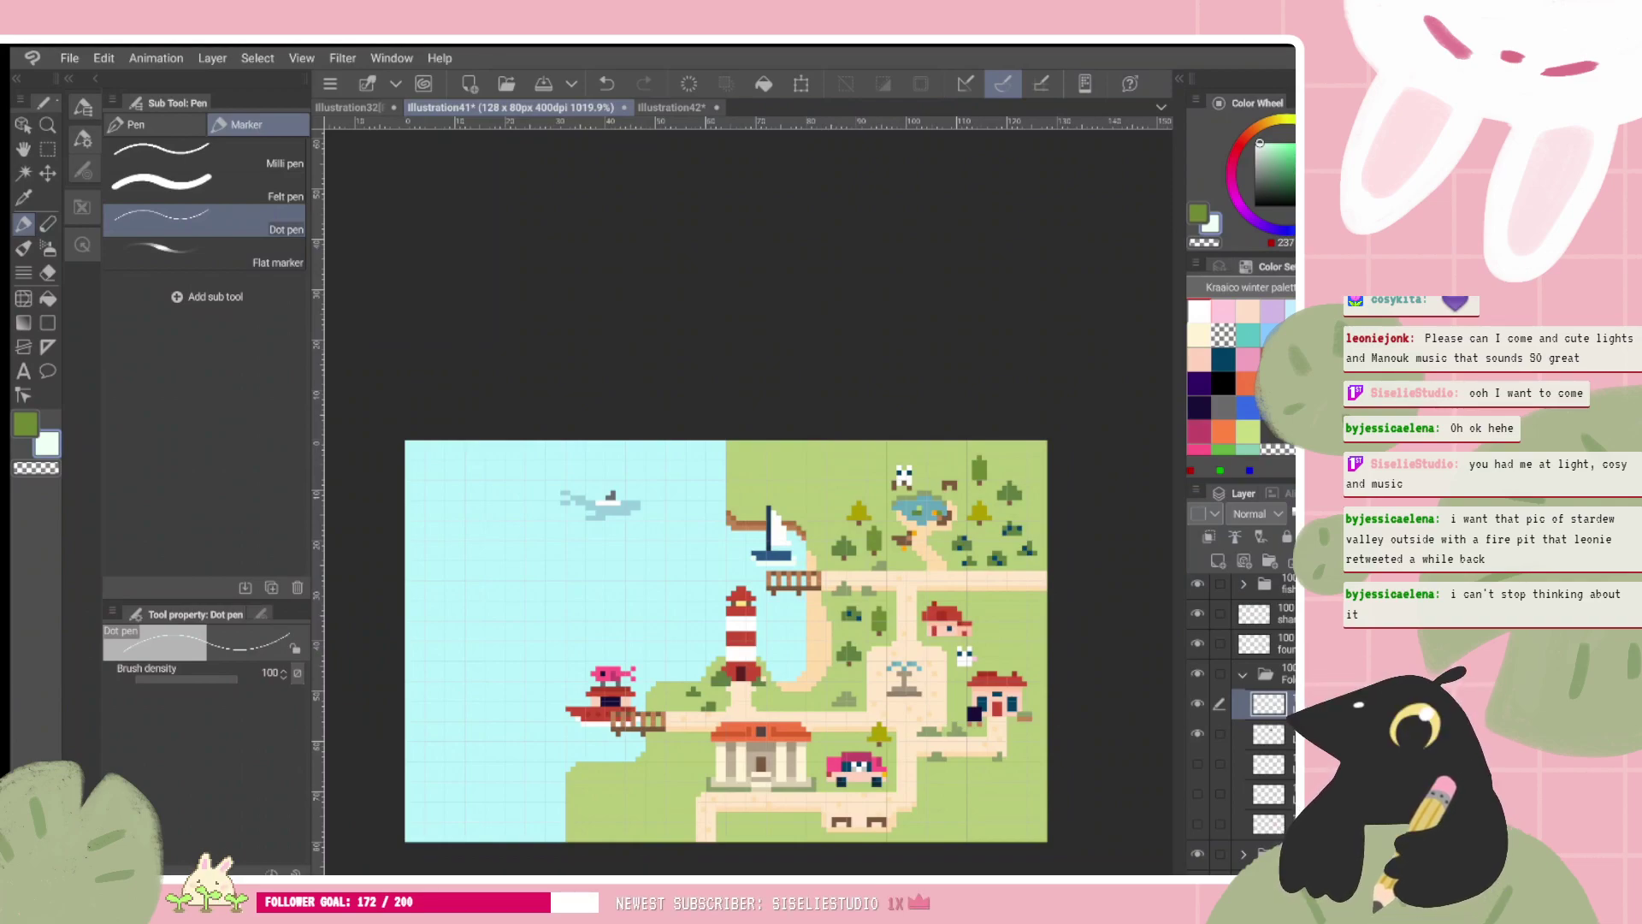
{"action": "scroll", "coordinate": [738, 555], "scroll_direction": "up", "scroll_amount": 3}
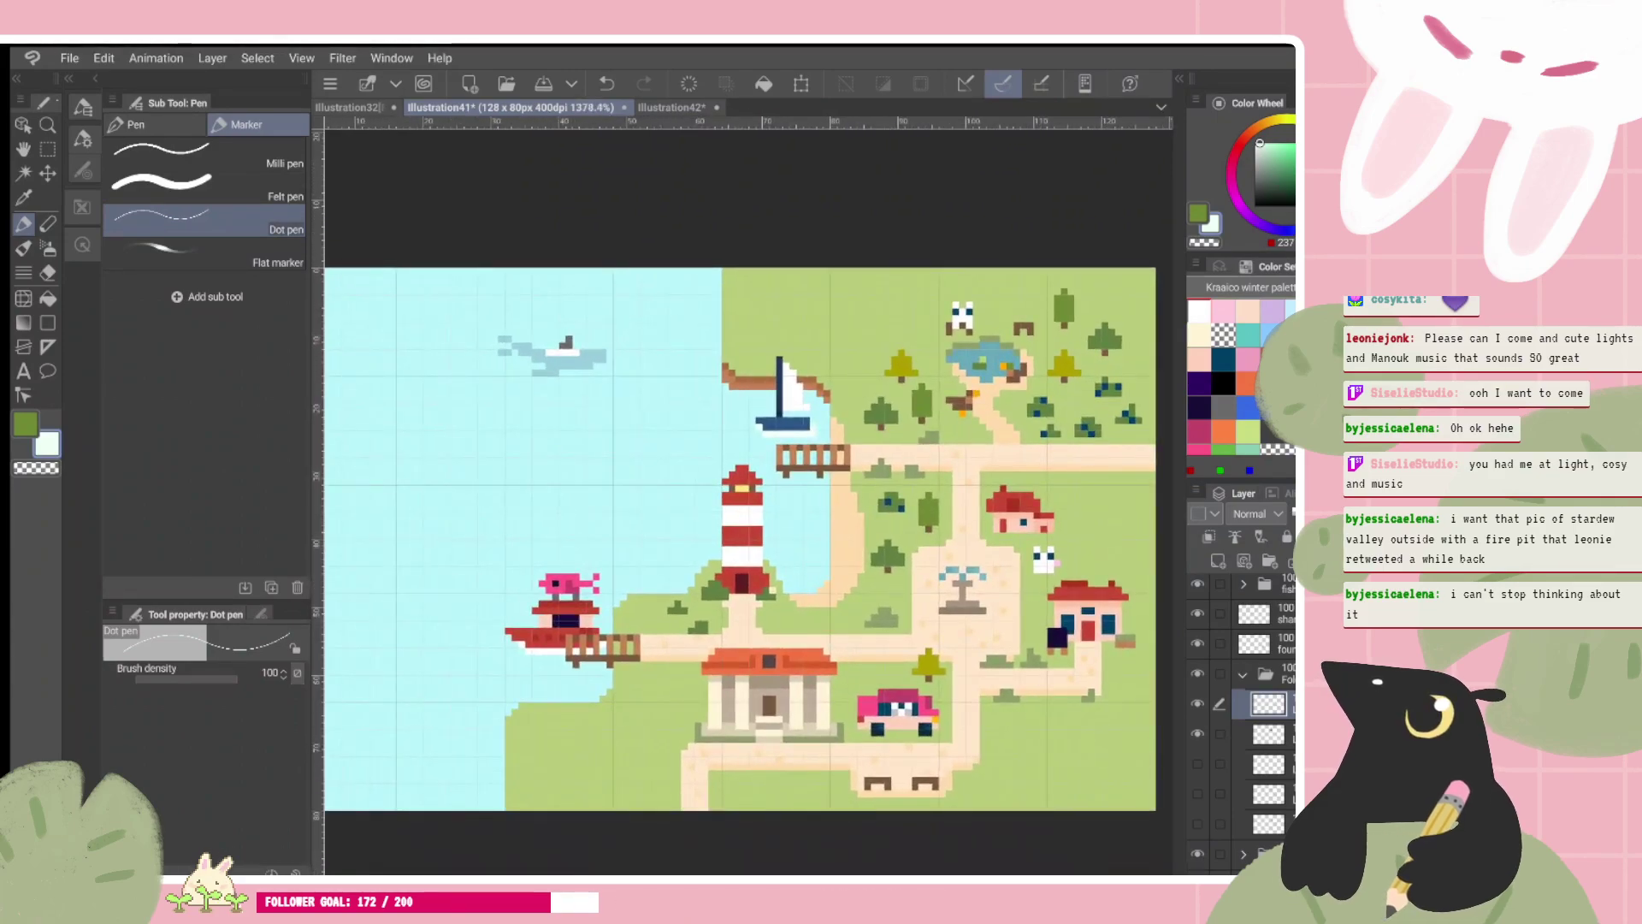
{"action": "scroll", "coordinate": [1082, 721], "scroll_direction": "up", "scroll_amount": 1}
{"action": "scroll", "coordinate": [1120, 727], "scroll_direction": "up", "scroll_amount": 1}
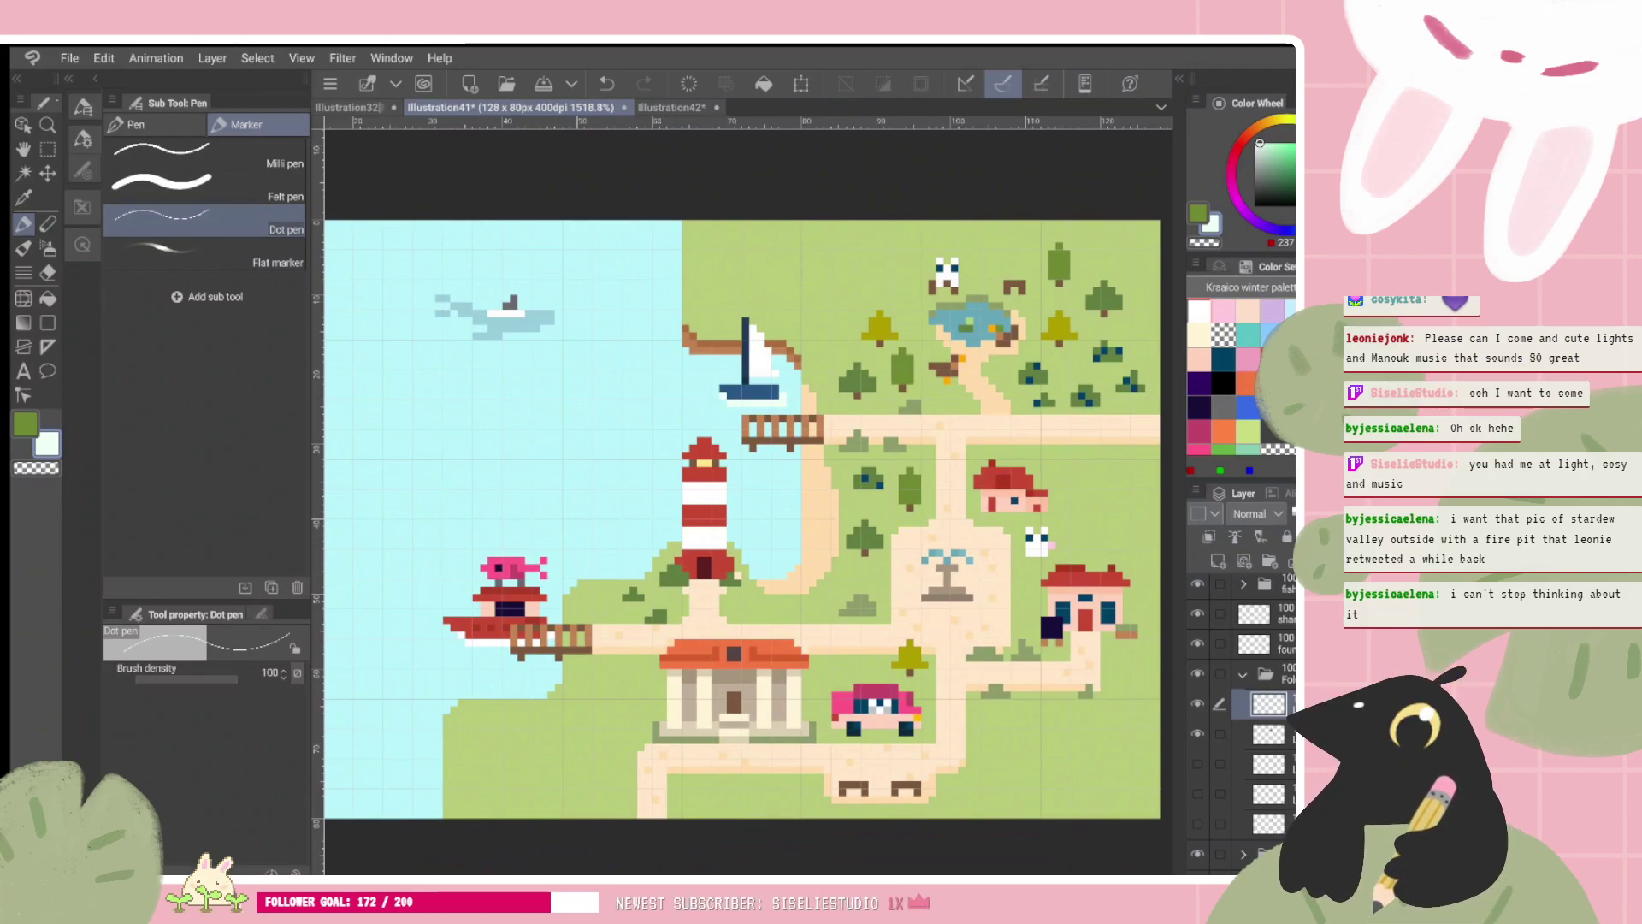
{"action": "scroll", "coordinate": [743, 503], "scroll_direction": "up", "scroll_amount": 1}
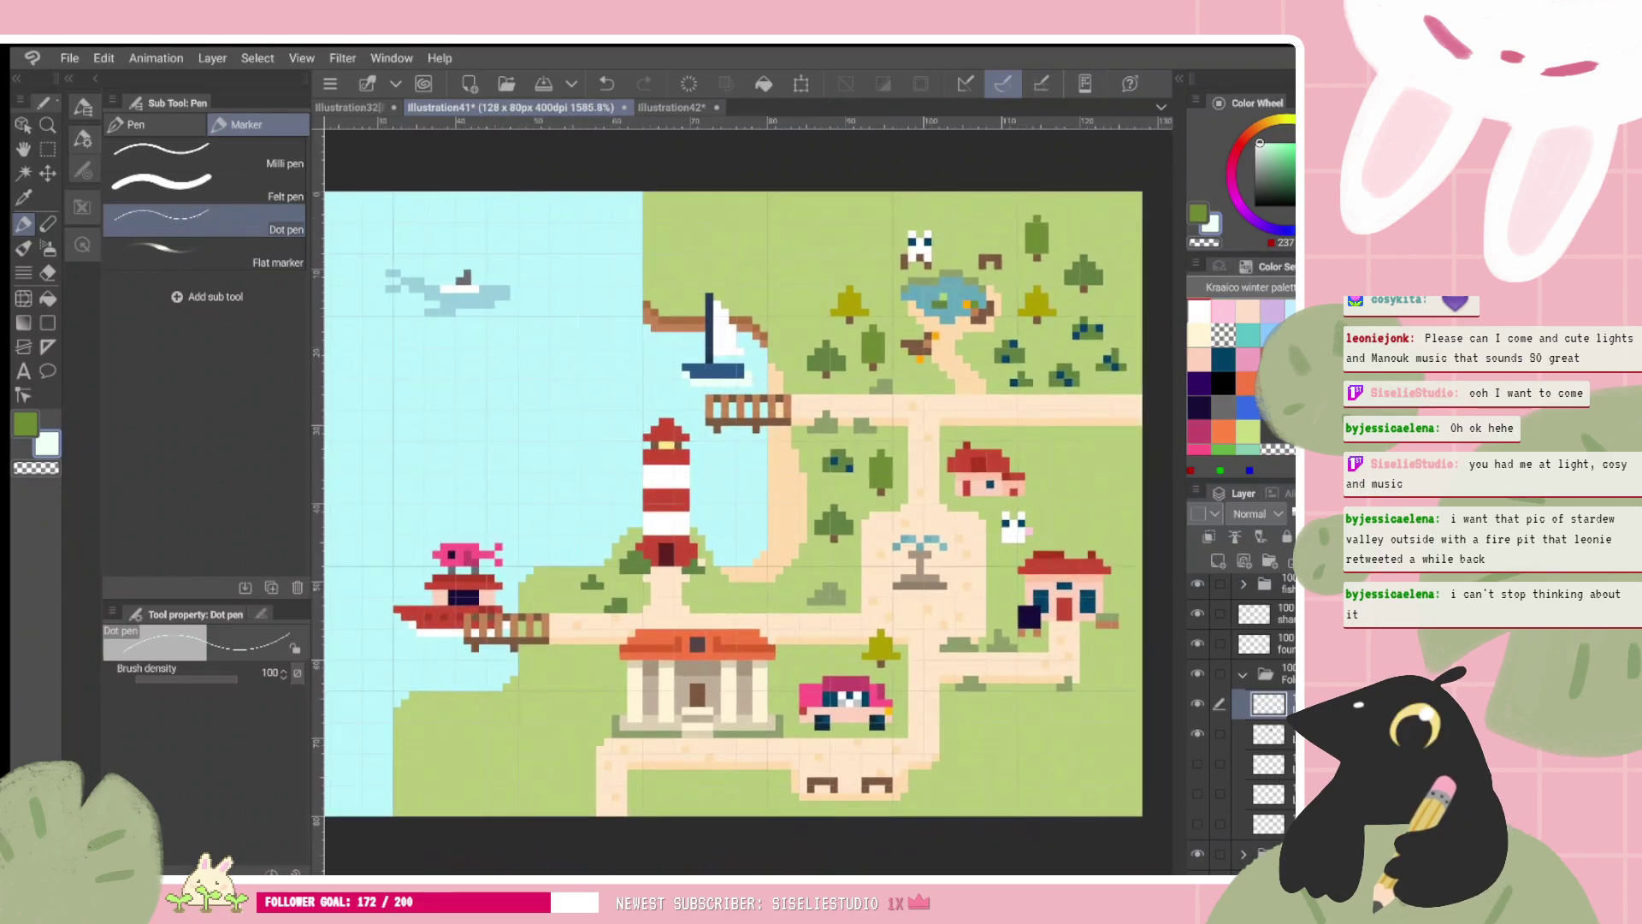
{"action": "left_click_drag", "start_coordinate": [742, 504], "coordinate": [695, 502]}
{"action": "scroll", "coordinate": [710, 502], "scroll_direction": "up", "scroll_amount": 2}
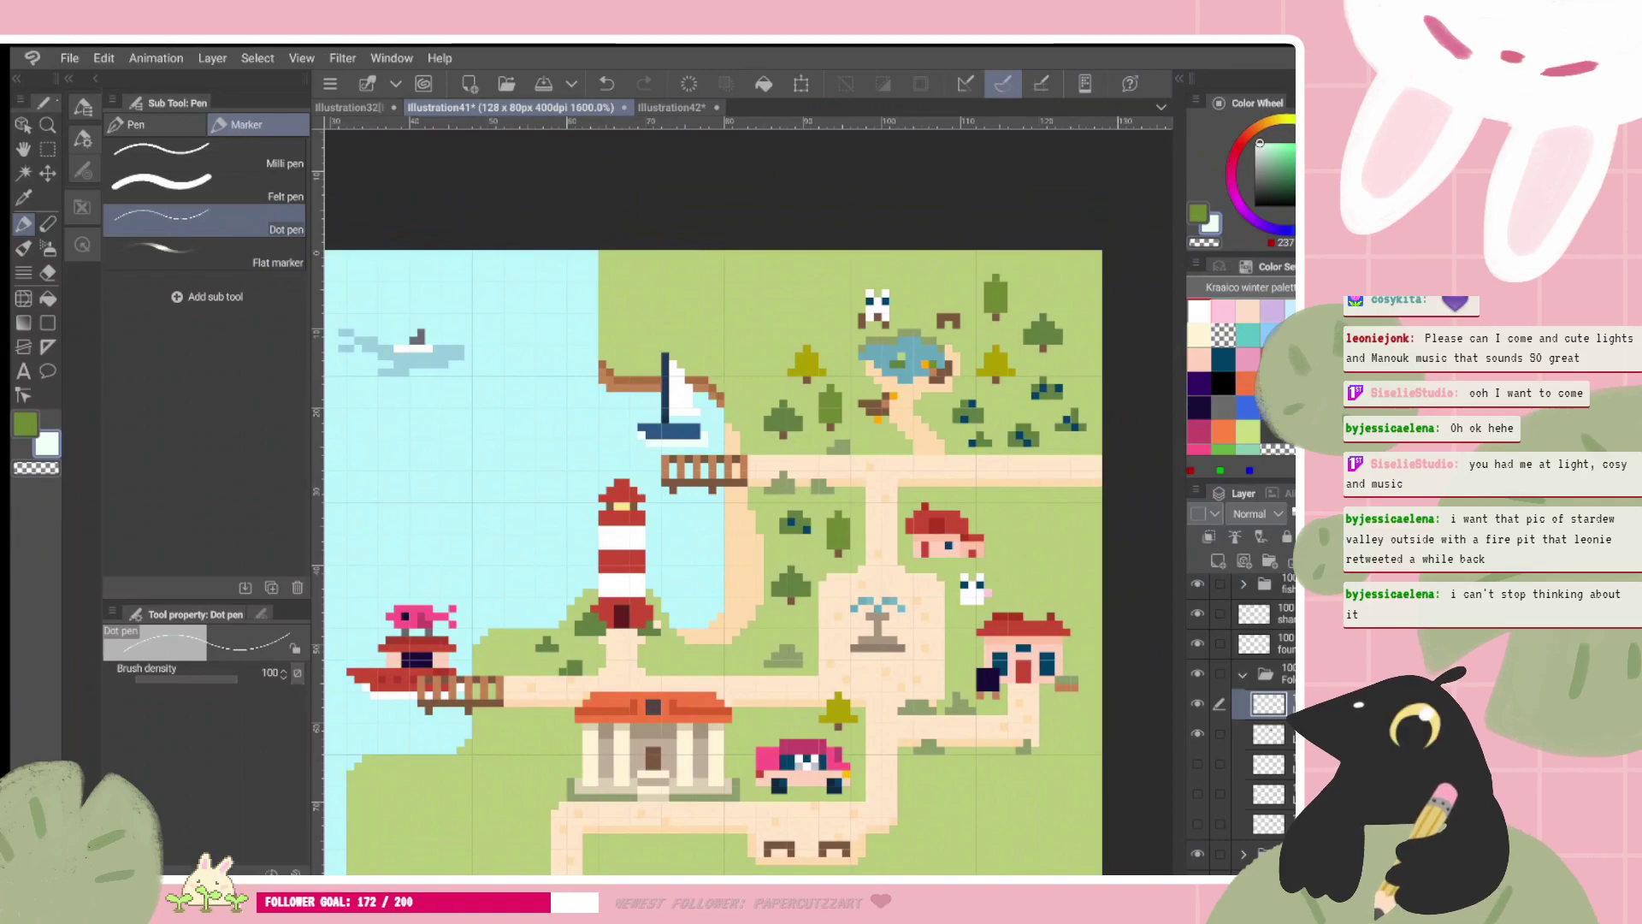
{"action": "scroll", "coordinate": [734, 503], "scroll_direction": "down", "scroll_amount": 3}
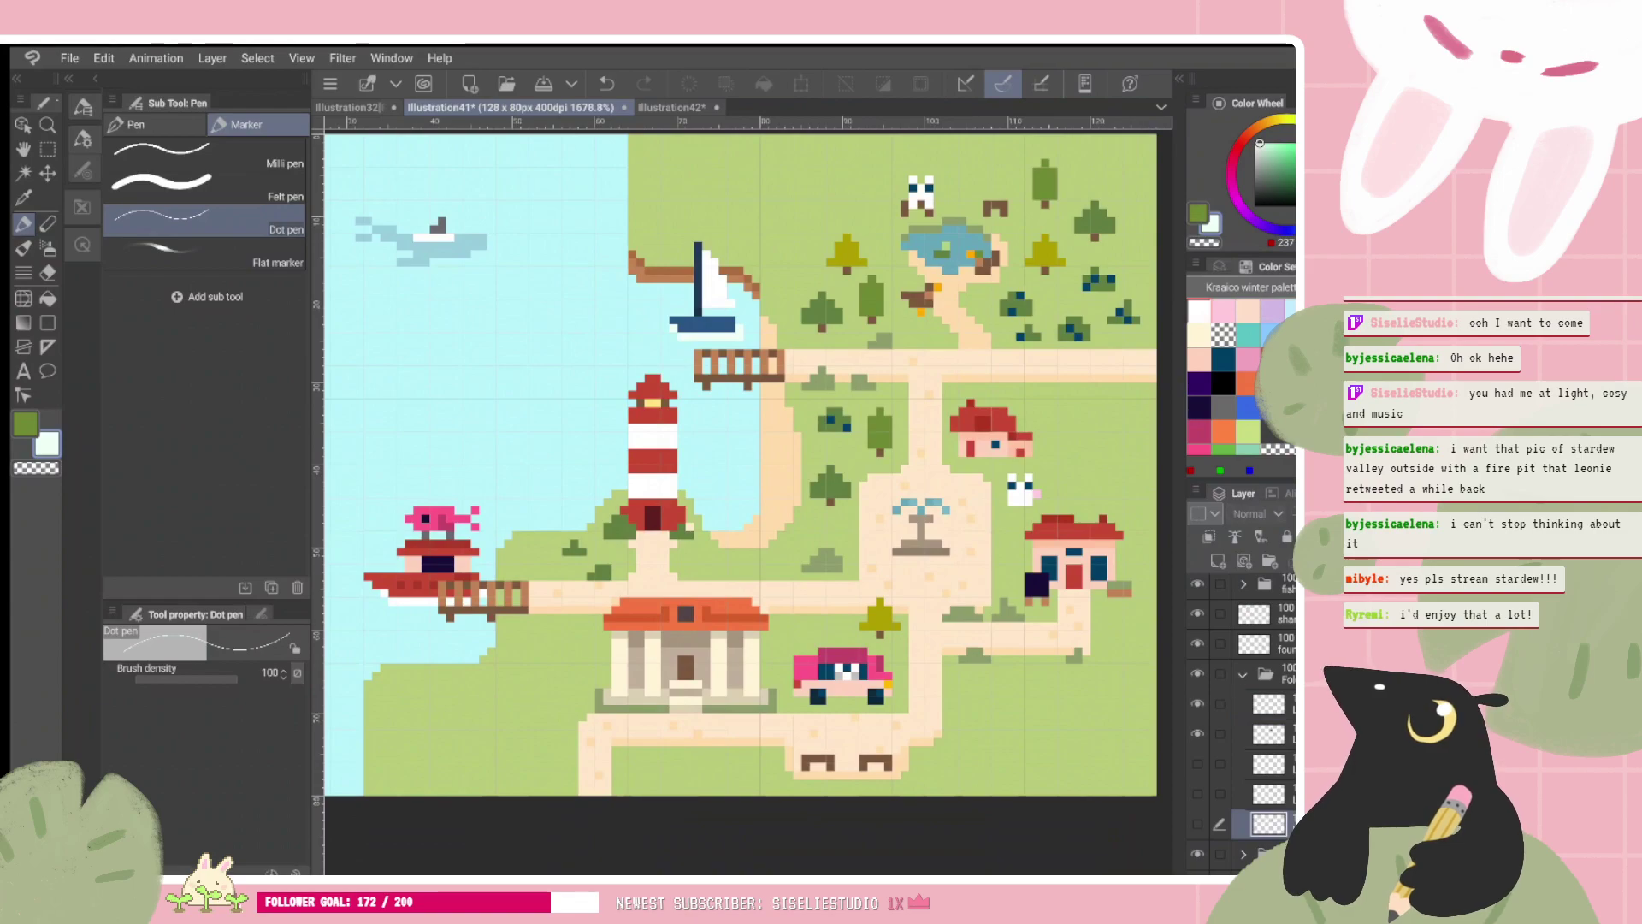
Step: Duplicate the small red-roofed house's layer and move the house onto the empty grass east of the two benches
{"action": "left_click", "coordinate": [1242, 674]}
{"action": "left_click", "coordinate": [1264, 733]}
{"action": "scroll", "coordinate": [1240, 719], "scroll_direction": "down", "scroll_amount": 2}
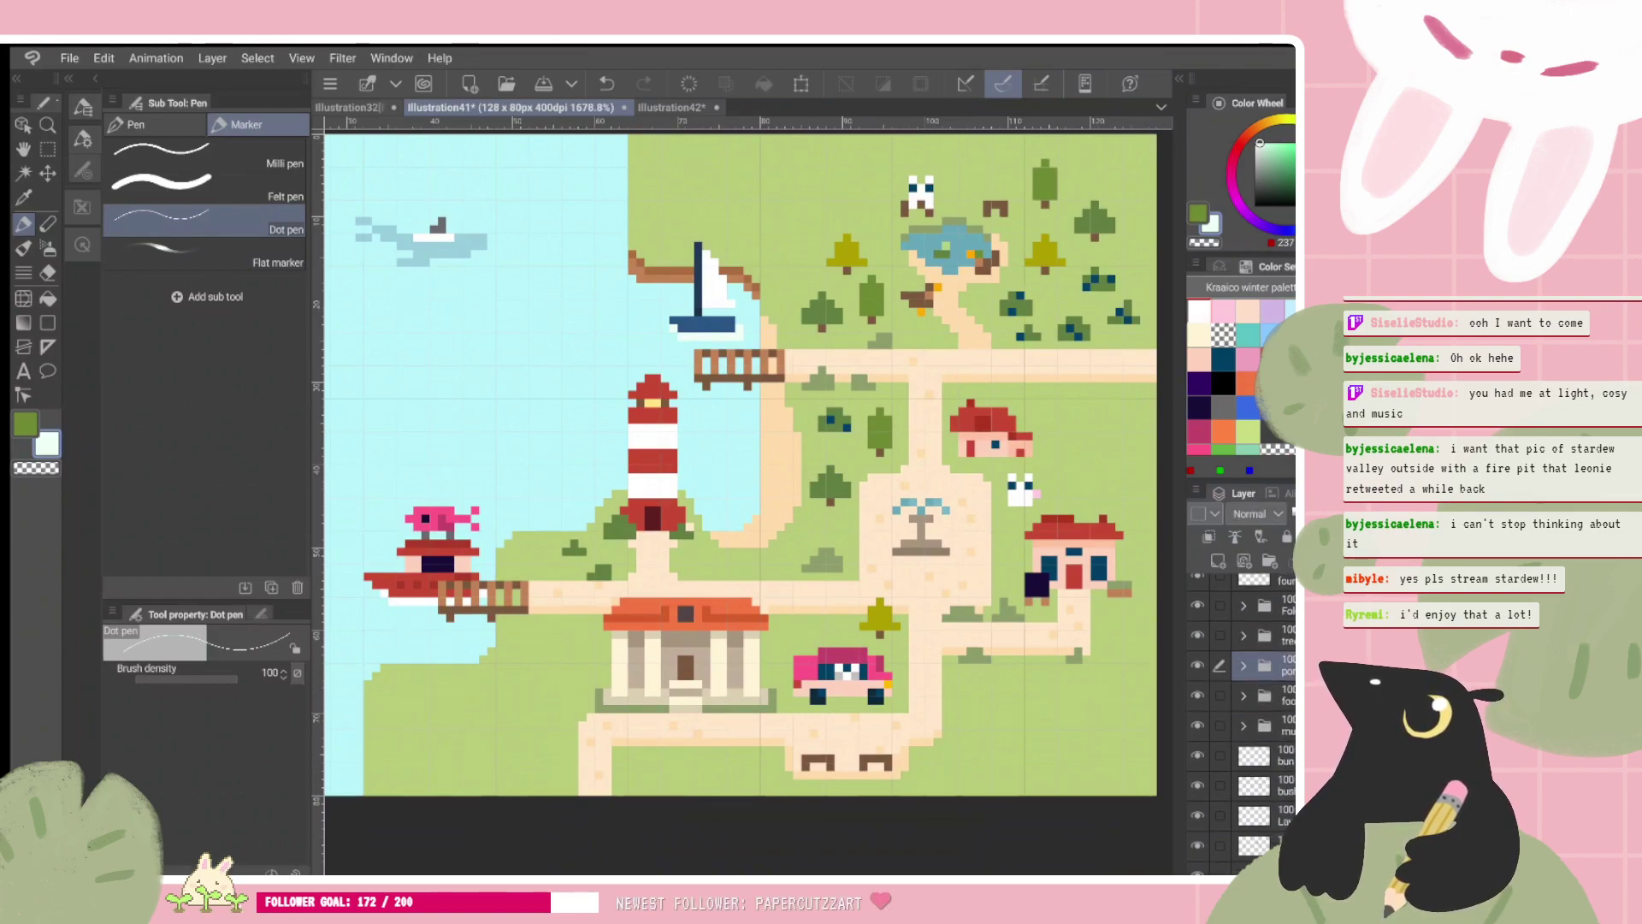
{"action": "scroll", "coordinate": [1240, 718], "scroll_direction": "down", "scroll_amount": 5}
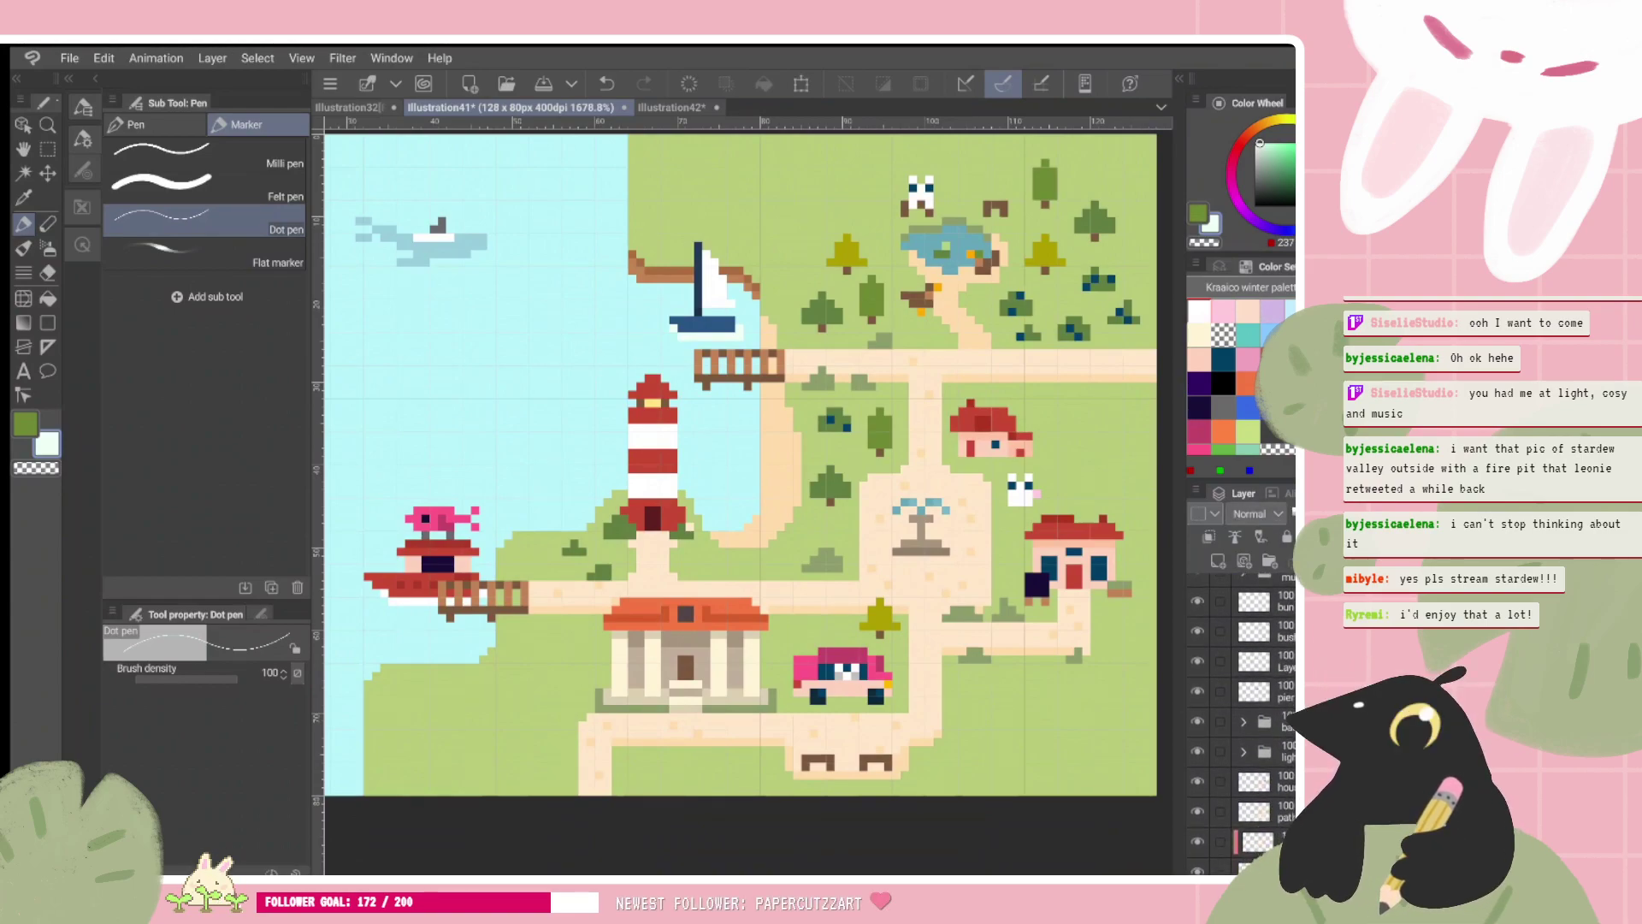
{"action": "left_click", "coordinate": [1253, 780]}
{"action": "left_click_drag", "start_coordinate": [1254, 780], "coordinate": [1218, 560]}
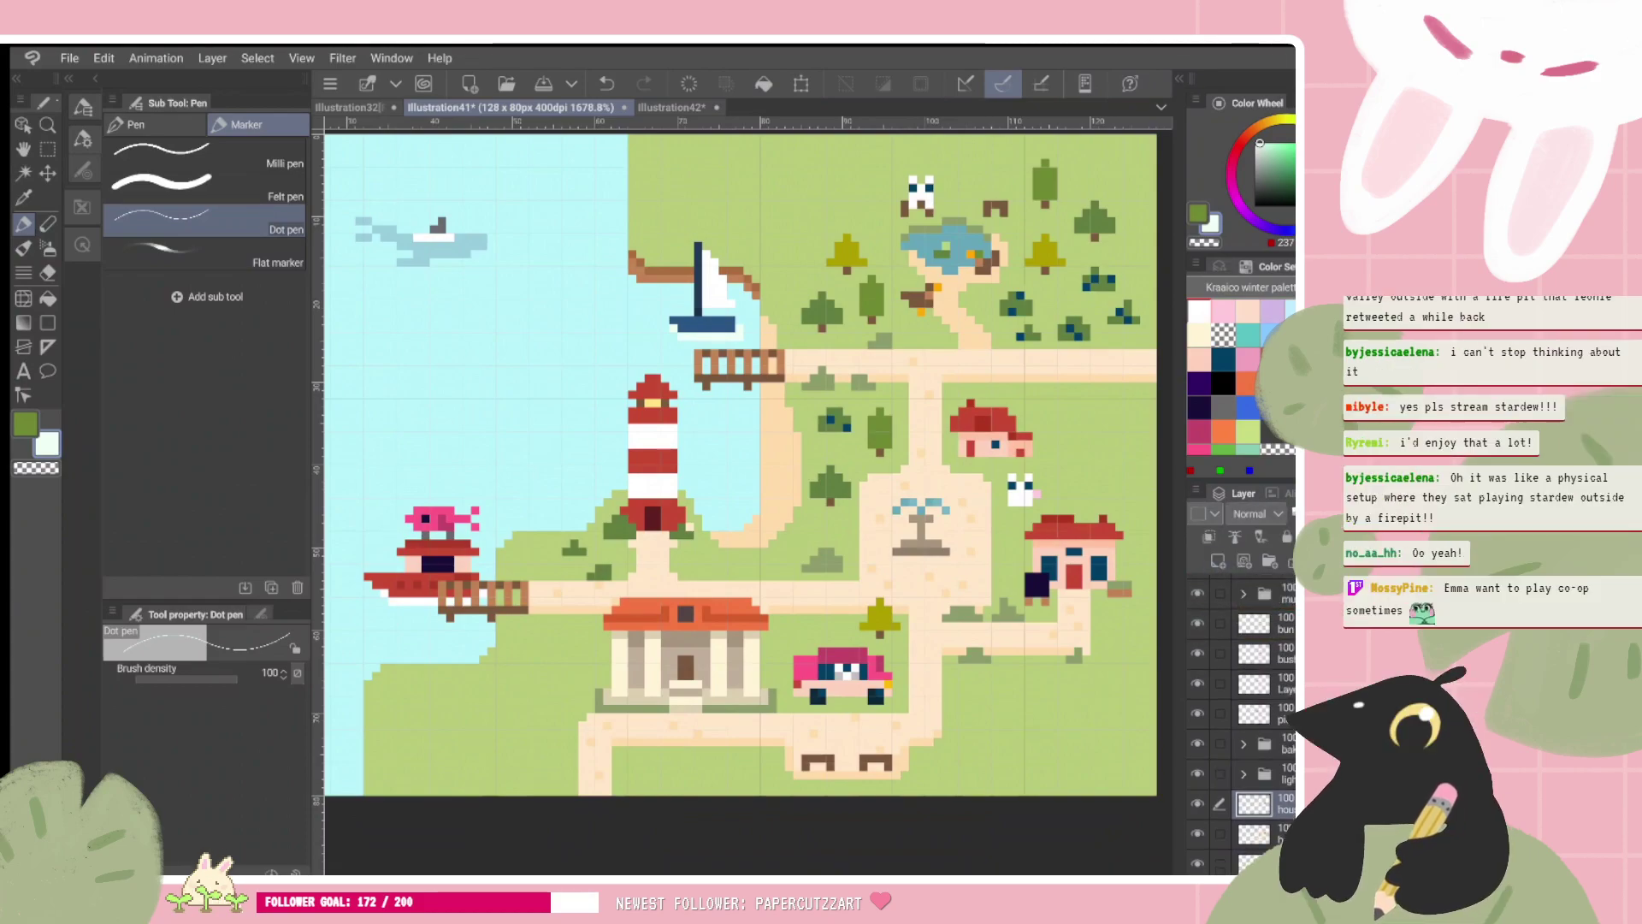
{"action": "key", "text": "k"}
{"action": "left_click_drag", "start_coordinate": [967, 493], "coordinate": [1002, 731]}
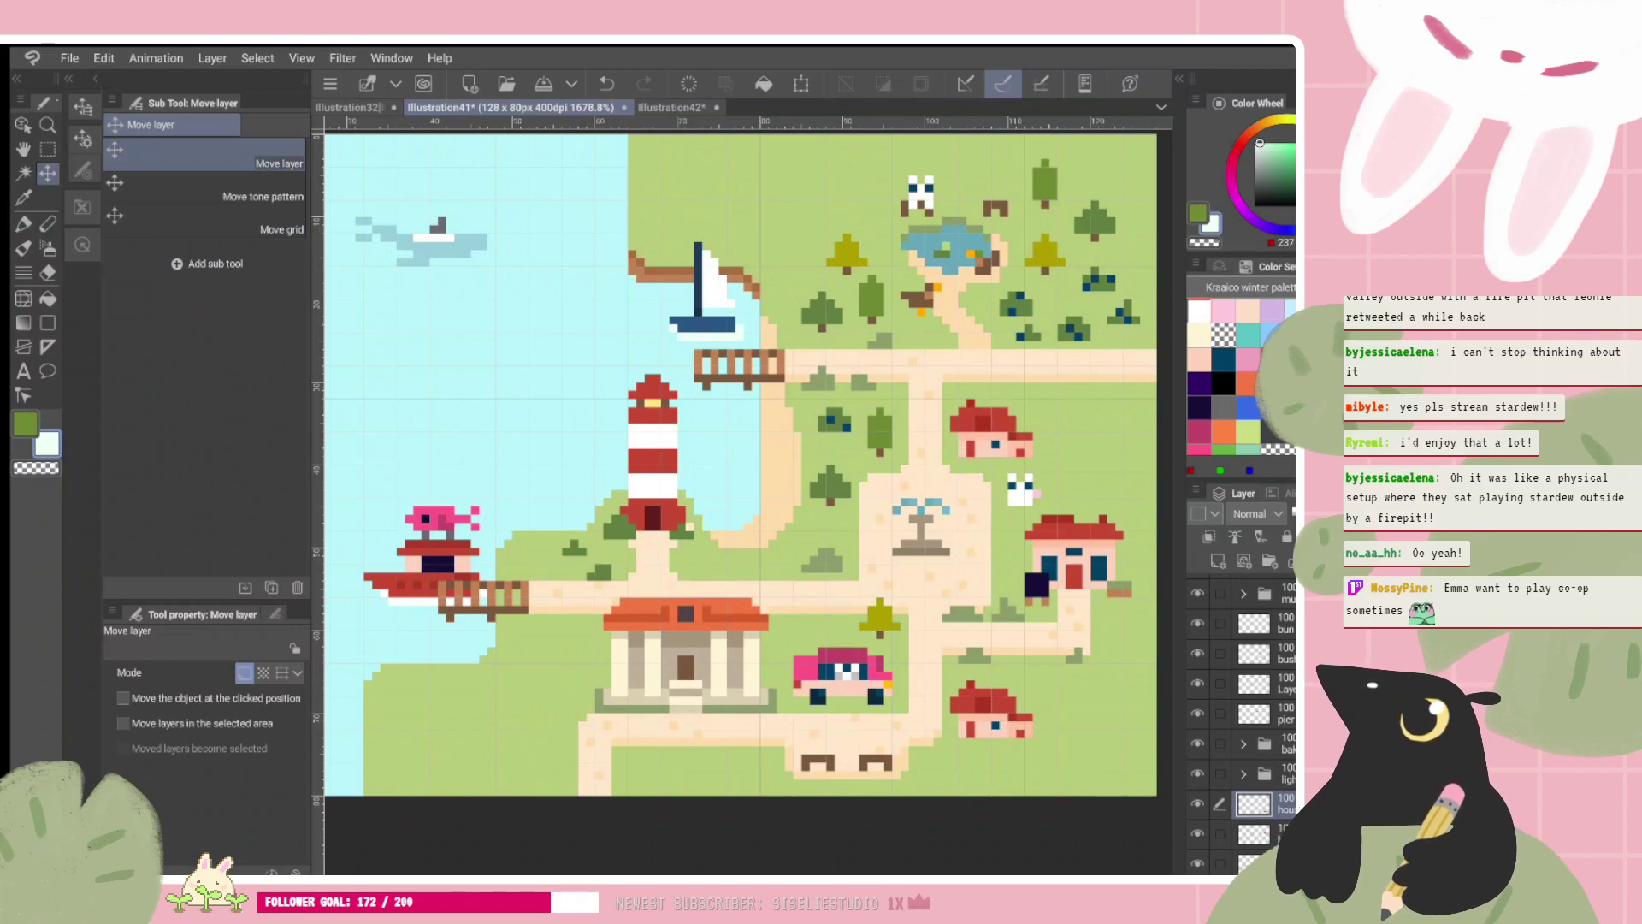
Step: Move the copied house to the empty grass by the northern coast, just above the sailboat
{"action": "scroll", "coordinate": [741, 464], "scroll_direction": "down", "scroll_amount": 1}
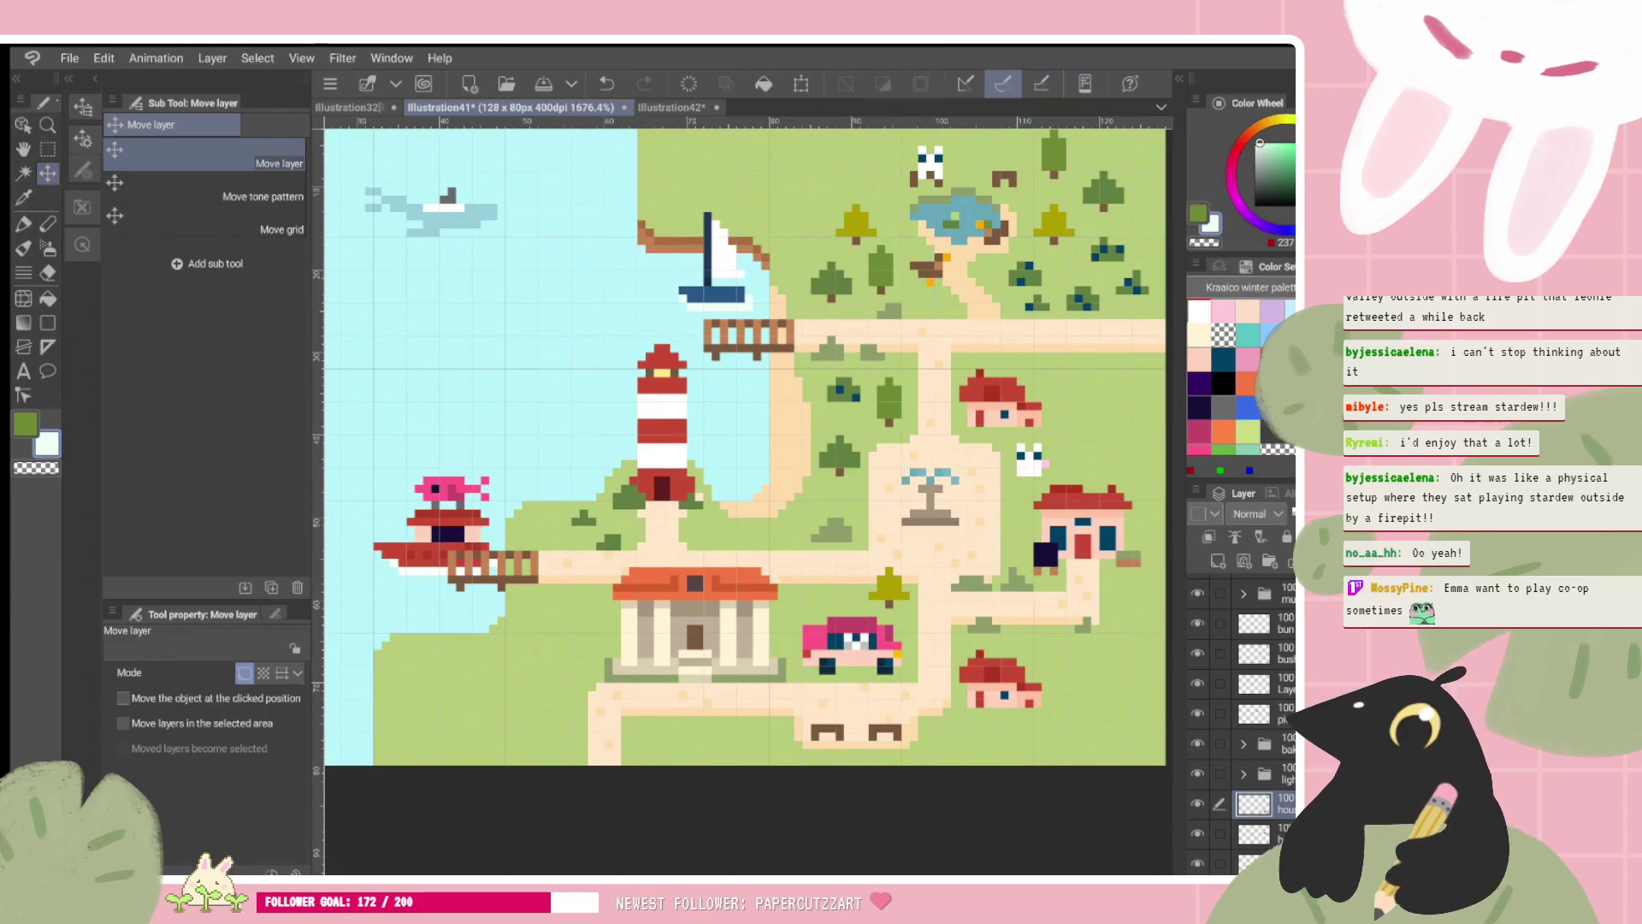
{"action": "scroll", "coordinate": [743, 514], "scroll_direction": "down", "scroll_amount": 1}
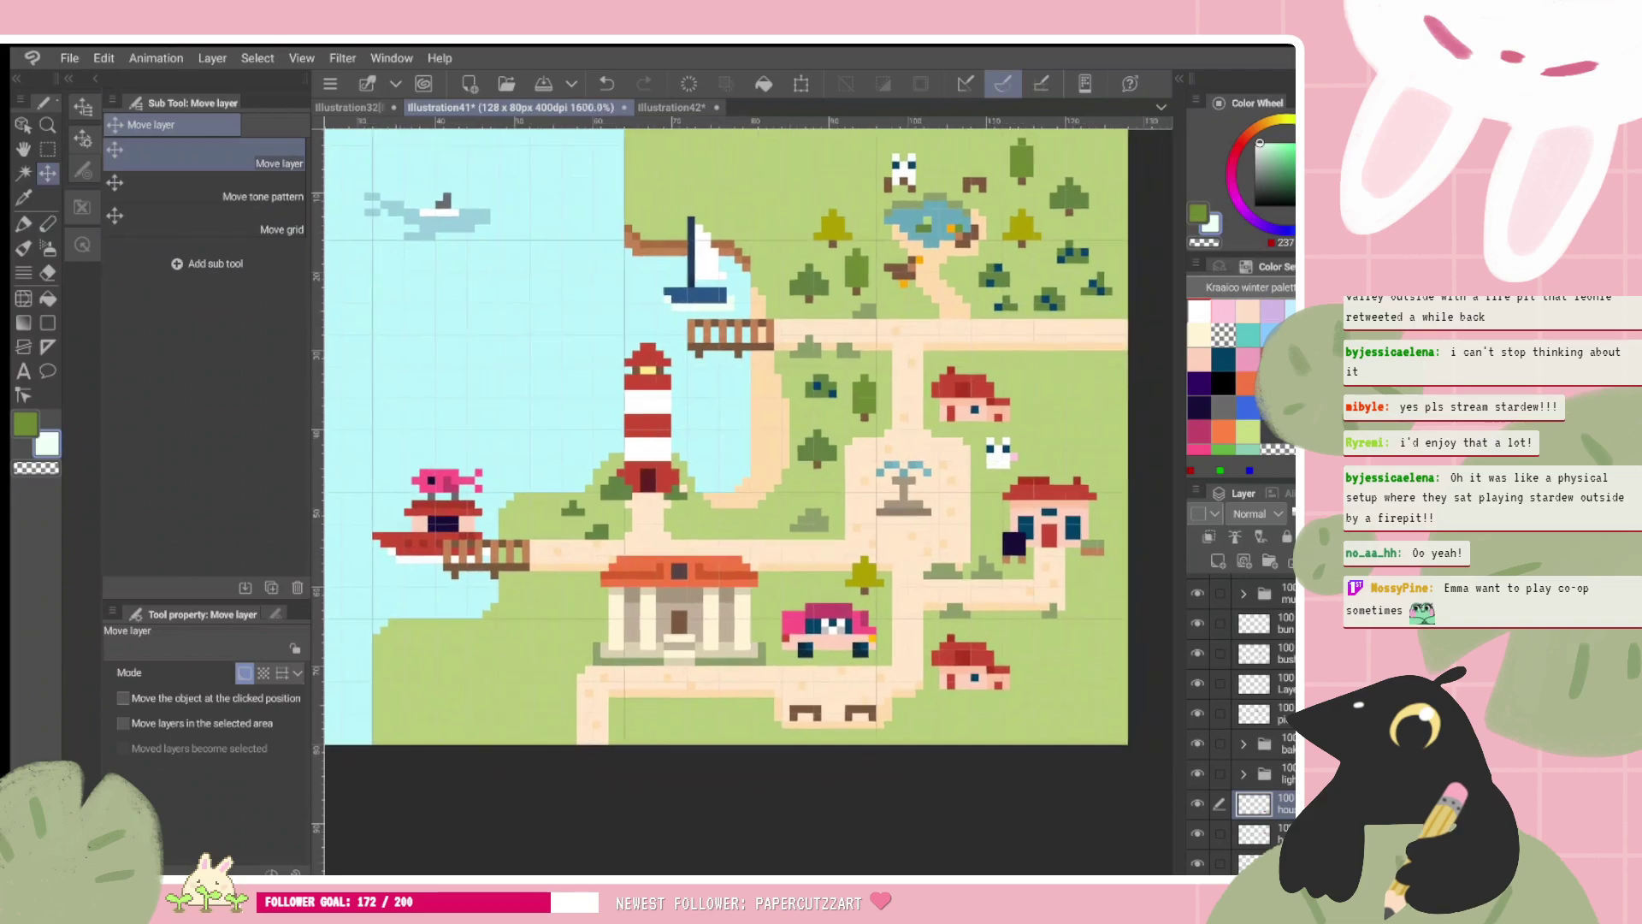
{"action": "scroll", "coordinate": [743, 513], "scroll_direction": "up", "scroll_amount": 2}
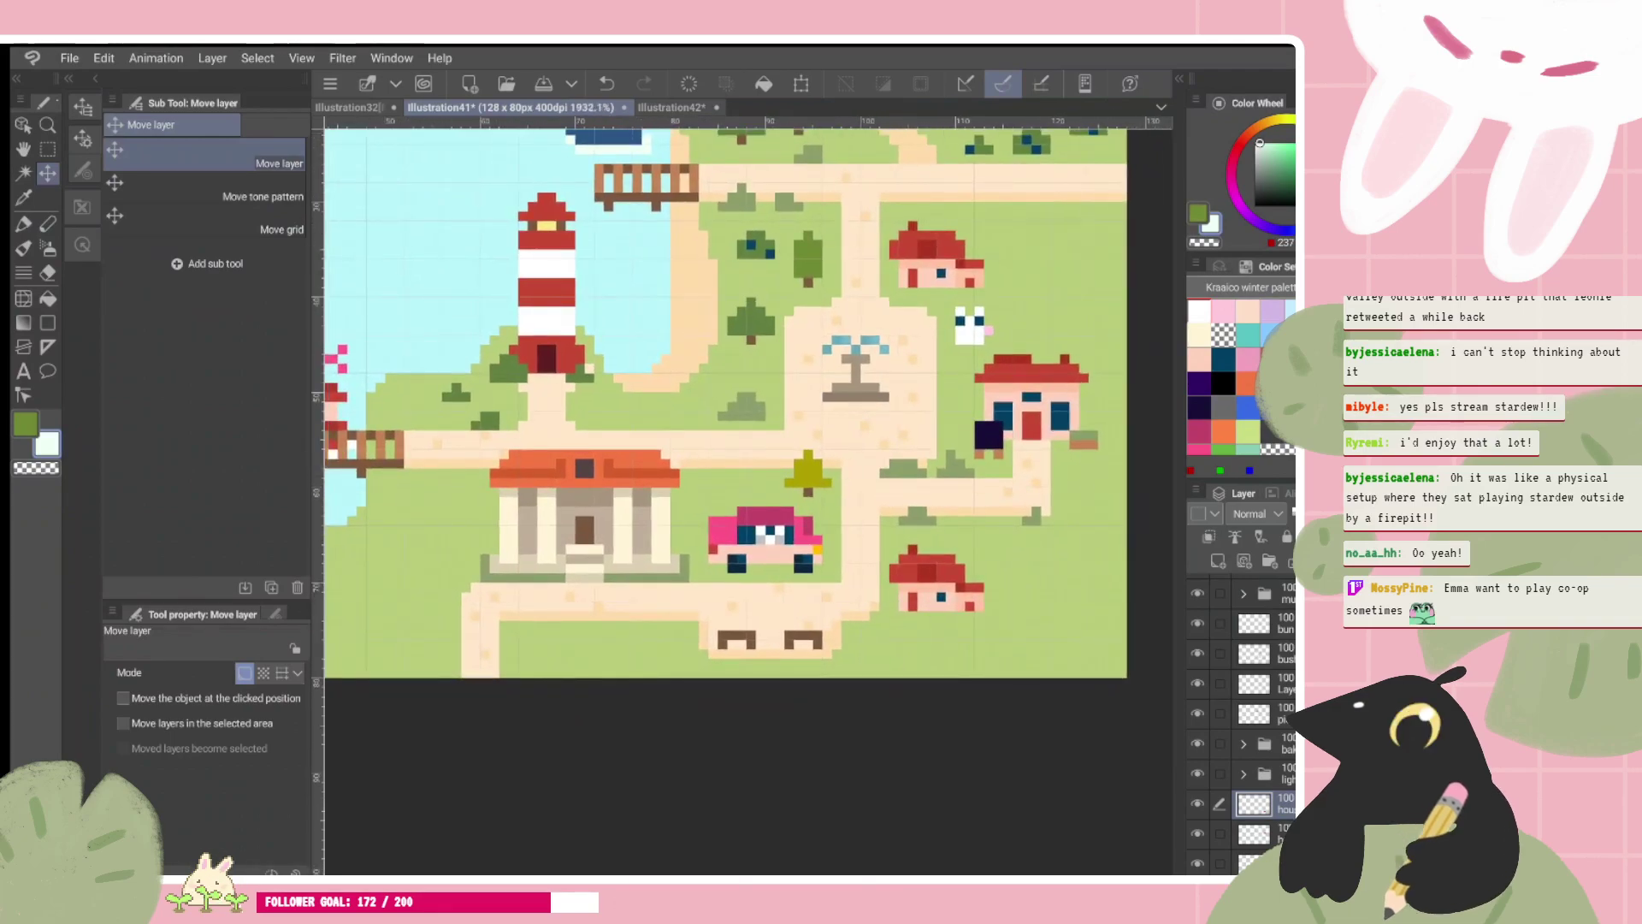
{"action": "scroll", "coordinate": [725, 403], "scroll_direction": "down", "scroll_amount": 2}
{"action": "left_click_drag", "start_coordinate": [720, 451], "coordinate": [748, 473]}
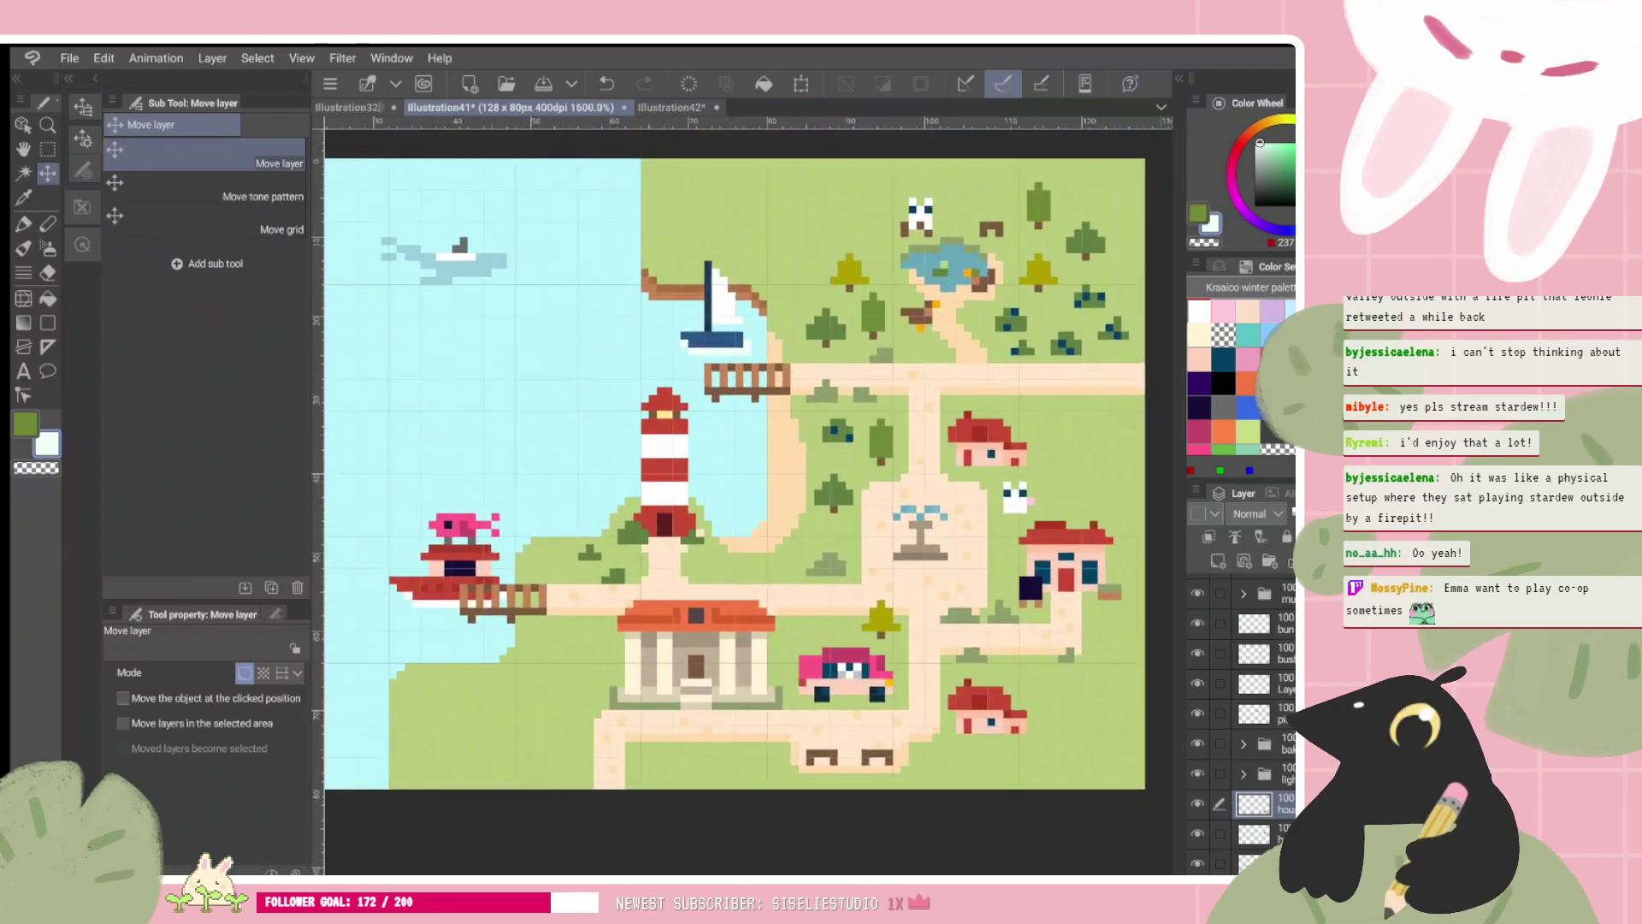
{"action": "scroll", "coordinate": [1244, 719], "scroll_direction": "up", "scroll_amount": 3}
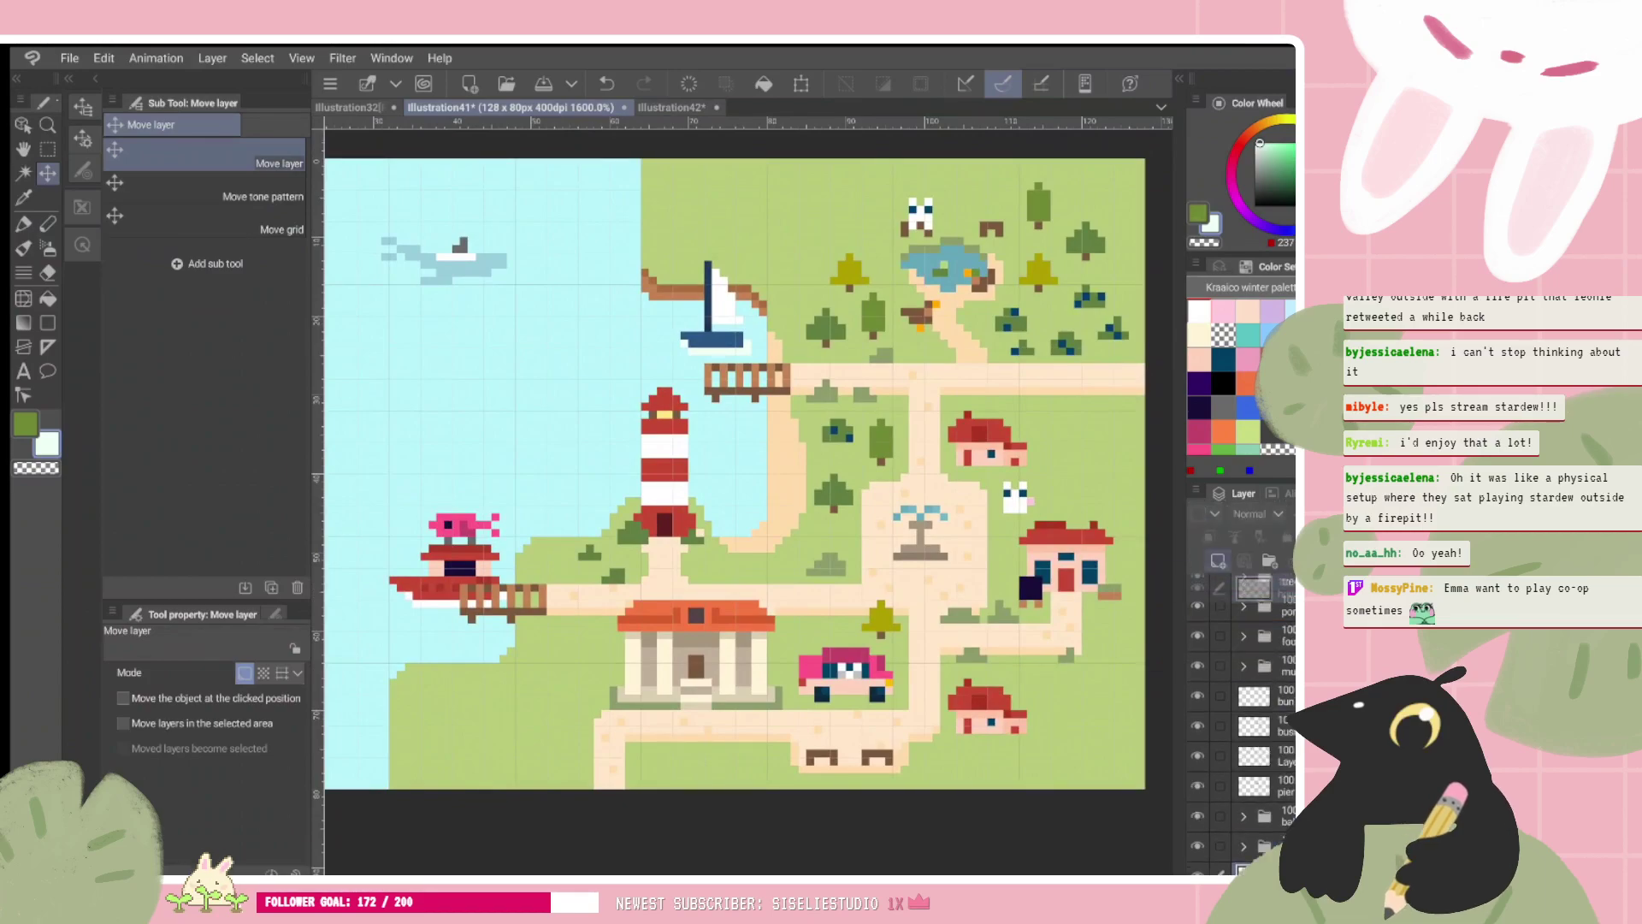
{"action": "left_click_drag", "start_coordinate": [1055, 765], "coordinate": [784, 267]}
{"action": "scroll", "coordinate": [774, 342], "scroll_direction": "up", "scroll_amount": 3}
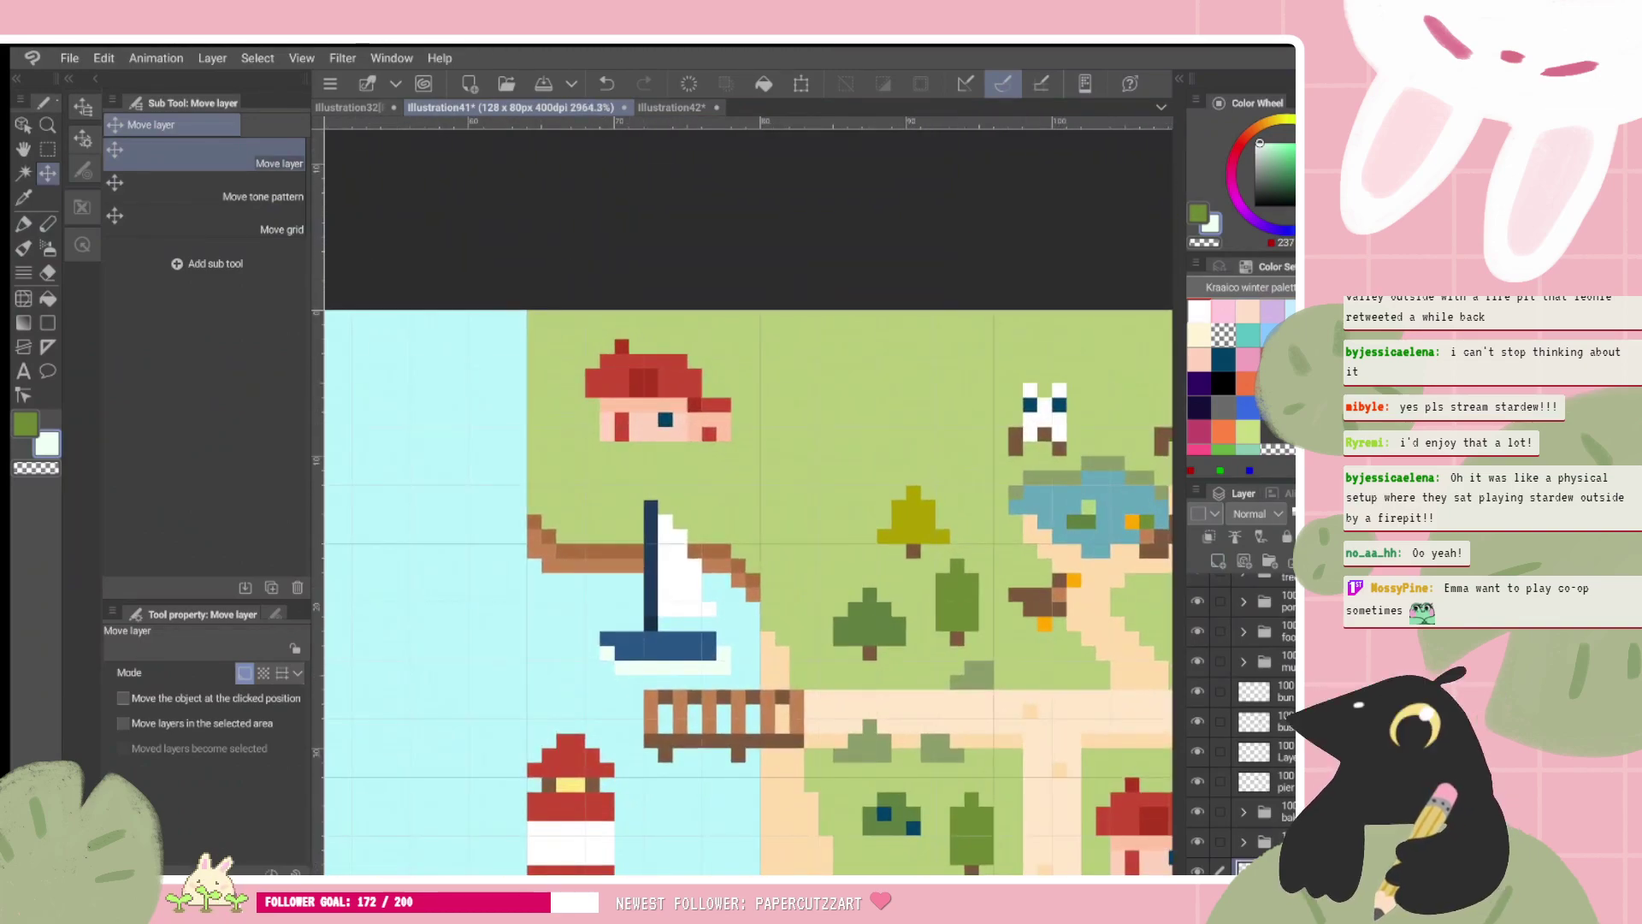
{"action": "mouse_move", "coordinate": [777, 454]}
{"action": "left_mouse_down"}
{"action": "mouse_move", "coordinate": [806, 439]}
{"action": "mouse_move", "coordinate": [809, 457]}
{"action": "left_mouse_up"}
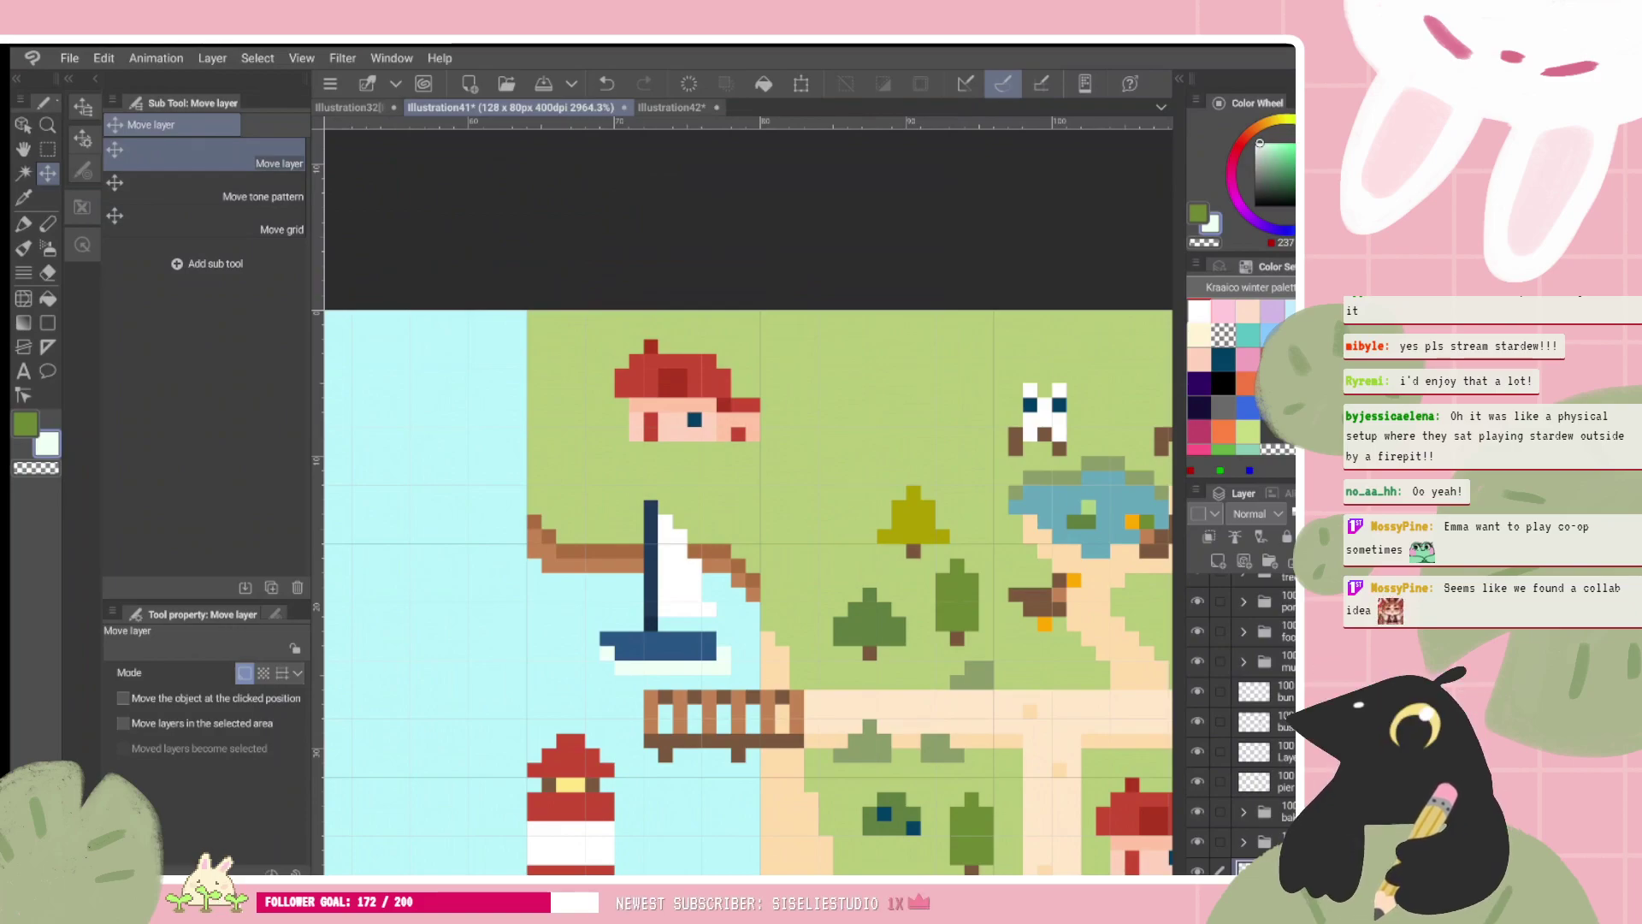
Step: Select the copied house's small side annex, shift it up and east so it stands apart from the main house, and deselect
{"action": "key", "text": "m"}
{"action": "left_click_drag", "start_coordinate": [719, 397], "coordinate": [782, 391]}
{"action": "key", "text": "ctrl+t"}
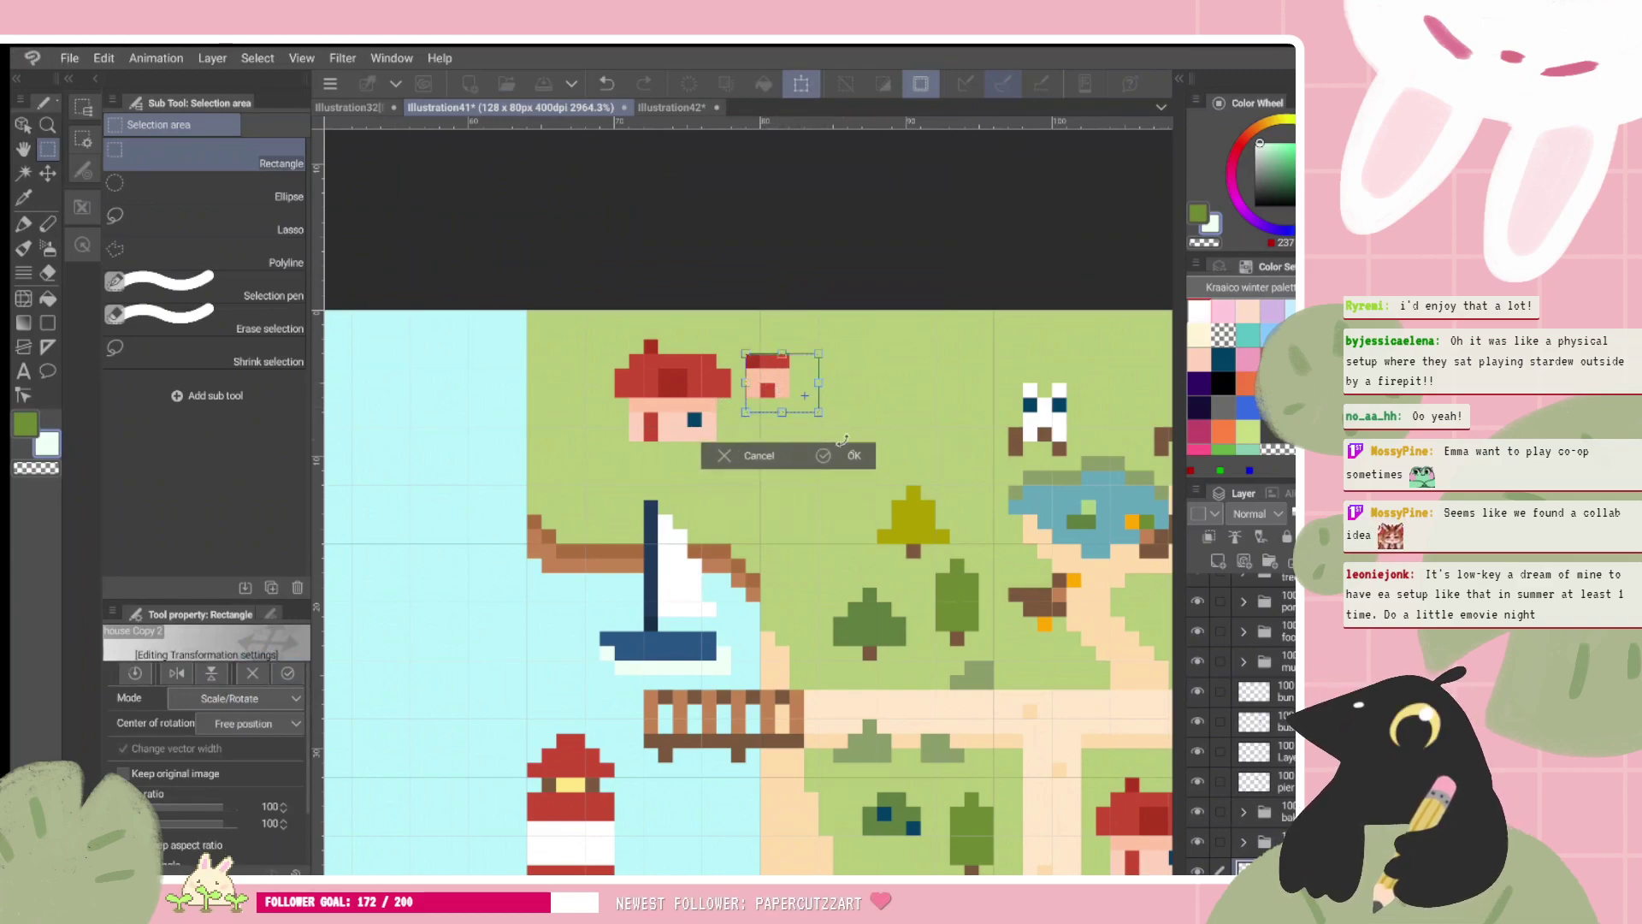
{"action": "left_click", "coordinate": [824, 456]}
{"action": "key", "text": "ctrl+d"}
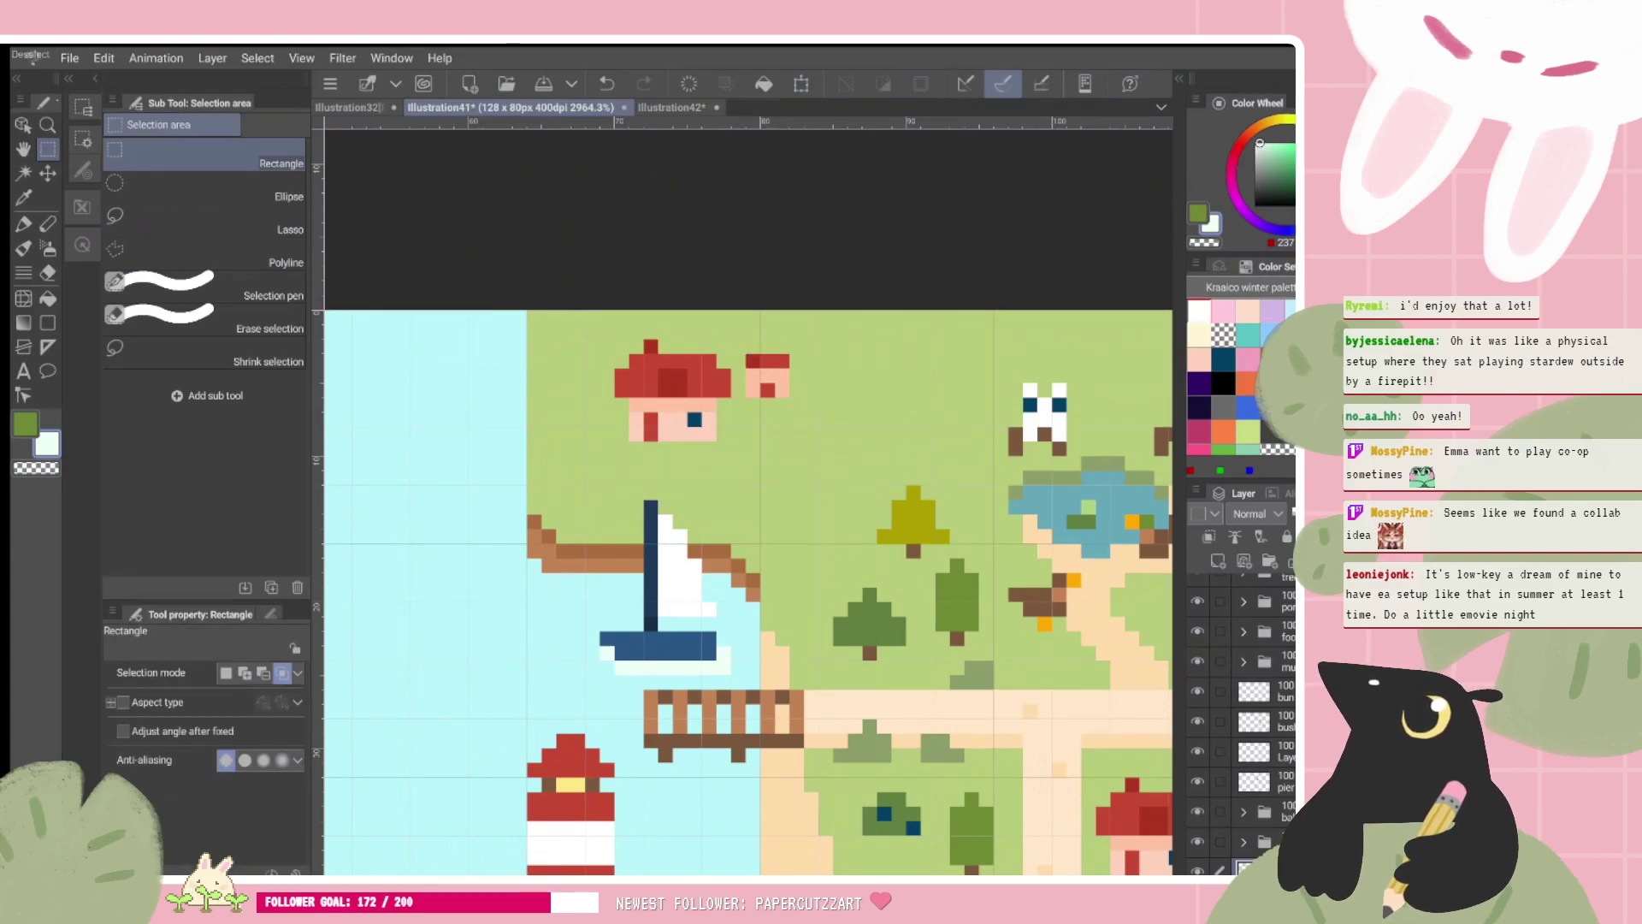
Step: Add a new raster layer beneath the copied house and paint a small greyish-beige block directly under the annex
{"action": "scroll", "coordinate": [1240, 723], "scroll_direction": "down", "scroll_amount": 3}
{"action": "left_click", "coordinate": [1253, 809]}
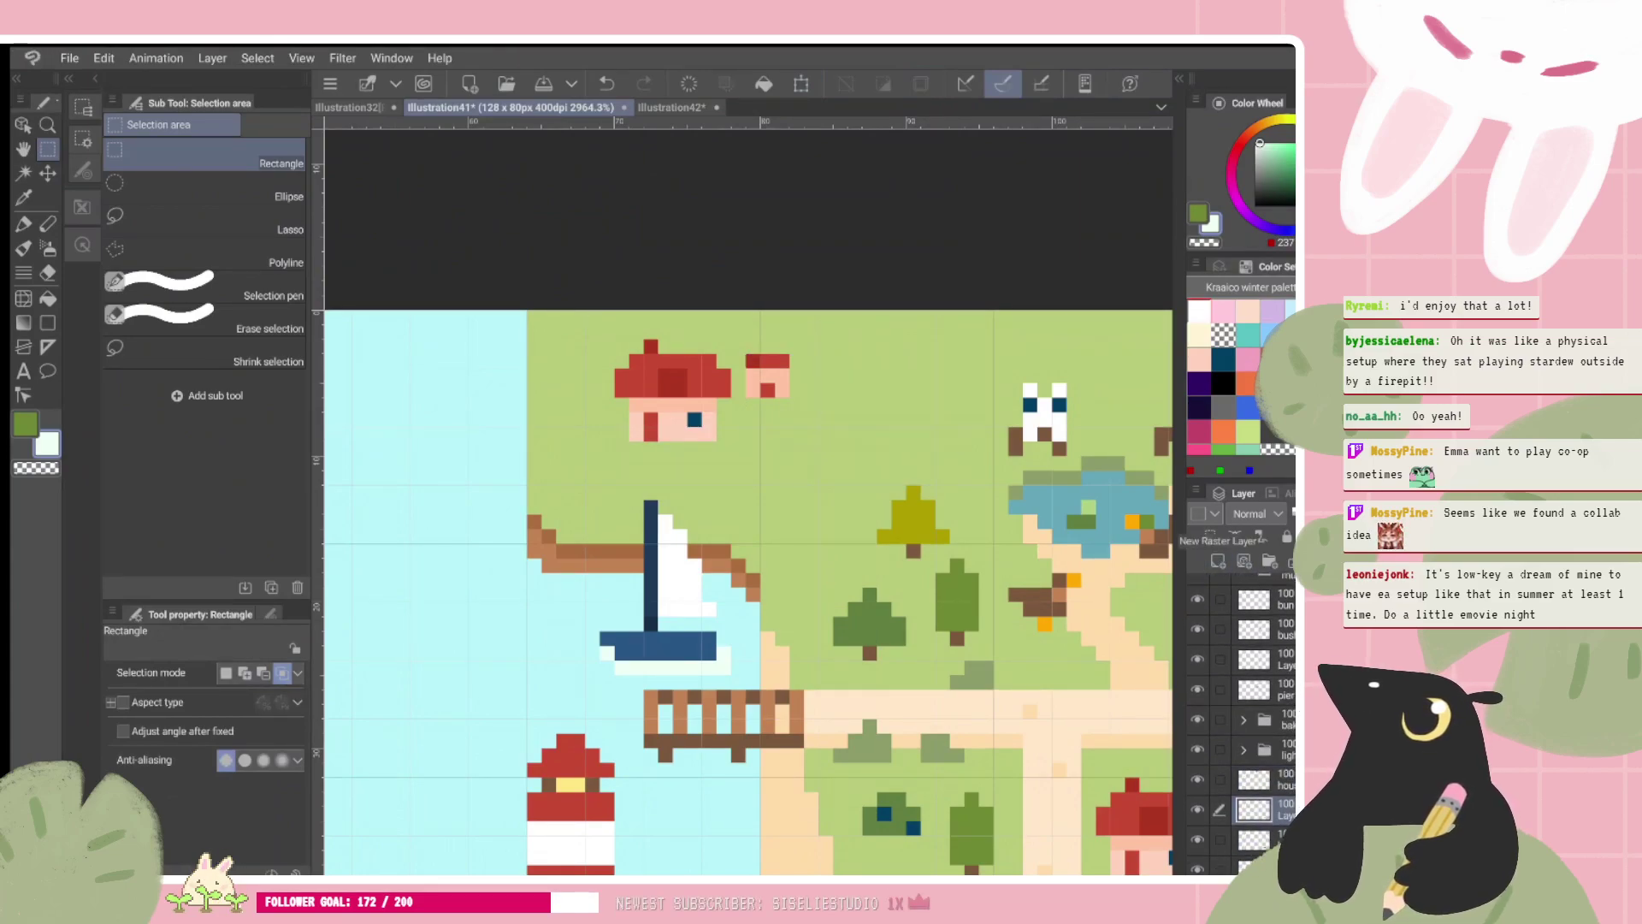
{"action": "key", "text": "p"}
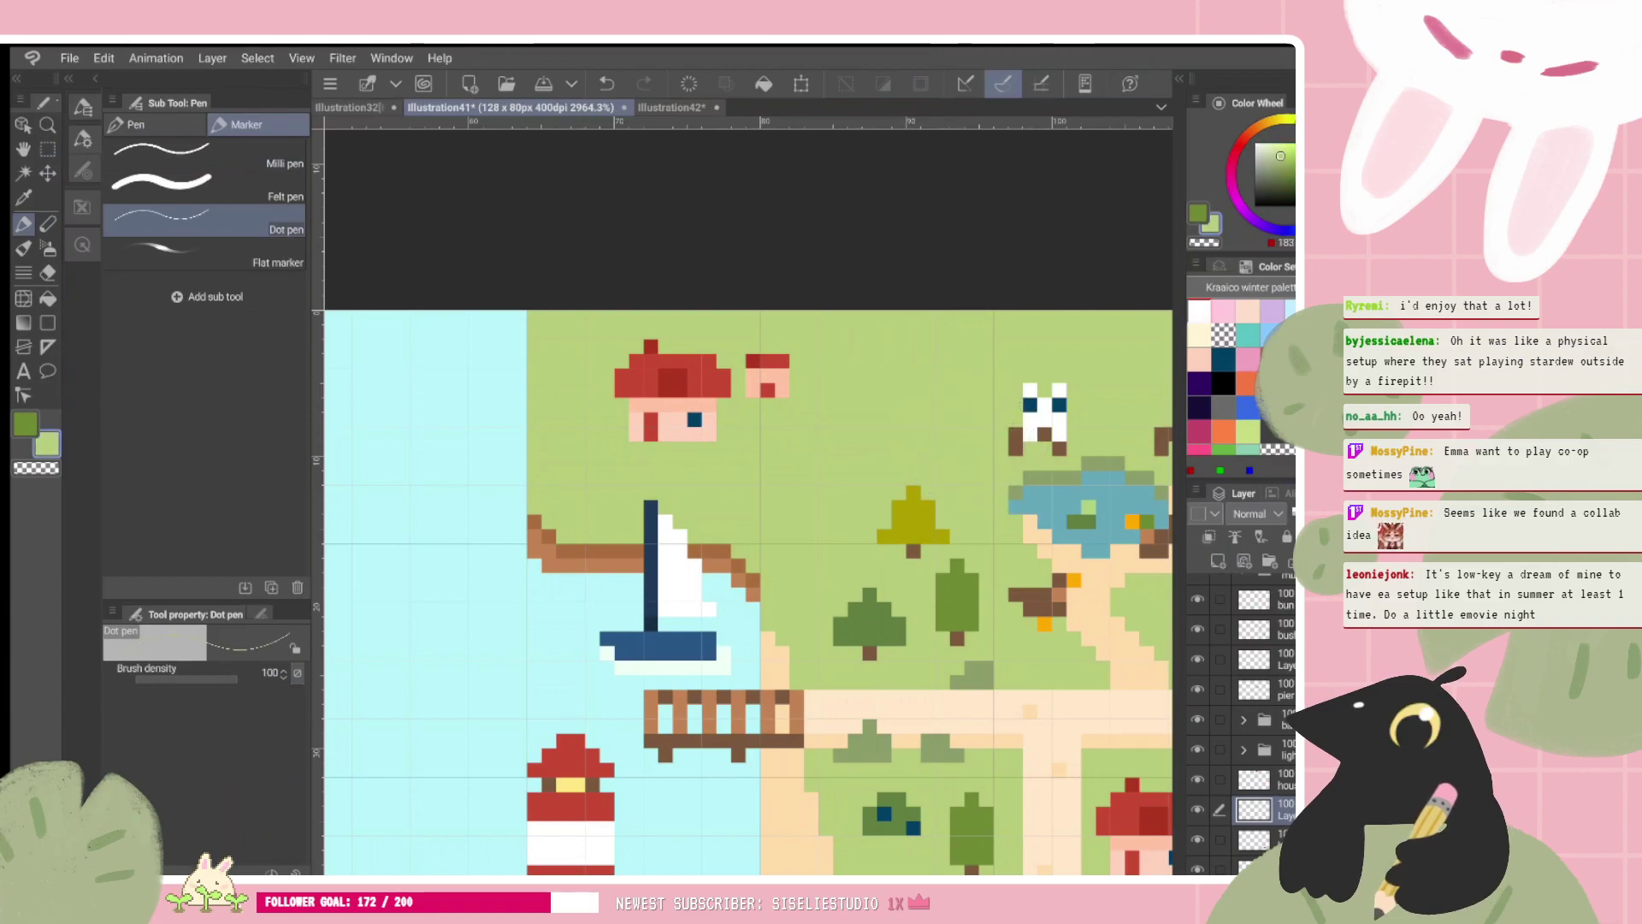
{"action": "left_click", "coordinate": [1201, 332]}
{"action": "left_click", "coordinate": [1288, 174]}
{"action": "left_click", "coordinate": [1263, 159]}
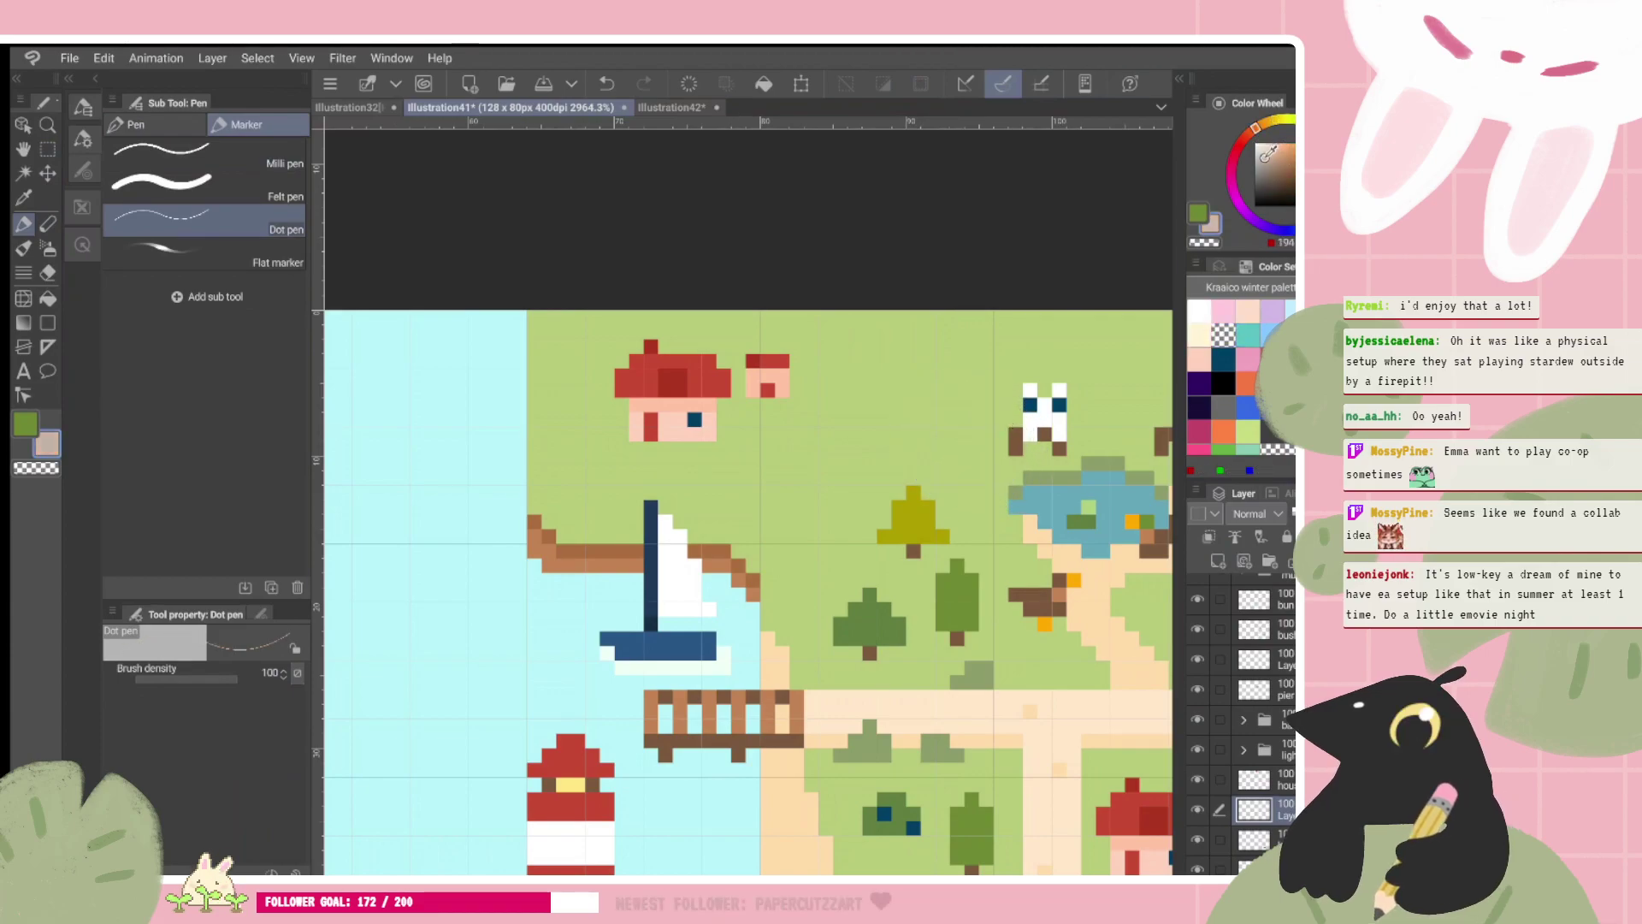
{"action": "mouse_move", "coordinate": [667, 448]}
{"action": "left_mouse_down"}
{"action": "mouse_move", "coordinate": [709, 449]}
{"action": "mouse_move", "coordinate": [632, 449]}
{"action": "left_mouse_up"}
{"action": "key", "text": "ctrl+z"}
{"action": "key", "text": "ctrl+z"}
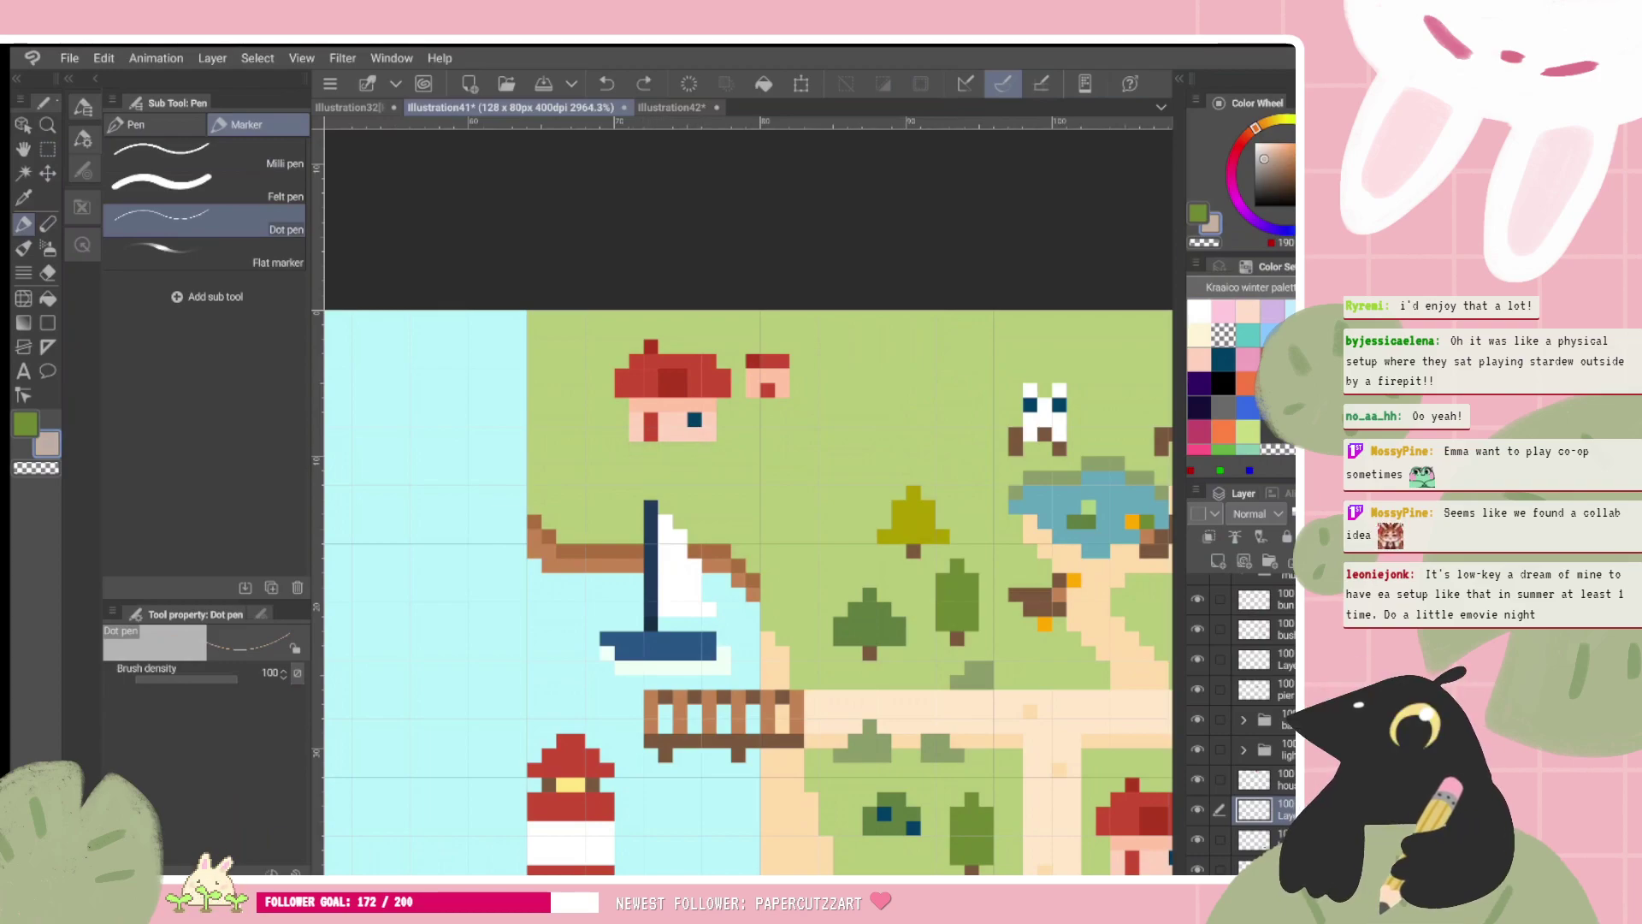
{"action": "left_click_drag", "start_coordinate": [752, 405], "coordinate": [782, 420]}
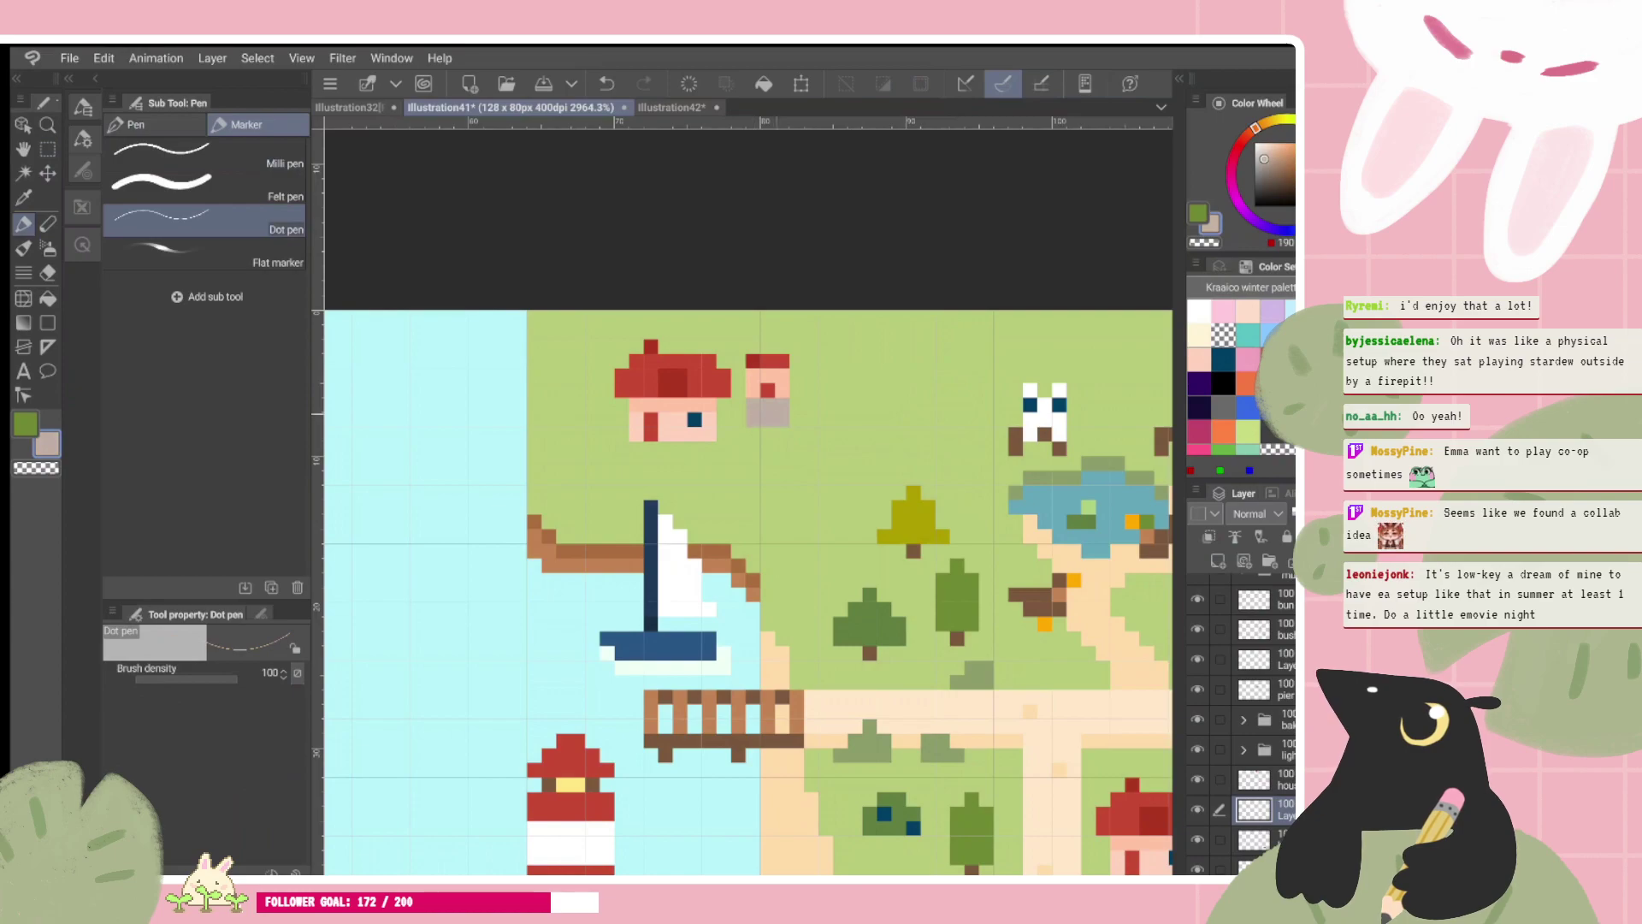
Step: Paint a brighter green rectangular lawn behind and around the copied house and its annex
{"action": "left_click", "coordinate": [727, 445], "text": "alt"}
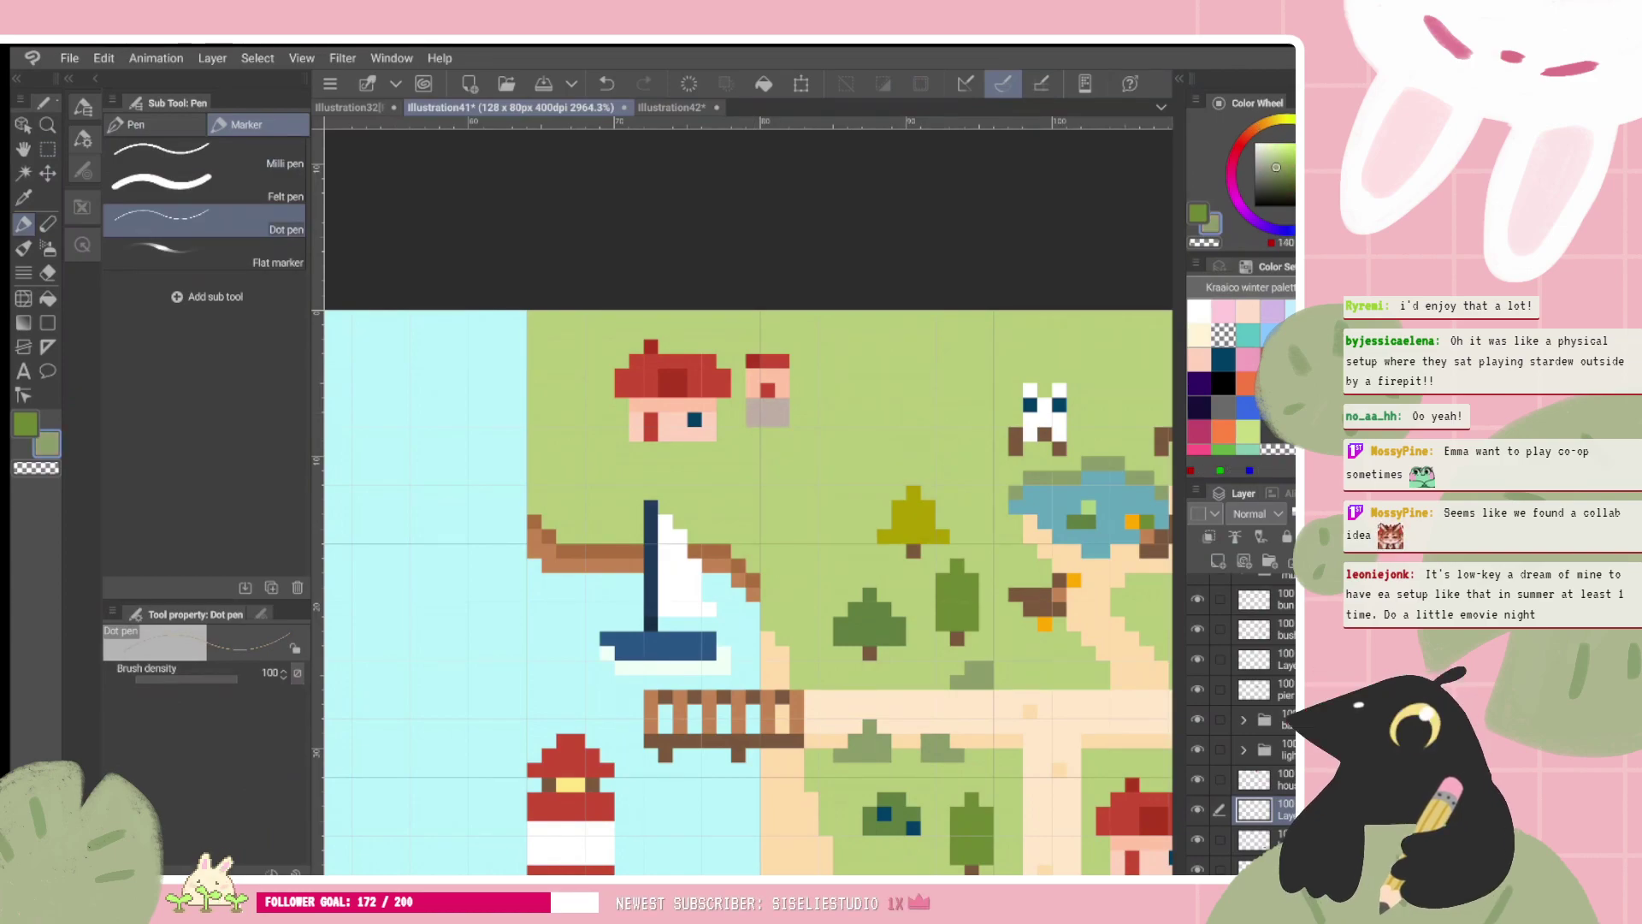
{"action": "left_click", "coordinate": [1290, 158]}
{"action": "mouse_move", "coordinate": [723, 419]}
{"action": "left_mouse_down"}
{"action": "mouse_move", "coordinate": [797, 404]}
{"action": "mouse_move", "coordinate": [810, 419]}
{"action": "mouse_move", "coordinate": [797, 391]}
{"action": "mouse_move", "coordinate": [803, 448]}
{"action": "mouse_move", "coordinate": [780, 448]}
{"action": "mouse_move", "coordinate": [795, 463]}
{"action": "mouse_move", "coordinate": [634, 449]}
{"action": "left_mouse_up"}
{"action": "left_click", "coordinate": [796, 390]}
{"action": "left_click", "coordinate": [738, 390]}
{"action": "left_click", "coordinate": [810, 390]}
{"action": "mouse_move", "coordinate": [812, 462]}
{"action": "left_mouse_down"}
{"action": "mouse_move", "coordinate": [694, 454]}
{"action": "mouse_move", "coordinate": [814, 447]}
{"action": "mouse_move", "coordinate": [627, 439]}
{"action": "left_mouse_up"}
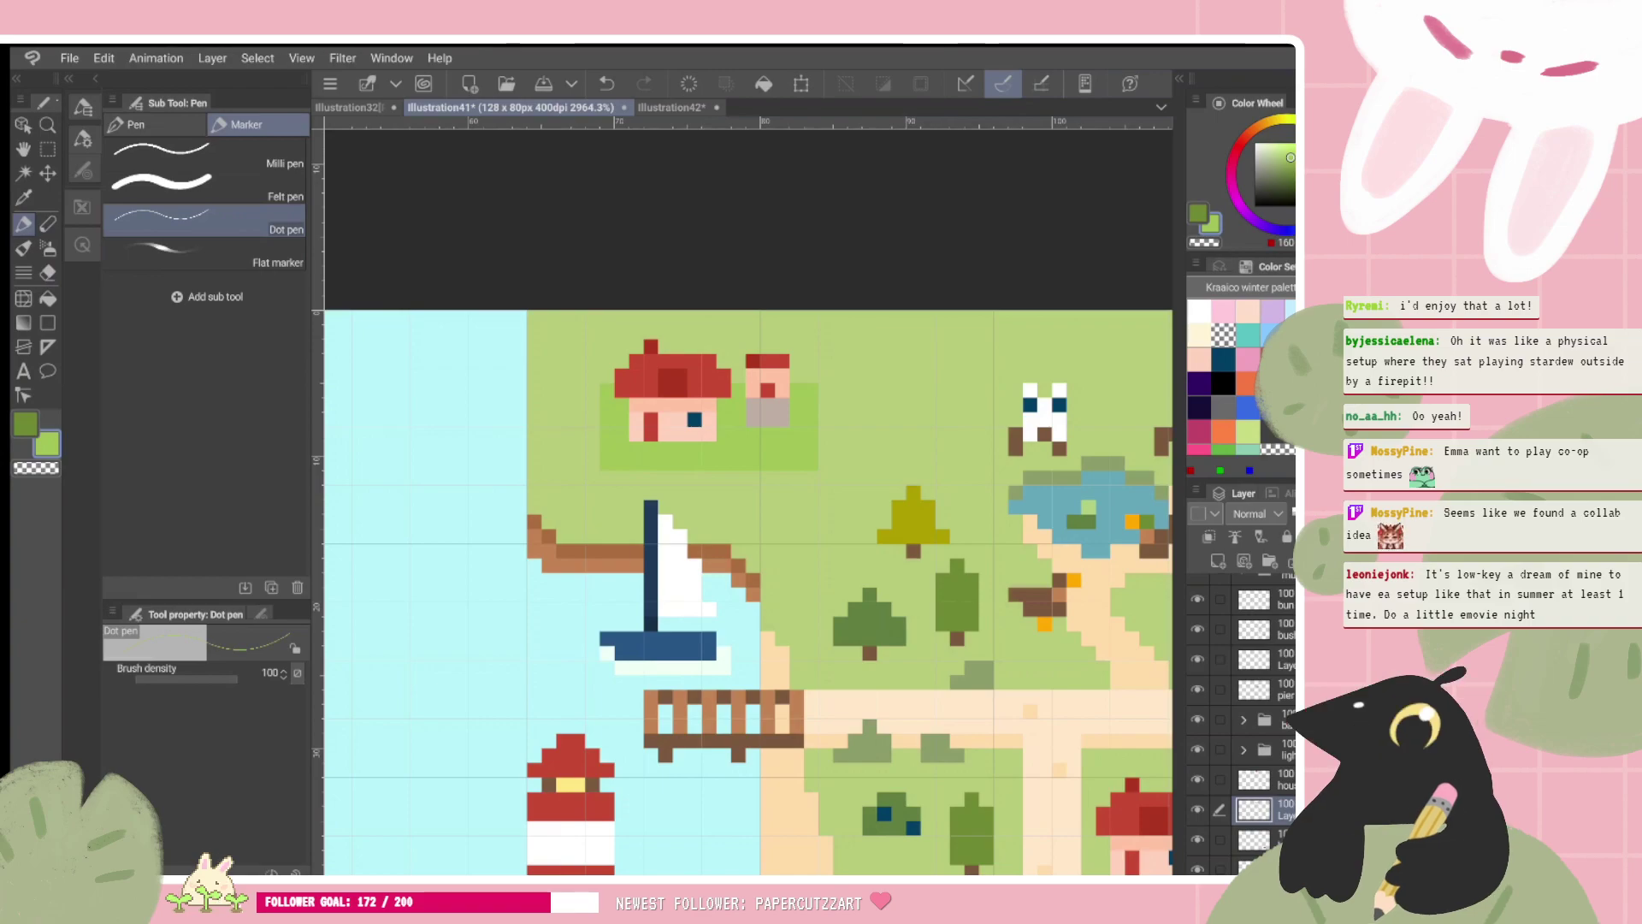
Step: Try lighter and darker olive tones on the block under the annex, and recolour it a medium grey-taupe
{"action": "scroll", "coordinate": [1005, 350], "scroll_direction": "up", "scroll_amount": 1}
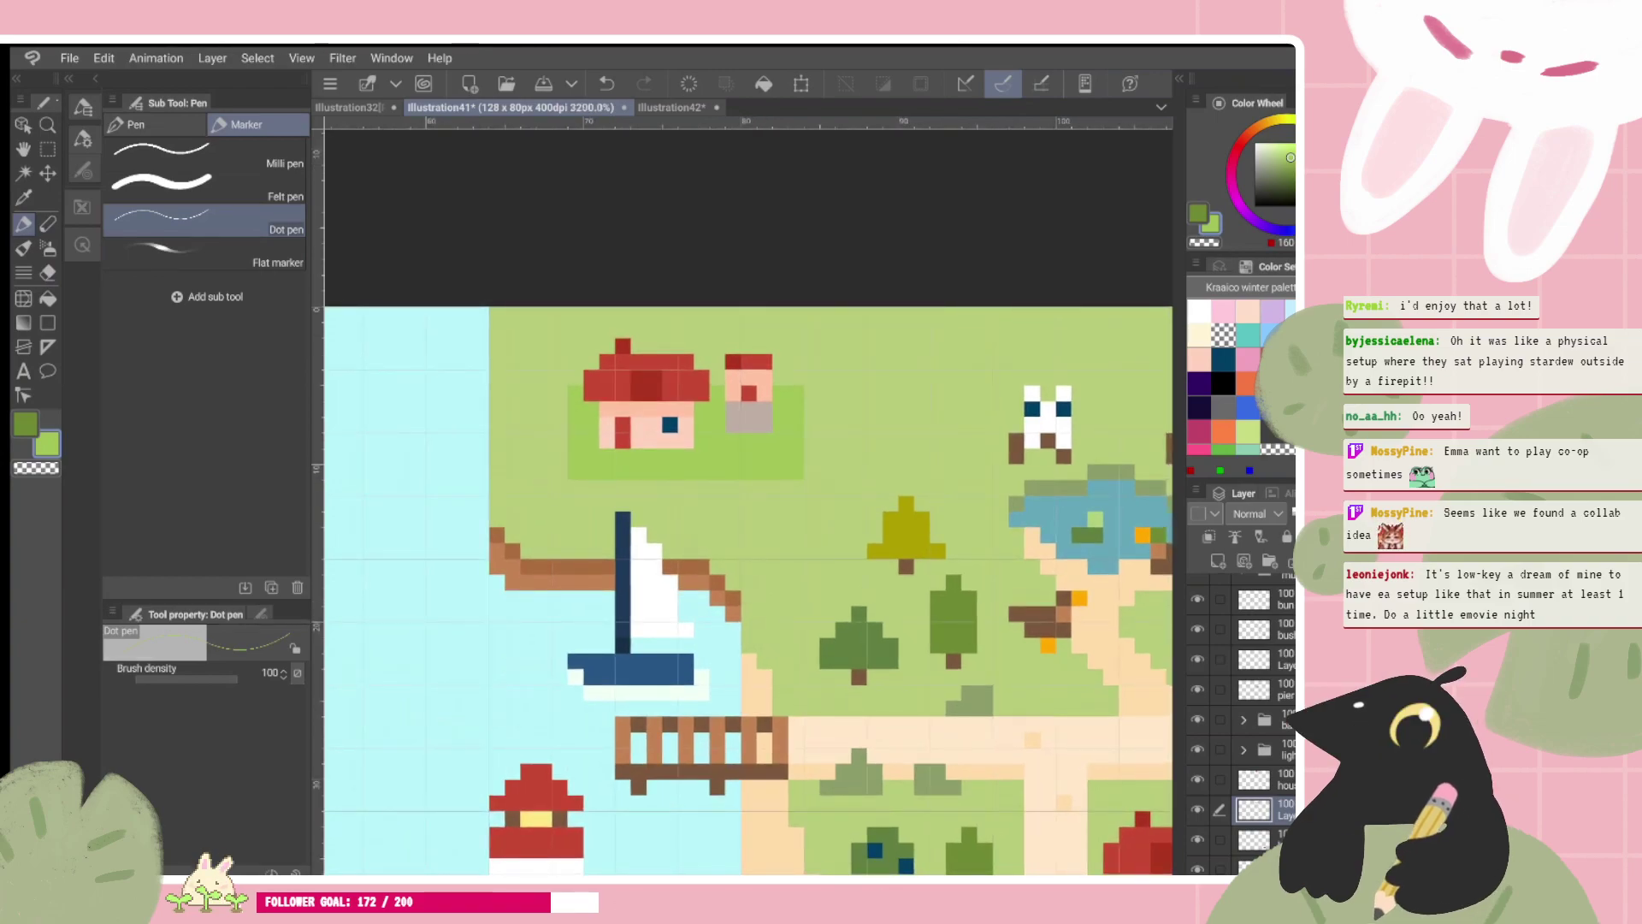
{"action": "mouse_move", "coordinate": [1290, 157]}
{"action": "left_mouse_down"}
{"action": "mouse_move", "coordinate": [1270, 121]}
{"action": "mouse_move", "coordinate": [1270, 162]}
{"action": "left_mouse_up"}
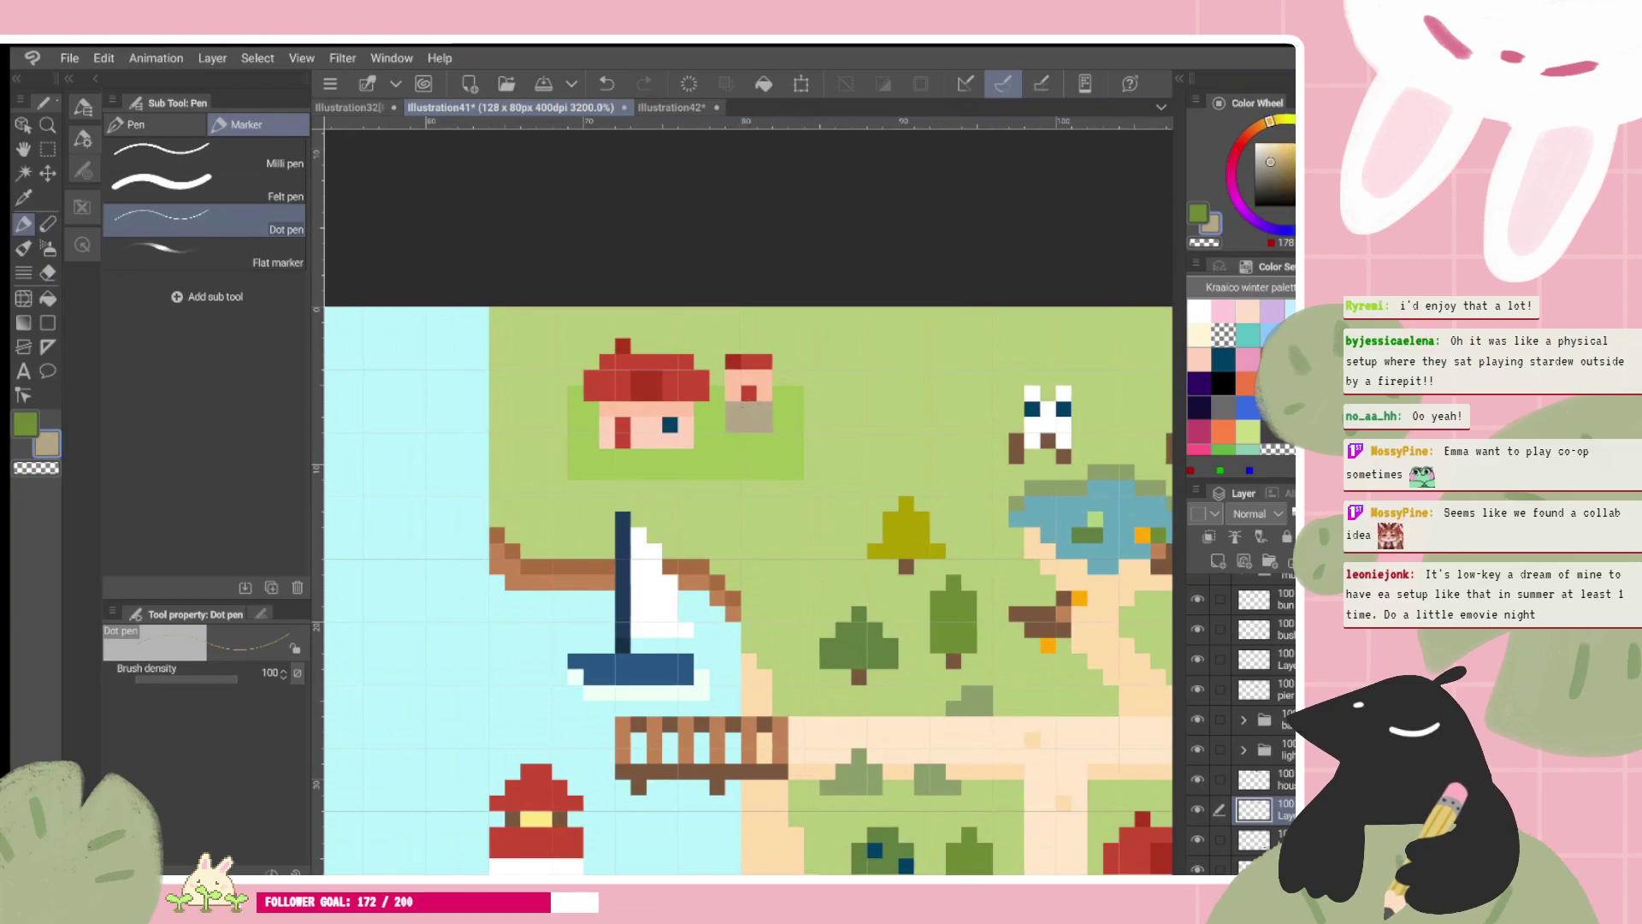
{"action": "left_click", "coordinate": [1270, 171]}
{"action": "left_click_drag", "start_coordinate": [764, 408], "coordinate": [733, 424]}
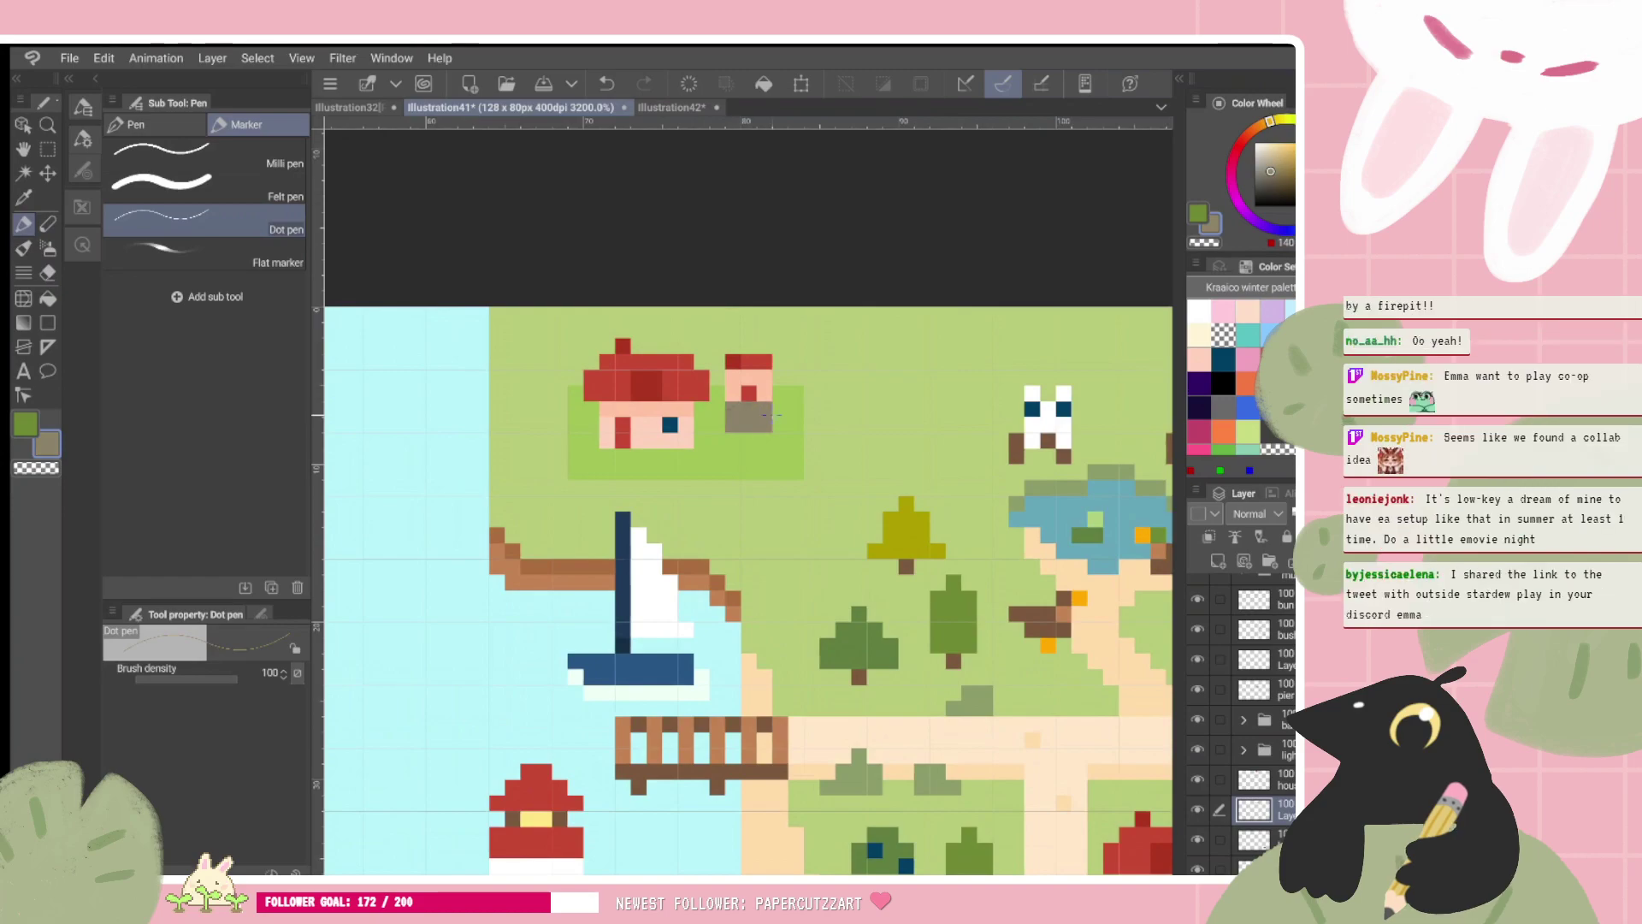
{"action": "key", "text": "ctrl+z"}
{"action": "left_click", "coordinate": [1269, 166]}
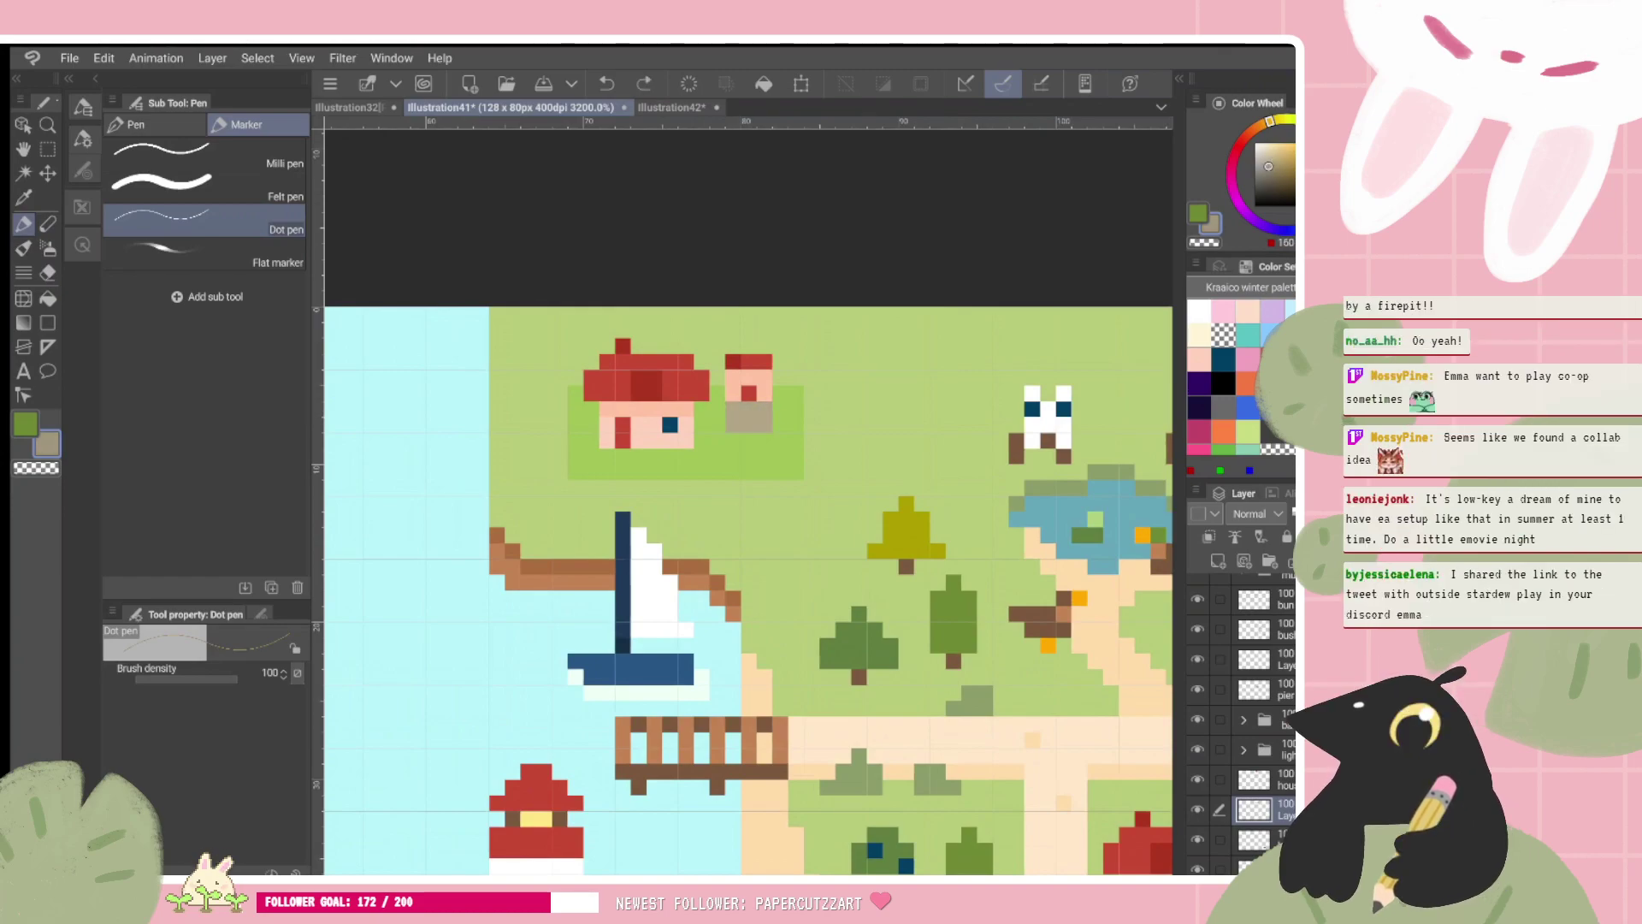
{"action": "mouse_move", "coordinate": [733, 409]}
{"action": "left_mouse_down"}
{"action": "mouse_move", "coordinate": [764, 414]}
{"action": "mouse_move", "coordinate": [748, 411]}
{"action": "left_mouse_up"}
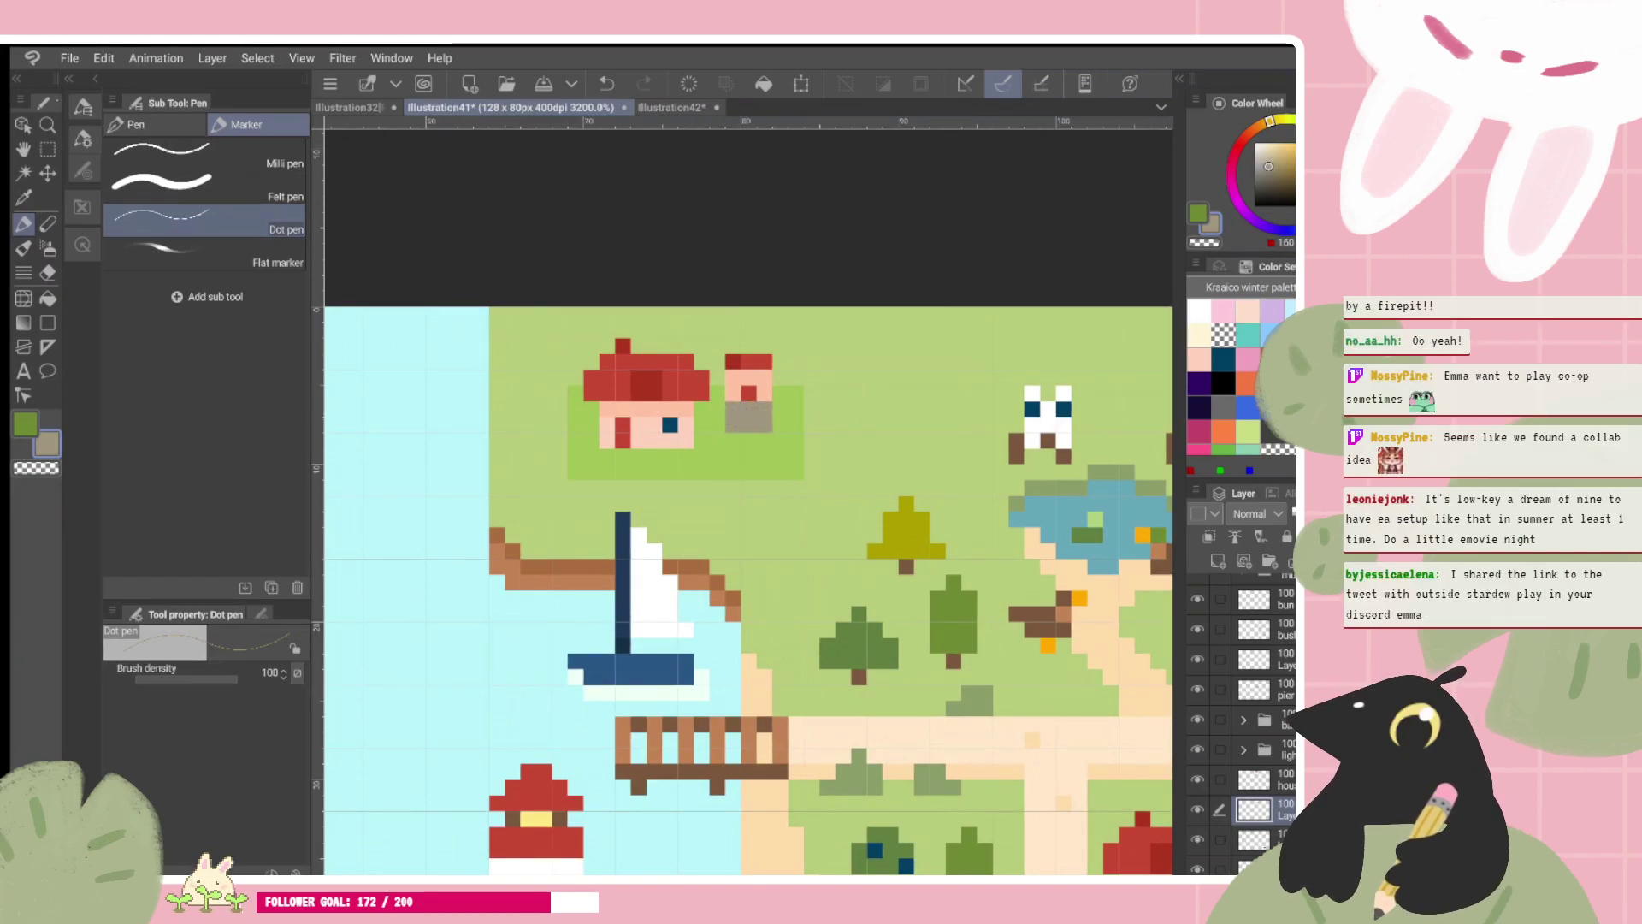
Step: Try short path strokes in taupe and light peach below the copied house's door, and undo each one
{"action": "left_click_drag", "start_coordinate": [622, 453], "coordinate": [623, 473]}
{"action": "key", "text": "ctrl+z"}
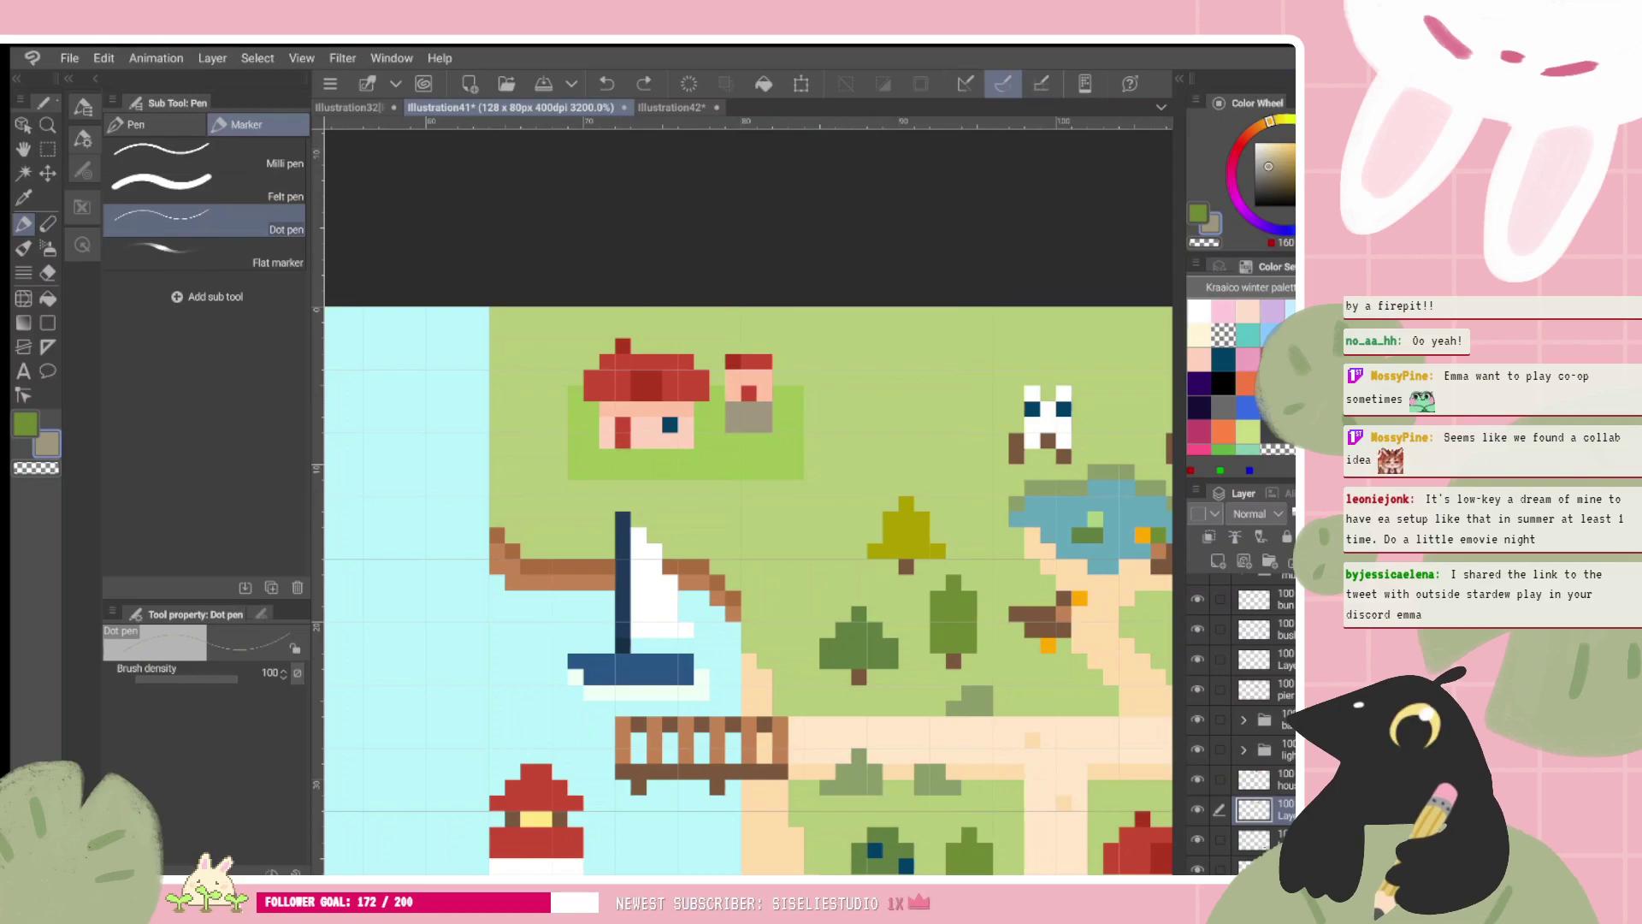
{"action": "left_click", "coordinate": [1276, 143]}
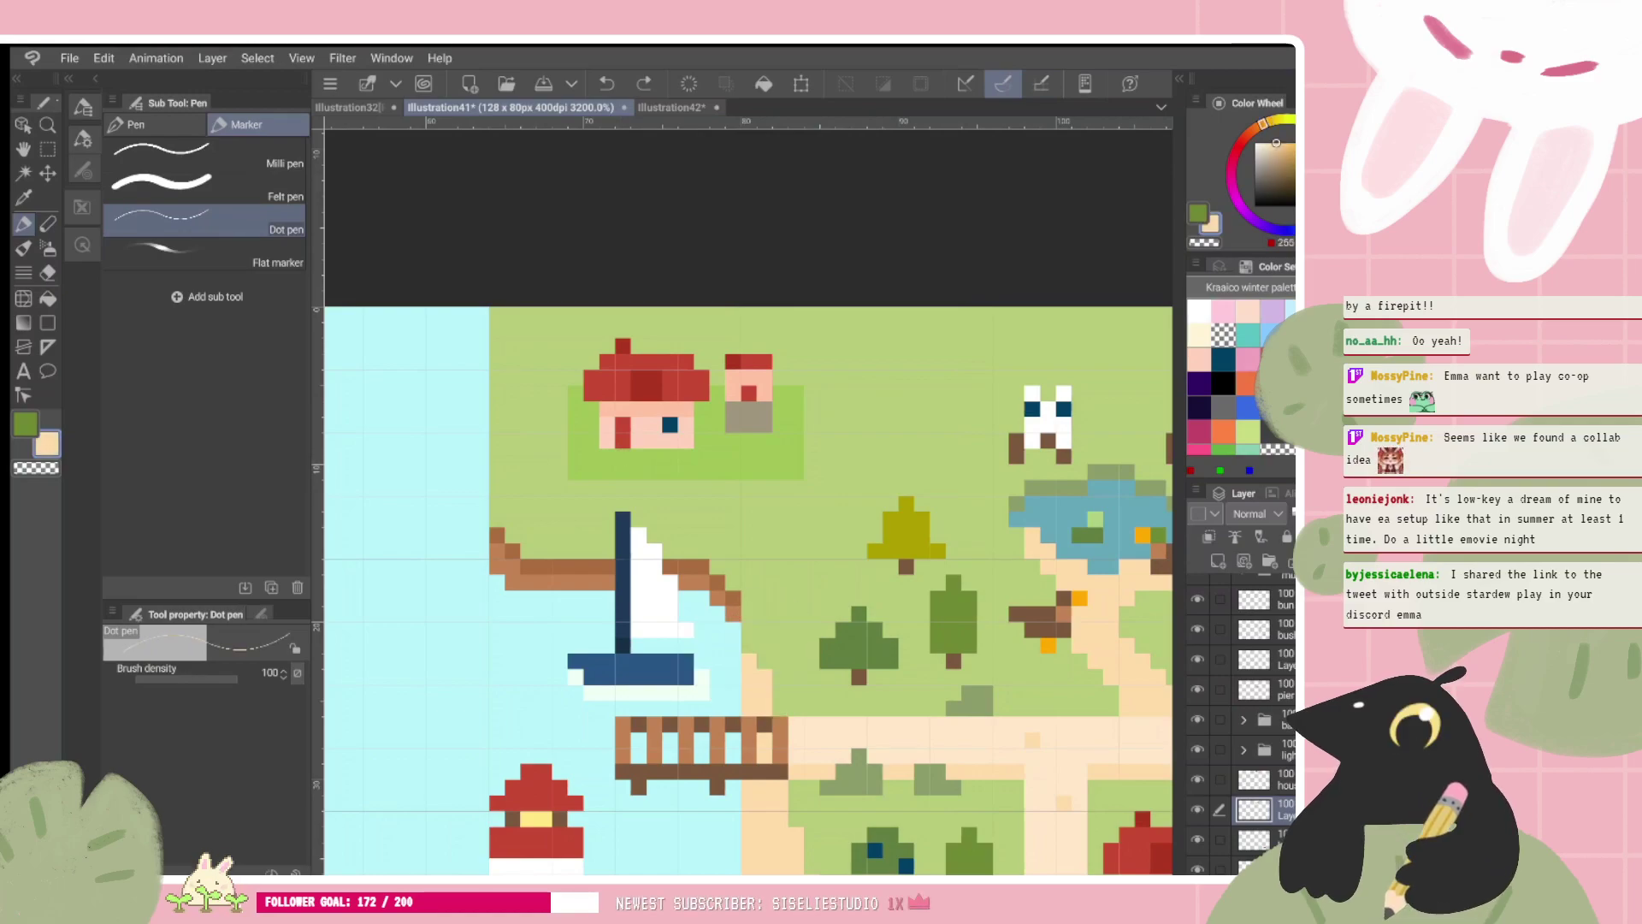
{"action": "left_click", "coordinate": [623, 471]}
{"action": "key", "text": "ctrl+z"}
{"action": "key", "text": "ctrl+z"}
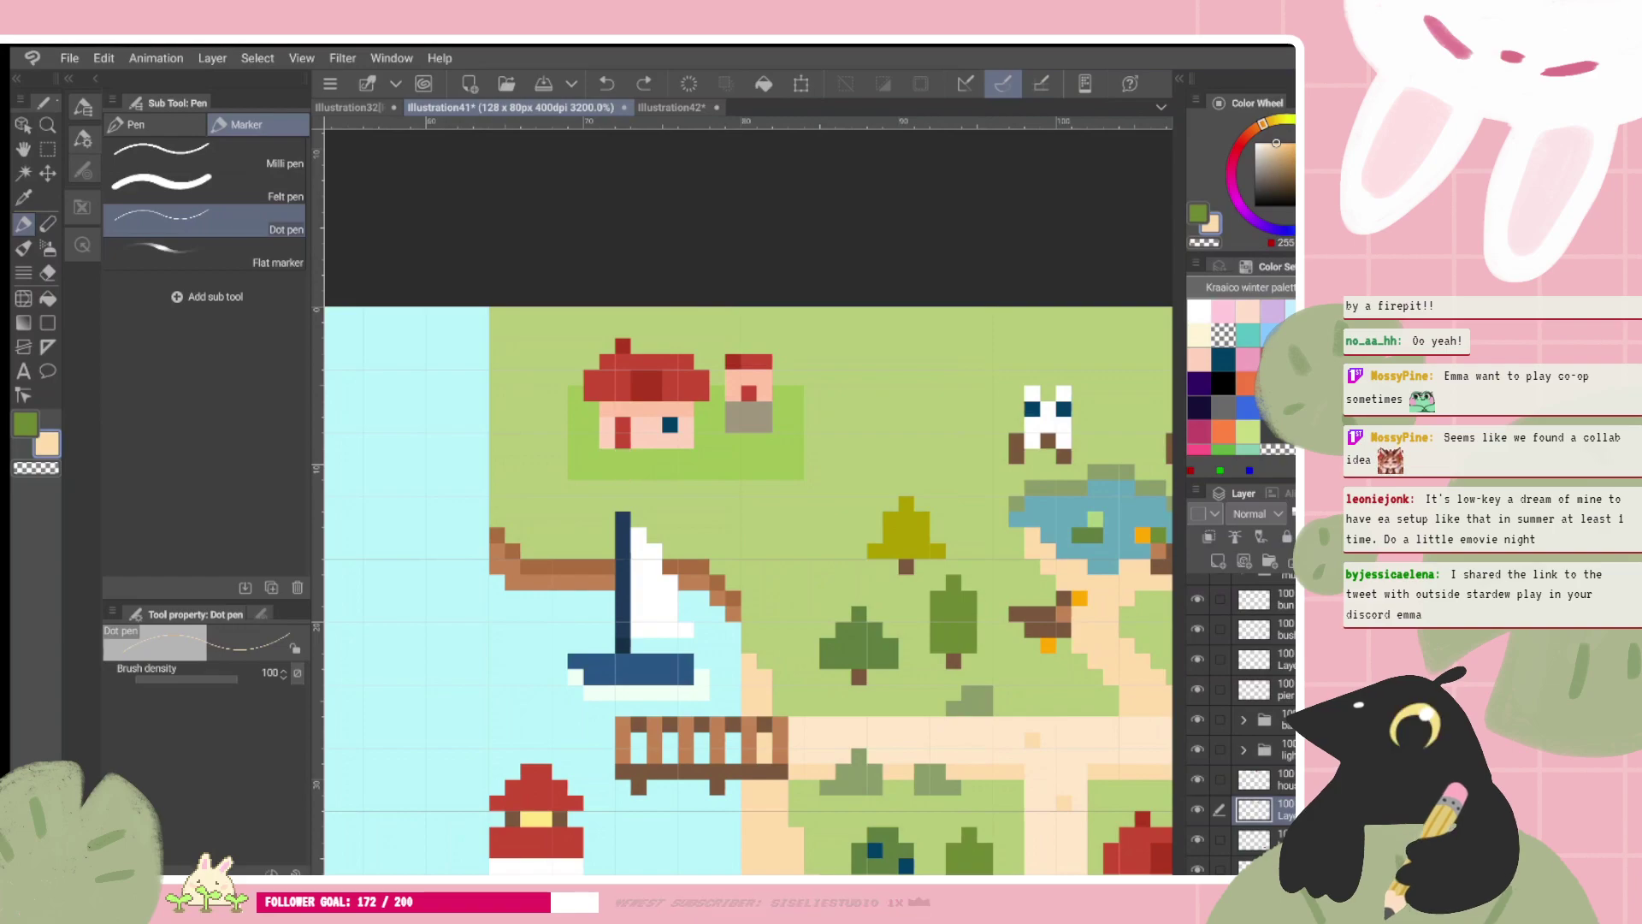
{"action": "left_click_drag", "start_coordinate": [748, 505], "coordinate": [680, 468]}
{"action": "left_click_drag", "start_coordinate": [571, 434], "coordinate": [539, 435]}
{"action": "key", "text": "ctrl+z"}
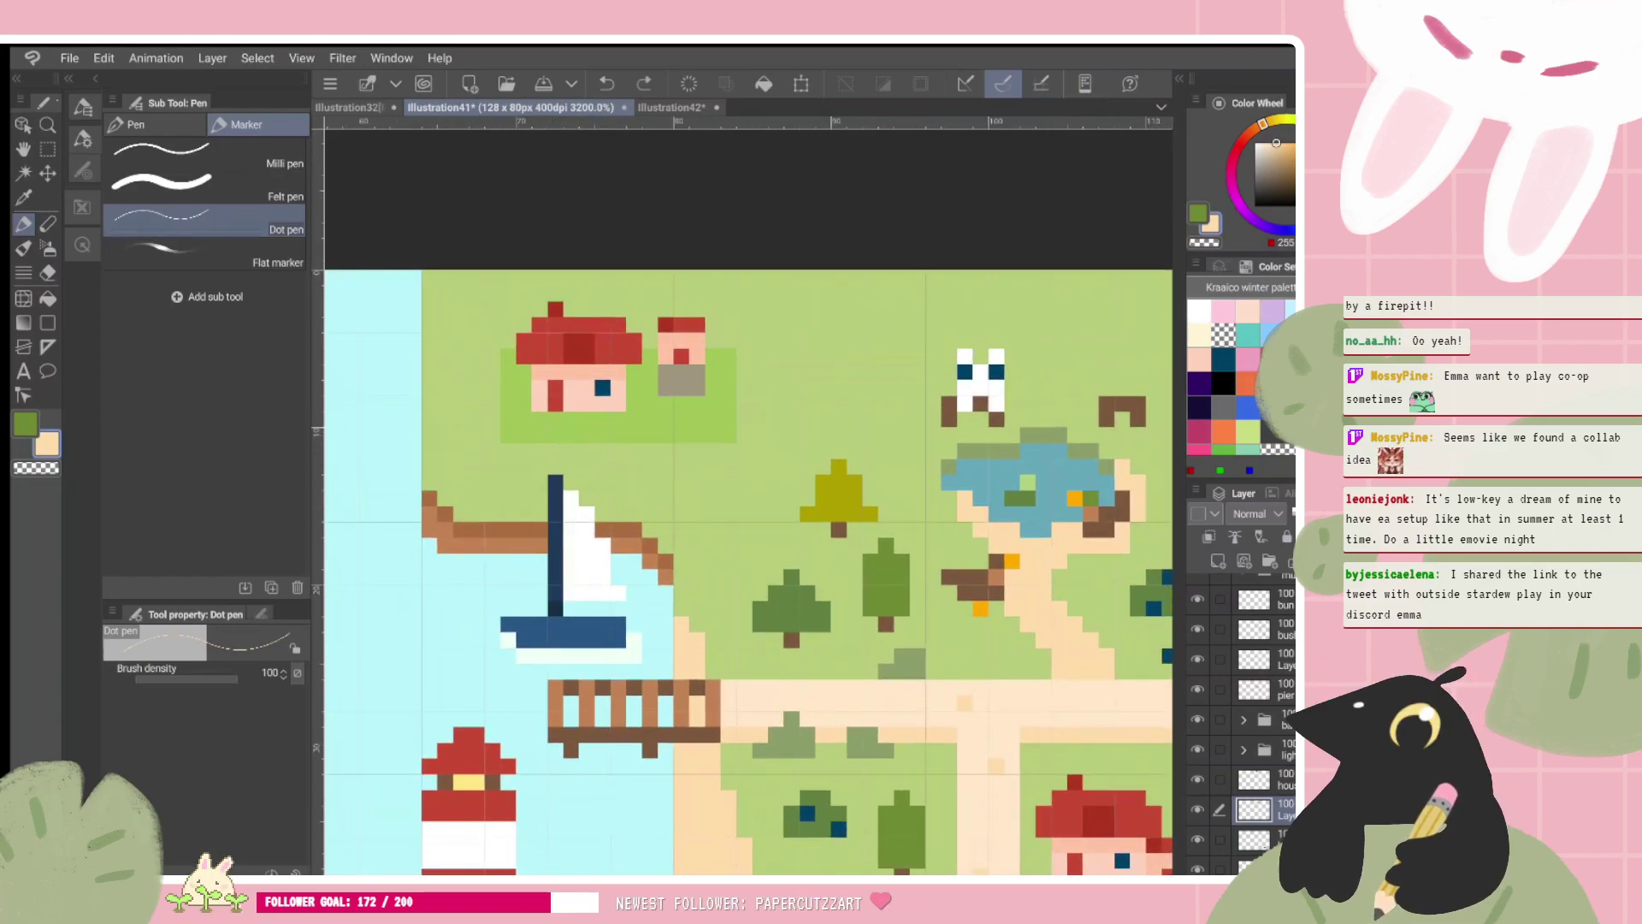
Step: Sample the taupe of the block under the annex and try scattered stepping stones running southeast from the house's door
{"action": "left_click", "coordinate": [684, 372], "text": "alt"}
{"action": "left_click_drag", "start_coordinate": [540, 434], "coordinate": [555, 451]}
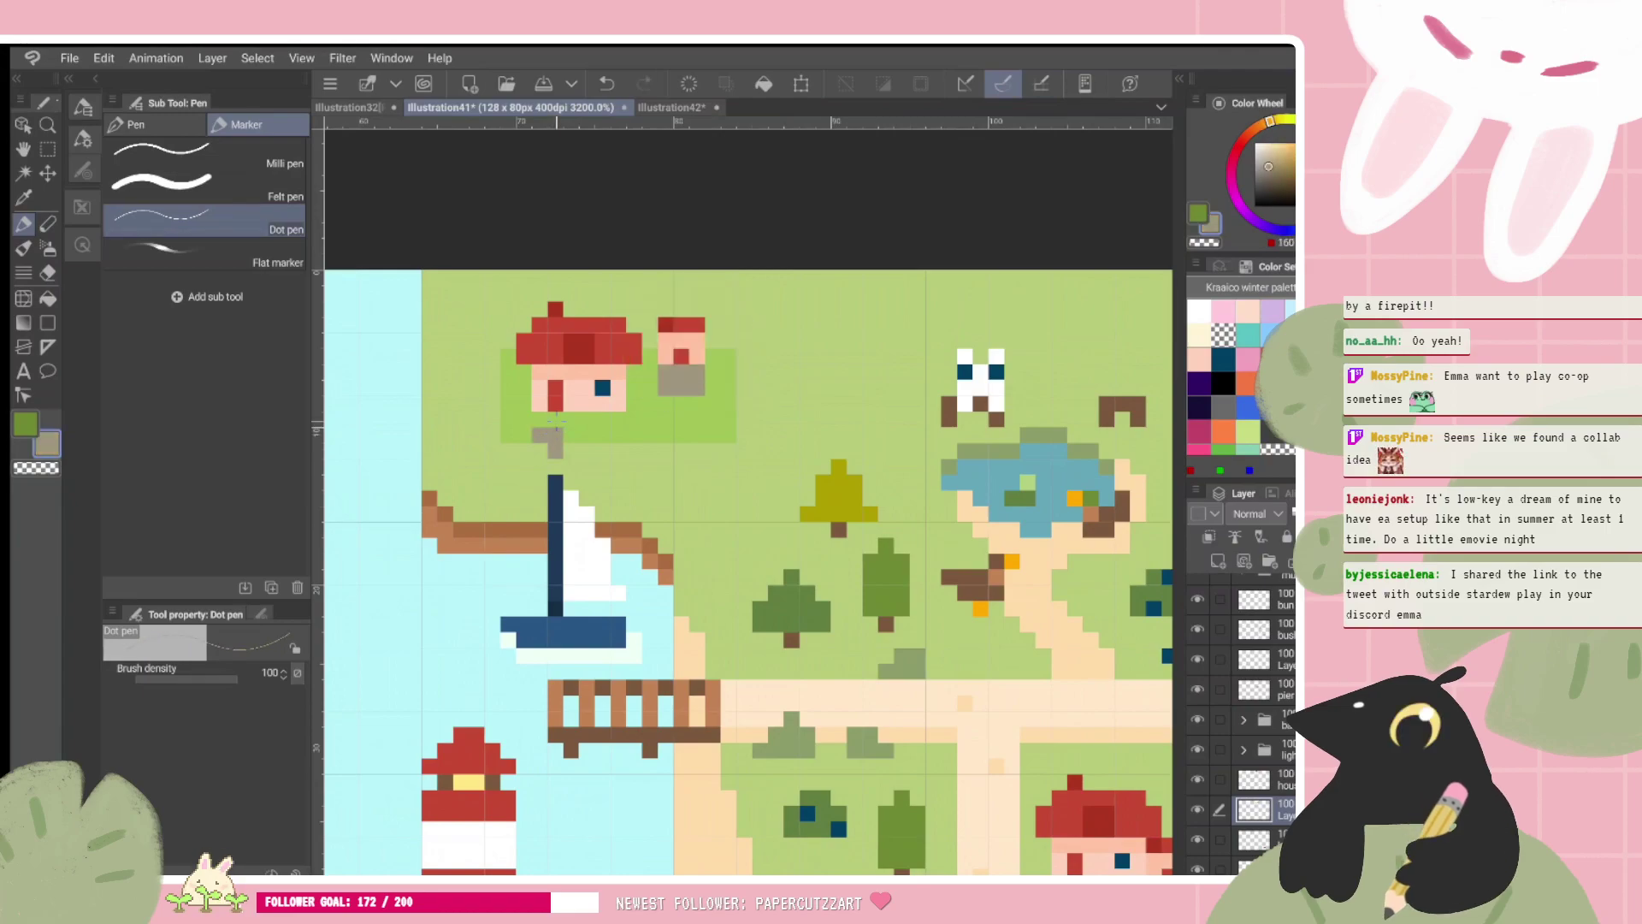
{"action": "left_click_drag", "start_coordinate": [650, 325], "coordinate": [712, 292]}
{"action": "key", "text": "ctrl+z"}
{"action": "key", "text": "ctrl+z"}
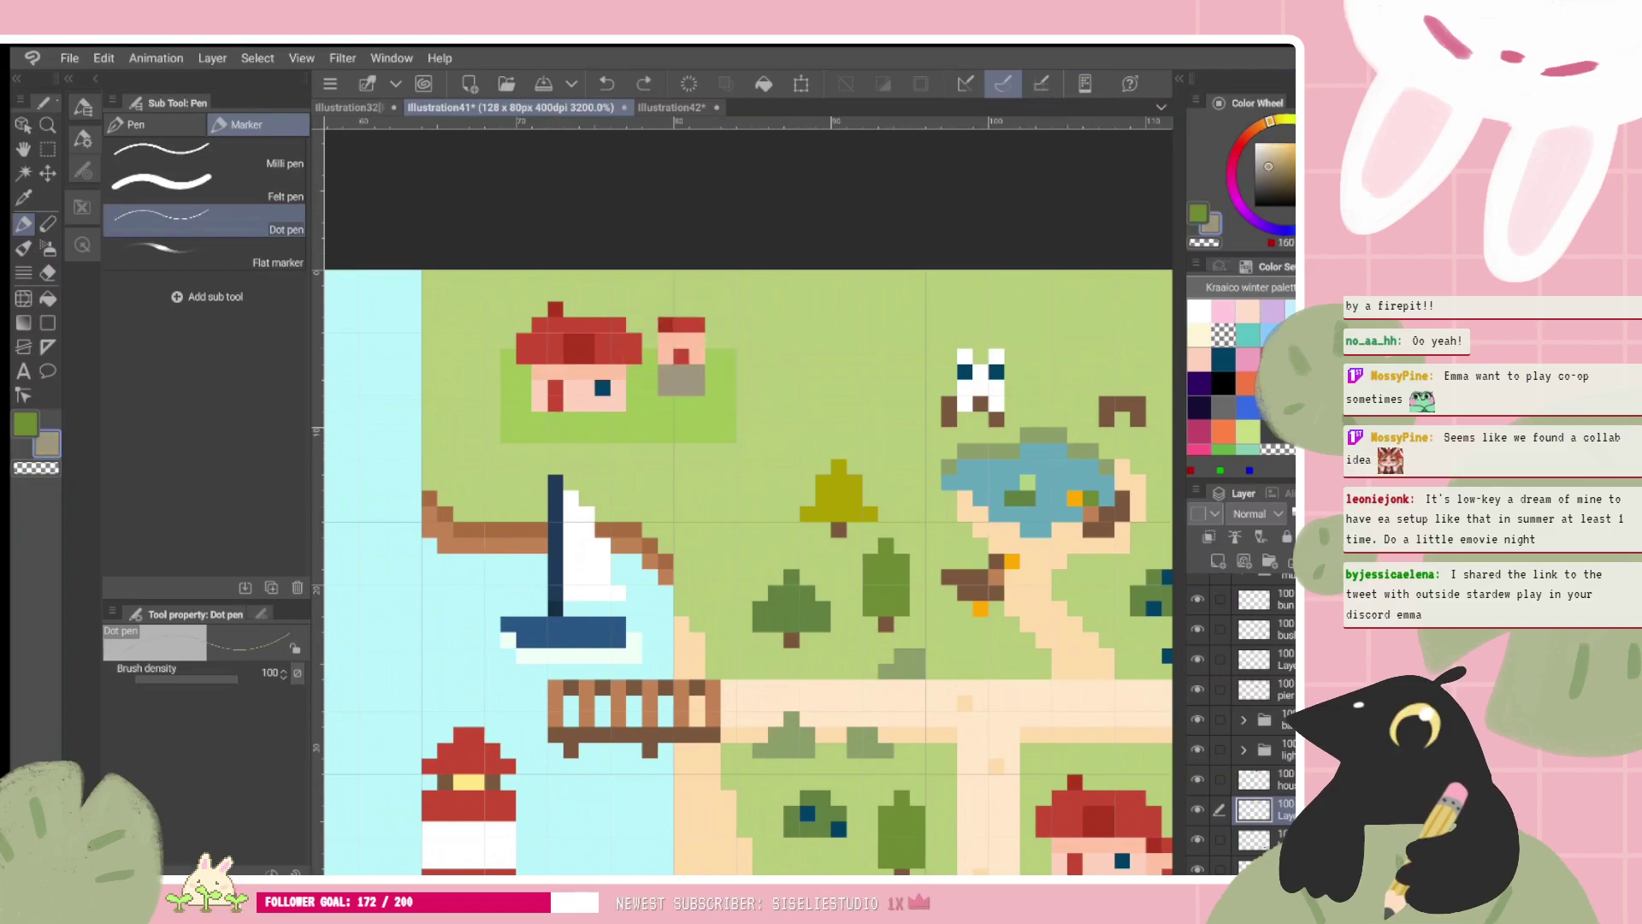
{"action": "scroll", "coordinate": [748, 565], "scroll_direction": "down", "scroll_amount": 1}
{"action": "mouse_move", "coordinate": [556, 423]}
{"action": "left_mouse_down"}
{"action": "mouse_move", "coordinate": [572, 423]}
{"action": "mouse_move", "coordinate": [555, 407]}
{"action": "left_mouse_up"}
{"action": "key", "text": "ctrl+z"}
{"action": "left_click", "coordinate": [588, 439]}
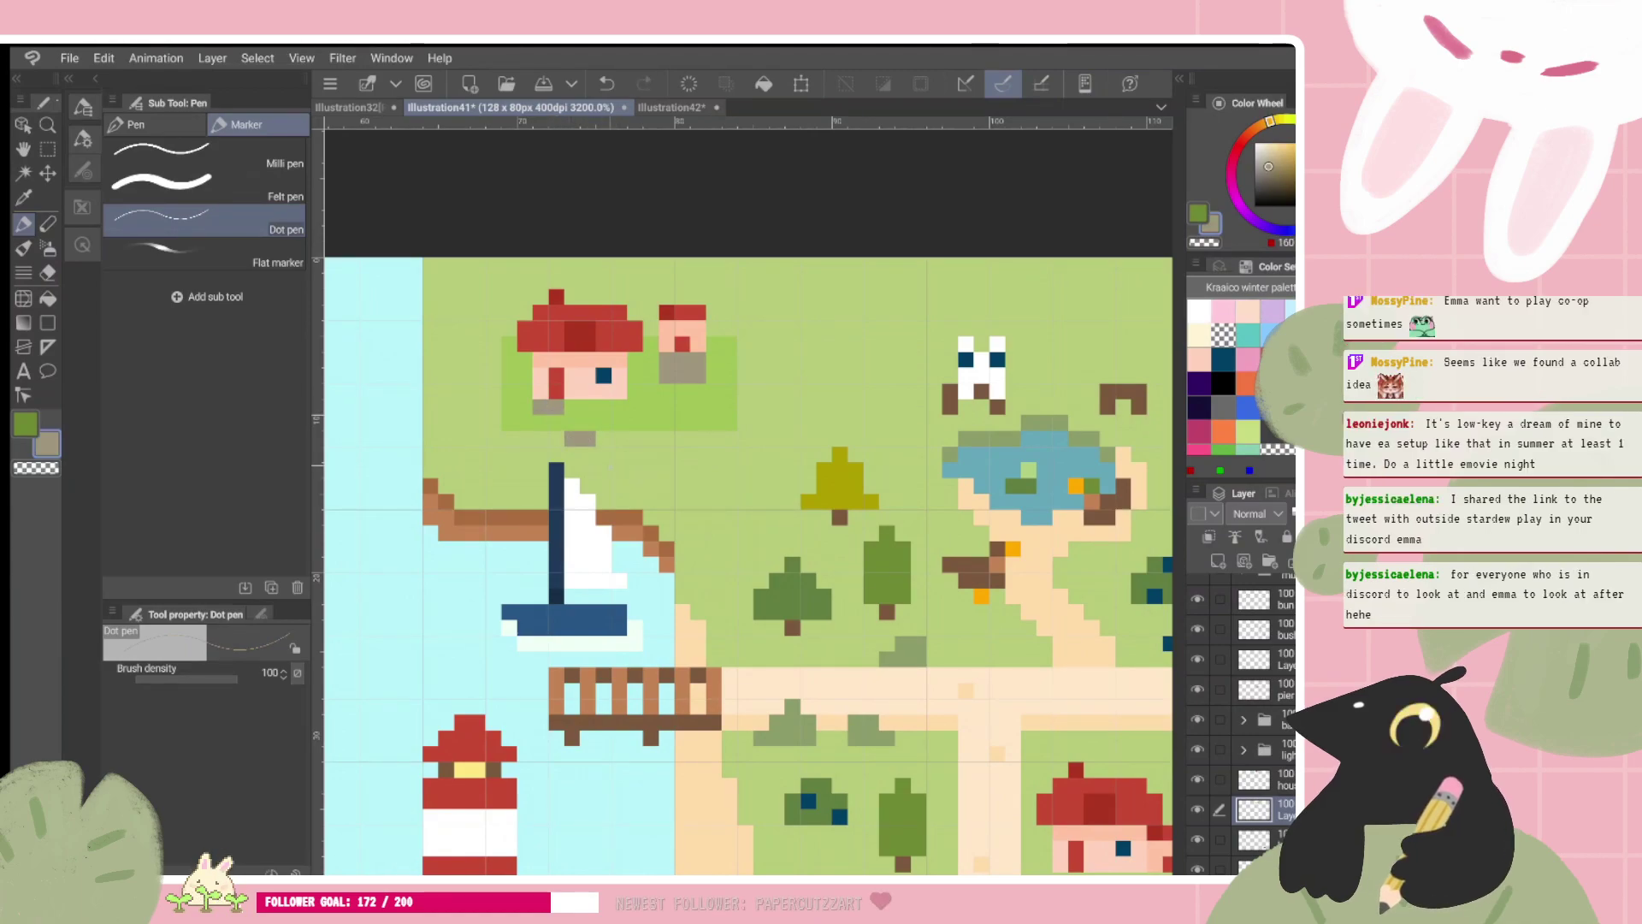
{"action": "left_click_drag", "start_coordinate": [604, 470], "coordinate": [620, 471]}
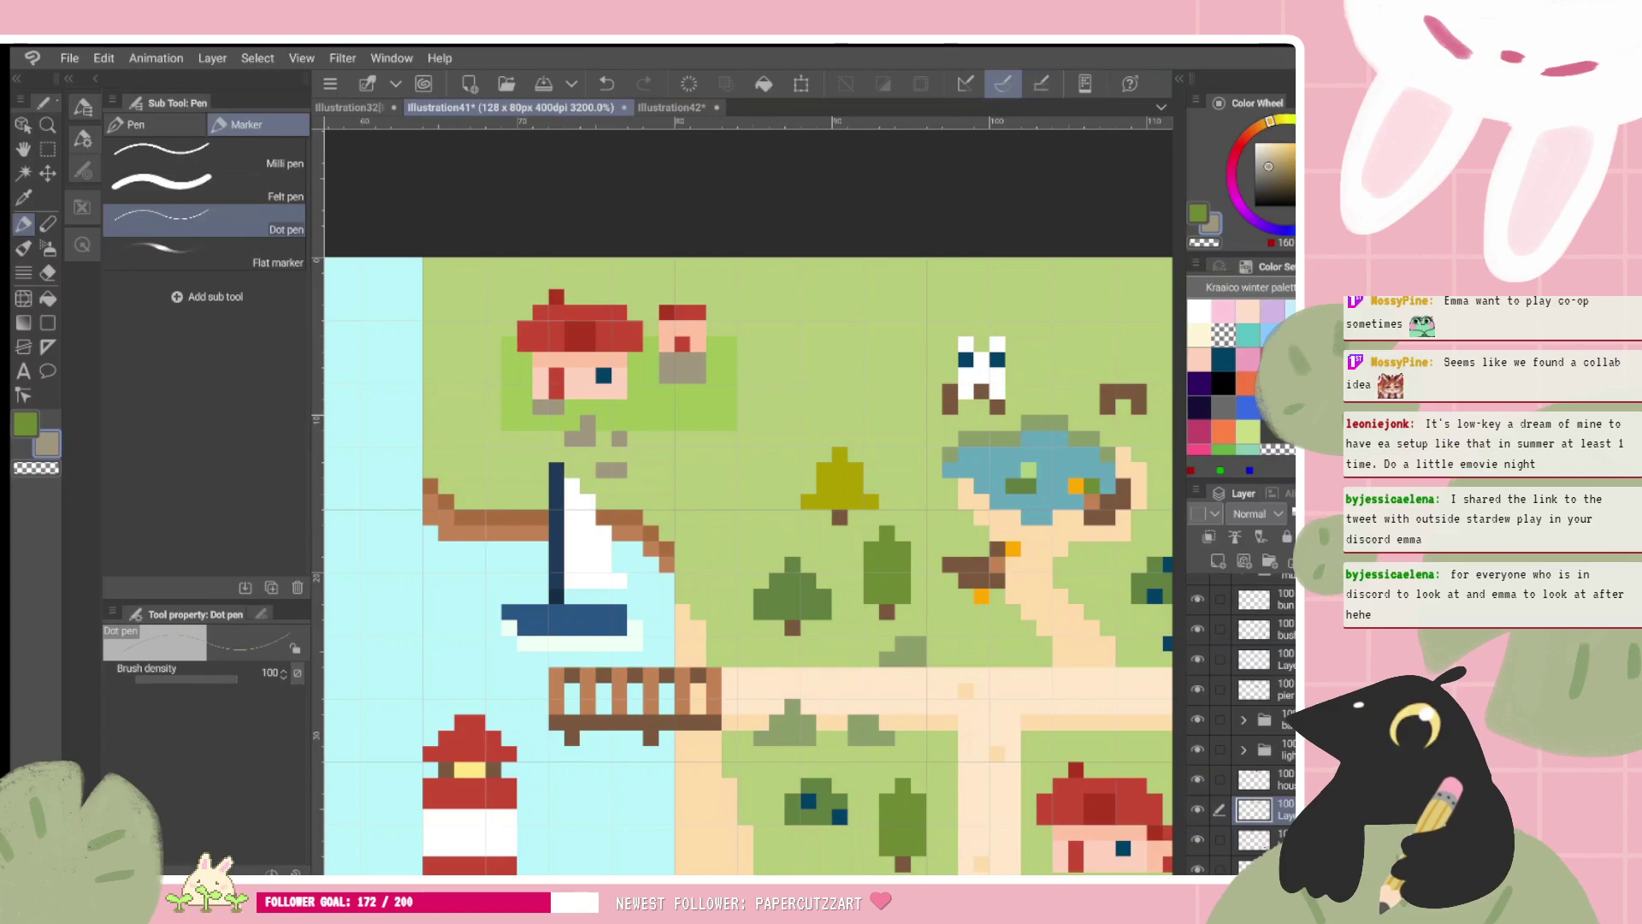
{"action": "key", "text": "ctrl+z"}
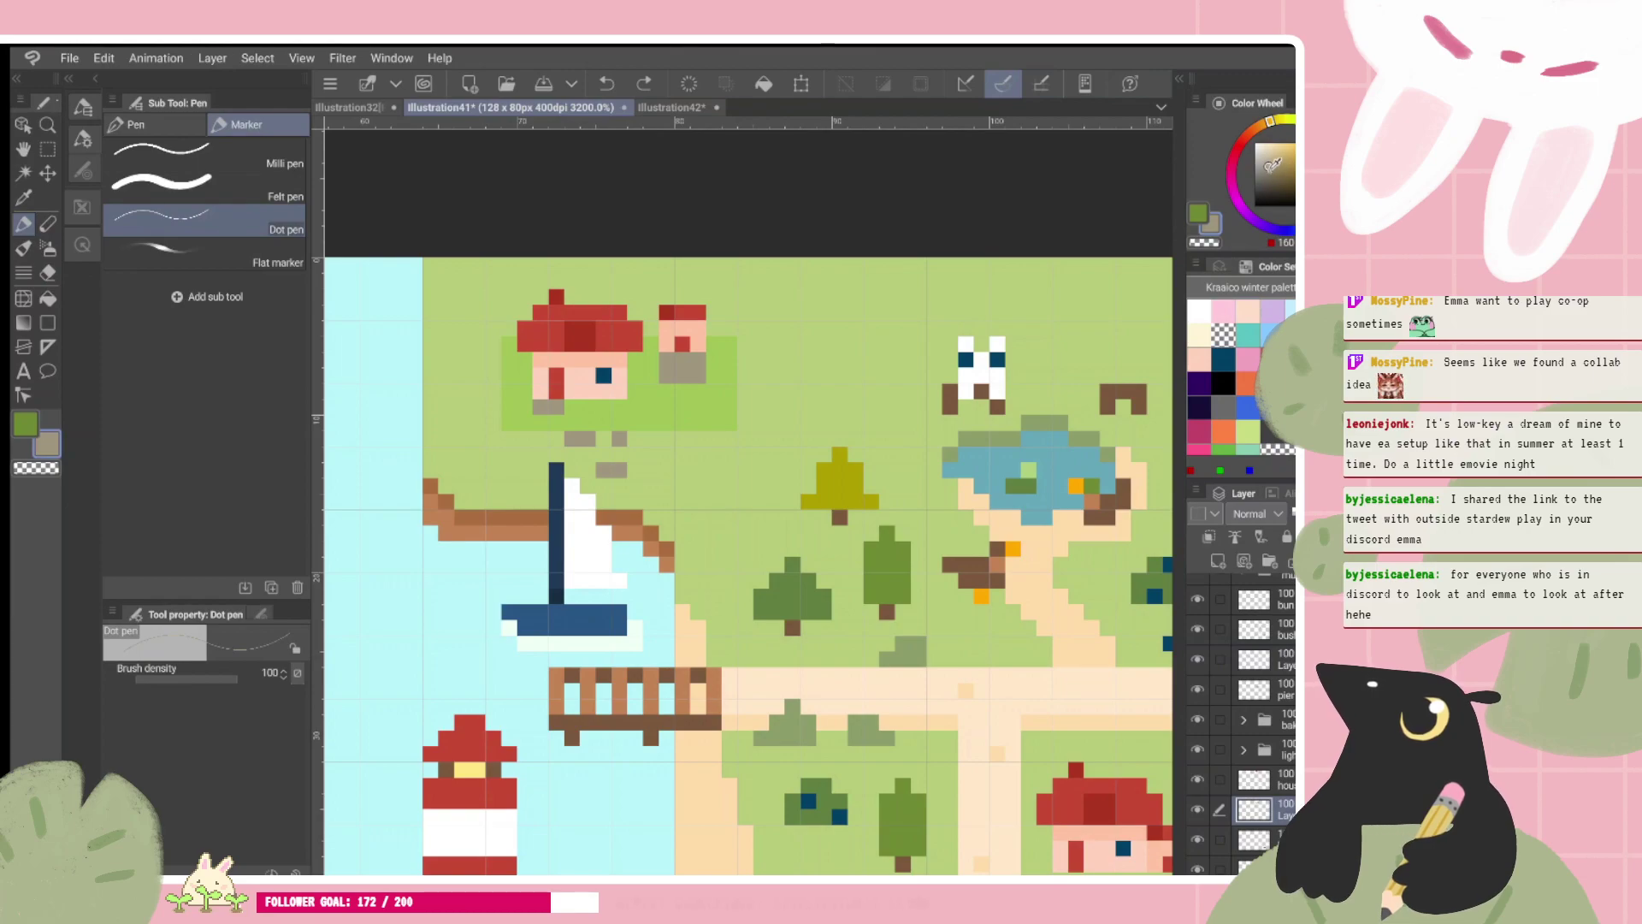
Step: Try filling the gaps between the stepping stones with a darker taupe, and undo the fills
{"action": "left_click", "coordinate": [1270, 171]}
{"action": "left_click", "coordinate": [555, 422]}
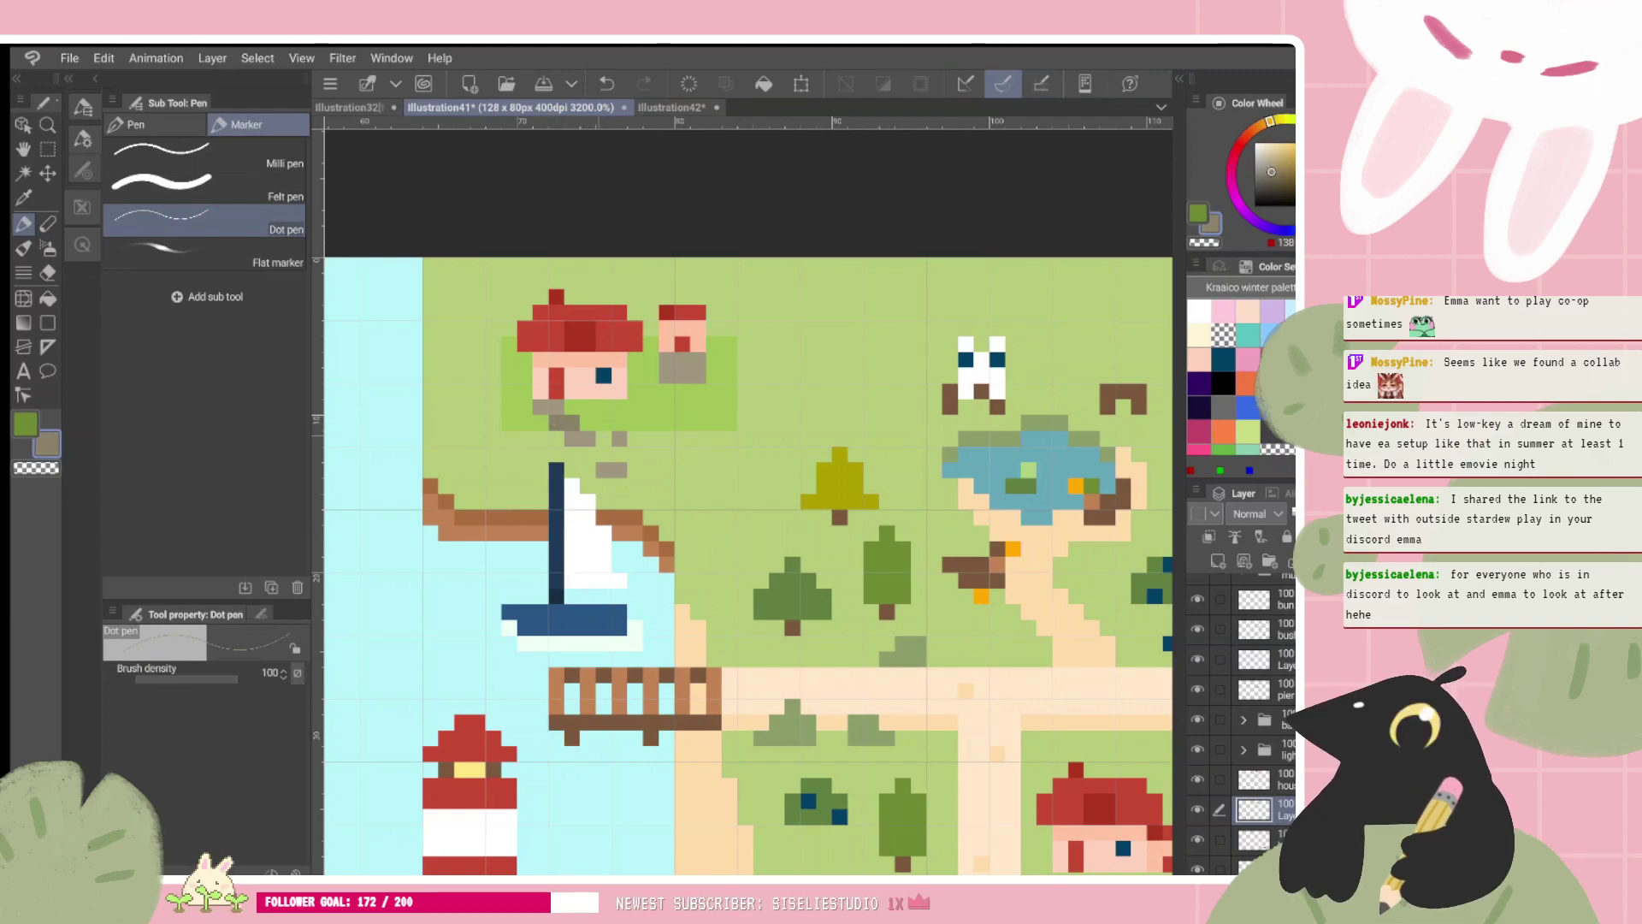
{"action": "left_click", "coordinate": [604, 437]}
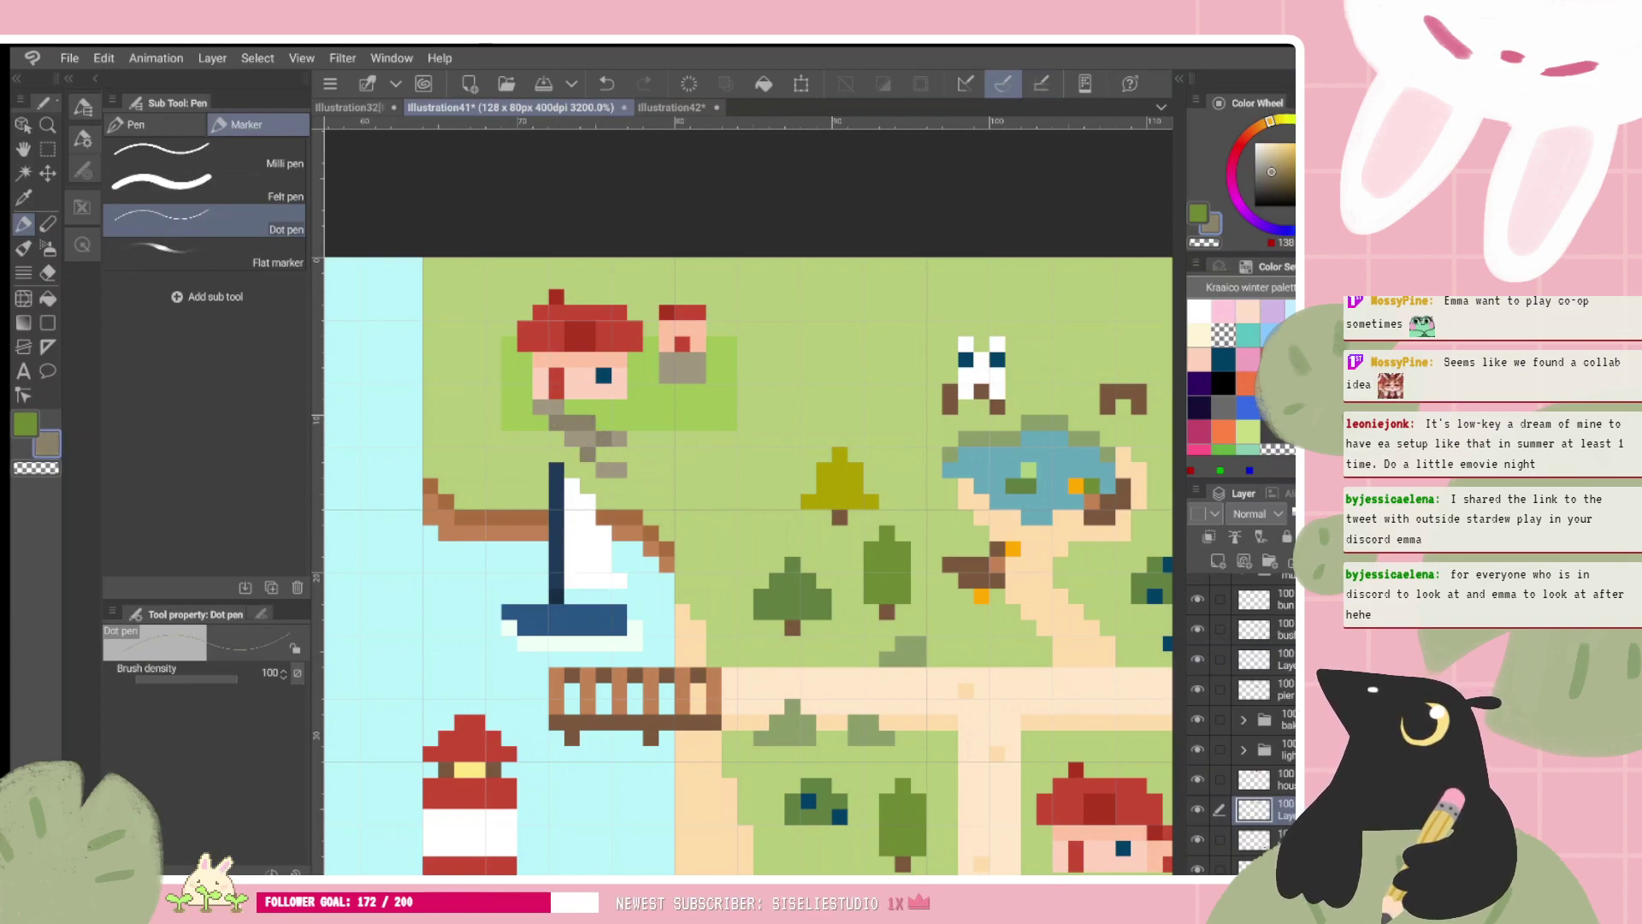
{"action": "scroll", "coordinate": [701, 486], "scroll_direction": "down", "scroll_amount": 3}
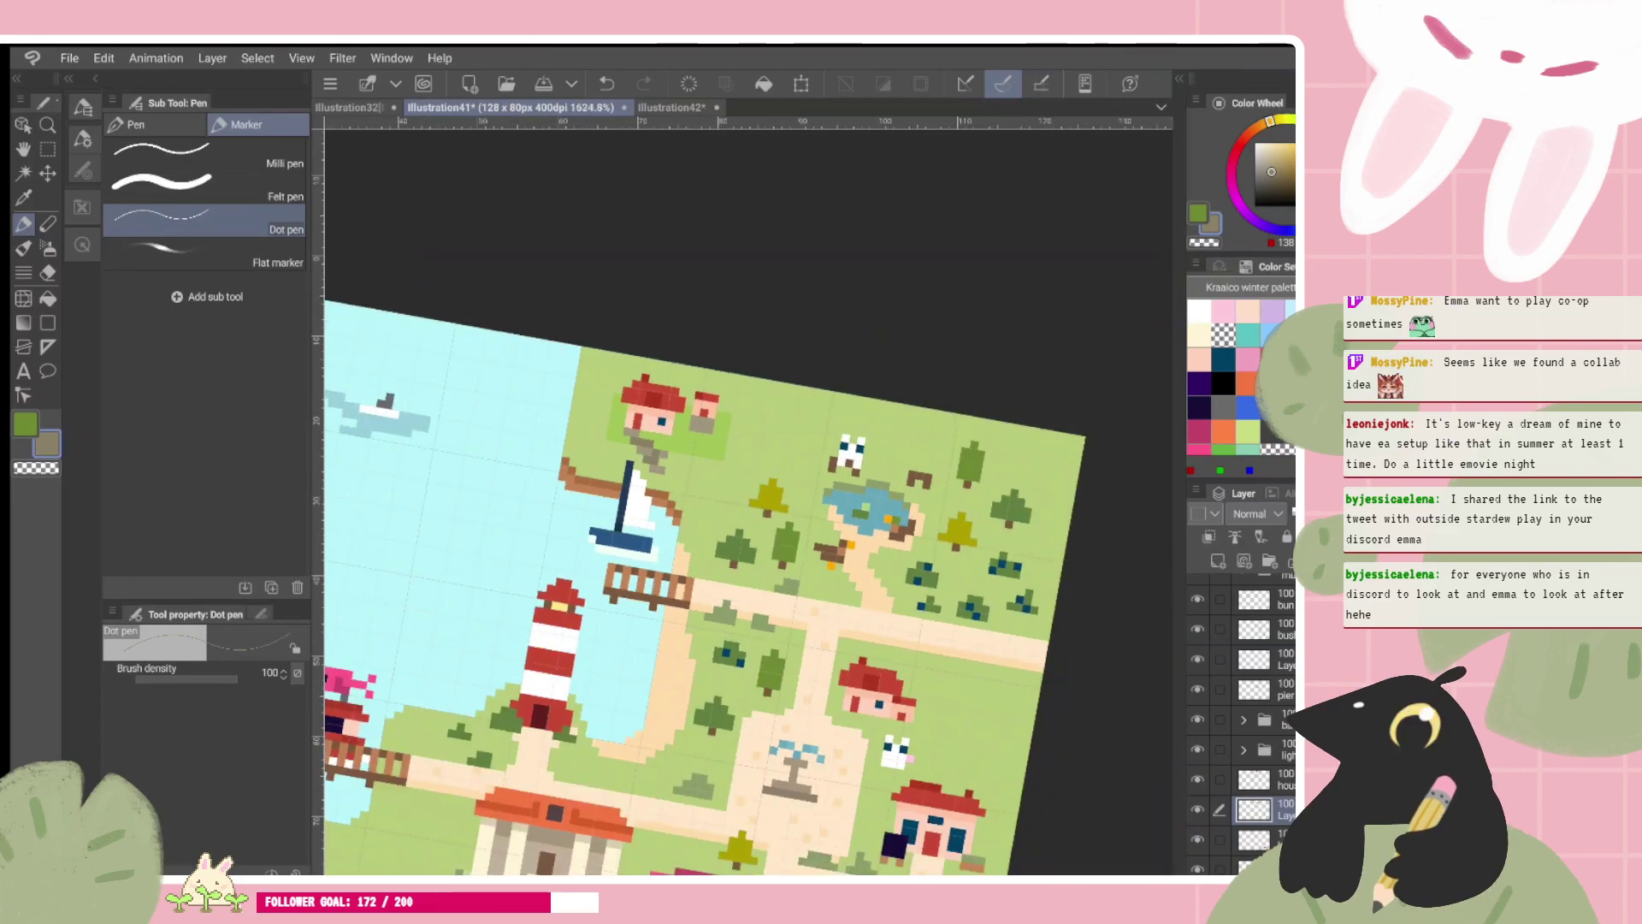
{"action": "scroll", "coordinate": [758, 459], "scroll_direction": "up", "scroll_amount": 2}
{"action": "key", "text": "ctrl+z"}
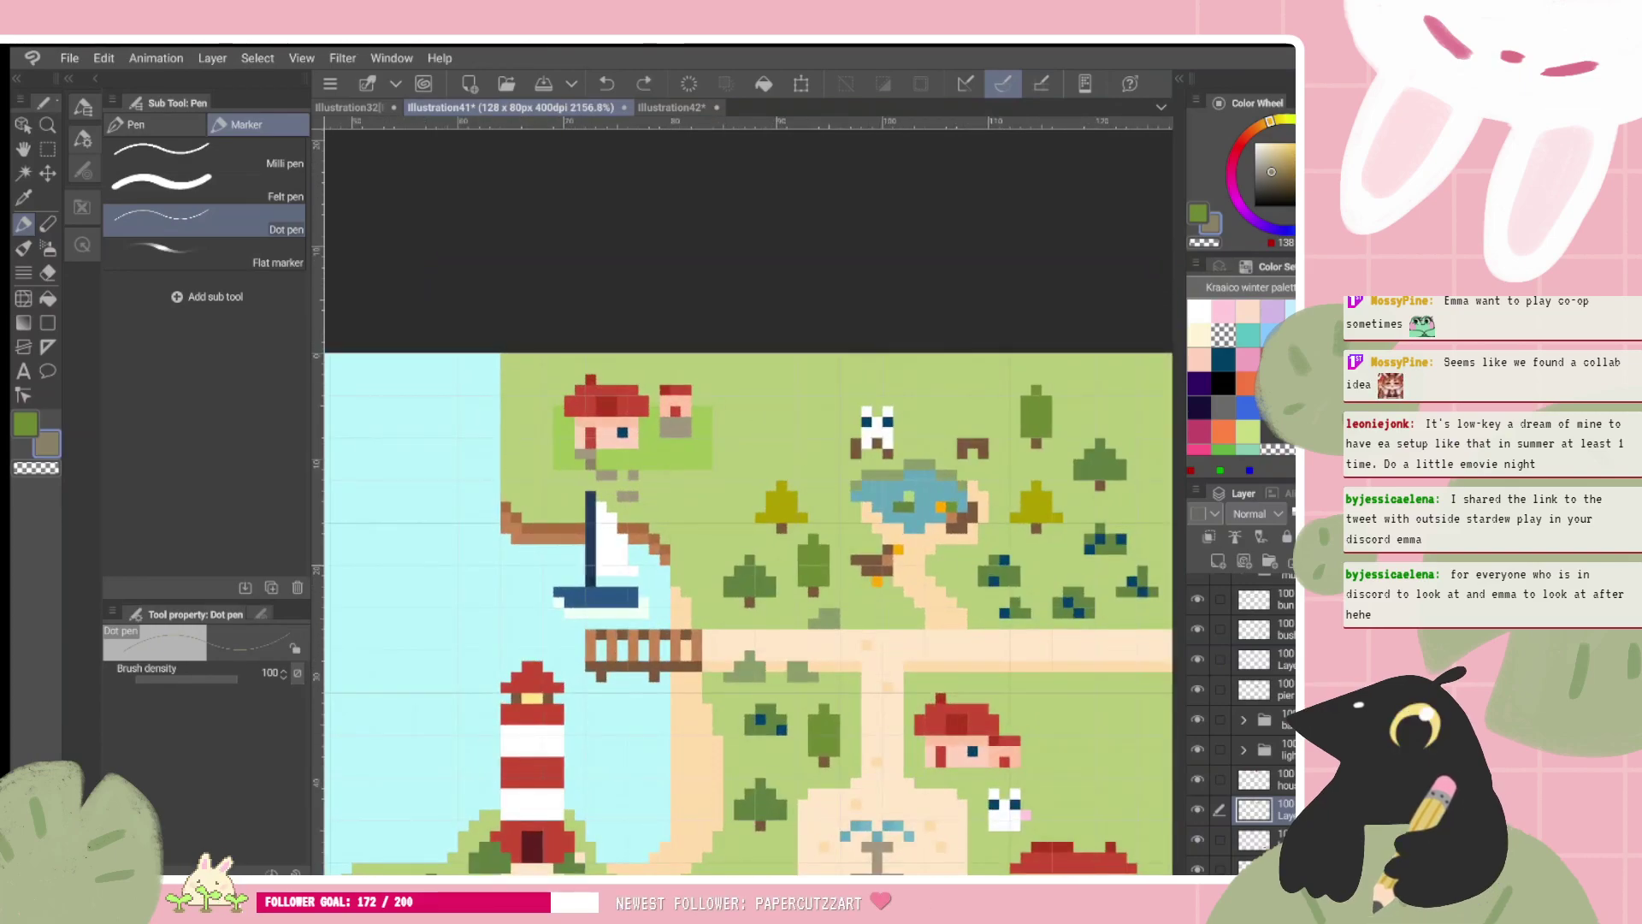
{"action": "scroll", "coordinate": [716, 428], "scroll_direction": "up", "scroll_amount": 2}
{"action": "key", "text": "ctrl+z"}
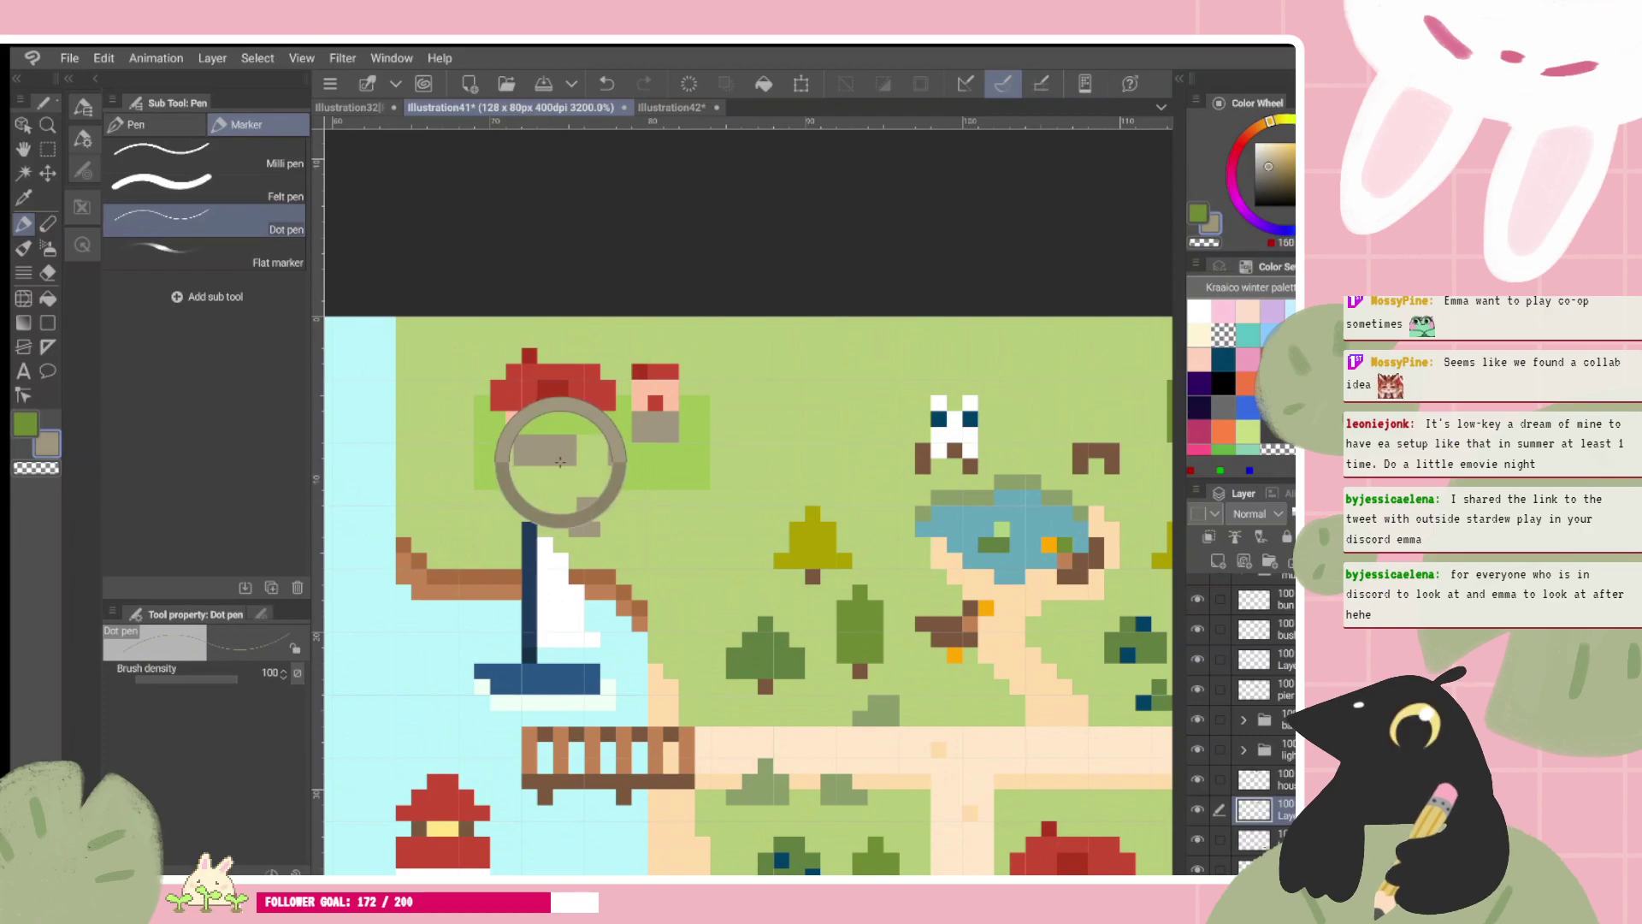
Step: Try a closer zigzag of alternating lighter and darker taupe stones from the house's door, and undo the whole stone path
{"action": "left_click", "coordinate": [539, 466], "text": "alt"}
{"action": "left_click", "coordinate": [544, 480]}
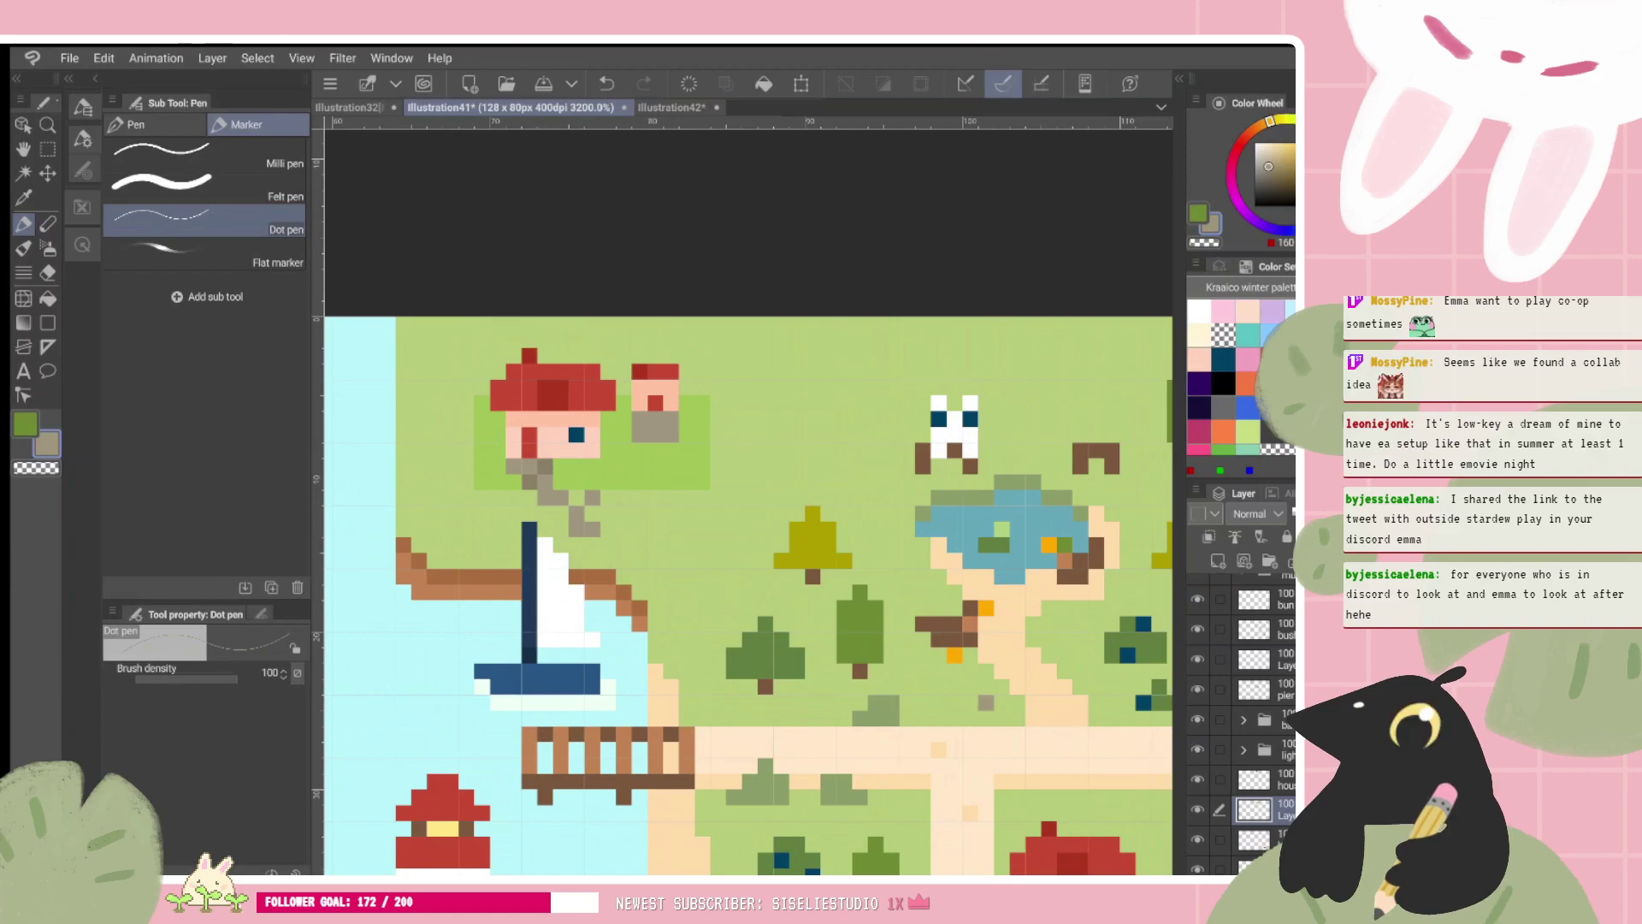
{"action": "left_click", "coordinate": [545, 467], "text": "alt"}
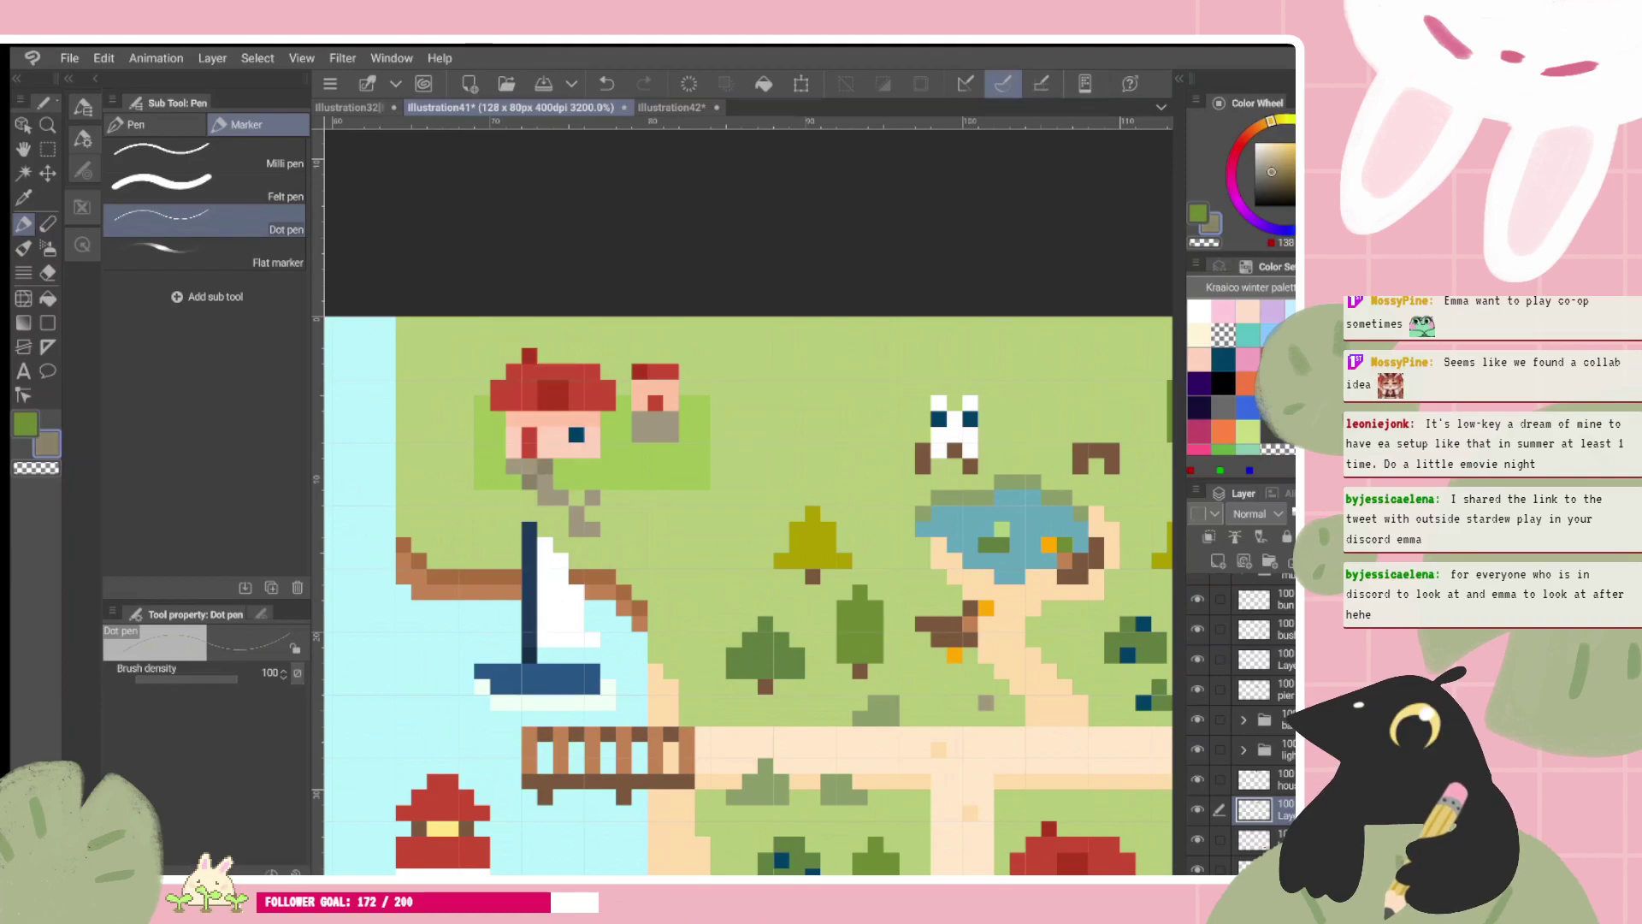
{"action": "left_click", "coordinate": [577, 513]}
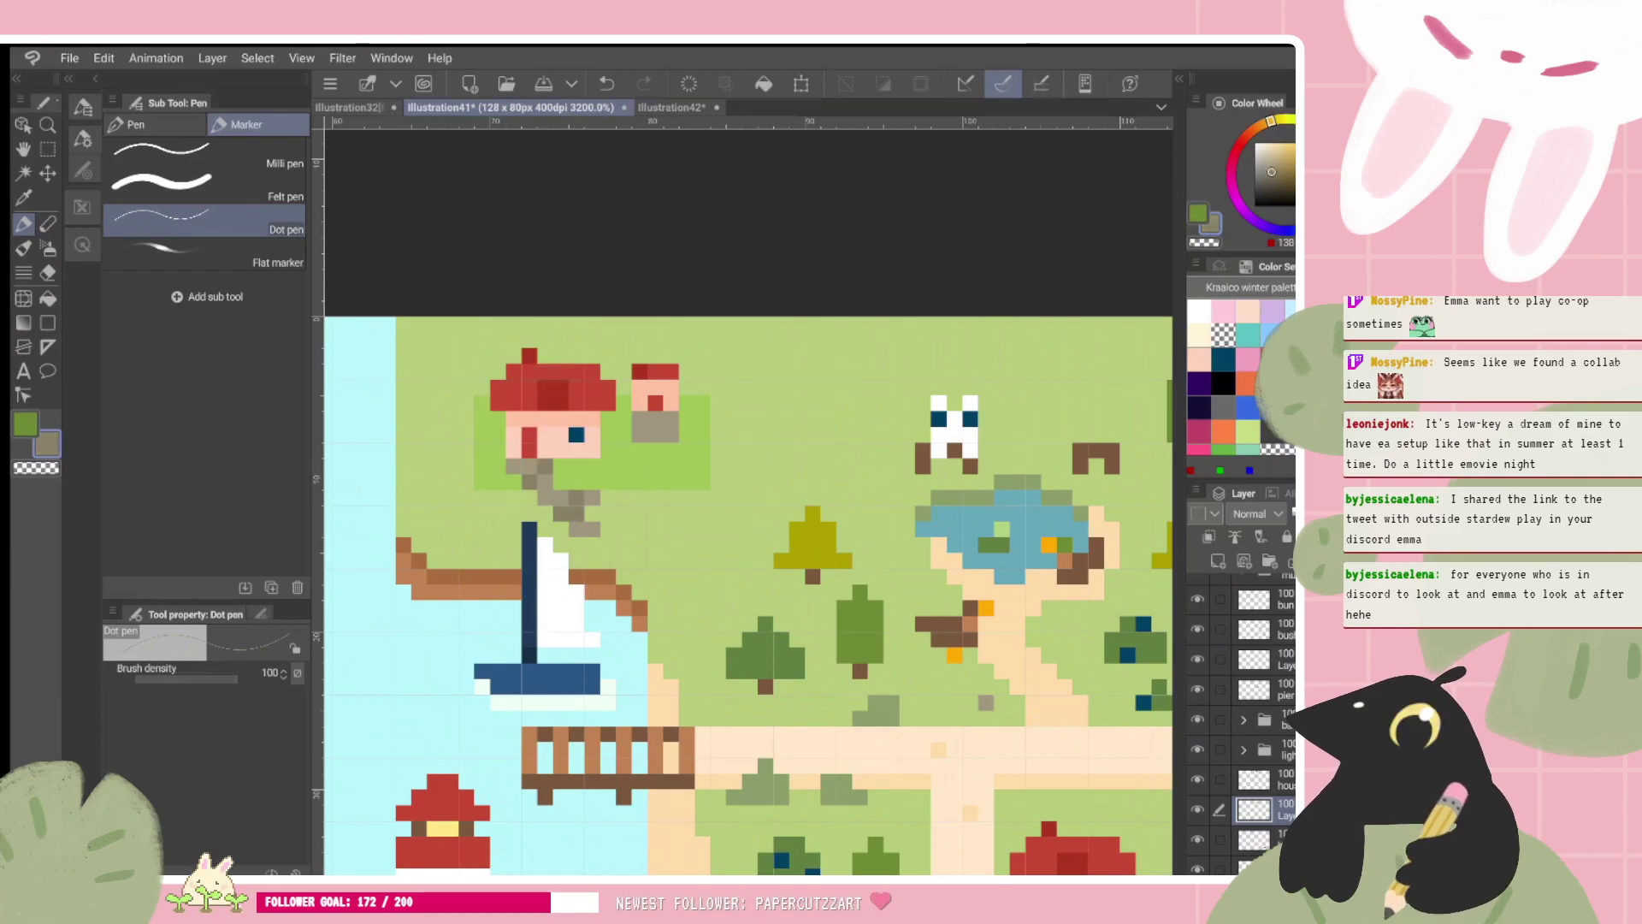
{"action": "key", "text": "ctrl+z"}
{"action": "scroll", "coordinate": [642, 513], "scroll_direction": "down", "scroll_amount": 2}
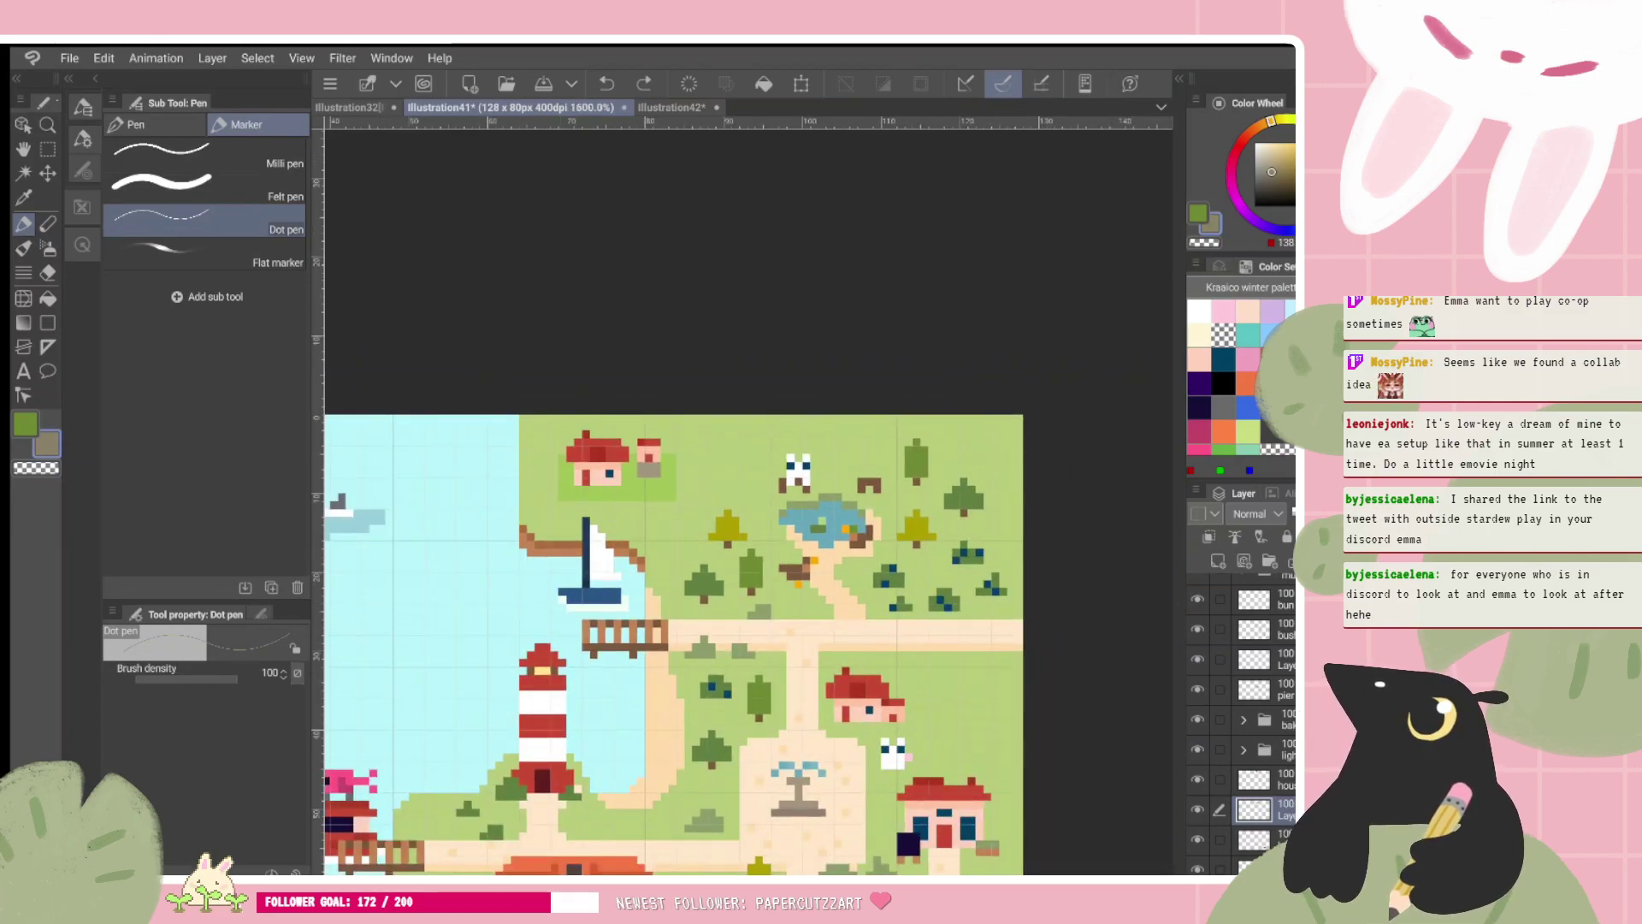
Step: Paint a stepped light peach path from below the copied house's door, heading east past the top of the sailboat
{"action": "scroll", "coordinate": [664, 489], "scroll_direction": "up", "scroll_amount": 2}
{"action": "left_click_drag", "start_coordinate": [685, 410], "coordinate": [670, 678]}
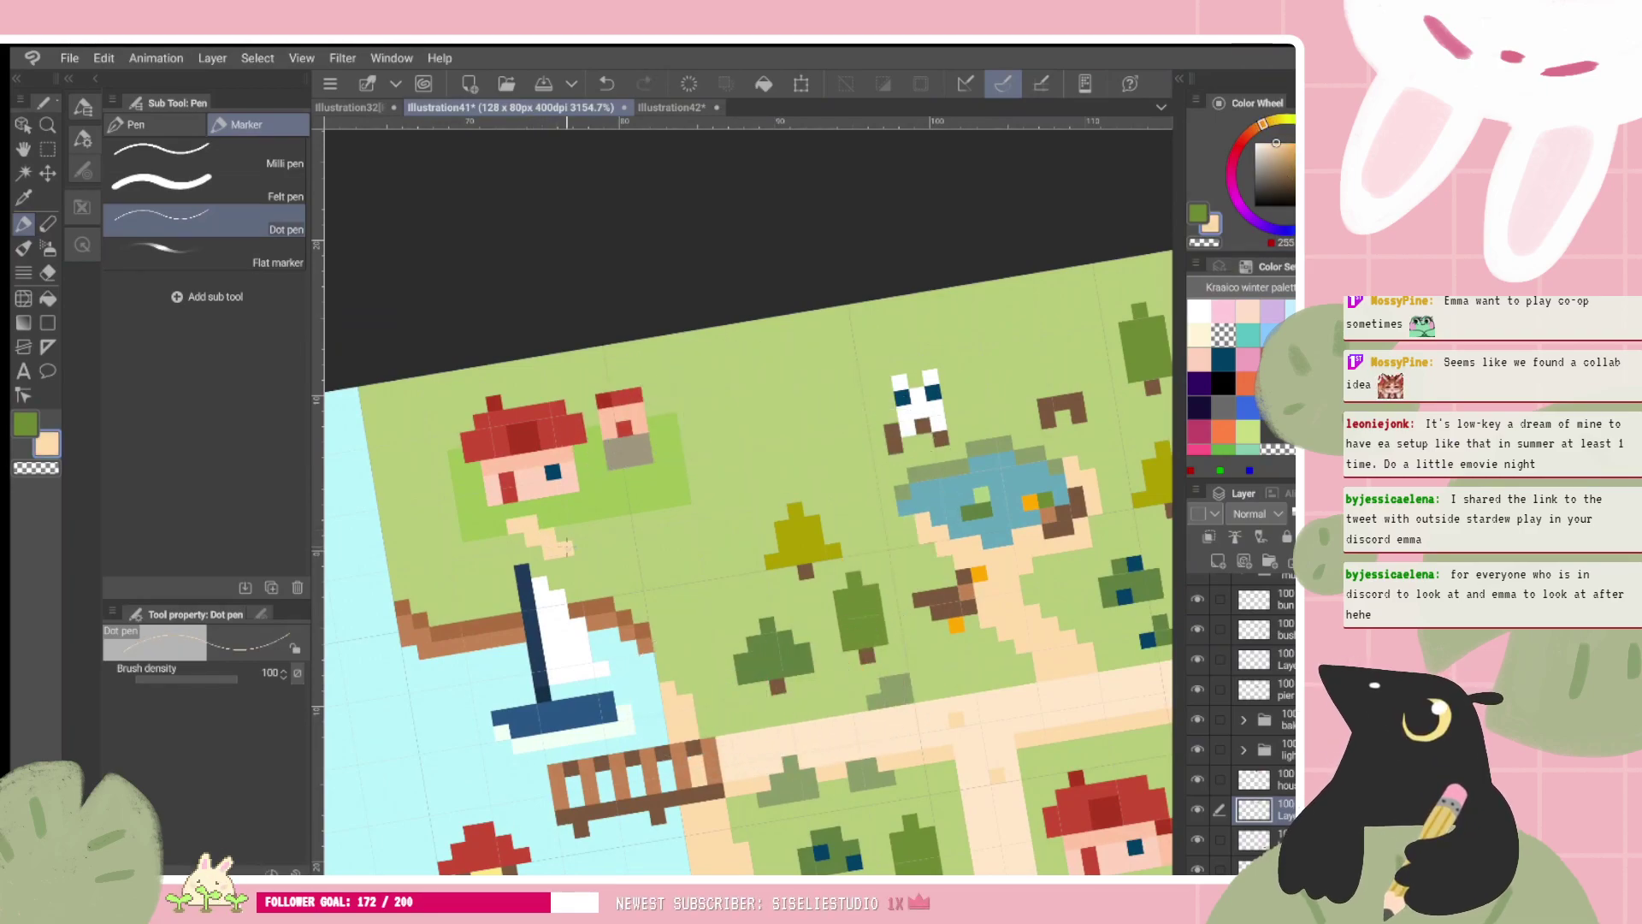
{"action": "mouse_move", "coordinate": [547, 539]}
{"action": "left_mouse_down"}
{"action": "mouse_move", "coordinate": [588, 562]}
{"action": "mouse_move", "coordinate": [630, 554]}
{"action": "left_mouse_up"}
{"action": "left_click", "coordinate": [627, 538]}
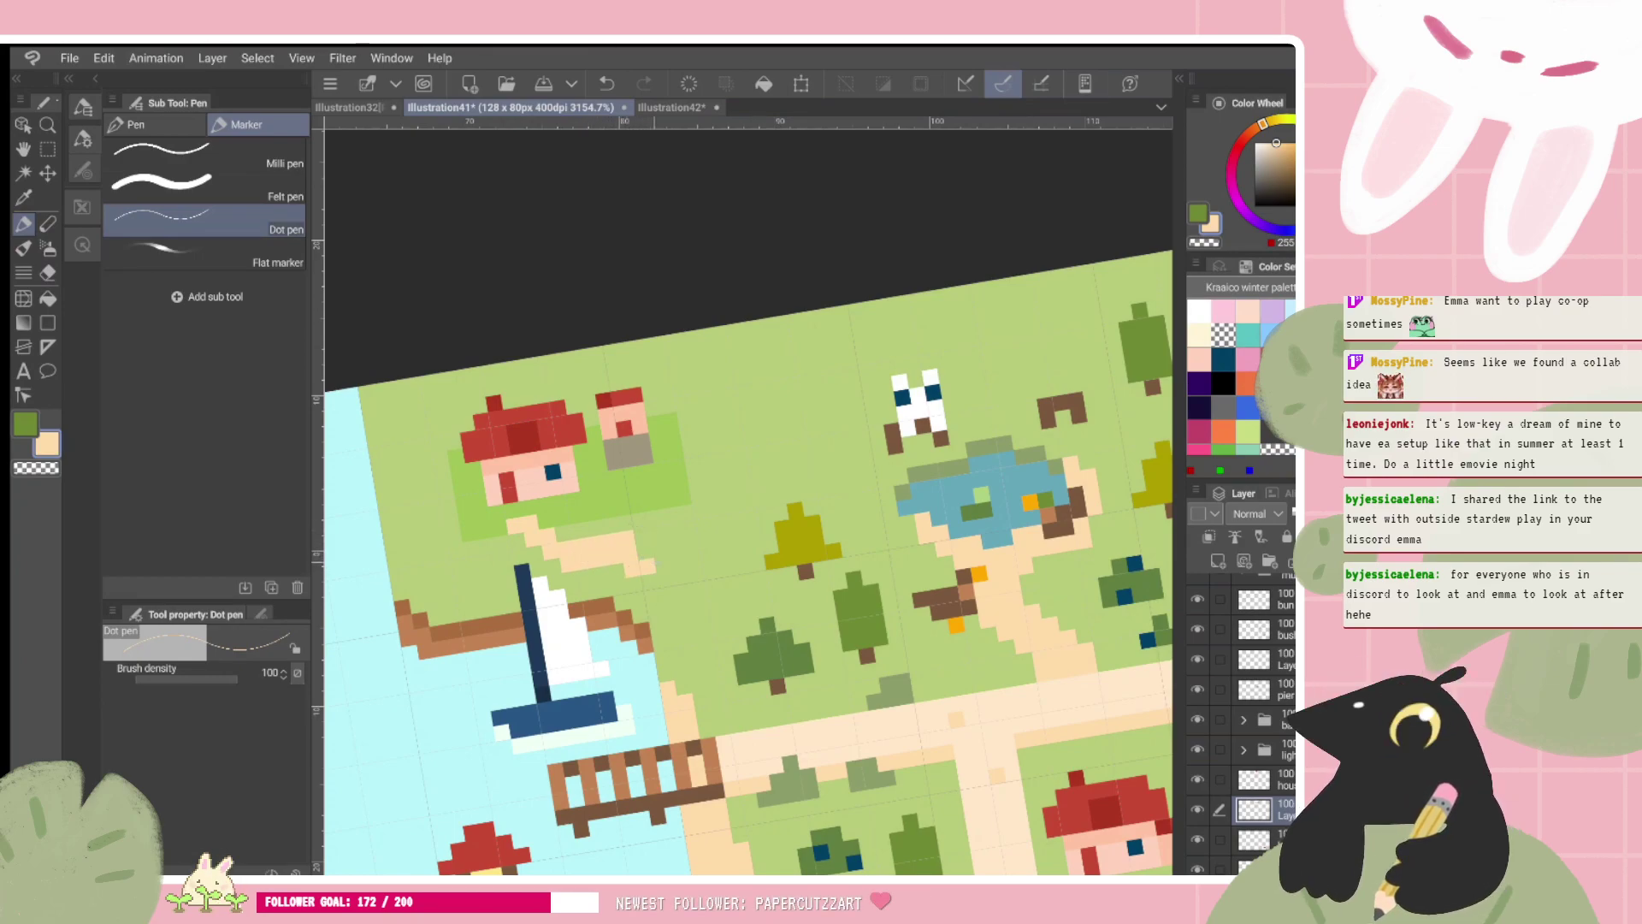
Step: Curve the light peach path southeast along the coast and down to the main road just east of the pier
{"action": "left_click_drag", "start_coordinate": [648, 554], "coordinate": [703, 609]}
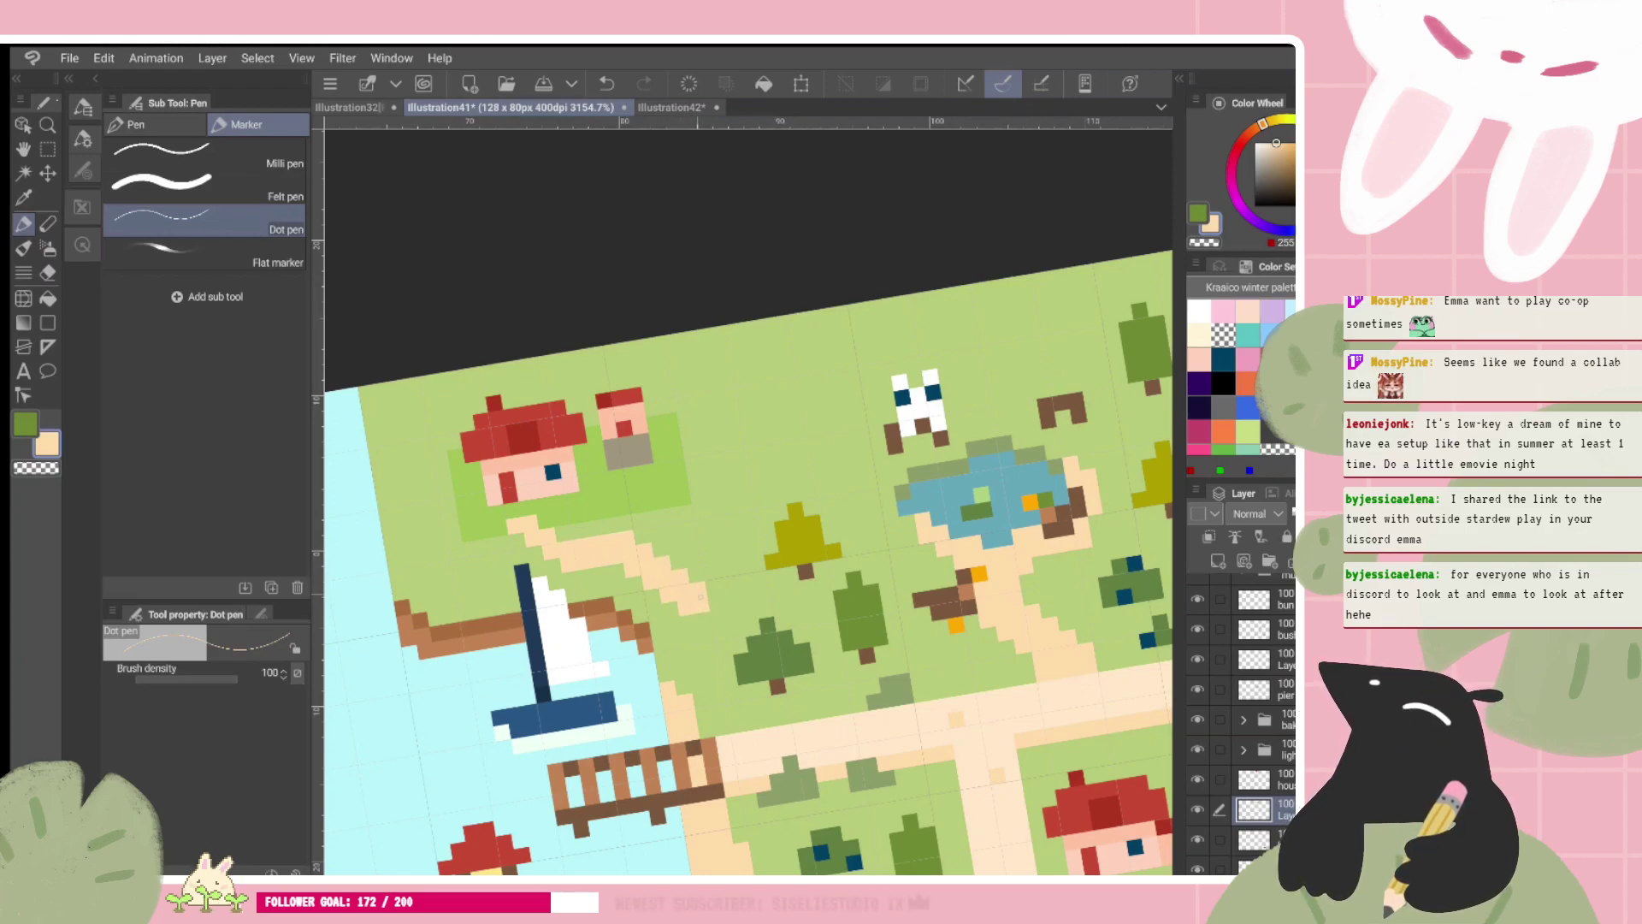
{"action": "left_click", "coordinate": [712, 618]}
{"action": "left_click", "coordinate": [716, 634]}
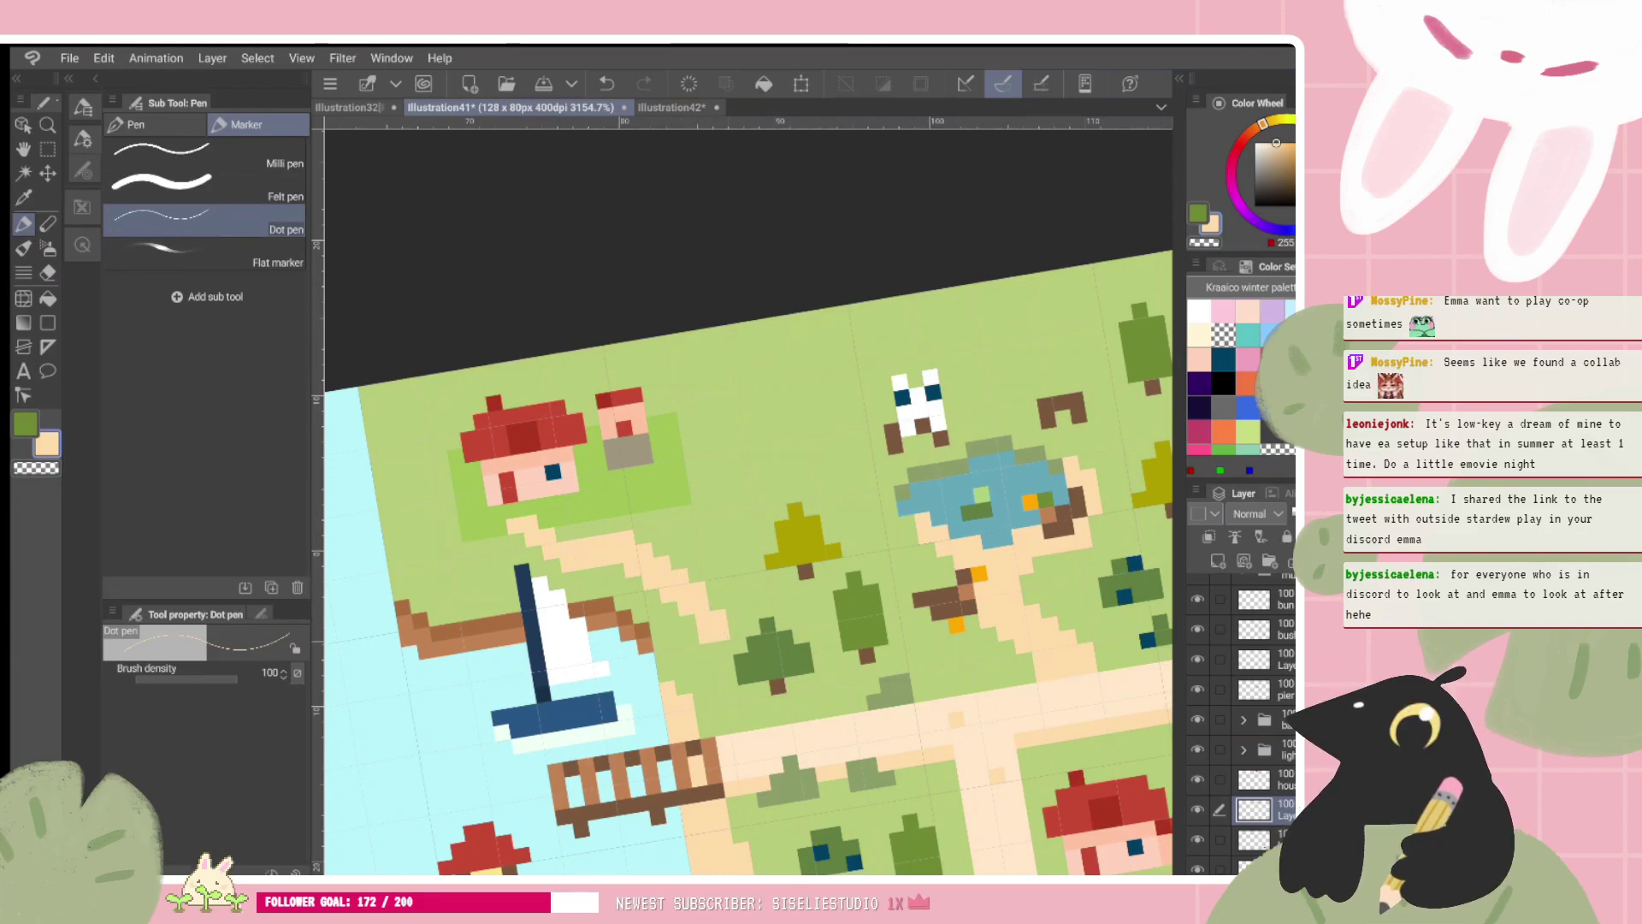
{"action": "left_click", "coordinate": [717, 649]}
{"action": "left_click", "coordinate": [719, 665]}
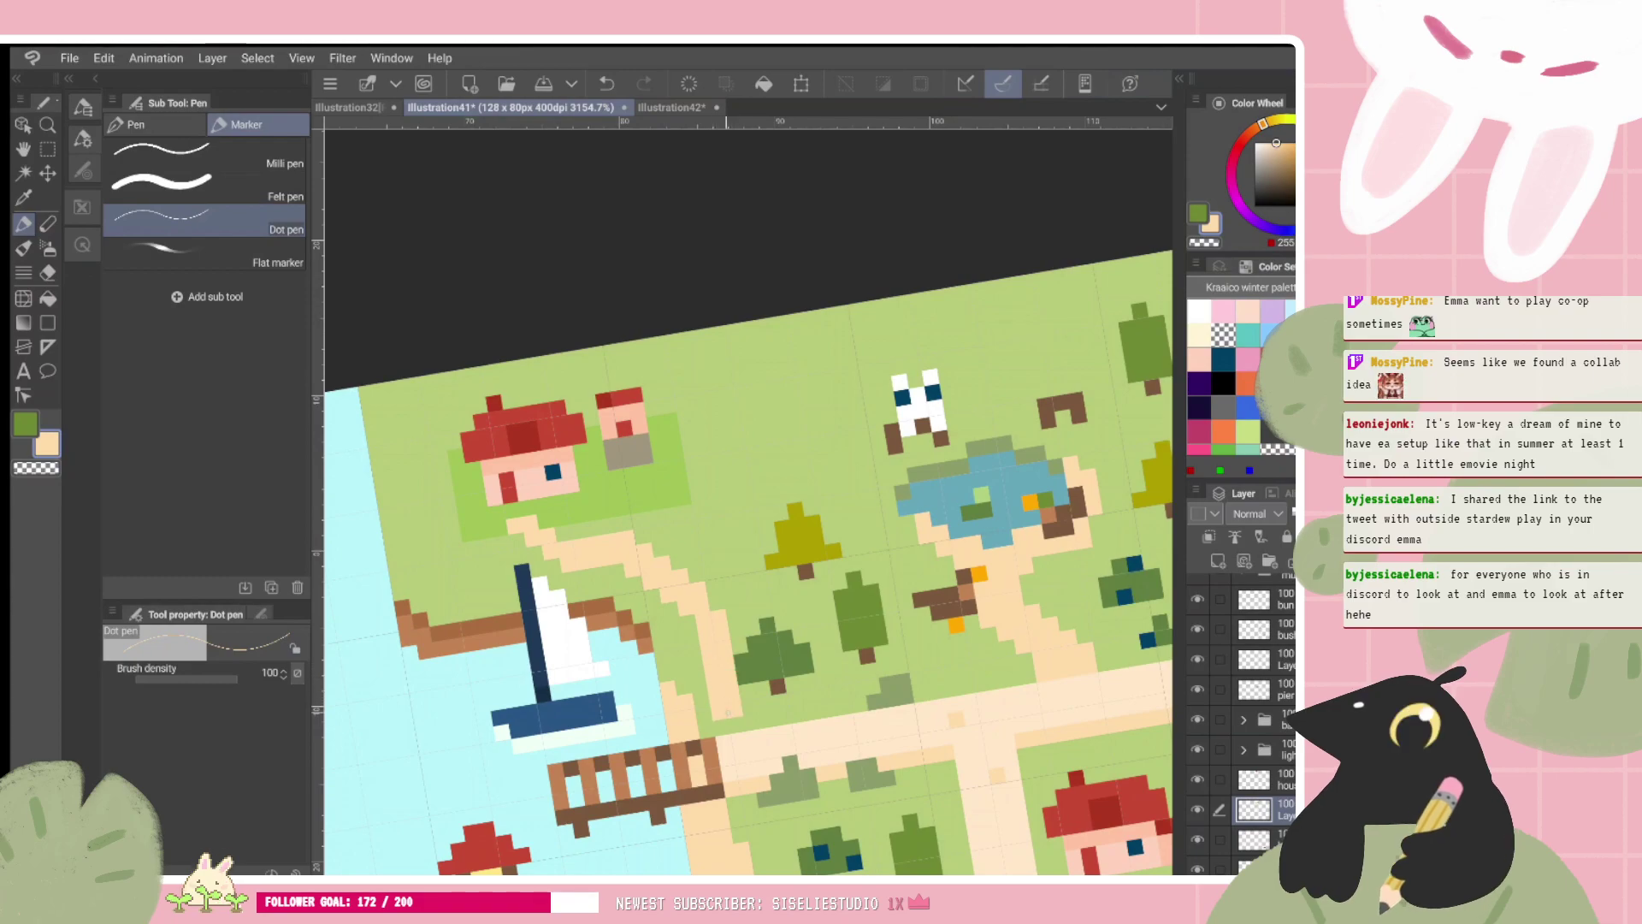
{"action": "key", "text": "ctrl+@"}
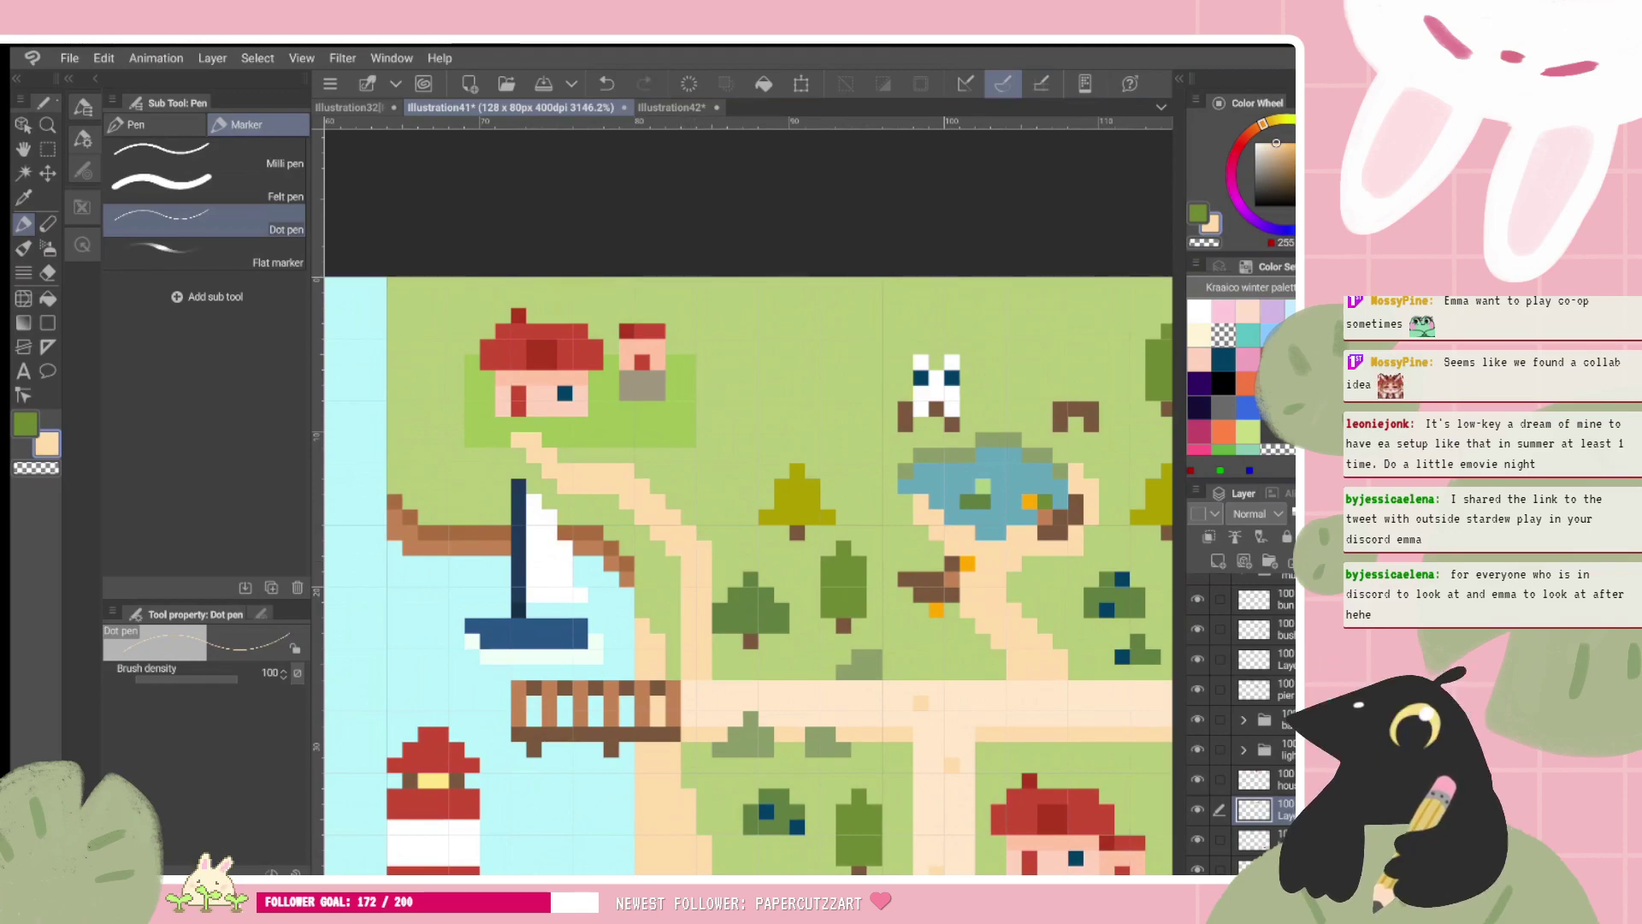
{"action": "scroll", "coordinate": [748, 501], "scroll_direction": "down", "scroll_amount": 1}
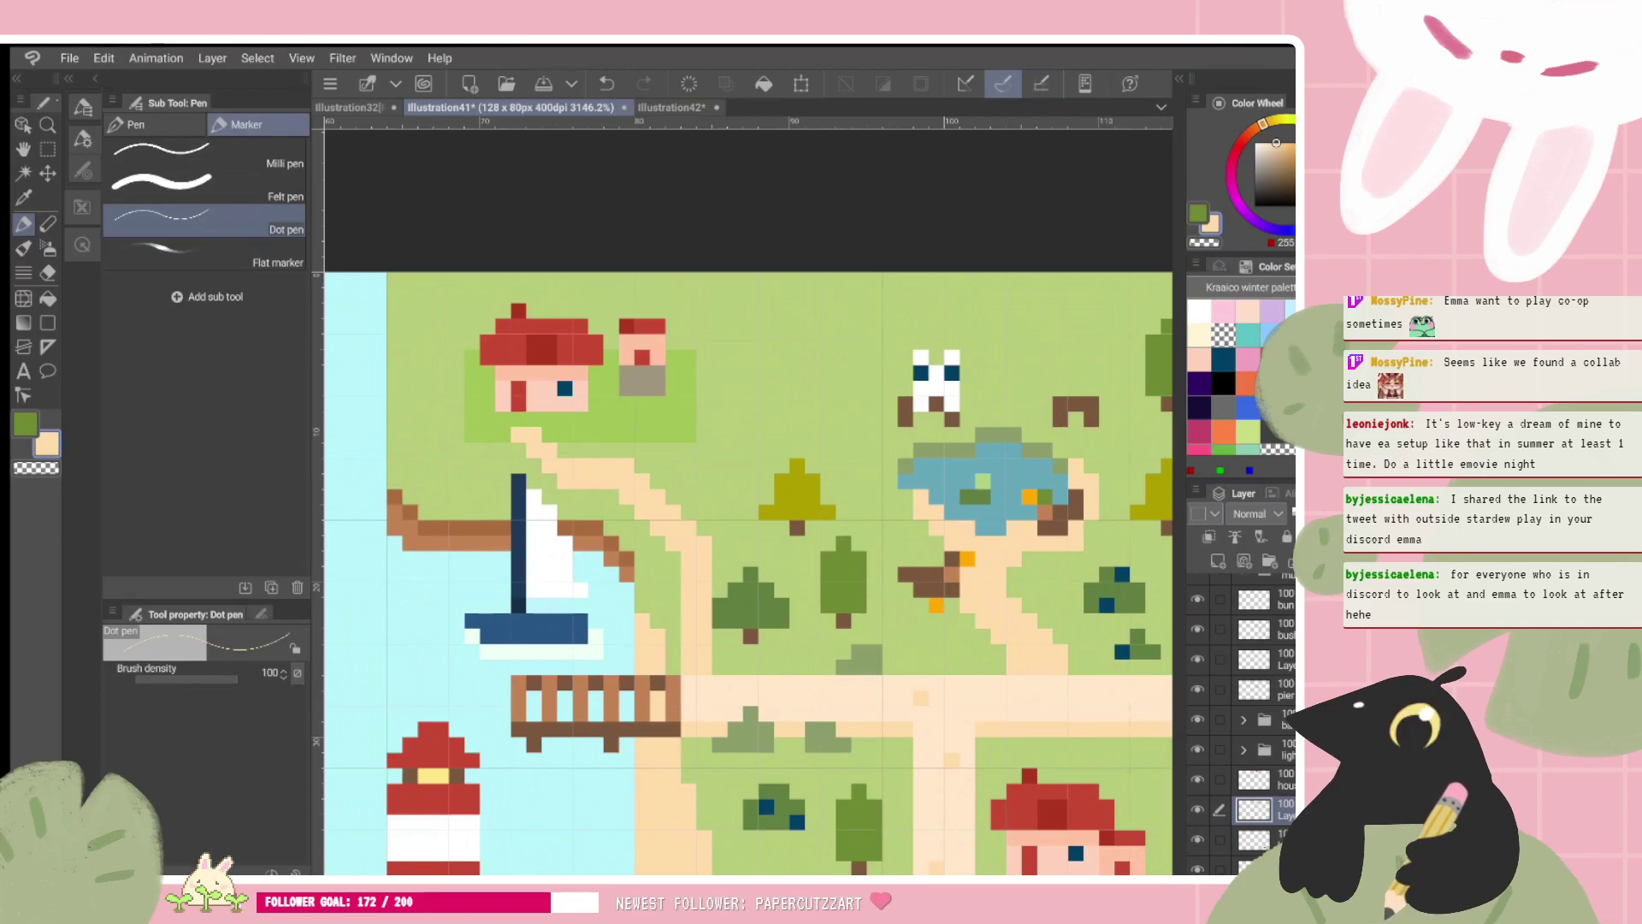
{"action": "scroll", "coordinate": [765, 480], "scroll_direction": "down", "scroll_amount": 4}
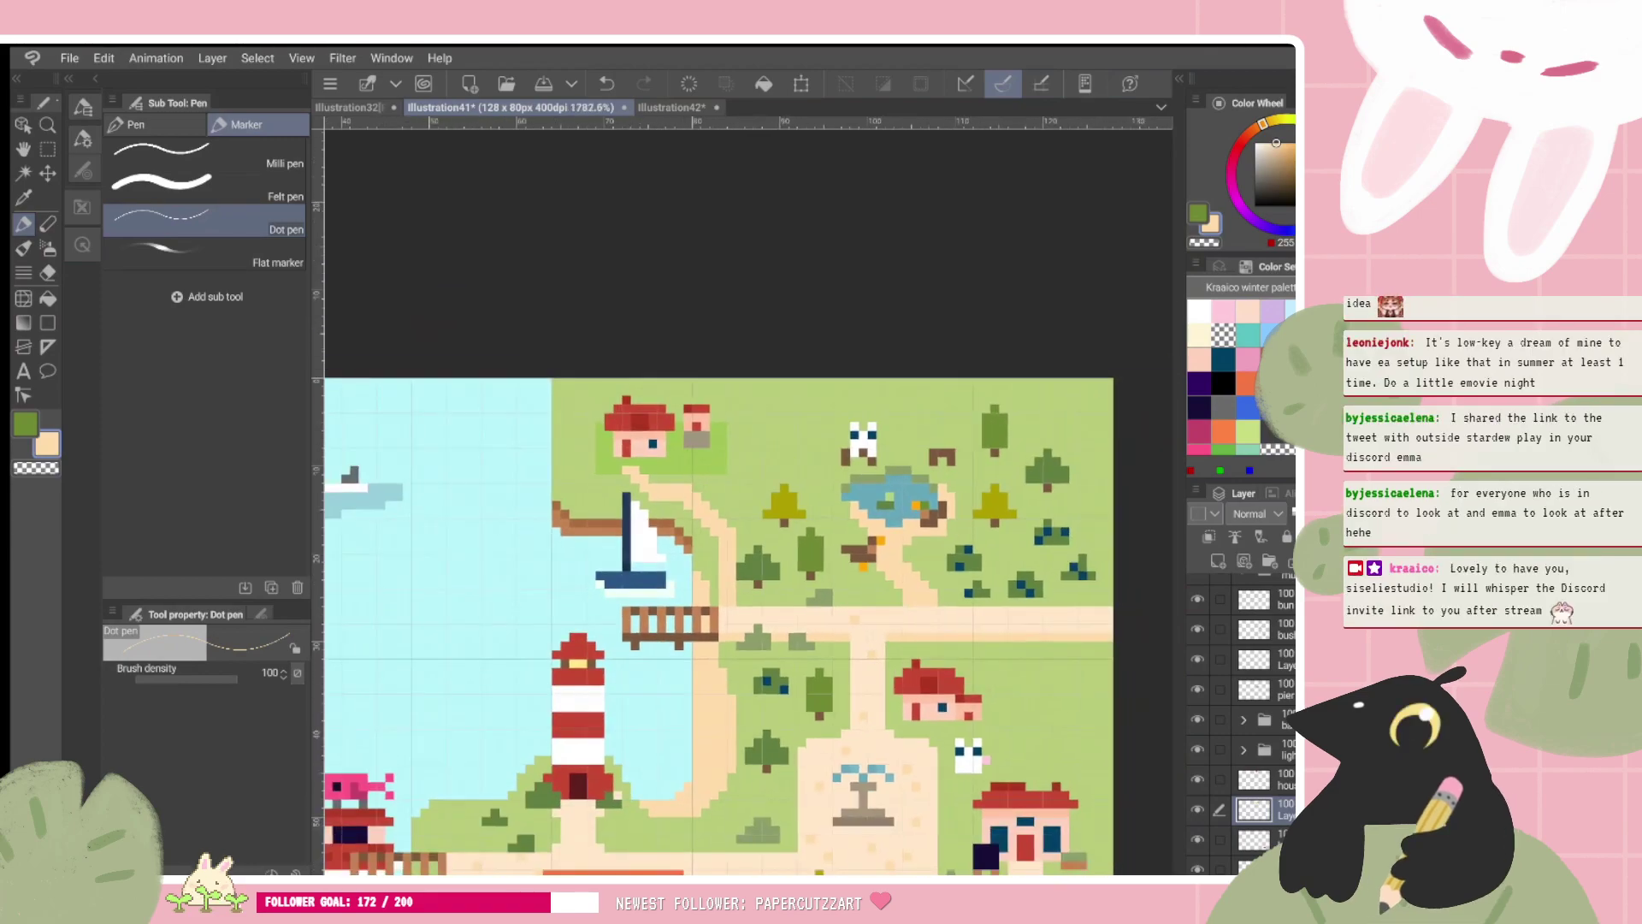
{"action": "scroll", "coordinate": [765, 480], "scroll_direction": "up", "scroll_amount": 2}
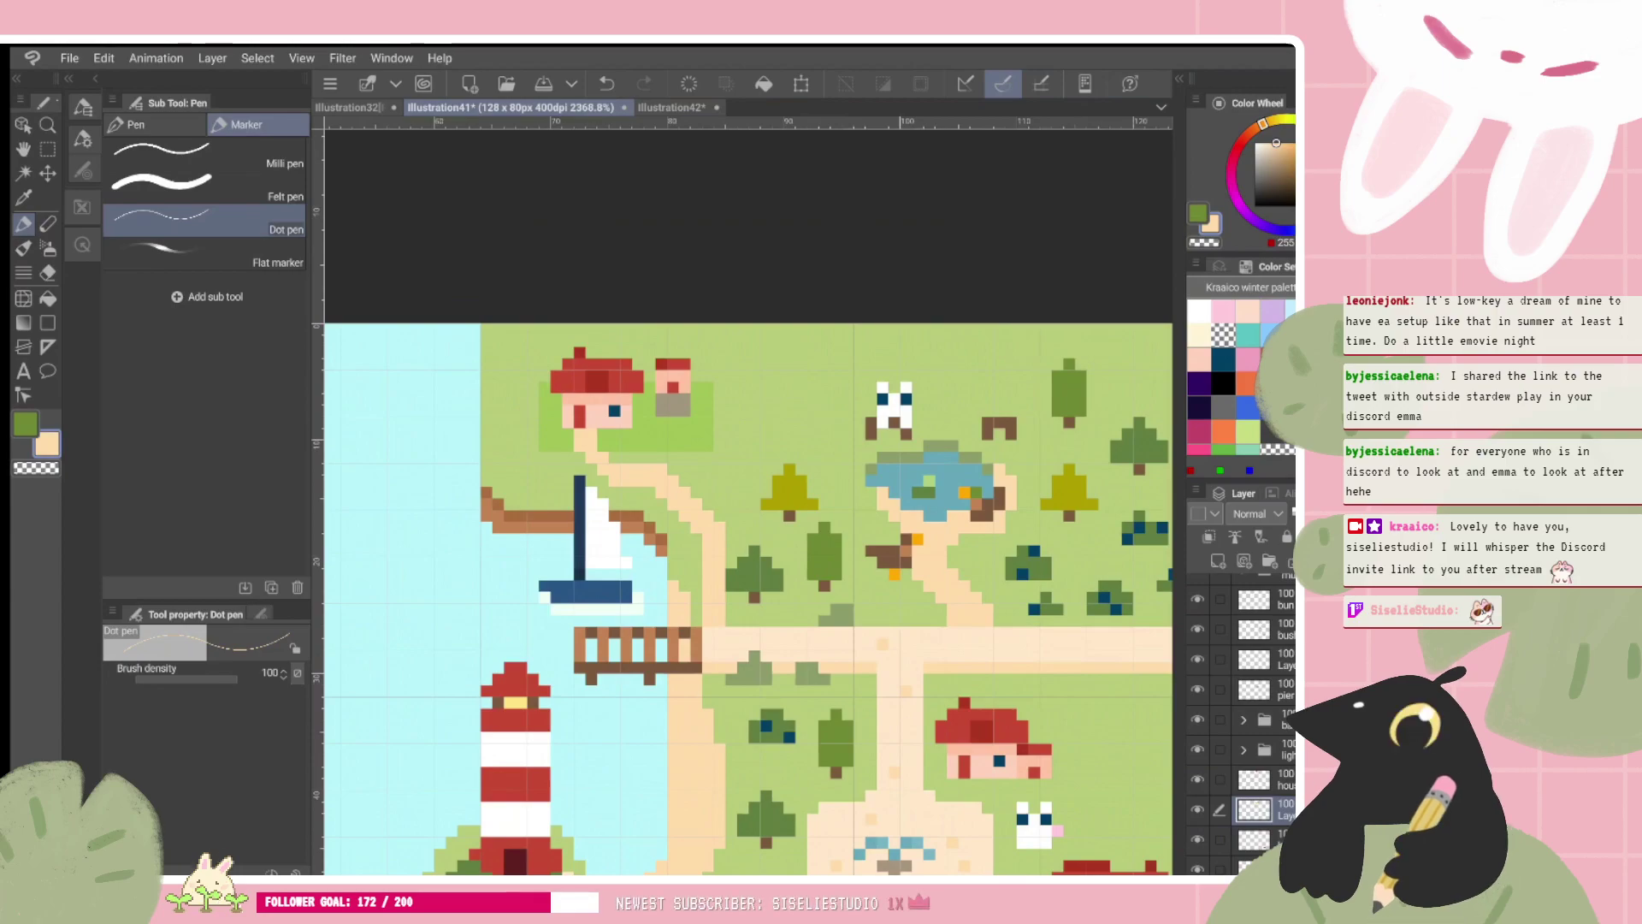
{"action": "left_click", "coordinate": [1279, 151]}
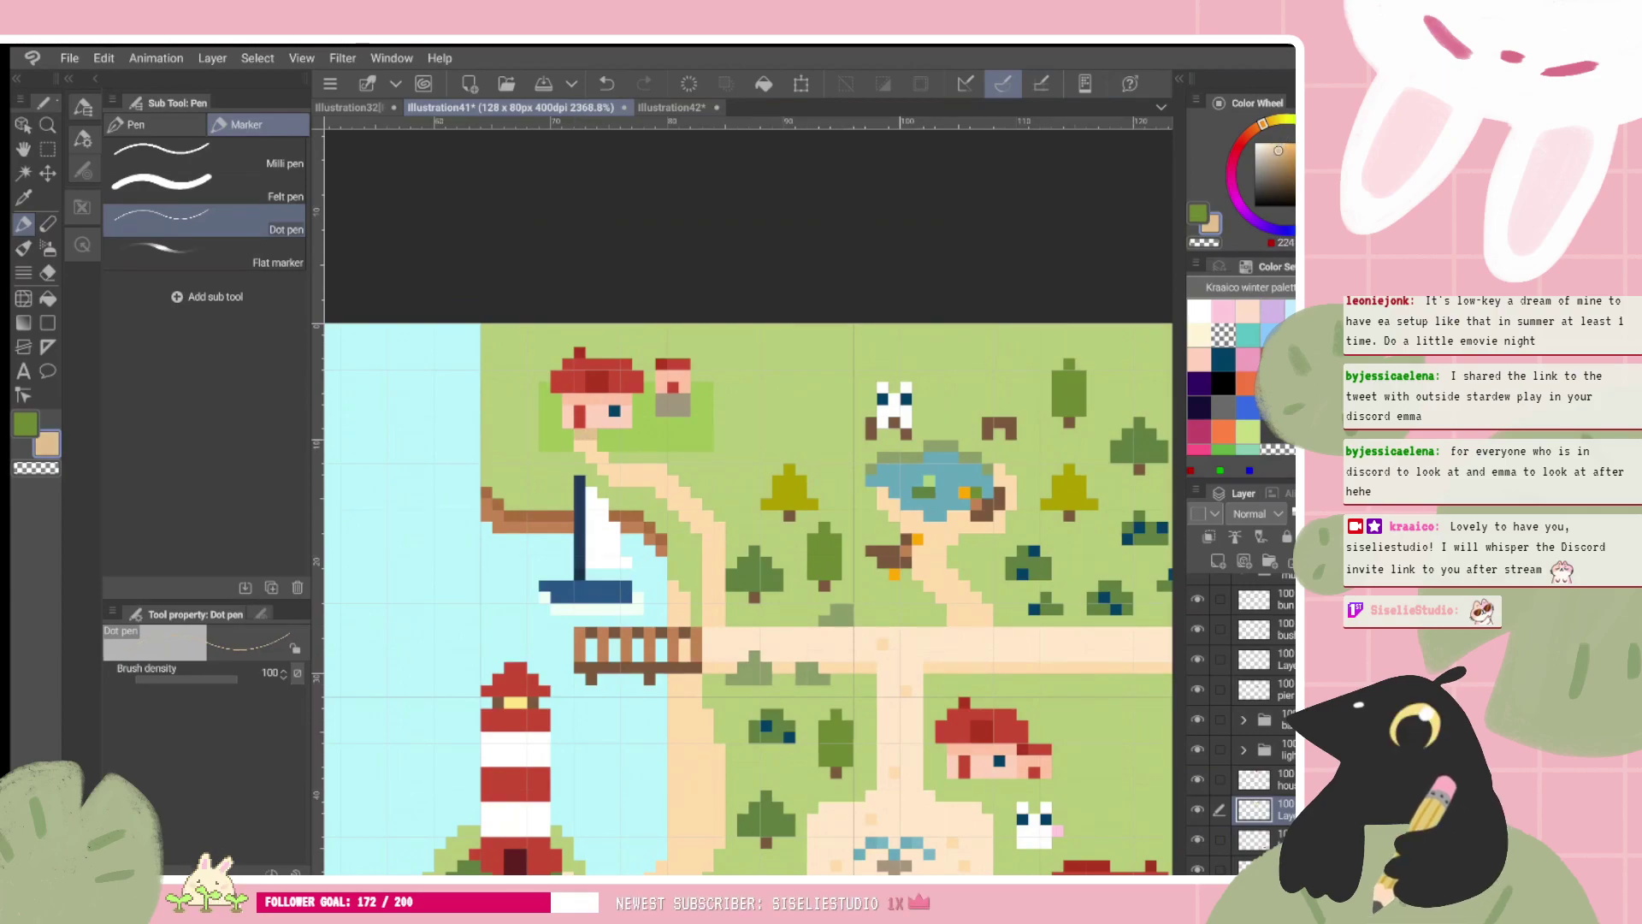
{"action": "left_click_drag", "start_coordinate": [713, 620], "coordinate": [660, 598]}
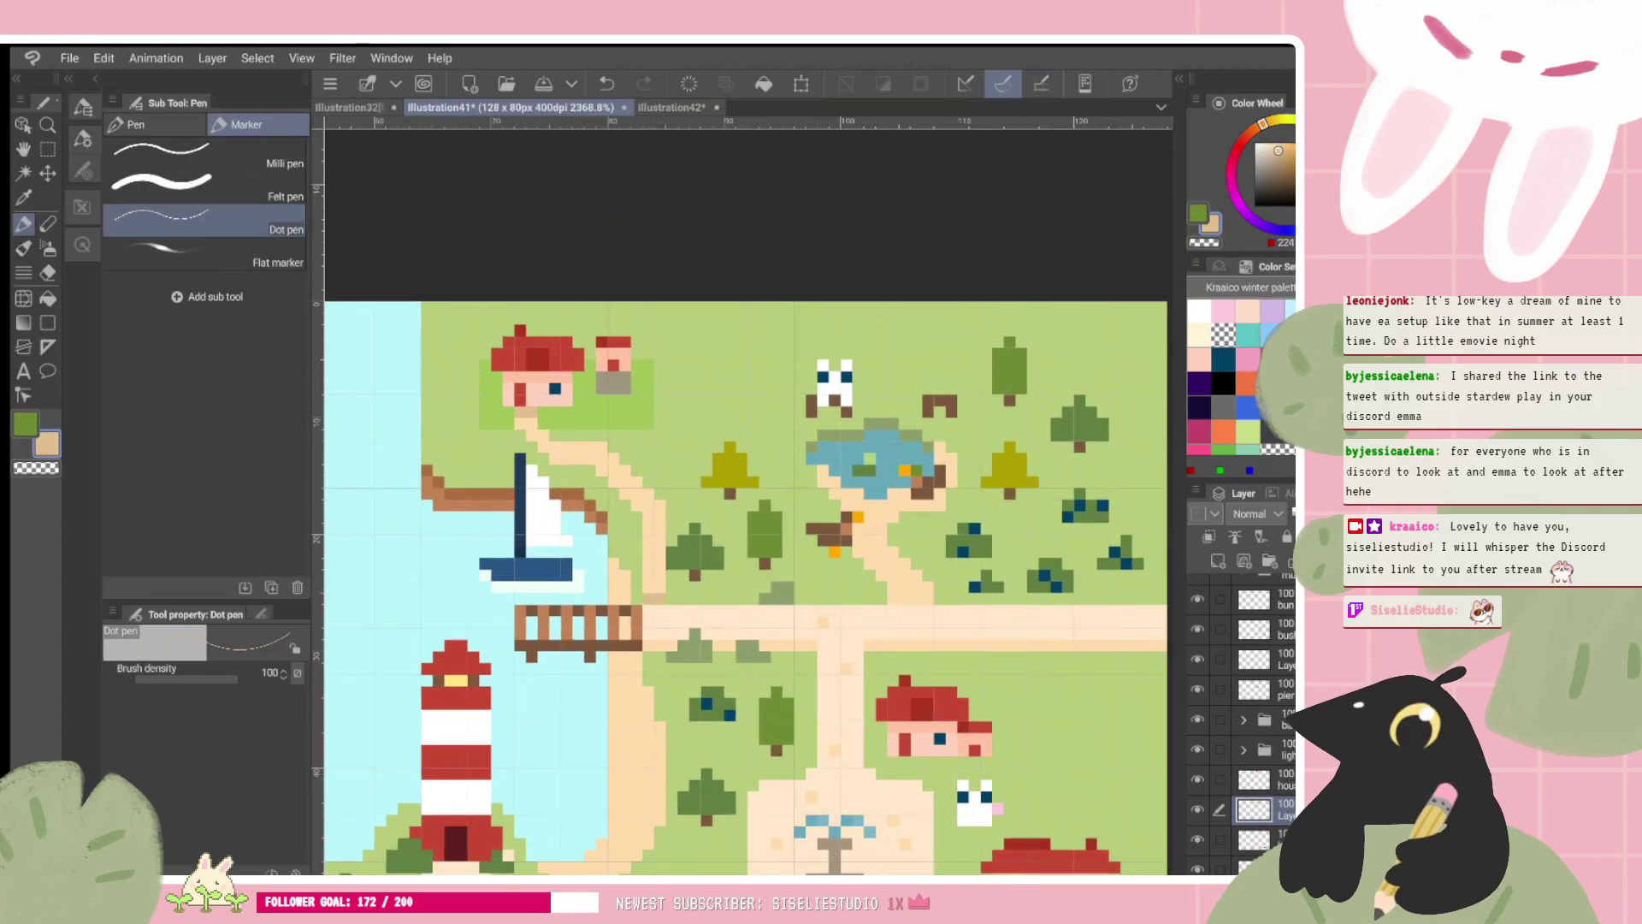
{"action": "key", "text": "ctrl+z"}
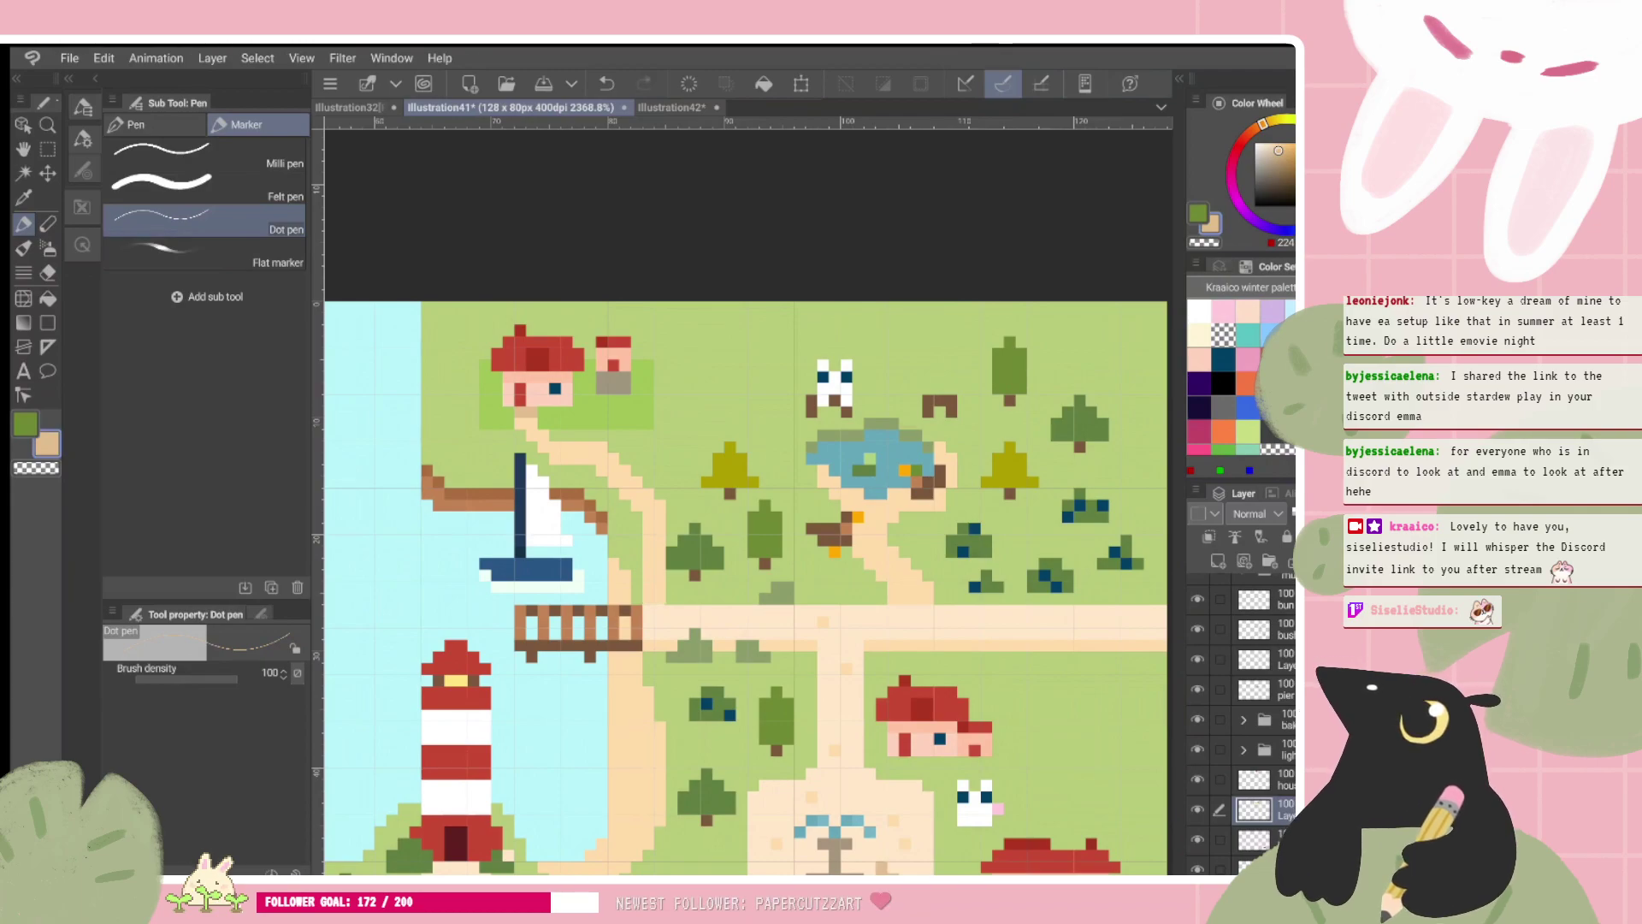
Step: Select the layer of the green tree beside the new path and shift the tree about one pixel east
{"action": "key", "text": "o"}
{"action": "left_click", "coordinate": [1268, 720]}
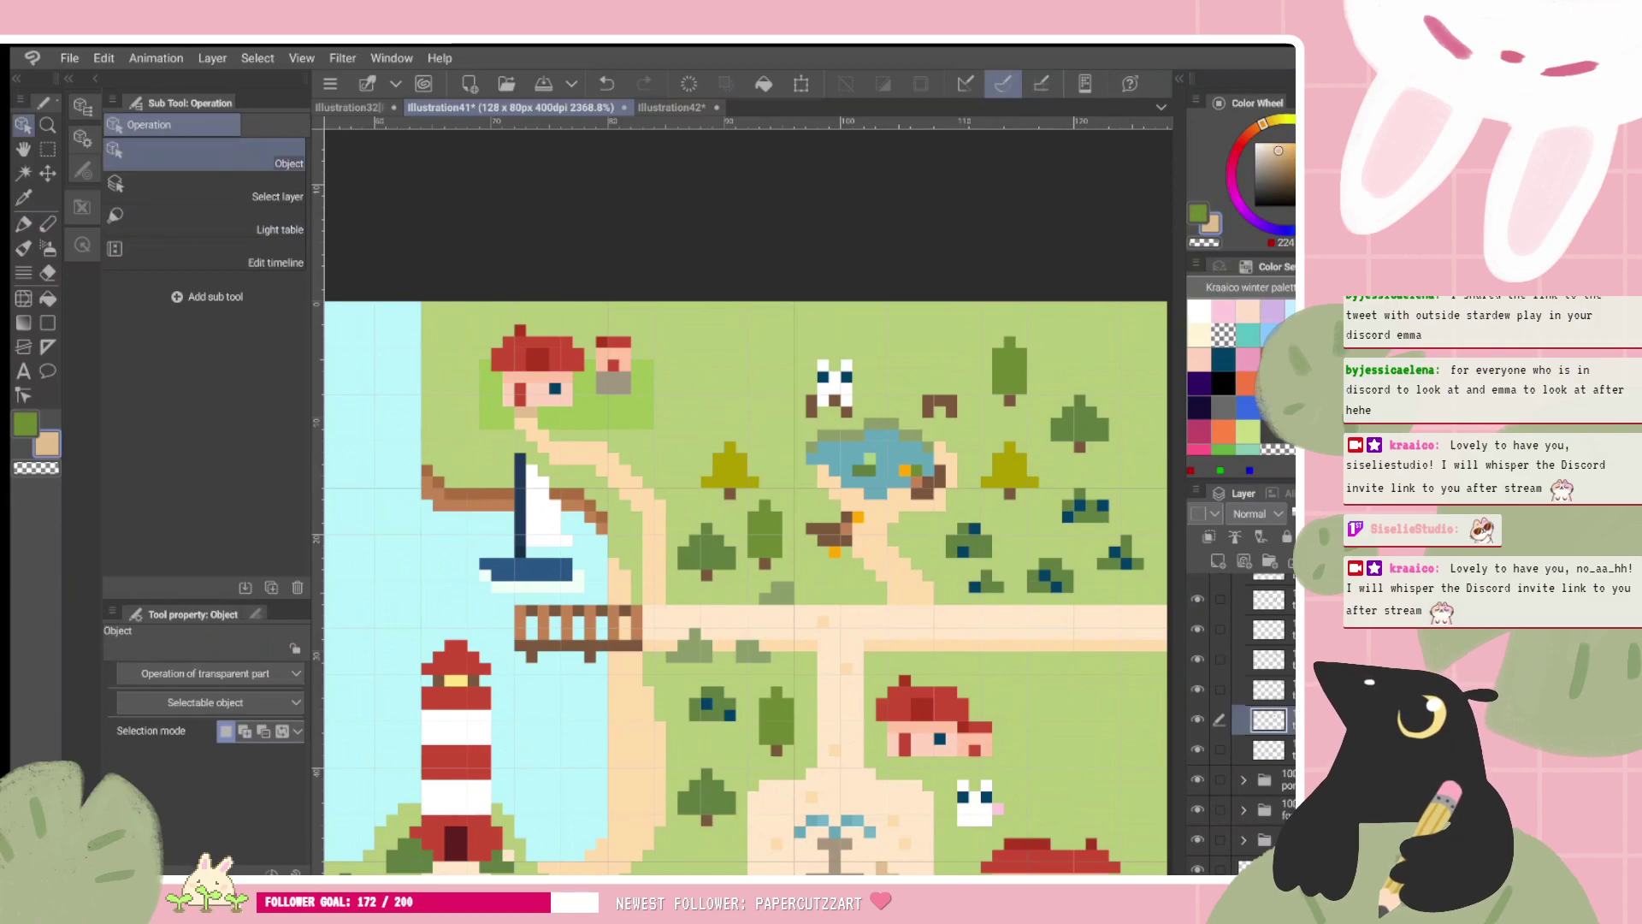
{"action": "left_click_drag", "start_coordinate": [701, 547], "coordinate": [612, 489]}
{"action": "scroll", "coordinate": [735, 564], "scroll_direction": "down", "scroll_amount": 3}
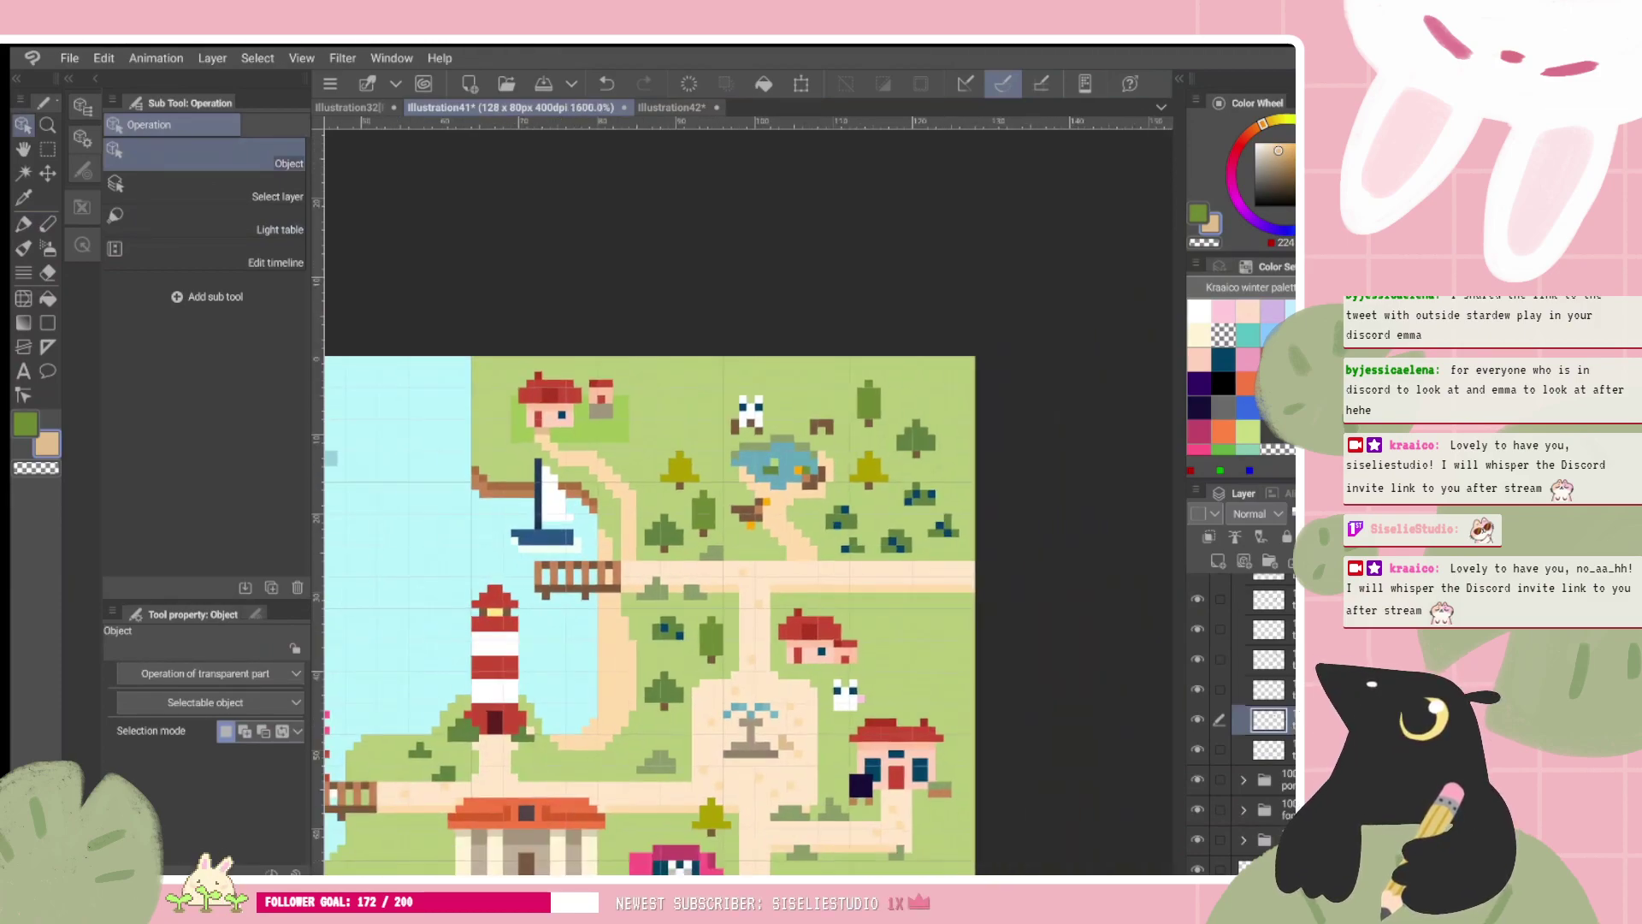
{"action": "scroll", "coordinate": [735, 565], "scroll_direction": "up", "scroll_amount": 2}
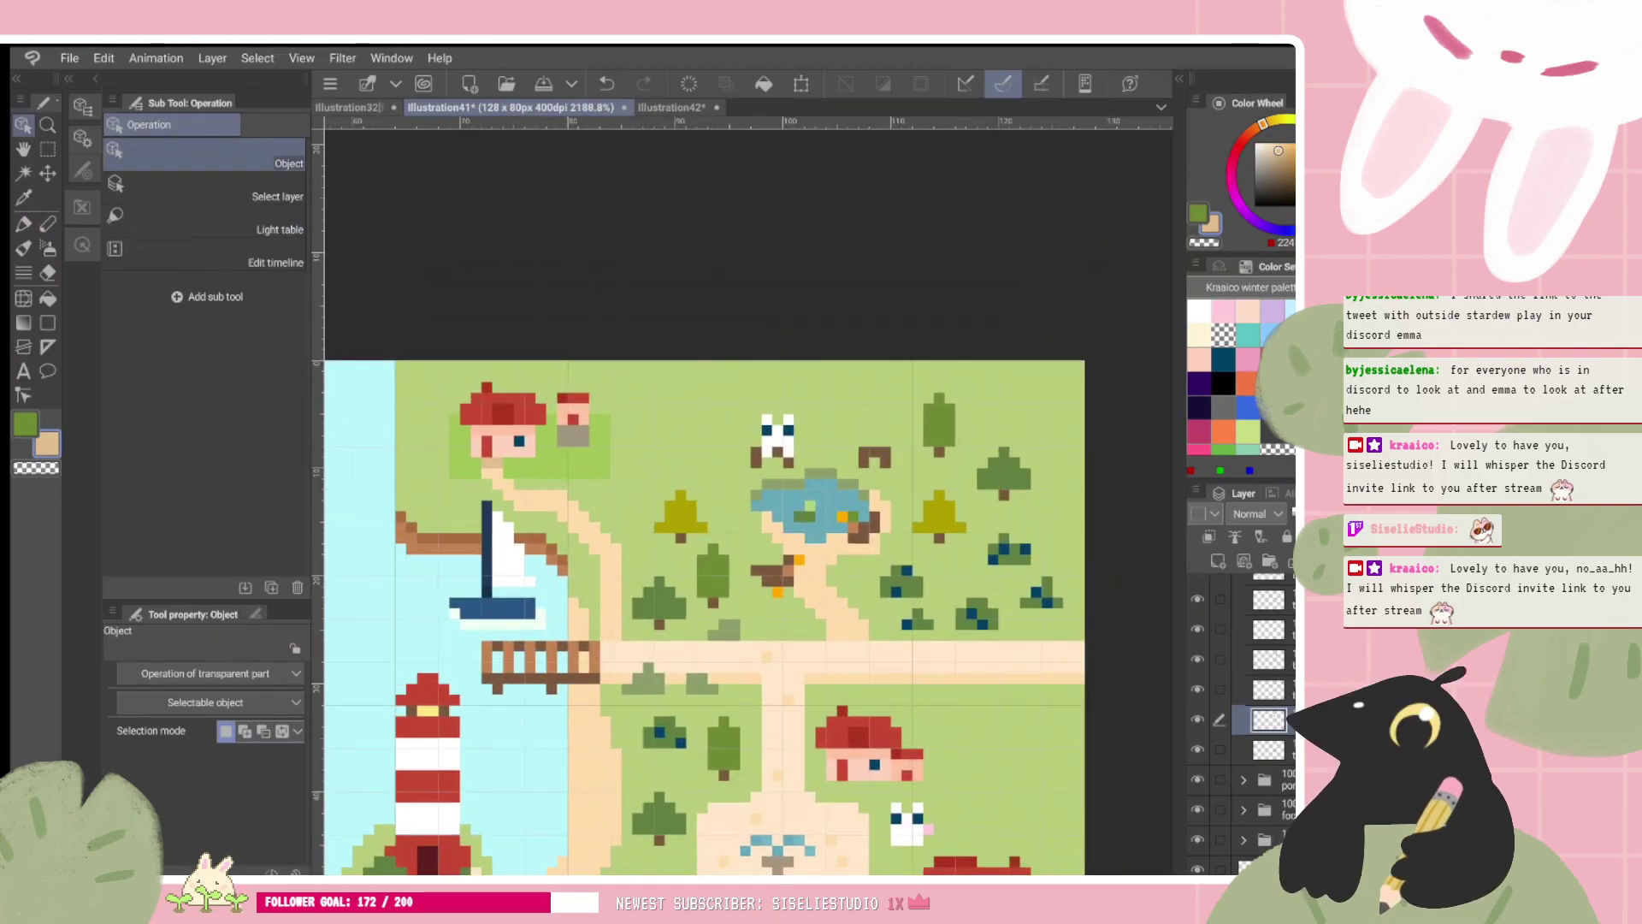
Step: Select the path's layer and touch up the upper end of the light peach path just below the northern house's door
{"action": "key", "text": "p"}
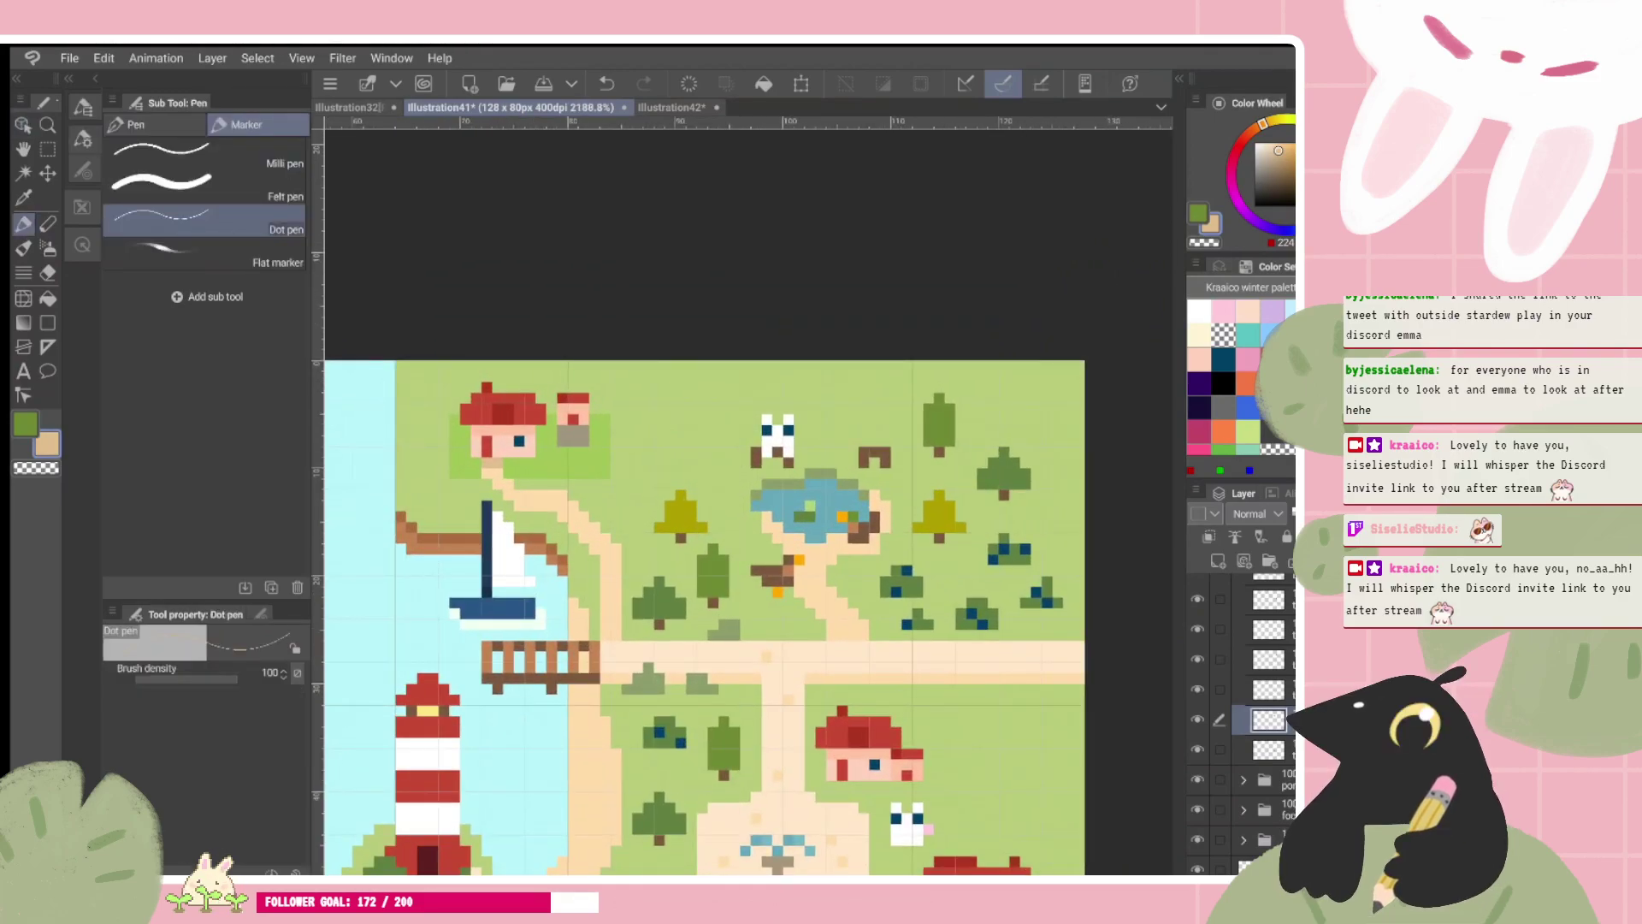
{"action": "left_click_drag", "start_coordinate": [552, 482], "coordinate": [536, 465]}
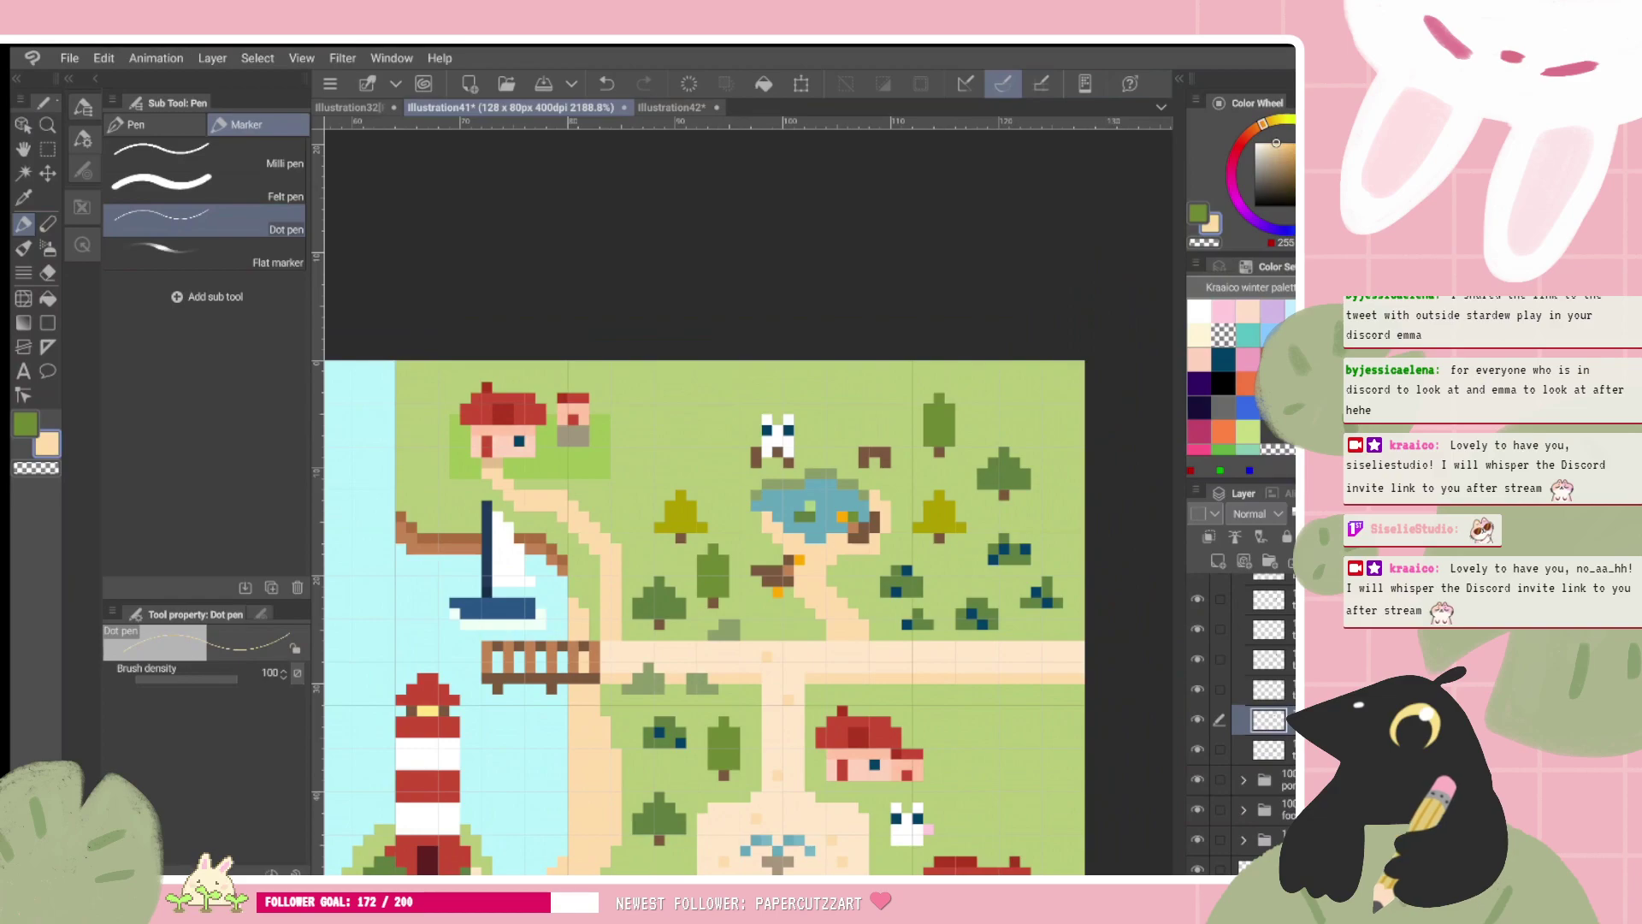
{"action": "key", "text": "o"}
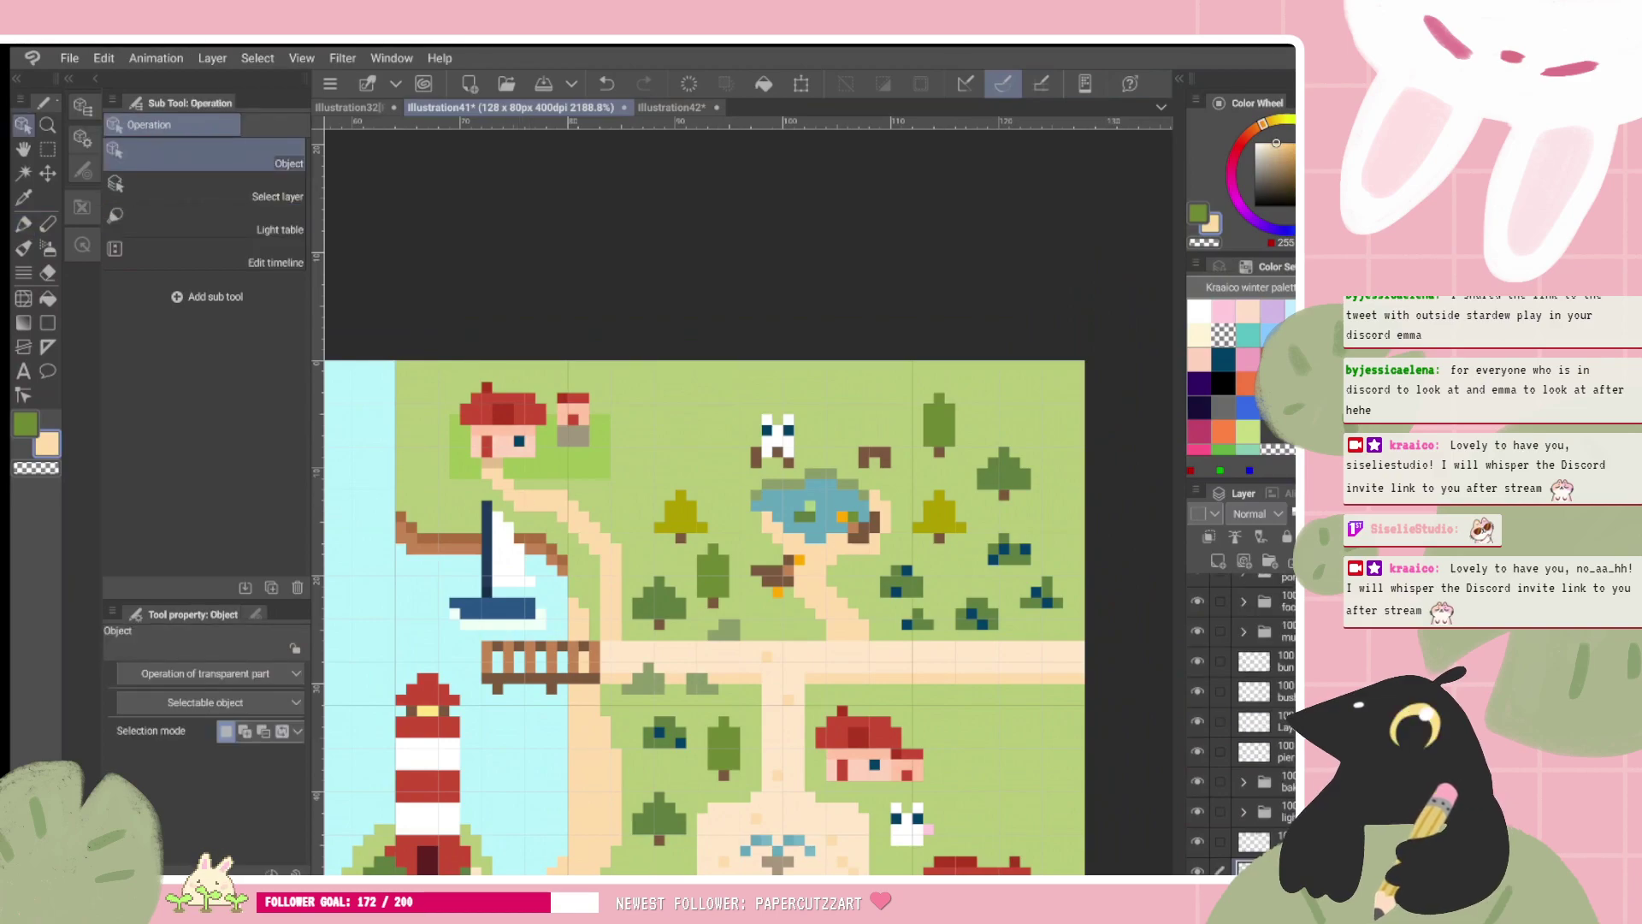
{"action": "key", "text": "p"}
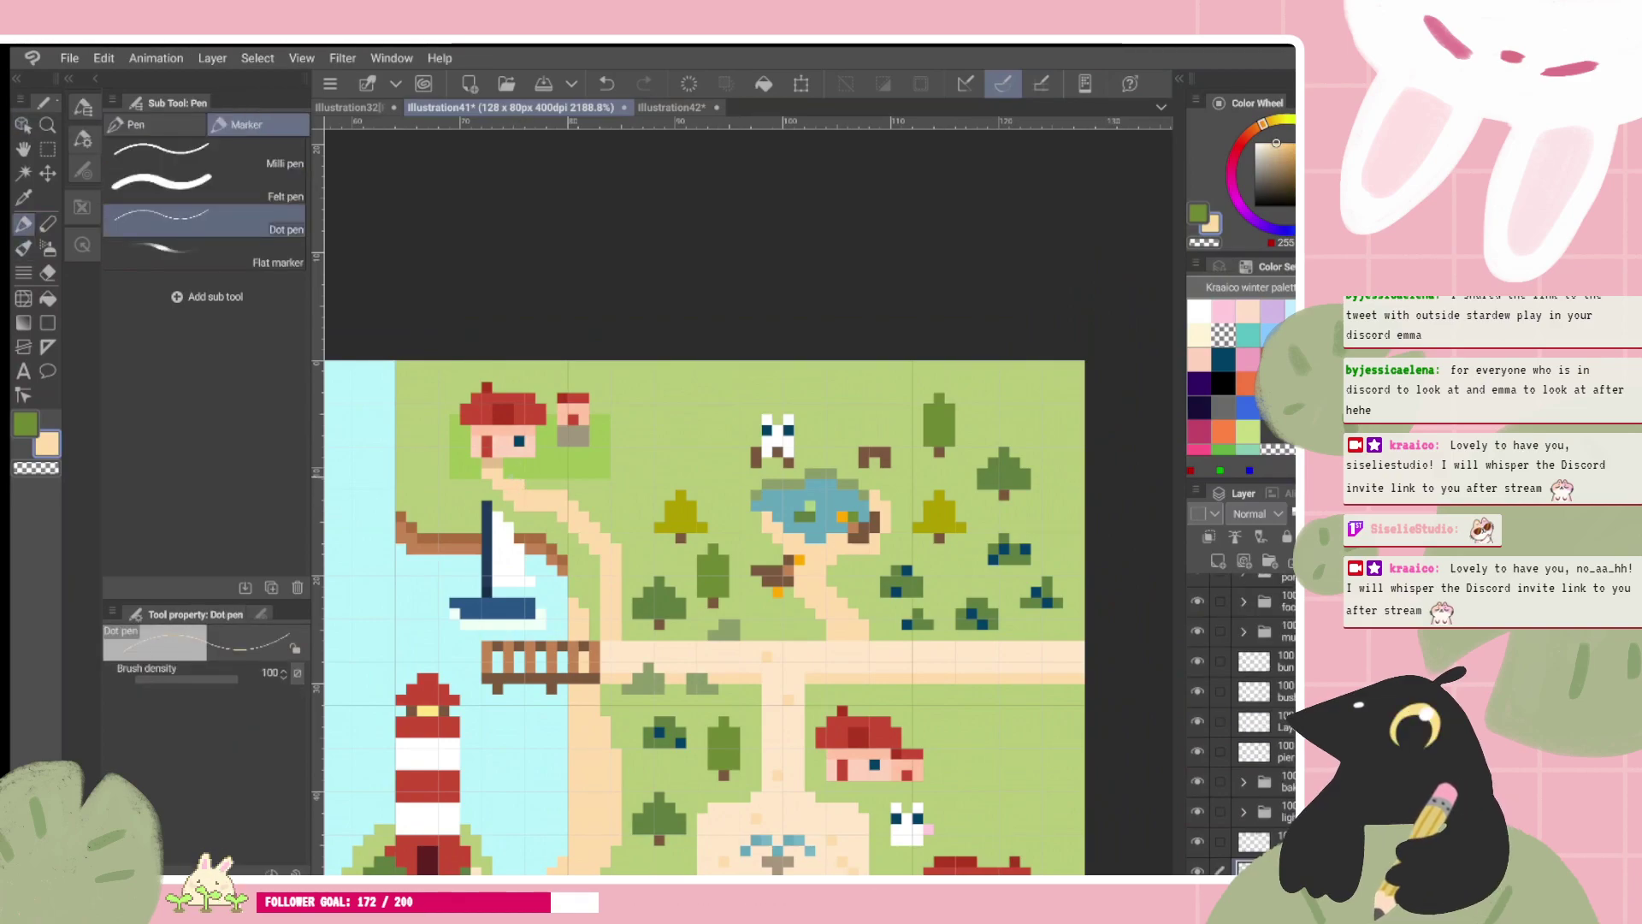
{"action": "left_click", "coordinate": [508, 473]}
{"action": "scroll", "coordinate": [701, 488], "scroll_direction": "down", "scroll_amount": 3}
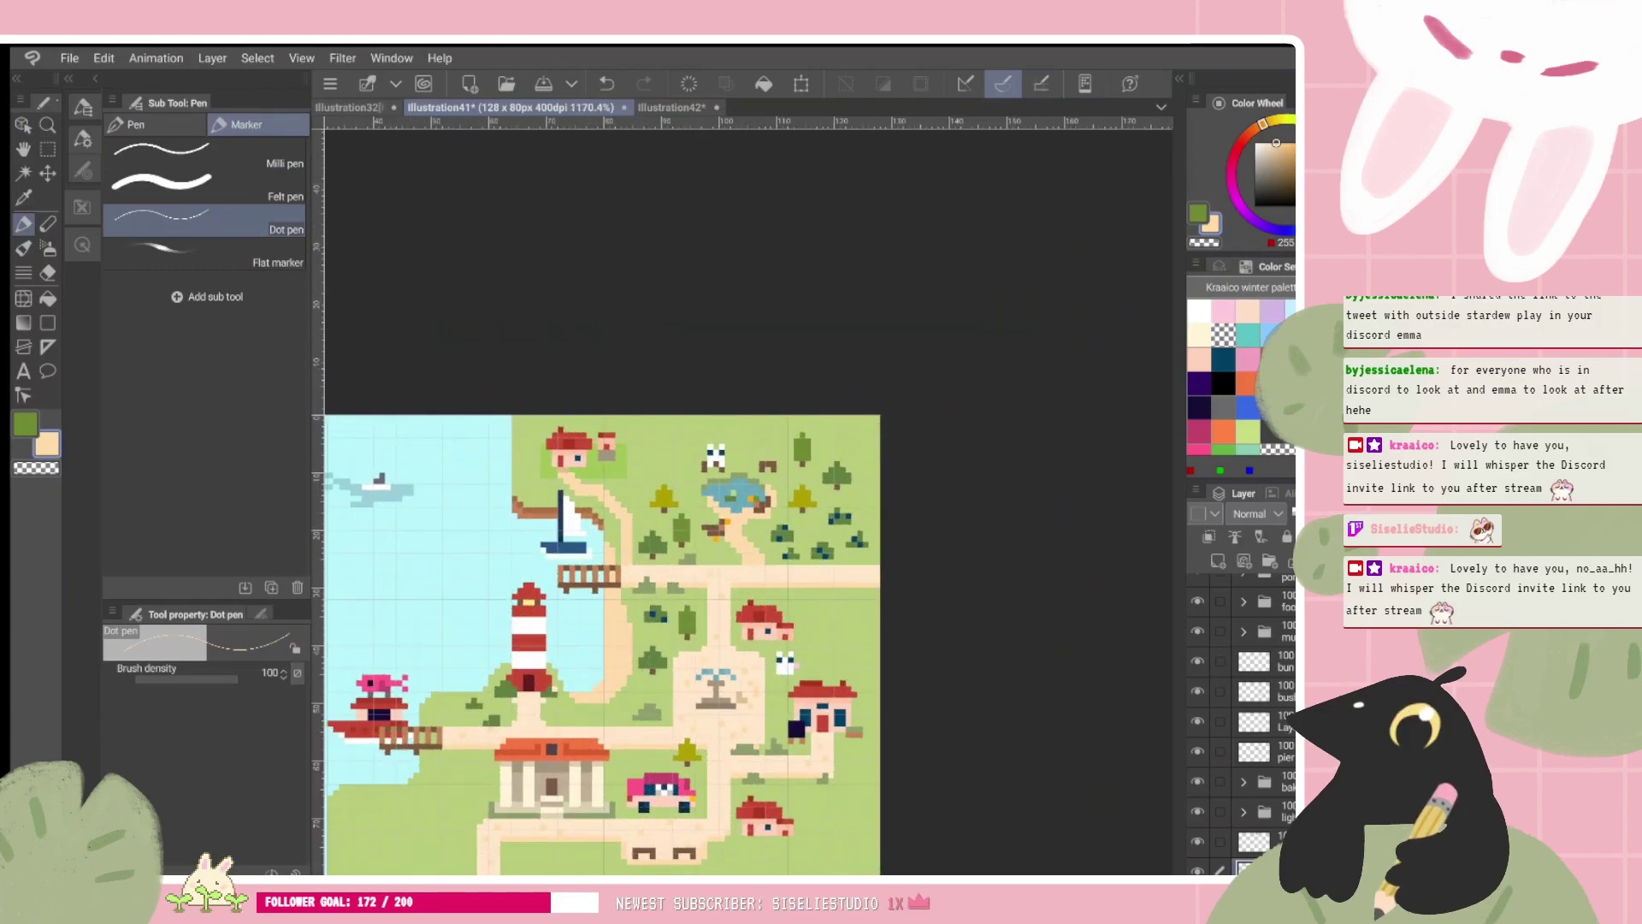
{"action": "scroll", "coordinate": [747, 524], "scroll_direction": "up", "scroll_amount": 3}
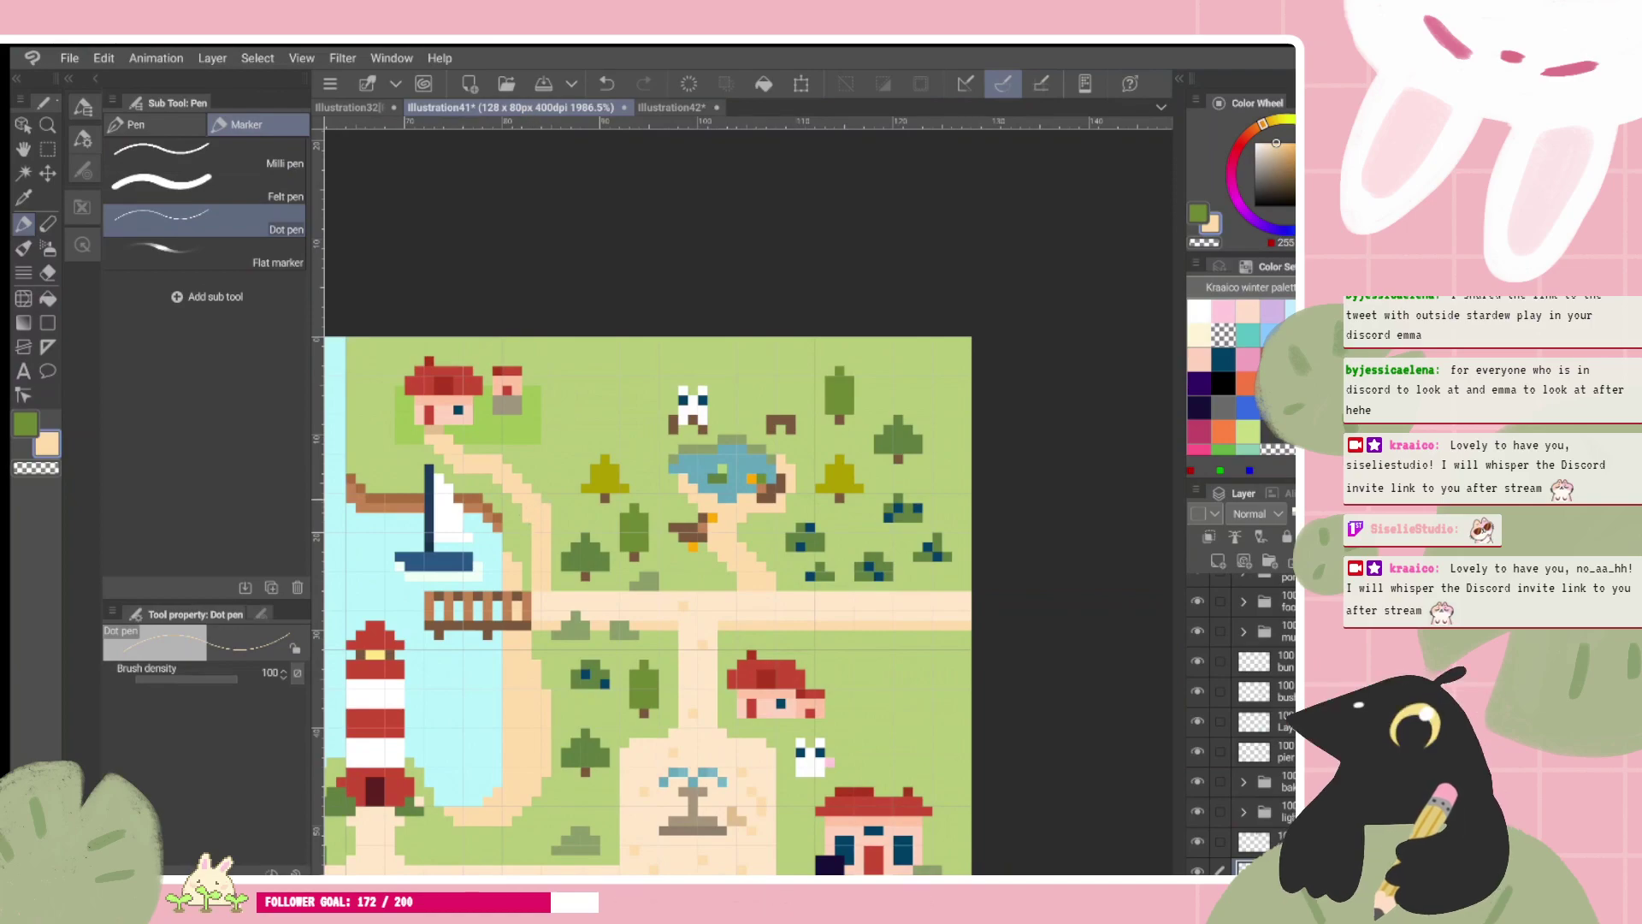
{"action": "key", "text": "c"}
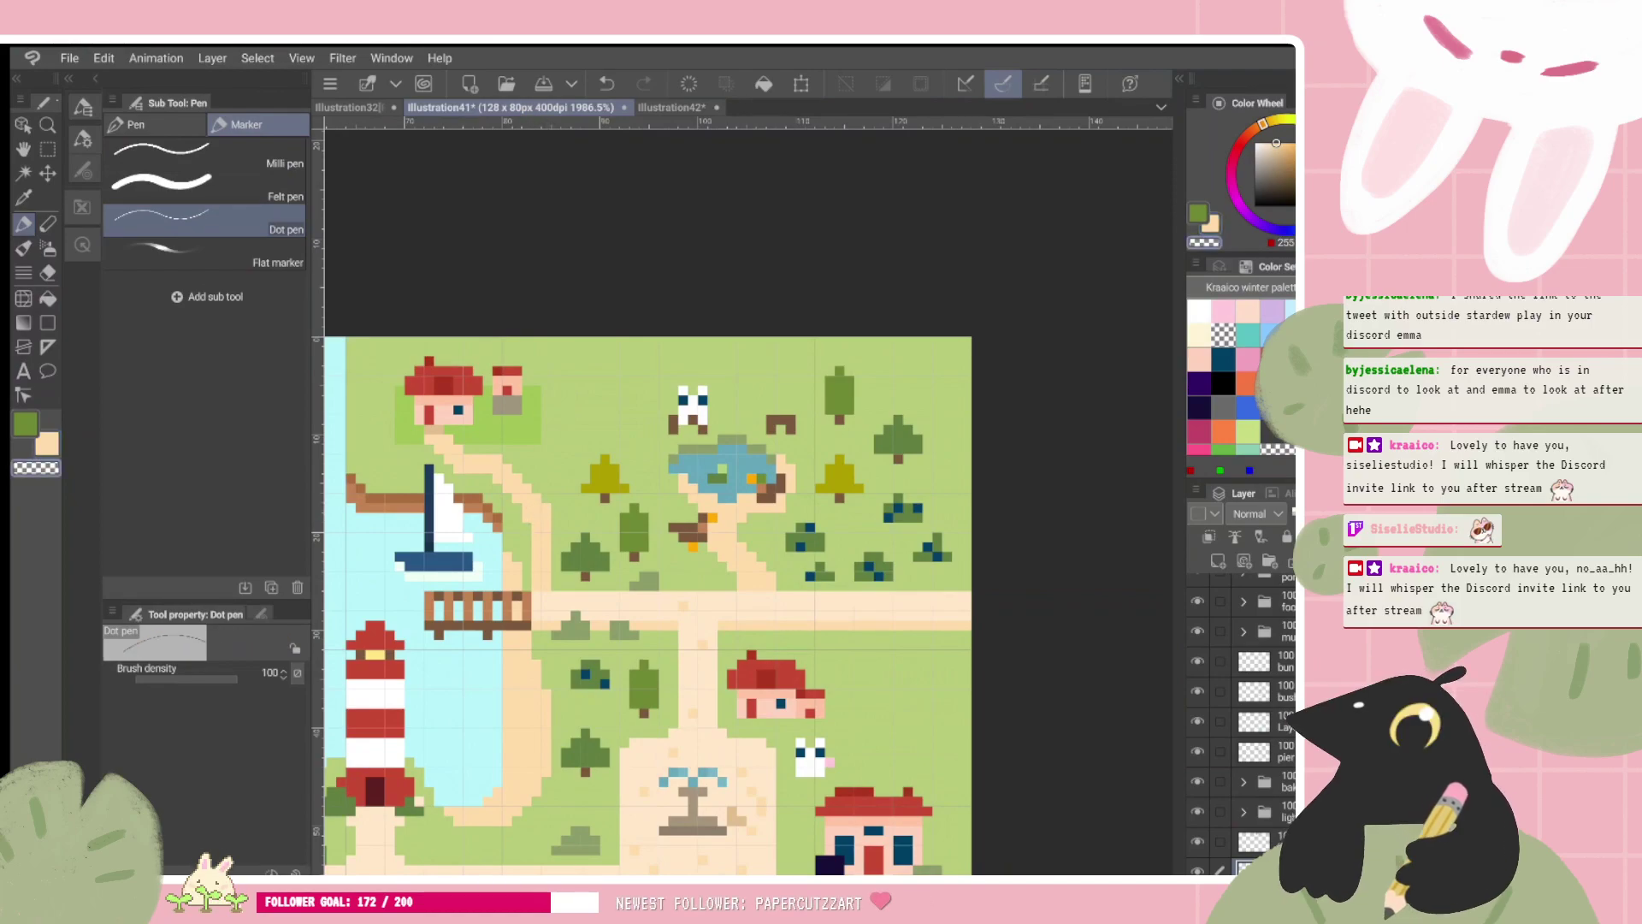
{"action": "scroll", "coordinate": [595, 518], "scroll_direction": "down", "scroll_amount": 3}
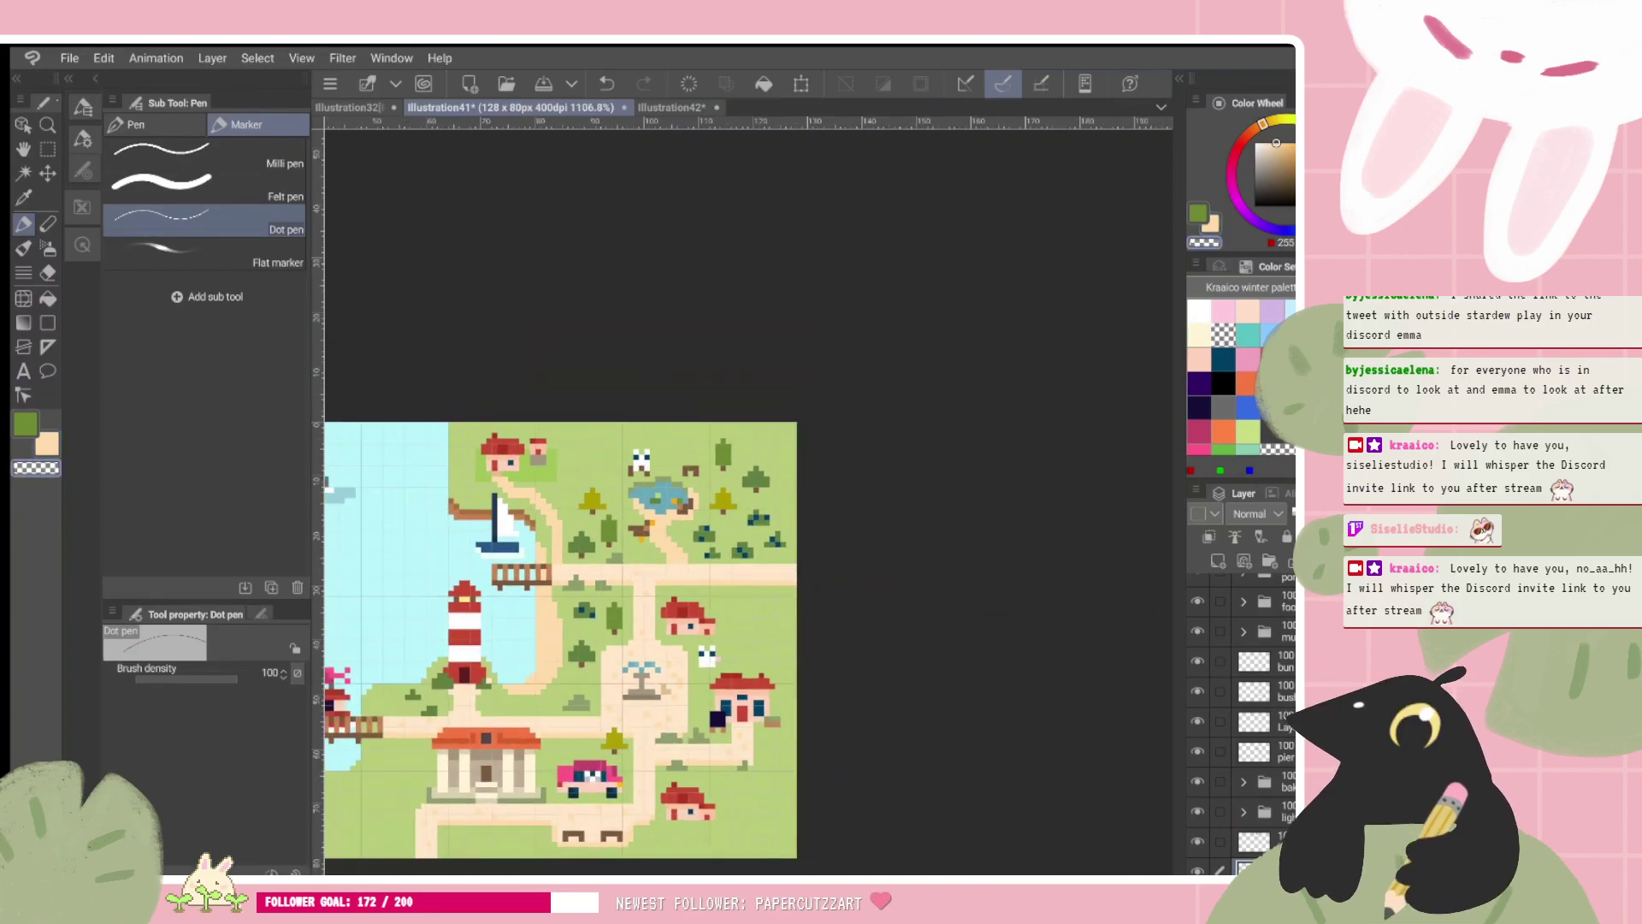
{"action": "scroll", "coordinate": [747, 524], "scroll_direction": "up", "scroll_amount": 1}
{"action": "scroll", "coordinate": [715, 571], "scroll_direction": "up", "scroll_amount": 2}
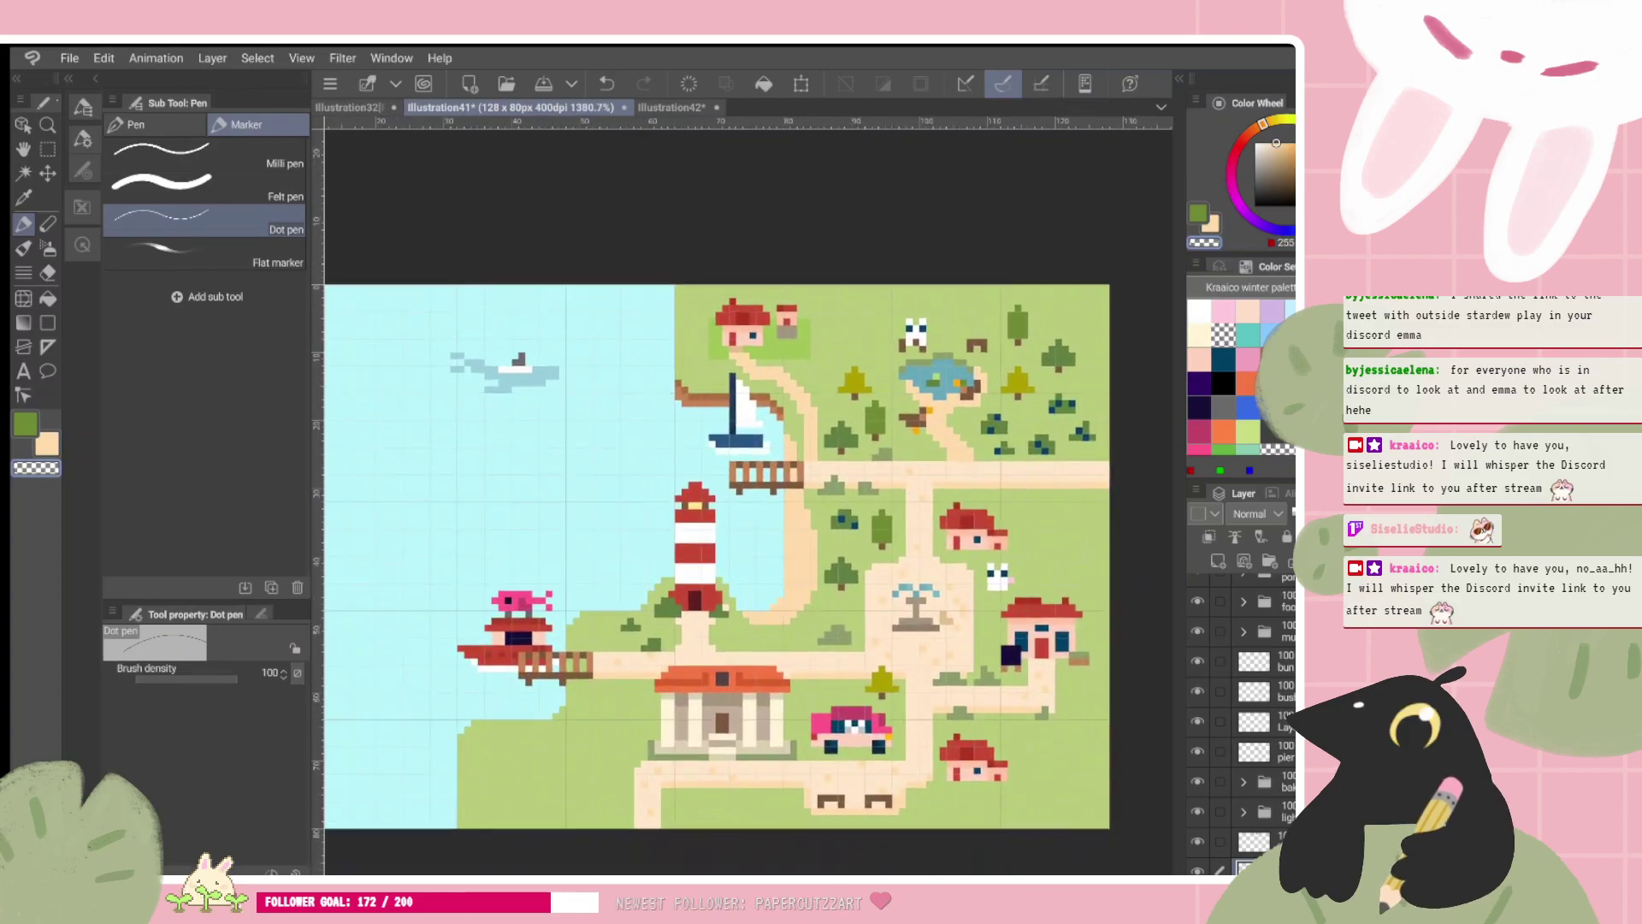
{"action": "scroll", "coordinate": [748, 502], "scroll_direction": "up", "scroll_amount": 1}
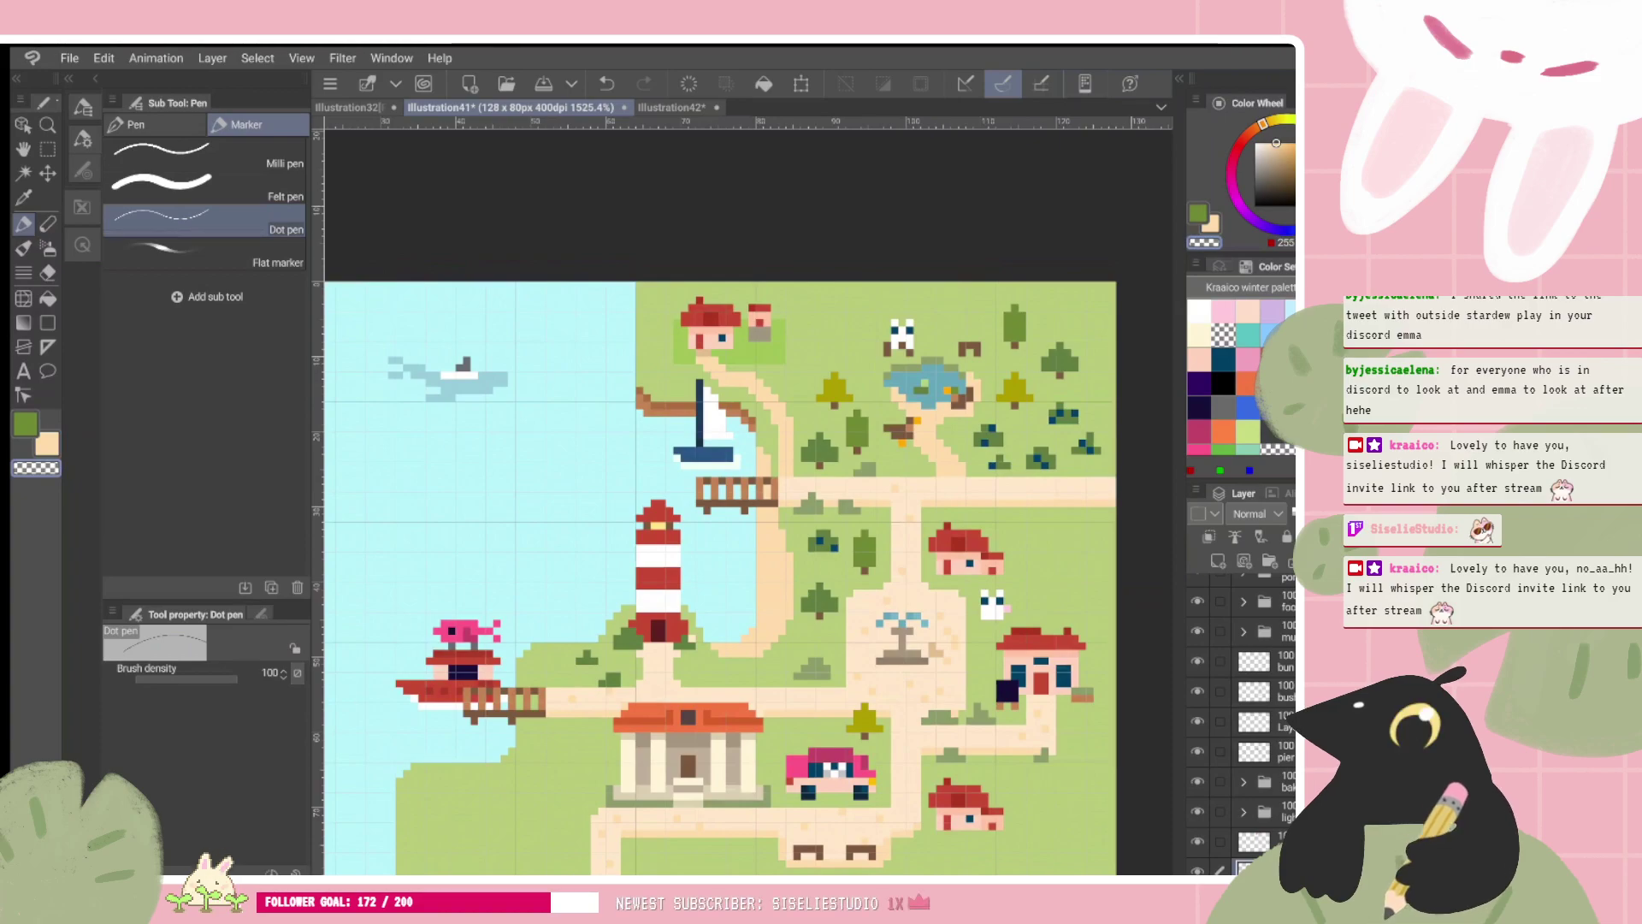
Step: On the house layer, rework the roof of the small building beside the northern house in the sampled reds, widening it one pixel east
{"action": "scroll", "coordinate": [796, 297], "scroll_direction": "up", "scroll_amount": 4}
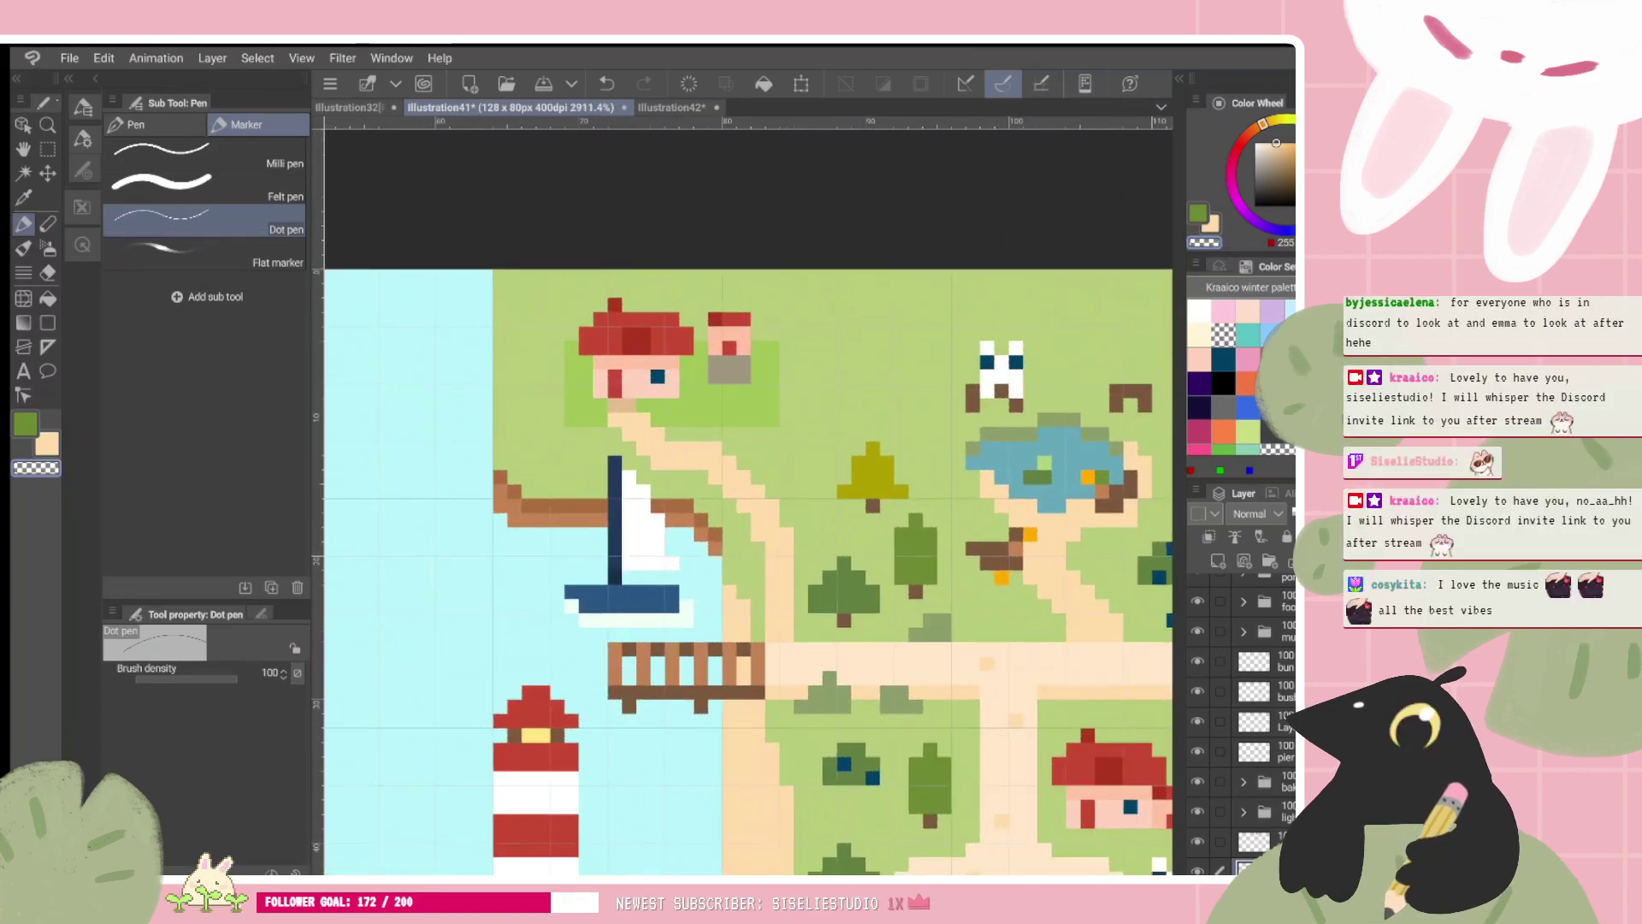
{"action": "left_click", "coordinate": [728, 289], "text": "alt"}
{"action": "left_click_drag", "start_coordinate": [727, 289], "coordinate": [723, 268]}
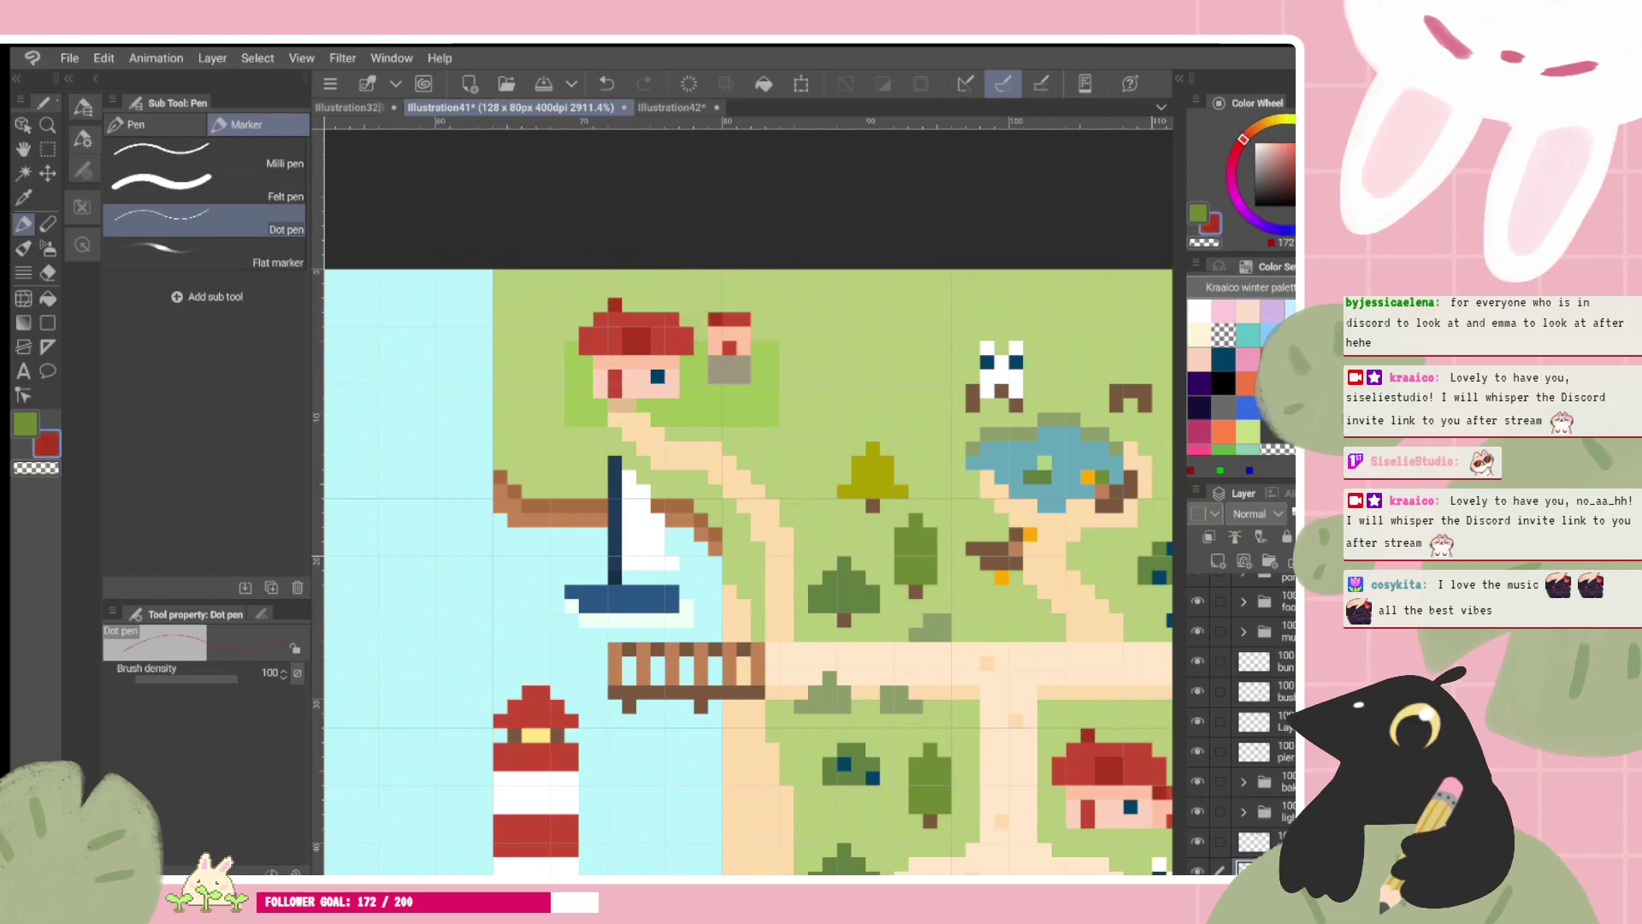
{"action": "scroll", "coordinate": [1240, 727], "scroll_direction": "down", "scroll_amount": 2}
{"action": "left_click", "coordinate": [1261, 786]}
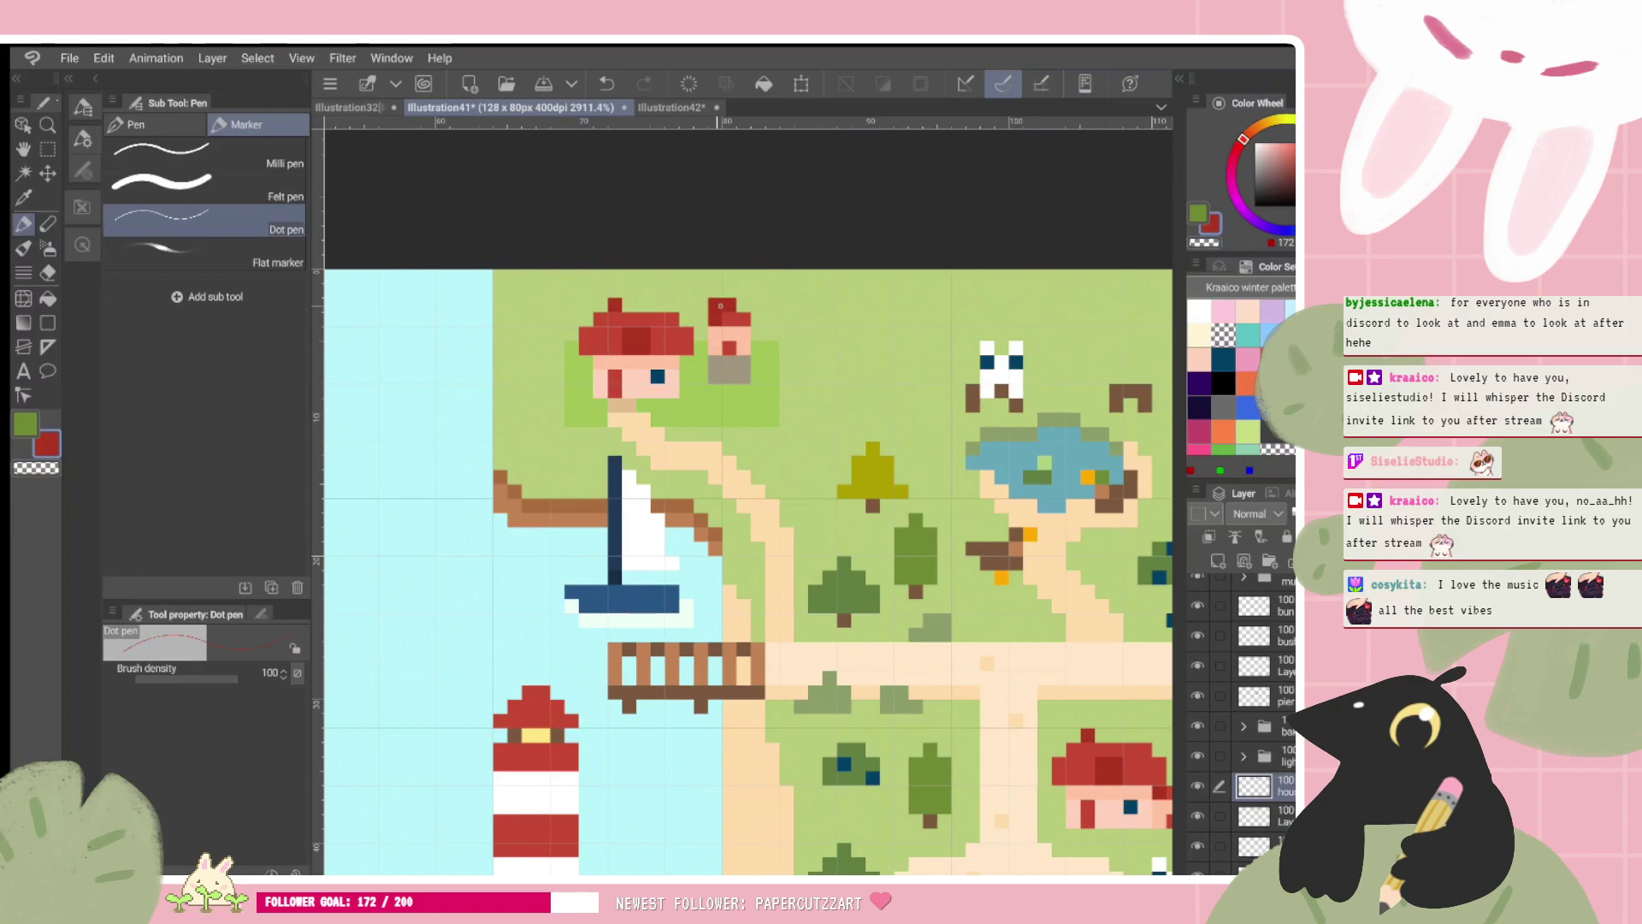
{"action": "scroll", "coordinate": [711, 457], "scroll_direction": "down", "scroll_amount": 3}
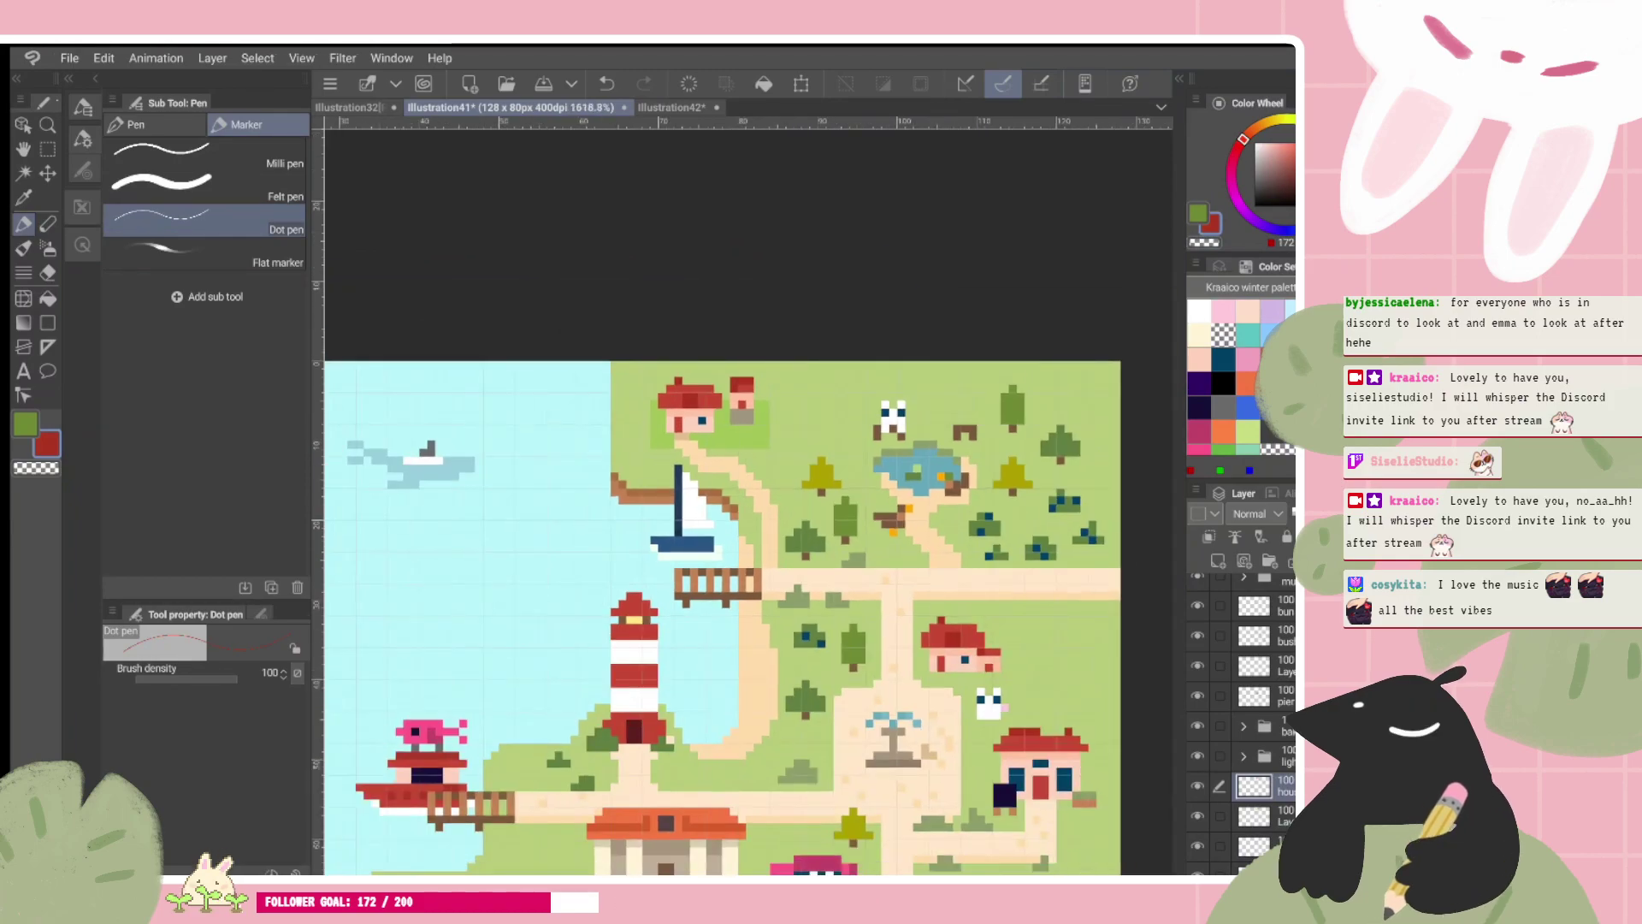
{"action": "scroll", "coordinate": [712, 513], "scroll_direction": "right", "scroll_amount": 1}
{"action": "scroll", "coordinate": [817, 402], "scroll_direction": "up", "scroll_amount": 4}
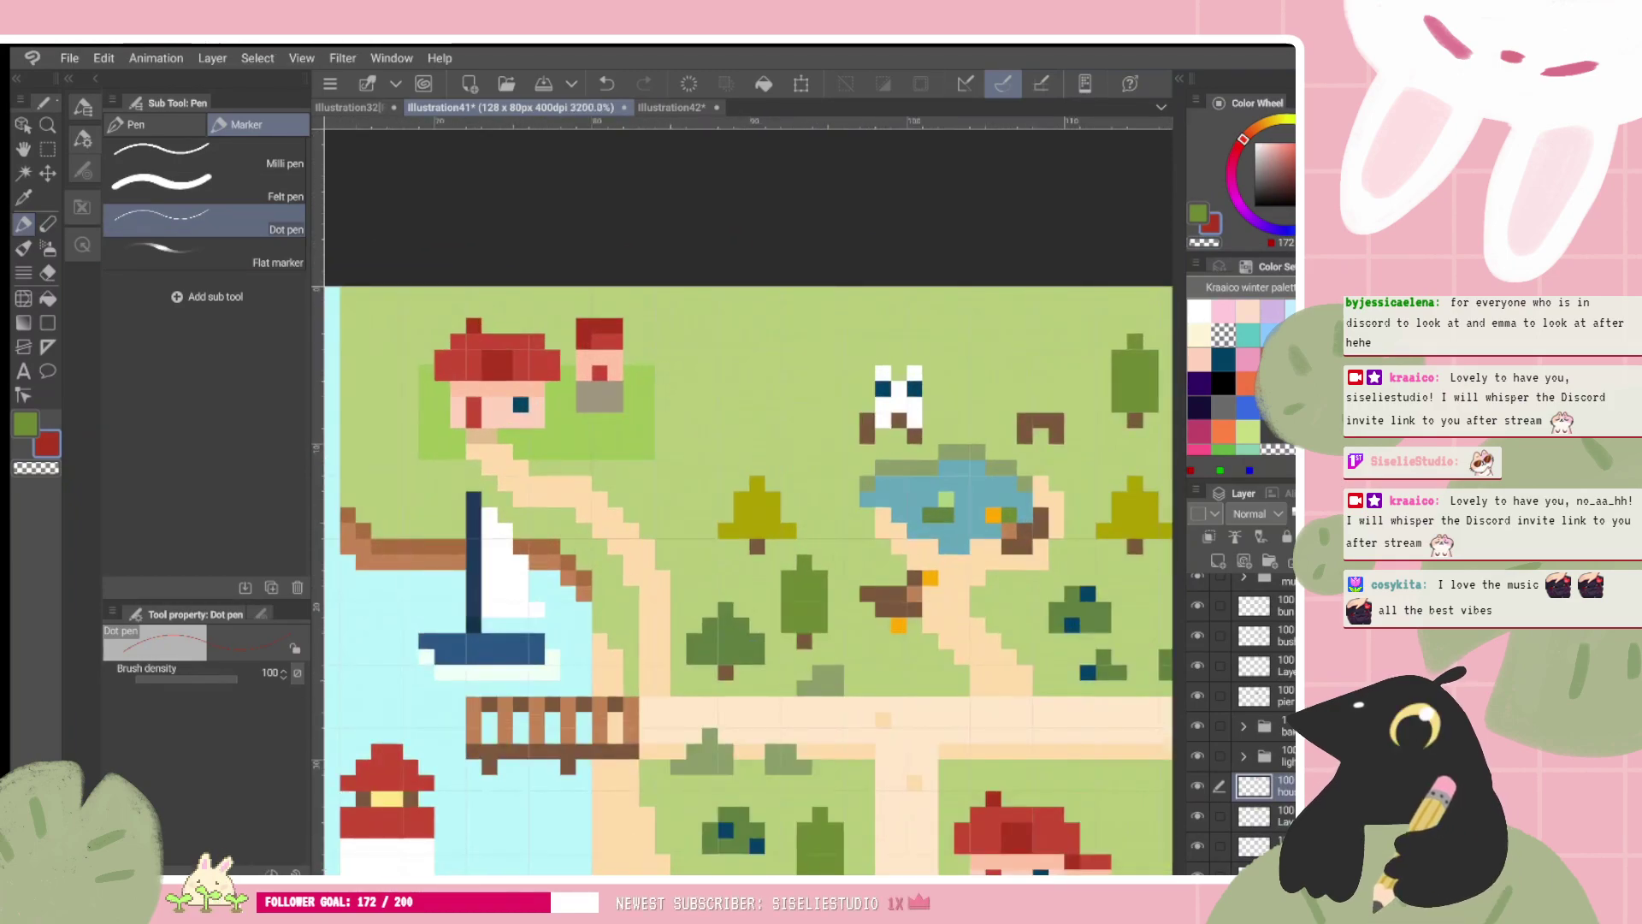
{"action": "key", "text": "ctrl+z"}
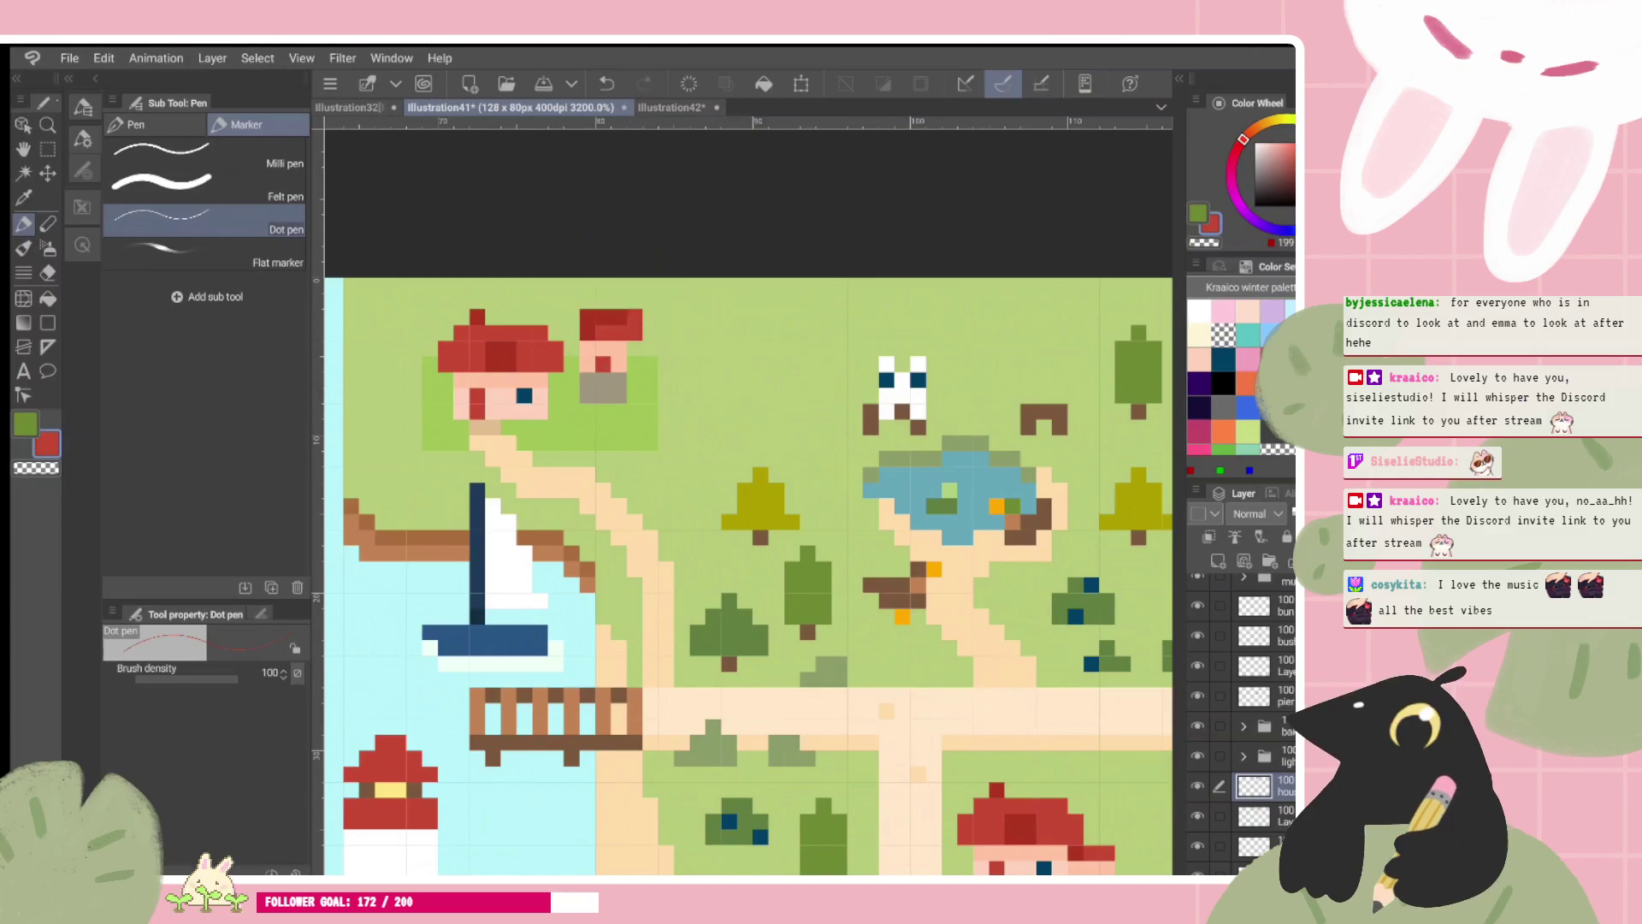
Step: Sample the taupe and paint a two-pixel vertical mark on the grass just west of the berry bushes by the pond
{"action": "left_click", "coordinate": [627, 331], "text": "alt"}
{"action": "left_click_drag", "start_coordinate": [627, 331], "coordinate": [622, 333]}
{"action": "left_click_drag", "start_coordinate": [1028, 585], "coordinate": [1027, 600]}
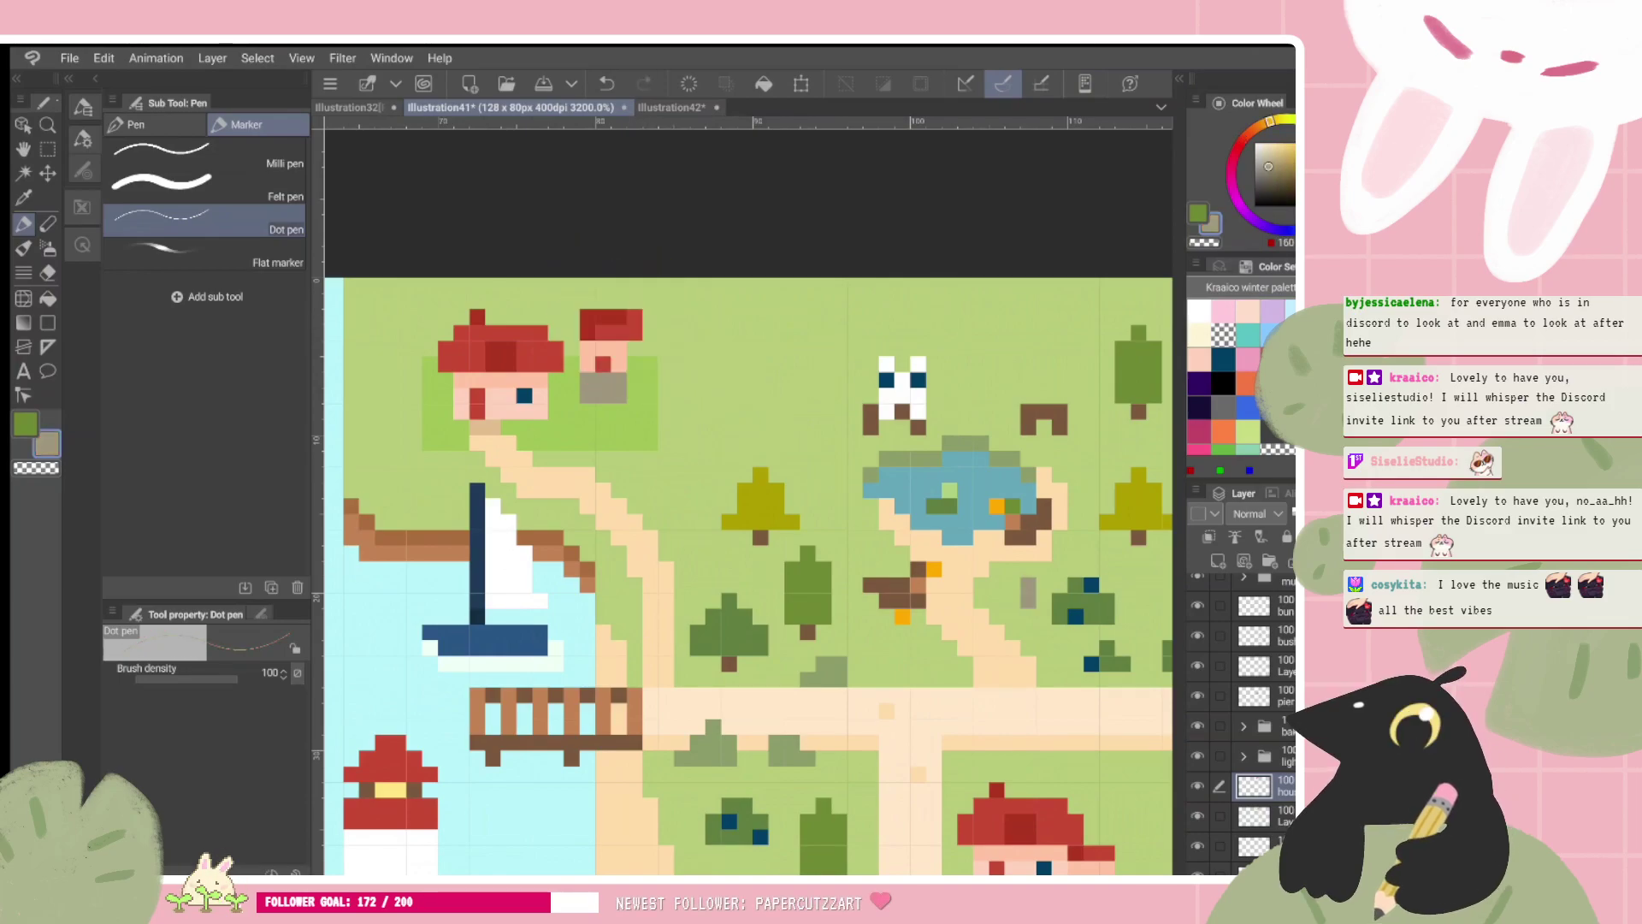
Step: Sample the small building's wall pink and extend its wall by one pixel column to the east
{"action": "left_click", "coordinate": [619, 347], "text": "alt"}
{"action": "left_click", "coordinate": [634, 349]}
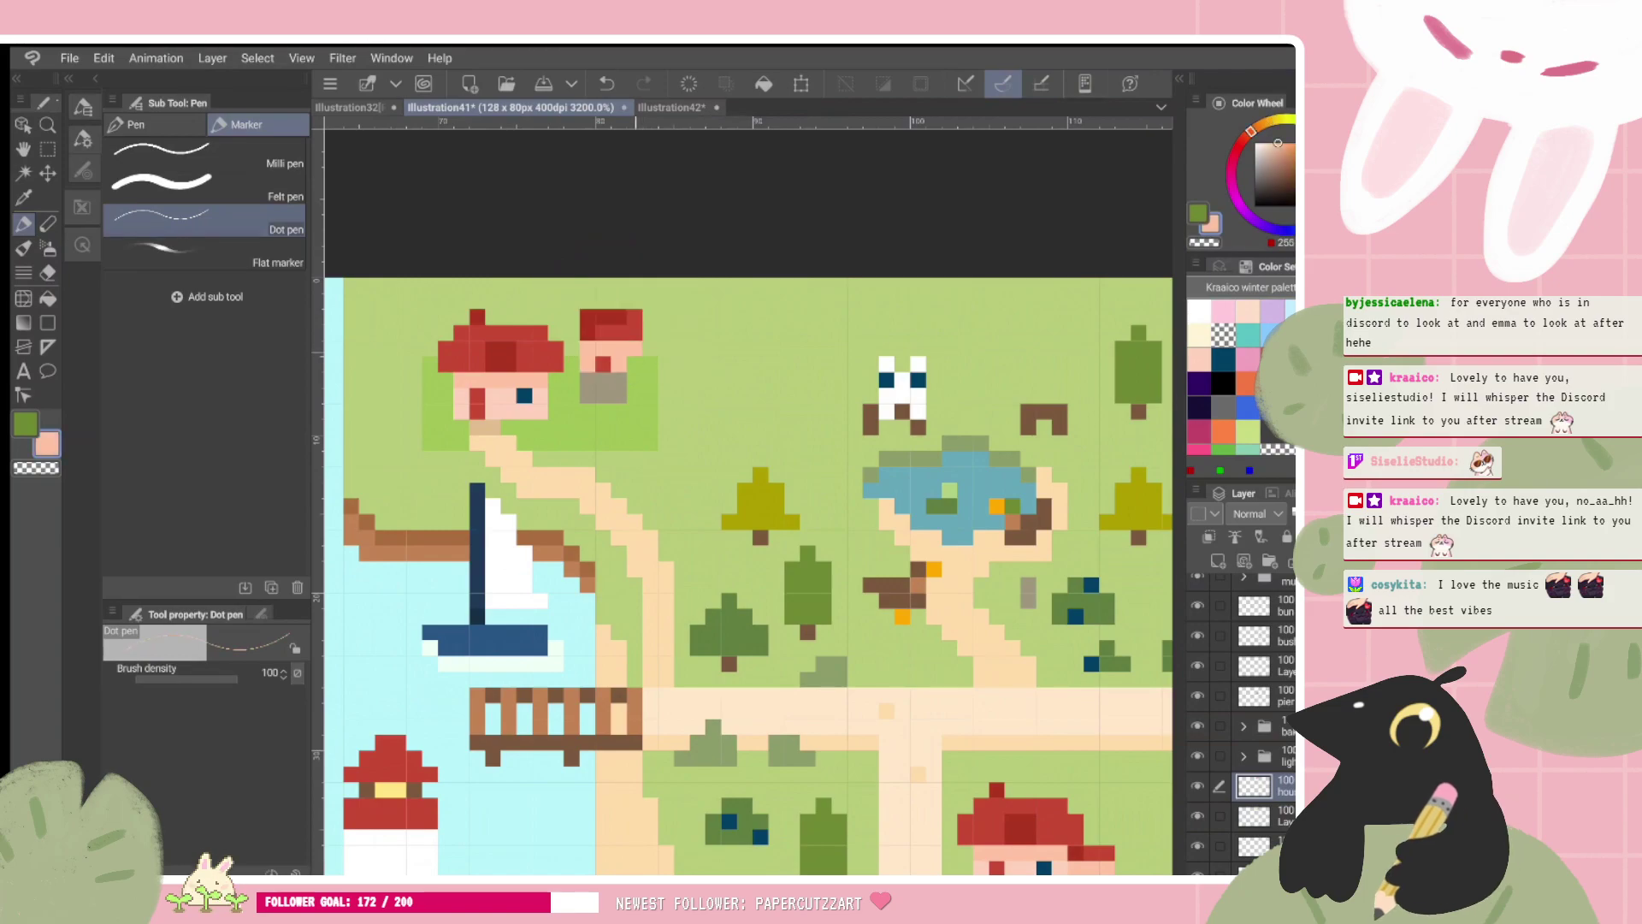
{"action": "left_click", "coordinate": [633, 364]}
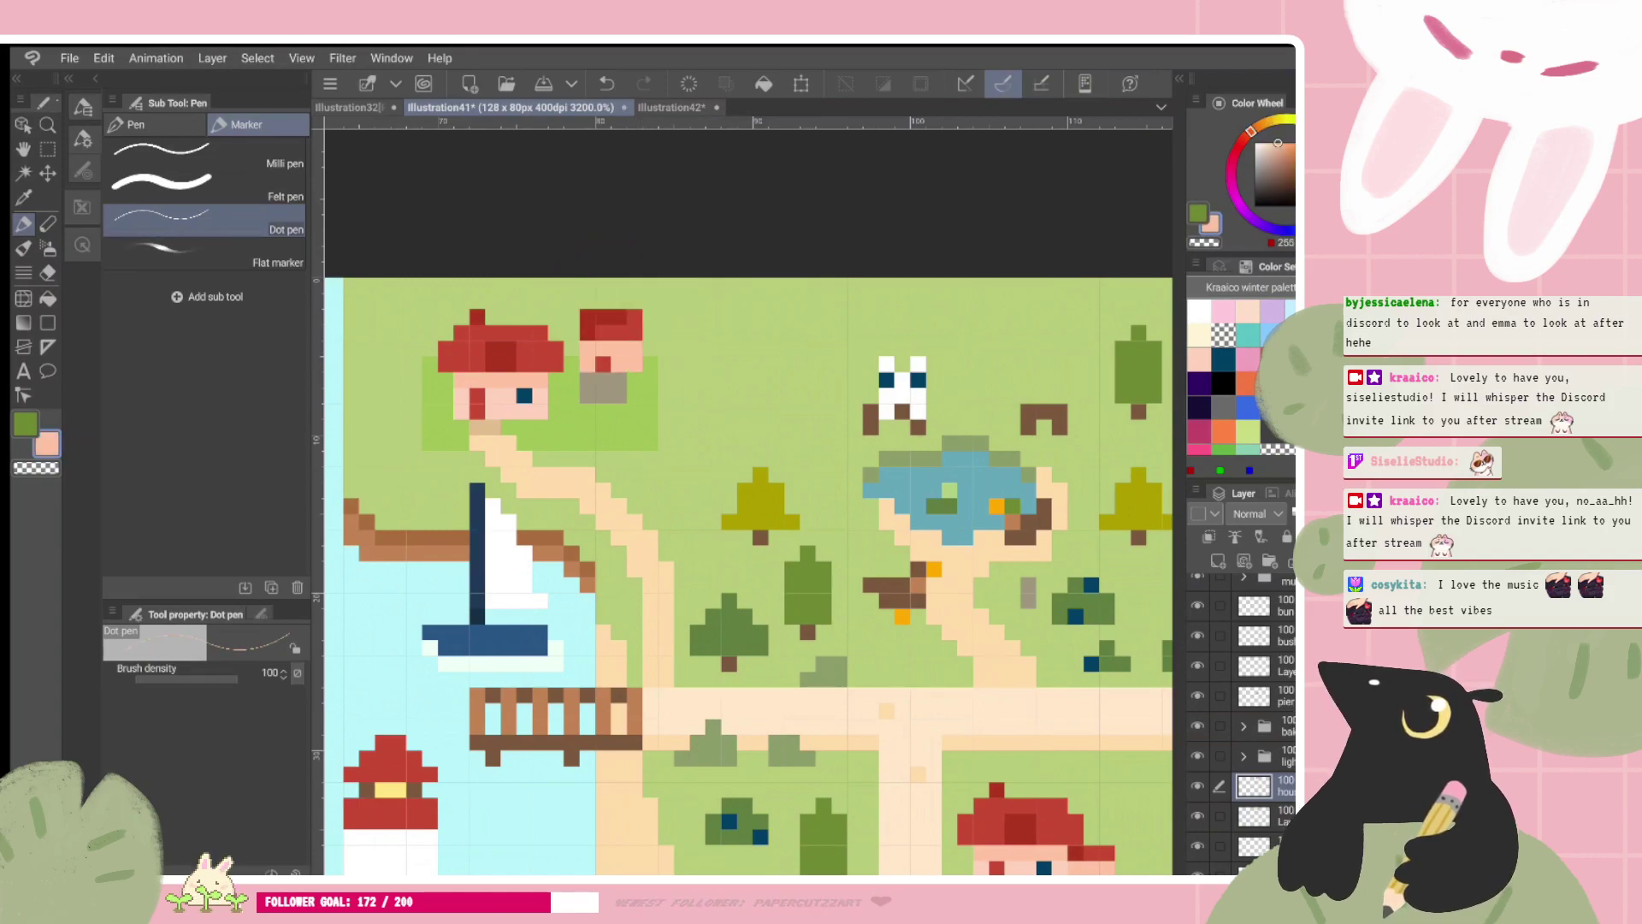
Step: Paint the lower row of the small building's roof dark red and add a two-pixel dark red mark below the pond
{"action": "left_click", "coordinate": [612, 324], "text": "alt"}
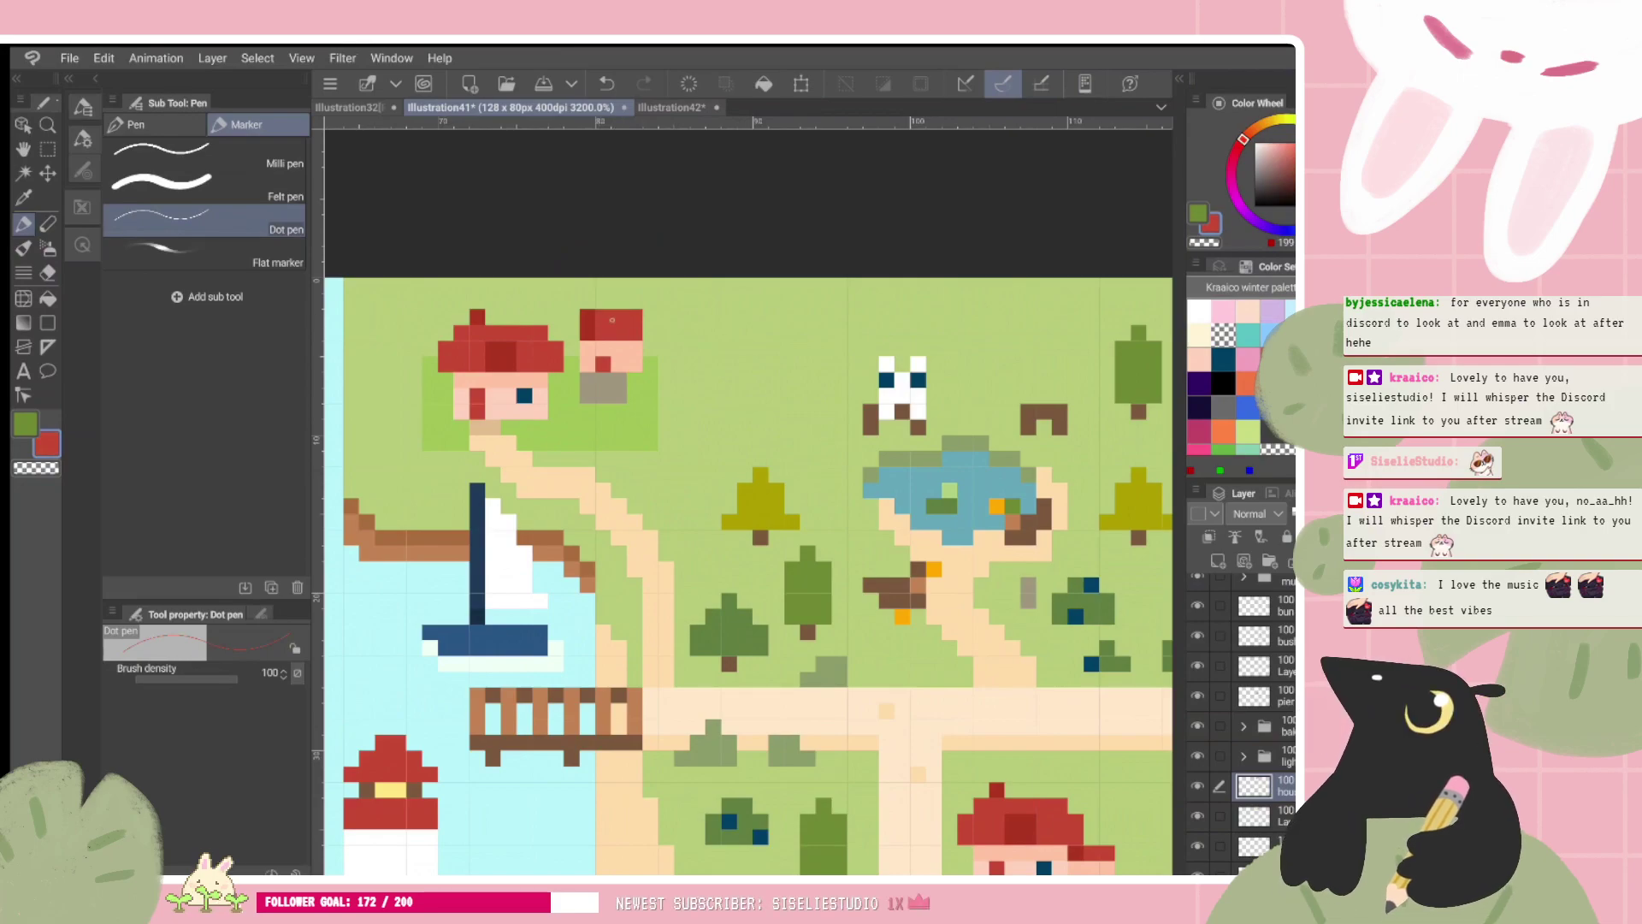
{"action": "left_click", "coordinate": [588, 295], "text": "alt"}
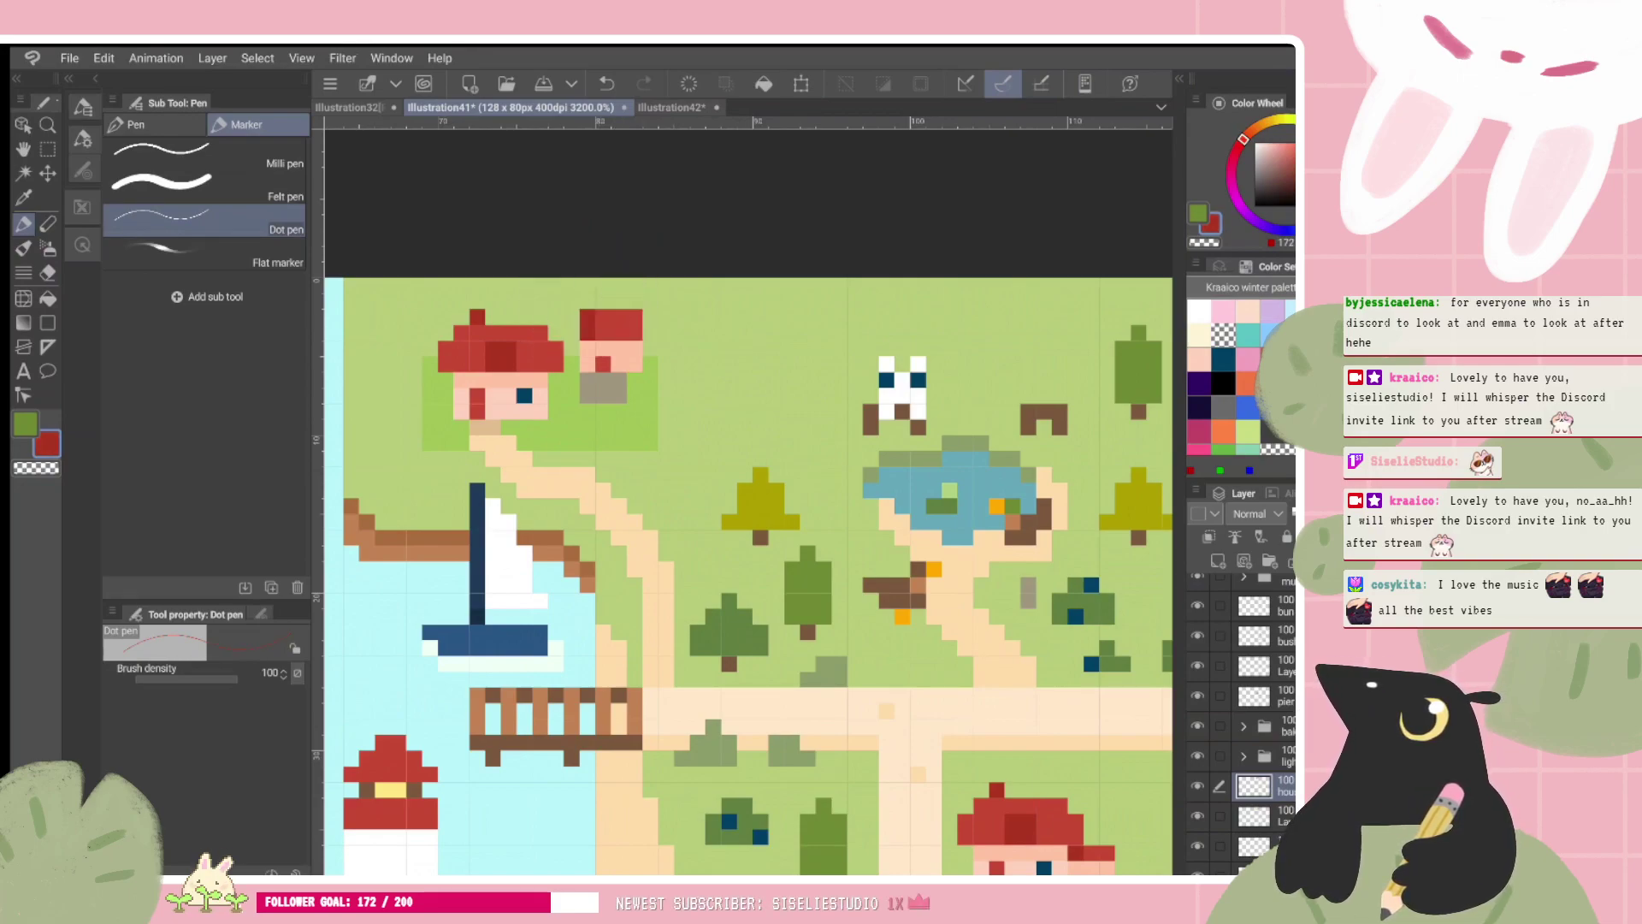
{"action": "left_click_drag", "start_coordinate": [601, 332], "coordinate": [633, 333]}
{"action": "left_click_drag", "start_coordinate": [996, 538], "coordinate": [996, 553]}
{"action": "left_click", "coordinate": [616, 281], "text": "alt"}
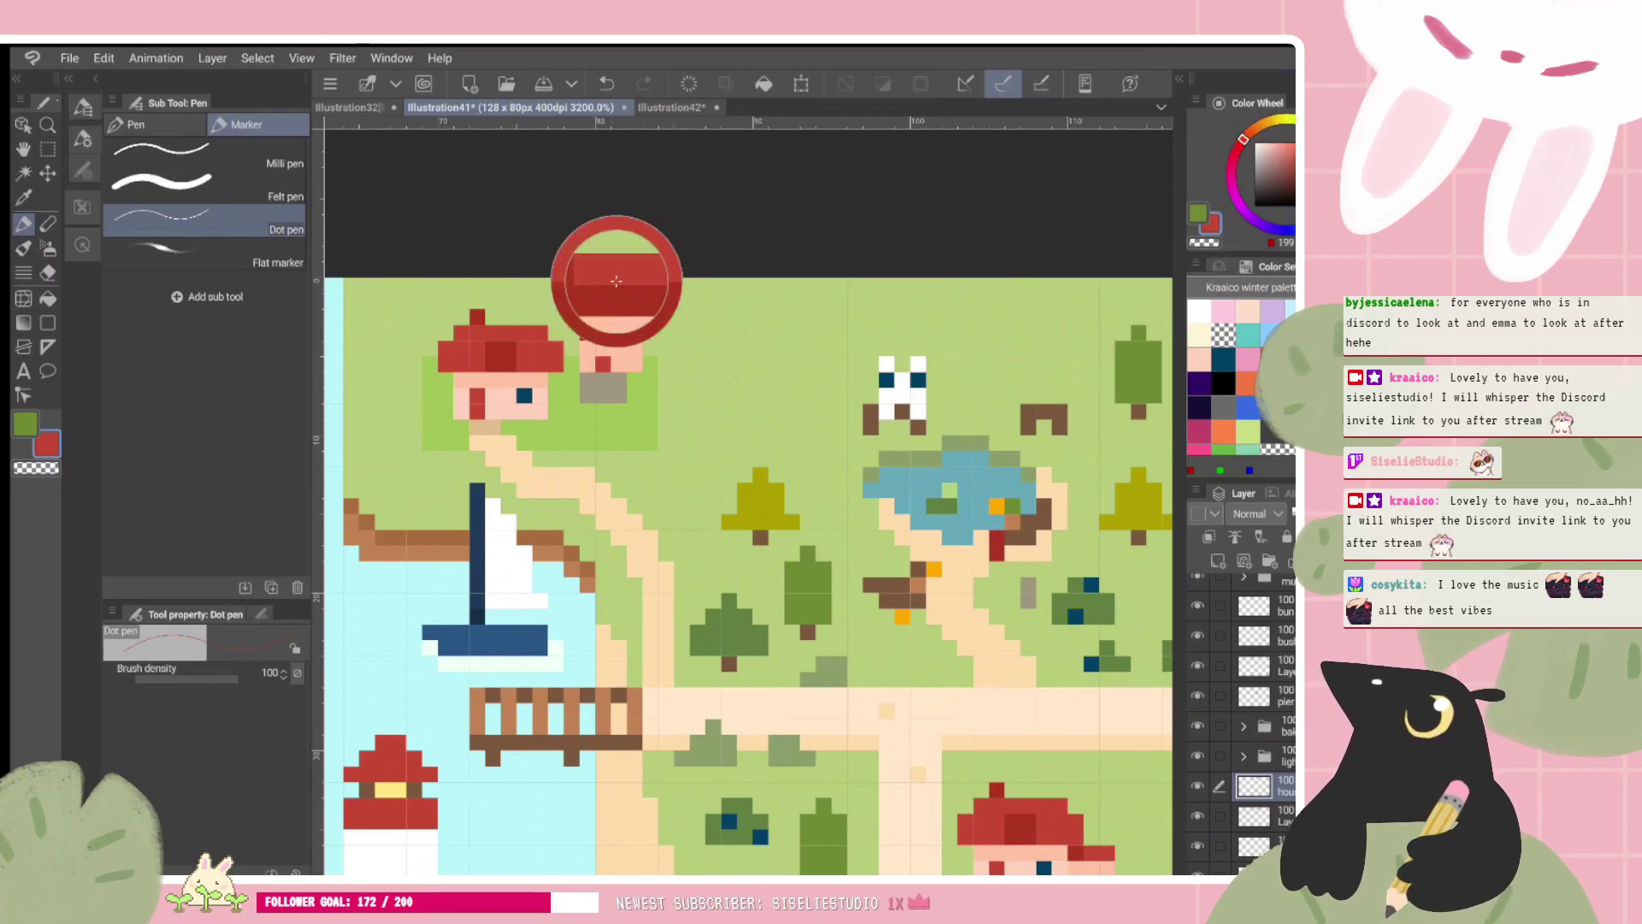
{"action": "scroll", "coordinate": [684, 419], "scroll_direction": "down", "scroll_amount": 2}
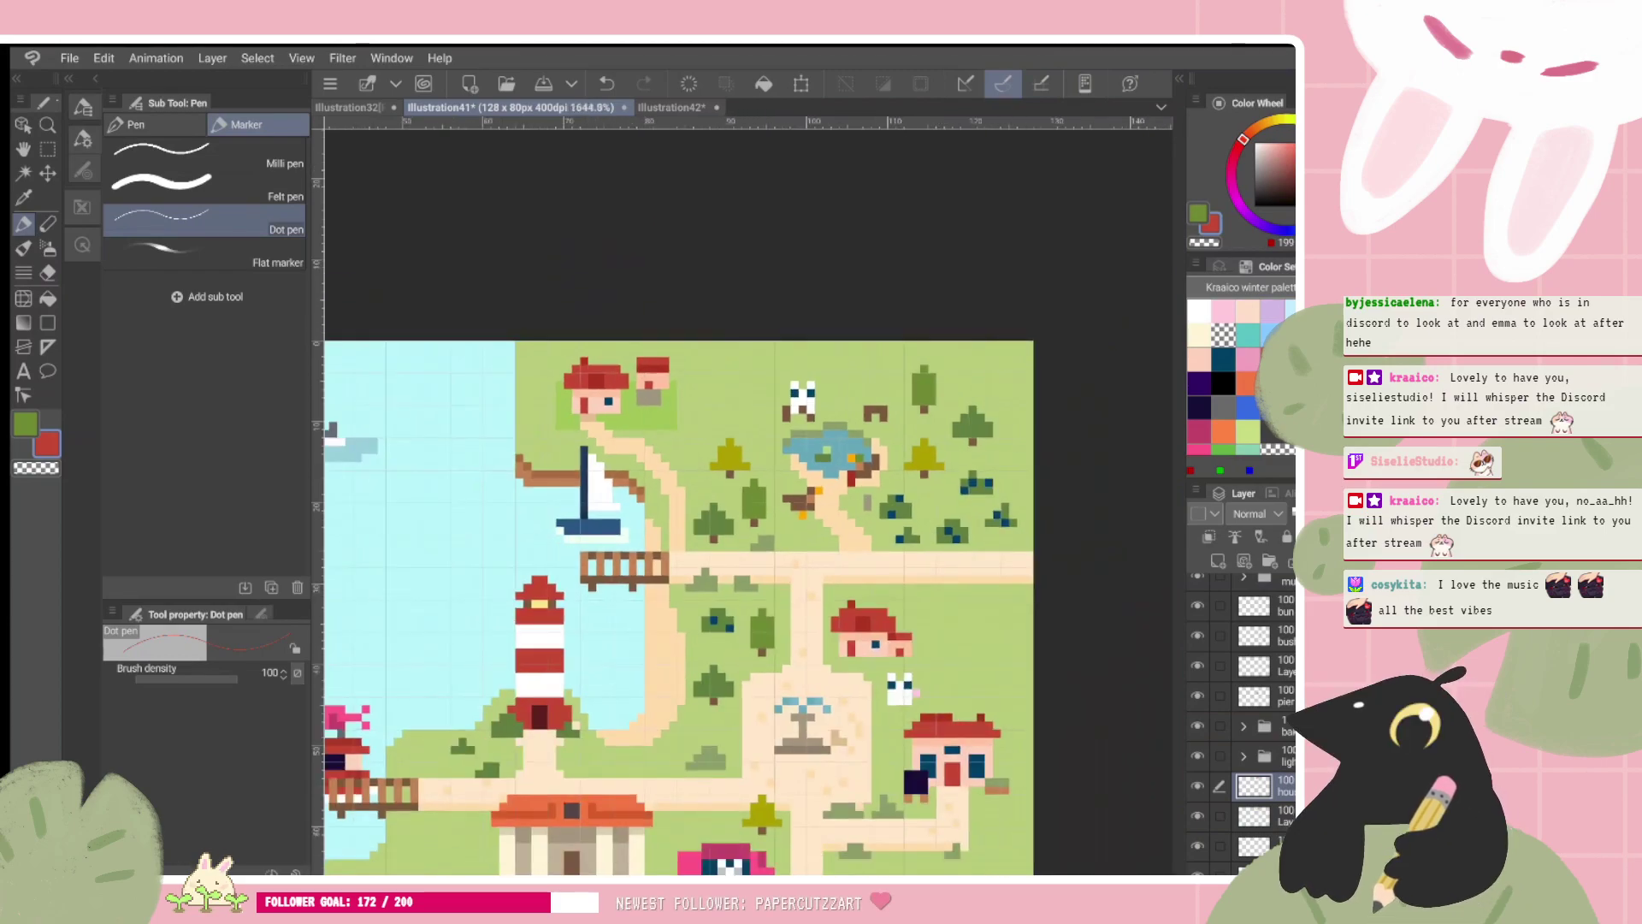
Step: Sample the northern house's wall pinks and shade the small building's wall with them
{"action": "scroll", "coordinate": [710, 360], "scroll_direction": "up", "scroll_amount": 2}
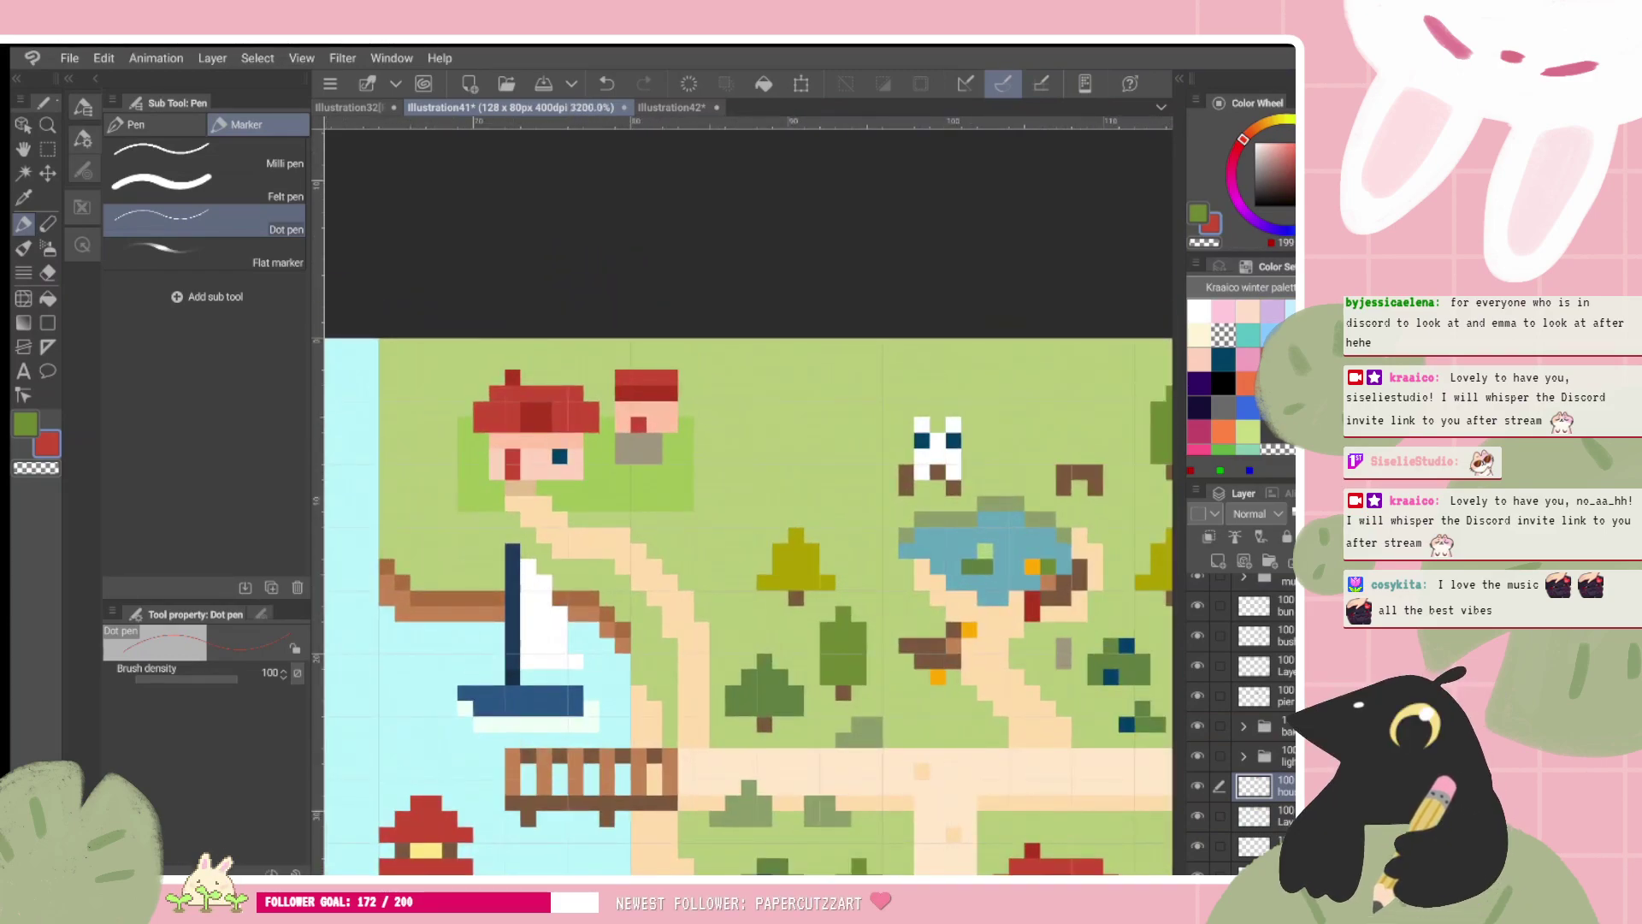
{"action": "left_click", "coordinate": [559, 456], "text": "alt"}
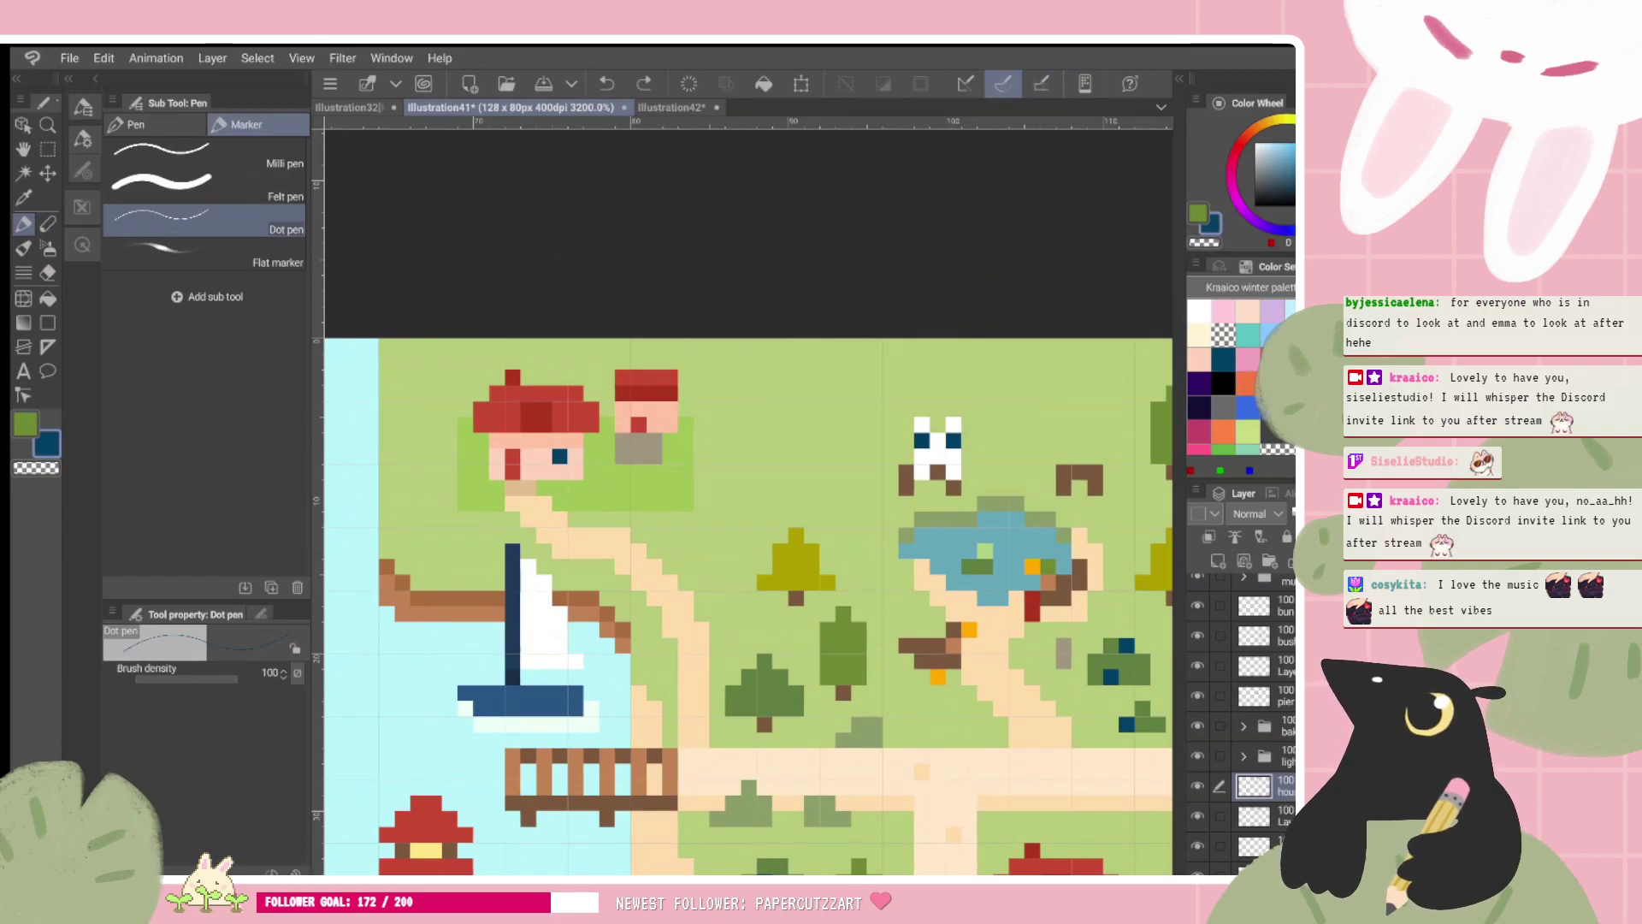
{"action": "left_click", "coordinate": [526, 417], "text": "alt"}
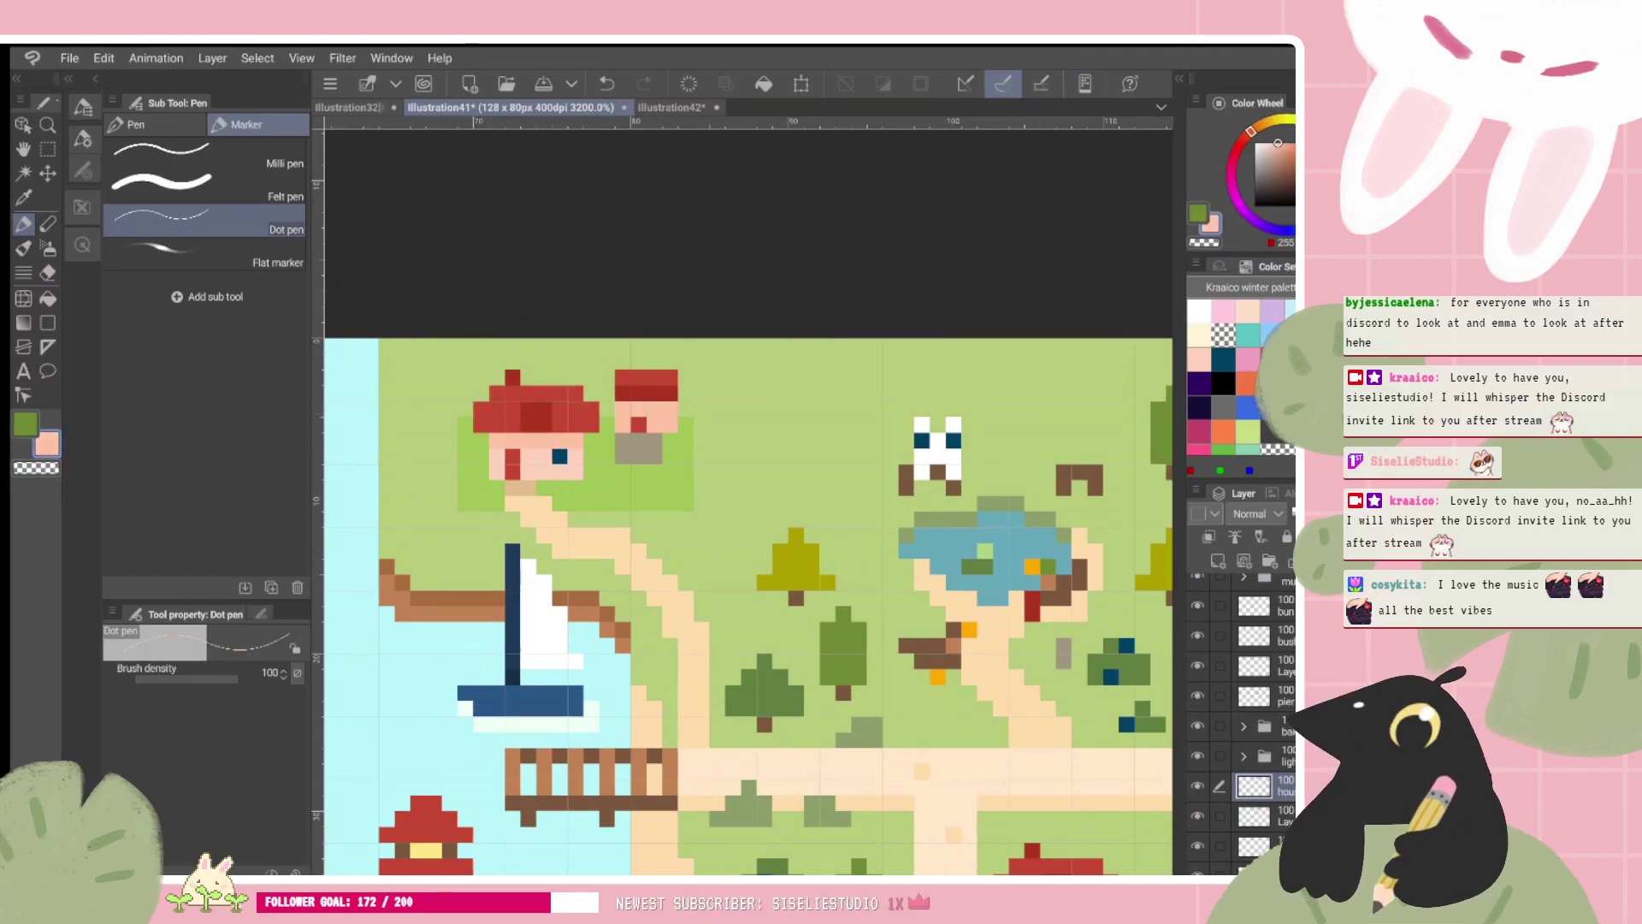
{"action": "left_click", "coordinate": [536, 431], "text": "alt"}
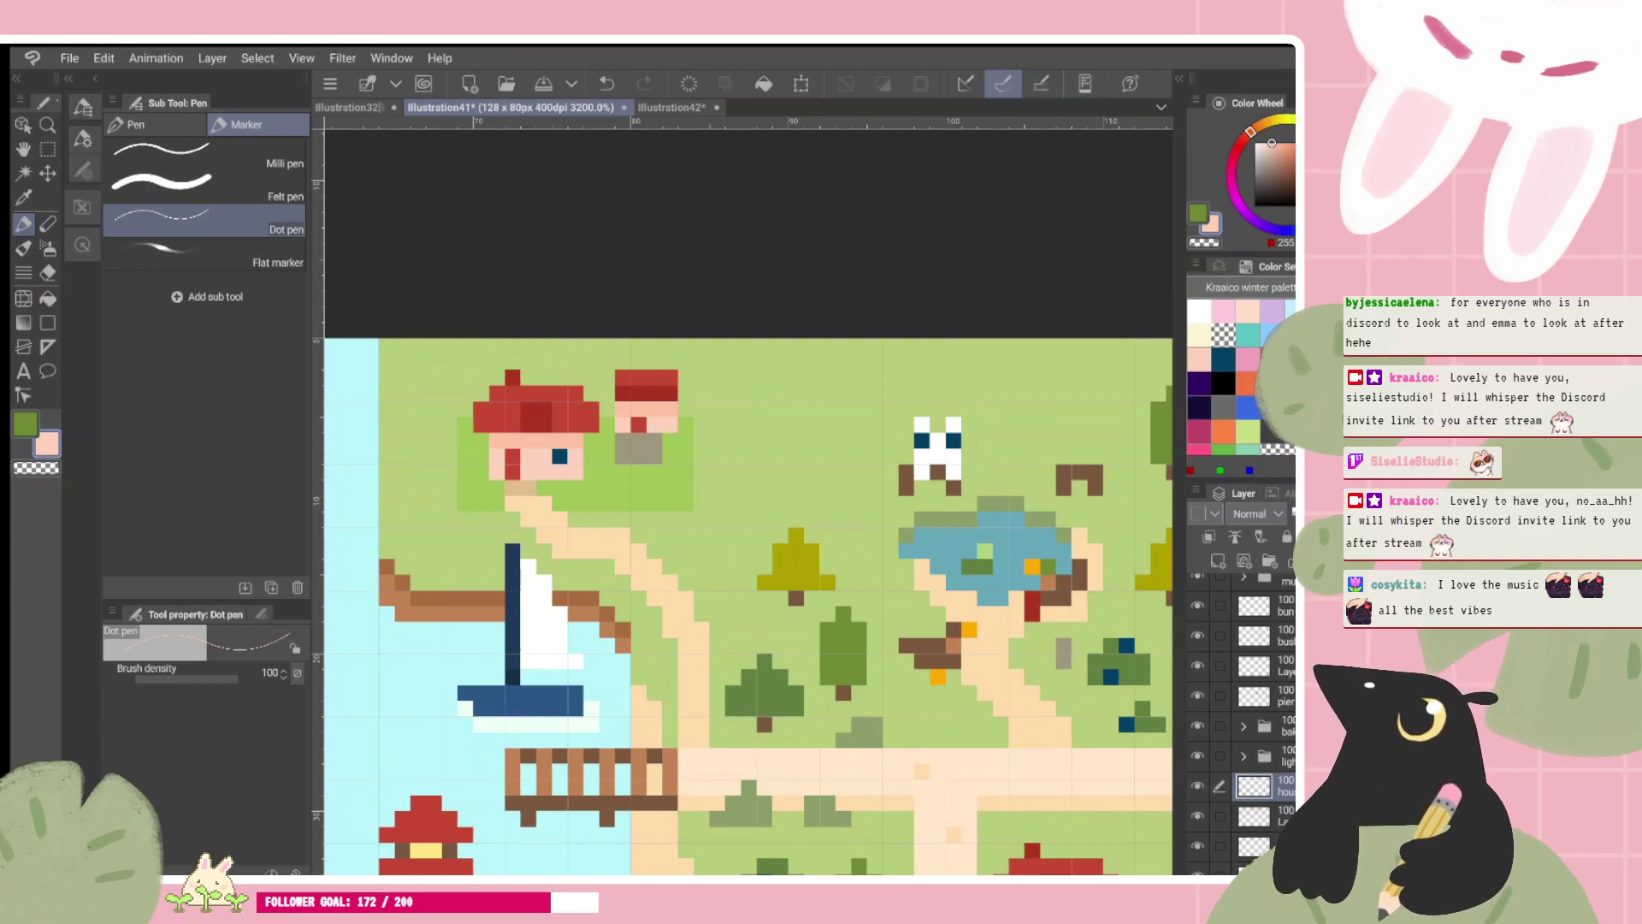
Step: Select the sailboat's layer and shade the white sail beside the mast with light grey, undoing the last stroke
{"action": "scroll", "coordinate": [796, 404], "scroll_direction": "down", "scroll_amount": 2}
{"action": "scroll", "coordinate": [748, 502], "scroll_direction": "down", "scroll_amount": 2}
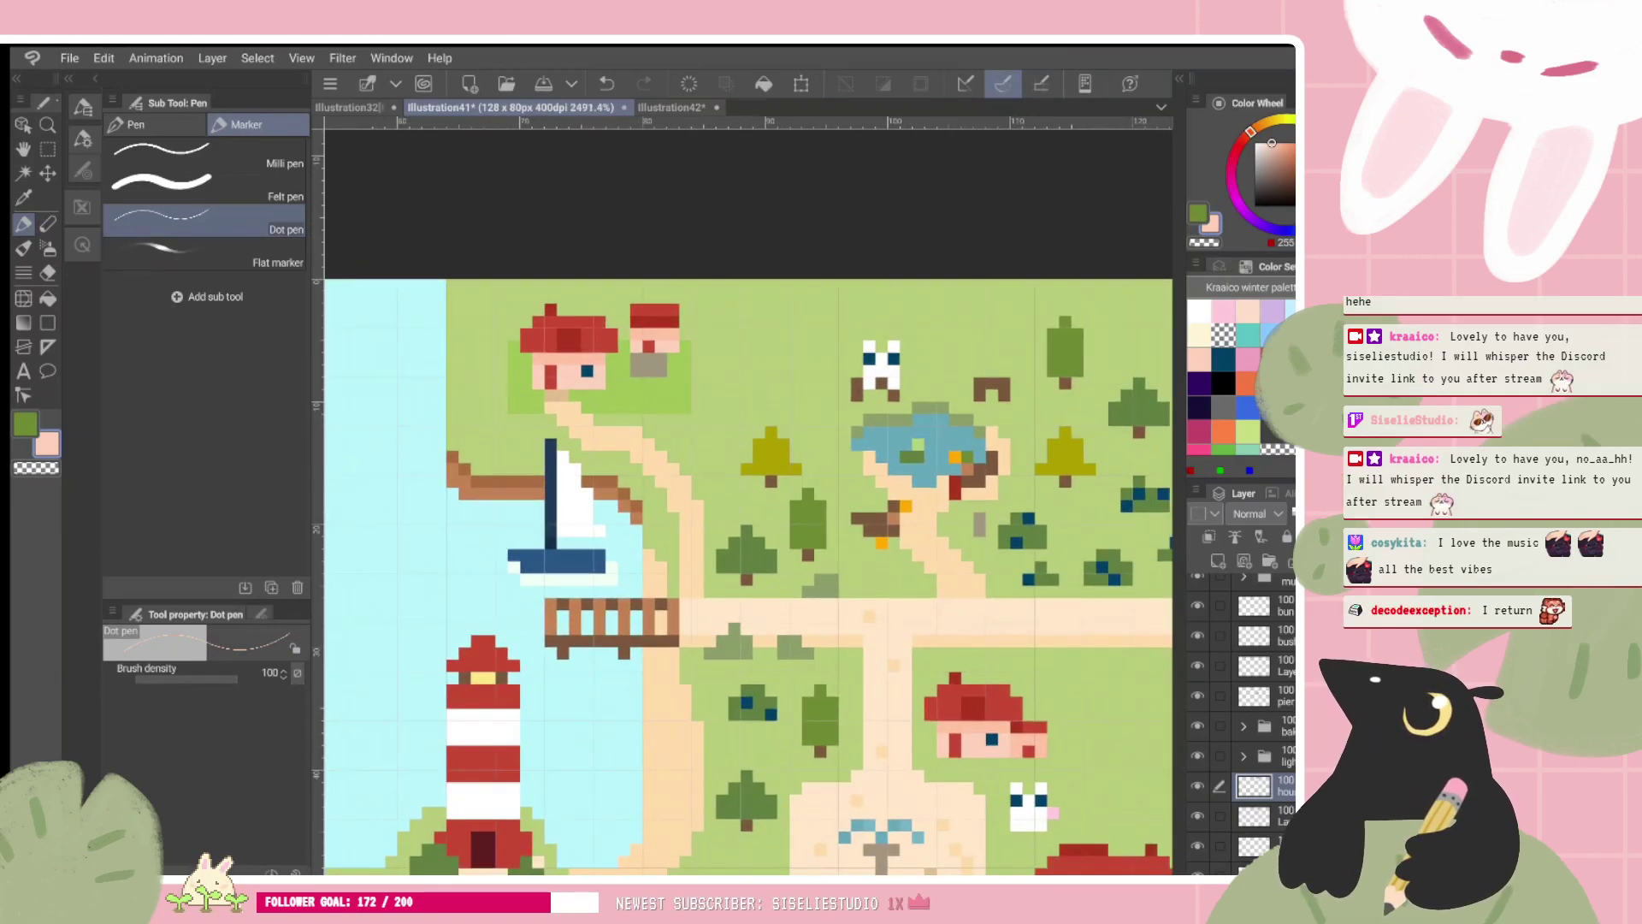
{"action": "scroll", "coordinate": [643, 554], "scroll_direction": "up", "scroll_amount": 1}
{"action": "left_click", "coordinate": [570, 478], "text": "alt"}
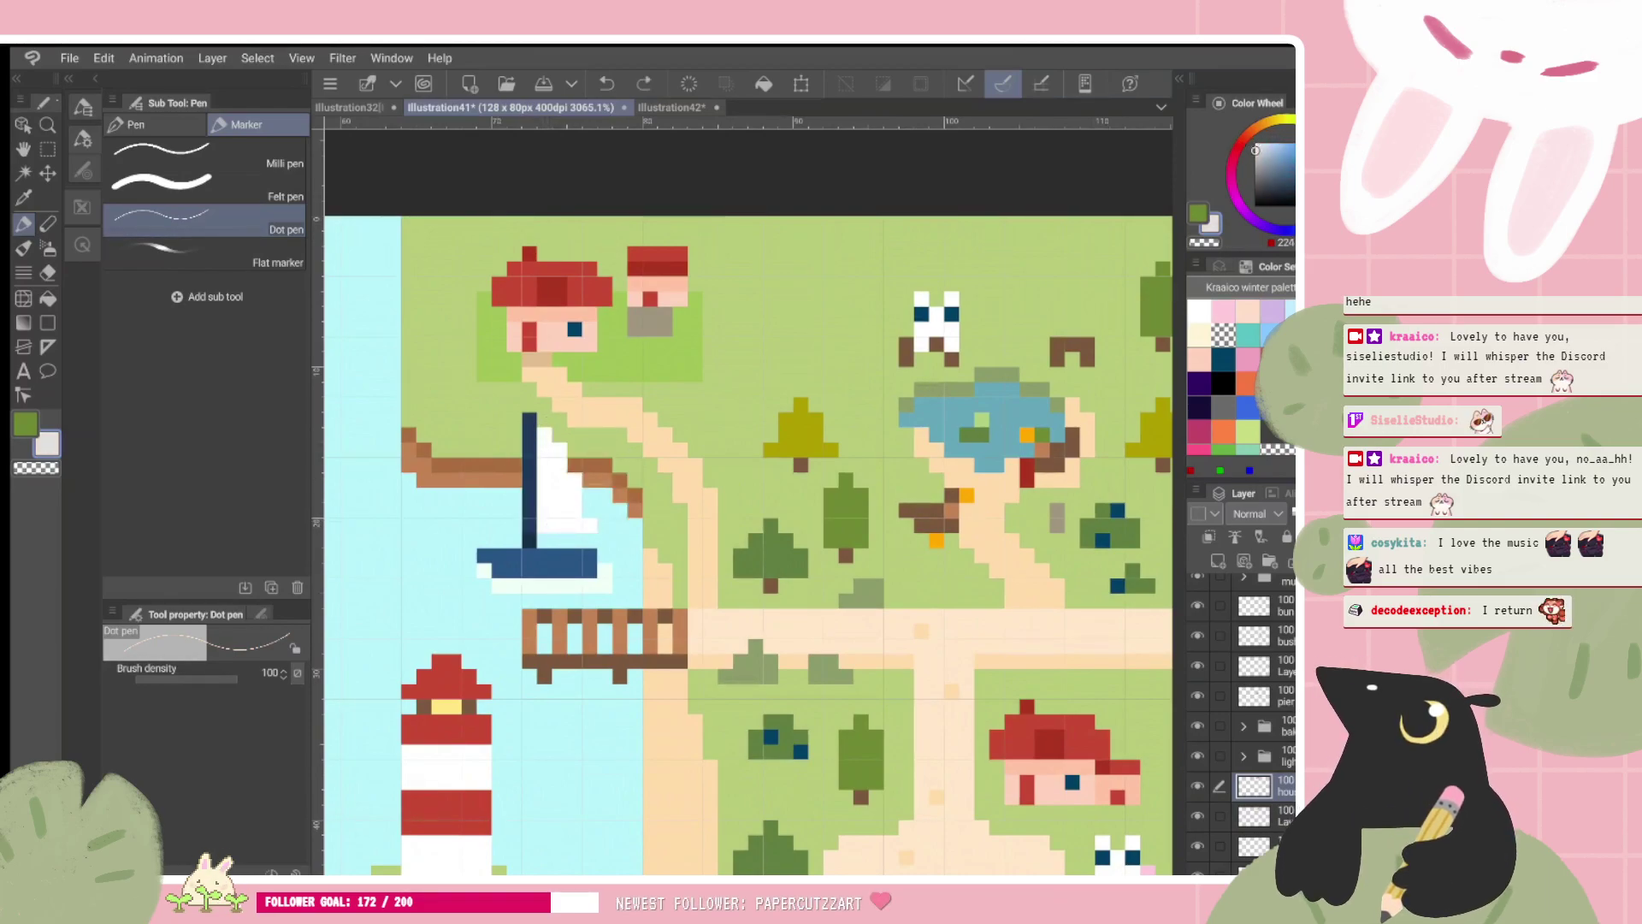
{"action": "left_click", "coordinate": [1268, 588], "text": "ctrl"}
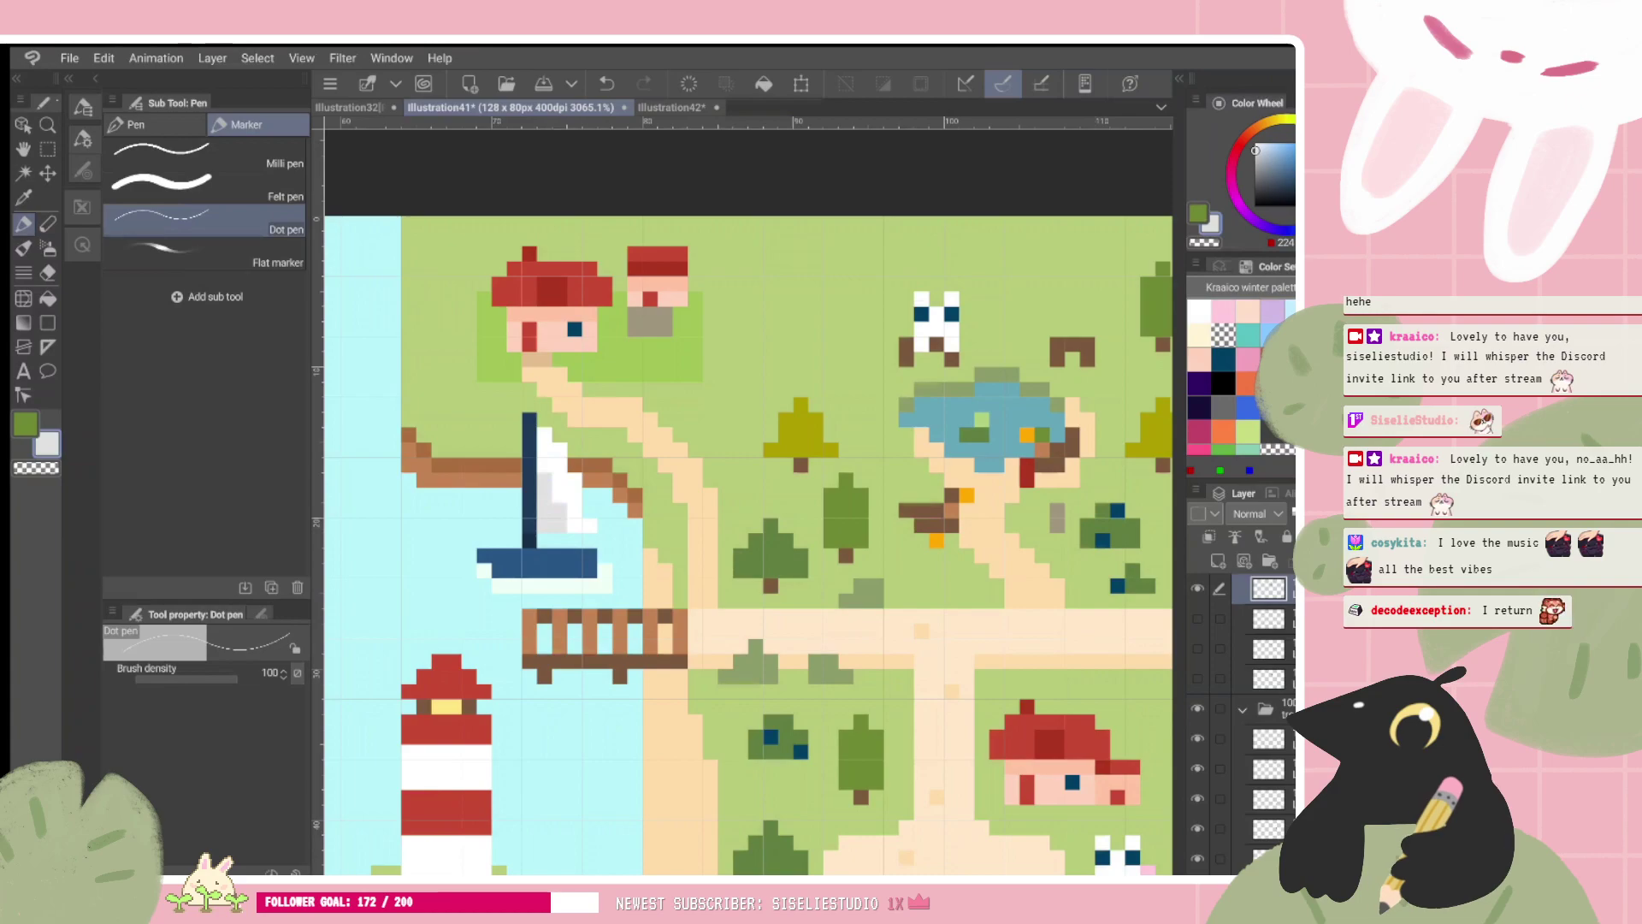
{"action": "scroll", "coordinate": [603, 521], "scroll_direction": "down", "scroll_amount": 3}
{"action": "key", "text": "ctrl+z"}
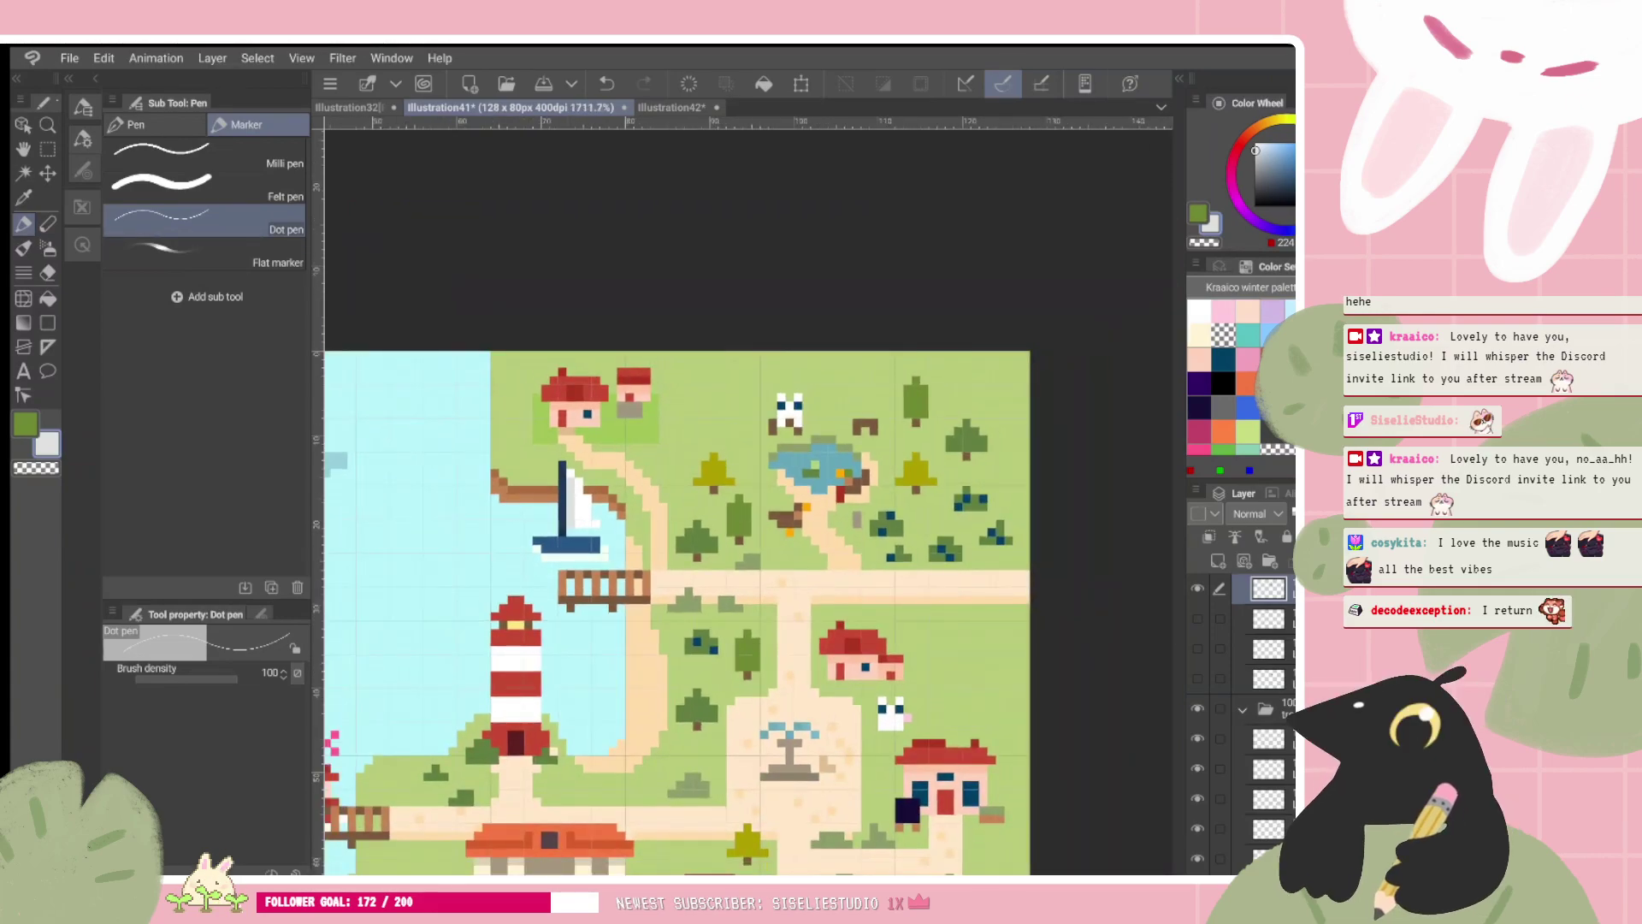
{"action": "scroll", "coordinate": [685, 517], "scroll_direction": "down", "scroll_amount": 3}
{"action": "scroll", "coordinate": [685, 516], "scroll_direction": "up", "scroll_amount": 1}
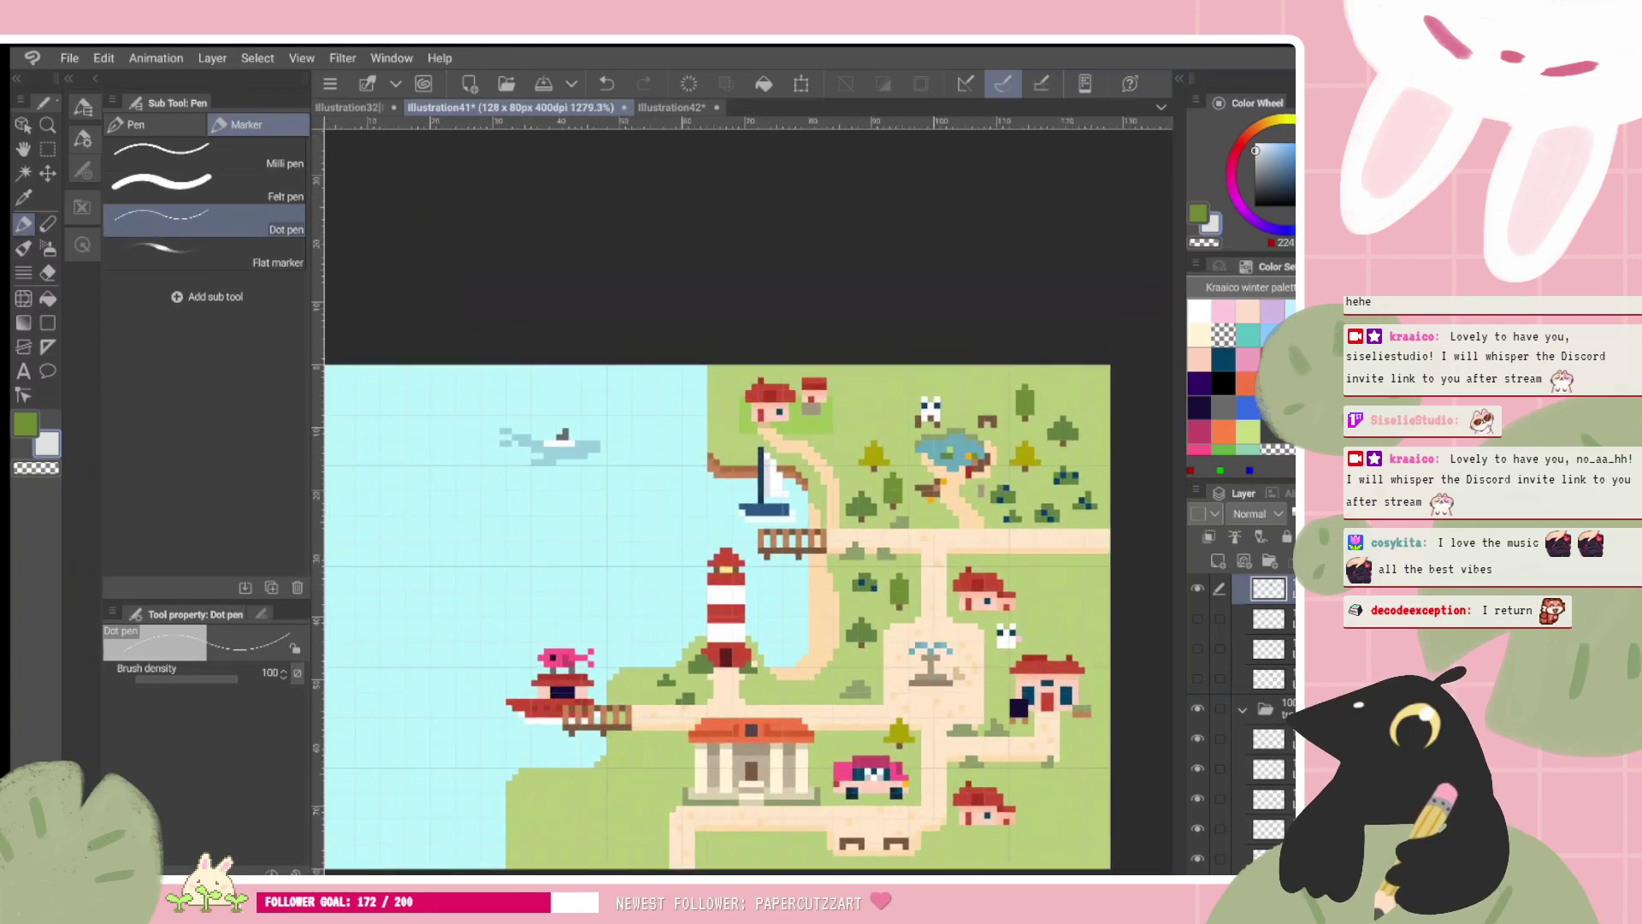
{"action": "scroll", "coordinate": [718, 616], "scroll_direction": "down", "scroll_amount": 1}
{"action": "scroll", "coordinate": [906, 530], "scroll_direction": "up", "scroll_amount": 2}
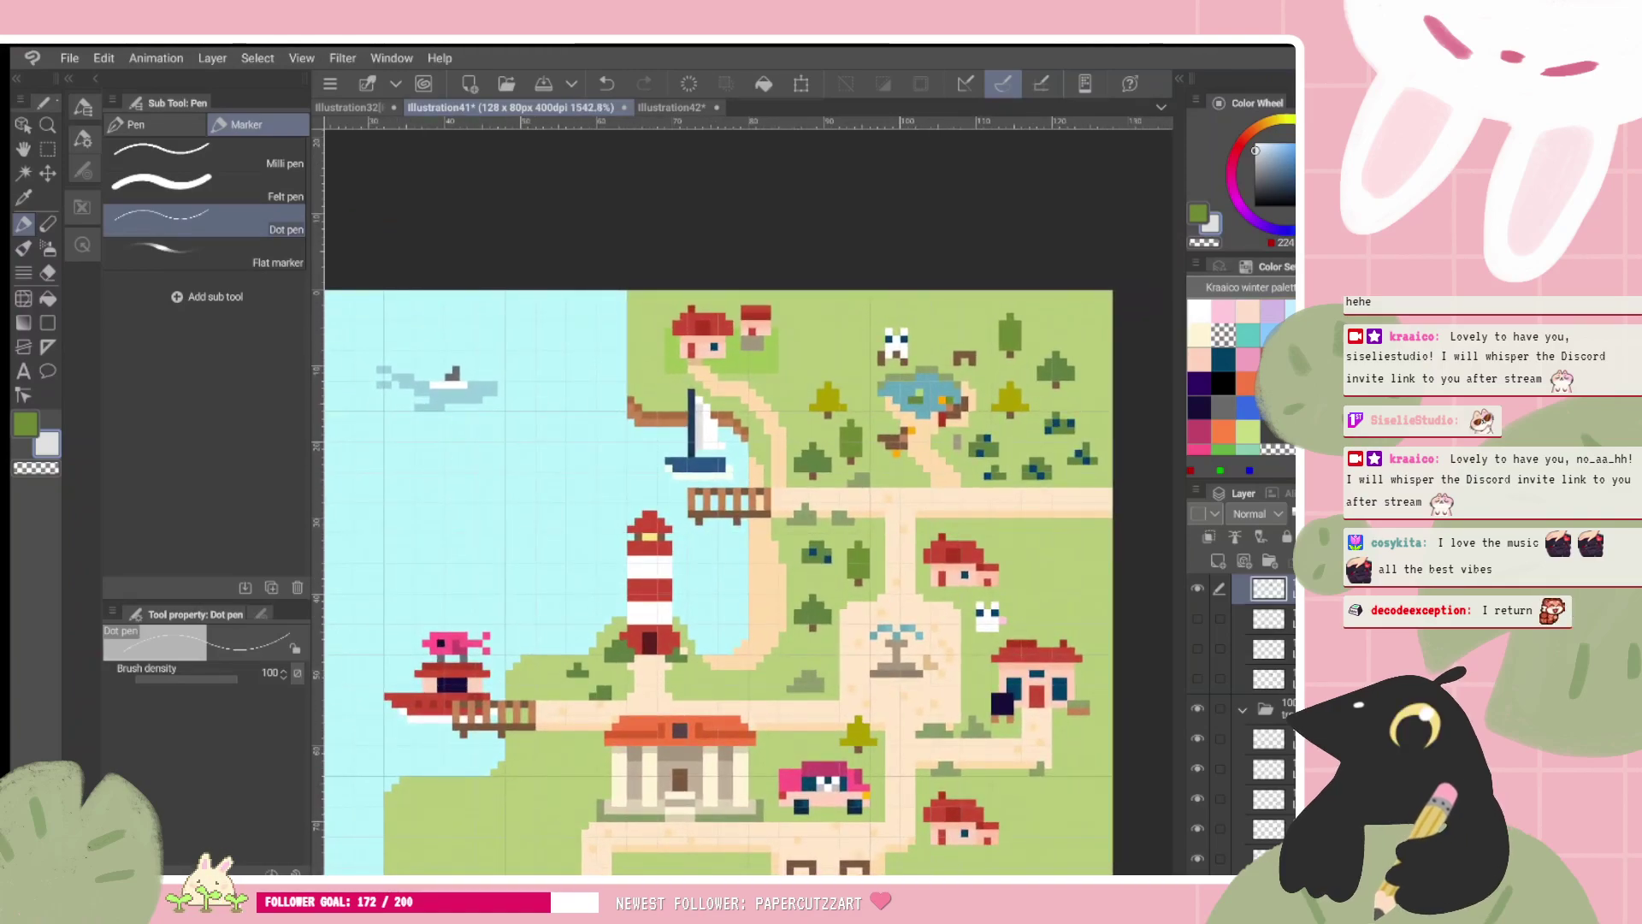
Step: Sample the brown of the coastal bank beside the sailboat and add a new layer above the northern house's layer
{"action": "scroll", "coordinate": [793, 327], "scroll_direction": "up", "scroll_amount": 4}
{"action": "left_click", "coordinate": [563, 475], "text": "alt"}
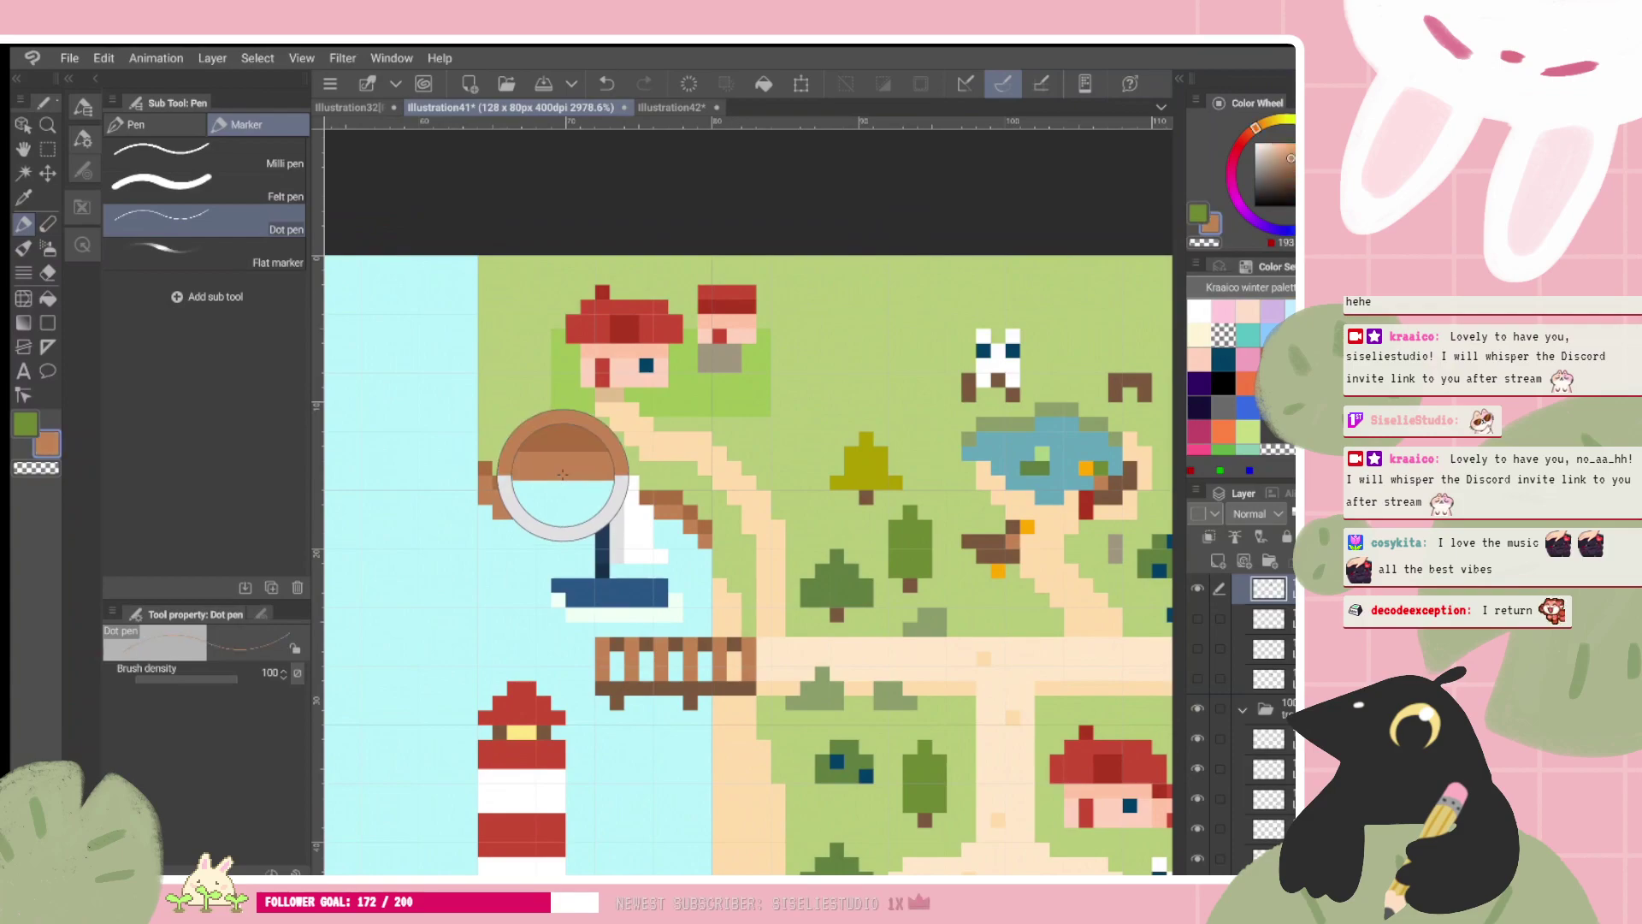
{"action": "key", "text": "o"}
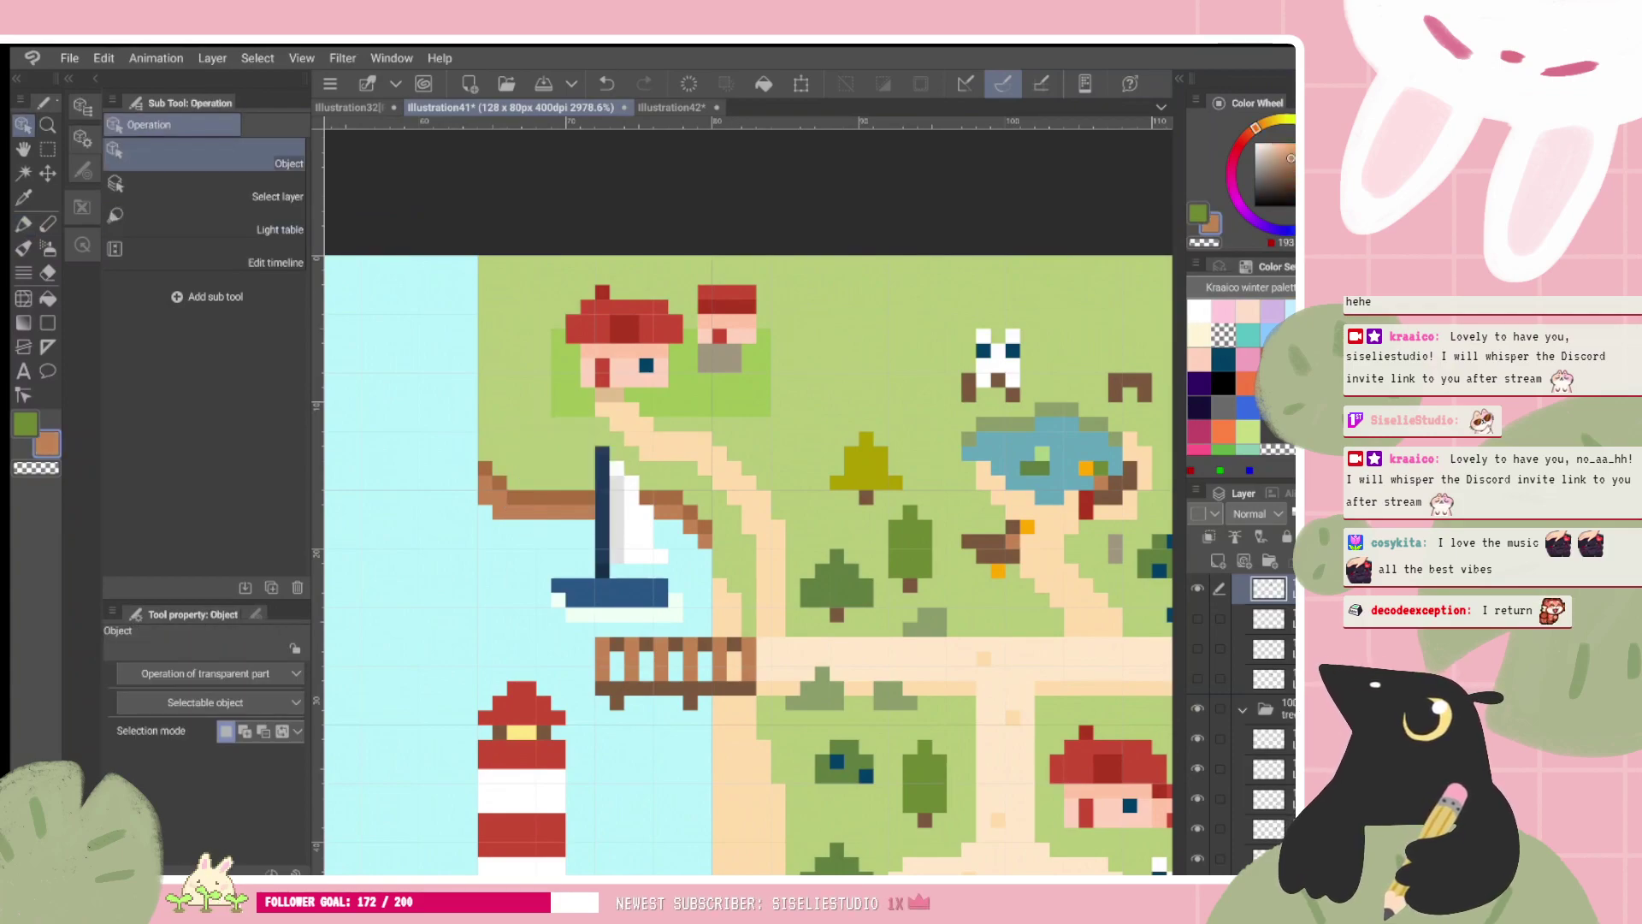
{"action": "left_click", "coordinate": [1254, 868]}
{"action": "scroll", "coordinate": [1240, 726], "scroll_direction": "down", "scroll_amount": 2}
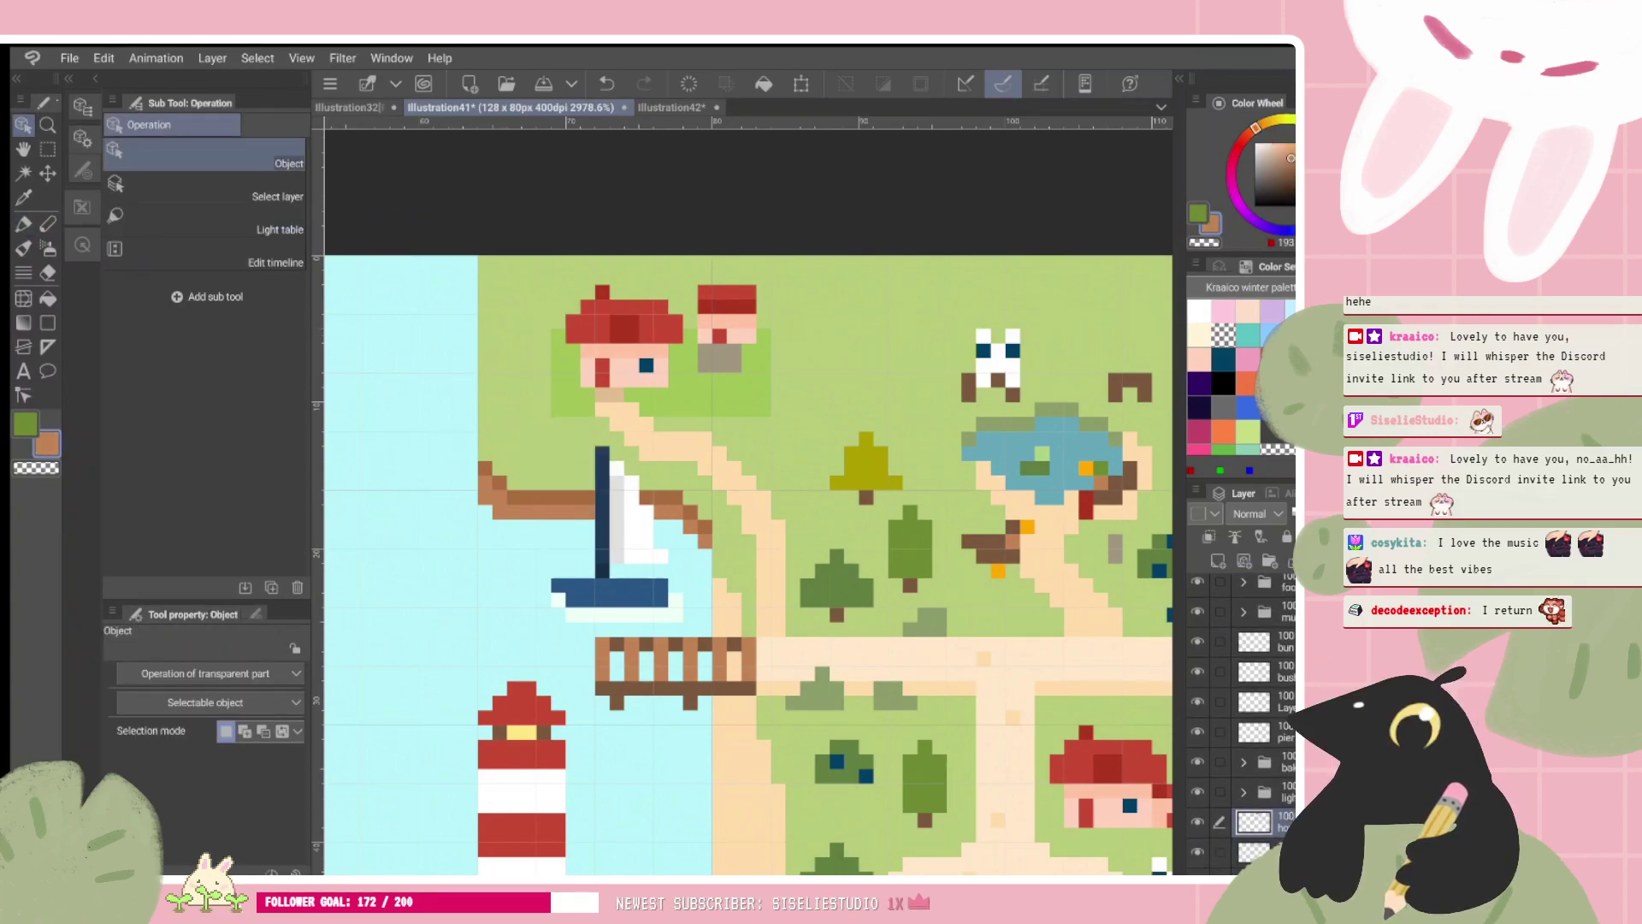
{"action": "left_click", "coordinate": [1200, 852]}
{"action": "left_click", "coordinate": [1201, 852]}
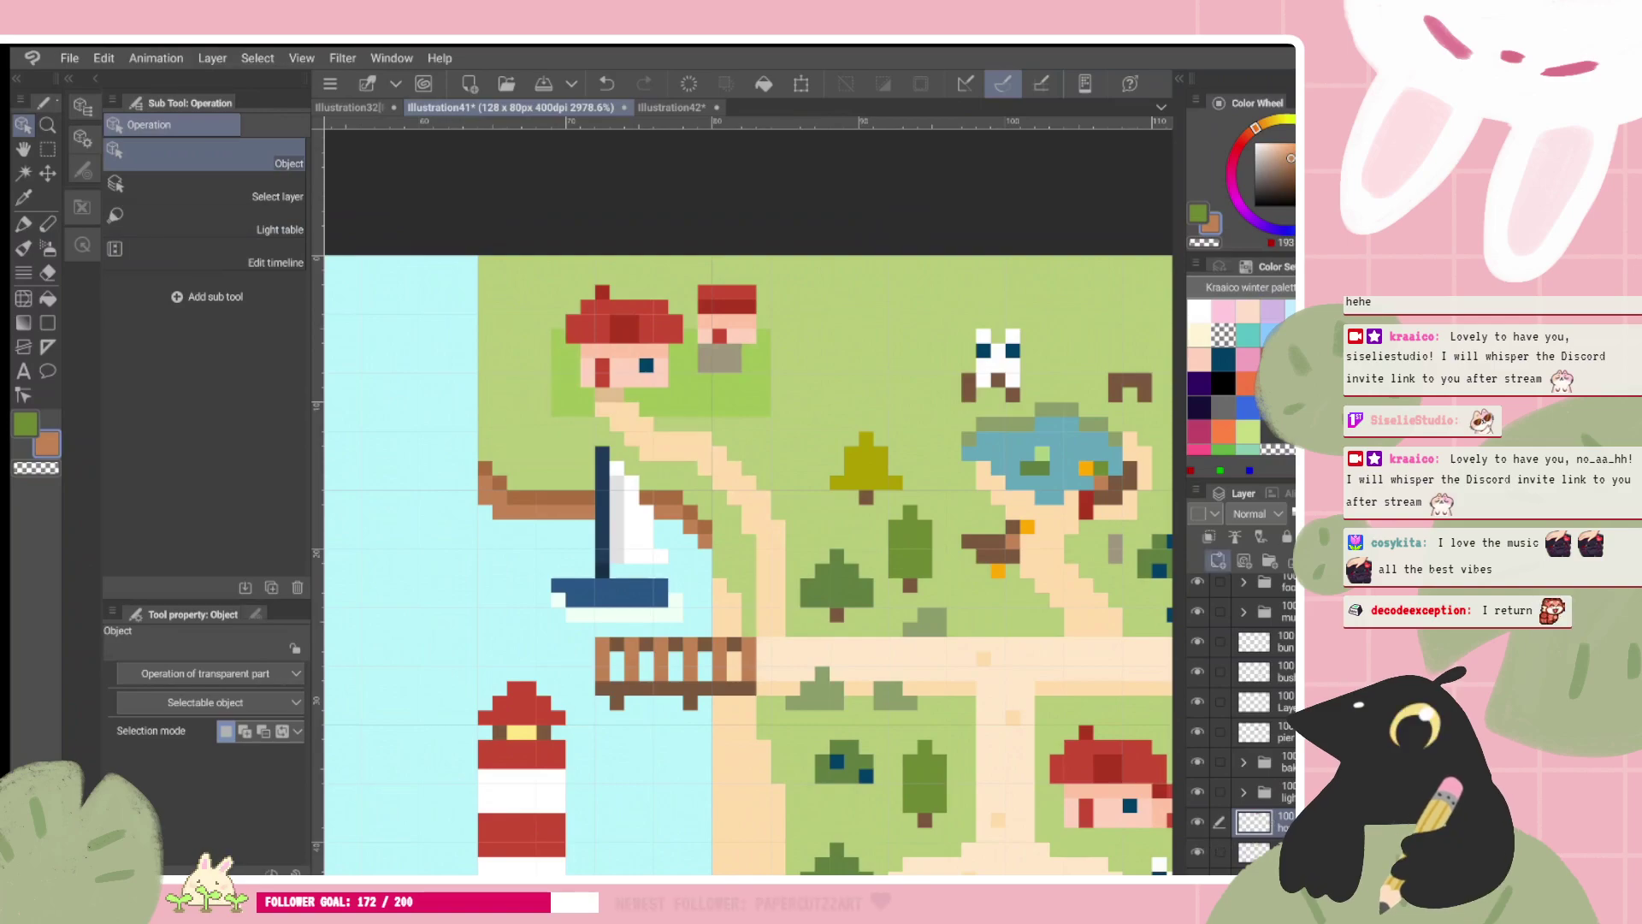
{"action": "key", "text": "p"}
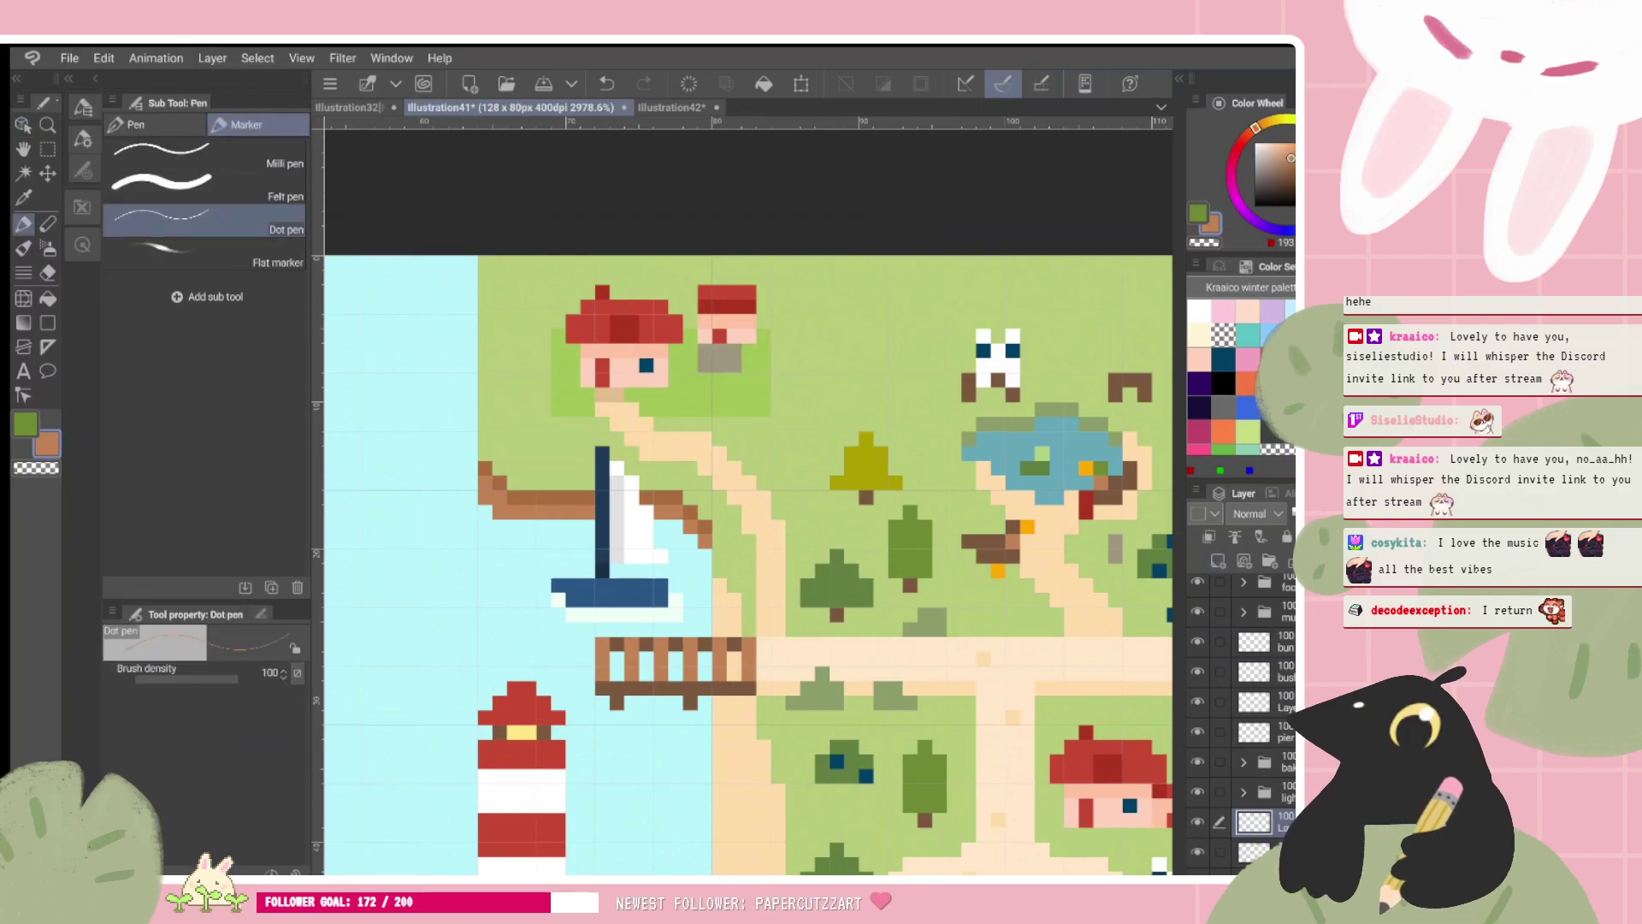
Step: Try a one-pixel brown line along the southern edge of the northern house's lawn patch, and undo it
{"action": "left_click_drag", "start_coordinate": [587, 411], "coordinate": [528, 424]}
{"action": "scroll", "coordinate": [666, 489], "scroll_direction": "down", "scroll_amount": 3}
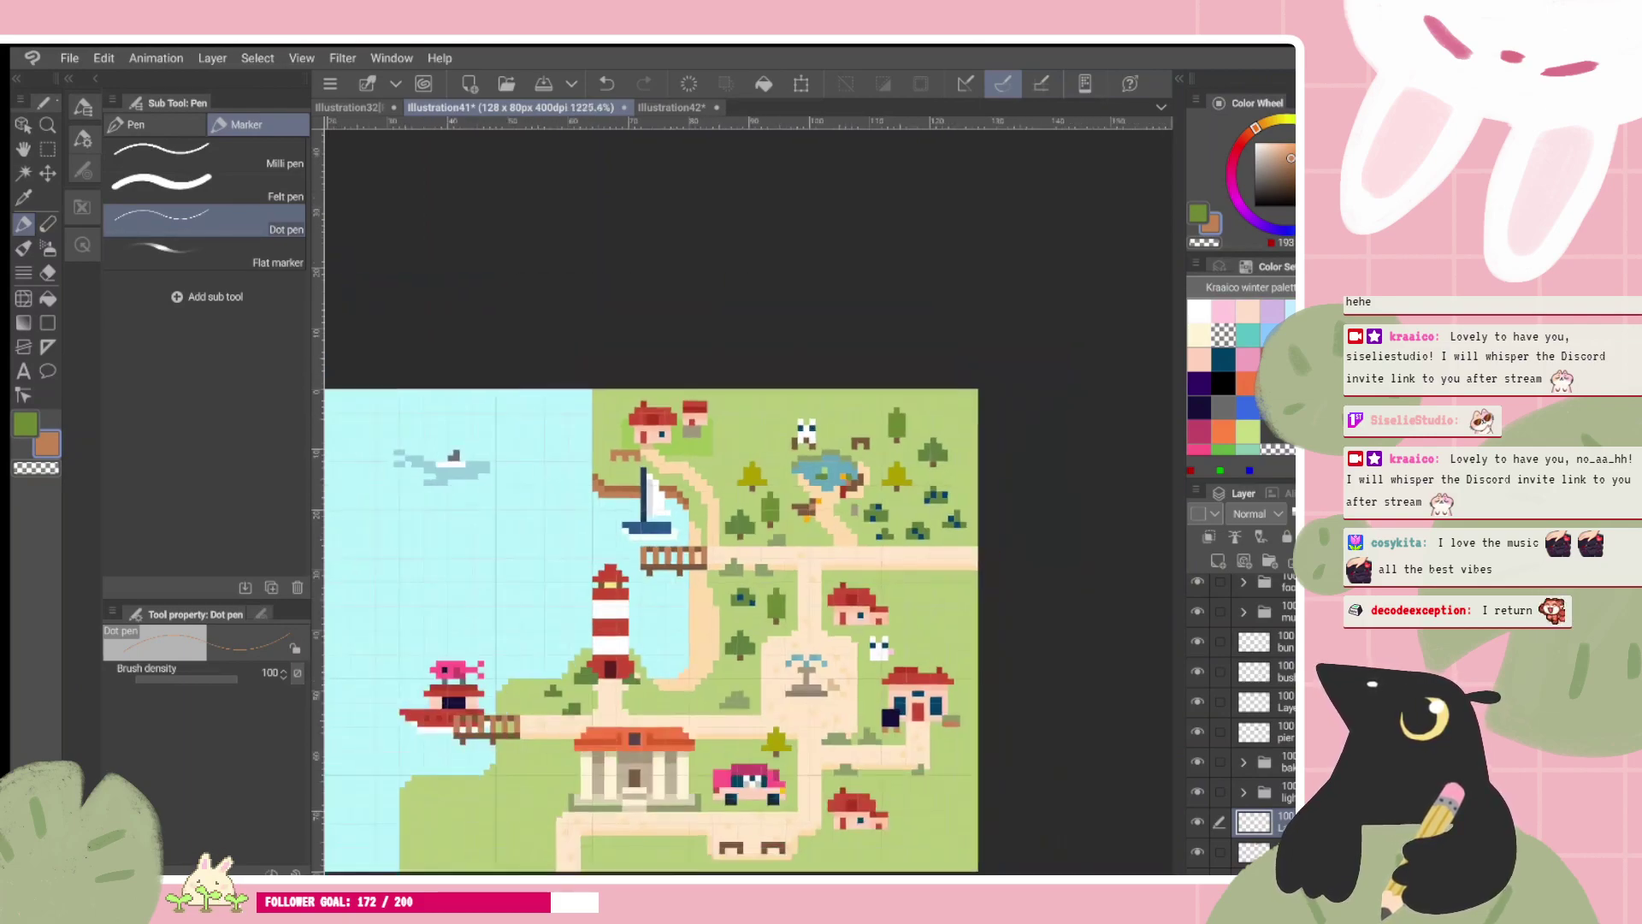
{"action": "scroll", "coordinate": [663, 458], "scroll_direction": "up", "scroll_amount": 1}
{"action": "key", "text": "ctrl+z"}
{"action": "key", "text": "ctrl+z"}
{"action": "key", "text": "ctrl+z"}
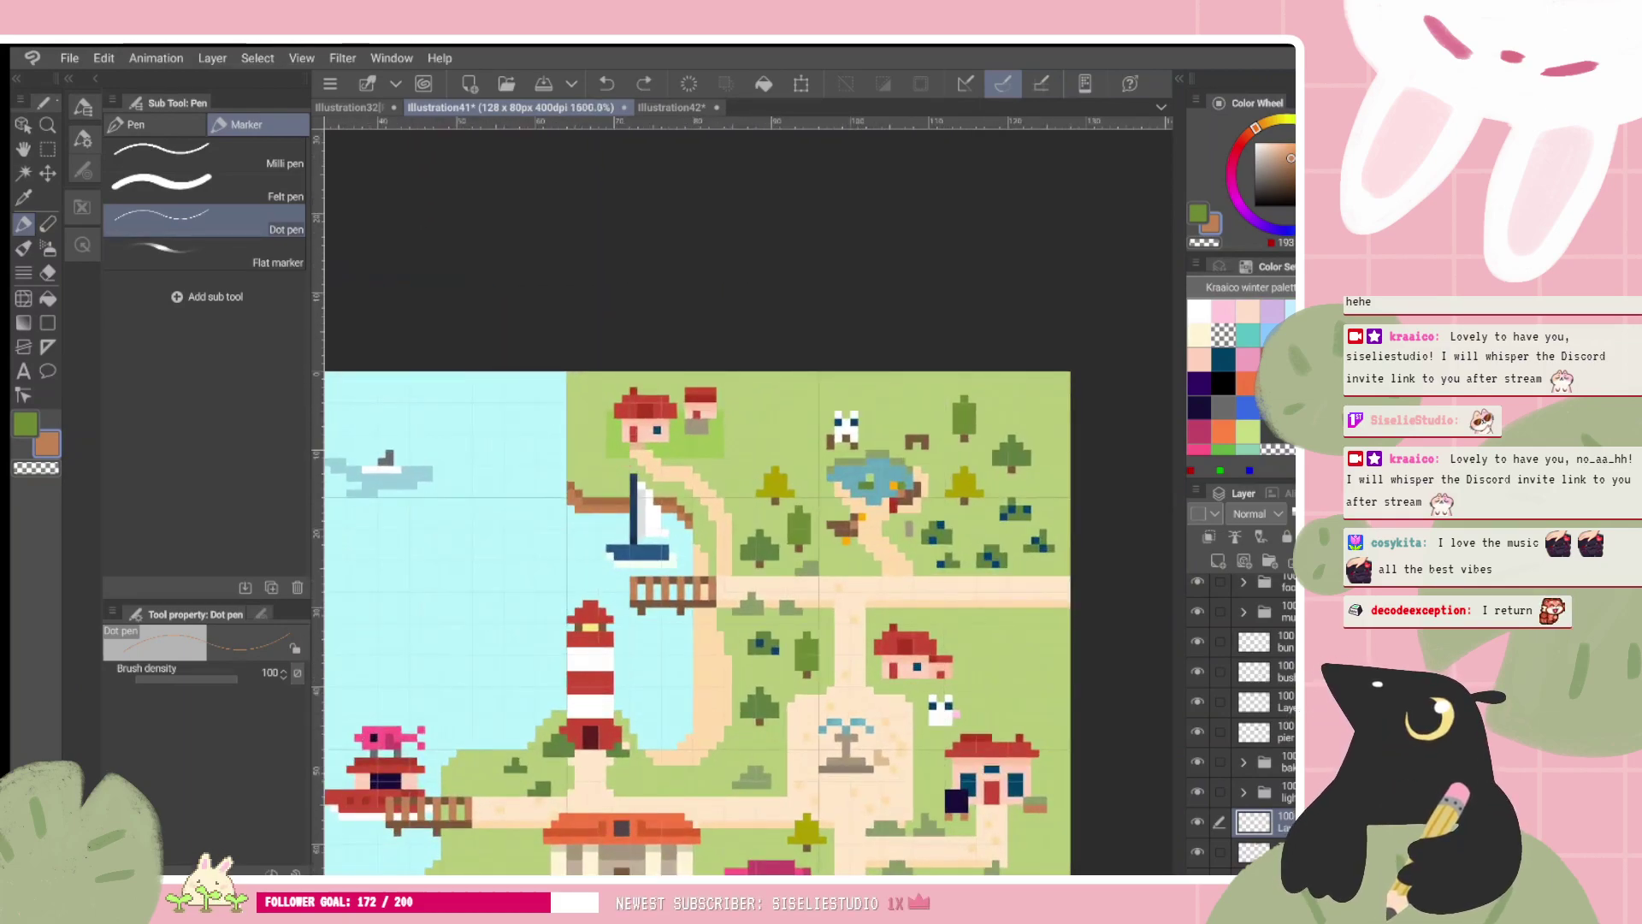
{"action": "scroll", "coordinate": [696, 474], "scroll_direction": "up", "scroll_amount": 2}
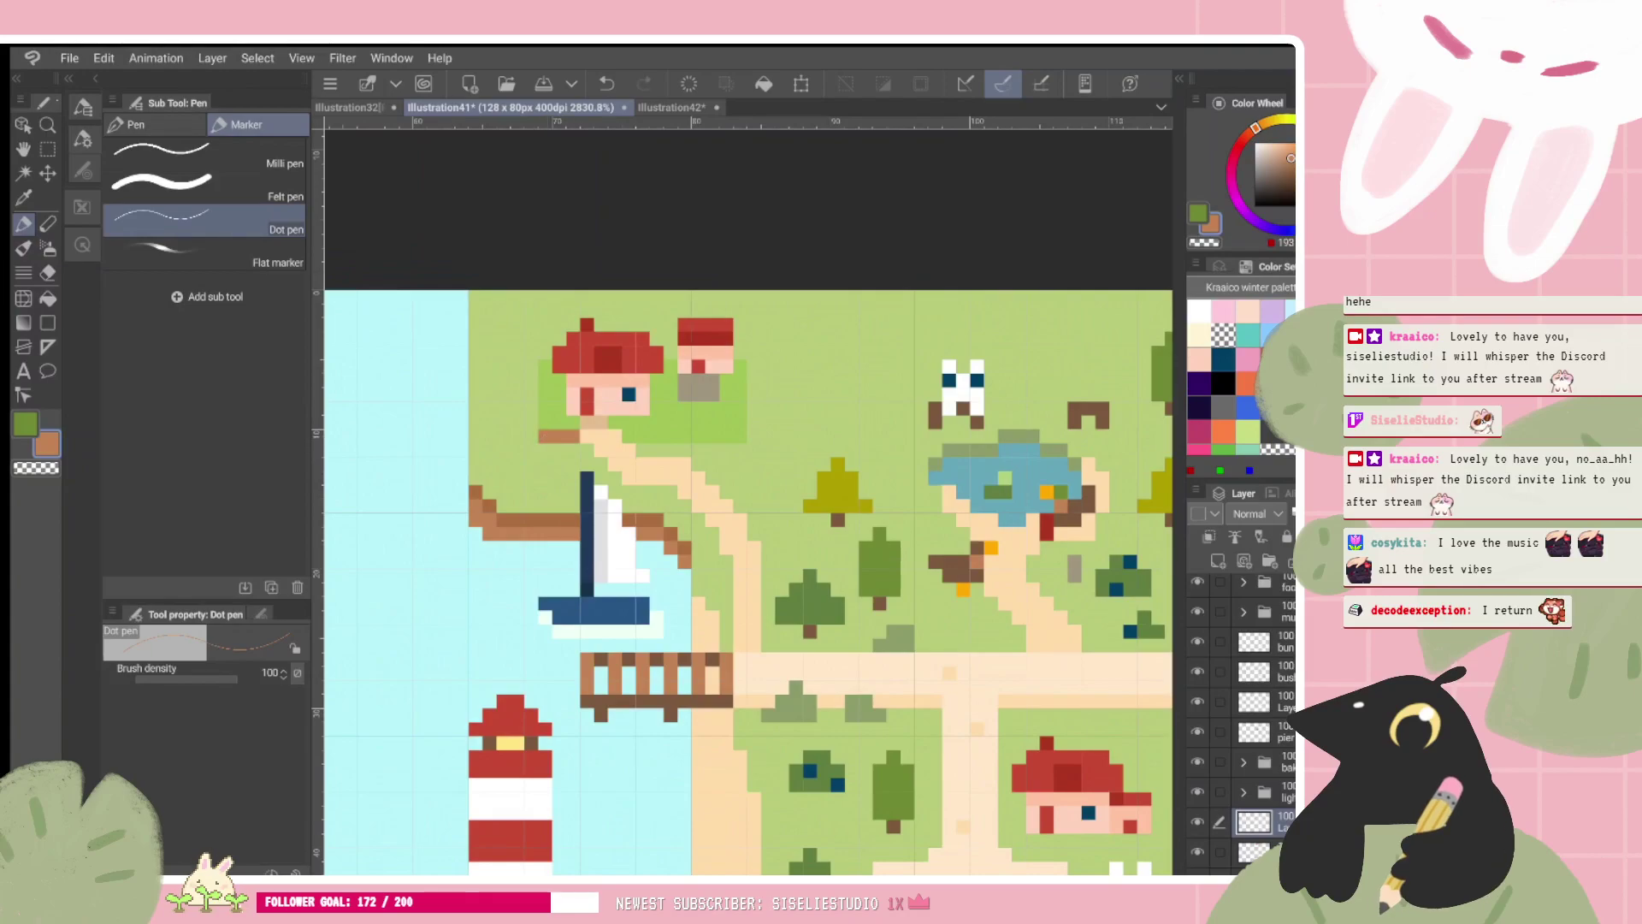
{"action": "scroll", "coordinate": [703, 468], "scroll_direction": "down", "scroll_amount": 4}
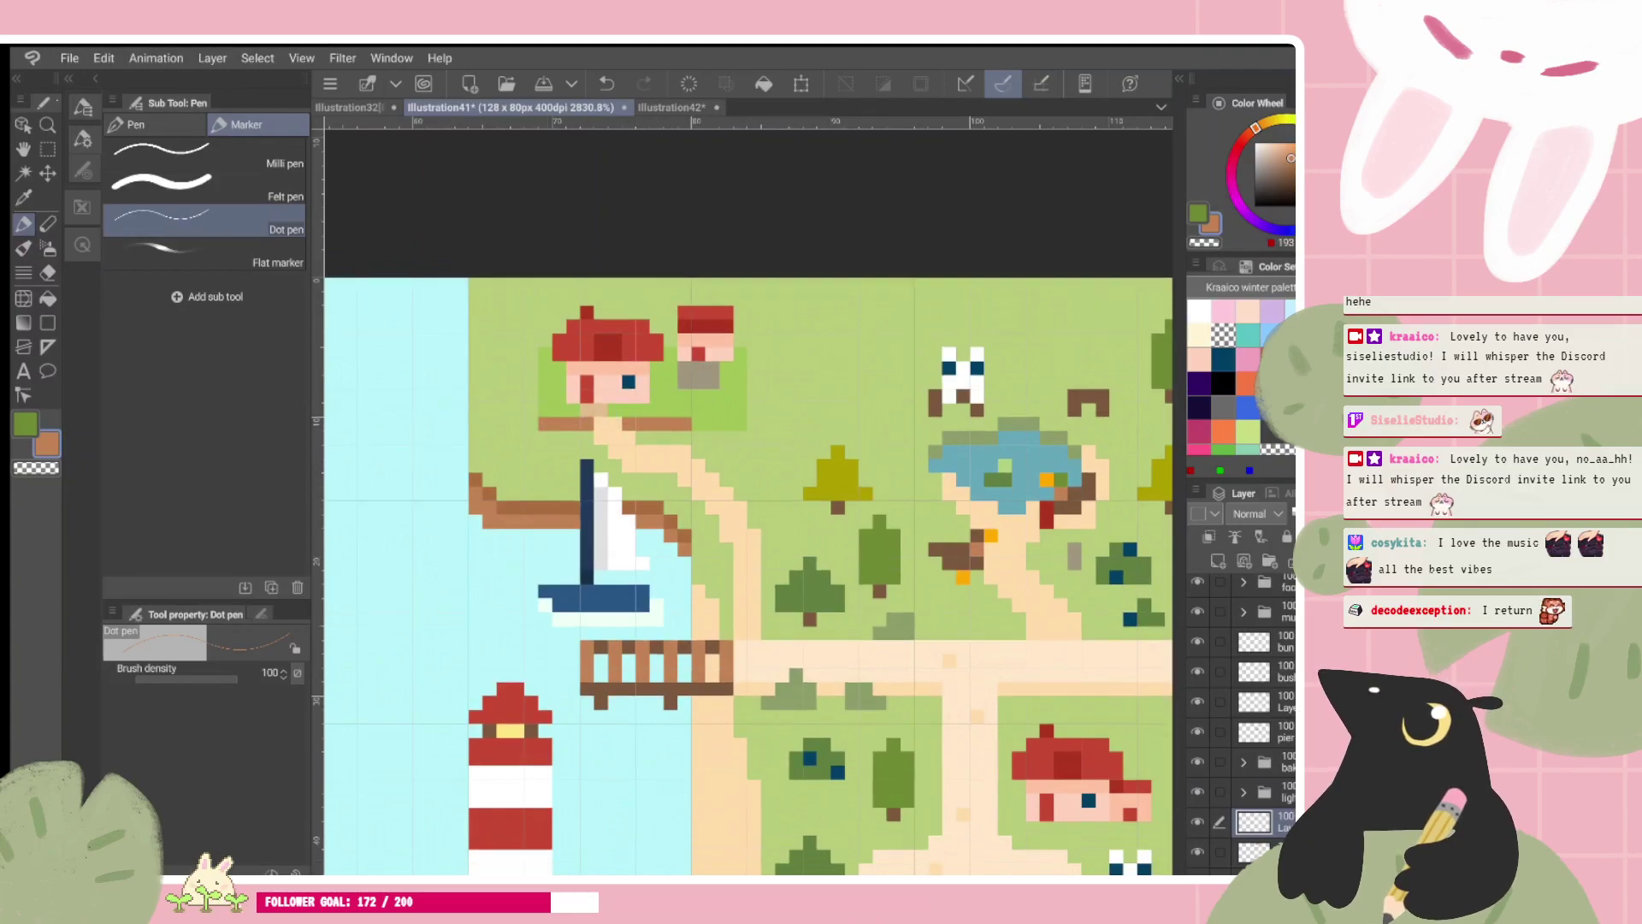
{"action": "scroll", "coordinate": [722, 468], "scroll_direction": "up", "scroll_amount": 4}
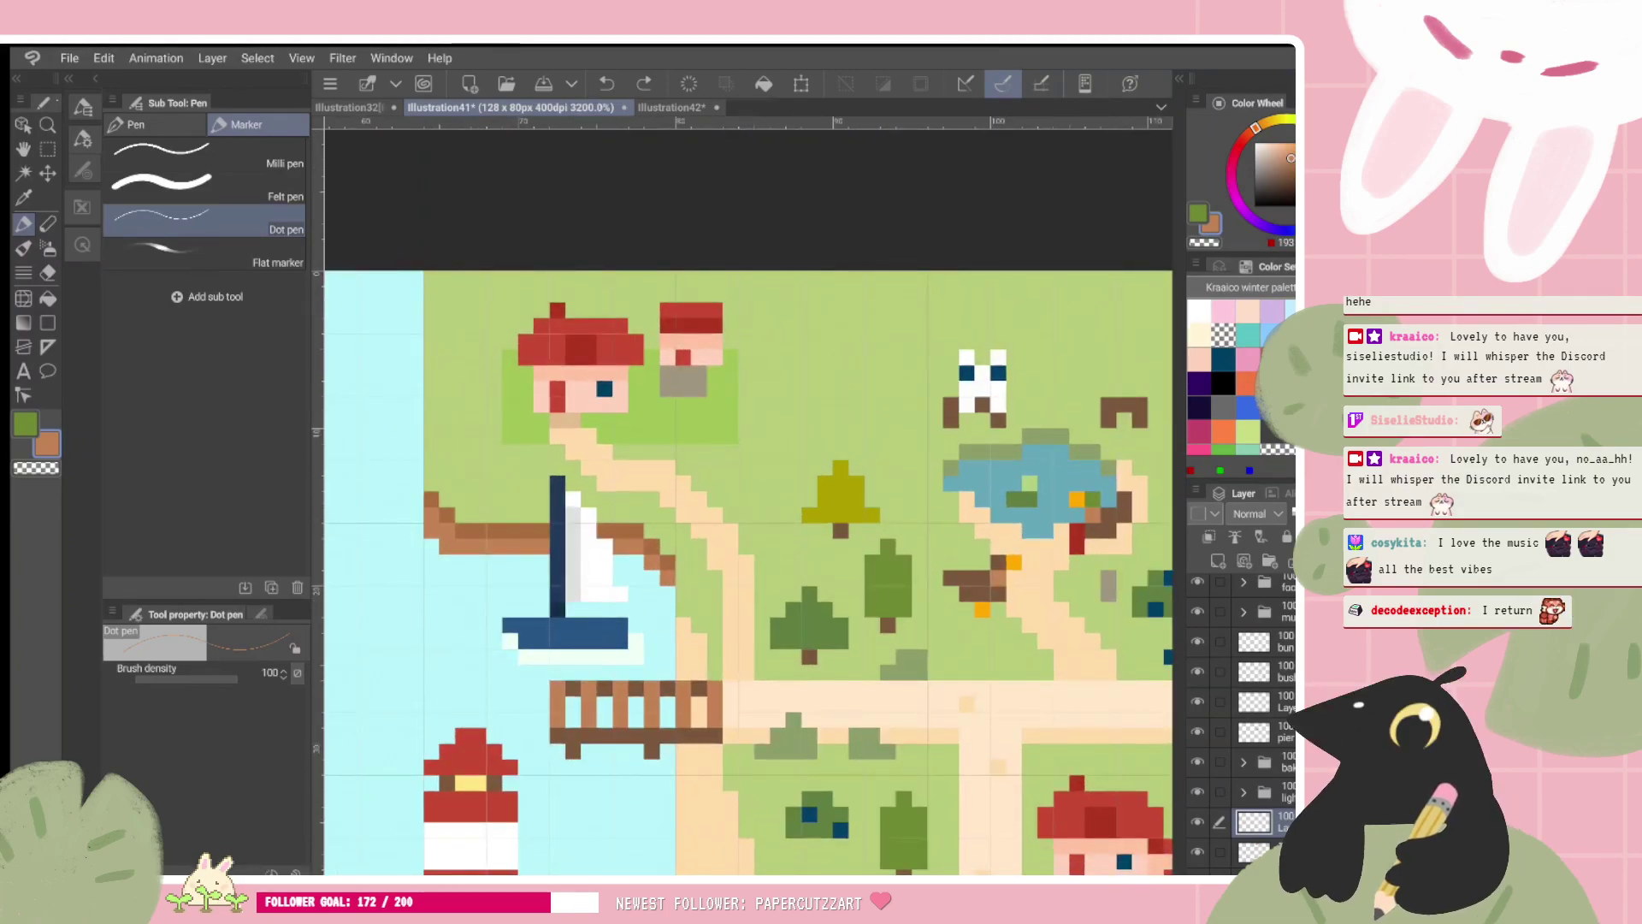
Step: Sample the green of the lawn patch around the northern house and select the patch's layer below the house layer
{"action": "left_click", "coordinate": [731, 380], "text": "alt"}
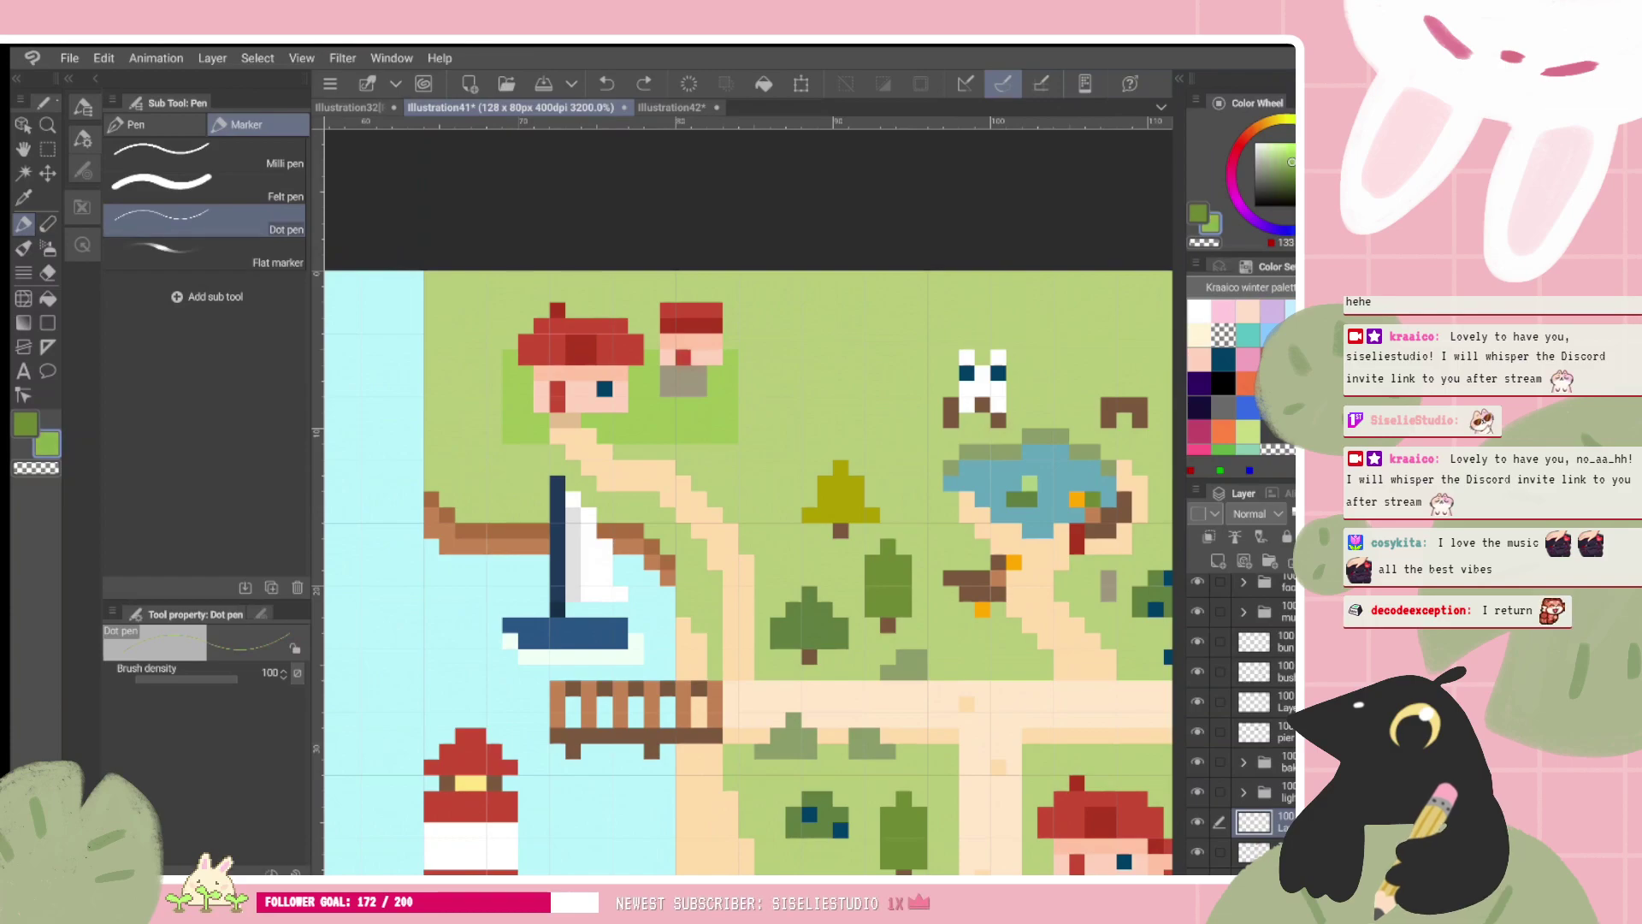
{"action": "left_click", "coordinate": [1264, 852]}
{"action": "left_click", "coordinate": [1197, 851]}
{"action": "left_click", "coordinate": [1197, 852]}
{"action": "scroll", "coordinate": [1240, 727], "scroll_direction": "down", "scroll_amount": 1}
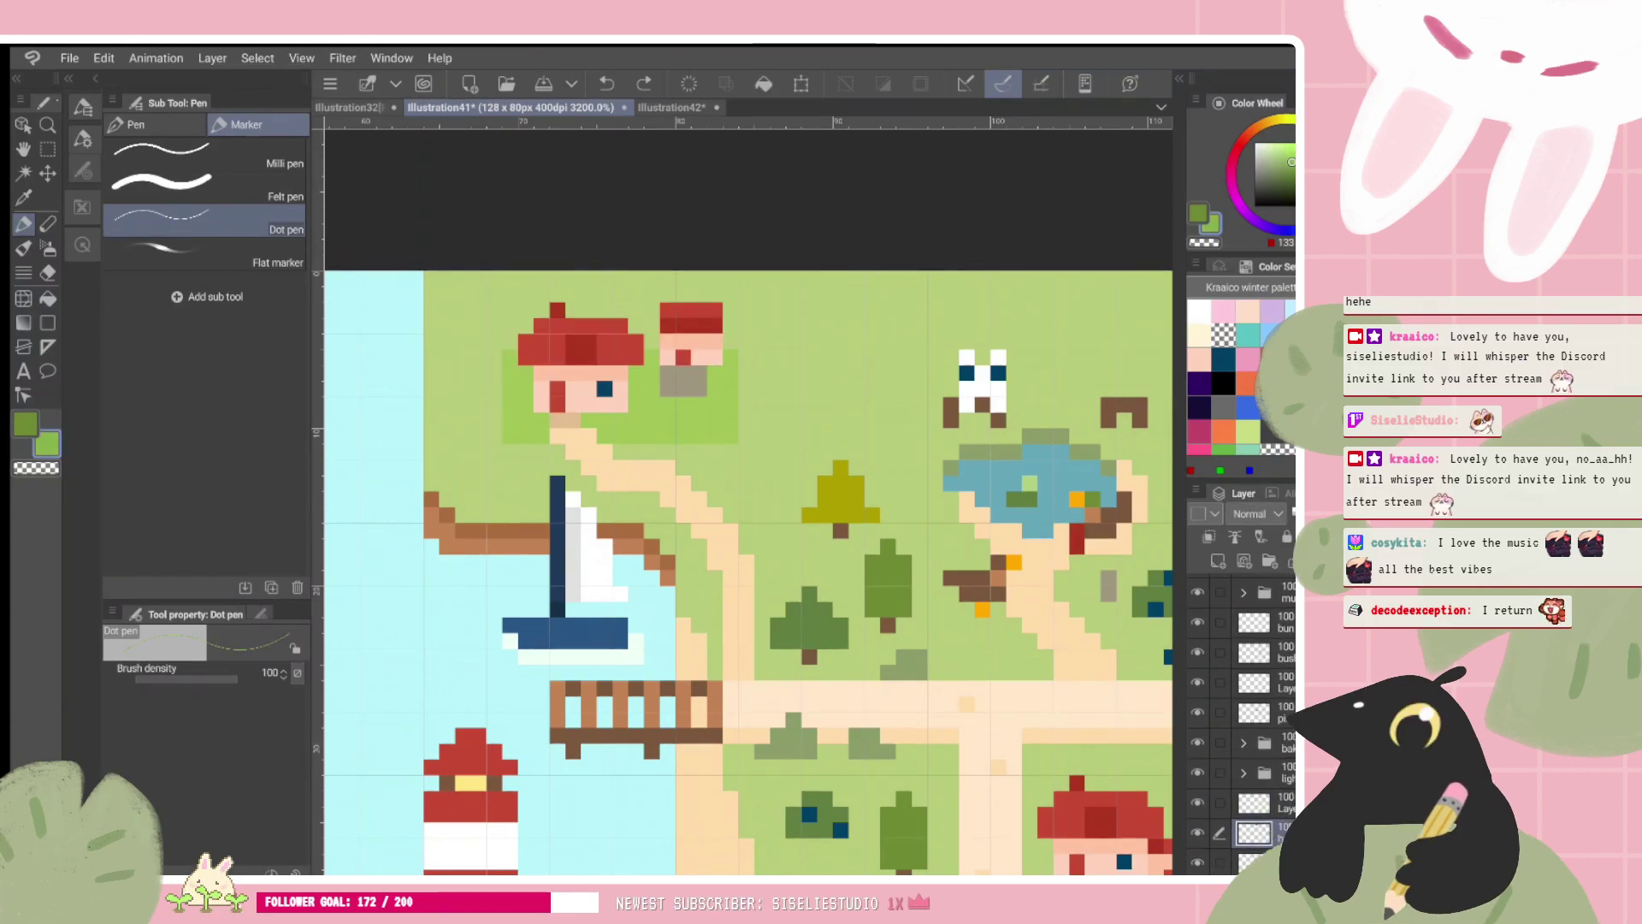
{"action": "scroll", "coordinate": [1240, 727], "scroll_direction": "down", "scroll_amount": 2}
{"action": "left_click", "coordinate": [1264, 812]}
{"action": "left_click", "coordinate": [1197, 813]}
{"action": "left_click", "coordinate": [1197, 812]}
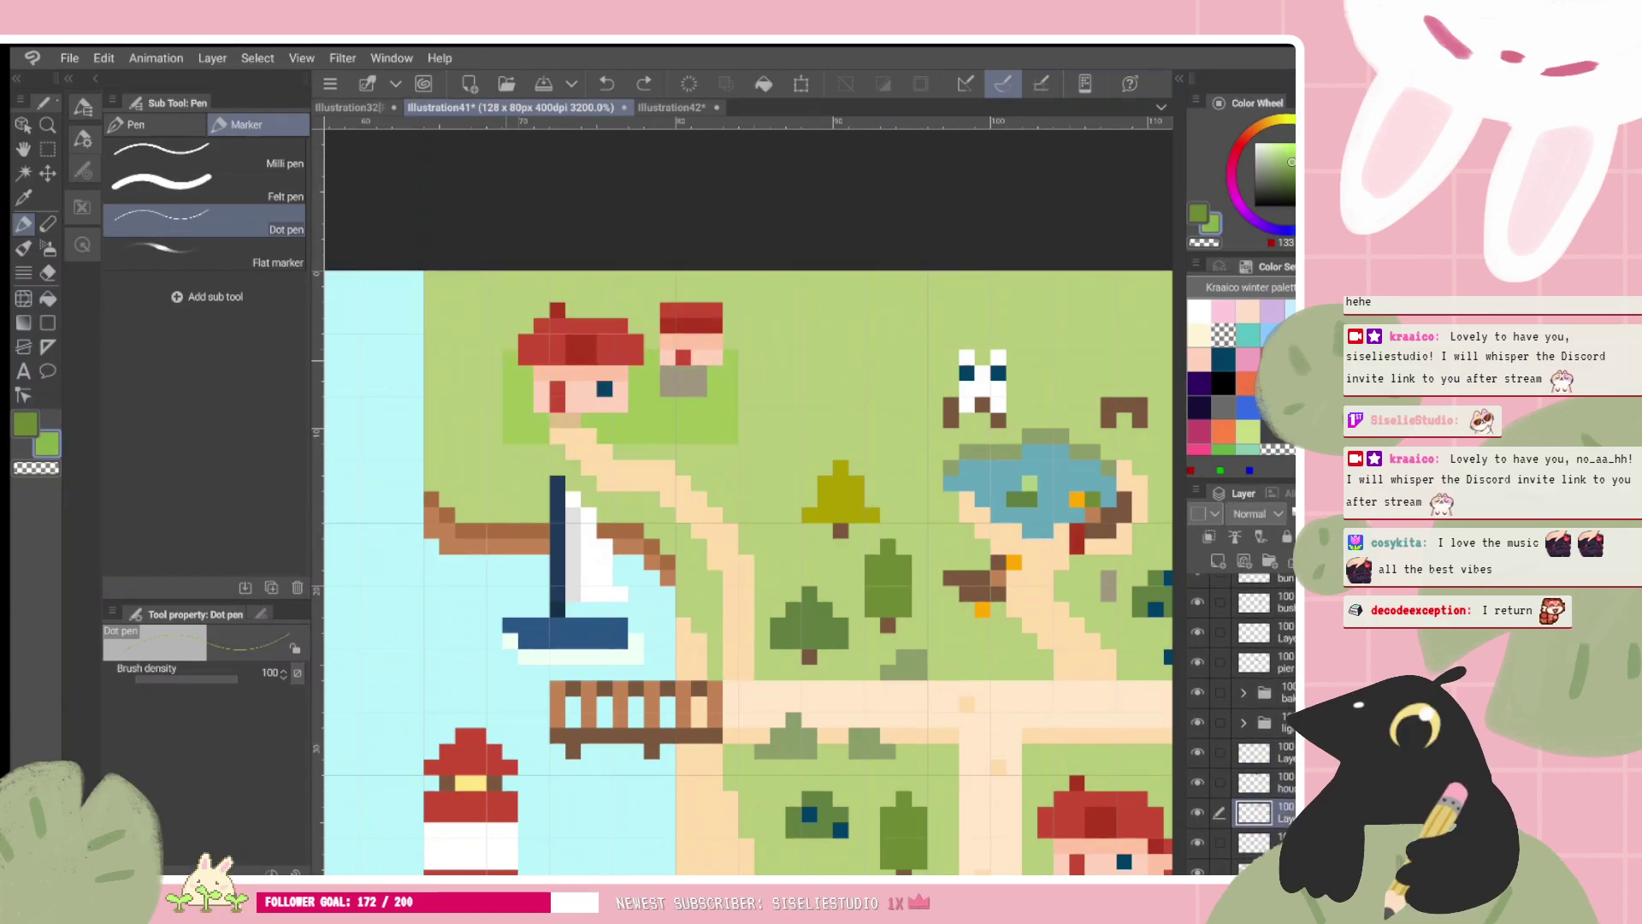
Step: Try darker green one-pixel strips along the lawn patch's western and southern edges, and undo them
{"action": "mouse_move", "coordinate": [510, 352]}
{"action": "left_mouse_down"}
{"action": "mouse_move", "coordinate": [510, 436]}
{"action": "mouse_move", "coordinate": [526, 437]}
{"action": "left_mouse_up"}
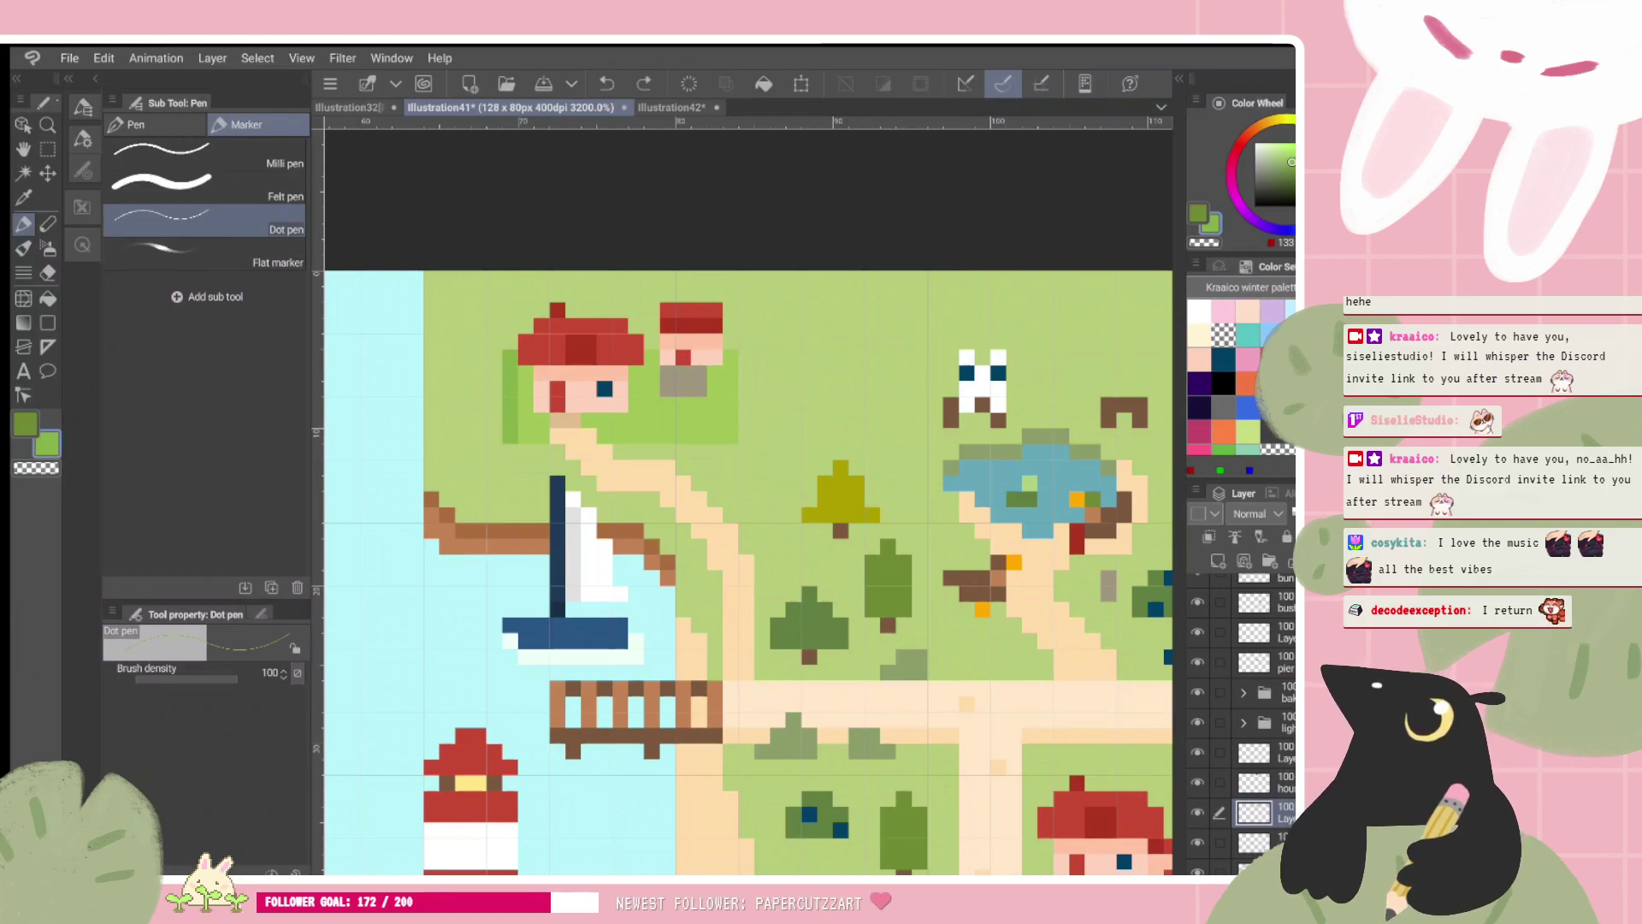
{"action": "key", "text": "ctrl+z"}
{"action": "mouse_move", "coordinate": [667, 451]}
{"action": "left_mouse_down"}
{"action": "mouse_move", "coordinate": [731, 452]}
{"action": "mouse_move", "coordinate": [526, 451]}
{"action": "left_mouse_up"}
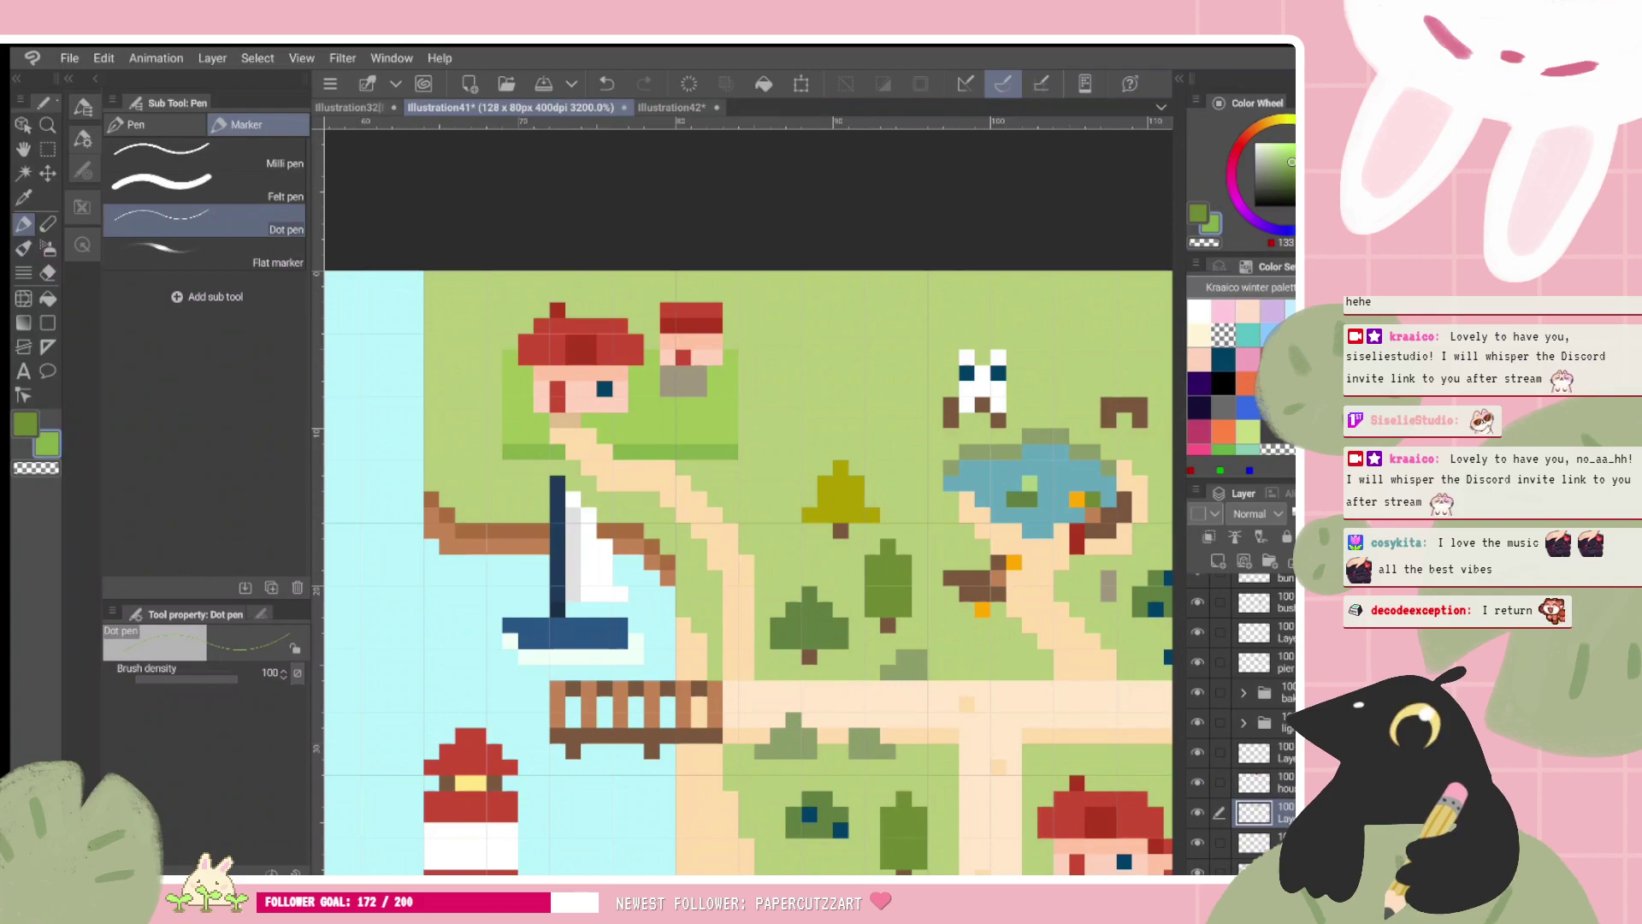
{"action": "scroll", "coordinate": [749, 464], "scroll_direction": "down", "scroll_amount": 5}
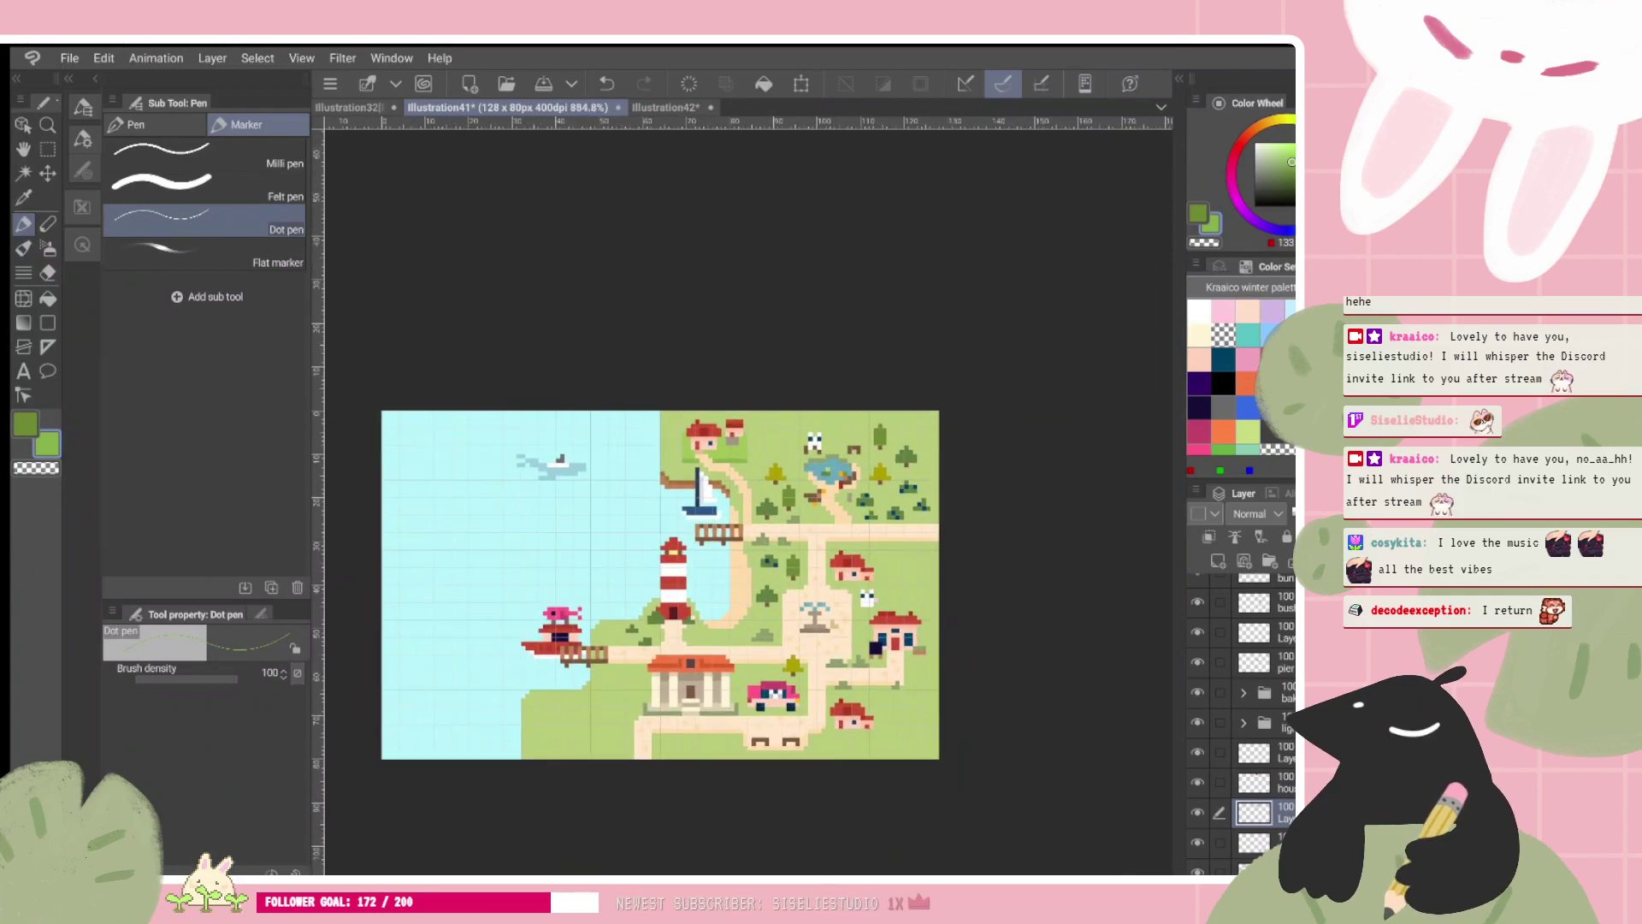
Step: Sample the lawn patch's green again and extend the patch by one shorter pixel column on its east and west sides
{"action": "scroll", "coordinate": [730, 445], "scroll_direction": "up", "scroll_amount": 6}
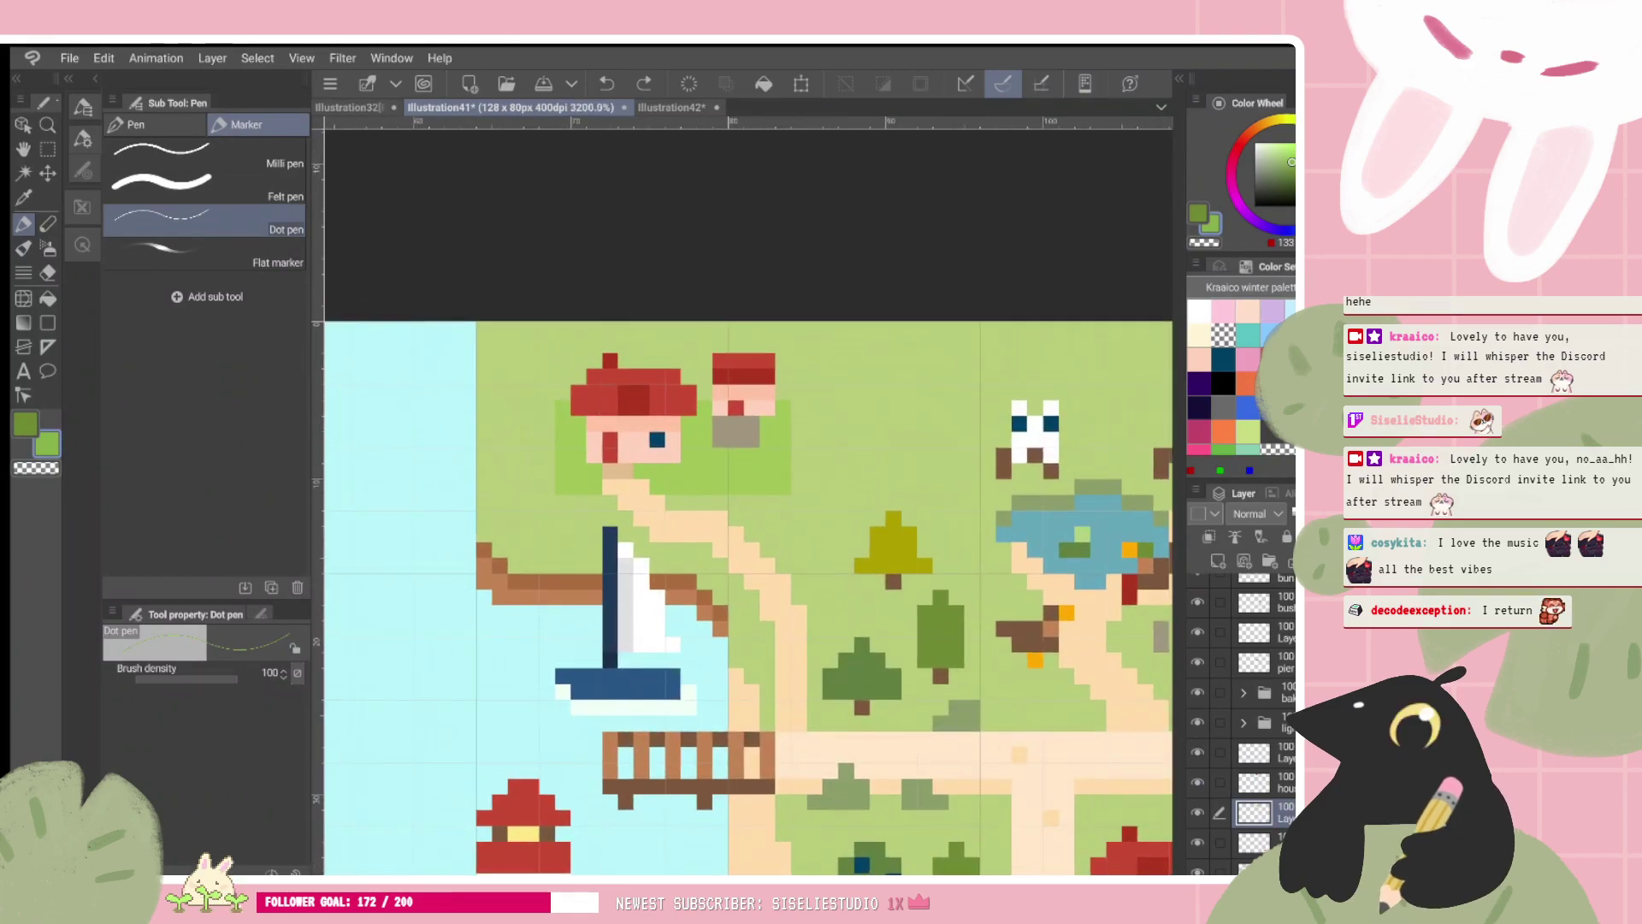
{"action": "left_click", "coordinate": [752, 453], "text": "alt"}
{"action": "left_click_drag", "start_coordinate": [798, 433], "coordinate": [797, 460]}
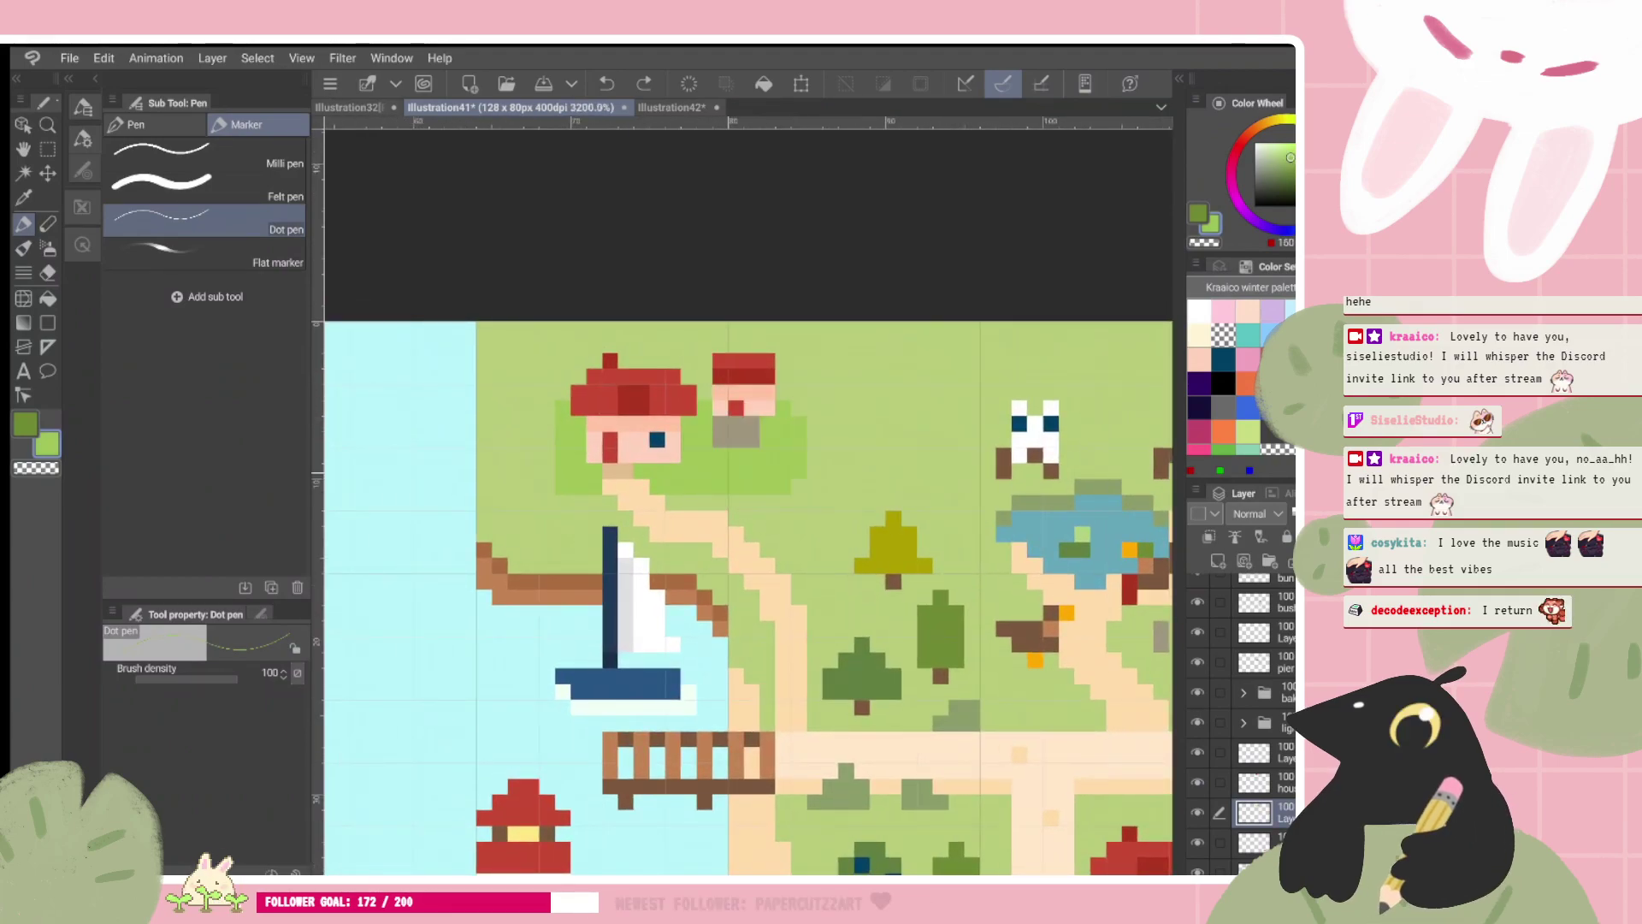
{"action": "left_click_drag", "start_coordinate": [546, 402], "coordinate": [546, 460]}
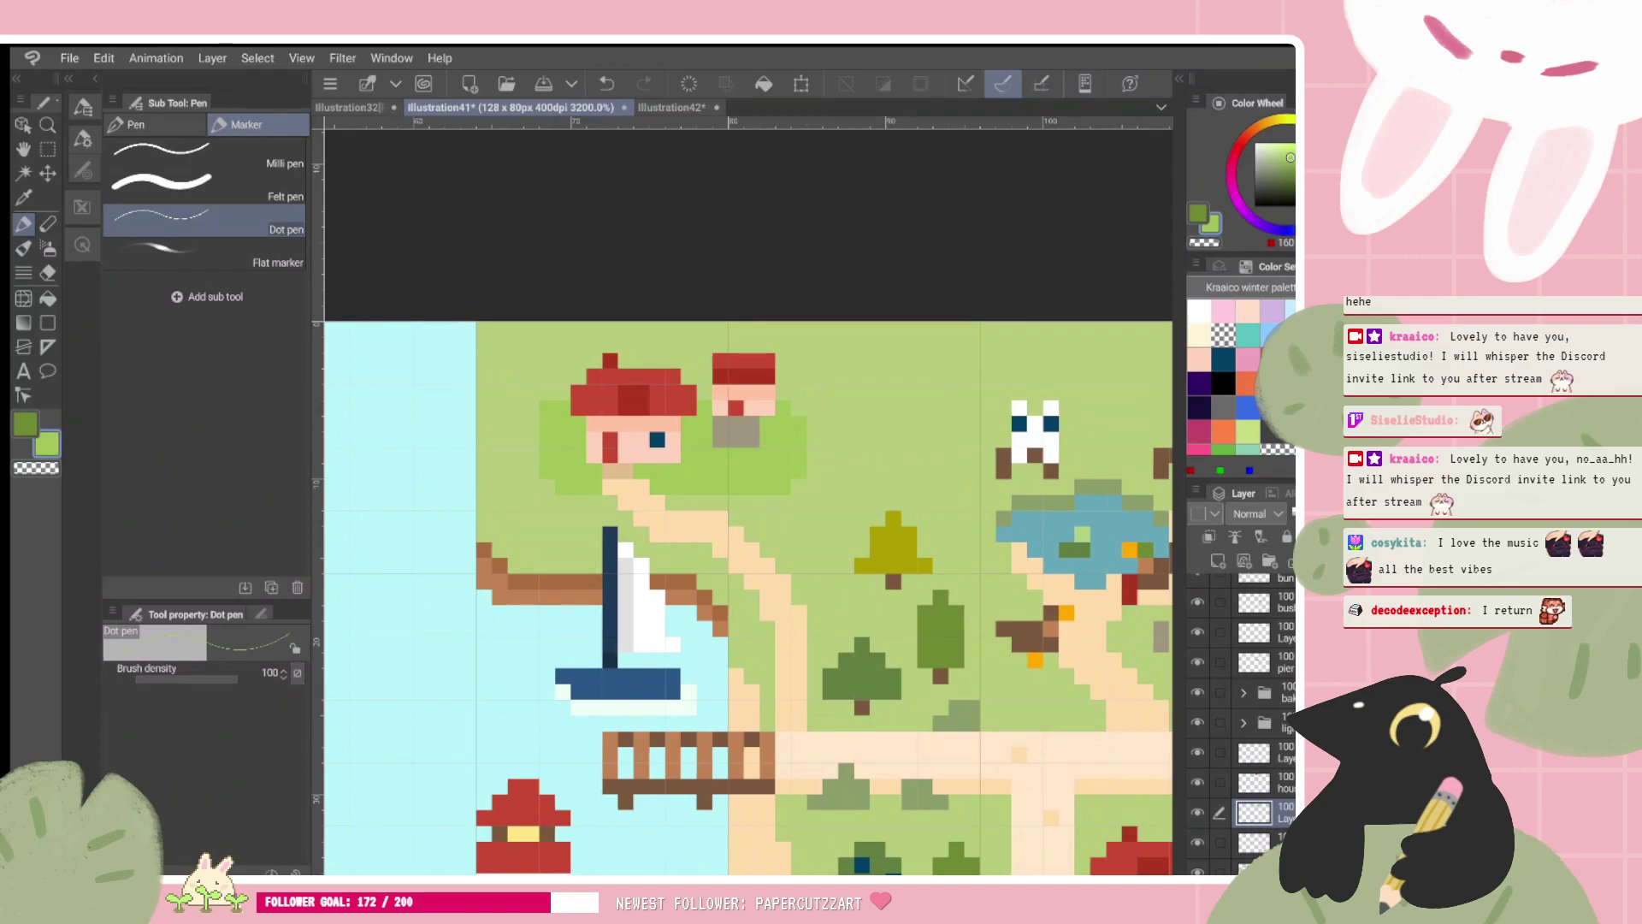
{"action": "key", "text": "ctrl+z"}
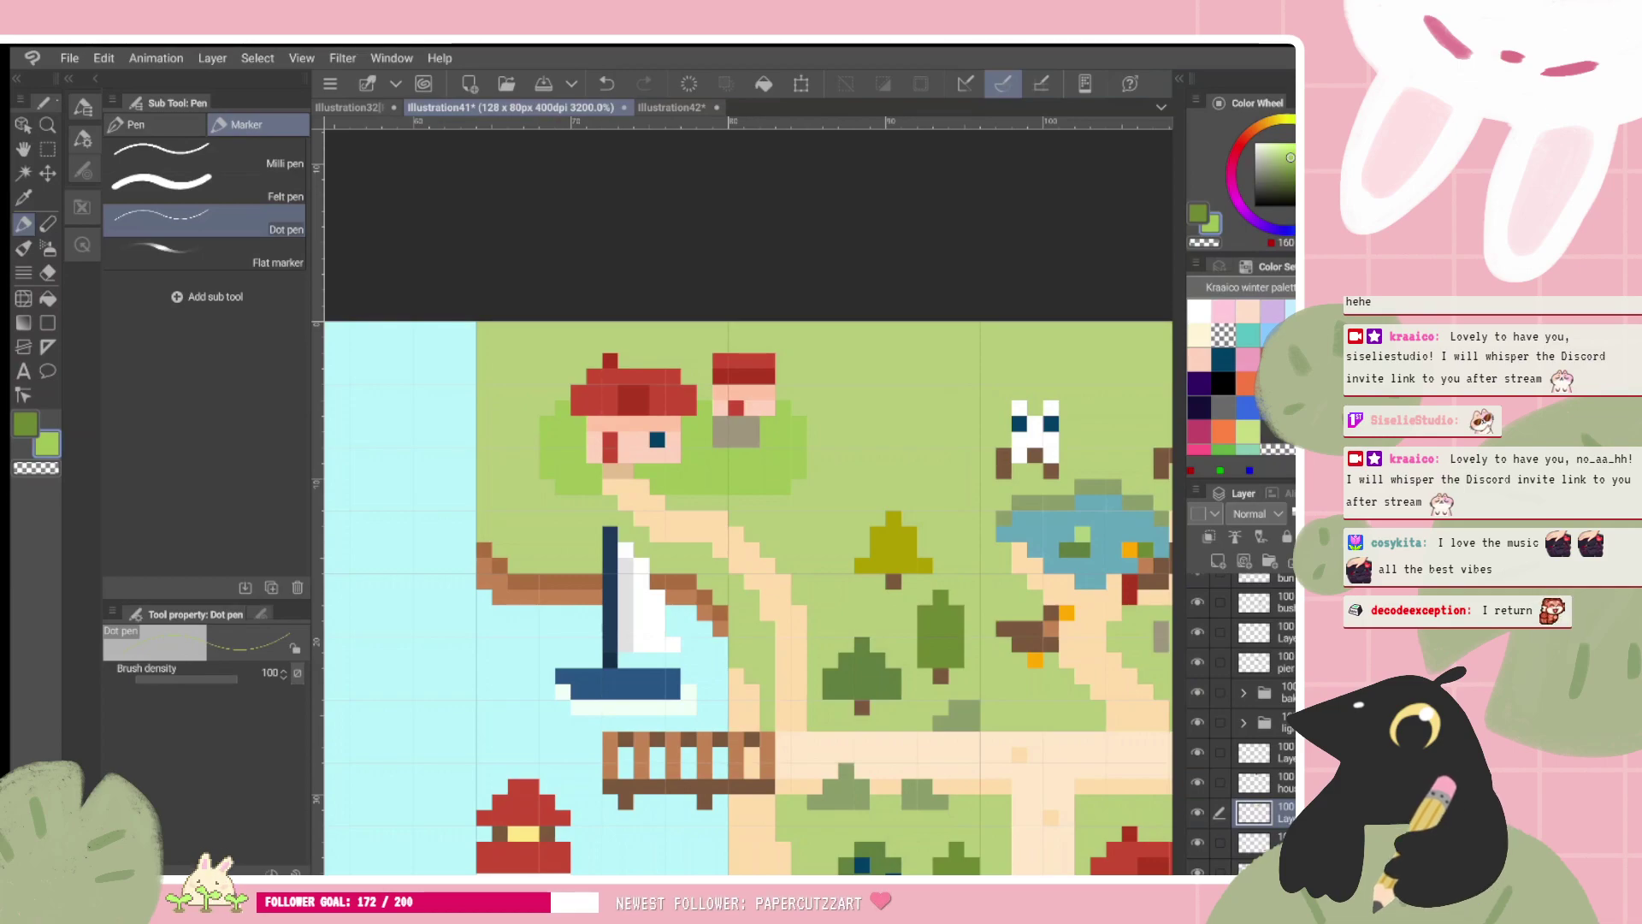
Step: Examine the northern house's rounded lawn patch up close and the composition of the whole village map
{"action": "scroll", "coordinate": [748, 501], "scroll_direction": "down", "scroll_amount": 1}
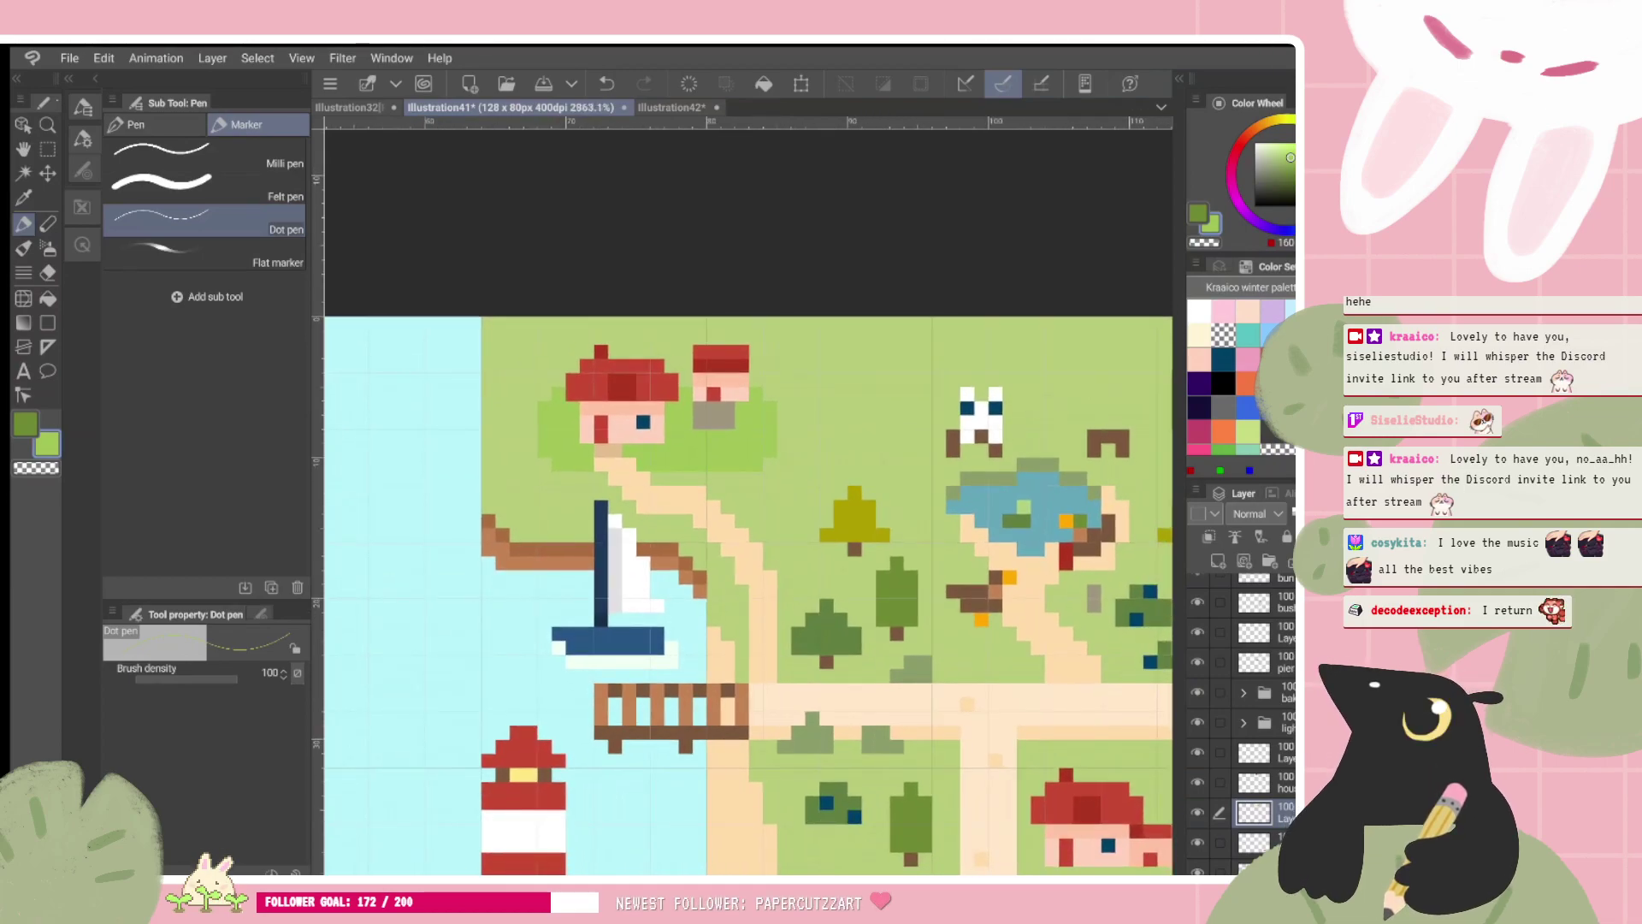
{"action": "scroll", "coordinate": [523, 342], "scroll_direction": "up", "scroll_amount": 1}
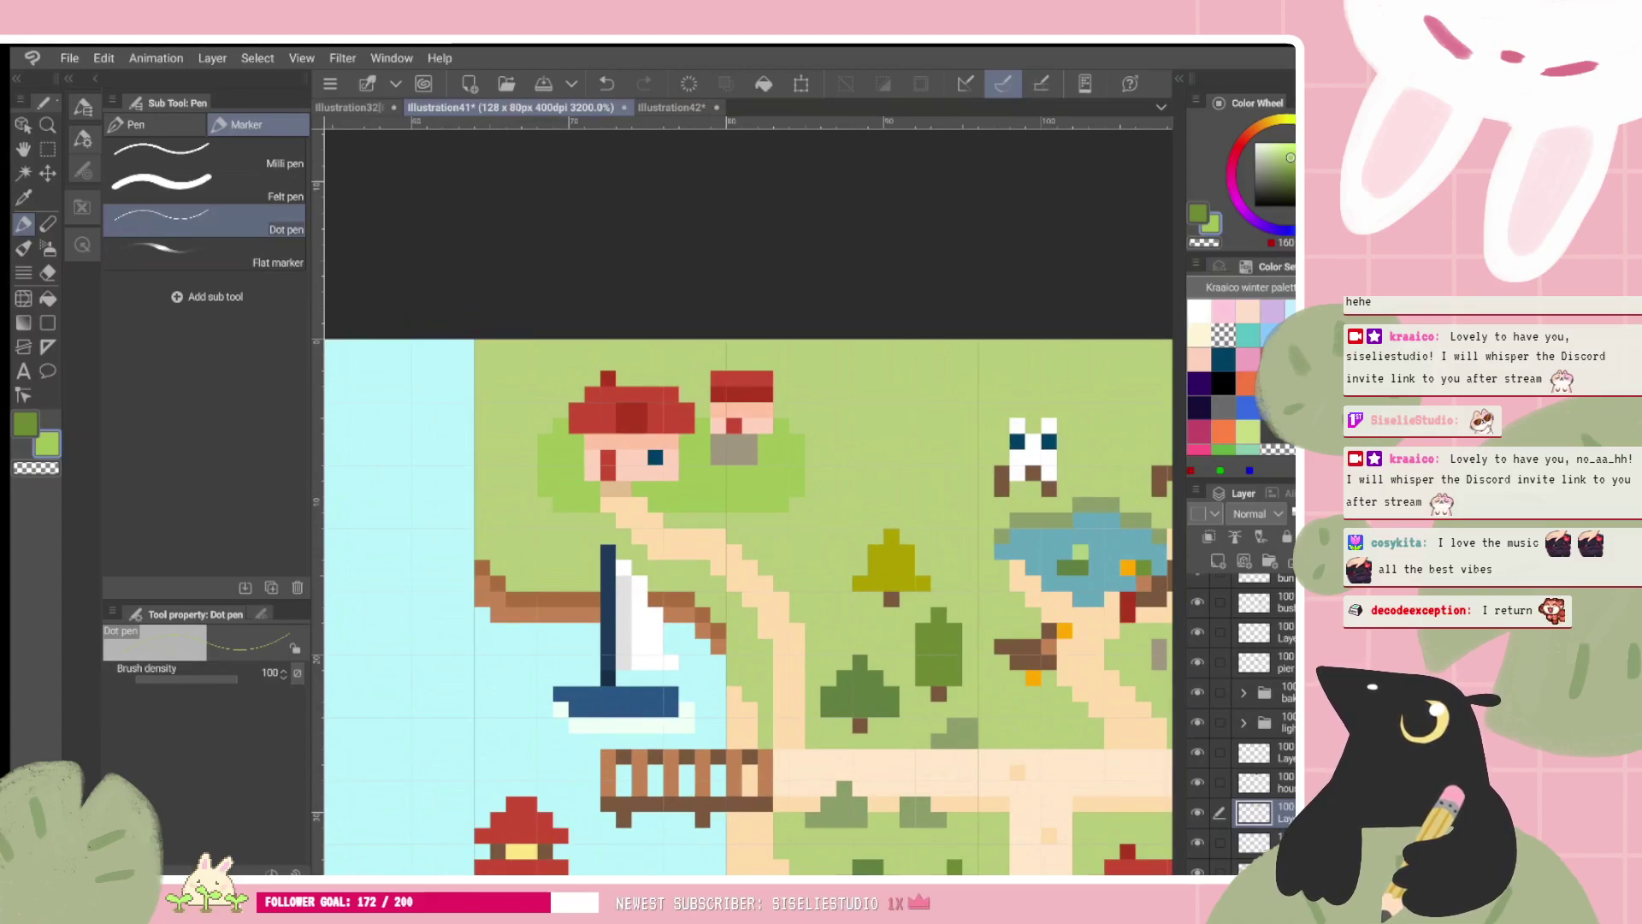
{"action": "scroll", "coordinate": [748, 501], "scroll_direction": "up", "scroll_amount": 1}
{"action": "scroll", "coordinate": [748, 501], "scroll_direction": "up", "scroll_amount": 1}
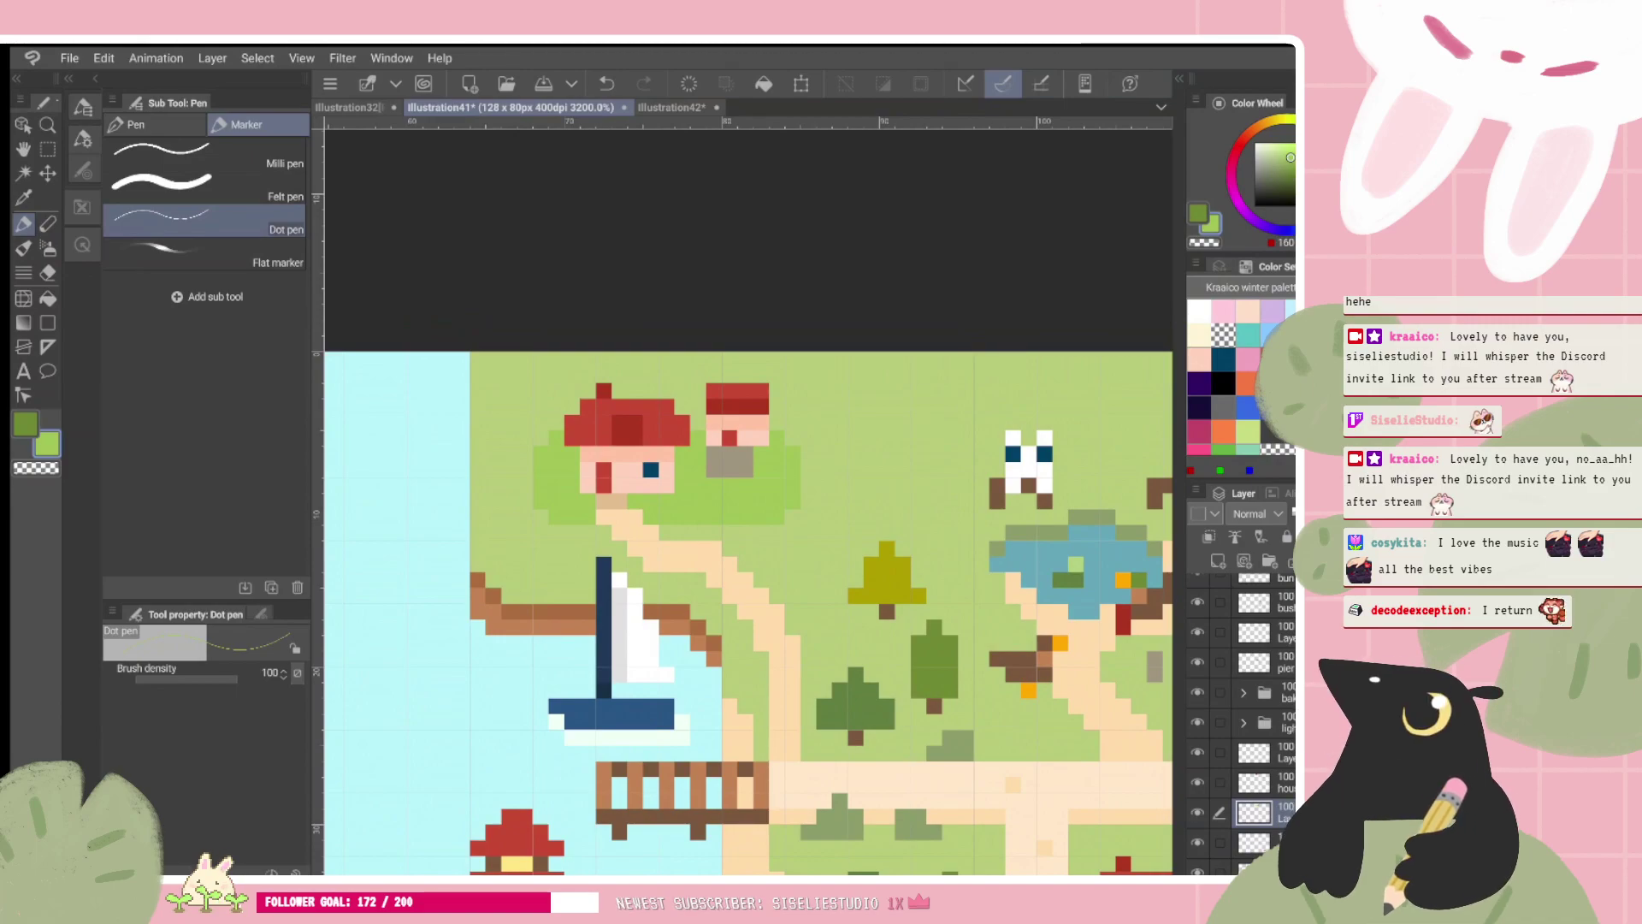
{"action": "scroll", "coordinate": [747, 501], "scroll_direction": "down", "scroll_amount": 1}
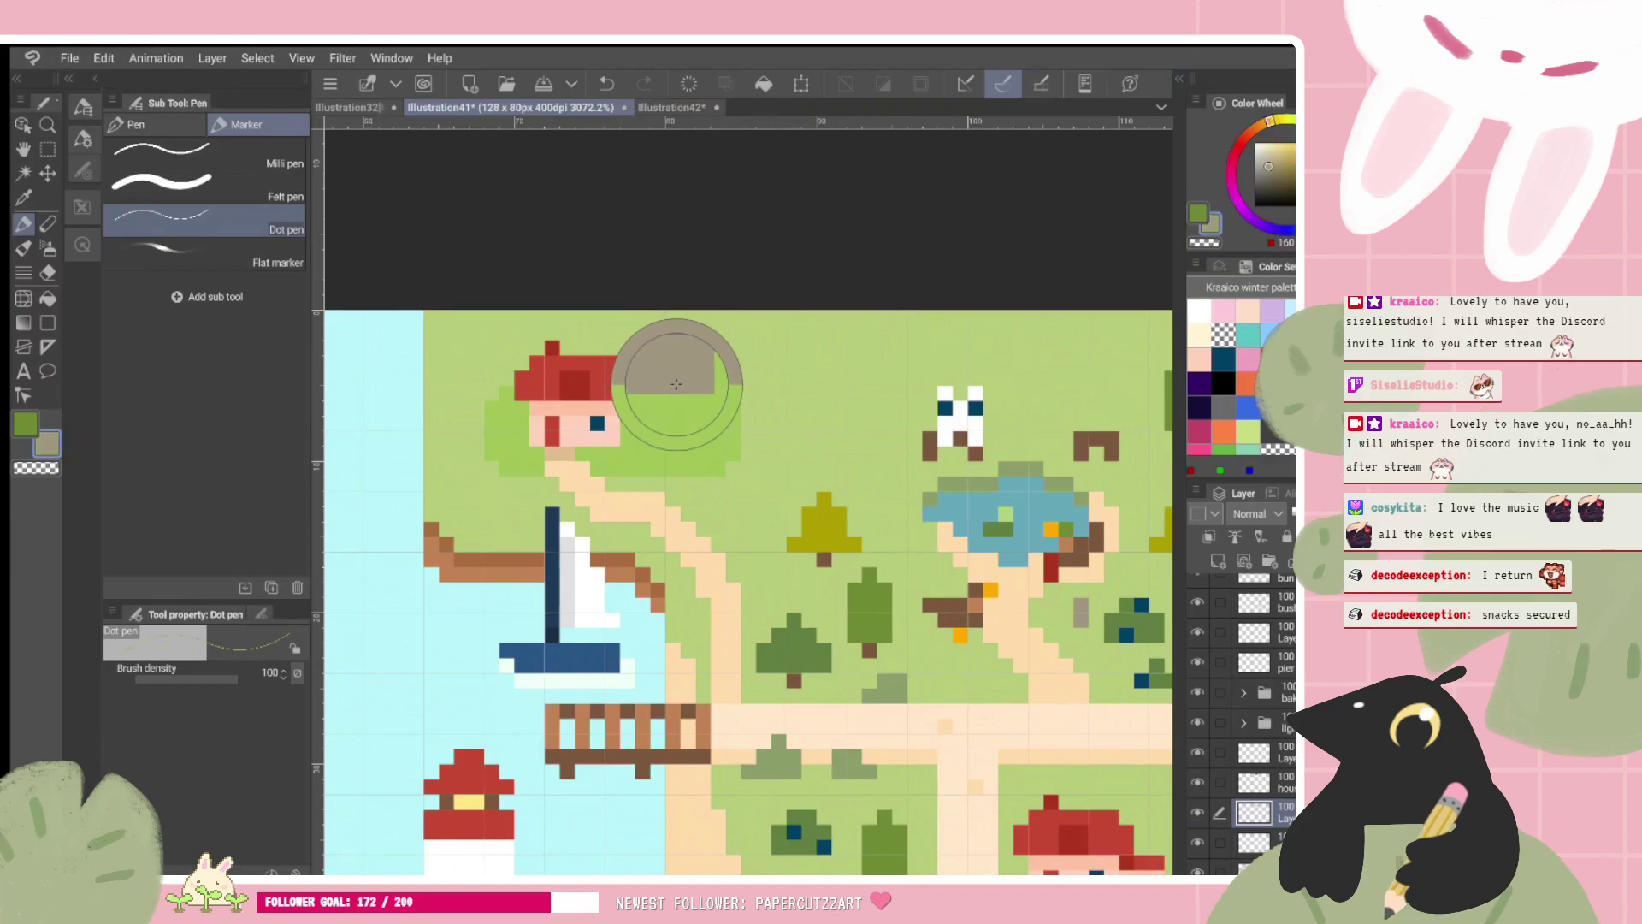
{"action": "scroll", "coordinate": [828, 516], "scroll_direction": "down", "scroll_amount": 3}
{"action": "scroll", "coordinate": [747, 501], "scroll_direction": "down", "scroll_amount": 3}
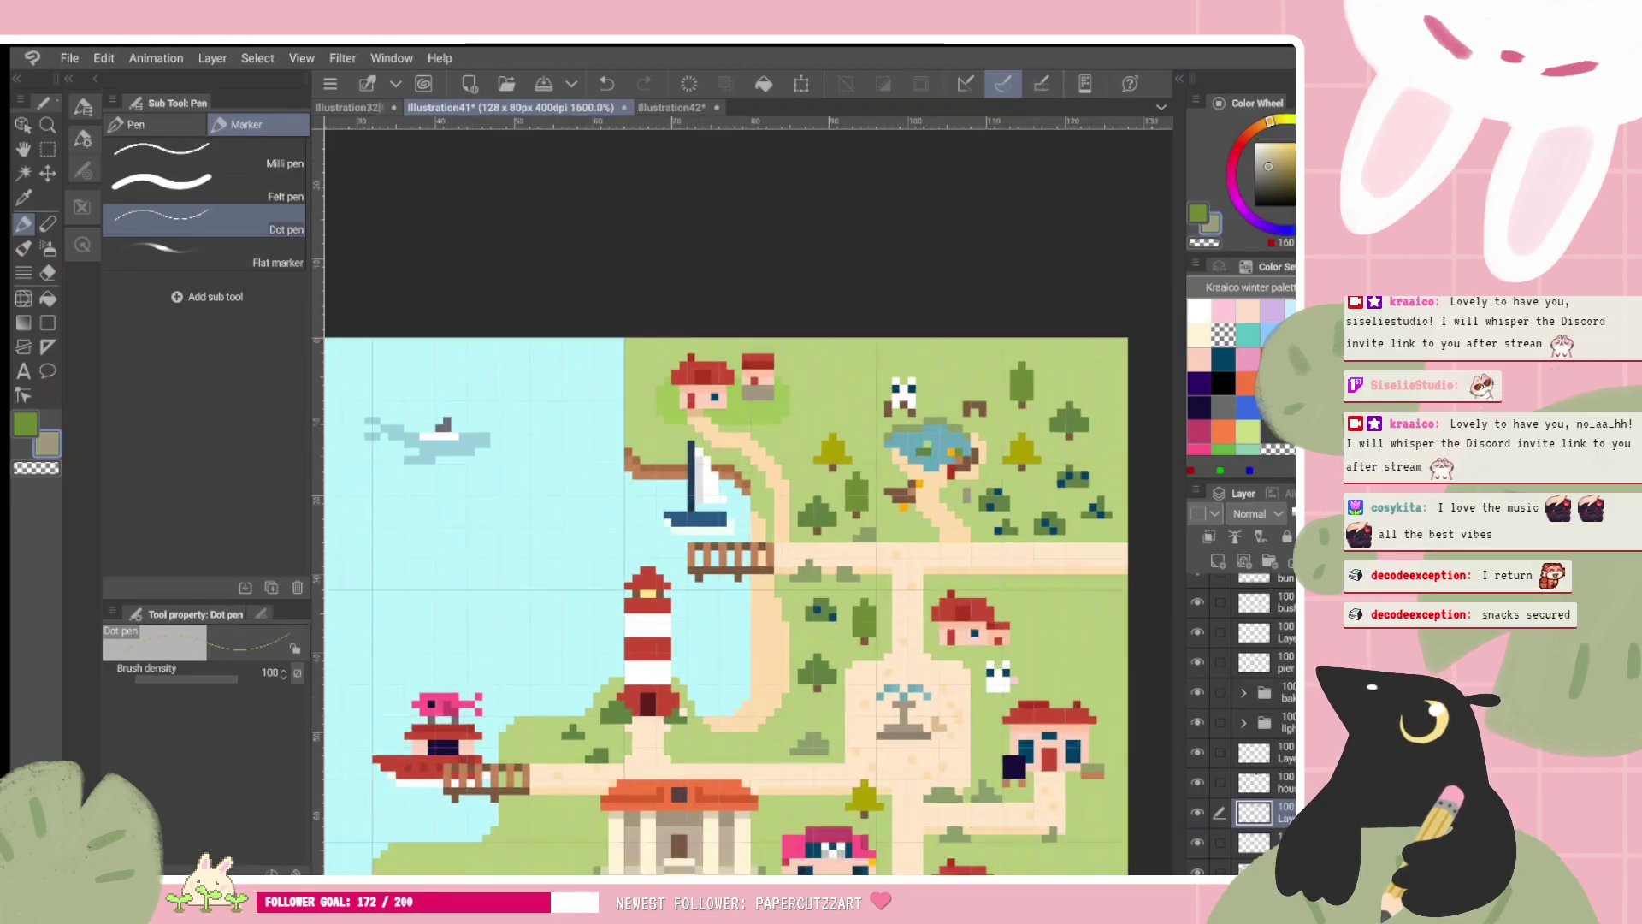
{"action": "scroll", "coordinate": [747, 501], "scroll_direction": "up", "scroll_amount": 1}
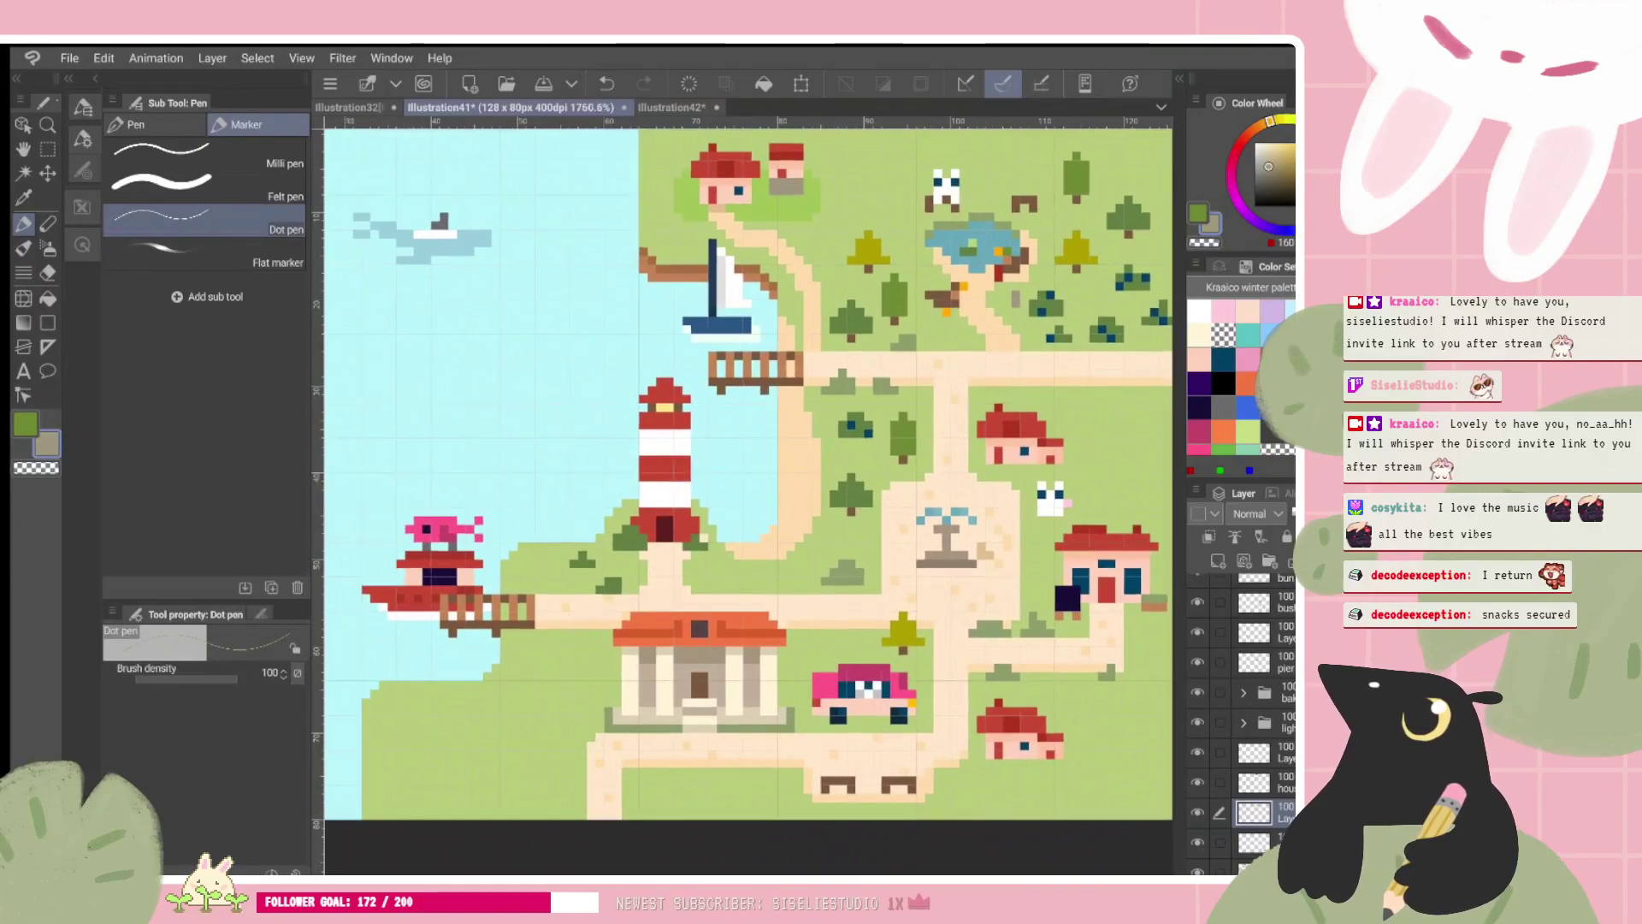
{"action": "scroll", "coordinate": [747, 501], "scroll_direction": "up", "scroll_amount": 1}
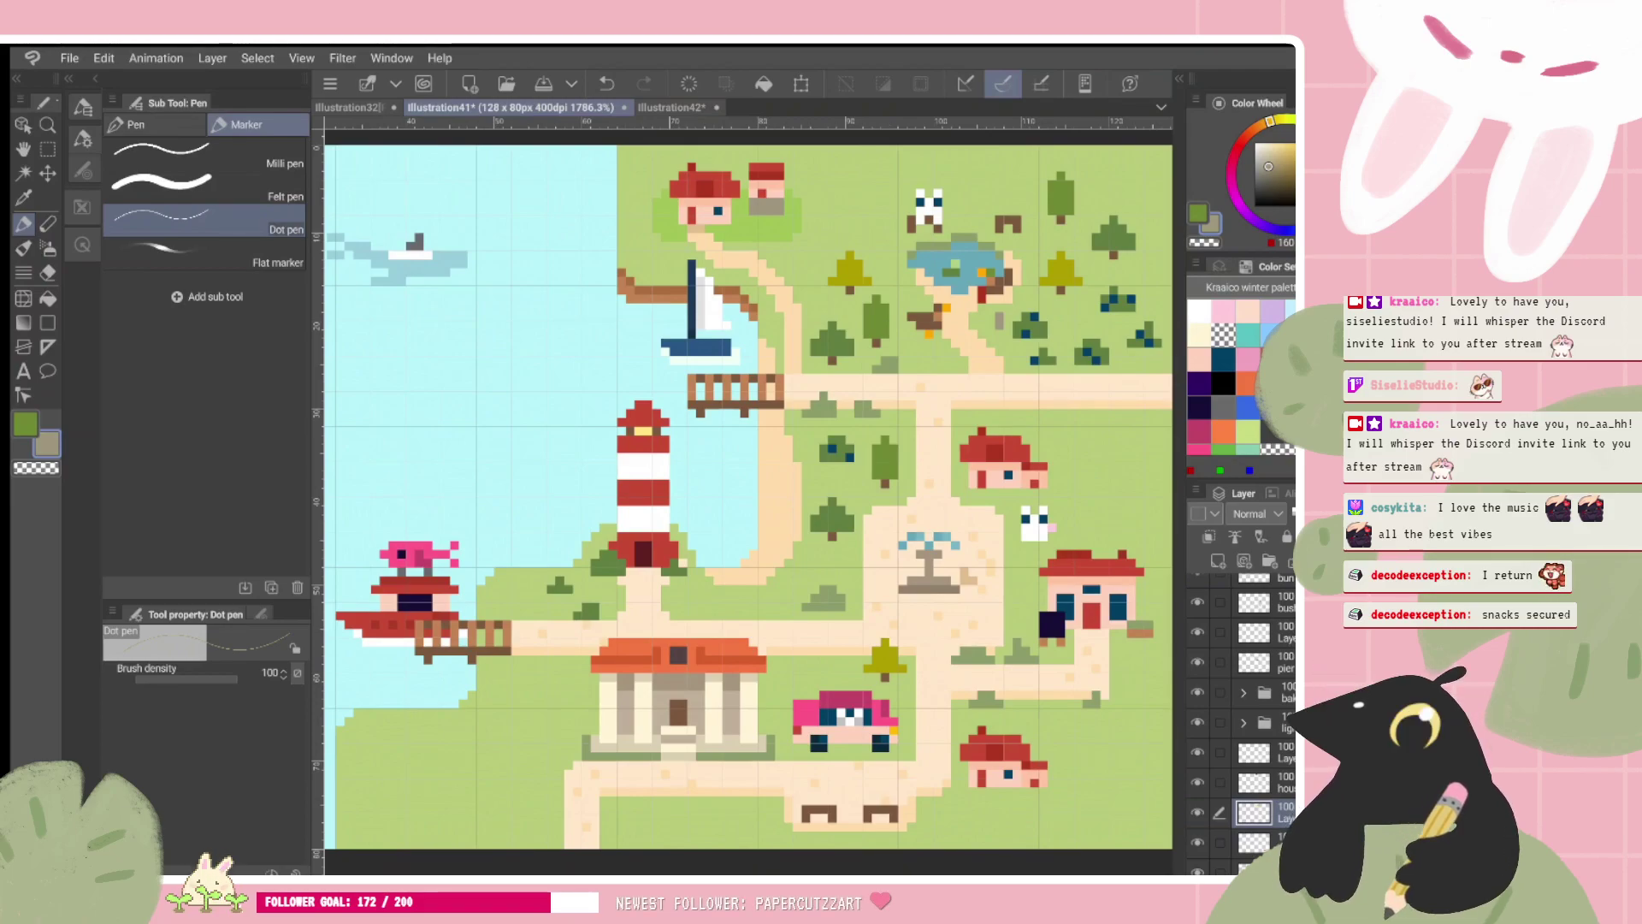
{"action": "scroll", "coordinate": [780, 379], "scroll_direction": "down", "scroll_amount": 3}
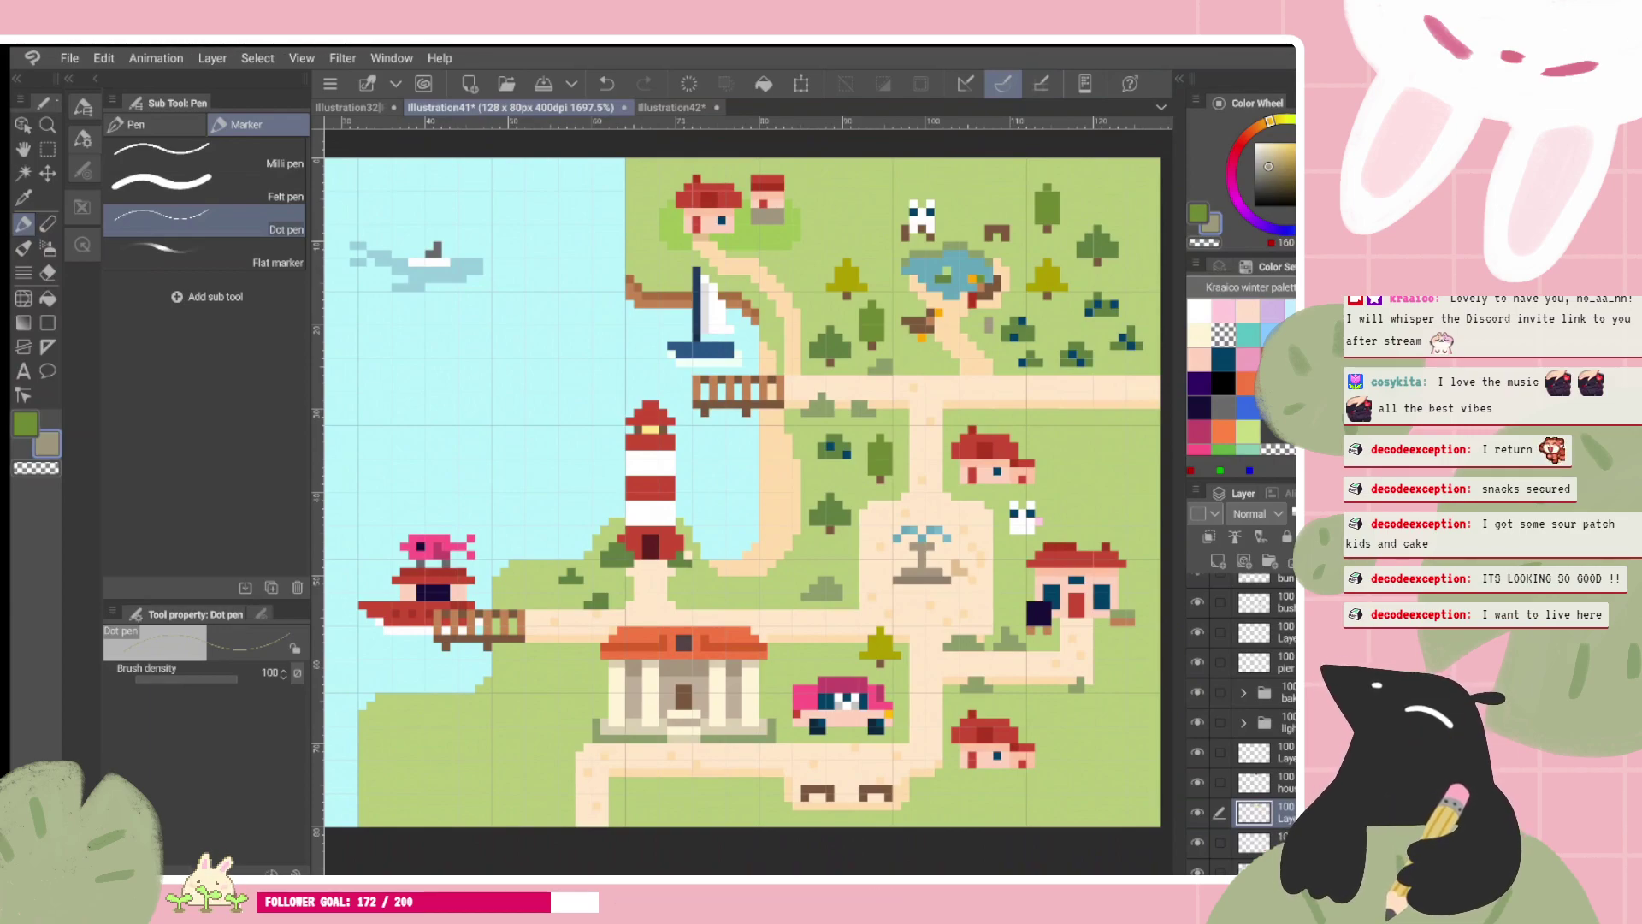
{"action": "scroll", "coordinate": [742, 492], "scroll_direction": "down", "scroll_amount": 1}
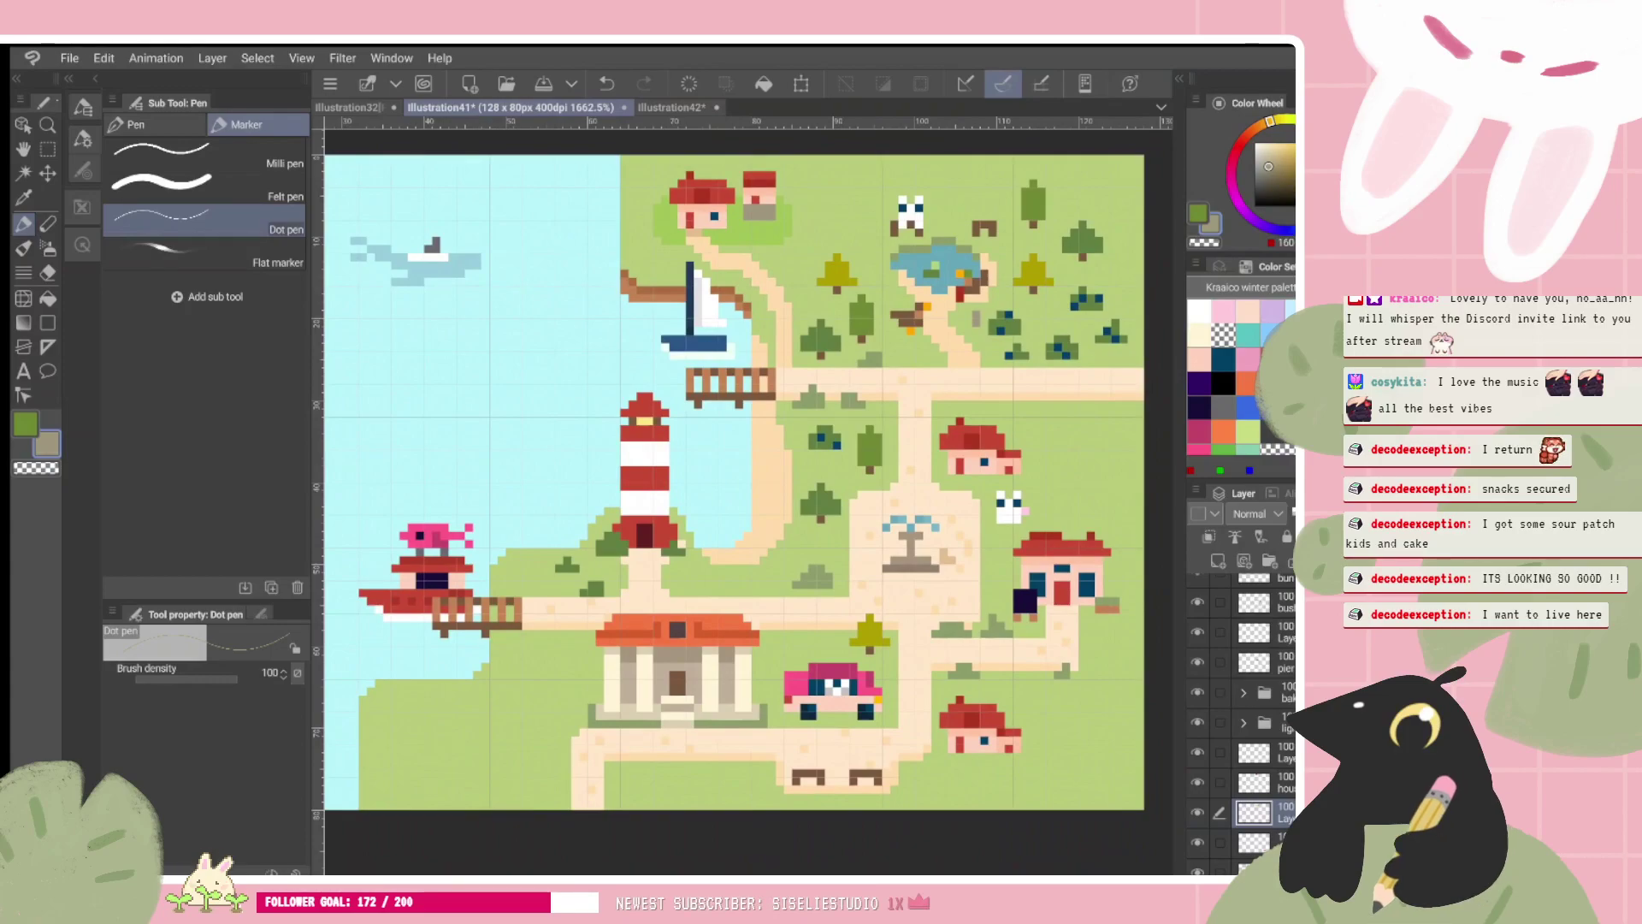
{"action": "scroll", "coordinate": [742, 492], "scroll_direction": "up", "scroll_amount": 1}
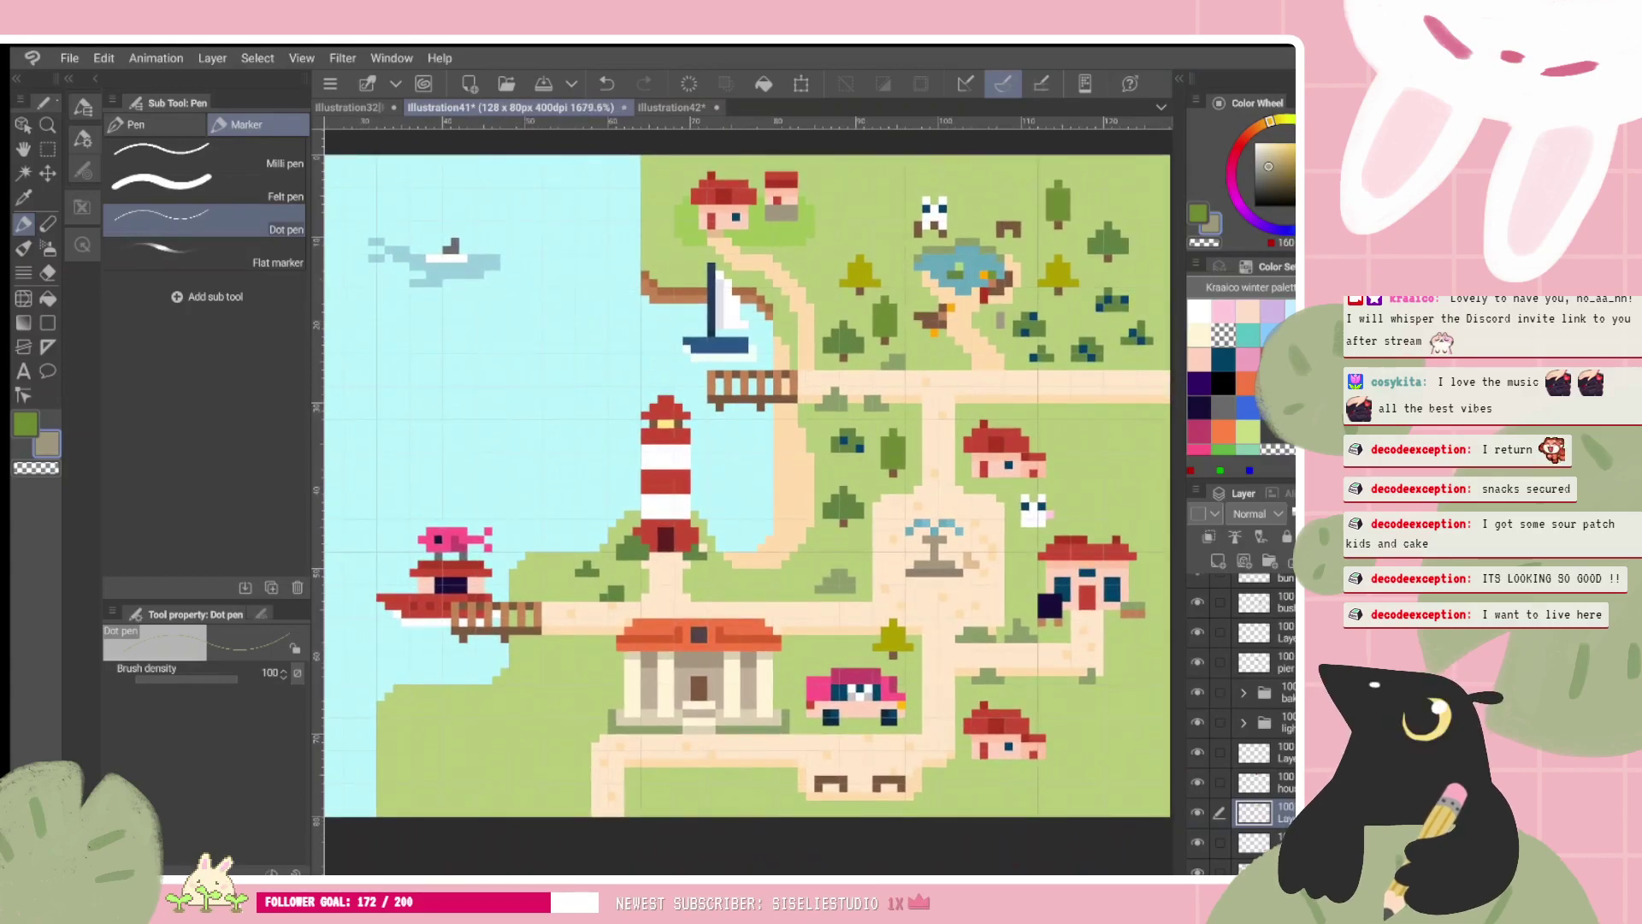
{"action": "scroll", "coordinate": [742, 492], "scroll_direction": "up", "scroll_amount": 1}
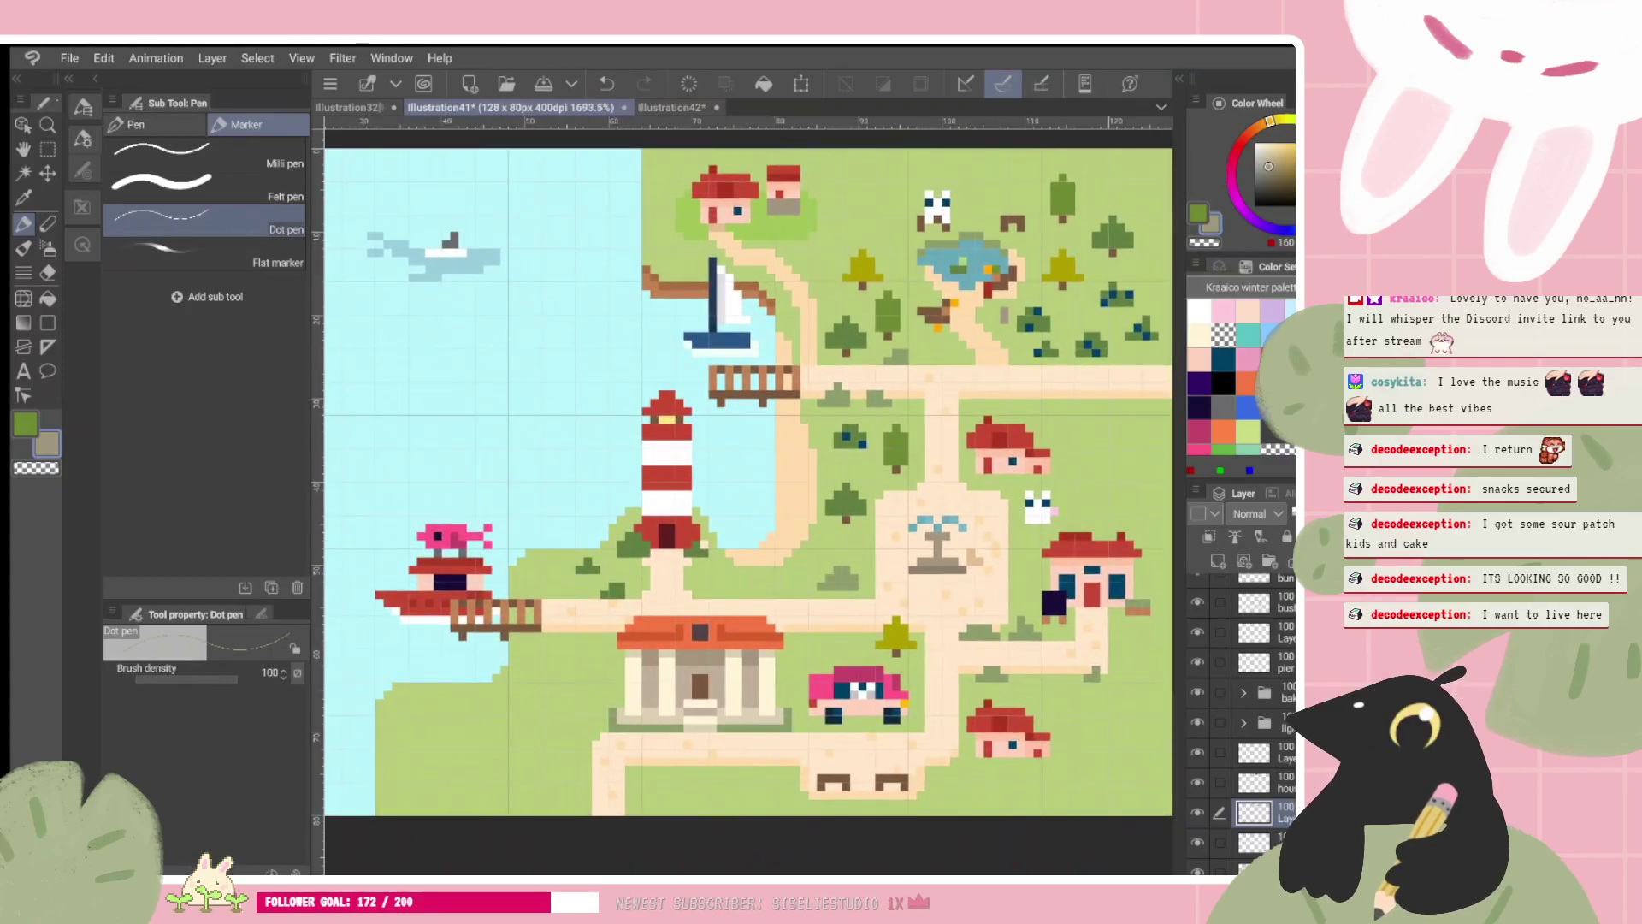
{"action": "scroll", "coordinate": [742, 492], "scroll_direction": "up", "scroll_amount": 1}
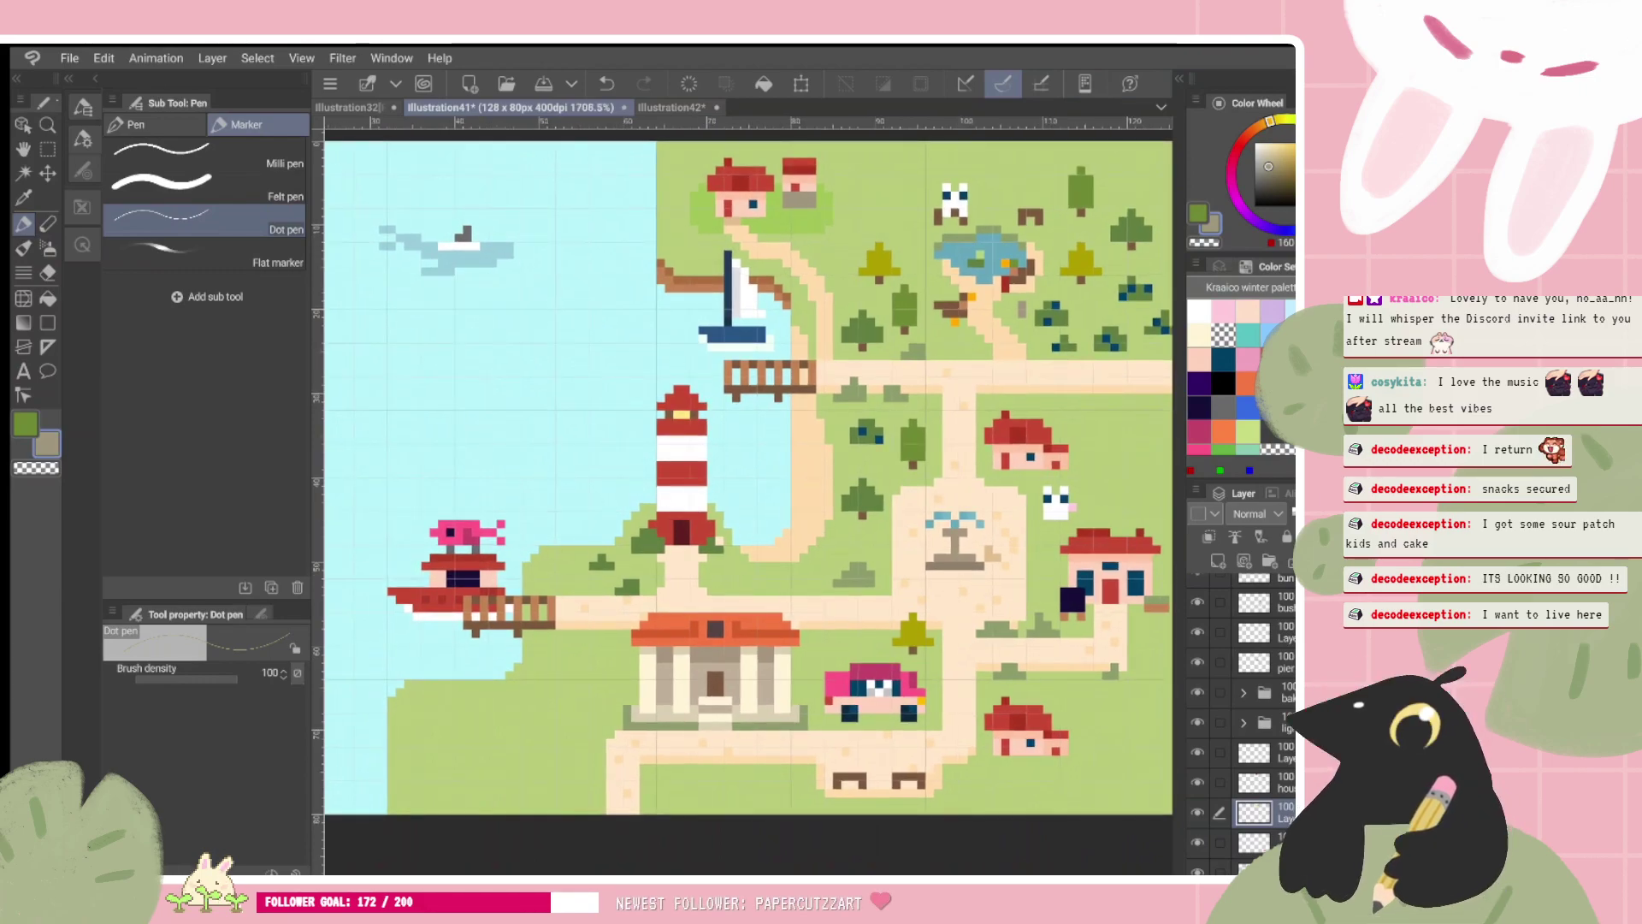
Step: Check which layer holds the northern house's lawn patch by toggling its visibility, and reselect that layer
{"action": "left_click", "coordinate": [1264, 752]}
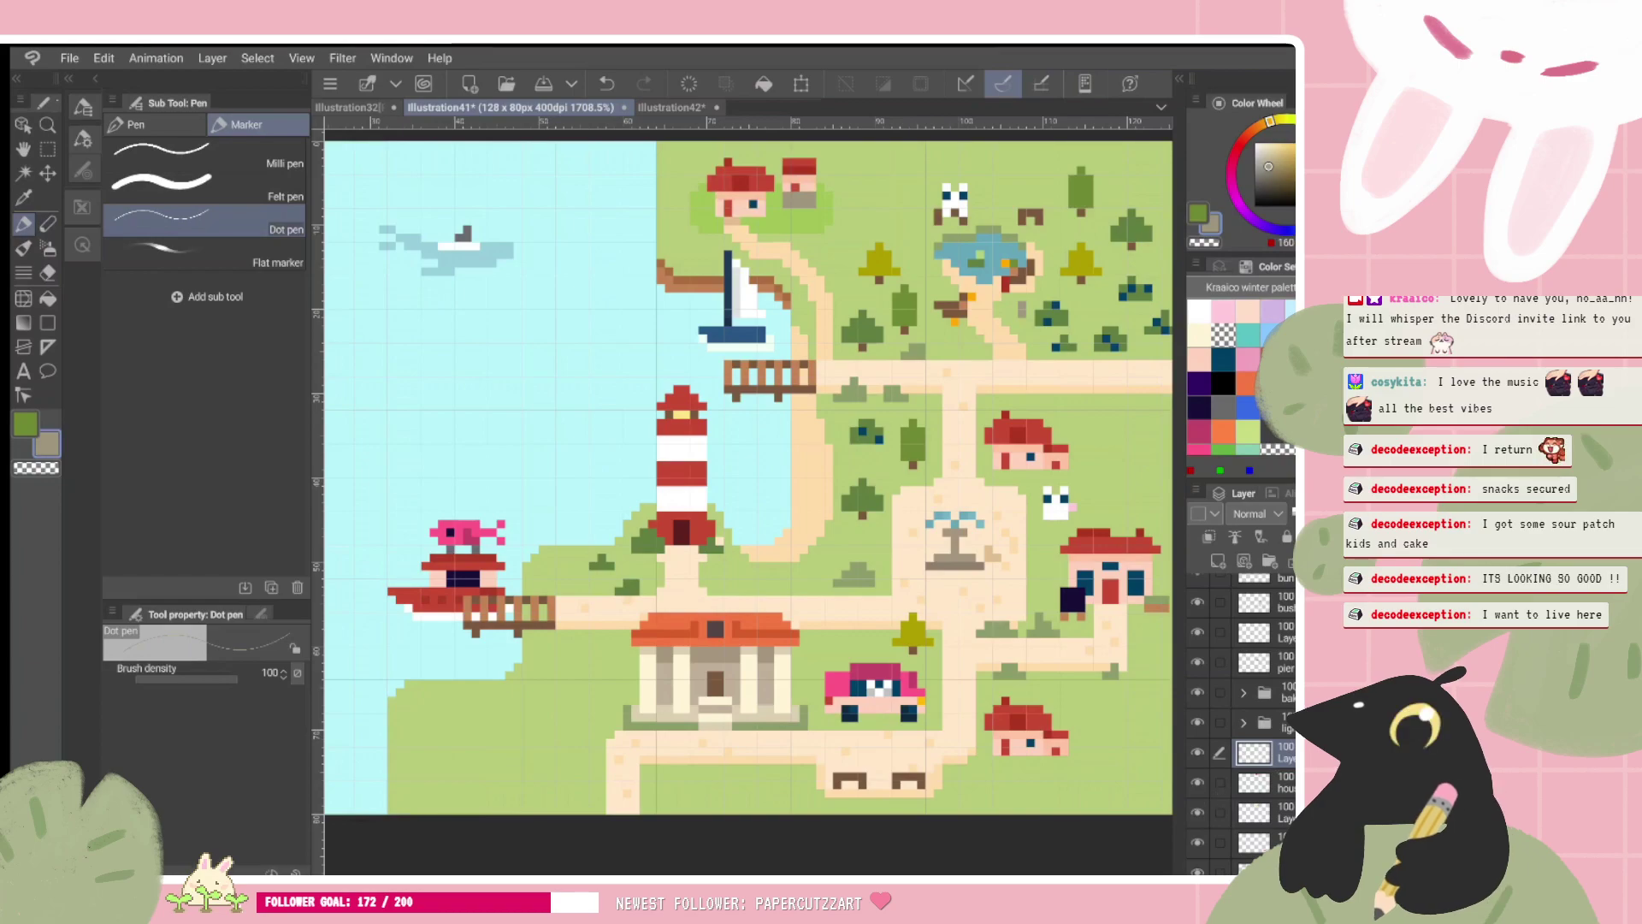
{"action": "left_click", "coordinate": [1196, 812]}
{"action": "left_click", "coordinate": [1196, 812]}
{"action": "left_click", "coordinate": [1197, 812]}
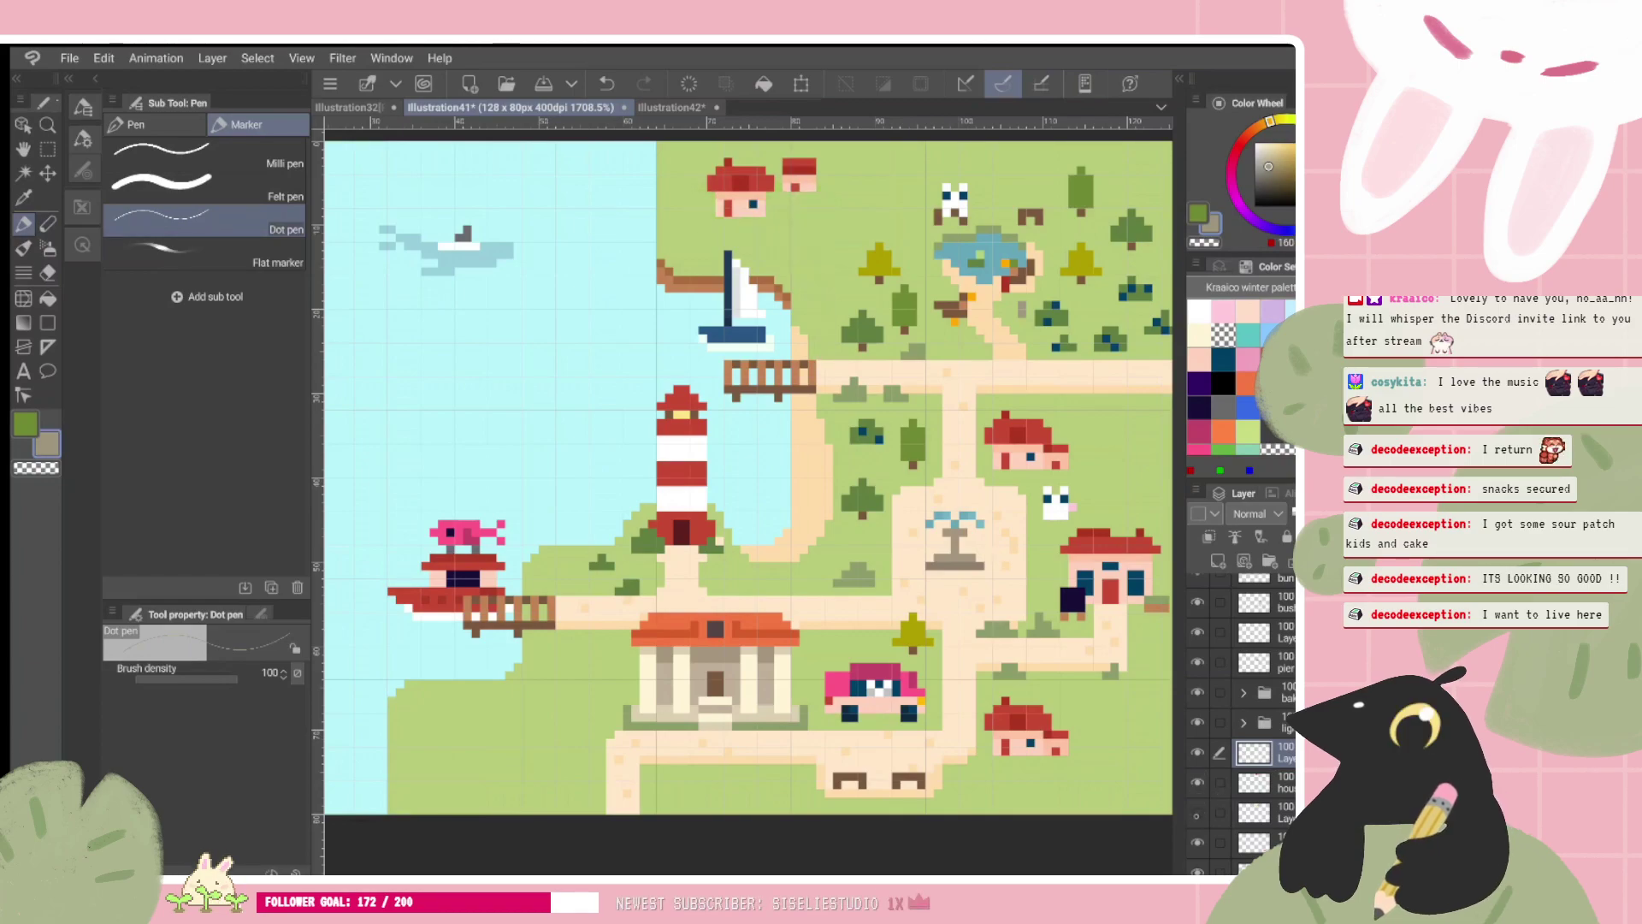
{"action": "left_click", "coordinate": [1196, 813]}
{"action": "left_click", "coordinate": [1261, 812]}
{"action": "key", "text": "c"}
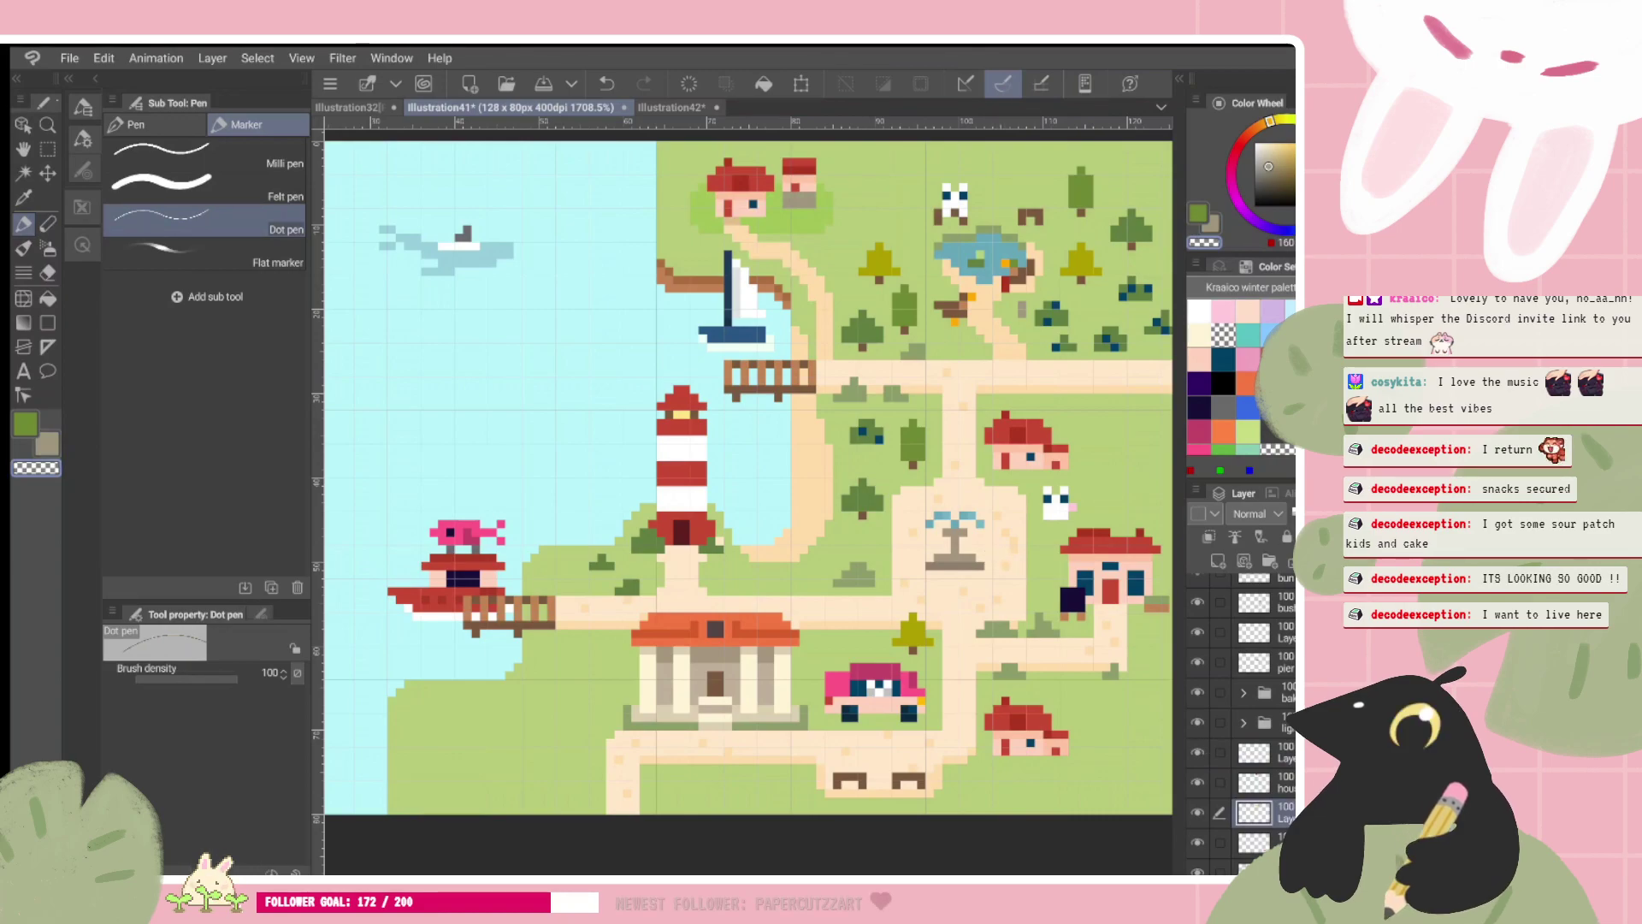
Step: Select the layer above the lawn patch layer and examine the composition of the whole village map
{"action": "left_click_drag", "start_coordinate": [742, 475], "coordinate": [709, 472]}
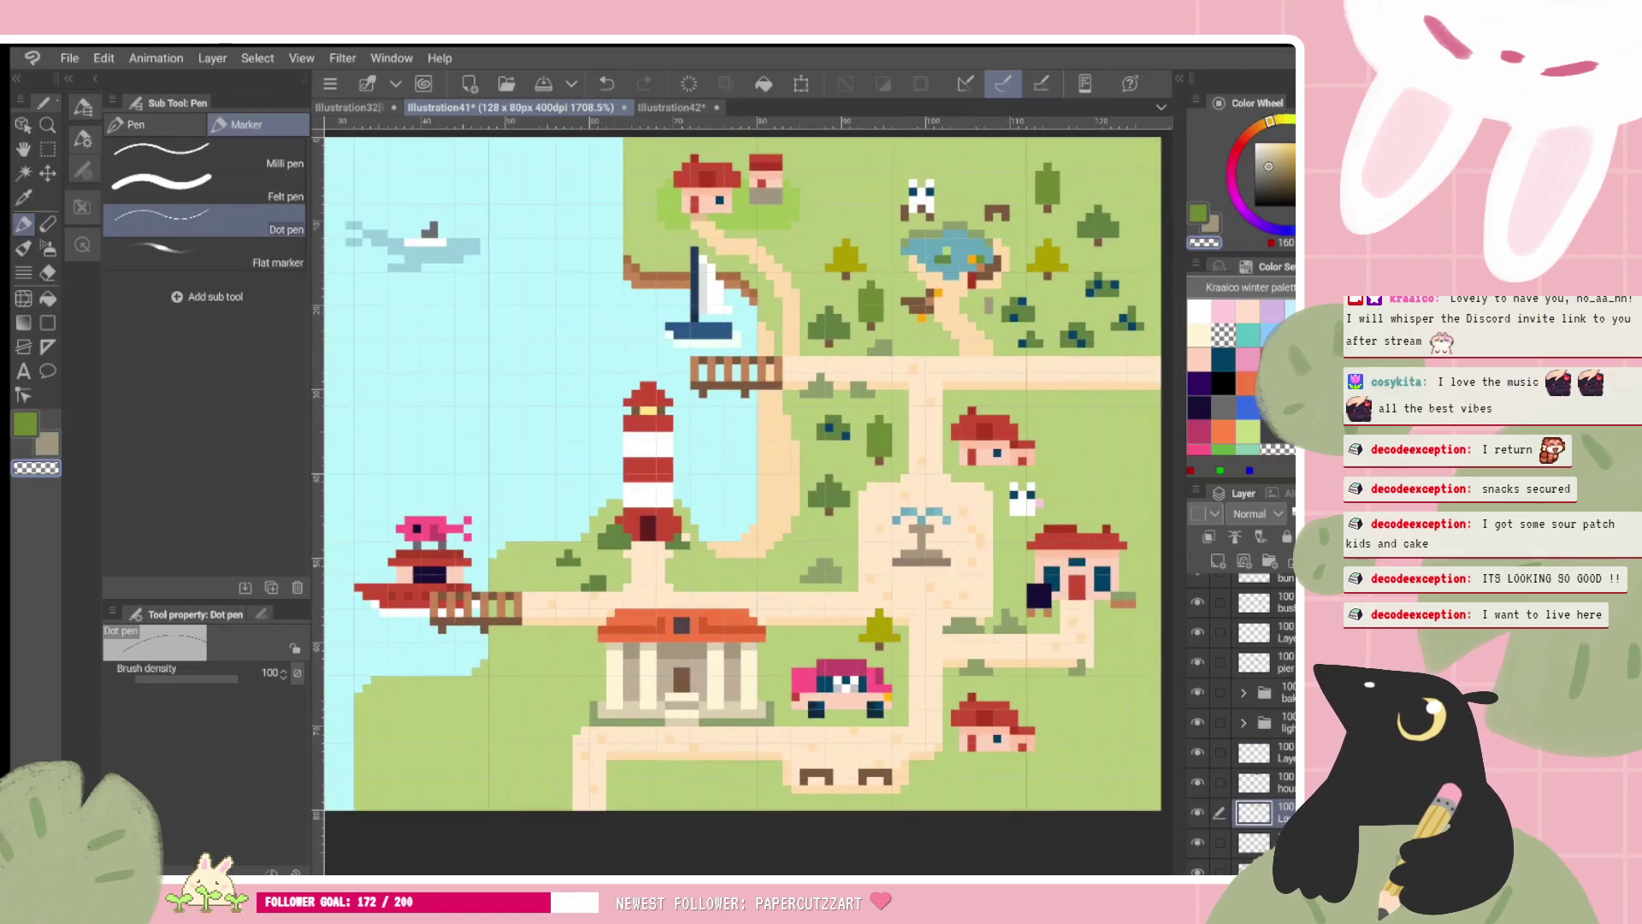
{"action": "scroll", "coordinate": [742, 474], "scroll_direction": "down", "scroll_amount": 1}
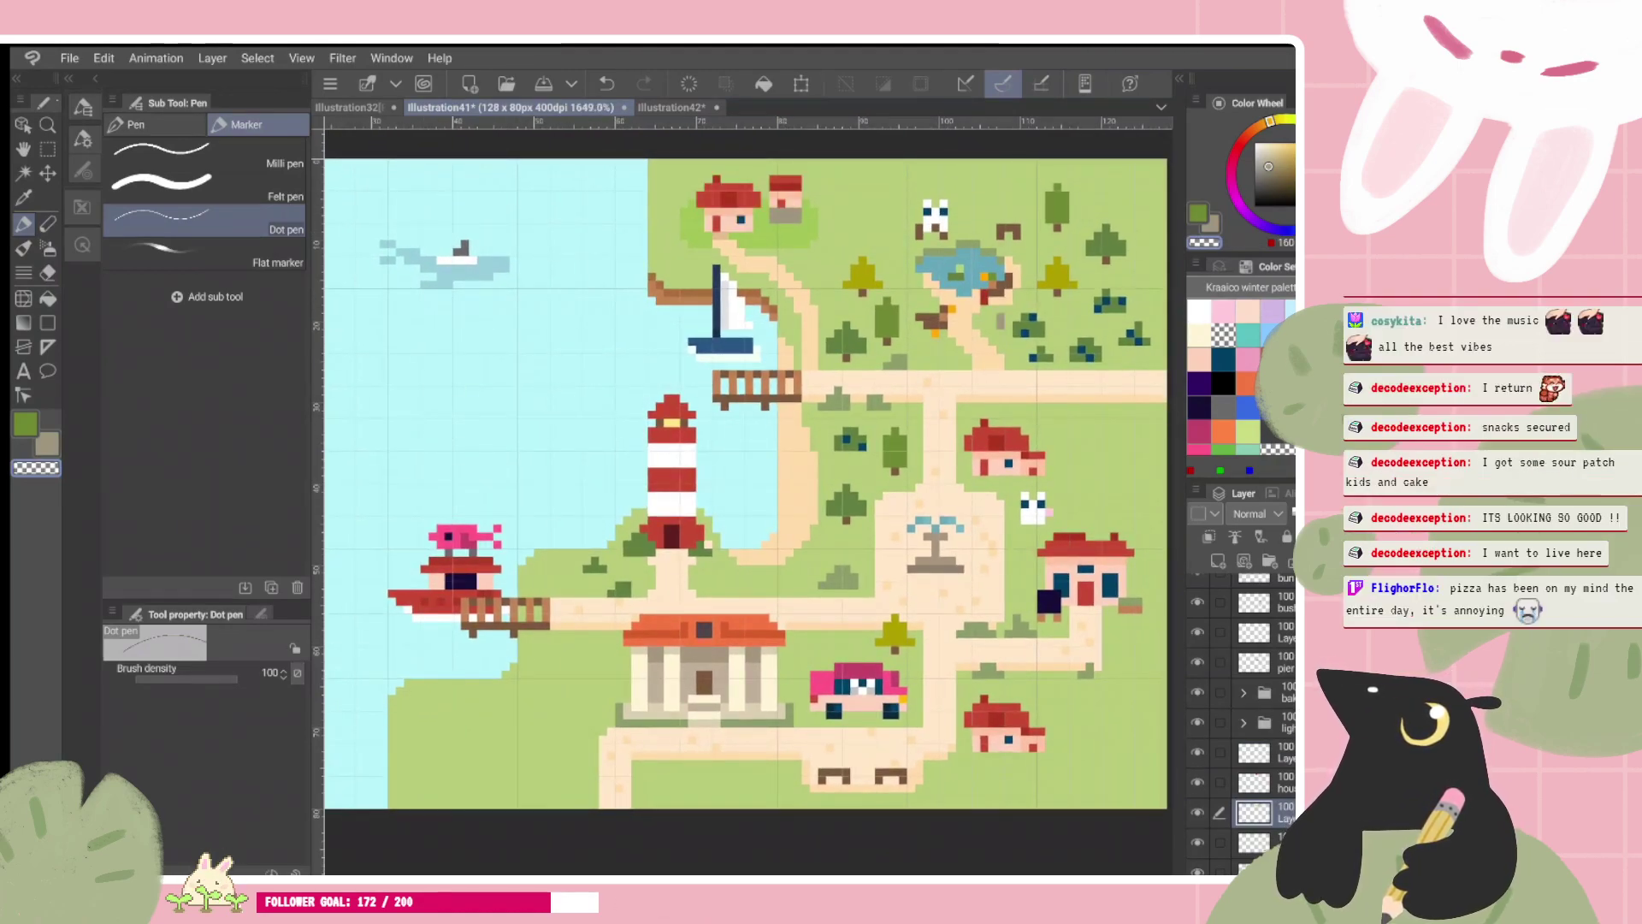
{"action": "left_click", "coordinate": [1264, 782]}
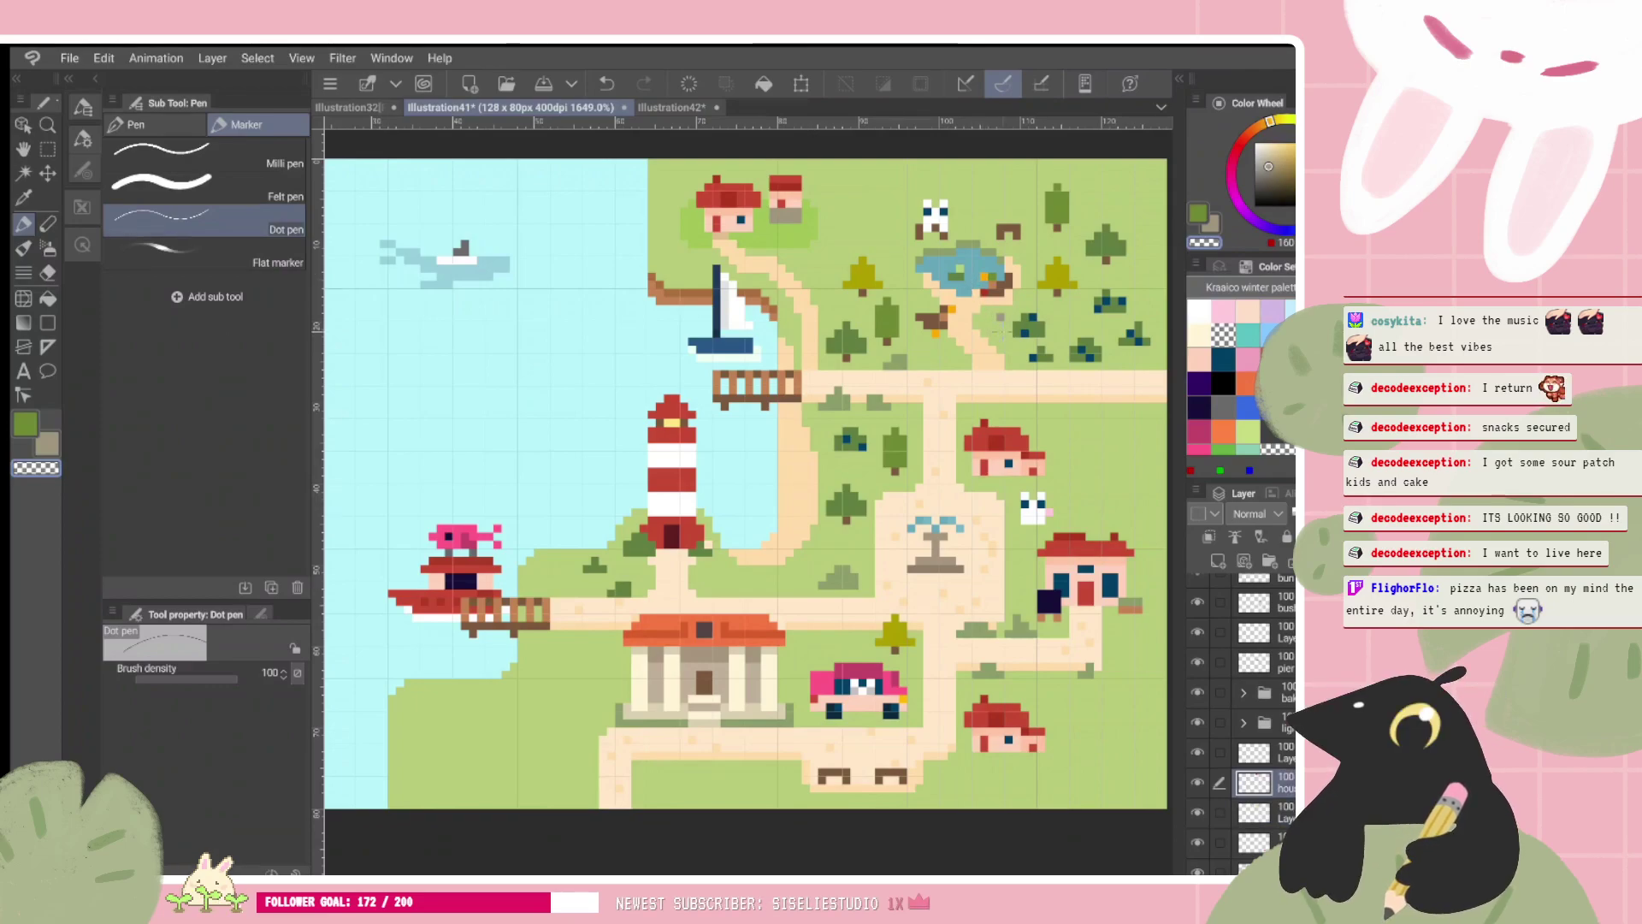
{"action": "scroll", "coordinate": [742, 479], "scroll_direction": "down", "scroll_amount": 1}
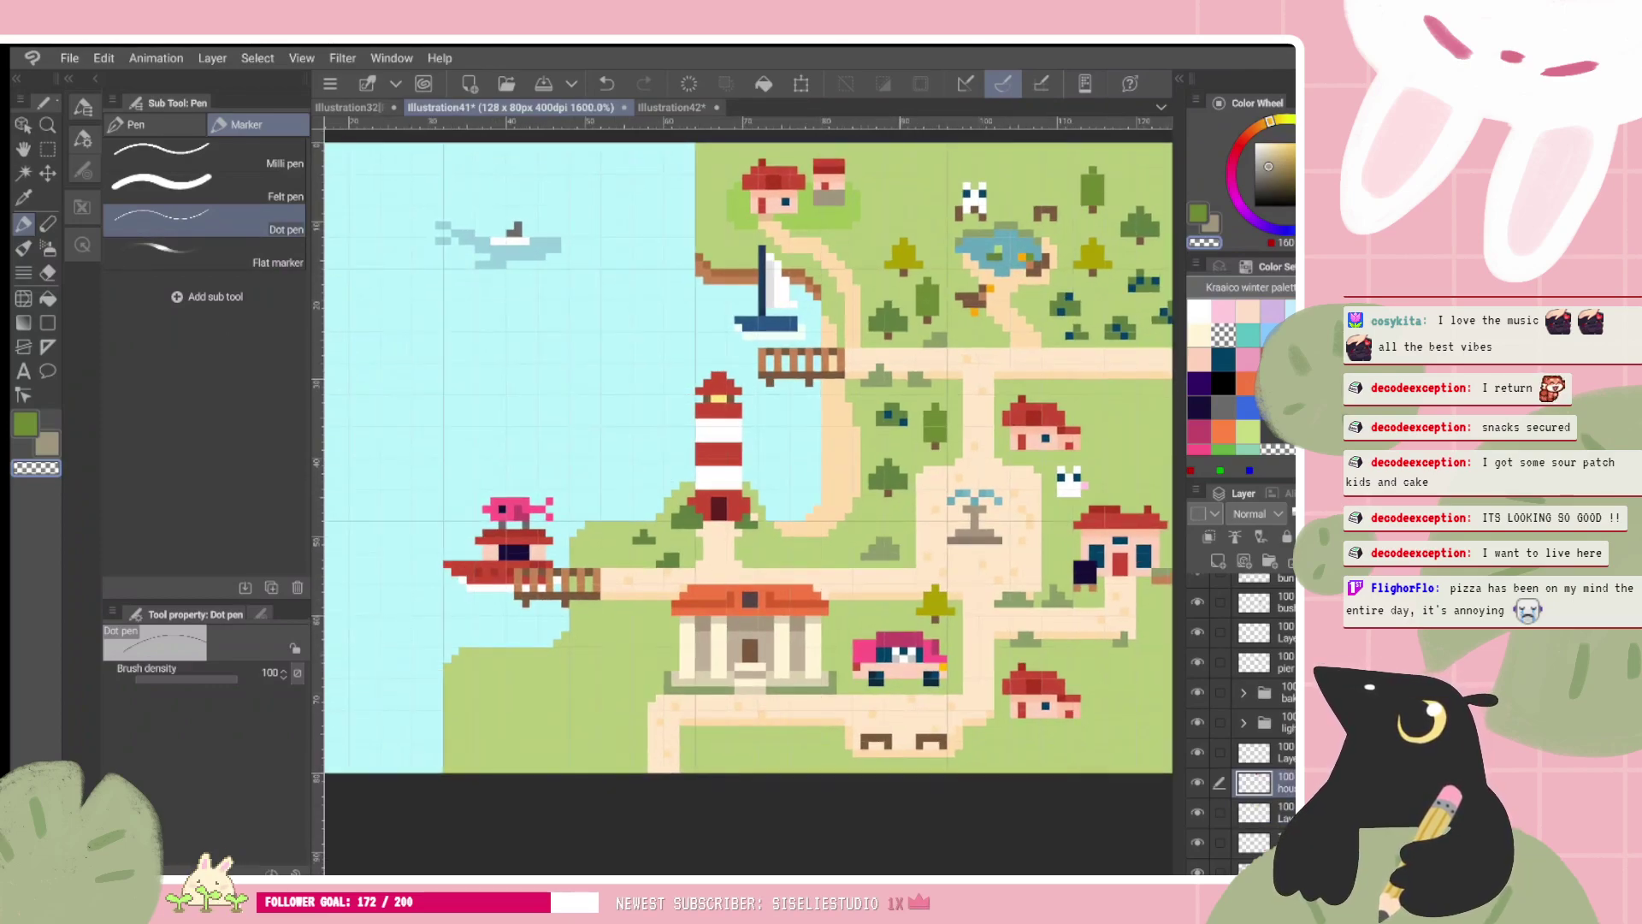
{"action": "scroll", "coordinate": [748, 478], "scroll_direction": "down", "scroll_amount": 1}
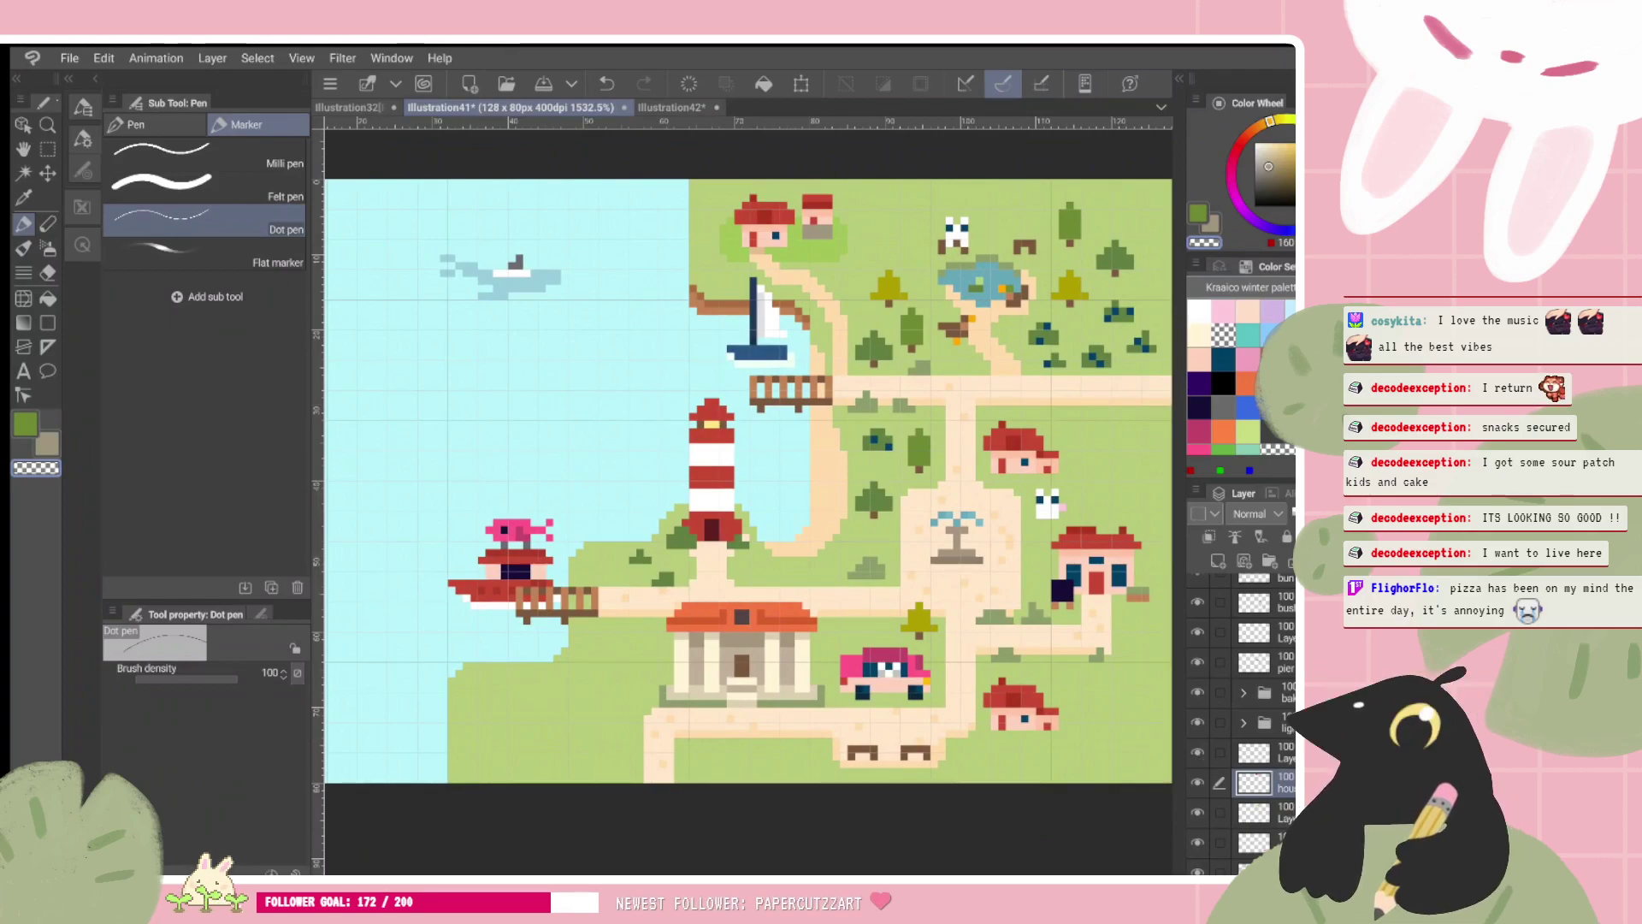
{"action": "scroll", "coordinate": [747, 481], "scroll_direction": "up", "scroll_amount": 1}
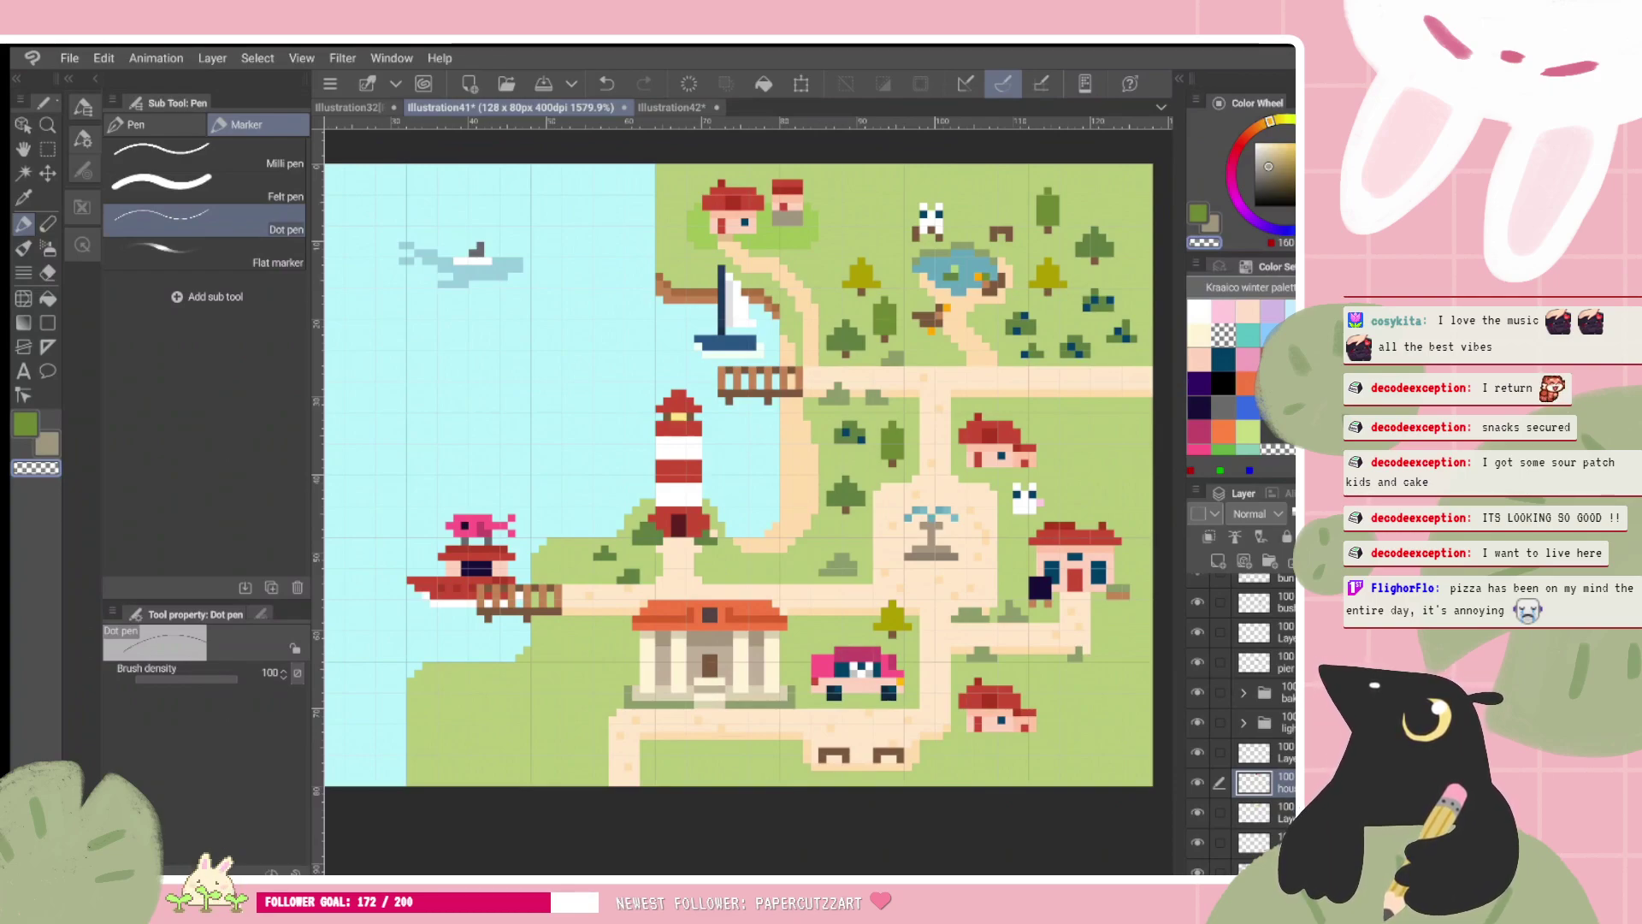
{"action": "scroll", "coordinate": [738, 474], "scroll_direction": "down", "scroll_amount": 1}
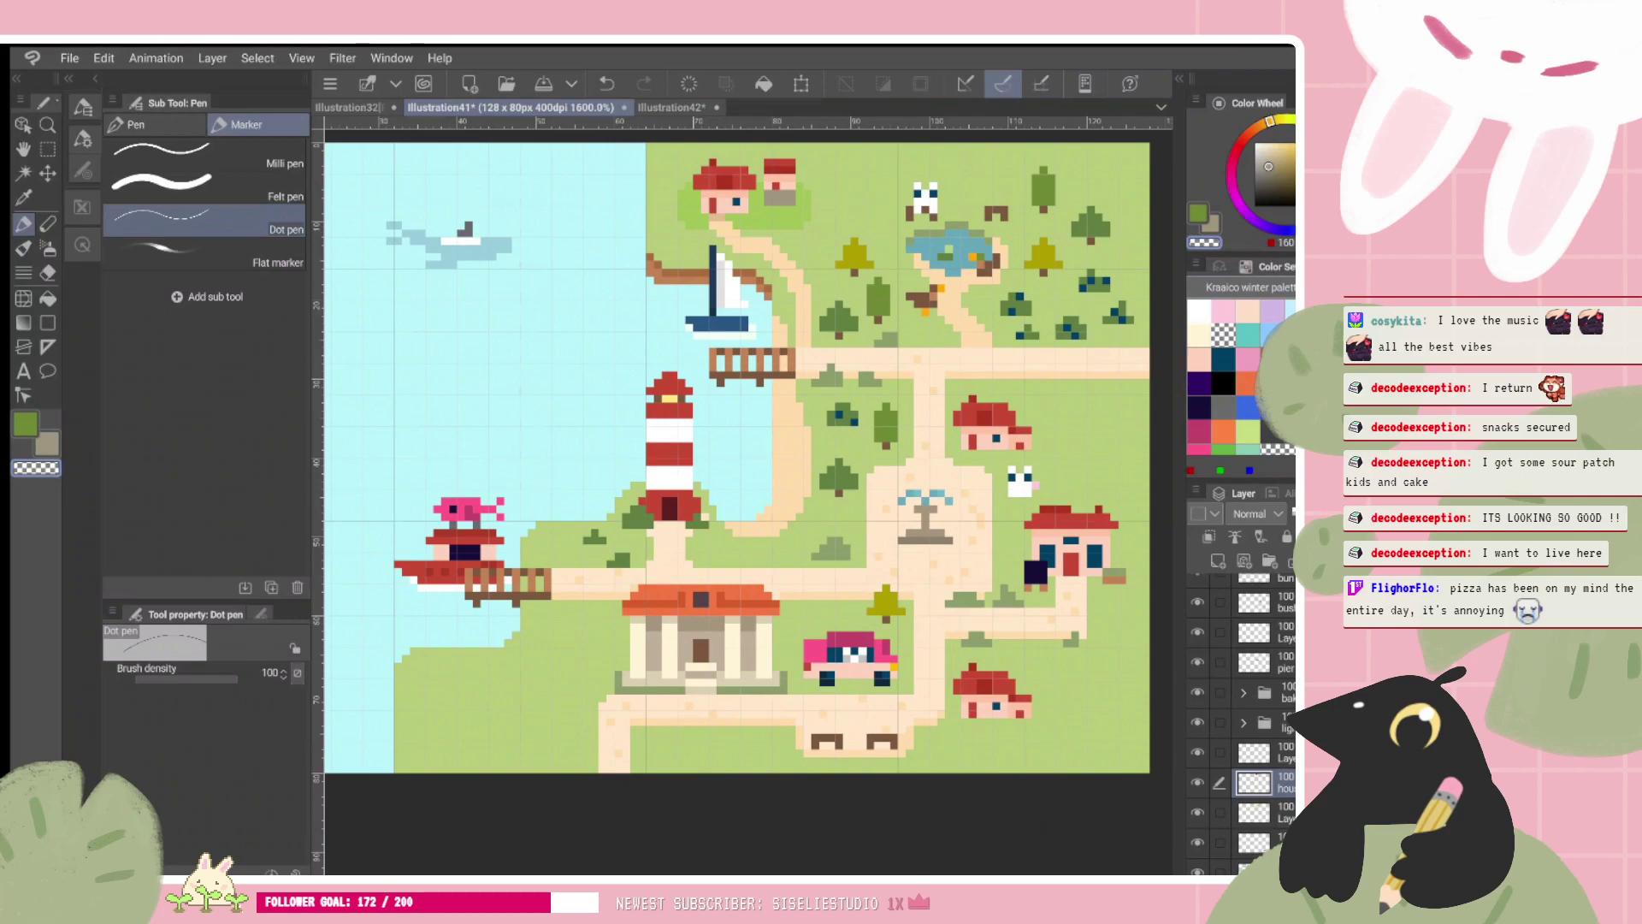
{"action": "scroll", "coordinate": [738, 475], "scroll_direction": "up", "scroll_amount": 2}
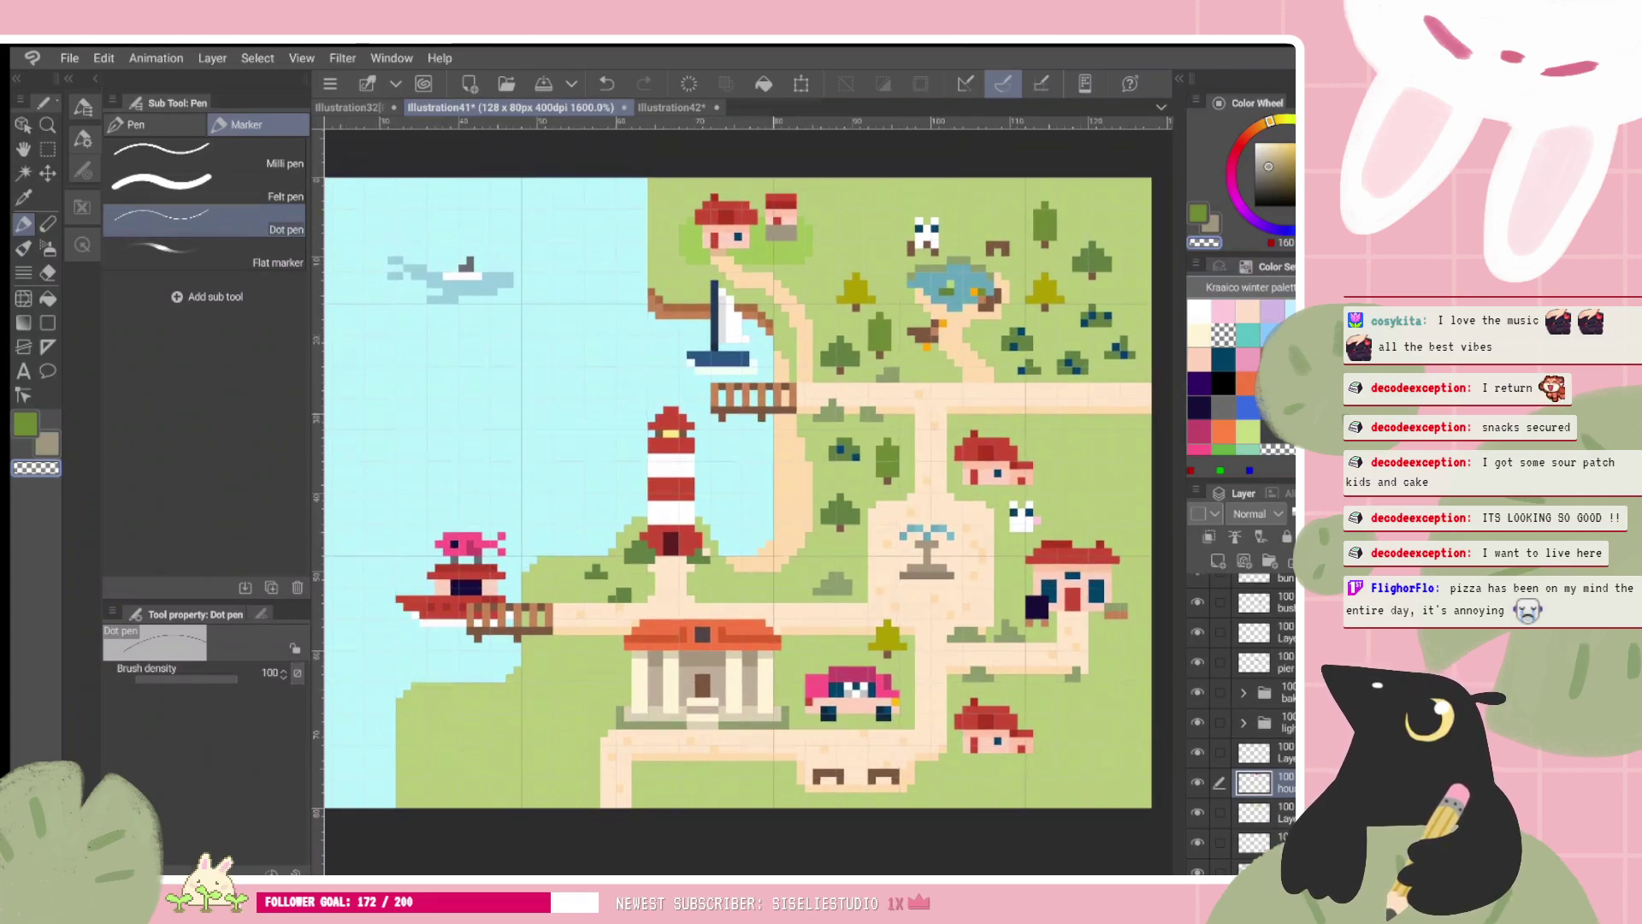
{"action": "scroll", "coordinate": [738, 492], "scroll_direction": "left", "scroll_amount": 1}
{"action": "scroll", "coordinate": [741, 492], "scroll_direction": "up", "scroll_amount": 1}
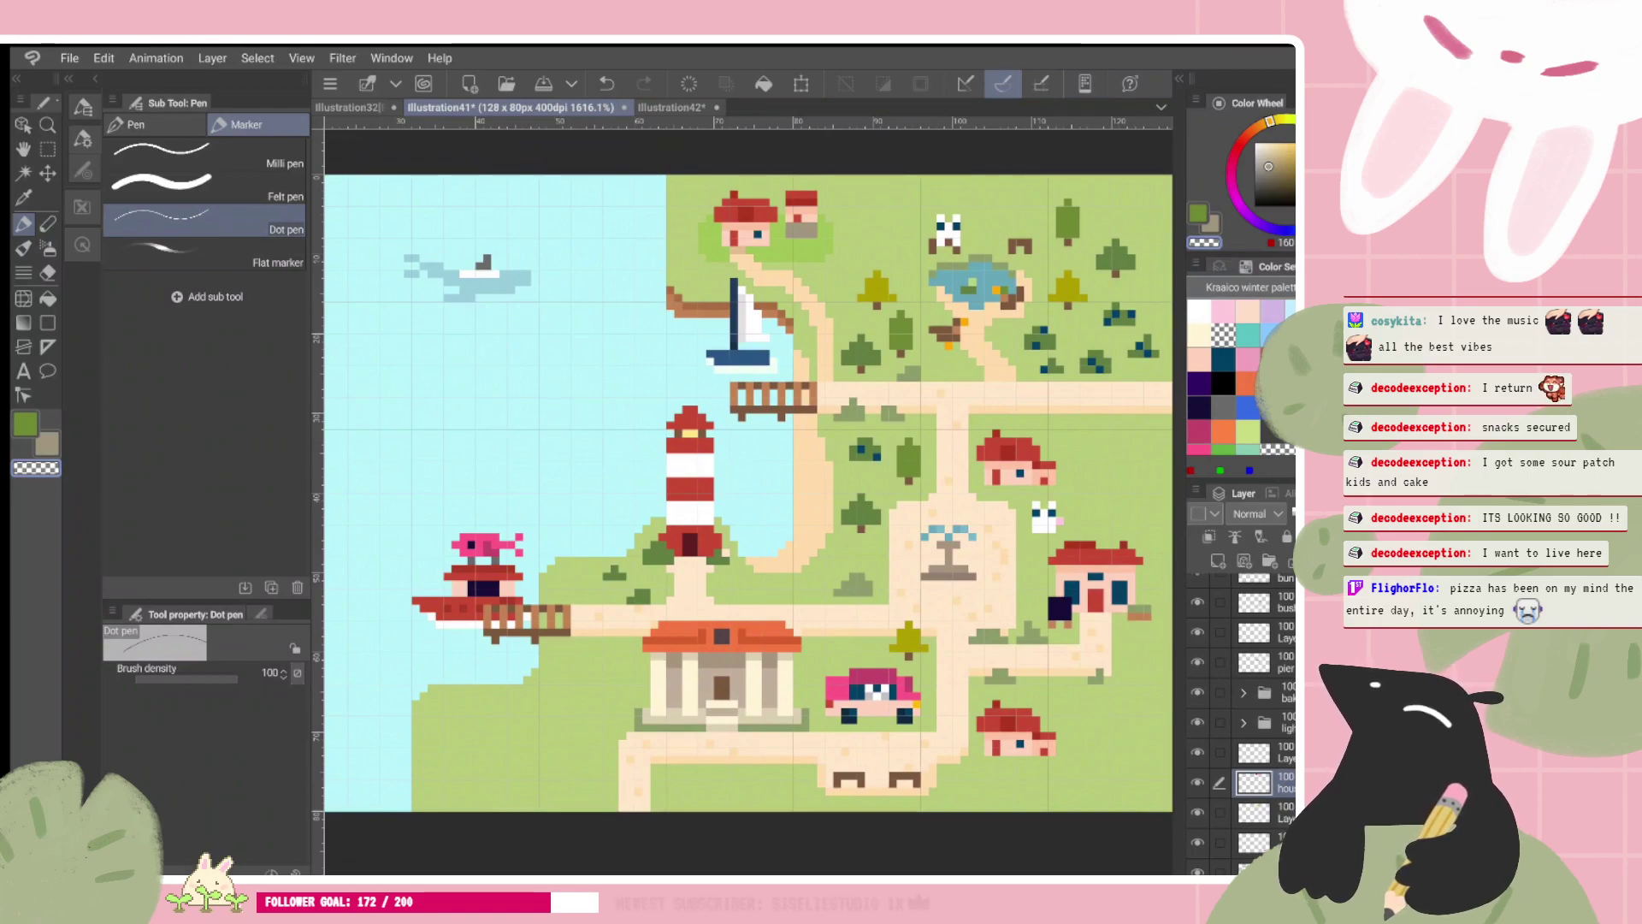
Step: Try a light green scribbled oval patch on the empty southwestern meadow, and undo it
{"action": "scroll", "coordinate": [747, 493], "scroll_direction": "up", "scroll_amount": 1}
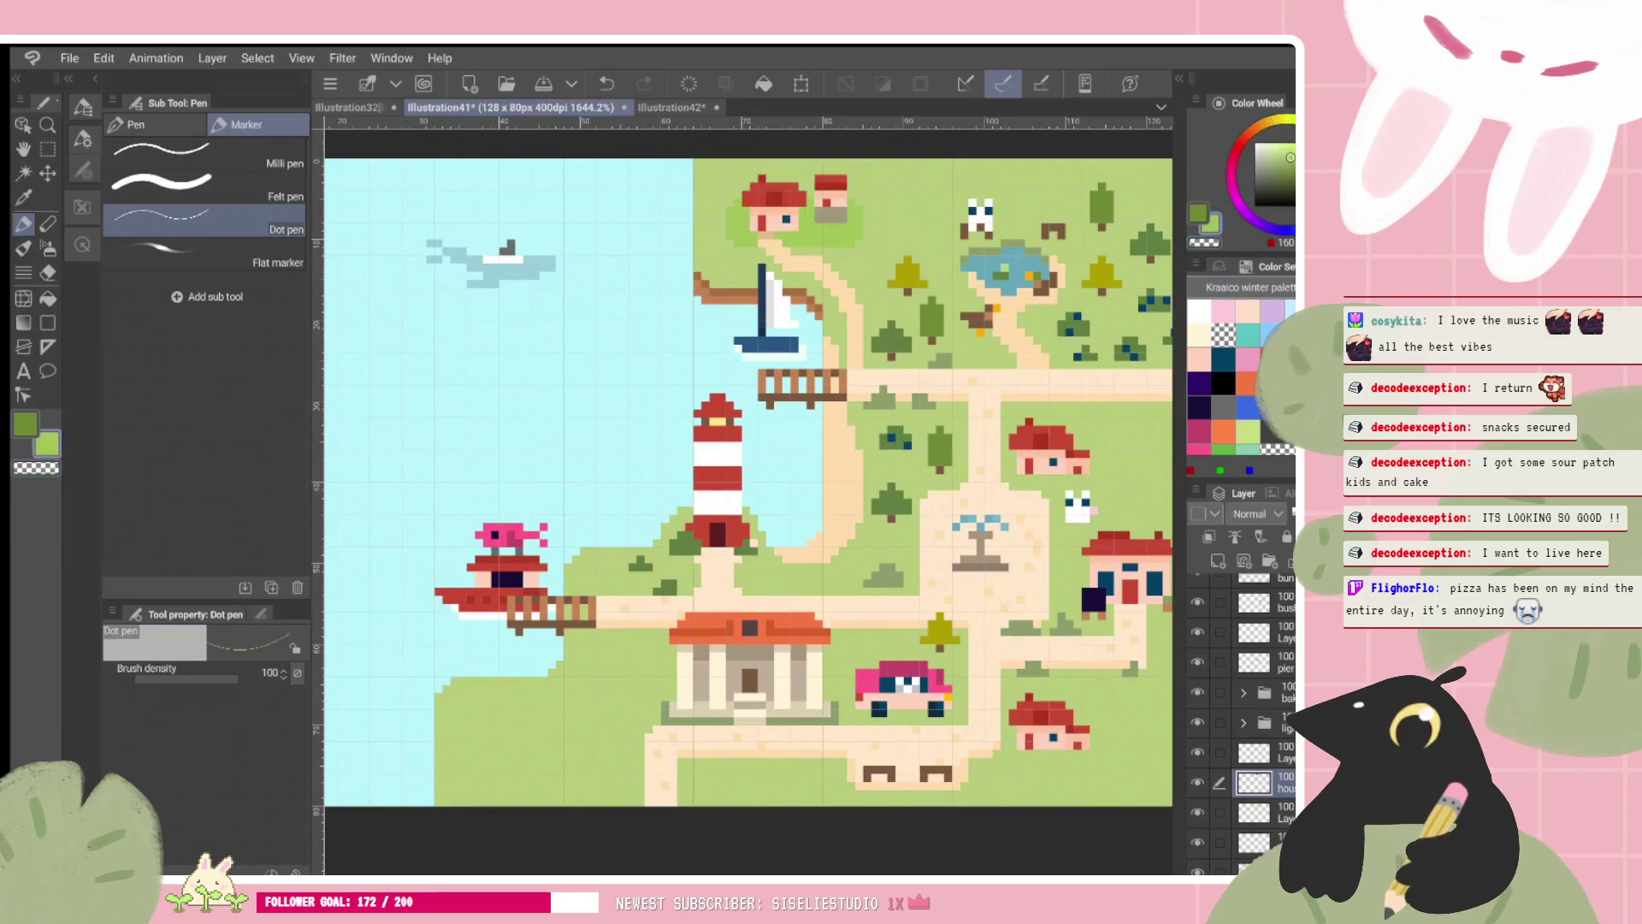
{"action": "scroll", "coordinate": [816, 436], "scroll_direction": "down", "scroll_amount": 3}
{"action": "scroll", "coordinate": [726, 472], "scroll_direction": "up", "scroll_amount": 1}
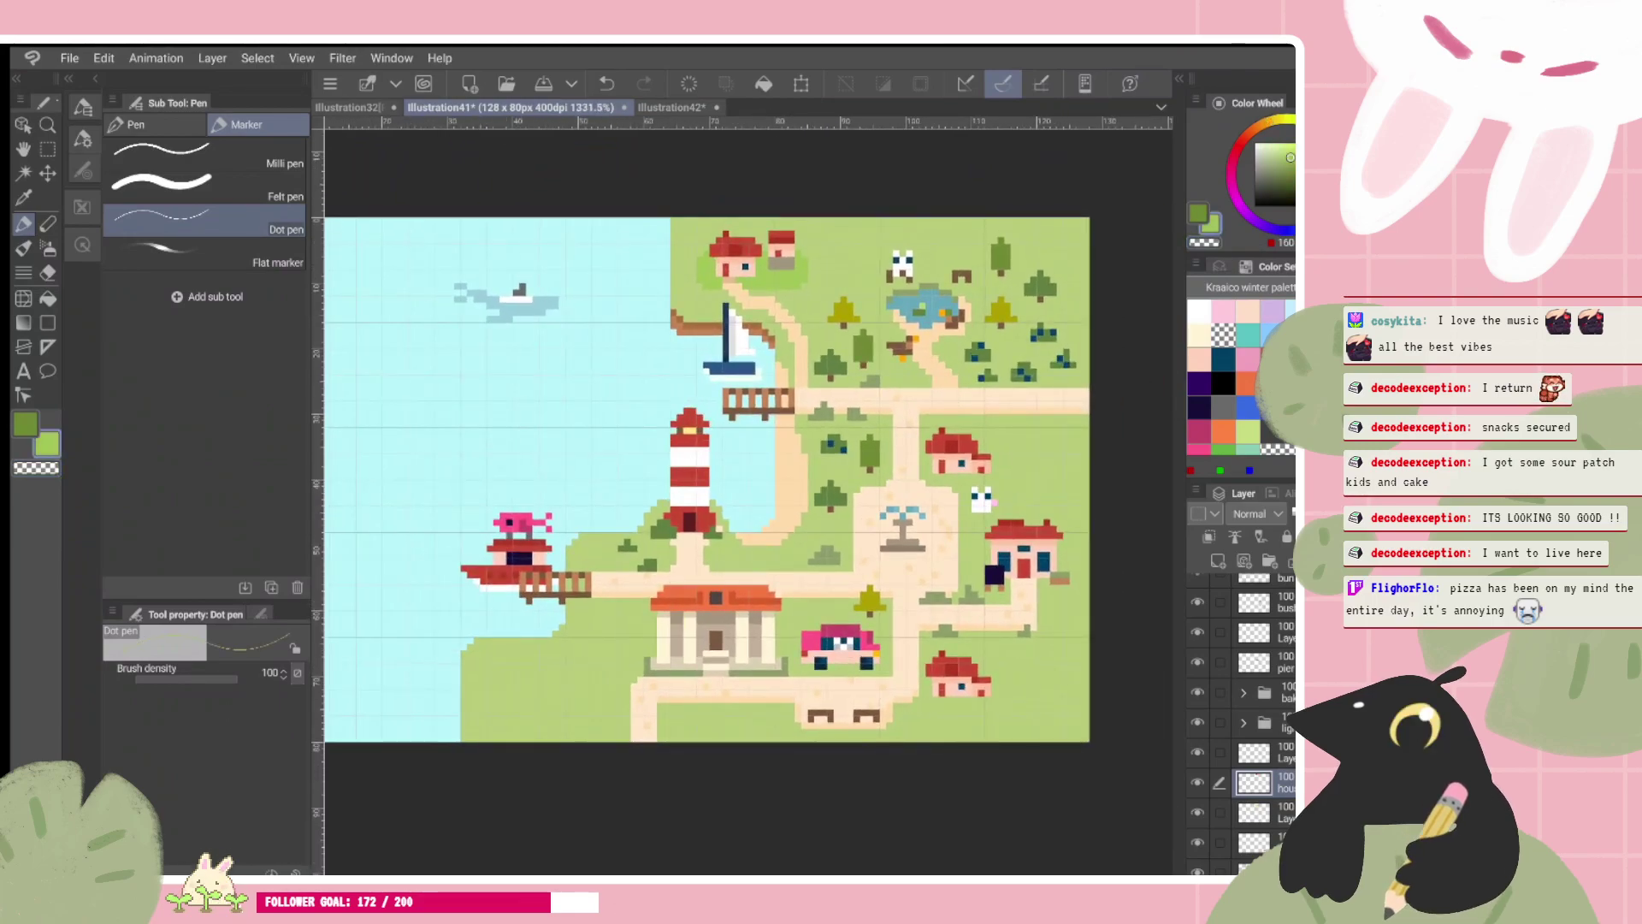
{"action": "scroll", "coordinate": [748, 478], "scroll_direction": "up", "scroll_amount": 2}
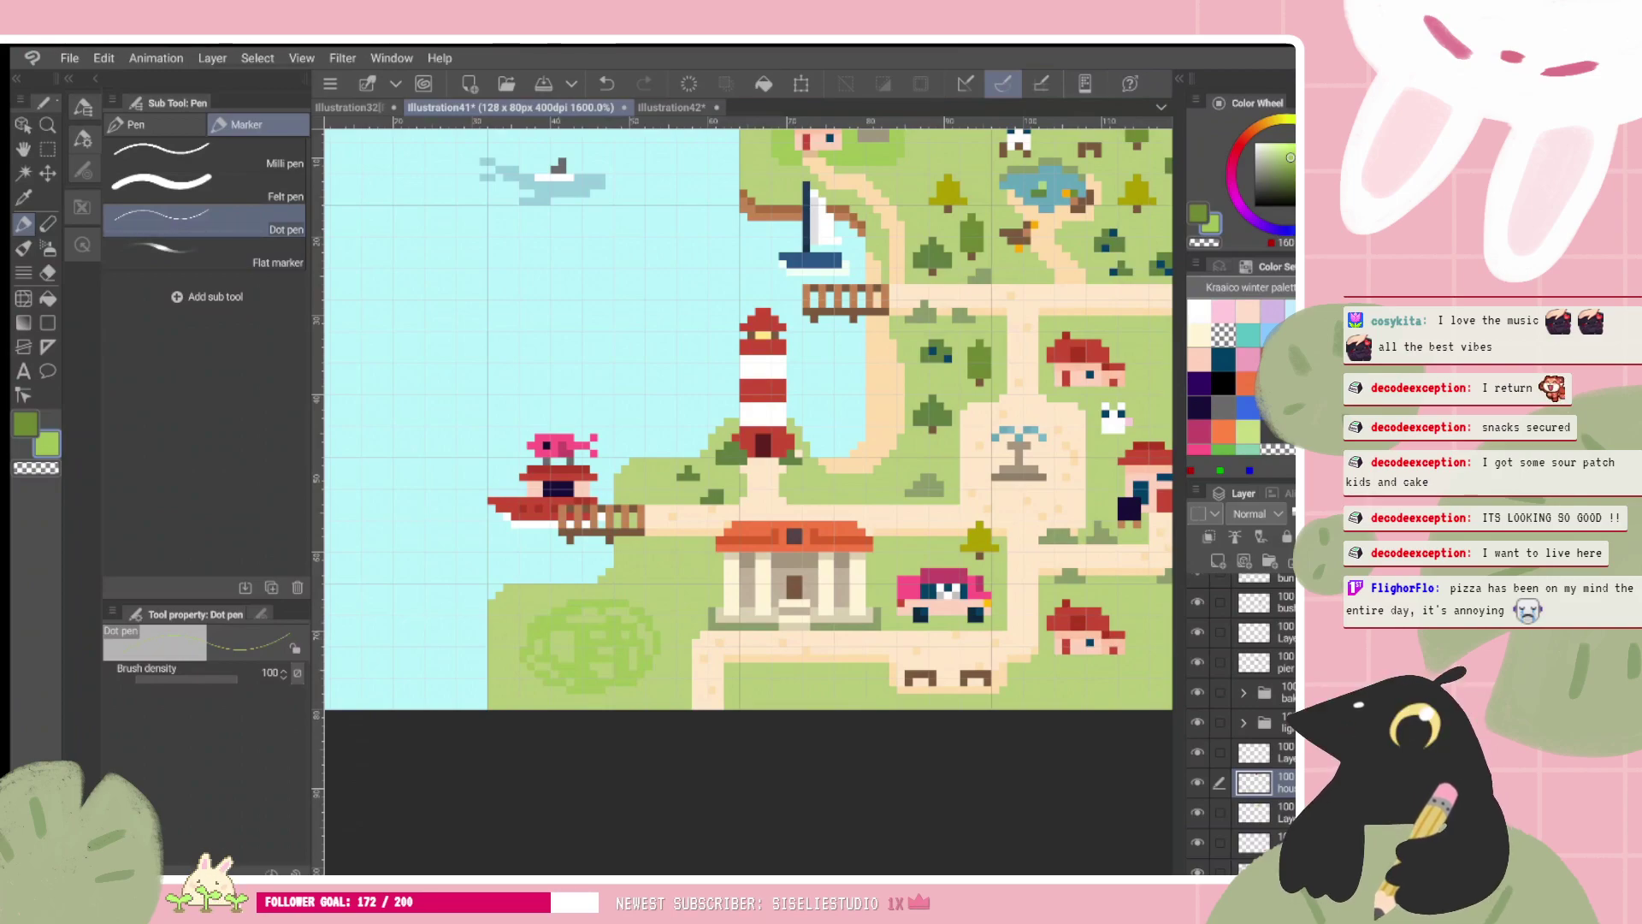
{"action": "scroll", "coordinate": [748, 419], "scroll_direction": "down", "scroll_amount": 1}
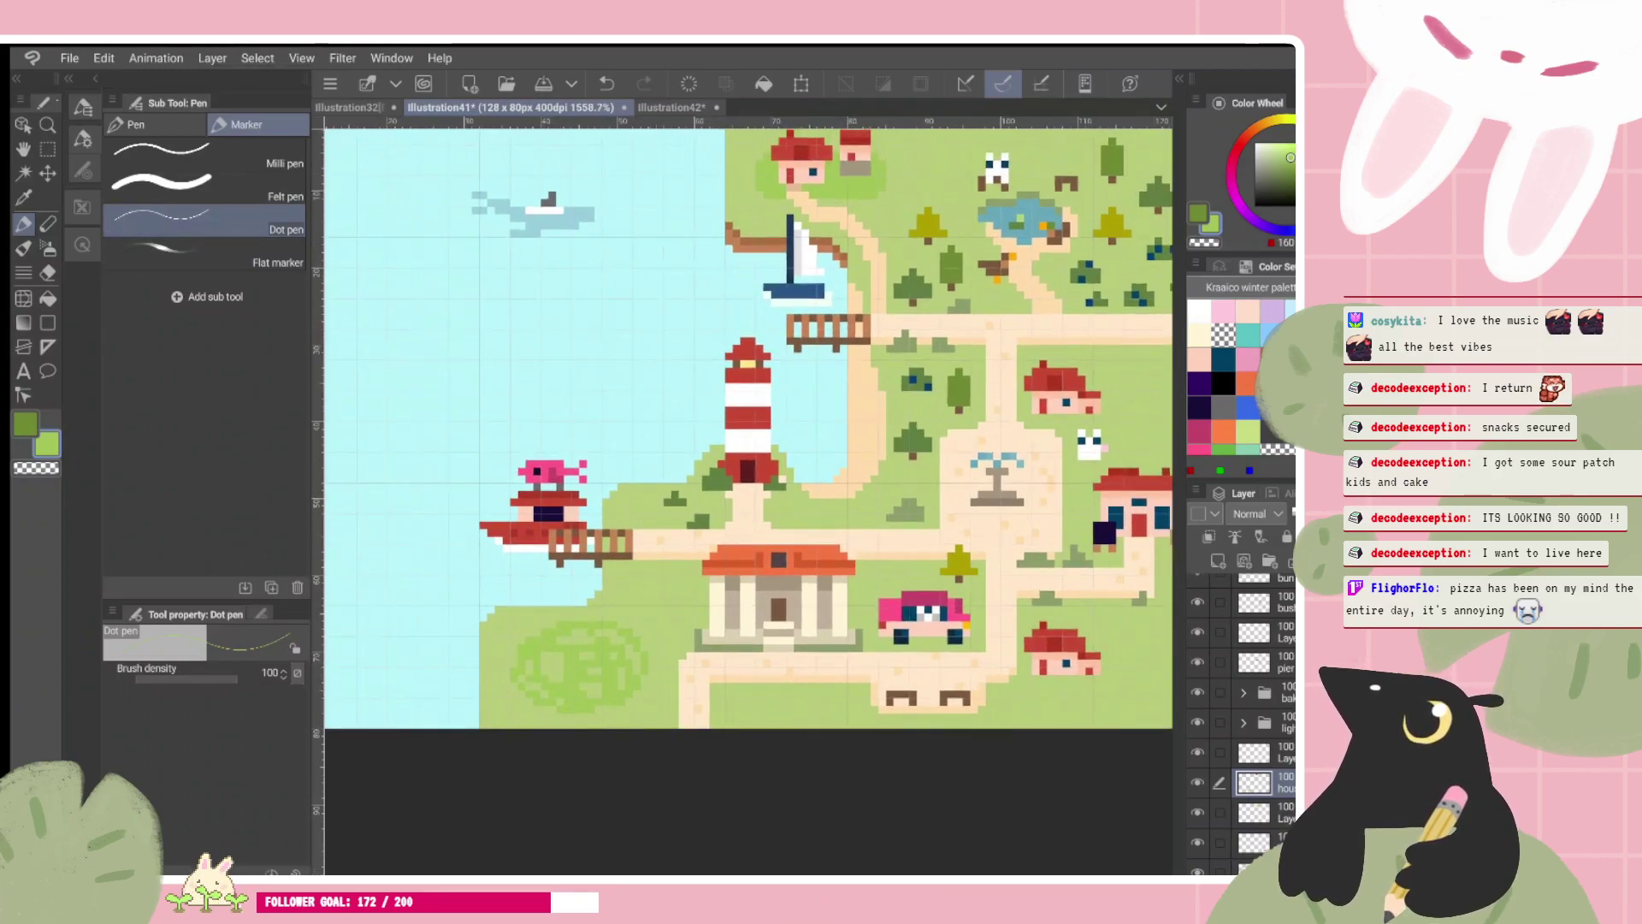
{"action": "scroll", "coordinate": [748, 419], "scroll_direction": "down", "scroll_amount": 1}
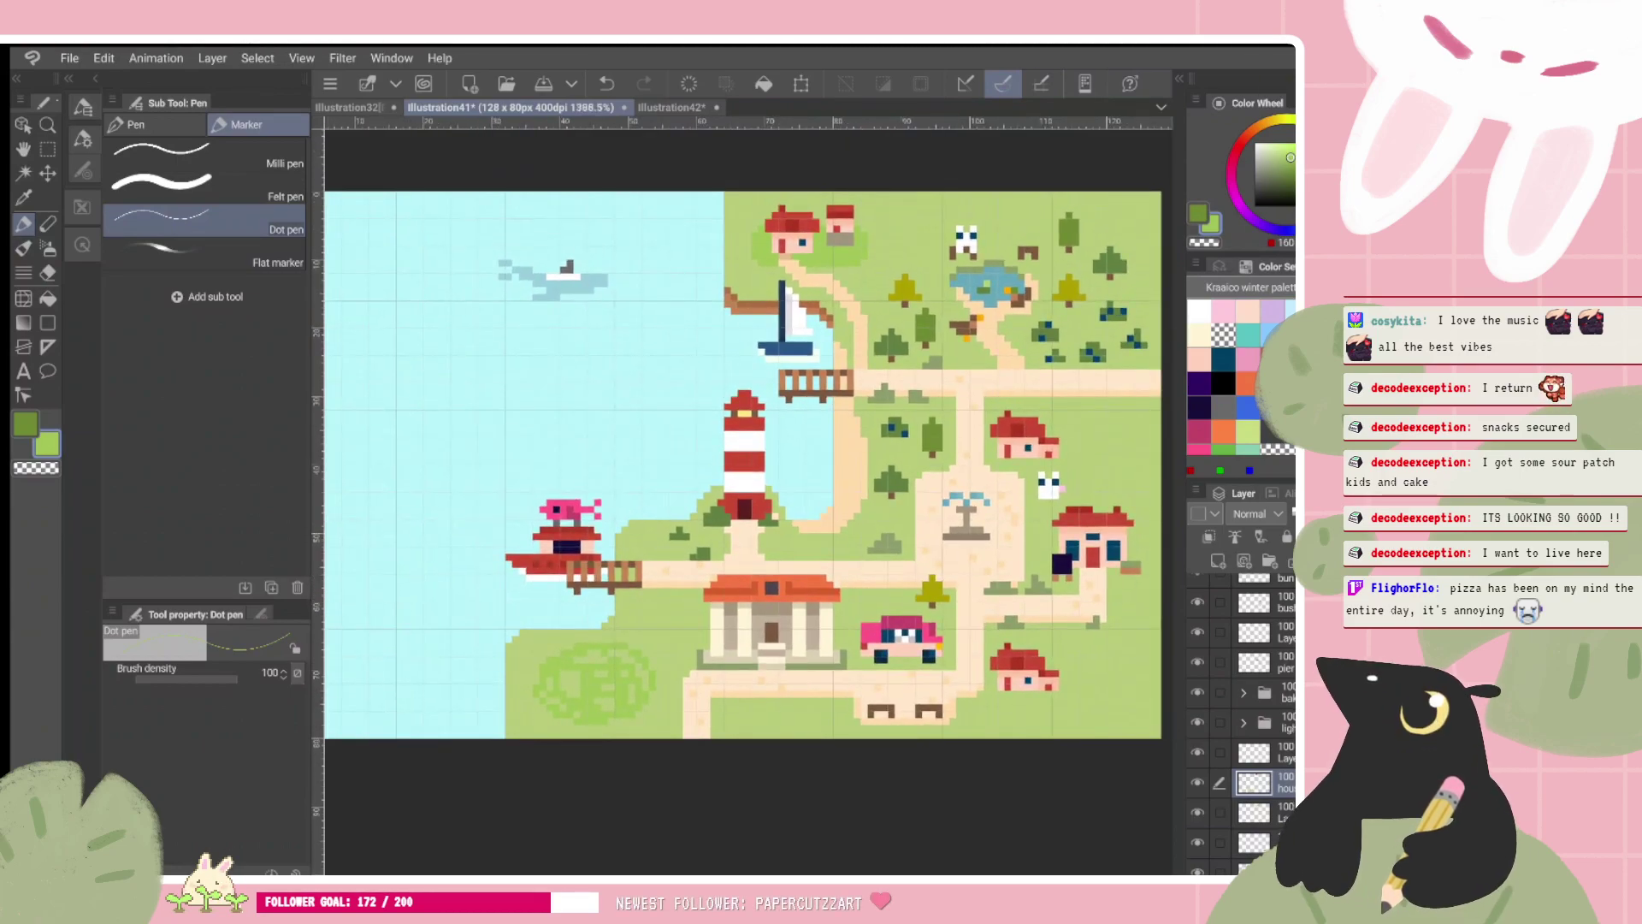
{"action": "scroll", "coordinate": [742, 453], "scroll_direction": "up", "scroll_amount": 1}
{"action": "scroll", "coordinate": [743, 453], "scroll_direction": "up", "scroll_amount": 1}
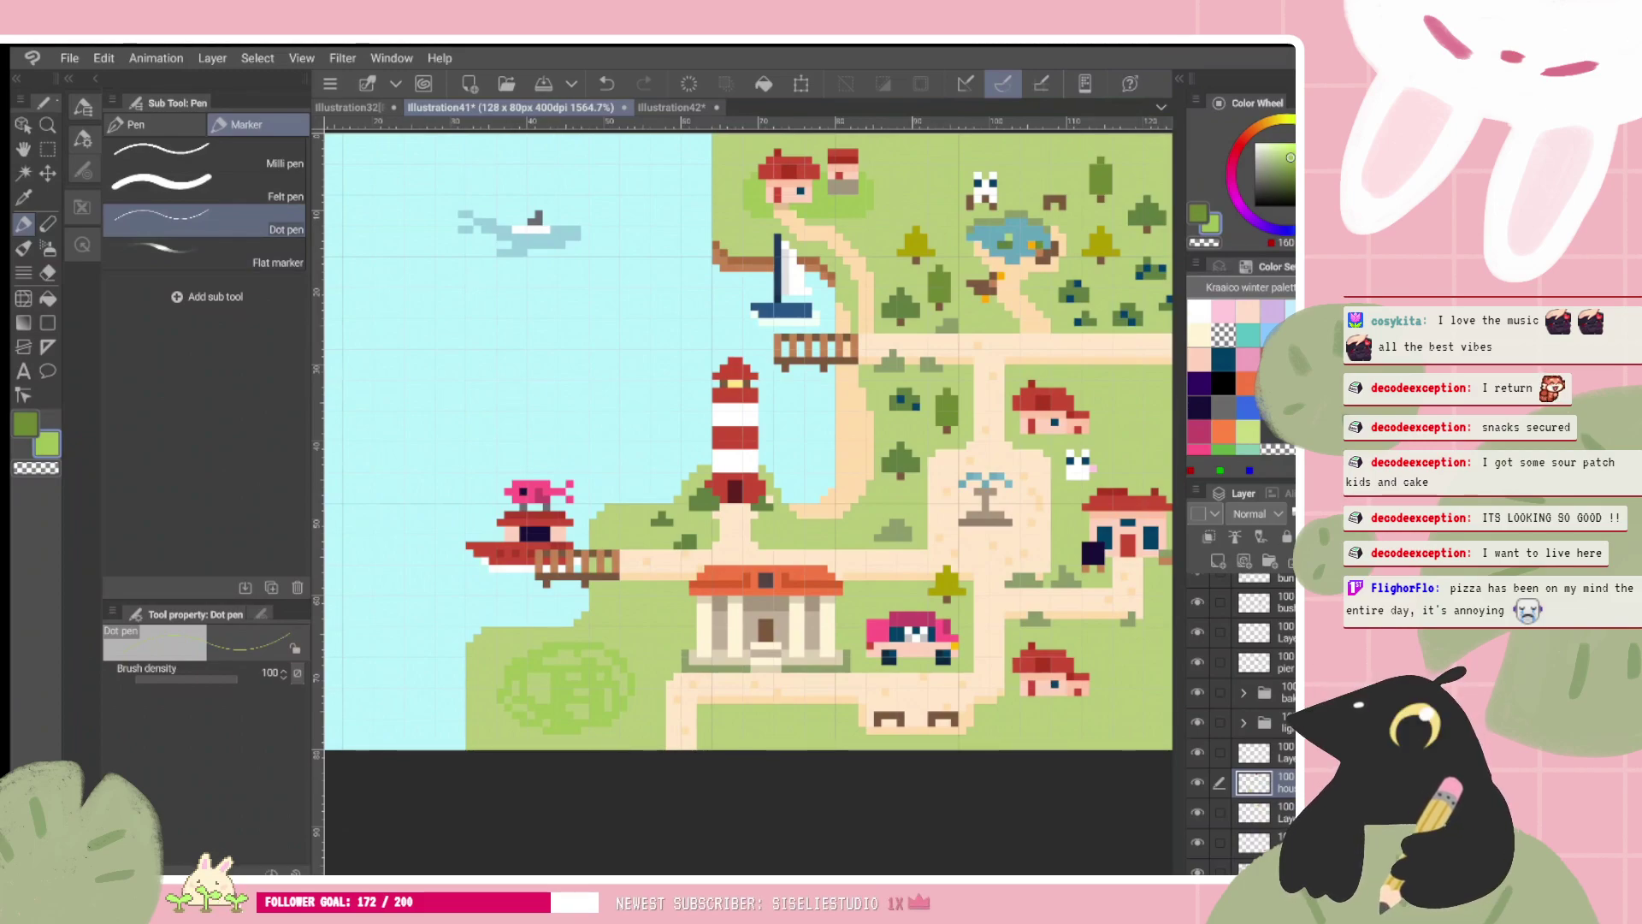
{"action": "key", "text": "ctrl+z"}
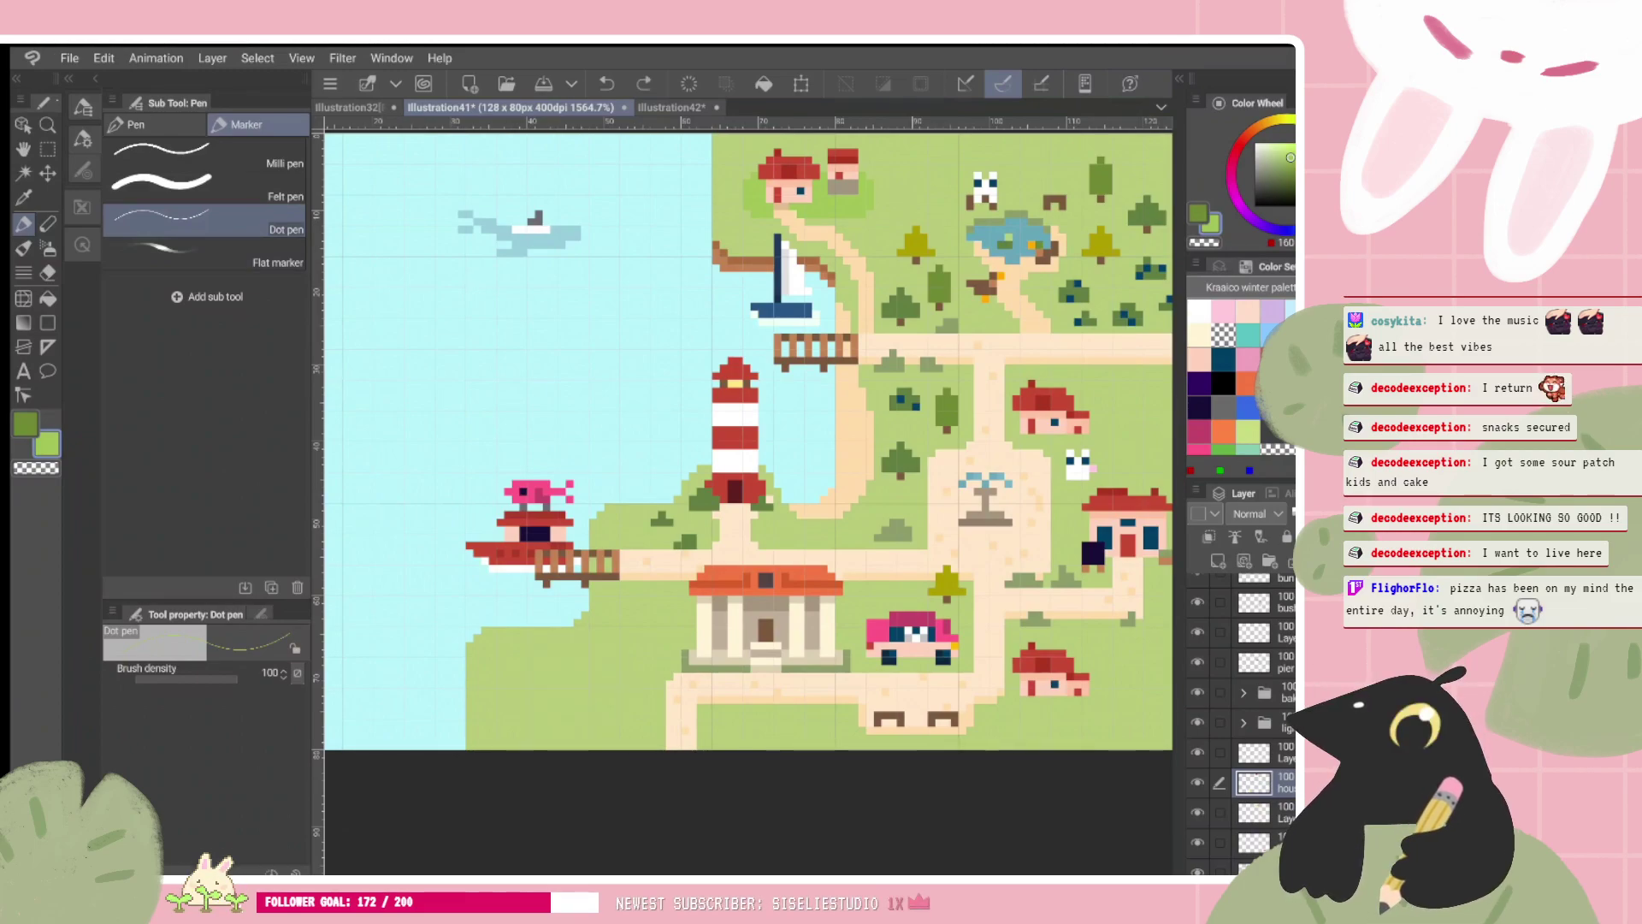
{"action": "scroll", "coordinate": [749, 440], "scroll_direction": "down", "scroll_amount": 1}
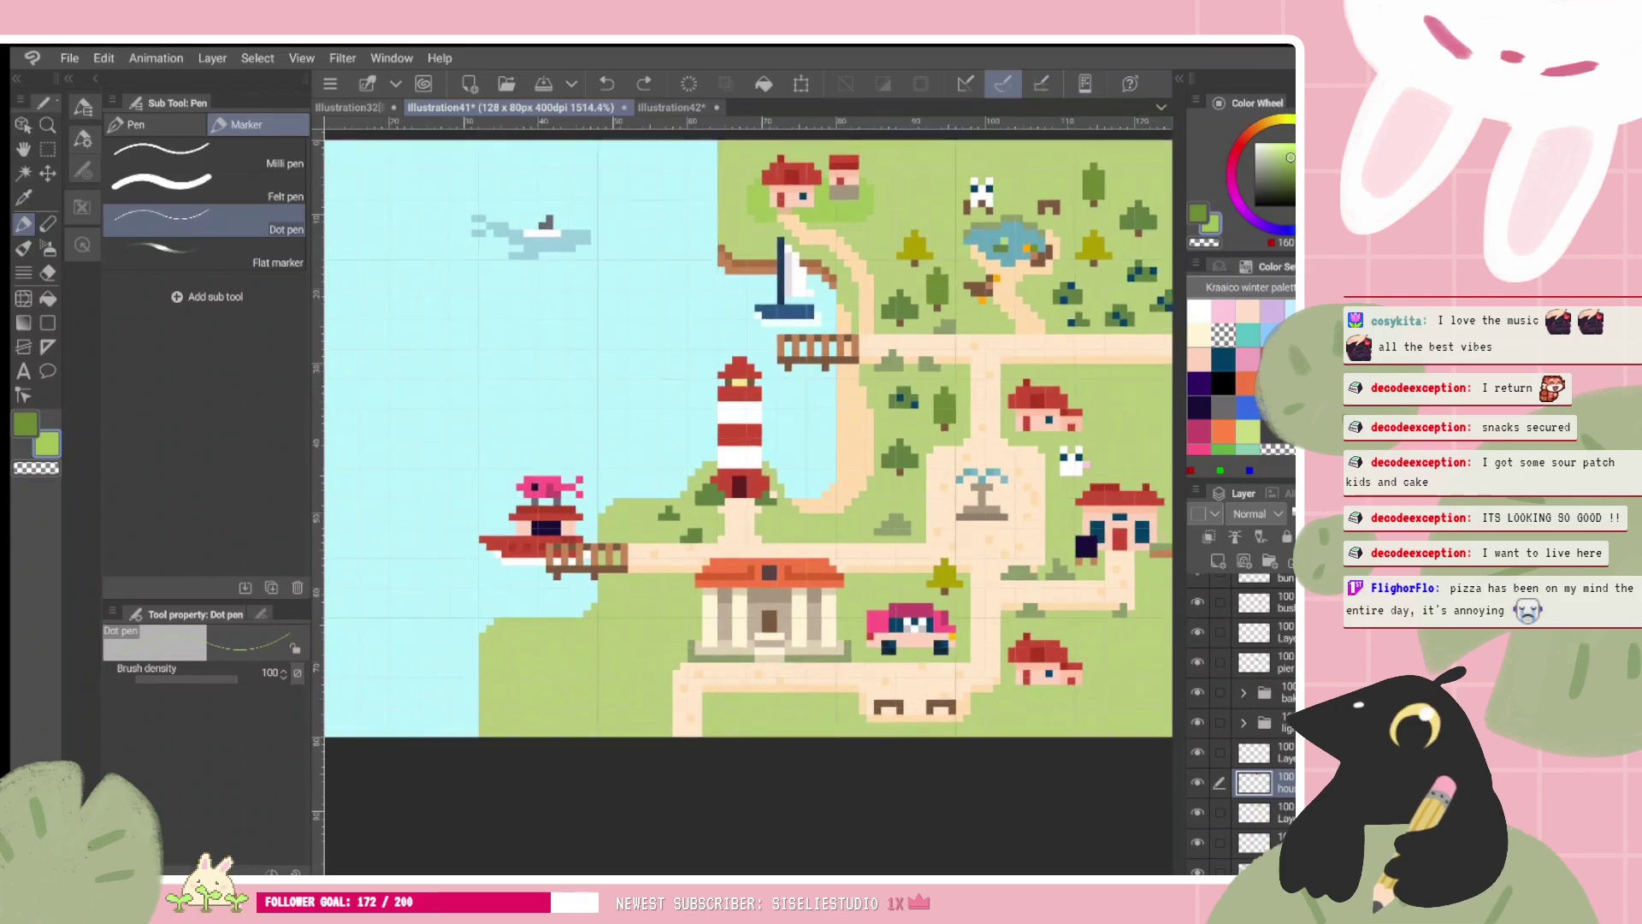
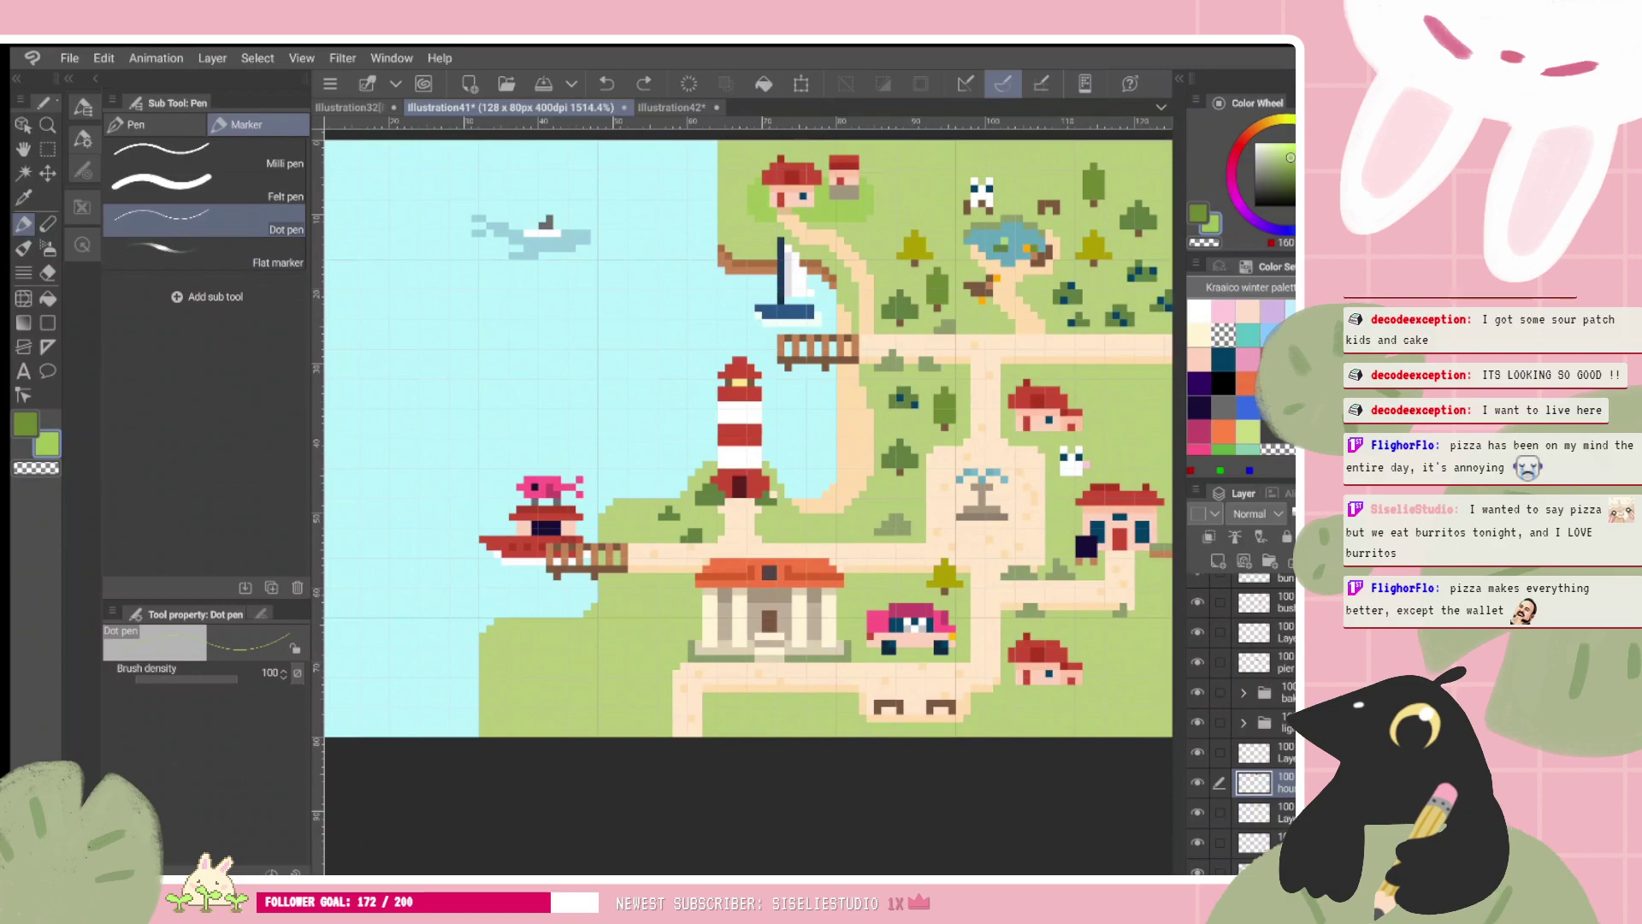
Step: Check what the lowest layers contain by toggling the visibility of the sea layer and the layer two above it
{"action": "scroll", "coordinate": [748, 437], "scroll_direction": "up", "scroll_amount": 2}
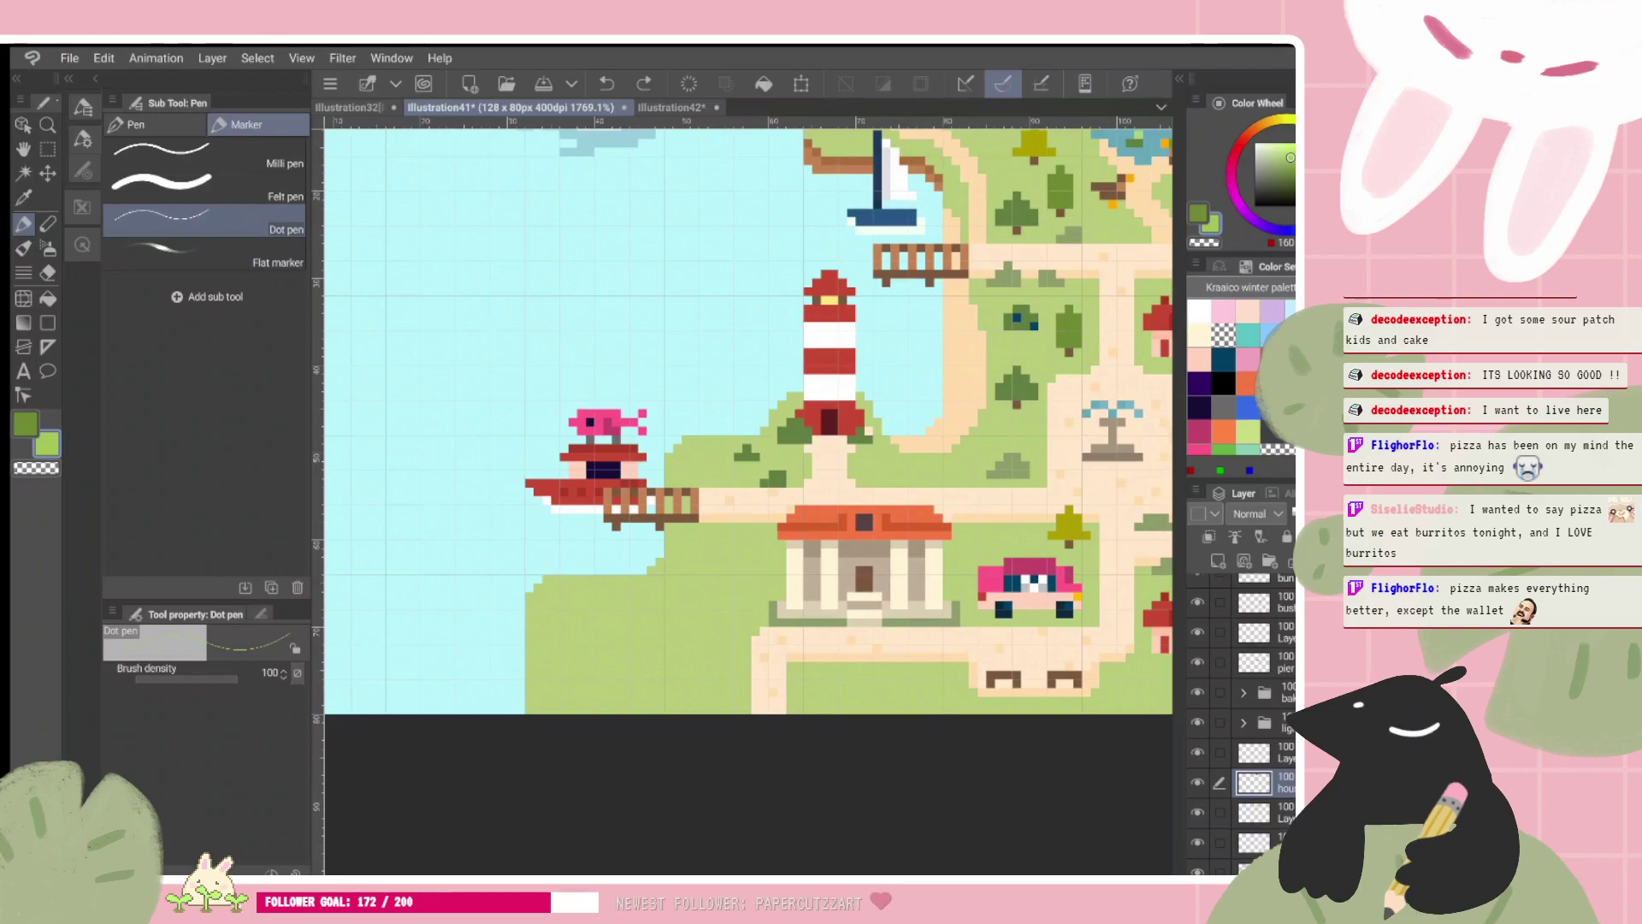
{"action": "scroll", "coordinate": [748, 420], "scroll_direction": "right", "scroll_amount": 1}
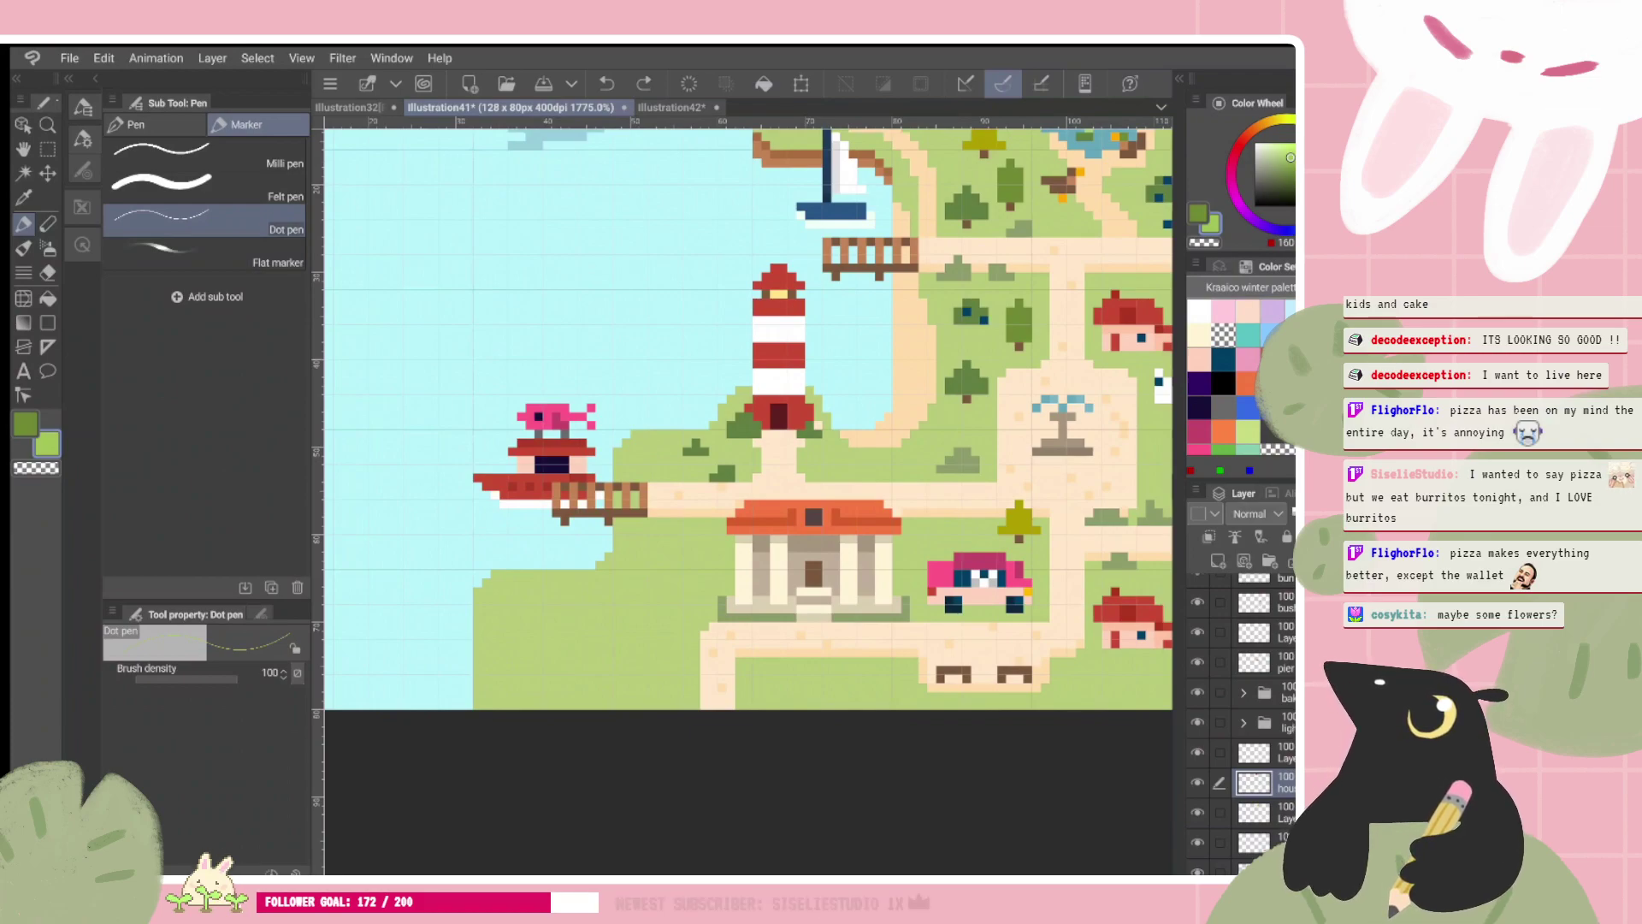
{"action": "left_click", "coordinate": [1266, 753]}
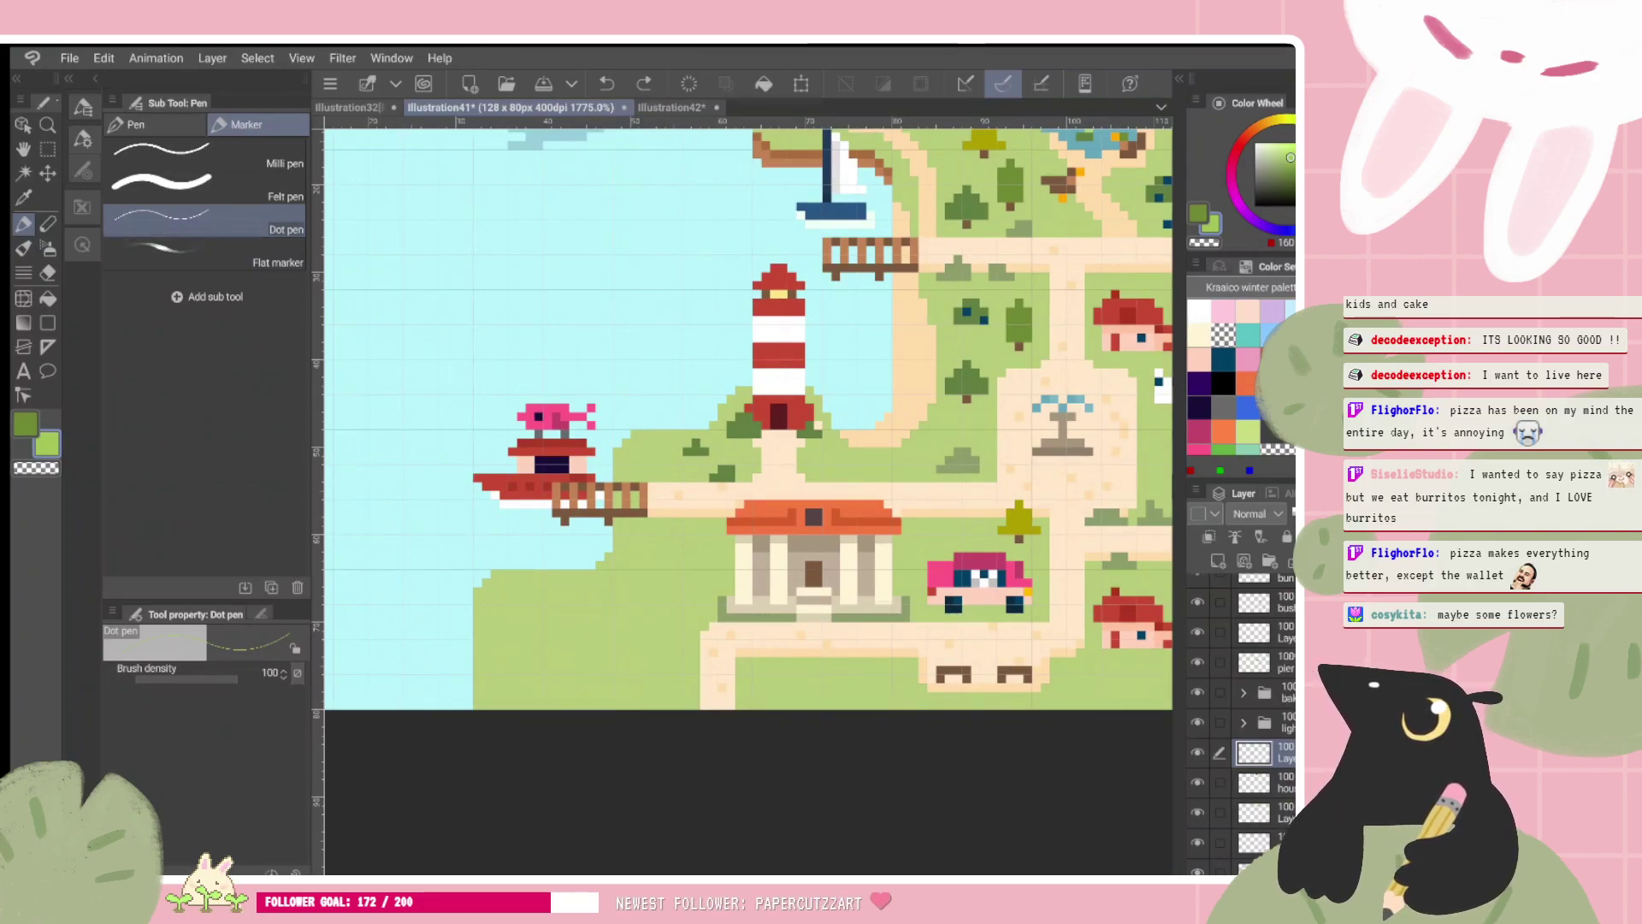
{"action": "scroll", "coordinate": [1240, 723], "scroll_direction": "down", "scroll_amount": 3}
{"action": "scroll", "coordinate": [1239, 723], "scroll_direction": "down", "scroll_amount": 2}
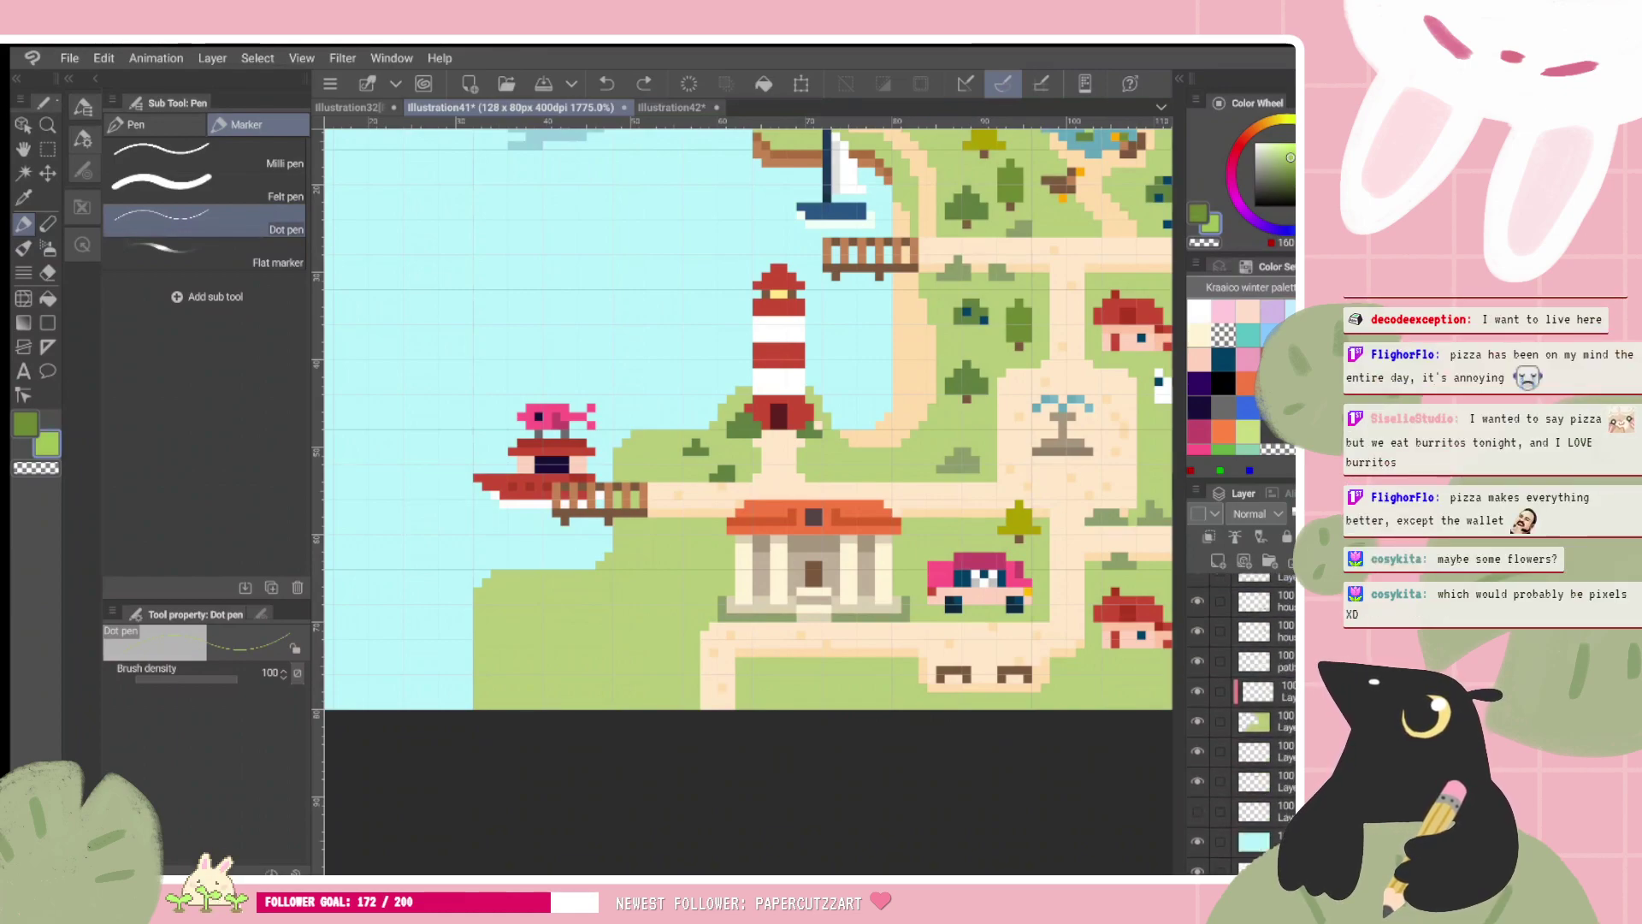
{"action": "left_click", "coordinate": [1266, 842]}
{"action": "left_click", "coordinate": [1197, 842]}
{"action": "left_click", "coordinate": [1197, 841]}
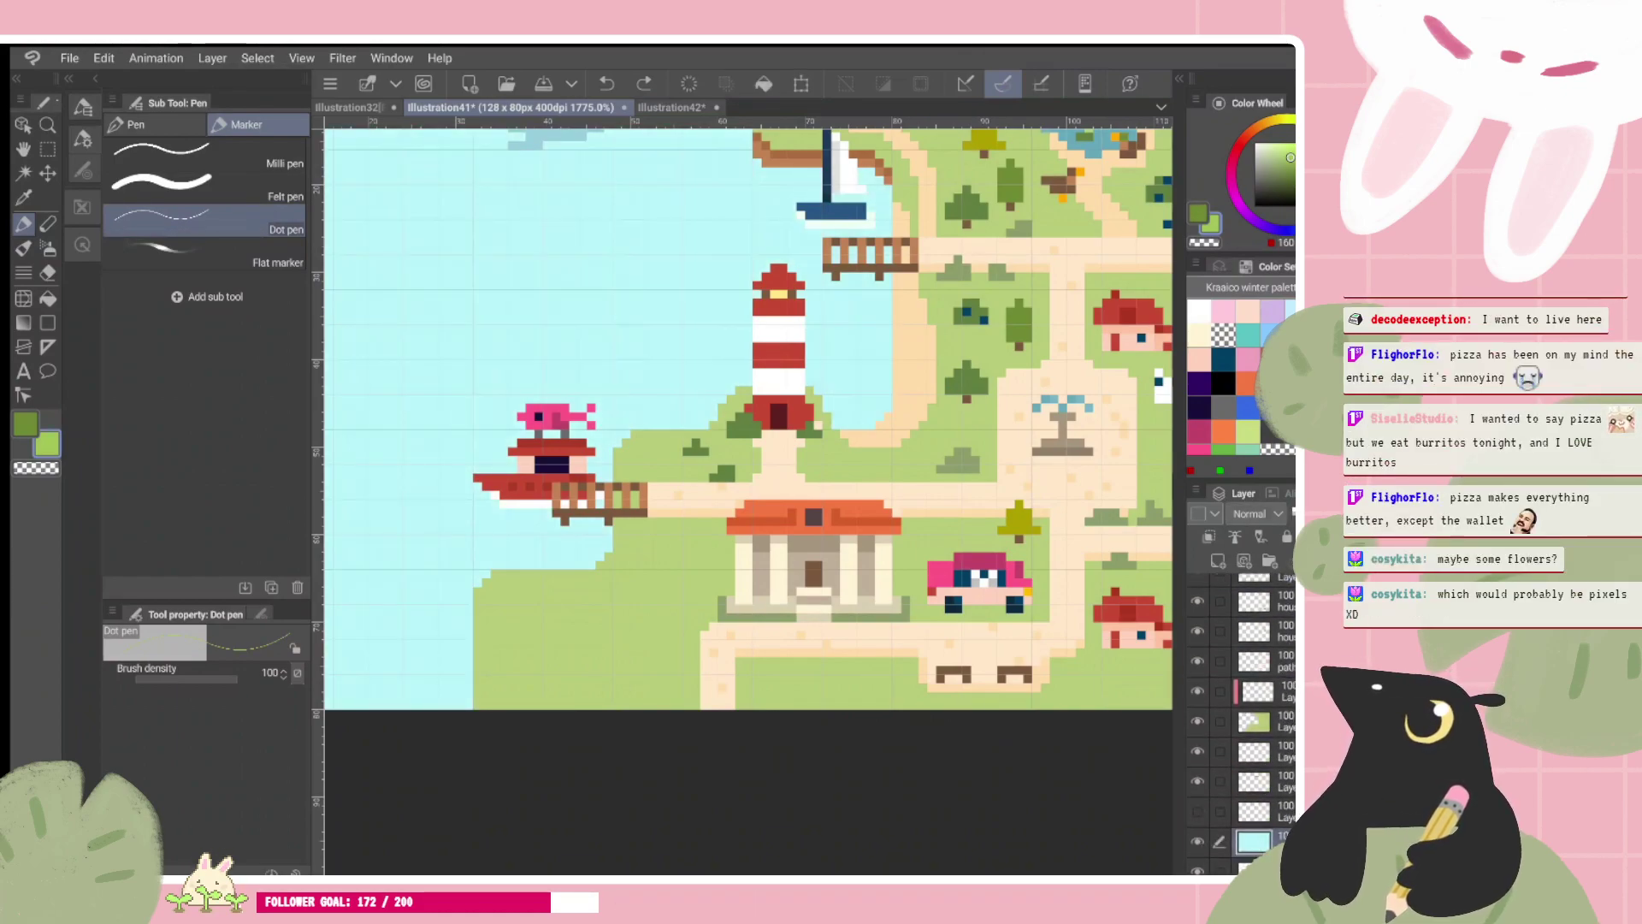
{"action": "left_click", "coordinate": [1265, 782]}
{"action": "left_click", "coordinate": [1197, 782]}
{"action": "left_click", "coordinate": [1196, 782]}
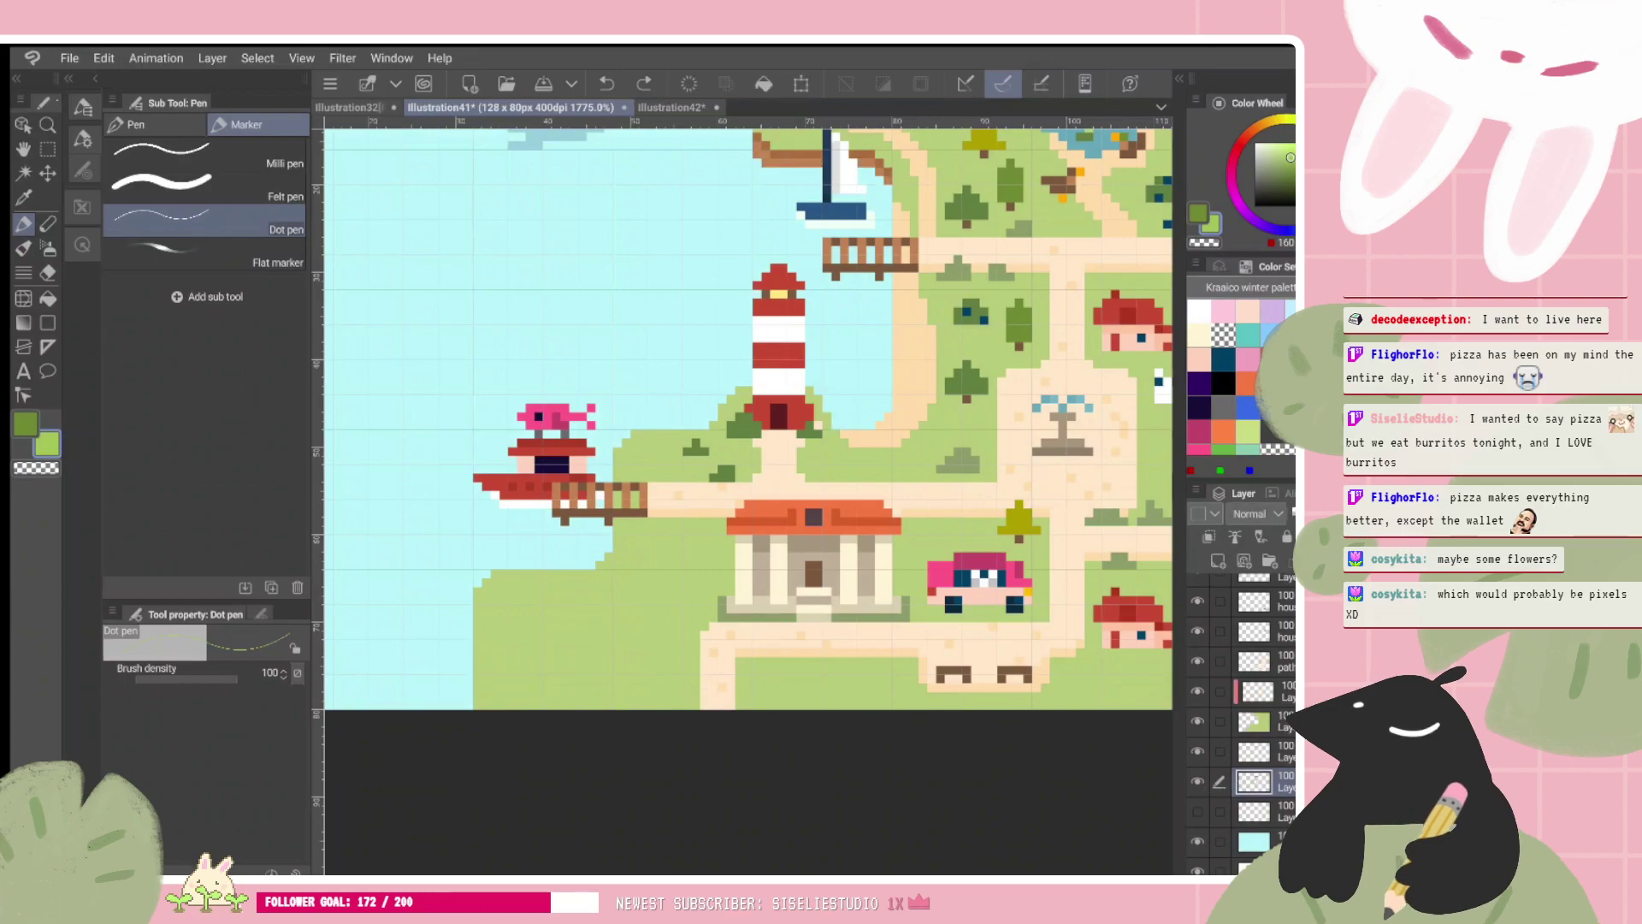
Step: Add a raster layer above the hidden layer and draw one-pixel foam in the sailboat's white along the southwestern coast and below the western pier
{"action": "left_click", "coordinate": [1264, 811]}
{"action": "left_click", "coordinate": [1208, 536]}
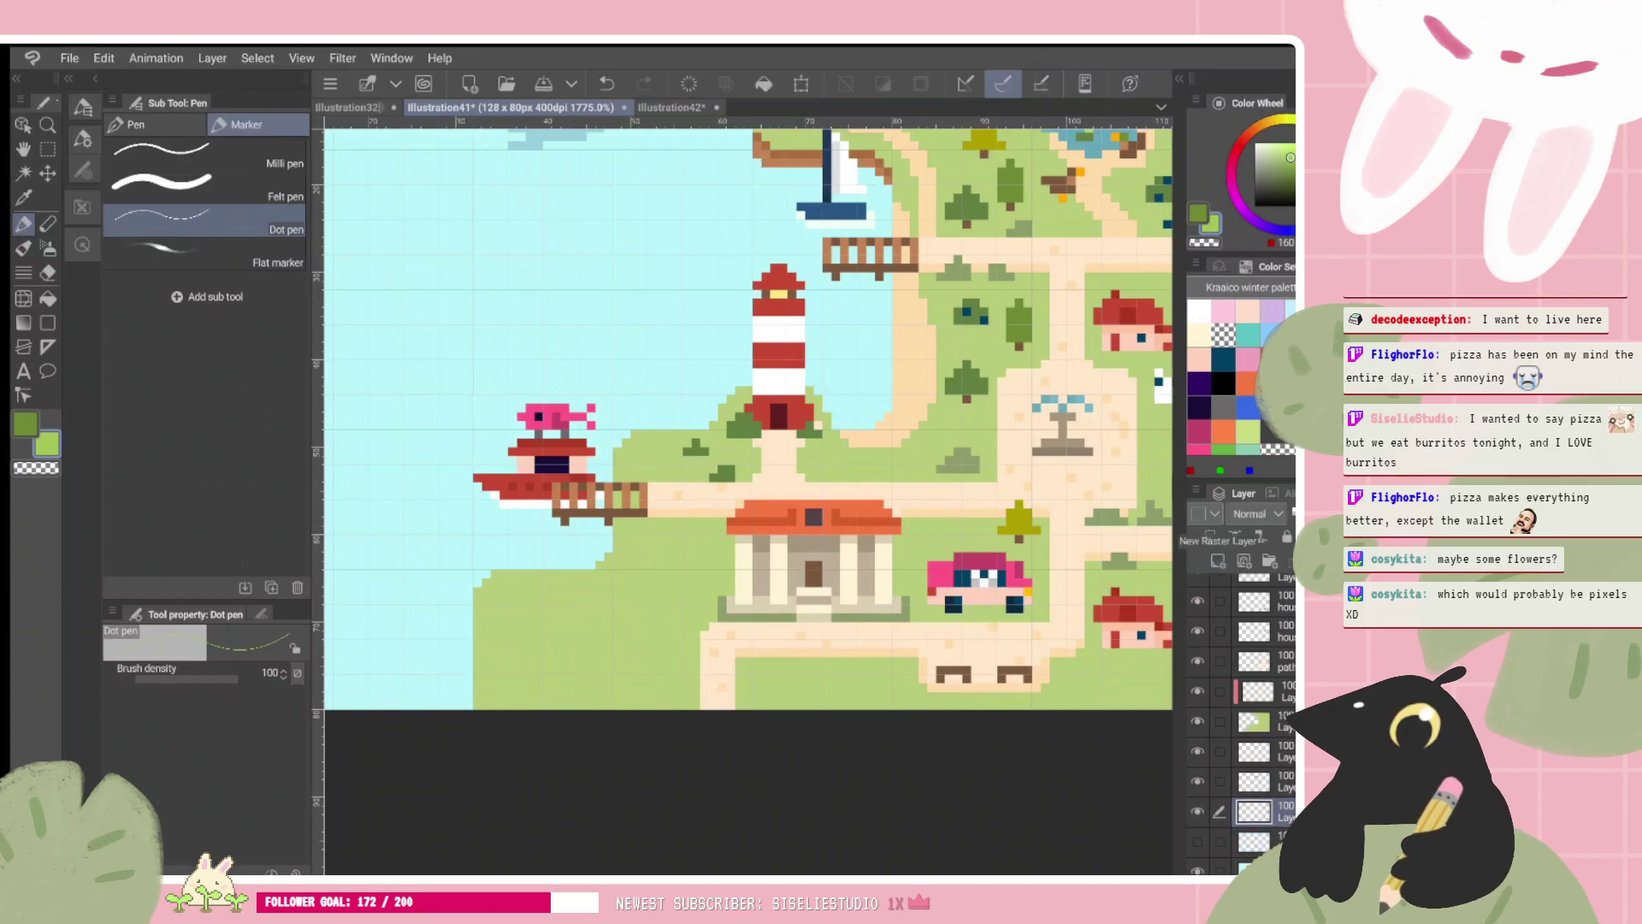
{"action": "left_click", "coordinate": [858, 193], "text": "alt"}
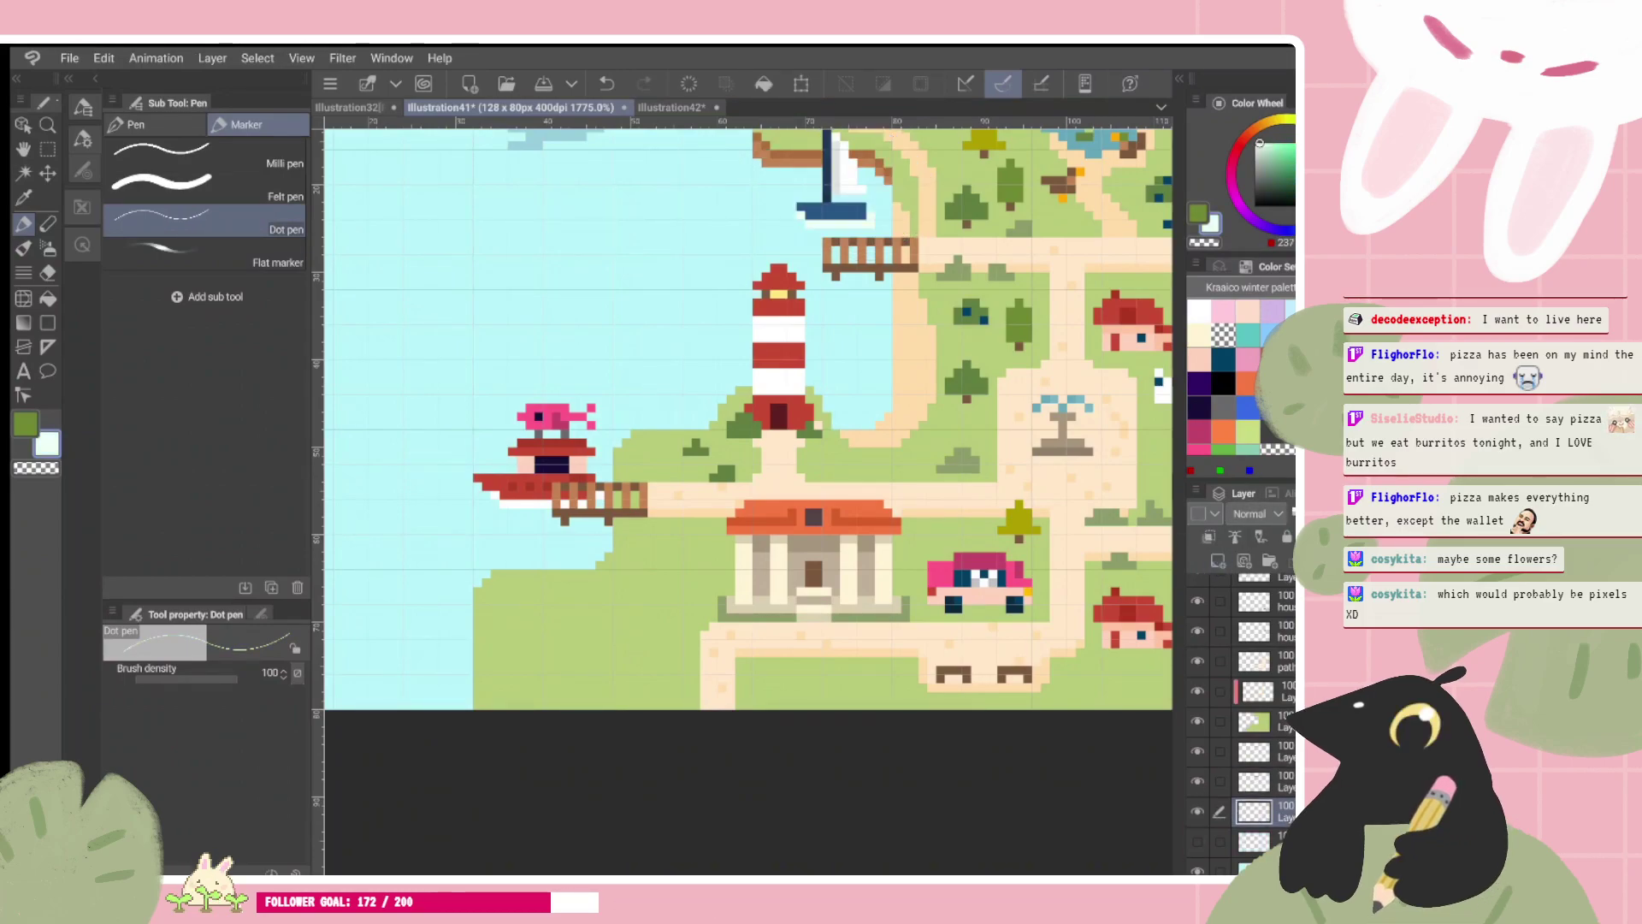
{"action": "left_click_drag", "start_coordinate": [471, 583], "coordinate": [468, 710]}
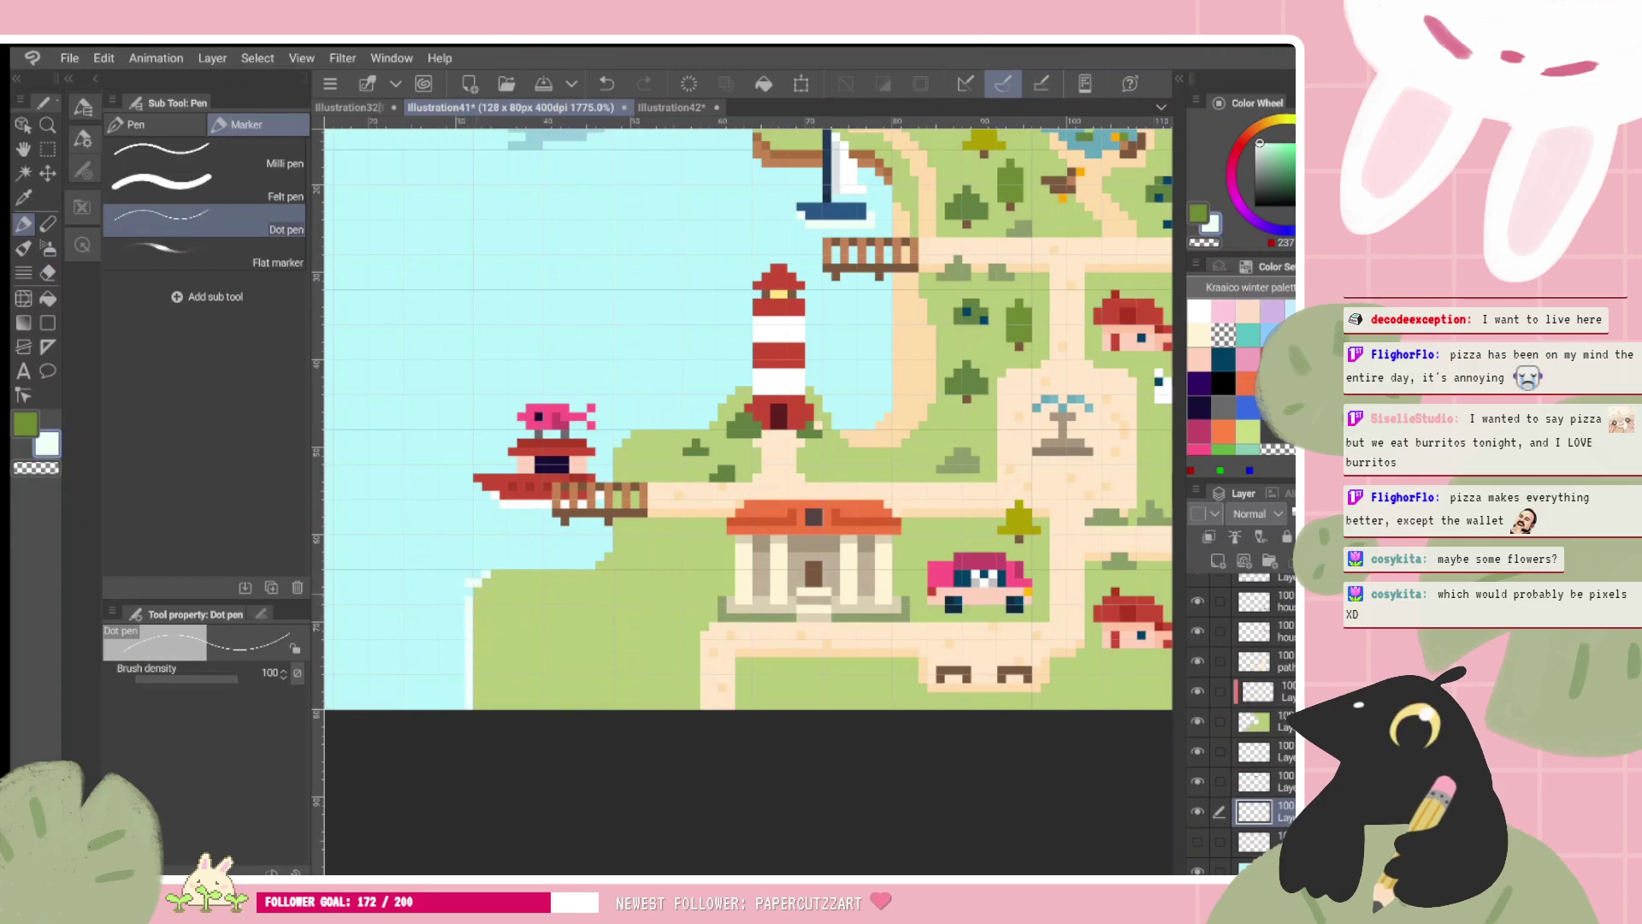
{"action": "key", "text": "ctrl+z"}
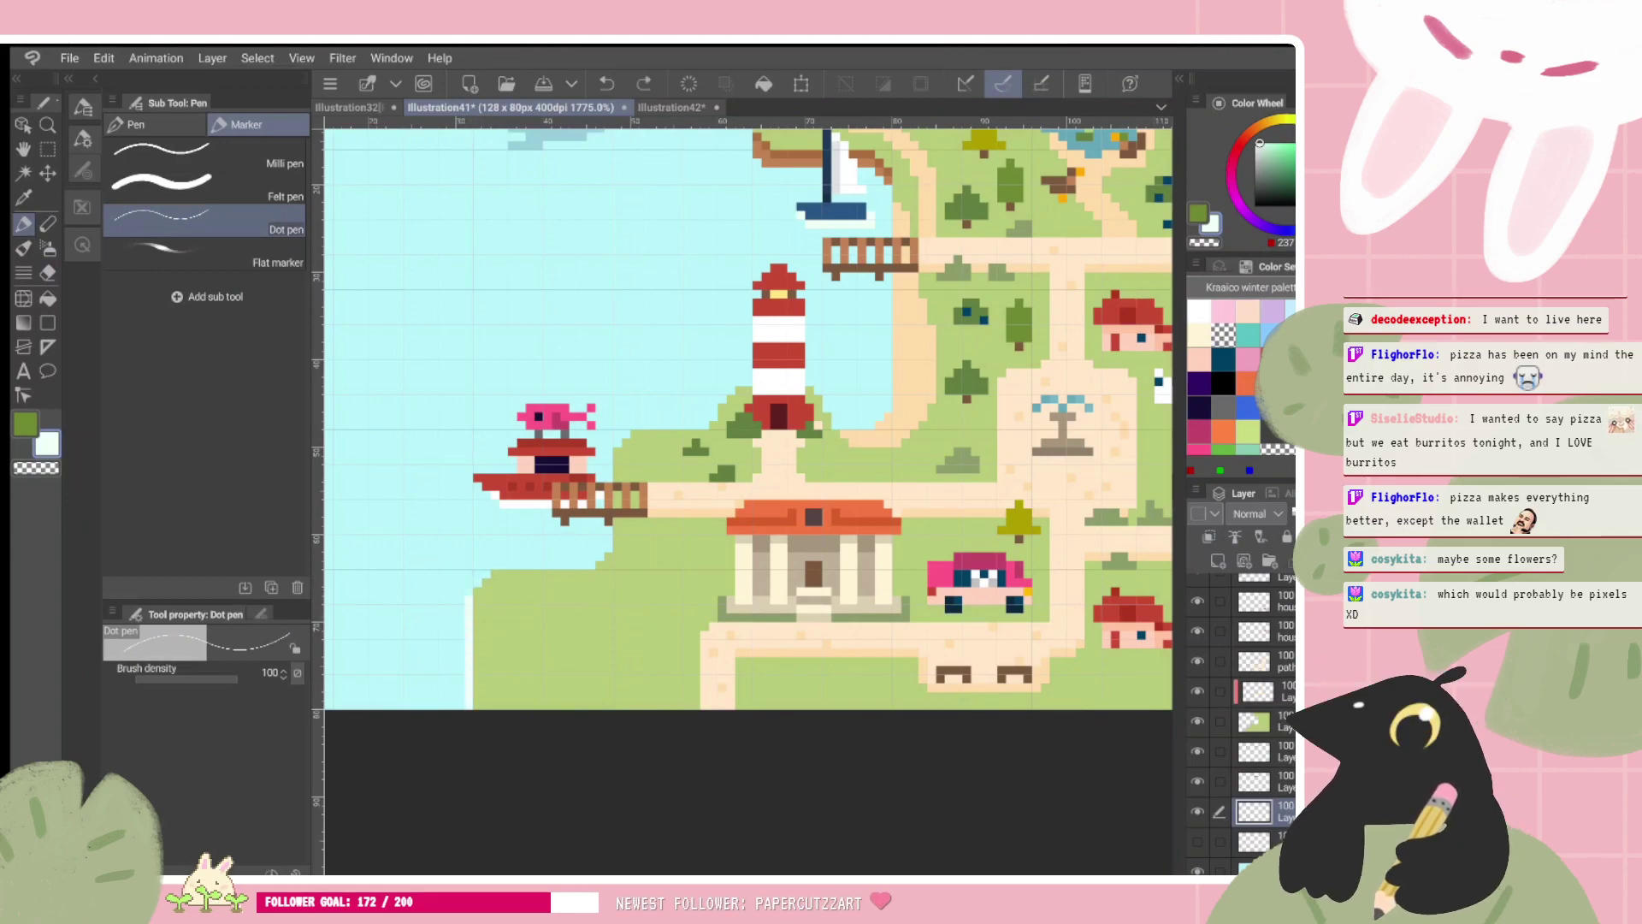
{"action": "left_click", "coordinate": [477, 583]}
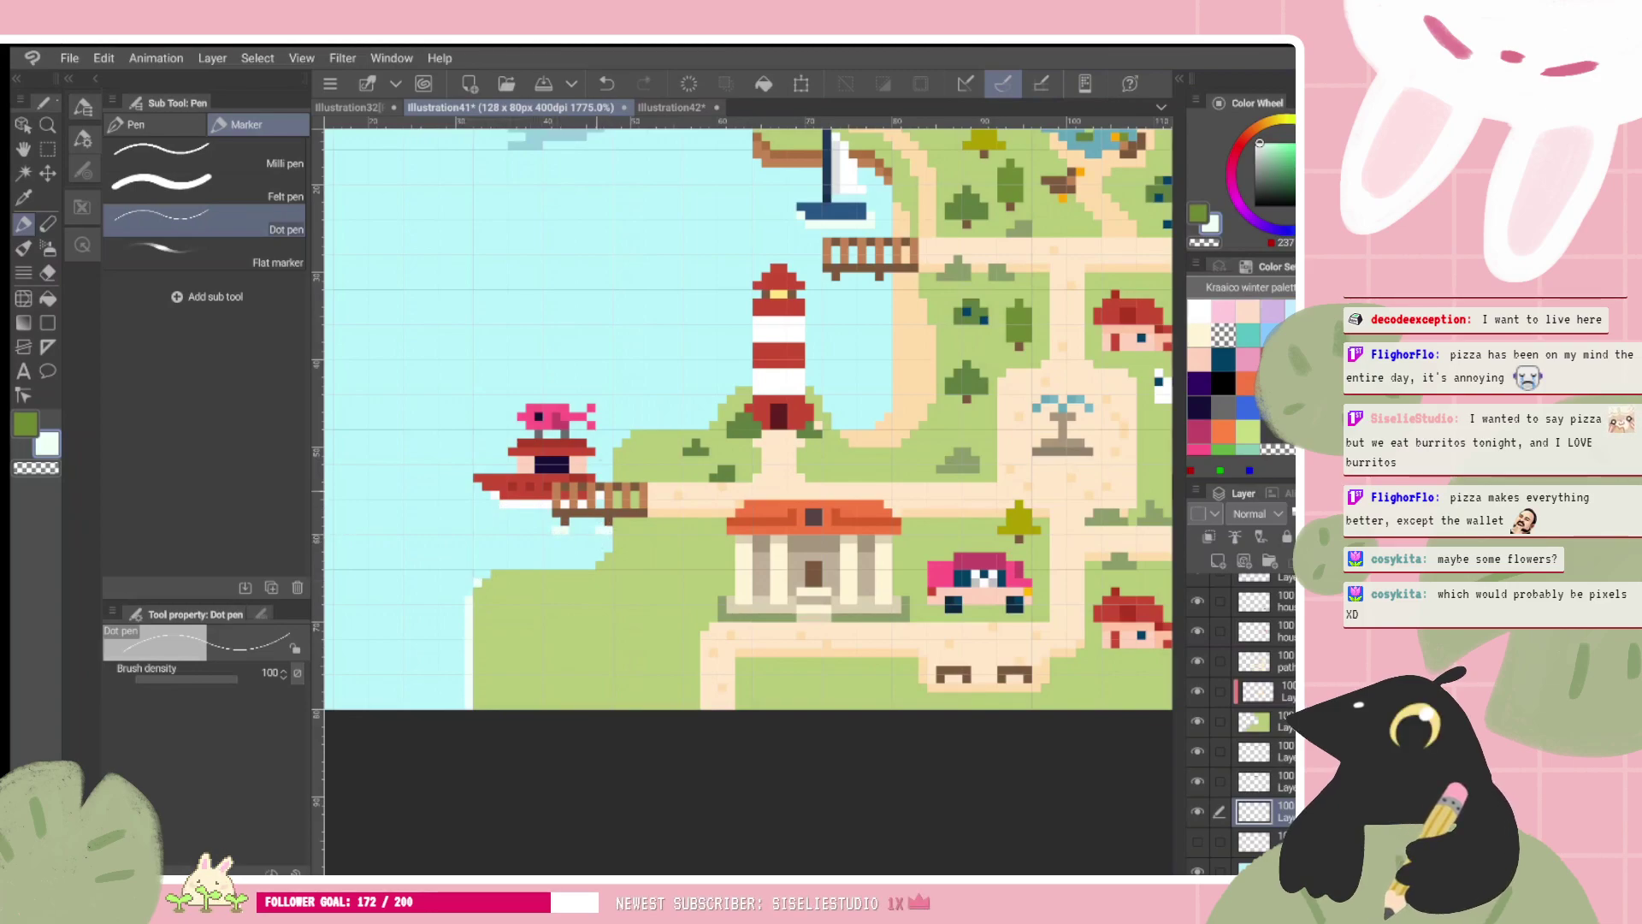
{"action": "scroll", "coordinate": [748, 503], "scroll_direction": "up", "scroll_amount": 1}
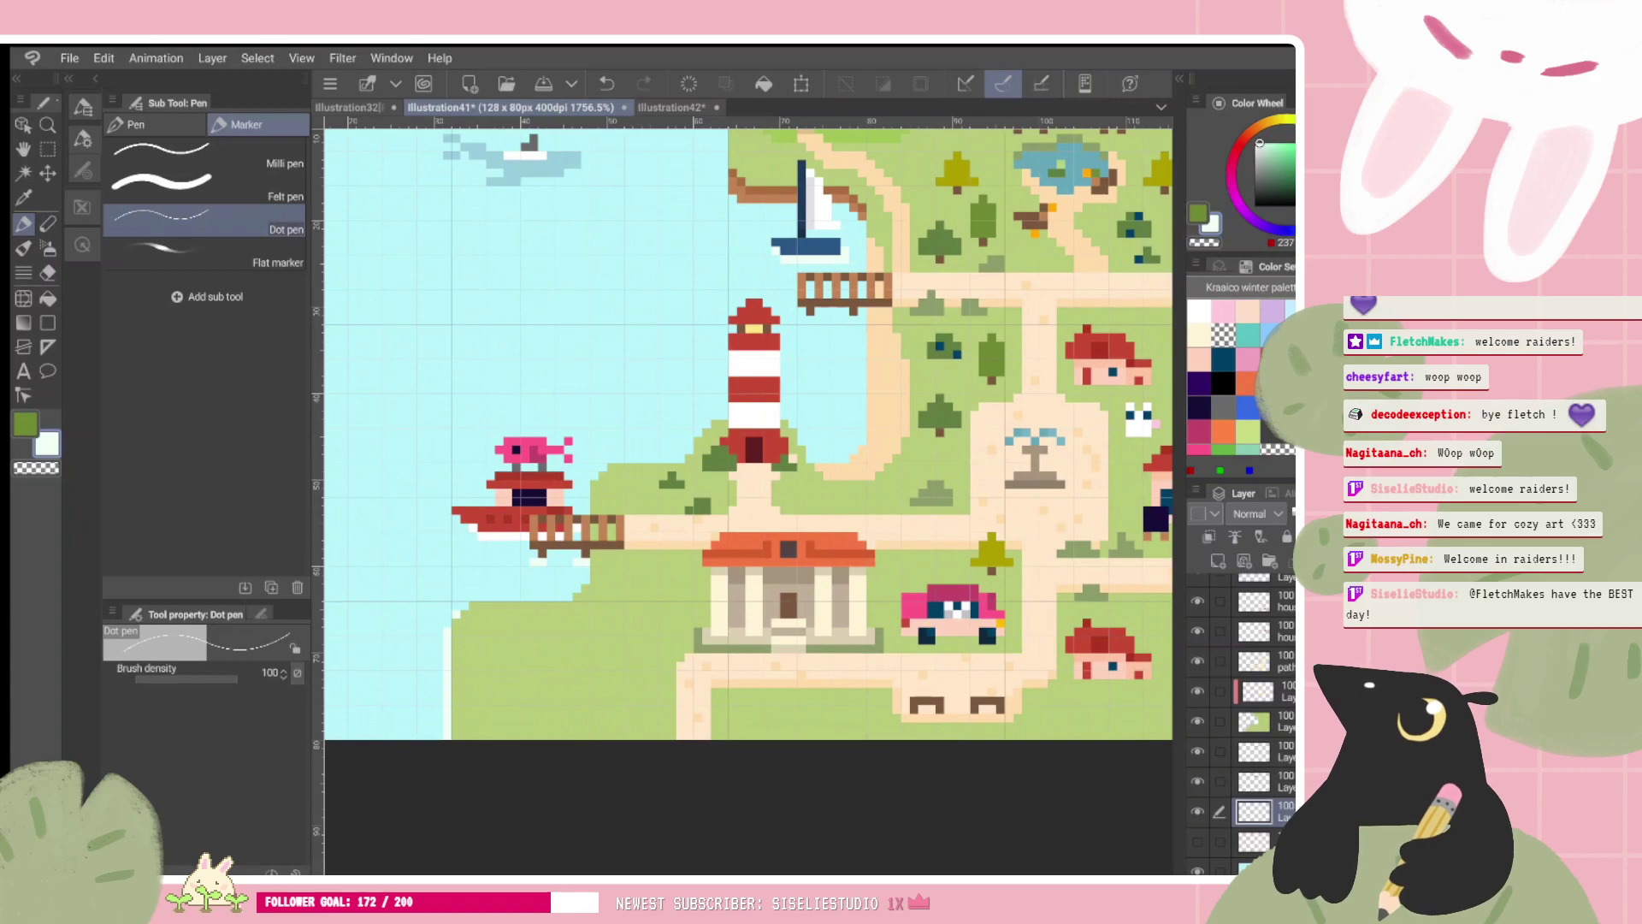
{"action": "scroll", "coordinate": [748, 496], "scroll_direction": "down", "scroll_amount": 1}
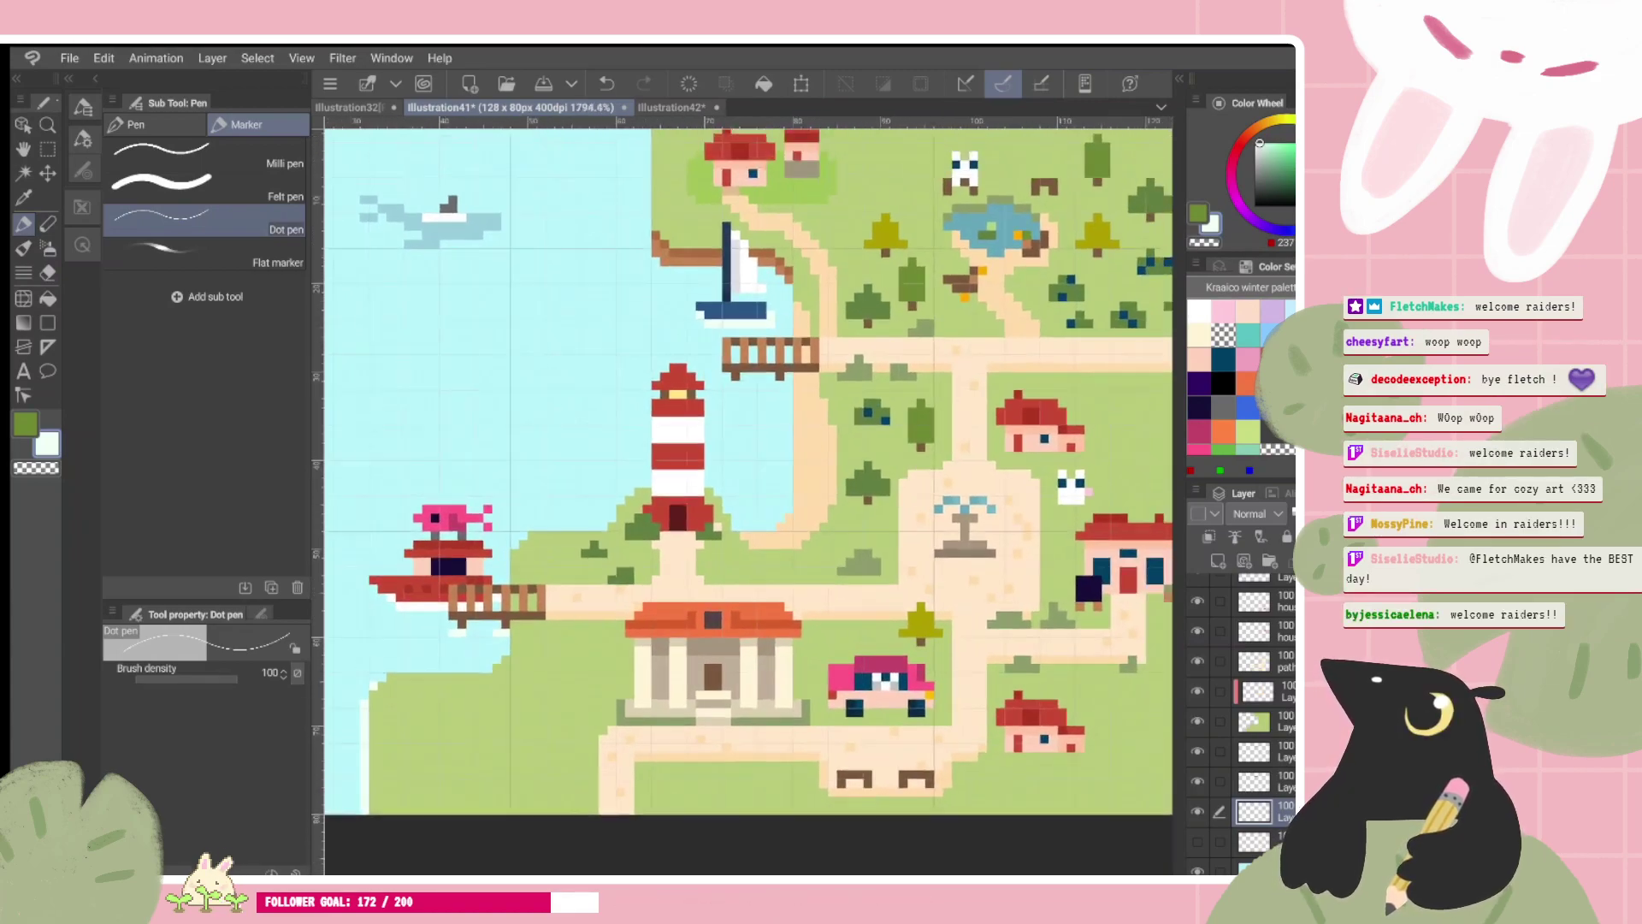
{"action": "scroll", "coordinate": [748, 478], "scroll_direction": "down", "scroll_amount": 1}
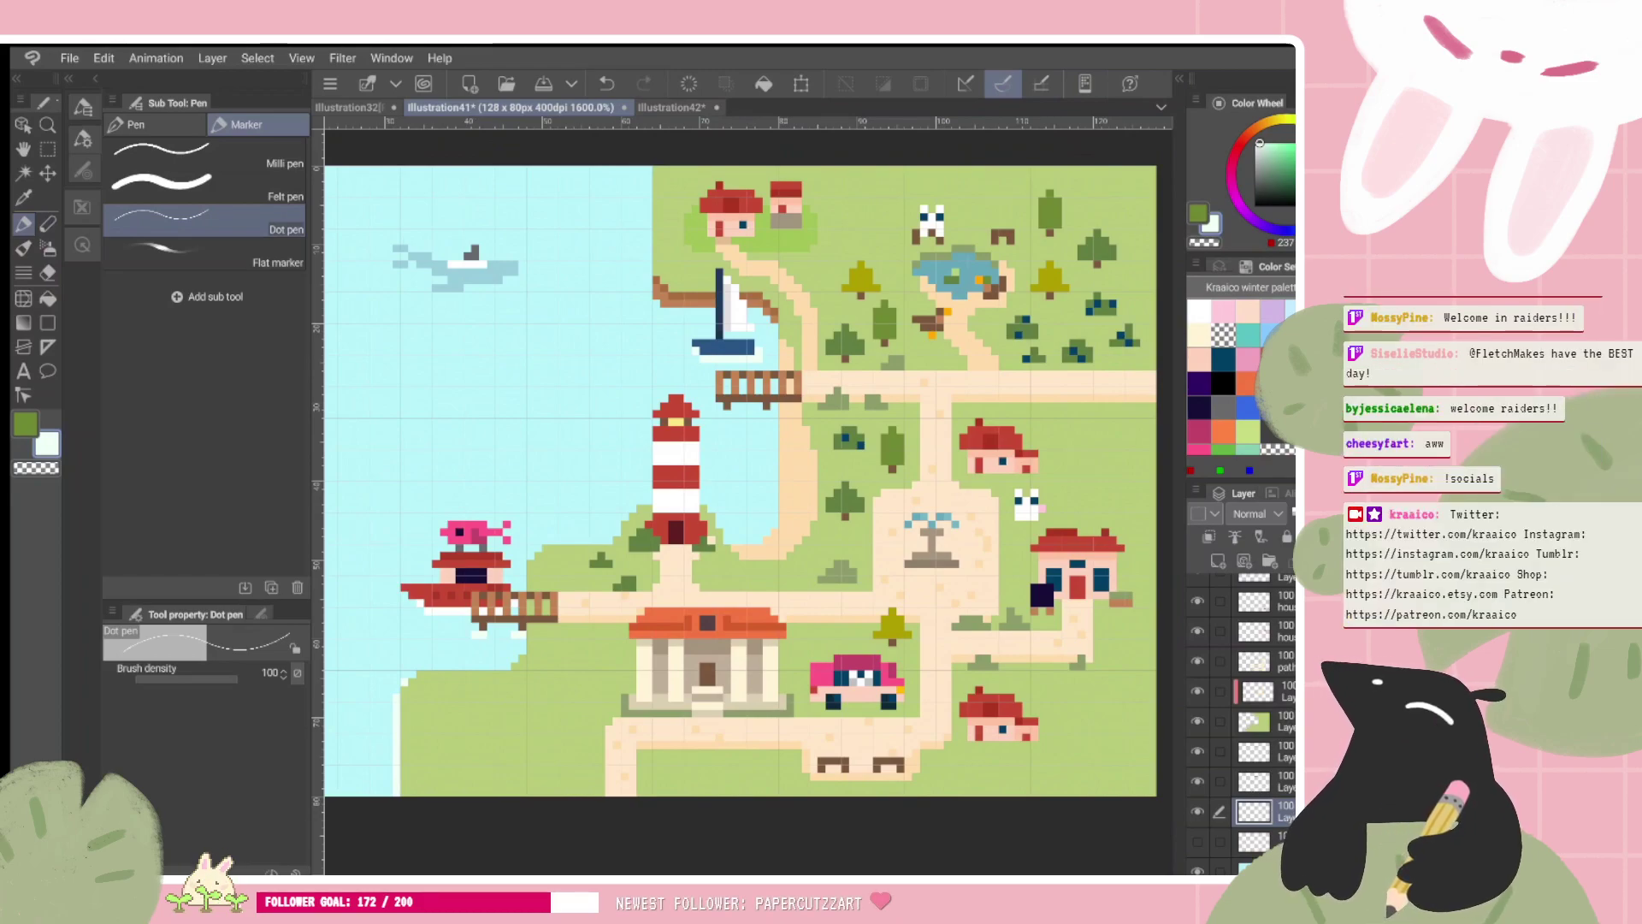
Step: Switch to the browser and look through the illustration gallery on the portfolio page before returning to the village map
{"action": "key", "text": "alt+Tab"}
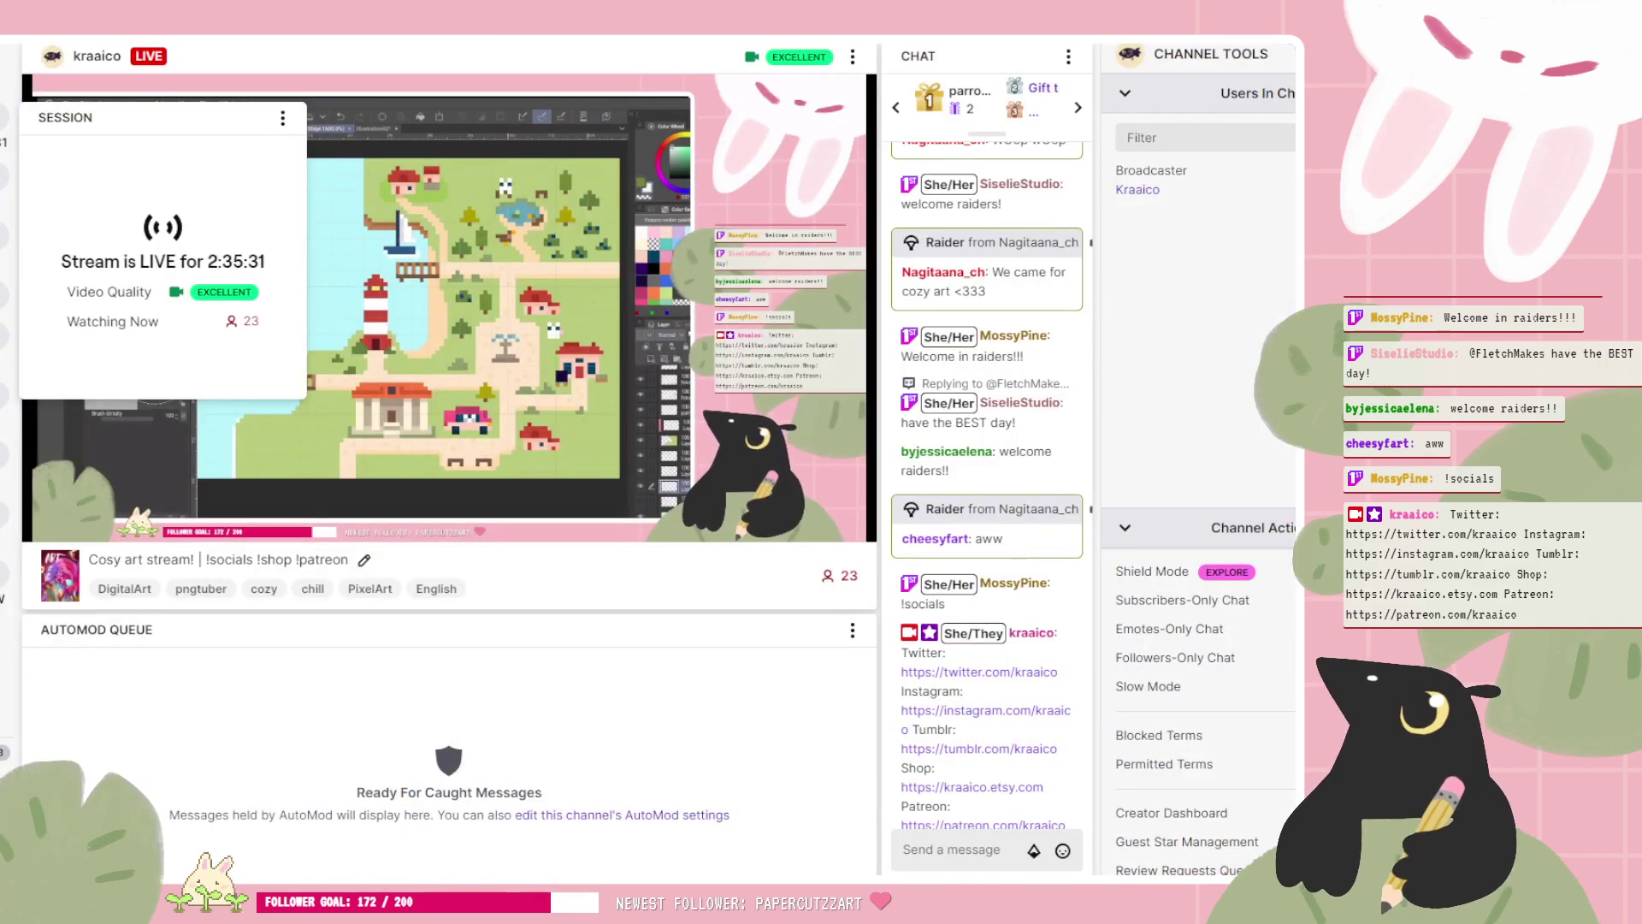
{"action": "key", "text": "alt+Tab"}
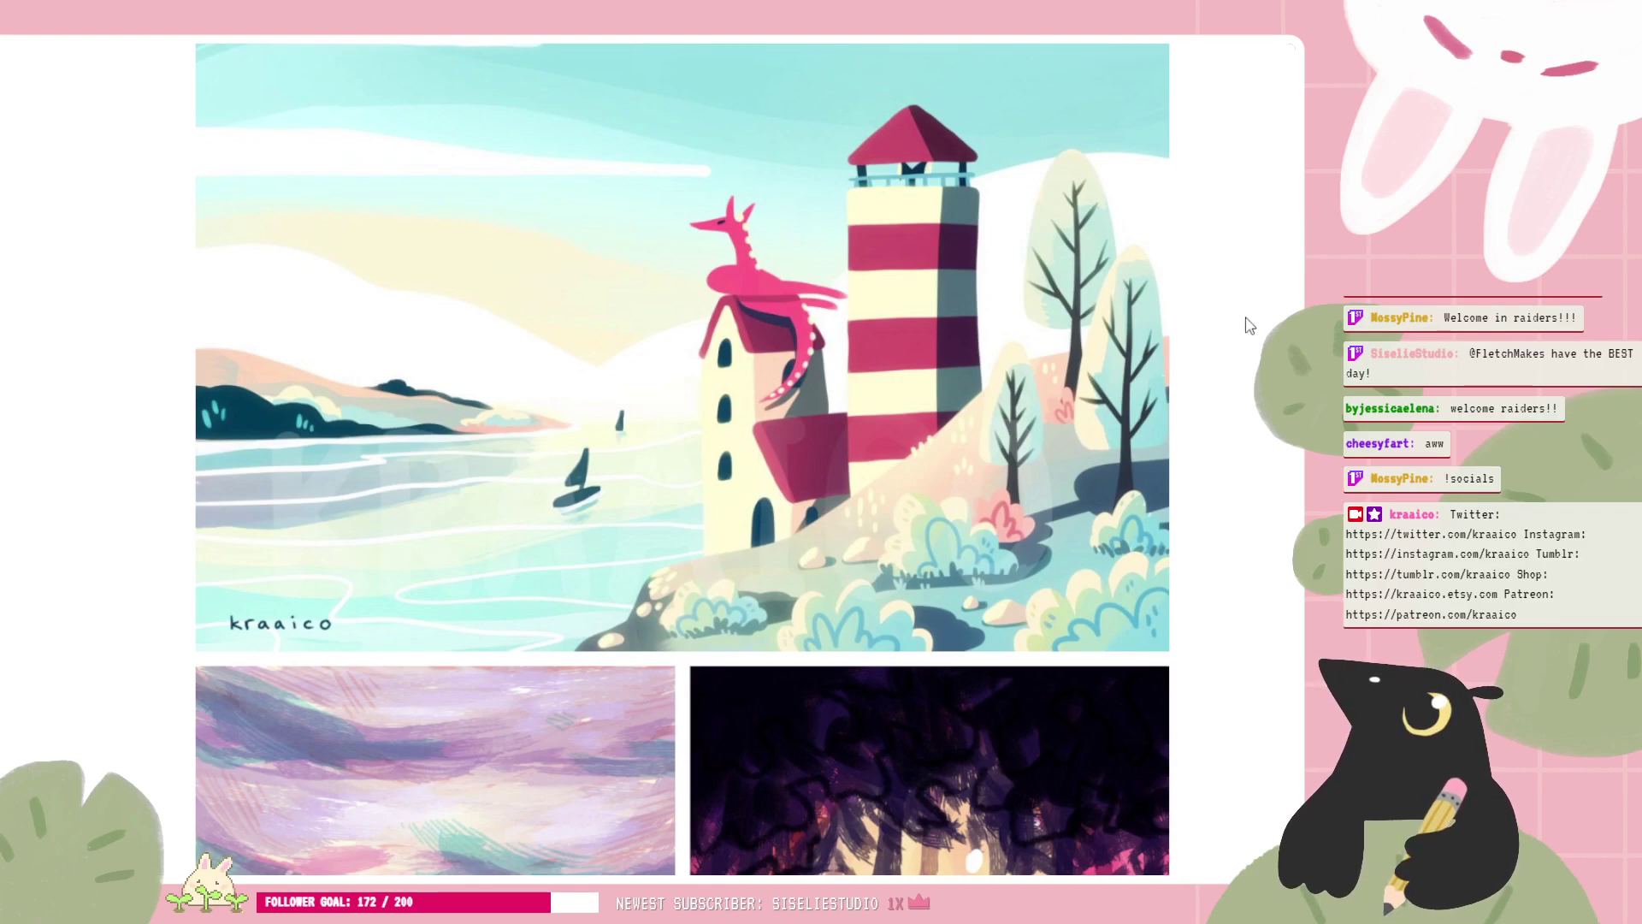
{"action": "scroll", "coordinate": [1247, 325], "scroll_direction": "down", "scroll_amount": 5}
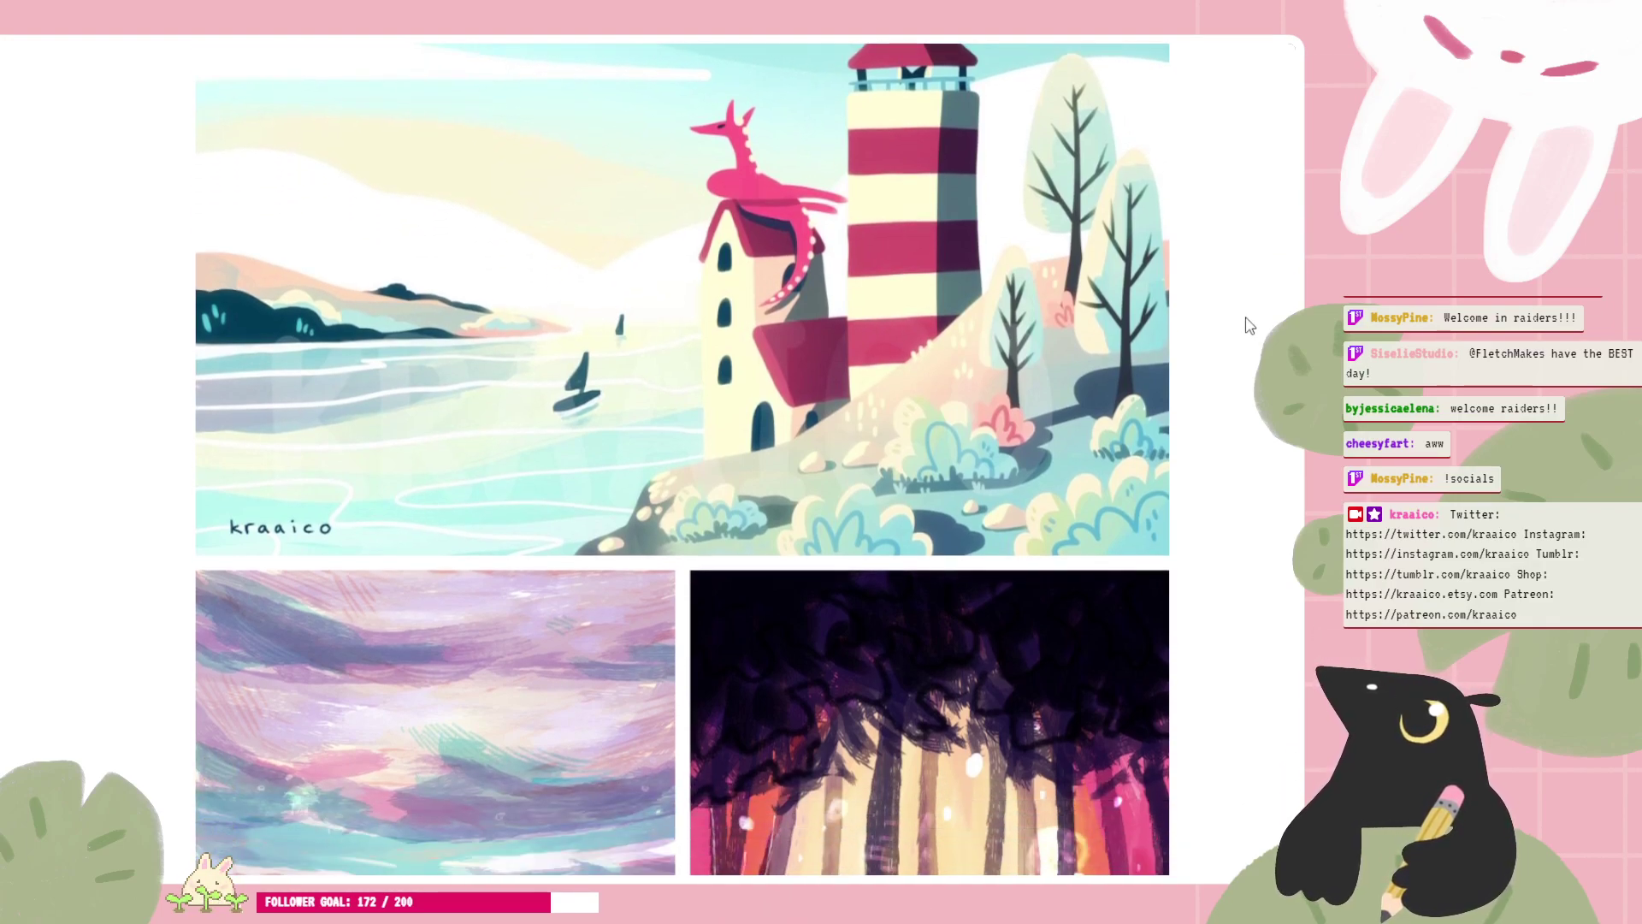
{"action": "scroll", "coordinate": [1247, 325], "scroll_direction": "down", "scroll_amount": 6}
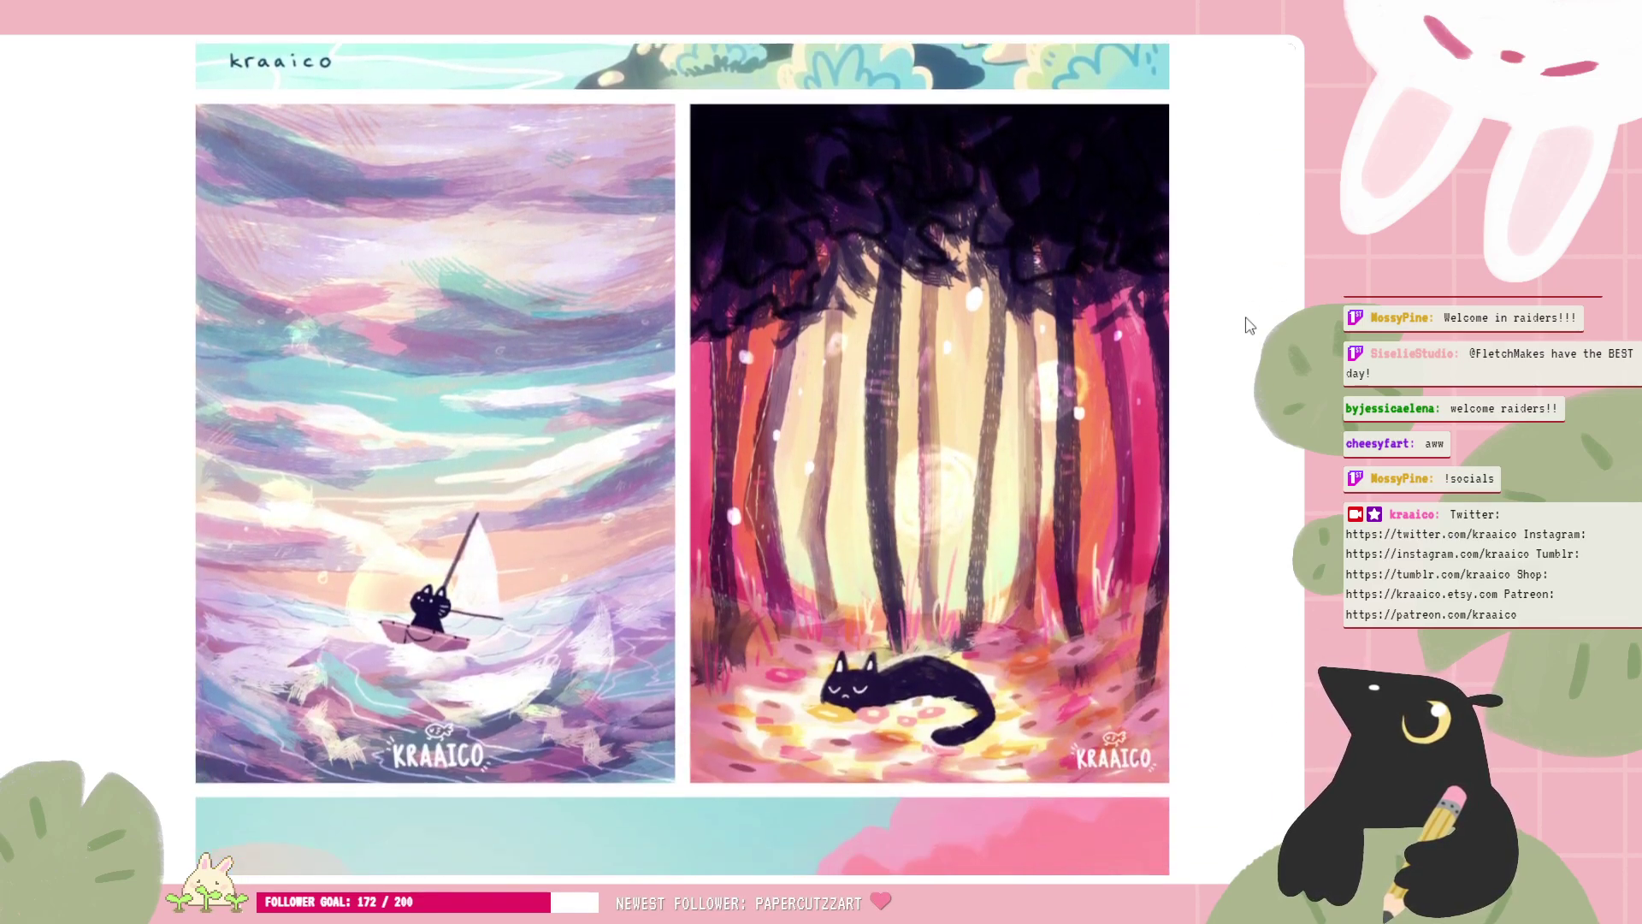
{"action": "scroll", "coordinate": [1246, 325], "scroll_direction": "down", "scroll_amount": 6}
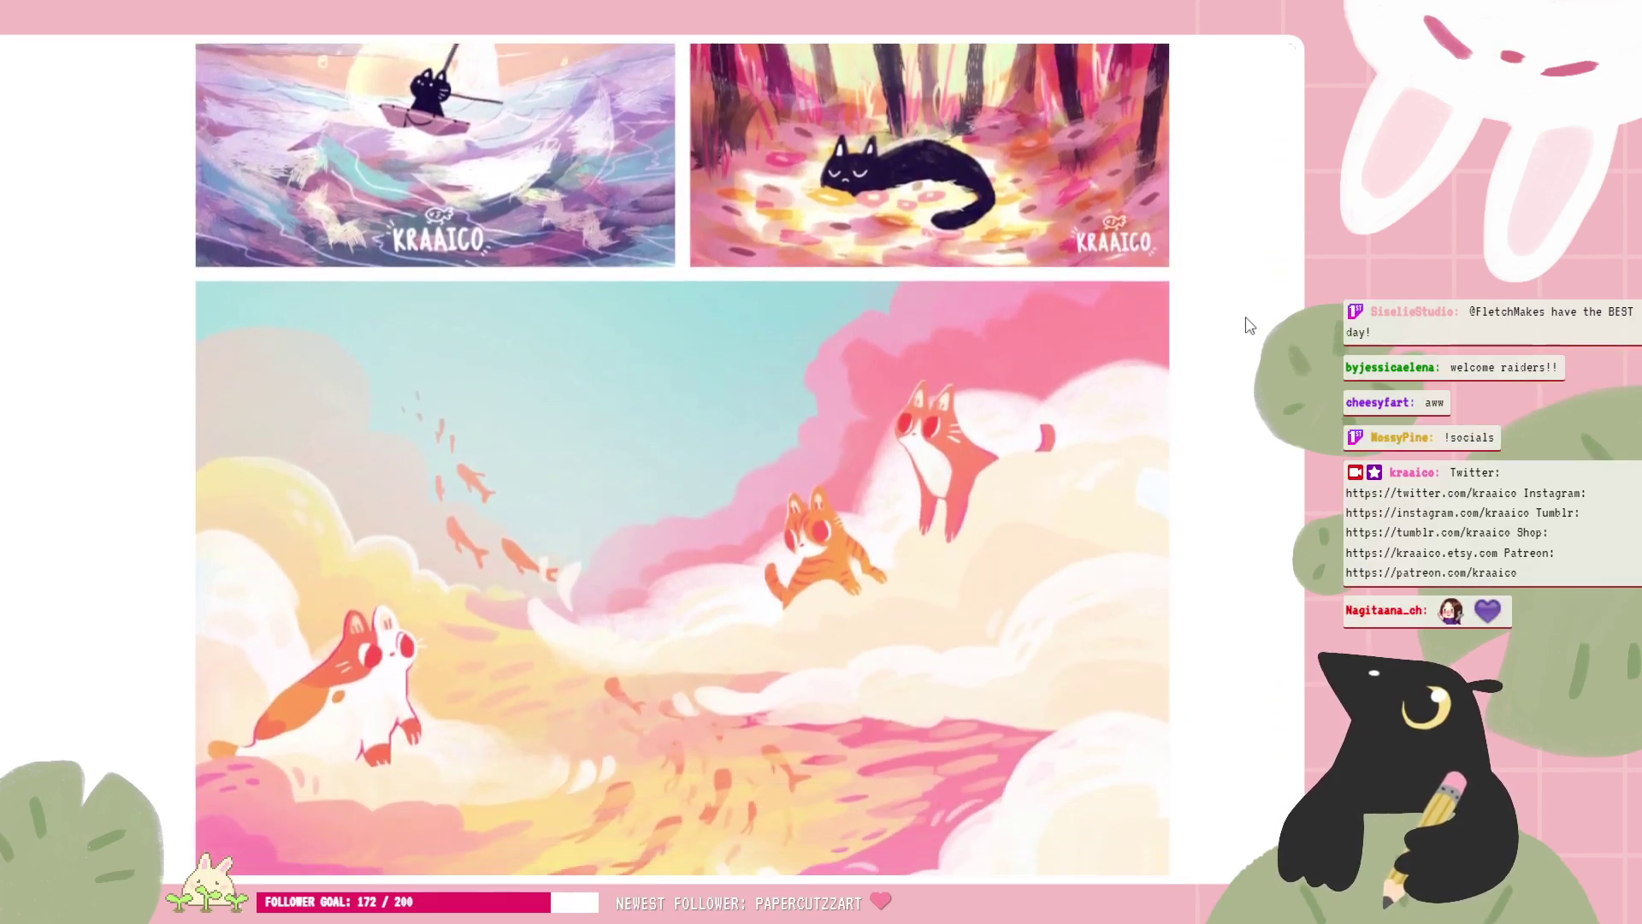
{"action": "scroll", "coordinate": [1247, 325], "scroll_direction": "down", "scroll_amount": 6}
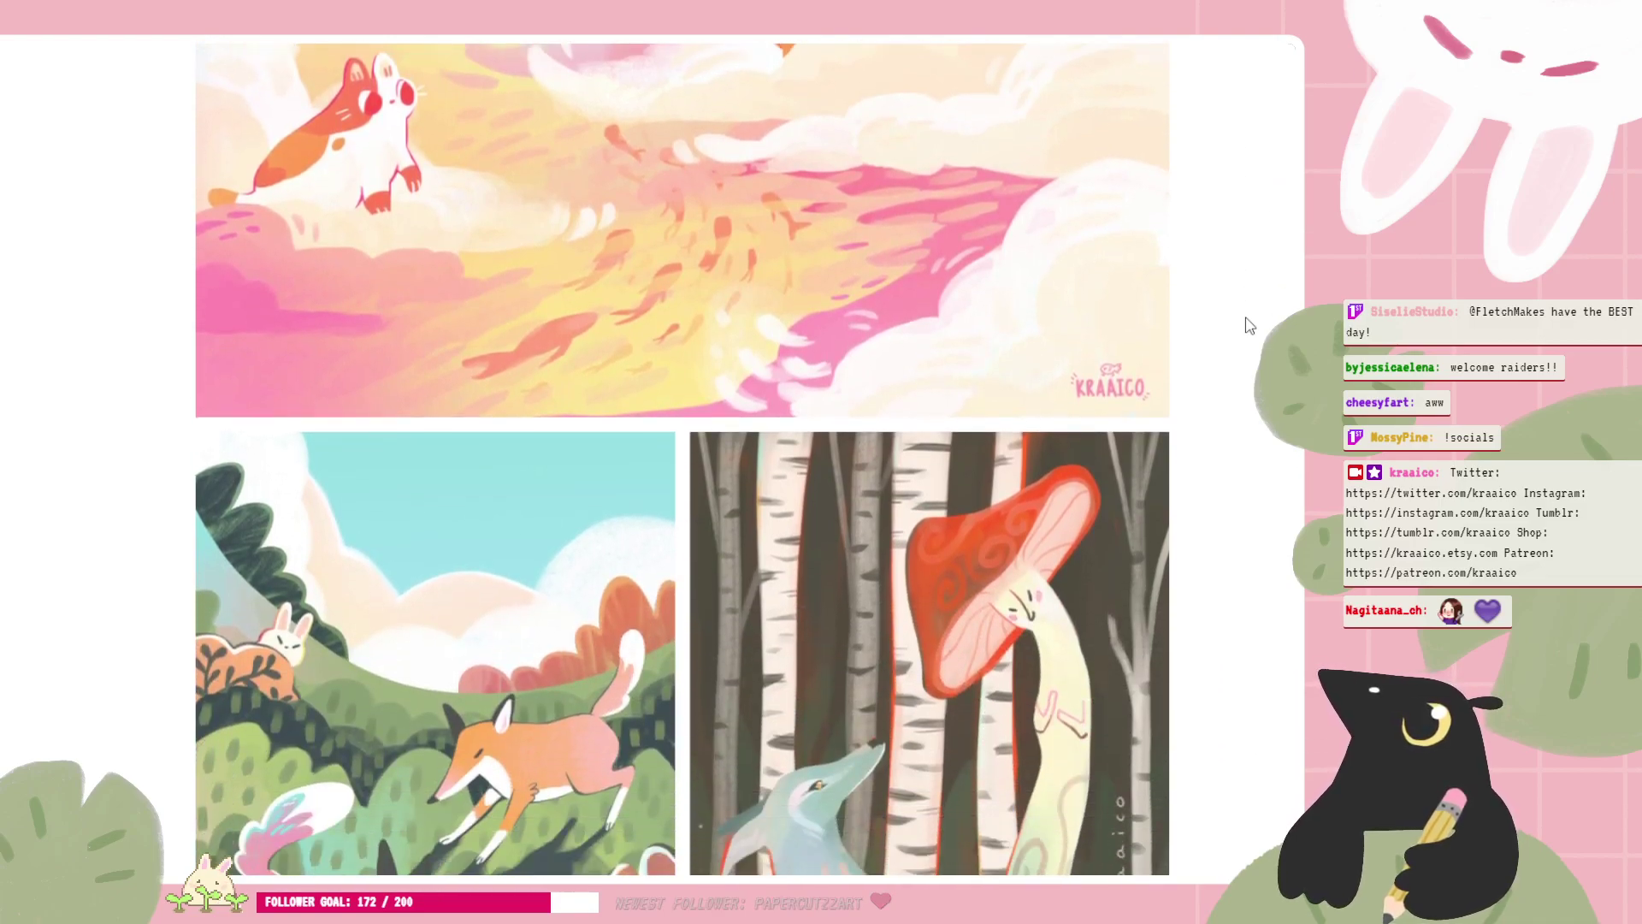
{"action": "scroll", "coordinate": [1247, 325], "scroll_direction": "down", "scroll_amount": 6}
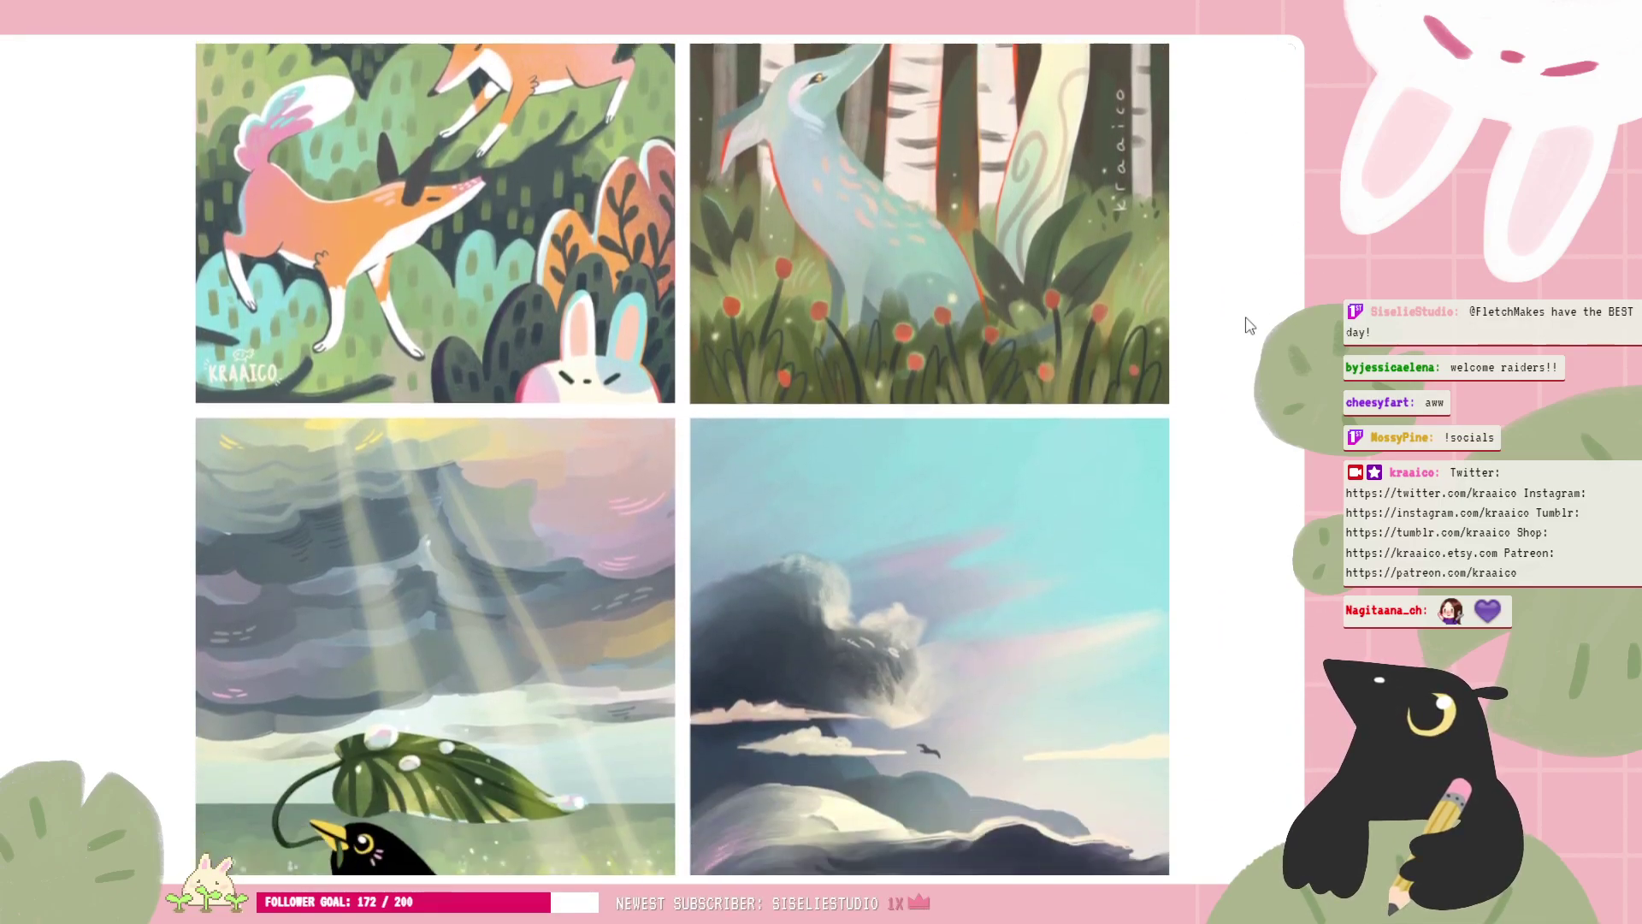
{"action": "scroll", "coordinate": [1246, 325], "scroll_direction": "down", "scroll_amount": 6}
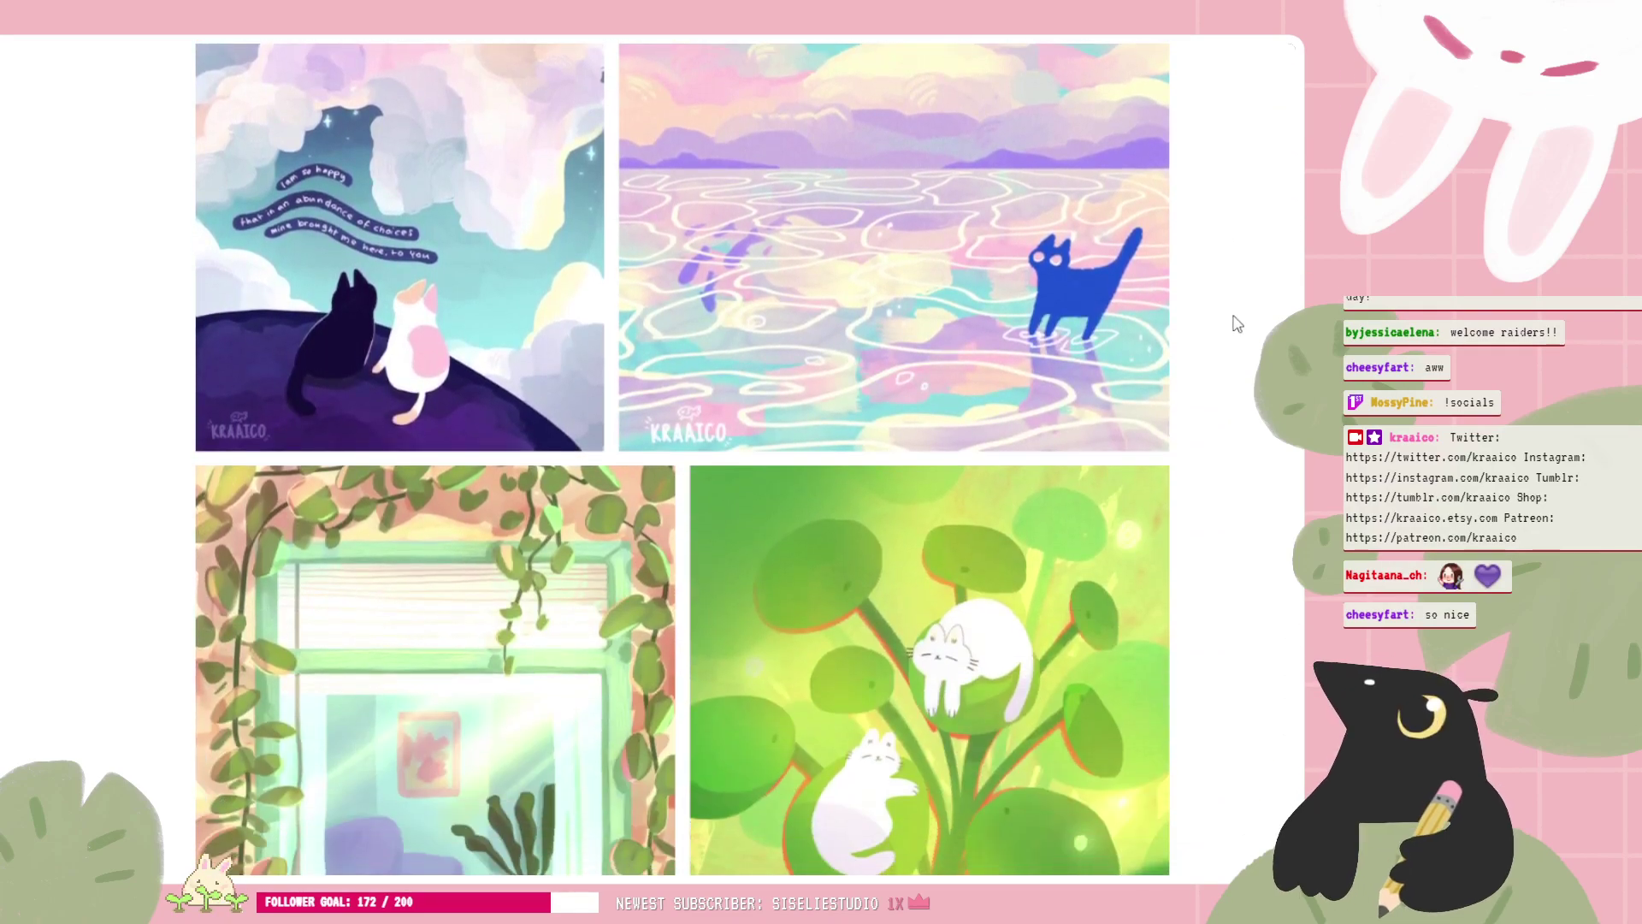
{"action": "scroll", "coordinate": [1236, 323], "scroll_direction": "down", "scroll_amount": 6}
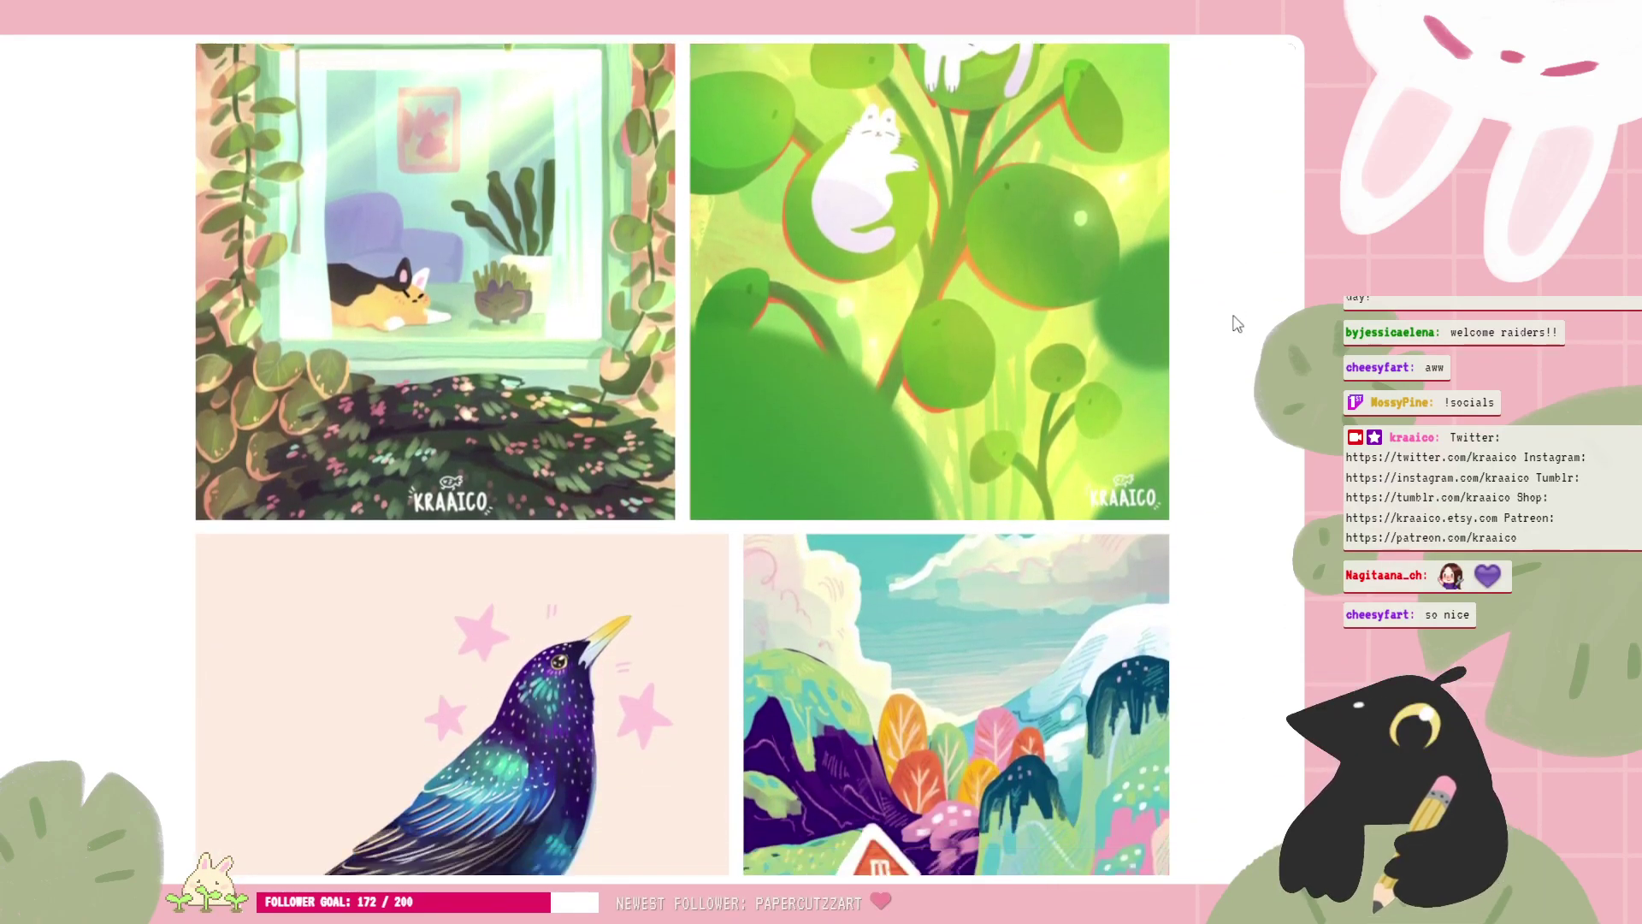
{"action": "scroll", "coordinate": [1237, 323], "scroll_direction": "down", "scroll_amount": 6}
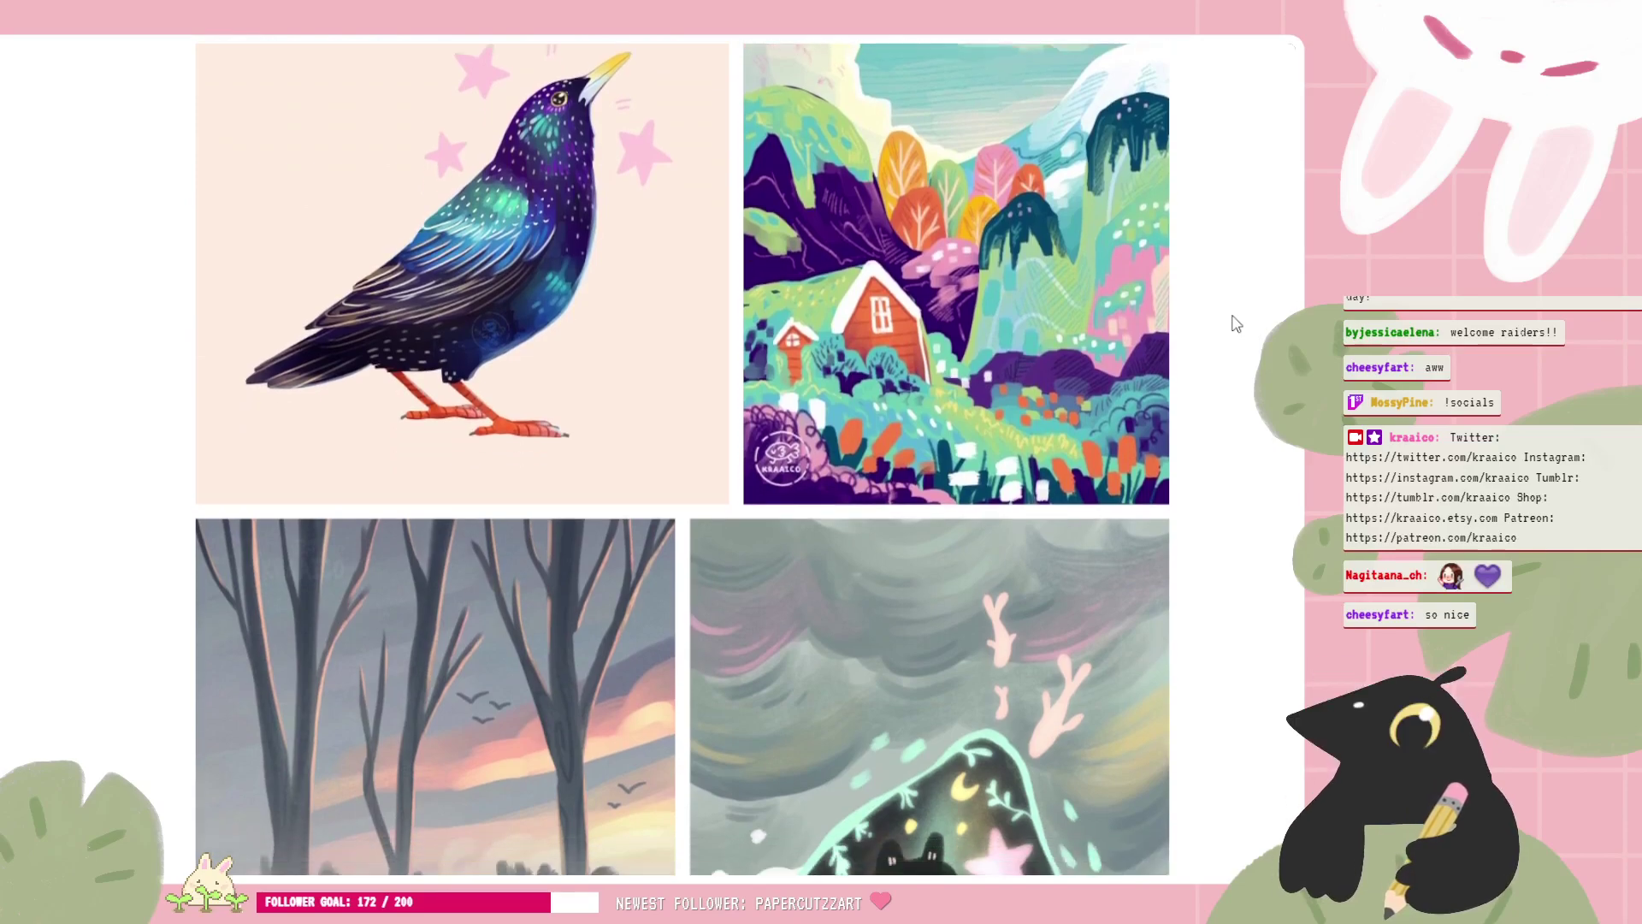
{"action": "scroll", "coordinate": [1236, 324], "scroll_direction": "down", "scroll_amount": 5}
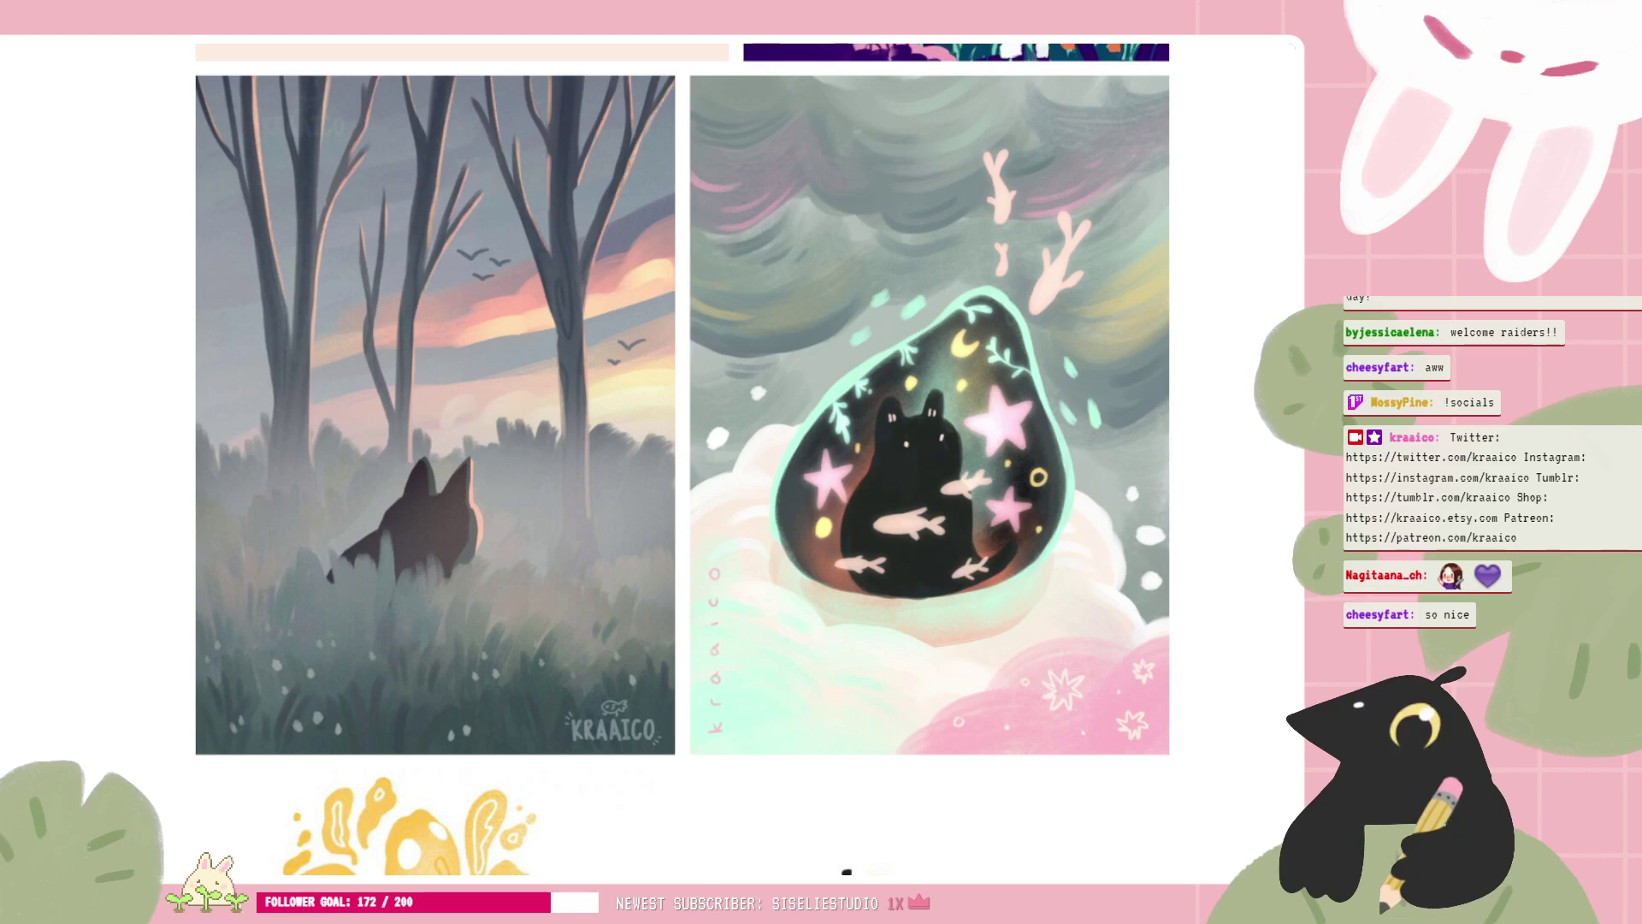
{"action": "key", "text": "alt+Tab"}
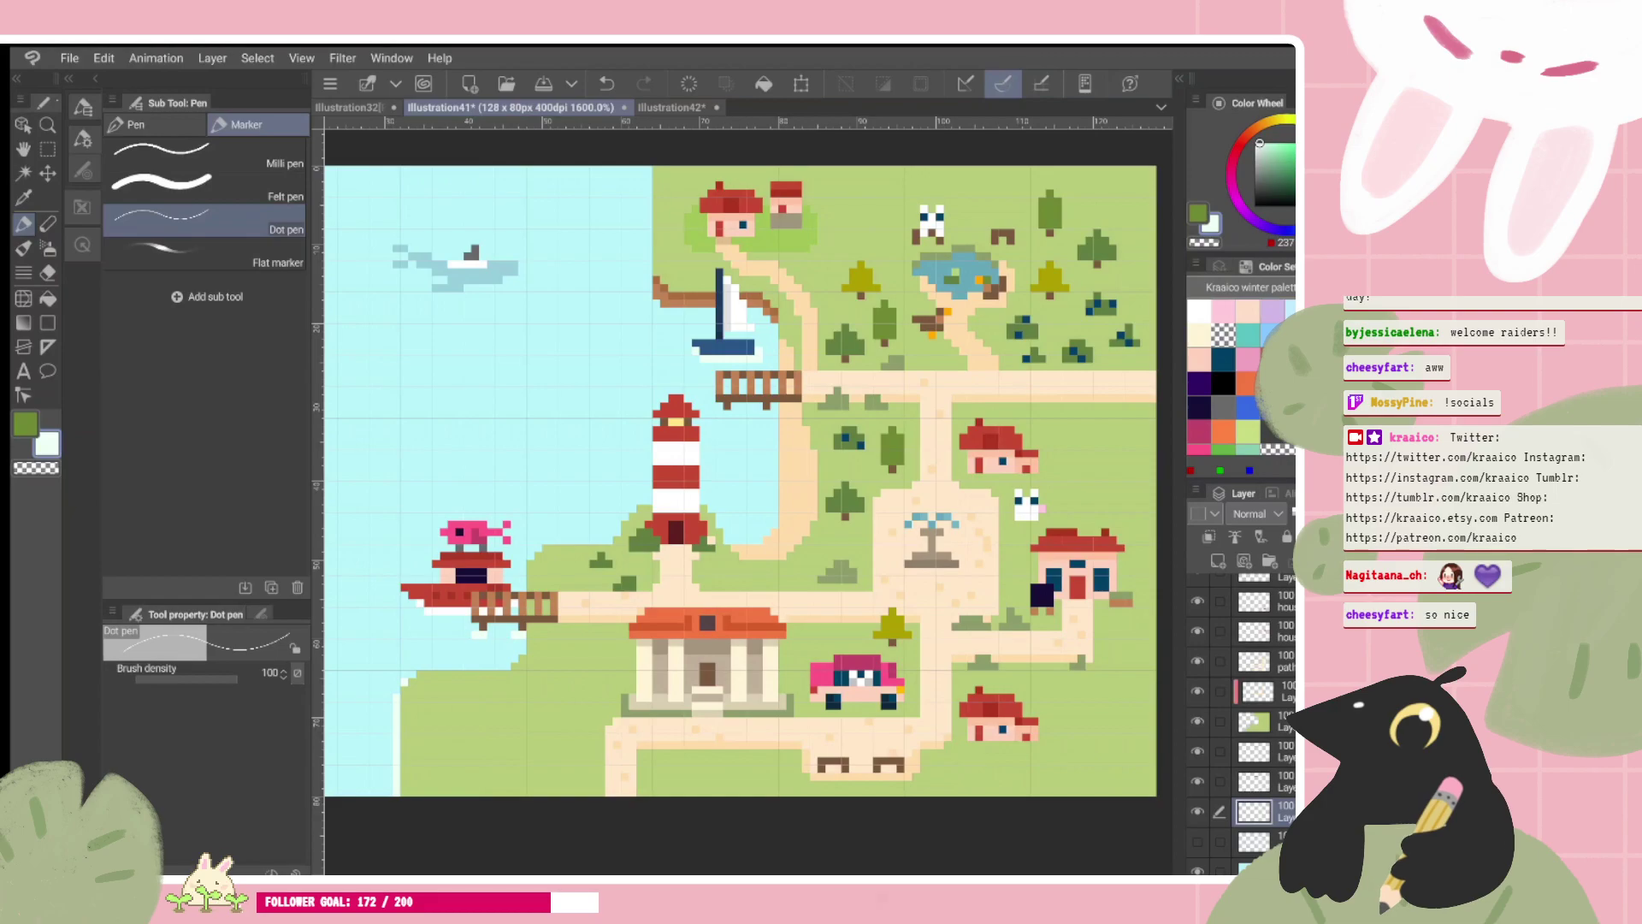
Step: Continue the one-pixel white foam along the coast by the western pier, around the lighthouse headland and along the eastern bay's beach
{"action": "scroll", "coordinate": [740, 481], "scroll_direction": "down", "scroll_amount": 1}
{"action": "scroll", "coordinate": [741, 481], "scroll_direction": "left", "scroll_amount": 1}
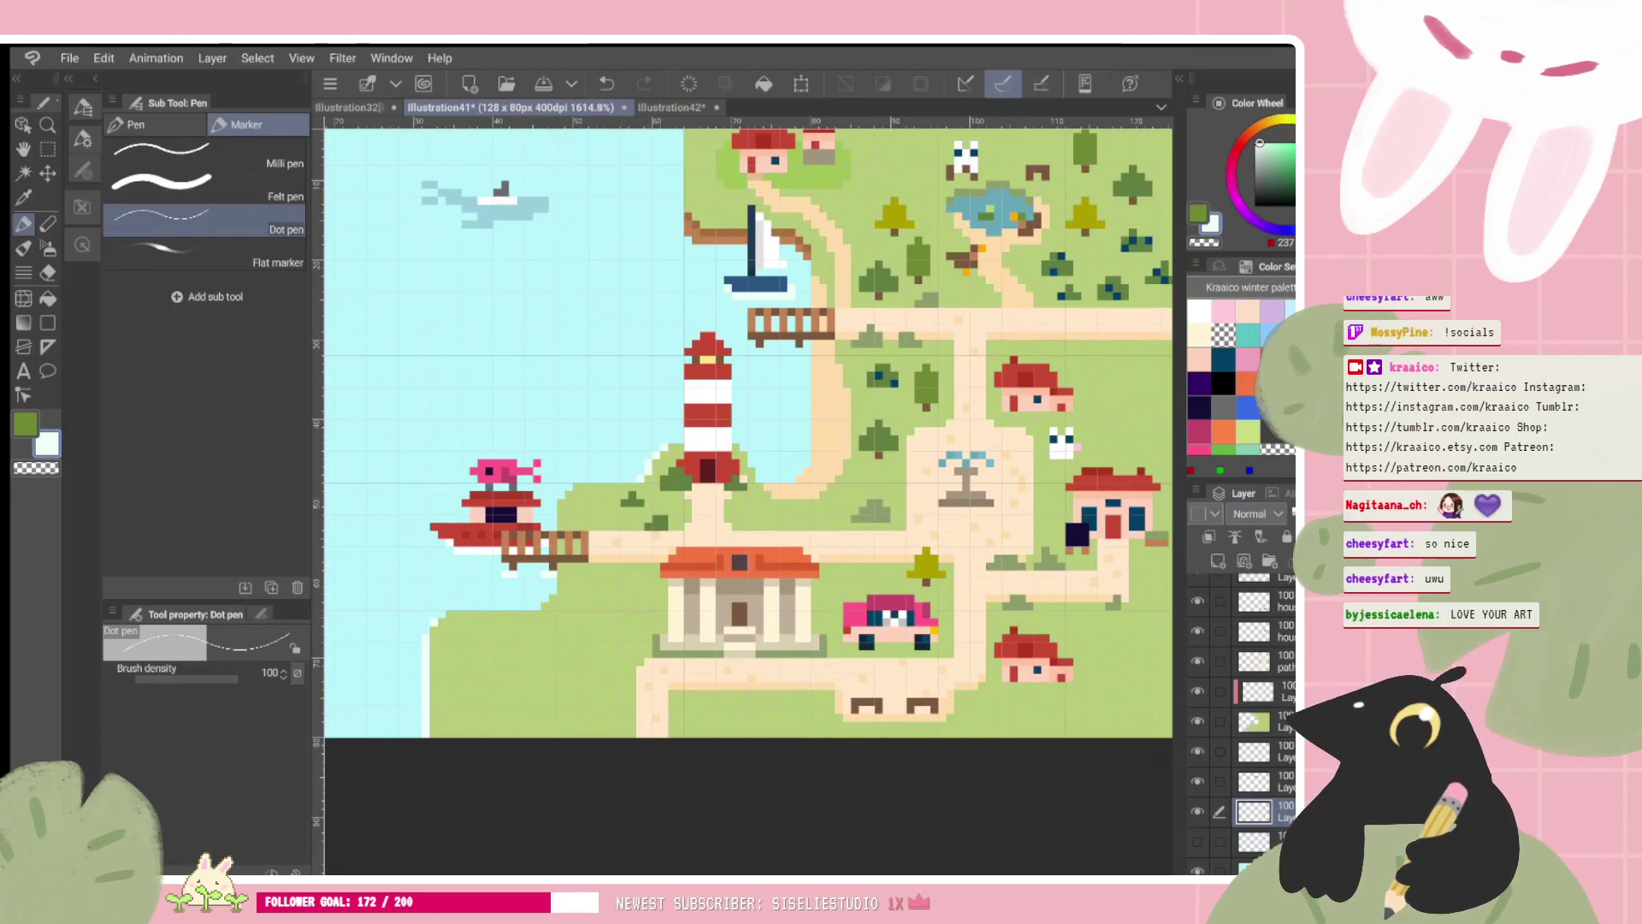
{"action": "scroll", "coordinate": [749, 462], "scroll_direction": "up", "scroll_amount": 1}
{"action": "left_click_drag", "start_coordinate": [801, 392], "coordinate": [801, 482]}
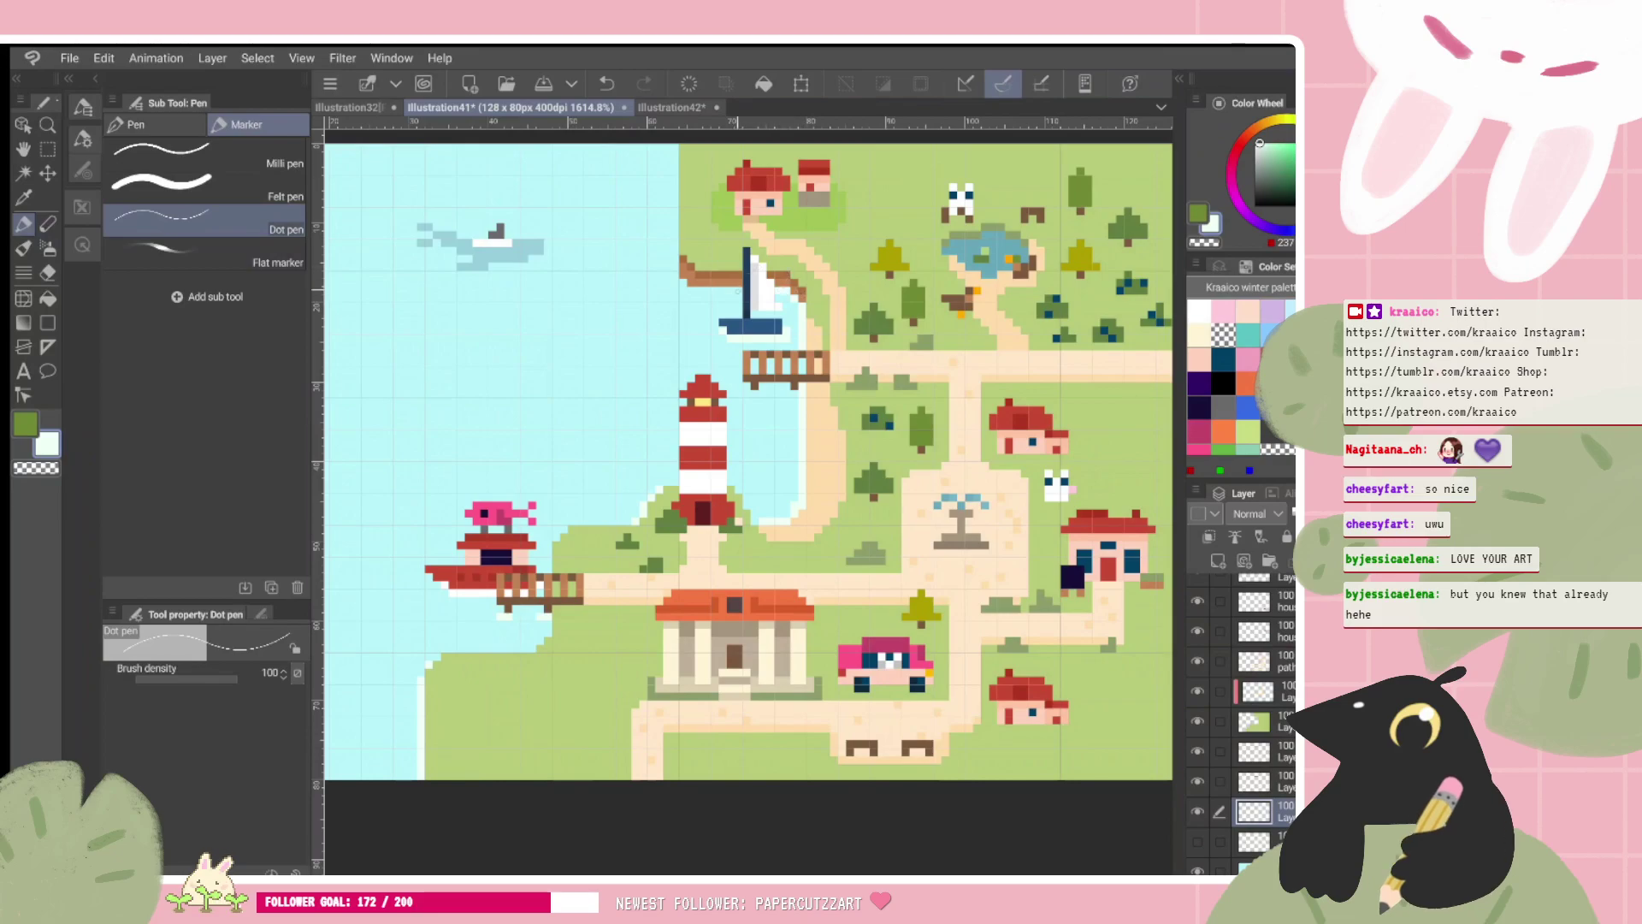
{"action": "left_click_drag", "start_coordinate": [748, 461], "coordinate": [804, 452]}
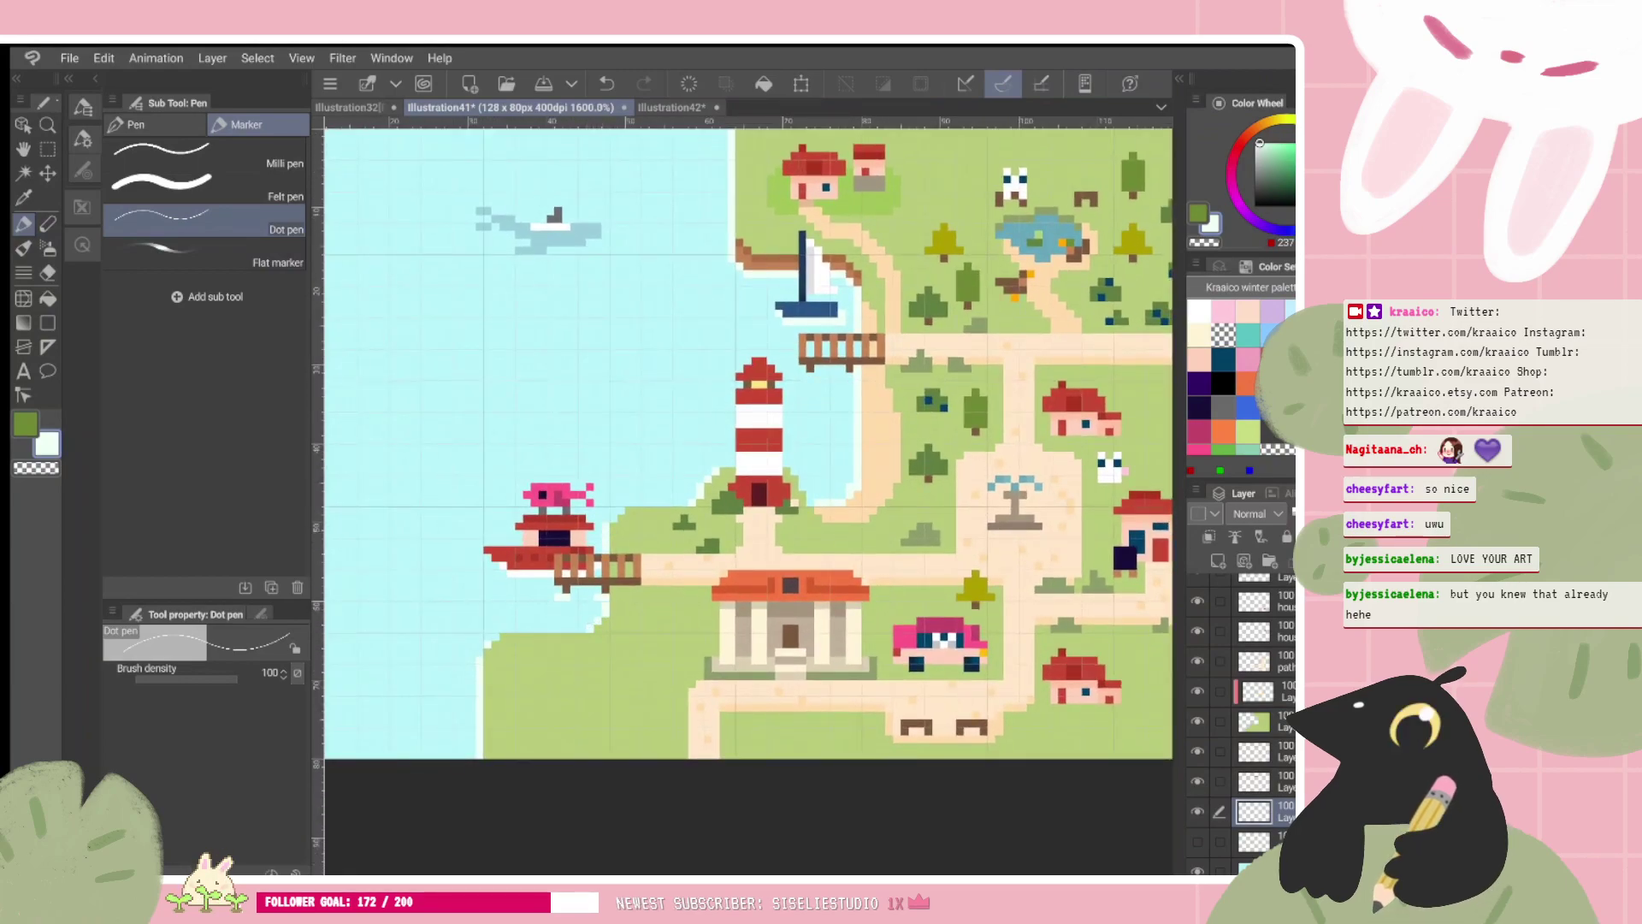
{"action": "scroll", "coordinate": [744, 441], "scroll_direction": "down", "scroll_amount": 1}
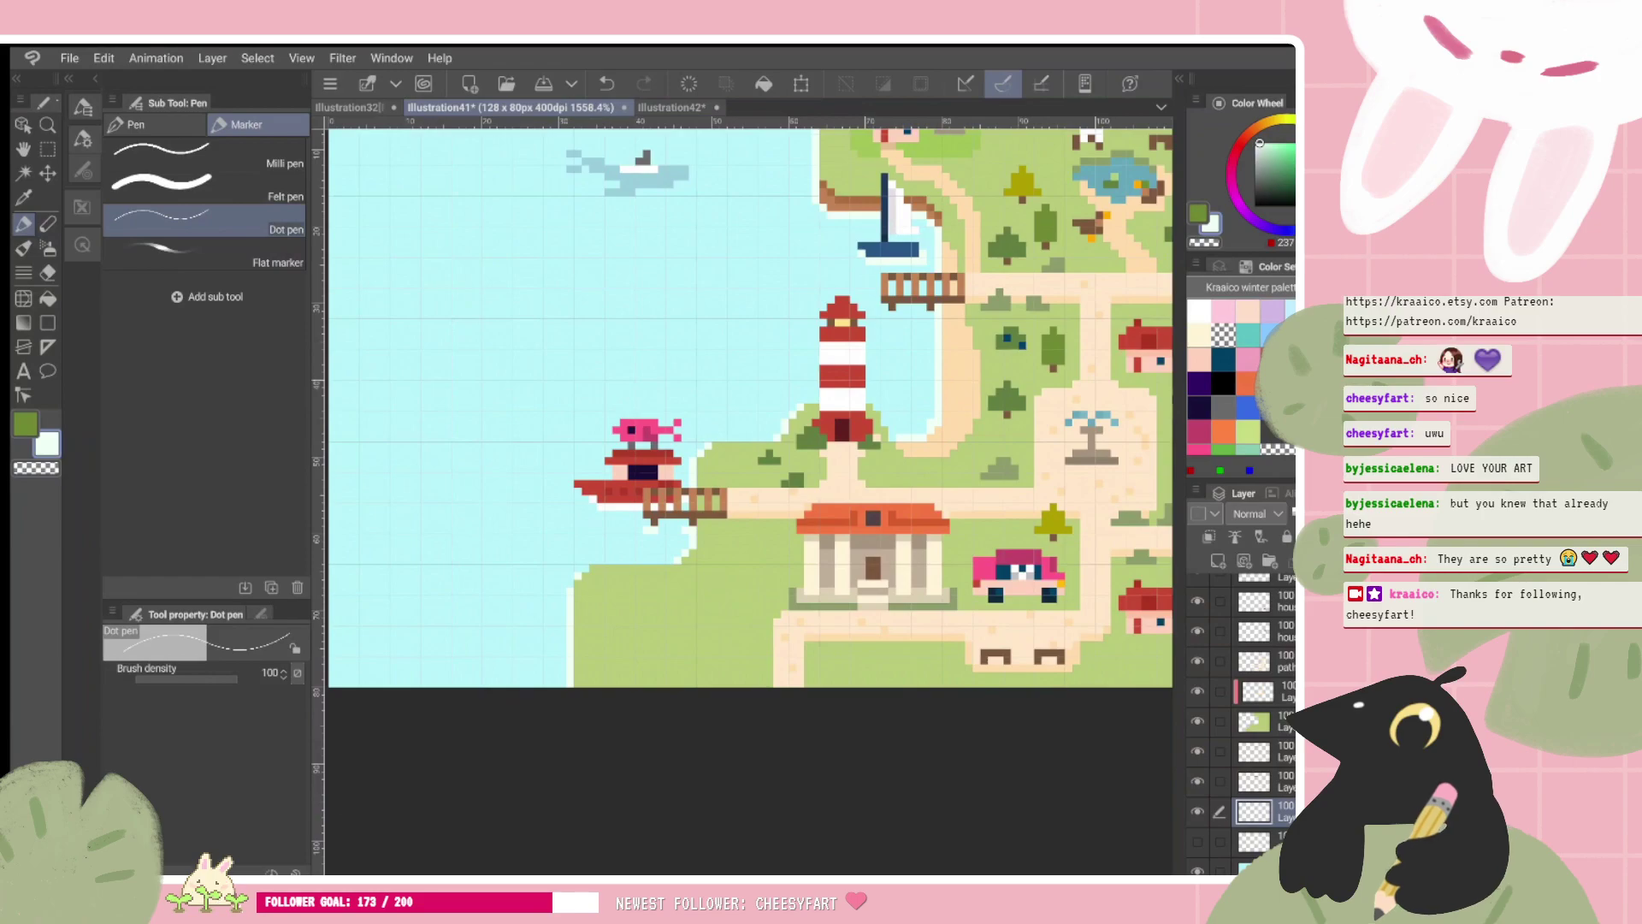
{"action": "left_click_drag", "start_coordinate": [749, 408], "coordinate": [680, 442]}
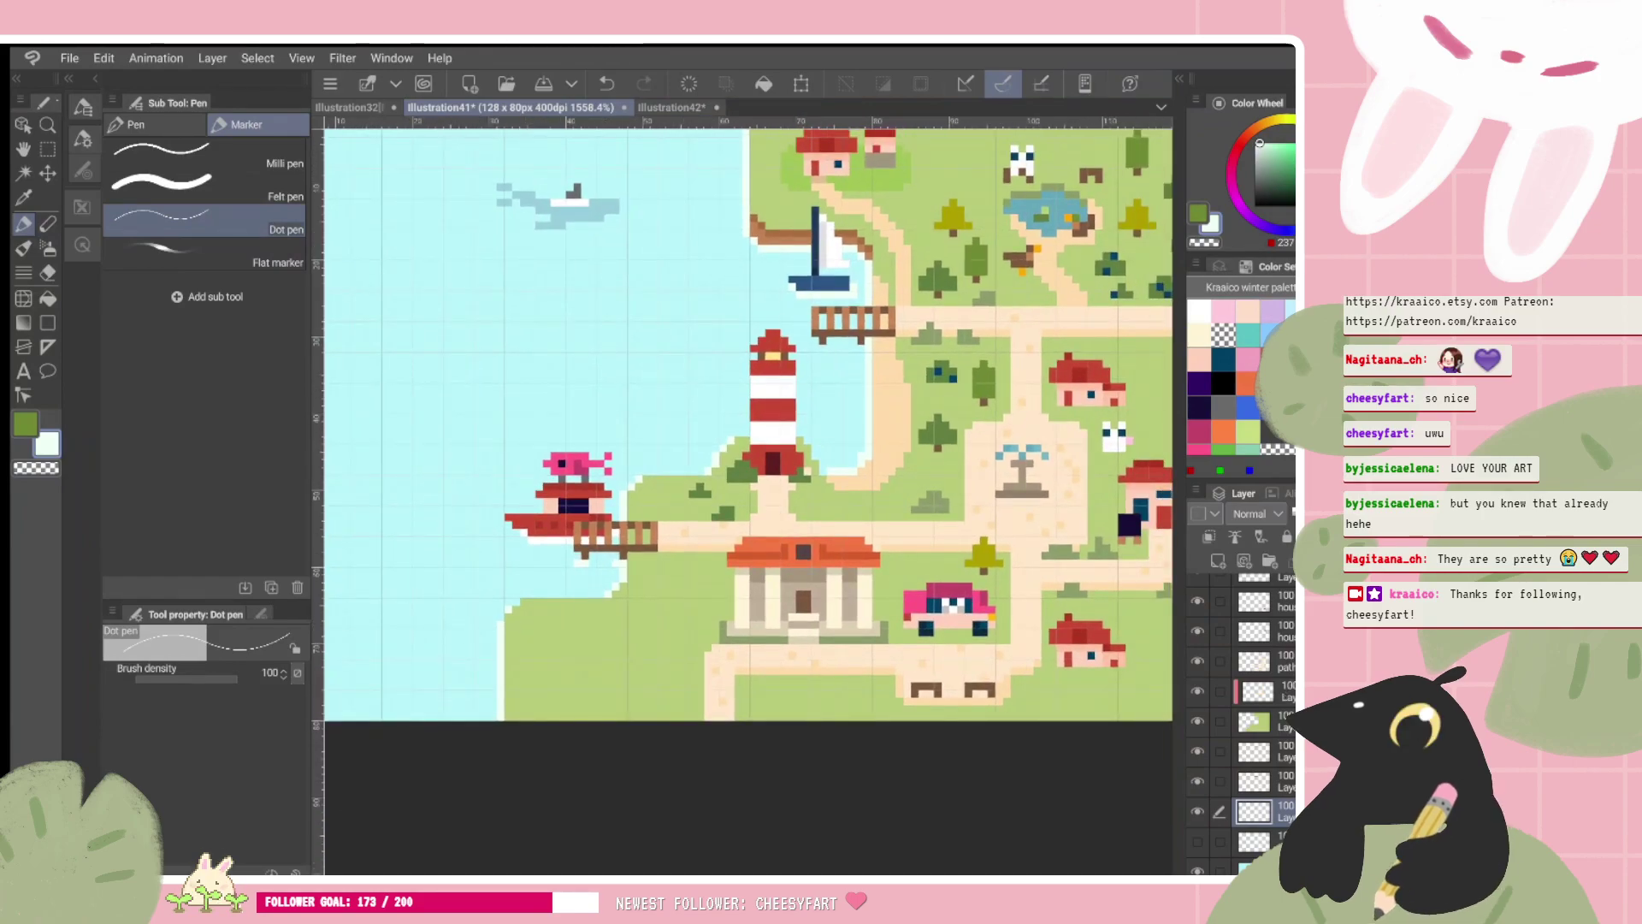
Step: Collapse the open trees folder and rename the unnamed folder above it as sailboat
{"action": "scroll", "coordinate": [1240, 718], "scroll_direction": "up", "scroll_amount": 3}
{"action": "scroll", "coordinate": [1289, 725], "scroll_direction": "up", "scroll_amount": 3}
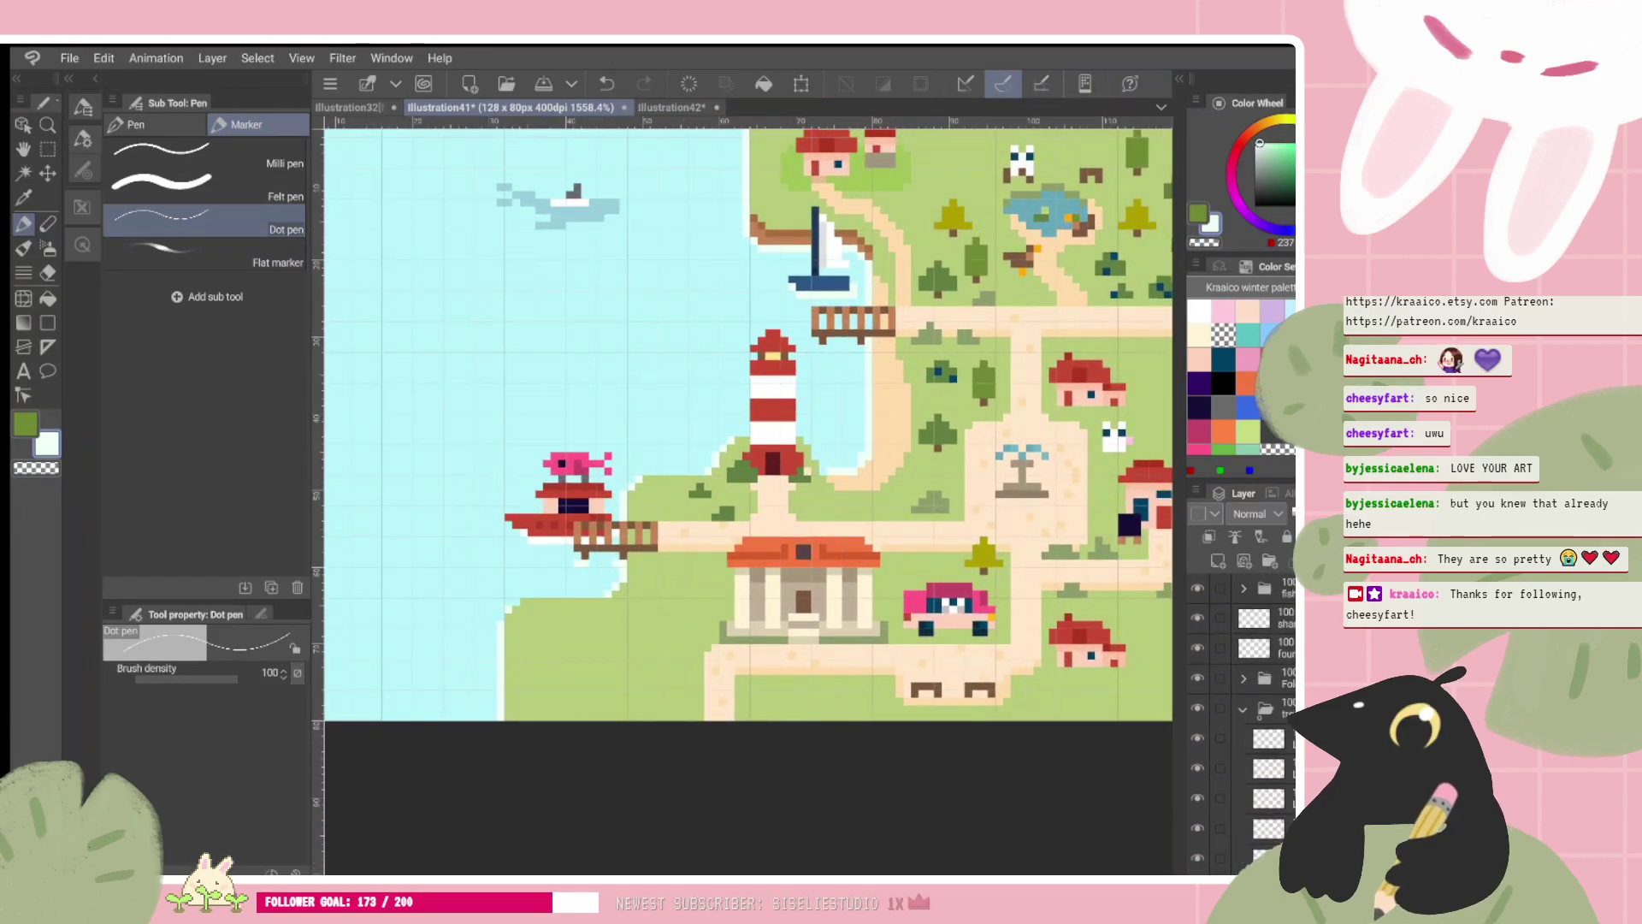
{"action": "left_click", "coordinate": [1245, 684]}
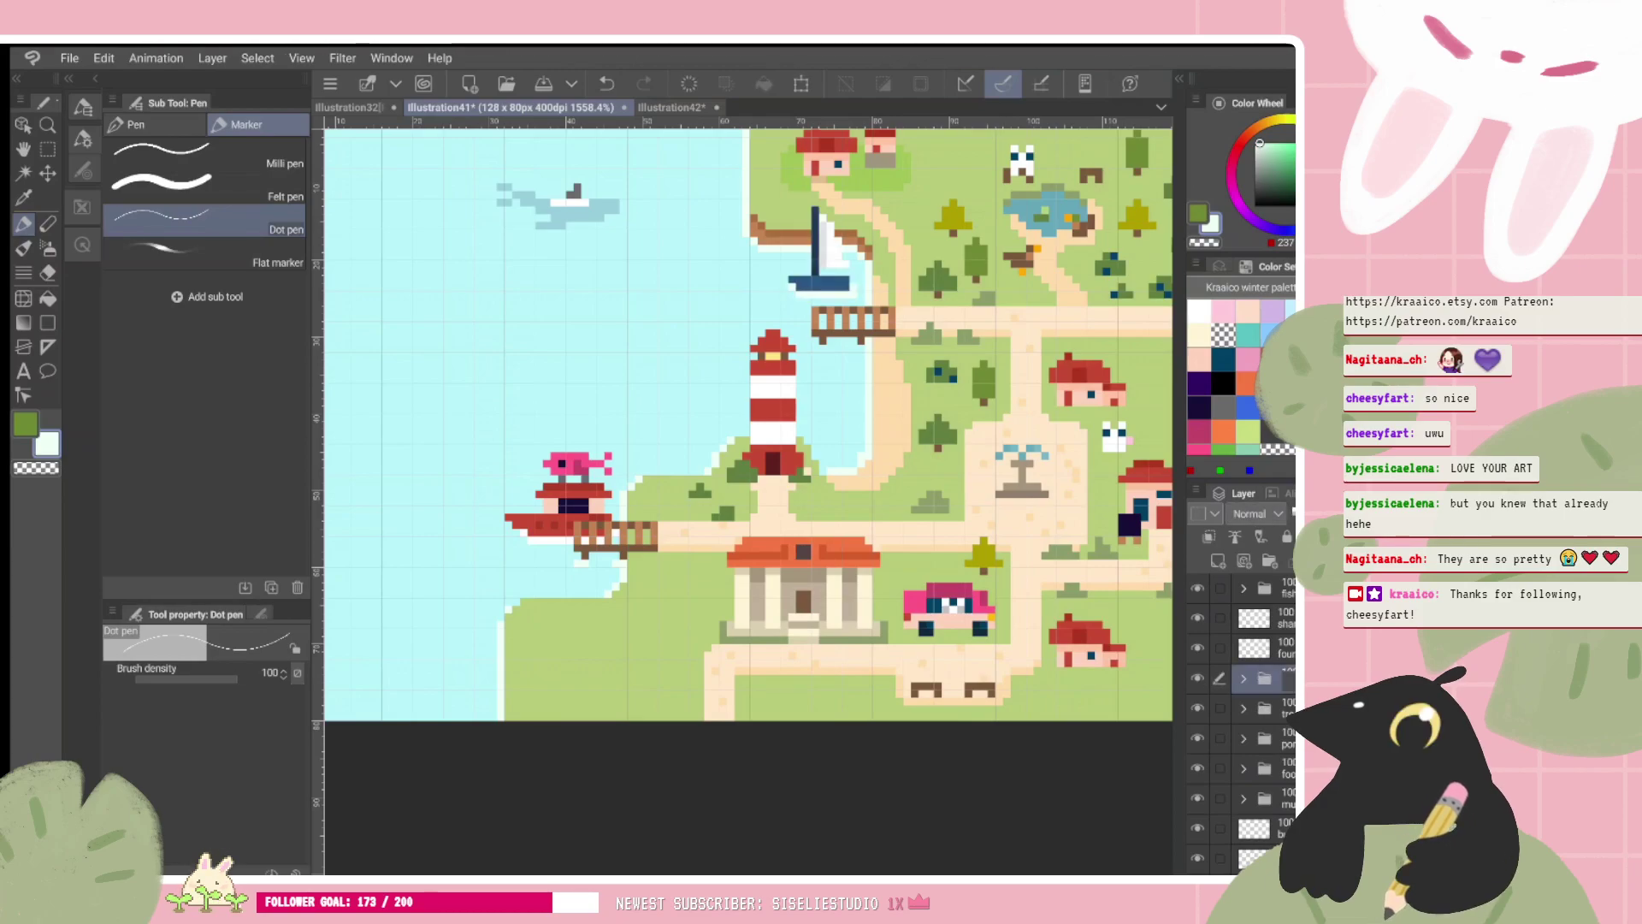
{"action": "double_click", "coordinate": [1286, 683]}
{"action": "type", "text": "sailb"}
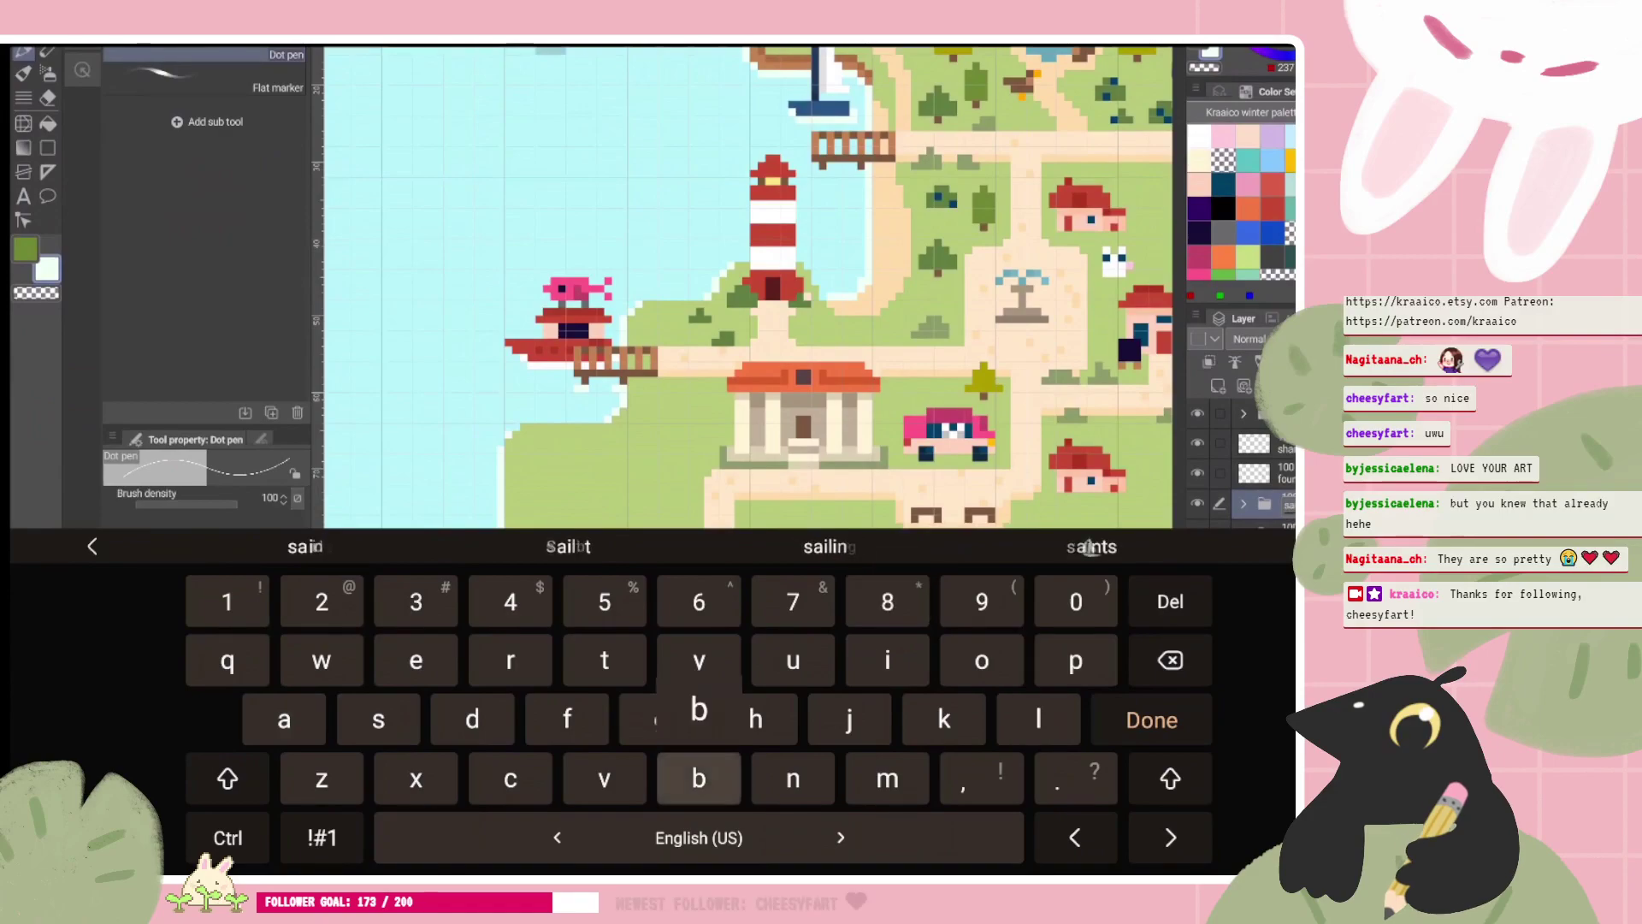
{"action": "type", "text": "oat"}
{"action": "left_click", "coordinate": [1151, 719]}
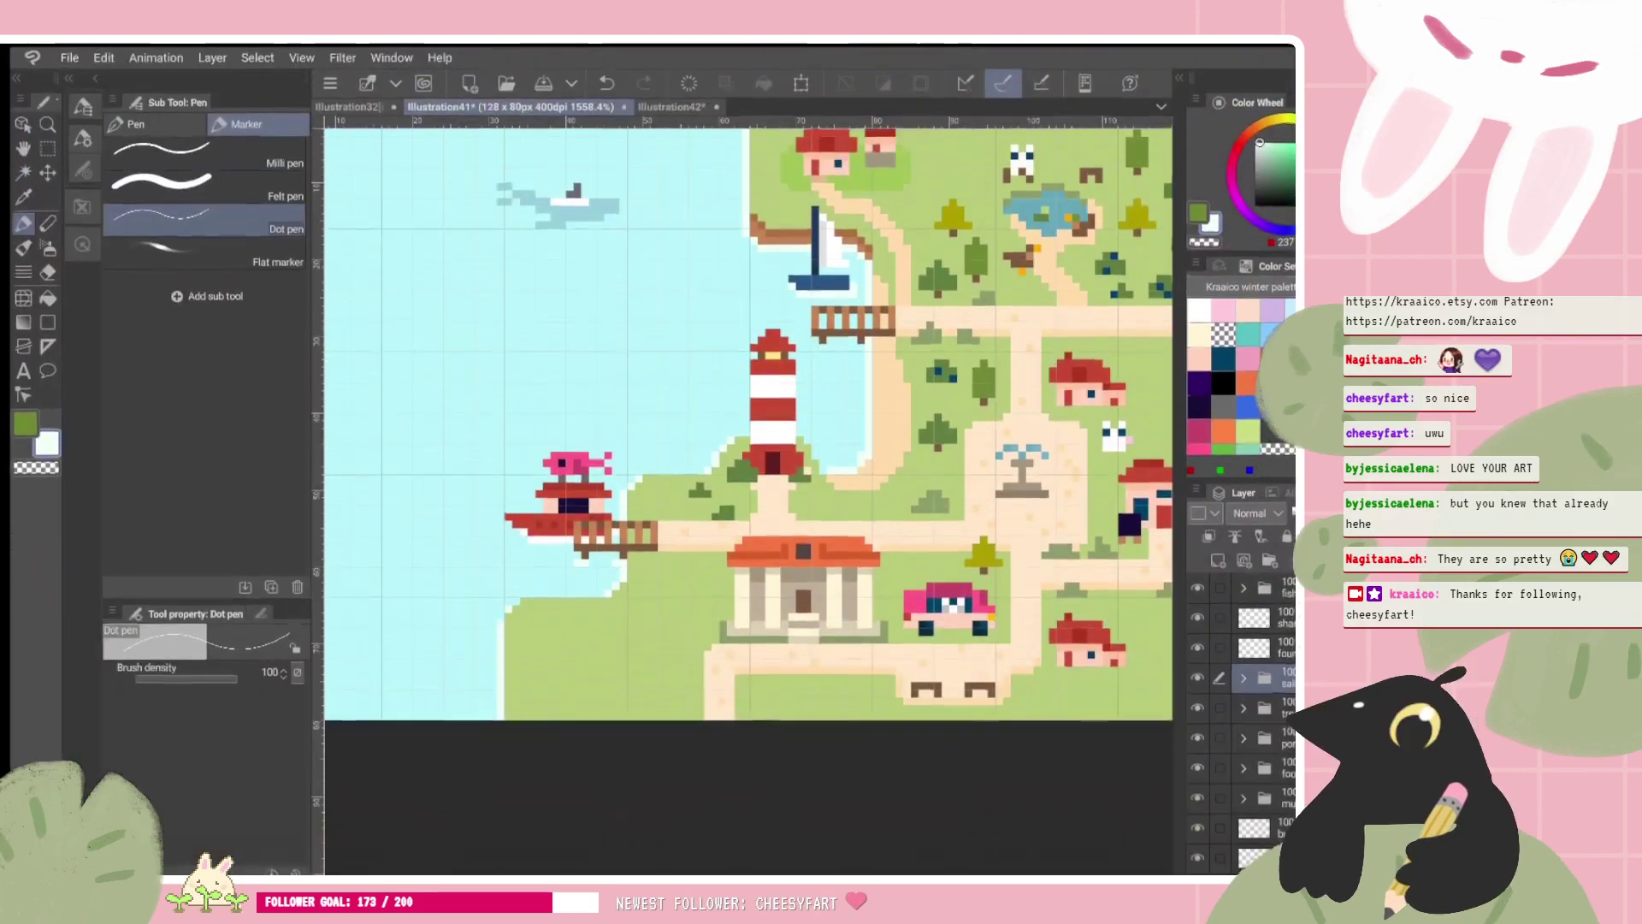
Step: Create a layer folder named flower field above the sailboat folder, with a new raster layer inside it
{"action": "left_click", "coordinate": [1269, 560]}
{"action": "left_click", "coordinate": [1218, 560]}
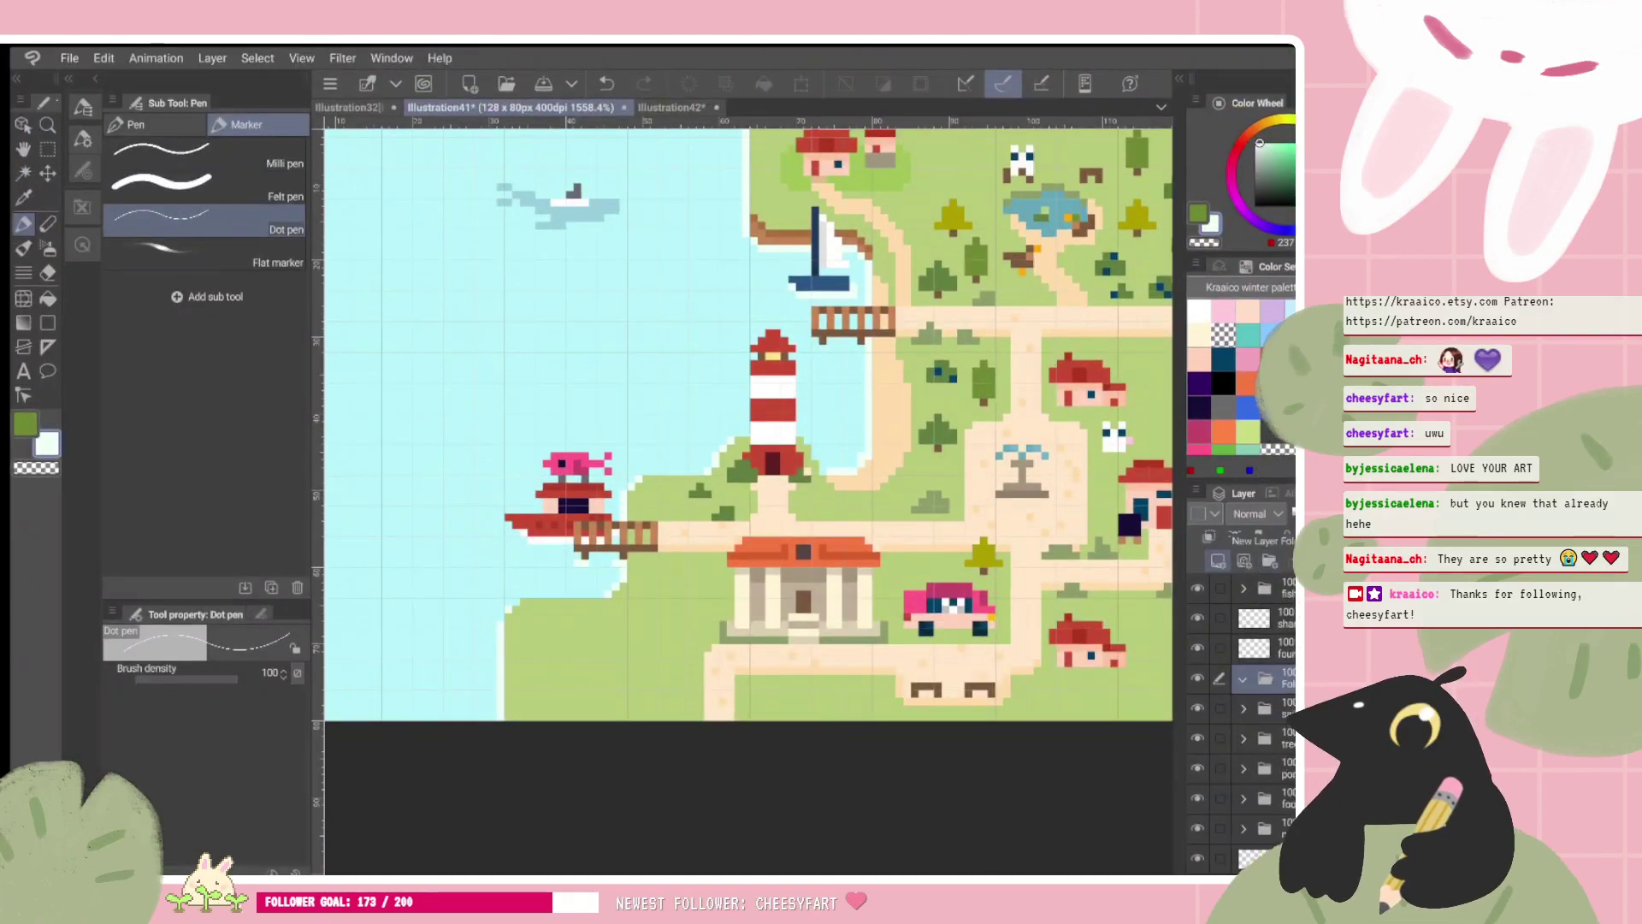
{"action": "double_click", "coordinate": [1283, 678]}
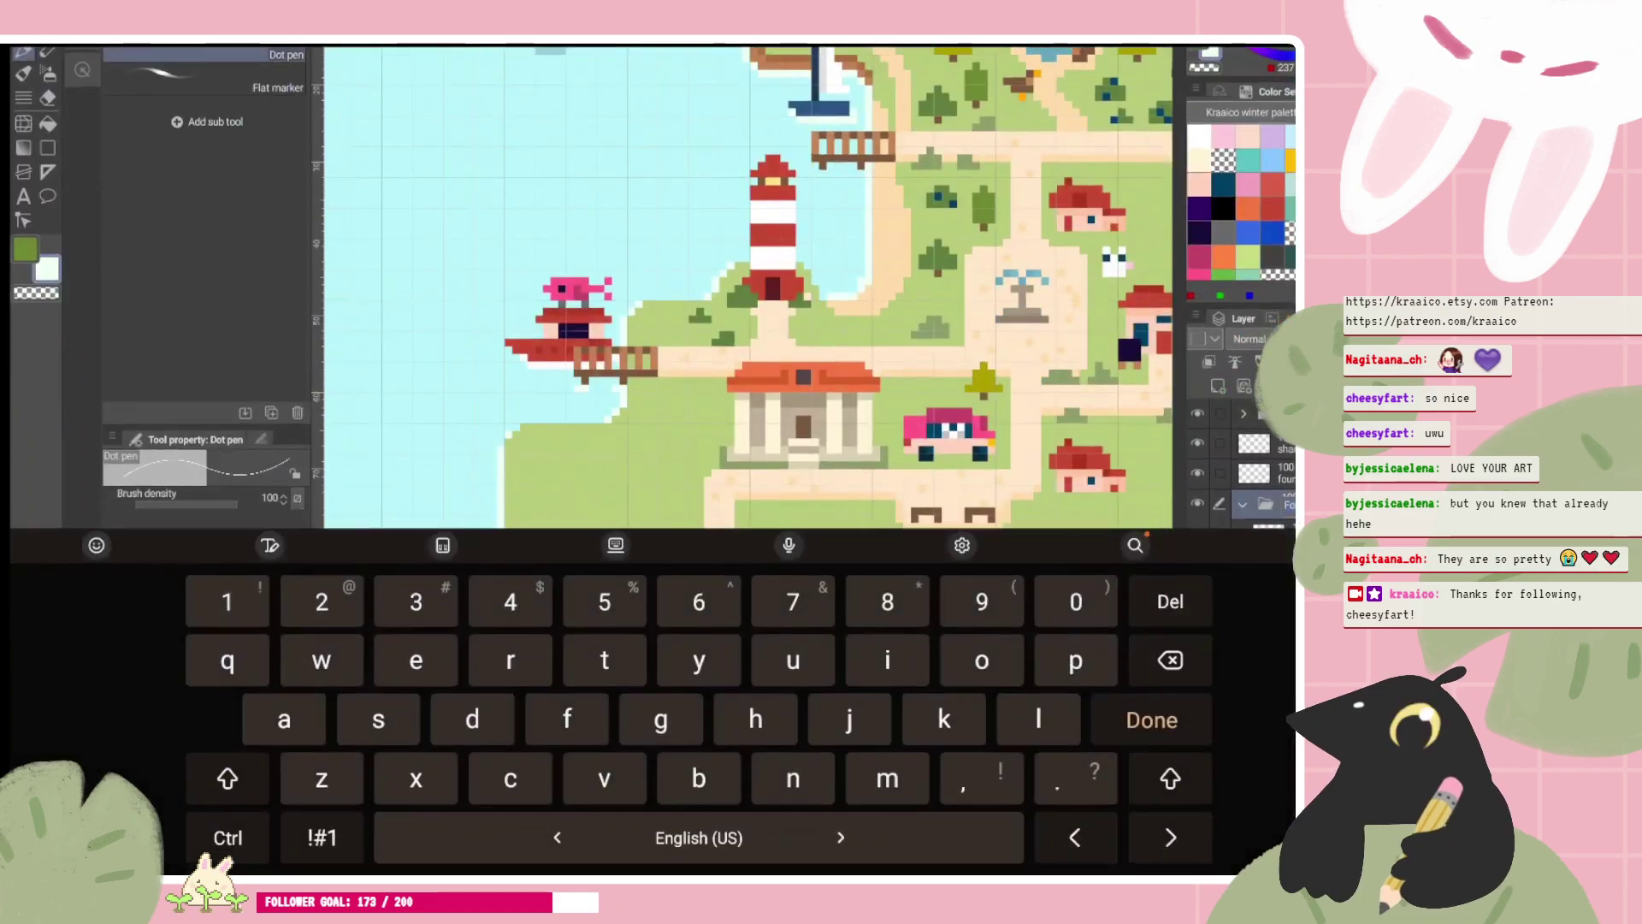
{"action": "type", "text": "flower fiel"}
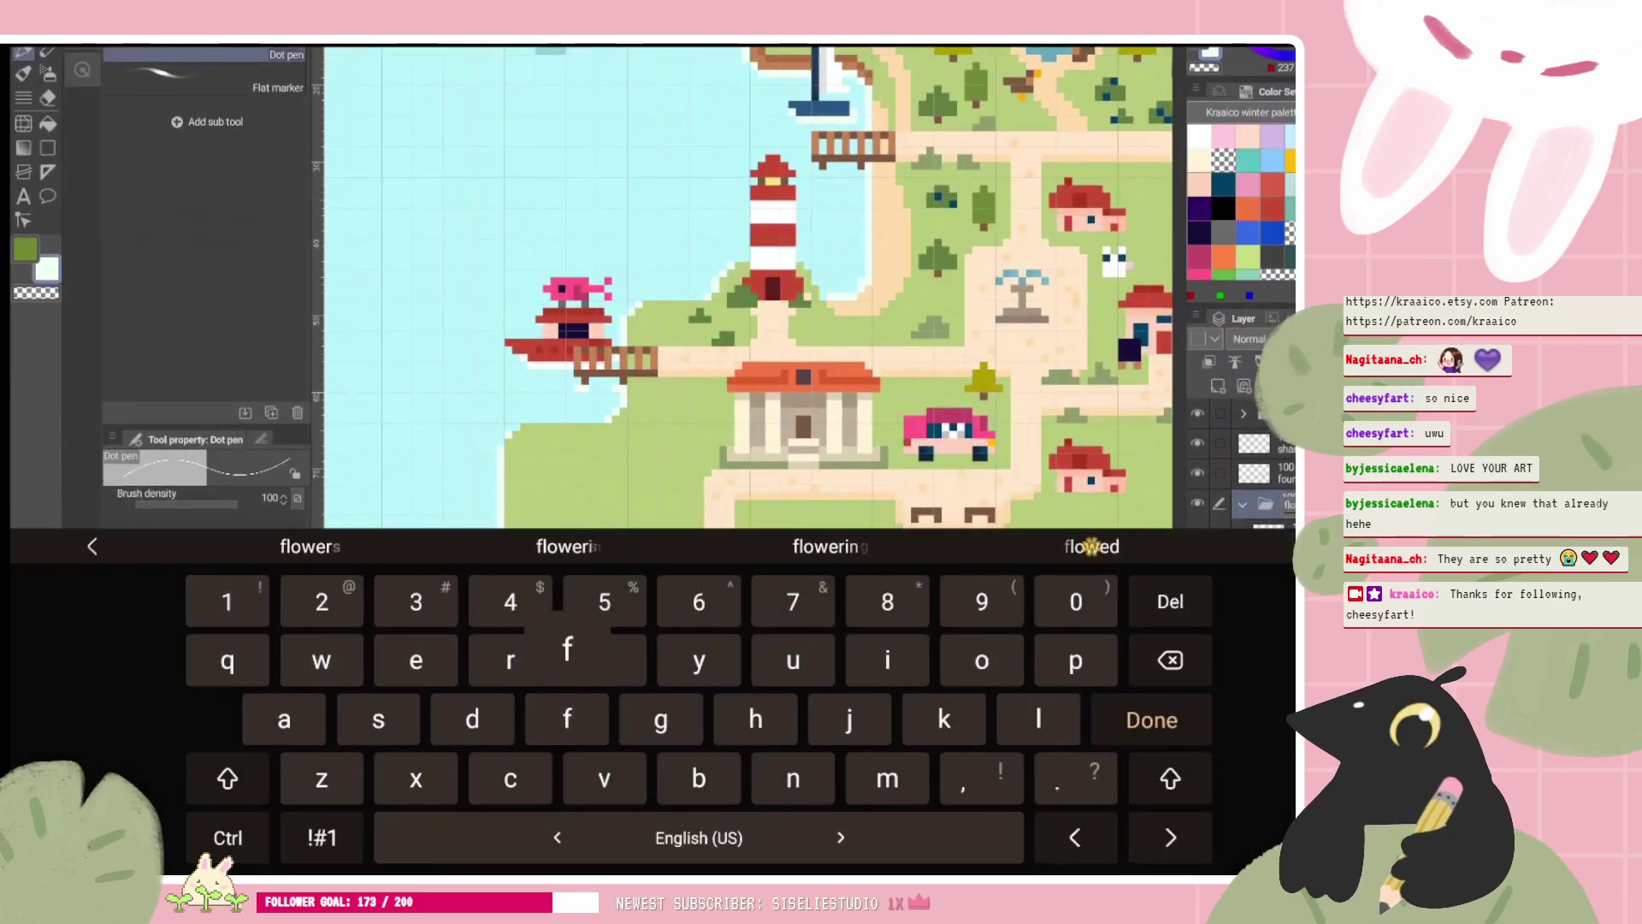
{"action": "key", "text": "Return"}
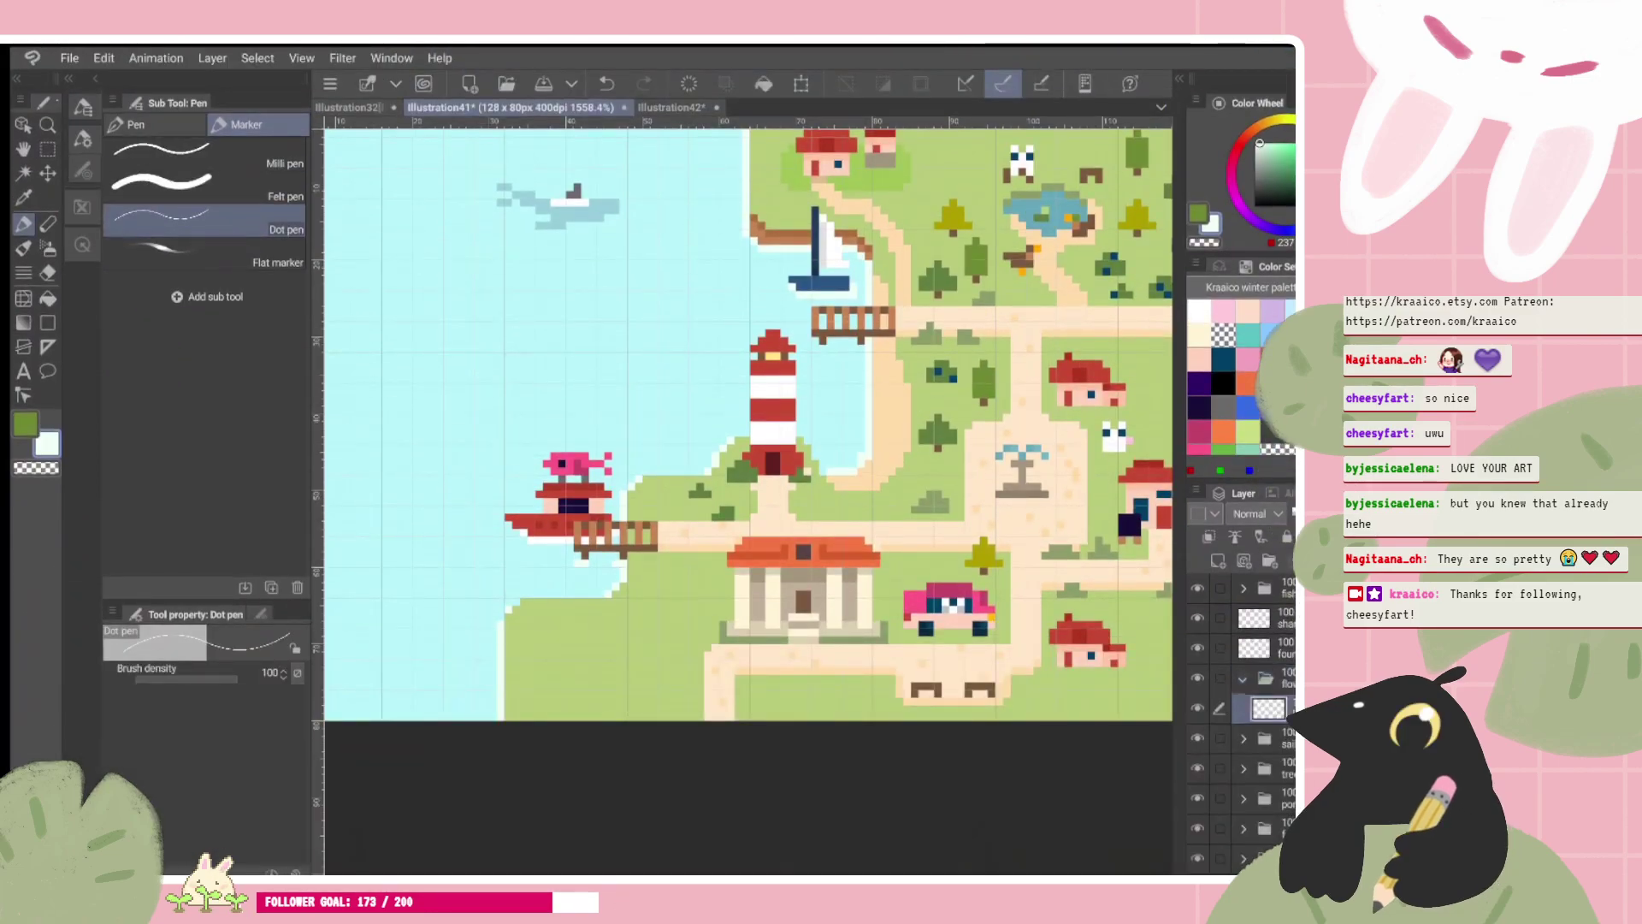
Step: Draw a filled rounded rectangle about 19 x 10 px in the northern lawn's light green on the empty southwestern meadow
{"action": "left_click", "coordinate": [875, 164], "text": "alt"}
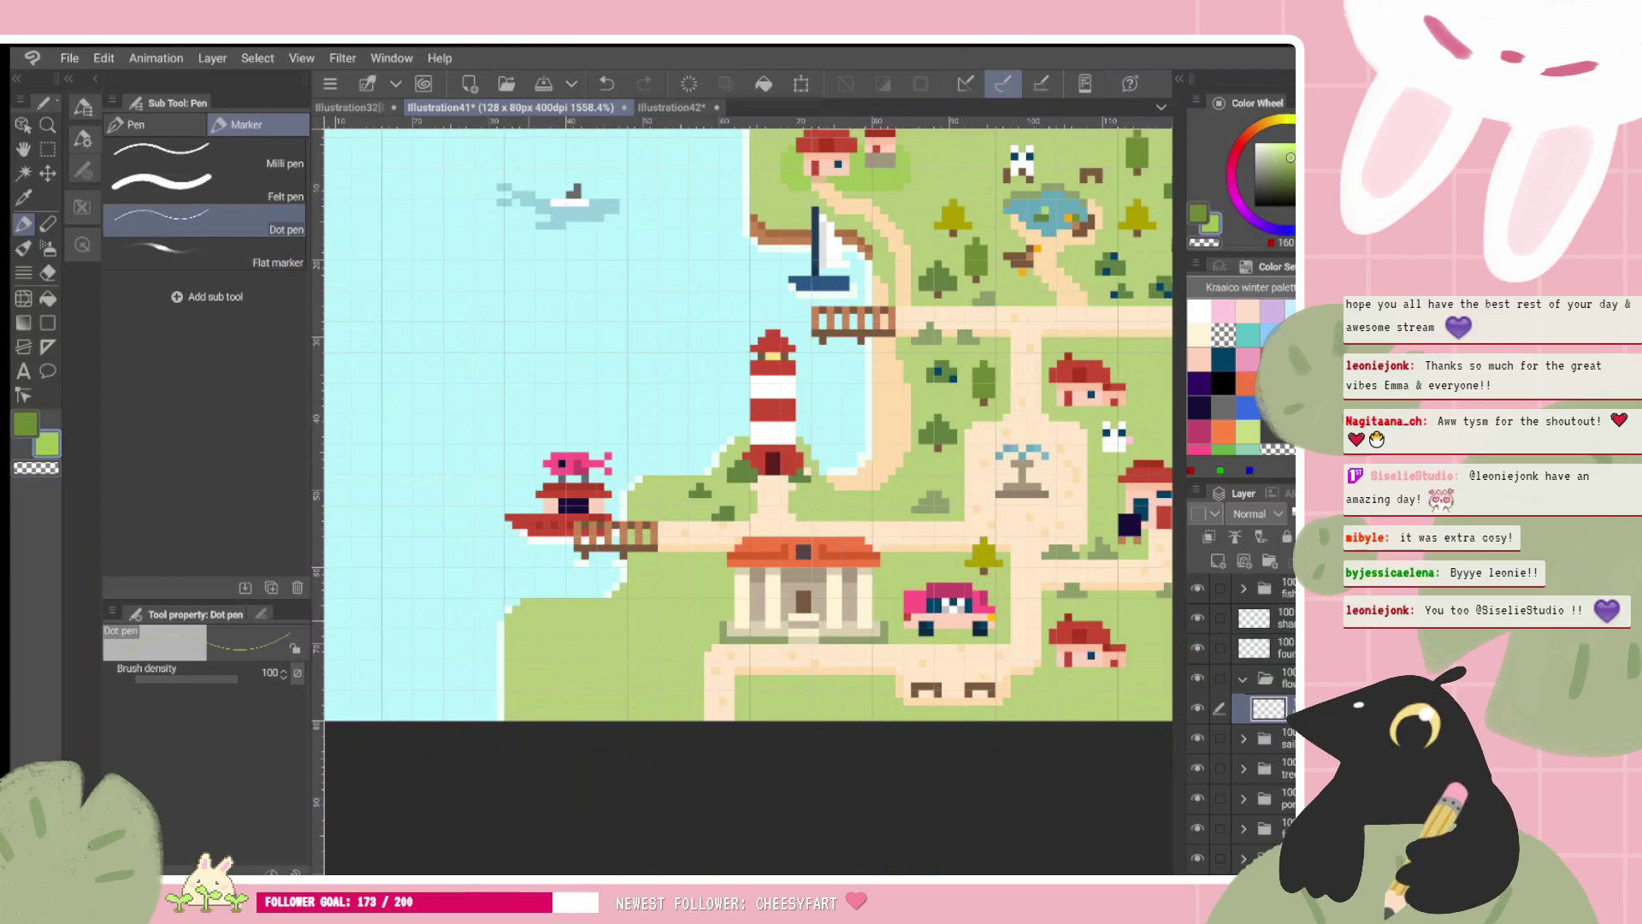
{"action": "left_click_drag", "start_coordinate": [531, 626], "coordinate": [662, 716]}
{"action": "key", "text": "ctrl+z"}
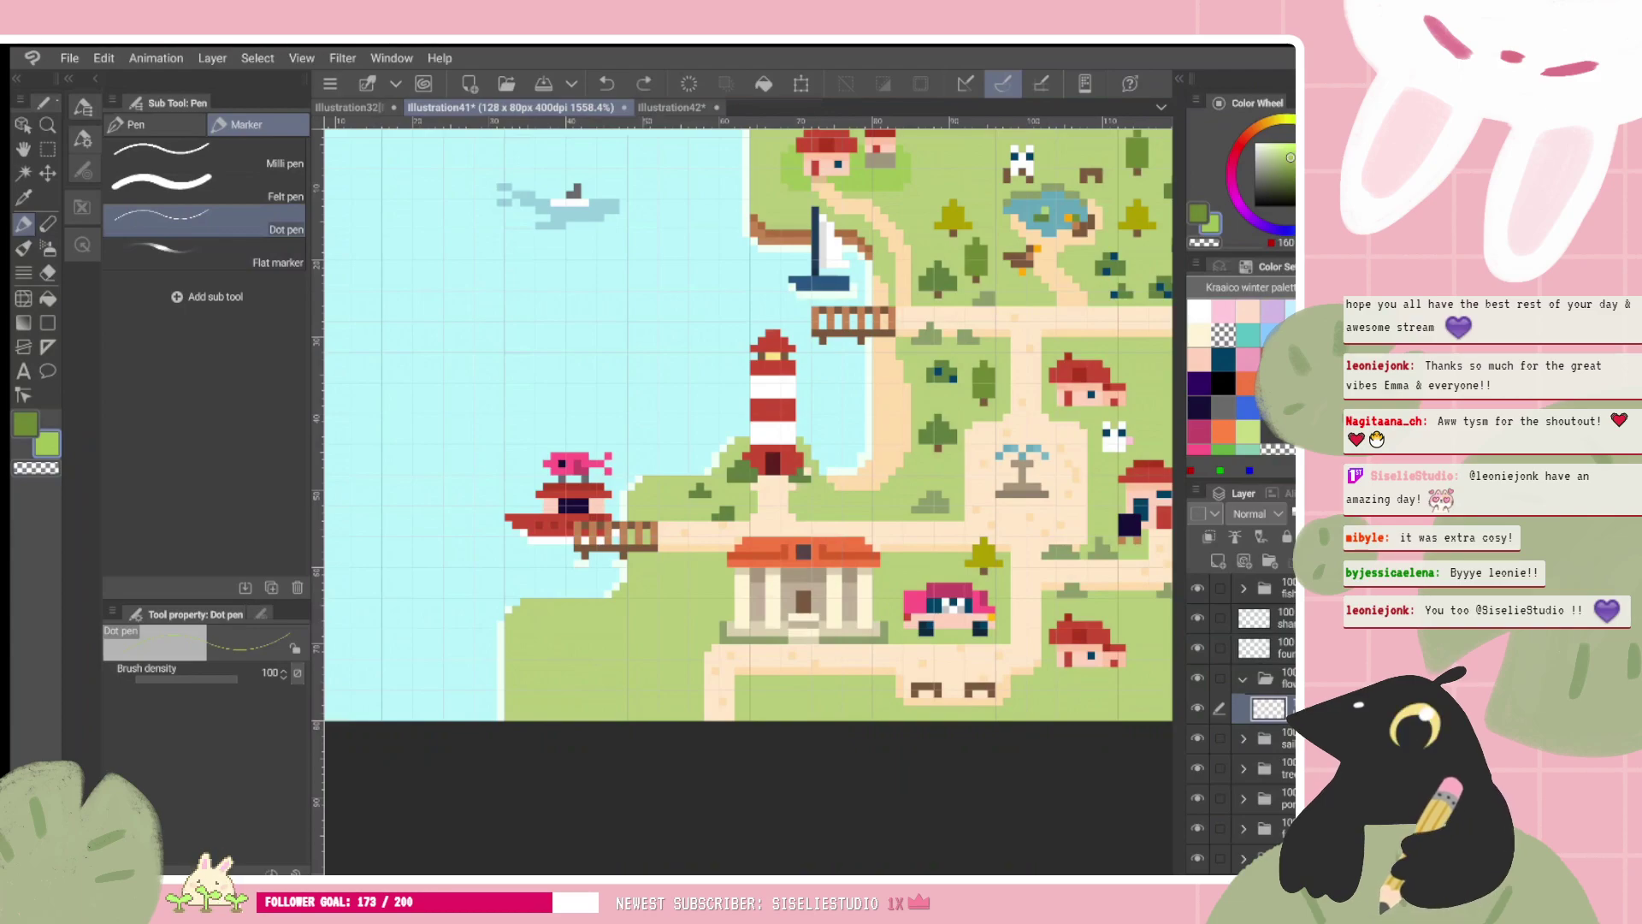
{"action": "left_click_drag", "start_coordinate": [803, 552], "coordinate": [747, 478]}
{"action": "left_click", "coordinate": [23, 323]}
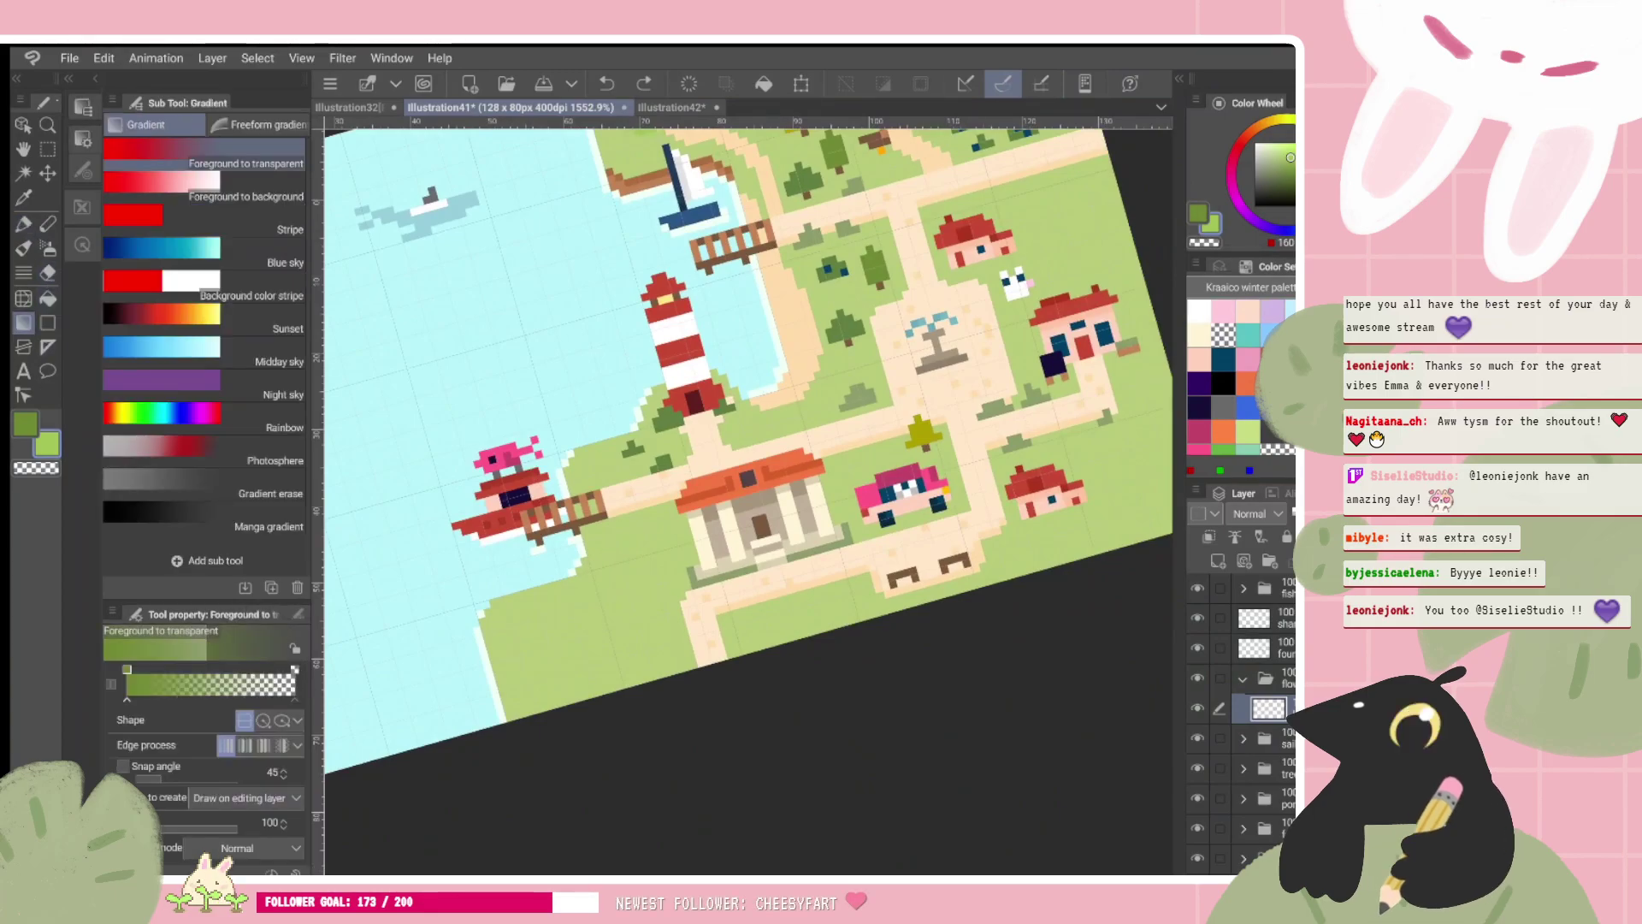
{"action": "left_click", "coordinate": [48, 322]}
{"action": "mouse_move", "coordinate": [504, 623]}
{"action": "left_mouse_down"}
{"action": "mouse_move", "coordinate": [669, 669]}
{"action": "mouse_move", "coordinate": [677, 690]}
{"action": "mouse_move", "coordinate": [619, 672]}
{"action": "left_mouse_up"}
{"action": "key", "text": "ctrl+z"}
{"action": "left_click_drag", "start_coordinate": [470, 566], "coordinate": [612, 641]}
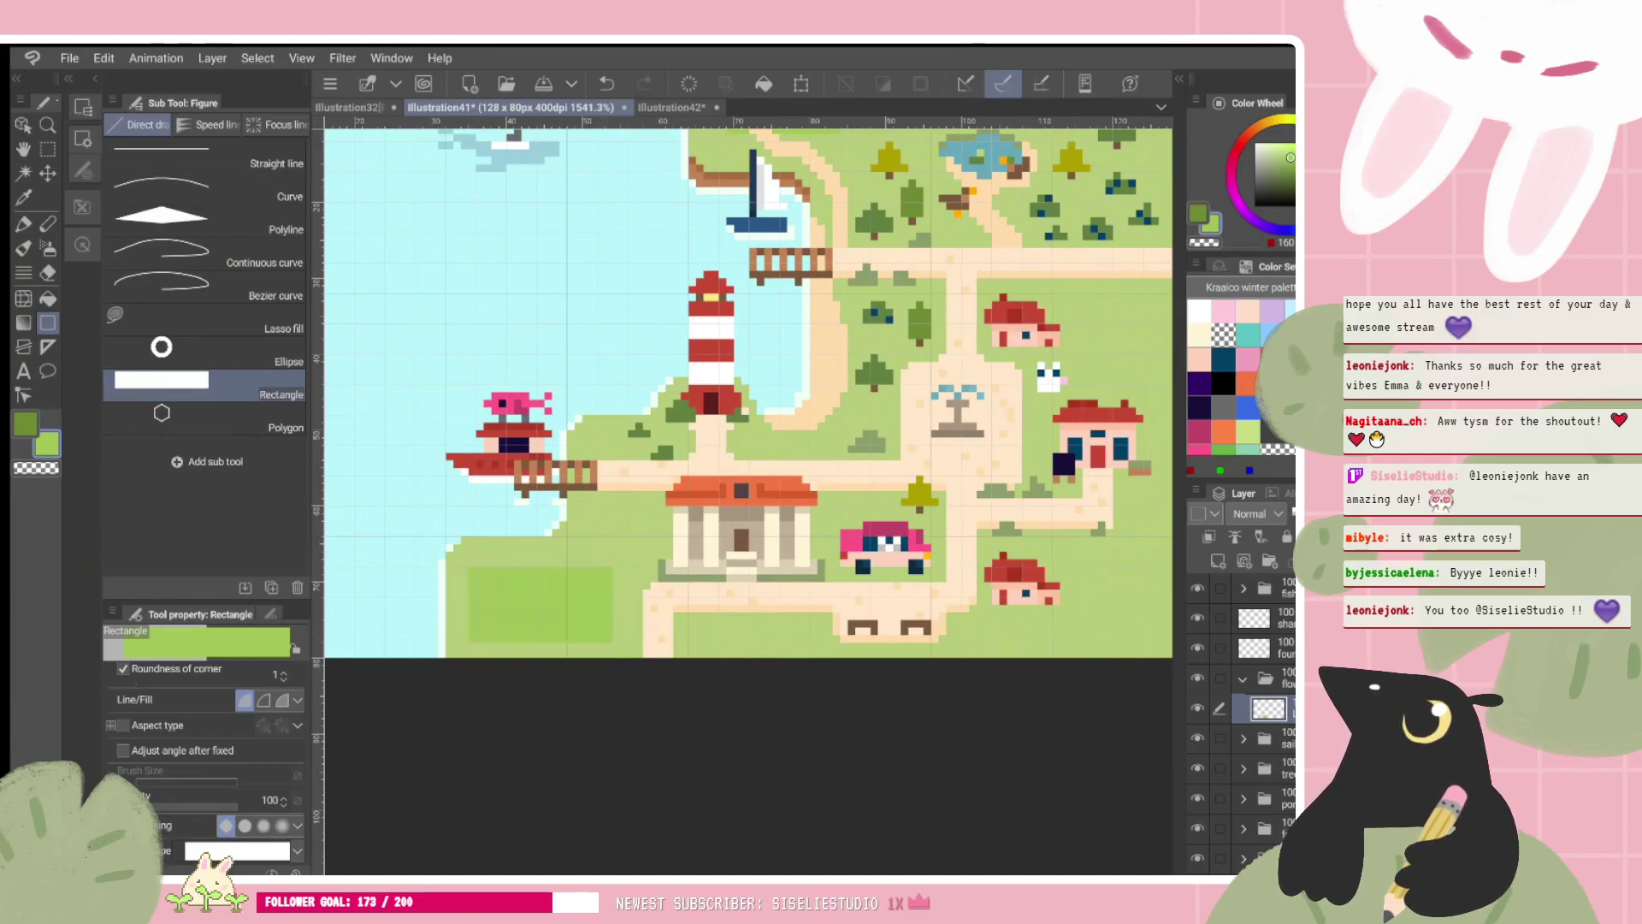
Step: Add a new raster layer above the light green patch and choose the palette's strong pink for the Dot pen
{"action": "key", "text": "p"}
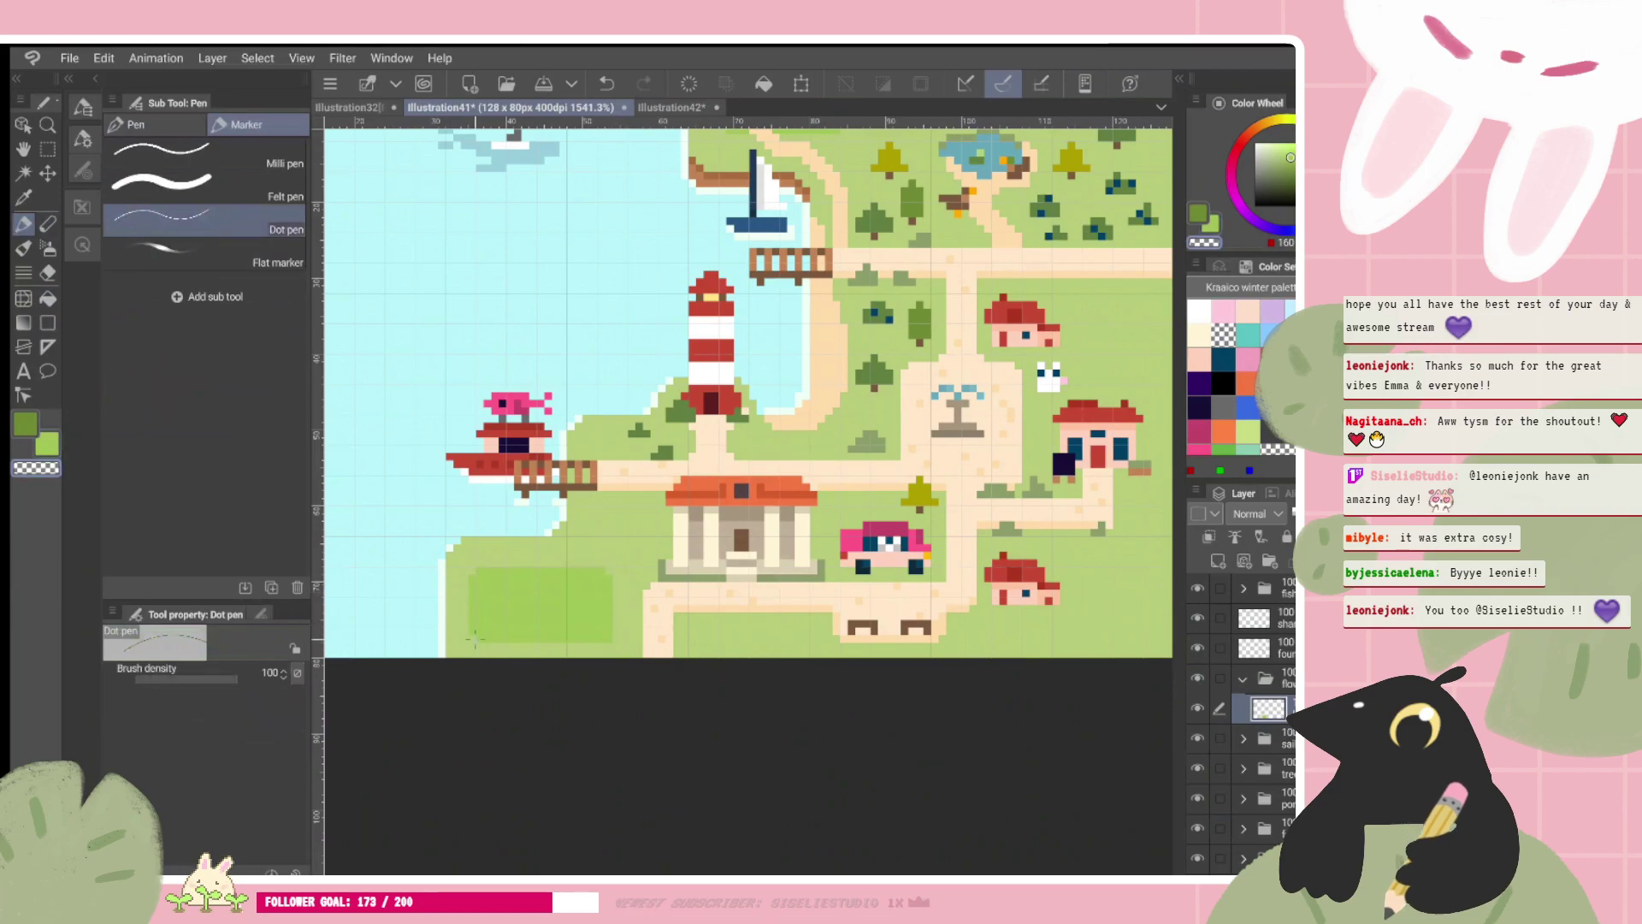
{"action": "scroll", "coordinate": [474, 618], "scroll_direction": "up", "scroll_amount": 2}
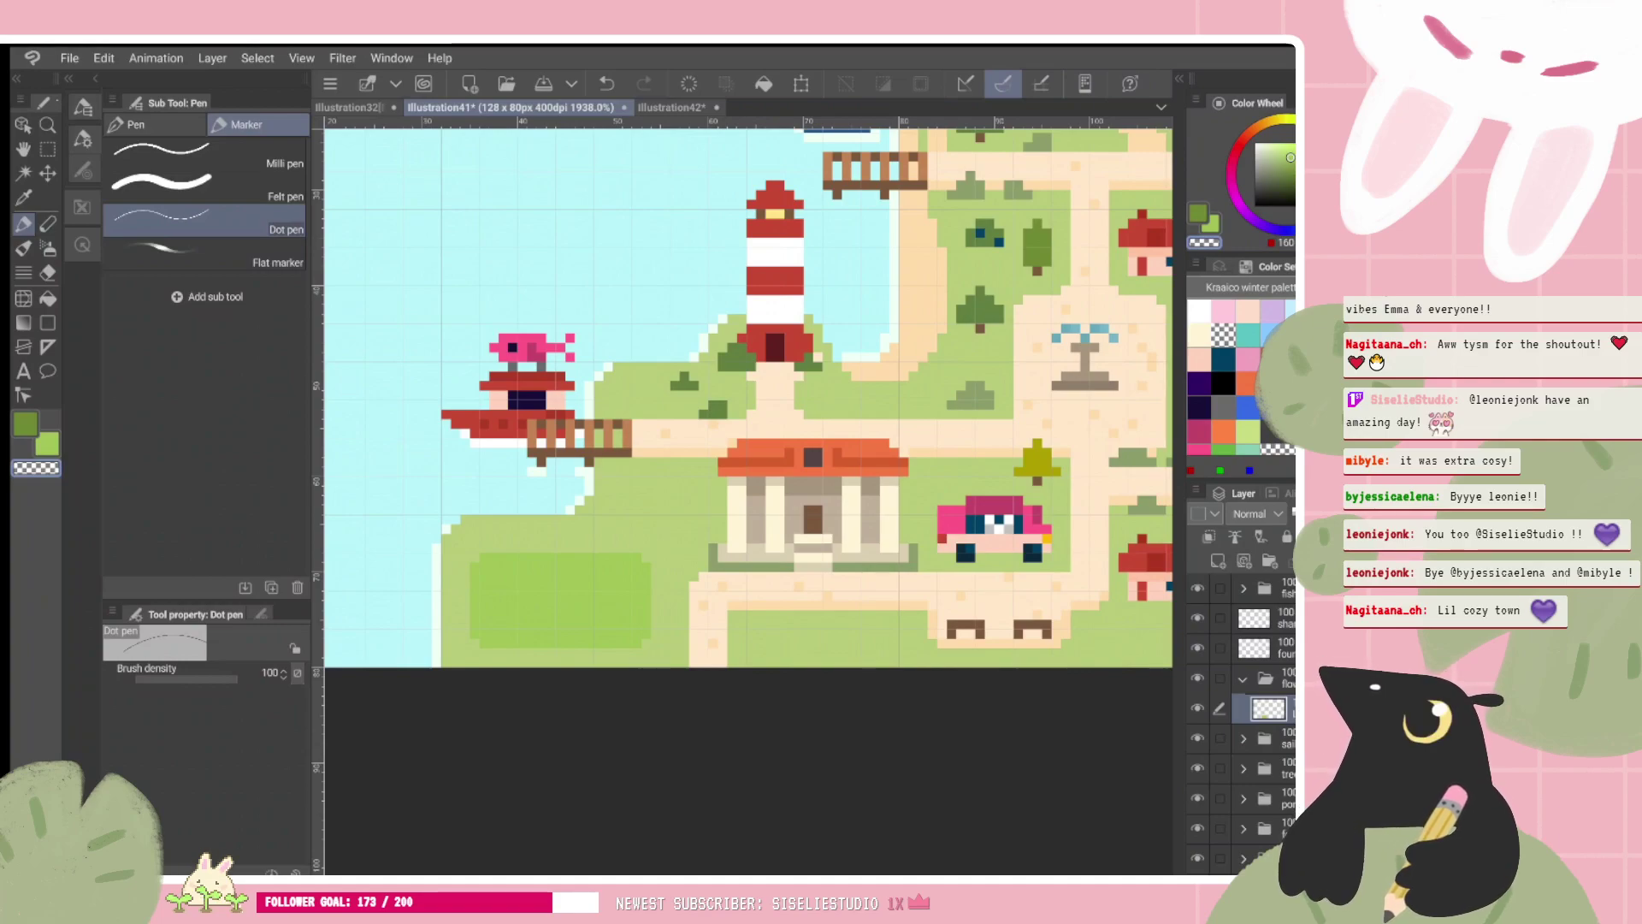
{"action": "left_click", "coordinate": [1217, 560]}
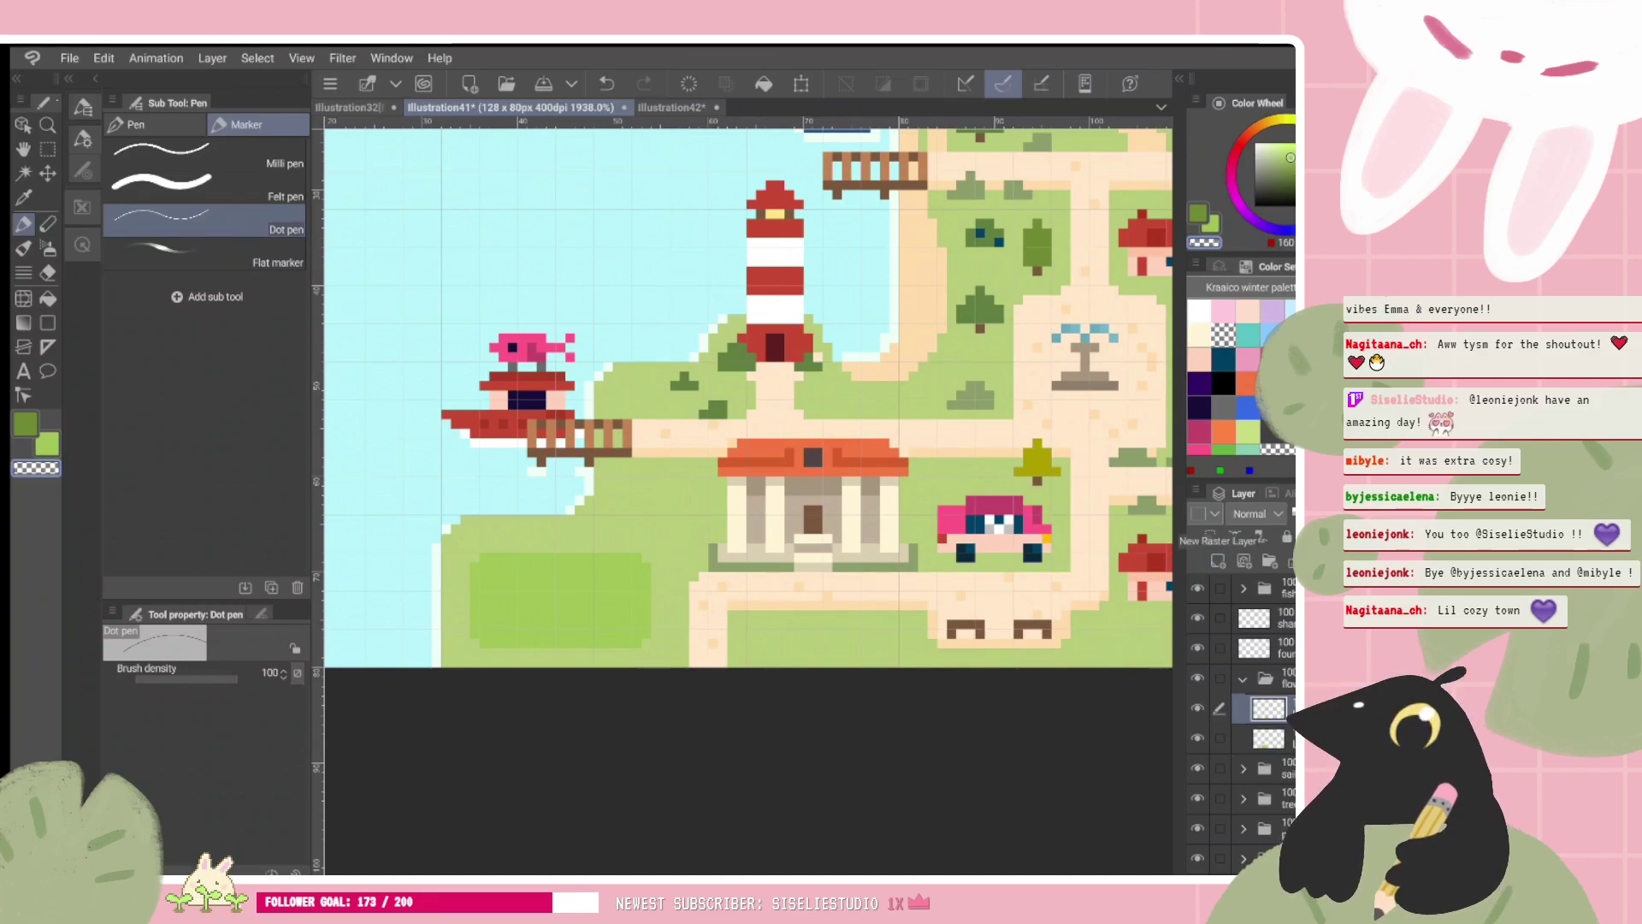
{"action": "left_click", "coordinate": [1198, 448]}
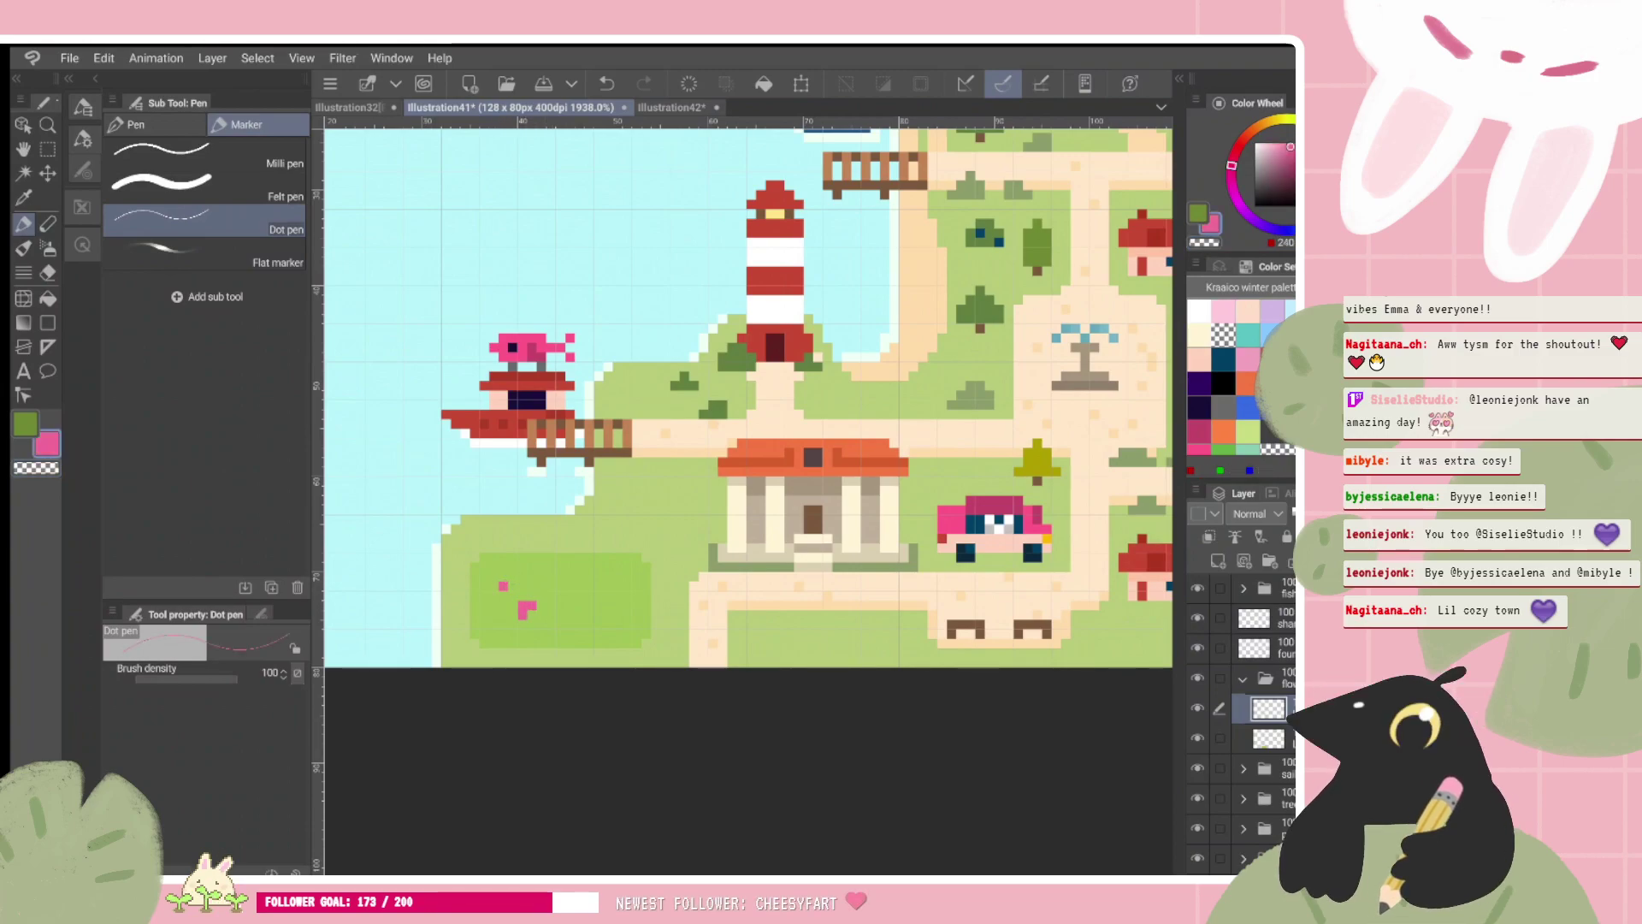
Step: Try a sparse scattering of single strong-pink pixels across the light green patch and undo it
{"action": "left_click", "coordinate": [522, 614]}
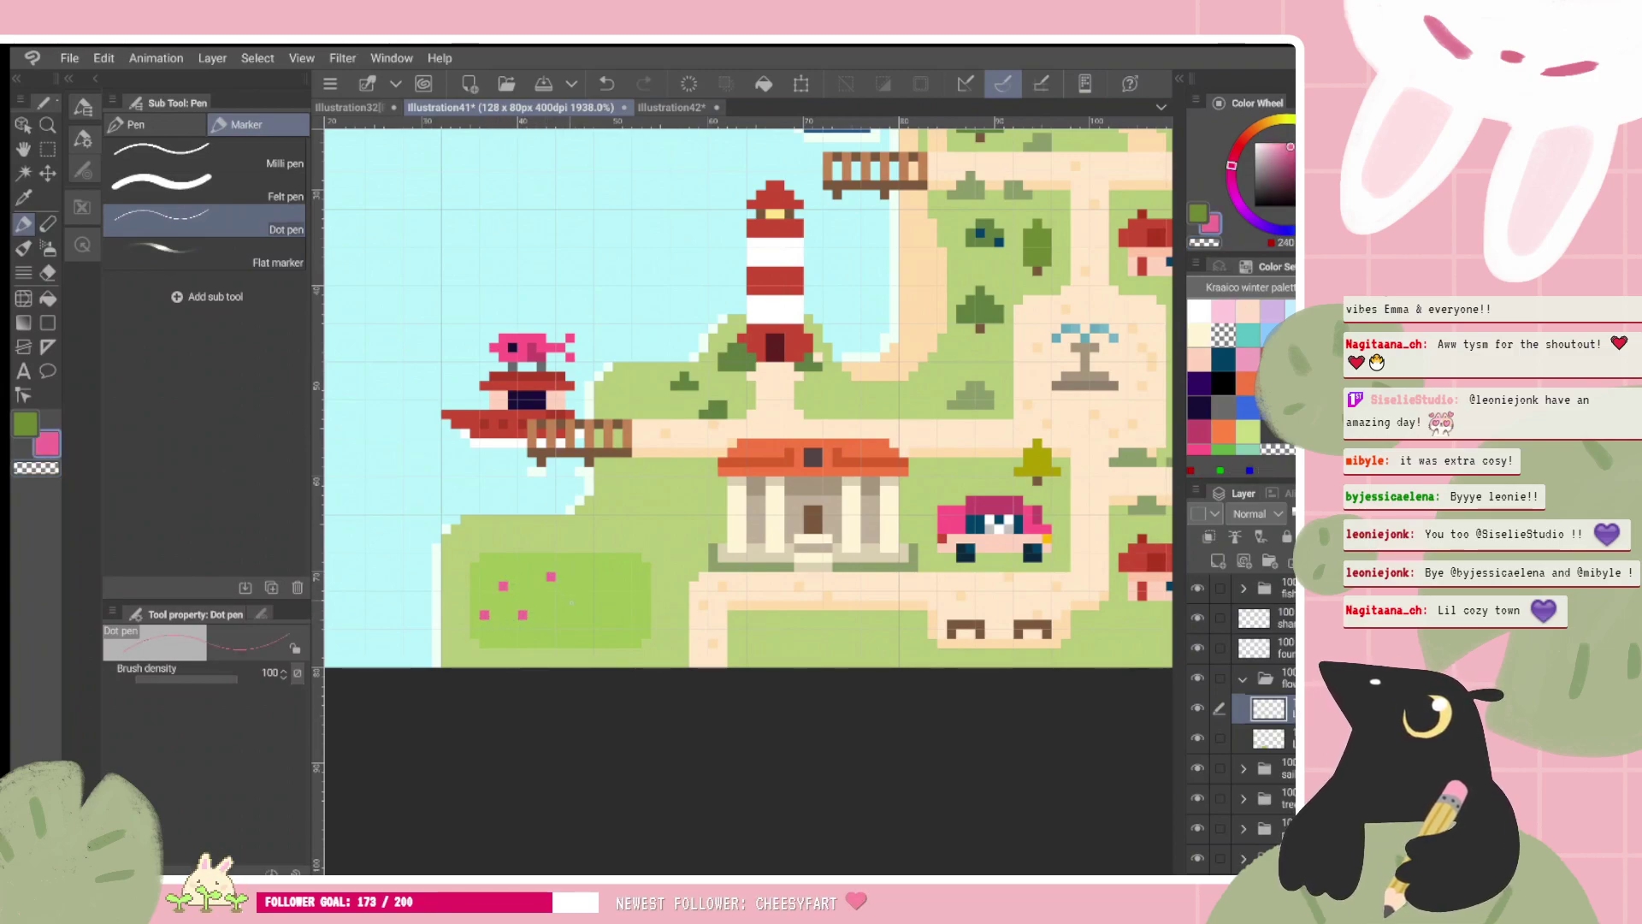
{"action": "left_click", "coordinate": [617, 624]}
{"action": "left_click", "coordinate": [637, 604]}
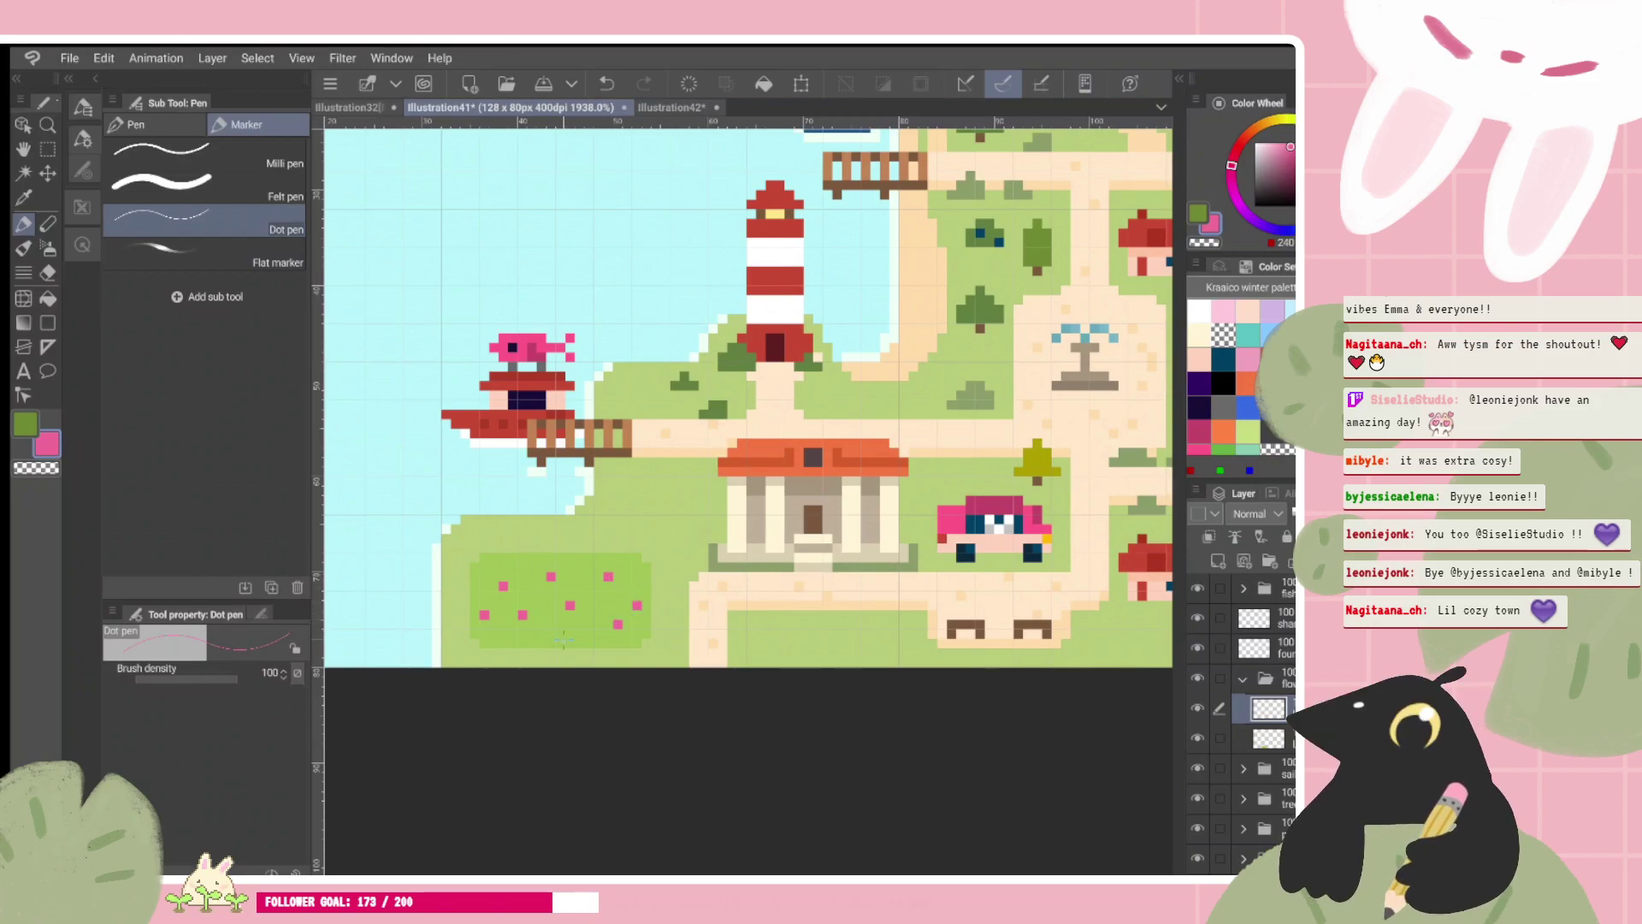
{"action": "key", "text": "ctrl+z"}
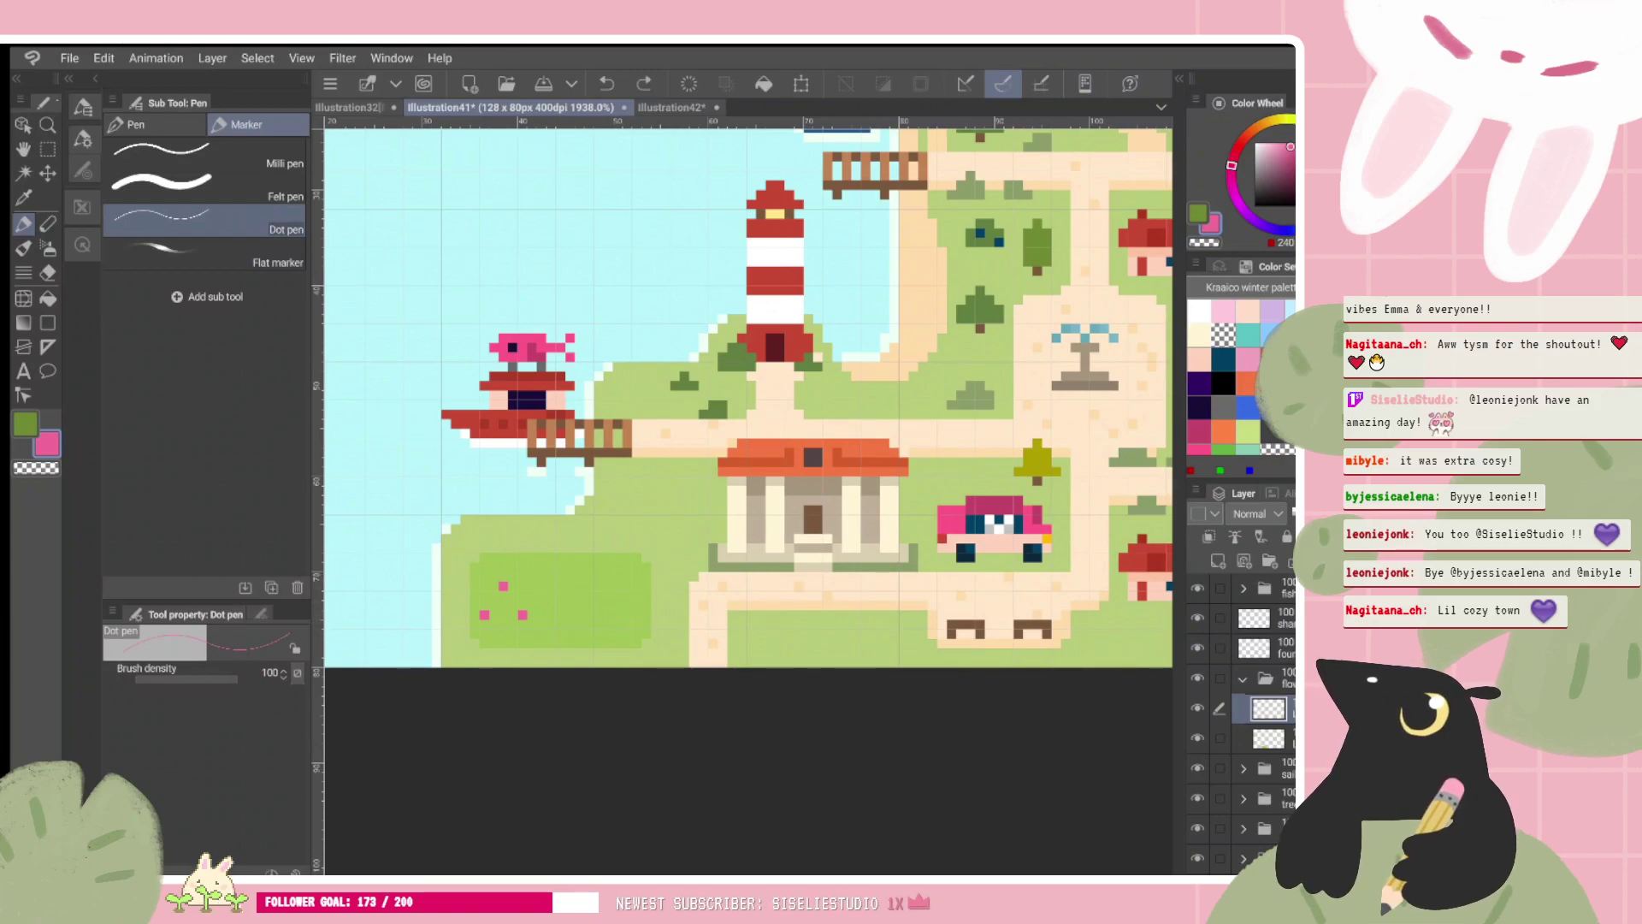
{"action": "mouse_move", "coordinate": [503, 566]}
{"action": "left_mouse_down"}
{"action": "mouse_move", "coordinate": [502, 642]}
{"action": "mouse_move", "coordinate": [503, 566]}
{"action": "mouse_move", "coordinate": [522, 624]}
{"action": "left_mouse_up"}
{"action": "key", "text": "ctrl+z"}
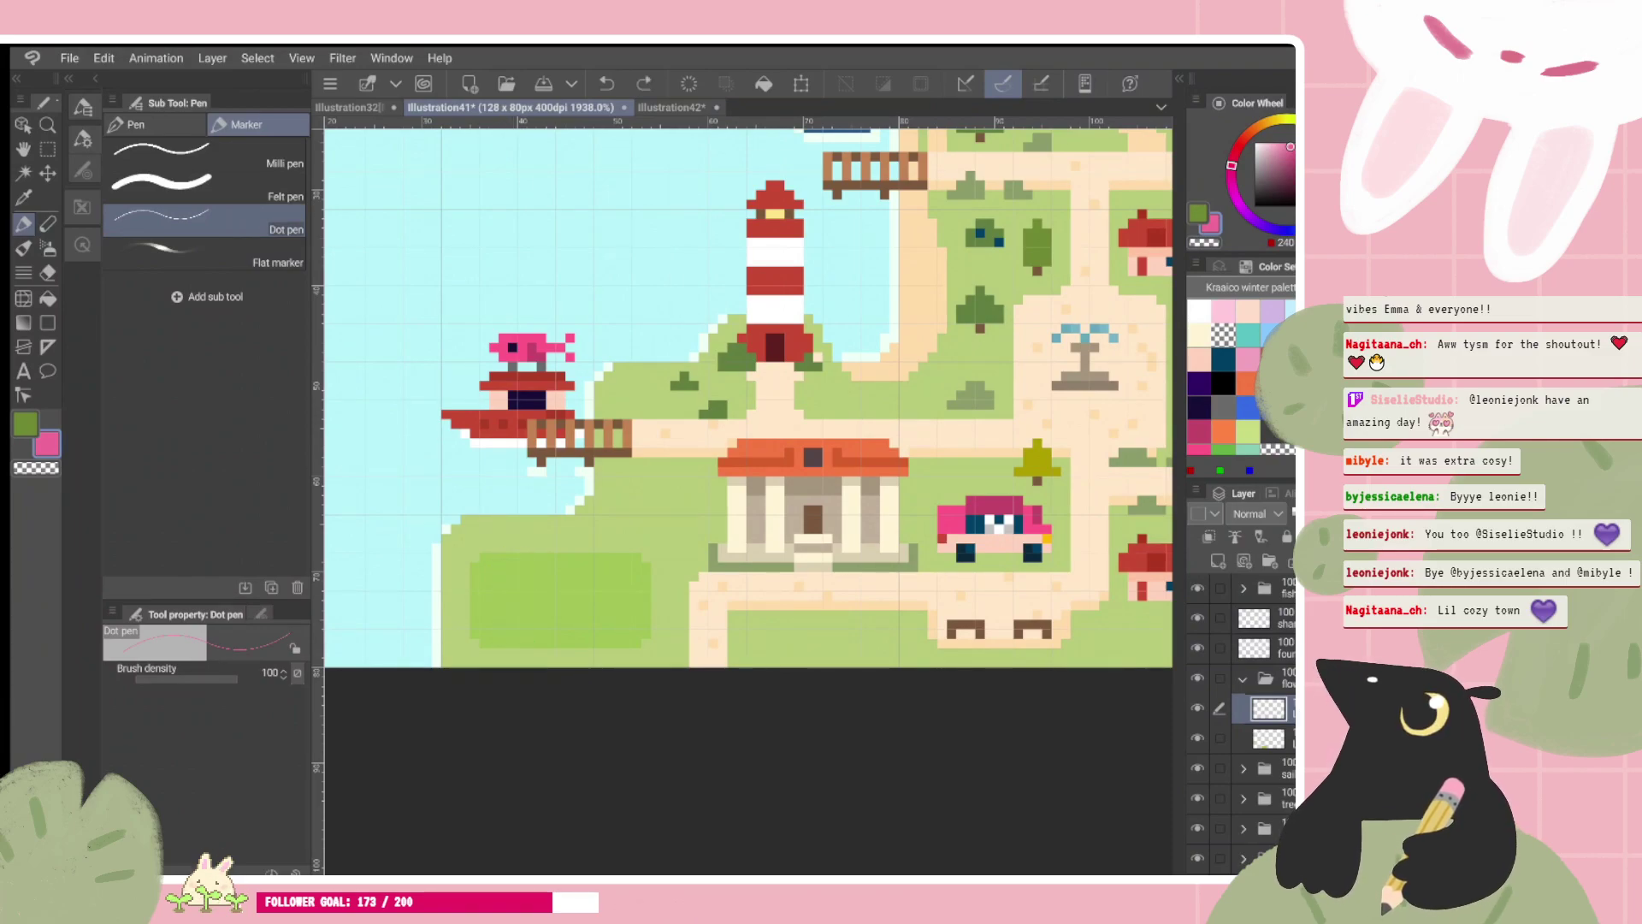
Step: Try a narrow upright pink flower bed, three pixels wide, in the patch's western part and undo it
{"action": "left_click_drag", "start_coordinate": [503, 558], "coordinate": [522, 566]}
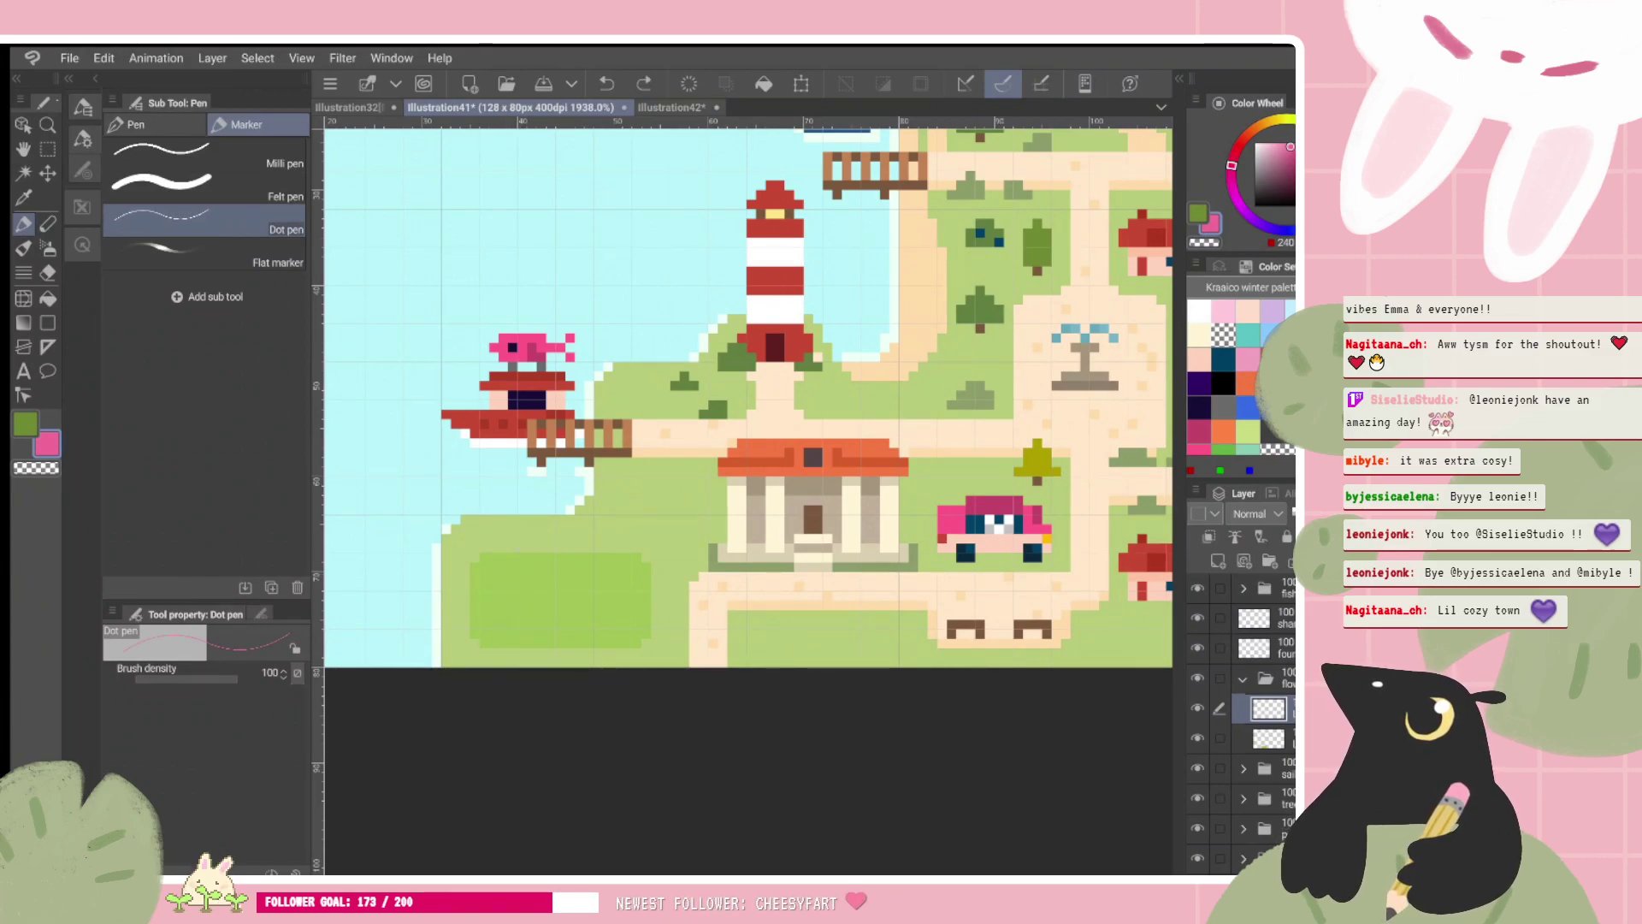
{"action": "left_click", "coordinate": [521, 558]}
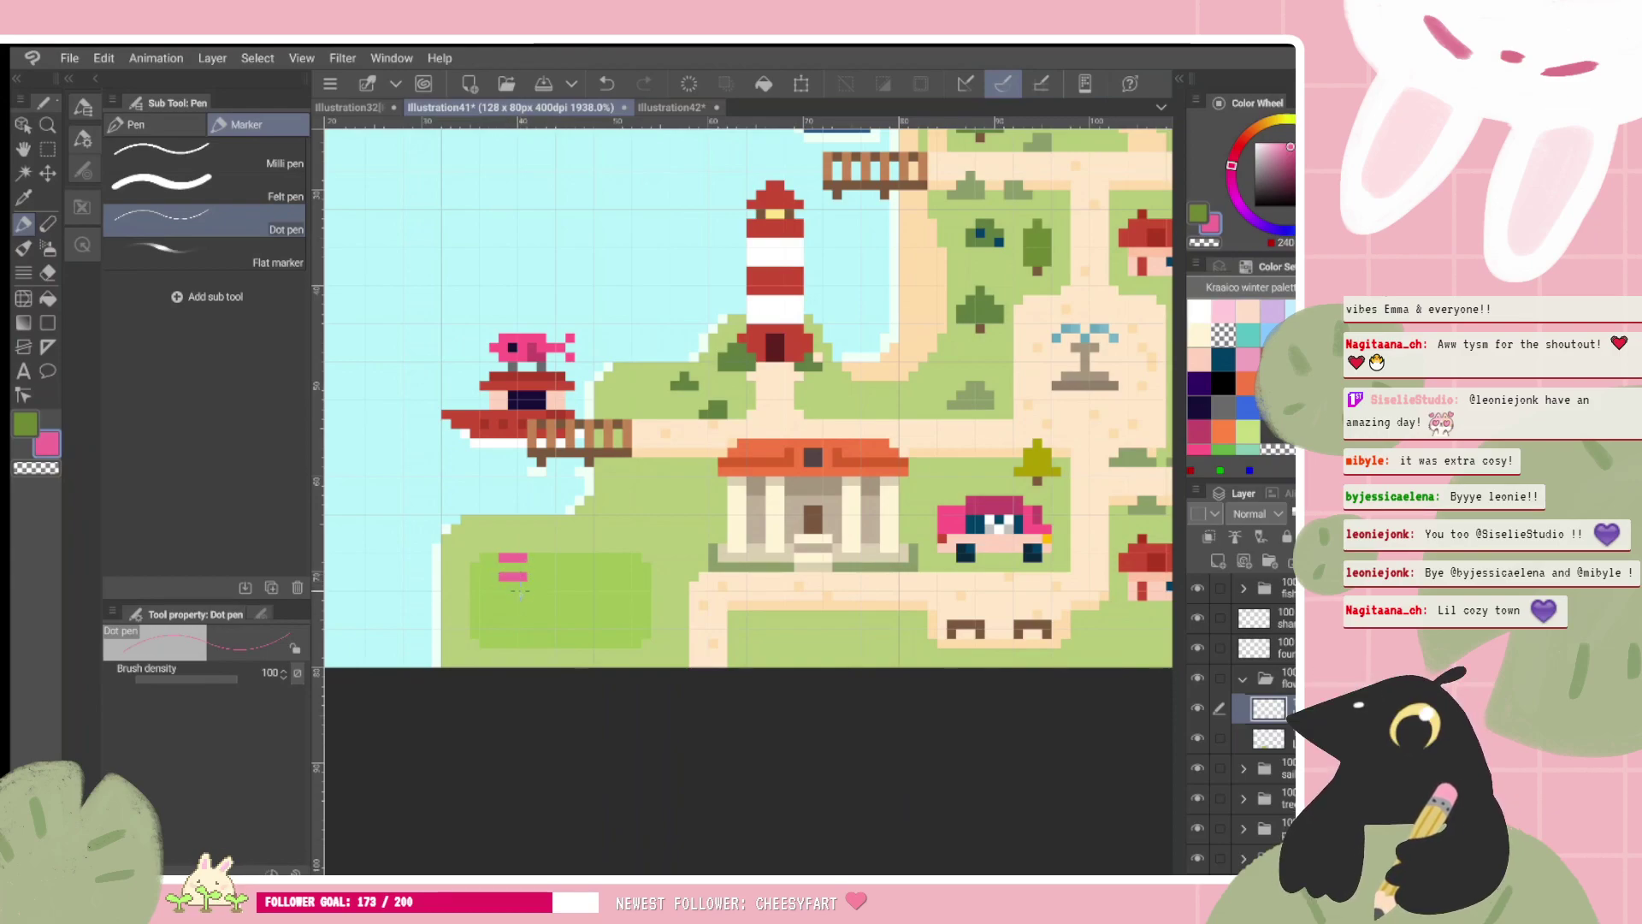
{"action": "mouse_move", "coordinate": [506, 635]}
{"action": "left_mouse_down"}
{"action": "mouse_move", "coordinate": [515, 590]}
{"action": "mouse_move", "coordinate": [522, 634]}
{"action": "left_mouse_up"}
{"action": "key", "text": "ctrl+z"}
{"action": "key", "text": "ctrl+y"}
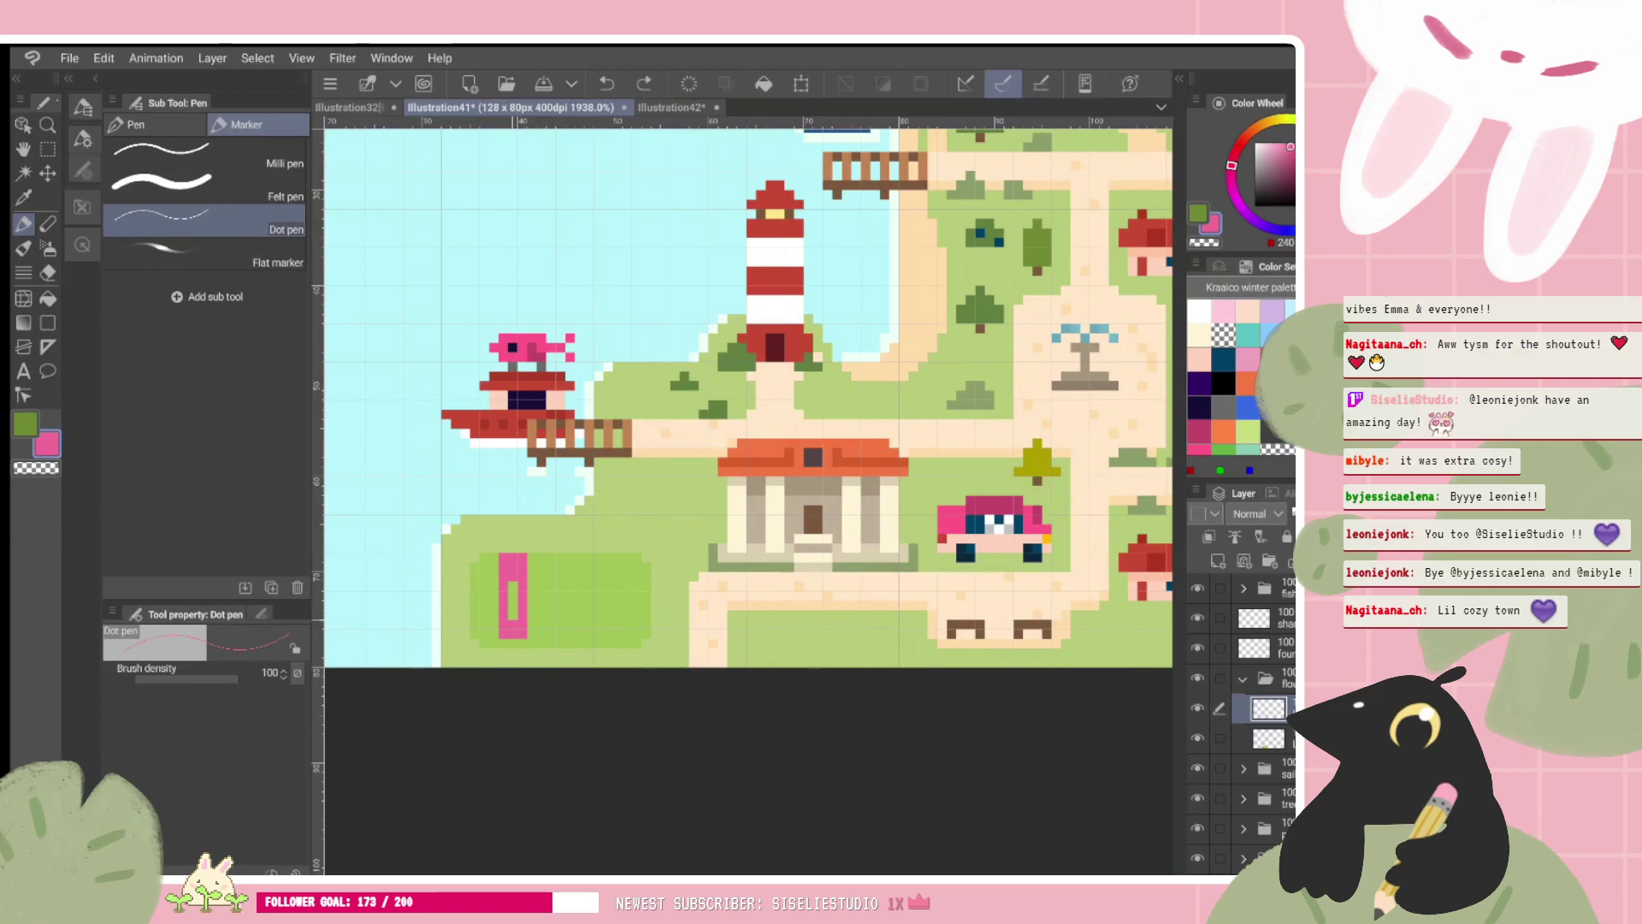
{"action": "key", "text": "ctrl+z"}
{"action": "key", "text": "ctrl+z"}
{"action": "key", "text": "ctrl+z"}
{"action": "key", "text": "ctrl+z"}
{"action": "key", "text": "ctrl+z"}
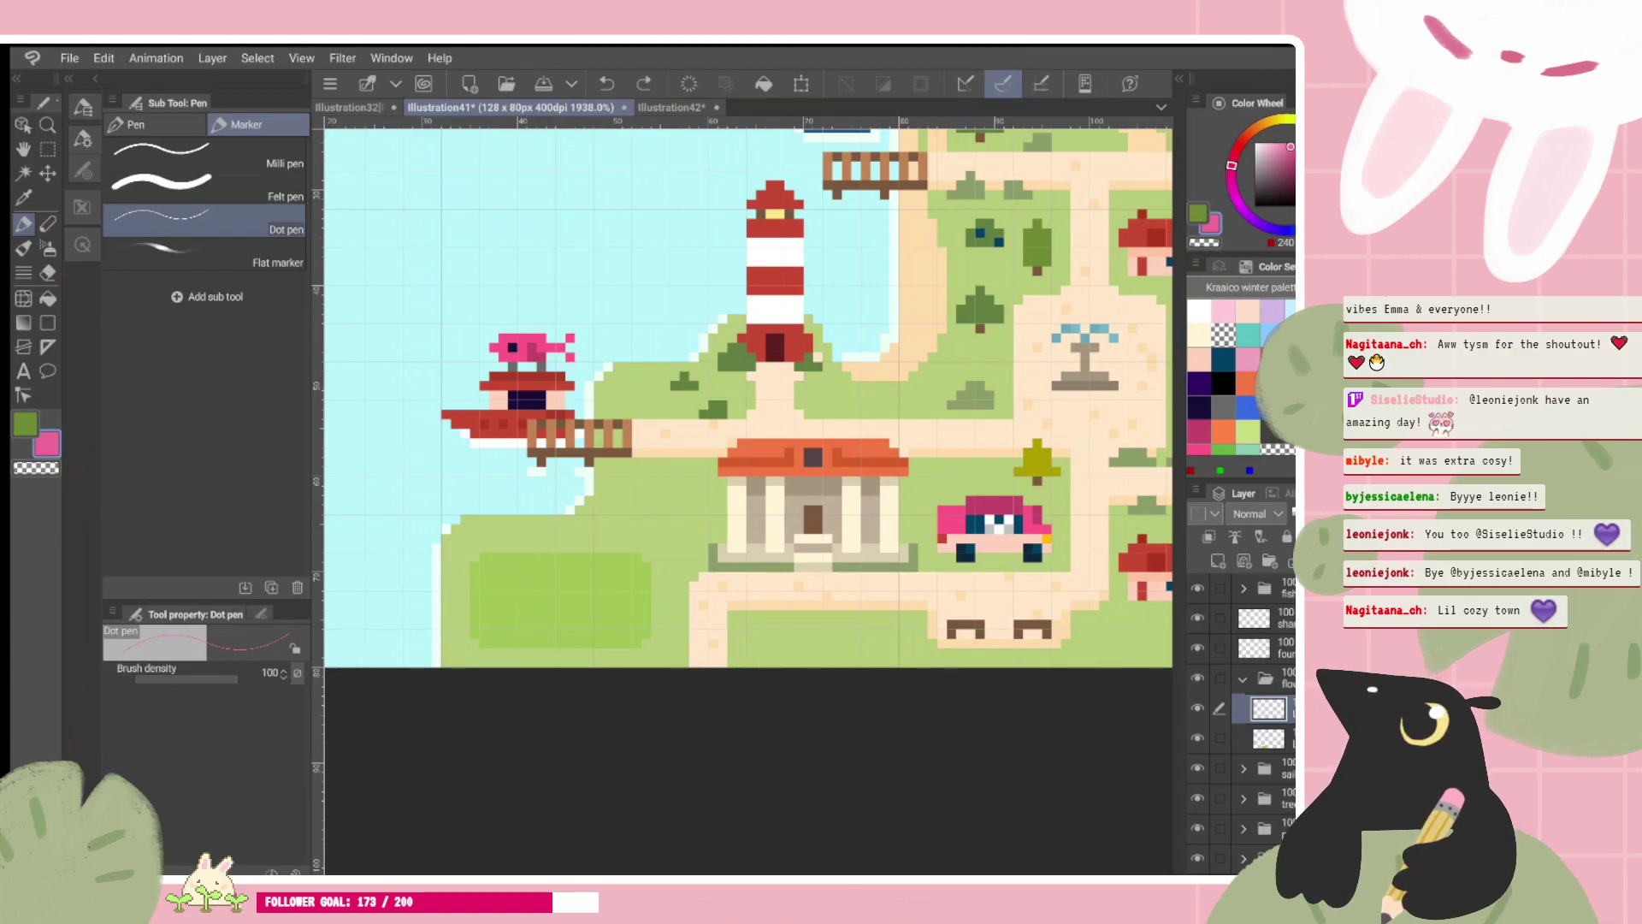
Step: Scatter single strong-pink pixels irregularly across the whole light green patch as flowers
{"action": "left_click", "coordinate": [503, 577]}
{"action": "left_click", "coordinate": [484, 586]}
{"action": "left_click", "coordinate": [502, 624]}
{"action": "left_click", "coordinate": [531, 596]}
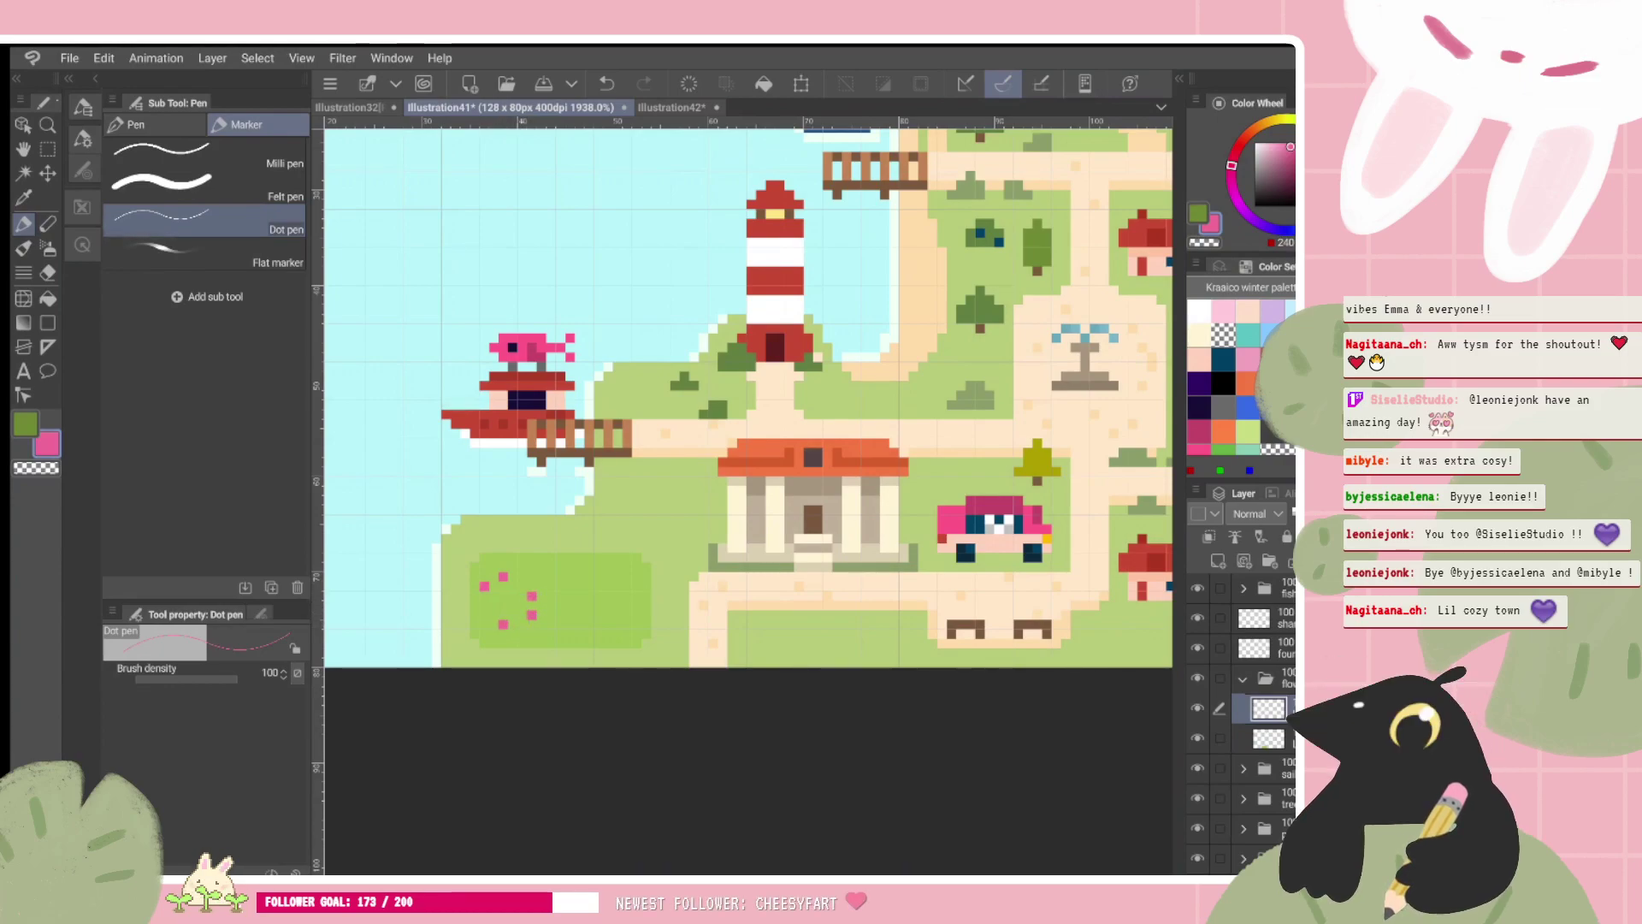
{"action": "left_click", "coordinate": [588, 614]}
{"action": "left_click_drag", "start_coordinate": [607, 576], "coordinate": [617, 577]}
{"action": "left_click", "coordinate": [627, 624]}
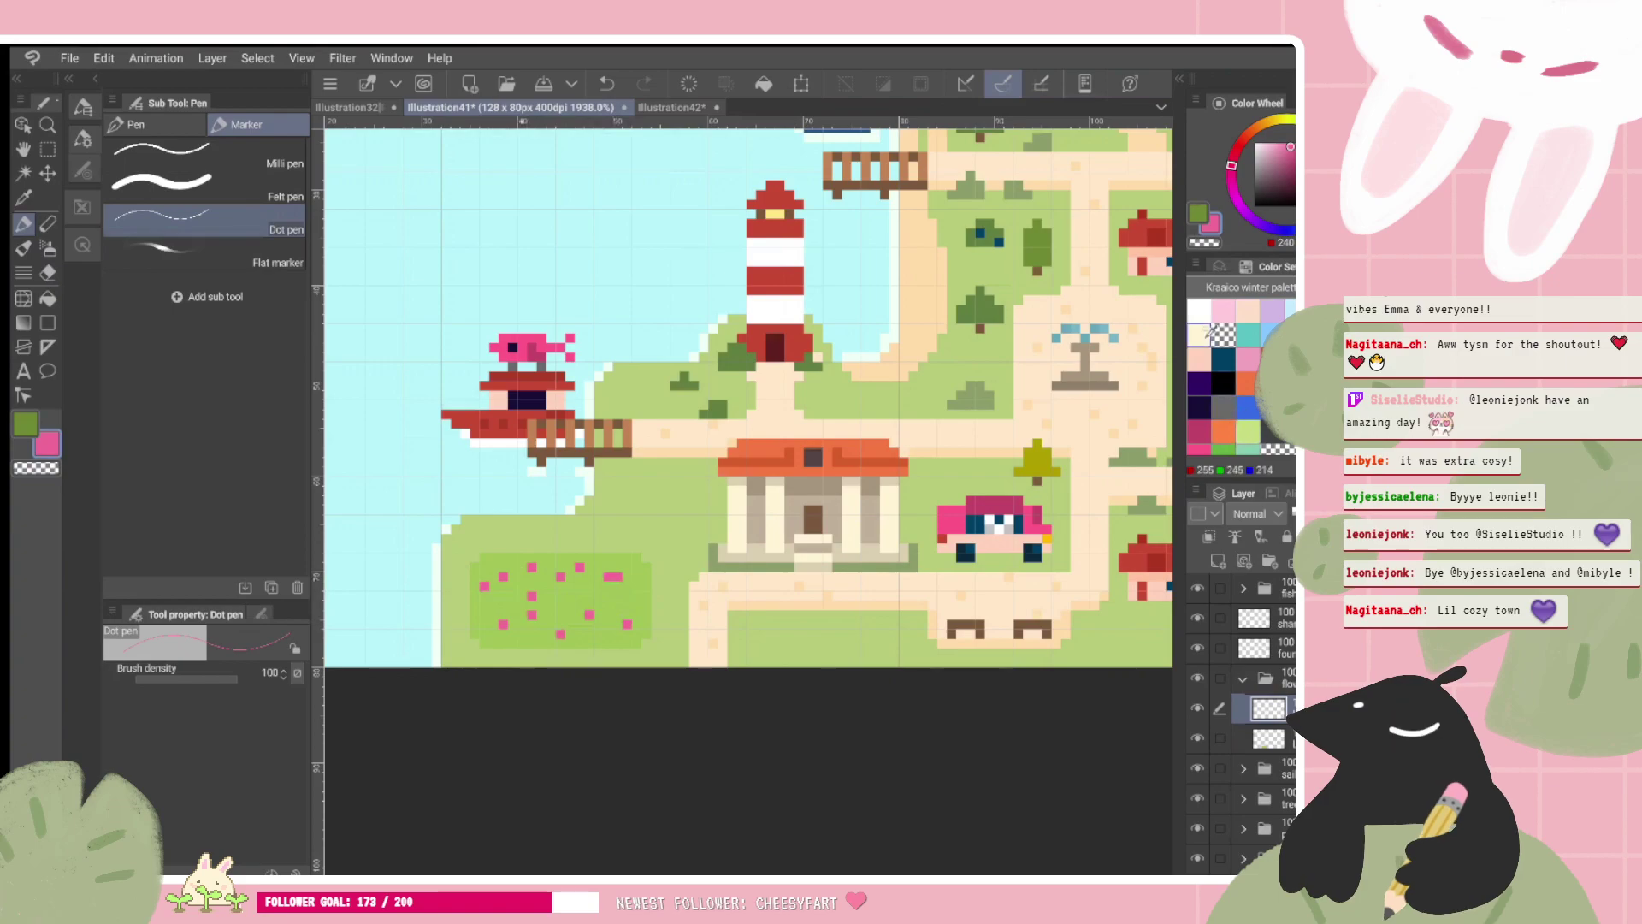
Step: Add three single cream pixels among the pink flowers in the western and middle parts of the patch
{"action": "left_click", "coordinate": [1199, 310]}
{"action": "left_click_drag", "start_coordinate": [502, 586], "coordinate": [513, 586]}
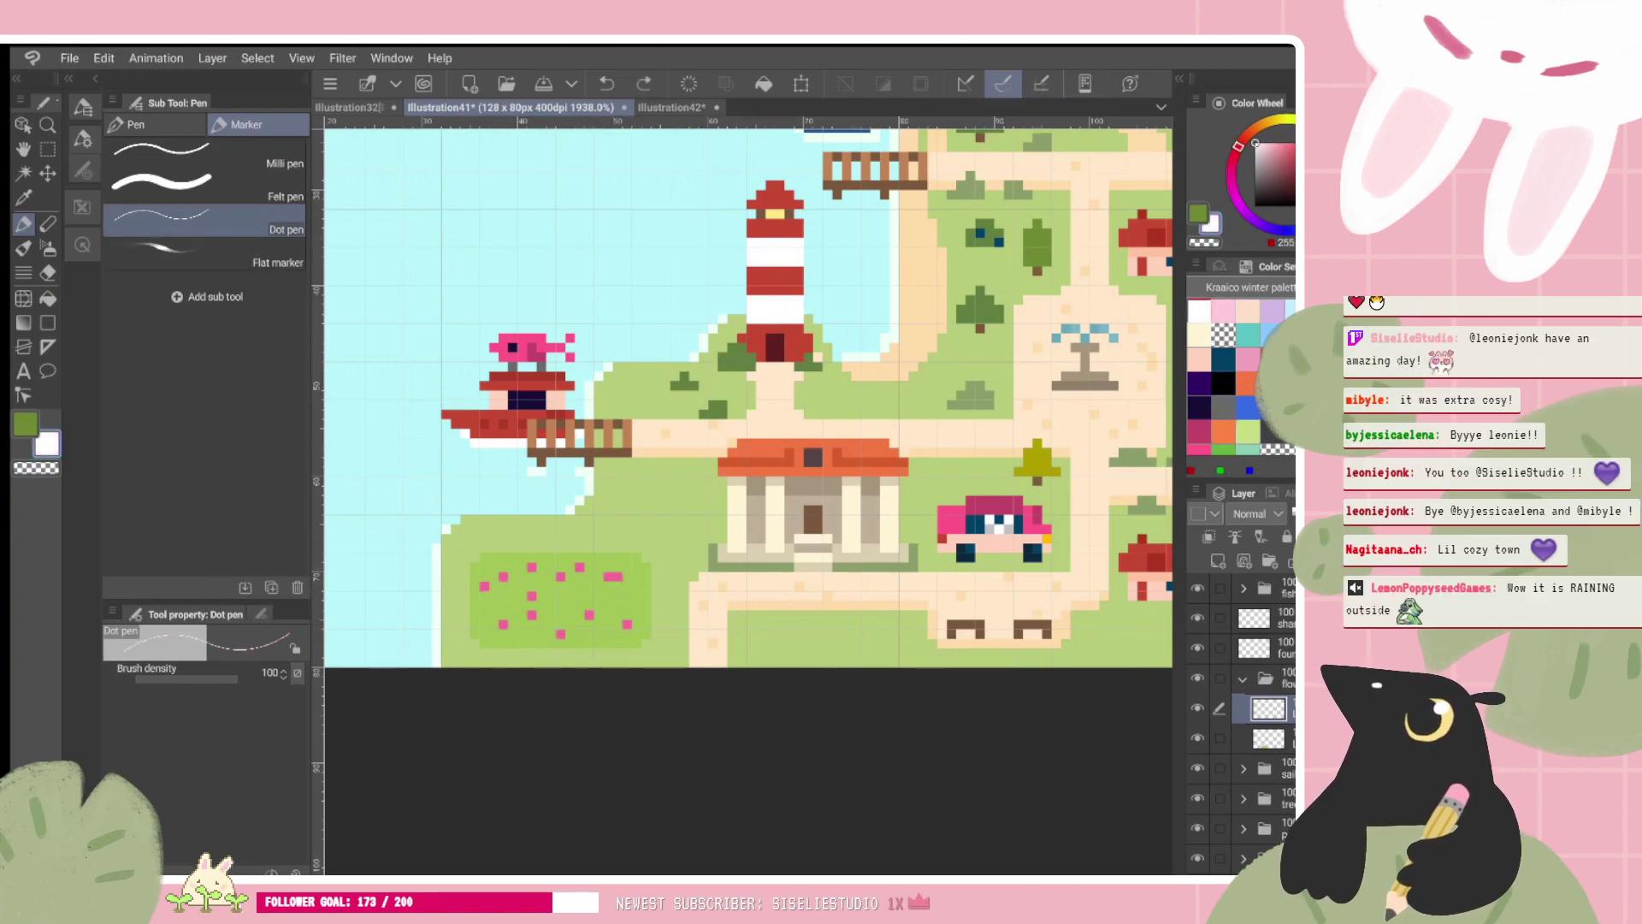
{"action": "left_click", "coordinate": [1199, 334]}
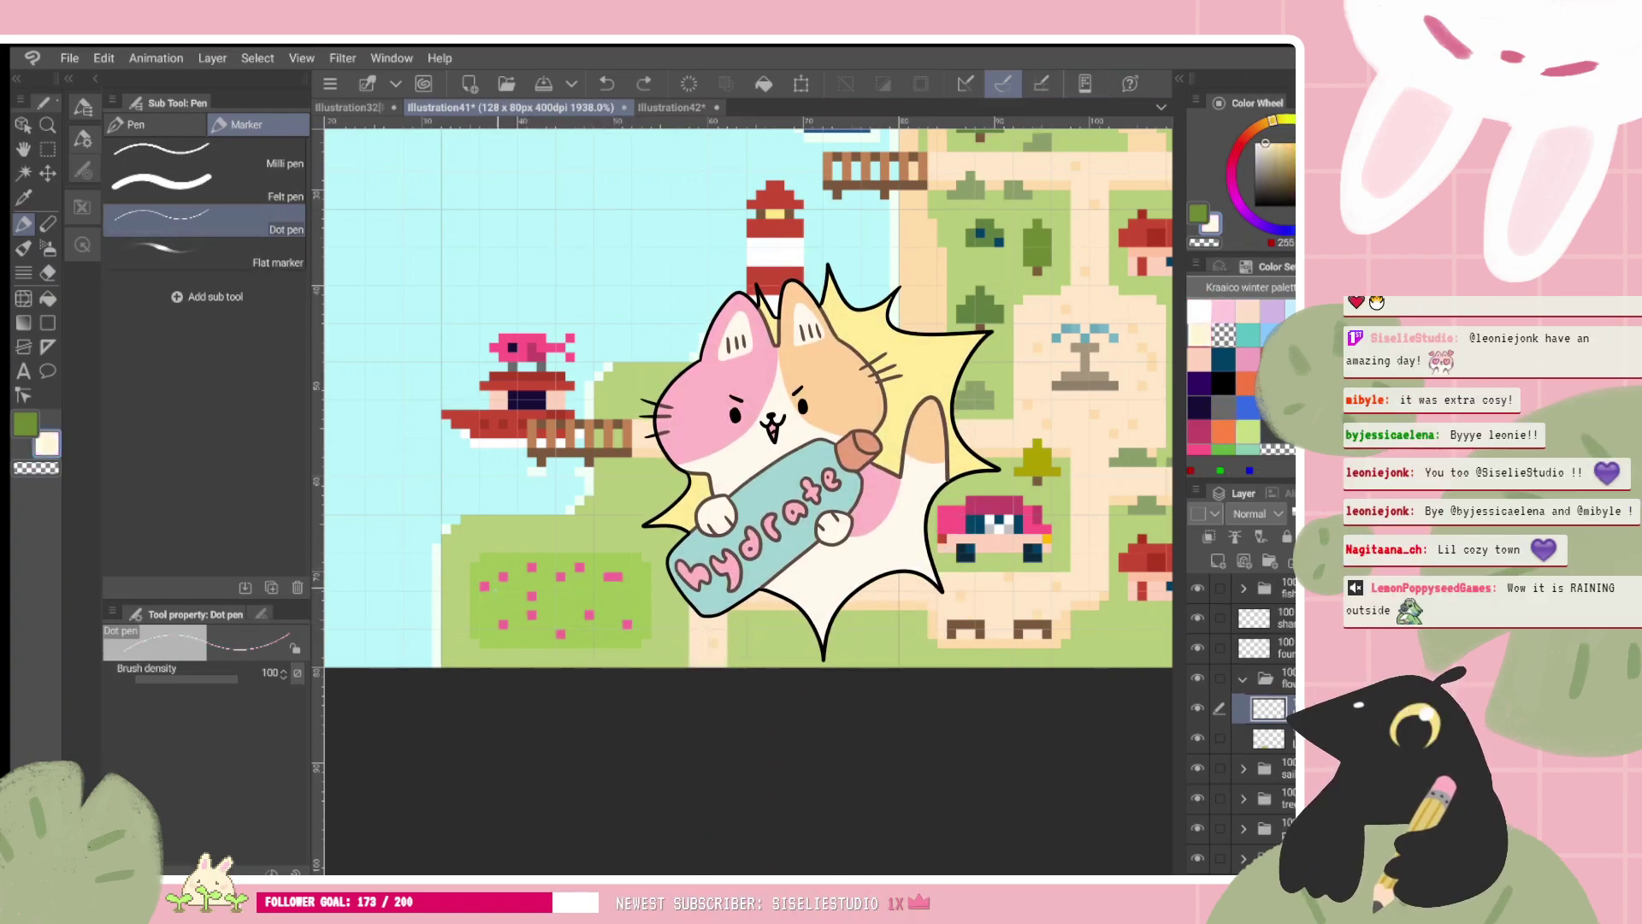
{"action": "left_click", "coordinate": [503, 586]}
{"action": "left_click", "coordinate": [551, 586]}
{"action": "left_click", "coordinate": [560, 604]}
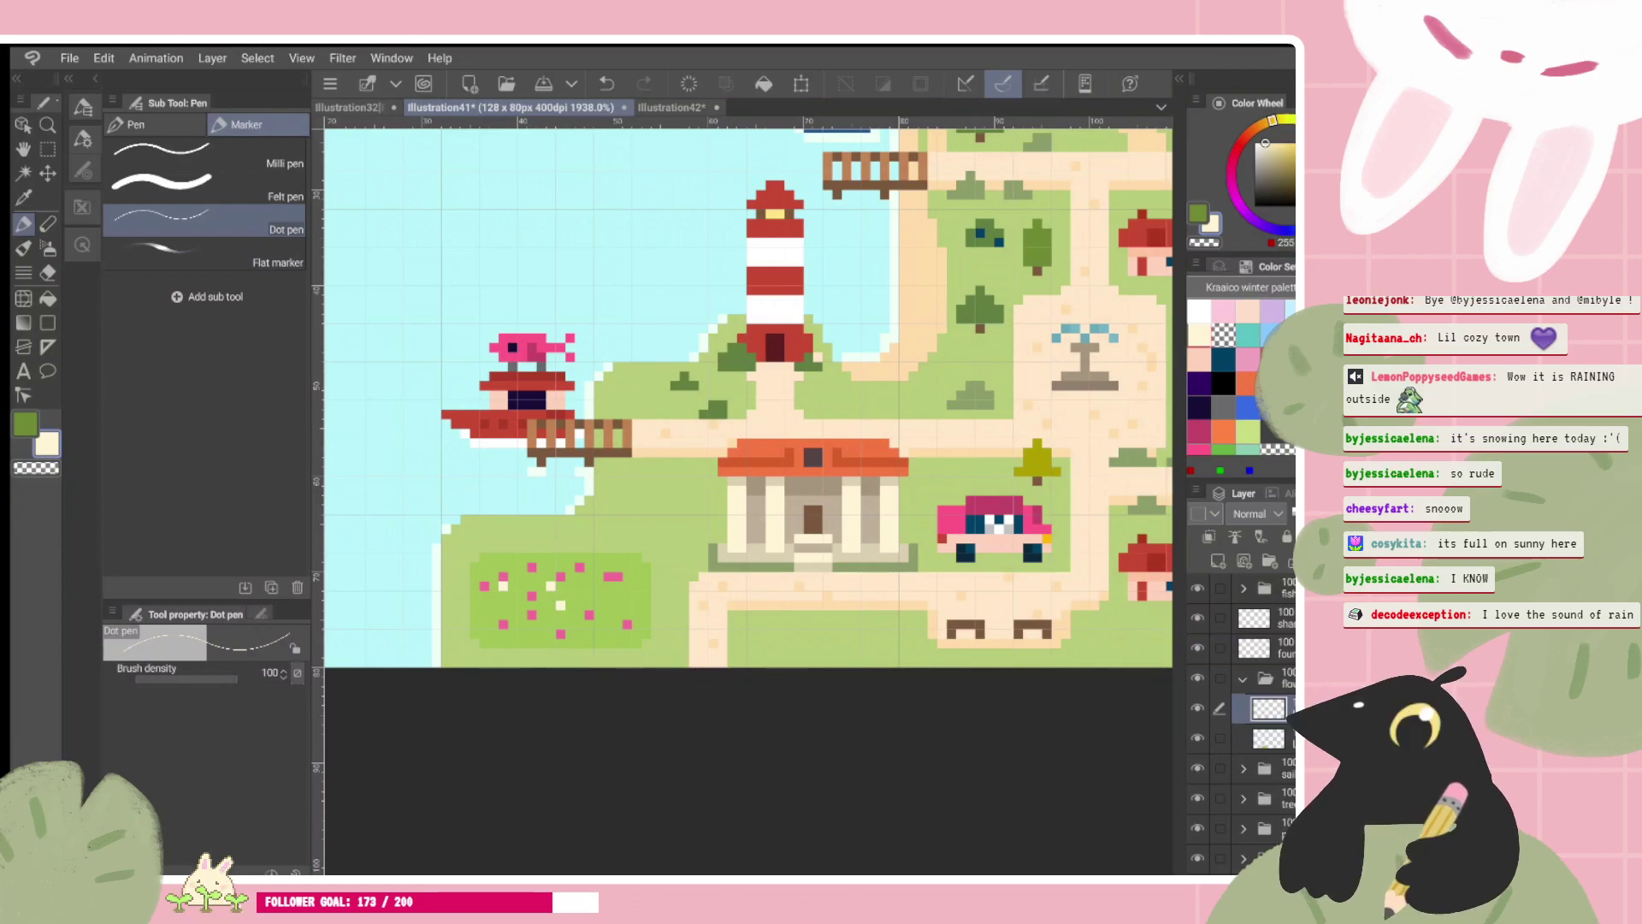
Step: Scatter a few single pale peach pixels among the flowers, undoing the two-pixel stroke near the patch's southern edge
{"action": "left_click_drag", "start_coordinate": [749, 398], "coordinate": [773, 462]}
{"action": "left_click", "coordinate": [1198, 360]}
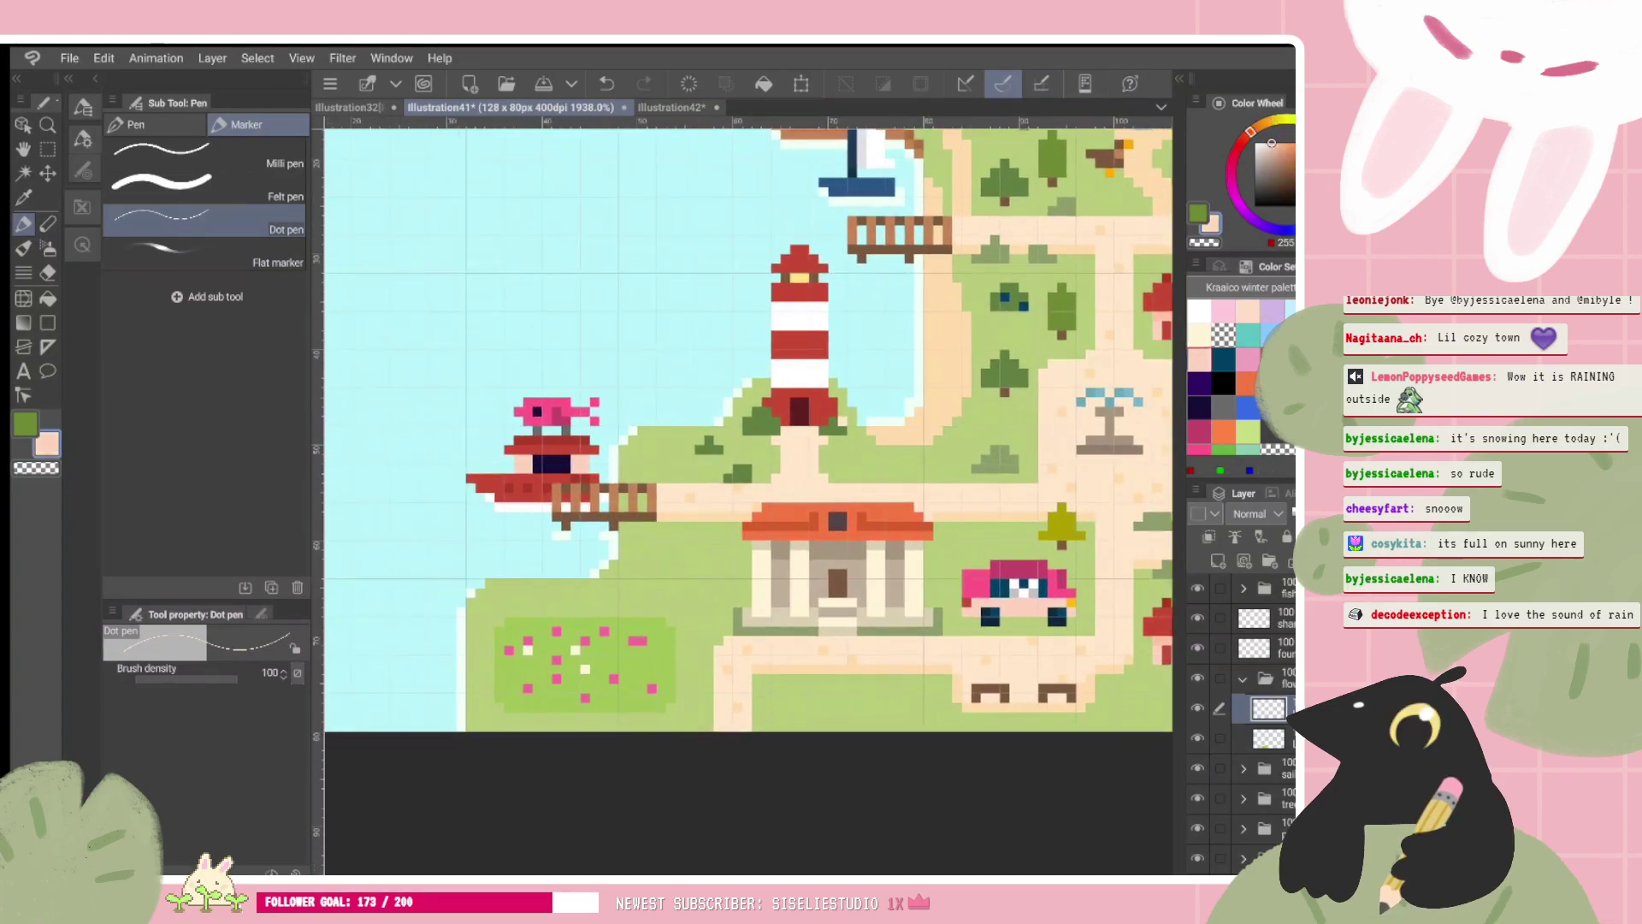
{"action": "left_click", "coordinate": [642, 641]}
{"action": "left_click", "coordinate": [633, 660]}
{"action": "left_click_drag", "start_coordinate": [555, 697], "coordinate": [556, 707]}
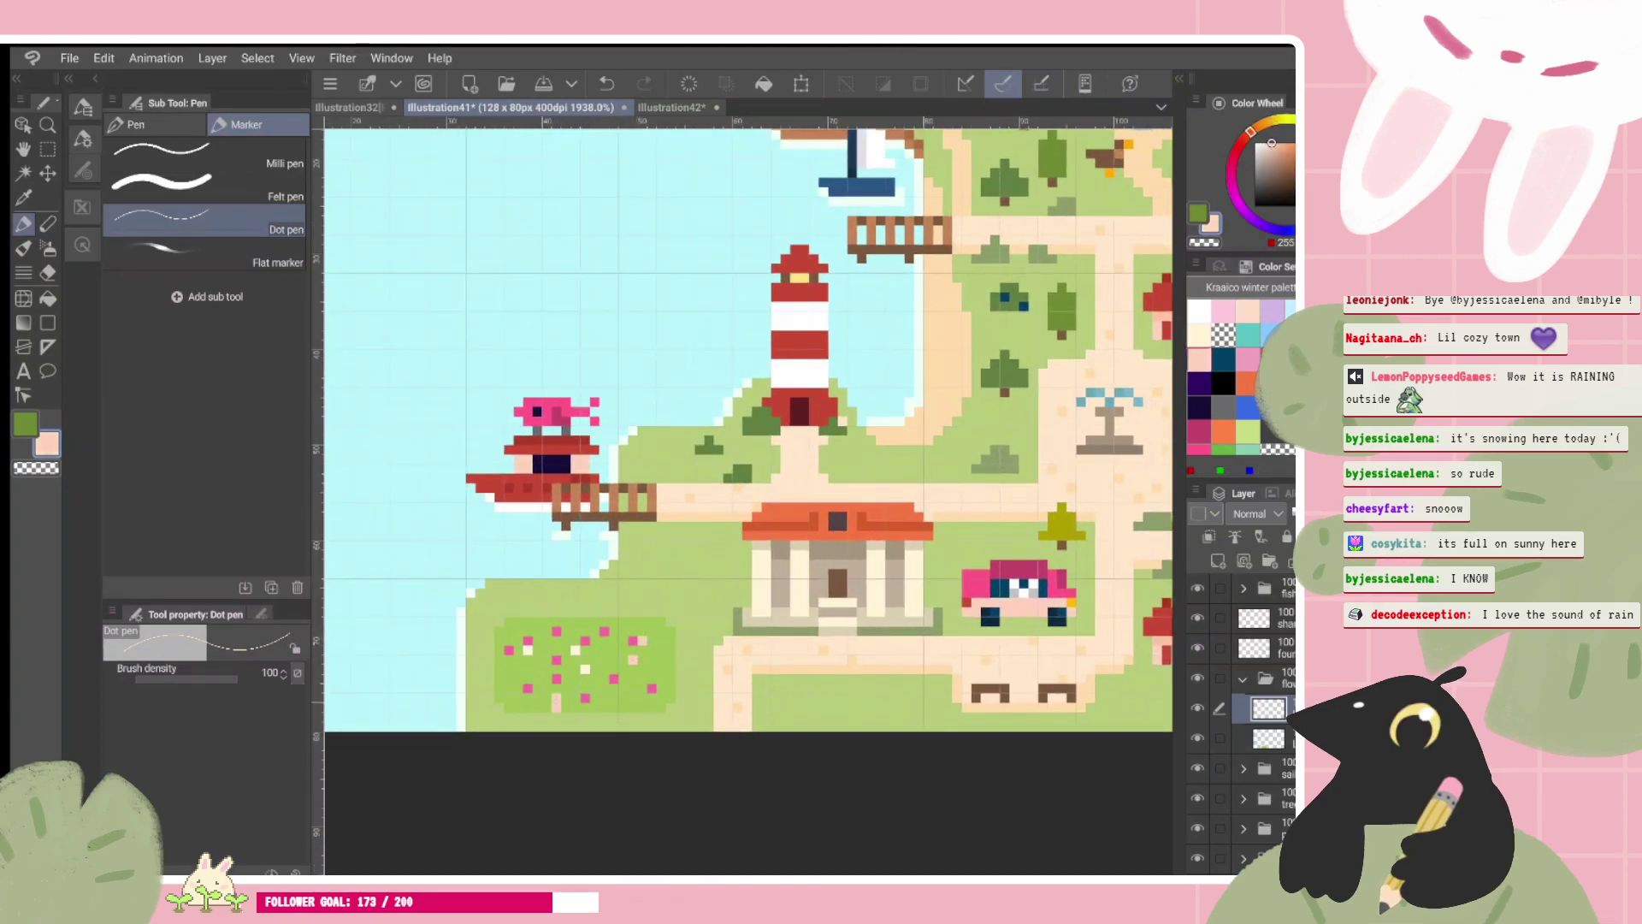
{"action": "left_click", "coordinate": [508, 679]}
{"action": "key", "text": "ctrl+z"}
{"action": "key", "text": "ctrl+z"}
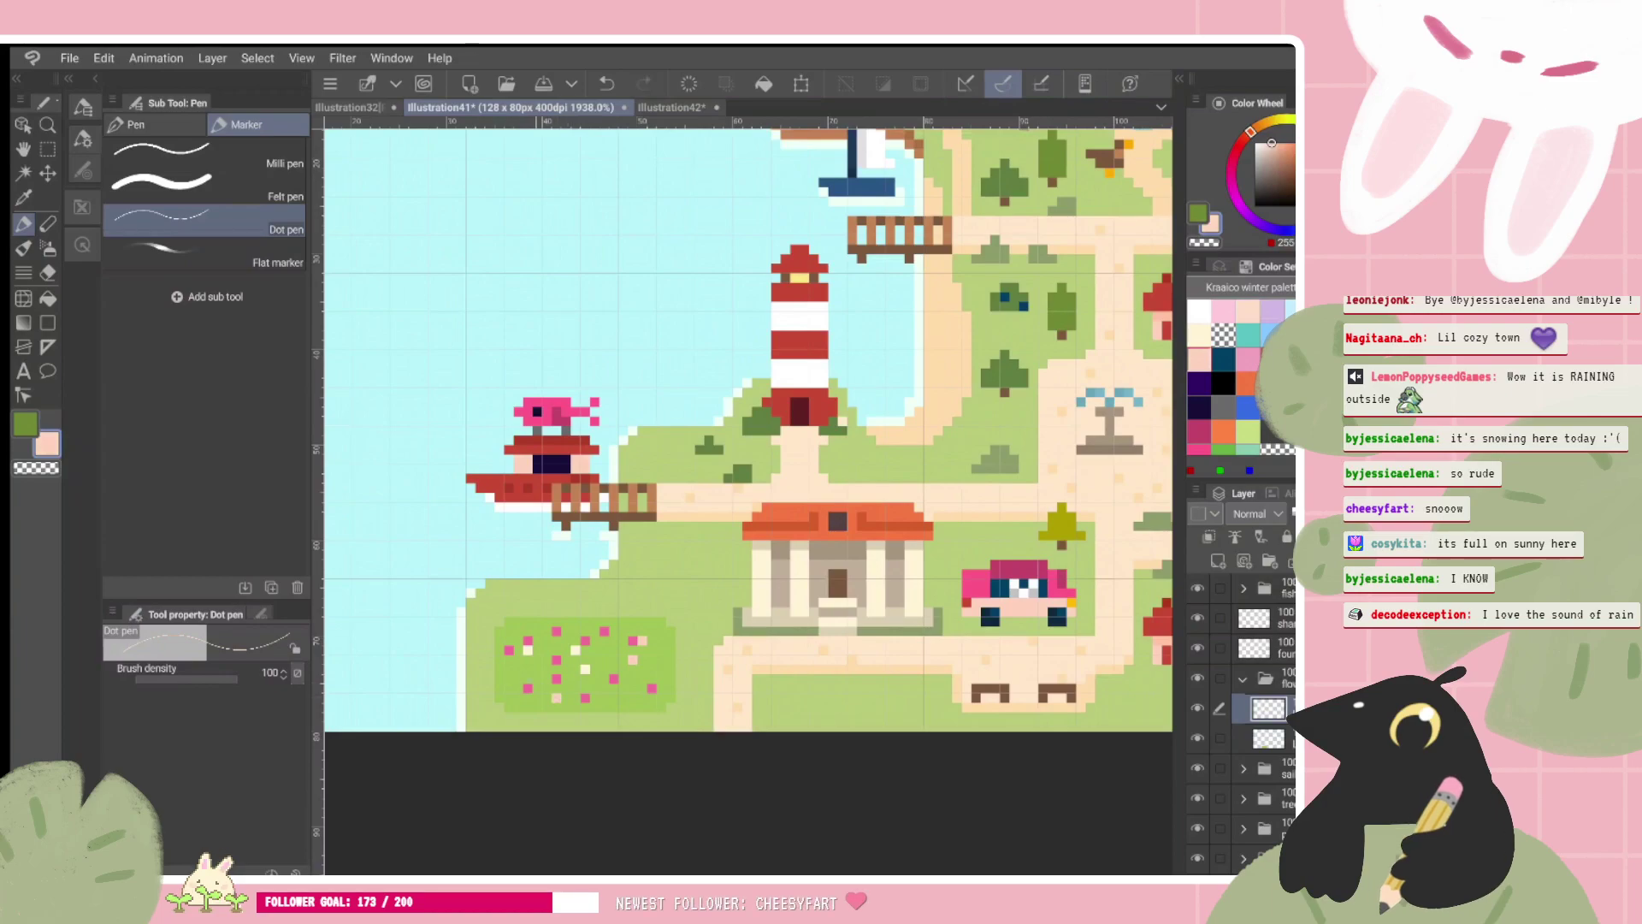
Step: Try lighter pink shades on flower pixels at the patch's western end and undo them
{"action": "scroll", "coordinate": [447, 731], "scroll_direction": "up", "scroll_amount": 2}
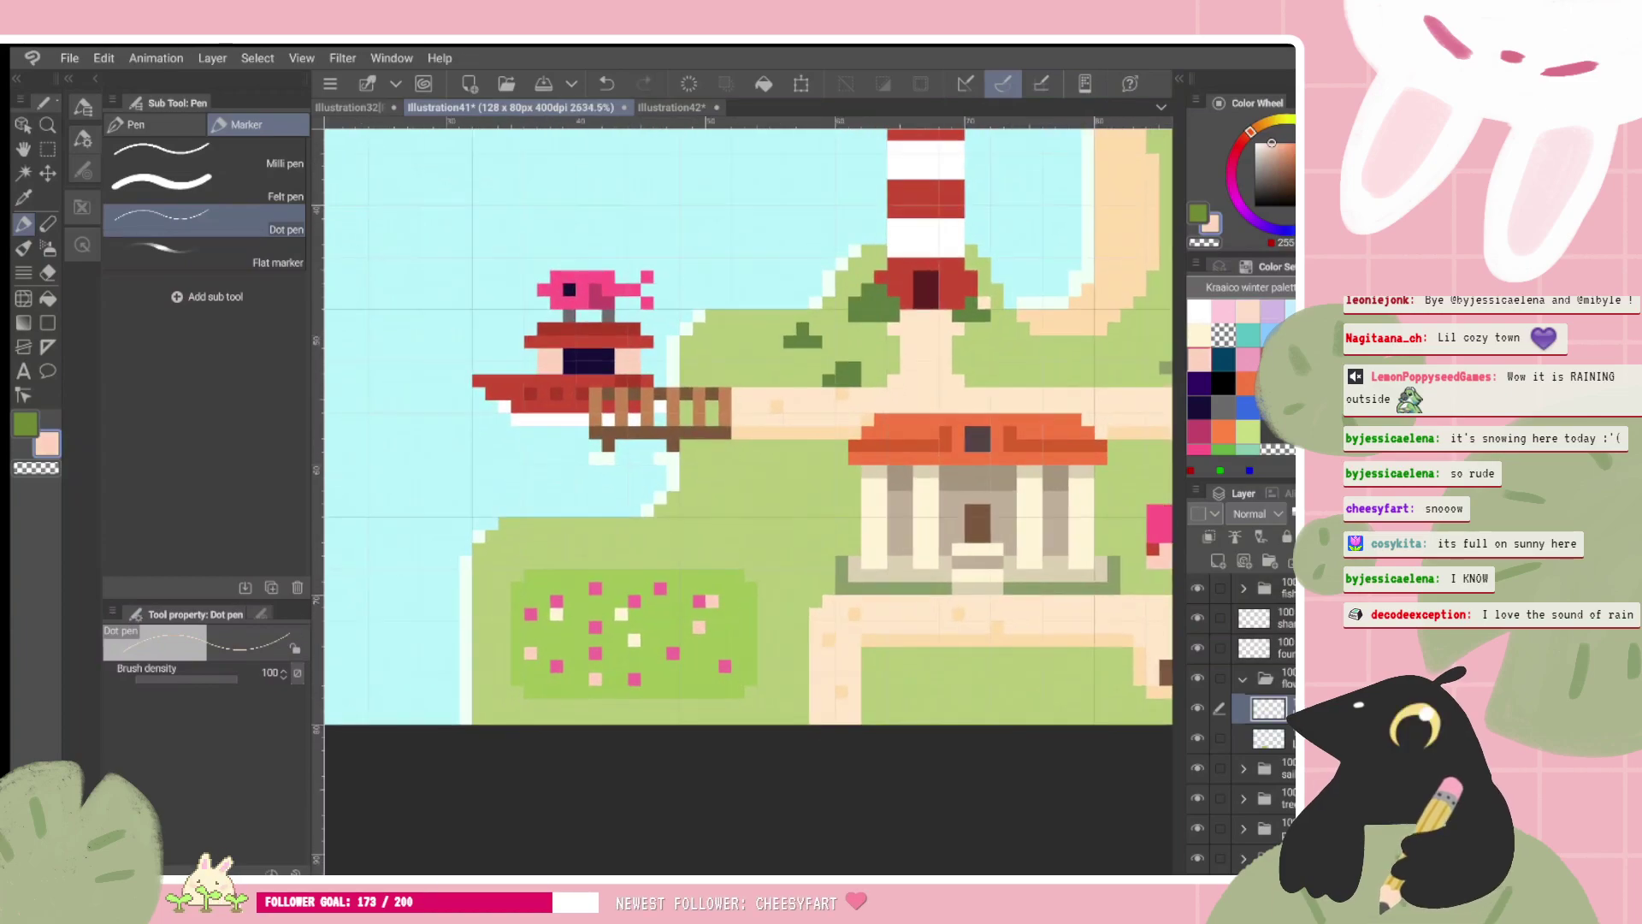
{"action": "left_click", "coordinate": [1248, 359]}
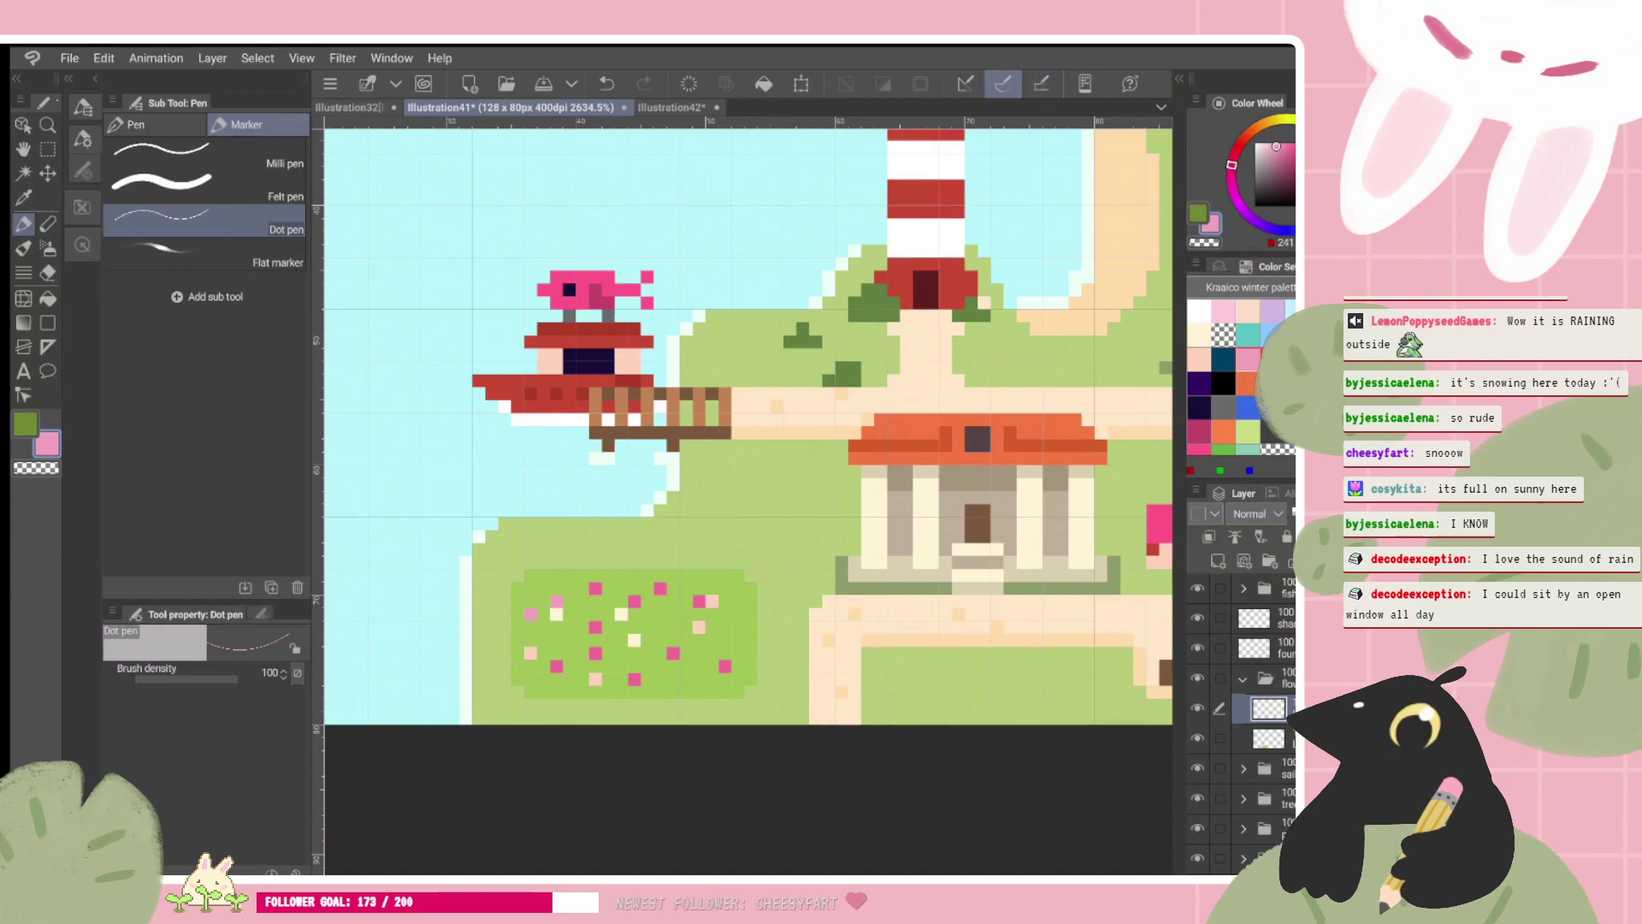
{"action": "key", "text": "ctrl+z"}
{"action": "left_click", "coordinate": [1198, 449]}
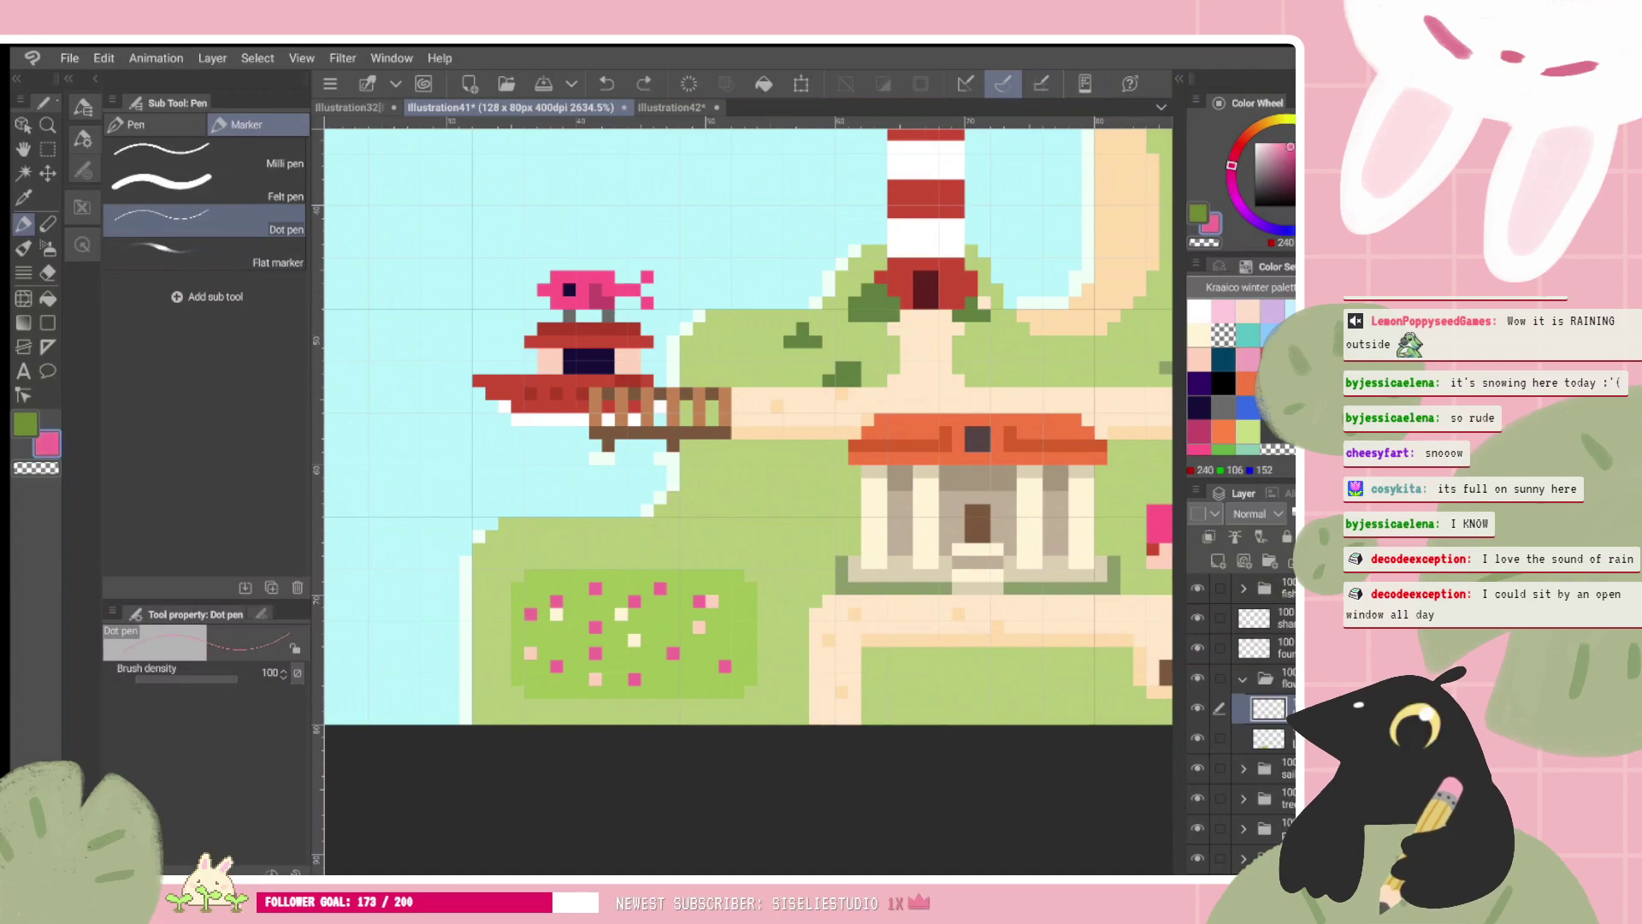
{"action": "left_click", "coordinate": [1280, 148]}
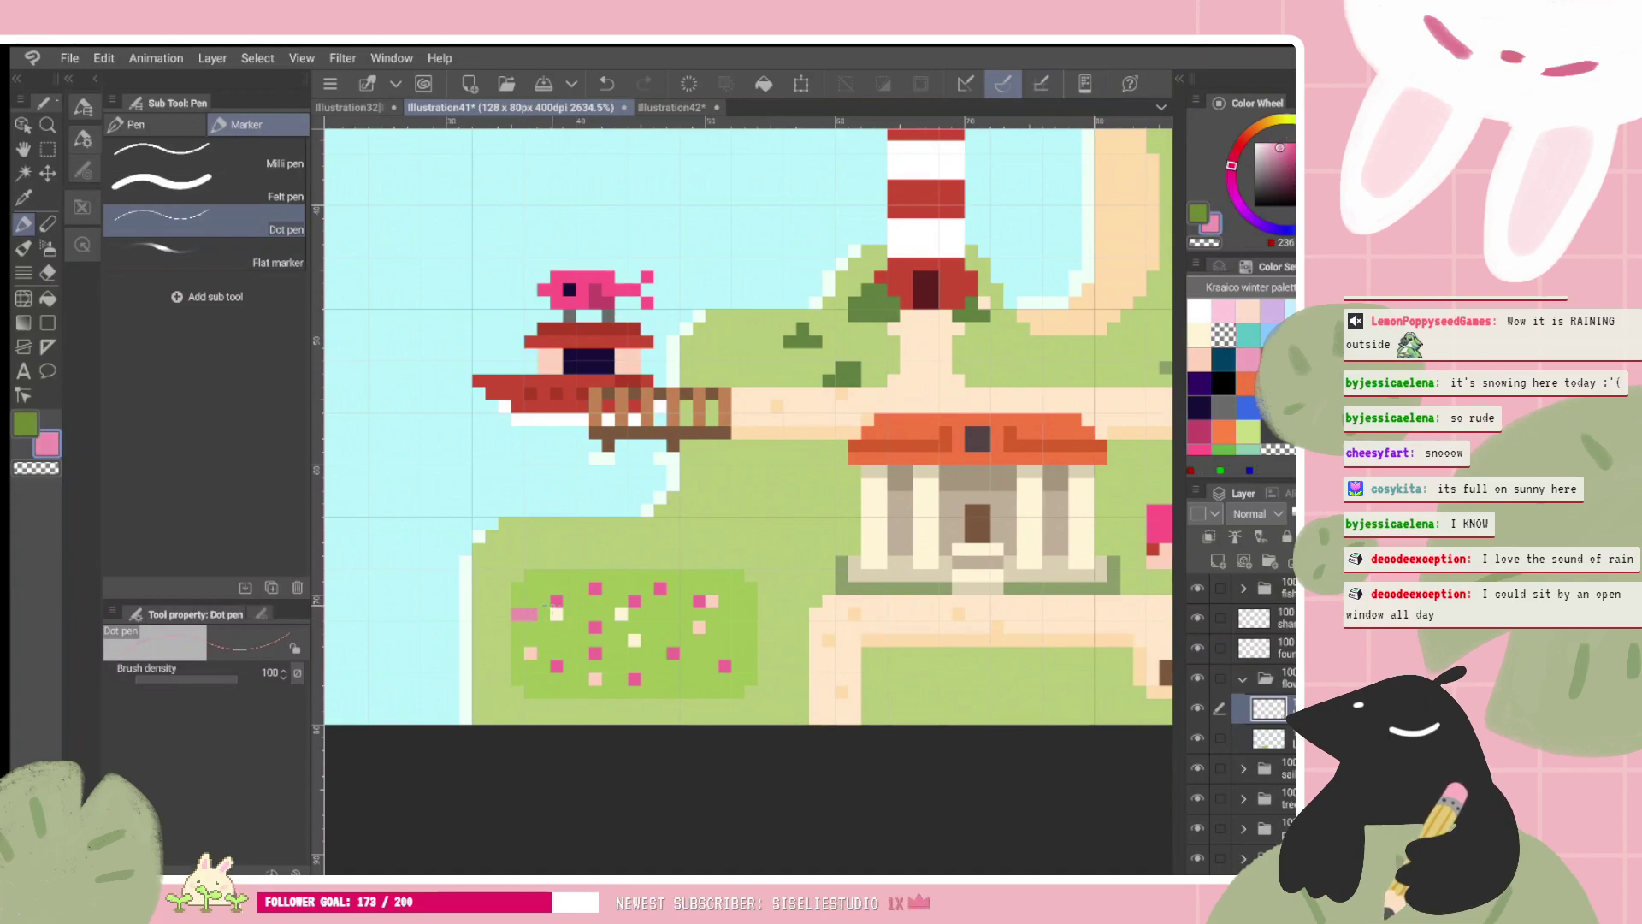
{"action": "left_click", "coordinate": [530, 614]}
{"action": "left_click", "coordinate": [556, 601]}
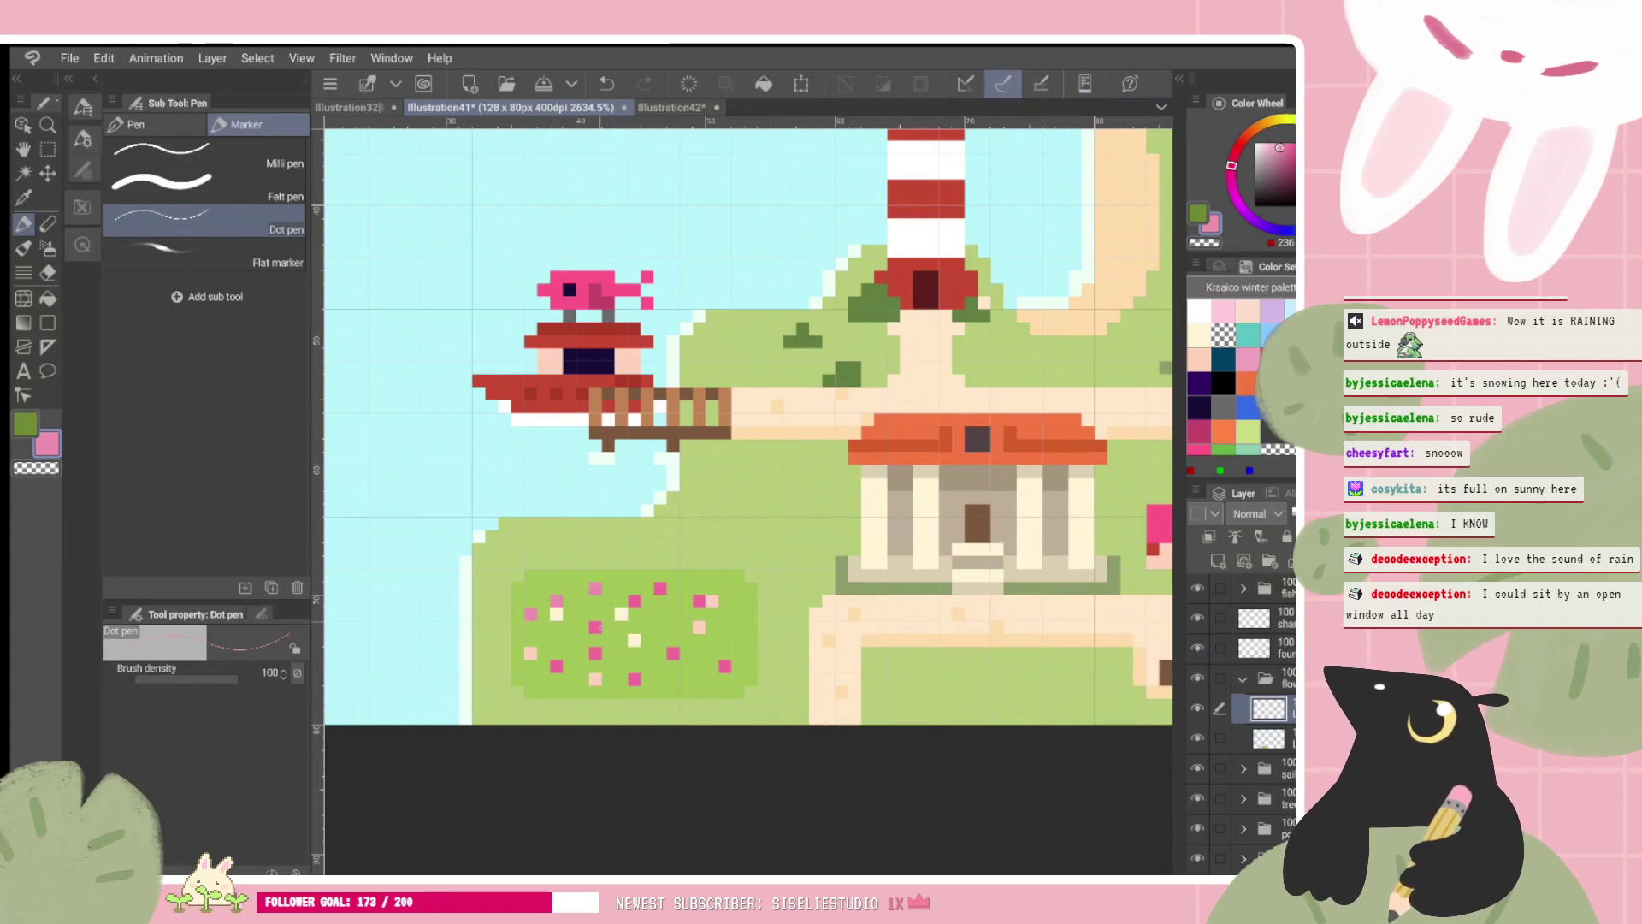
{"action": "key", "text": "ctrl+z"}
Step: Paint one-pixel stems beneath the flowers on a new raster layer under them, in the grey-green sampled from the temple's base
{"action": "scroll", "coordinate": [671, 643], "scroll_direction": "down", "scroll_amount": 3}
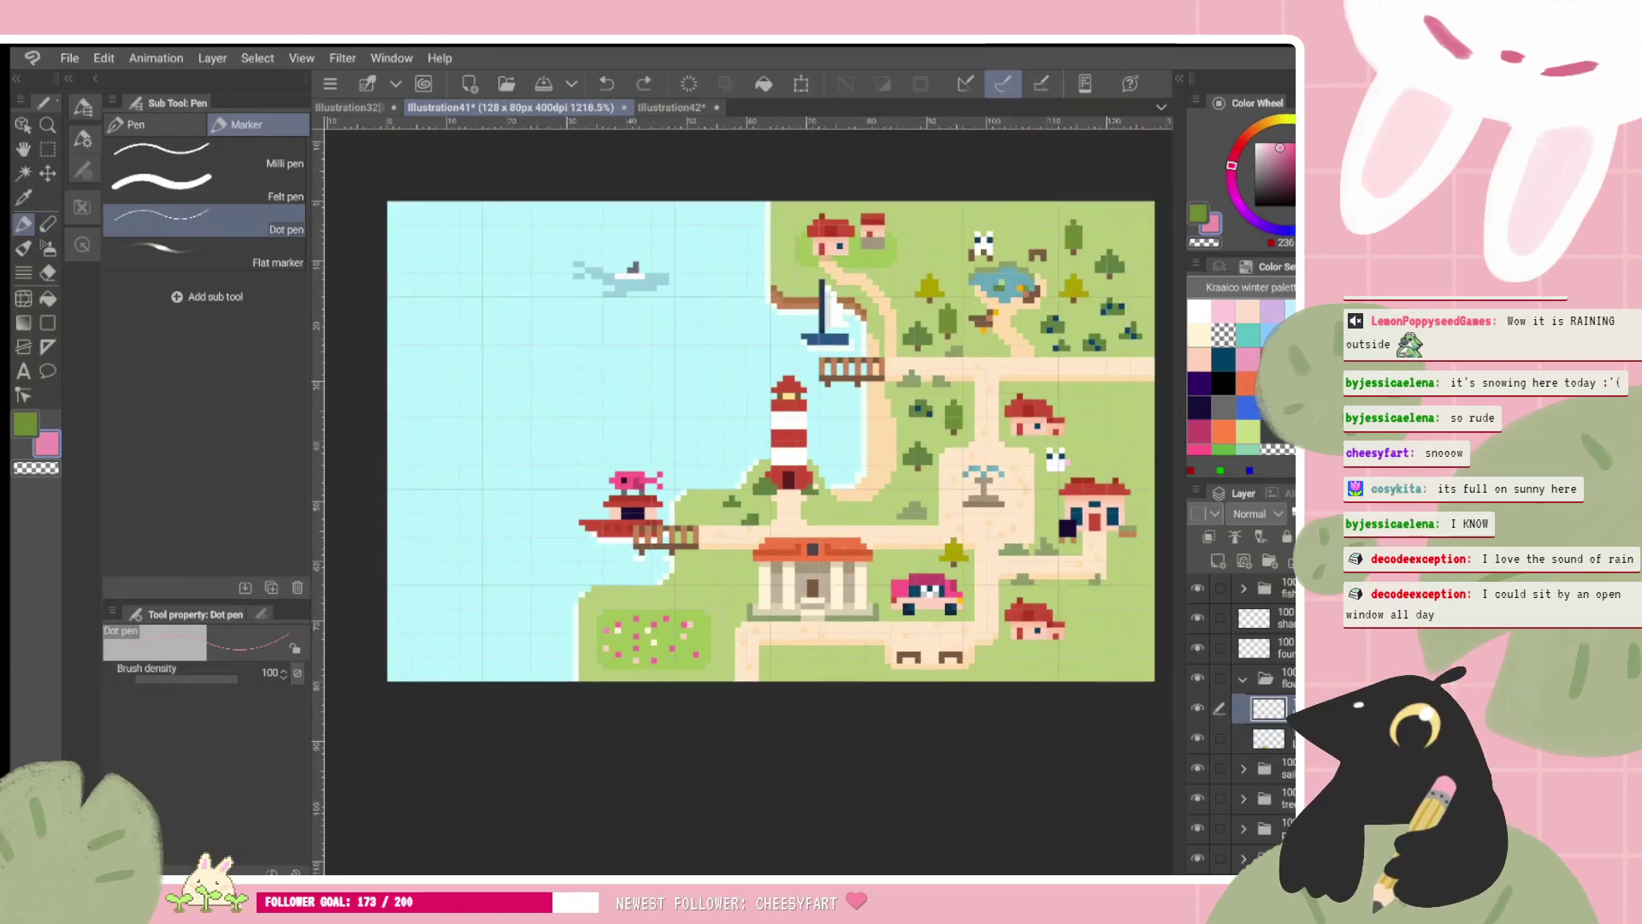
{"action": "scroll", "coordinate": [646, 635], "scroll_direction": "up", "scroll_amount": 4}
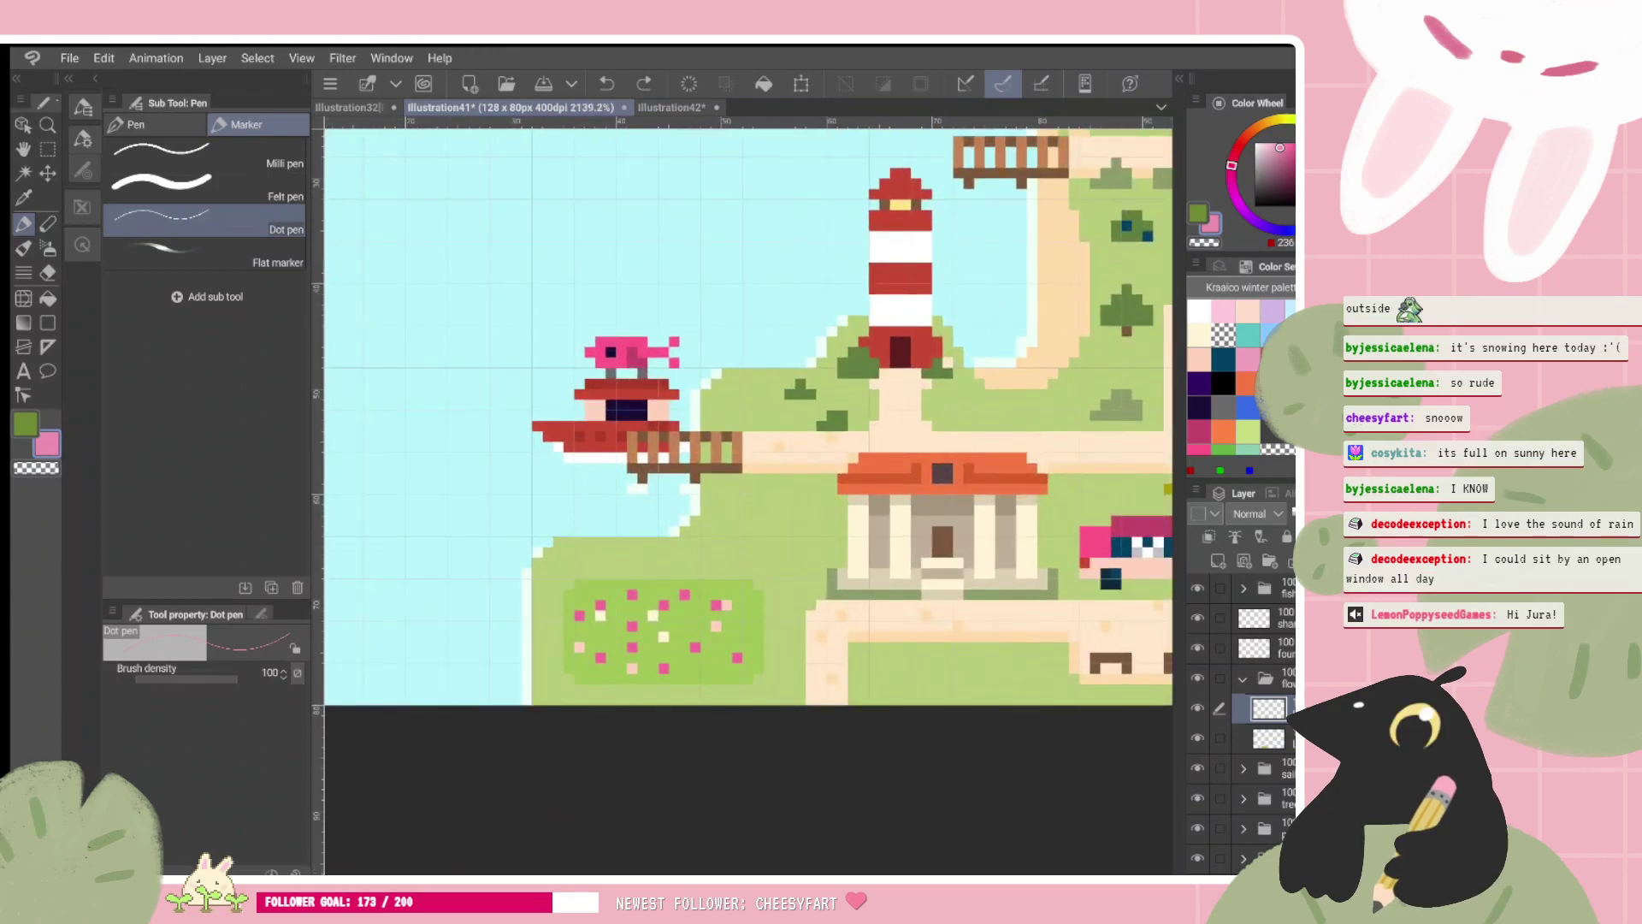
{"action": "left_click", "coordinate": [877, 581], "text": "alt"}
{"action": "left_click", "coordinate": [1217, 561]}
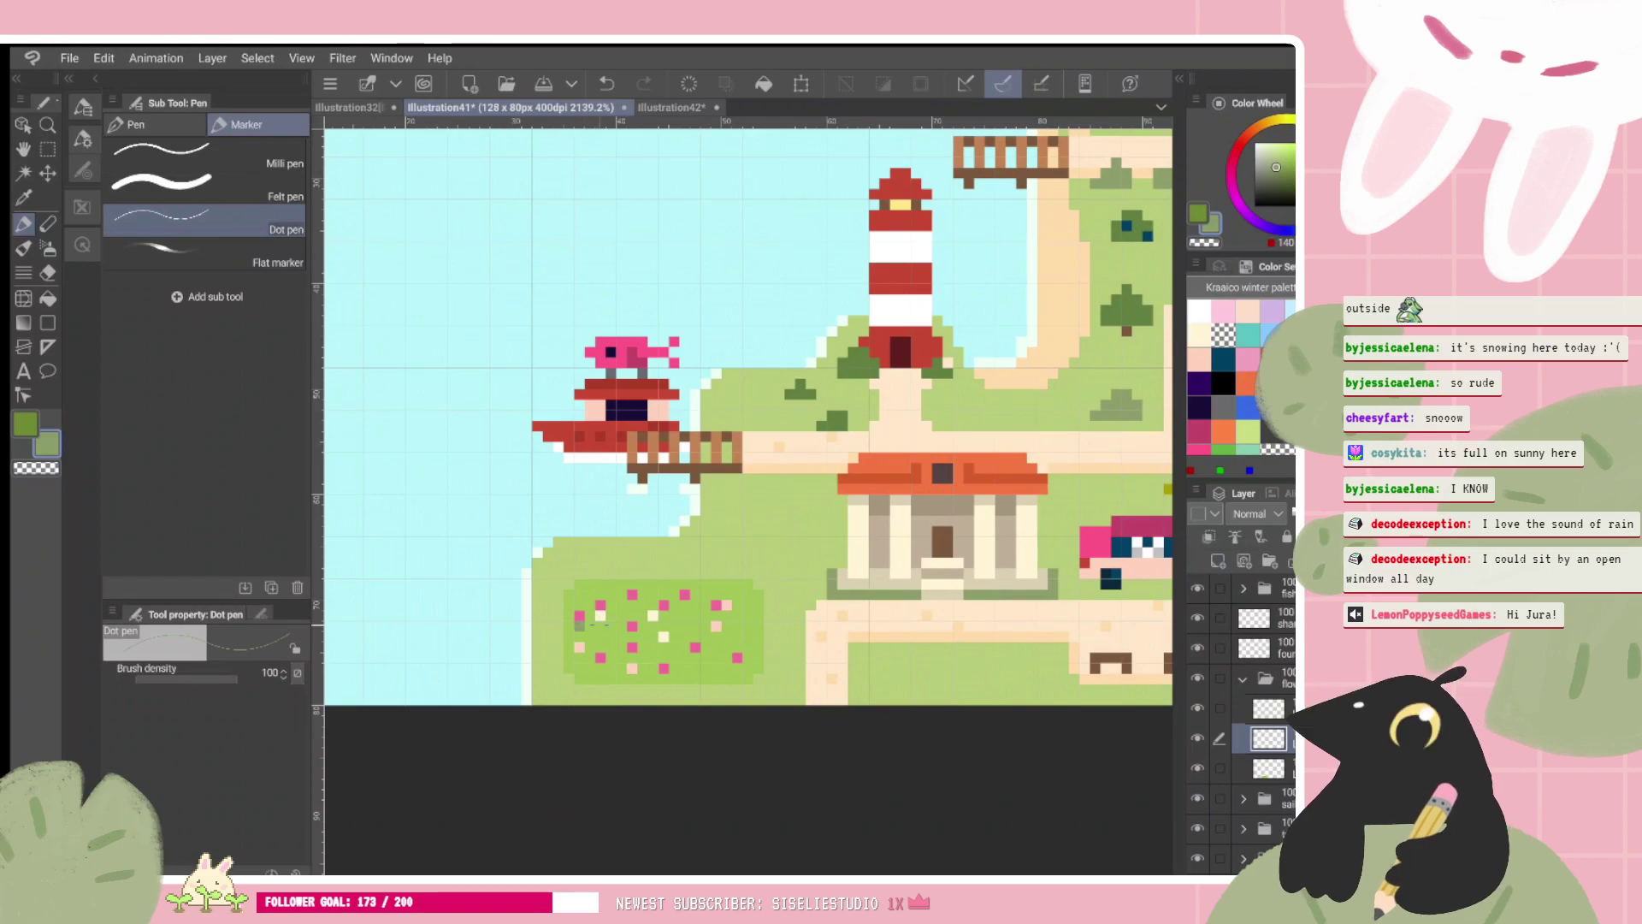
{"action": "left_click", "coordinate": [599, 626]}
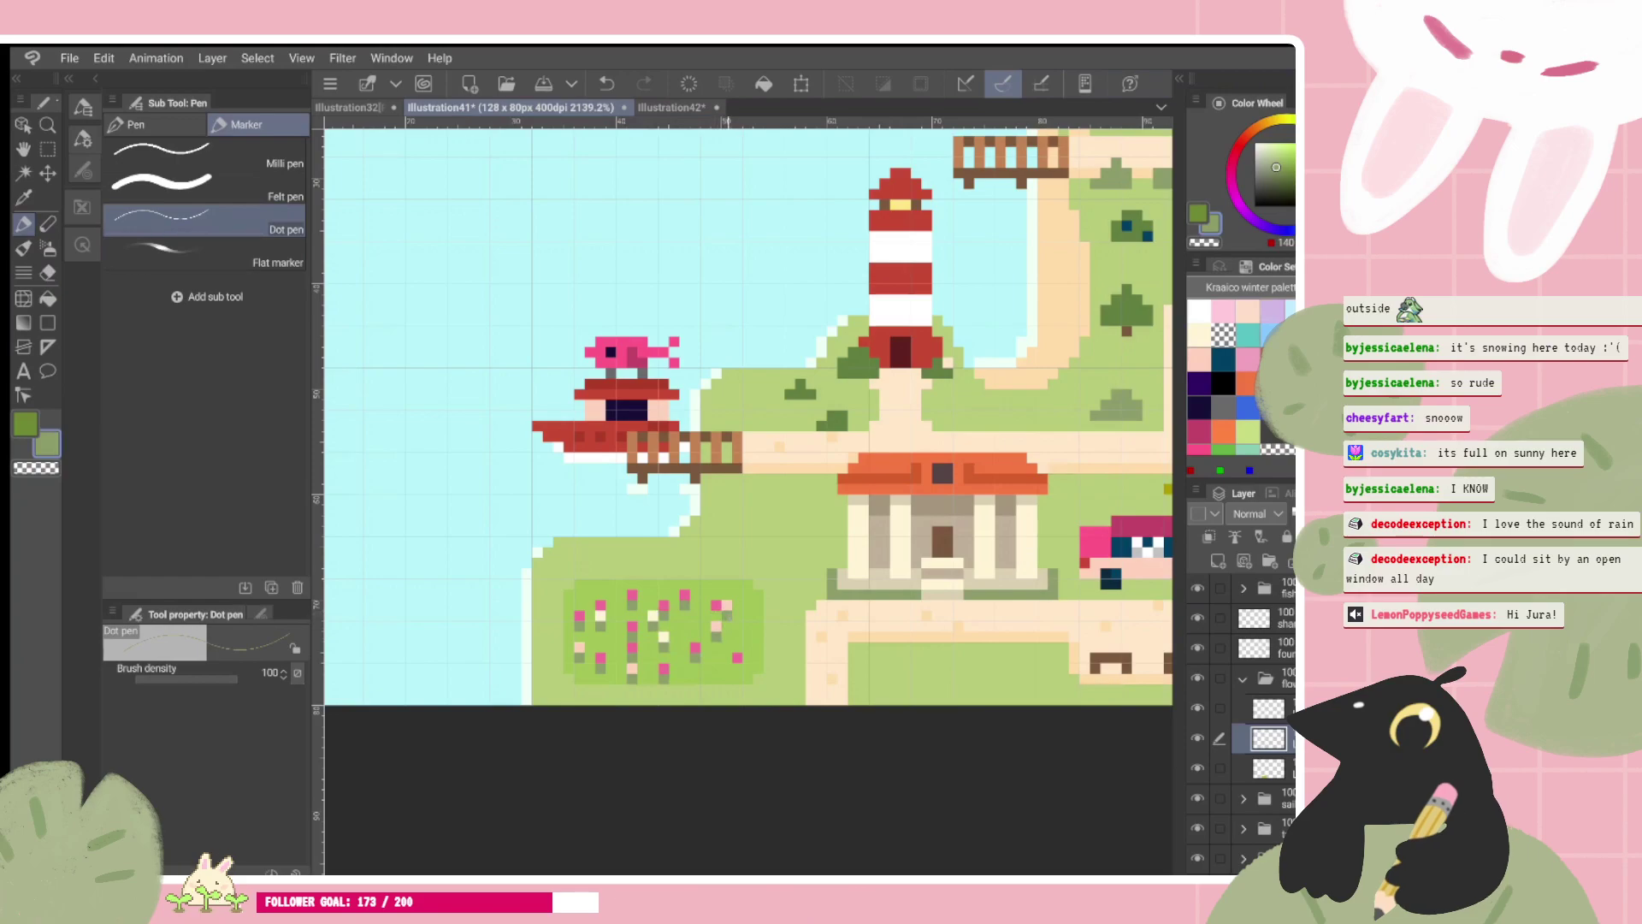
Step: Hide the stem layer and add a new raster layer directly above it, below the flowers
{"action": "scroll", "coordinate": [698, 558], "scroll_direction": "down", "scroll_amount": 4}
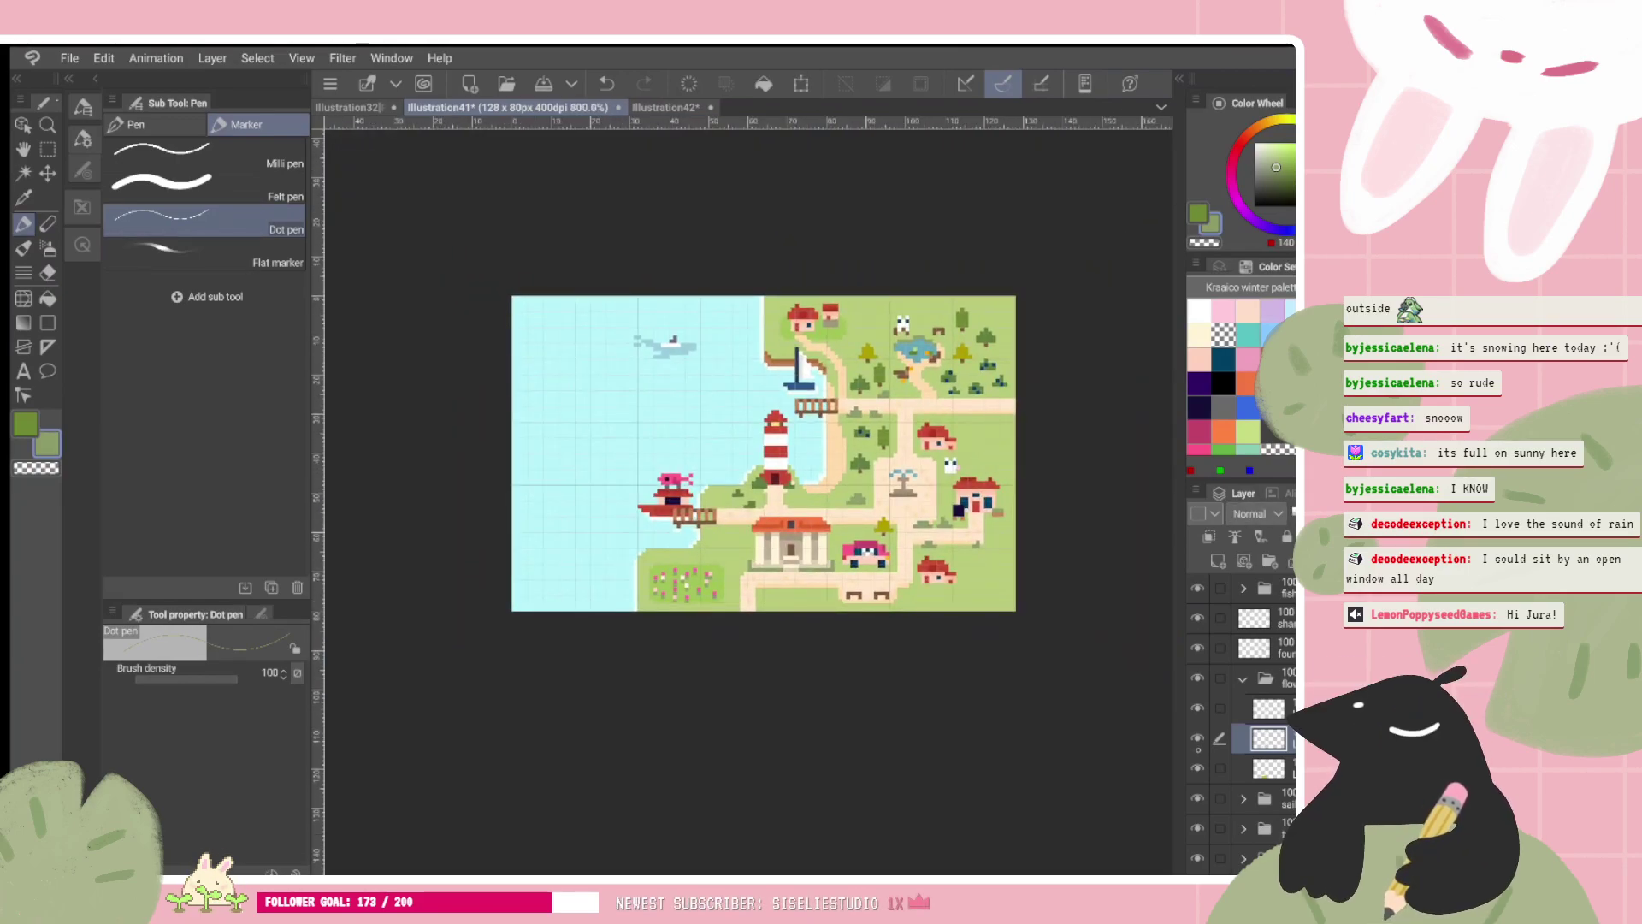
{"action": "scroll", "coordinate": [622, 581], "scroll_direction": "up", "scroll_amount": 3}
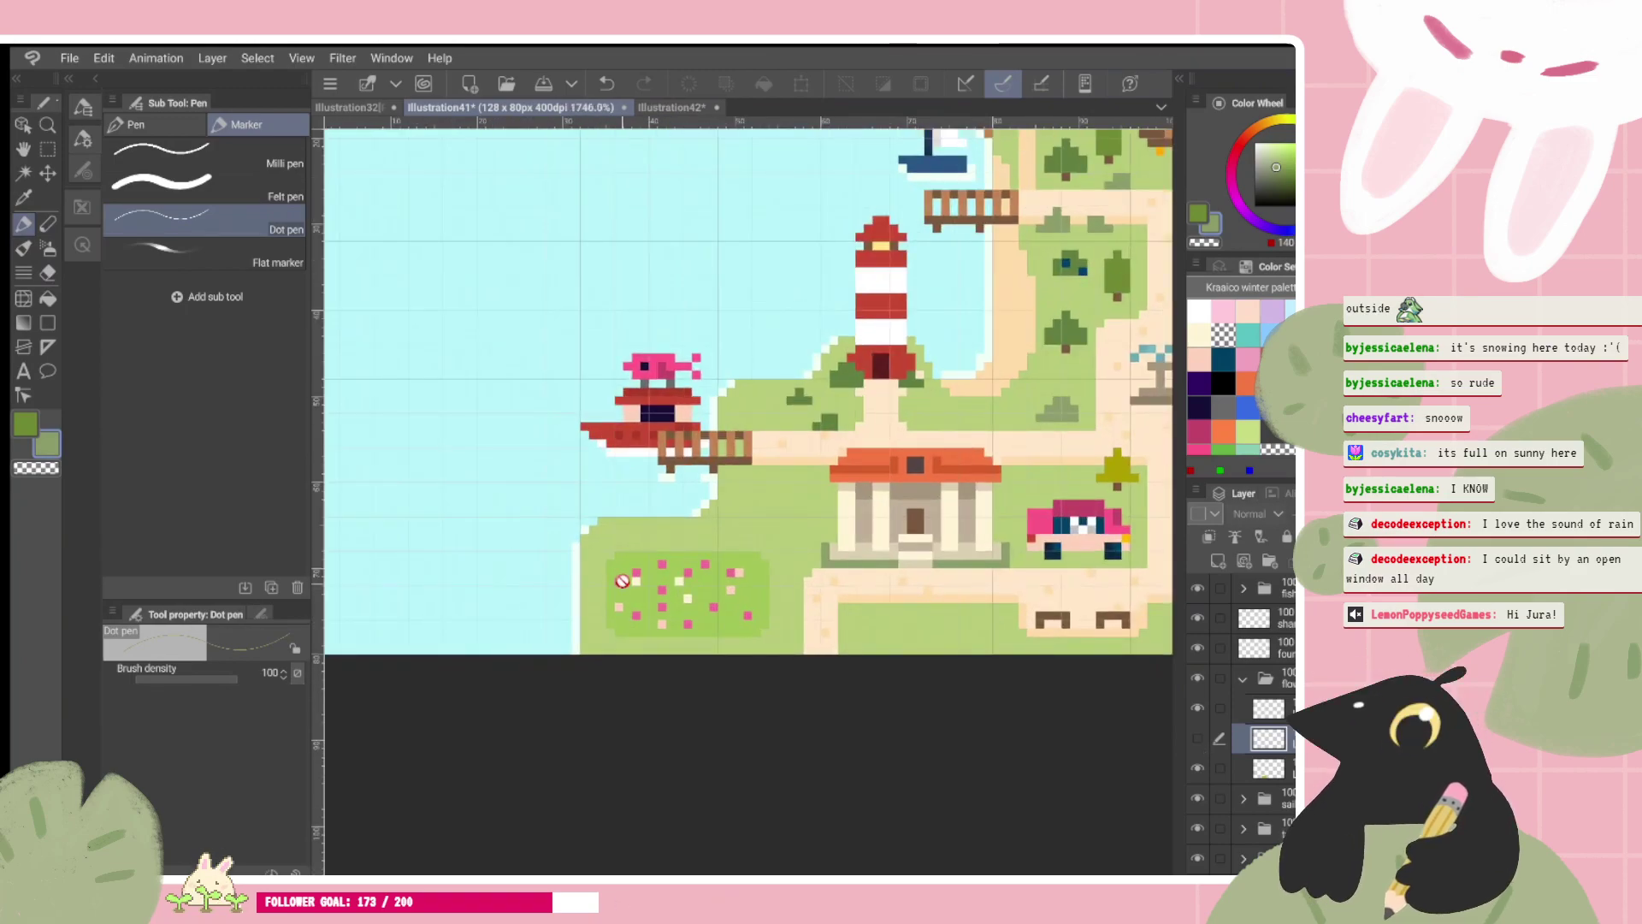
{"action": "left_click", "coordinate": [1218, 561]}
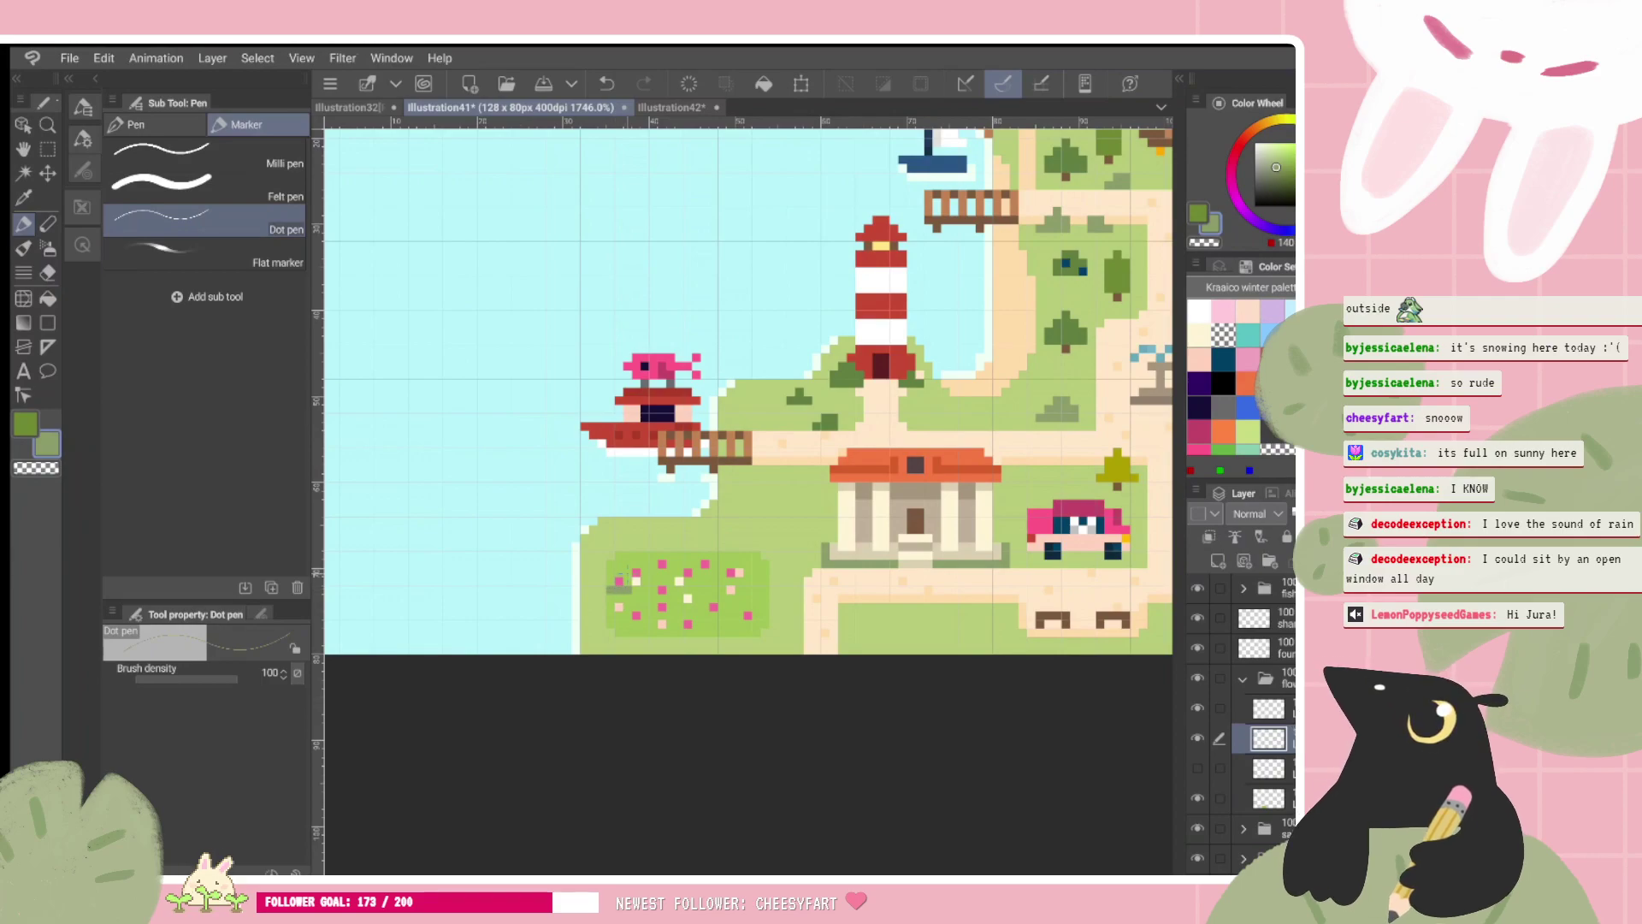
Step: Try filling the ground between the western flowers with grey-green foliage and undo it
{"action": "mouse_move", "coordinate": [628, 590]}
{"action": "left_mouse_down"}
{"action": "mouse_move", "coordinate": [660, 606]}
{"action": "mouse_move", "coordinate": [662, 576]}
{"action": "mouse_move", "coordinate": [653, 612]}
{"action": "mouse_move", "coordinate": [696, 617]}
{"action": "left_mouse_up"}
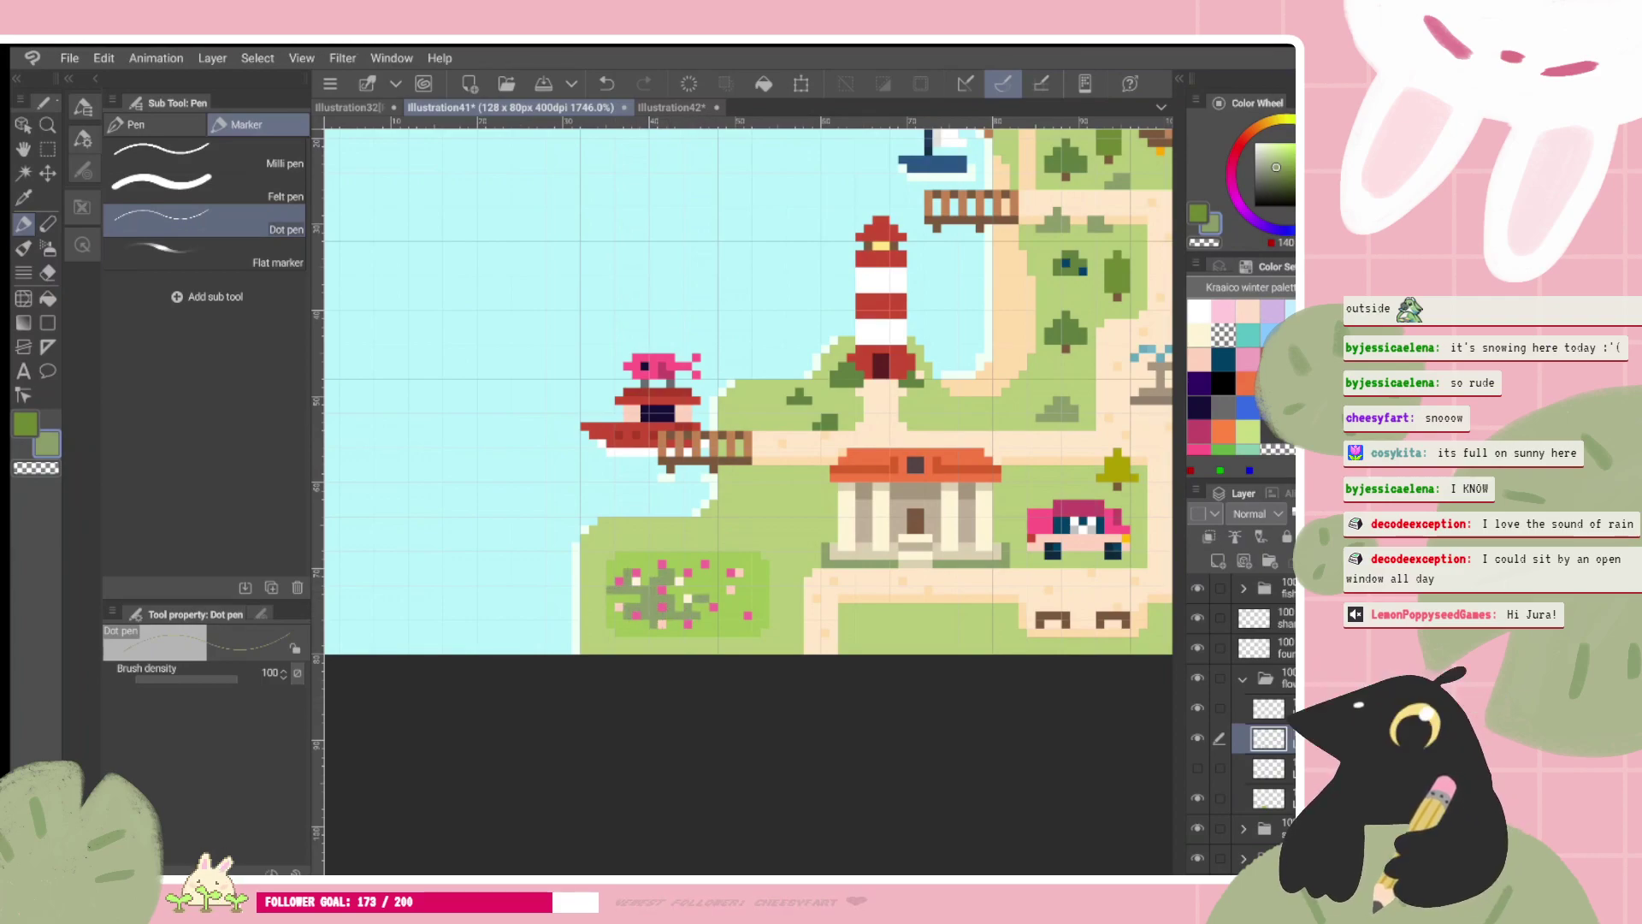
{"action": "scroll", "coordinate": [743, 604], "scroll_direction": "down", "scroll_amount": 3}
{"action": "key", "text": "ctrl+z"}
{"action": "key", "text": "ctrl+z"}
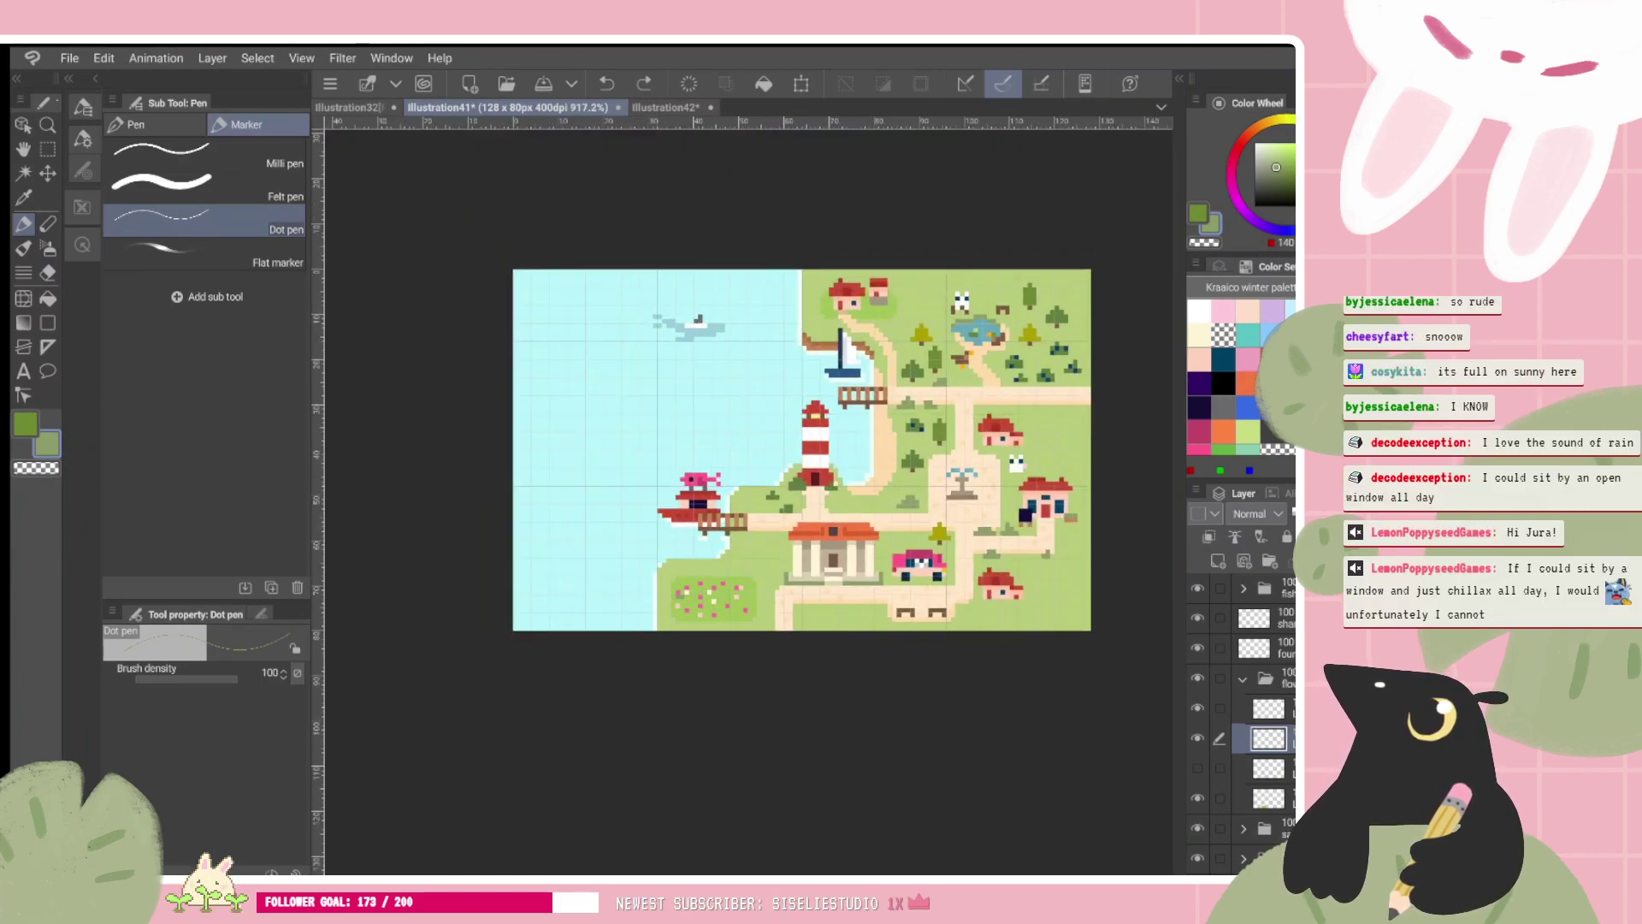
{"action": "scroll", "coordinate": [880, 617], "scroll_direction": "up", "scroll_amount": 2}
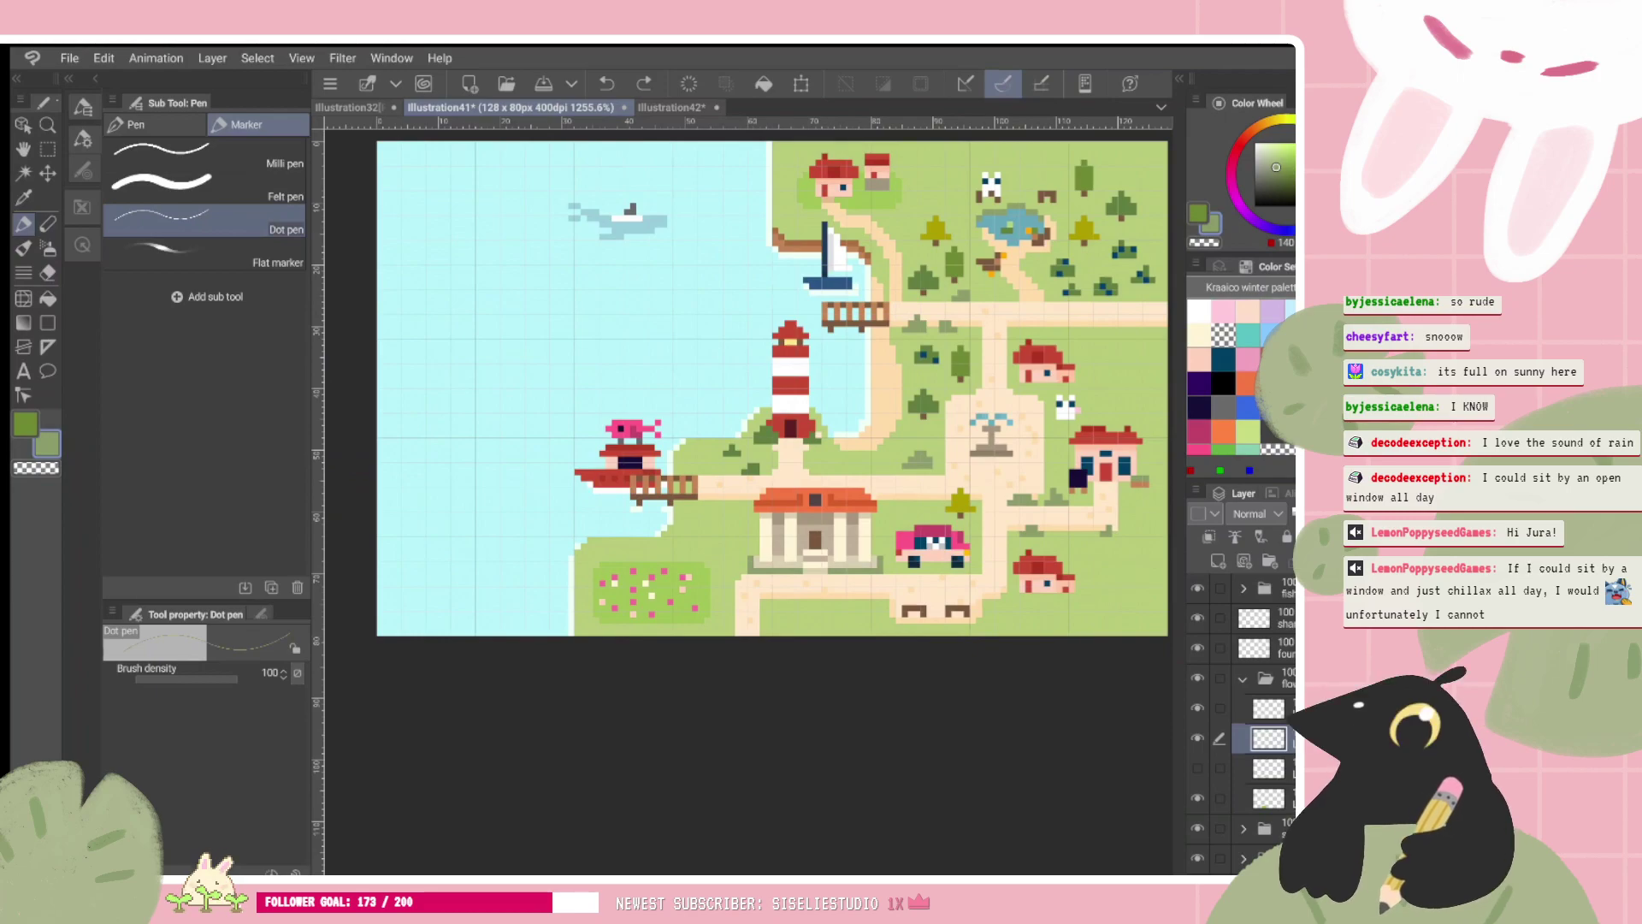
Step: Paint scattered pale yellow flower pixels among the pink ones in the southwestern flower field, on the flower layer
{"action": "scroll", "coordinate": [697, 471], "scroll_direction": "up", "scroll_amount": 2}
{"action": "left_click", "coordinate": [1199, 738]}
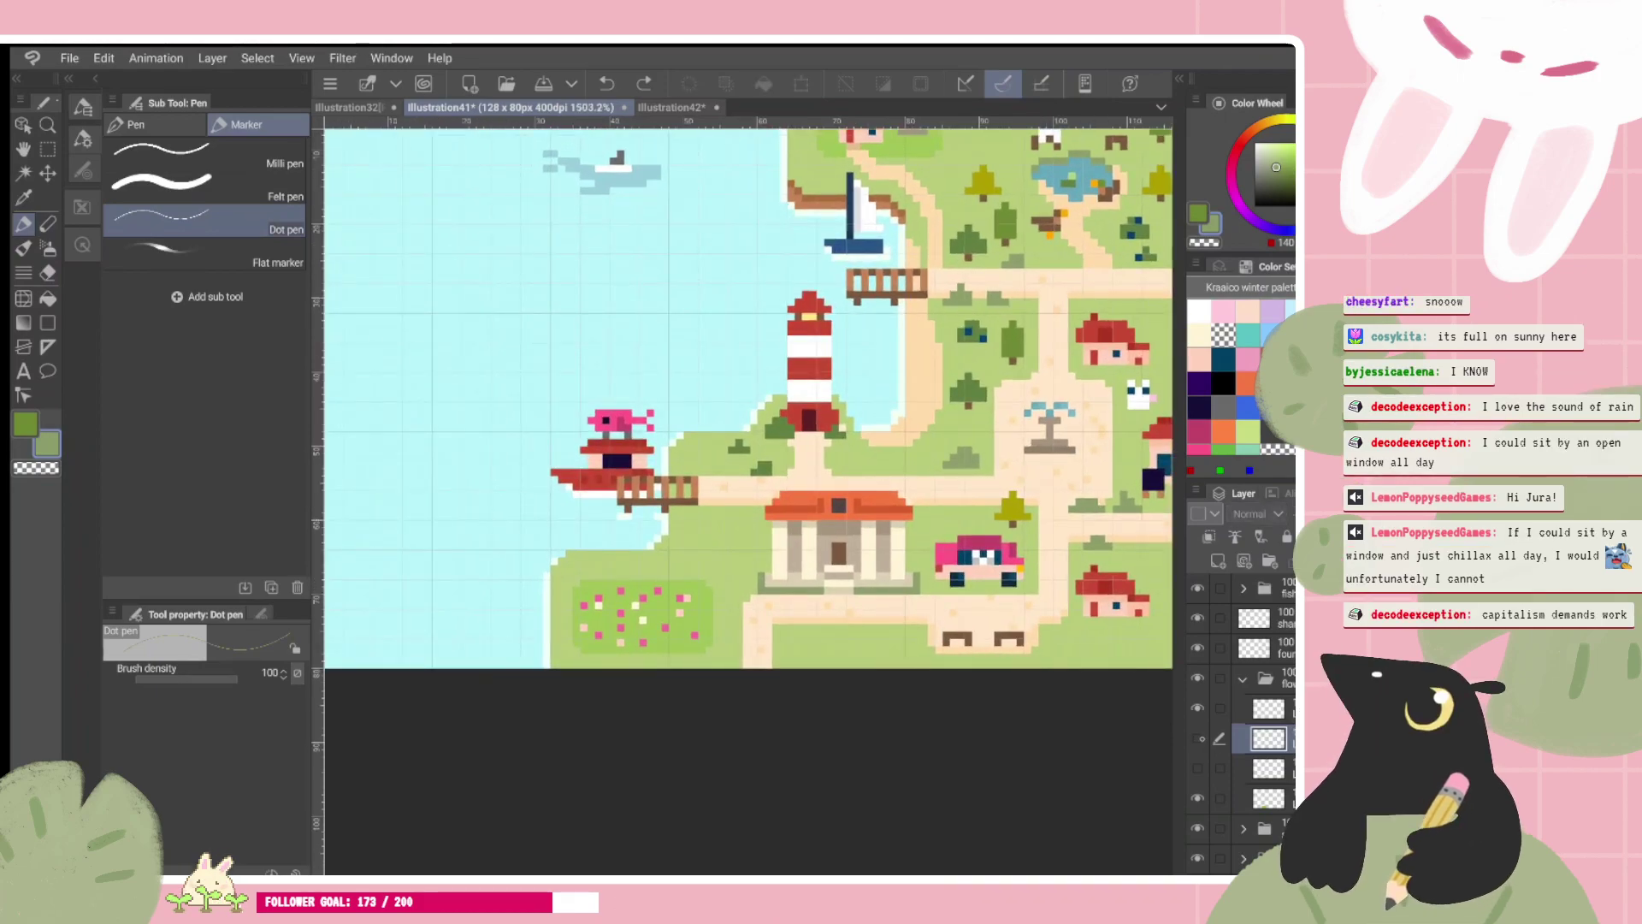
{"action": "left_click", "coordinate": [1199, 738]}
{"action": "left_click", "coordinate": [1268, 708]}
{"action": "key", "text": "c"}
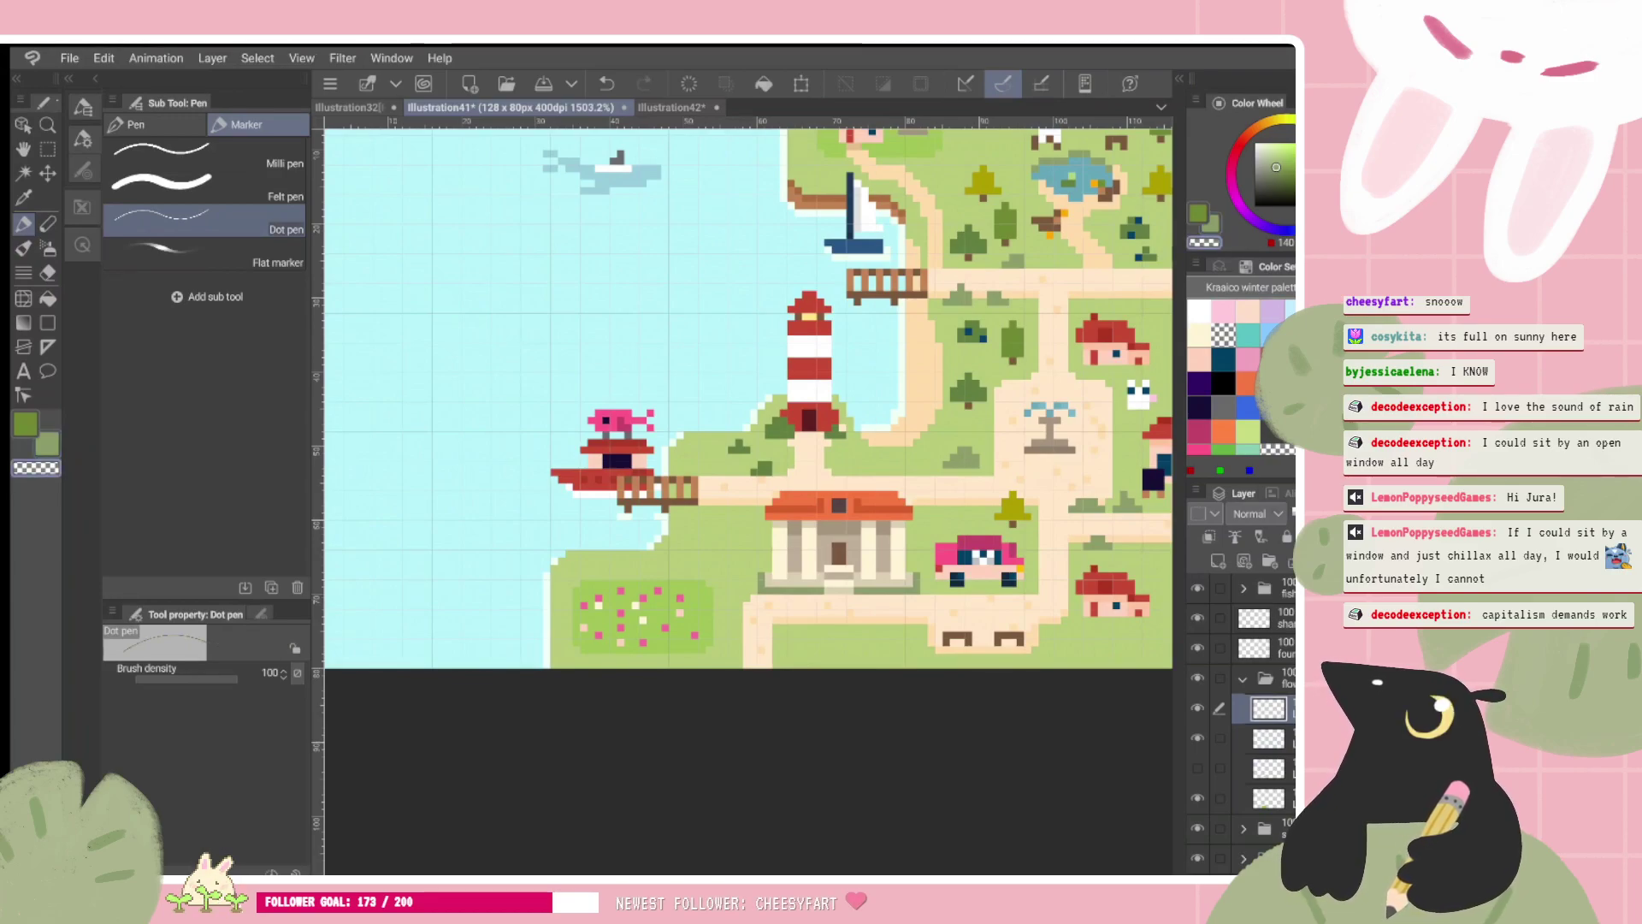
{"action": "left_click", "coordinate": [1223, 431]}
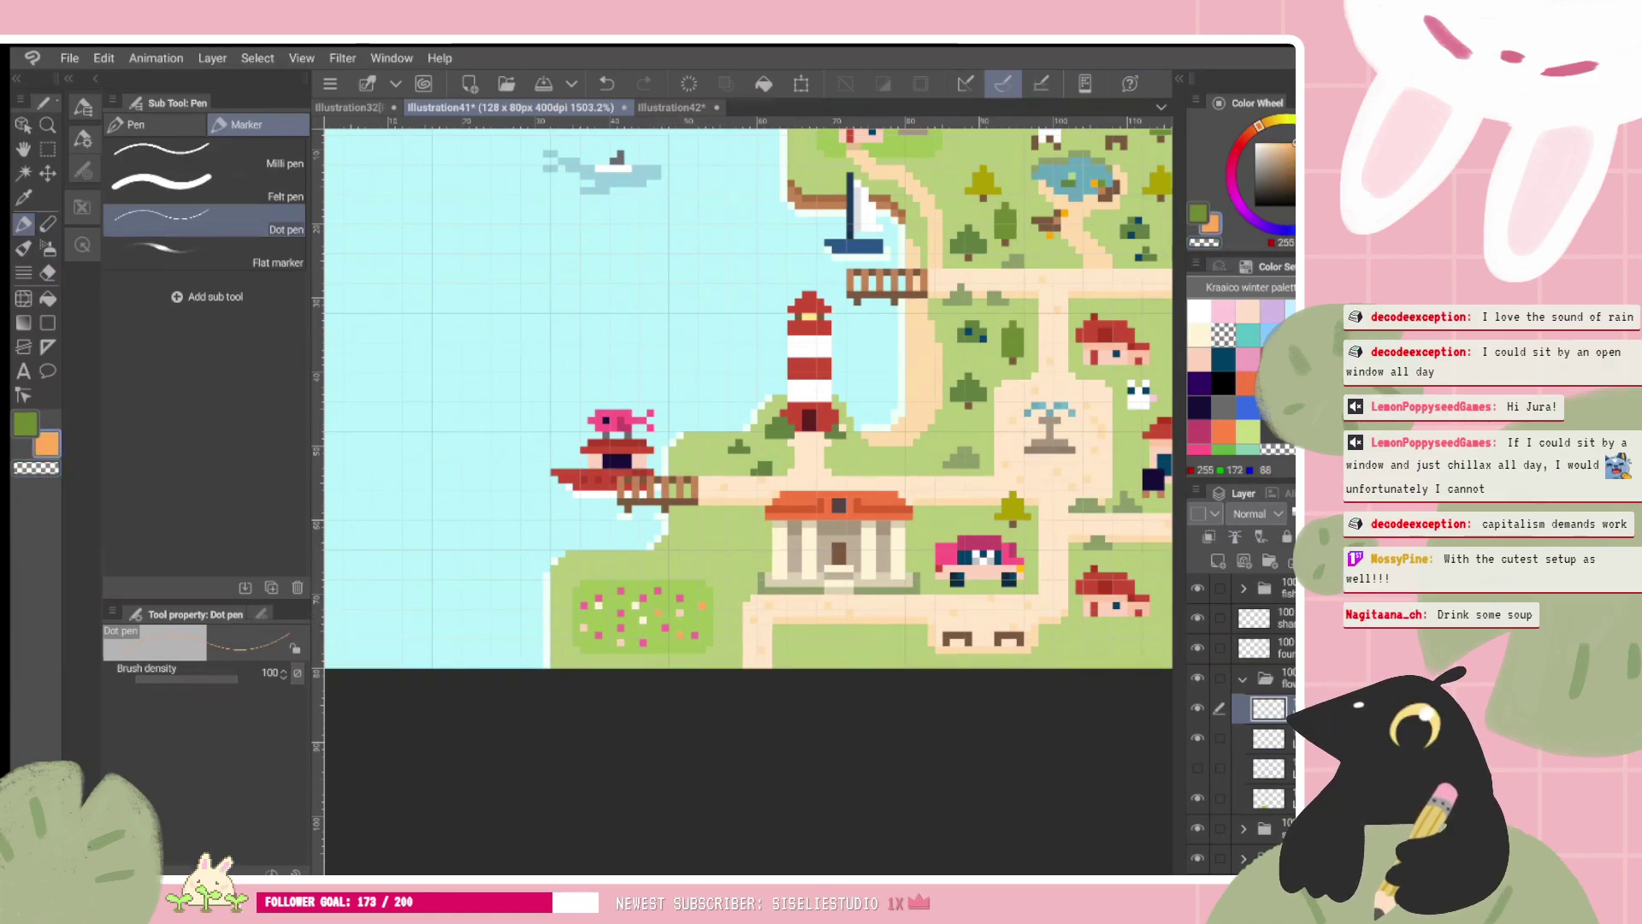
{"action": "left_click", "coordinate": [702, 604]}
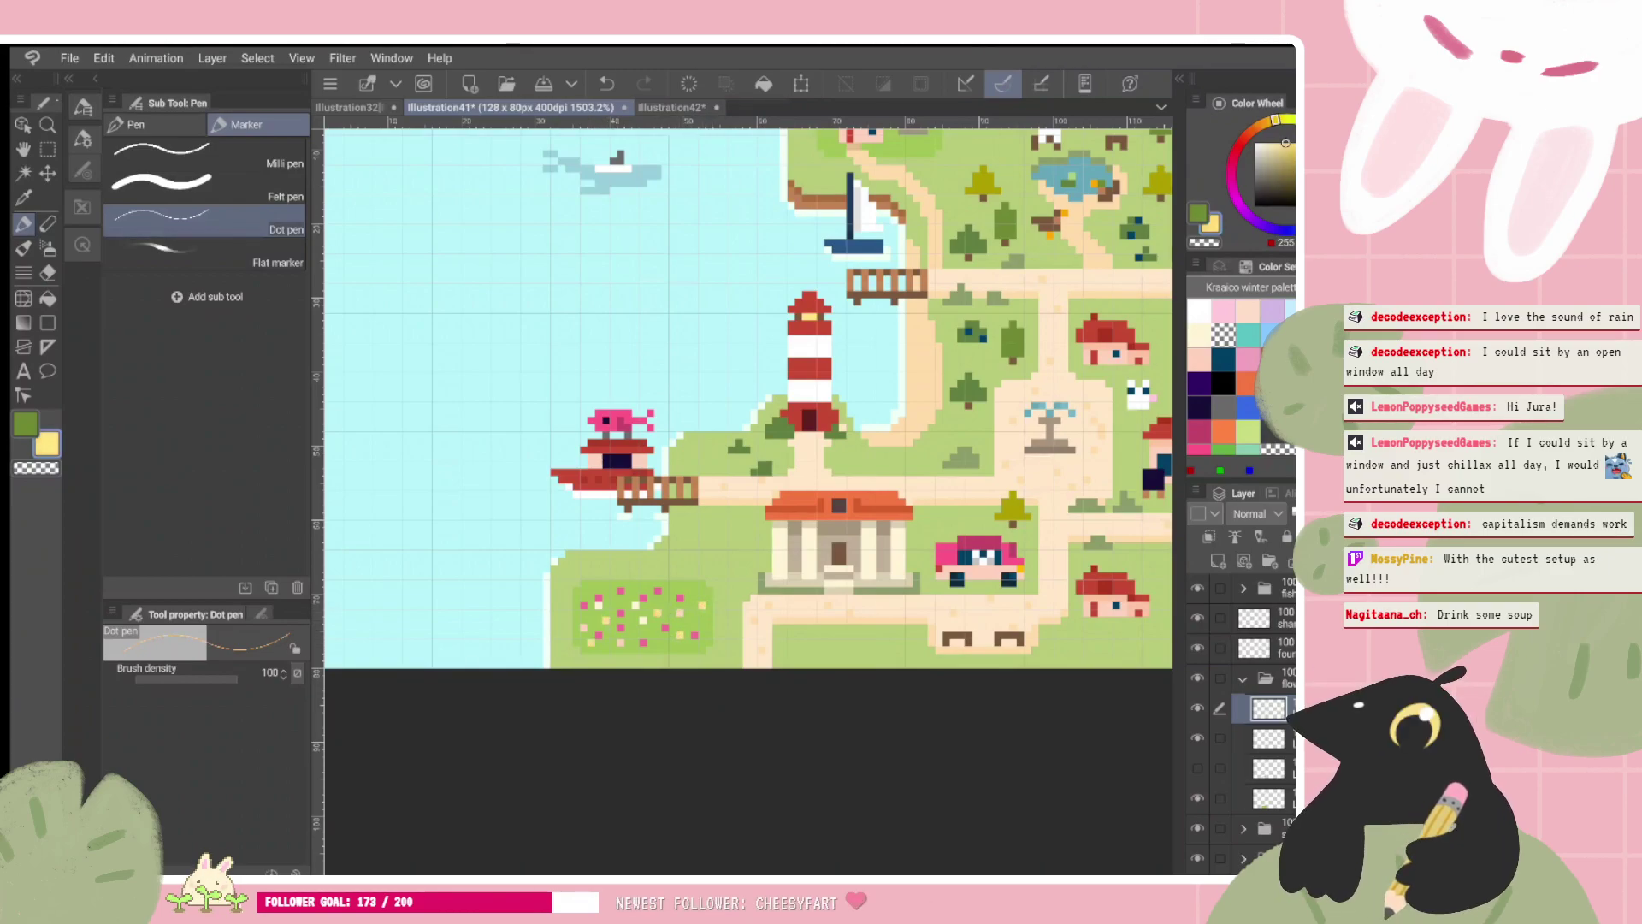
Step: Draw a small bench at the flower field's northern edge on a new layer, in the brown sampled from the benches south of the plaza path
{"action": "scroll", "coordinate": [748, 397], "scroll_direction": "down", "scroll_amount": 3}
{"action": "scroll", "coordinate": [748, 398], "scroll_direction": "up", "scroll_amount": 1}
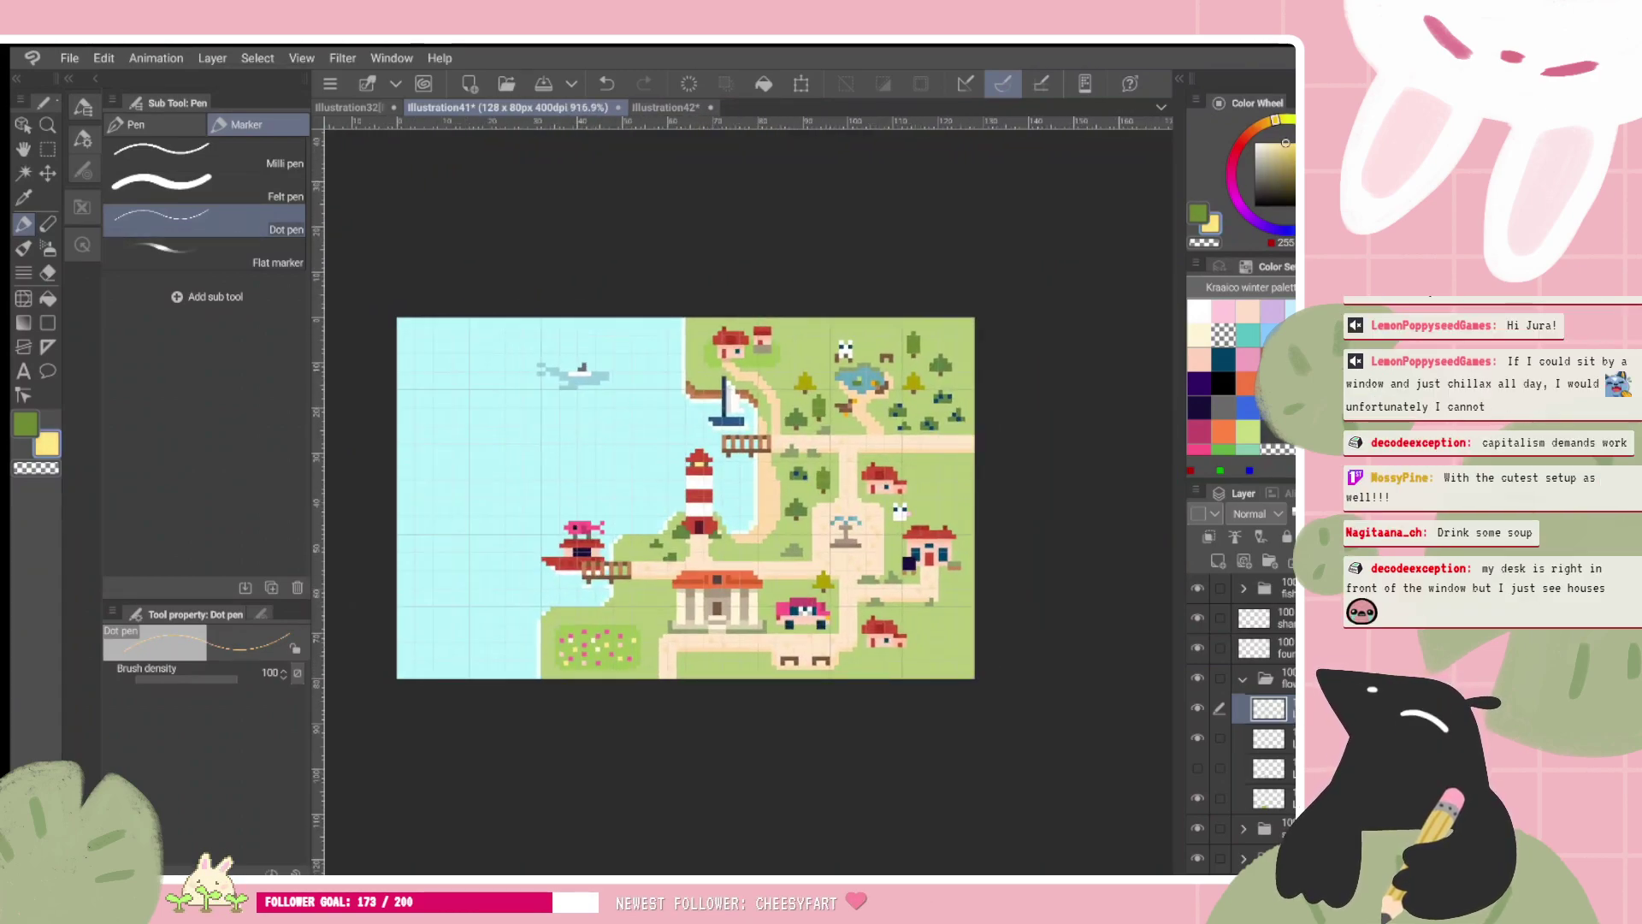
{"action": "scroll", "coordinate": [589, 666], "scroll_direction": "up", "scroll_amount": 4}
{"action": "key", "text": "c"}
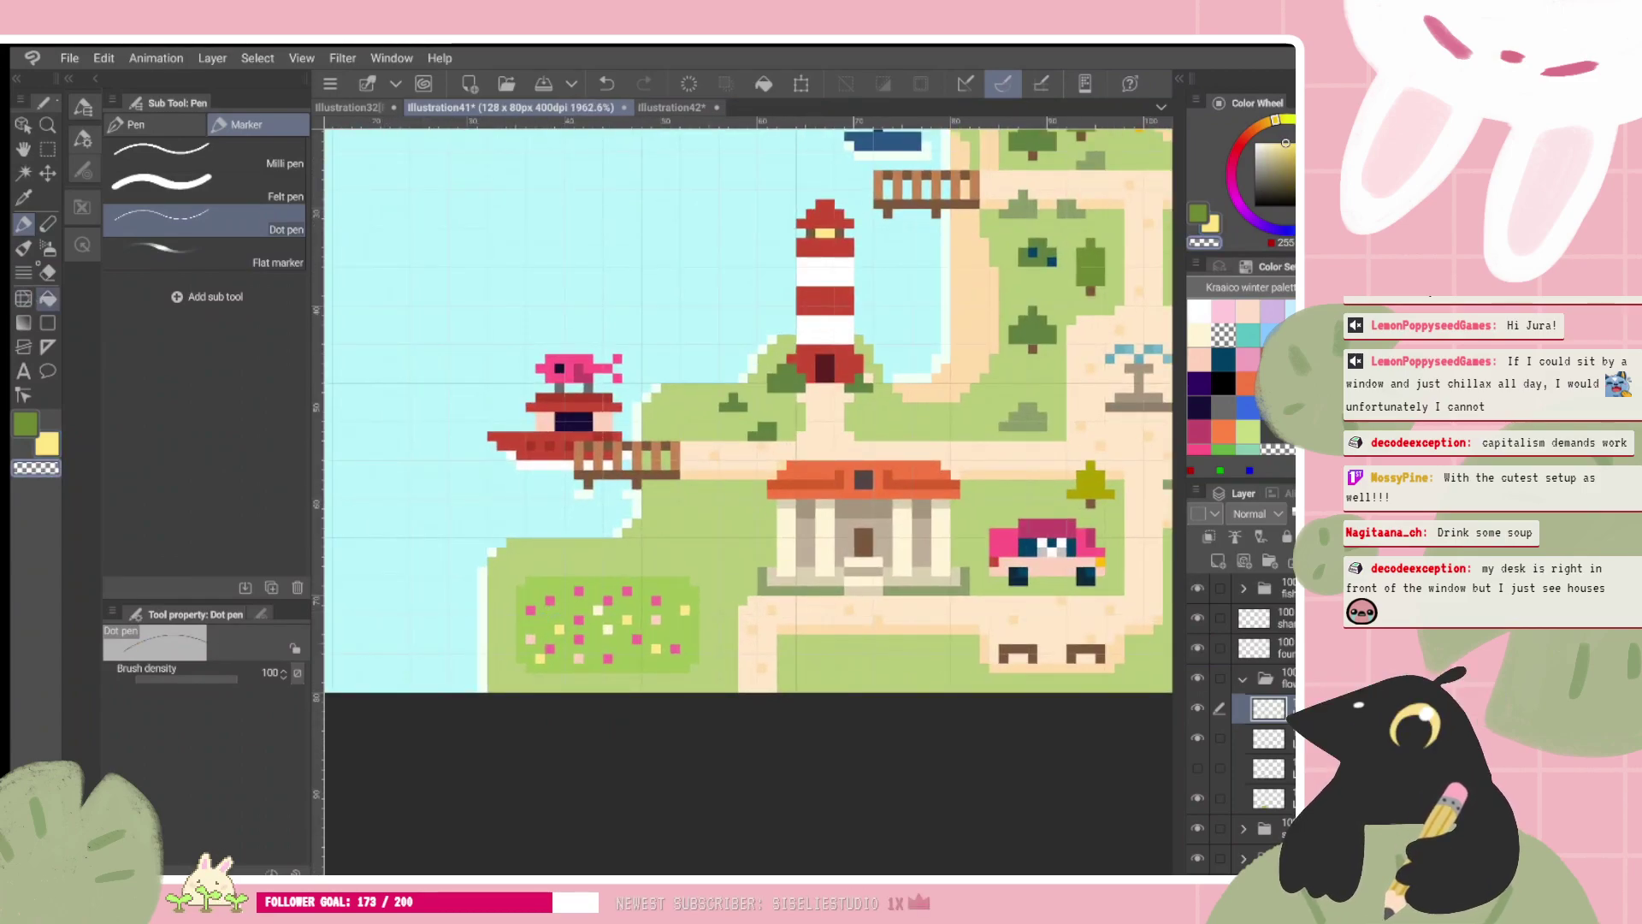
{"action": "key", "text": "x"}
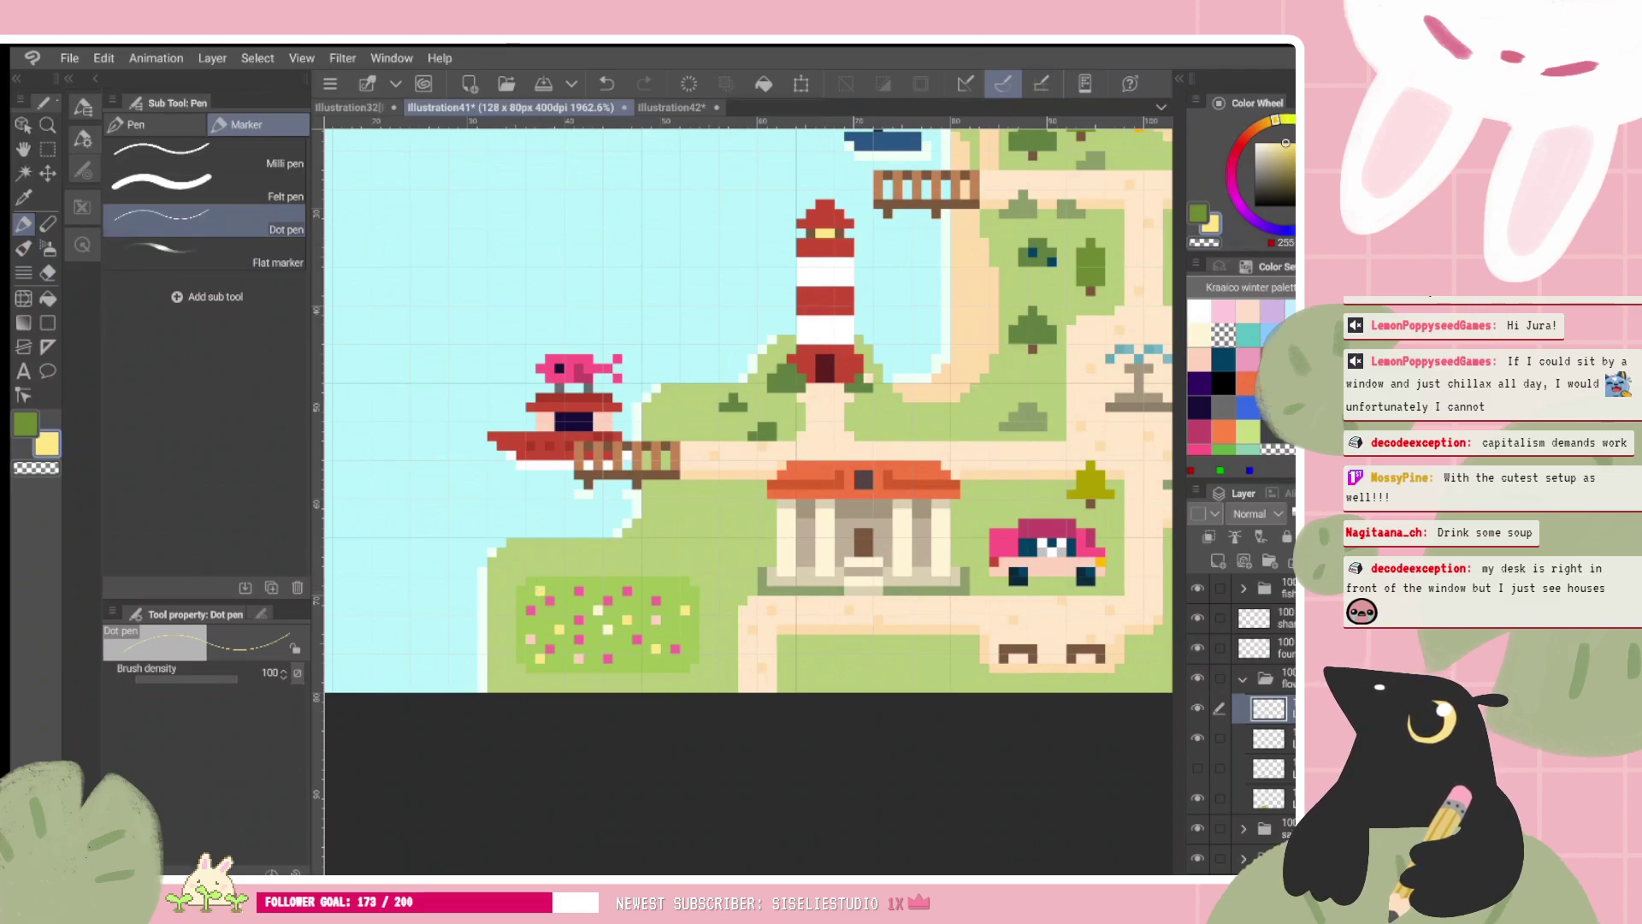
{"action": "scroll", "coordinate": [748, 501], "scroll_direction": "down", "scroll_amount": 1}
{"action": "scroll", "coordinate": [749, 569], "scroll_direction": "up", "scroll_amount": 2}
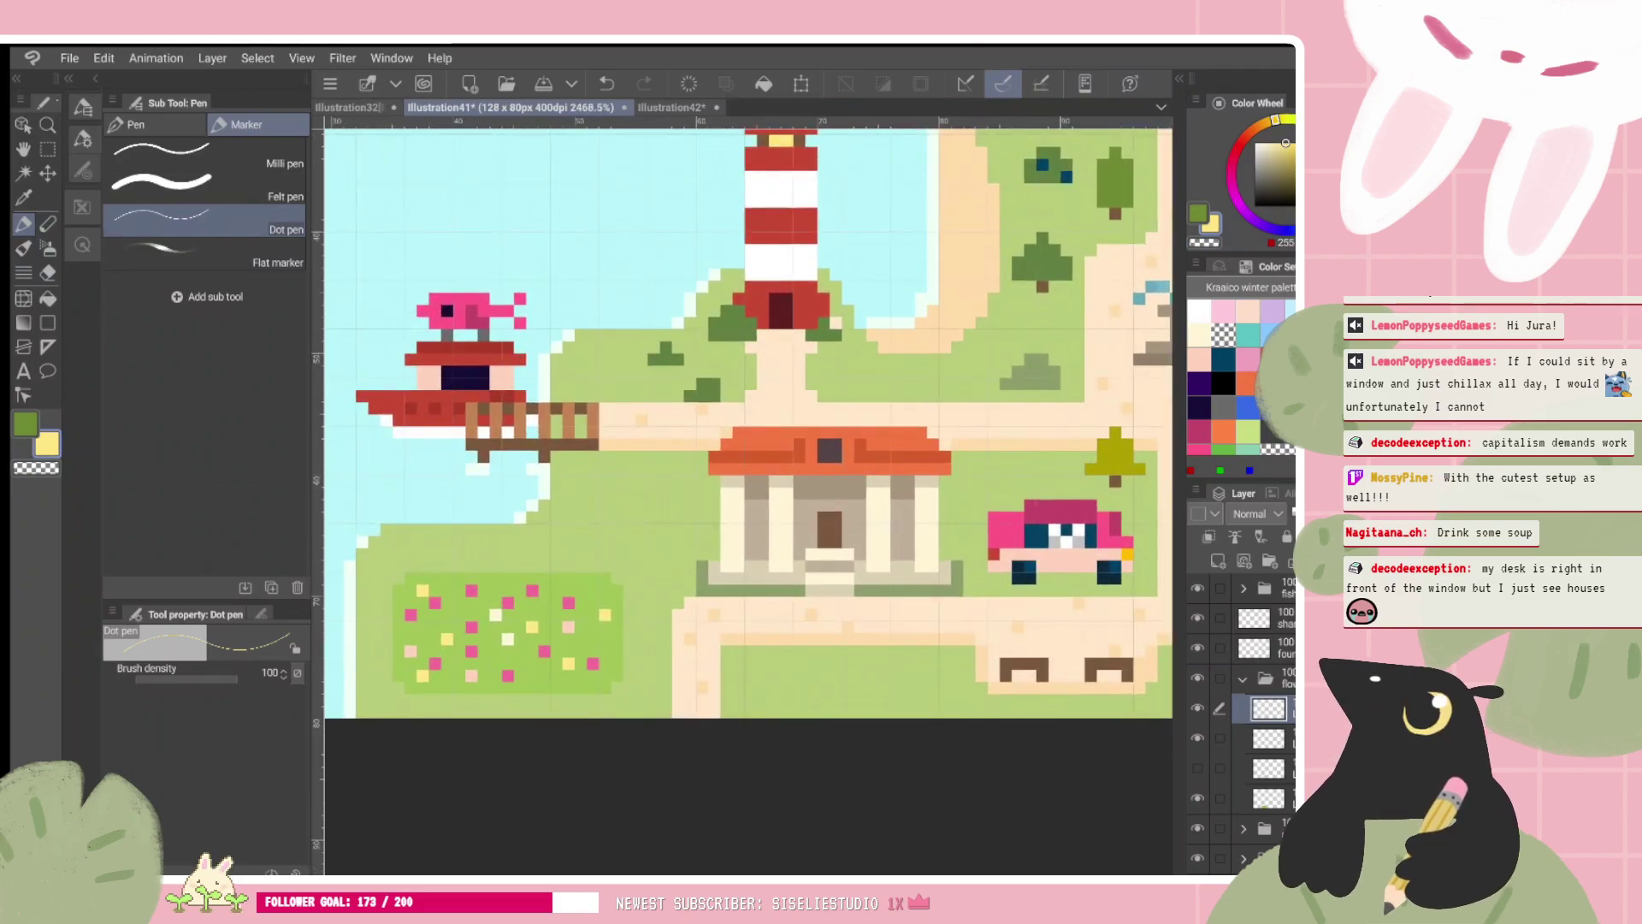
{"action": "left_click", "coordinate": [1025, 670], "text": "alt"}
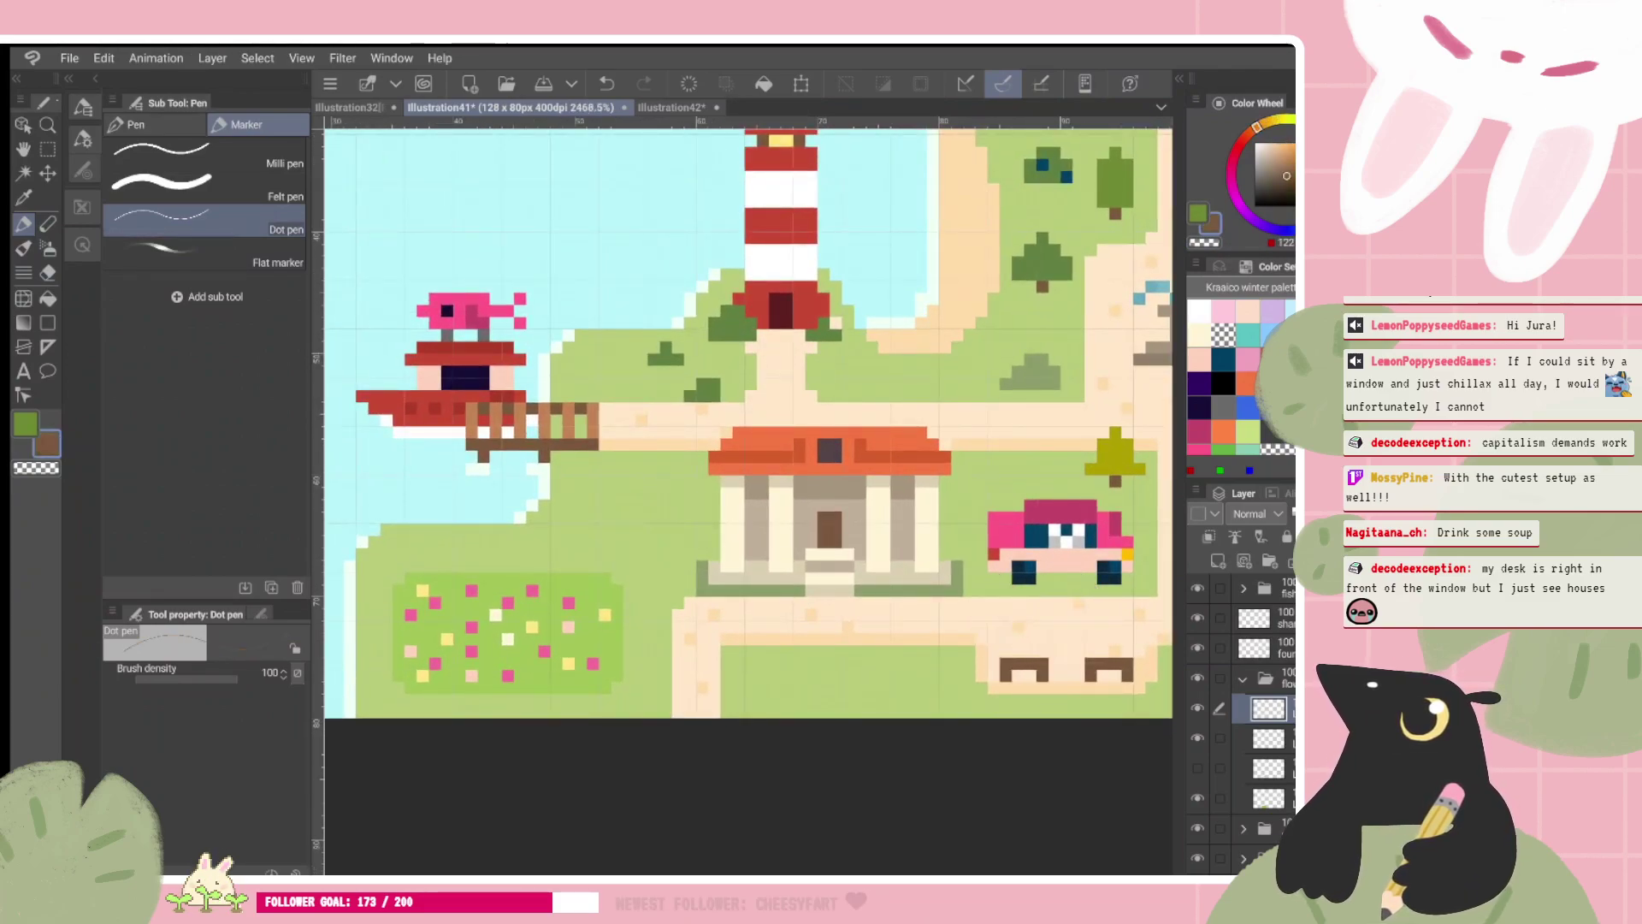
{"action": "left_click", "coordinate": [495, 578]}
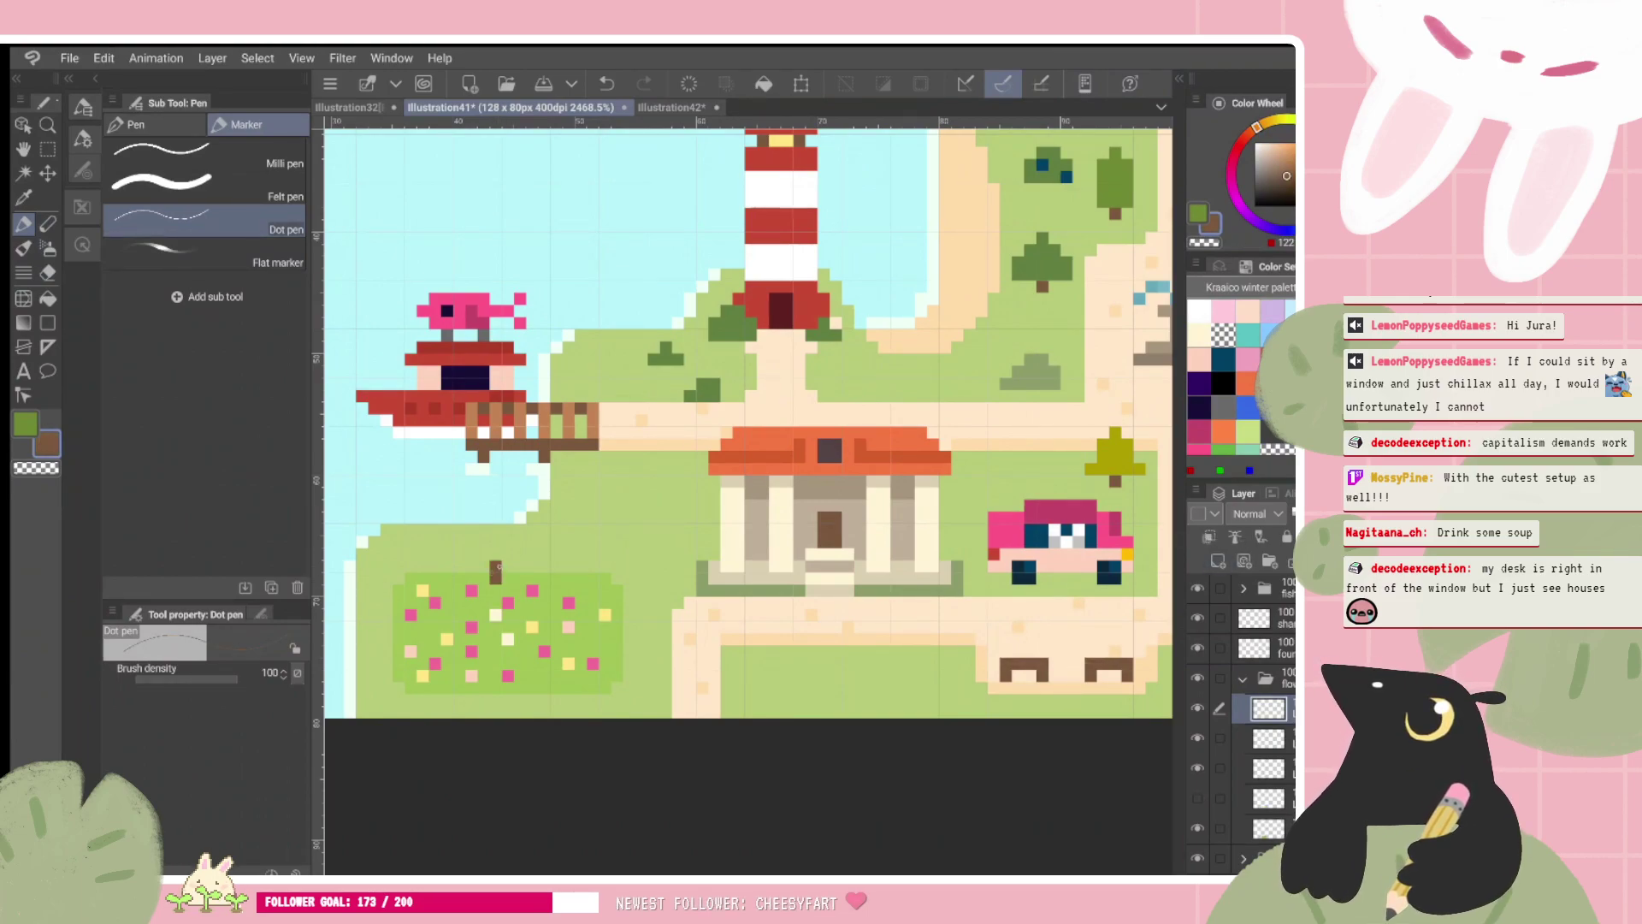
{"action": "left_click_drag", "start_coordinate": [499, 566], "coordinate": [533, 566]}
{"action": "left_click", "coordinate": [531, 577]}
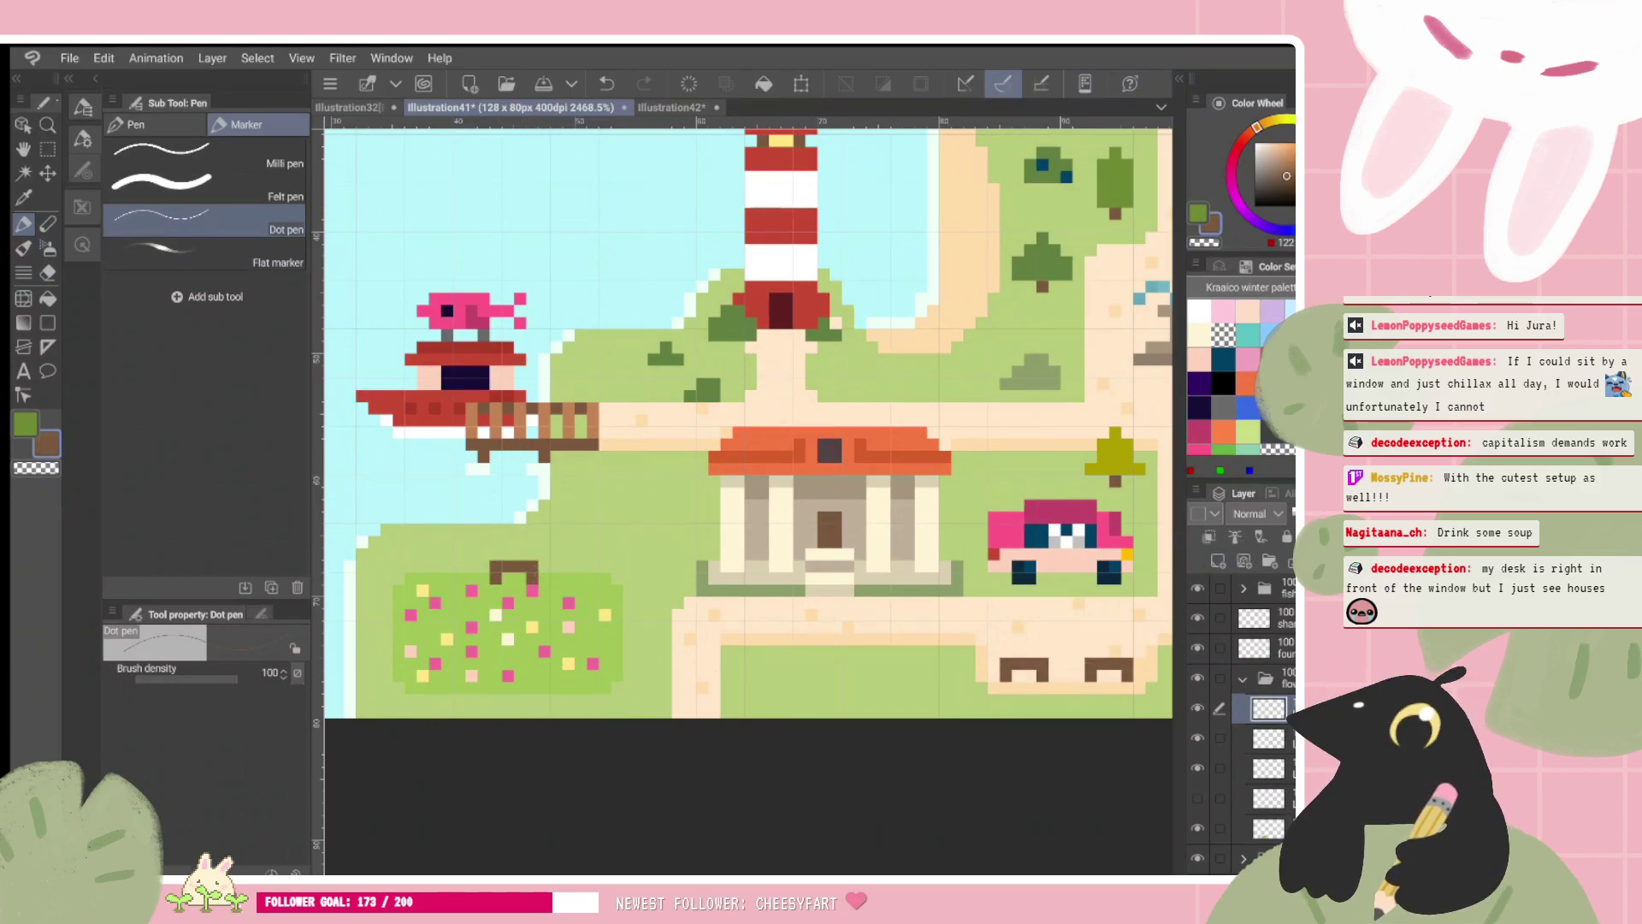
Step: Try shifting the flower-field bench one pixel to the east, judge it against the whole map, and undo the shift
{"action": "key", "text": "k"}
{"action": "left_click_drag", "start_coordinate": [609, 398], "coordinate": [622, 397]}
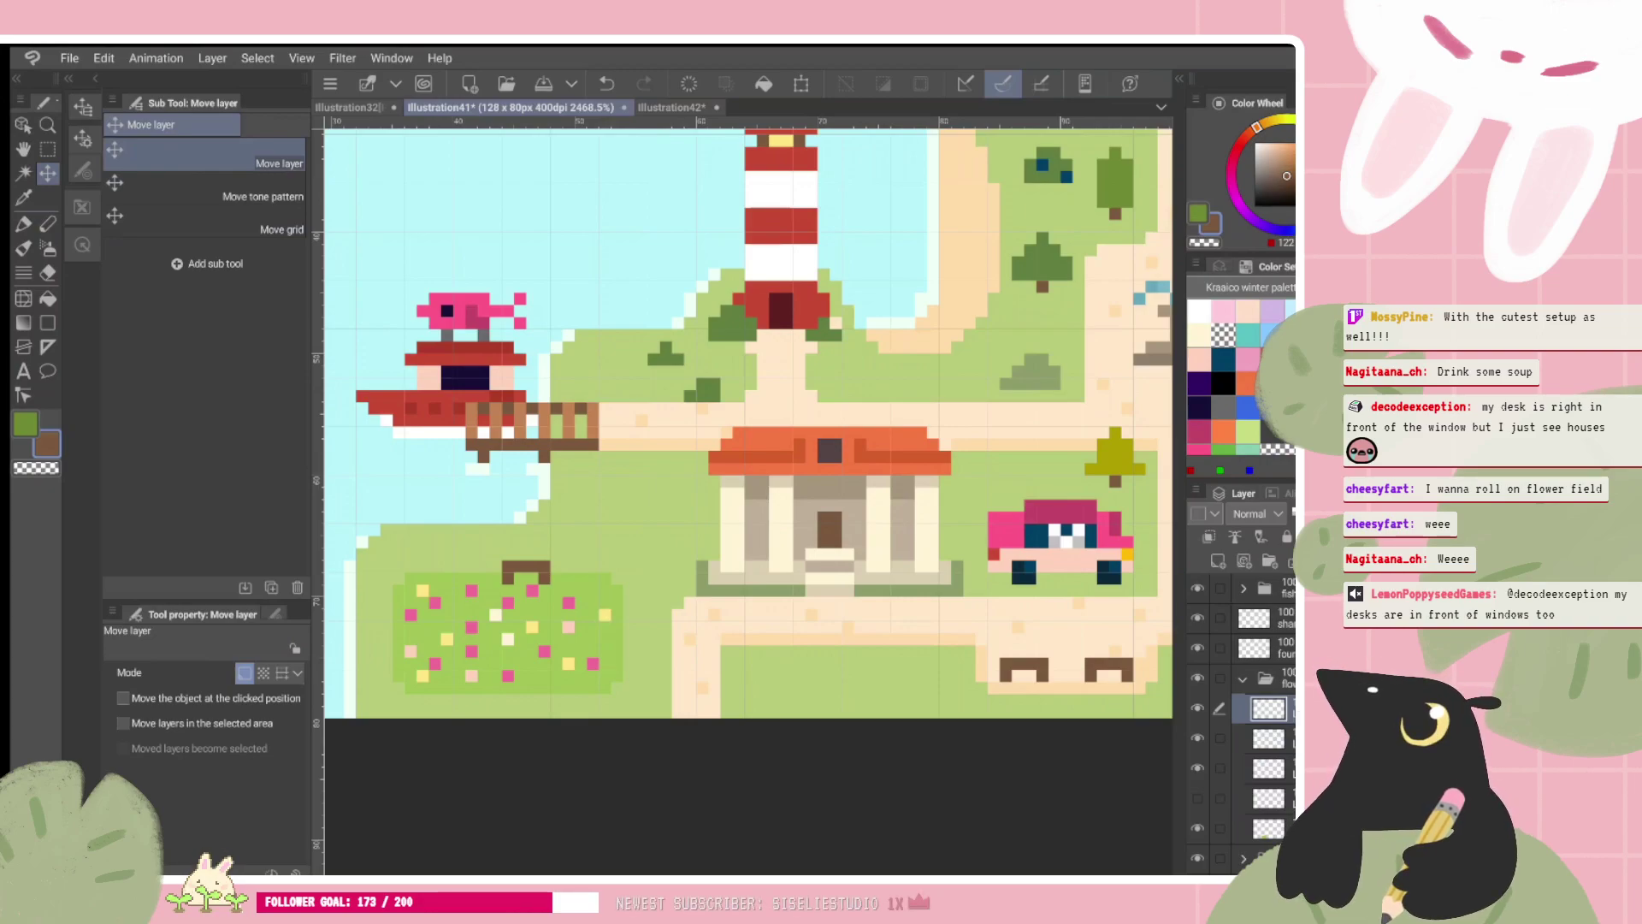
{"action": "scroll", "coordinate": [748, 501], "scroll_direction": "up", "scroll_amount": 1}
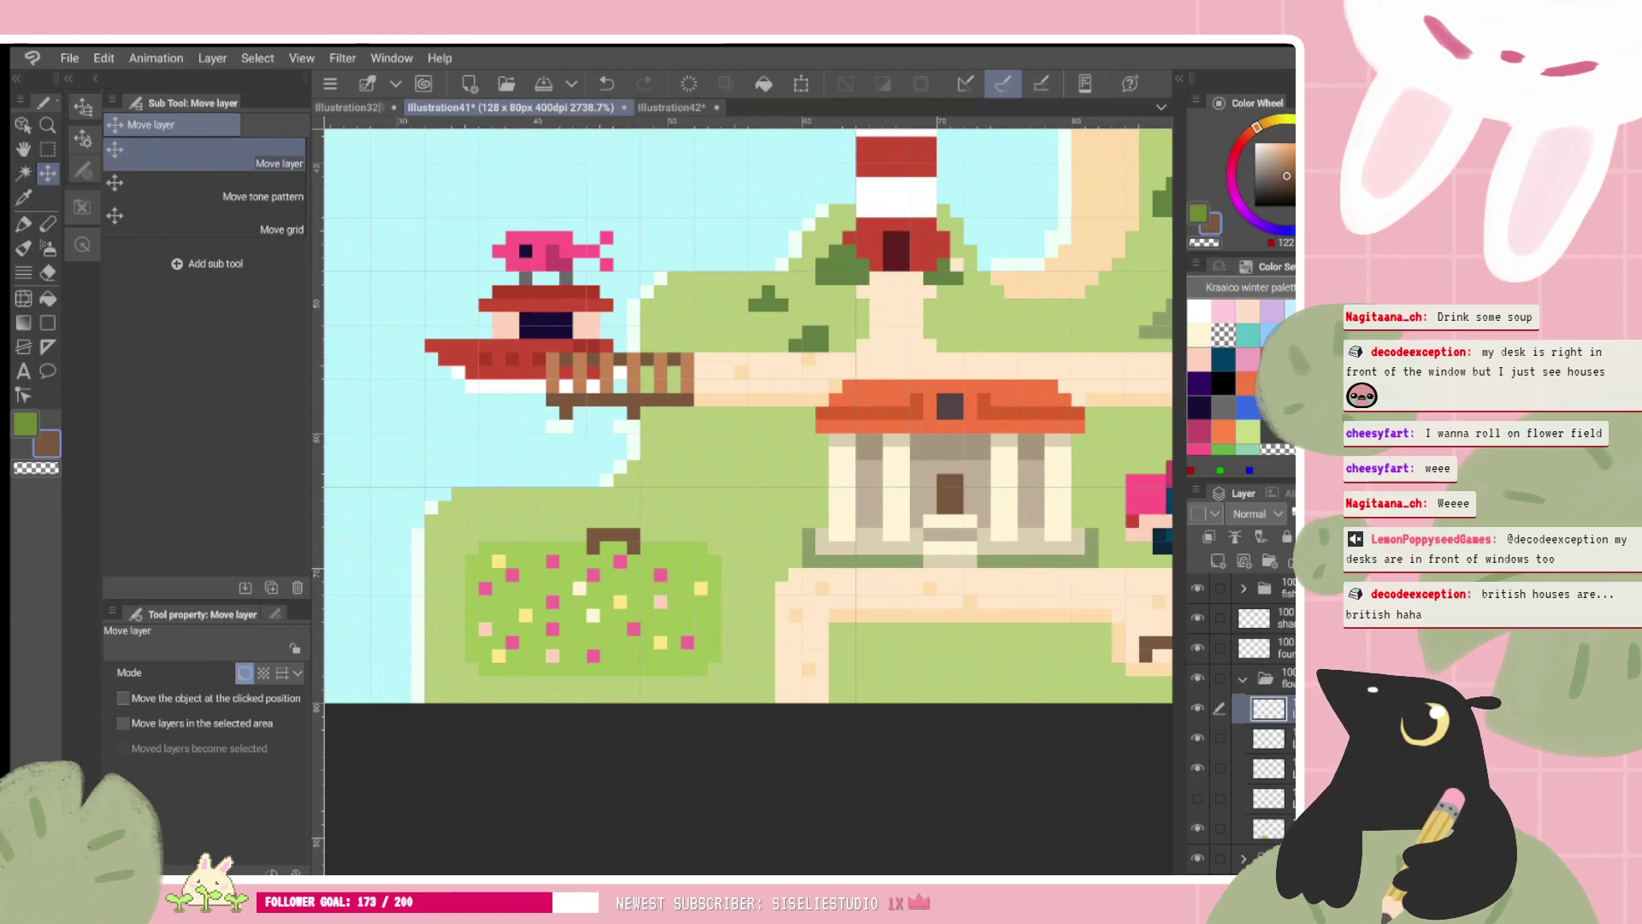
{"action": "scroll", "coordinate": [748, 501], "scroll_direction": "down", "scroll_amount": 4}
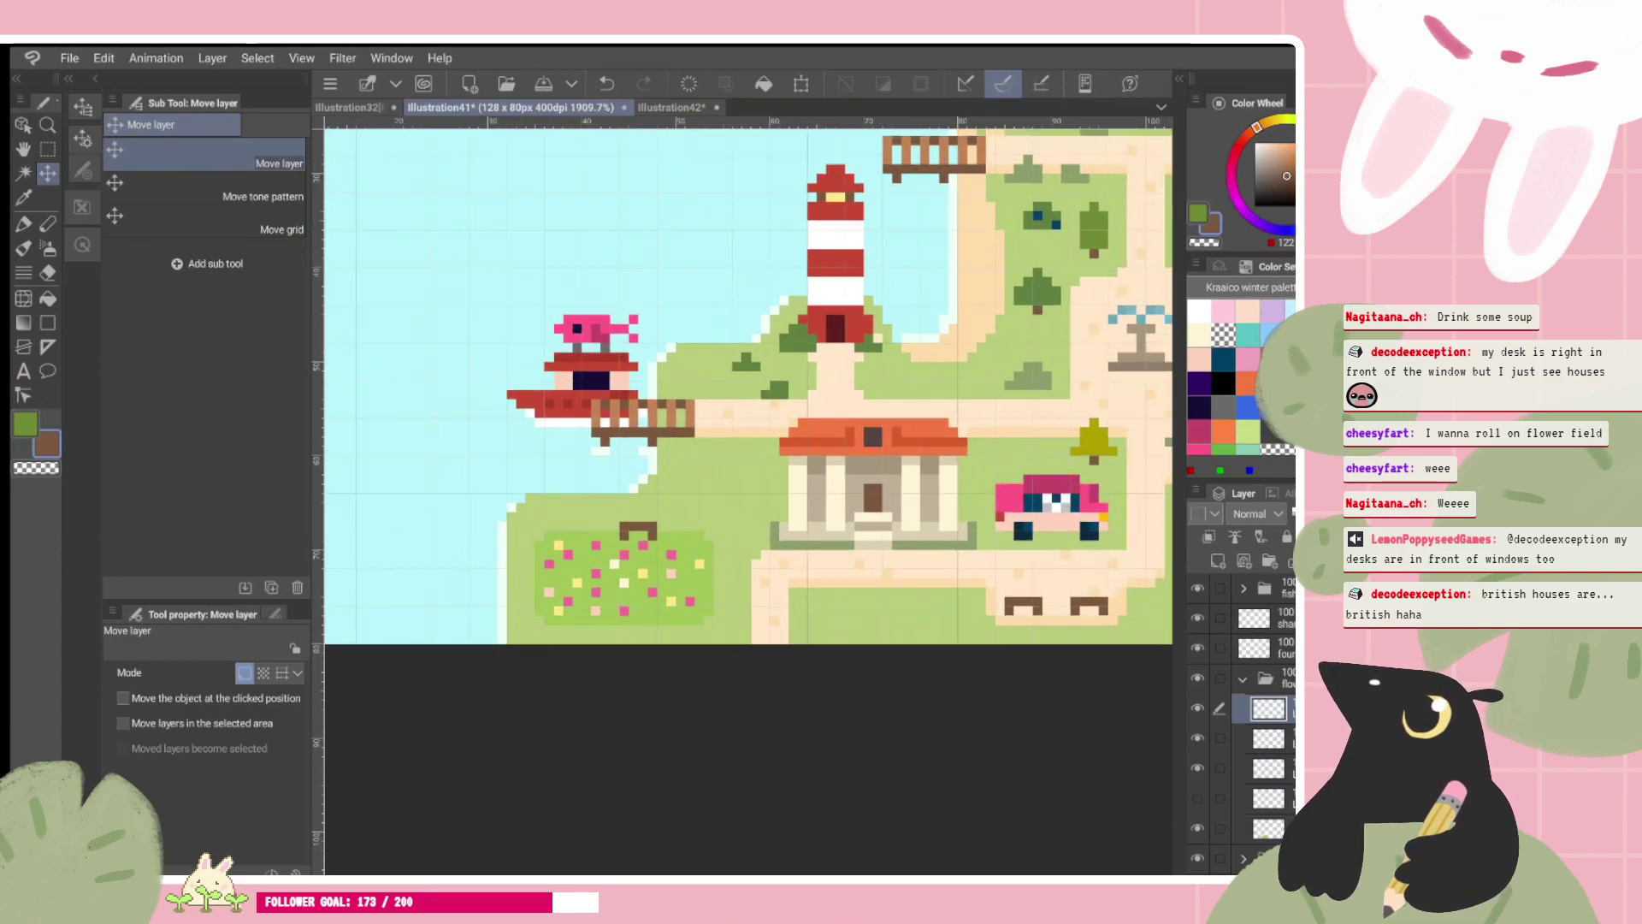
{"action": "scroll", "coordinate": [879, 325], "scroll_direction": "up", "scroll_amount": 1}
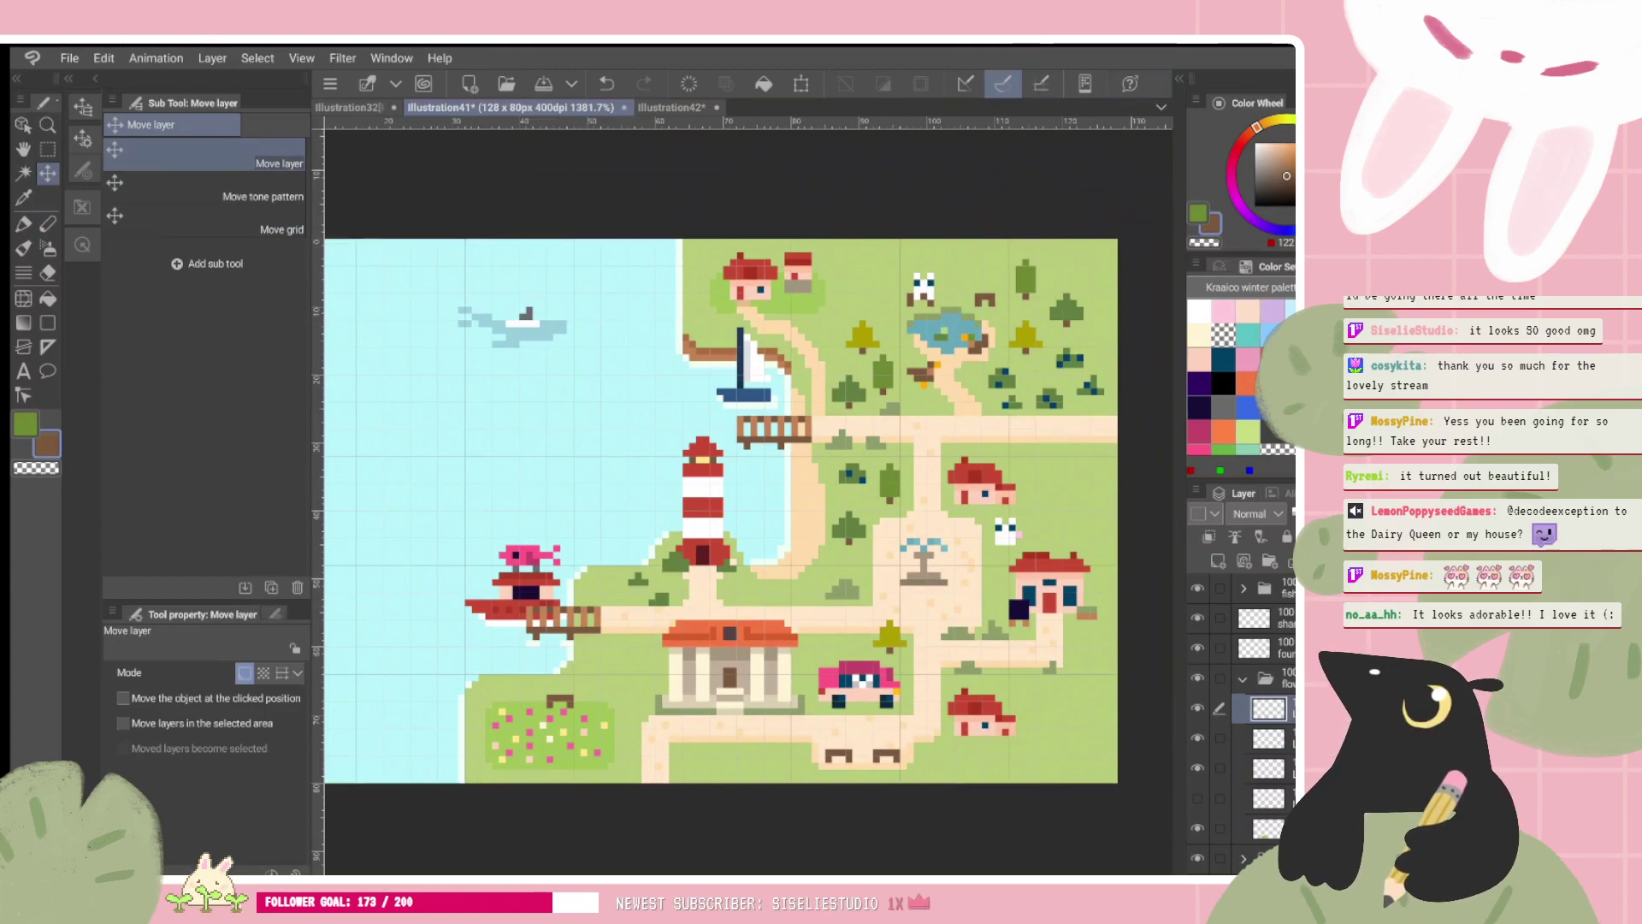
{"action": "left_click_drag", "start_coordinate": [720, 511], "coordinate": [729, 506]}
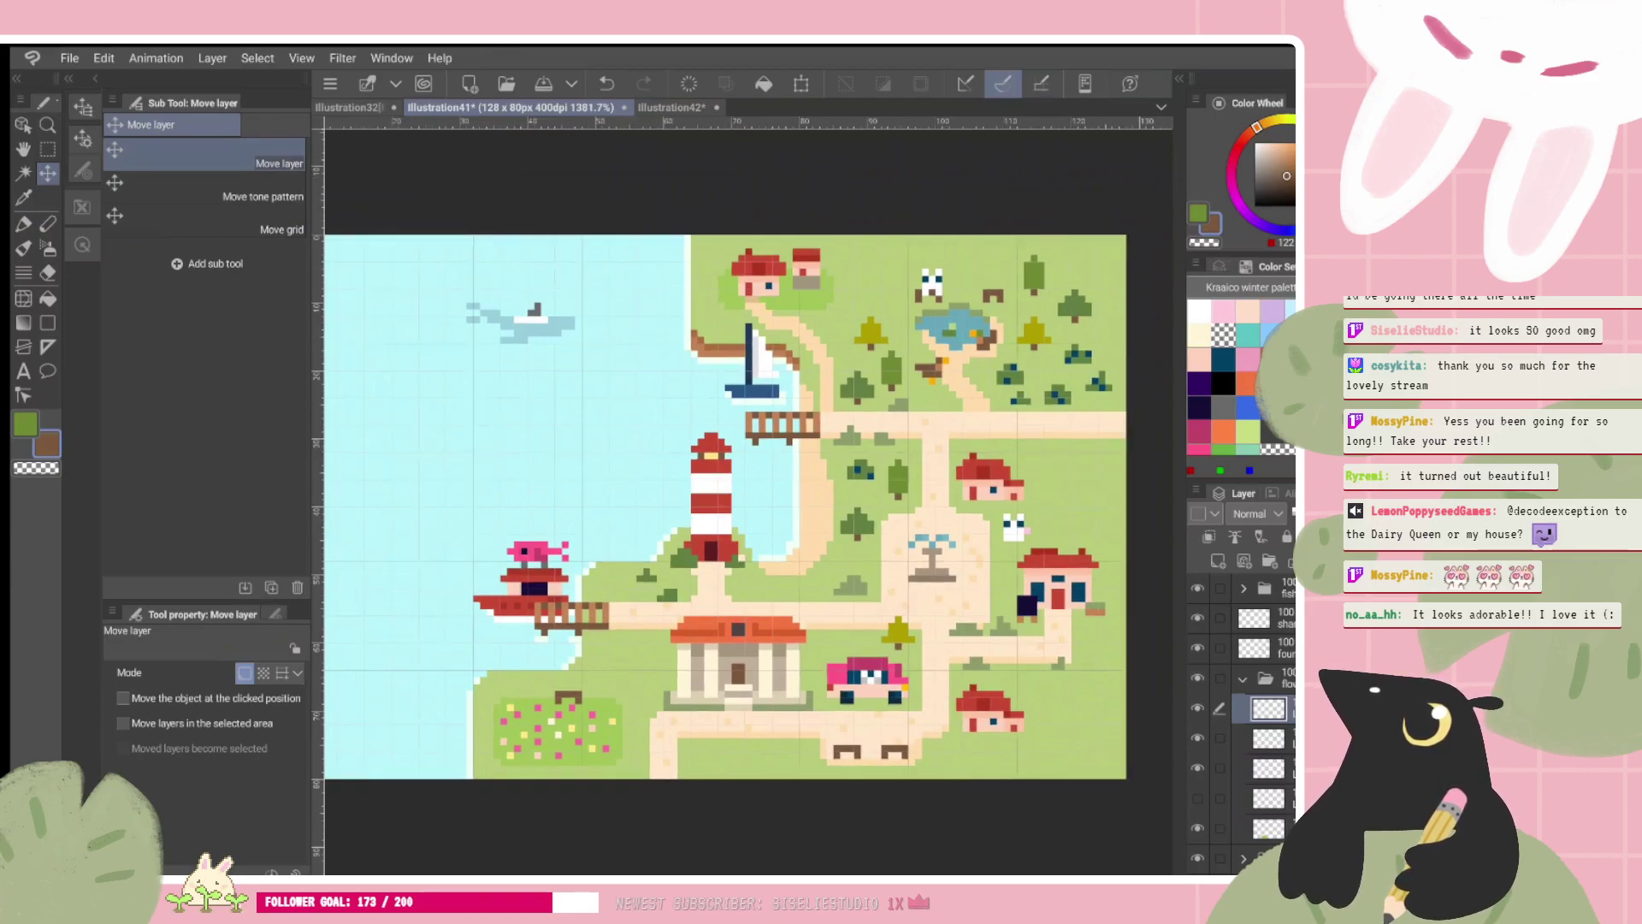
{"action": "scroll", "coordinate": [813, 685], "scroll_direction": "up", "scroll_amount": 1}
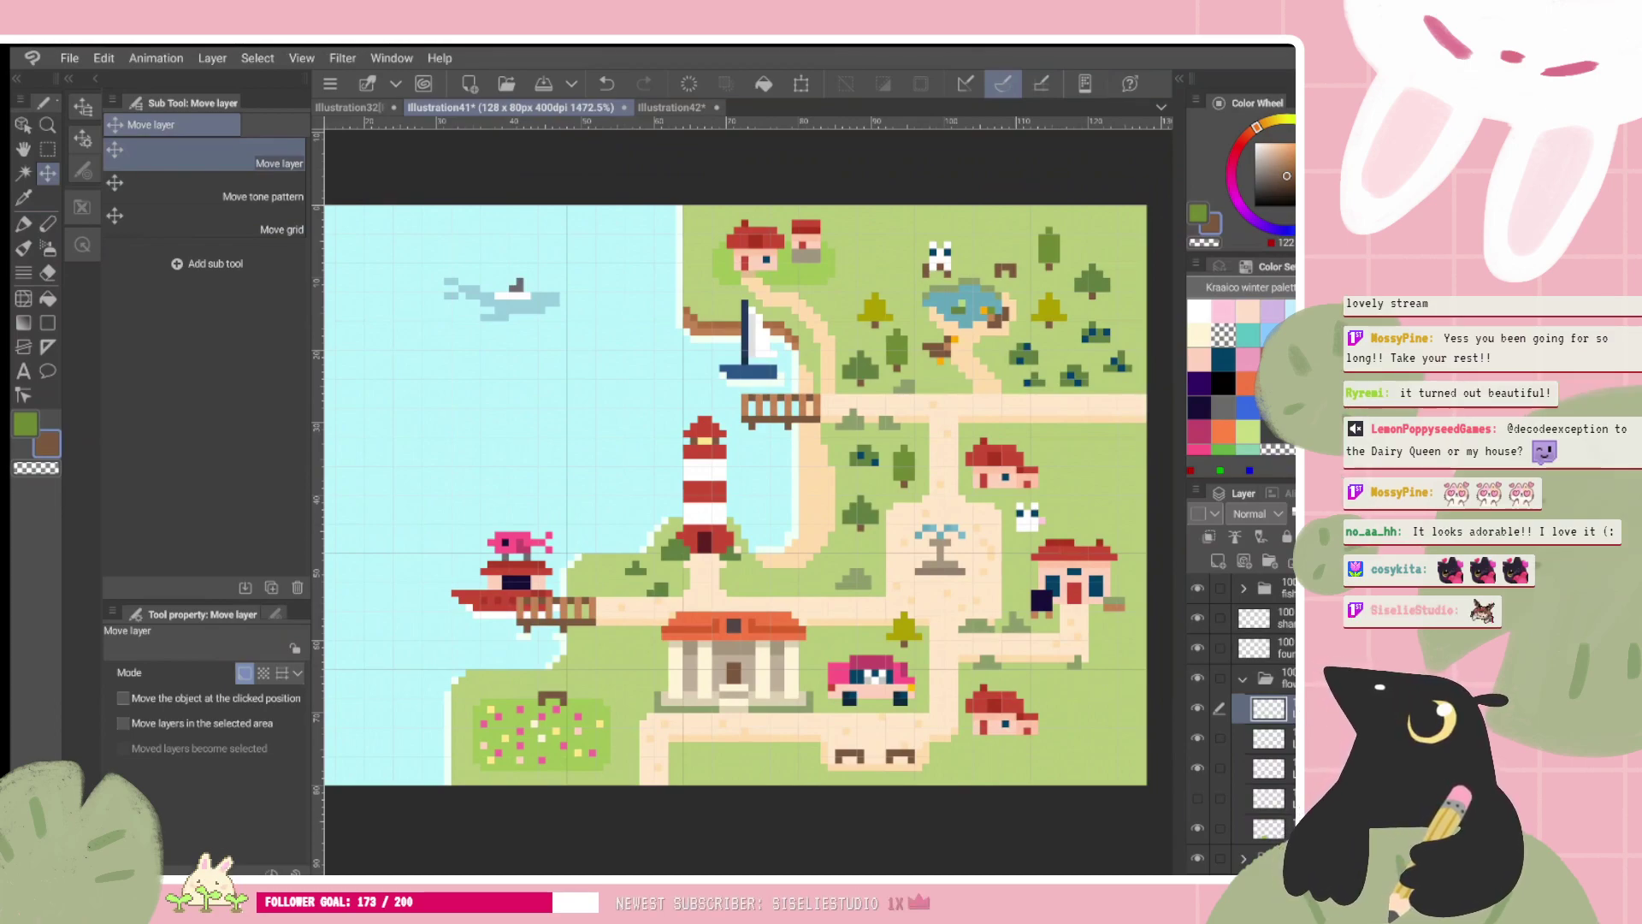
{"action": "scroll", "coordinate": [732, 494], "scroll_direction": "right", "scroll_amount": 1}
{"action": "scroll", "coordinate": [859, 510], "scroll_direction": "up", "scroll_amount": 1}
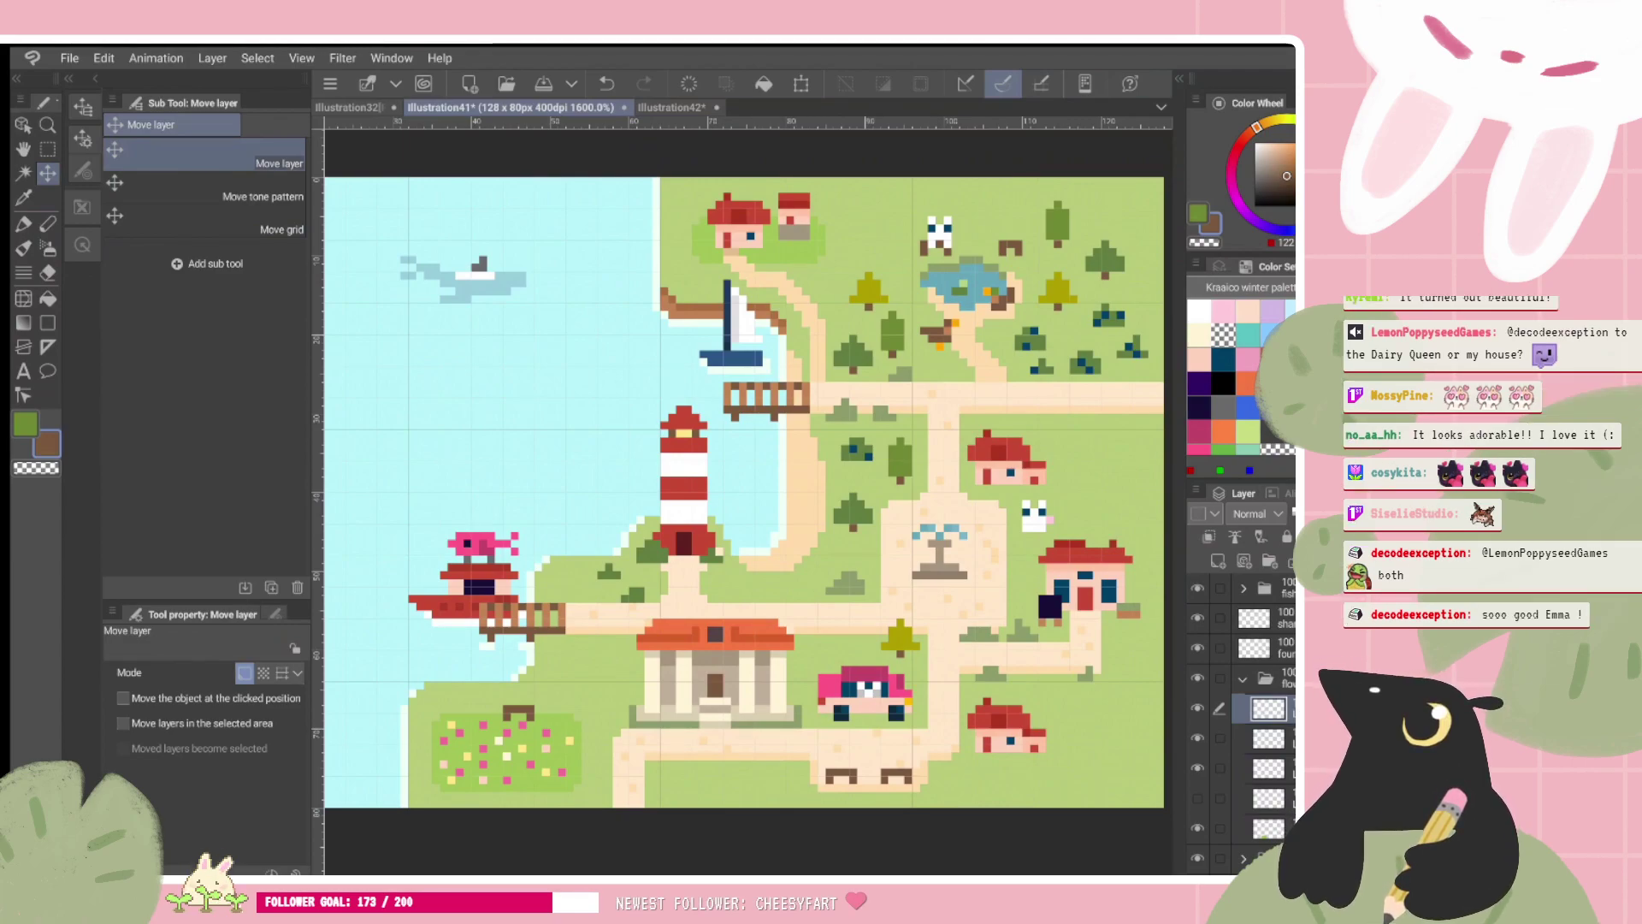
{"action": "scroll", "coordinate": [553, 467], "scroll_direction": "down", "scroll_amount": 2}
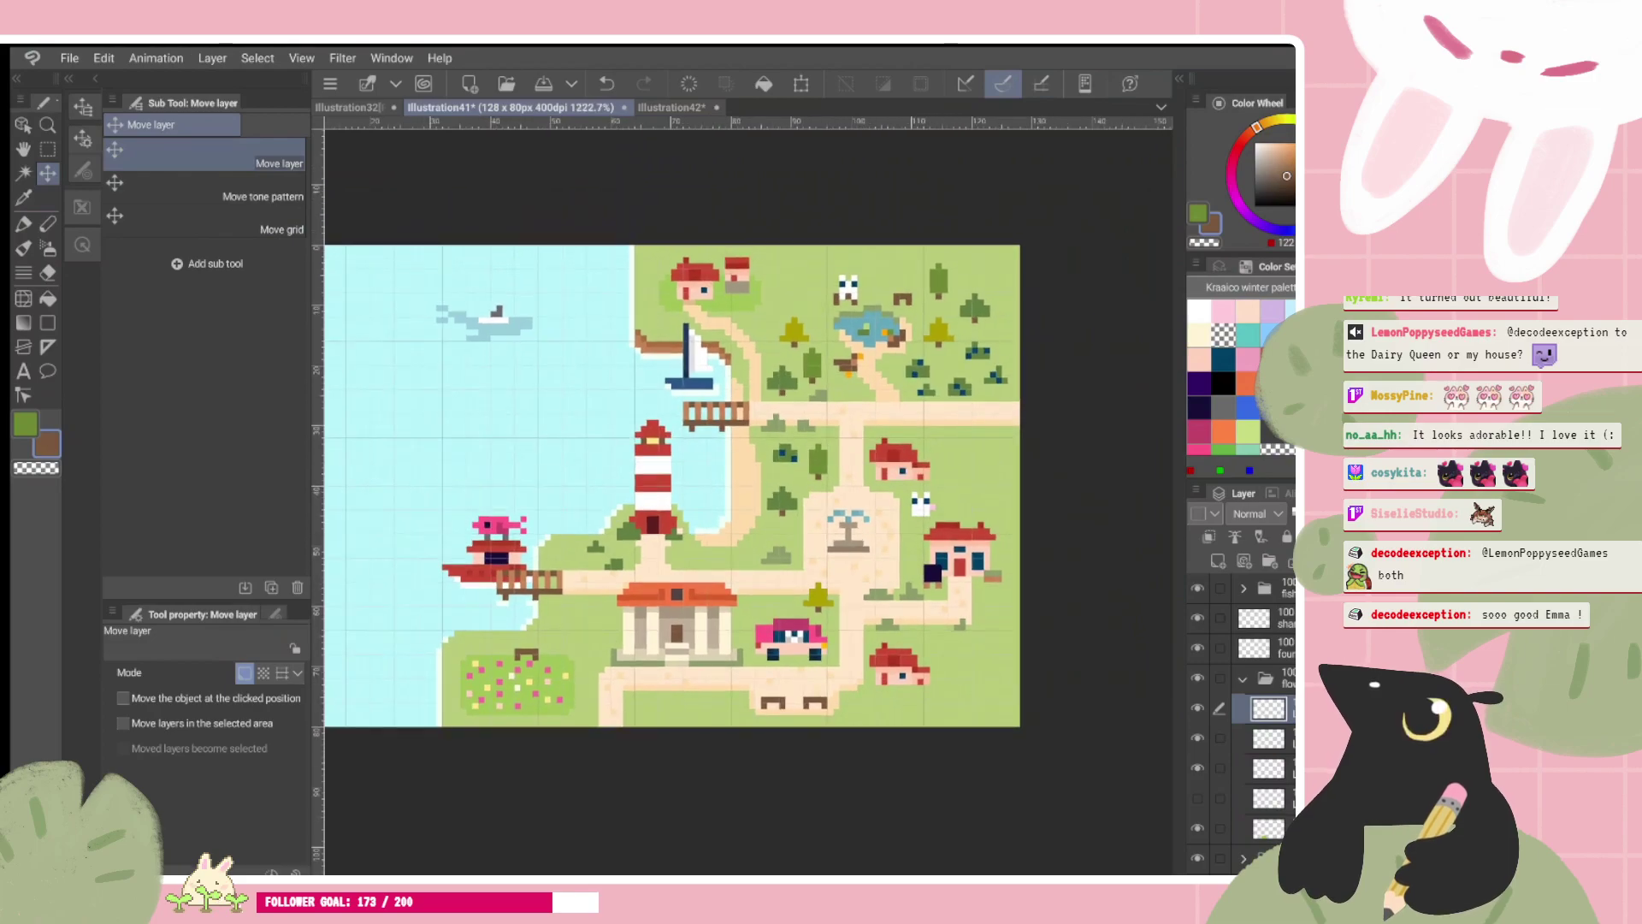
{"action": "key", "text": "ctrl+z"}
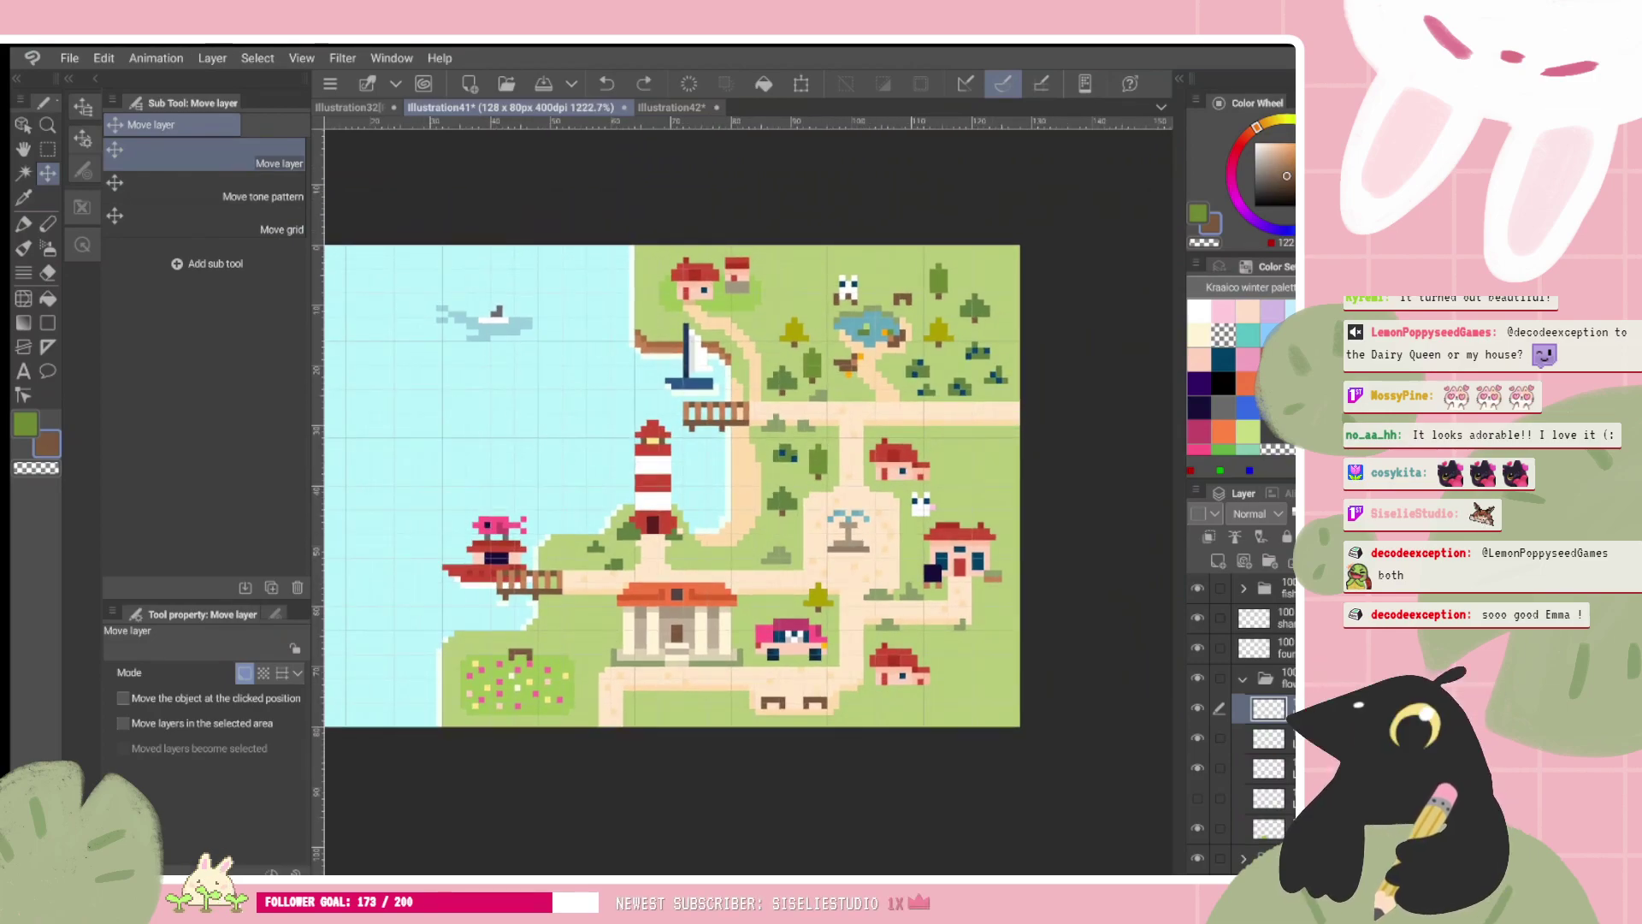
Step: Hide the canvas grid and inspect the duck and frog pond in the northeast up close
{"action": "scroll", "coordinate": [652, 479], "scroll_direction": "up", "scroll_amount": 1}
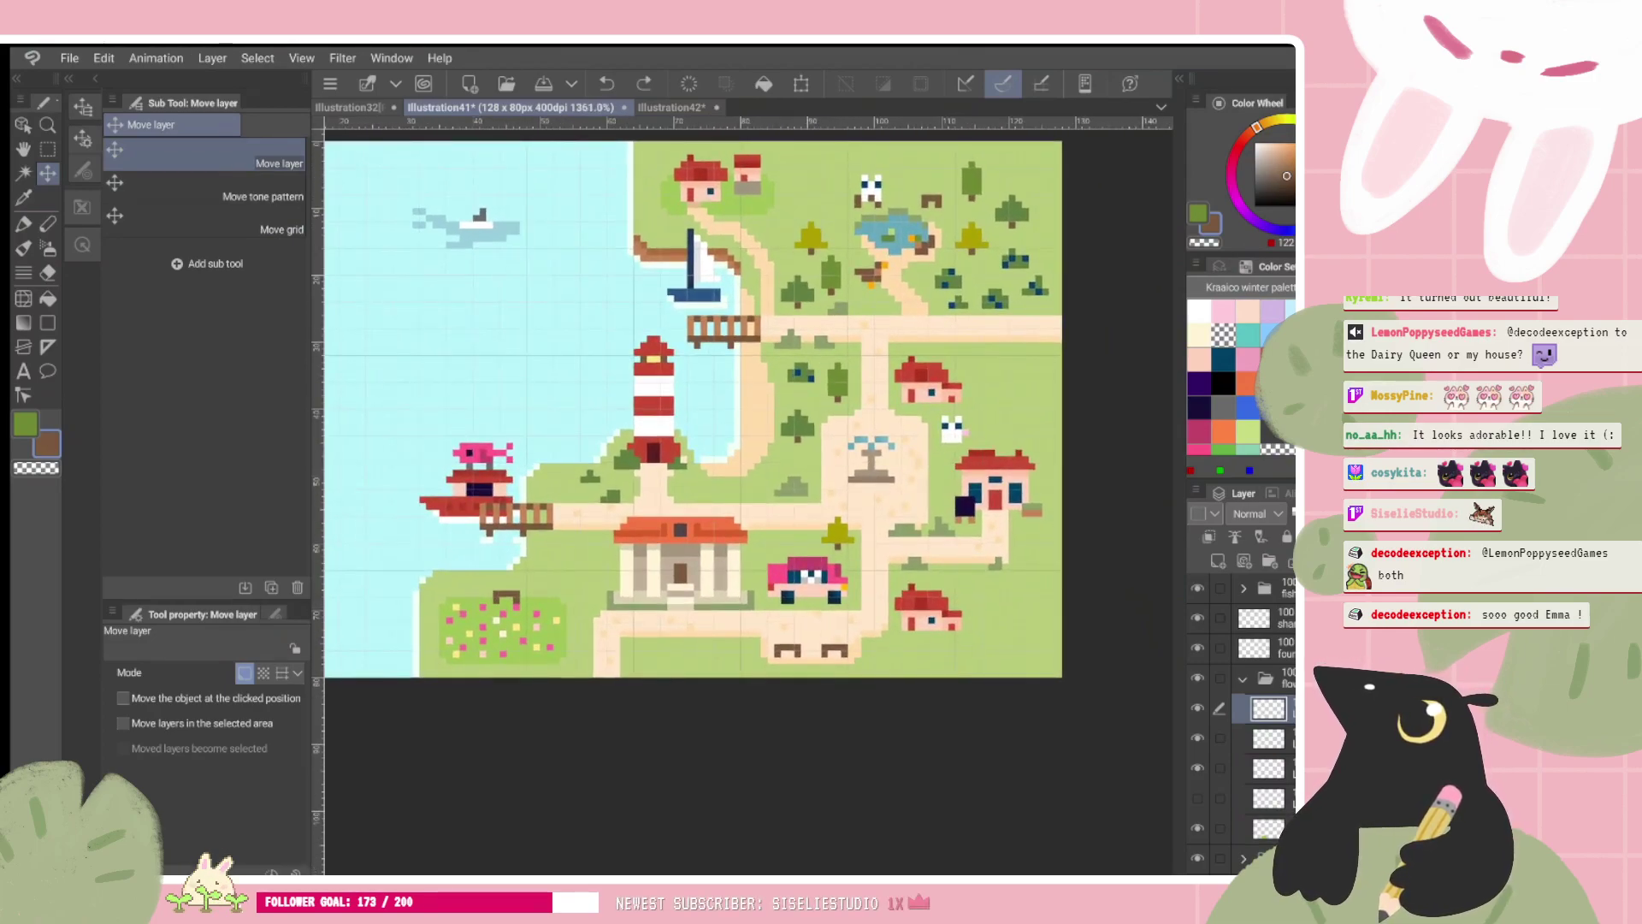
{"action": "scroll", "coordinate": [693, 408], "scroll_direction": "down", "scroll_amount": 1}
{"action": "scroll", "coordinate": [692, 428], "scroll_direction": "up", "scroll_amount": 1}
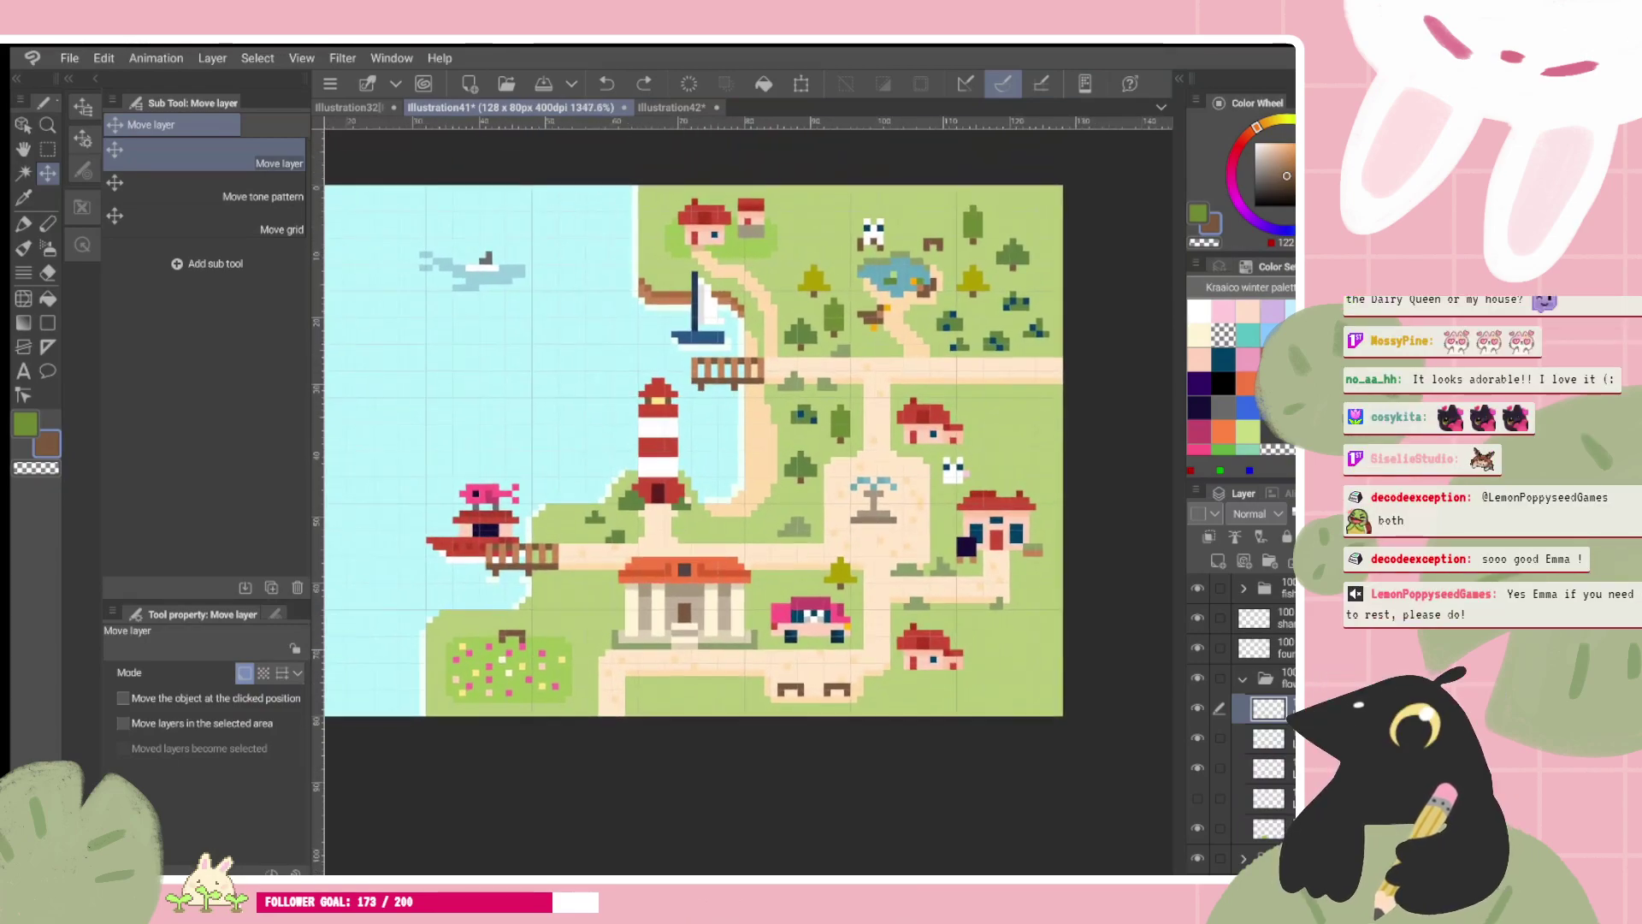
{"action": "scroll", "coordinate": [694, 450], "scroll_direction": "up", "scroll_amount": 1}
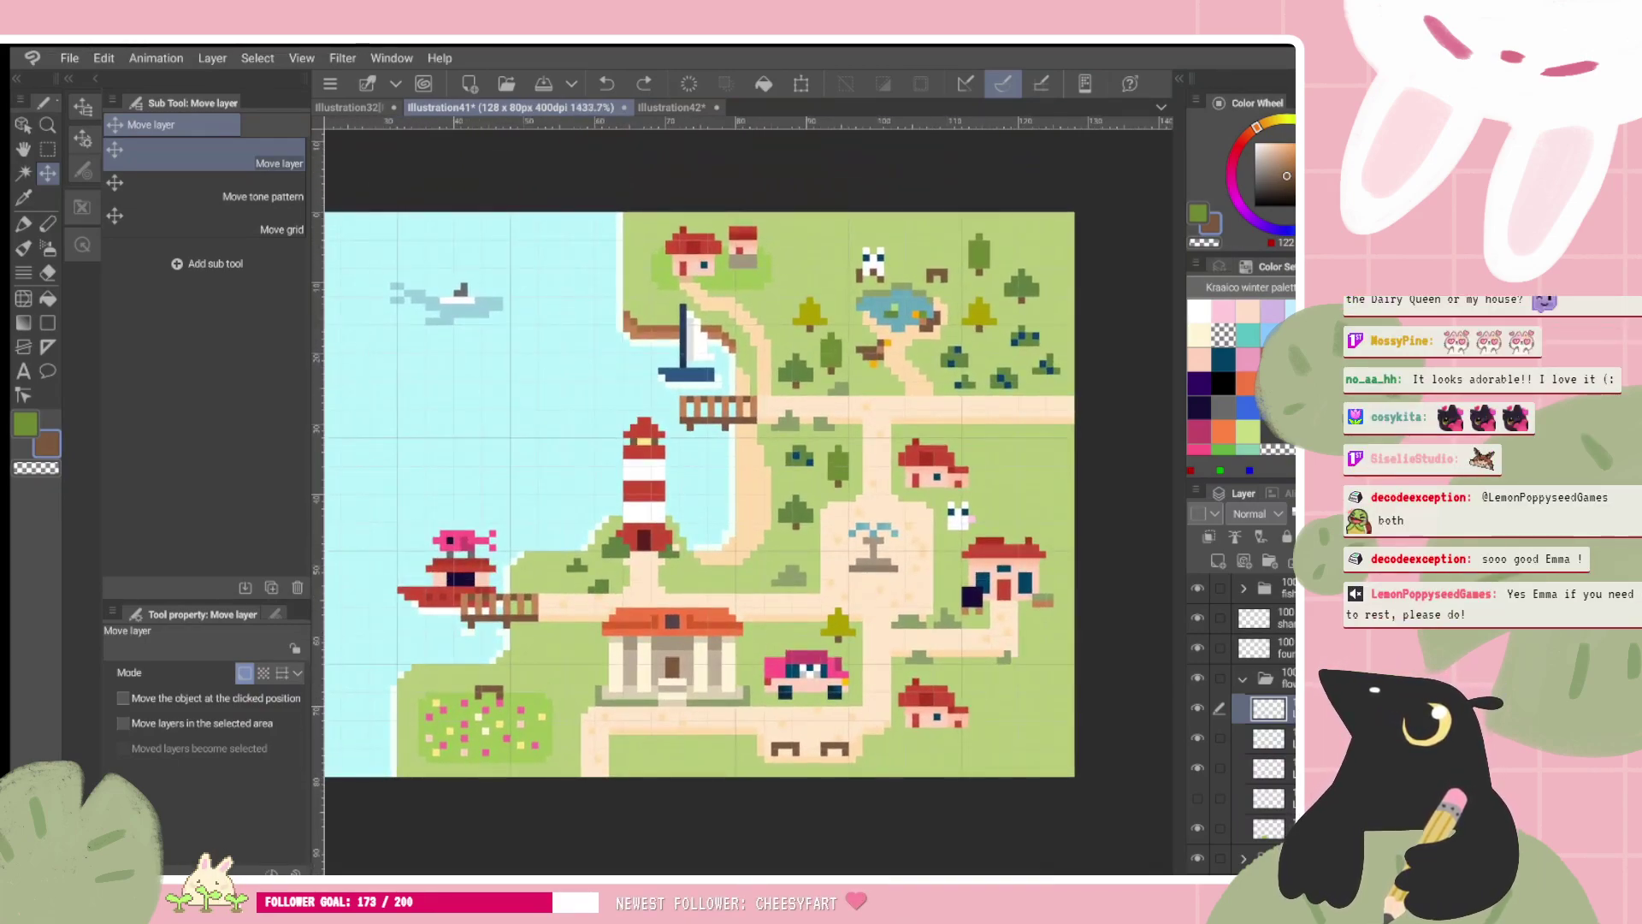
{"action": "scroll", "coordinate": [705, 498], "scroll_direction": "up", "scroll_amount": 1}
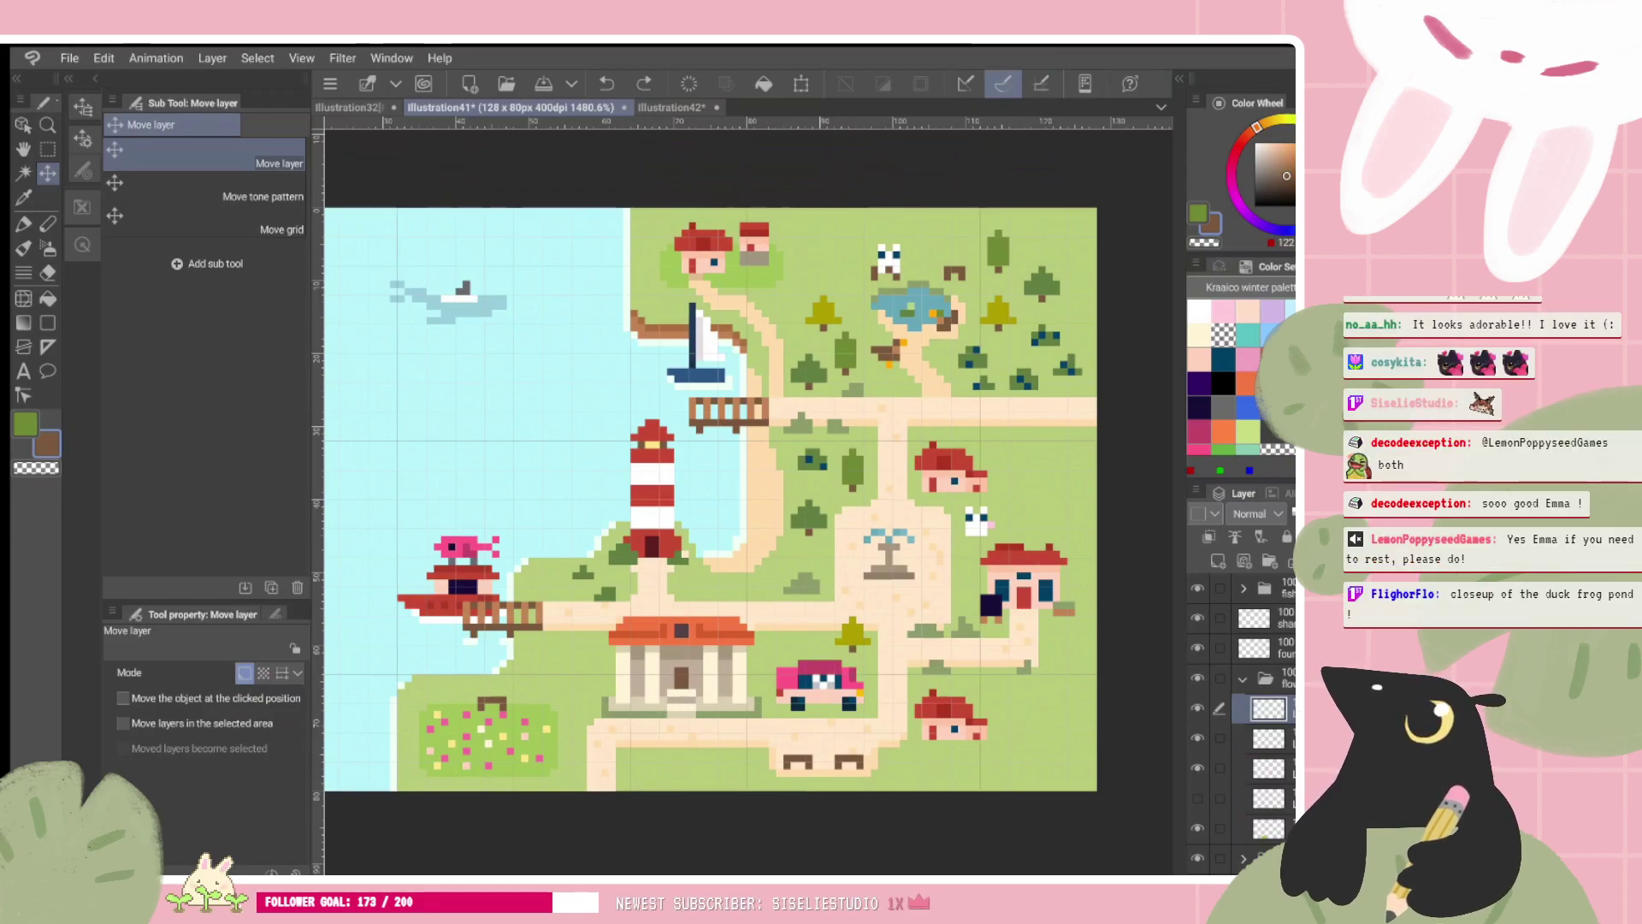
{"action": "scroll", "coordinate": [982, 237], "scroll_direction": "up", "scroll_amount": 4}
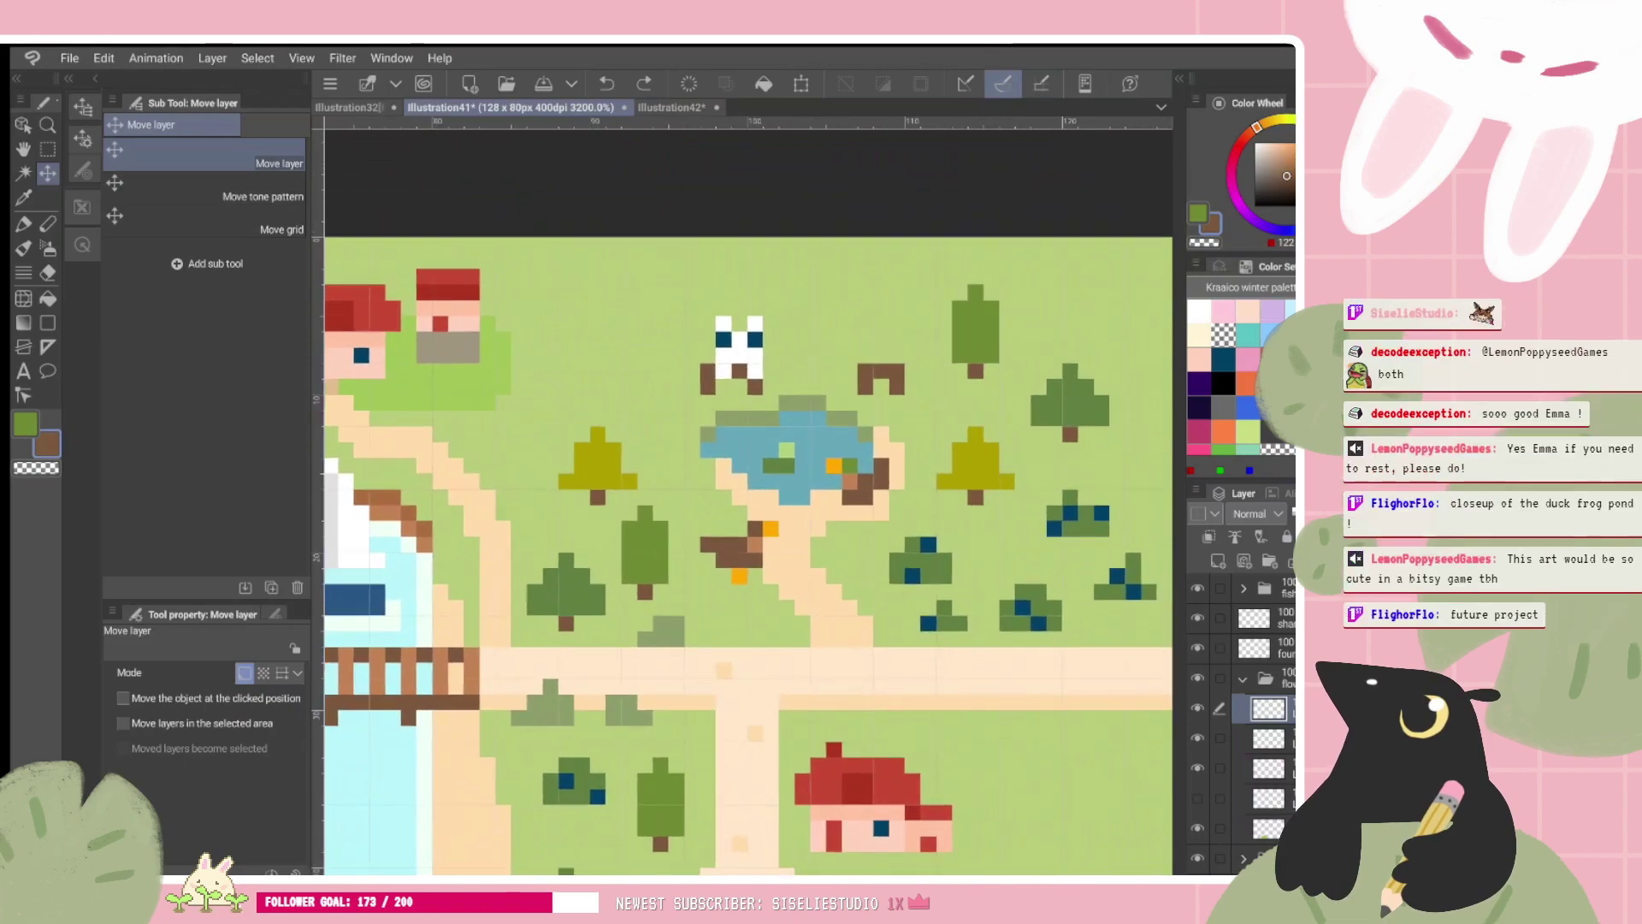
{"action": "left_click", "coordinate": [301, 57]}
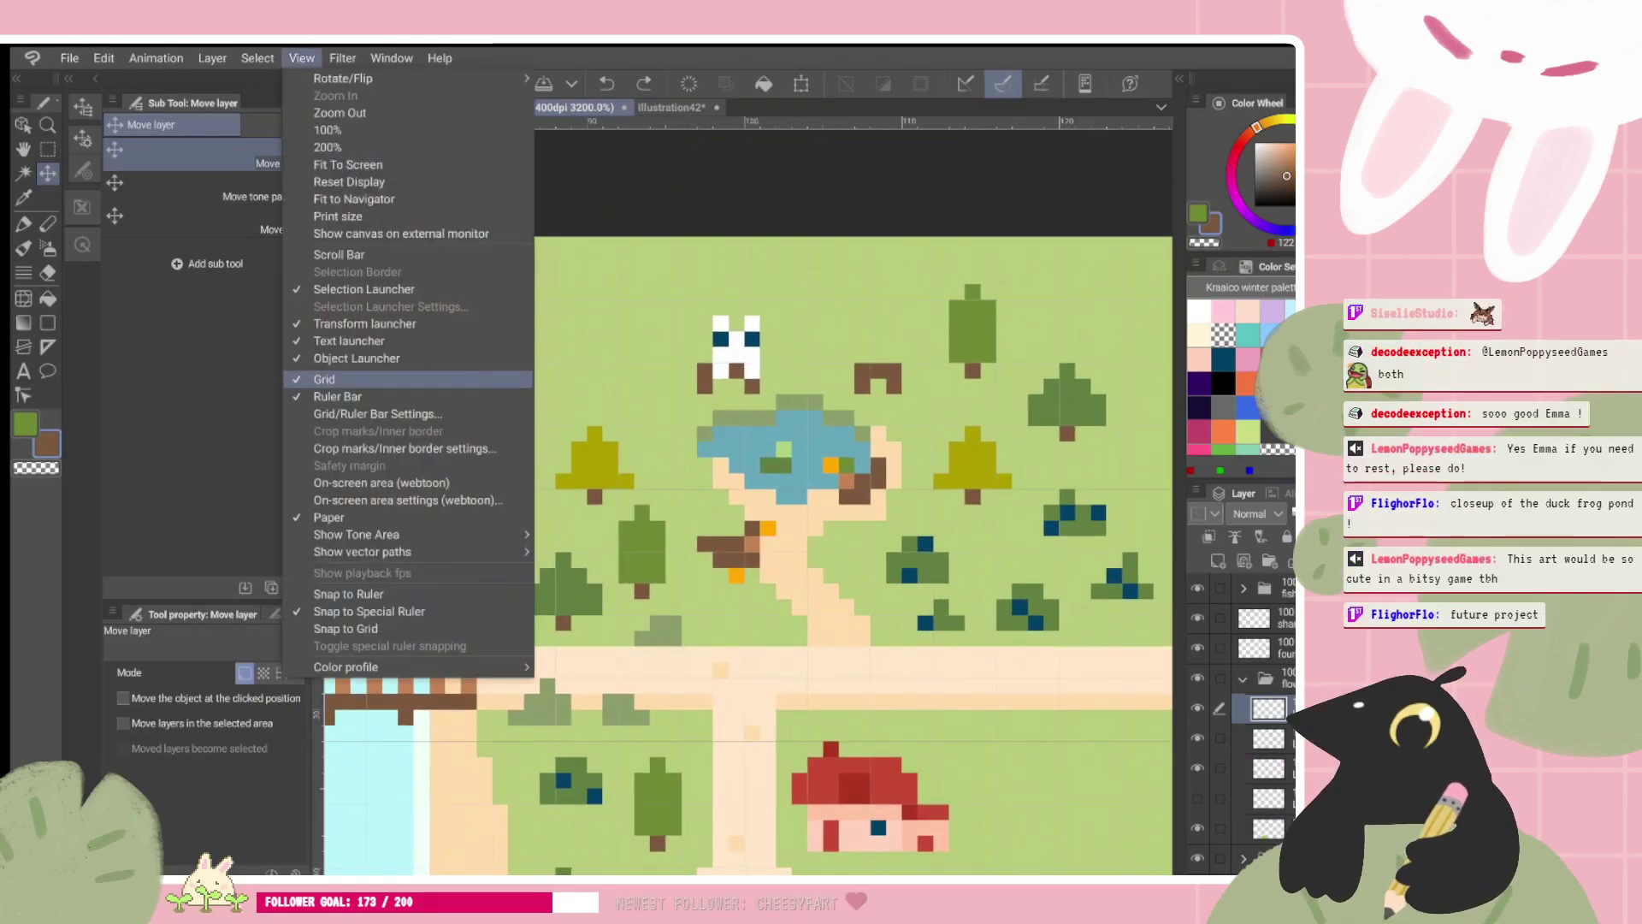
{"action": "left_click", "coordinate": [325, 379]}
{"action": "scroll", "coordinate": [746, 504], "scroll_direction": "right", "scroll_amount": 1}
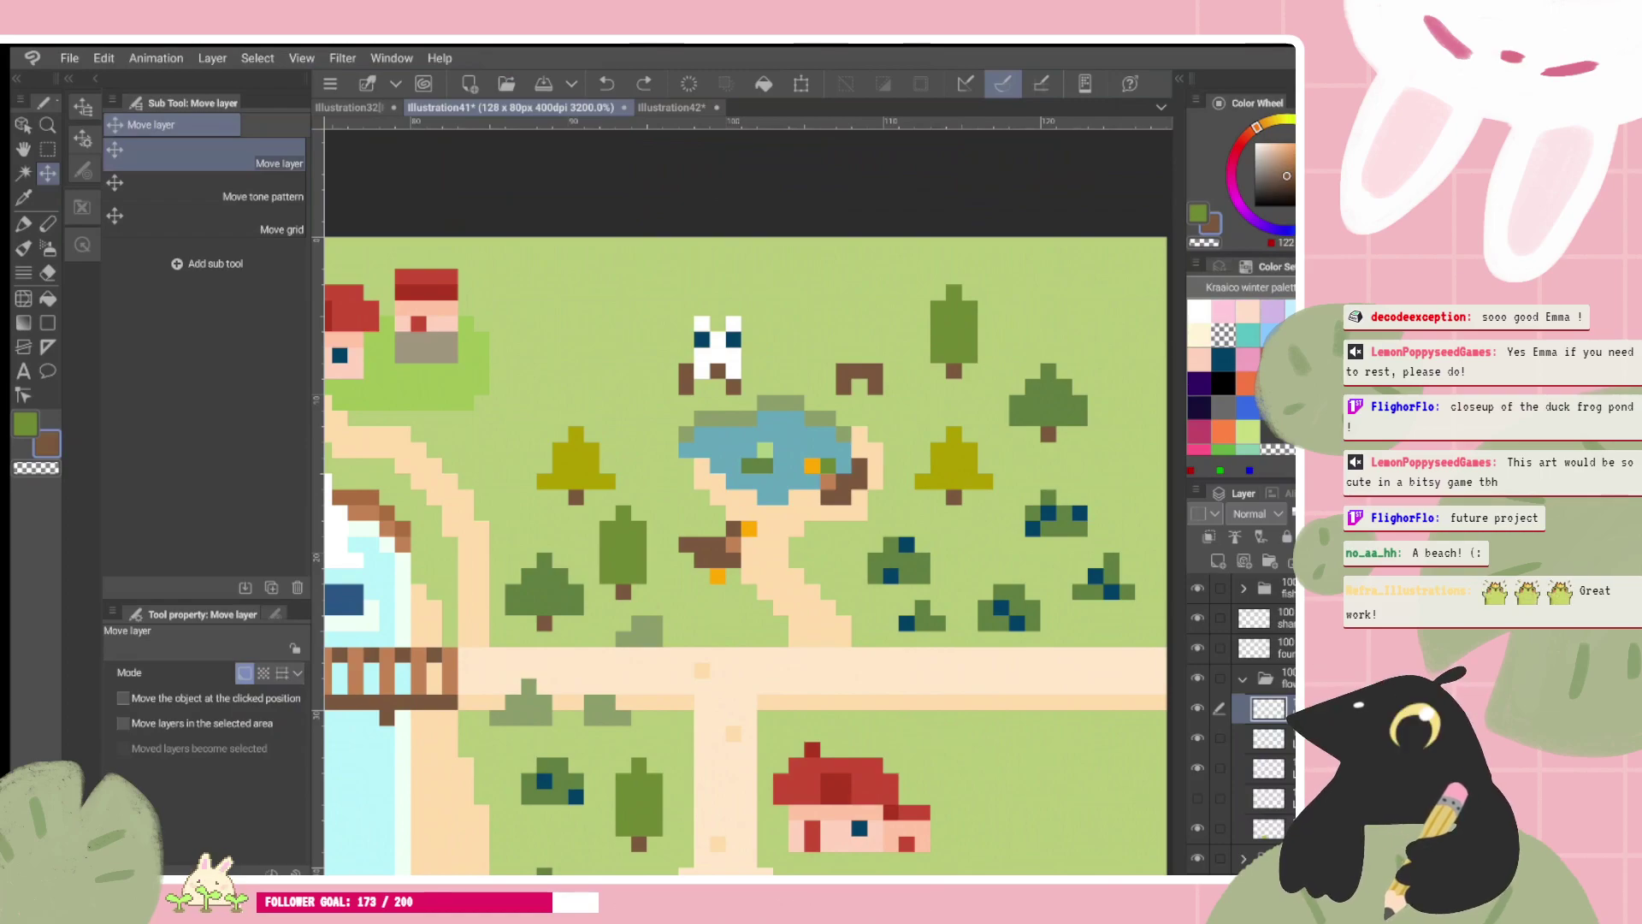
{"action": "scroll", "coordinate": [887, 325], "scroll_direction": "down", "scroll_amount": 2}
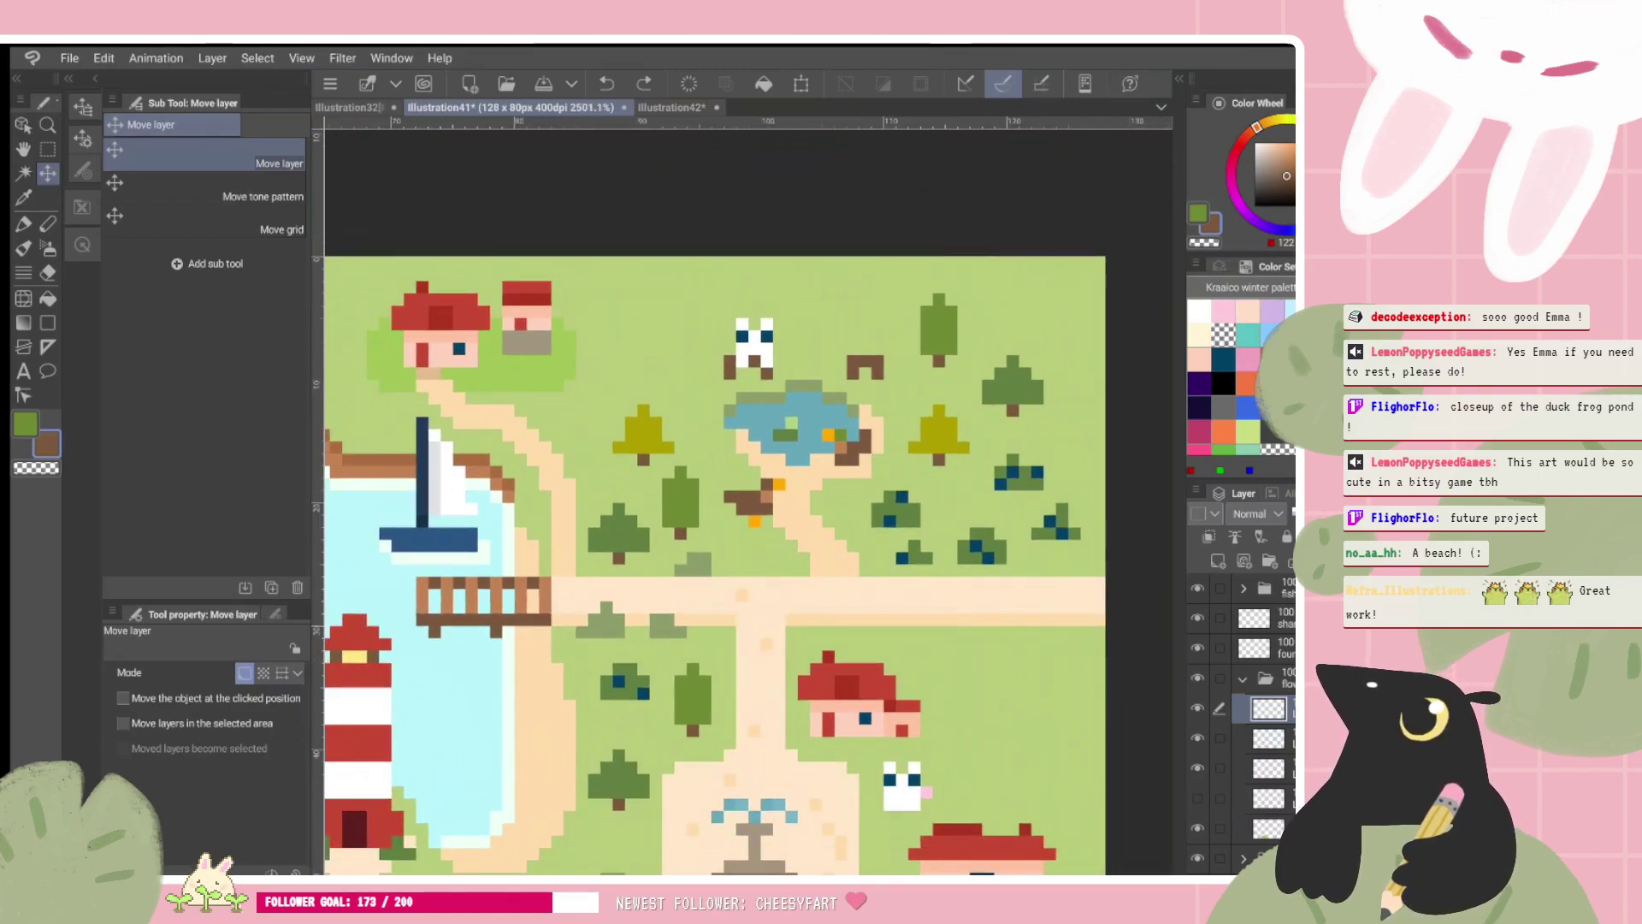